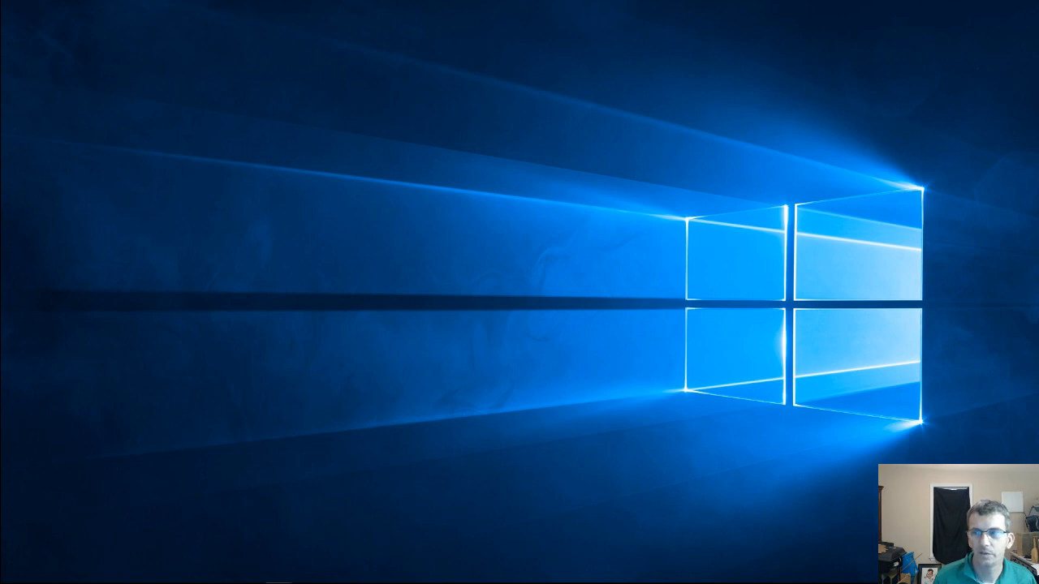
# Open the recent JewelryBox.crv project in VCarve Pro
pyautogui.moveTo(278, 581)
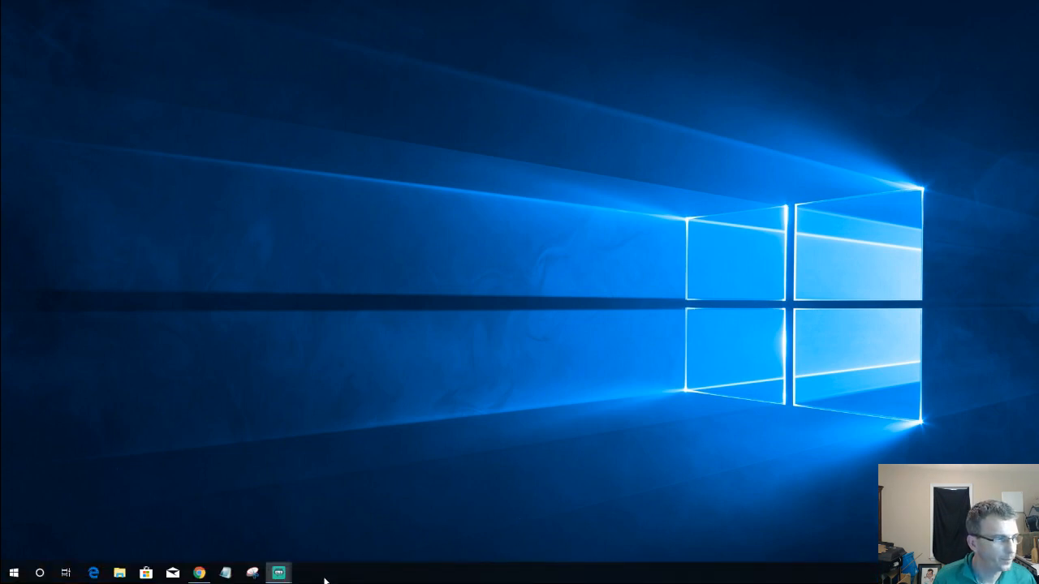
pyautogui.click(3, 581)
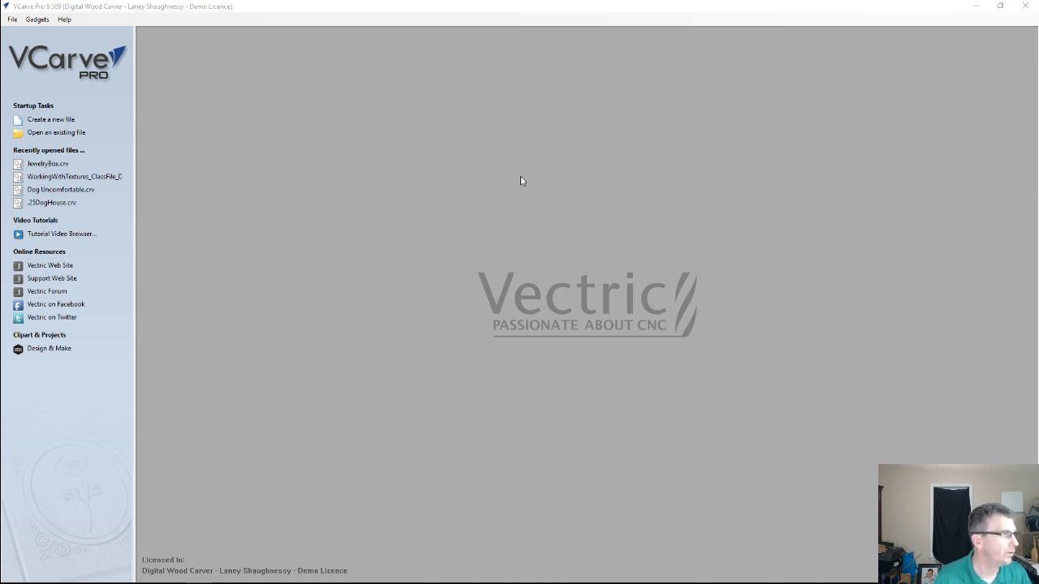
pyautogui.click(56, 166)
pyautogui.click(50, 164)
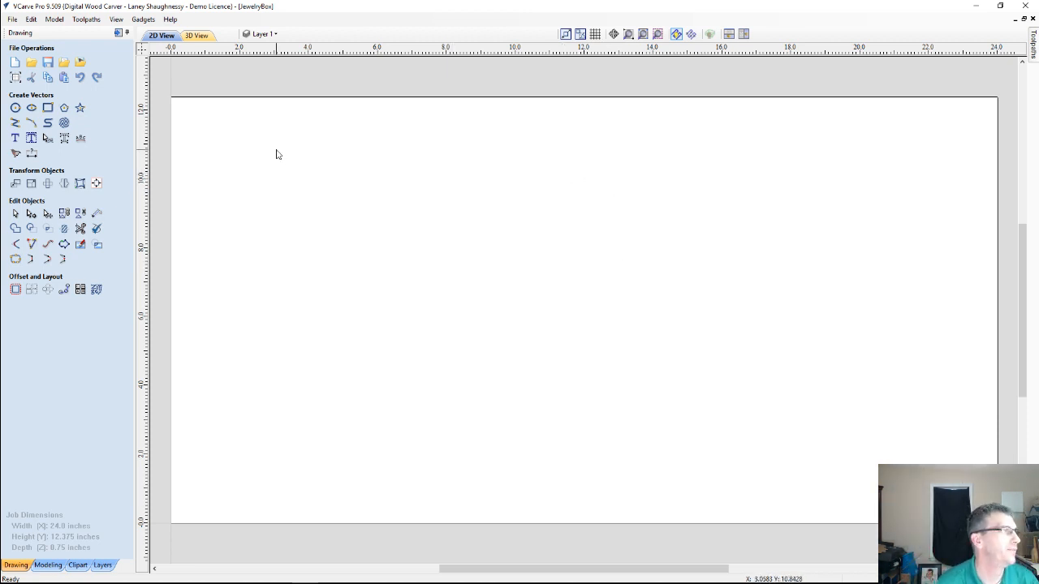
# Set the job type to Double Sided in the job setup and decline recalculating the toolpaths
pyautogui.click(15, 77)
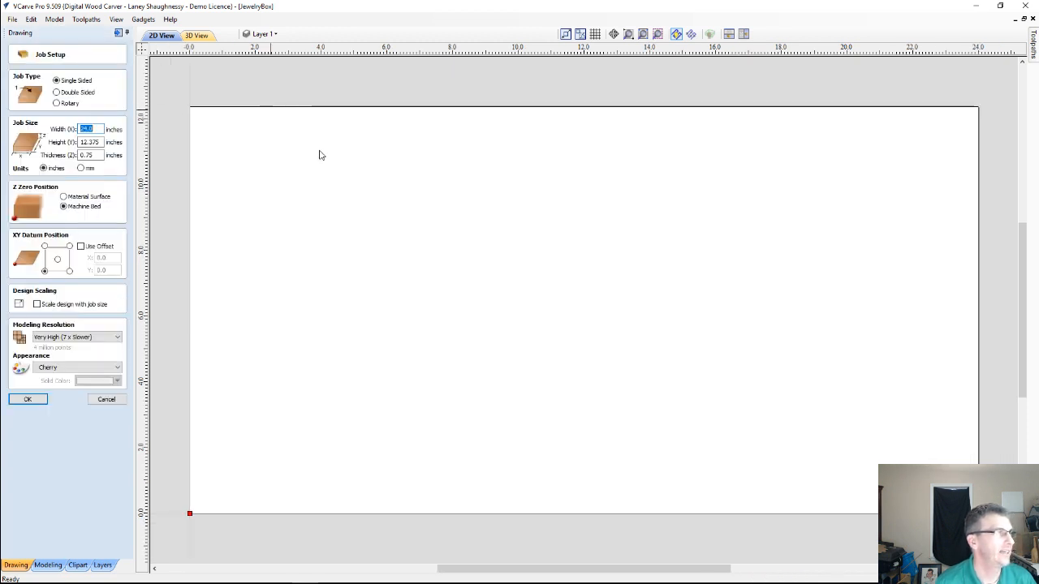
pyautogui.scroll(-1, 369, 200)
pyautogui.scroll(1, 369, 200)
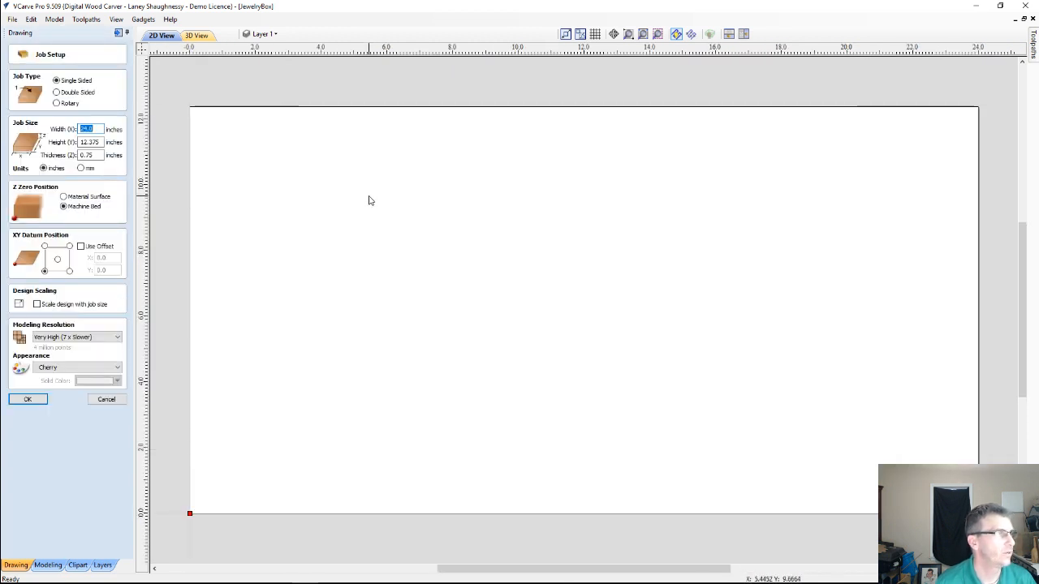
pyautogui.click(58, 92)
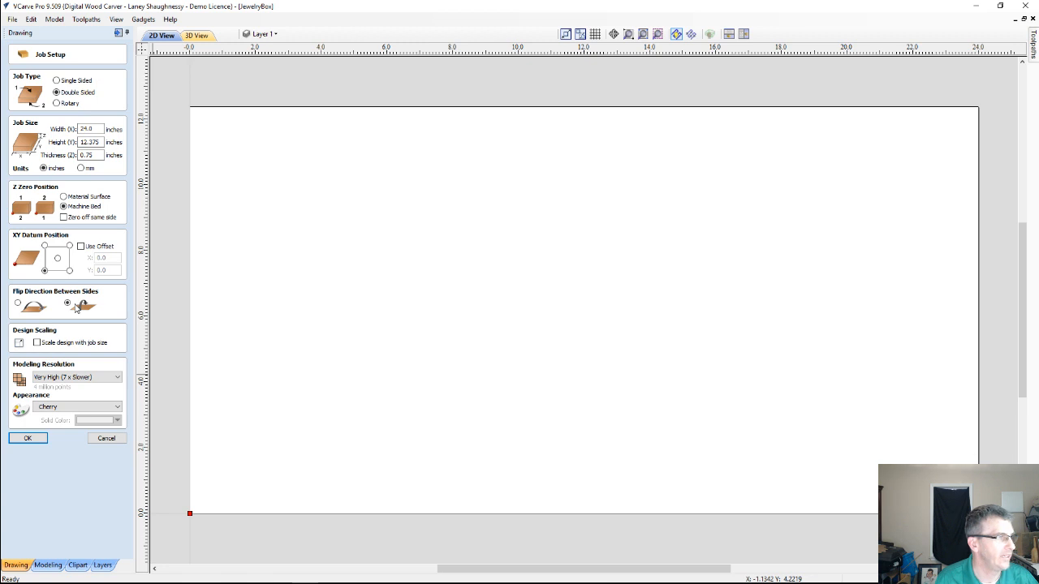
pyautogui.click(36, 440)
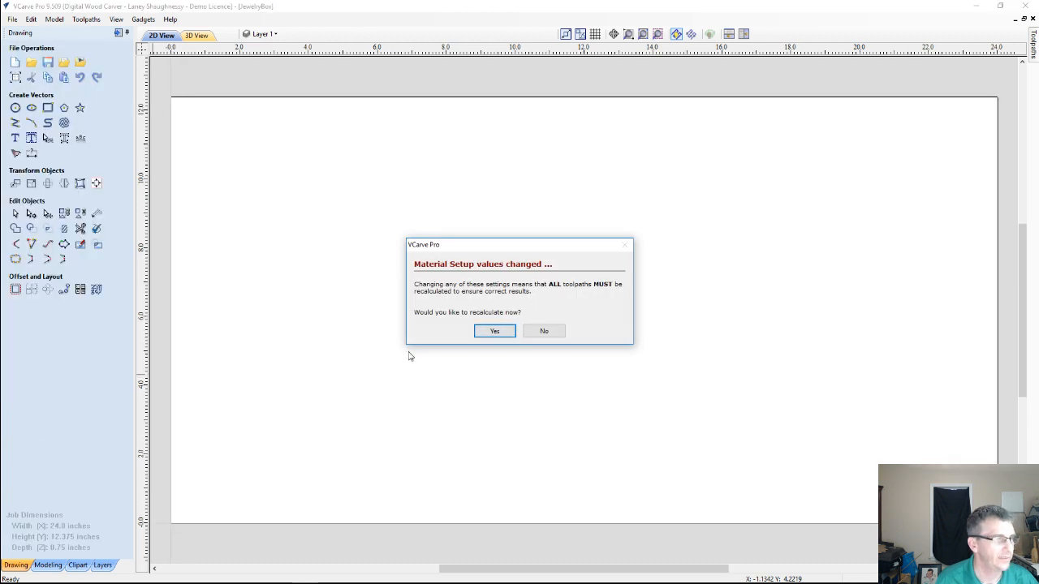
pyautogui.click(549, 332)
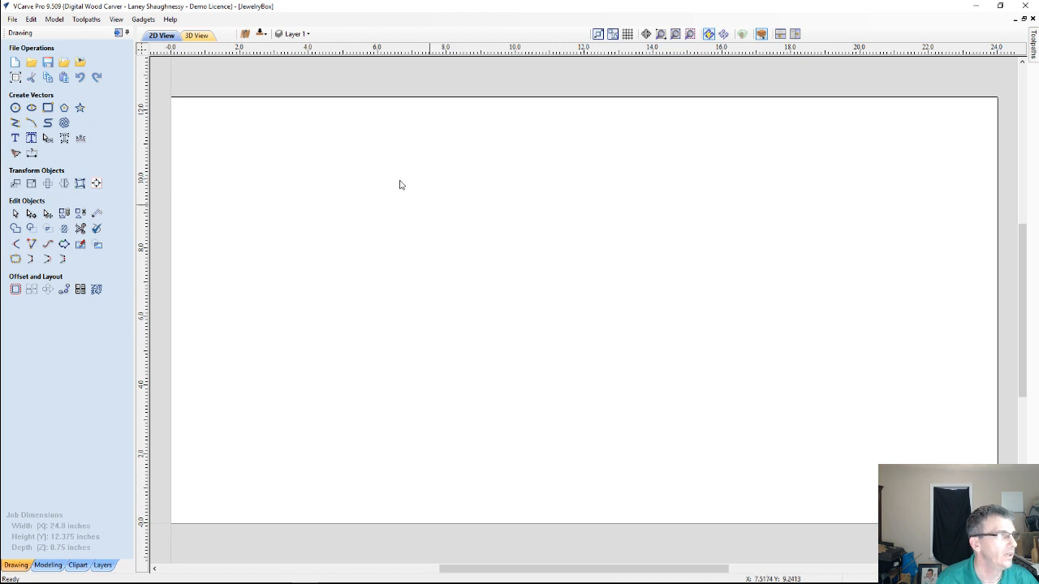
pyautogui.click(308, 35)
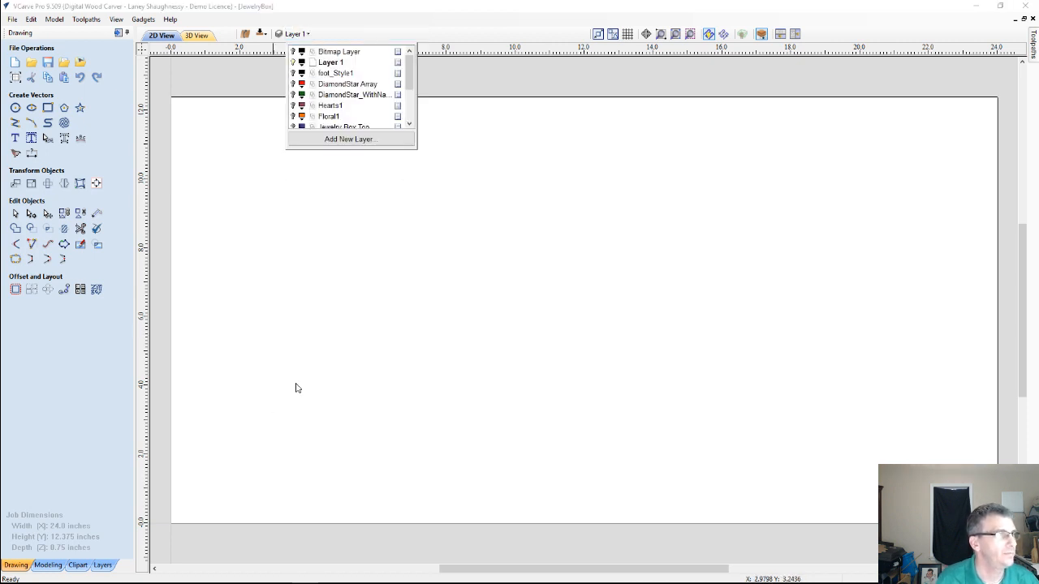
pyautogui.click(457, 294)
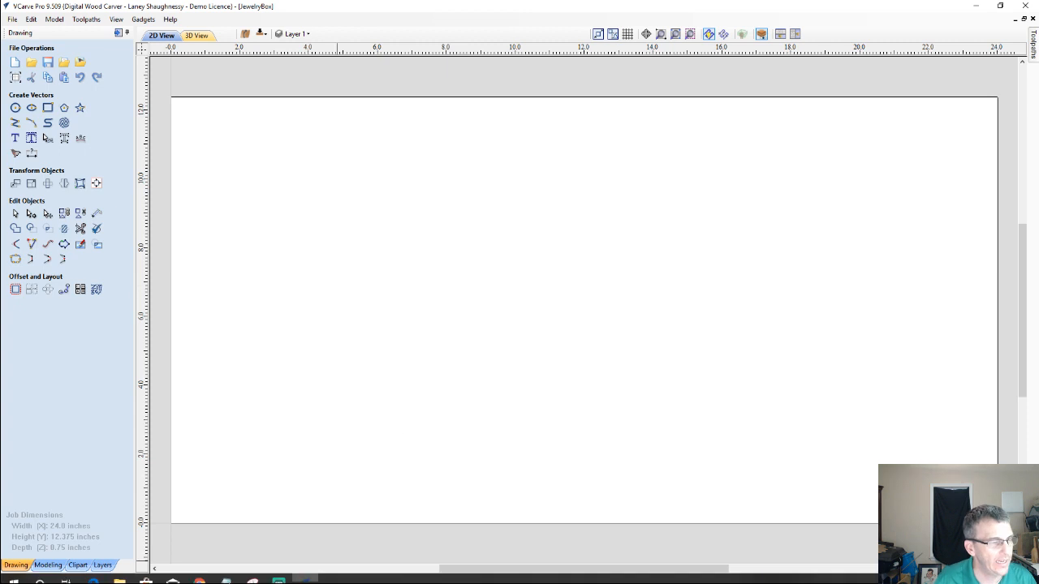
# Switch to SketchUp 8 and open the recent jewelry box model
pyautogui.moveTo(58, 582)
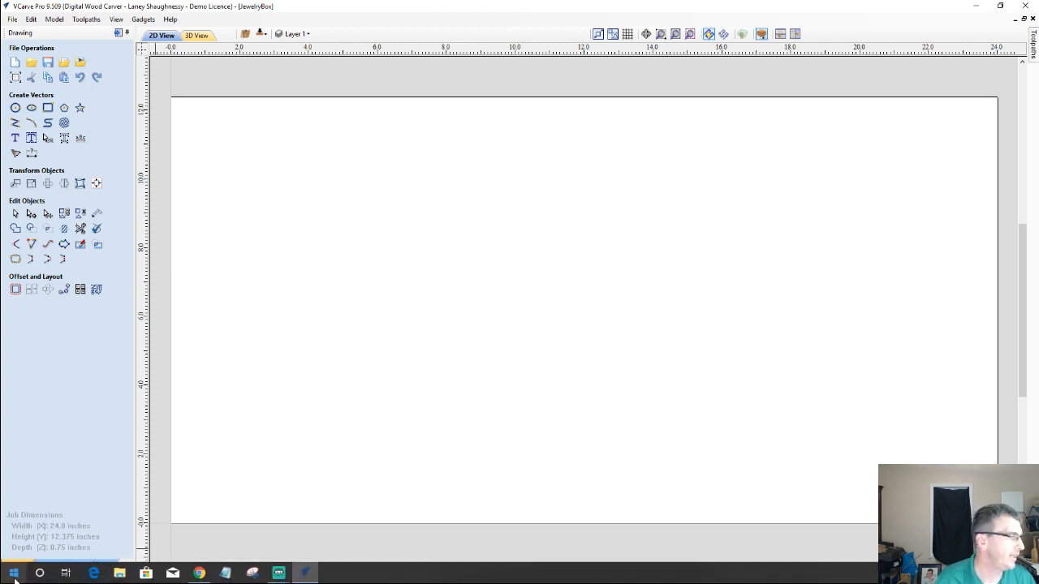
pyautogui.click(15, 576)
pyautogui.scroll(-5, 41, 455)
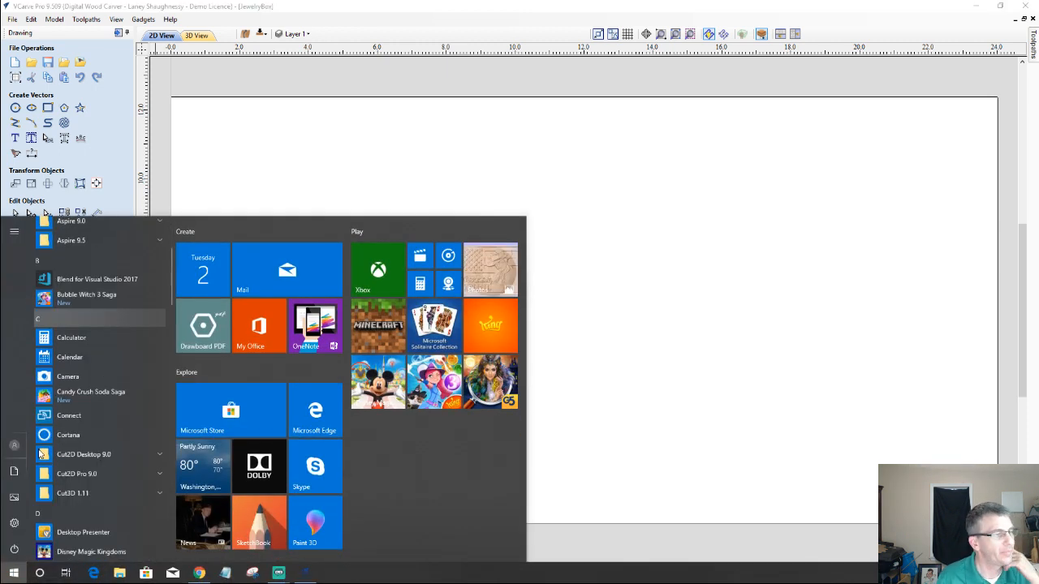
pyautogui.scroll(-10, 41, 455)
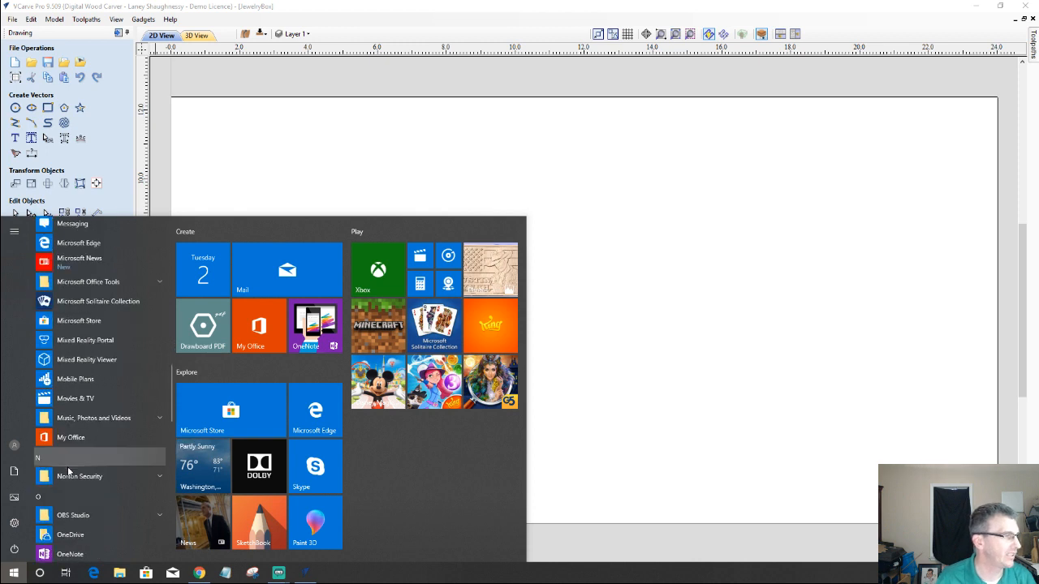
pyautogui.scroll(-5, 69, 472)
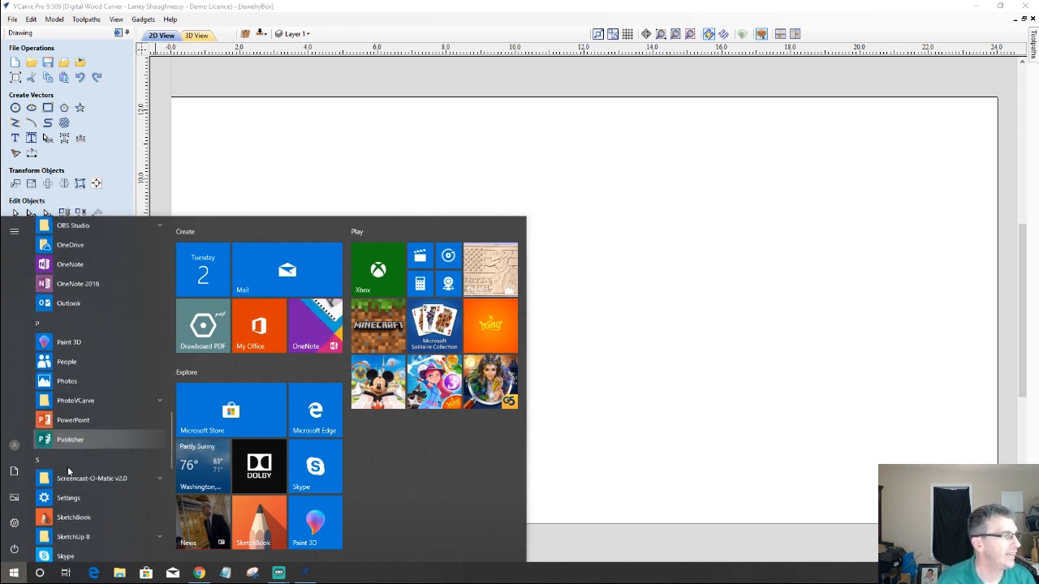
pyautogui.click(73, 515)
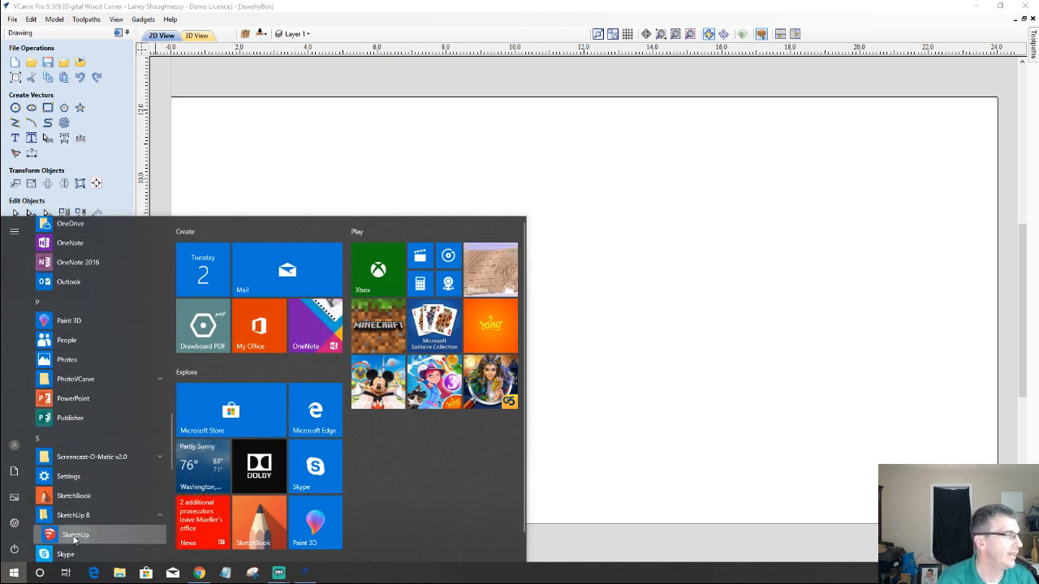
pyautogui.click(74, 537)
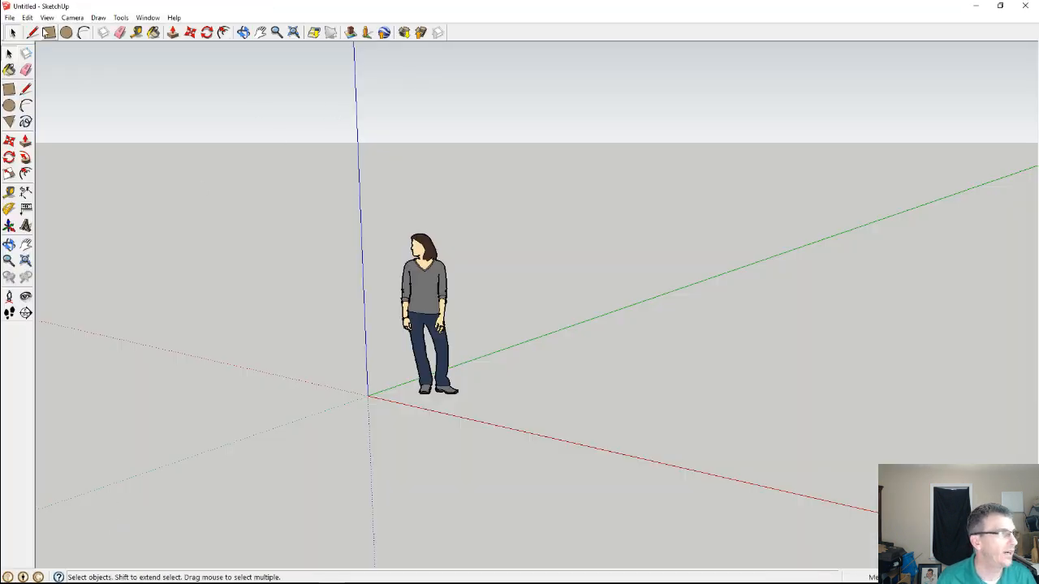
pyautogui.click(10, 18)
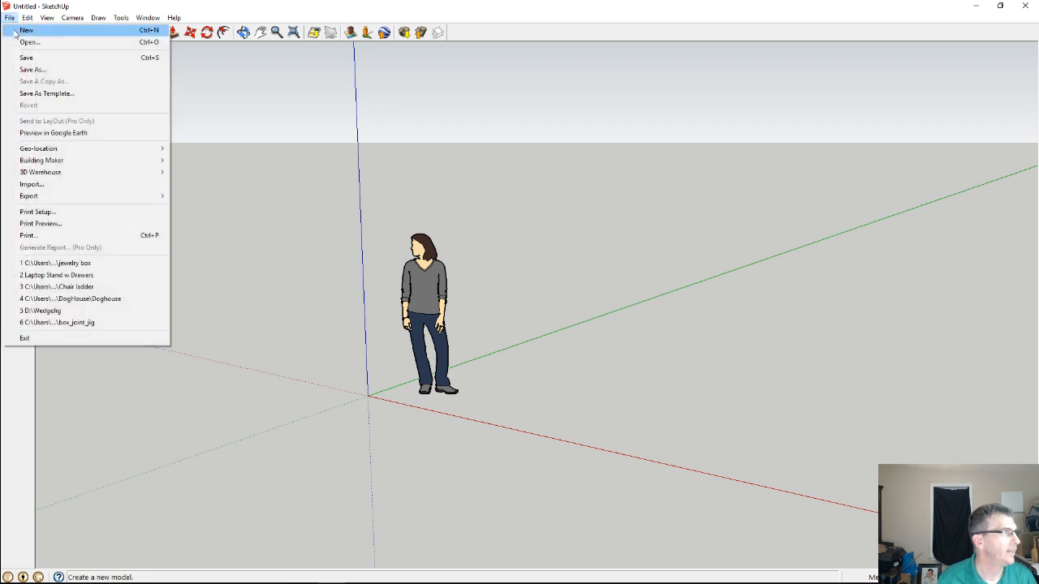
pyautogui.click(71, 264)
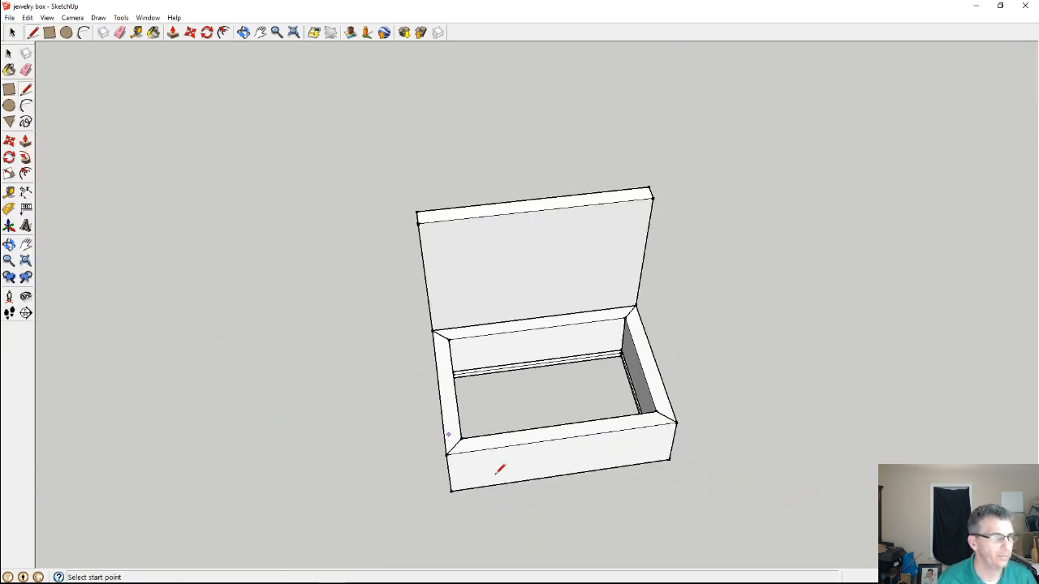
# Try to rotate the lid closed onto the box about its rear top edge
pyautogui.moveTo(500, 470); pyautogui.dragTo(679, 306, button='middle')
pyautogui.scroll(5, 603, 355)
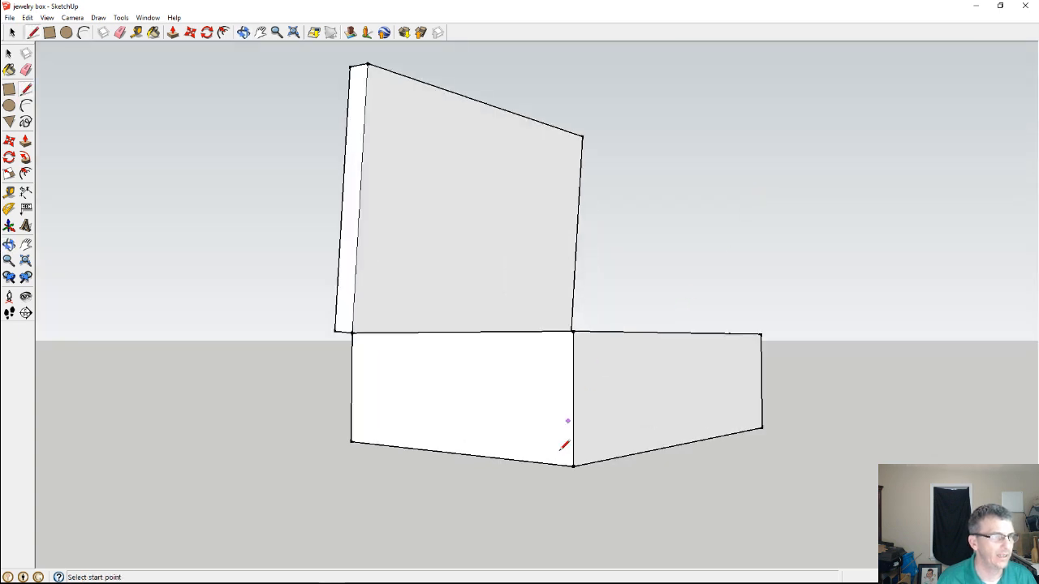
pyautogui.click(13, 31)
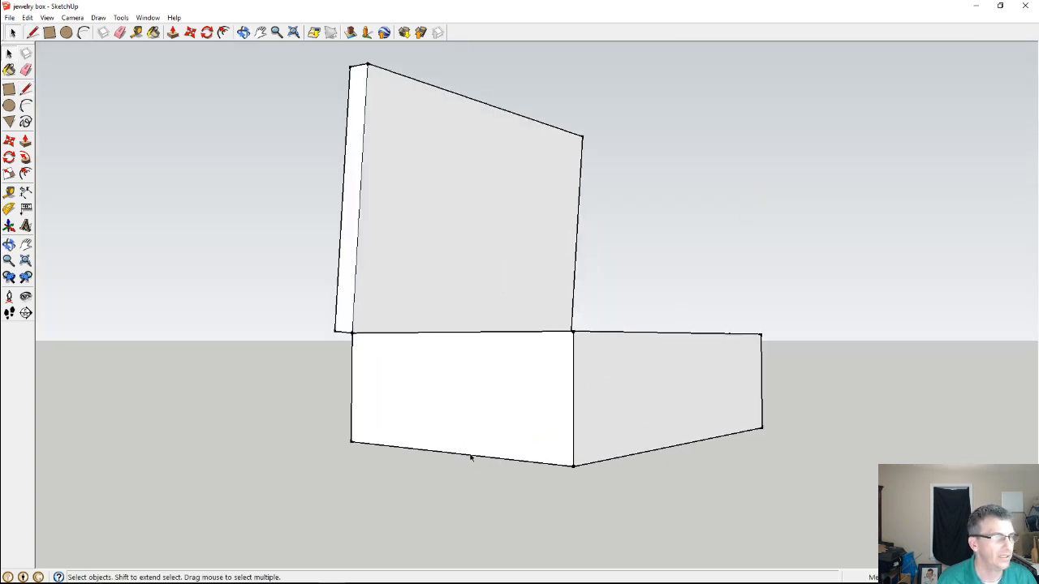
pyautogui.moveTo(470, 458); pyautogui.dragTo(711, 419, button='middle')
pyautogui.click(434, 217)
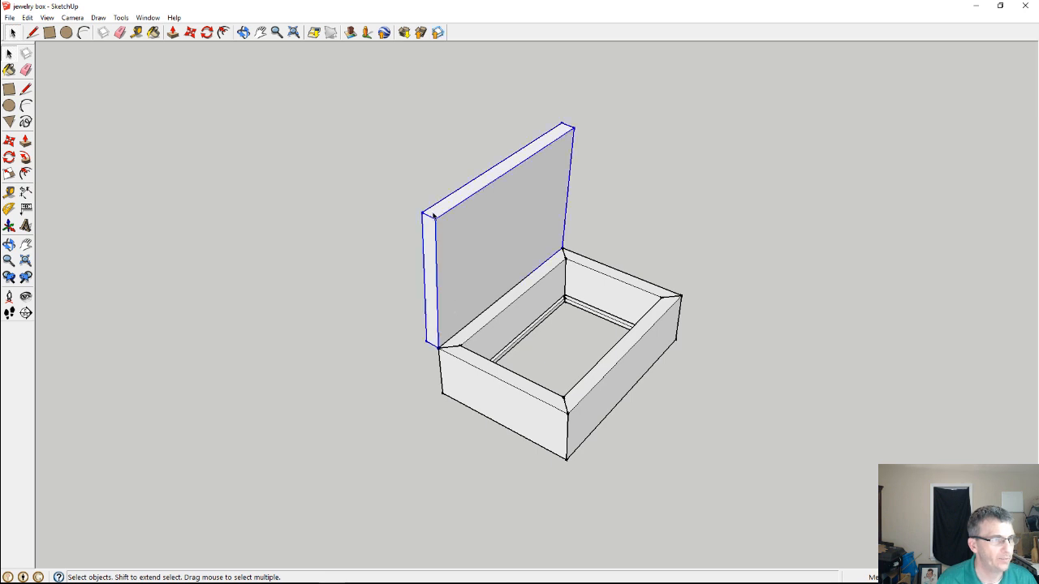
pyautogui.moveTo(430, 248); pyautogui.dragTo(568, 261, button='middle')
pyautogui.press('q')
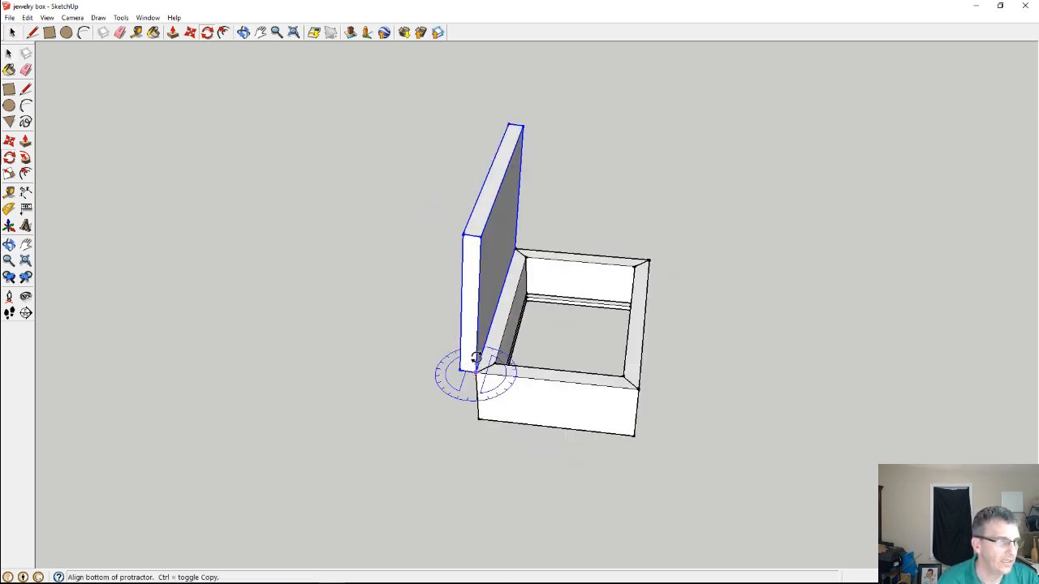
pyautogui.moveTo(475, 373); pyautogui.dragTo(530, 272, button='middle')
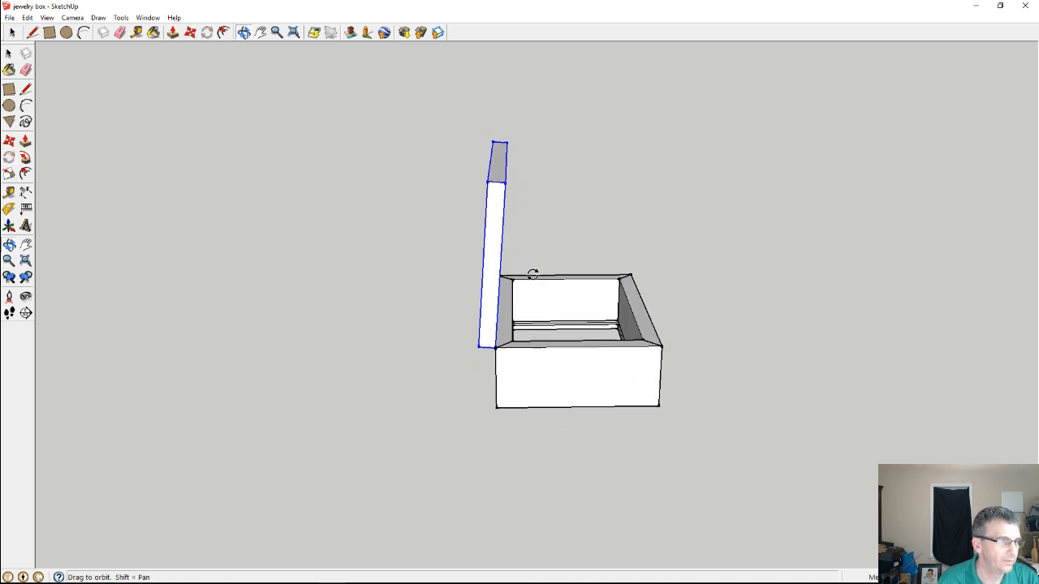
pyautogui.press('Escape')
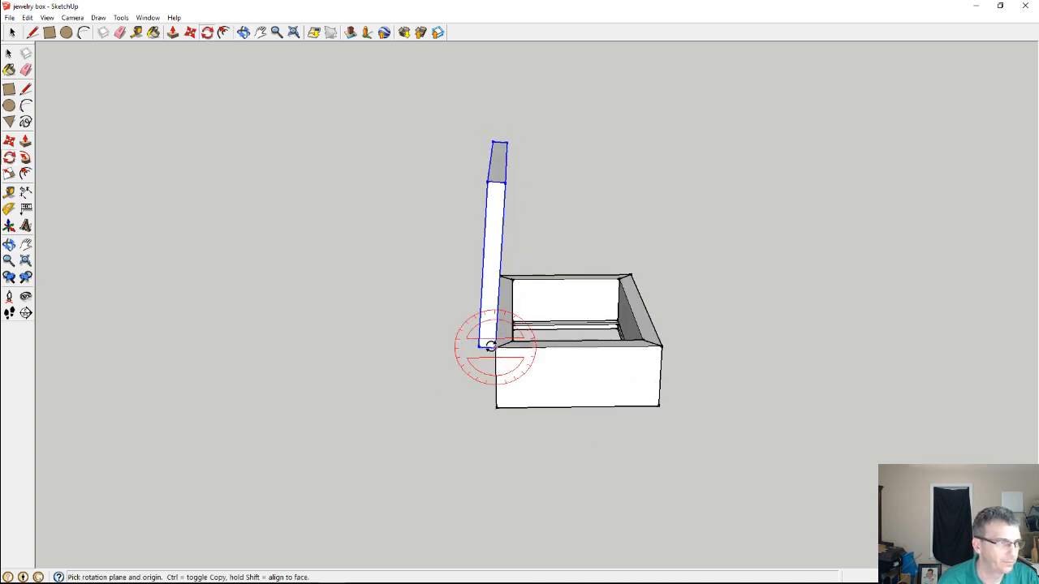
pyautogui.moveTo(493, 344); pyautogui.dragTo(496, 307)
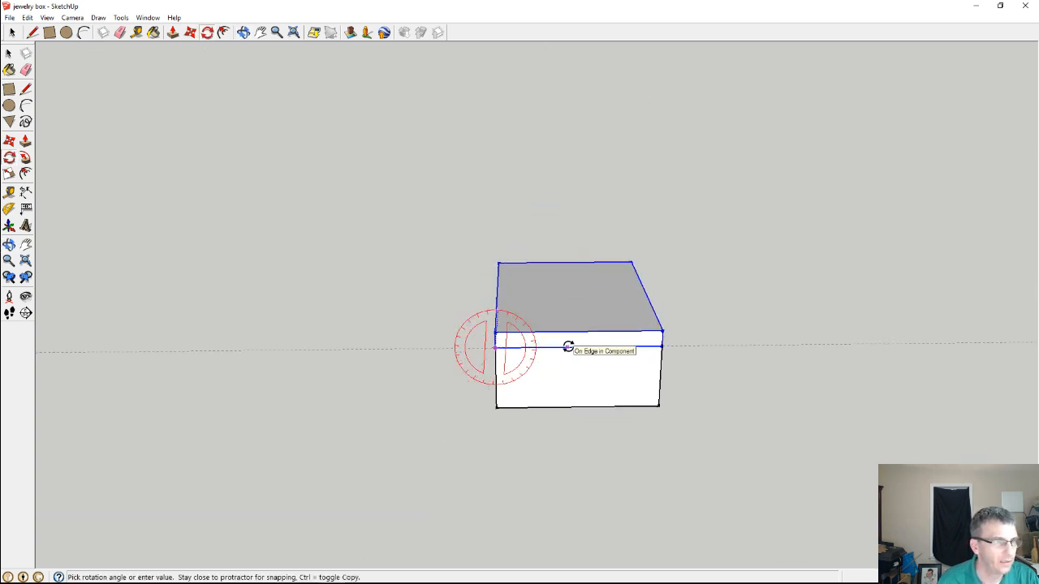
pyautogui.click(568, 347)
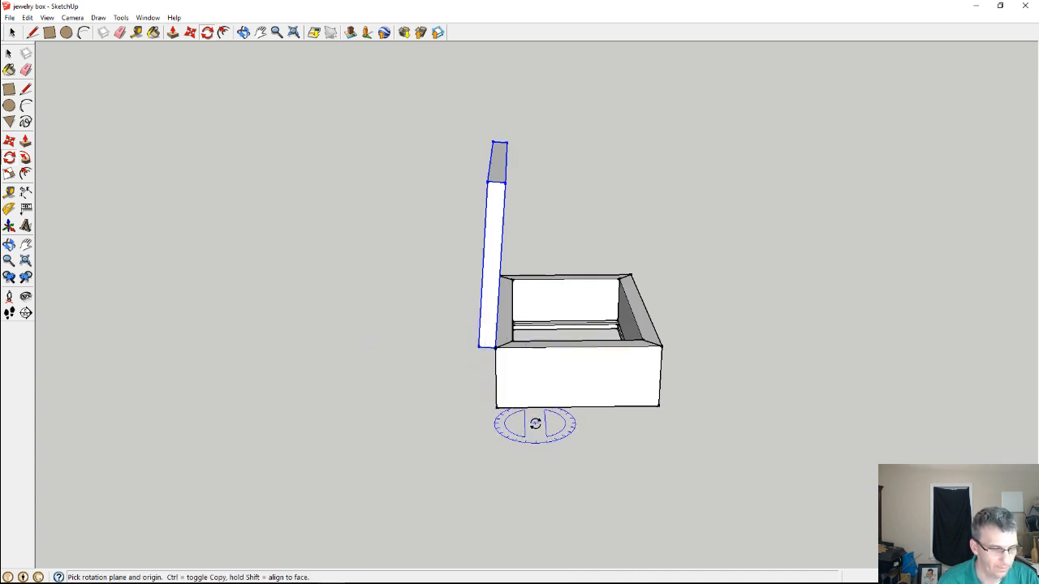
# Measure the depth of the box along its side panel from the back edge to the front edge
pyautogui.press('t')
pyautogui.click(497, 387)
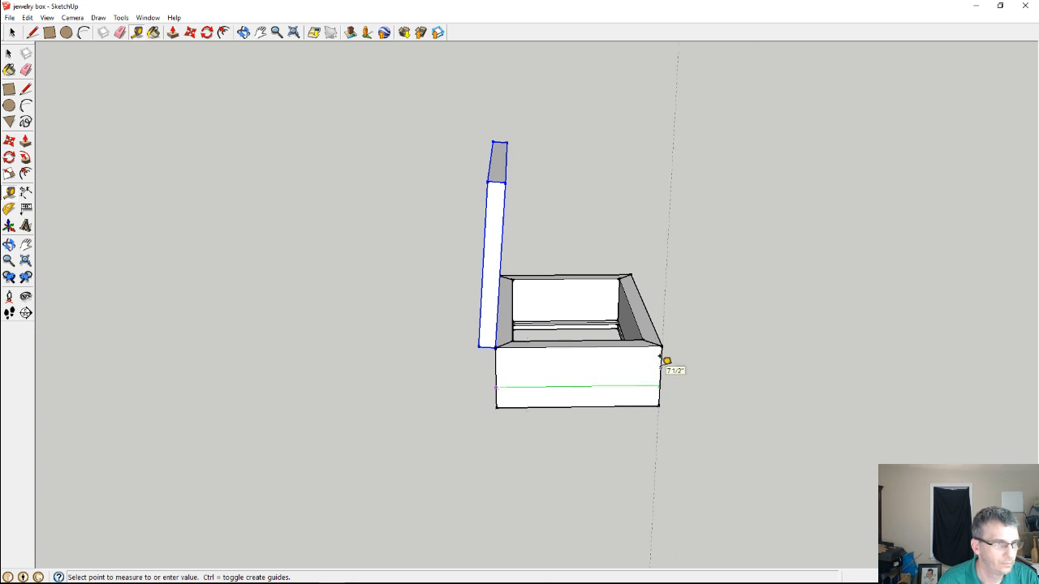
pyautogui.moveTo(662, 358); pyautogui.dragTo(398, 404, button='middle')
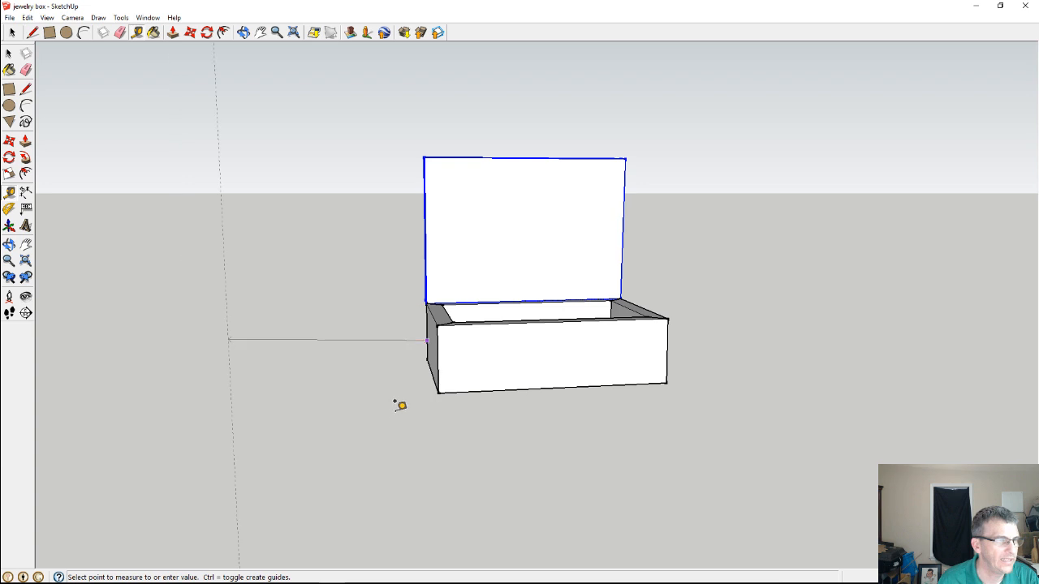
pyautogui.click(447, 348)
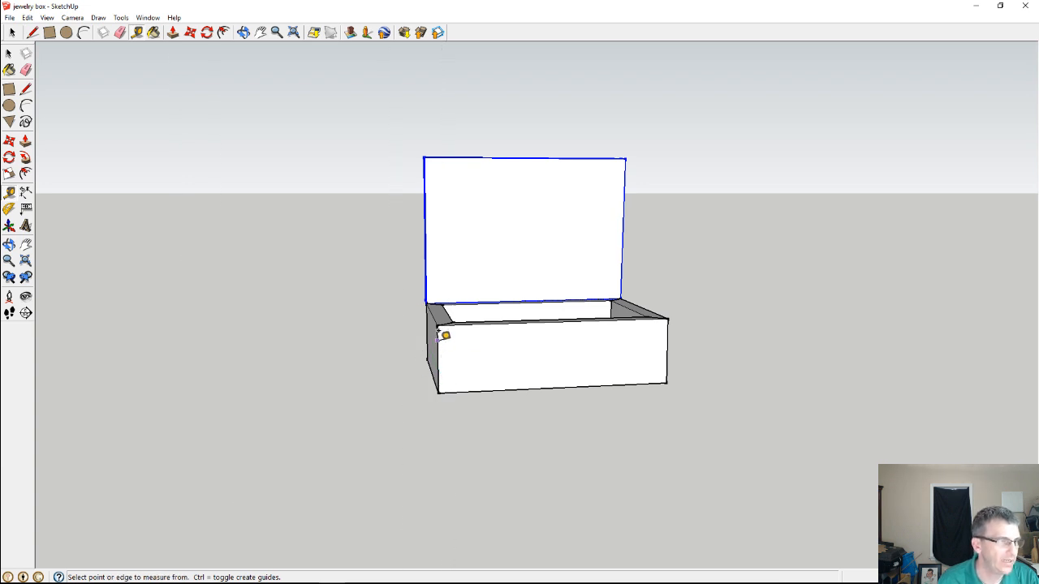
# Measure the length and height of the box's front panel
pyautogui.click(437, 332)
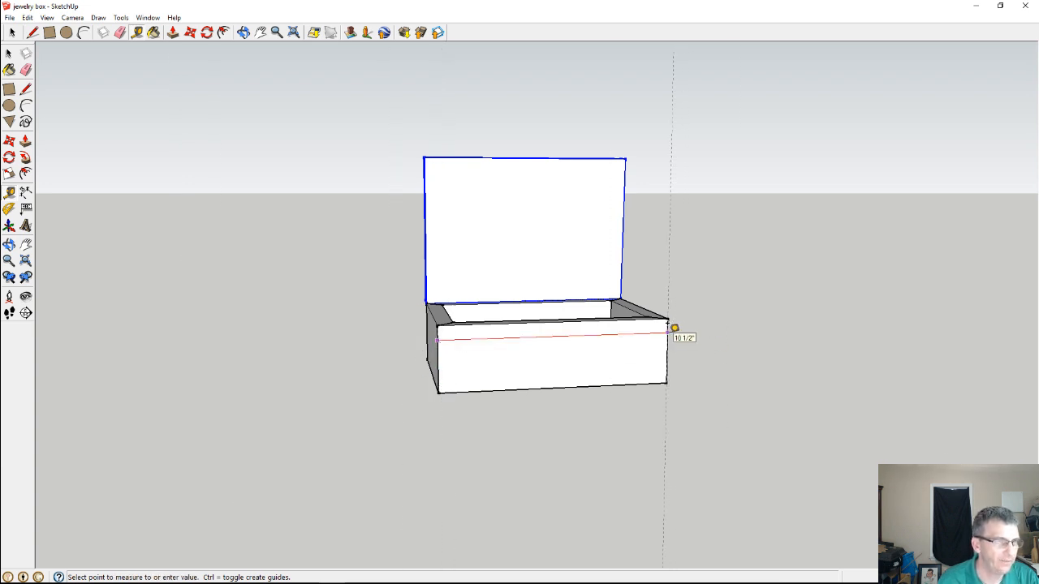
pyautogui.click(667, 324)
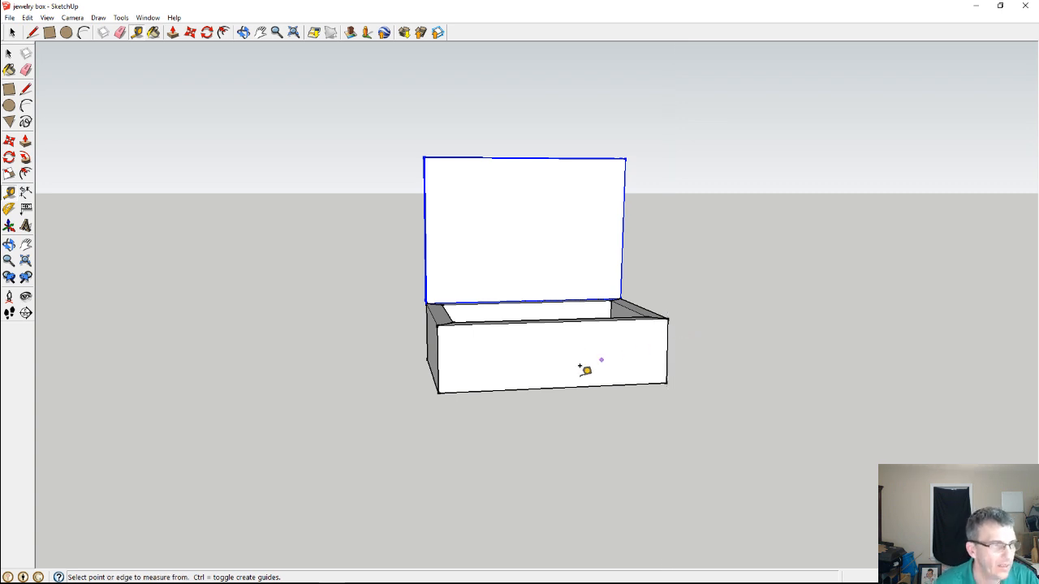
pyautogui.click(555, 388)
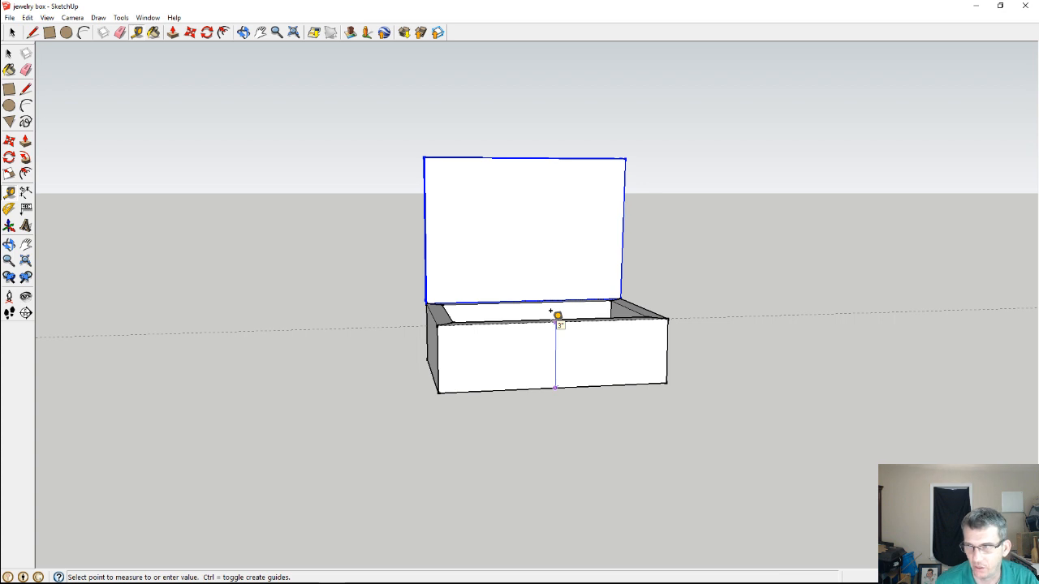
pyautogui.moveTo(553, 418); pyautogui.dragTo(650, 479, button='middle')
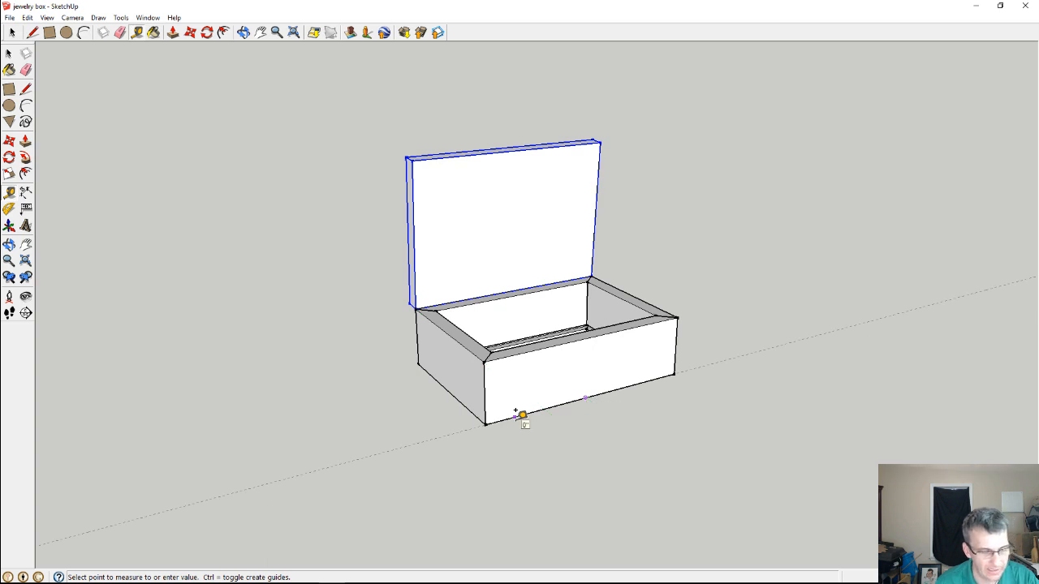
pyautogui.press('Escape')
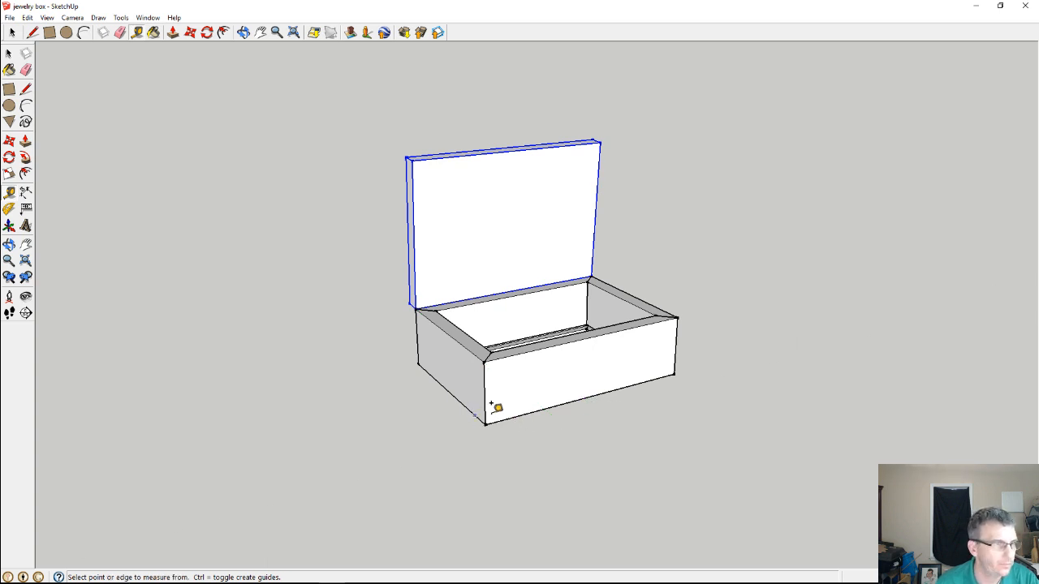
# Move the front panel straight out from the box and inspect the mitred ends and bottom groove of the remaining panels
pyautogui.press('space')
pyautogui.click(498, 420)
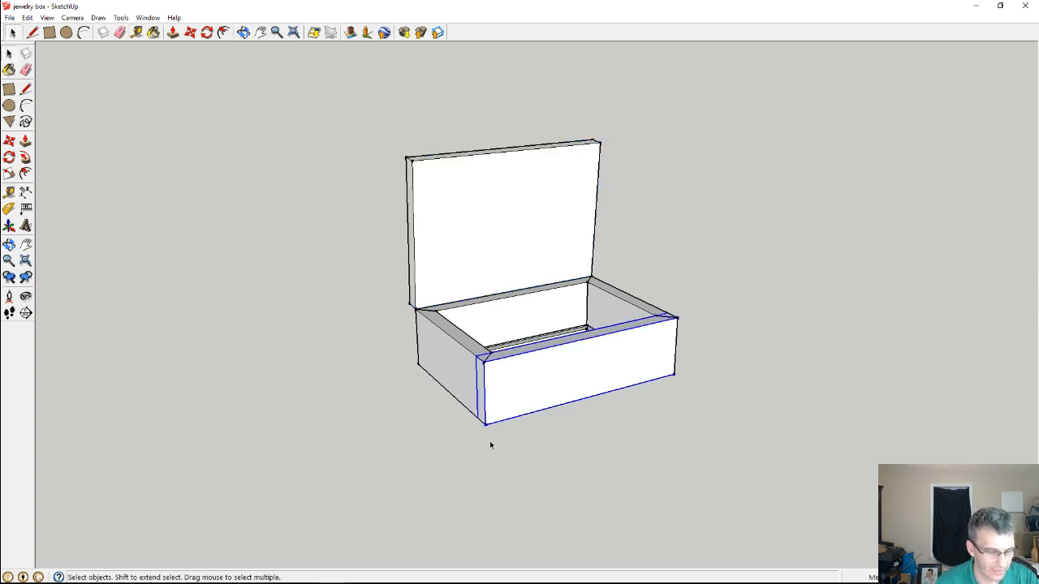
pyautogui.press('m')
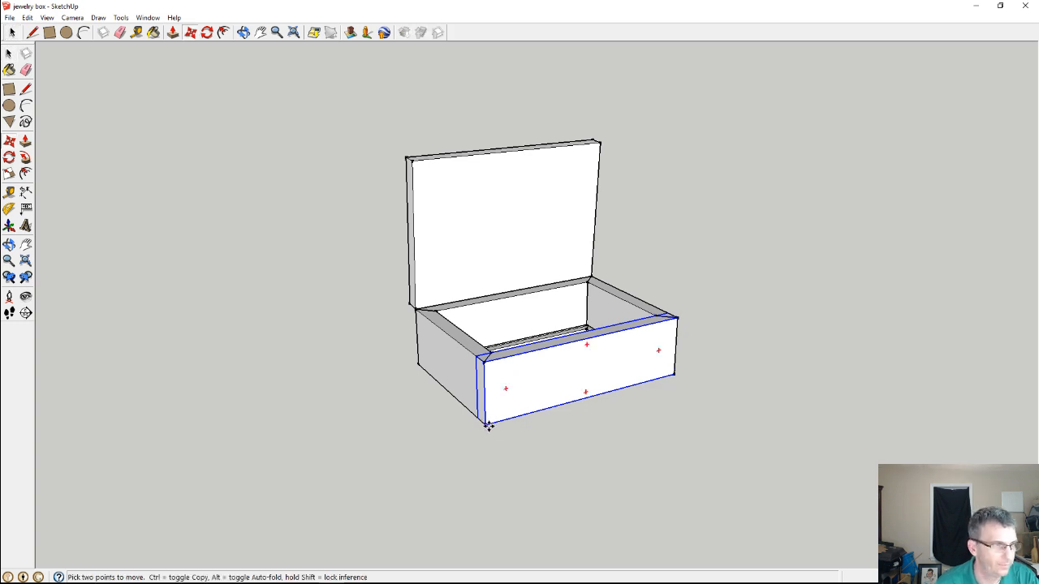
pyautogui.click(489, 423)
pyautogui.scroll(4, 630, 381)
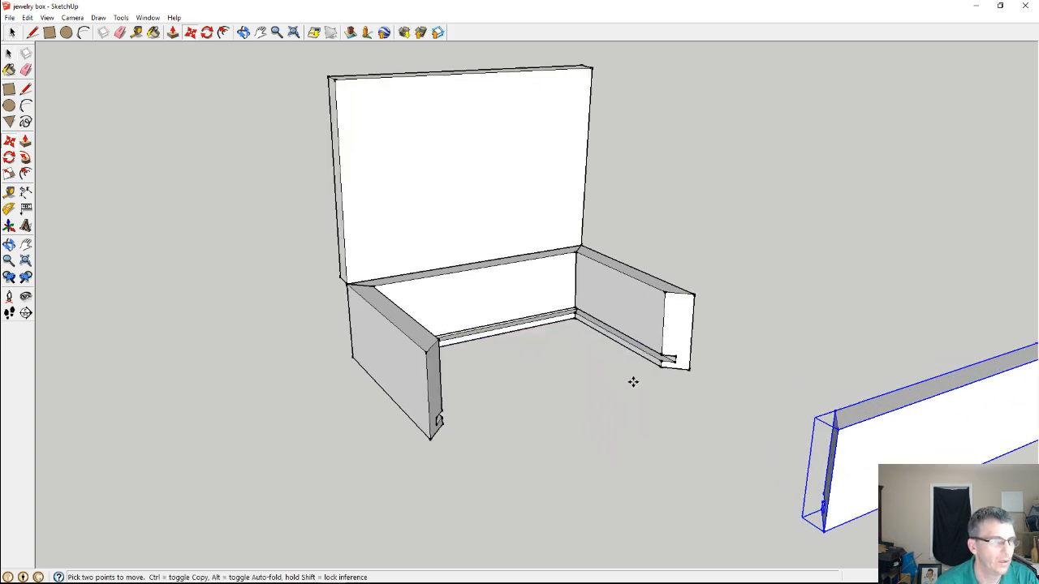
pyautogui.scroll(3, 640, 389)
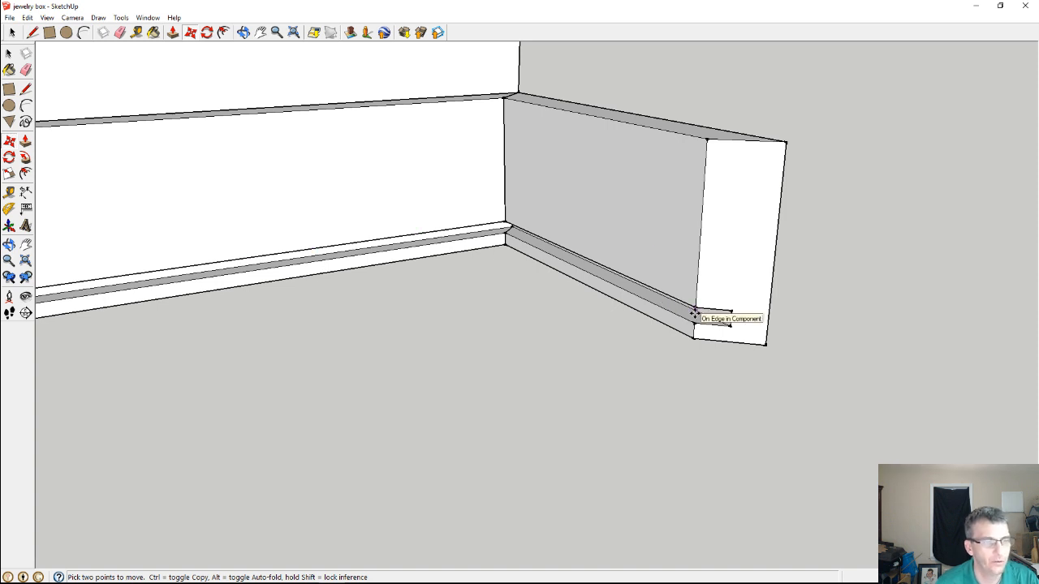
pyautogui.scroll(-5, 578, 307)
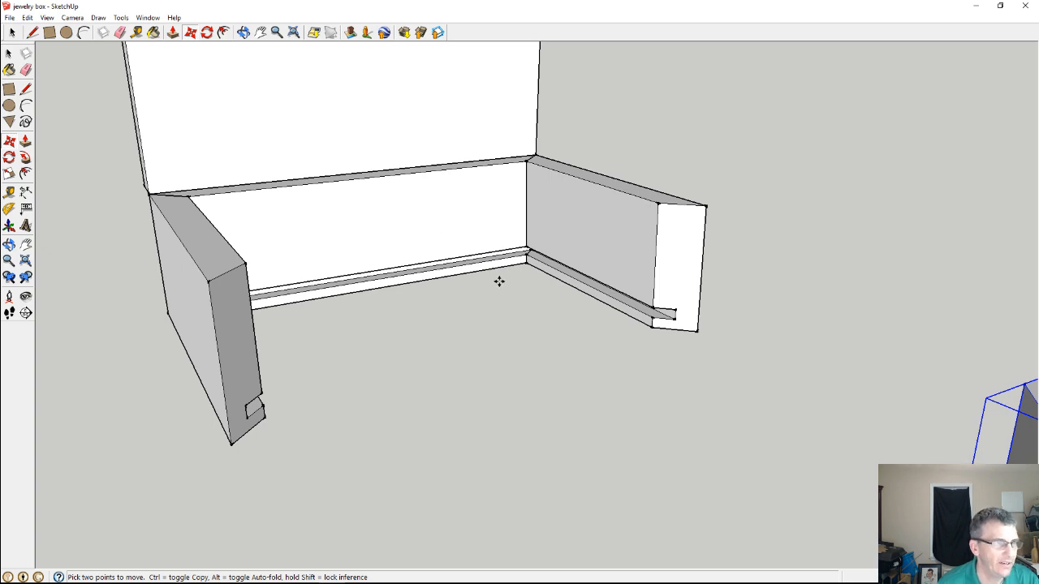
pyautogui.scroll(-6, 499, 281)
pyautogui.moveTo(499, 282)
pyautogui.mouseDown(button='middle')
pyautogui.moveTo(615, 391)
pyautogui.moveTo(714, 429)
pyautogui.moveTo(559, 360)
pyautogui.moveTo(368, 317)
pyautogui.moveTo(324, 357)
pyautogui.moveTo(587, 397)
pyautogui.moveTo(674, 360)
pyautogui.moveTo(853, 355)
pyautogui.mouseUp(button='middle')
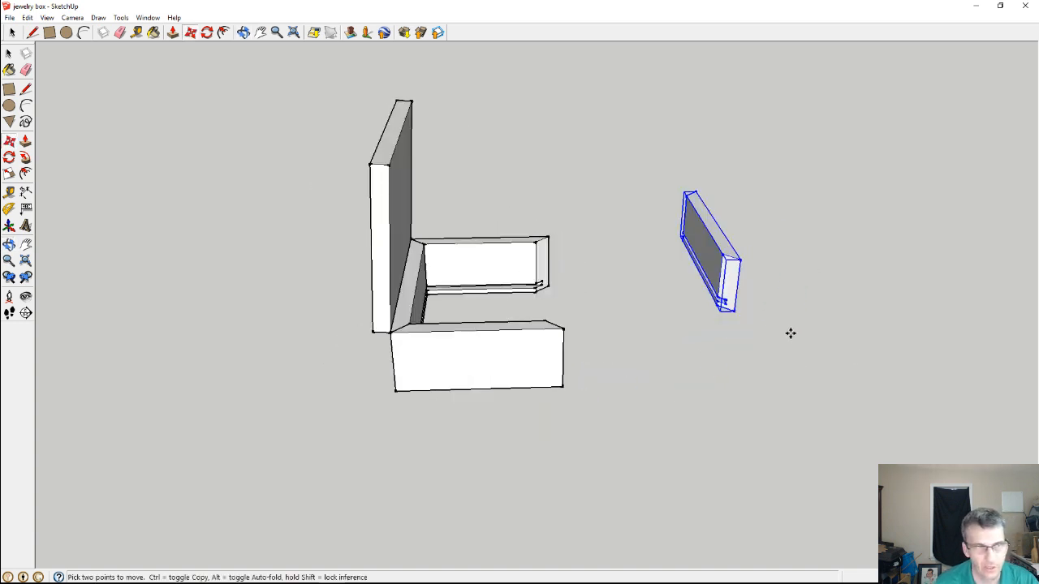
# Switch back to VCarve Pro and make Layer0 visible to show the box part outlines
pyautogui.click(975, 6)
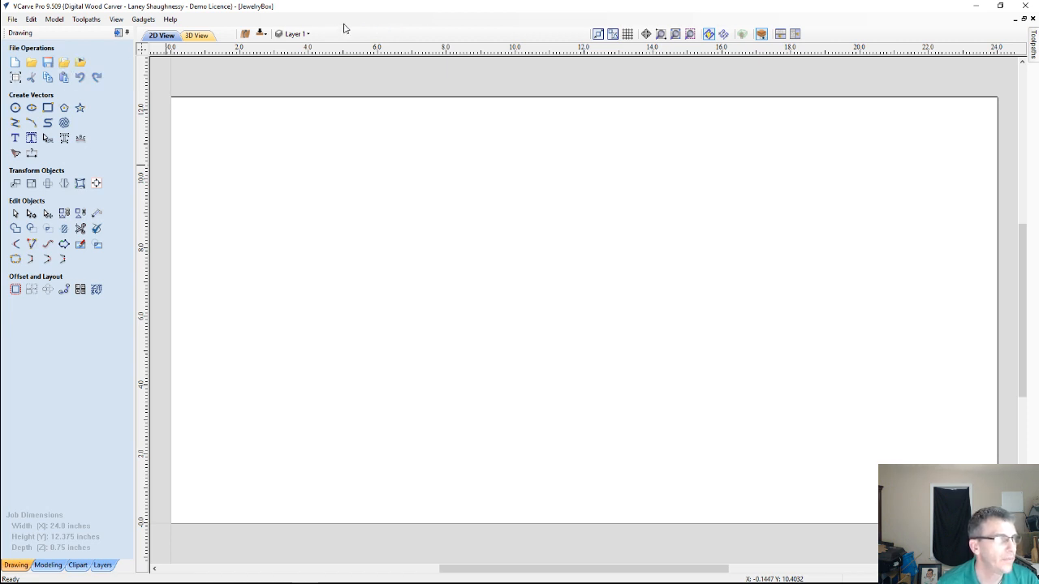
pyautogui.click(299, 34)
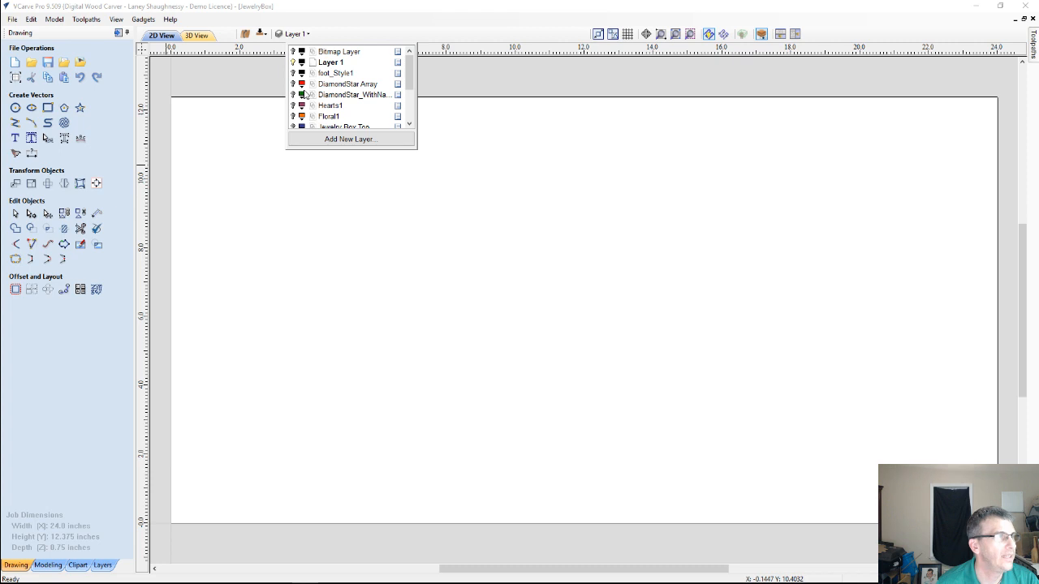
pyautogui.scroll(-2, 305, 95)
pyautogui.click(293, 116)
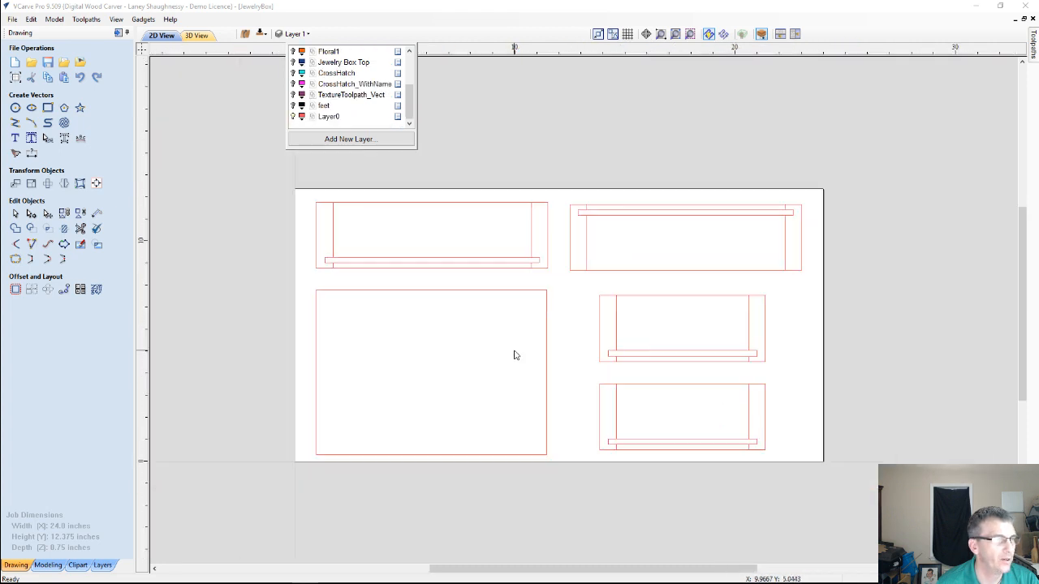
pyautogui.scroll(-2, 515, 355)
pyautogui.click(588, 354)
pyautogui.scroll(2, 569, 356)
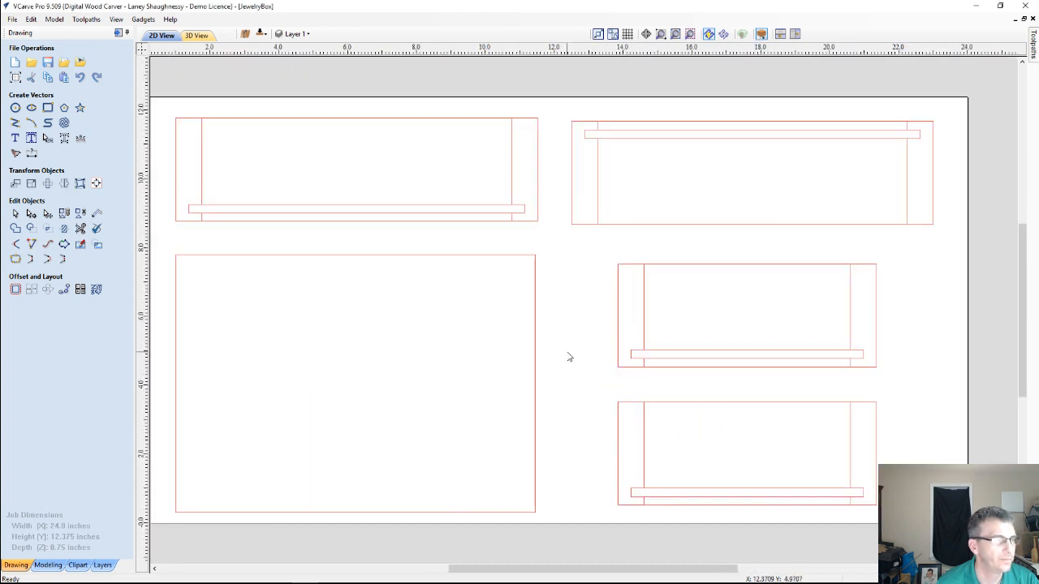
pyautogui.scroll(-1, 569, 357)
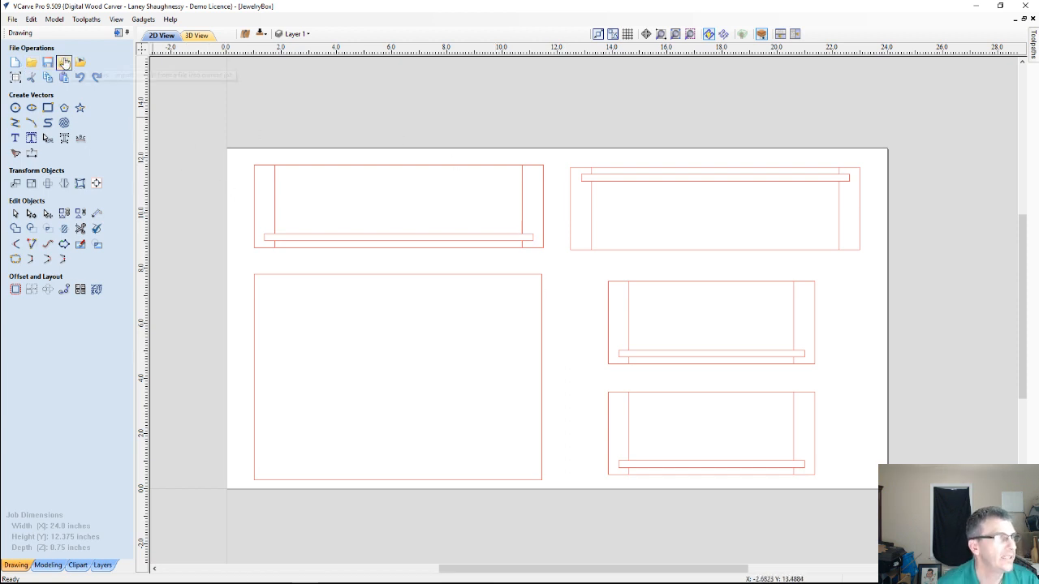
# Review the vector import options for the SketchUp file jewelry box in Documents, leaving without importing it
pyautogui.click(65, 62)
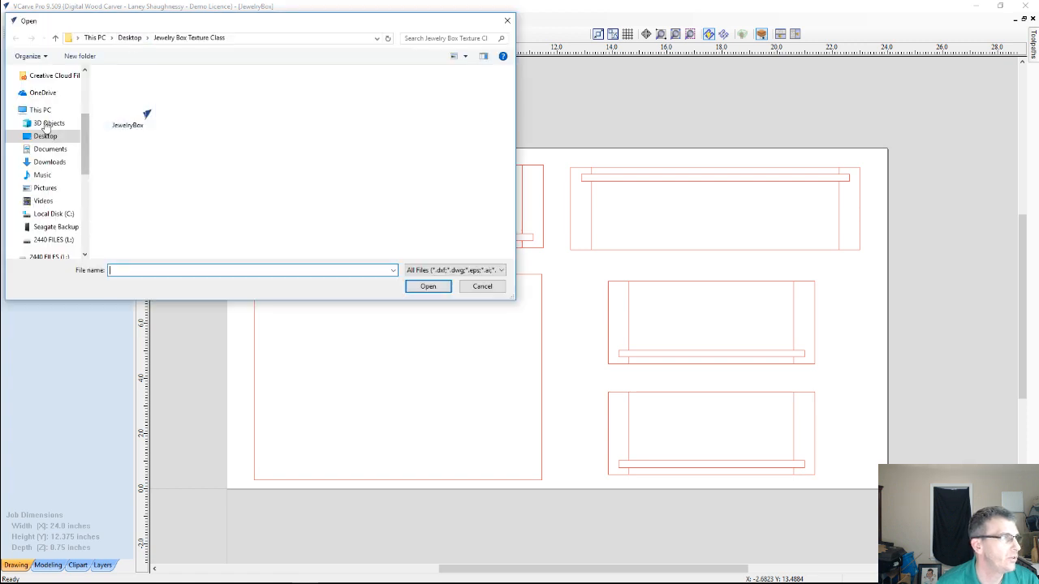
pyautogui.click(129, 38)
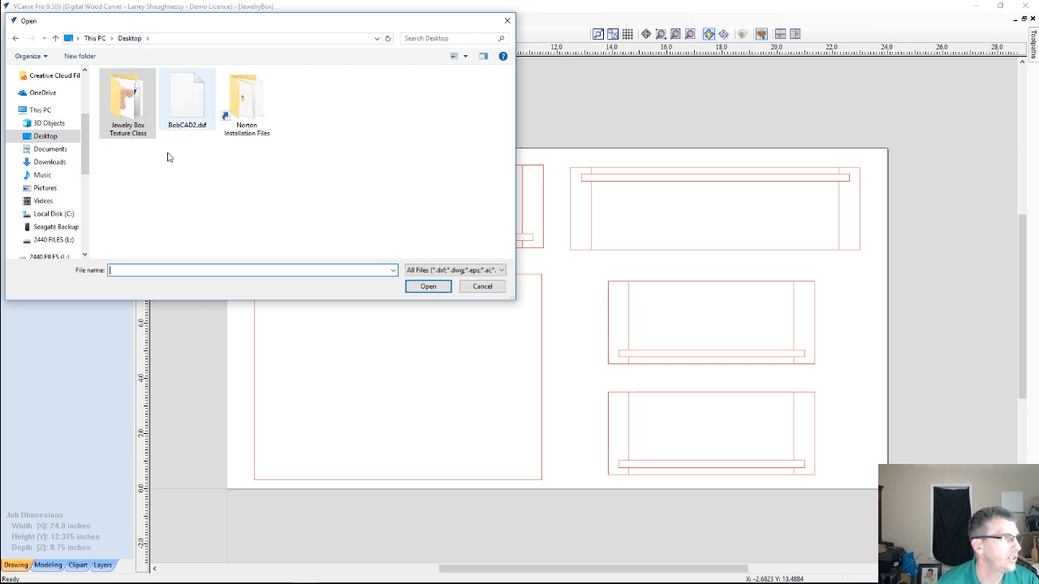
pyautogui.click(433, 271)
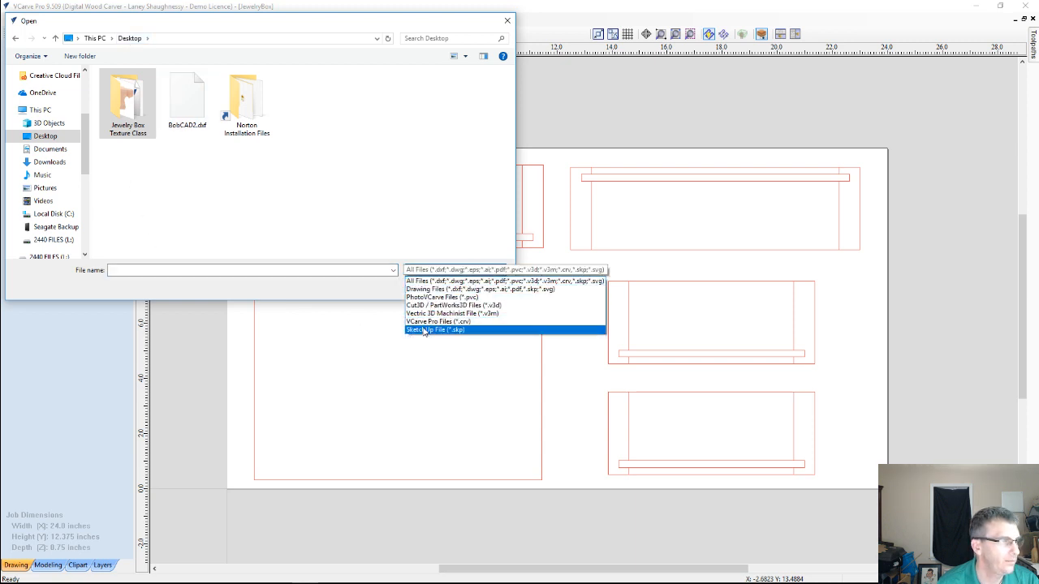
pyautogui.click(422, 326)
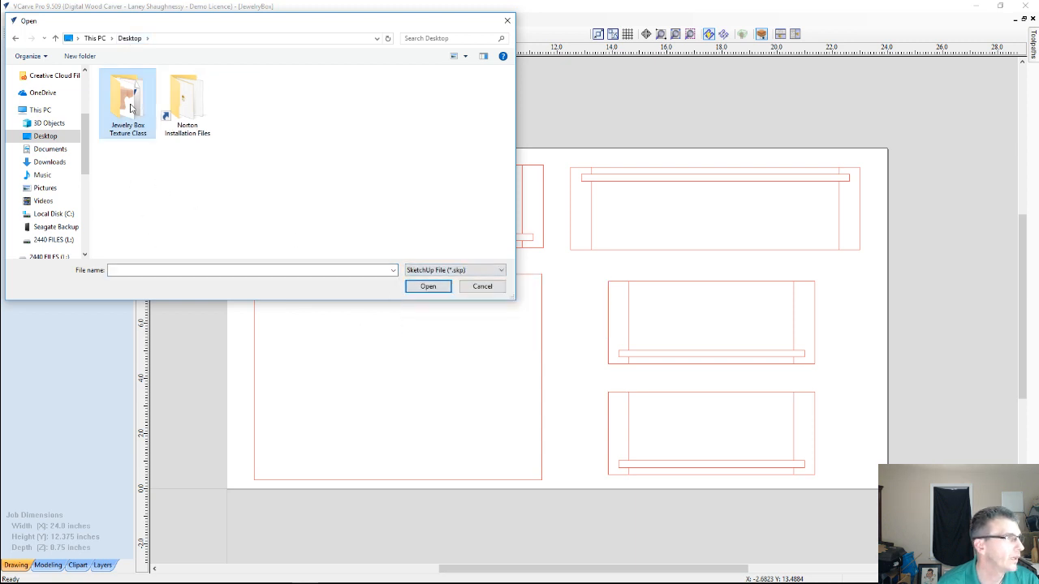
pyautogui.click(50, 150)
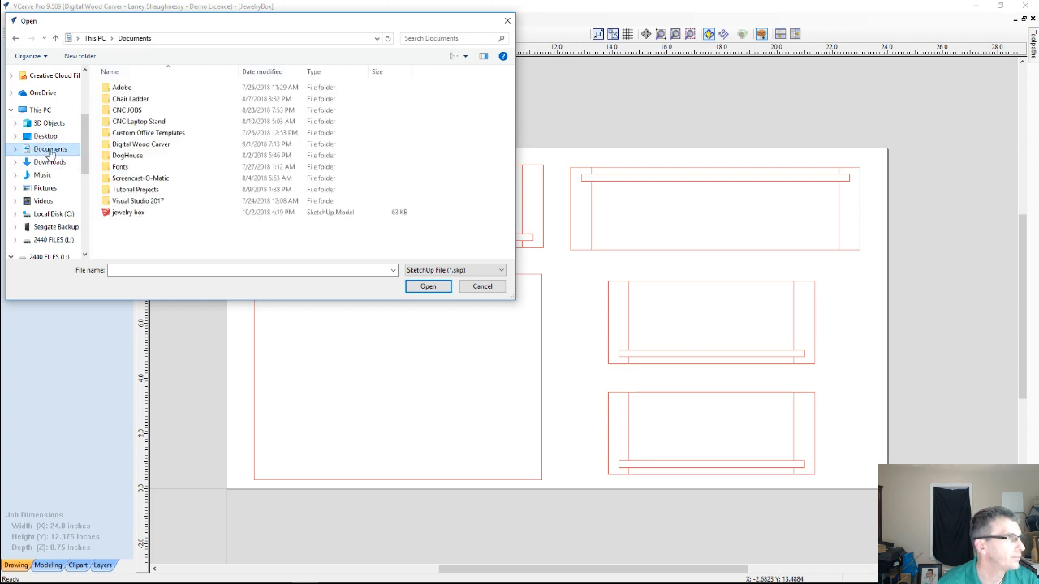
pyautogui.doubleClick(125, 215)
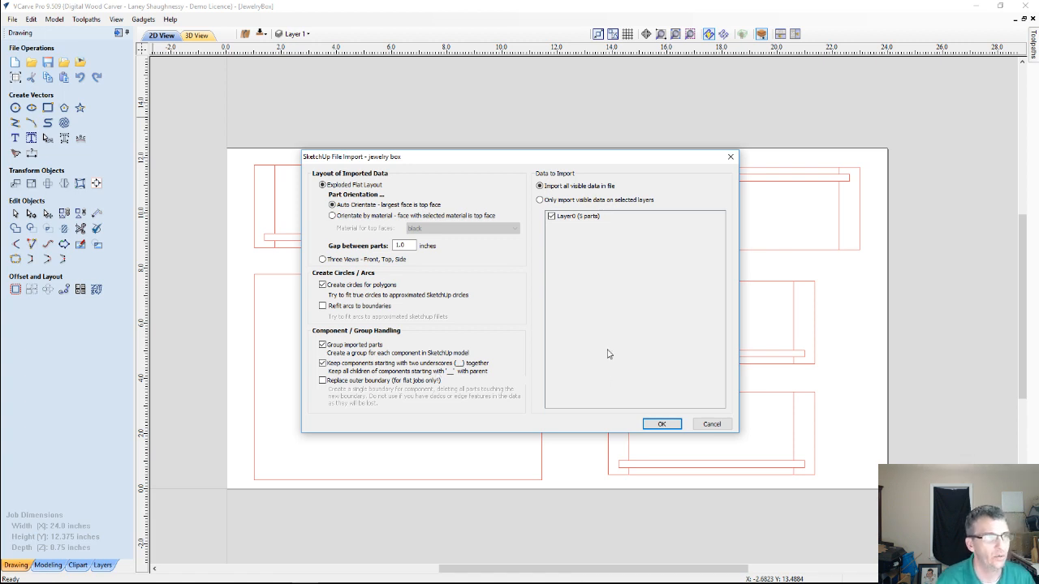
pyautogui.click(711, 424)
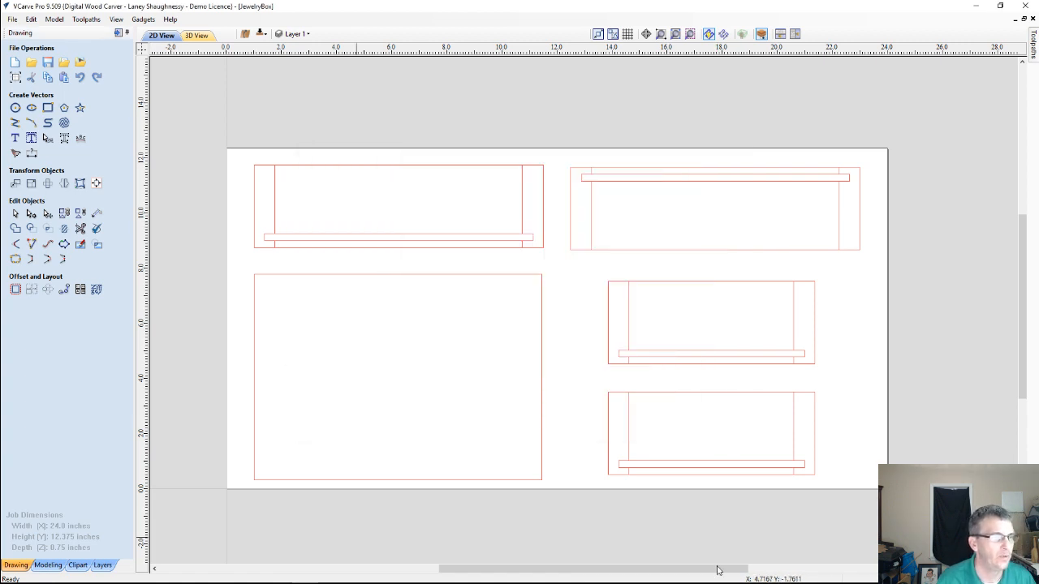
# Select the large rectangular panel and the upper short side panel in turn to check how their vectors are grouped
pyautogui.scroll(2, 600, 422)
pyautogui.scroll(-2, 585, 452)
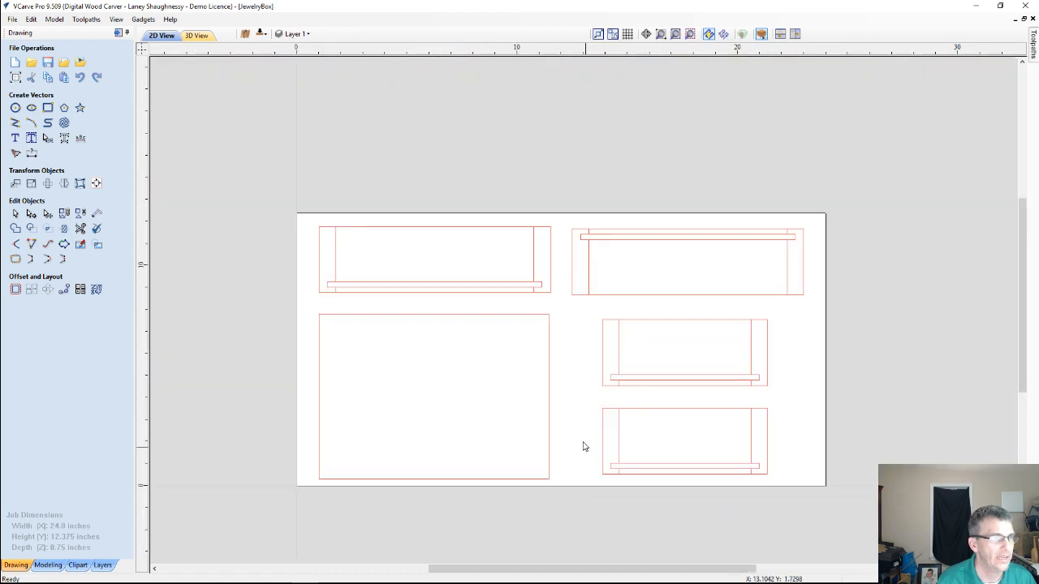
pyautogui.click(432, 317)
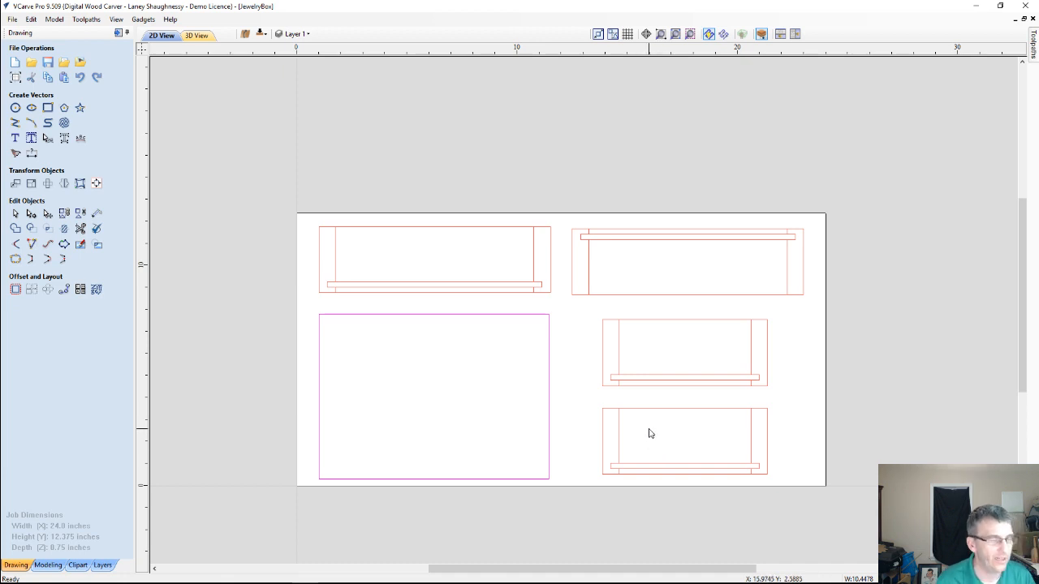
pyautogui.click(654, 372)
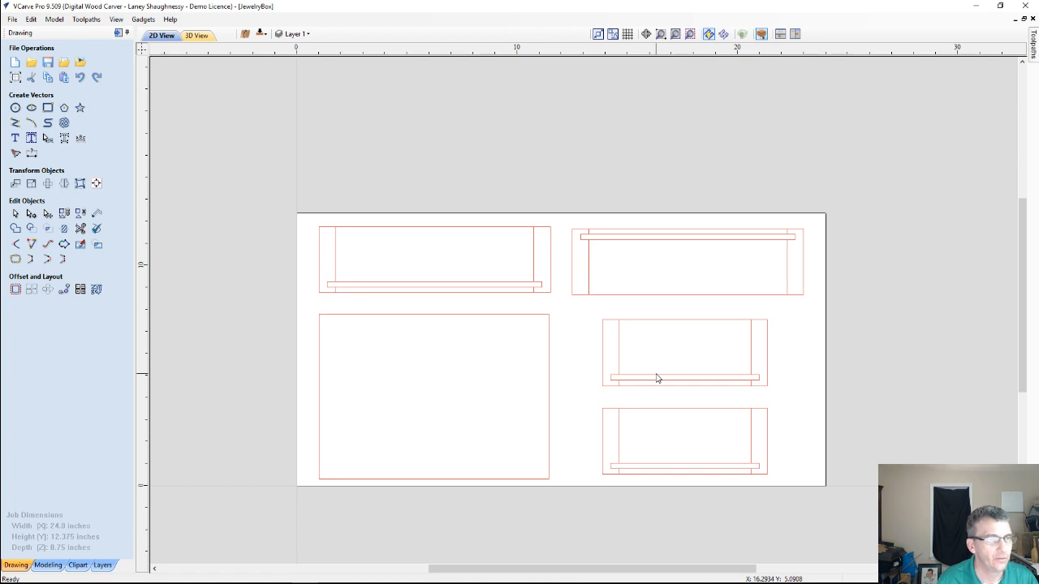
pyautogui.click(657, 377)
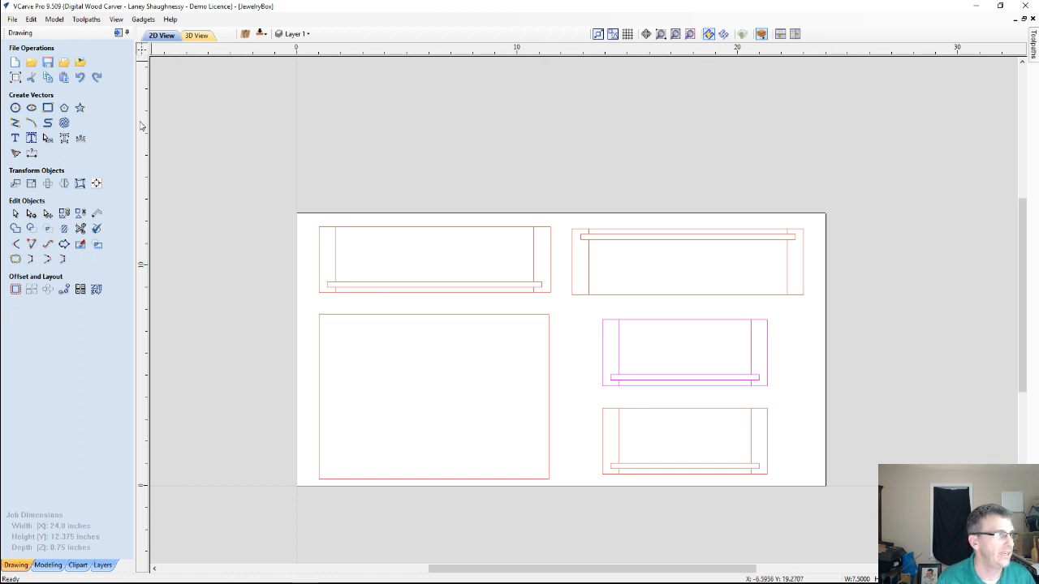
# Compare the top and bottom sides of the job, including each side's toolpath list, and return to the top side
pyautogui.click(259, 34)
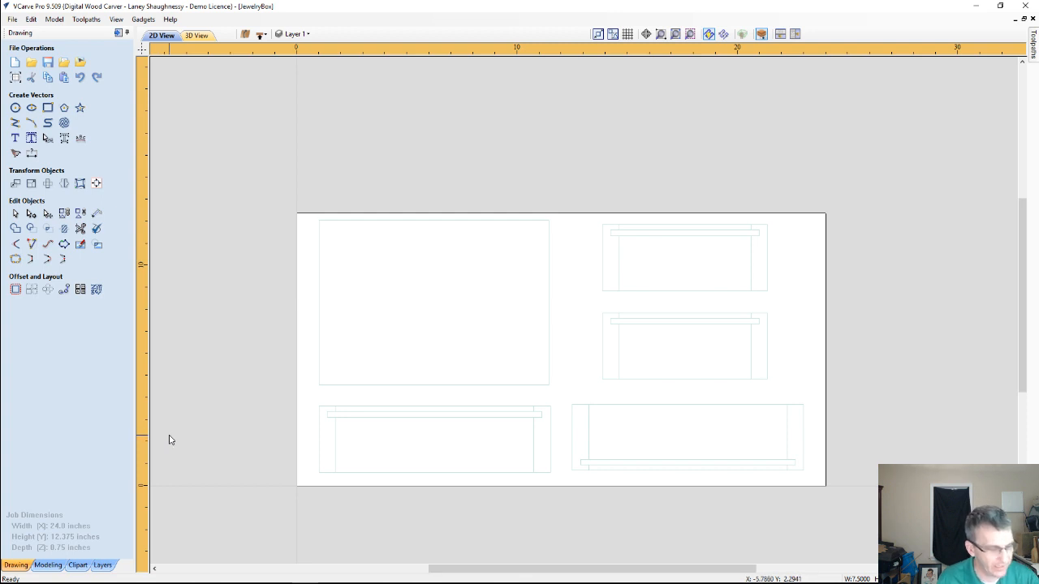
pyautogui.click(262, 35)
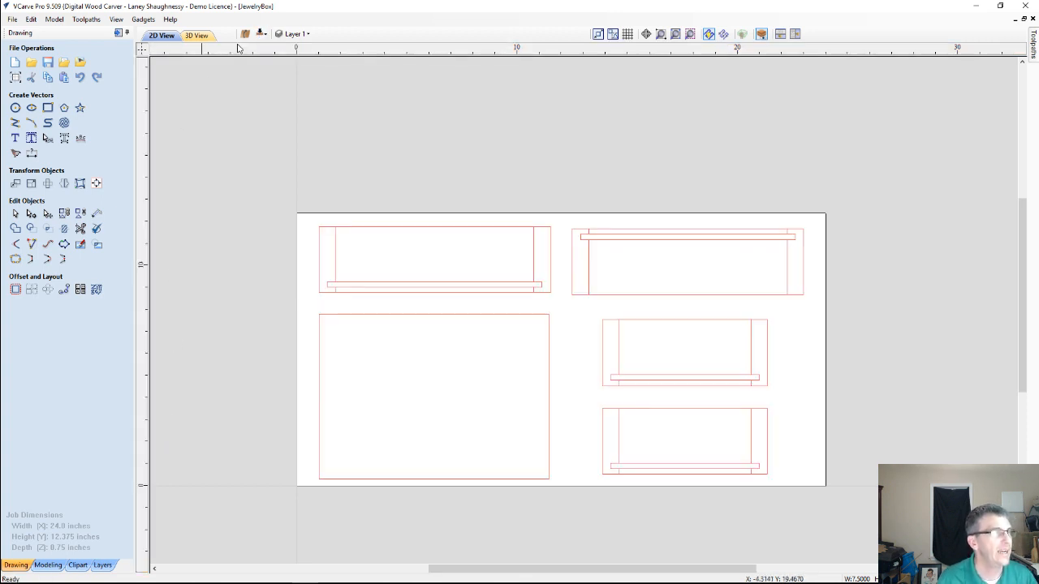
pyautogui.click(119, 34)
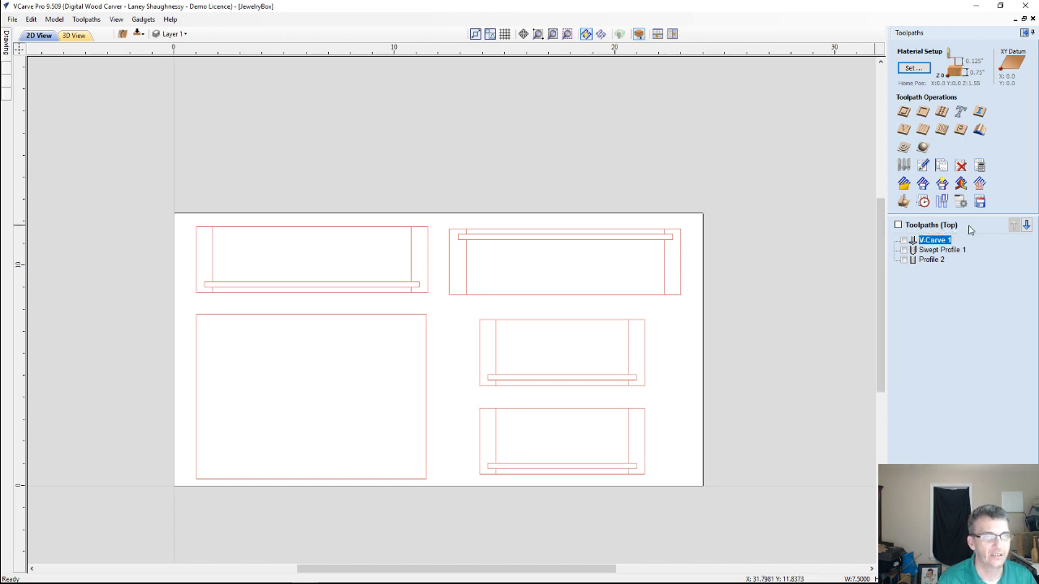
pyautogui.click(129, 34)
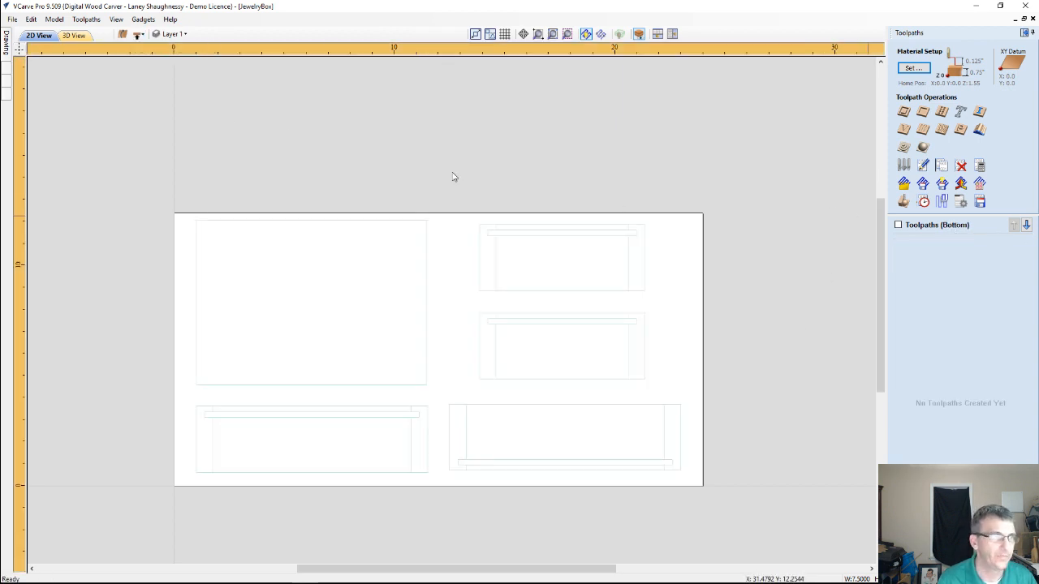
pyautogui.click(139, 34)
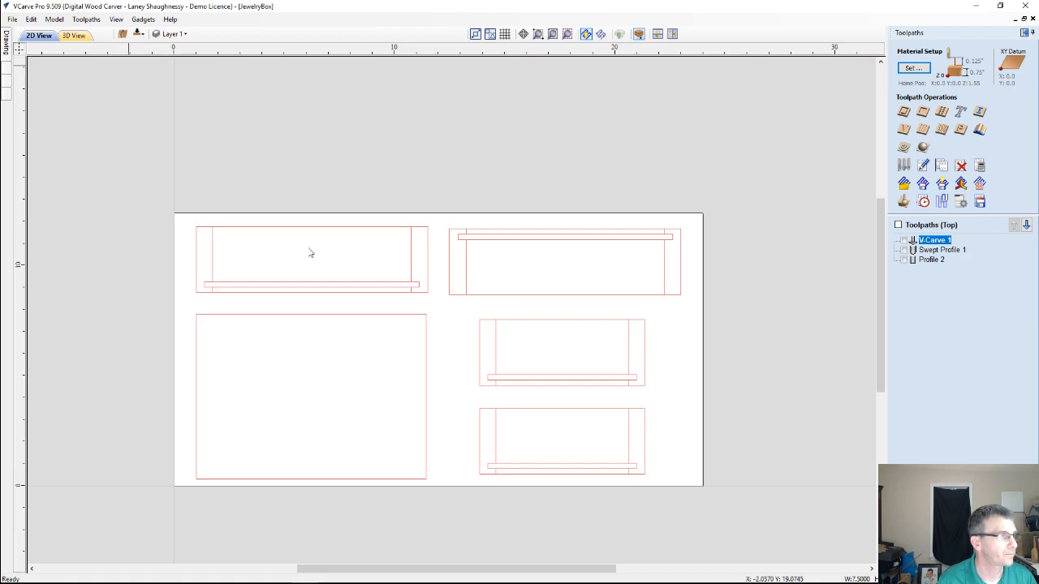
pyautogui.scroll(-1, 398, 360)
pyautogui.scroll(1, 398, 359)
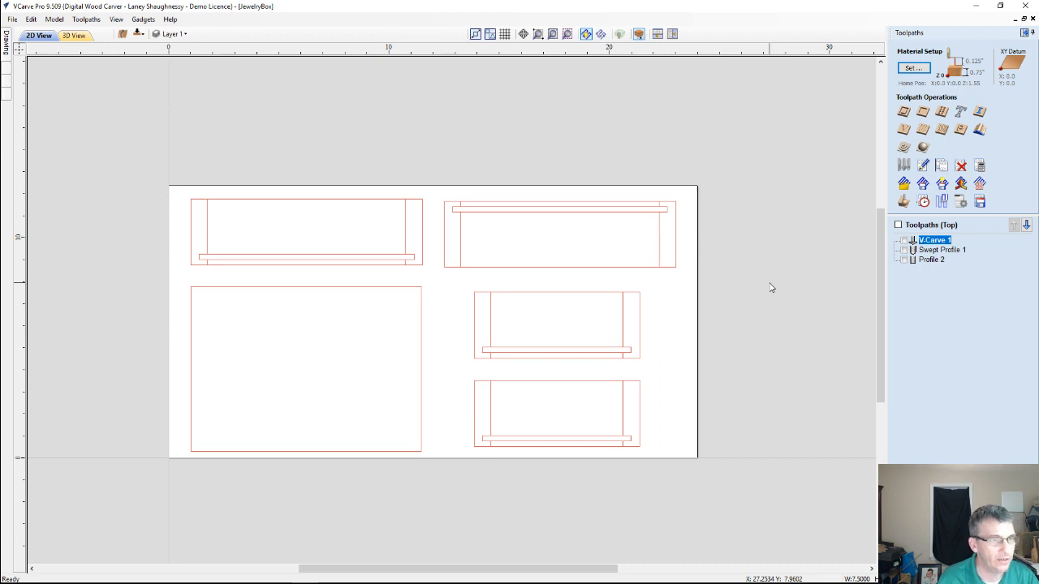
# Return to the drawing tools and ungroup all the box part vectors back onto their original layers
pyautogui.click(1024, 33)
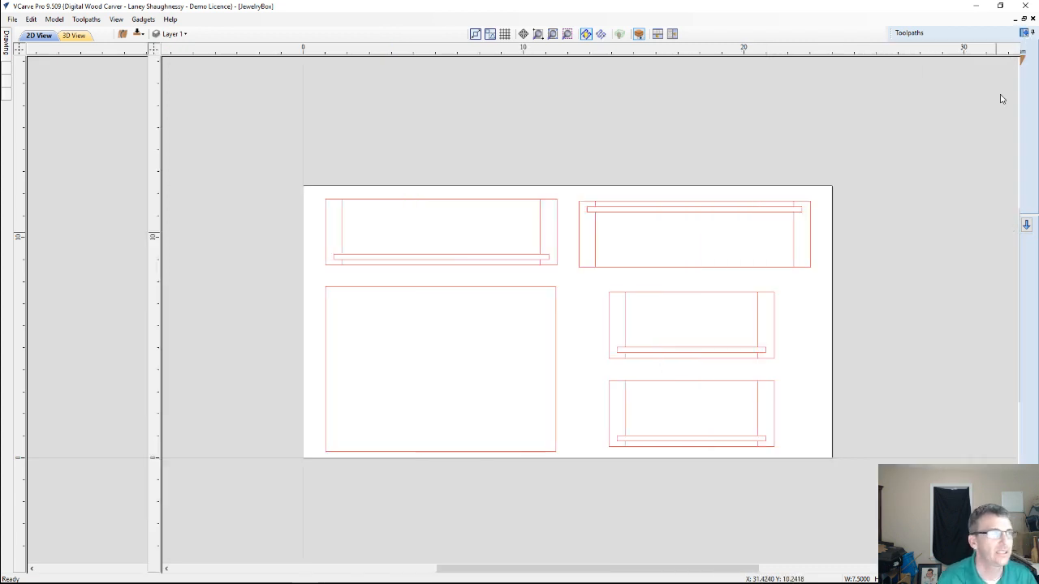
pyautogui.click(453, 257)
pyautogui.scroll(2, 454, 257)
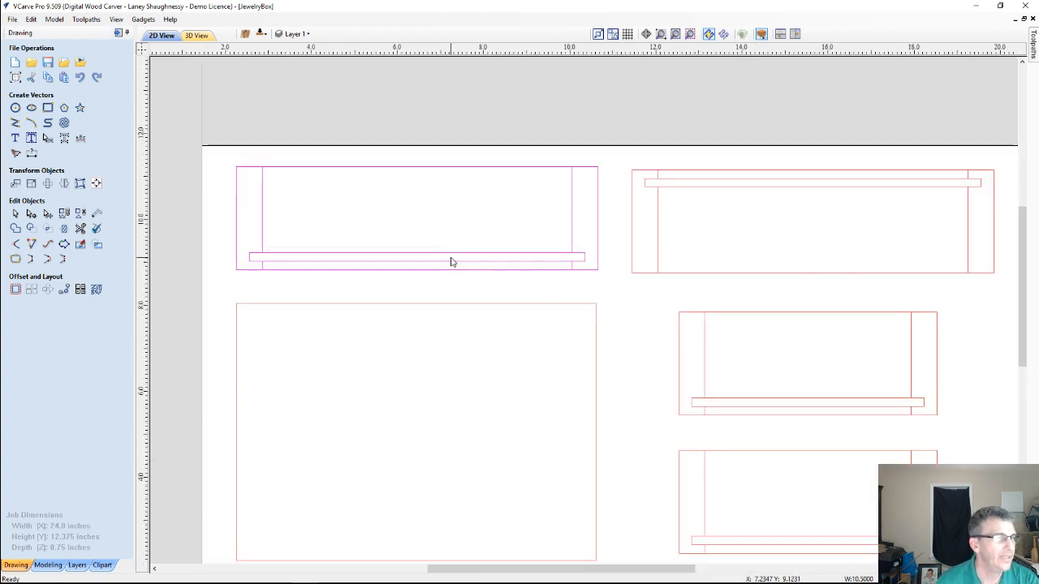
pyautogui.scroll(-3, 451, 260)
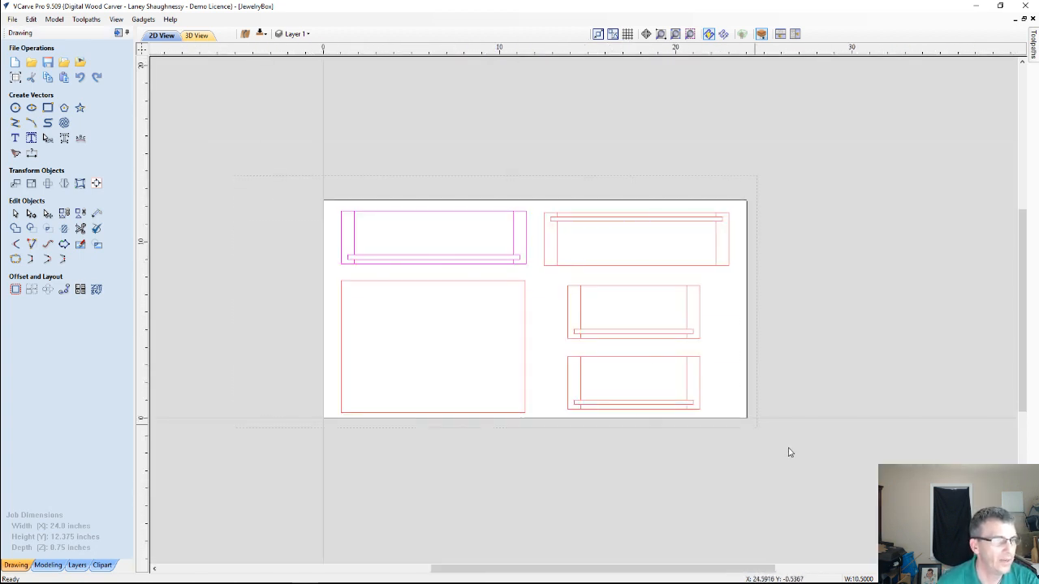
pyautogui.hotkey('ctrl', 'a')
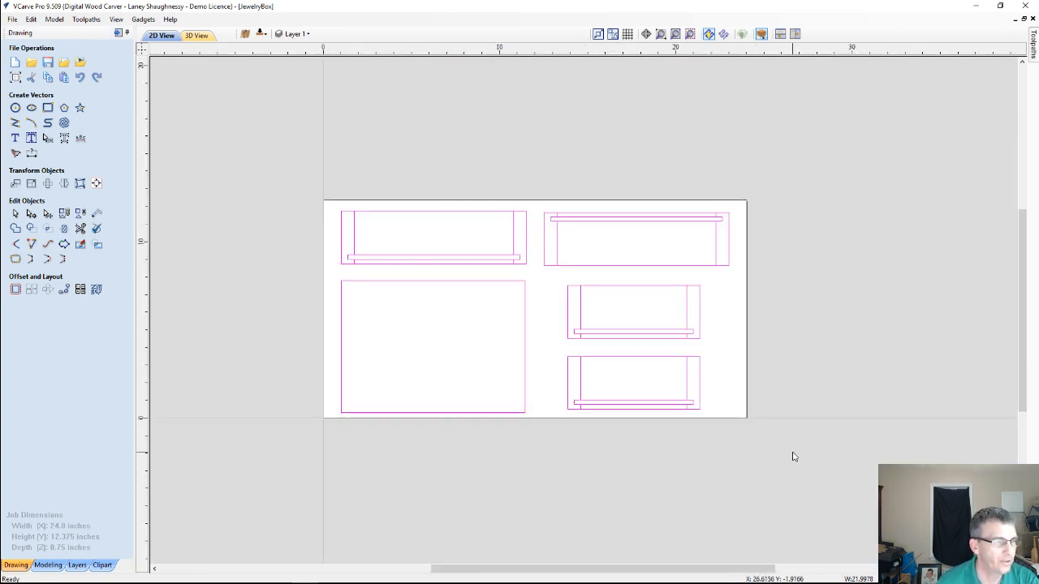
pyautogui.click(80, 214)
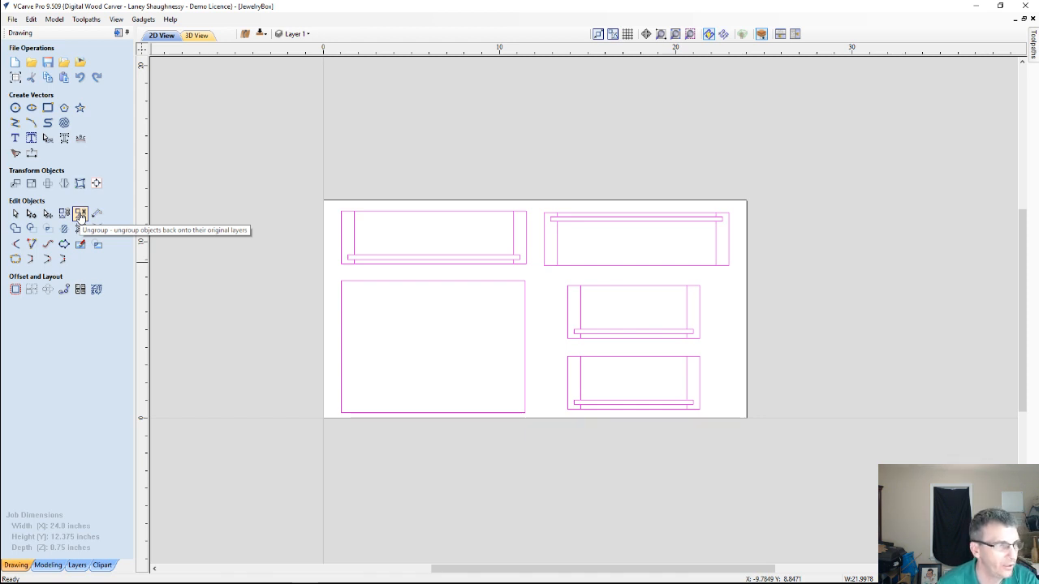
pyautogui.click(80, 217)
pyautogui.click(164, 244)
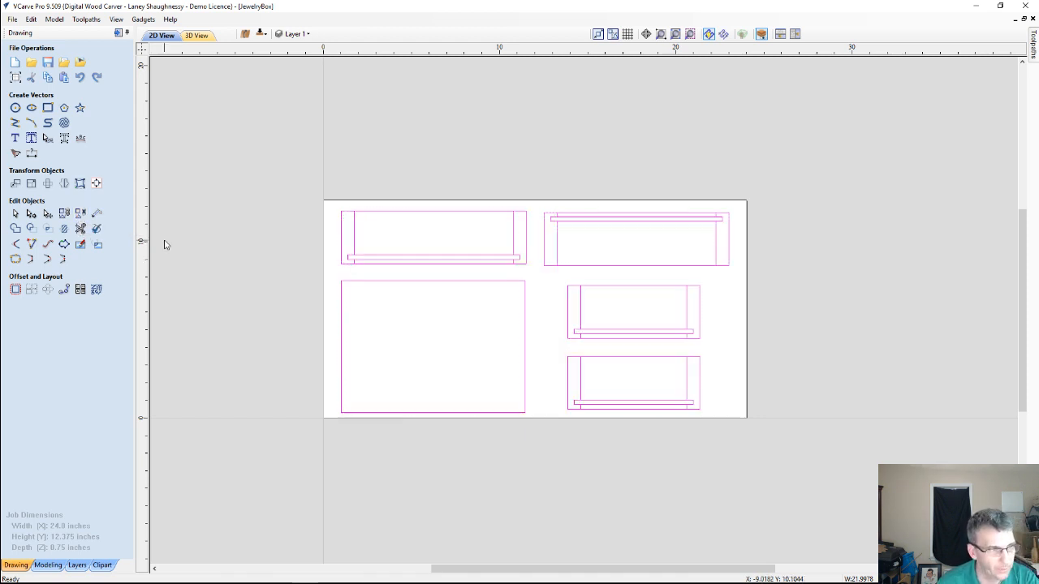
pyautogui.hotkey('ctrl', 'a')
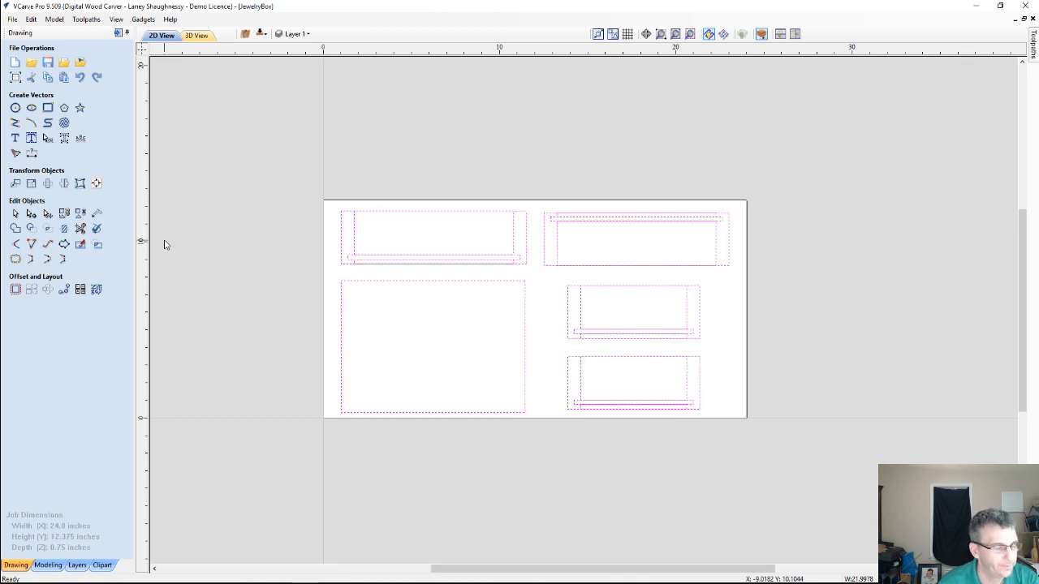
# Inspect the upper-left side panel by selecting its outer outline and the inner profiles above and below the groove in turn
pyautogui.click(535, 315)
pyautogui.click(525, 250)
pyautogui.scroll(1, 525, 250)
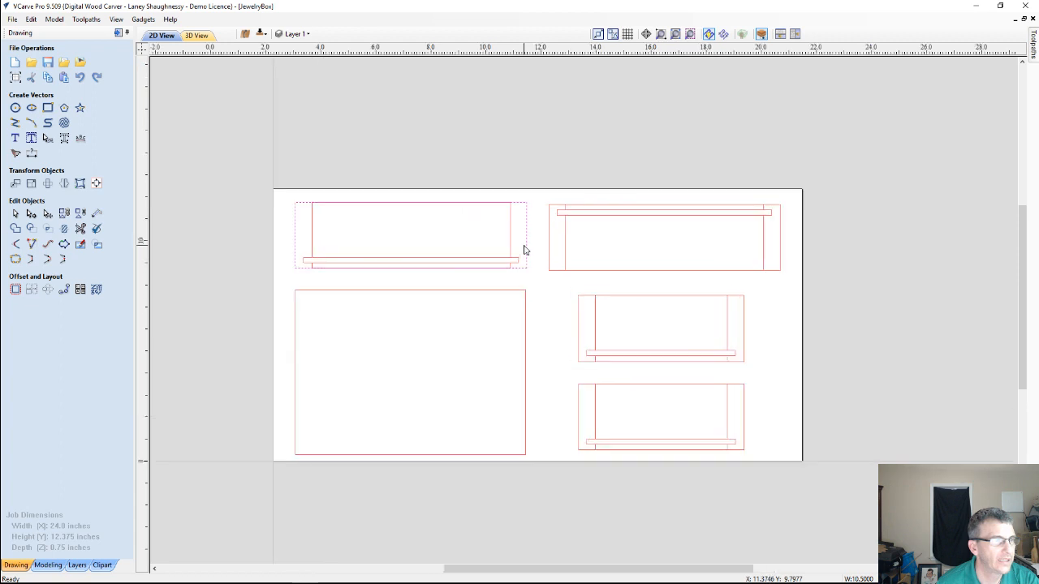
pyautogui.scroll(1, 524, 250)
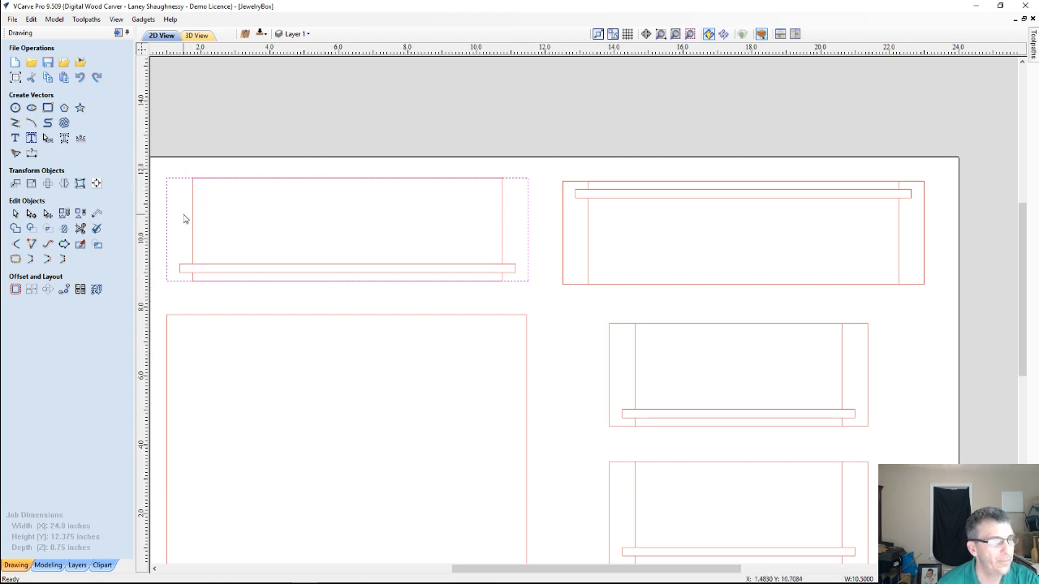
pyautogui.click(503, 220)
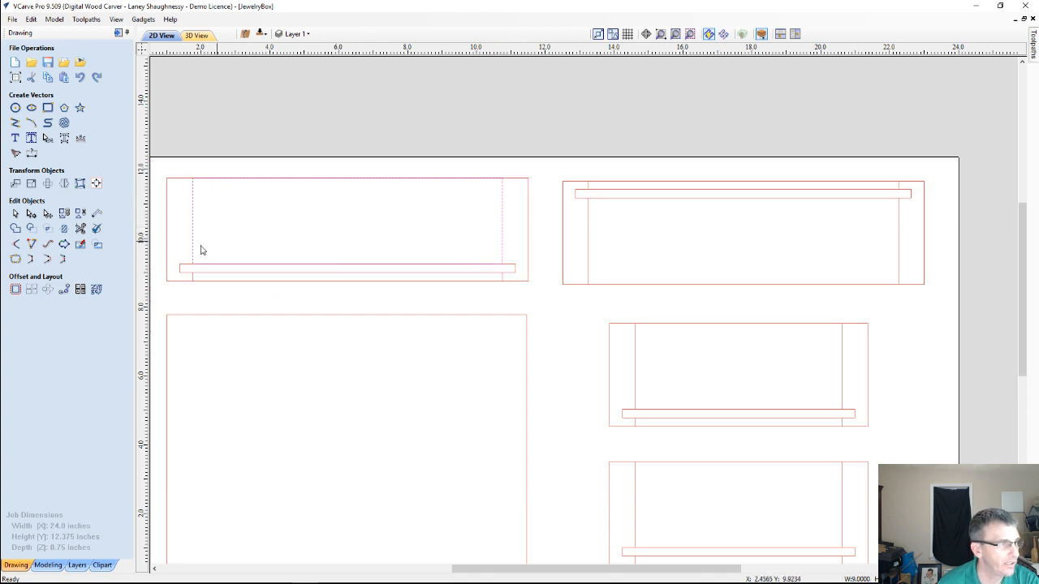
pyautogui.click(502, 280)
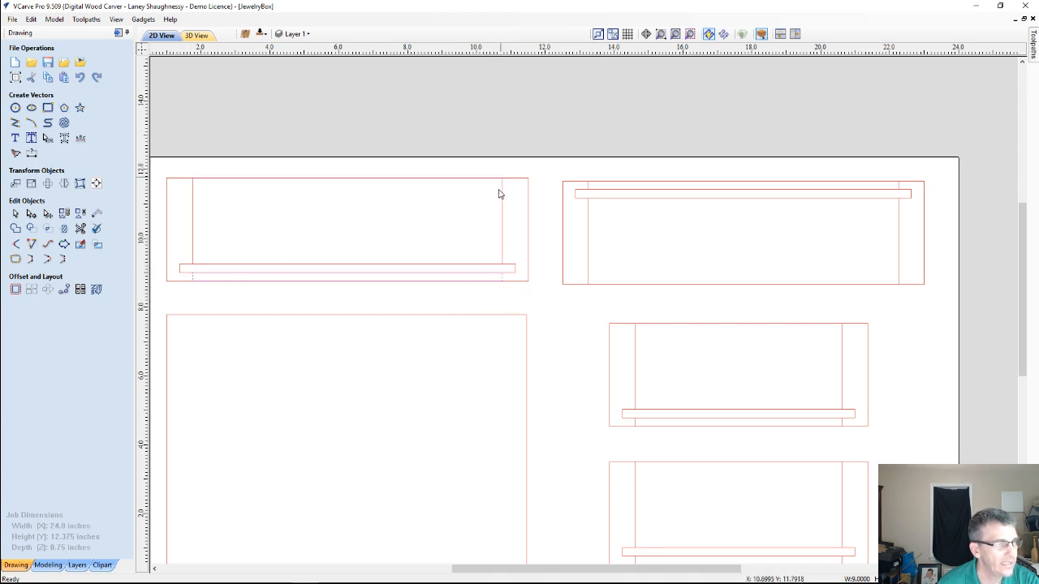
pyautogui.click(193, 211)
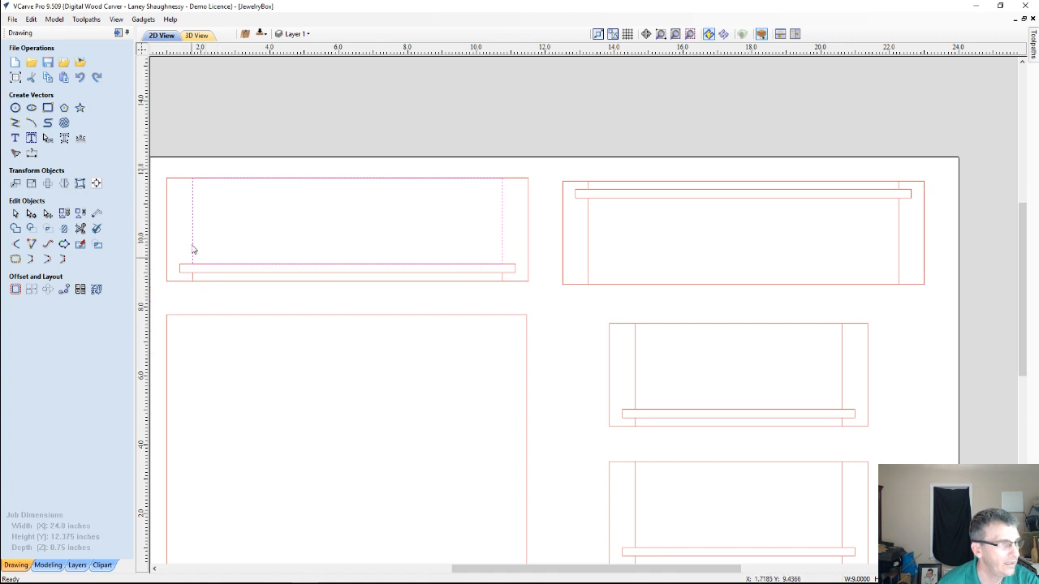
pyautogui.scroll(2, 171, 215)
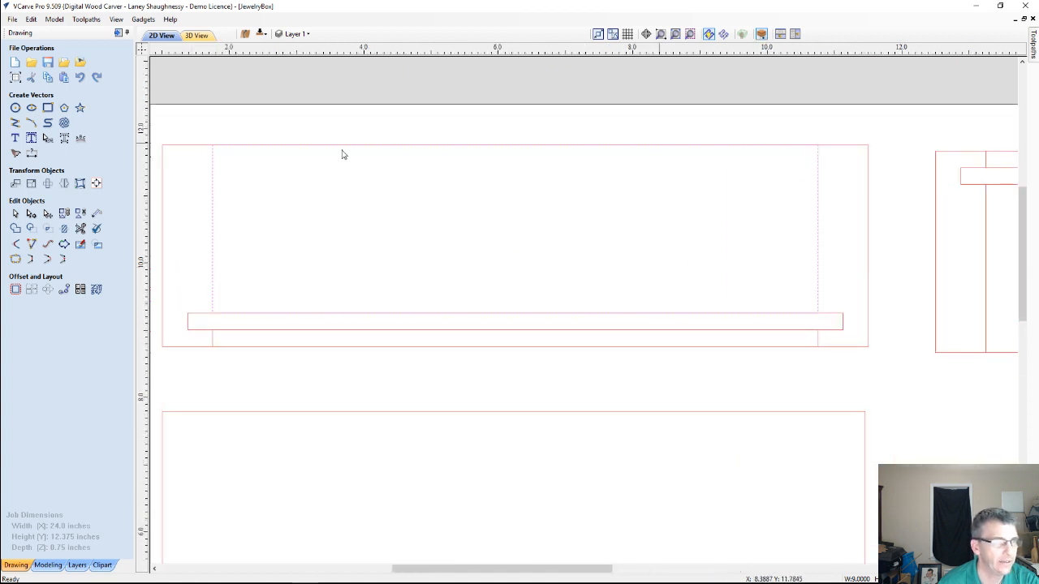
pyautogui.click(213, 342)
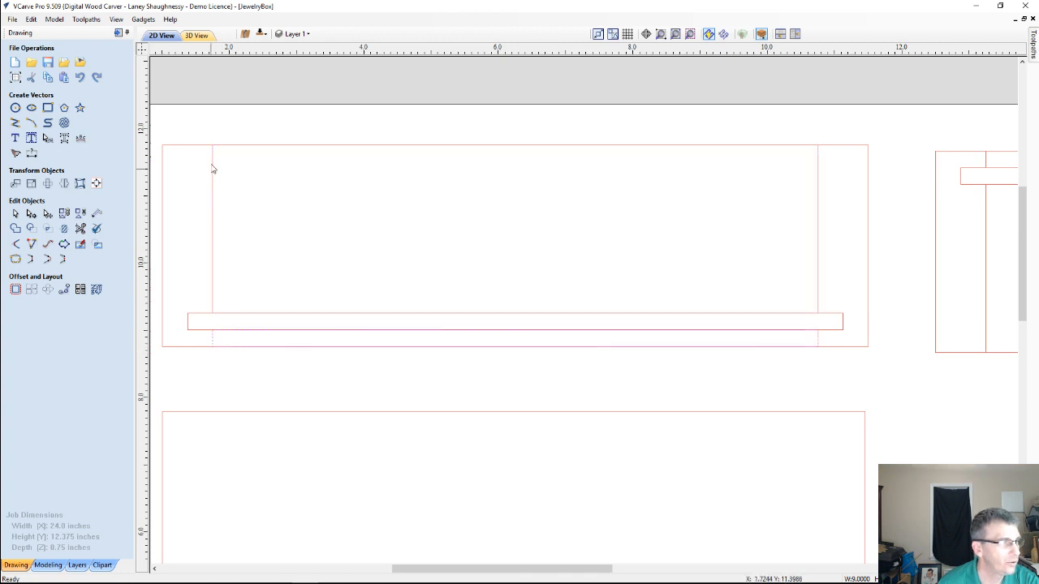
pyautogui.click(213, 225)
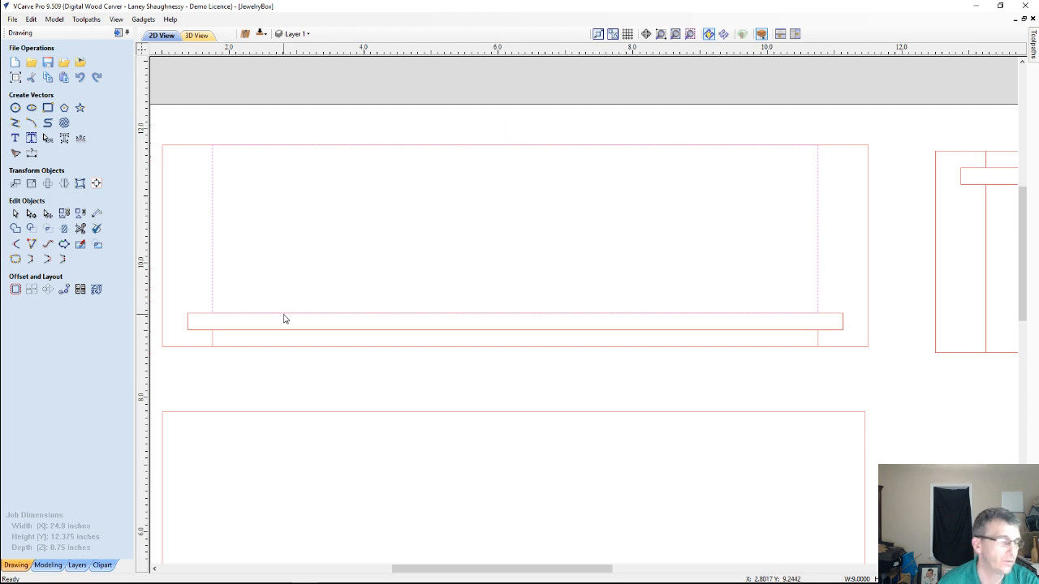
# Select the long narrow groove rectangle in the upper-left panel and examine how it overlaps the inner profiles
pyautogui.scroll(-2, 284, 316)
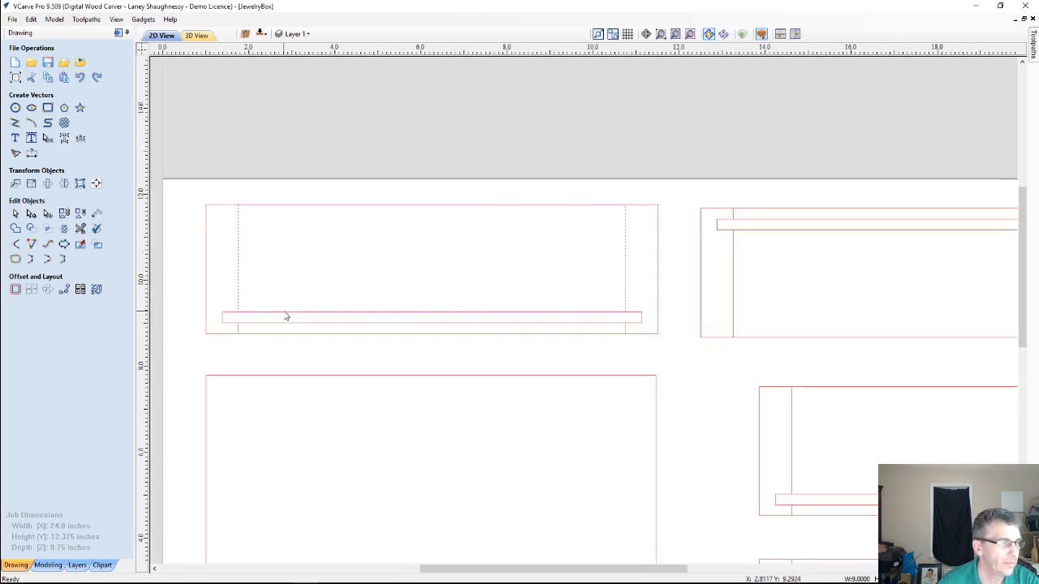
pyautogui.scroll(-1, 285, 315)
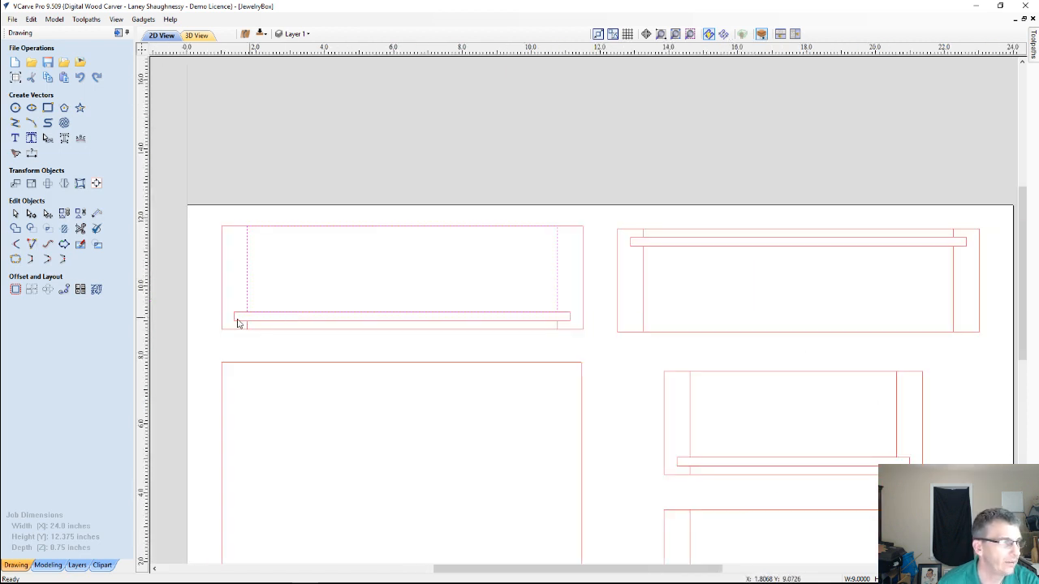
pyautogui.scroll(3, 227, 324)
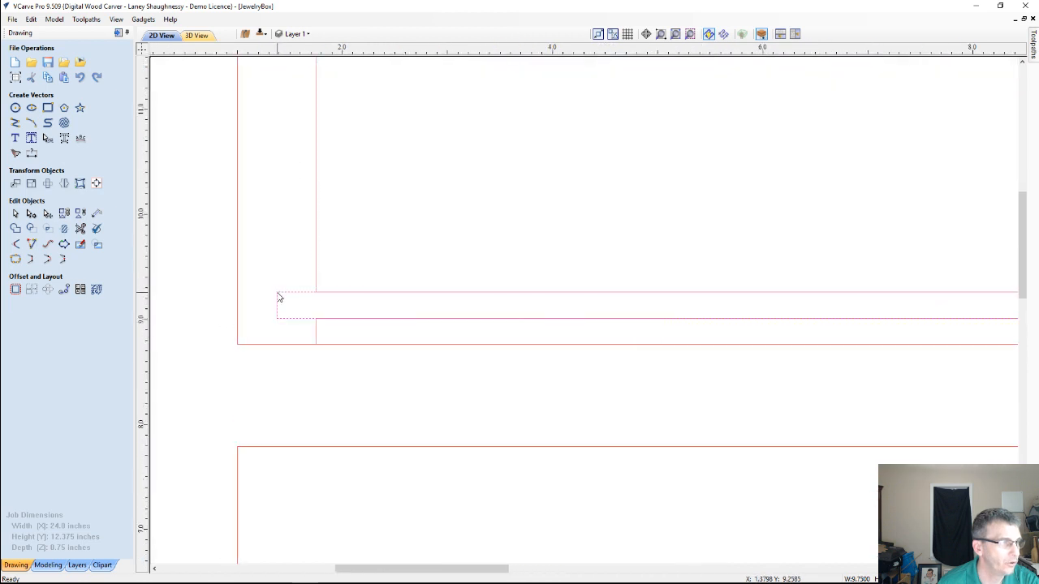
pyautogui.scroll(-2, 349, 305)
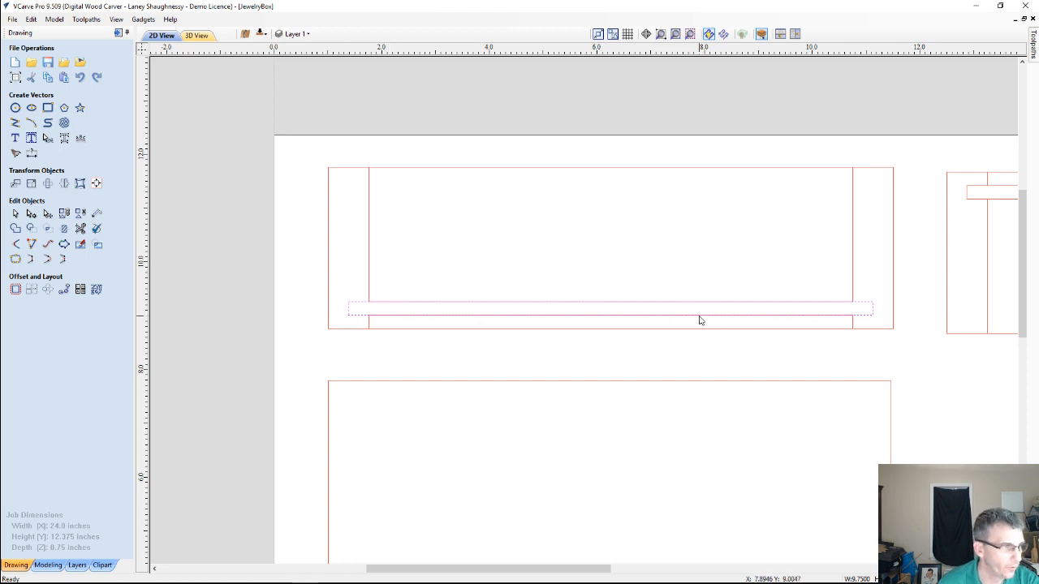
pyautogui.scroll(-4, 700, 319)
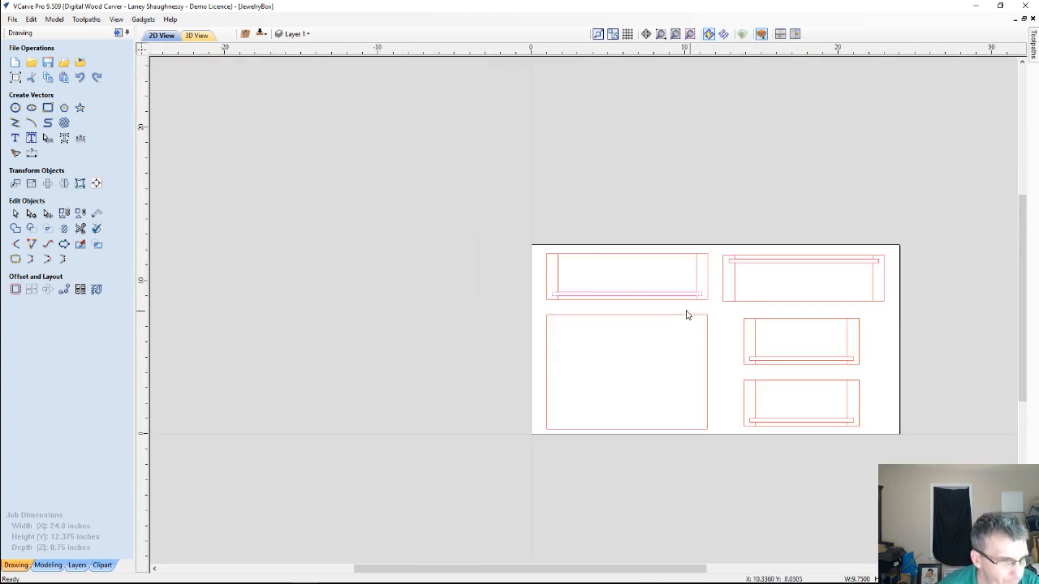
pyautogui.scroll(3, 721, 273)
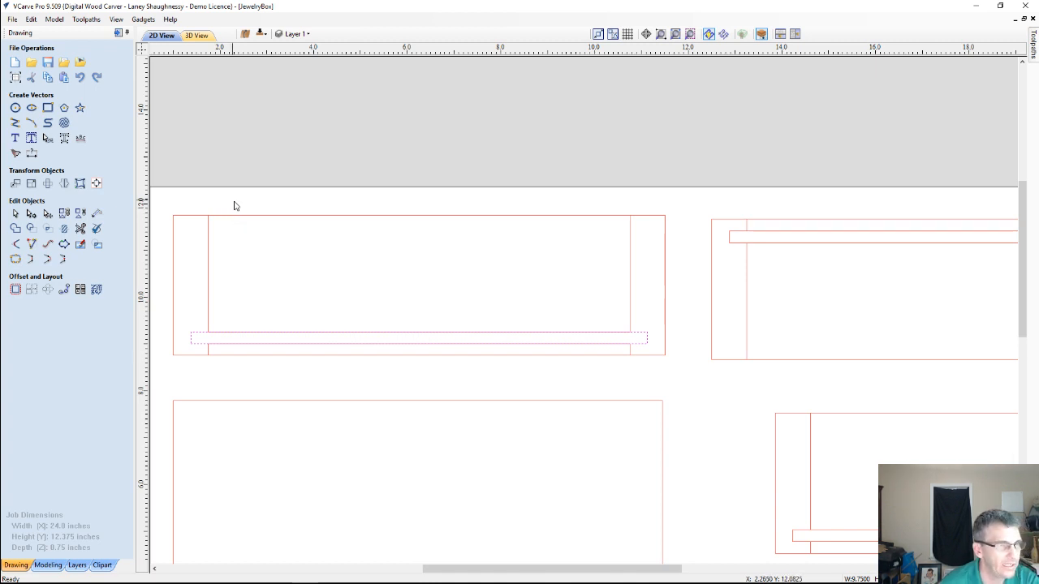
pyautogui.scroll(-3, 584, 255)
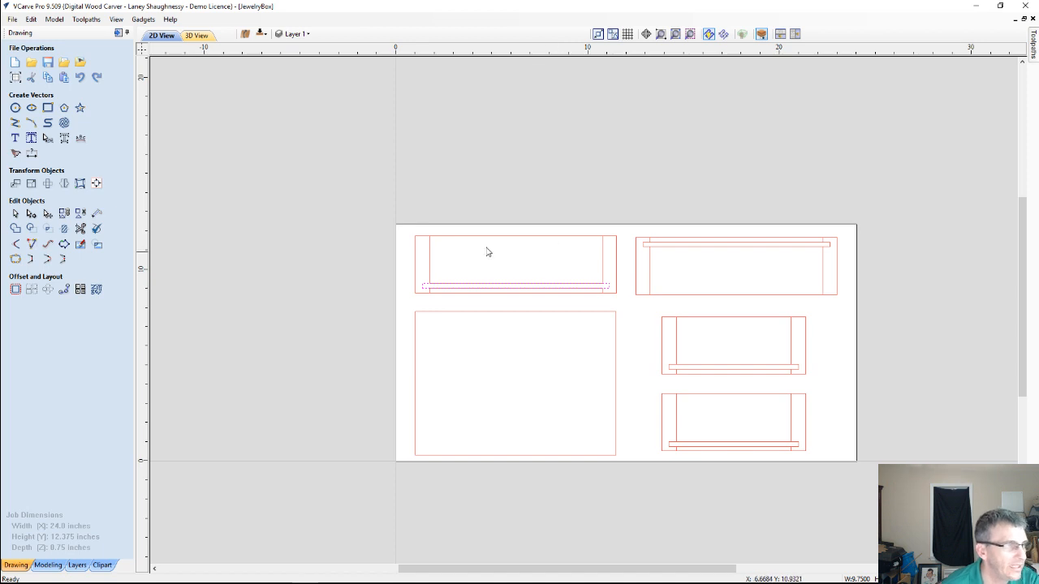
# Select the narrow groove rectangles in all four side panels and move them to the other side of the job
pyautogui.scroll(2, 419, 268)
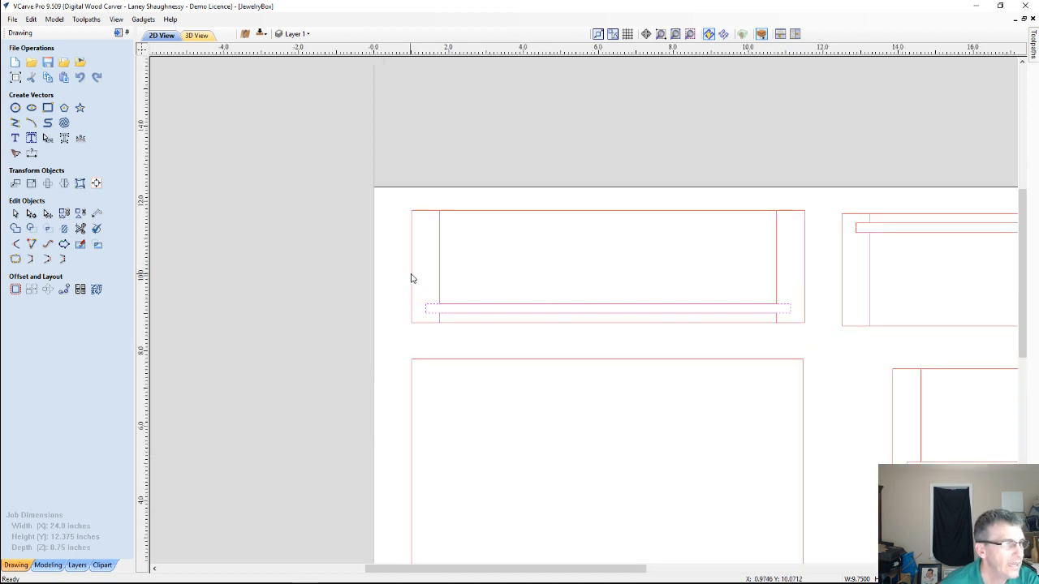
pyautogui.click(428, 309)
pyautogui.scroll(-2, 415, 289)
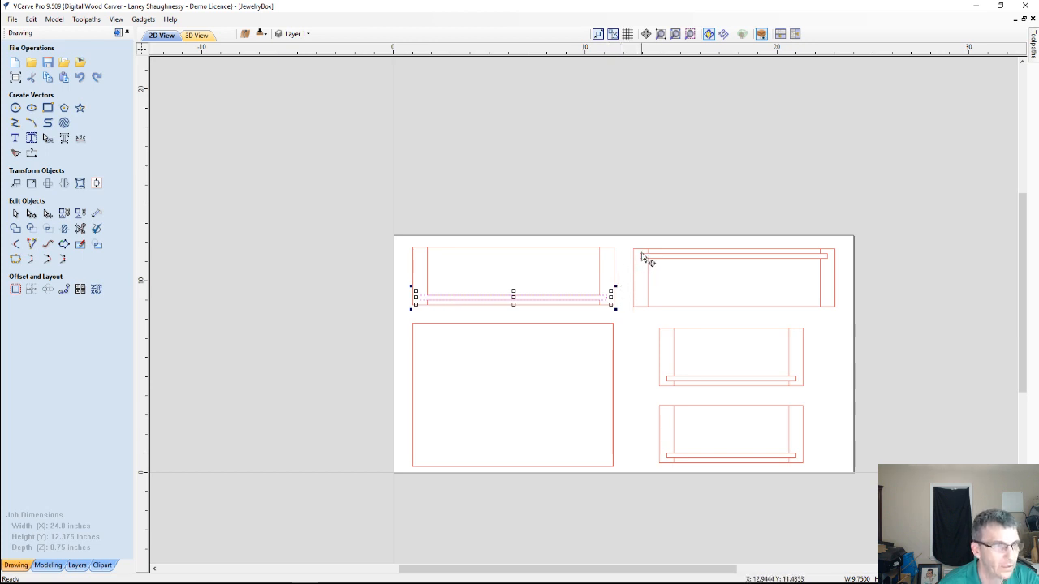
pyautogui.keyDown('shift'); pyautogui.click(640, 256); pyautogui.keyUp('shift')
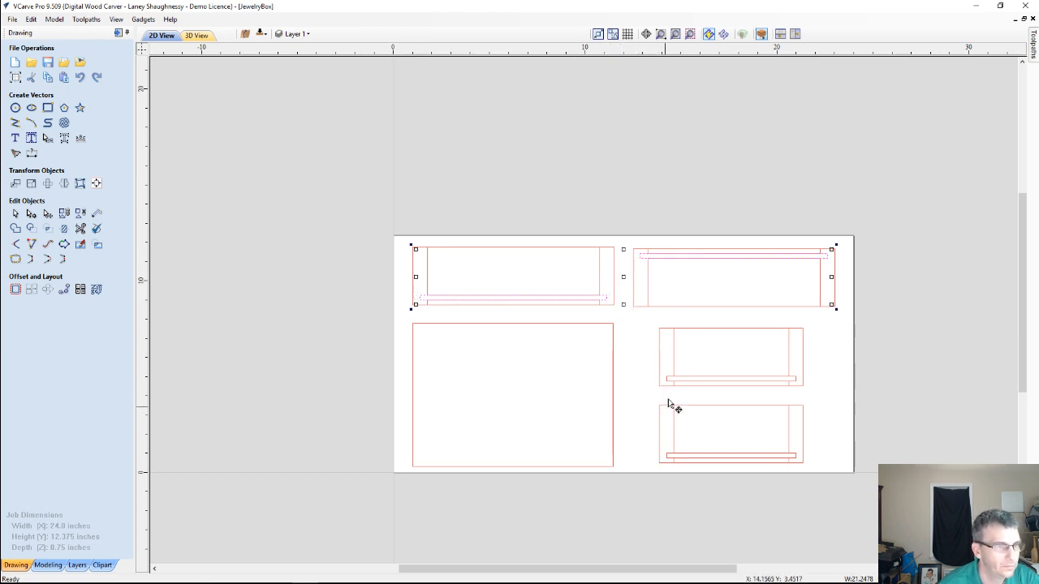
pyautogui.keyDown('shift'); pyautogui.click(668, 380); pyautogui.keyUp('shift')
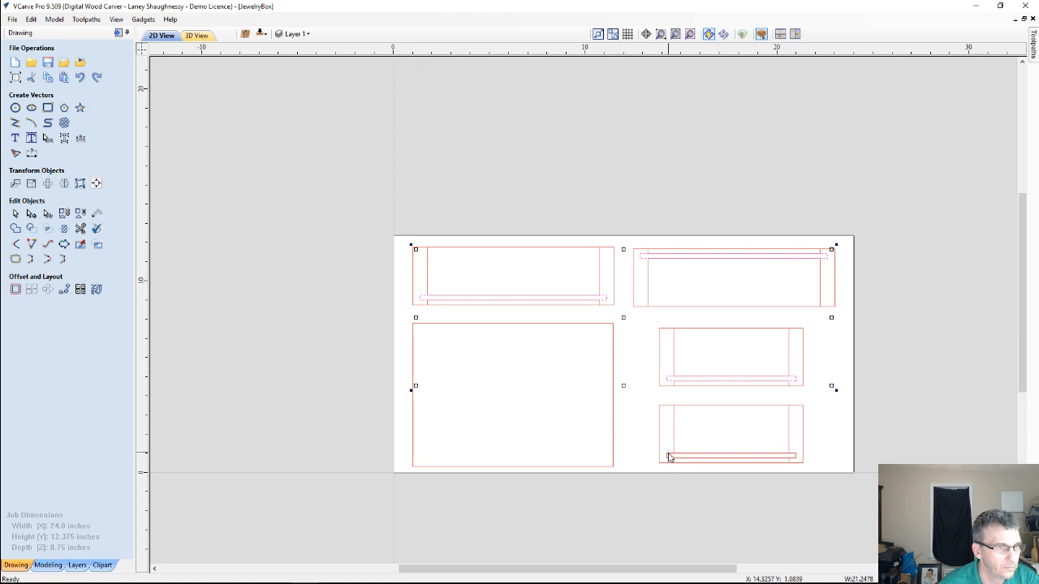
pyautogui.keyDown('shift'); pyautogui.click(668, 457); pyautogui.keyUp('shift')
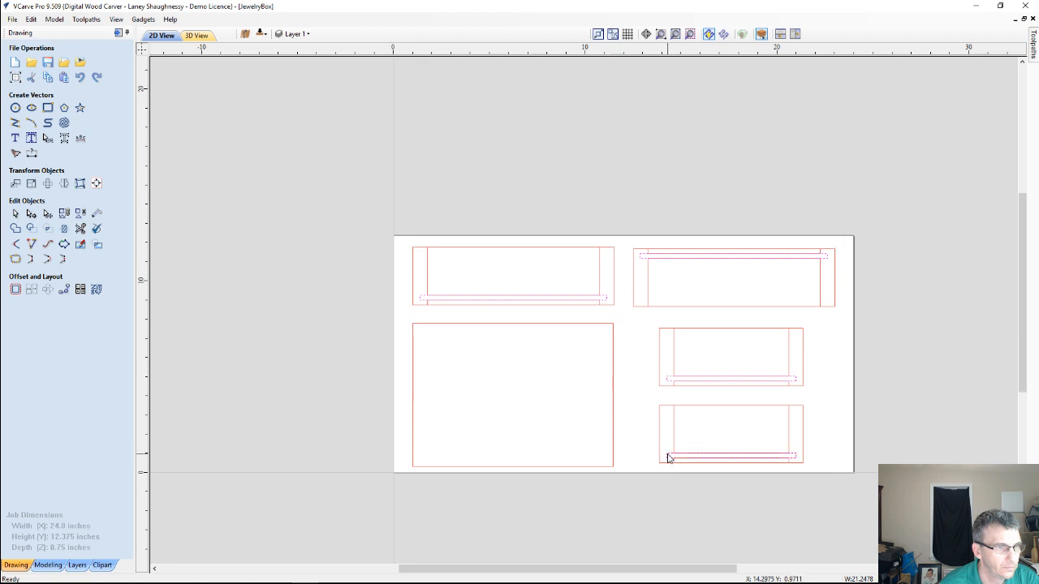
pyautogui.rightClick(642, 261)
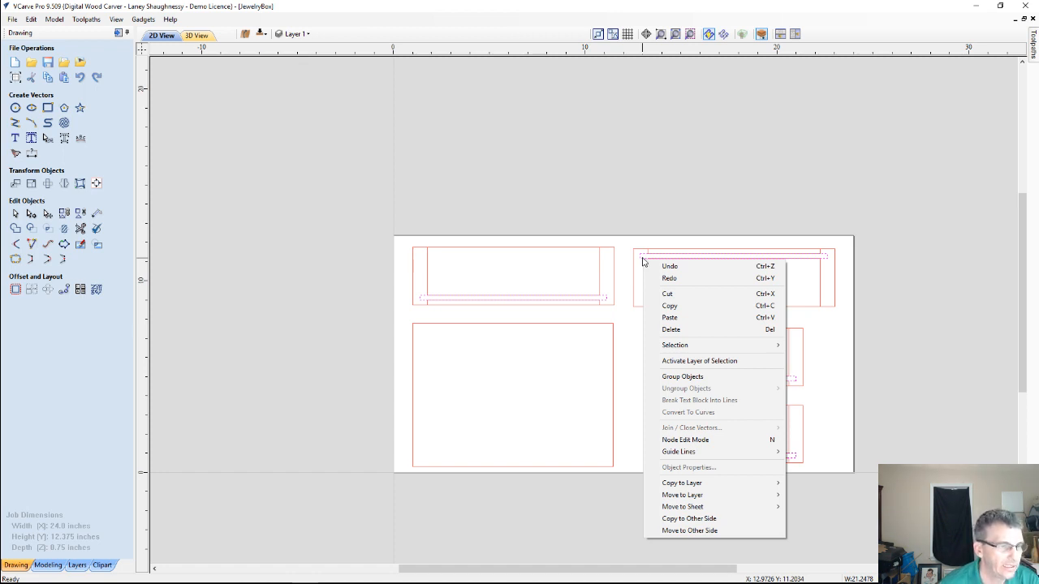
pyautogui.click(703, 531)
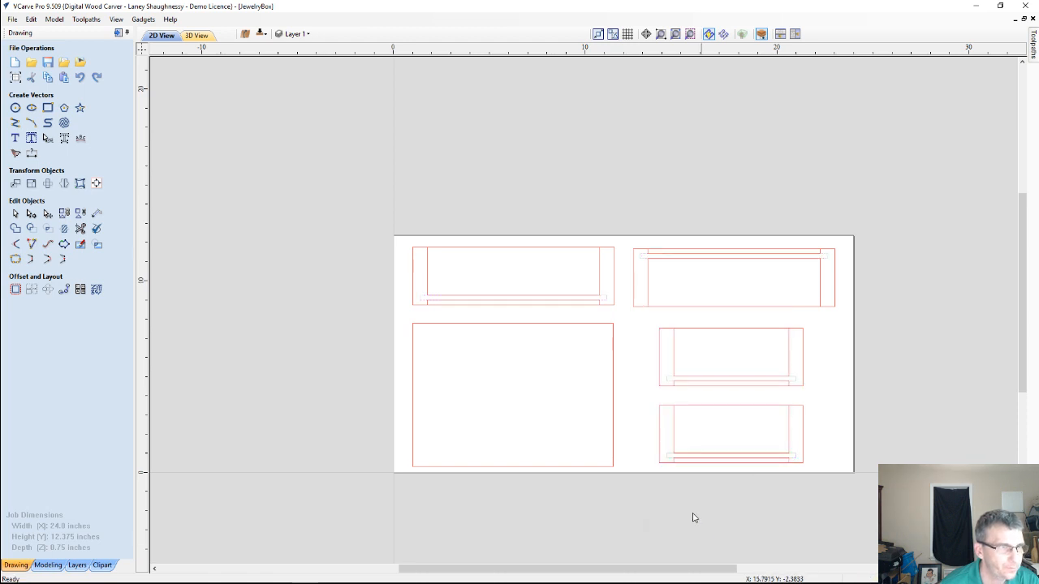
# Select the outer outlines of the four side panels and copy them to the other side of the job
pyautogui.click(413, 281)
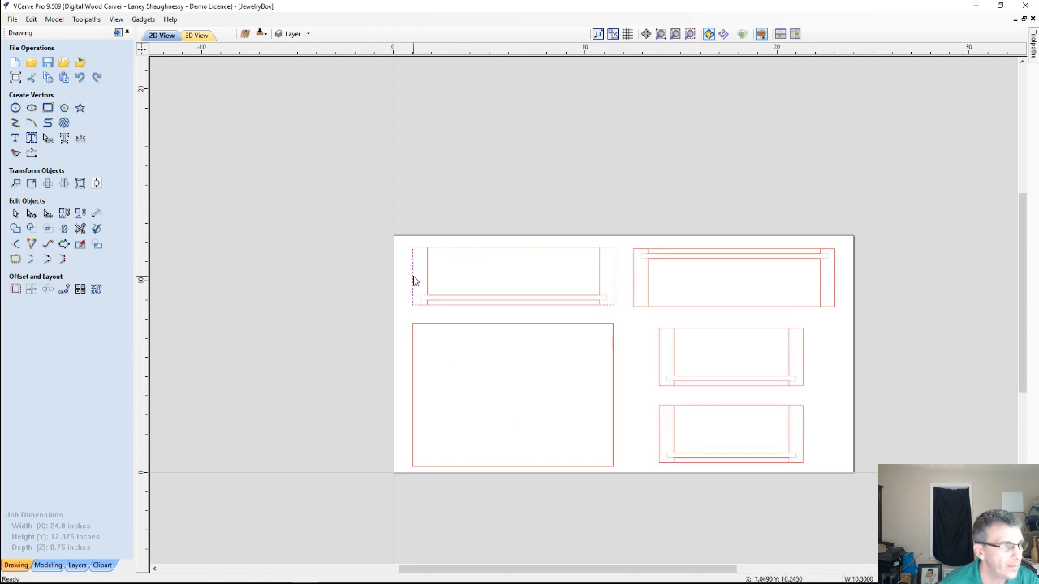
pyautogui.keyDown('shift'); pyautogui.click(633, 270); pyautogui.keyUp('shift')
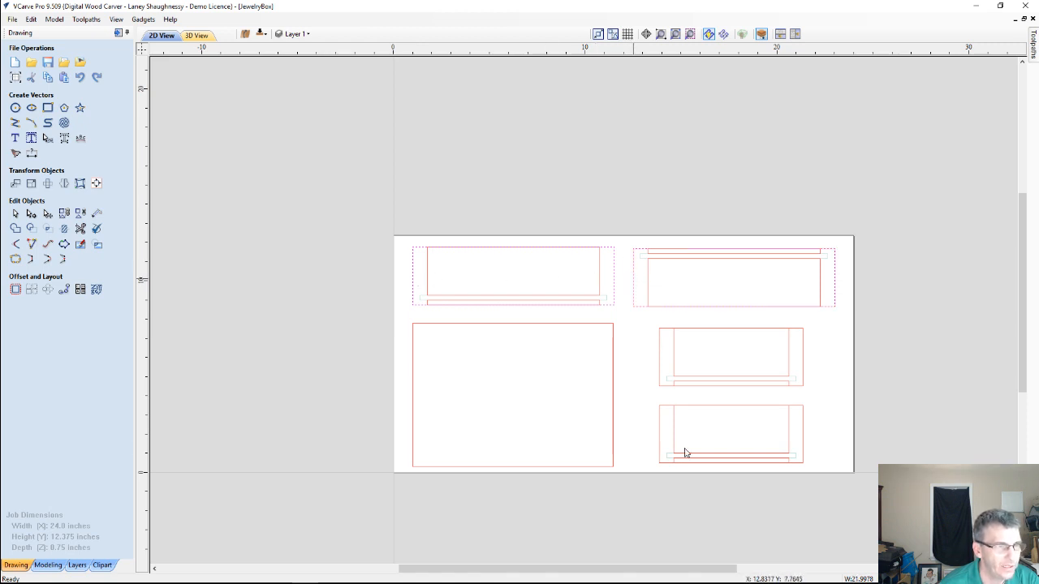
pyautogui.keyDown('shift'); pyautogui.click(659, 359); pyautogui.keyUp('shift')
pyautogui.keyDown('shift'); pyautogui.click(659, 416); pyautogui.keyUp('shift')
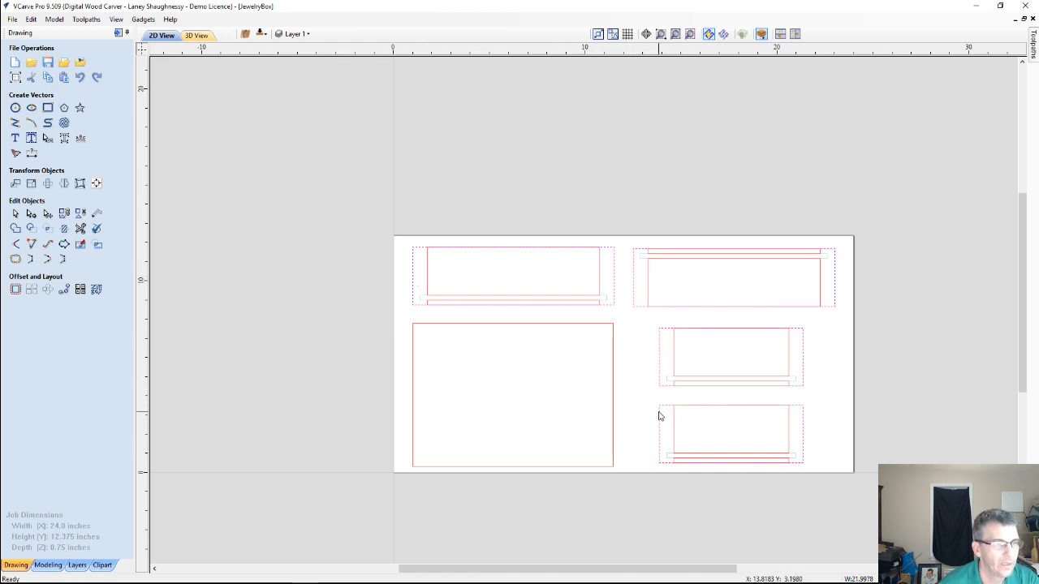
pyautogui.rightClick(658, 370)
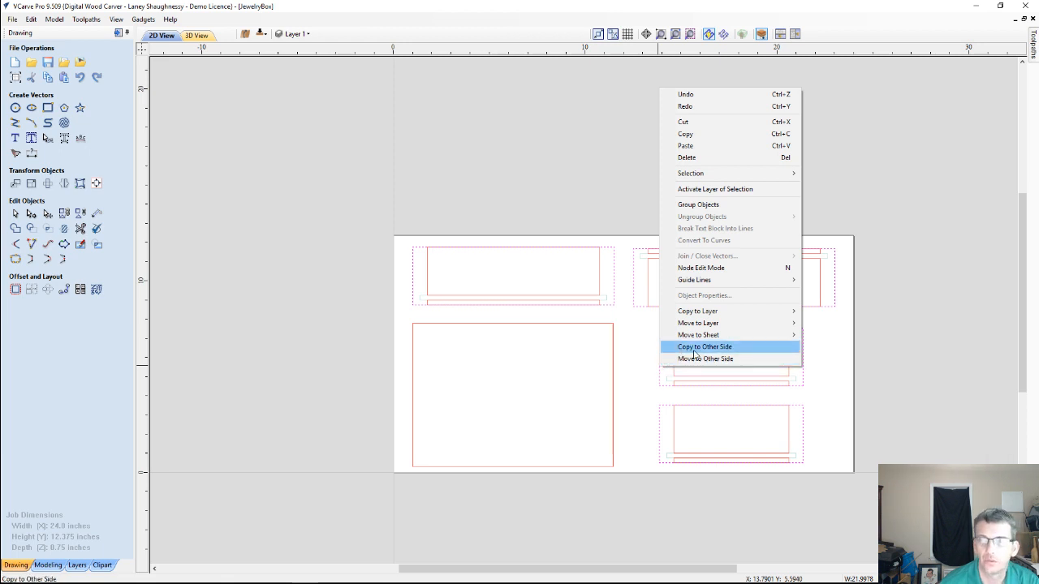
pyautogui.click(695, 349)
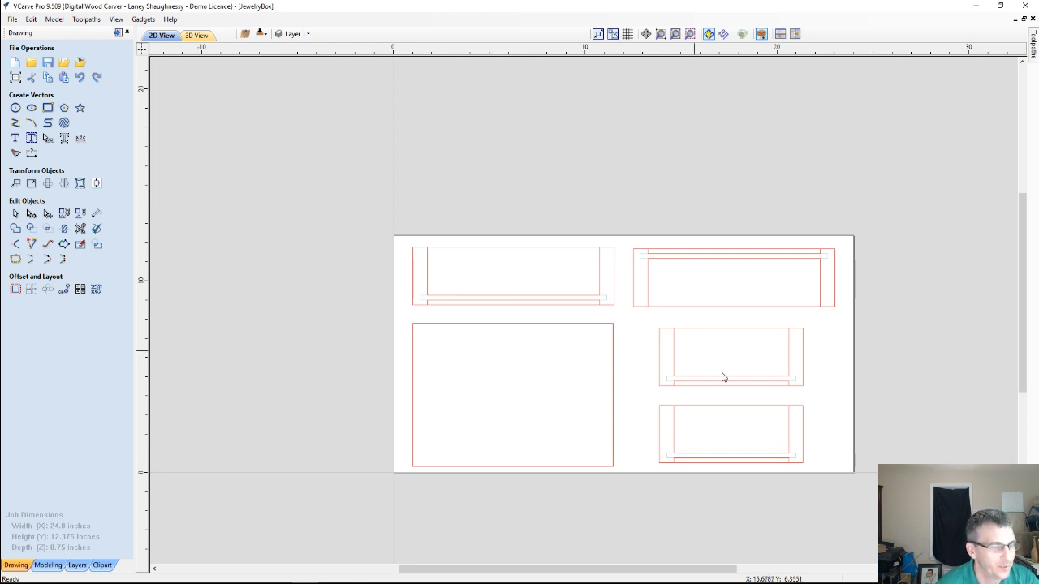
# Copy the outline of the large rectangular panel to the other side of the job
pyautogui.click(613, 367)
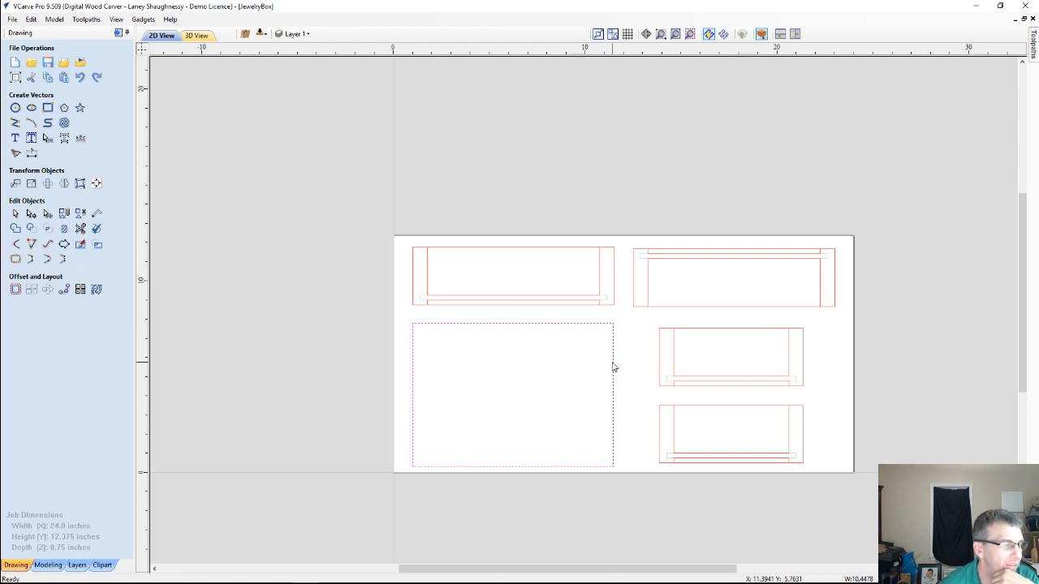
pyautogui.rightClick(589, 329)
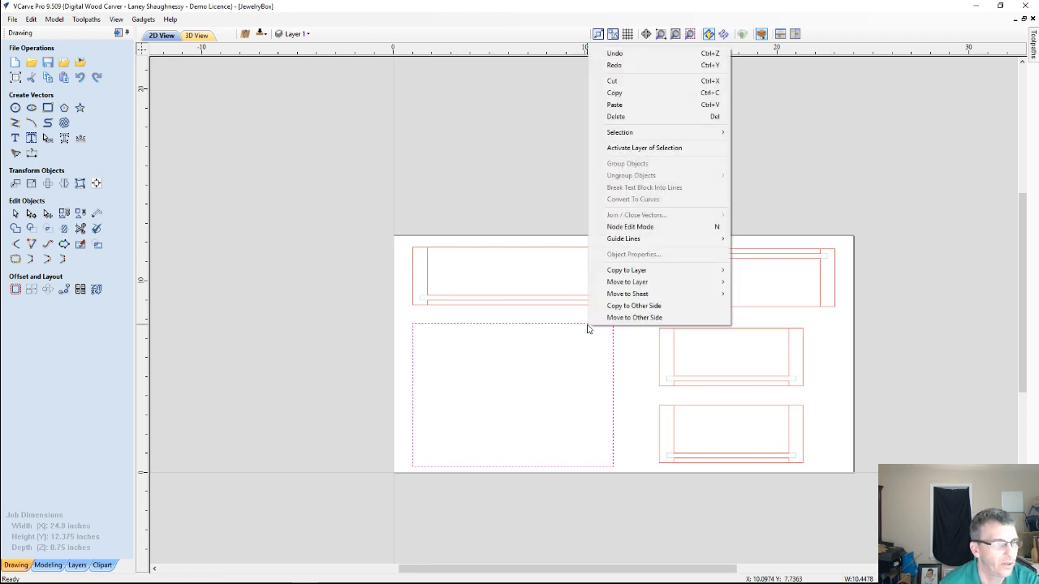
pyautogui.click(645, 307)
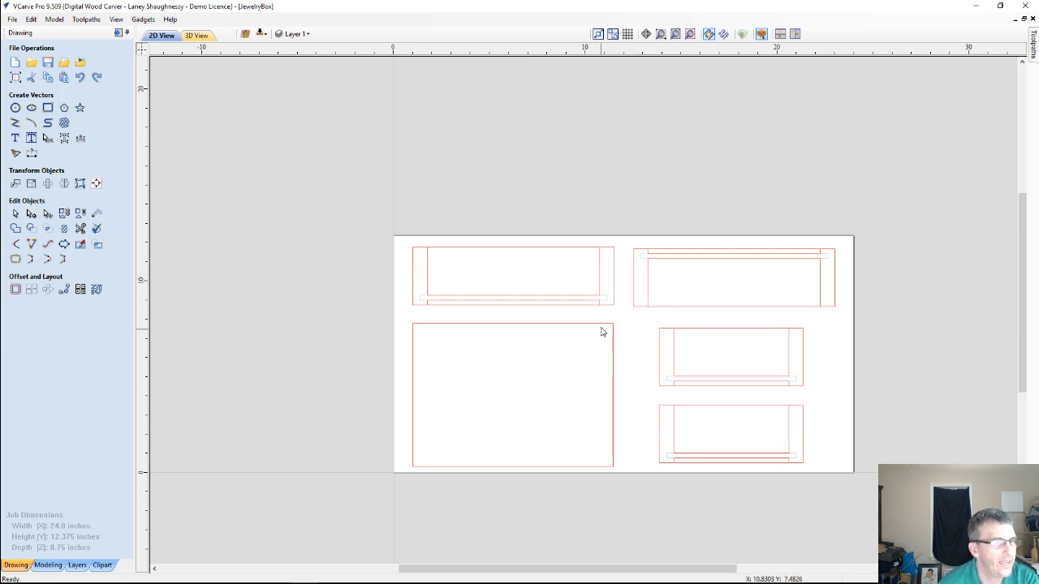
# Check the copied outlines and moved grooves on the bottom side, then return to the top side and inspect the upper-left panel's groove area
pyautogui.click(260, 34)
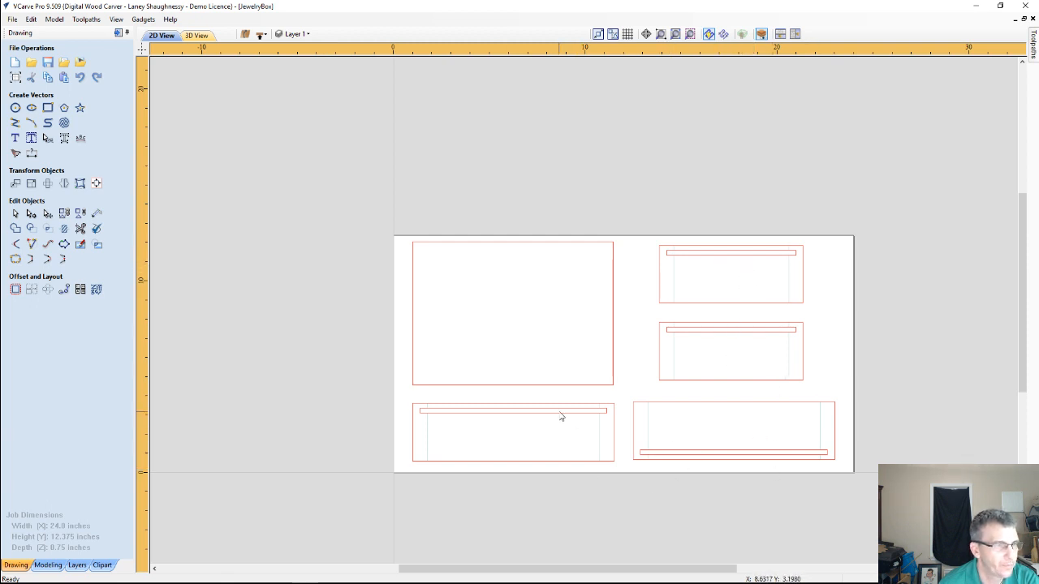
pyautogui.click(614, 288)
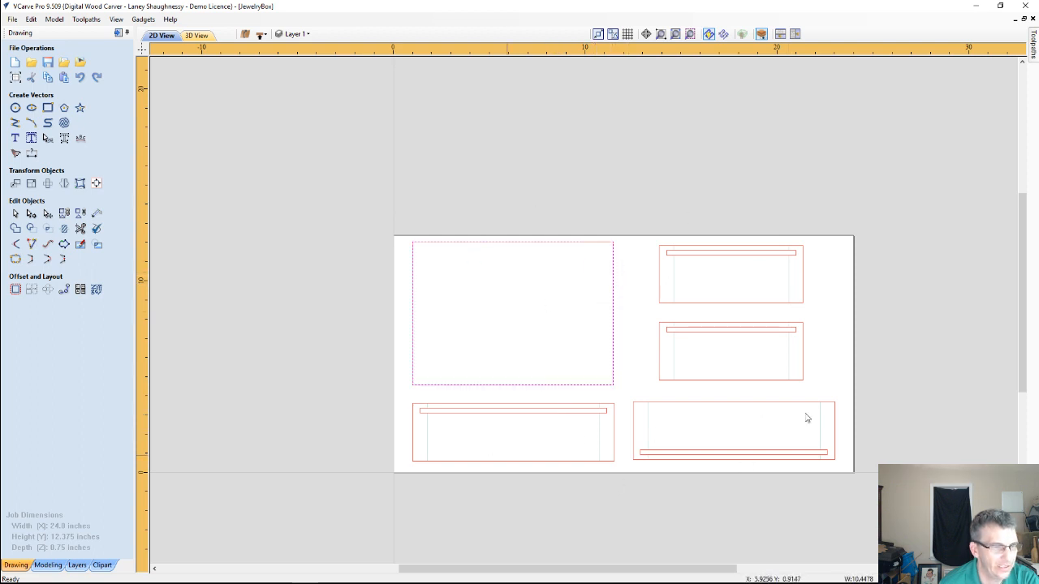
pyautogui.click(261, 35)
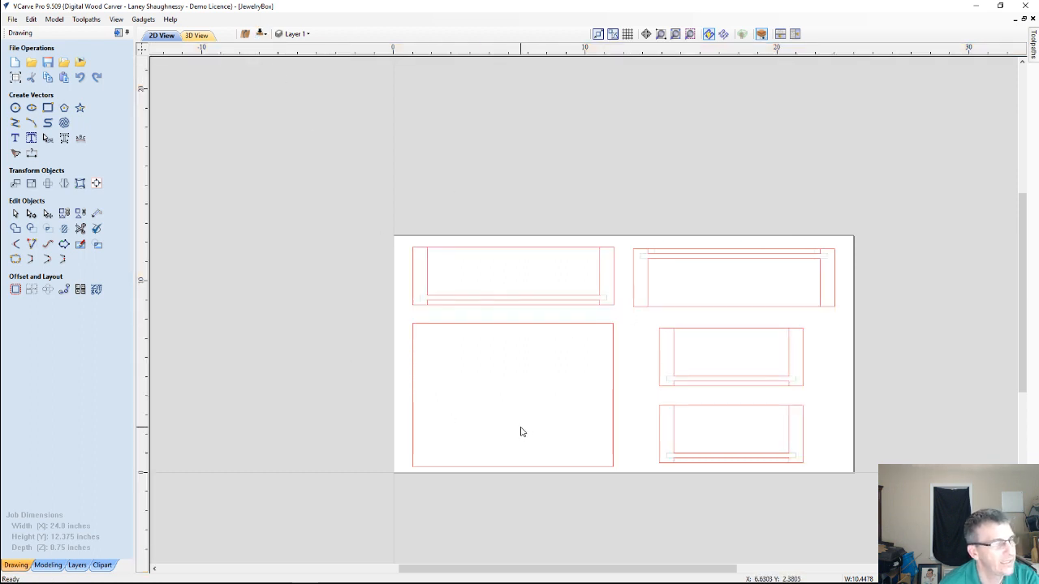
pyautogui.scroll(5, 413, 326)
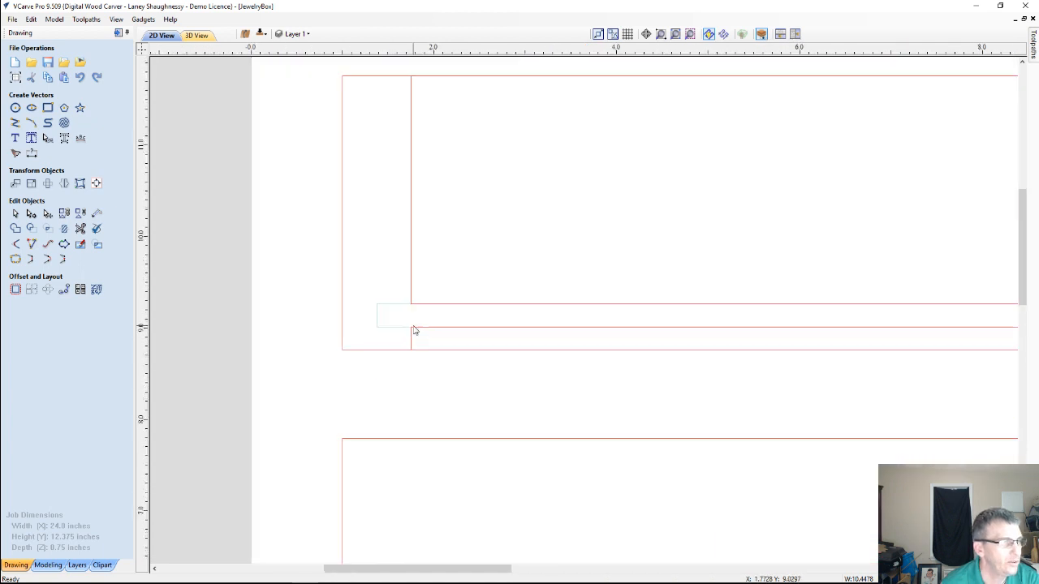
pyautogui.scroll(-3, 560, 324)
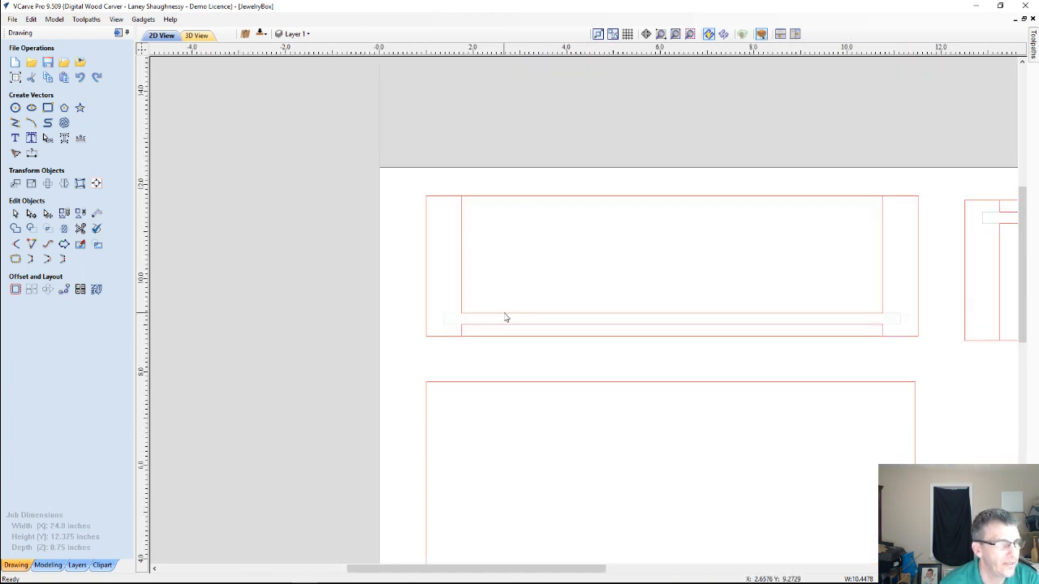
# Delete the two inner rectangles above and below the groove in the upper-left panel, keeping its outer outline
pyautogui.scroll(-2, 510, 327)
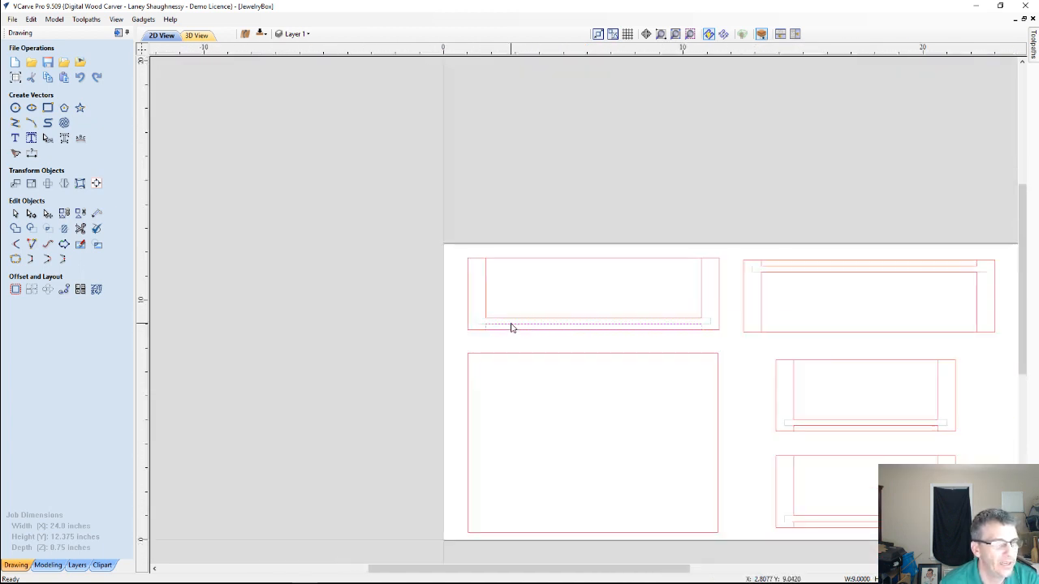
pyautogui.scroll(1, 511, 327)
pyautogui.scroll(-1, 735, 338)
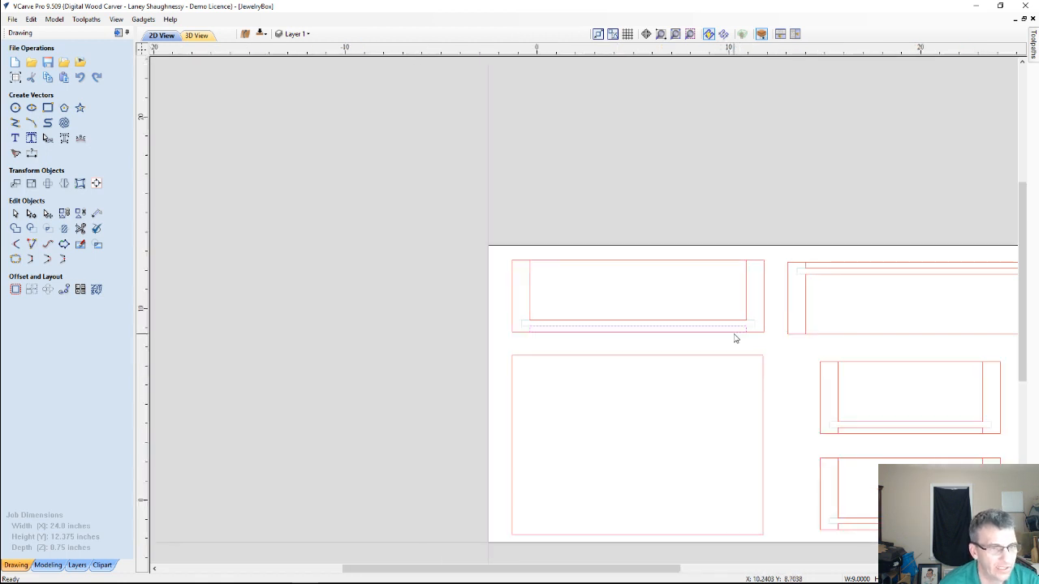
pyautogui.scroll(-1, 735, 339)
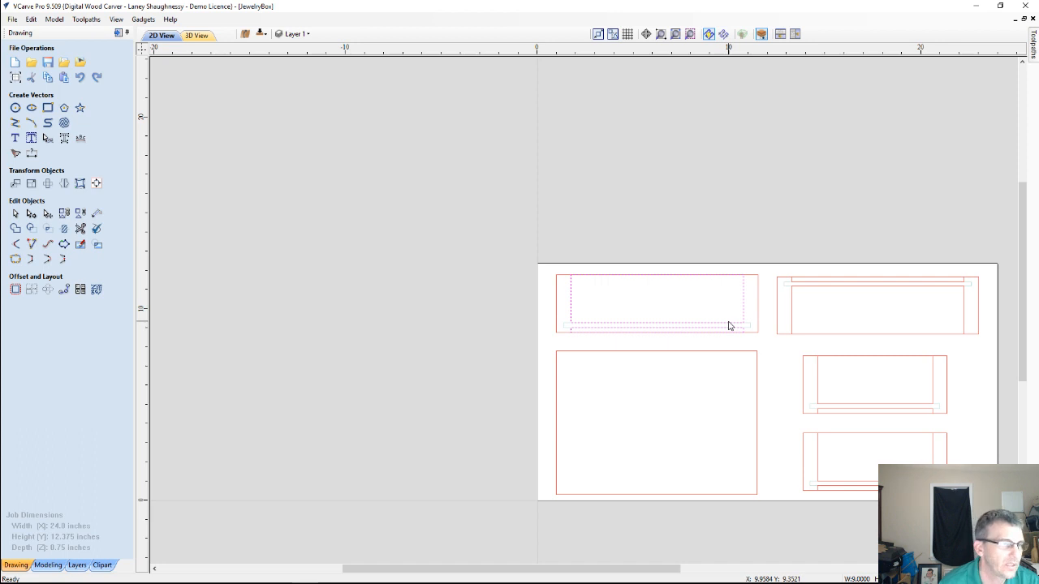
pyautogui.scroll(3, 747, 344)
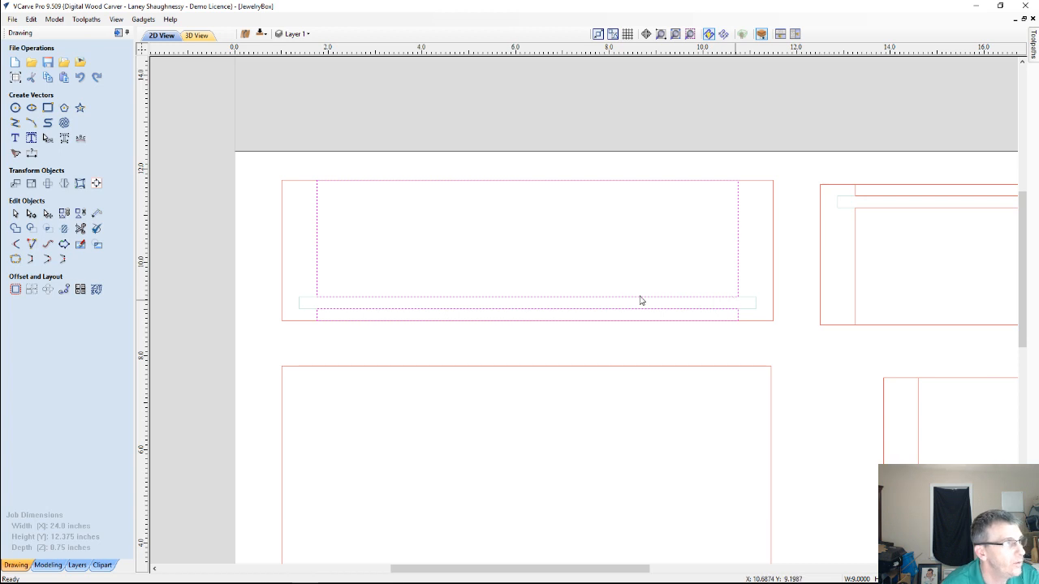
pyautogui.click(144, 20)
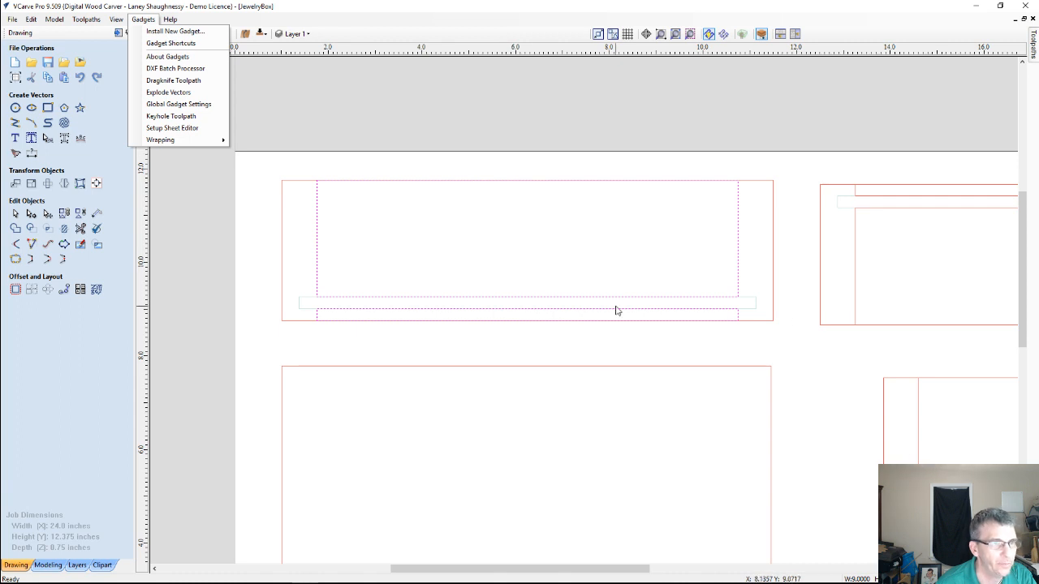
pyautogui.click(707, 329)
pyautogui.click(696, 320)
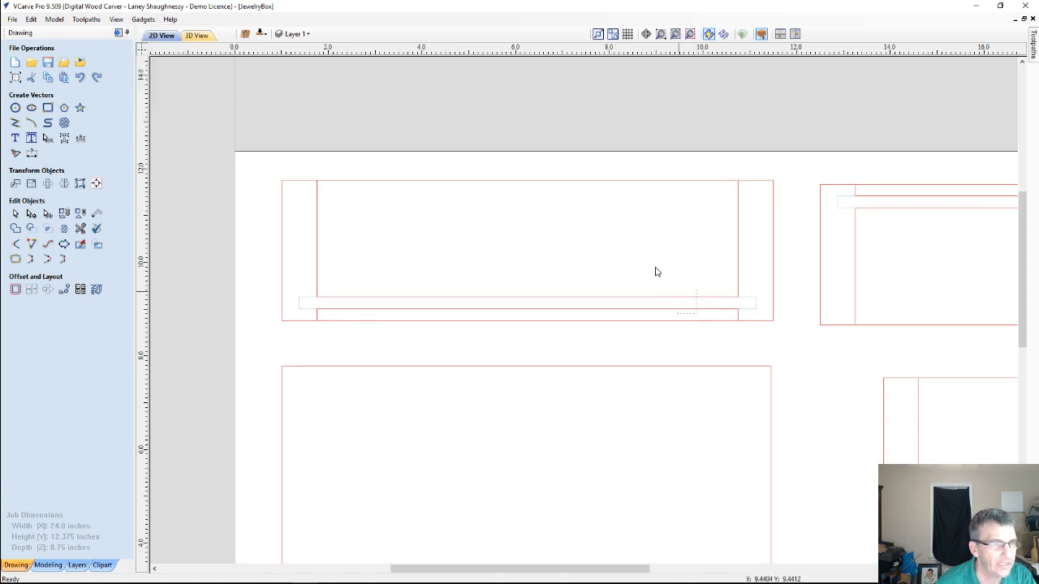
pyautogui.moveTo(696, 314); pyautogui.dragTo(656, 268)
pyautogui.press('Delete')
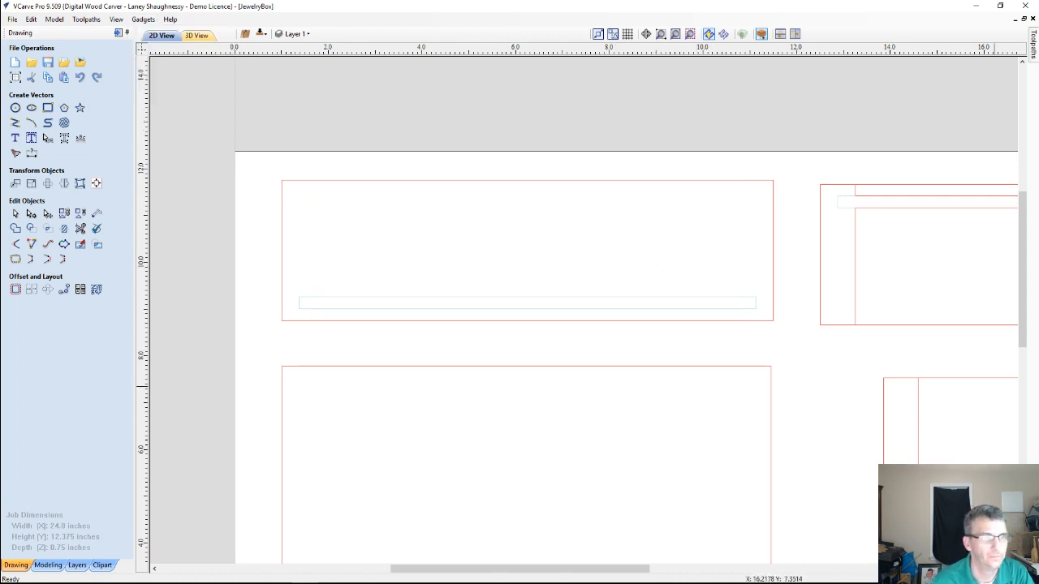
# Delete the outer outline together with the inner rectangles of the upper-right panel
pyautogui.scroll(-4, 812, 413)
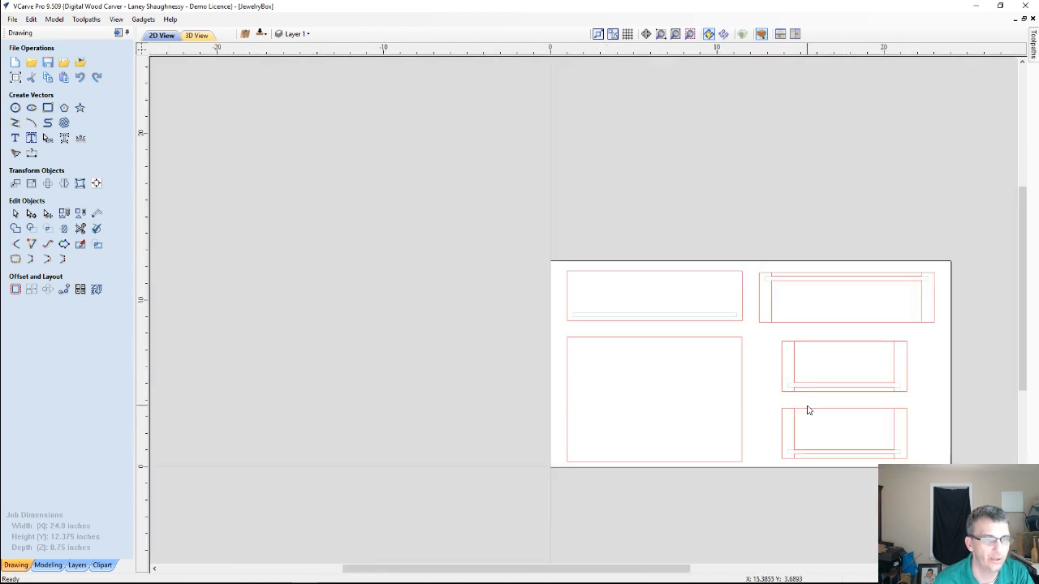
pyautogui.scroll(3, 885, 459)
pyautogui.scroll(-2, 885, 459)
pyautogui.scroll(2, 837, 285)
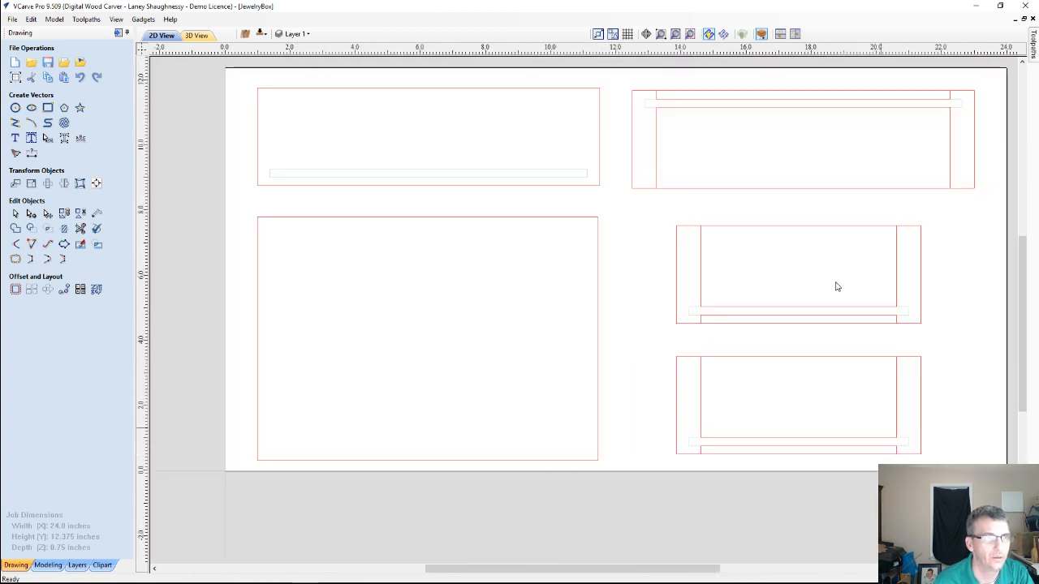
pyautogui.moveTo(802, 146); pyautogui.dragTo(728, 81)
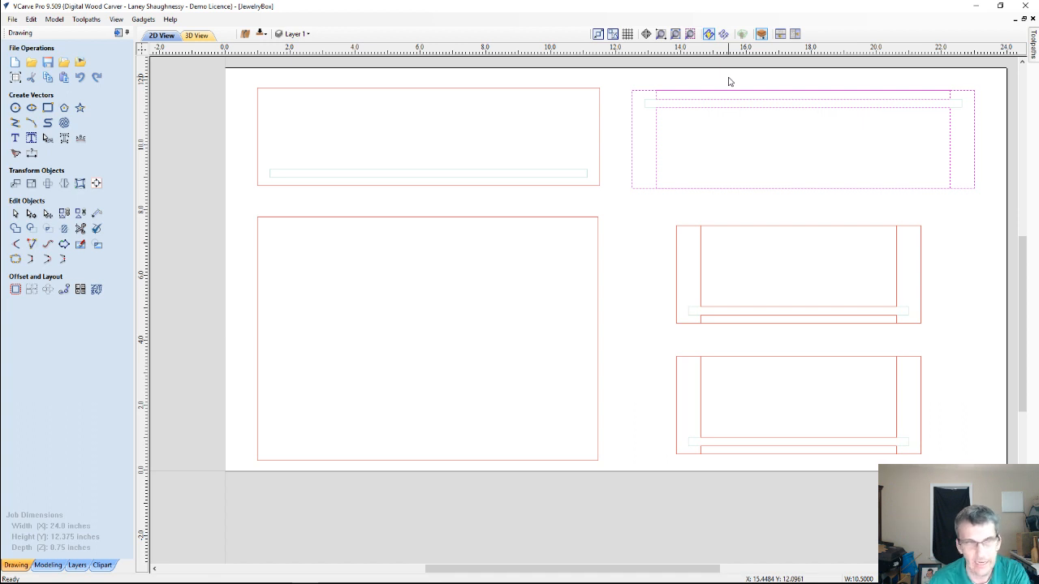
pyautogui.press('Delete')
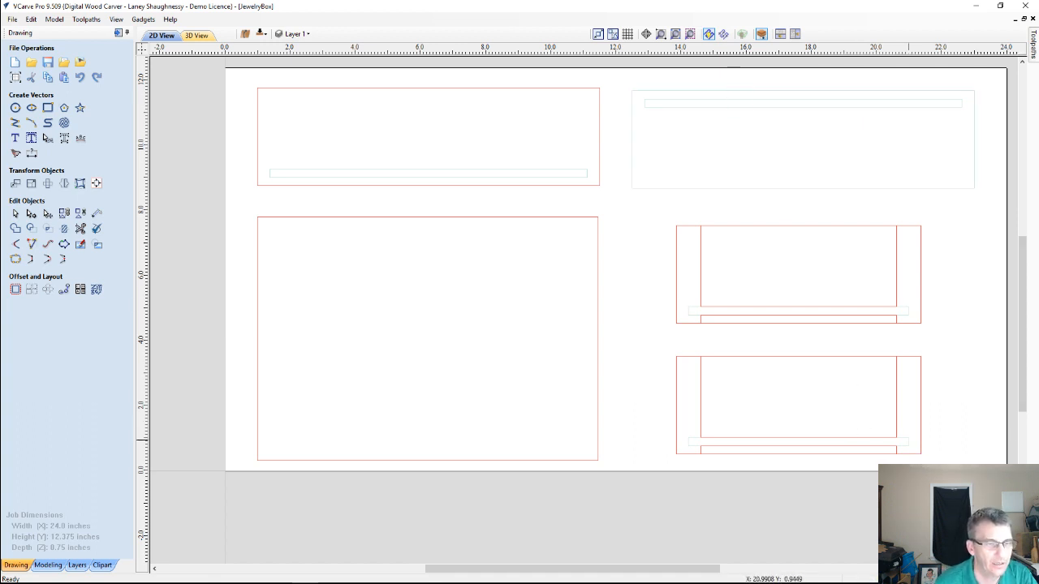
# Delete the inner rectangles of the two small side panels, keeping their outer outlines
pyautogui.moveTo(917, 504); pyautogui.dragTo(763, 295)
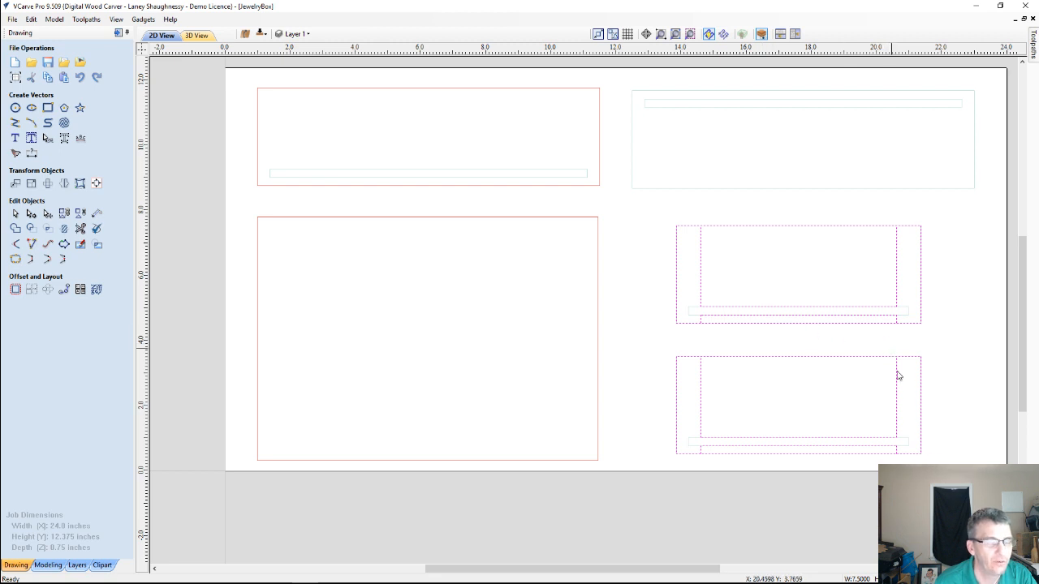
pyautogui.click(964, 329)
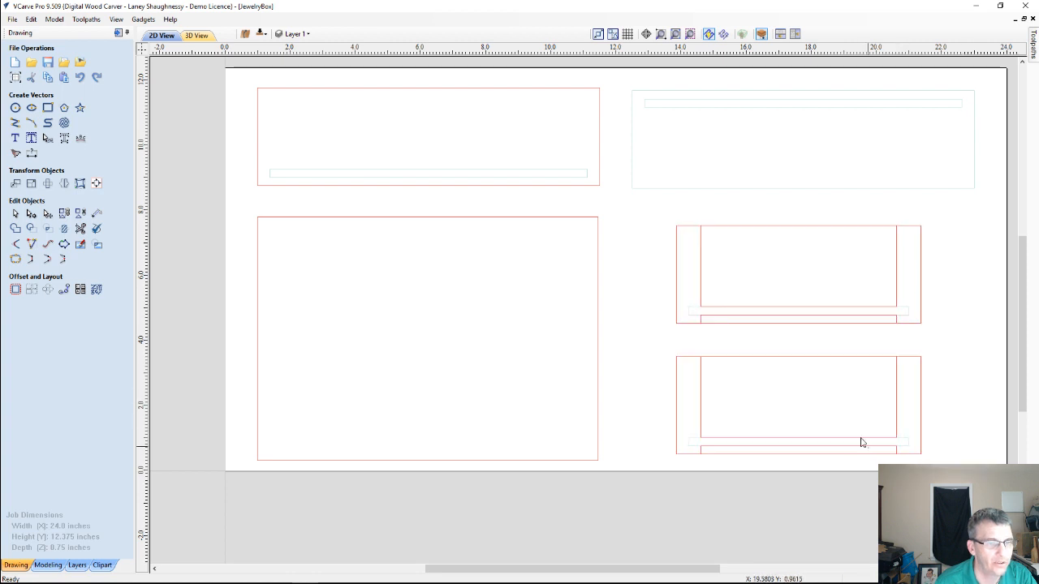
pyautogui.moveTo(869, 448); pyautogui.dragTo(802, 377)
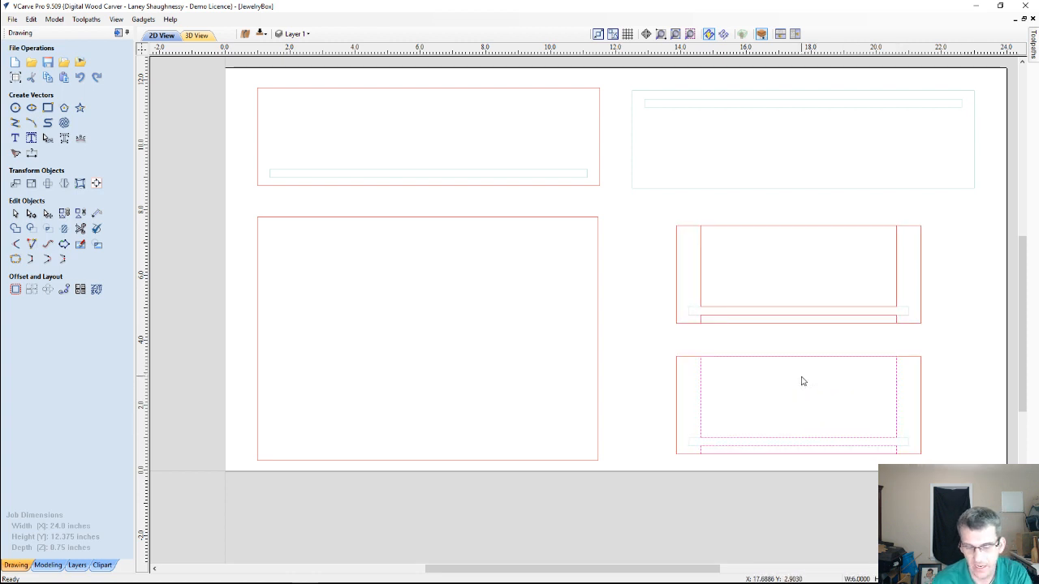
pyautogui.press('Delete')
pyautogui.moveTo(843, 314); pyautogui.dragTo(809, 299)
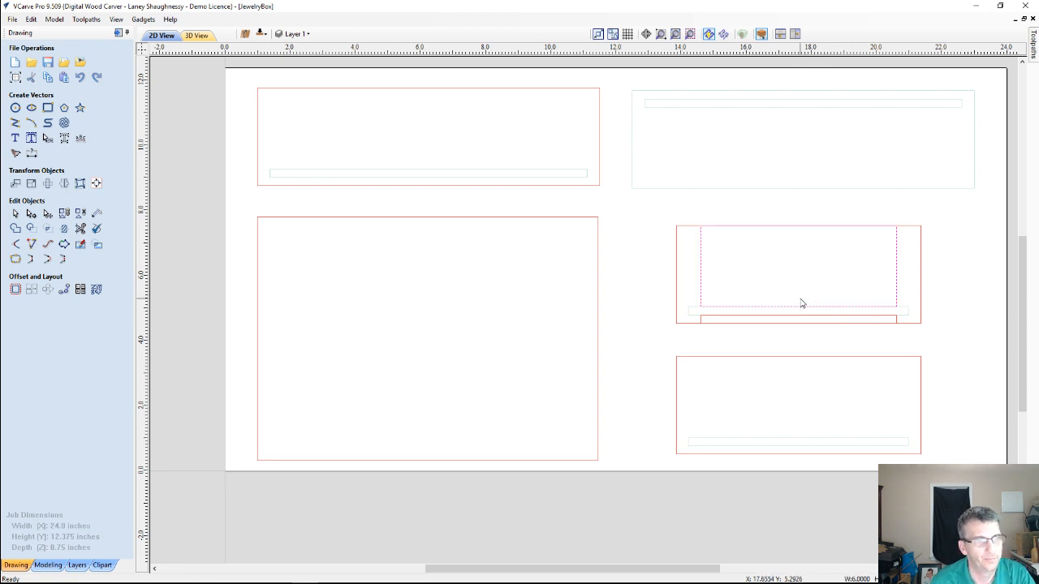
pyautogui.press('Delete')
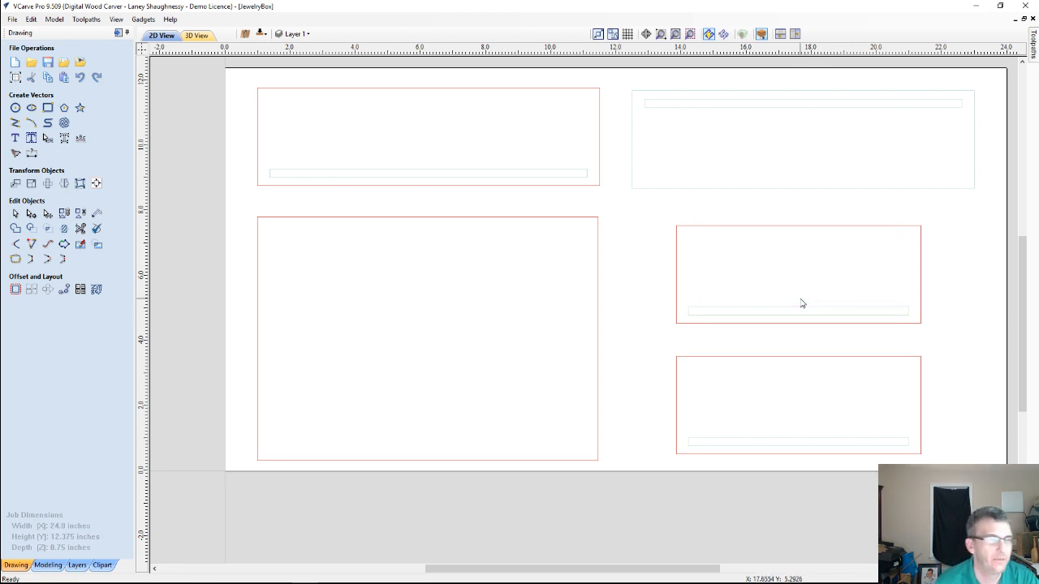
# Undo the deletions made in the upper-right panel and the two small side panels
pyautogui.scroll(-2, 800, 302)
pyautogui.scroll(1, 973, 270)
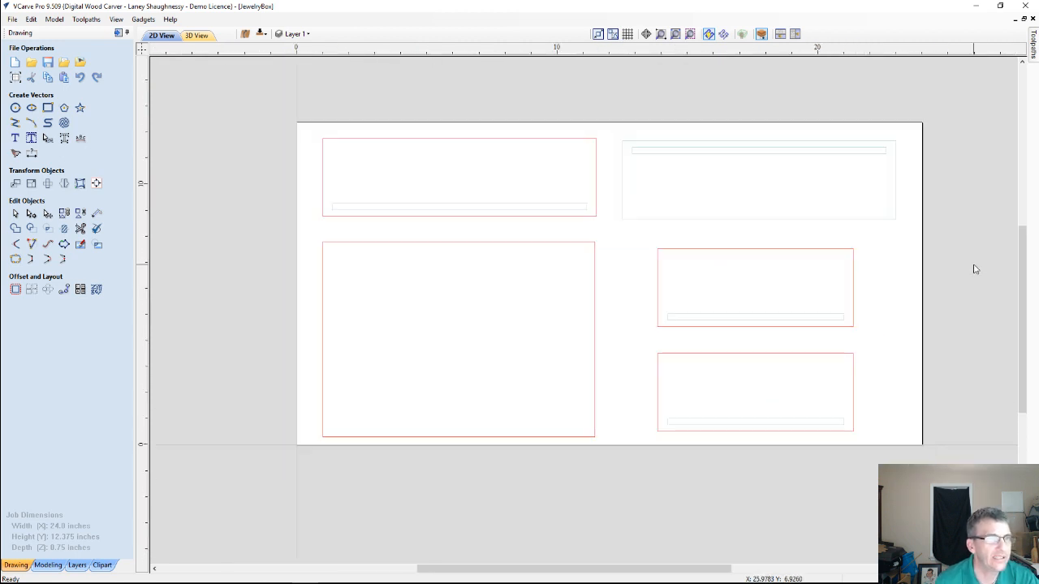
pyautogui.click(675, 33)
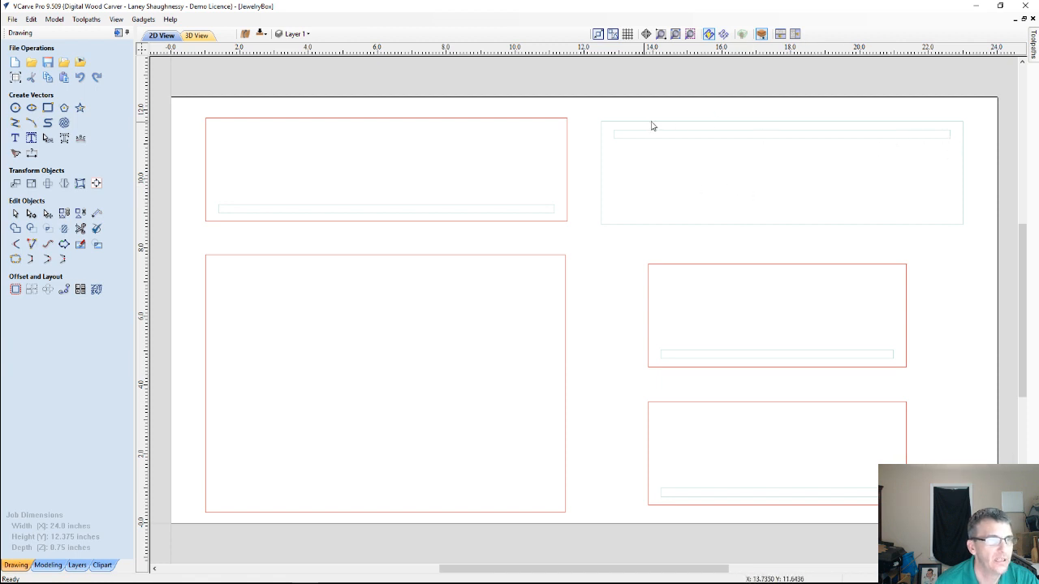
pyautogui.hotkey('ctrl', 'z')
pyautogui.hotkey('ctrl', 'z')
pyautogui.hotkey('ctrl', 'z')
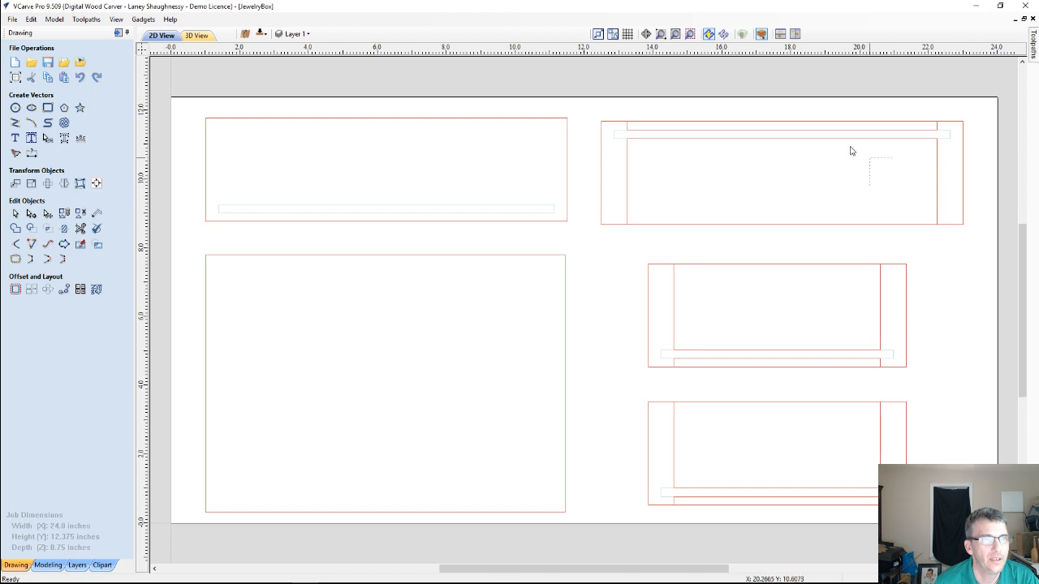
# Delete only the inner rectangles in the upper-right panel and both small side panels, leaving the outer outlines
pyautogui.click(831, 130)
pyautogui.press('Delete')
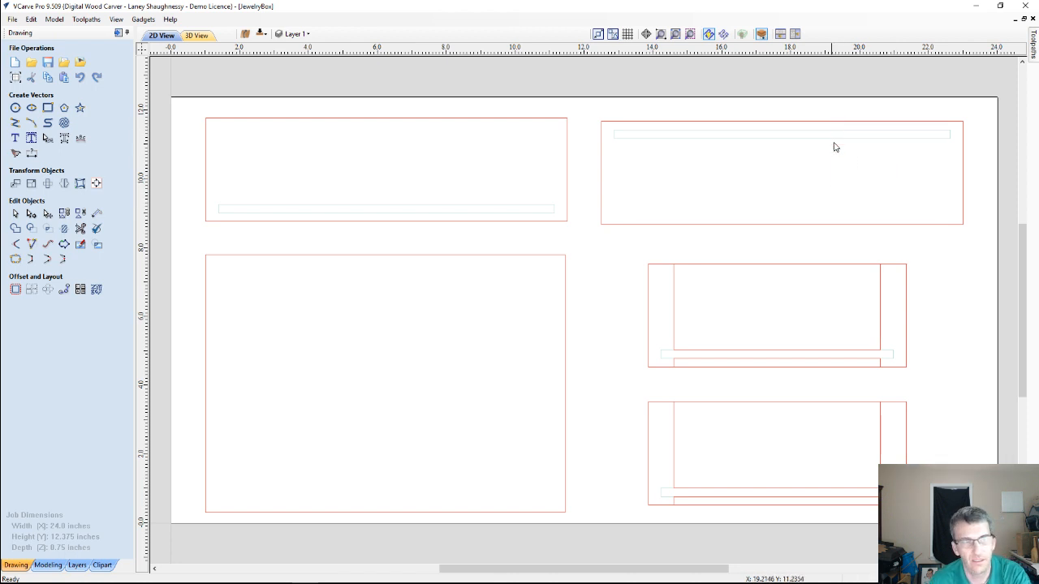
pyautogui.click(796, 340)
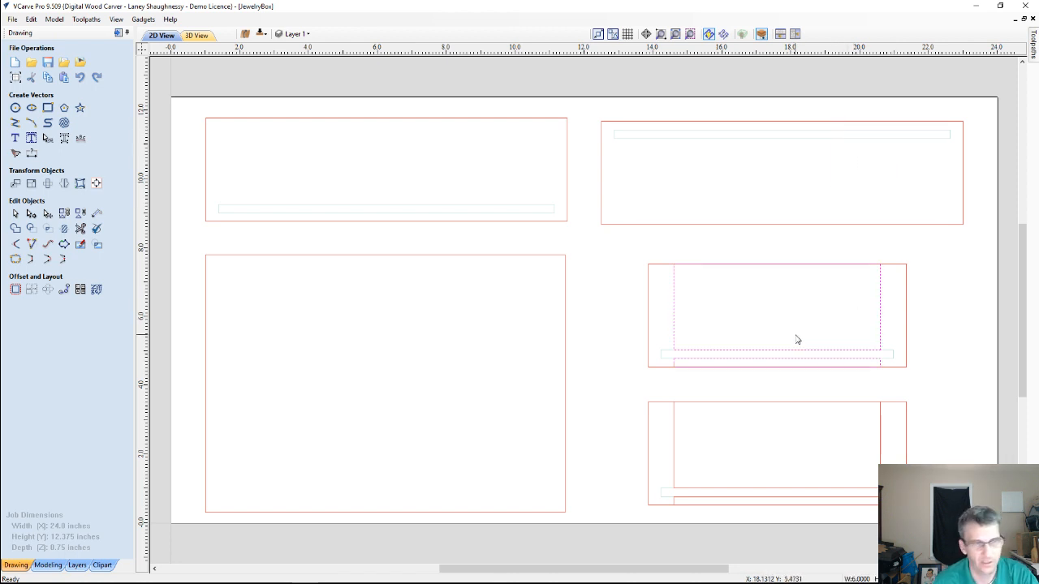
pyautogui.press('Delete')
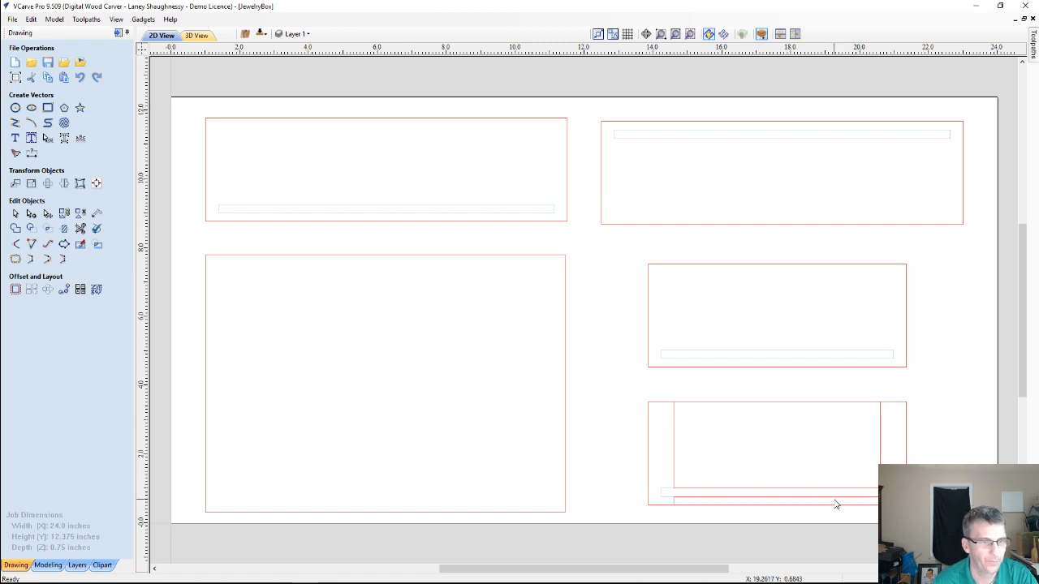
pyautogui.click(820, 480)
pyautogui.press('Delete')
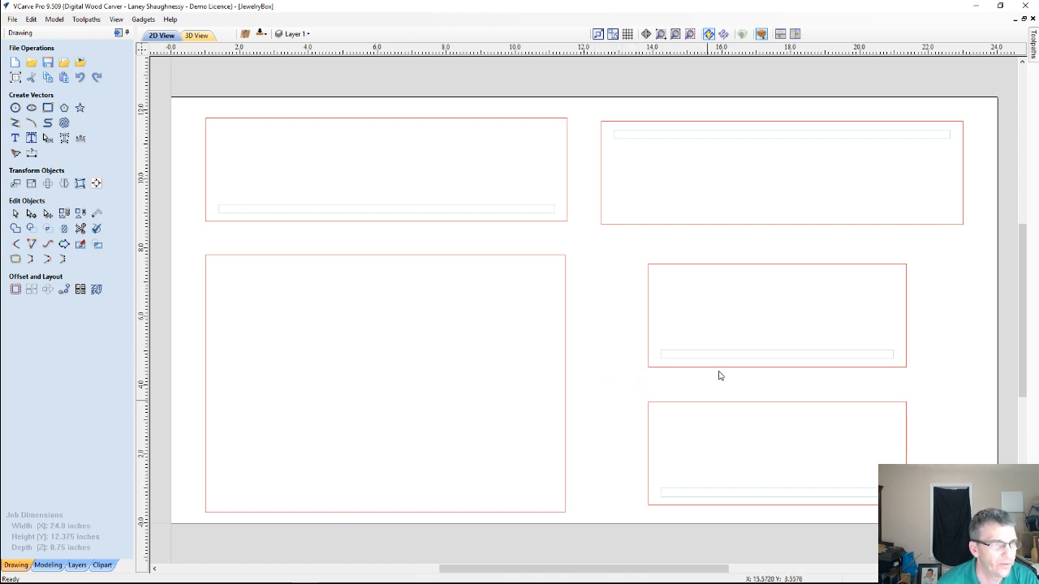
pyautogui.scroll(-2, 667, 369)
pyautogui.scroll(2, 561, 281)
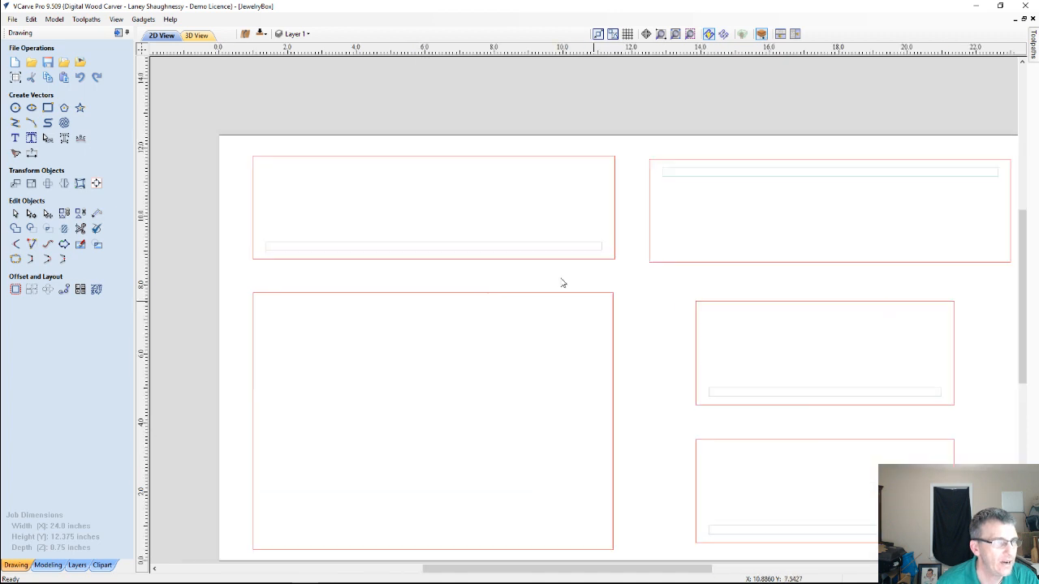
pyautogui.scroll(-3, 644, 376)
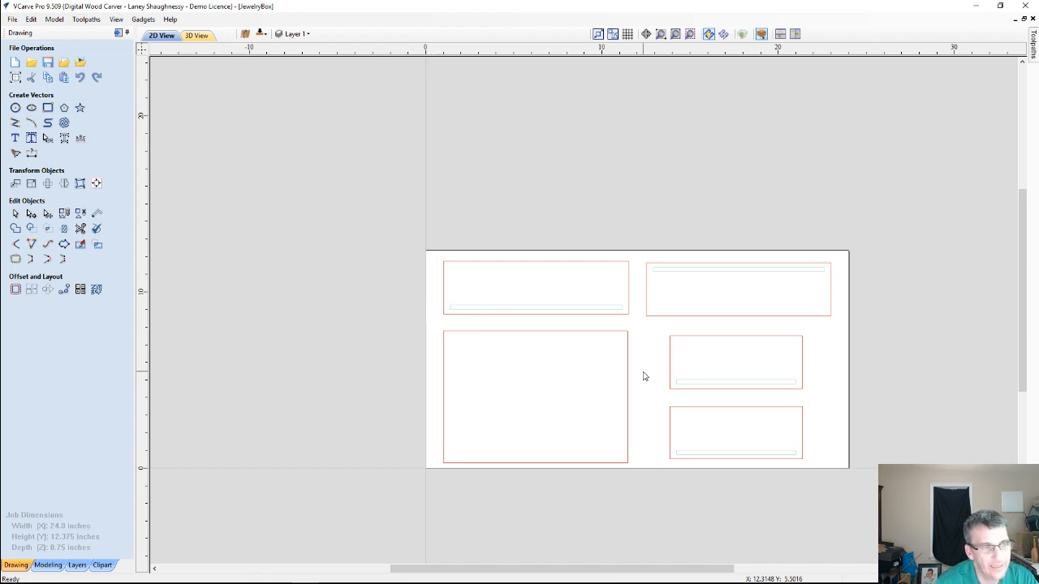
pyautogui.scroll(2, 570, 306)
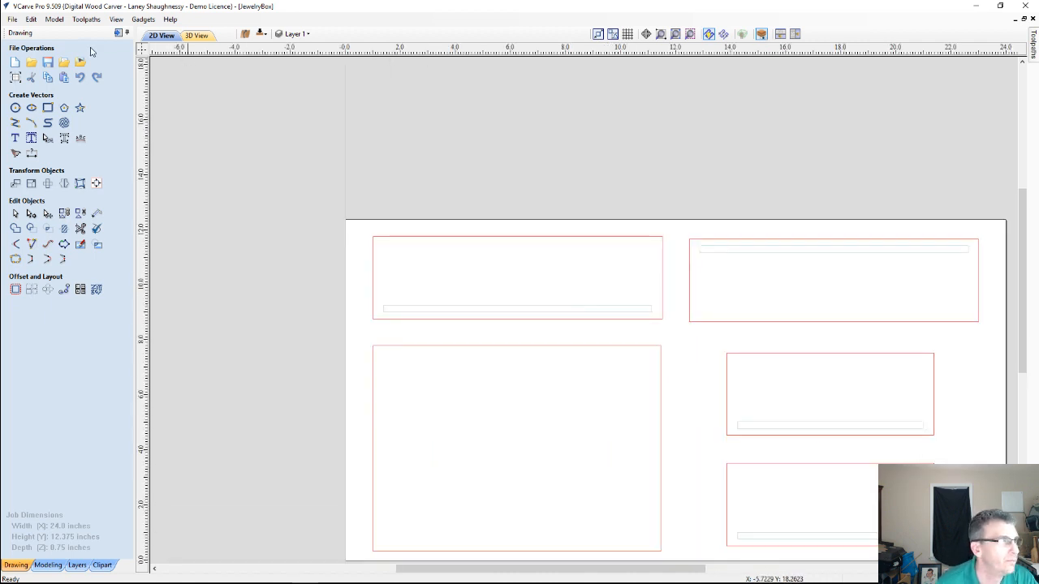
pyautogui.click(117, 34)
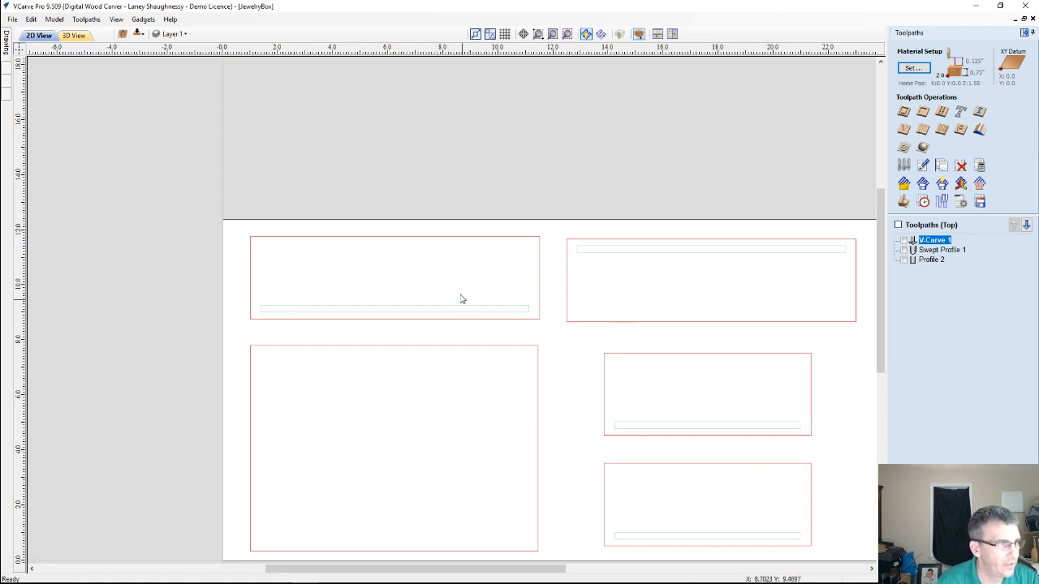
pyautogui.scroll(-3, 467, 294)
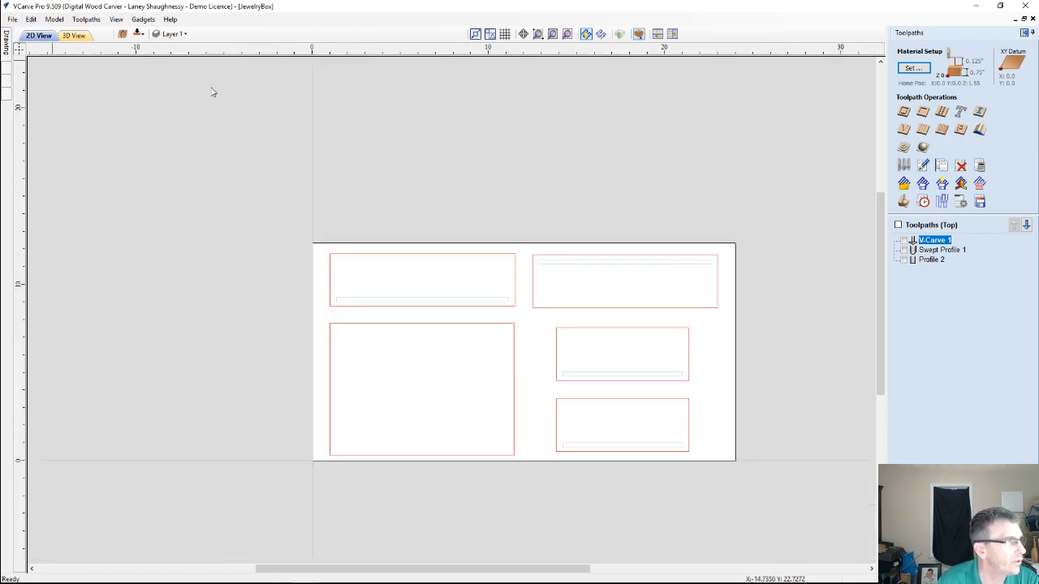
pyautogui.click(1024, 33)
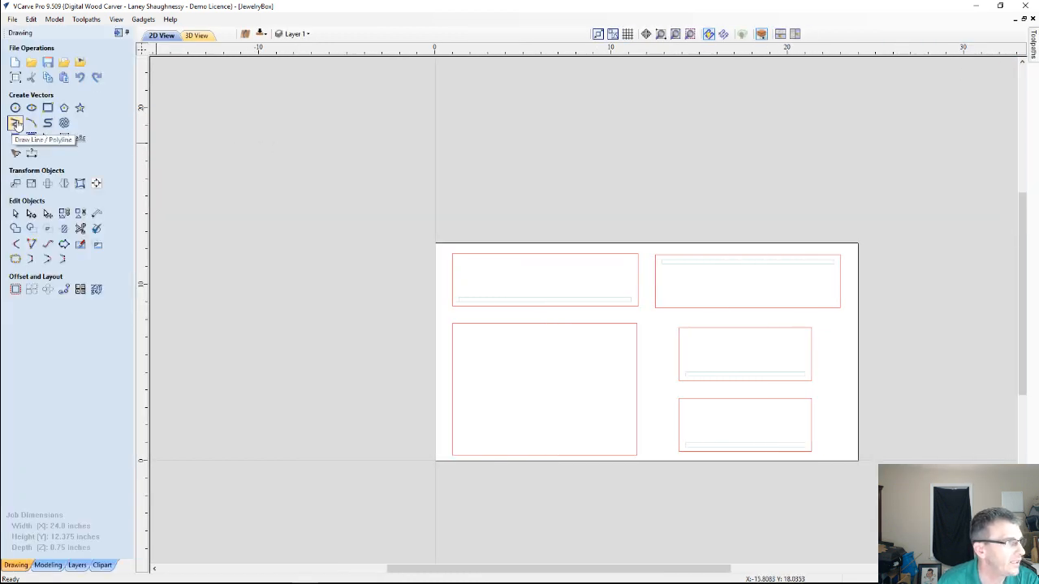
# Draw a straight horizontal line from X 0 to X 24 at Y 8.7633, level with the upper-left panel's lower edge
pyautogui.click(16, 123)
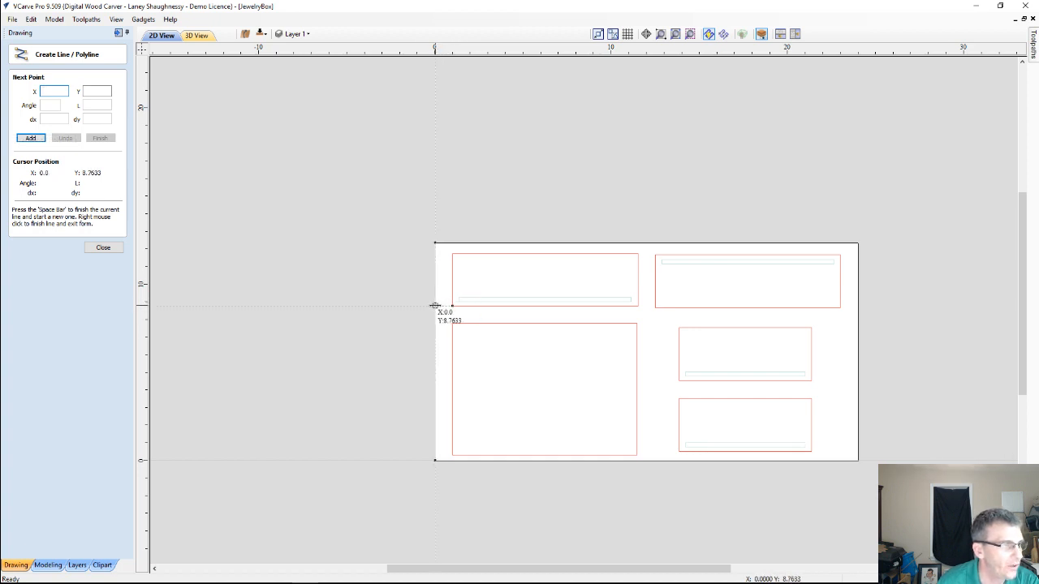
pyautogui.click(435, 305)
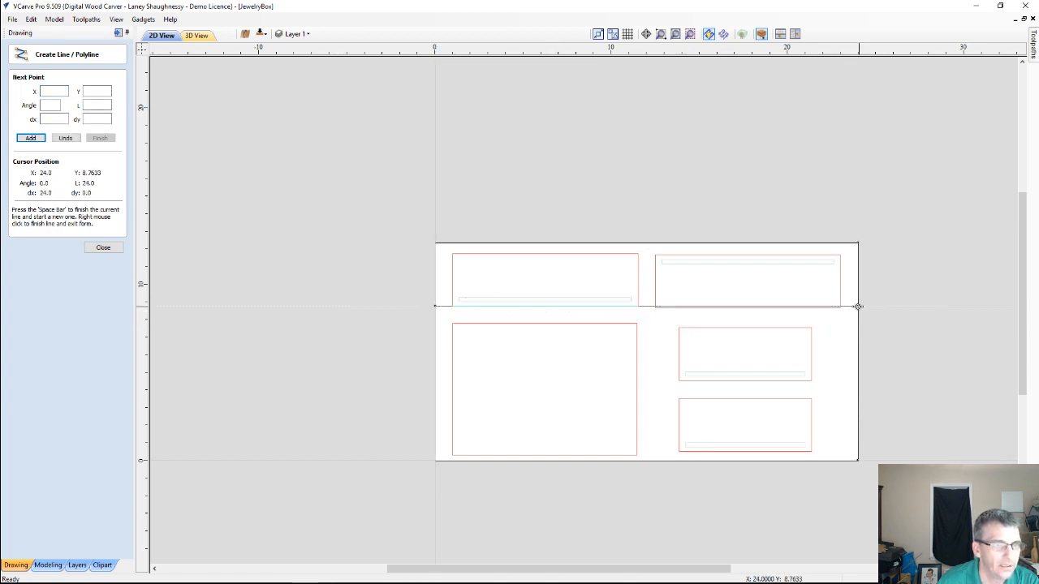
pyautogui.click(857, 306)
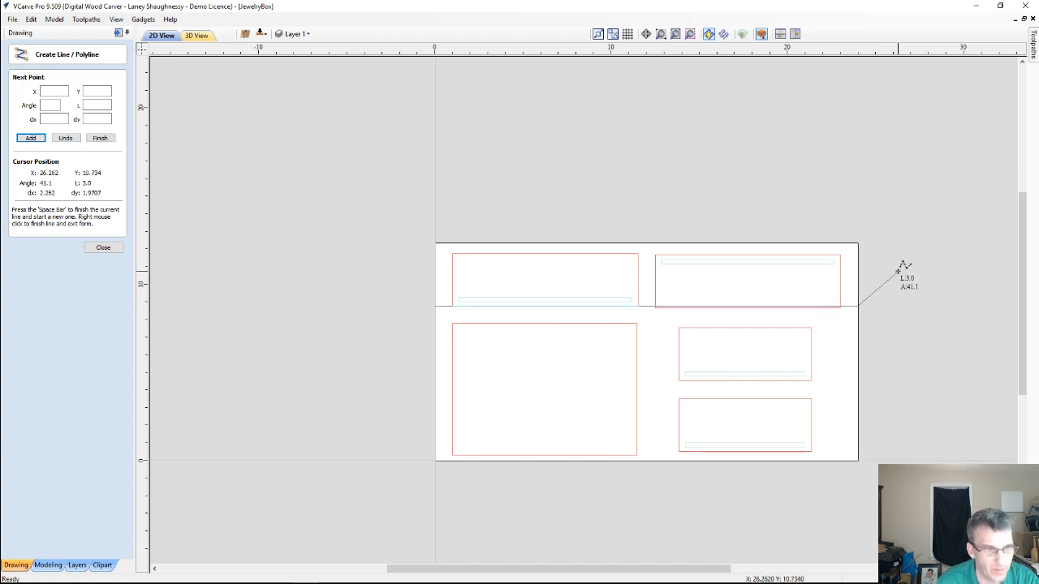
pyautogui.press('space')
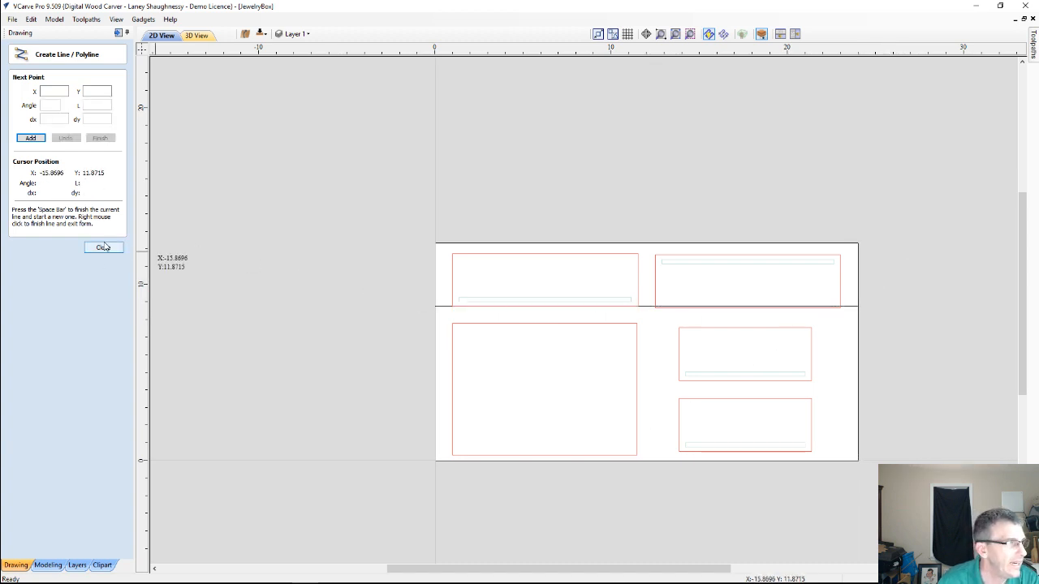
pyautogui.click(103, 247)
# On the bottom side, move the lower-right panel's groove rectangle to the other side and delete that panel's outer outline
pyautogui.scroll(5, 689, 293)
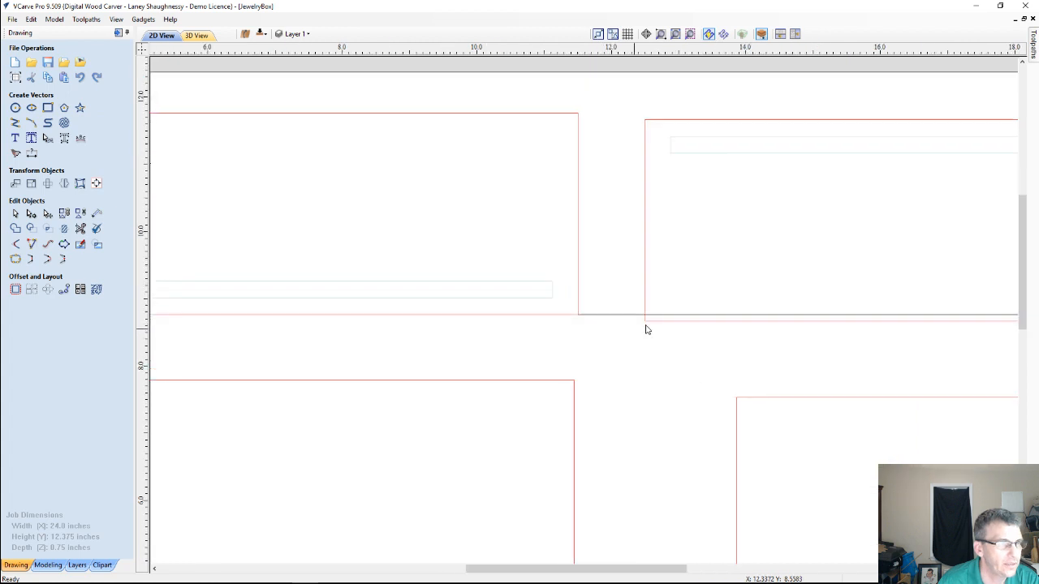
pyautogui.click(649, 322)
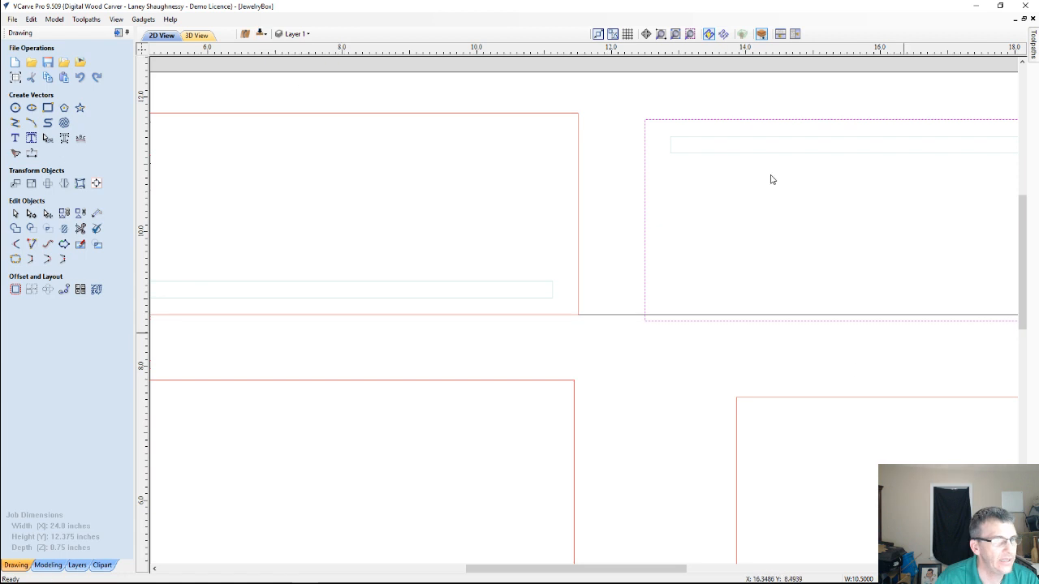
pyautogui.click(261, 35)
pyautogui.scroll(-5, 542, 262)
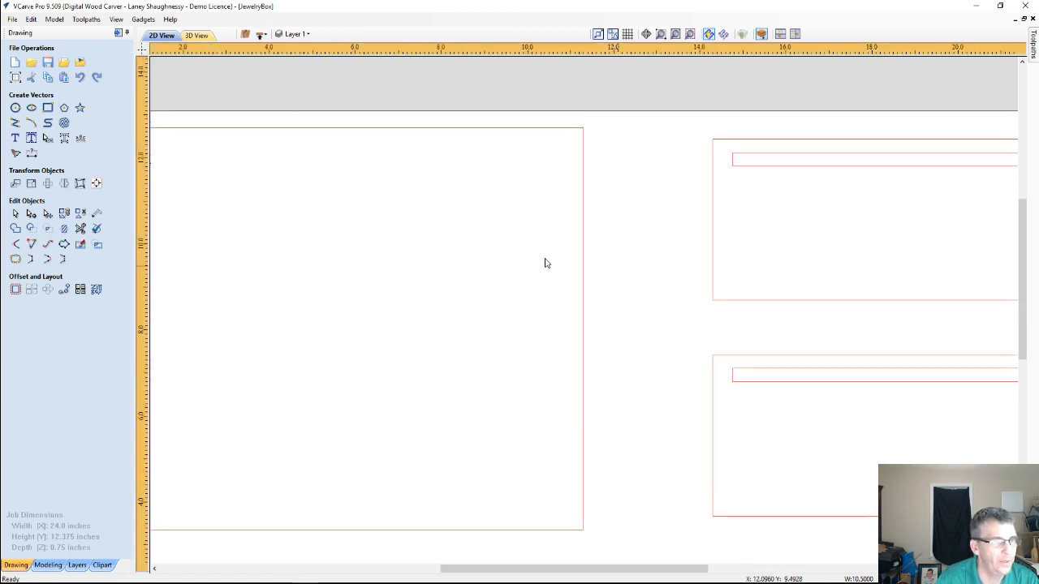
pyautogui.scroll(3, 645, 502)
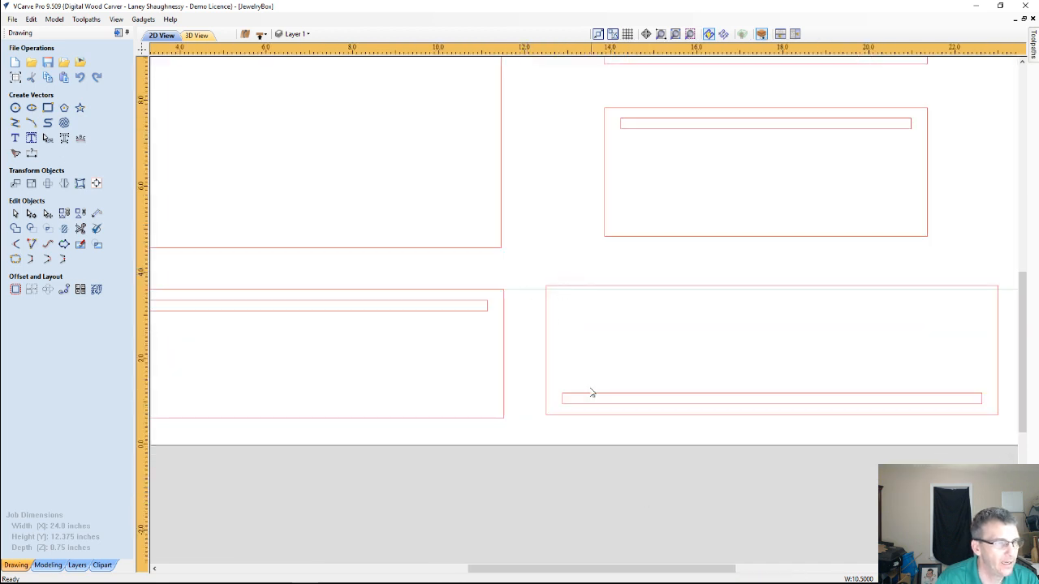
pyautogui.rightClick(636, 396)
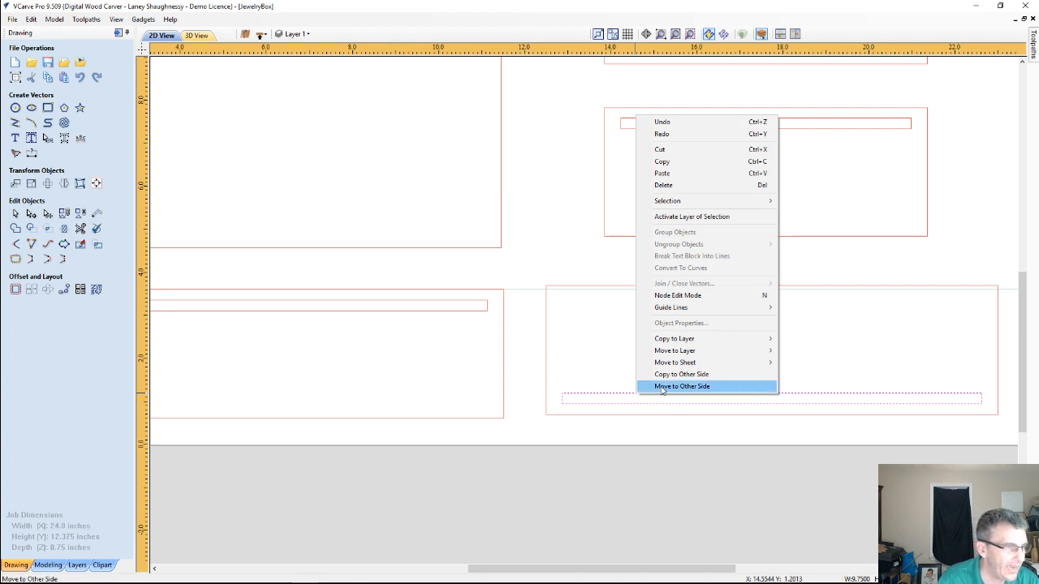
pyautogui.click(661, 387)
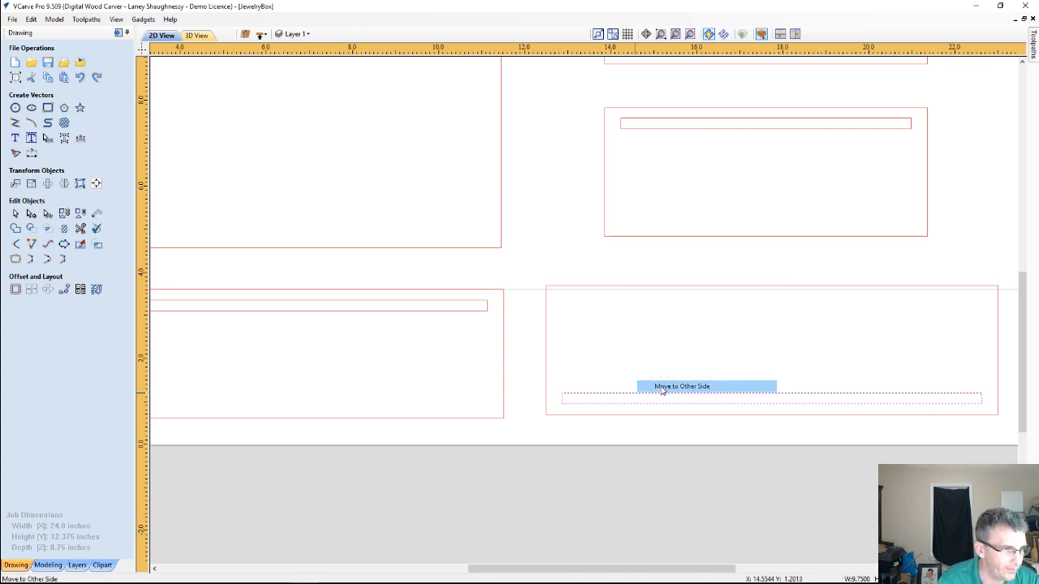
pyautogui.click(642, 286)
pyautogui.press('Delete')
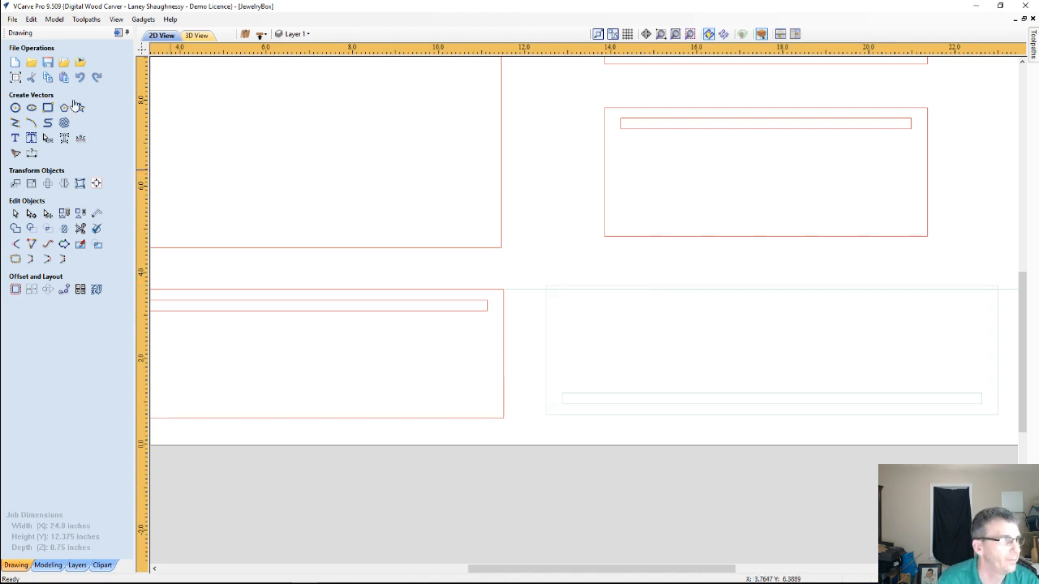
# On the top side, move the upper-right panel's outline and groove together so the outline's lower edge sits on the horizontal line
pyautogui.click(261, 35)
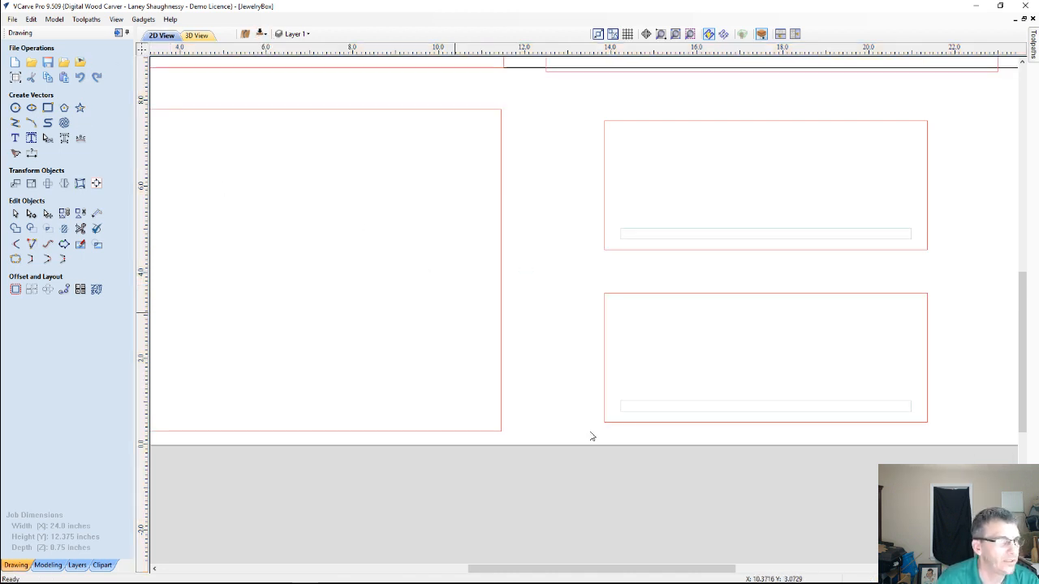
pyautogui.scroll(-3, 744, 234)
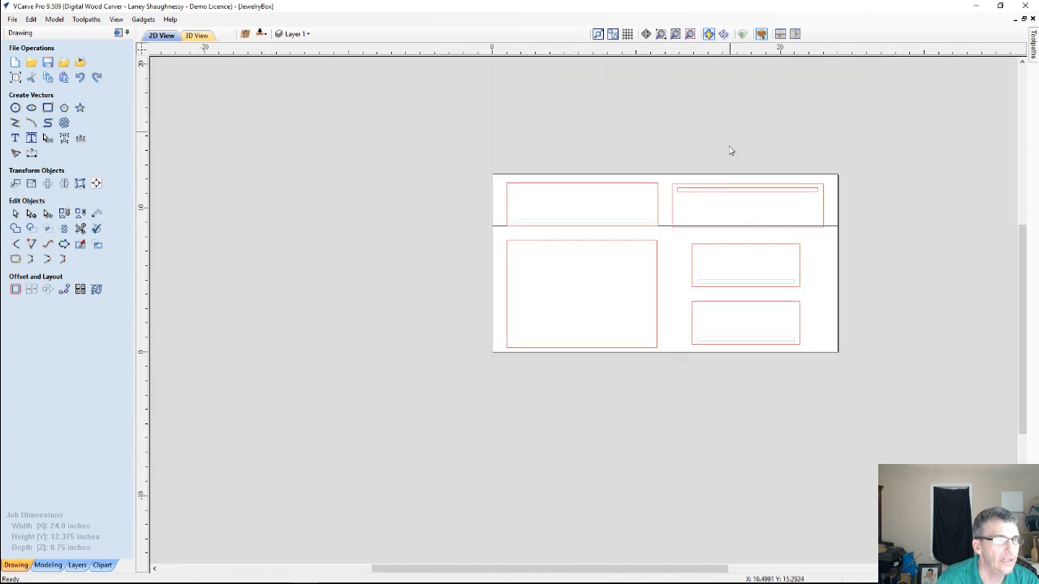
pyautogui.scroll(3, 729, 150)
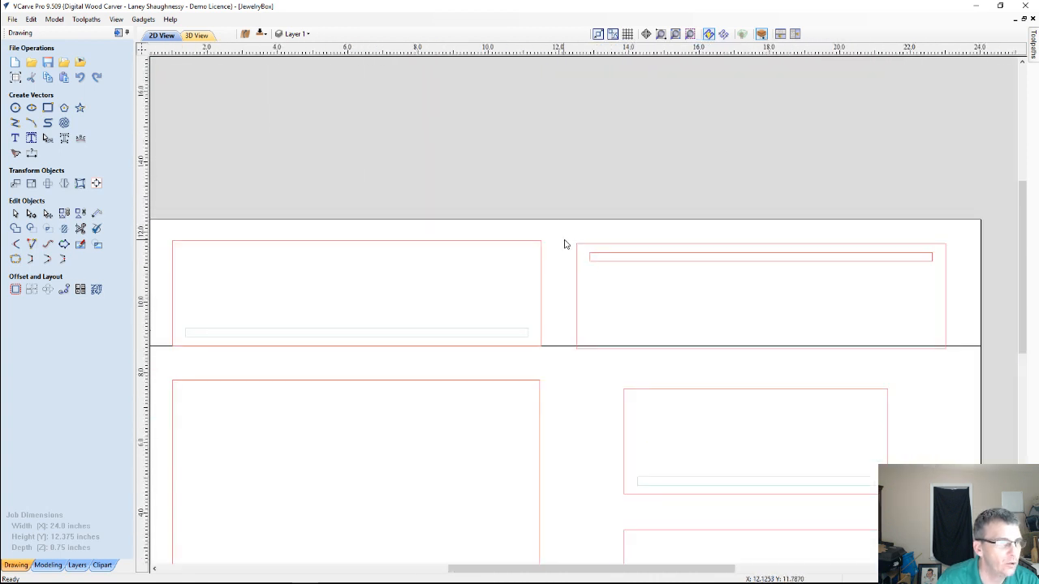
pyautogui.moveTo(566, 244); pyautogui.dragTo(956, 367)
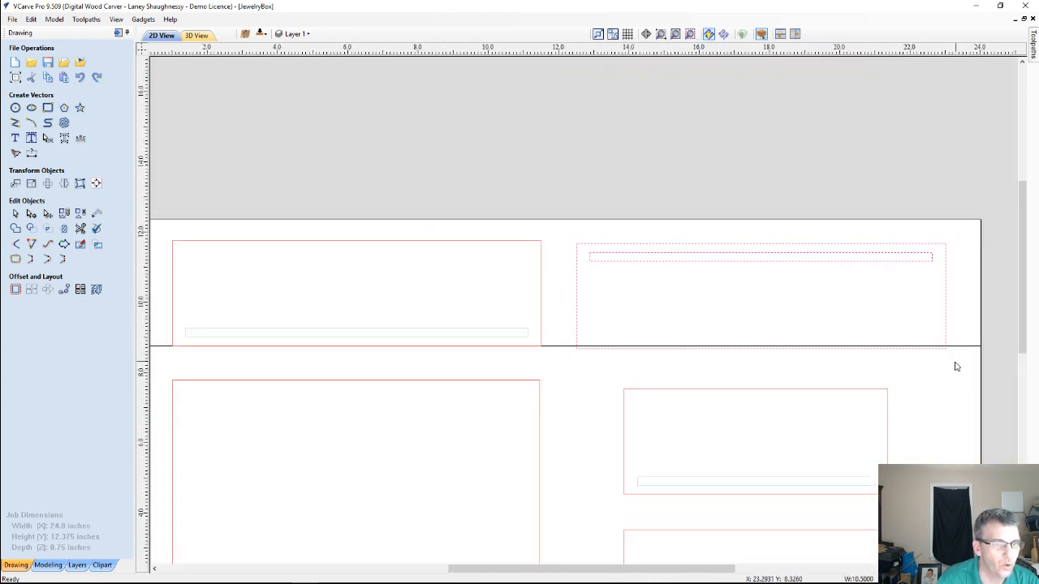
pyautogui.scroll(3, 662, 360)
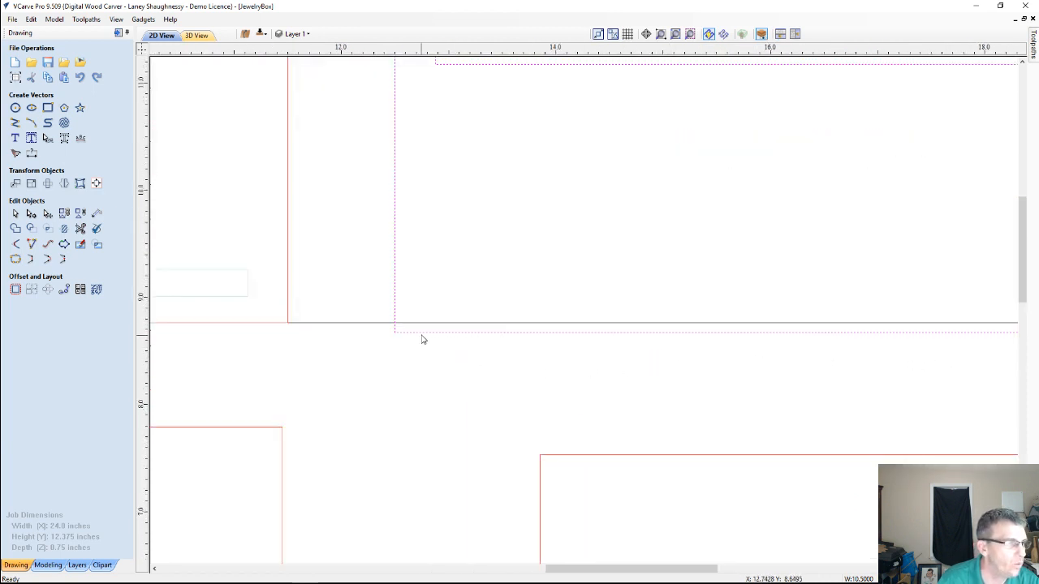
pyautogui.click(396, 332)
pyautogui.moveTo(396, 332); pyautogui.dragTo(398, 323)
pyautogui.scroll(-3, 404, 382)
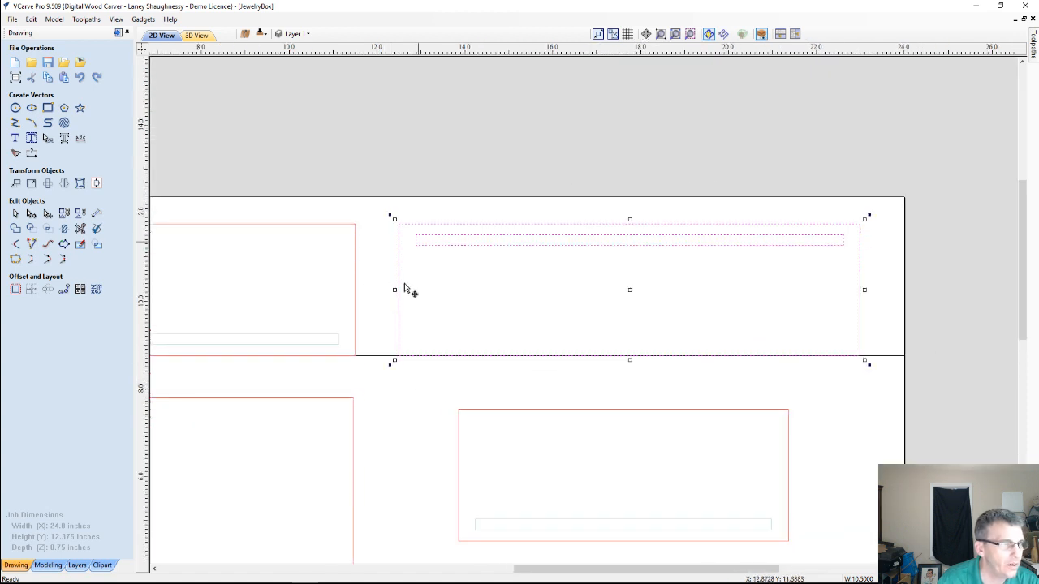
# Move only the upper-right panel's groove rectangle to the other side, leaving its outline on the top side
pyautogui.click(509, 284)
pyautogui.click(511, 250)
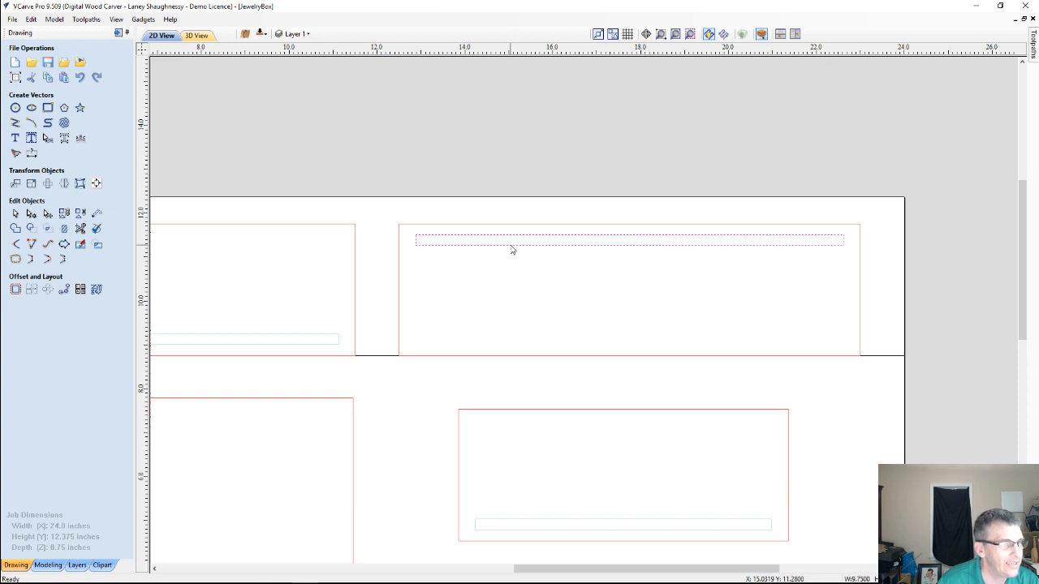
pyautogui.rightClick(511, 250)
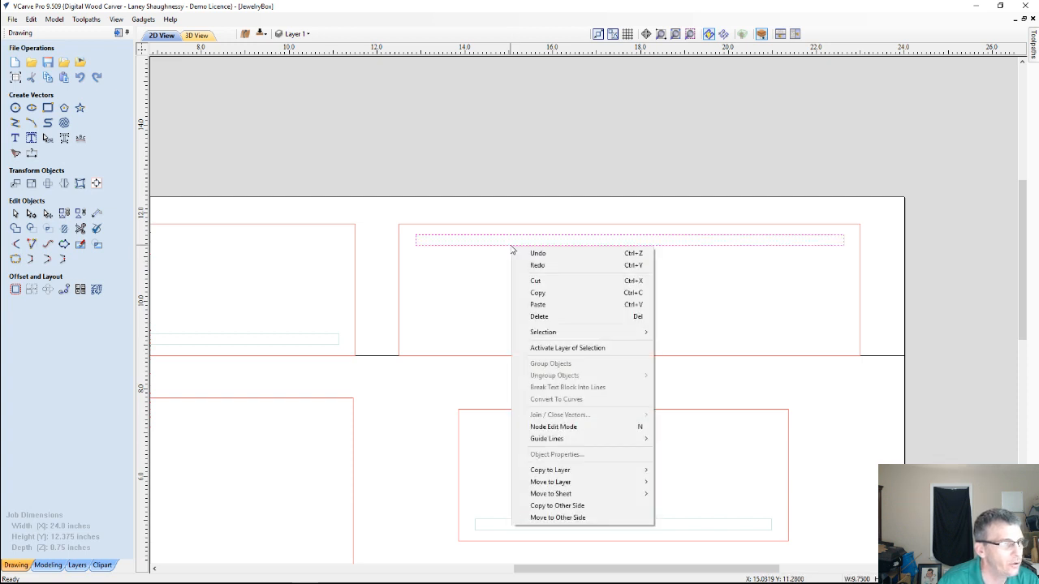
pyautogui.click(543, 518)
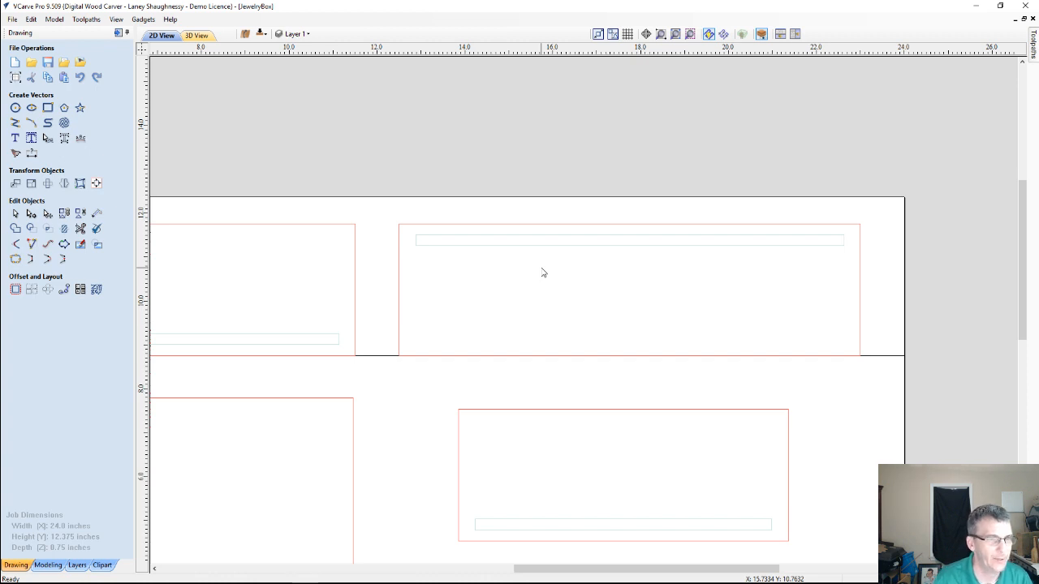
# Check the sizes of the horizontal line and the upper-left panel outline with Set Size
pyautogui.scroll(-5, 595, 287)
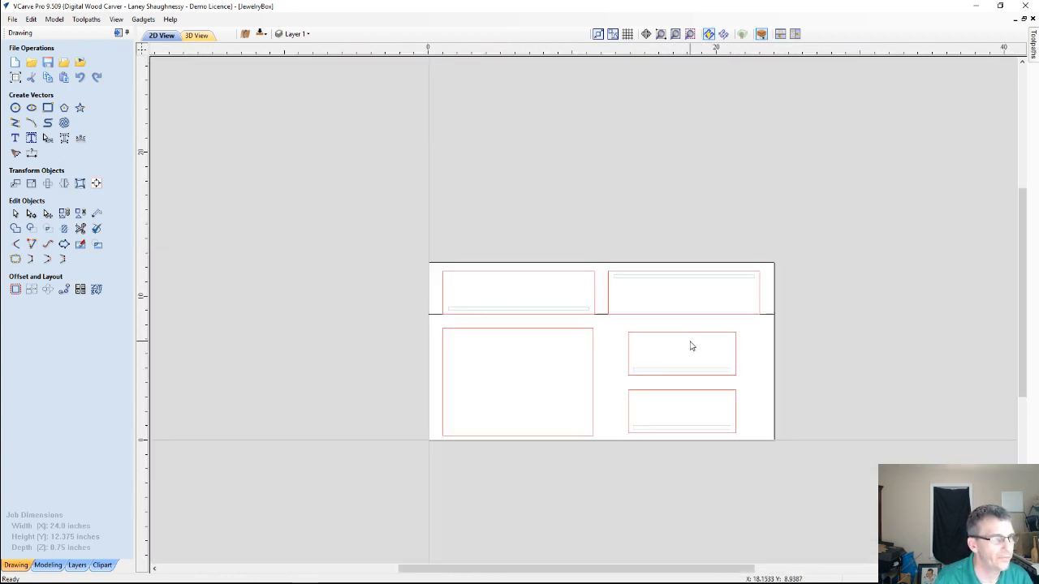
pyautogui.scroll(-1, 443, 293)
pyautogui.scroll(3, 445, 284)
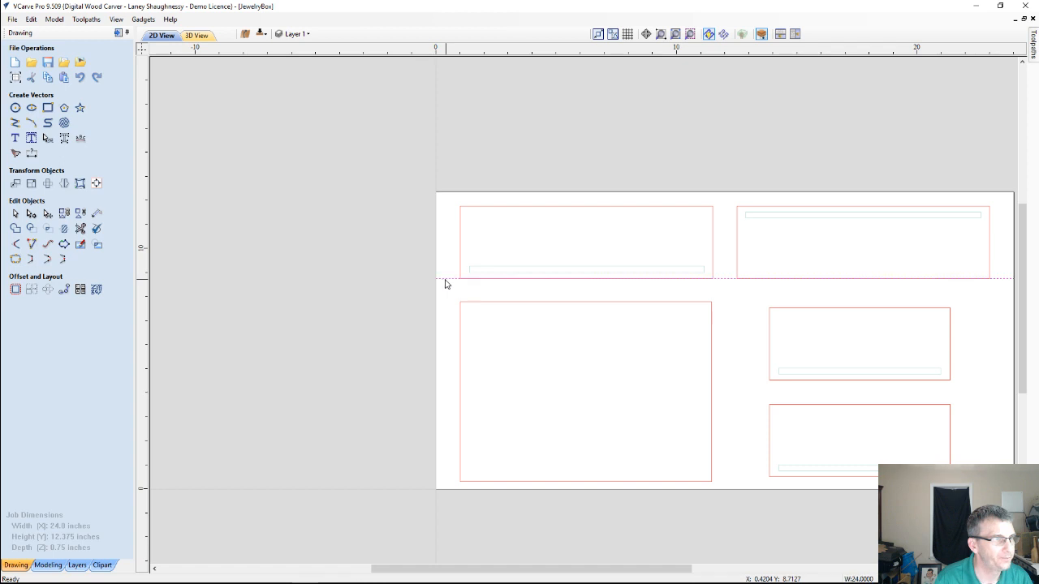
pyautogui.scroll(-1, 925, 272)
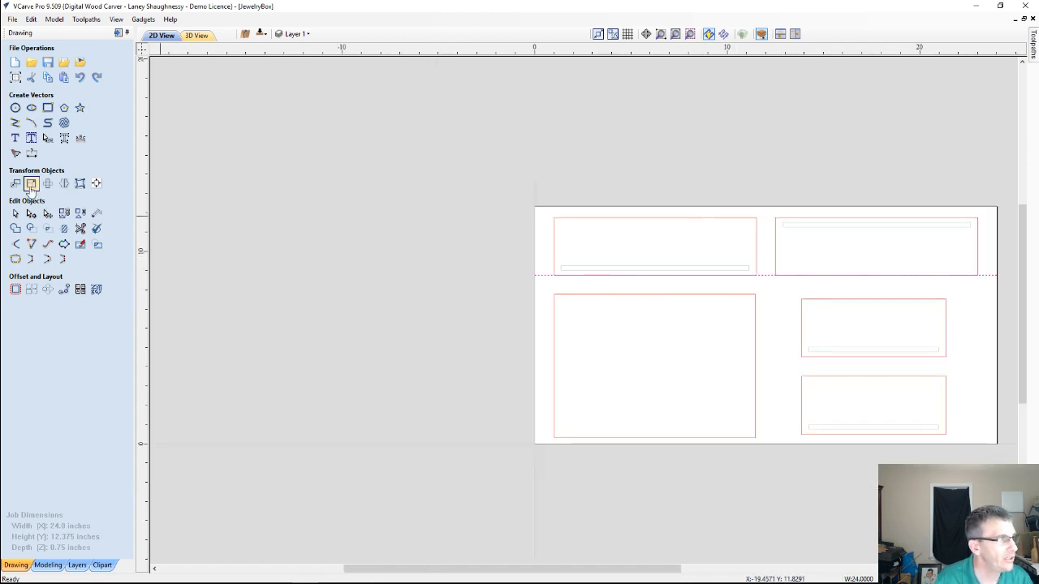
pyautogui.click(31, 185)
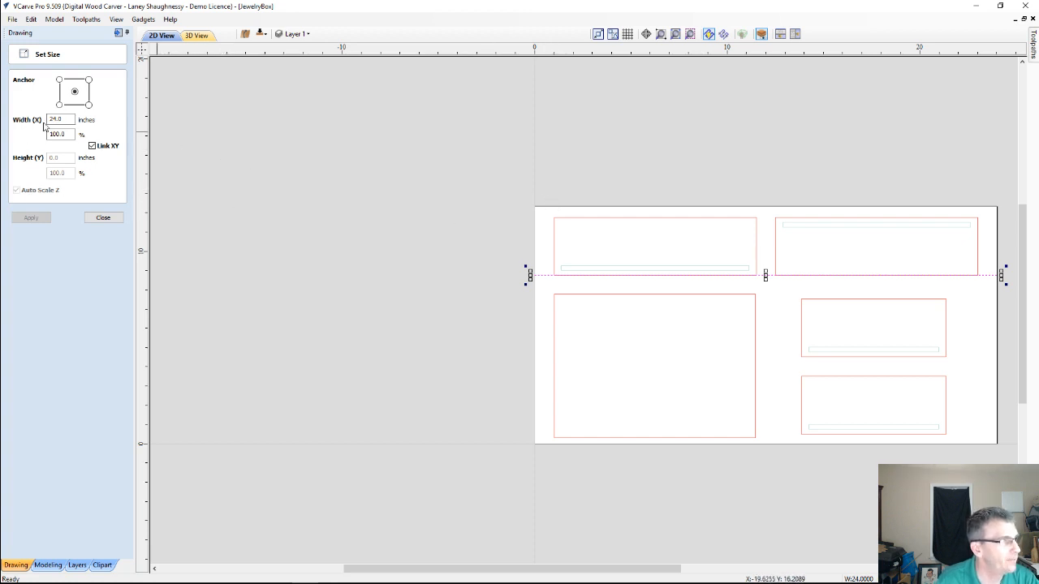
pyautogui.click(632, 220)
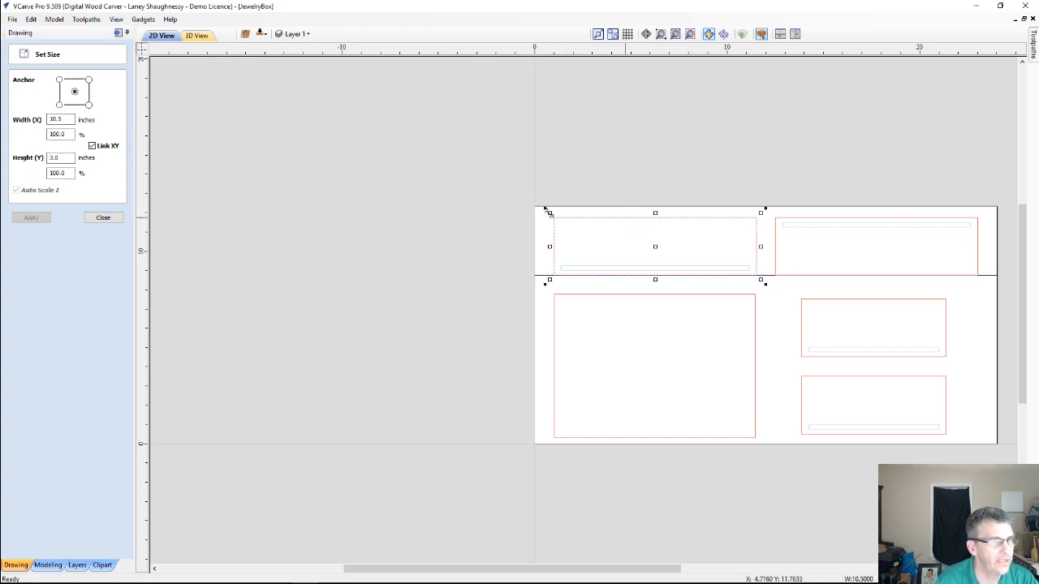
pyautogui.doubleClick(66, 158)
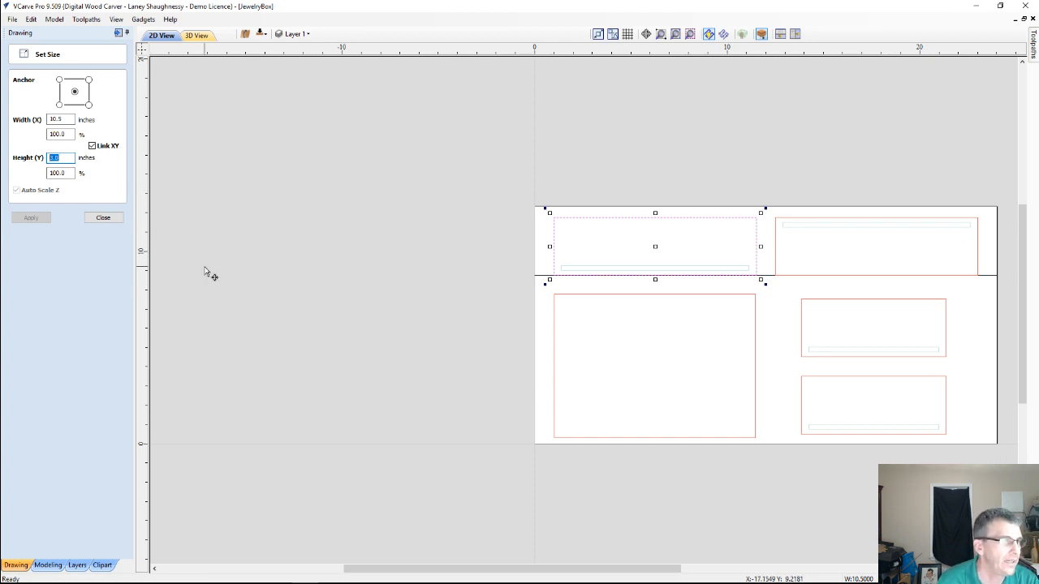
pyautogui.click(103, 217)
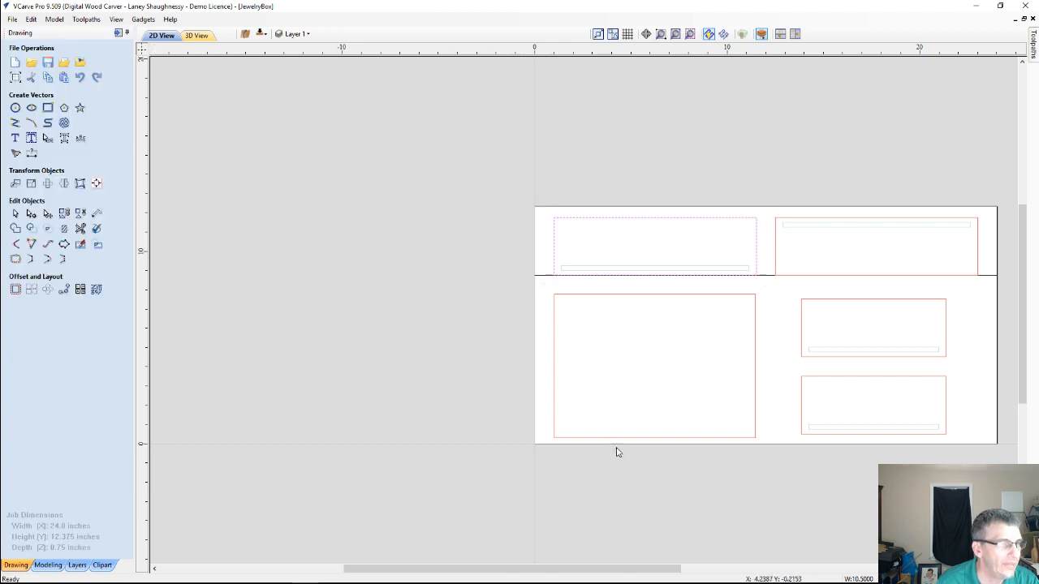
# Draw a square-cornered rectangle 0.75 inches wide and 3.0 inches high outside the material, level with the upper-left panel's top and bottom edges
pyautogui.scroll(2, 728, 334)
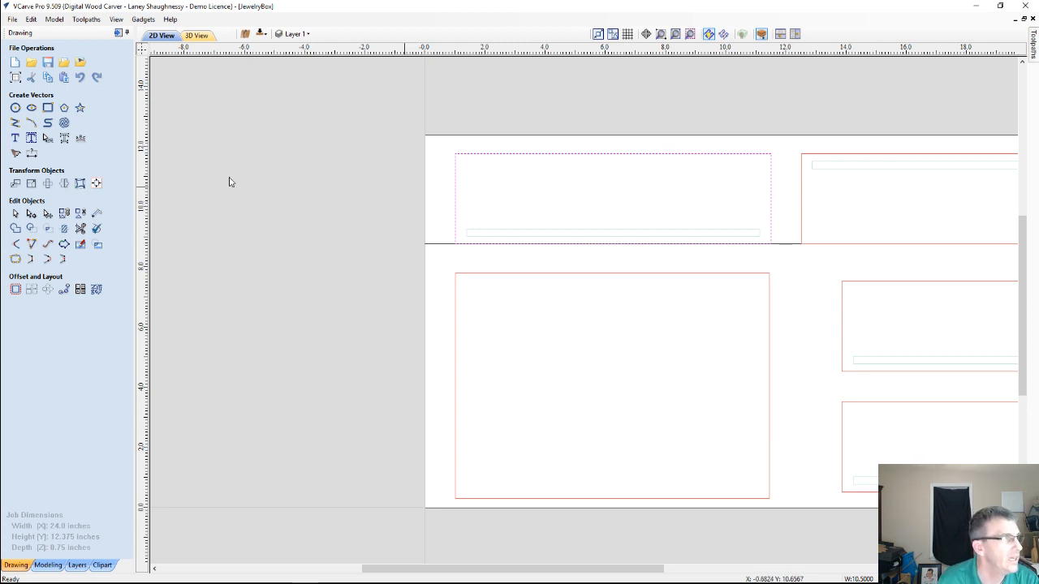
pyautogui.click(46, 109)
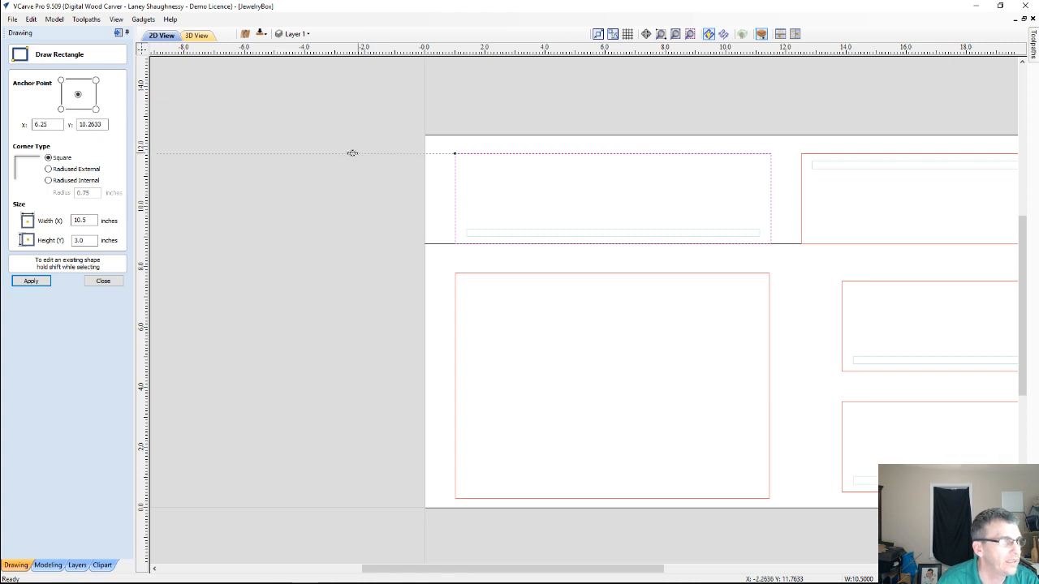
pyautogui.moveTo(352, 153); pyautogui.dragTo(387, 245)
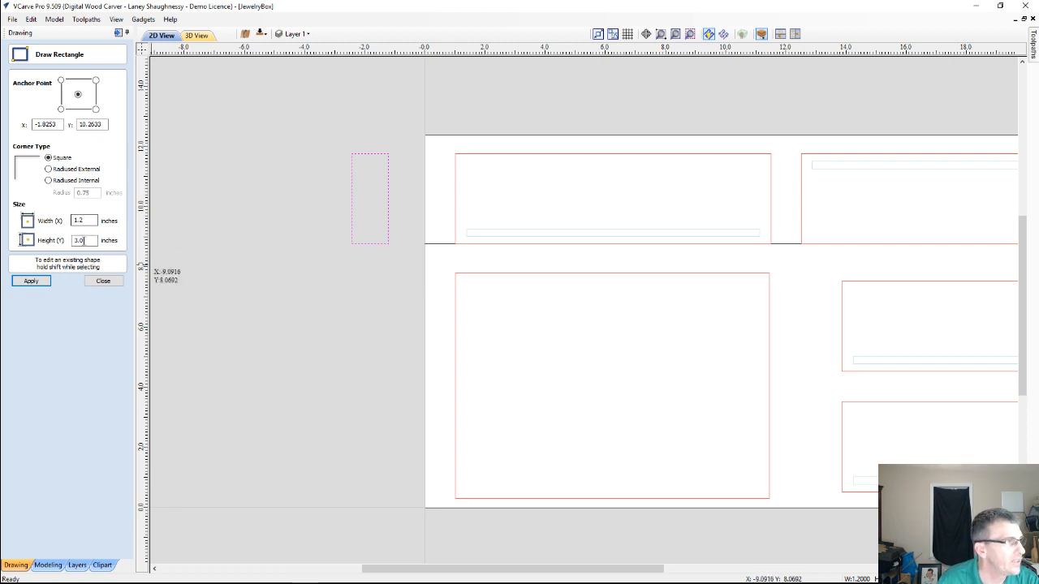
pyautogui.doubleClick(85, 240)
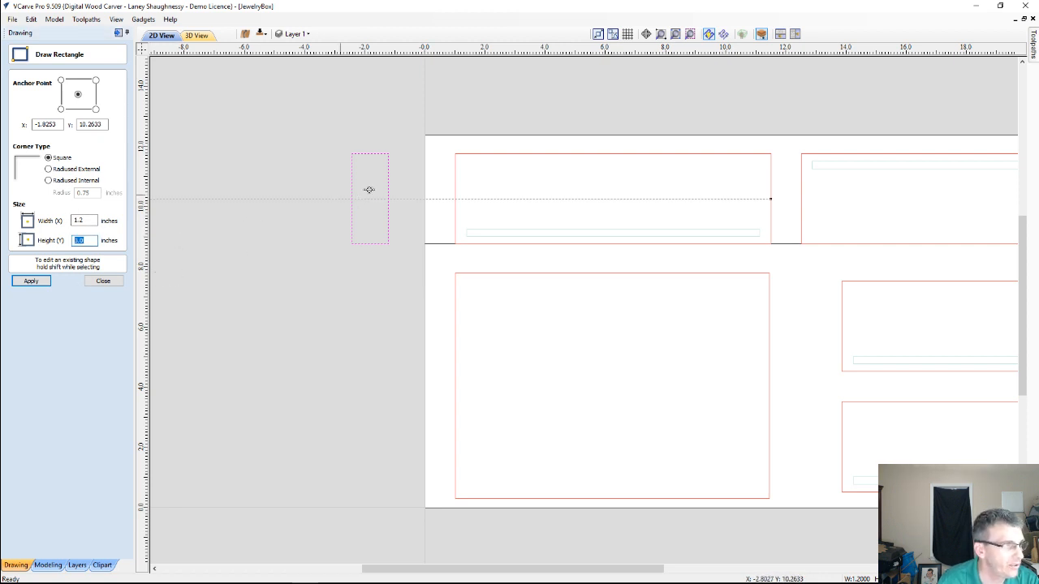
pyautogui.doubleClick(83, 220)
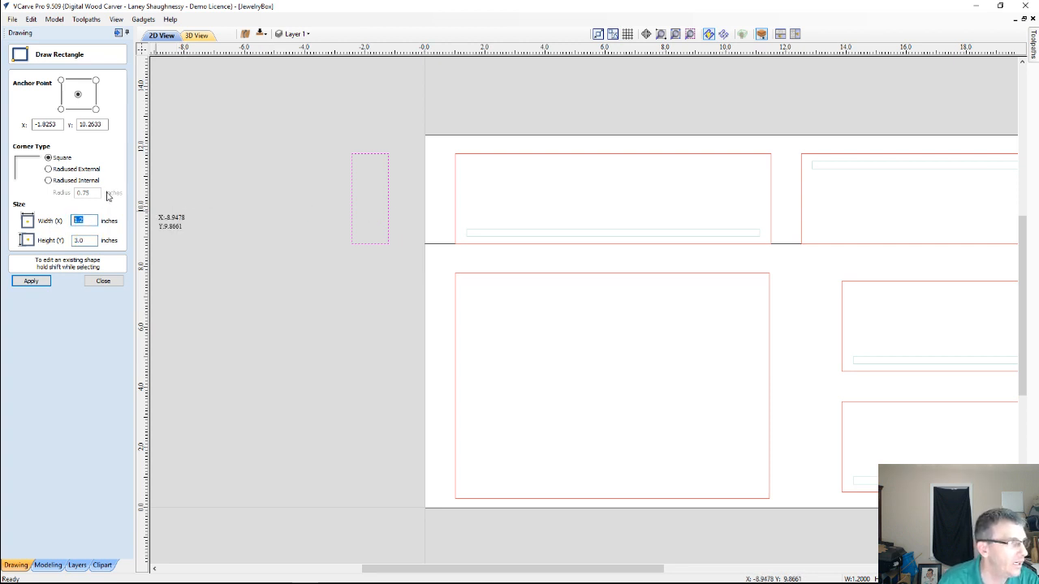
pyautogui.write('.75')
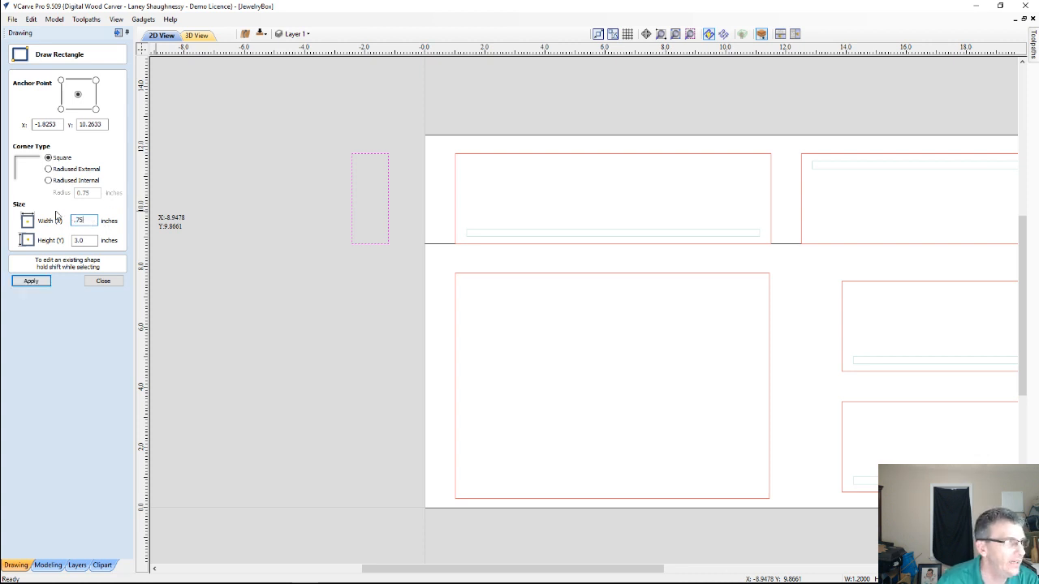
pyautogui.click(33, 281)
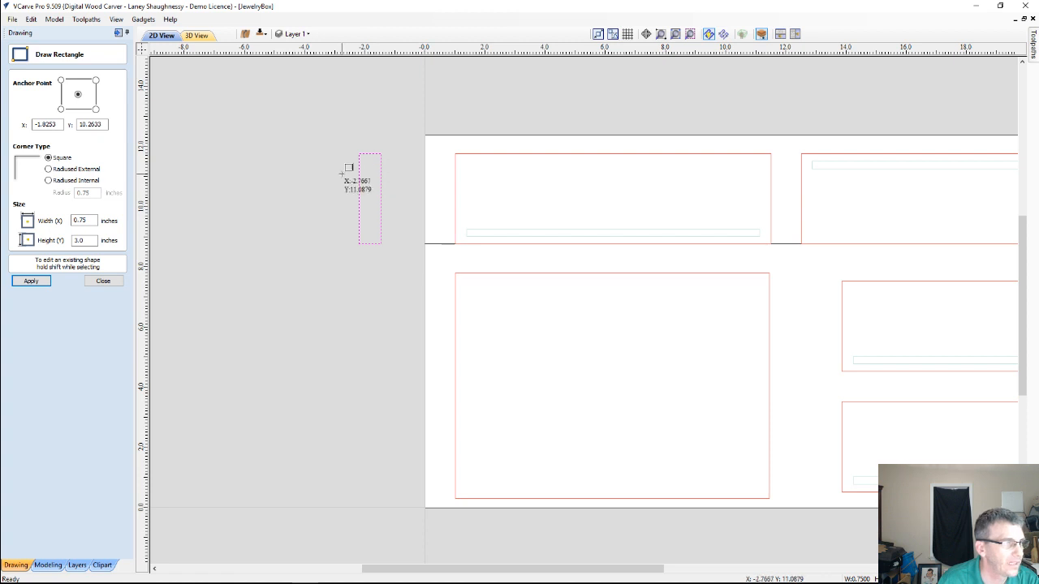
pyautogui.scroll(3, 345, 170)
pyautogui.scroll(-2, 345, 171)
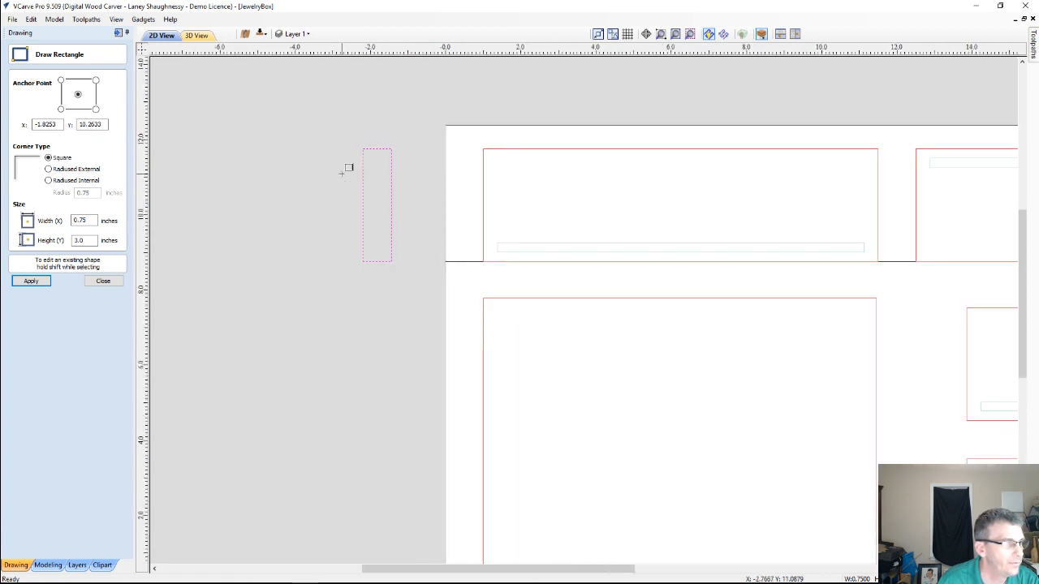
pyautogui.scroll(-1, 388, 212)
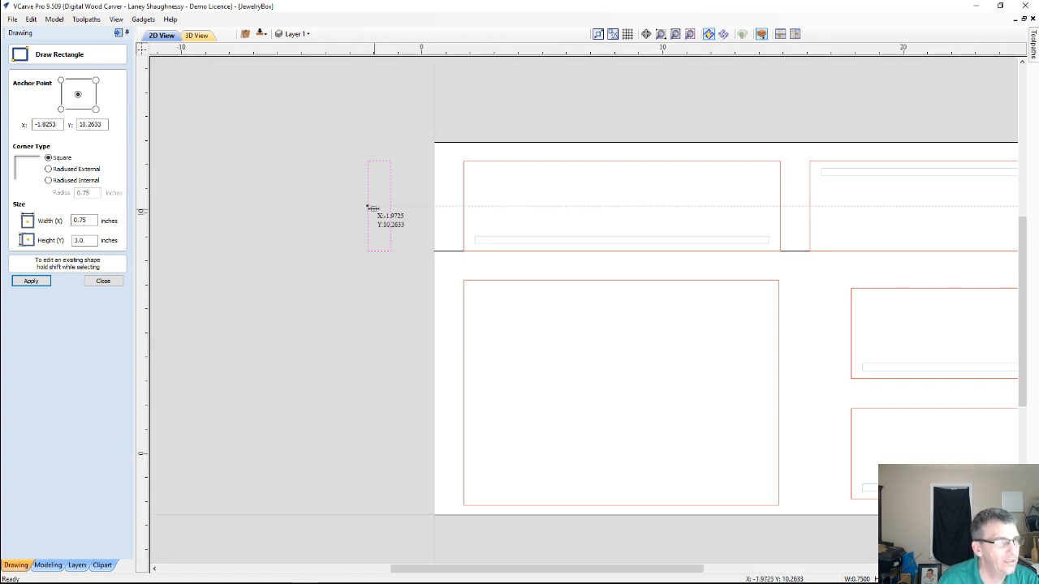
pyautogui.scroll(-1, 371, 204)
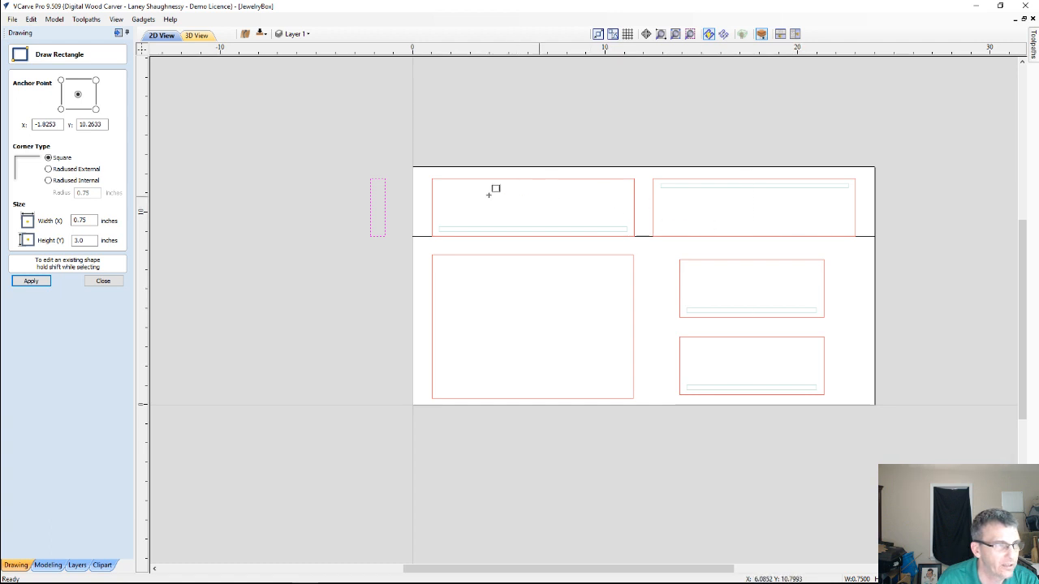
pyautogui.scroll(2, 480, 191)
pyautogui.scroll(-1, 480, 187)
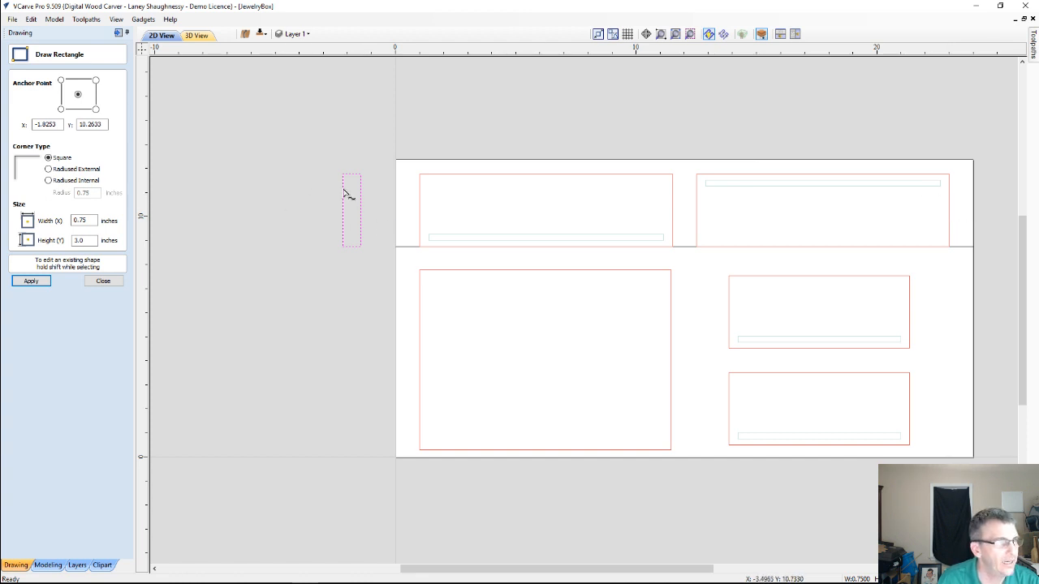
pyautogui.scroll(3, 348, 185)
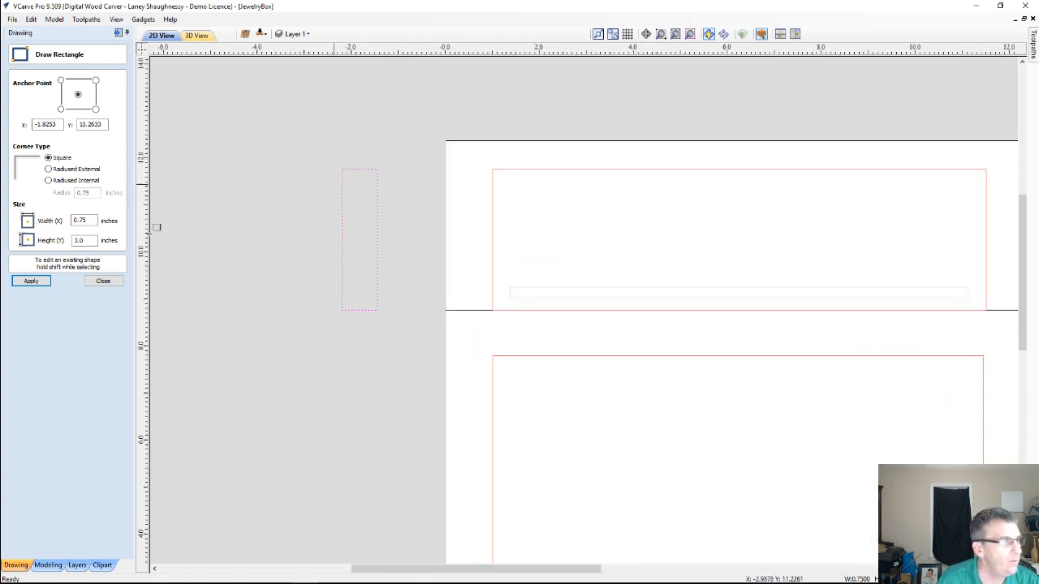
# Delete the left vertical span of the 0.75 by 3.0 inch rectangle outside the material, leaving an open profile
pyautogui.click(104, 282)
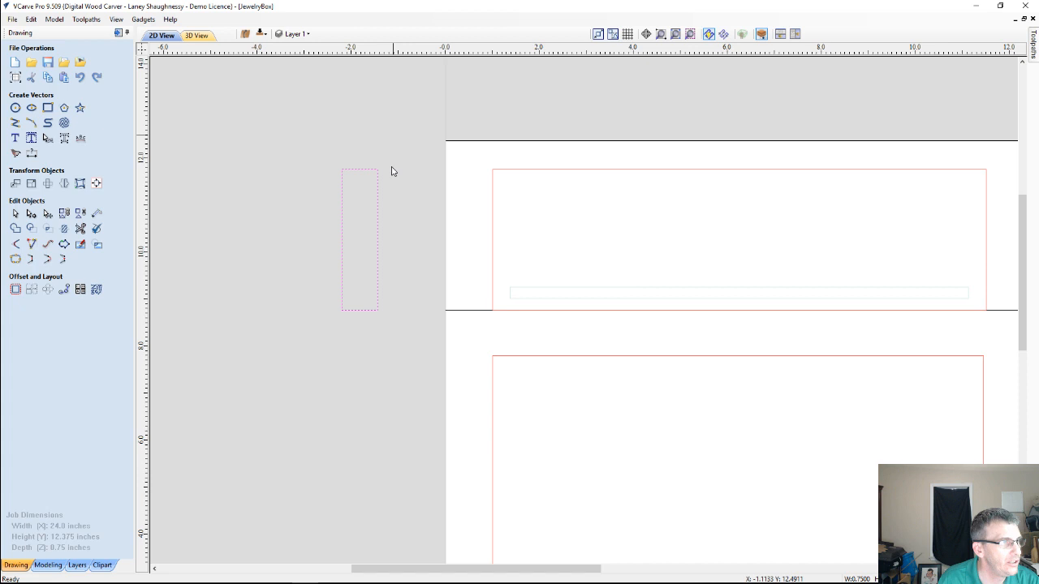
pyautogui.click(30, 214)
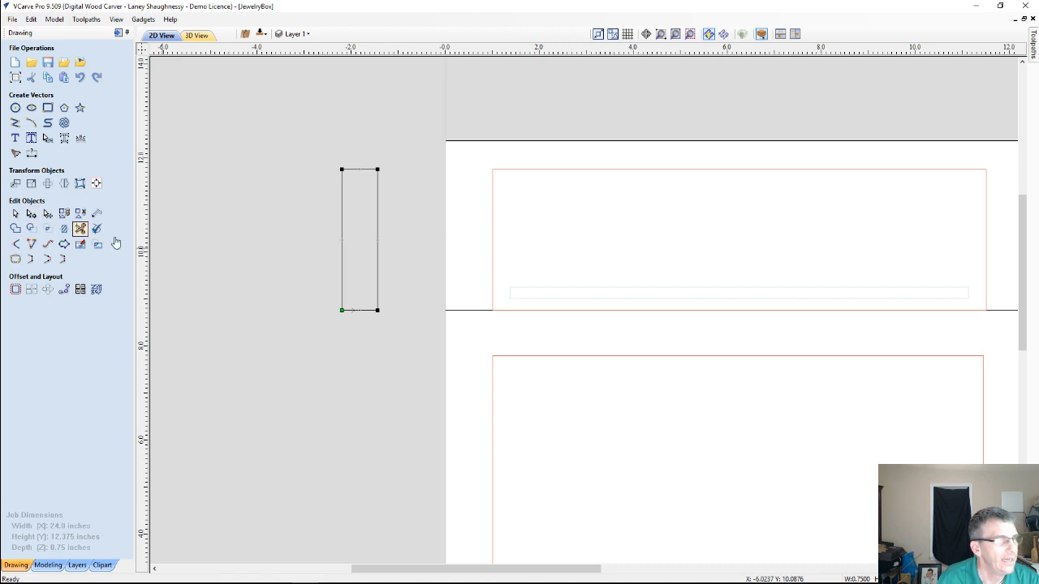
pyautogui.rightClick(342, 188)
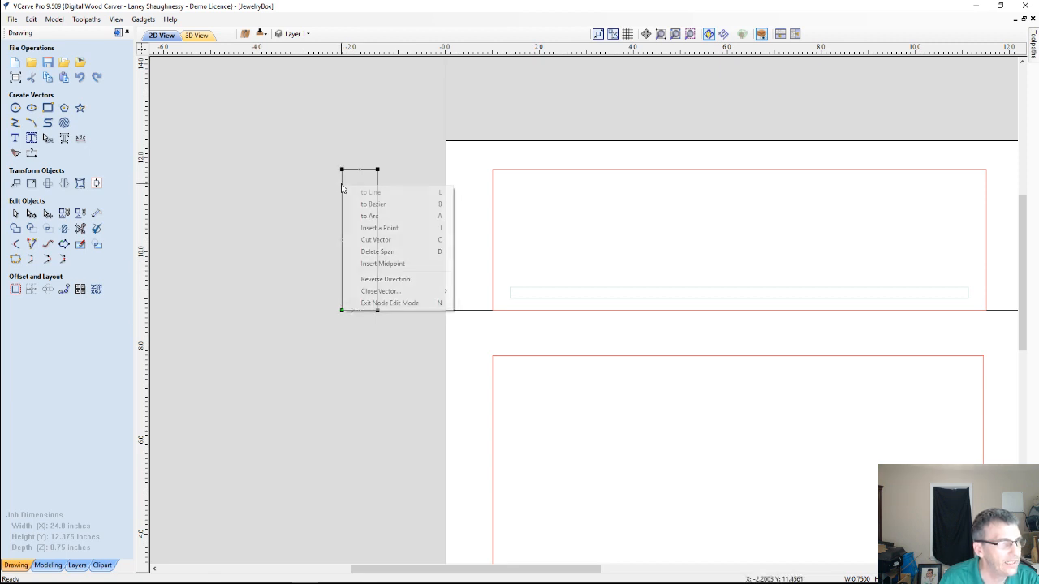
pyautogui.click(375, 251)
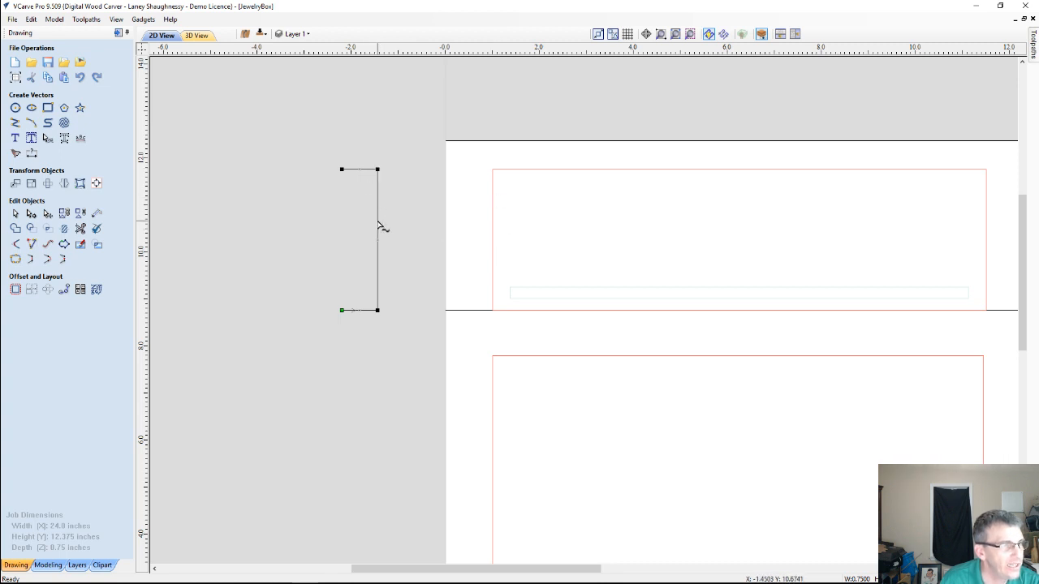
# Convert the open profile's remaining vertical span to a Bezier and shape it into a shallow S-curve, bowing inward above and outward below
pyautogui.rightClick(378, 274)
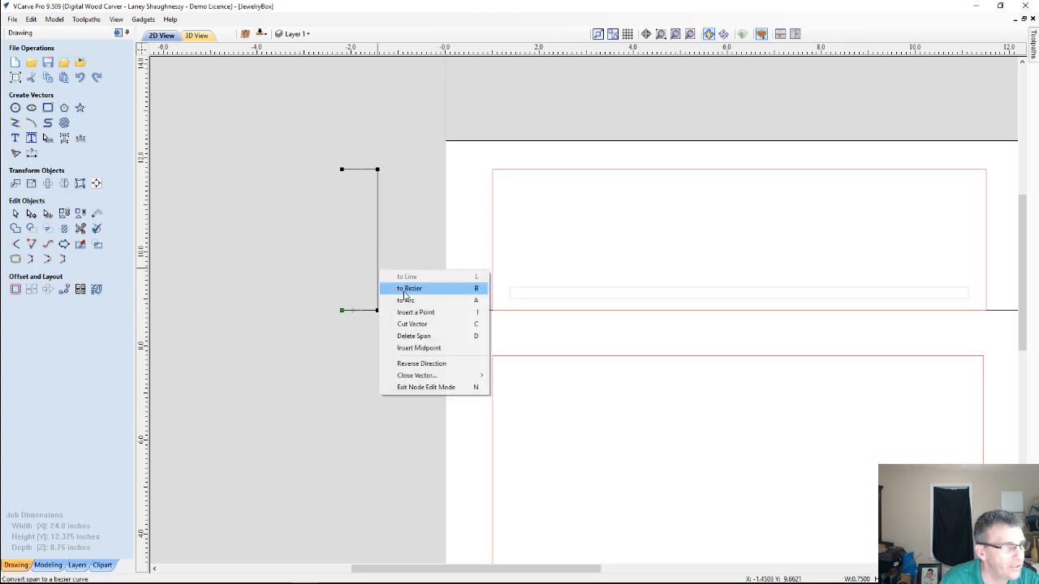
pyautogui.click(416, 289)
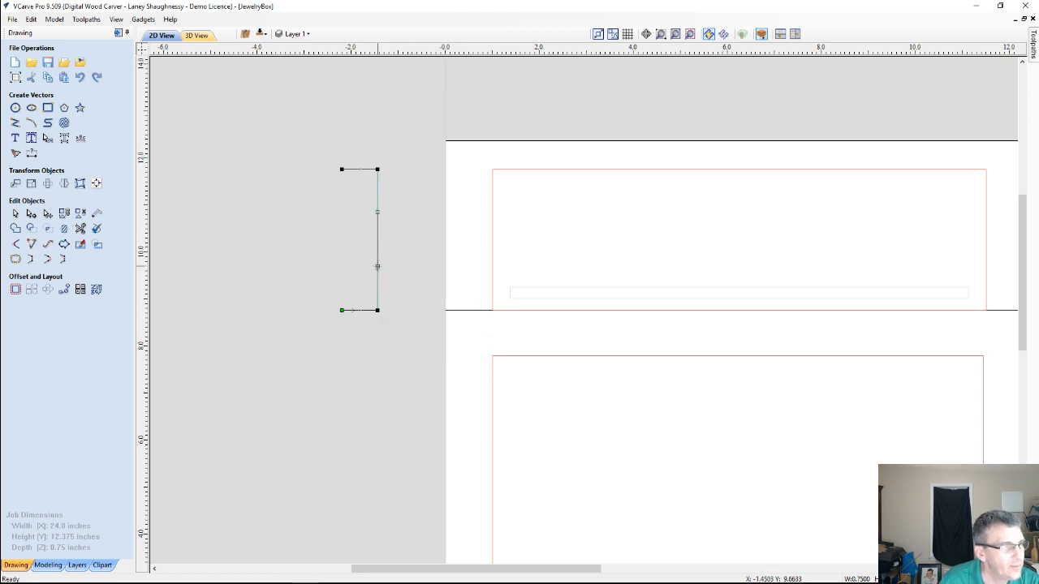
pyautogui.moveTo(377, 266); pyautogui.dragTo(372, 231)
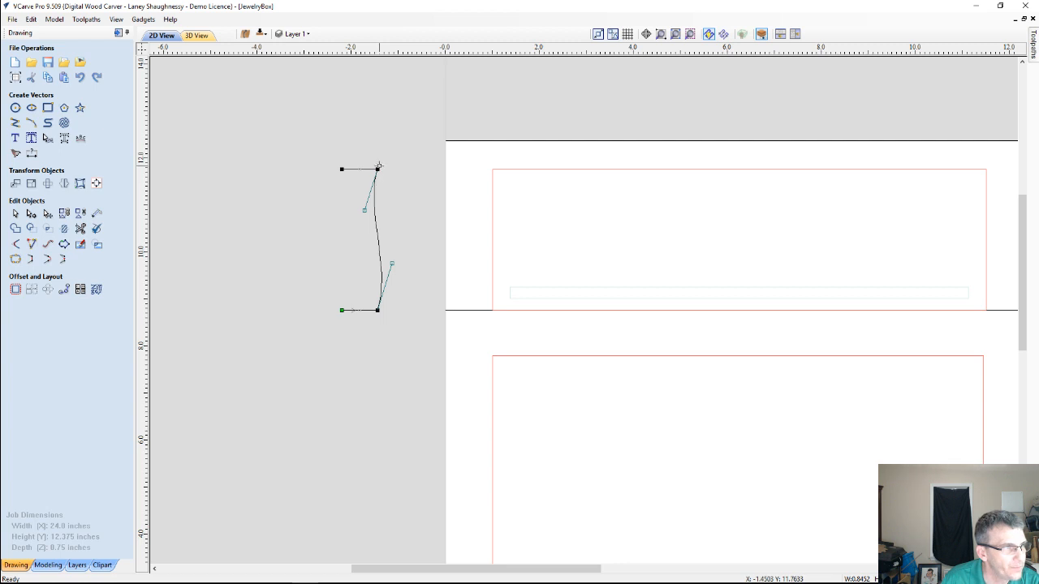
pyautogui.scroll(2, 370, 247)
pyautogui.scroll(-2, 370, 247)
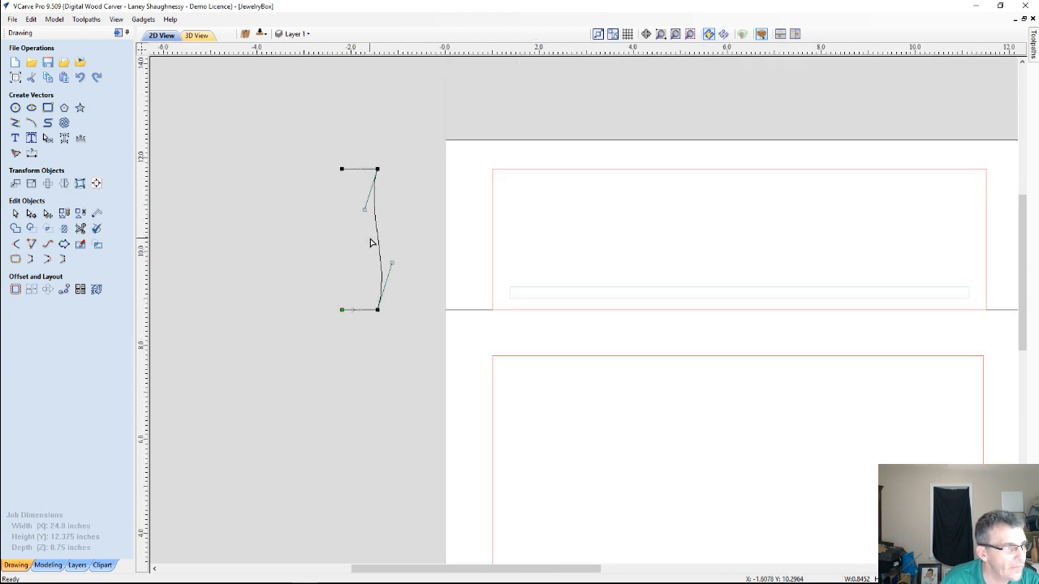
pyautogui.scroll(1, 369, 246)
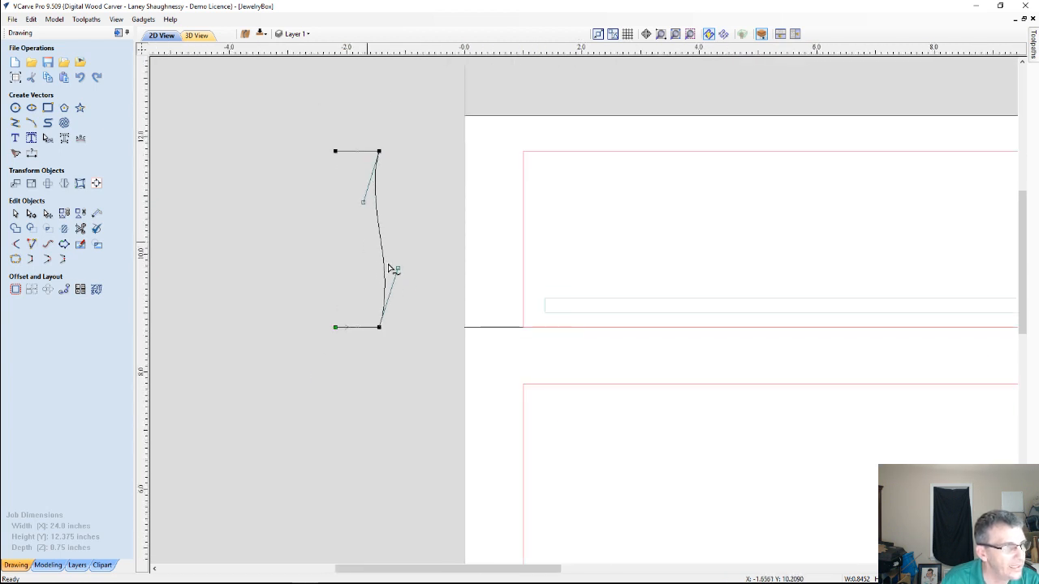
pyautogui.moveTo(399, 269); pyautogui.dragTo(401, 270)
pyautogui.moveTo(364, 203); pyautogui.dragTo(356, 199)
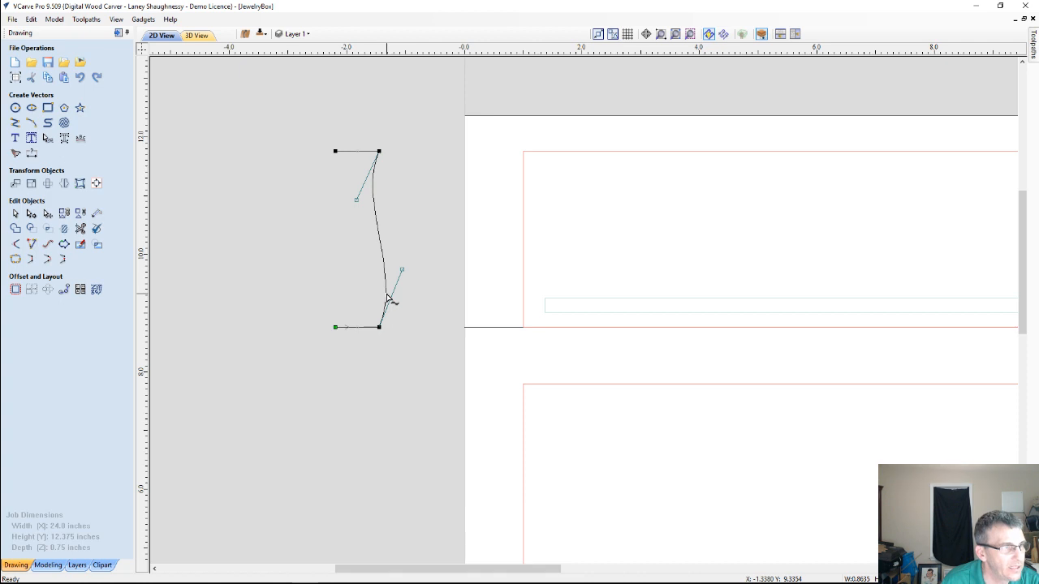
# Check the width and height of the whole curved profile with Set Size
pyautogui.moveTo(297, 132); pyautogui.dragTo(436, 364)
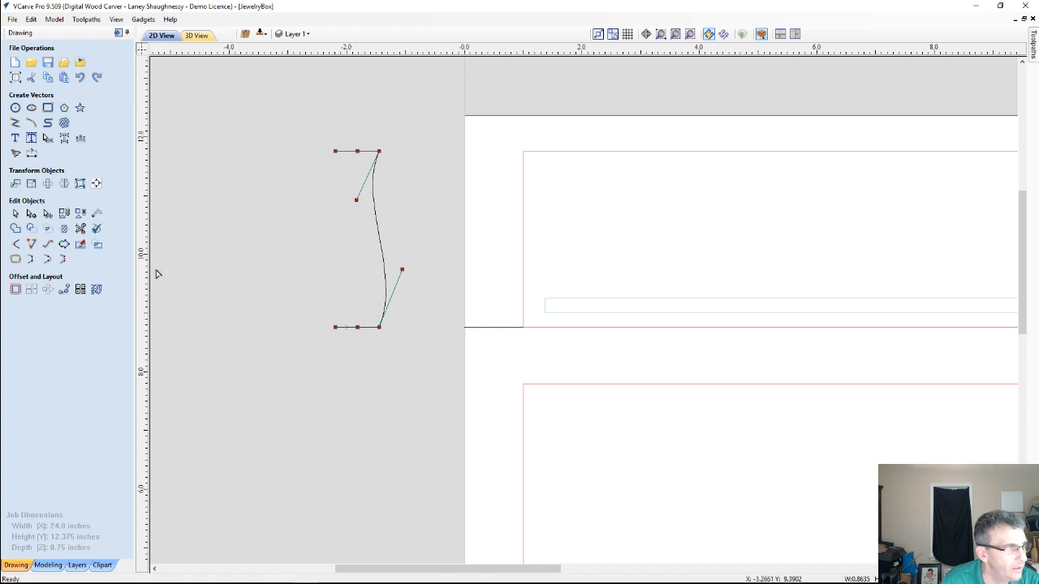
pyautogui.click(31, 188)
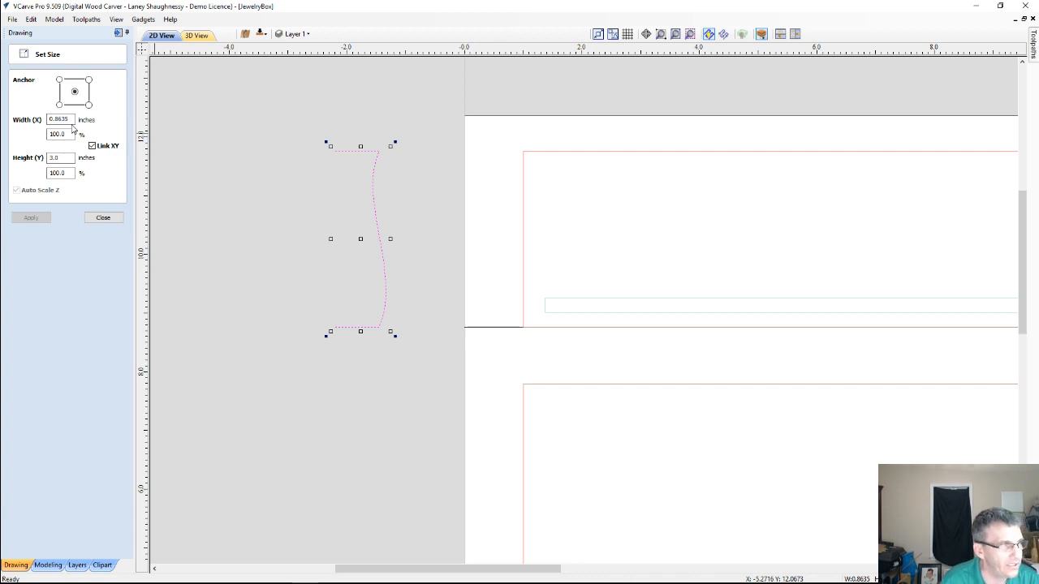
pyautogui.click(103, 217)
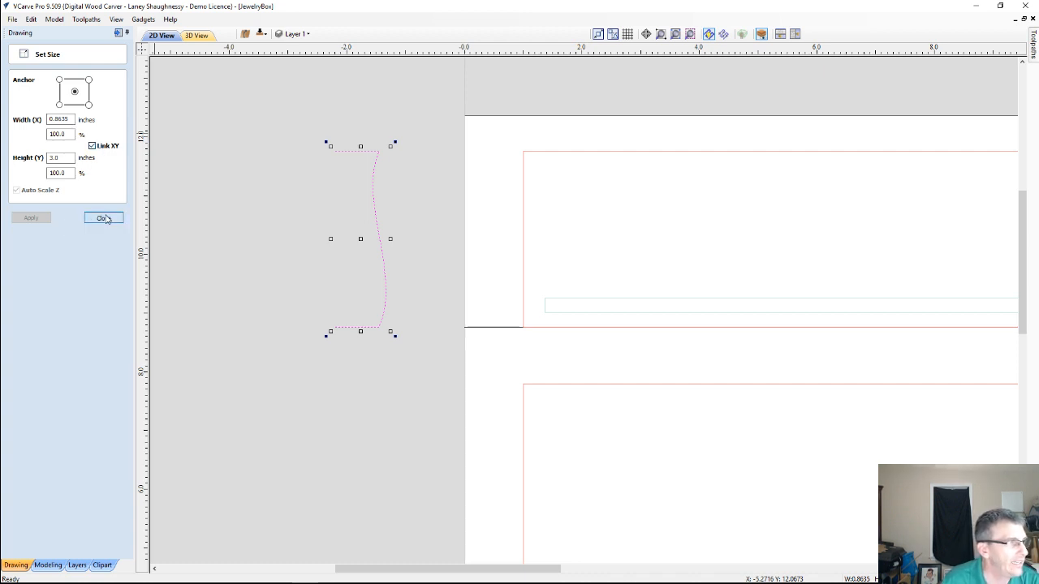
pyautogui.scroll(-3, 332, 166)
pyautogui.click(126, 33)
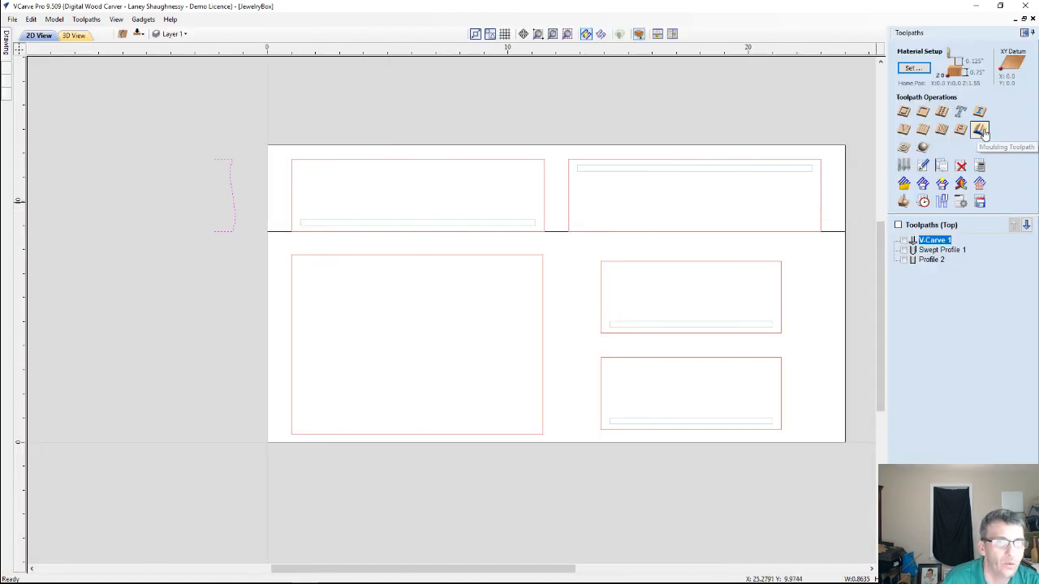
pyautogui.click(980, 130)
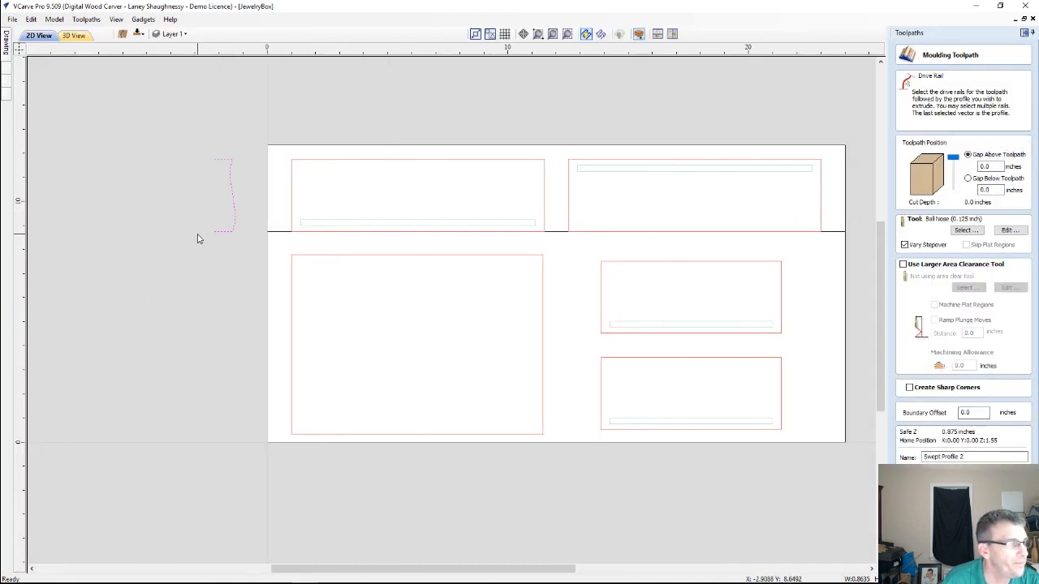
pyautogui.moveTo(172, 139); pyautogui.dragTo(251, 259)
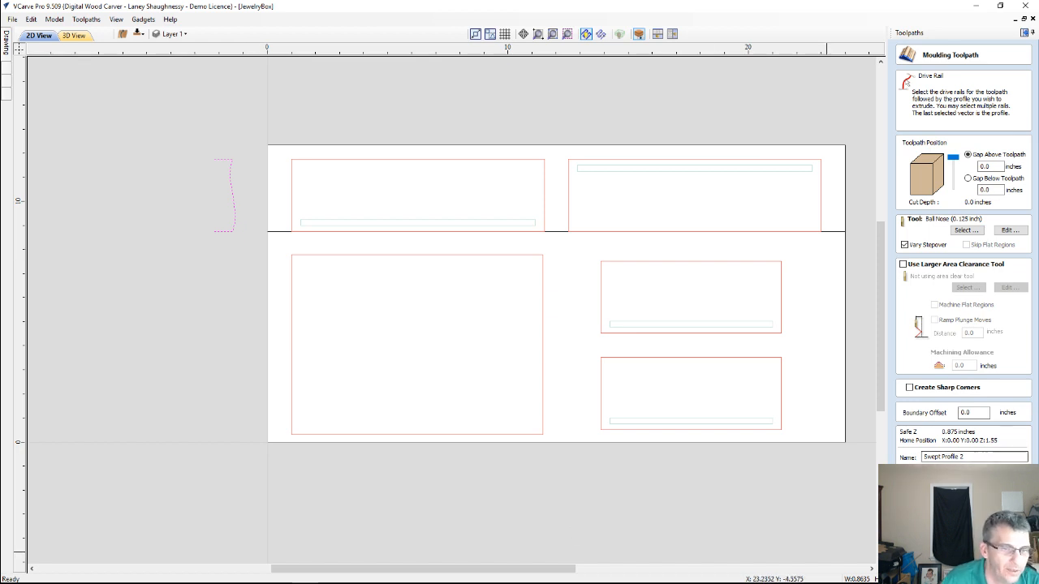
pyautogui.click(998, 475)
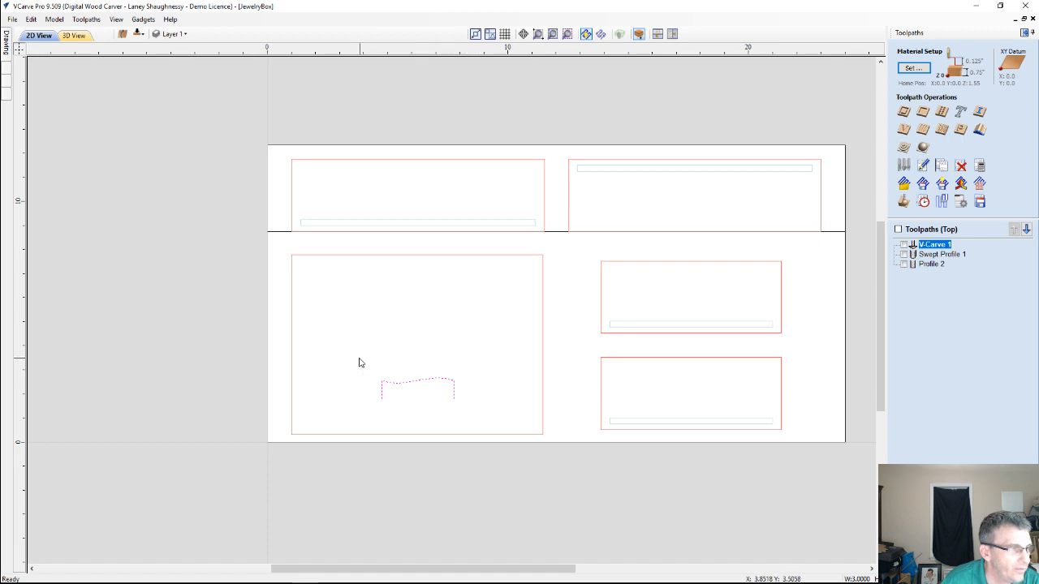
# Rotate the profile 90 degrees so its curve faces up, and place it outside the material beside the upper-left panel
pyautogui.click(410, 388)
pyautogui.moveTo(418, 398); pyautogui.dragTo(214, 224)
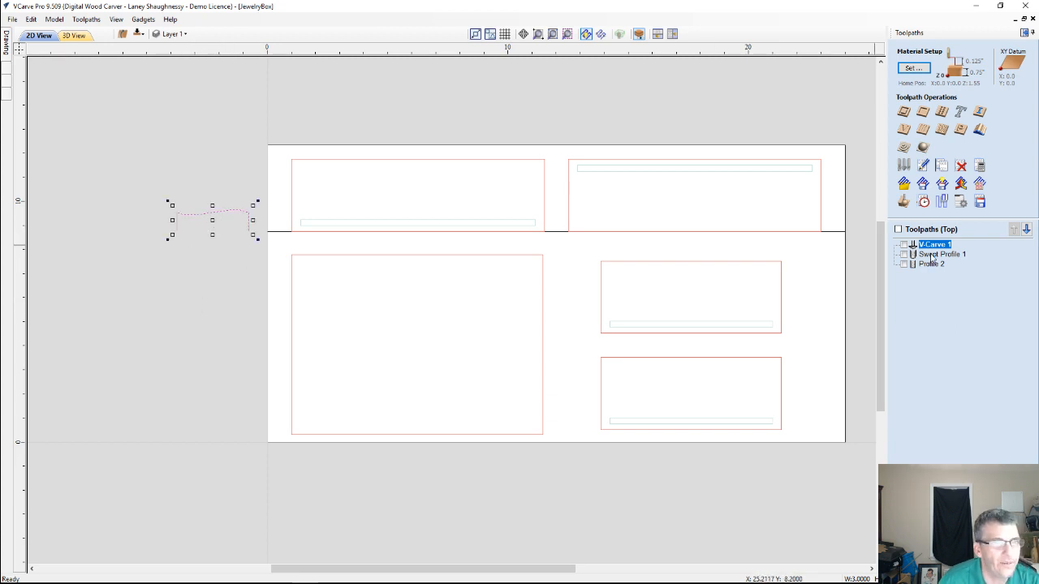
# Try to set up a Moulding Toolpath using the horizontal line as the drive rail and the curved vector as the profile
pyautogui.click(979, 129)
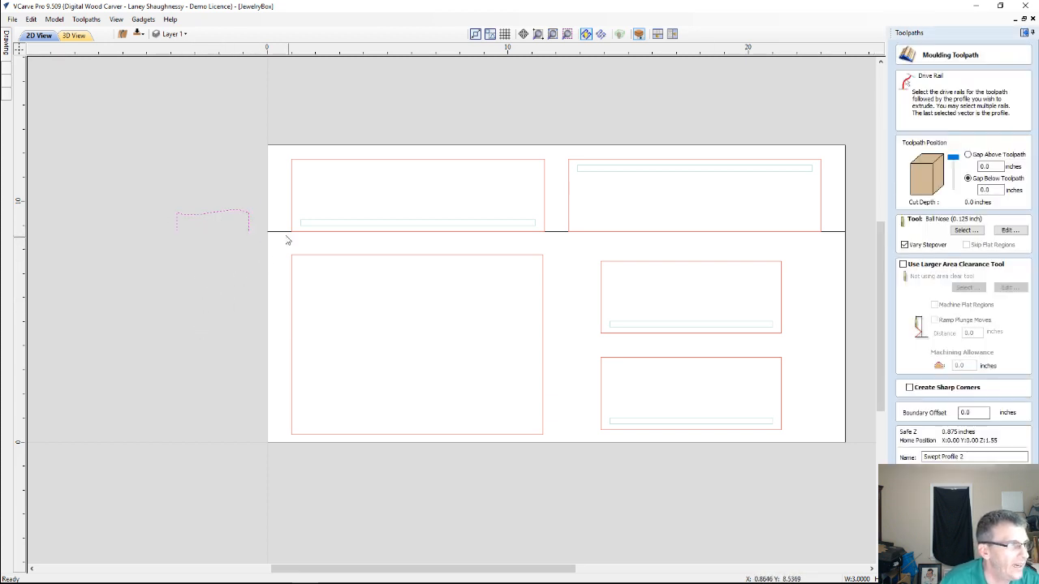
pyautogui.click(256, 288)
pyautogui.click(270, 232)
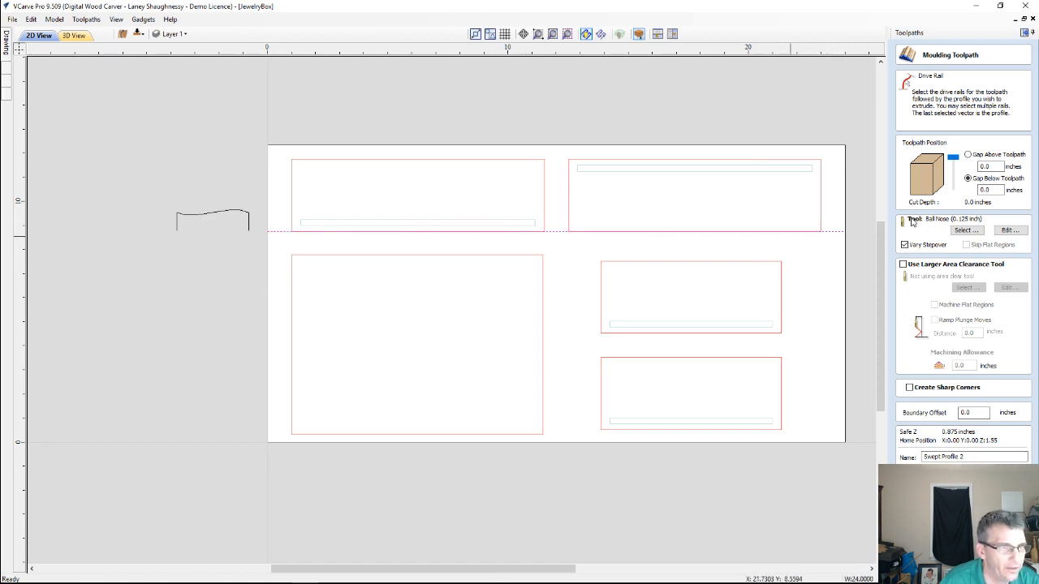
pyautogui.keyDown('shift'); pyautogui.click(225, 214); pyautogui.keyUp('shift')
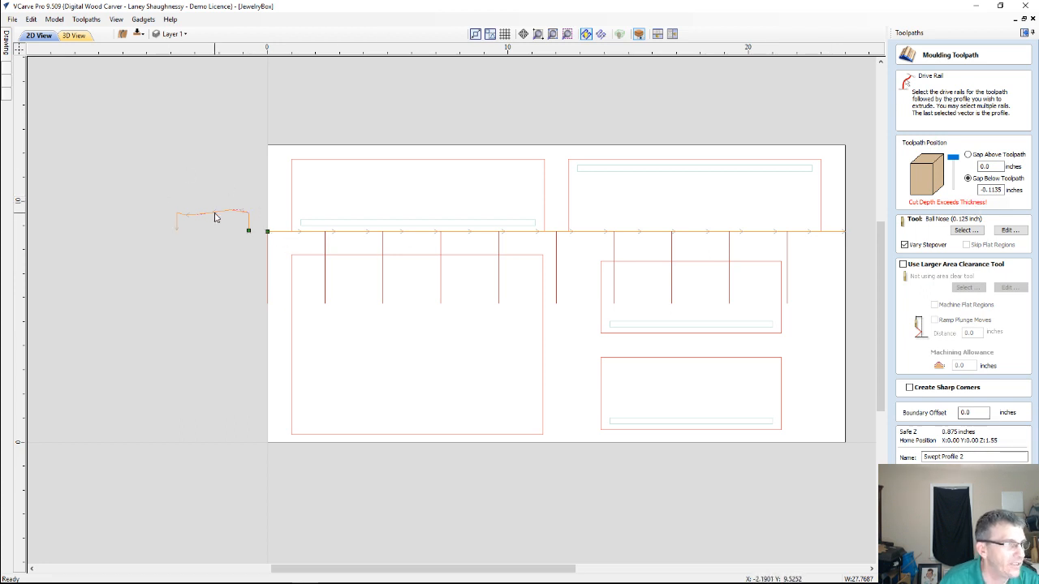
pyautogui.press('Escape')
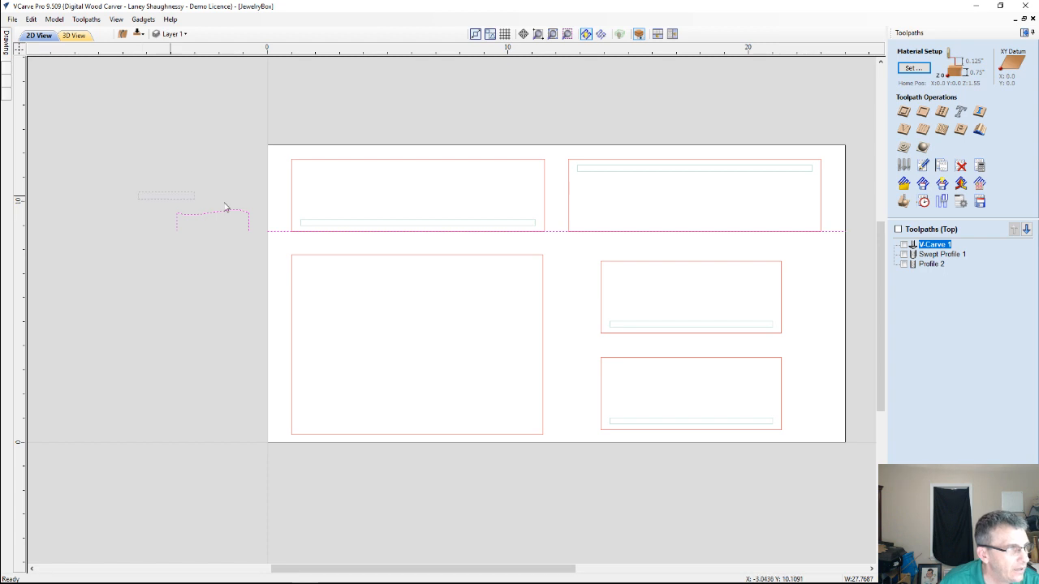
# Try to resize the curved profile to a height of 0.75 inches with X and Y unlinked, then undo the resize
pyautogui.click(7, 42)
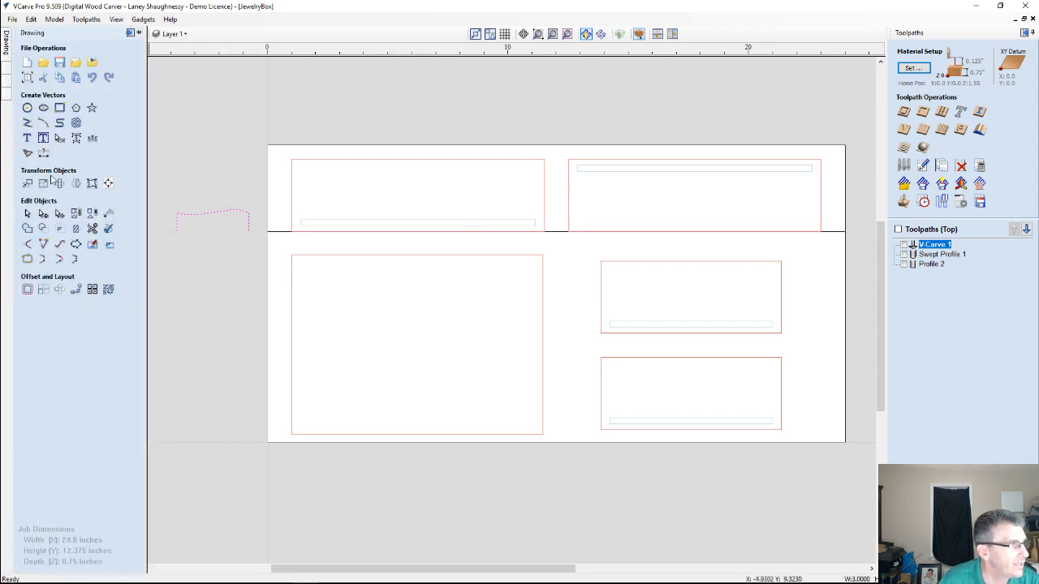
pyautogui.click(42, 185)
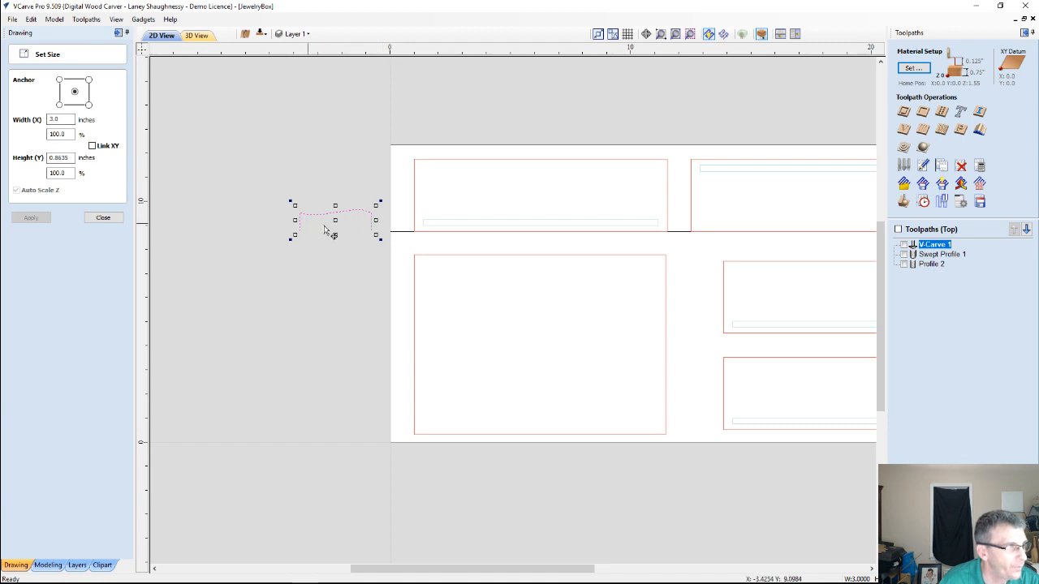
pyautogui.moveTo(75, 154); pyautogui.dragTo(46, 157)
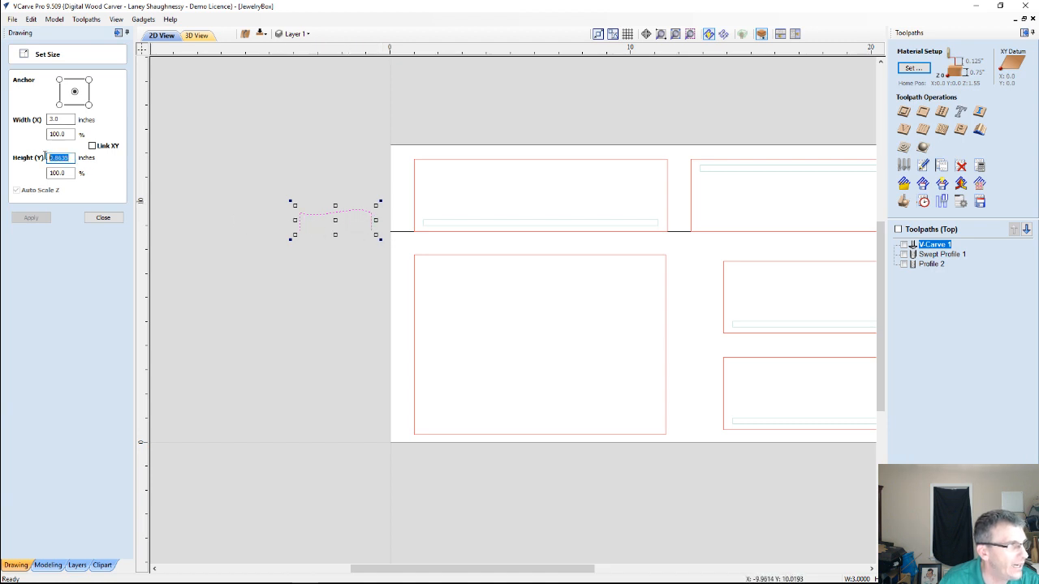
pyautogui.write('1')
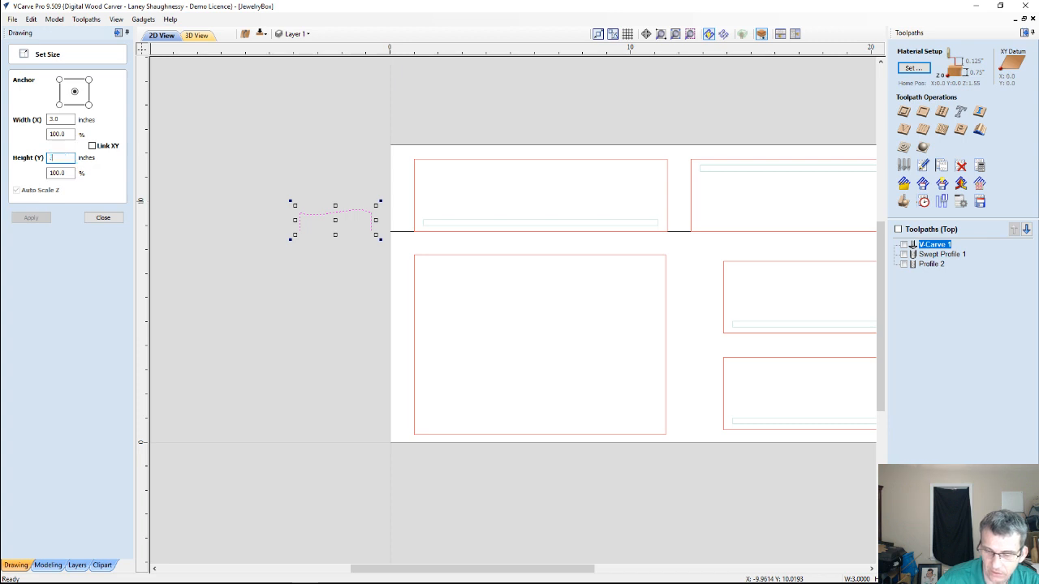
pyautogui.write('75')
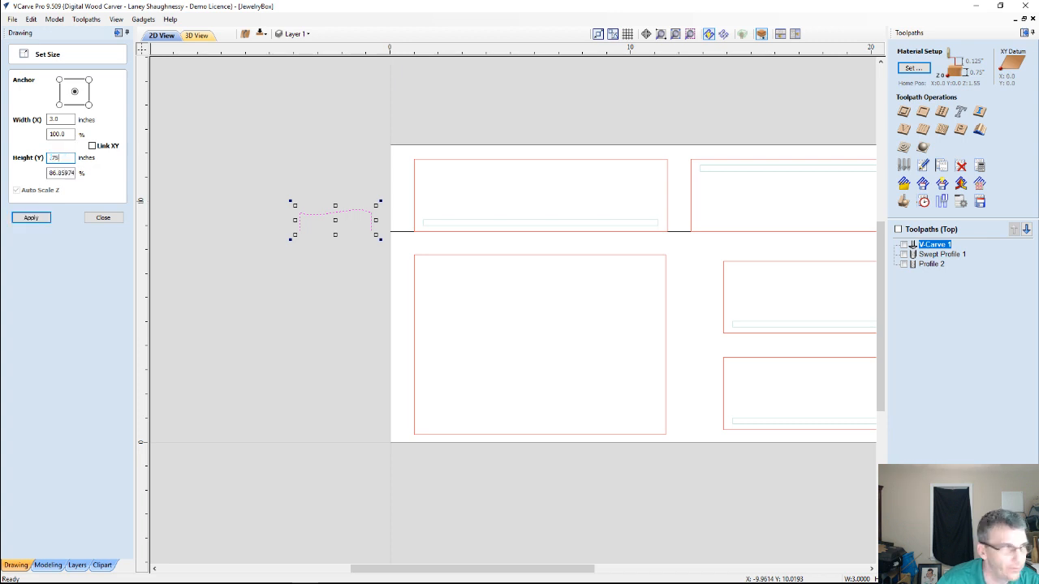
pyautogui.click(27, 220)
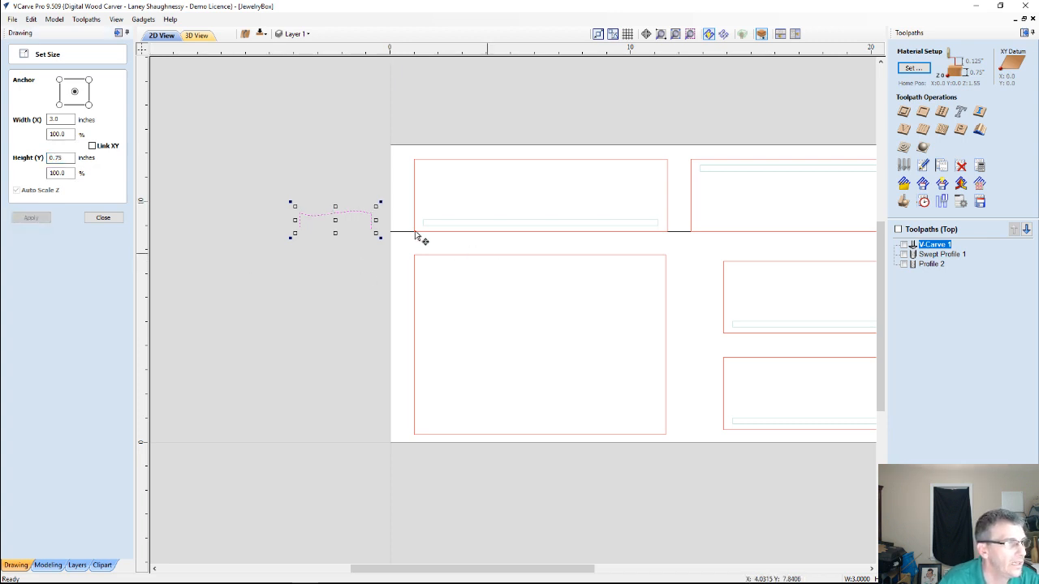
pyautogui.scroll(4, 336, 224)
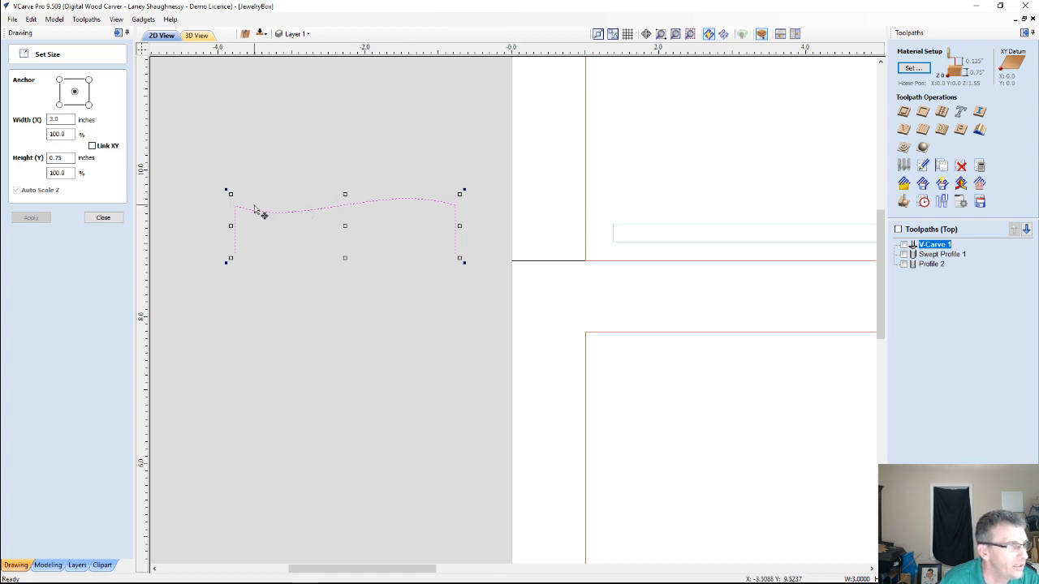
pyautogui.click(248, 276)
pyautogui.click(102, 218)
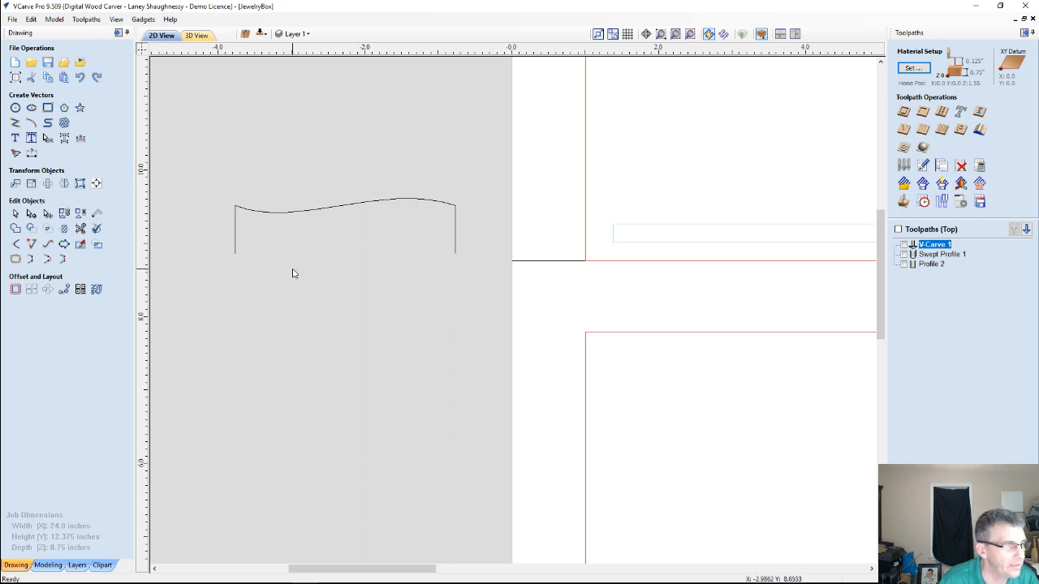
pyautogui.hotkey('ctrl', 'z')
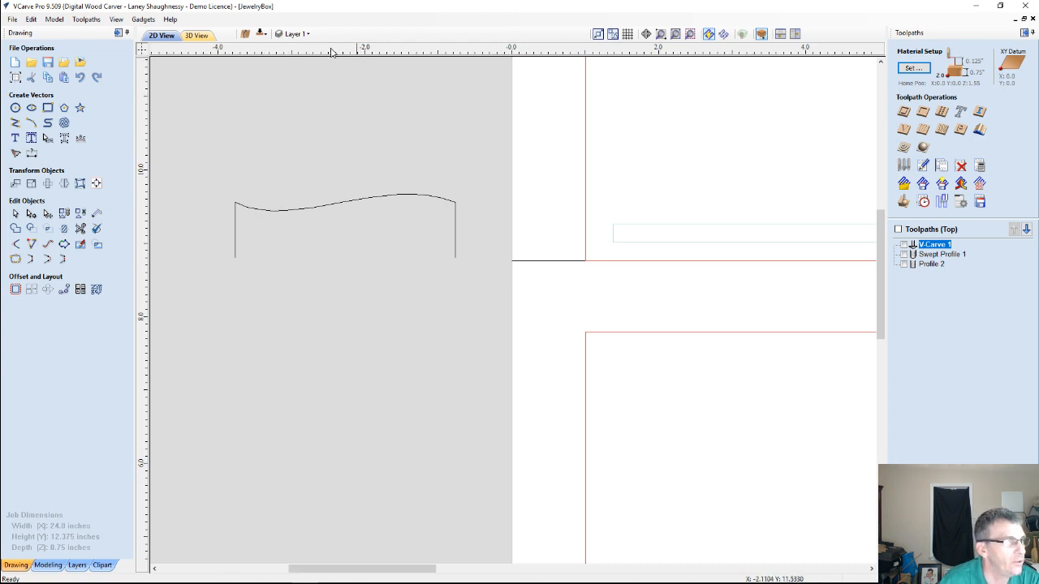
# Place a horizontal guide at the top of the curved profile and create one parallel guide at a relative offset of -.75 inches
pyautogui.moveTo(334, 48); pyautogui.dragTo(413, 195)
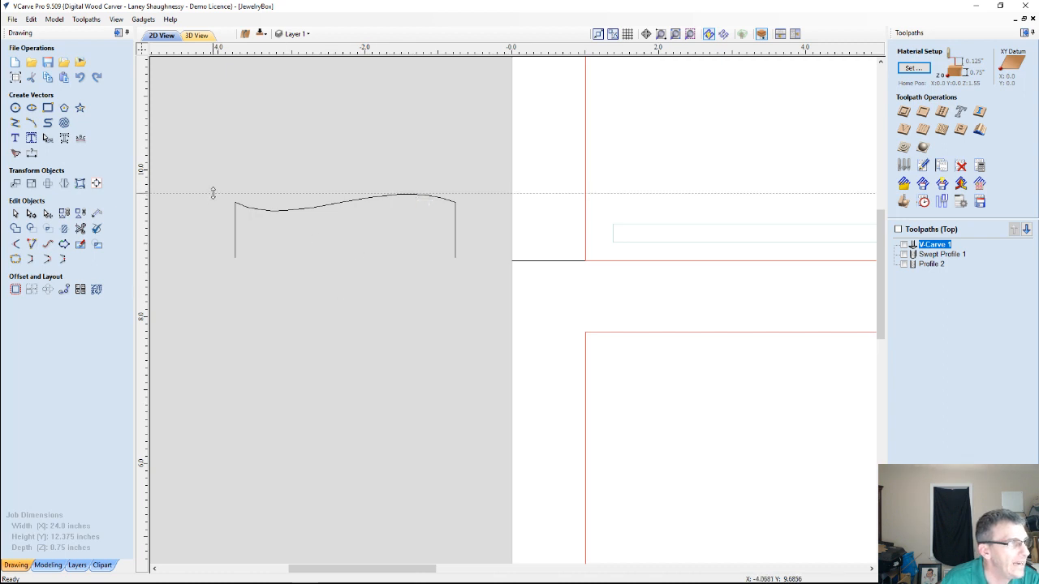
pyautogui.doubleClick(212, 193)
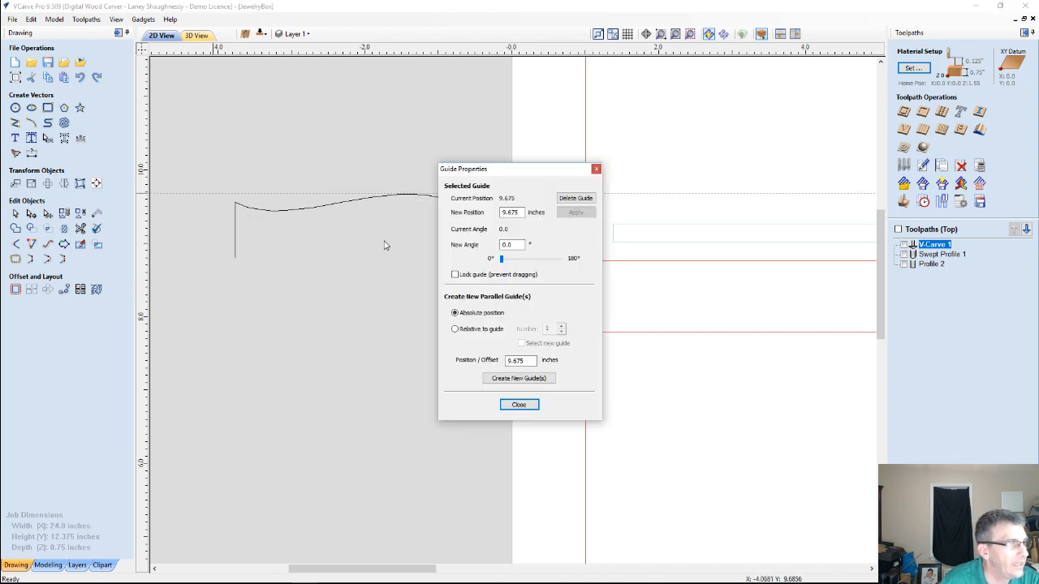
pyautogui.click(455, 331)
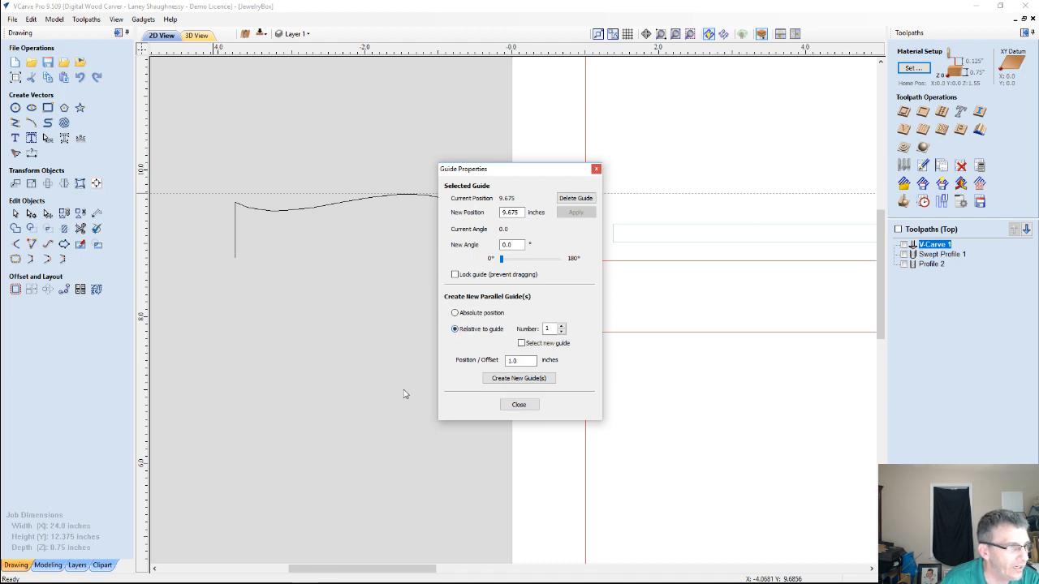
pyautogui.doubleClick(520, 360)
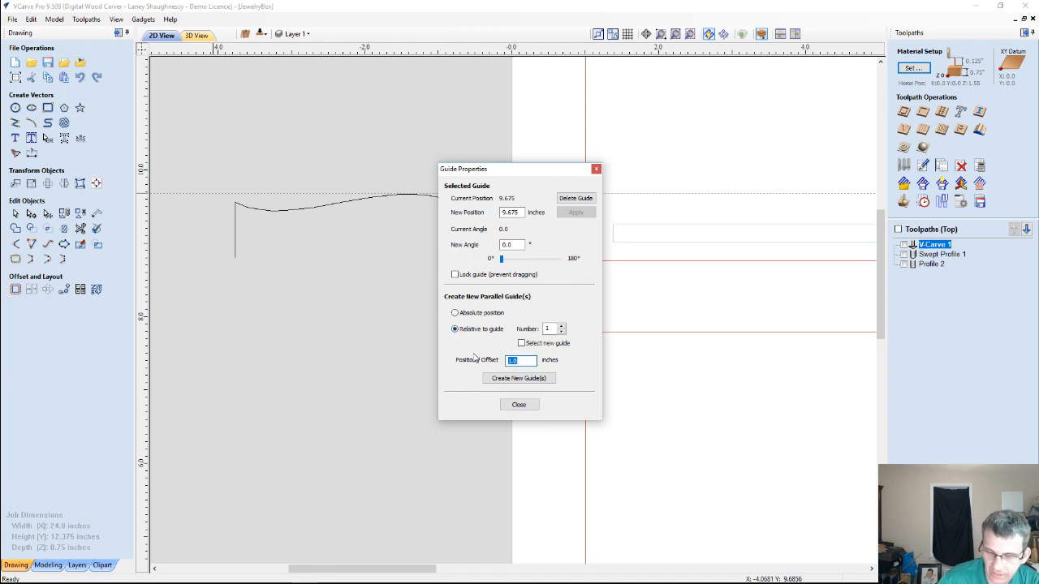
pyautogui.write('.75')
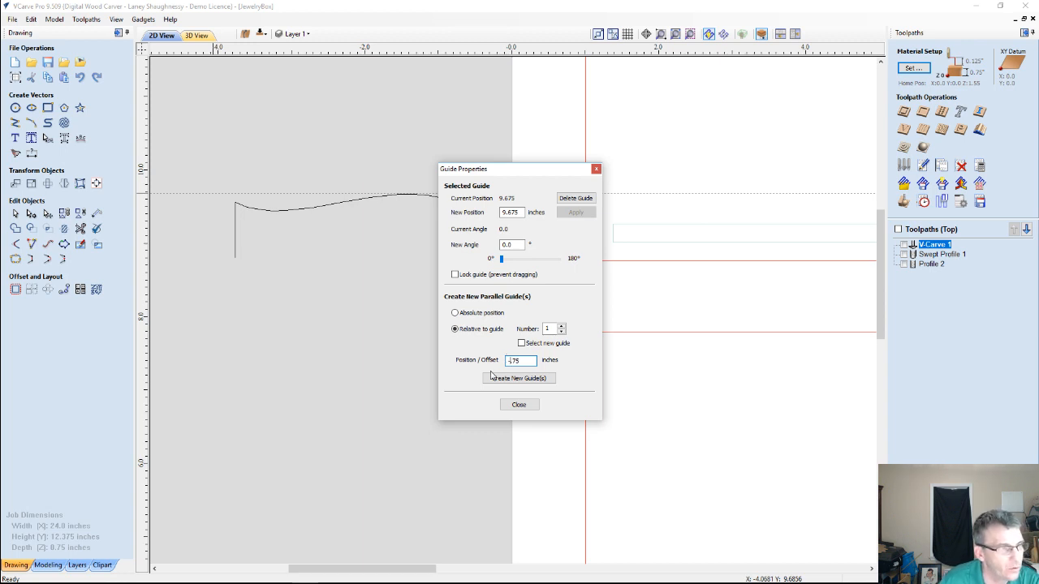
pyautogui.write('-')
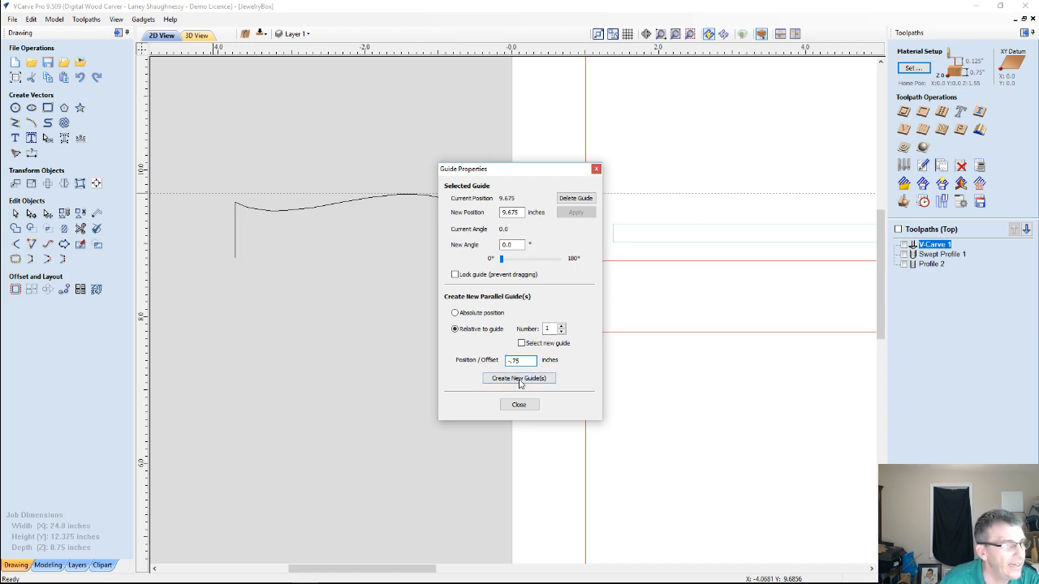
pyautogui.click(520, 377)
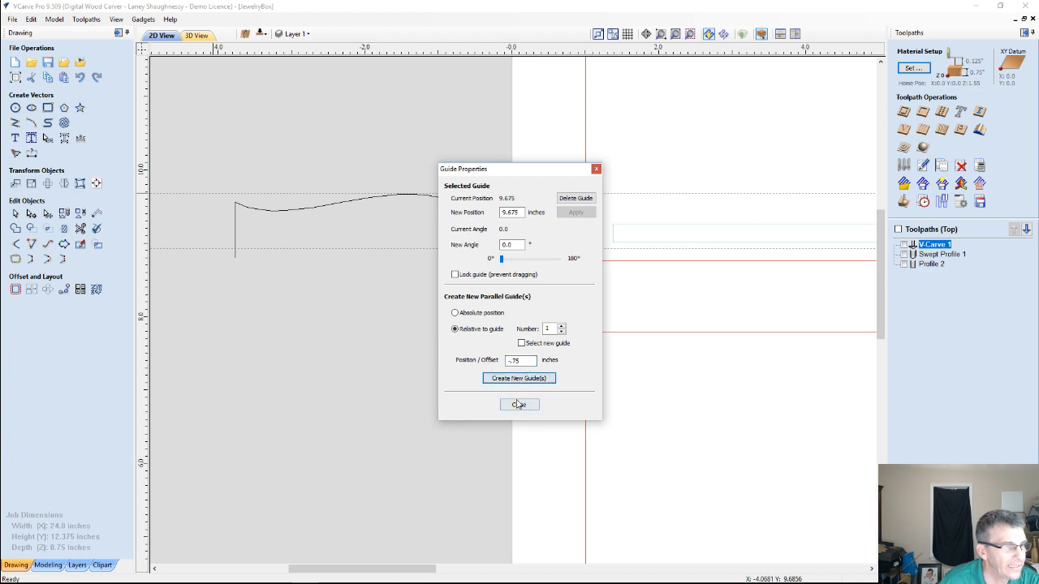
pyautogui.click(519, 404)
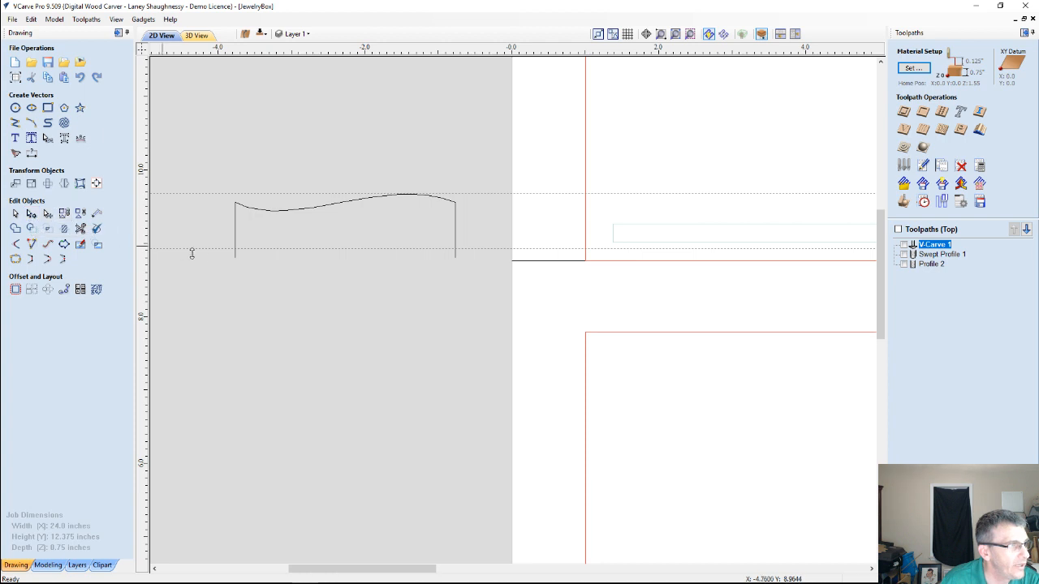
# Cut both vertical legs of the curved profile at the lower guide and delete the leftover ends below it
pyautogui.click(235, 250)
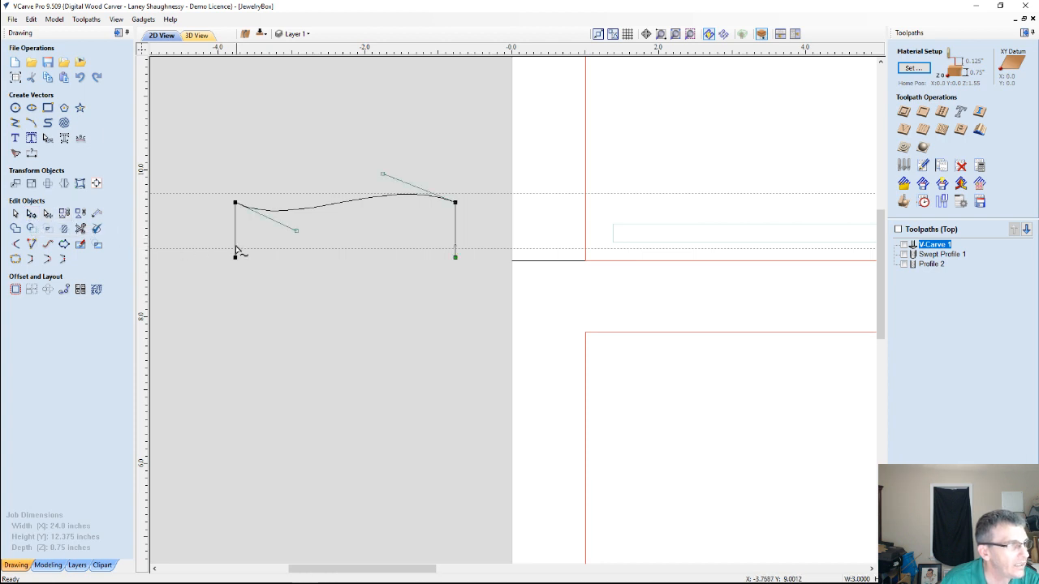
pyautogui.scroll(4, 235, 251)
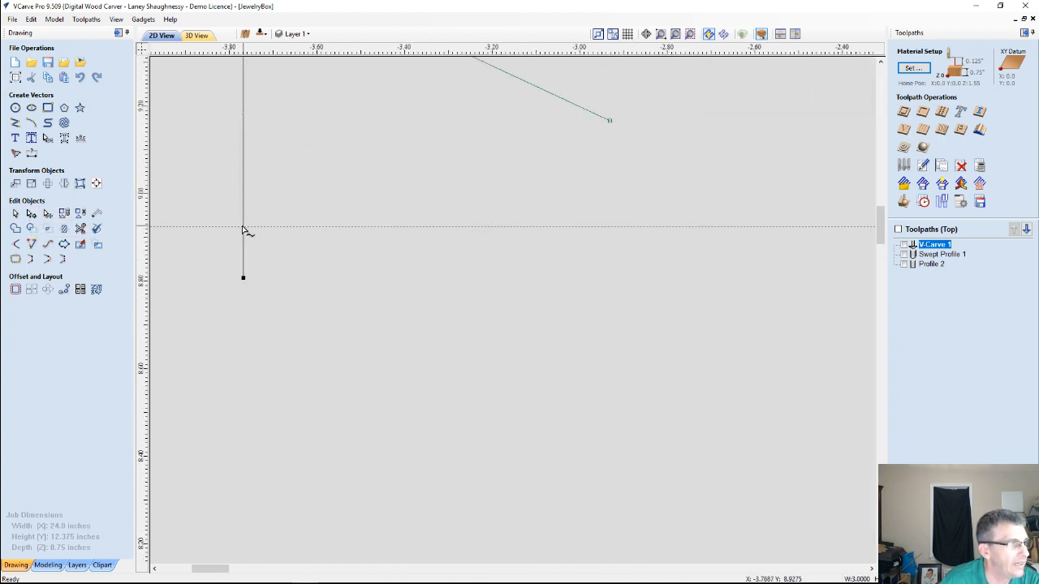
pyautogui.rightClick(243, 230)
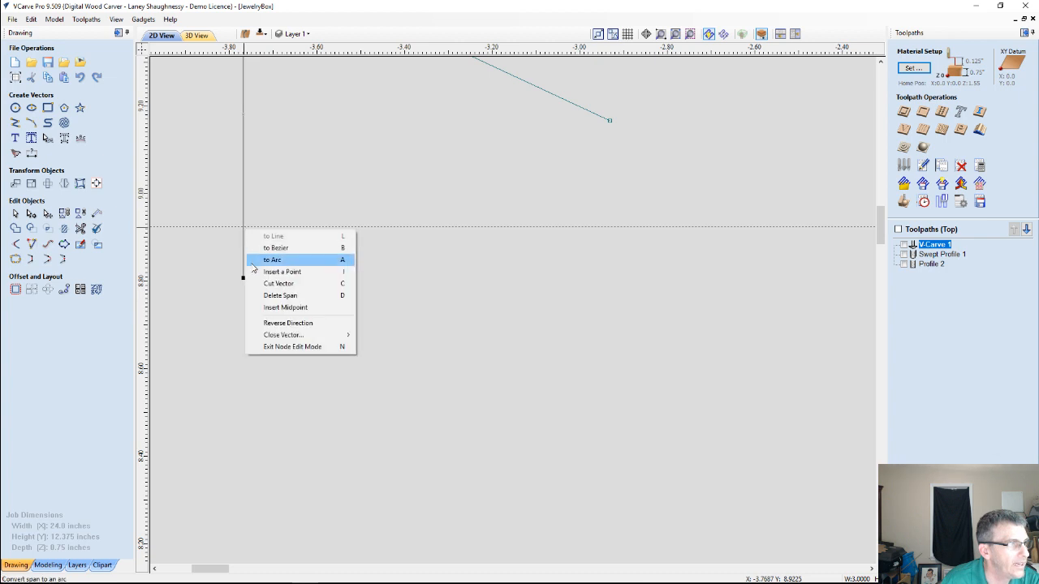
pyautogui.click(256, 283)
pyautogui.scroll(-5, 256, 284)
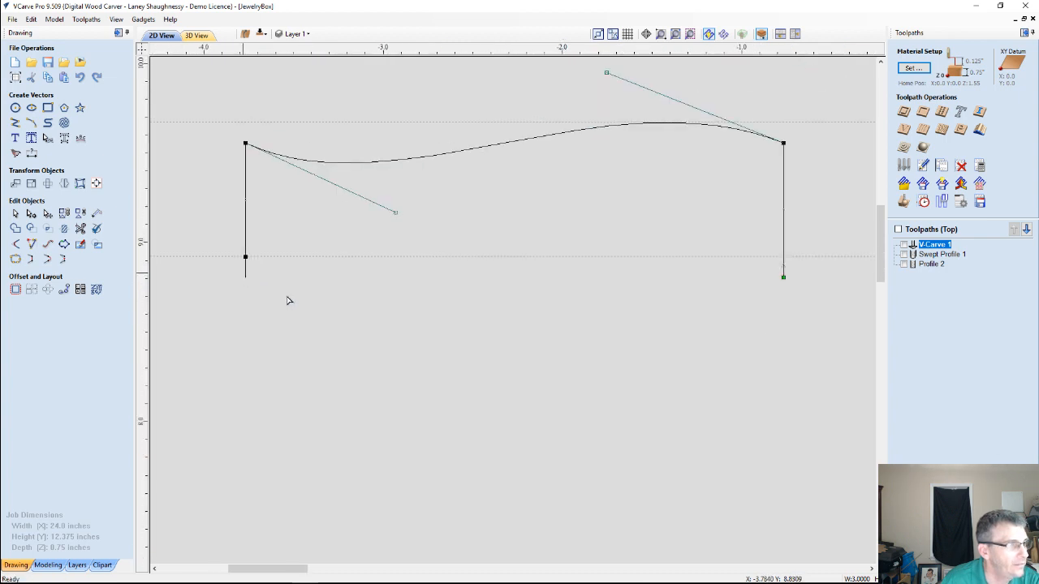
pyautogui.rightClick(784, 264)
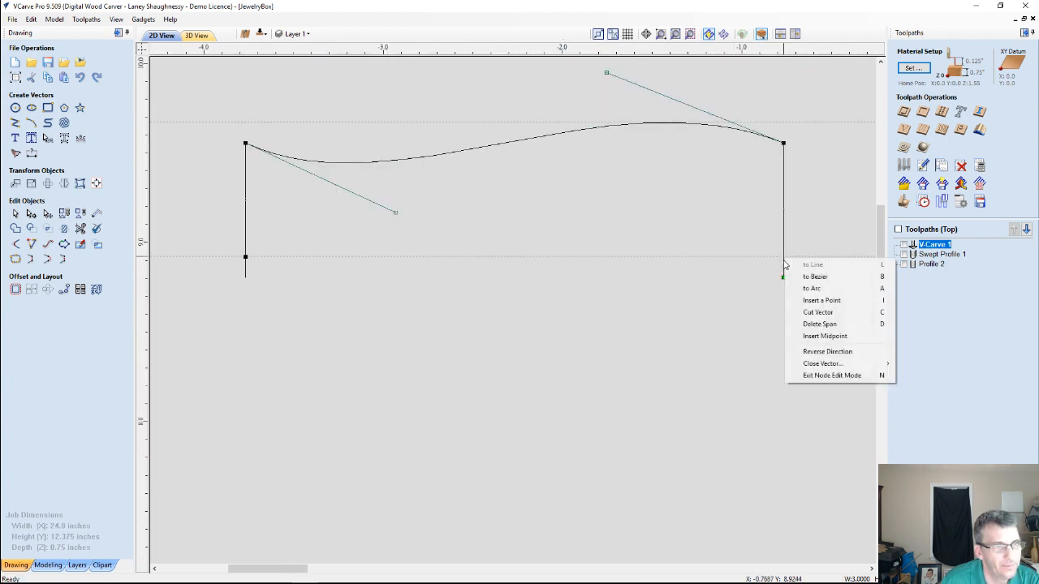
pyautogui.click(812, 311)
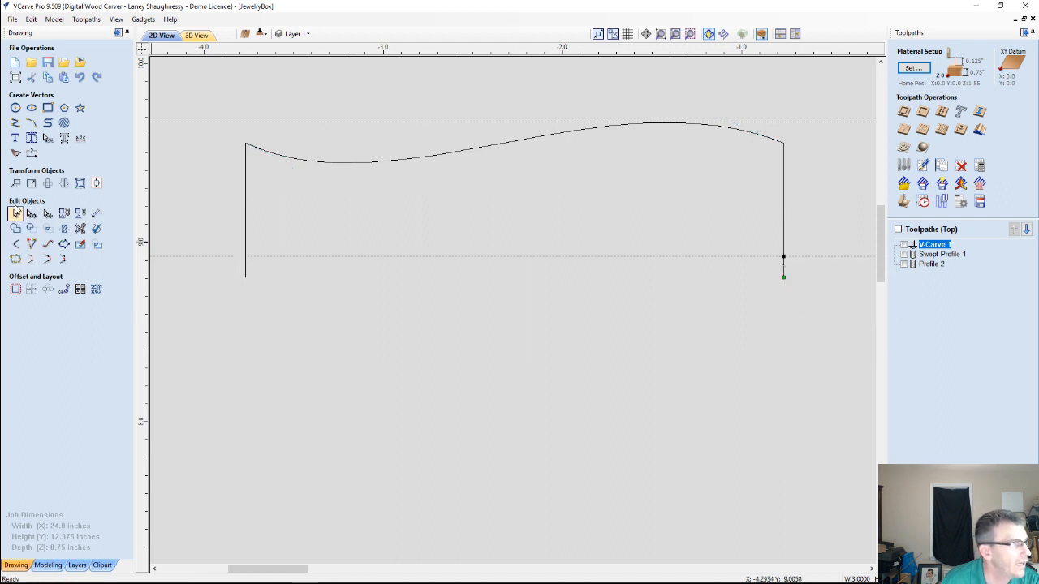
pyautogui.click(16, 213)
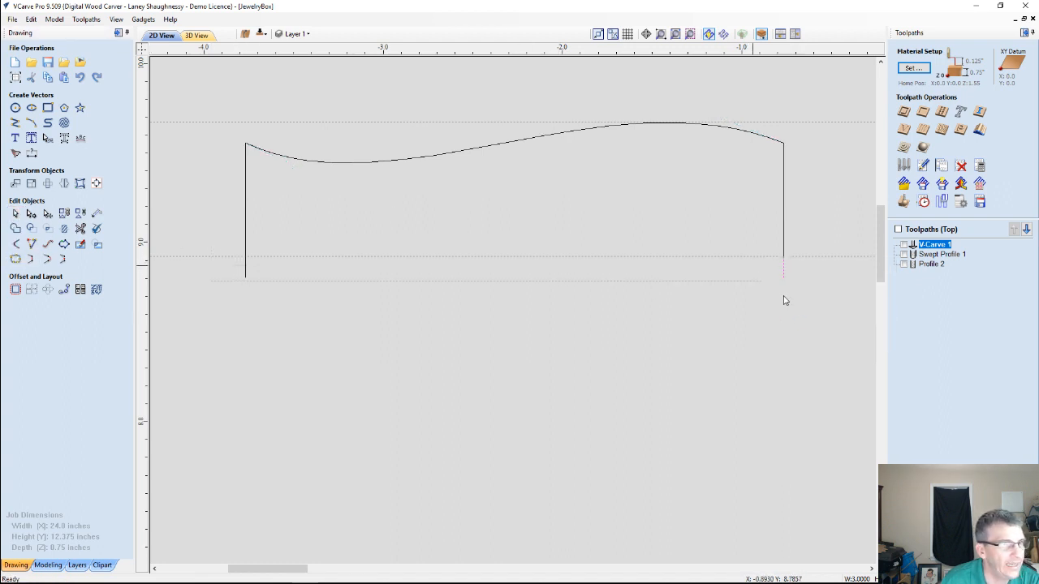
pyautogui.moveTo(783, 296); pyautogui.dragTo(822, 312)
pyautogui.press('Delete')
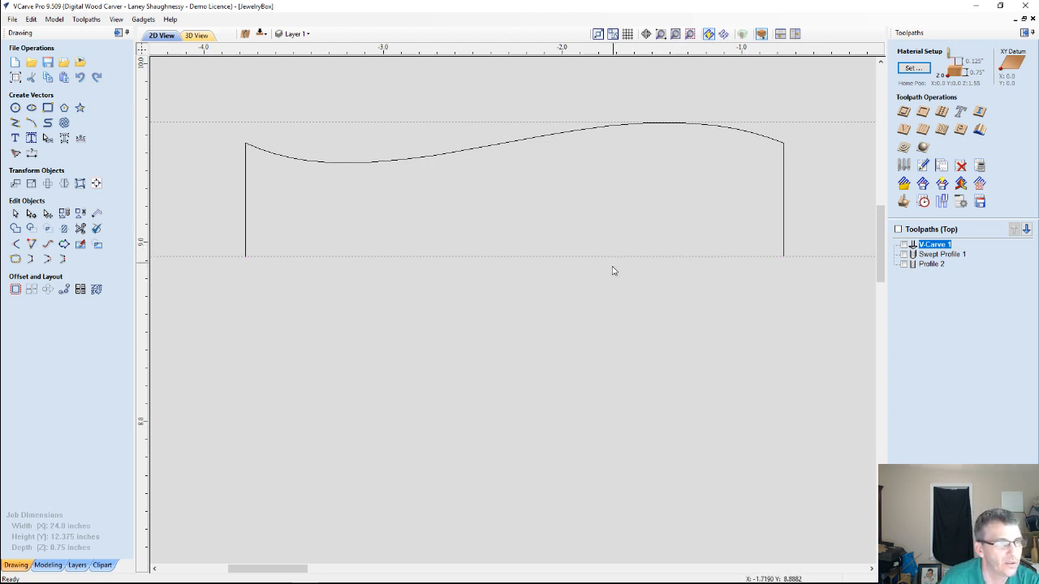
# Remove both horizontal guides from the drawing
pyautogui.moveTo(608, 255); pyautogui.dragTo(624, 50)
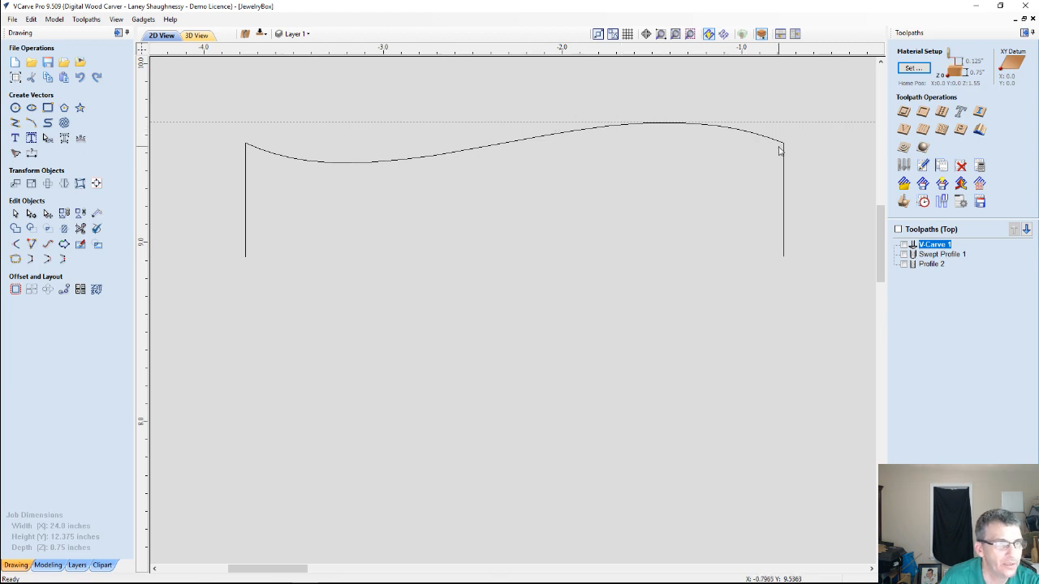
pyautogui.moveTo(794, 123); pyautogui.dragTo(737, 99)
pyautogui.moveTo(717, 73); pyautogui.dragTo(714, 44)
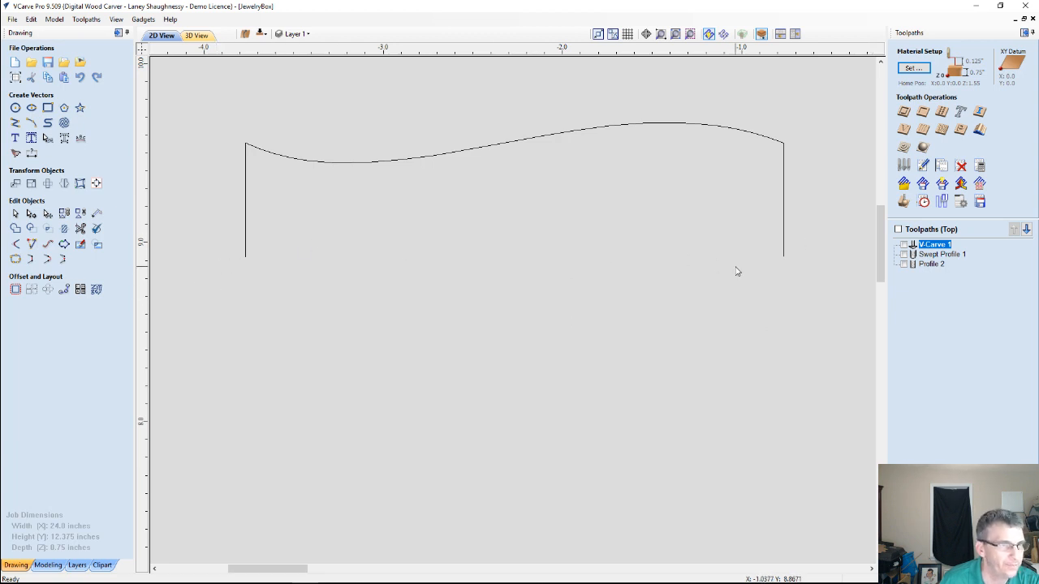
# In a Moulding Toolpath, use the horizontal line as drive rail and the curved vector as profile, reverse the profile's direction, and close the form
pyautogui.scroll(-5, 733, 269)
pyautogui.scroll(-5, 715, 258)
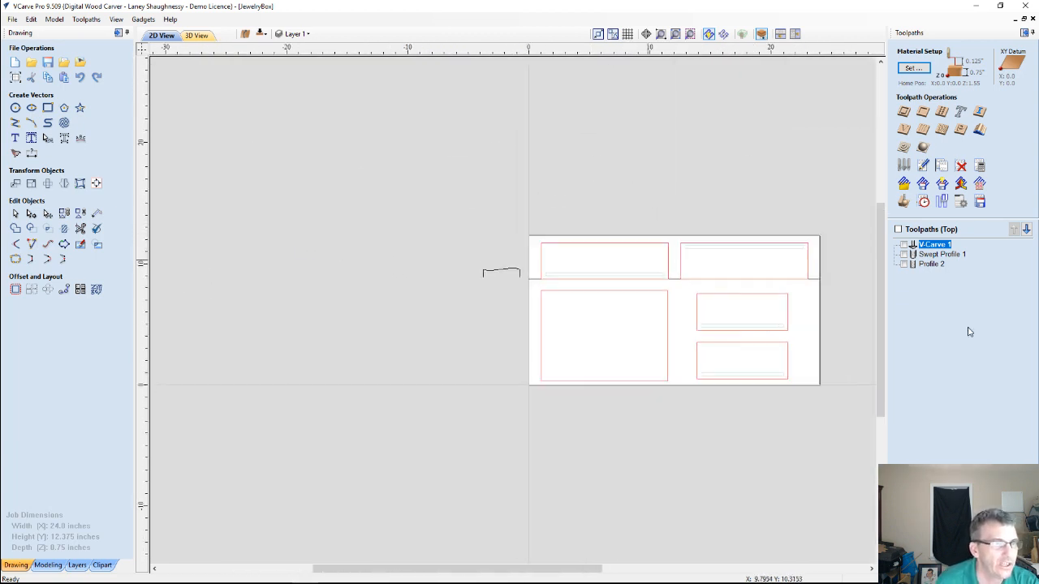
pyautogui.scroll(3, 800, 256)
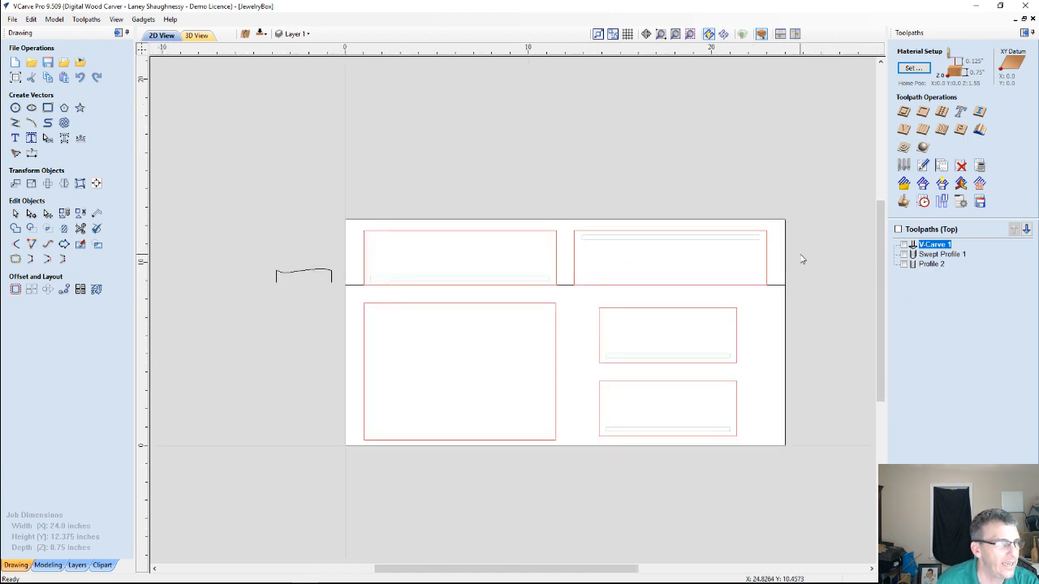
pyautogui.click(979, 130)
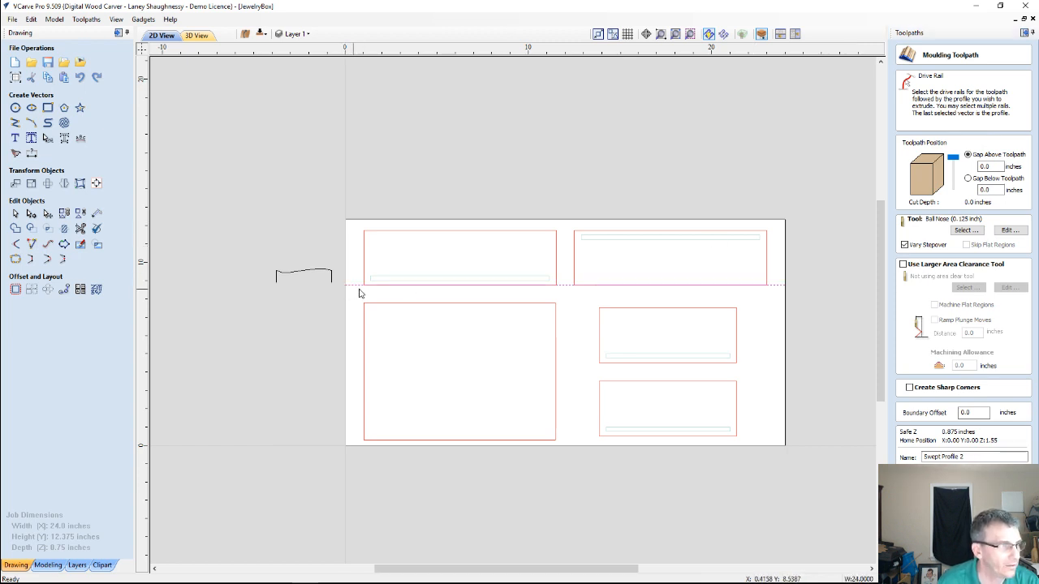
pyautogui.click(690, 284)
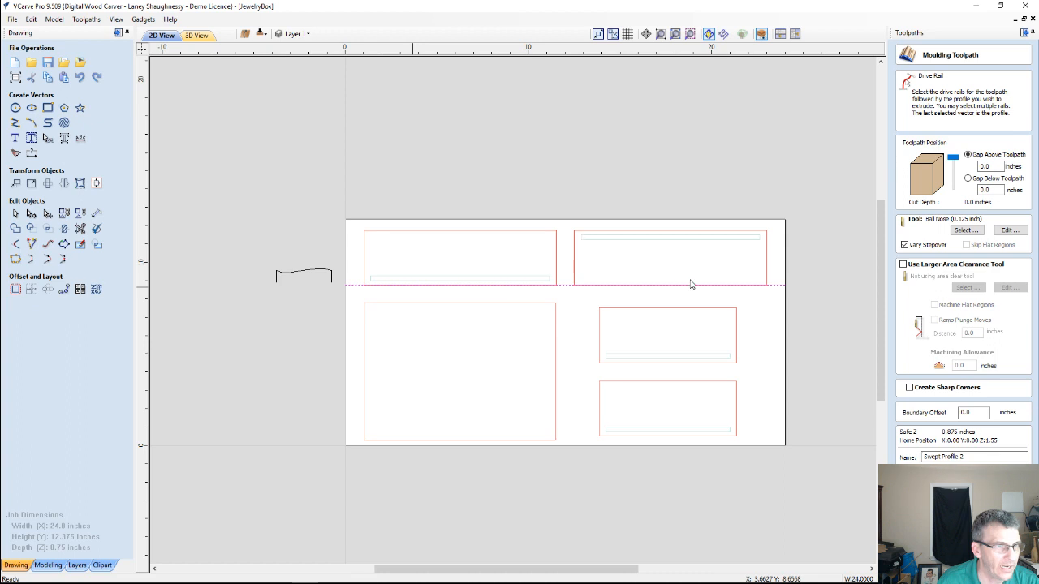
pyautogui.keyDown('shift'); pyautogui.click(294, 277); pyautogui.keyUp('shift')
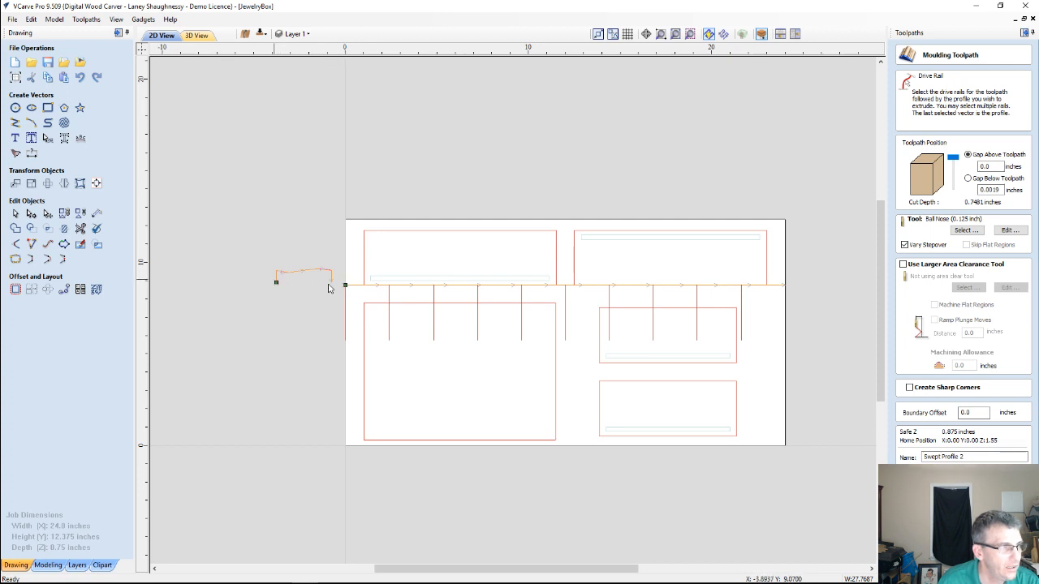
pyautogui.rightClick(276, 281)
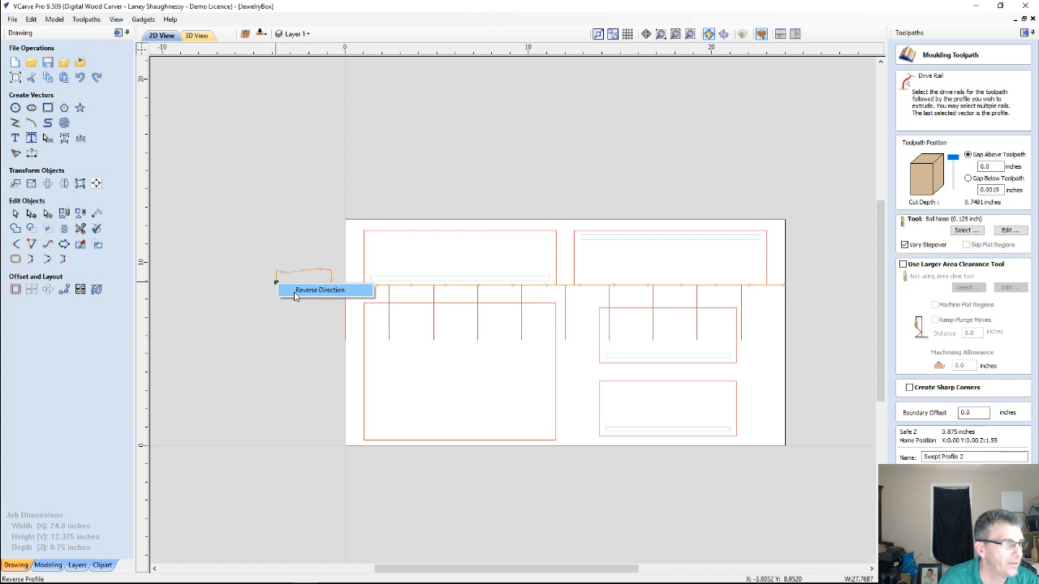
pyautogui.click(296, 294)
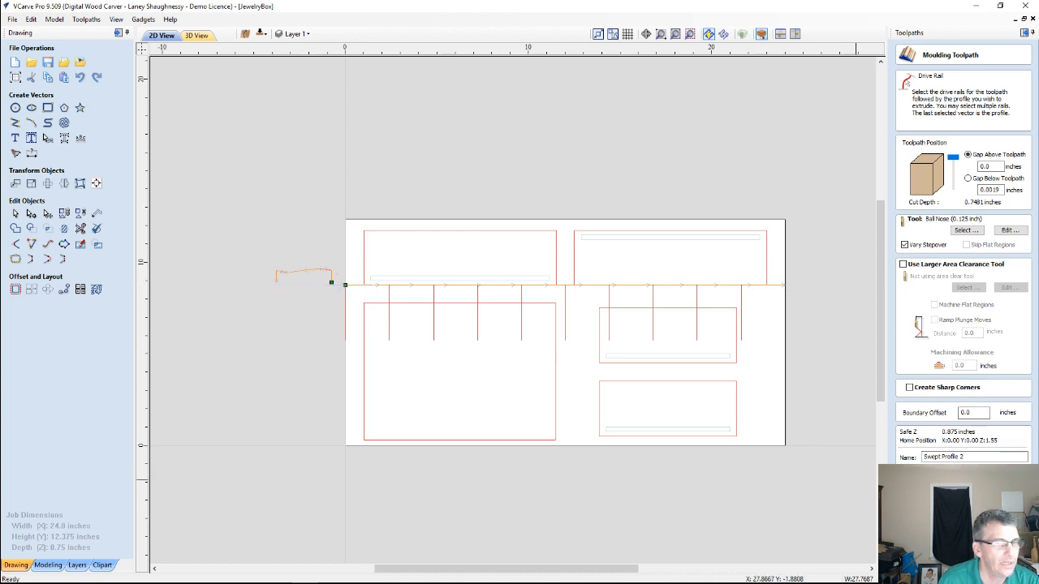
pyautogui.click(995, 477)
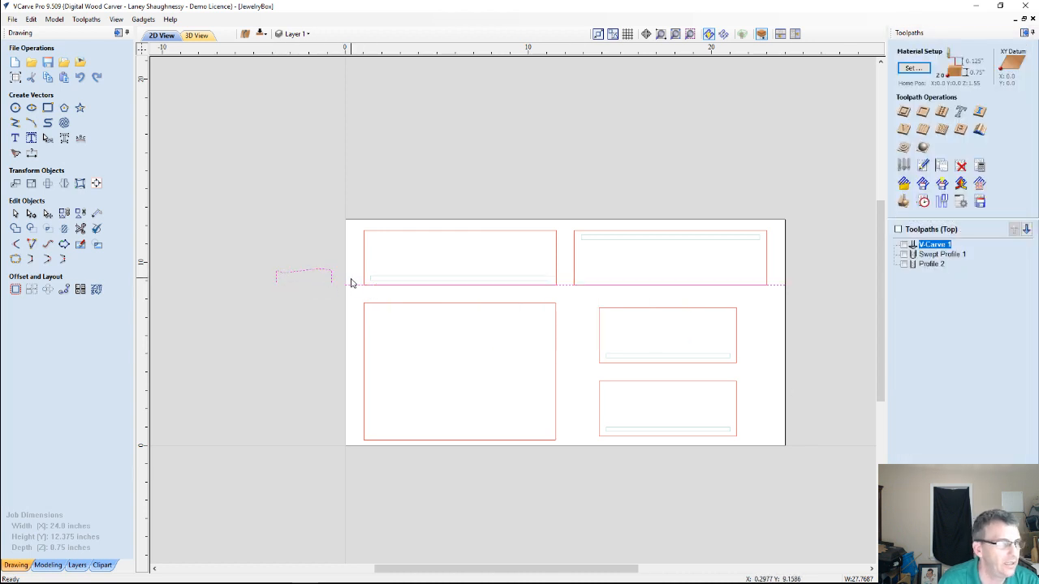
# Reopen the Moulding Toolpath with the same rail and profile, and reverse the drive rail's direction so the sweep covers the upper panels
pyautogui.click(352, 286)
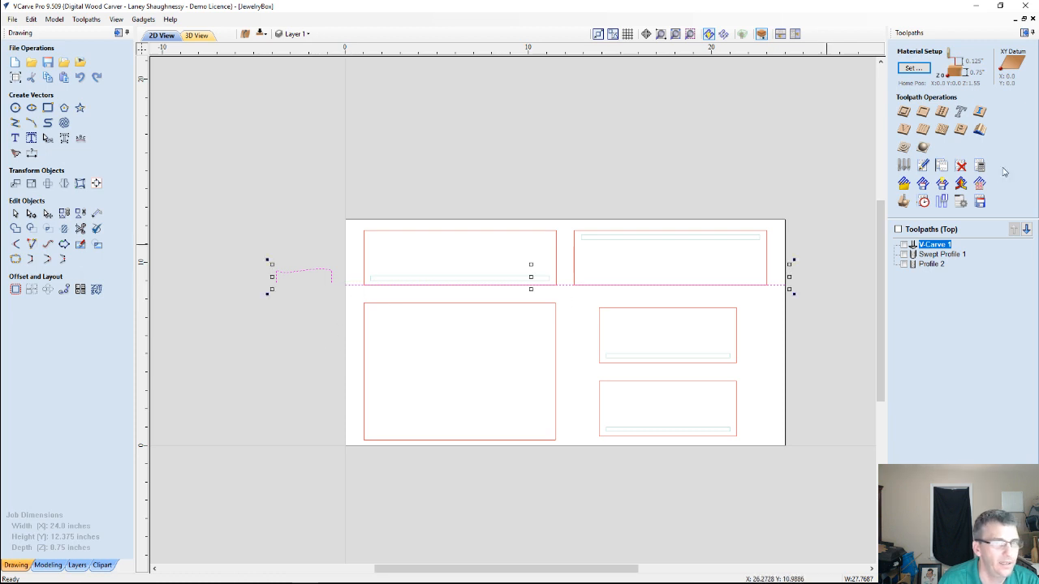
pyautogui.click(980, 131)
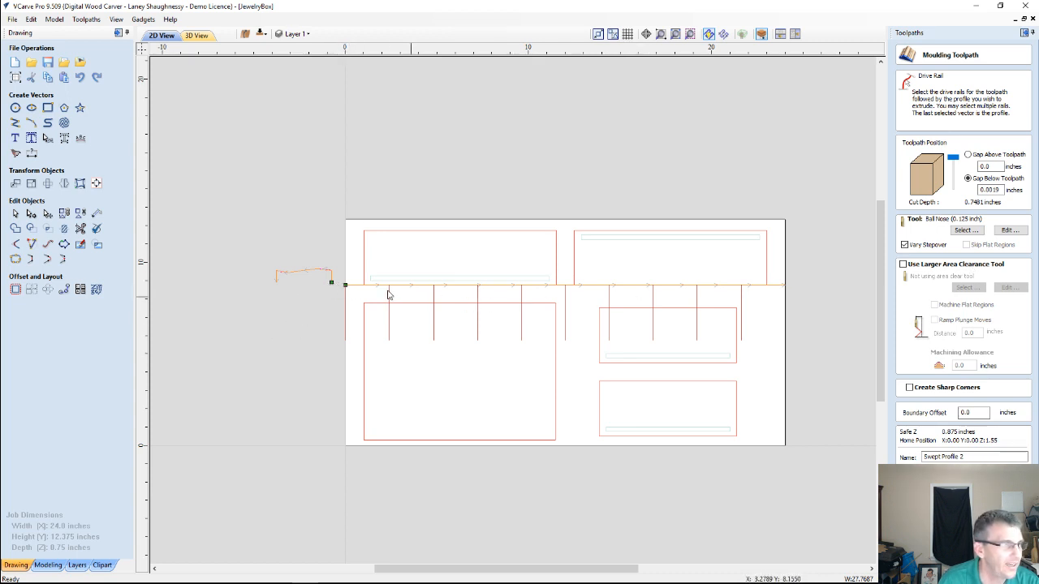
pyautogui.rightClick(345, 288)
pyautogui.click(379, 291)
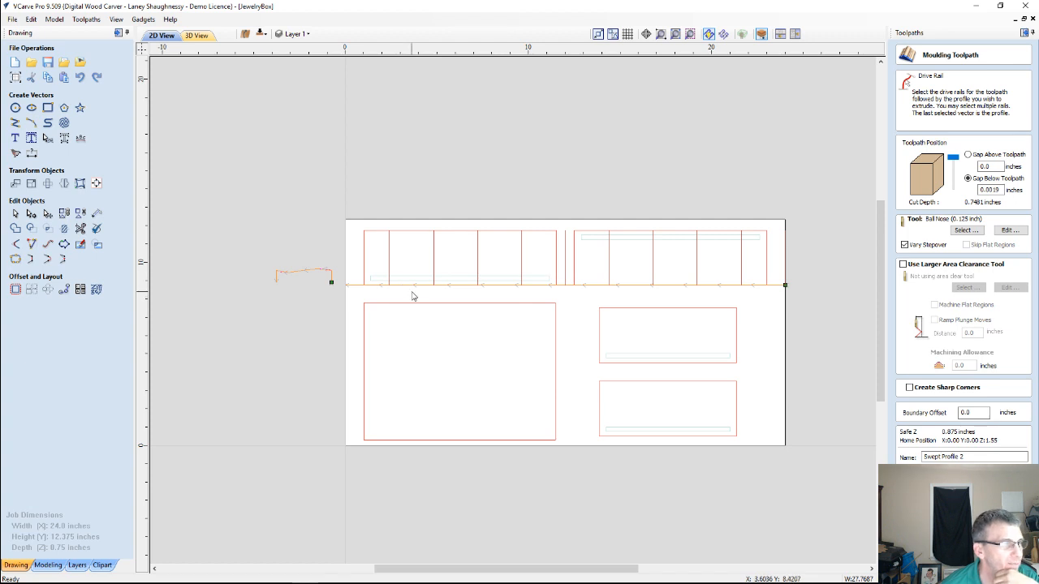
# Examine how the moulding sweep lines up with the grooves in the two upper panels
pyautogui.scroll(2, 420, 257)
pyautogui.scroll(-2, 420, 258)
pyautogui.scroll(1, 649, 228)
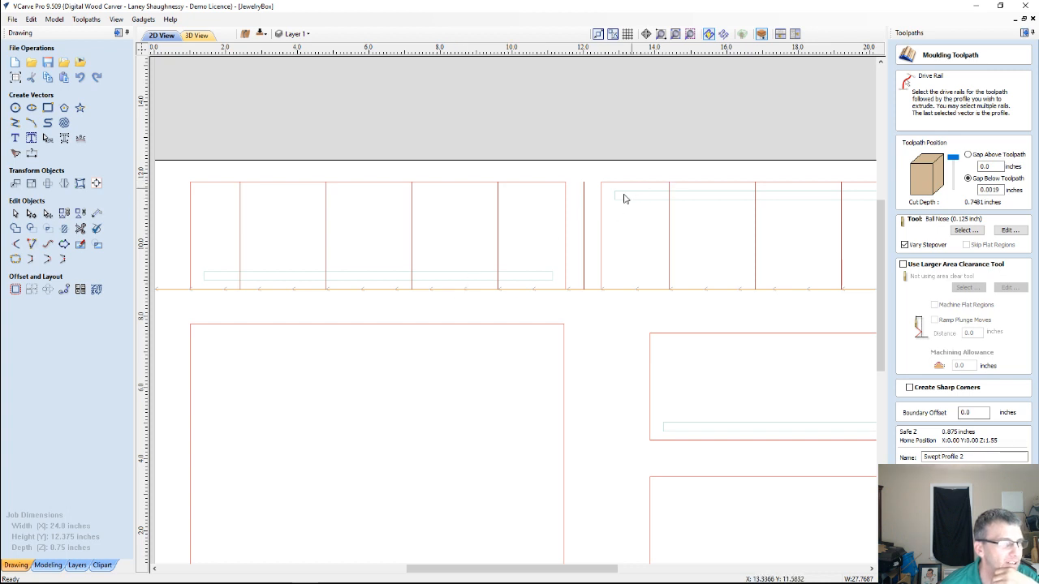
pyautogui.scroll(4, 638, 203)
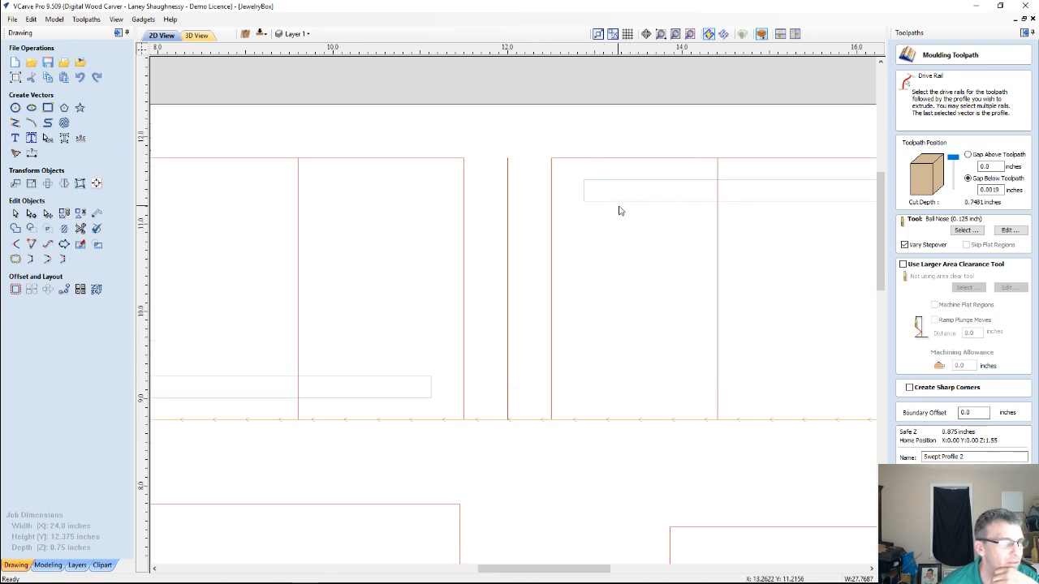
pyautogui.scroll(-3, 621, 209)
pyautogui.scroll(-1, 619, 208)
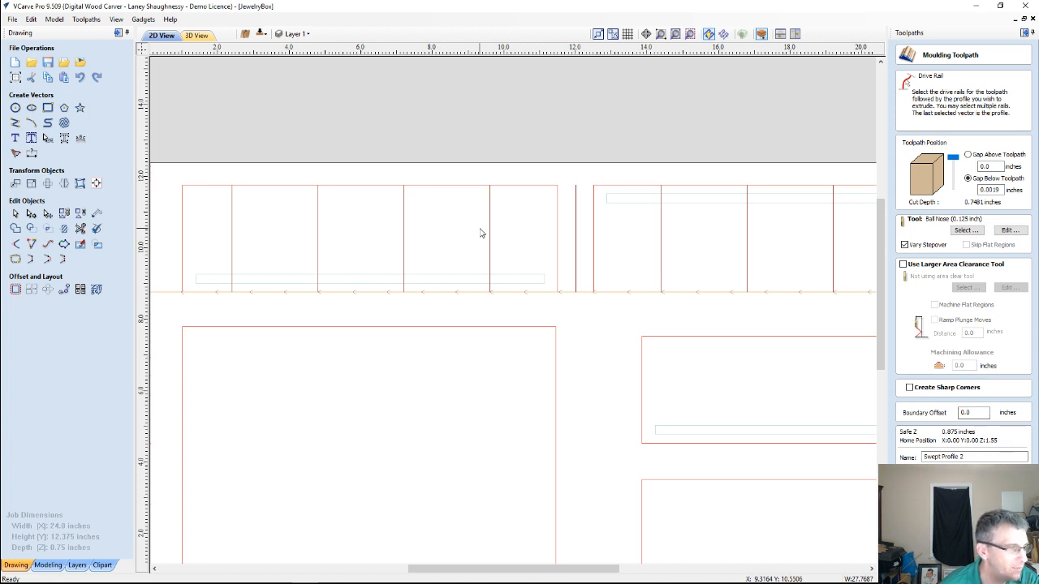
pyautogui.scroll(-5, 483, 231)
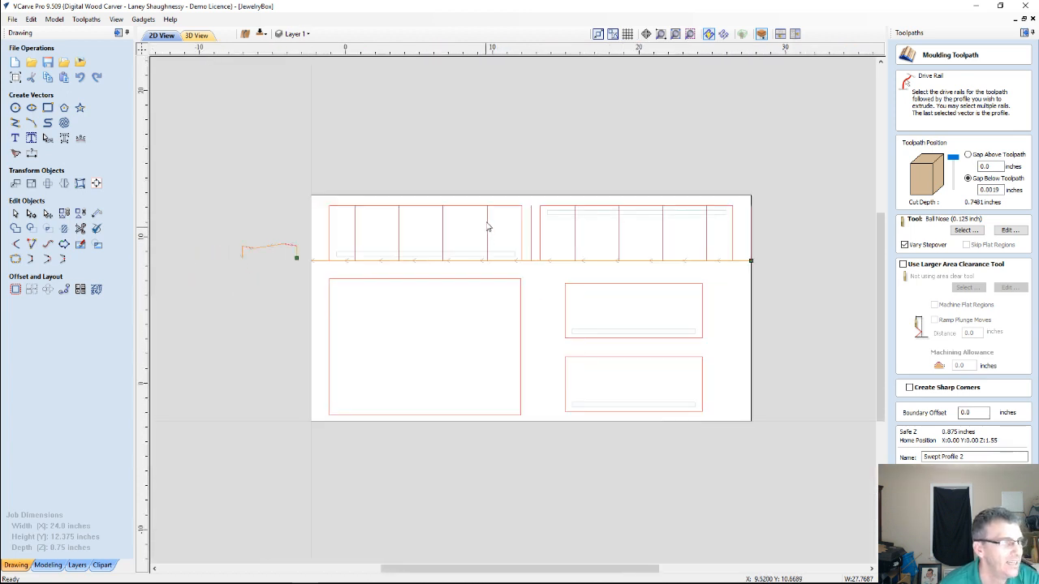
# Switch the drawing to the bottom side of the job with the whole sheet in view
pyautogui.scroll(4, 398, 274)
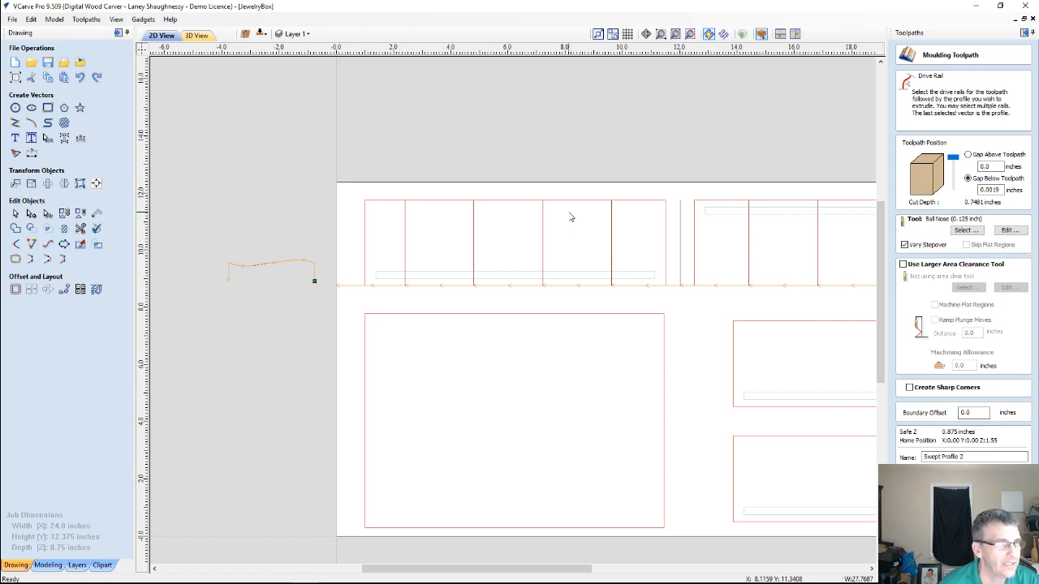
pyautogui.click(262, 34)
pyautogui.scroll(-3, 528, 487)
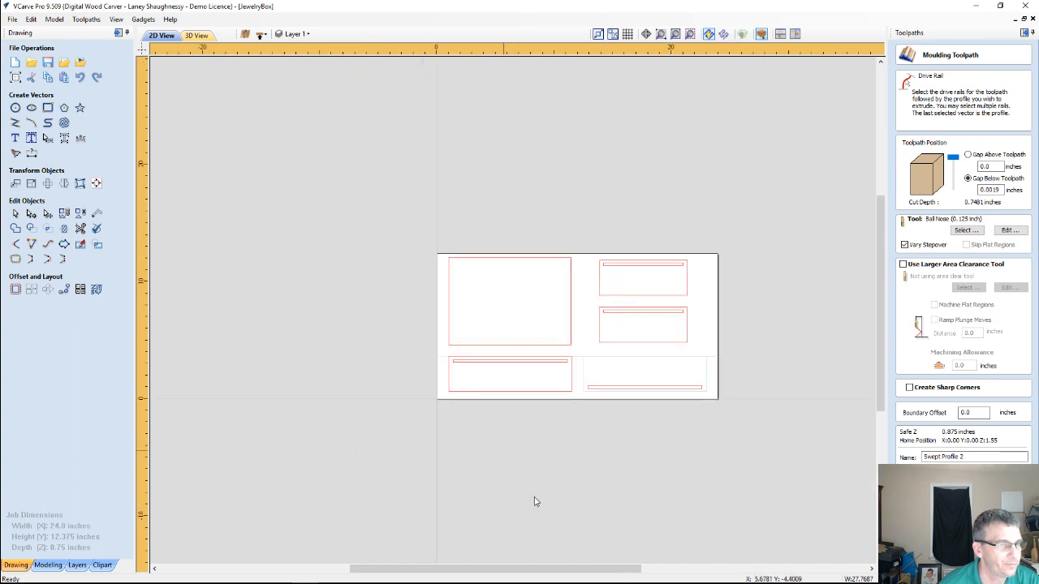
# Close the Moulding Toolpath form and move the groove rectangle in the sheet's lower-left panel to the other side of the job
pyautogui.scroll(3, 524, 471)
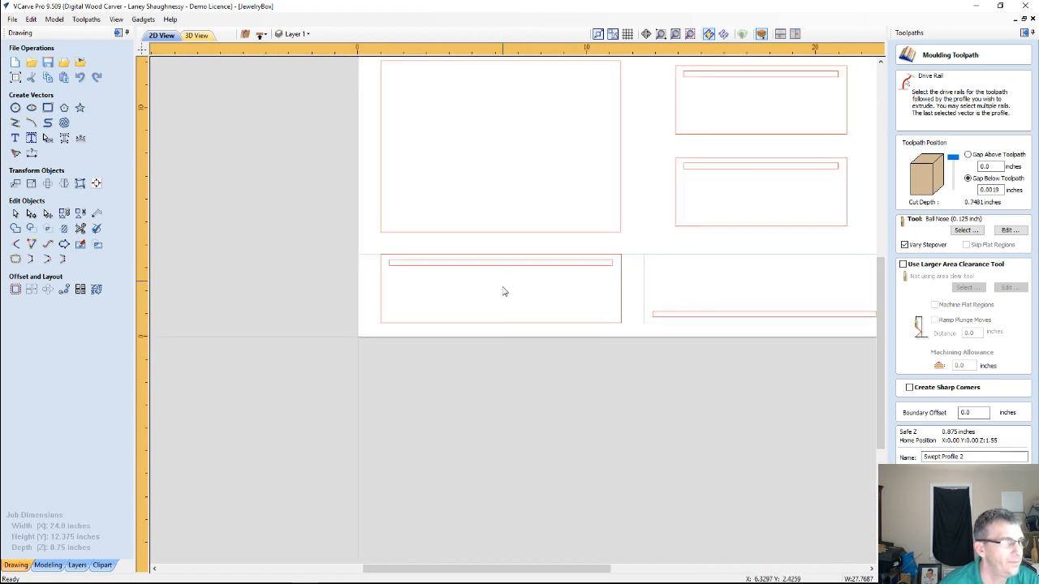
pyautogui.scroll(-1, 503, 292)
pyautogui.moveTo(408, 265); pyautogui.dragTo(603, 291)
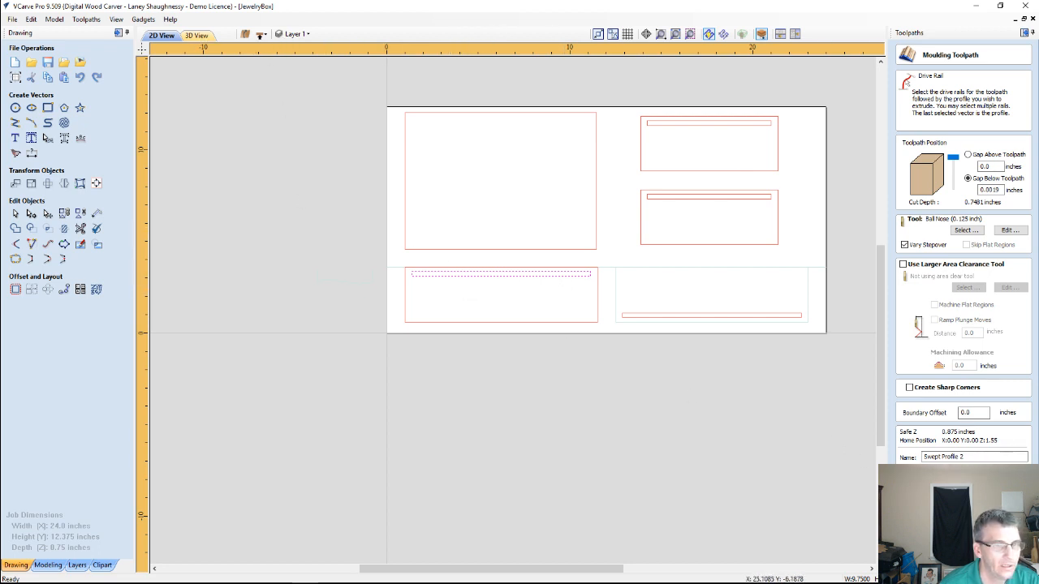
pyautogui.click(992, 477)
pyautogui.rightClick(536, 276)
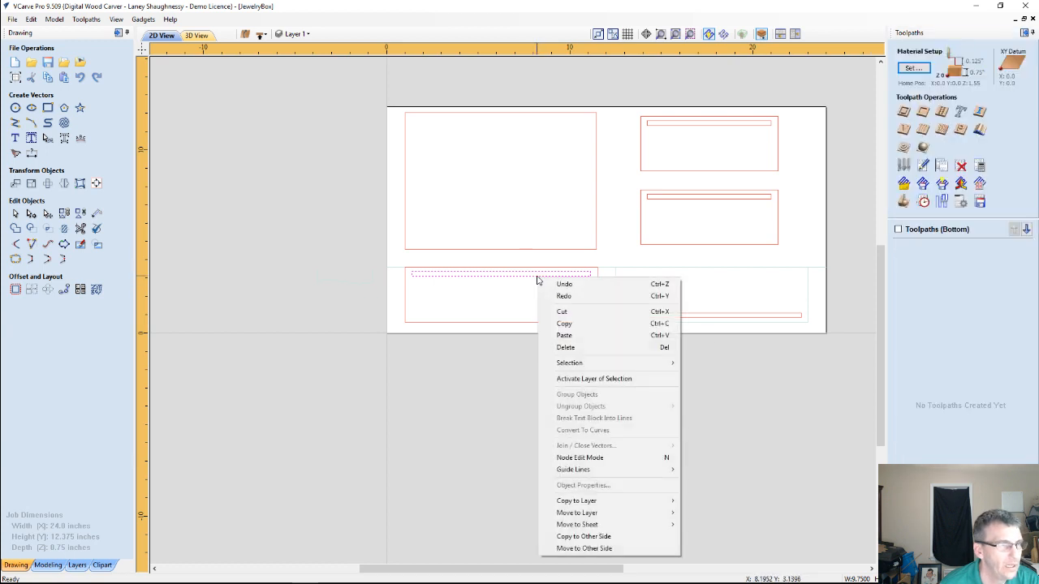
pyautogui.click(568, 548)
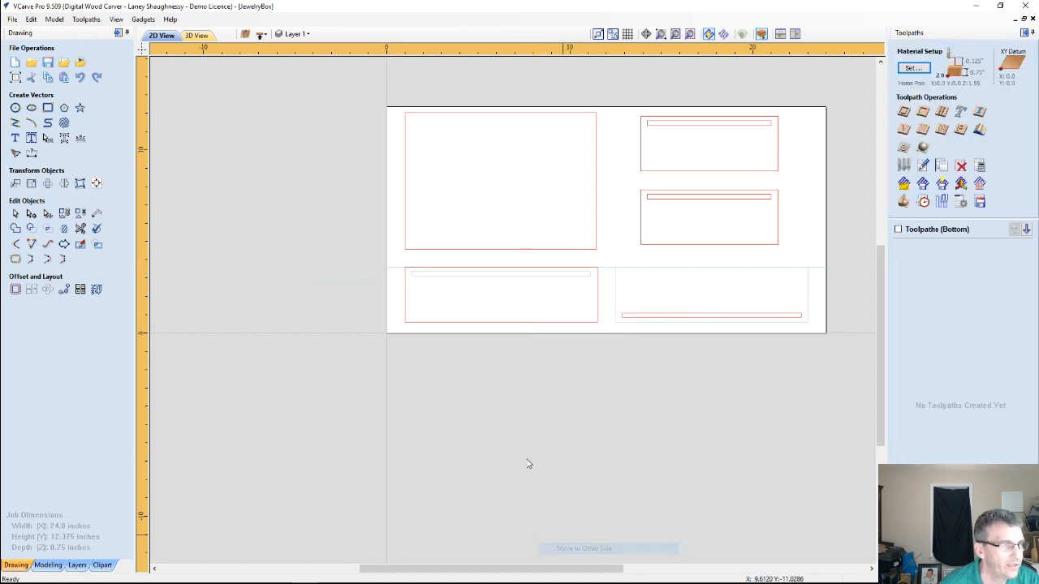
# Switch to the top side and flip the upper-left panel together with its groove vertically, without creating a mirrored copy
pyautogui.click(261, 33)
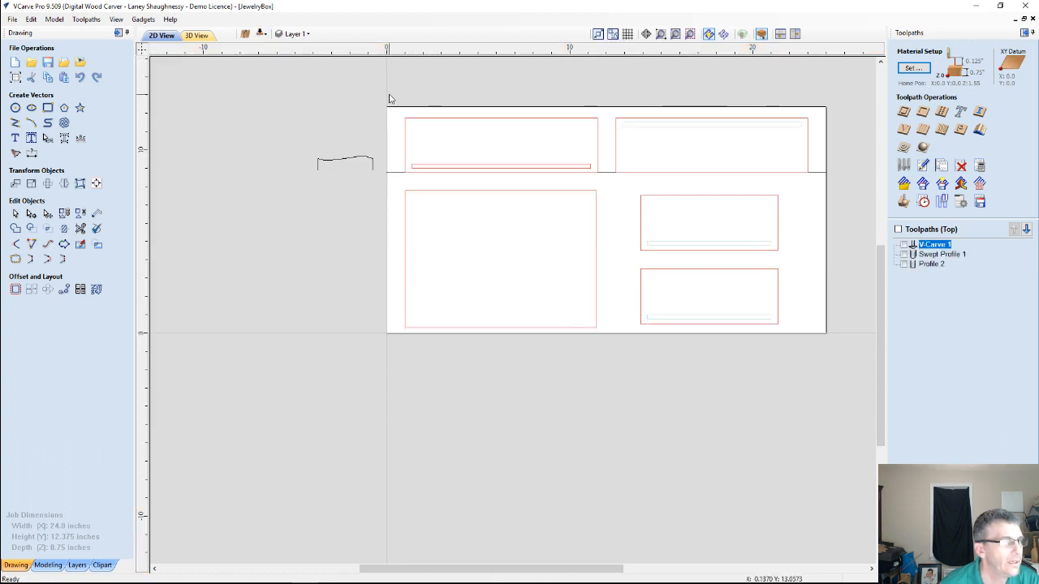
pyautogui.moveTo(400, 109); pyautogui.dragTo(602, 181)
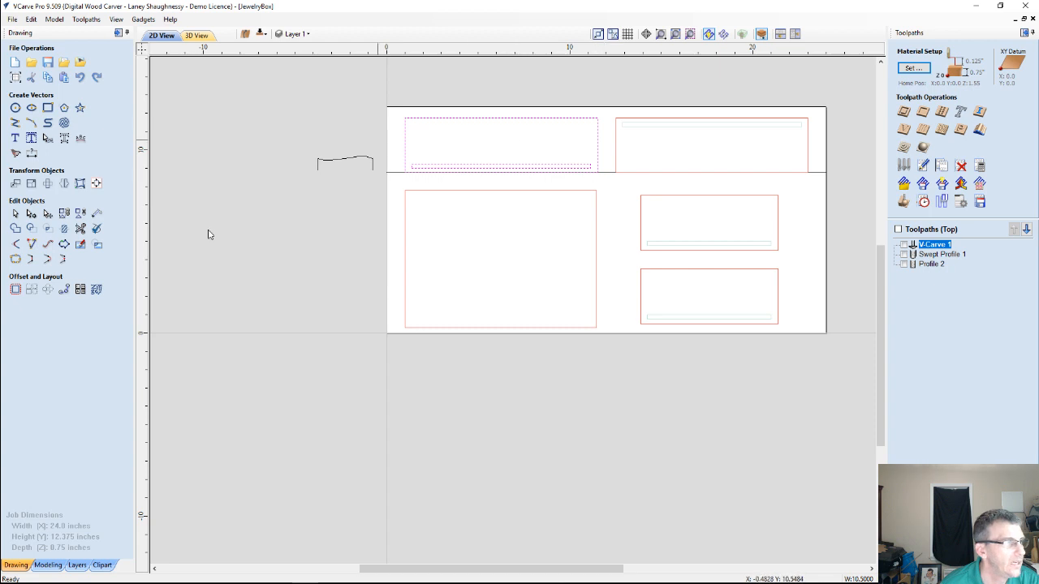
pyautogui.click(62, 215)
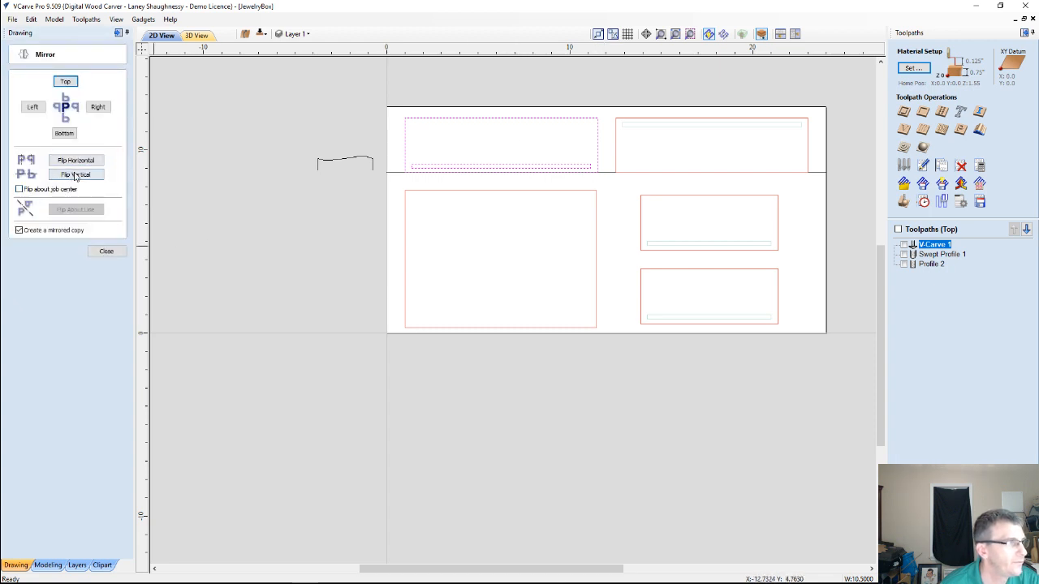
pyautogui.click(18, 230)
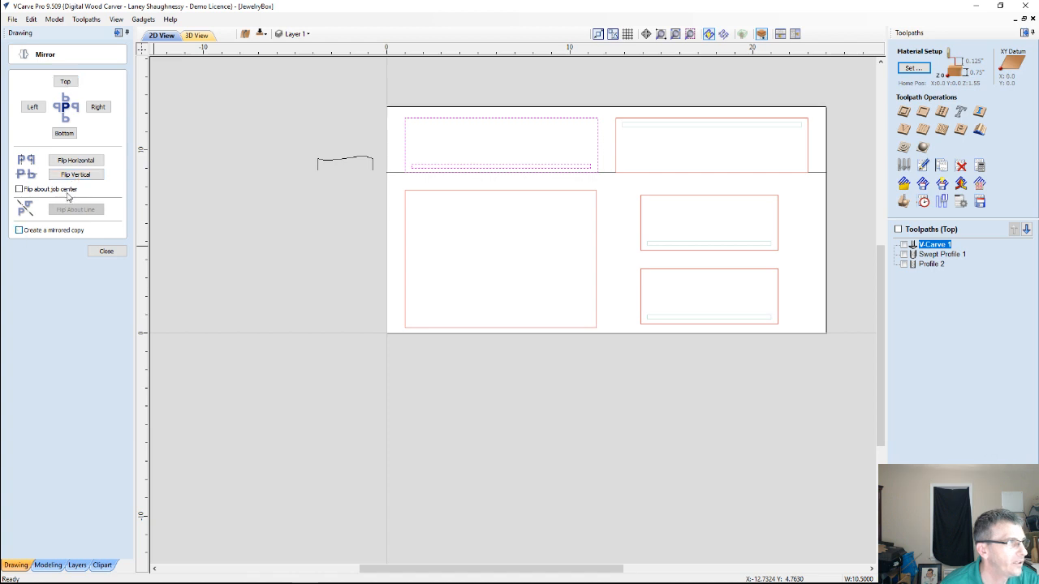
pyautogui.click(80, 175)
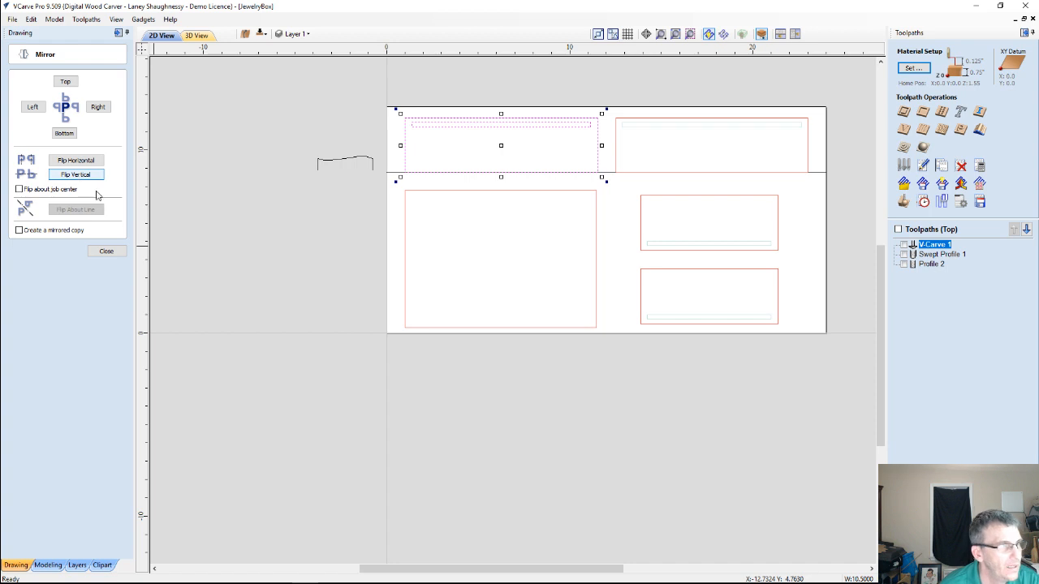
pyautogui.click(106, 251)
# Move only the groove rectangle of the flipped upper-left panel to the bottom side of the job
pyautogui.scroll(2, 493, 185)
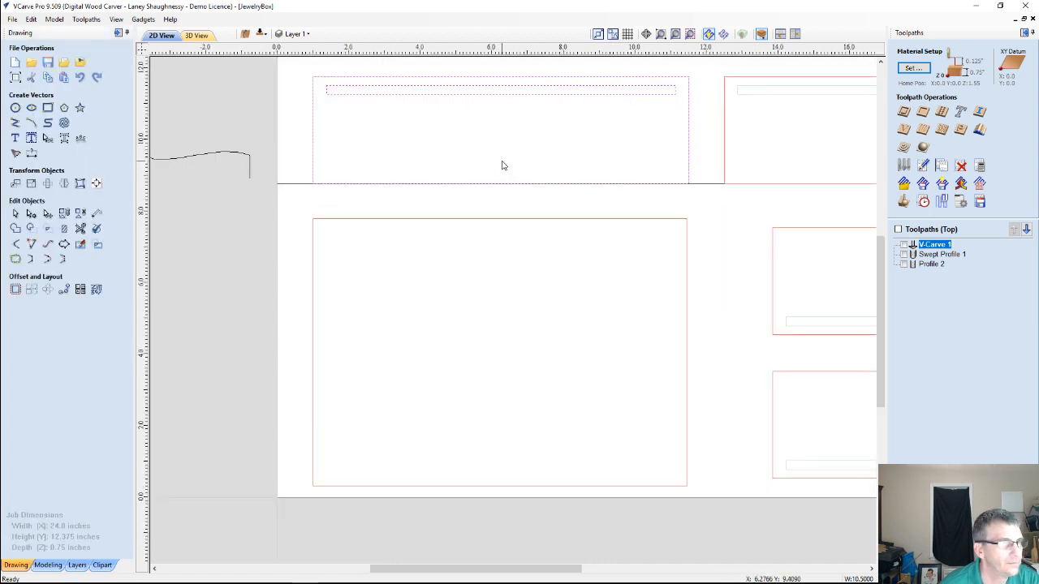
pyautogui.scroll(-2, 502, 166)
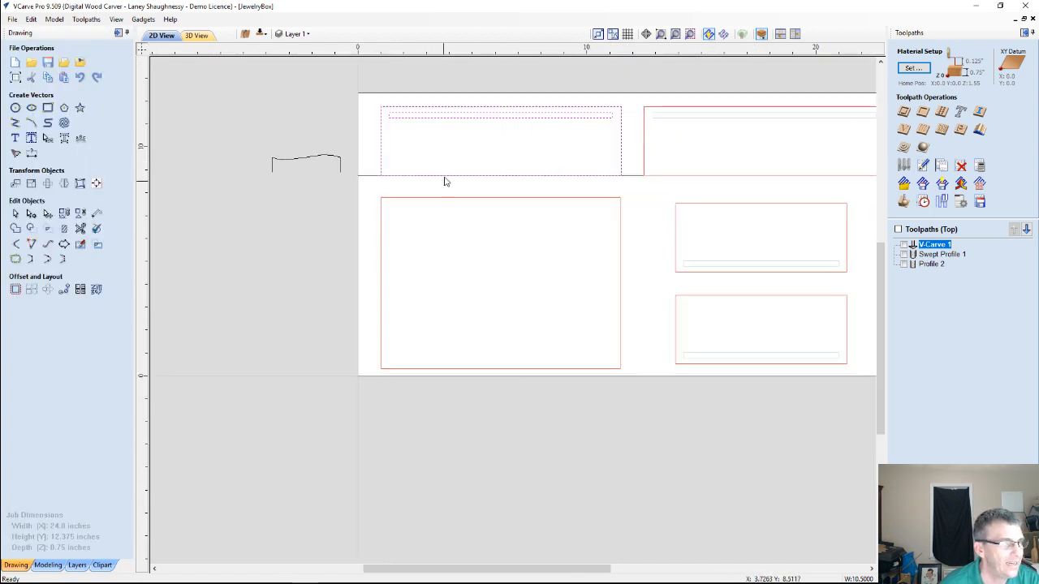
pyautogui.click(449, 119)
pyautogui.rightClick(450, 119)
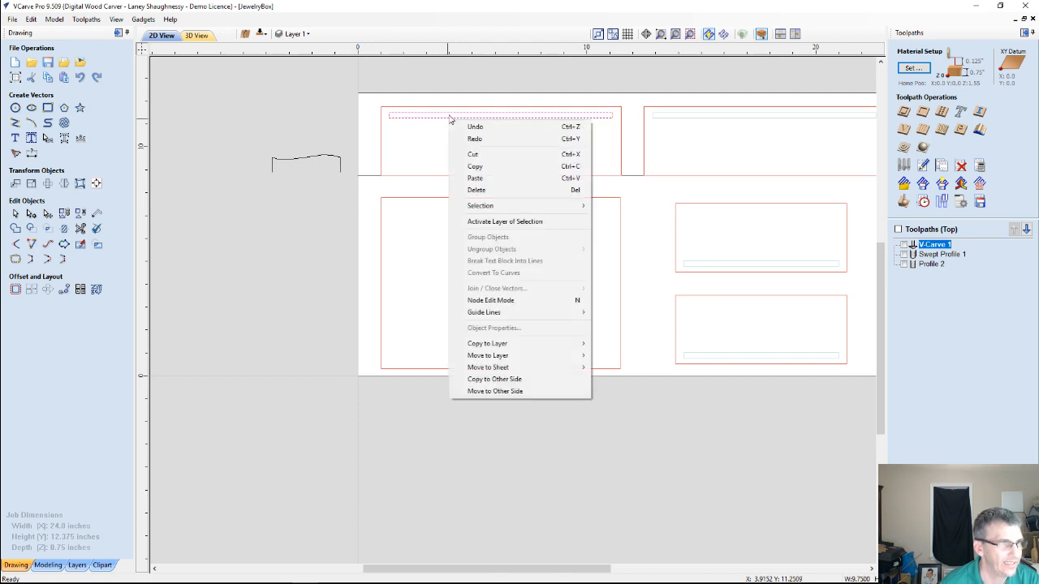
pyautogui.click(481, 392)
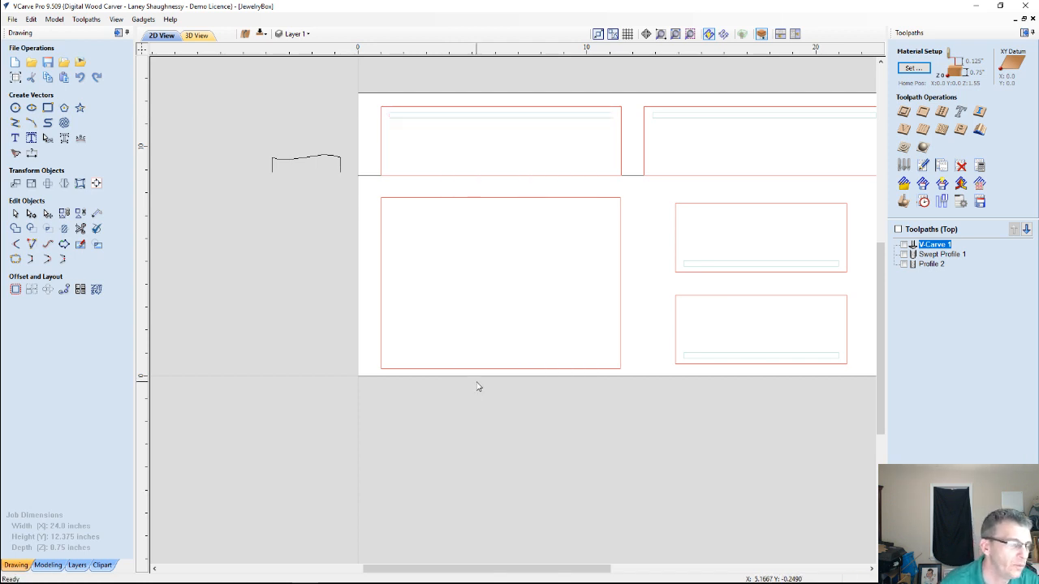
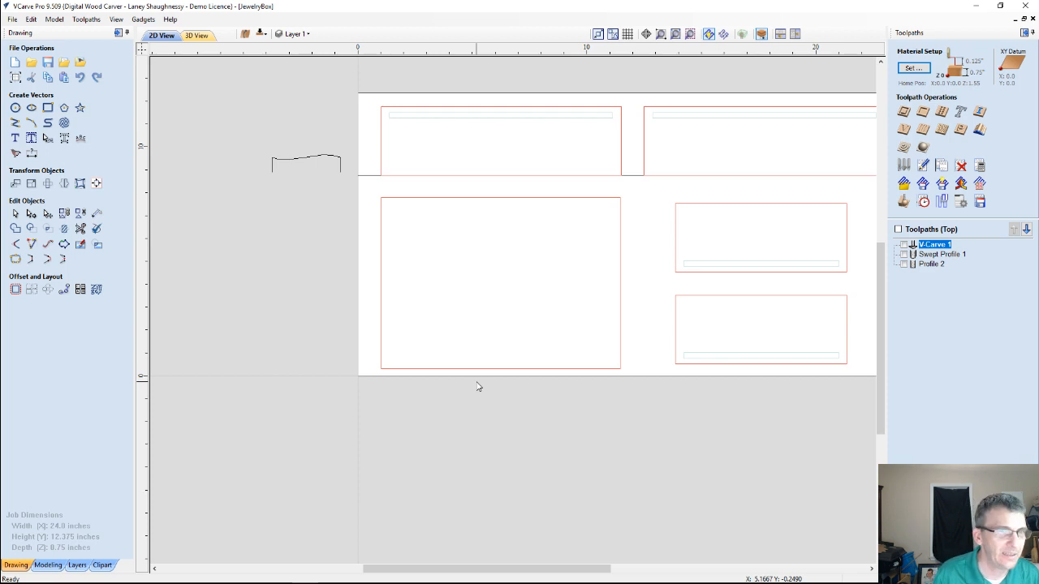
# Set up a moulding toolpath with the horizontal line beneath the upper panels as drive rail and the wavy curve beside the sheet as profile
pyautogui.click(980, 134)
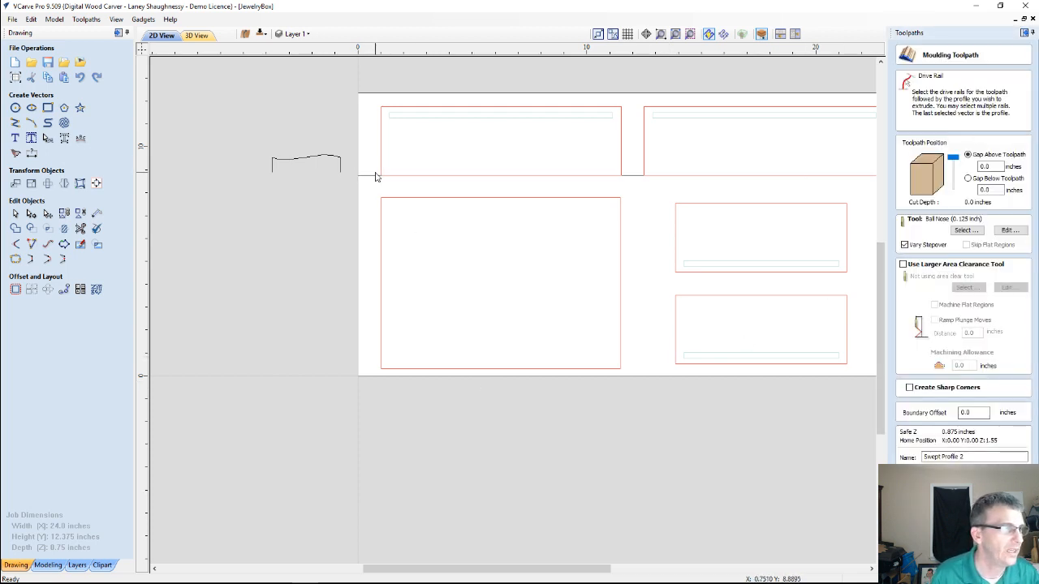
pyautogui.click(370, 176)
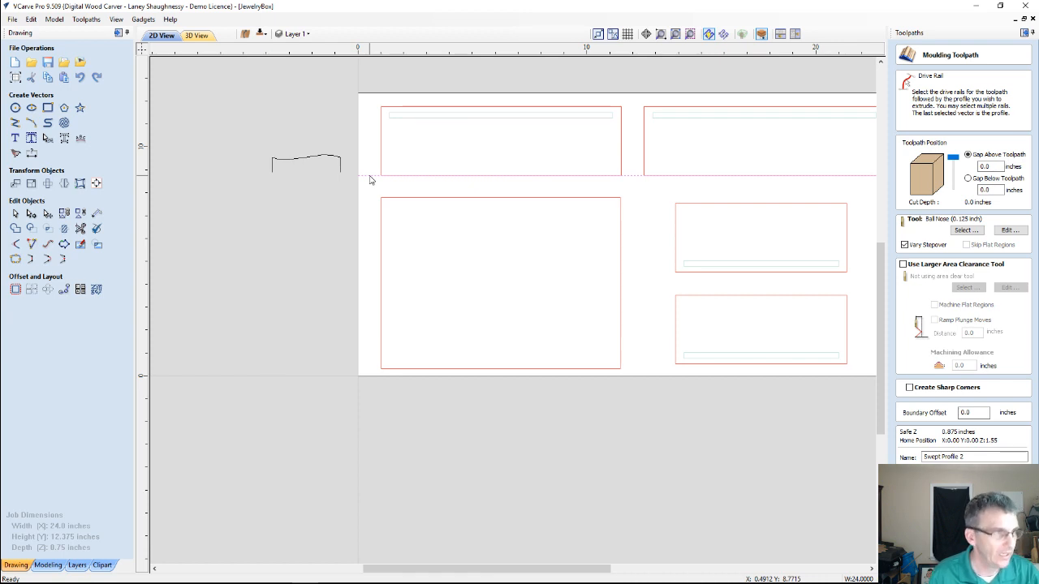
pyautogui.scroll(-2, 372, 187)
pyautogui.scroll(2, 385, 228)
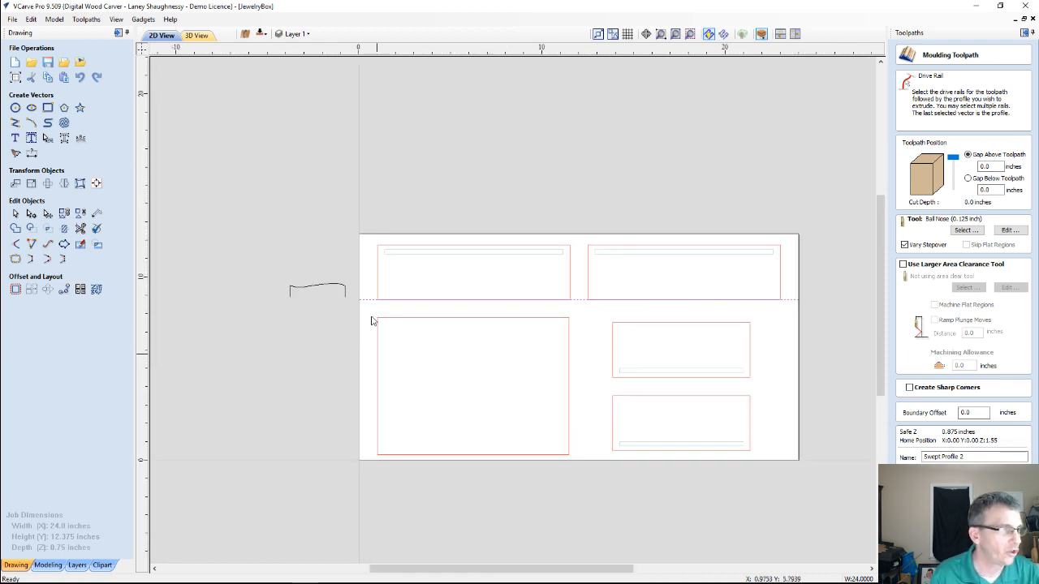
pyautogui.click(340, 285)
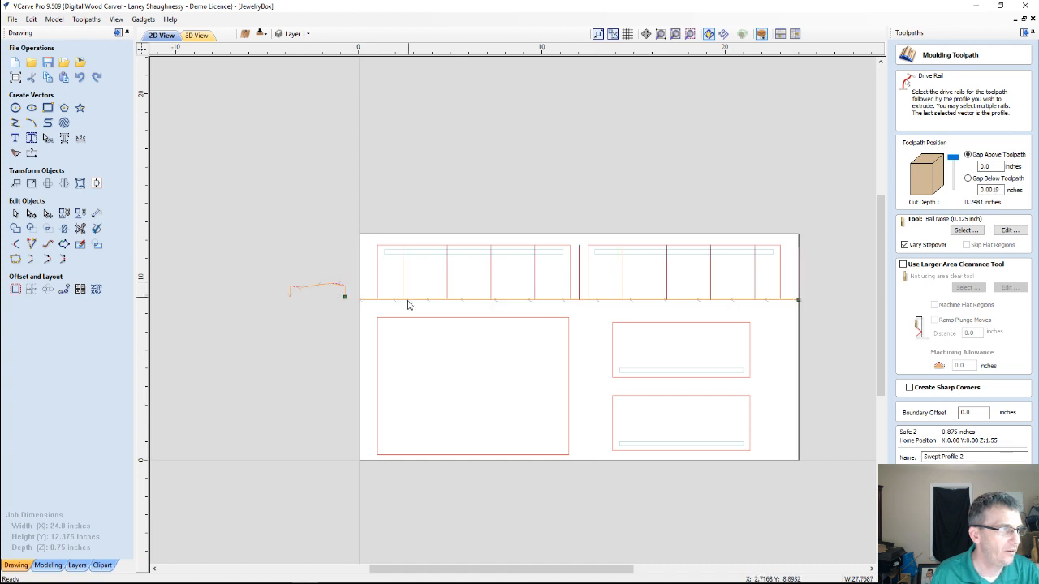
pyautogui.scroll(2, 408, 303)
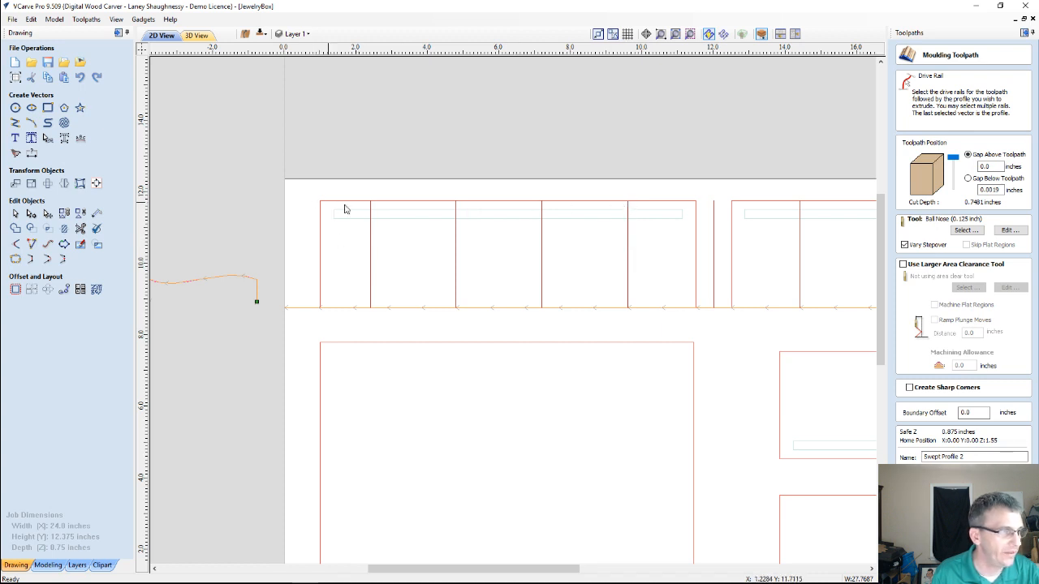
pyautogui.scroll(-3, 661, 265)
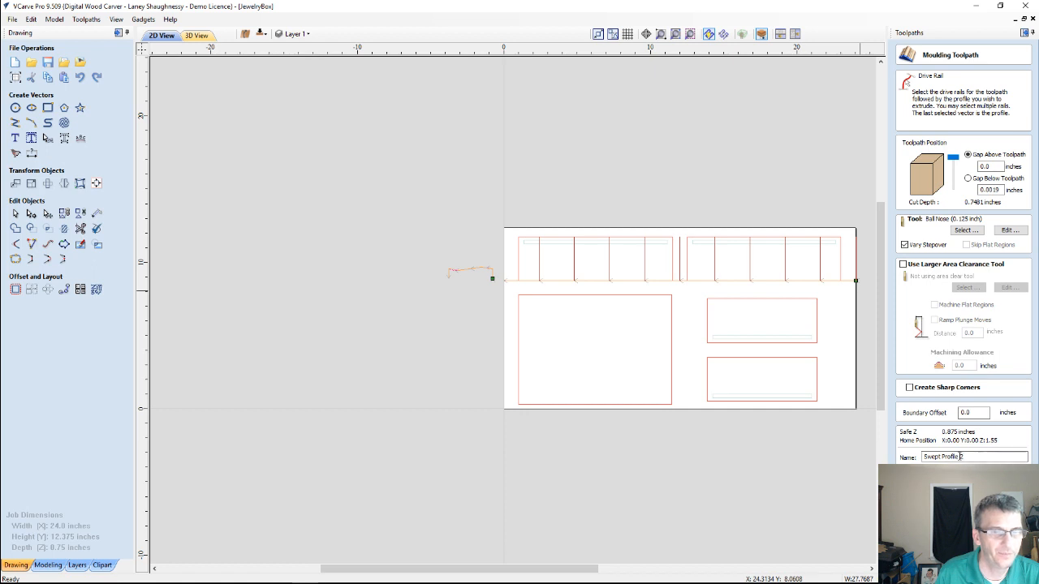
# Name the moulding toolpath BoxCurevedProfile and calculate it
pyautogui.moveTo(971, 457); pyautogui.dragTo(870, 460)
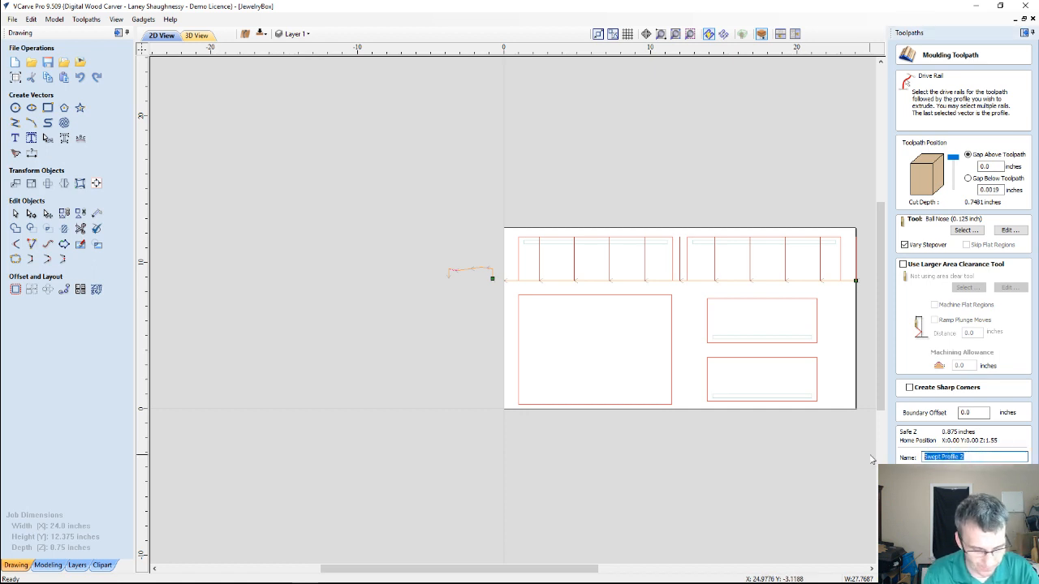
pyautogui.write('Bot')
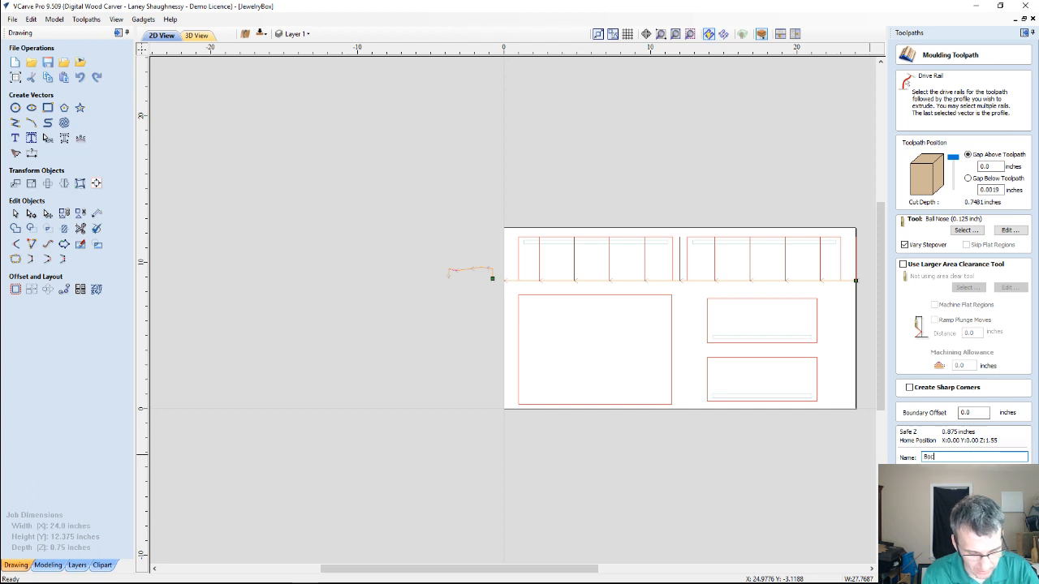
pyautogui.press('BackSpace')
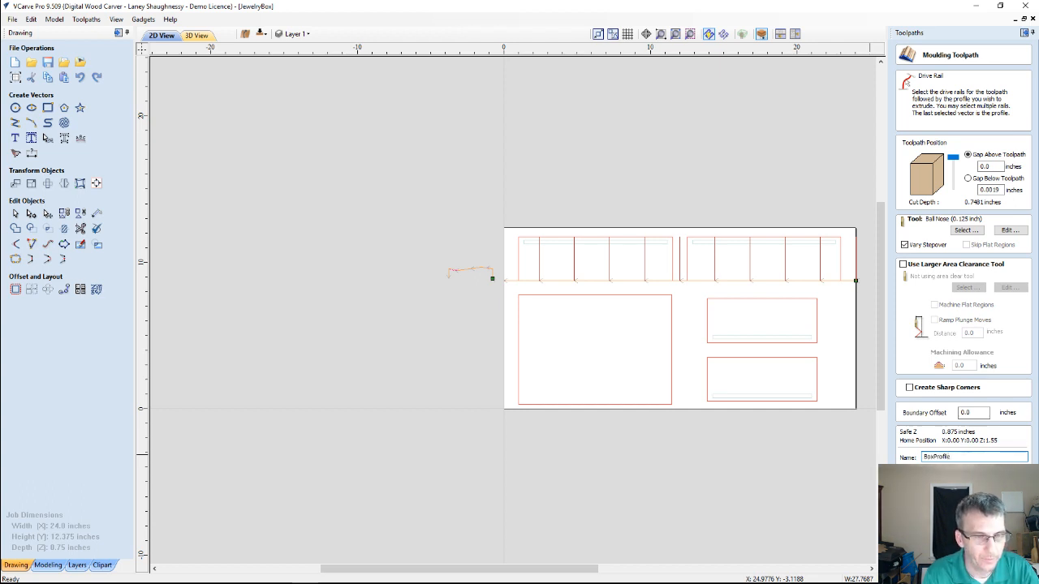
pyautogui.press('BackSpace')
pyautogui.press('BackSpace')
pyautogui.press('BackSpace')
pyautogui.press('BackSpace')
pyautogui.press('BackSpace')
pyautogui.press('BackSpace')
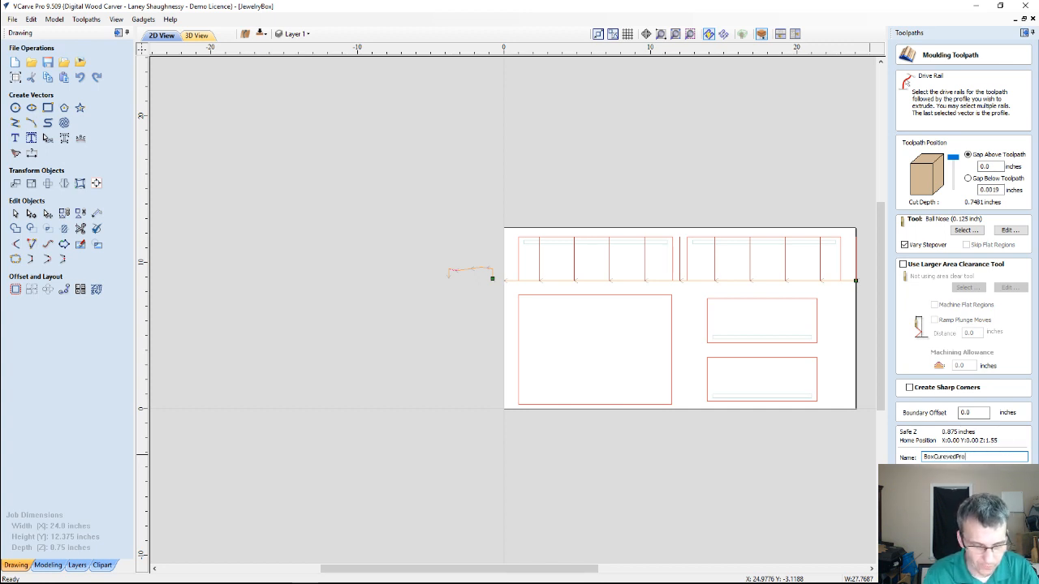
pyautogui.write('file')
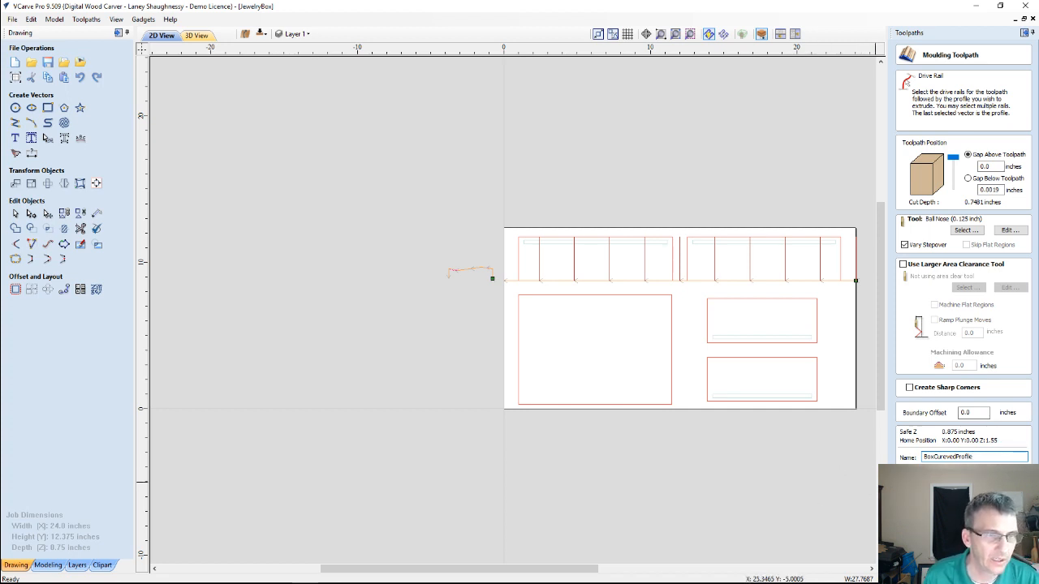
pyautogui.click(954, 473)
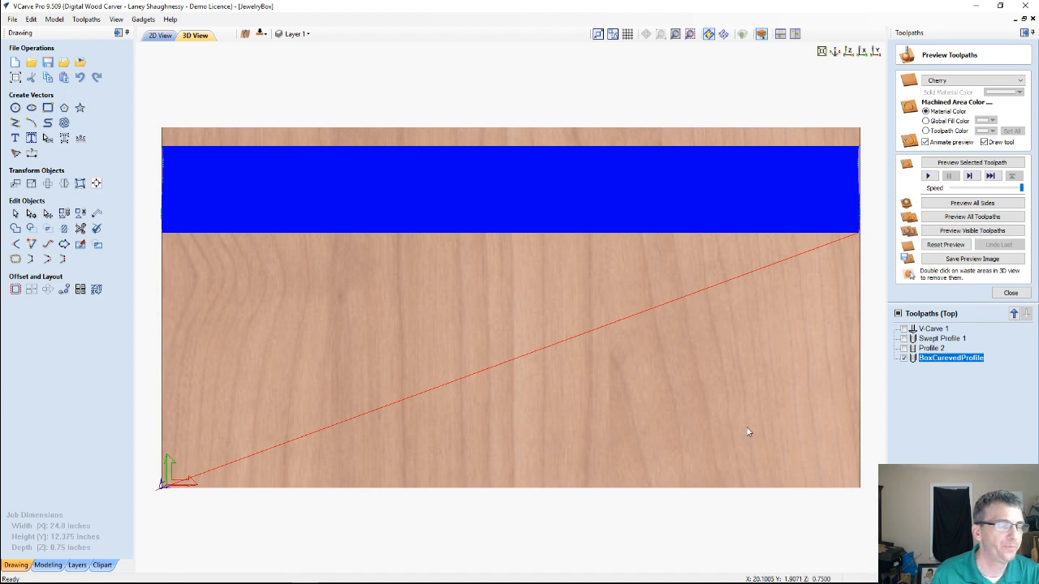
# Make only the V-Carve 1, Swept Profile 1 and Profile 2 toolpaths visible and delete all visible toolpaths
pyautogui.click(928, 349)
pyautogui.click(930, 339)
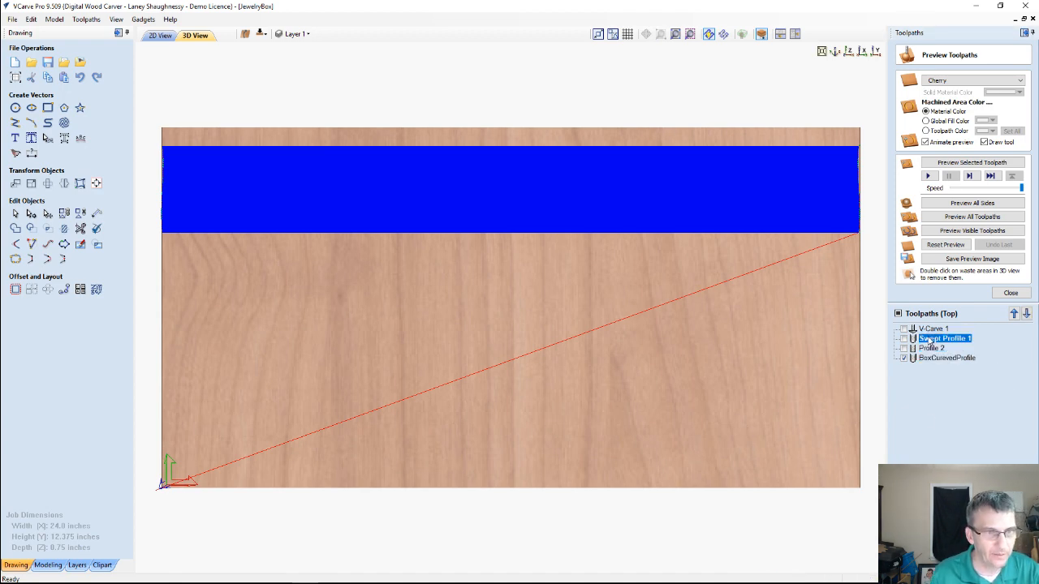
pyautogui.click(904, 329)
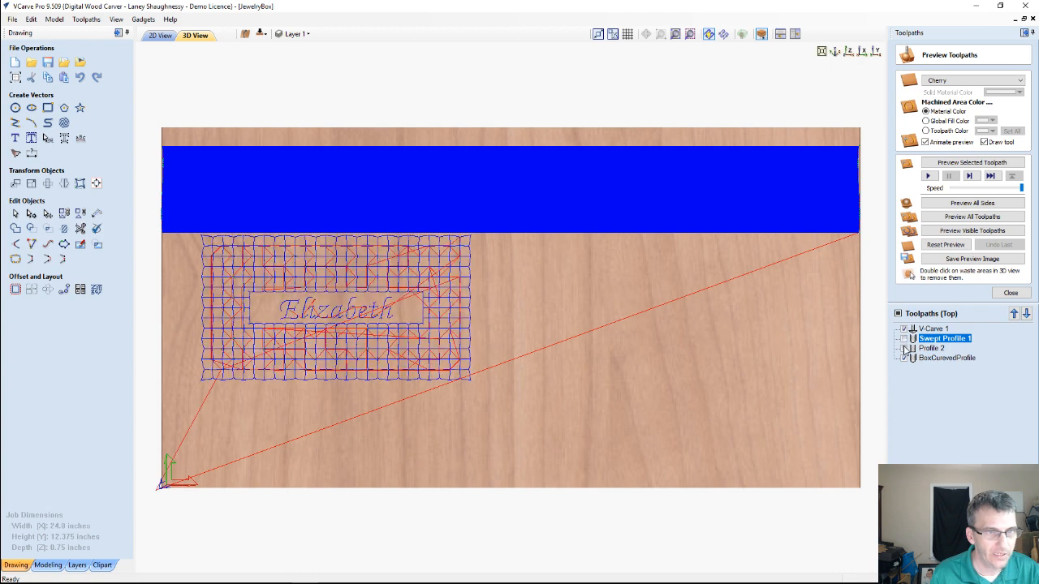
pyautogui.click(906, 350)
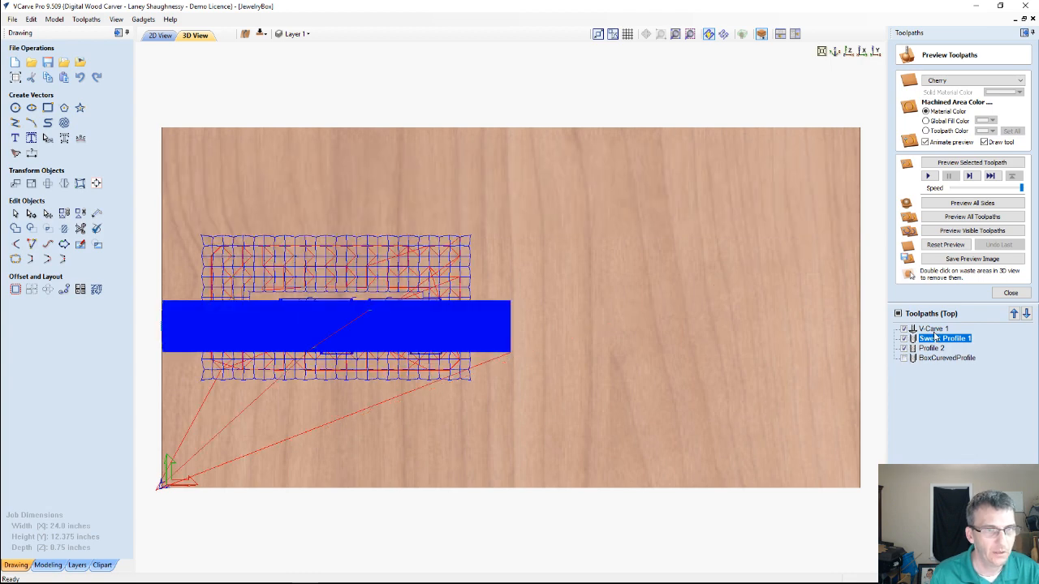
pyautogui.rightClick(934, 330)
pyautogui.moveTo(953, 436)
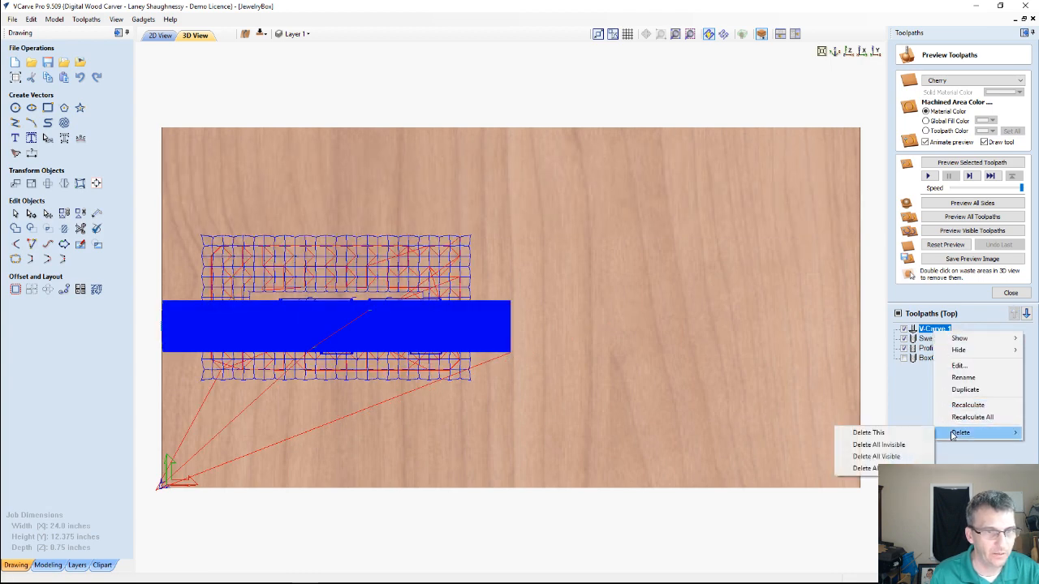
pyautogui.click(868, 456)
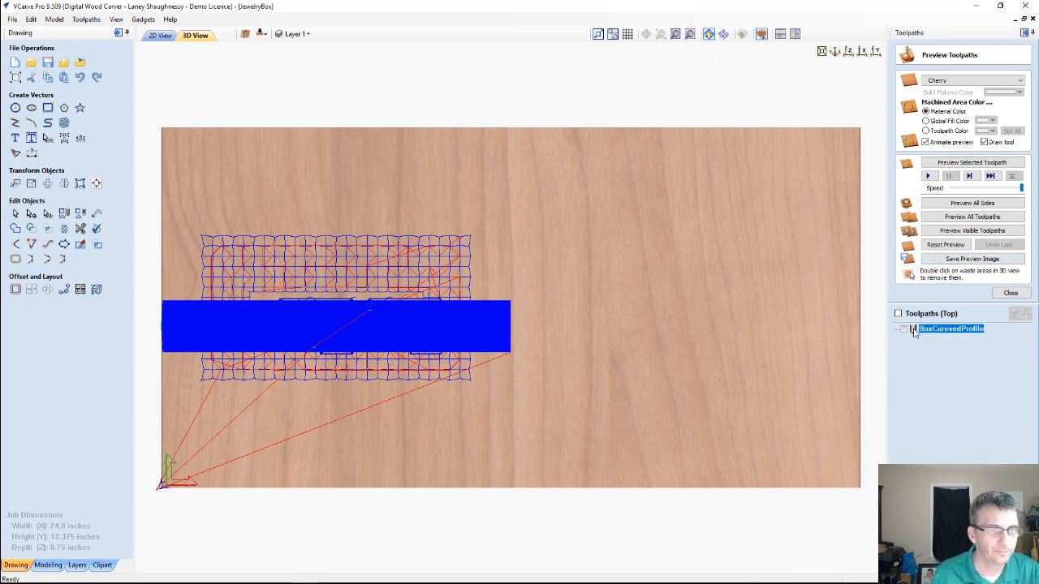
# Show the BoxCurevedProfile toolpath and simulate its cut on the cherry material
pyautogui.click(904, 329)
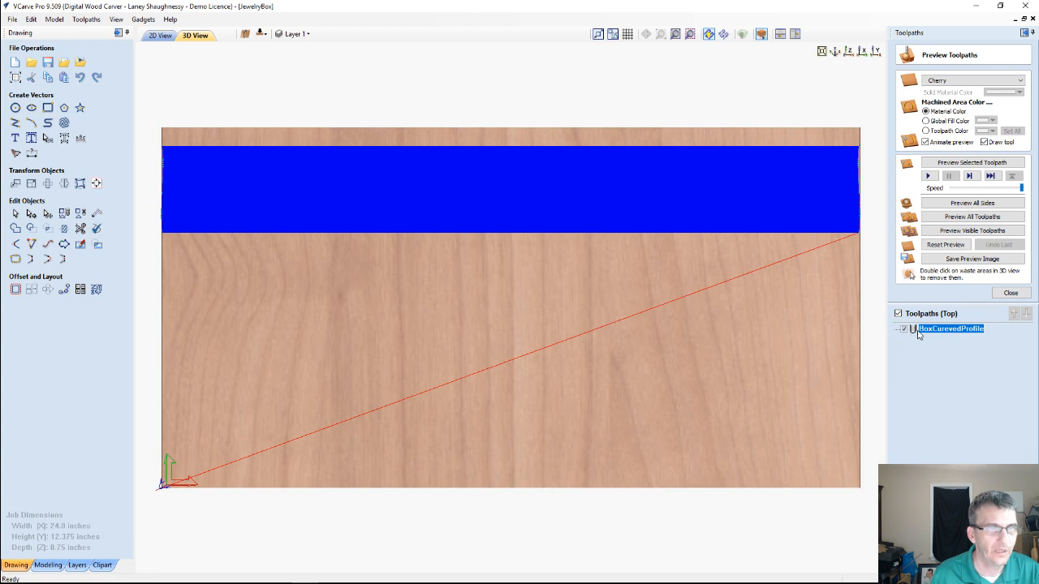
pyautogui.click(973, 164)
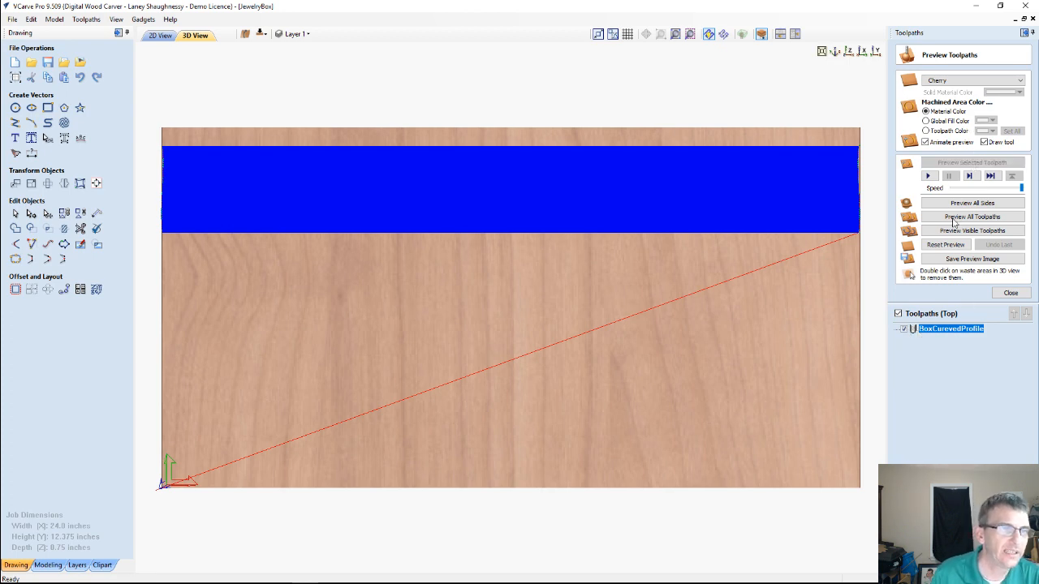
pyautogui.click(954, 217)
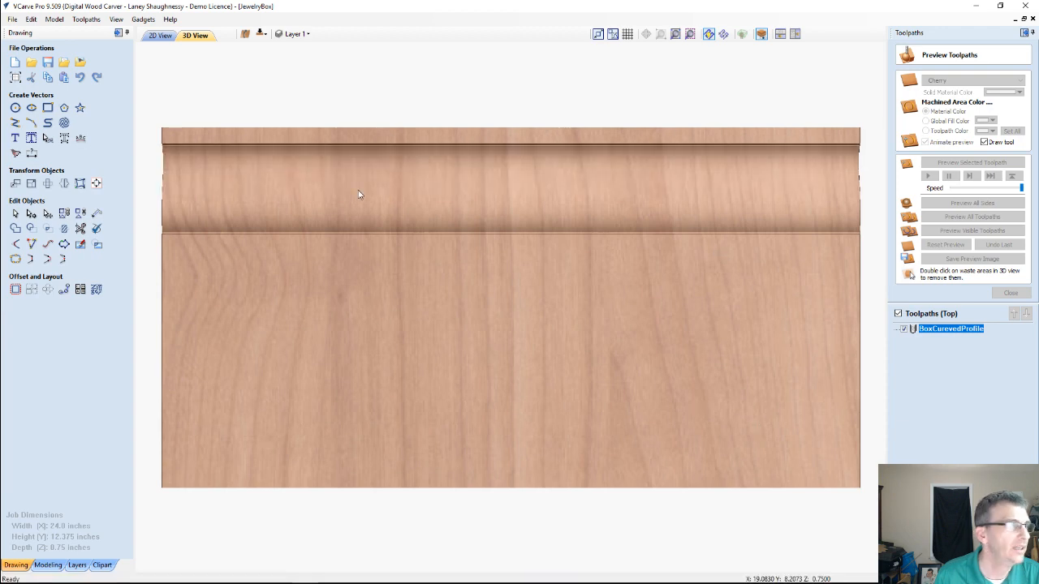
# Enlarge the 3D view and examine the simulated moulding's cross-section from the end of the board and at an angle
pyautogui.click(117, 34)
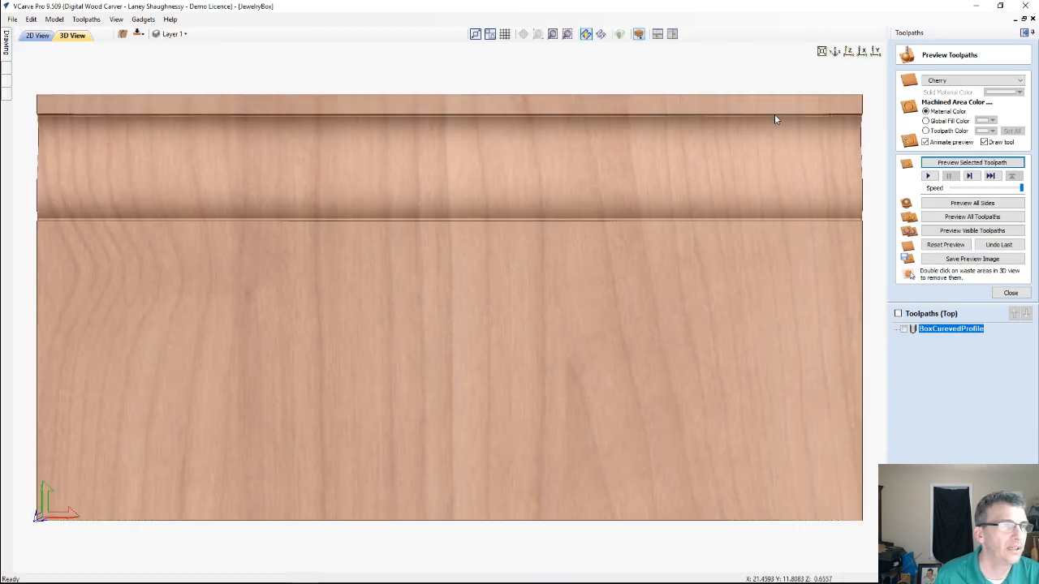
pyautogui.click(876, 53)
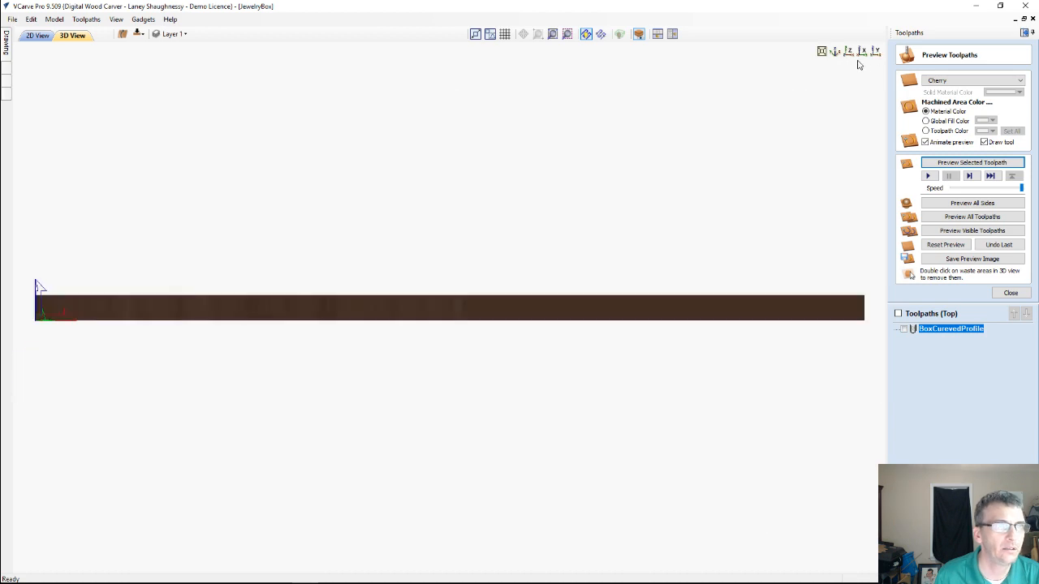
pyautogui.click(862, 54)
pyautogui.scroll(-3, 347, 318)
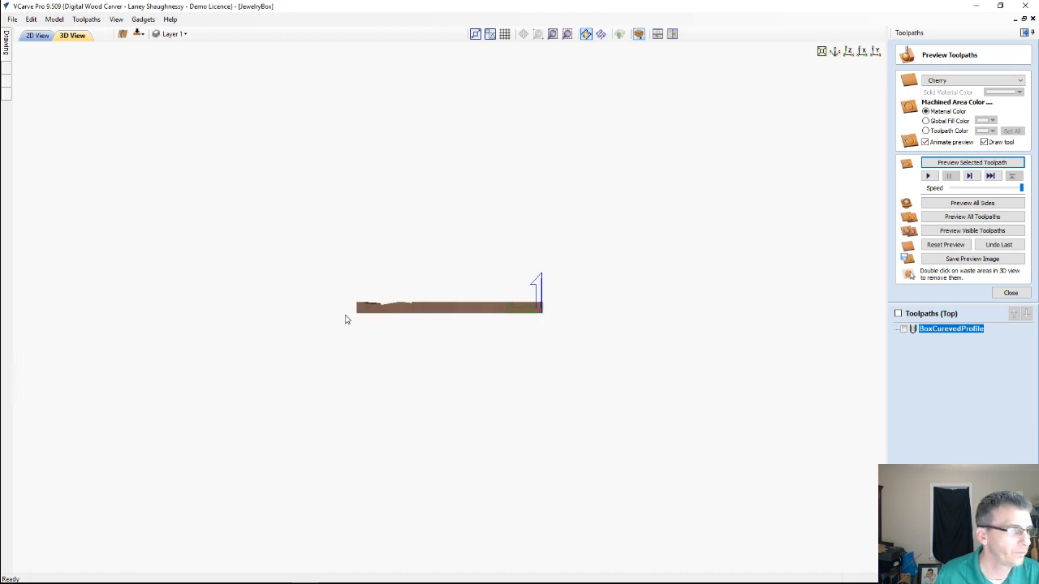
pyautogui.scroll(2, 390, 305)
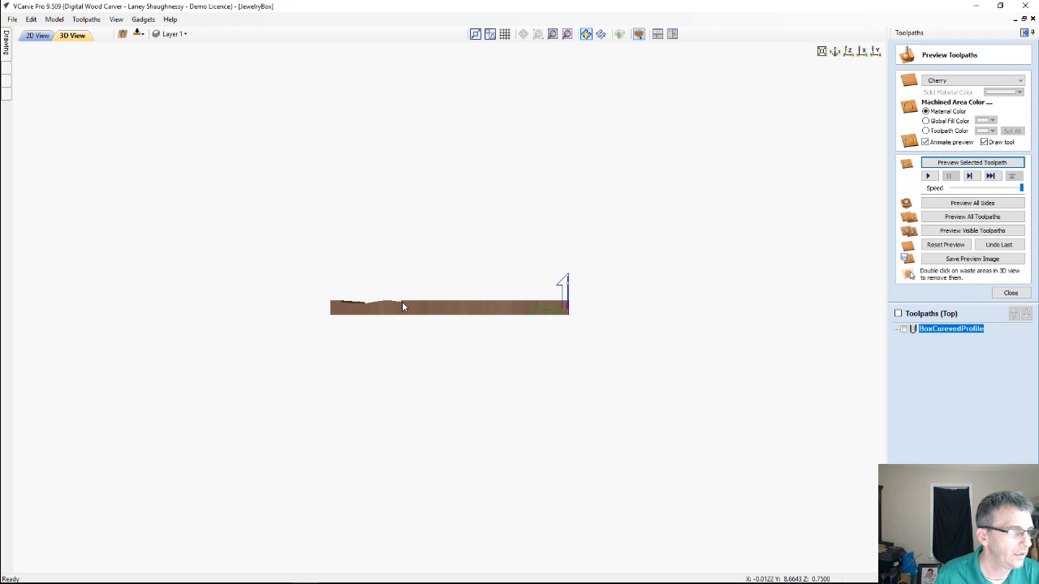
pyautogui.moveTo(402, 306); pyautogui.dragTo(568, 299, button='middle')
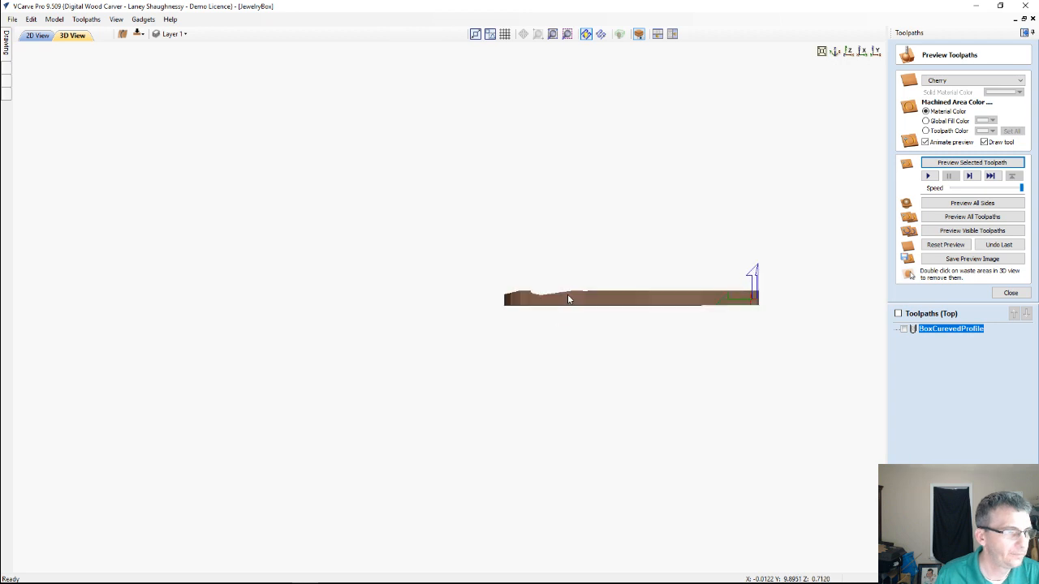
pyautogui.scroll(2, 600, 299)
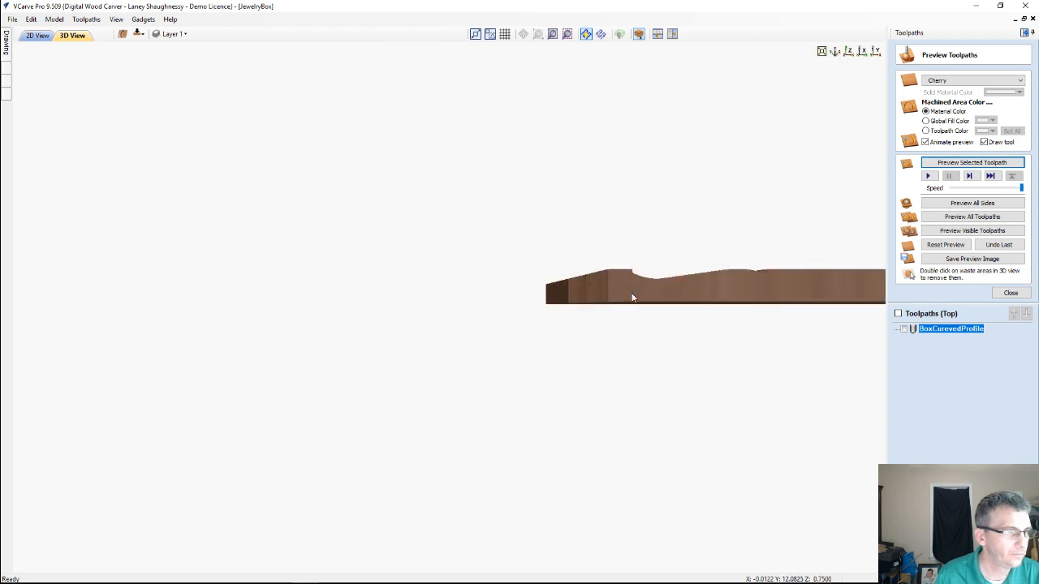
pyautogui.moveTo(633, 298); pyautogui.dragTo(658, 328)
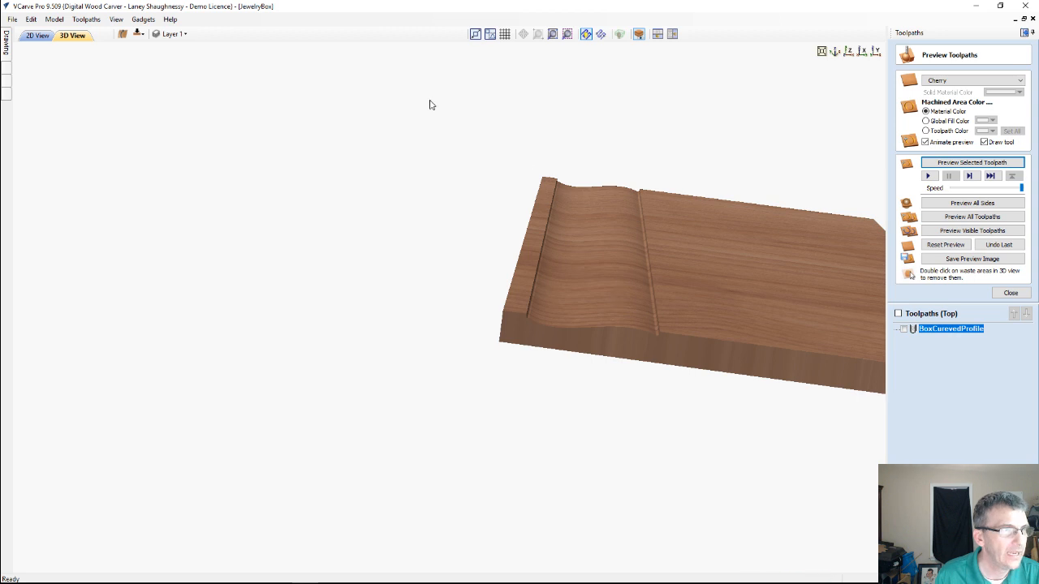
# Calculate a 0.75 inch deep outside profile toolpath around both upper panels with the 0.25 inch end mill and simulate its cut
pyautogui.click(38, 35)
pyautogui.click(427, 239)
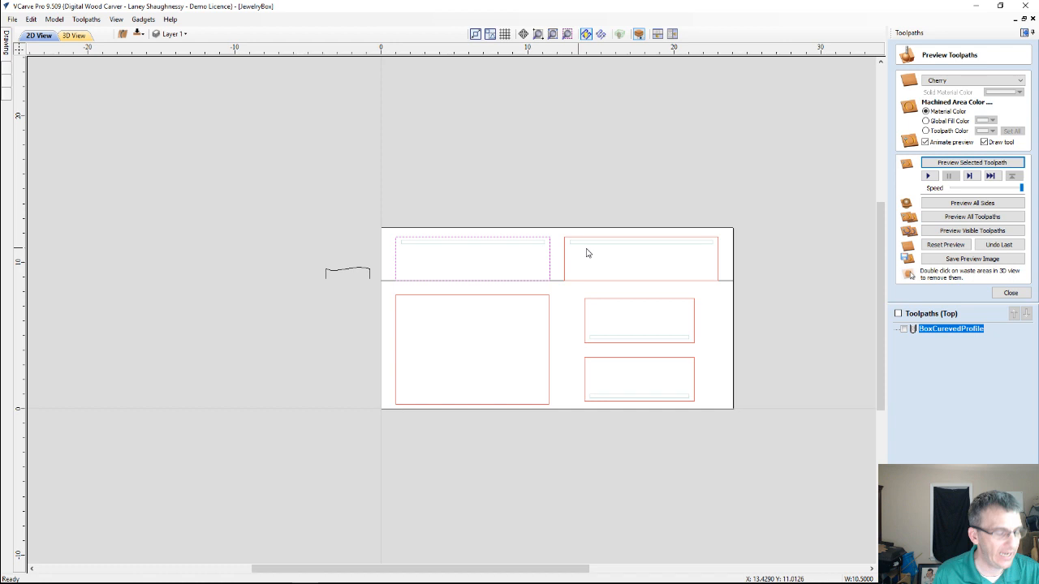
pyautogui.keyDown('shift'); pyautogui.click(564, 253); pyautogui.keyUp('shift')
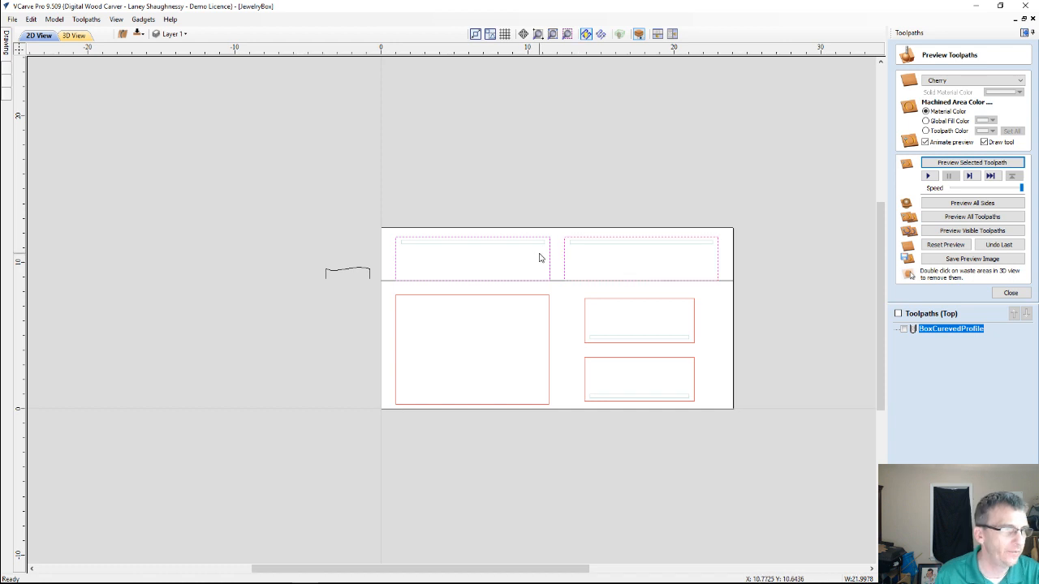
pyautogui.click(1010, 293)
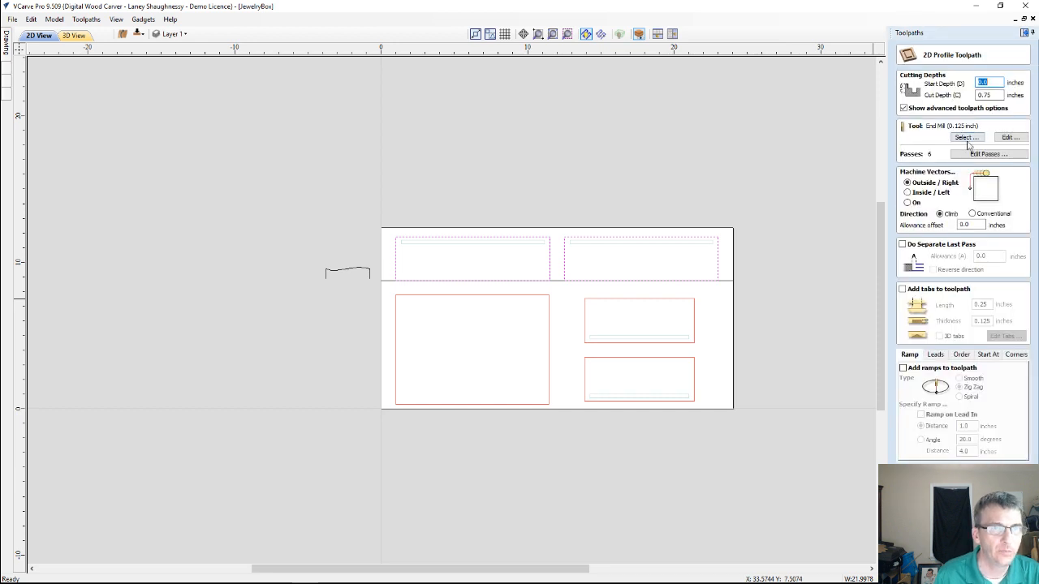
pyautogui.click(965, 138)
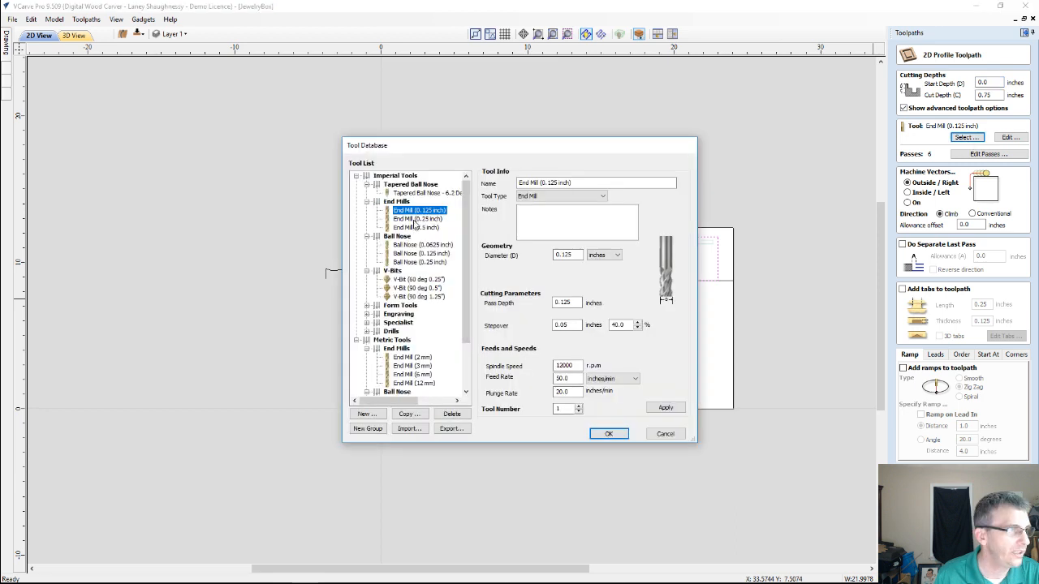
pyautogui.click(417, 219)
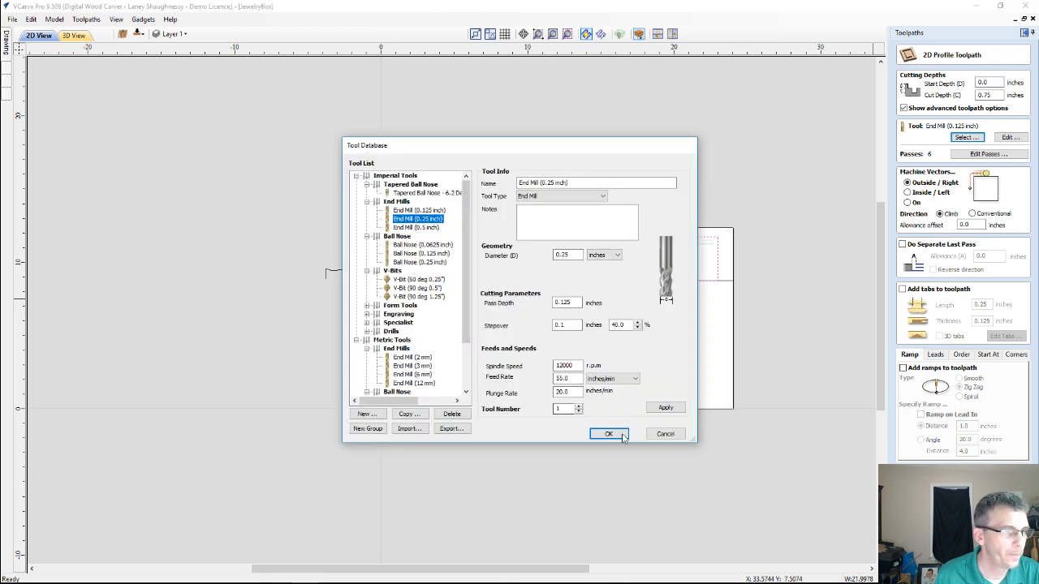
pyautogui.click(608, 434)
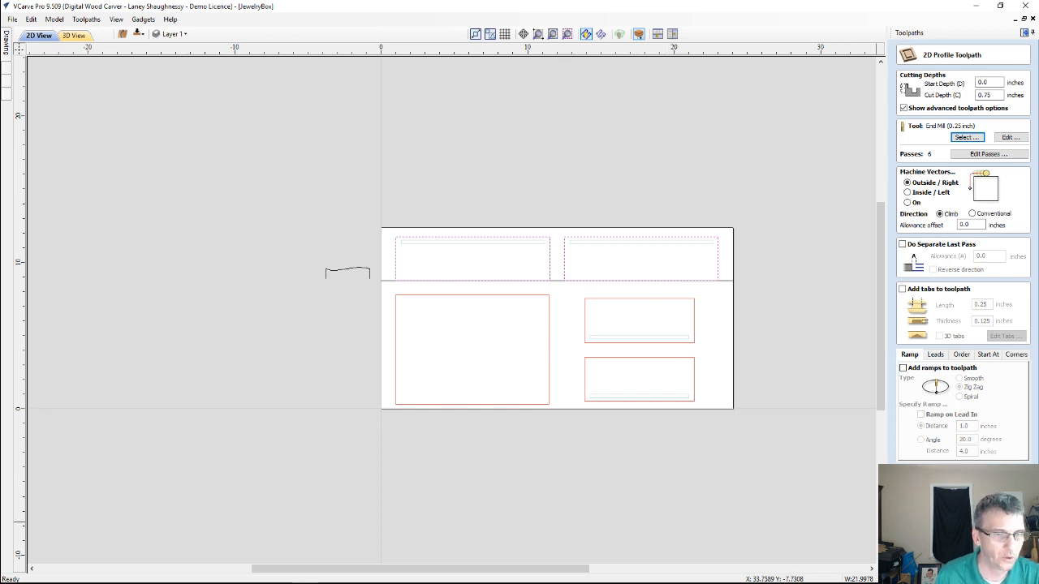
pyautogui.click(927, 542)
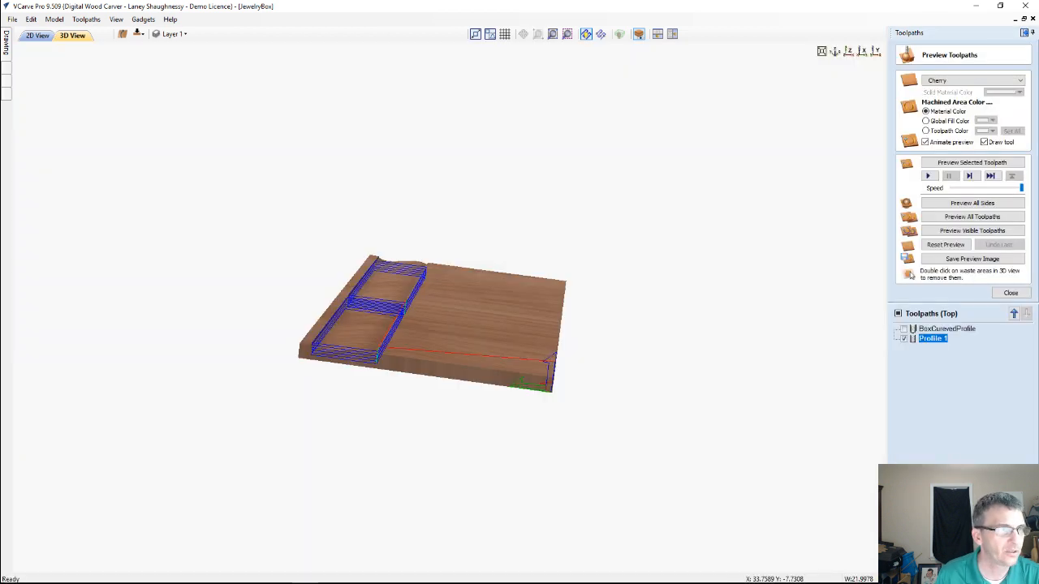
pyautogui.click(928, 176)
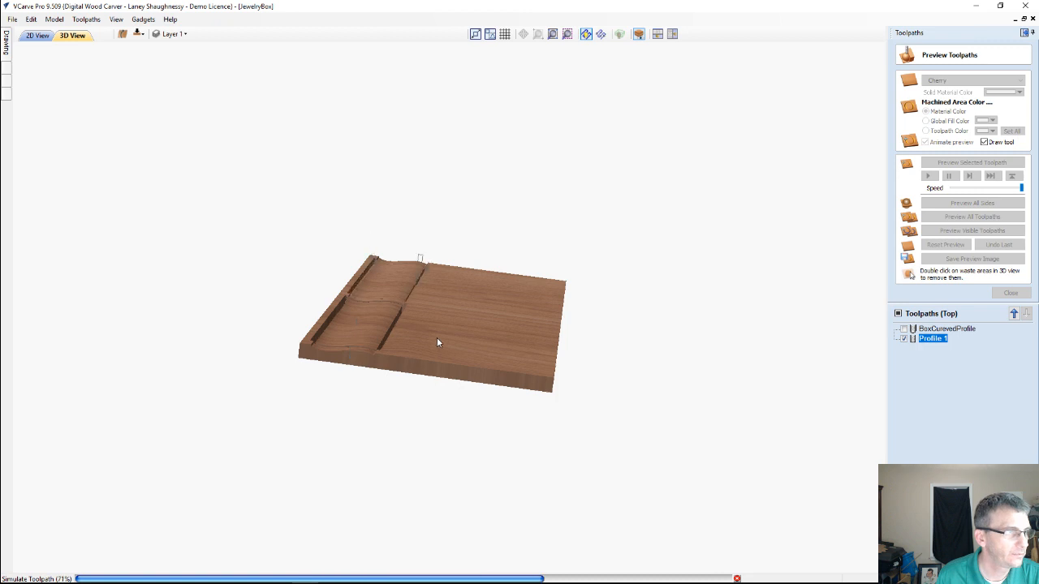
# Remove the waste board around the two cut-out panels in the simulation and examine the panels up close at an angle
pyautogui.doubleClick(437, 341)
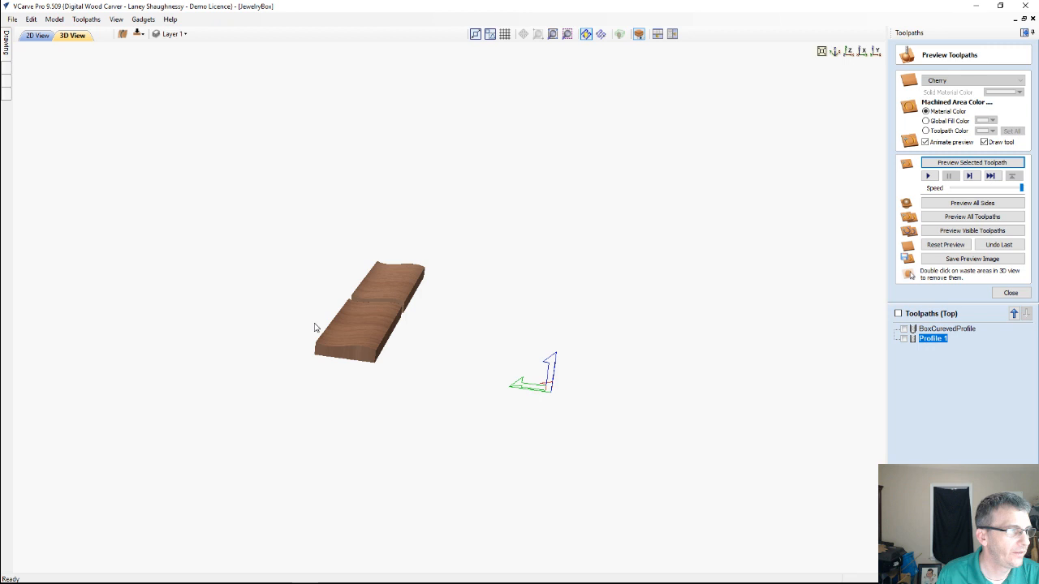
pyautogui.scroll(3, 517, 334)
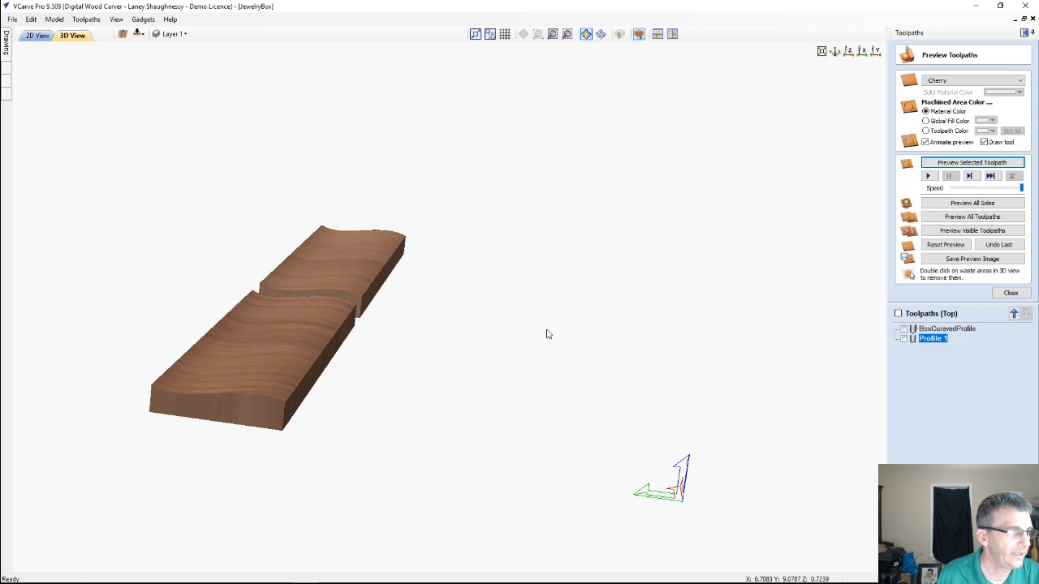
pyautogui.moveTo(547, 333); pyautogui.dragTo(484, 390)
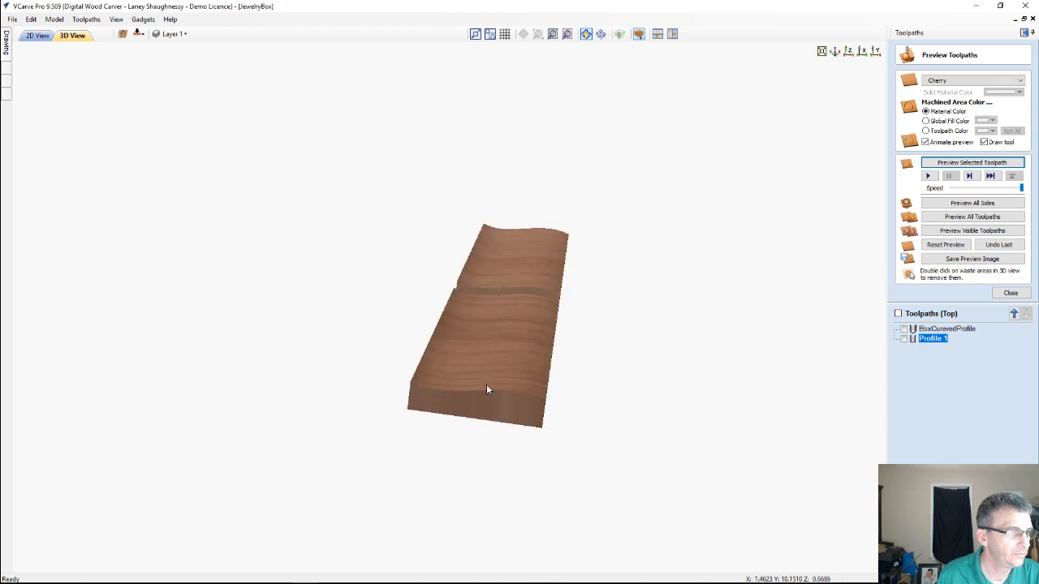
pyautogui.scroll(2, 486, 388)
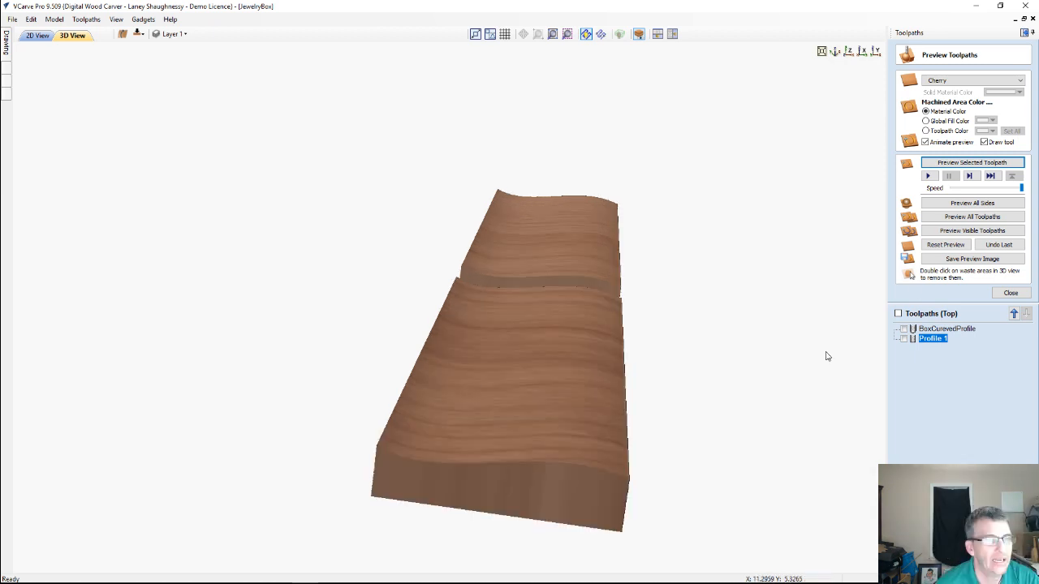
# Reset the simulation, preview only the BoxCurevedProfile toolpath on the blank board and close the preview settings
pyautogui.click(943, 244)
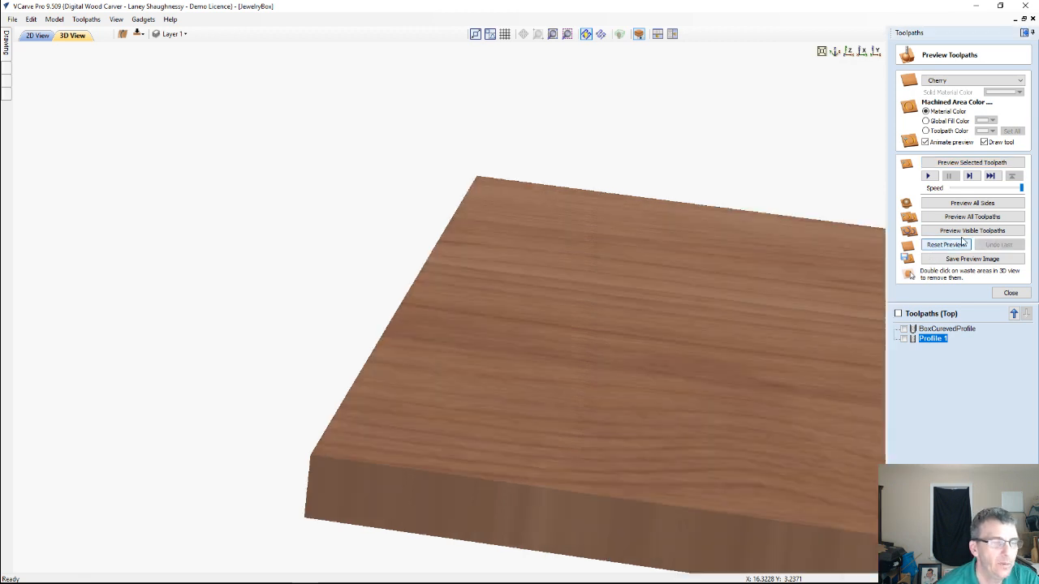
pyautogui.click(945, 328)
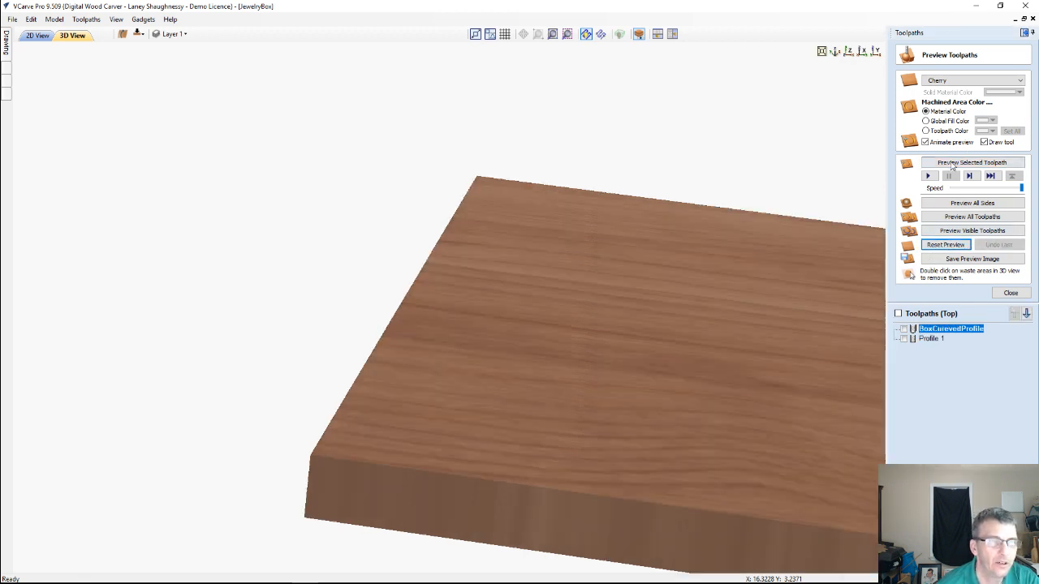
pyautogui.click(953, 164)
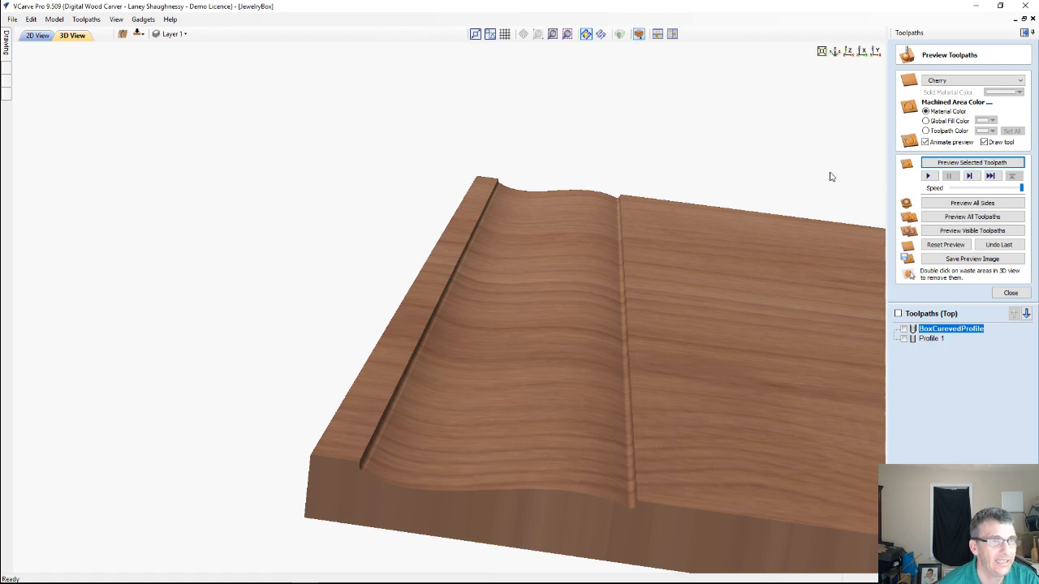
pyautogui.click(1012, 293)
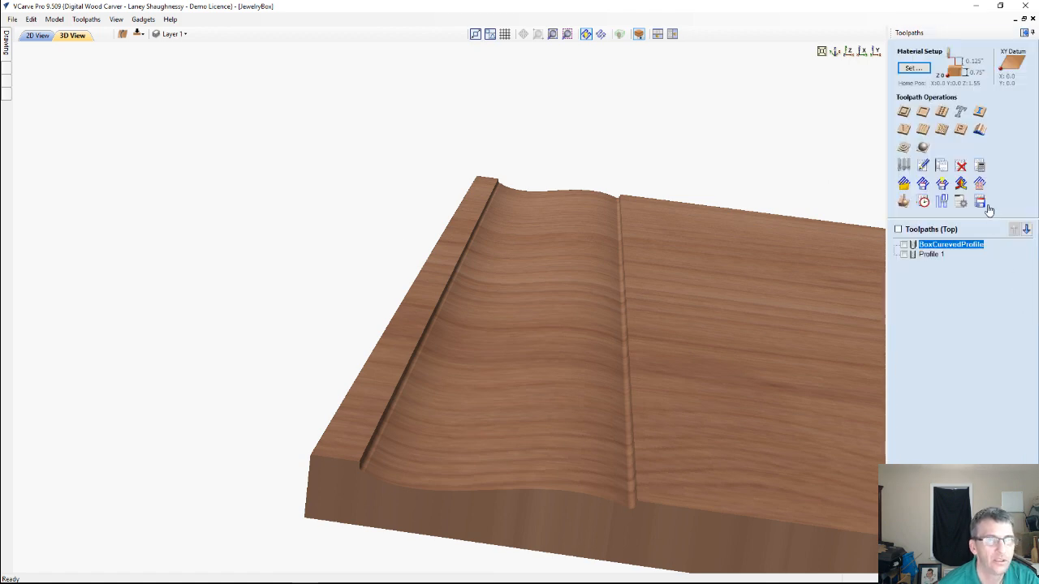
# Show the drawing tools and the 2D drawing, deselect the curved profile vector and place a vertical guide line at its left end
pyautogui.click(1023, 33)
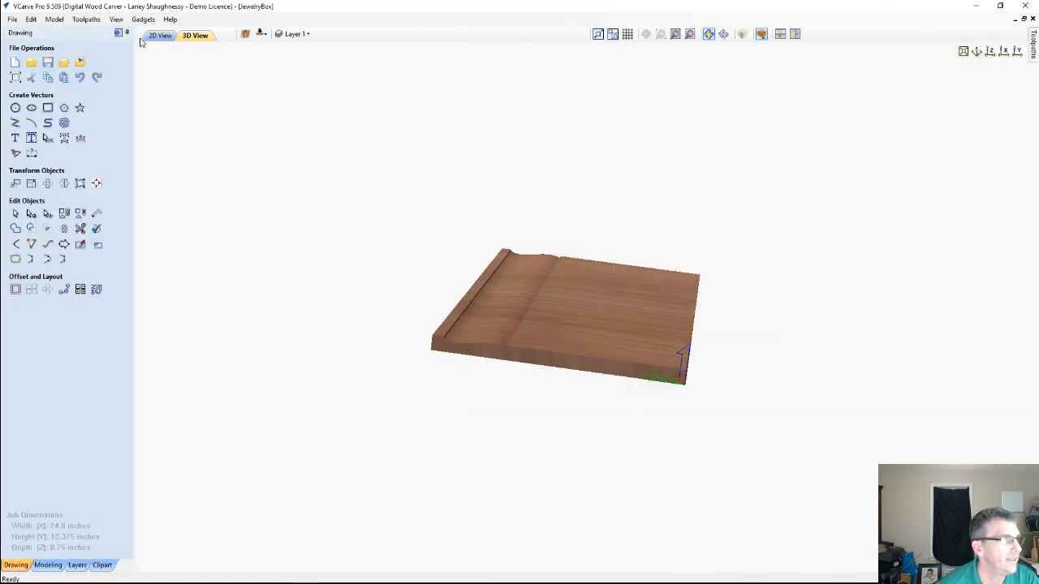
pyautogui.click(159, 36)
pyautogui.scroll(3, 331, 325)
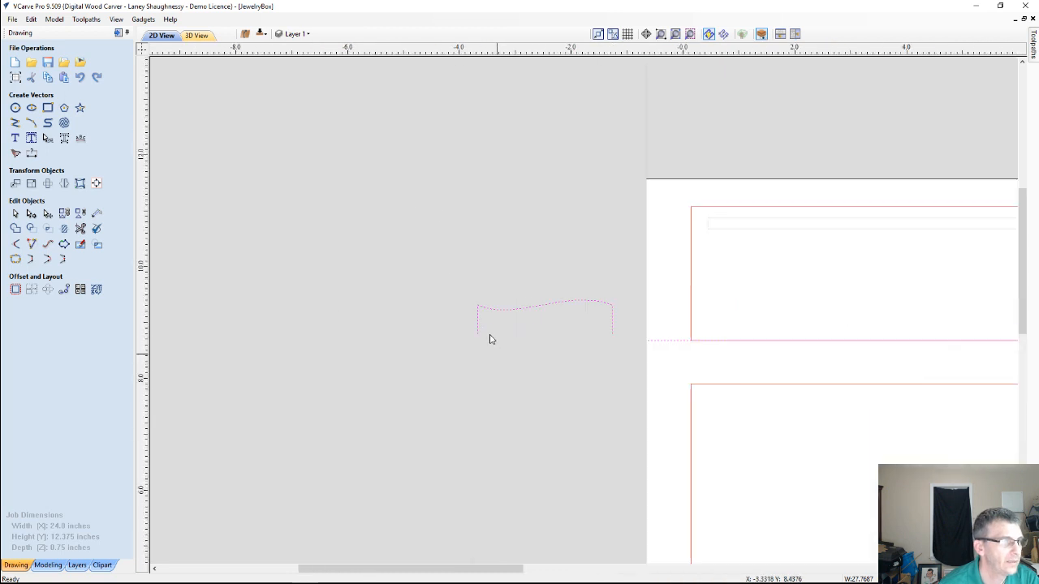
pyautogui.scroll(4, 454, 312)
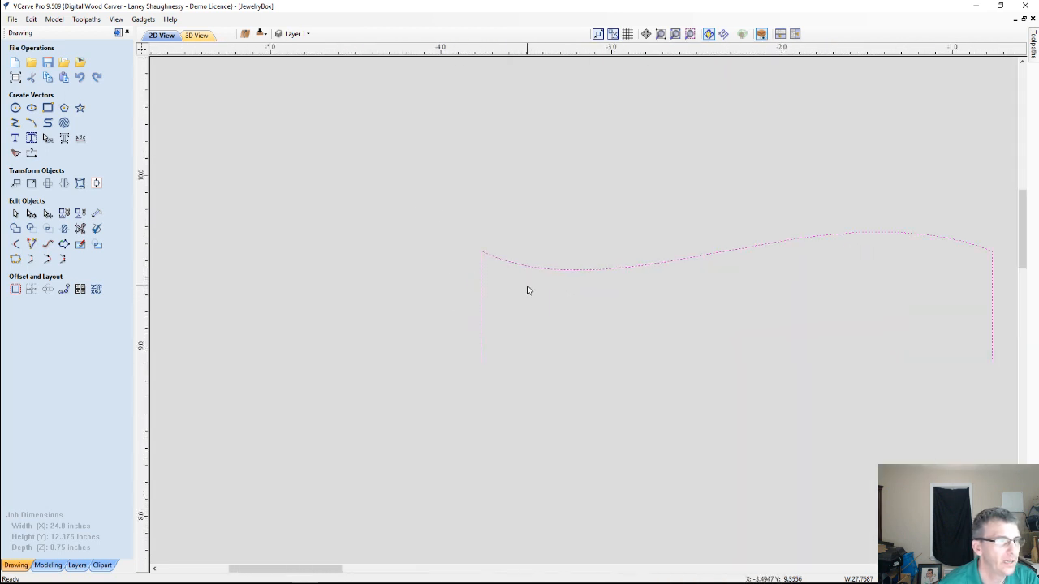
pyautogui.scroll(1, 528, 290)
pyautogui.scroll(-2, 527, 290)
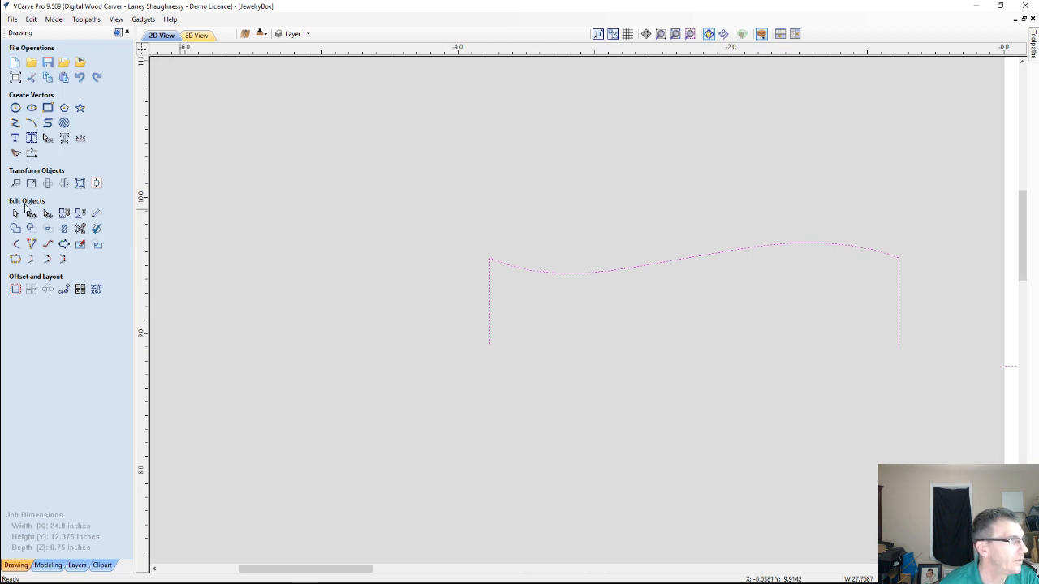
pyautogui.click(31, 215)
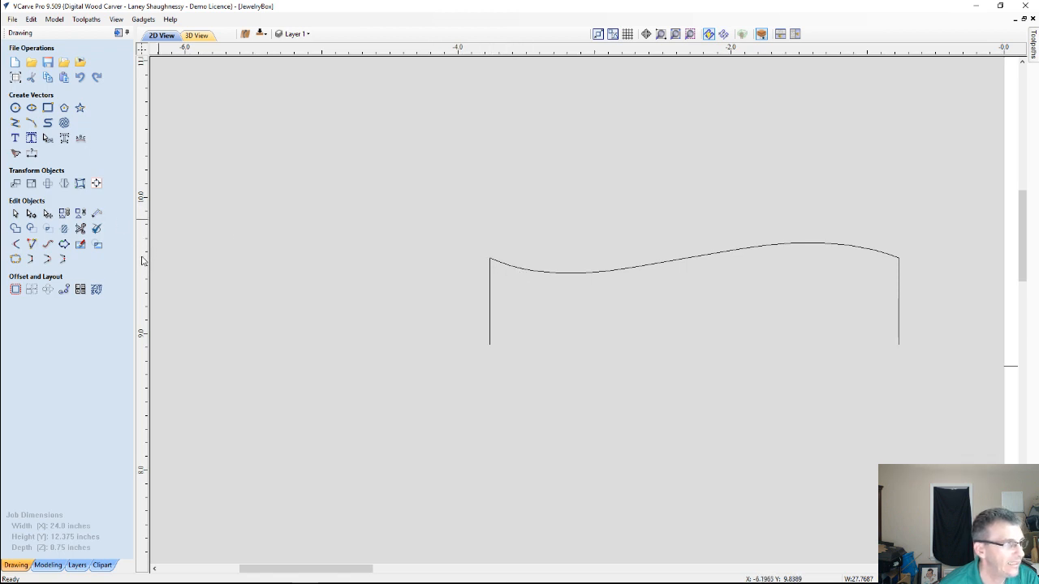
pyautogui.moveTo(142, 260); pyautogui.dragTo(489, 260)
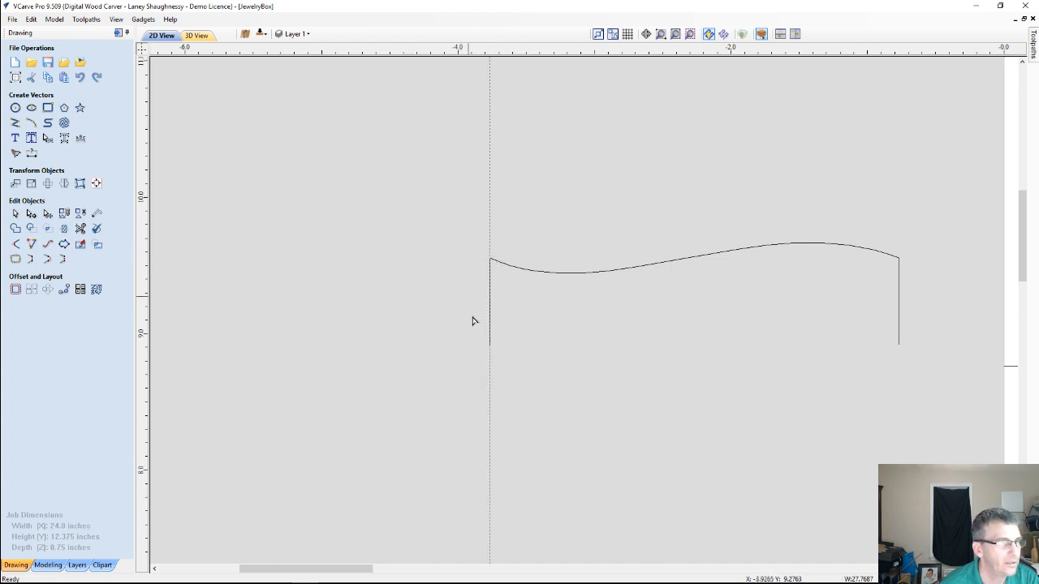
# Create a parallel guide line offset 0.25 inches from the vertical guide at the profile's left end
pyautogui.doubleClick(490, 238)
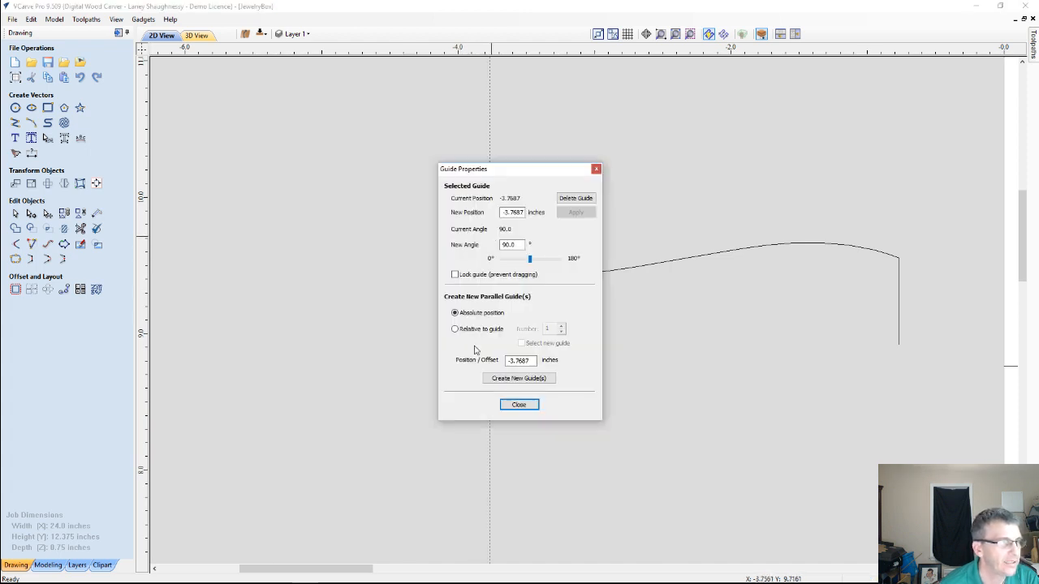
pyautogui.click(455, 328)
pyautogui.moveTo(526, 360); pyautogui.dragTo(499, 361)
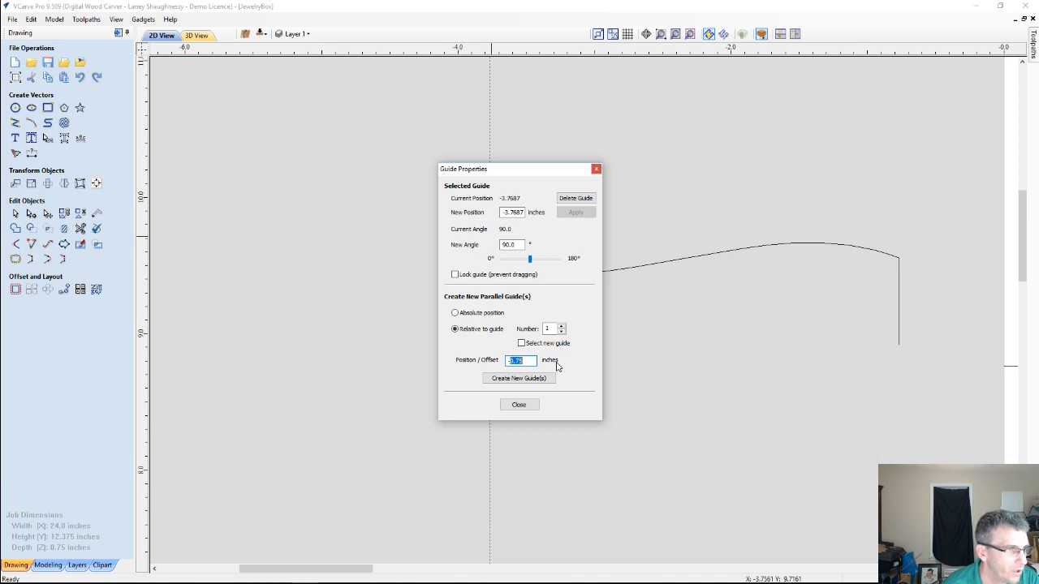
pyautogui.write('-')
pyautogui.write('.25')
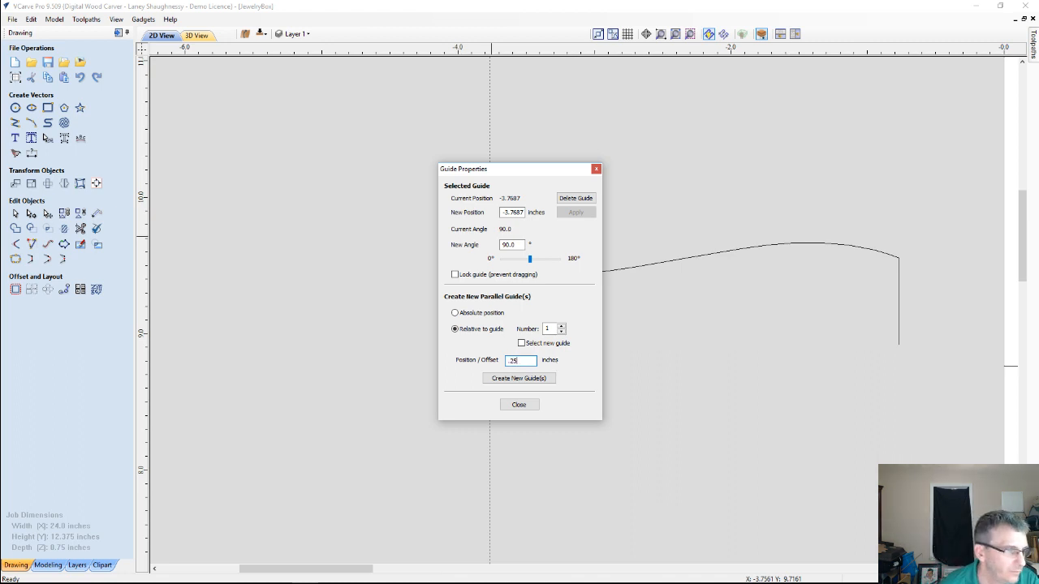
pyautogui.click(514, 379)
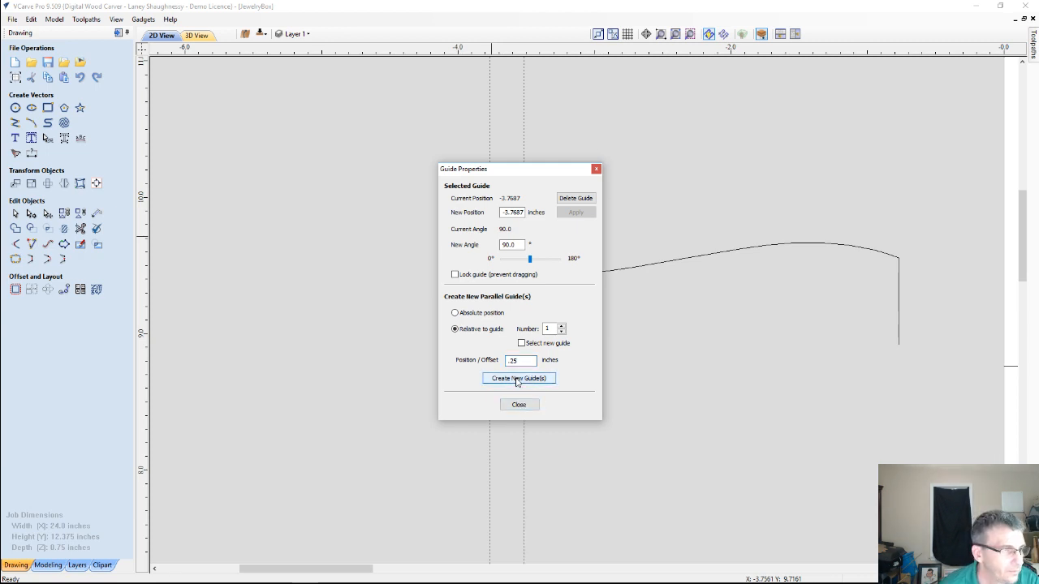
pyautogui.click(518, 404)
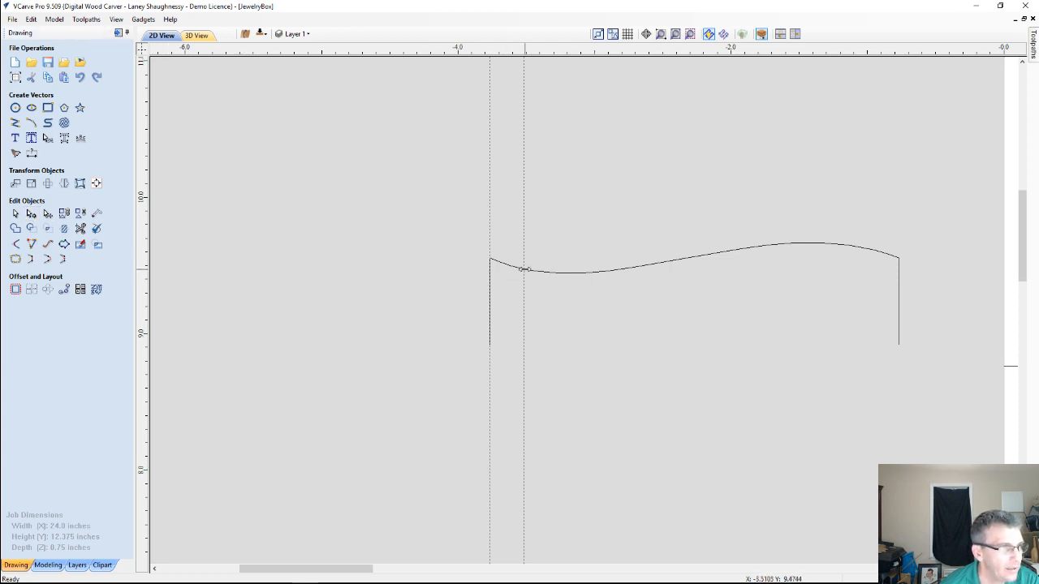
# Check the offset guide's properties where it crosses the curve, then shift the guide slightly left of the crossing point
pyautogui.scroll(3, 521, 270)
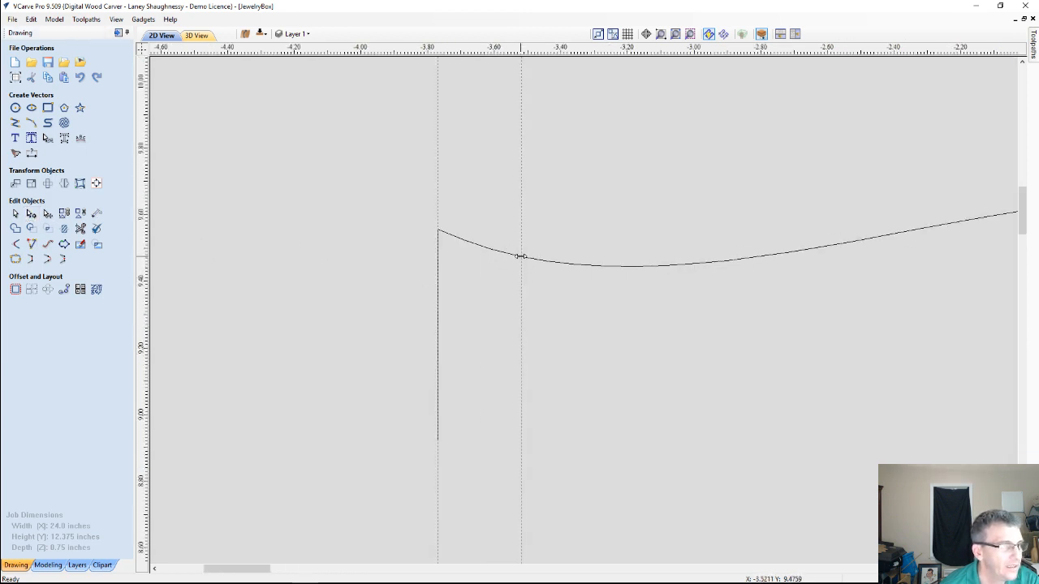
pyautogui.scroll(4, 520, 257)
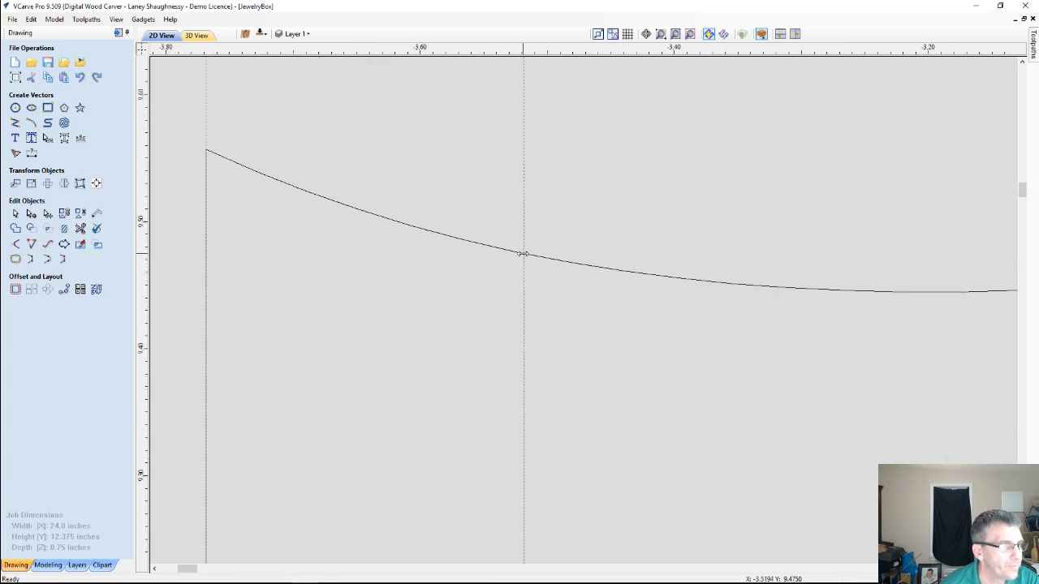
pyautogui.doubleClick(523, 254)
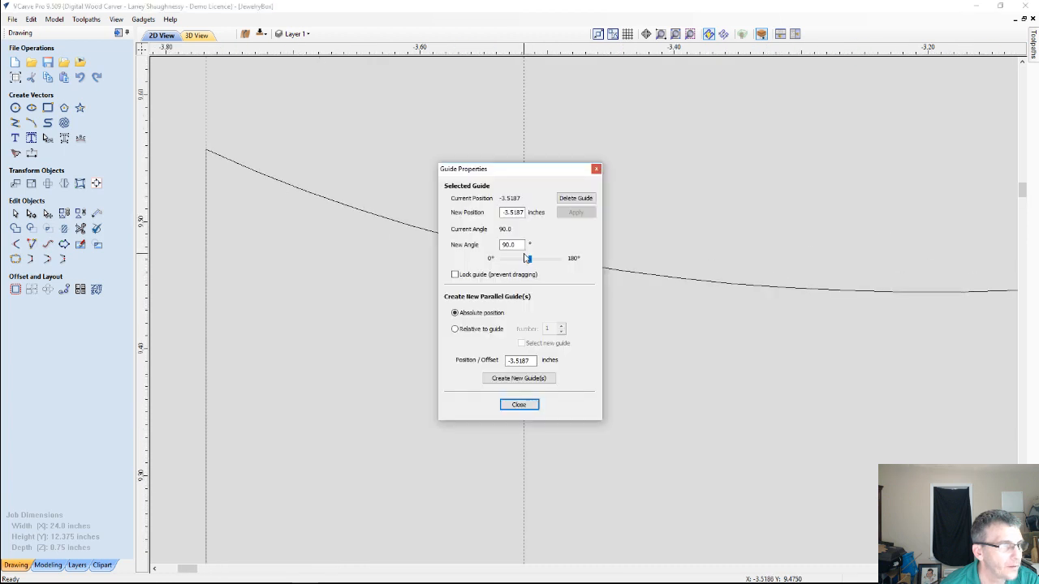
pyautogui.click(596, 168)
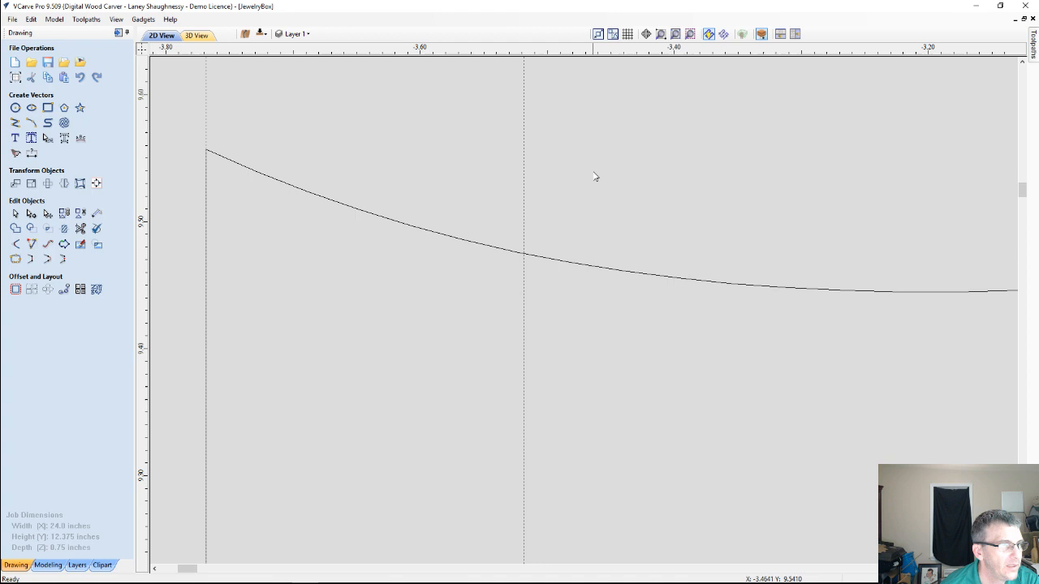
pyautogui.moveTo(520, 272); pyautogui.dragTo(517, 271)
# Put the curved profile vector into node editing and insert a point on the curve 0.25 inches from its left end
pyautogui.rightClick(524, 257)
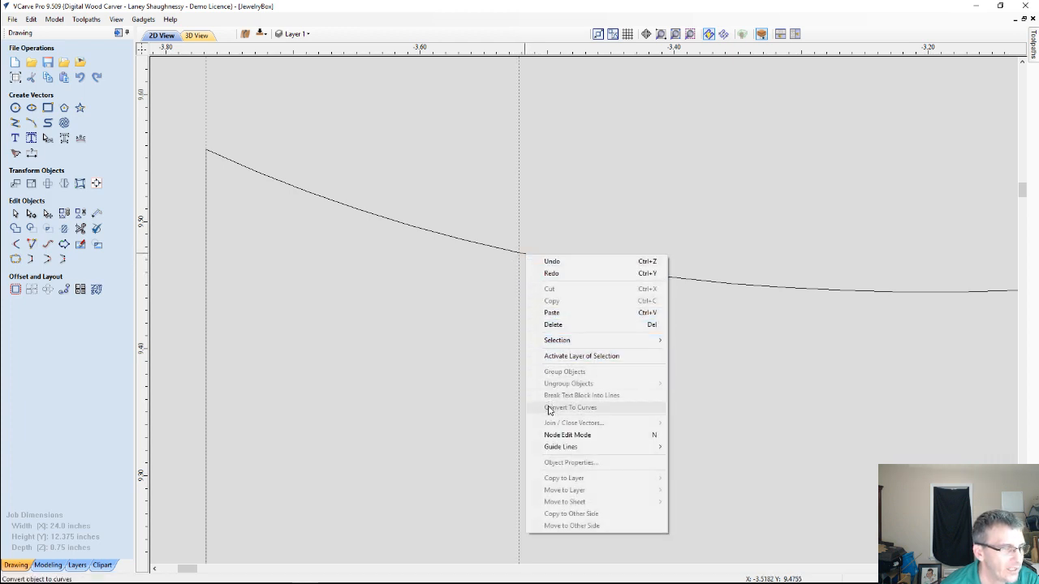
pyautogui.click(548, 434)
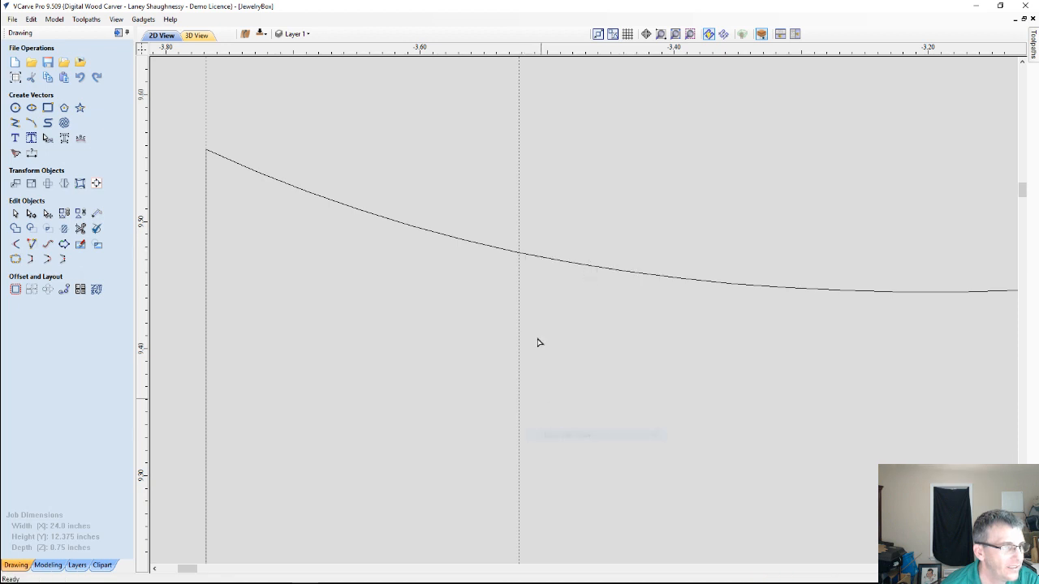
pyautogui.click(524, 255)
pyautogui.rightClick(525, 257)
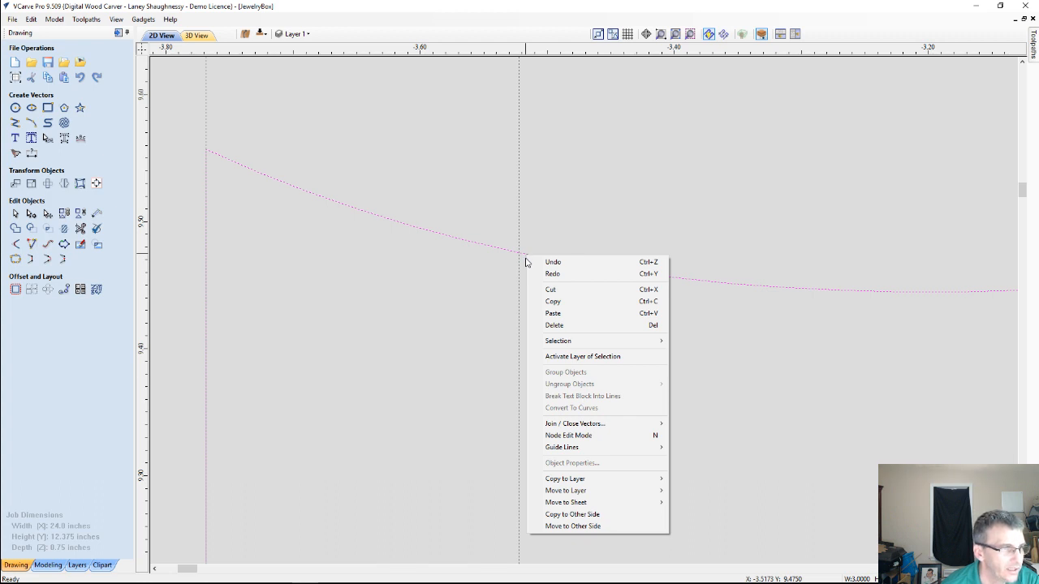
pyautogui.click(557, 438)
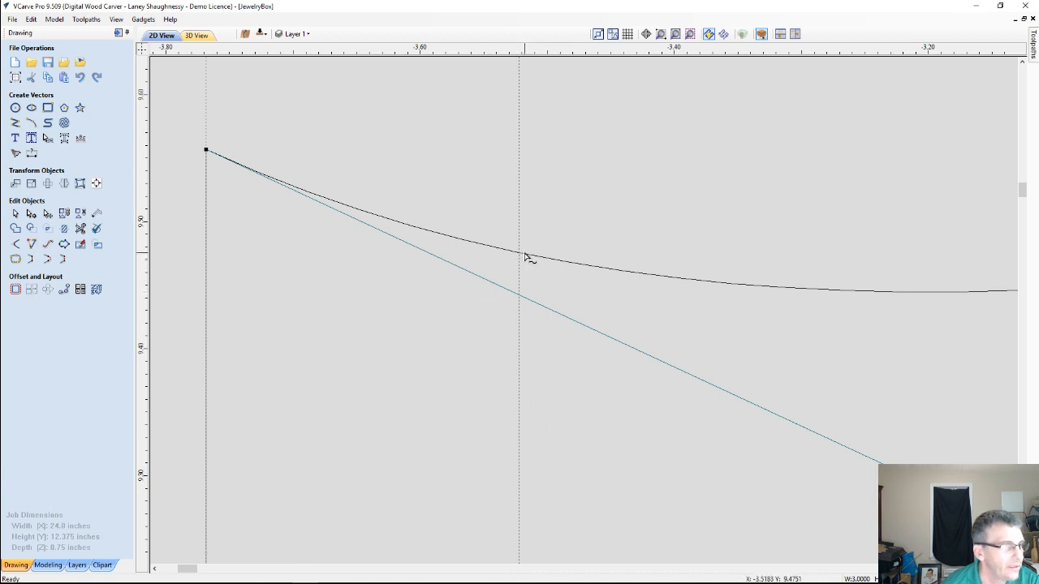
pyautogui.rightClick(525, 254)
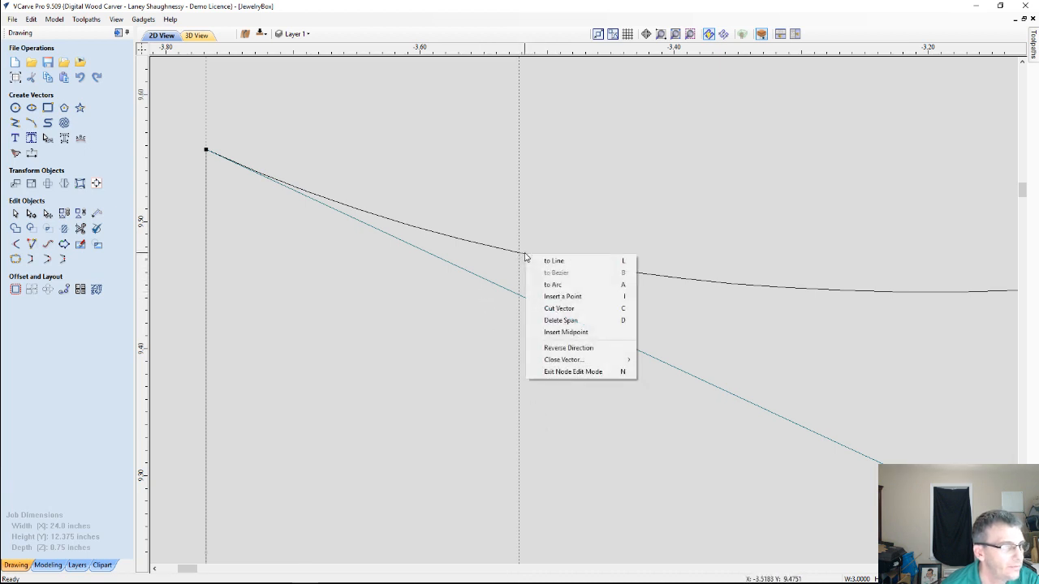
pyautogui.click(547, 302)
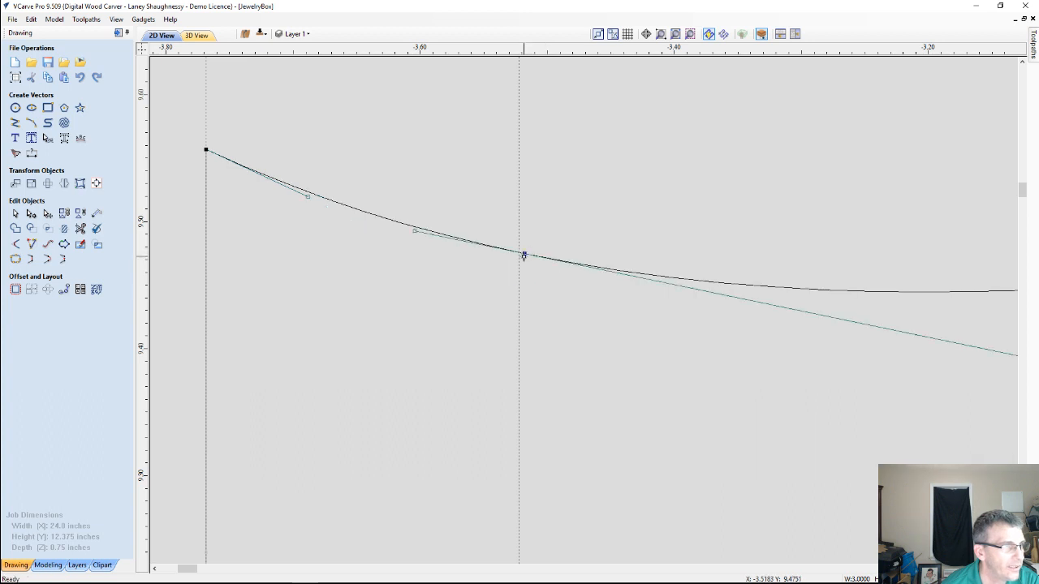
# Delete all guide lines from the drawing, keeping the inserted curve point
pyautogui.scroll(-3, 526, 297)
pyautogui.scroll(-1, 526, 297)
pyautogui.scroll(3, 526, 292)
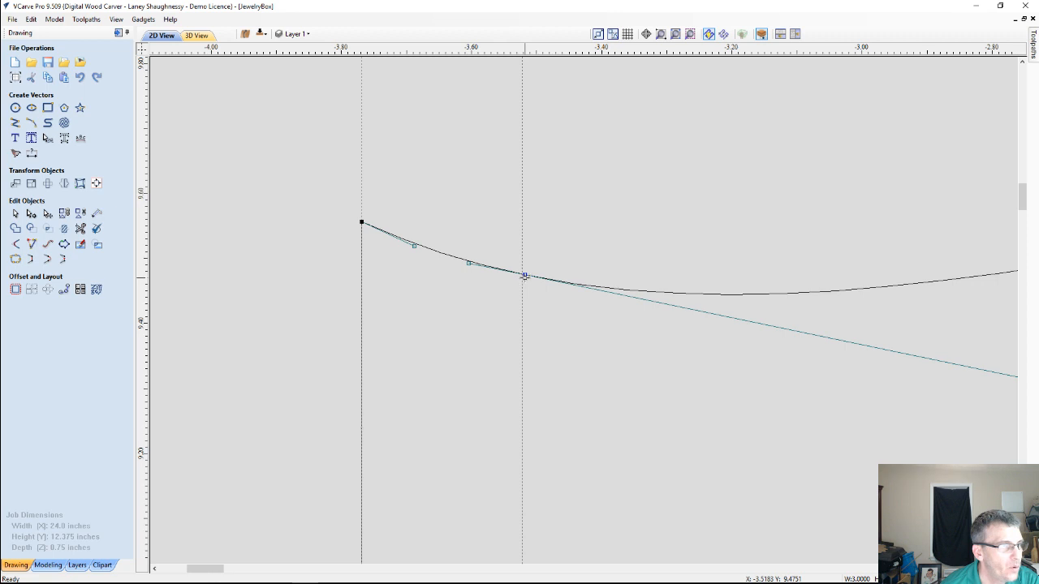
pyautogui.click(143, 18)
pyautogui.moveTo(138, 55)
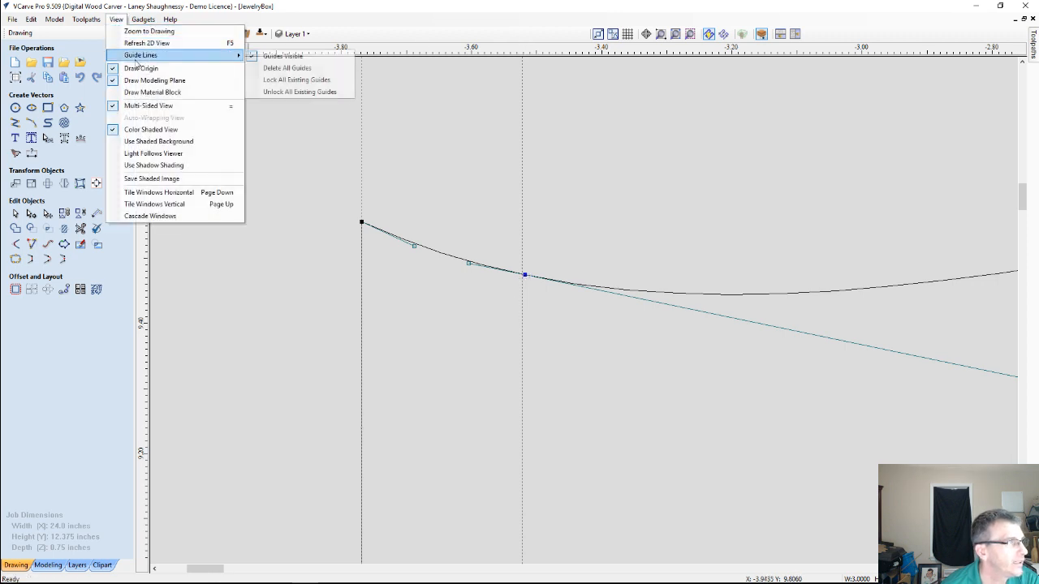
pyautogui.click(275, 69)
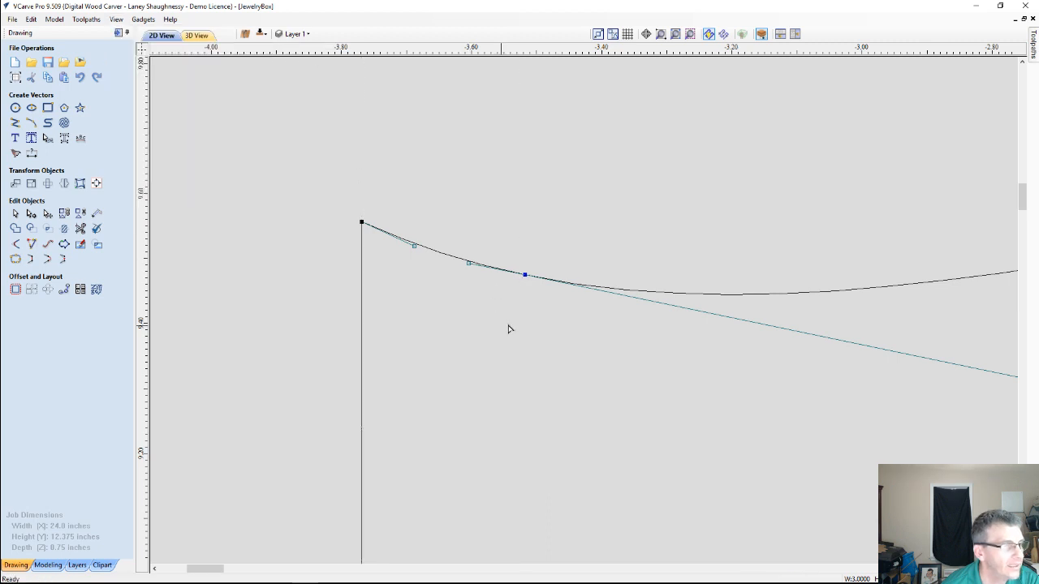
# Align the inserted curve point level in Y with the profile's left corner point and convert the span between them to a straight line
pyautogui.click(525, 275)
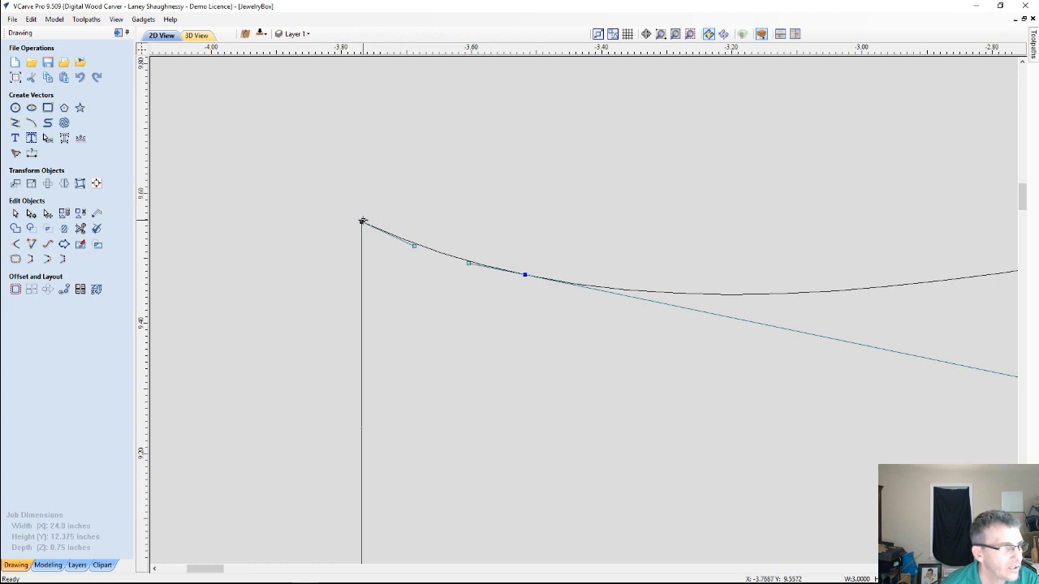
pyautogui.click(361, 222)
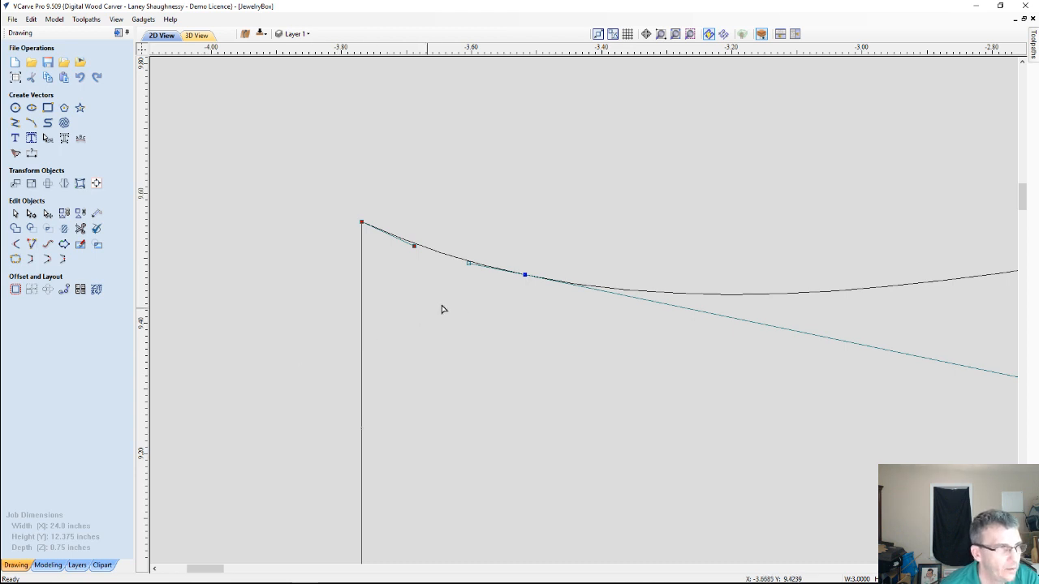
pyautogui.click(525, 276)
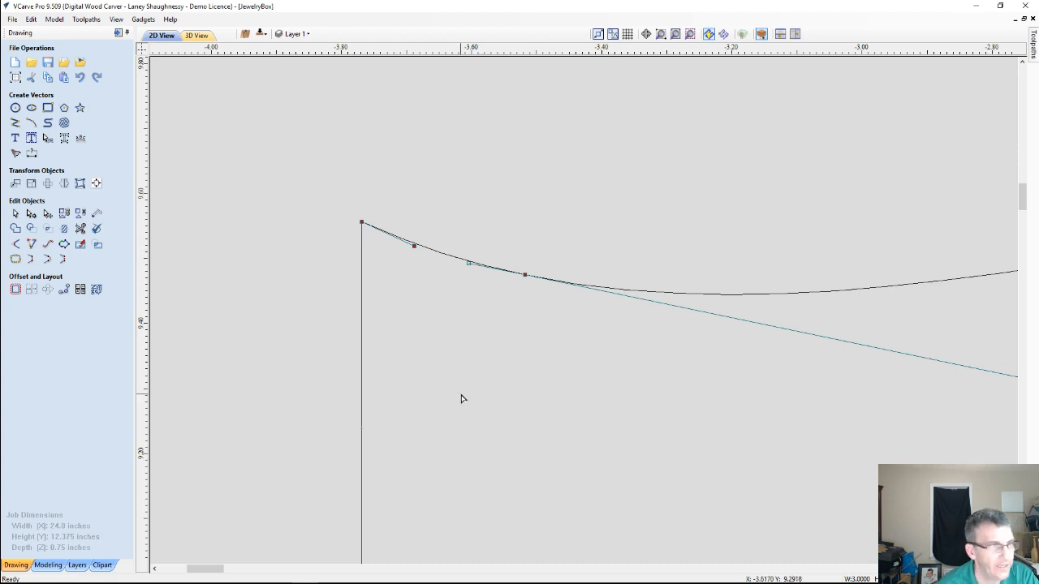
pyautogui.press('y')
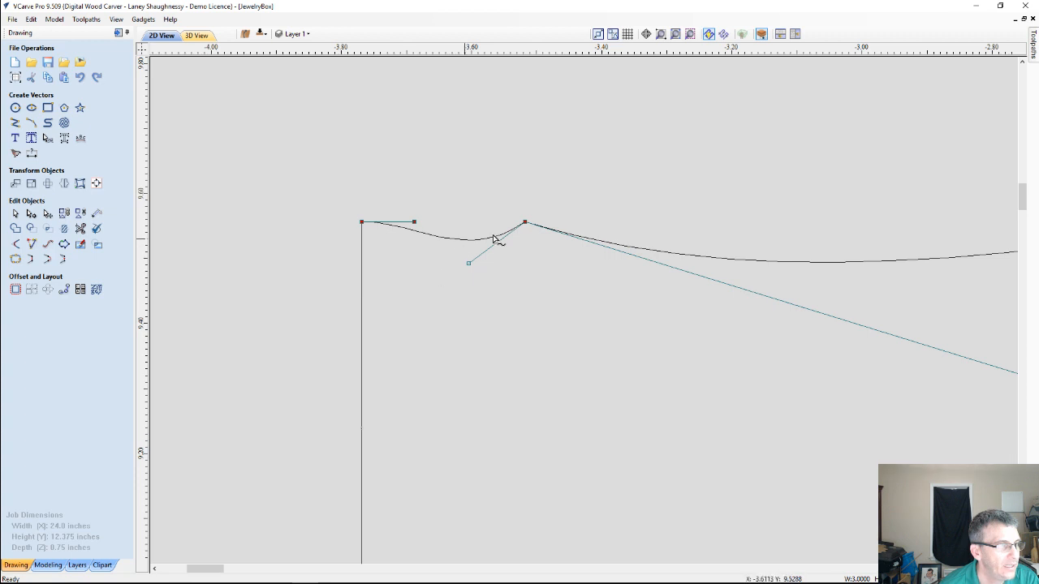
pyautogui.rightClick(425, 235)
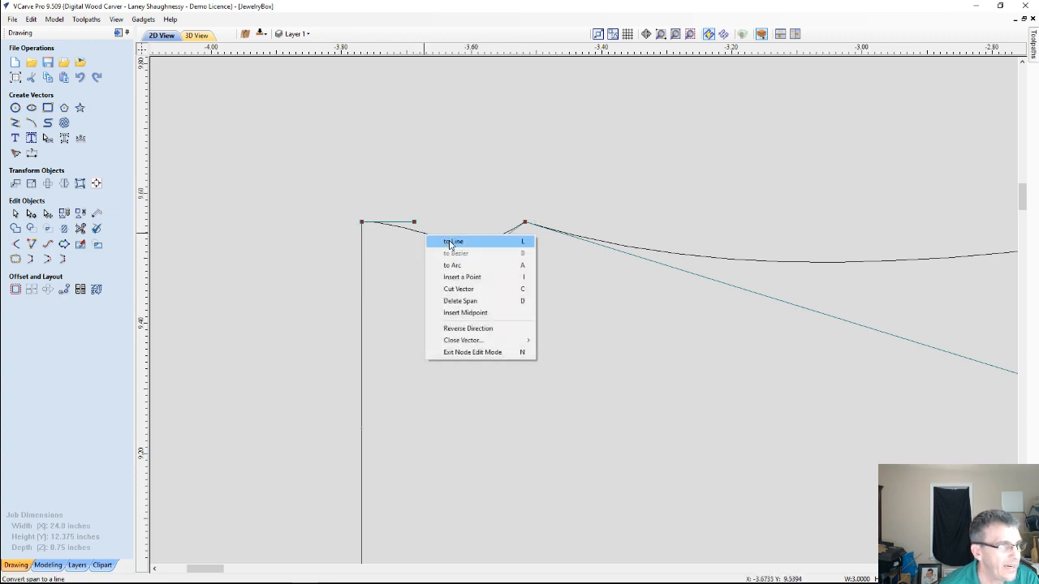
pyautogui.click(448, 243)
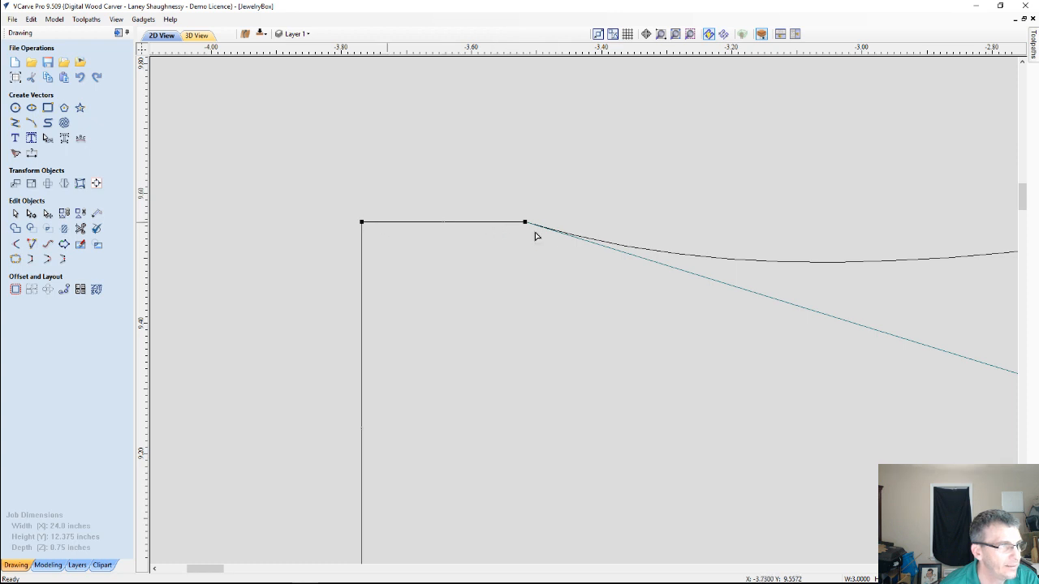
# Insert a point on the curve just right of the flat section's end and move it about 0.02 inches down
pyautogui.scroll(-2, 467, 337)
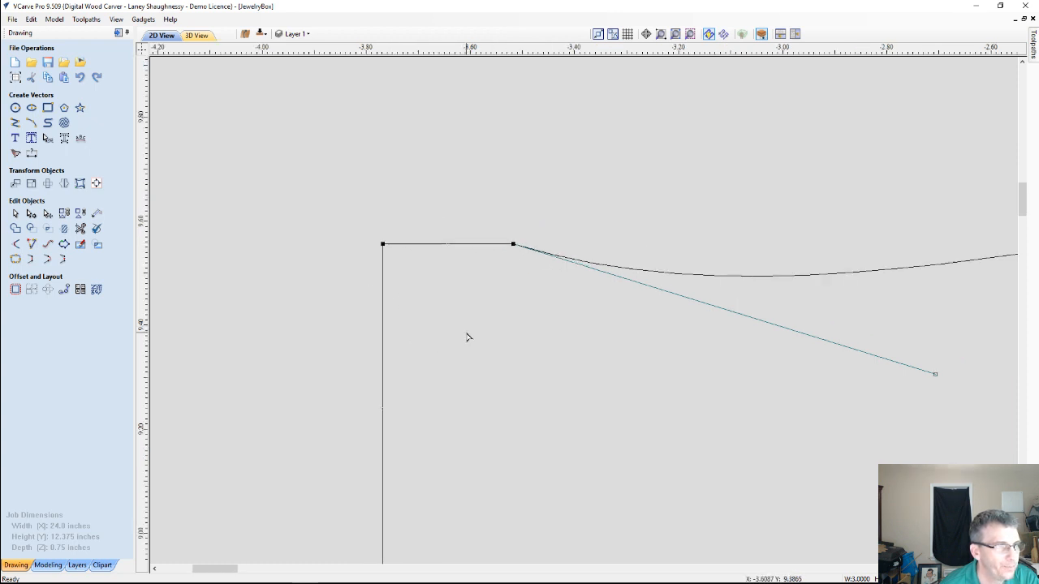
pyautogui.scroll(-1, 467, 337)
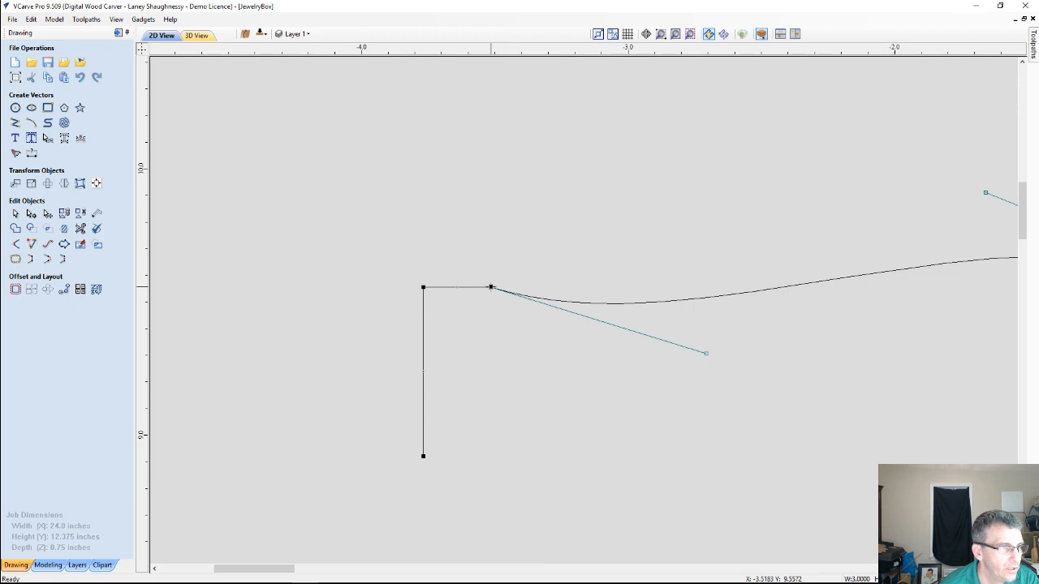
pyautogui.scroll(3, 497, 313)
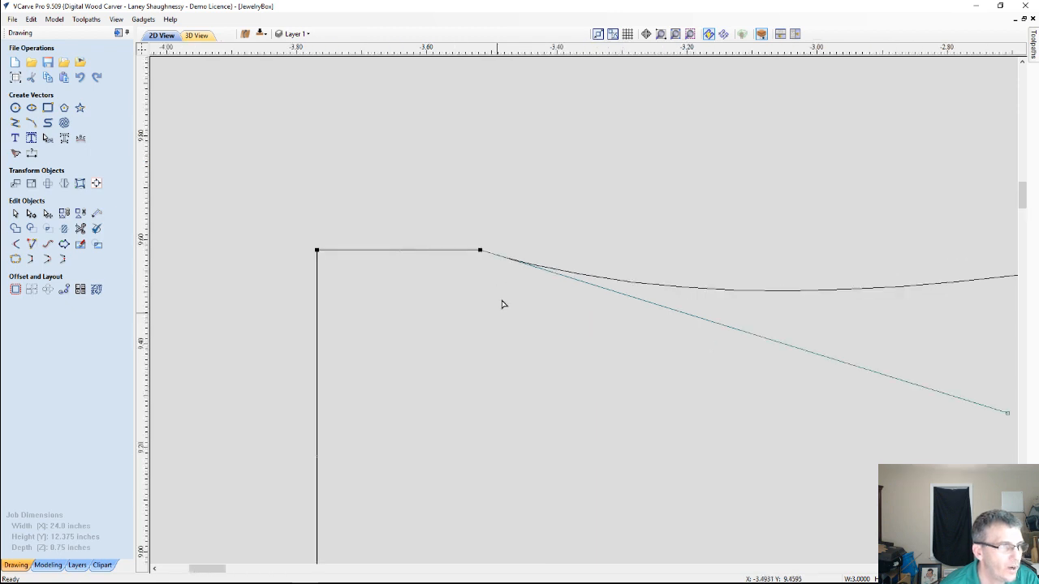
pyautogui.scroll(1, 502, 305)
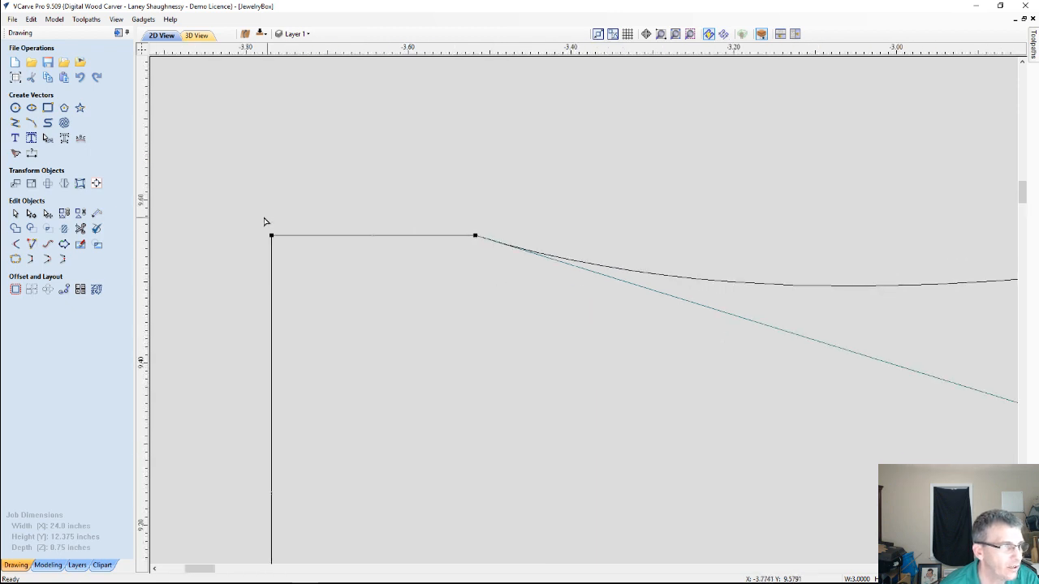
pyautogui.rightClick(493, 244)
pyautogui.click(510, 282)
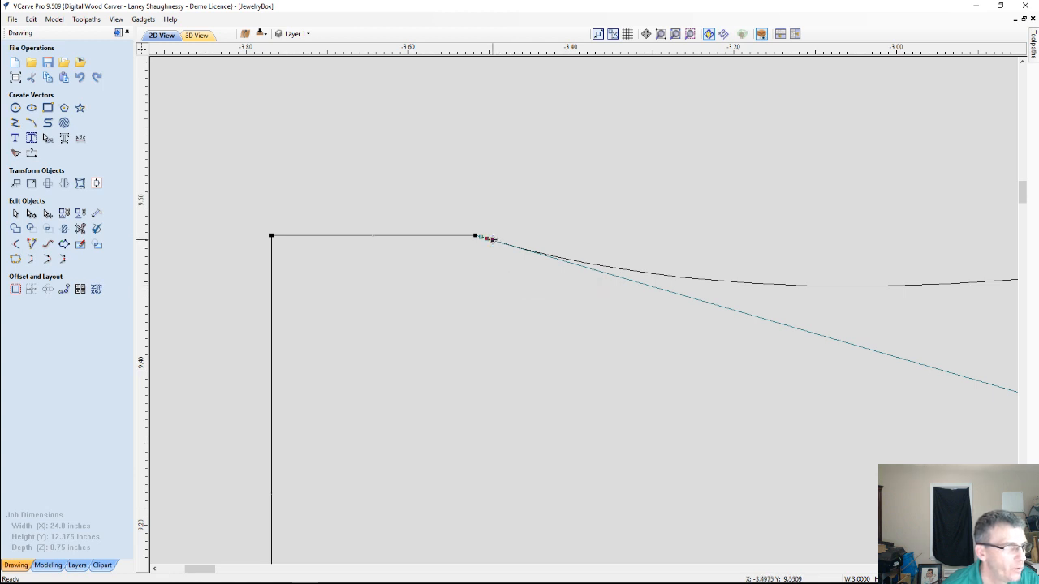
pyautogui.moveTo(492, 240); pyautogui.dragTo(491, 256)
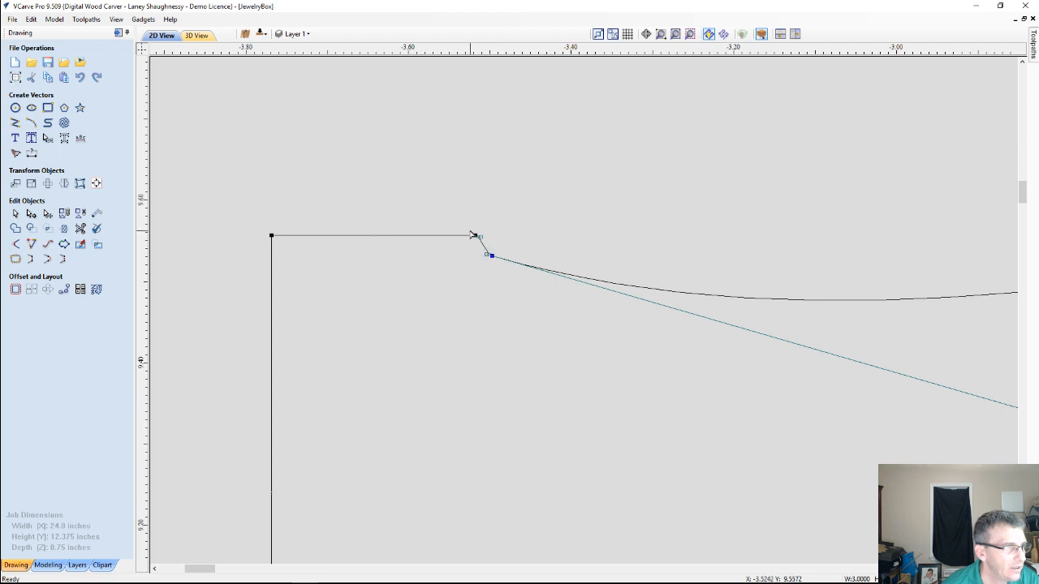
# Convert the short sloped span to a line, align its two points vertically in X, and leave node editing
pyautogui.rightClick(484, 245)
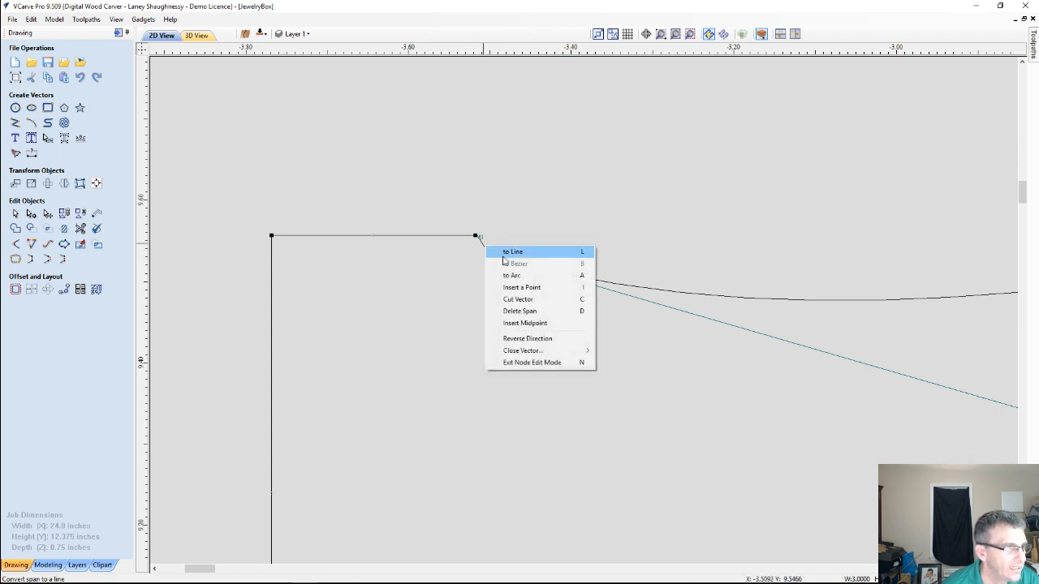
pyautogui.click(503, 253)
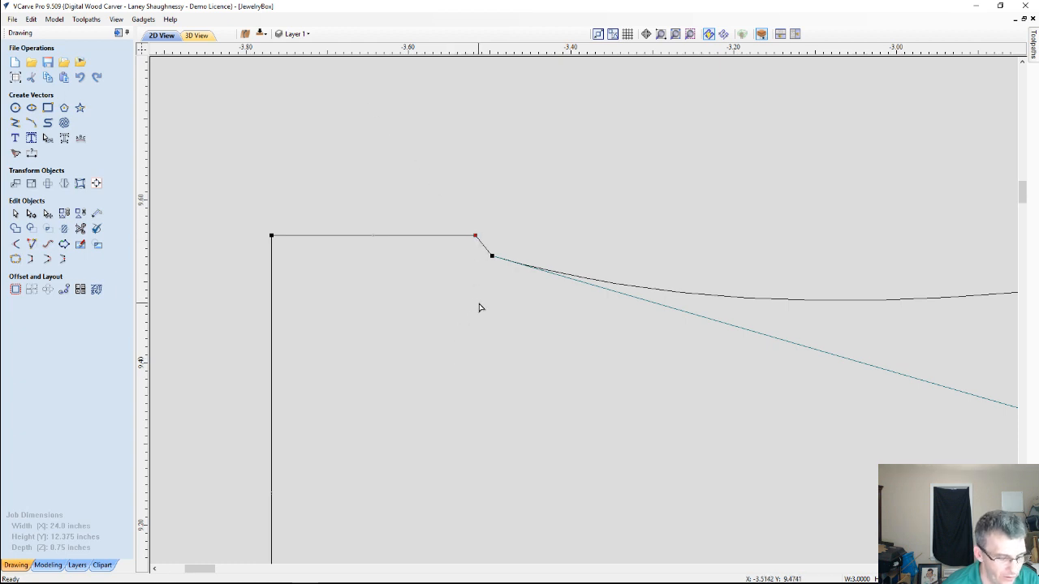
pyautogui.keyDown('shift'); pyautogui.click(492, 255); pyautogui.keyUp('shift')
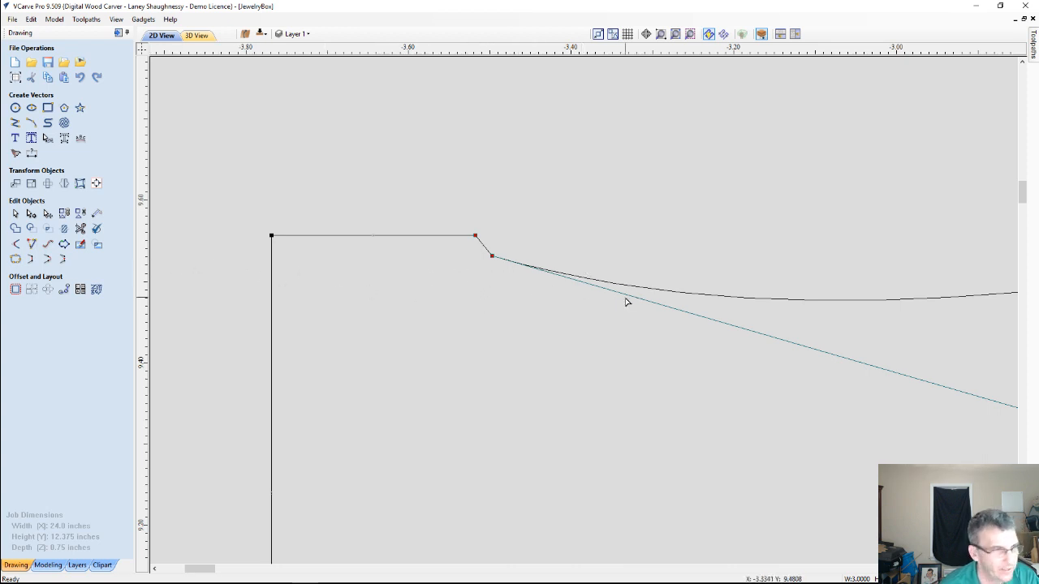
pyautogui.press('x')
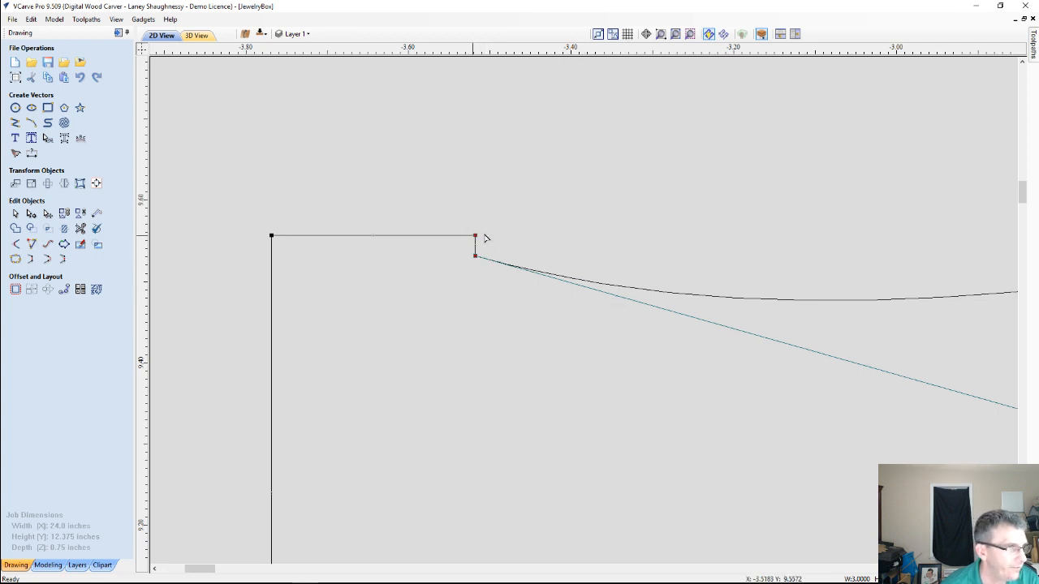
pyautogui.press('Escape')
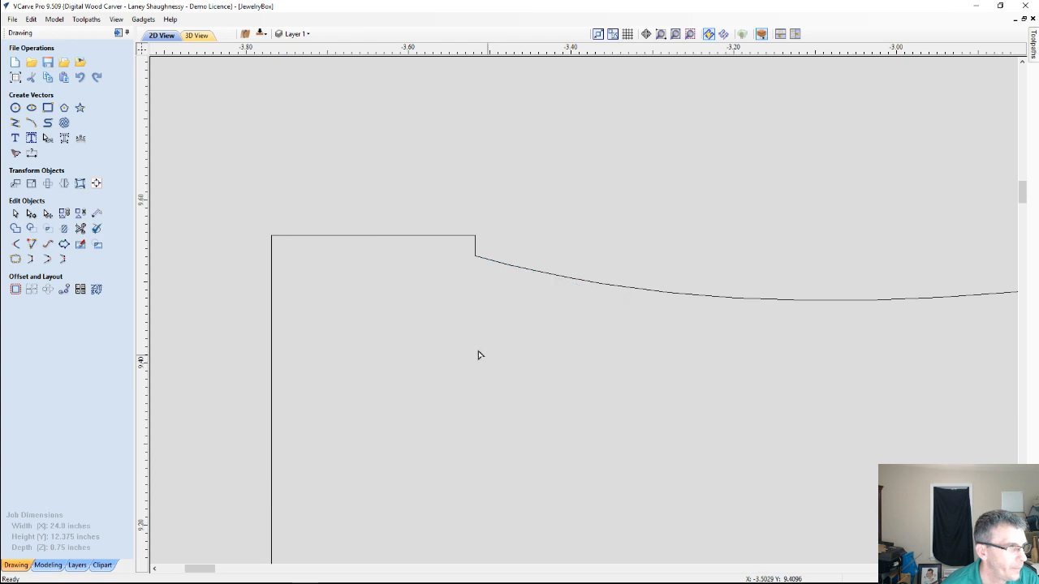
# Deepen the profile's dip by moving the curve's left Bezier handle slightly lower in node editing, then deselect the vector
pyautogui.scroll(-5, 458, 345)
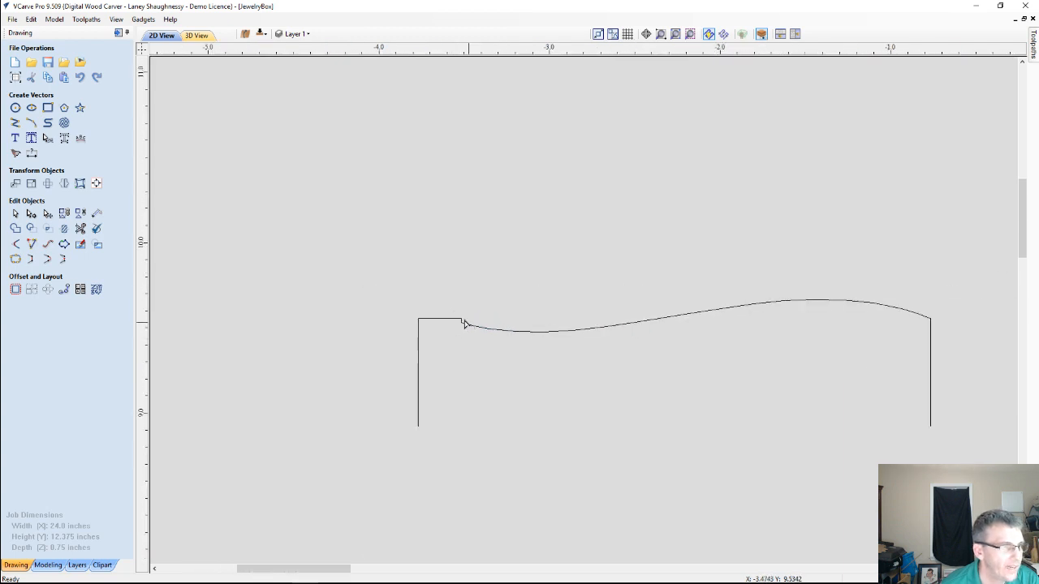
pyautogui.scroll(2, 468, 343)
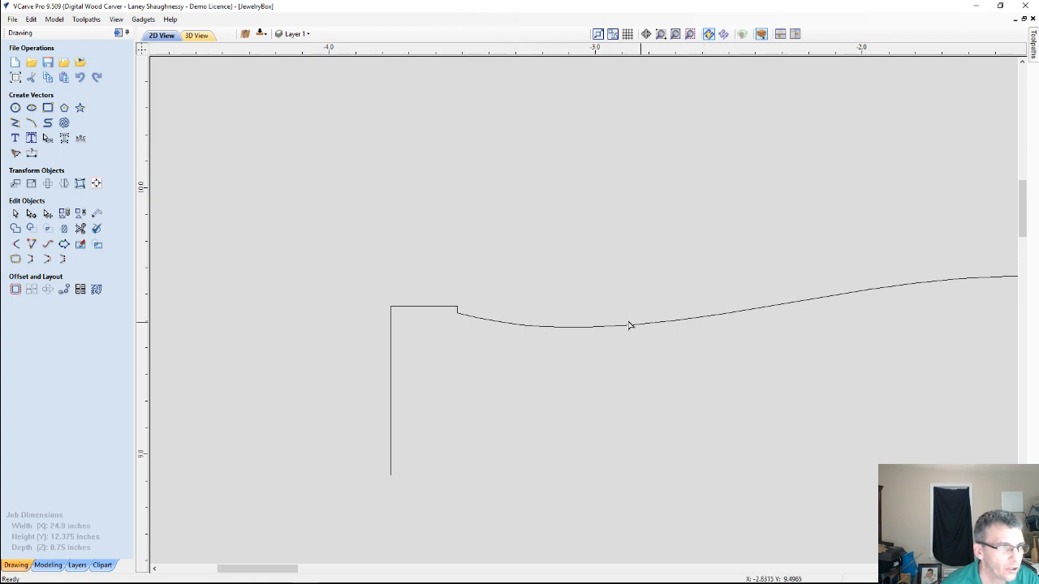
pyautogui.click(552, 327)
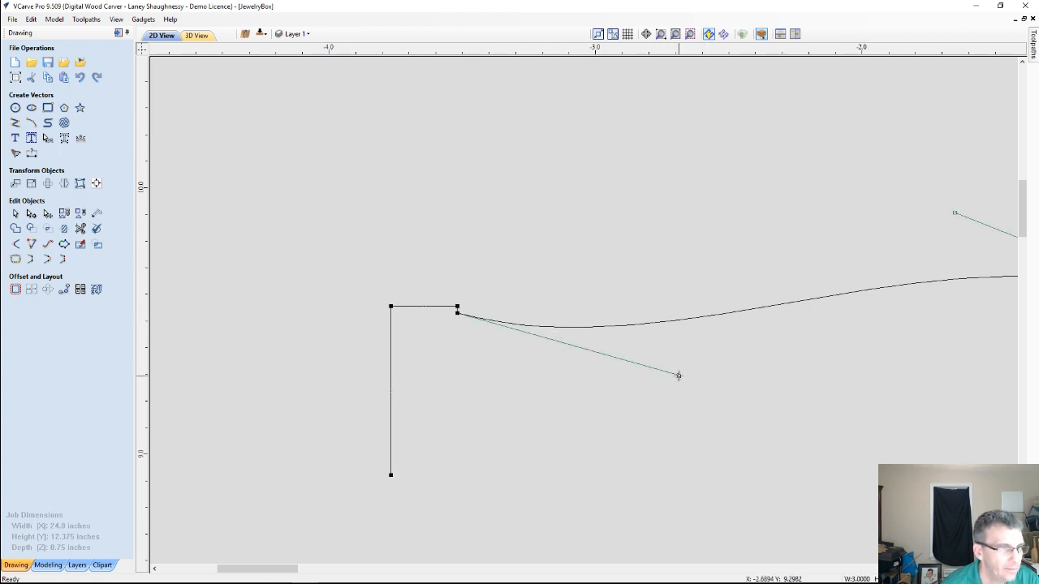
pyautogui.moveTo(679, 376); pyautogui.dragTo(677, 389)
pyautogui.scroll(-2, 617, 398)
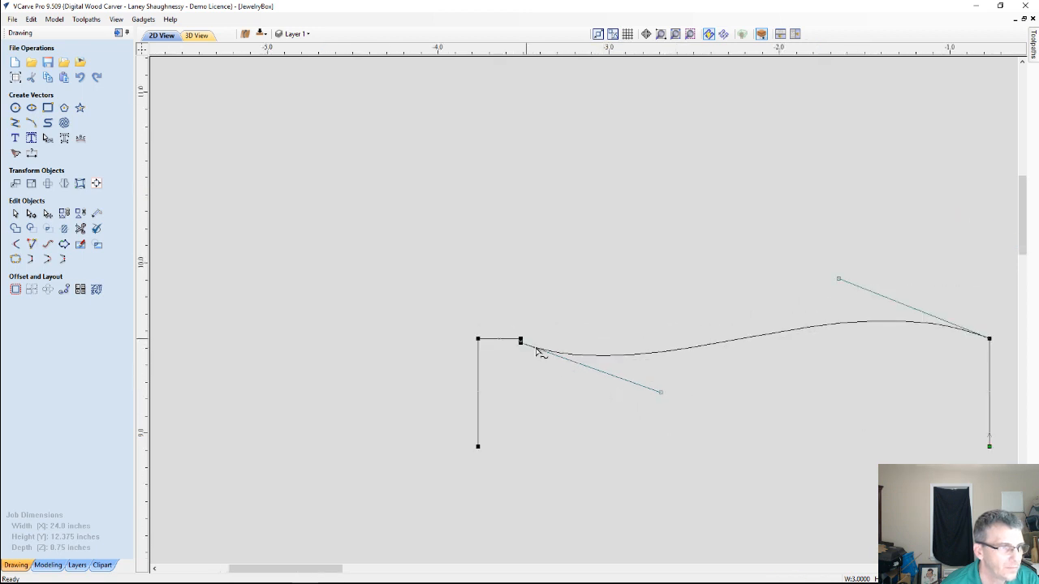
pyautogui.click(558, 411)
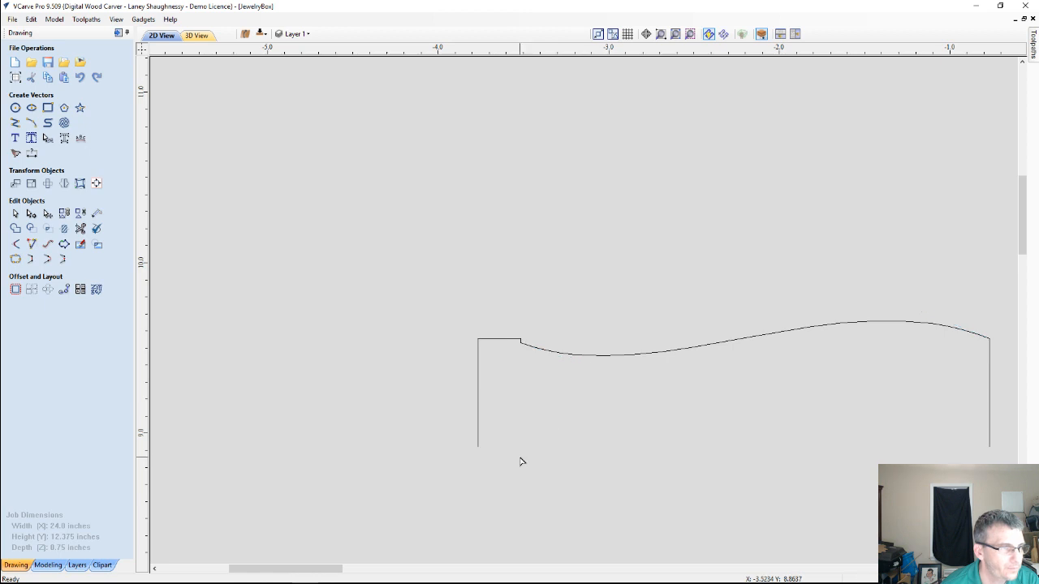
# Delete the BoxCurevedProfile toolpath from the top-side toolpaths
pyautogui.scroll(3, 558, 382)
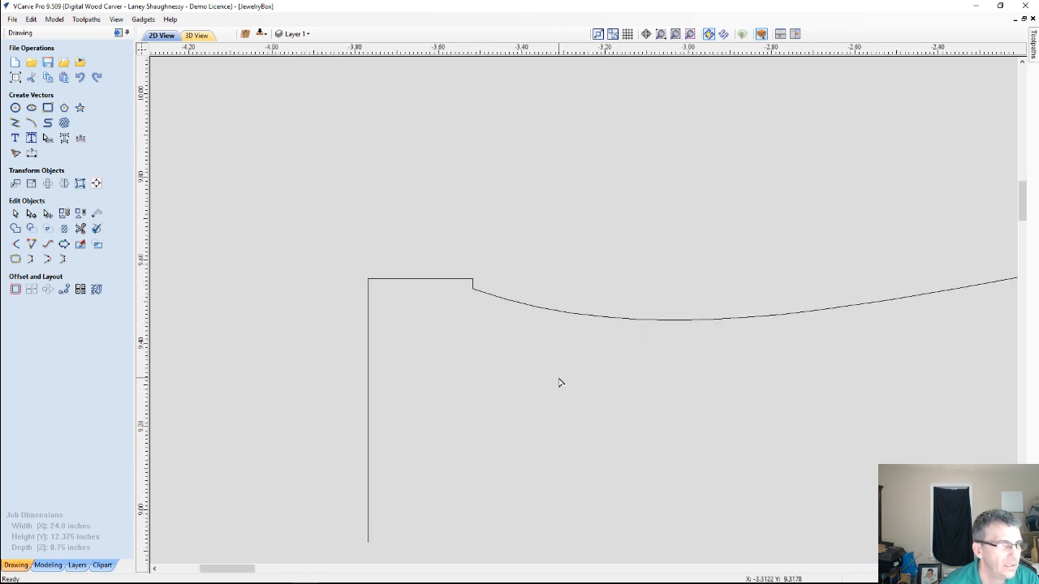
pyautogui.scroll(-8, 558, 382)
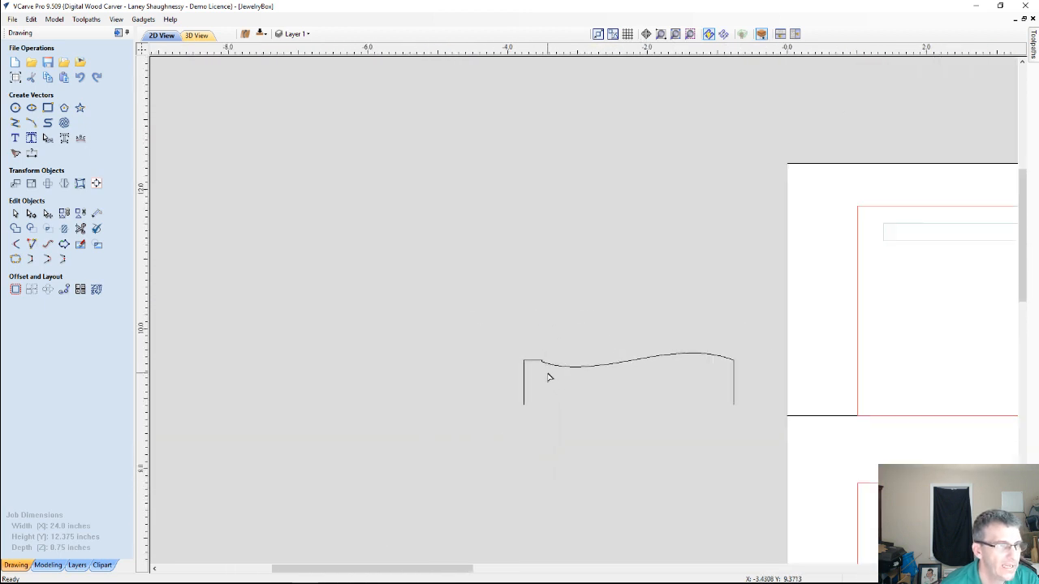
pyautogui.scroll(-2, 653, 388)
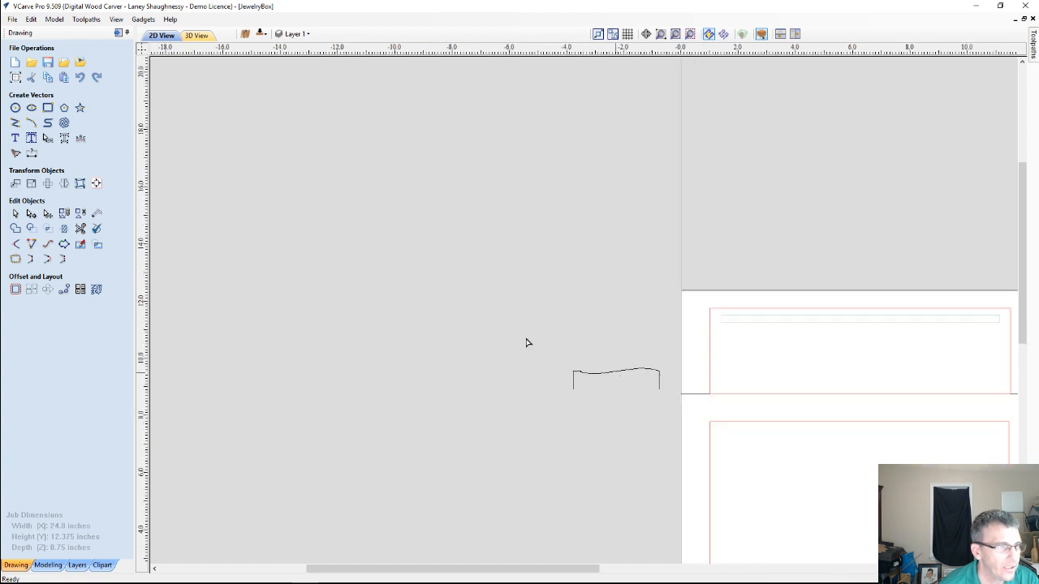
pyautogui.click(118, 33)
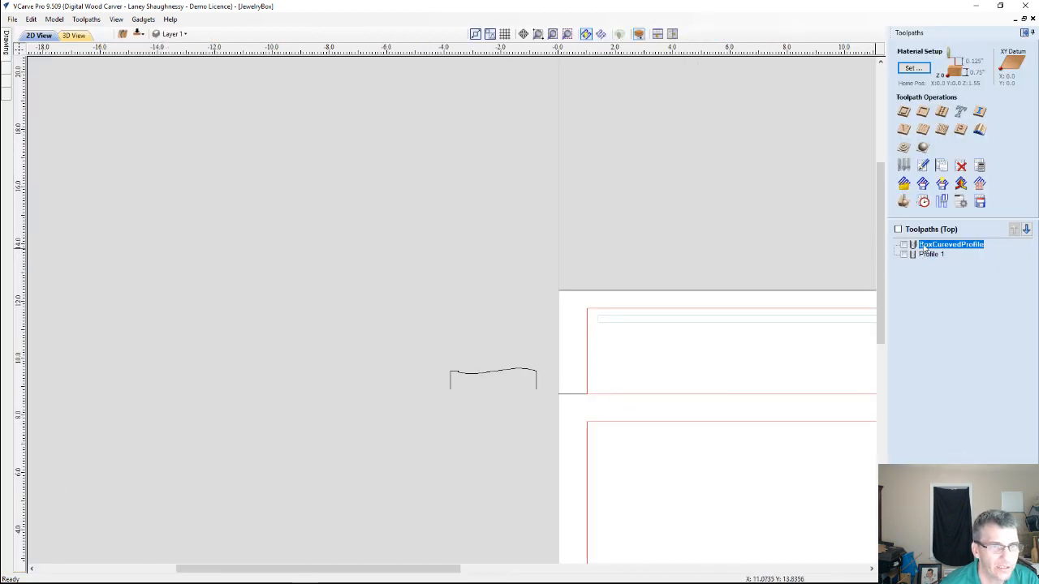
pyautogui.rightClick(925, 249)
pyautogui.moveTo(951, 347)
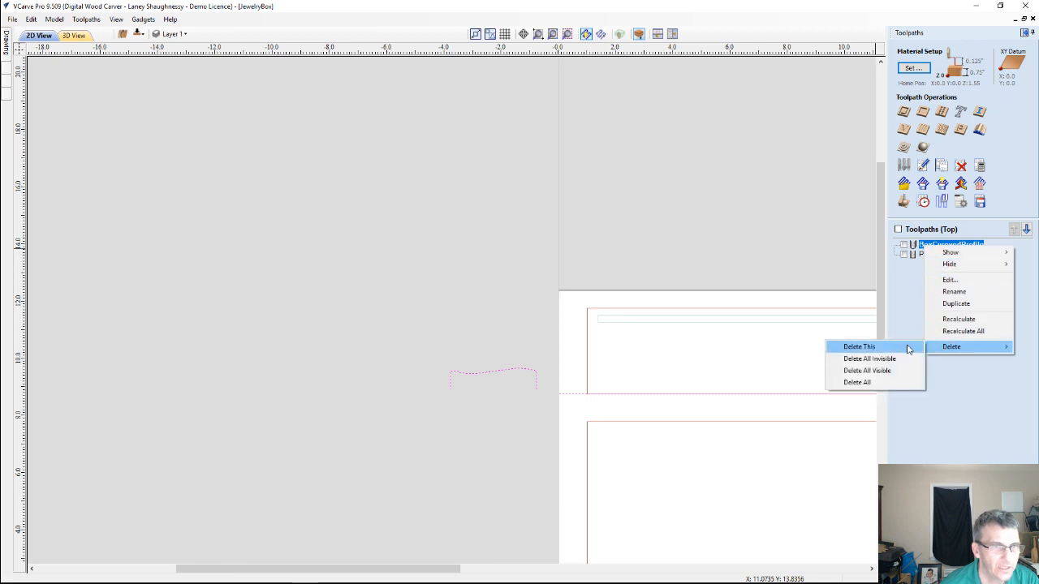
pyautogui.click(860, 347)
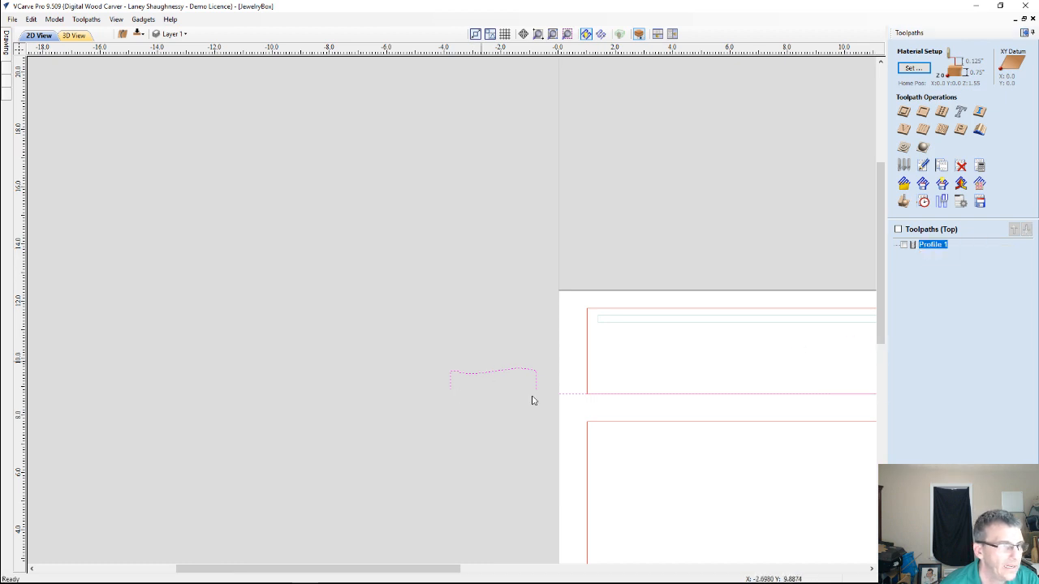
# Calculate a Moulding toolpath using the long horizontal line as the drive rail and the edited curved vector as the profile
pyautogui.click(979, 129)
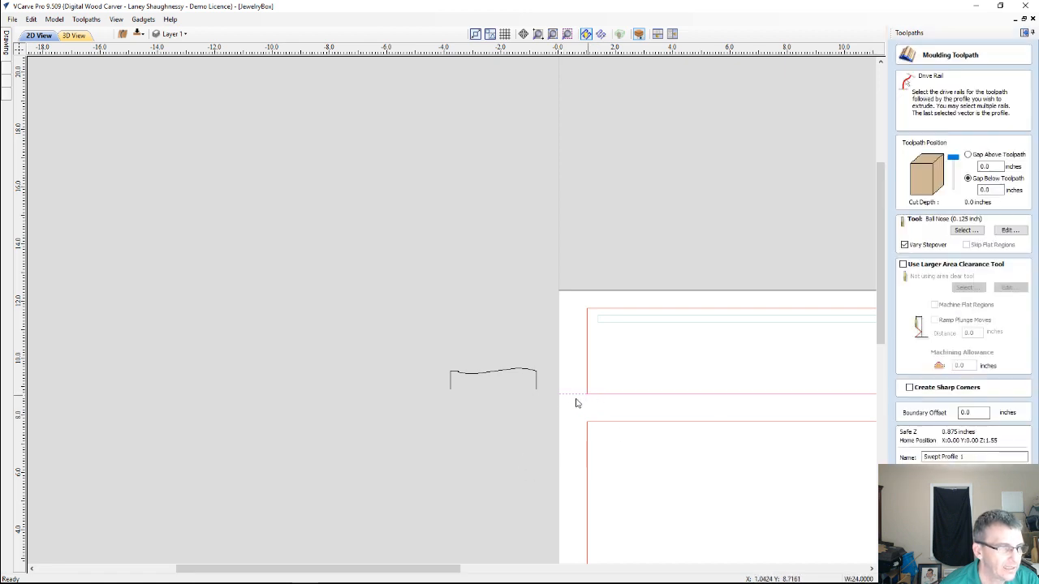
pyautogui.scroll(-2, 577, 400)
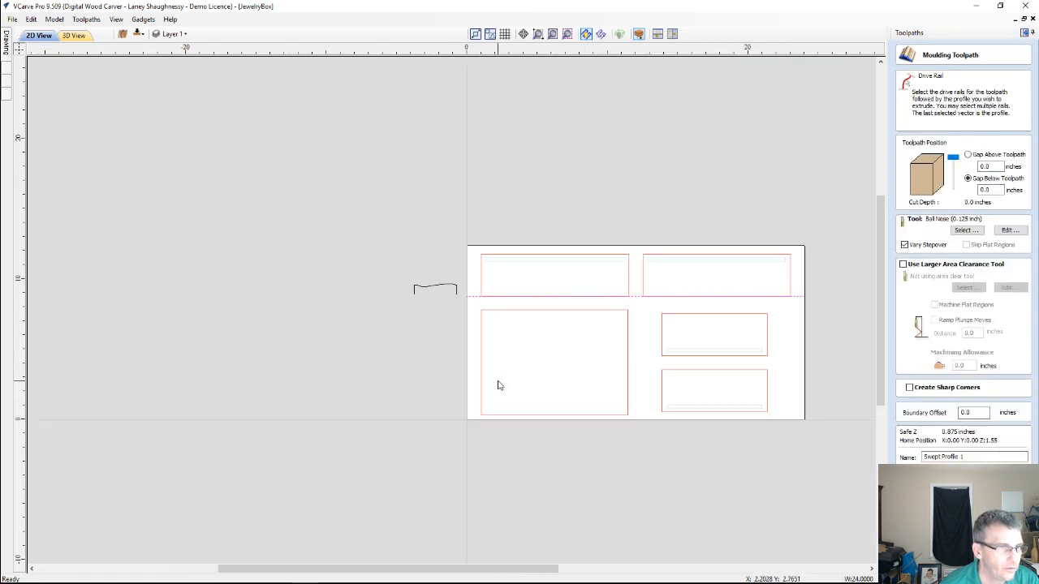
pyautogui.keyDown('shift'); pyautogui.click(435, 289); pyautogui.keyUp('shift')
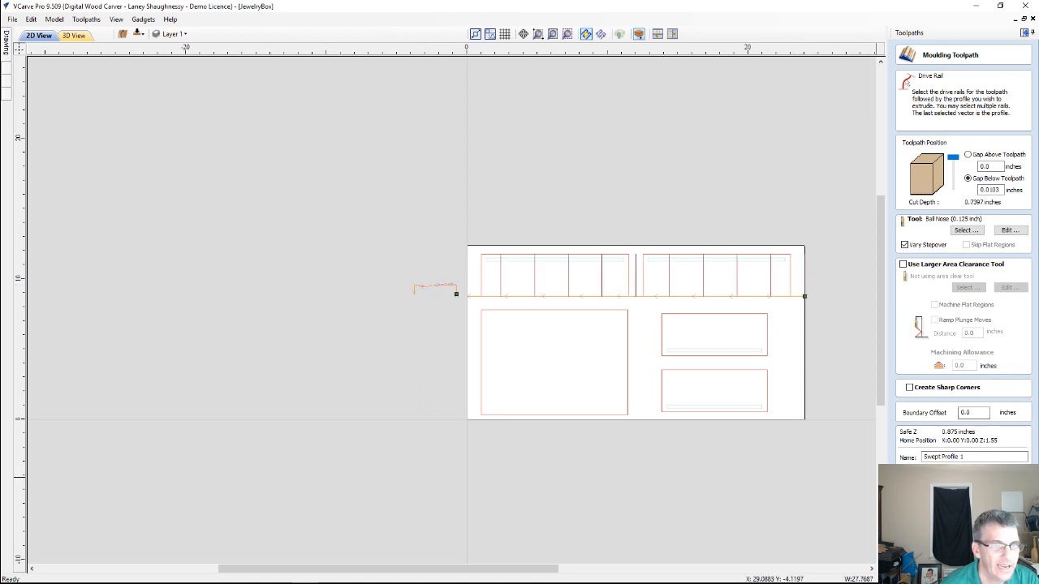
pyautogui.click(931, 475)
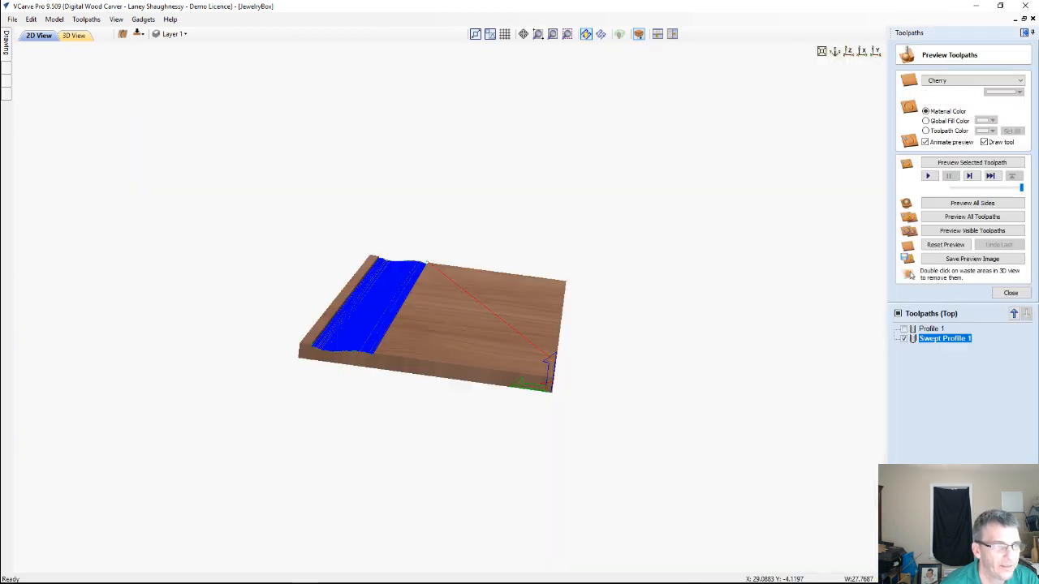
# Reset the 3D preview, simulate the new moulding toolpath, and inspect the stepped edge of the cut
pyautogui.click(945, 244)
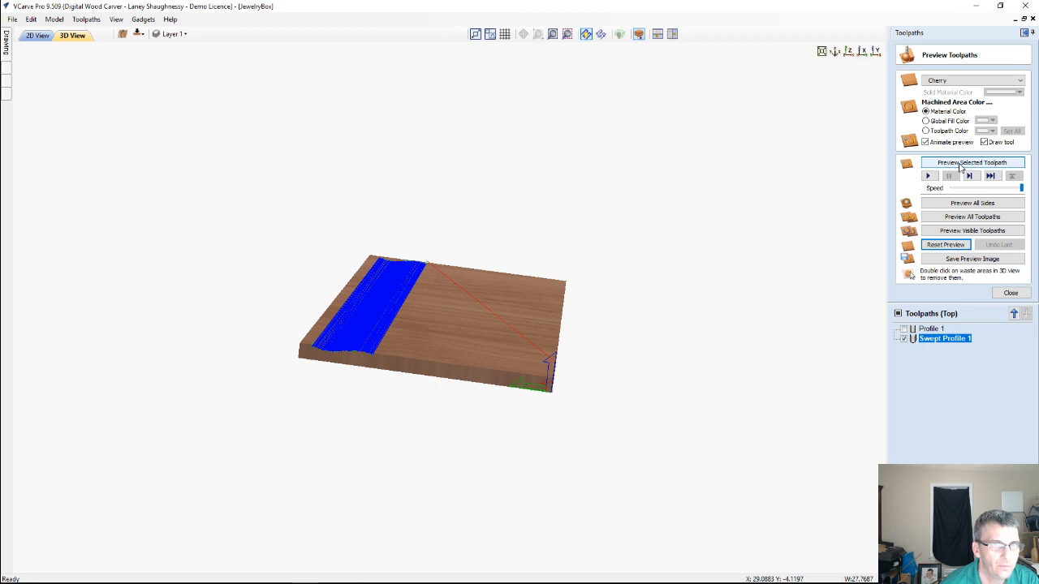
pyautogui.click(959, 164)
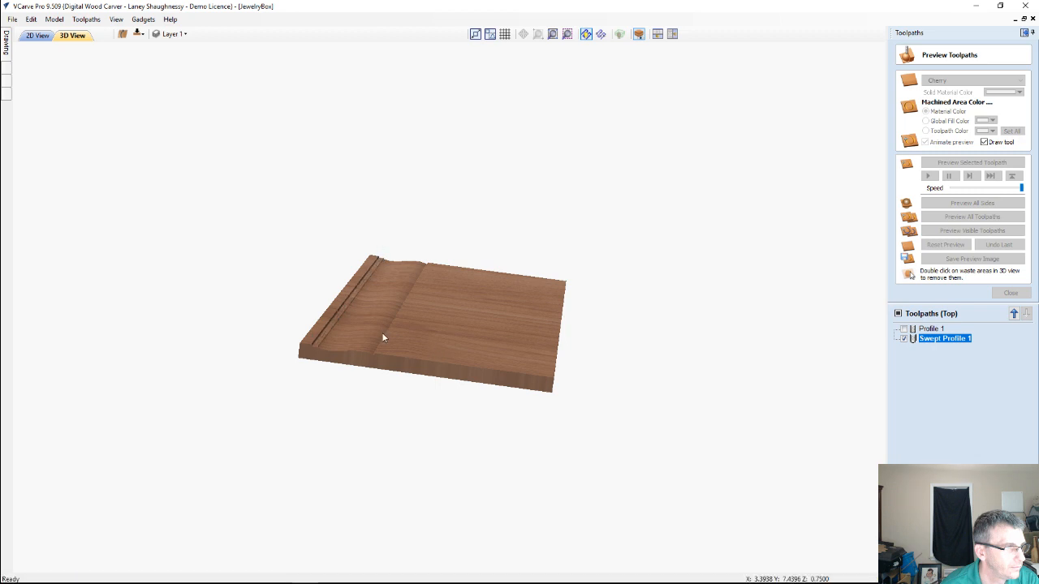
pyautogui.moveTo(383, 338); pyautogui.dragTo(597, 408)
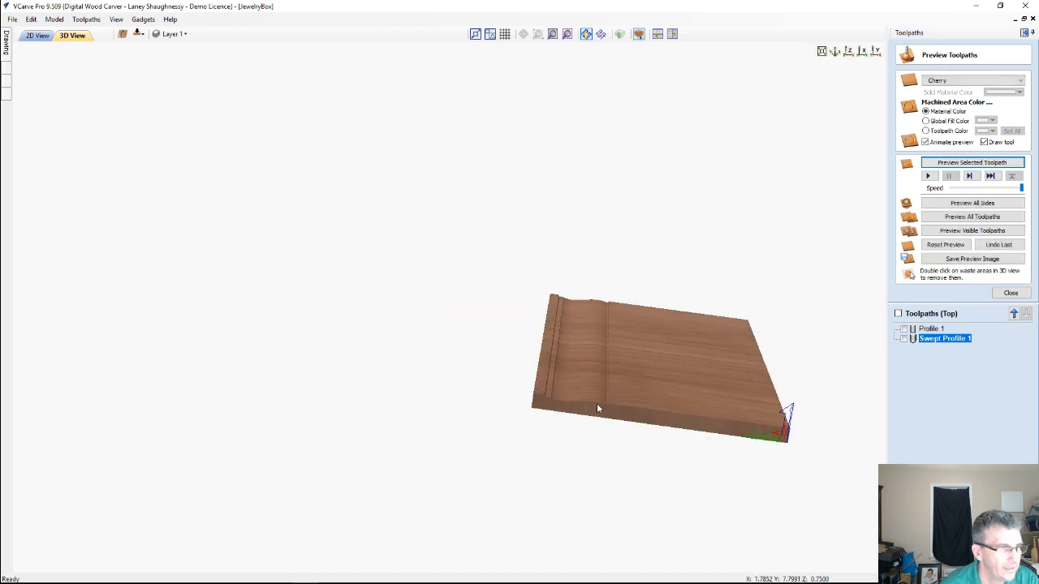
# Simulate the Profile 1 cutout toolpath on the moulded board and remove the surrounding waste material from the 3D preview
pyautogui.scroll(5, 616, 405)
pyautogui.moveTo(693, 444); pyautogui.dragTo(455, 291, button='middle')
pyautogui.scroll(2, 456, 291)
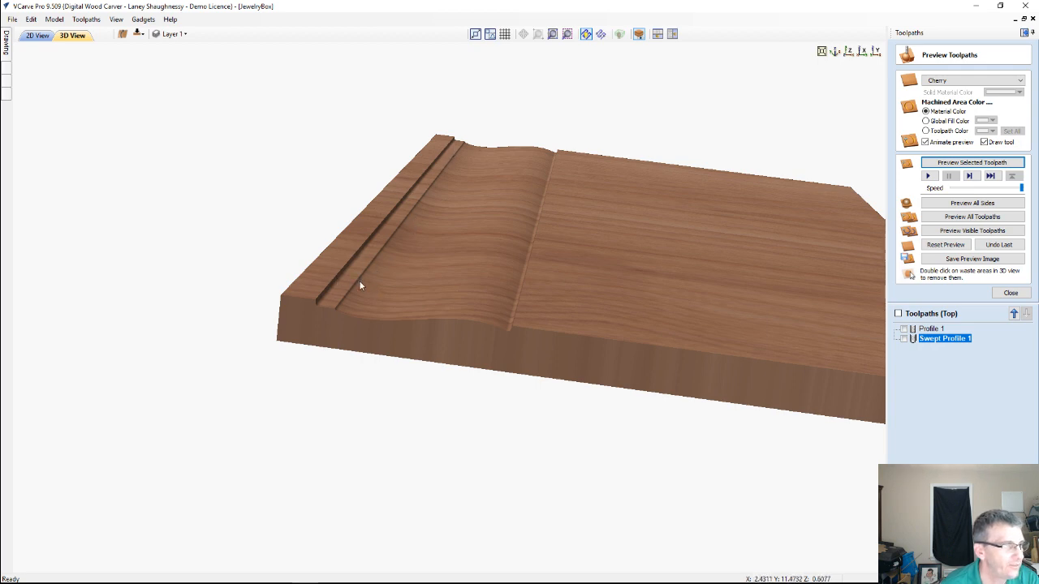
pyautogui.click(933, 329)
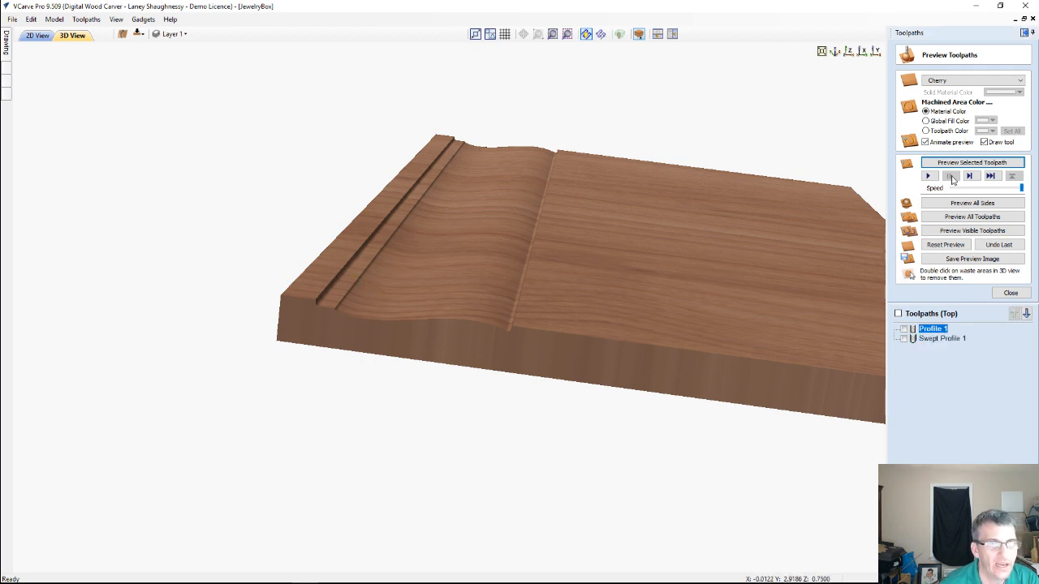
pyautogui.click(955, 166)
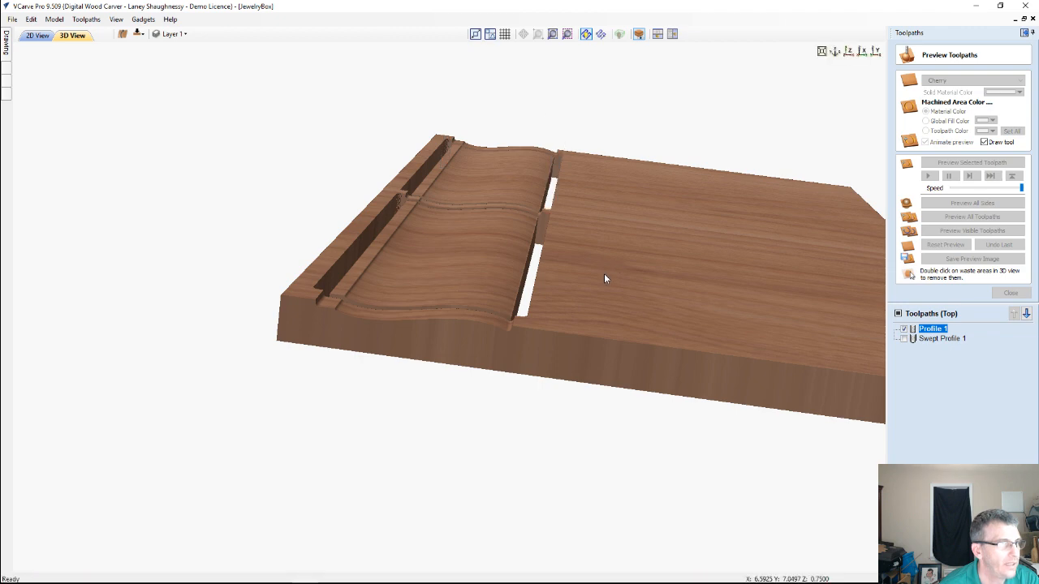
pyautogui.doubleClick(579, 293)
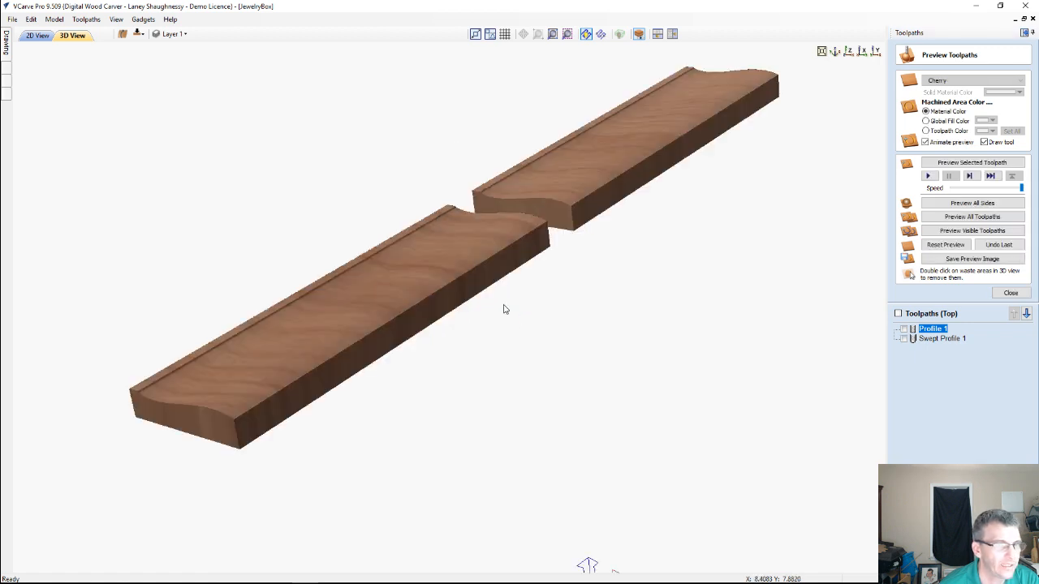
# Examine the curved profile and stepped lip on the two cut-out box panels from several angles in the 3D preview
pyautogui.scroll(2, 617, 244)
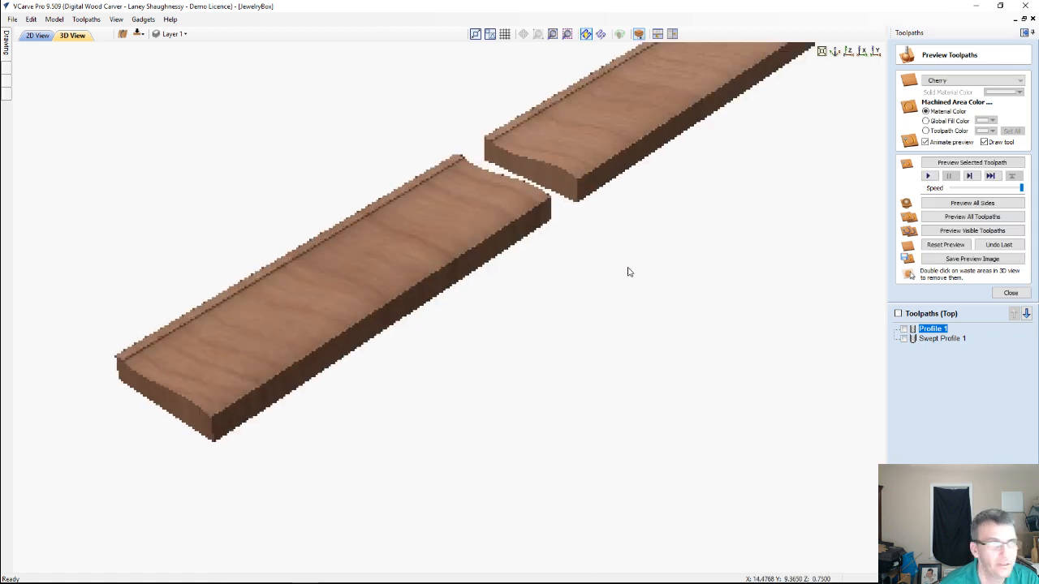
pyautogui.moveTo(627, 271); pyautogui.dragTo(629, 278)
pyautogui.moveTo(296, 230); pyautogui.dragTo(506, 262, button='middle')
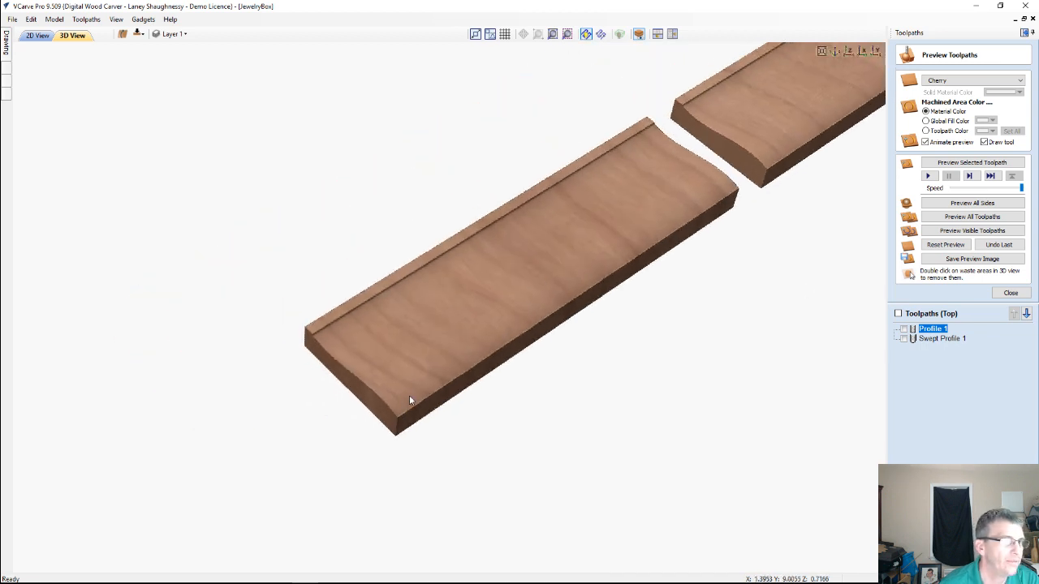
pyautogui.moveTo(380, 392); pyautogui.dragTo(608, 396)
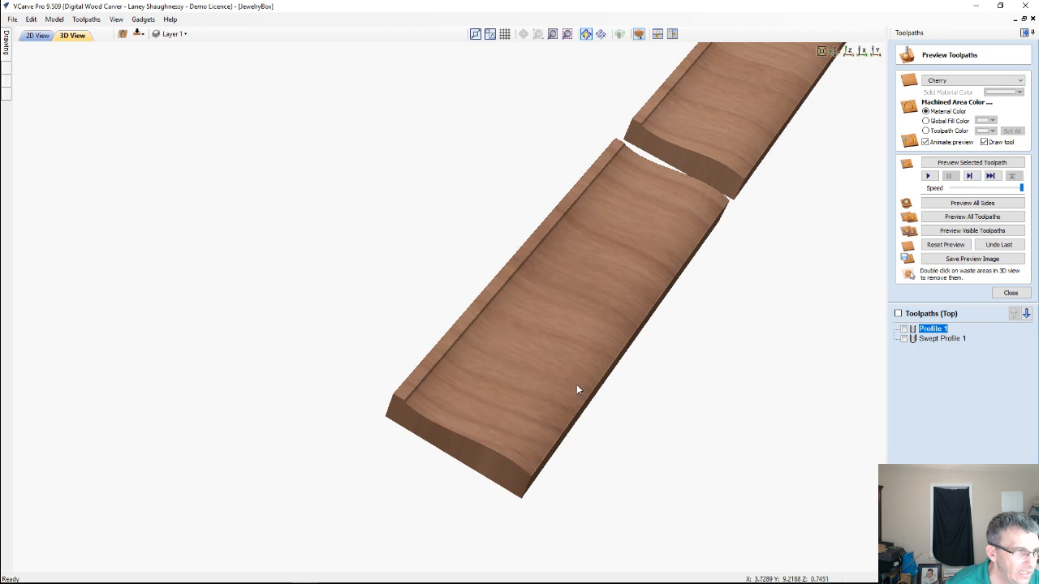
pyautogui.moveTo(582, 355)
pyautogui.mouseDown(button='middle')
pyautogui.moveTo(647, 297)
pyautogui.moveTo(578, 293)
pyautogui.moveTo(499, 475)
pyautogui.mouseUp(button='middle')
pyautogui.moveTo(522, 467); pyautogui.dragTo(627, 350)
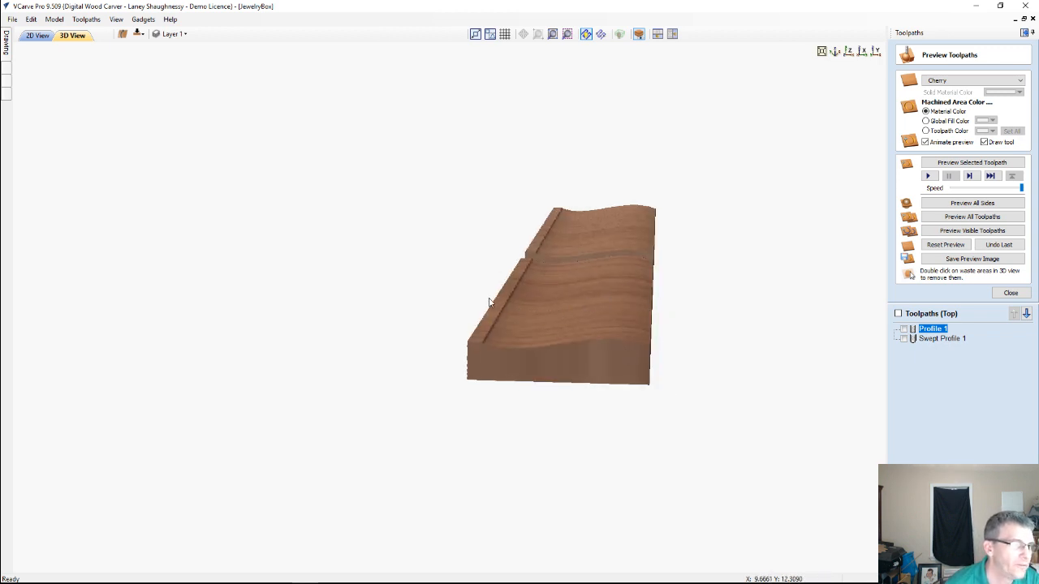
pyautogui.moveTo(587, 304); pyautogui.dragTo(495, 300)
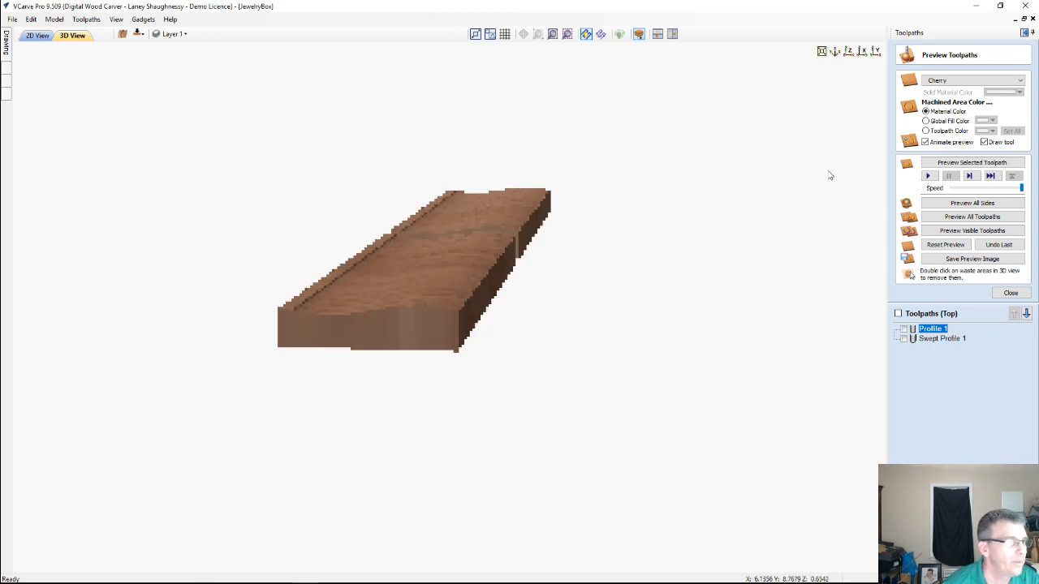
# On the job's bottom side, select the narrow slot rectangles in both small panels and move them to the other side
pyautogui.click(1024, 34)
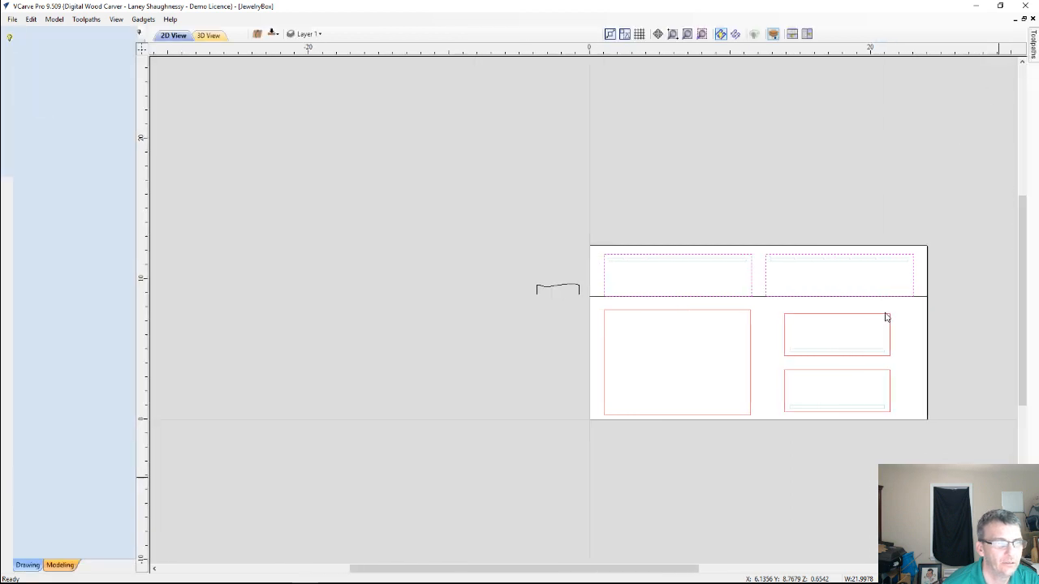
pyautogui.scroll(-1, 779, 357)
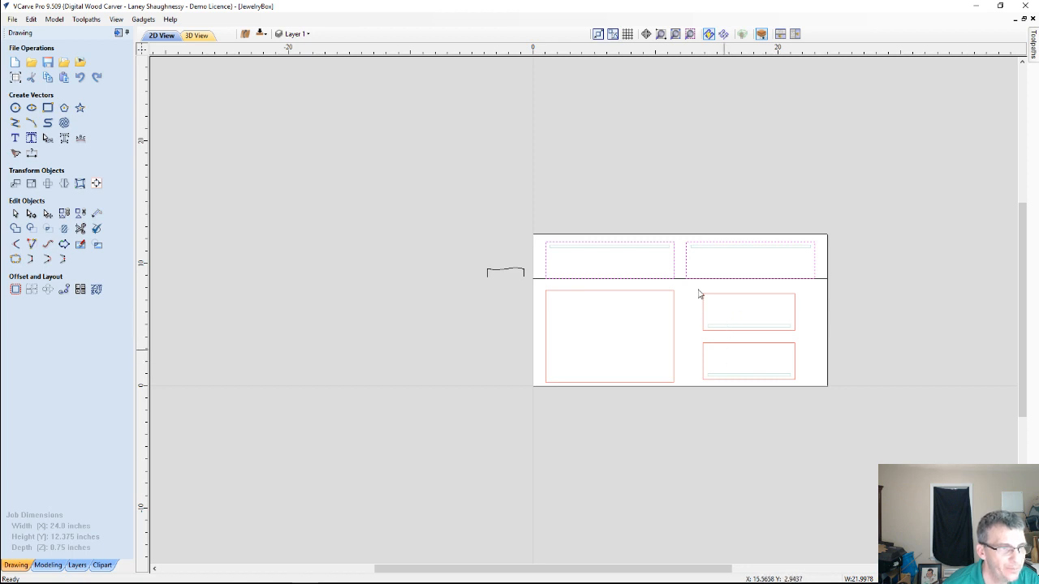
pyautogui.scroll(3, 765, 335)
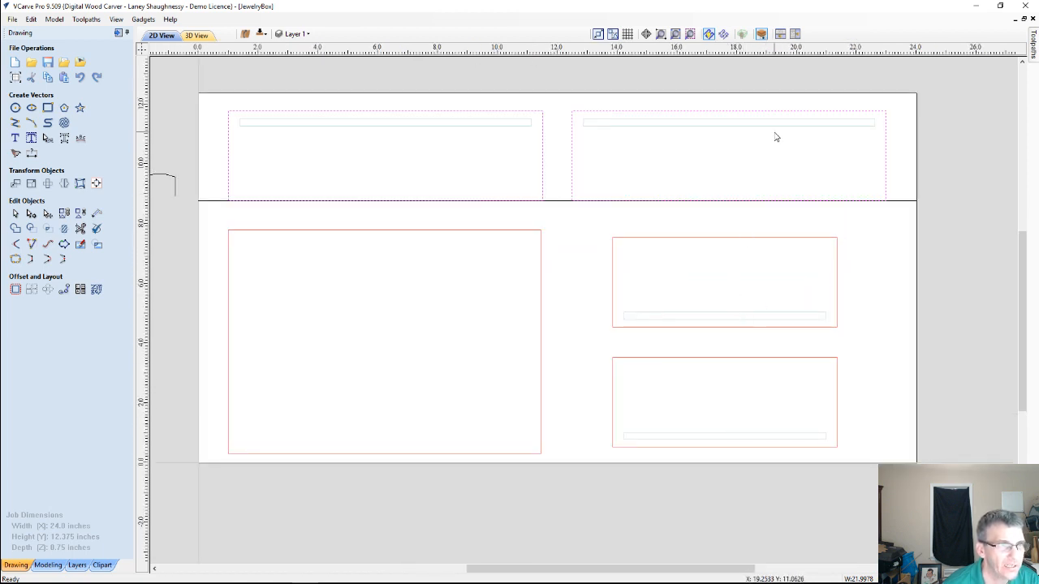
pyautogui.scroll(-2, 430, 248)
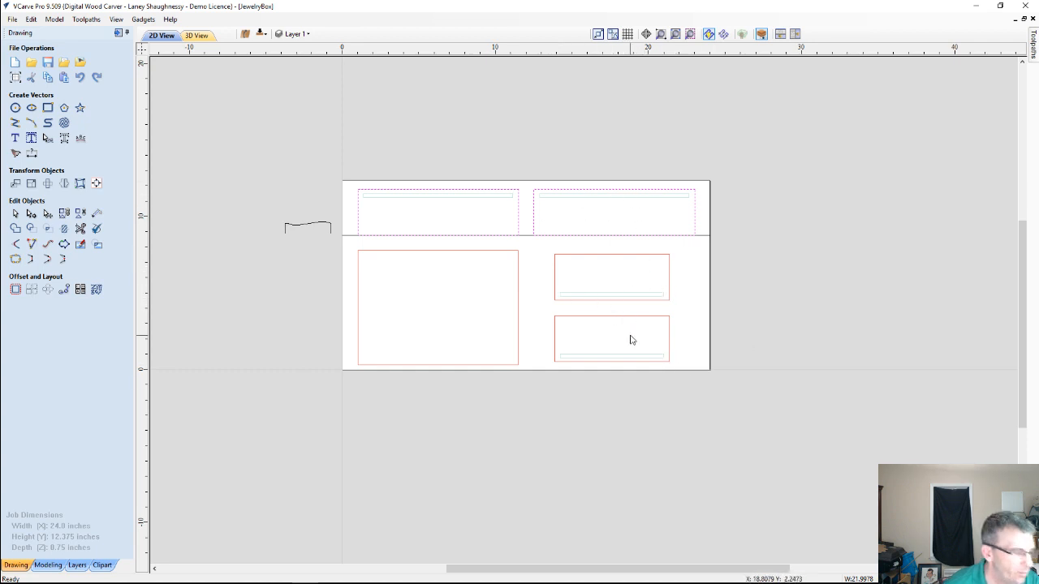
pyautogui.scroll(2, 631, 340)
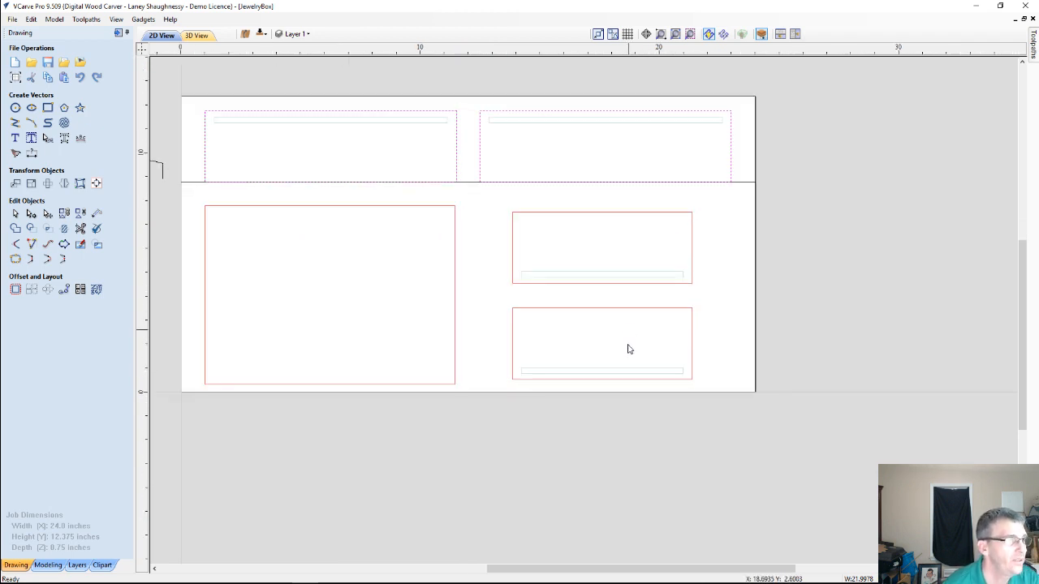
pyautogui.click(260, 36)
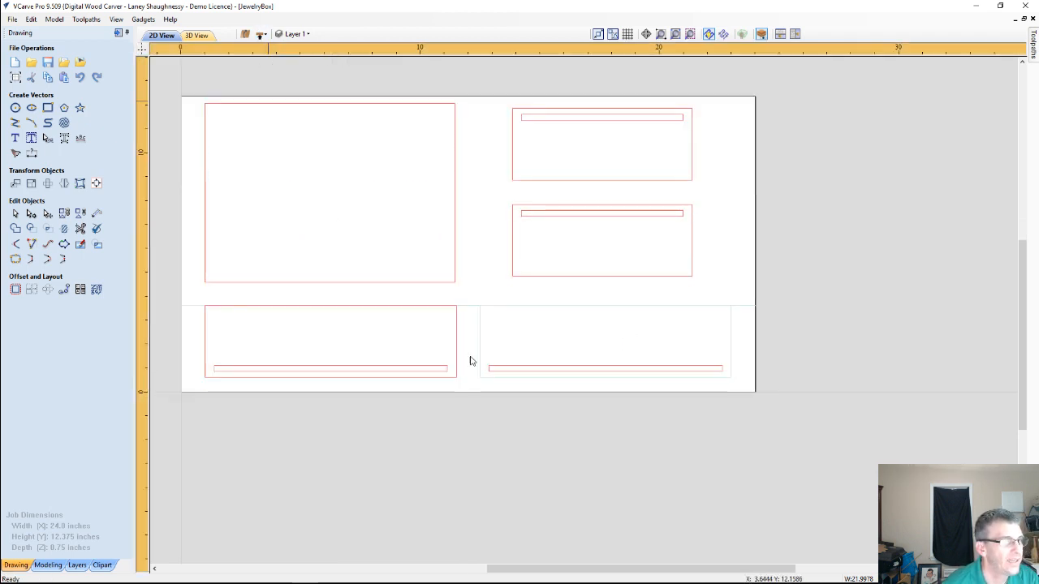
pyautogui.click(587, 212)
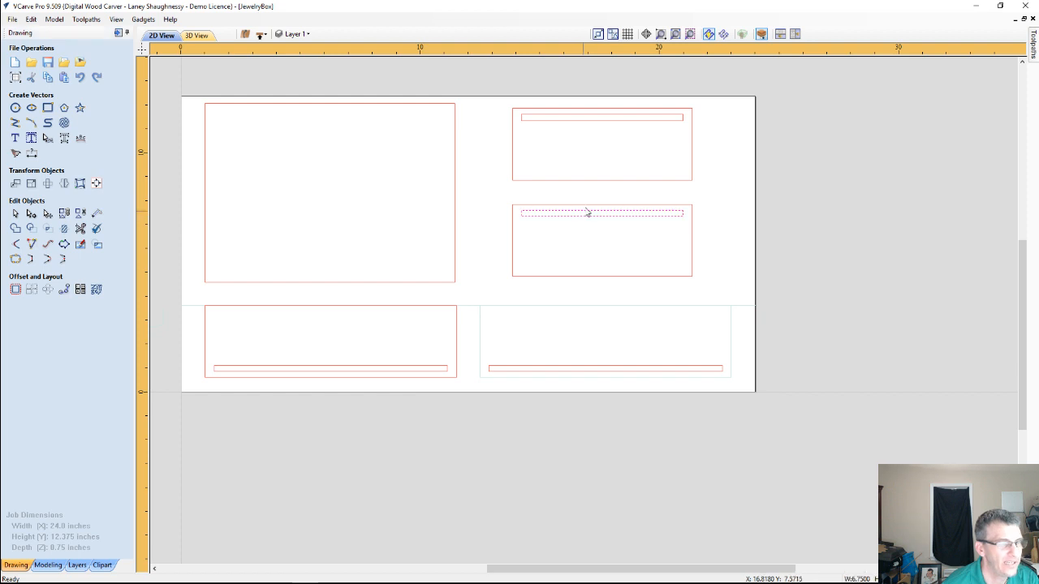
pyautogui.rightClick(600, 125)
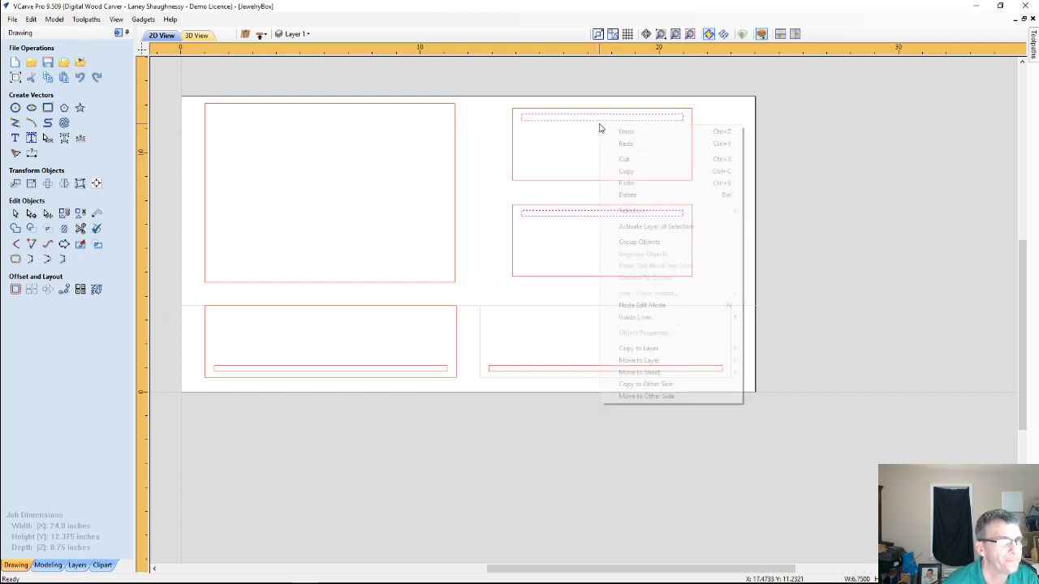
pyautogui.click(633, 396)
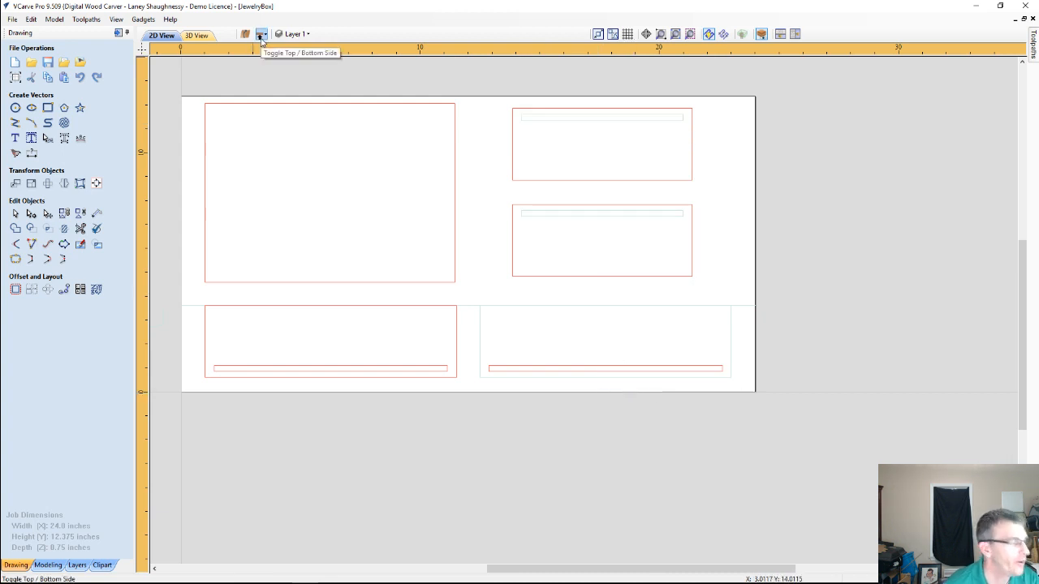
# On the job's top side, flip each small panel vertically together with its slot rectangle, one panel at a time
pyautogui.click(262, 34)
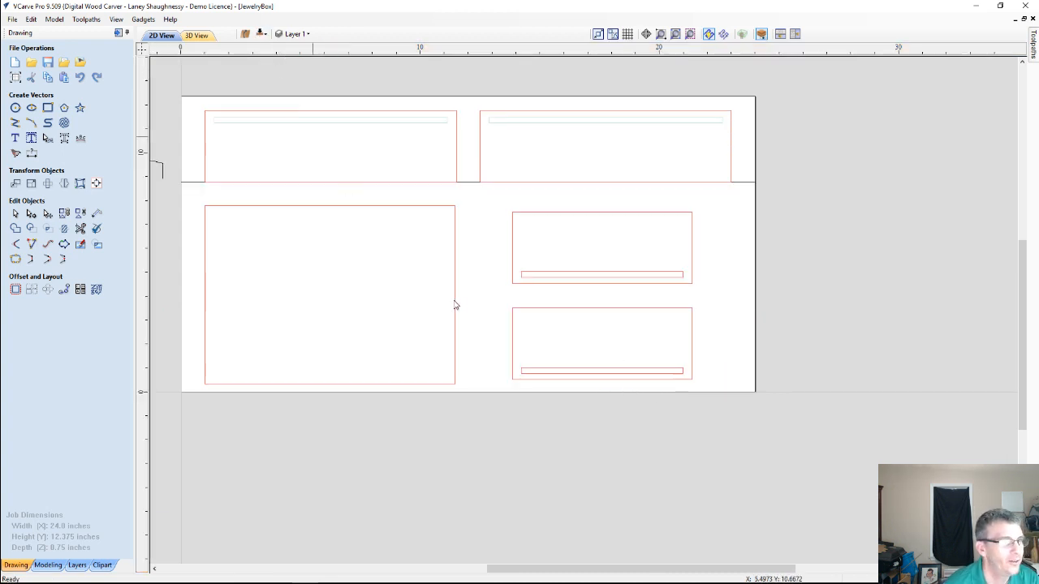
pyautogui.moveTo(476, 200); pyautogui.dragTo(710, 299)
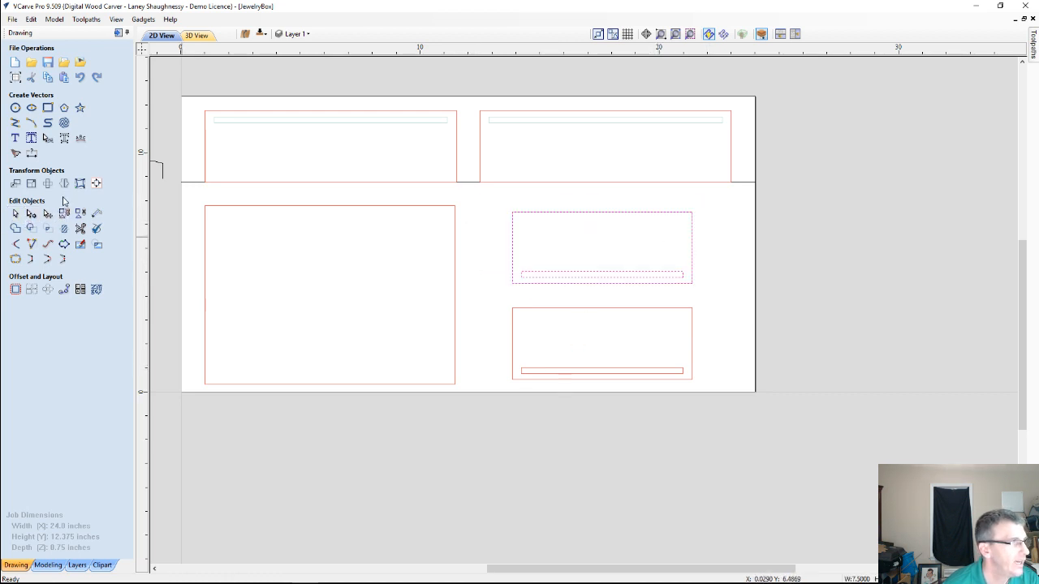
pyautogui.click(64, 183)
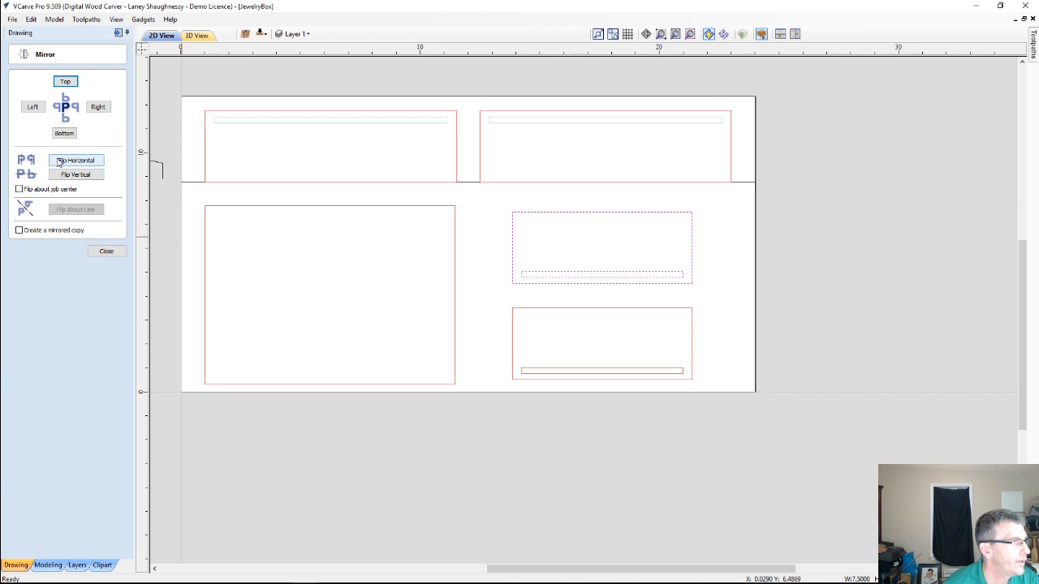
pyautogui.click(66, 176)
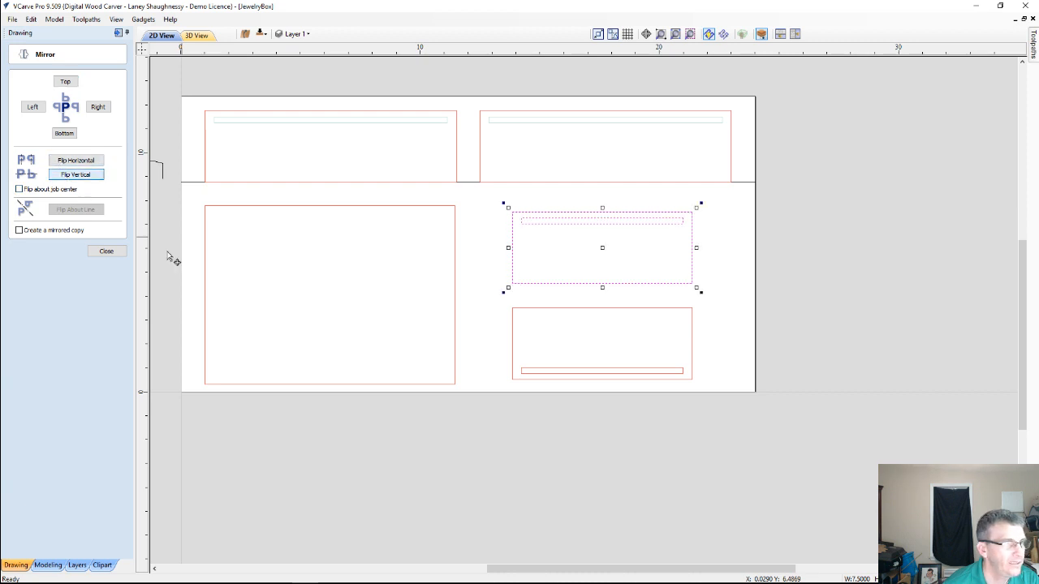
pyautogui.moveTo(703, 367); pyautogui.dragTo(716, 394)
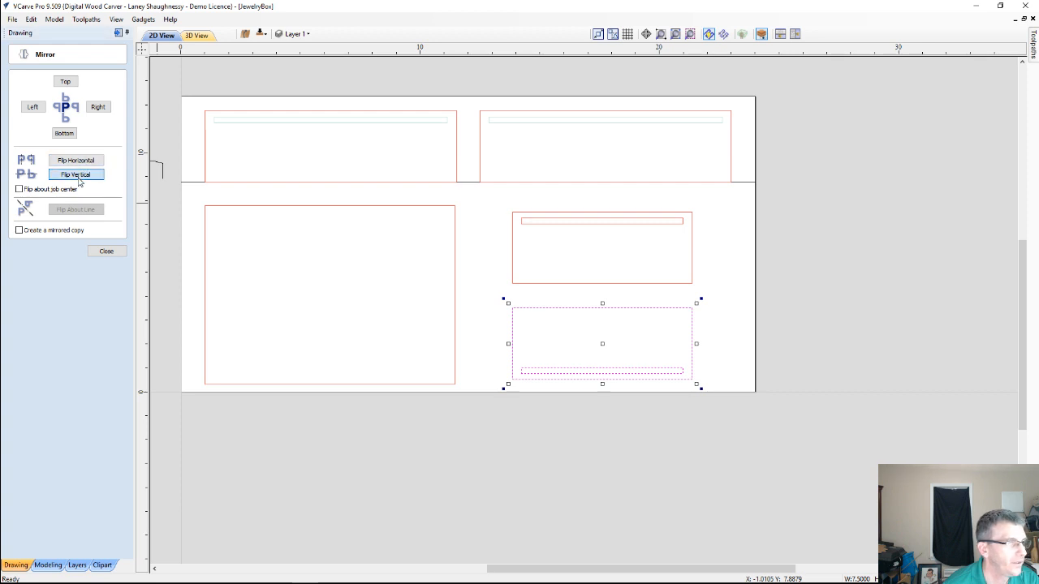
pyautogui.click(79, 177)
# Select the slot rectangles of both flipped small panels, move them back to the other side, and close the Mirror tool
pyautogui.click(579, 324)
pyautogui.click(579, 318)
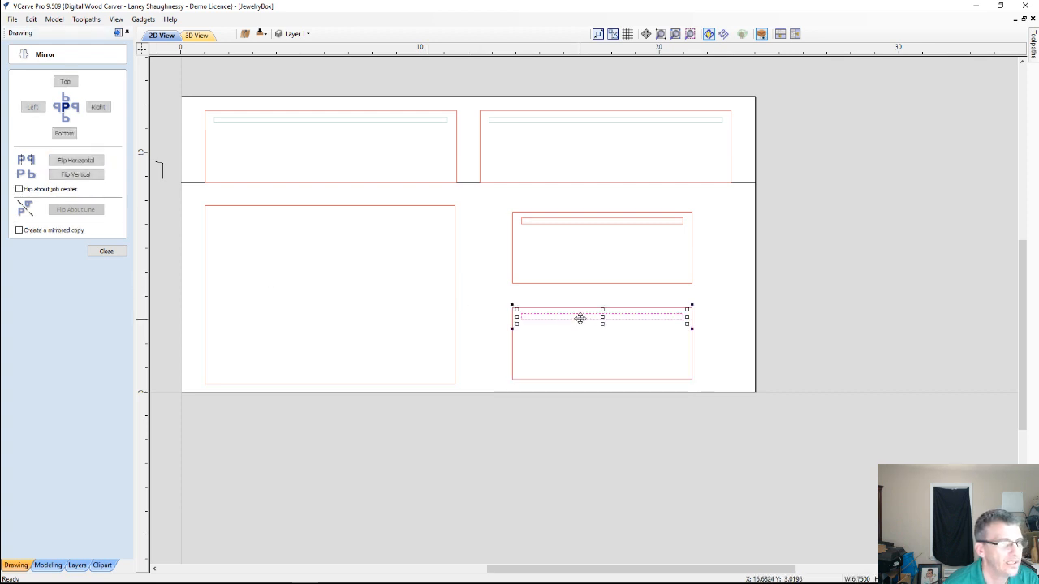
pyautogui.keyDown('shift'); pyautogui.click(590, 227); pyautogui.keyUp('shift')
pyautogui.rightClick(590, 227)
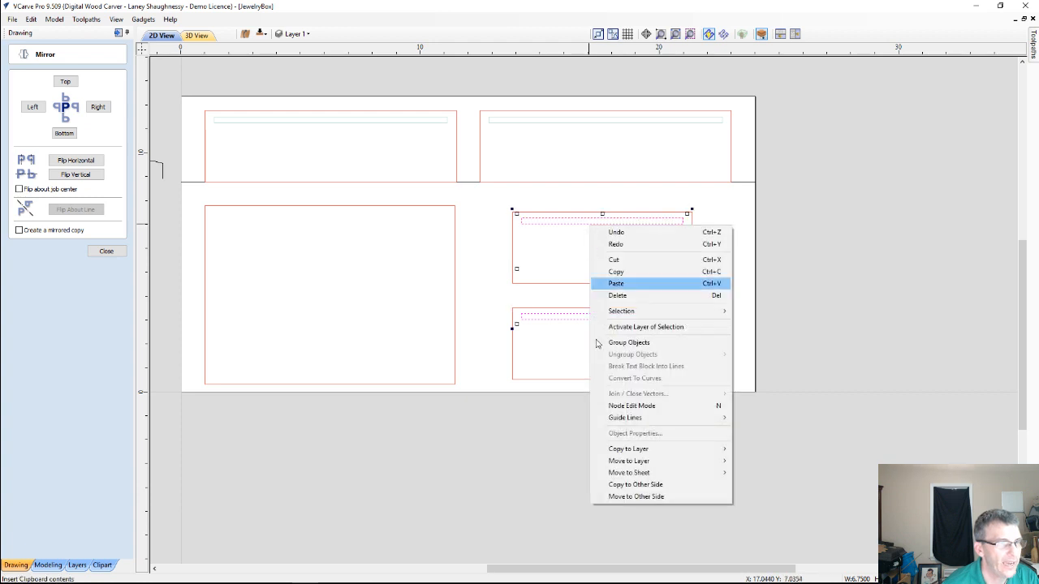
pyautogui.click(635, 496)
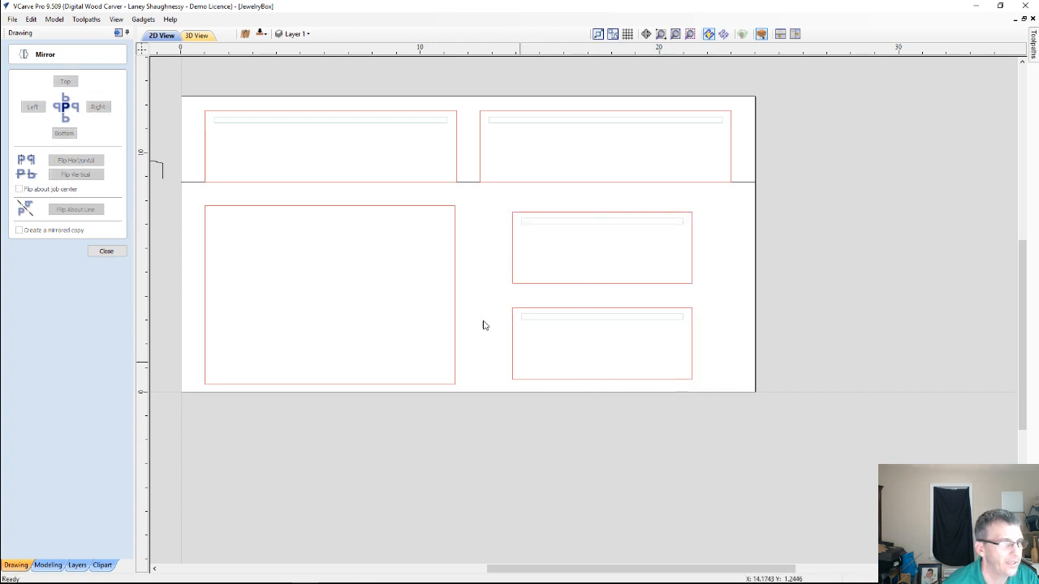
pyautogui.click(107, 251)
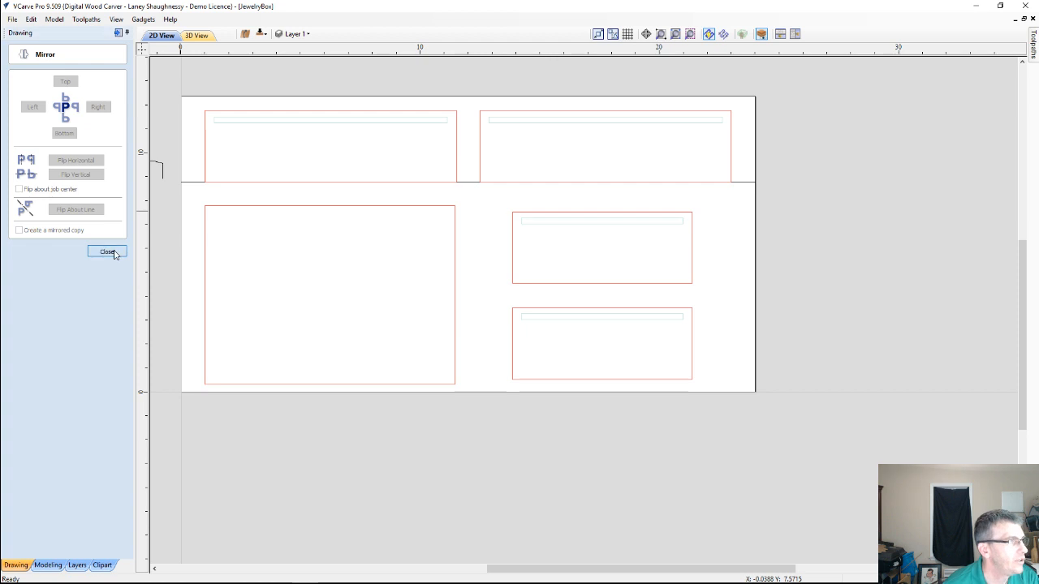
# Draw a horizontal line about 9.1 inches long through the bottom edge of the upper small panel, extending past both ends
pyautogui.click(15, 123)
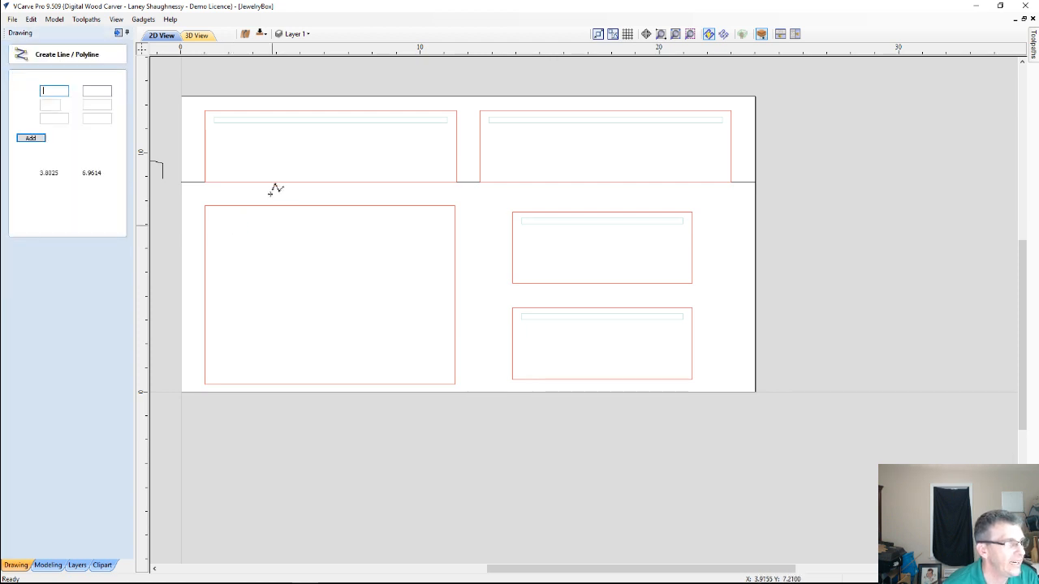
pyautogui.click(494, 282)
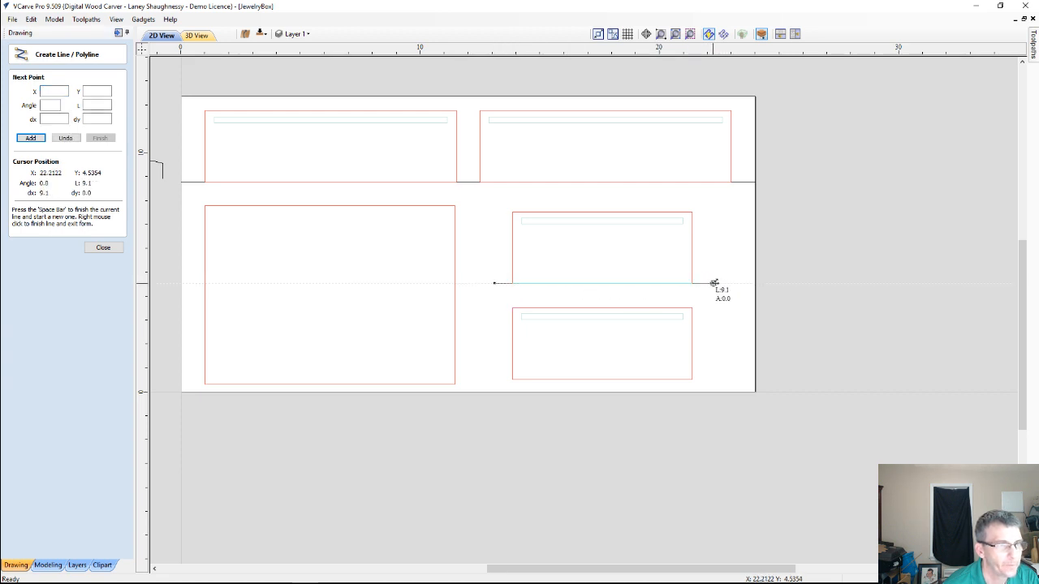
pyautogui.click(712, 282)
pyautogui.press('space')
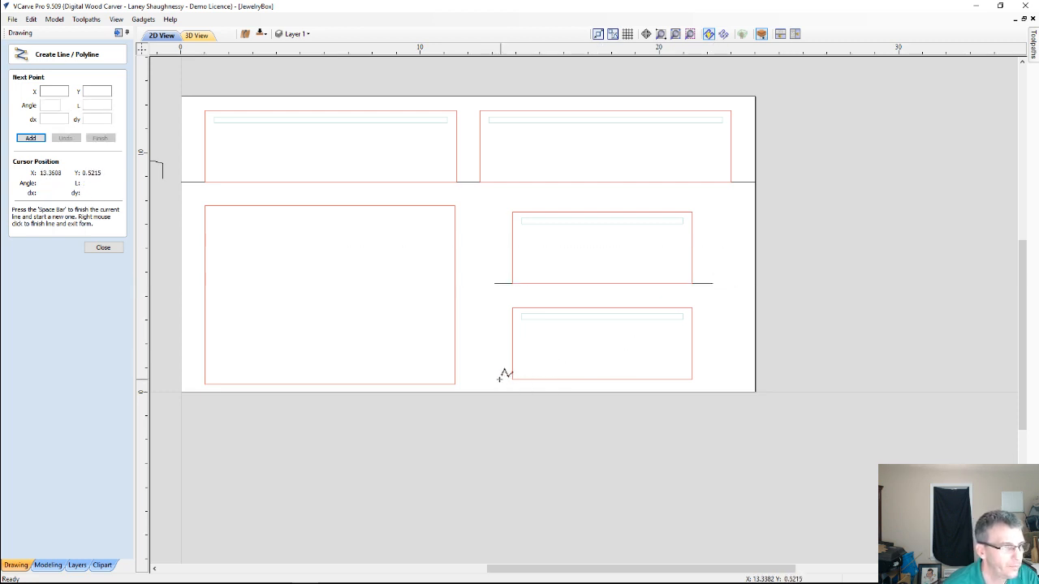
# Draw a second horizontal line through the bottom edge of the lower small panel, extending past both ends, and leave the line tool
pyautogui.click(498, 379)
pyautogui.click(721, 376)
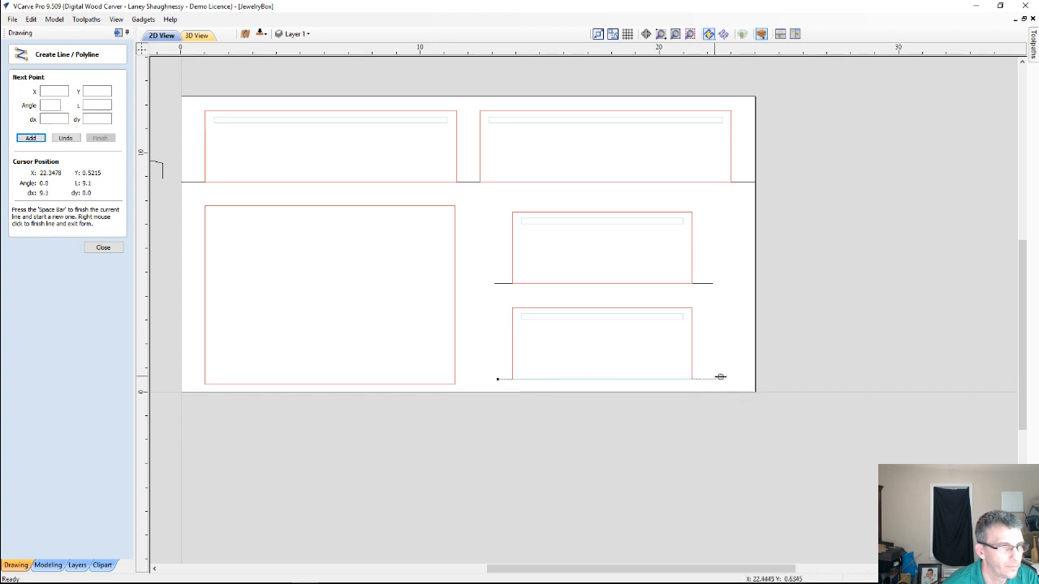
pyautogui.click(723, 377)
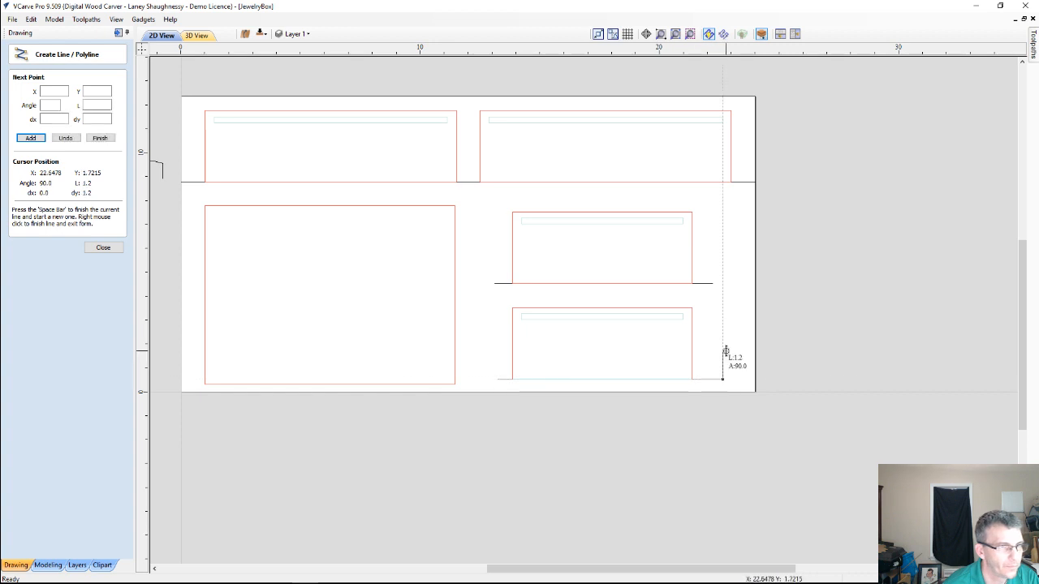
pyautogui.press('space')
pyautogui.scroll(-3, 617, 327)
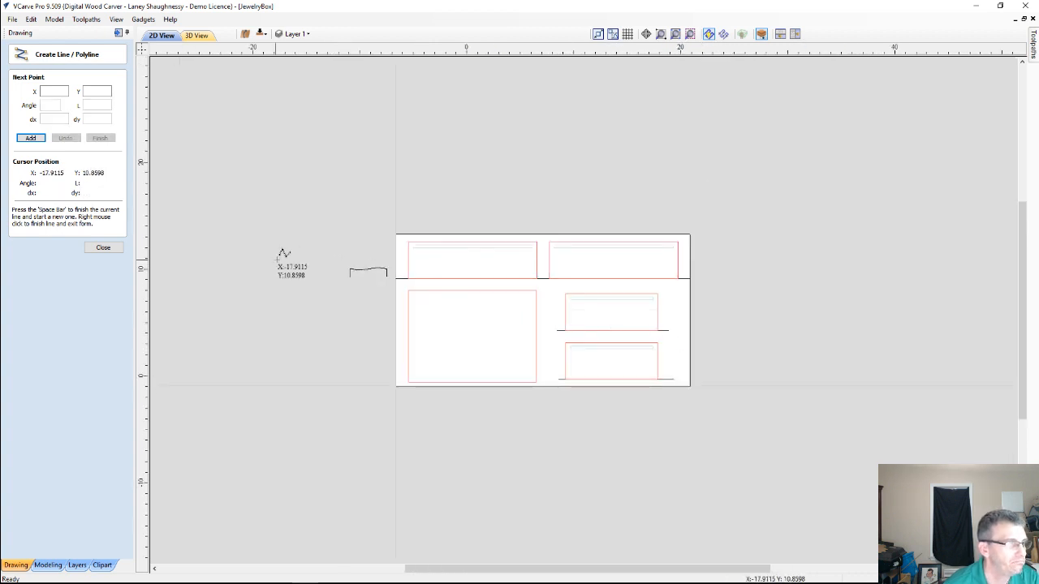
pyautogui.scroll(4, 437, 286)
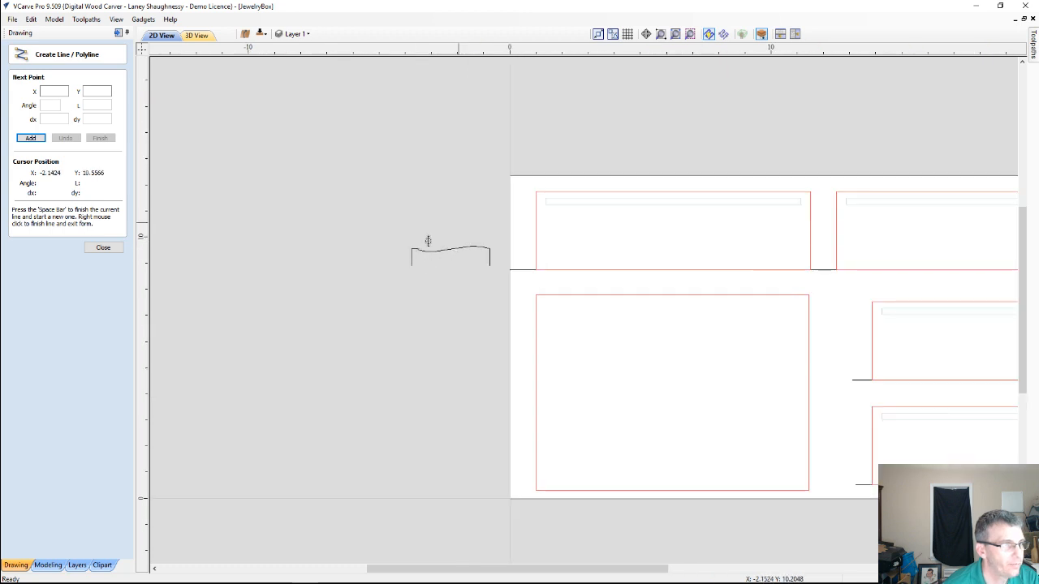
pyautogui.click(104, 248)
pyautogui.scroll(-2, 271, 325)
pyautogui.scroll(-1, 271, 325)
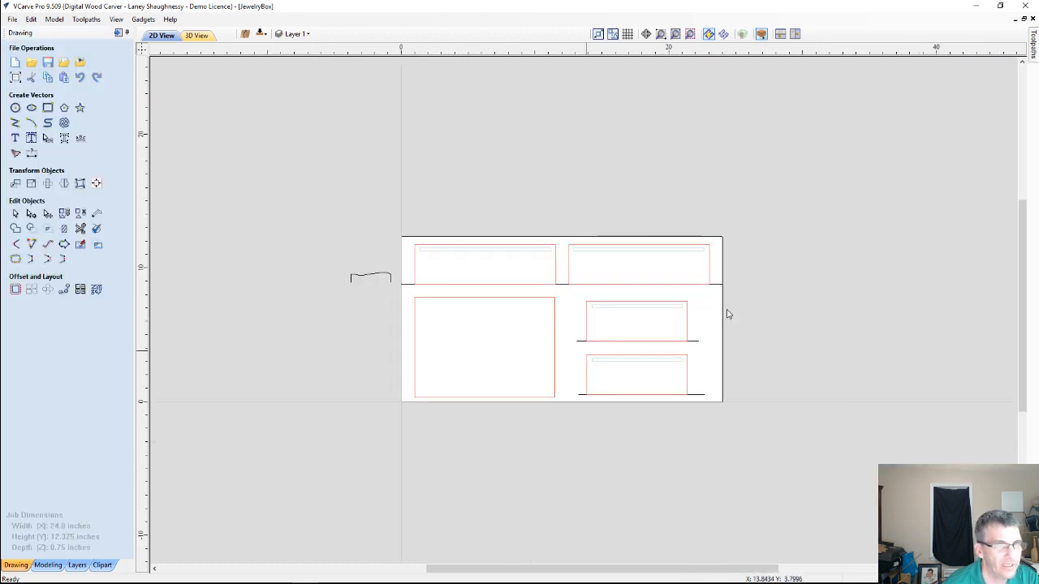
# Close the toolpath preview and start a new moulding toolpath
pyautogui.click(118, 33)
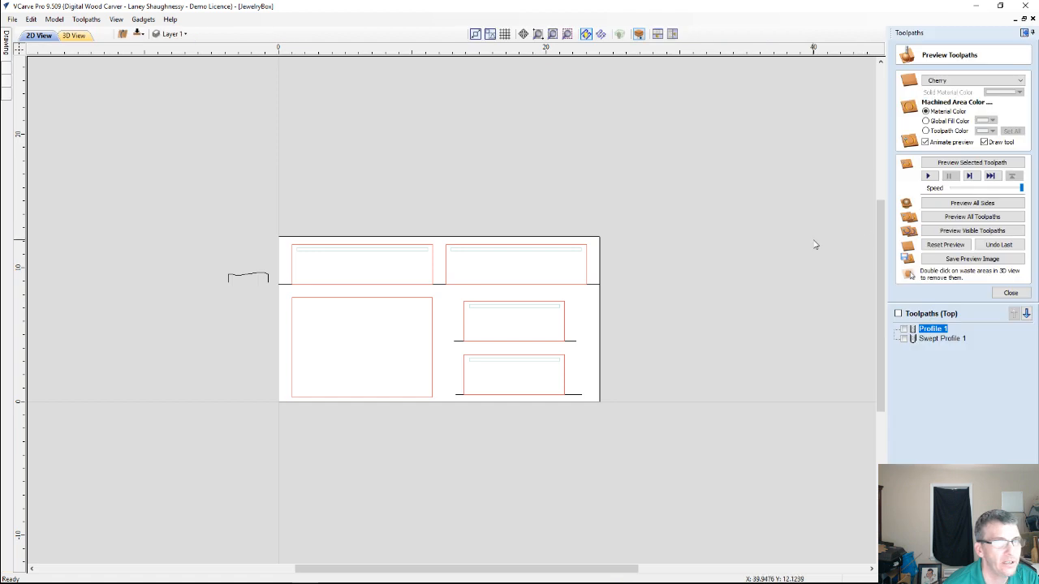
pyautogui.click(1010, 292)
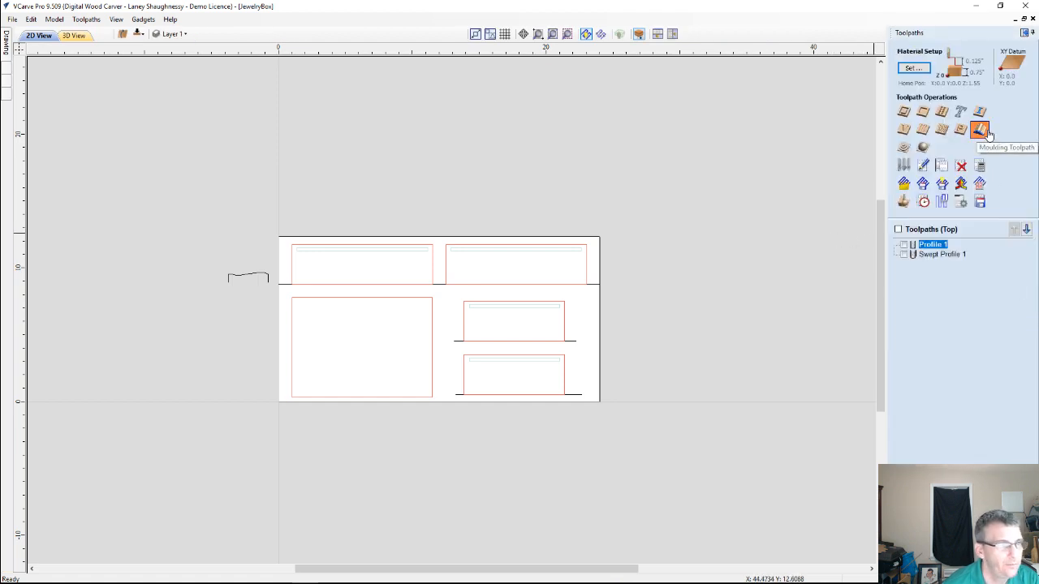
pyautogui.click(979, 130)
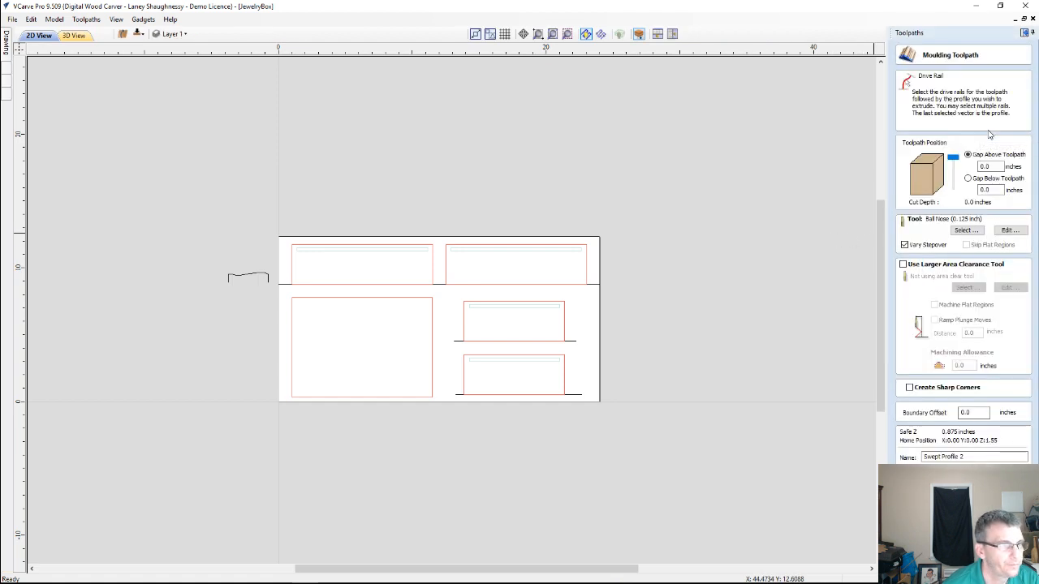
pyautogui.click(459, 395)
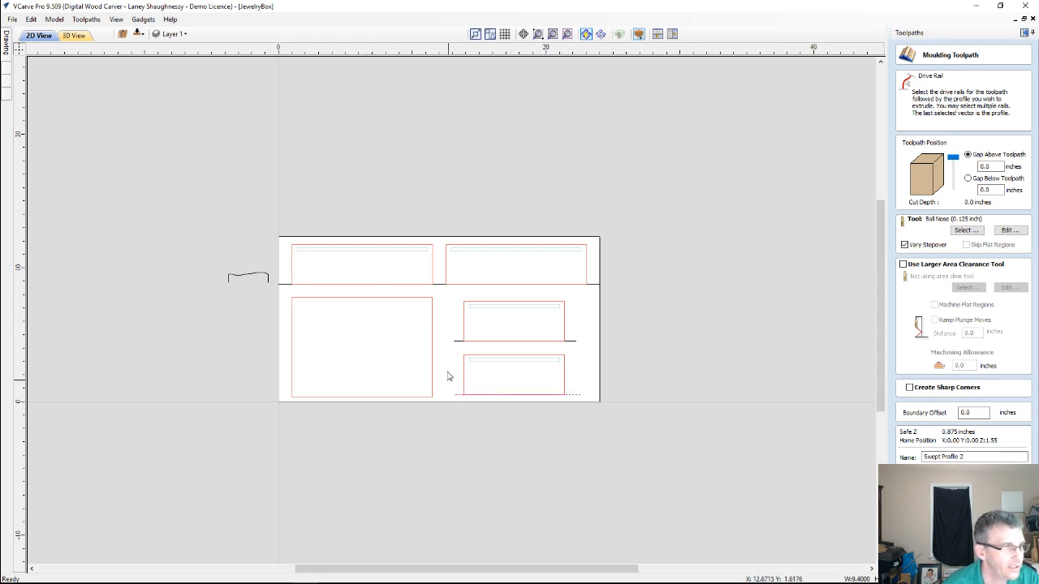
pyautogui.keyDown('shift'); pyautogui.click(454, 340); pyautogui.keyUp('shift')
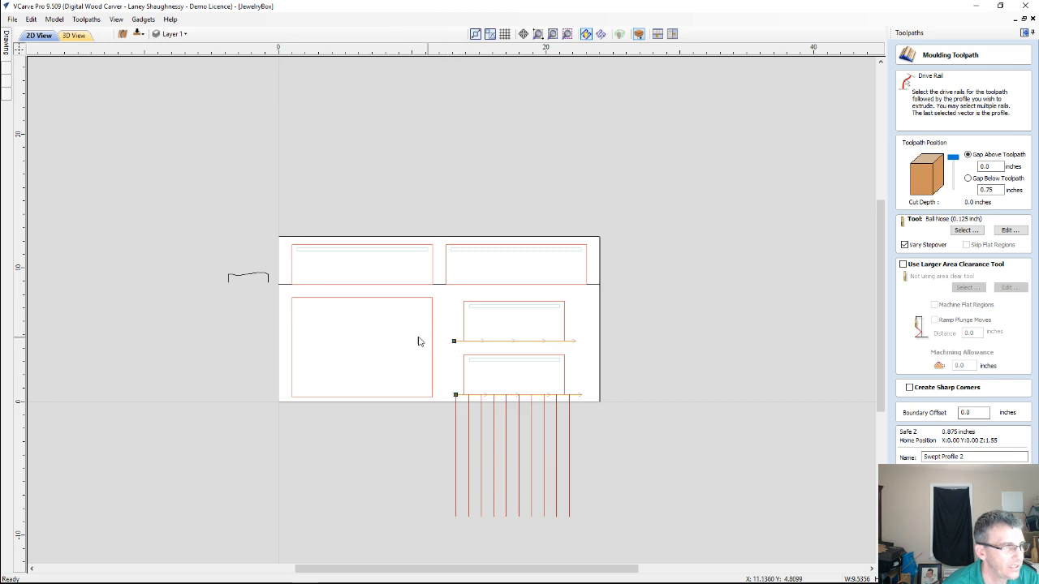
pyautogui.click(462, 373)
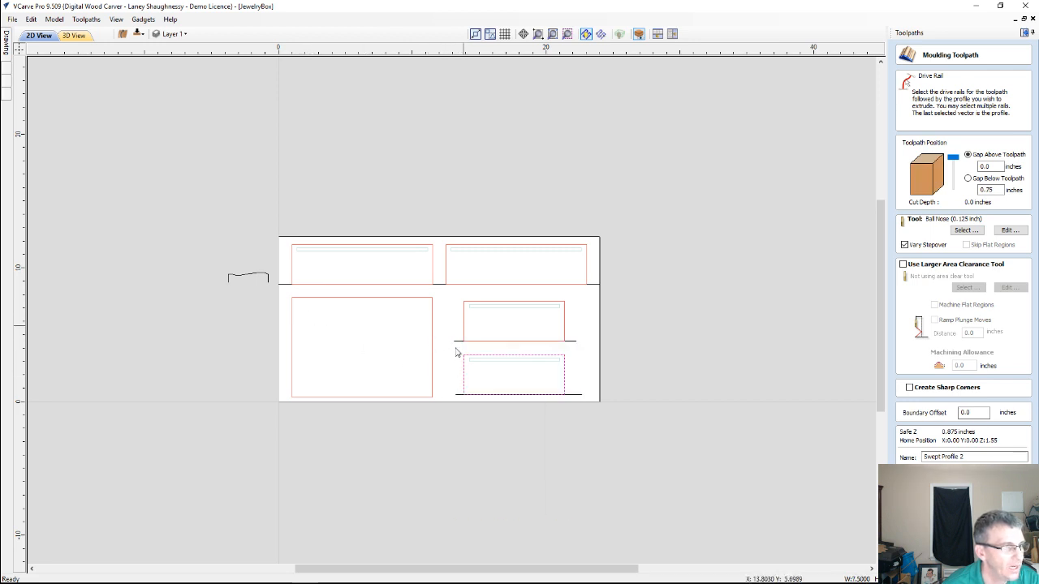
pyautogui.click(451, 369)
# Select the upper small panel's bottom line as drive rail and the moulding curve as profile, and reverse the rail's direction
pyautogui.click(457, 341)
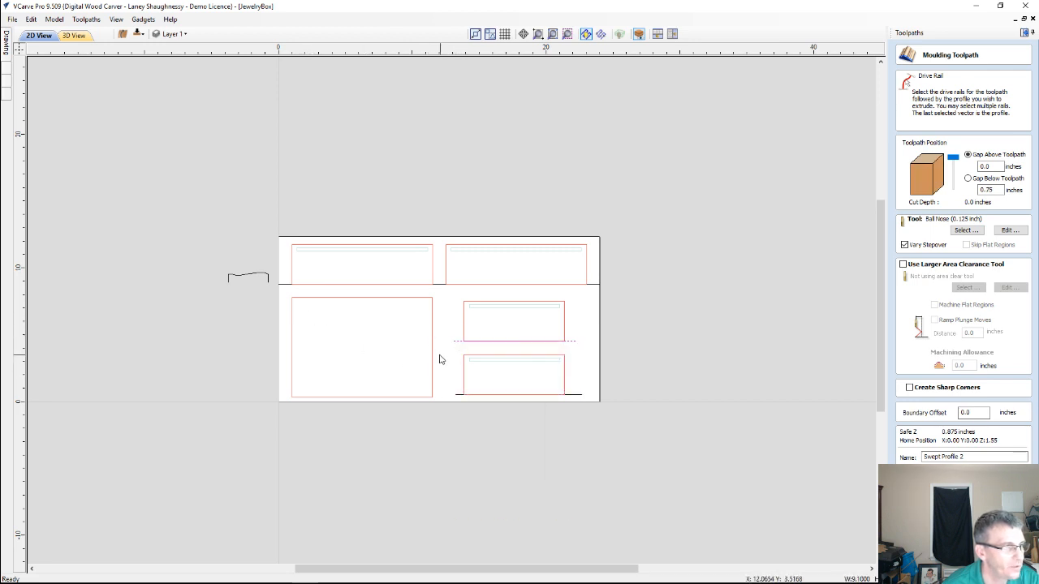
pyautogui.keyDown('shift'); pyautogui.click(242, 279); pyautogui.keyUp('shift')
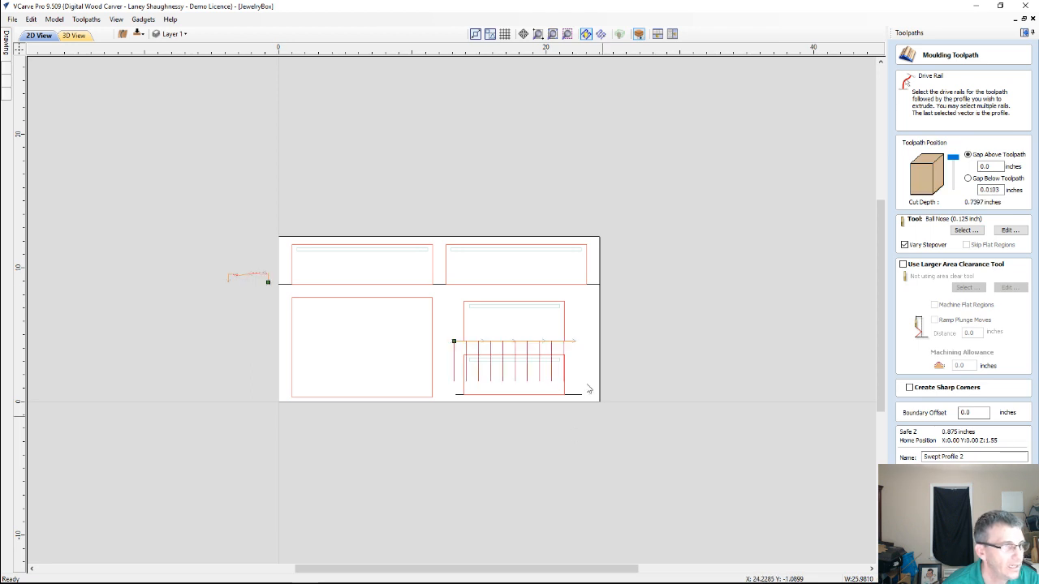
pyautogui.rightClick(453, 345)
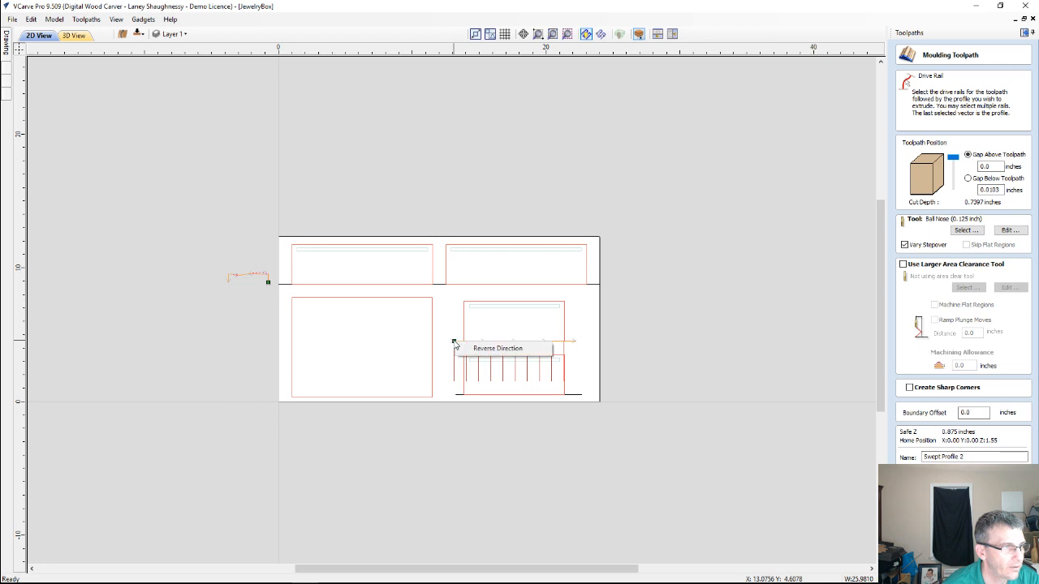
pyautogui.click(476, 349)
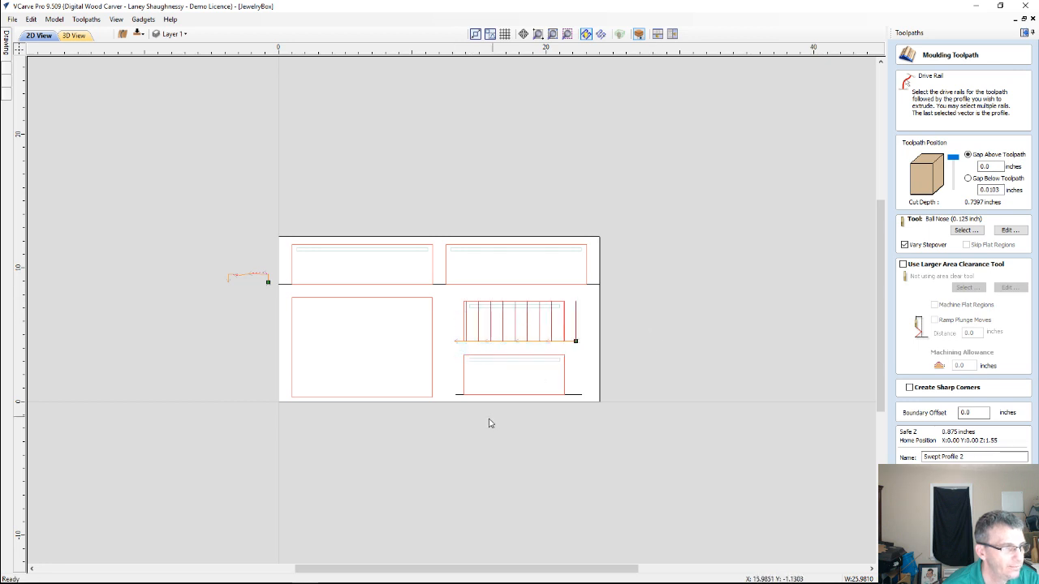
# Reselect the upper small panel's bottom line and the moulding curve, and calculate the moulding toolpath as Swept Profile 2
pyautogui.click(460, 395)
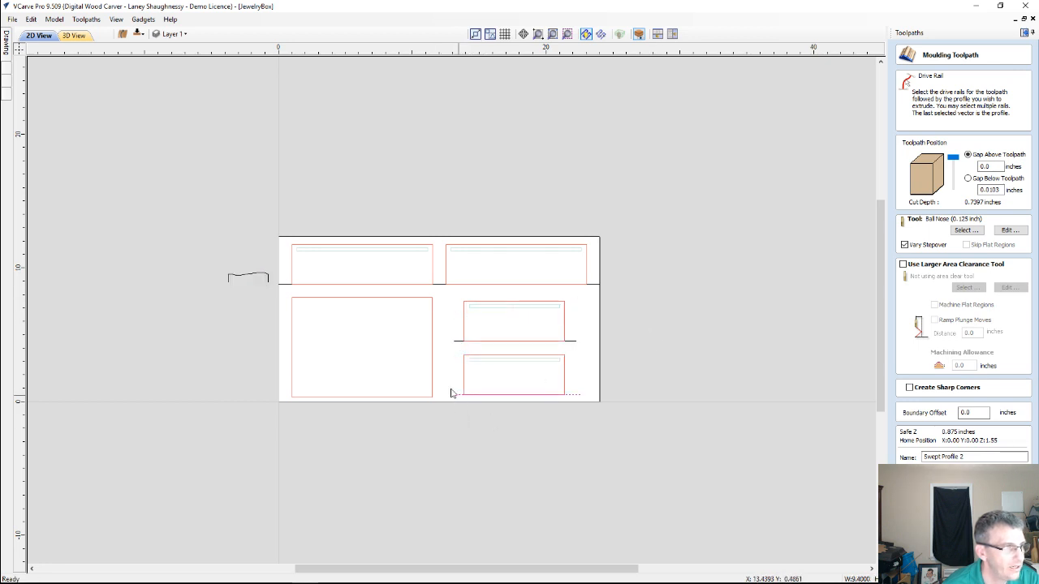
pyautogui.click(456, 341)
pyautogui.keyDown('shift'); pyautogui.click(254, 273); pyautogui.keyUp('shift')
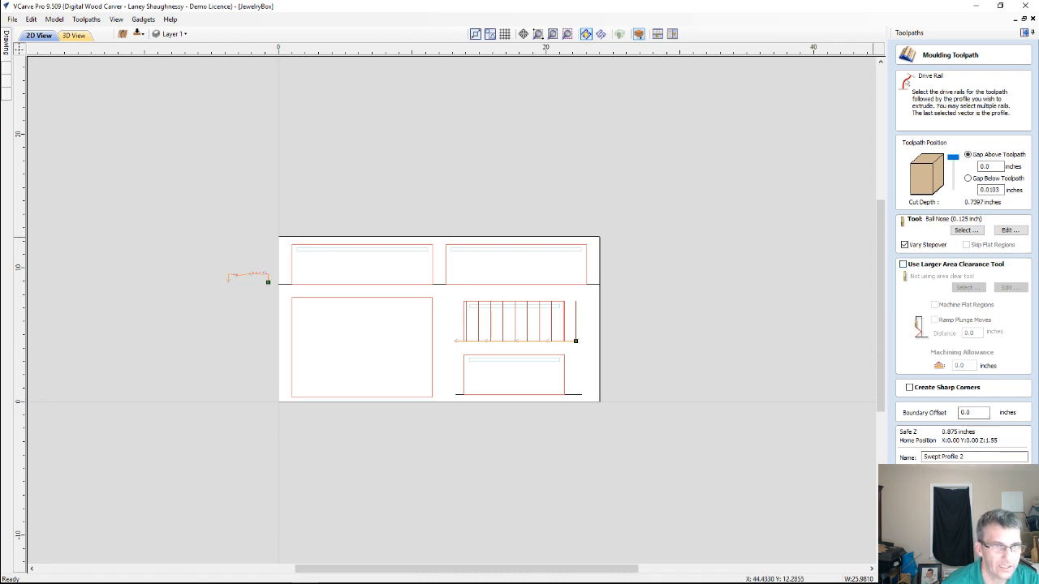
pyautogui.click(929, 476)
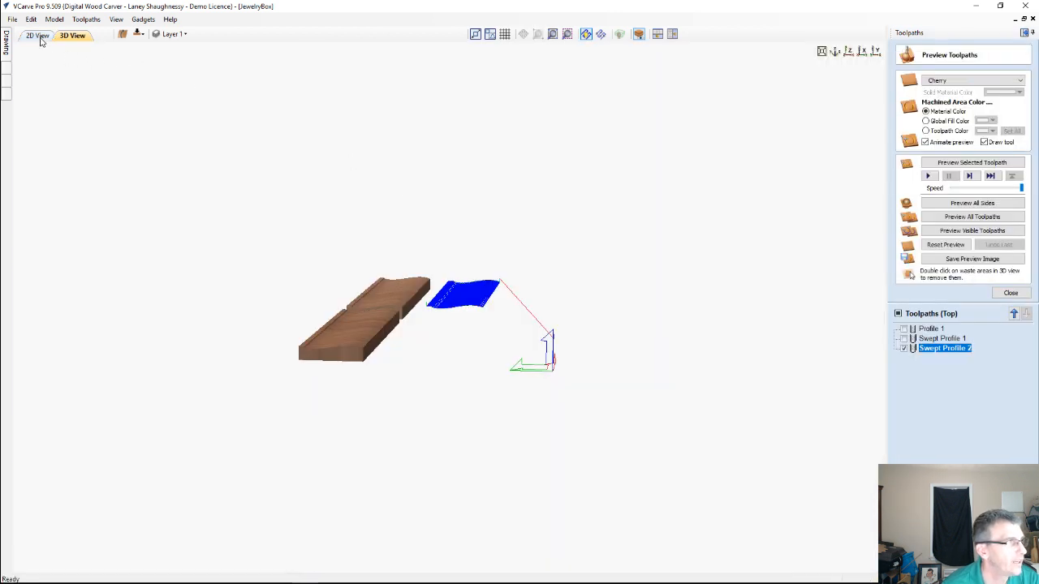
# Calculate moulding toolpath Swept Profile 3 from the lower small panel's bottom line and the moulding curve, with the rail direction reversed
pyautogui.click(37, 34)
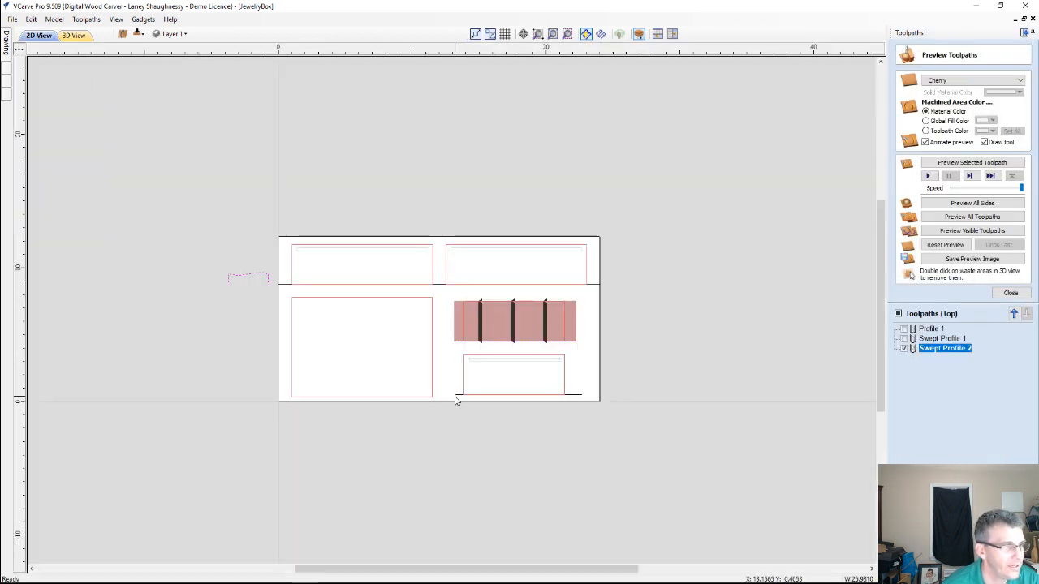
pyautogui.click(1010, 293)
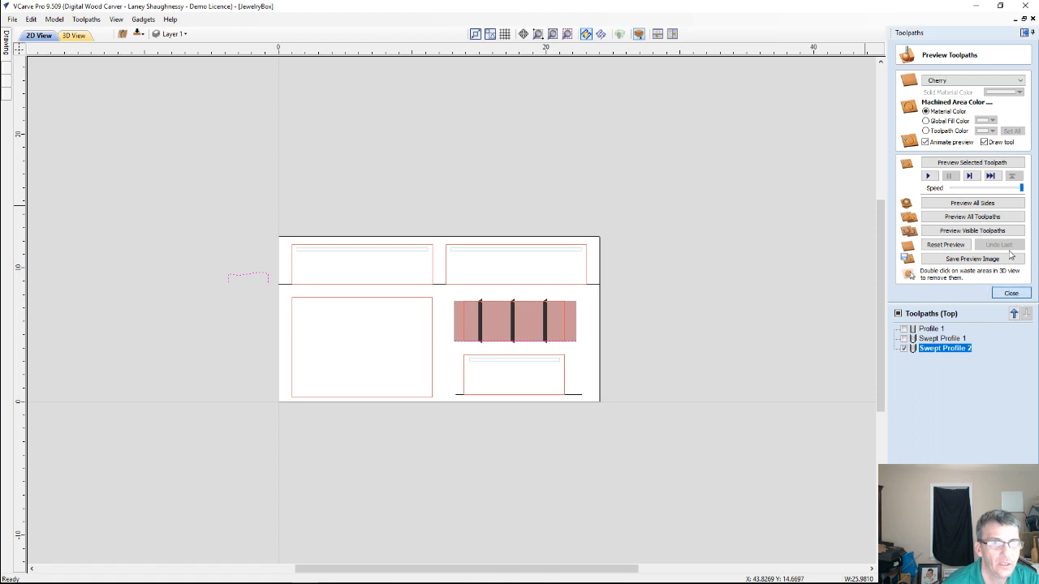
pyautogui.click(458, 395)
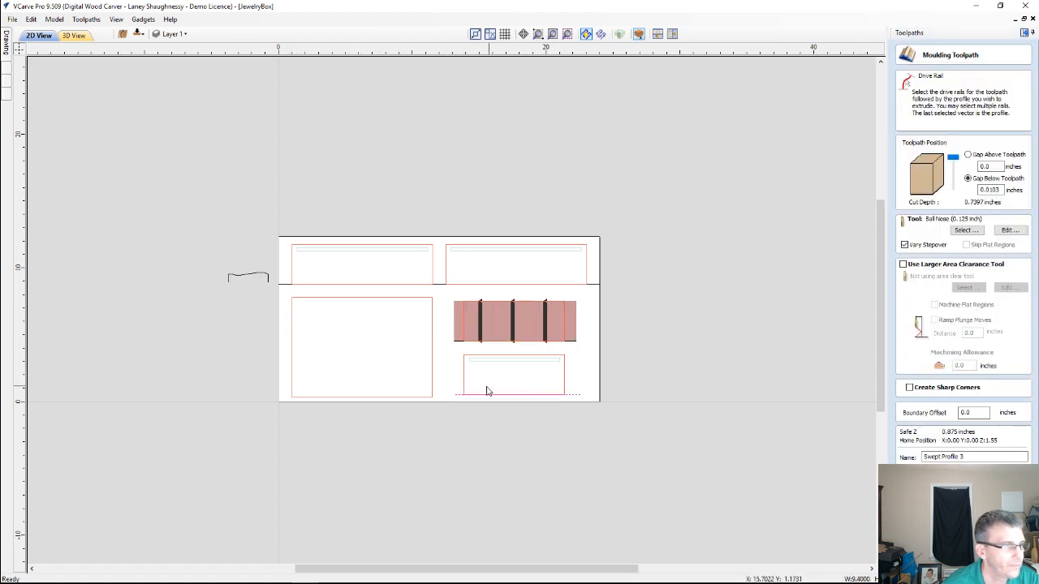
pyautogui.keyDown('shift'); pyautogui.click(243, 278); pyautogui.keyUp('shift')
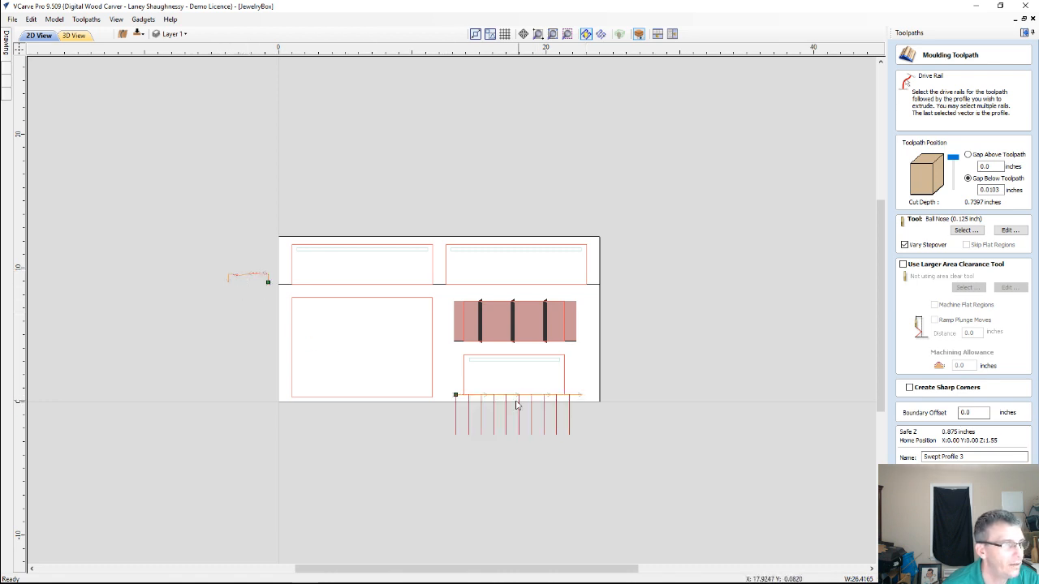
pyautogui.rightClick(455, 397)
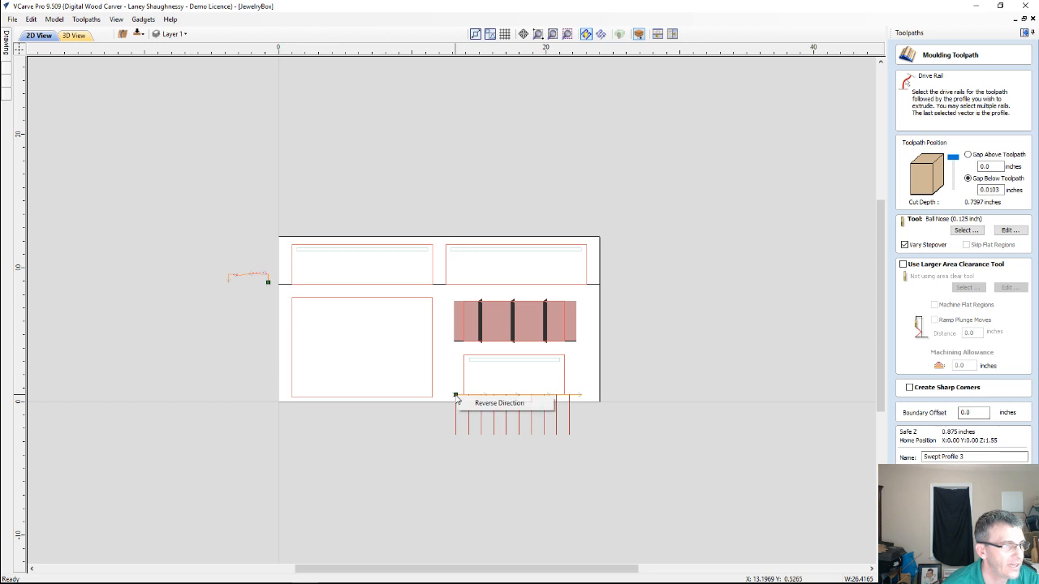
pyautogui.click(487, 404)
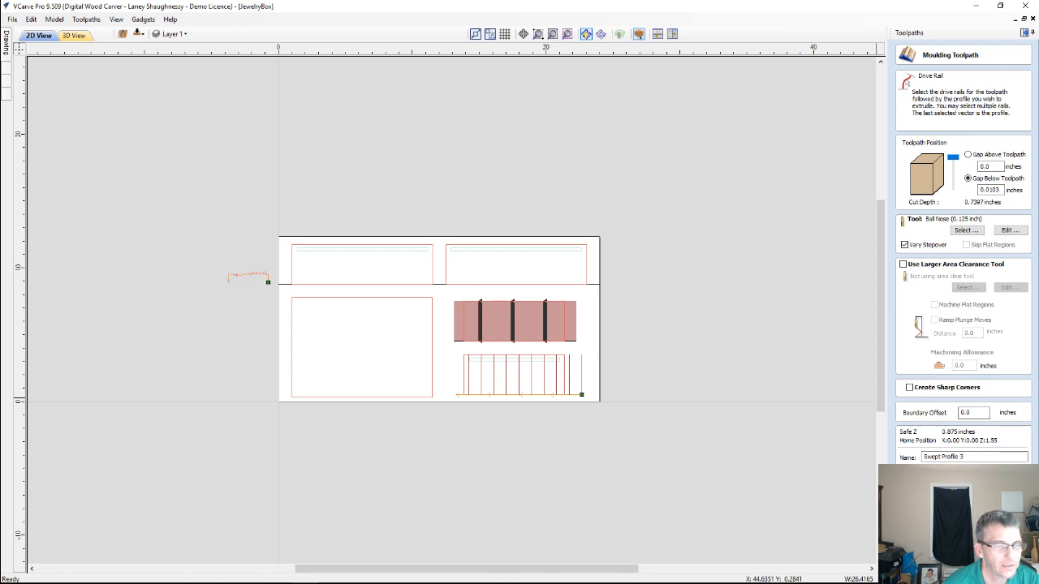
pyautogui.click(933, 477)
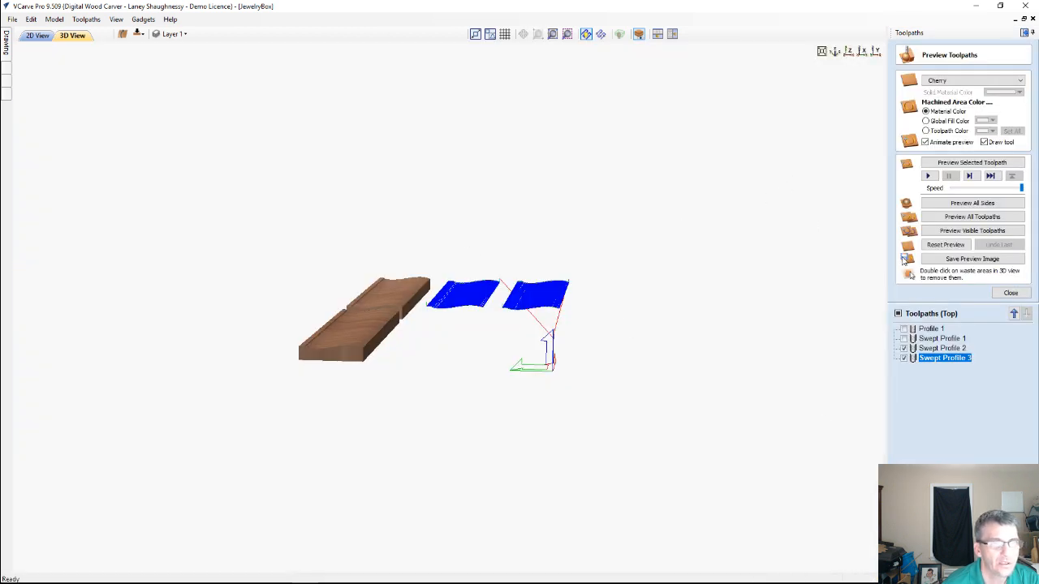
# Reset the preview, show all three swept profile toolpaths, and preview the selected Swept Profile 3
pyautogui.click(943, 247)
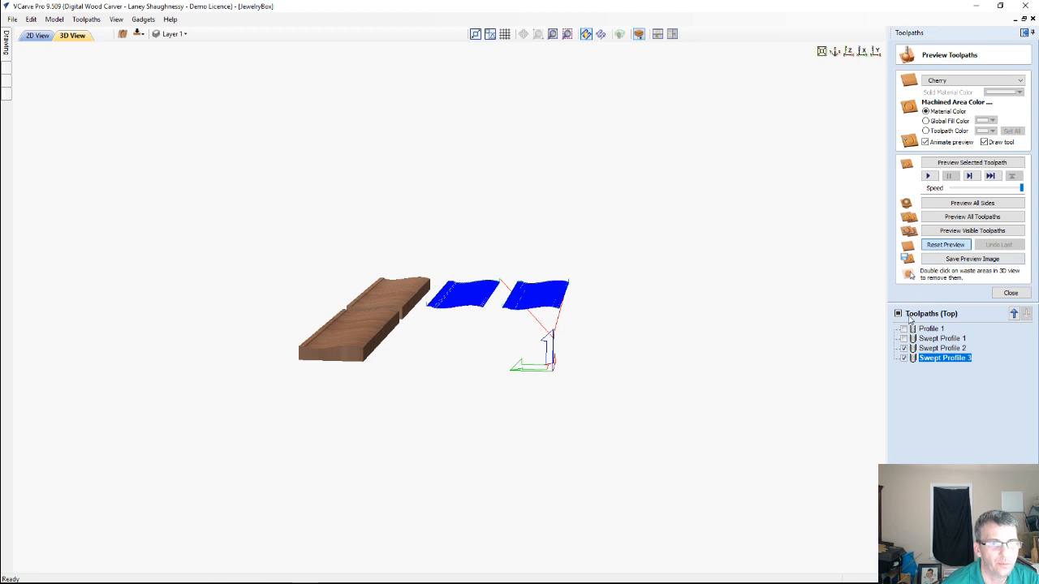
pyautogui.click(903, 358)
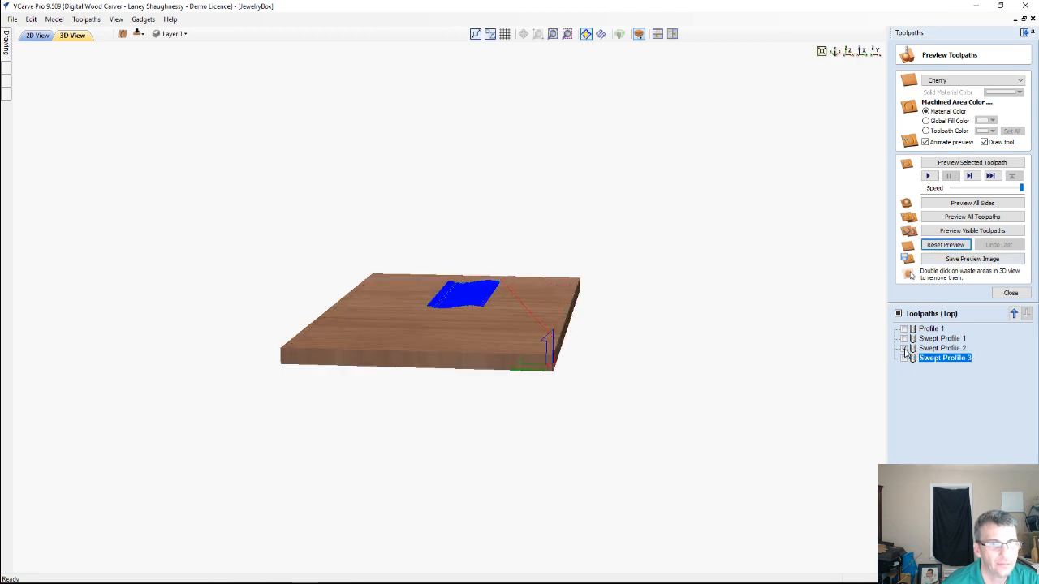
pyautogui.click(903, 348)
pyautogui.click(903, 357)
pyautogui.click(903, 348)
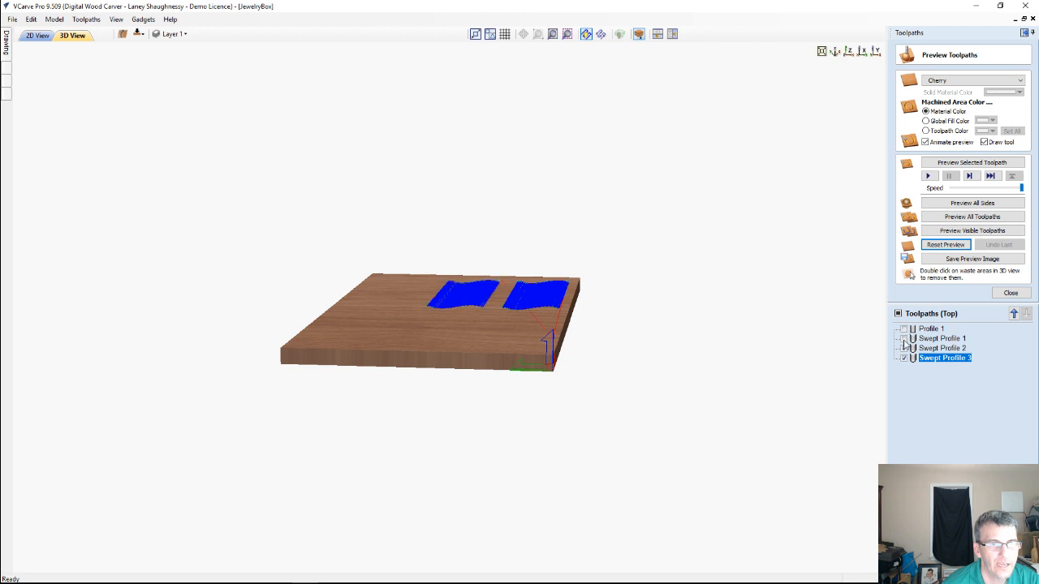
pyautogui.click(903, 338)
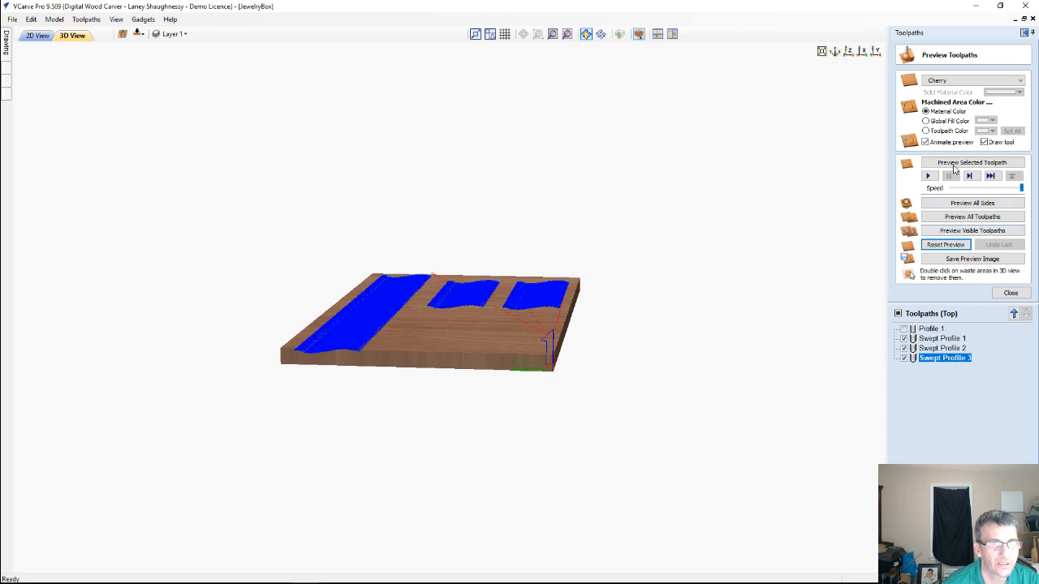
pyautogui.click(946, 163)
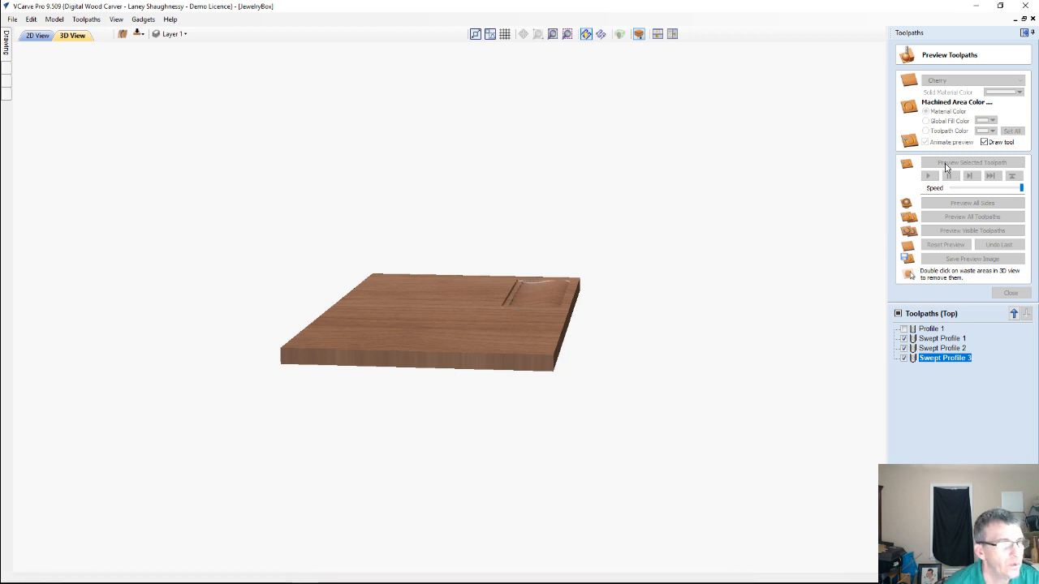
# Show Swept Profile 1 and Swept Profile 2 and preview the visible toolpaths on the board
pyautogui.click(903, 348)
pyautogui.click(904, 339)
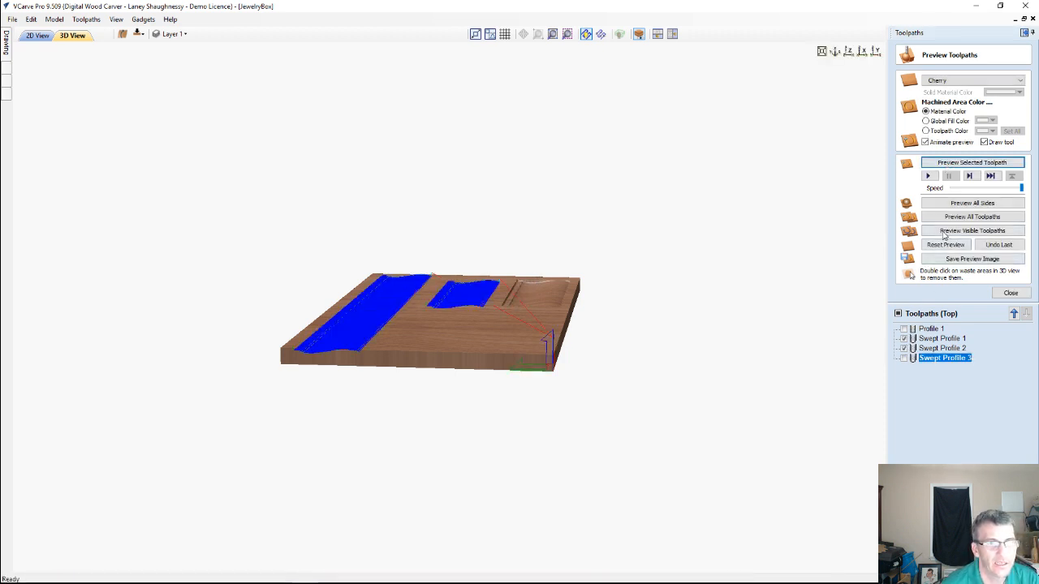
pyautogui.click(944, 232)
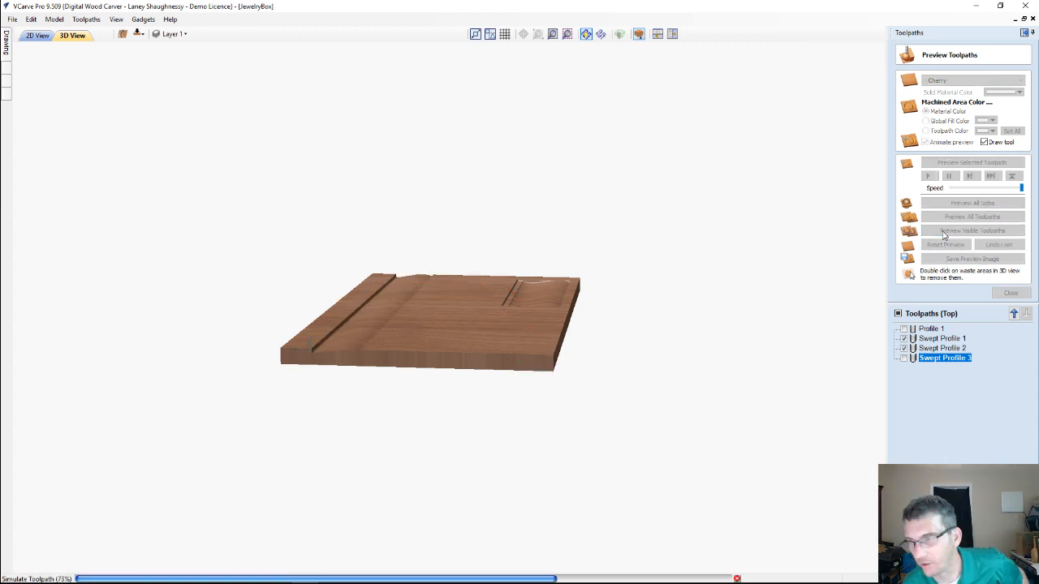
pyautogui.click(943, 232)
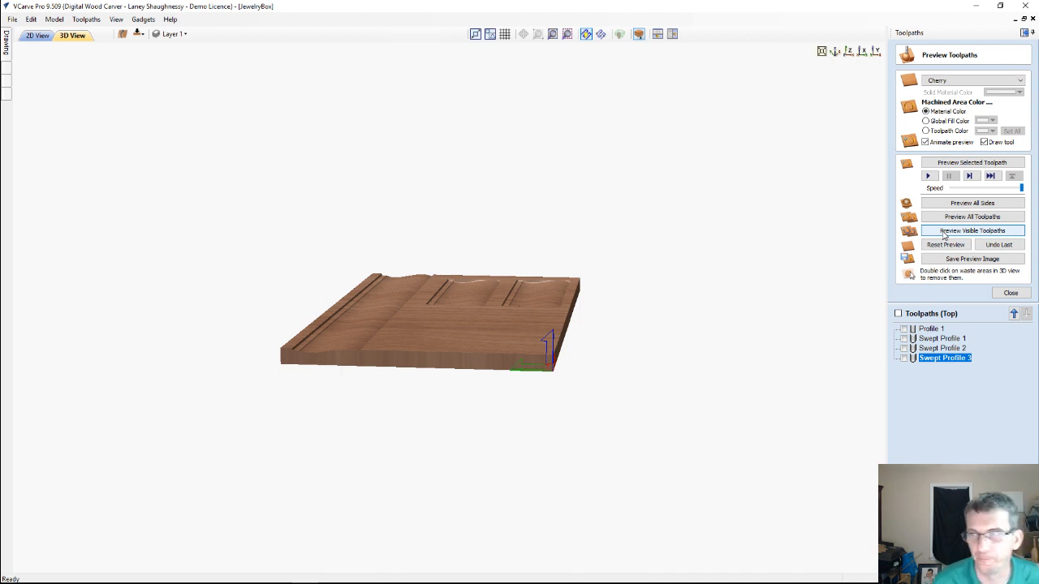
pyautogui.click(944, 233)
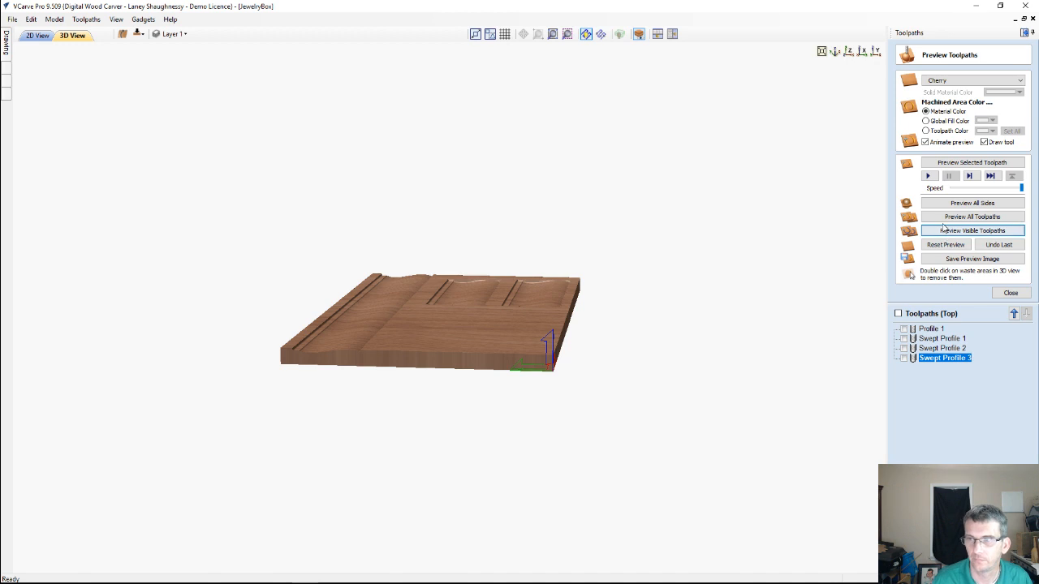
pyautogui.moveTo(534, 336); pyautogui.dragTo(578, 359)
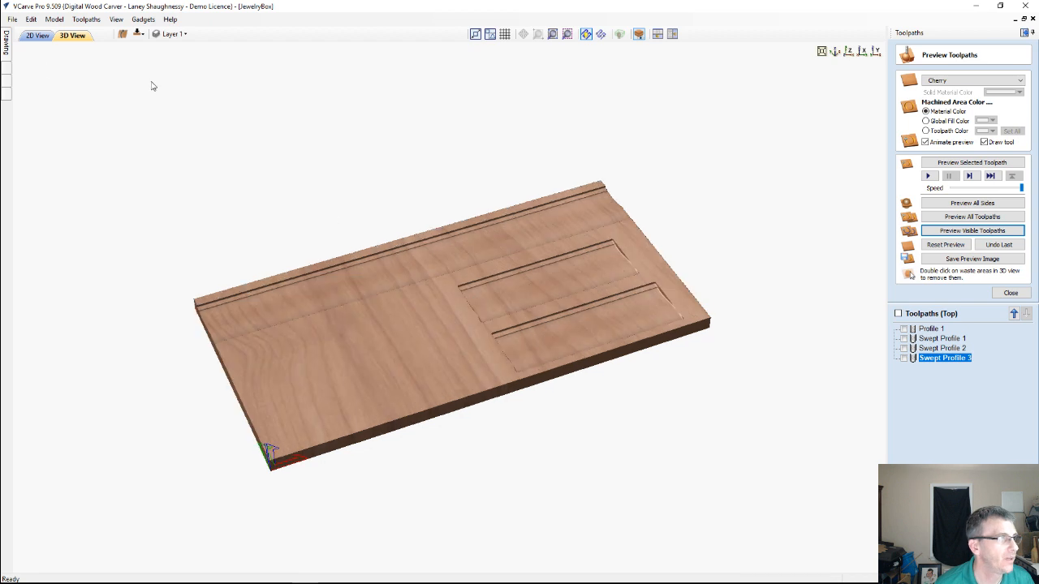
# Add both small panel outlines to the Profile 1 cutout toolpath, recalculate it, and preview the cut
pyautogui.click(36, 36)
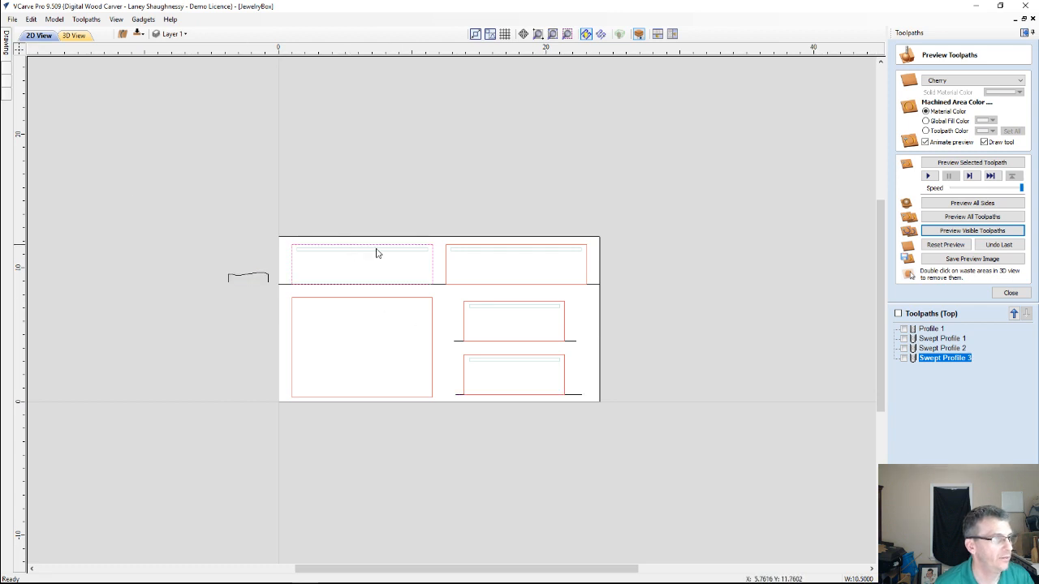
pyautogui.doubleClick(934, 329)
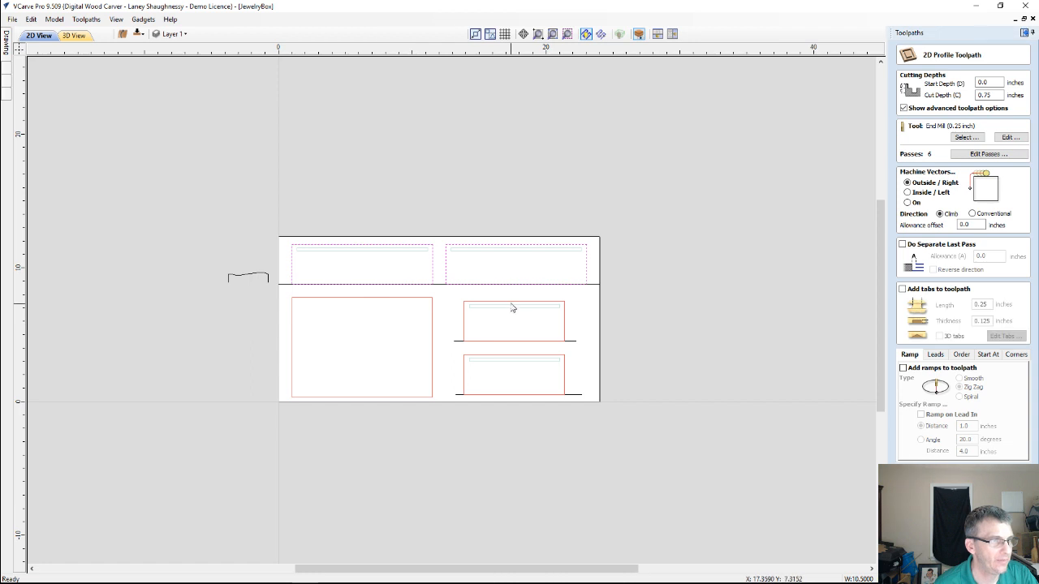
pyautogui.keyDown('shift'); pyautogui.click(509, 307); pyautogui.keyUp('shift')
pyautogui.keyDown('shift'); pyautogui.click(516, 359); pyautogui.keyUp('shift')
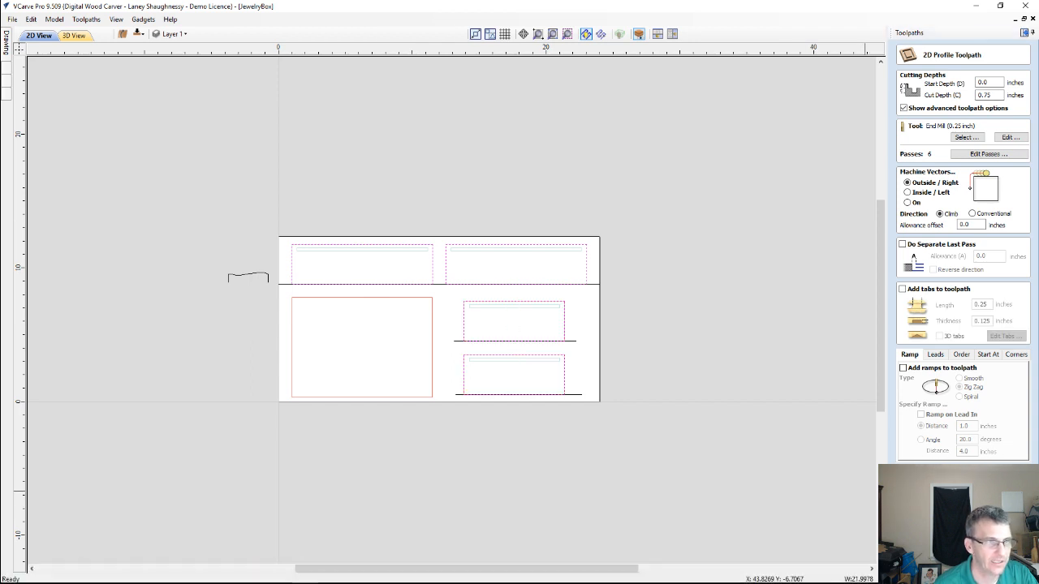
pyautogui.click(930, 559)
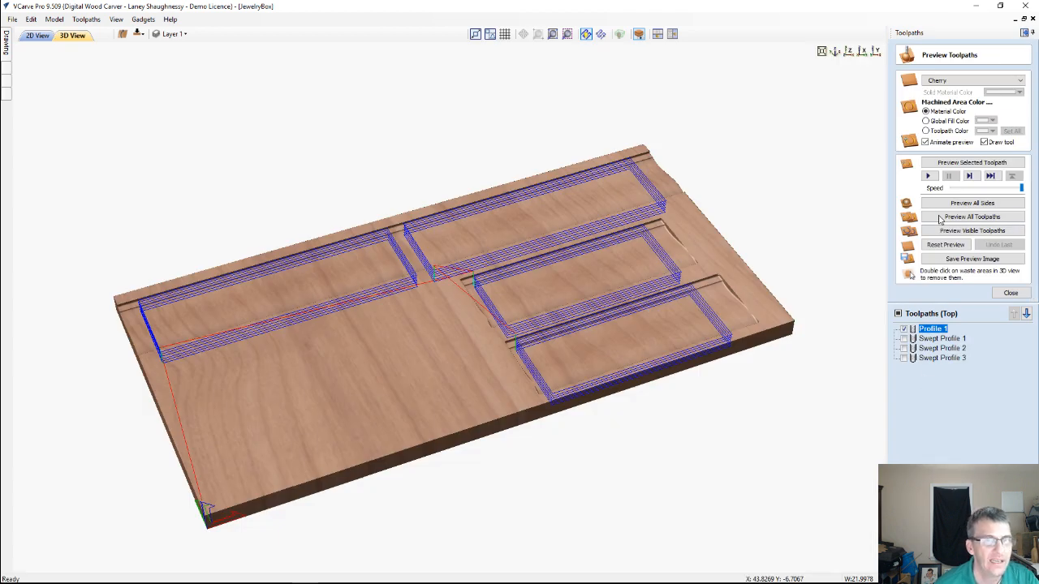
pyautogui.click(960, 164)
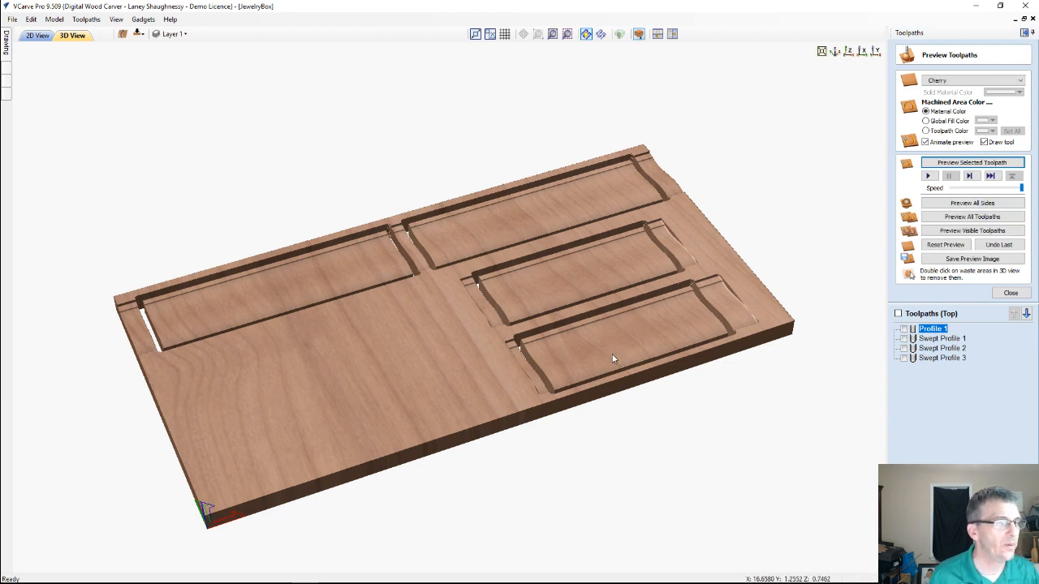
# Remove the waste board from the 3D preview and inspect the cut panels' moulded end profiles up close
pyautogui.doubleClick(422, 396)
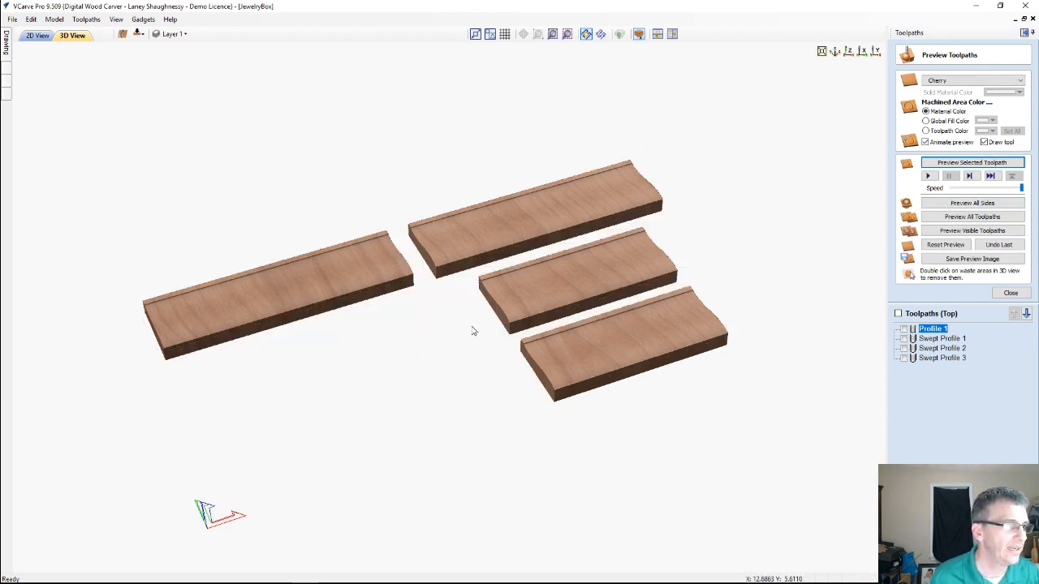
pyautogui.moveTo(453, 424); pyautogui.dragTo(717, 208, button='middle')
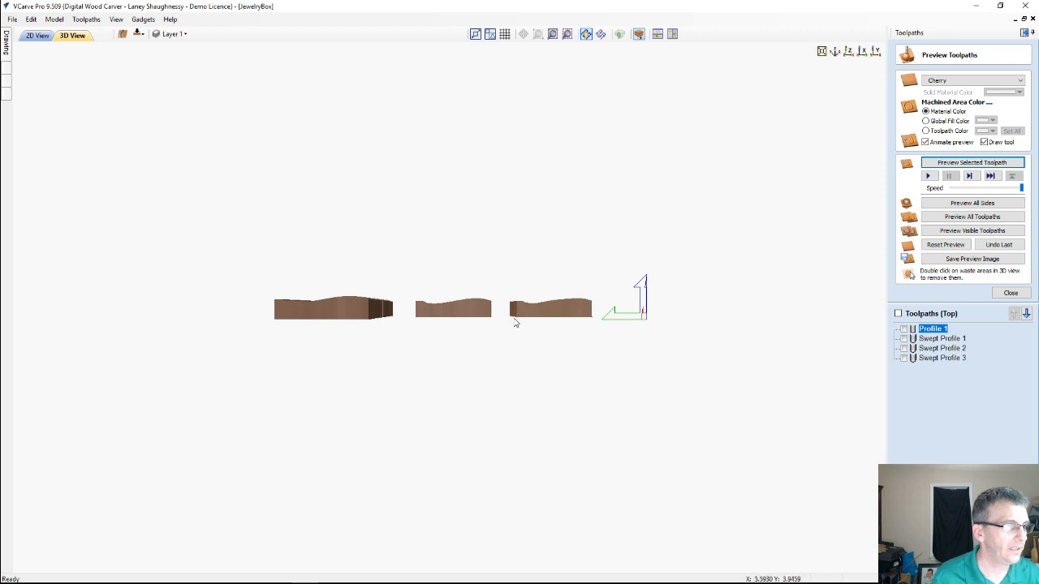
pyautogui.scroll(1, 529, 307)
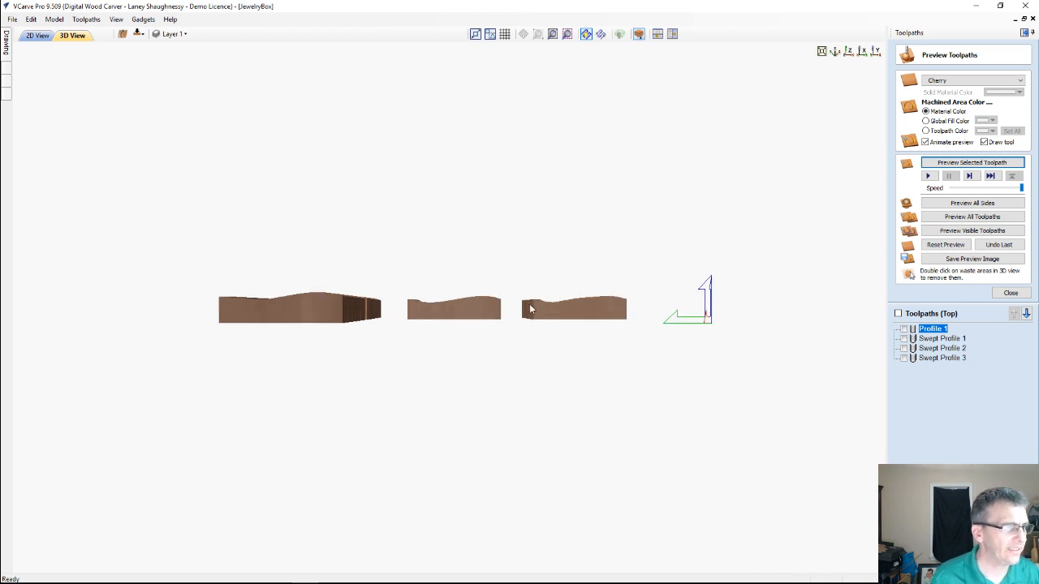
pyautogui.scroll(1, 495, 288)
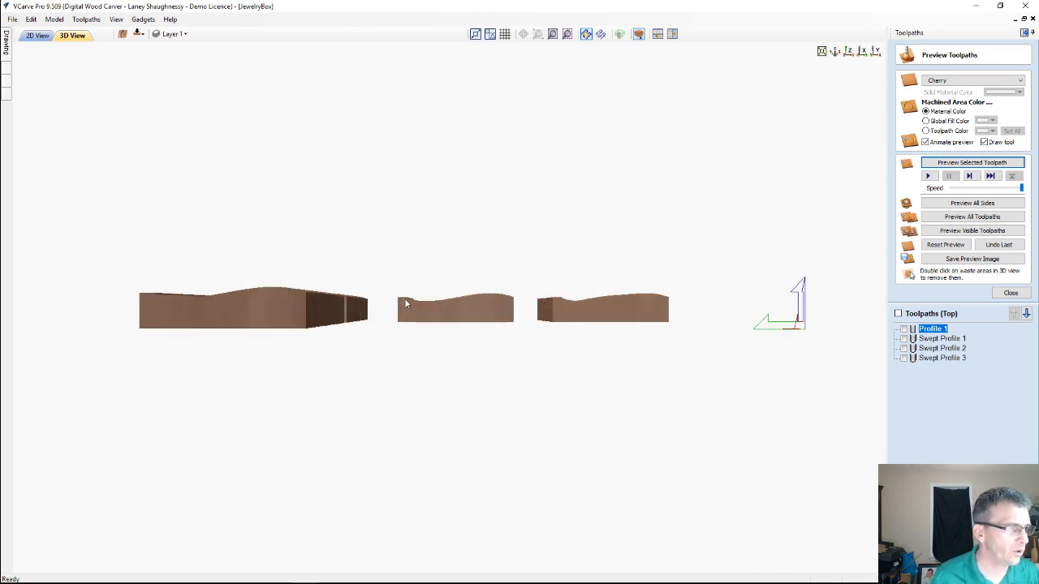
pyautogui.scroll(1, 483, 298)
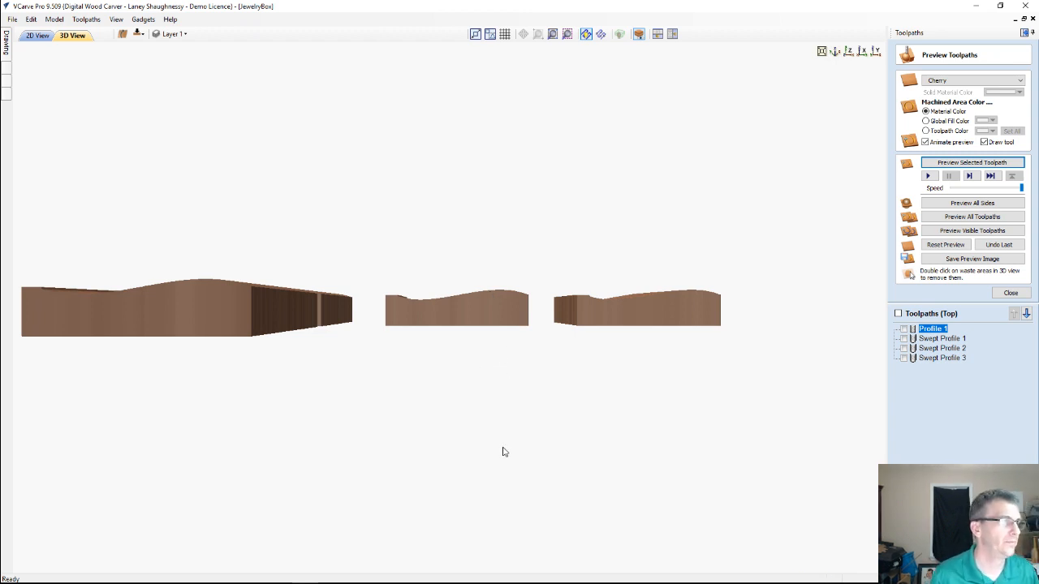
pyautogui.moveTo(500, 441); pyautogui.dragTo(501, 441)
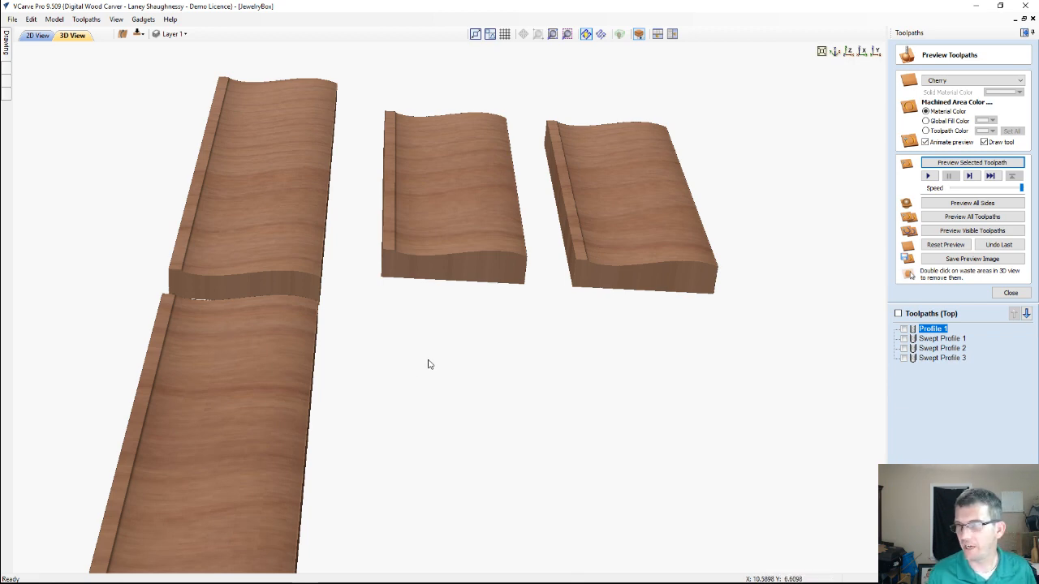
# In the 2D view, hide Layer 1 and Layer0 and show only the foot_Style1 layer
pyautogui.click(38, 37)
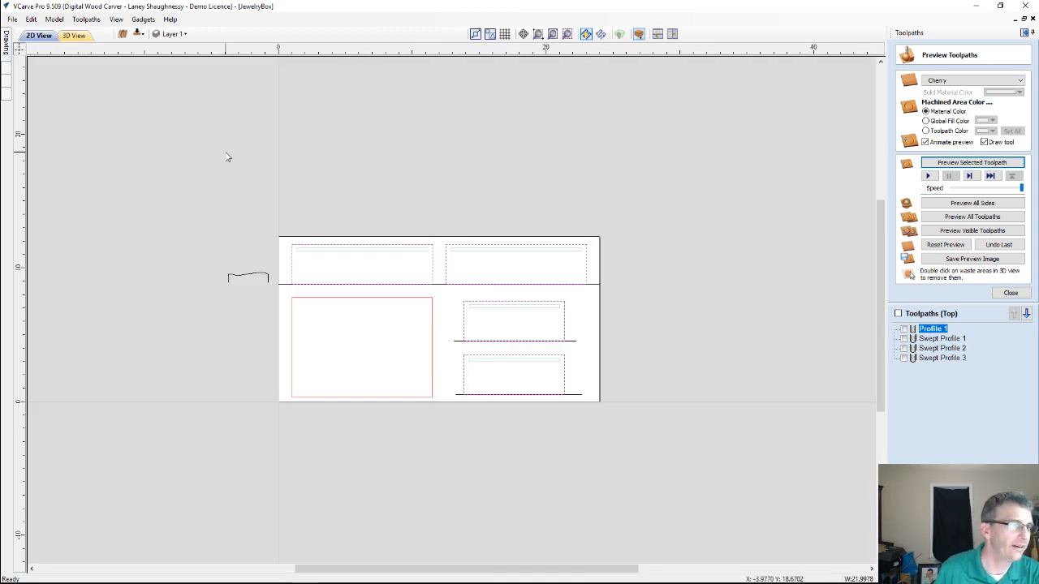
pyautogui.scroll(2, 513, 341)
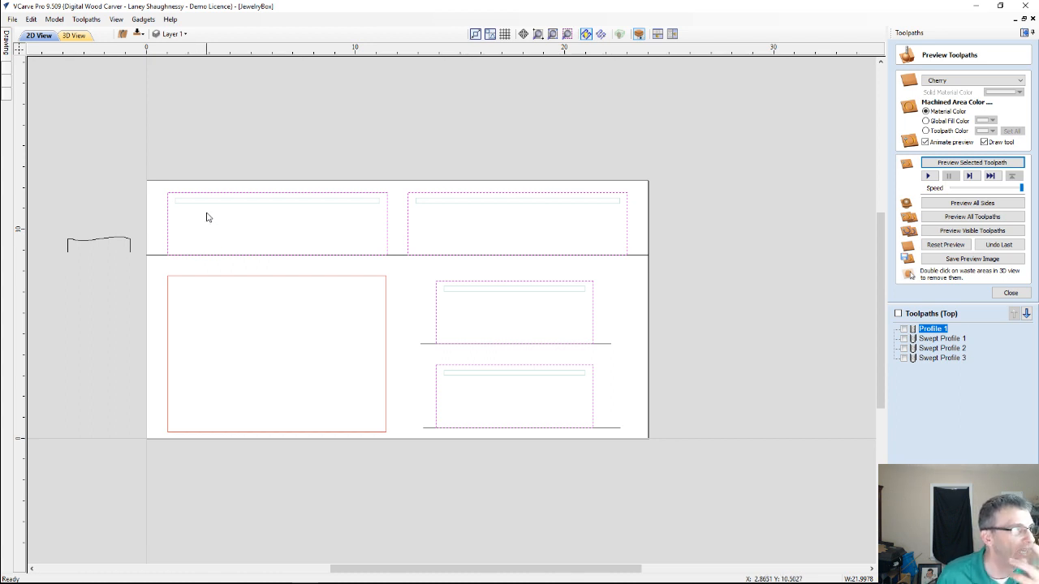
pyautogui.click(187, 34)
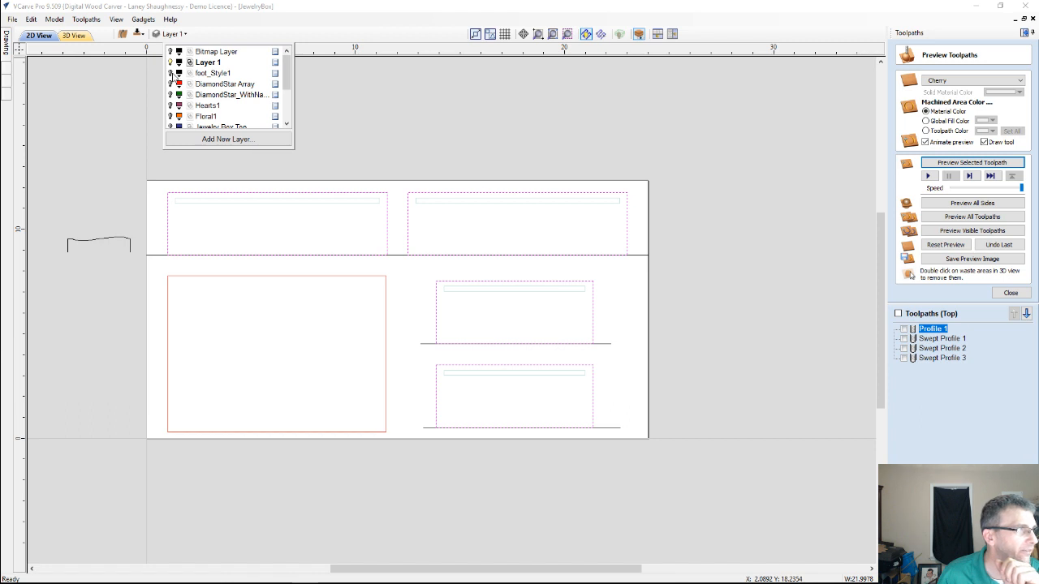
pyautogui.click(170, 74)
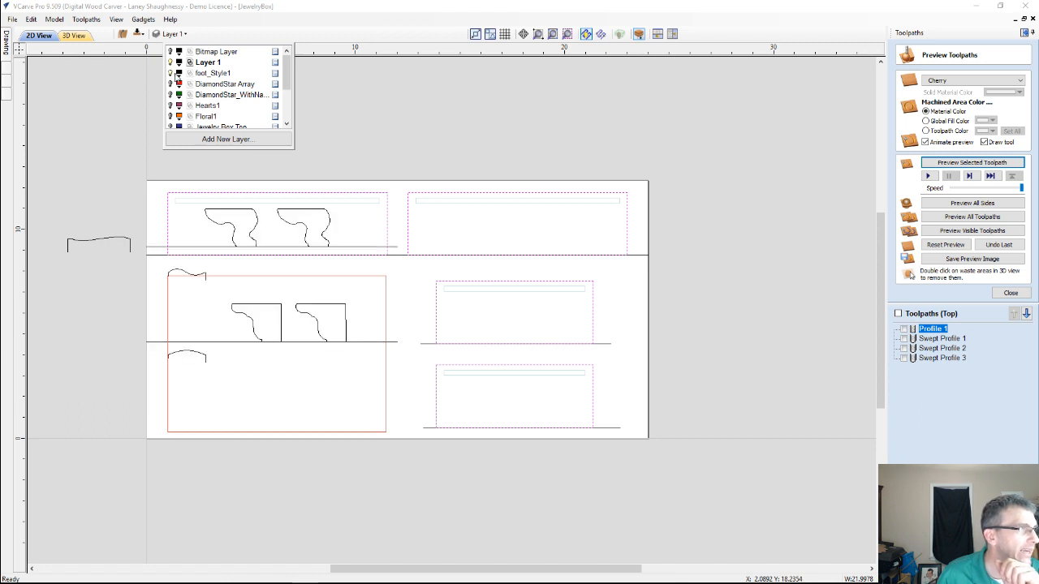
pyautogui.click(171, 62)
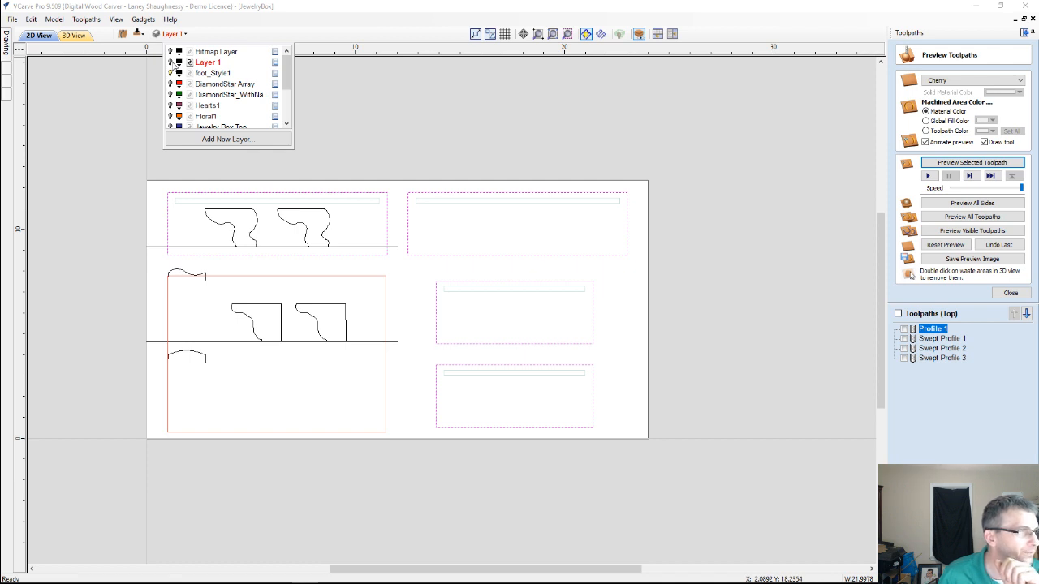
pyautogui.click(170, 73)
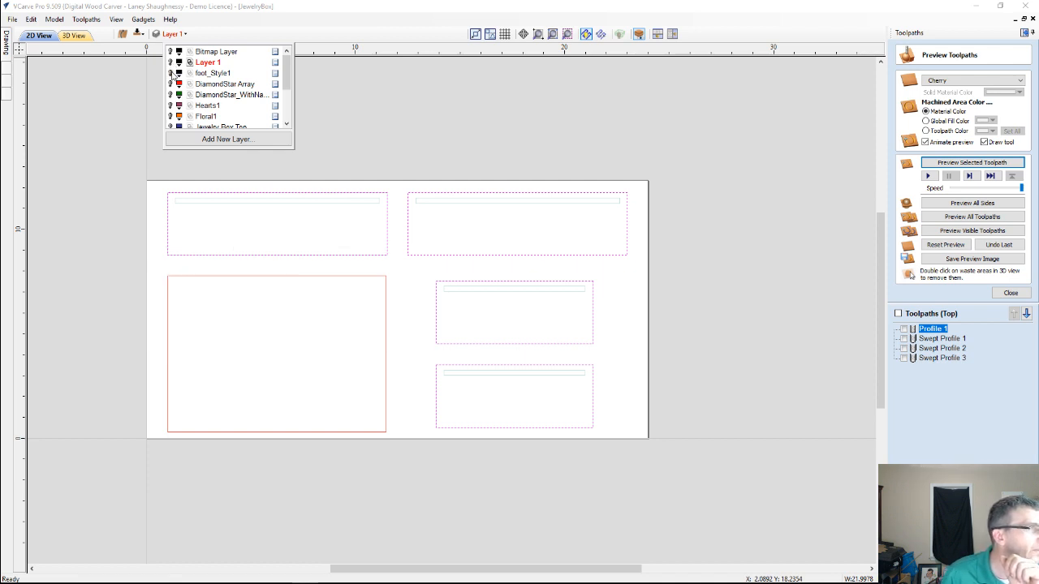
pyautogui.scroll(-2, 175, 128)
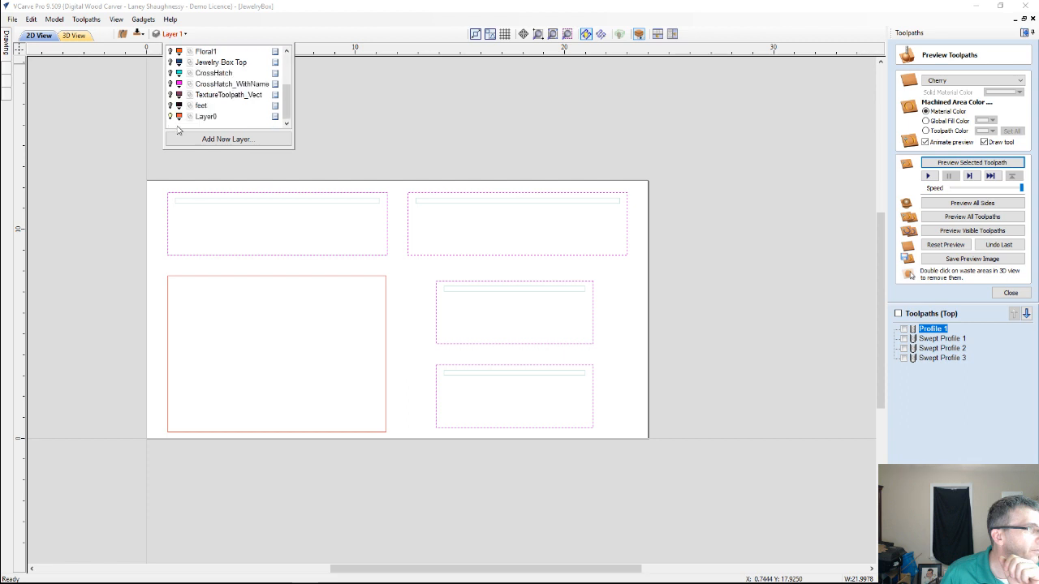
pyautogui.click(170, 117)
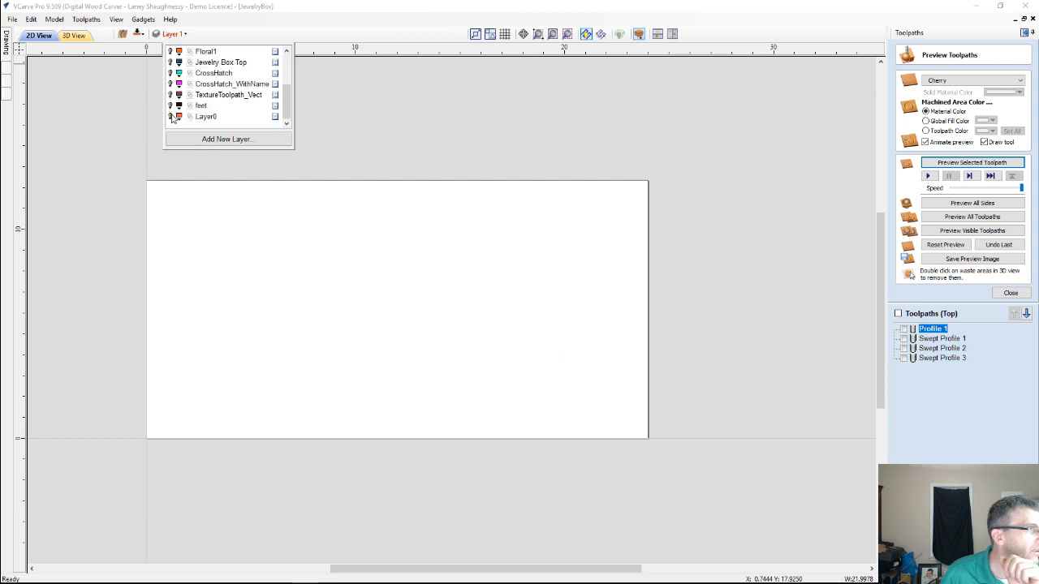
pyautogui.scroll(3, 165, 72)
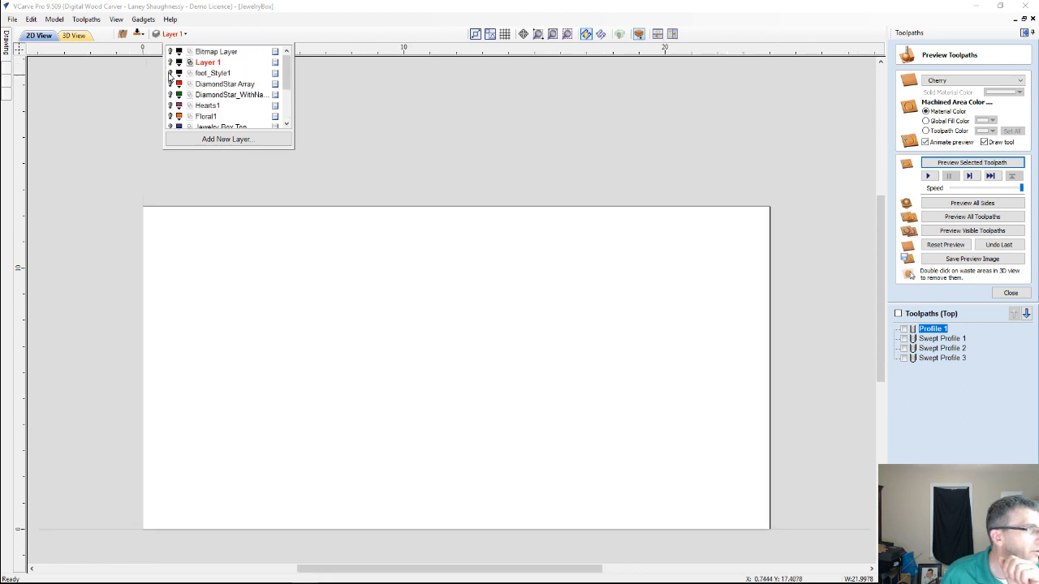
pyautogui.click(171, 74)
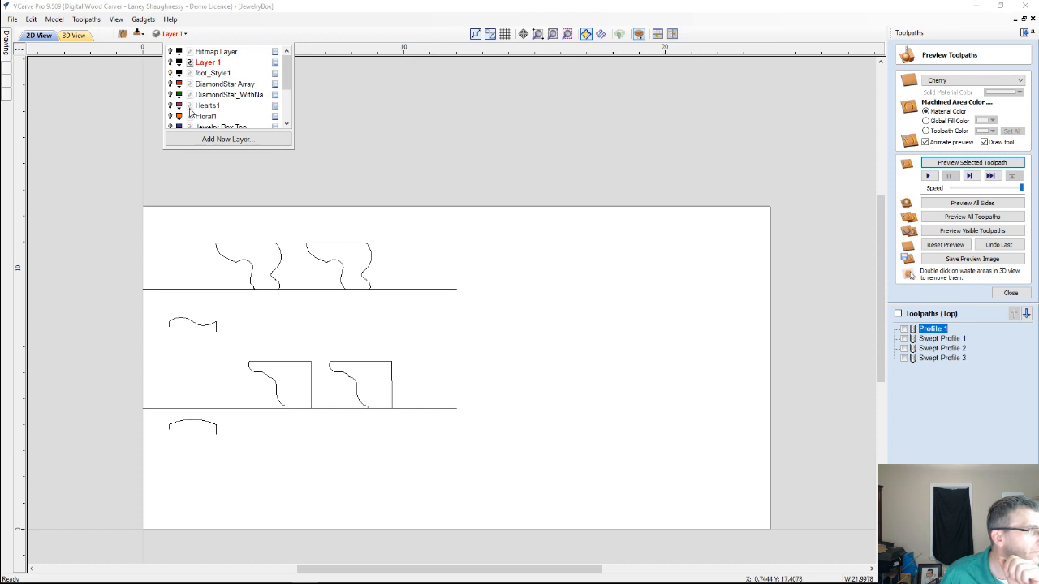
# Show the feet layer and move the foot photo to the empty area of the board beside the foot outlines
pyautogui.scroll(-2, 188, 114)
pyautogui.click(170, 105)
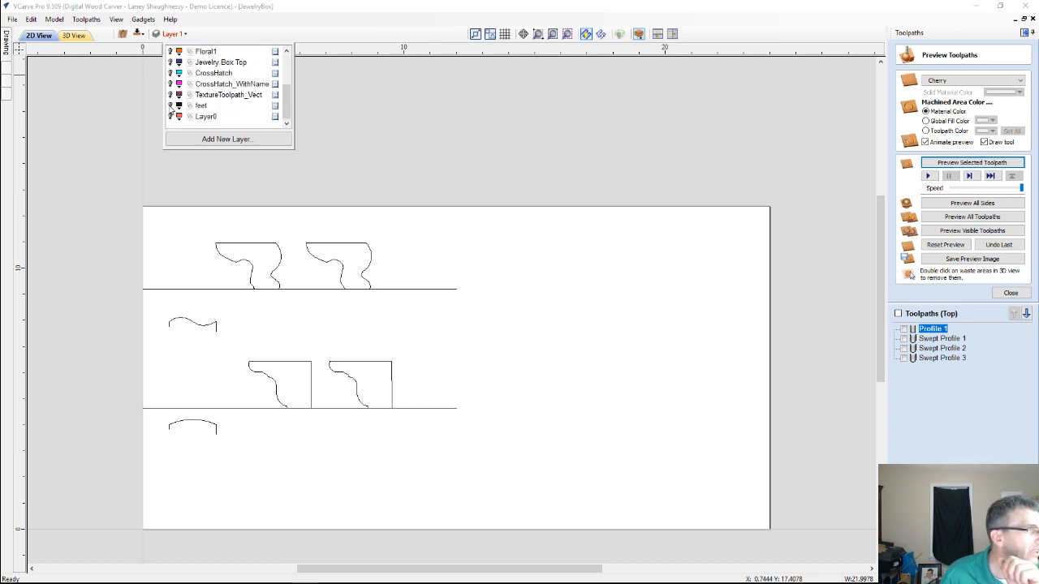
pyautogui.click(280, 340)
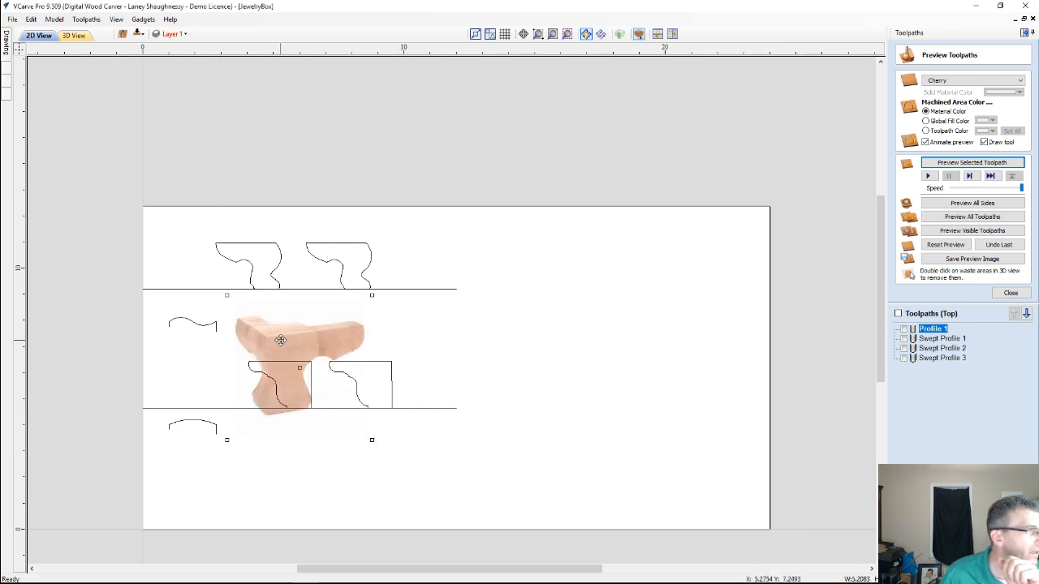
pyautogui.moveTo(280, 340); pyautogui.dragTo(566, 310)
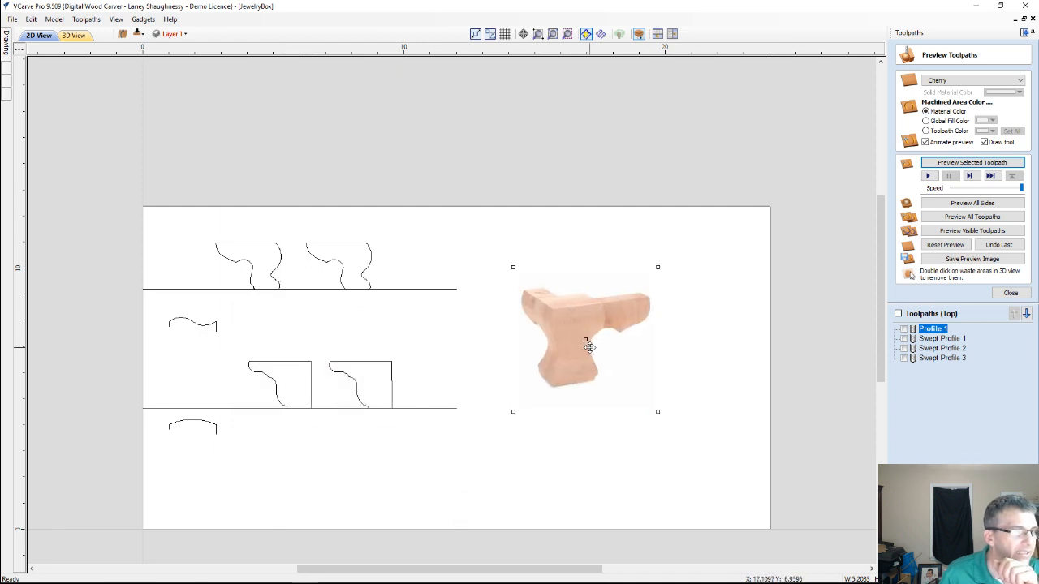
# Examine the foot photo's shape and compare it with the foot outlines and their profile curves
pyautogui.scroll(4, 590, 348)
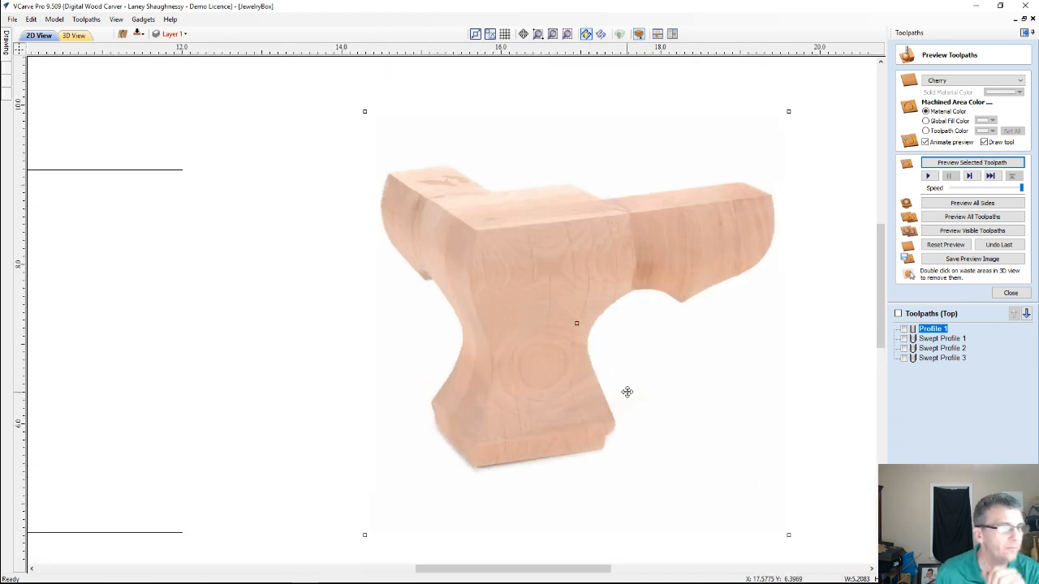
pyautogui.scroll(-1, 627, 391)
pyautogui.scroll(1, 579, 392)
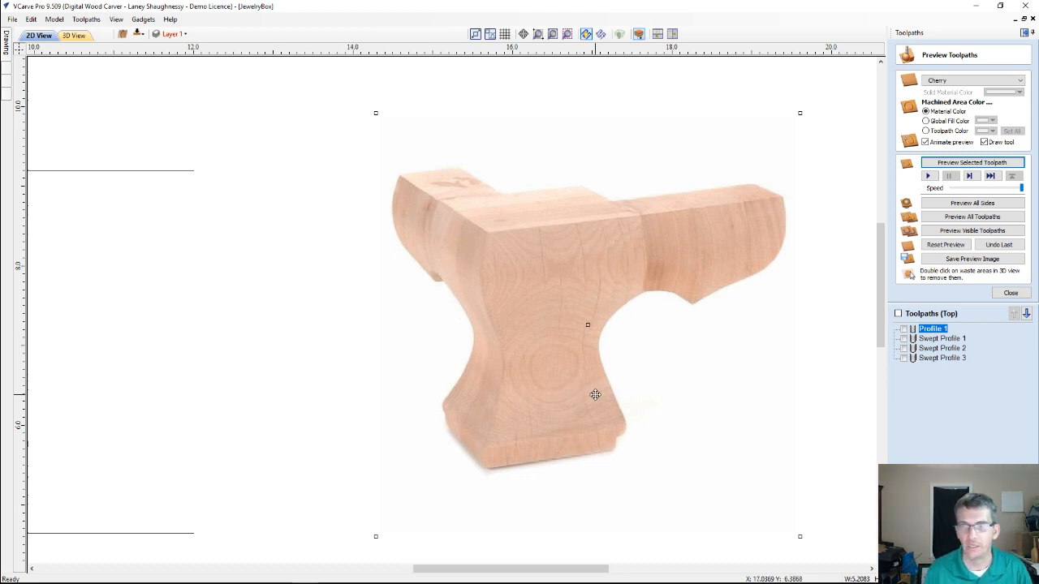
pyautogui.scroll(-2, 594, 394)
pyautogui.scroll(5, 529, 355)
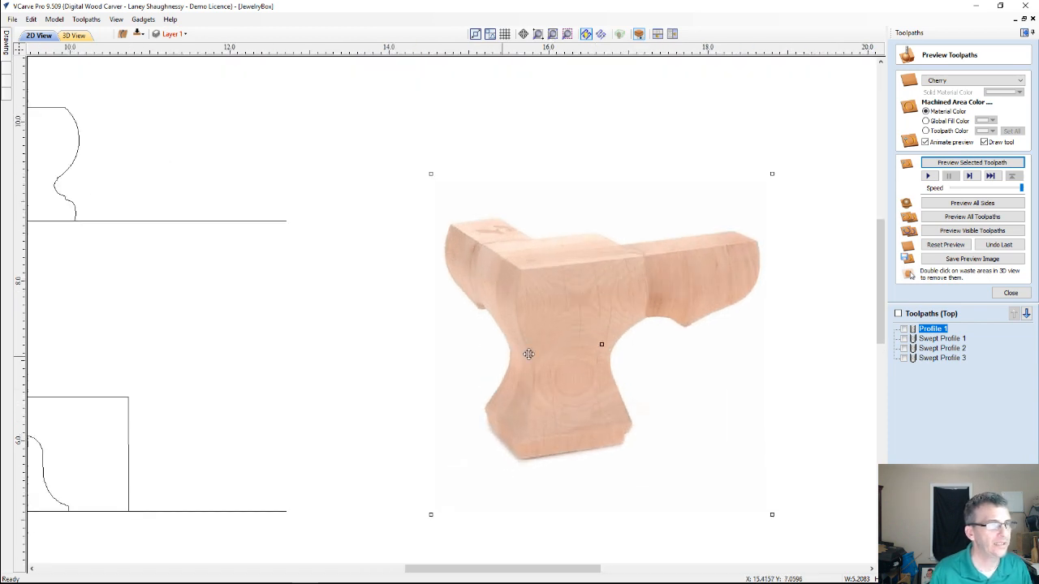
pyautogui.scroll(-2, 493, 197)
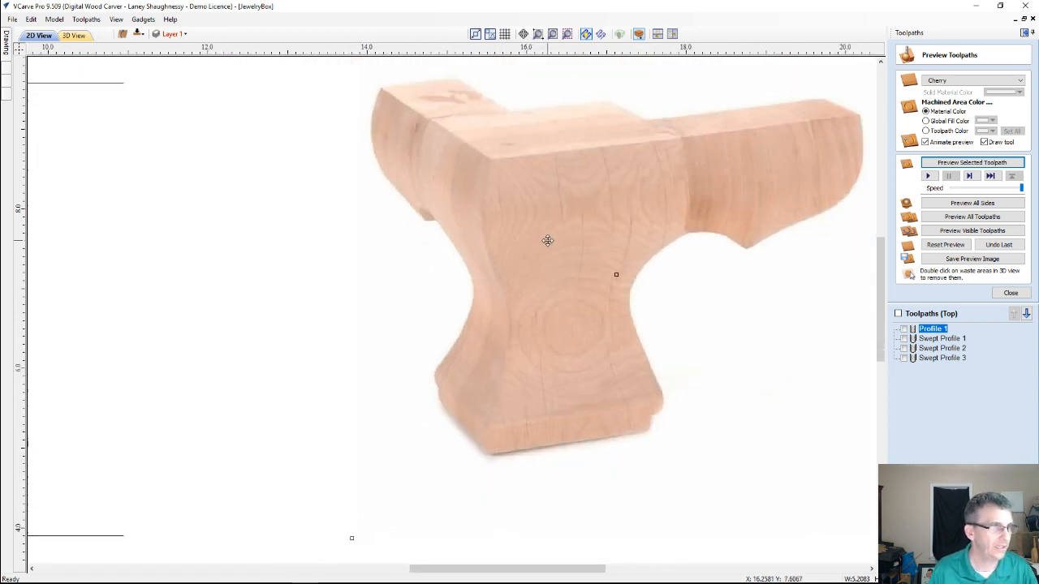
pyautogui.scroll(-4, 547, 241)
pyautogui.scroll(5, 442, 276)
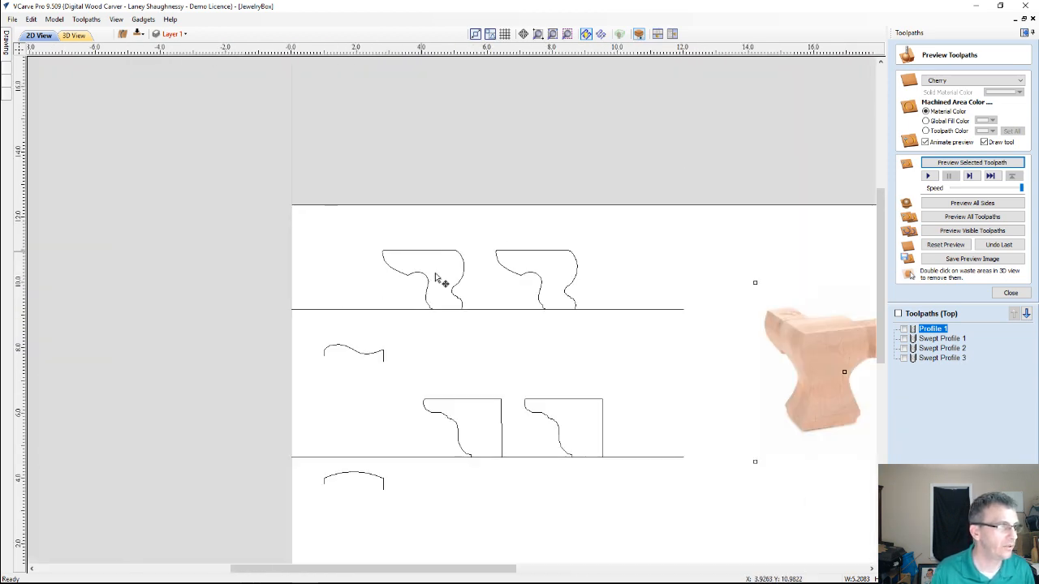
pyautogui.scroll(1, 459, 323)
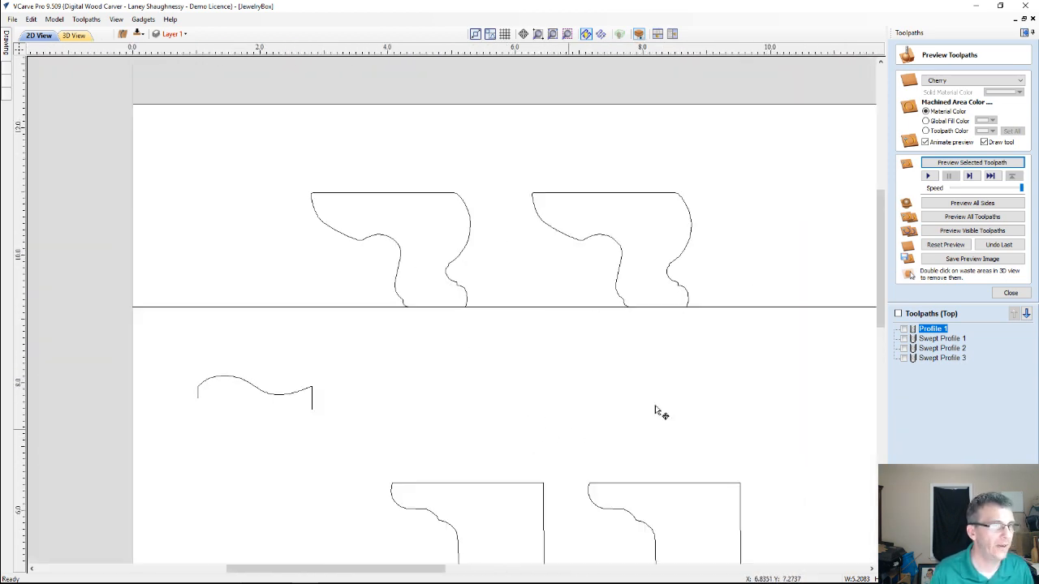
pyautogui.moveTo(877, 241); pyautogui.dragTo(878, 272)
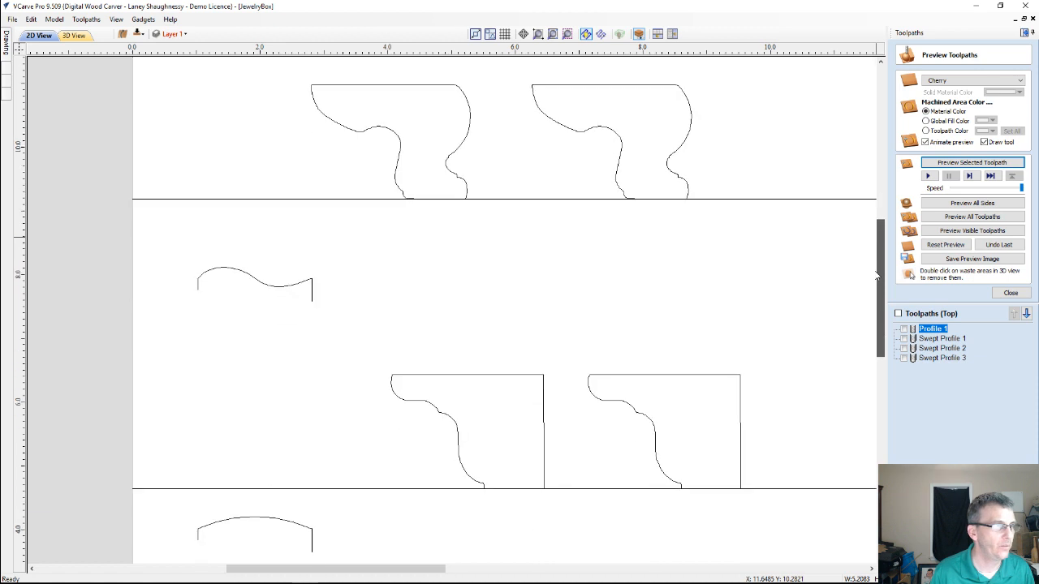
pyautogui.click(400, 85)
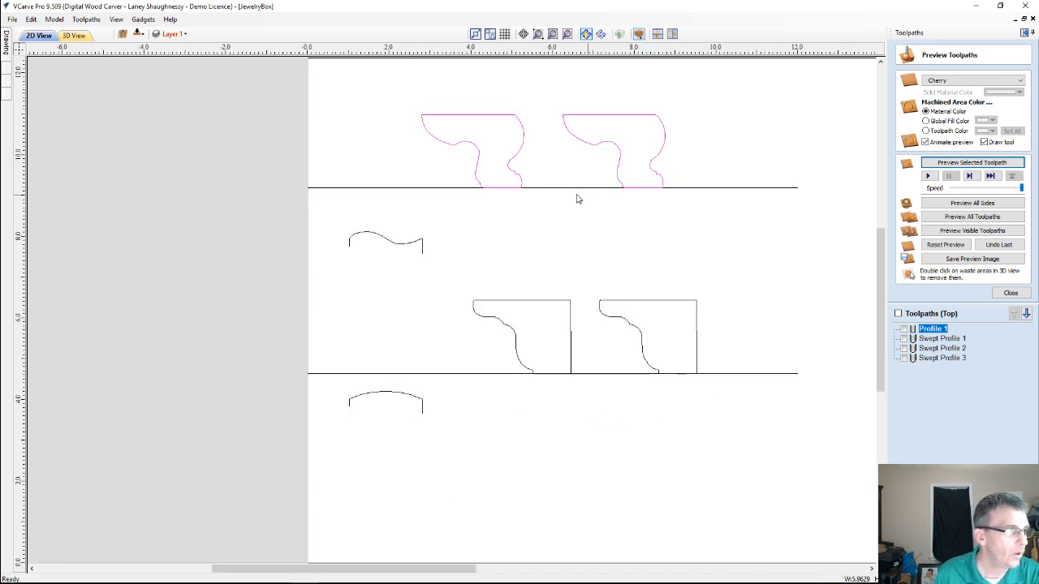
pyautogui.scroll(-2, 604, 166)
# Set up a moulding toolpath using the line beneath the upper foot outlines as drive rail and the S-shaped curve as profile
pyautogui.click(378, 191)
pyautogui.click(378, 189)
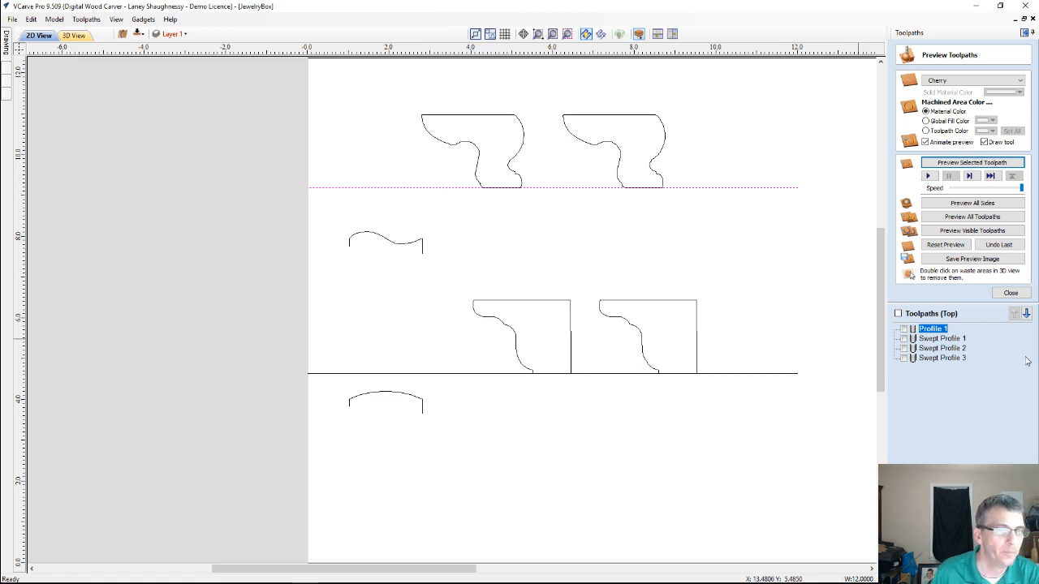
pyautogui.click(1010, 293)
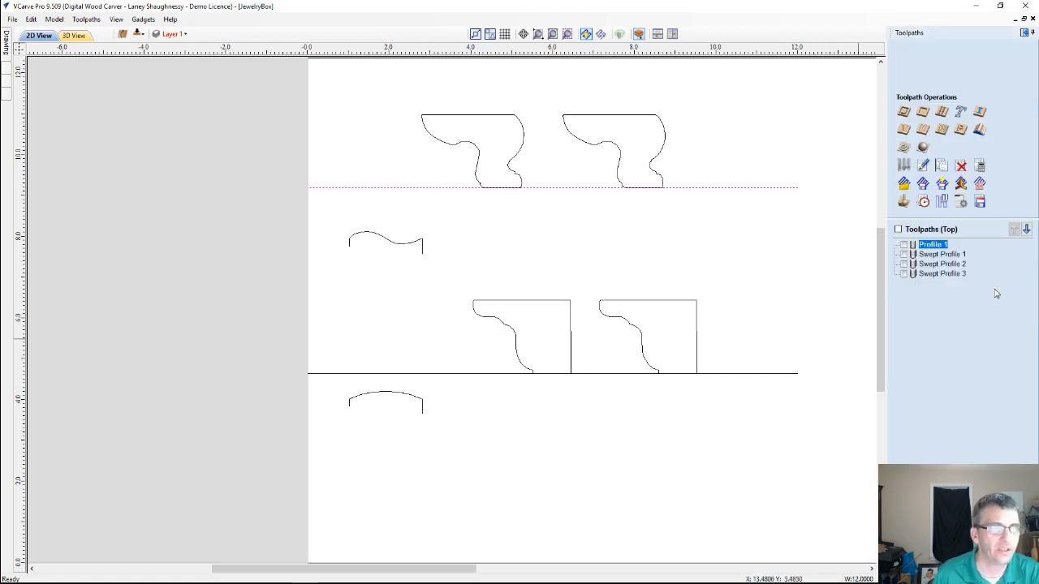
pyautogui.click(979, 130)
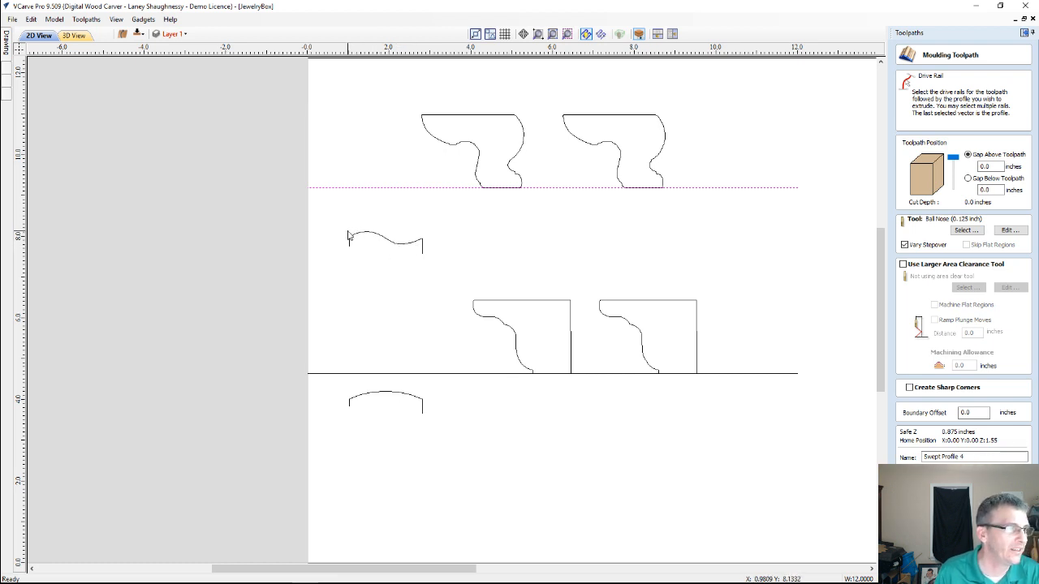
pyautogui.scroll(5, 378, 258)
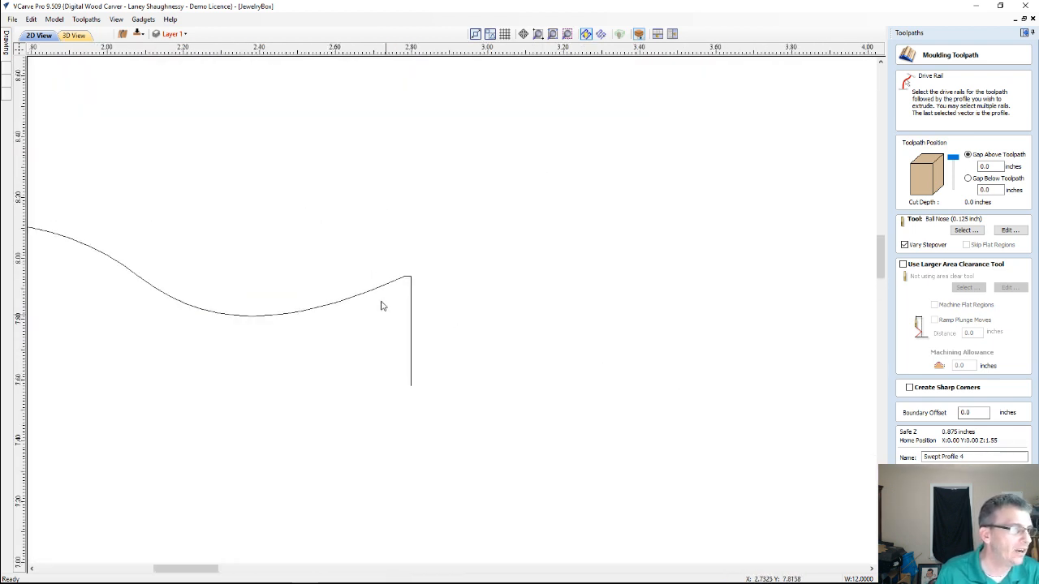
pyautogui.scroll(4, 381, 306)
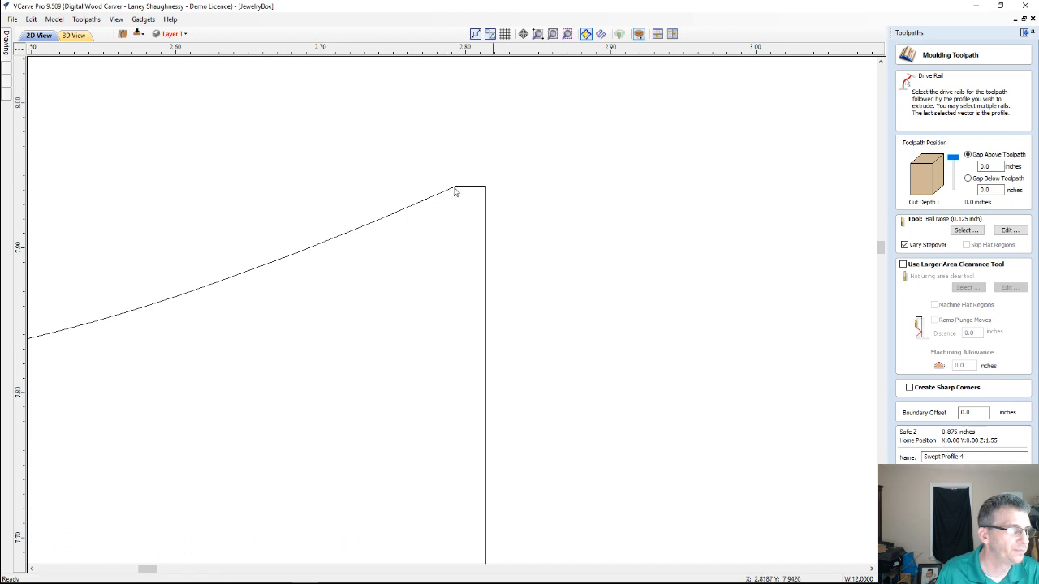
pyautogui.scroll(-10, 482, 225)
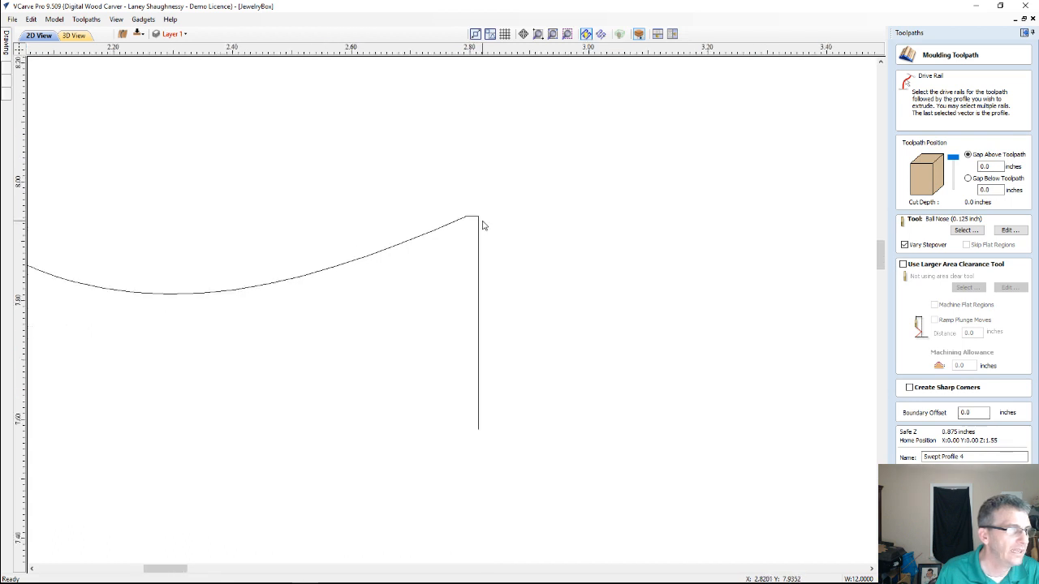
pyautogui.scroll(-2, 484, 225)
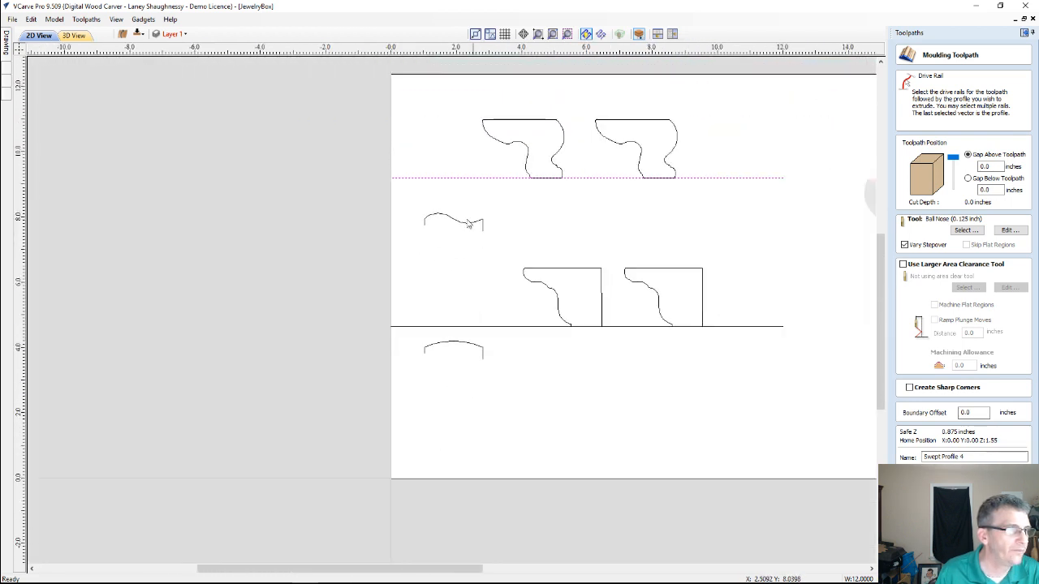
pyautogui.keyDown('shift'); pyautogui.click(455, 224); pyautogui.keyUp('shift')
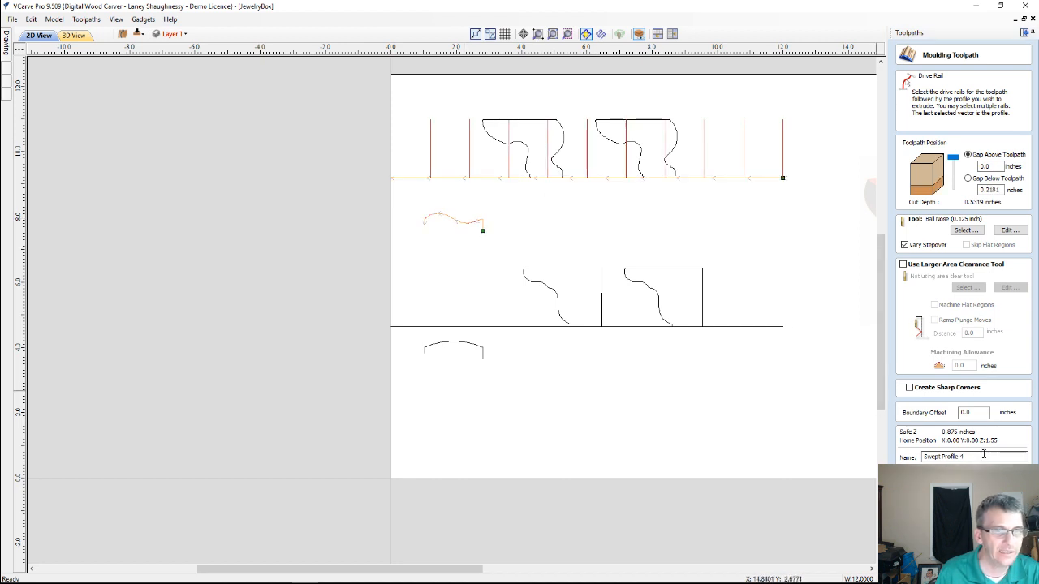
# Name the moulding toolpath Ogee Foot and calculate it
pyautogui.moveTo(982, 456); pyautogui.dragTo(755, 444)
pyautogui.write('Ogee')
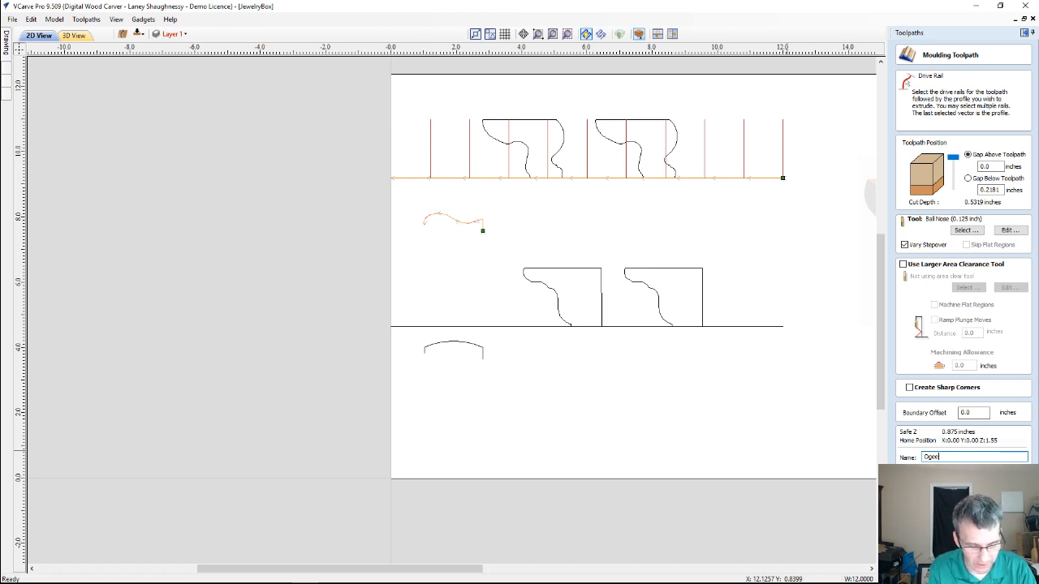
pyautogui.write('Foot')
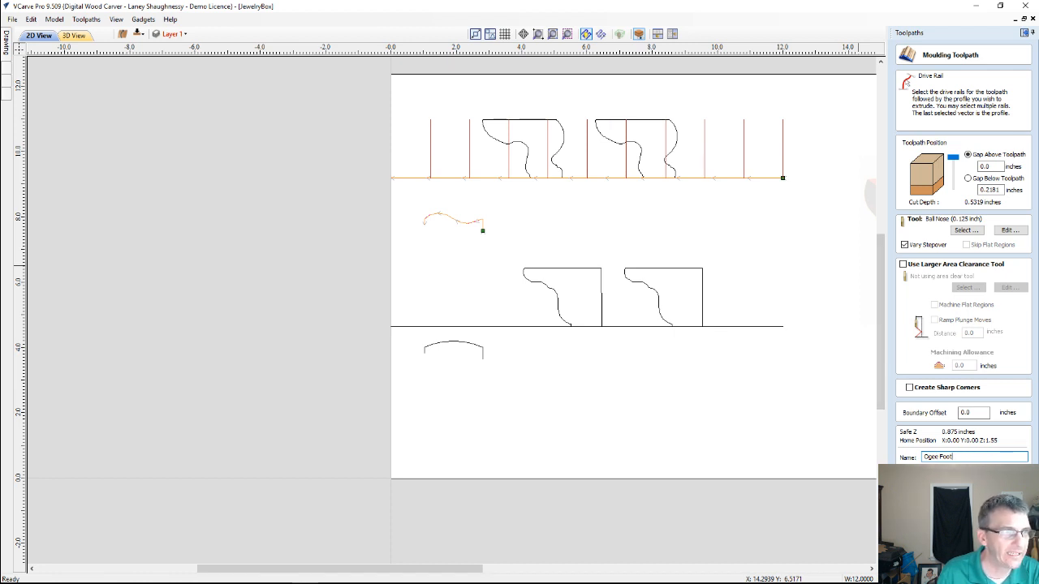
pyautogui.press('Return')
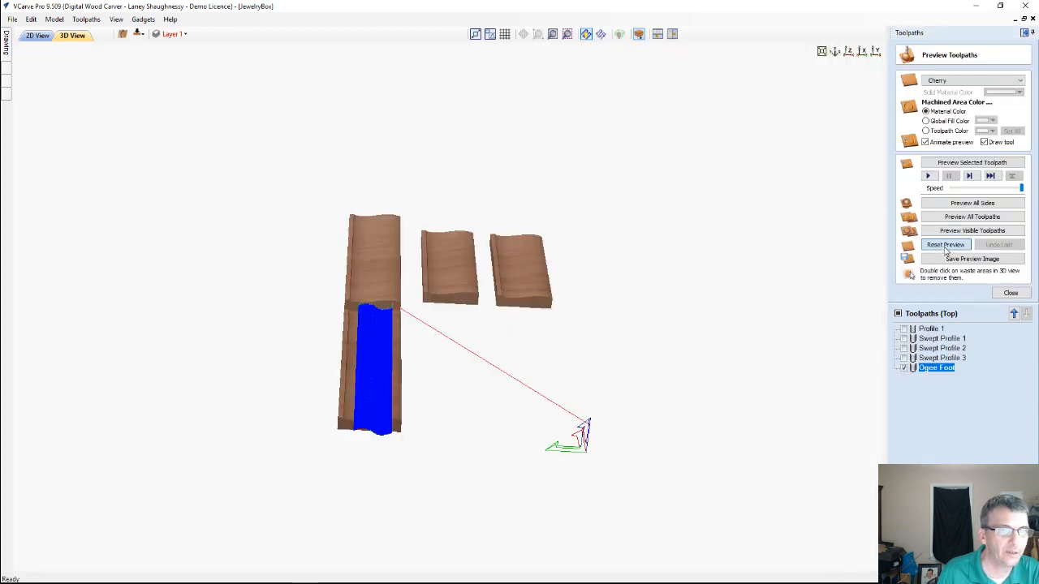
# Reset the 3D preview to the uncut board and hide the Ogee Foot toolpath in the 2D view
pyautogui.click(945, 251)
pyautogui.click(37, 34)
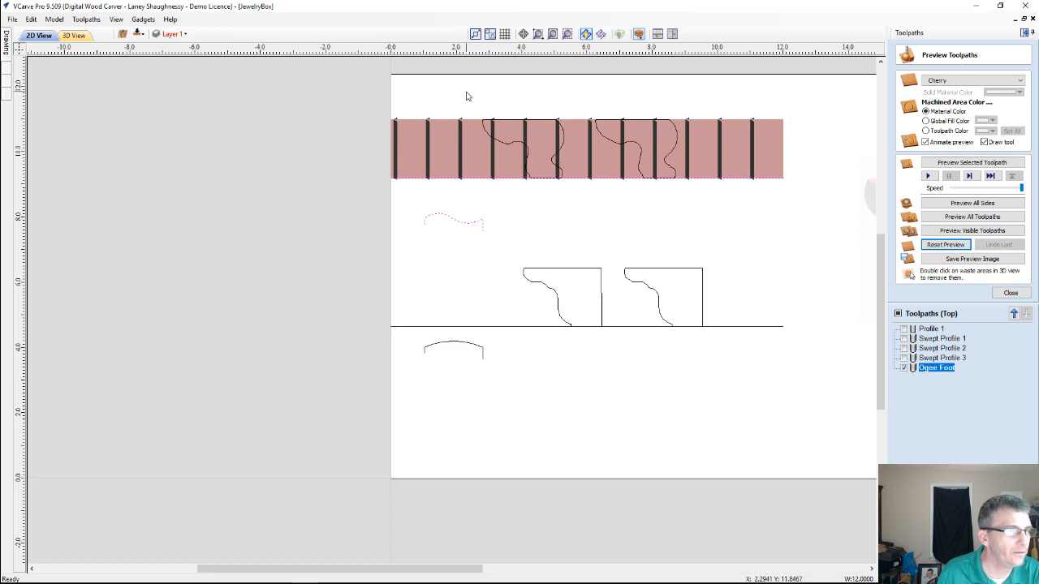
pyautogui.click(905, 368)
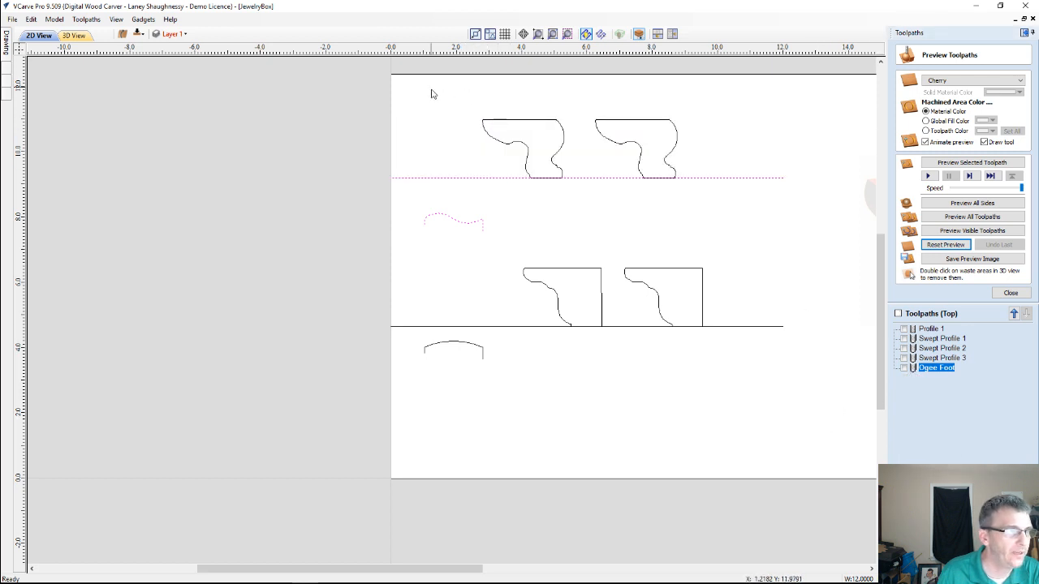
# Calculate an outside profile toolpath 0.75 inches deep around the two upper foot outlines with the 0.125 inch End Mill
pyautogui.moveTo(441, 96); pyautogui.dragTo(698, 202)
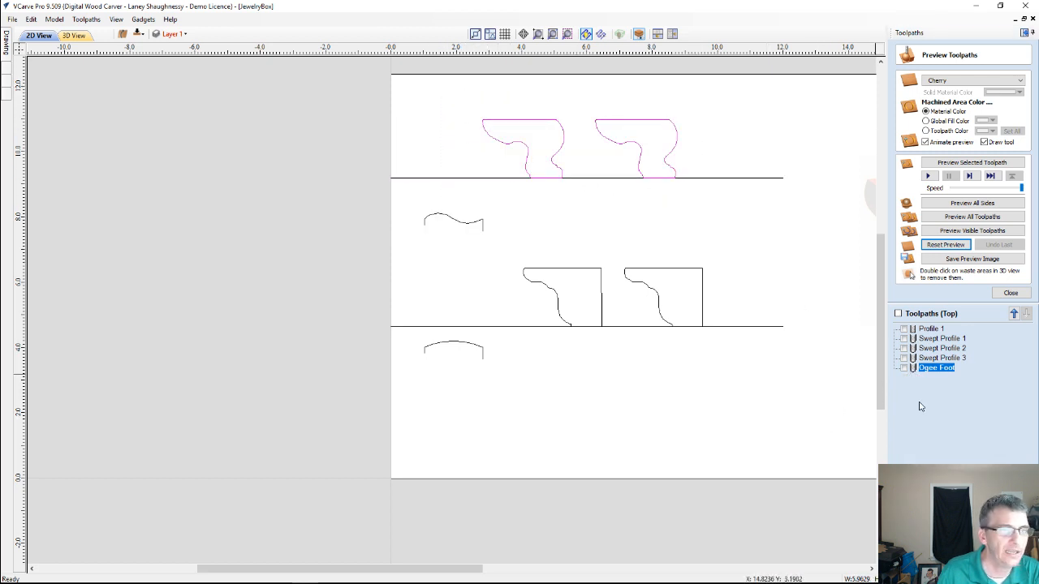
pyautogui.click(1010, 293)
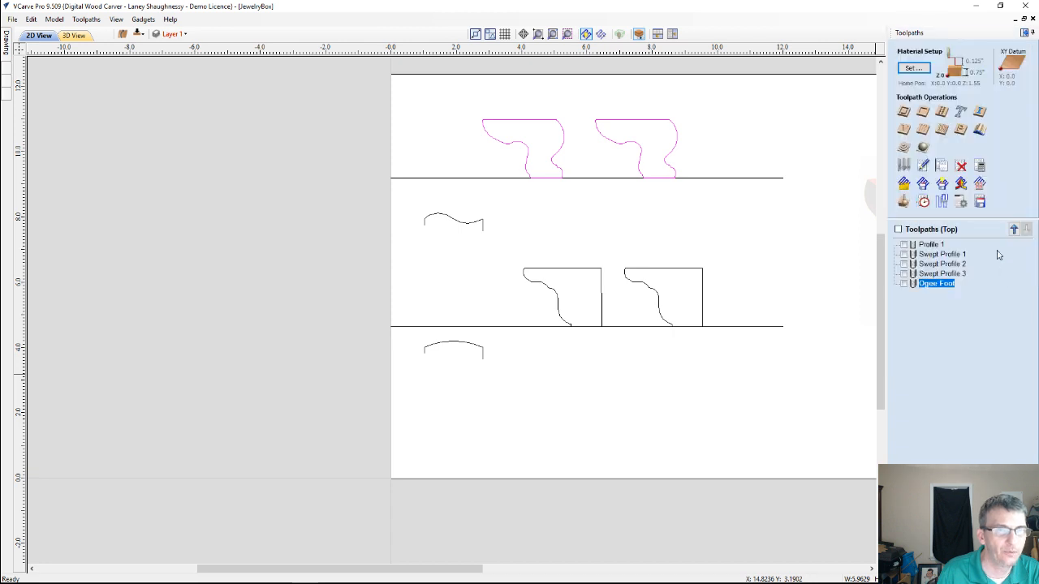
pyautogui.click(903, 166)
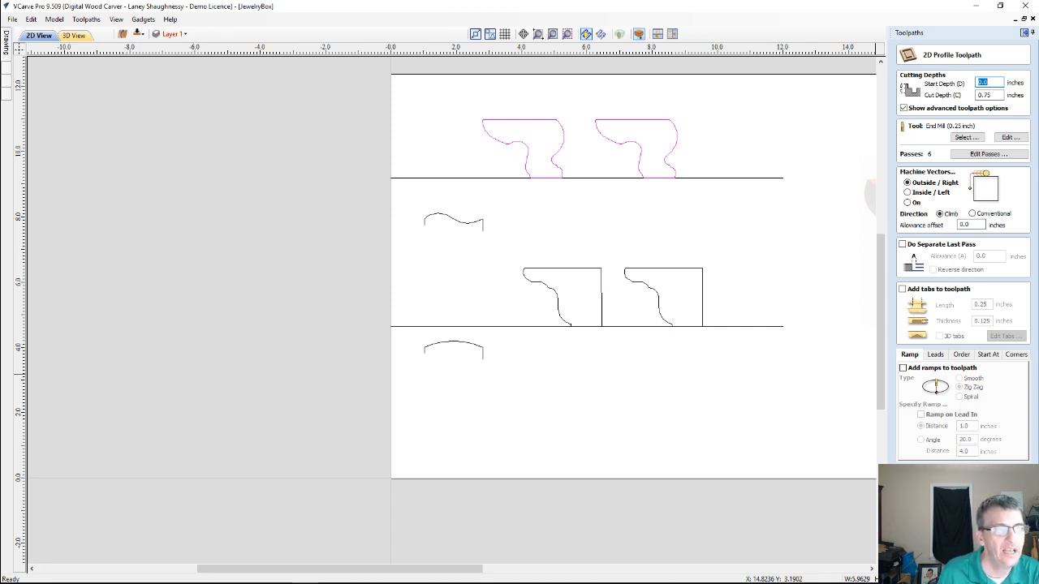
pyautogui.scroll(5, 674, 143)
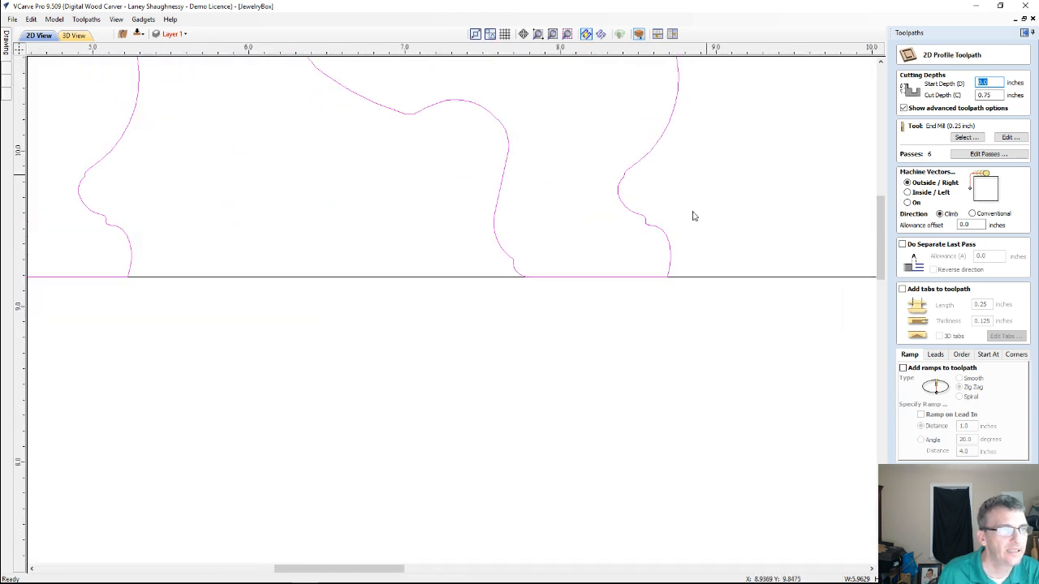
pyautogui.scroll(4, 690, 219)
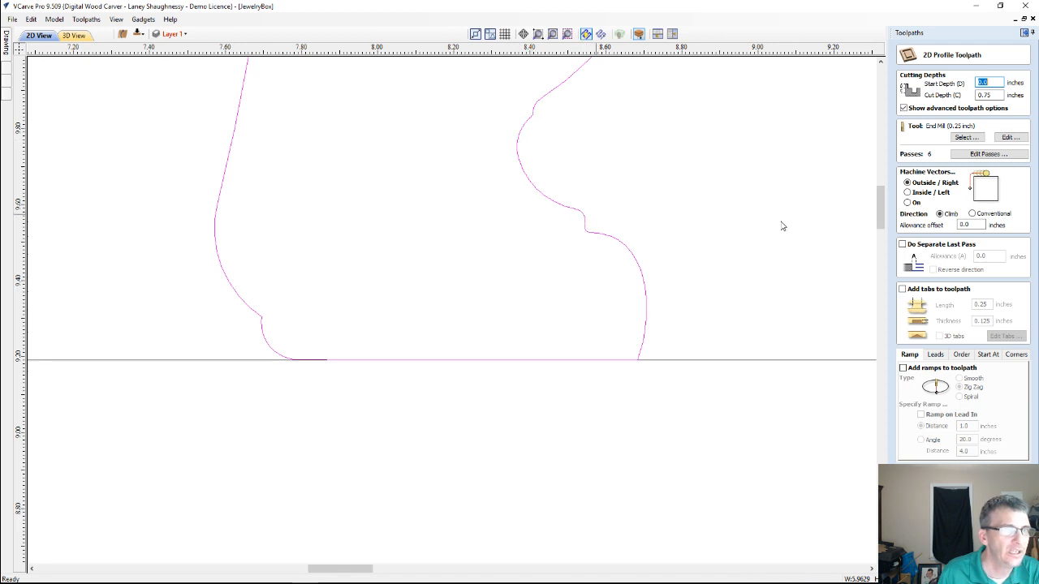
pyautogui.click(962, 140)
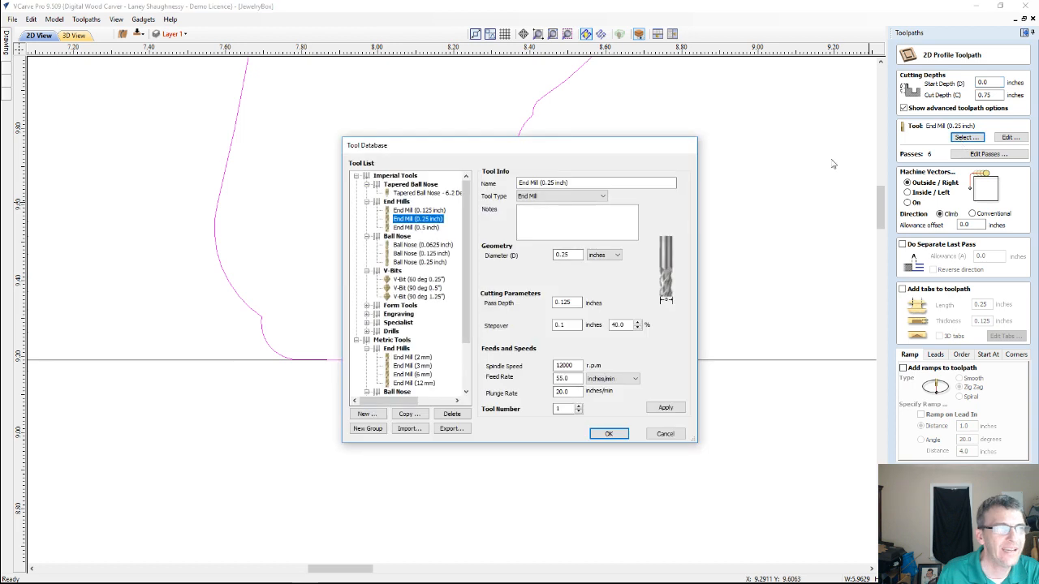
pyautogui.click(419, 211)
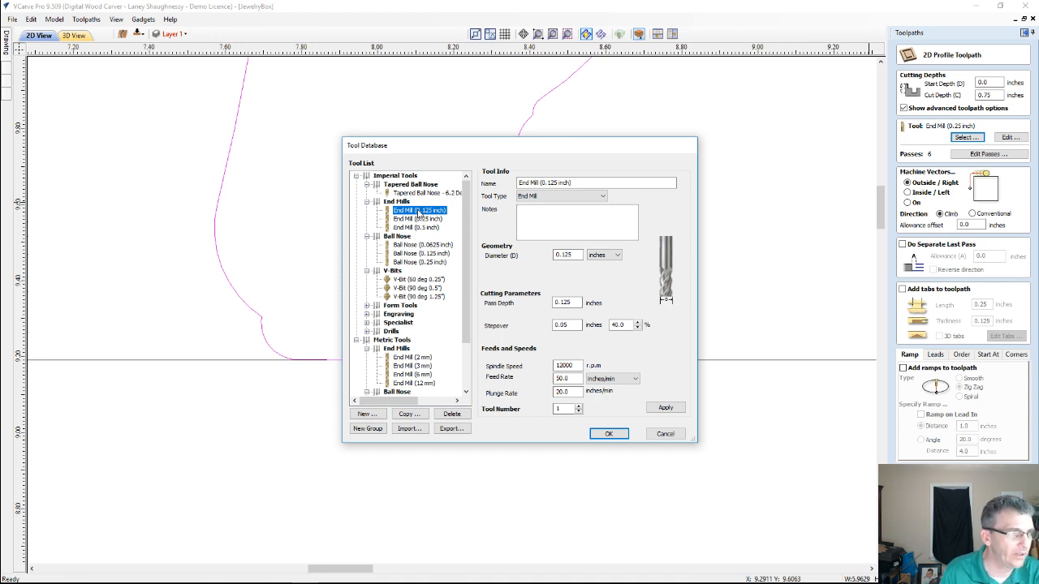
pyautogui.click(609, 435)
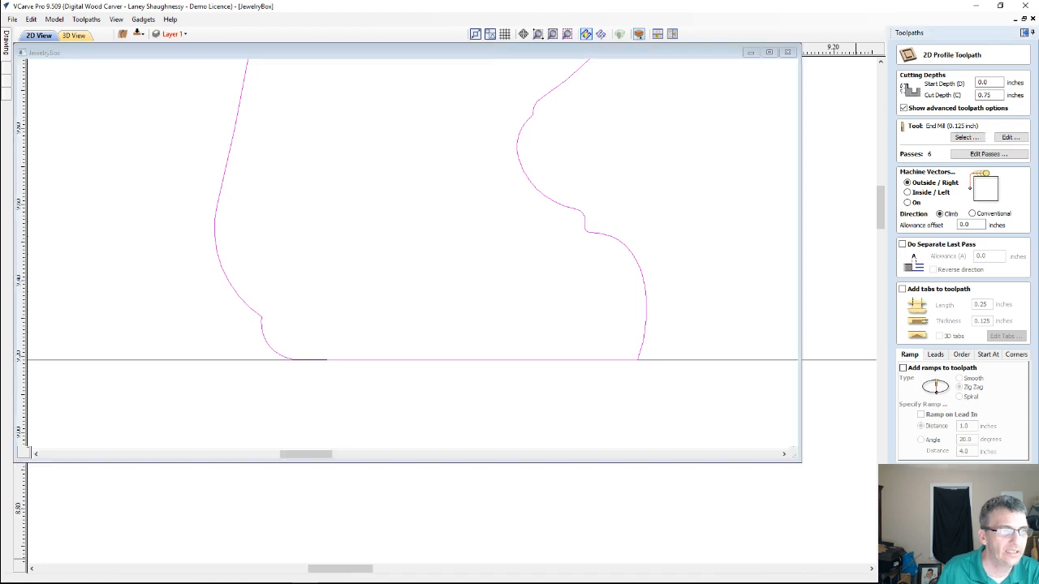
pyautogui.scroll(2, 367, 367)
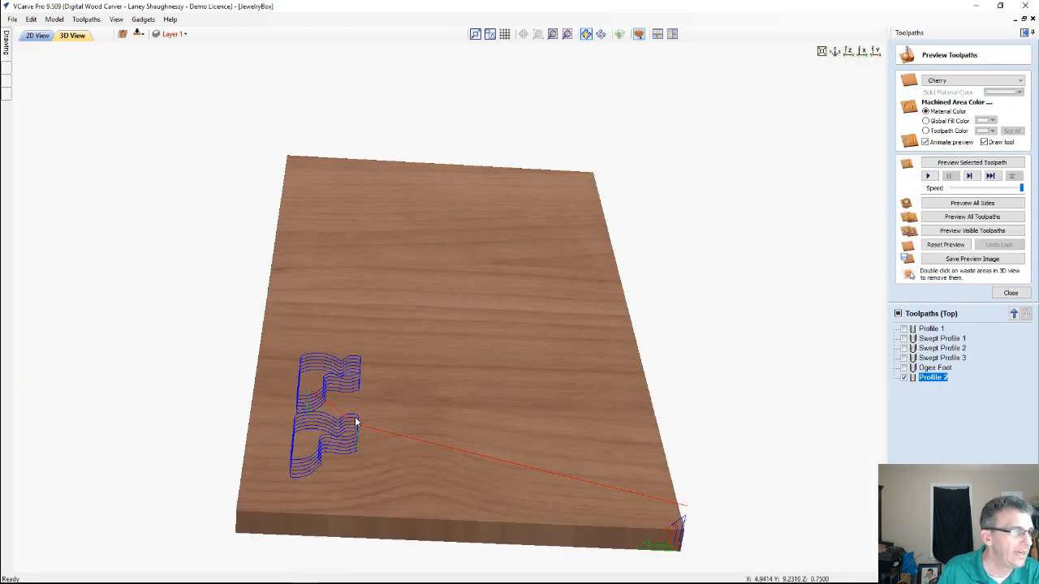
# Simulate the Ogee Foot and Profile 2 toolpaths together and remove the waste board around the two feet
pyautogui.moveTo(356, 422); pyautogui.dragTo(503, 379)
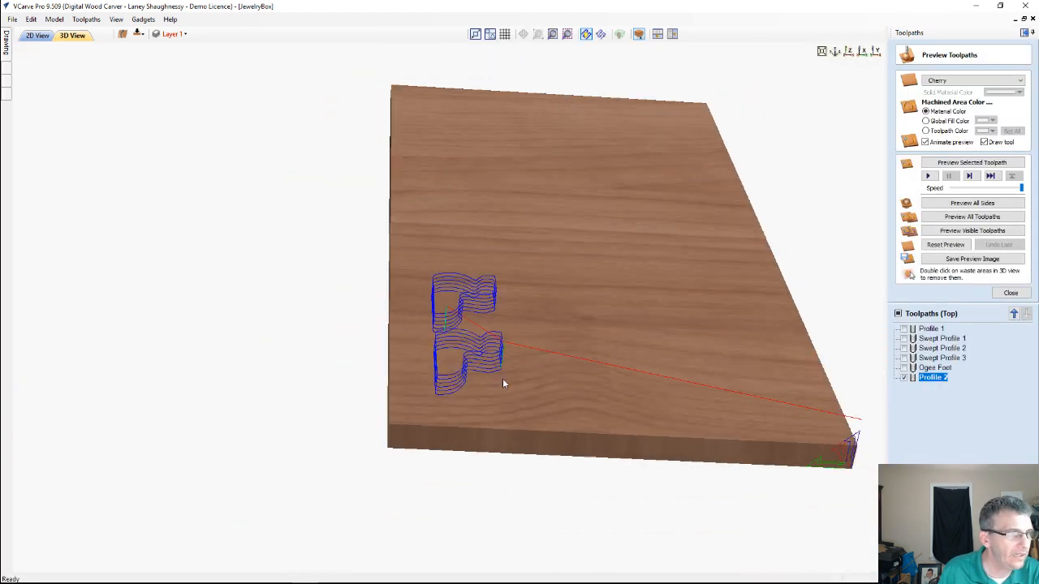
pyautogui.click(931, 369)
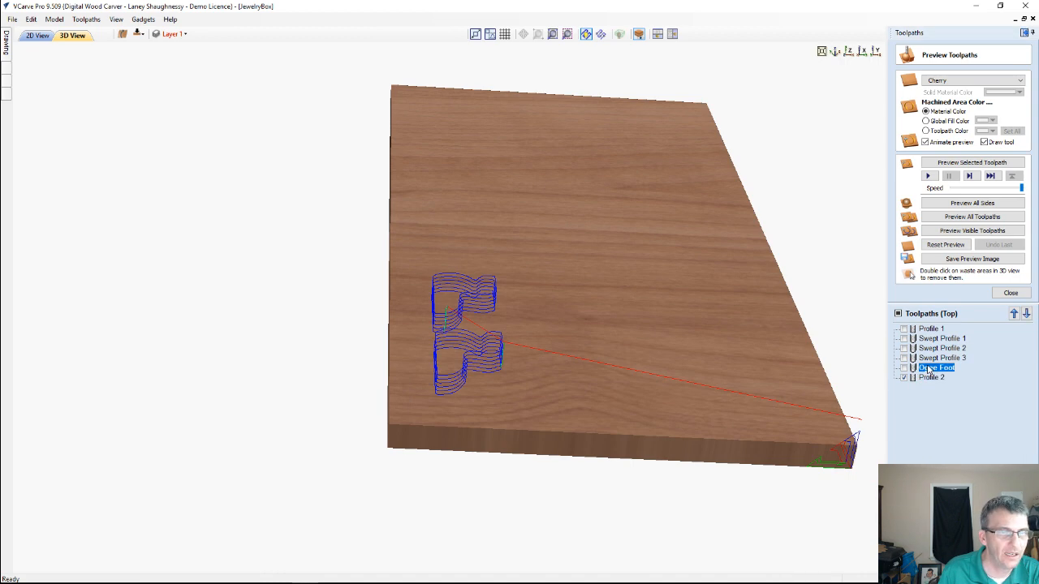
pyautogui.click(903, 368)
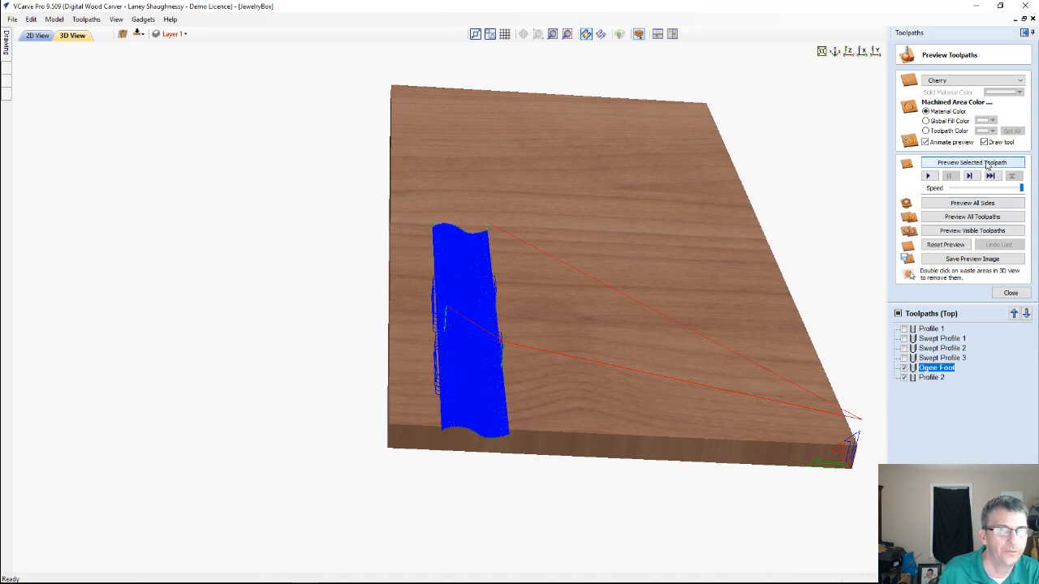
pyautogui.click(989, 232)
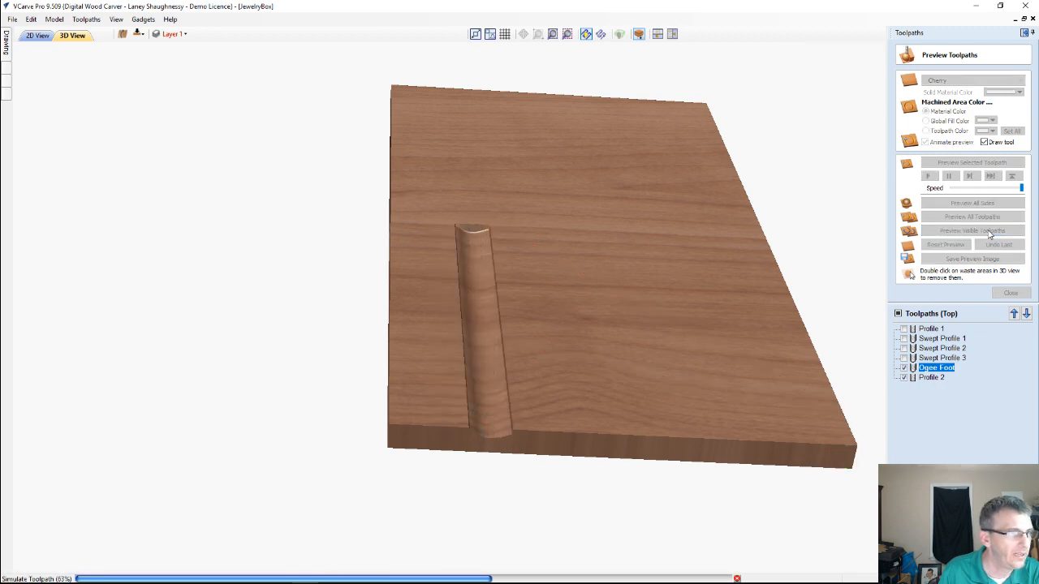
pyautogui.click(989, 231)
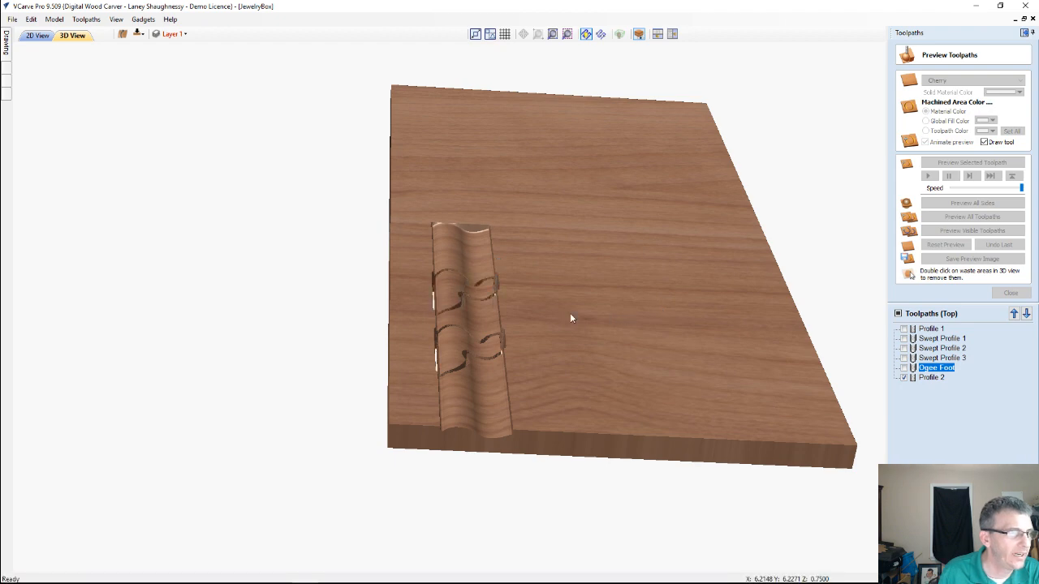
pyautogui.doubleClick(480, 347)
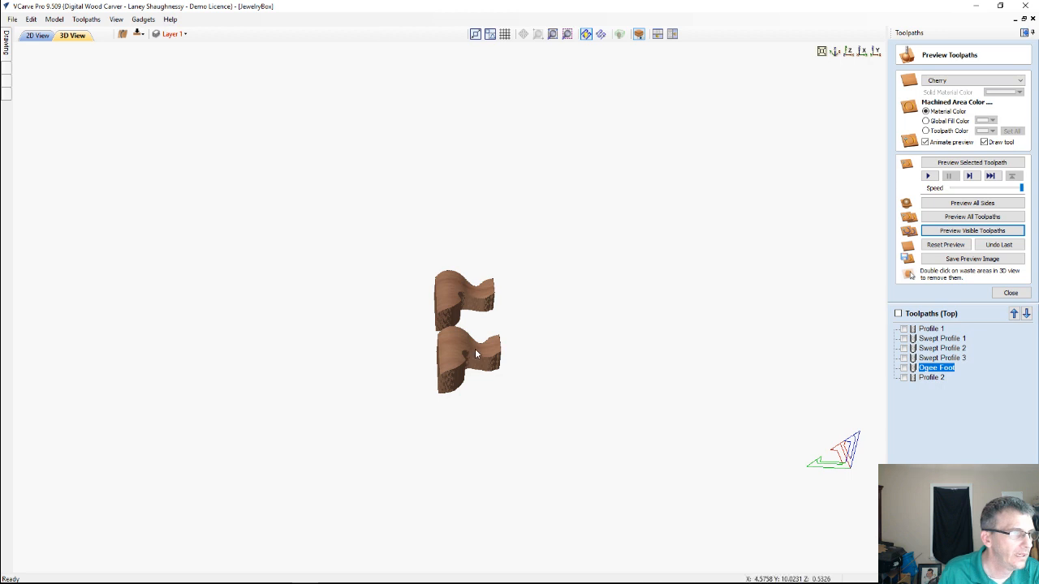
# Examine the two cut-out feet in the 3D preview from several angles, including their curved faces and side profiles
pyautogui.moveTo(476, 350); pyautogui.dragTo(568, 399)
pyautogui.moveTo(691, 417); pyautogui.dragTo(343, 428)
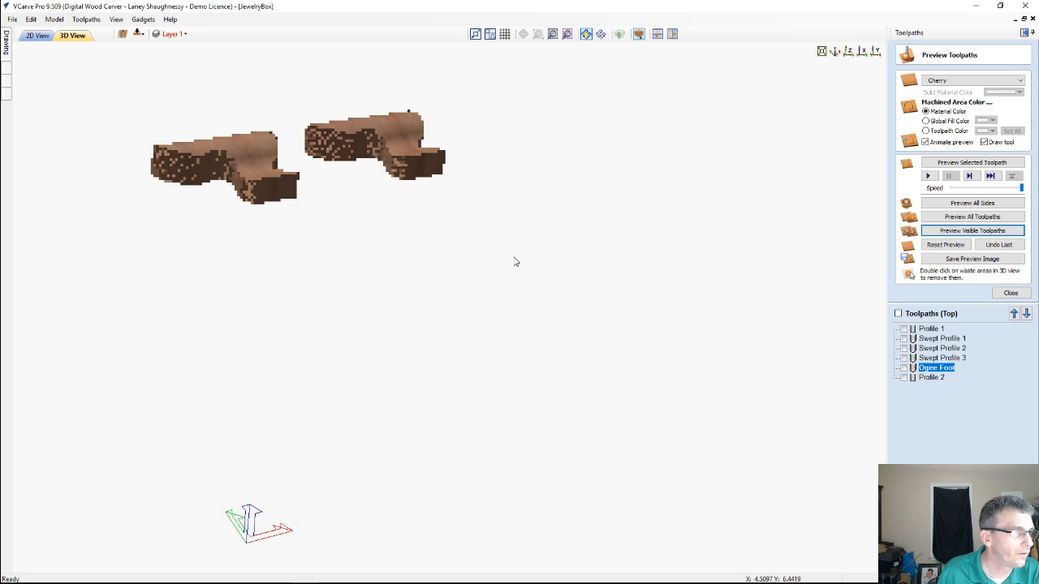
pyautogui.moveTo(514, 262); pyautogui.dragTo(214, 340)
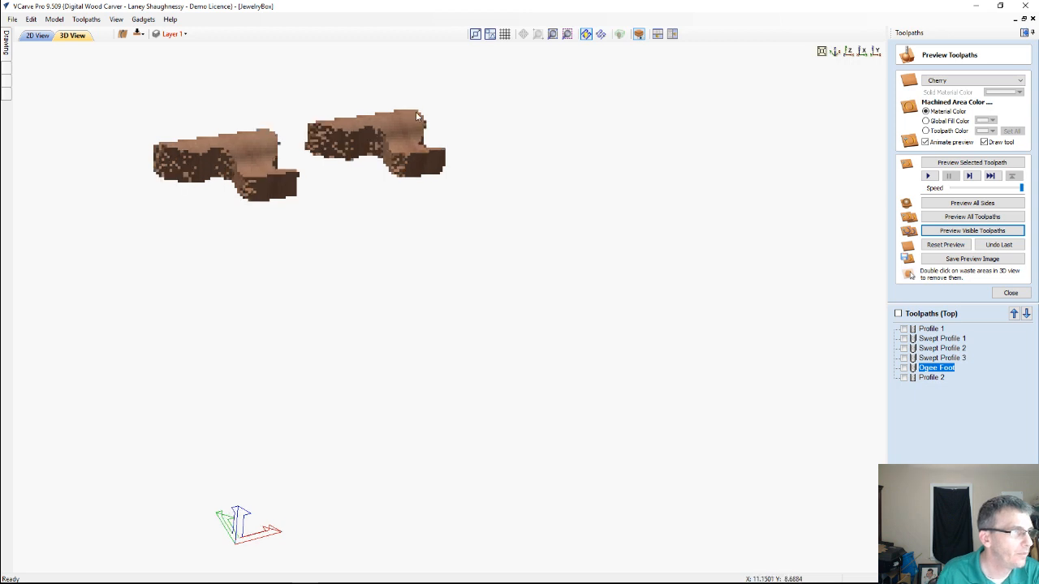
pyautogui.moveTo(417, 114); pyautogui.dragTo(499, 162)
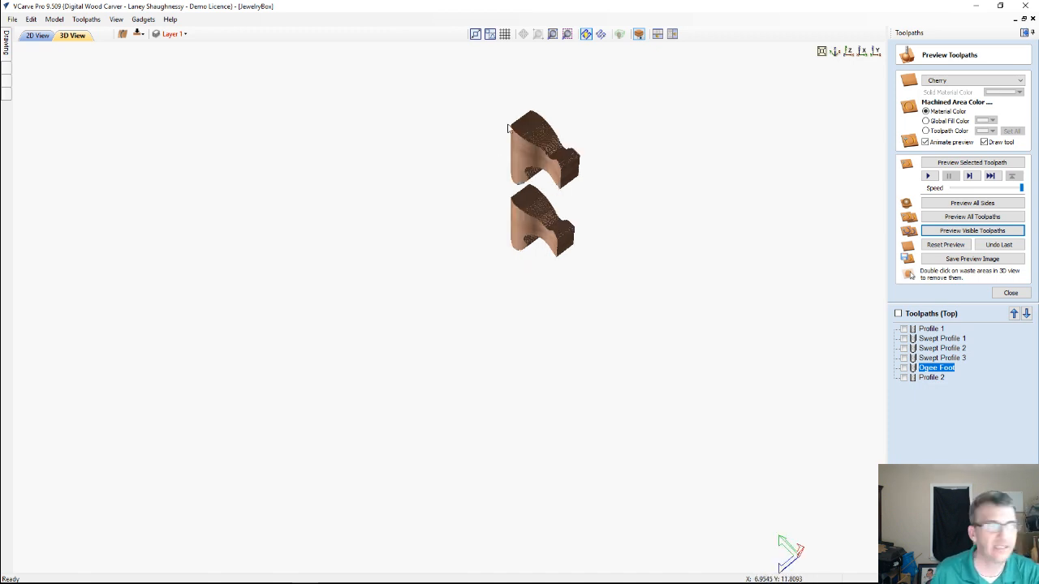
pyautogui.moveTo(548, 118); pyautogui.dragTo(624, 208)
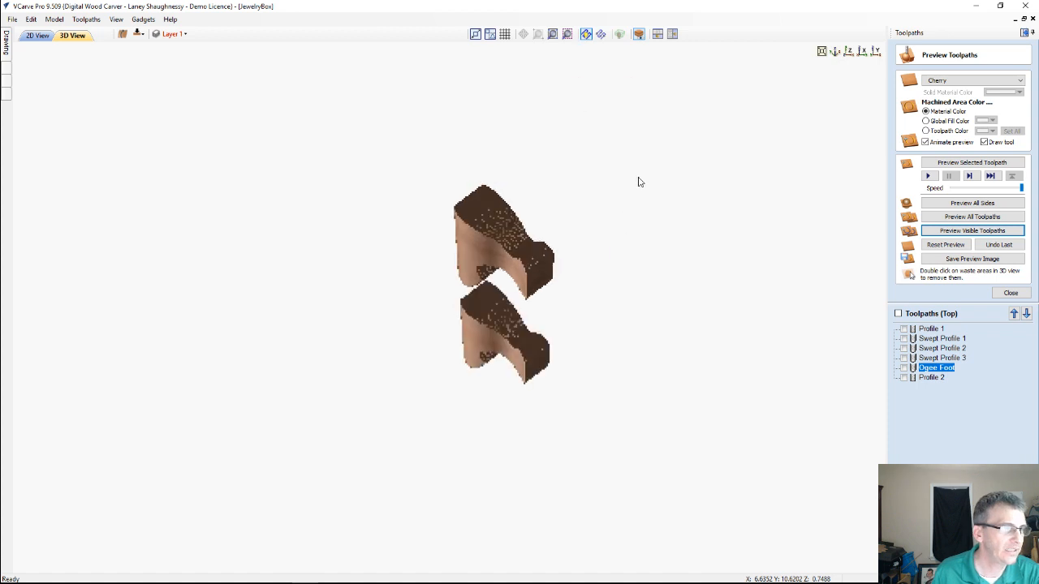
pyautogui.moveTo(638, 182); pyautogui.dragTo(498, 316)
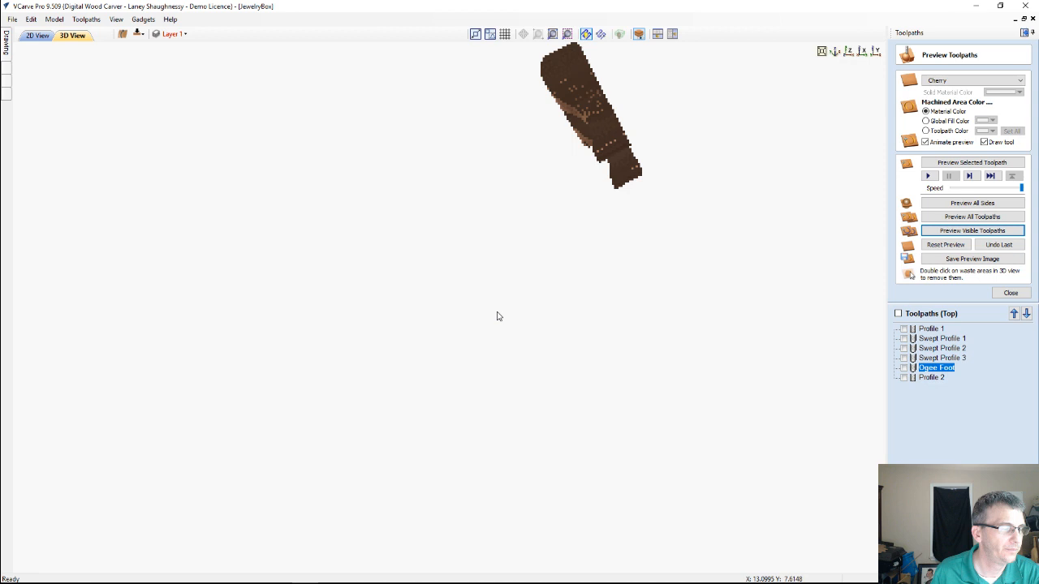
pyautogui.moveTo(498, 316); pyautogui.dragTo(600, 255)
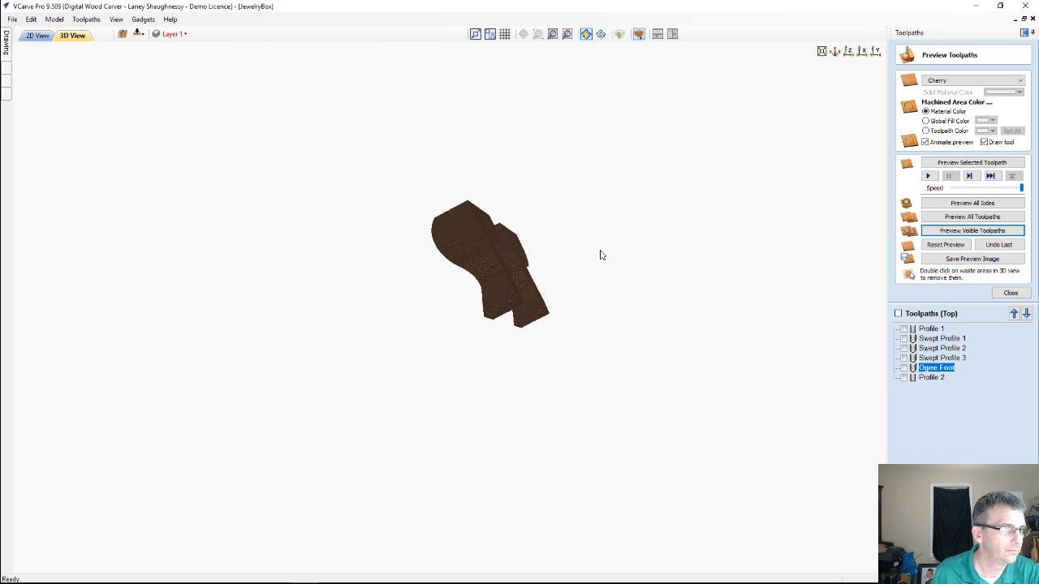
pyautogui.moveTo(601, 255); pyautogui.dragTo(498, 229)
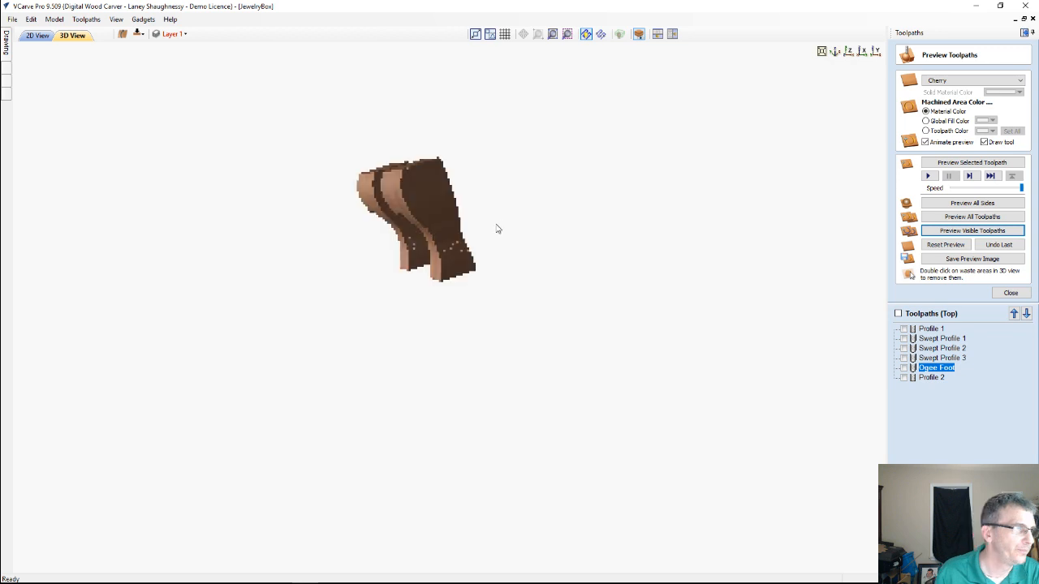
# Examine the two cut-out feet in the 3D preview from the side and close up, checking their stepped side faces
pyautogui.moveTo(498, 229); pyautogui.dragTo(385, 157)
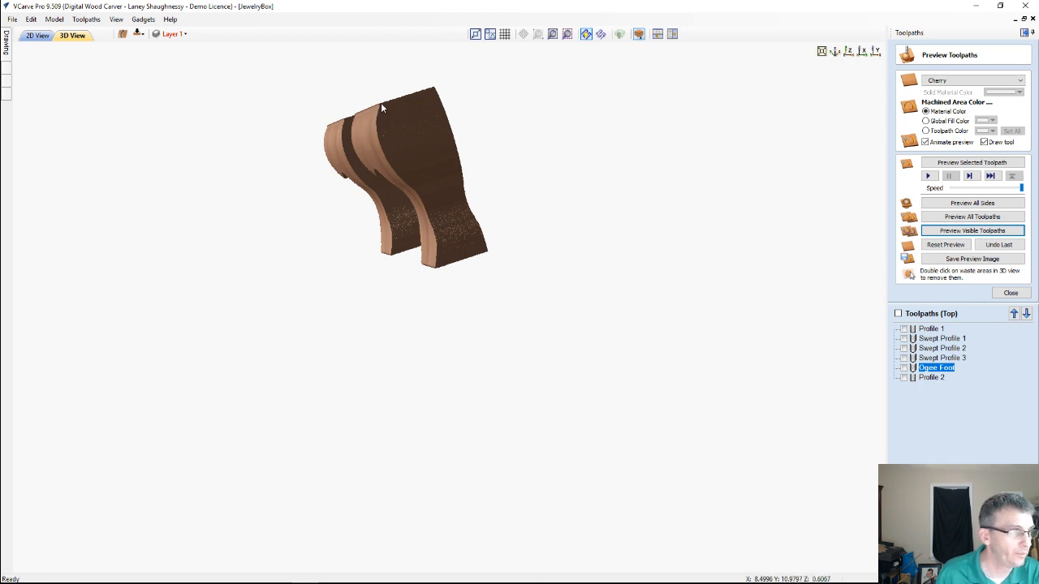
pyautogui.moveTo(433, 116); pyautogui.dragTo(457, 292)
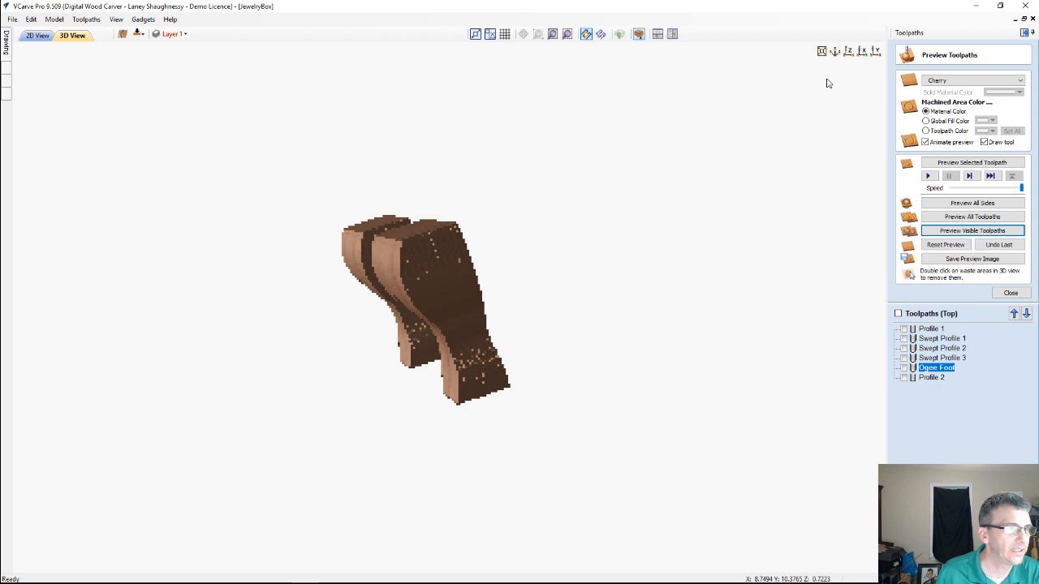
pyautogui.click(835, 52)
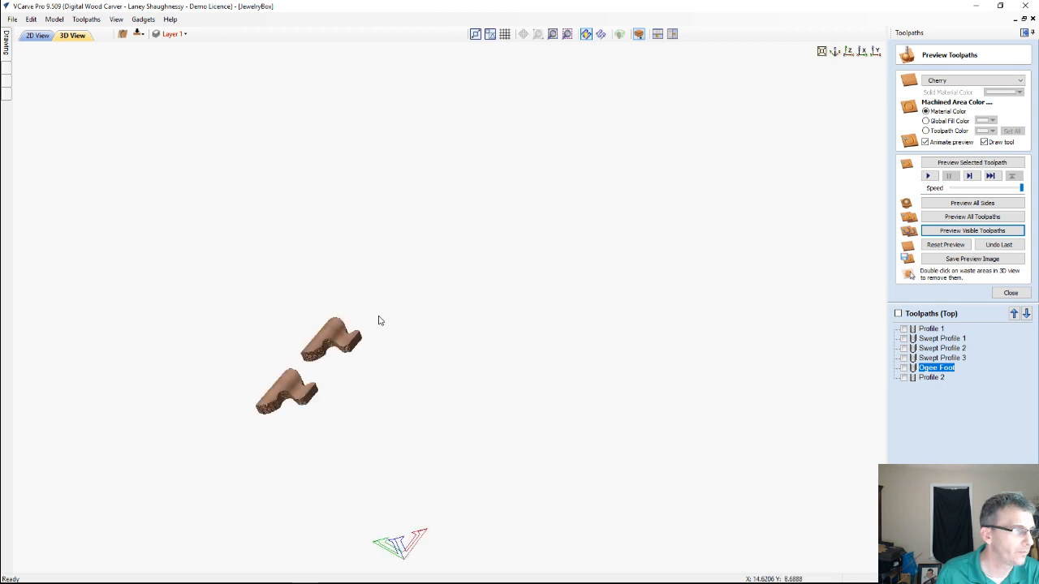
pyautogui.moveTo(378, 321); pyautogui.dragTo(315, 324)
pyautogui.scroll(2, 311, 319)
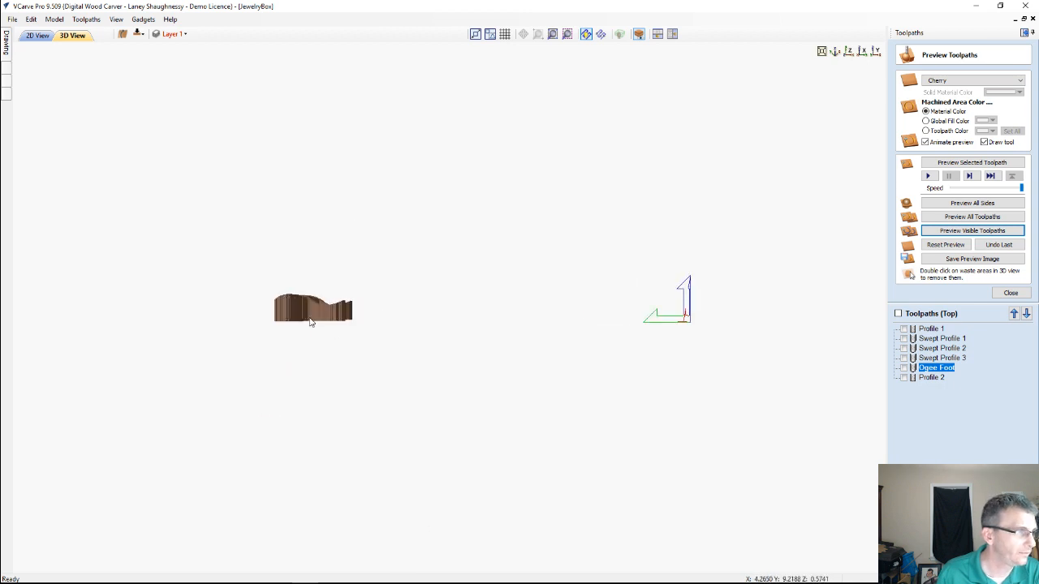
pyautogui.moveTo(325, 323); pyautogui.dragTo(576, 335)
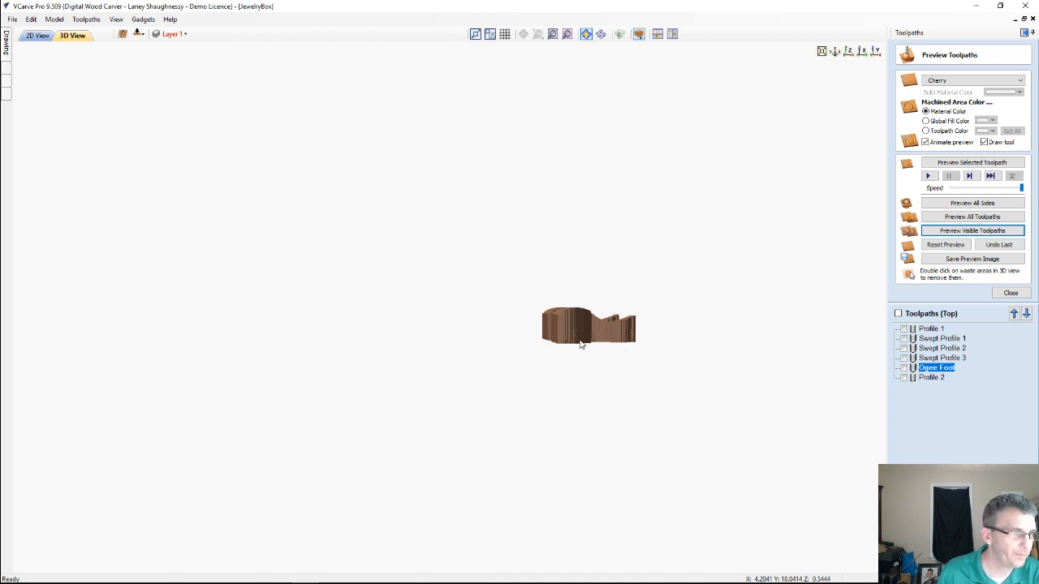
pyautogui.scroll(1, 572, 344)
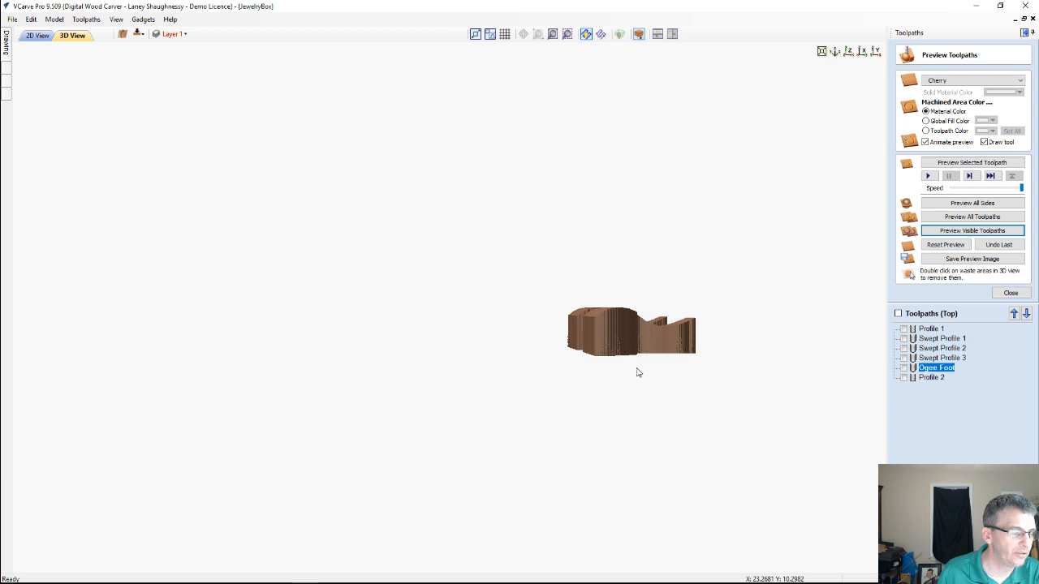
pyautogui.scroll(1, 633, 374)
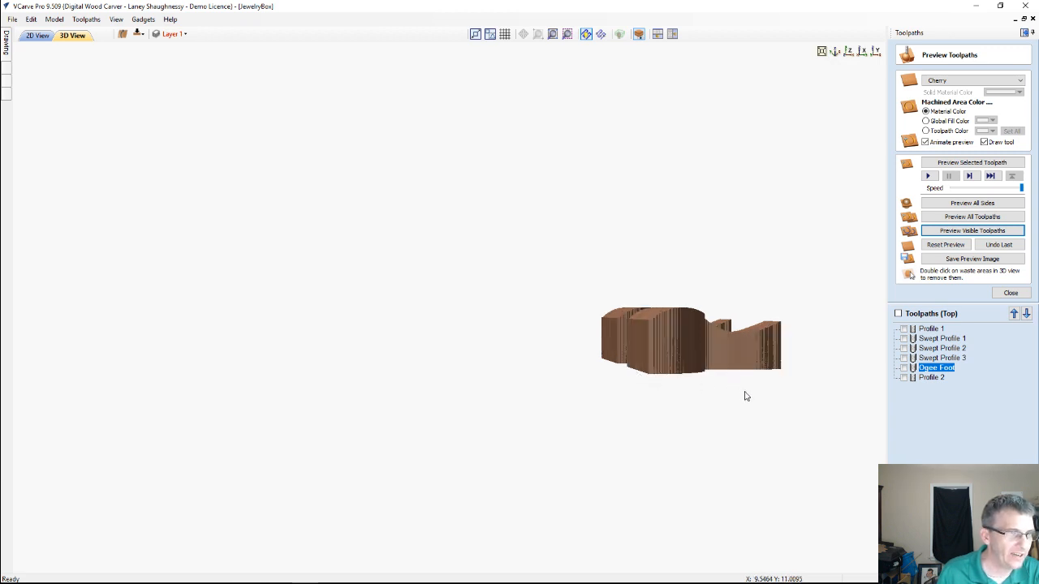
pyautogui.scroll(1, 753, 397)
pyautogui.scroll(1, 754, 398)
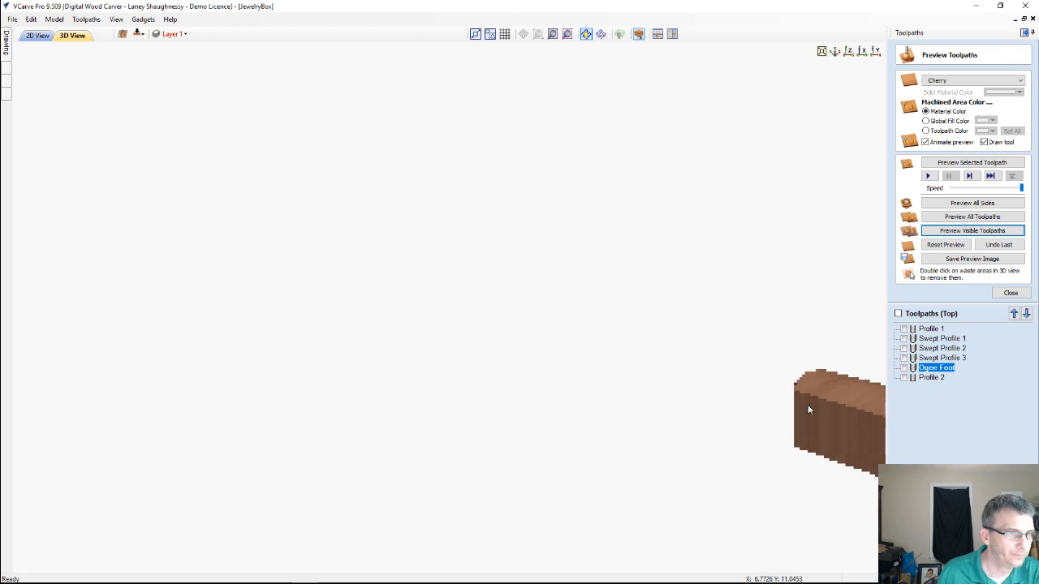
pyautogui.scroll(2, 820, 410)
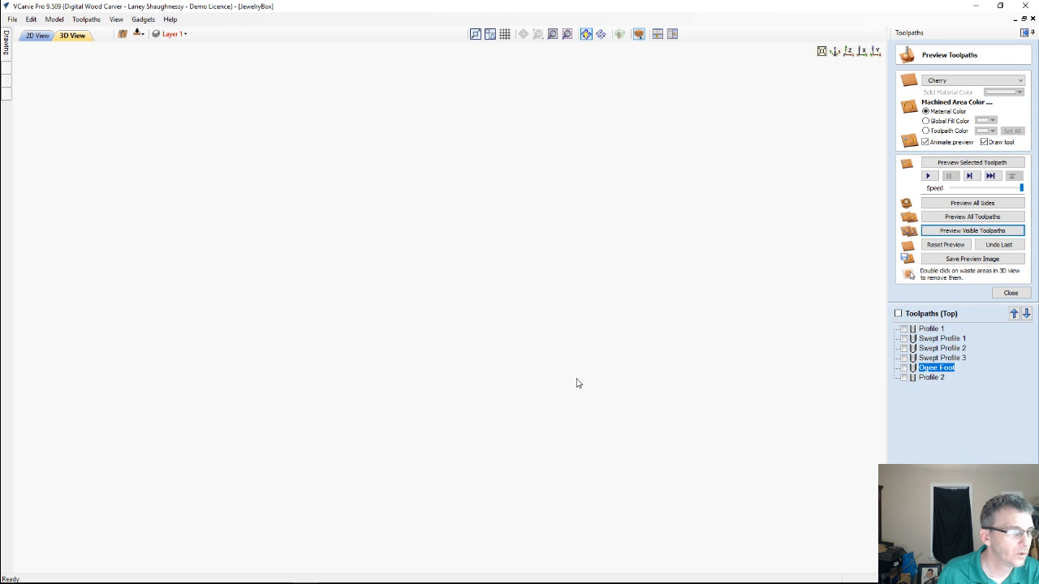
# Inspect both feet in the 3D preview in isometric view, along the Y axis, and from slightly tilted angles
pyautogui.click(836, 52)
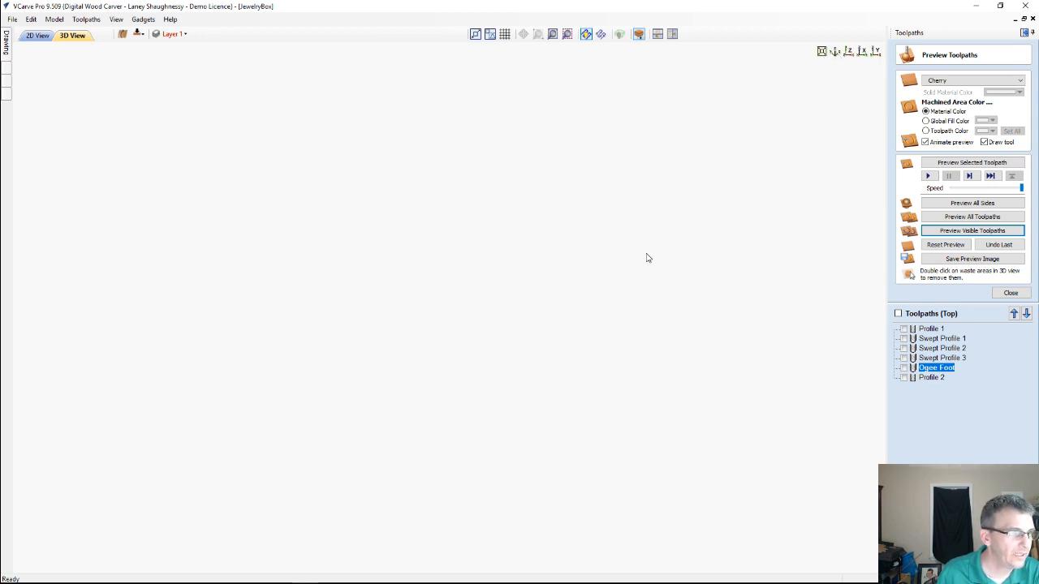
pyautogui.scroll(1, 267, 264)
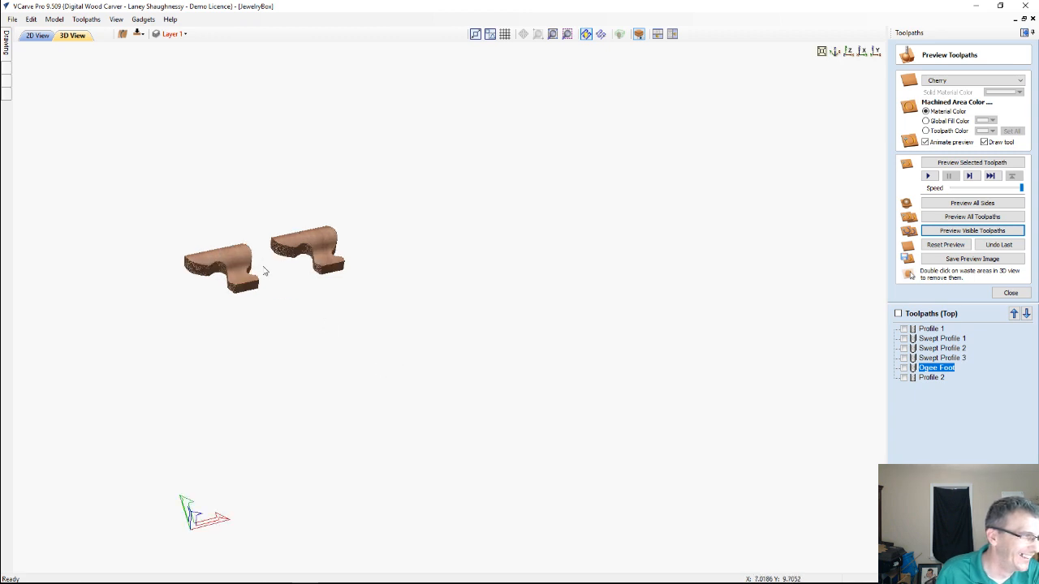
pyautogui.scroll(1, 270, 264)
pyautogui.scroll(1, 169, 268)
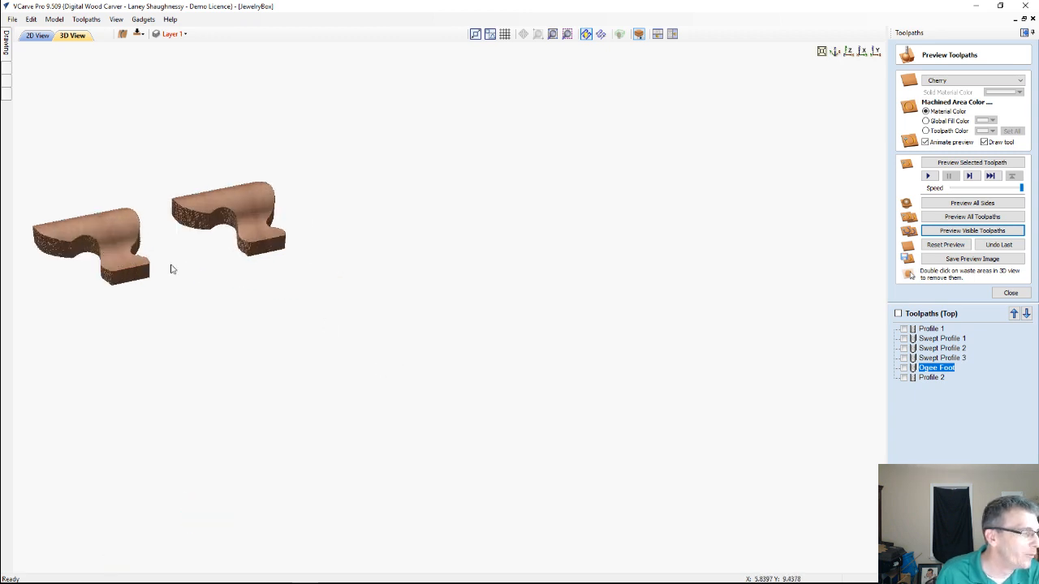
pyautogui.moveTo(108, 240); pyautogui.dragTo(529, 270)
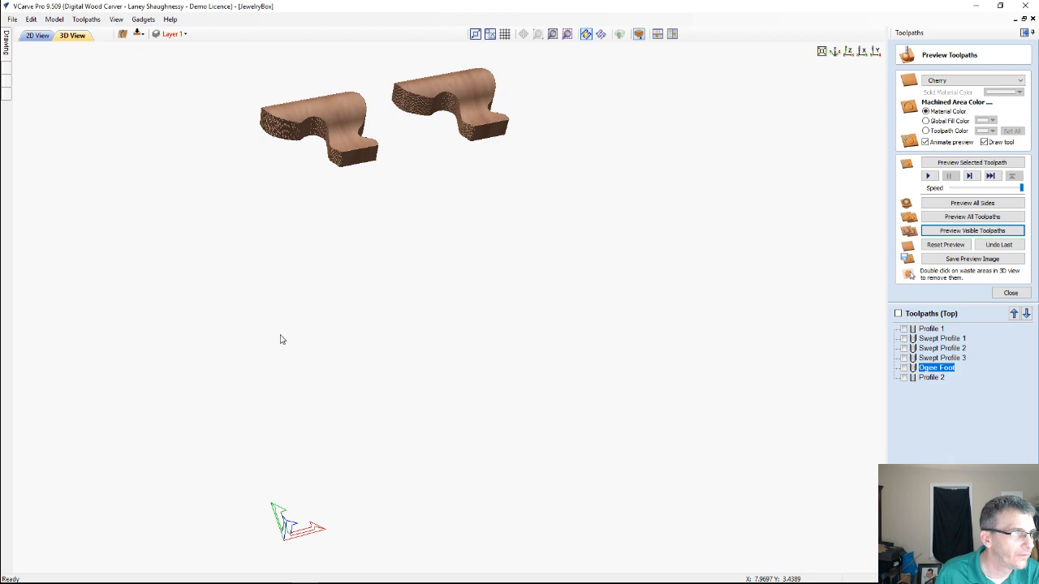
pyautogui.moveTo(281, 338); pyautogui.dragTo(468, 386, button='middle')
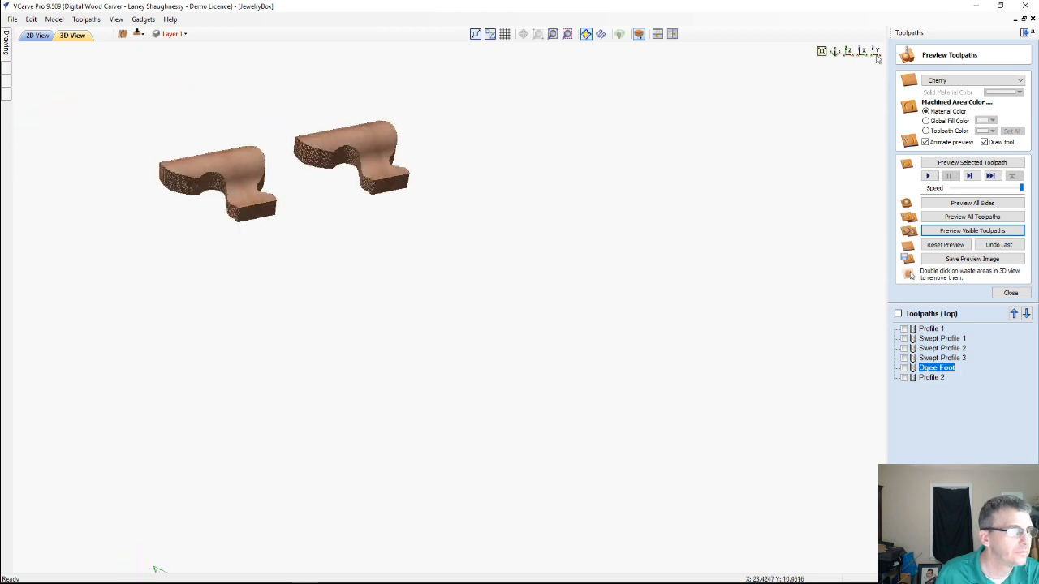
pyautogui.click(875, 54)
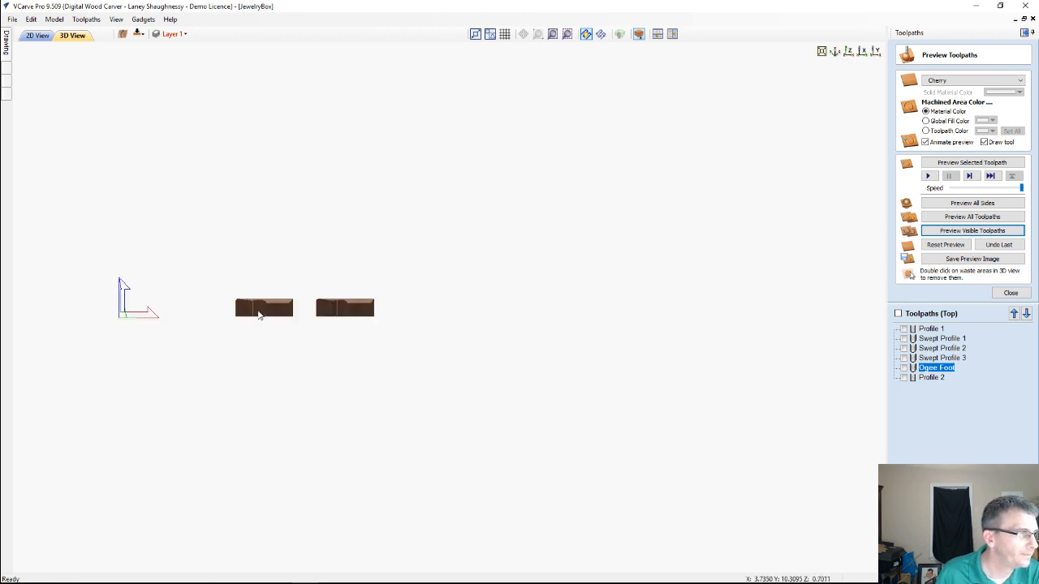
pyautogui.scroll(1, 258, 315)
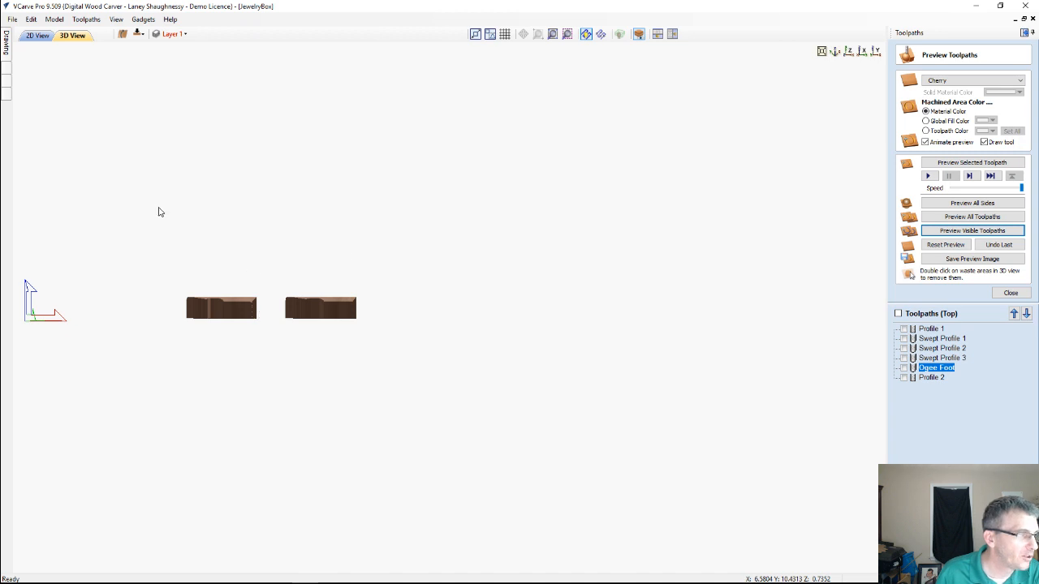
pyautogui.scroll(1, 492, 411)
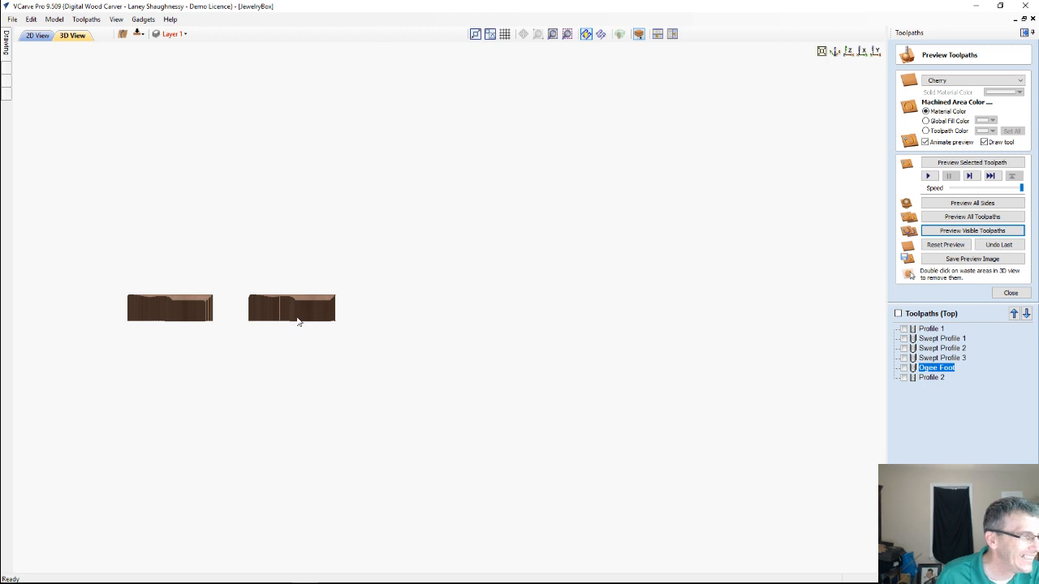
pyautogui.scroll(1, 297, 318)
pyautogui.moveTo(438, 320); pyautogui.dragTo(484, 317, button='middle')
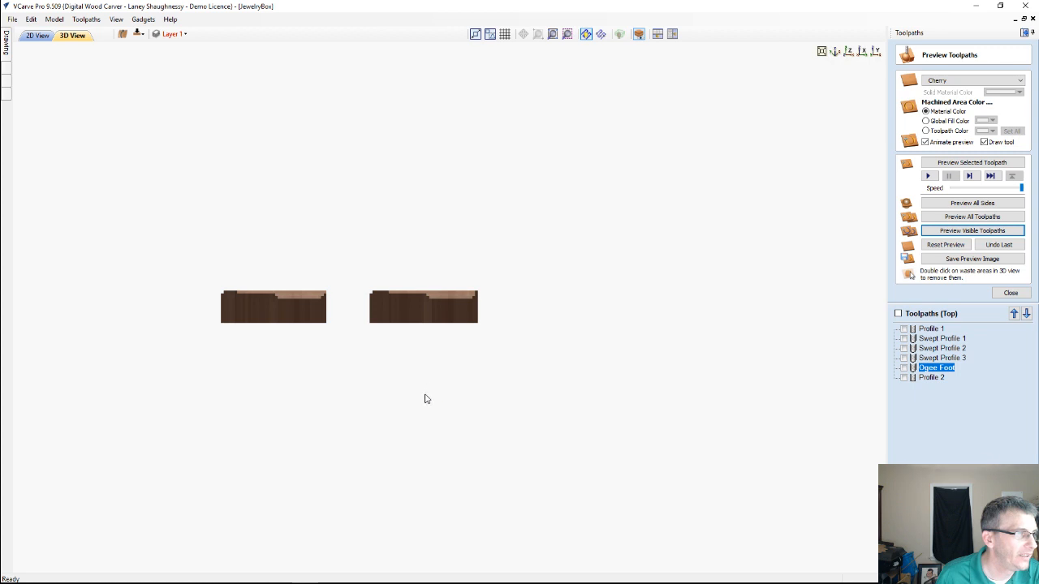
pyautogui.moveTo(424, 399); pyautogui.dragTo(421, 404)
pyautogui.moveTo(418, 409); pyautogui.dragTo(411, 425)
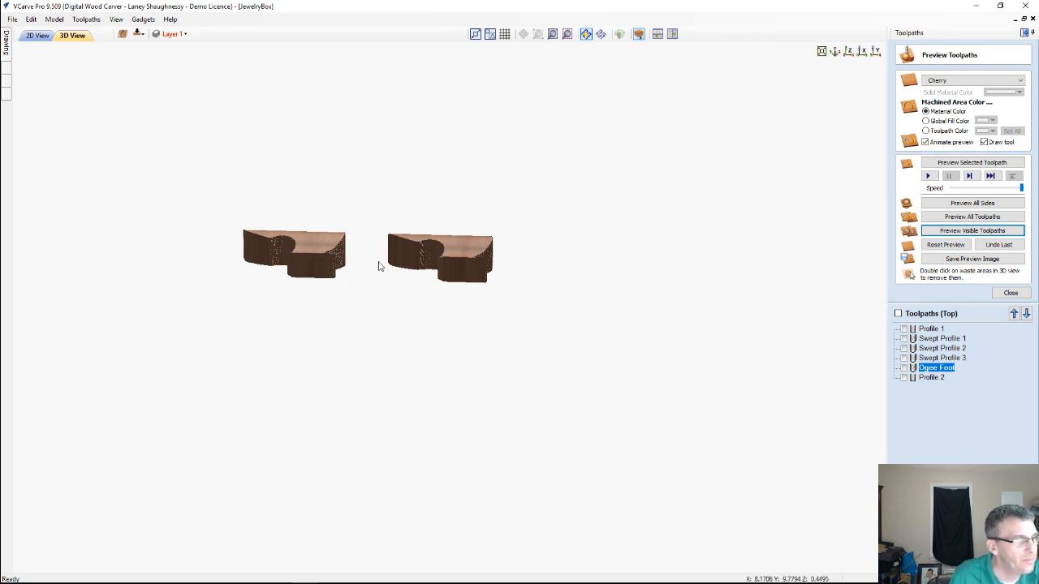
# Return to the 2D drawing and study the reference photo of the assembled ogee foot
pyautogui.click(37, 35)
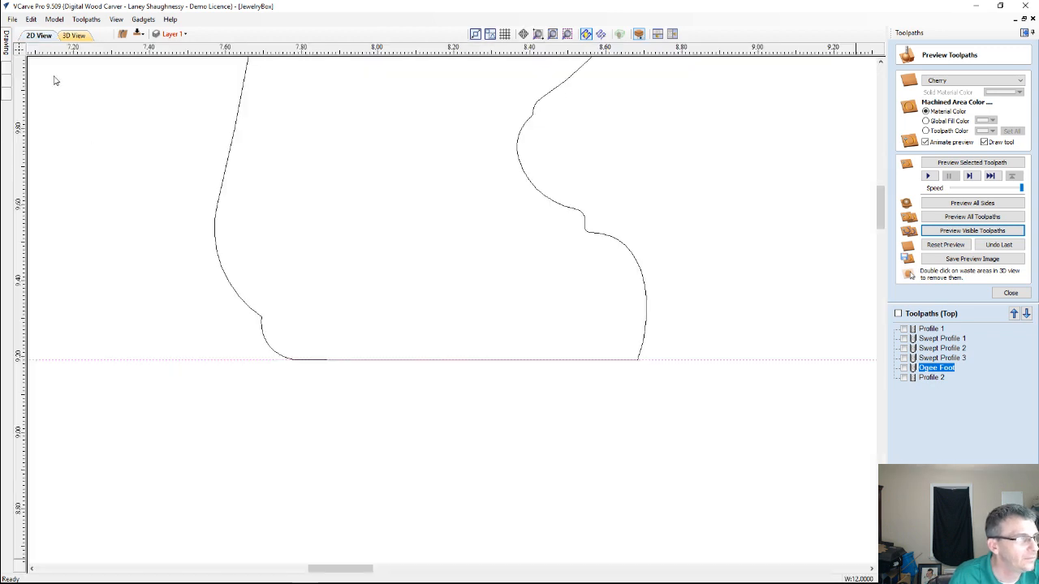
pyautogui.scroll(-6, 309, 304)
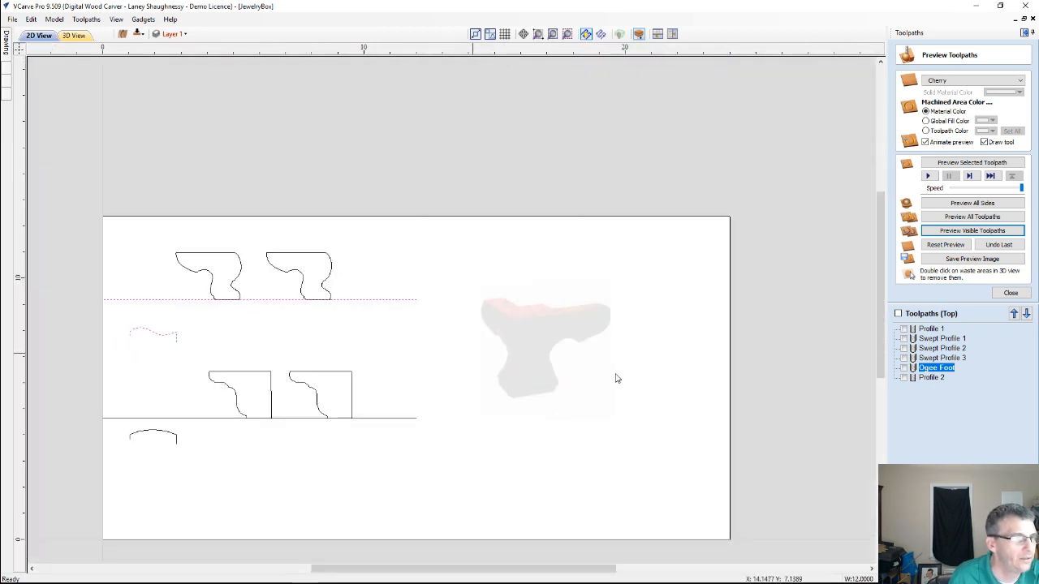
pyautogui.scroll(4, 554, 357)
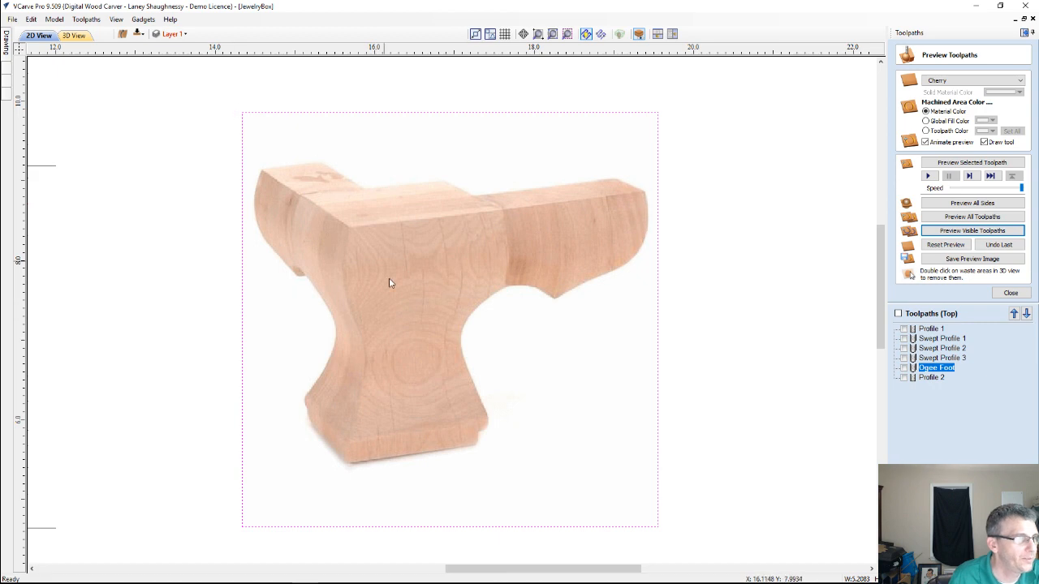
pyautogui.scroll(2, 381, 284)
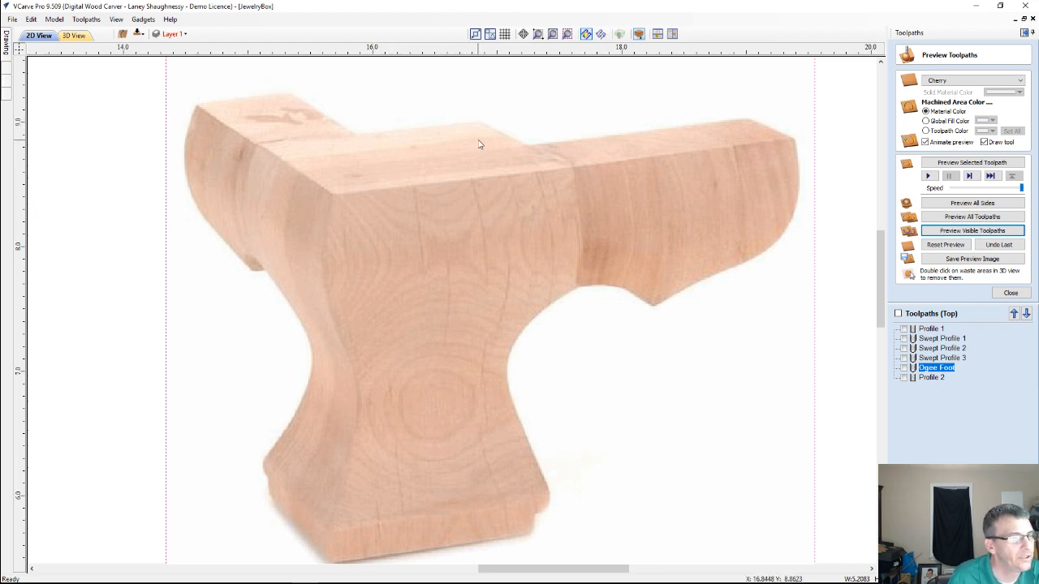
pyautogui.scroll(-1, 476, 165)
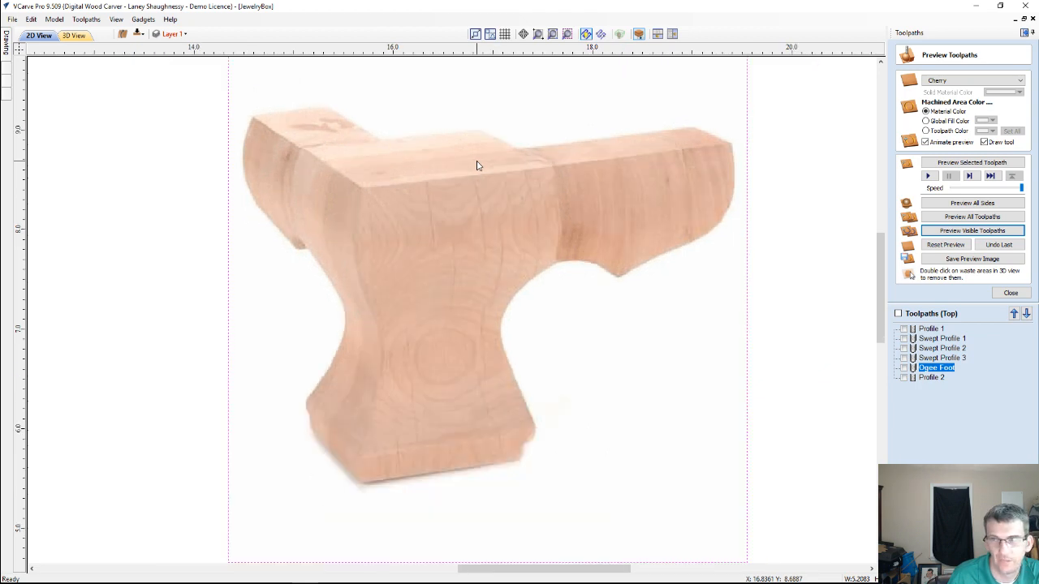
pyautogui.scroll(-6, 476, 165)
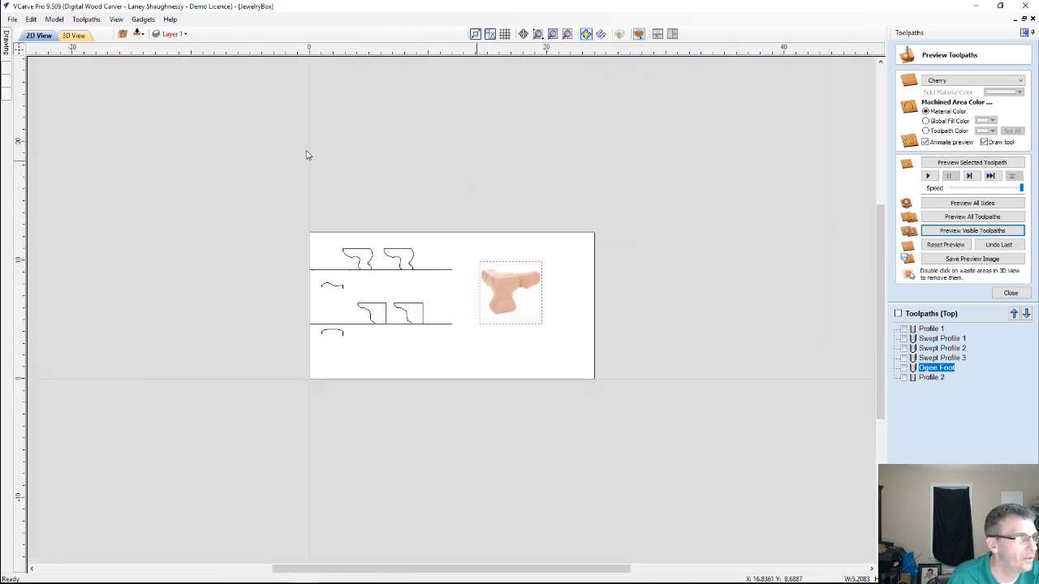
# Compare the upper and lower pairs of foot outlines in the 2D drawing, and examine the arched profile curve beneath the lower rail
pyautogui.scroll(1, 343, 293)
pyautogui.scroll(4, 438, 295)
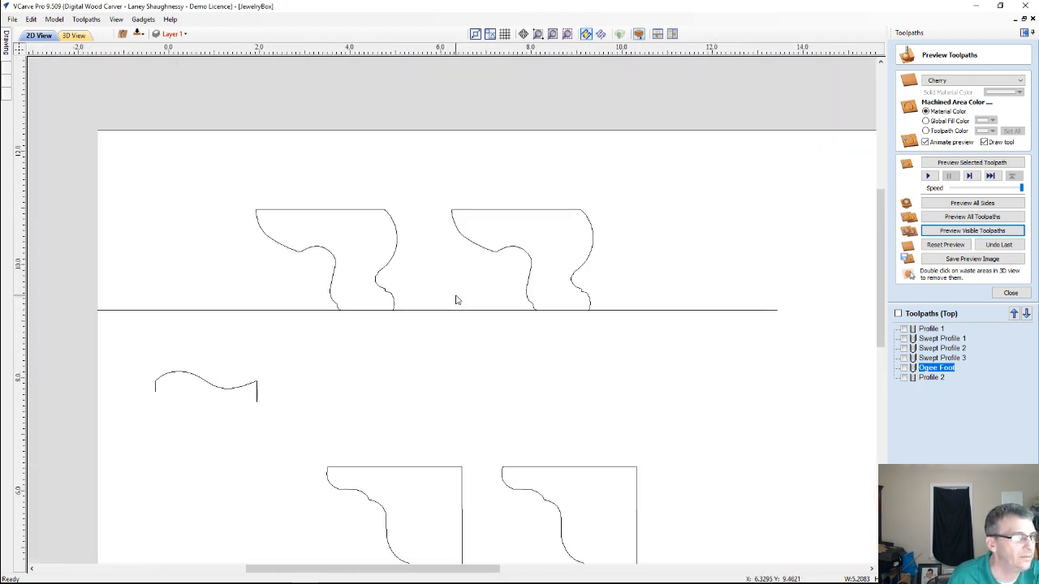
pyautogui.scroll(-1, 452, 347)
pyautogui.scroll(4, 492, 479)
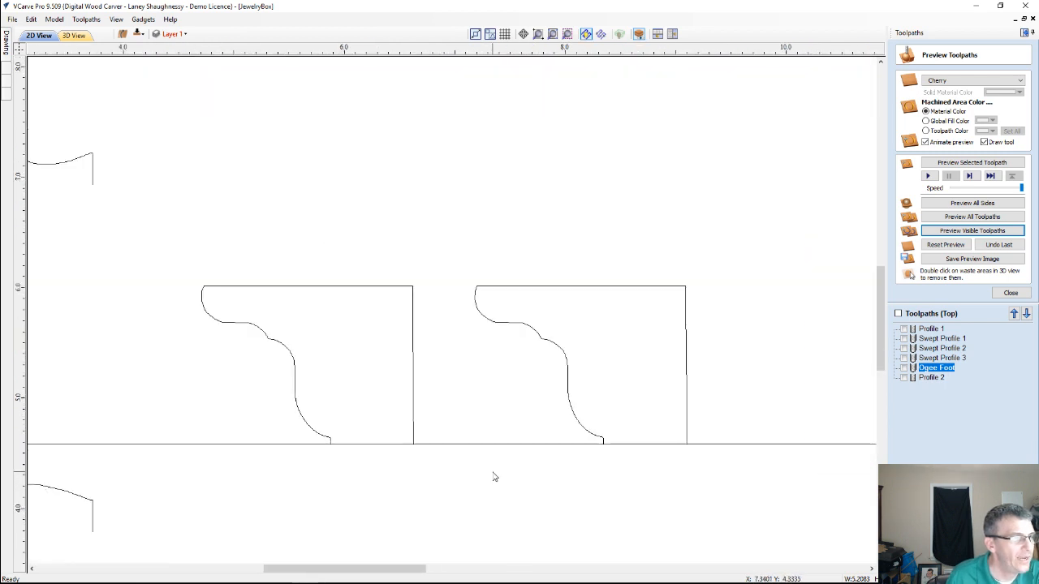
pyautogui.scroll(-1, 418, 406)
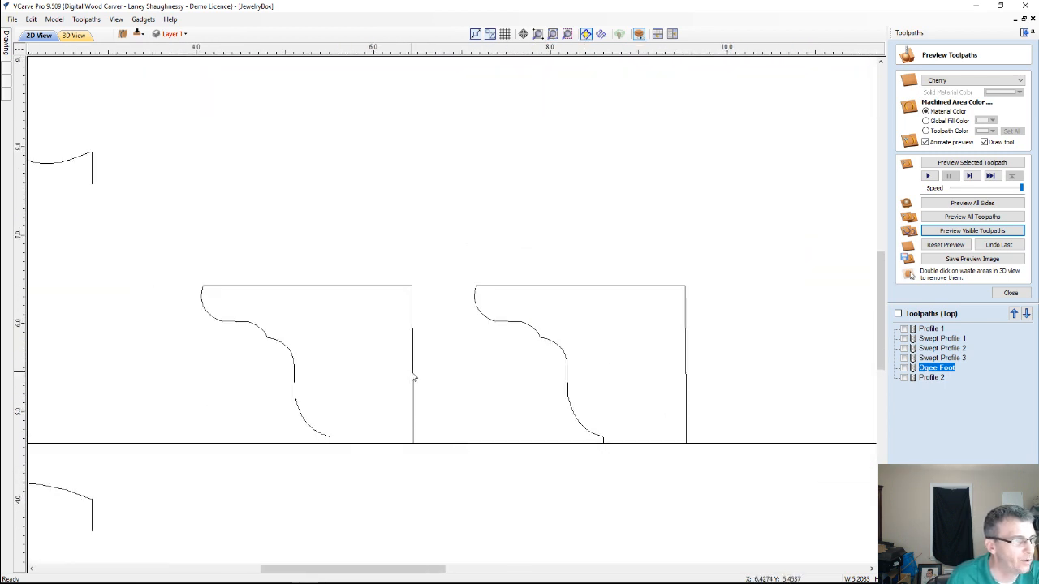
pyautogui.click(412, 375)
pyautogui.click(495, 323)
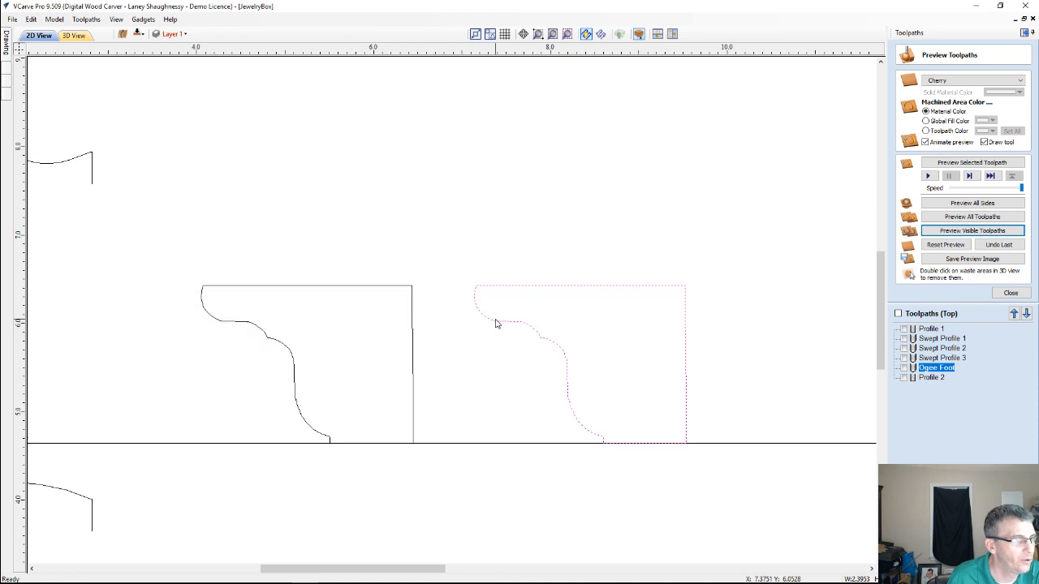
pyautogui.scroll(3, 588, 373)
pyautogui.scroll(-4, 570, 374)
pyautogui.scroll(-3, 198, 499)
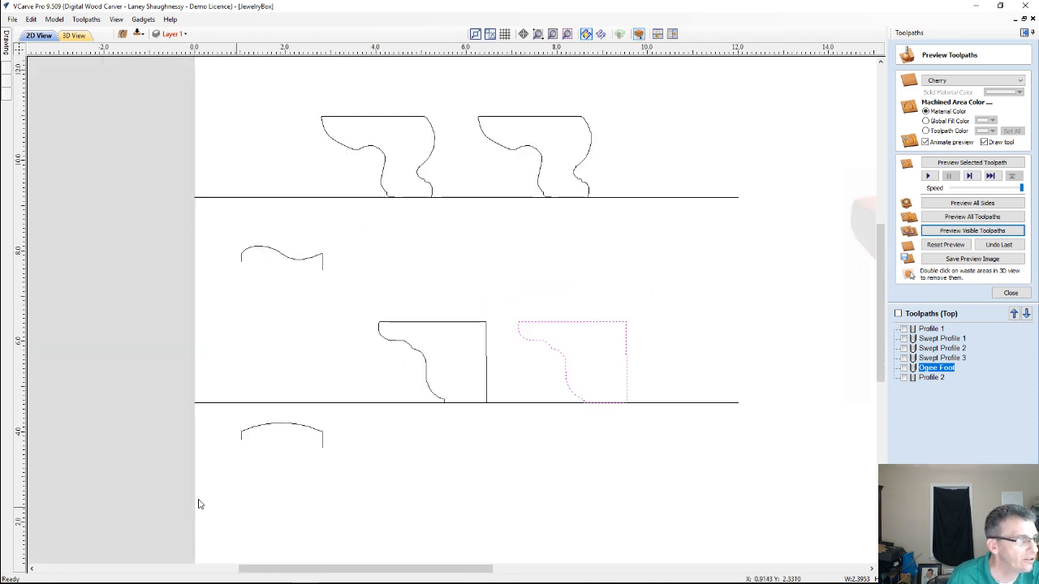
pyautogui.scroll(4, 265, 433)
pyautogui.scroll(2, 265, 434)
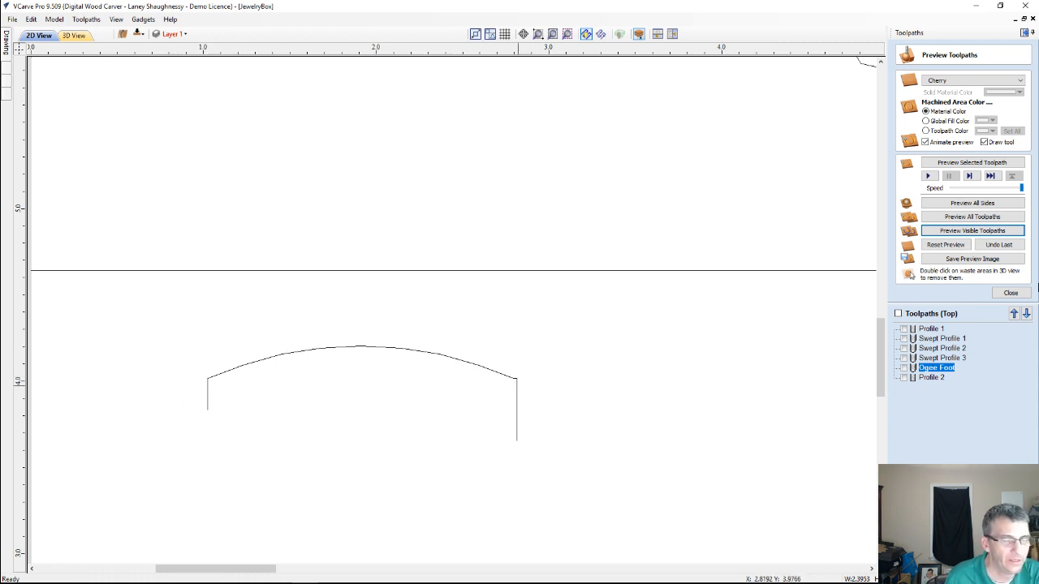
# Create a moulding toolpath using the lower horizontal line as drive rail and the arched curve as profile, with the 0.125 inch ball nose
pyautogui.click(1015, 293)
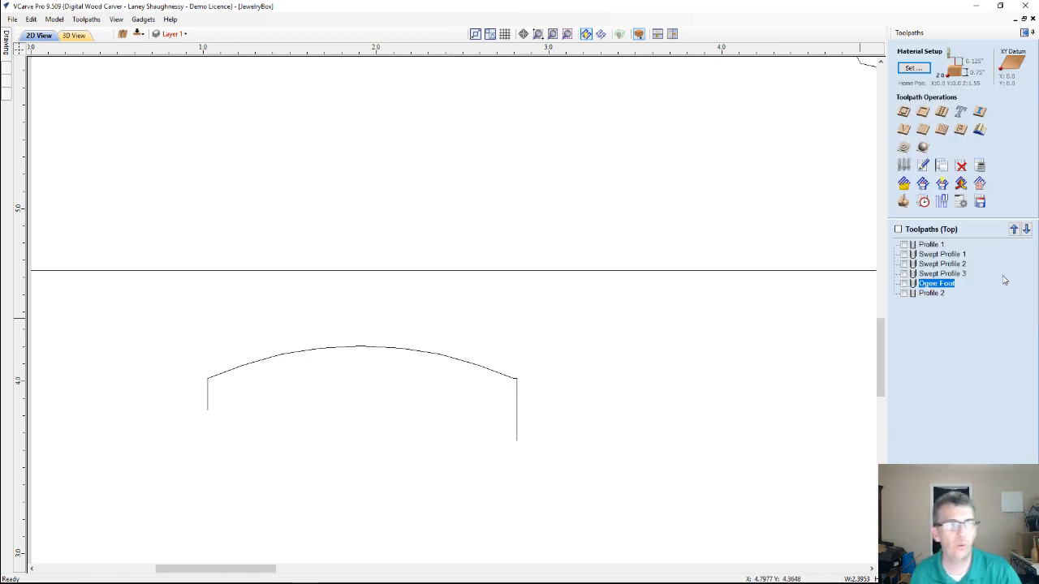
pyautogui.click(979, 129)
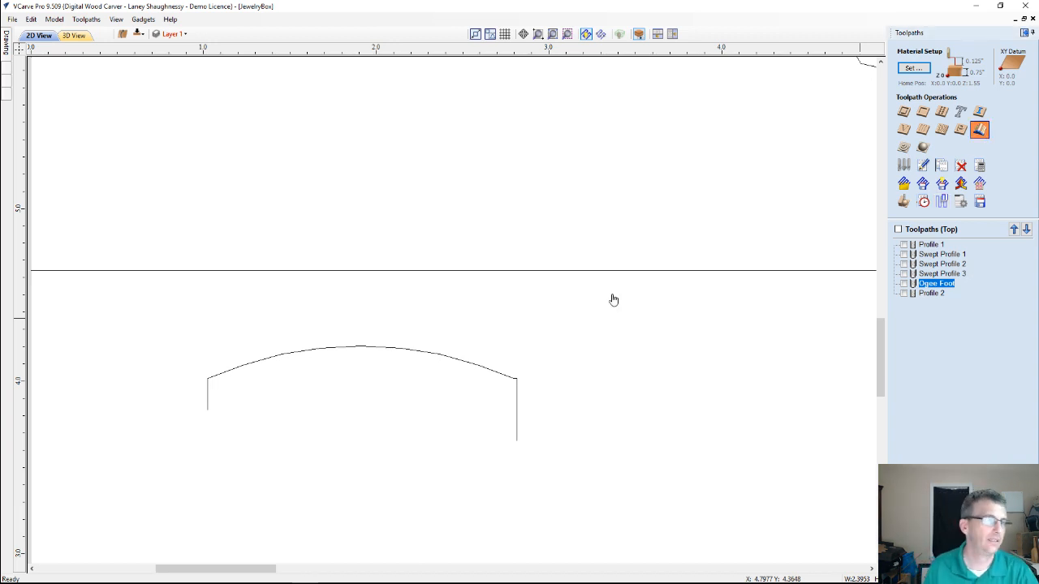
pyautogui.click(480, 271)
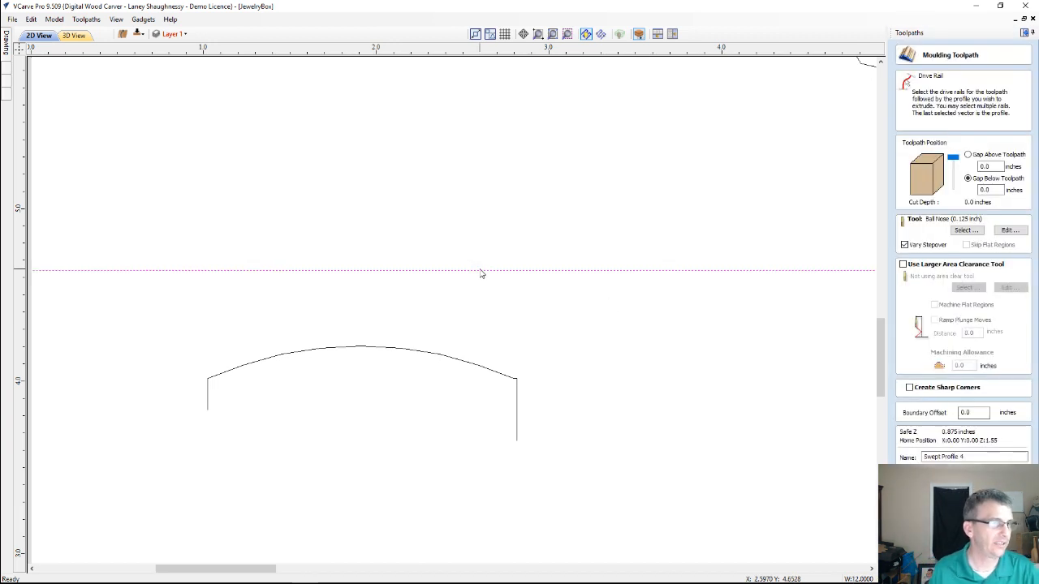
pyautogui.keyDown('shift'); pyautogui.click(408, 351); pyautogui.keyUp('shift')
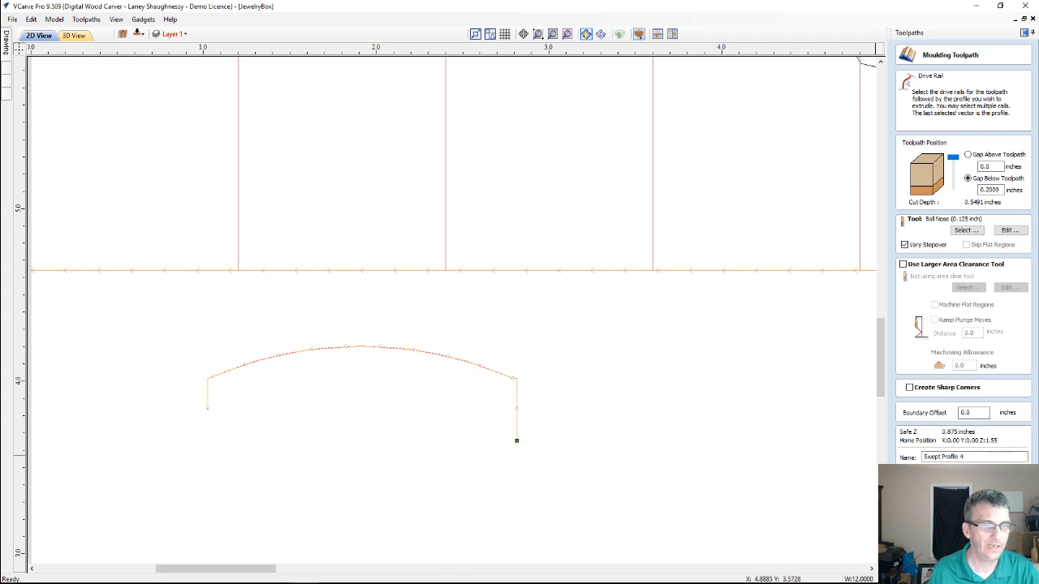
pyautogui.click(927, 477)
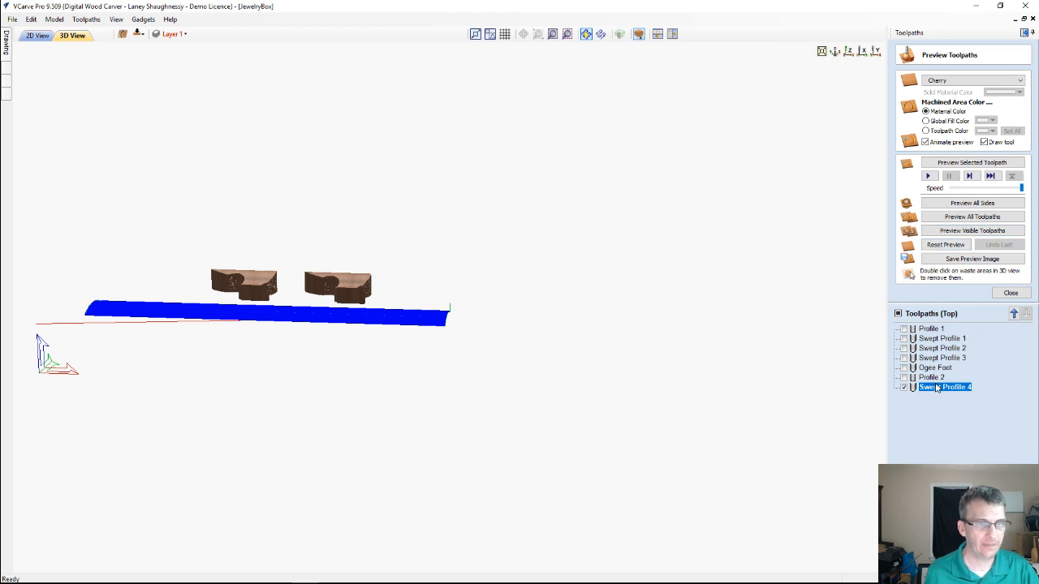
# Rename the new moulding toolpath as Bulged Foot
pyautogui.rightClick(936, 389)
pyautogui.moveTo(967, 486)
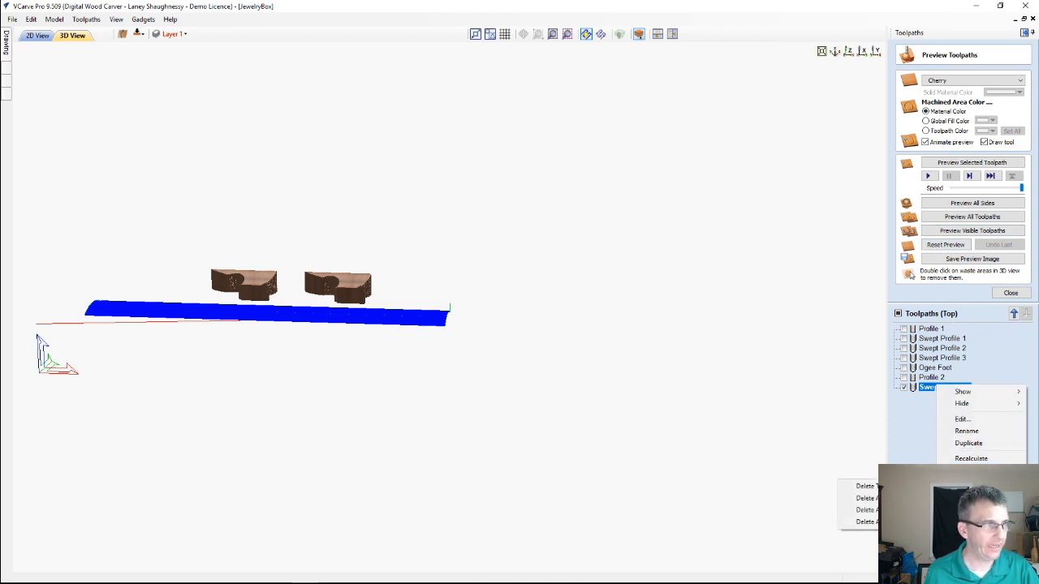
pyautogui.click(964, 431)
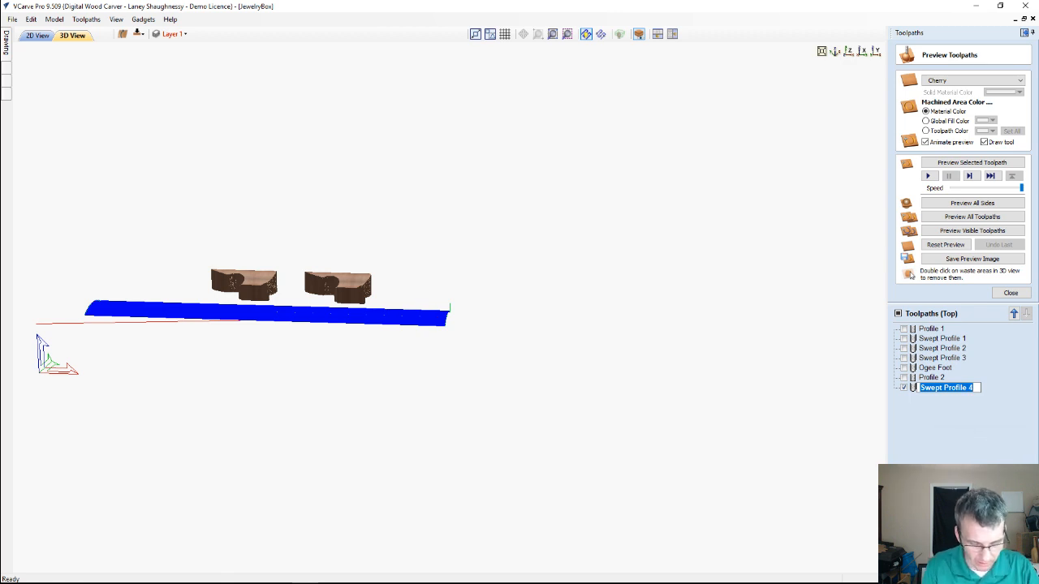
pyautogui.write('Bu')
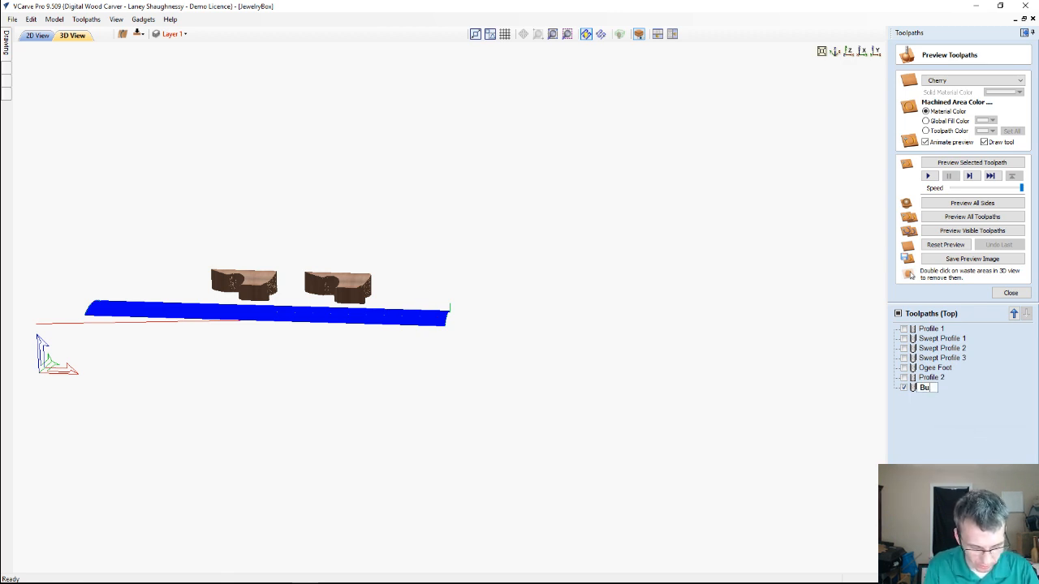
pyautogui.write('lged')
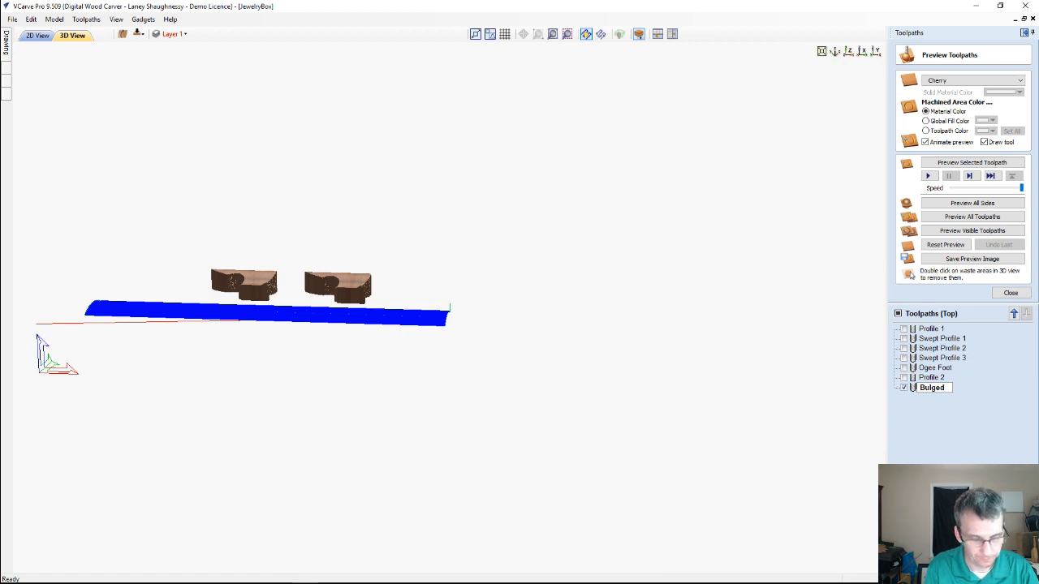
pyautogui.write(' Foot')
pyautogui.press('Return')
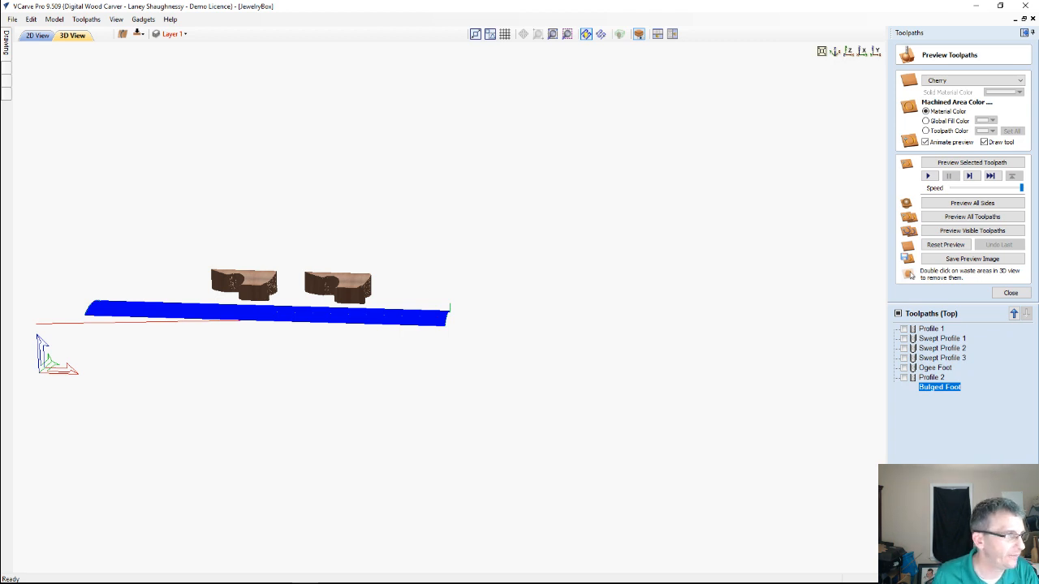
# Reset the 3D preview to uncut stock and simulate the Bulged Foot toolpath, viewed from the end of the board
pyautogui.click(943, 245)
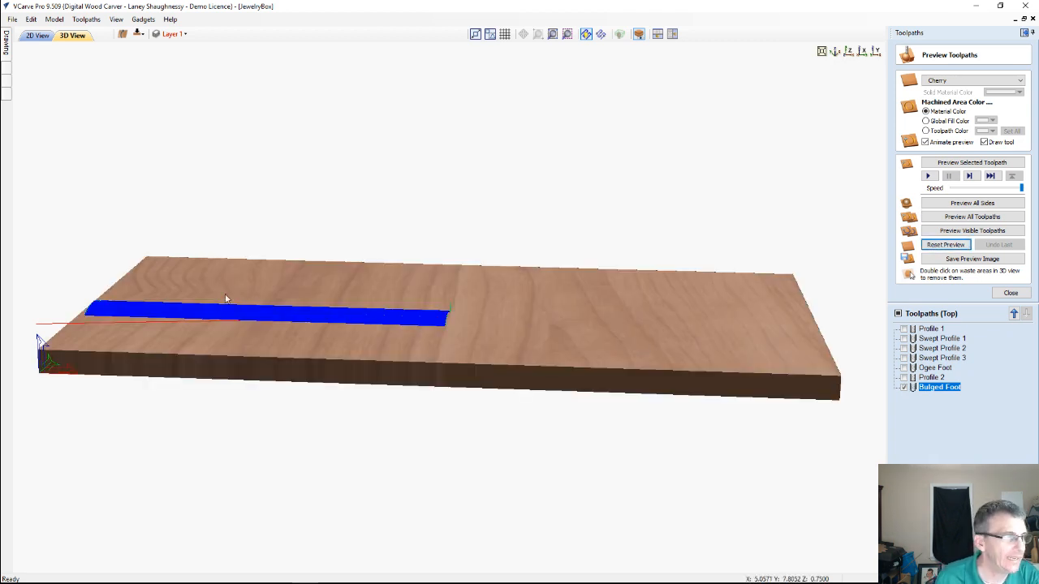
pyautogui.click(861, 51)
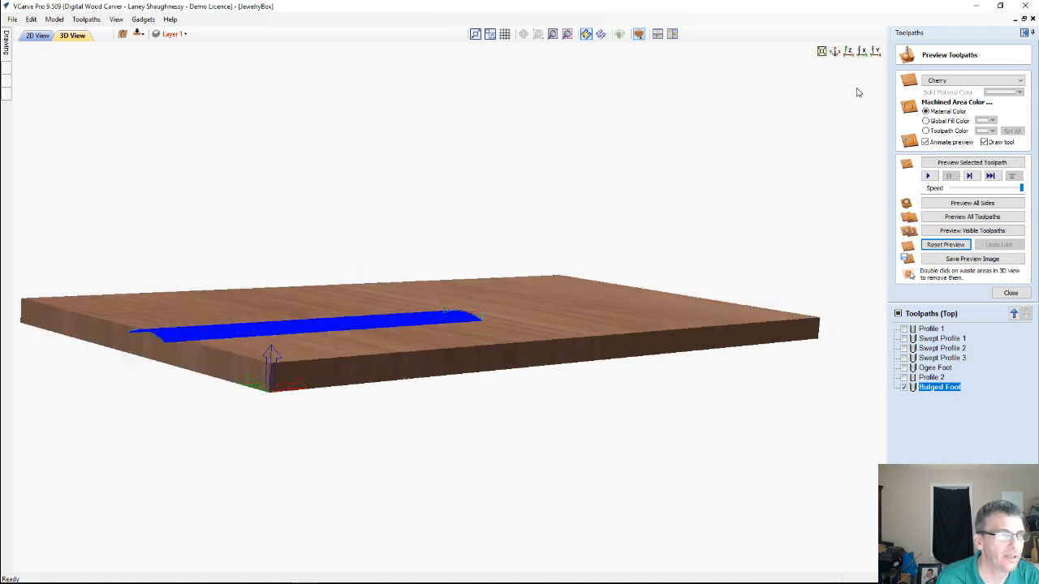
pyautogui.click(930, 164)
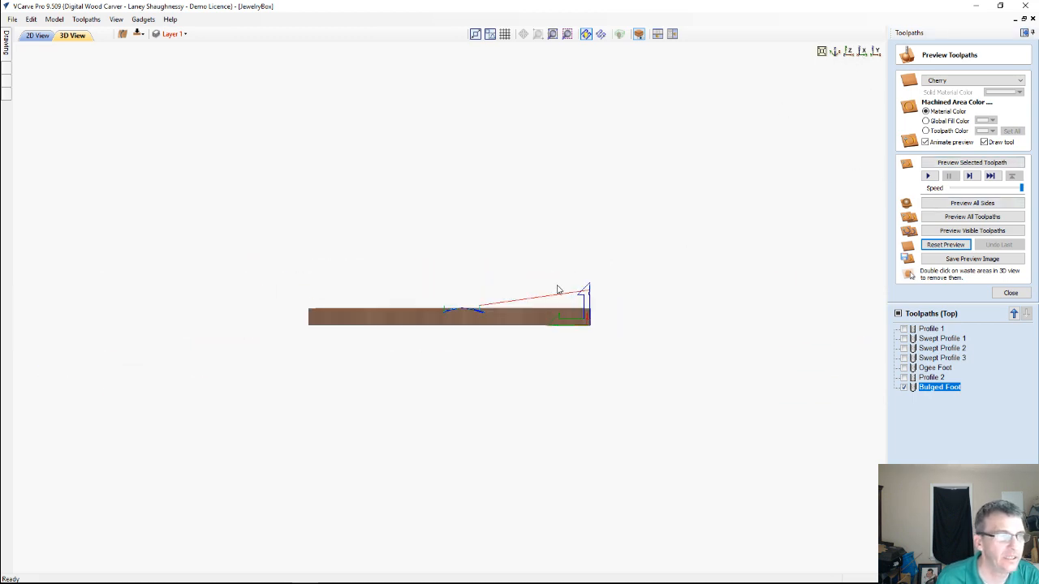
pyautogui.moveTo(503, 336); pyautogui.dragTo(501, 357)
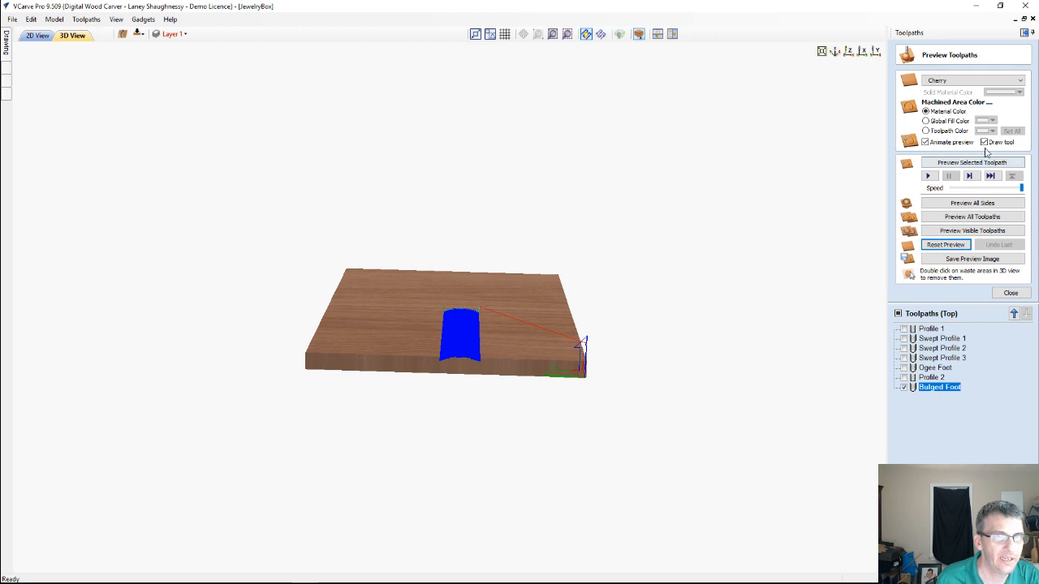
pyautogui.click(978, 164)
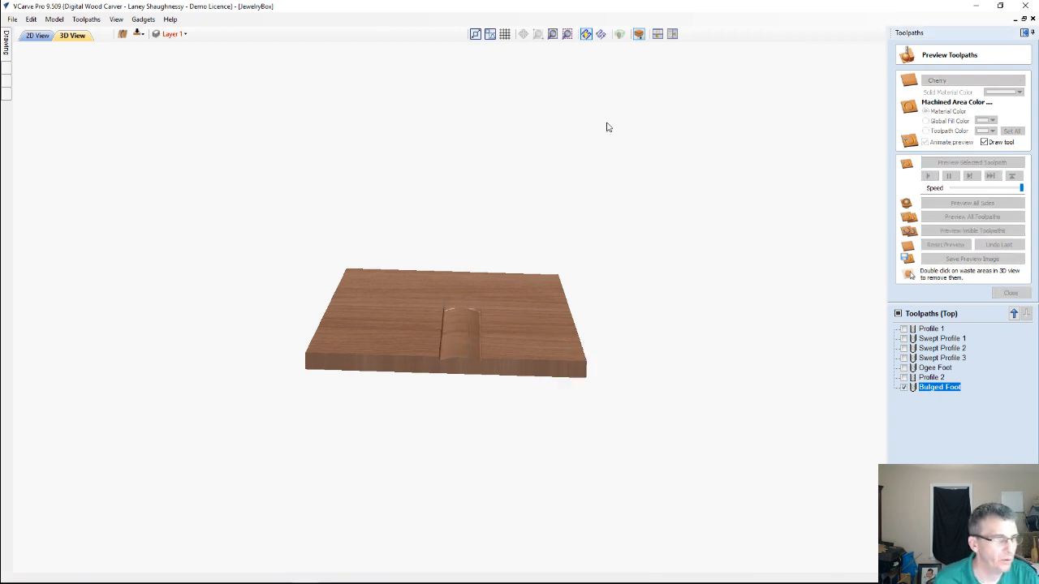
# Create an outside 2D profile toolpath 0.75 inches deep around the two lower foot outlines and simulate the cut
pyautogui.click(36, 35)
pyautogui.scroll(-2, 460, 267)
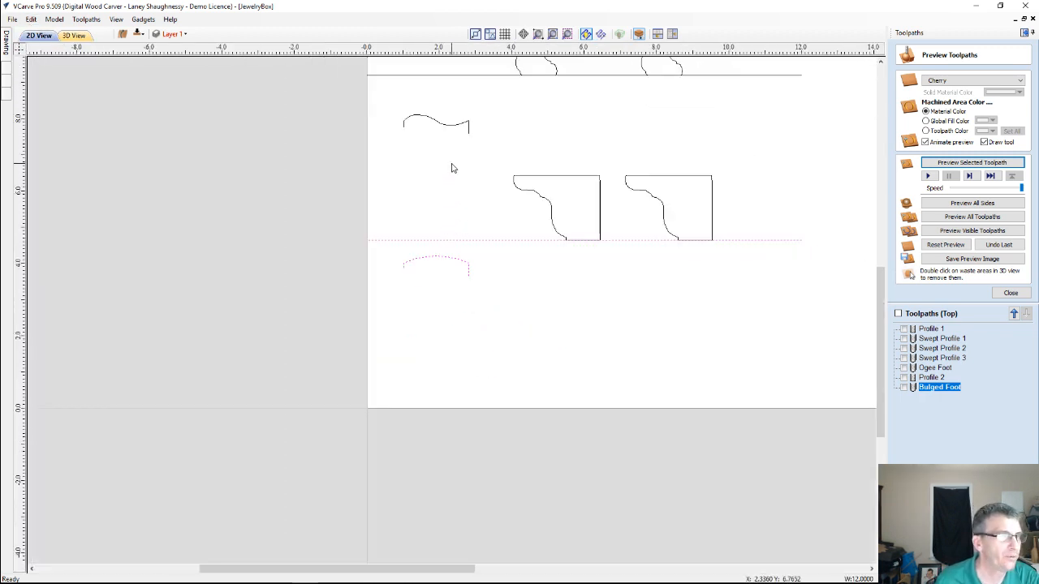
pyautogui.moveTo(452, 168); pyautogui.dragTo(746, 262)
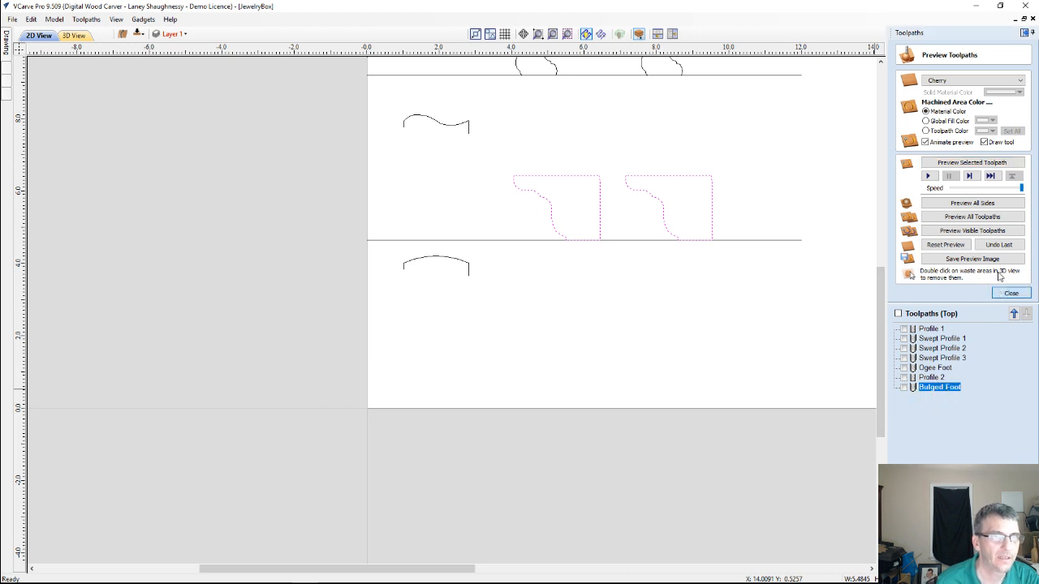
pyautogui.click(1008, 292)
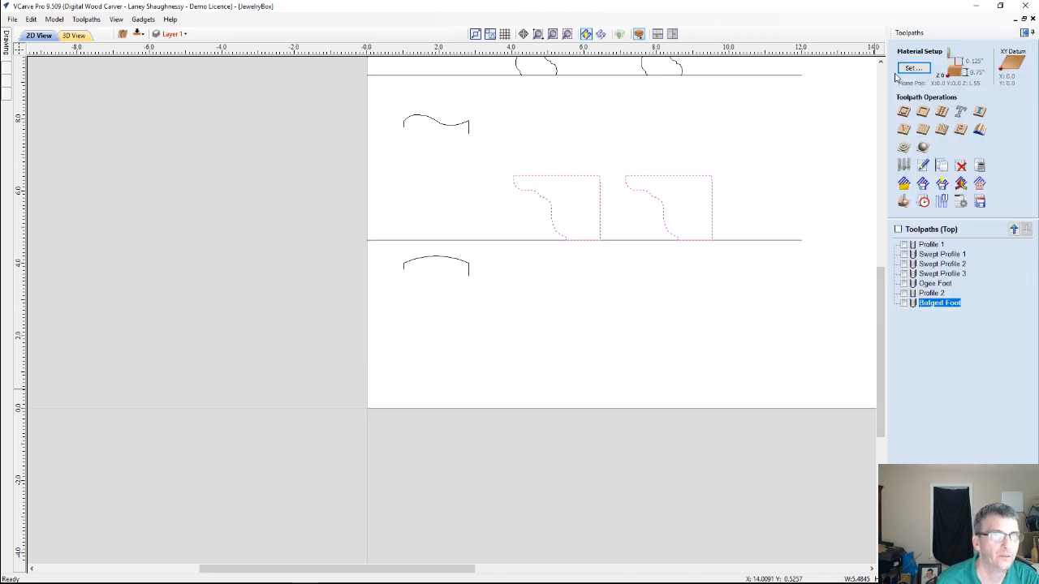
pyautogui.click(904, 118)
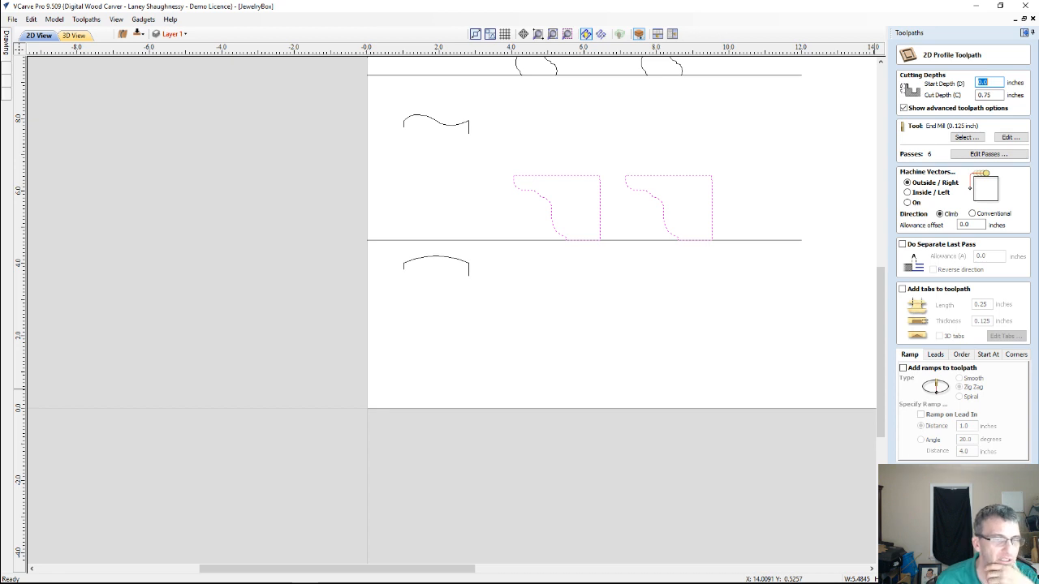
pyautogui.click(933, 559)
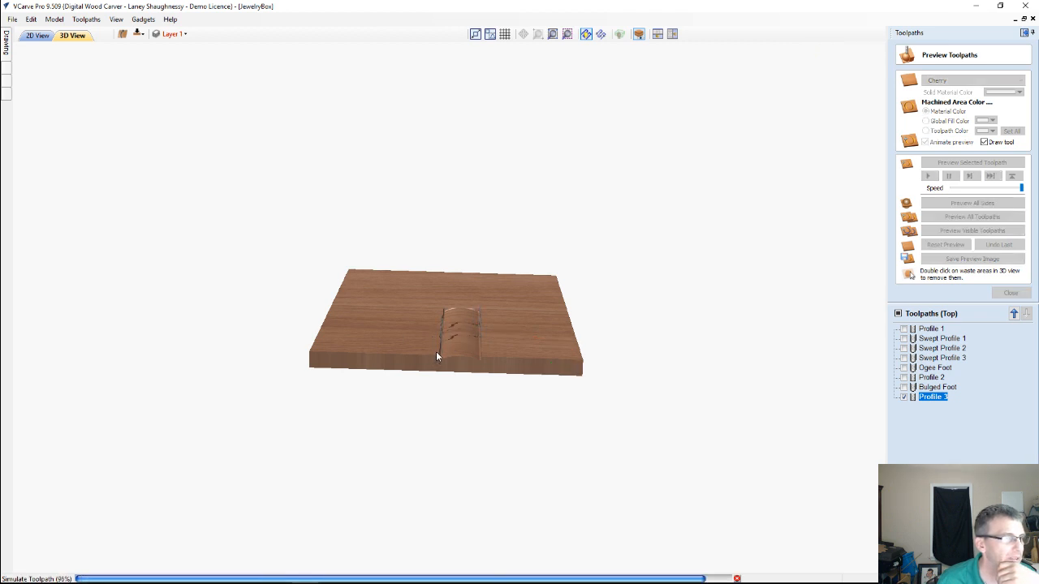
# Remove the waste material around the two bulged feet in the 3D preview and inspect their arched faces up close
pyautogui.doubleClick(510, 331)
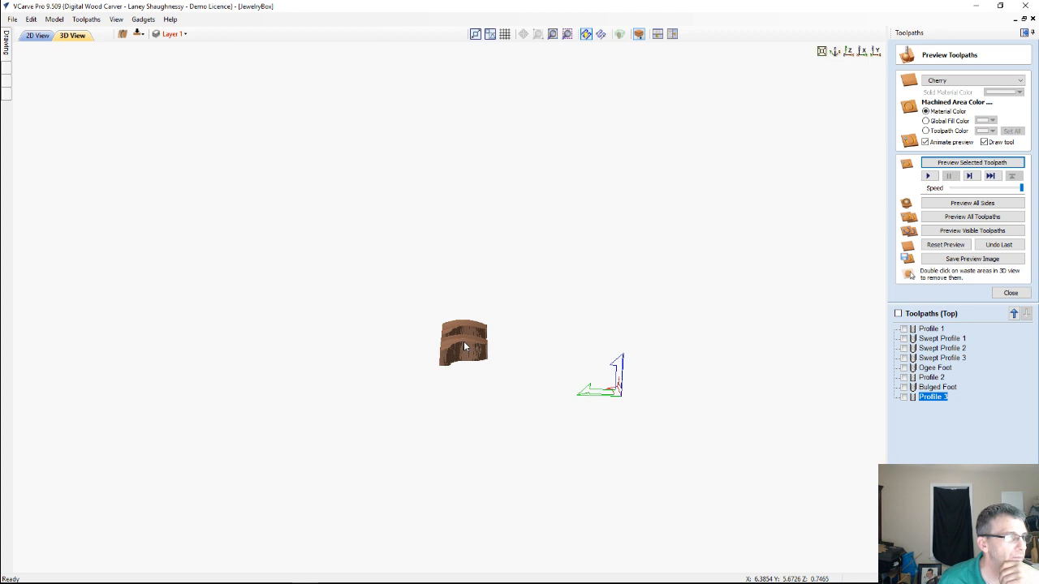
pyautogui.scroll(1, 465, 347)
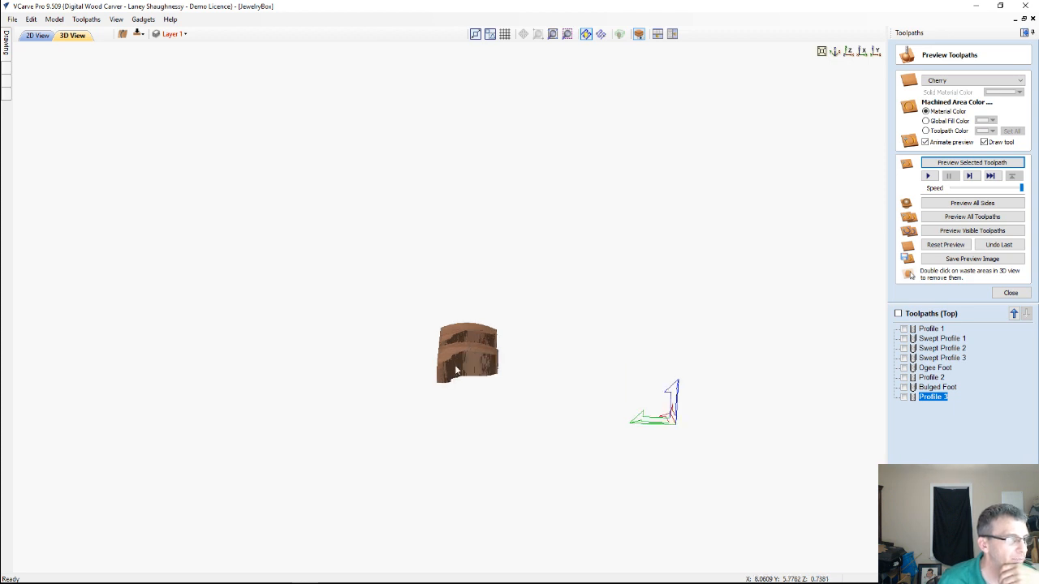
pyautogui.scroll(1, 456, 372)
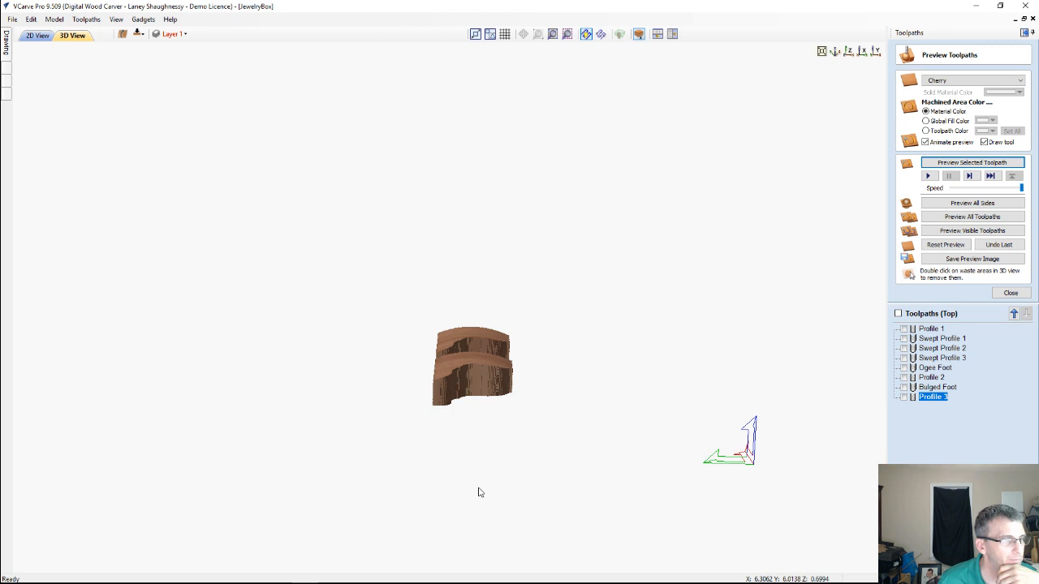
pyautogui.scroll(1, 478, 492)
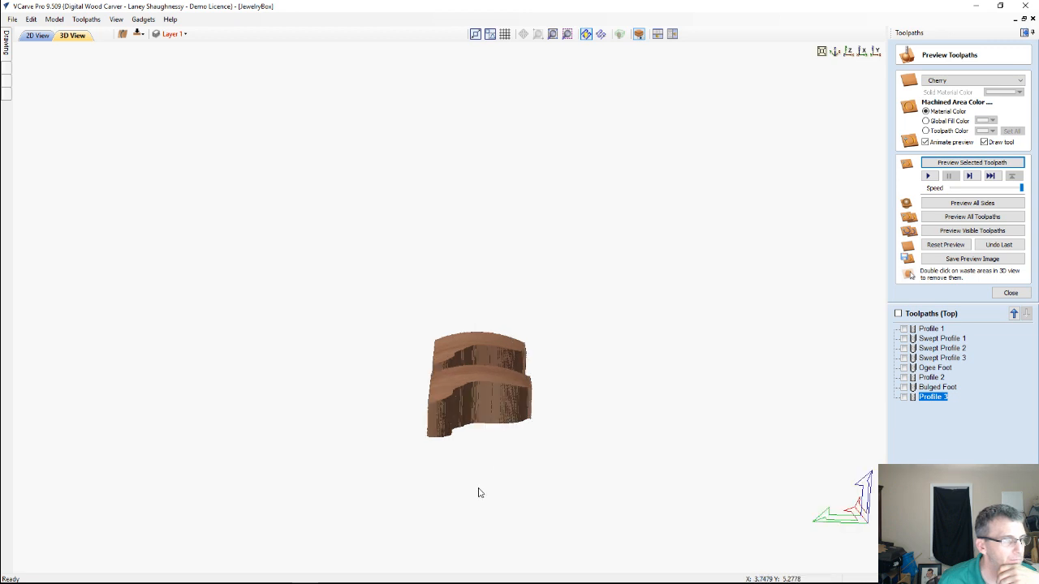
pyautogui.scroll(1, 479, 493)
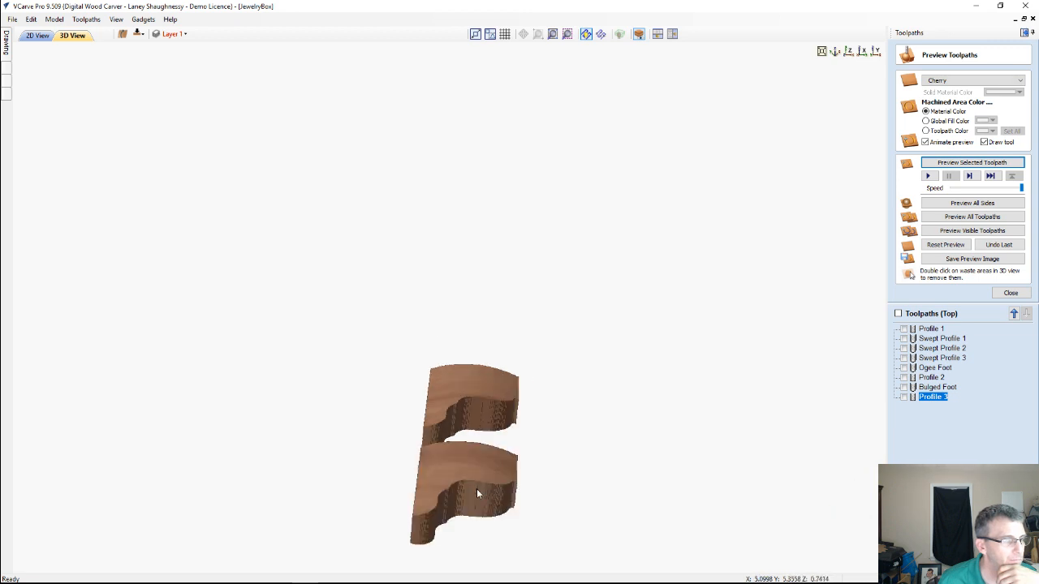
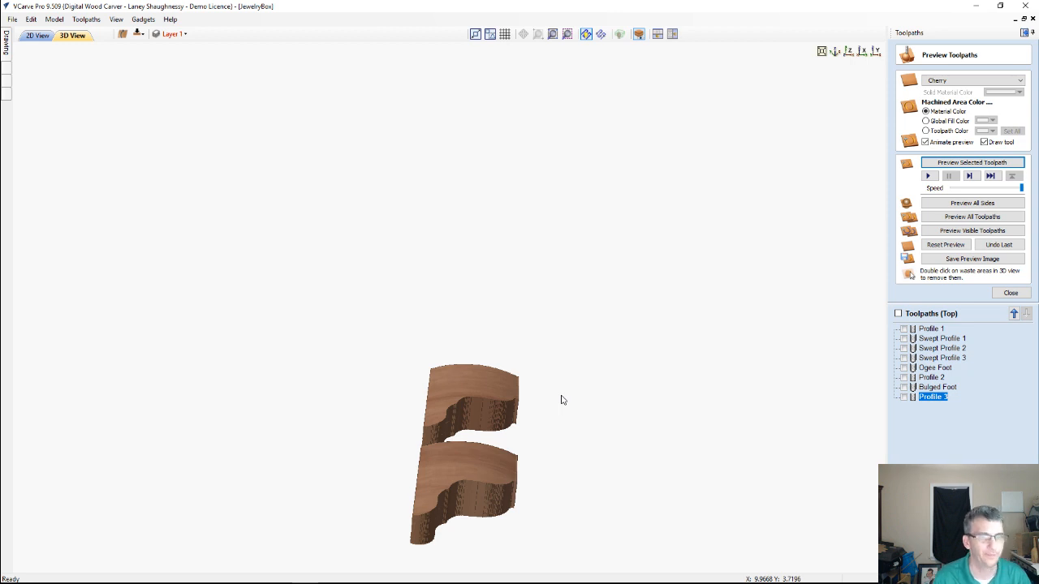
# Return to the 2D view of the sheet, leave the toolpath preview and deselect the two lower foot outlines
pyautogui.click(25, 36)
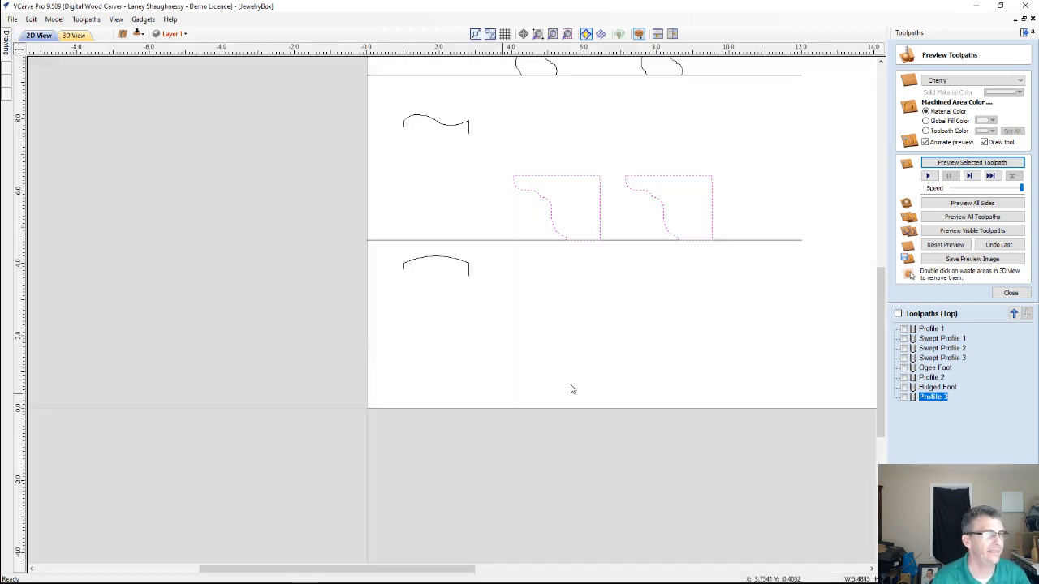
pyautogui.scroll(-2, 560, 380)
pyautogui.scroll(-1, 751, 324)
pyautogui.scroll(1, 771, 283)
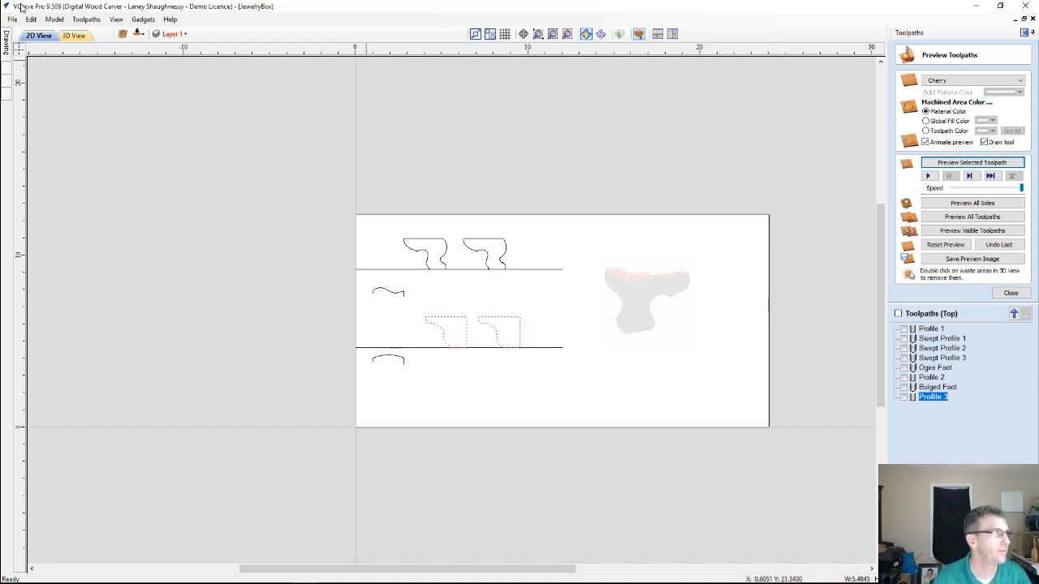
pyautogui.click(1011, 293)
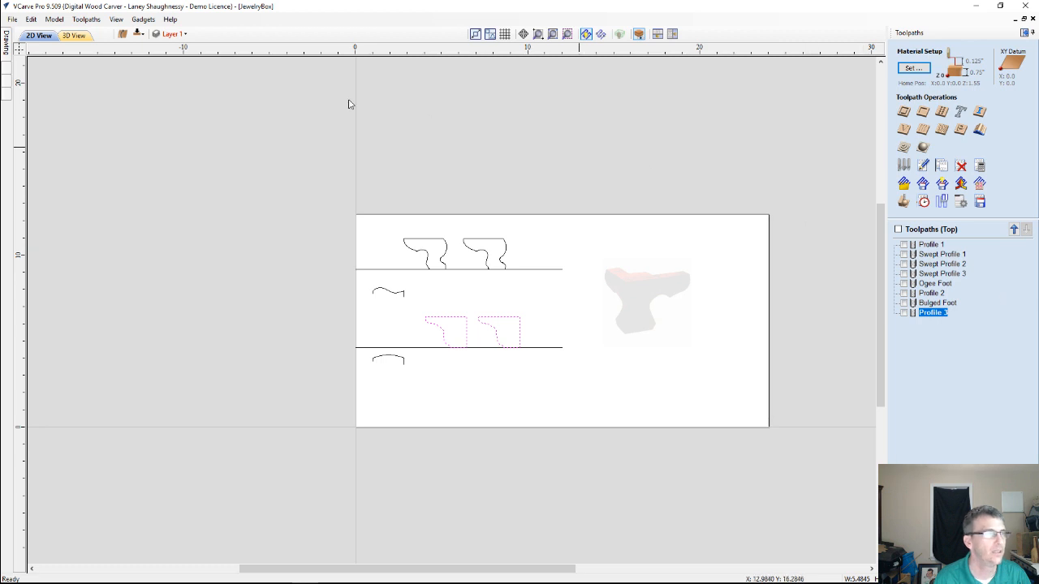
pyautogui.click(8, 45)
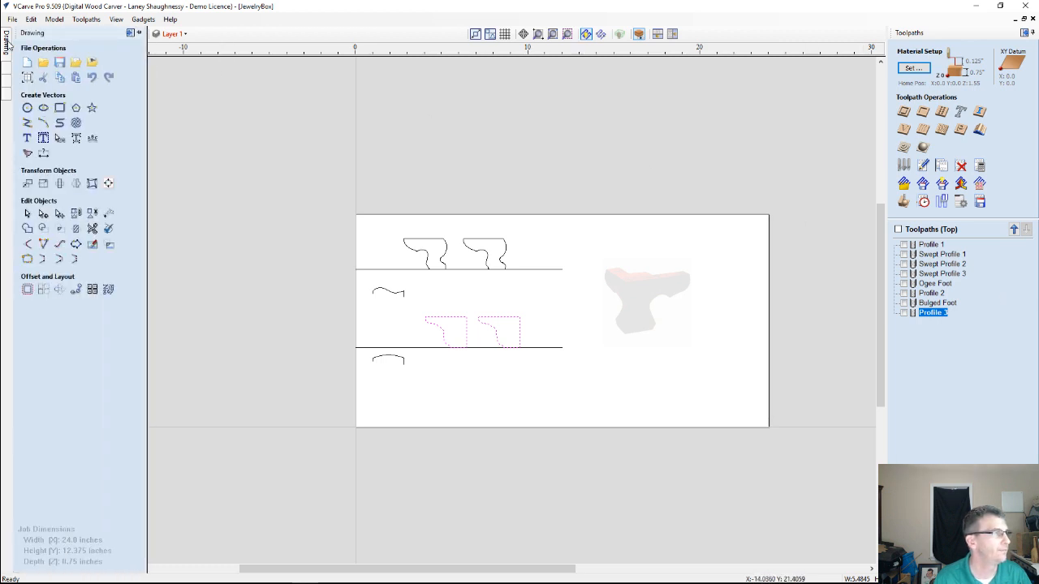
pyautogui.click(179, 77)
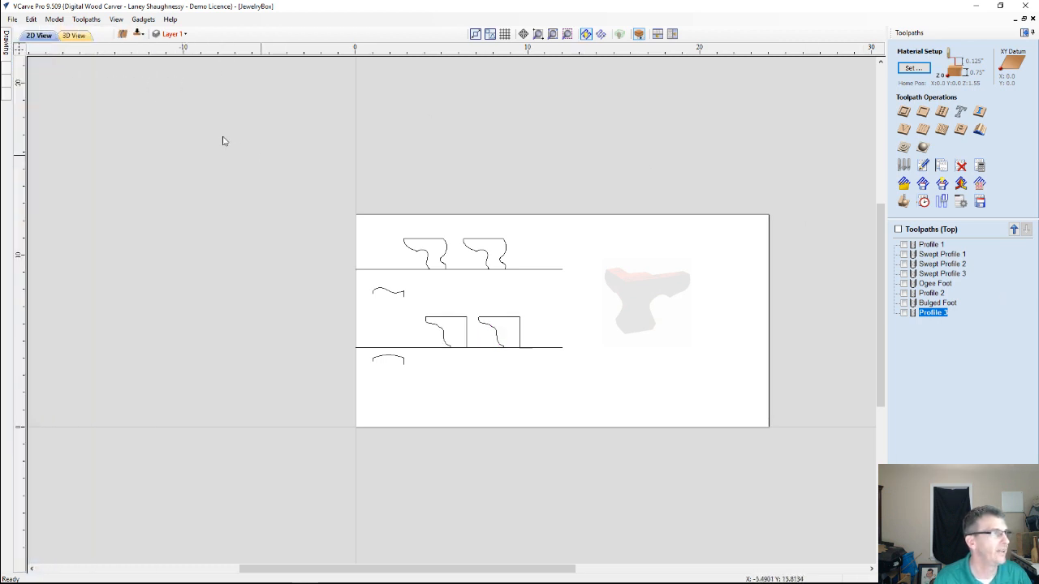
# Hide the feet and foot_Style1 layers
pyautogui.click(183, 37)
pyautogui.scroll(-3, 186, 93)
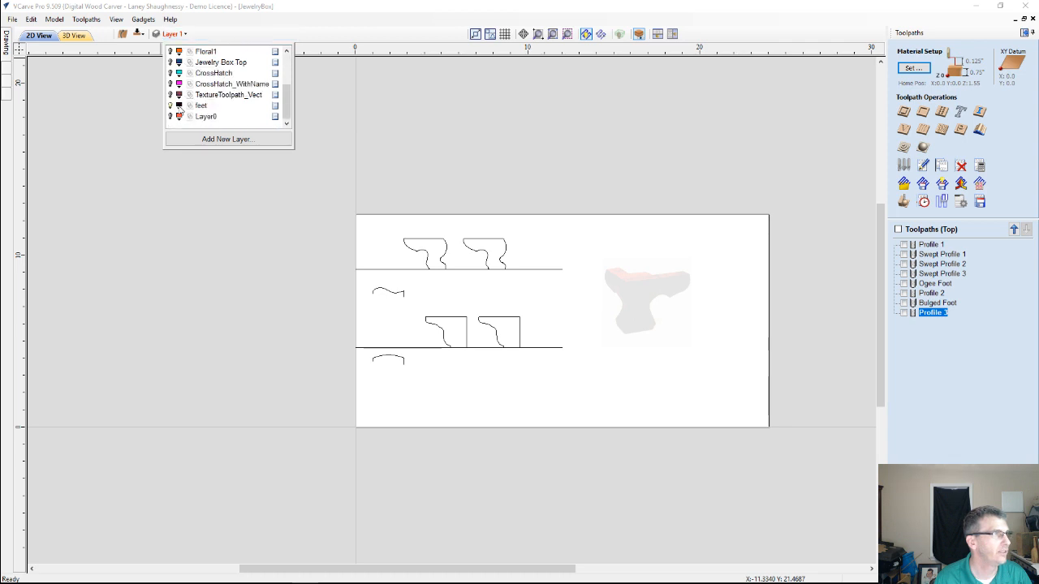
pyautogui.click(172, 106)
pyautogui.scroll(3, 174, 104)
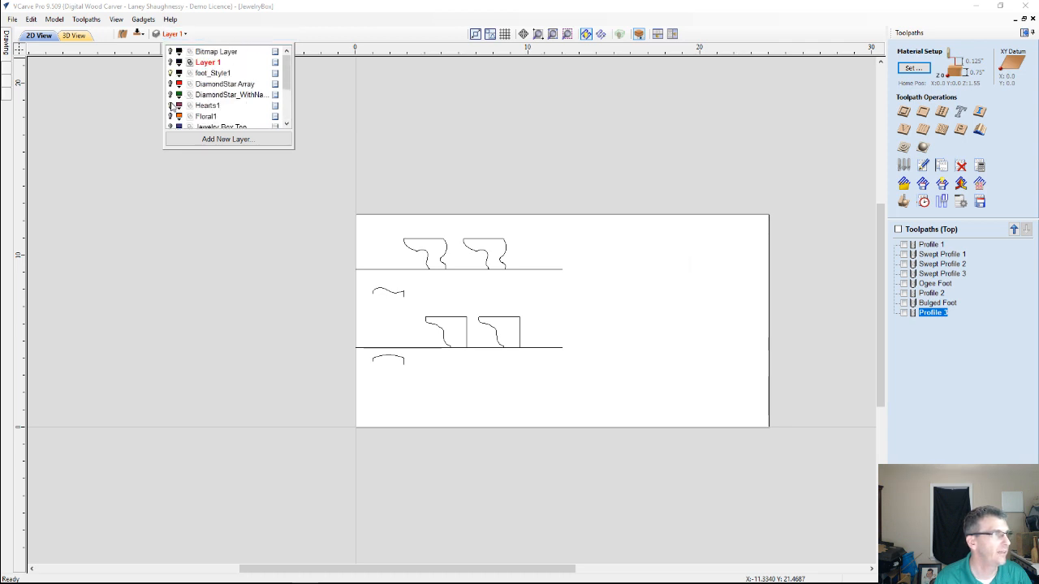
pyautogui.click(170, 73)
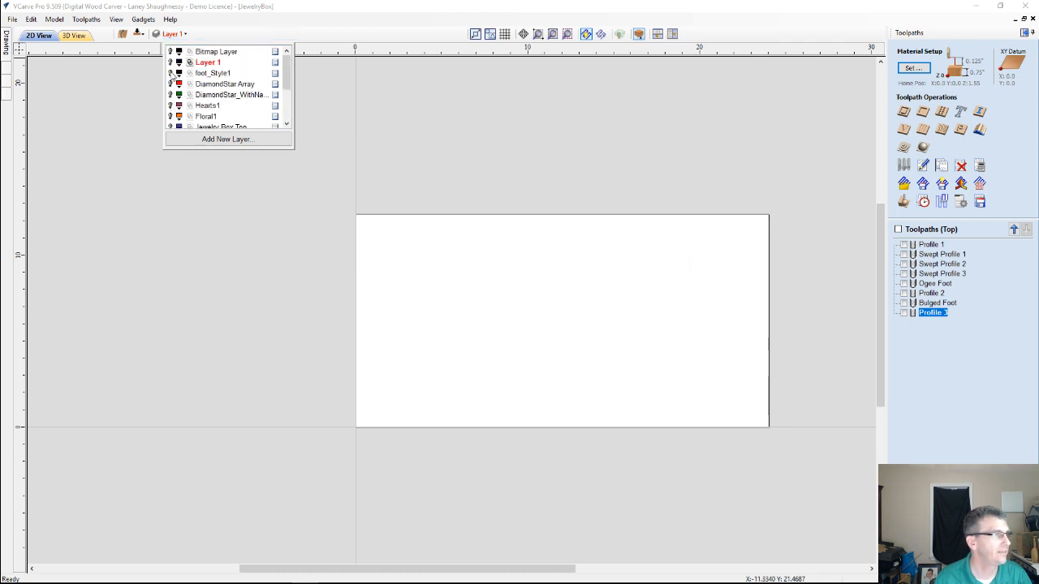
# Show Layer 1 and foot_Style1 in turn to check their vectors, hiding each layer again
pyautogui.click(171, 63)
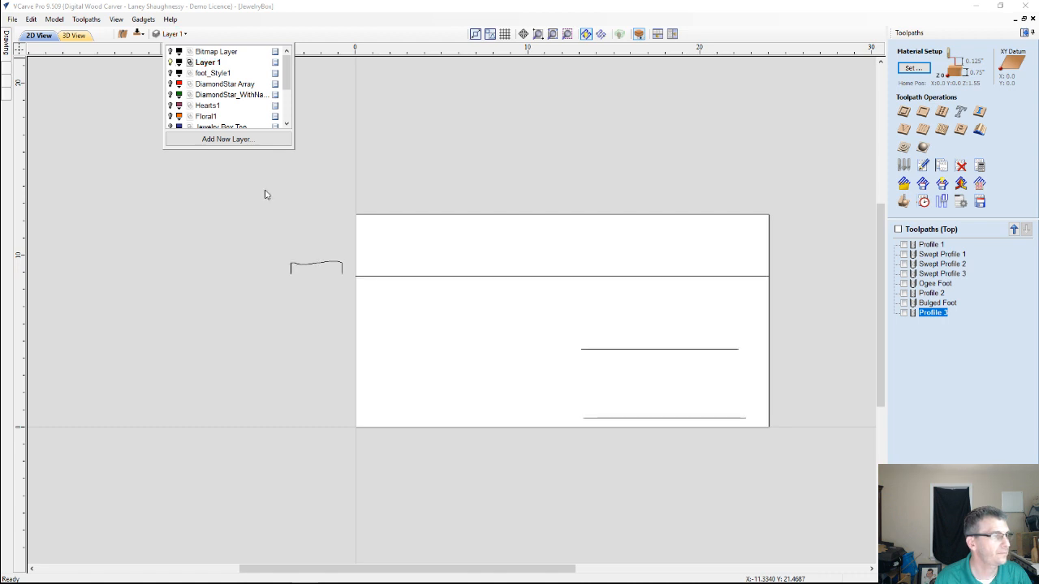
pyautogui.scroll(-1, 268, 194)
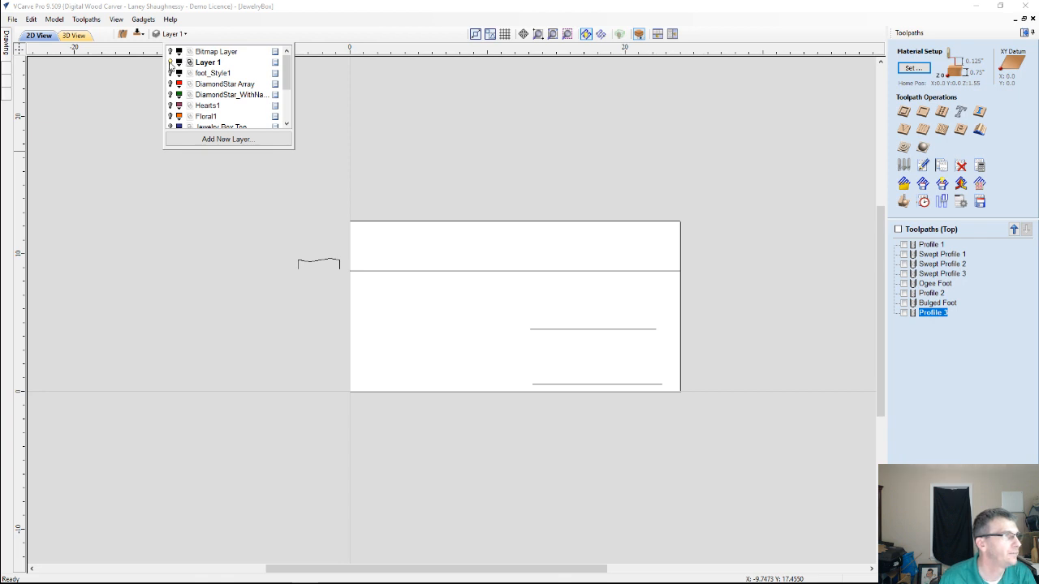
pyautogui.click(170, 62)
pyautogui.click(170, 73)
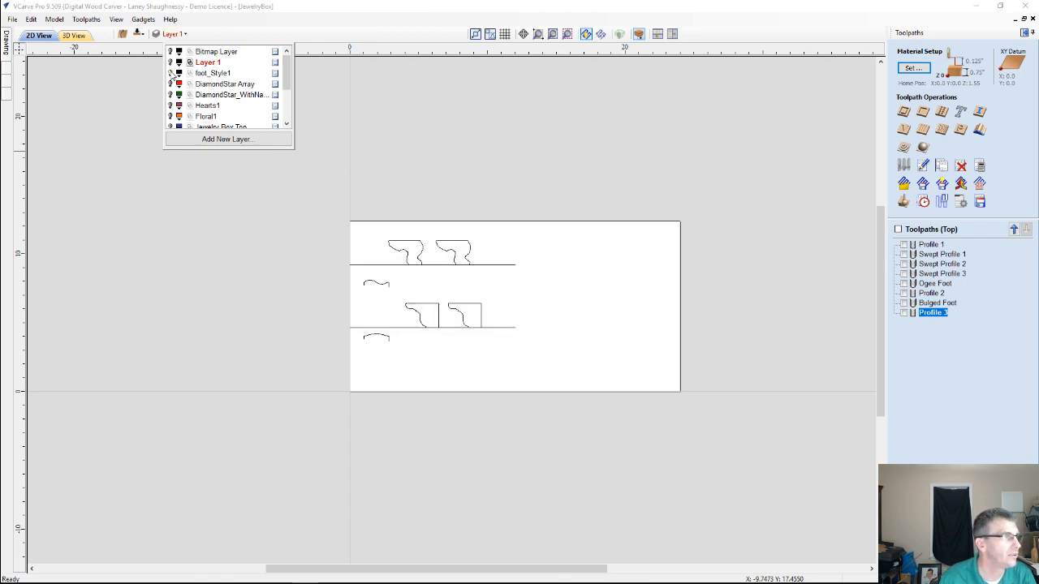
pyautogui.click(170, 73)
# Show Layer0 with the jewelry box panel outlines
pyautogui.scroll(-2, 170, 73)
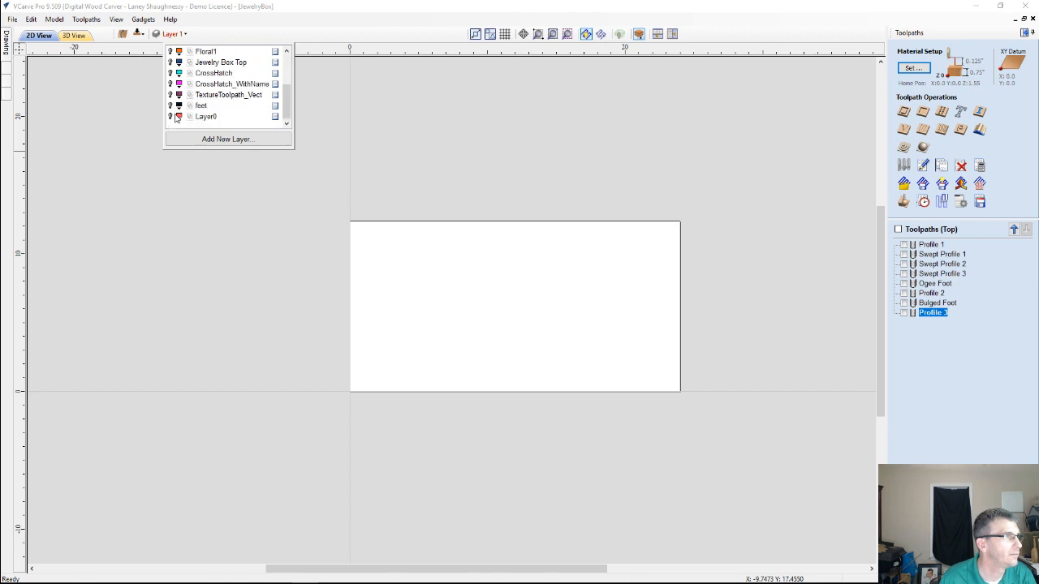
pyautogui.click(169, 117)
pyautogui.scroll(2, 433, 294)
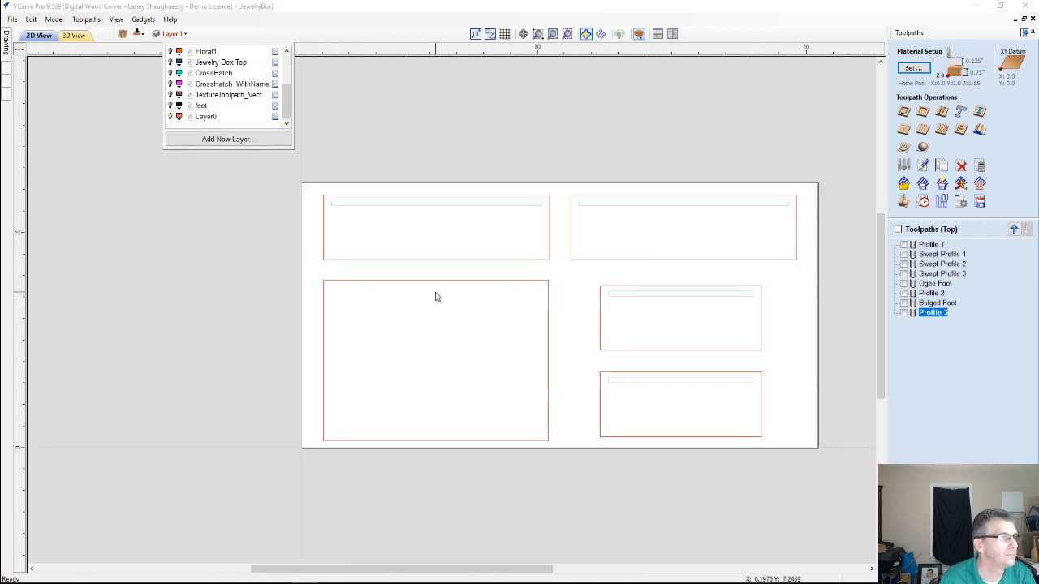
pyautogui.scroll(1, 434, 294)
pyautogui.scroll(-1, 434, 294)
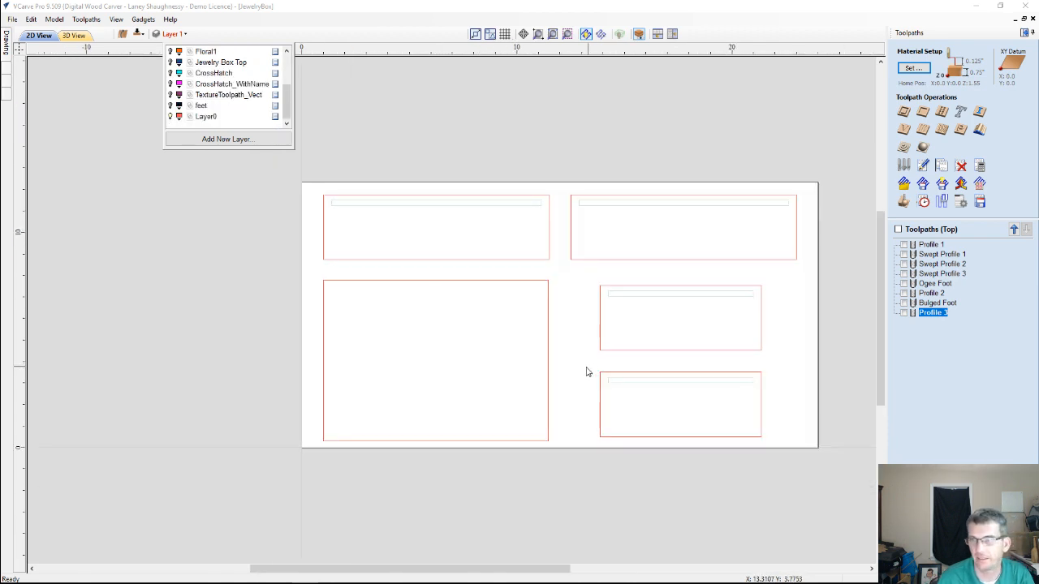
pyautogui.scroll(1, 586, 372)
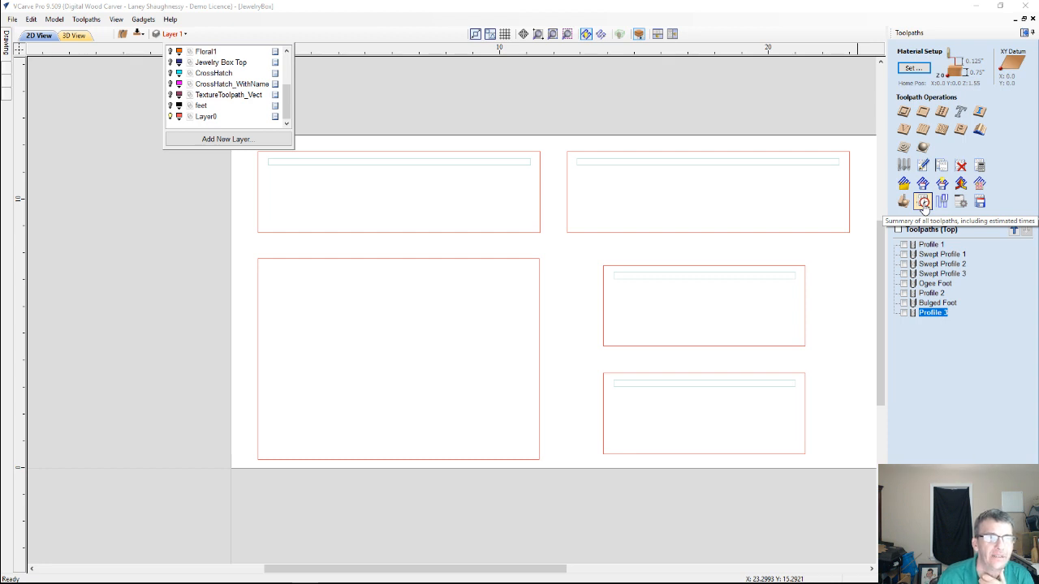
# Open the toolpath summary with estimated machining times and exclude all toolpaths from it
pyautogui.click(924, 203)
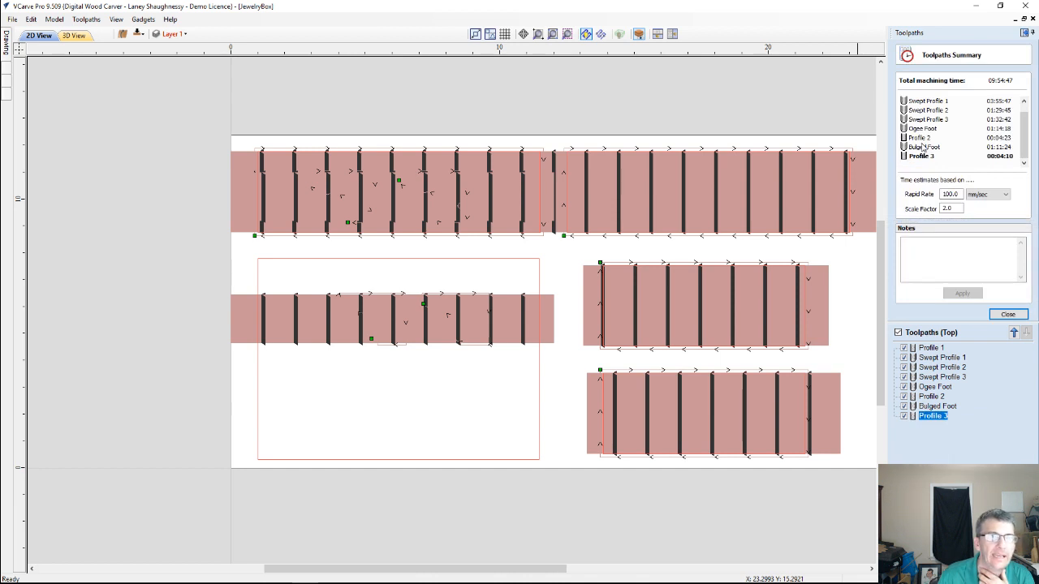
pyautogui.click(903, 405)
pyautogui.click(903, 416)
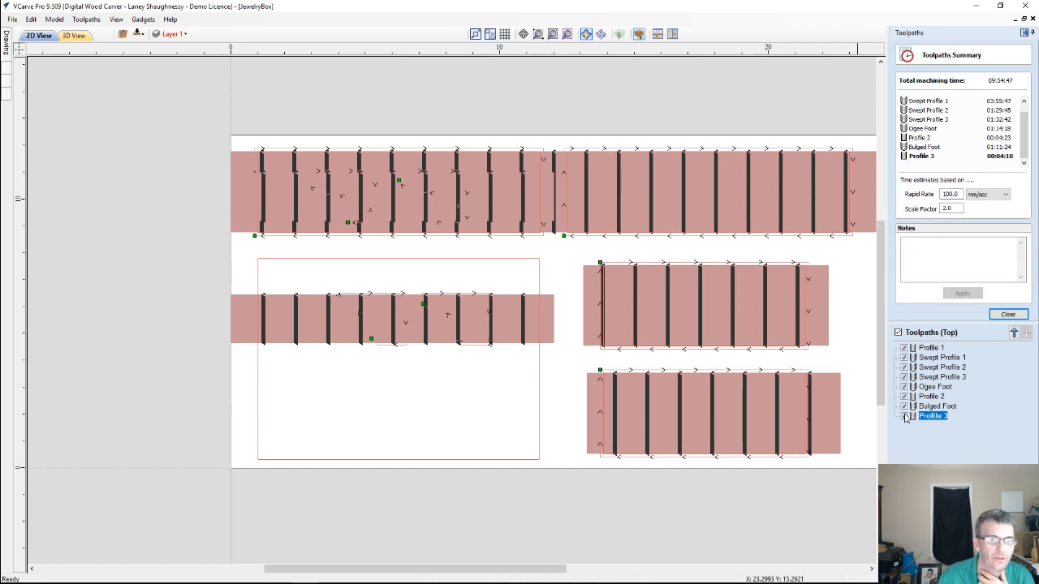
pyautogui.click(897, 333)
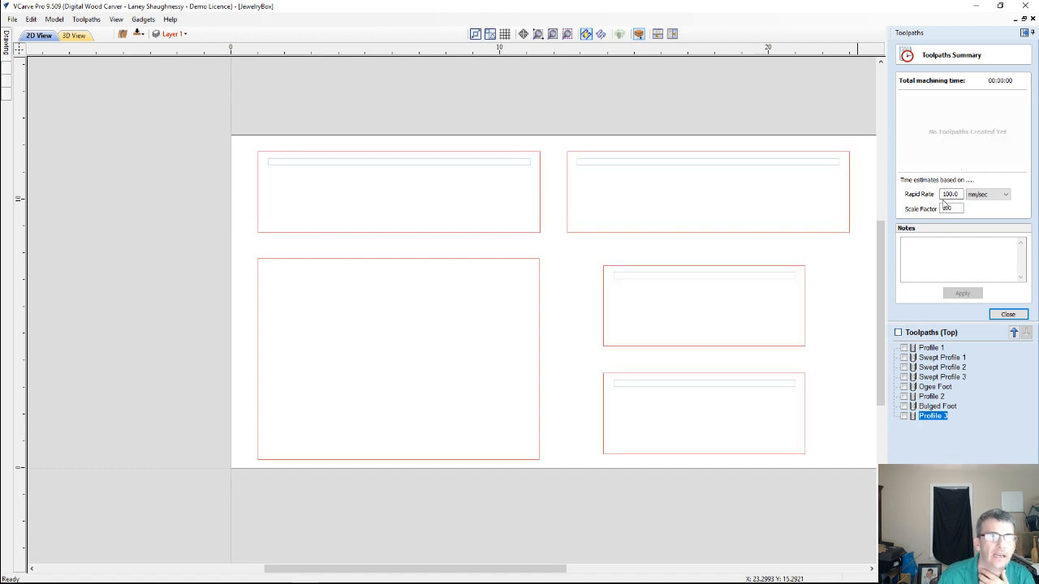
# Base the time estimates on a rapid rate of 150 inches/min and a scale factor of 1.3
pyautogui.click(978, 196)
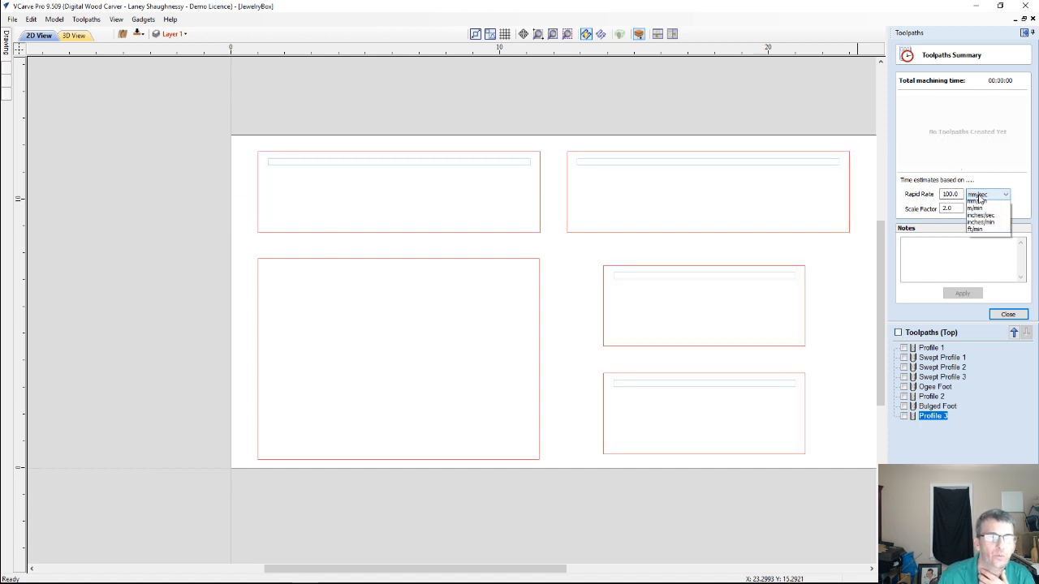
pyautogui.click(984, 233)
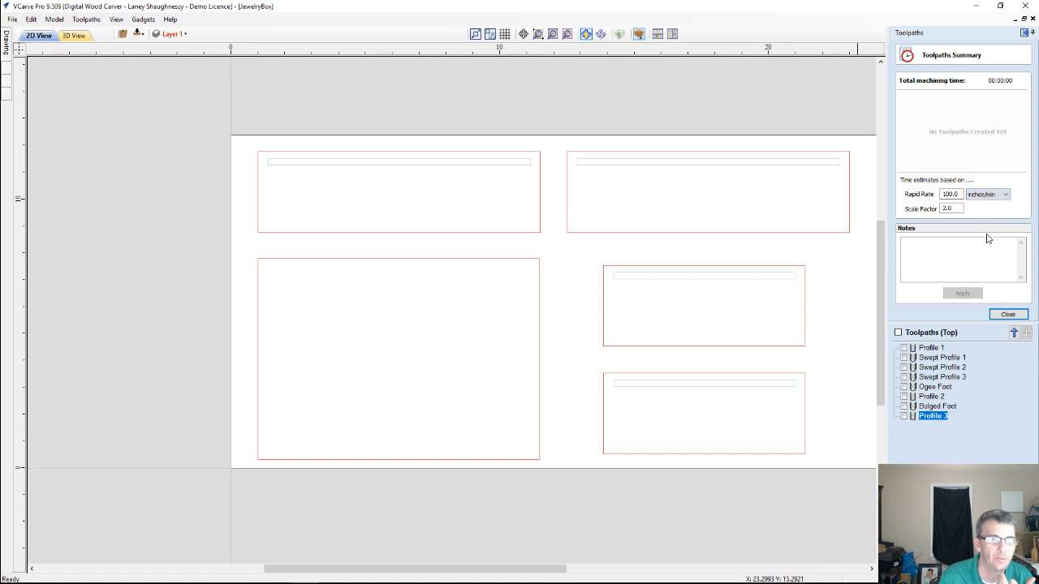
pyautogui.moveTo(959, 193); pyautogui.dragTo(925, 195)
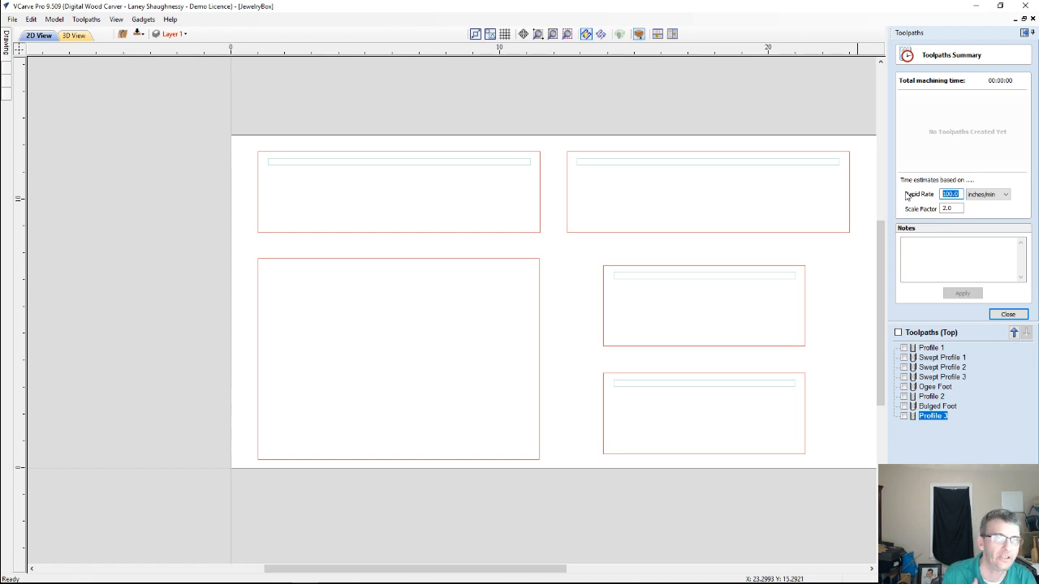
pyautogui.write('150')
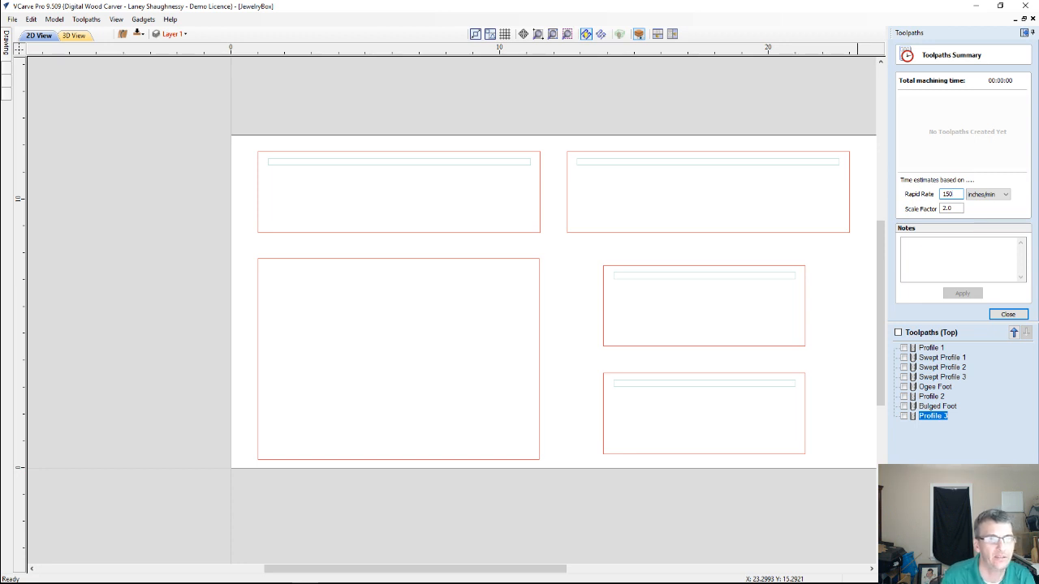
pyautogui.doubleClick(946, 208)
pyautogui.write('1.3')
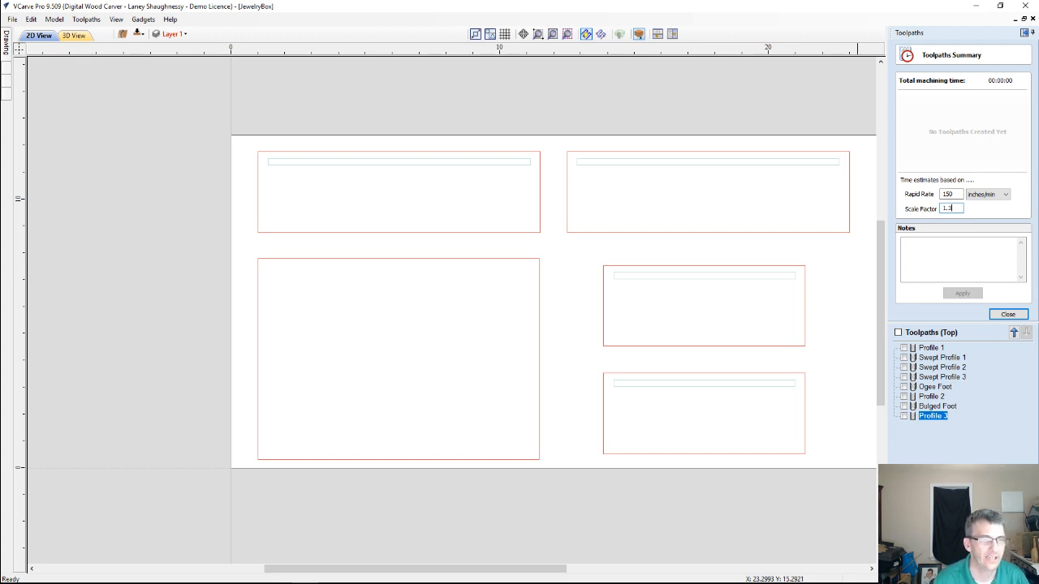
# Check the estimated machining time for Profile 1 and Swept Profile 1, 2 and 3, and close the summary
pyautogui.click(904, 348)
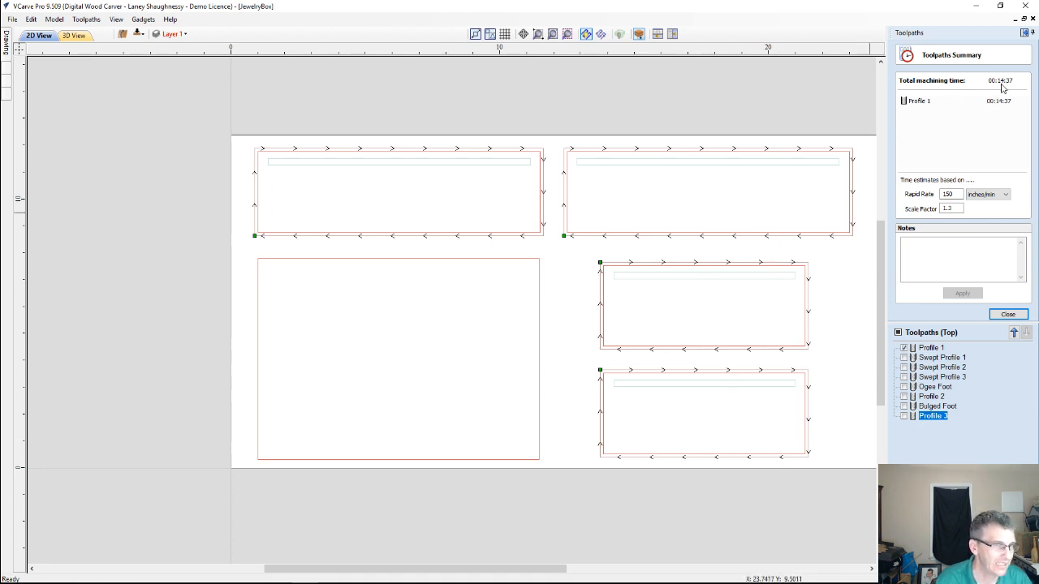
pyautogui.click(903, 358)
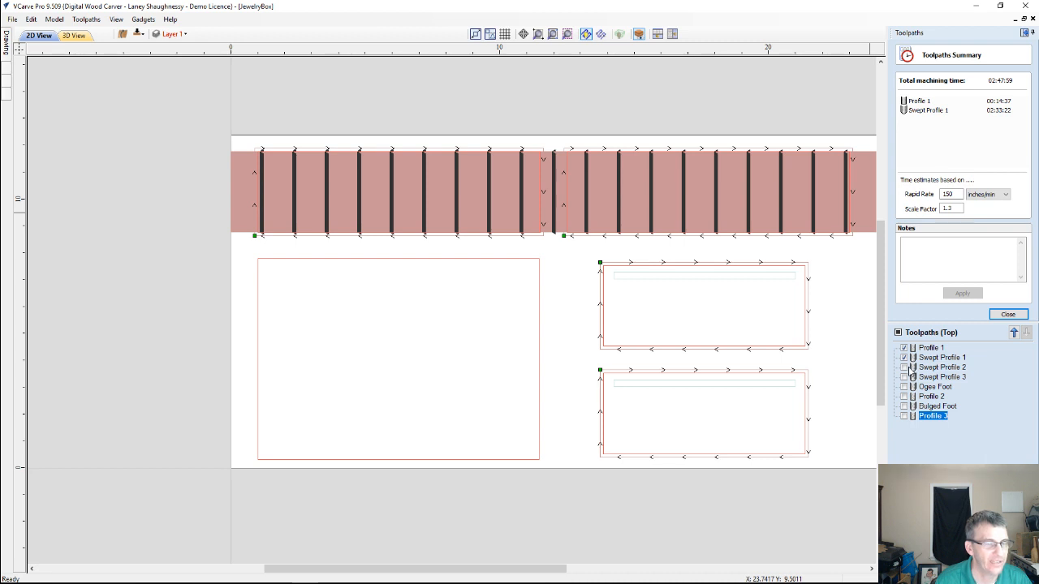
pyautogui.click(904, 368)
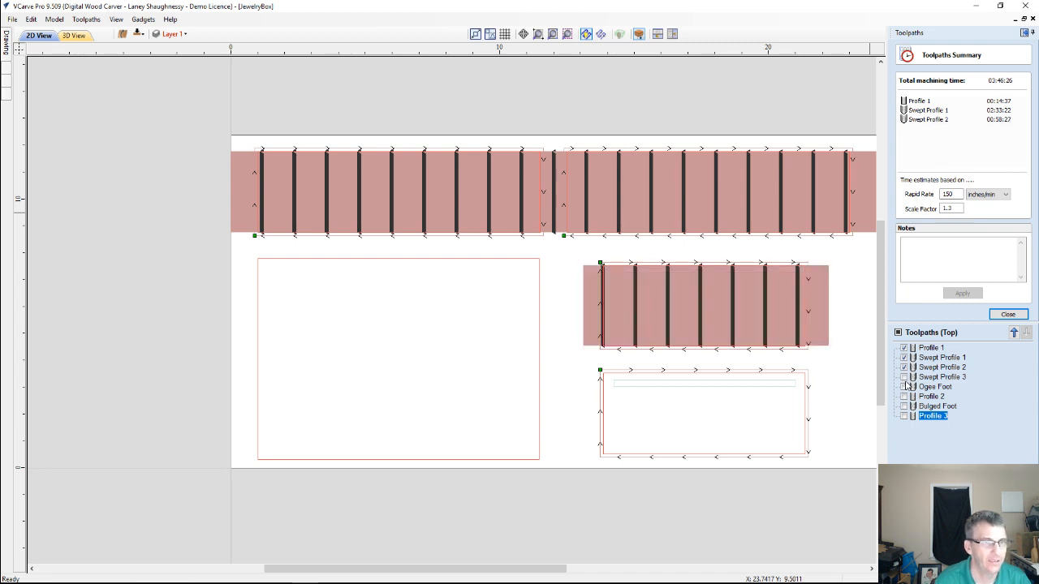
pyautogui.click(903, 377)
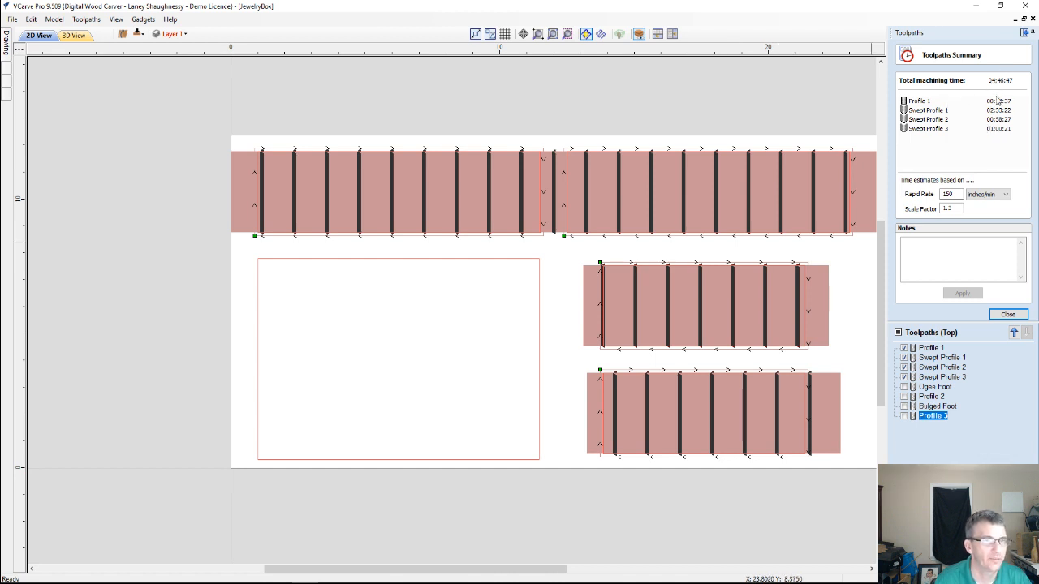
pyautogui.moveTo(940, 360)
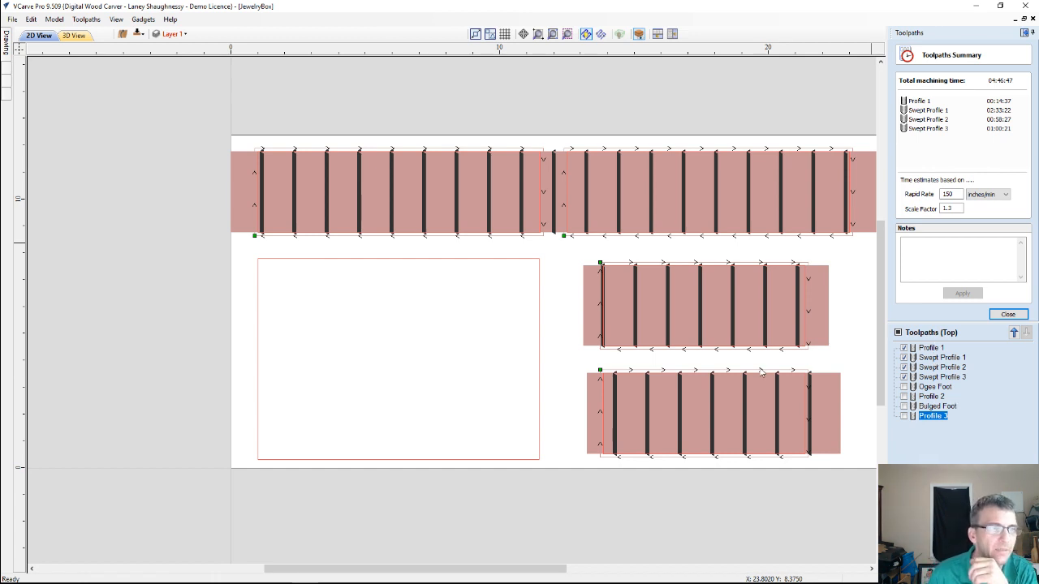
pyautogui.click(1004, 315)
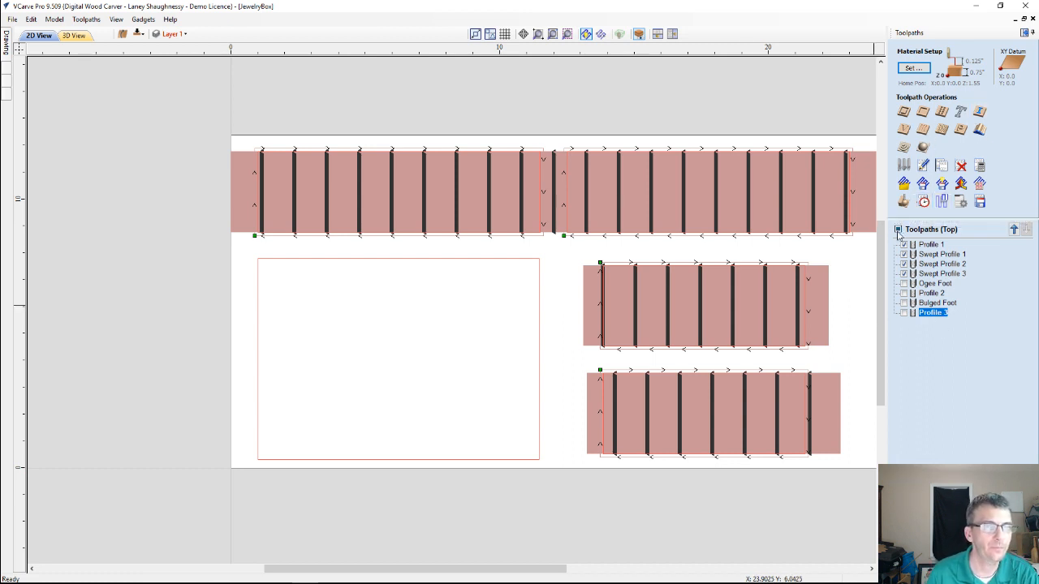
# Hide all toolpaths so only the panel outlines show in the 2D view
pyautogui.click(897, 228)
pyautogui.scroll(-2, 355, 354)
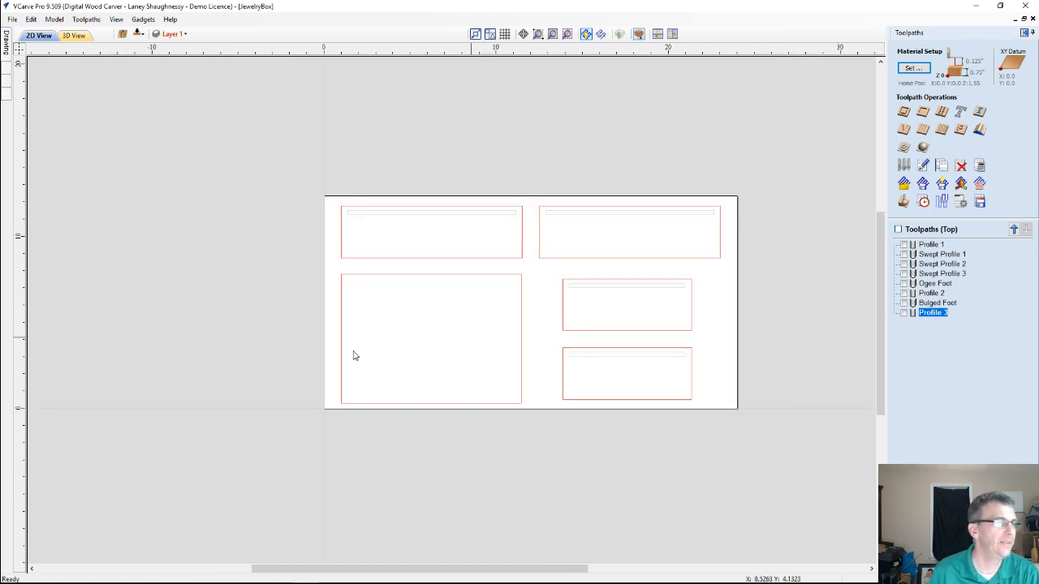
pyautogui.scroll(3, 353, 355)
pyautogui.scroll(-2, 352, 350)
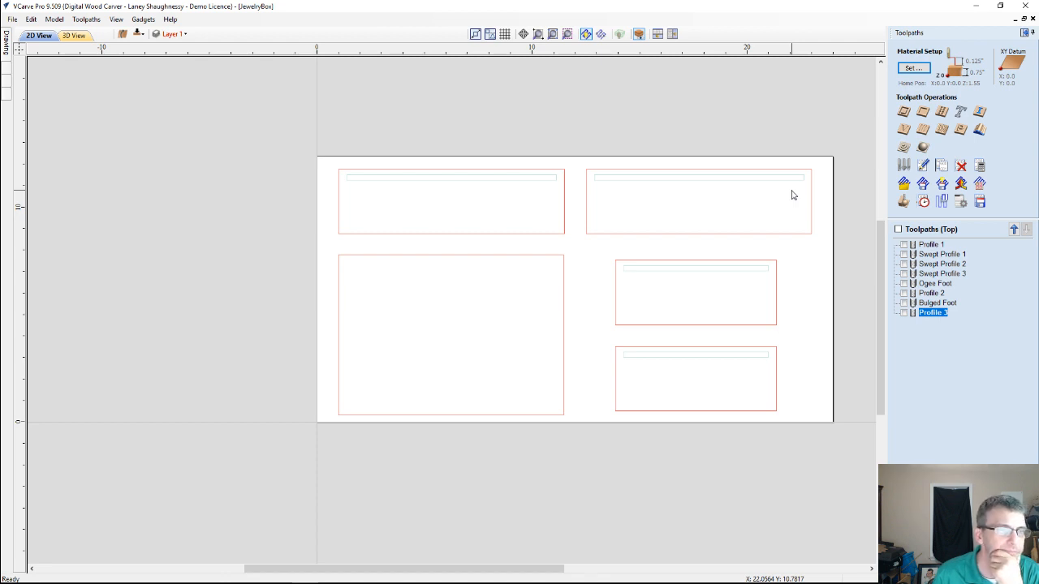
pyautogui.click(925, 256)
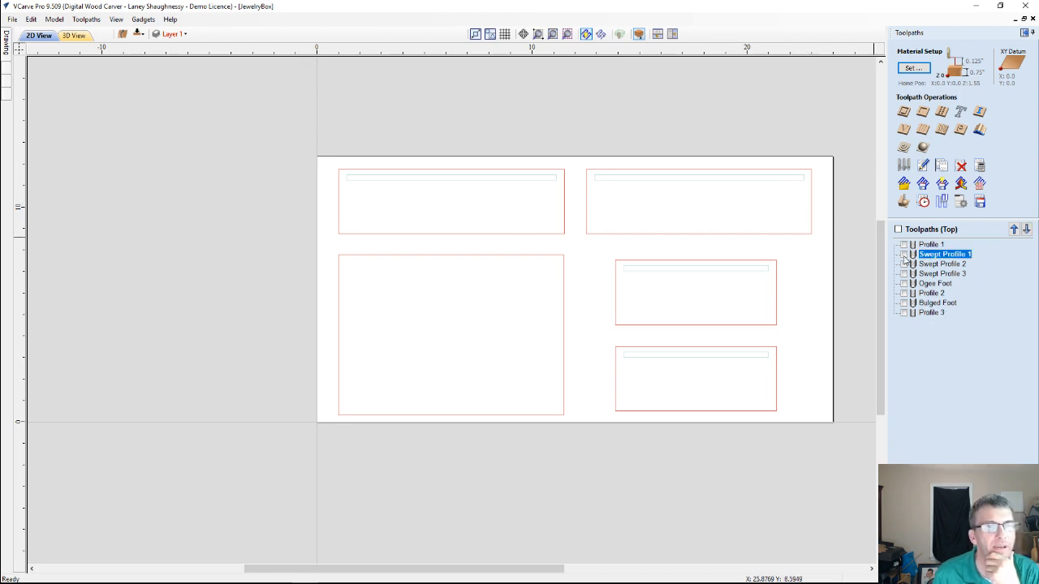
pyautogui.click(5, 69)
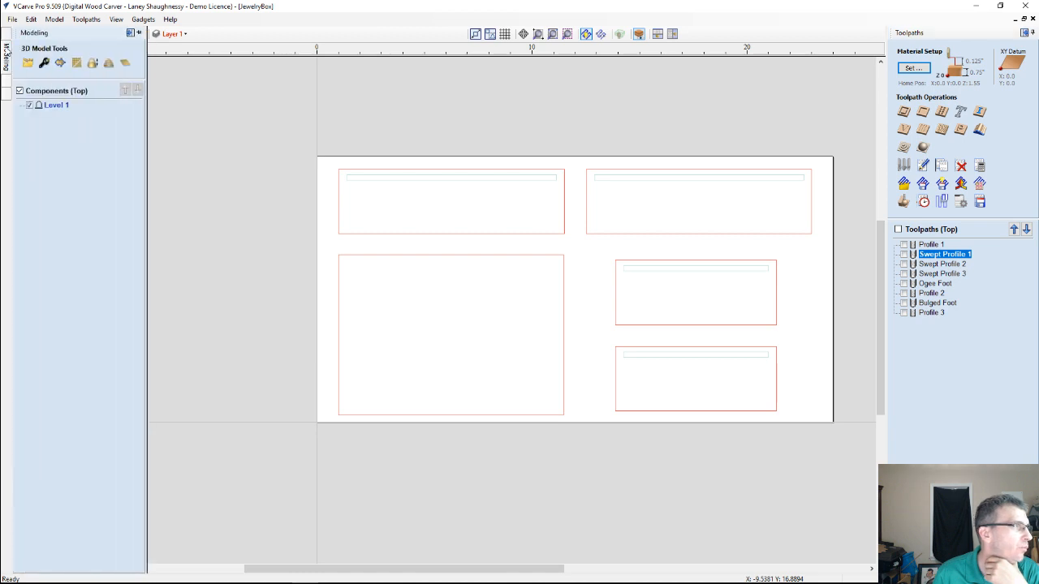
pyautogui.click(6, 39)
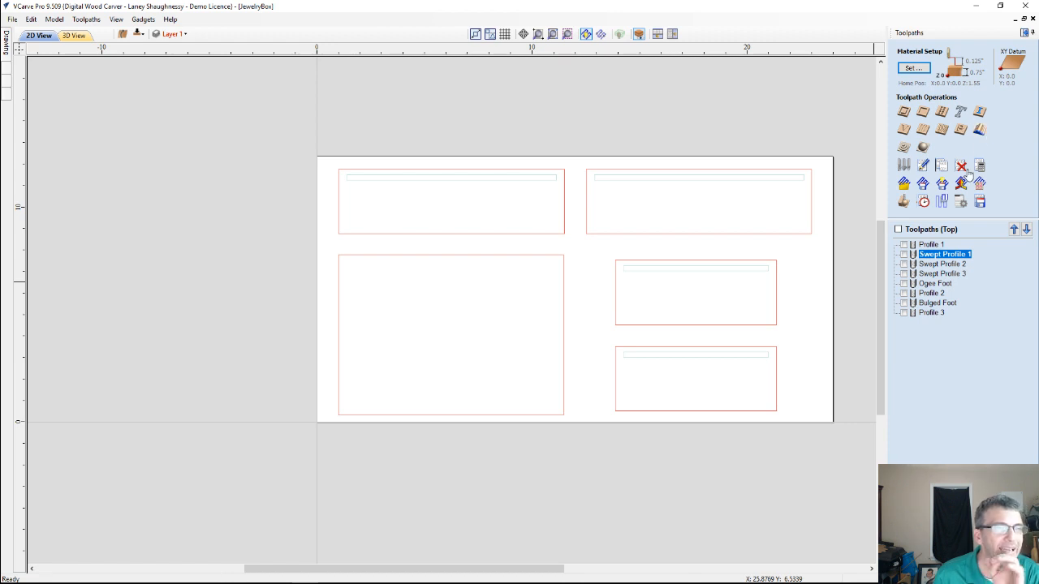
pyautogui.moveTo(7, 42)
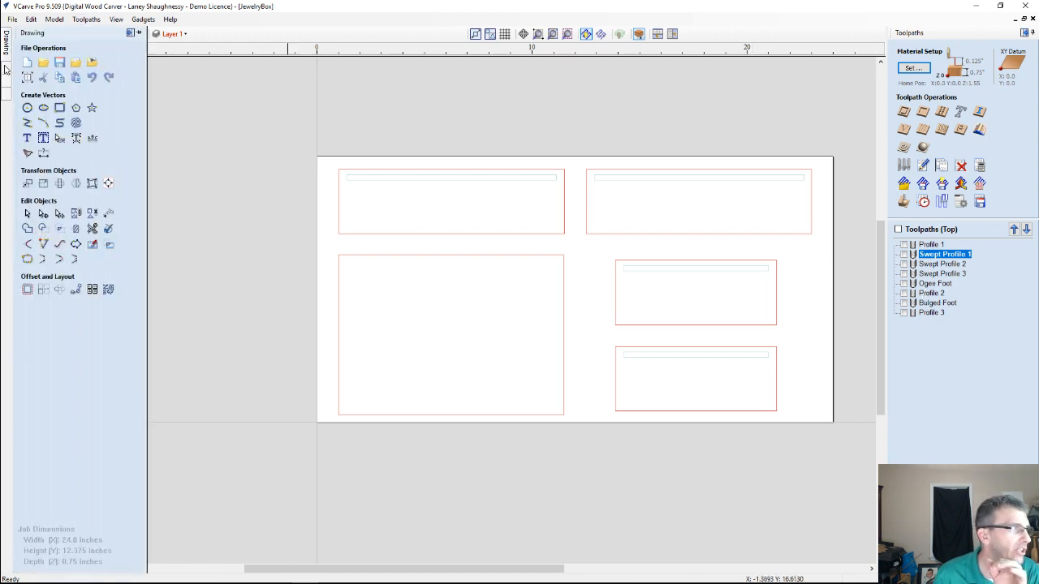
pyautogui.moveTo(6, 73)
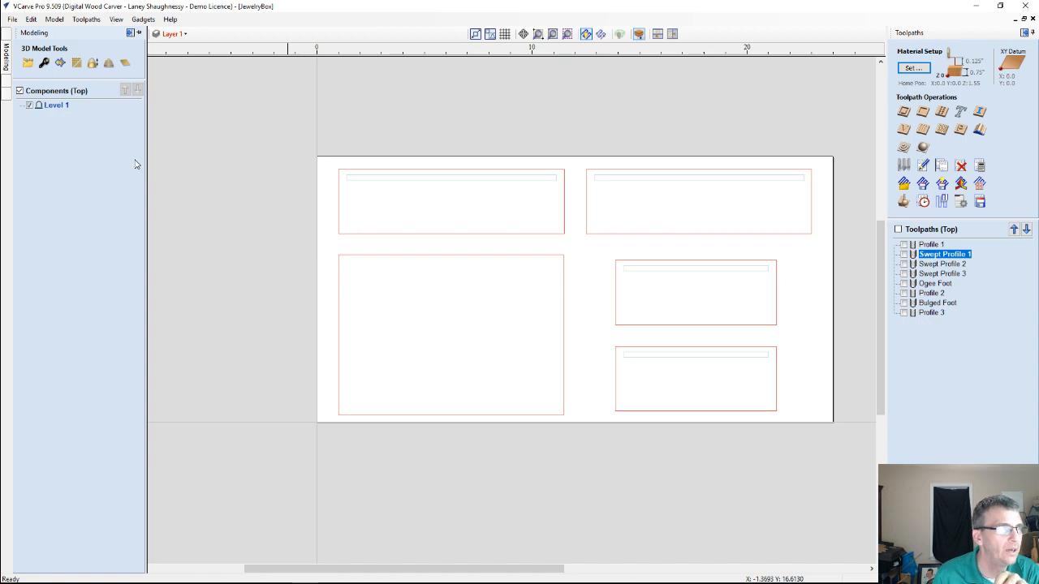
# Make the feet layer and Layer 1 visible in the 2D view
pyautogui.click(172, 33)
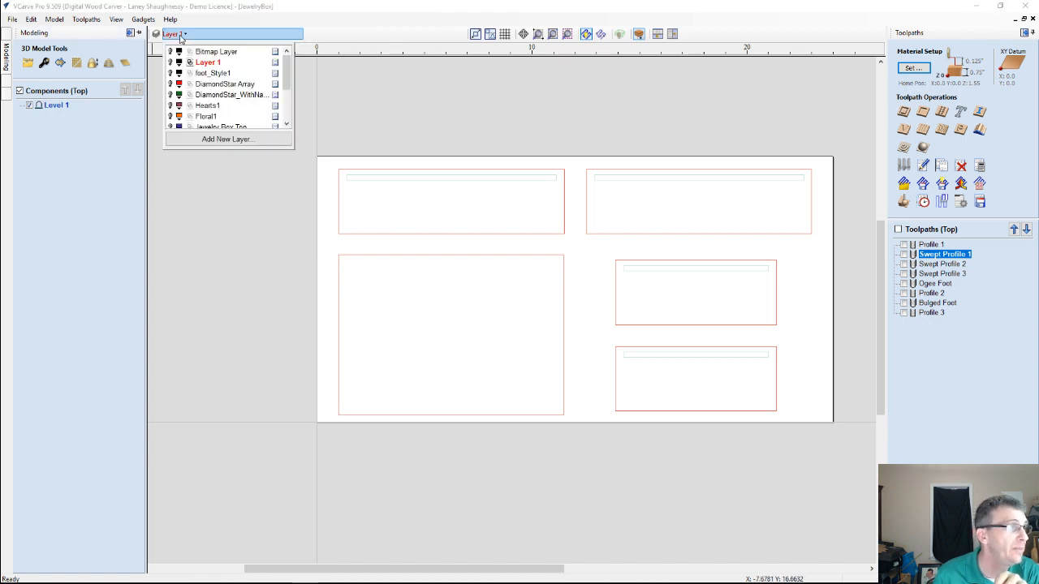
pyautogui.scroll(-2, 183, 122)
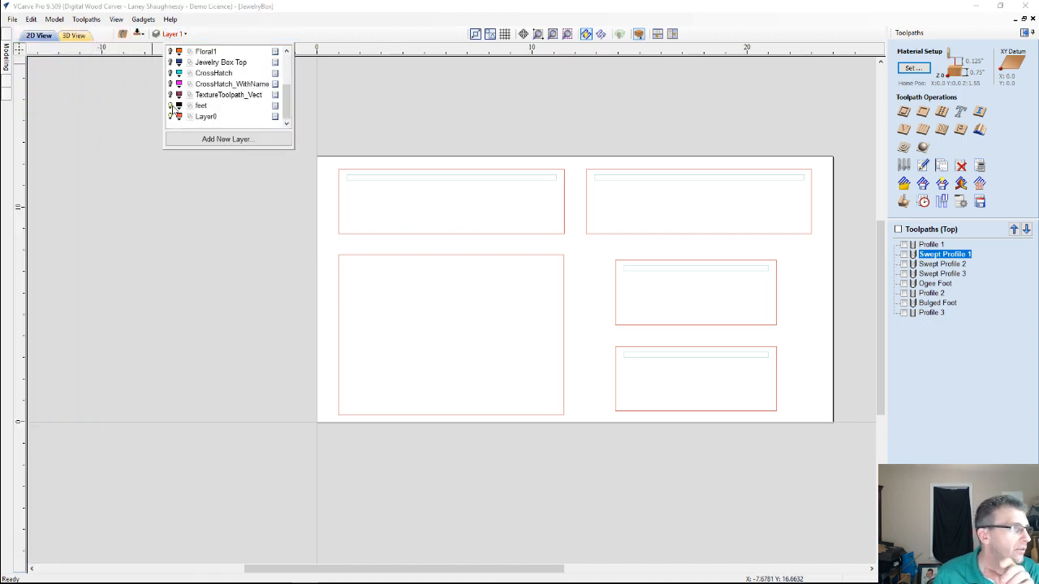
pyautogui.click(4, 67)
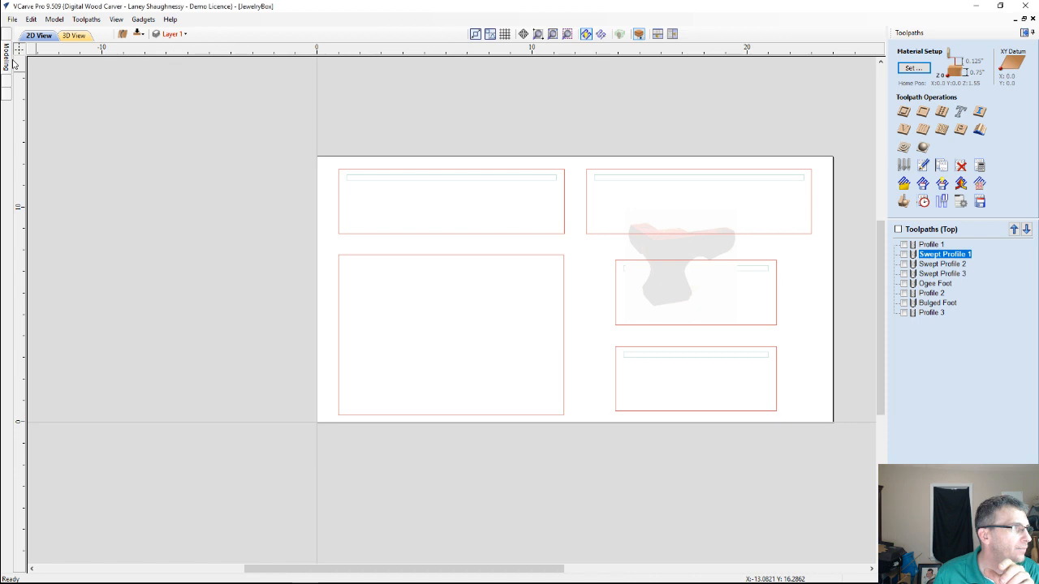
pyautogui.click(178, 35)
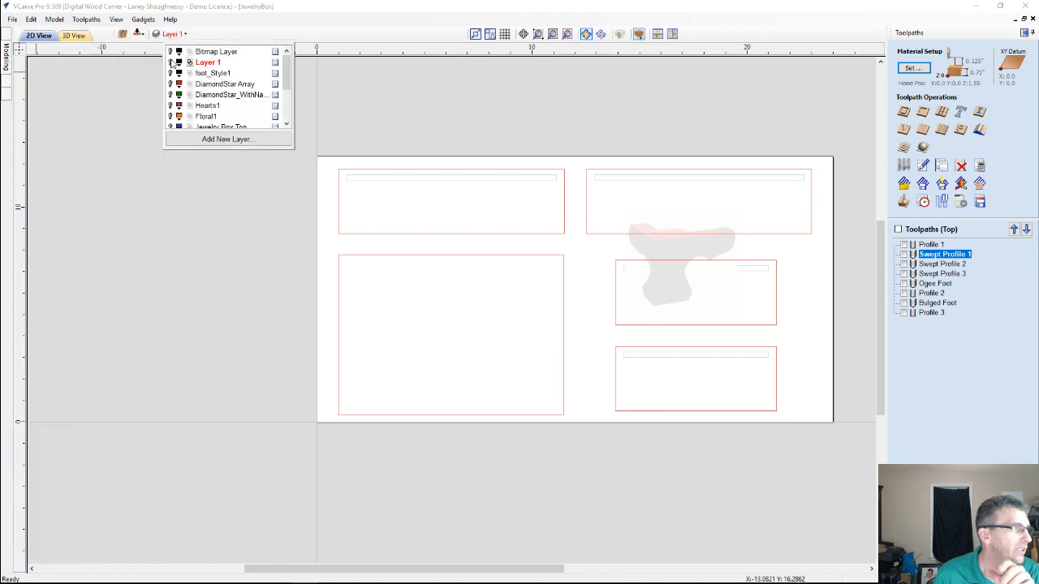
pyautogui.click(171, 63)
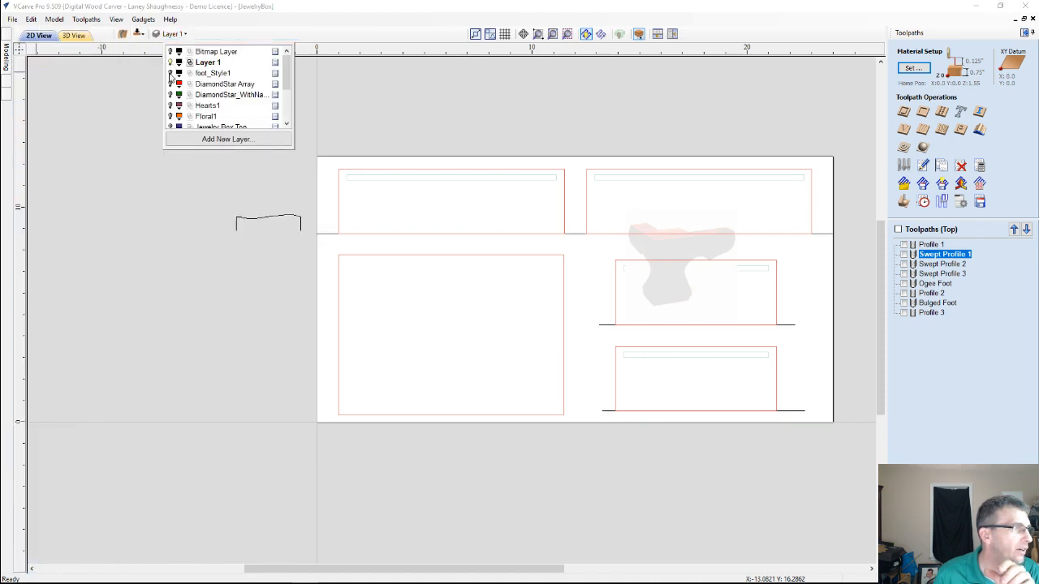
pyautogui.scroll(-2, 169, 96)
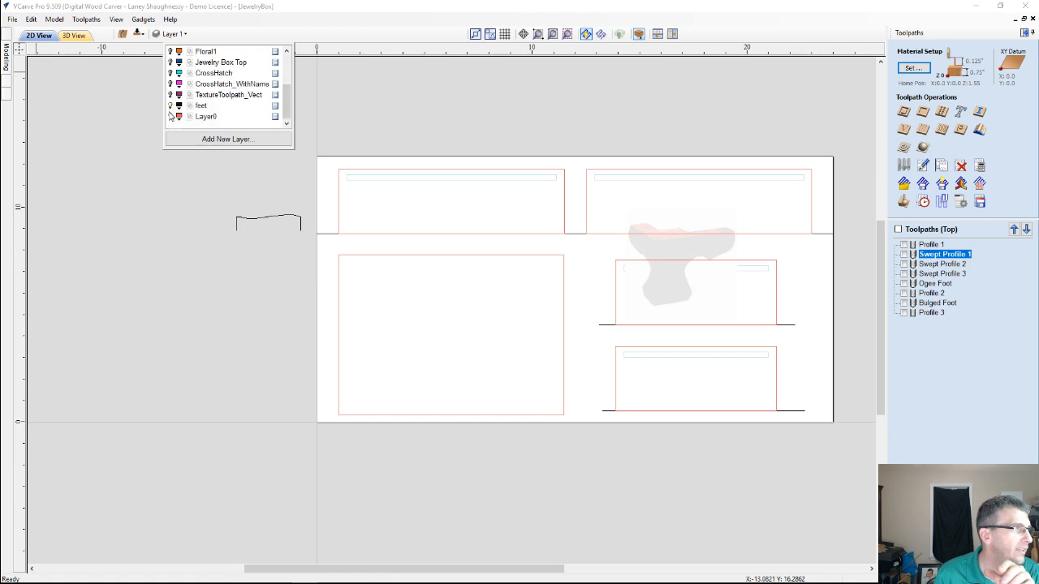
pyautogui.scroll(2, 173, 105)
pyautogui.click(12, 67)
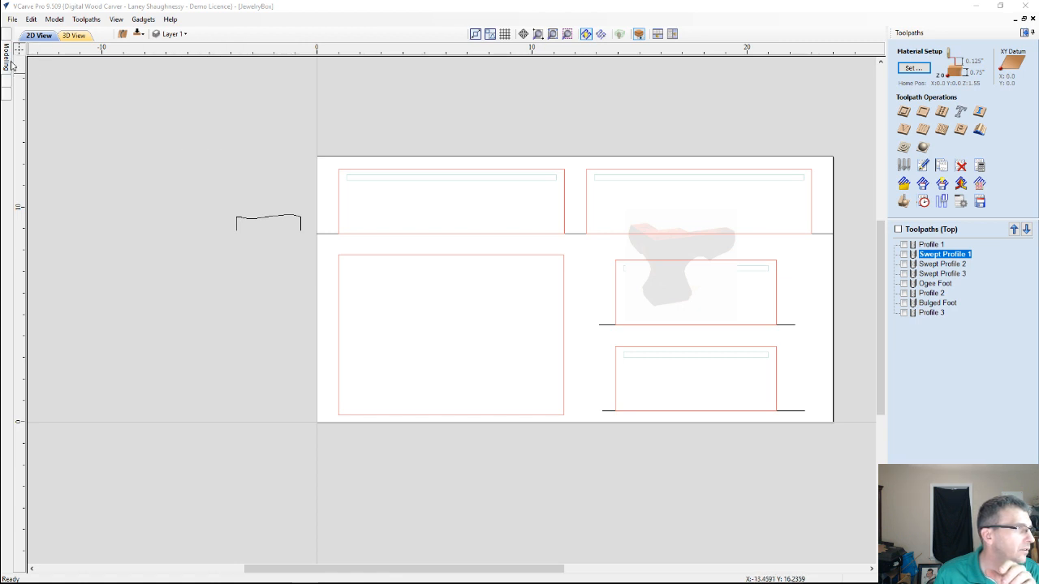
# Hide Layer 1, the feet layer and Layer0 in the 2D view
pyautogui.click(172, 33)
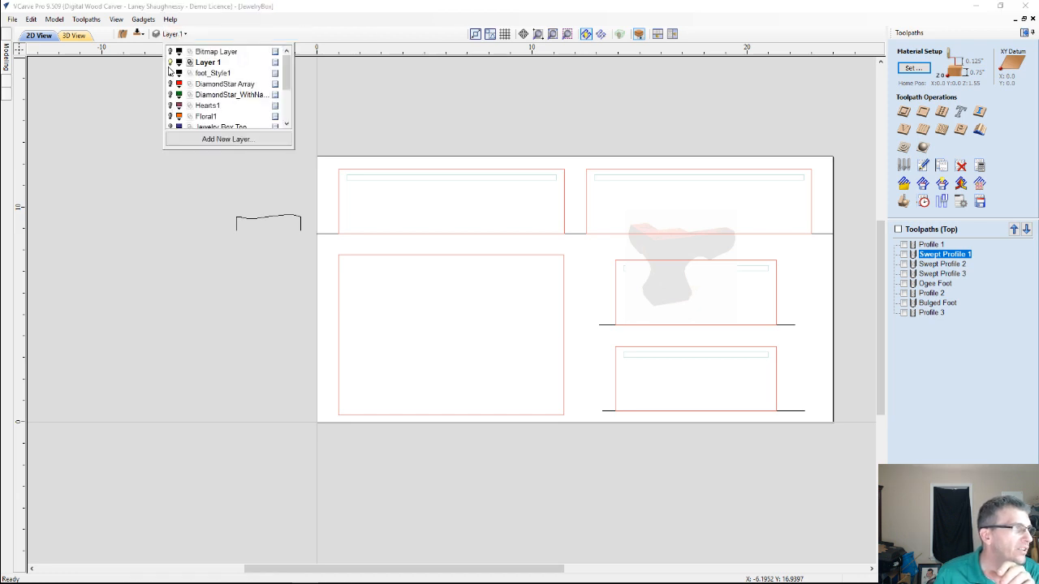
pyautogui.click(170, 62)
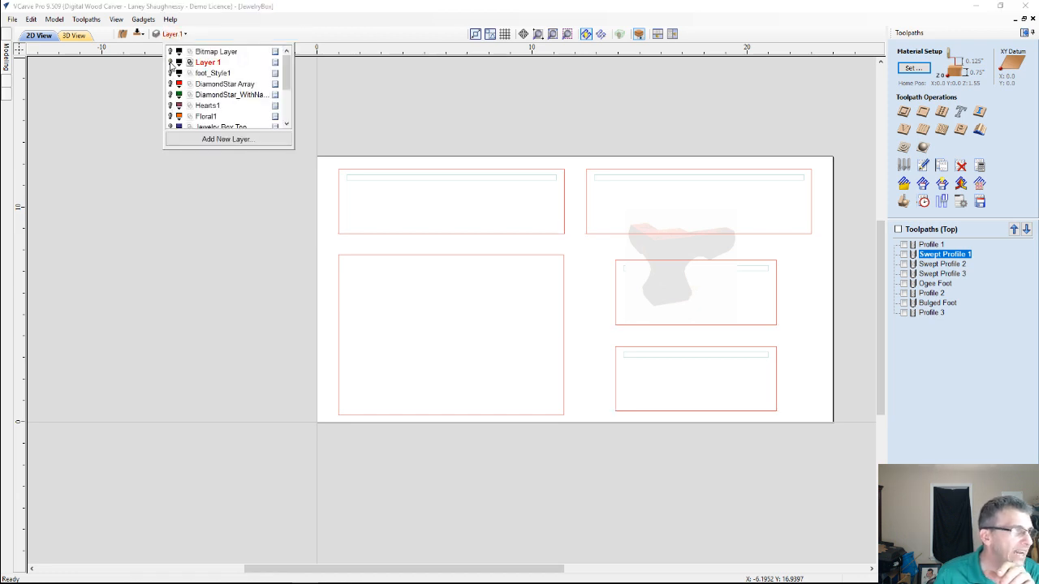
pyautogui.scroll(-2, 189, 105)
pyautogui.click(169, 107)
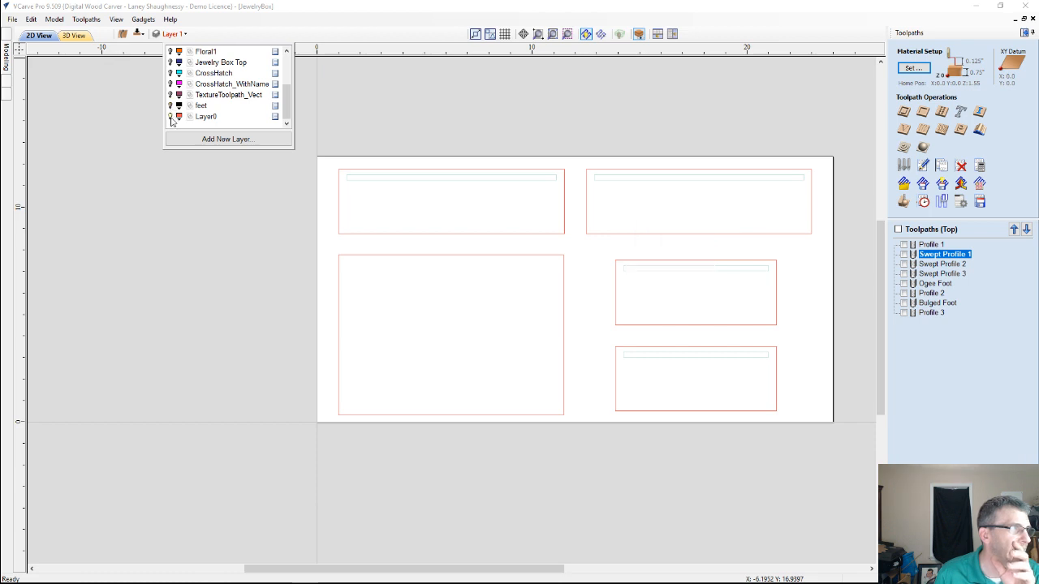
pyautogui.click(170, 116)
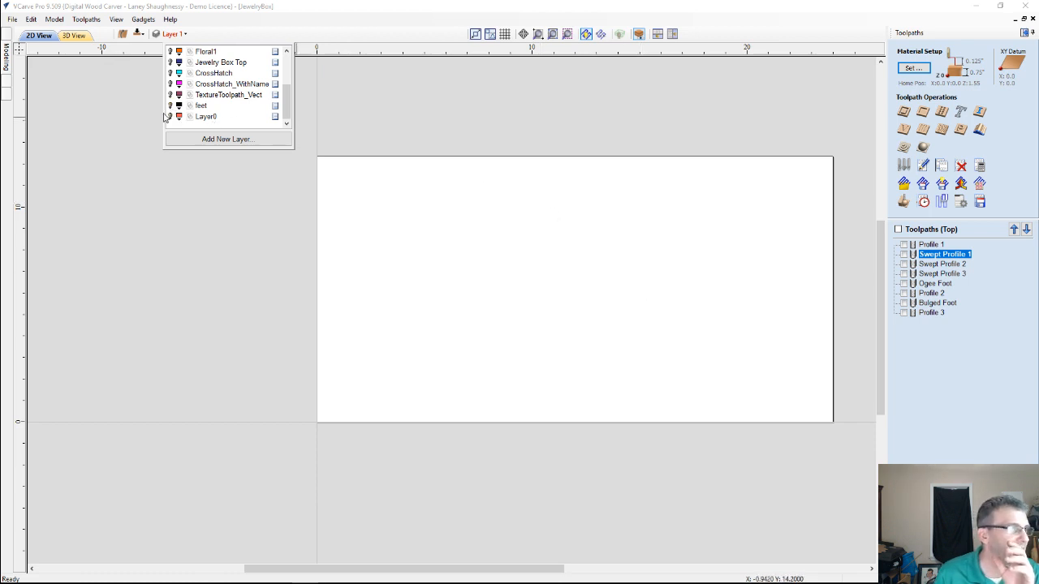
# Show Layer 1 and Layer0 together and inspect the moulding profile curve beside the job sheet up close
pyautogui.scroll(2, 175, 121)
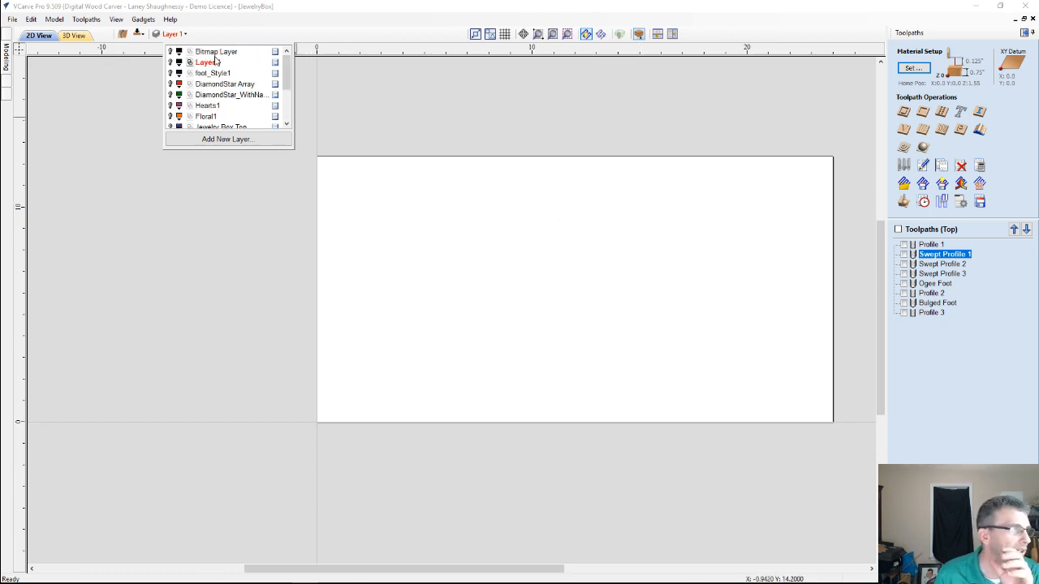
pyautogui.click(170, 63)
pyautogui.scroll(-2, 178, 97)
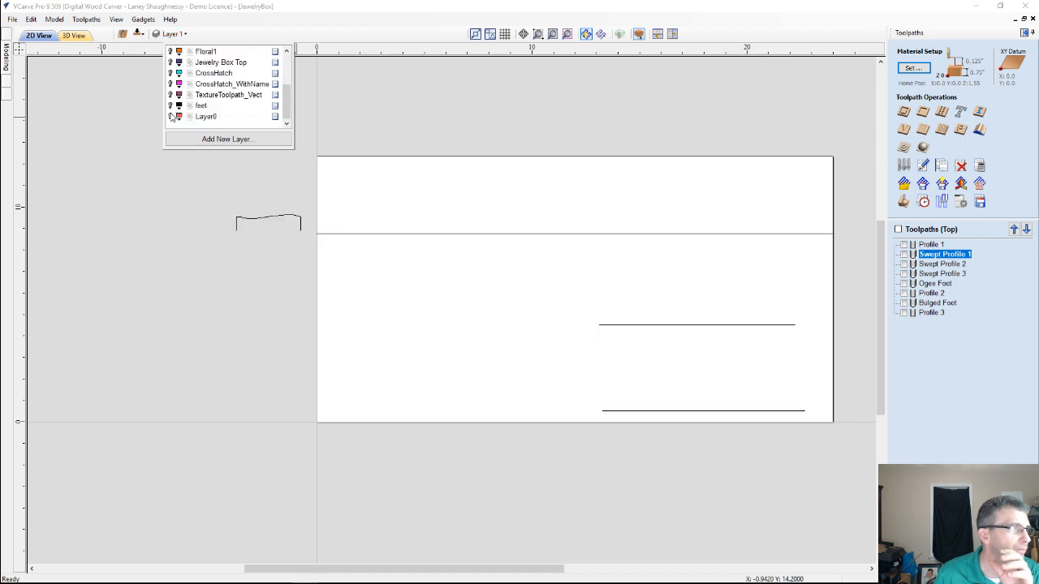
pyautogui.click(169, 116)
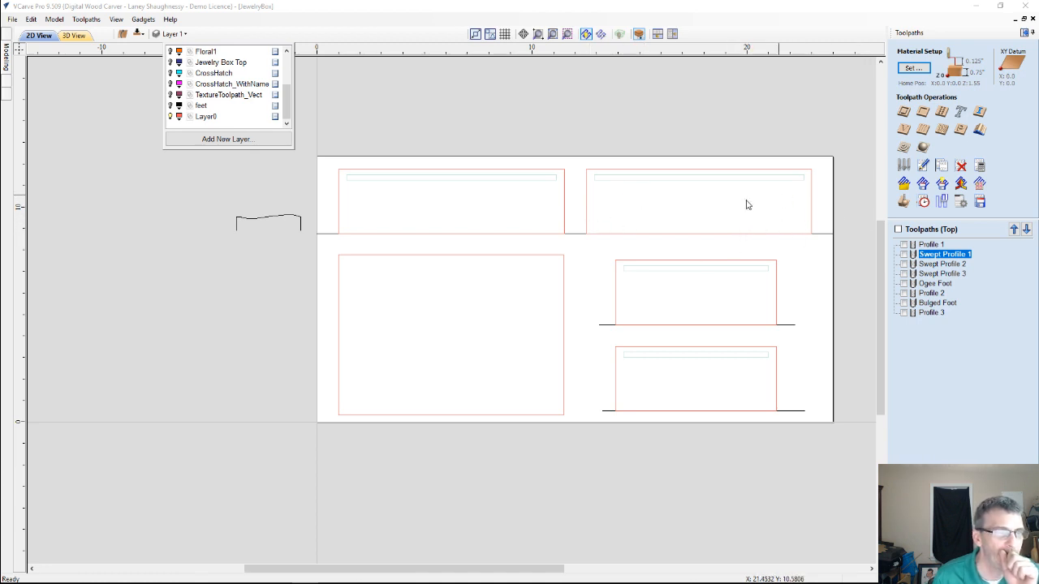
pyautogui.scroll(3, 257, 223)
pyautogui.scroll(3, 257, 222)
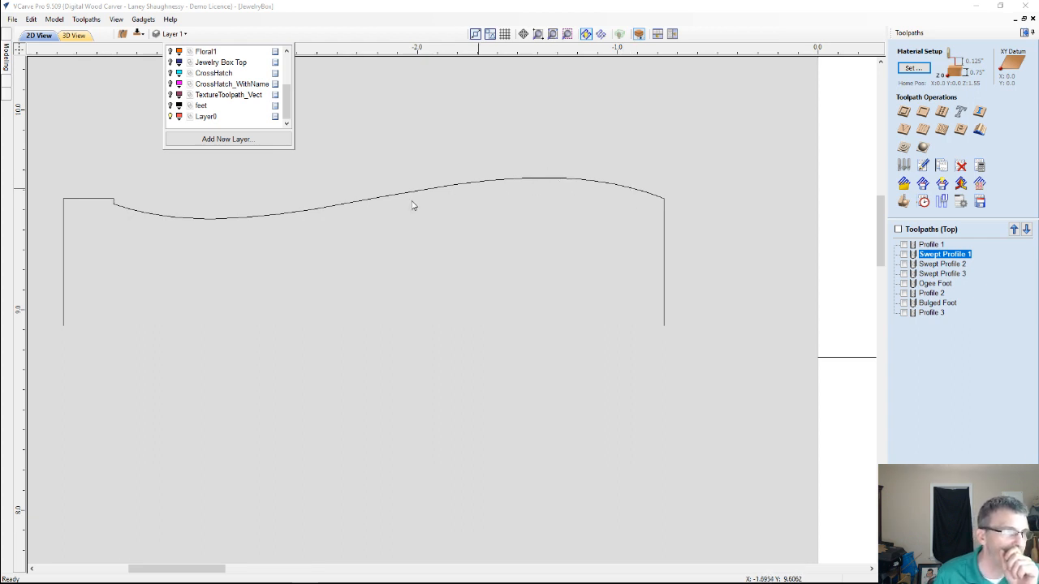
pyautogui.scroll(-6, 267, 218)
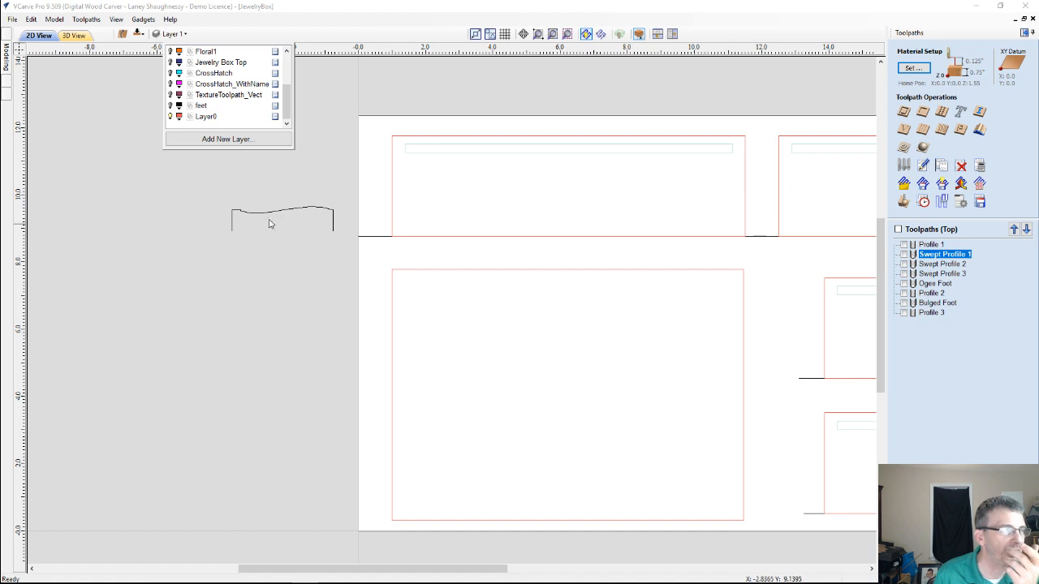
# Try a Texture toolpath projected onto the 3D model and leave its settings without calculating
pyautogui.click(941, 130)
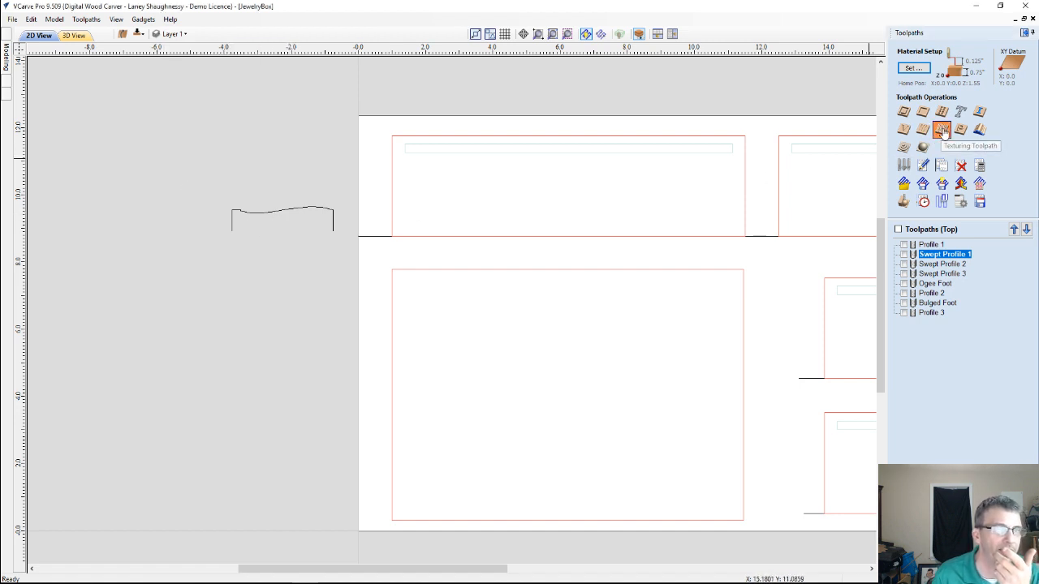
pyautogui.click(942, 130)
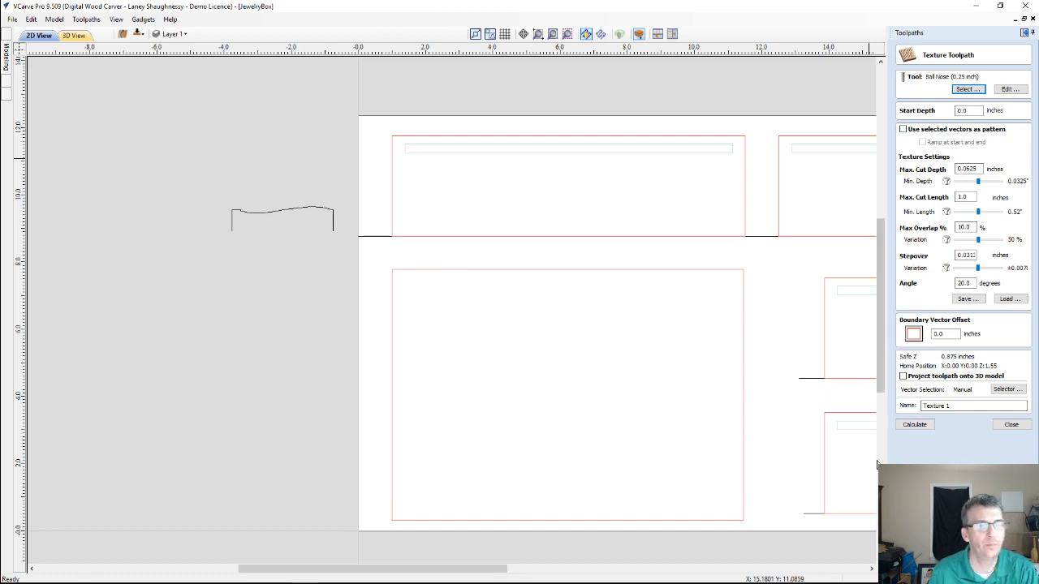
pyautogui.click(902, 377)
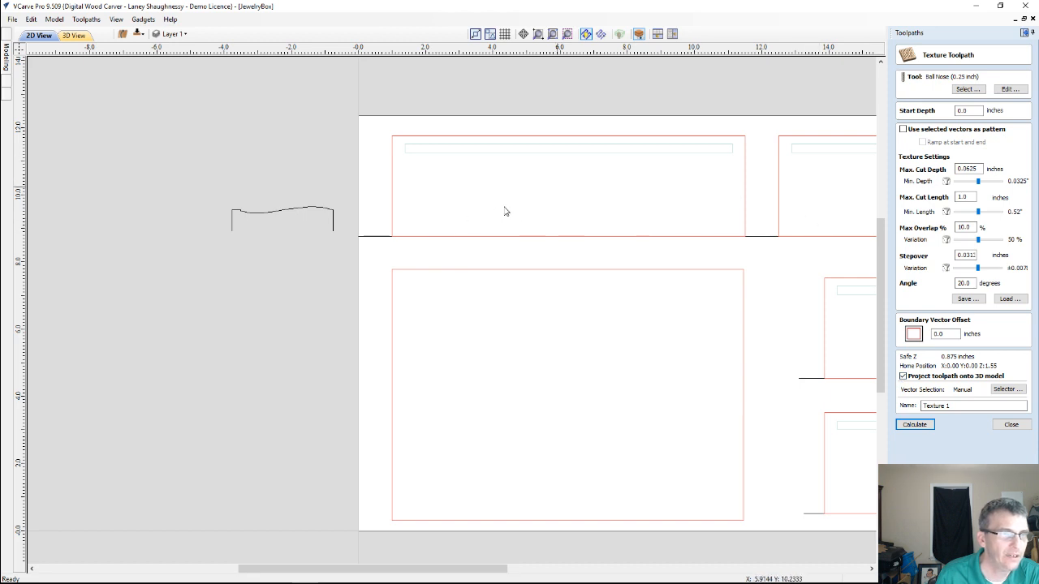
pyautogui.click(1011, 425)
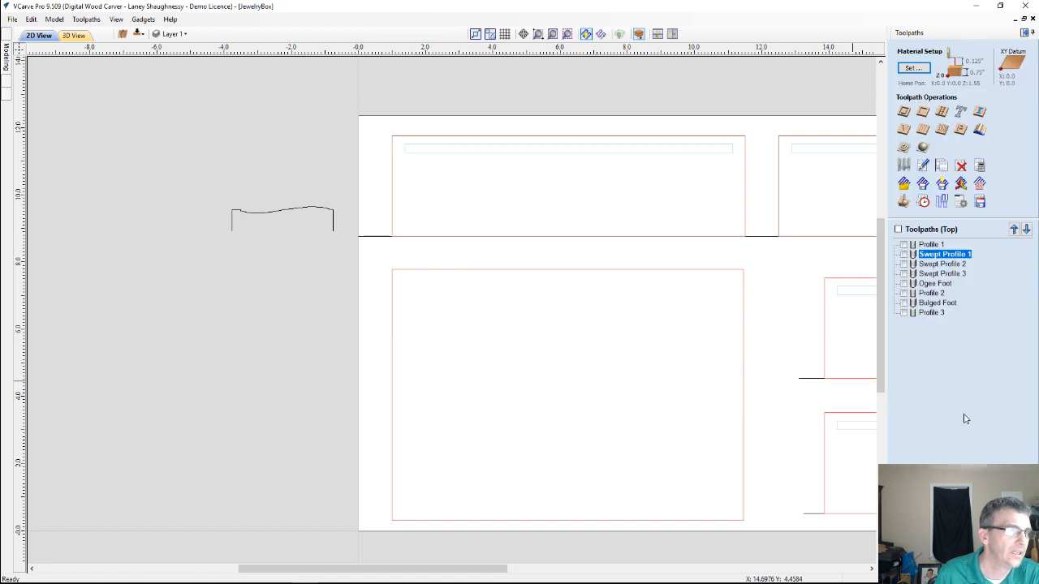
pyautogui.click(417, 140)
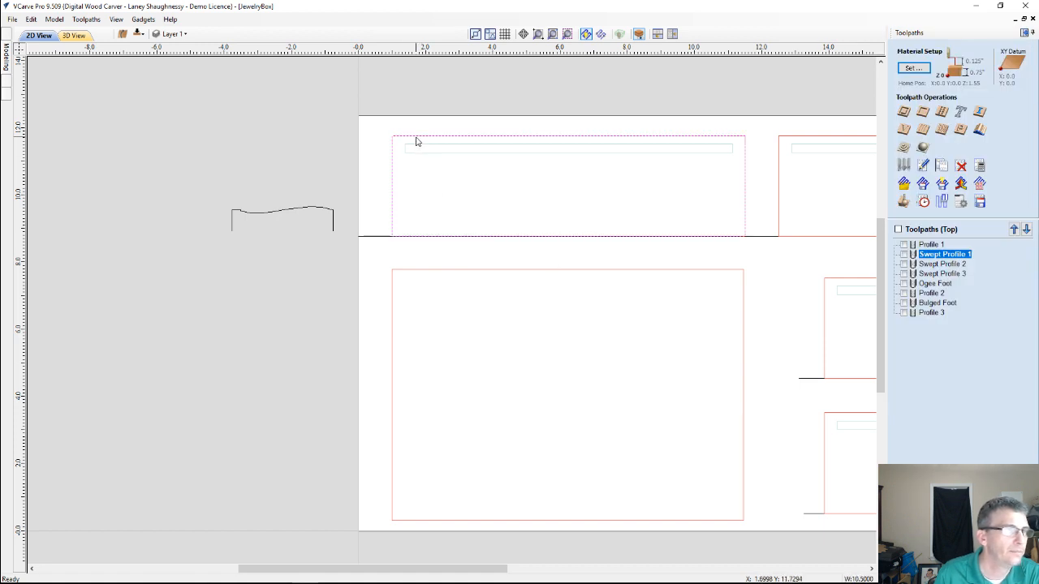
pyautogui.click(779, 143)
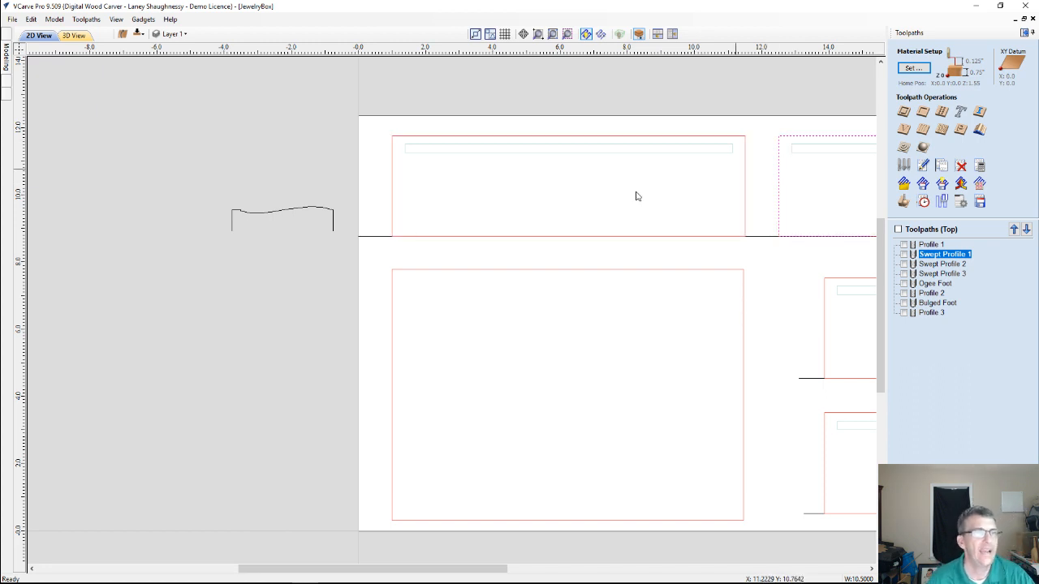
# Add a horizontal dimension above the short flat lip at the start of the moulding profile curve
pyautogui.scroll(2, 487, 94)
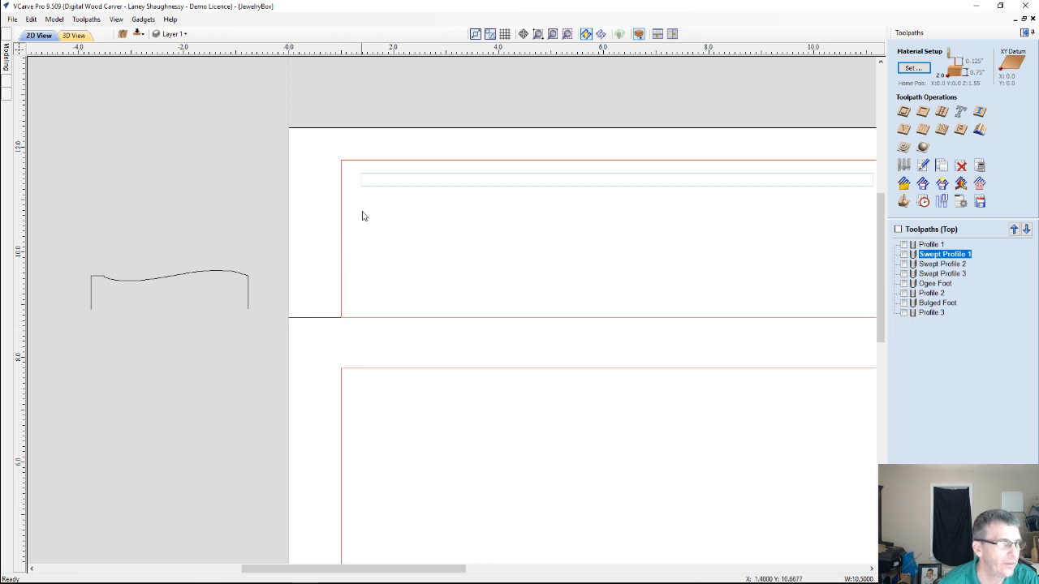
pyautogui.scroll(5, 49, 275)
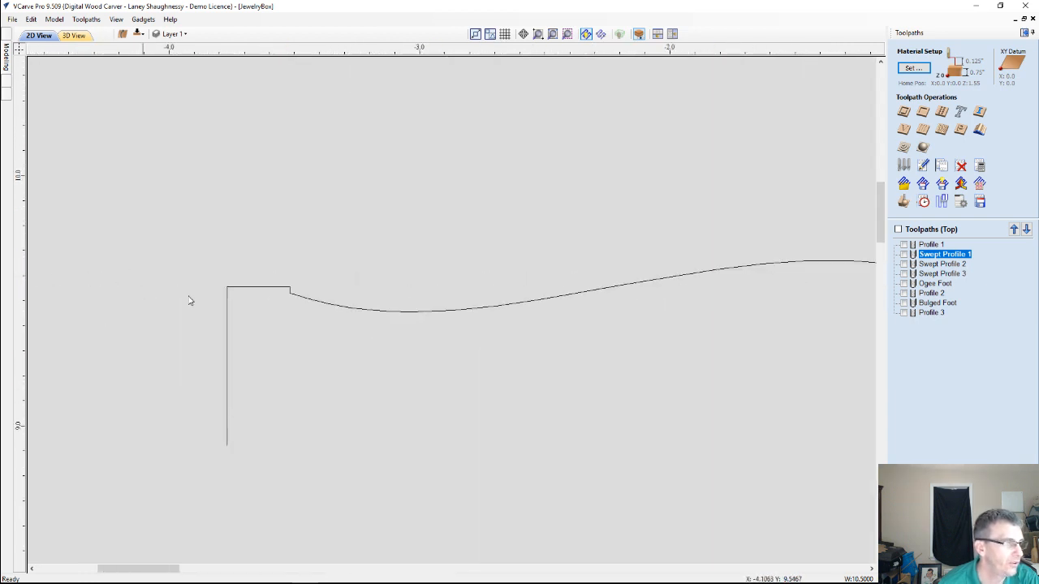
pyautogui.click(8, 61)
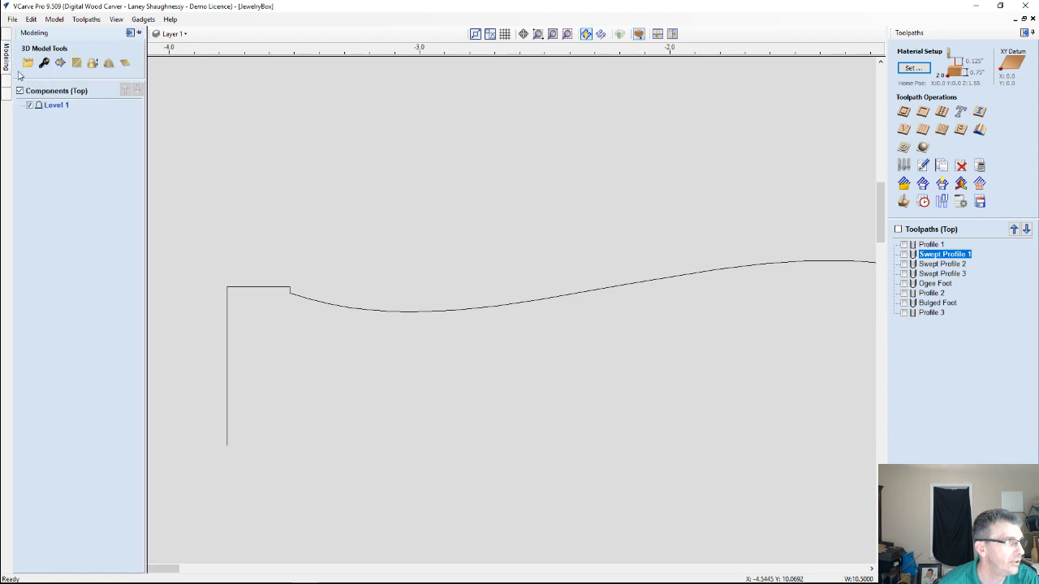
pyautogui.click(7, 46)
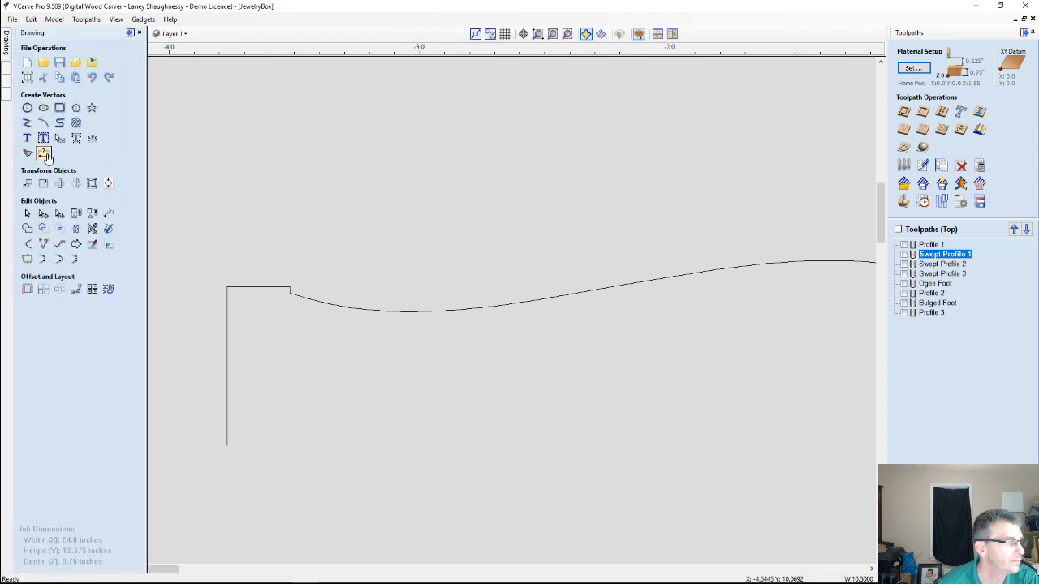
pyautogui.click(47, 157)
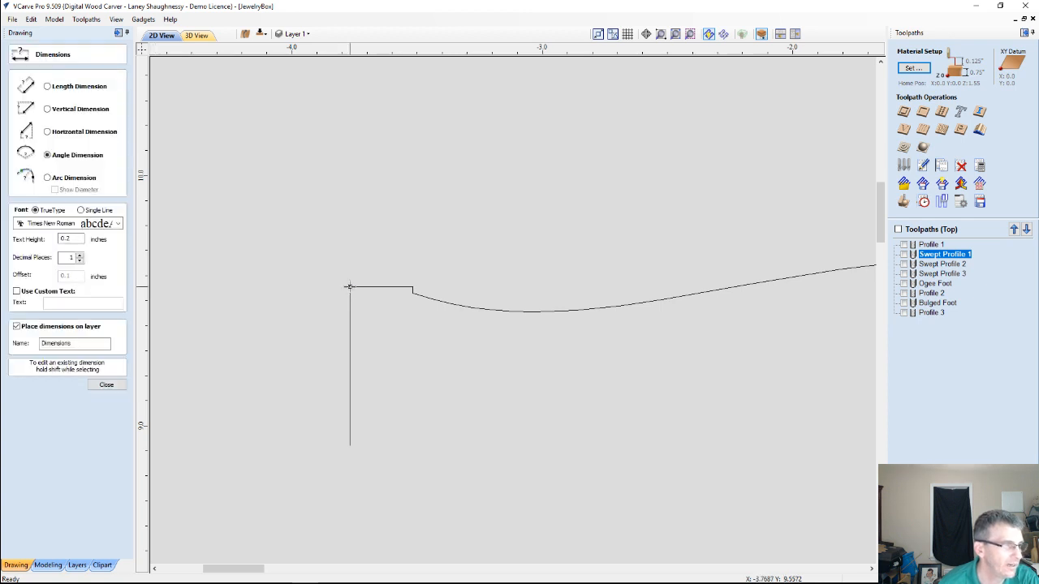
pyautogui.click(349, 286)
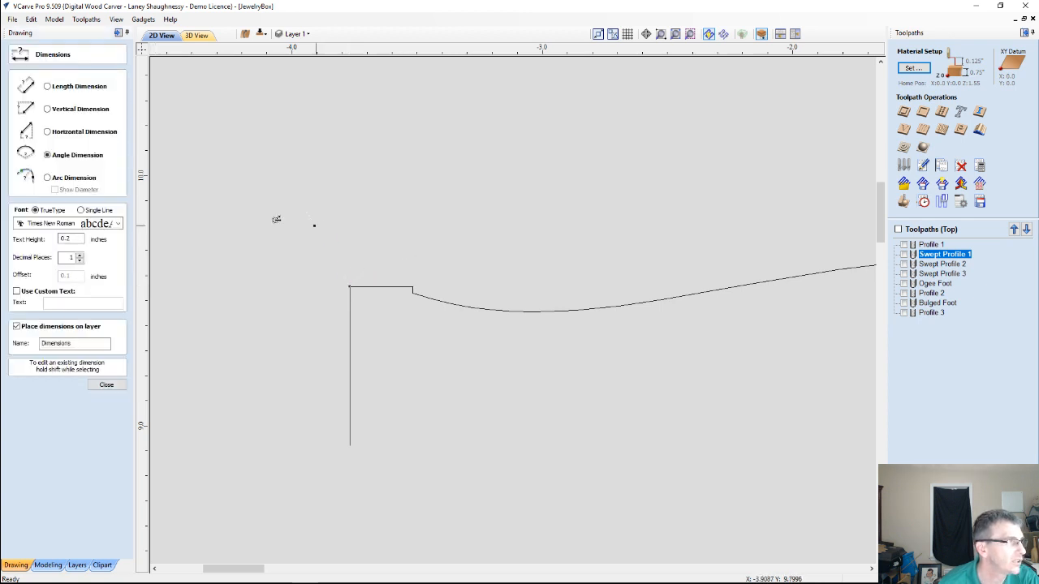
pyautogui.click(47, 131)
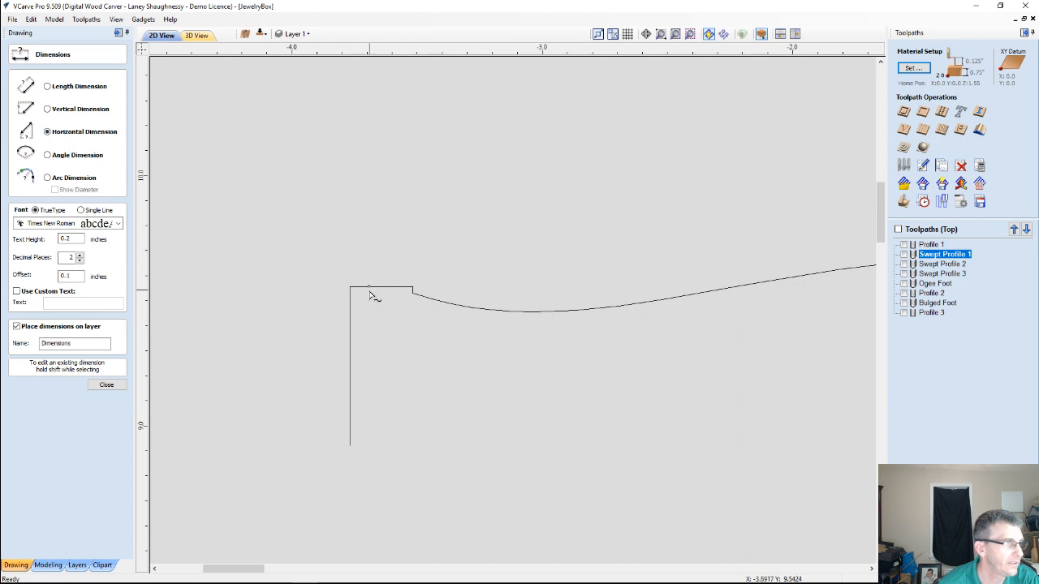
pyautogui.click(412, 287)
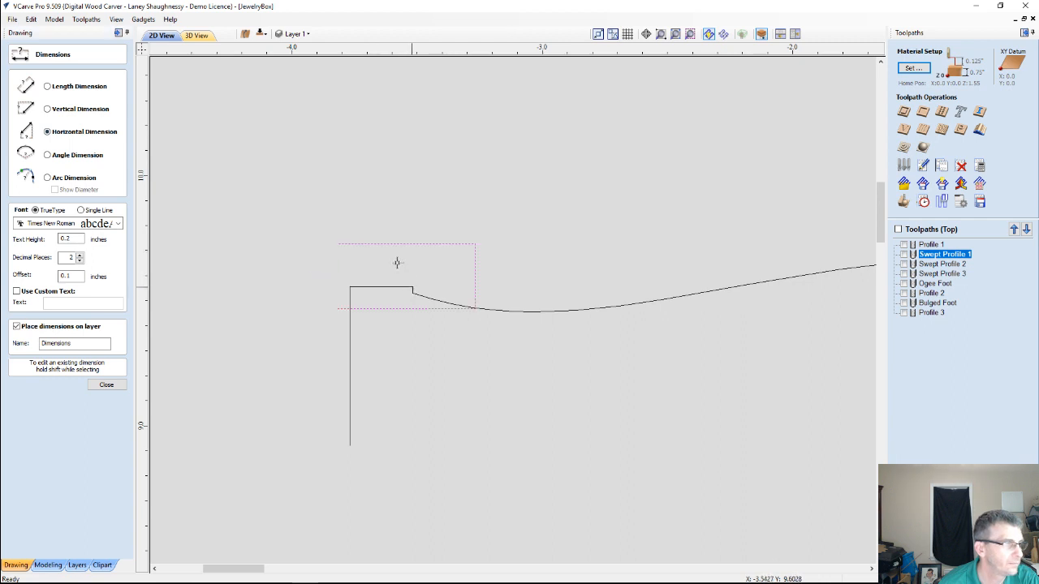
pyautogui.click(379, 215)
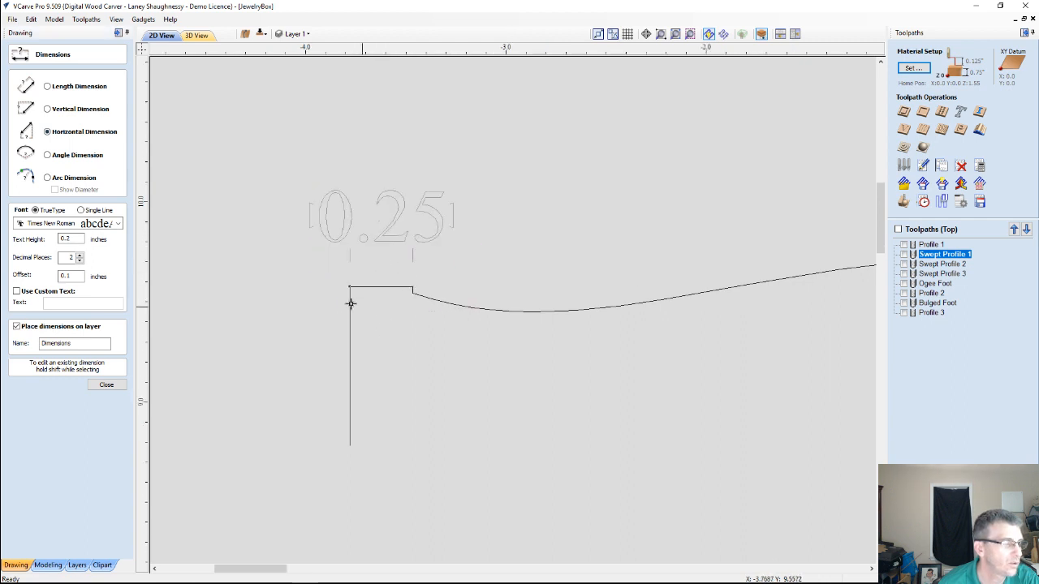
pyautogui.scroll(-5, 316, 264)
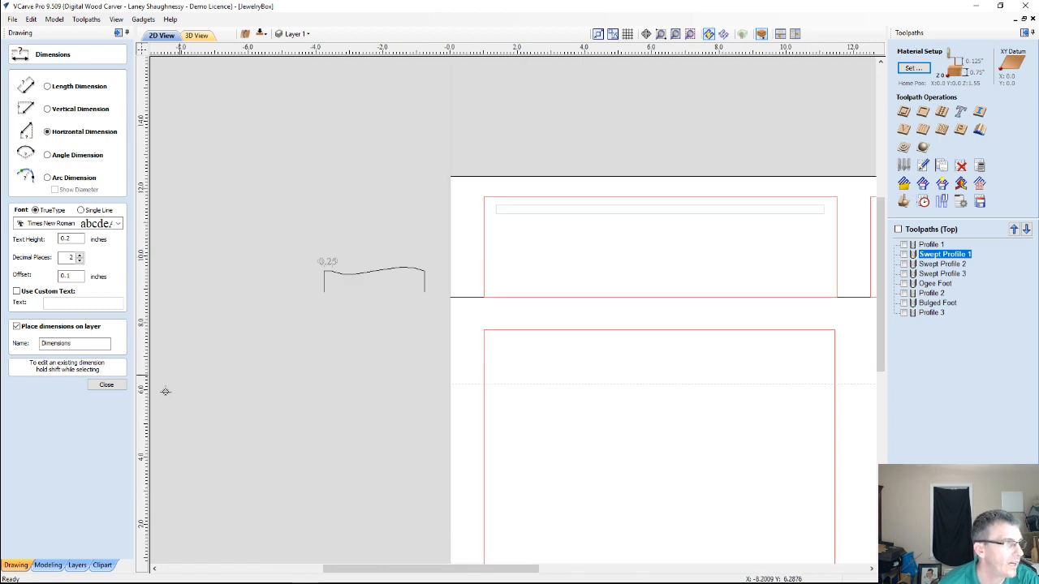
pyautogui.click(105, 386)
# Draw a rectangle about 22 inches wide along the top of both upper panels and set its height to 0.3 inches
pyautogui.click(47, 107)
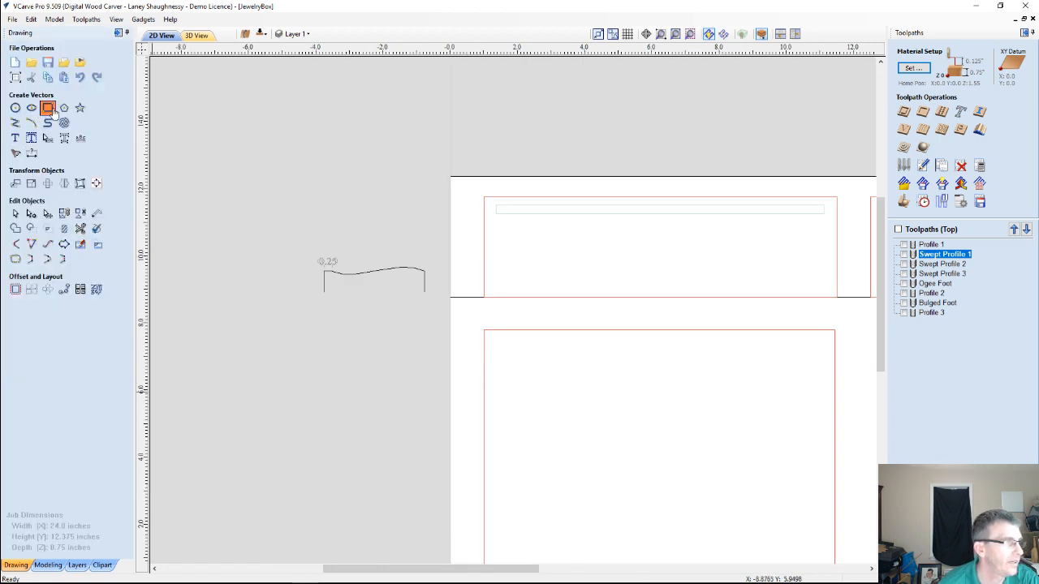
pyautogui.scroll(-3, 429, 216)
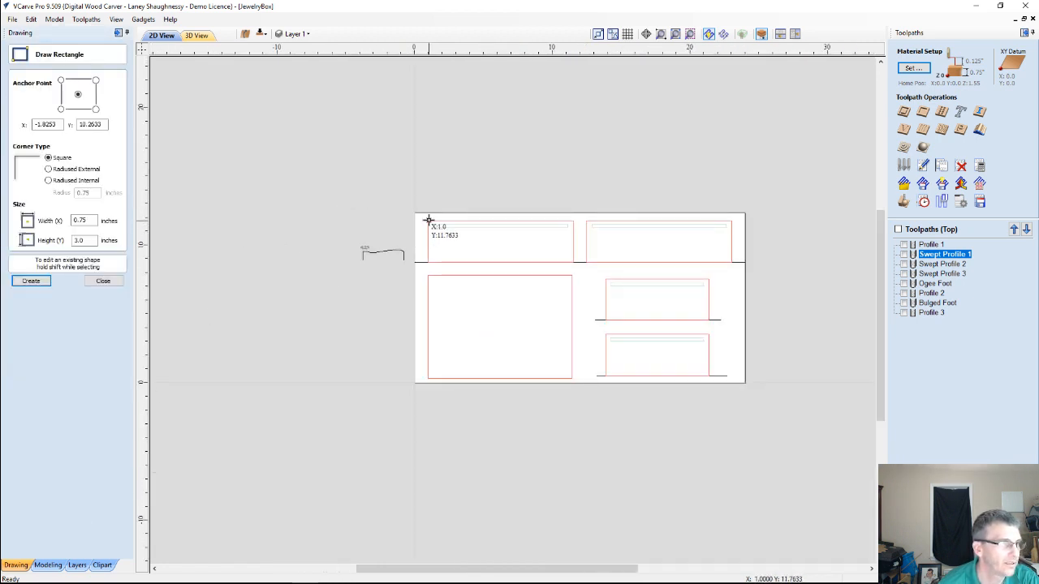
pyautogui.moveTo(748, 220)
pyautogui.mouseDown()
pyautogui.moveTo(721, 230)
pyautogui.moveTo(731, 233)
pyautogui.mouseUp()
pyautogui.scroll(3, 665, 223)
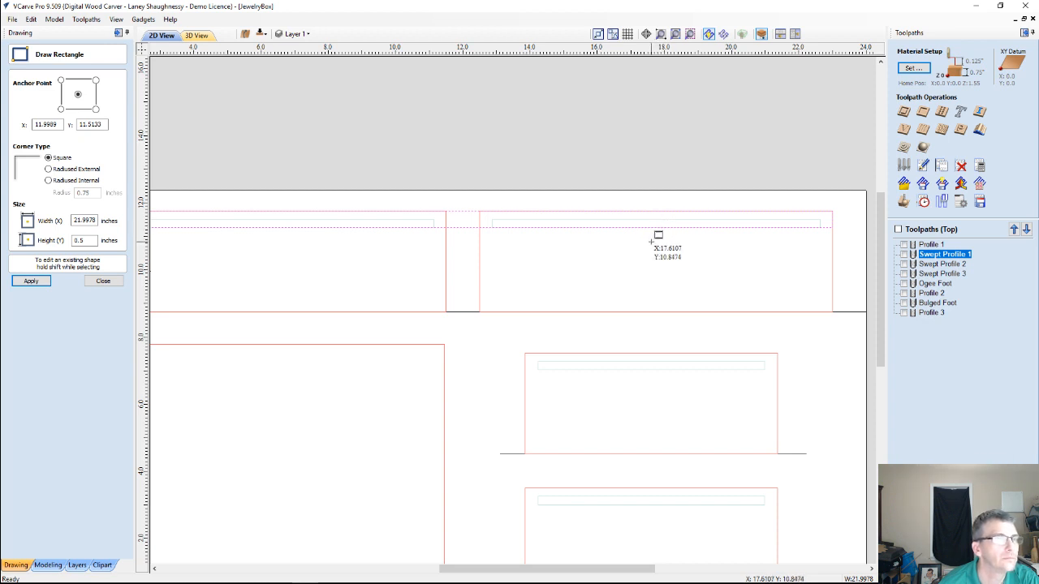
pyautogui.doubleClick(79, 241)
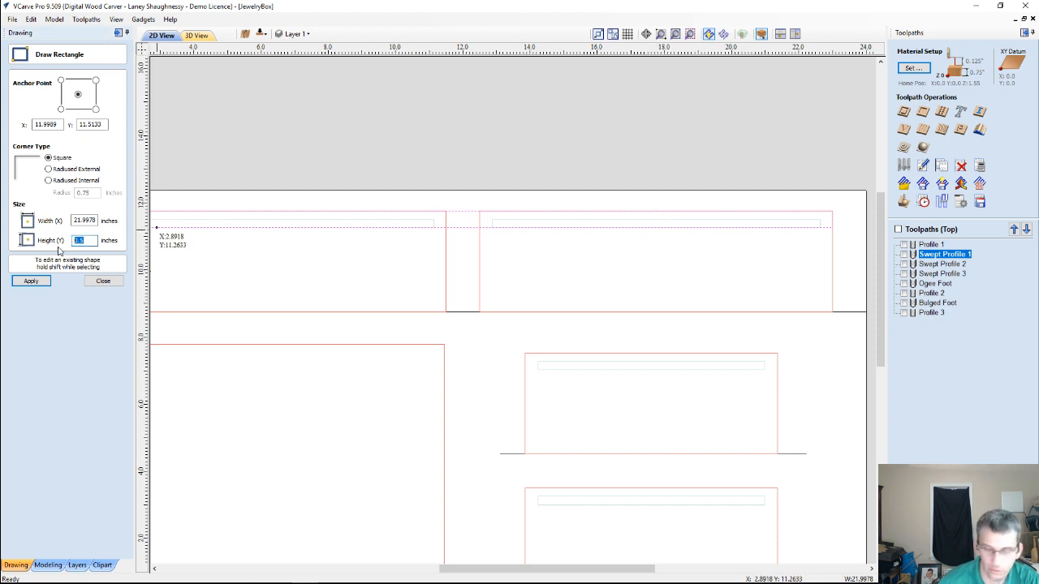
pyautogui.write('.')
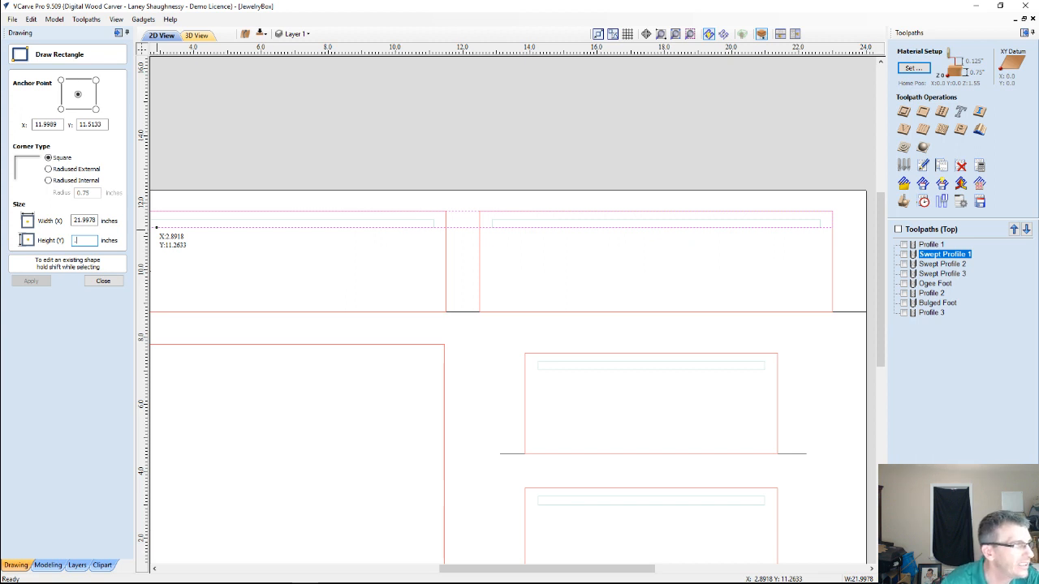
pyautogui.write('3')
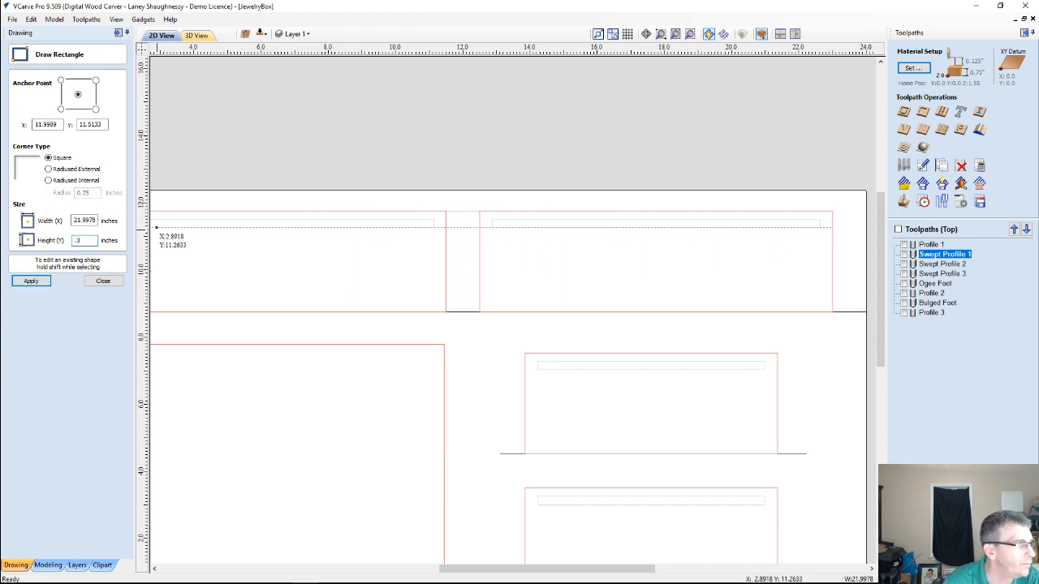
pyautogui.click(39, 281)
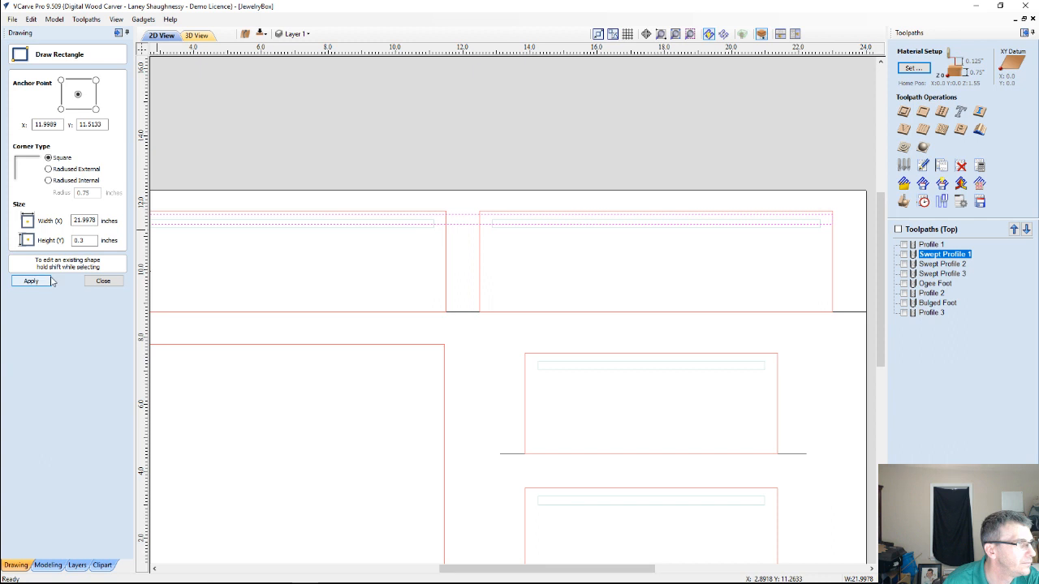
pyautogui.click(103, 281)
# Move the narrow rectangle up until its upper edge lines up with the top edges of the two upper panels
pyautogui.scroll(-3, 325, 271)
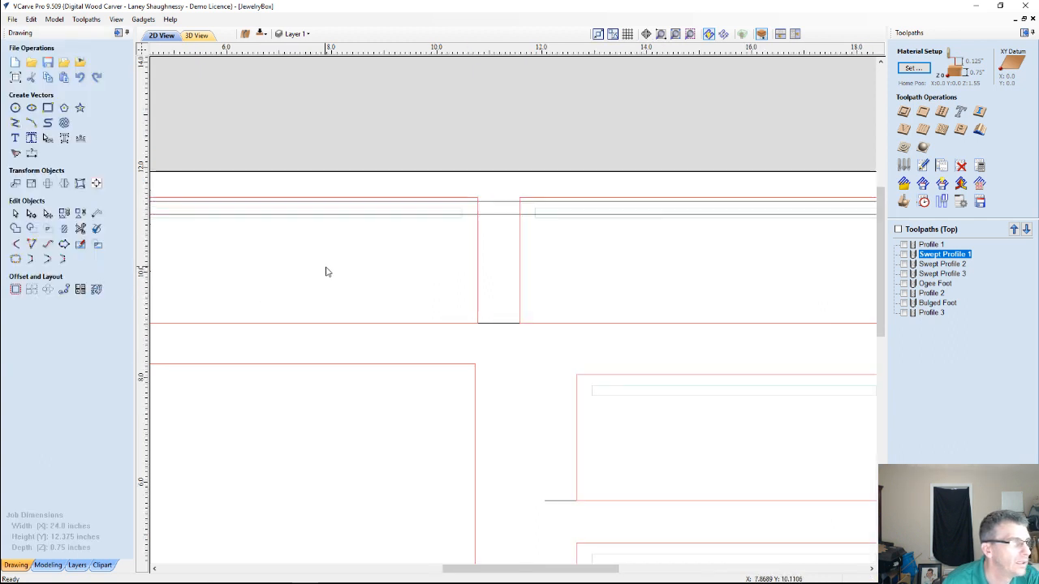
pyautogui.click(265, 241)
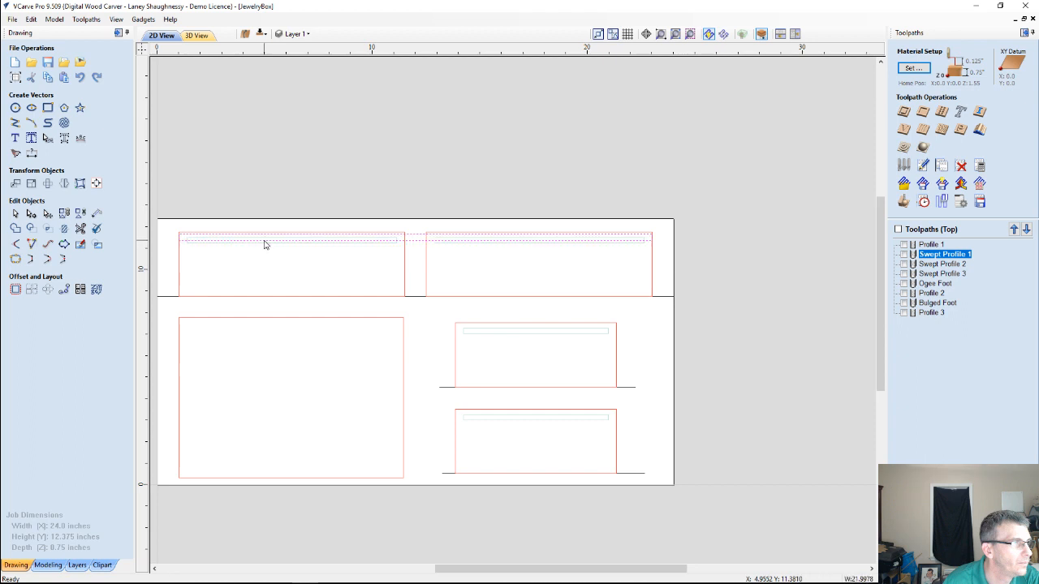
pyautogui.click(263, 241)
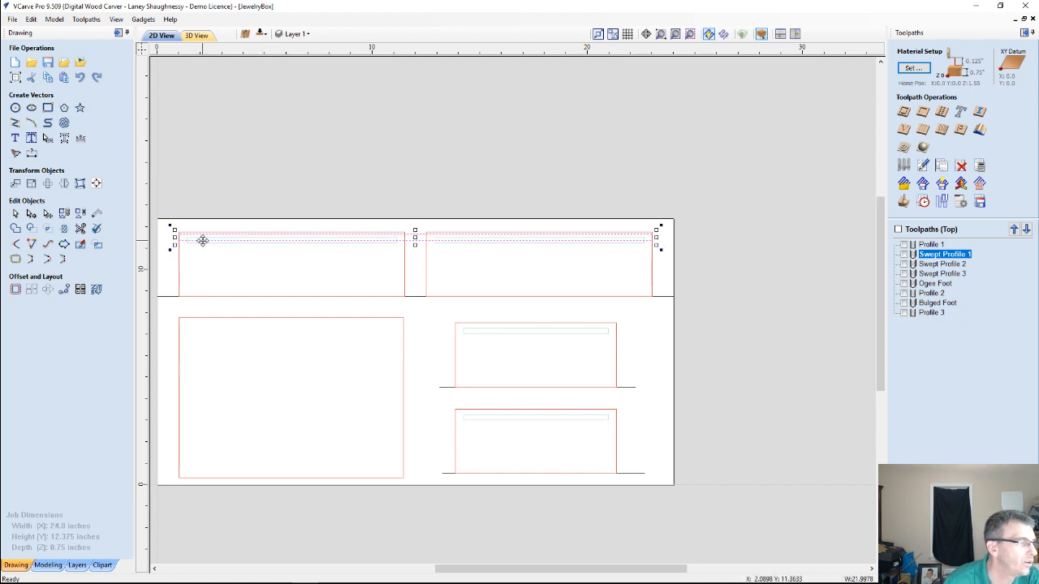
pyautogui.scroll(2, 202, 240)
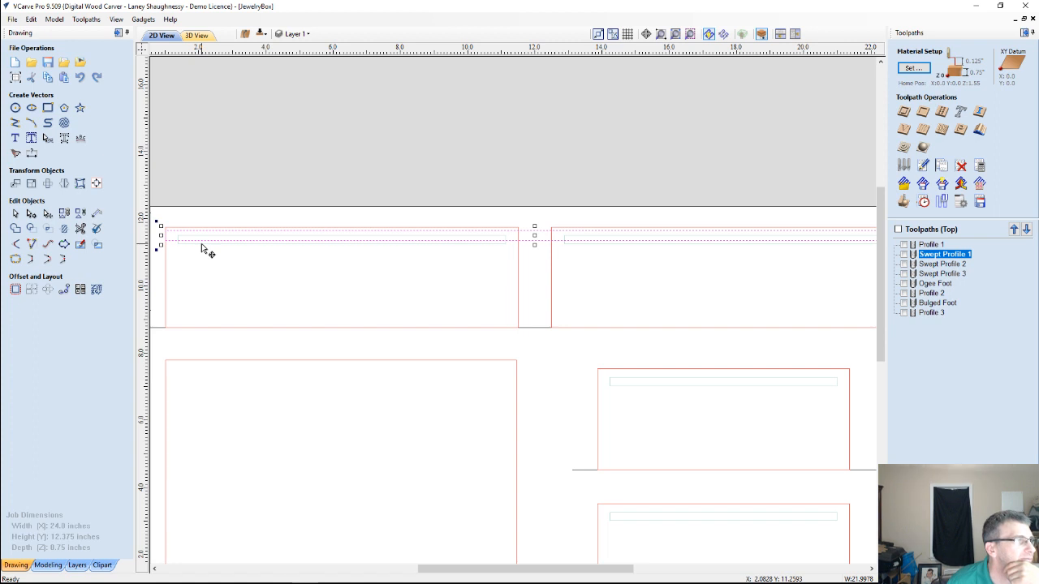
pyautogui.moveTo(209, 232); pyautogui.dragTo(209, 229)
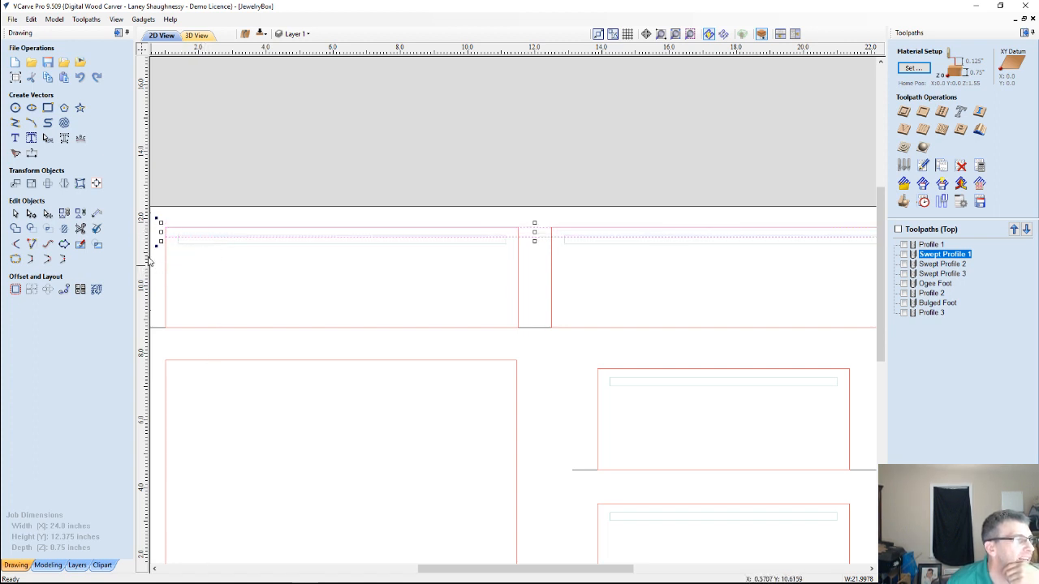
# Draw a 2.7 inch high rectangle below the strip across both upper panels and widen it to about 22.1 inches, just past the right panel's end
pyautogui.click(47, 109)
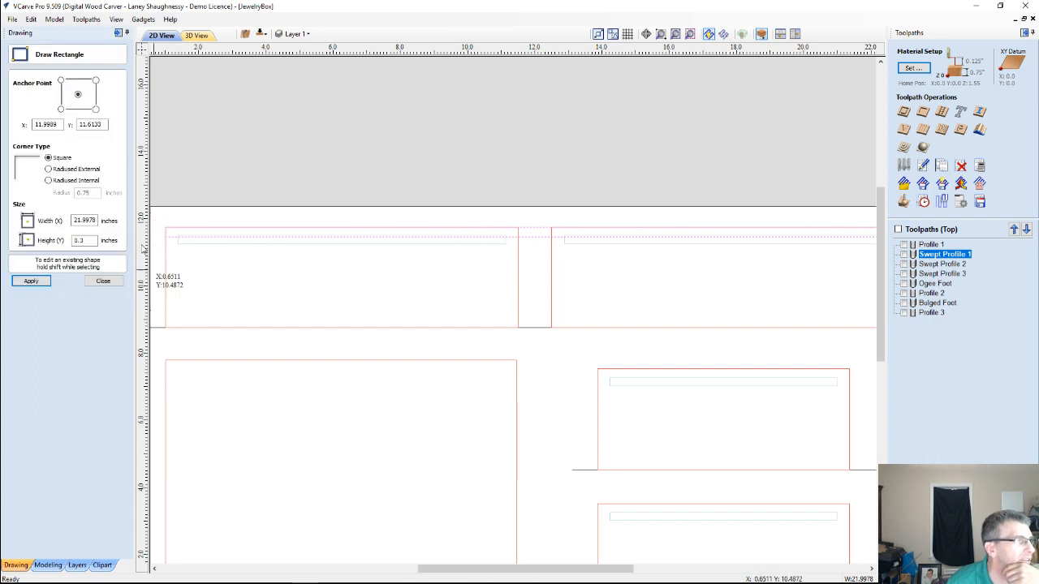
pyautogui.moveTo(162, 237); pyautogui.dragTo(882, 330)
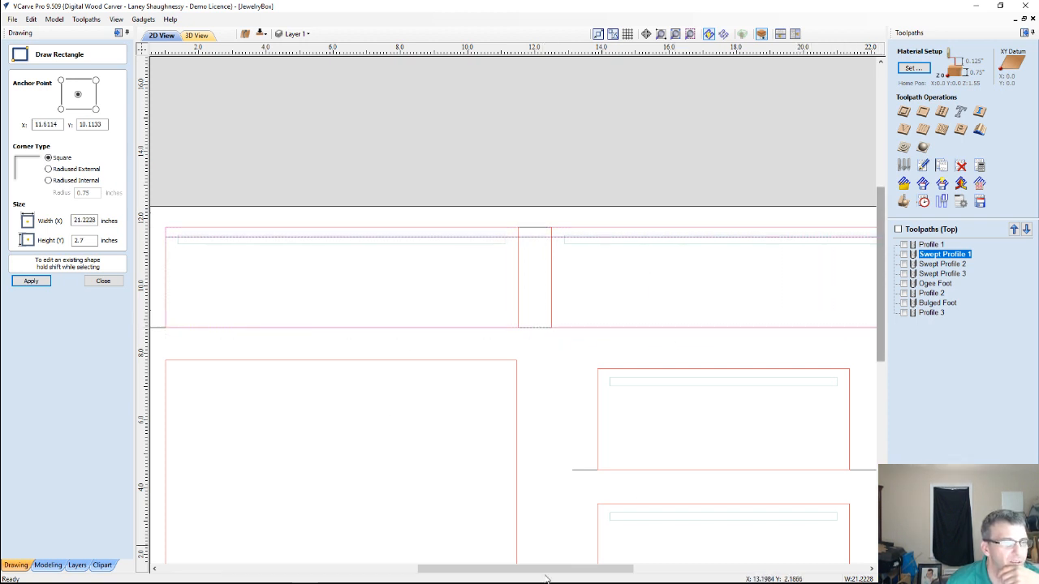
pyautogui.moveTo(567, 571); pyautogui.dragTo(618, 569)
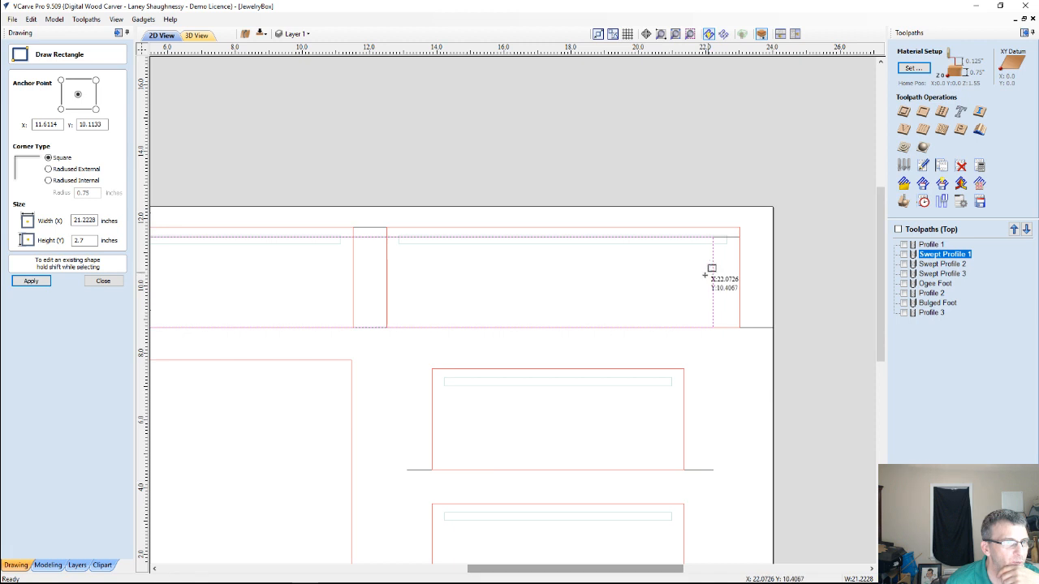
pyautogui.click(103, 281)
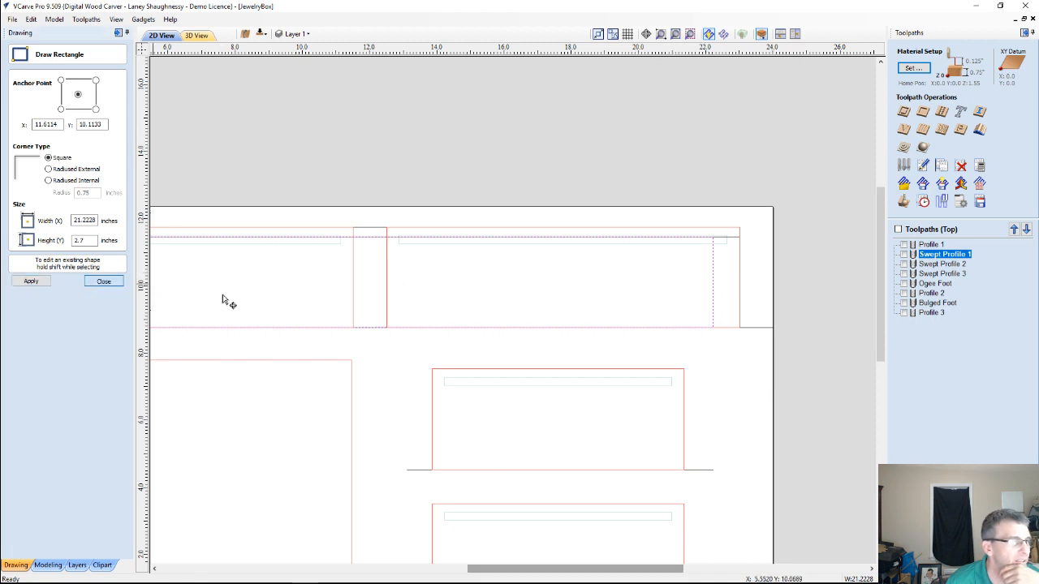
pyautogui.click(713, 303)
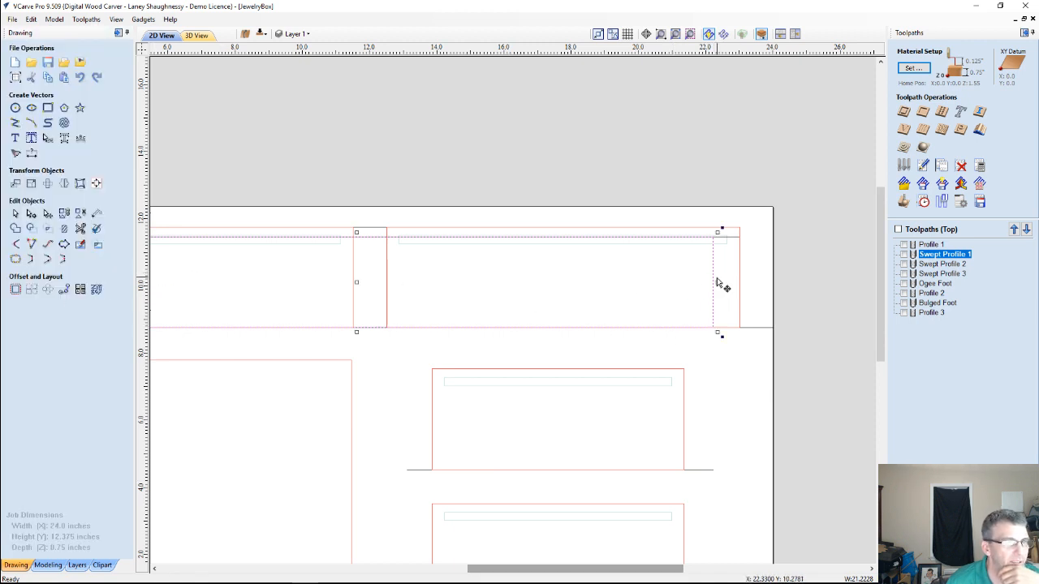
pyautogui.moveTo(720, 283); pyautogui.dragTo(747, 285)
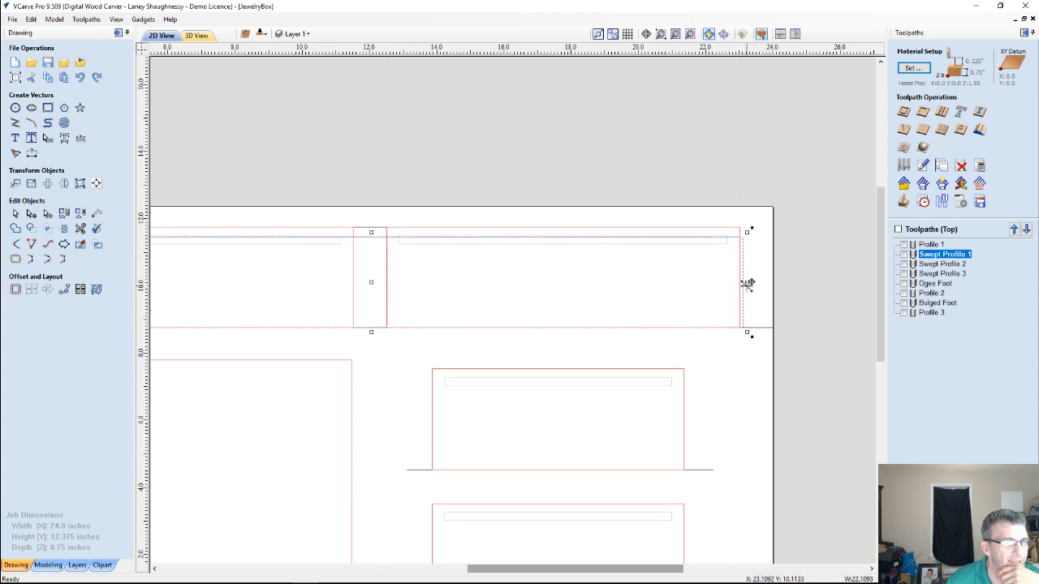
# Select the overlapping outlines of the strip, the wide rectangle and the upper-right panel together, and clear the selection
pyautogui.click(690, 232)
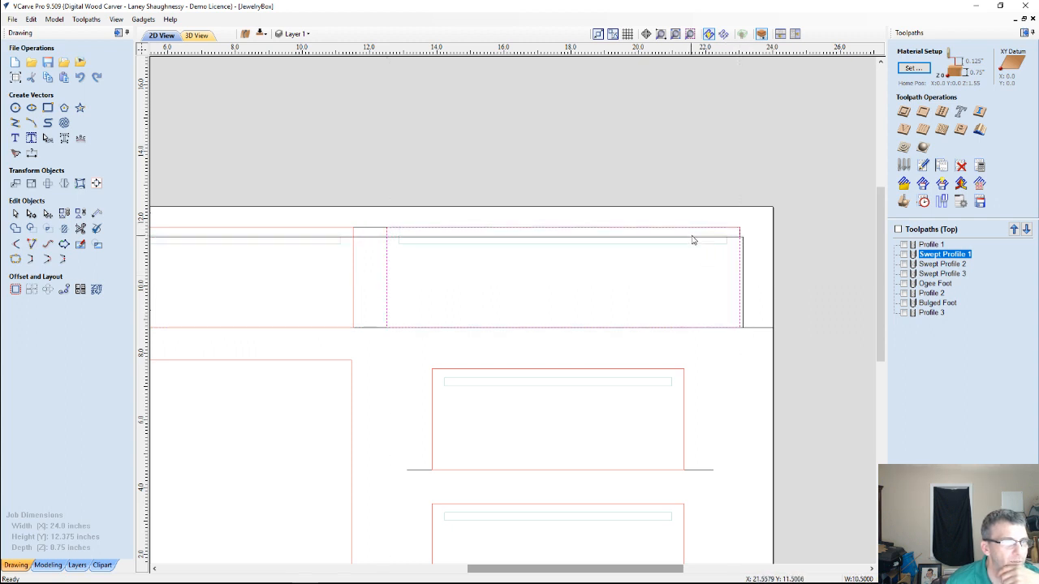
pyautogui.click(691, 239)
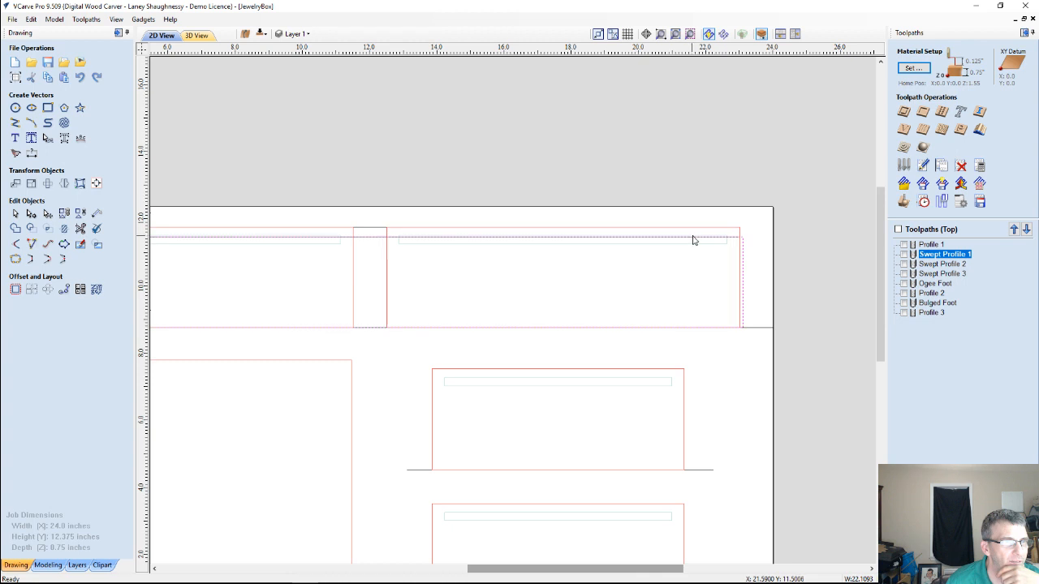
pyautogui.click(740, 234)
pyautogui.moveTo(716, 255); pyautogui.dragTo(627, 211)
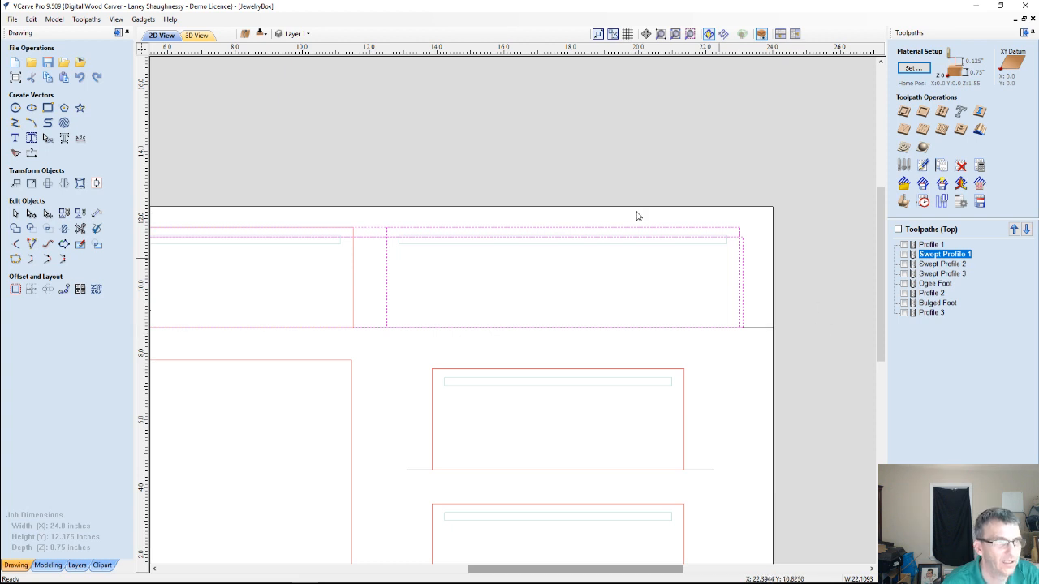
pyautogui.click(743, 279)
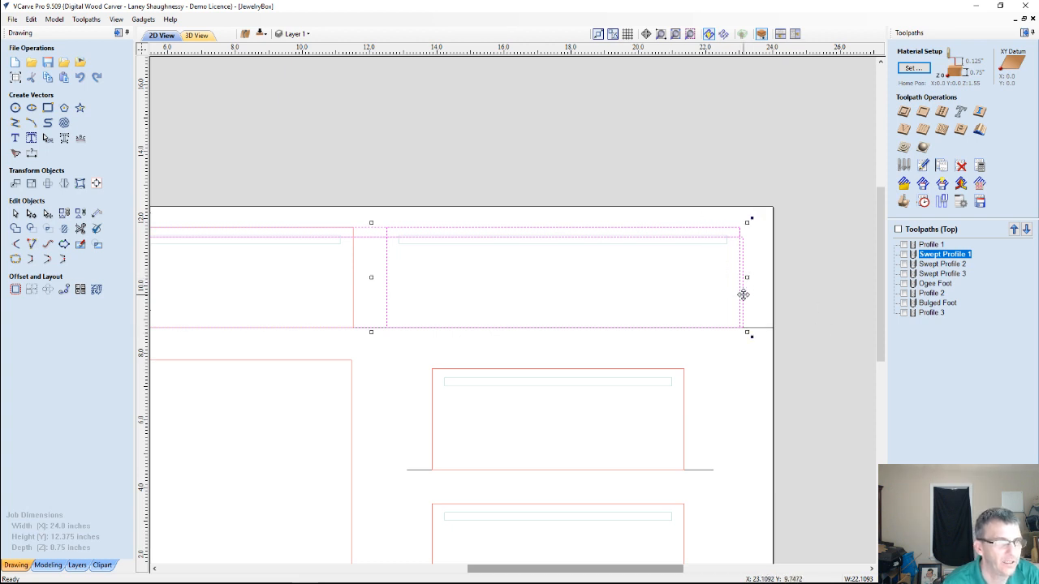
pyautogui.click(742, 294)
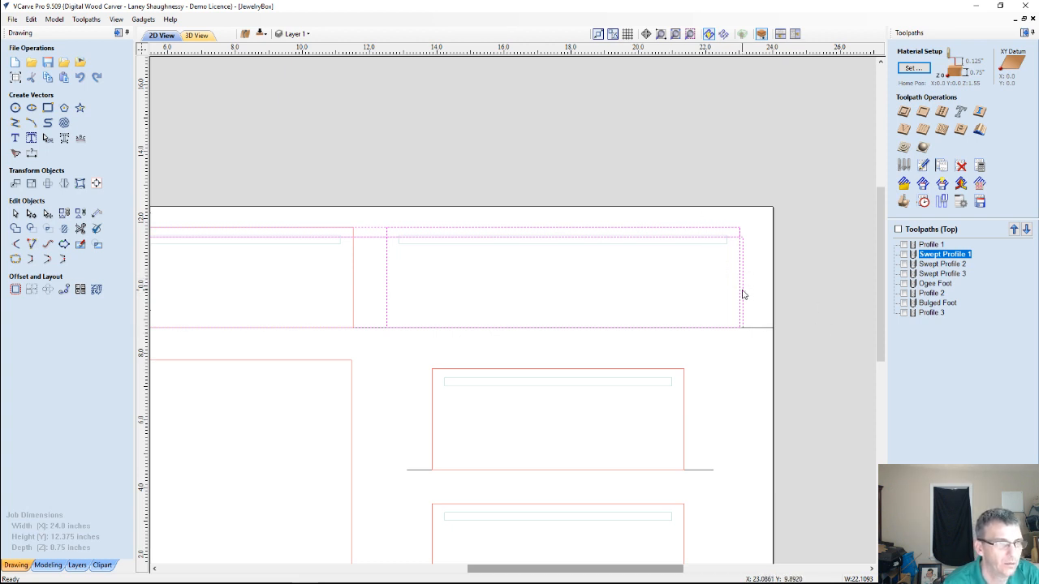
pyautogui.keyDown('shift'); pyautogui.click(742, 289); pyautogui.keyUp('shift')
pyautogui.keyDown('shift'); pyautogui.click(740, 288); pyautogui.keyUp('shift')
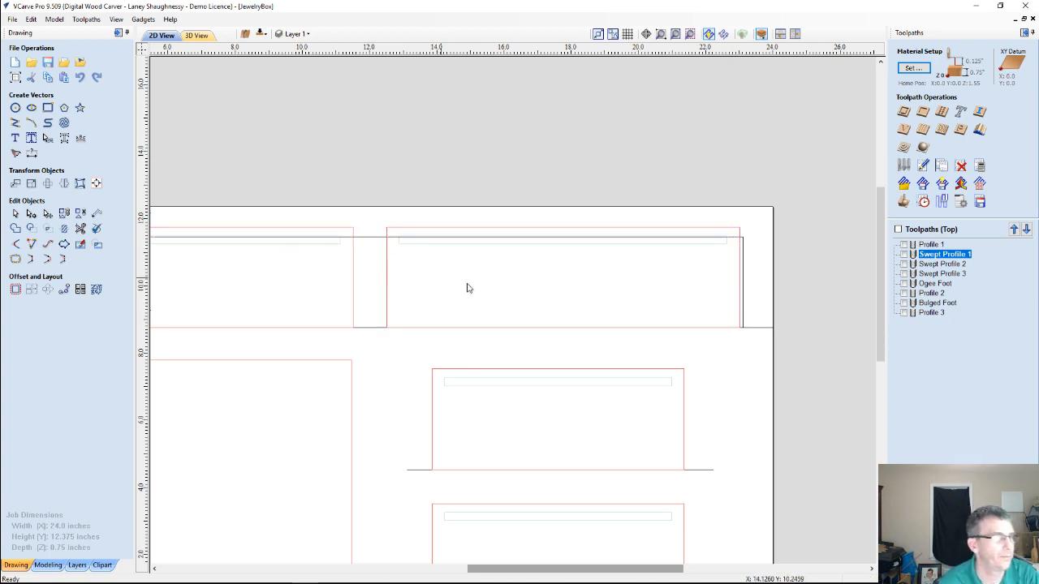
pyautogui.scroll(-3, 398, 273)
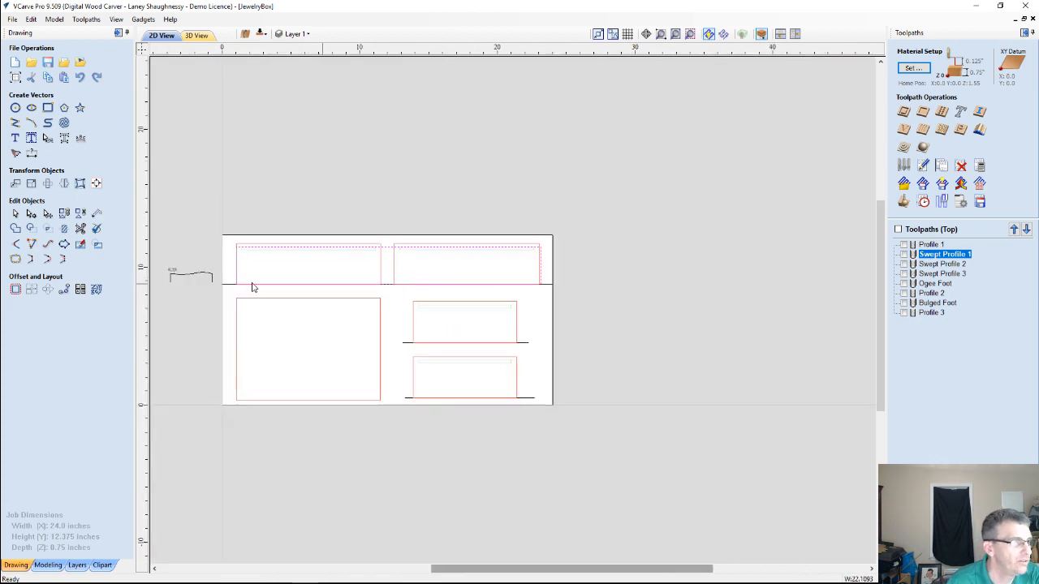
# Start a texture toolpath for the selected wide rectangle with a 0.125 inch maximum cut depth and 3 inch maximum cut length
pyautogui.scroll(2, 243, 280)
pyautogui.scroll(-3, 322, 285)
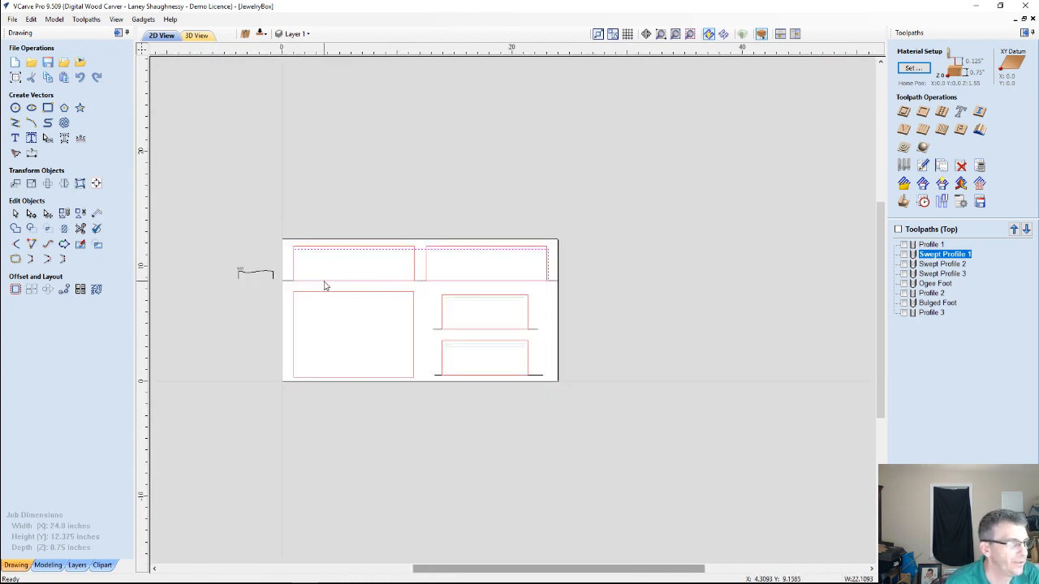
pyautogui.scroll(1, 447, 279)
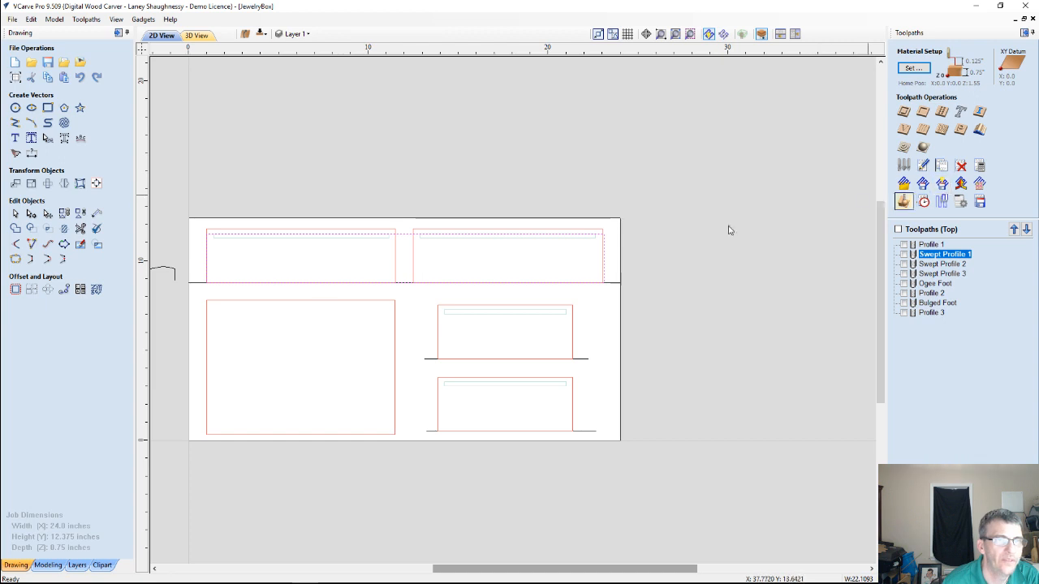
pyautogui.click(942, 131)
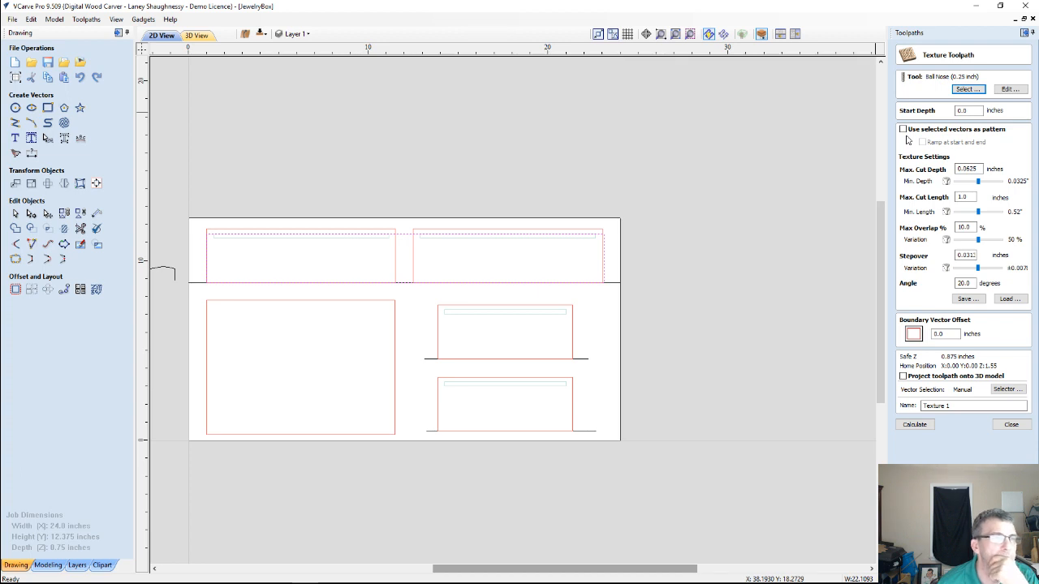
pyautogui.click(980, 110)
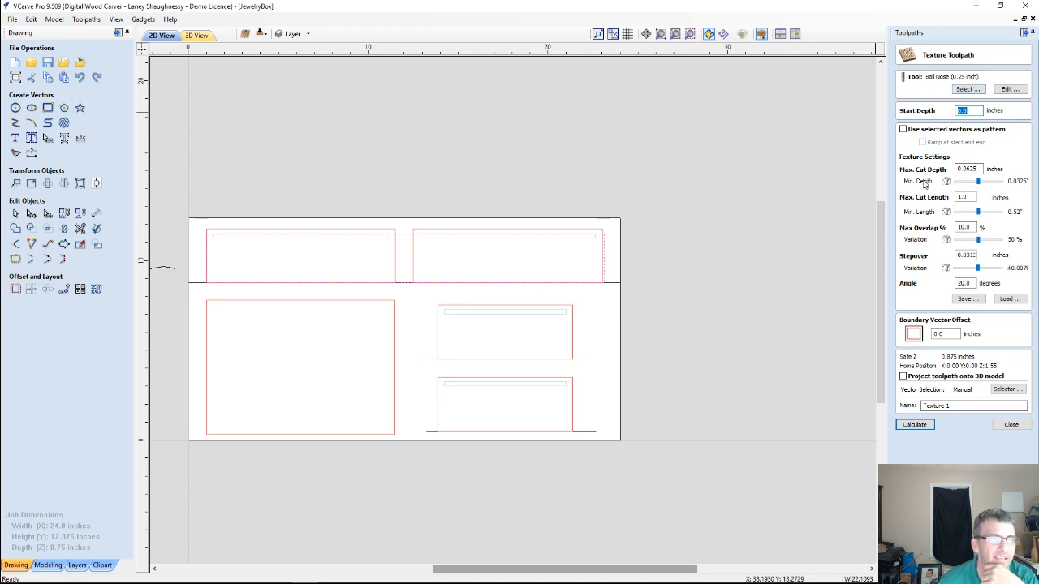
pyautogui.doubleClick(967, 169)
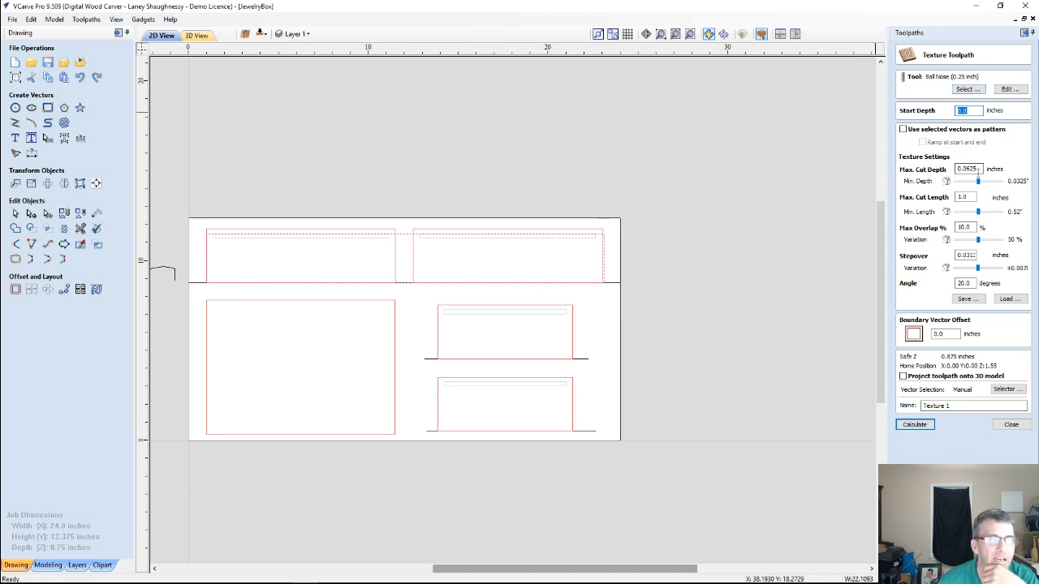
pyautogui.write('.125')
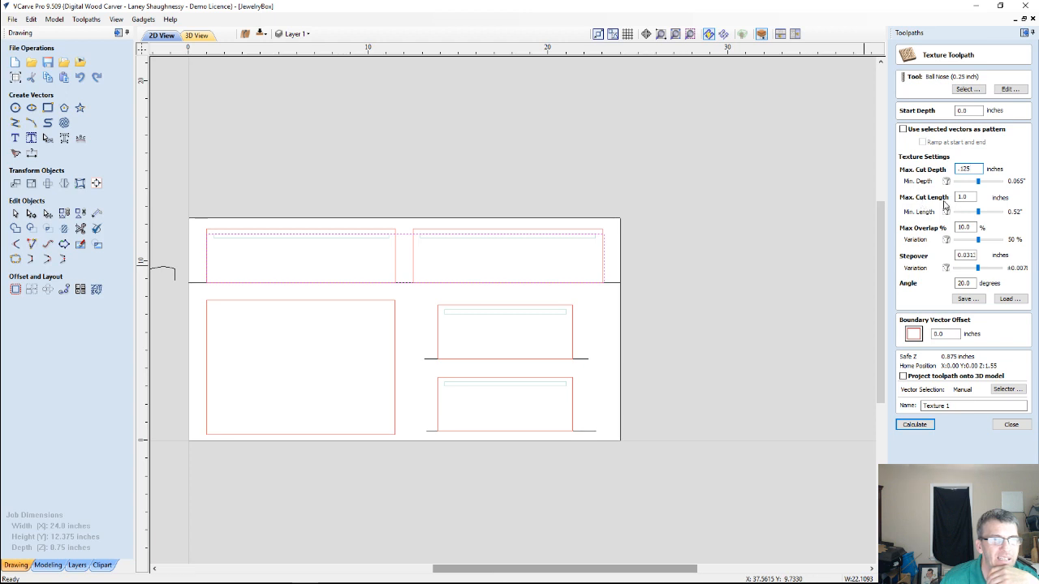
pyautogui.moveTo(969, 199); pyautogui.dragTo(949, 201)
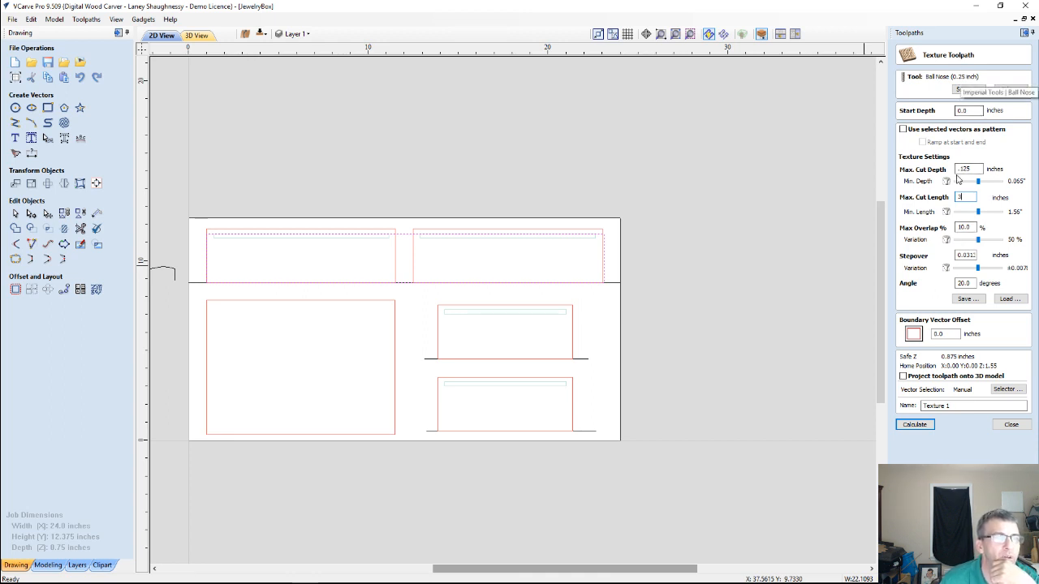
# Set the texture stepover to 0.125 inches, angle and boundary offset to 0, enable projection onto the 3D model, and calculate the toolpath
pyautogui.doubleClick(964, 255)
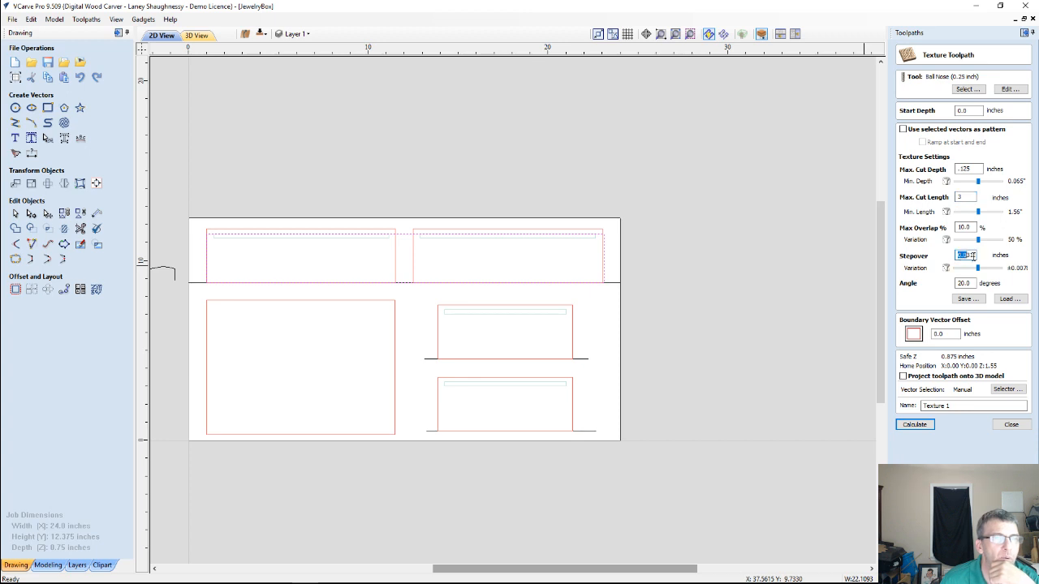
pyautogui.write('.')
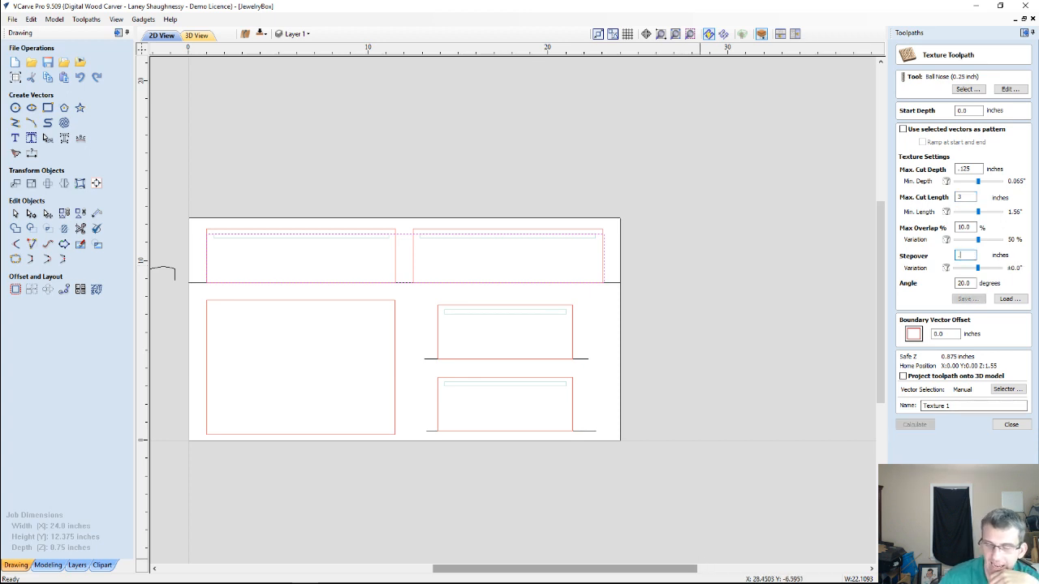
pyautogui.write('125')
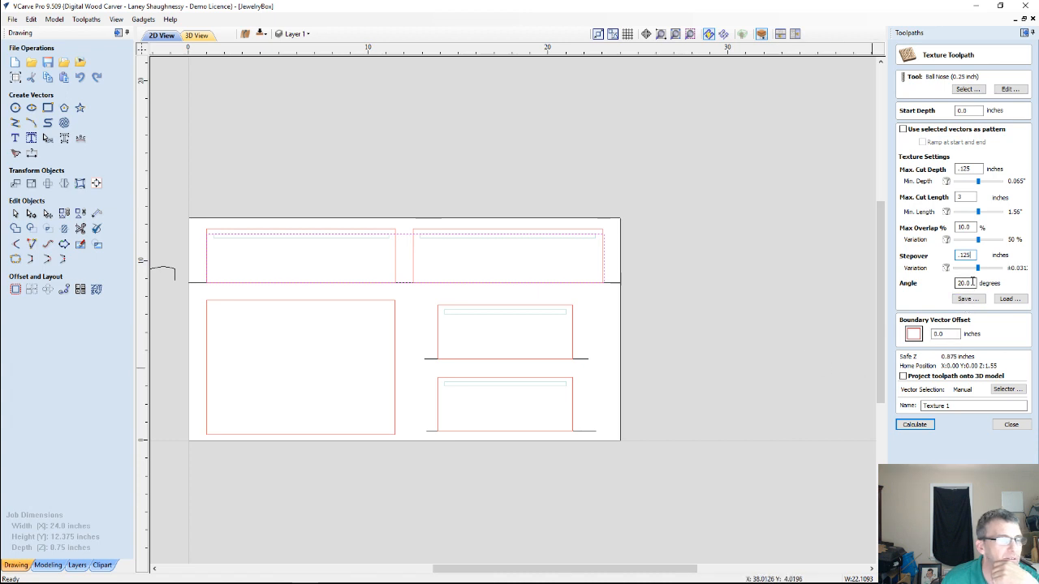
pyautogui.moveTo(972, 284); pyautogui.dragTo(955, 284)
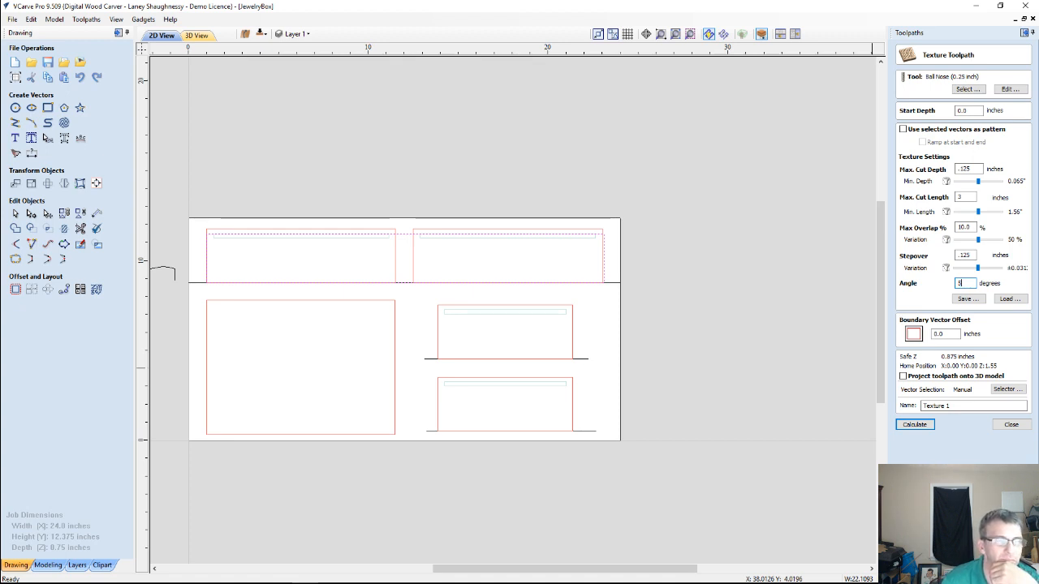
pyautogui.write('0')
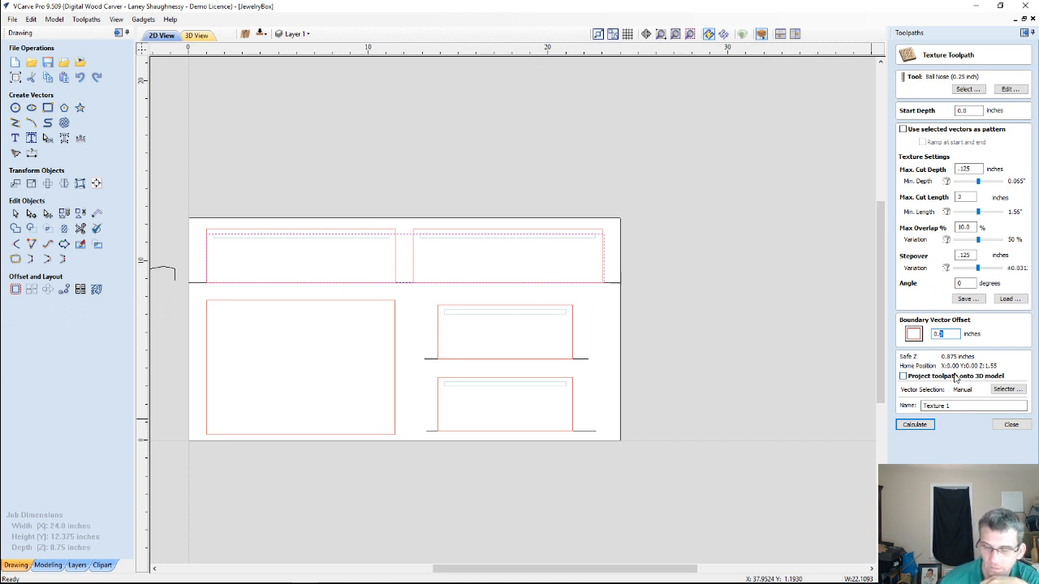
pyautogui.write('0')
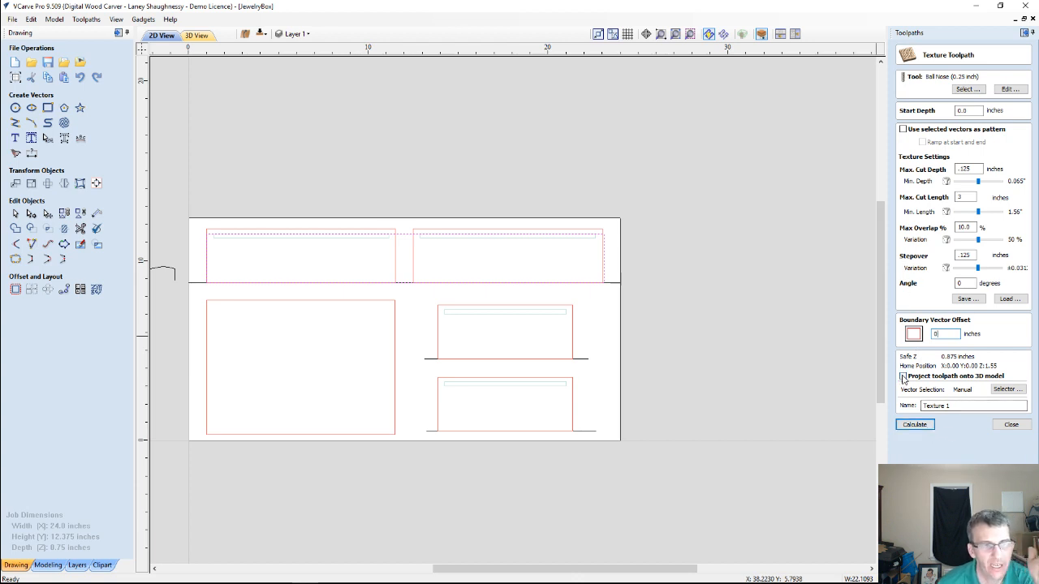
pyautogui.click(912, 426)
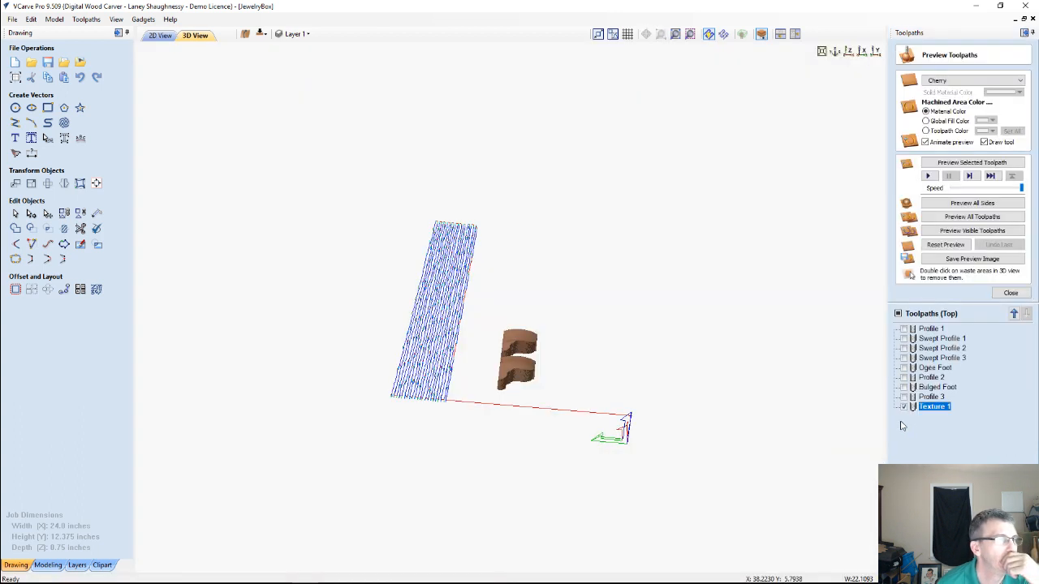
# Reset the material preview and inspect the texture toolpath's position and depth on the uncut board
pyautogui.moveTo(601, 364); pyautogui.dragTo(674, 329)
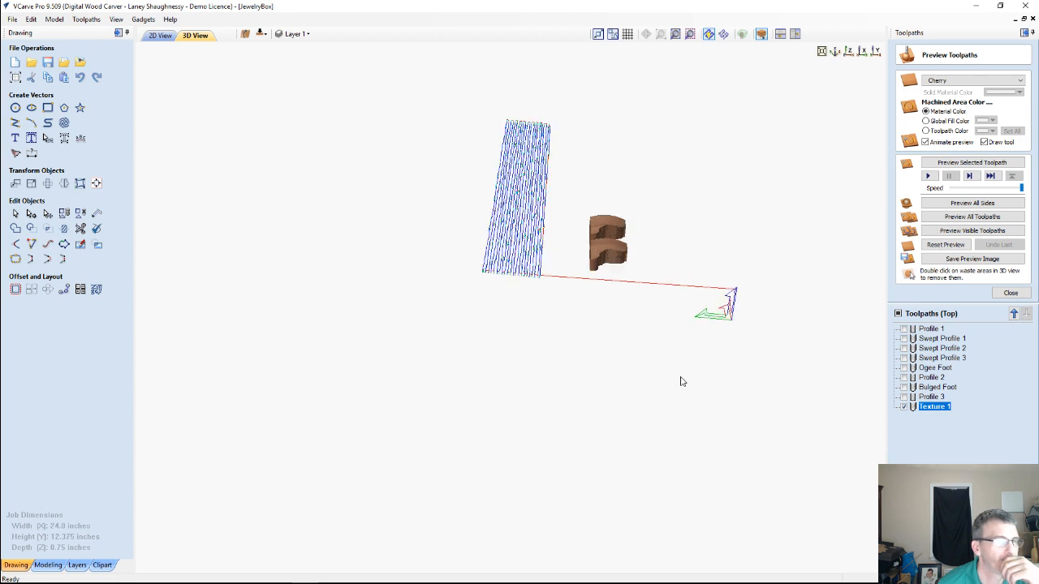
pyautogui.moveTo(627, 403); pyautogui.dragTo(522, 208)
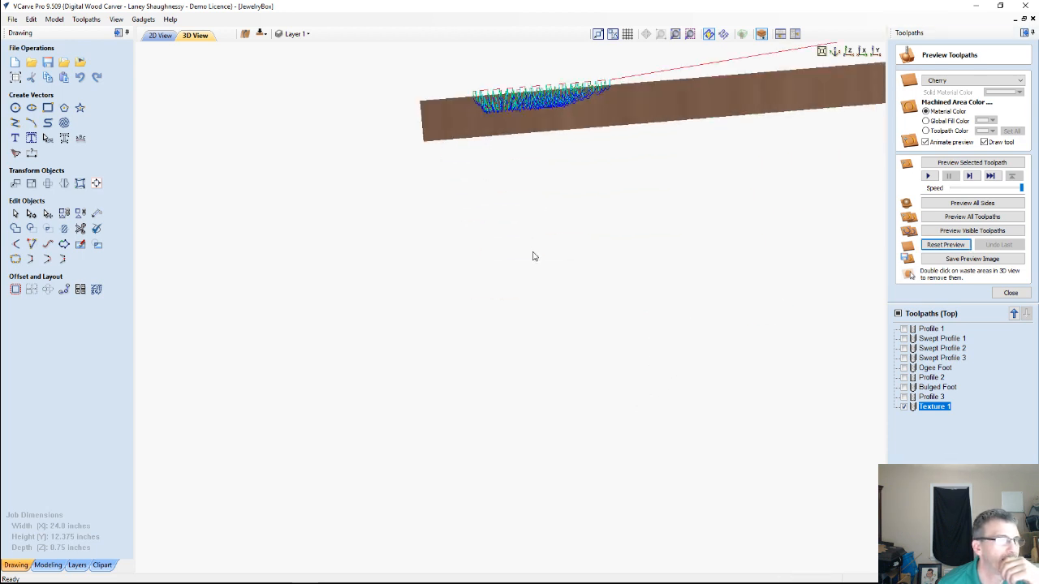
pyautogui.moveTo(534, 256); pyautogui.dragTo(478, 217)
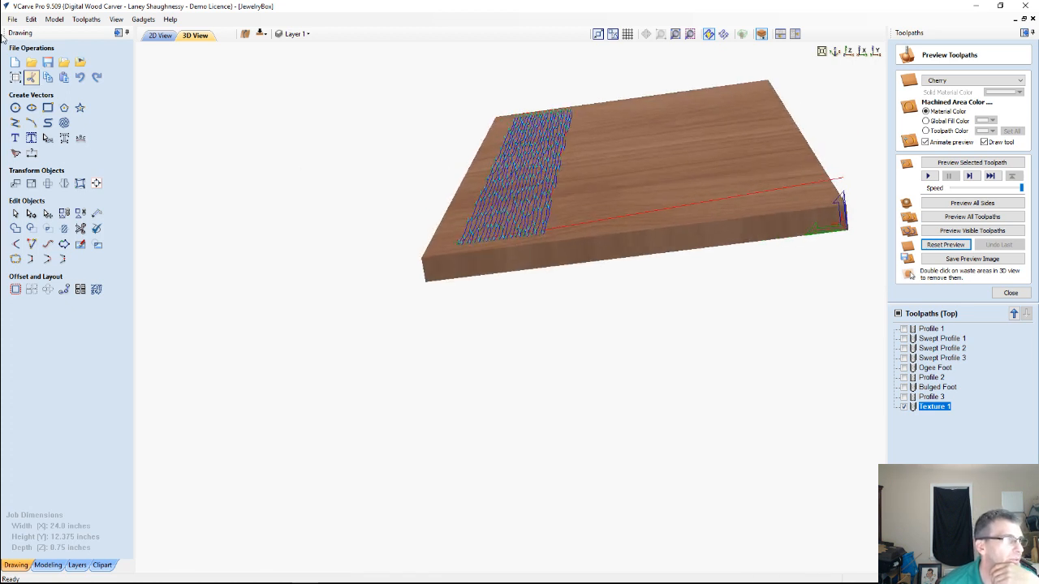
pyautogui.click(53, 19)
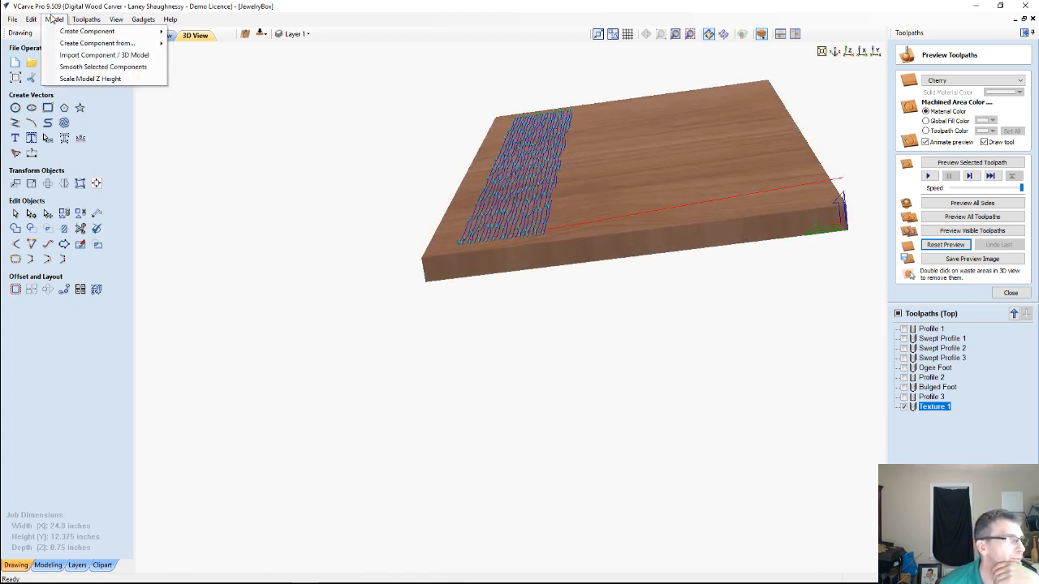
pyautogui.click(211, 175)
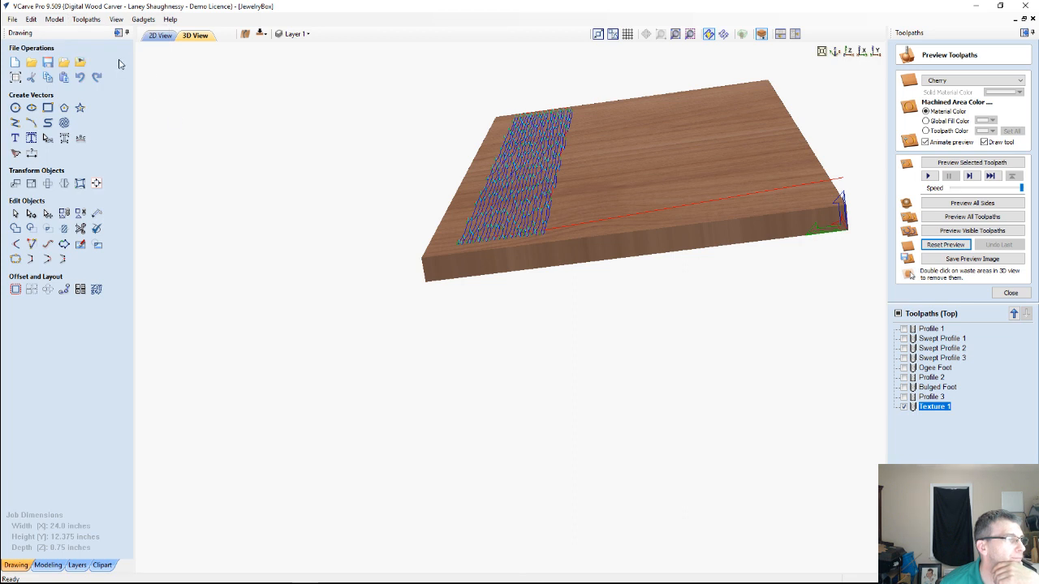
pyautogui.moveTo(491, 273); pyautogui.dragTo(469, 301)
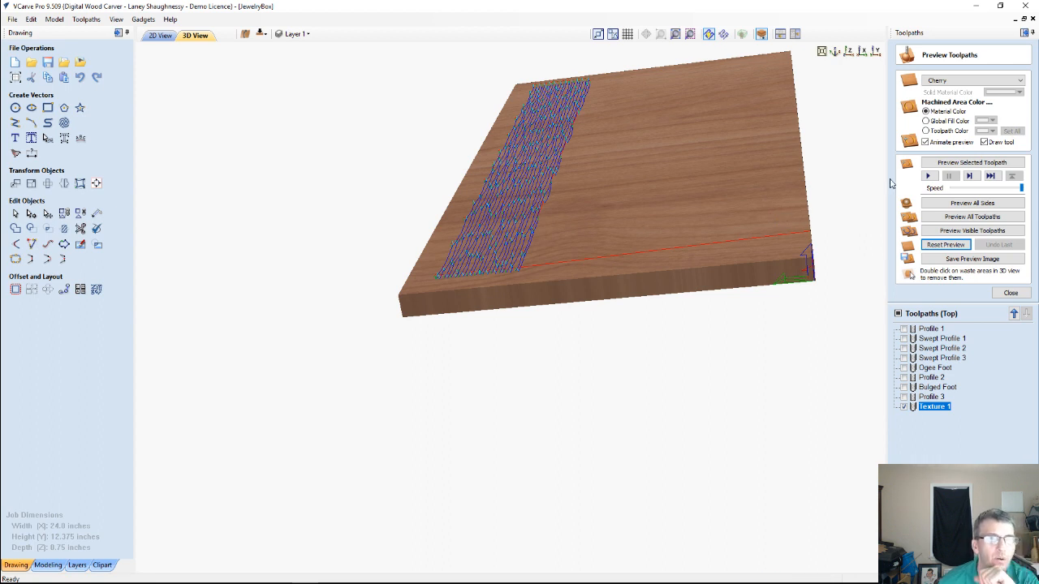
# Preview the Texture 1 toolpath on the board, followed by the Profile 1 toolpath
pyautogui.click(960, 163)
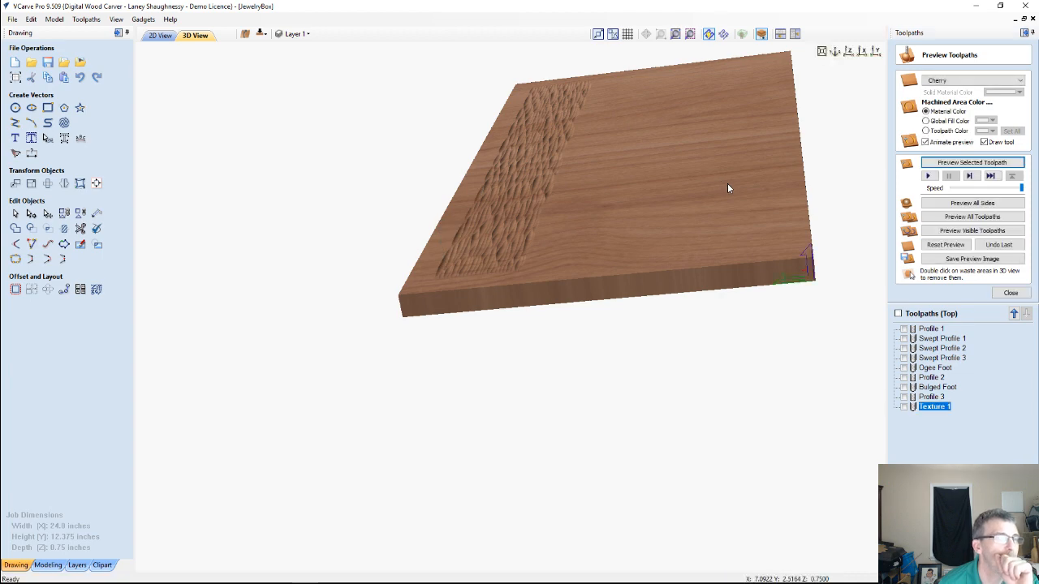
pyautogui.click(928, 331)
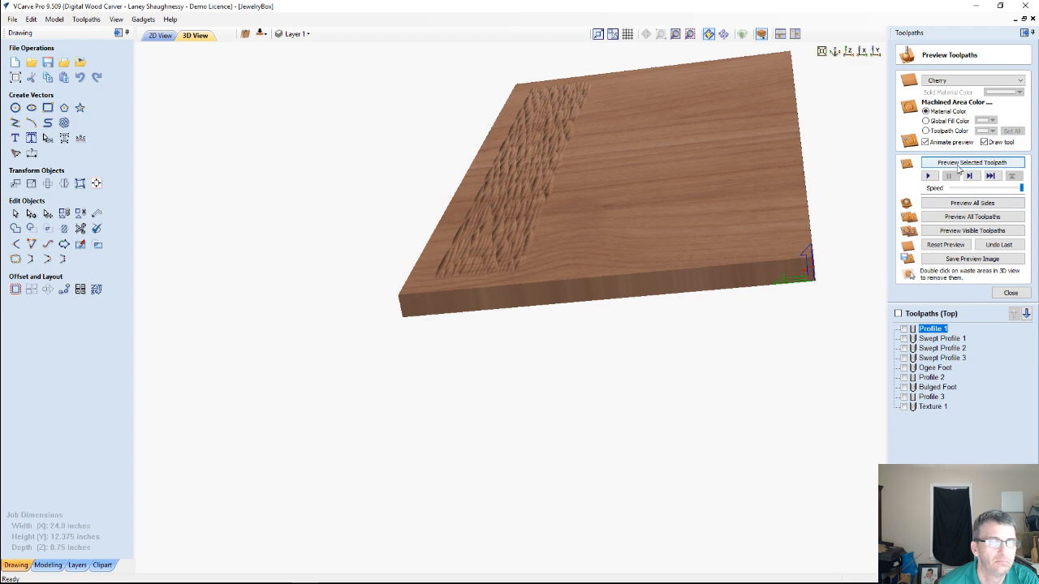
pyautogui.click(958, 166)
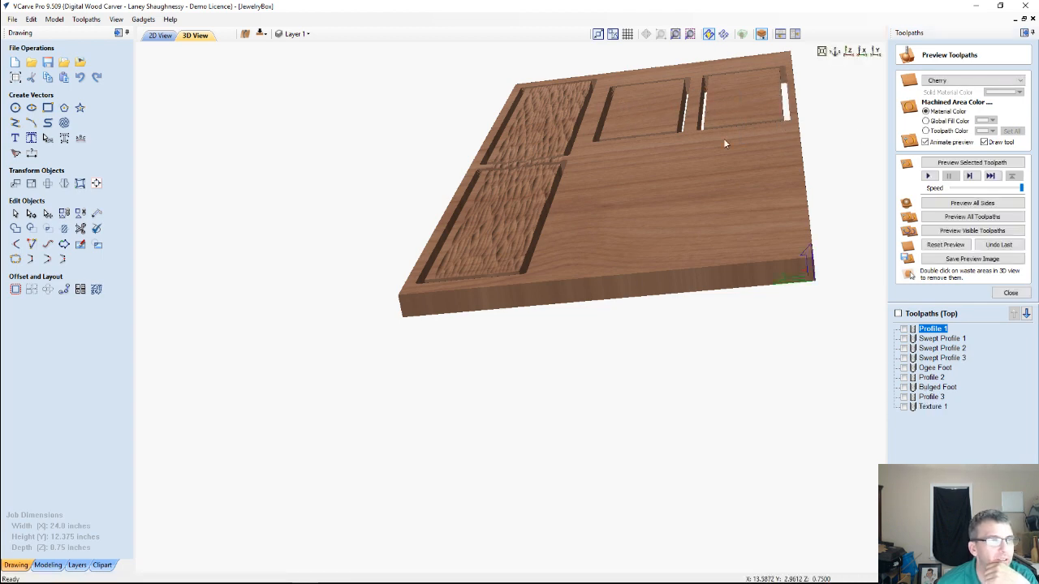
# Return to the 2D layout and reopen the Texture 1 toolpath for editing
pyautogui.click(154, 37)
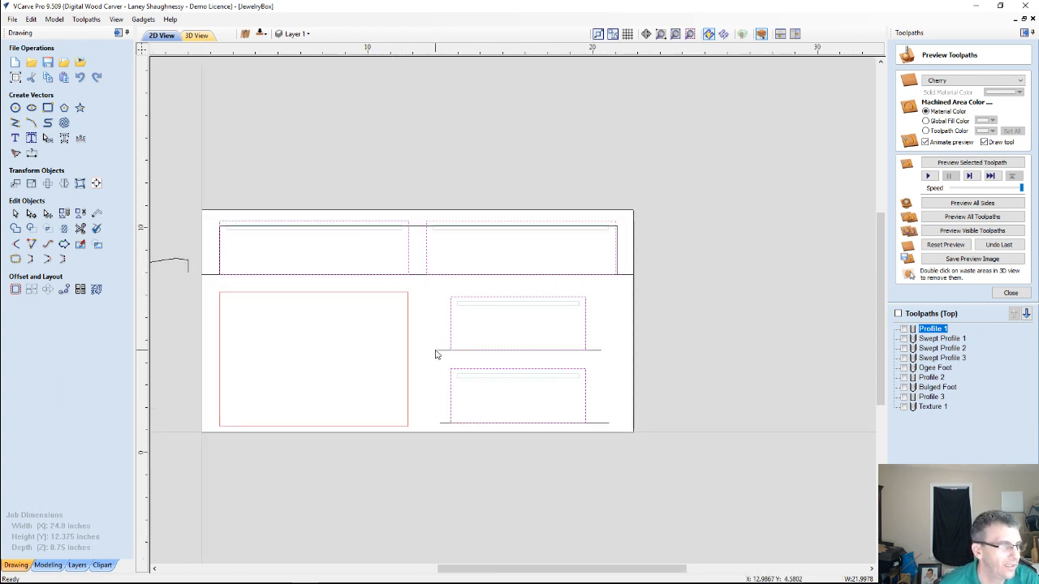
pyautogui.doubleClick(933, 406)
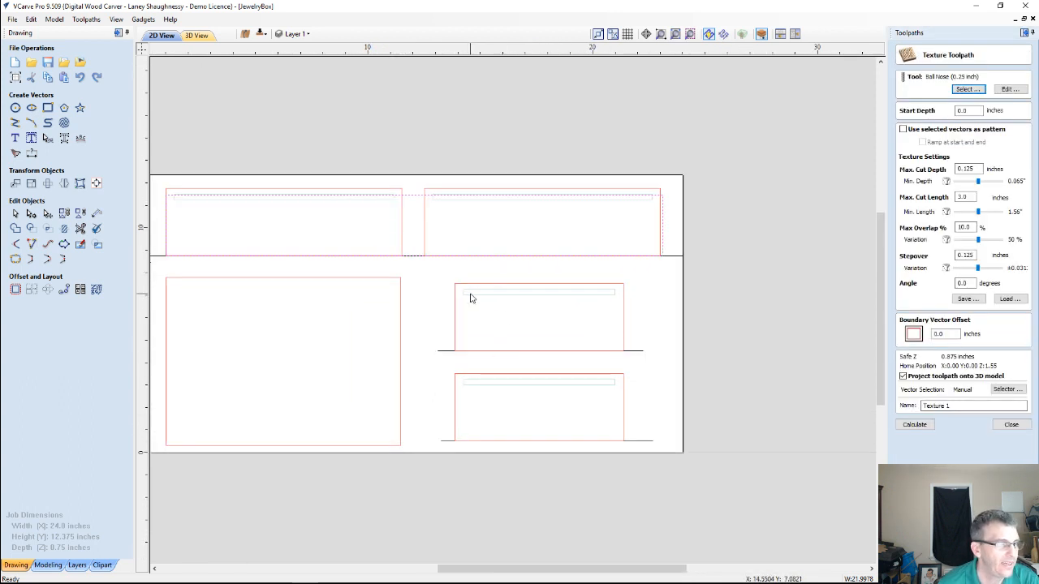
pyautogui.scroll(1, 498, 315)
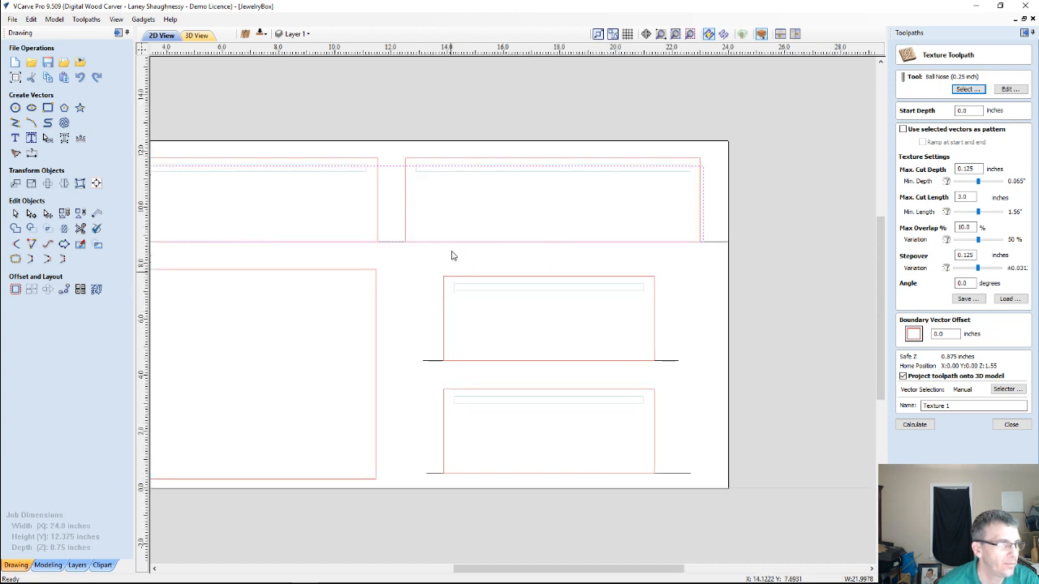
# Draw a rectangle 1.5 inches wide at the upper-left corner of the lowest small panel and set its height to 0.25 inches
pyautogui.click(48, 107)
pyautogui.moveTo(443, 389); pyautogui.dragTo(486, 404)
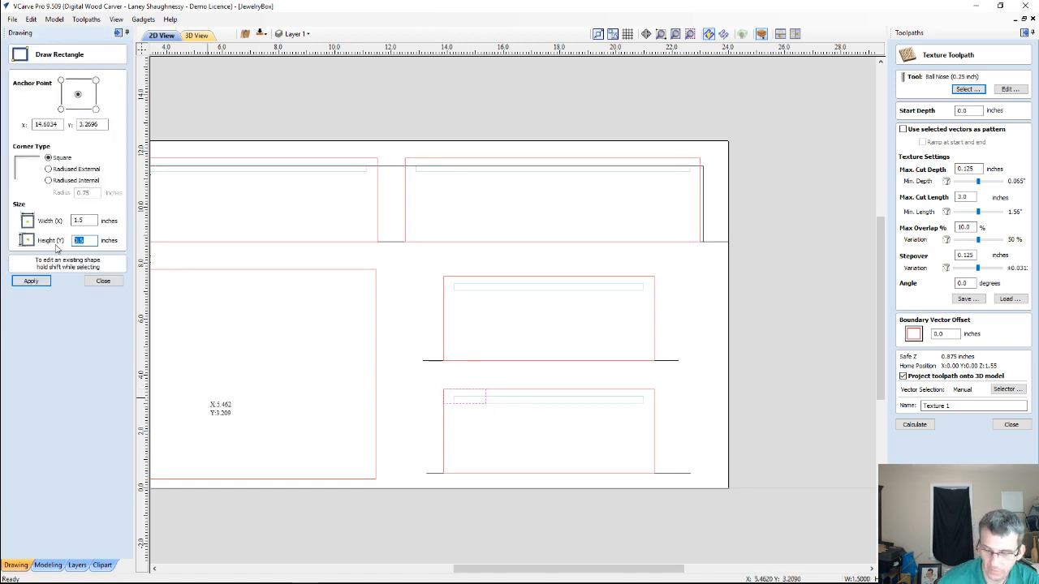
pyautogui.write('.25')
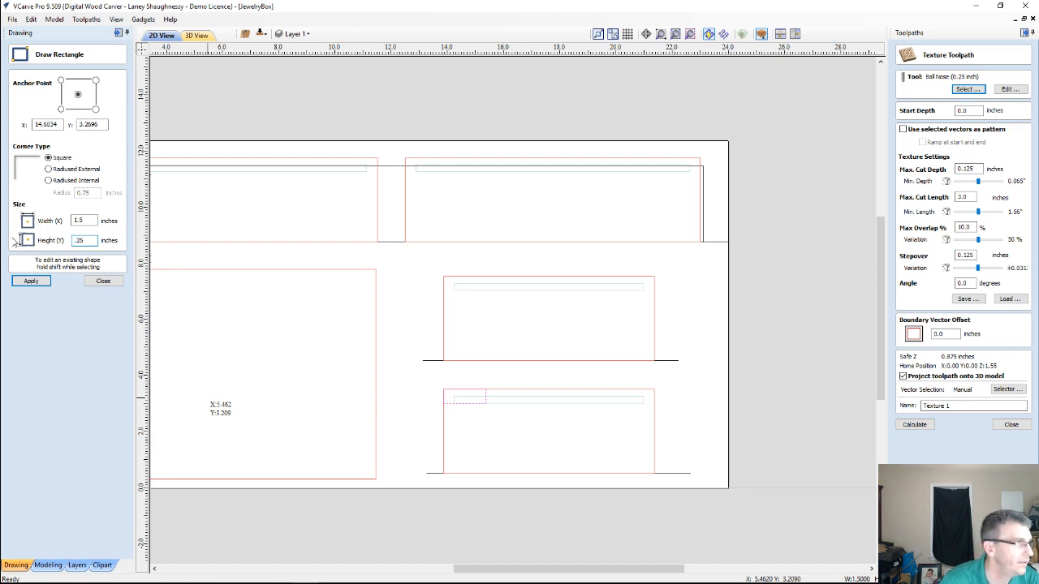
pyautogui.click(31, 280)
pyautogui.scroll(3, 446, 421)
pyautogui.scroll(2, 445, 381)
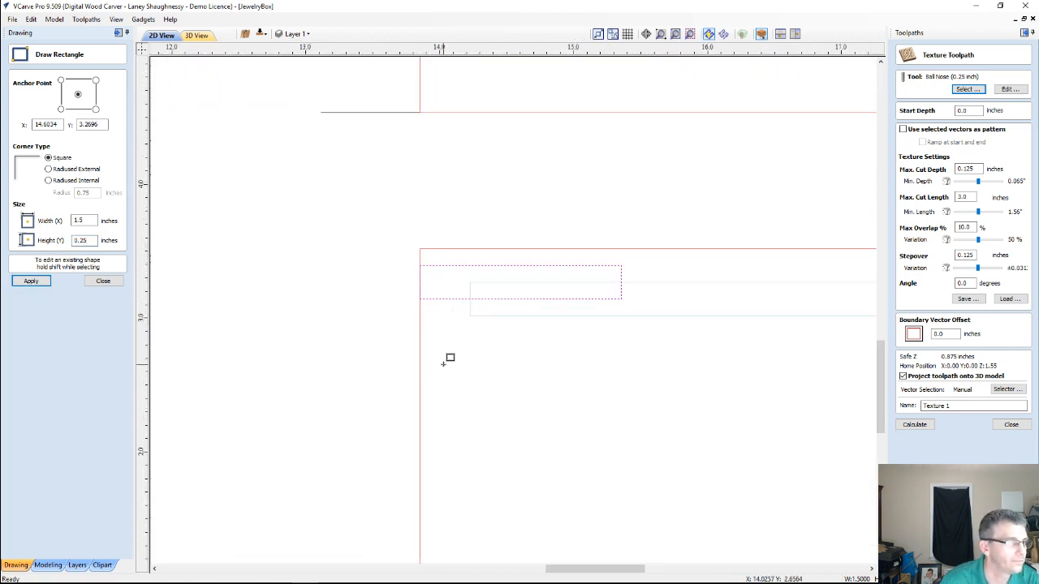
pyautogui.press('Escape')
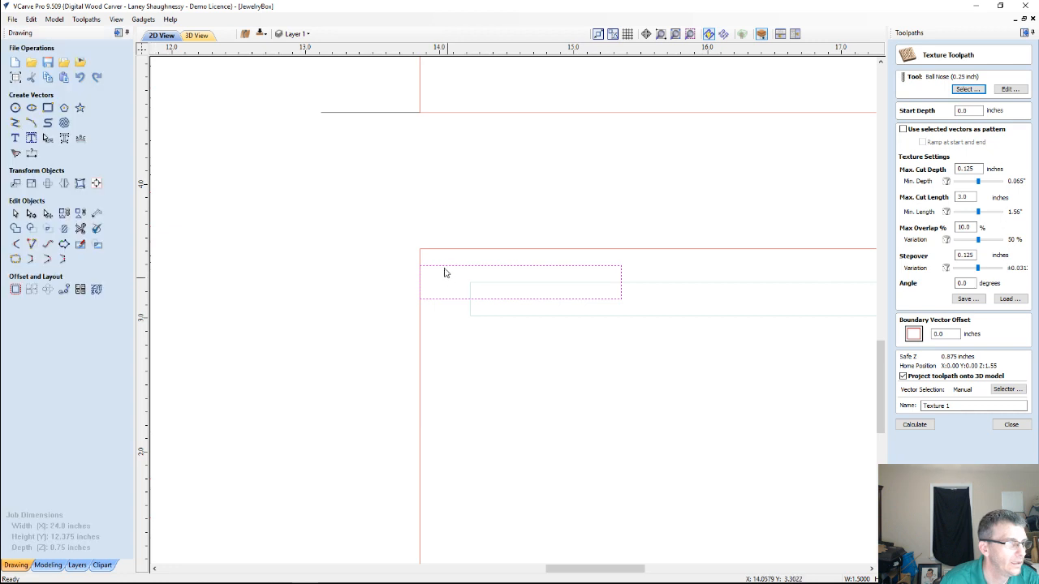
# Move the small rectangle up so its upper-left corner meets the upper-left corner of the lowest small panel
pyautogui.click(442, 265)
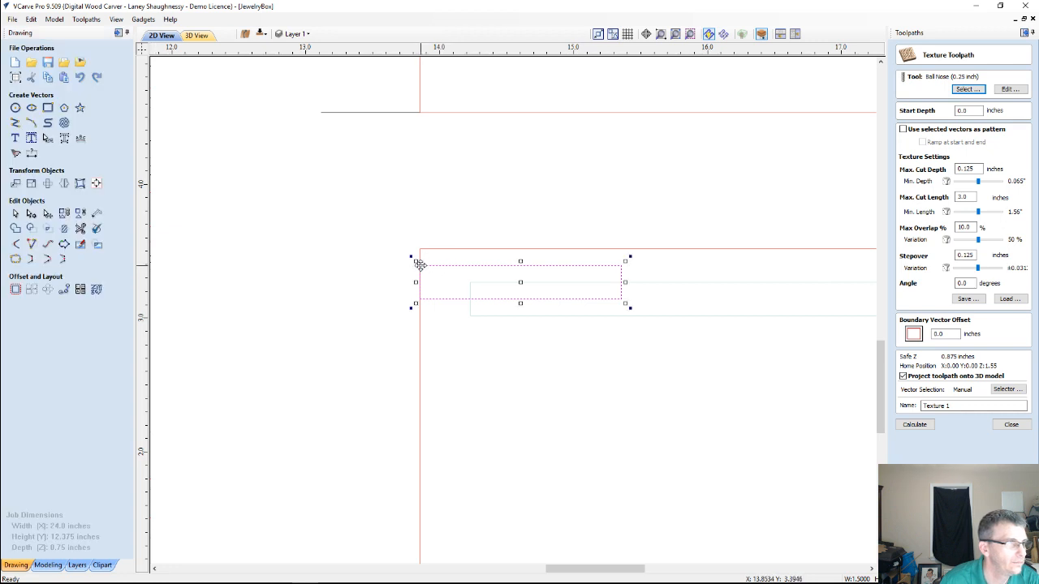
pyautogui.moveTo(420, 264); pyautogui.dragTo(419, 248)
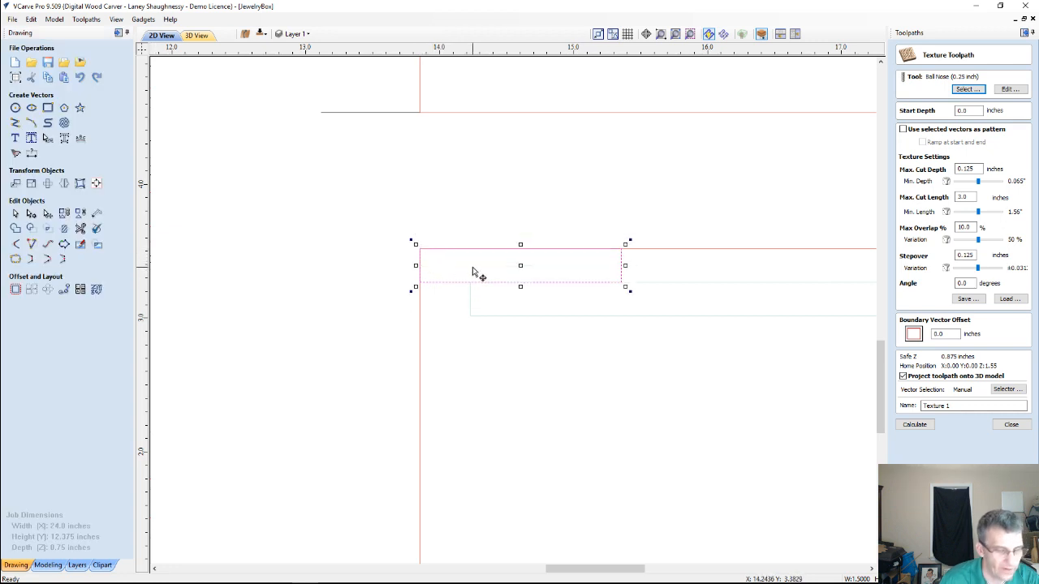
pyautogui.moveTo(494, 285); pyautogui.dragTo(491, 286, button='middle')
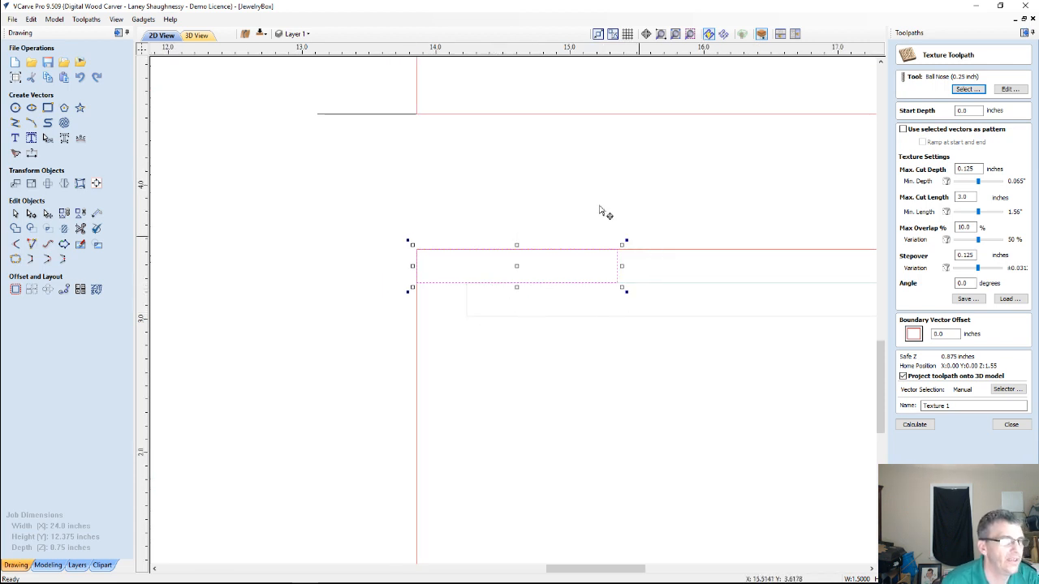
pyautogui.scroll(-1, 540, 281)
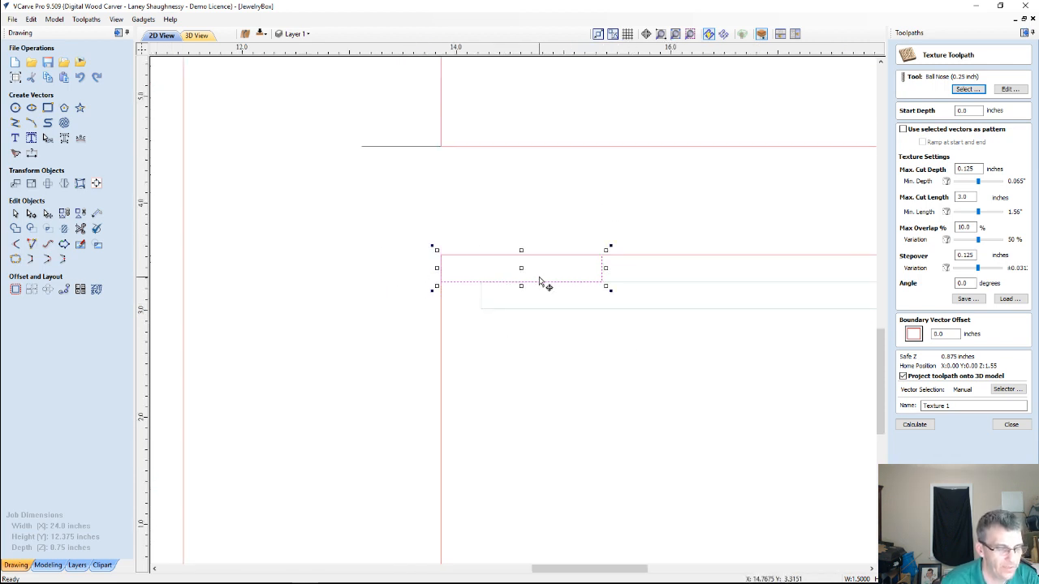
pyautogui.scroll(-1, 540, 282)
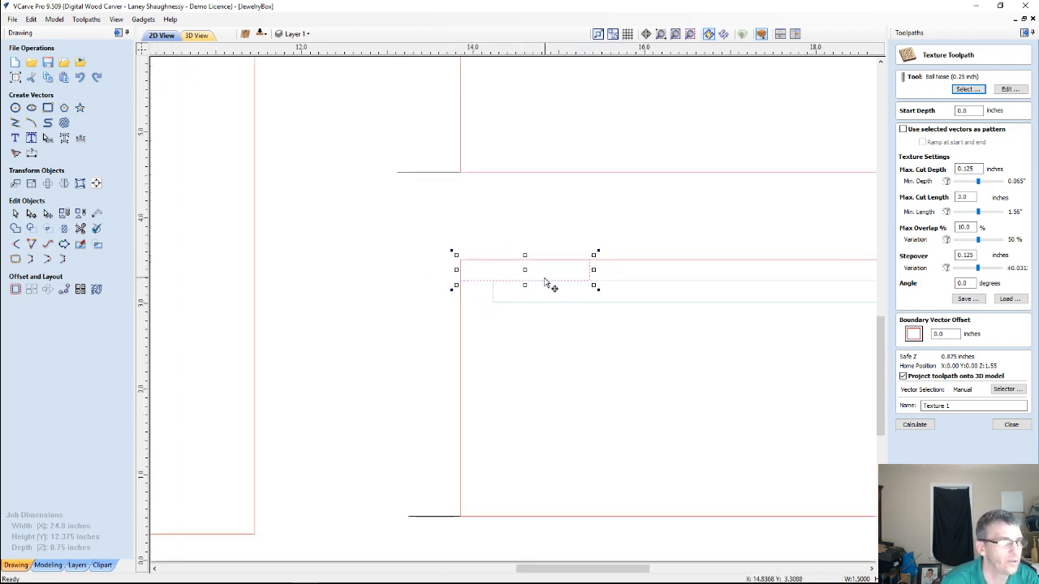
# Copy the small rectangle to the upper small panel and align its upper-left corner with the panel's upper-left corner
pyautogui.scroll(-3, 544, 282)
pyautogui.moveTo(529, 272); pyautogui.dragTo(529, 96)
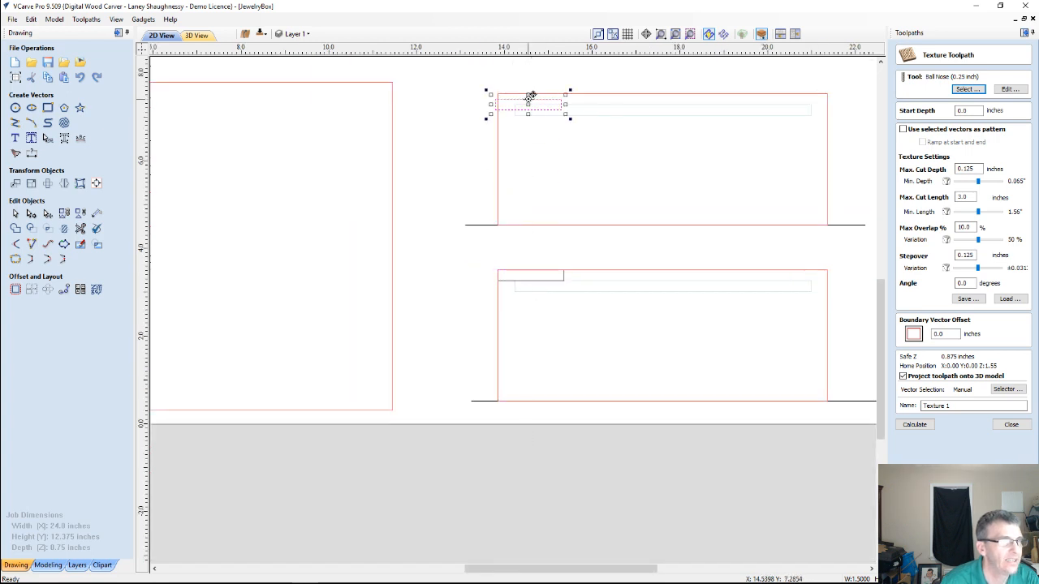
pyautogui.scroll(4, 502, 123)
pyautogui.moveTo(492, 97); pyautogui.dragTo(494, 78)
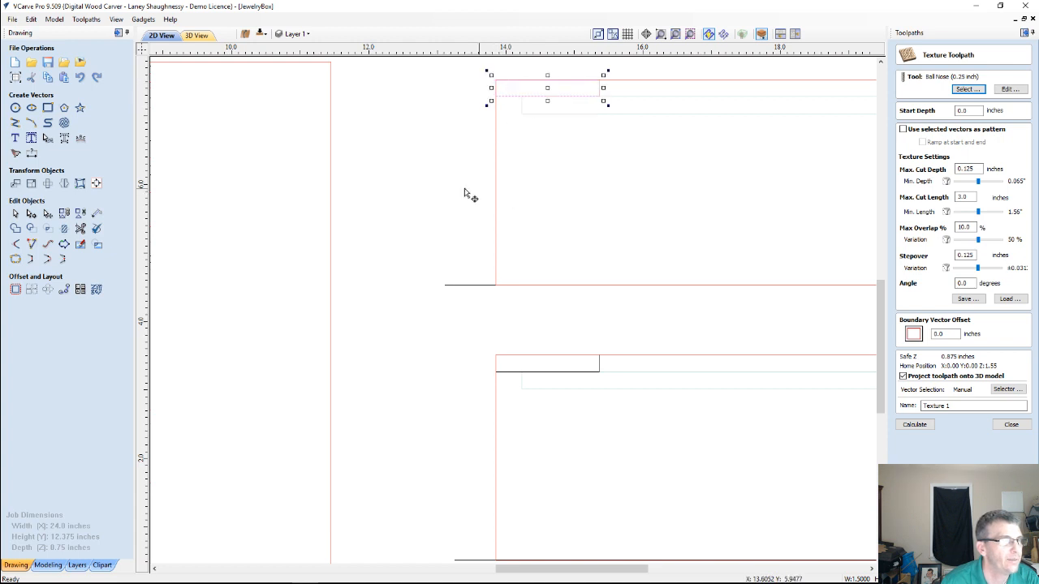
# Draw texture boundary rectangles about 8.73 by 2.75 and 8.99 by 2.75 inches over the two small panels, starting below their small corner rectangles
pyautogui.scroll(-1, 454, 191)
pyautogui.scroll(-1, 286, 181)
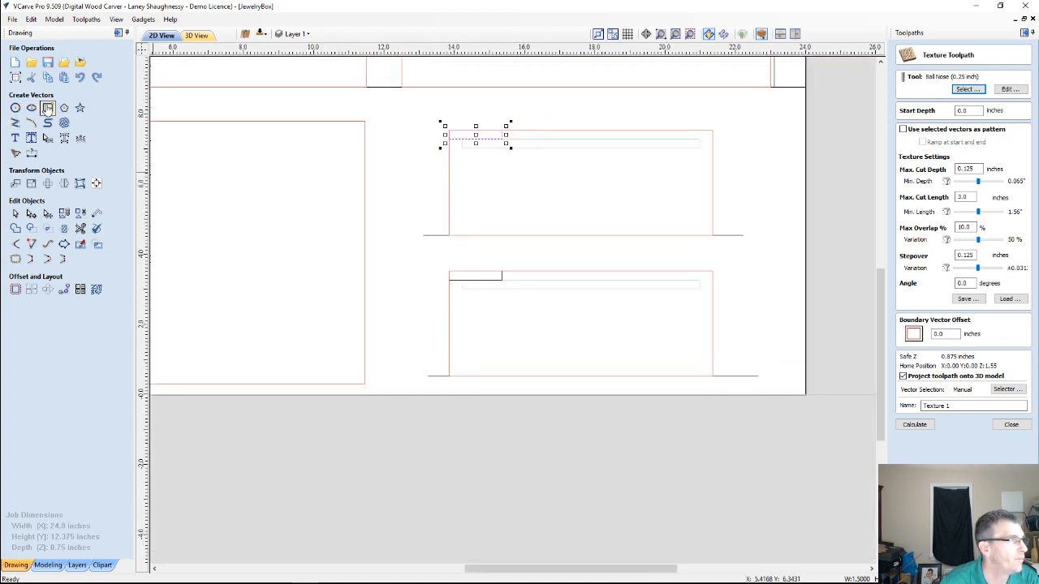
pyautogui.click(47, 108)
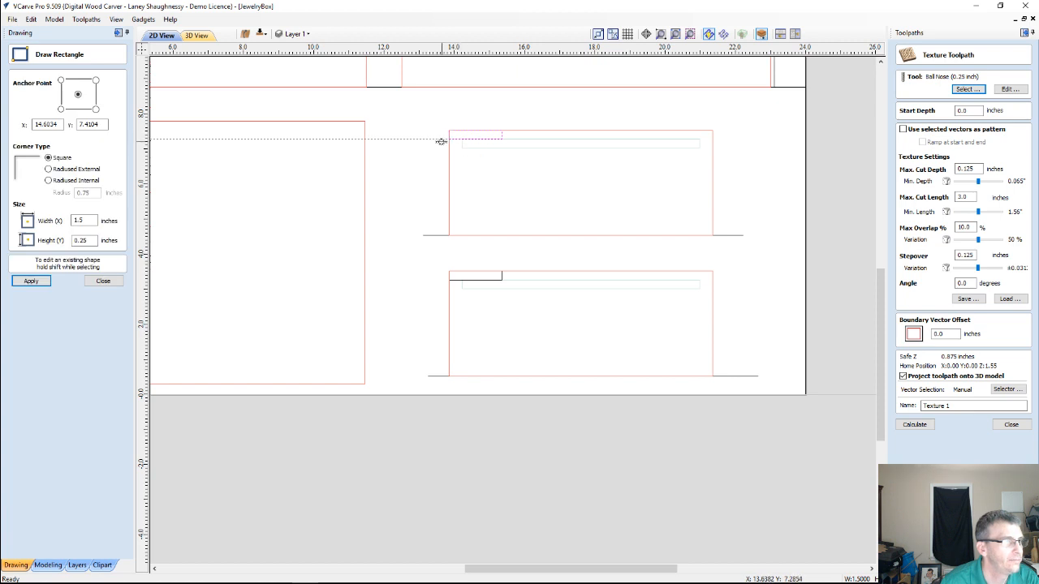
pyautogui.moveTo(417, 139)
pyautogui.mouseDown()
pyautogui.moveTo(695, 165)
pyautogui.moveTo(735, 218)
pyautogui.moveTo(725, 237)
pyautogui.mouseUp()
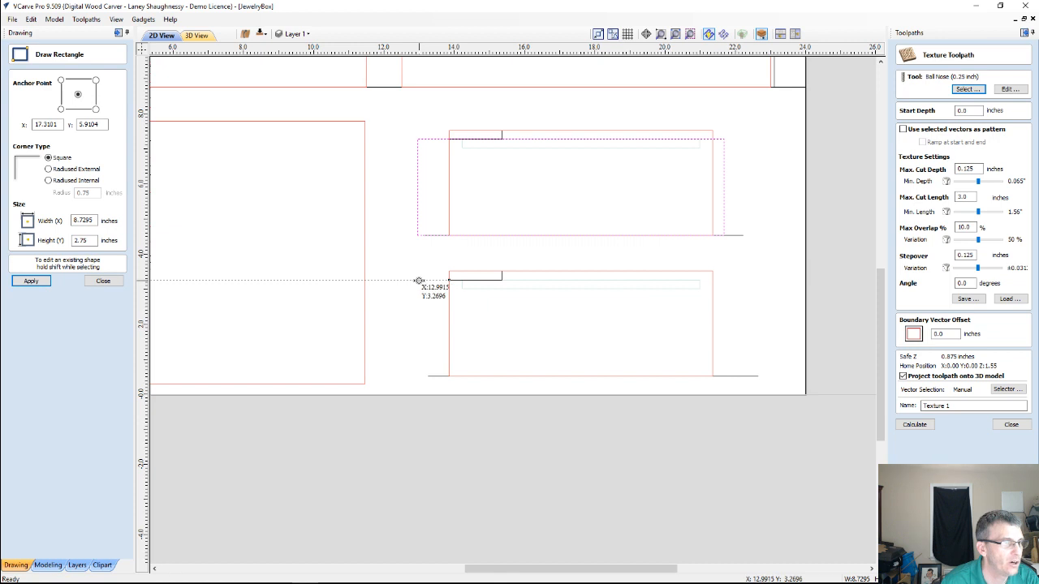
pyautogui.moveTo(420, 280); pyautogui.dragTo(738, 378)
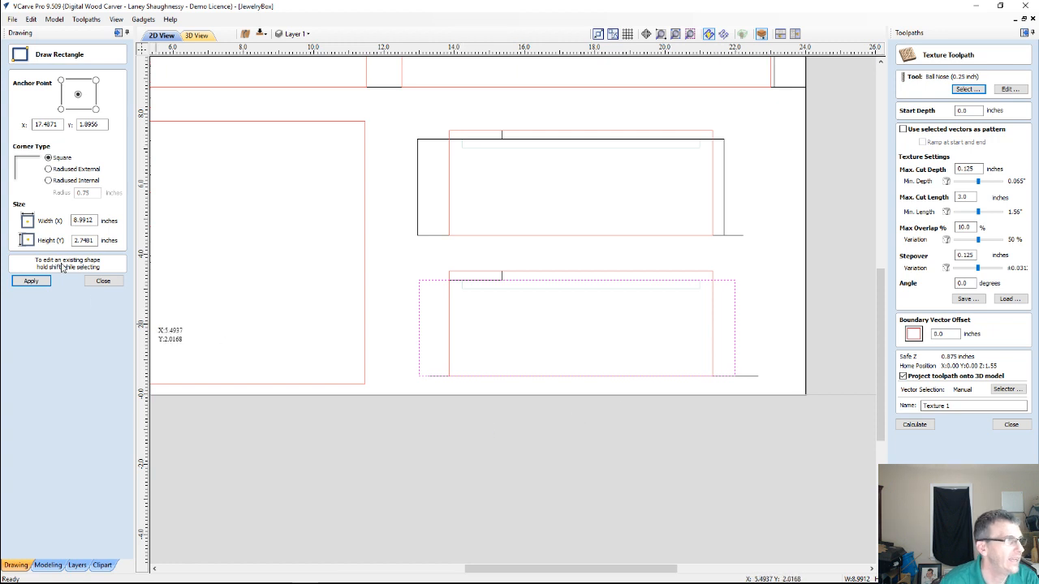
pyautogui.click(104, 281)
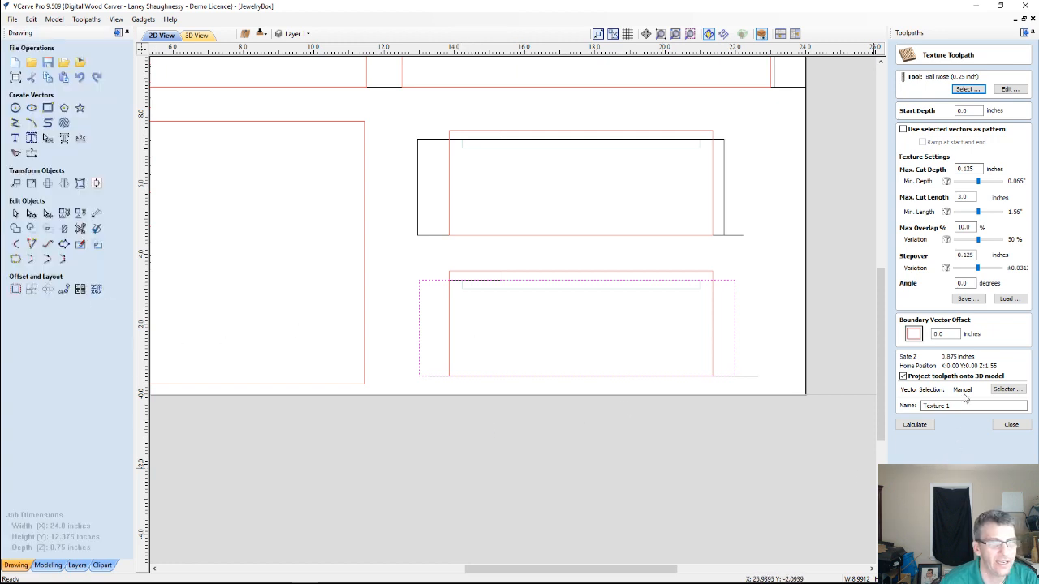
# Select the wide boundary over the two long panels and both small-panel boundaries, and recalculate the Texture 1 toolpath
pyautogui.scroll(-3, 732, 181)
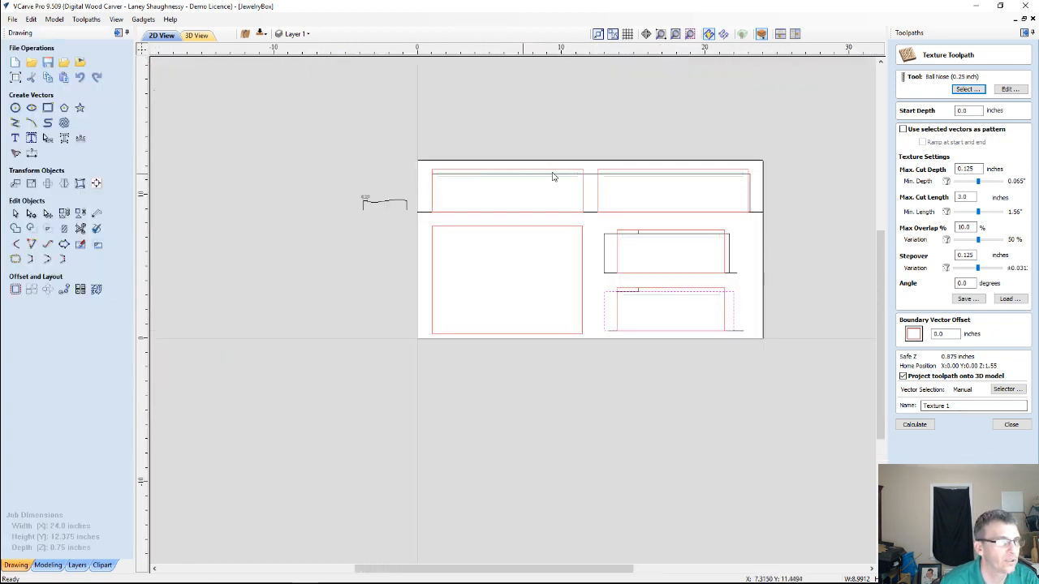
pyautogui.click(590, 176)
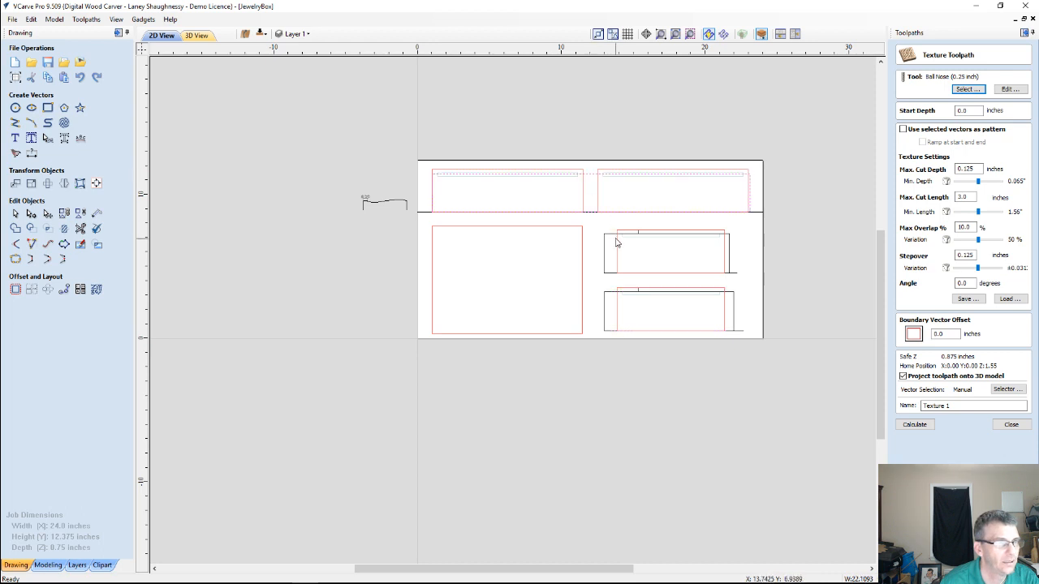
pyautogui.keyDown('shift'); pyautogui.click(610, 238); pyautogui.keyUp('shift')
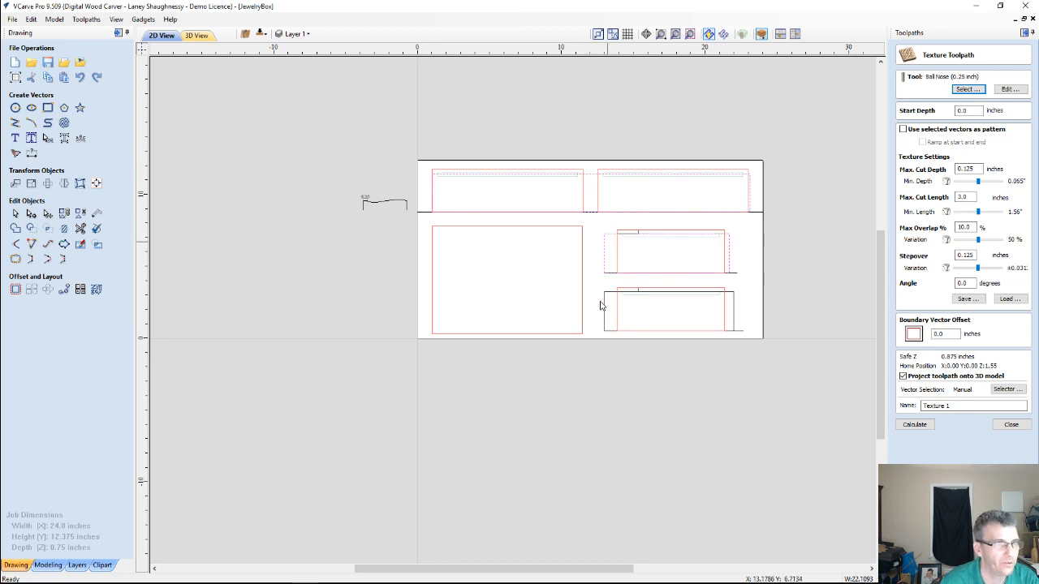
pyautogui.keyDown('shift'); pyautogui.click(607, 294); pyautogui.keyUp('shift')
pyautogui.click(904, 426)
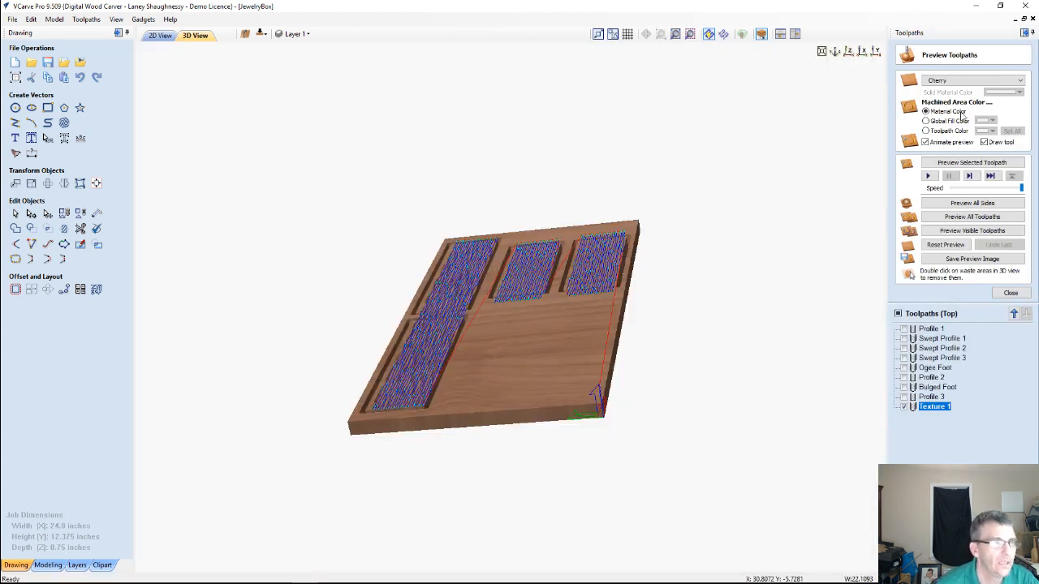
# Reset the preview, simulate Profile 1 and Texture 1 together, and remove the waste material to inspect the textured panels
pyautogui.click(950, 246)
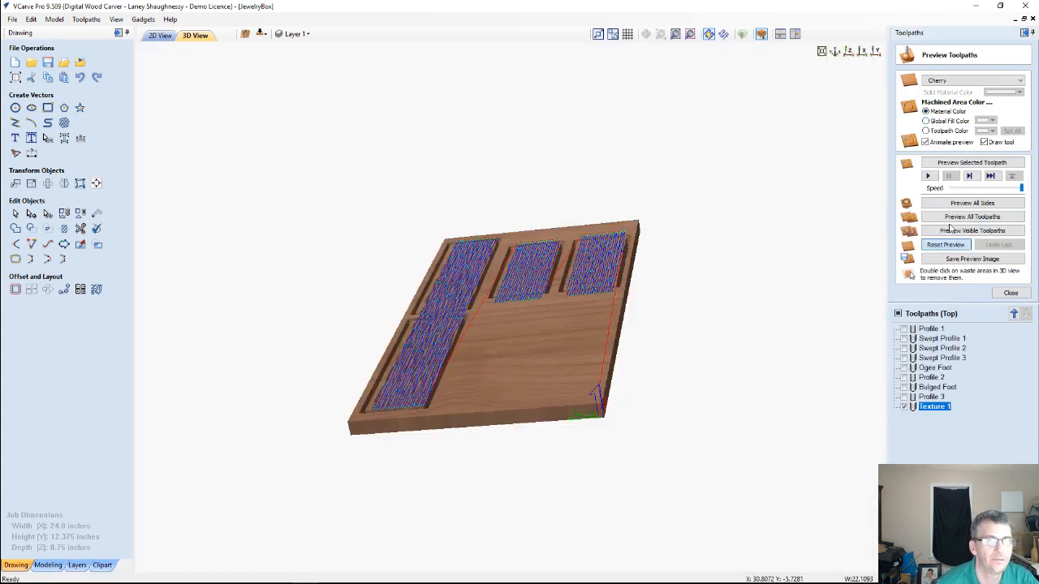
pyautogui.click(904, 329)
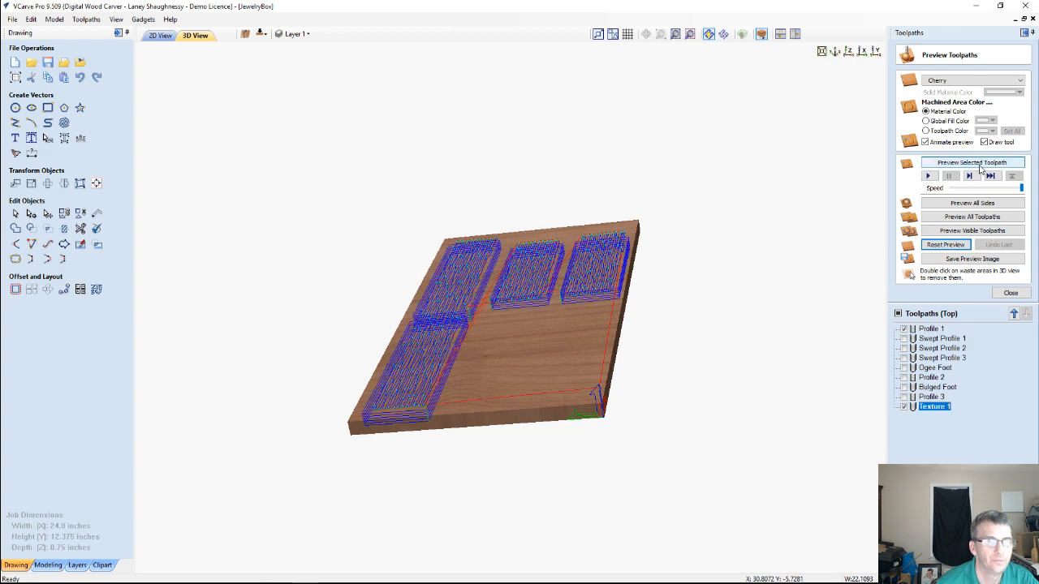
pyautogui.click(972, 230)
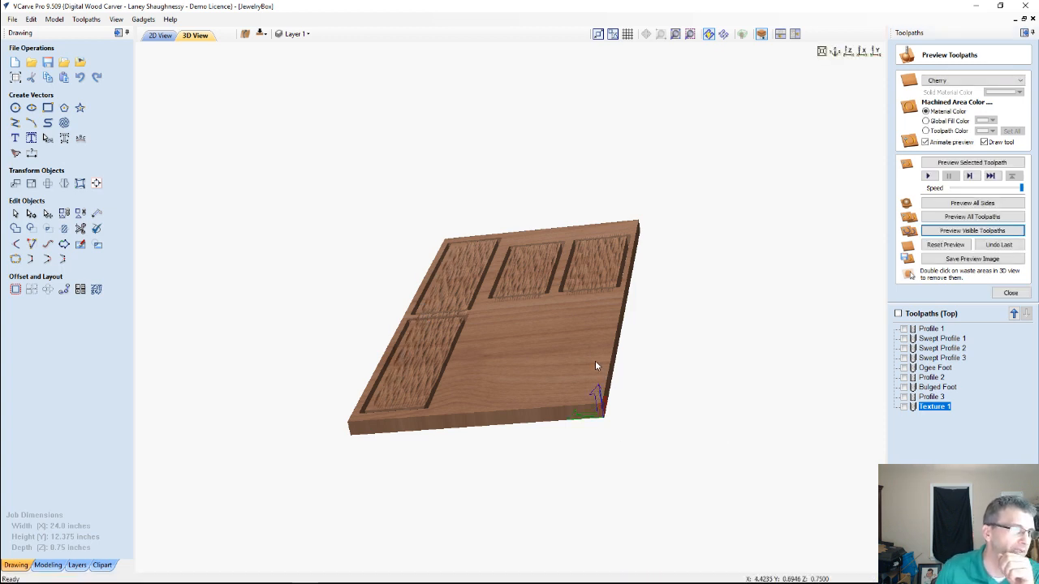
pyautogui.doubleClick(500, 319)
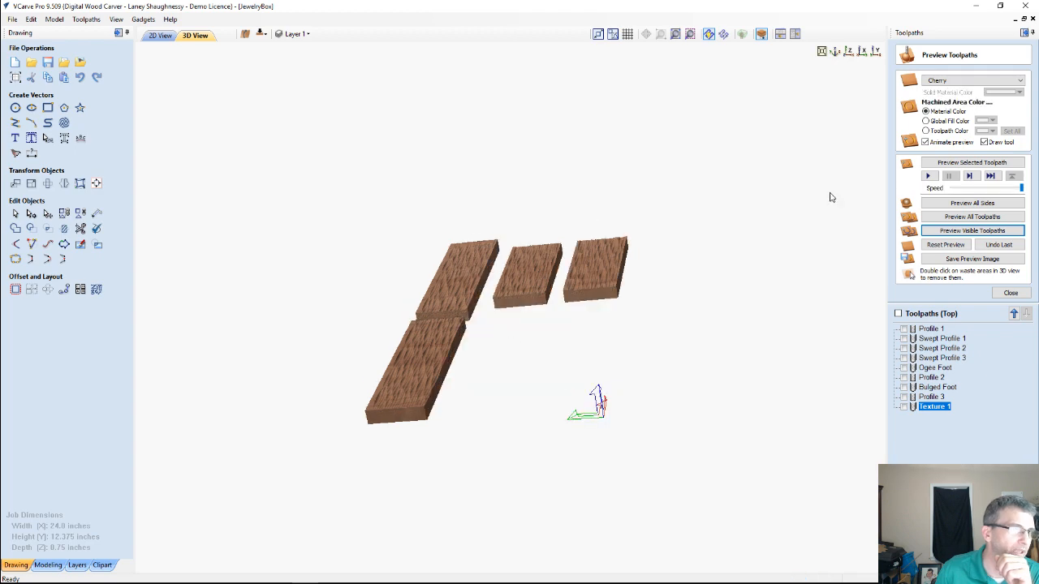
pyautogui.doubleClick(696, 301)
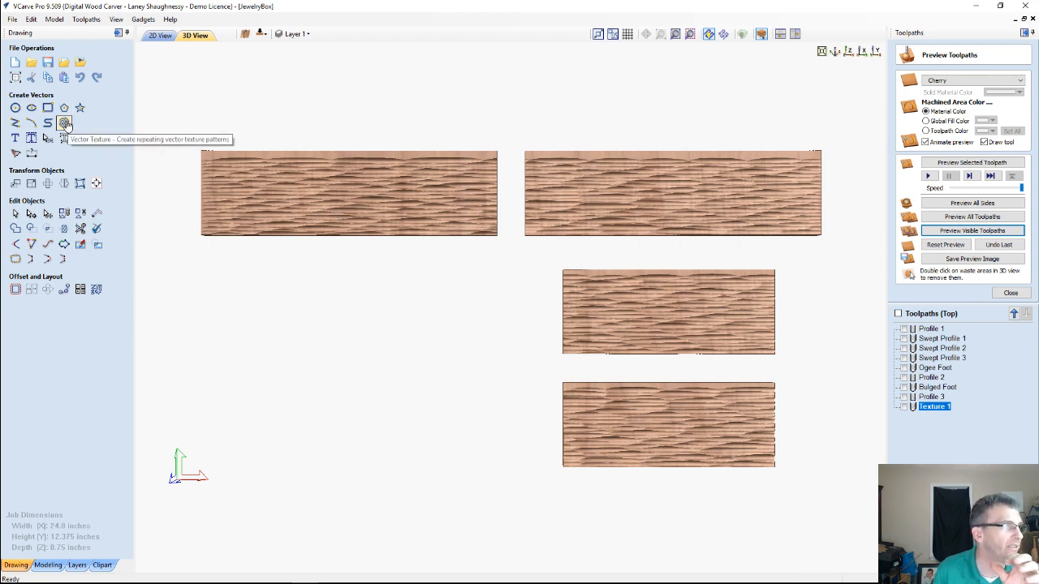
# Set up a vector texture for the three selected boundaries in the 2D layout, with 0.75-inch amplitude and 3-inch wavelength
pyautogui.click(160, 35)
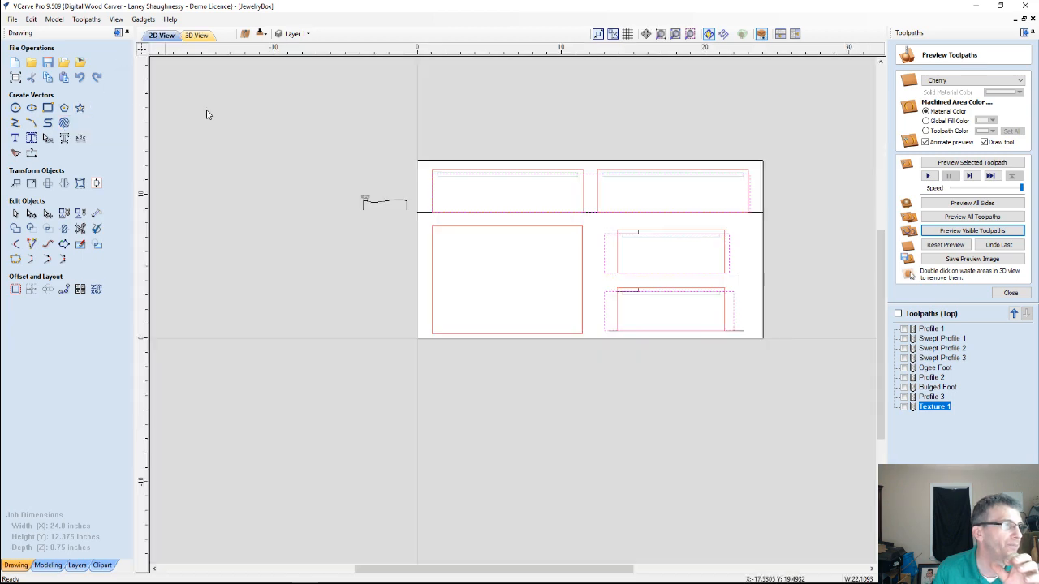
pyautogui.scroll(3, 529, 271)
pyautogui.scroll(-4, 841, 308)
pyautogui.scroll(4, 619, 257)
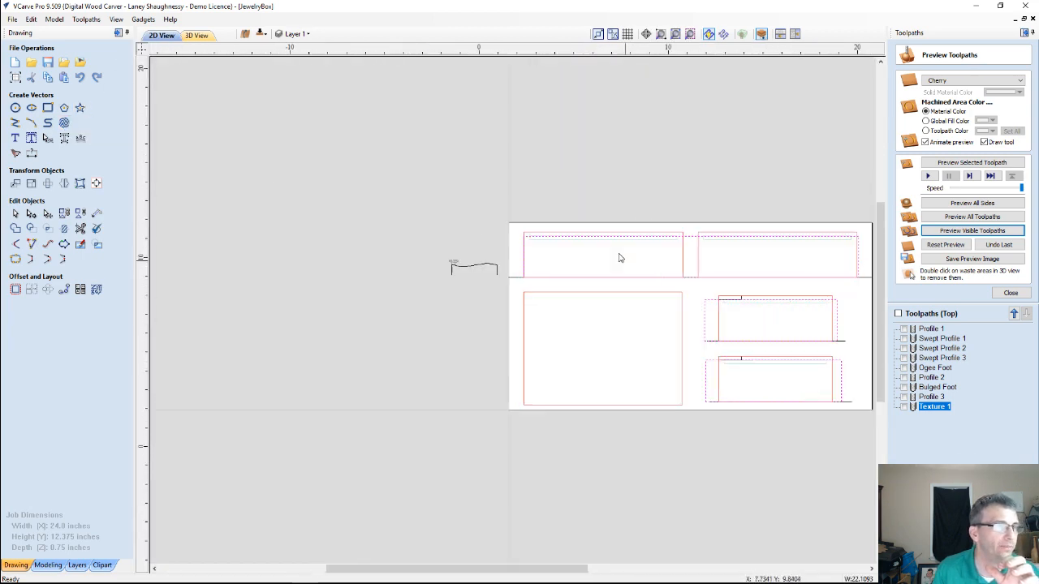
pyautogui.scroll(-3, 604, 237)
pyautogui.scroll(2, 775, 329)
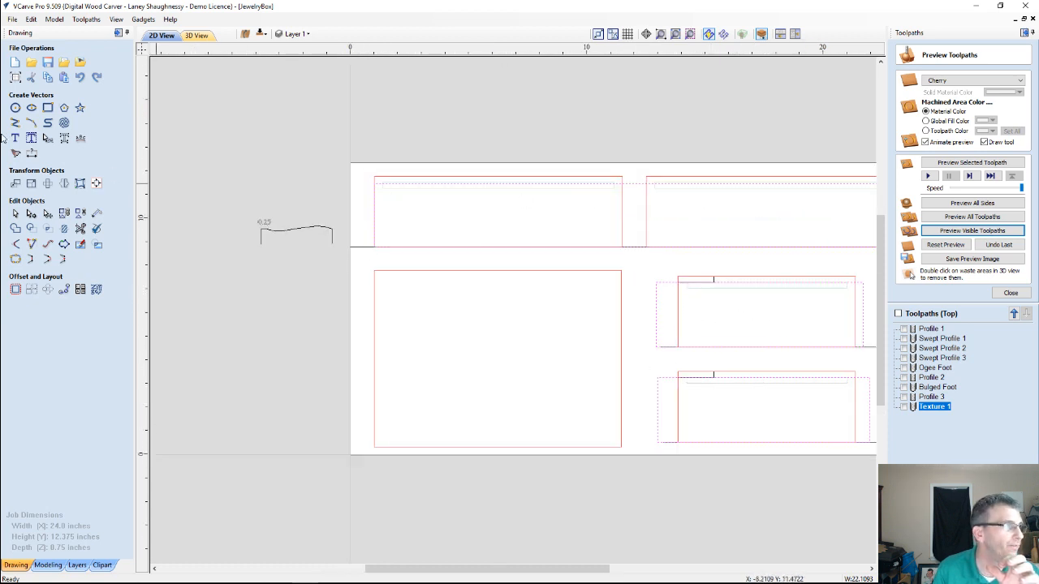
pyautogui.click(64, 122)
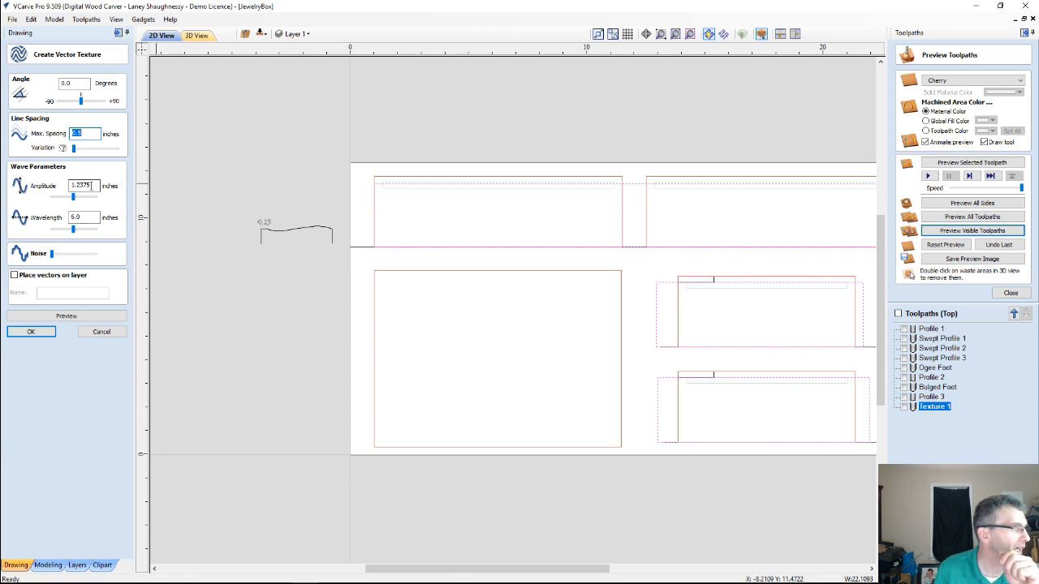
pyautogui.press('Tab')
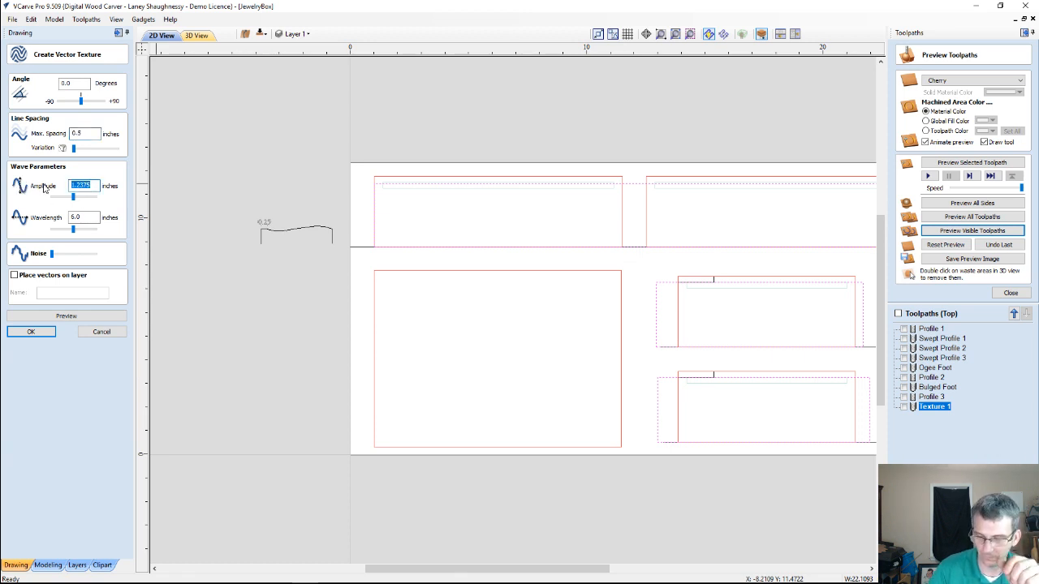
pyautogui.write('1')
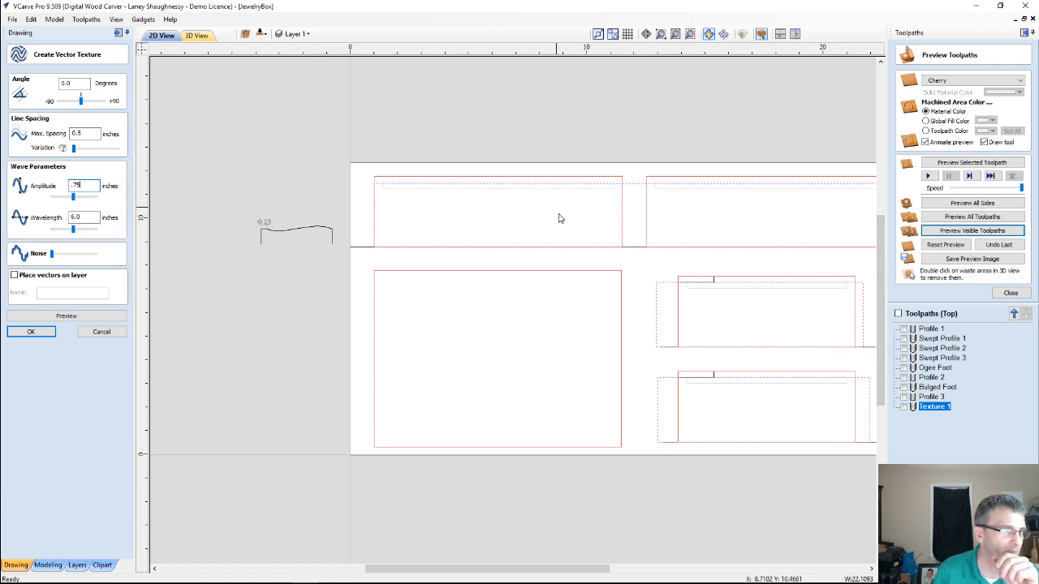
pyautogui.doubleClick(83, 216)
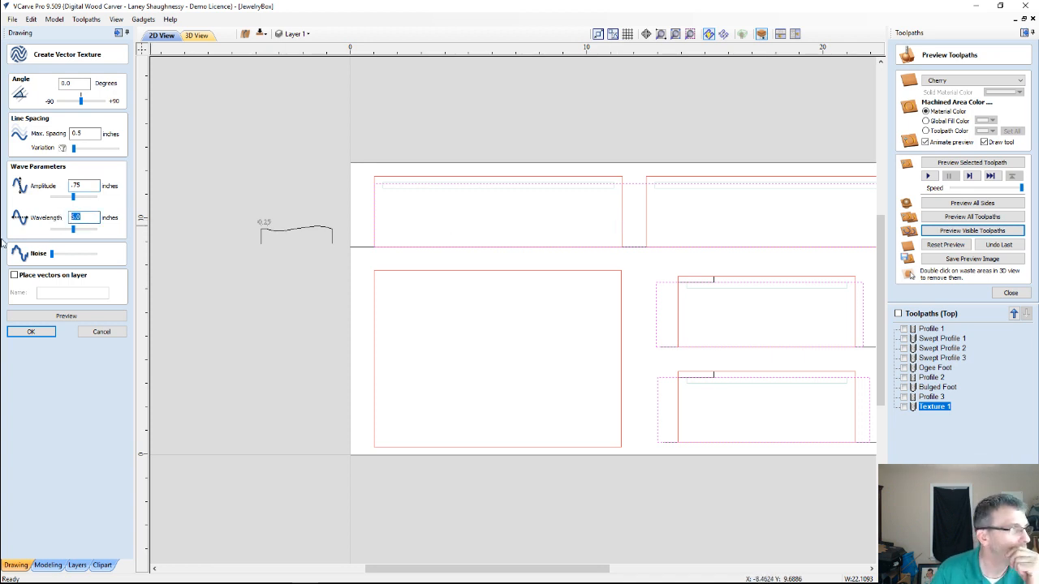
pyautogui.write('3')
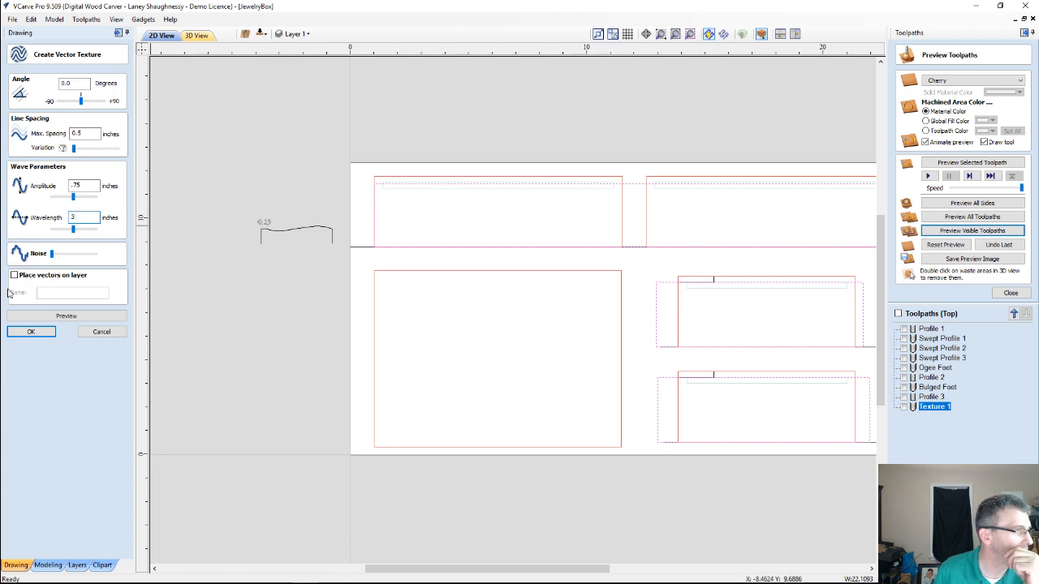
# Preview the wave pattern inside the panel boundaries and create the texture vectors
pyautogui.click(52, 316)
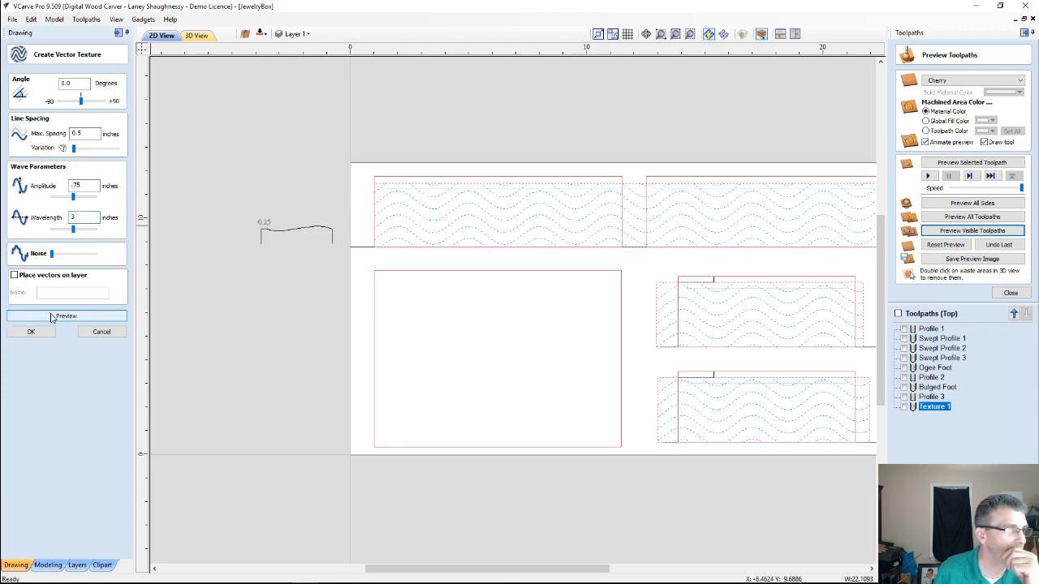
pyautogui.scroll(-2, 714, 352)
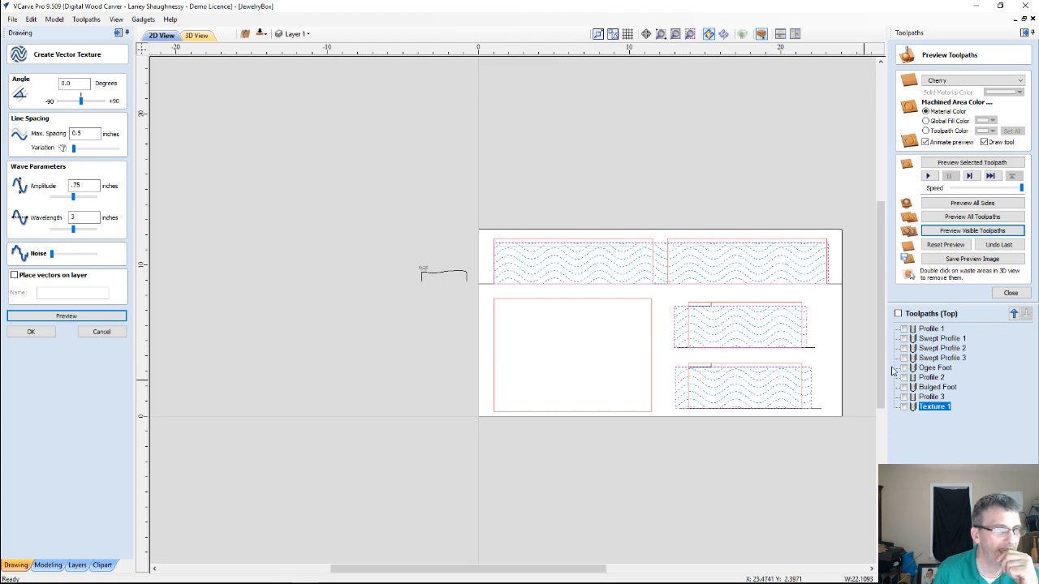
pyautogui.scroll(1, 863, 357)
pyautogui.scroll(2, 849, 349)
pyautogui.scroll(-1, 849, 349)
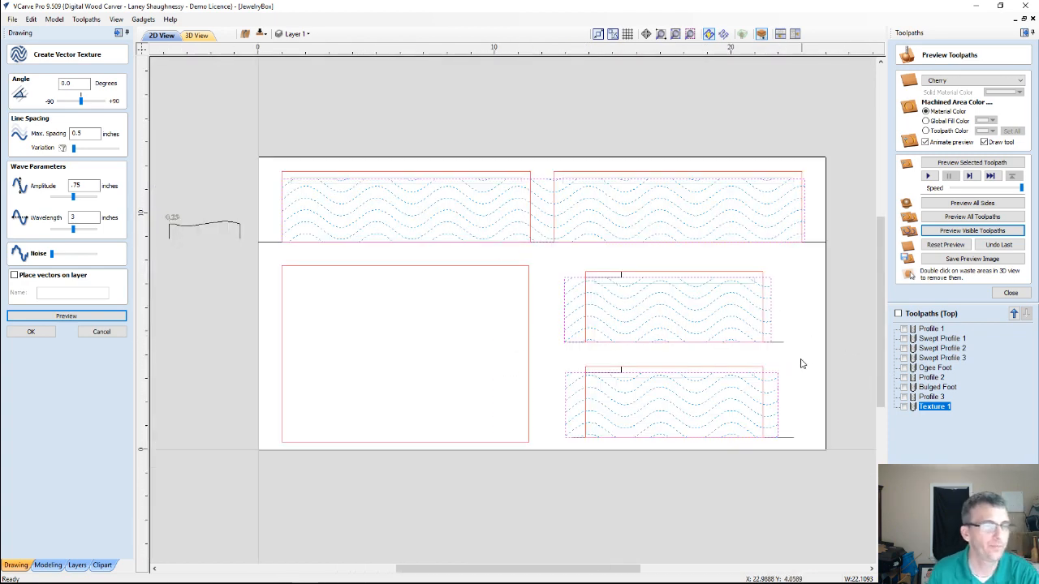
pyautogui.click(31, 331)
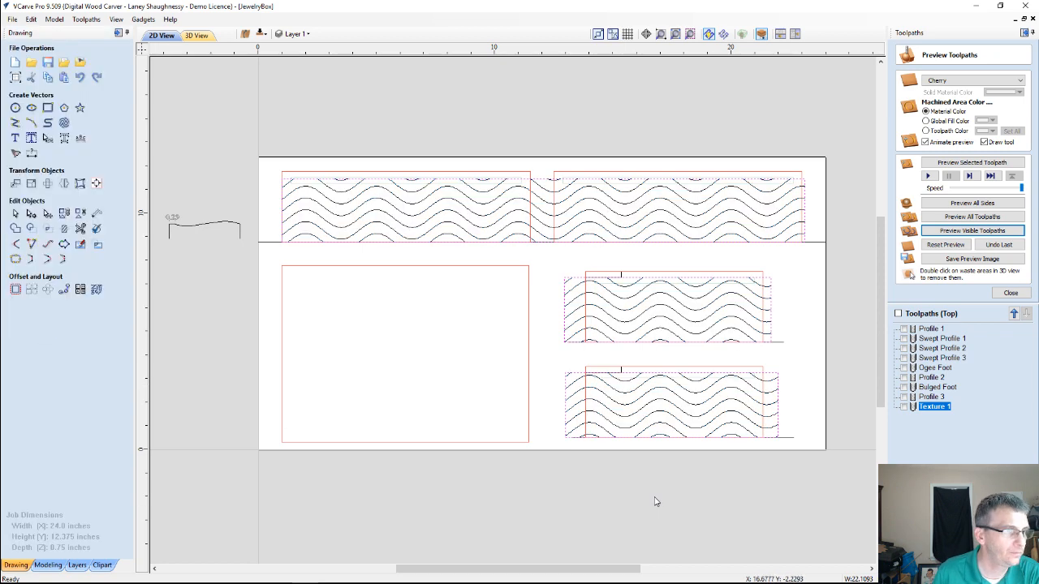
# Start a profile toolpath for the wave vectors, machining on the vectors with a 0.125-inch cut depth
pyautogui.click(675, 314)
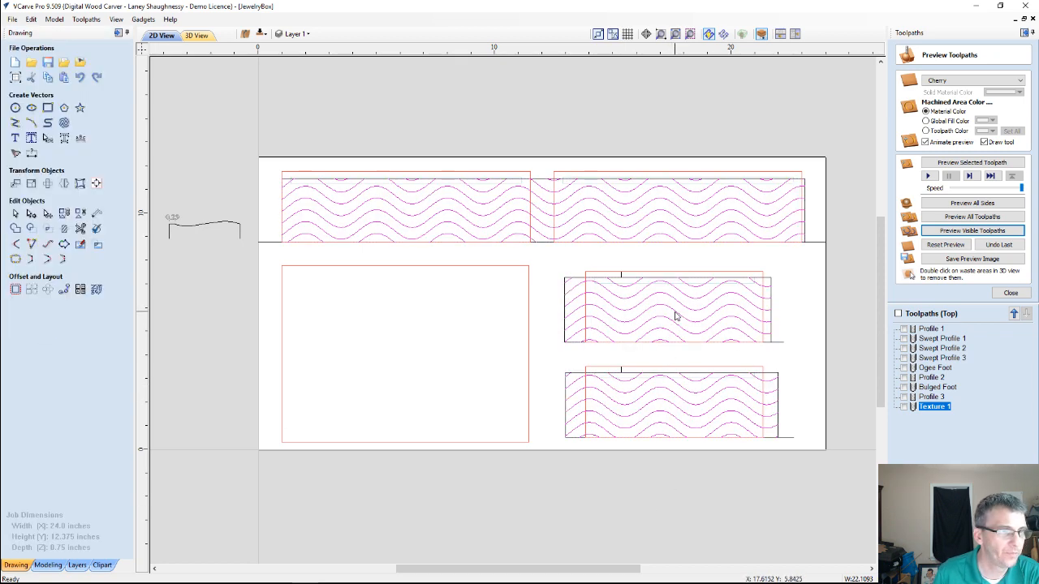
pyautogui.click(1011, 293)
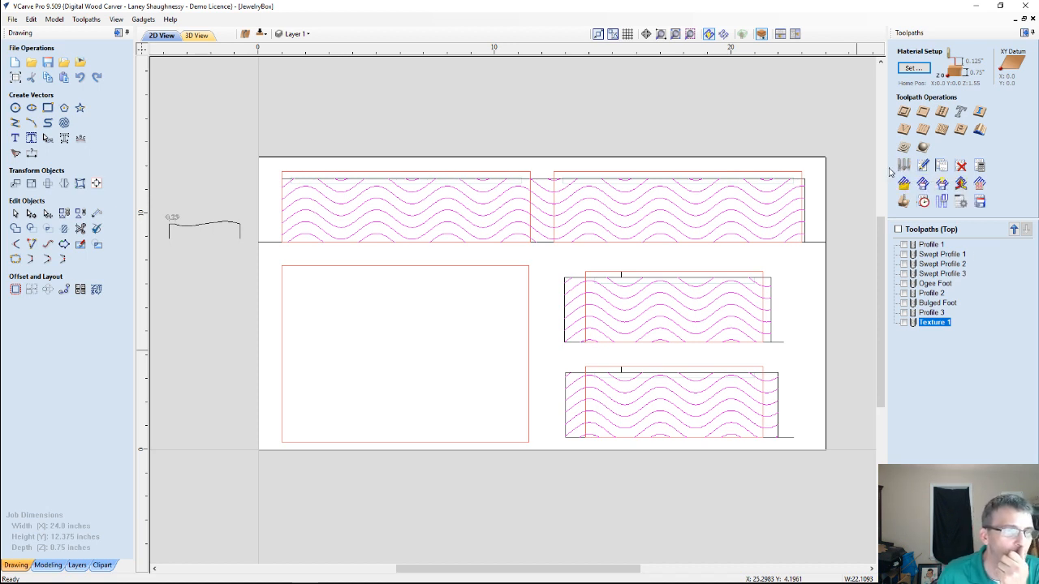
pyautogui.scroll(4, 766, 188)
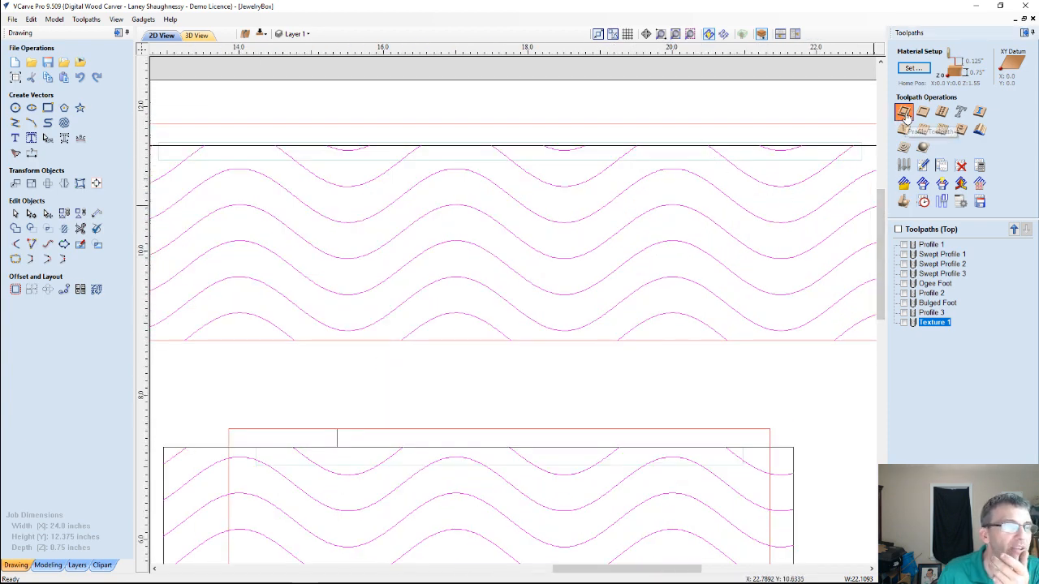
pyautogui.click(904, 112)
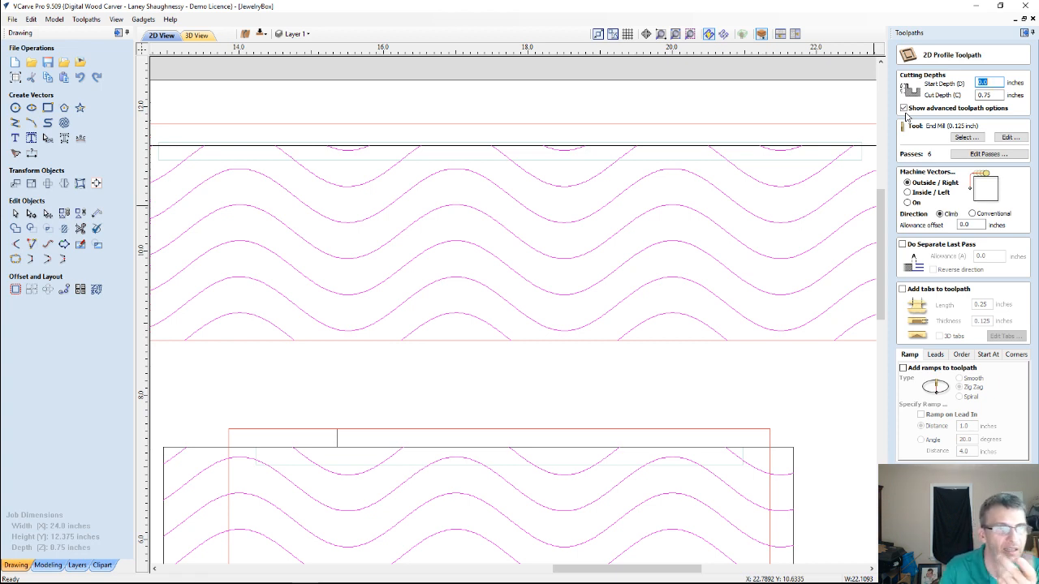
pyautogui.click(907, 202)
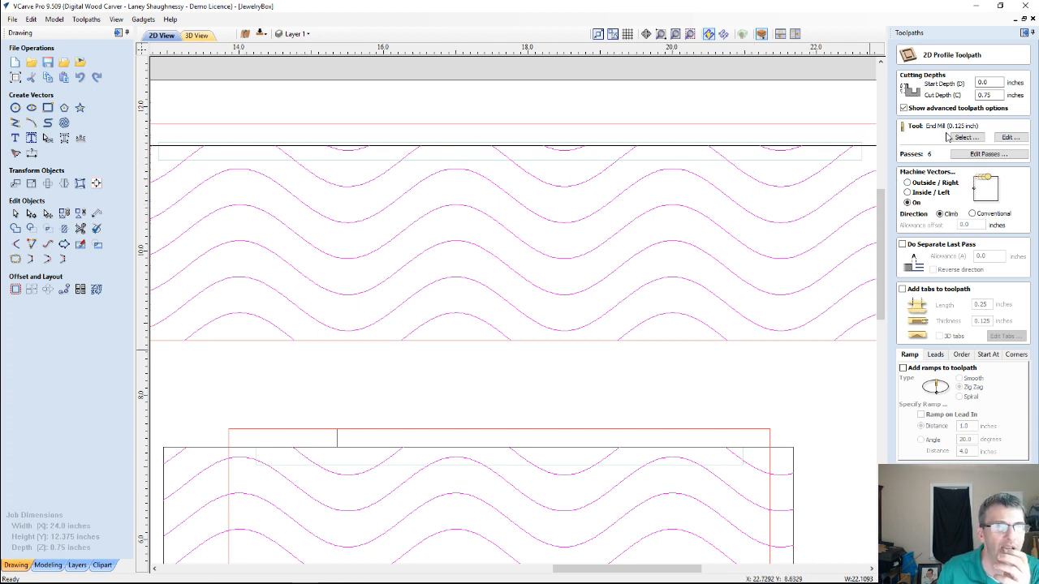
pyautogui.doubleClick(990, 95)
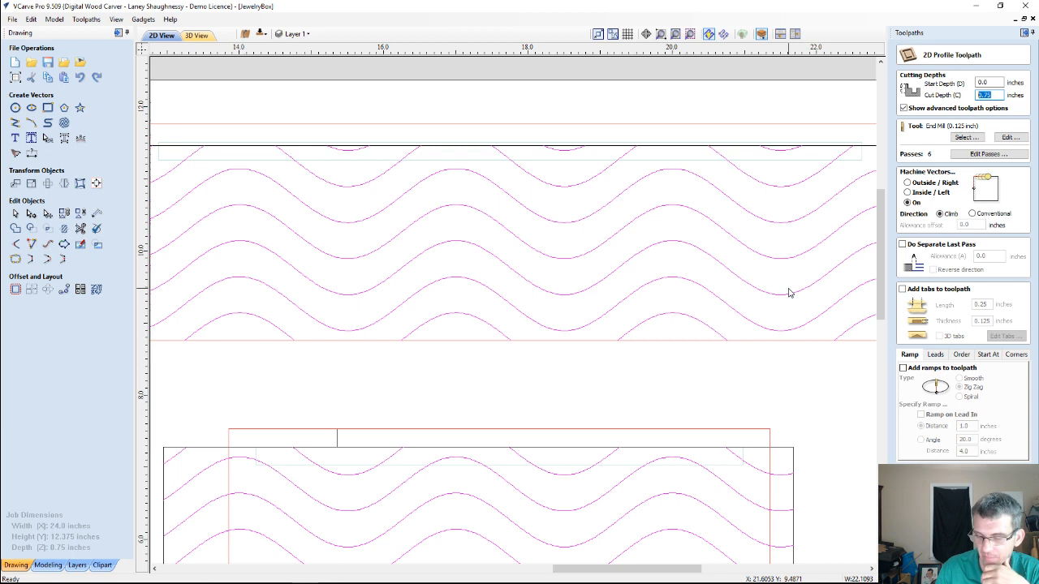
pyautogui.write('.')
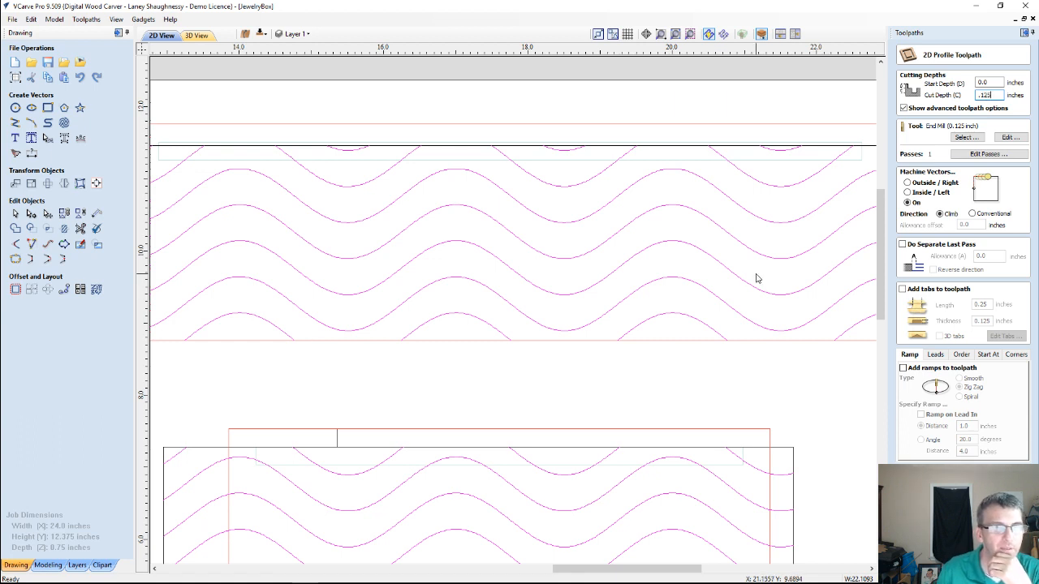
# Create a new ball nose tool with a 0.5-inch diameter in the tool database for the wave profile toolpath
pyautogui.click(966, 137)
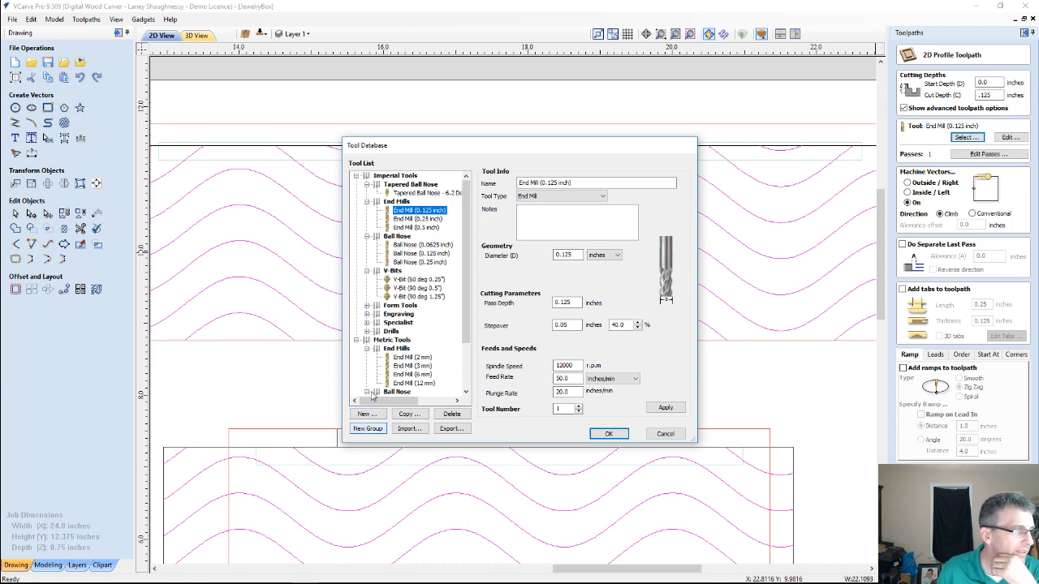
pyautogui.click(365, 414)
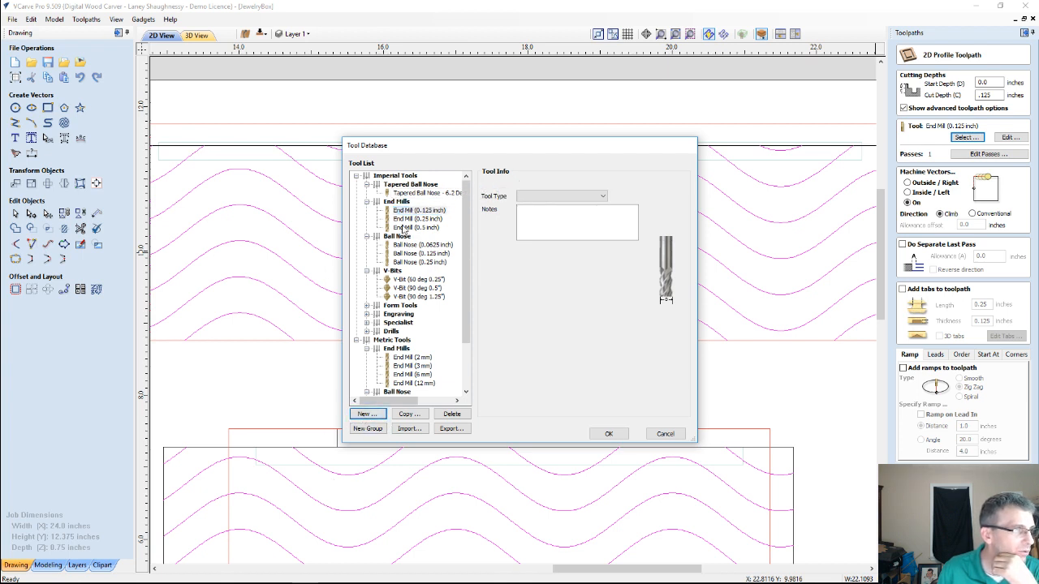
pyautogui.click(562, 197)
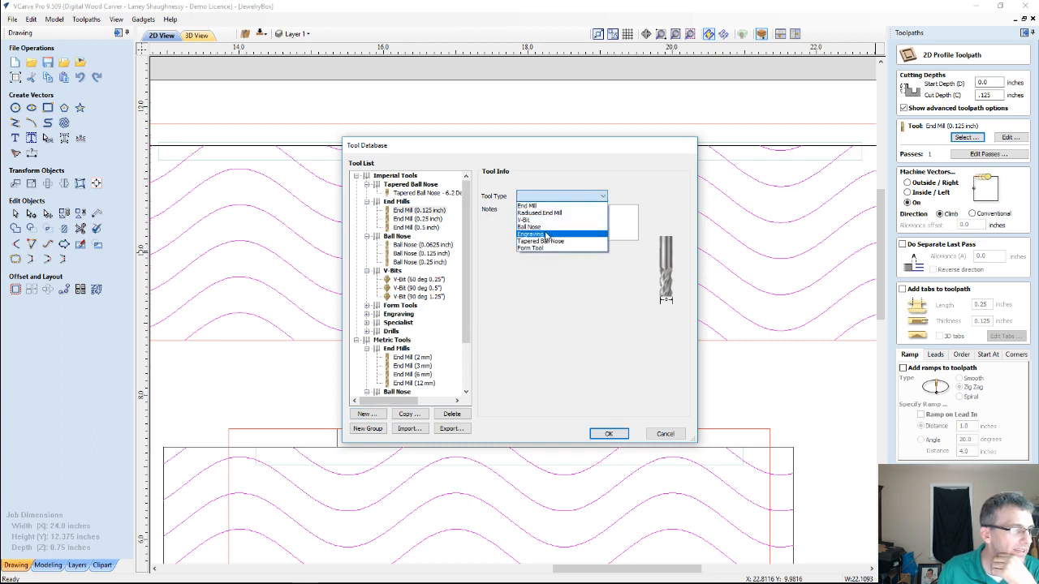
pyautogui.click(546, 227)
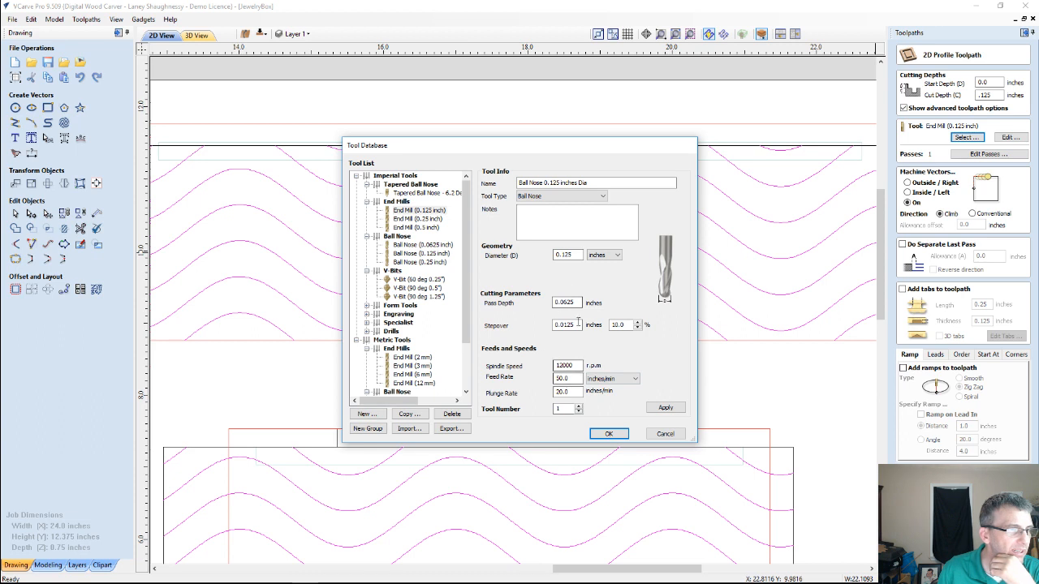
pyautogui.moveTo(575, 254); pyautogui.dragTo(524, 255)
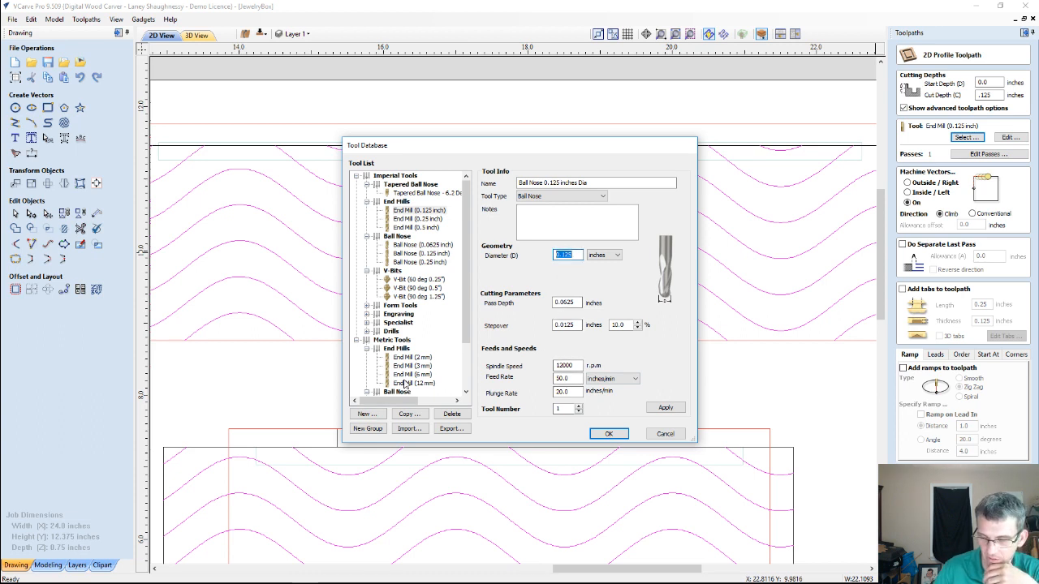
pyautogui.write('.5')
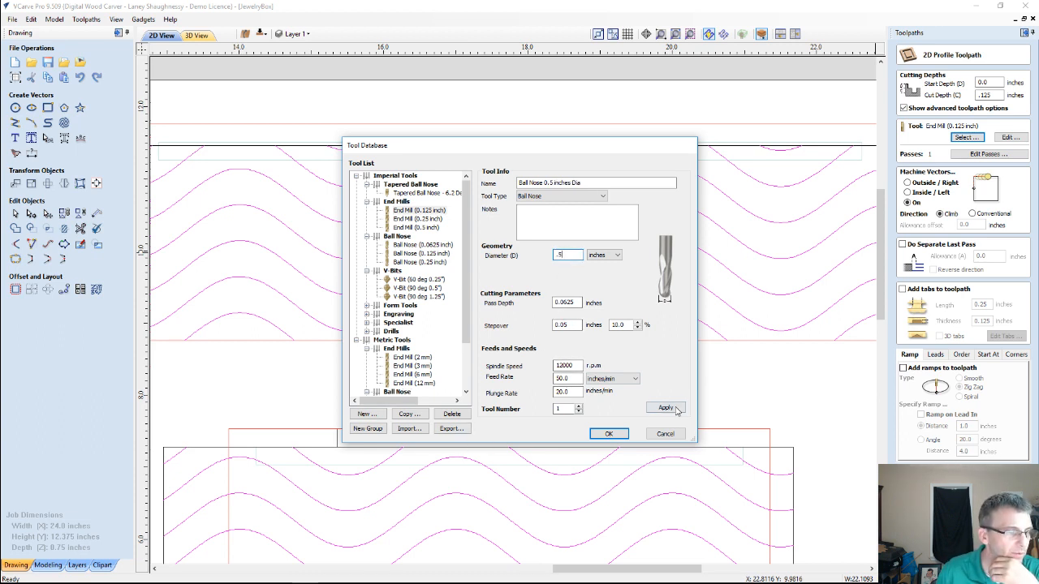
pyautogui.click(671, 409)
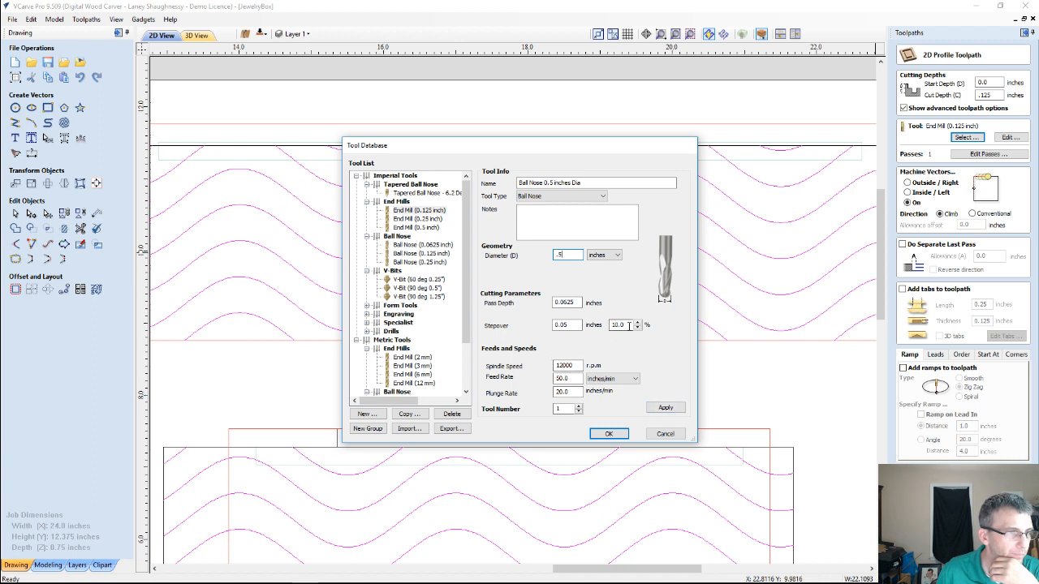
# Set the new ball nose tool's pass depth to 0.125 inches and assign the tool to the profile toolpath
pyautogui.moveTo(627, 326); pyautogui.dragTo(615, 325)
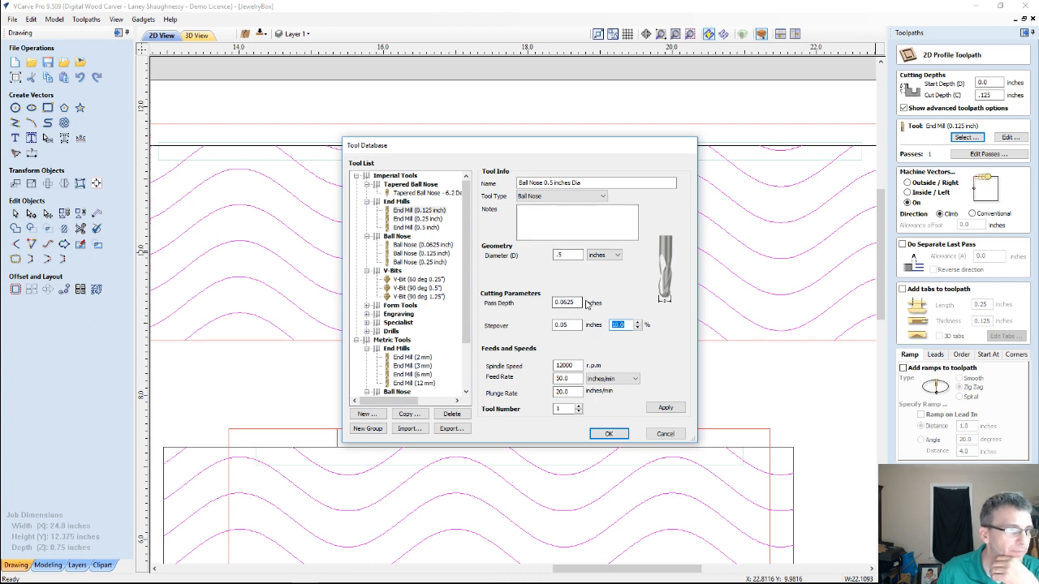
pyautogui.moveTo(581, 302); pyautogui.dragTo(524, 308)
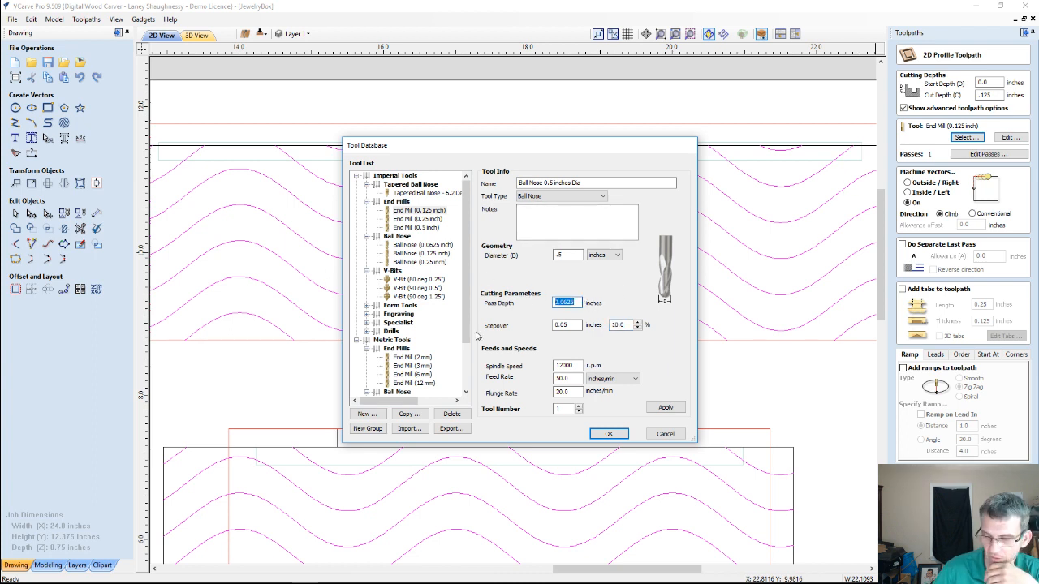
pyautogui.write('.')
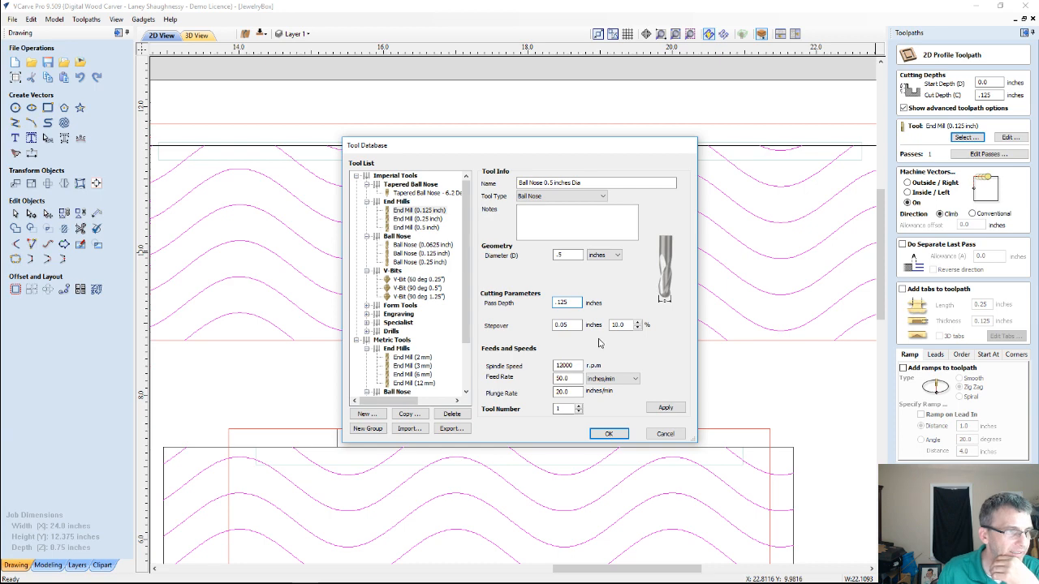
pyautogui.click(568, 378)
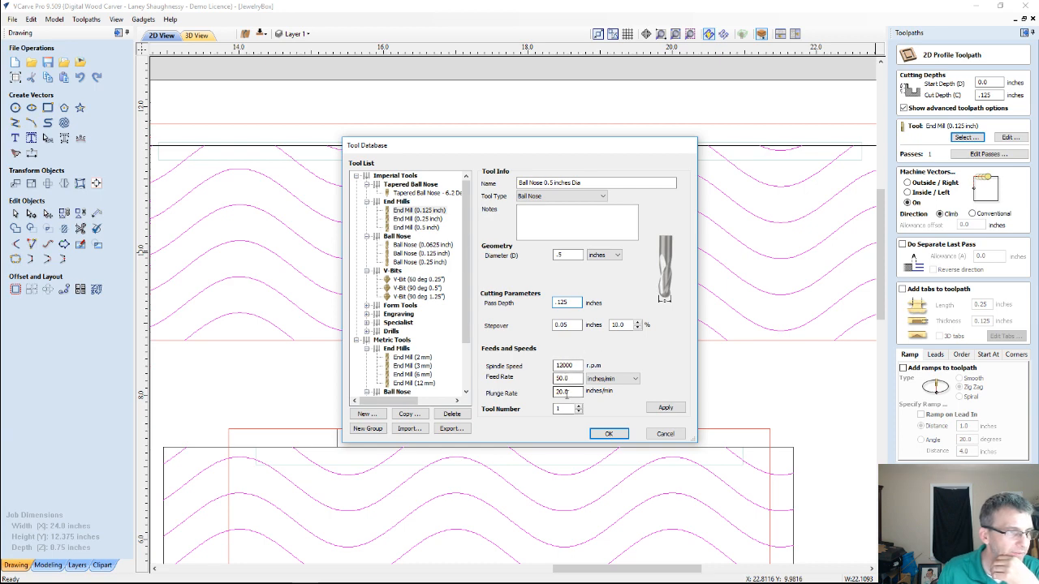
pyautogui.click(665, 407)
pyautogui.click(608, 435)
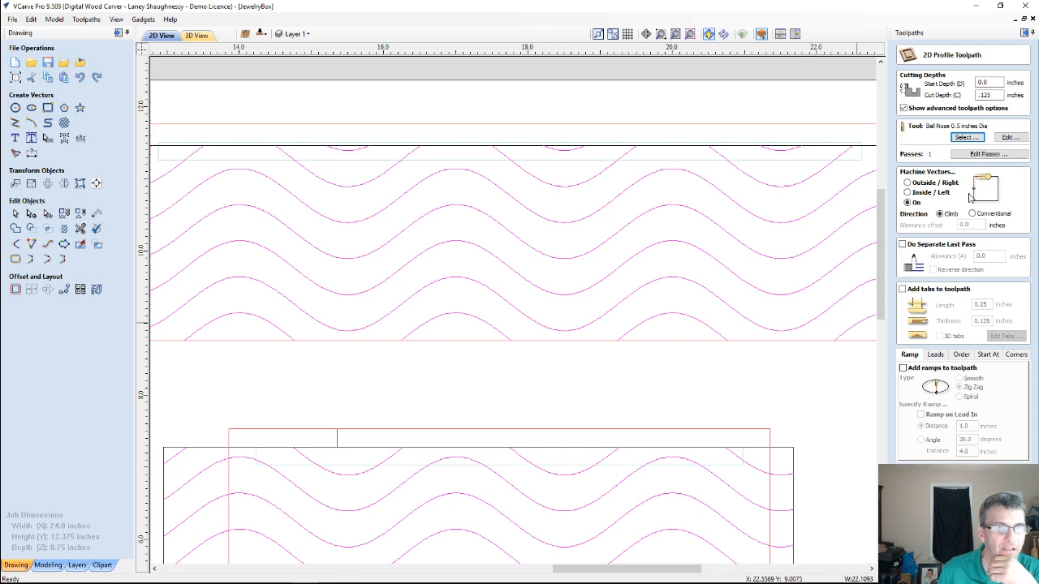
# Calculate the wave profile toolpath, reset the preview and simulate the wave cut on the blank board
pyautogui.click(933, 559)
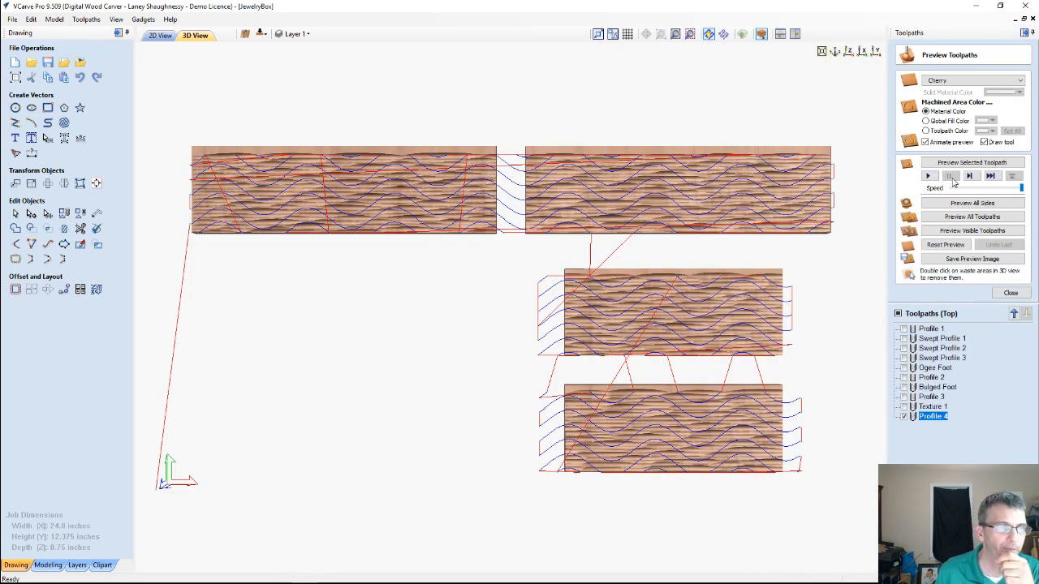
pyautogui.click(943, 245)
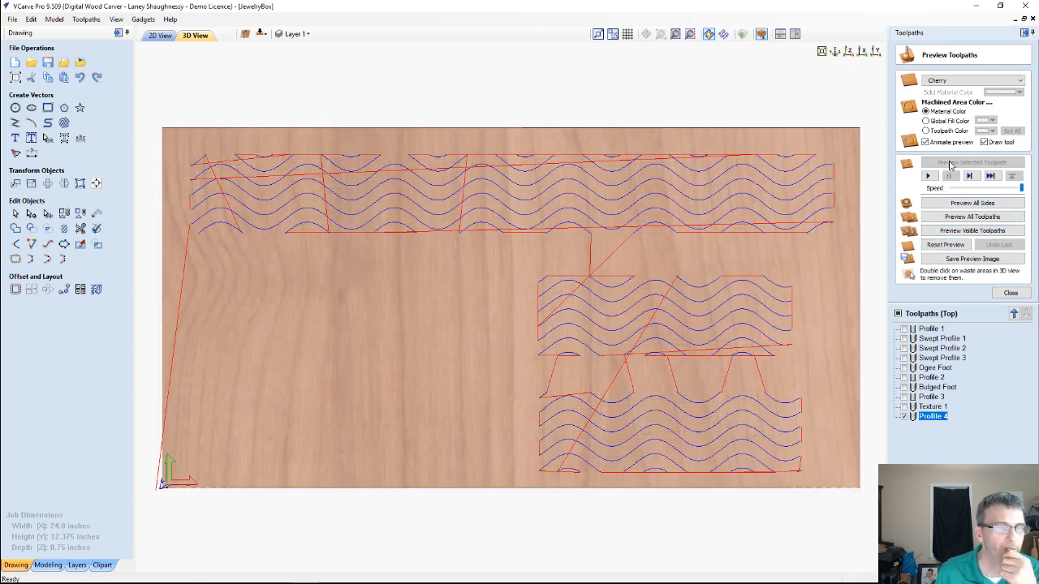
pyautogui.click(951, 165)
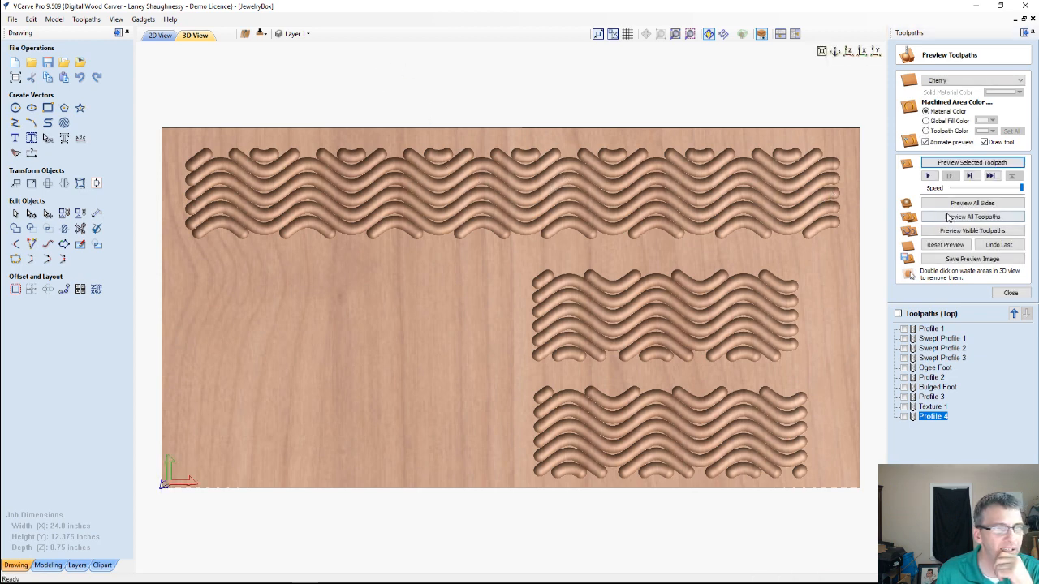
# Simulate the Profile 1 panel cutouts and remove the waste material to inspect the wave-carved panels
pyautogui.click(925, 328)
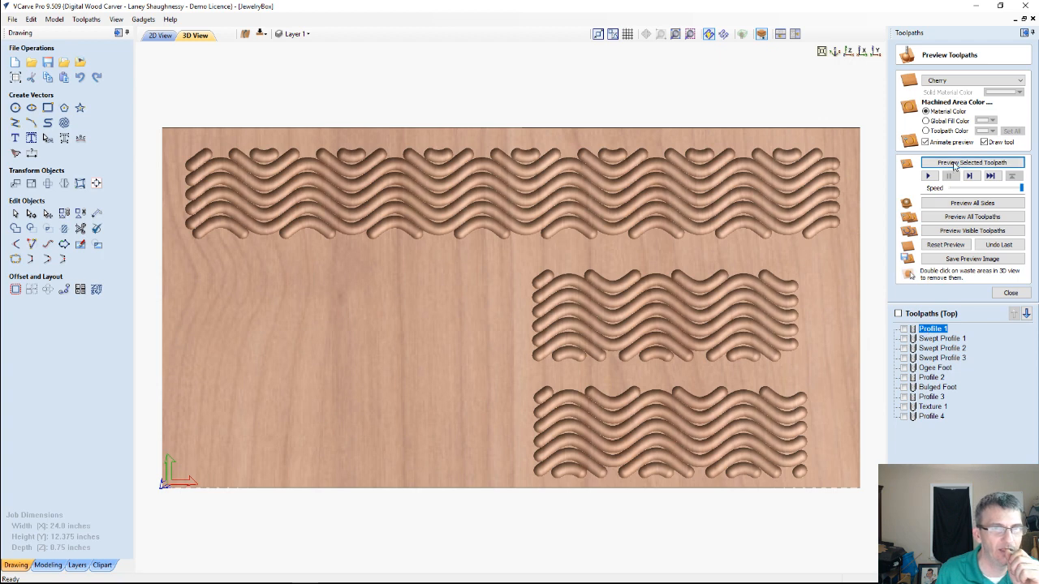
pyautogui.click(956, 162)
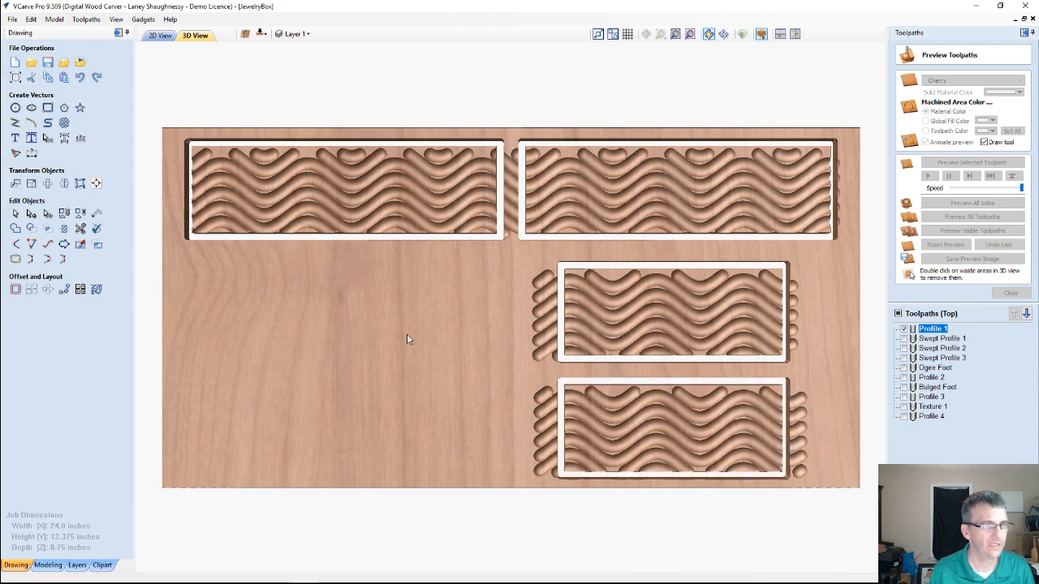
pyautogui.moveTo(360, 336); pyautogui.dragTo(445, 333)
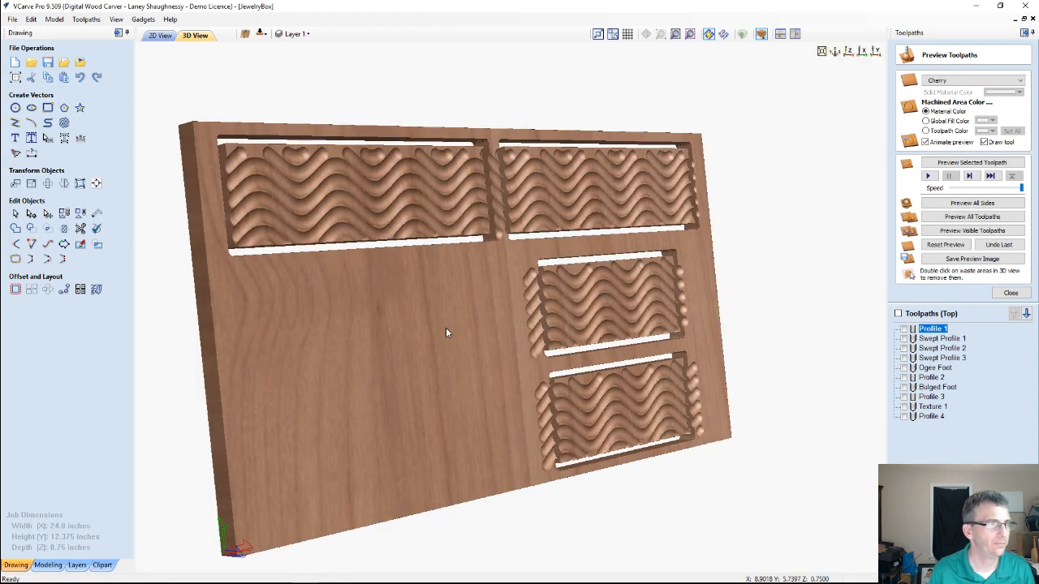
pyautogui.doubleClick(446, 333)
pyautogui.moveTo(581, 380); pyautogui.dragTo(535, 401)
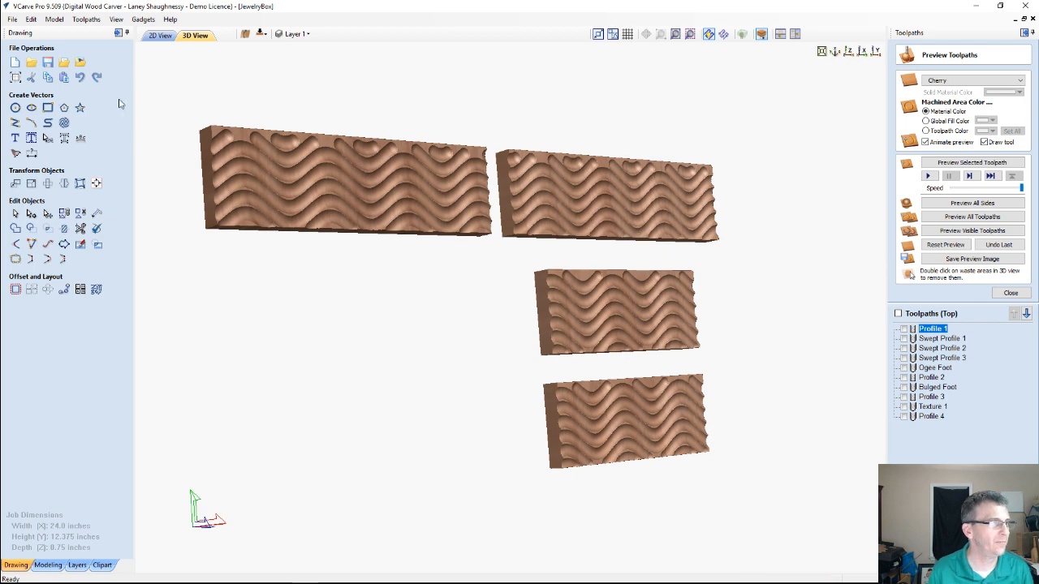
# Start another vector texture in the 2D layout with a small amount of noise and preview the pattern
pyautogui.click(160, 35)
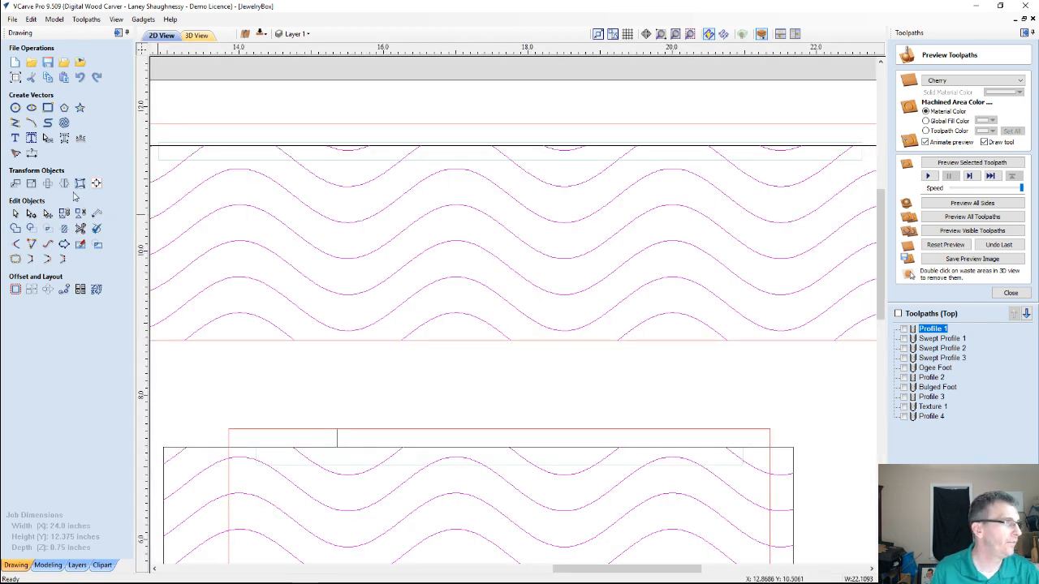
pyautogui.click(64, 139)
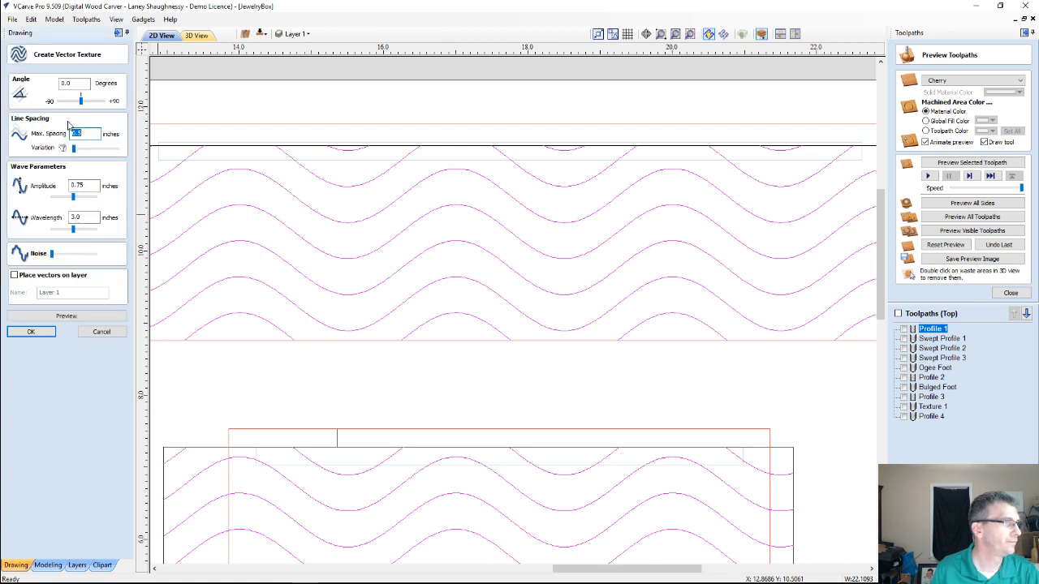
pyautogui.click(55, 255)
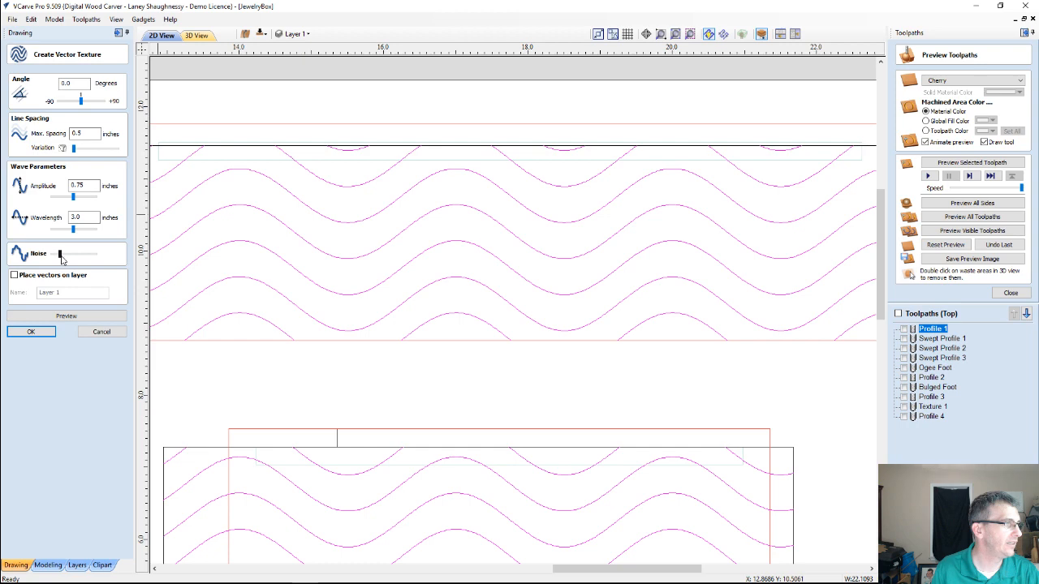
pyautogui.click(52, 319)
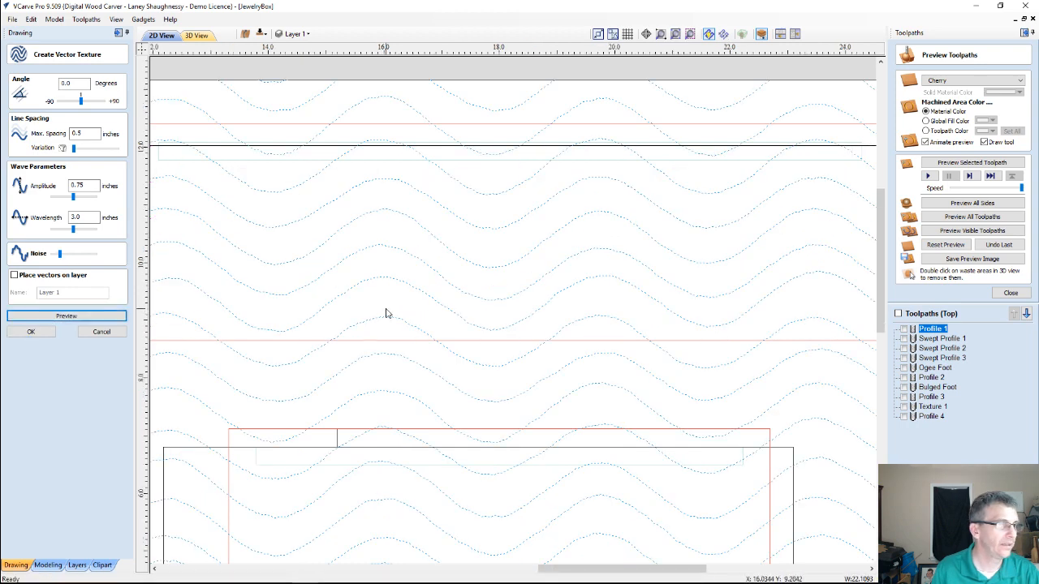
# Limit the texture to the upper panel strip and the two smaller panel boundaries, and preview it inside them
pyautogui.scroll(-2, 384, 311)
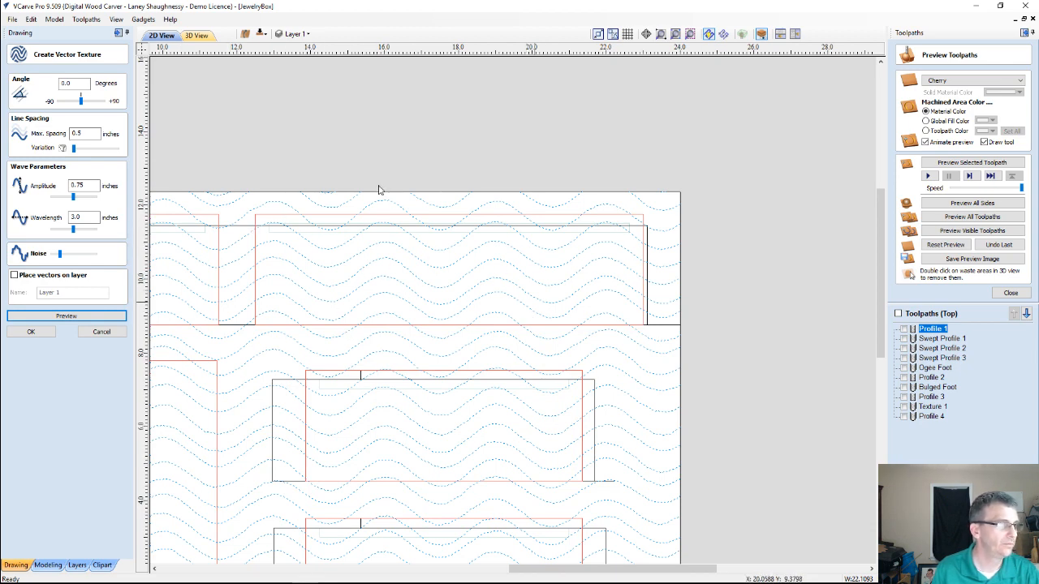
pyautogui.scroll(-2, 706, 270)
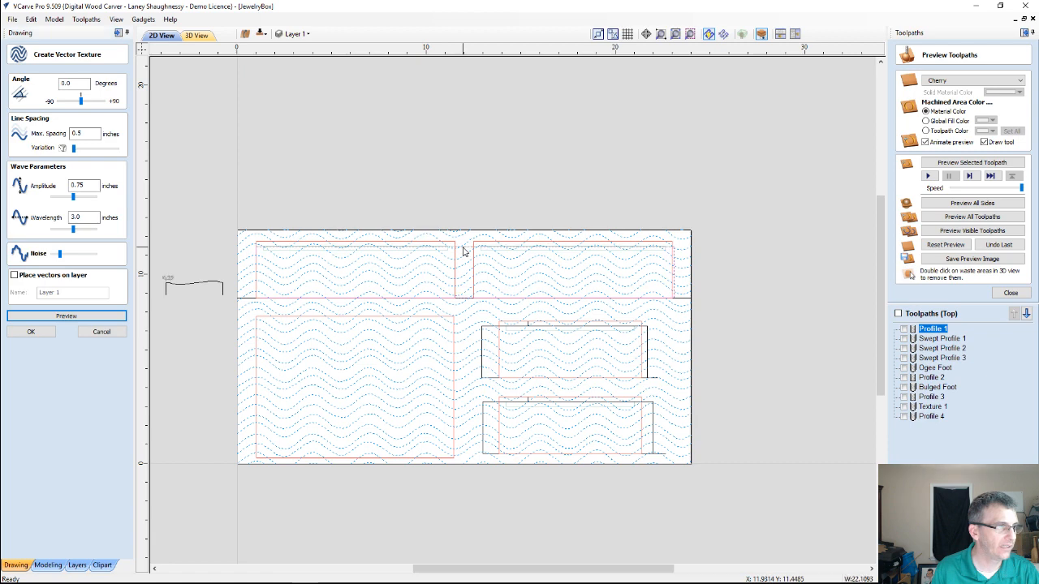
pyautogui.keyDown('shift'); pyautogui.click(485, 326); pyautogui.keyUp('shift')
pyautogui.keyDown('shift'); pyautogui.click(485, 403); pyautogui.keyUp('shift')
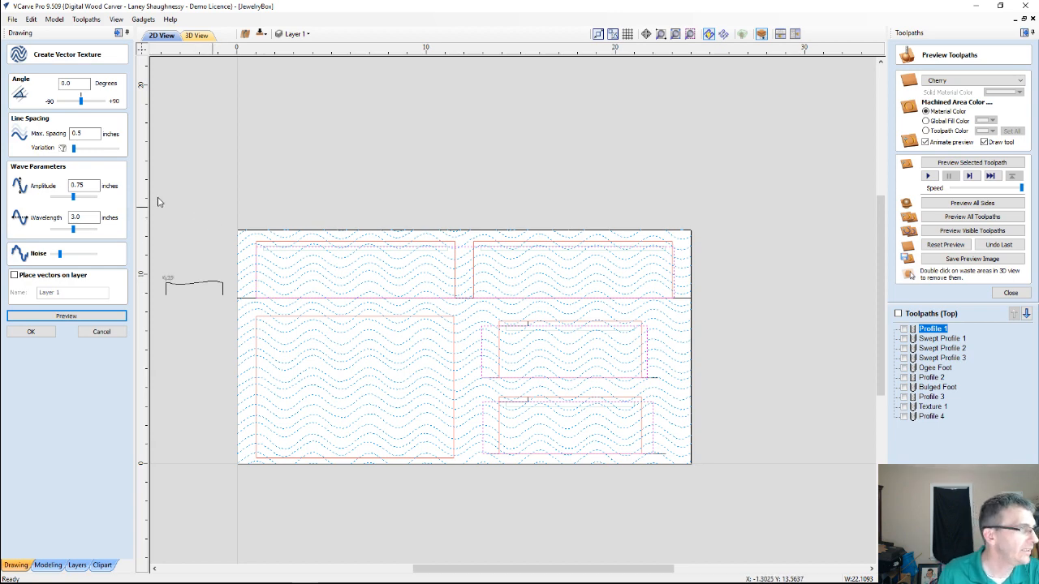
pyautogui.click(41, 318)
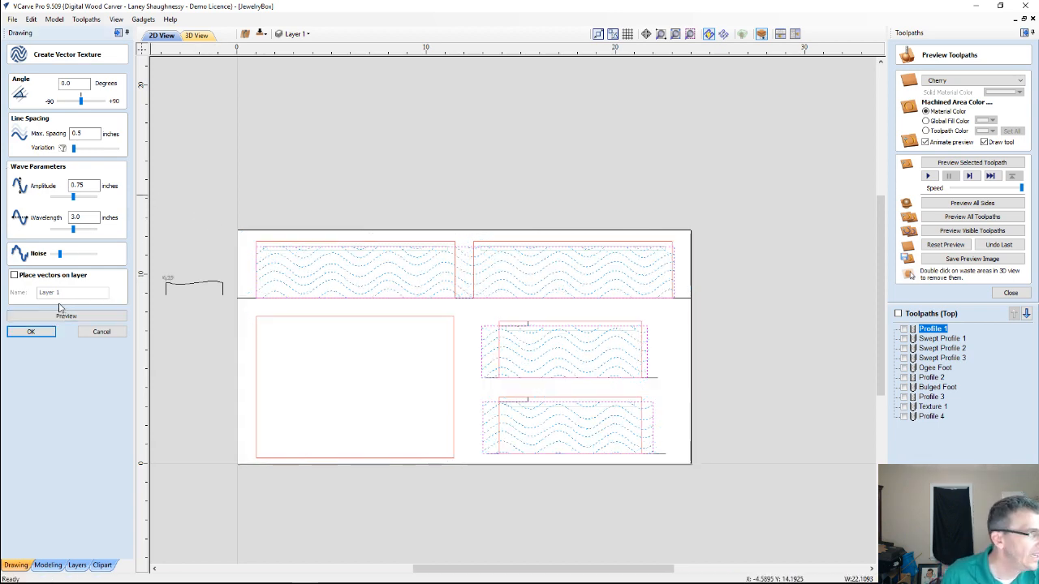
# Adjust the texture's noise to a little under half of its range, previewing the wave pattern at each setting
pyautogui.moveTo(60, 255); pyautogui.dragTo(75, 255)
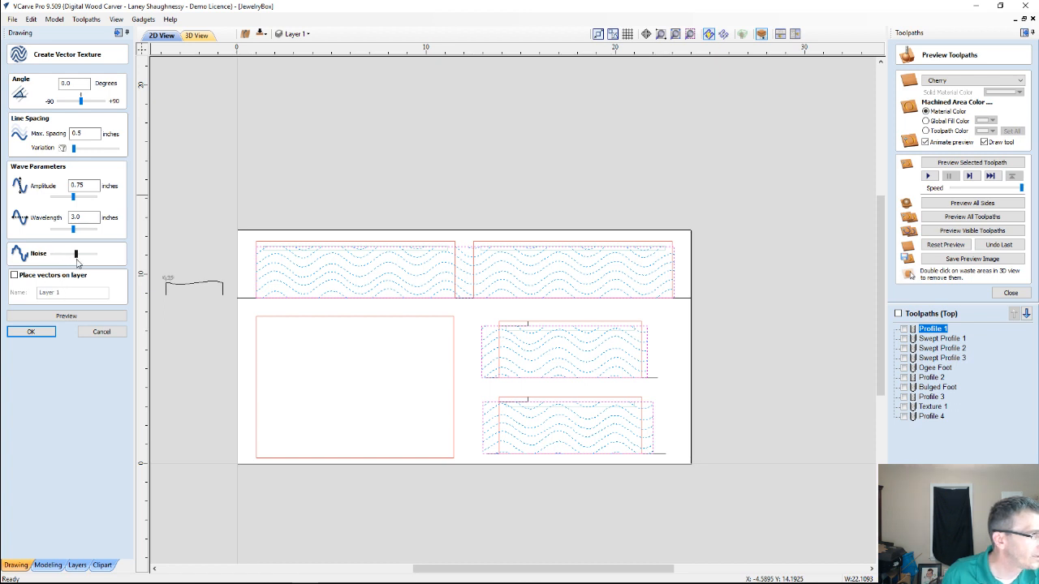
pyautogui.click(65, 318)
pyautogui.click(65, 316)
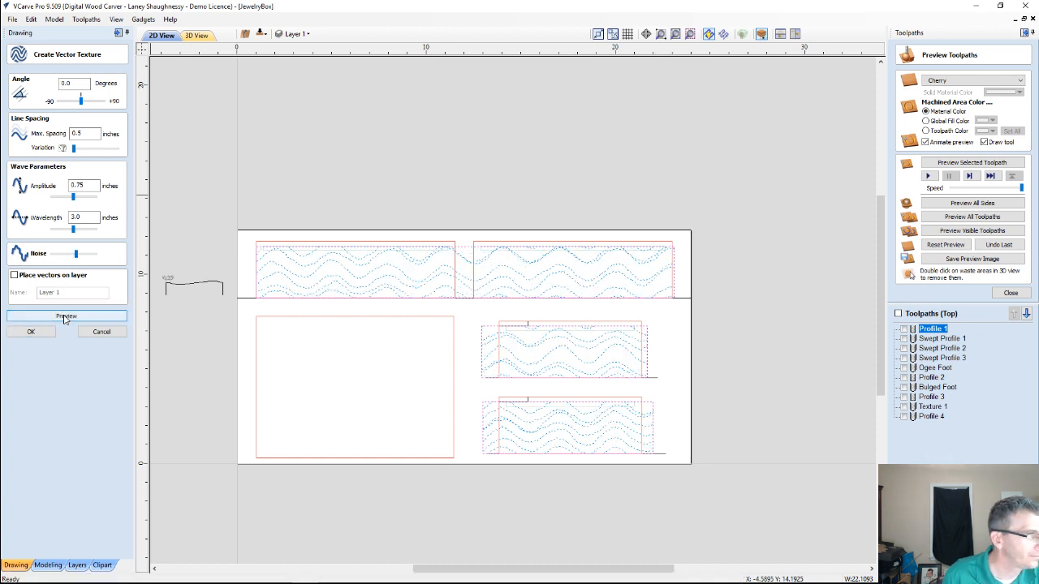
pyautogui.moveTo(76, 255); pyautogui.dragTo(72, 257)
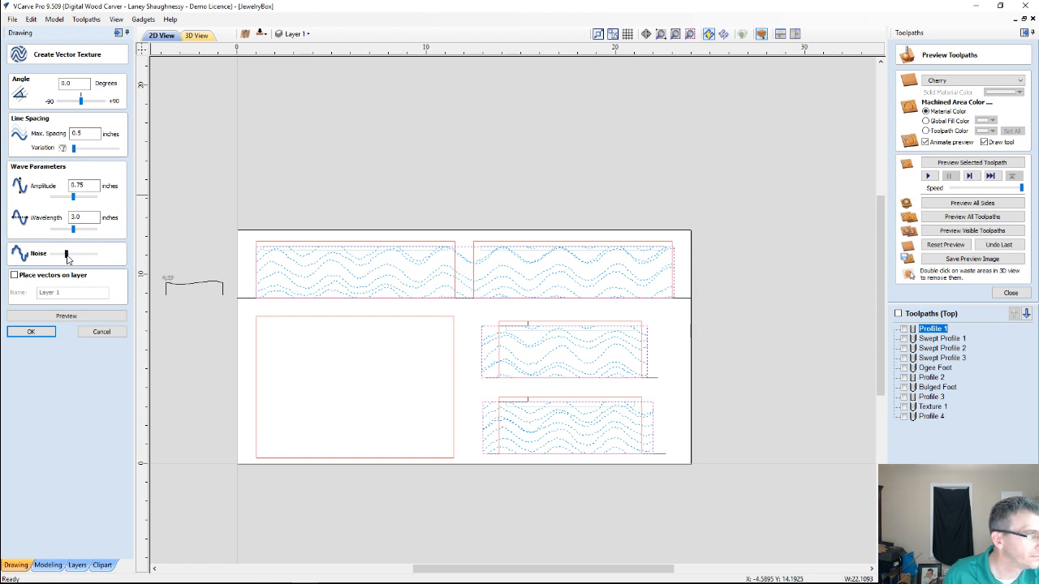
pyautogui.click(30, 316)
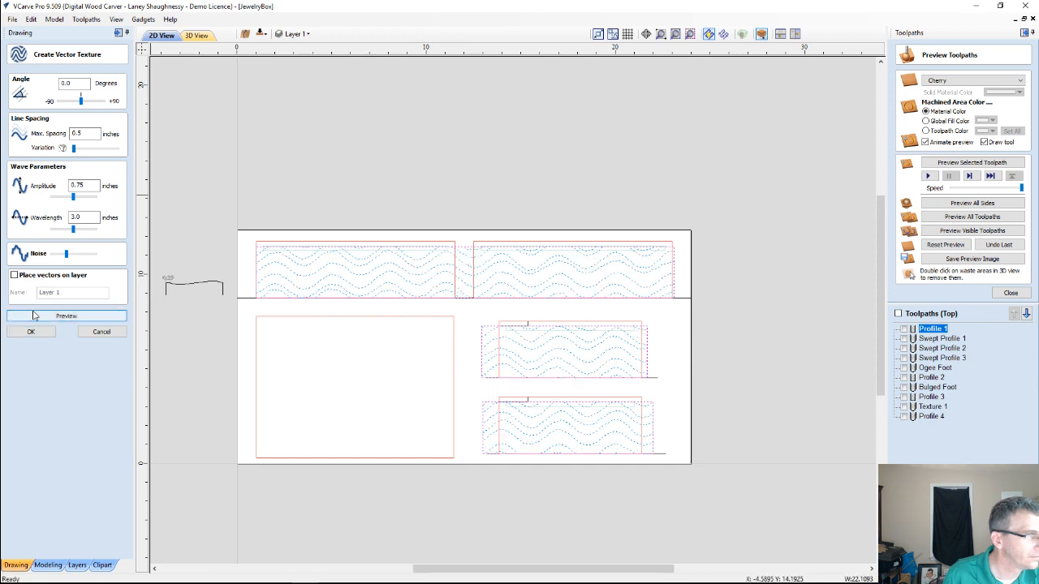
pyautogui.moveTo(68, 255); pyautogui.dragTo(69, 255)
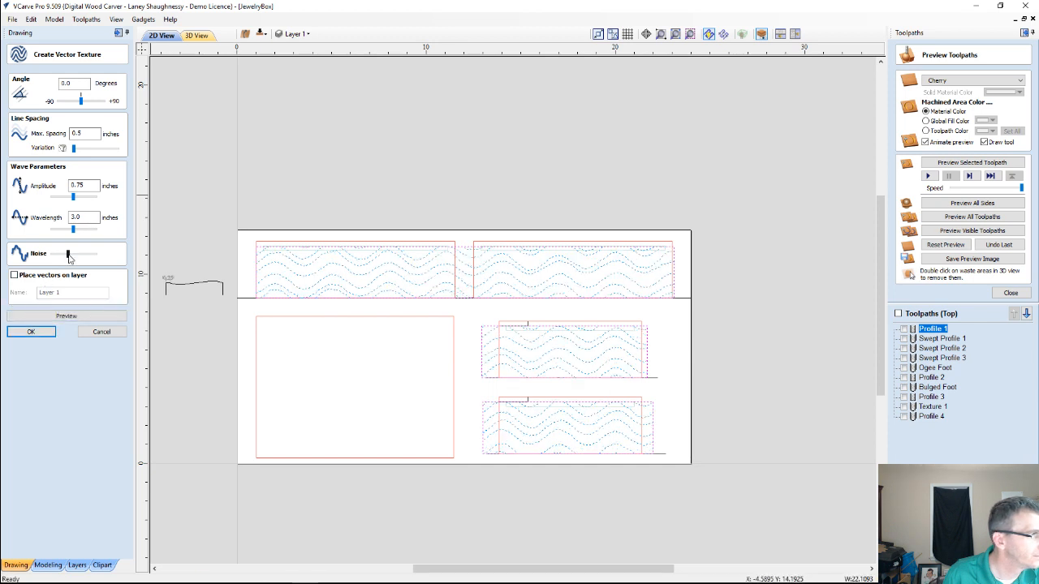
pyautogui.click(57, 315)
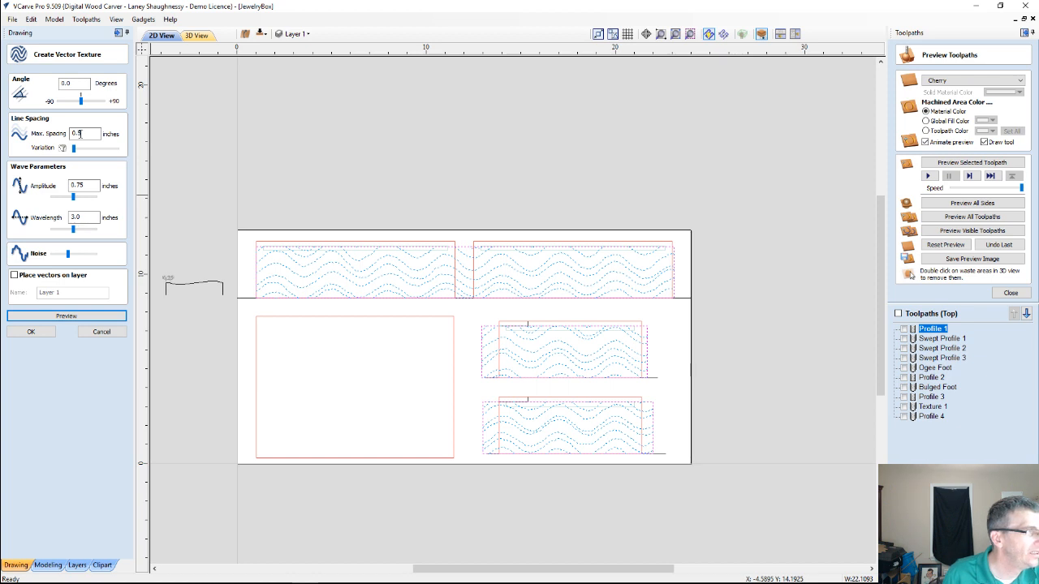
# Set the texture's maximum line spacing to 0.625 inches and preview the pattern
pyautogui.doubleClick(78, 133)
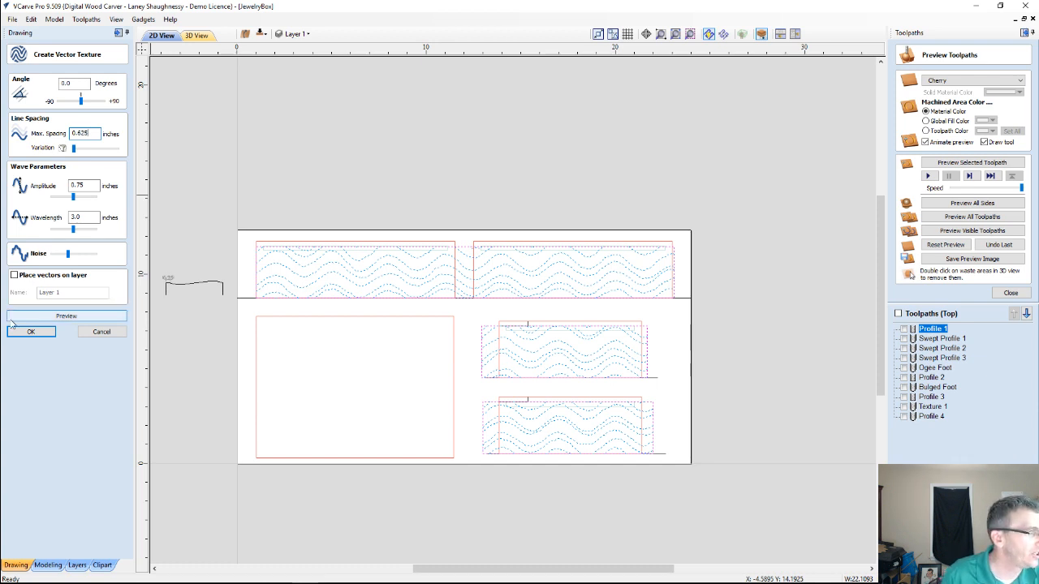
pyautogui.click(55, 317)
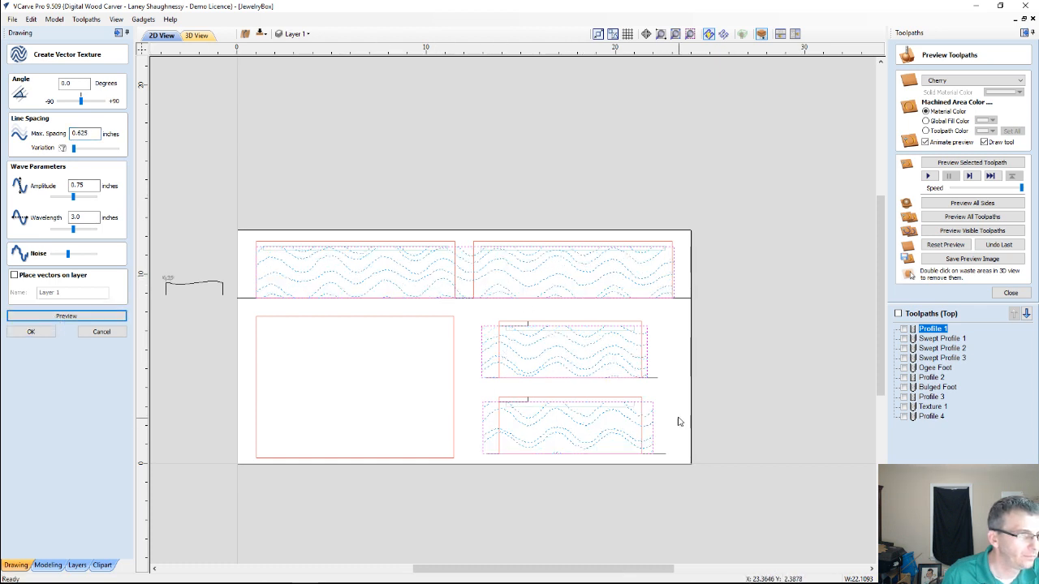
# Raise the texture's noise to about the middle of its range and preview the pattern
pyautogui.click(69, 255)
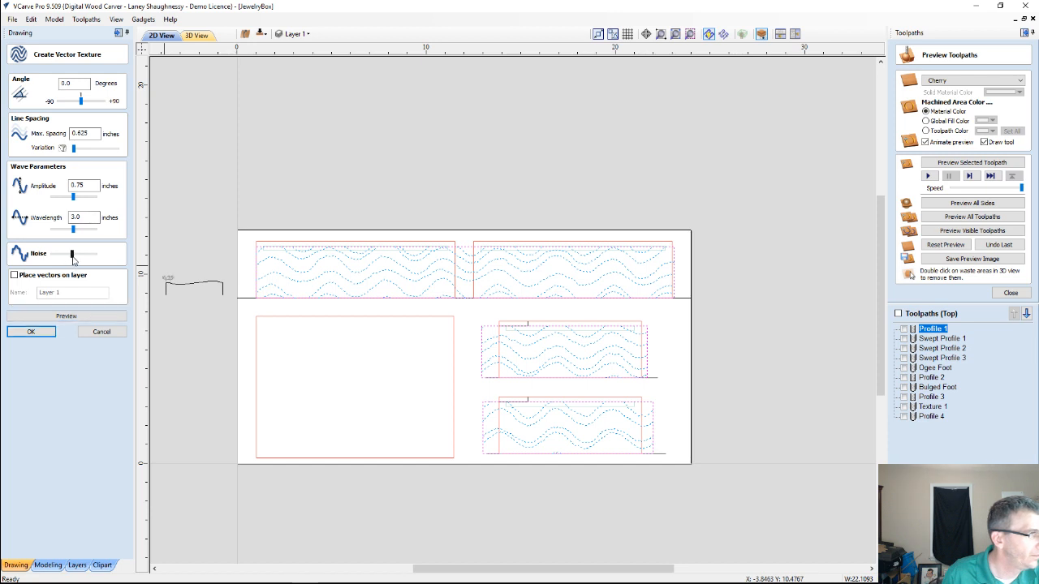
pyautogui.click(52, 318)
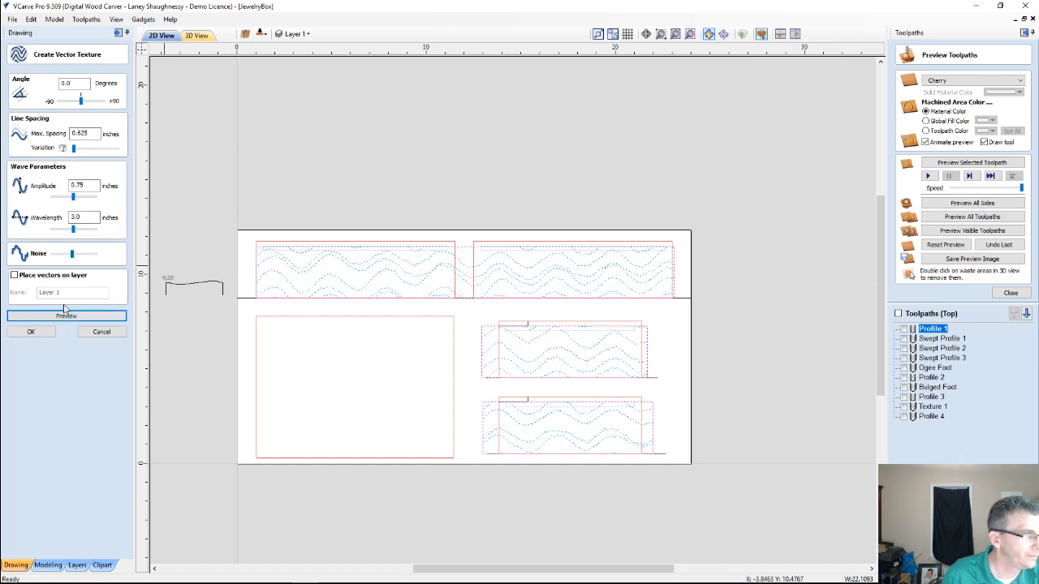
pyautogui.doubleClick(930, 415)
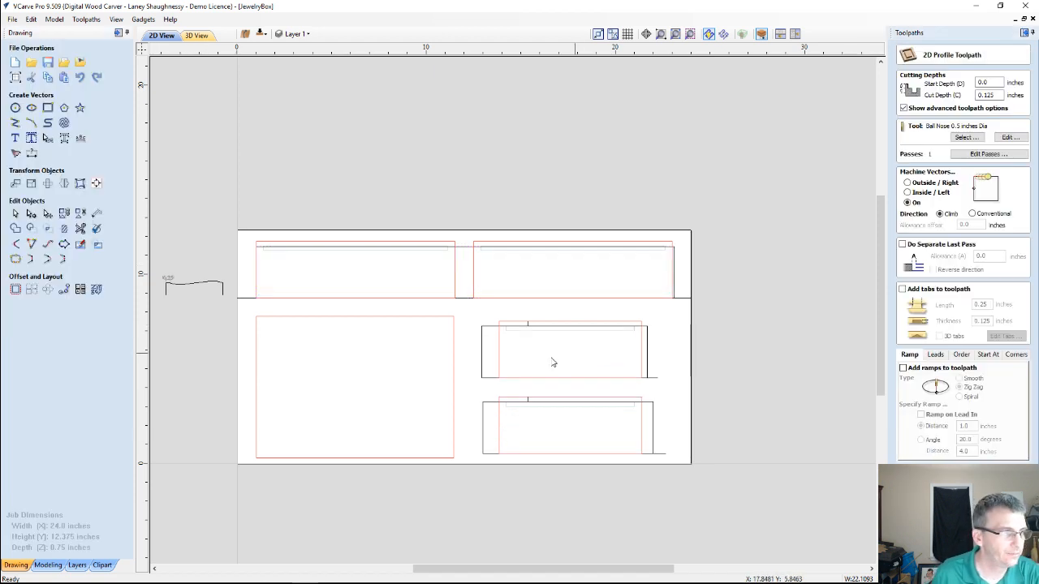
# Create the wave vector texture inside the upper panel strip and the two smaller panel boundaries, keeping the 0.625-inch maximum spacing
pyautogui.click(462, 248)
pyautogui.click(990, 558)
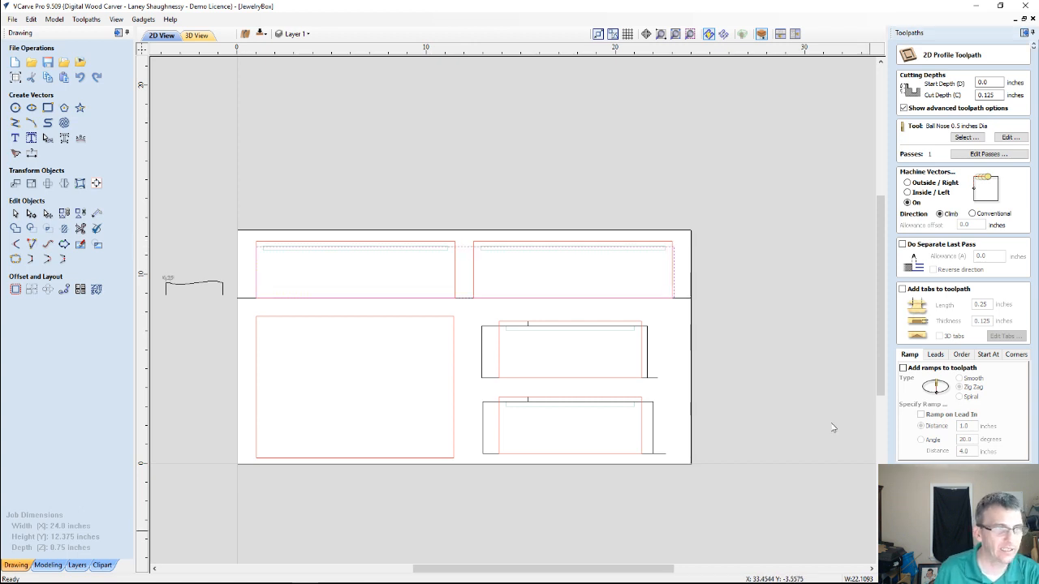
pyautogui.keyDown('shift'); pyautogui.click(489, 333); pyautogui.keyUp('shift')
pyautogui.keyDown('shift'); pyautogui.click(485, 408); pyautogui.keyUp('shift')
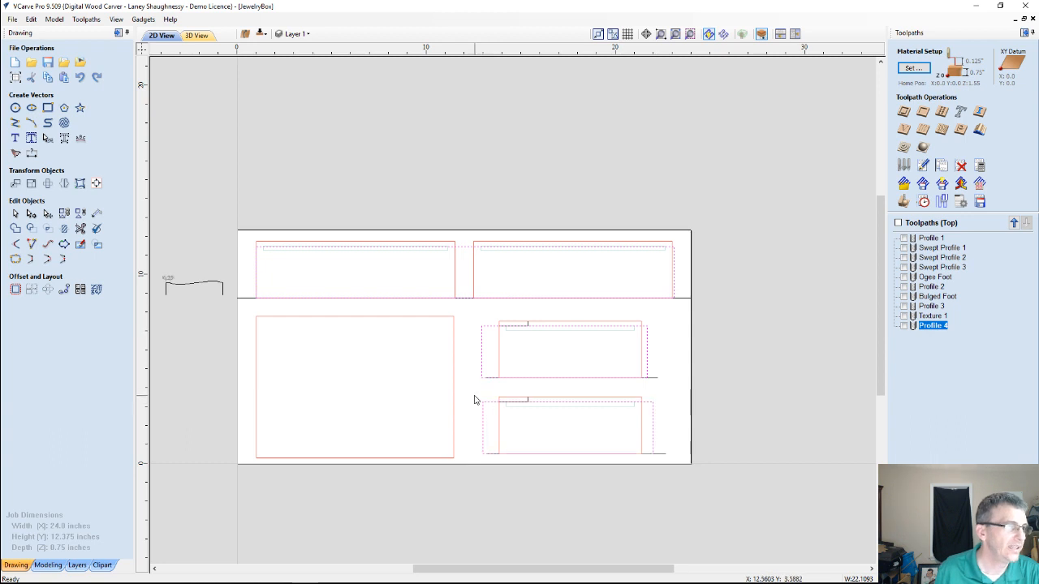
pyautogui.click(65, 123)
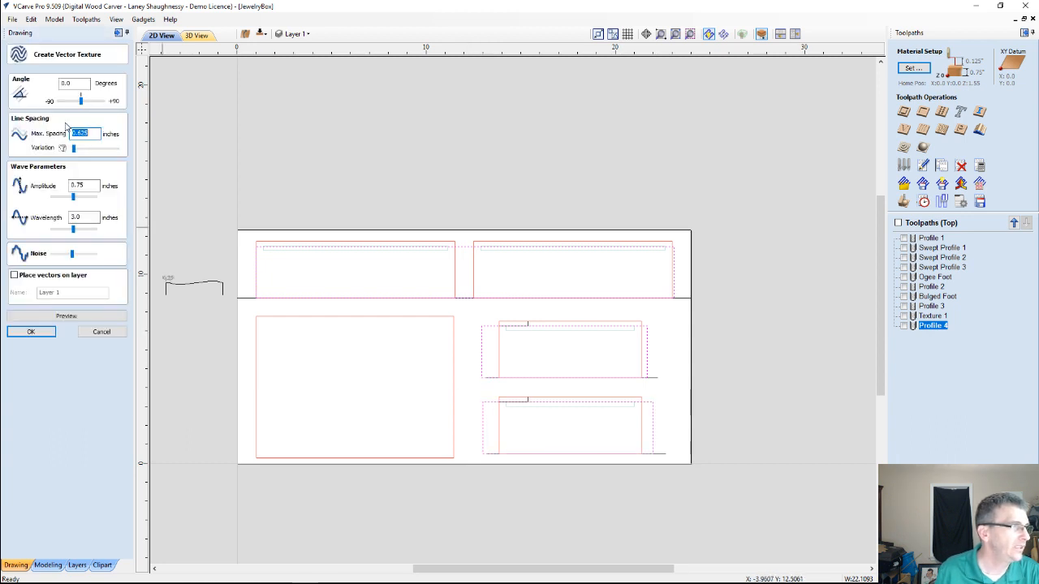
pyautogui.click(56, 317)
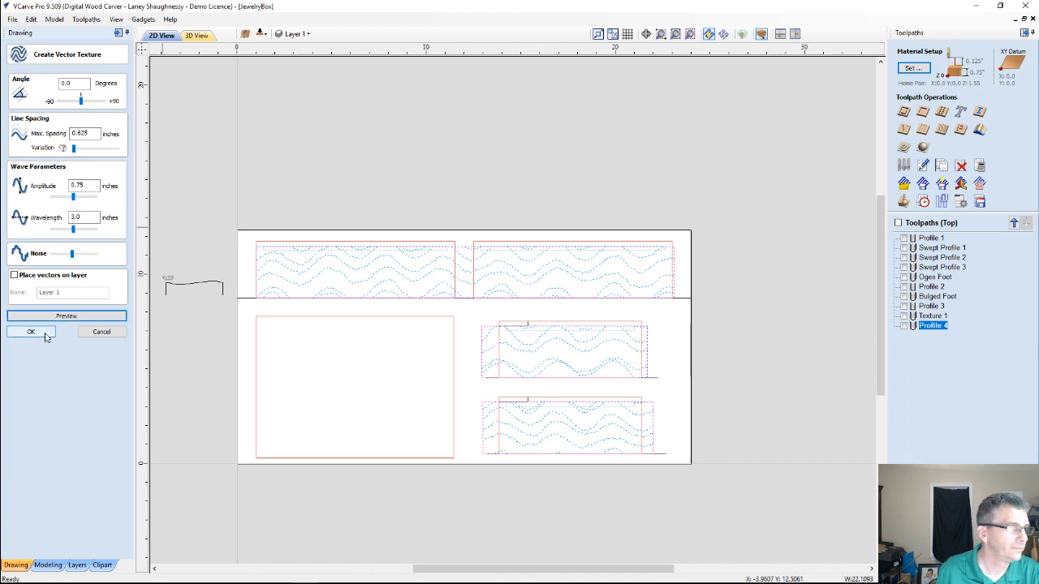
pyautogui.click(31, 332)
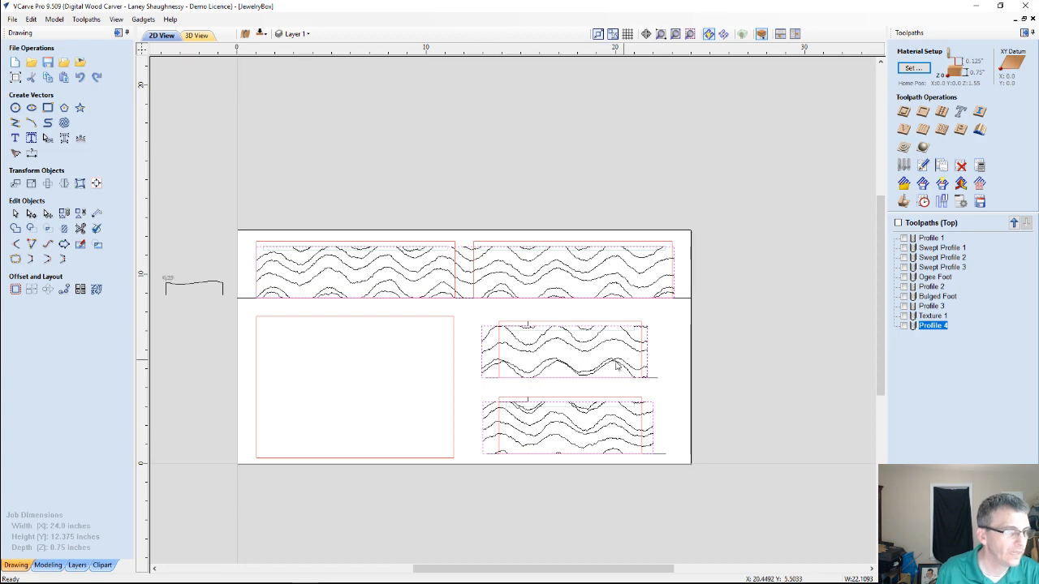
# Recalculate the Profile 4 toolpath on the new wave vectors with the 0.5-inch ball nose tool
pyautogui.scroll(6, 613, 369)
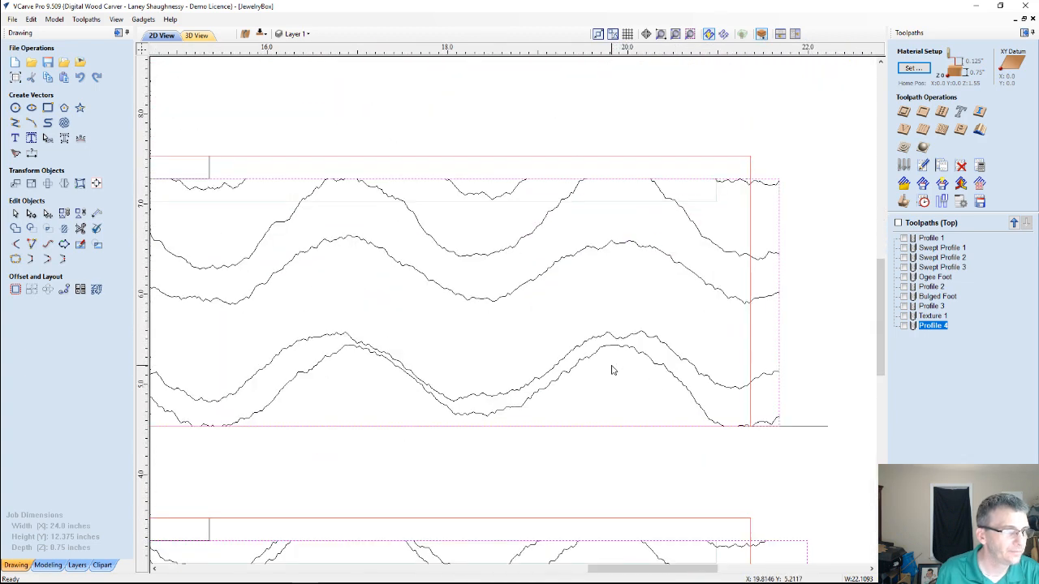
pyautogui.scroll(-3, 612, 365)
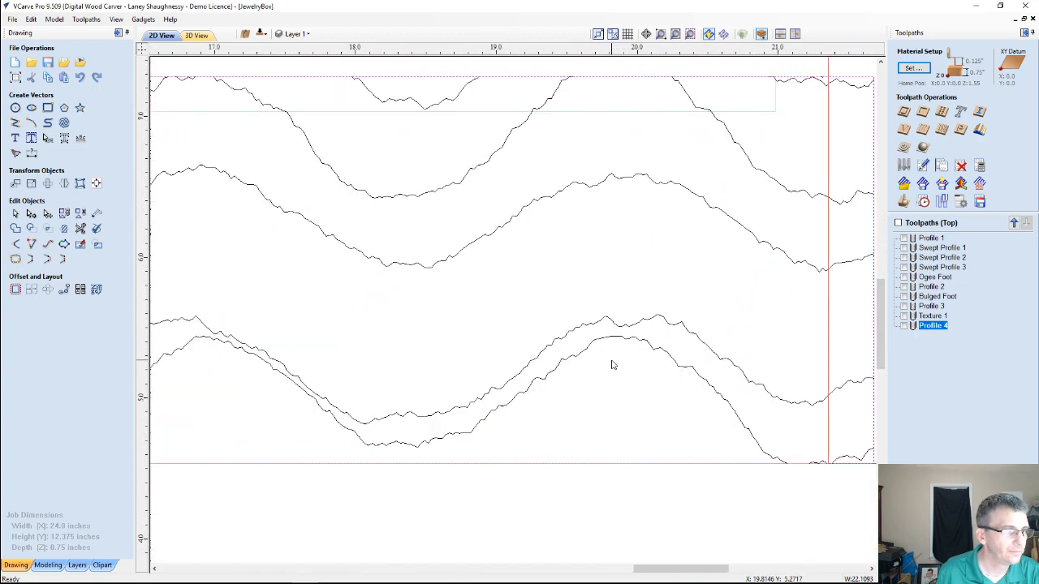
pyautogui.scroll(-2, 486, 368)
pyautogui.scroll(-2, 490, 368)
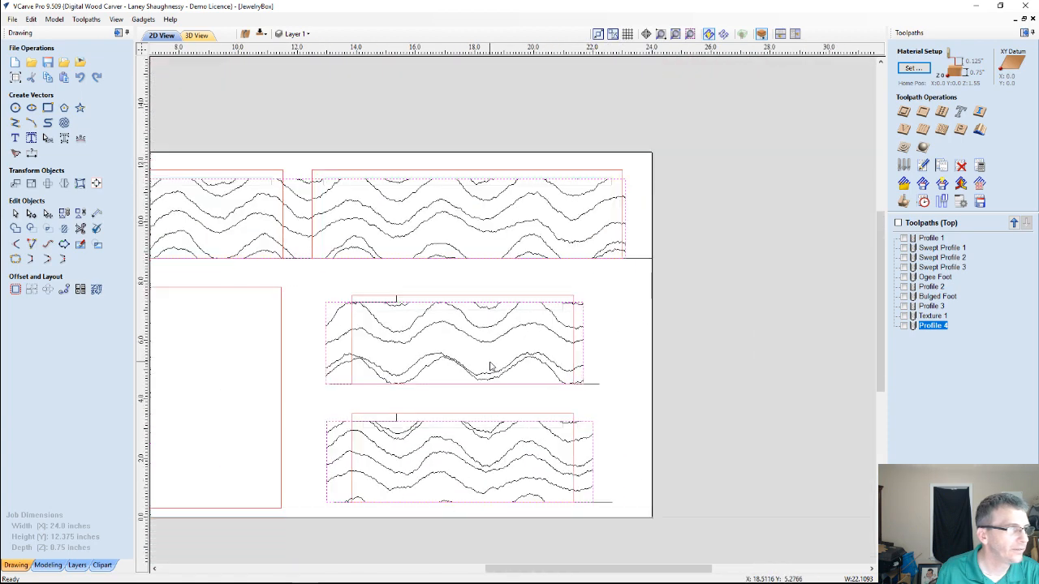
pyautogui.doubleClick(931, 326)
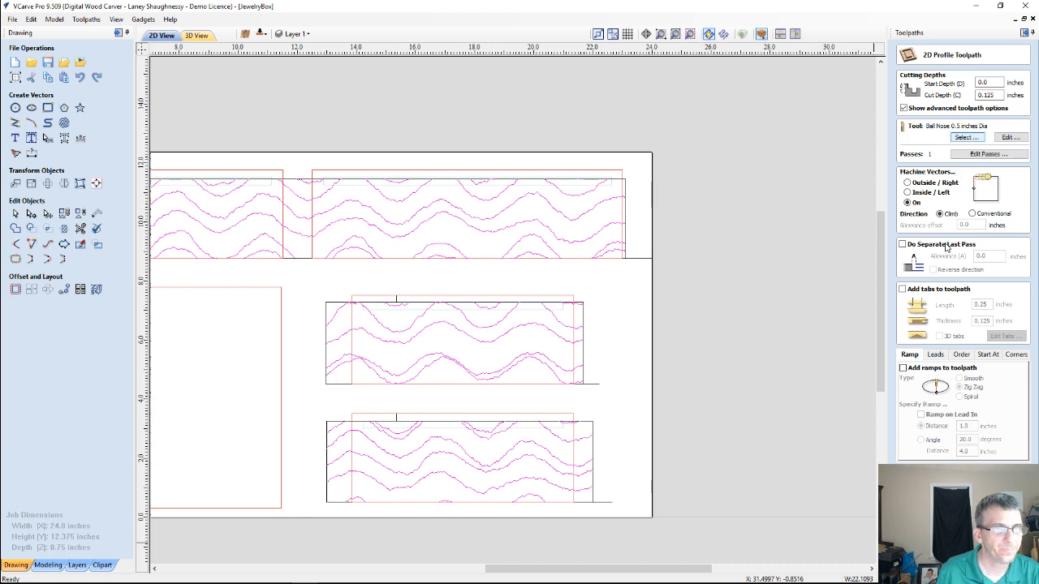
pyautogui.click(931, 558)
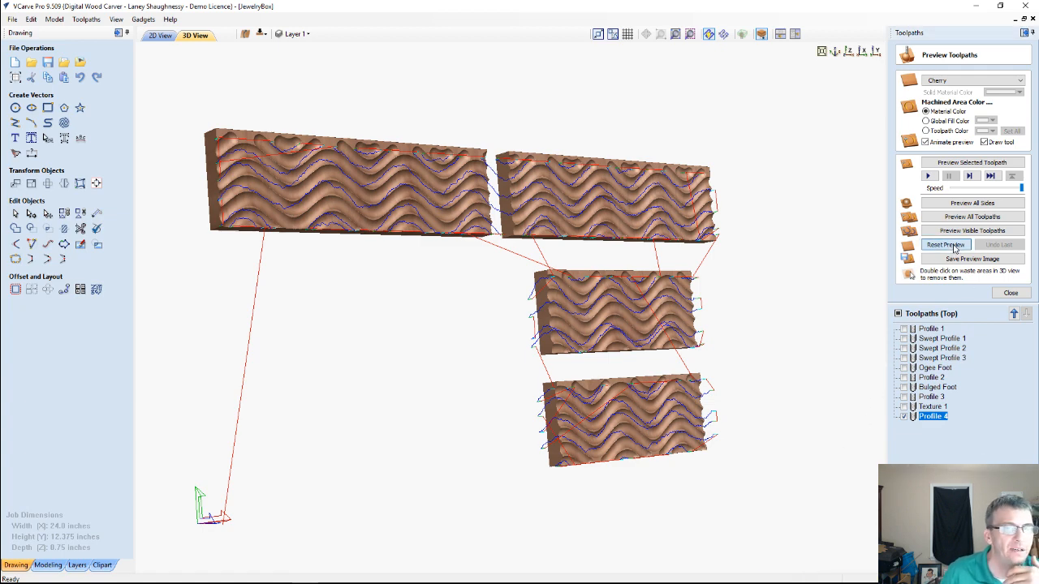
# Preview Profile 4 and the Profile 1 cutouts on a reset block, remove the waste material, and inspect the wave-carved panels
pyautogui.click(954, 166)
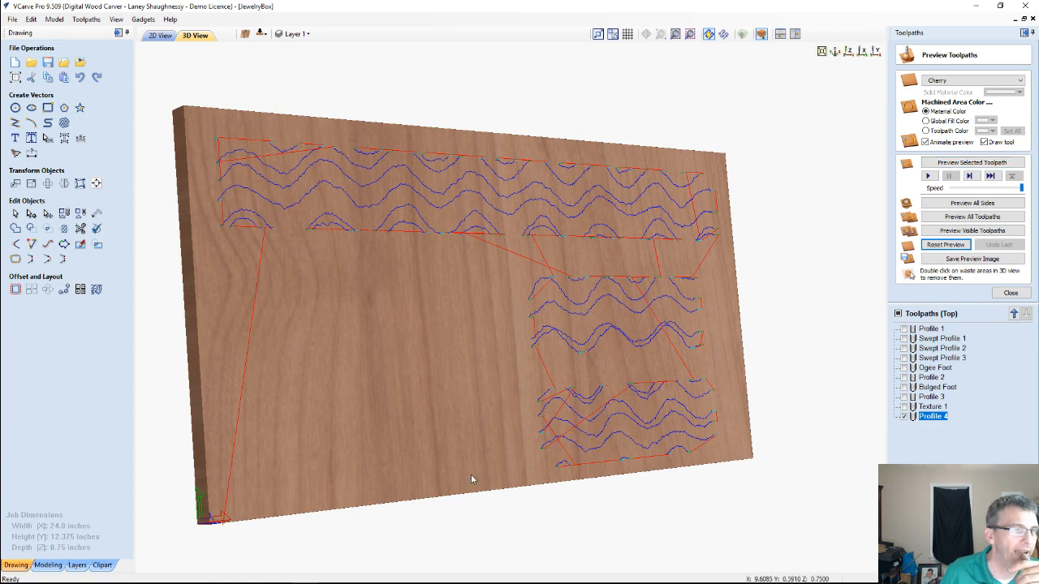
pyautogui.click(969, 163)
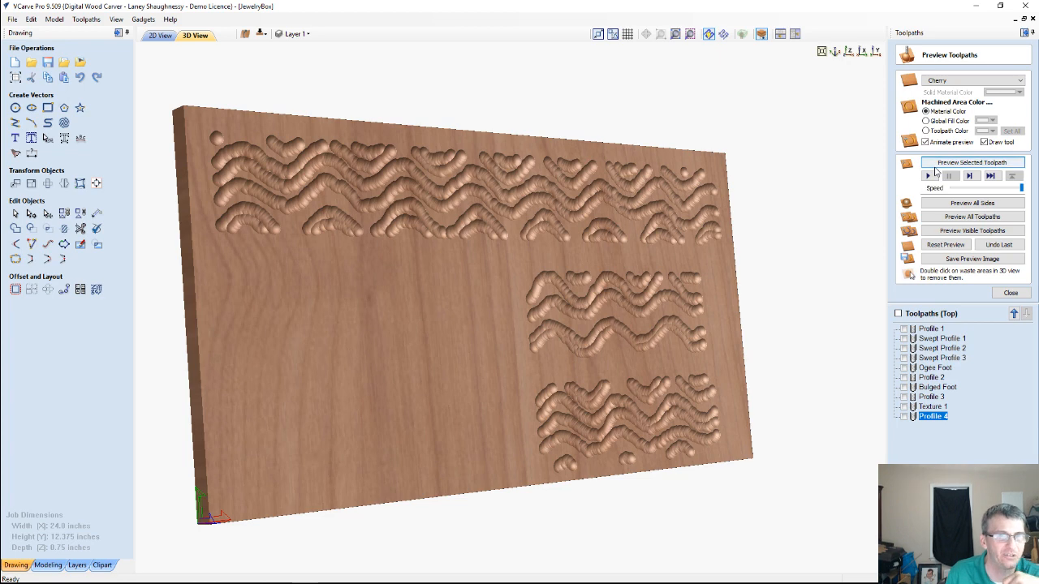
pyautogui.click(931, 329)
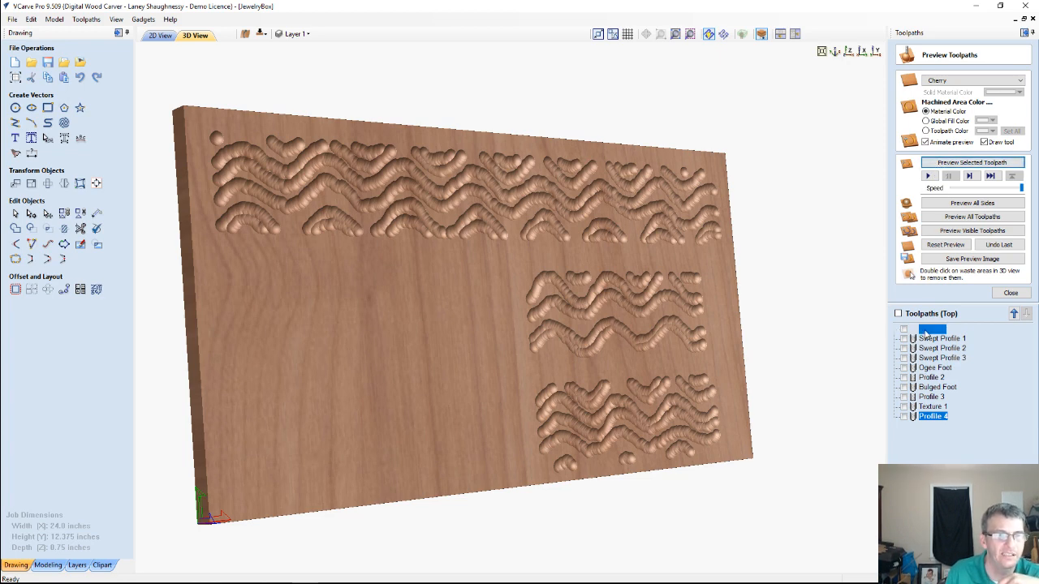
pyautogui.click(953, 162)
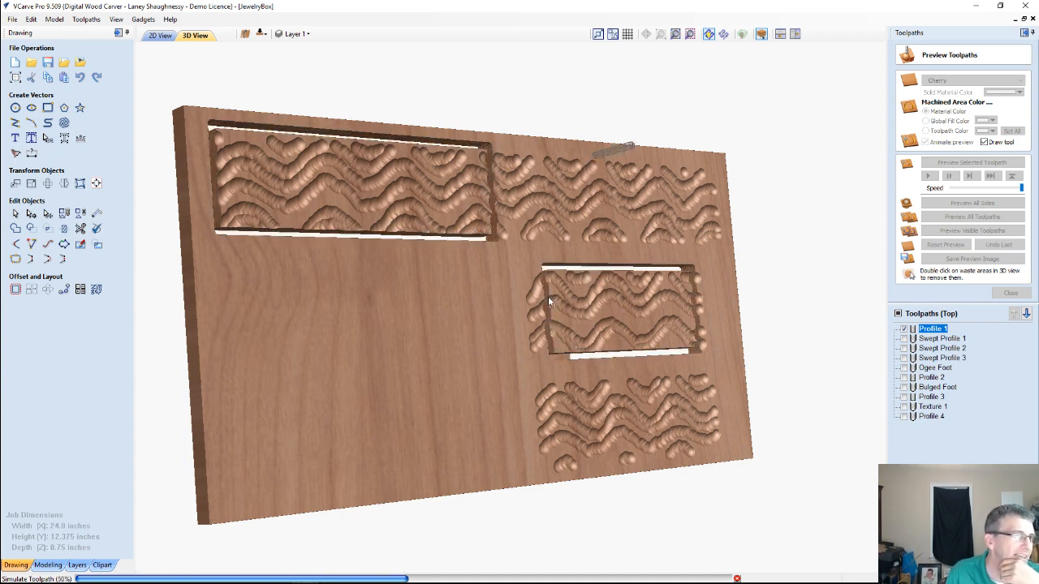
pyautogui.doubleClick(274, 338)
pyautogui.moveTo(271, 208); pyautogui.dragTo(272, 263)
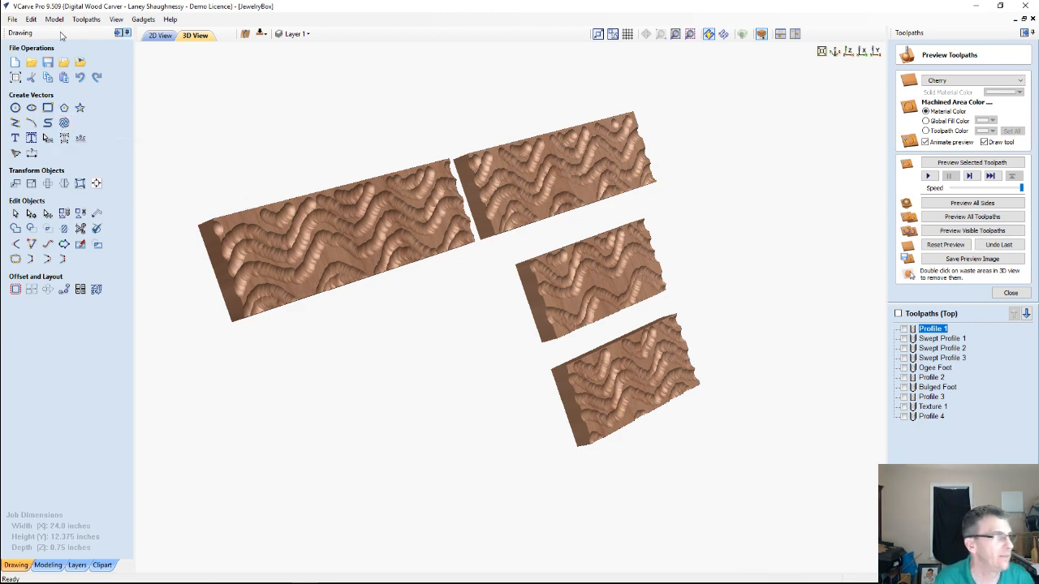
# Delete the wave texture vectors from the 2D layout
pyautogui.click(160, 35)
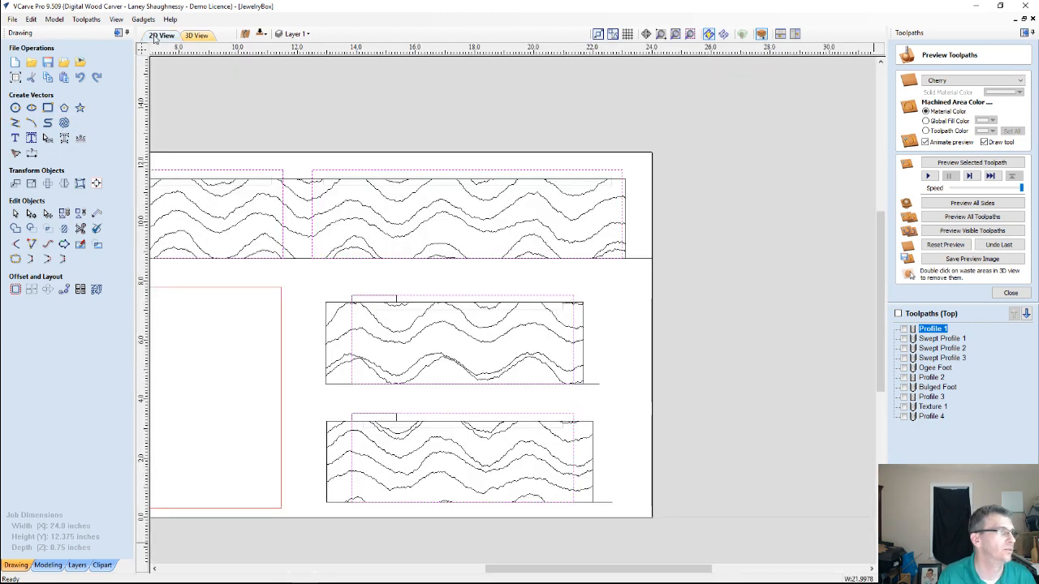
pyautogui.click(468, 221)
pyautogui.press('Delete')
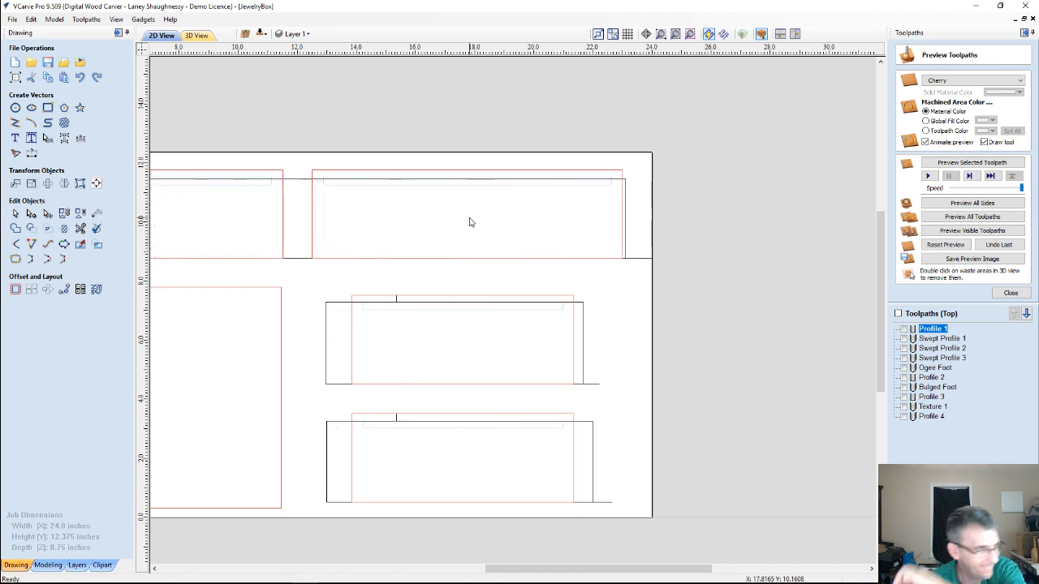
pyautogui.scroll(-3, 471, 236)
pyautogui.scroll(2, 395, 297)
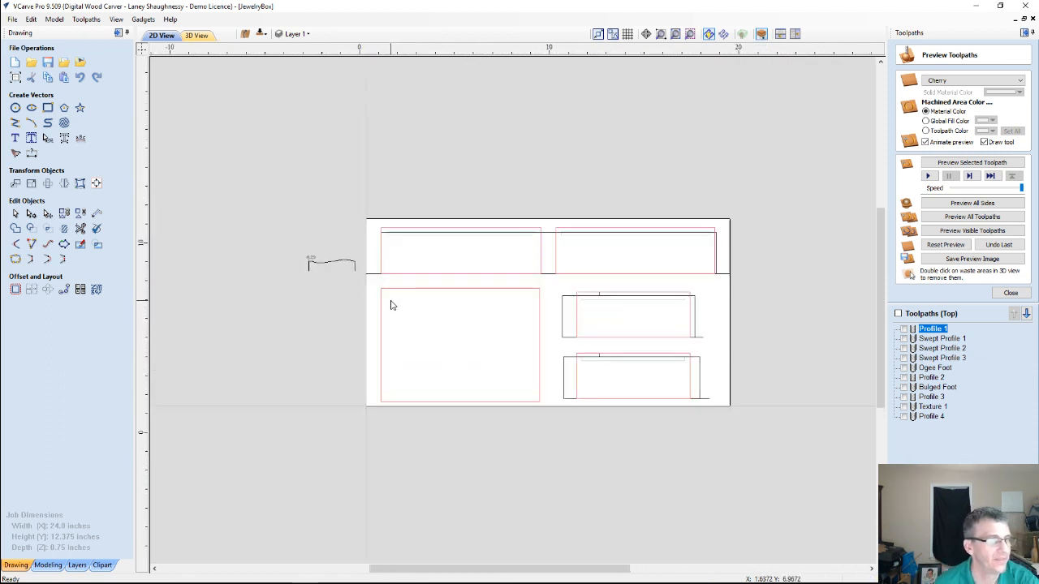
# Delete the Texture 1 and Profile 4 toolpaths
pyautogui.click(904, 417)
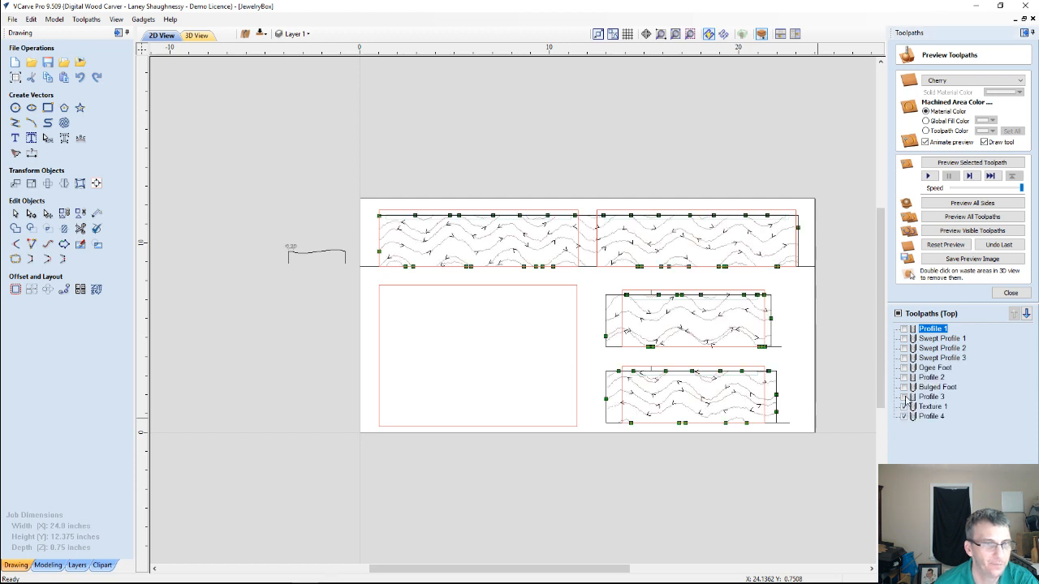
pyautogui.click(904, 397)
pyautogui.click(903, 397)
pyautogui.click(903, 407)
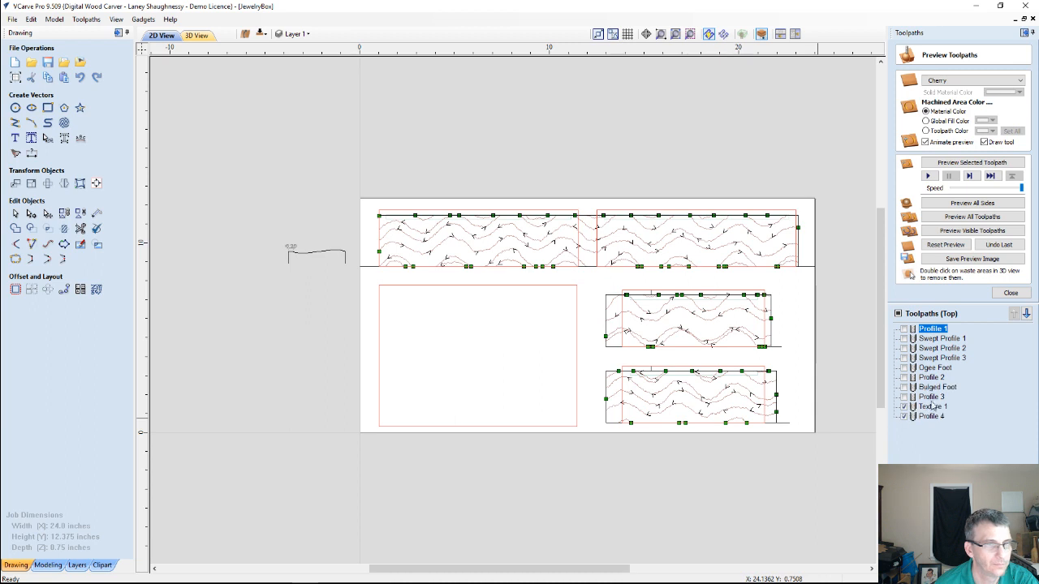
pyautogui.rightClick(929, 411)
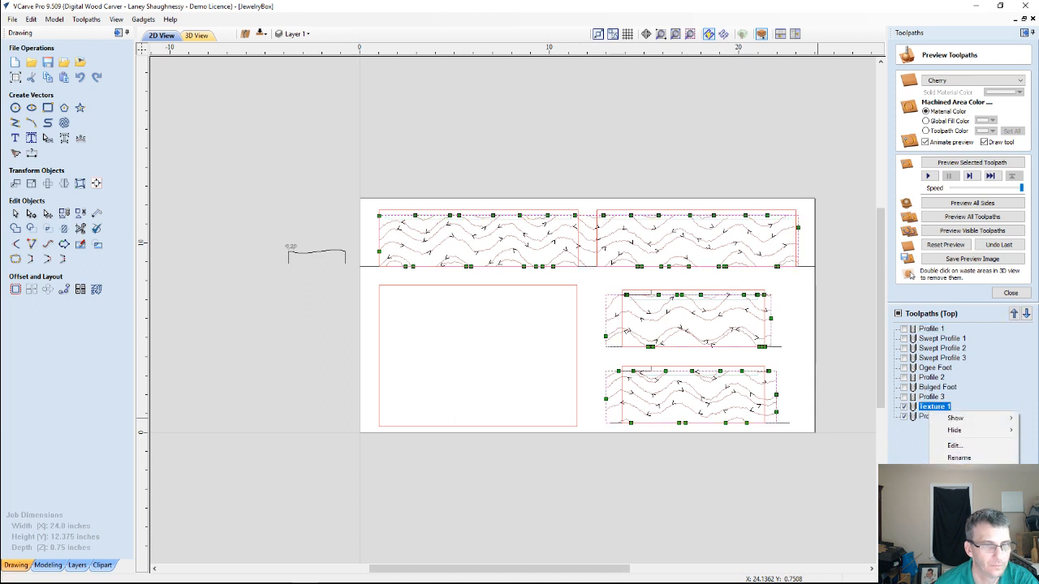
pyautogui.moveTo(957, 513)
pyautogui.click(870, 513)
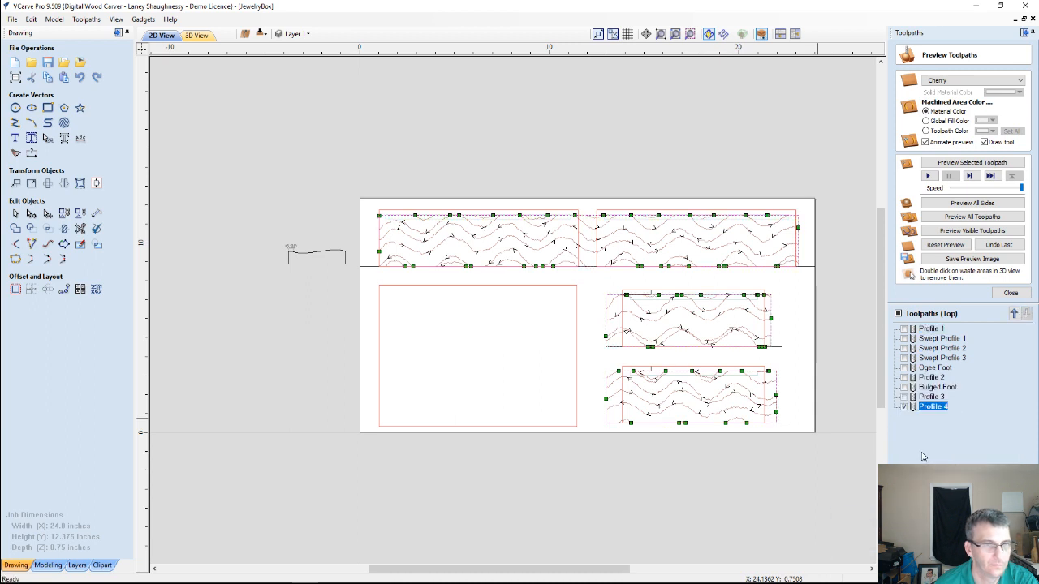
pyautogui.rightClick(928, 416)
pyautogui.moveTo(957, 510)
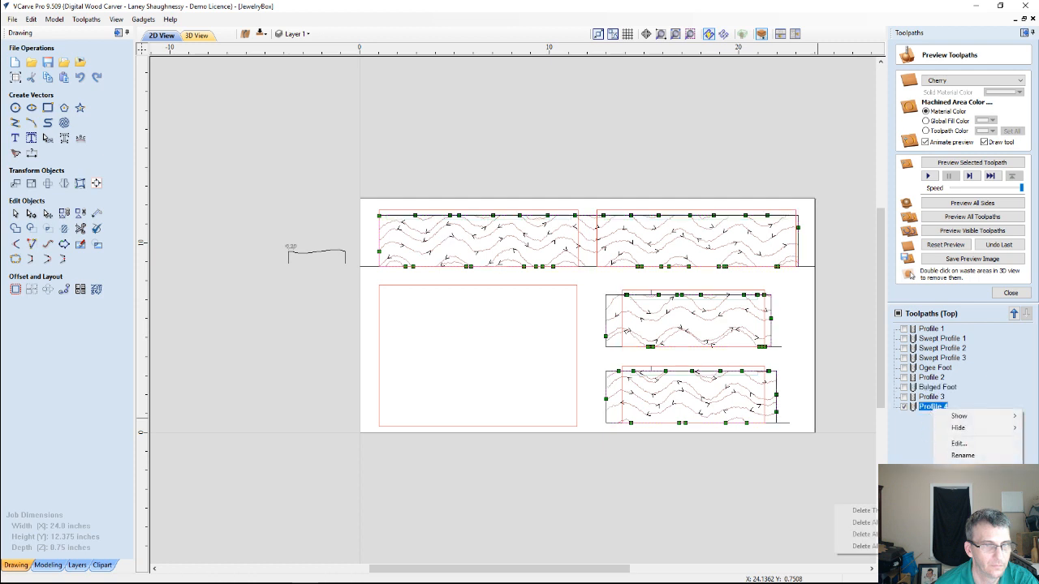
pyautogui.click(862, 510)
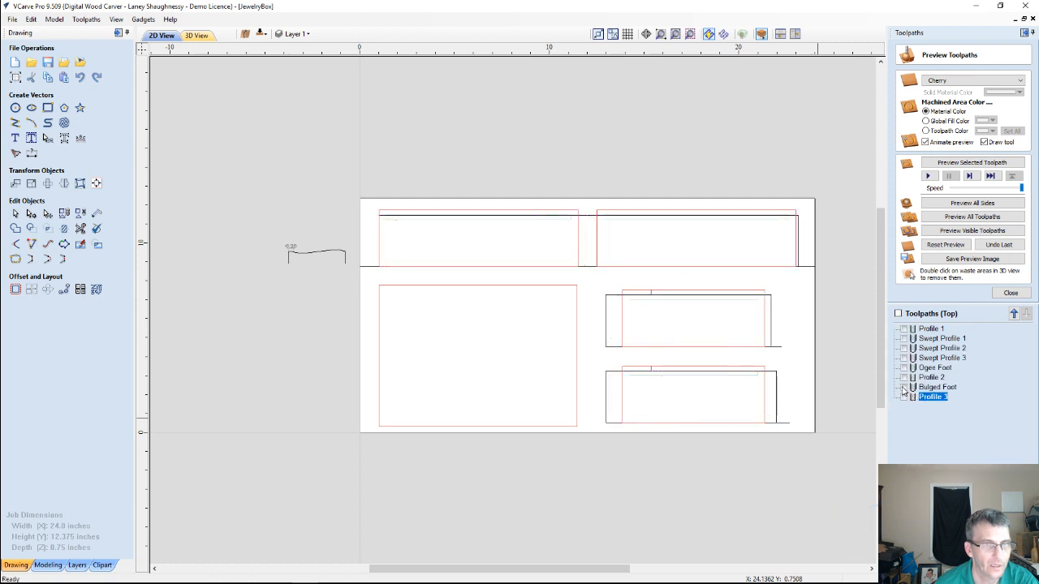
# Show the Profile 3 toolpath in the 2D layout, examine the foot outlines, the curve beside the job and the panel boundaries, and hide the toolpath
pyautogui.click(903, 398)
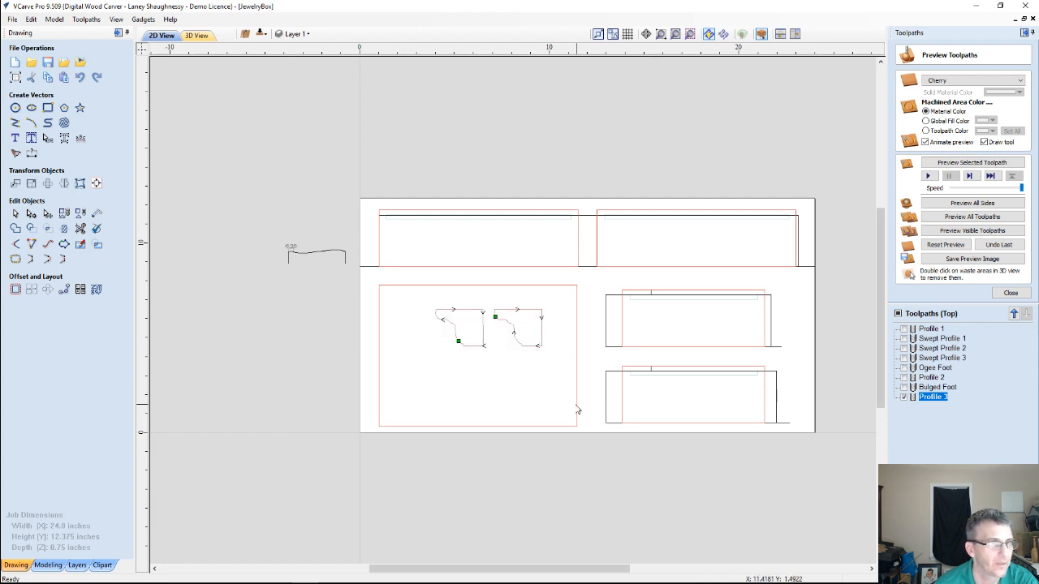
pyautogui.scroll(-2, 619, 389)
pyautogui.scroll(2, 619, 389)
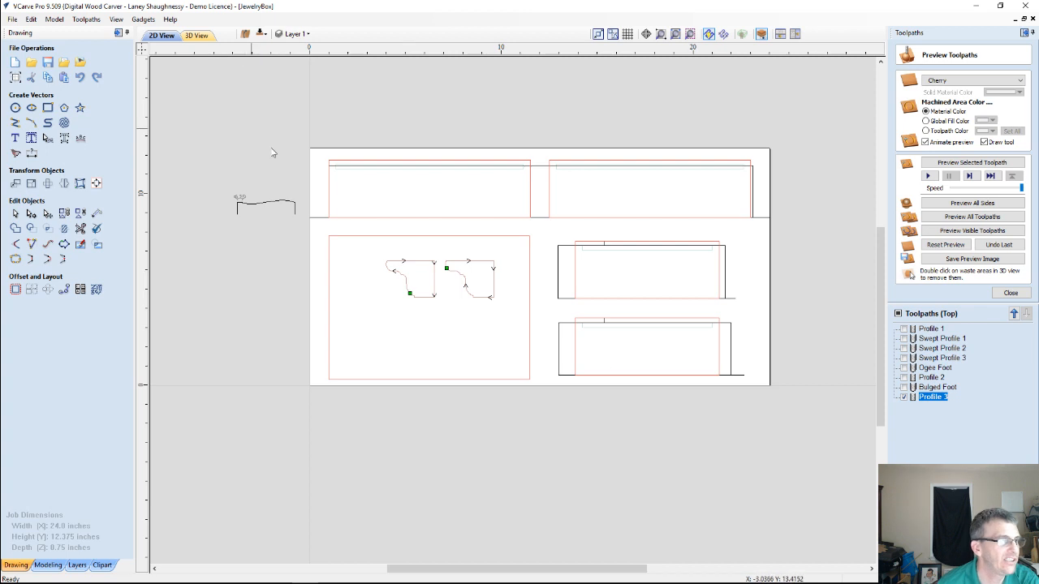
pyautogui.scroll(-1, 316, 178)
pyautogui.scroll(3, 322, 197)
pyautogui.scroll(-3, 322, 196)
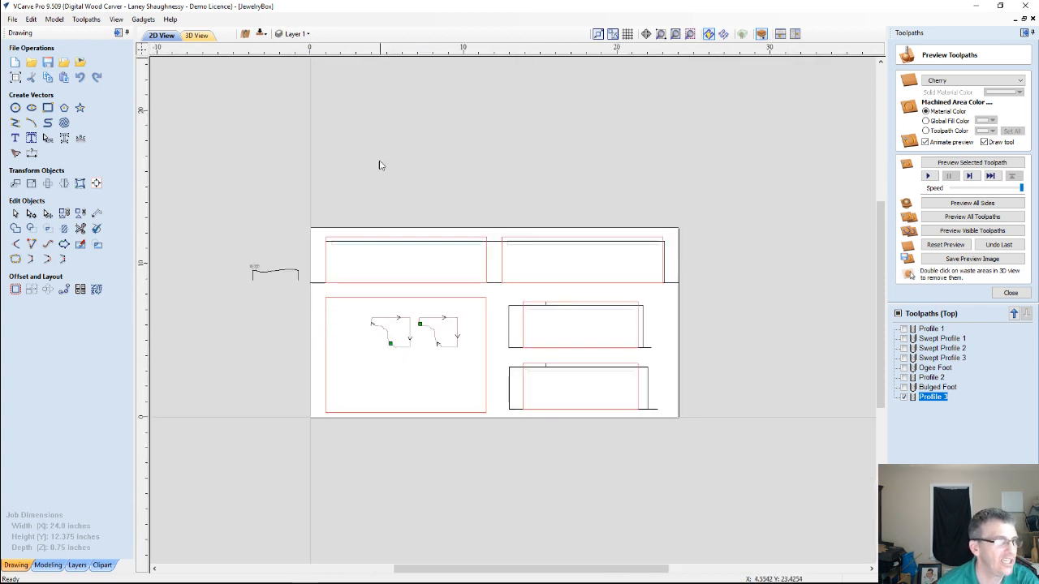
pyautogui.moveTo(234, 248)
pyautogui.mouseDown()
pyautogui.moveTo(267, 253)
pyautogui.moveTo(305, 311)
pyautogui.mouseUp()
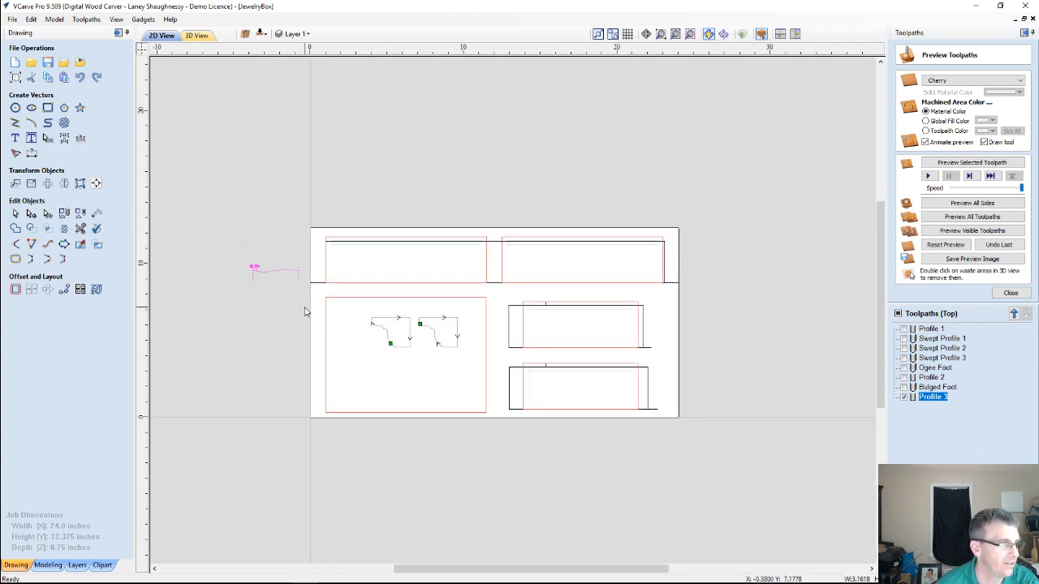
pyautogui.click(498, 245)
pyautogui.scroll(3, 493, 249)
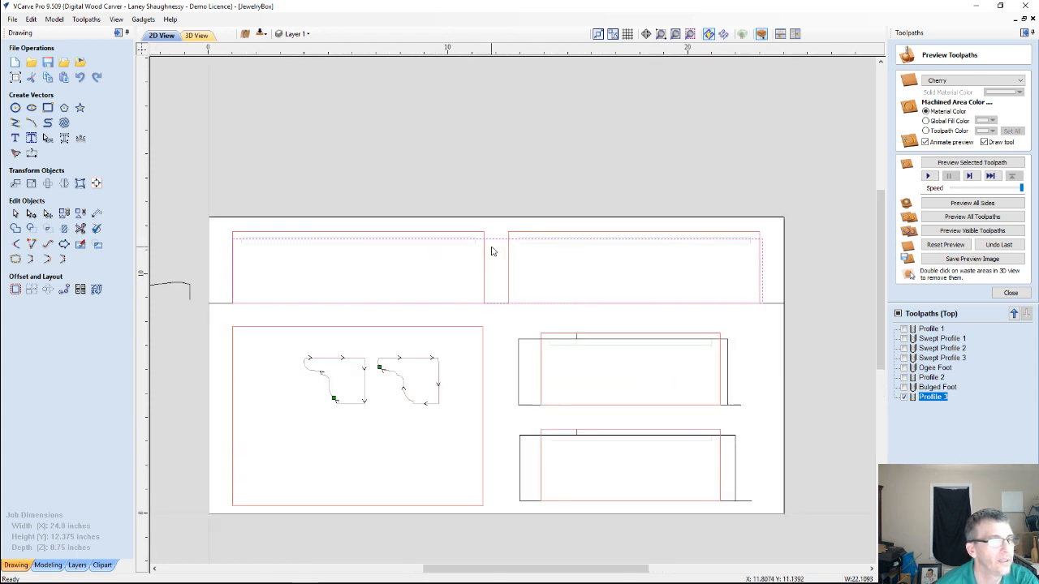
pyautogui.scroll(-4, 492, 260)
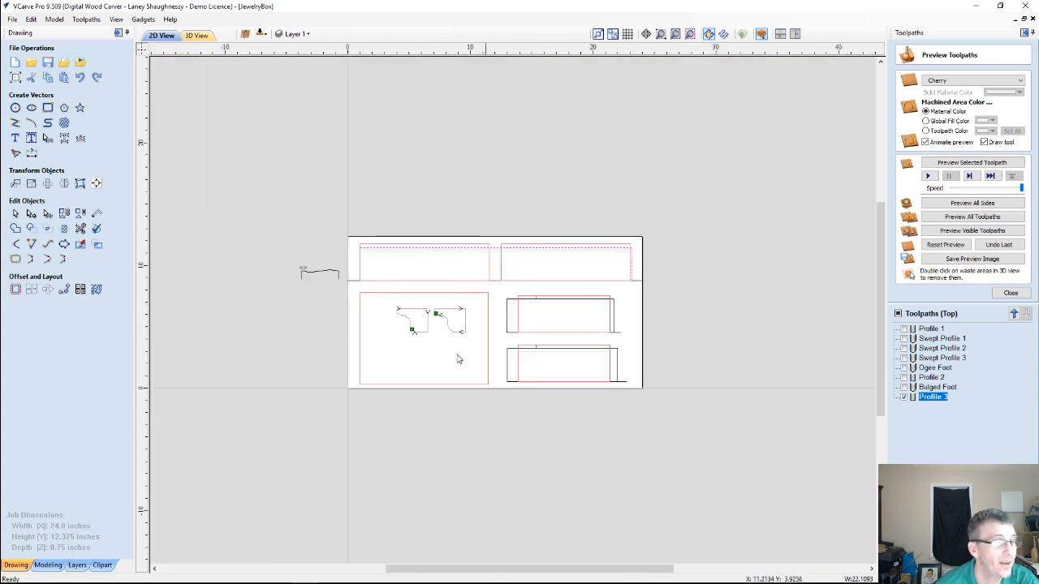
pyautogui.scroll(2, 454, 352)
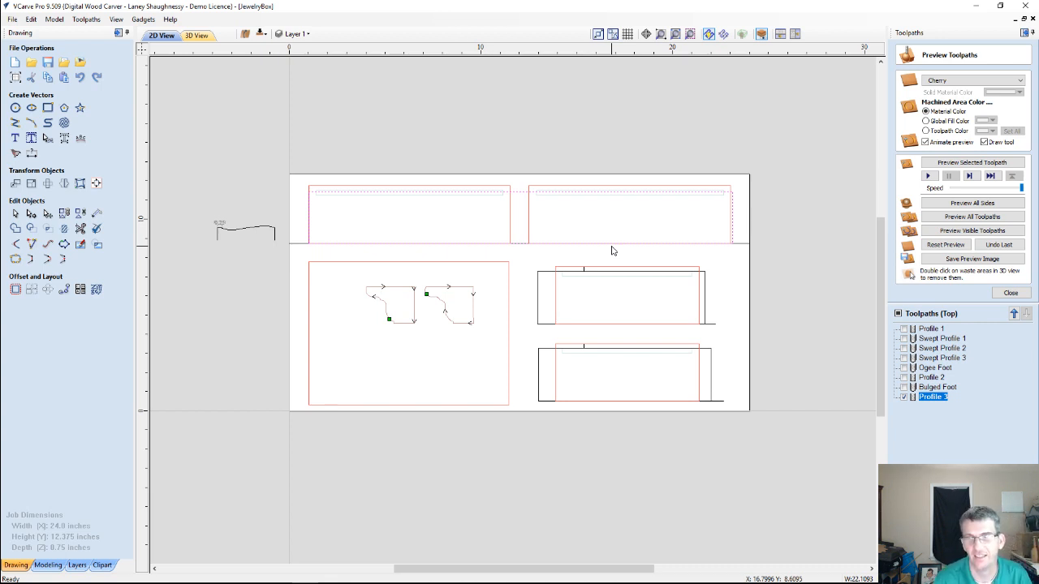
pyautogui.click(903, 397)
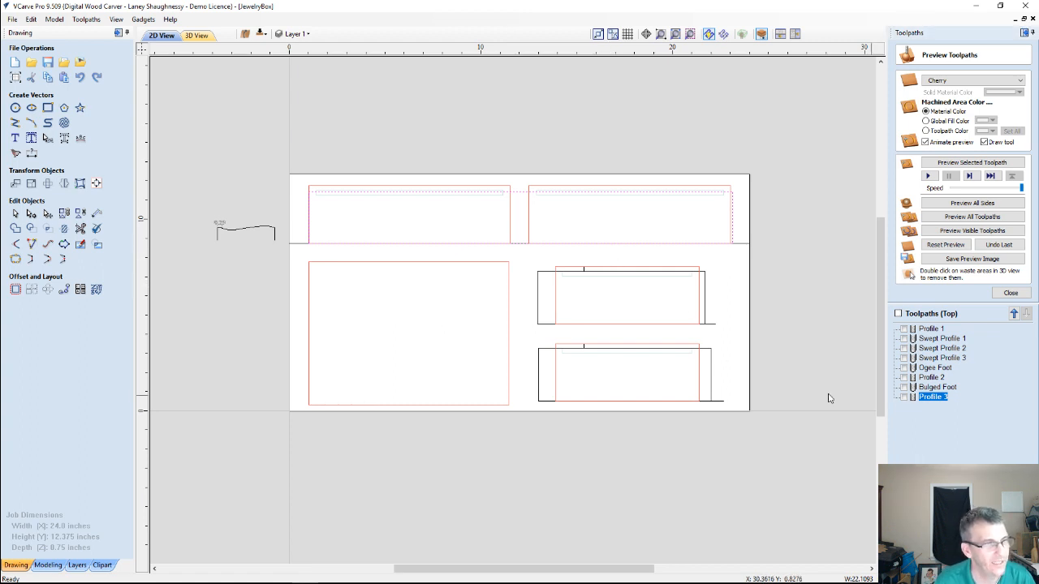
# Delete the leftover outline vector spanning the two long panels and those overlapping the two short panels
pyautogui.scroll(3, 613, 360)
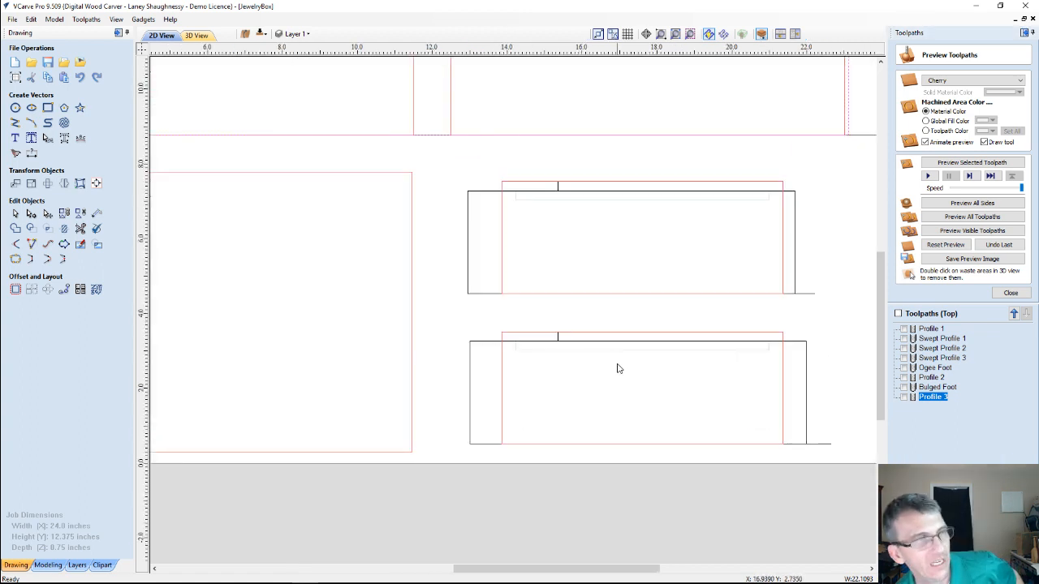
pyautogui.scroll(-3, 617, 368)
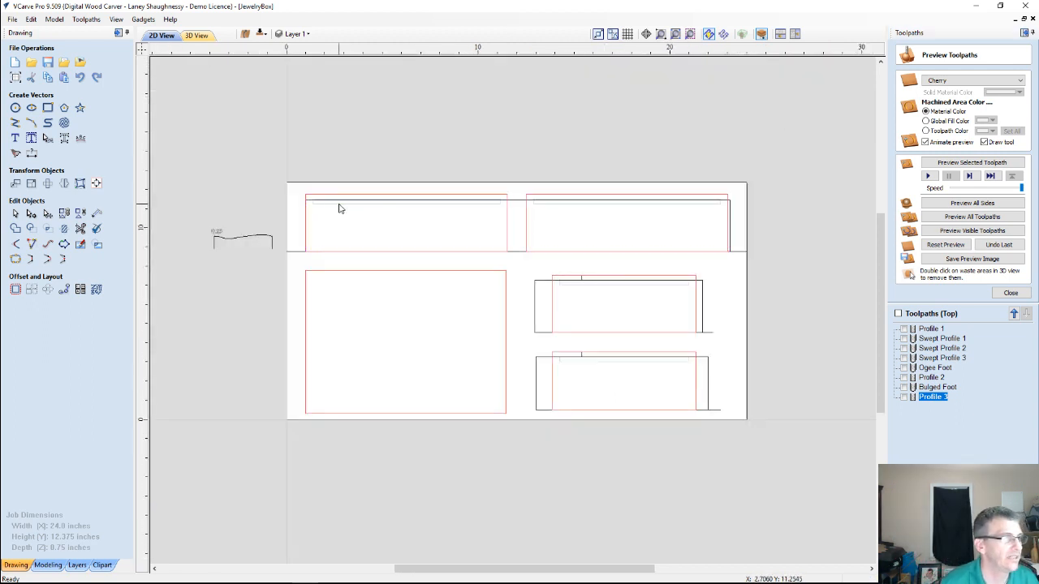
pyautogui.click(341, 203)
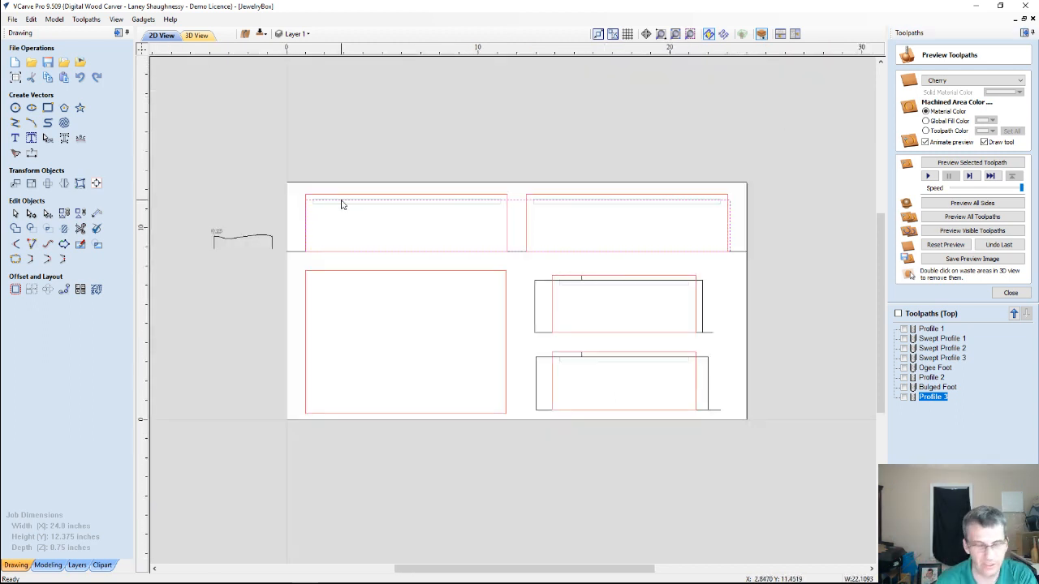
pyautogui.click(521, 272)
pyautogui.click(535, 290)
pyautogui.press('Delete')
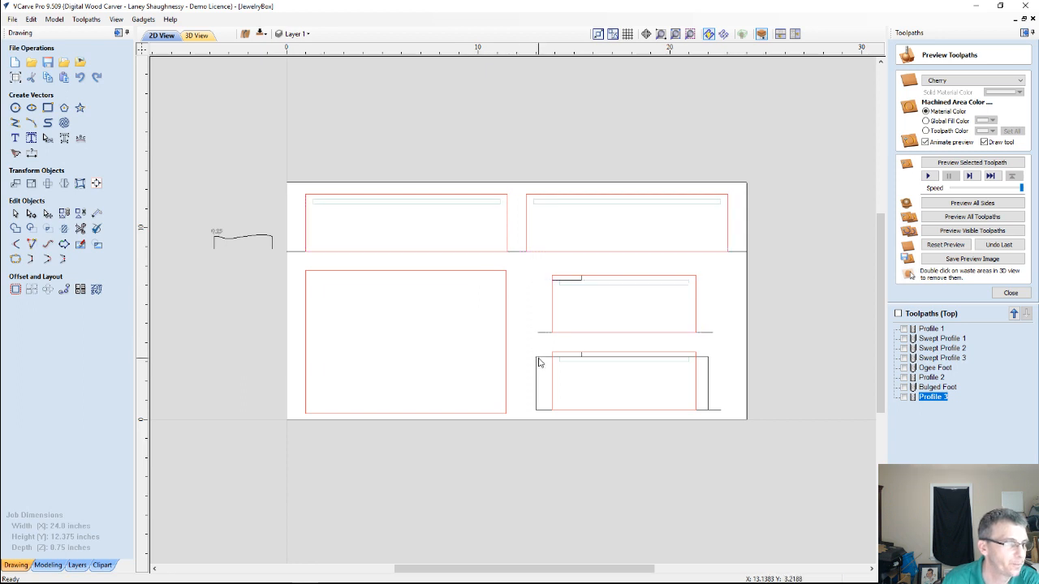
pyautogui.click(537, 362)
pyautogui.press('Delete')
pyautogui.scroll(3, 540, 364)
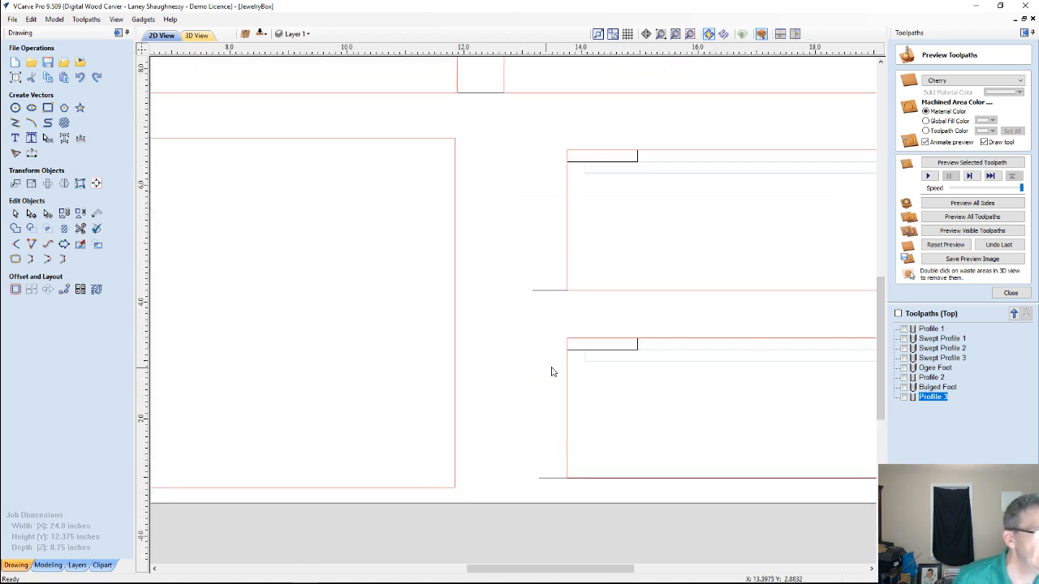
pyautogui.scroll(-2, 550, 371)
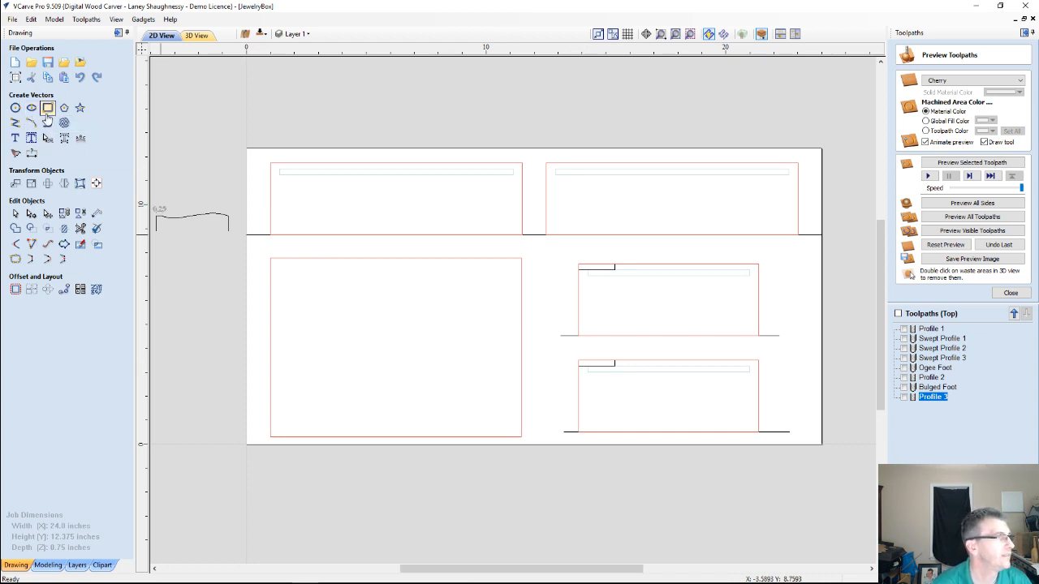
# Draw a square-cornered rectangle 10.5 inches wide and 1.25 inches high across the first long panel
pyautogui.click(47, 110)
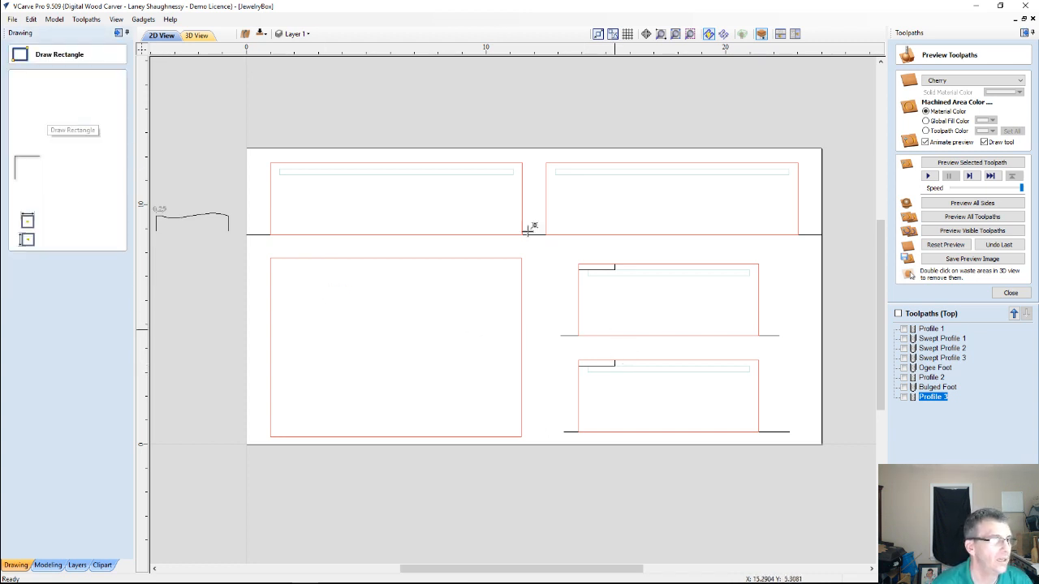
pyautogui.moveTo(273, 187)
pyautogui.mouseDown()
pyautogui.moveTo(554, 216)
pyautogui.moveTo(587, 203)
pyautogui.moveTo(514, 204)
pyautogui.moveTo(522, 217)
pyautogui.mouseUp()
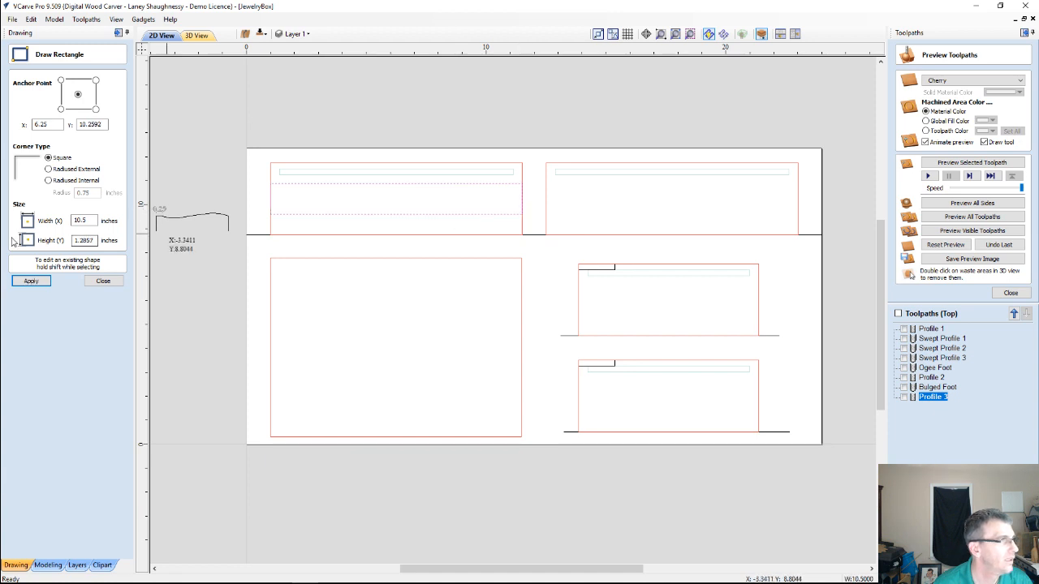
pyautogui.moveTo(97, 240); pyautogui.dragTo(67, 248)
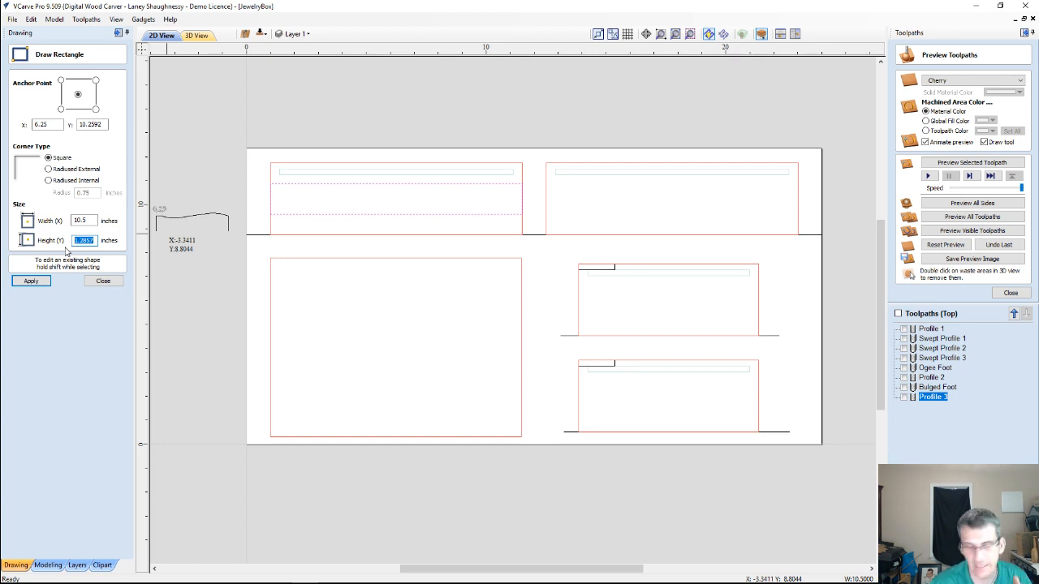
pyautogui.write('.')
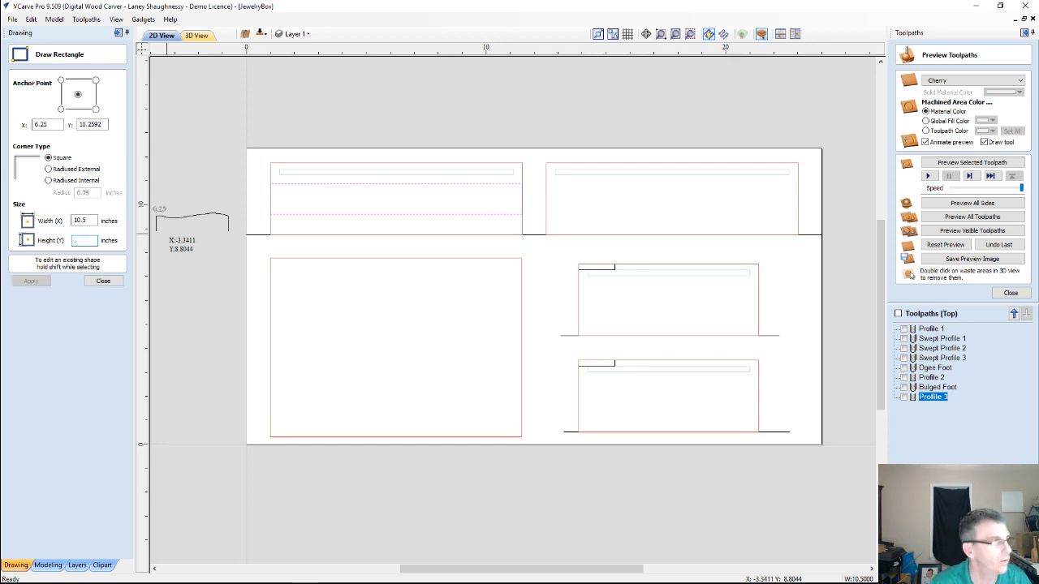
pyautogui.write('1')
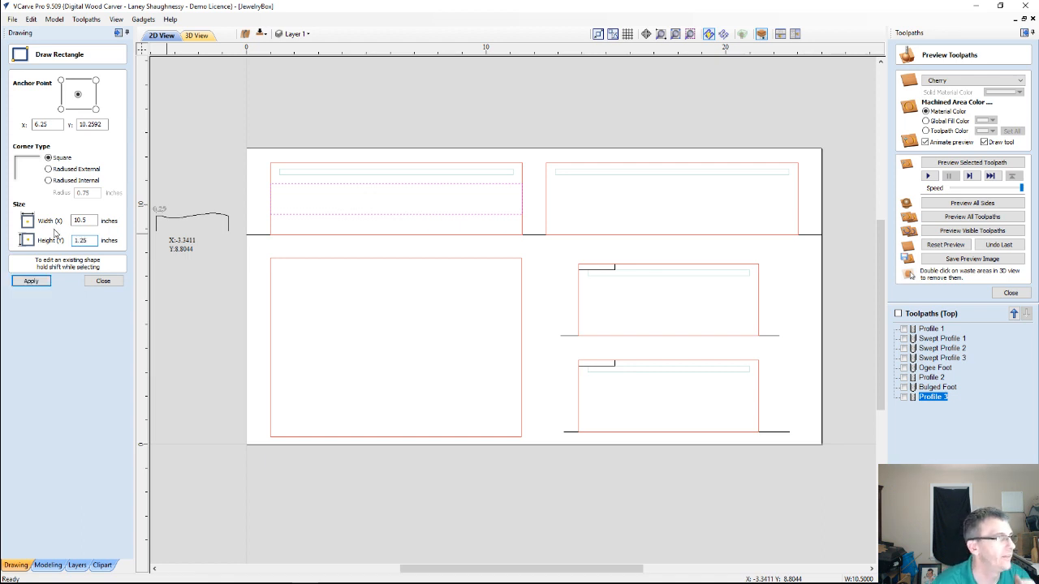
pyautogui.click(31, 281)
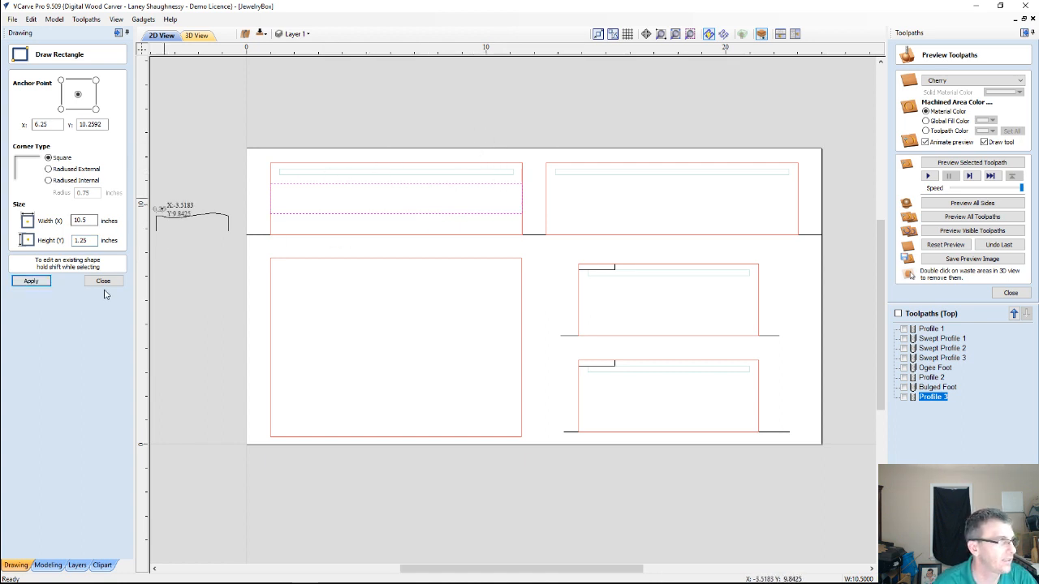
pyautogui.press('Escape')
# Centre the new rectangle horizontally and vertically within the first long panel's outline
pyautogui.click(311, 167)
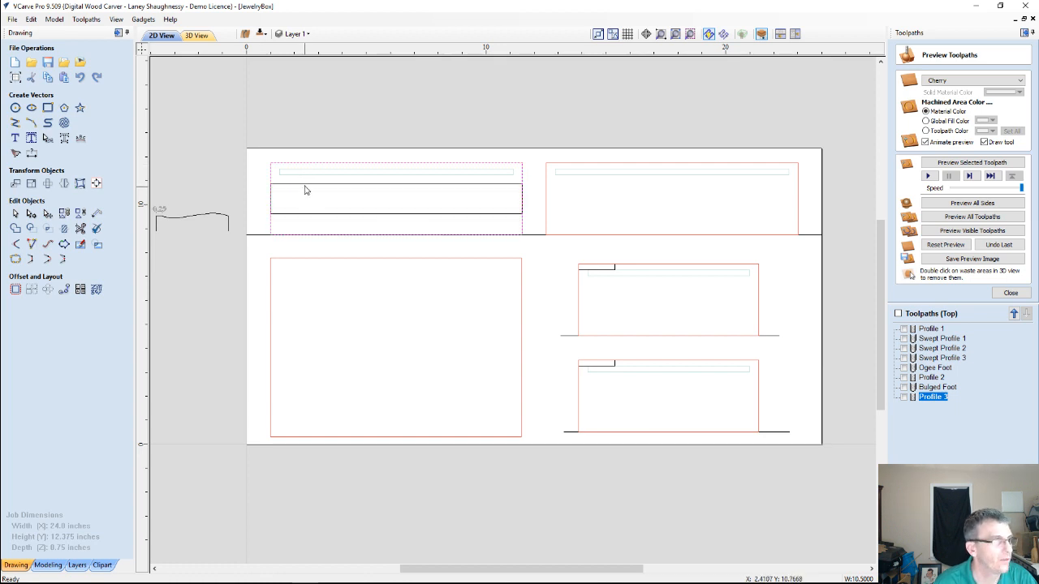
pyautogui.click(309, 185)
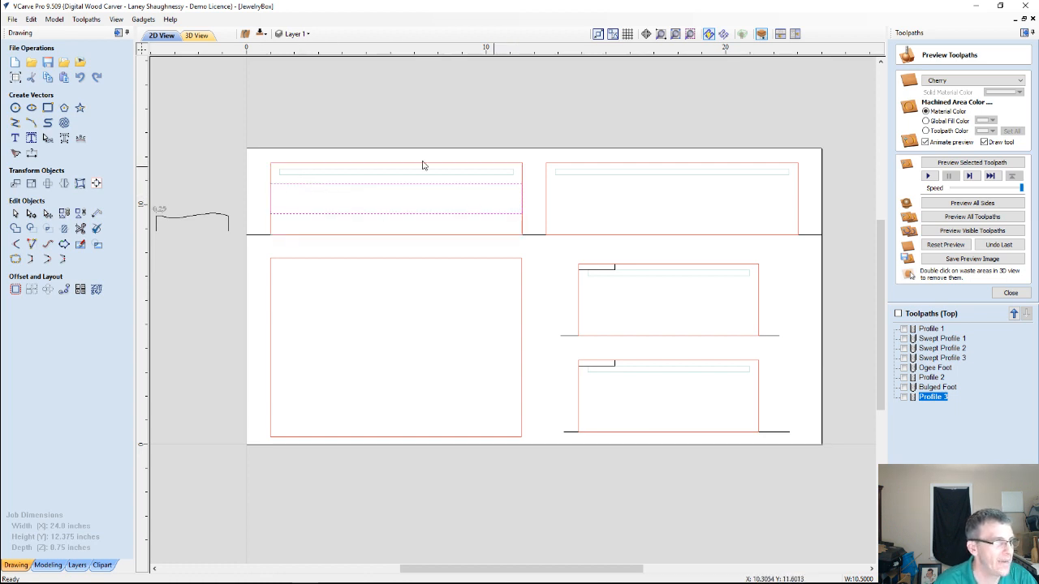
pyautogui.keyDown('shift'); pyautogui.click(316, 166); pyautogui.keyUp('shift')
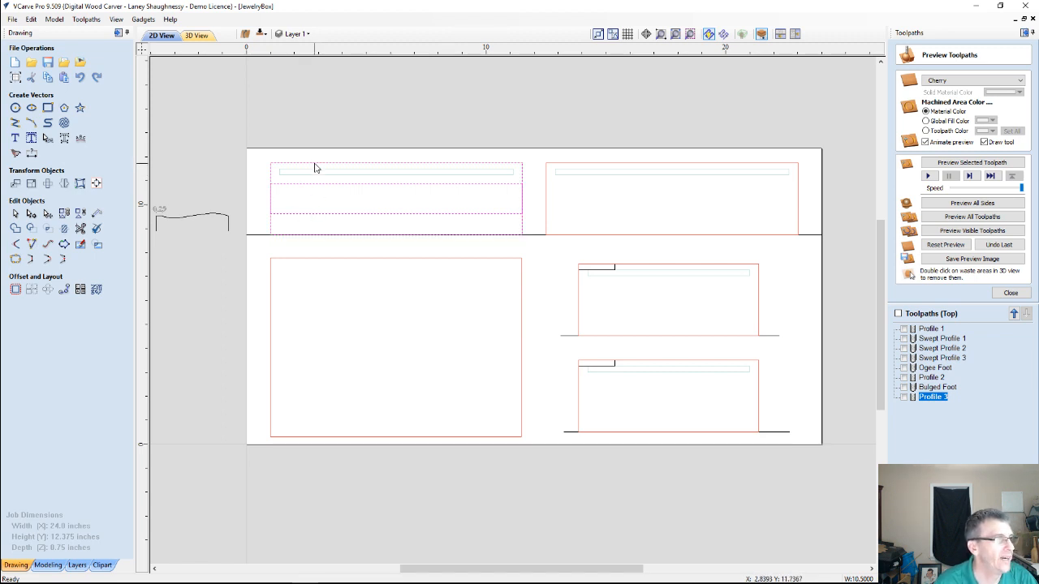
pyautogui.click(96, 183)
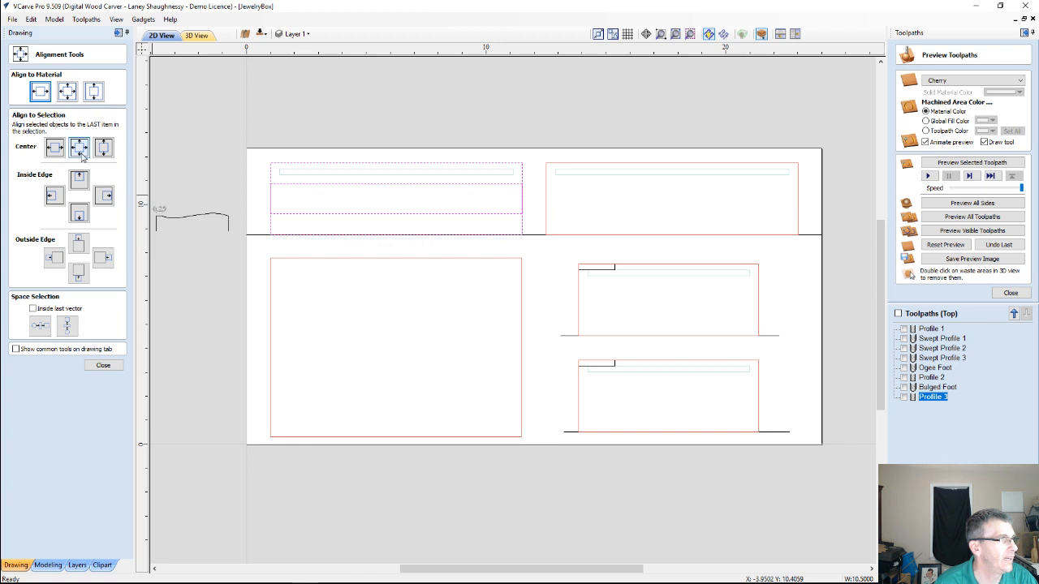
pyautogui.click(78, 148)
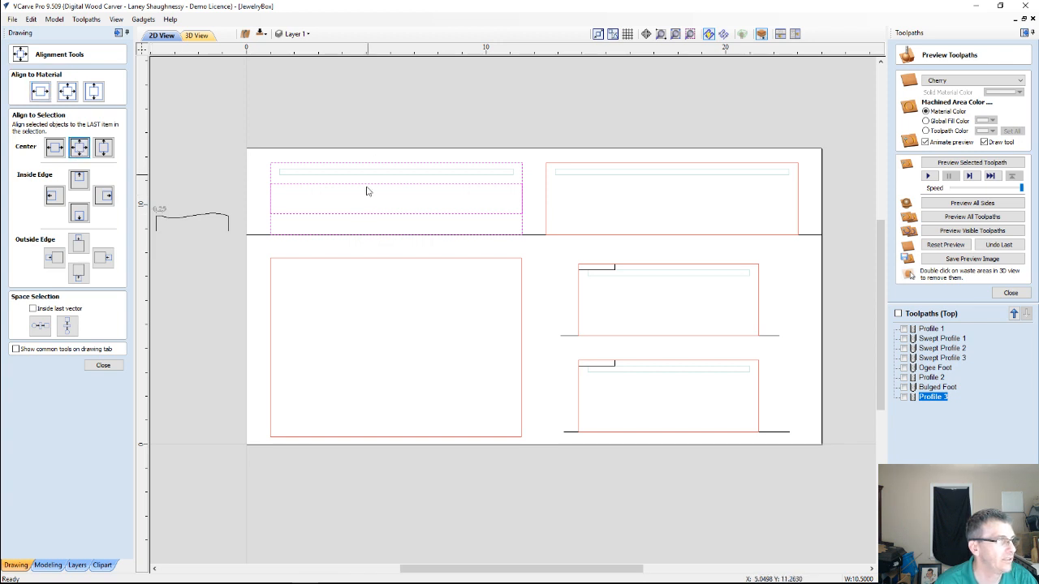
pyautogui.click(366, 216)
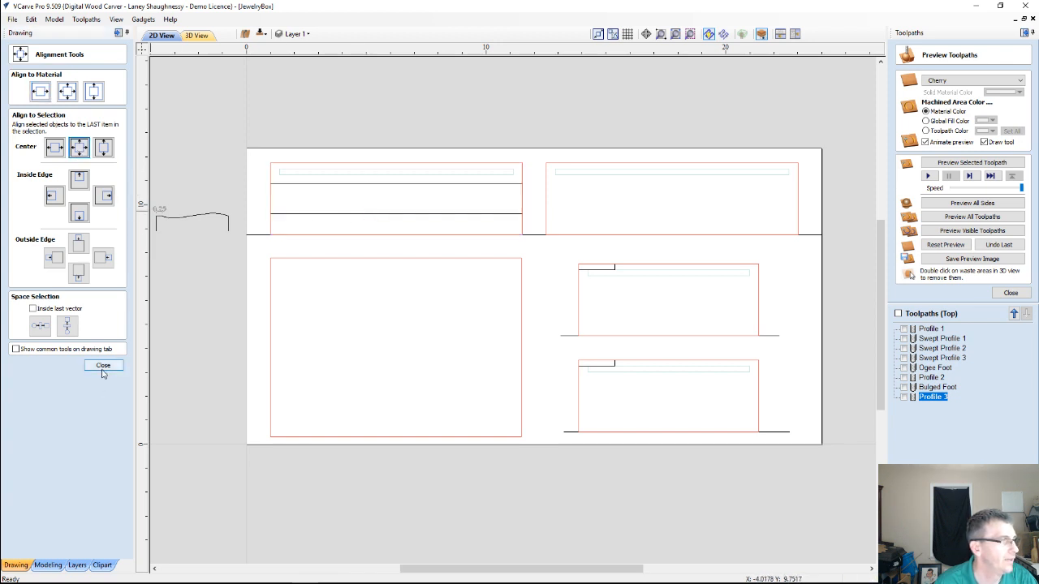
pyautogui.click(103, 365)
# Copy the centred rectangle to the same position on the second long panel
pyautogui.click(370, 189)
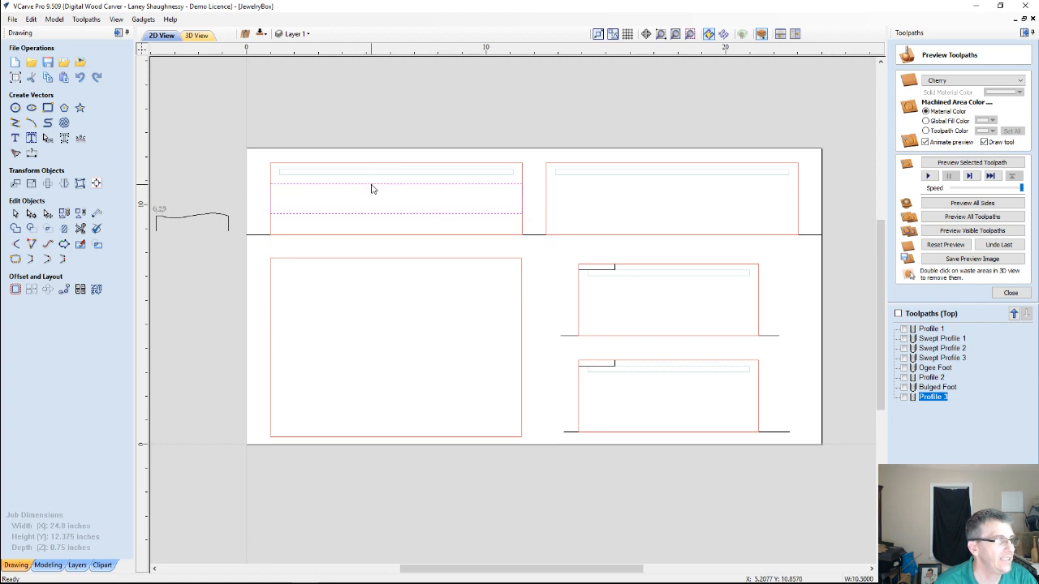
pyautogui.click(371, 187)
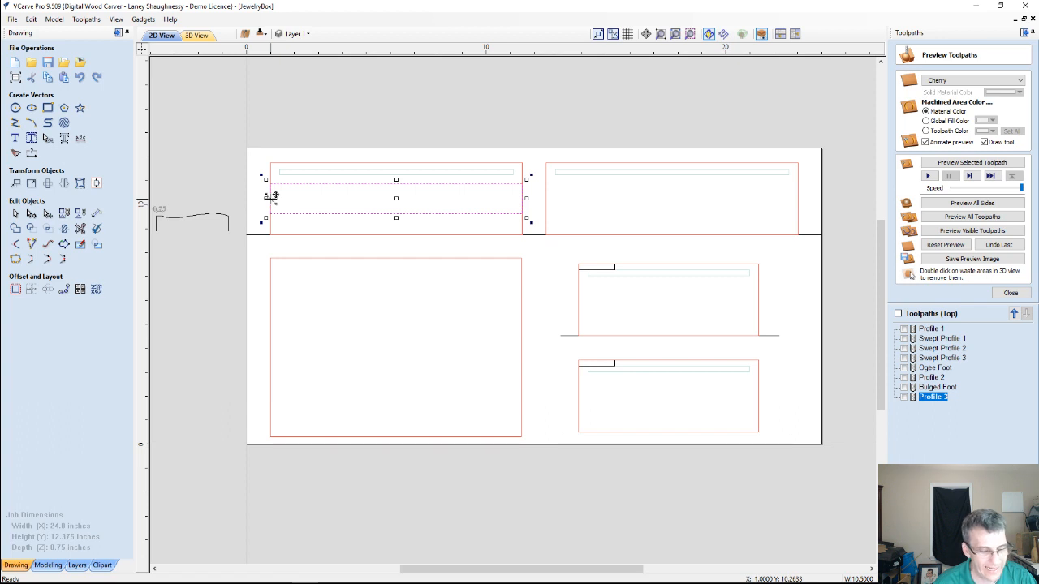
pyautogui.moveTo(271, 197); pyautogui.dragTo(547, 197)
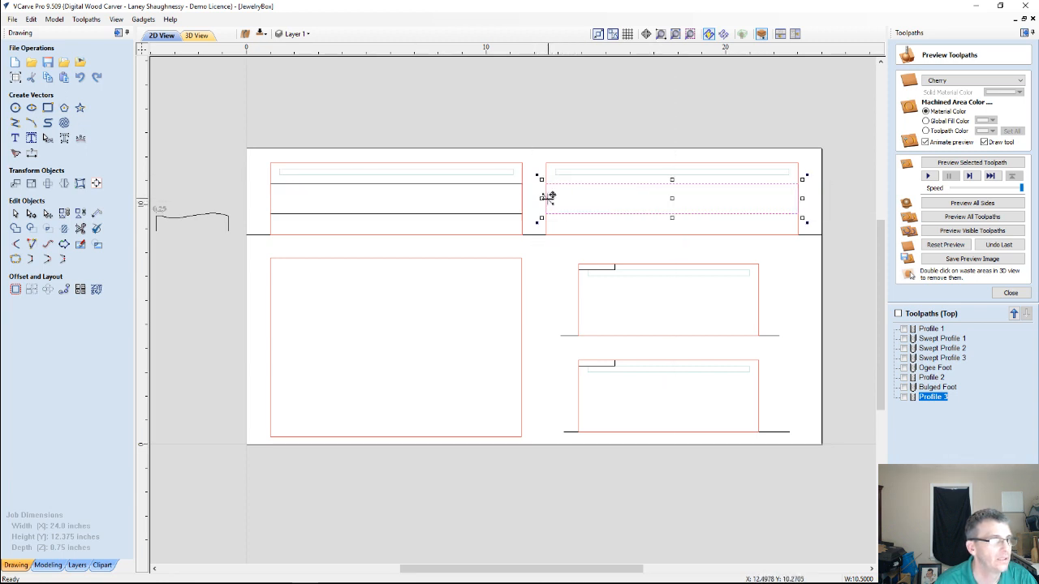
pyautogui.click(593, 219)
pyautogui.click(591, 214)
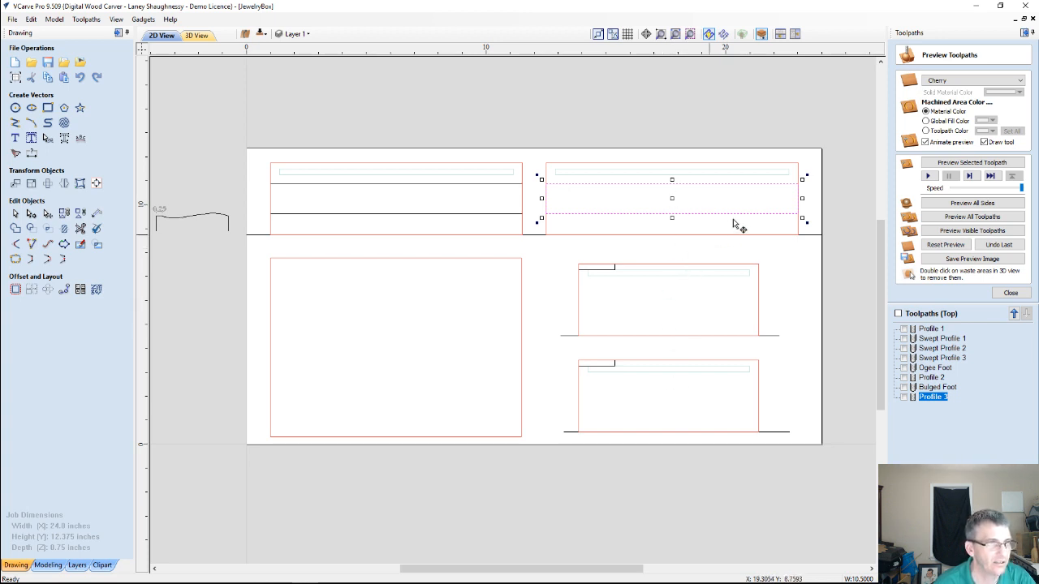
# Copy the rectangle onto each of the two short panels, centred across their width
pyautogui.moveTo(673, 196); pyautogui.dragTo(669, 301)
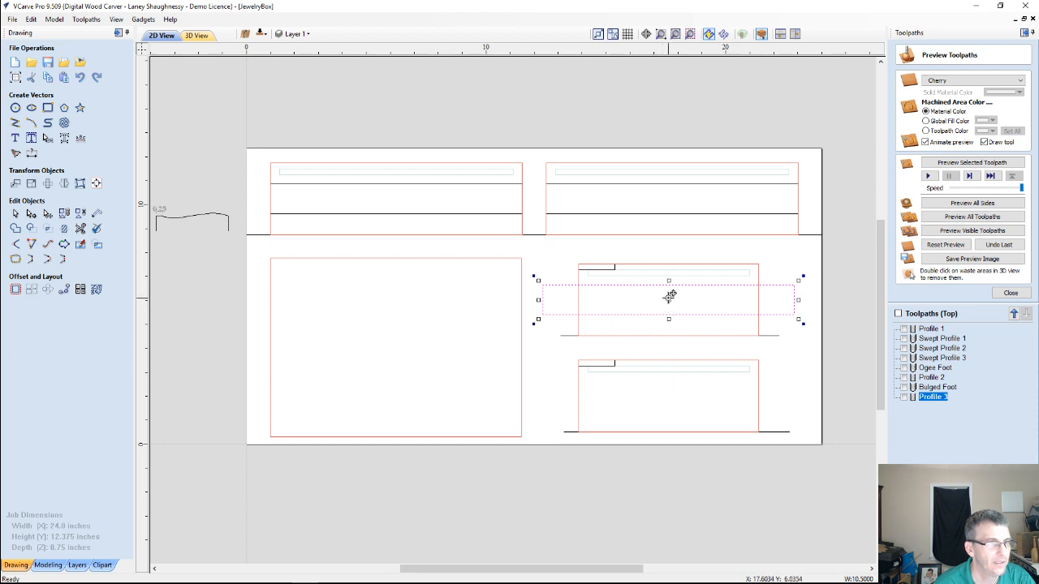
pyautogui.click(666, 326)
pyautogui.moveTo(666, 326); pyautogui.dragTo(669, 394)
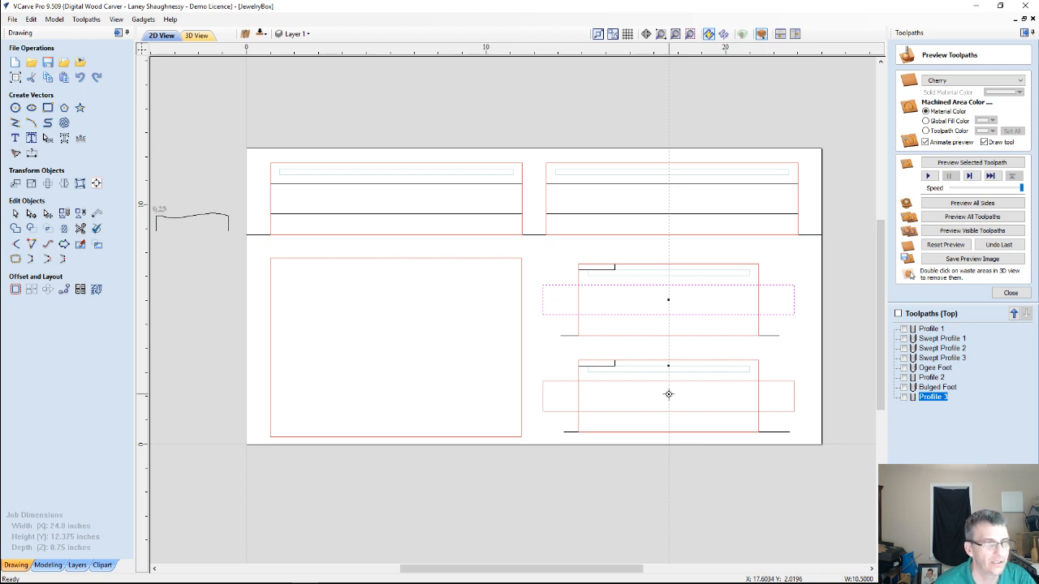
pyautogui.click(669, 394)
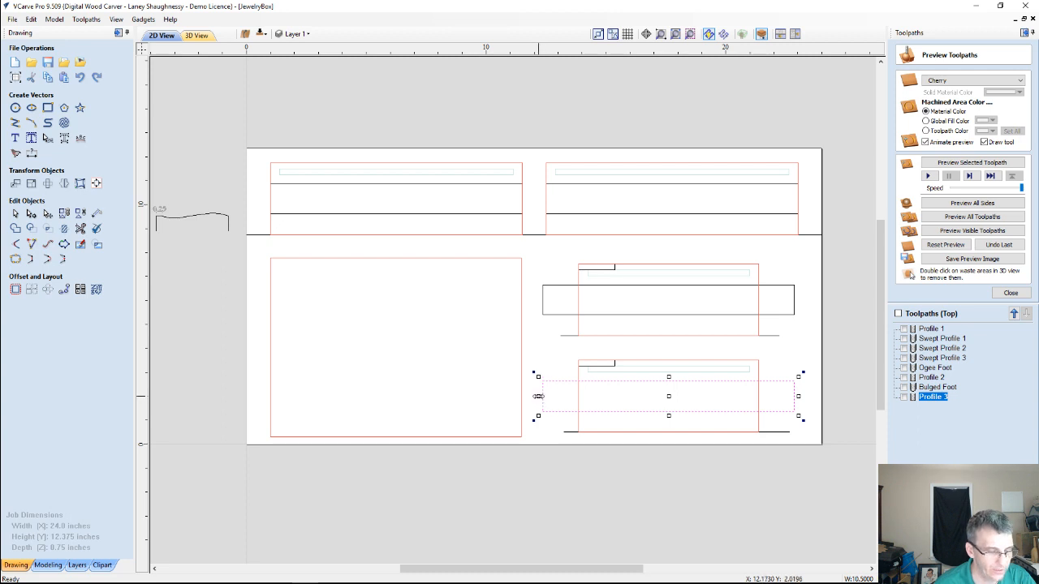
# Narrow the rectangles on both short panels symmetrically to the panels' width, about 7.5 inches
pyautogui.moveTo(537, 396); pyautogui.dragTo(574, 396)
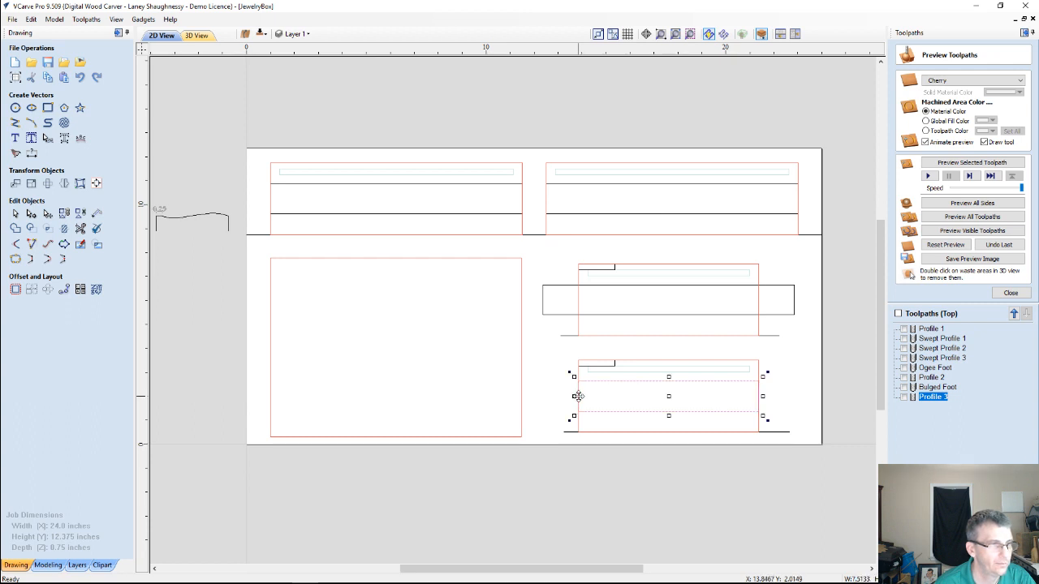
pyautogui.click(542, 304)
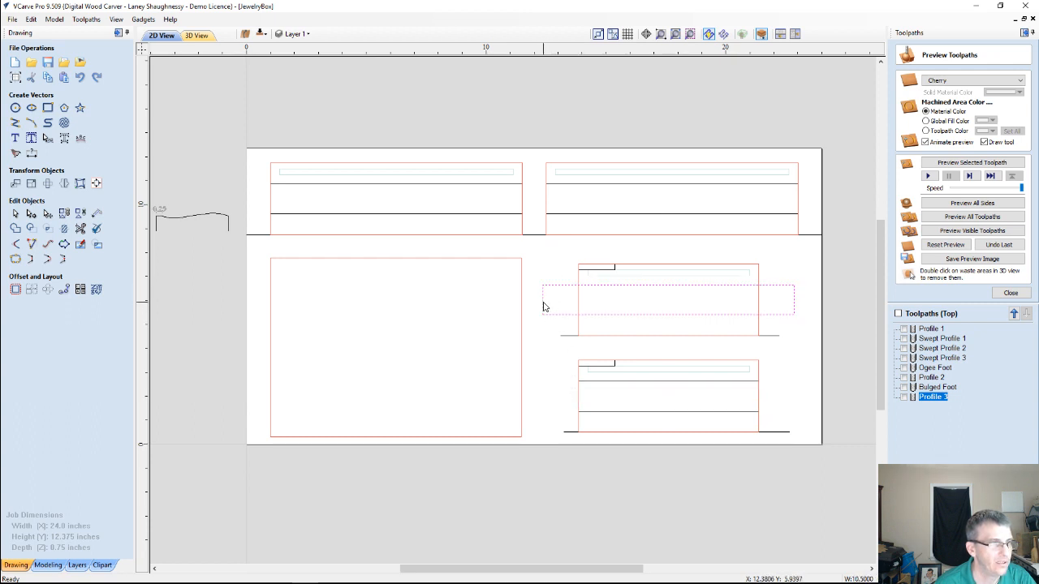
pyautogui.moveTo(538, 300); pyautogui.dragTo(576, 298)
pyautogui.scroll(-2, 649, 350)
pyautogui.scroll(2, 630, 320)
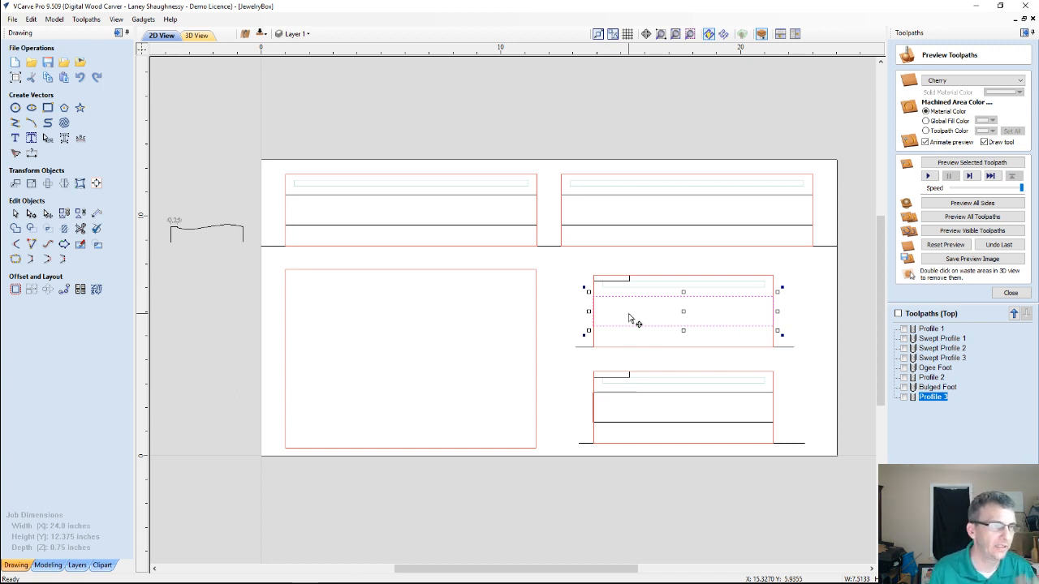
pyautogui.click(261, 35)
pyautogui.click(261, 35)
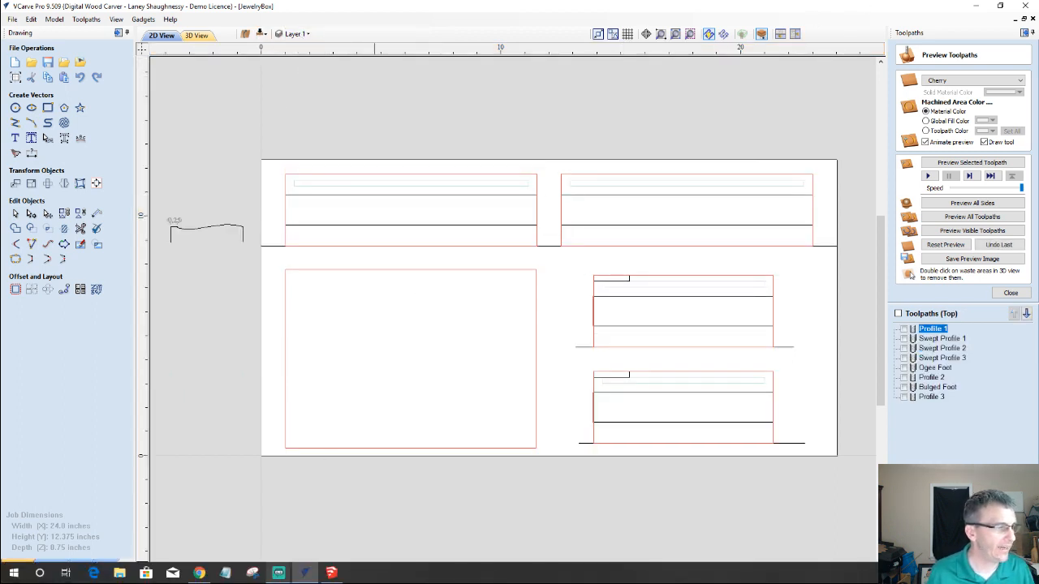
# Open the Texture 3 picture from the 07-13-17 folder in File Explorer and examine its carved texture
pyautogui.moveTo(278, 572)
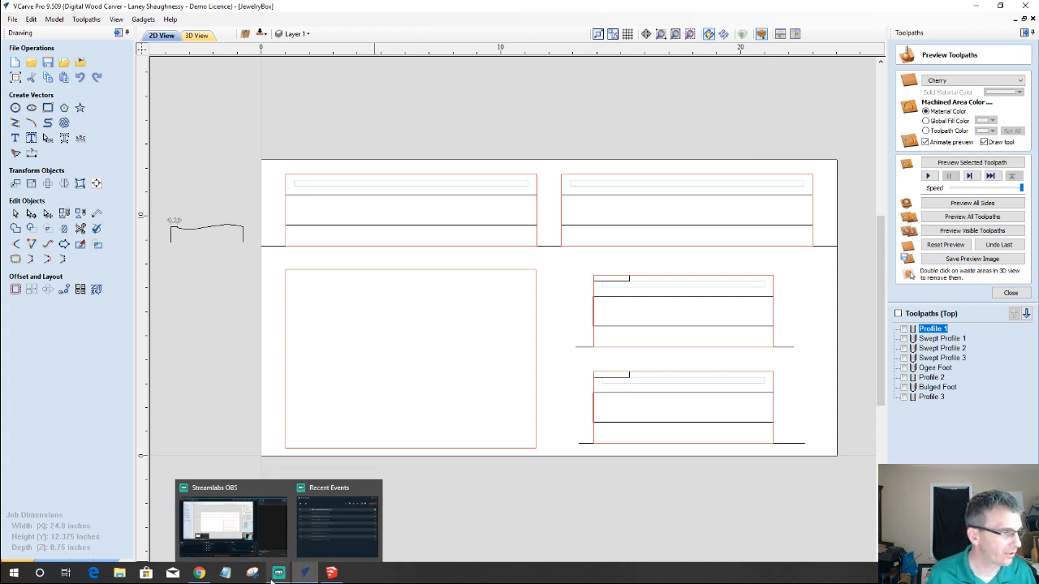
pyautogui.click(121, 573)
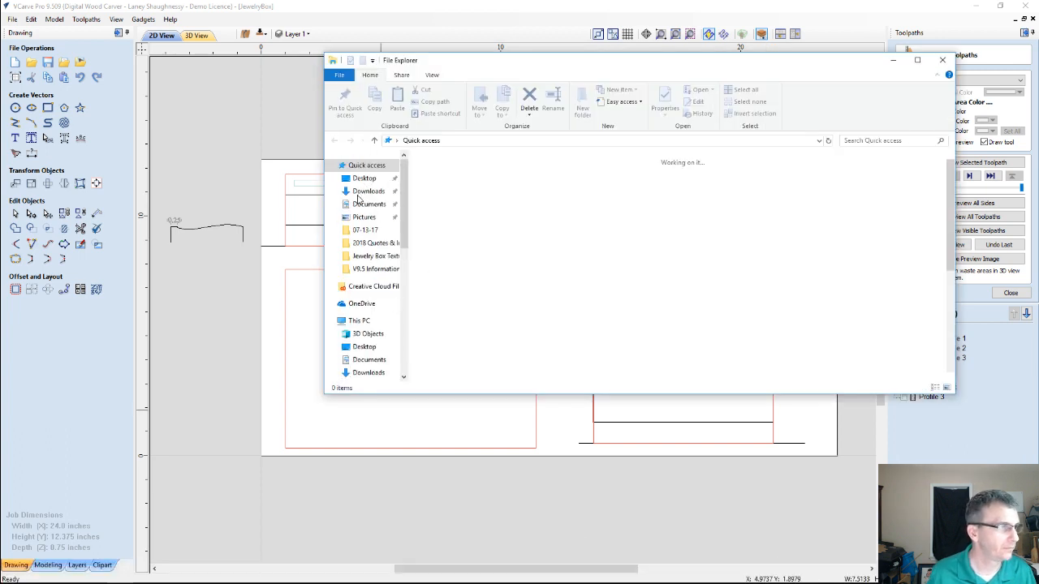
pyautogui.click(362, 231)
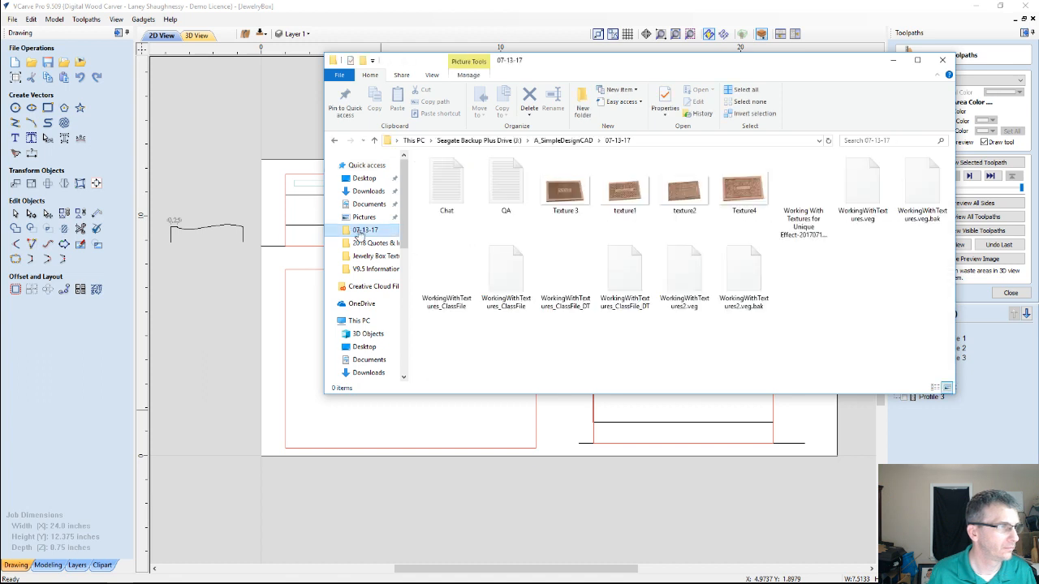
pyautogui.click(571, 198)
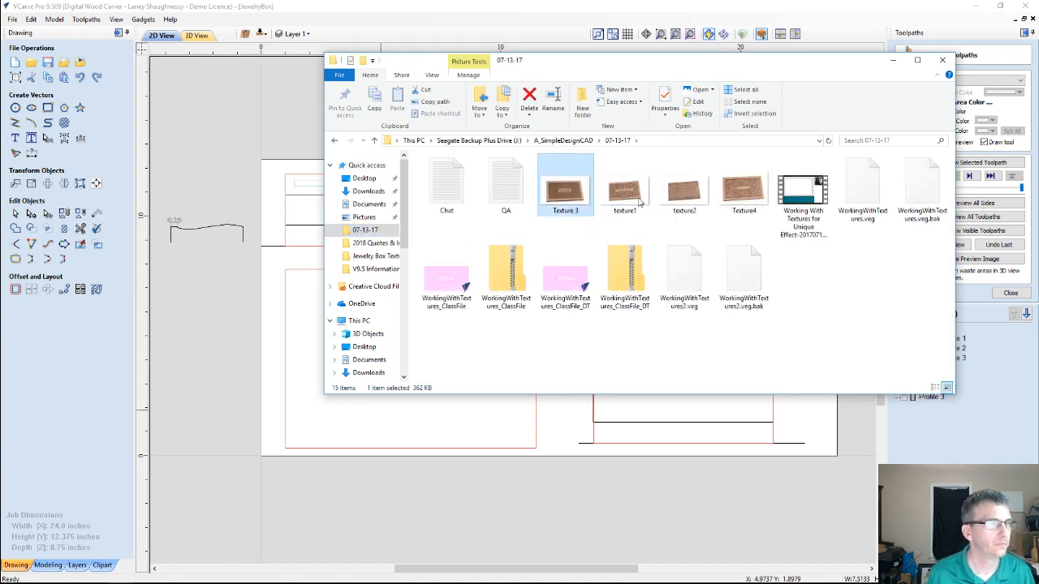
pyautogui.click(942, 60)
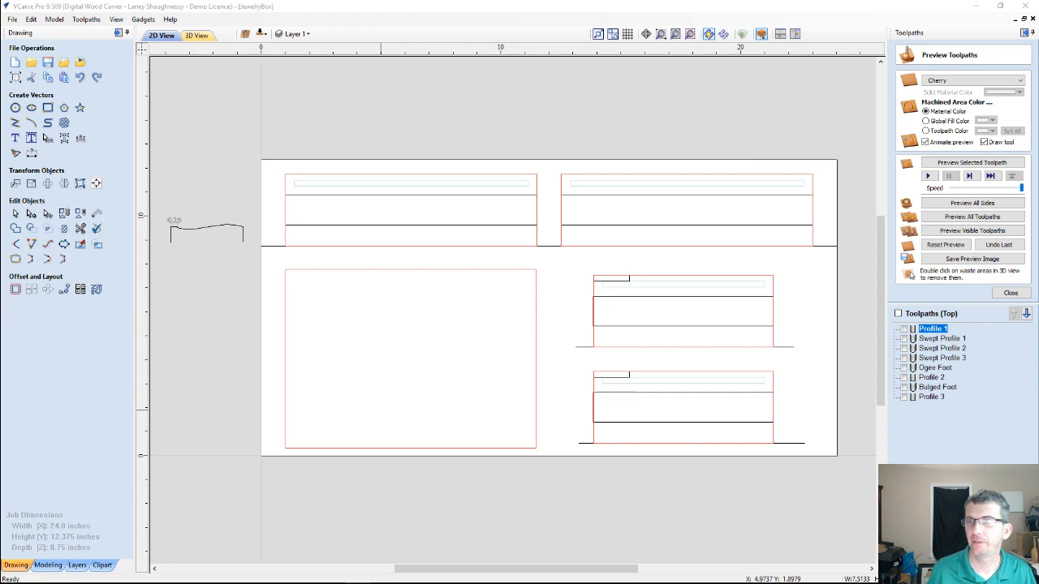
pyautogui.moveTo(1037, 15); pyautogui.dragTo(461, 35)
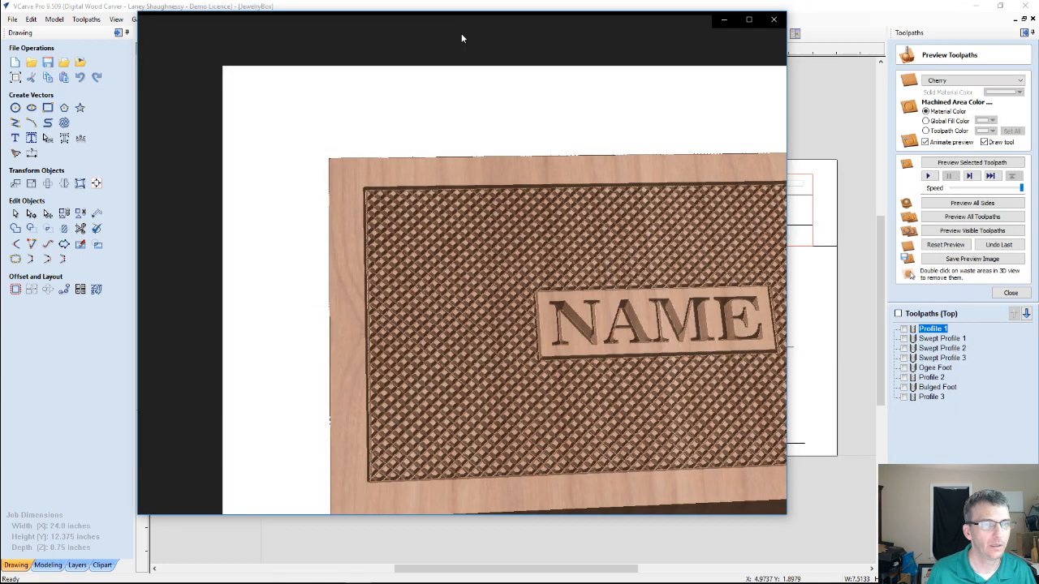
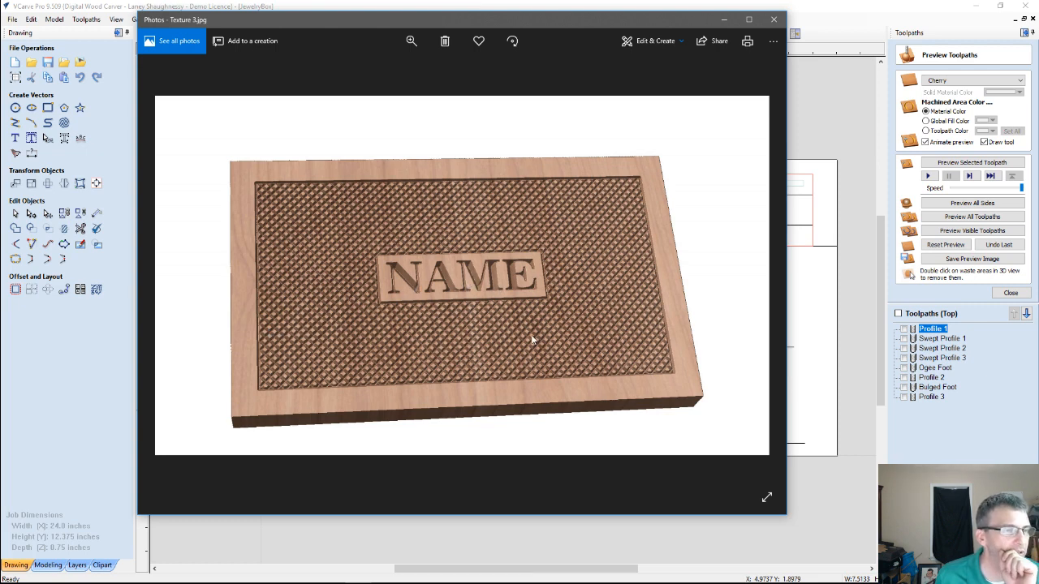
# Browse the sample images of textured box lids and close the photo viewer to return to the VCarve drawing
pyautogui.click(763, 276)
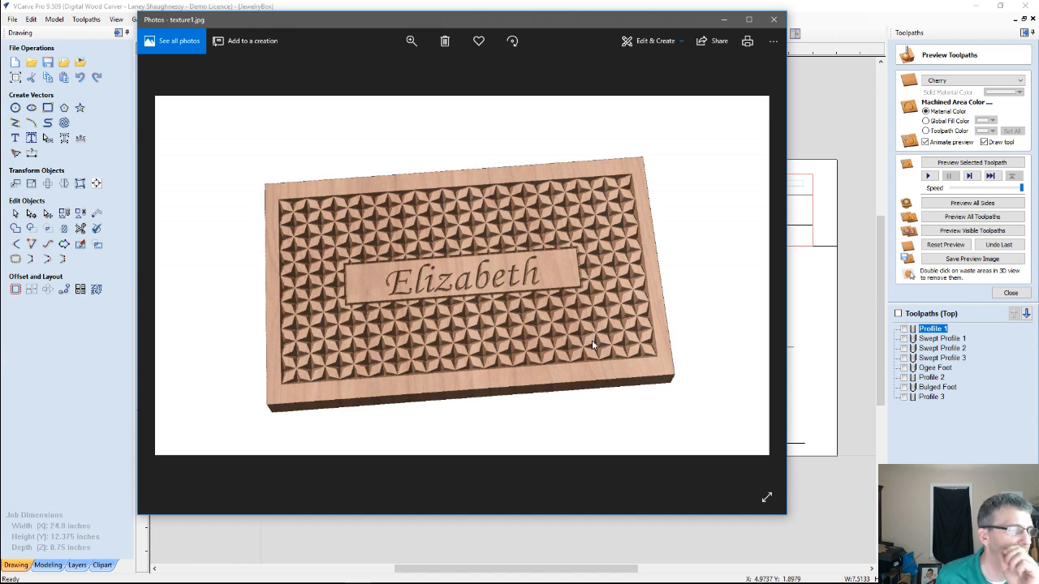
pyautogui.click(761, 277)
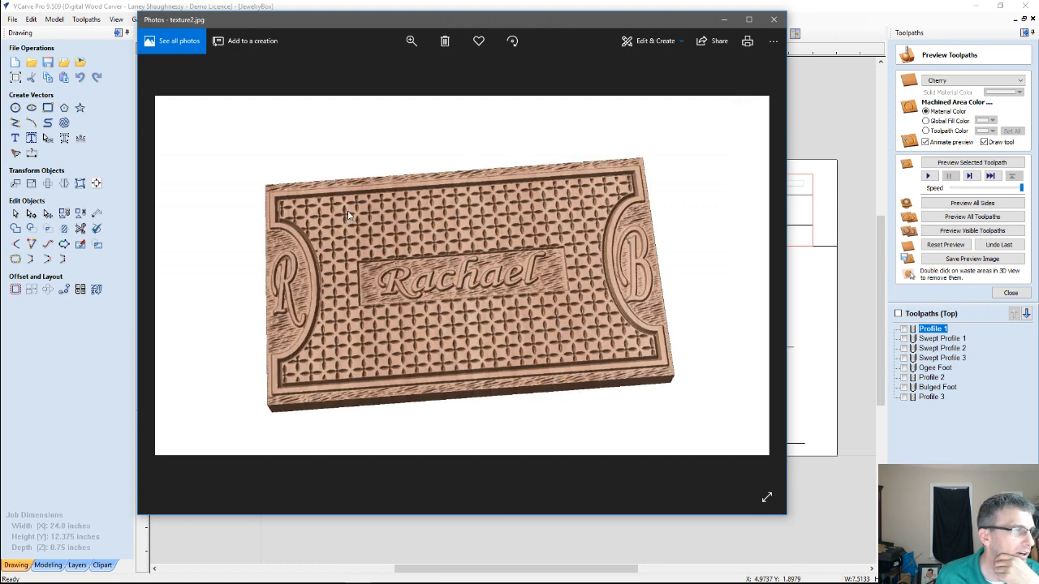
pyautogui.click(760, 283)
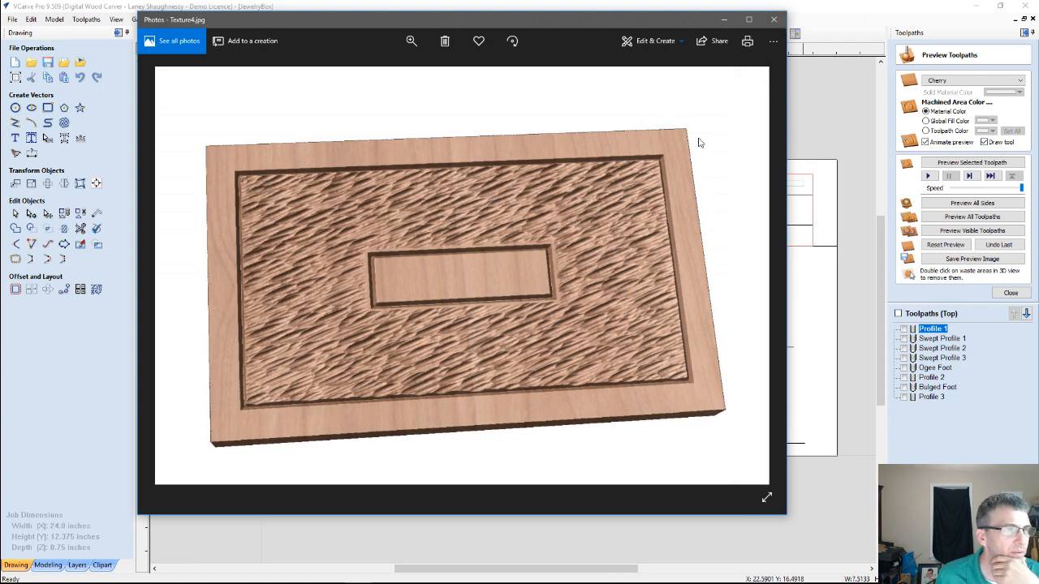
pyautogui.click(776, 21)
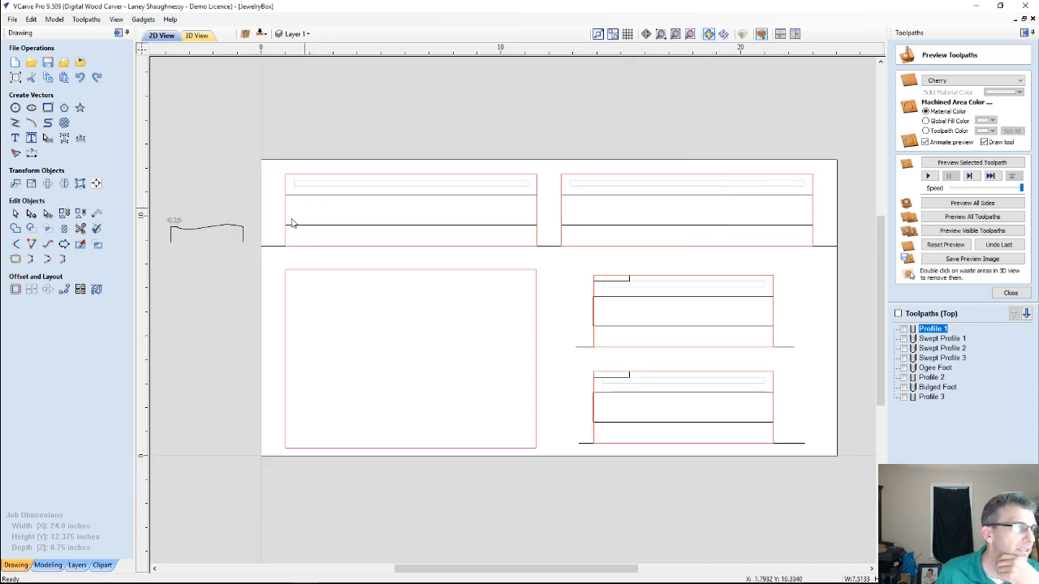
# Draw a diagonal line about 10.57 inches long across the upper-left panel's middle band, from its top-left corner to its bottom-right corner
pyautogui.scroll(2, 375, 227)
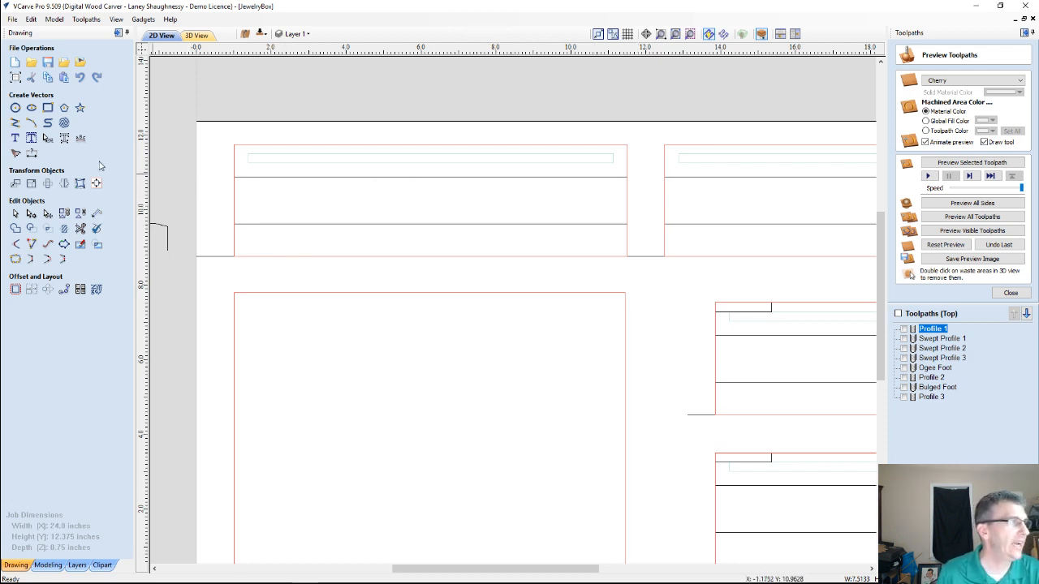
pyautogui.click(273, 177)
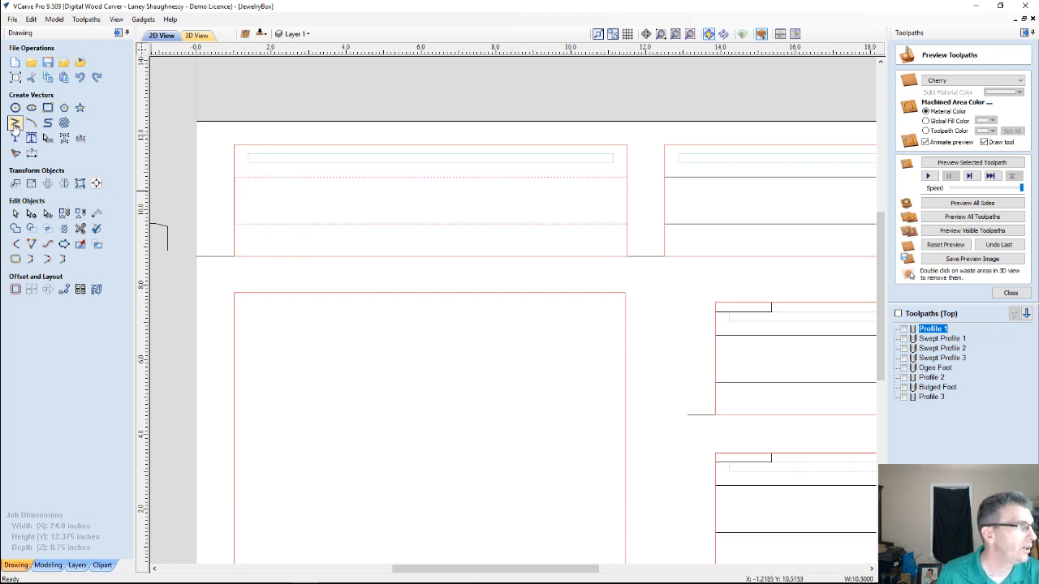
pyautogui.click(15, 123)
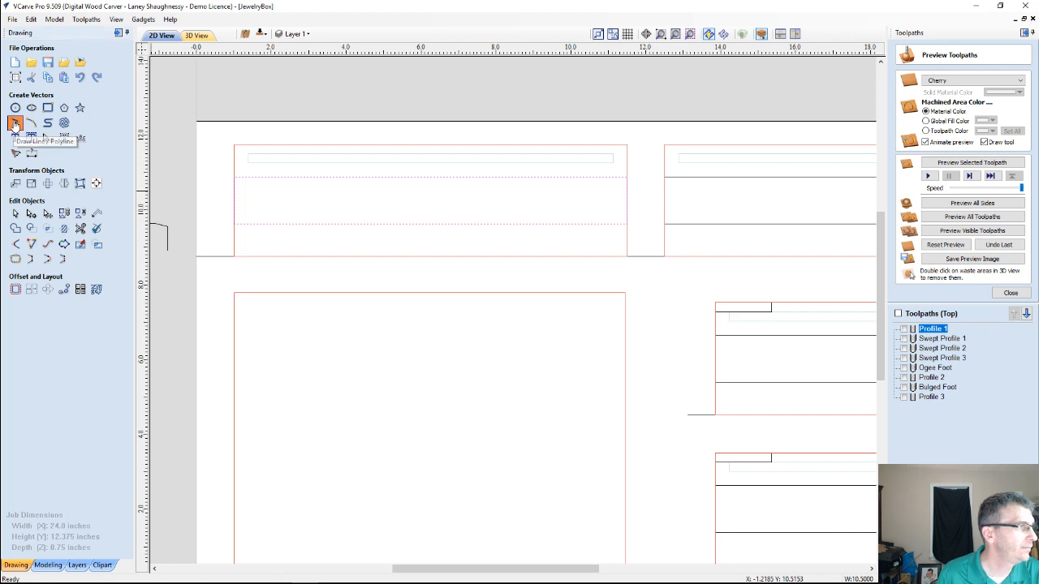
pyautogui.click(234, 177)
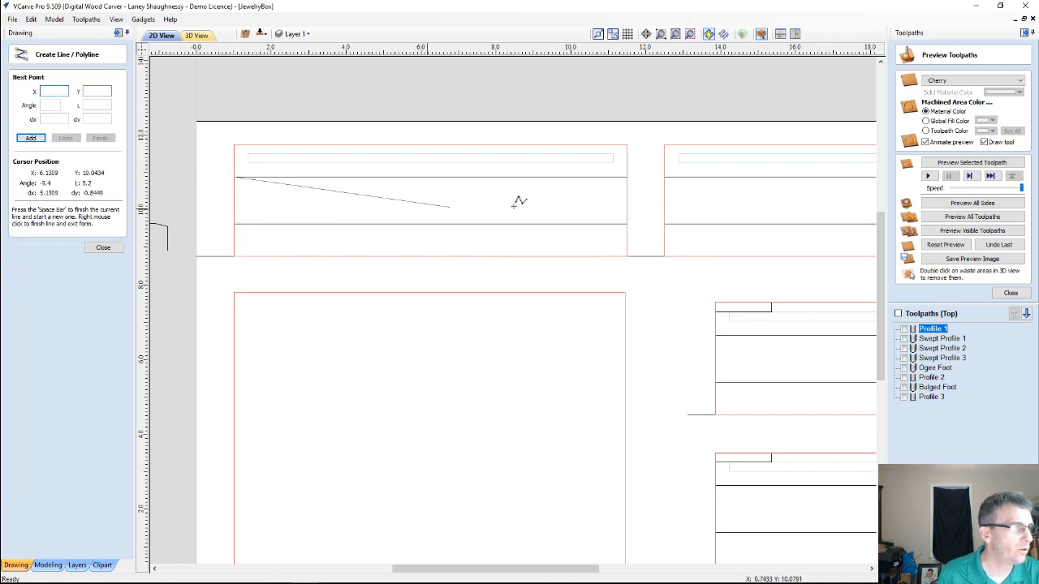
pyautogui.click(626, 222)
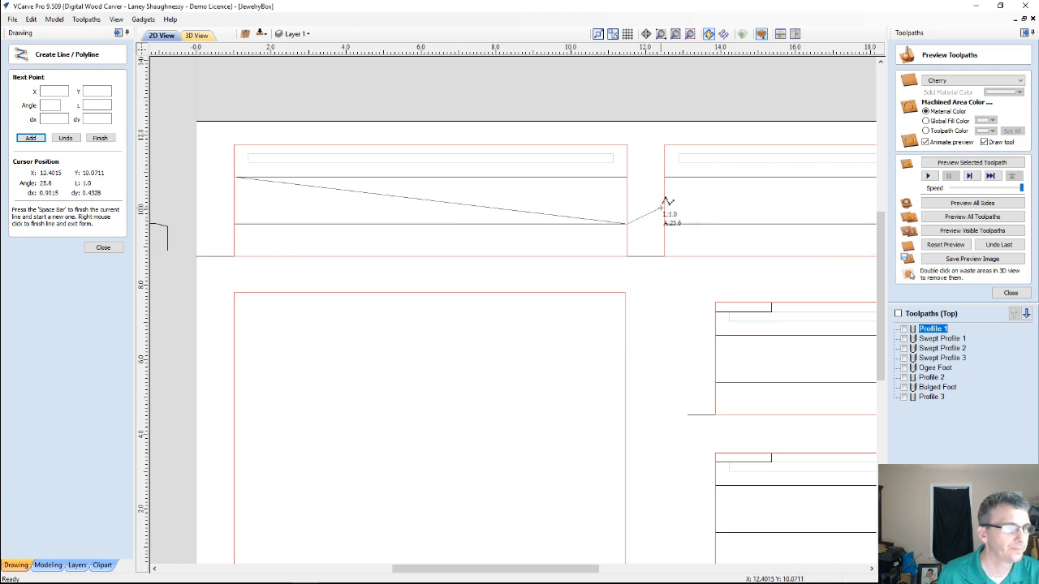
pyautogui.press('space')
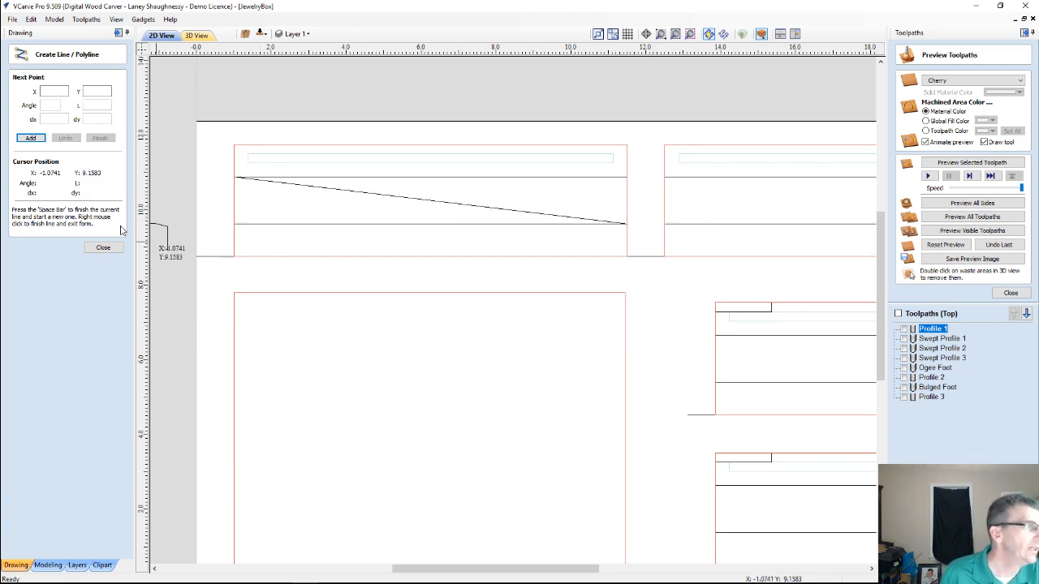
pyautogui.click(104, 248)
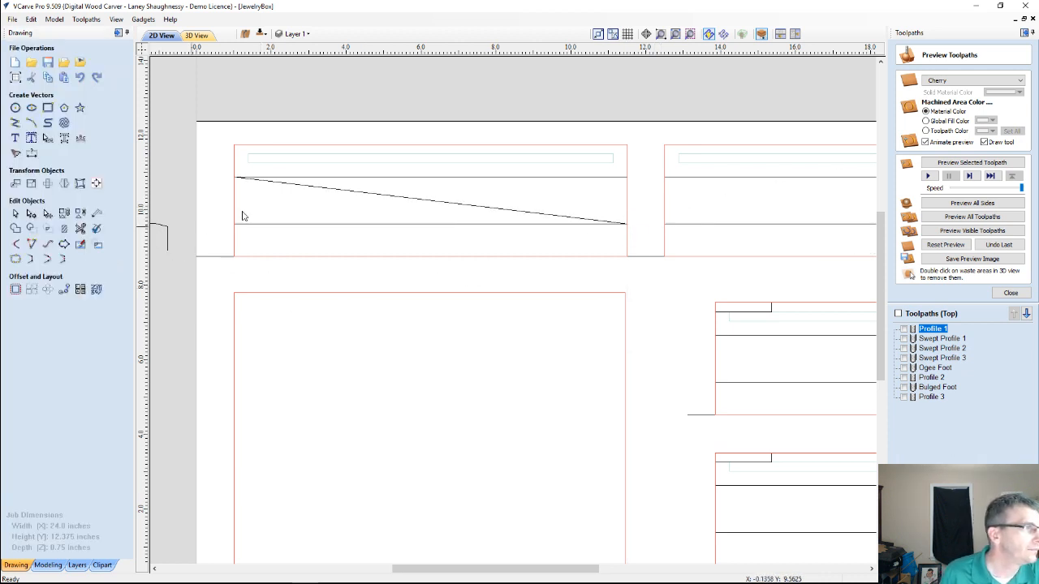
# Try stretching the diagonal line symmetrically beyond both panel edges to about 11 inches wide, and undo the stretch
pyautogui.click(302, 184)
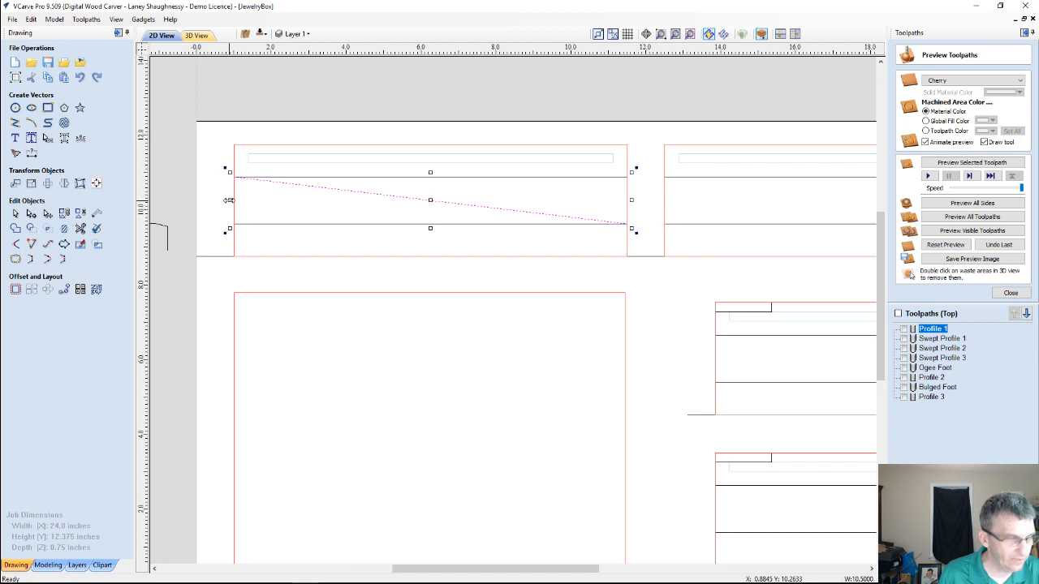
pyautogui.moveTo(229, 200); pyautogui.dragTo(226, 205)
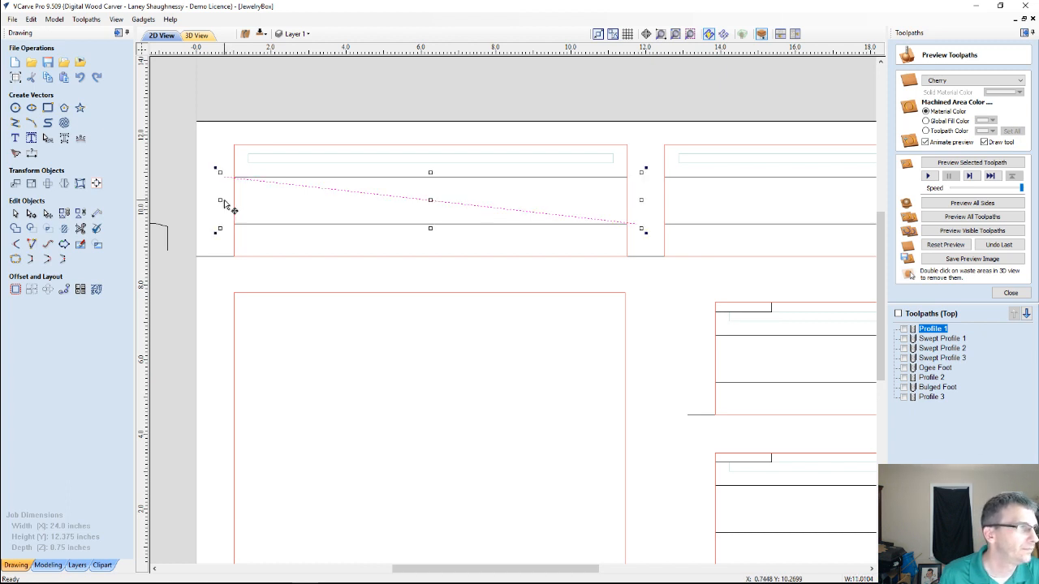
pyautogui.scroll(1, 225, 204)
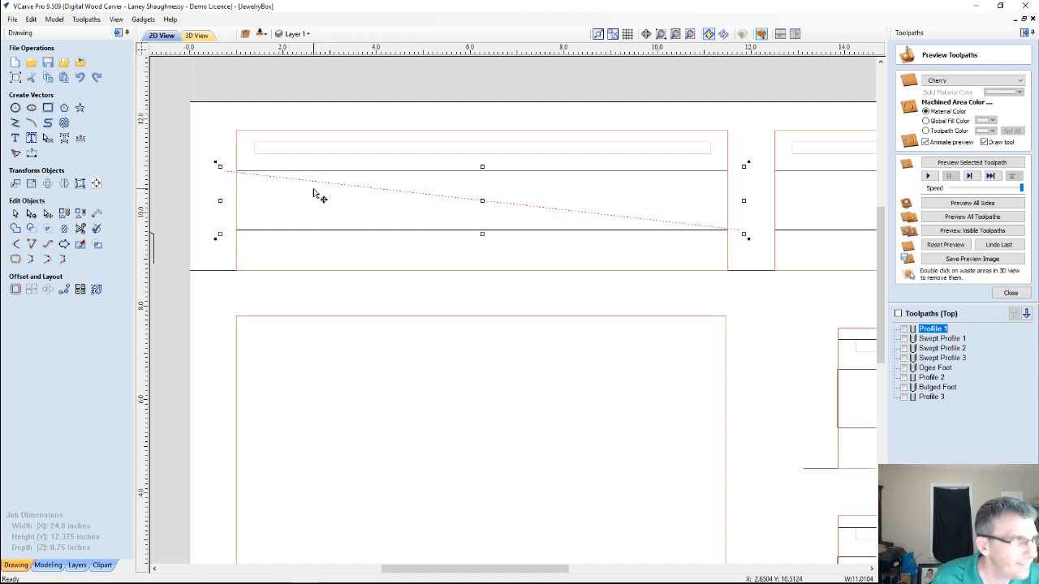
pyautogui.hotkey('ctrl', 'z')
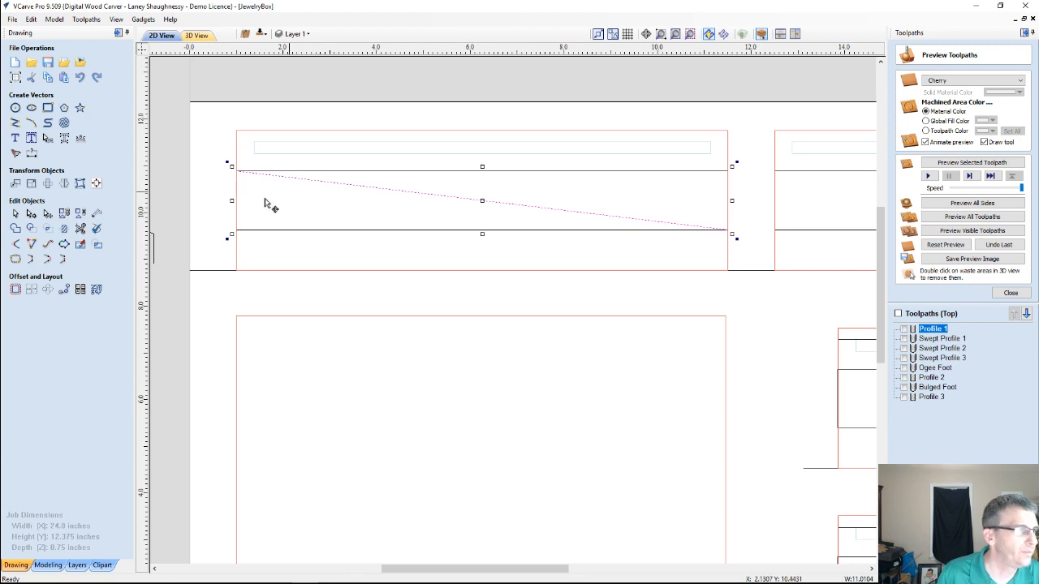
# Set the vector offset distance to 0.15 inches, try offsetting the diagonal line to both sides, and undo that offset
pyautogui.click(15, 289)
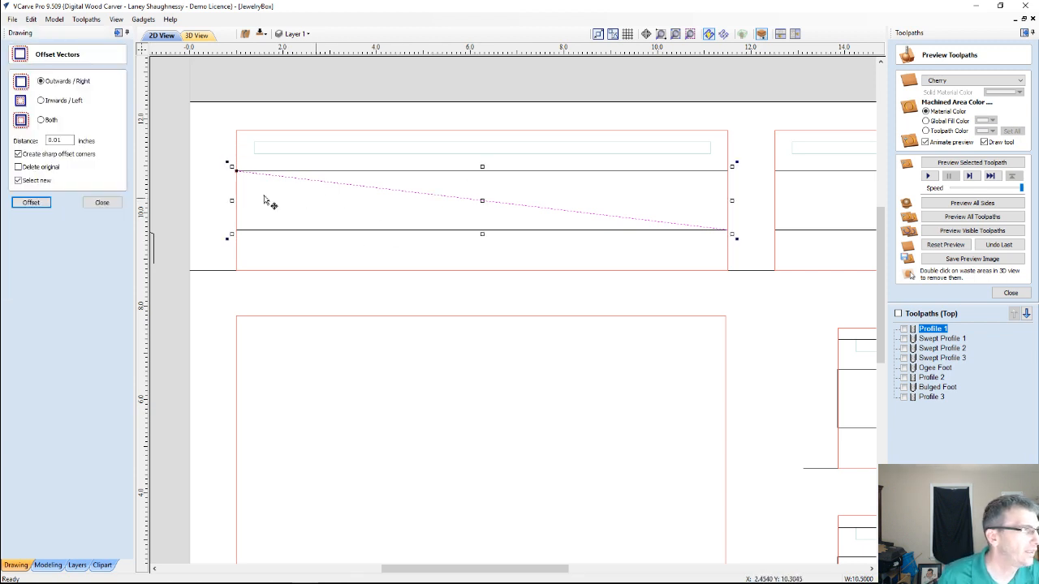
pyautogui.click(41, 120)
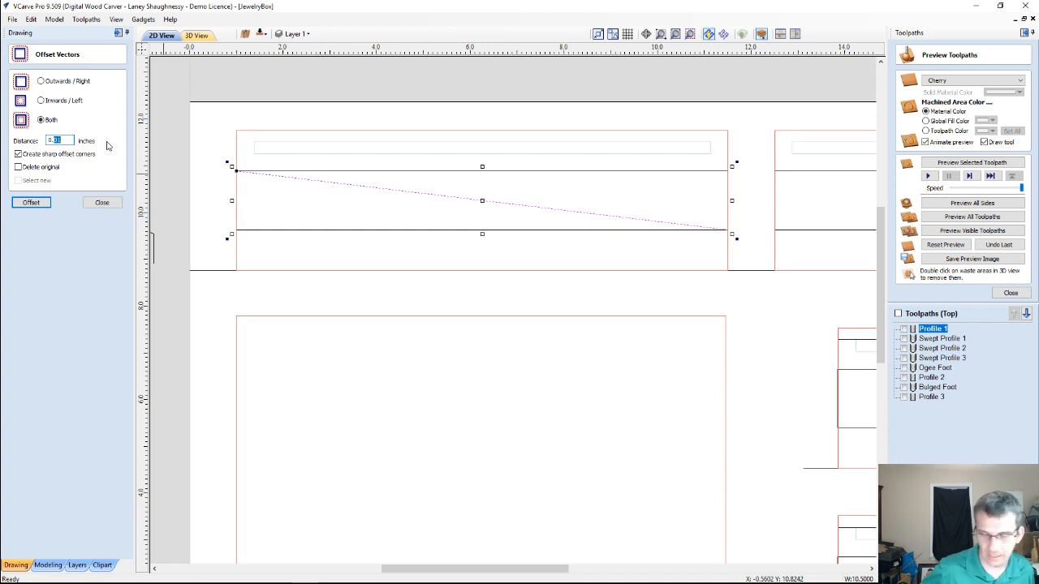
pyautogui.write('0.1')
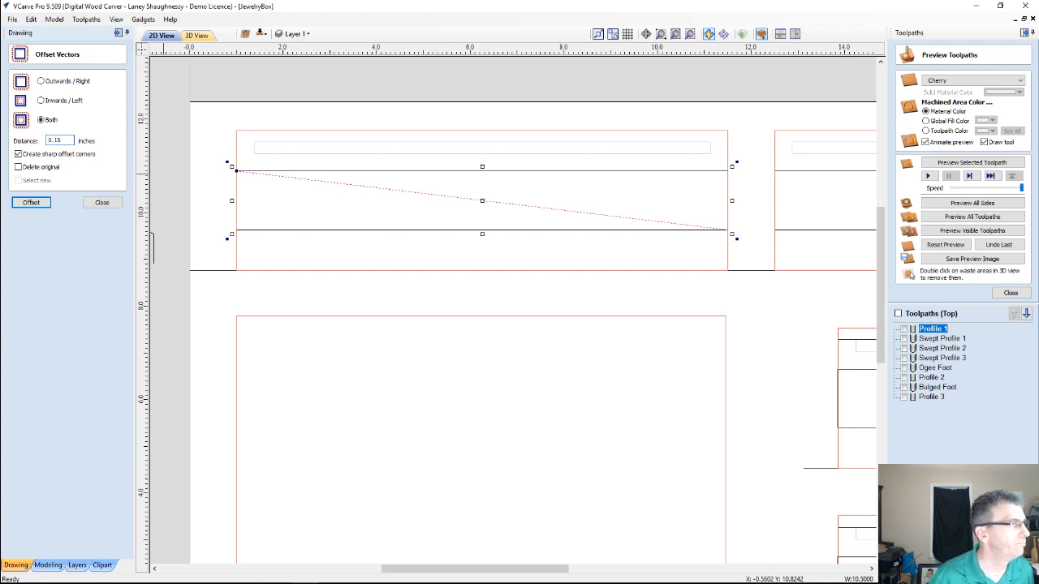
pyautogui.click(30, 203)
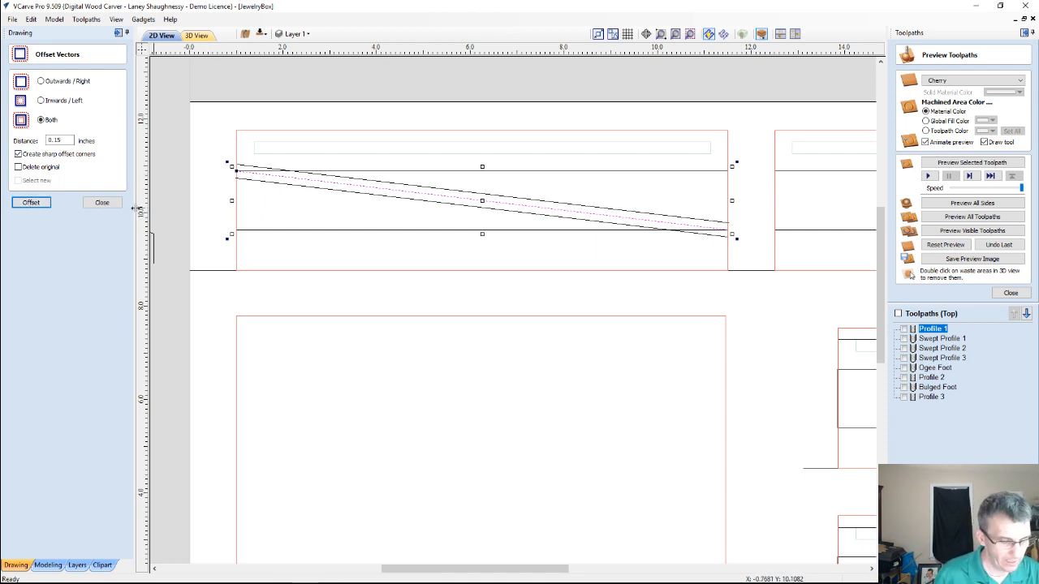
pyautogui.hotkey('ctrl', 'z')
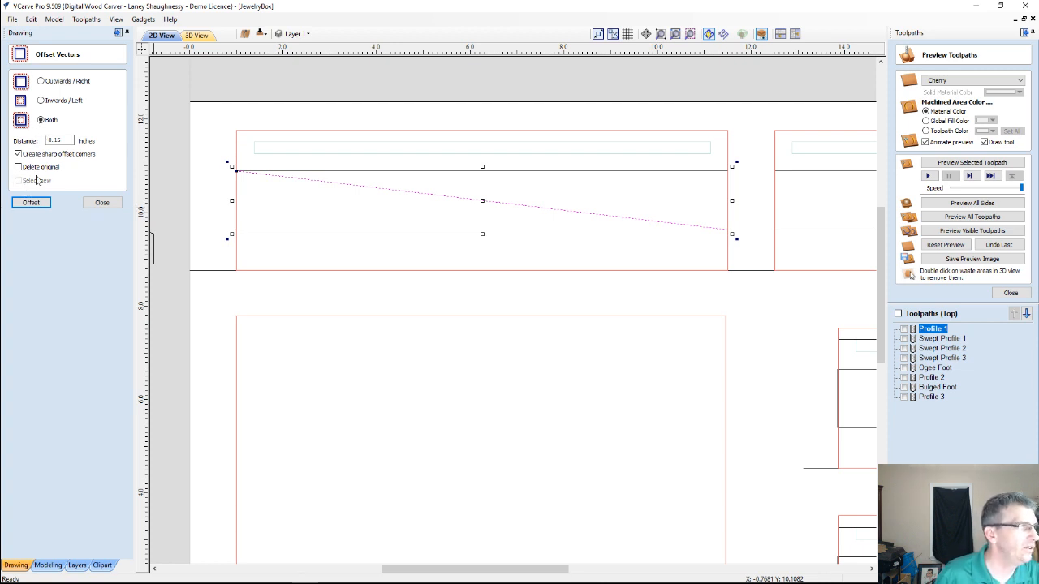
# Offset the diagonal line inwards/left at 0.15-inch spacing, repeating from each new line to make eight parallel copies above it
pyautogui.click(40, 101)
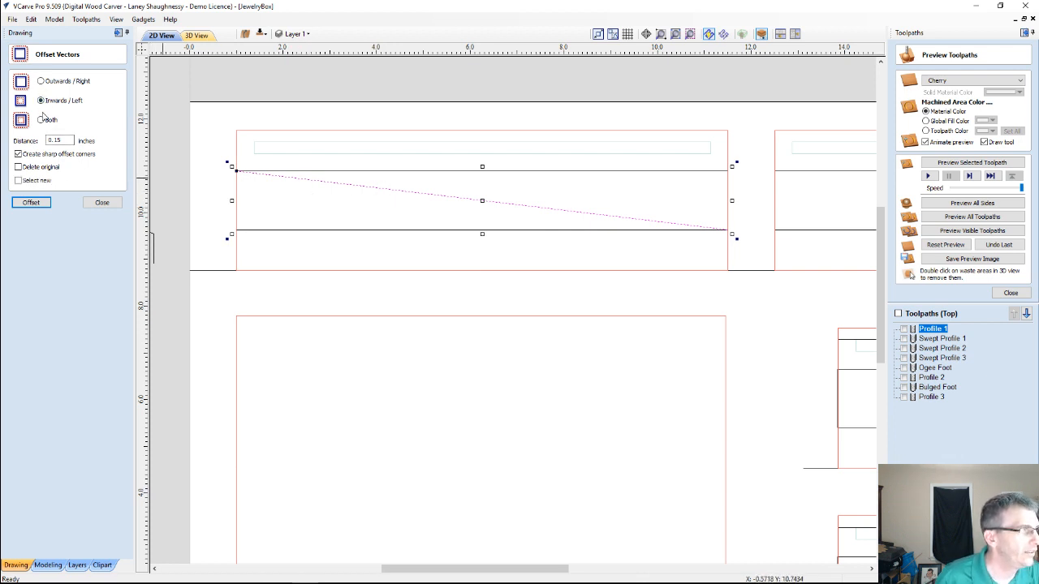
pyautogui.click(33, 203)
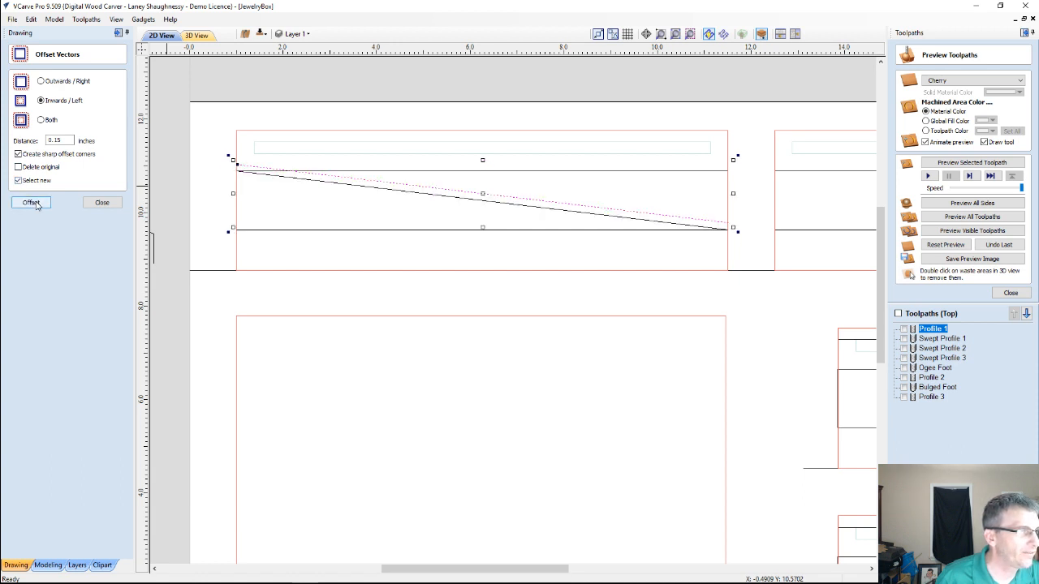
pyautogui.click(32, 203)
pyautogui.click(33, 202)
pyautogui.click(32, 203)
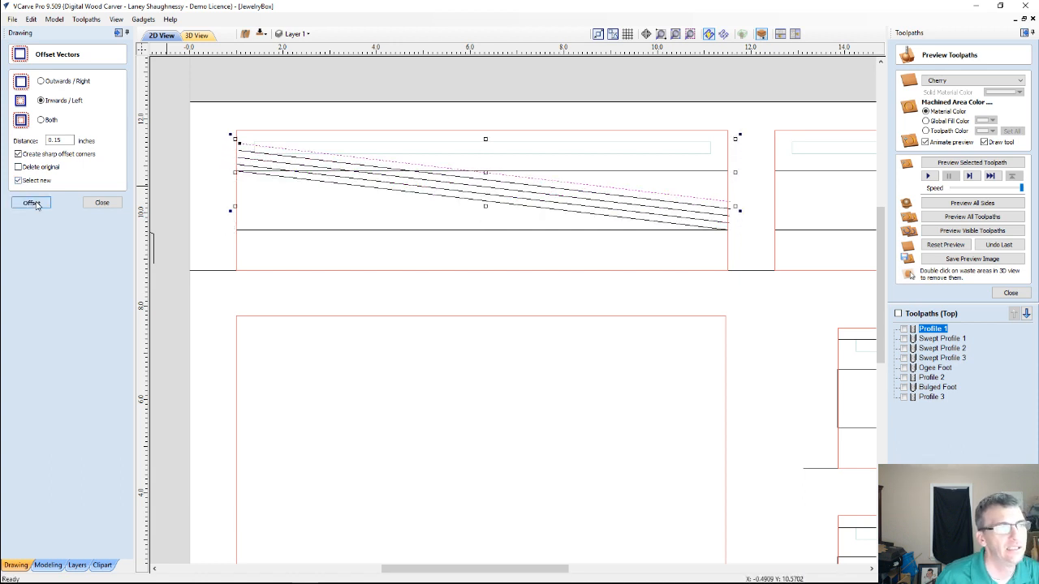
pyautogui.click(33, 203)
pyautogui.click(33, 202)
pyautogui.click(33, 202)
pyautogui.click(32, 203)
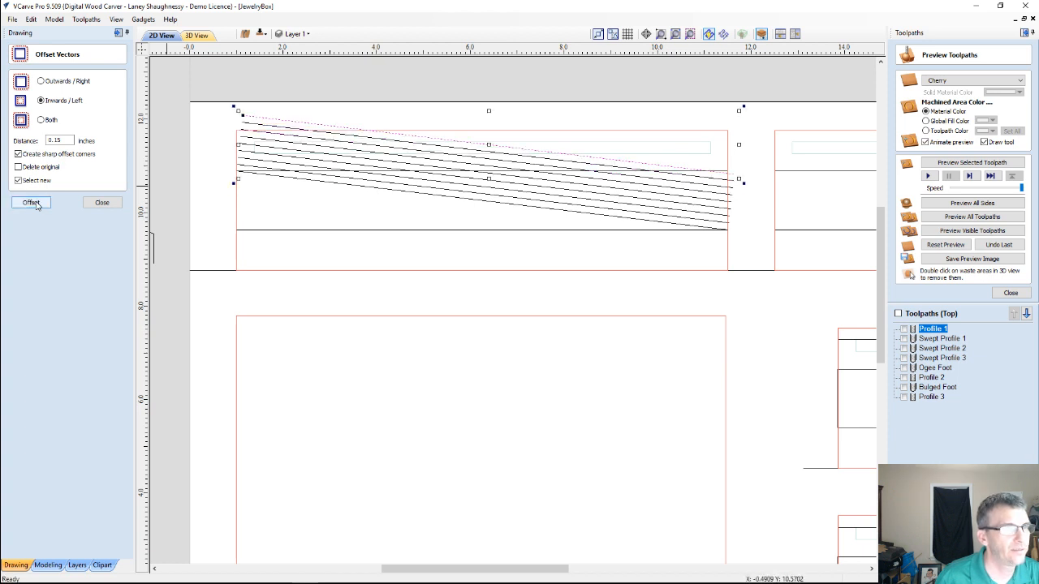
# Offset the original diagonal line outwards/right at 0.15-inch spacing, repeating from each new line to make eight parallel copies below it
pyautogui.click(471, 203)
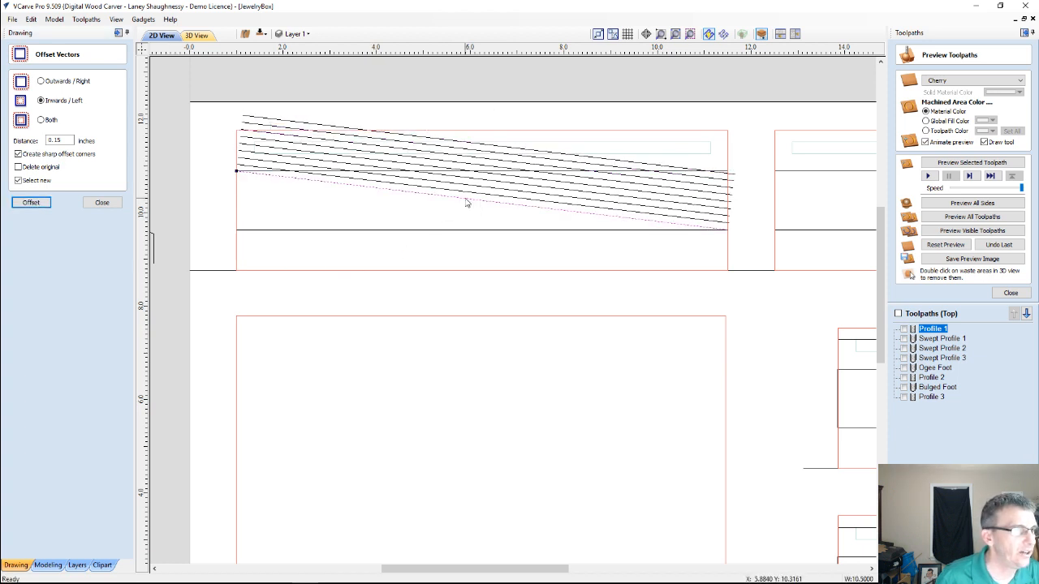
pyautogui.click(41, 81)
pyautogui.click(40, 203)
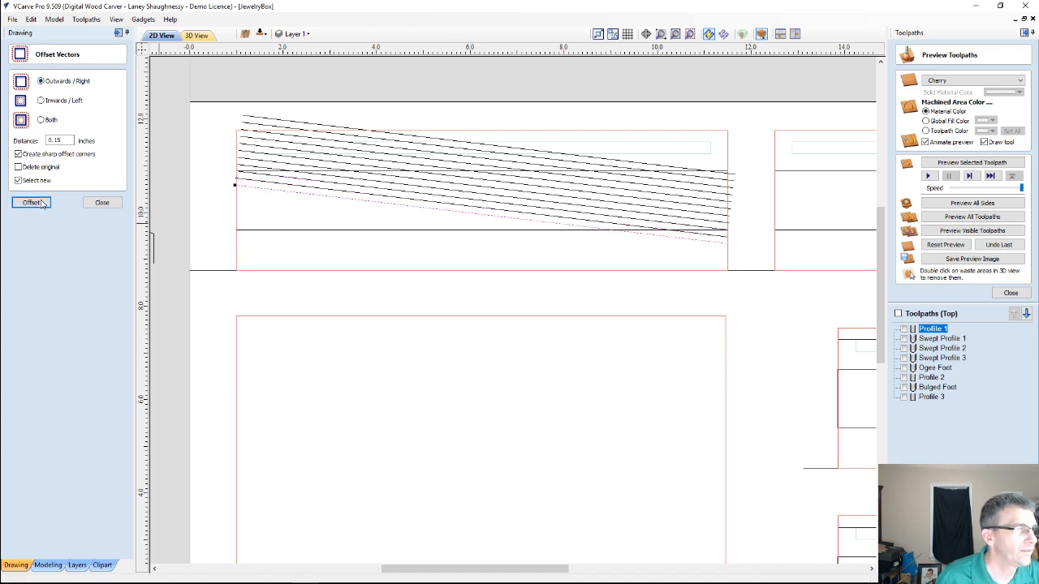
pyautogui.click(41, 203)
pyautogui.click(40, 203)
pyautogui.click(40, 203)
pyautogui.click(41, 203)
pyautogui.click(40, 203)
pyautogui.click(41, 203)
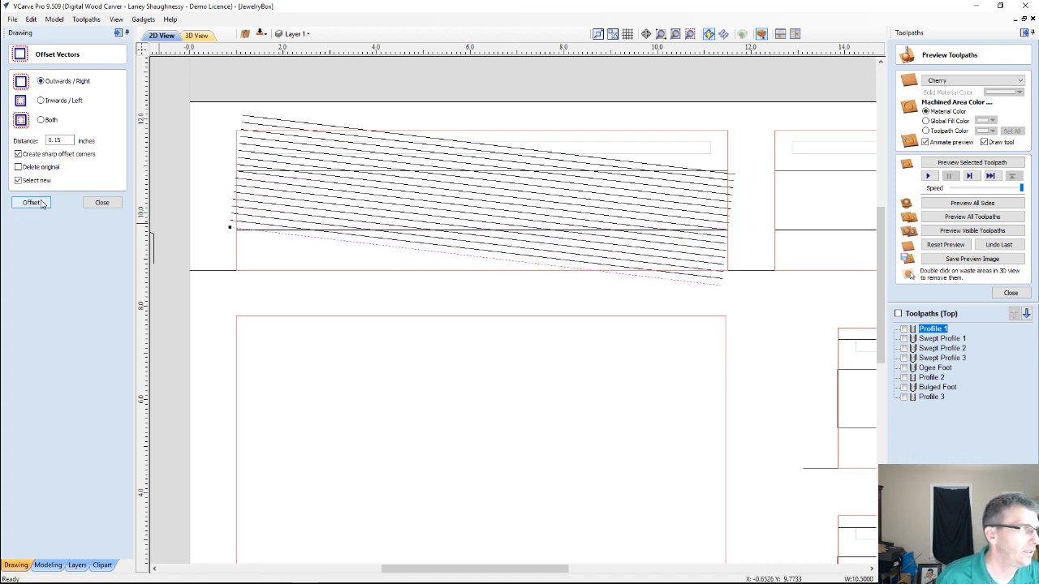
pyautogui.click(104, 203)
# Group all the parallel diagonal lines, leaving the panel outline and the two horizontal band lines out of the selection
pyautogui.moveTo(678, 289); pyautogui.dragTo(748, 293)
pyautogui.moveTo(206, 104); pyautogui.dragTo(744, 302)
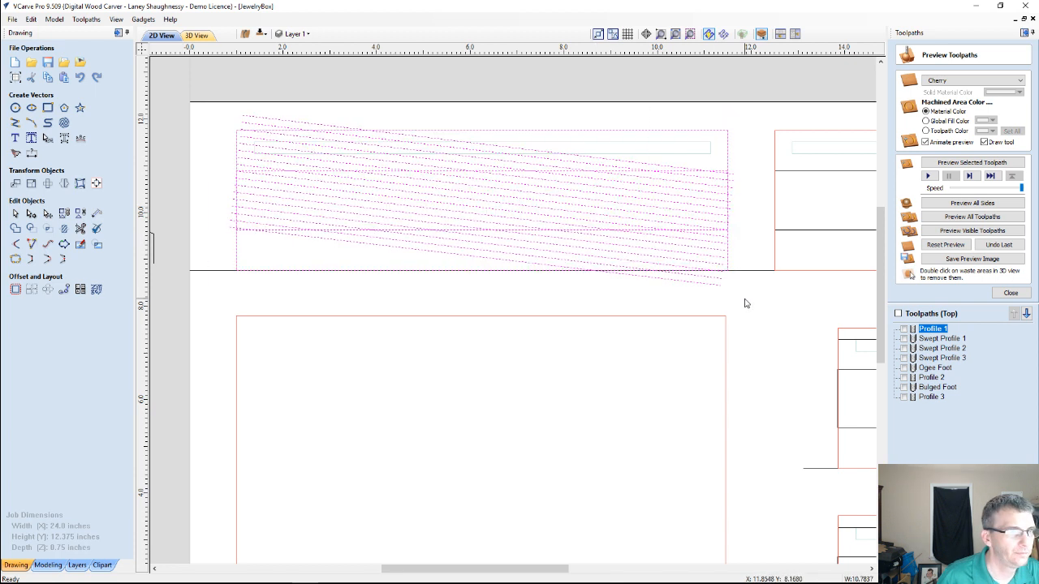
pyautogui.keyDown('shift'); pyautogui.click(693, 131); pyautogui.keyUp('shift')
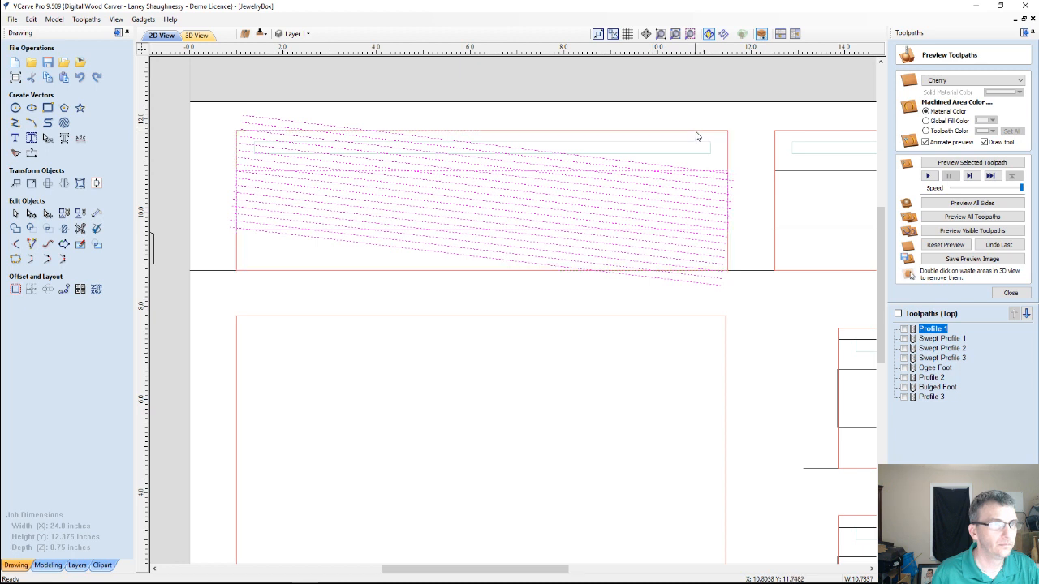
pyautogui.keyDown('shift'); pyautogui.click(725, 171); pyautogui.keyUp('shift')
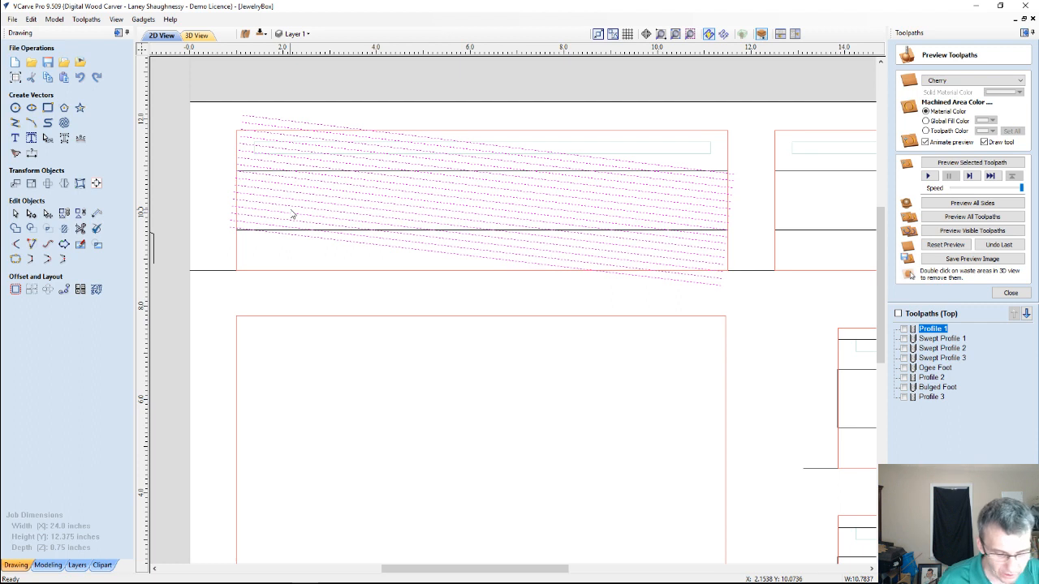
pyautogui.press('g')
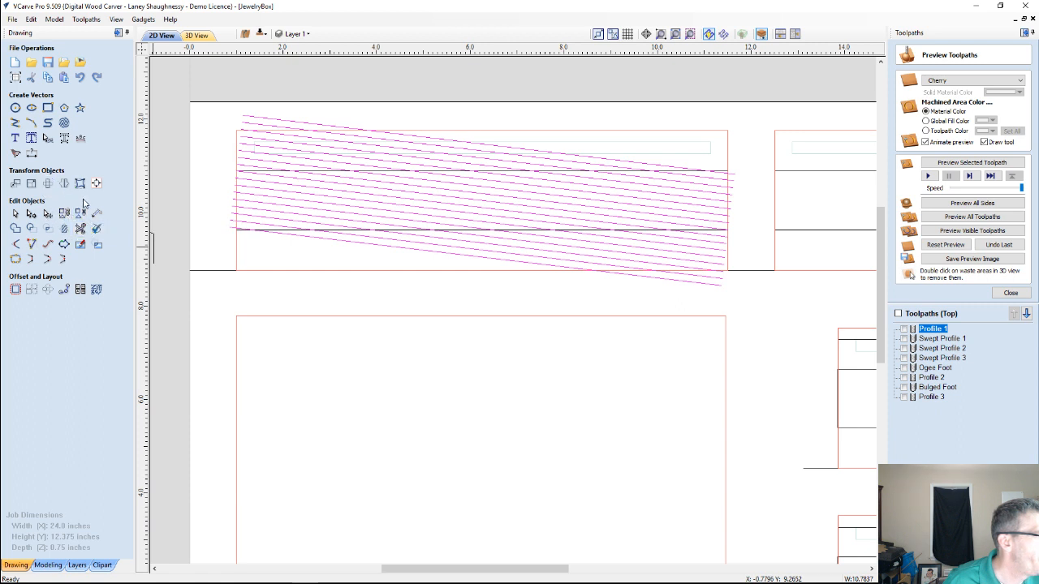
# Create a vertically flipped mirrored copy of the diagonal line group in place to form a crosshatch pattern
pyautogui.click(64, 183)
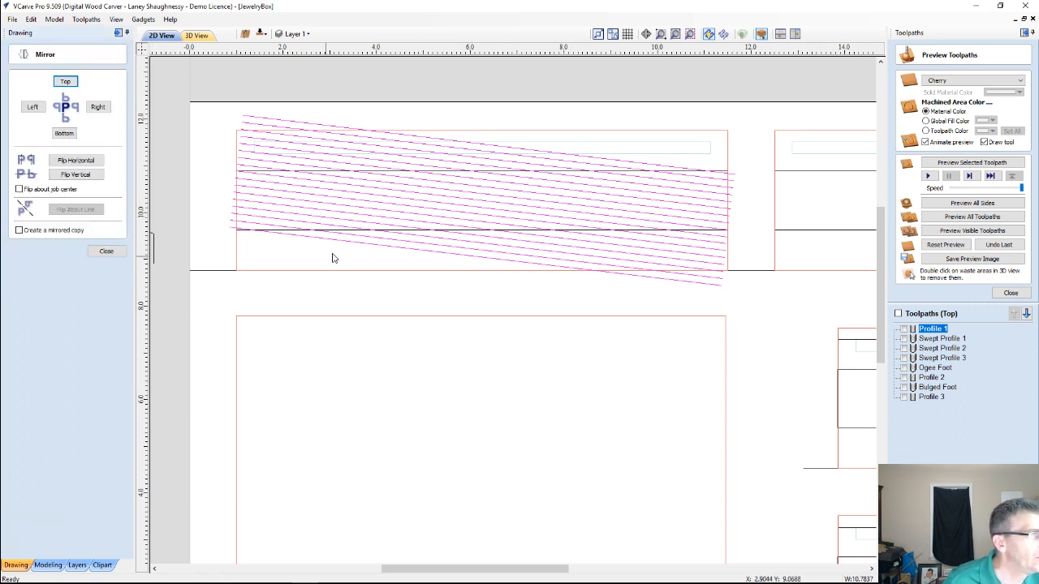
pyautogui.click(20, 230)
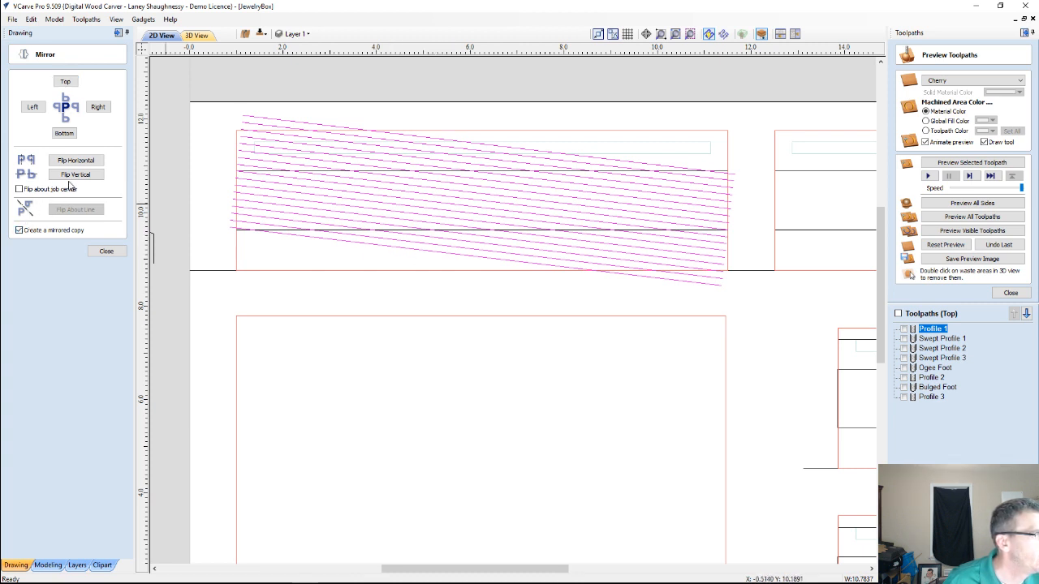
pyautogui.click(75, 175)
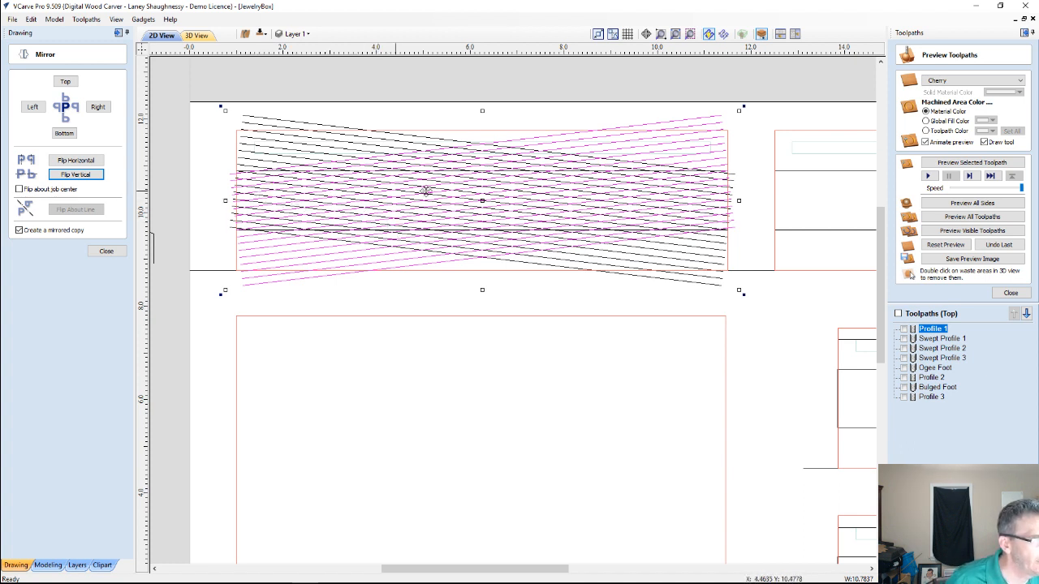
pyautogui.scroll(3, 536, 205)
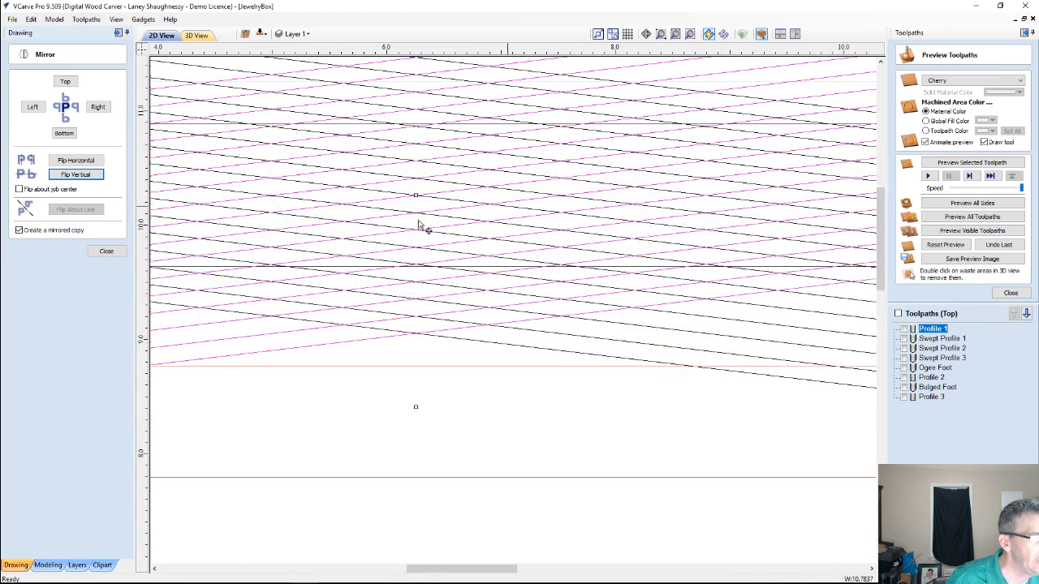
# Trim both diagonal line groups to the band rectangle on the first panel, clearing everything outside the boundary
pyautogui.scroll(-4, 625, 221)
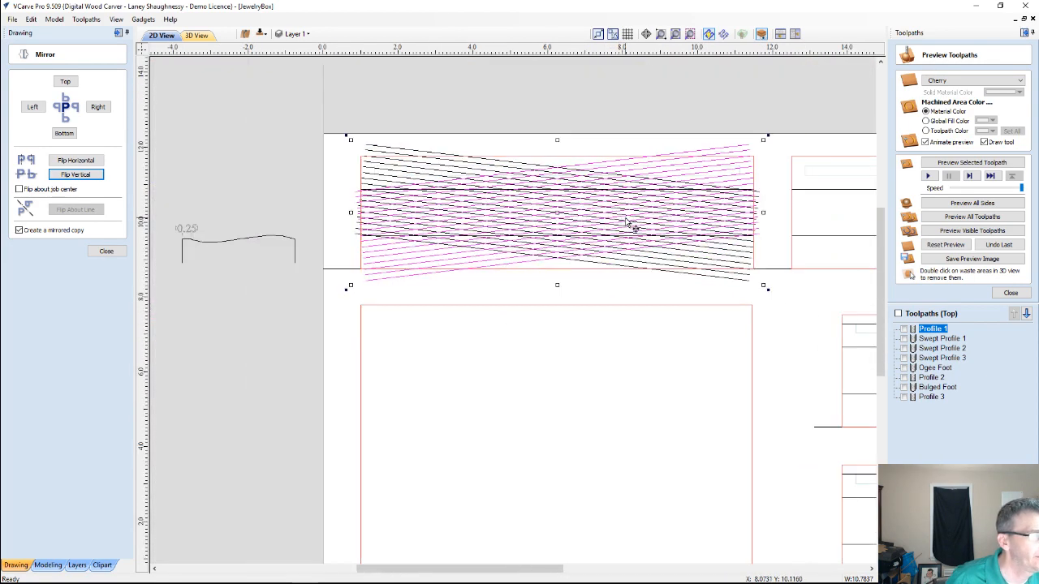
pyautogui.click(104, 252)
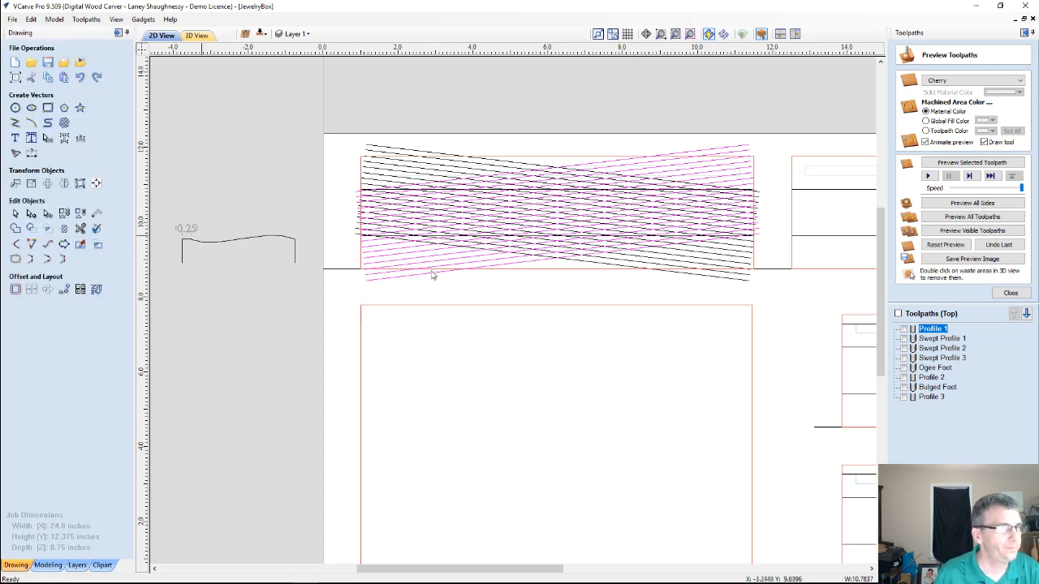
pyautogui.scroll(2, 496, 196)
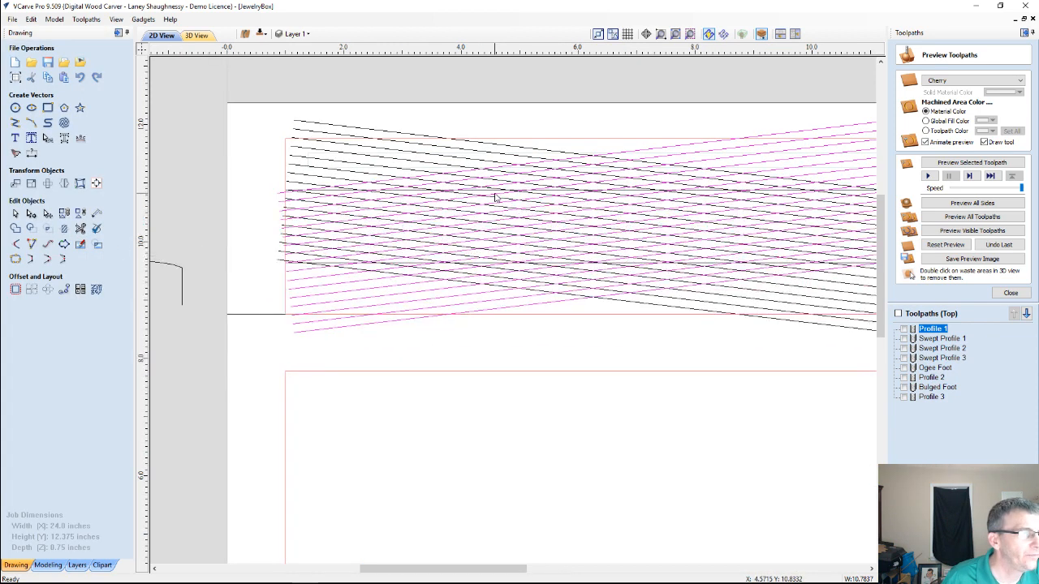
pyautogui.click(489, 148)
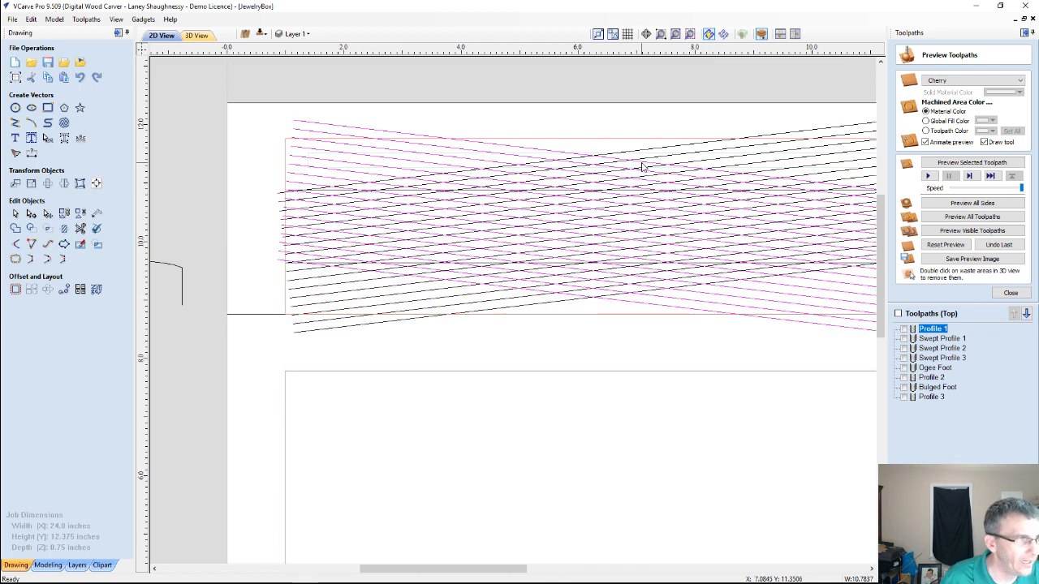
pyautogui.scroll(-1, 641, 167)
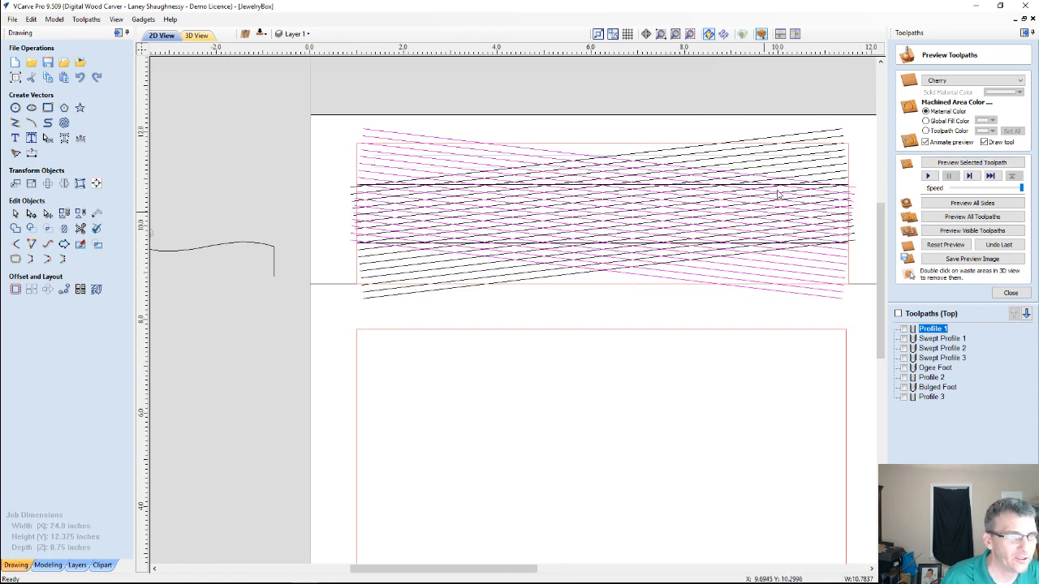
pyautogui.keyDown('shift'); pyautogui.click(783, 136); pyautogui.keyUp('shift')
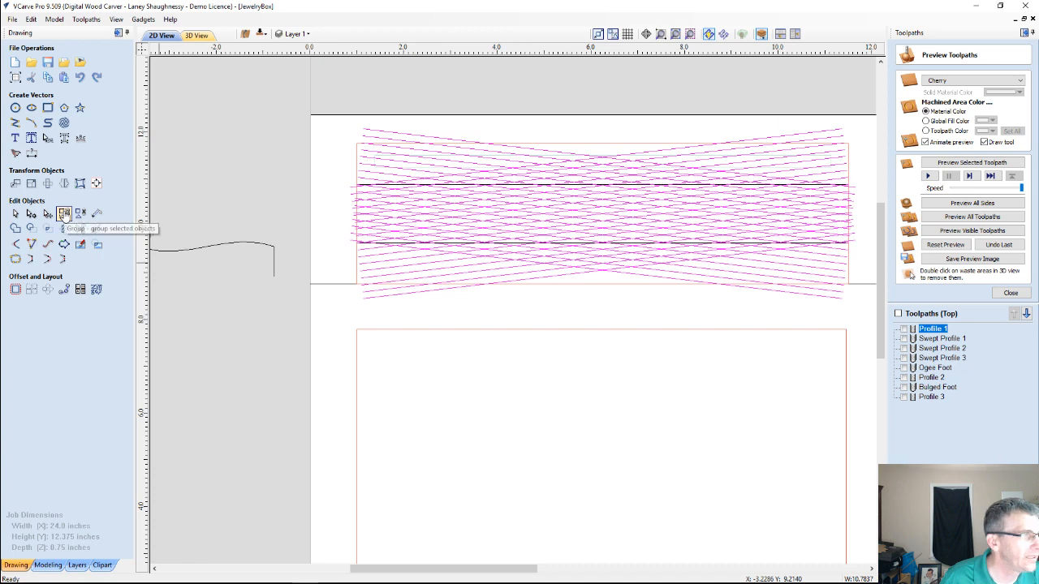
pyautogui.scroll(1, 422, 194)
pyautogui.scroll(2, 559, 194)
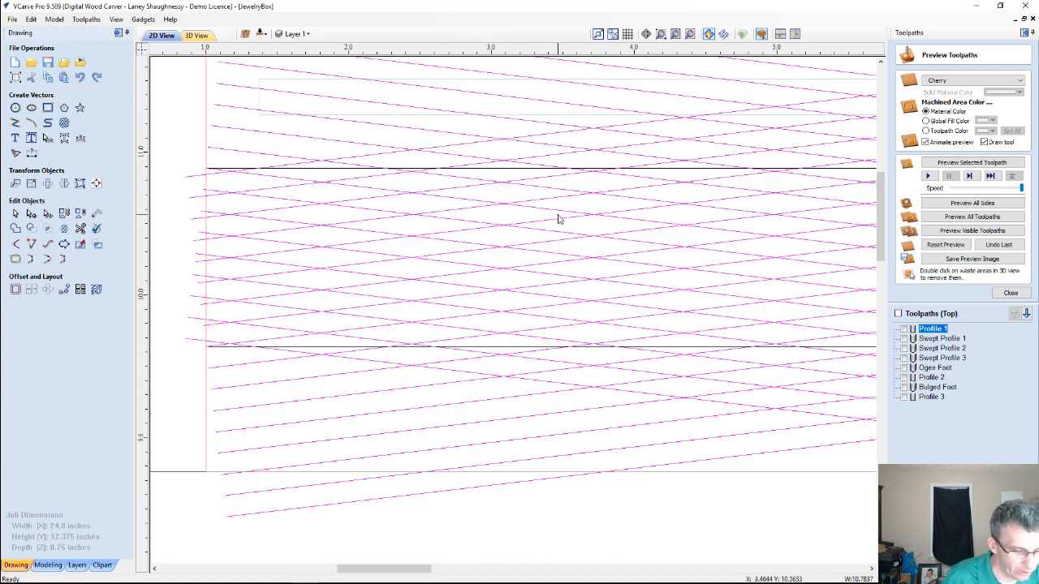
pyautogui.click(508, 170)
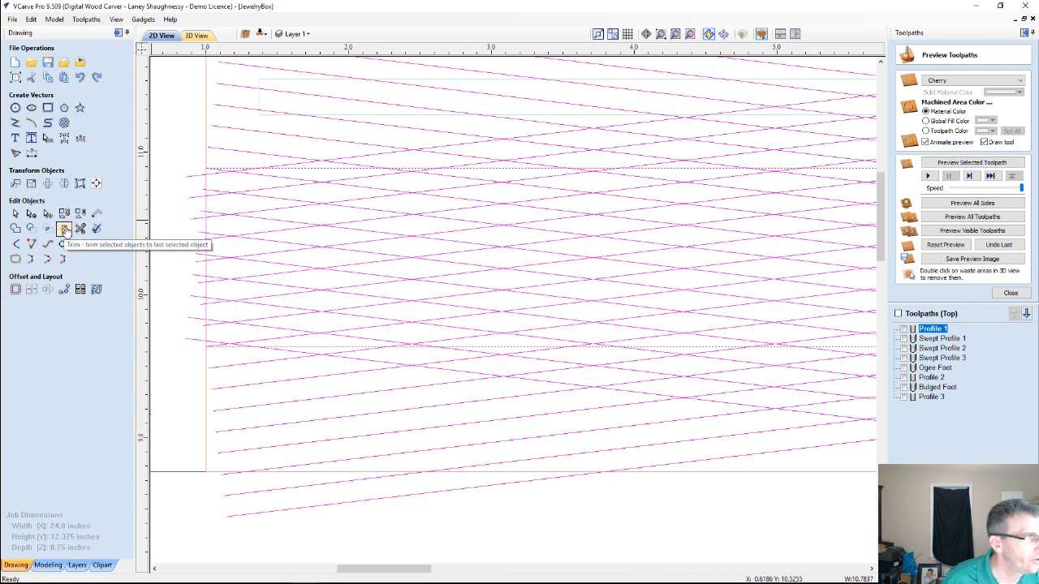
pyautogui.click(64, 229)
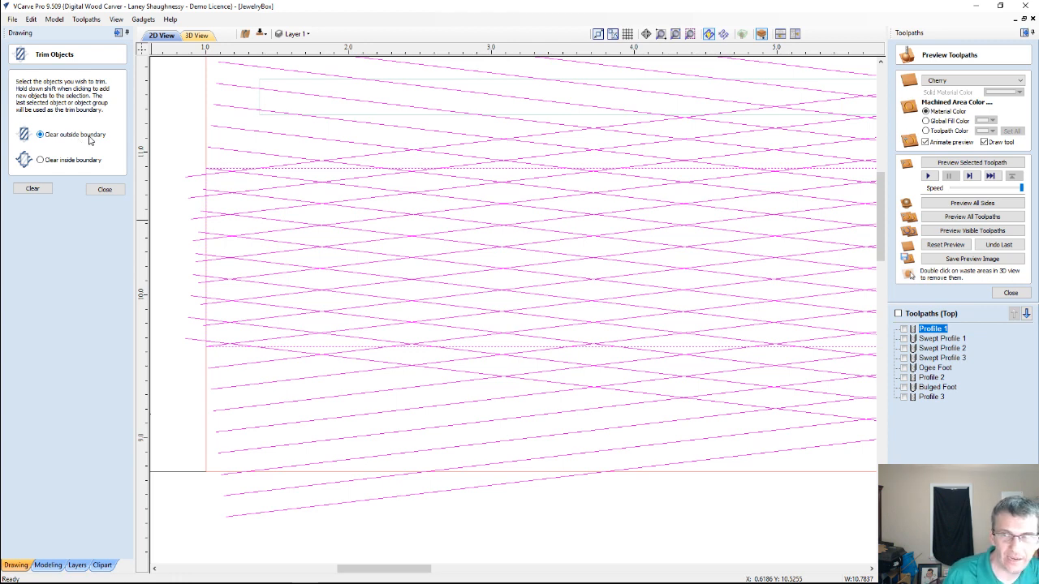
pyautogui.click(33, 189)
pyautogui.scroll(-3, 498, 202)
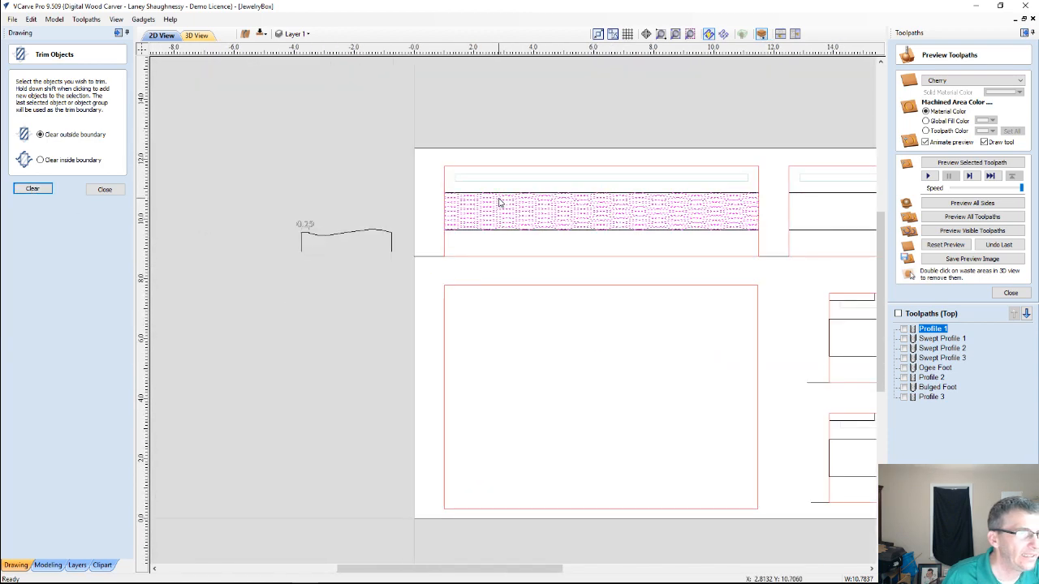
# Group all the trimmed crosshatch lines on the first panel, leaving the band rectangle out of the selection
pyautogui.scroll(4, 703, 199)
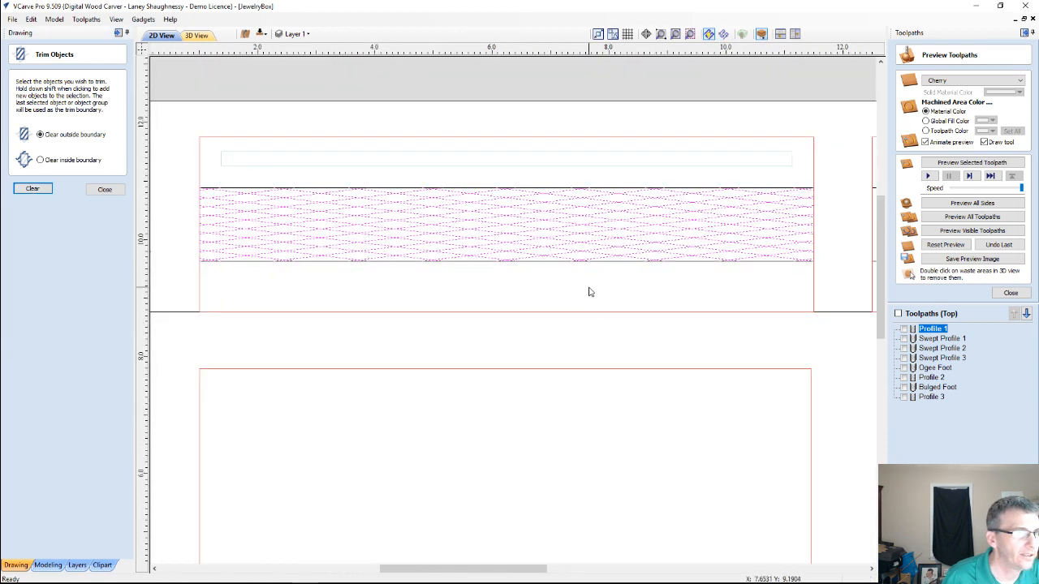
pyautogui.scroll(-5, 585, 284)
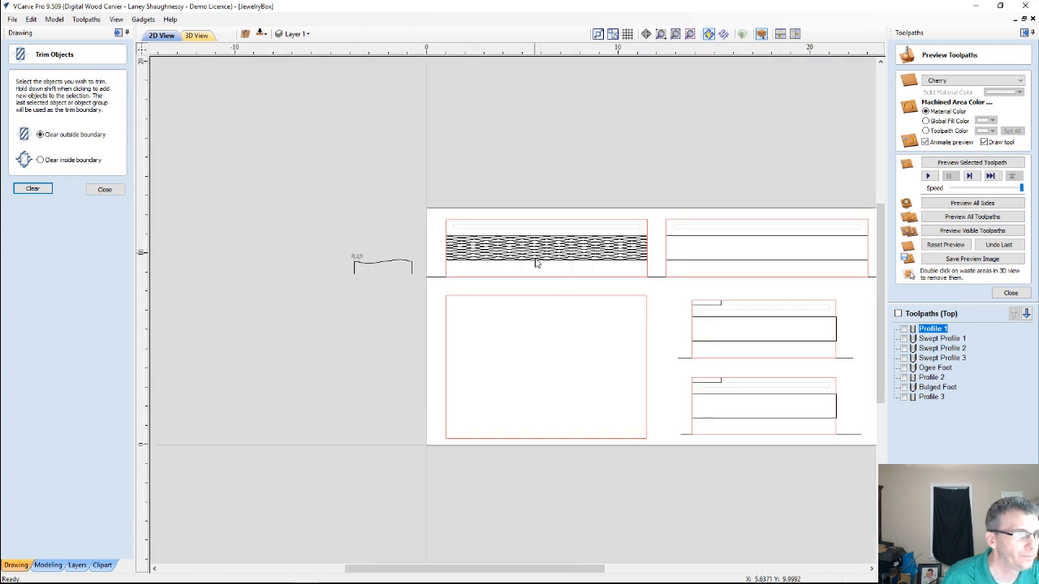
pyautogui.scroll(3, 552, 264)
pyautogui.scroll(-2, 572, 266)
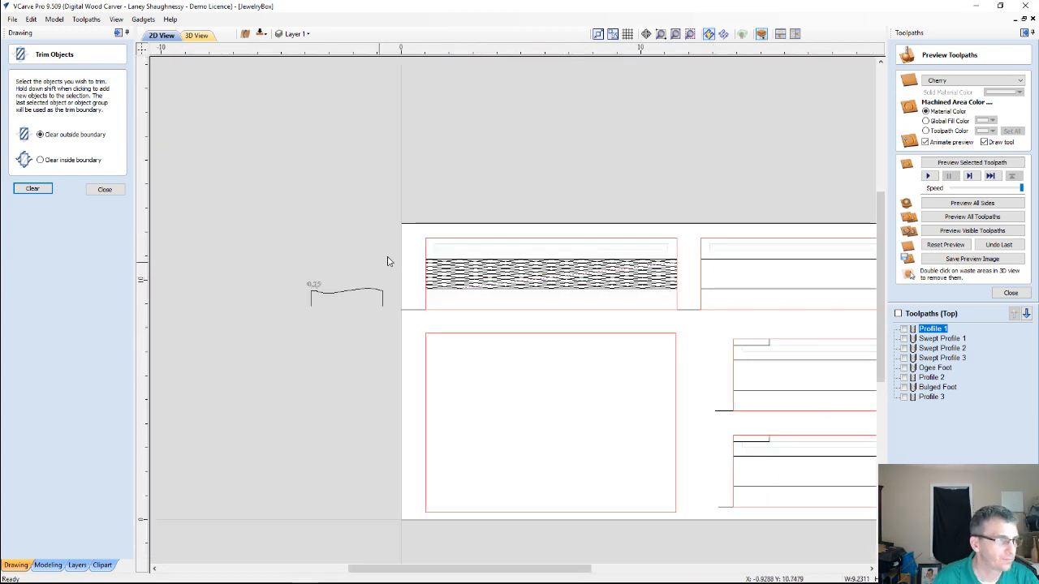
pyautogui.moveTo(406, 250)
pyautogui.mouseDown()
pyautogui.moveTo(626, 297)
pyautogui.moveTo(690, 295)
pyautogui.mouseUp()
pyautogui.scroll(3, 690, 294)
pyautogui.scroll(-2, 637, 265)
pyautogui.scroll(-2, 637, 265)
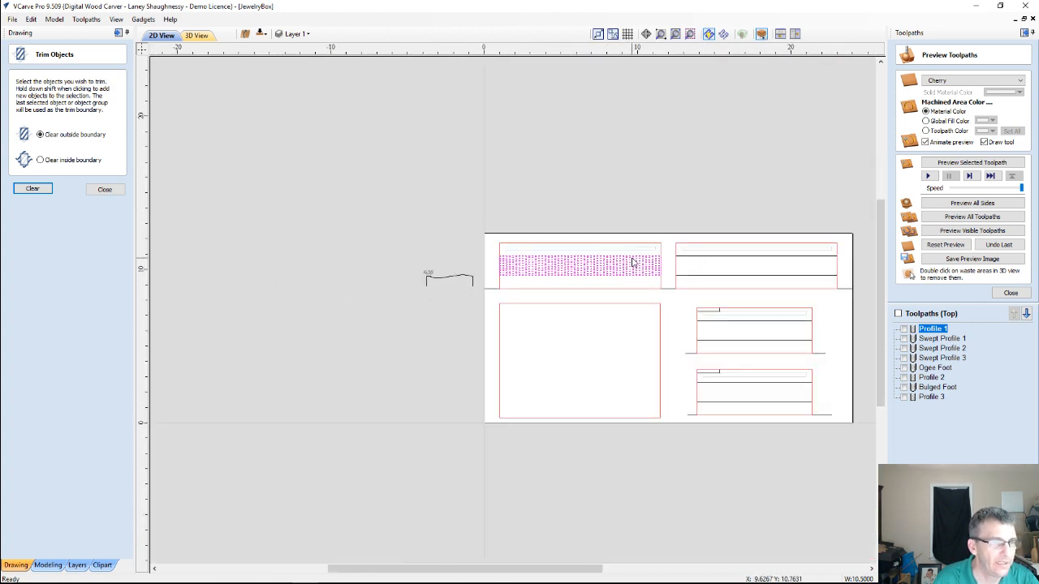
pyautogui.scroll(2, 796, 307)
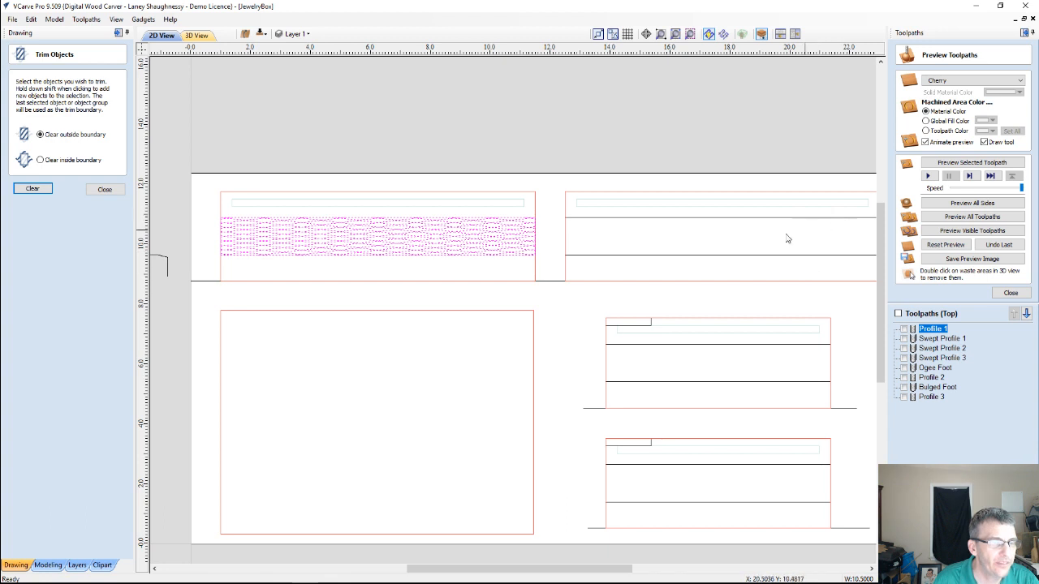
pyautogui.scroll(-2, 730, 236)
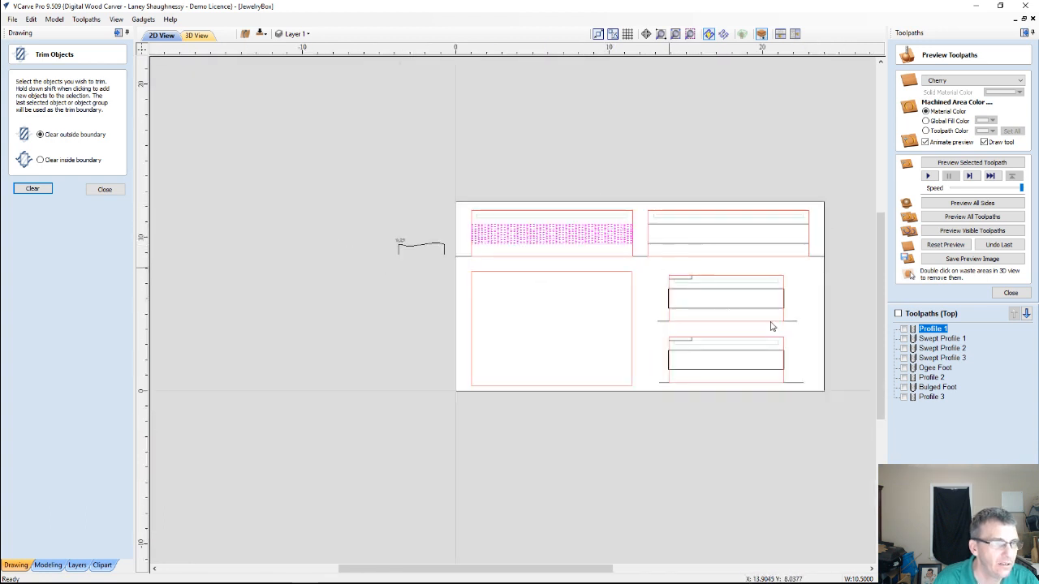
pyautogui.scroll(2, 698, 357)
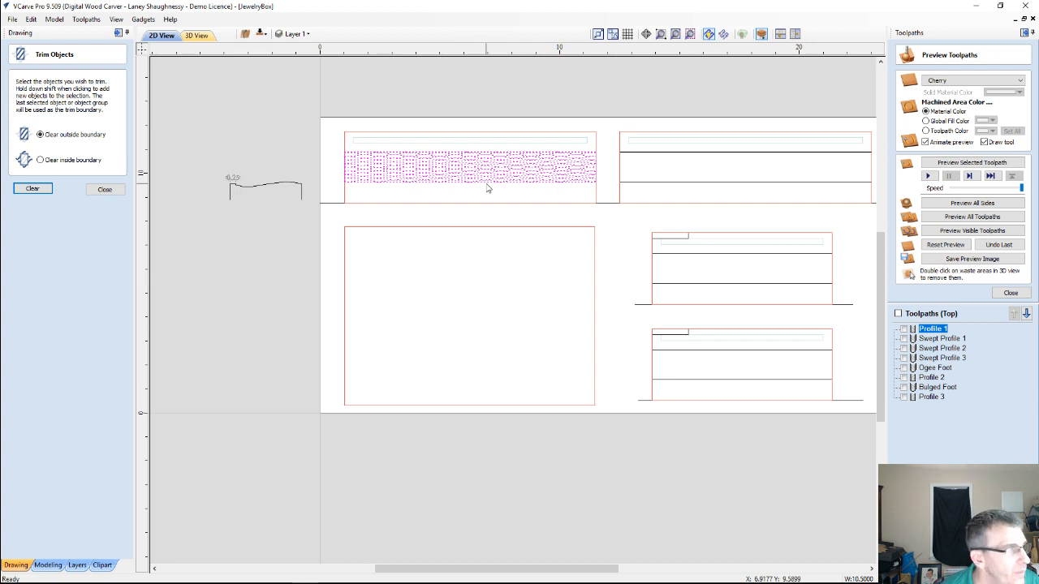
pyautogui.click(105, 189)
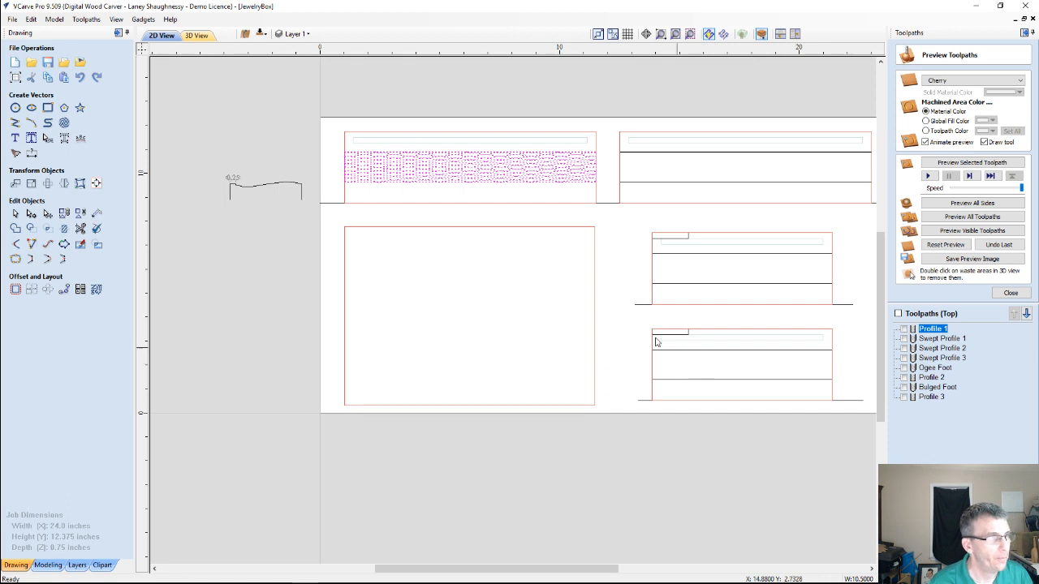
pyautogui.scroll(3, 609, 273)
pyautogui.scroll(-2, 518, 115)
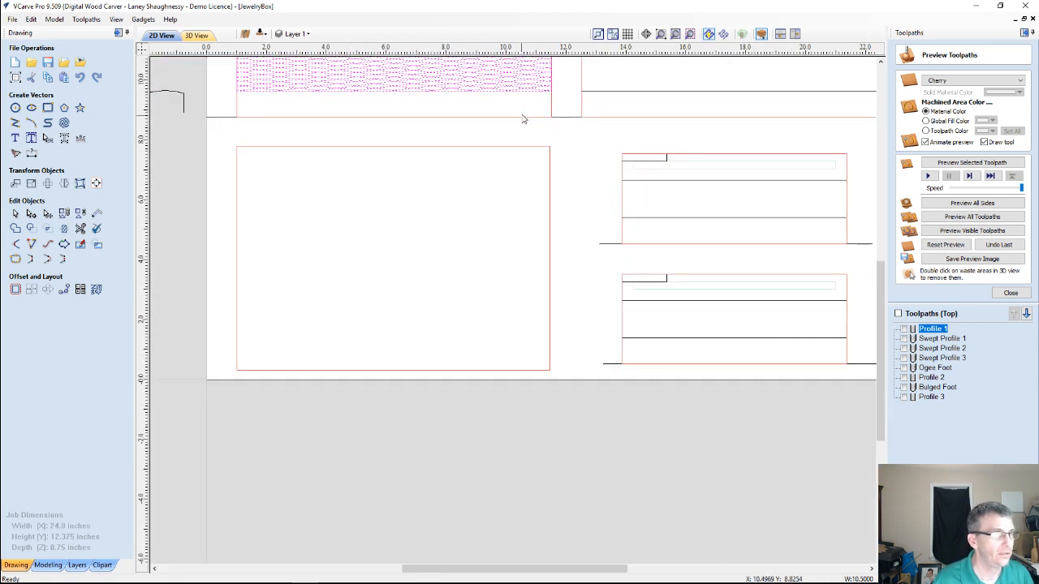
pyautogui.click(523, 92)
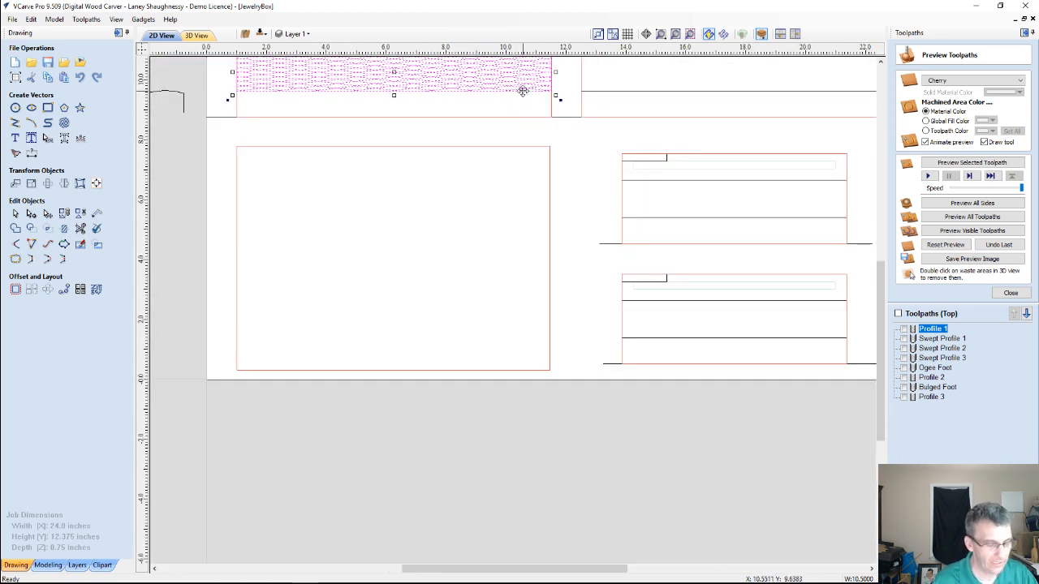
pyautogui.click(523, 96)
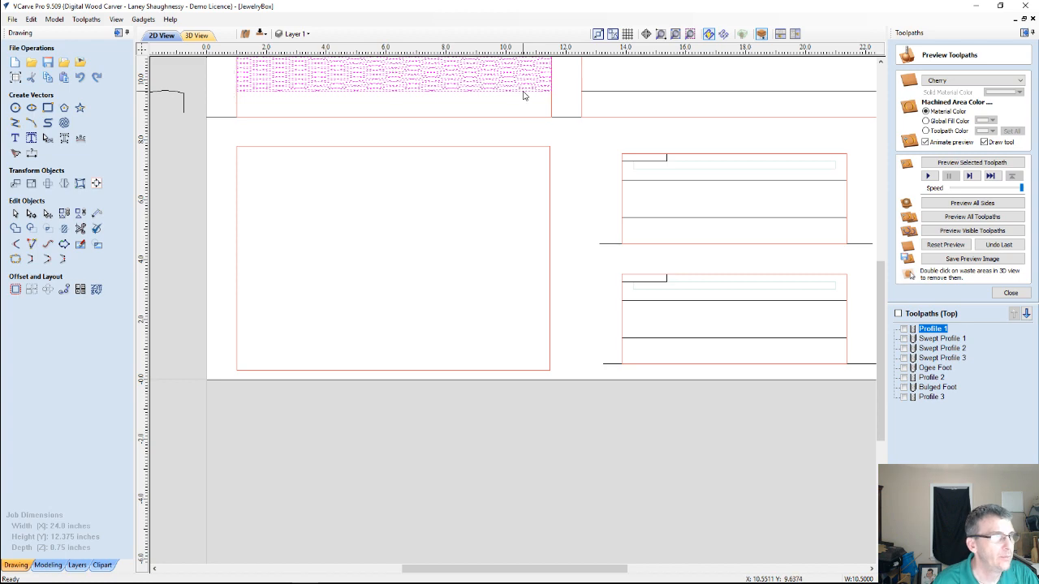
pyautogui.scroll(3, 417, 93)
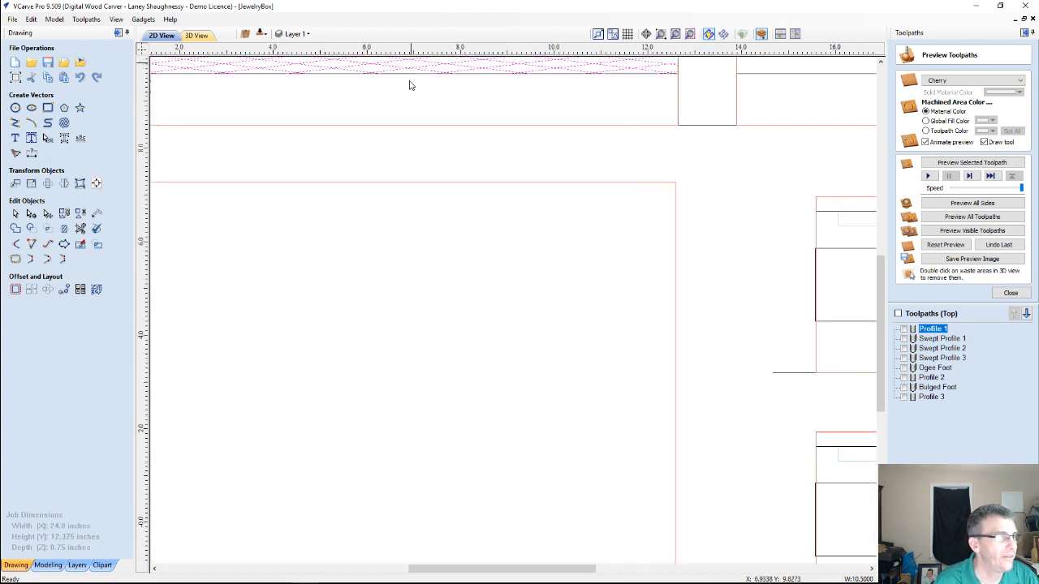
pyautogui.scroll(-7, 417, 101)
pyautogui.scroll(5, 390, 234)
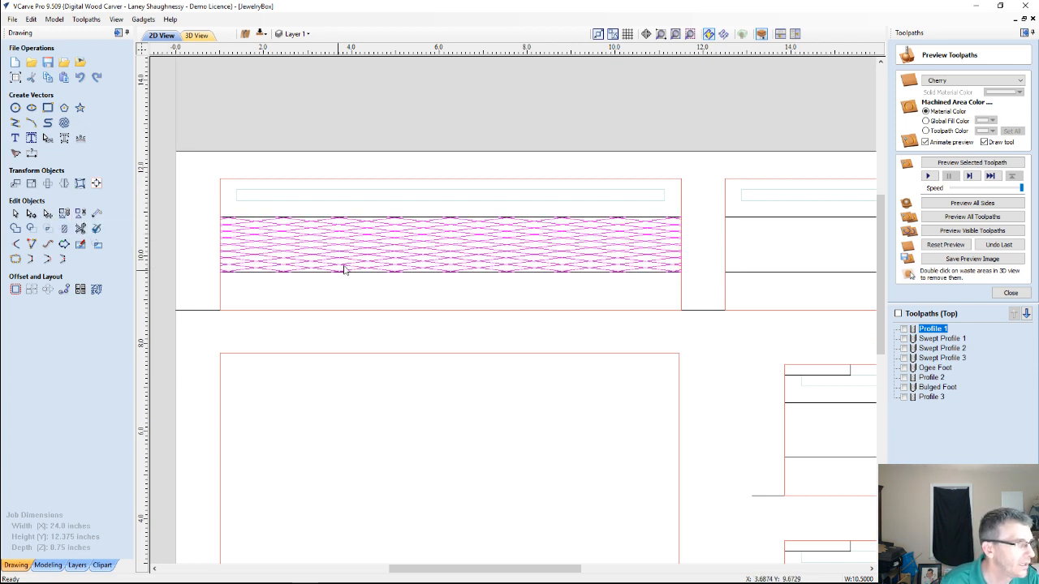
# Move the crosshatch group from the first long panel onto the band of the second long panel beside it
pyautogui.click(427, 246)
pyautogui.scroll(-4, 422, 237)
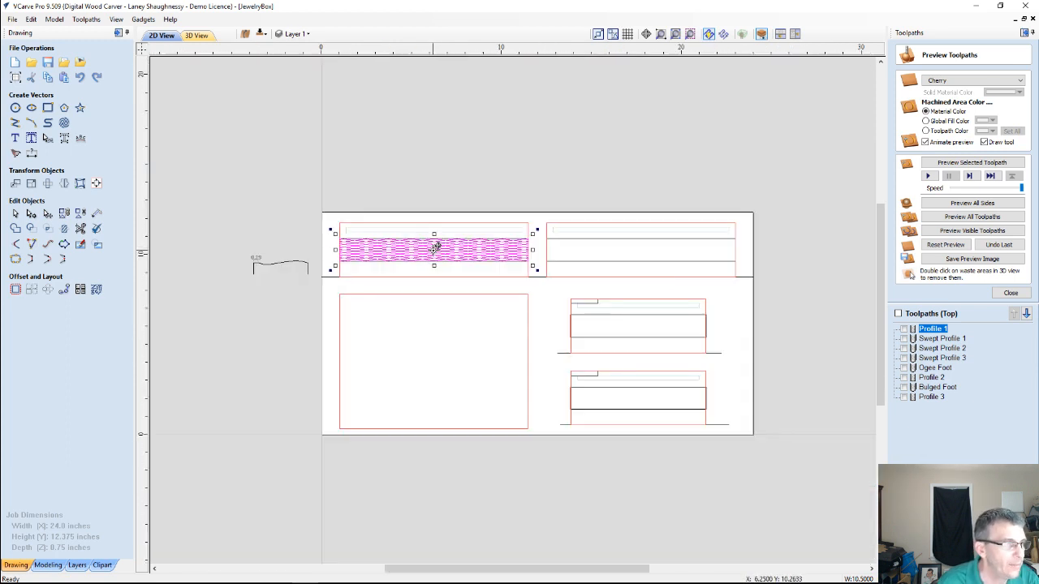
pyautogui.moveTo(436, 246)
pyautogui.mouseDown()
pyautogui.moveTo(642, 251)
pyautogui.moveTo(649, 241)
pyautogui.moveTo(641, 247)
pyautogui.mouseUp()
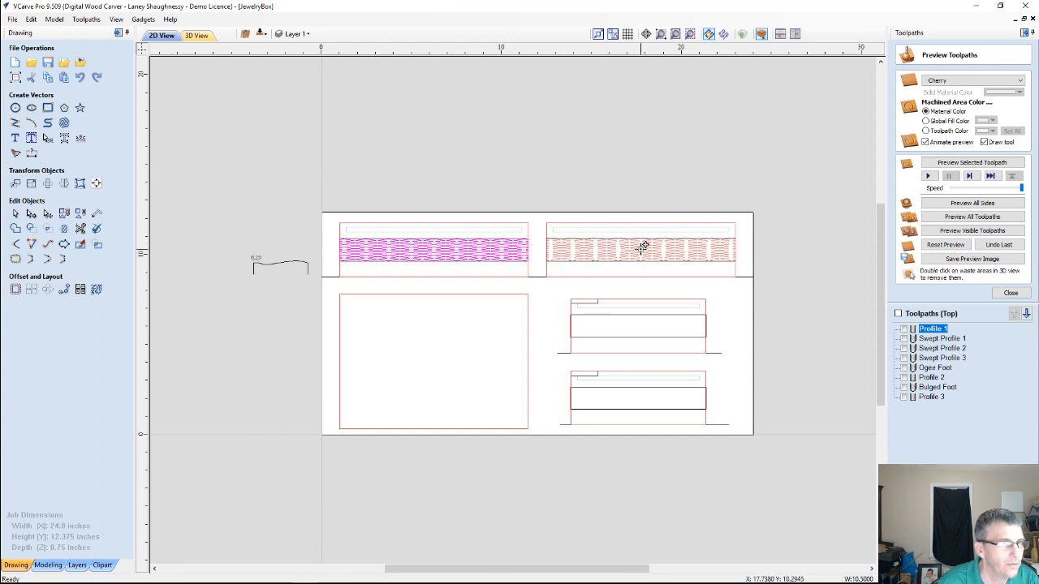
# Align the crosshatch group to the center of the second long panel's band rectangle, both horizontally and vertically
pyautogui.scroll(3, 641, 246)
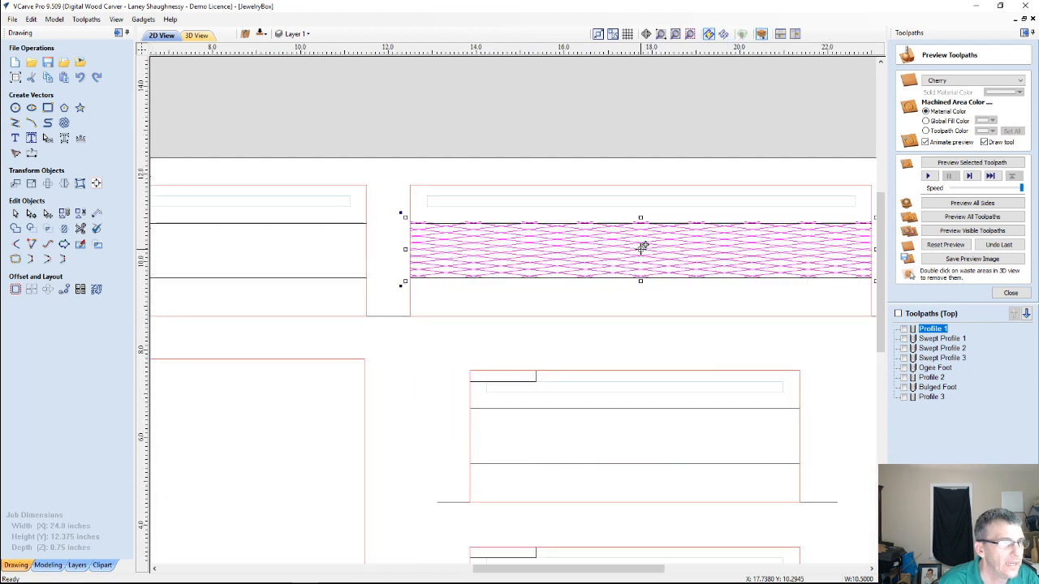
pyautogui.scroll(1, 538, 270)
pyautogui.scroll(1, 538, 270)
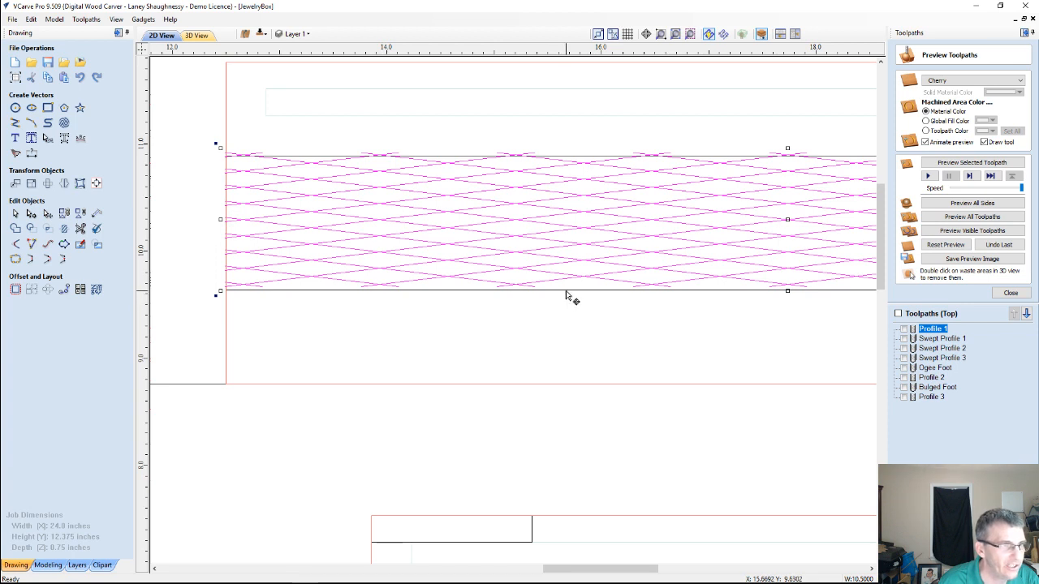
pyautogui.click(565, 292)
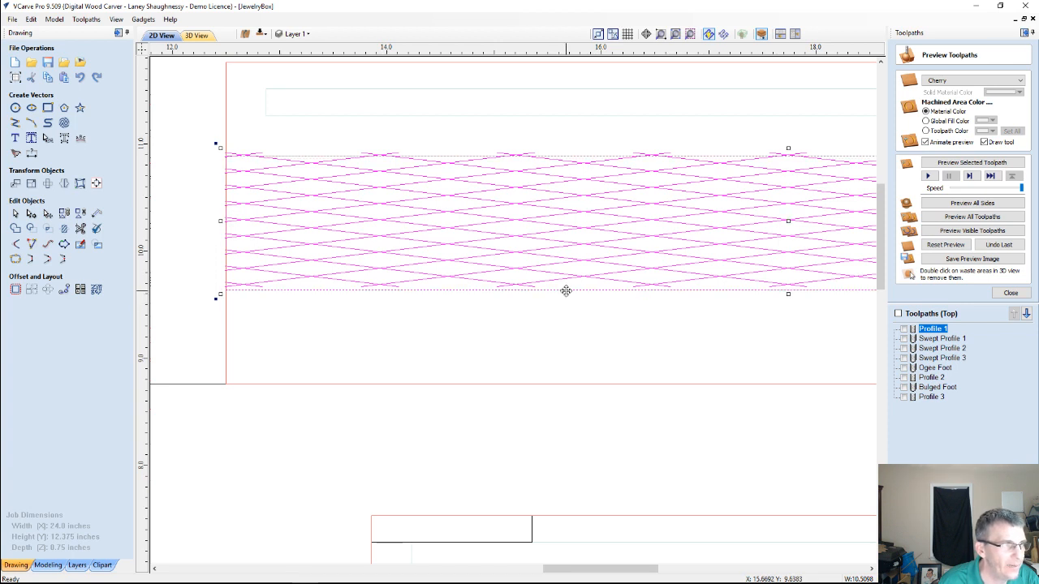
pyautogui.click(96, 185)
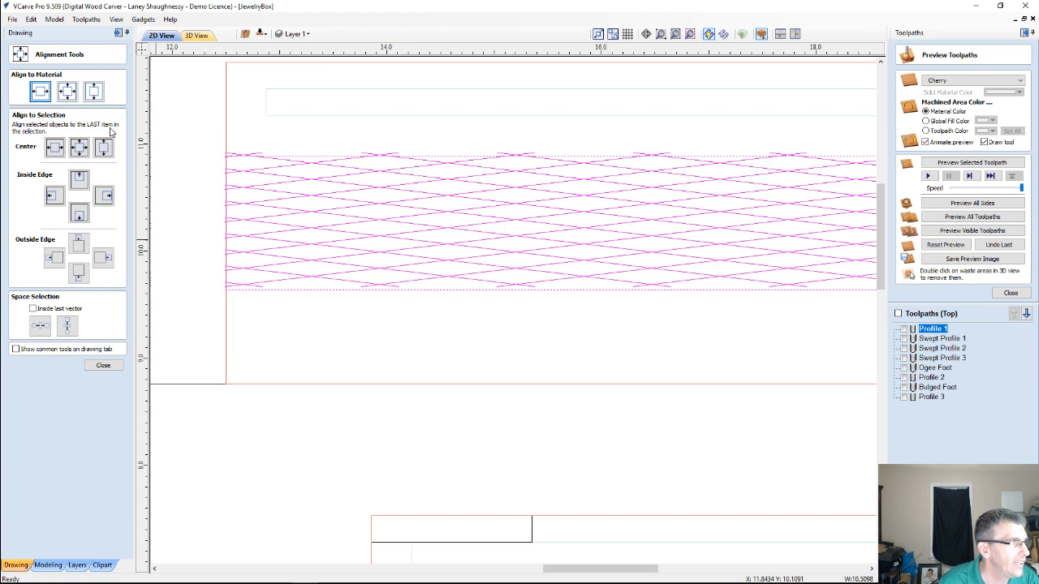
pyautogui.click(79, 146)
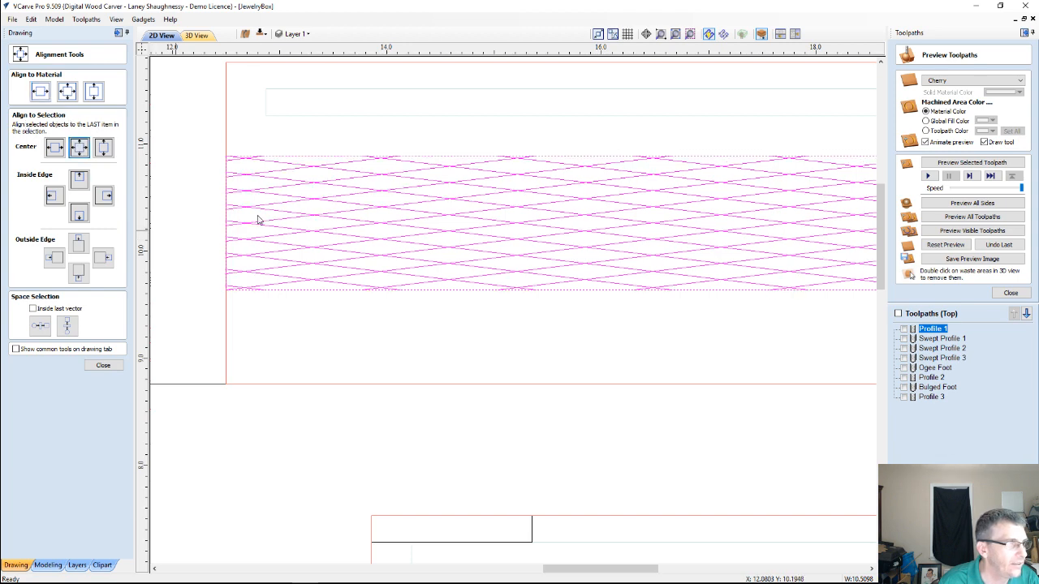
# Copy the centered crosshatch group back onto the band of the first long panel, keeping the one on the second panel
pyautogui.scroll(-2, 268, 219)
pyautogui.scroll(-5, 277, 221)
pyautogui.scroll(2, 364, 300)
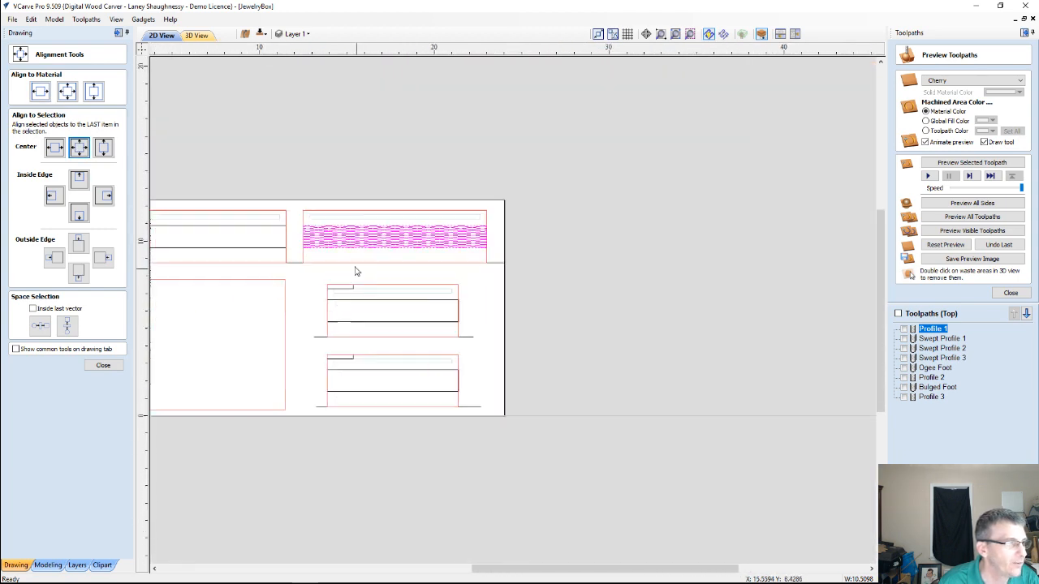
pyautogui.scroll(-2, 373, 274)
pyautogui.scroll(-1, 366, 229)
pyautogui.scroll(3, 428, 239)
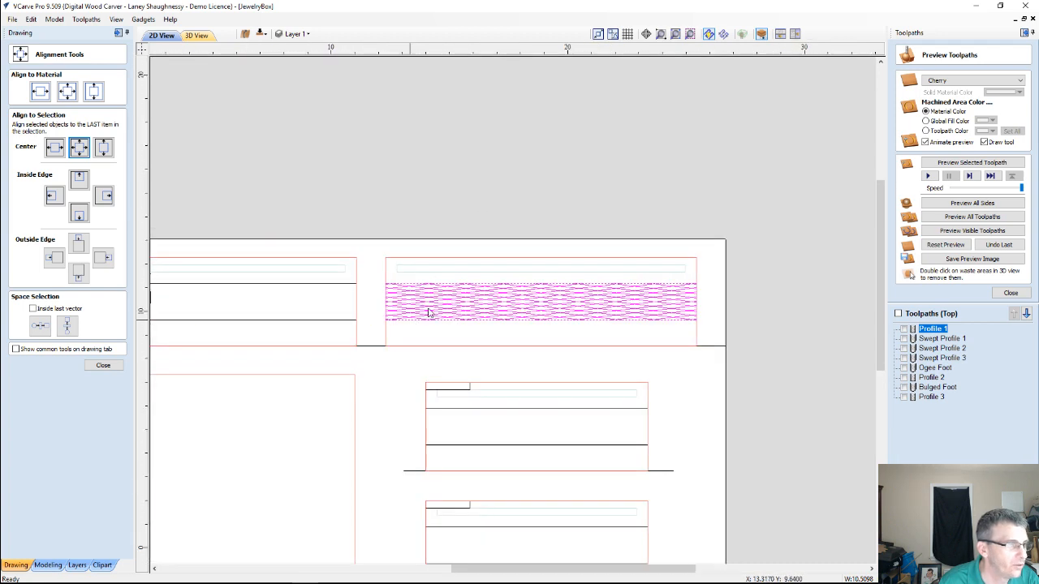
pyautogui.scroll(-3, 495, 290)
pyautogui.scroll(4, 462, 300)
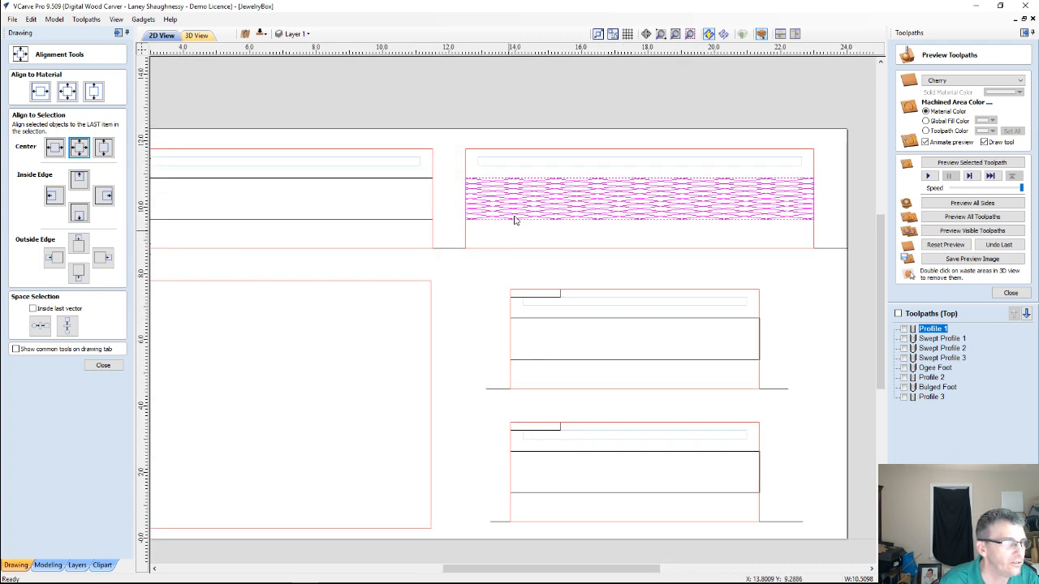
pyautogui.click(521, 208)
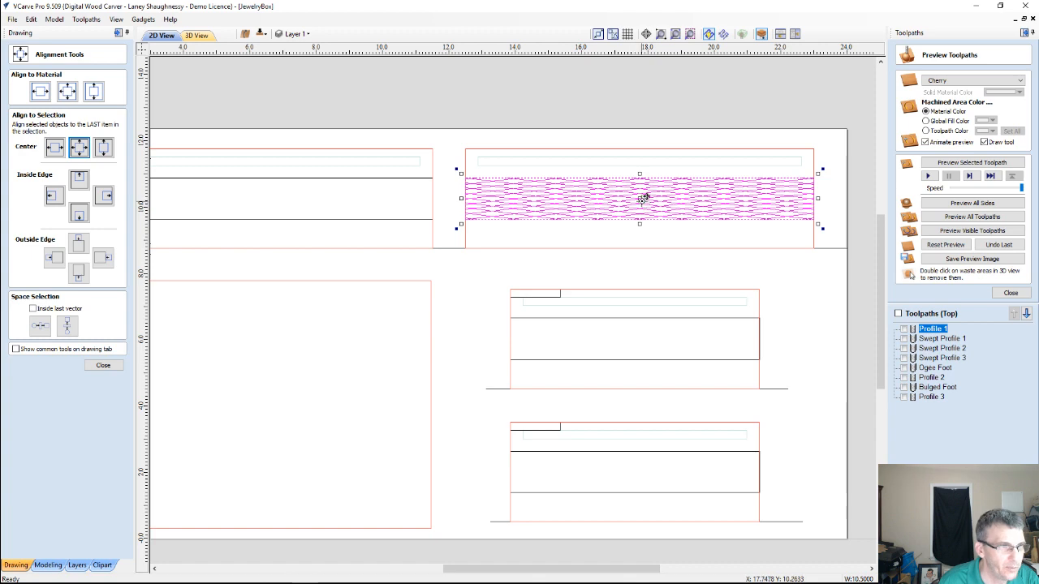
pyautogui.moveTo(642, 196); pyautogui.dragTo(254, 202)
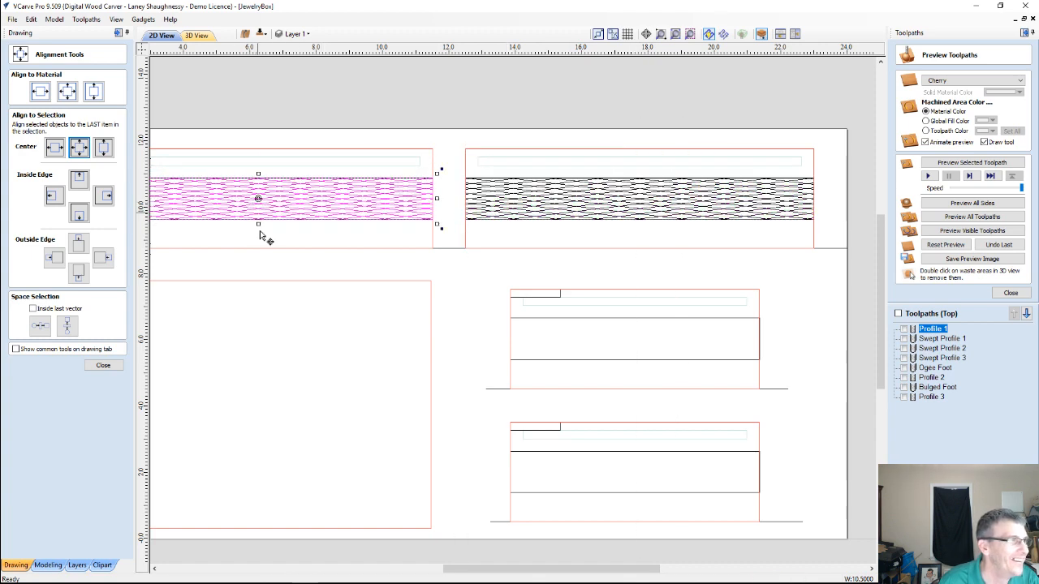
# Copy the crosshatch group from the second long panel onto the band of the upper short panel, keeping the original
pyautogui.scroll(-4, 264, 231)
pyautogui.scroll(4, 187, 220)
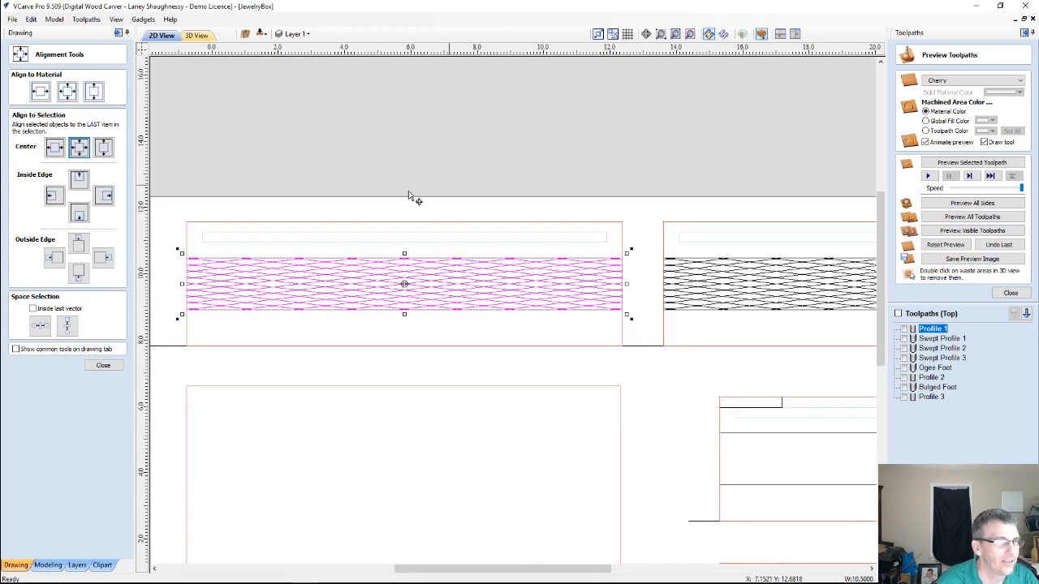
pyautogui.scroll(-2, 466, 266)
pyautogui.scroll(3, 705, 260)
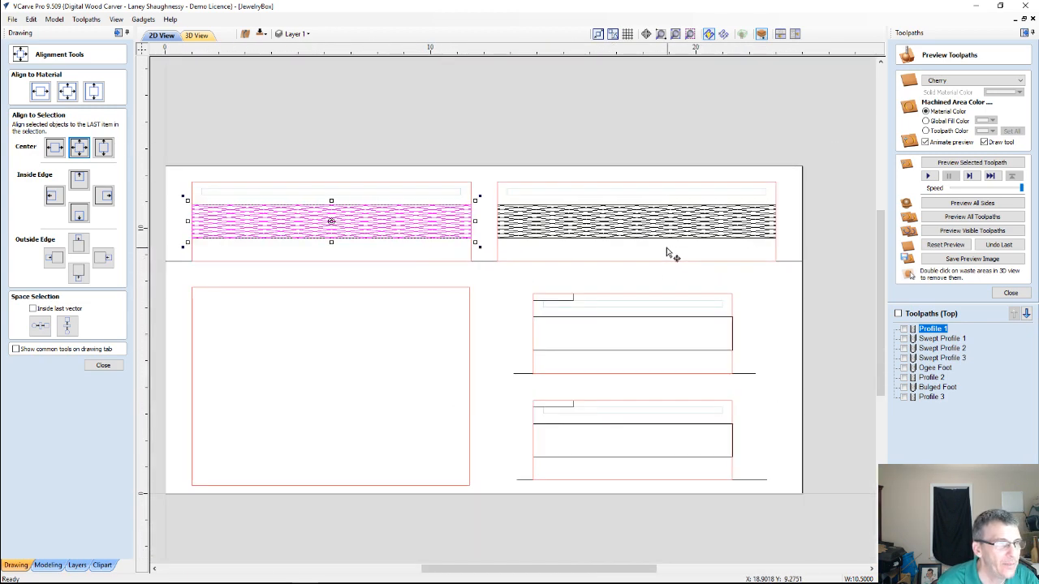
pyautogui.scroll(-2, 673, 254)
pyautogui.scroll(2, 663, 285)
pyautogui.click(623, 192)
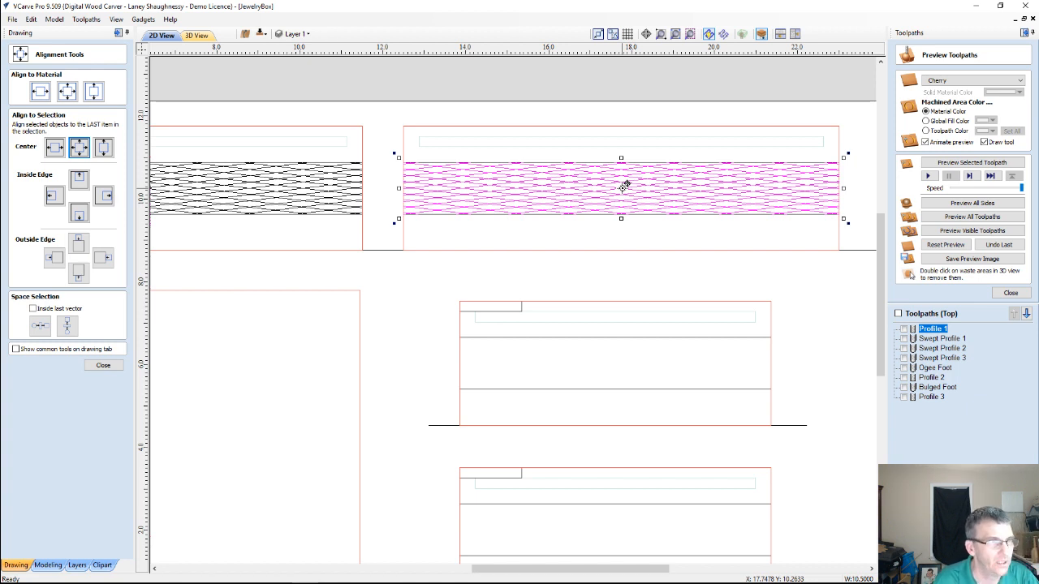
pyautogui.moveTo(624, 186); pyautogui.dragTo(618, 360)
pyautogui.scroll(-3, 614, 378)
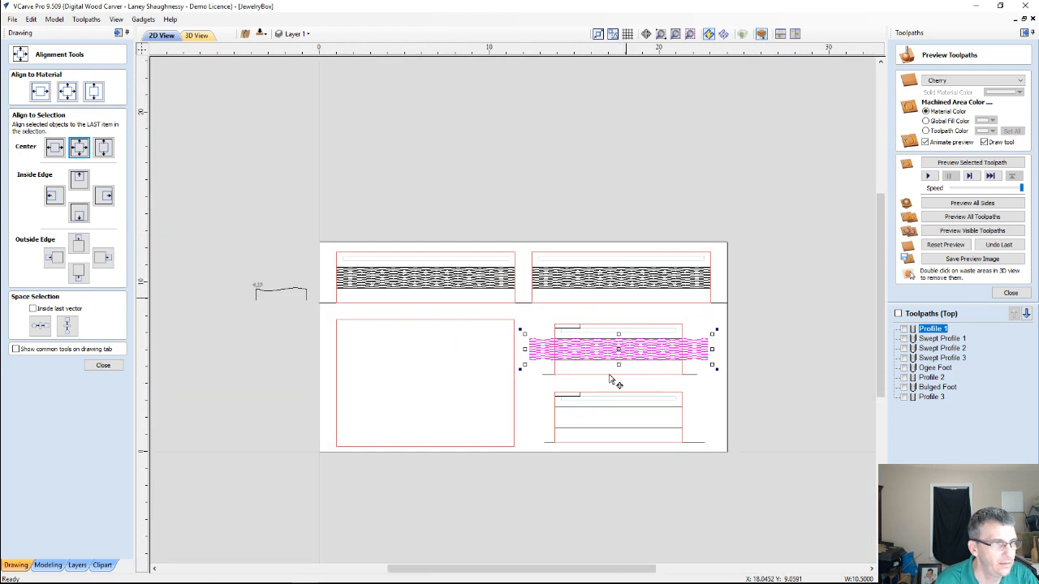
pyautogui.scroll(3, 614, 378)
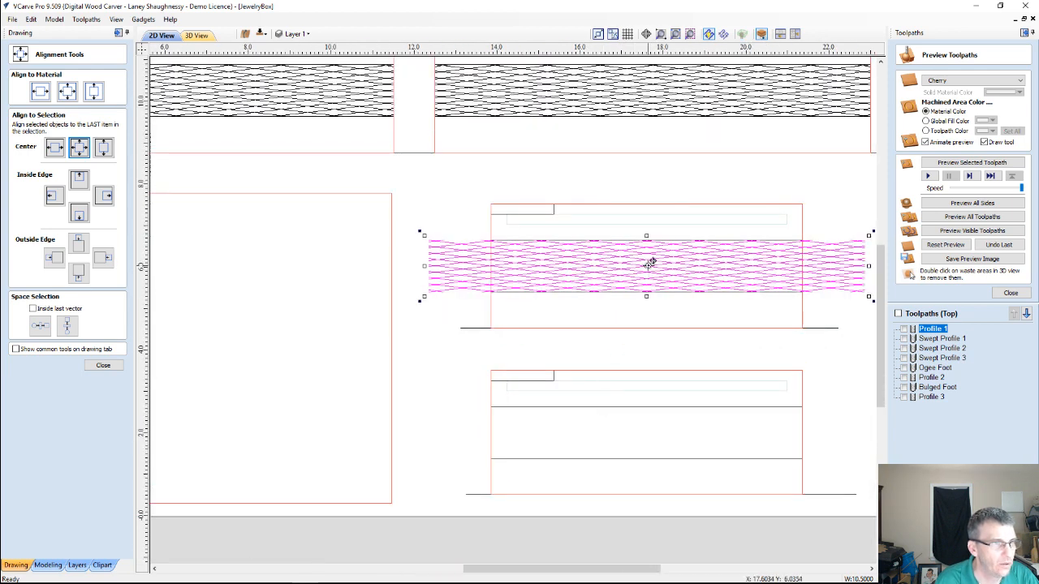
# Copy the overhanging crosshatch group from the upper short panel onto the band of the lower short panel
pyautogui.moveTo(648, 263); pyautogui.dragTo(647, 431)
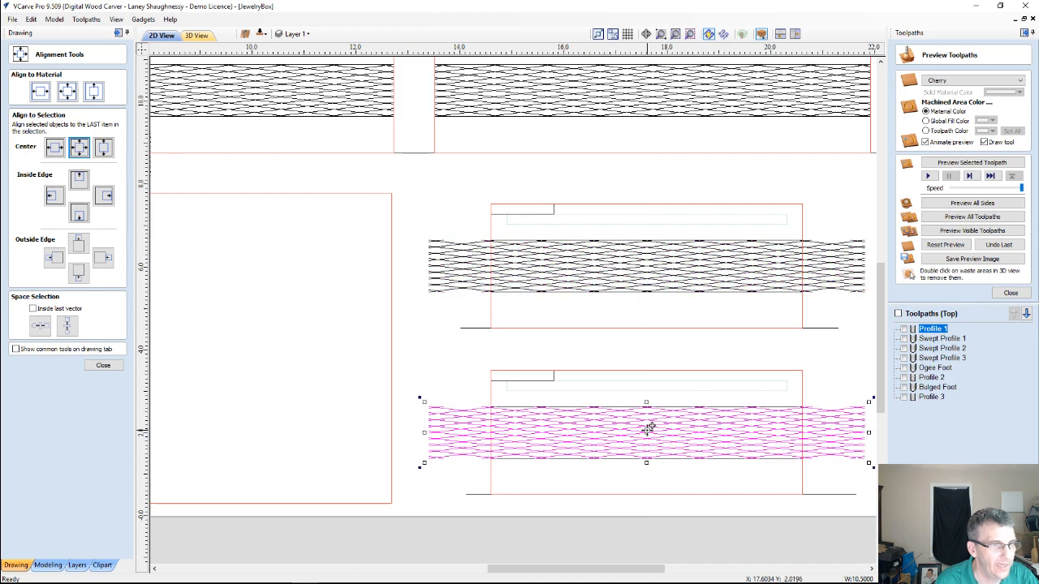
pyautogui.scroll(3, 646, 434)
pyautogui.scroll(-4, 649, 437)
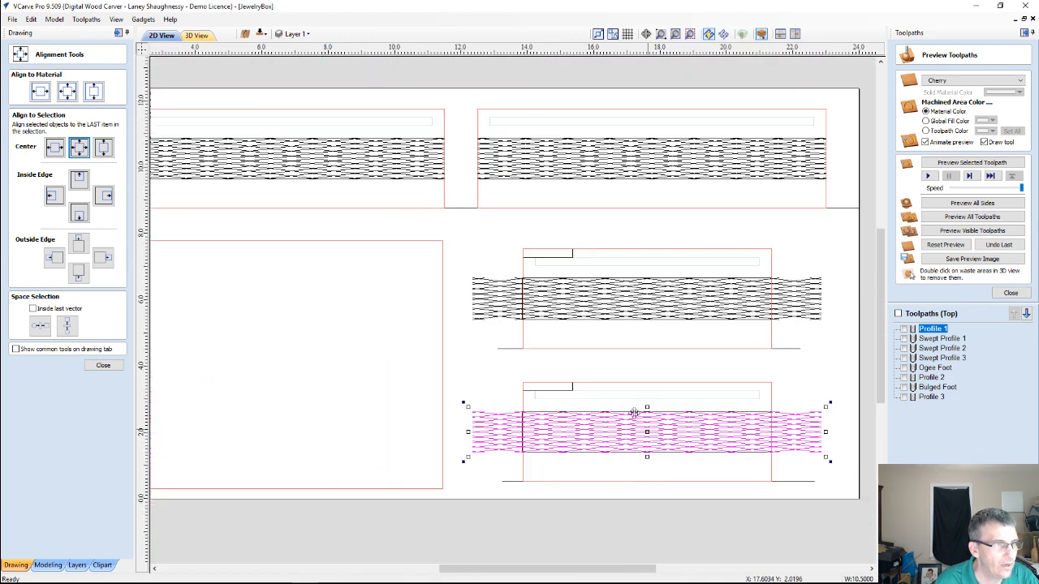
# Trim the crosshatch on the upper short panel to its band rectangle, clearing everything outside the boundary
pyautogui.scroll(3, 598, 306)
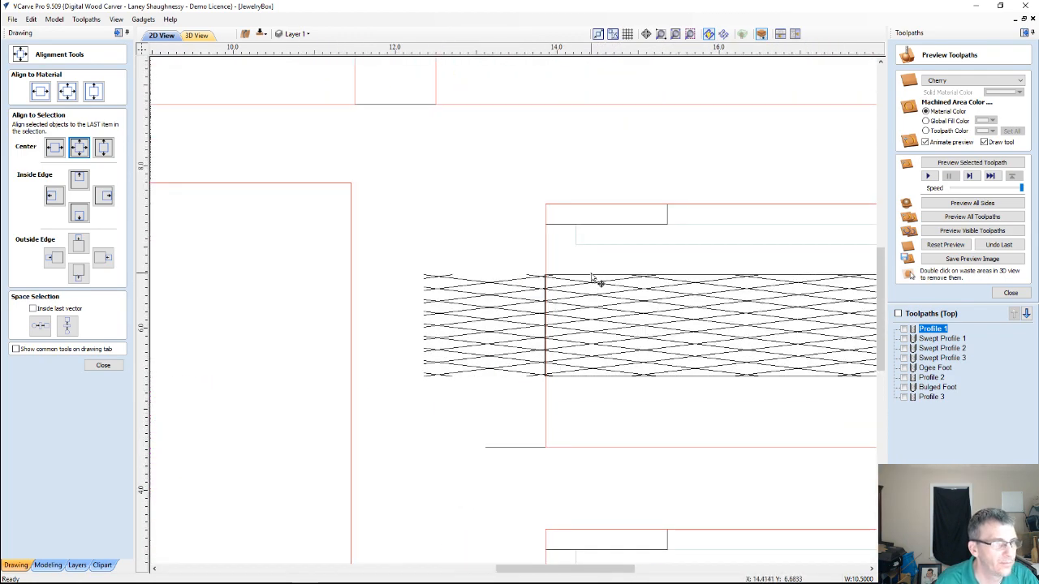
pyautogui.click(593, 300)
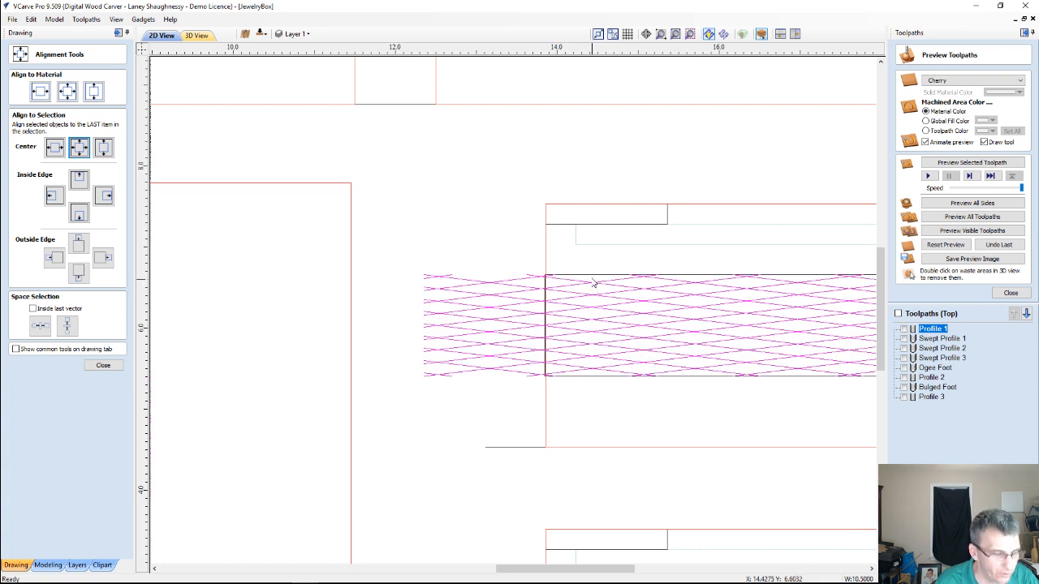
pyautogui.click(103, 365)
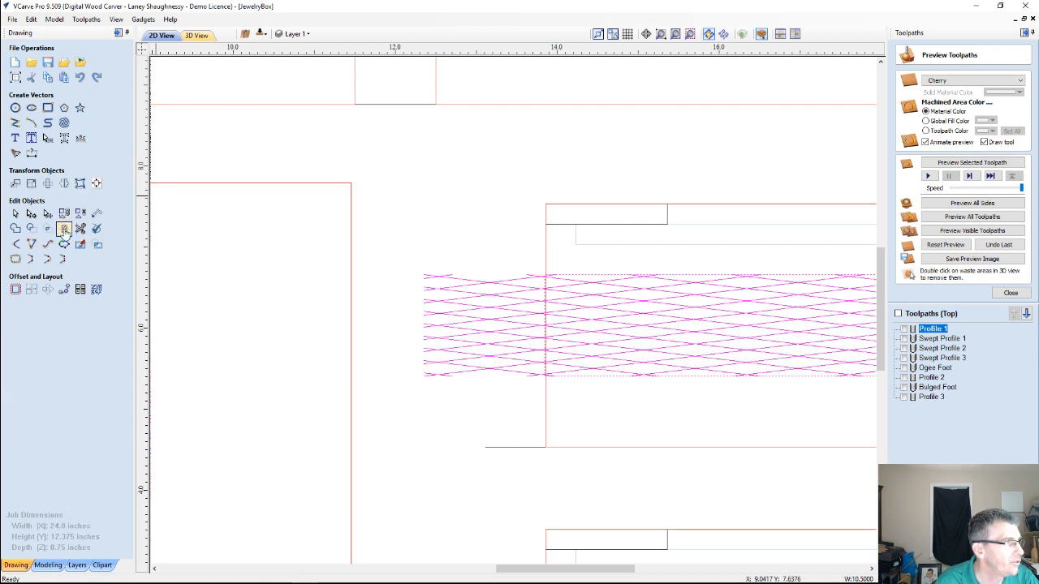
pyautogui.click(64, 229)
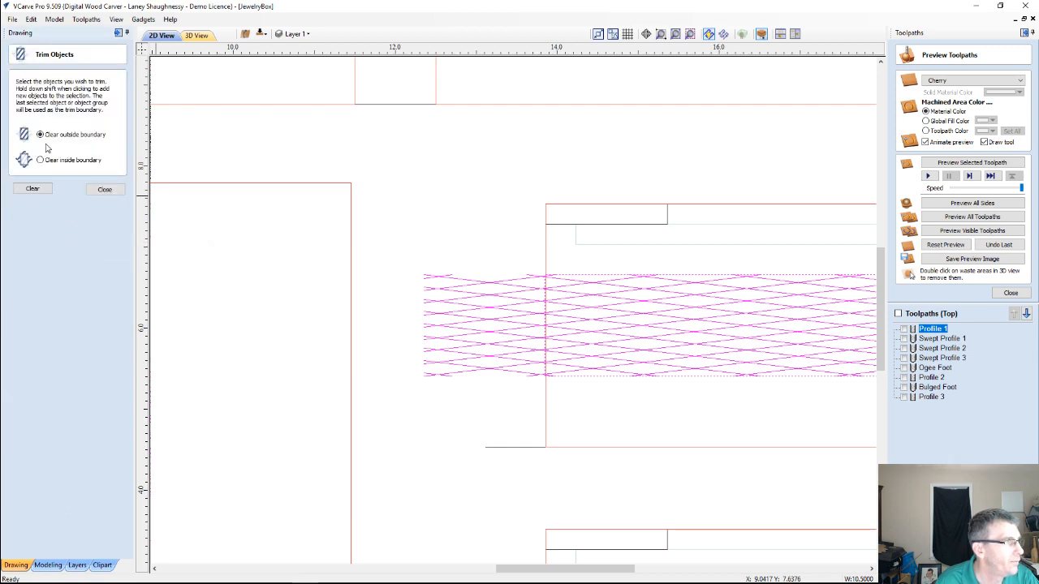
pyautogui.click(33, 189)
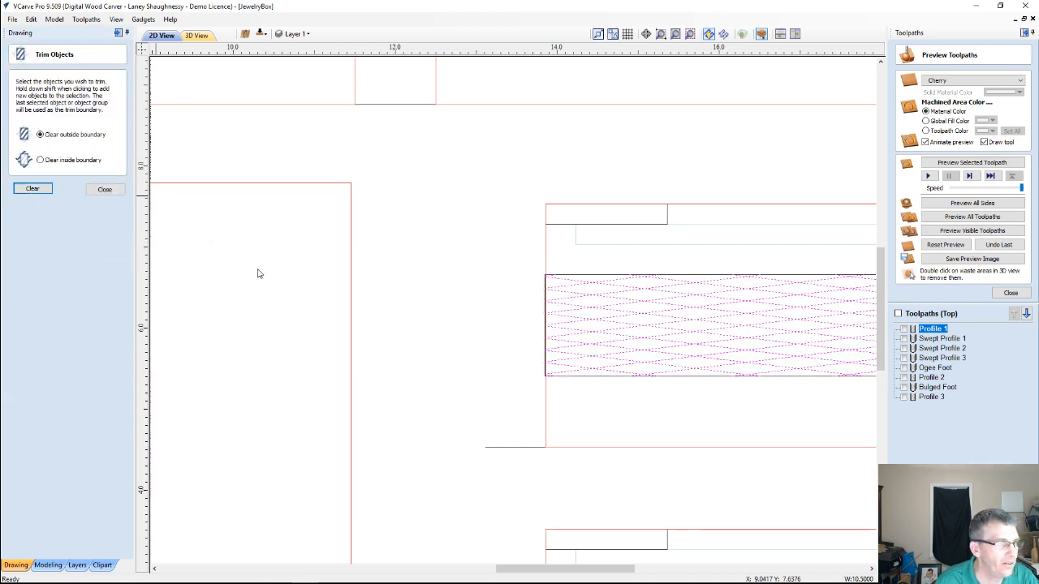
# Trim the crosshatch on the lower short panel to its band rectangle, clearing outside the boundary, and deselect it
pyautogui.scroll(-3, 276, 252)
pyautogui.scroll(2, 381, 454)
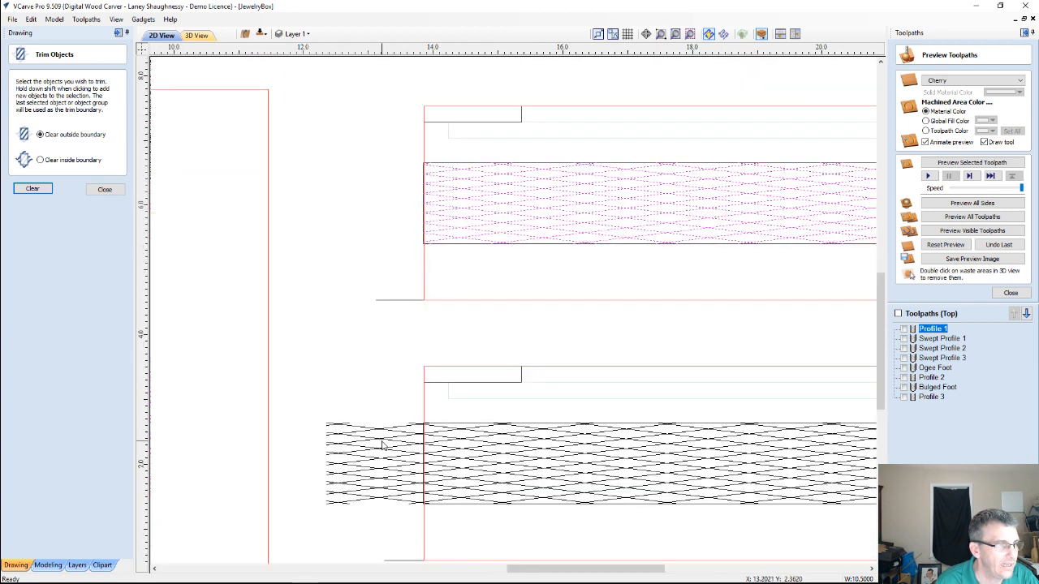
pyautogui.click(401, 450)
pyautogui.scroll(2, 464, 427)
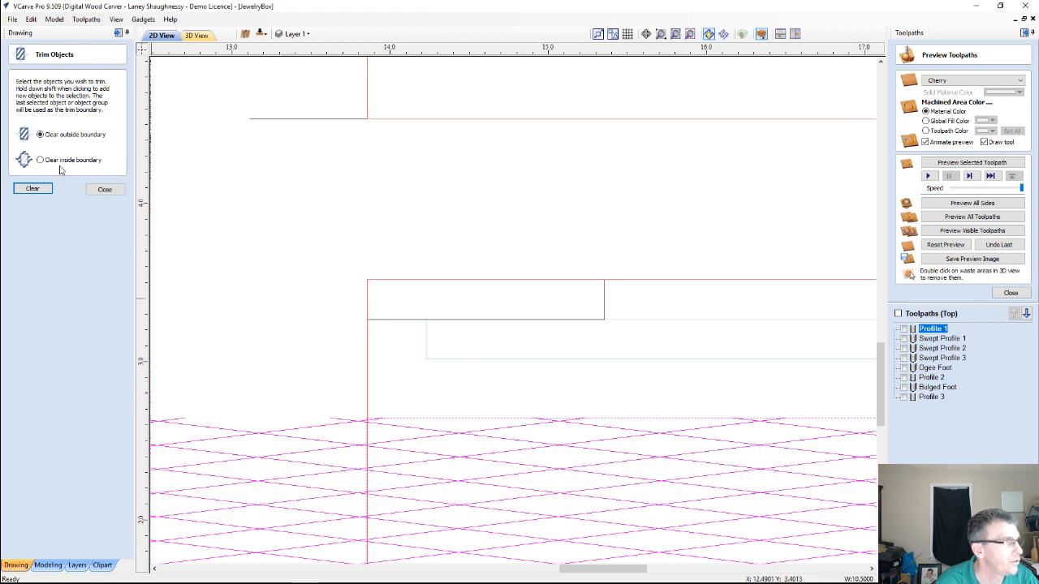
pyautogui.click(26, 186)
pyautogui.scroll(-3, 479, 408)
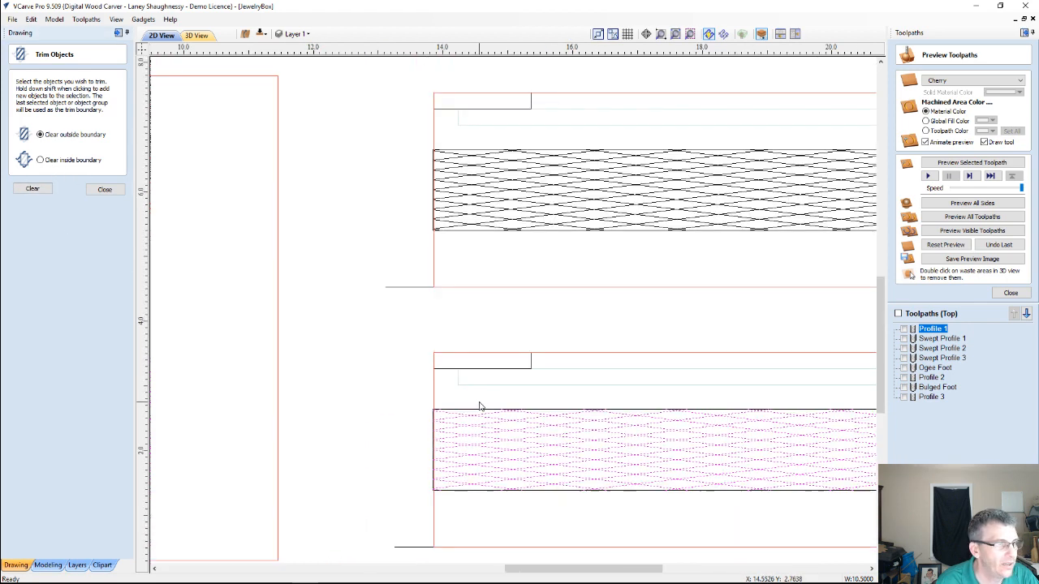
pyautogui.click(381, 411)
pyautogui.scroll(-4, 414, 411)
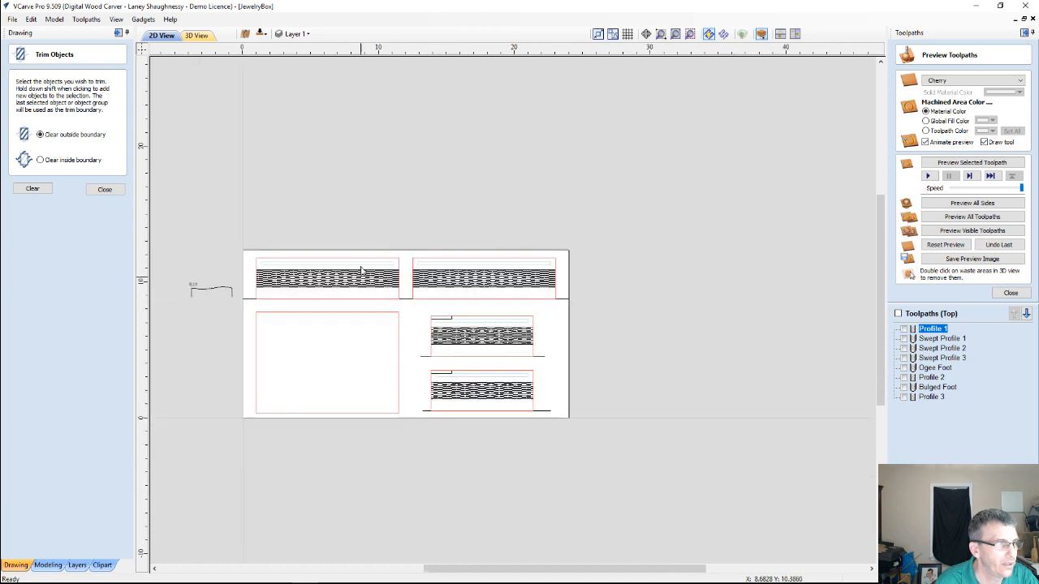
# Close the toolpath preview settings and select the crosshatch lines with their band rectangles on both short panels
pyautogui.scroll(3, 362, 272)
pyautogui.scroll(-2, 324, 325)
pyautogui.scroll(2, 432, 415)
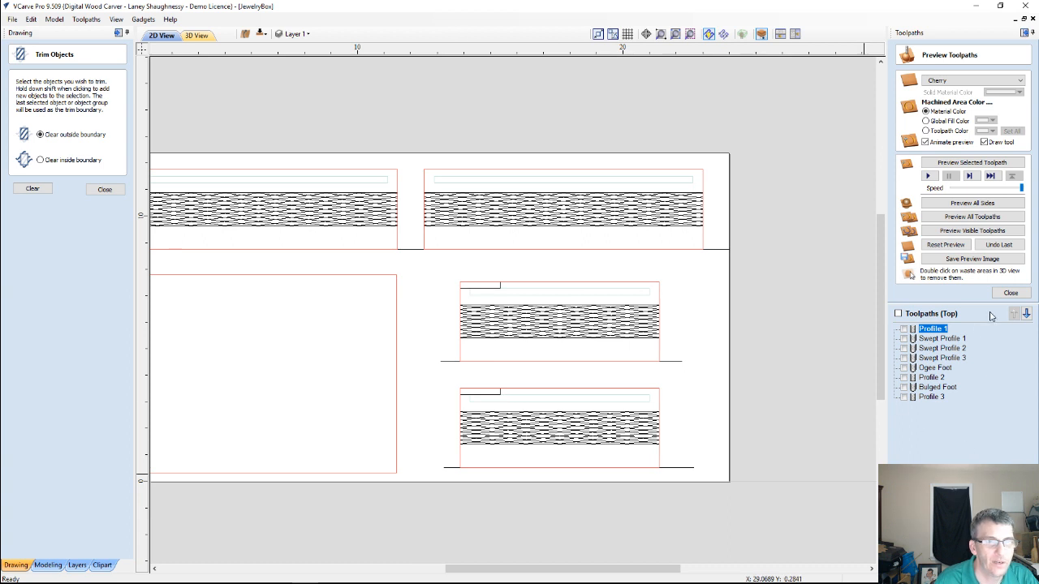
pyautogui.click(1009, 293)
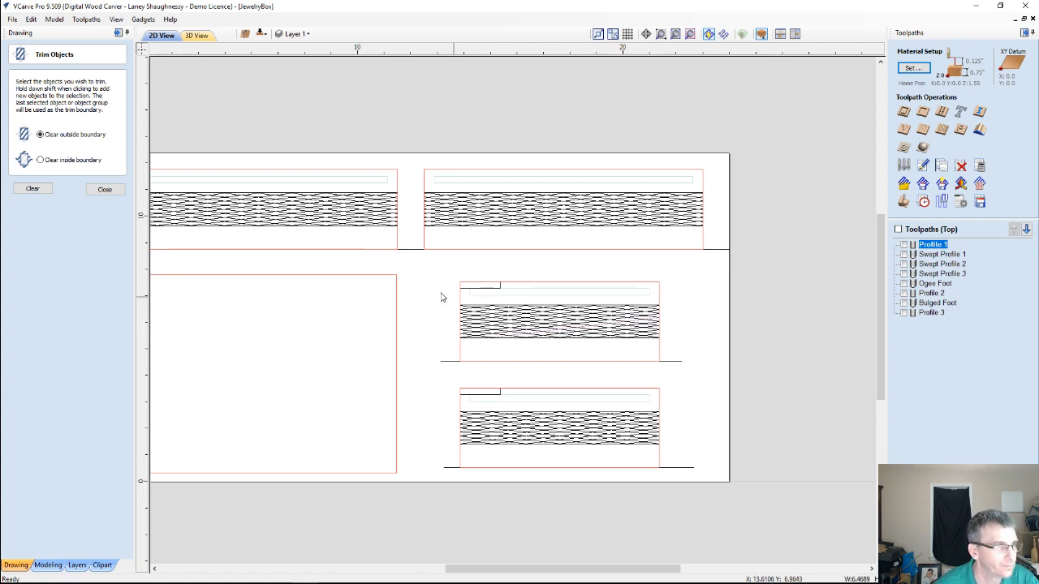
pyautogui.moveTo(441, 297); pyautogui.dragTo(677, 351)
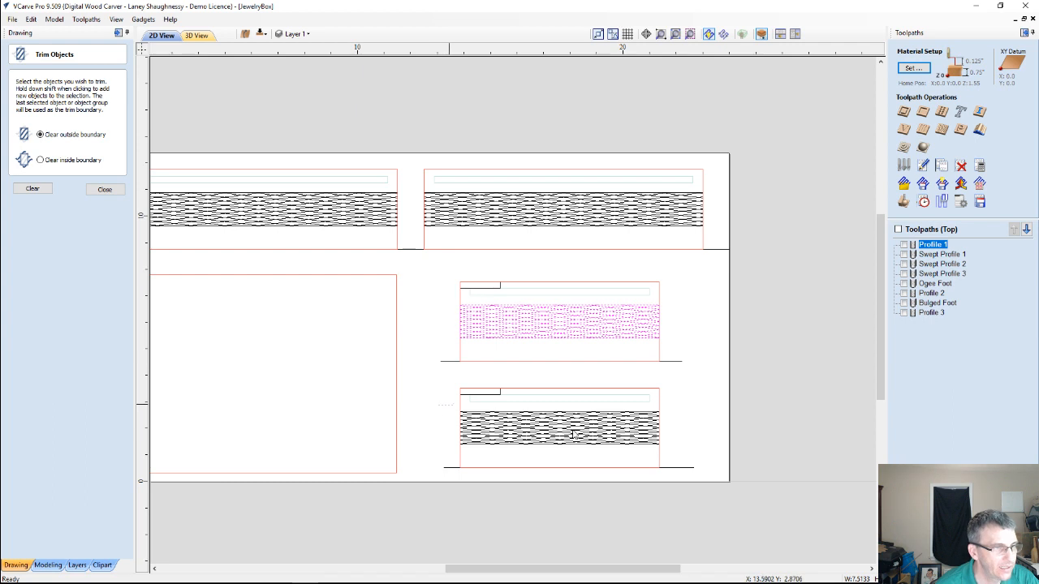
pyautogui.keyDown('shift'); pyautogui.moveTo(574, 435); pyautogui.dragTo(686, 455); pyautogui.keyUp('shift')
pyautogui.scroll(-1, 292, 219)
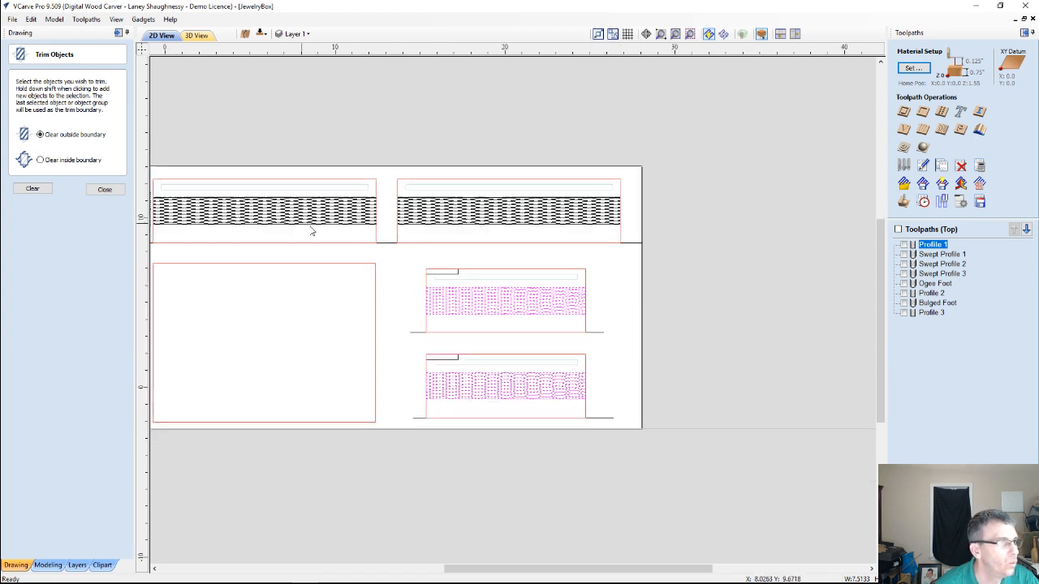
# Add the crosshatch groups and band rectangles of both long panels to the selection
pyautogui.scroll(-1, 311, 231)
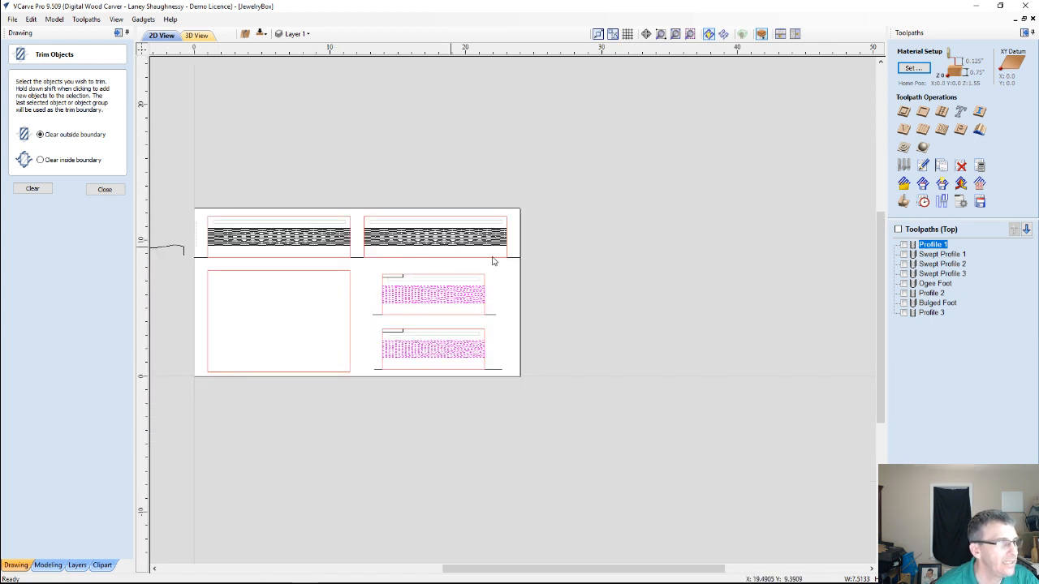
pyautogui.keyDown('shift'); pyautogui.moveTo(491, 261); pyautogui.dragTo(521, 259); pyautogui.keyUp('shift')
pyautogui.scroll(4, 465, 250)
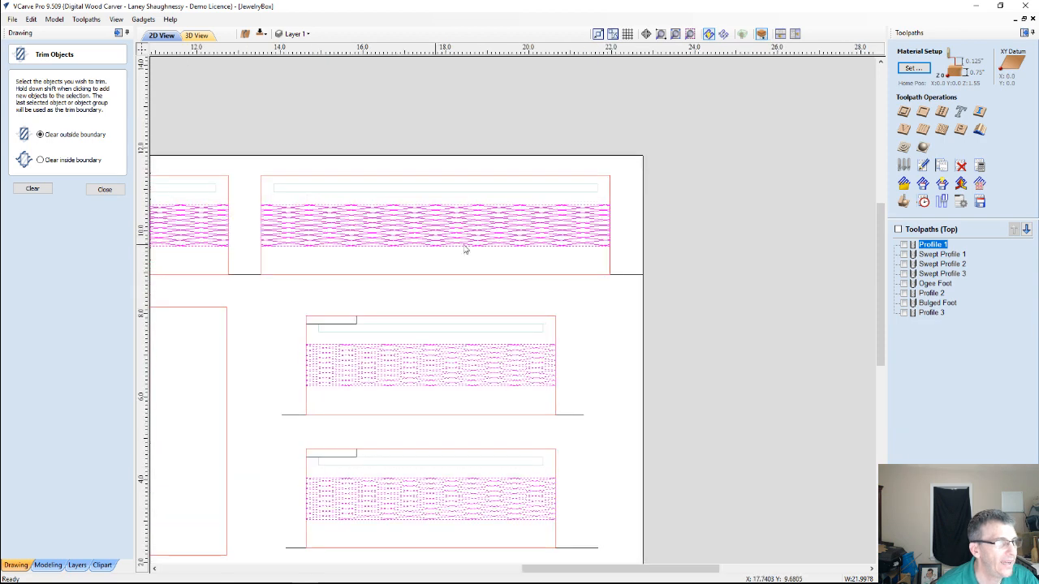
pyautogui.scroll(2, 465, 250)
pyautogui.scroll(1, 484, 249)
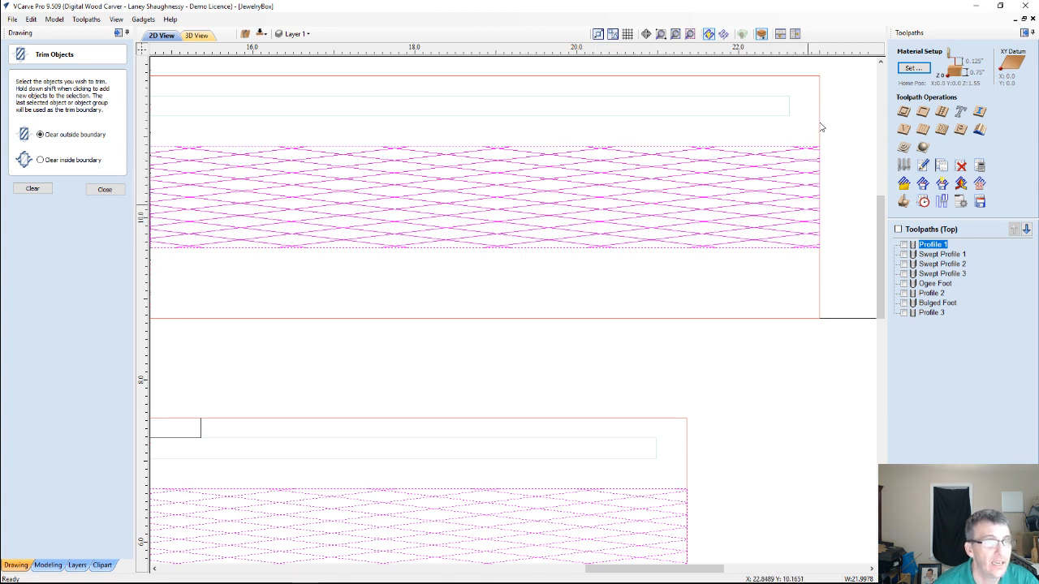
pyautogui.scroll(-4, 728, 262)
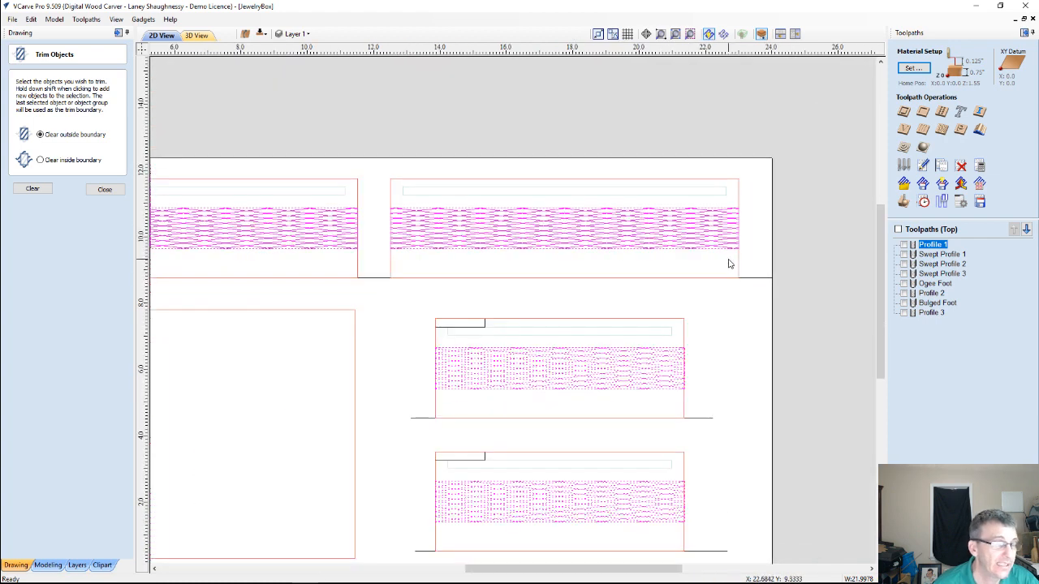
# Try to calculate a V-Carve toolpath for the selected crosshatch bands with the V-Bit (60 deg 0.25")
pyautogui.click(904, 130)
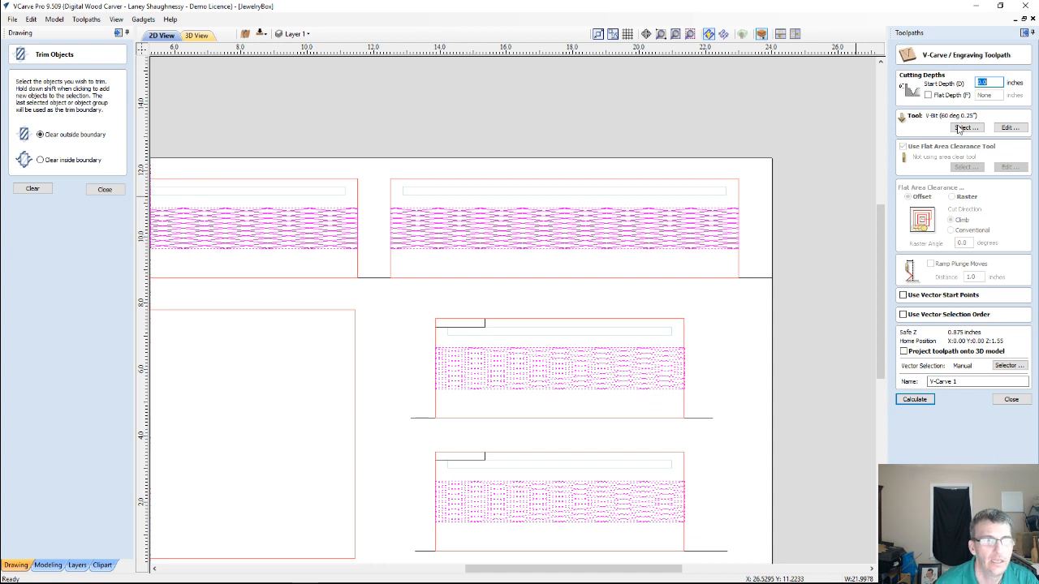
pyautogui.click(912, 400)
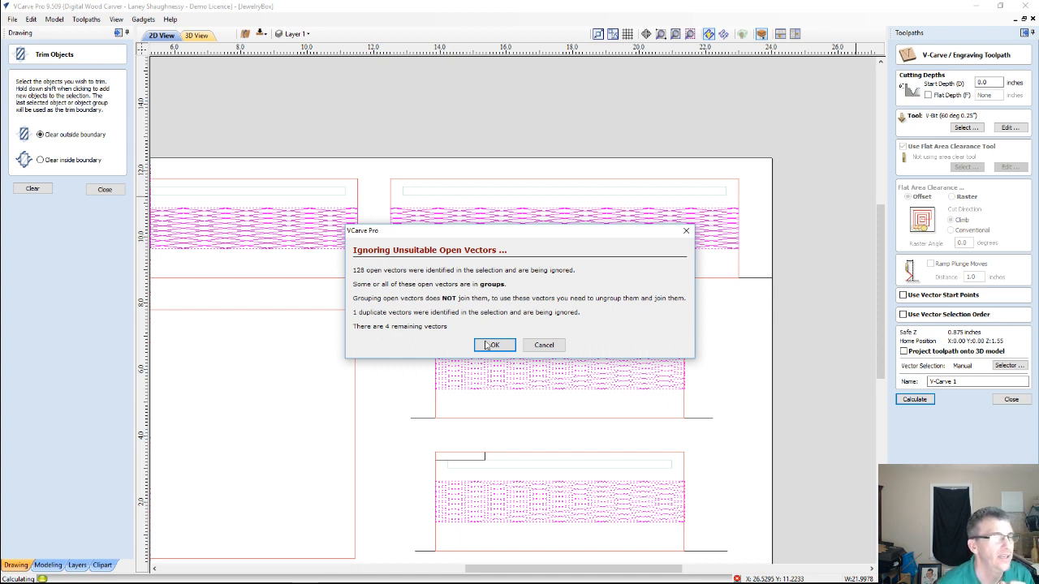
pyautogui.click(544, 345)
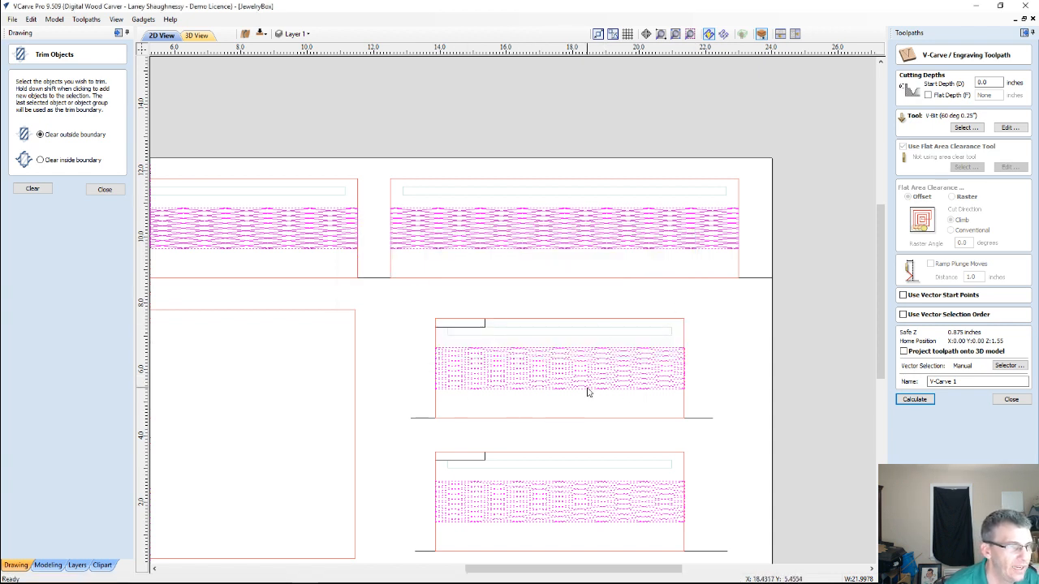
pyautogui.scroll(6, 587, 392)
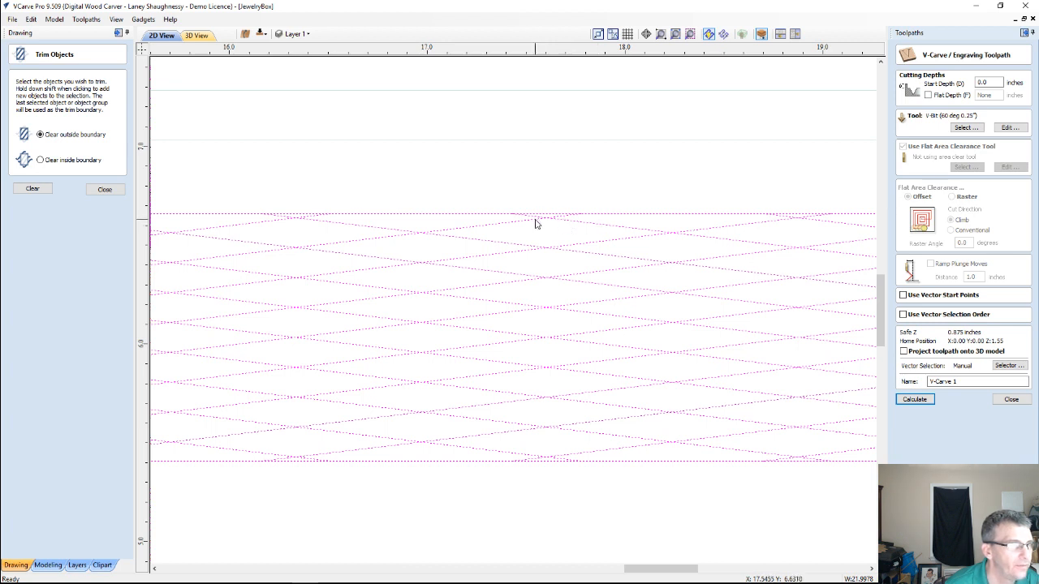
pyautogui.scroll(-5, 535, 223)
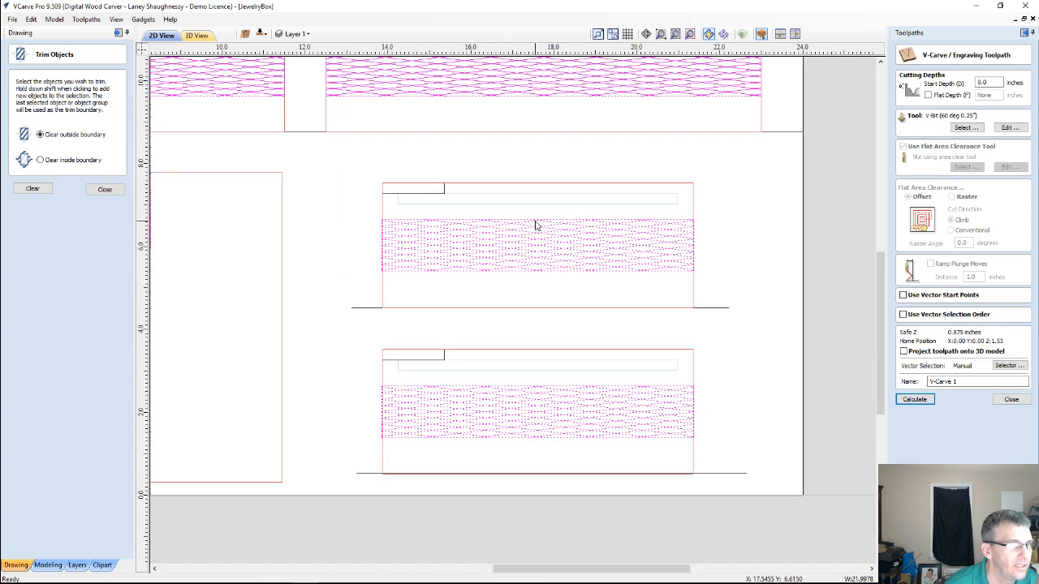
pyautogui.click(1006, 399)
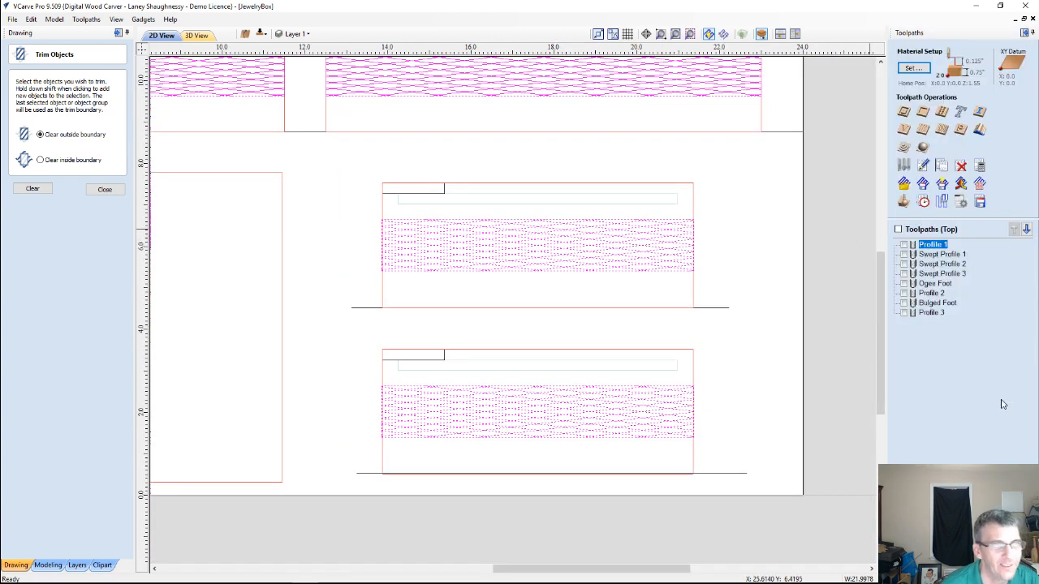
# Calculate a 2D profile toolpath on the selected crosshatch bands, 0.0625 inches deep with the V-Bit (60 deg 0.25"), ignoring duplicate vectors
pyautogui.click(903, 113)
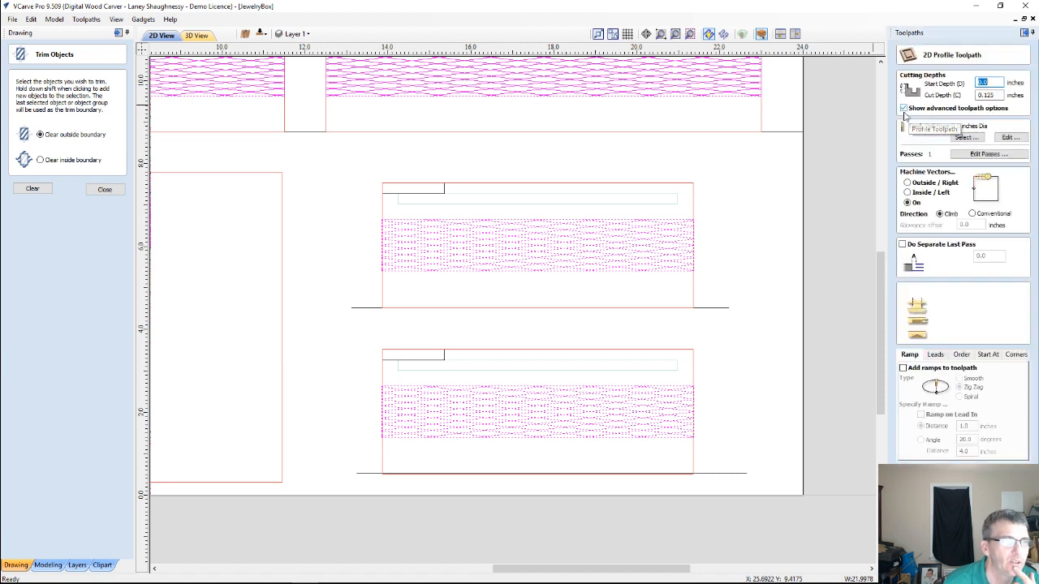
pyautogui.press('Tab')
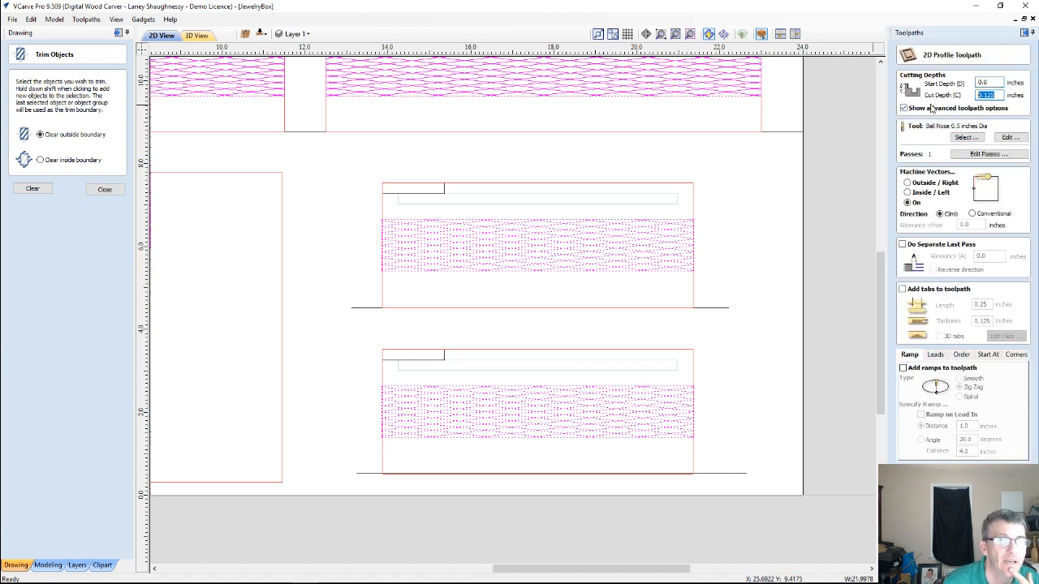
pyautogui.write('.06')
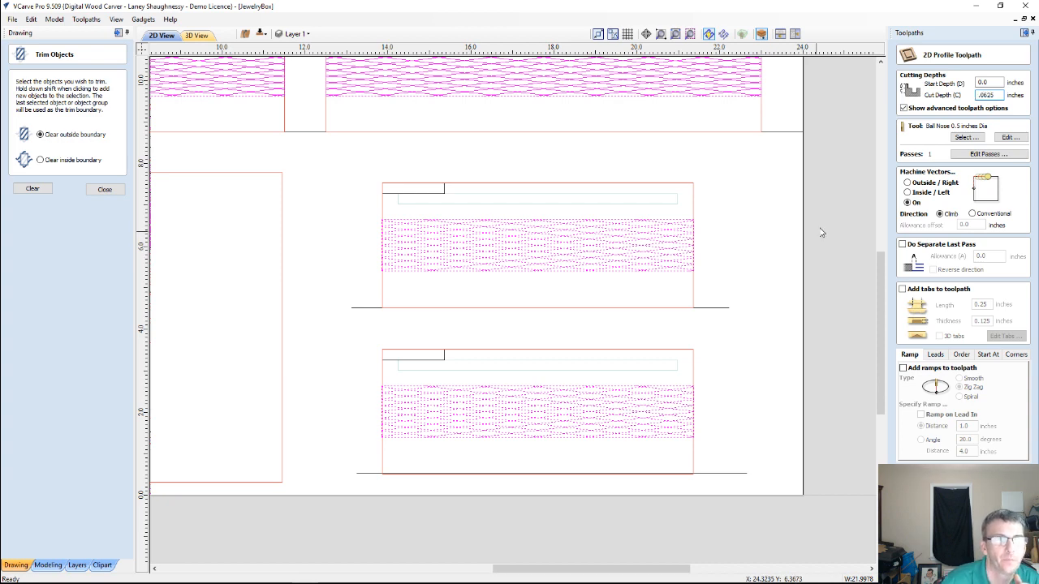
pyautogui.click(966, 137)
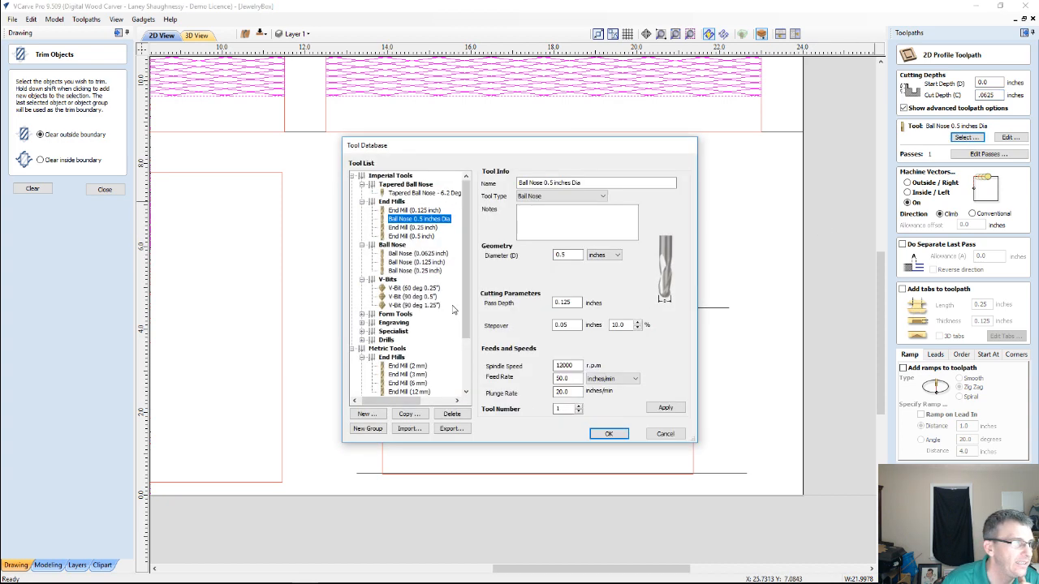
pyautogui.click(402, 289)
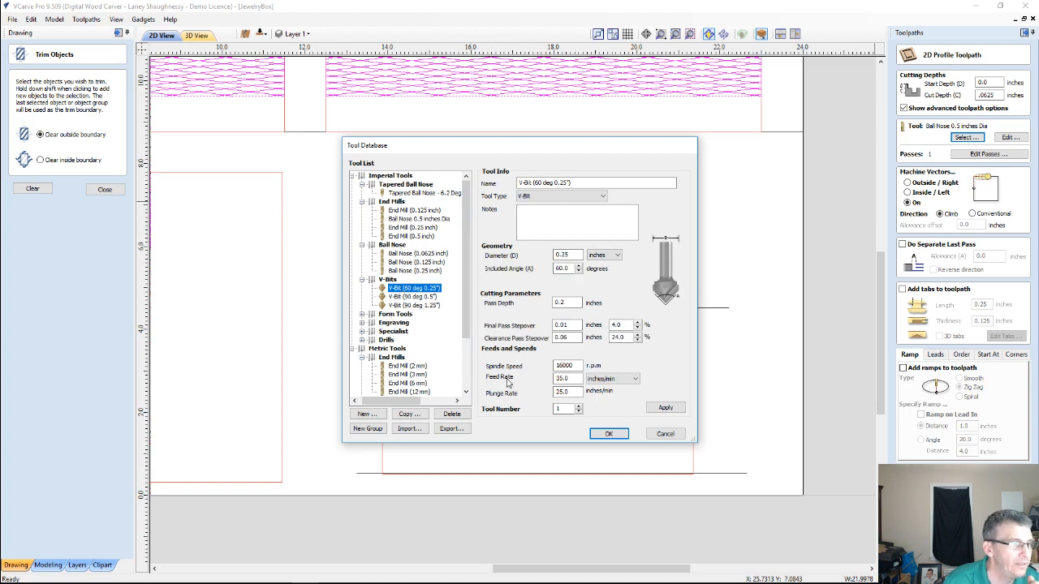
pyautogui.click(604, 433)
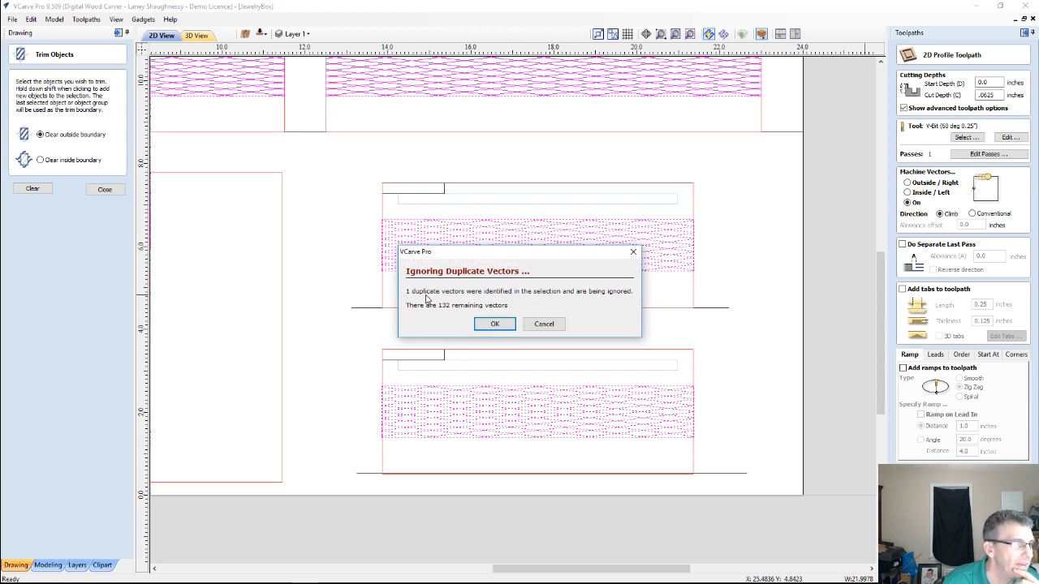
pyautogui.click(494, 327)
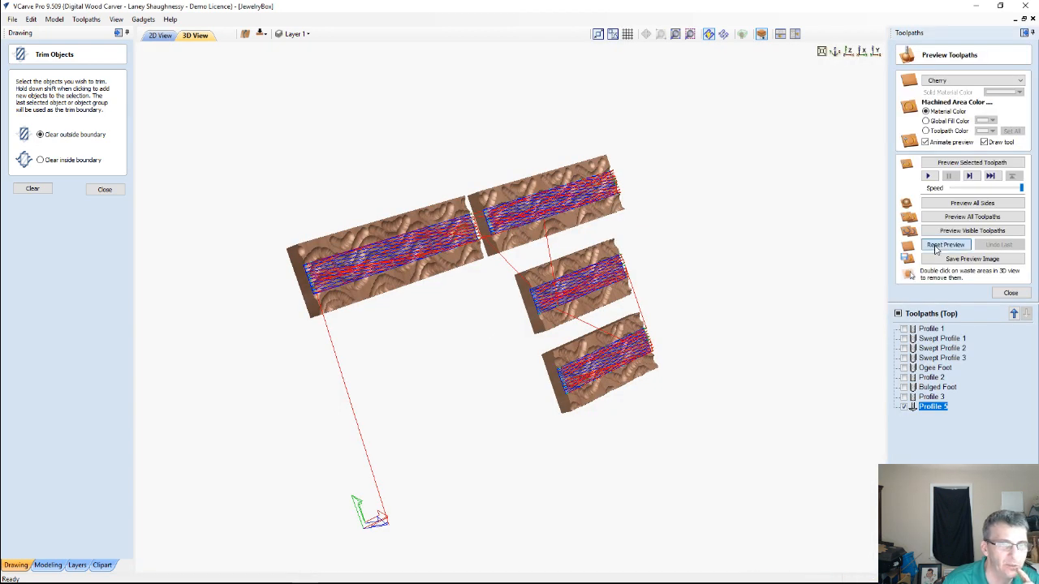
# Reset the preview, simulate the crosshatch toolpath together with the Profile 1 panel cut-out, and remove the waste stock
pyautogui.click(935, 246)
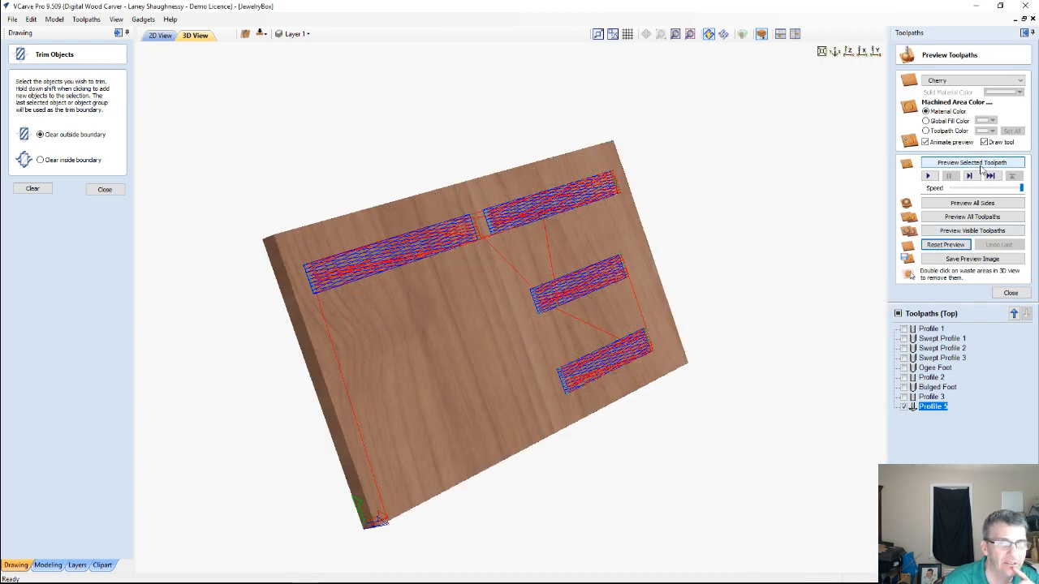
pyautogui.click(964, 167)
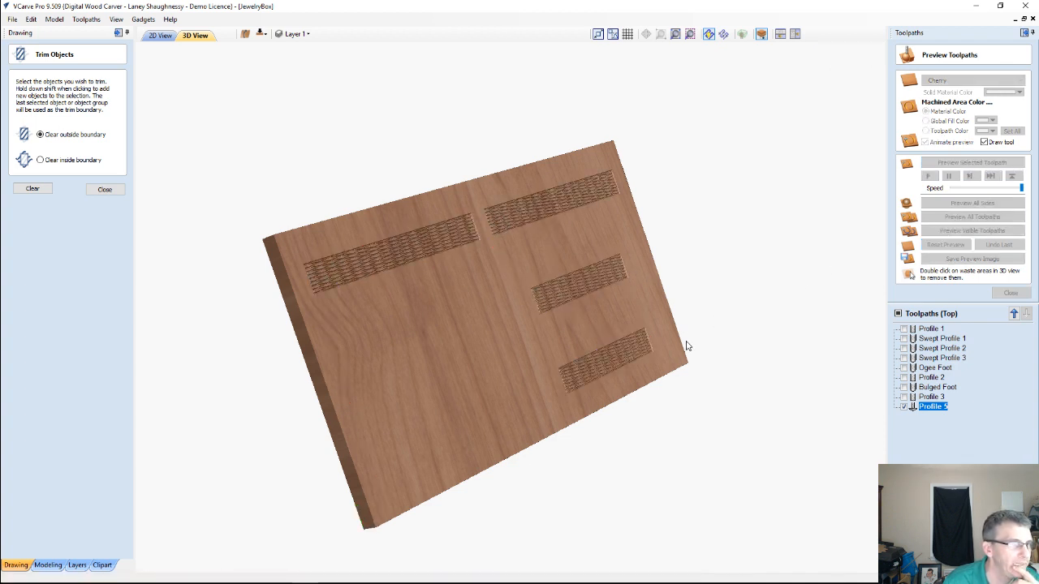
pyautogui.click(929, 328)
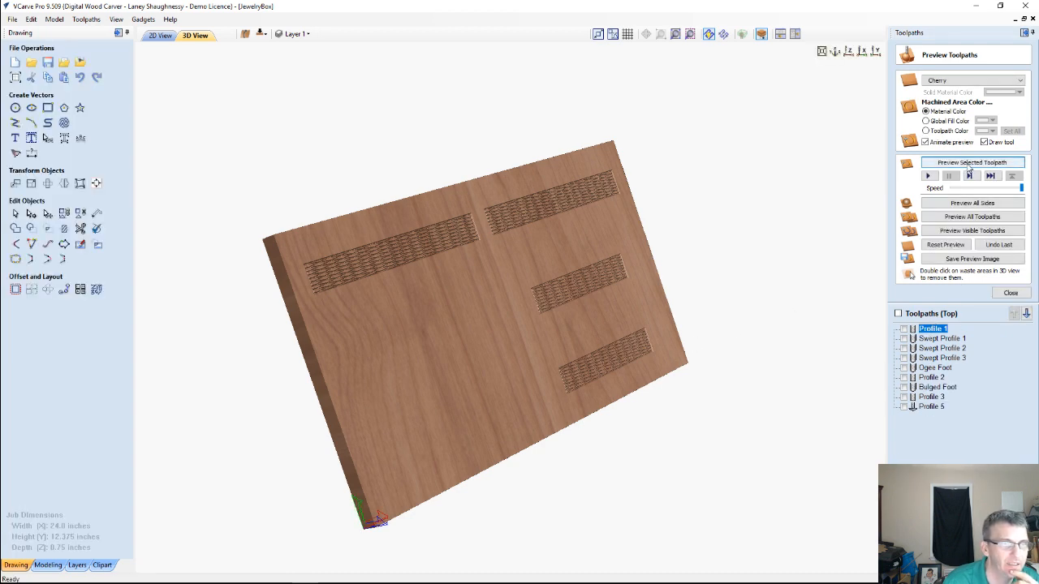
pyautogui.click(968, 163)
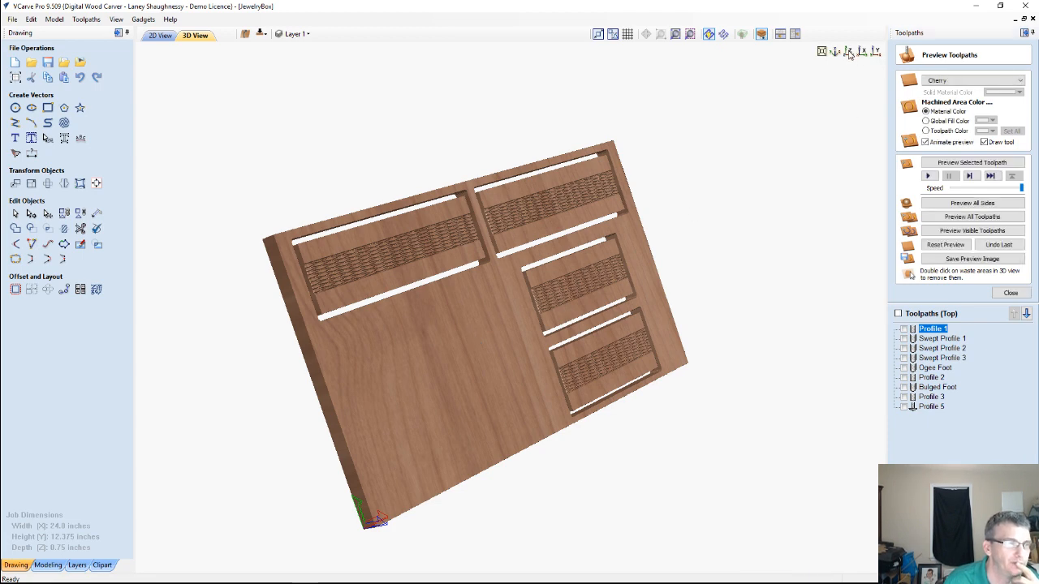
pyautogui.doubleClick(506, 371)
# Examine the carved crosshatch bands on the panels from above and at an angle, and check the preview simulation quality setting
pyautogui.click(849, 53)
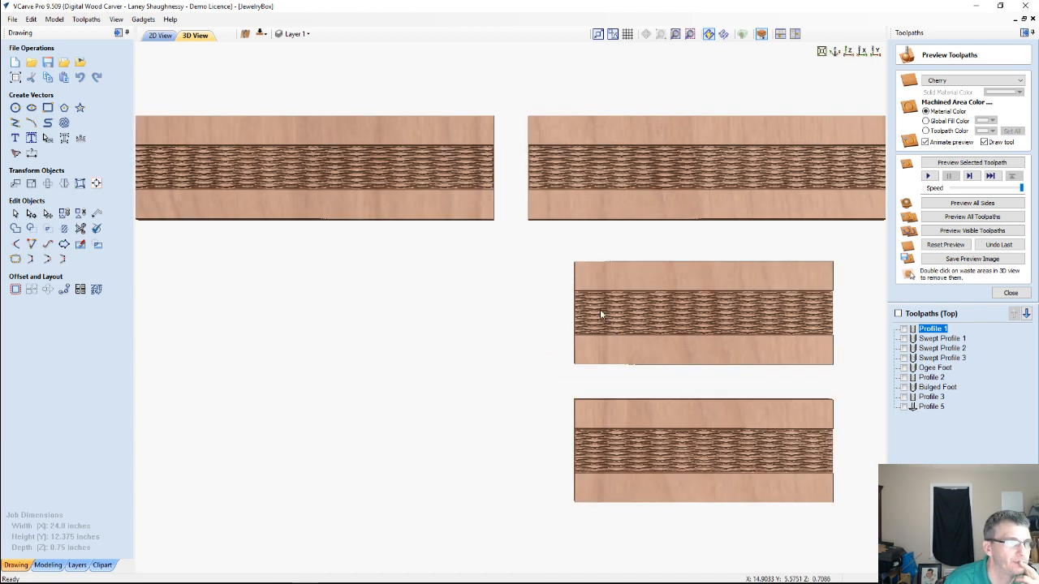
pyautogui.moveTo(707, 482); pyautogui.dragTo(614, 425, button='middle')
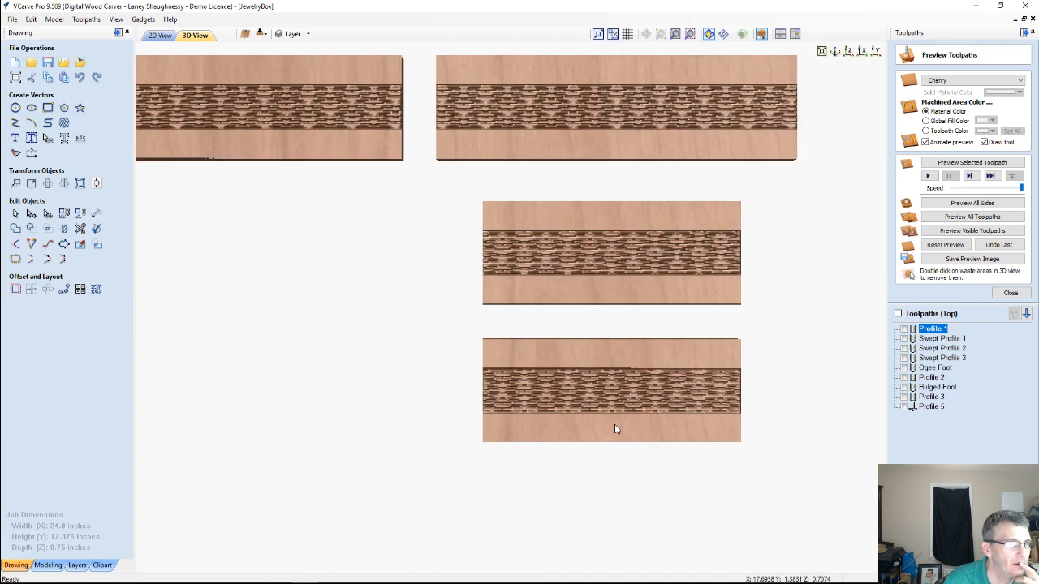
pyautogui.moveTo(744, 273); pyautogui.dragTo(746, 265)
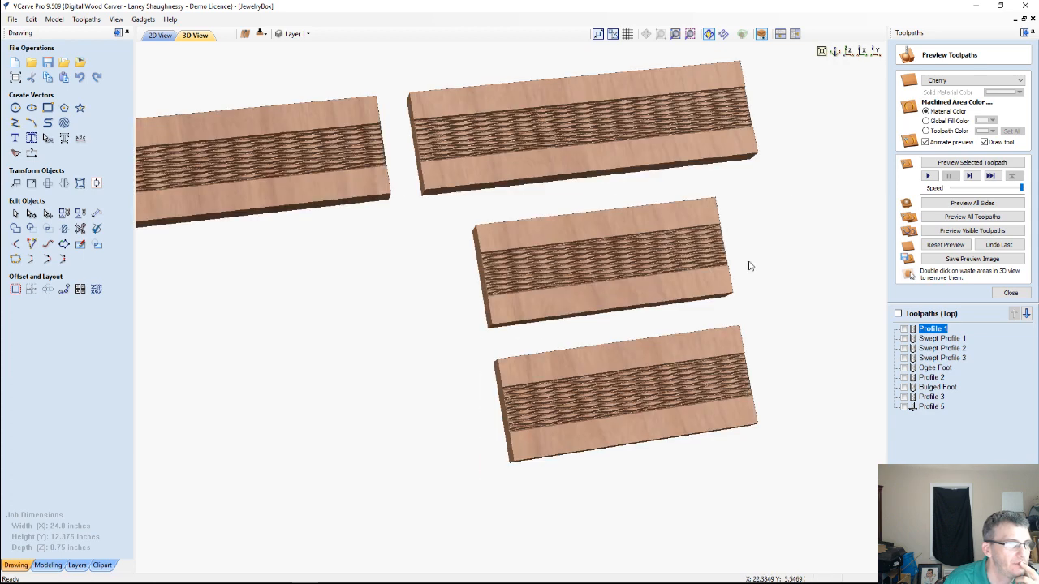
pyautogui.moveTo(664, 262); pyautogui.dragTo(542, 257)
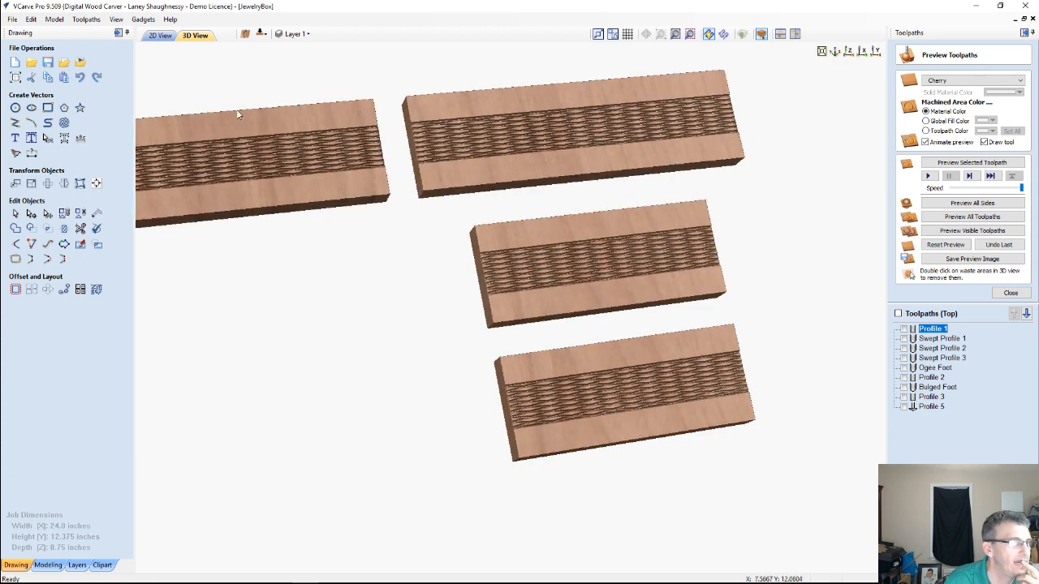
pyautogui.click(97, 21)
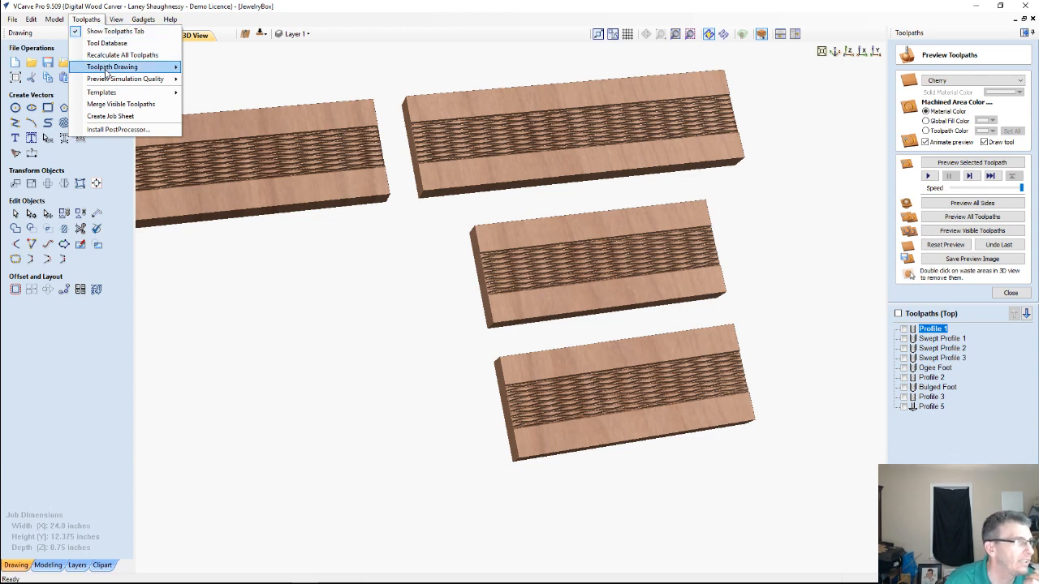
pyautogui.moveTo(111, 78)
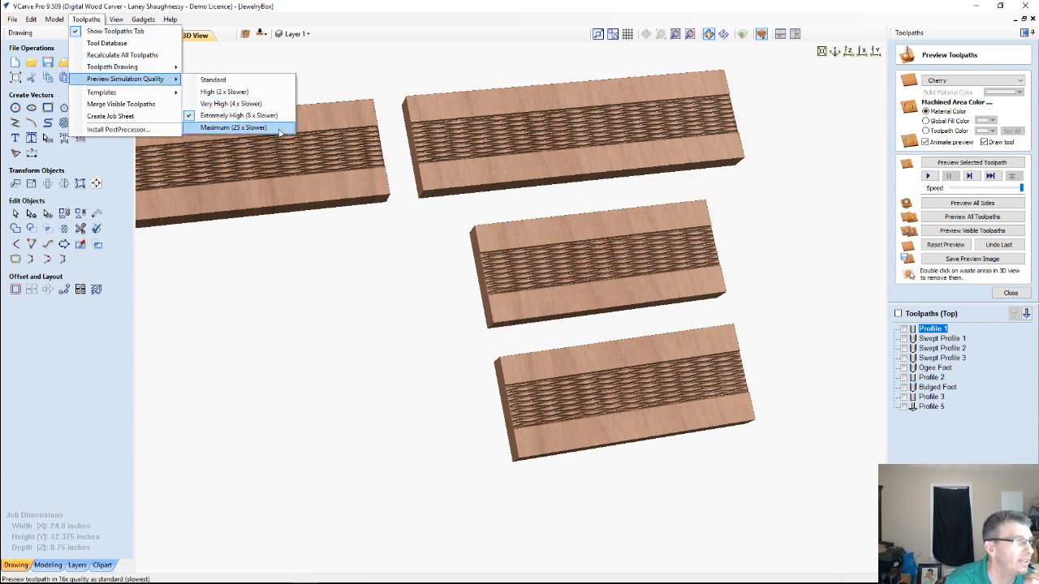
pyautogui.click(515, 150)
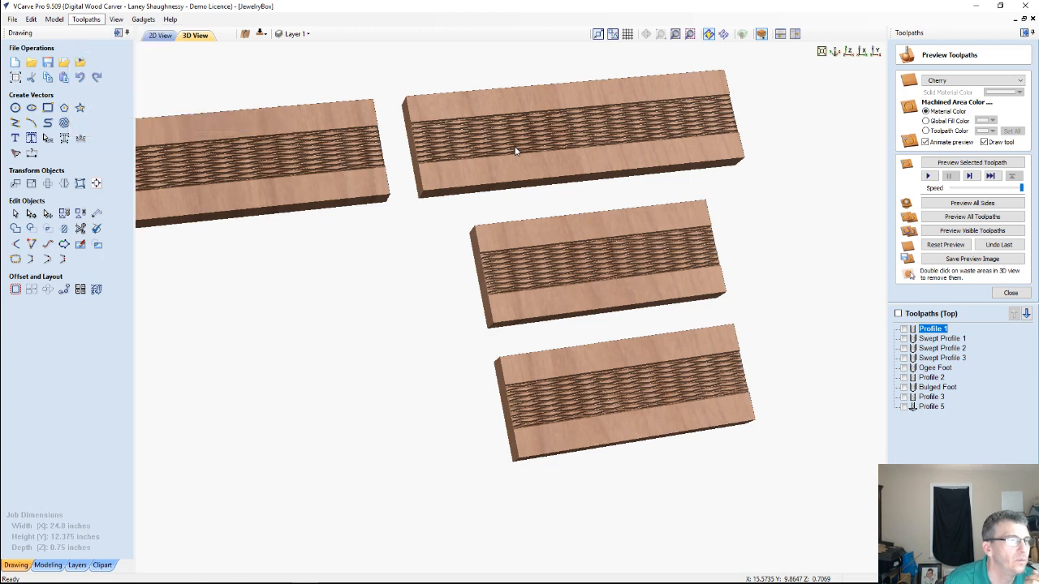
pyautogui.scroll(1, 519, 132)
pyautogui.scroll(1, 520, 129)
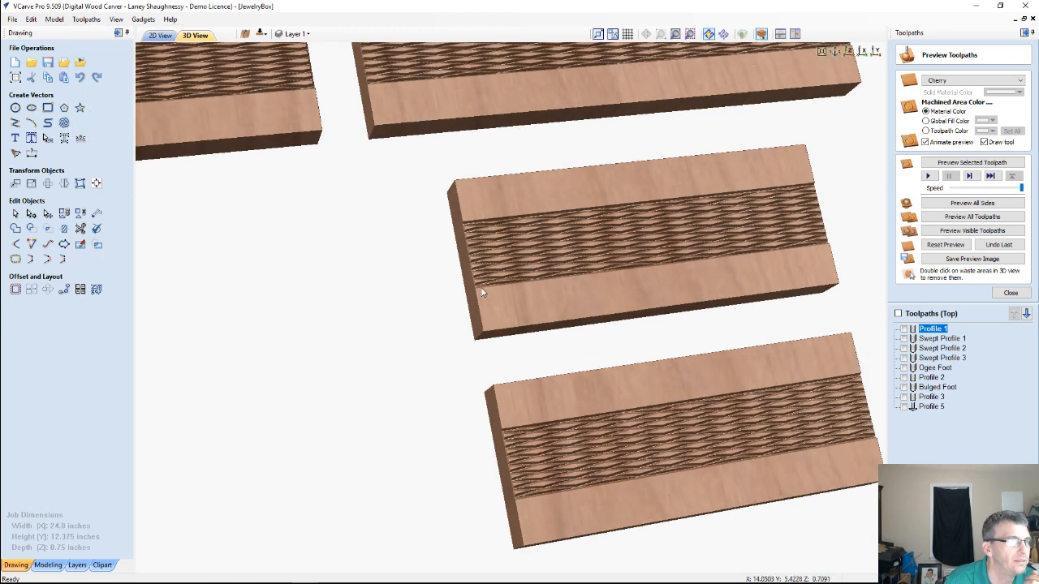
pyautogui.moveTo(514, 287); pyautogui.dragTo(533, 247)
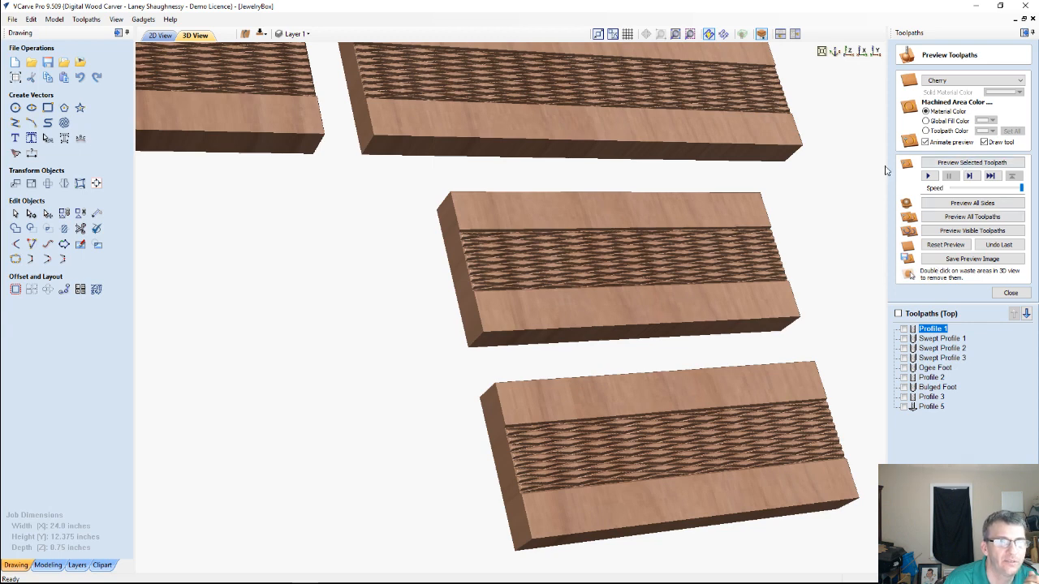
# Try Maple, Oak Dark and Mahogany as the preview material, and return to Cherry
pyautogui.click(964, 81)
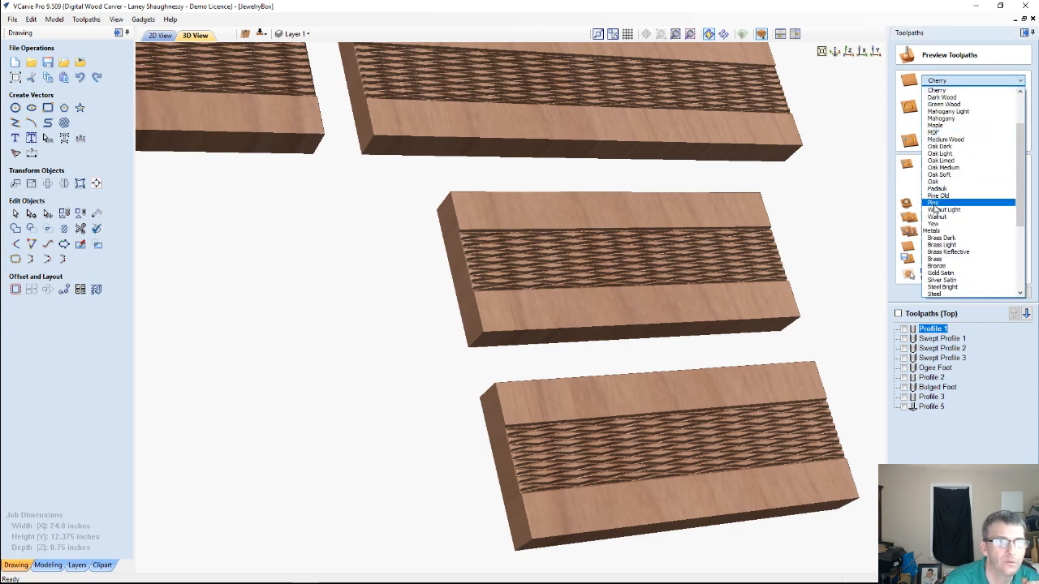
pyautogui.click(936, 126)
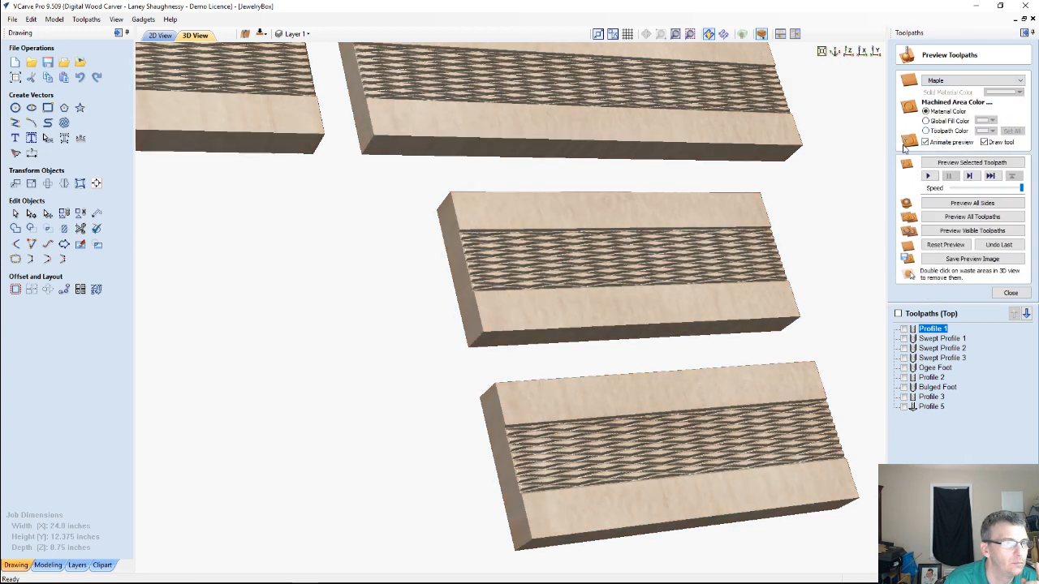
pyautogui.click(950, 81)
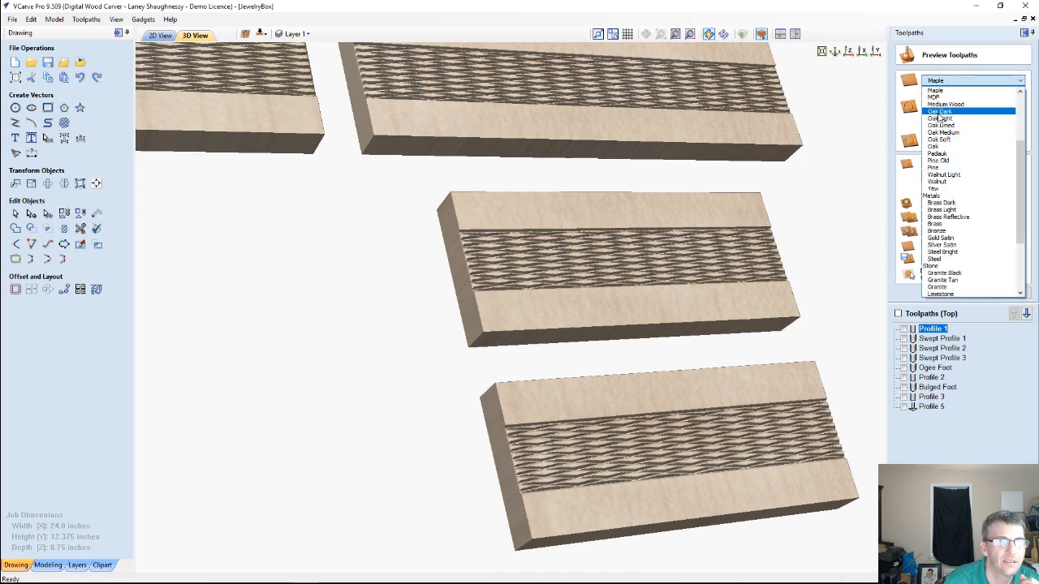
pyautogui.click(946, 138)
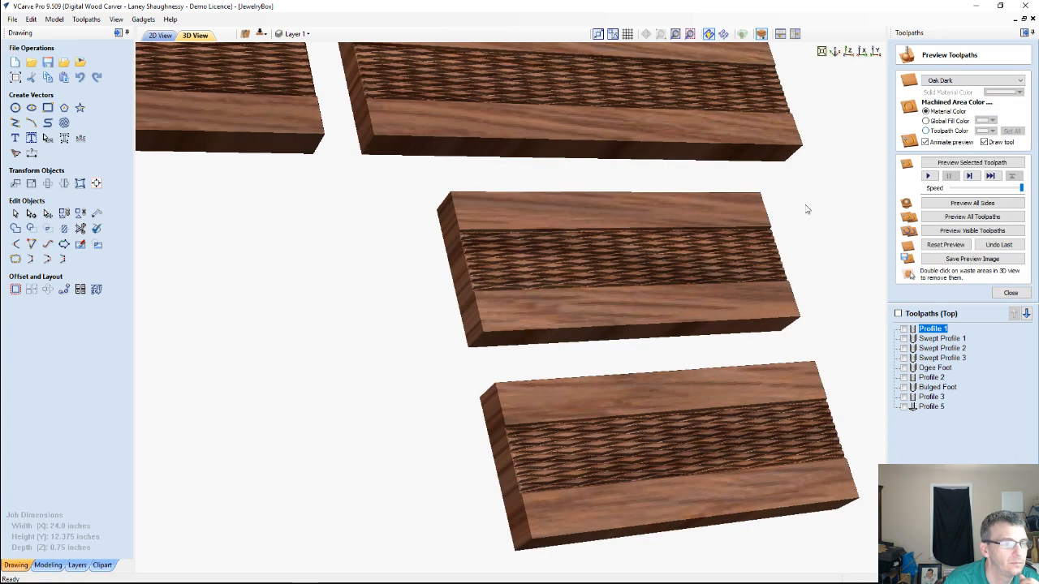
pyautogui.scroll(2, 660, 239)
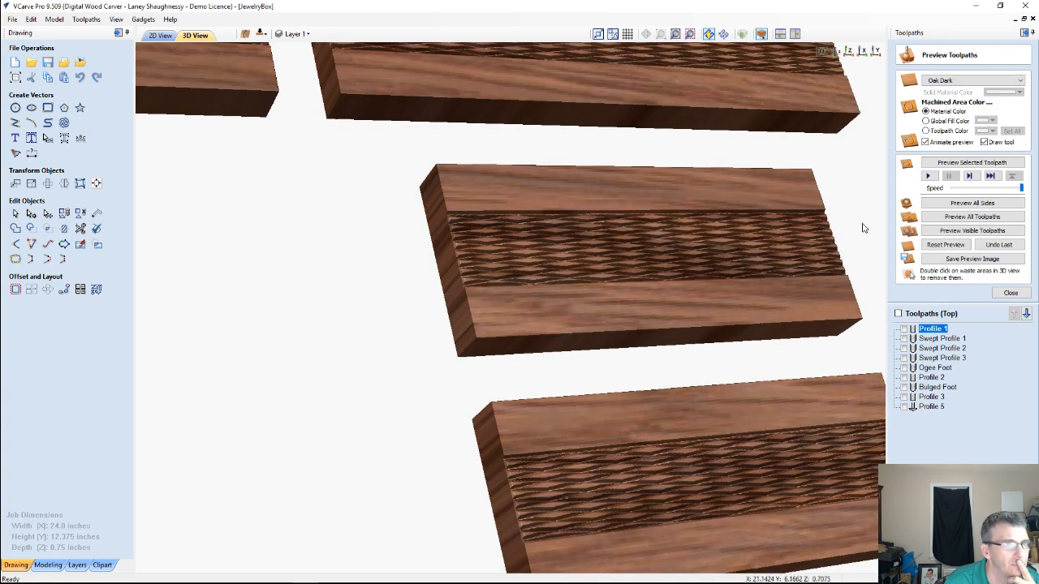
pyautogui.click(972, 80)
pyautogui.click(945, 127)
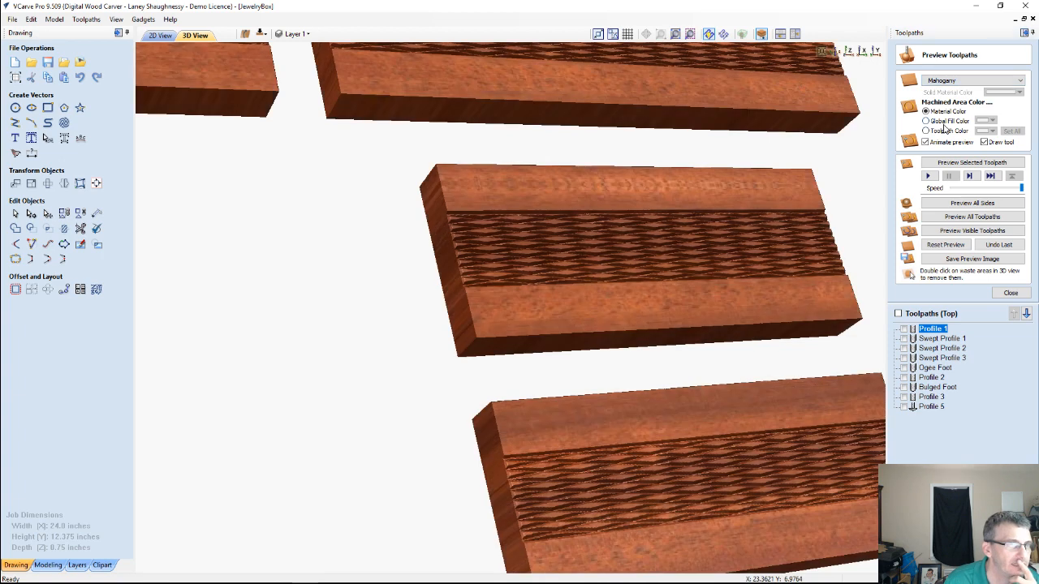
pyautogui.click(965, 81)
pyautogui.scroll(2, 946, 116)
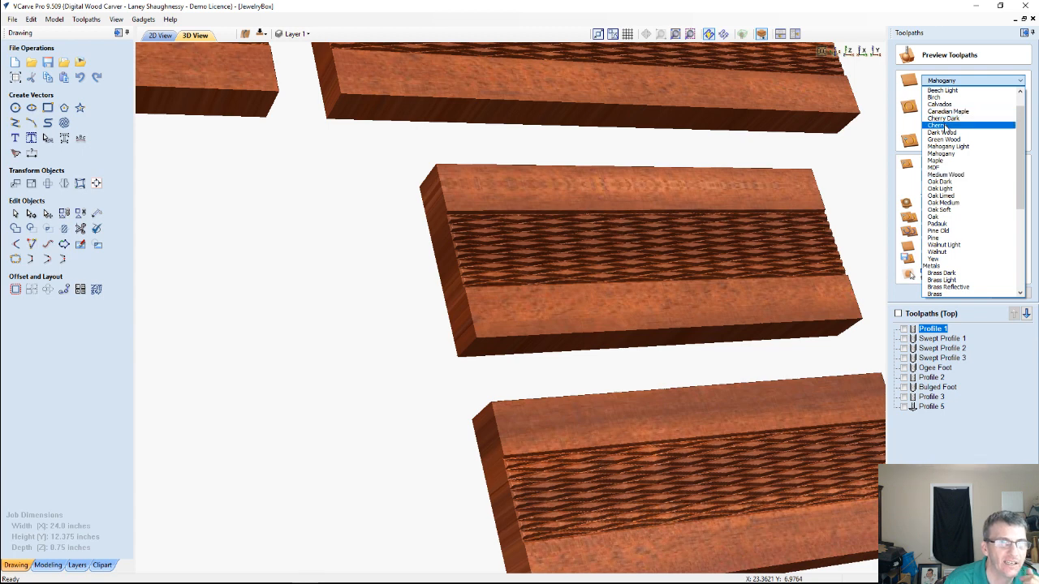
pyautogui.click(943, 126)
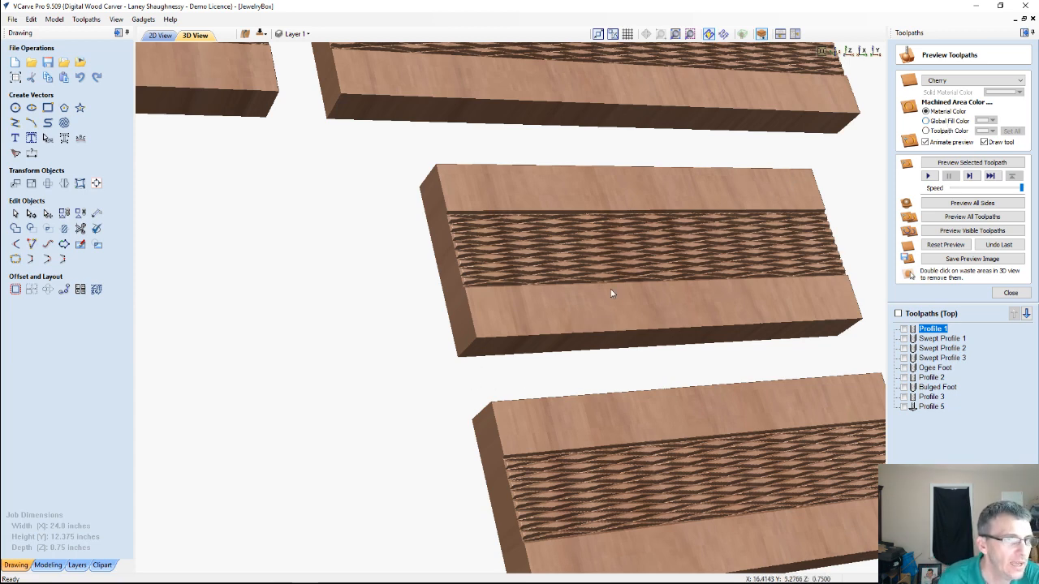
# Inspect the crosshatch carving and its edges on the short panels up close from several angles, and return to the 2D drawing
pyautogui.moveTo(613, 297); pyautogui.dragTo(479, 332)
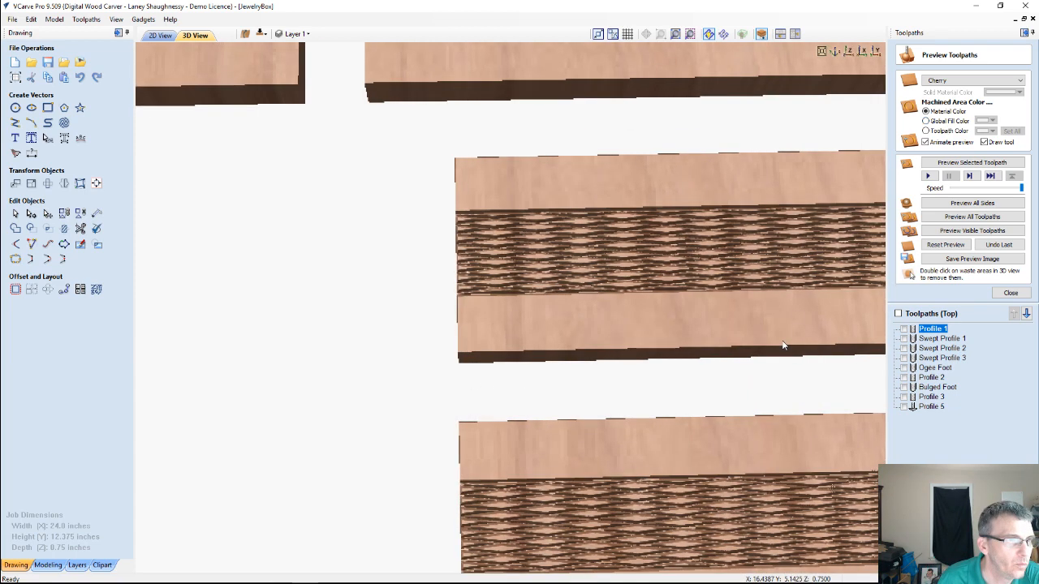
pyautogui.moveTo(783, 346); pyautogui.dragTo(389, 274)
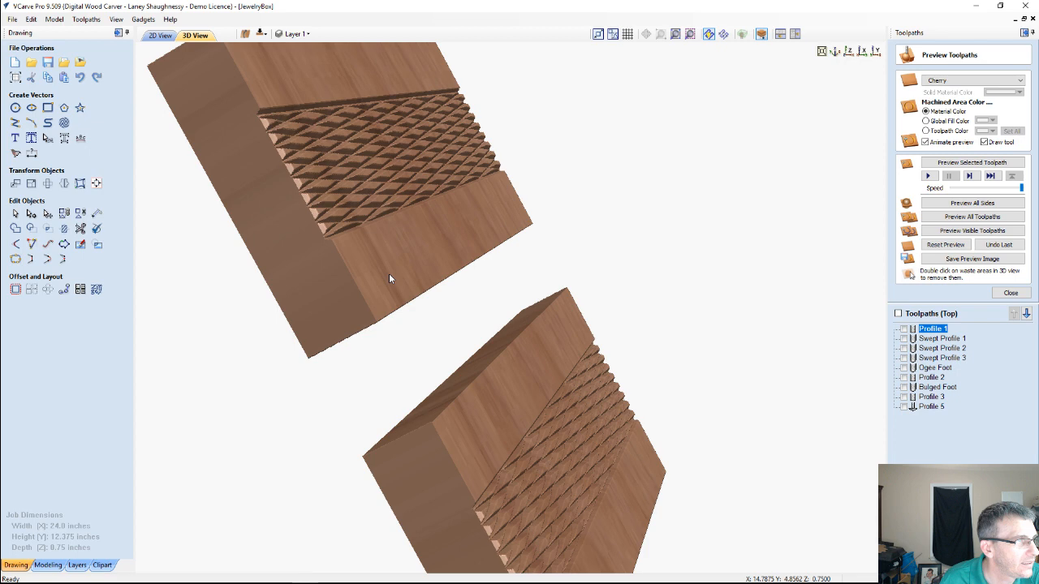
pyautogui.moveTo(388, 278); pyautogui.dragTo(496, 223)
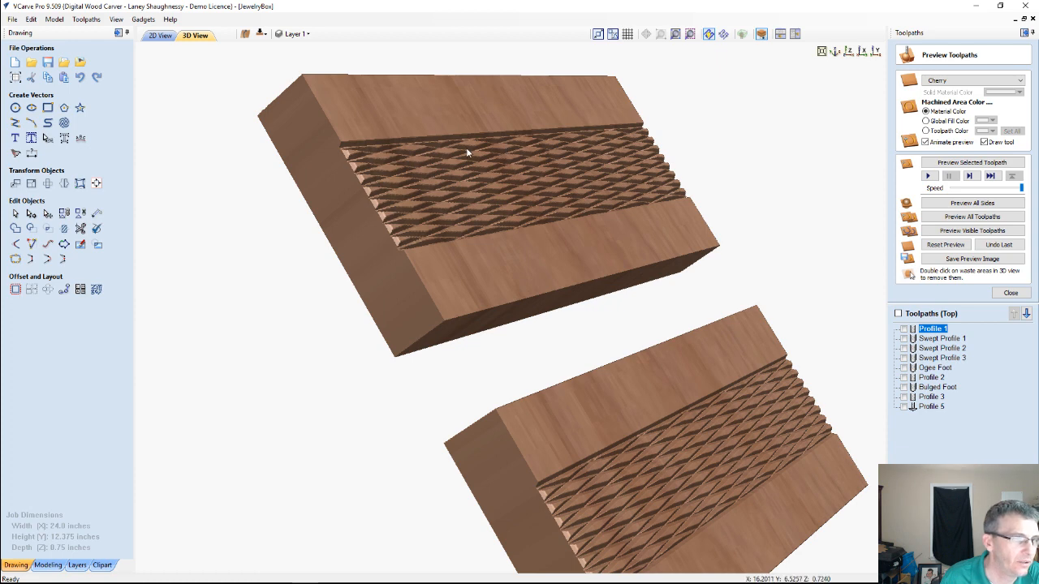
pyautogui.scroll(-1, 467, 153)
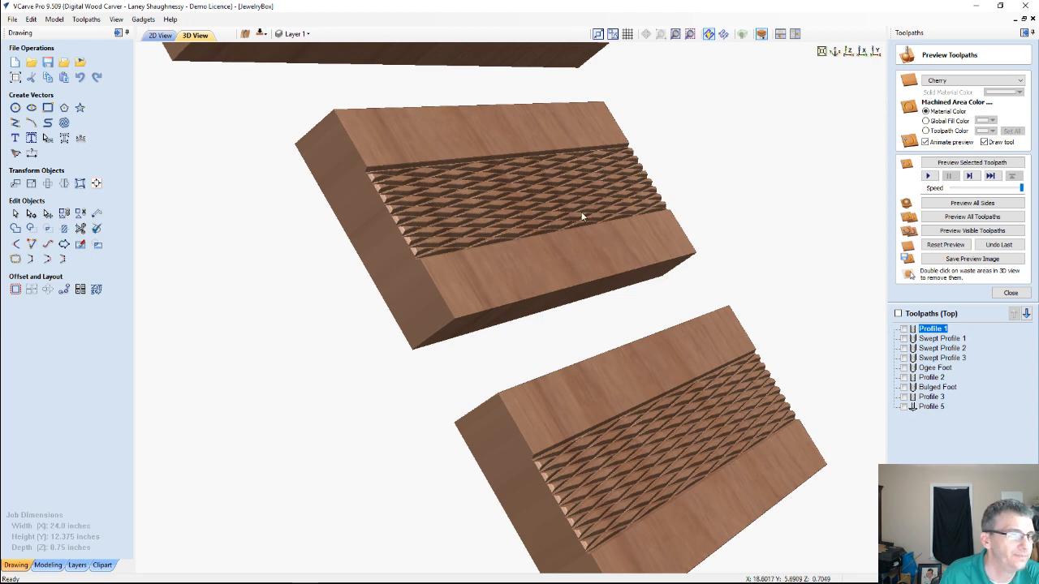
pyautogui.moveTo(552, 237); pyautogui.dragTo(556, 271)
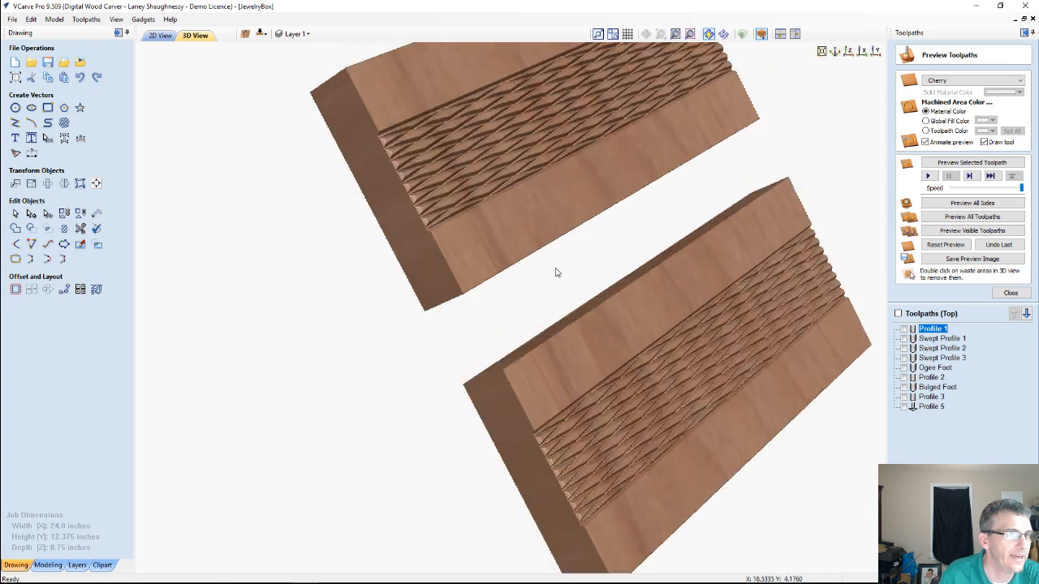
pyautogui.scroll(-2, 556, 273)
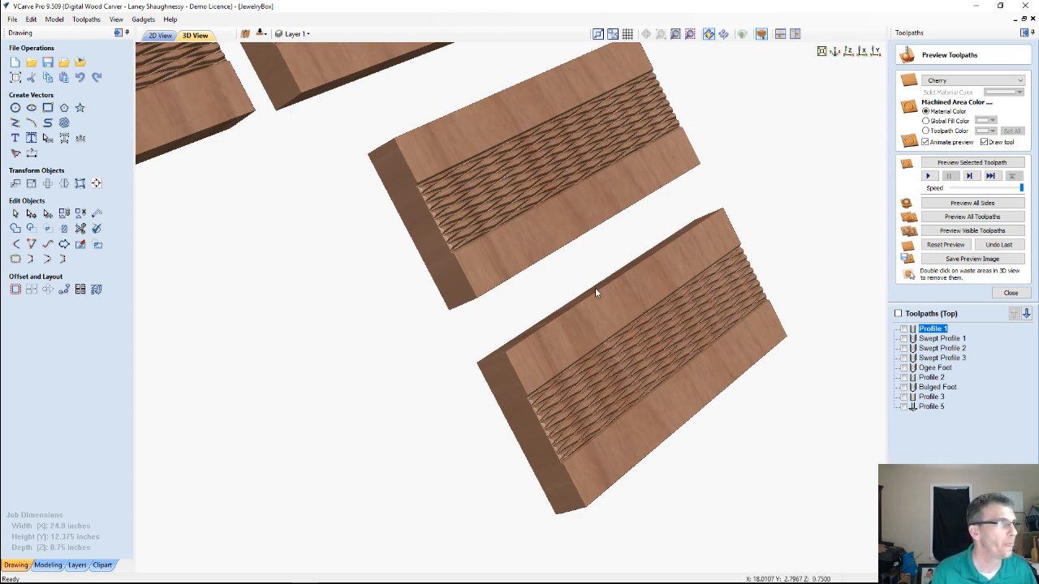
pyautogui.click(160, 35)
pyautogui.scroll(-5, 426, 301)
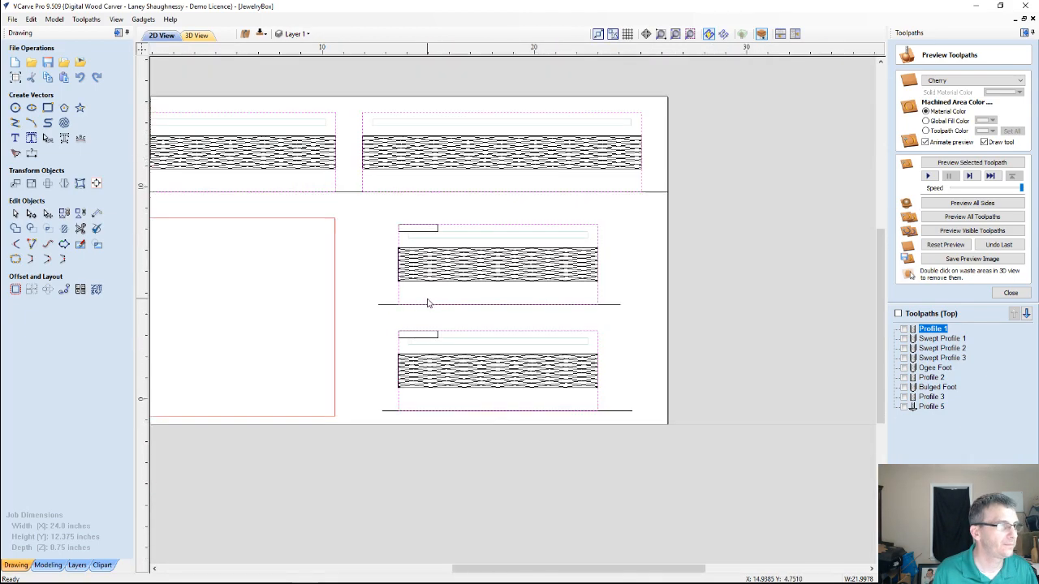
# Hide the crosshatch artwork on Layer 1 and show the DiamondStar Array layer
pyautogui.scroll(4, 430, 341)
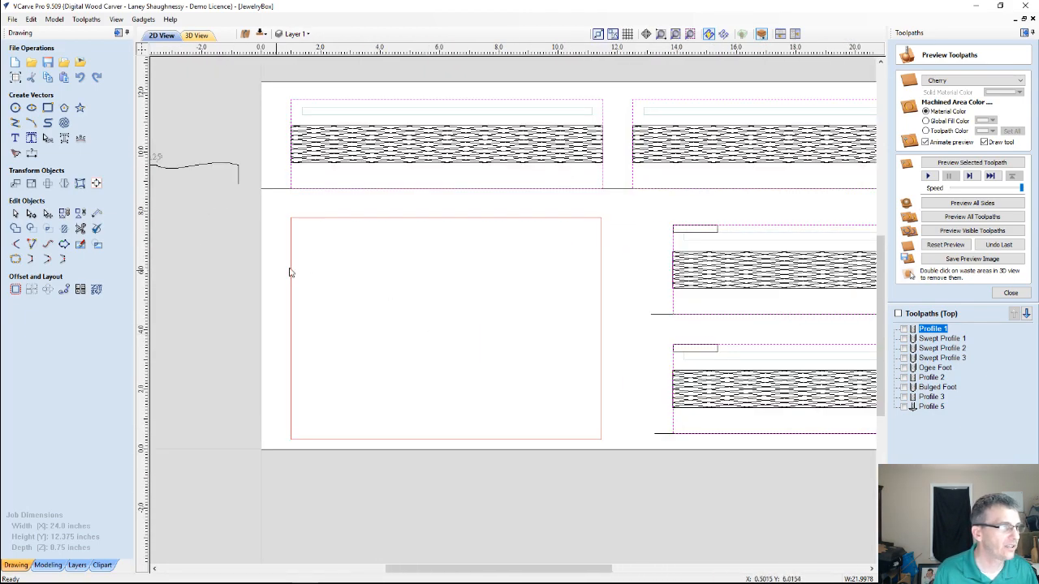
pyautogui.scroll(1, 300, 263)
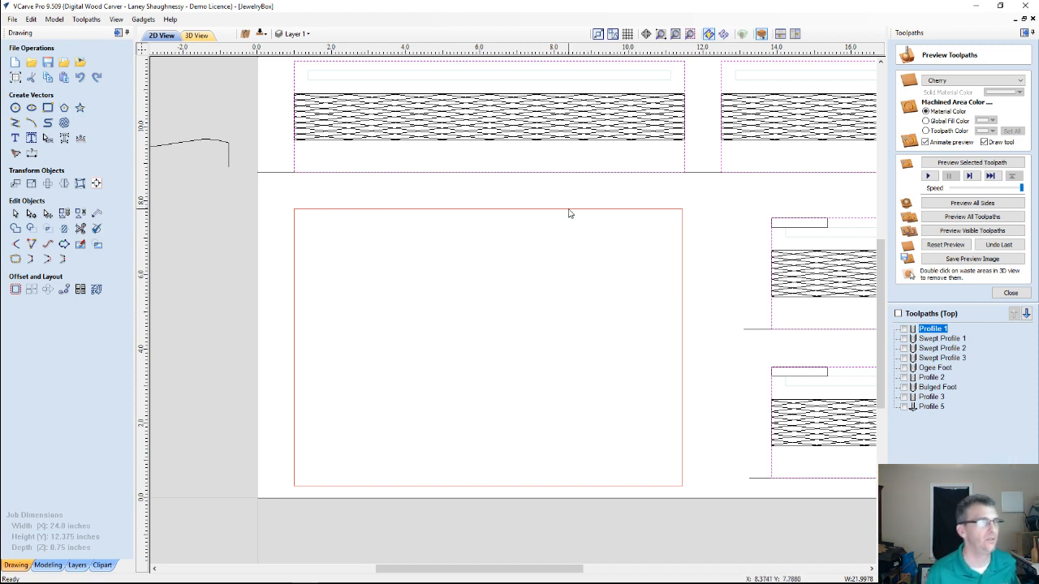
pyautogui.click(300, 34)
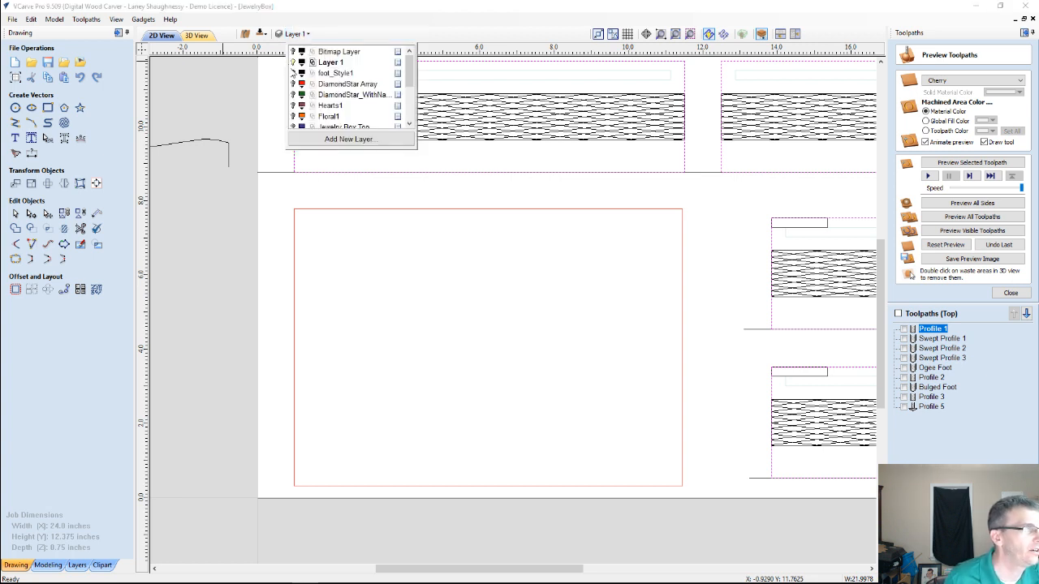
pyautogui.click(293, 63)
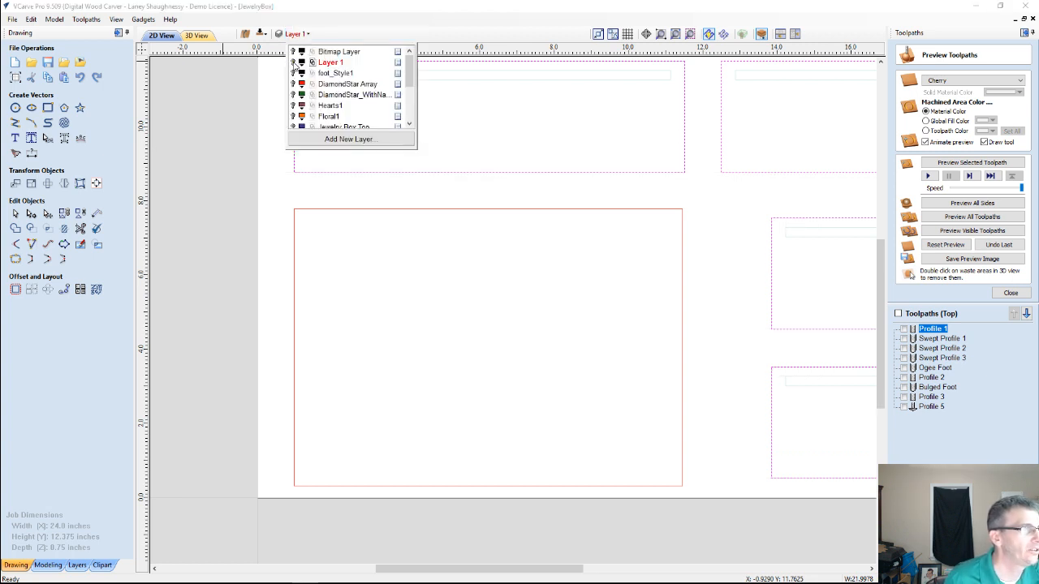
pyautogui.click(294, 64)
pyautogui.click(294, 63)
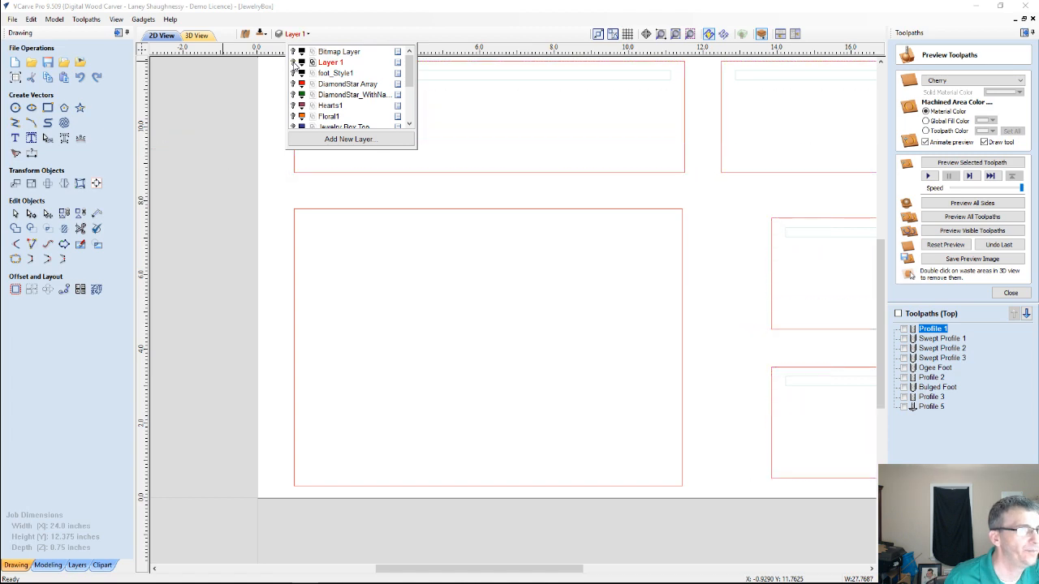
pyautogui.click(293, 83)
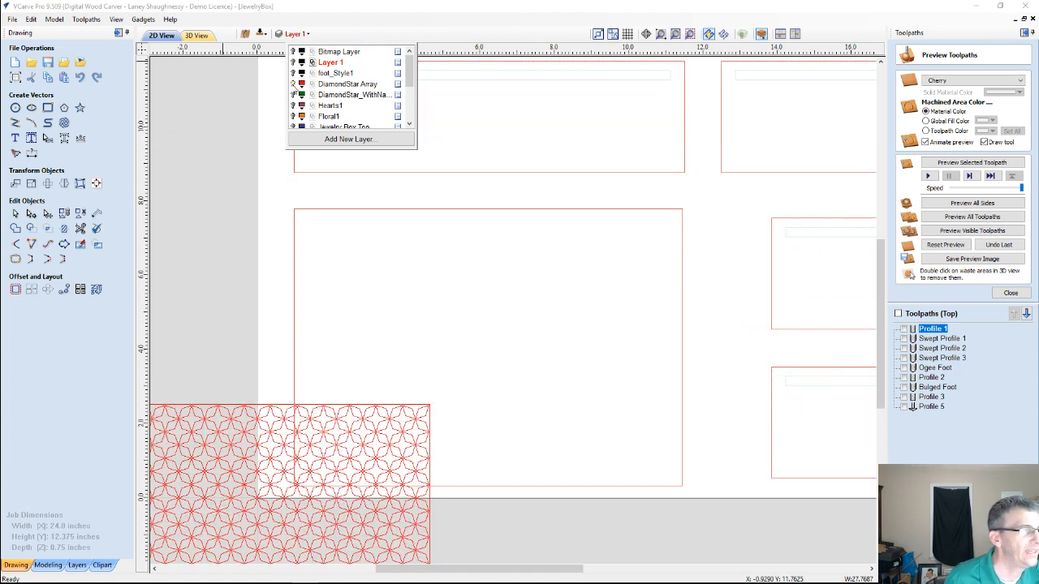
# Select the diamond star array with its rectangular border and move it to the middle of the large empty panel
pyautogui.click(258, 468)
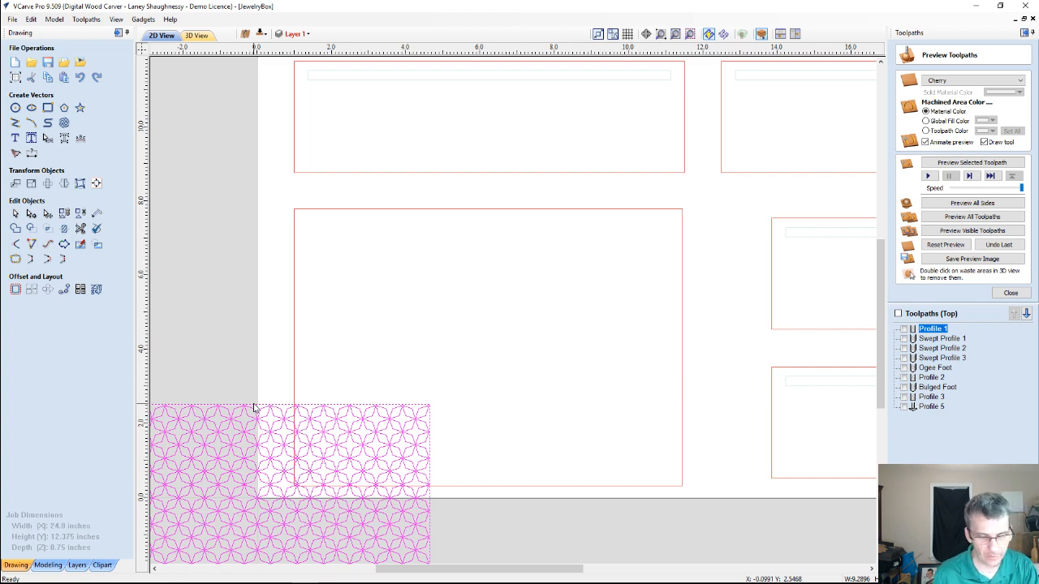
pyautogui.moveTo(254, 408); pyautogui.dragTo(699, 177)
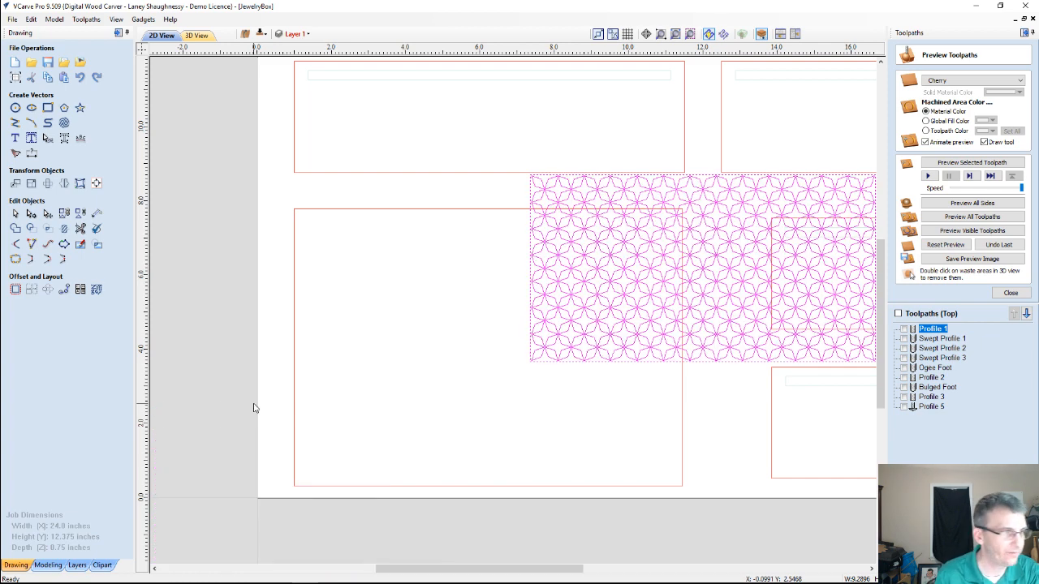
pyautogui.click(744, 252)
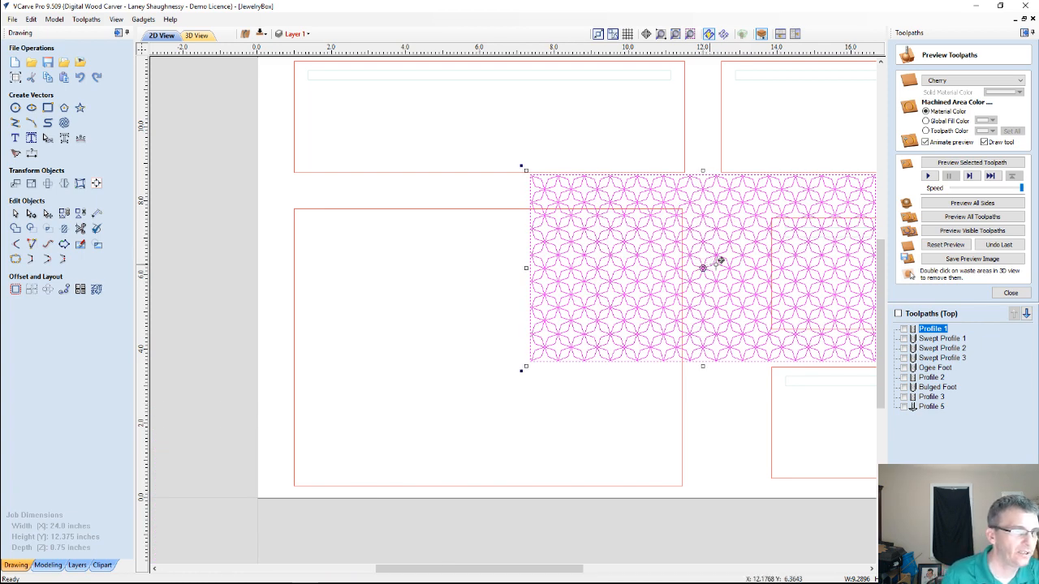
pyautogui.scroll(-2, 702, 267)
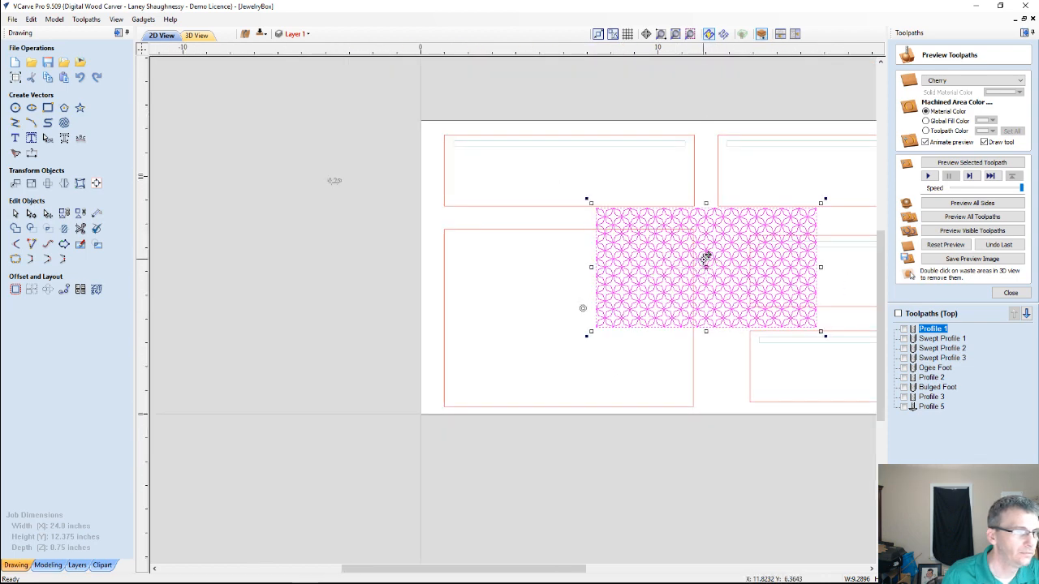
pyautogui.moveTo(705, 258); pyautogui.dragTo(569, 310)
# Calculate a V-Carve toolpath for the star array and its border with the 60 degree 0.25" V-bit, start depth 0.0 and no flat depth
pyautogui.scroll(3, 568, 311)
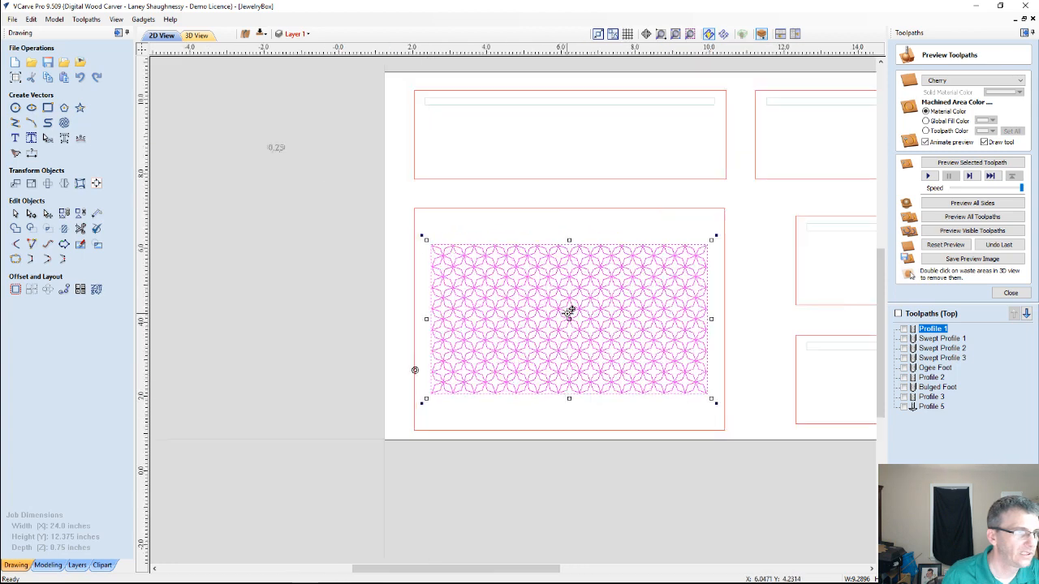
pyautogui.scroll(-1, 569, 311)
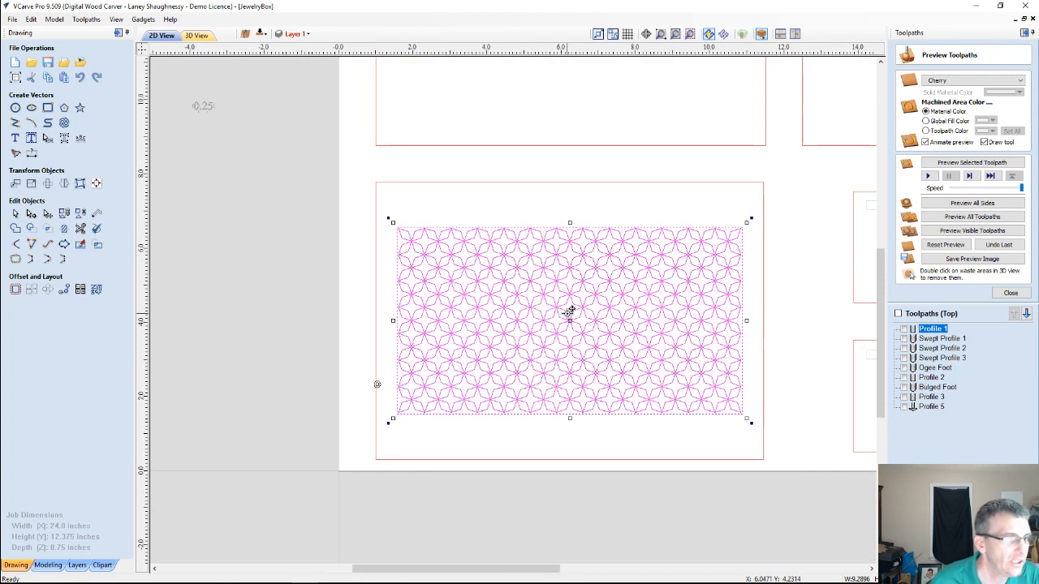
pyautogui.scroll(2, 614, 380)
pyautogui.scroll(1, 614, 379)
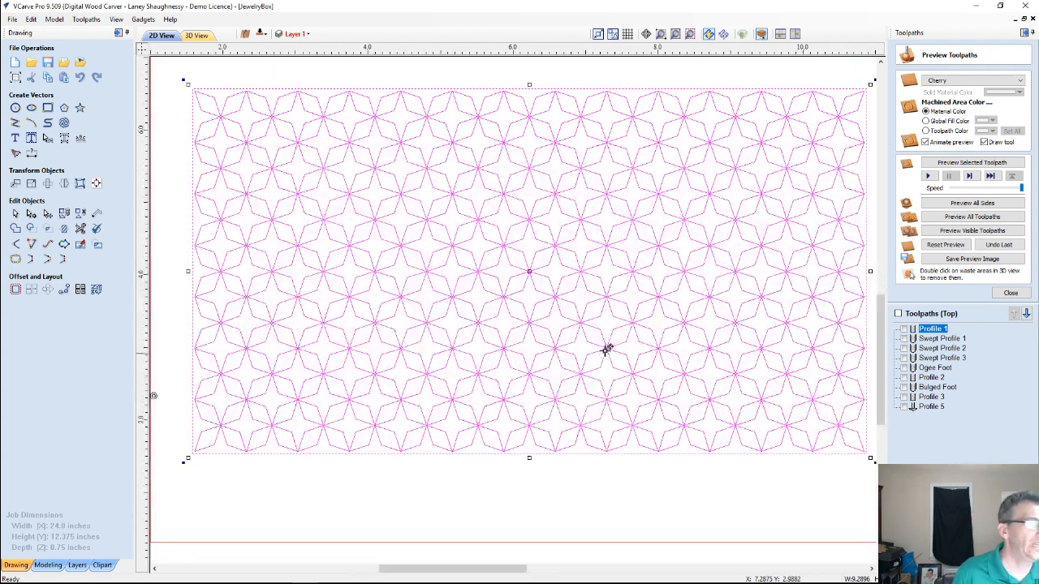
pyautogui.scroll(-1, 607, 348)
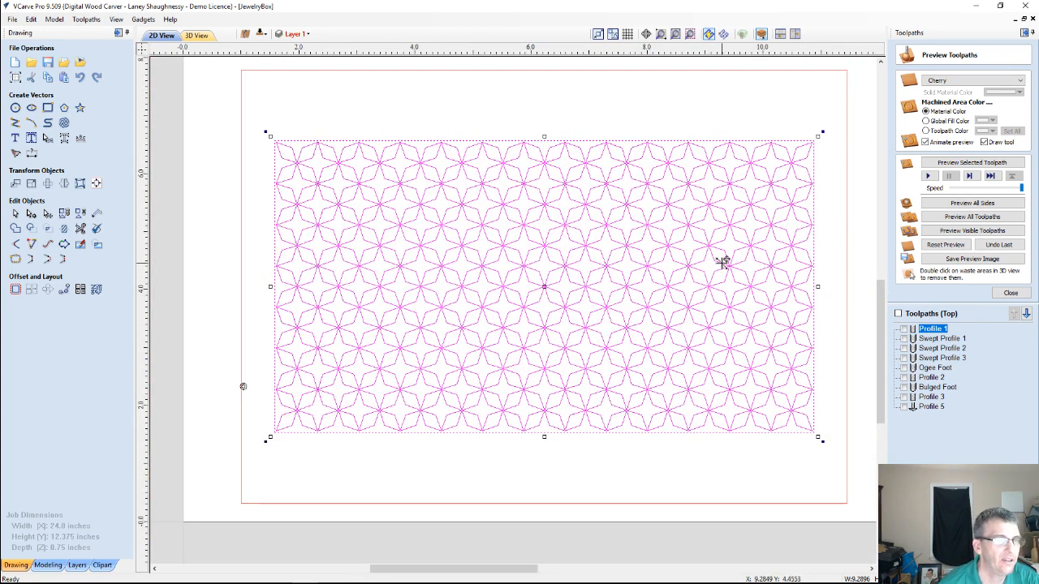
pyautogui.scroll(2, 658, 295)
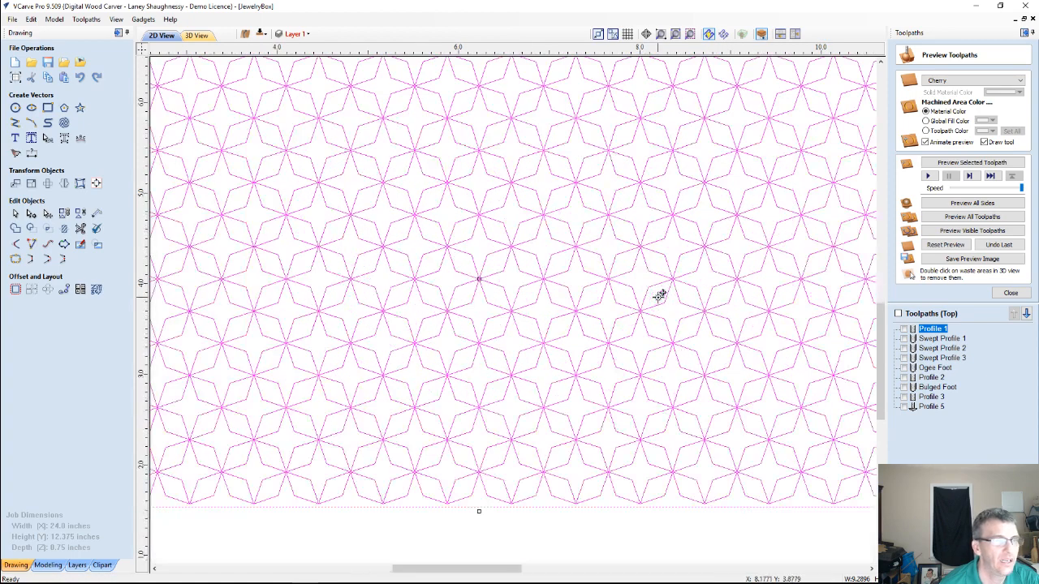
pyautogui.scroll(-2, 658, 296)
pyautogui.click(1010, 293)
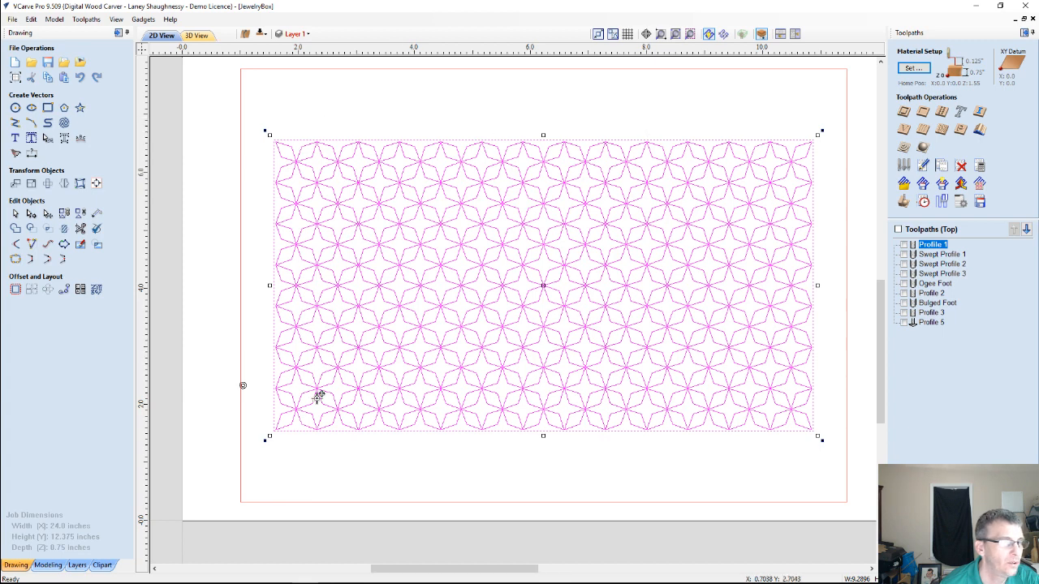
pyautogui.click(903, 130)
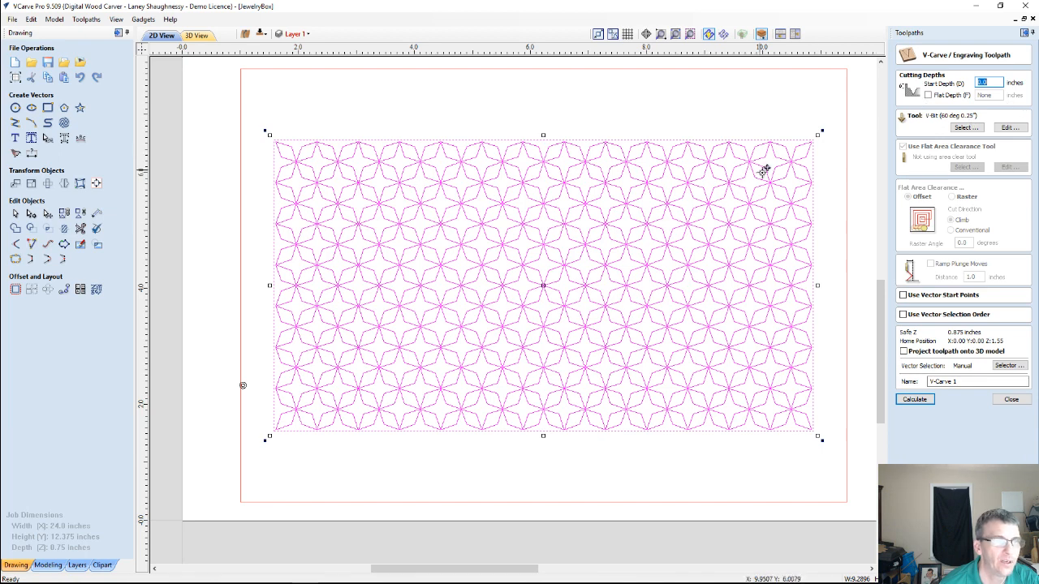
pyautogui.click(914, 400)
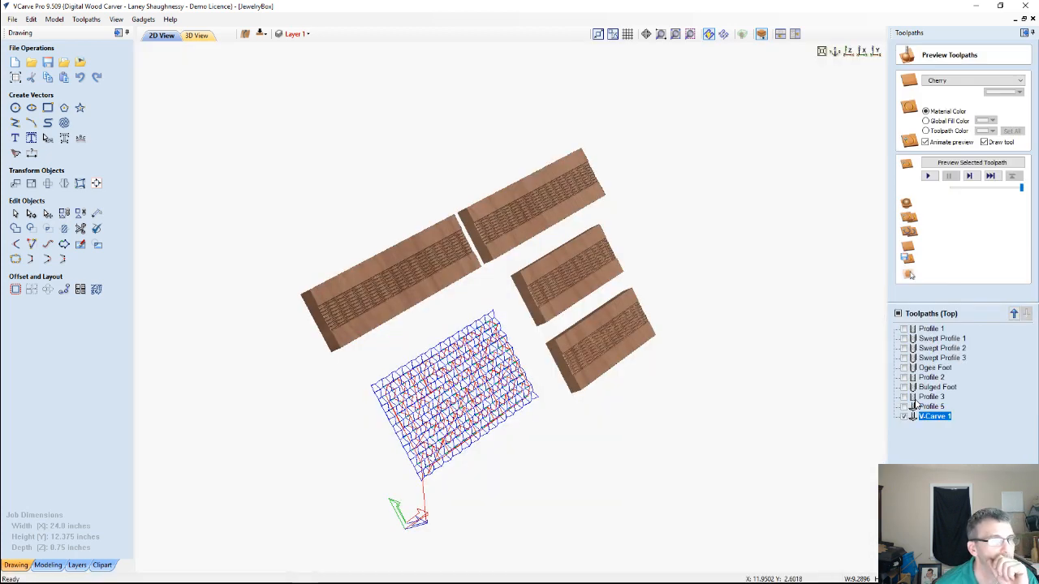
# Reset the material preview and simulate the bordered star V-carve, viewing it from above and at an angle
pyautogui.click(951, 244)
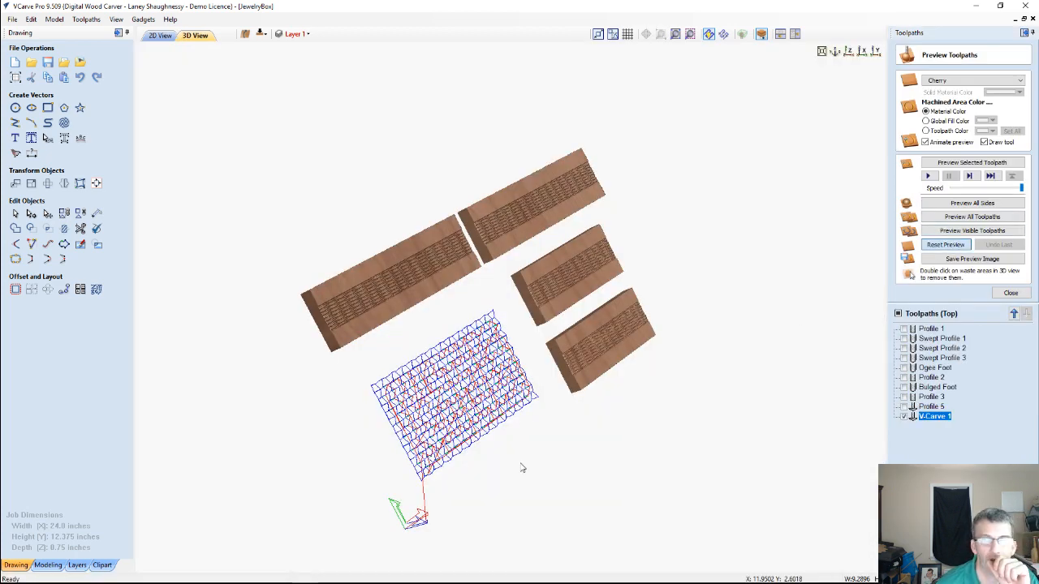
pyautogui.scroll(6, 480, 419)
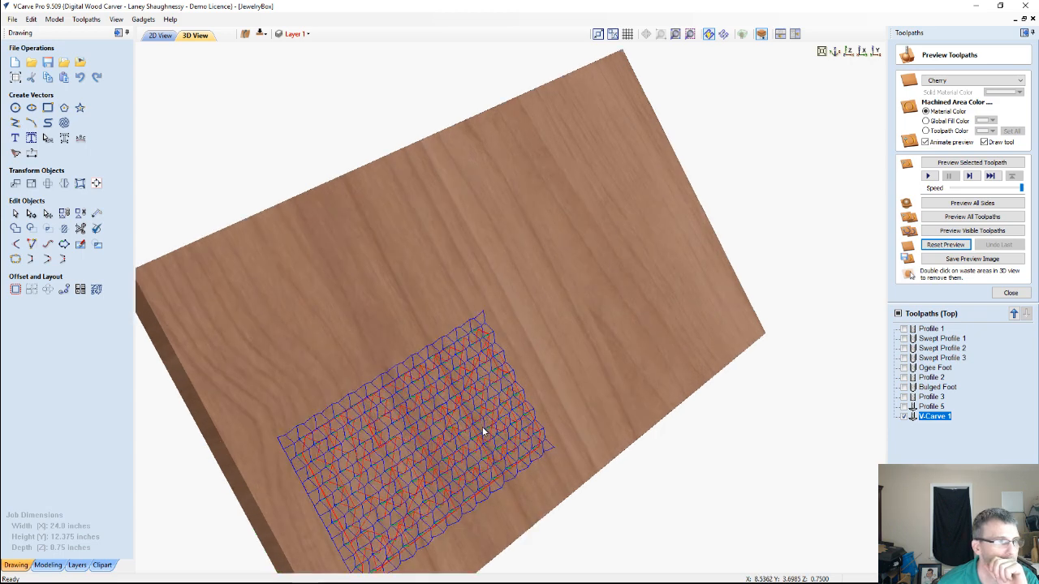
pyautogui.click(848, 52)
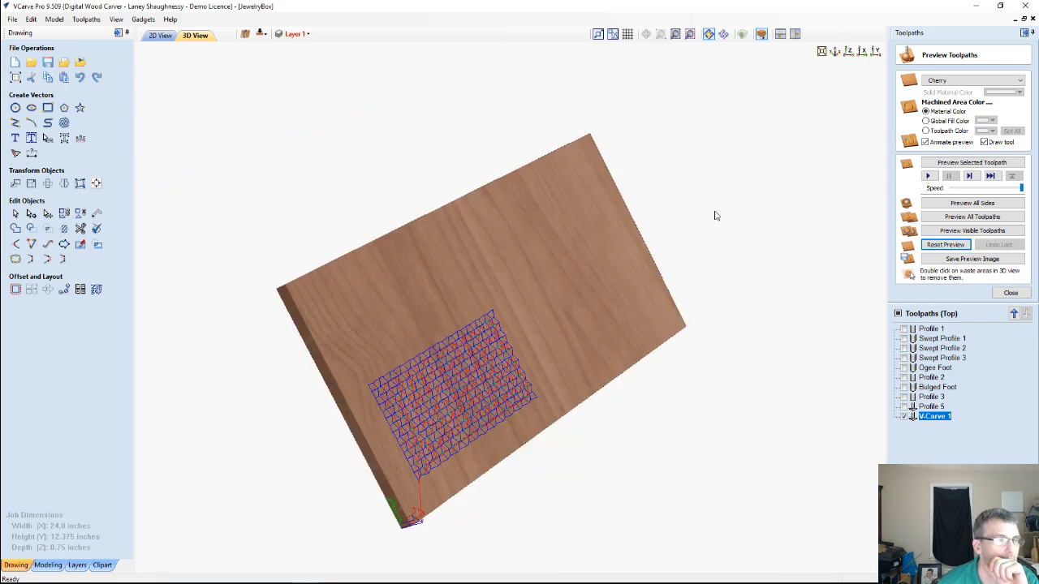
pyautogui.press('1')
pyautogui.scroll(3, 294, 393)
pyautogui.scroll(2, 552, 334)
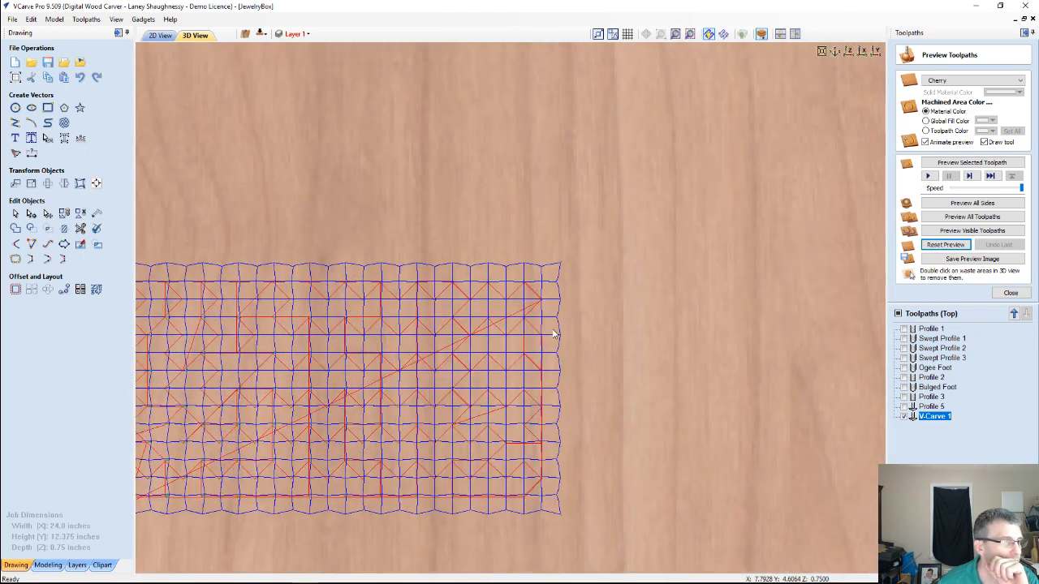
pyautogui.moveTo(554, 333); pyautogui.dragTo(770, 257, button='middle')
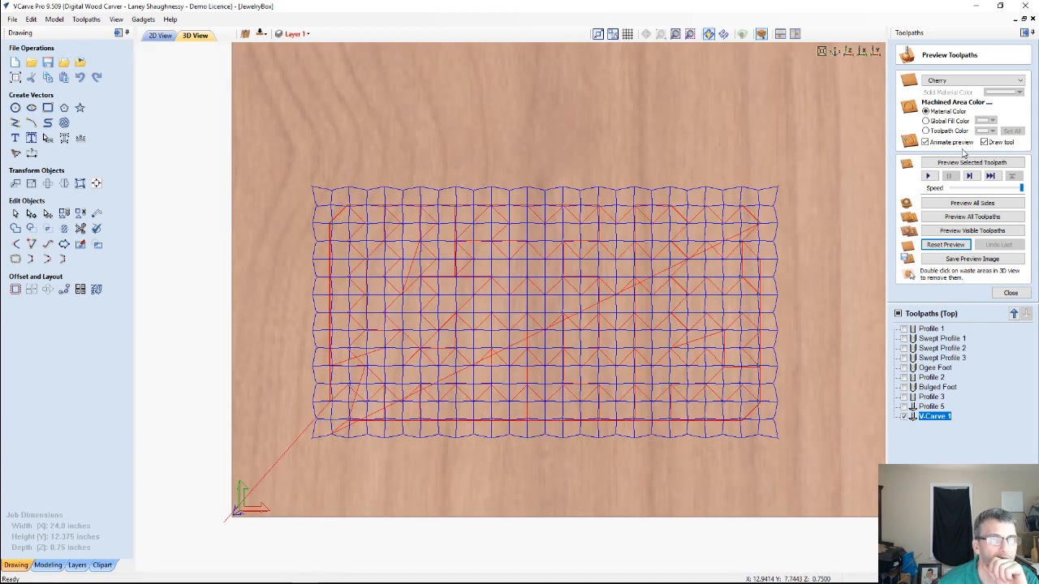
pyautogui.click(963, 162)
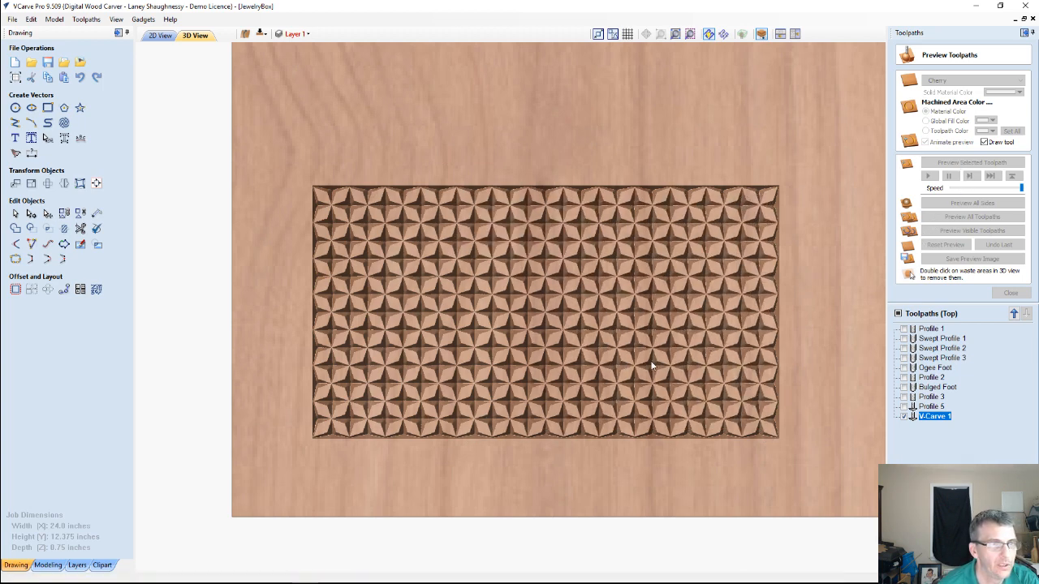
pyautogui.moveTo(573, 467); pyautogui.dragTo(543, 357)
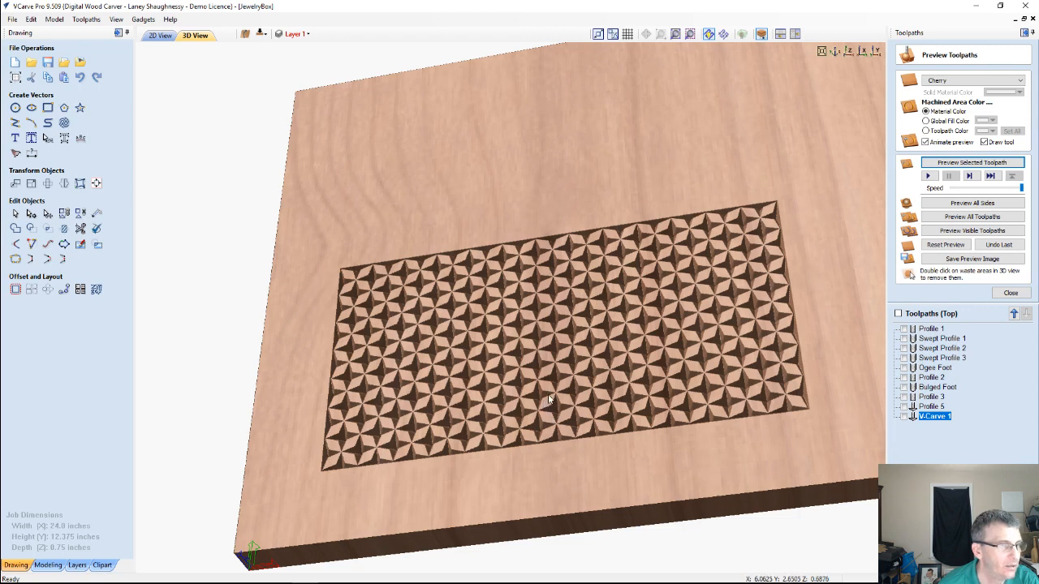
# Edit the V-Carve 1 toolpath to leave out the array's rectangular border and recalculate it
pyautogui.click(154, 36)
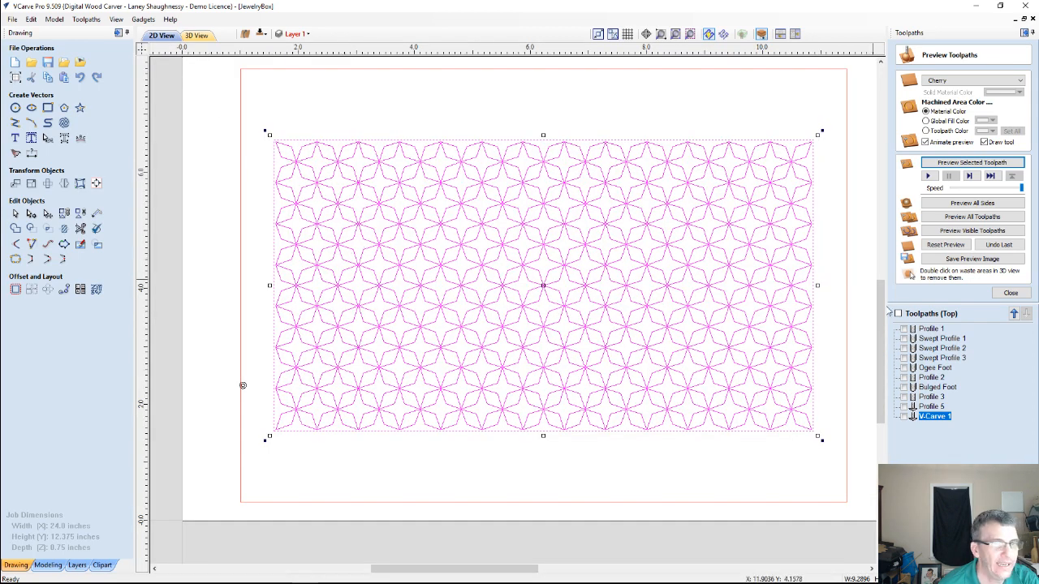
pyautogui.doubleClick(940, 417)
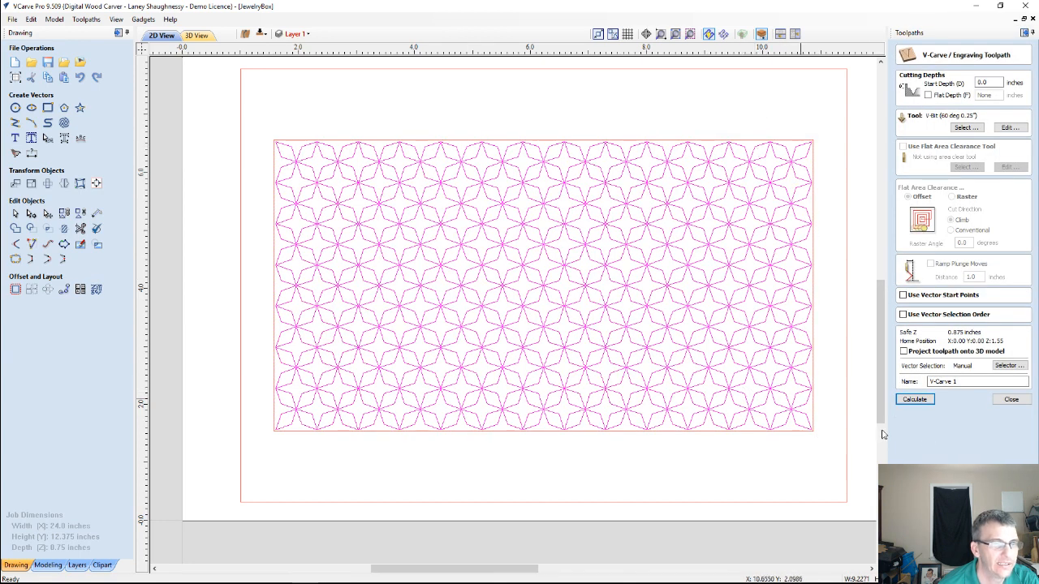
pyautogui.click(915, 399)
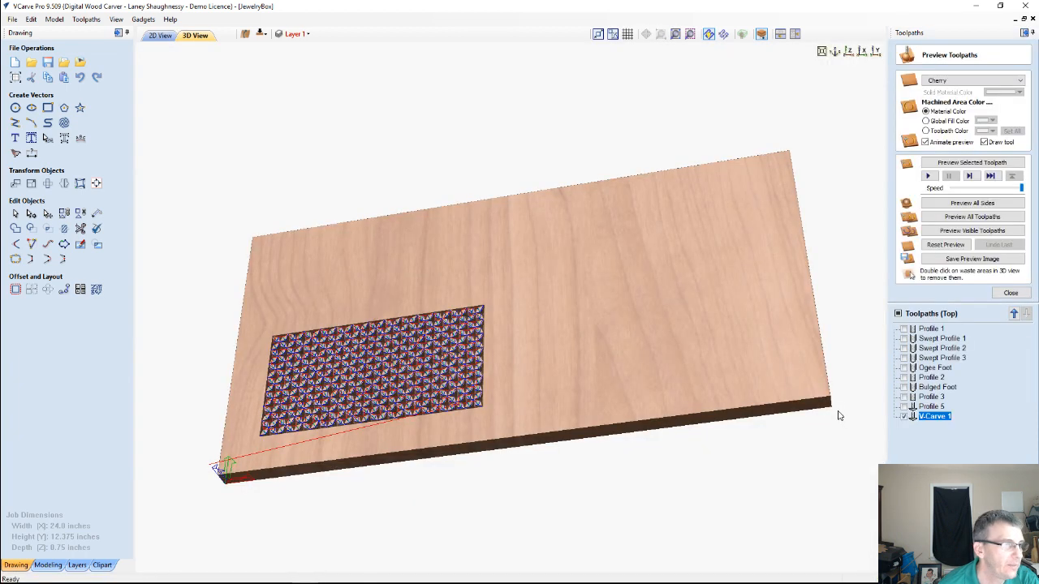
# Clear the previous simulation, preview the recalculated borderless V-Carve 1 toolpath, and inspect the carved stars at an angle
pyautogui.click(946, 245)
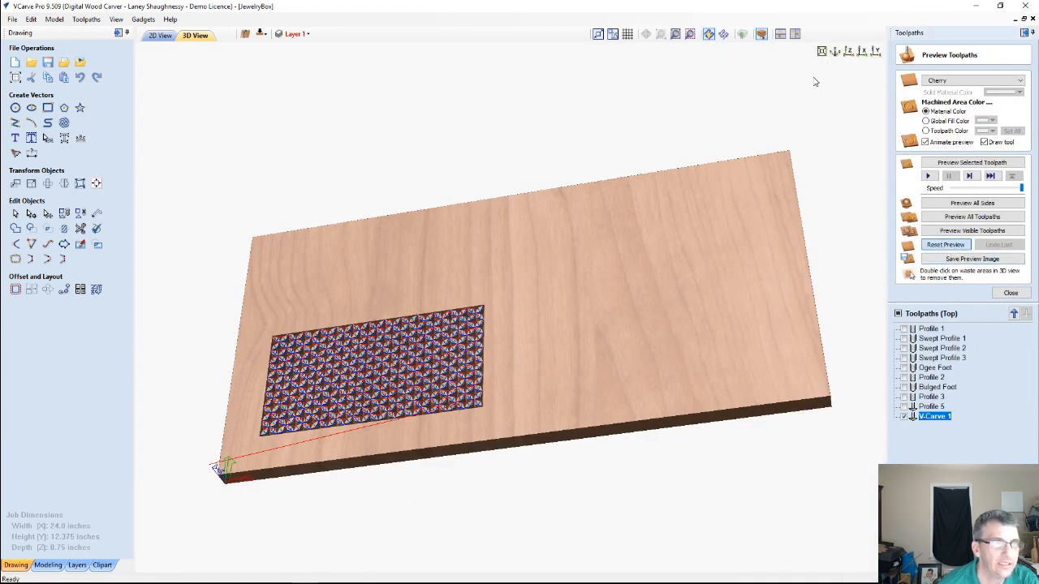
pyautogui.click(848, 55)
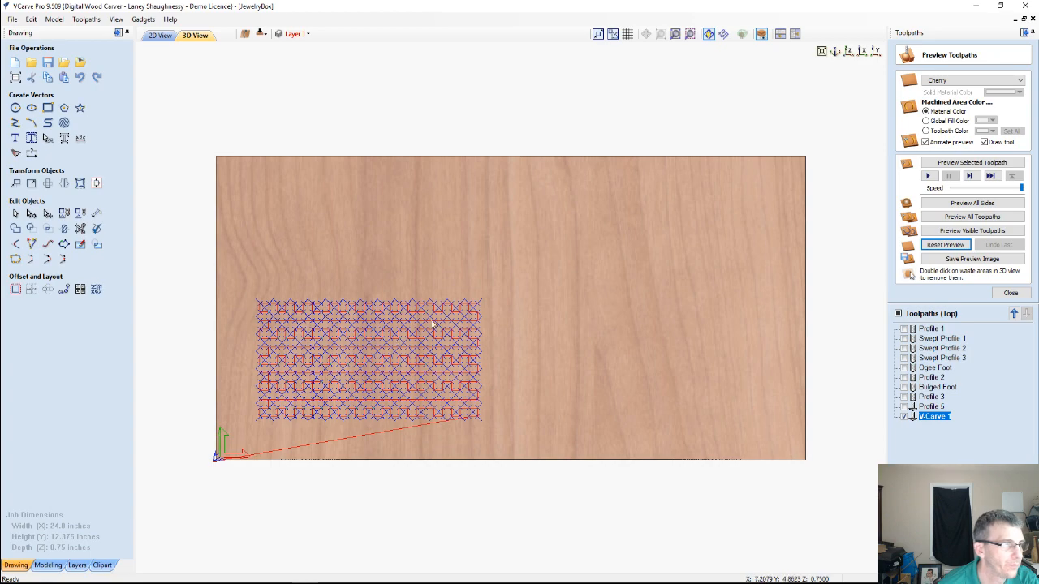
pyautogui.moveTo(394, 340); pyautogui.dragTo(592, 306, button='middle')
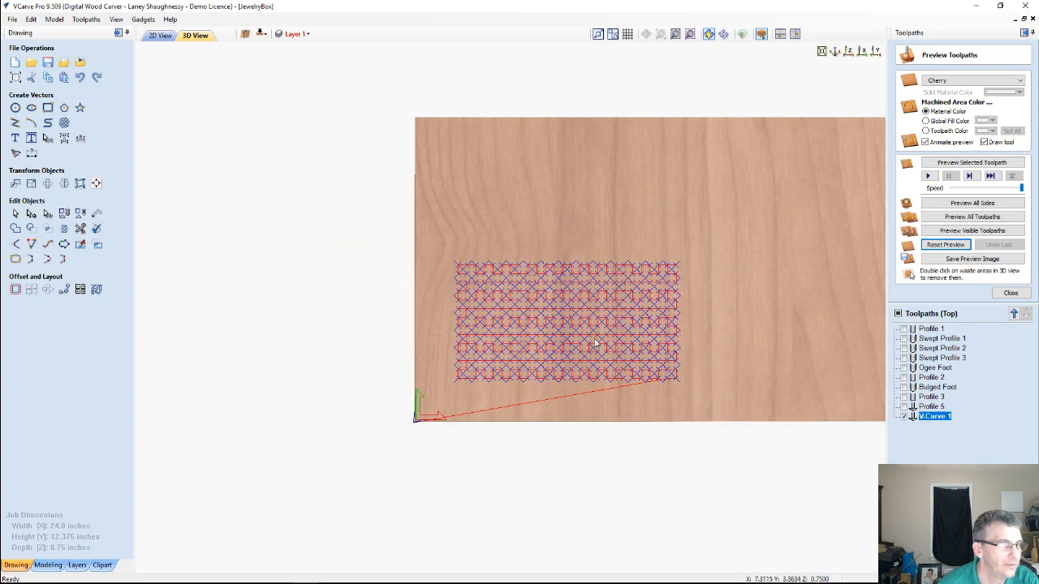
pyautogui.scroll(3, 594, 344)
pyautogui.scroll(1, 696, 379)
pyautogui.moveTo(696, 379); pyautogui.dragTo(628, 327, button='middle')
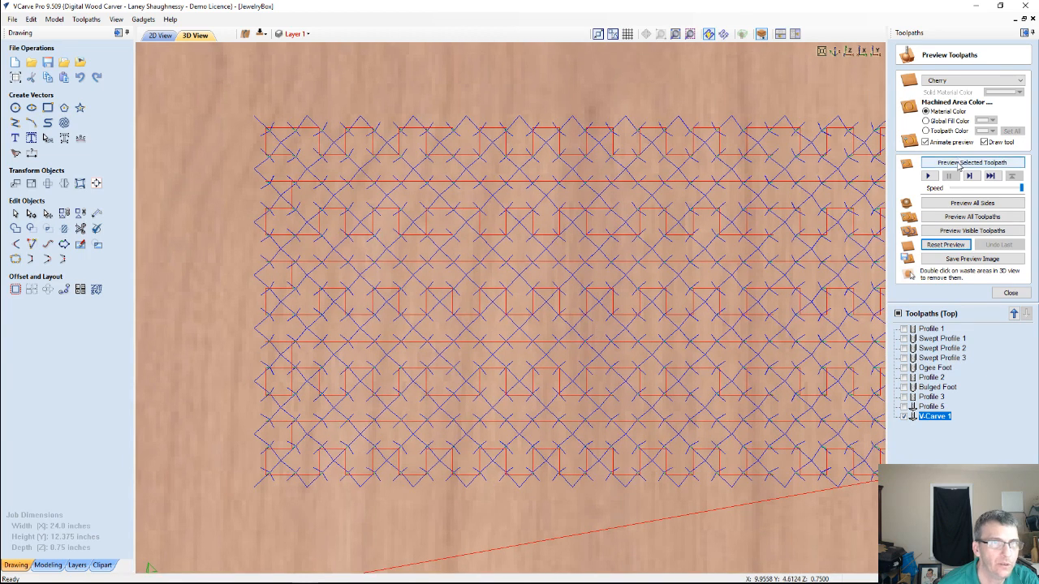
pyautogui.click(958, 164)
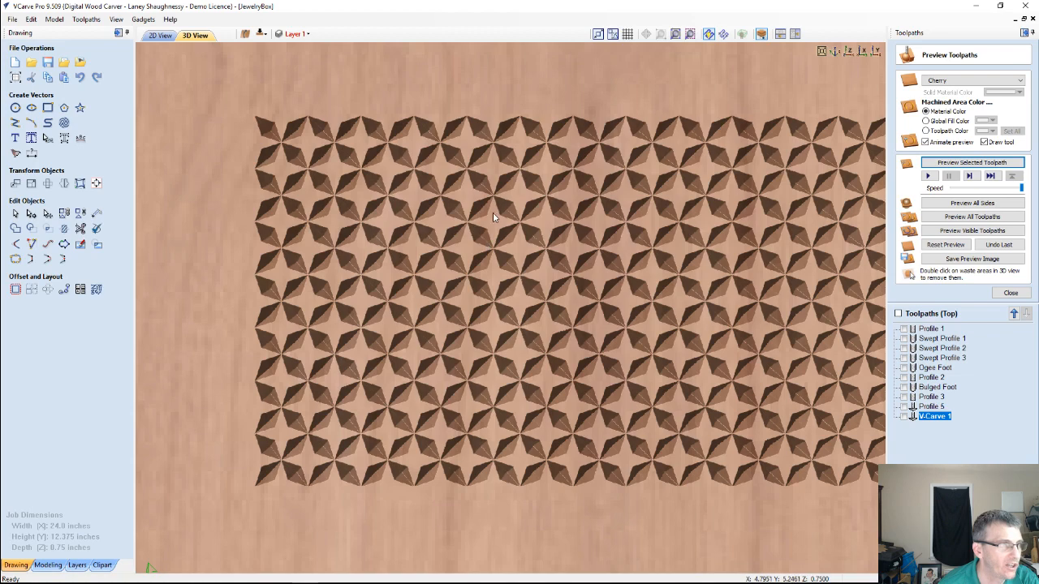
pyautogui.moveTo(501, 349); pyautogui.dragTo(461, 331)
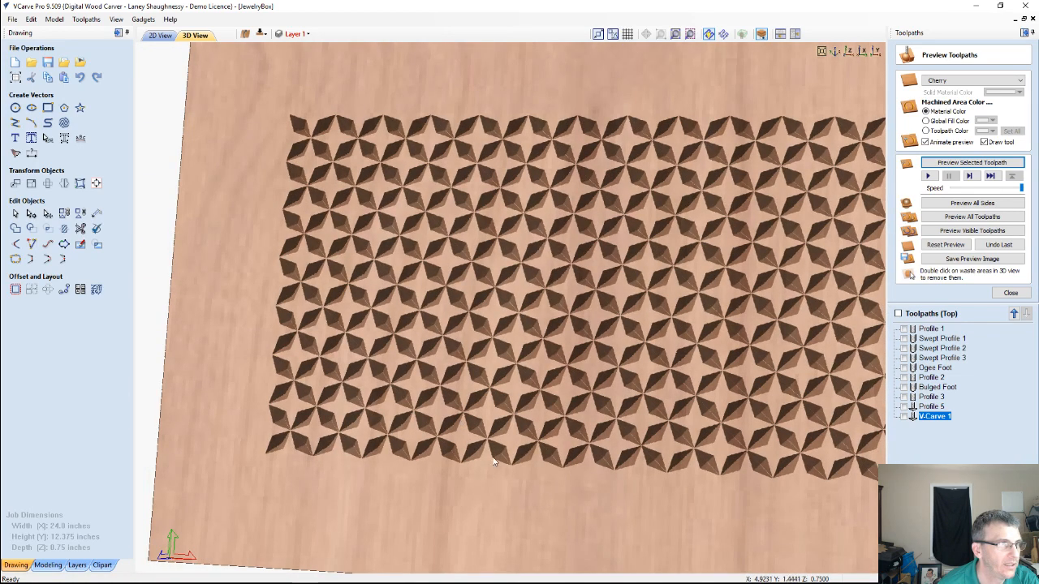
pyautogui.moveTo(493, 461); pyautogui.dragTo(490, 454)
pyautogui.scroll(-3, 467, 446)
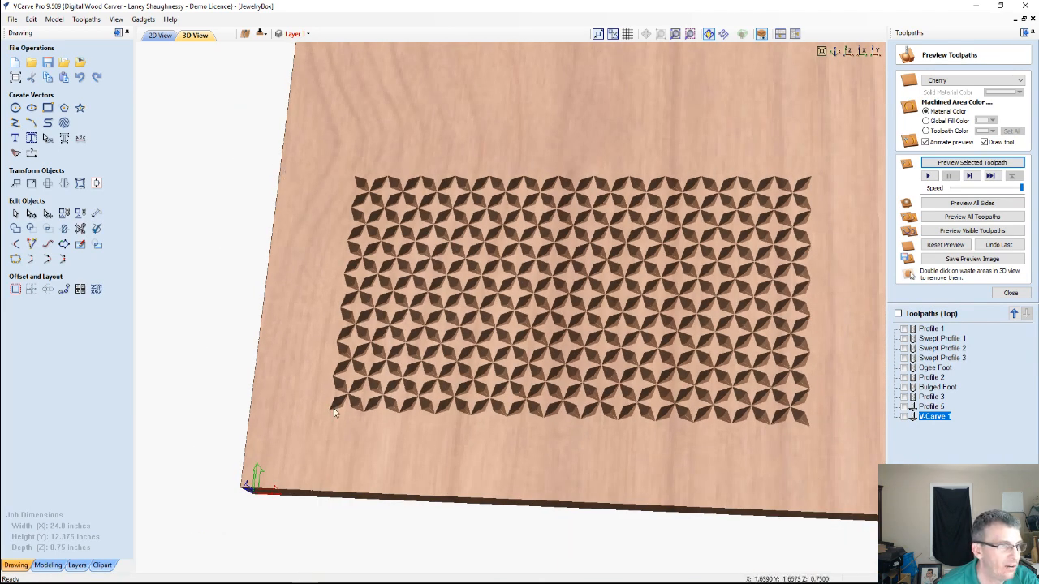
# Select the star array's rectangular border and calculate a profile toolpath on the line, 0.0625 inches deep, with the 60 degree 0.25" V-bit
pyautogui.click(160, 35)
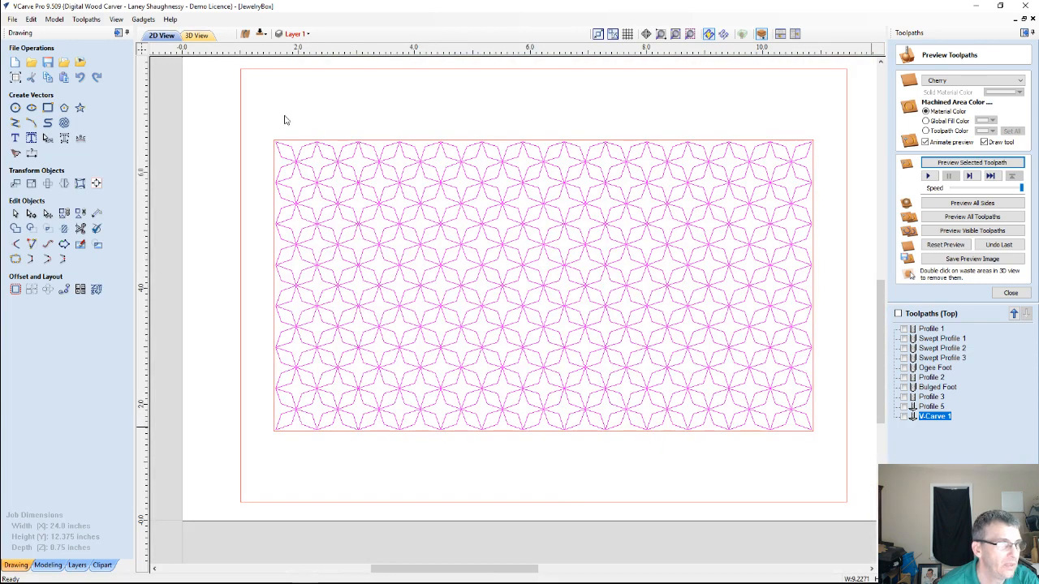
pyautogui.click(365, 140)
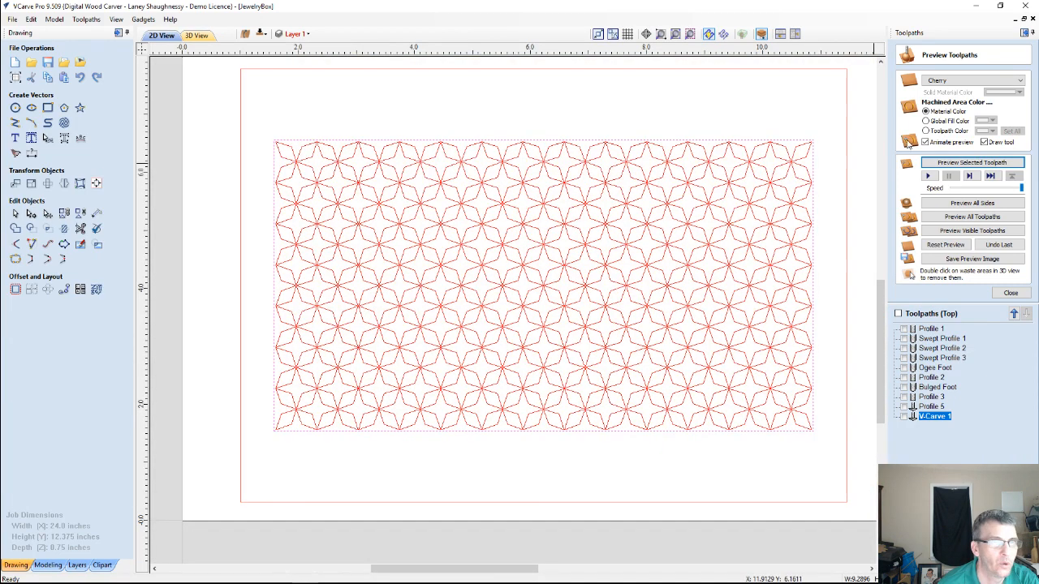
pyautogui.click(1010, 292)
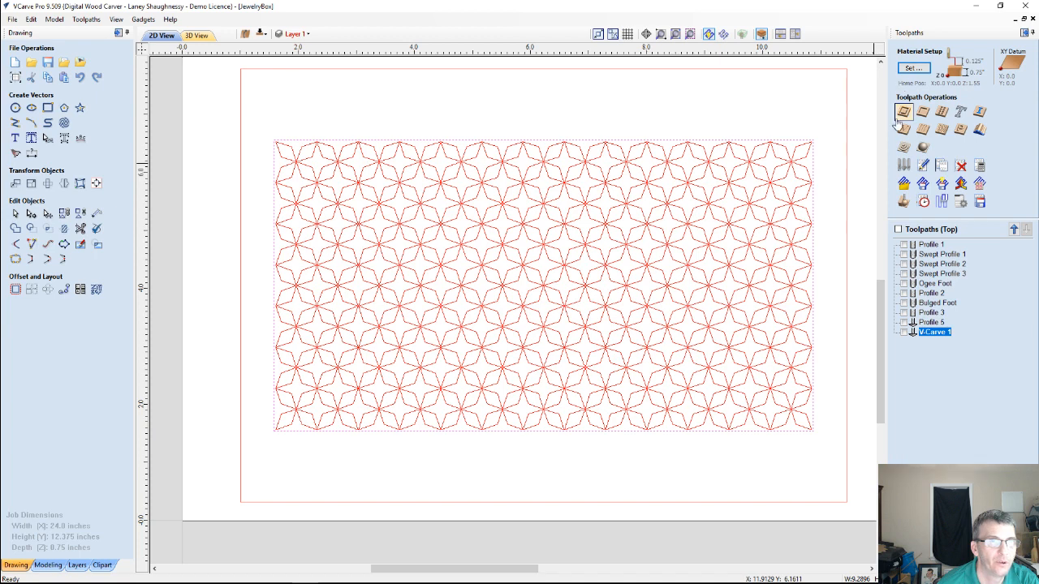
pyautogui.click(902, 113)
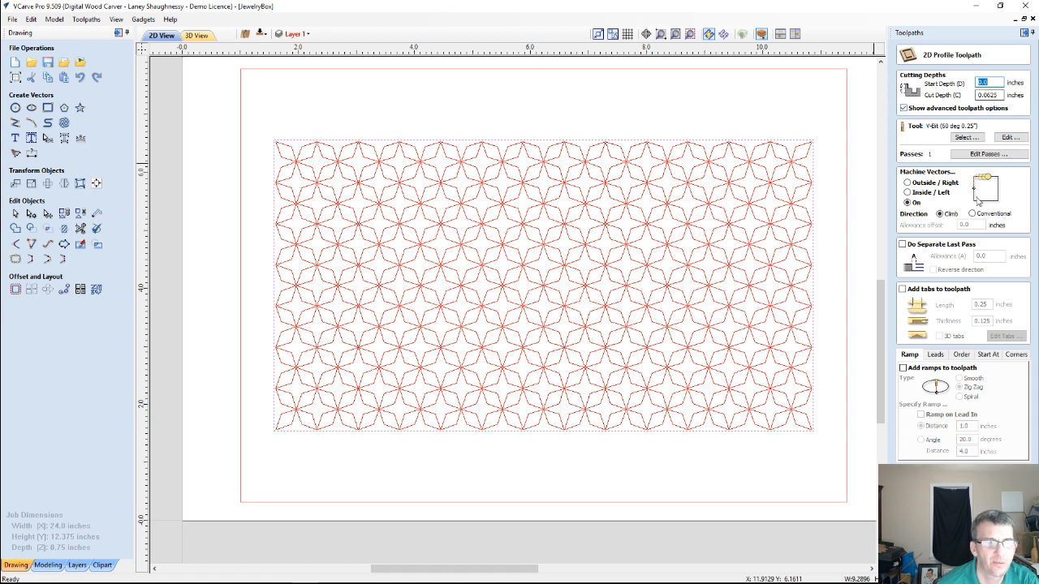
pyautogui.press('Return')
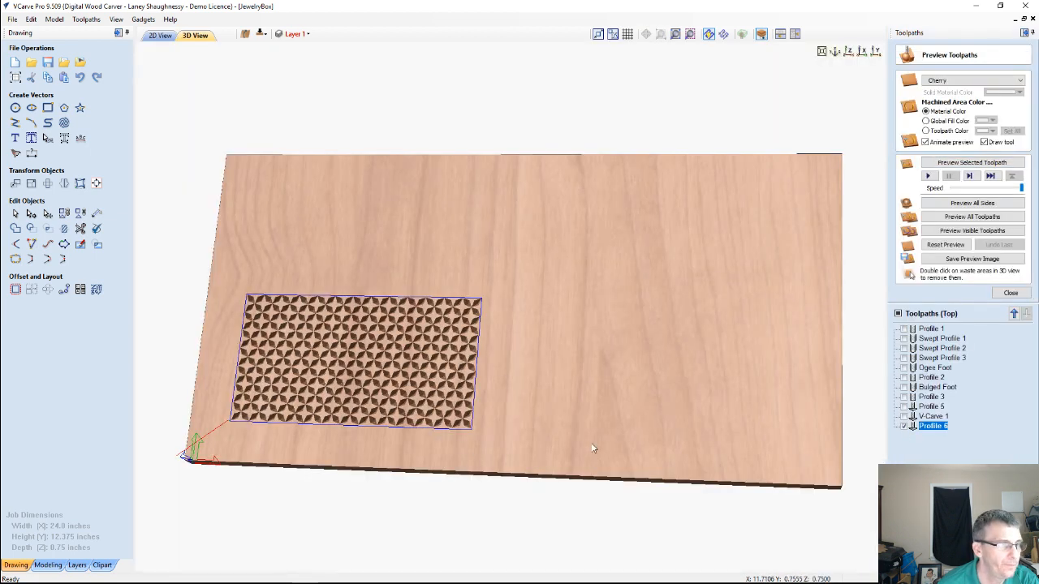
# Preview the border's Profile 6 toolpath around the carved stars and inspect the result from directly above
pyautogui.moveTo(593, 448); pyautogui.dragTo(599, 413)
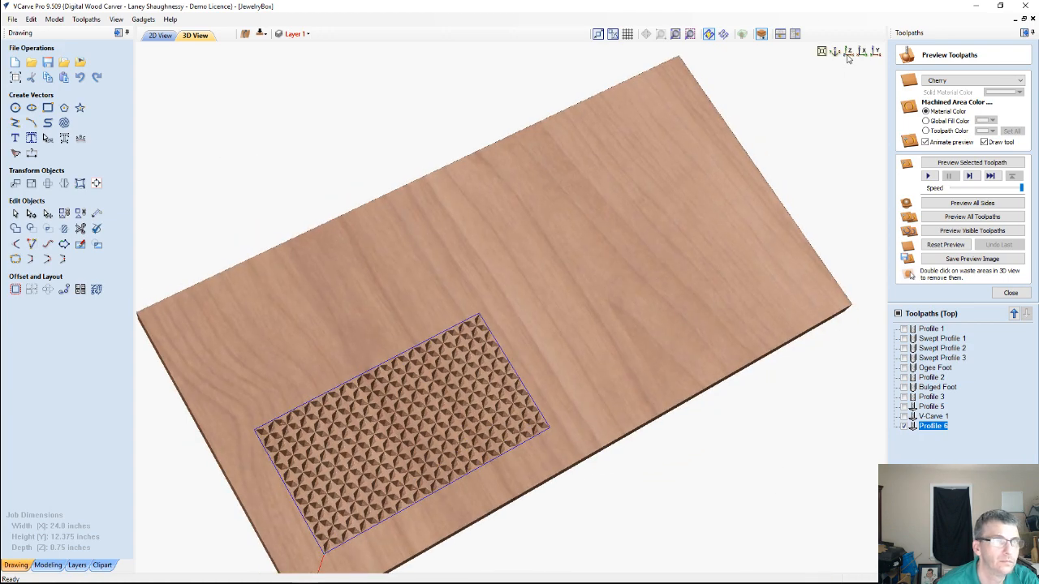
pyautogui.click(848, 52)
pyautogui.scroll(4, 387, 366)
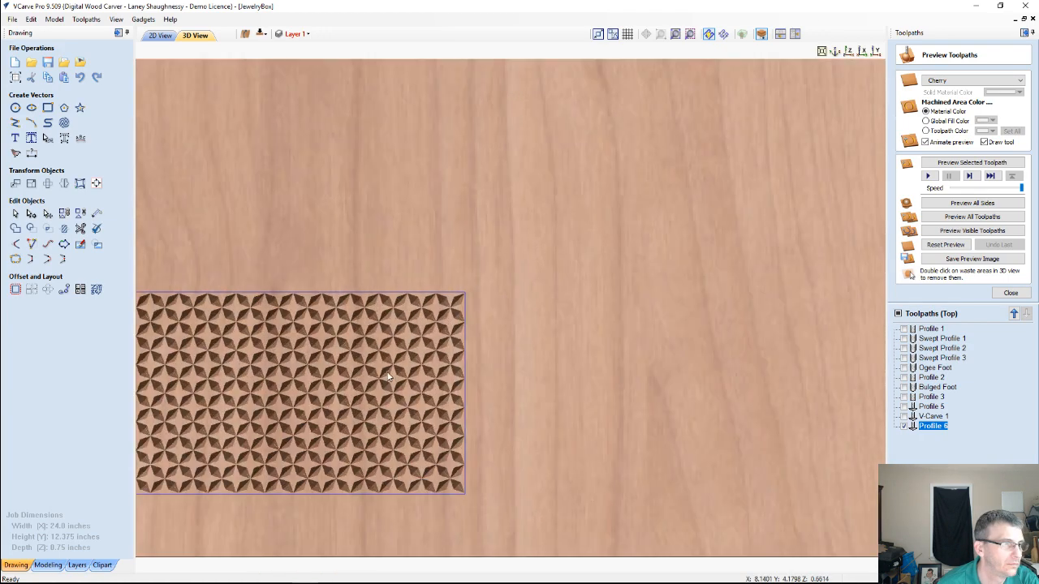
pyautogui.moveTo(509, 338); pyautogui.dragTo(793, 253, button='middle')
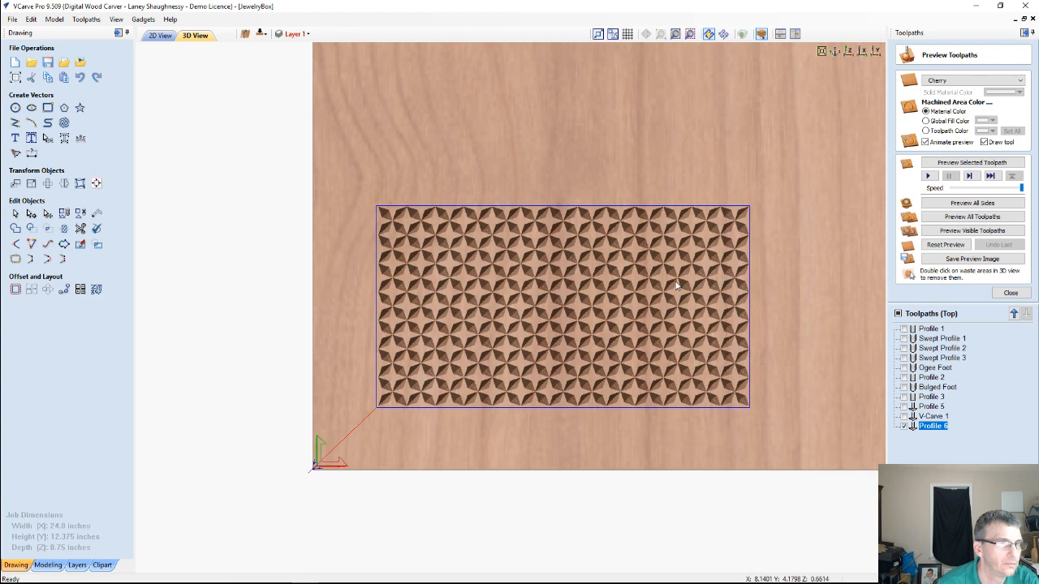
pyautogui.click(941, 164)
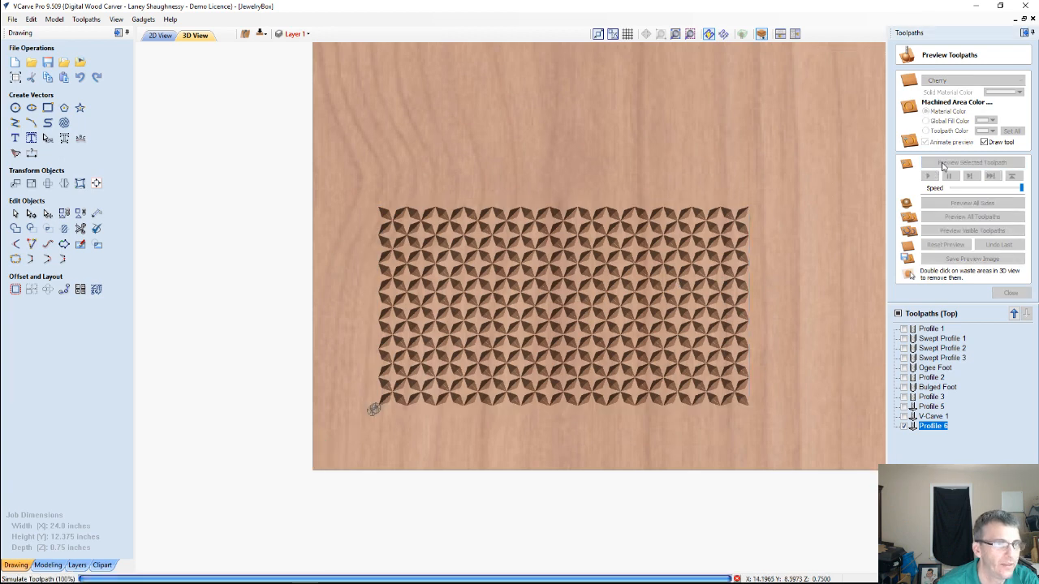
pyautogui.scroll(3, 604, 334)
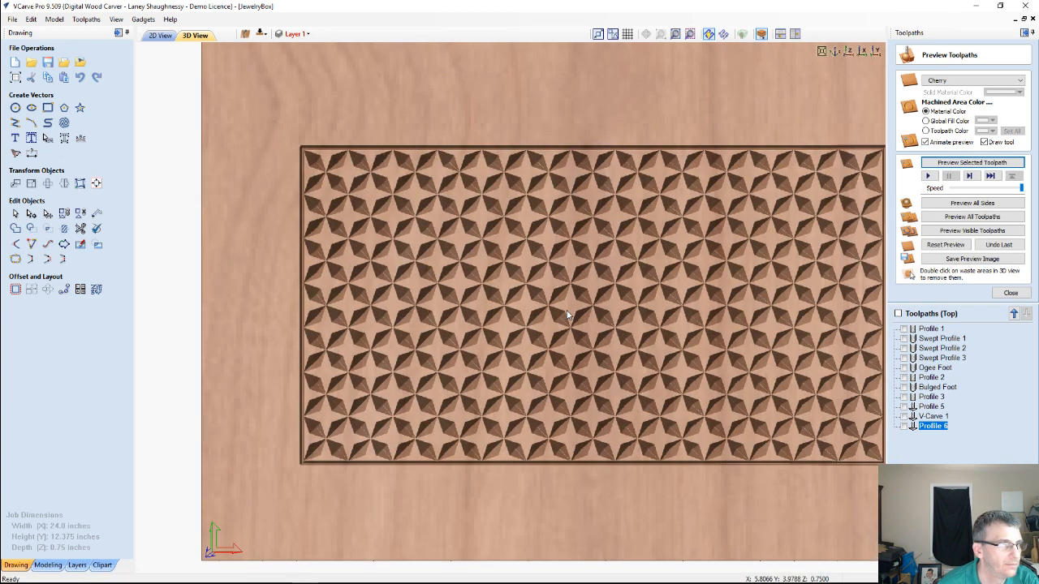
pyautogui.scroll(-2, 568, 315)
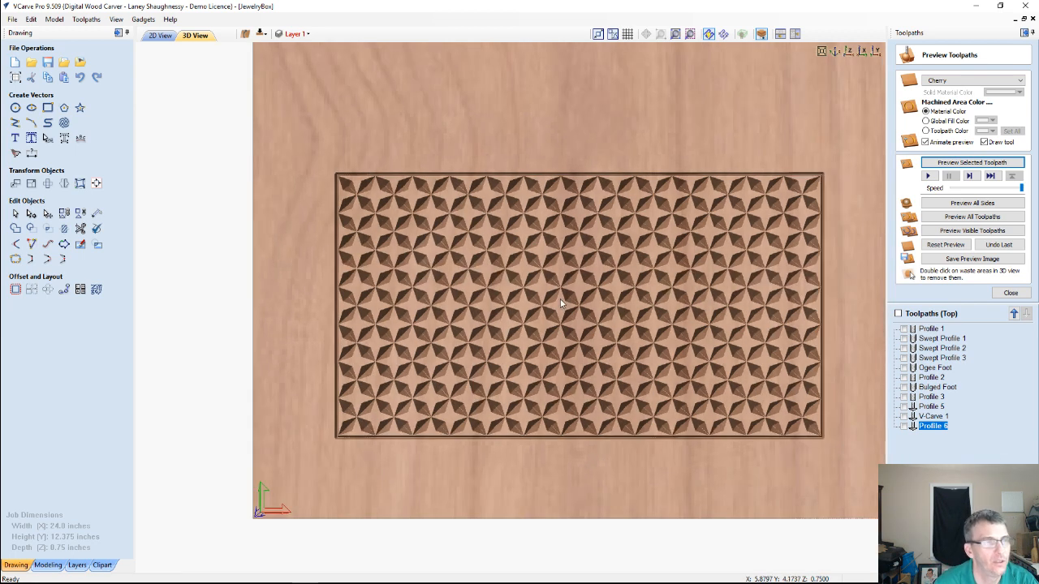
# Ungroup the star array and move its upper-left star into the blank space to the right of the large panel
pyautogui.click(154, 36)
pyautogui.scroll(2, 501, 332)
pyautogui.scroll(-3, 502, 332)
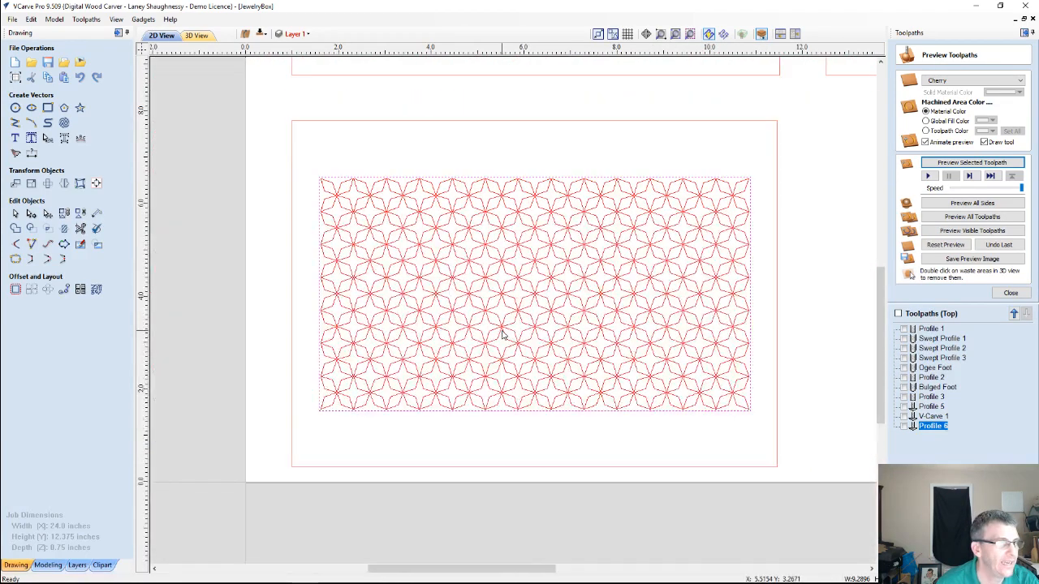
pyautogui.click(328, 203)
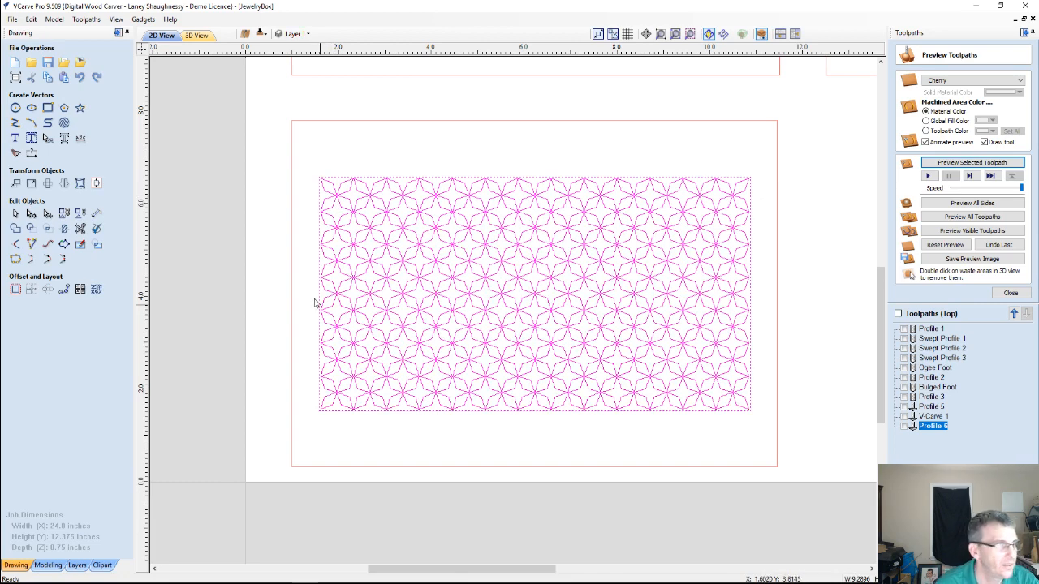
pyautogui.click(309, 200)
pyautogui.moveTo(354, 209); pyautogui.dragTo(362, 216)
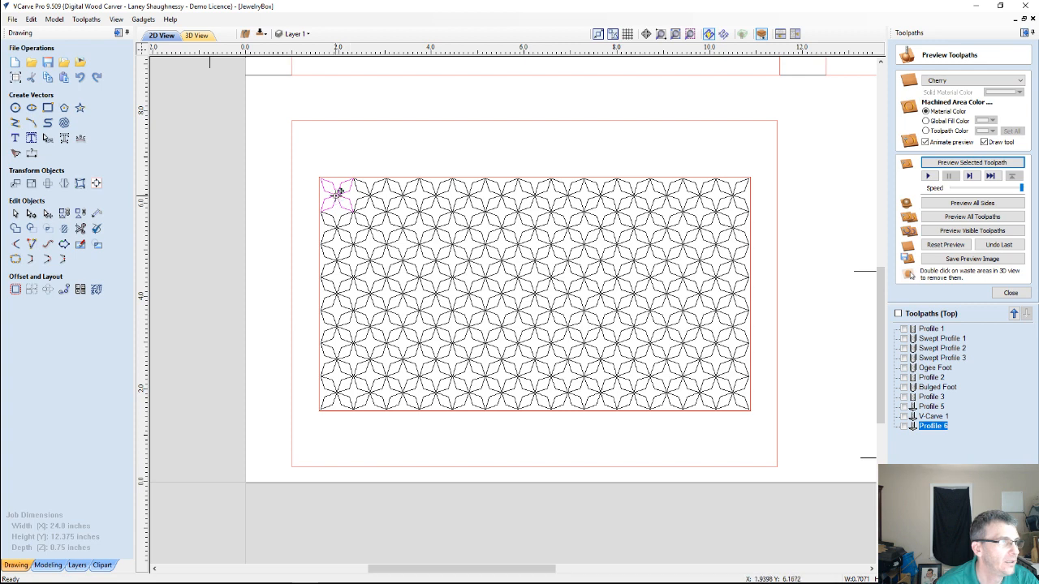
pyautogui.moveTo(340, 191); pyautogui.dragTo(839, 304)
pyautogui.scroll(6, 838, 307)
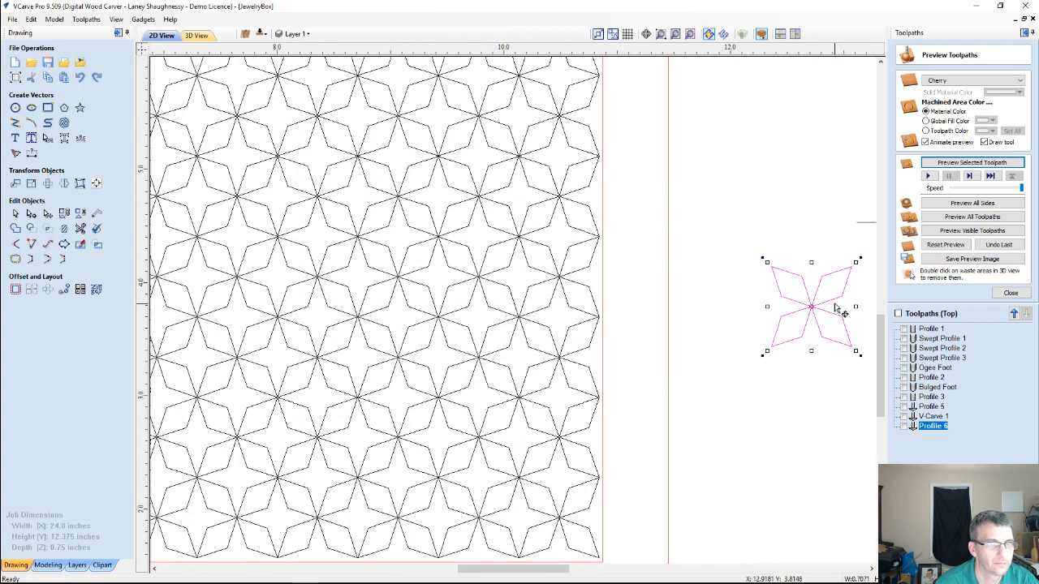
pyautogui.scroll(-2, 786, 258)
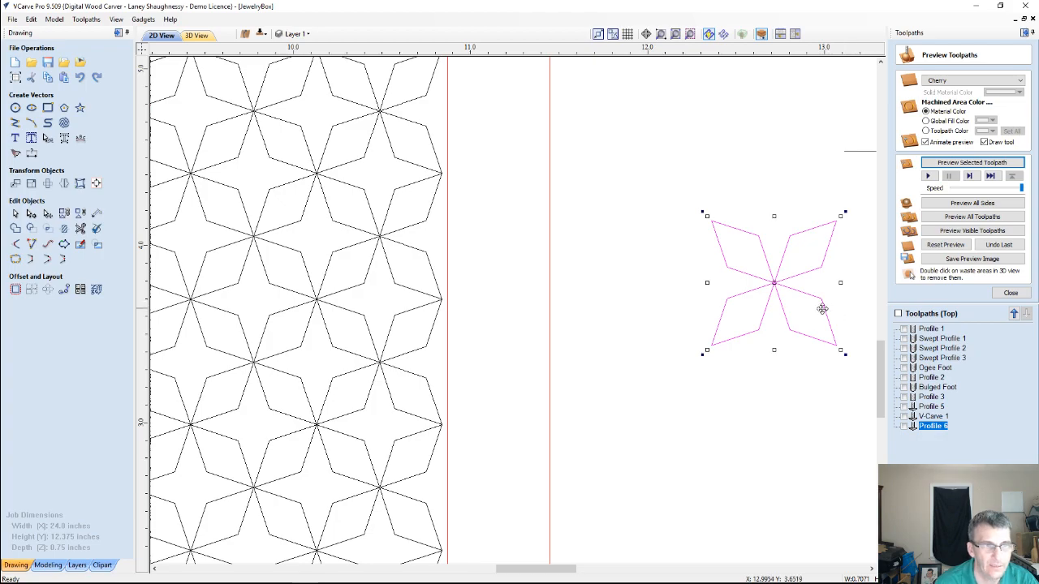
pyautogui.scroll(-3, 686, 298)
pyautogui.scroll(-3, 685, 298)
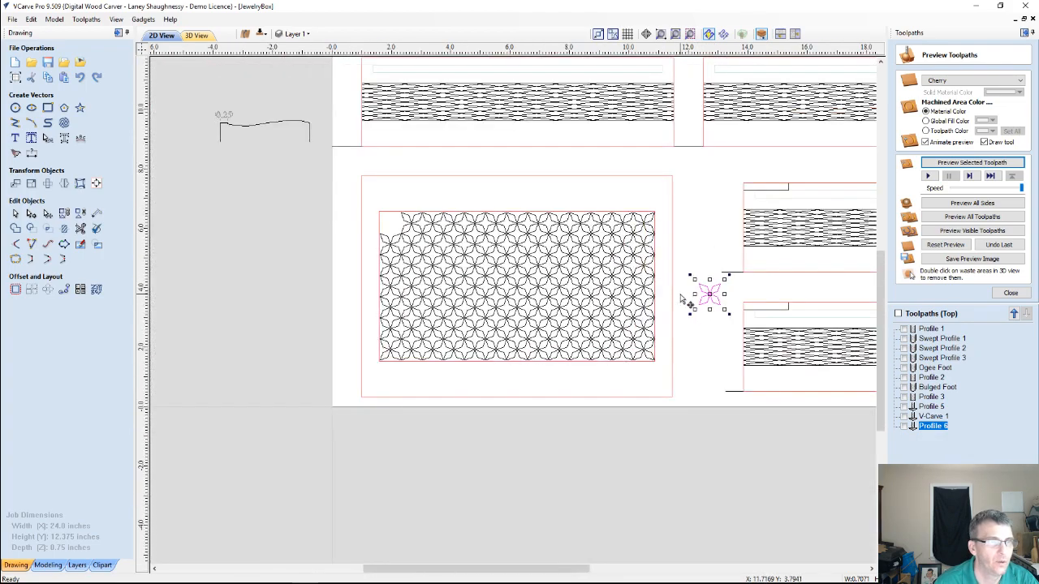
pyautogui.scroll(4, 687, 241)
pyautogui.scroll(1, 687, 242)
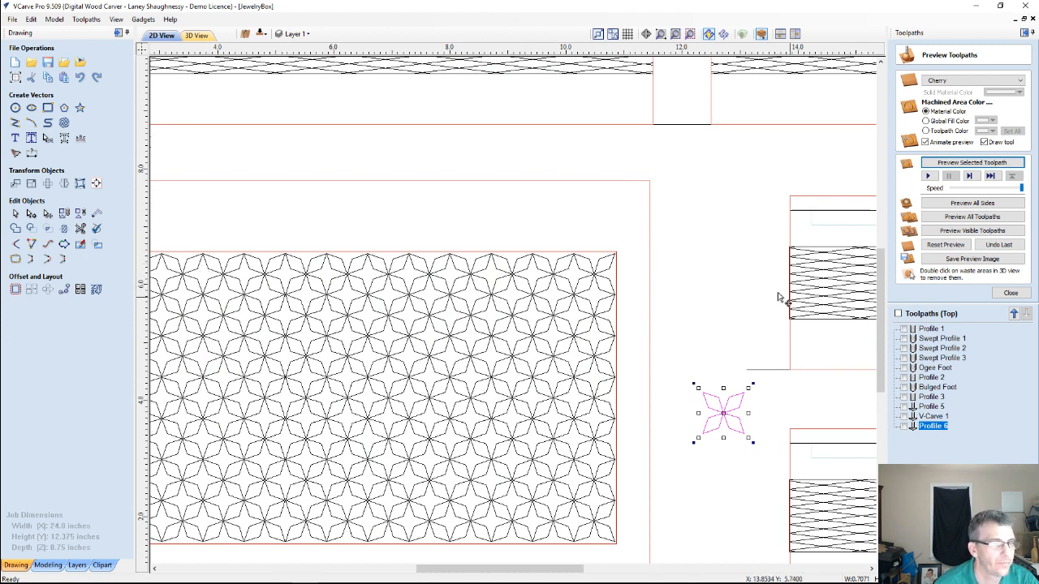
# Draw a square-cornered rectangle about 0.35 inches wide and 0.7 inches high above the separated star
pyautogui.click(48, 108)
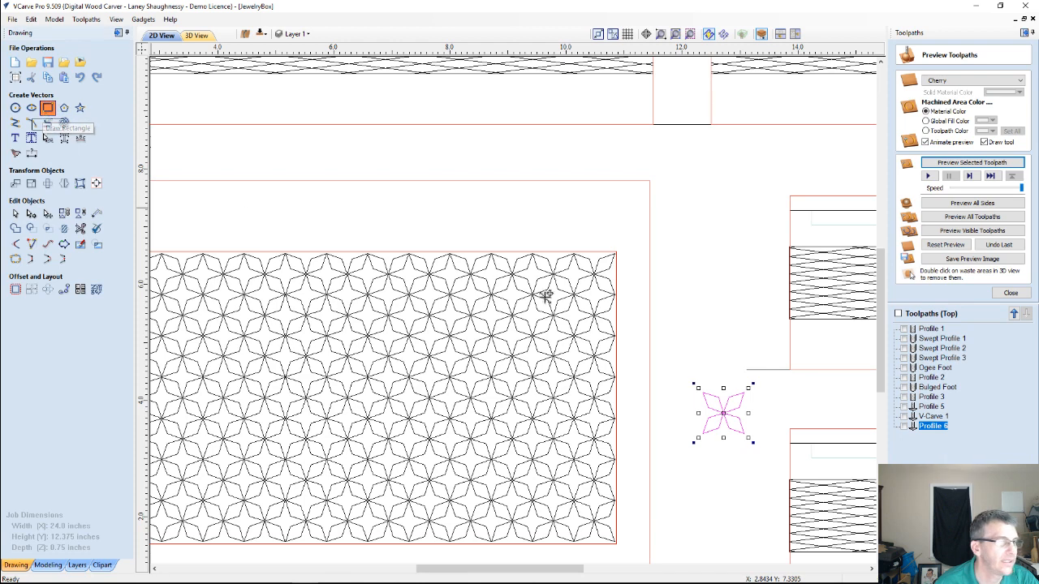
pyautogui.moveTo(704, 245)
pyautogui.mouseDown()
pyautogui.moveTo(733, 261)
pyautogui.moveTo(722, 285)
pyautogui.mouseUp()
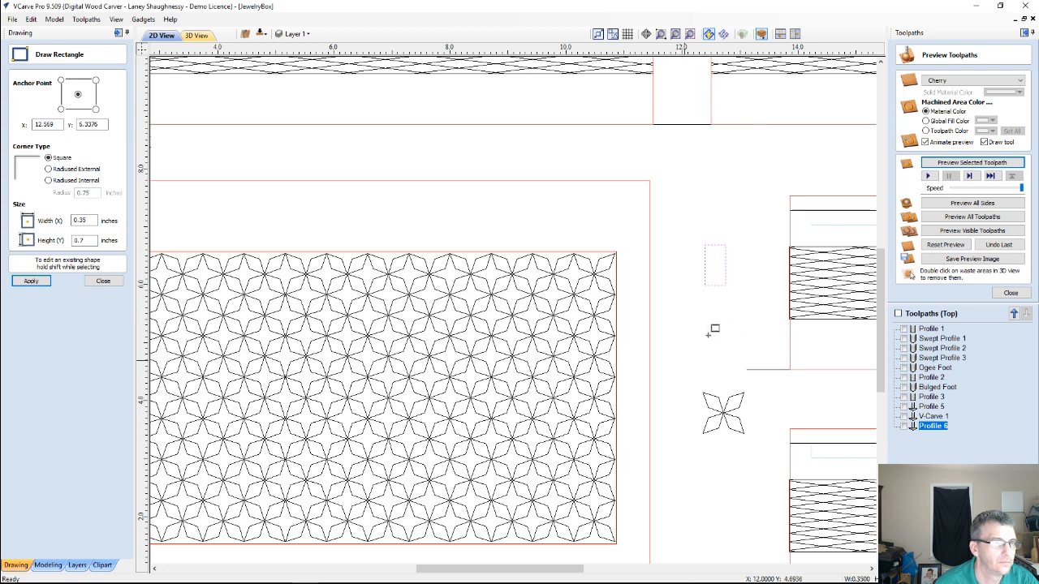
pyautogui.click(101, 281)
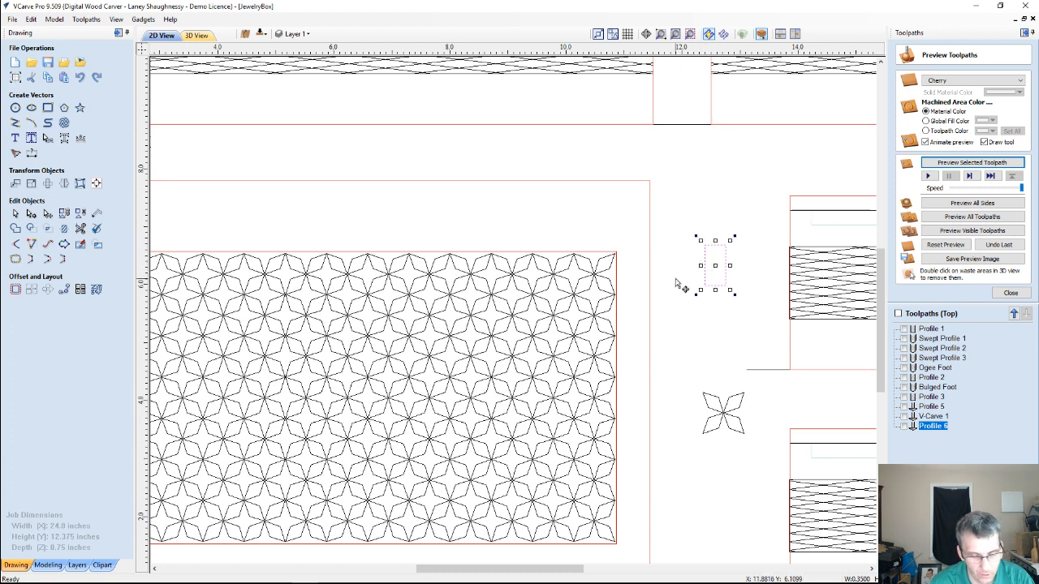
# Reshape the rectangle into a slanted parallelogram by moving its upper-left and lower-right nodes to mid-height
pyautogui.press('n')
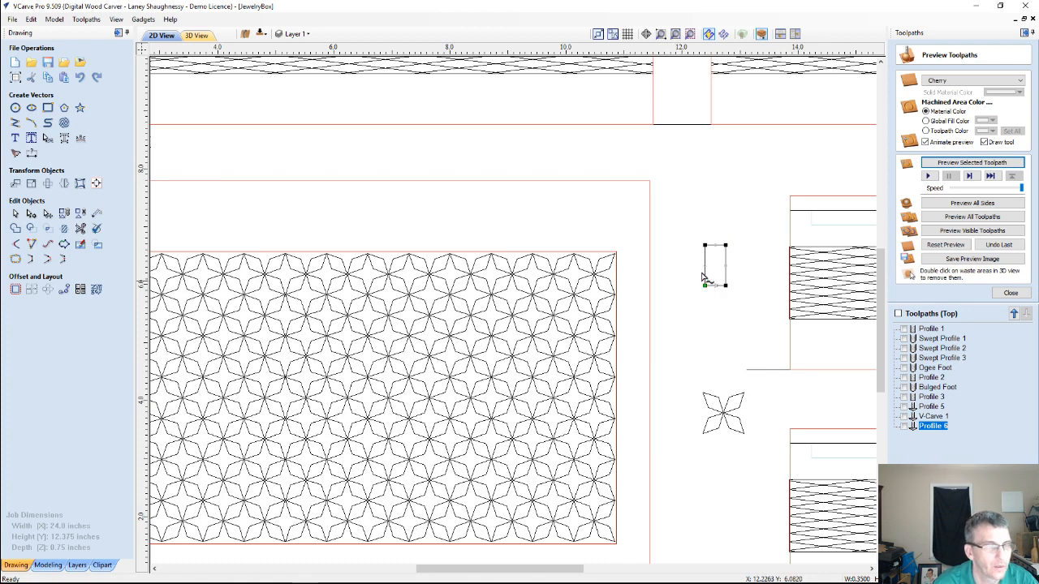
pyautogui.scroll(3, 702, 278)
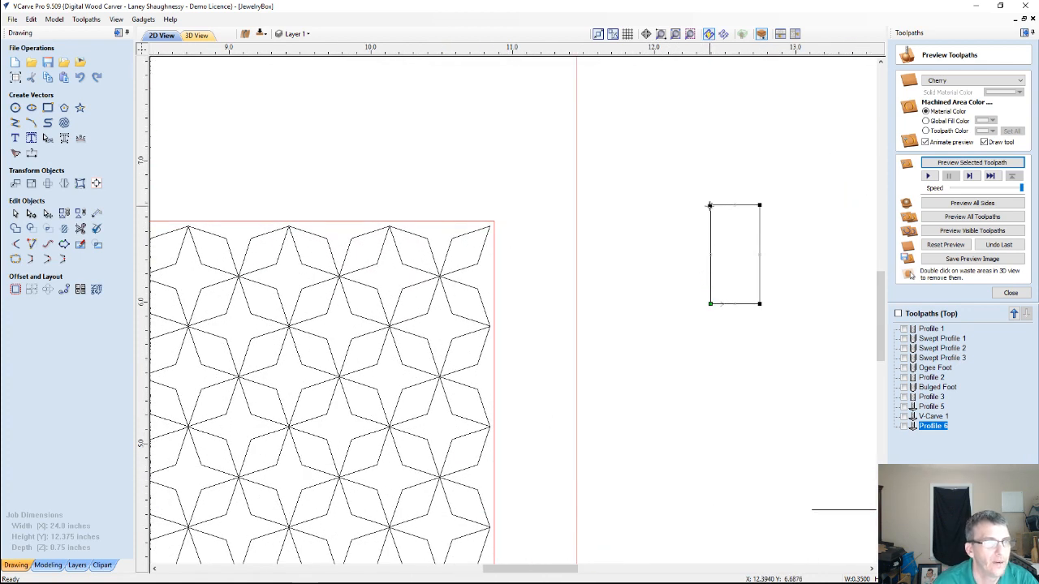
pyautogui.moveTo(709, 205); pyautogui.dragTo(710, 255)
pyautogui.moveTo(759, 303); pyautogui.dragTo(760, 255)
pyautogui.scroll(-2, 735, 308)
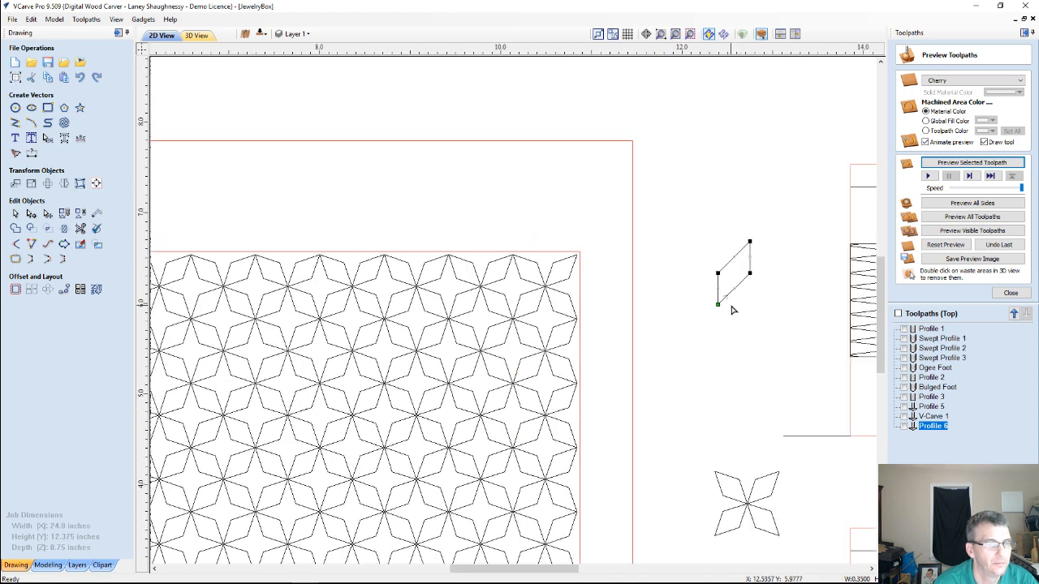
pyautogui.scroll(1, 731, 309)
pyautogui.click(737, 325)
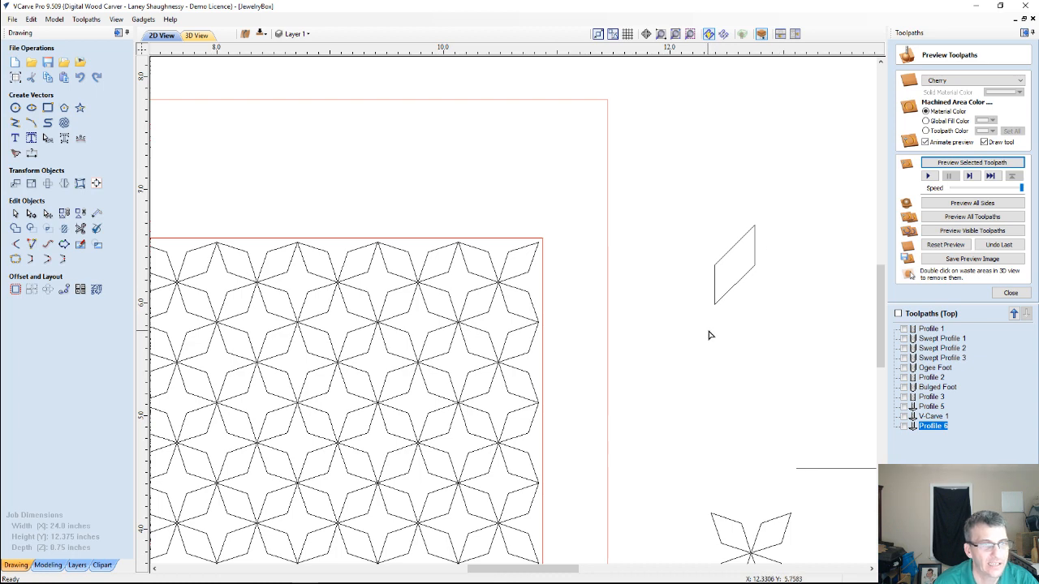
# Widen the parallelogram by raising its upper-left node and lowering its lower-right node slightly
pyautogui.scroll(1, 711, 328)
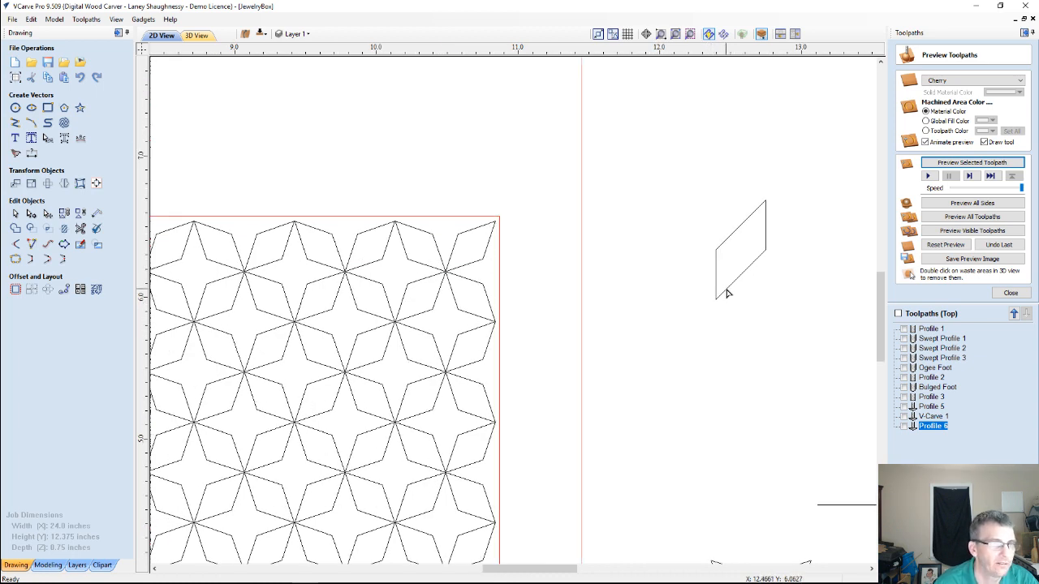
pyautogui.scroll(-1, 727, 293)
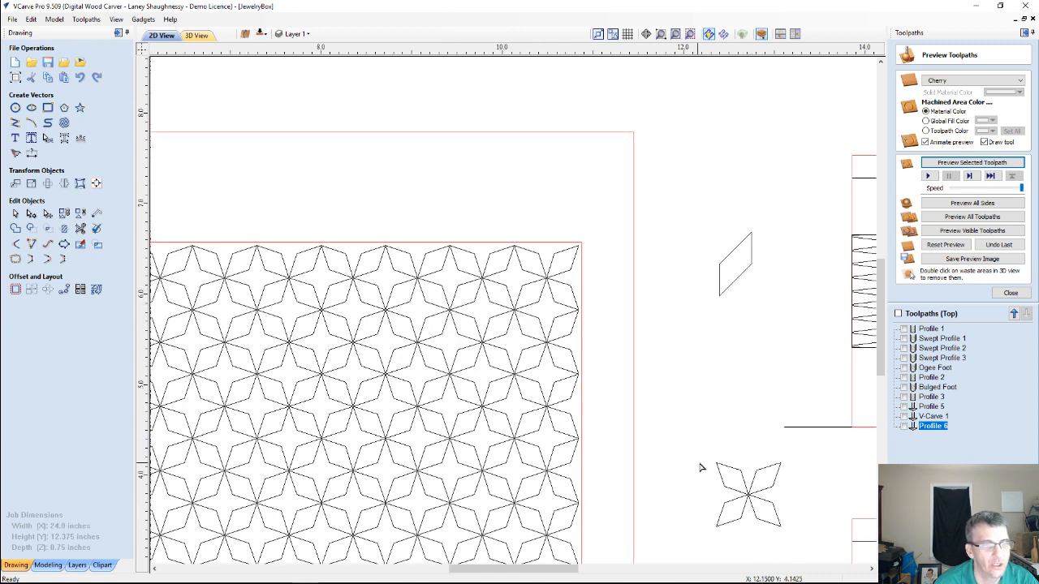
pyautogui.click(734, 281)
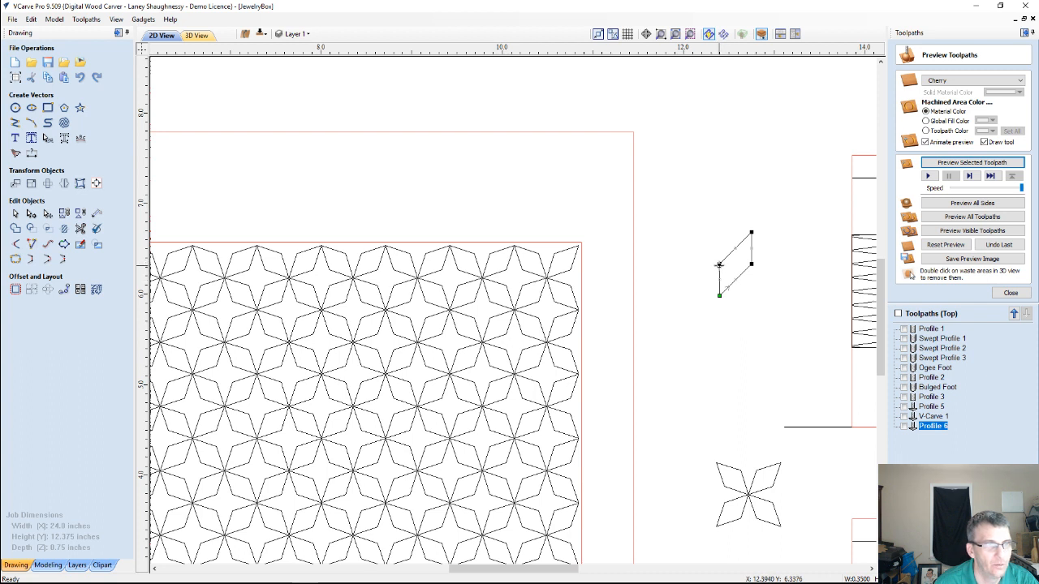
pyautogui.moveTo(720, 264); pyautogui.dragTo(751, 274)
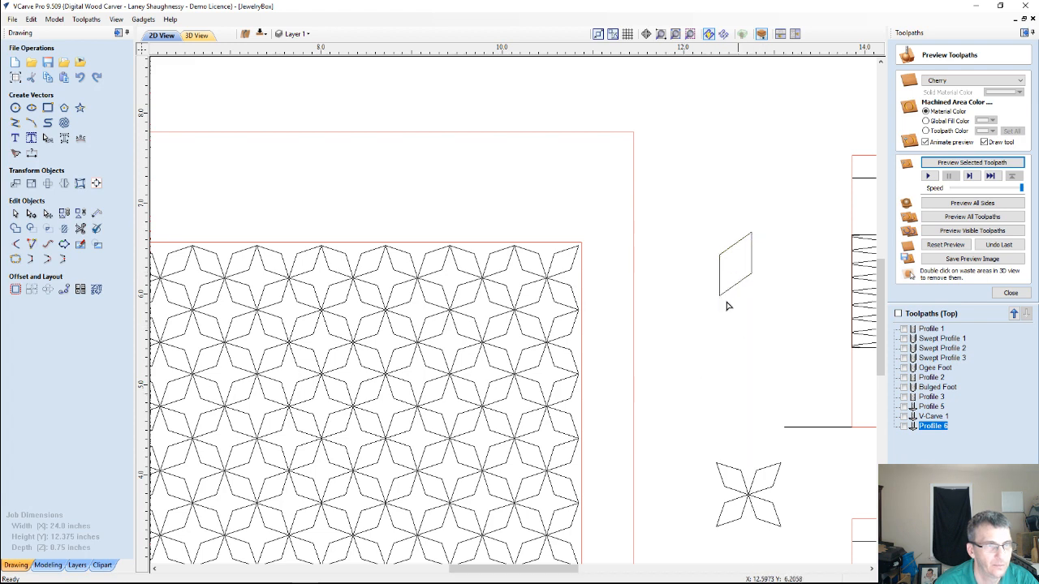
pyautogui.scroll(3, 711, 278)
pyautogui.scroll(-2, 711, 278)
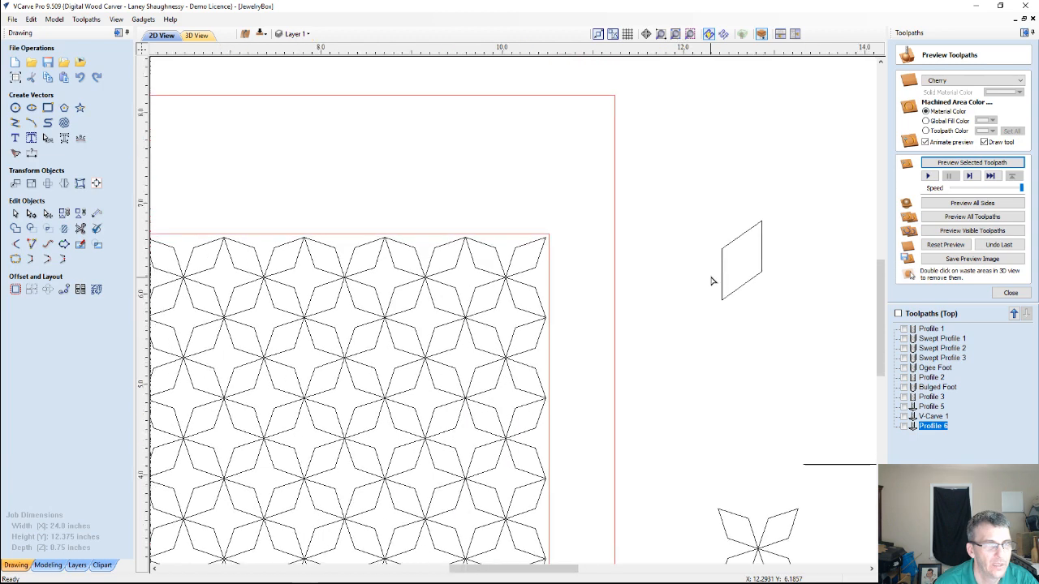
# Set up a Circular Copy of the parallelogram with 4 items
pyautogui.scroll(-1, 711, 280)
pyautogui.click(750, 235)
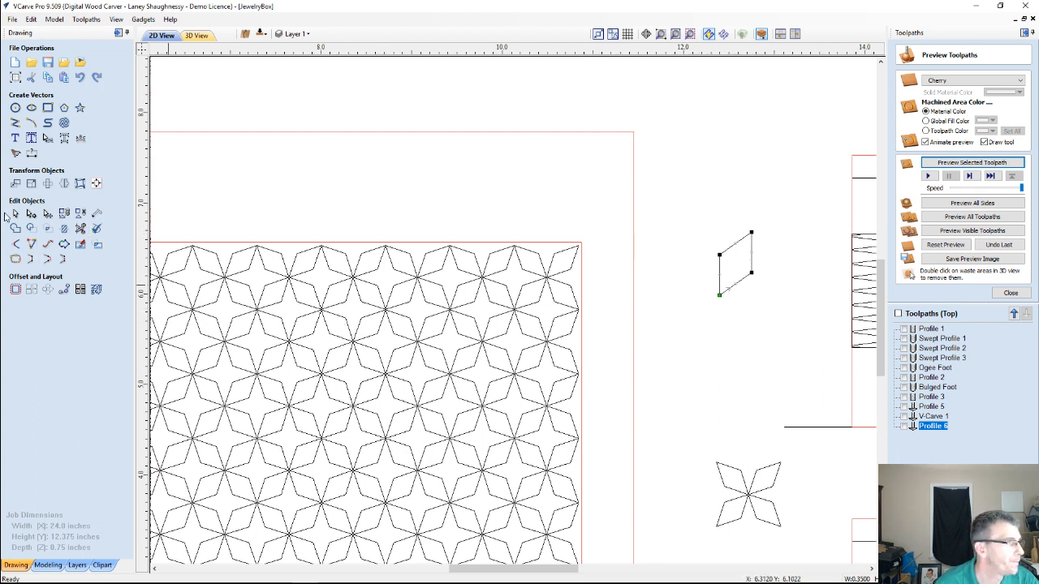
pyautogui.click(47, 293)
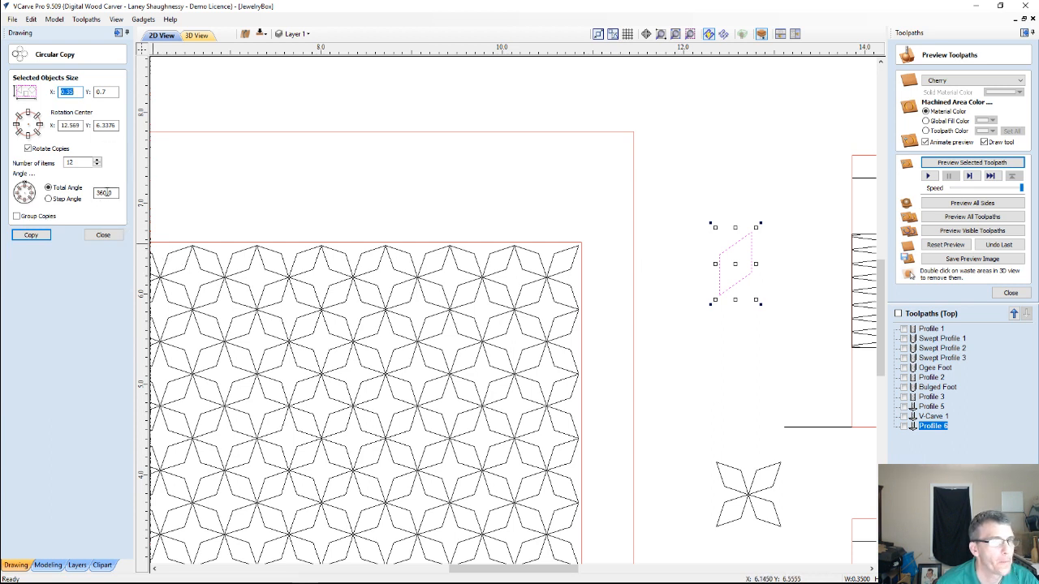
pyautogui.doubleClick(80, 162)
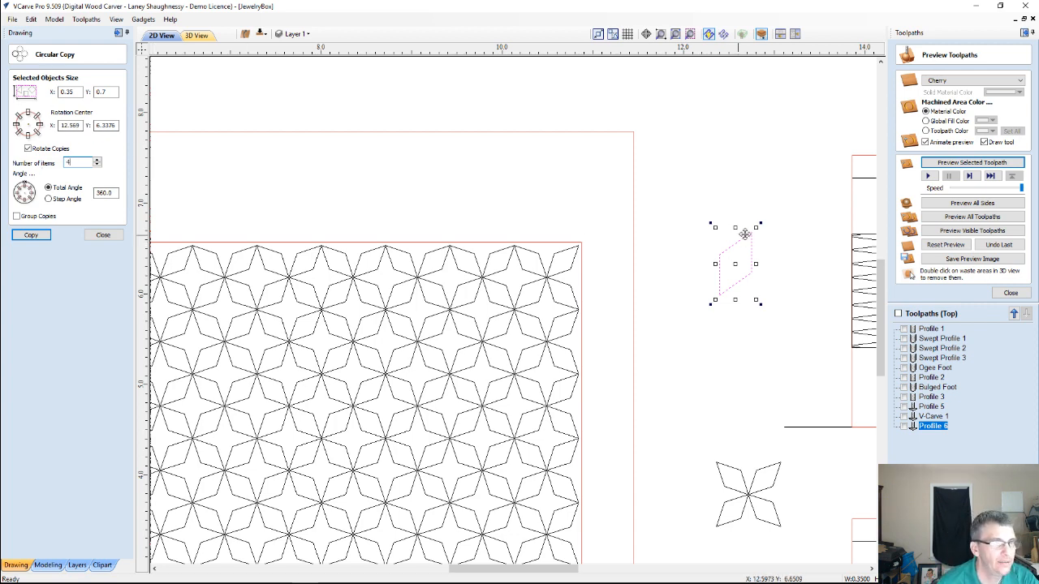
# Place the circular copy's rotation center on the parallelogram's upper-right corner, at X 12.744 and Y 6.6876
pyautogui.scroll(3, 755, 243)
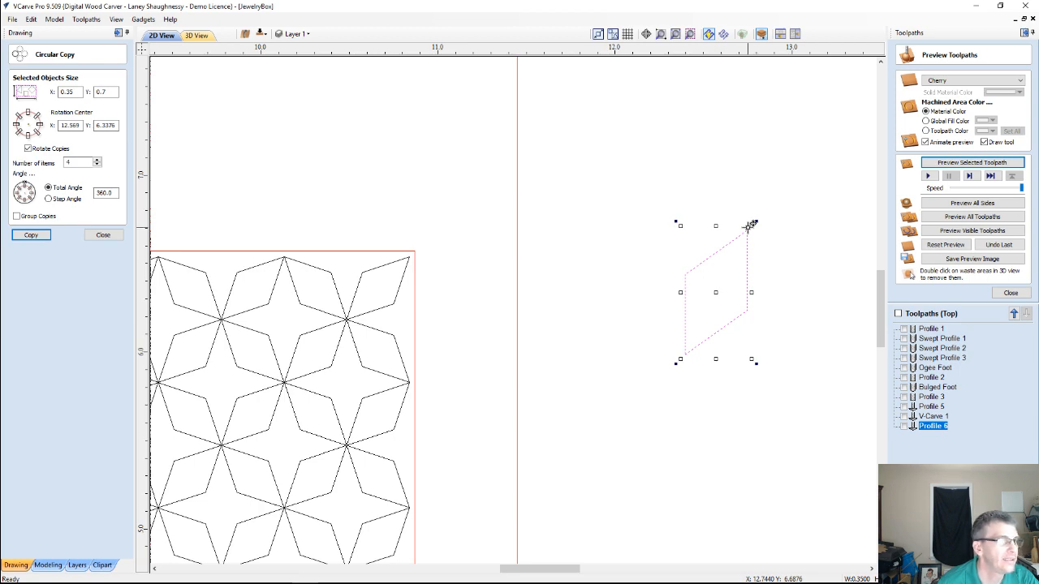
pyautogui.scroll(-5, 751, 226)
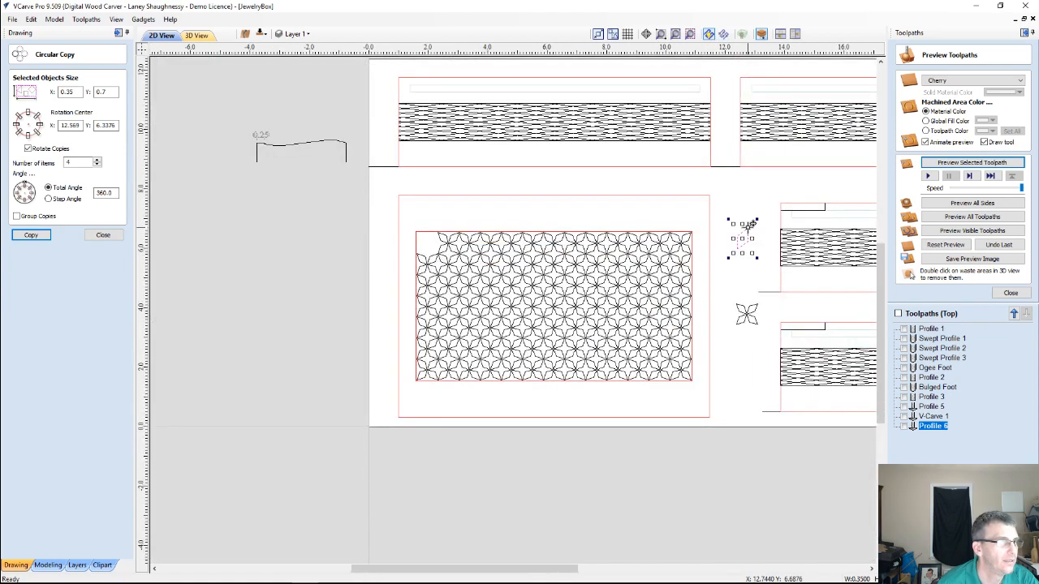
pyautogui.scroll(-3, 751, 226)
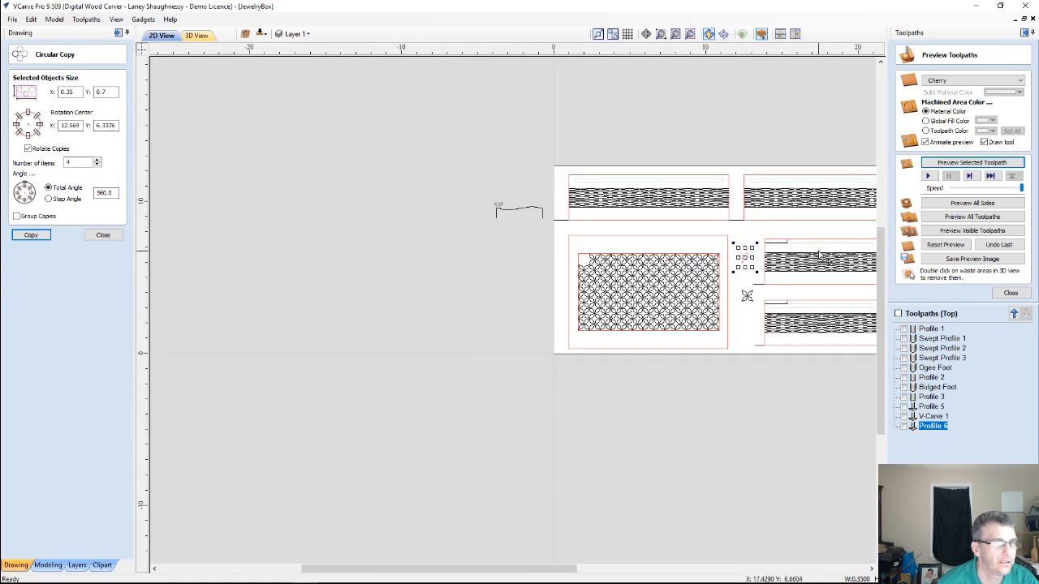
pyautogui.scroll(5, 757, 286)
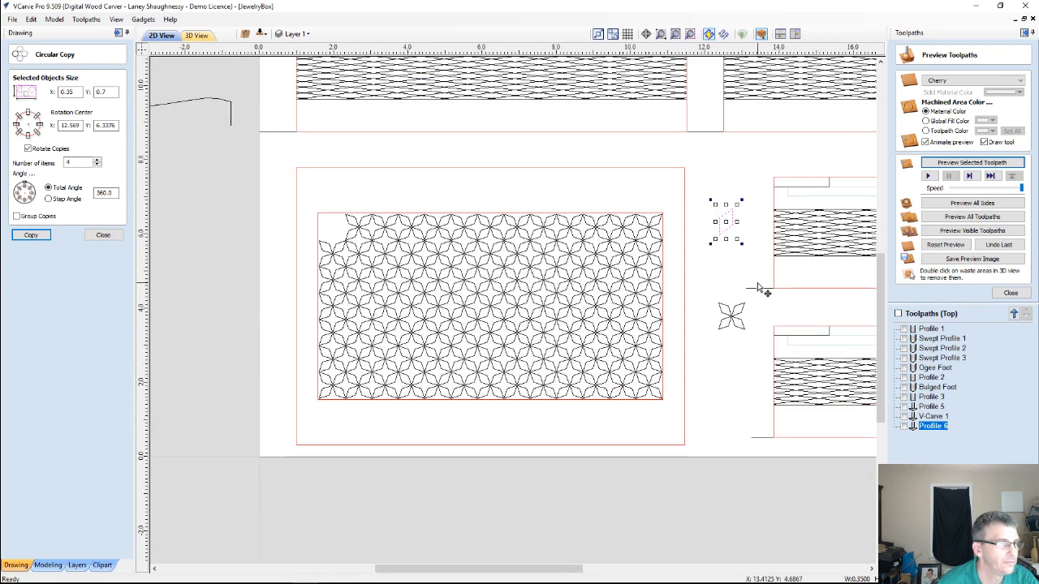
pyautogui.click(71, 125)
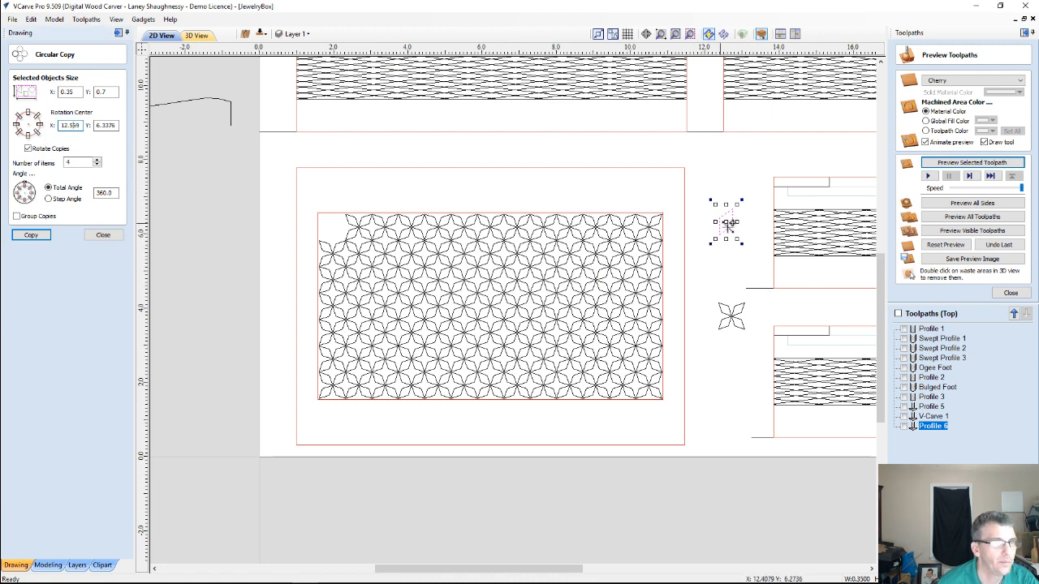
pyautogui.moveTo(729, 224); pyautogui.dragTo(736, 226)
pyautogui.scroll(-5, 735, 226)
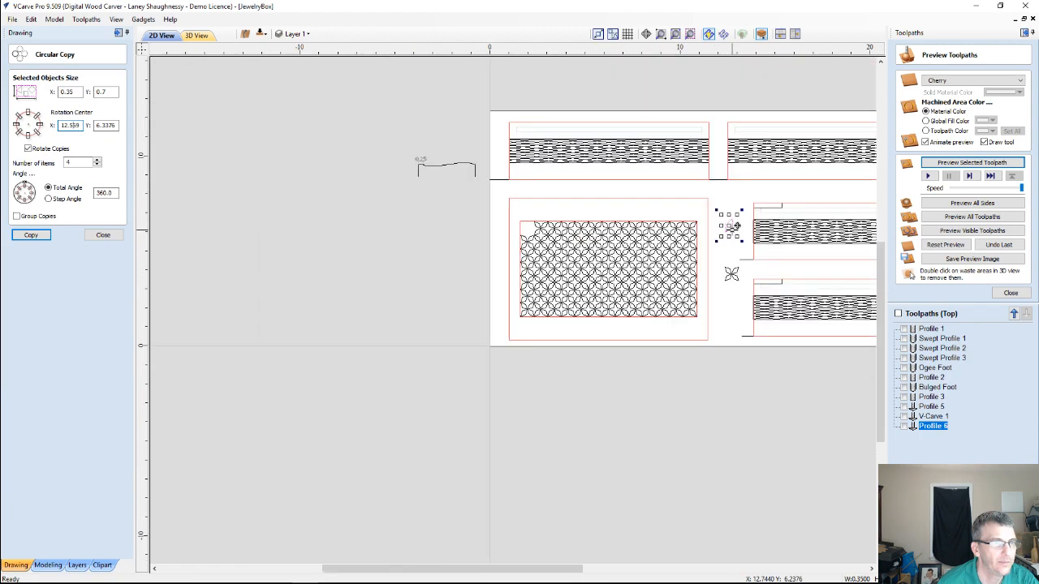
pyautogui.scroll(5, 785, 280)
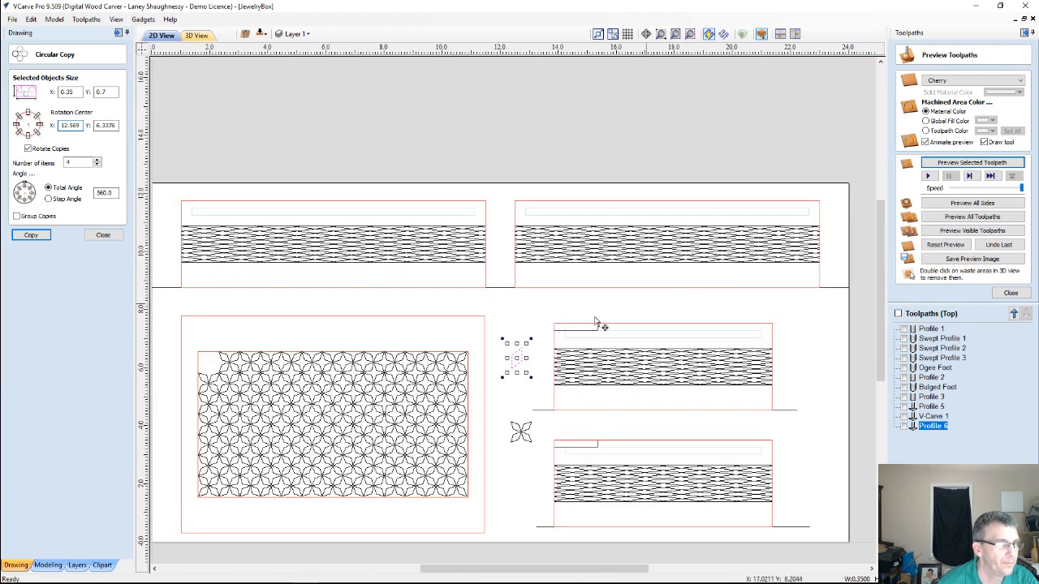
pyautogui.scroll(-3, 487, 344)
pyautogui.scroll(3, 419, 469)
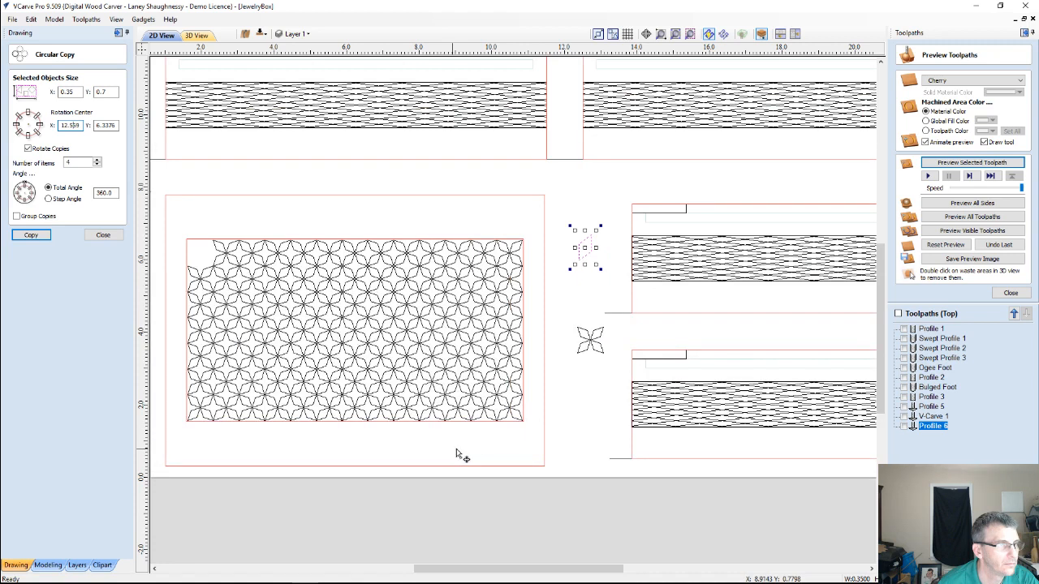
pyautogui.scroll(1, 472, 438)
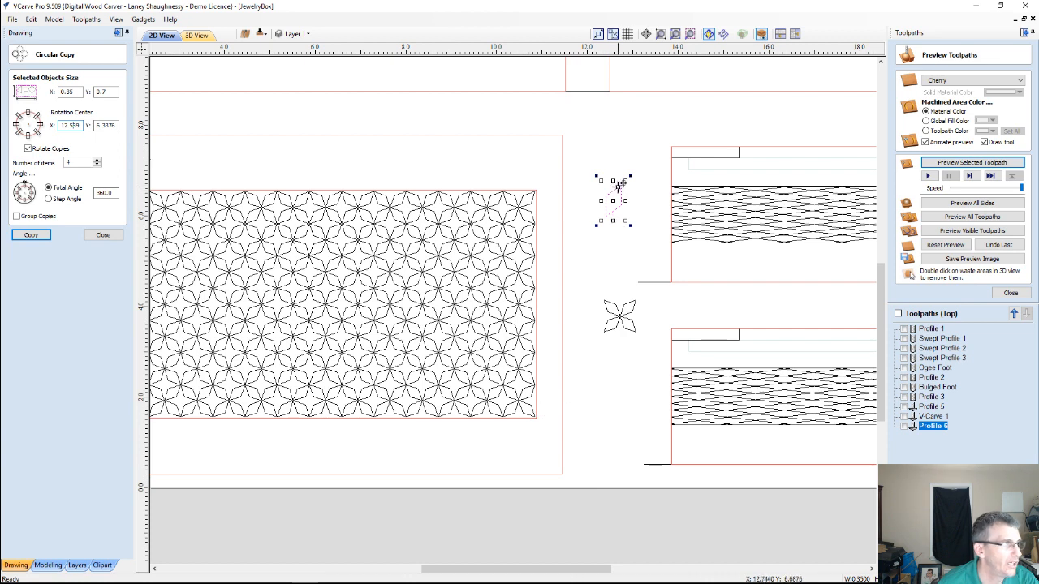
pyautogui.scroll(3, 619, 185)
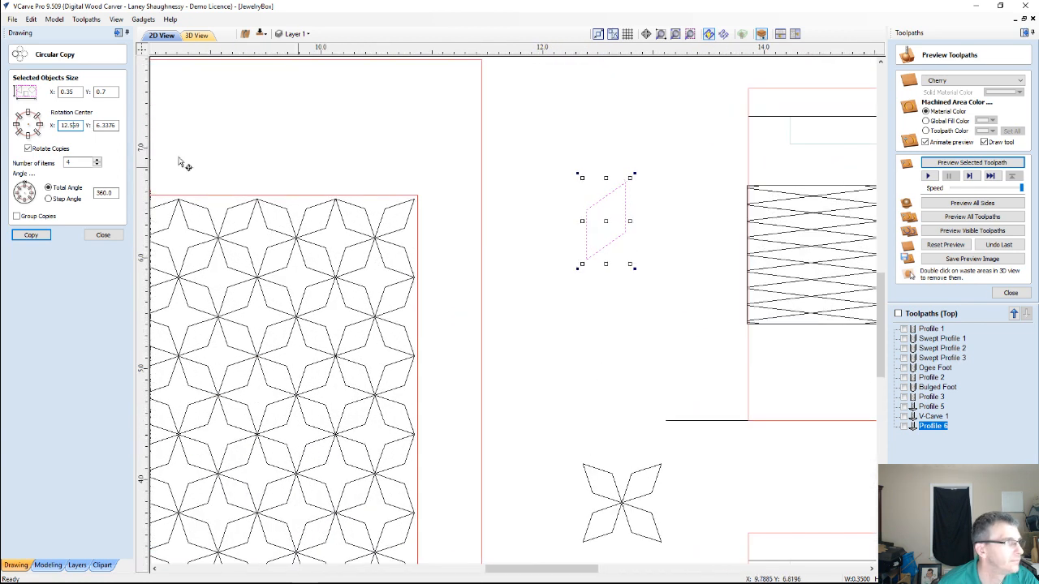
pyautogui.click(645, 203)
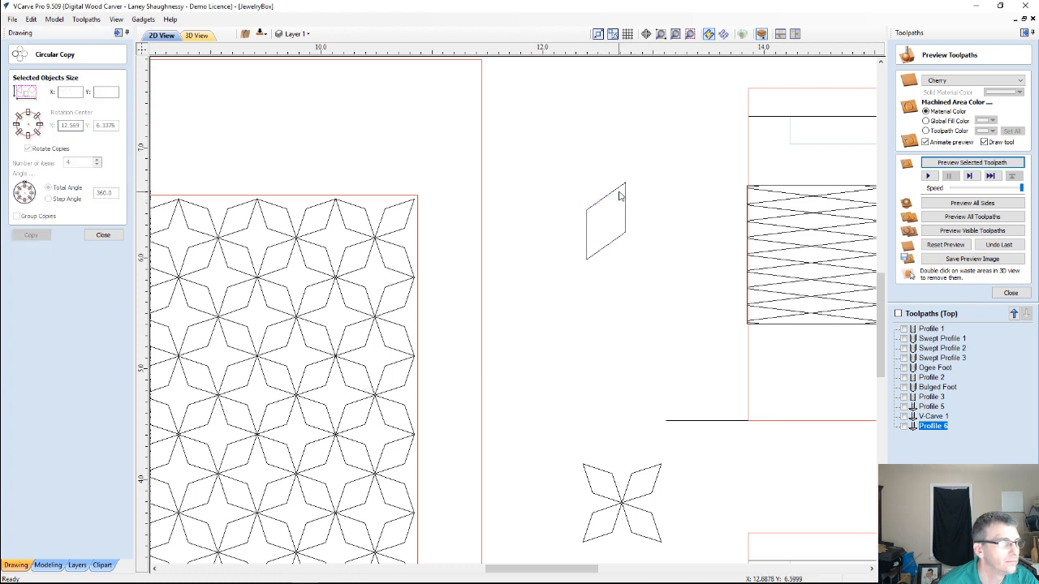
pyautogui.click(624, 186)
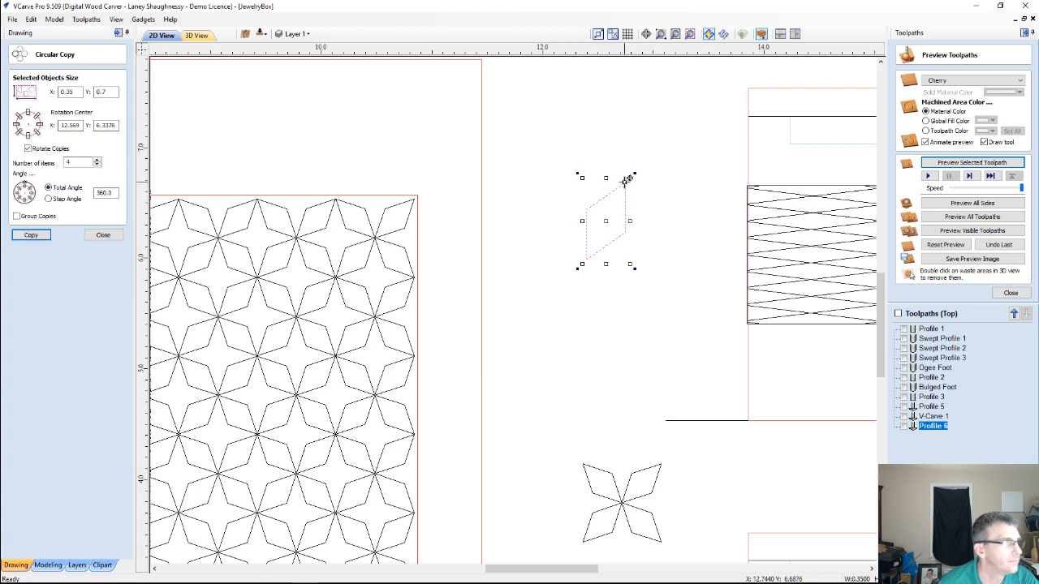
pyautogui.click(75, 125)
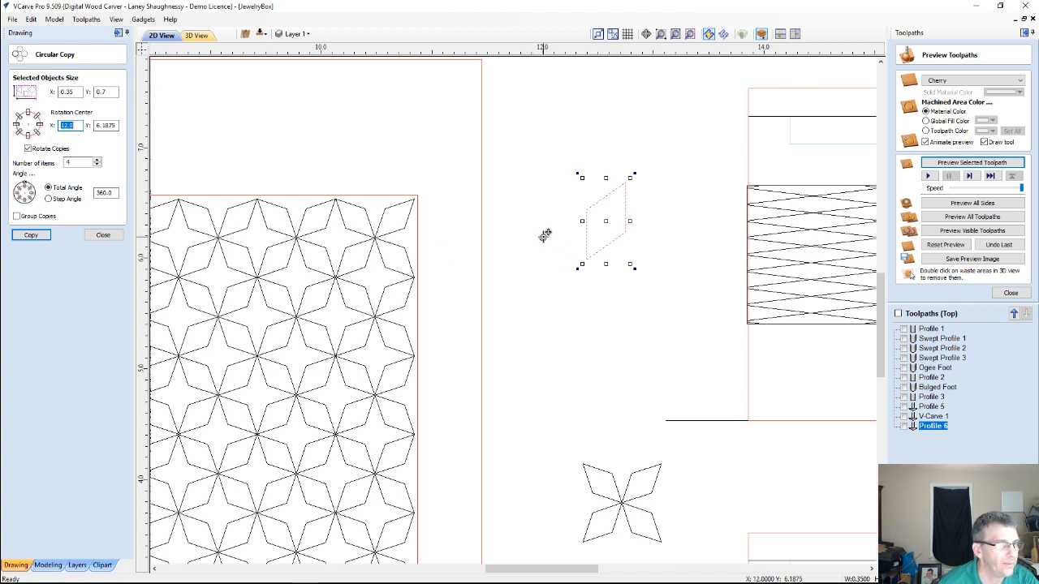
pyautogui.moveTo(544, 236); pyautogui.dragTo(626, 179)
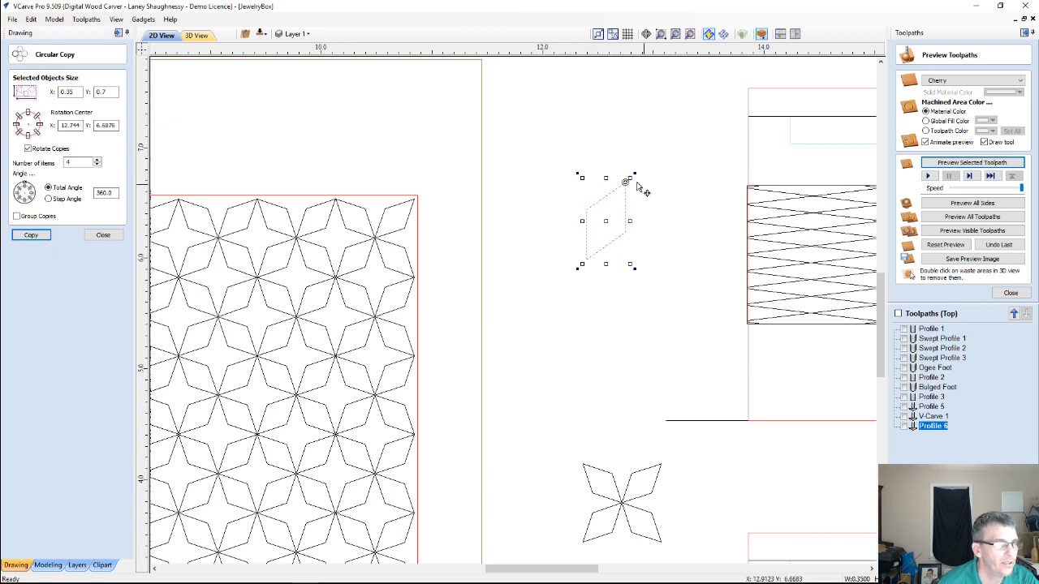
# Create the circular copies of the parallelogram around its upper-right corner and deselect them
pyautogui.scroll(5, 630, 182)
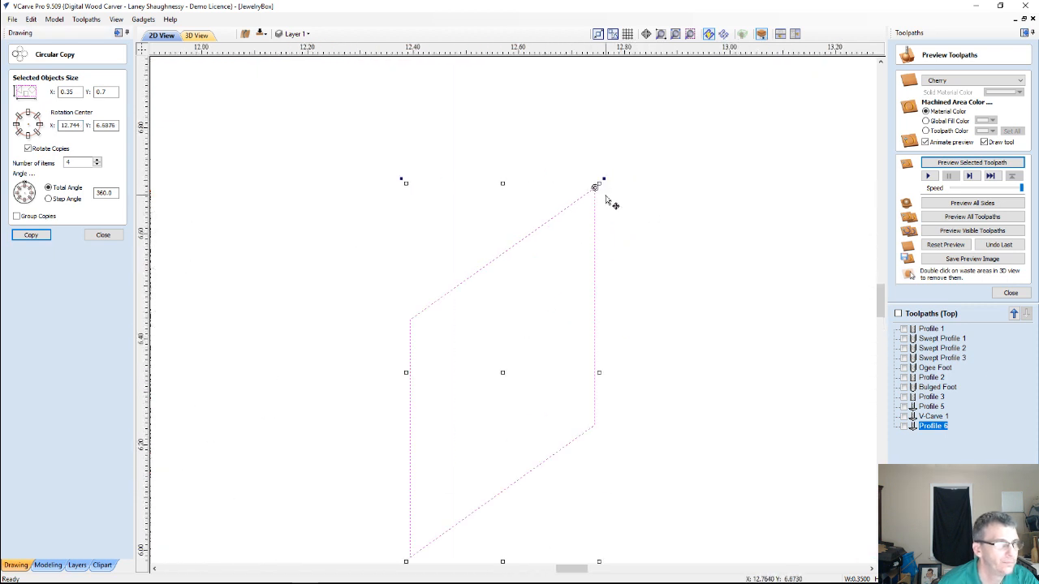
pyautogui.scroll(-4, 615, 194)
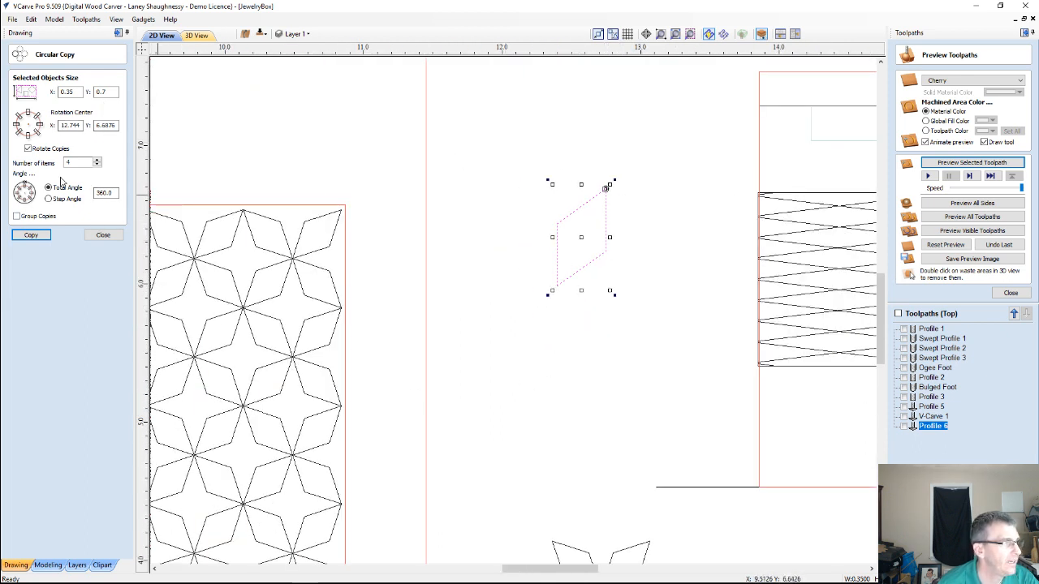
pyautogui.click(29, 236)
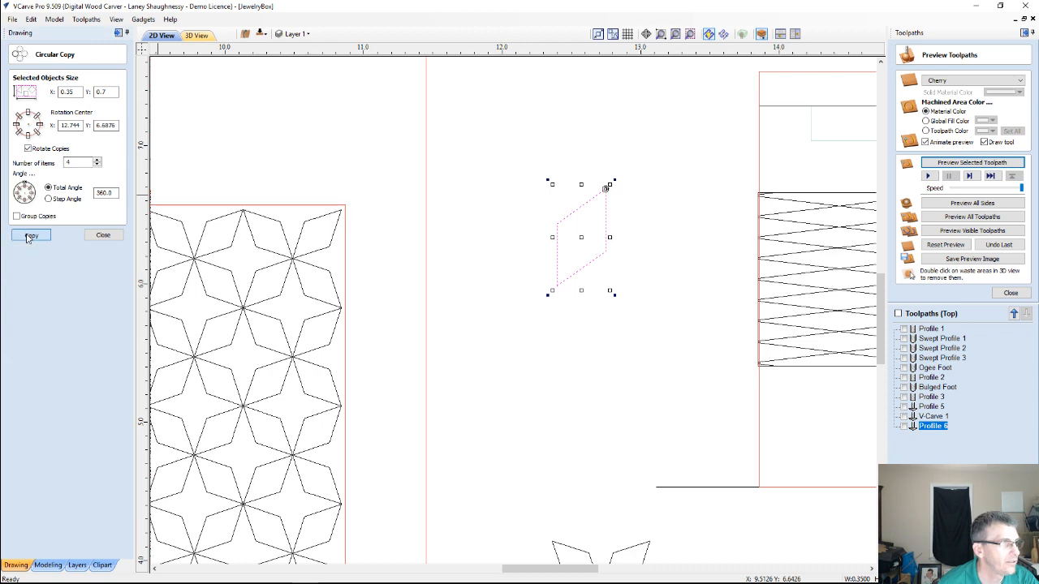
pyautogui.click(560, 378)
# Compare the pinwheel of four parallelograms with the separate star and the large panel's star pattern, and finish the circular copy
pyautogui.scroll(-2, 560, 377)
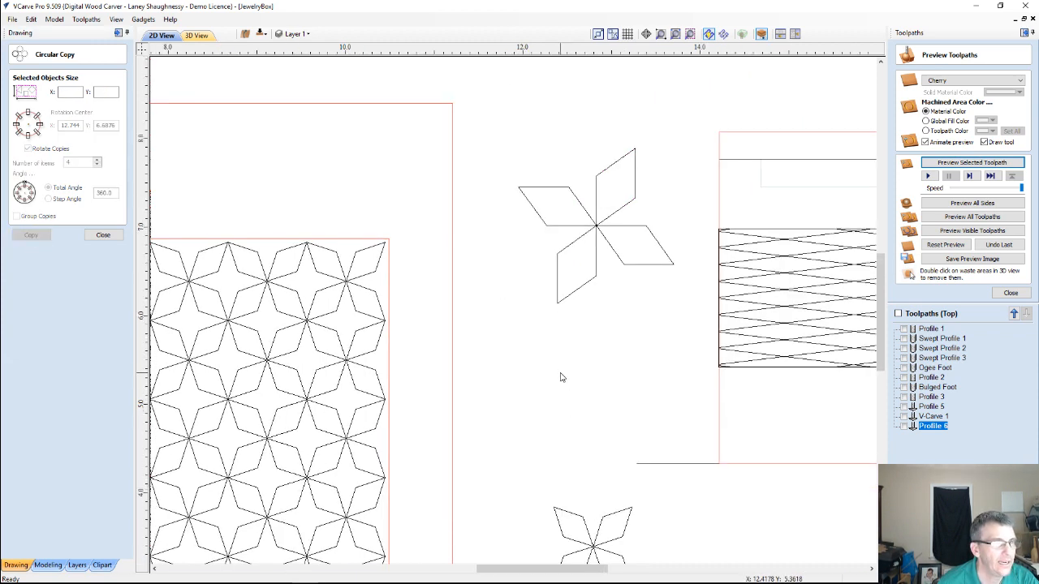
pyautogui.scroll(-1, 560, 377)
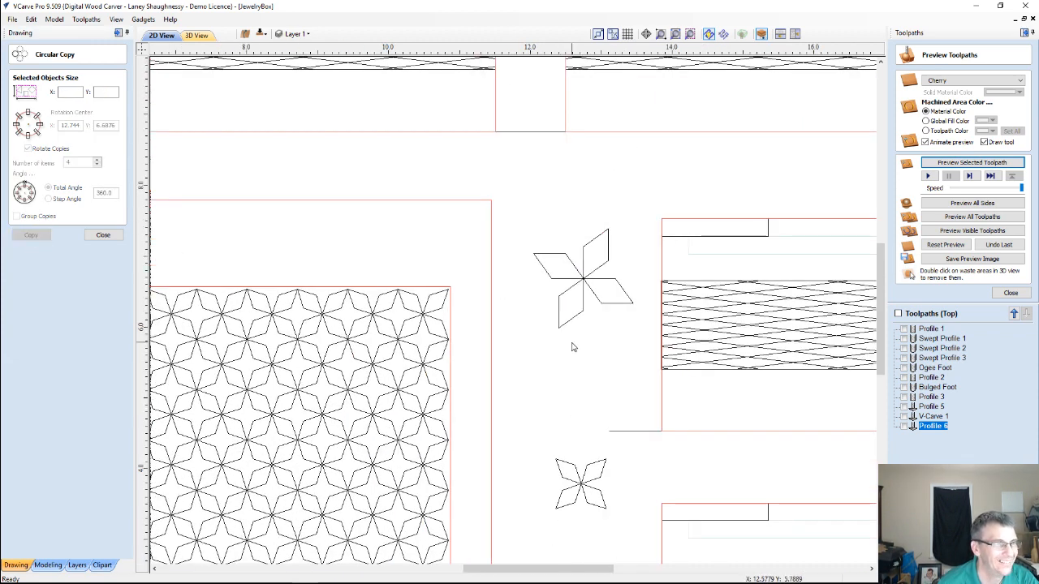
pyautogui.scroll(-2, 571, 345)
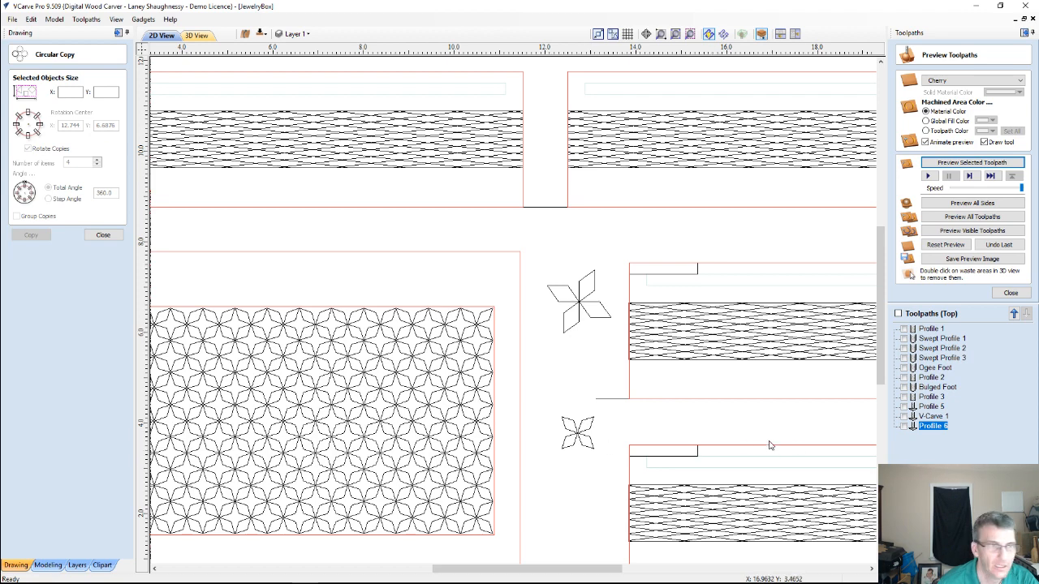
pyautogui.scroll(-3, 512, 383)
pyautogui.scroll(2, 369, 410)
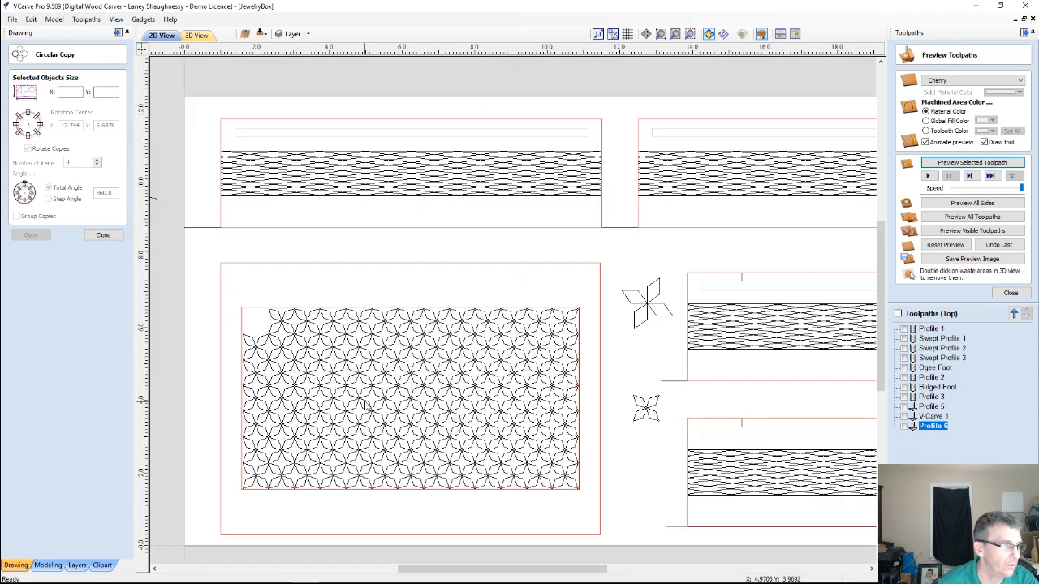
pyautogui.scroll(2, 268, 327)
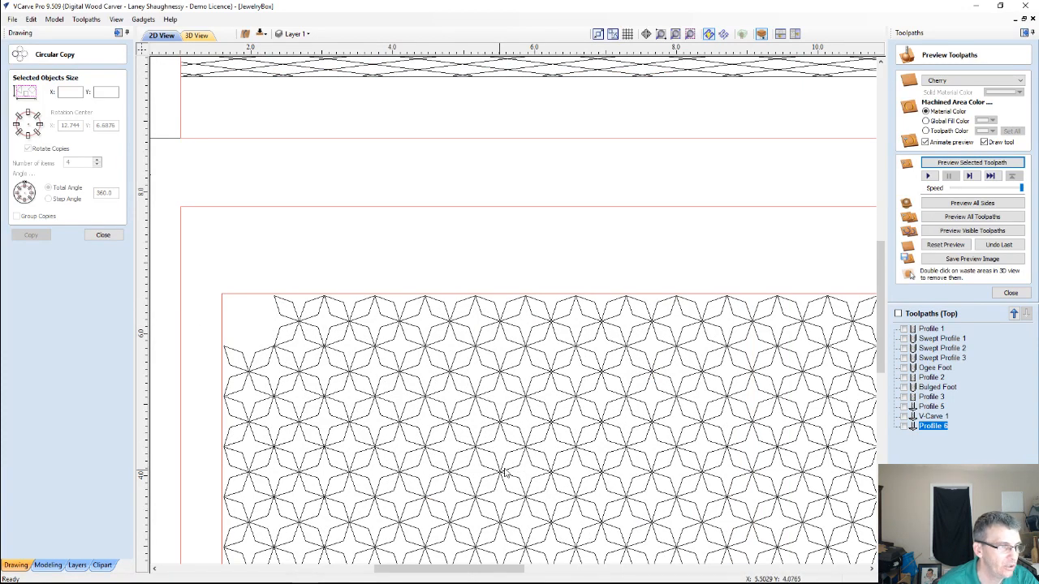
pyautogui.scroll(-3, 345, 410)
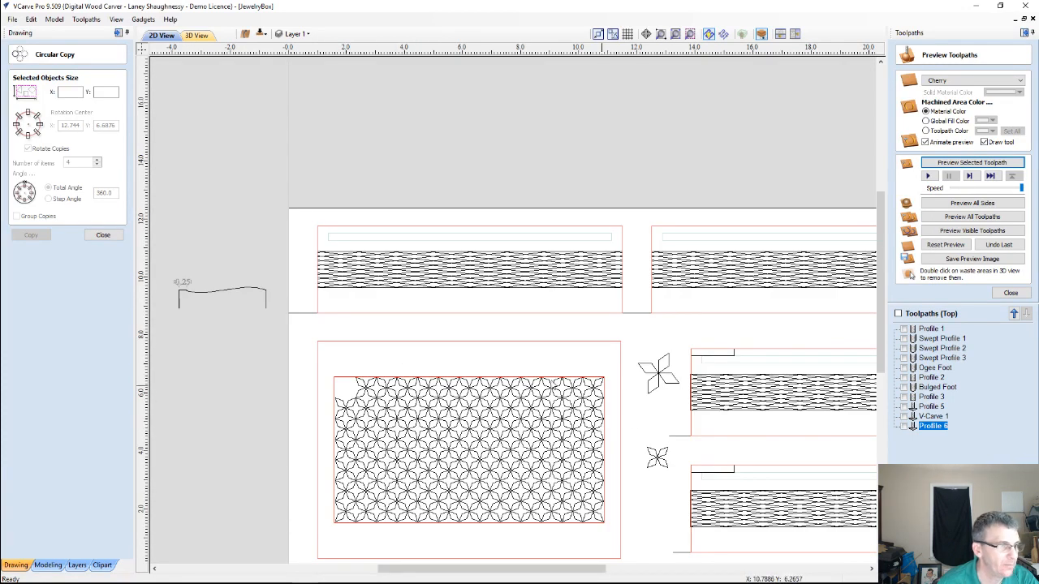
pyautogui.click(103, 236)
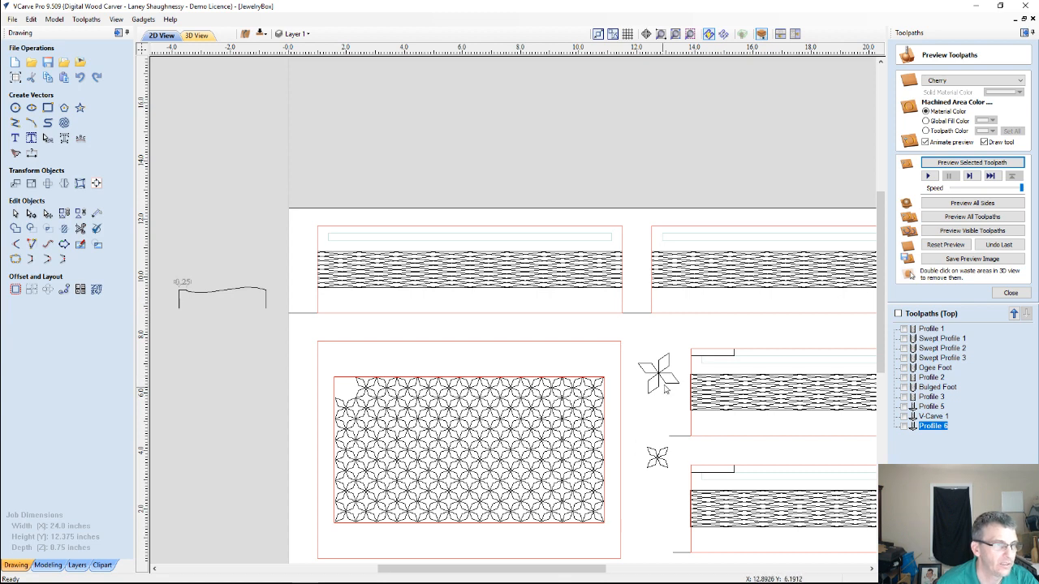
# Delete all four parallelograms of the pinwheel to the right of the large panel
pyautogui.scroll(2, 665, 384)
pyautogui.scroll(3, 680, 384)
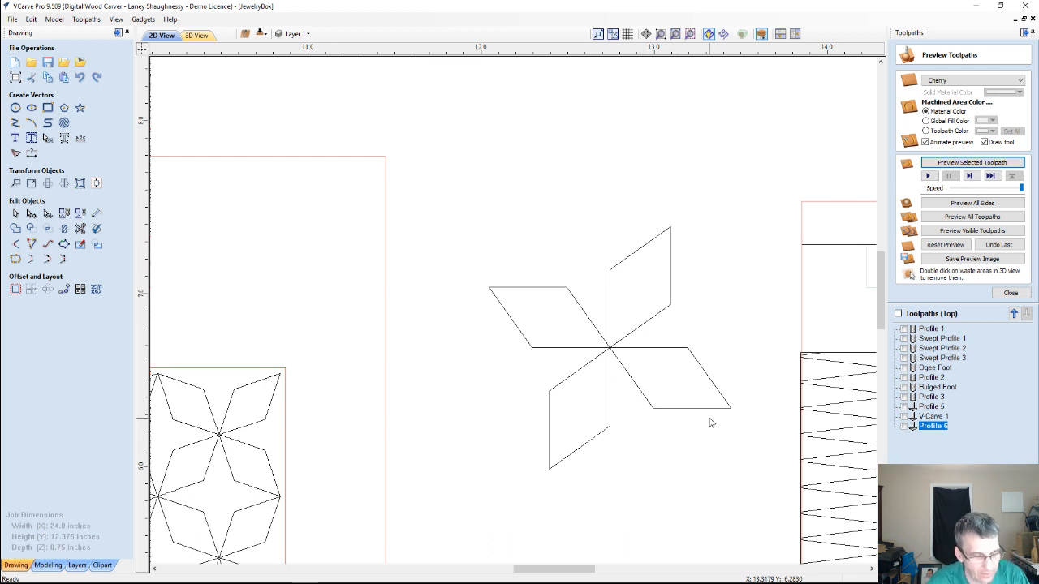
pyautogui.moveTo(452, 171); pyautogui.dragTo(774, 496)
pyautogui.press('Delete')
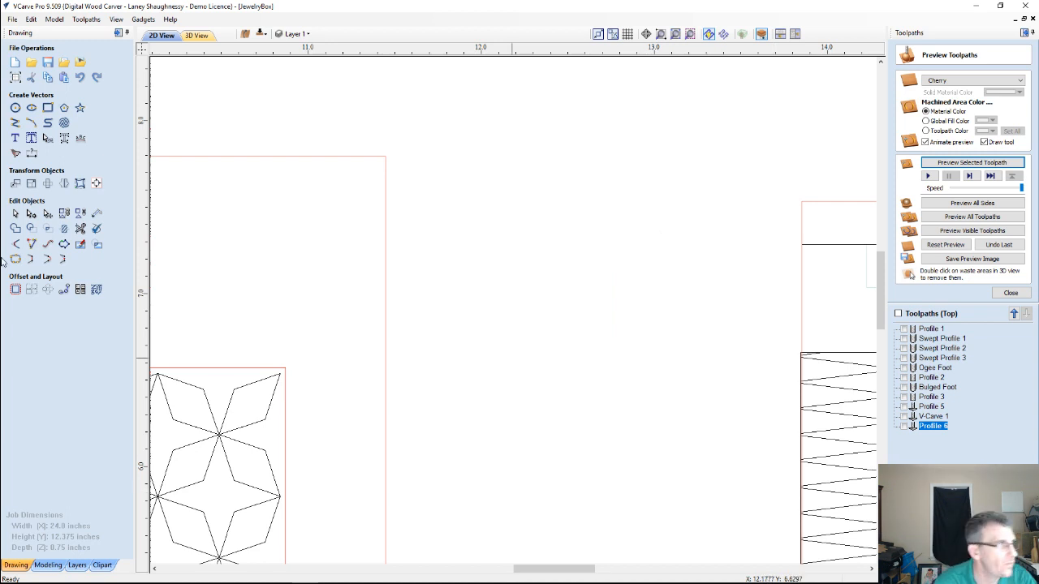
# Draw a circle in the blank space to the right of the large panel and set its diameter to 0.5 inches
pyautogui.click(16, 109)
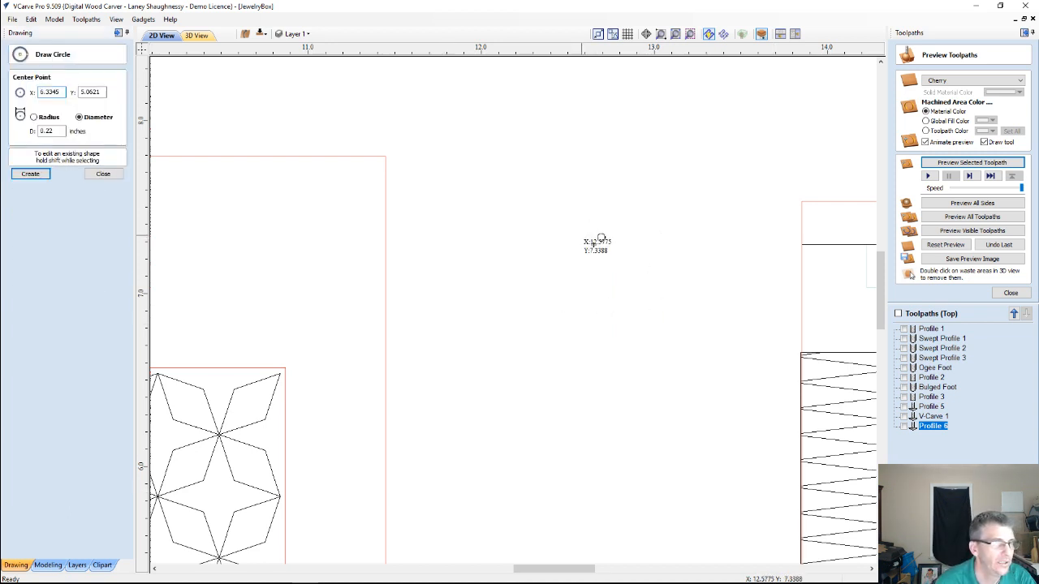
pyautogui.moveTo(580, 234); pyautogui.dragTo(617, 254)
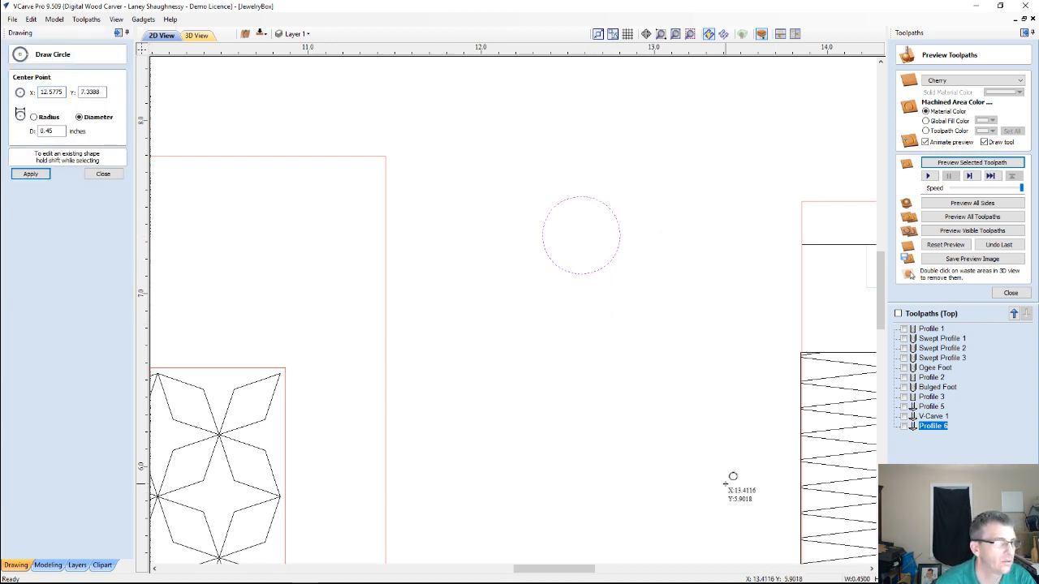
pyautogui.moveTo(54, 131); pyautogui.dragTo(7, 136)
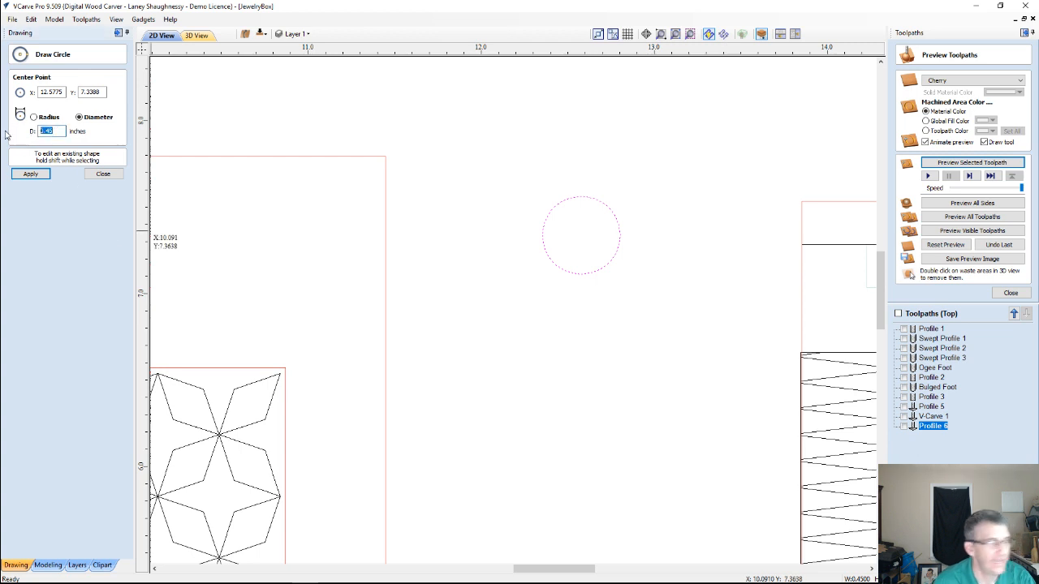
pyautogui.write('.5')
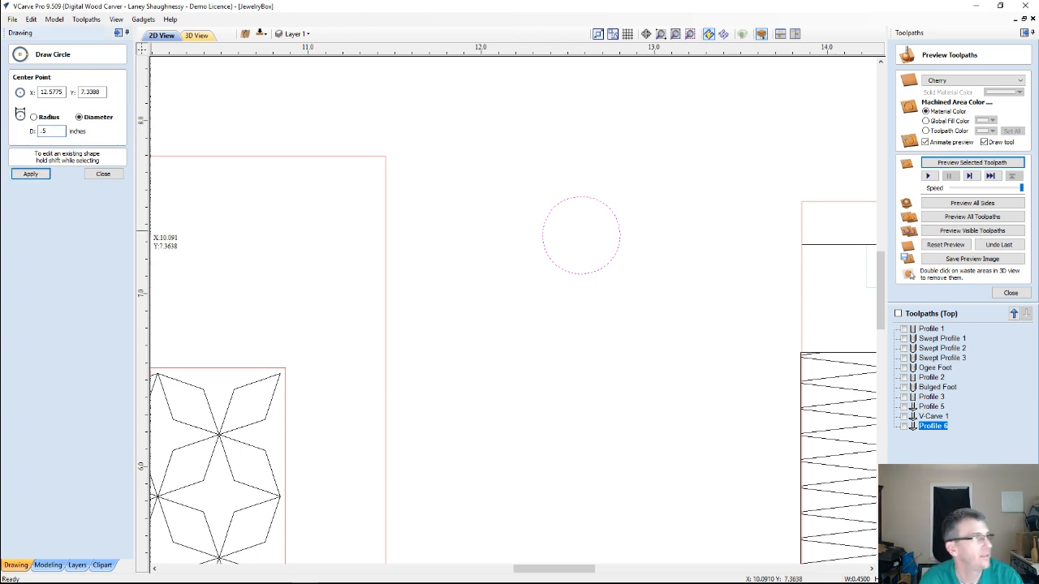
pyautogui.click(31, 176)
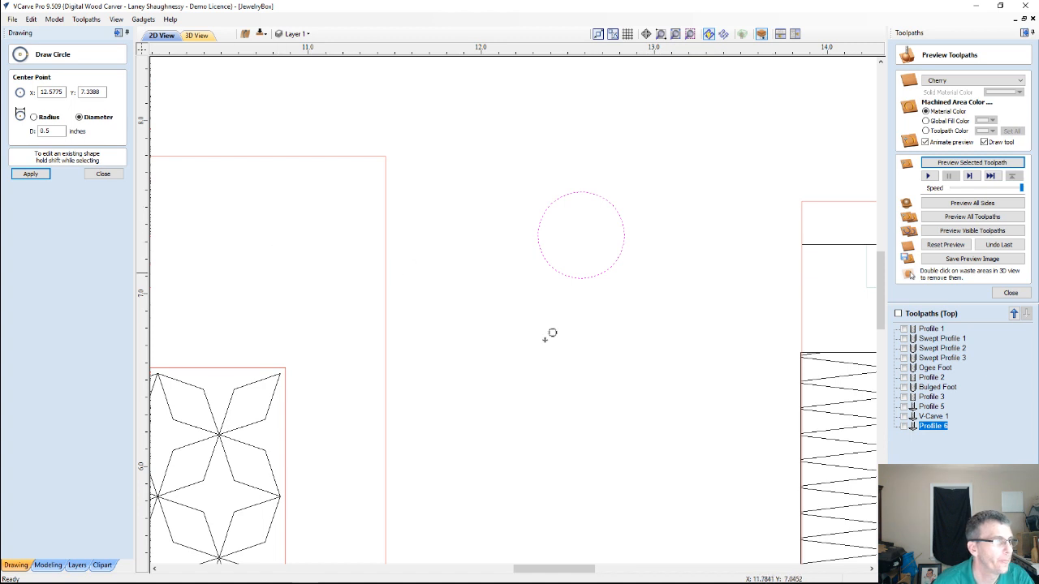
pyautogui.click(104, 176)
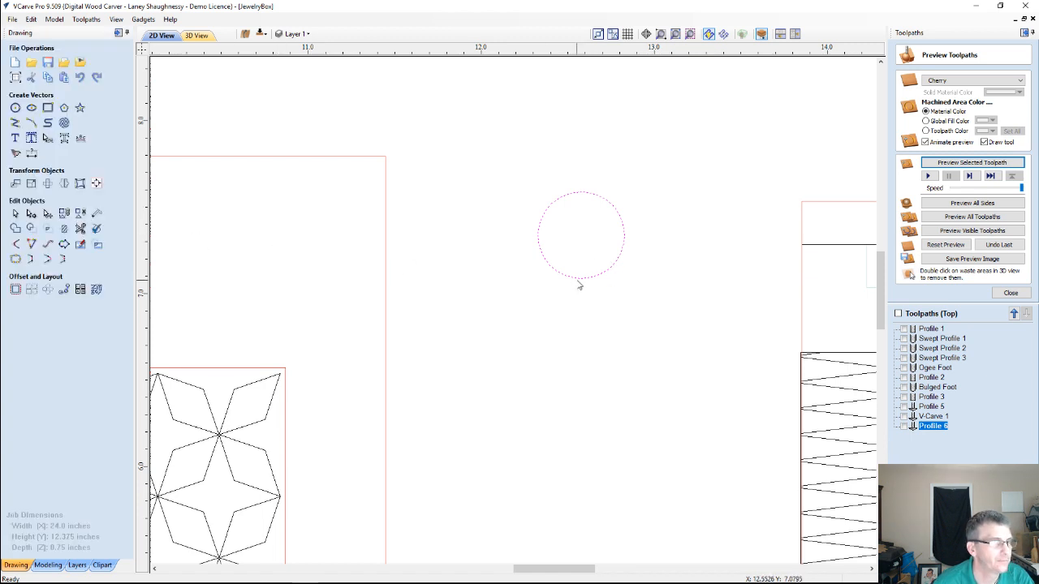
# Draw a vertical guide line from the circle's center straight down to just past its lower edge
pyautogui.click(581, 277)
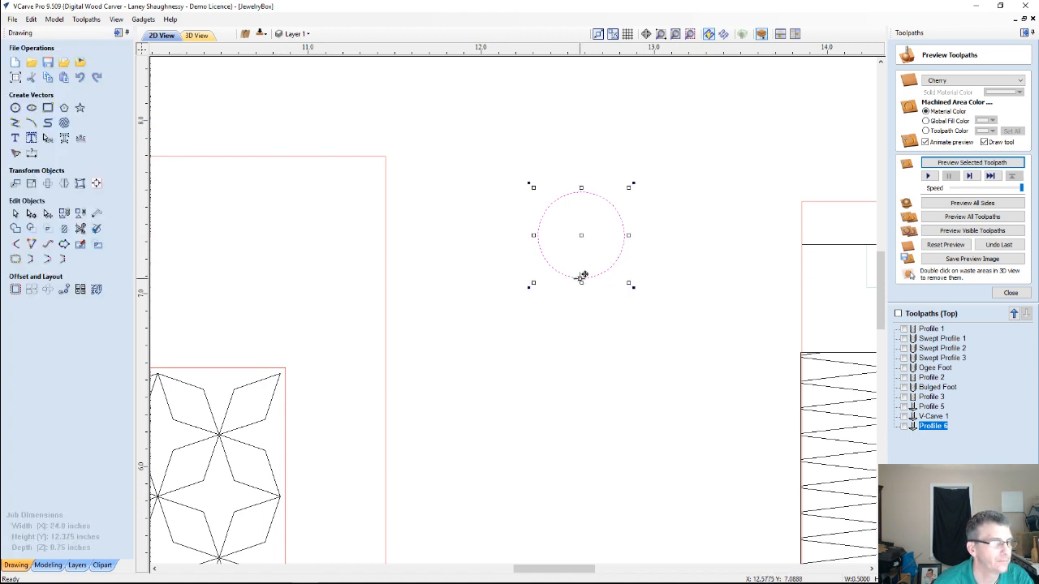
pyautogui.click(15, 123)
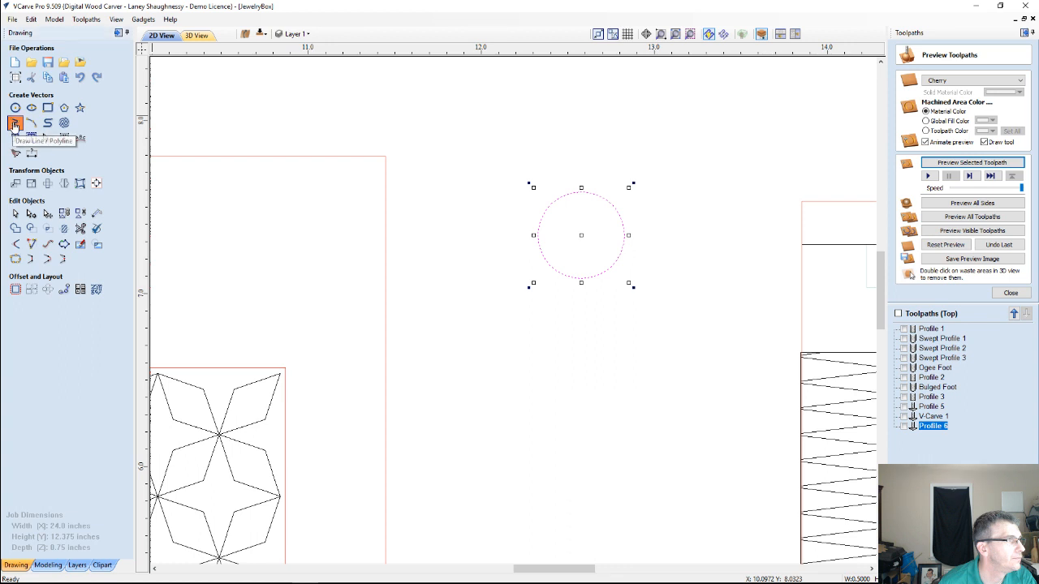
pyautogui.click(581, 192)
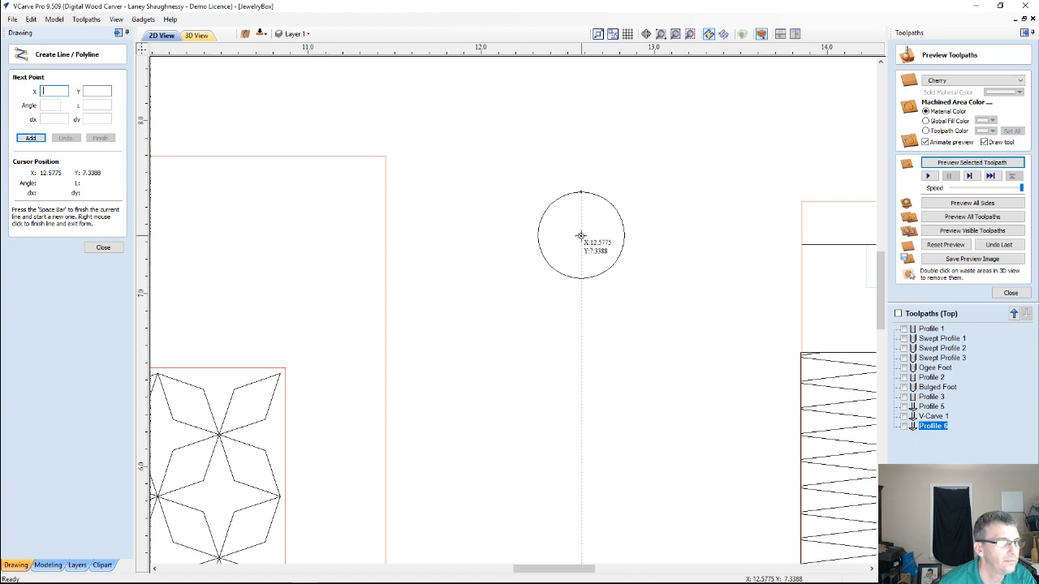
pyautogui.click(581, 235)
pyautogui.click(580, 296)
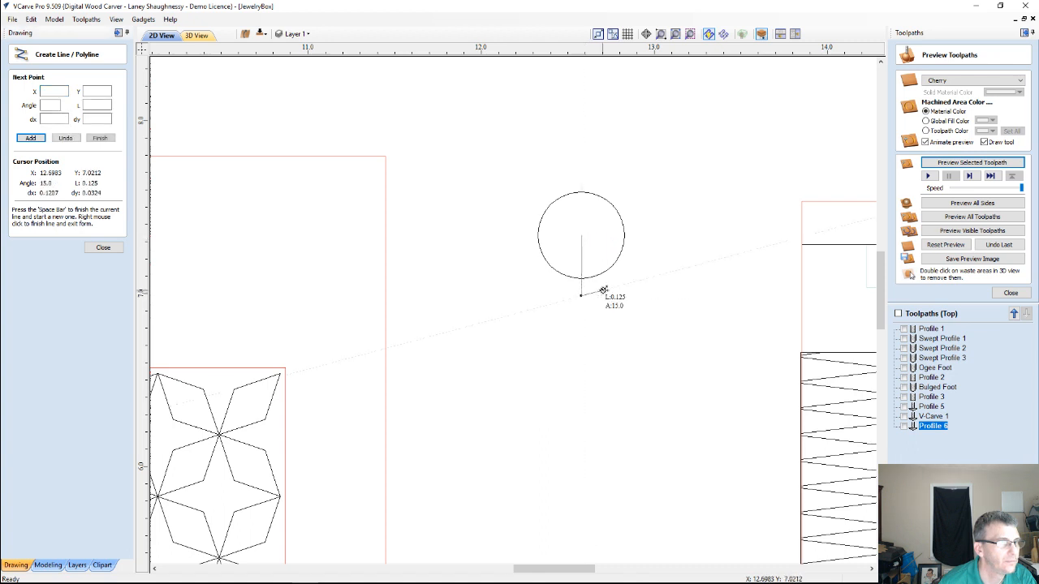
pyautogui.press('space')
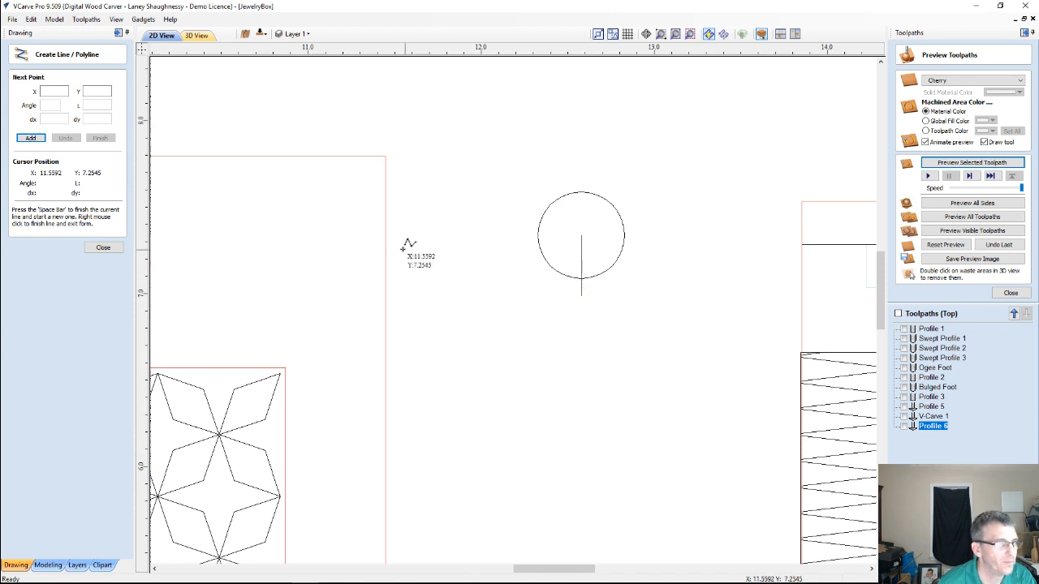
pyautogui.click(98, 249)
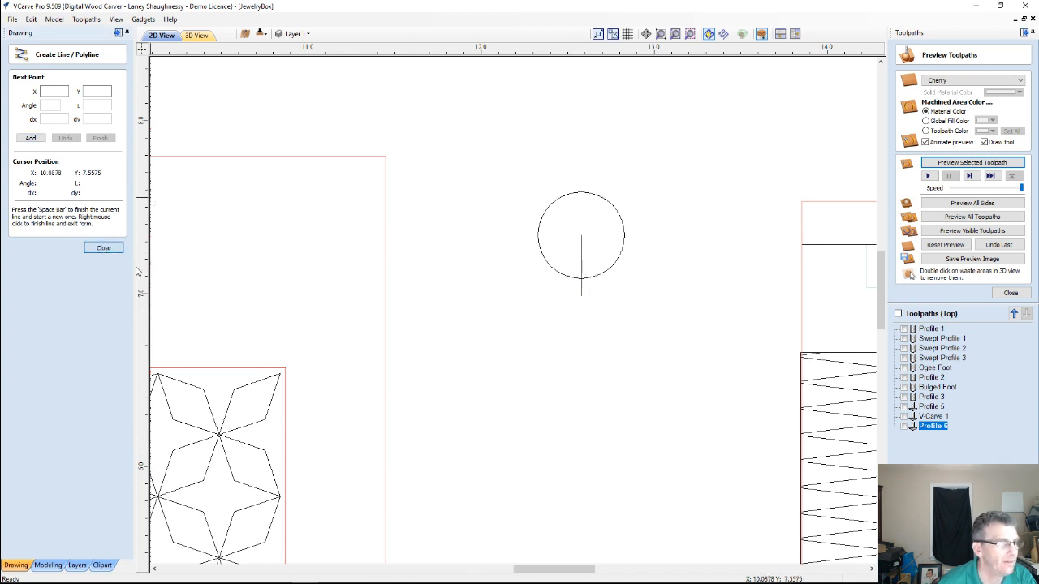
# Set up a circular copy of the circle with the rotation center at the circle's lowest point
pyautogui.click(50, 290)
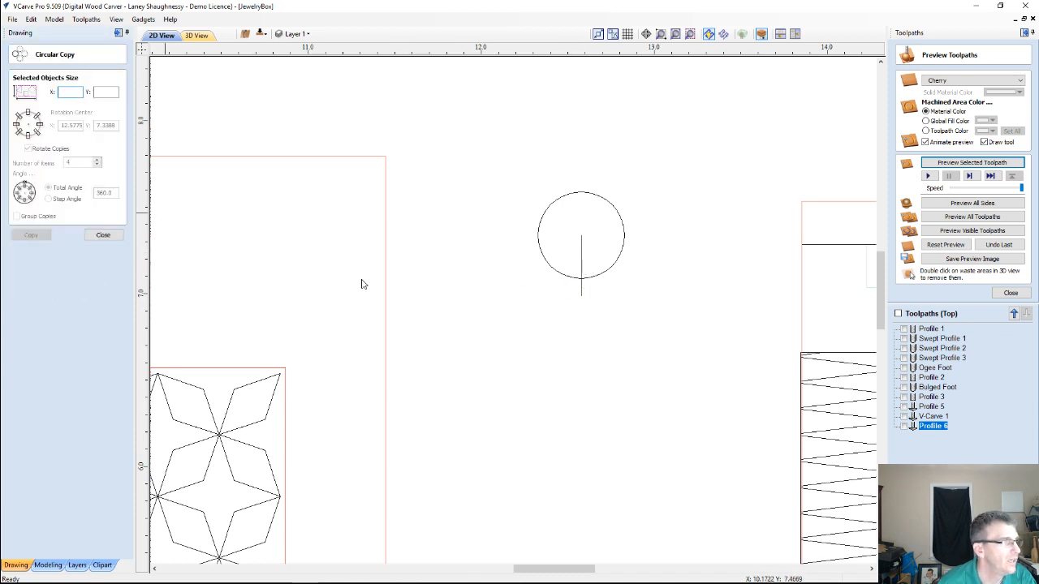
pyautogui.click(550, 206)
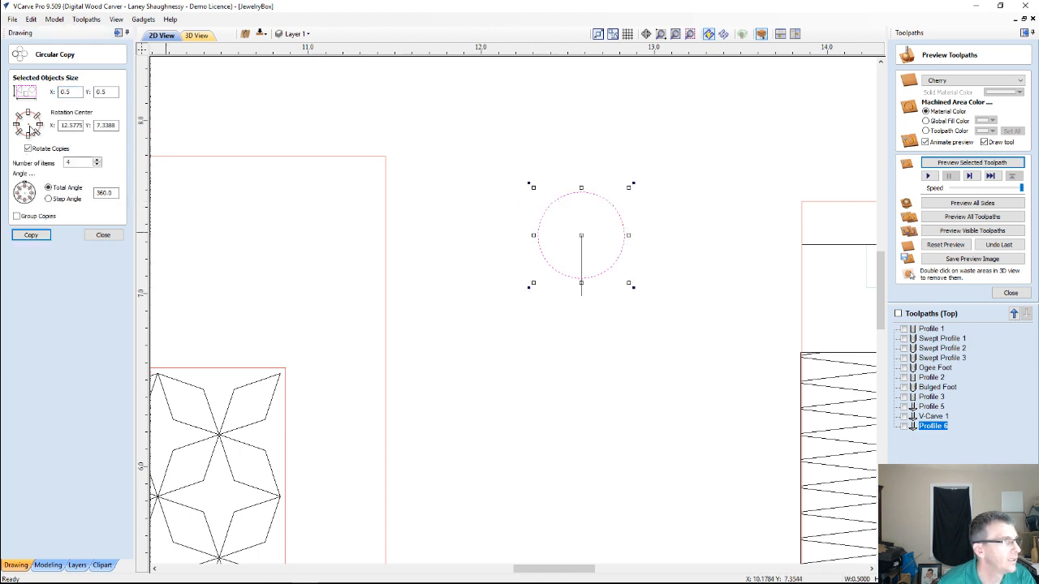
pyautogui.click(29, 130)
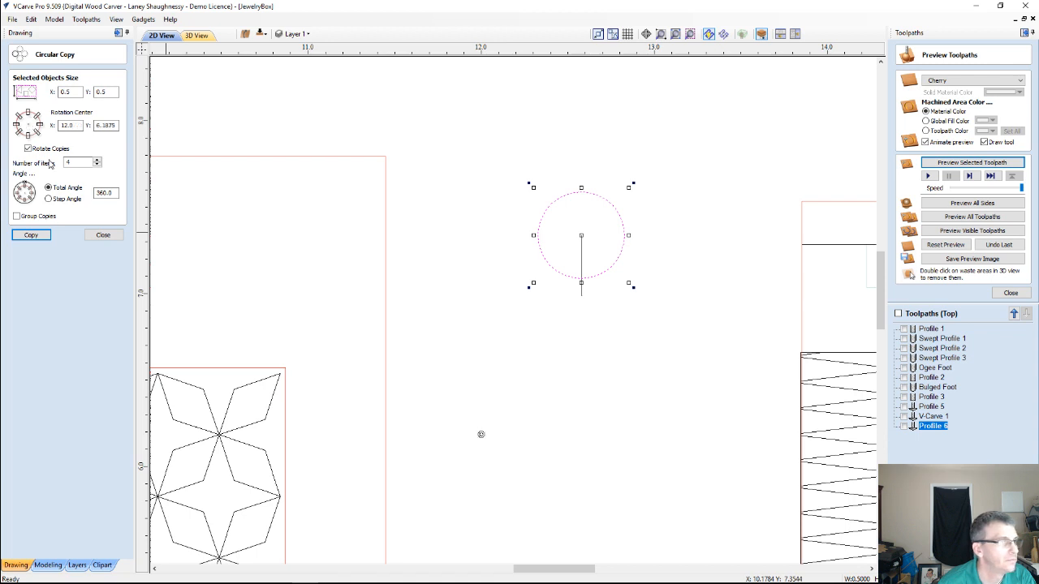
pyautogui.moveTo(481, 432)
pyautogui.mouseDown()
pyautogui.moveTo(578, 318)
pyautogui.moveTo(581, 280)
pyautogui.mouseUp()
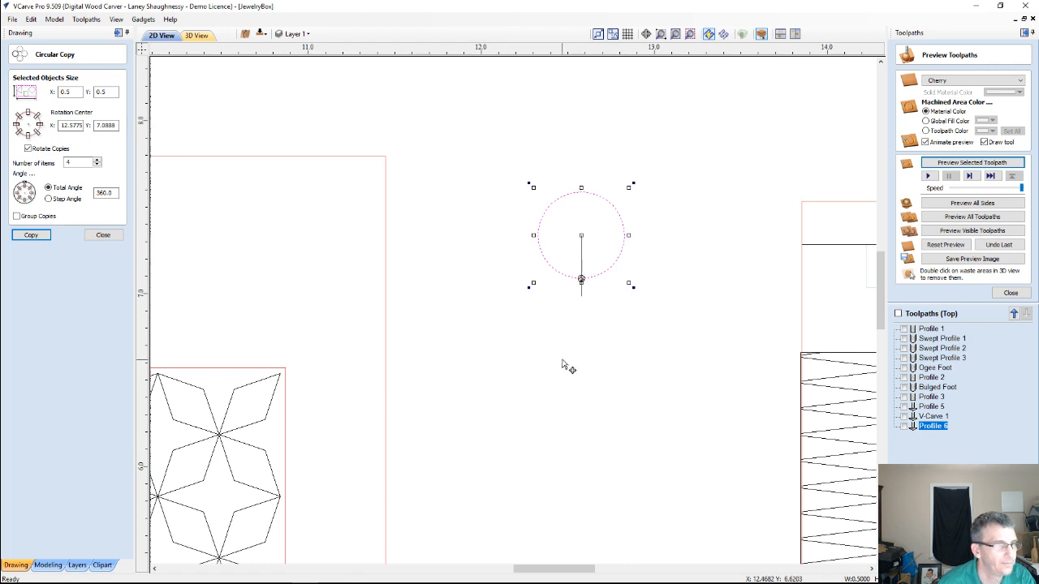
# Create the circular copy with 5 items over a 360-degree total angle, and delete the vertical guide line
pyautogui.scroll(3, 578, 262)
pyautogui.scroll(1, 579, 262)
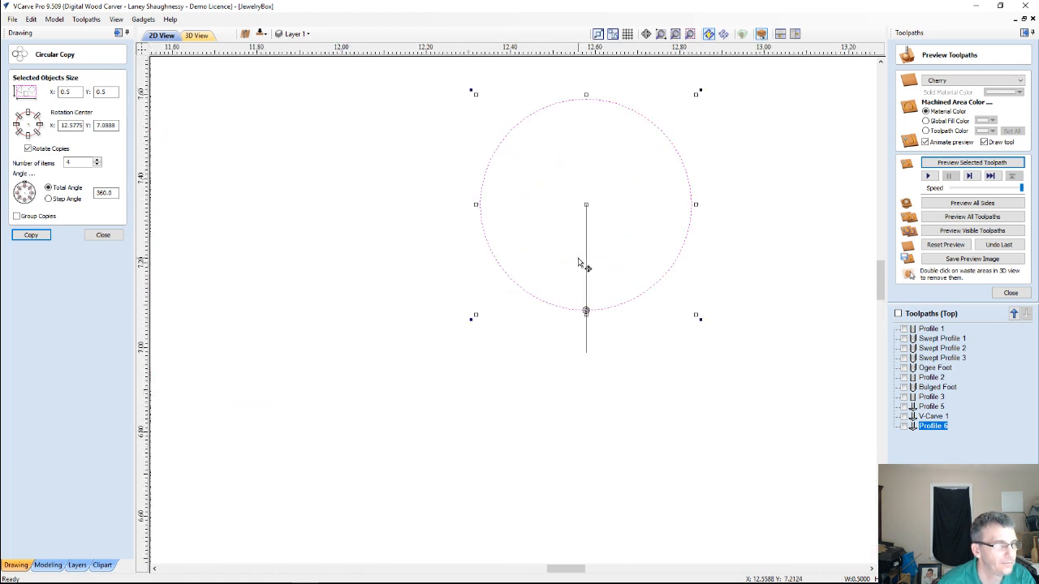
pyautogui.doubleClick(78, 163)
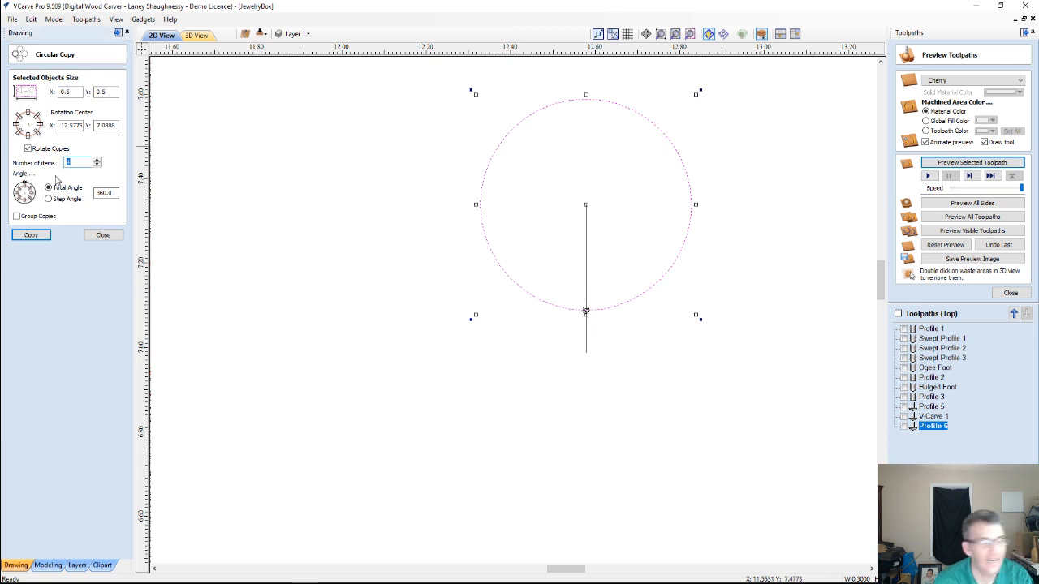
pyautogui.write('5')
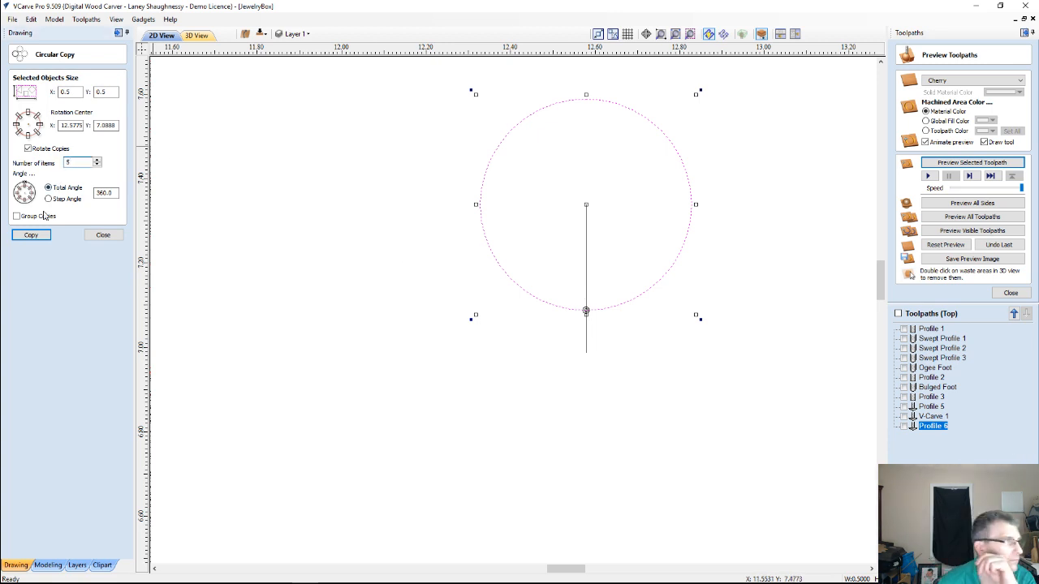
pyautogui.click(34, 235)
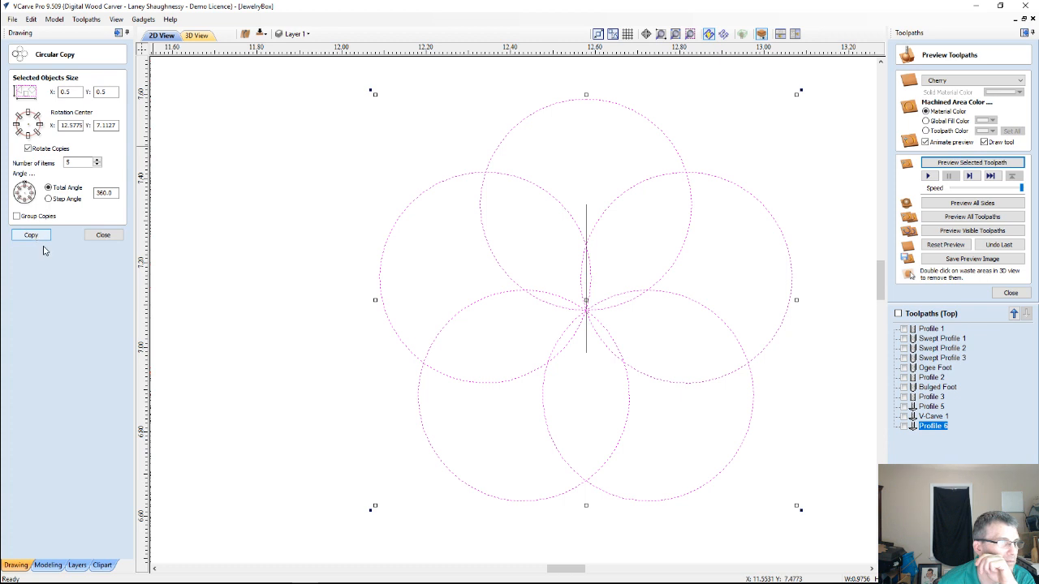
pyautogui.click(103, 235)
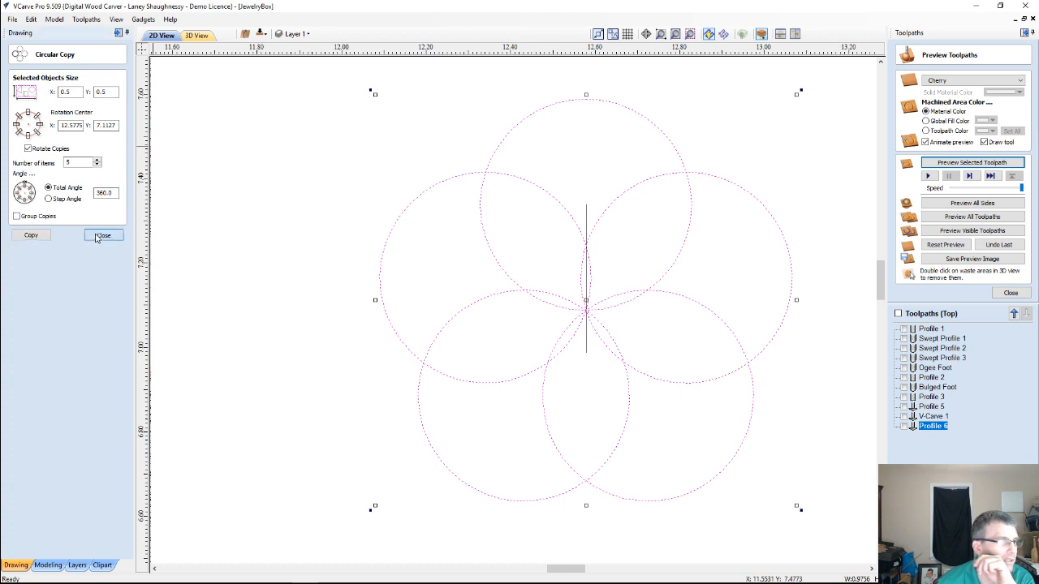
pyautogui.click(587, 212)
pyautogui.press('Delete')
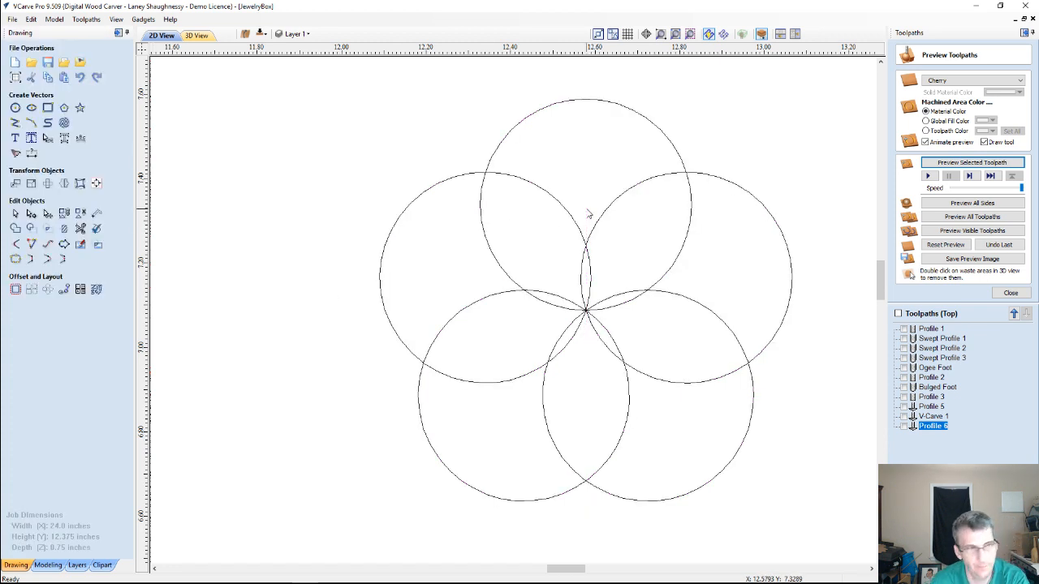
# Offset all five overlapping circles inwards by 0.0625 inches with sharp offset corners turned off, keeping the originals
pyautogui.scroll(-2, 568, 395)
pyautogui.scroll(1, 574, 389)
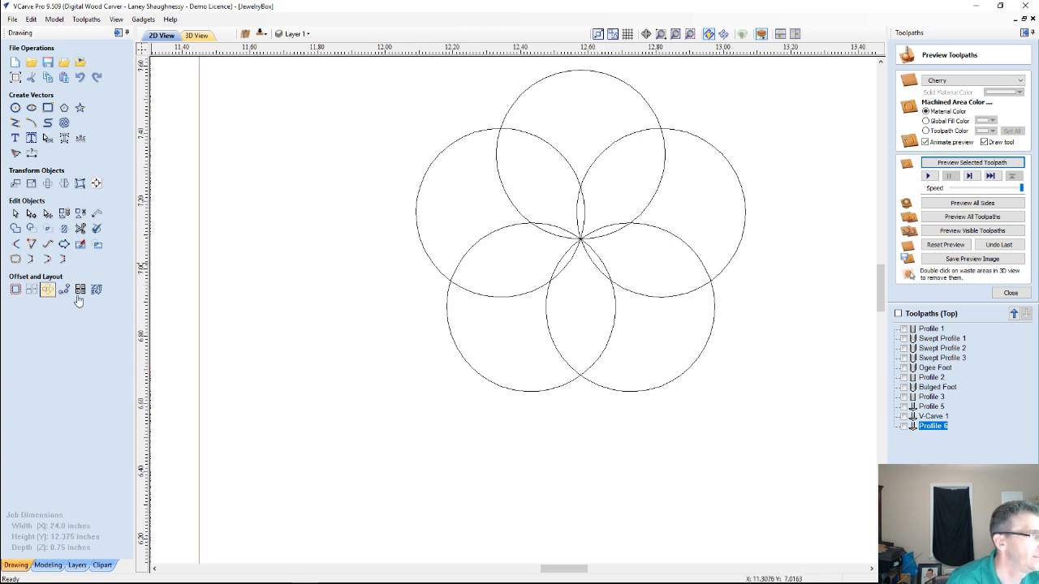
pyautogui.moveTo(633, 109); pyautogui.dragTo(784, 445)
pyautogui.click(15, 292)
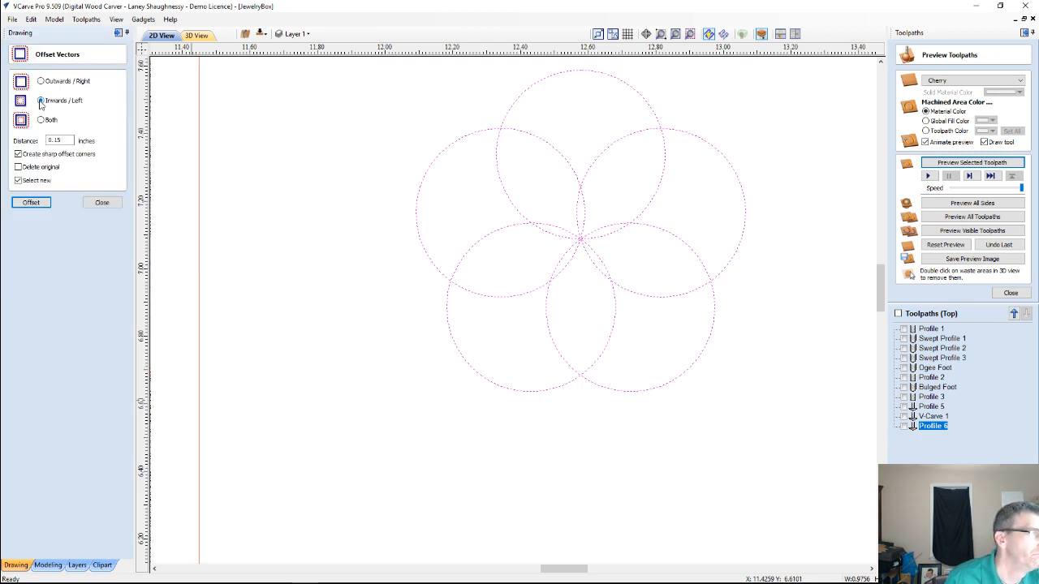
pyautogui.doubleClick(66, 142)
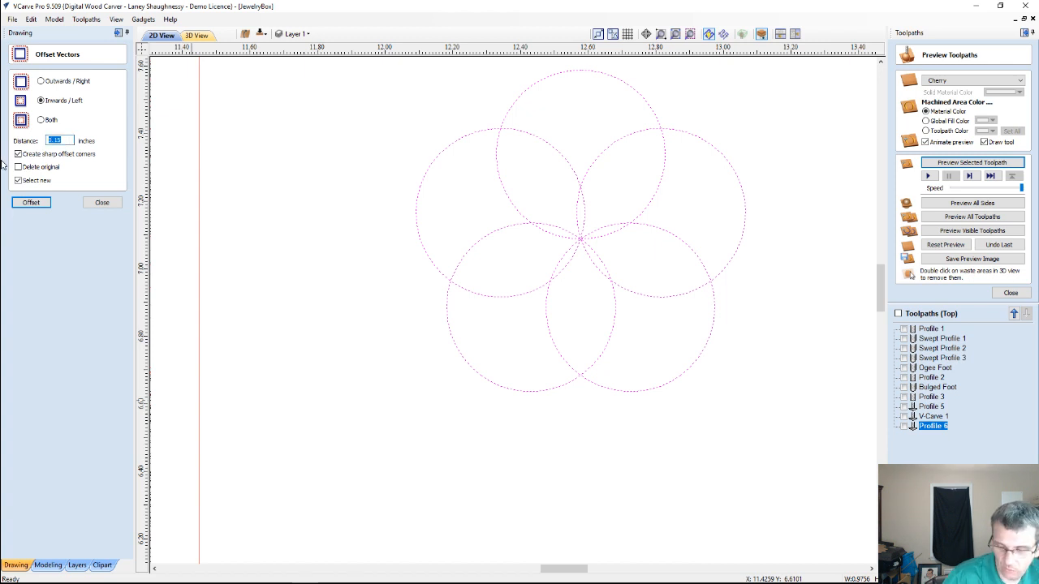
pyautogui.write('.06')
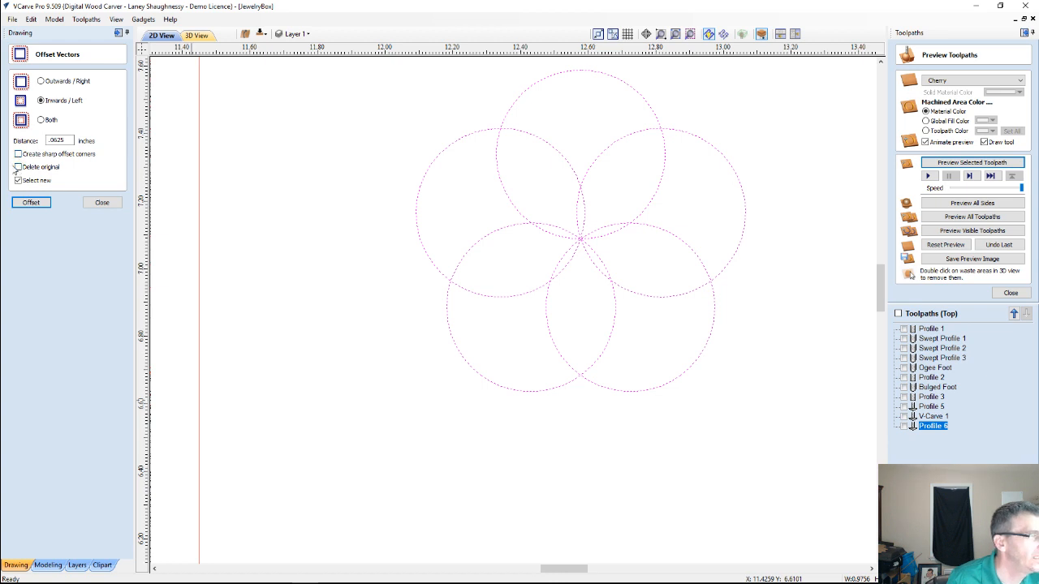
pyautogui.click(30, 203)
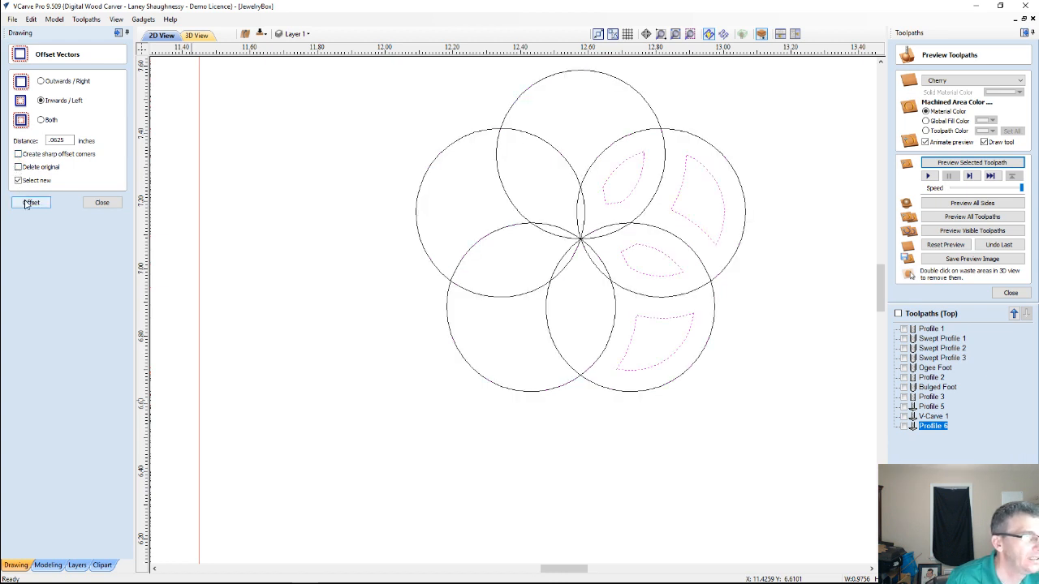
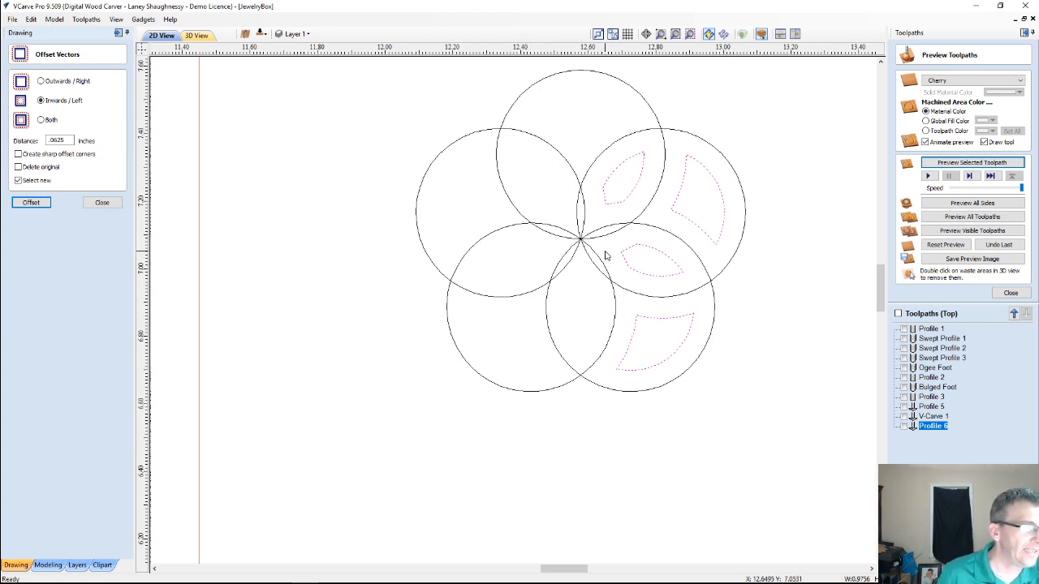
pyautogui.click(101, 202)
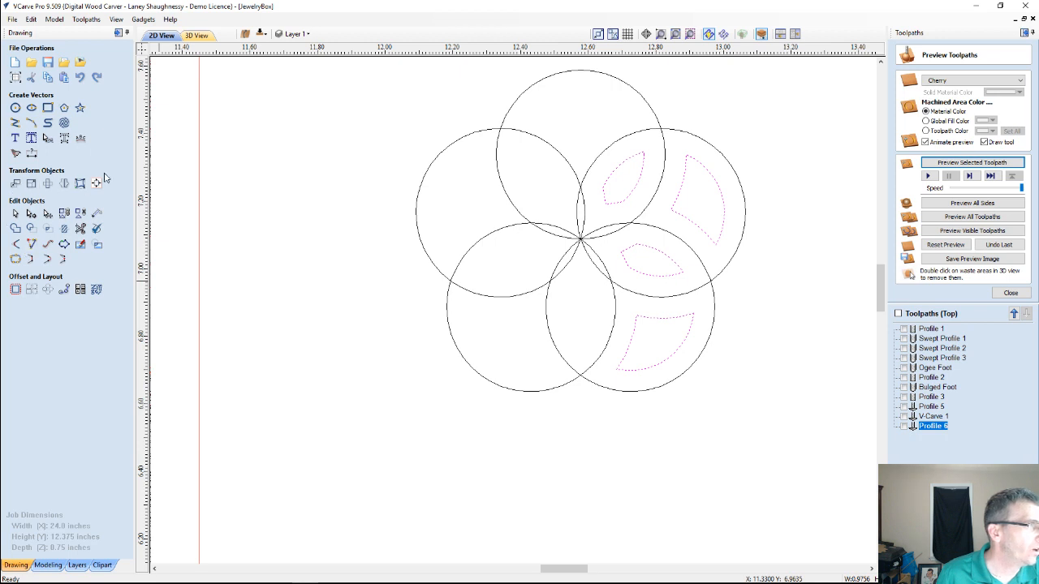
pyautogui.click(63, 184)
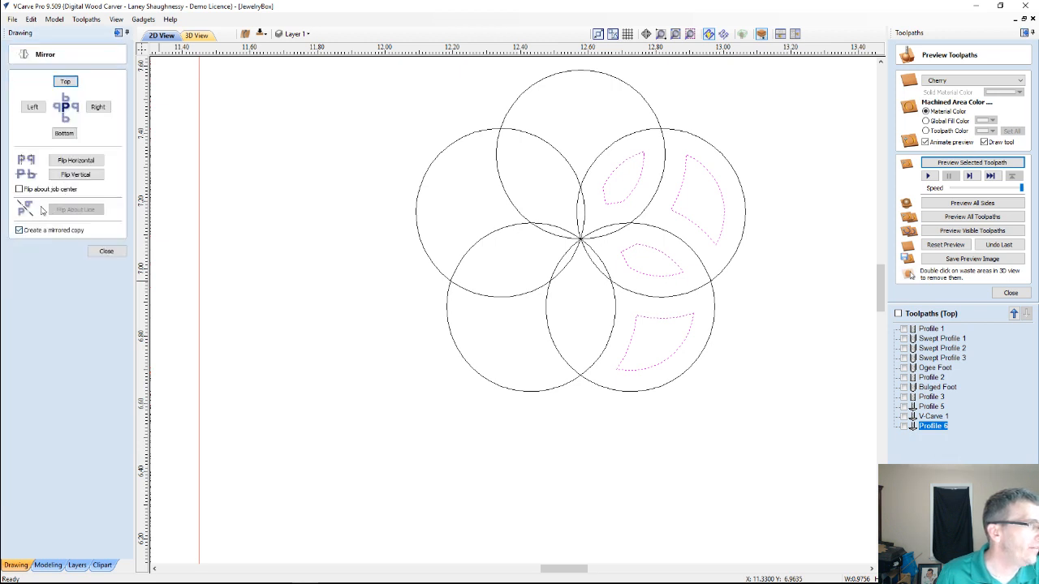
pyautogui.click(108, 253)
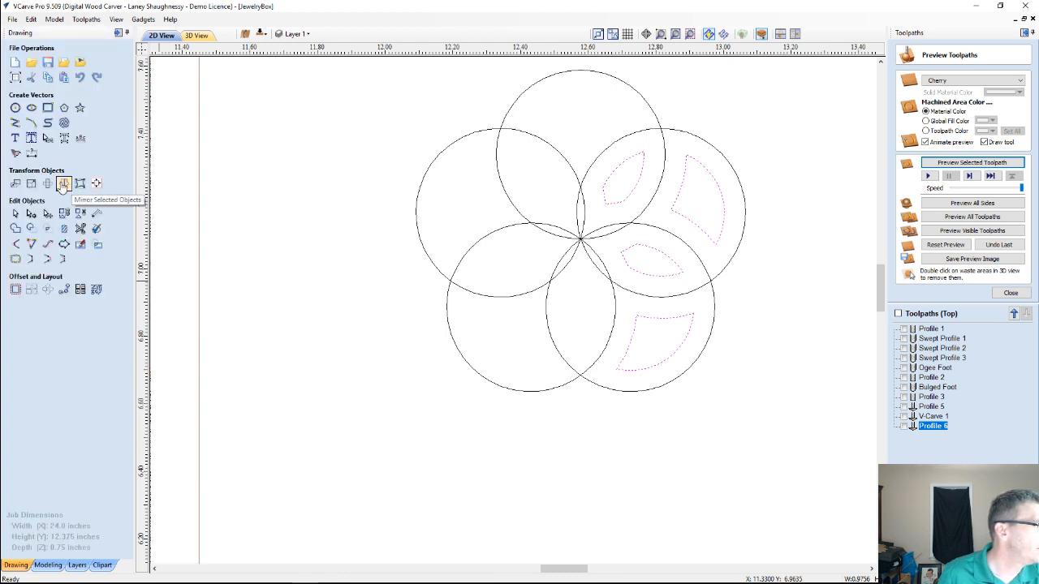
pyautogui.click(63, 185)
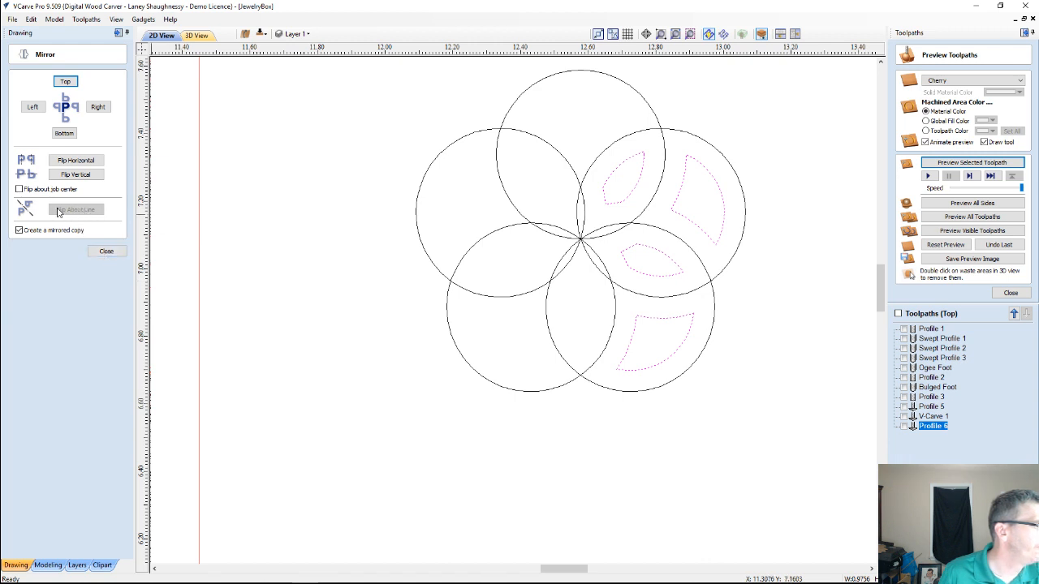
pyautogui.click(106, 250)
# Draw a vertical guide line about 0.39 inches long from the circles' shared center point straight up
pyautogui.click(14, 122)
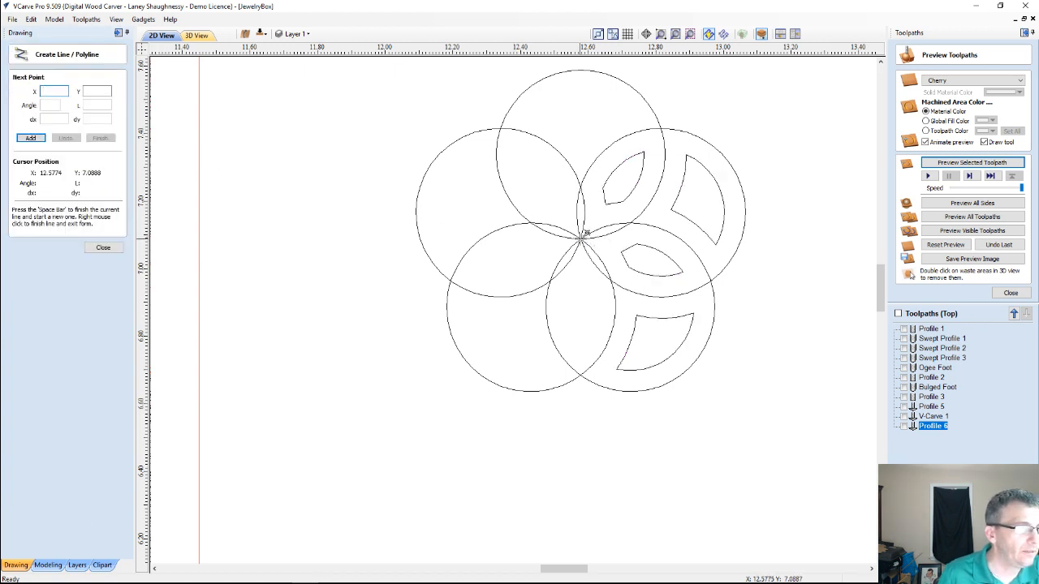
pyautogui.click(581, 234)
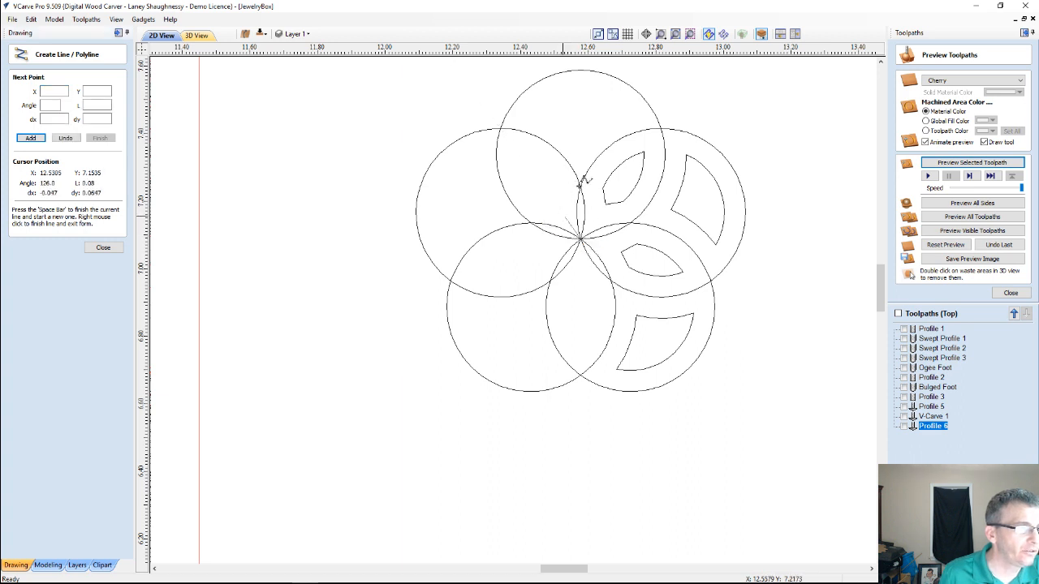
pyautogui.click(581, 126)
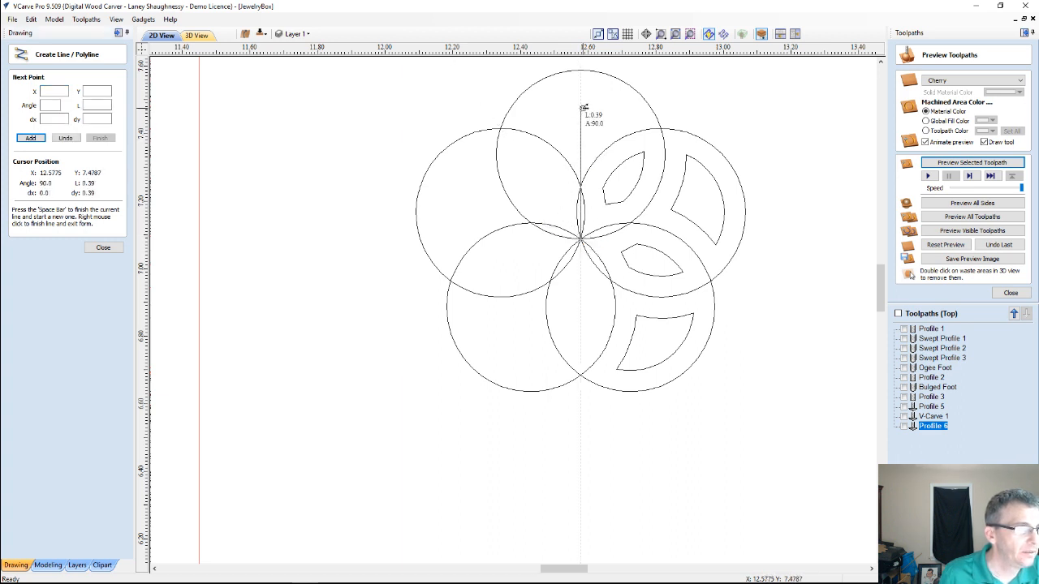
pyautogui.click(582, 106)
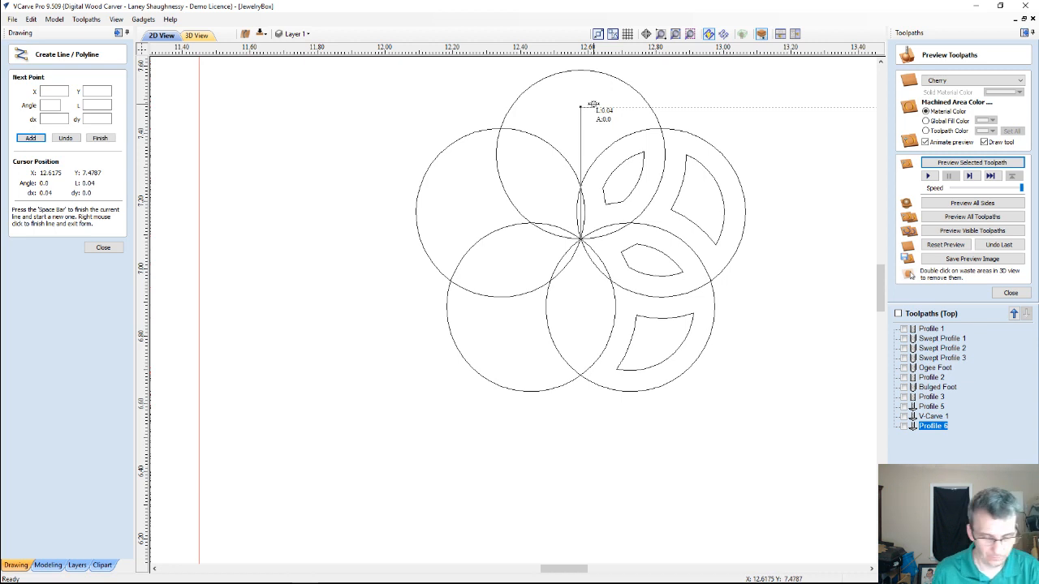
pyautogui.press('space')
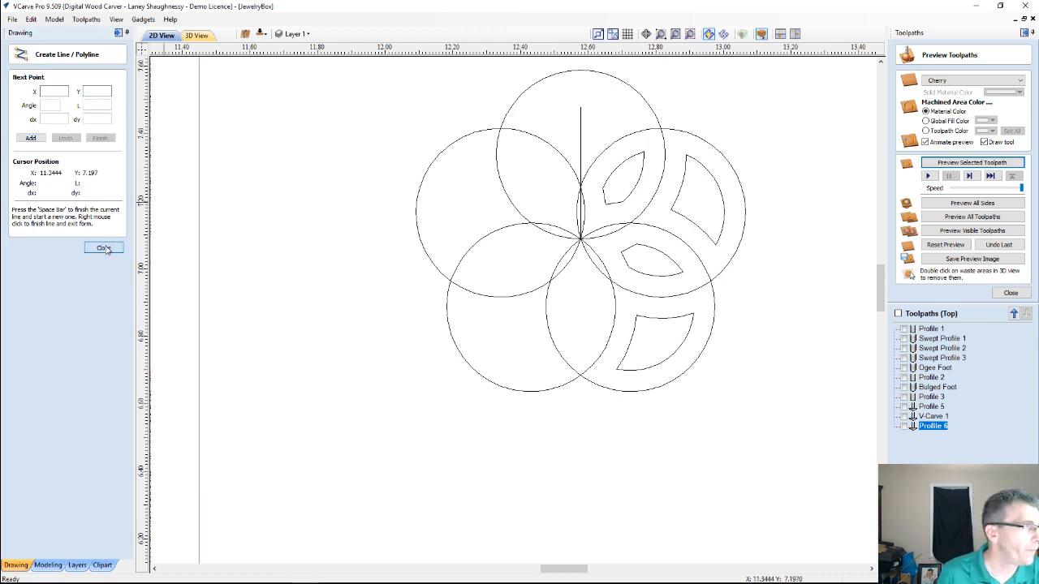
pyautogui.click(103, 248)
# Mirror a copy of the two upper-right offset shapes about the vertical guide line
pyautogui.click(638, 186)
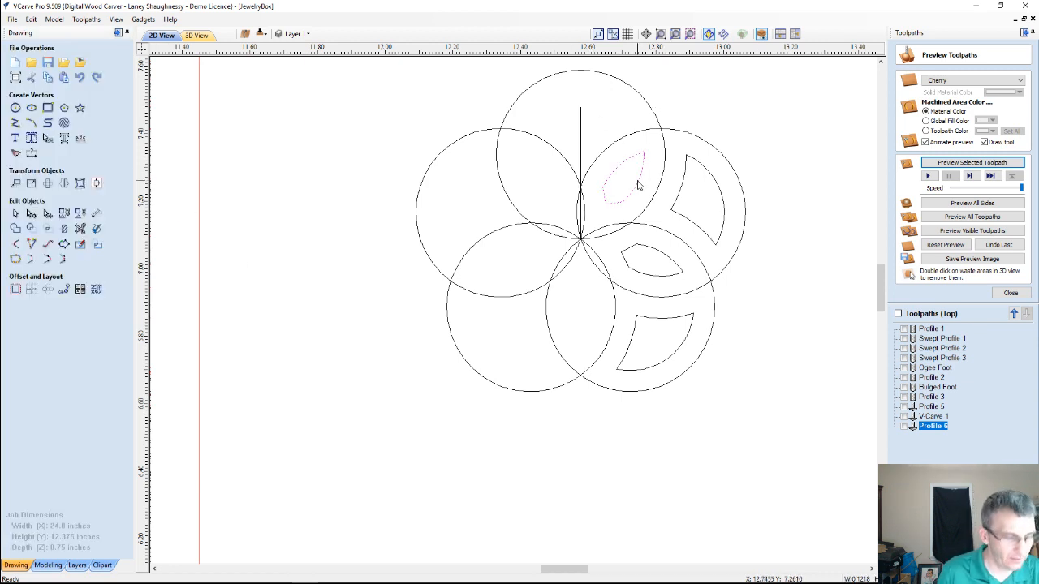
pyautogui.keyDown('shift'); pyautogui.click(687, 165); pyautogui.keyUp('shift')
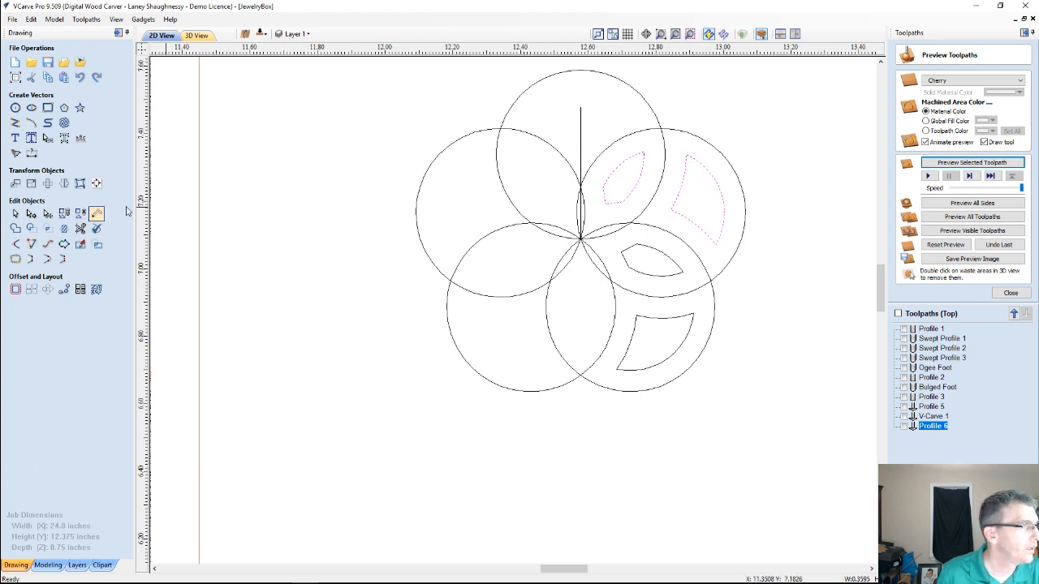
pyautogui.click(64, 184)
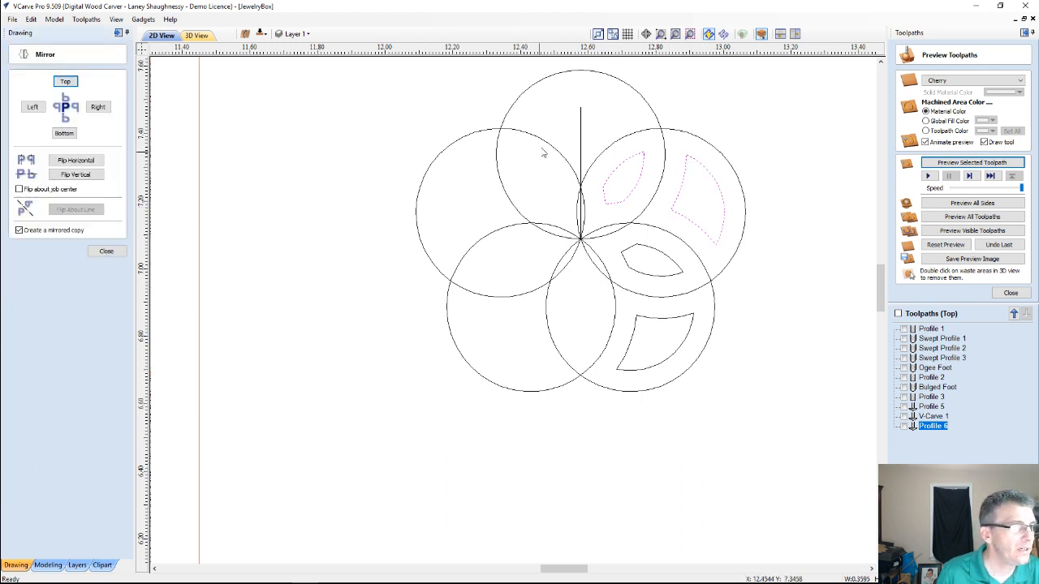
pyautogui.keyDown('shift'); pyautogui.click(580, 133); pyautogui.keyUp('shift')
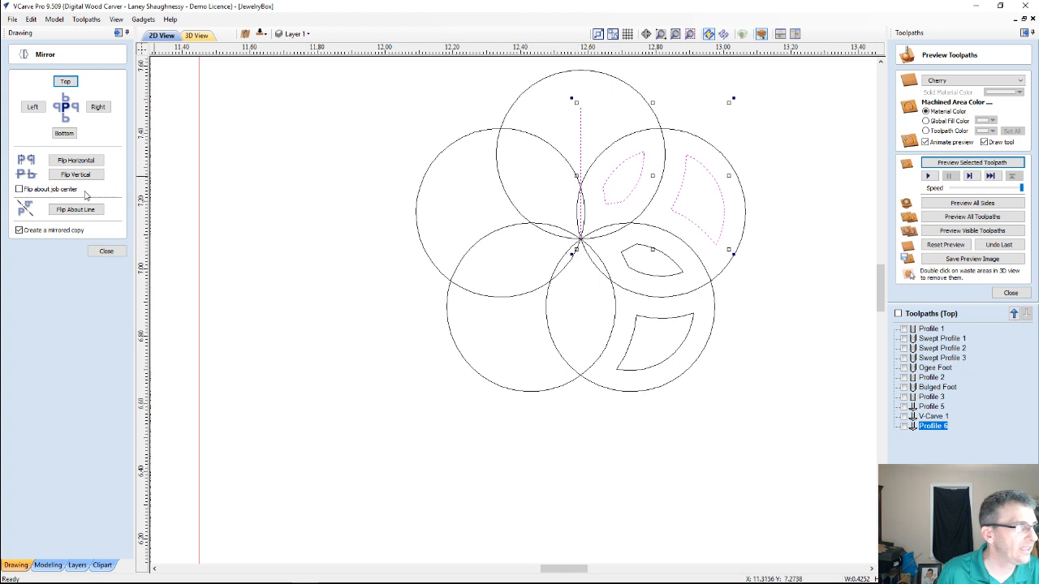
pyautogui.click(77, 211)
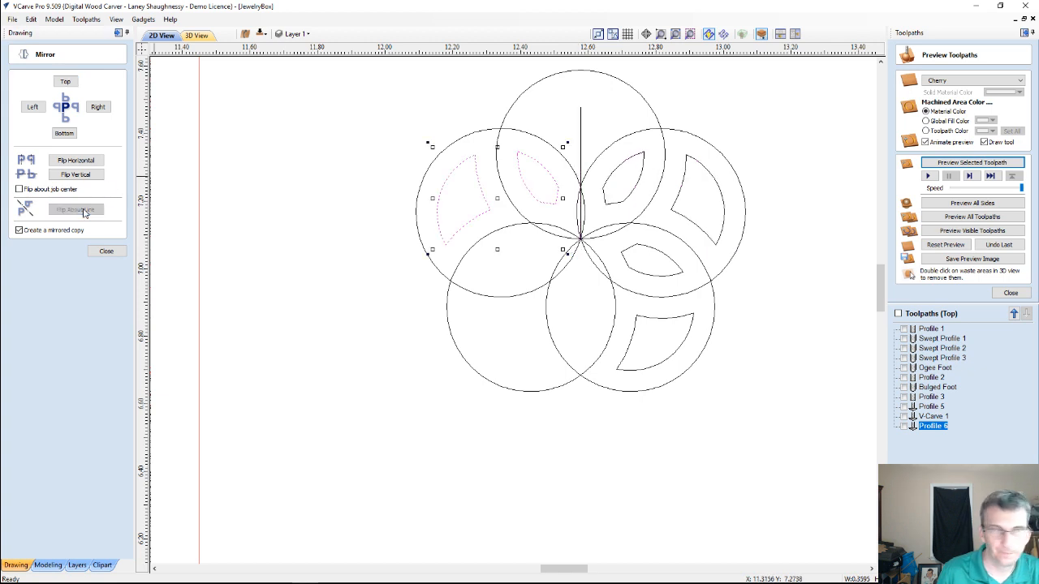
# Move the vertical guide line down so that it runs from the shared center point through the lower overlap
pyautogui.click(578, 134)
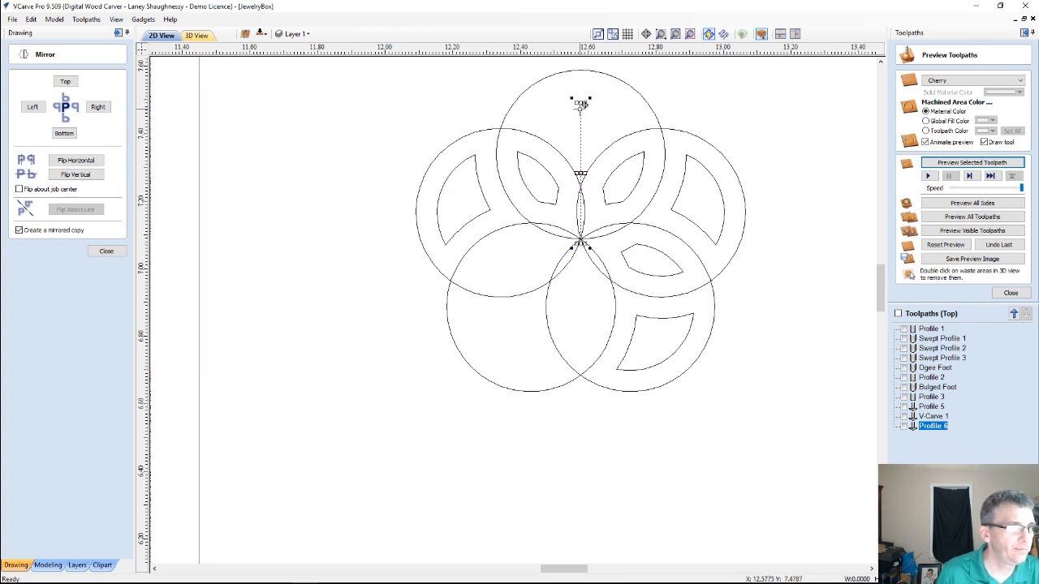
pyautogui.moveTo(580, 106); pyautogui.dragTo(580, 237)
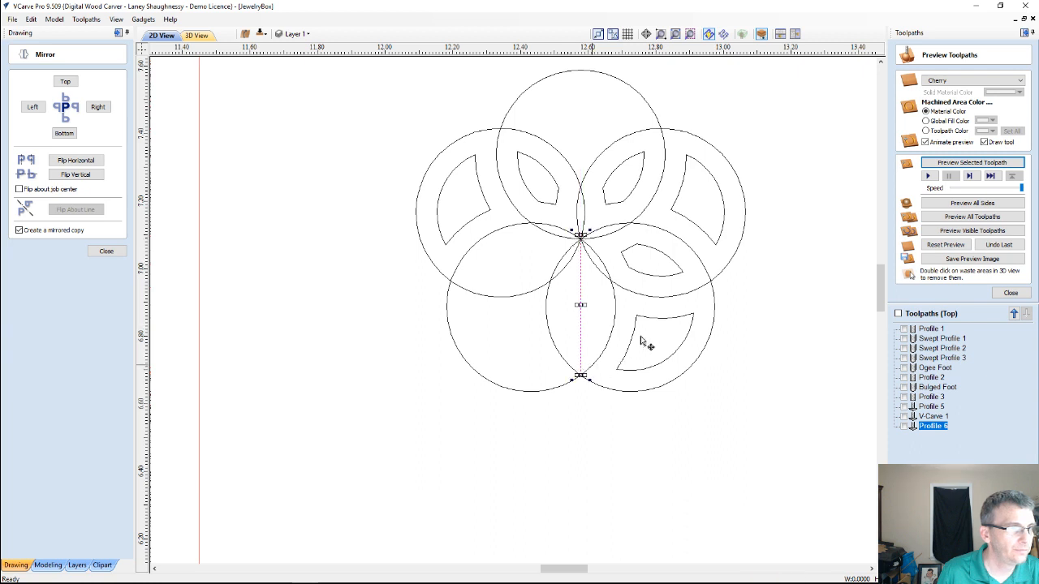
pyautogui.click(637, 273)
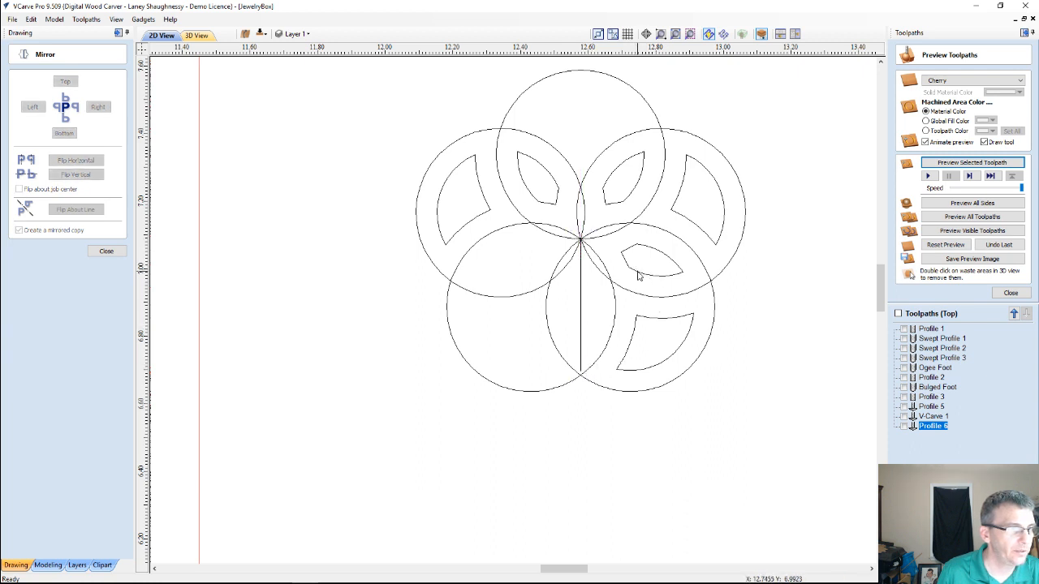
# Mirror a copy of the two lower-right offset shapes about the relocated vertical guide line
pyautogui.click(637, 275)
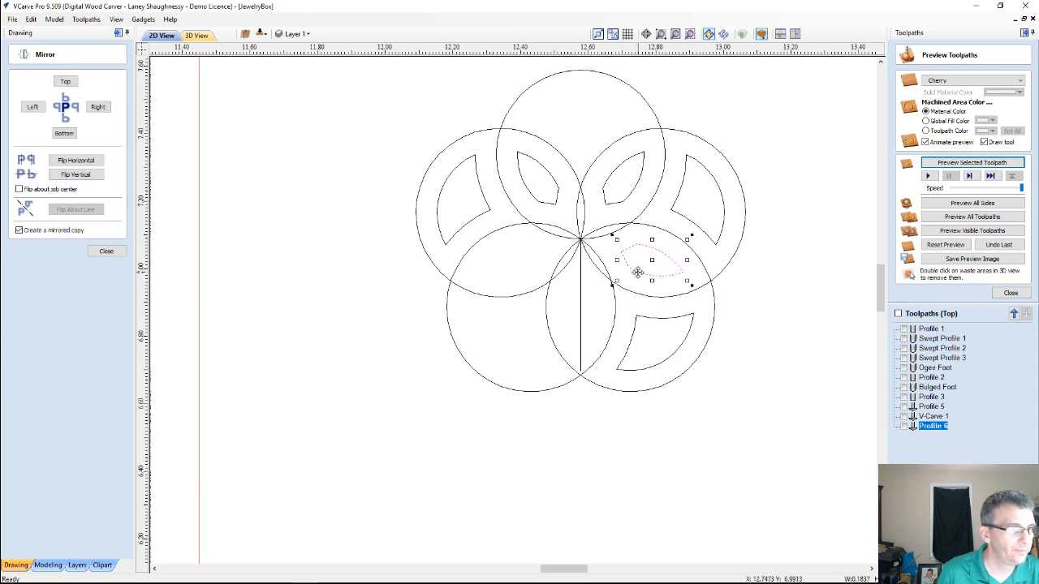
pyautogui.keyDown('shift'); pyautogui.click(649, 321); pyautogui.keyUp('shift')
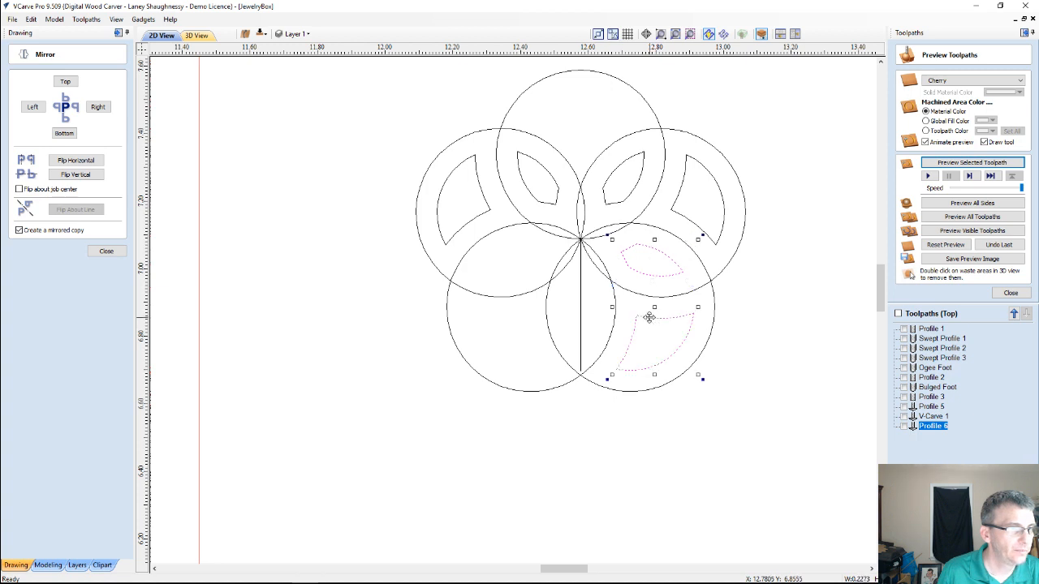
pyautogui.keyDown('shift'); pyautogui.click(579, 313); pyautogui.keyUp('shift')
pyautogui.click(86, 210)
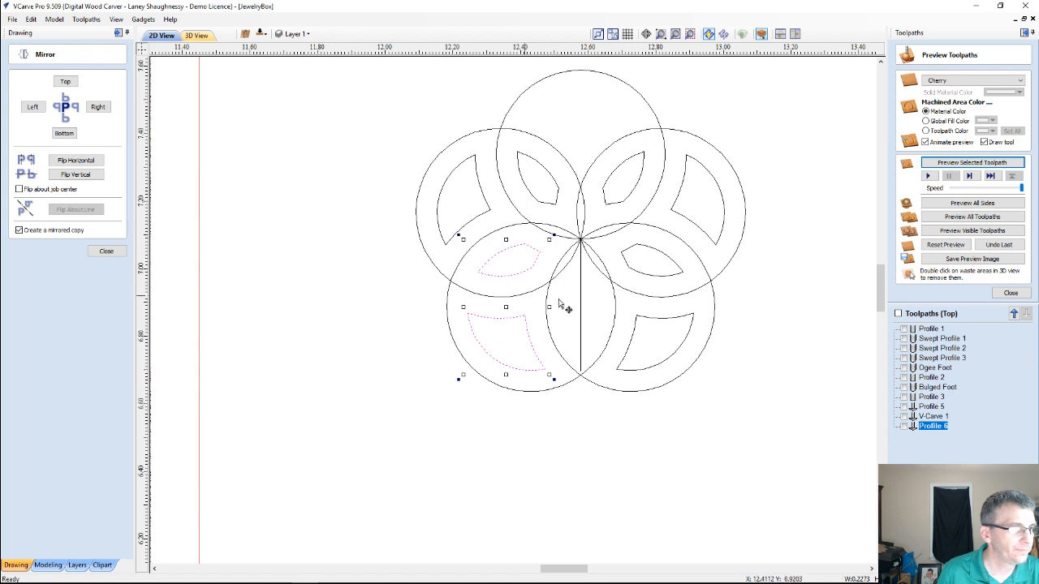
# Delete the vertical guide line and leave the Mirror tool
pyautogui.click(582, 312)
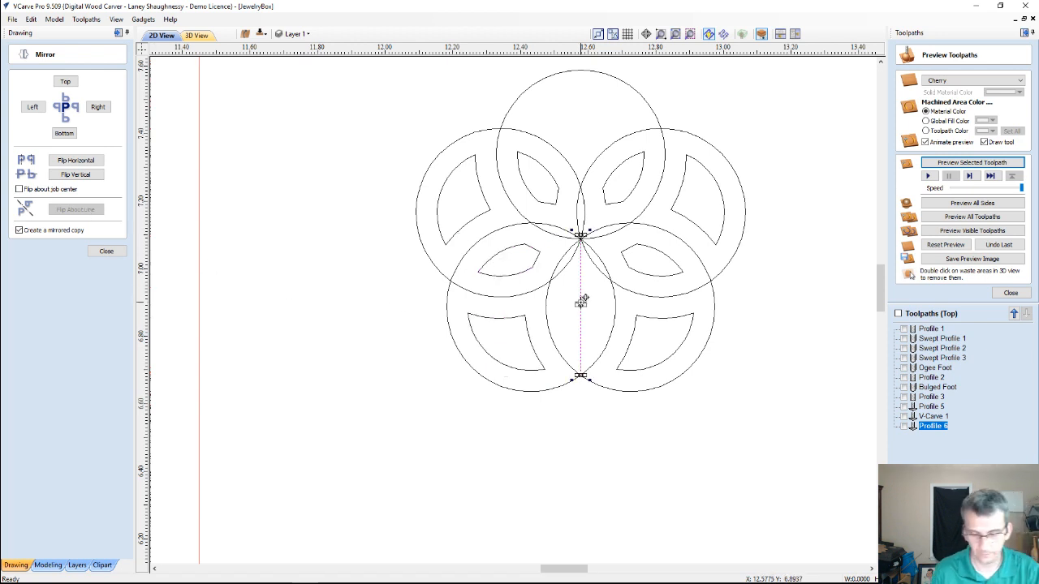
pyautogui.scroll(2, 579, 301)
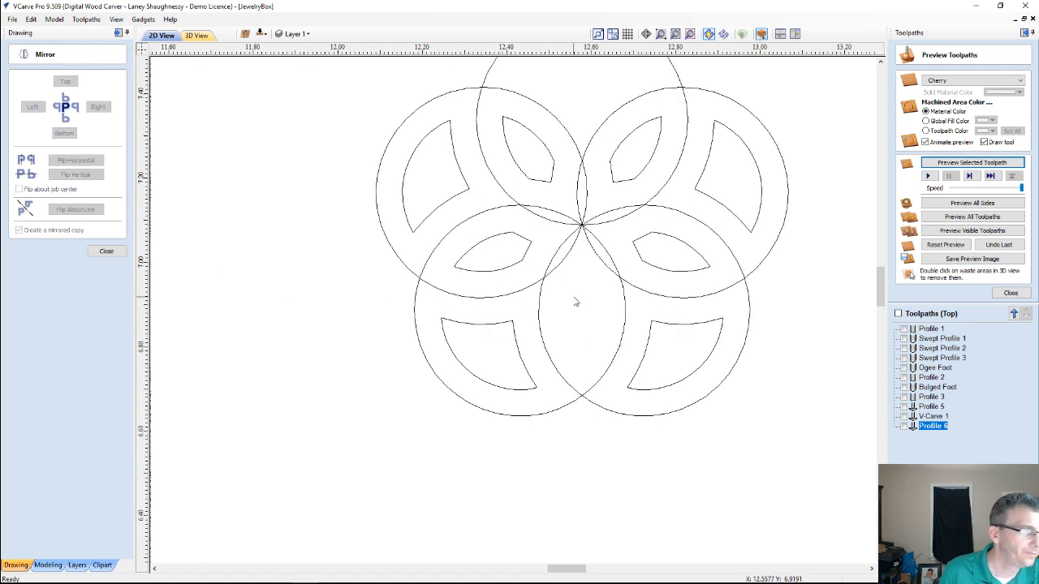
pyautogui.scroll(-2, 576, 301)
pyautogui.scroll(-1, 574, 302)
pyautogui.scroll(1, 574, 302)
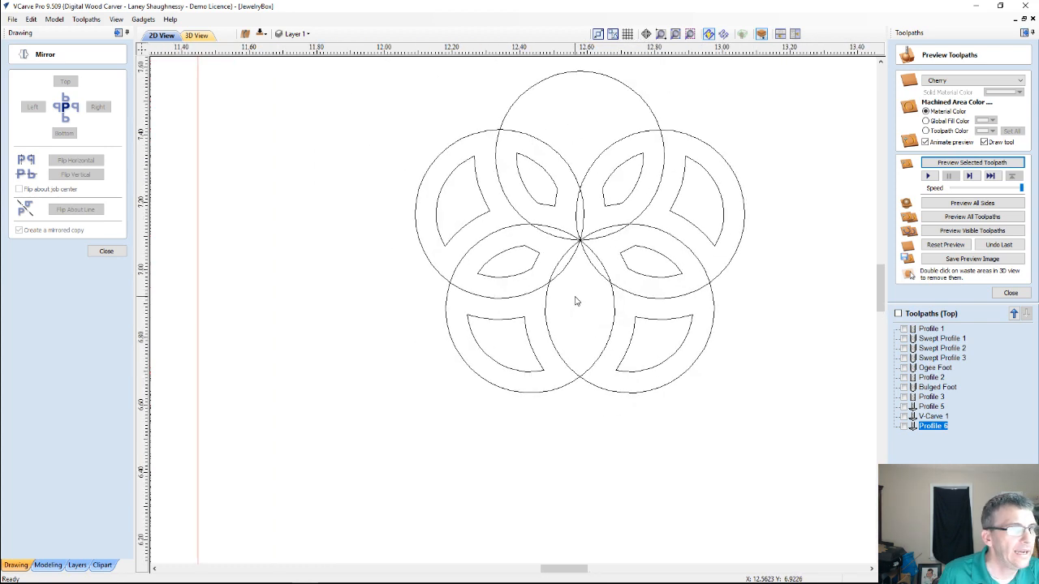
pyautogui.scroll(1, 576, 301)
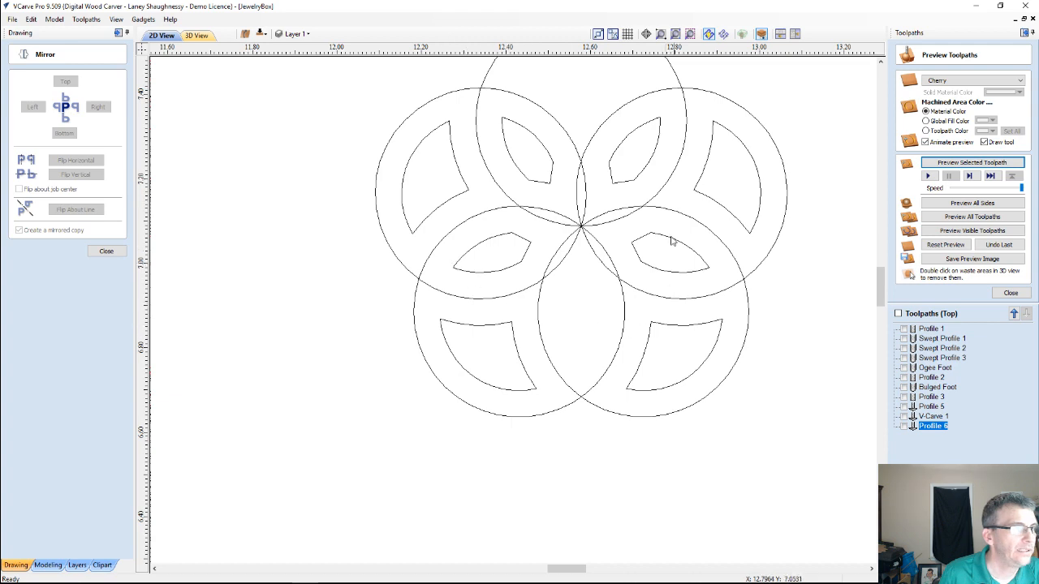
pyautogui.scroll(-2, 632, 173)
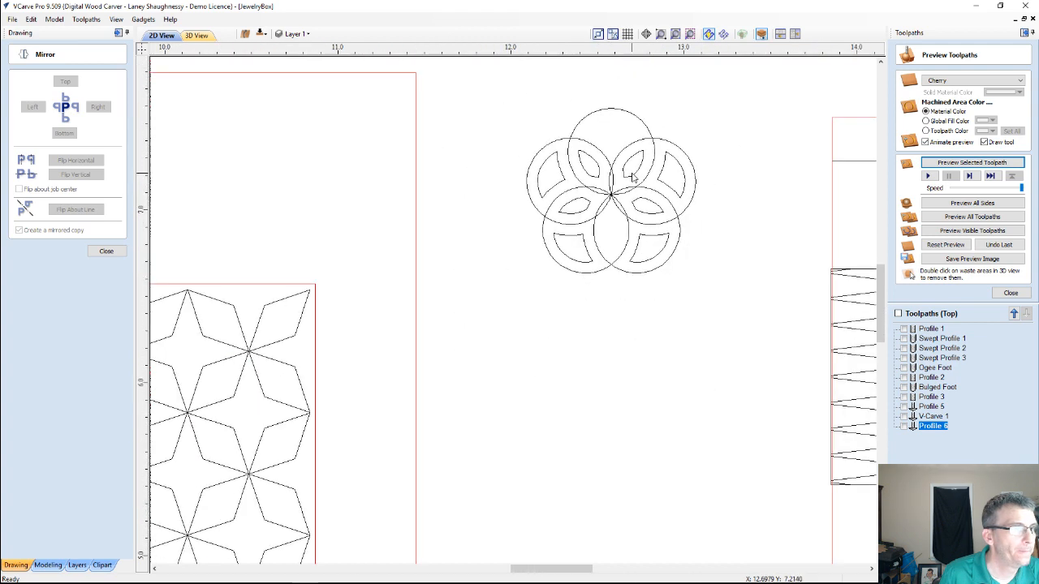
pyautogui.scroll(-1, 632, 174)
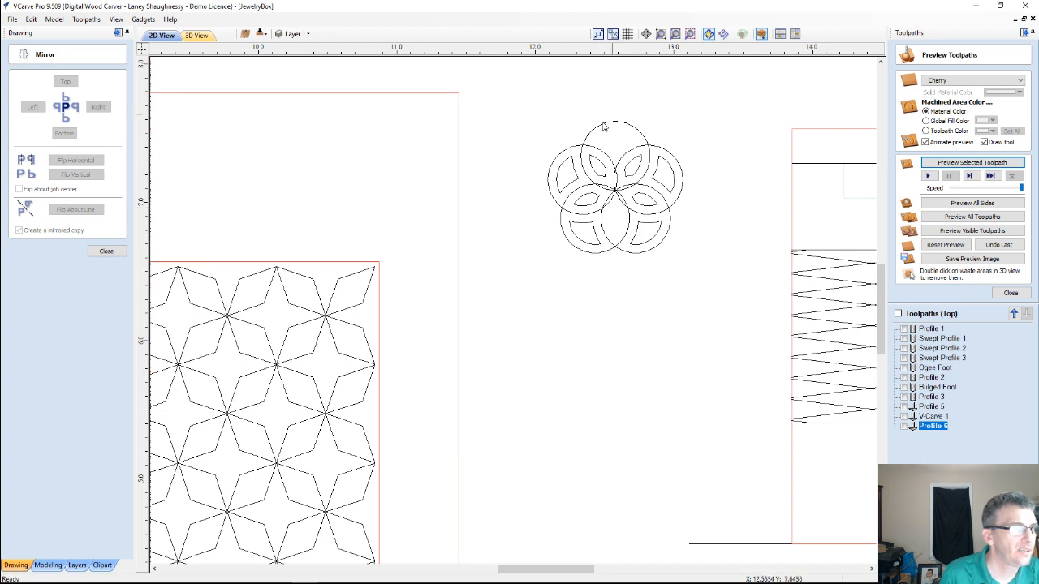
pyautogui.scroll(3, 615, 143)
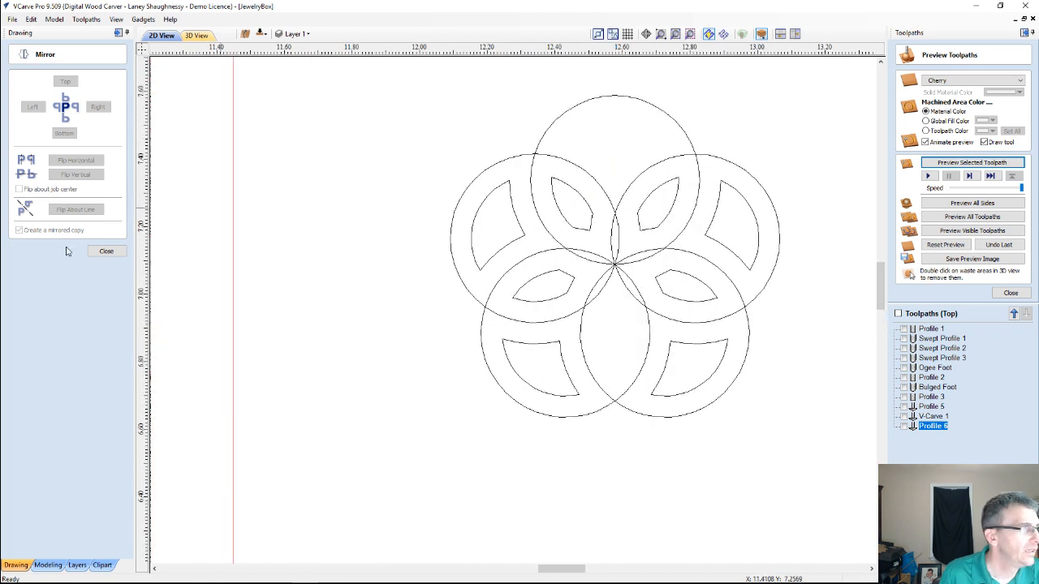
pyautogui.click(107, 250)
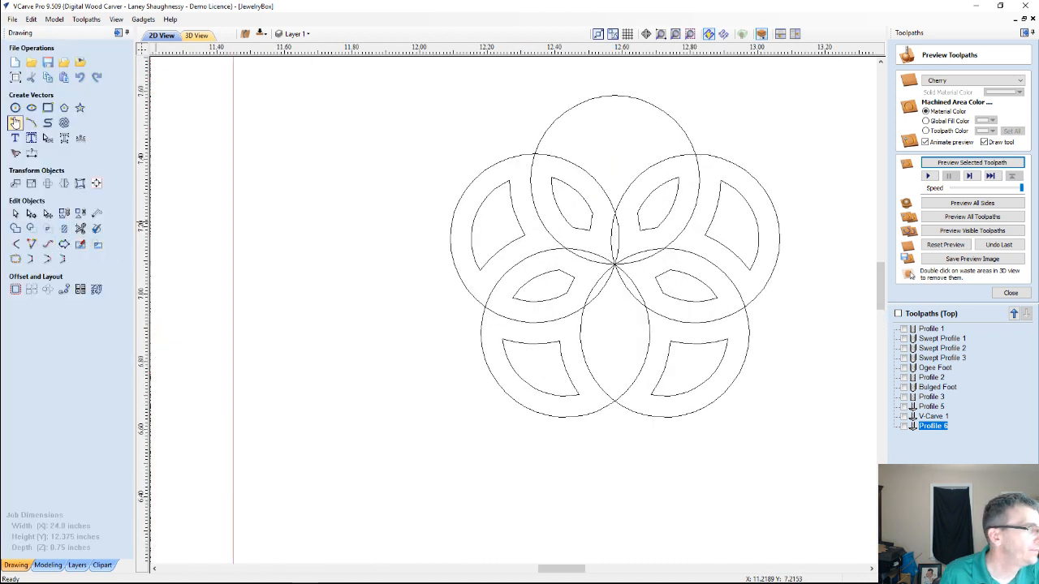
# Draw a guide line about 0.49 inches long at 54 degrees from the shared center through the upper-right circle intersection
pyautogui.click(14, 123)
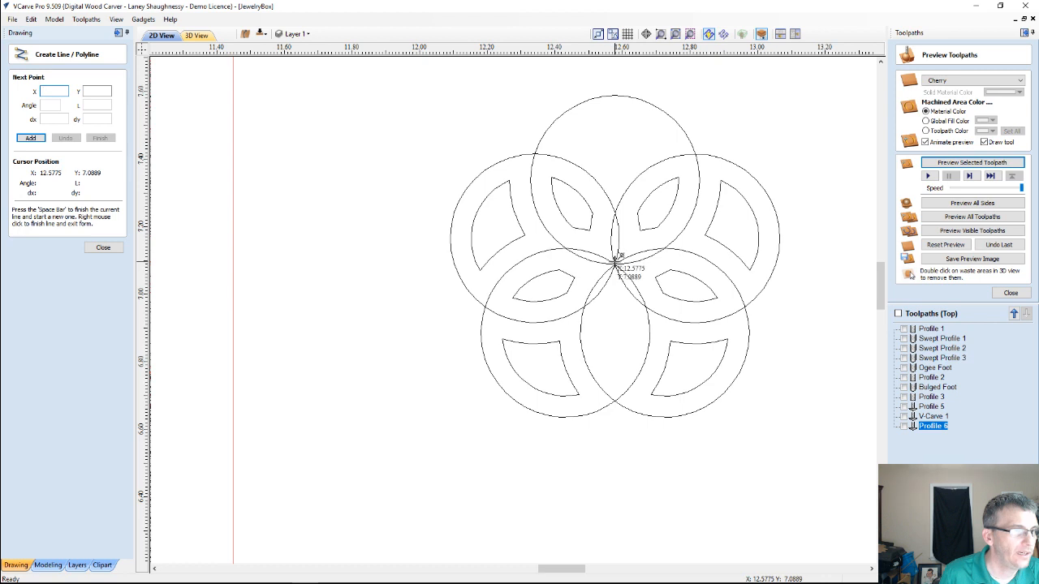
pyautogui.click(616, 259)
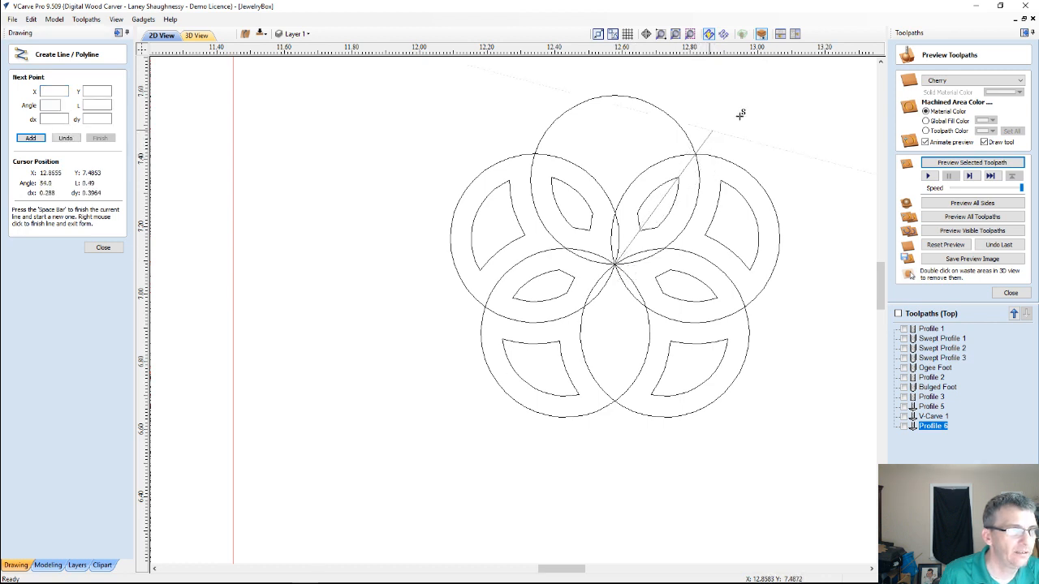
pyautogui.click(763, 101)
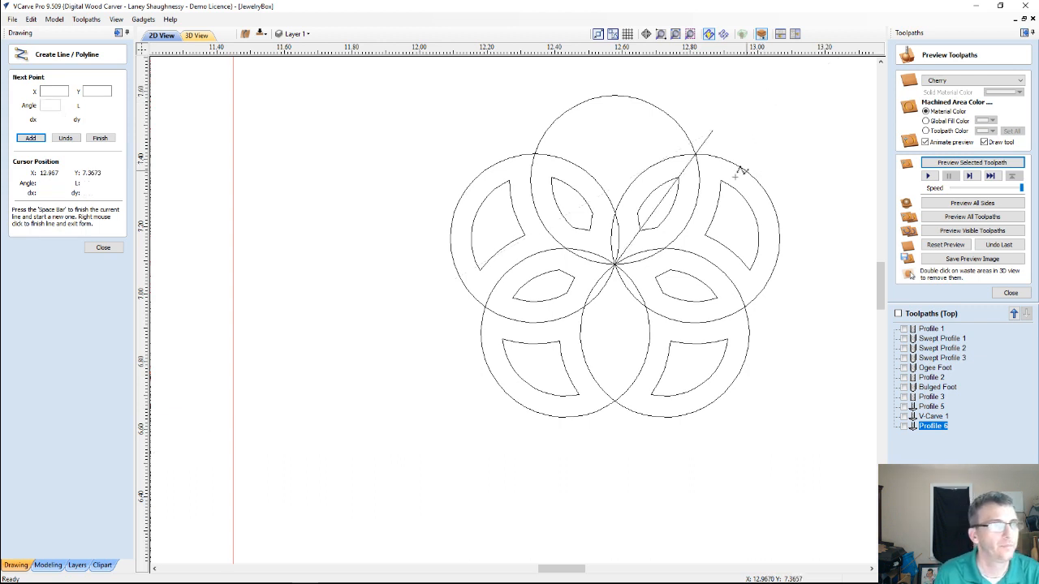
pyautogui.click(103, 248)
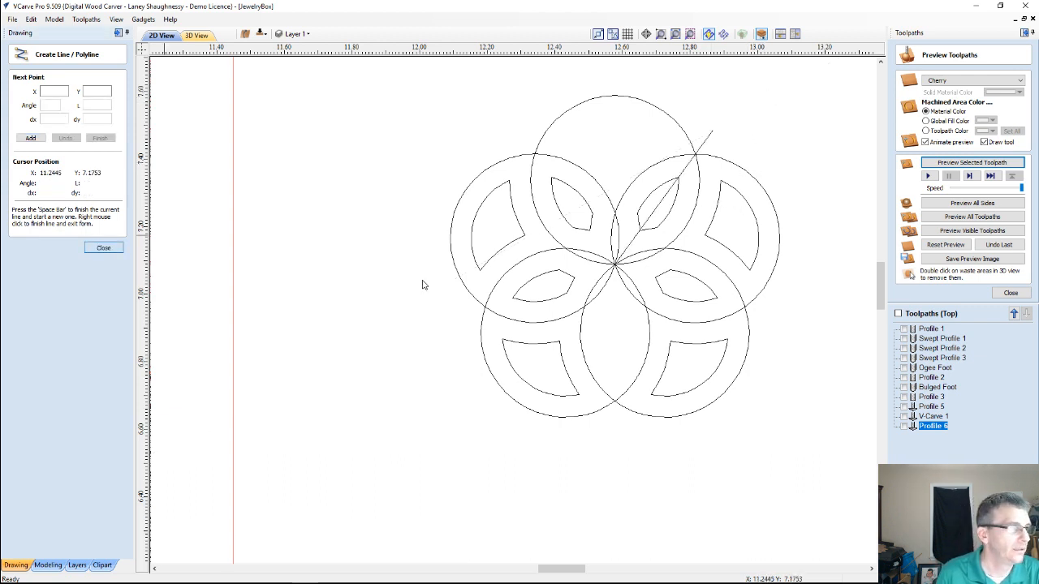
# Mirror a copy of the upper-right outer offset shape about the 54-degree guide line and leave the Mirror tool
pyautogui.click(719, 207)
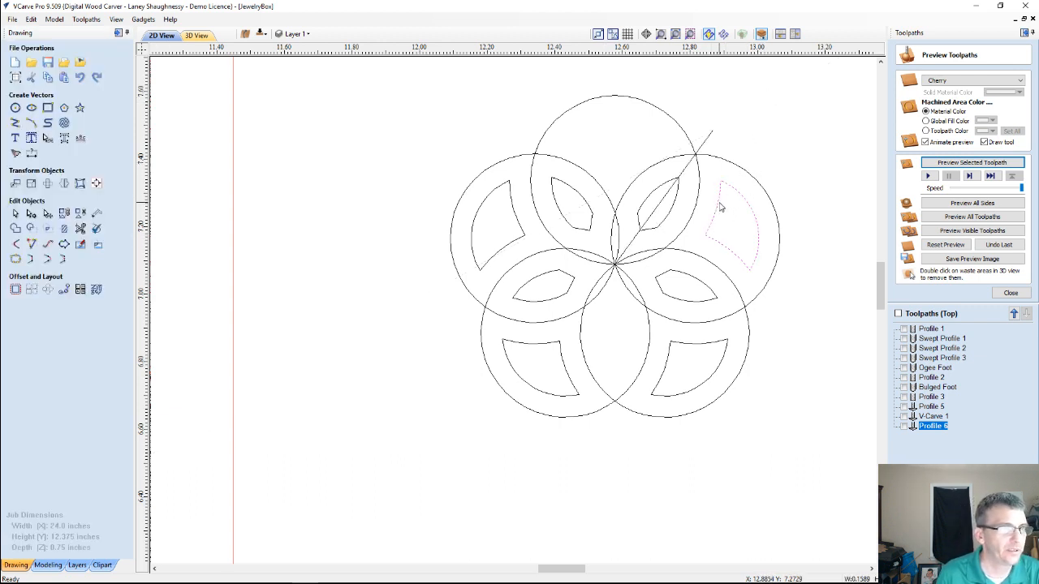
pyautogui.keyDown('shift'); pyautogui.click(686, 167); pyautogui.keyUp('shift')
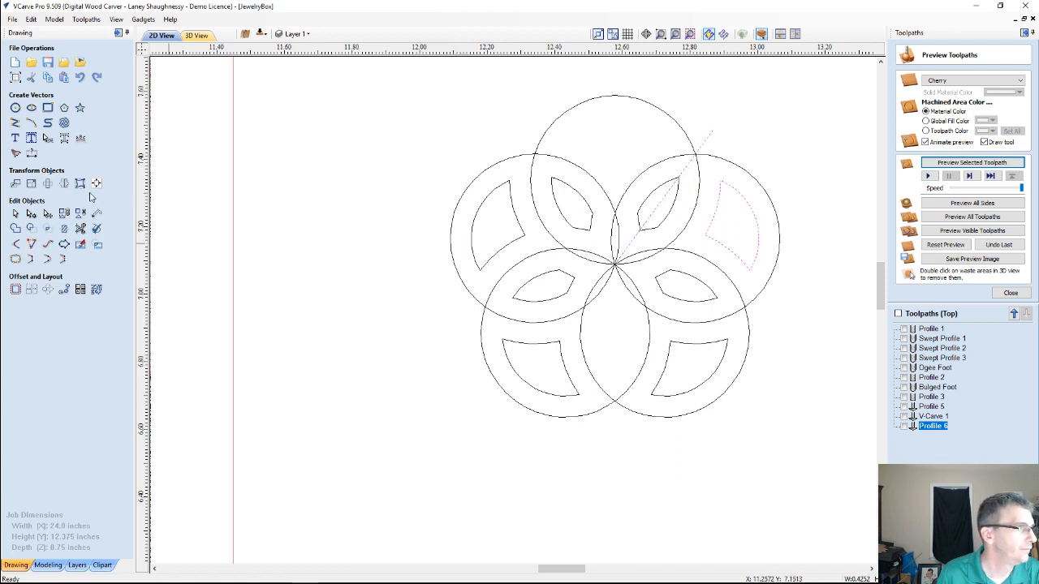
pyautogui.click(63, 183)
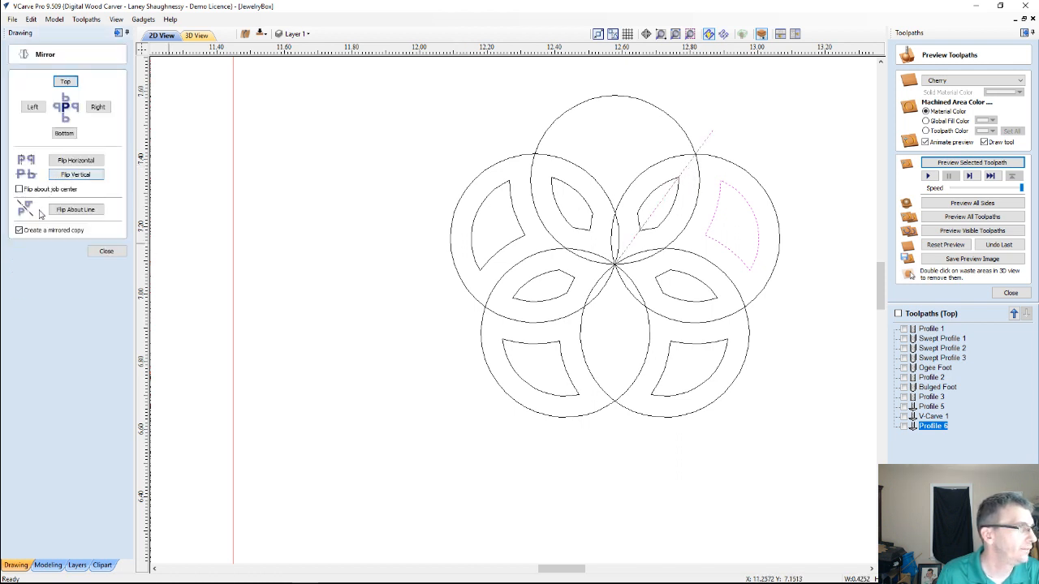
pyautogui.click(73, 210)
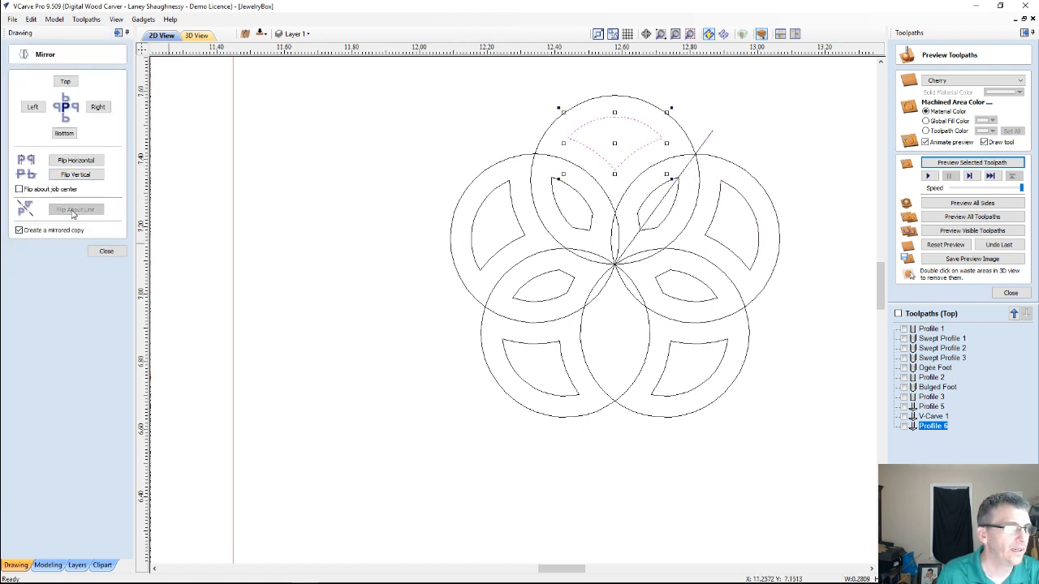
pyautogui.click(320, 395)
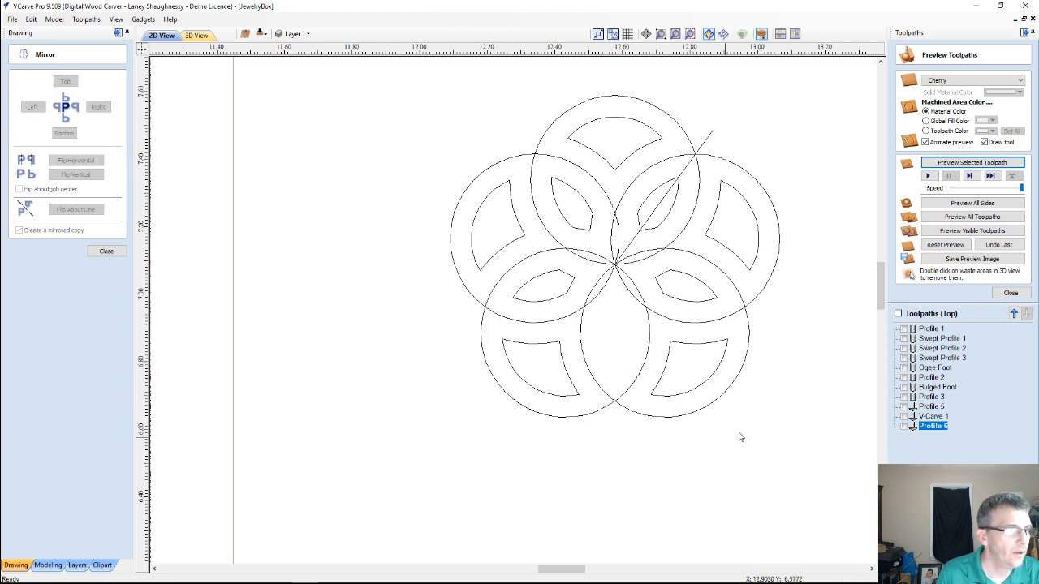
pyautogui.scroll(2, 653, 364)
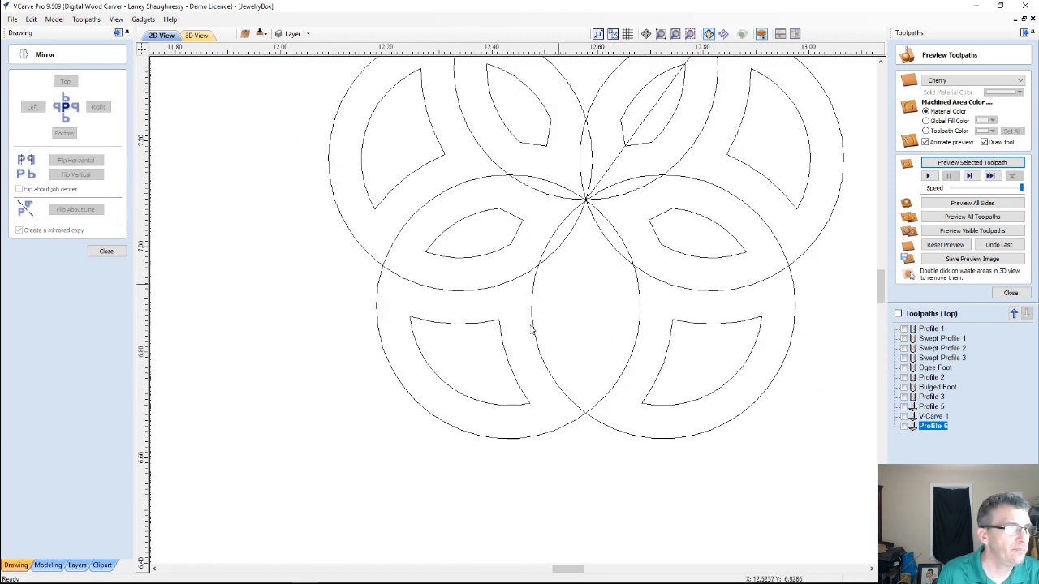
pyautogui.scroll(-3, 576, 306)
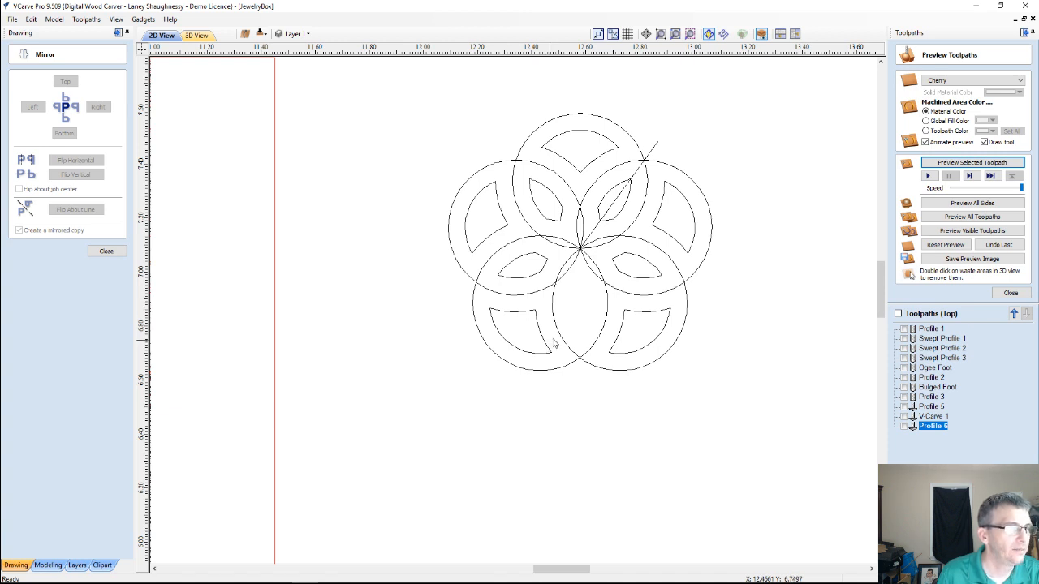
pyautogui.click(99, 252)
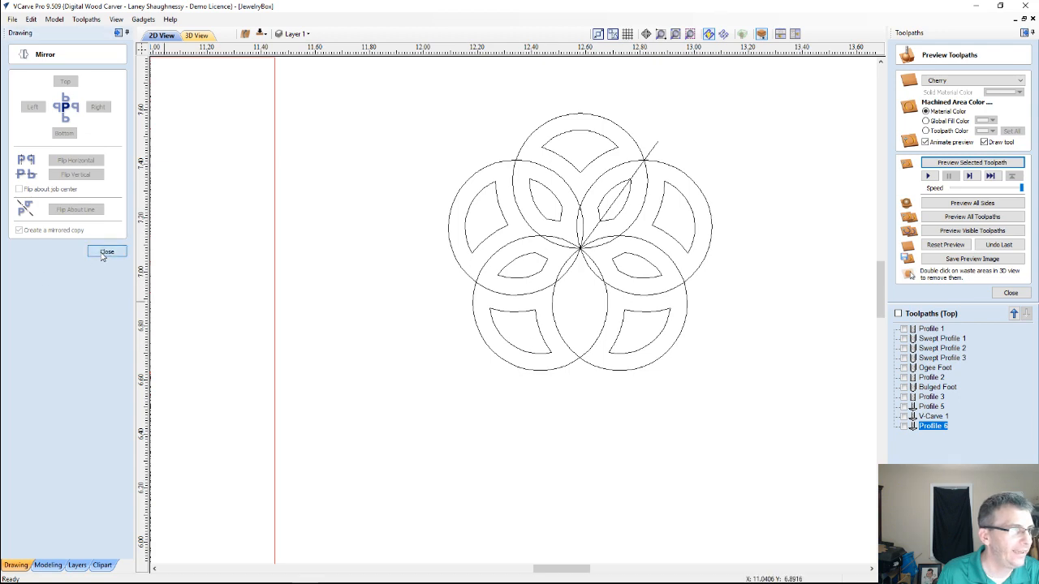
# Delete the slanted guide line from the five-circle pattern
pyautogui.scroll(-2, 622, 304)
pyautogui.scroll(-2, 621, 303)
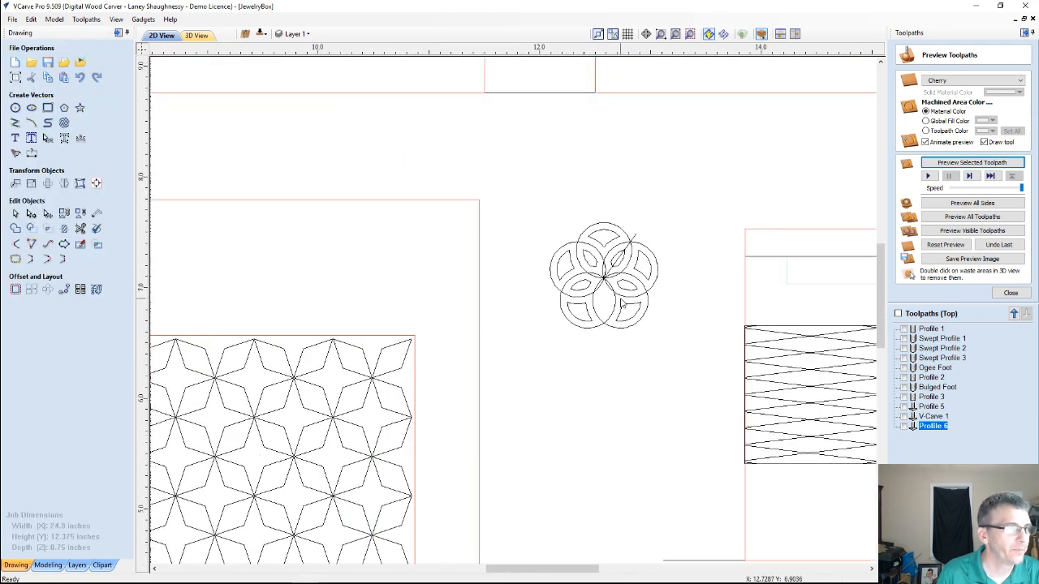
pyautogui.scroll(1, 580, 344)
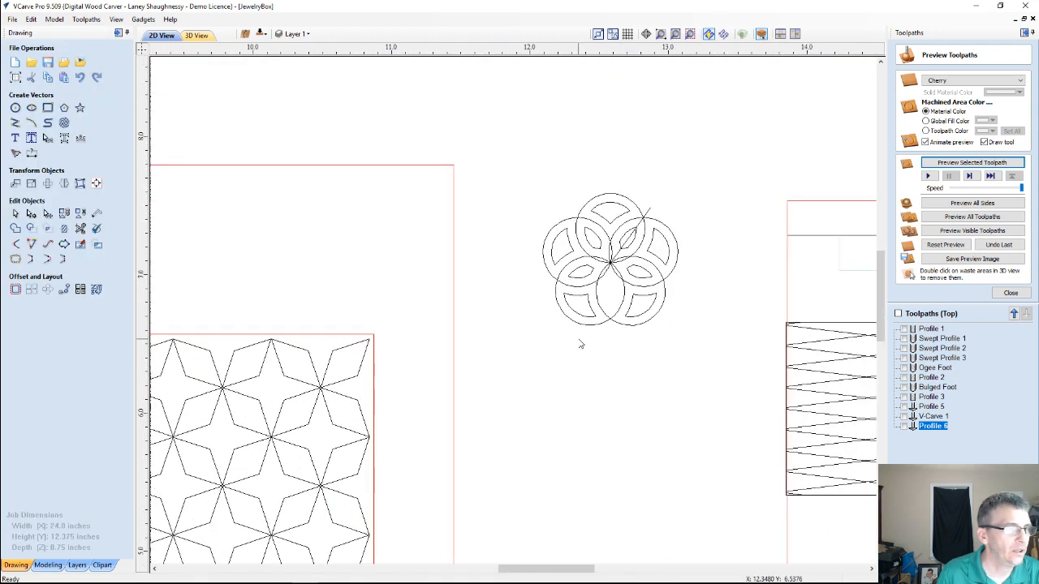
pyautogui.click(647, 216)
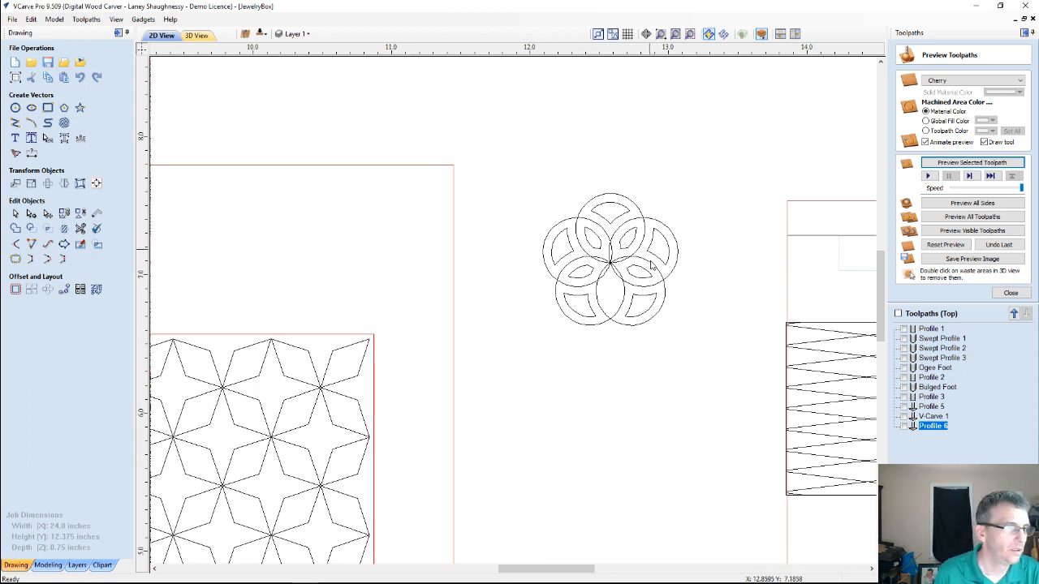
# Circular-copy the single circle about its lowest point as 6 items over a 360-degree total angle, and delete the vertical guide line
pyautogui.scroll(3, 649, 270)
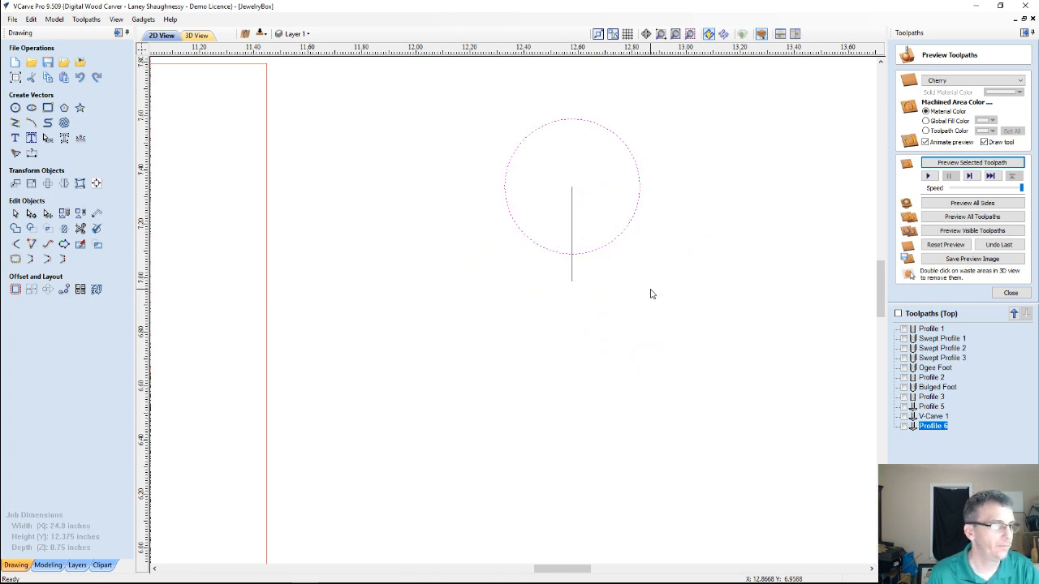
pyautogui.click(47, 289)
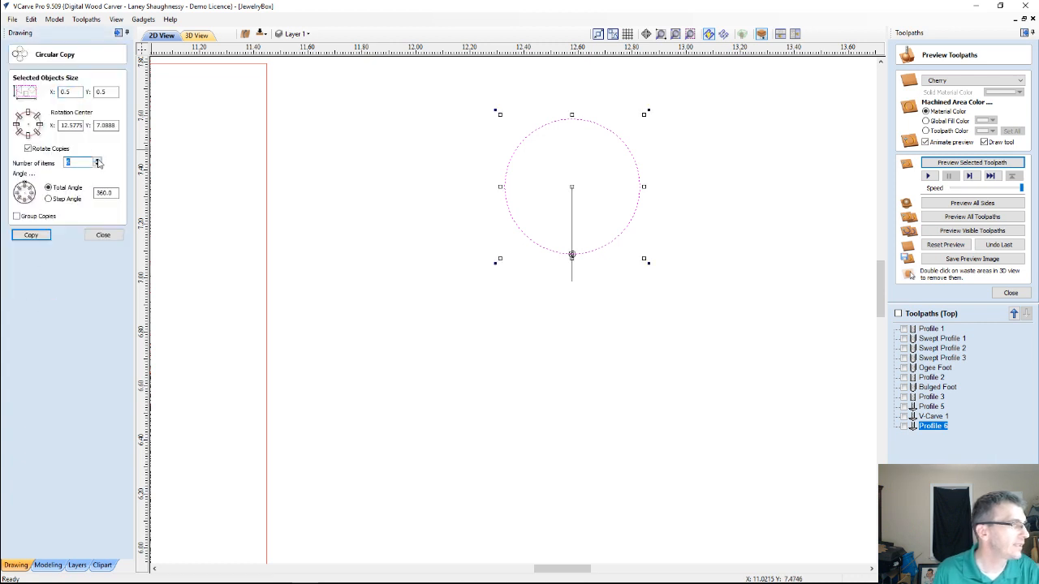
pyautogui.click(32, 235)
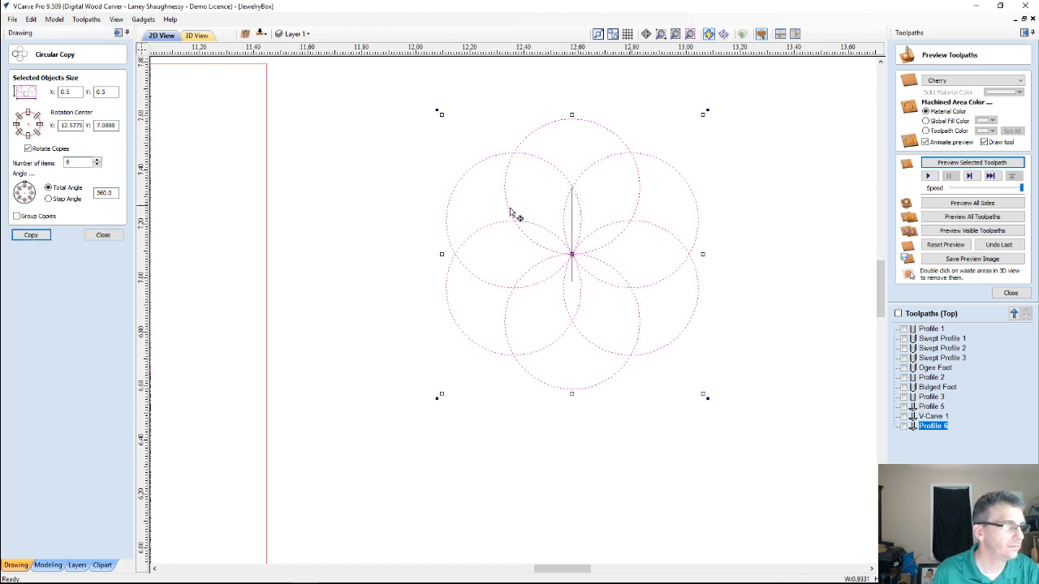
pyautogui.click(89, 235)
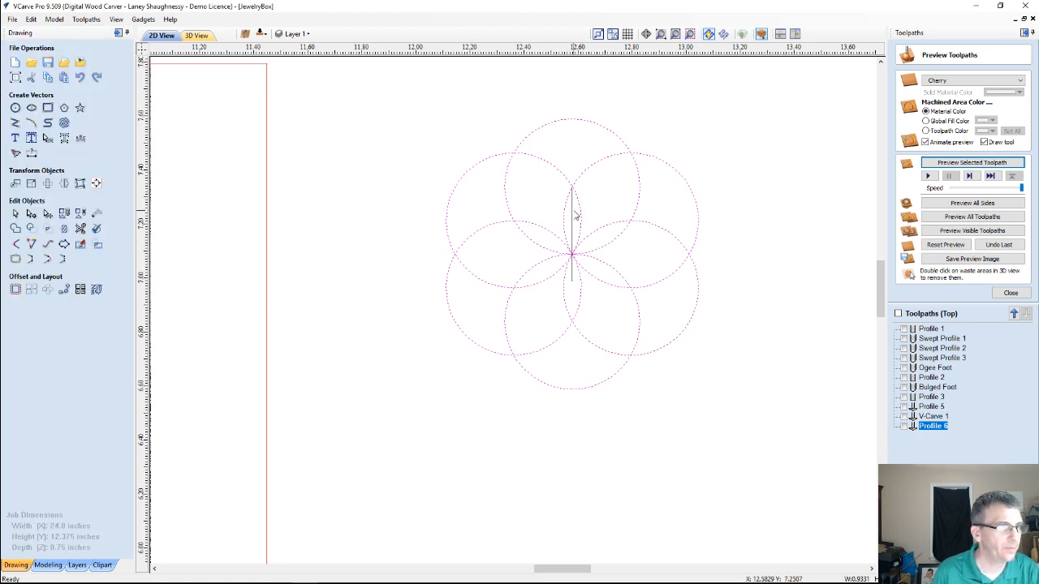
pyautogui.click(575, 215)
pyautogui.press('Delete')
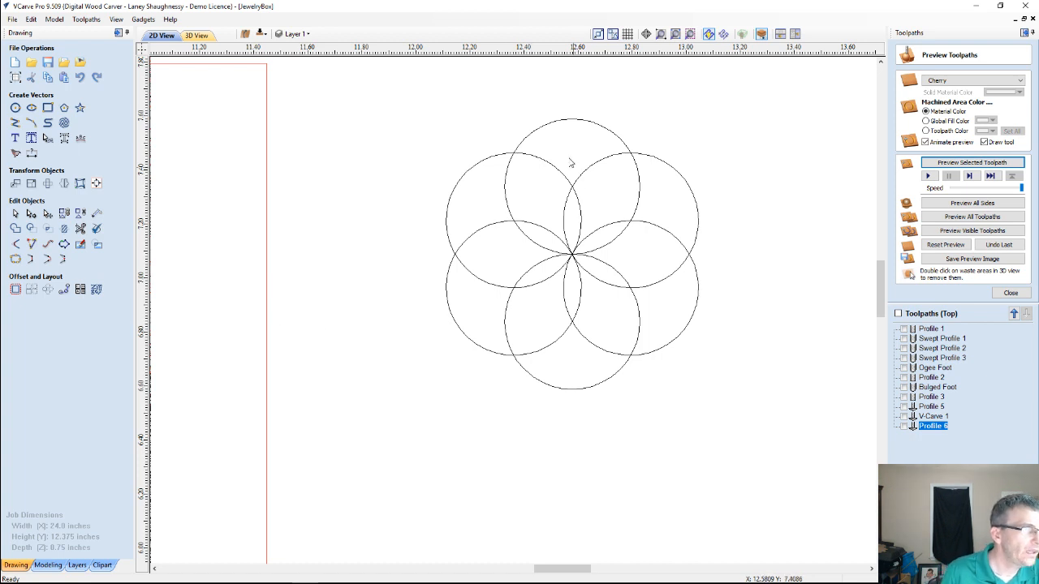
# Offset all six overlapping circles inwards by 0.0625 inches, keeping the originals
pyautogui.moveTo(308, 105); pyautogui.dragTo(724, 430)
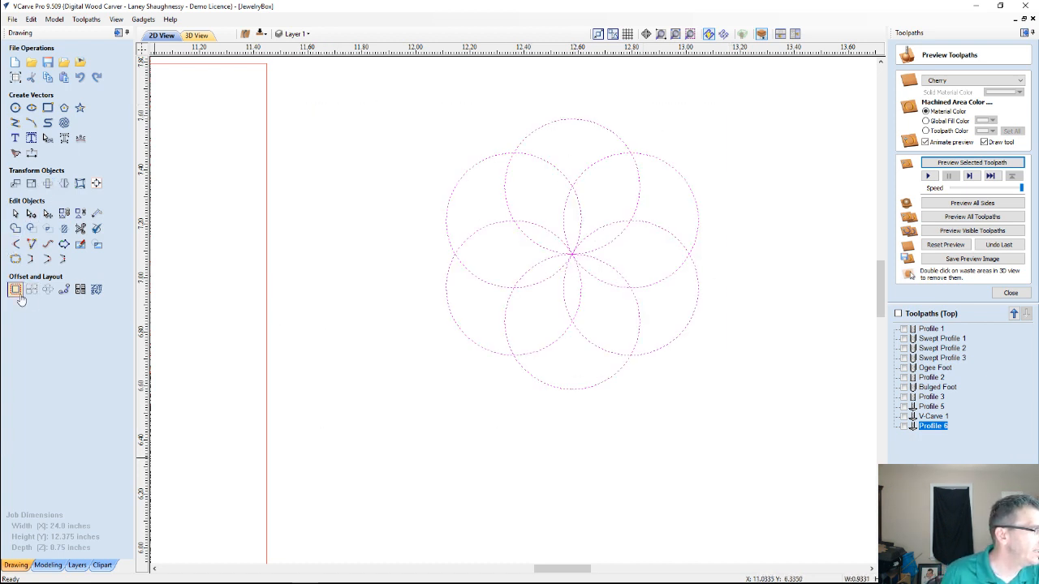
pyautogui.click(15, 290)
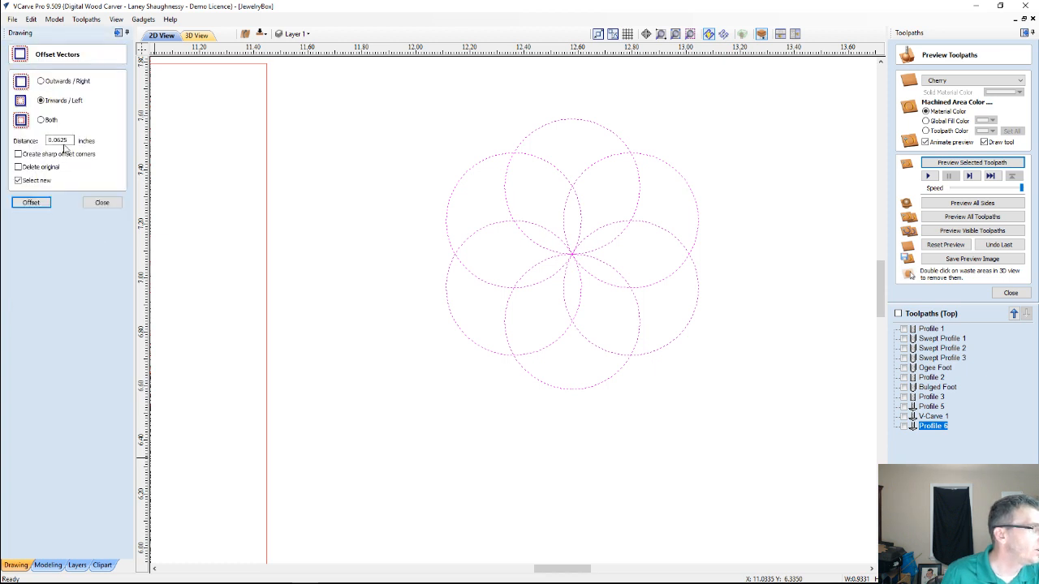
pyautogui.click(26, 204)
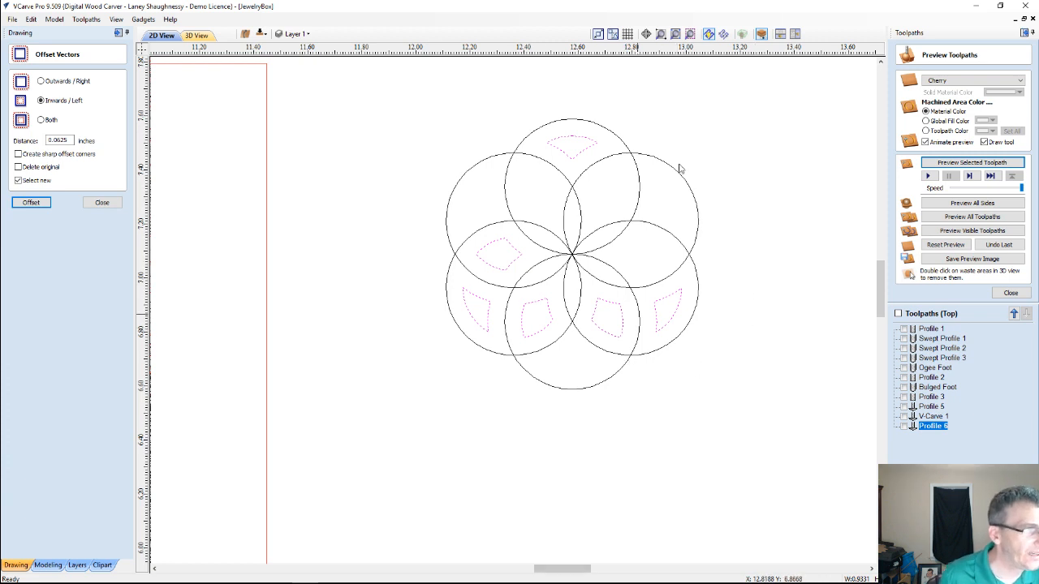
pyautogui.click(102, 202)
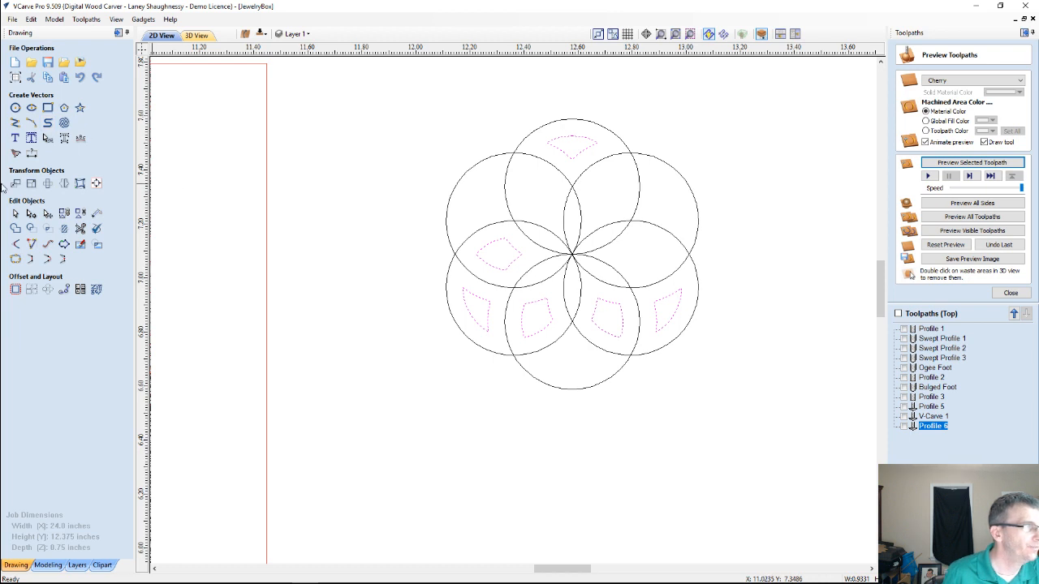
# Draw a guide line about 0.39 inches long at 150 degrees from the shared center through the upper-left circle intersection
pyautogui.click(15, 122)
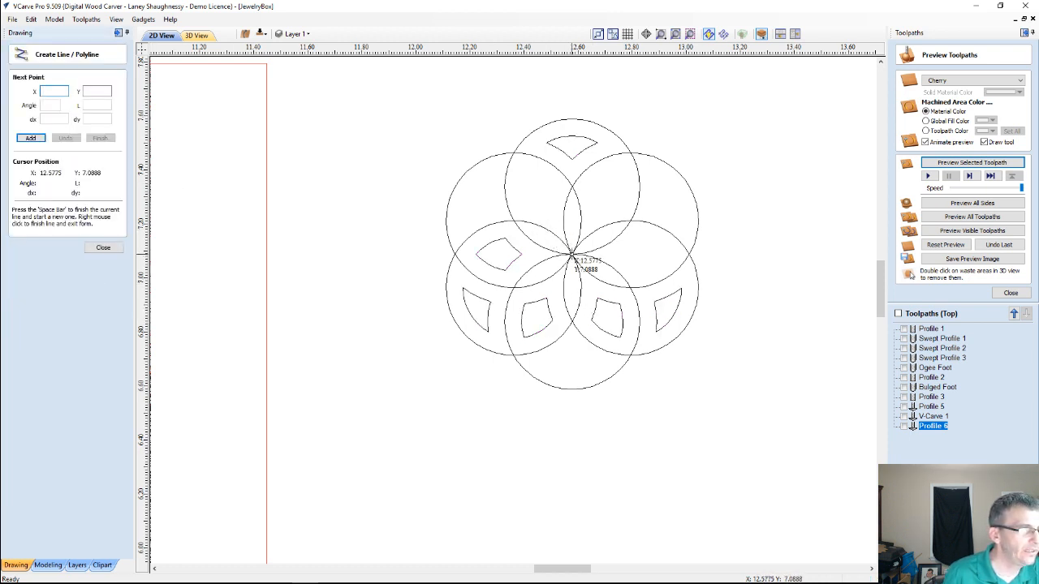
pyautogui.scroll(3, 571, 256)
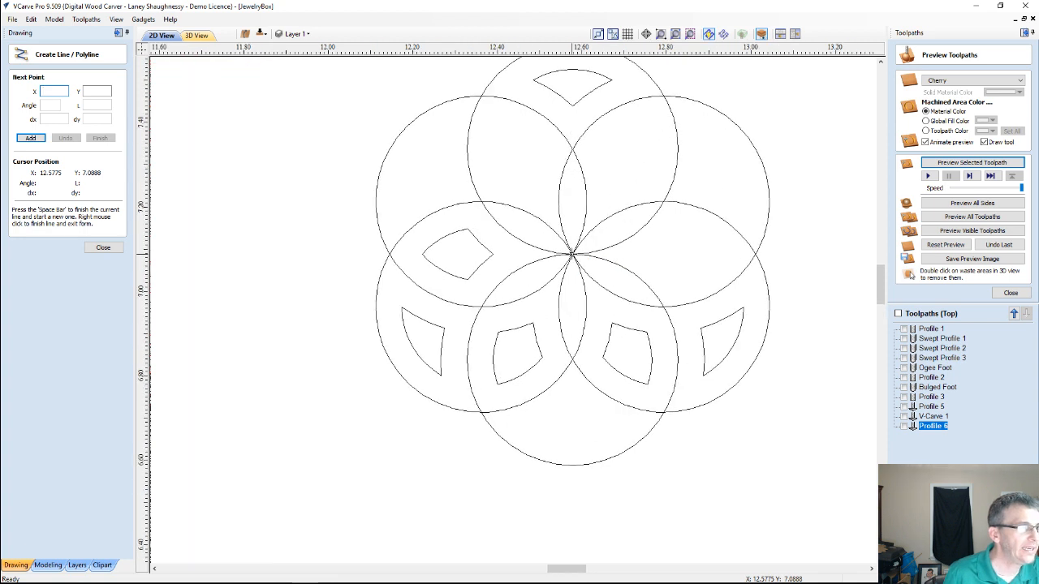
pyautogui.click(571, 257)
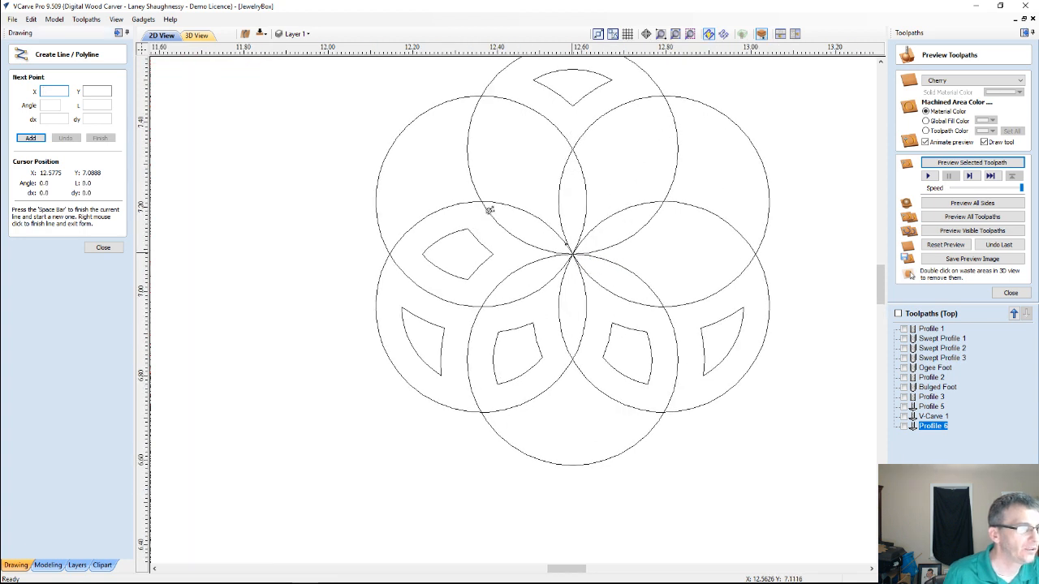
pyautogui.click(429, 172)
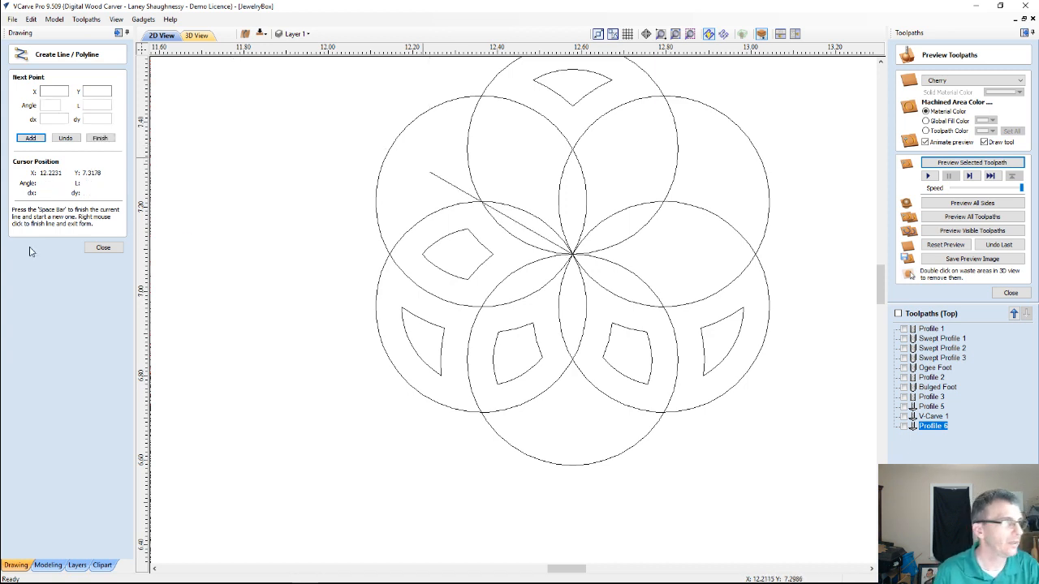
pyautogui.click(103, 248)
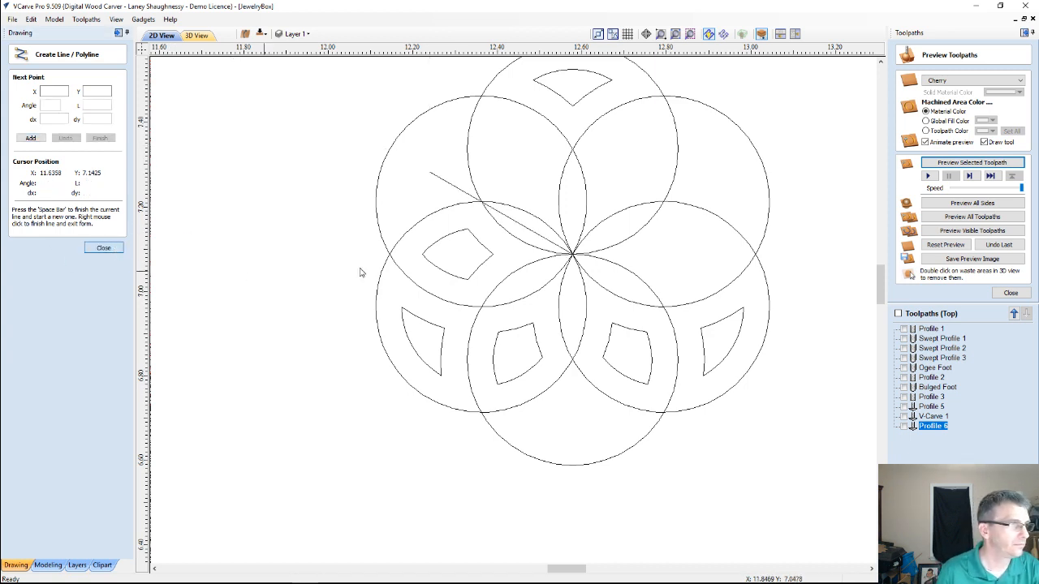
# Mirror a copy of the left inner offset shape about the 150-degree guide line and leave the Mirror tool
pyautogui.click(433, 266)
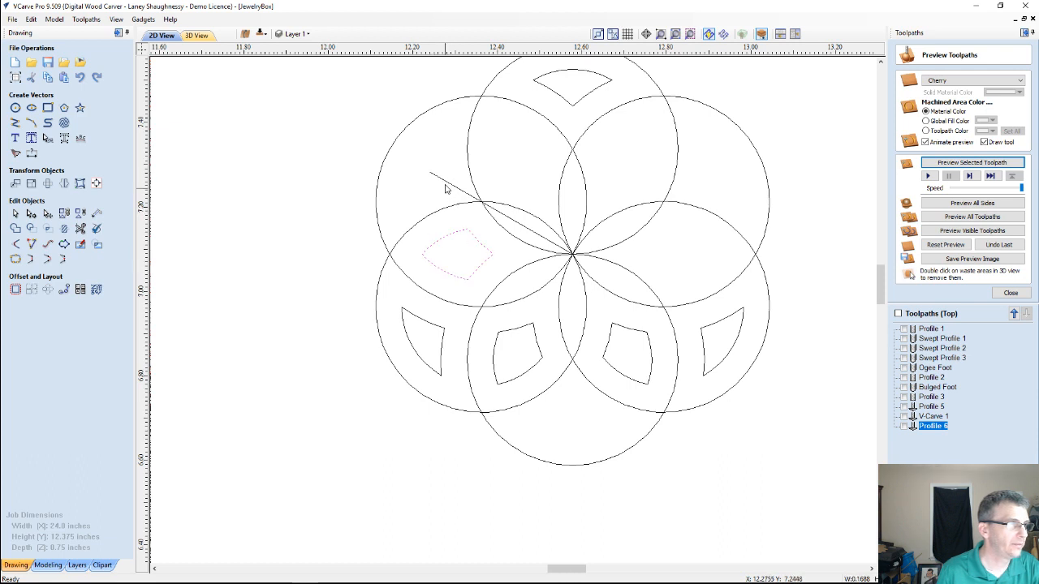
pyautogui.click(445, 186)
pyautogui.click(64, 183)
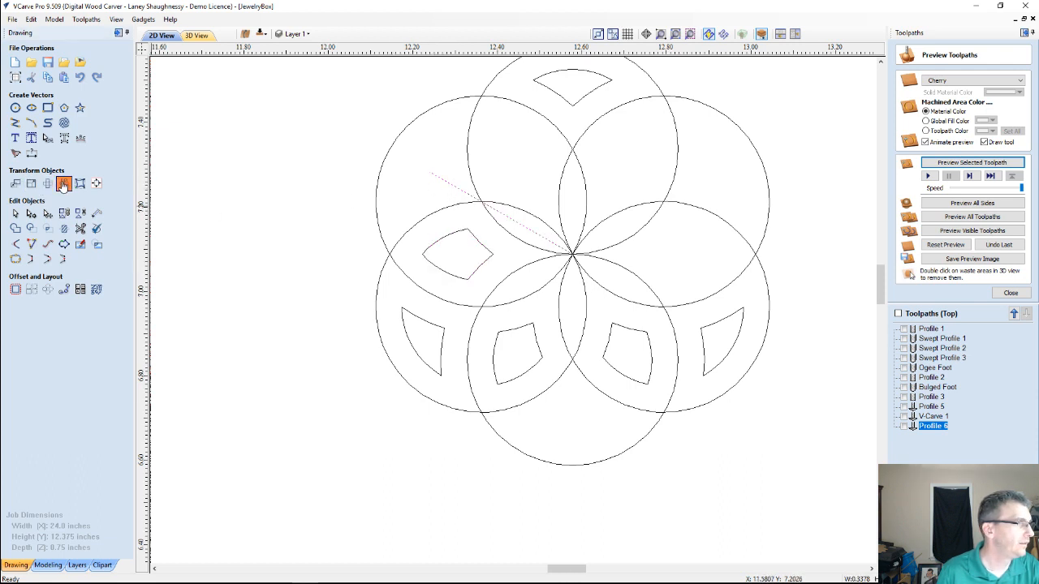
pyautogui.click(436, 247)
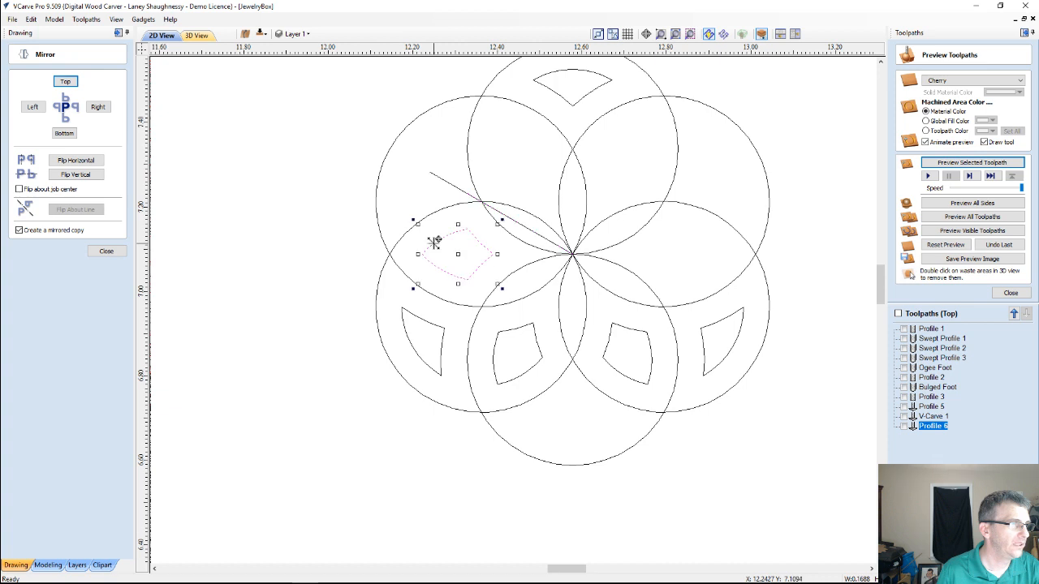
pyautogui.keyDown('shift'); pyautogui.click(441, 181); pyautogui.keyUp('shift')
pyautogui.click(78, 211)
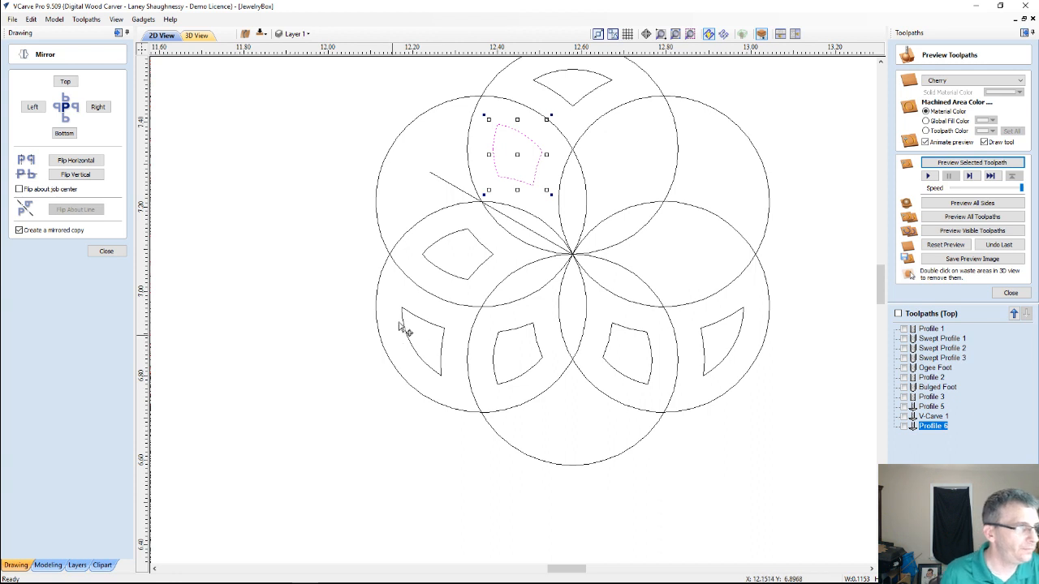
pyautogui.click(439, 177)
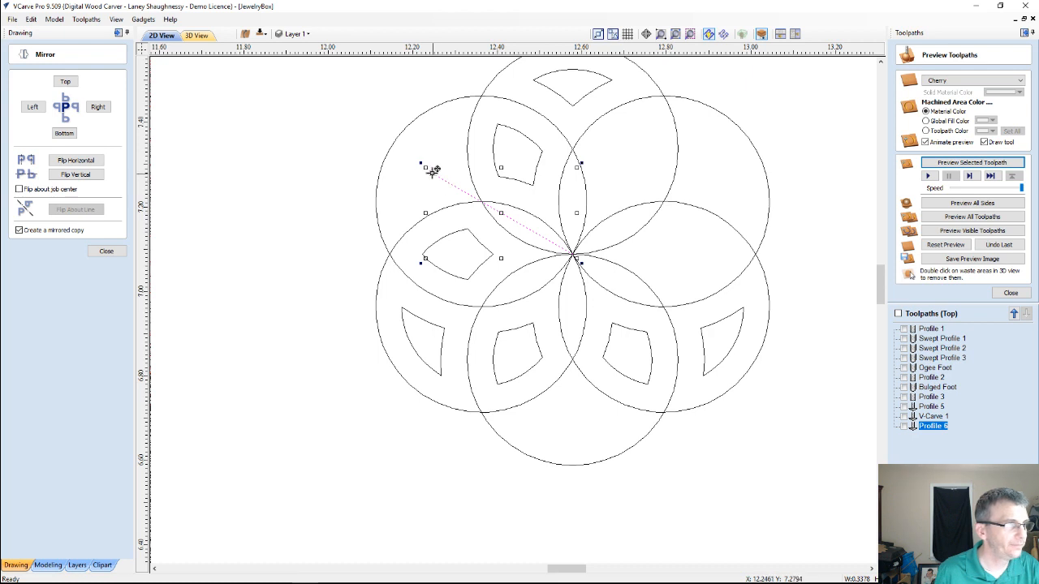
pyautogui.click(98, 250)
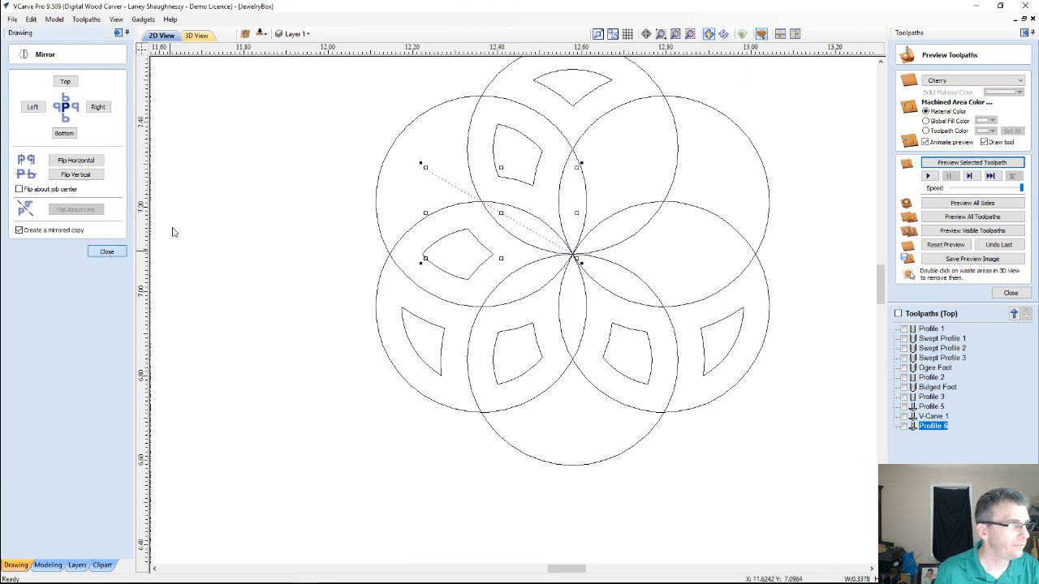
# Move the slanted guide line so that it runs from the shared center point through the lower-right circle intersection
pyautogui.click(431, 172)
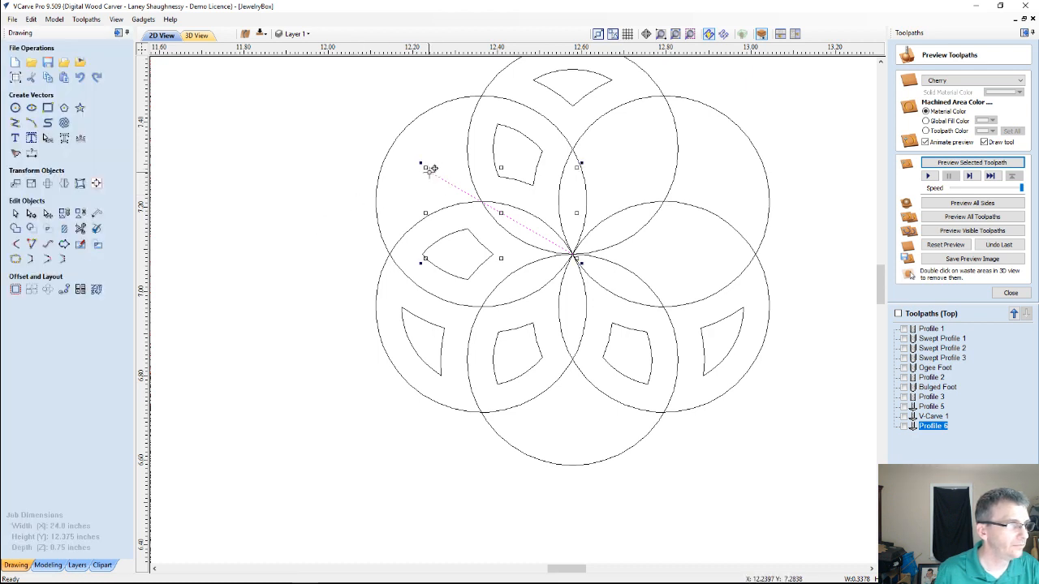
pyautogui.moveTo(430, 168); pyautogui.dragTo(571, 253)
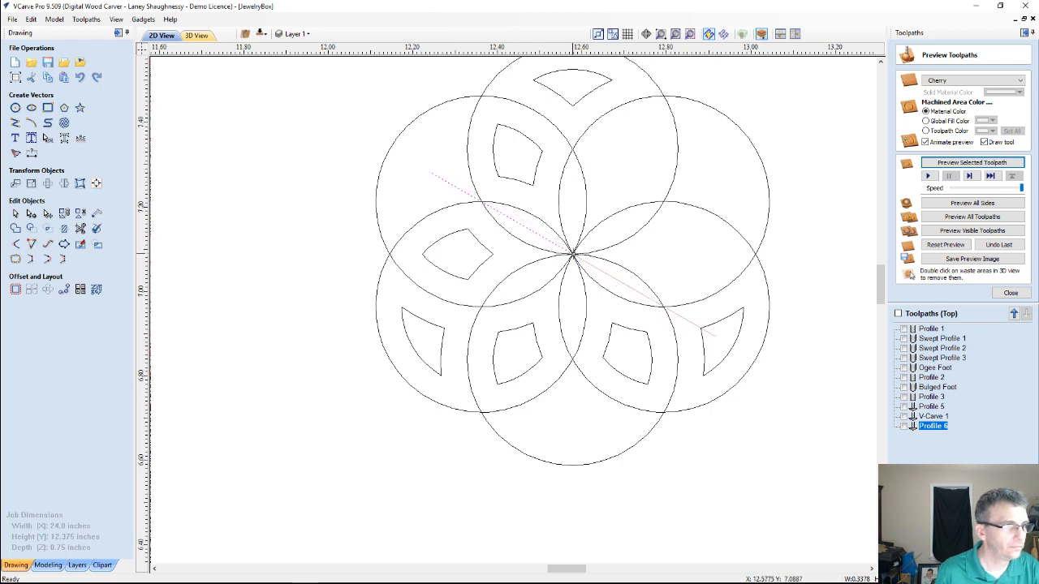
pyautogui.moveTo(573, 256); pyautogui.dragTo(572, 255)
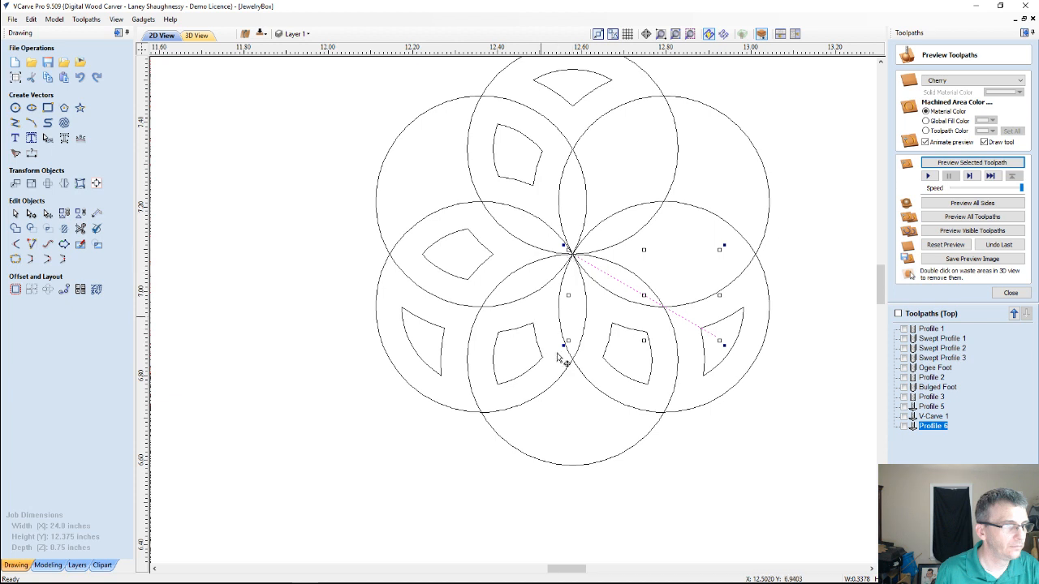
# Mirror a copy of the lower-right inner offset shape about the slanted guide line
pyautogui.keyDown('shift'); pyautogui.click(647, 339); pyautogui.keyUp('shift')
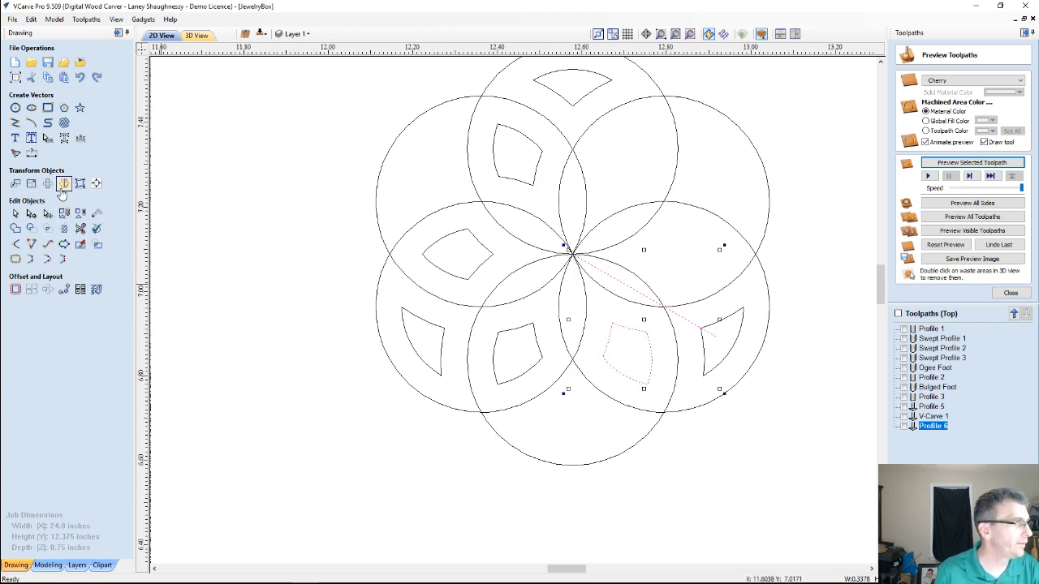
pyautogui.click(64, 184)
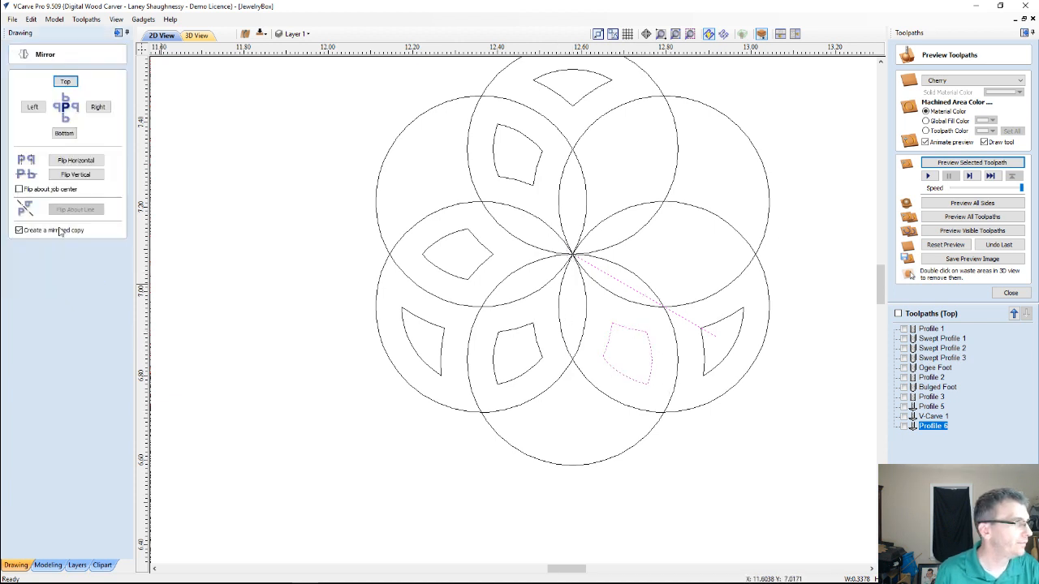
pyautogui.click(609, 340)
pyautogui.click(617, 338)
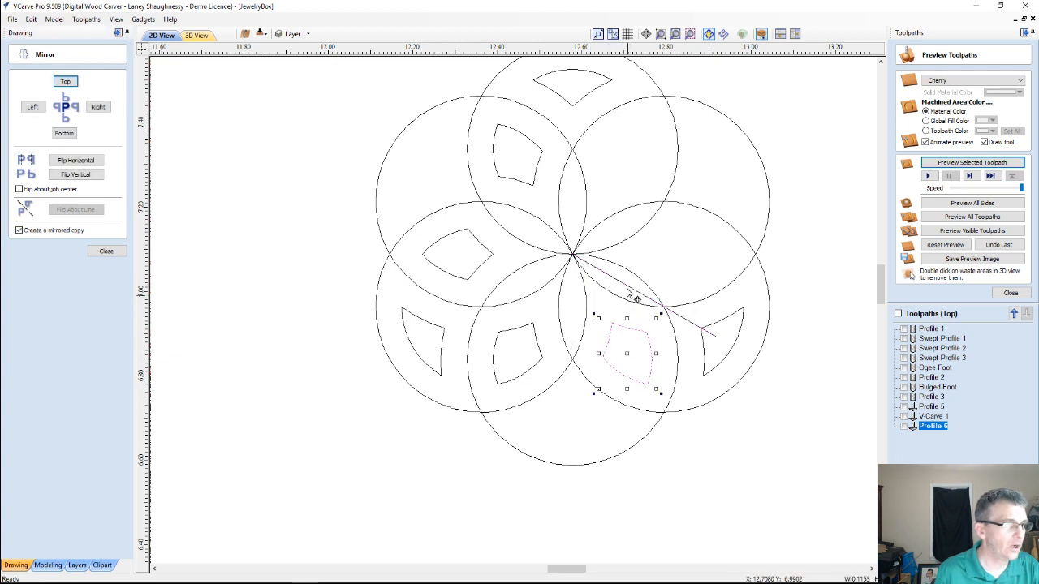
pyautogui.click(95, 210)
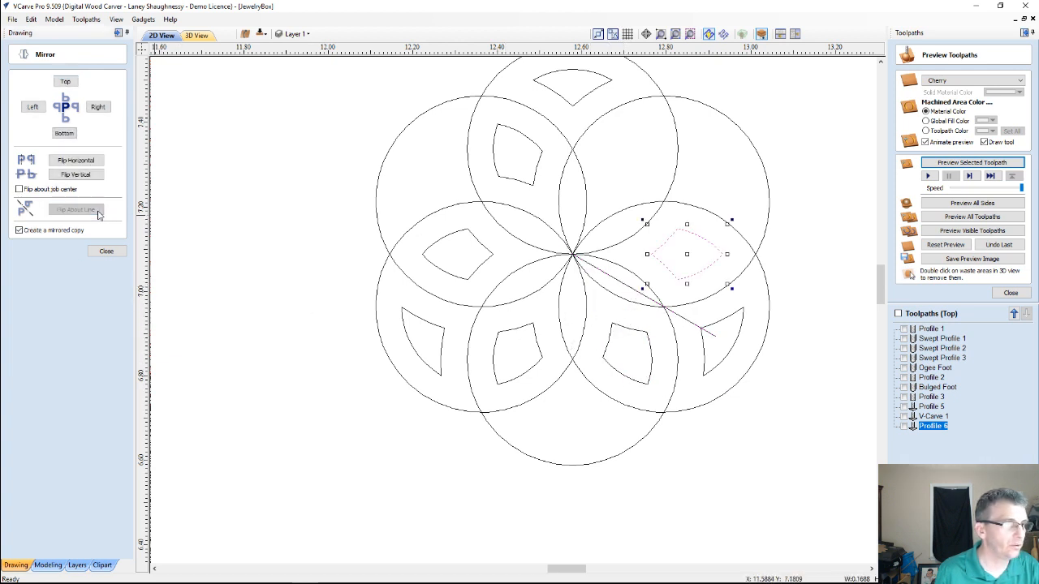
# Delete the slanted guide line and leave the Mirror tool
pyautogui.click(567, 420)
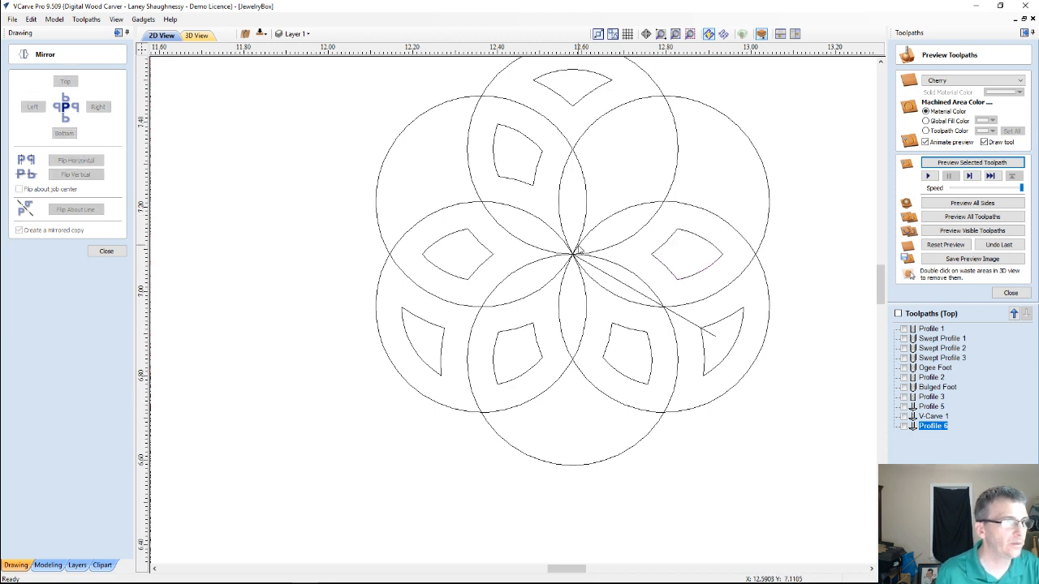
pyautogui.click(621, 282)
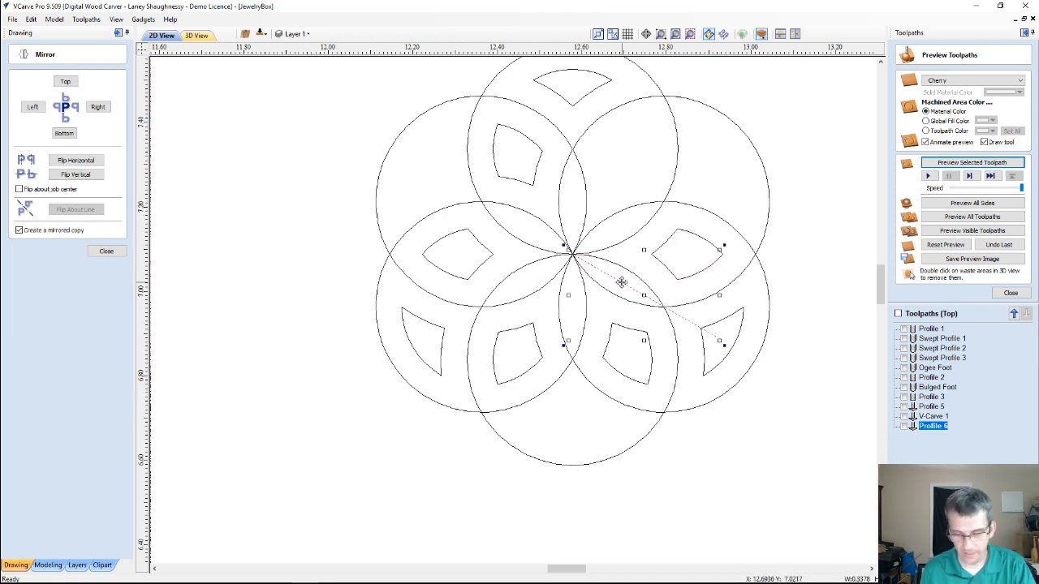
pyautogui.press('Delete')
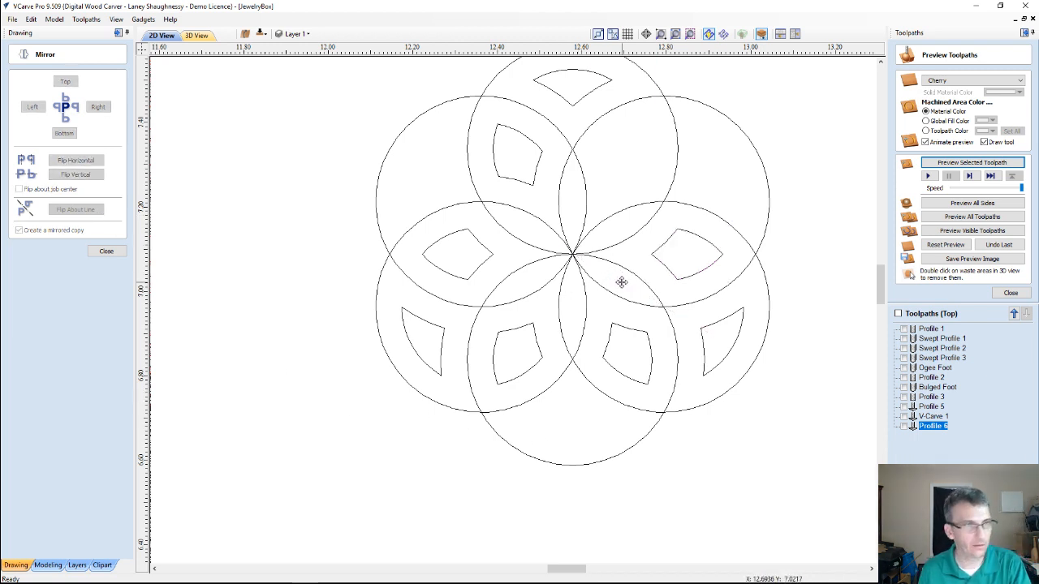
pyautogui.click(118, 257)
# Draw a horizontal guide line about 0.58 inches long from the shared center point outwards to the left
pyautogui.click(15, 123)
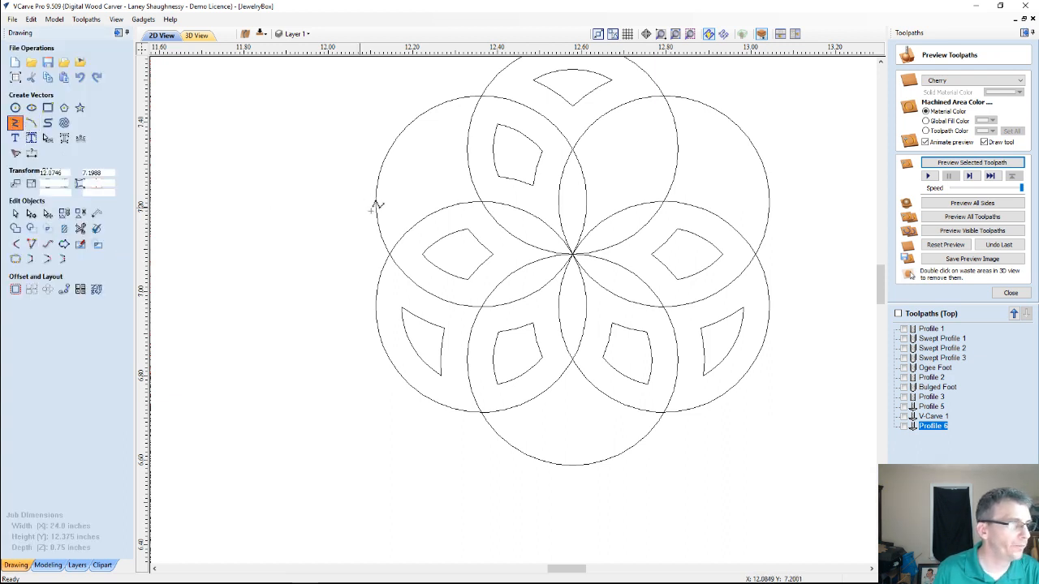
pyautogui.click(572, 256)
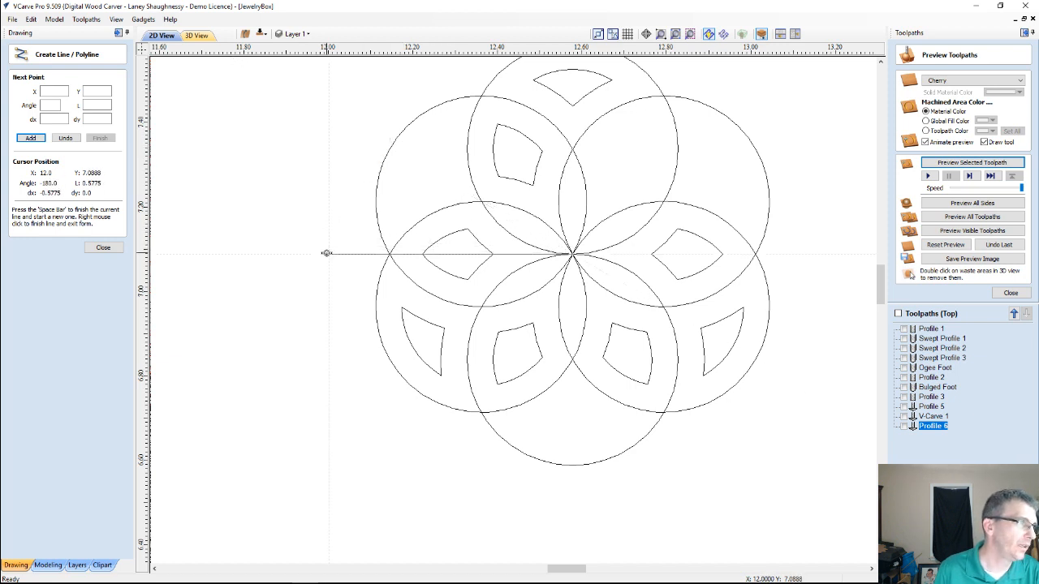
pyautogui.click(327, 253)
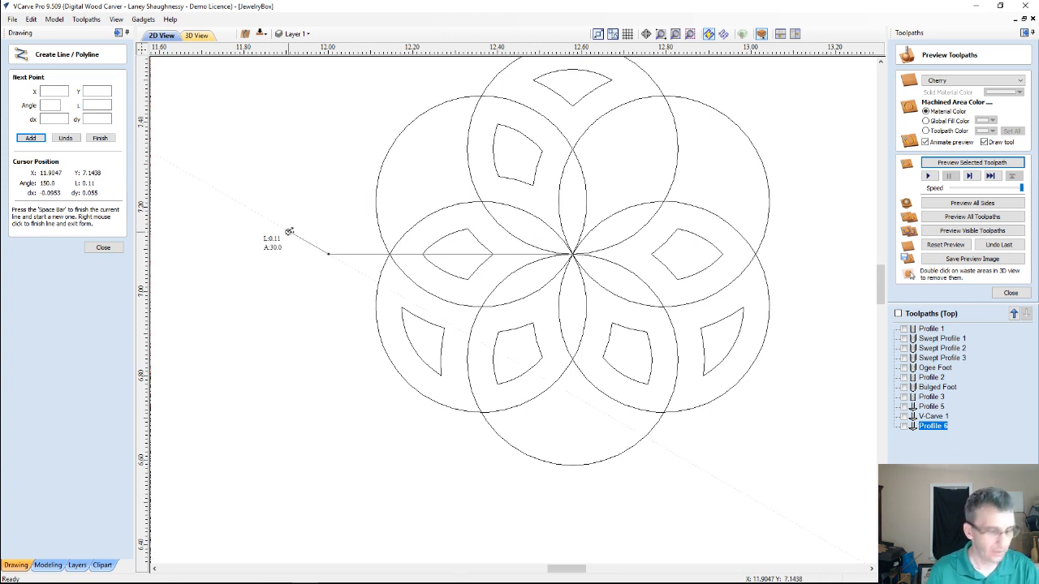
pyautogui.press('space')
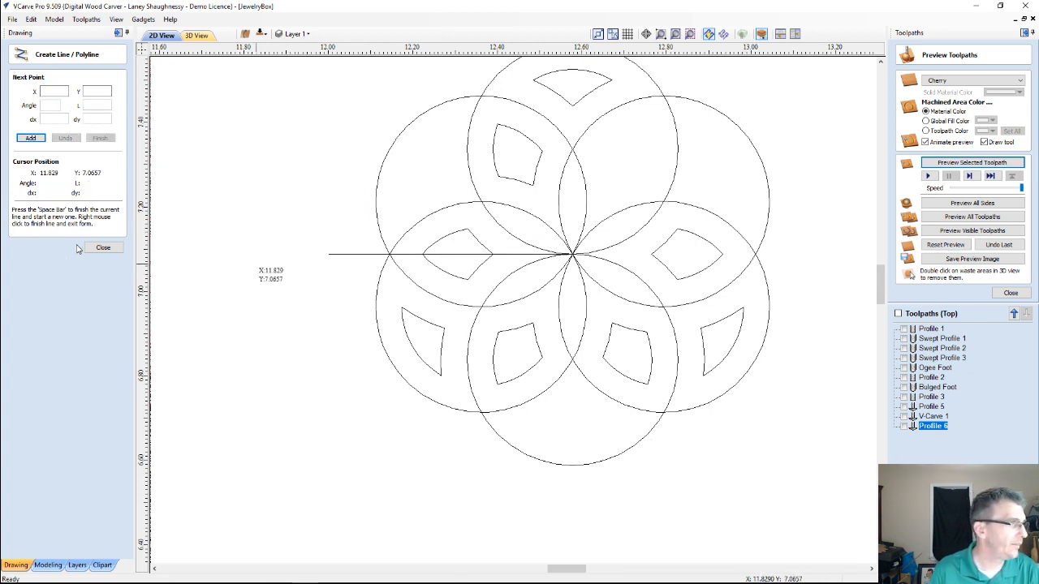
pyautogui.click(101, 247)
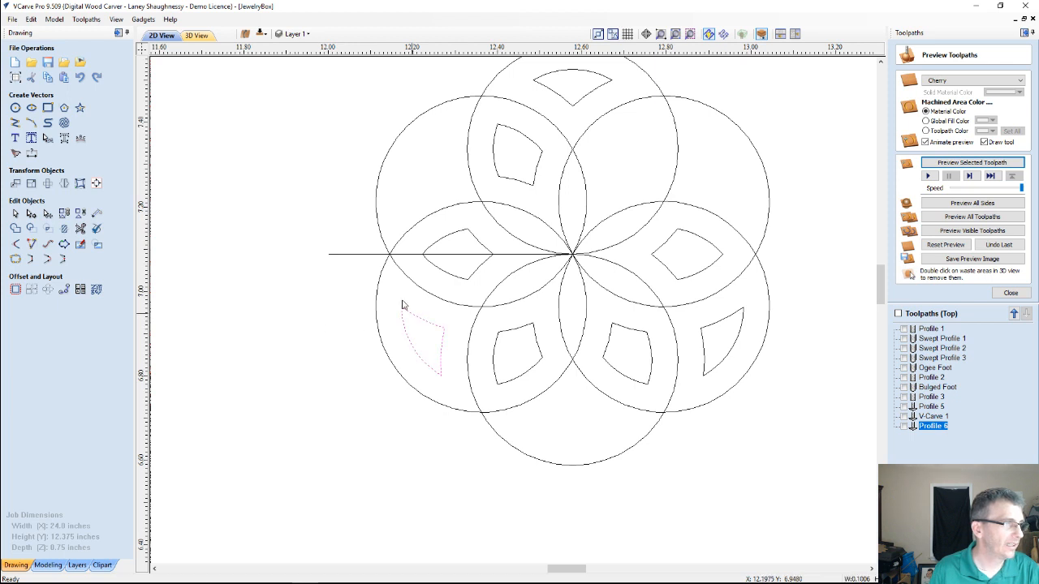
# Mirror a copy of the lower-left outer offset shape about the horizontal guide line
pyautogui.click(352, 255)
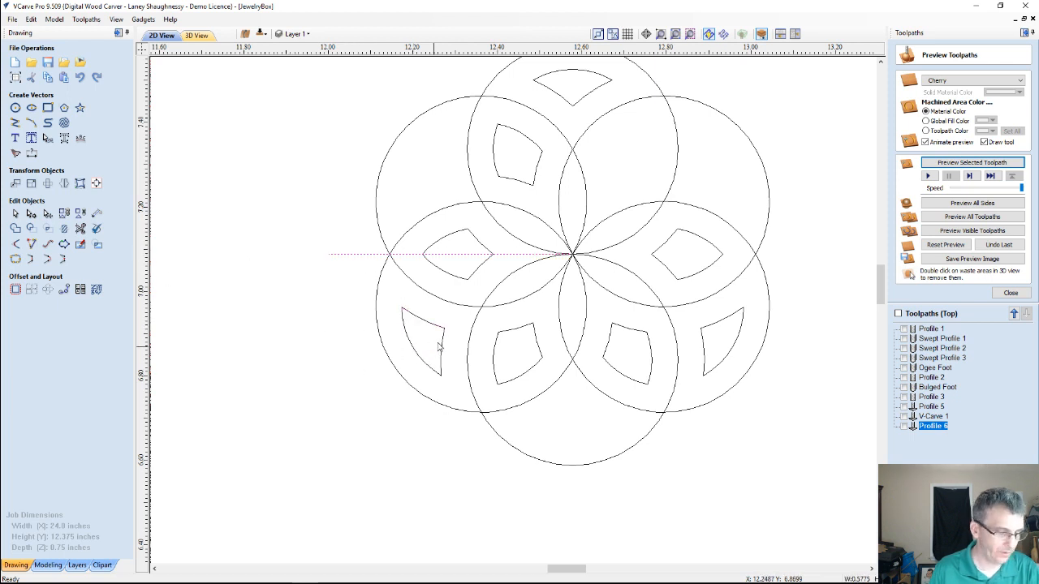
pyautogui.click(414, 318)
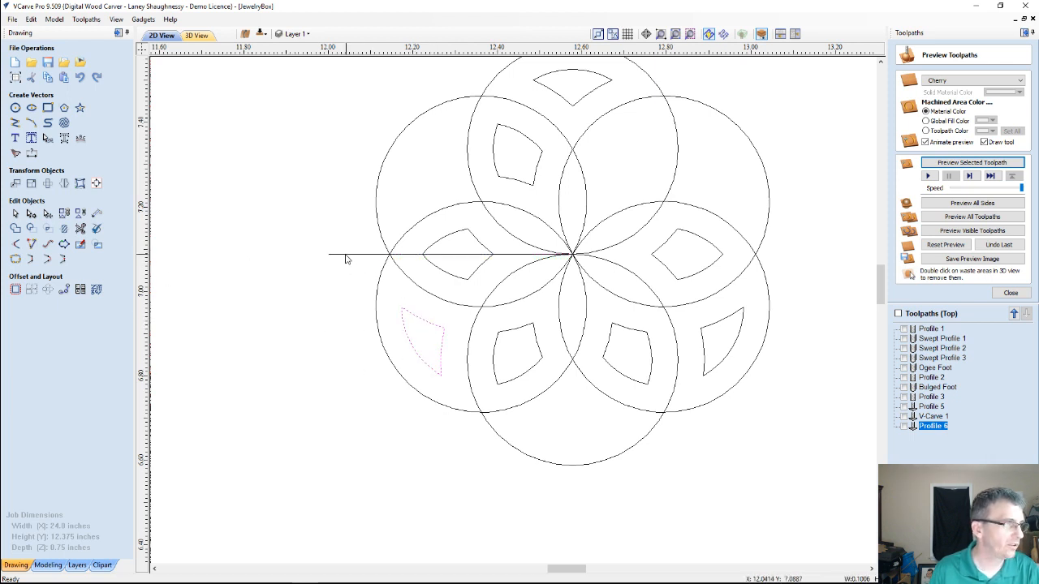
pyautogui.keyDown('shift'); pyautogui.click(348, 254); pyautogui.keyUp('shift')
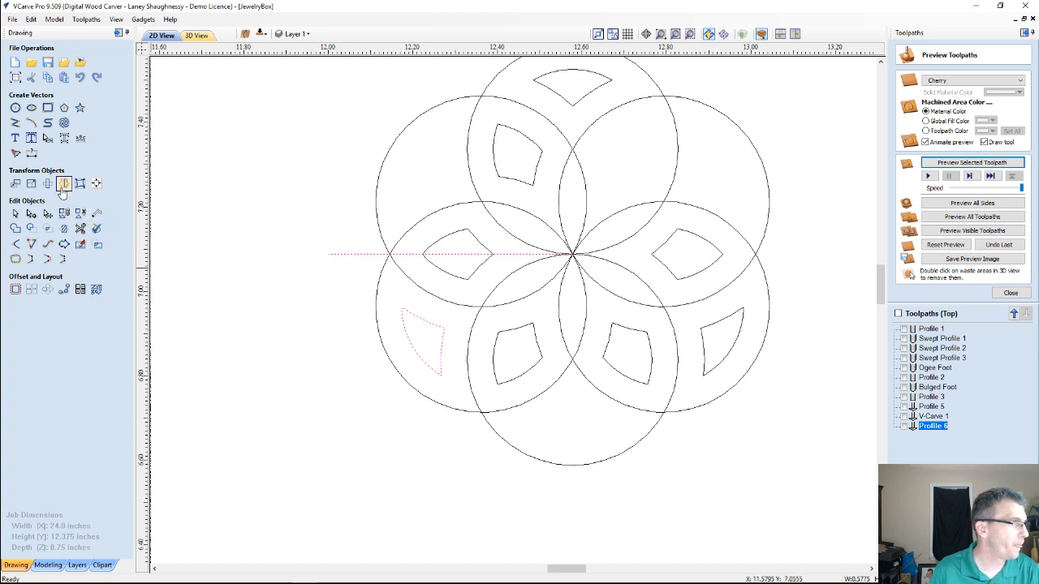
pyautogui.click(60, 188)
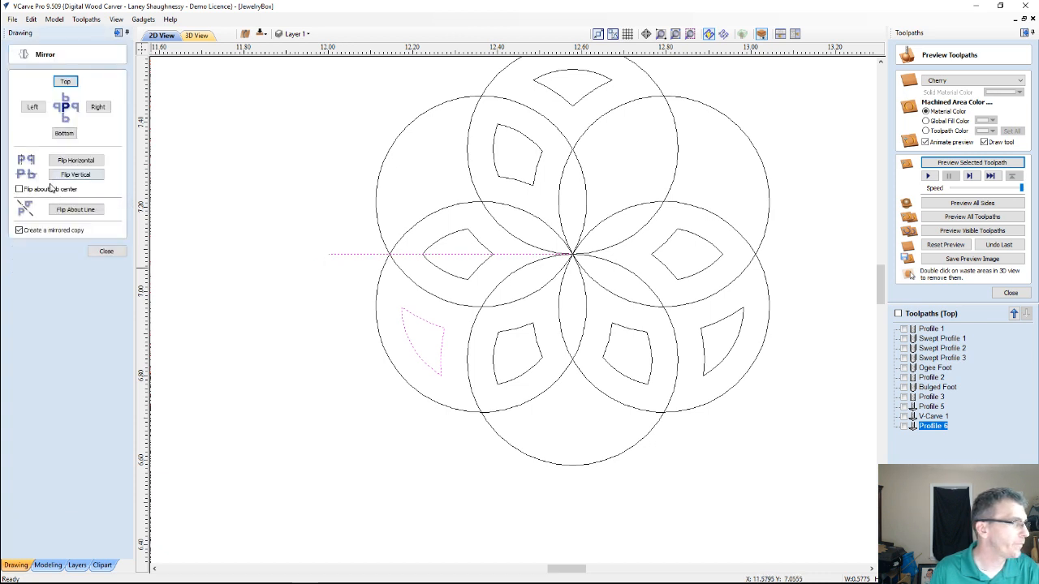
pyautogui.click(63, 210)
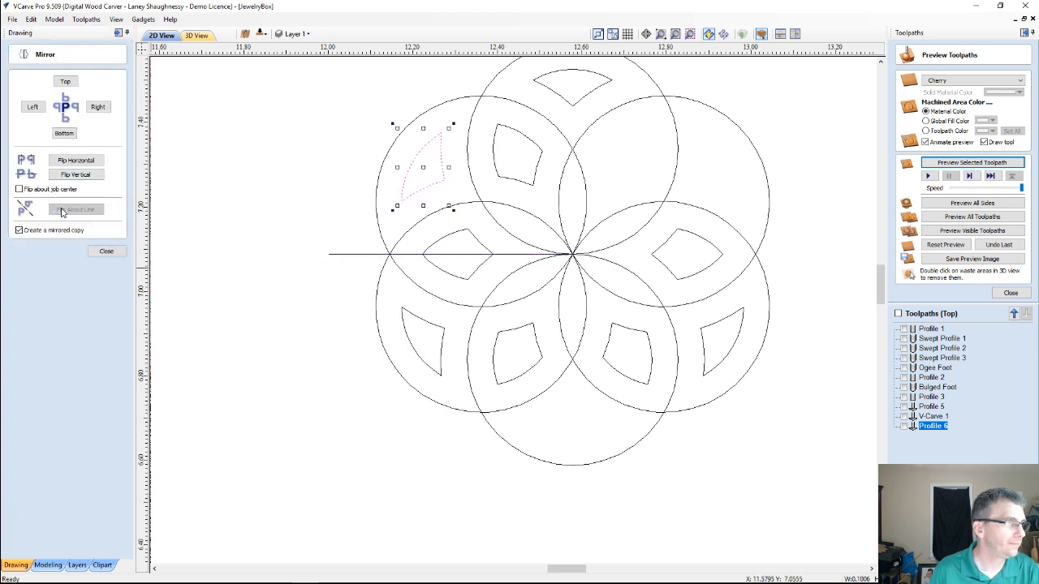
# Move the horizontal guide line to the right side of the shared center and mirror a copy of the lower-right outer offset shape about it
pyautogui.click(347, 255)
pyautogui.moveTo(330, 255); pyautogui.dragTo(573, 254)
pyautogui.click(725, 322)
pyautogui.click(740, 310)
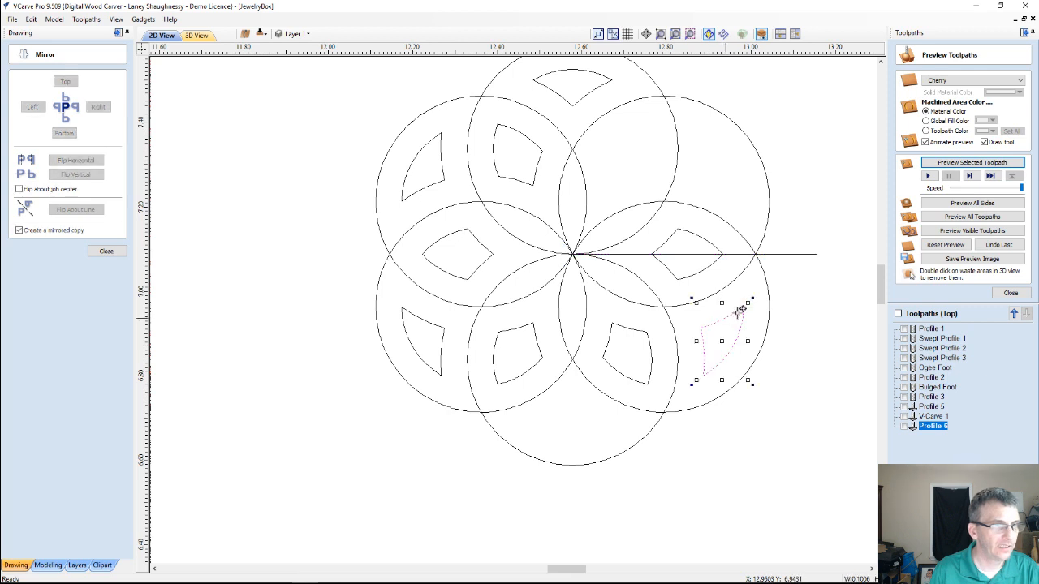
pyautogui.keyDown('shift'); pyautogui.click(784, 256); pyautogui.keyUp('shift')
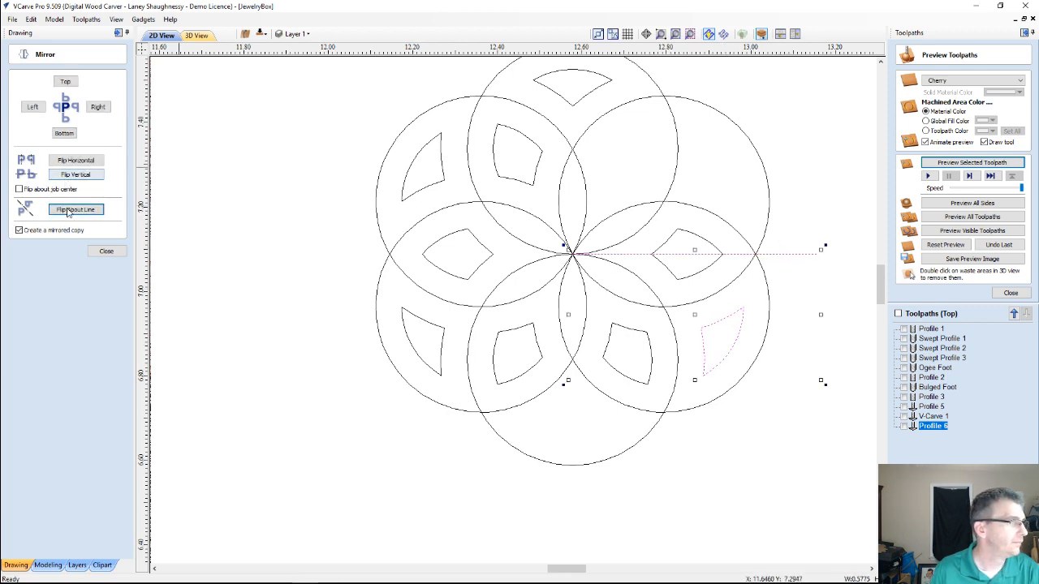
pyautogui.click(76, 209)
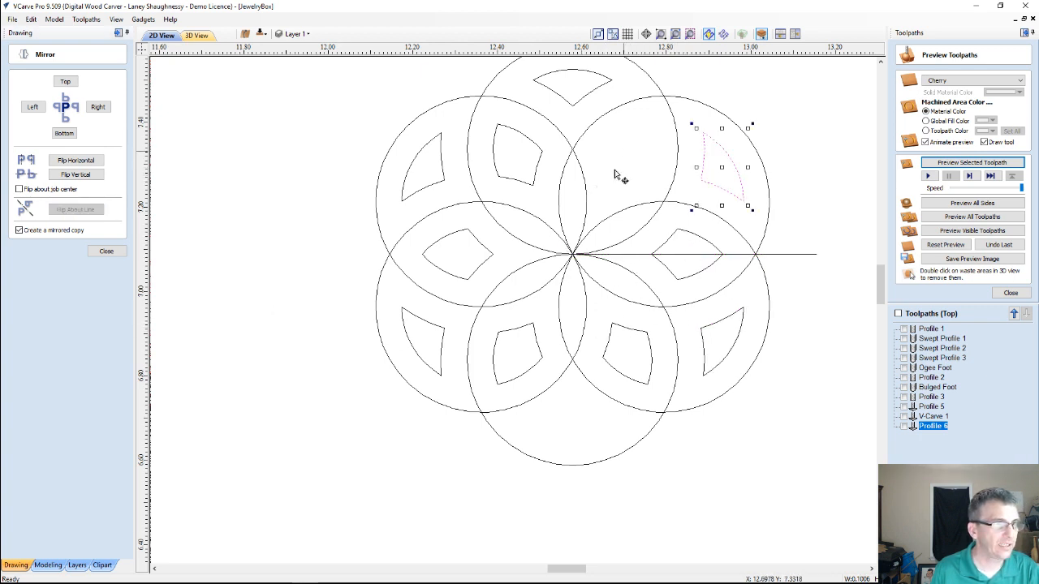
pyautogui.click(629, 254)
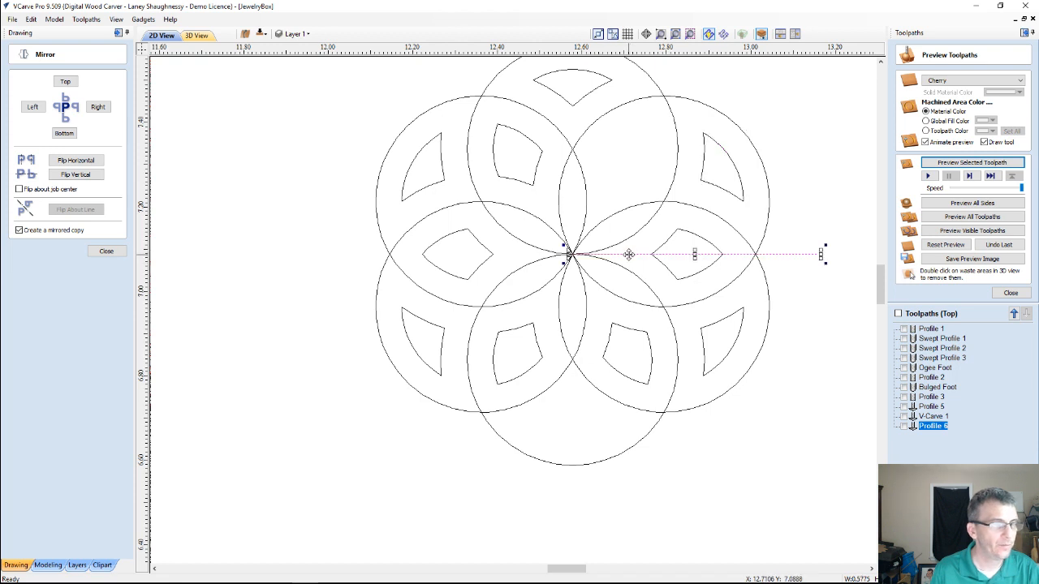
pyautogui.press('Delete')
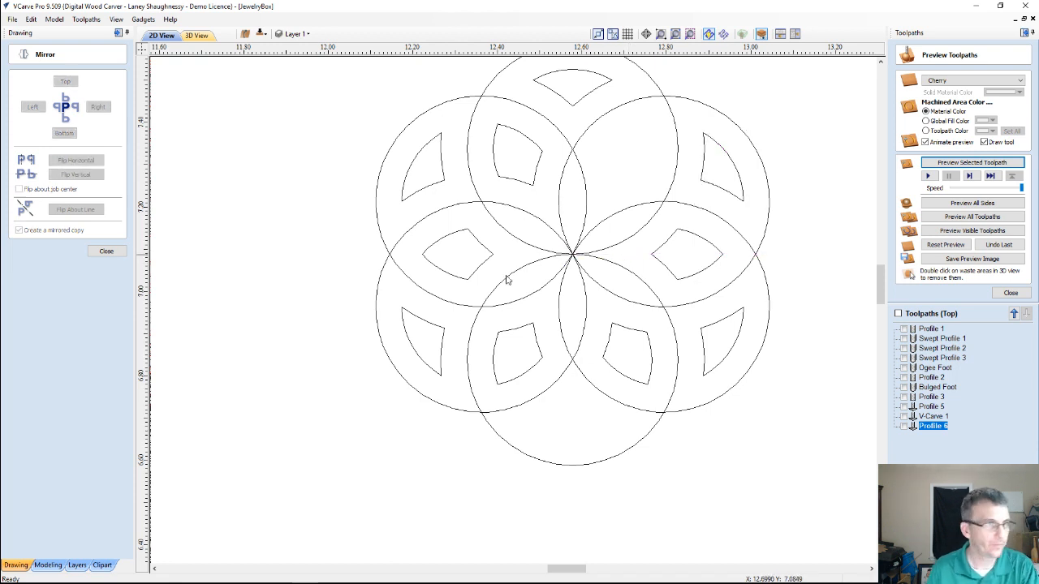
pyautogui.click(117, 254)
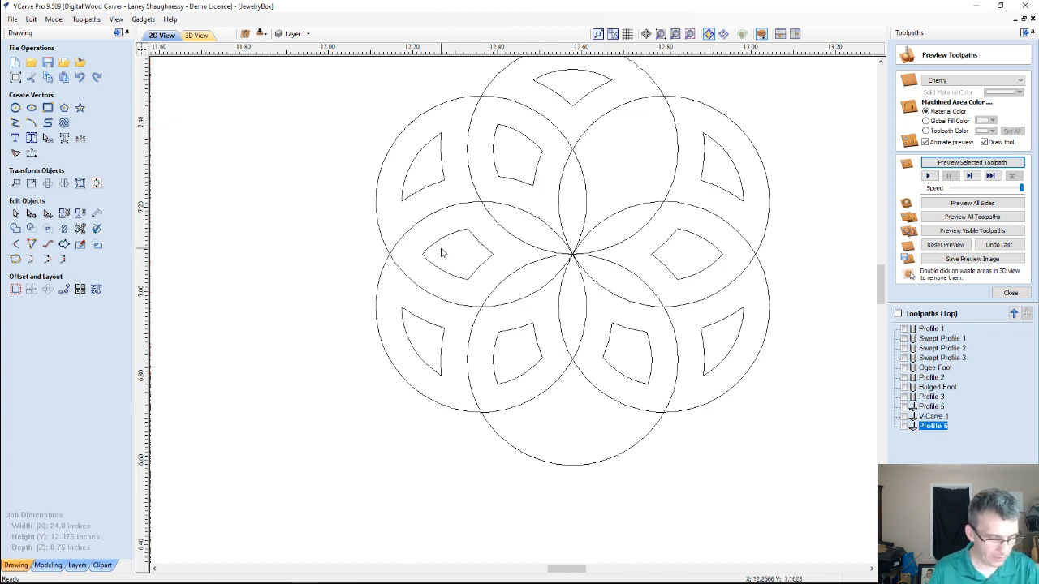
pyautogui.hotkey('ctrl', 'z')
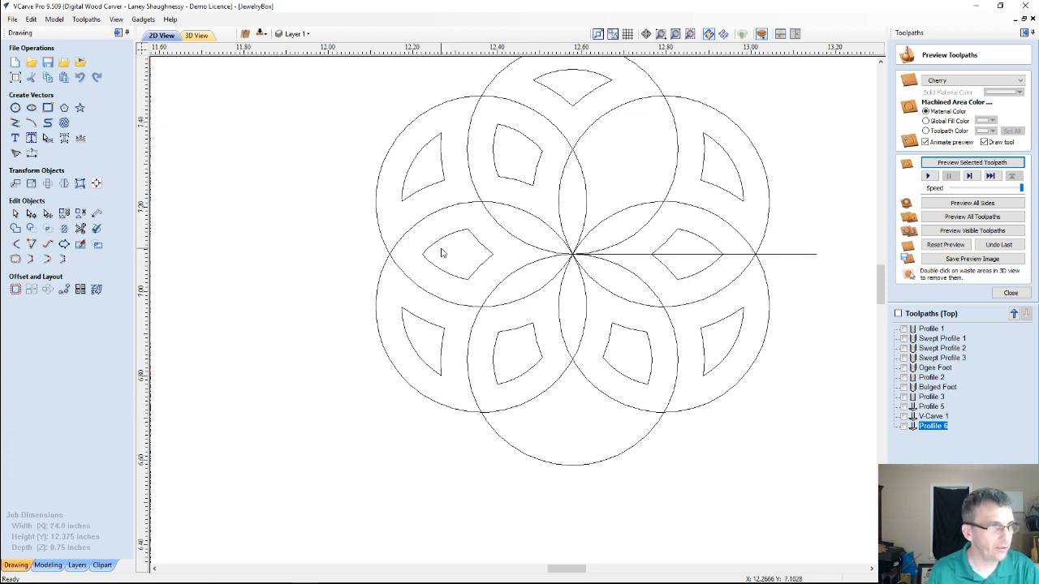
# Move the horizontal guide line's midpoint onto the shared center and mirror a copy of the topmost offset shape about it
pyautogui.click(643, 254)
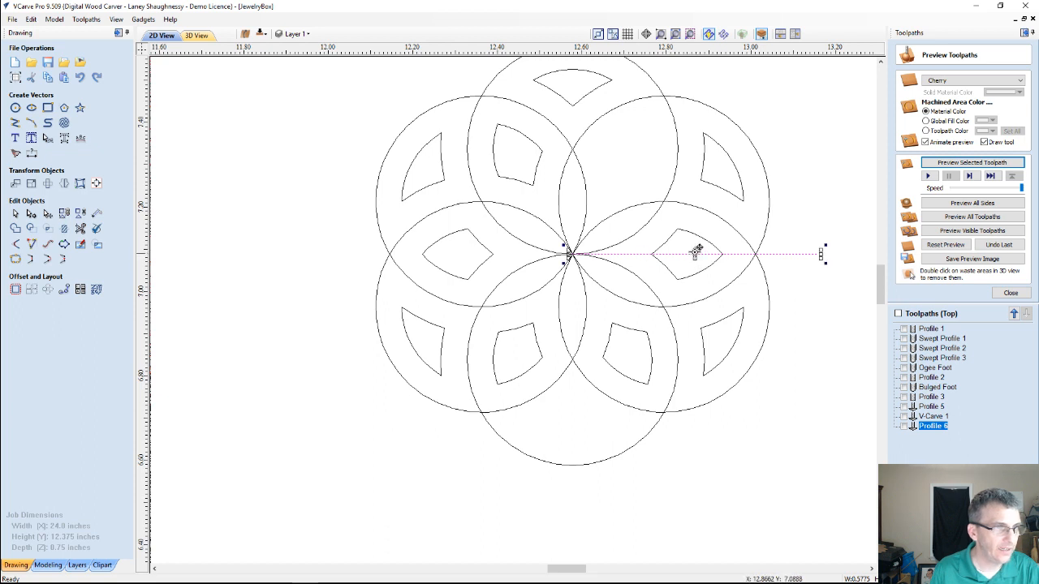
pyautogui.moveTo(697, 251); pyautogui.dragTo(575, 252)
pyautogui.click(571, 103)
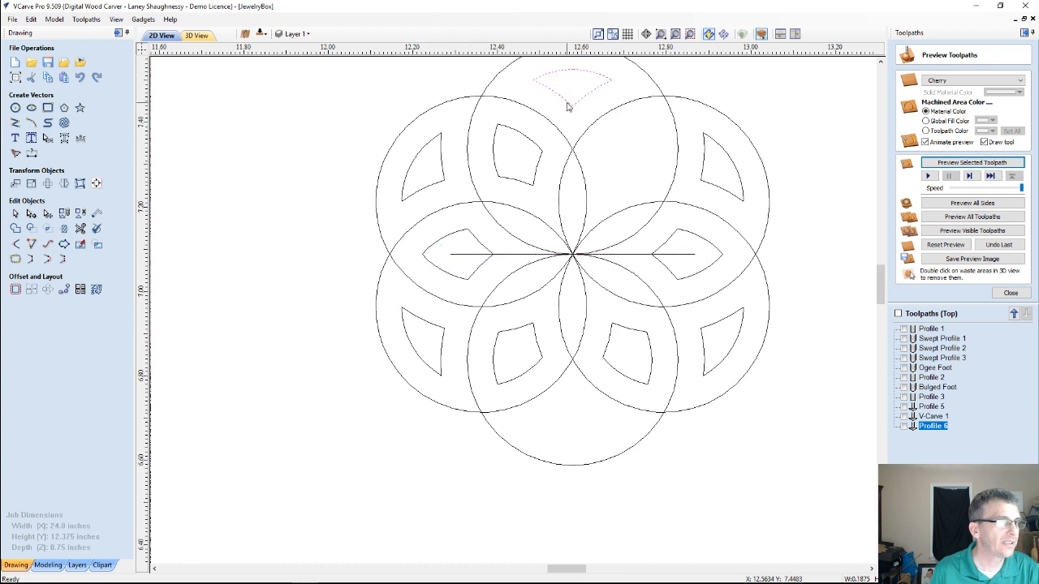
pyautogui.keyDown('shift'); pyautogui.click(513, 255); pyautogui.keyUp('shift')
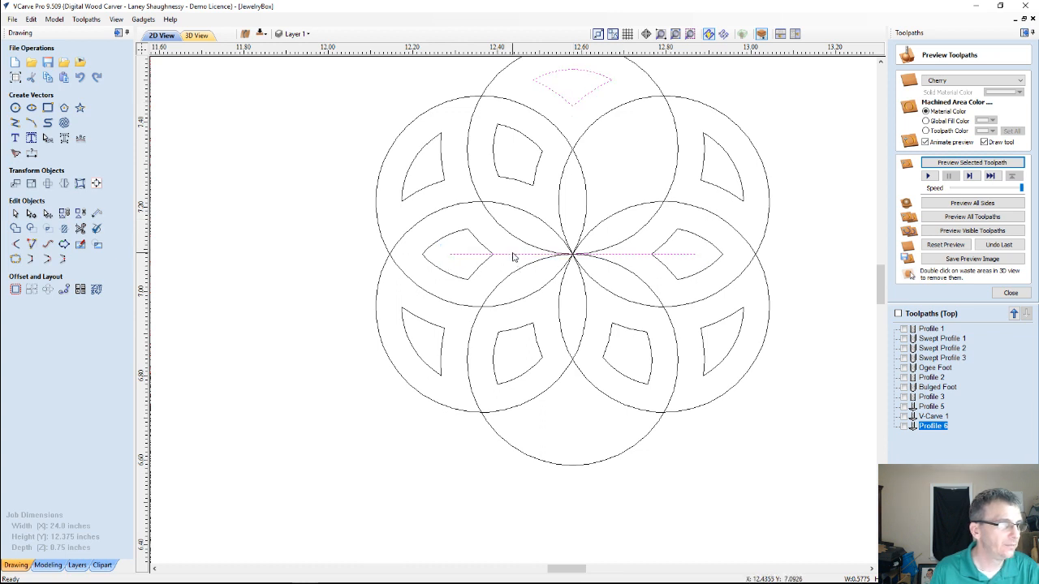
pyautogui.click(63, 183)
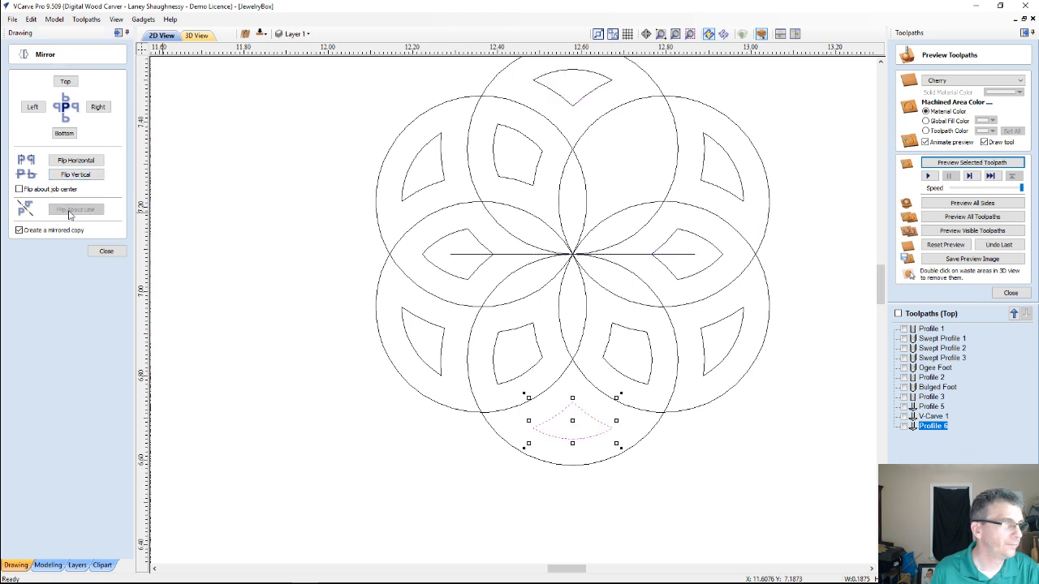
pyautogui.click(76, 210)
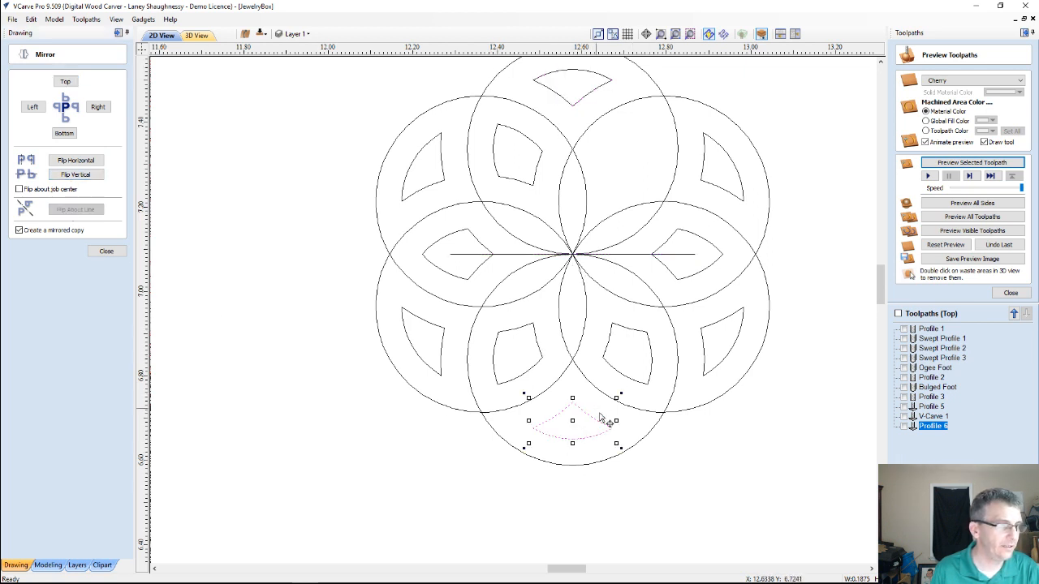
# Delete the horizontal guide line and leave the Mirror tool
pyautogui.click(637, 254)
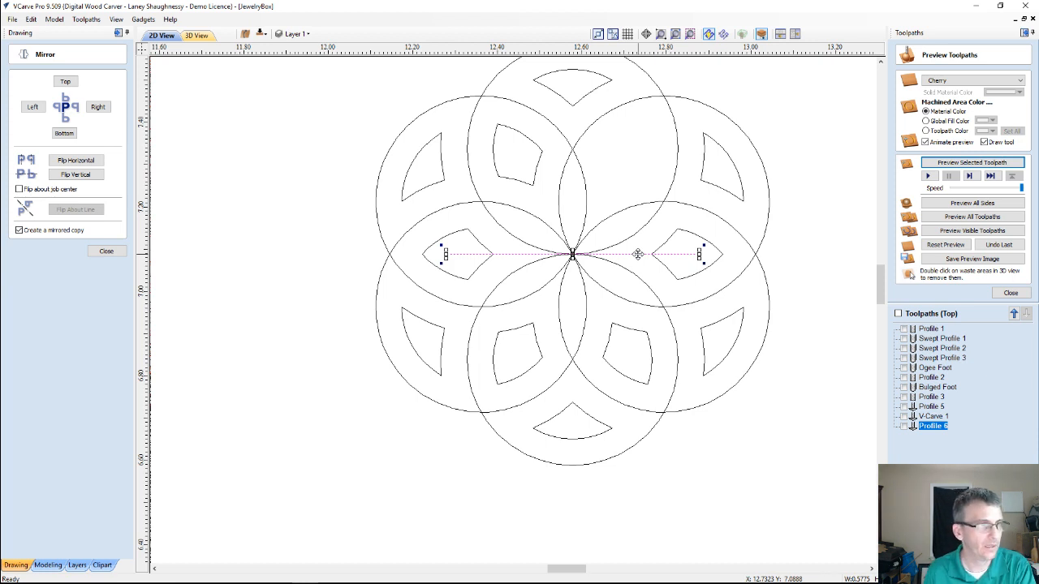
pyautogui.press('Delete')
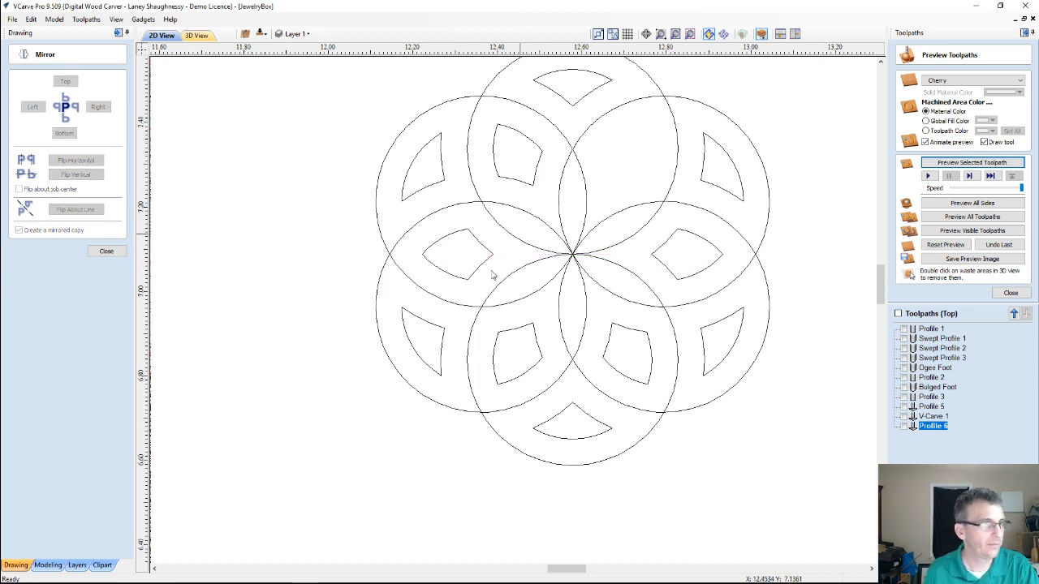
pyautogui.click(107, 251)
# Draw a guide line about 0.3 inches long at 30 degrees from the shared center through the upper-right circle intersection
pyautogui.click(15, 123)
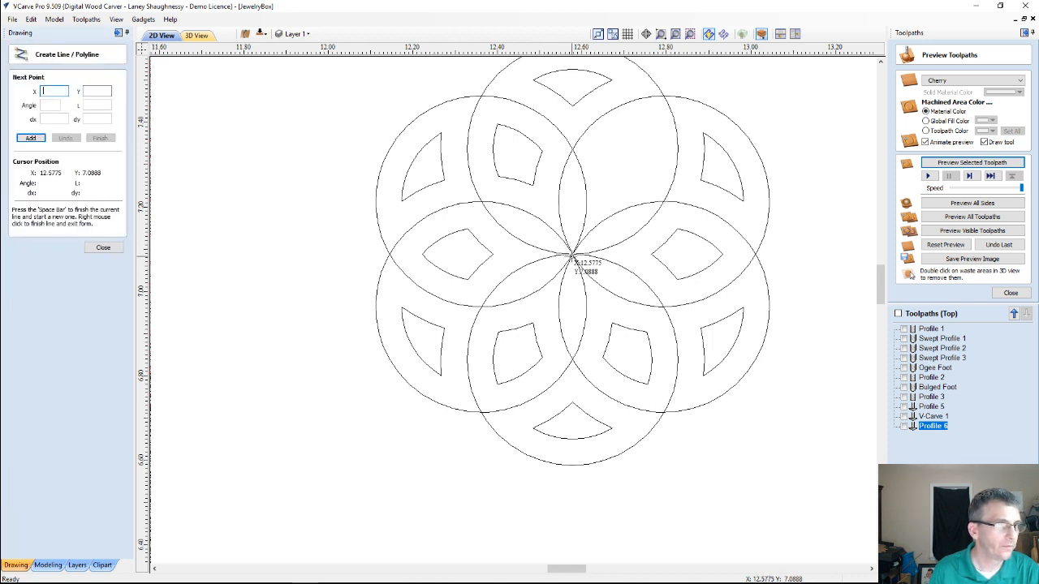
pyautogui.click(573, 258)
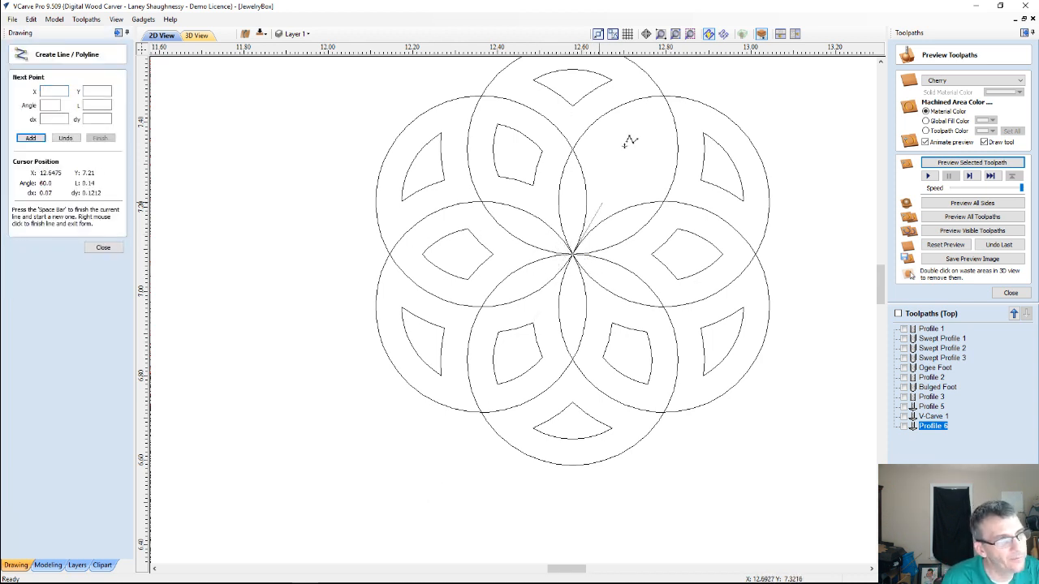
pyautogui.click(683, 189)
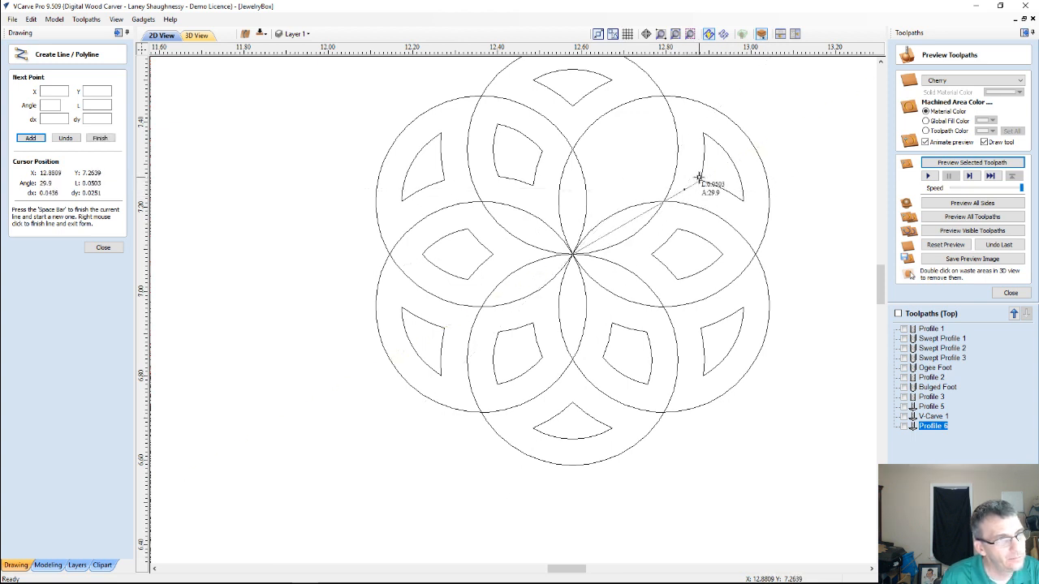
pyautogui.press('space')
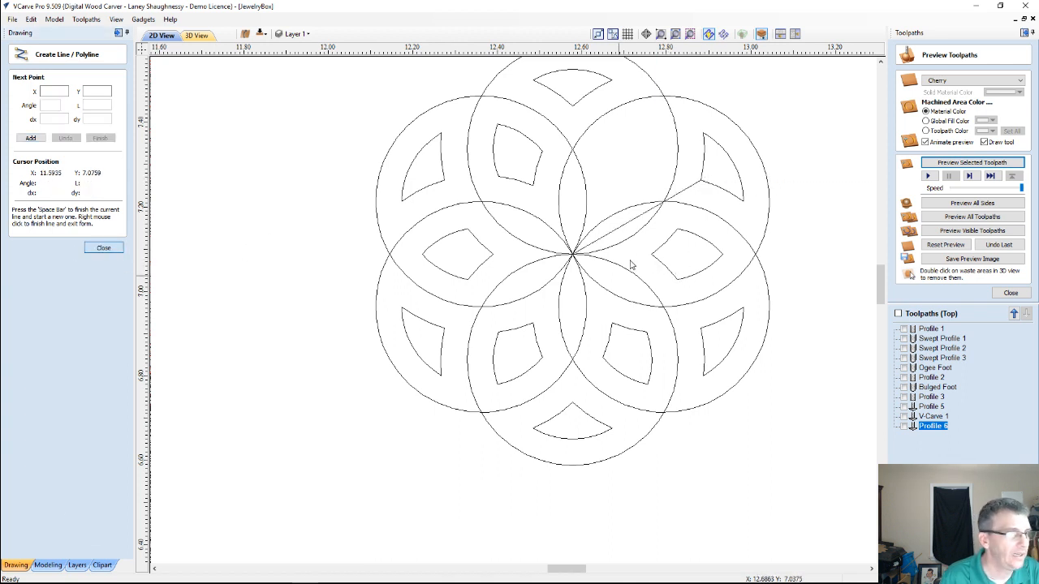
# Mirror a copy of the offset shape directly right of the shared center about the 30-degree guide line
pyautogui.rightClick(632, 265)
pyautogui.click(665, 246)
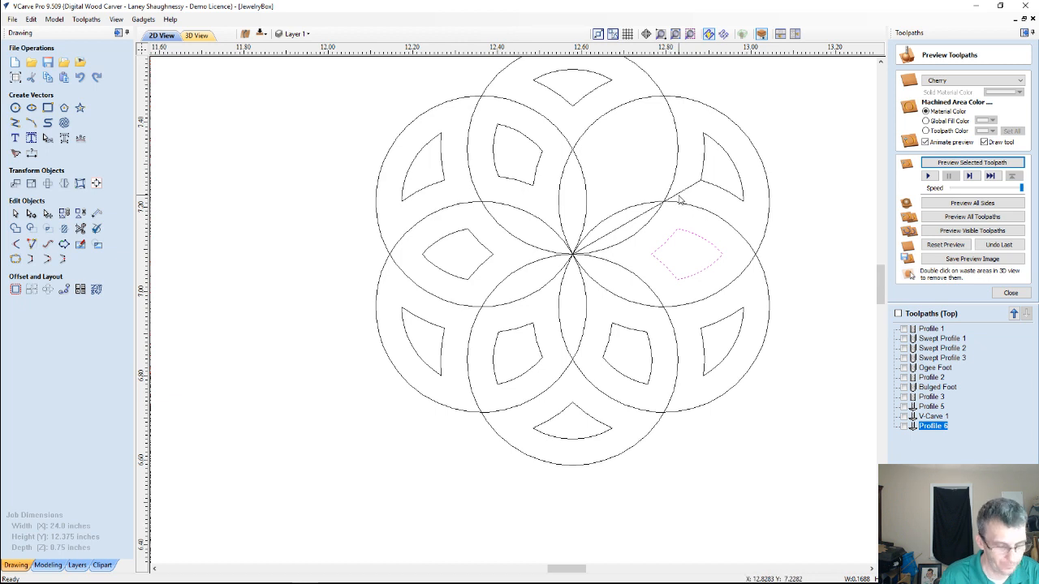
pyautogui.keyDown('shift'); pyautogui.click(678, 197); pyautogui.keyUp('shift')
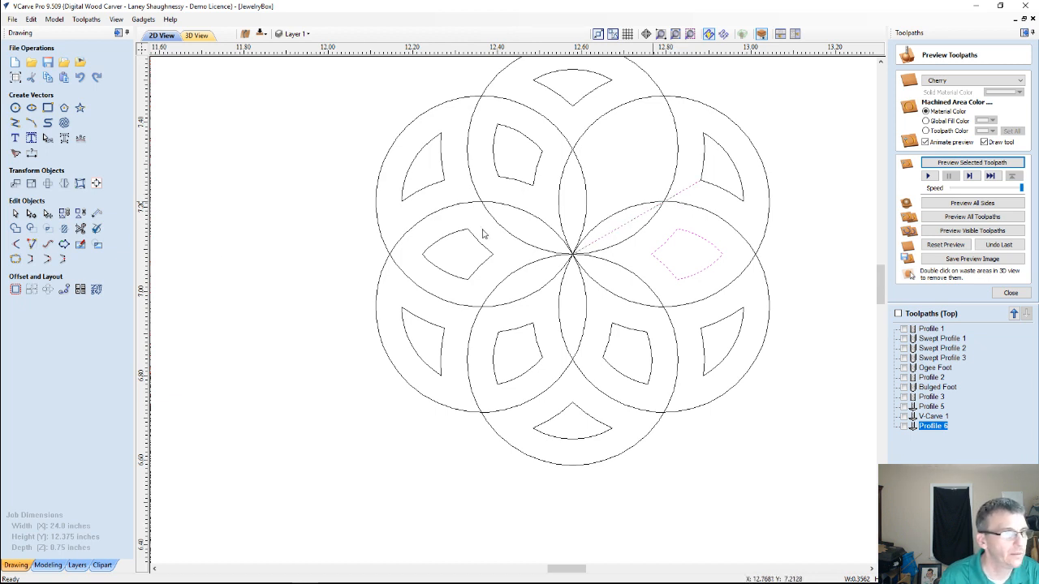
pyautogui.click(64, 184)
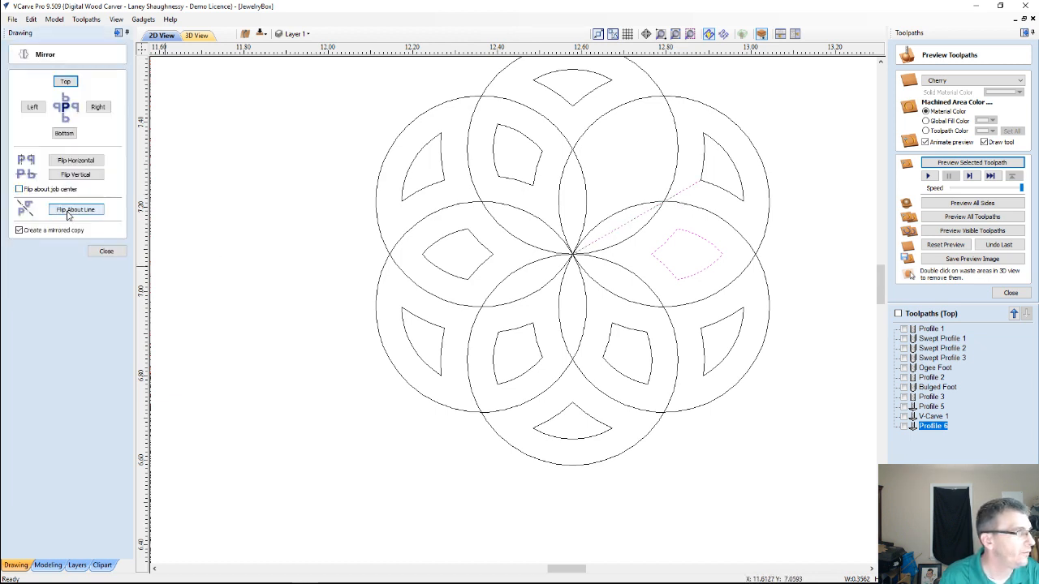
pyautogui.click(75, 210)
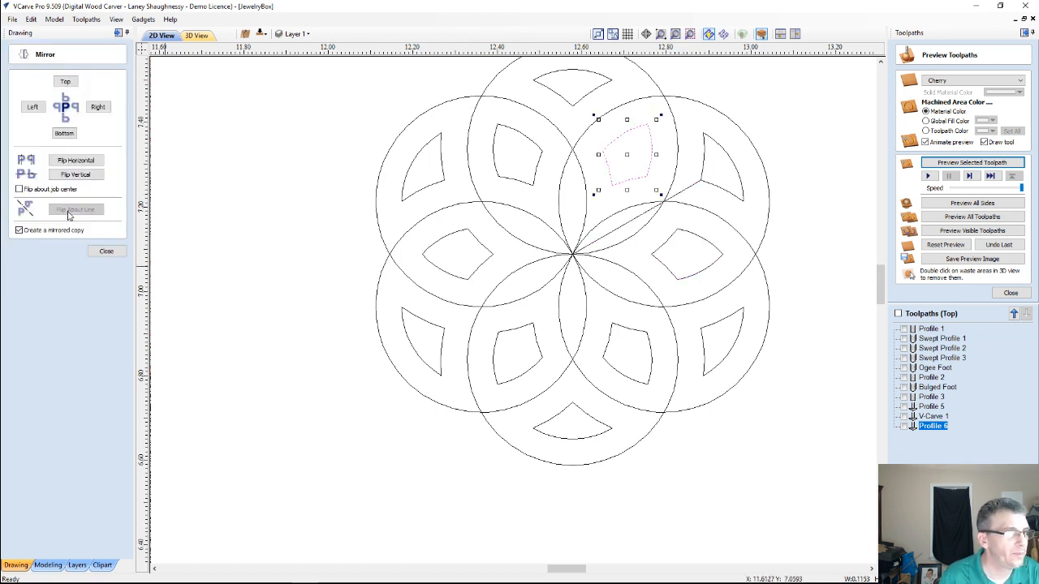
pyautogui.click(104, 254)
# Delete the angled guide line and check the completed six-circle pattern
pyautogui.click(612, 235)
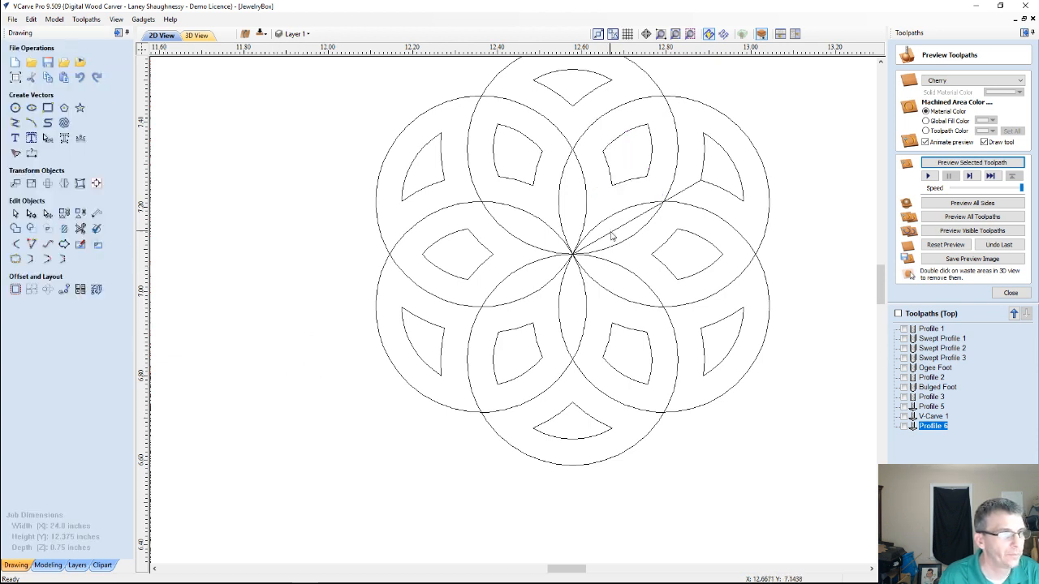
pyautogui.click(612, 235)
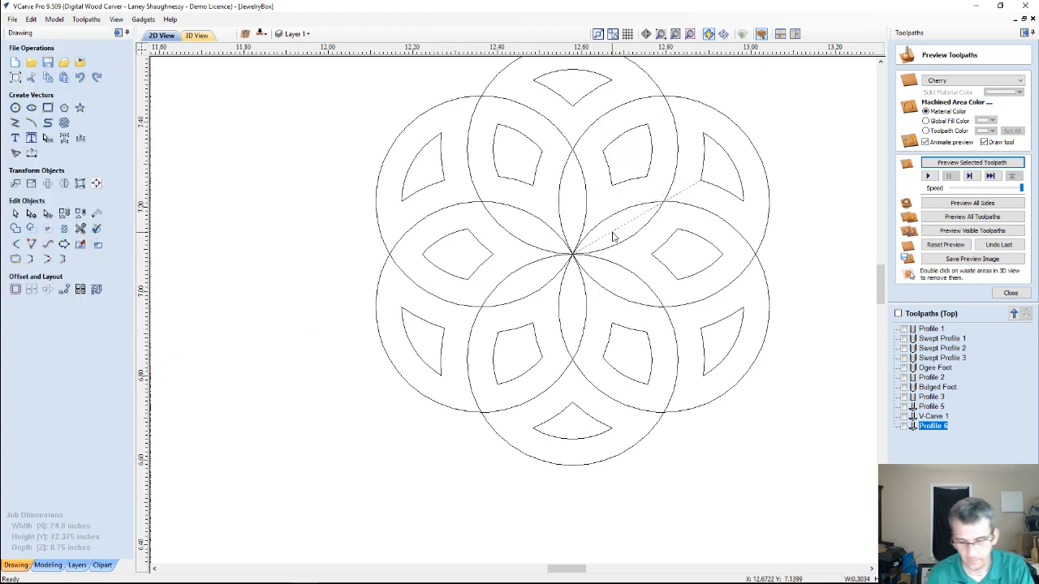
pyautogui.scroll(-5, 613, 252)
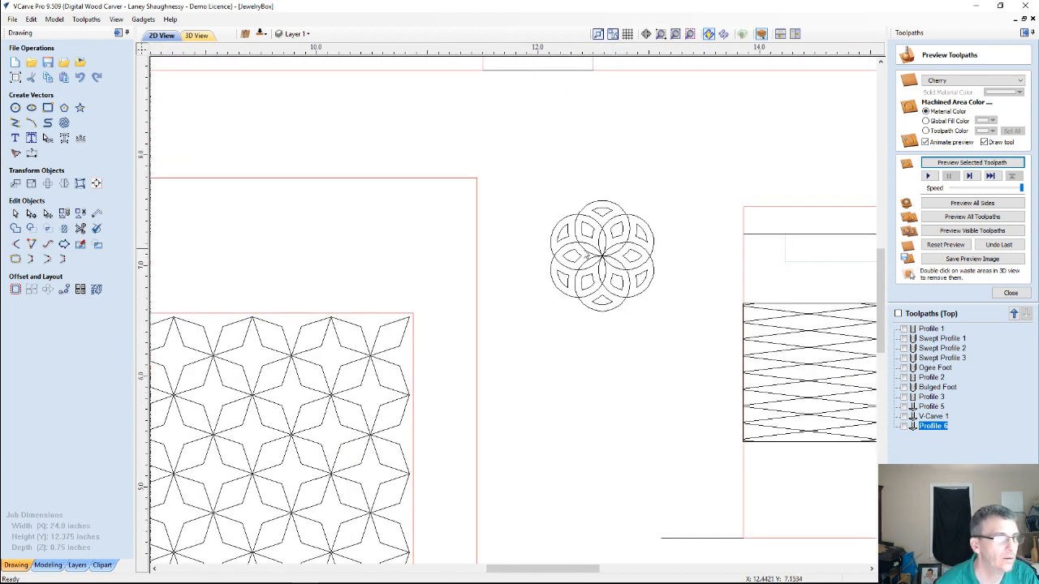
pyautogui.scroll(4, 585, 249)
pyautogui.scroll(2, 774, 472)
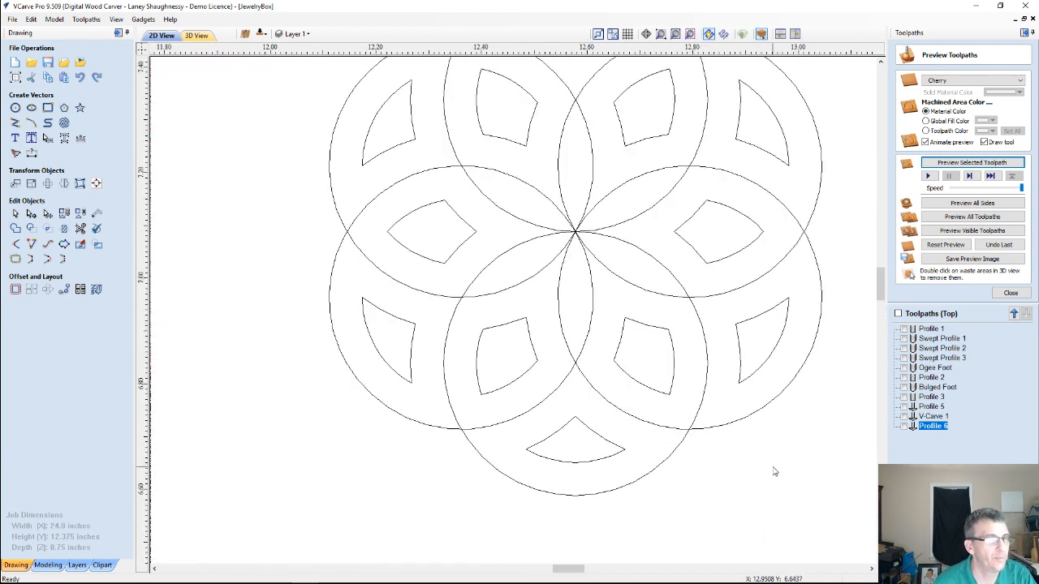
pyautogui.scroll(-1, 774, 471)
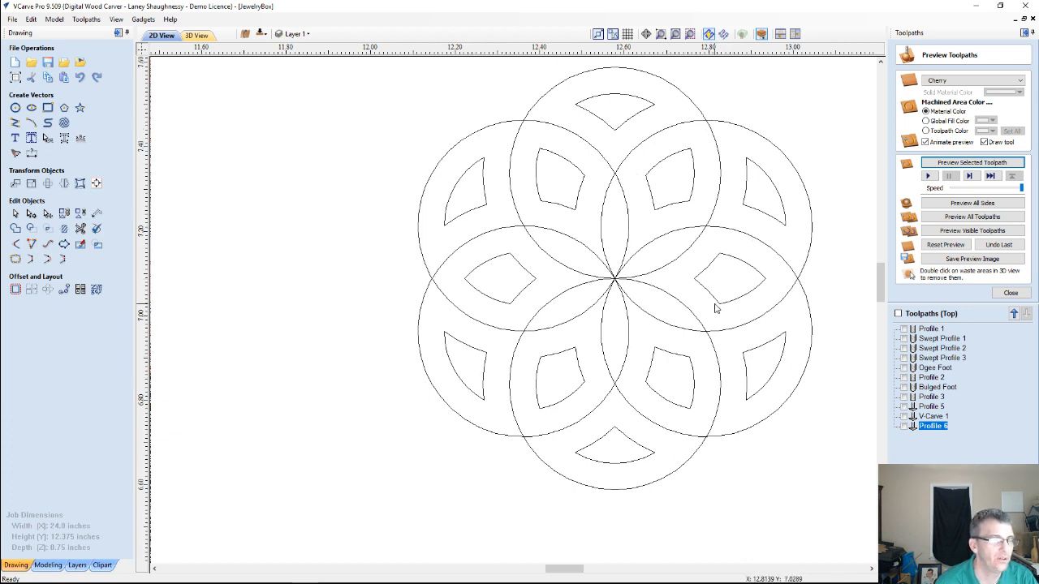
# Weld the six overlapping circles into one scalloped outline around the offset shapes
pyautogui.click(471, 139)
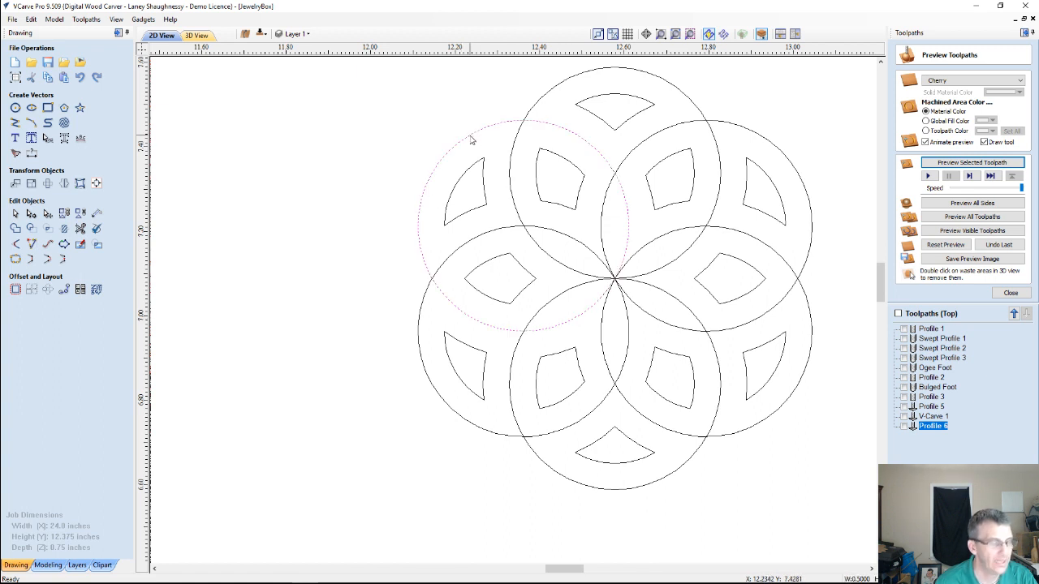
pyautogui.keyDown('shift'); pyautogui.click(424, 297); pyautogui.keyUp('shift')
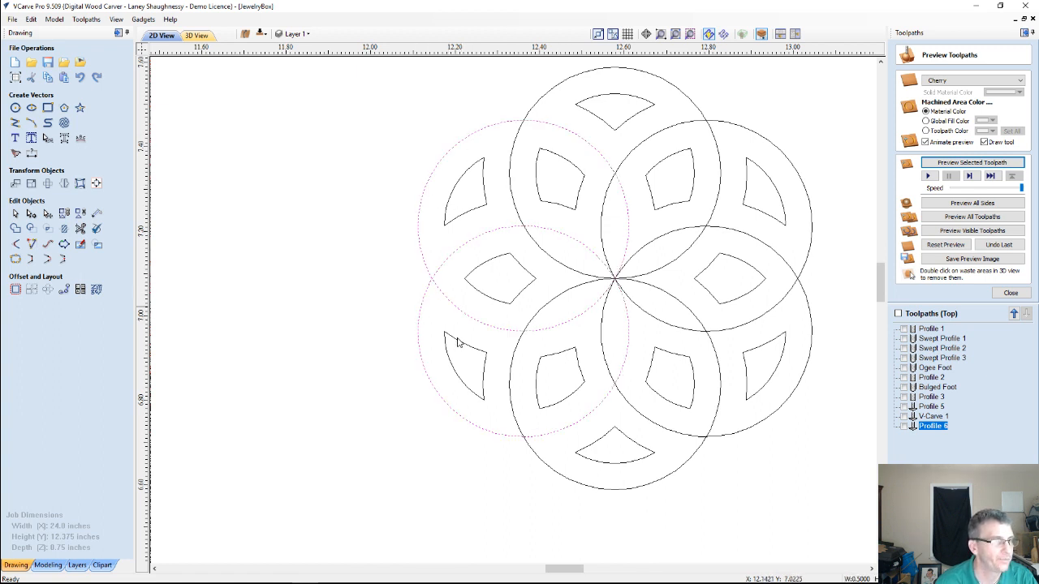
pyautogui.keyDown('shift'); pyautogui.click(548, 470); pyautogui.keyUp('shift')
pyautogui.keyDown('shift'); pyautogui.click(807, 324); pyautogui.keyUp('shift')
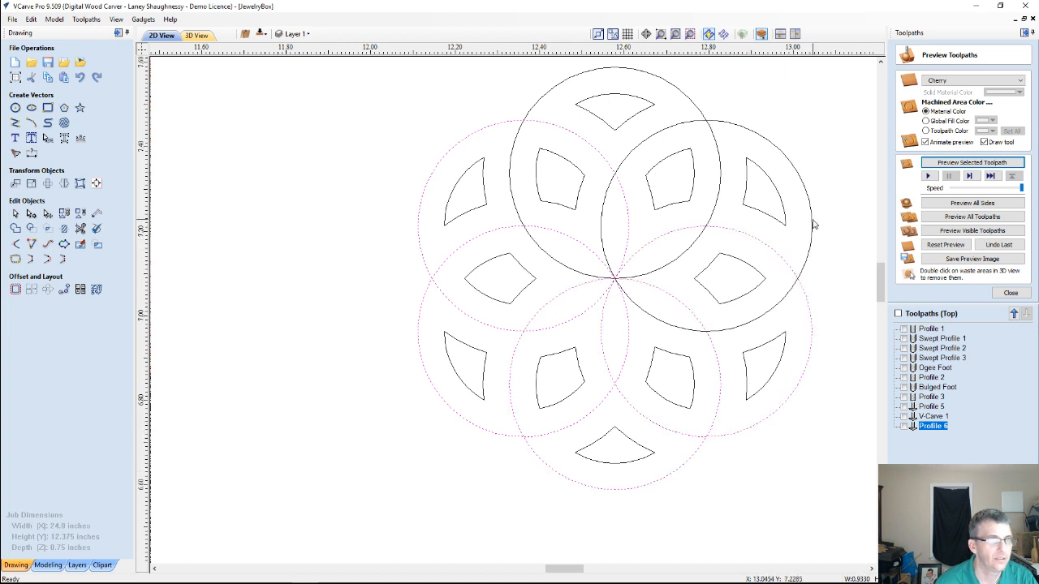
pyautogui.keyDown('shift'); pyautogui.click(812, 225); pyautogui.keyUp('shift')
pyautogui.keyDown('shift'); pyautogui.click(604, 71); pyautogui.keyUp('shift')
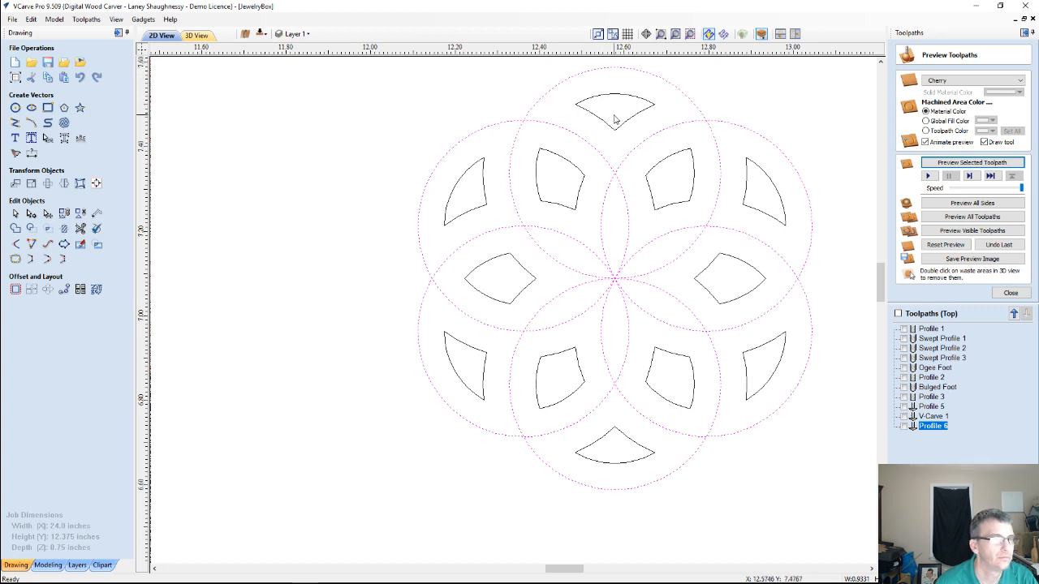
pyautogui.click(15, 229)
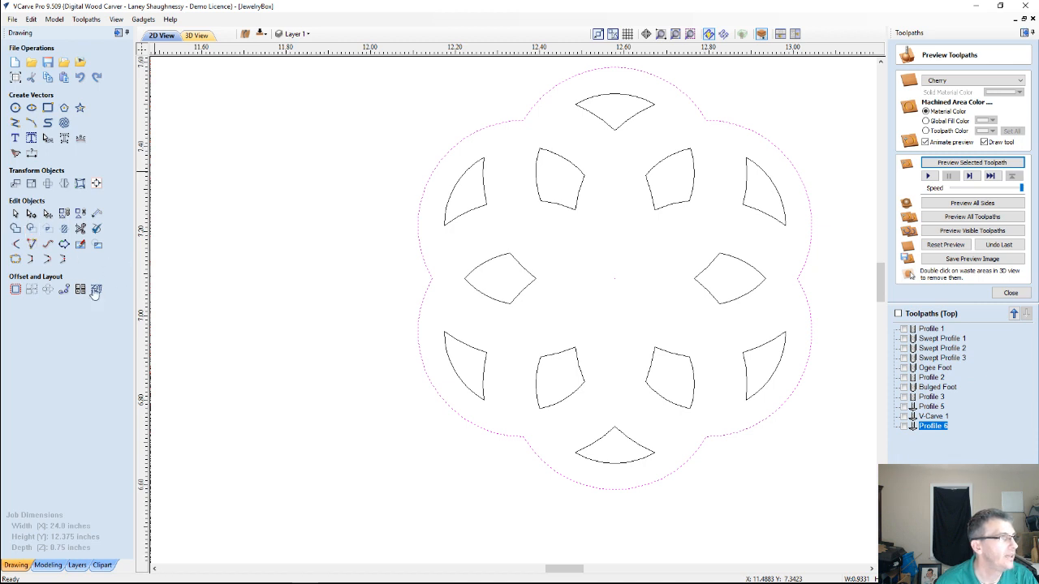
# Draw a 0.16-inch diameter circle at the shared center of the pattern
pyautogui.click(15, 107)
pyautogui.moveTo(616, 278); pyautogui.dragTo(649, 291)
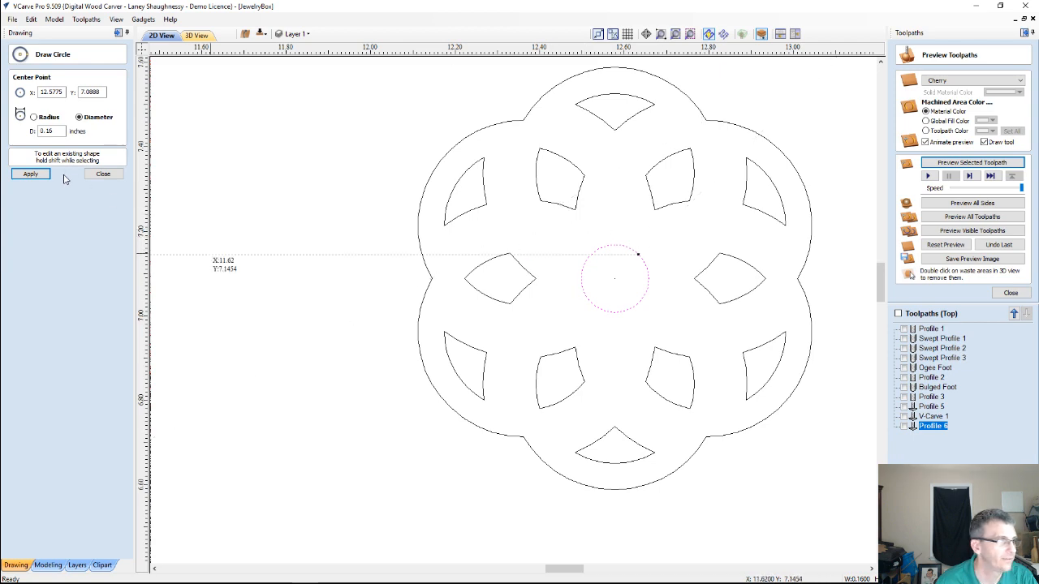
pyautogui.click(101, 174)
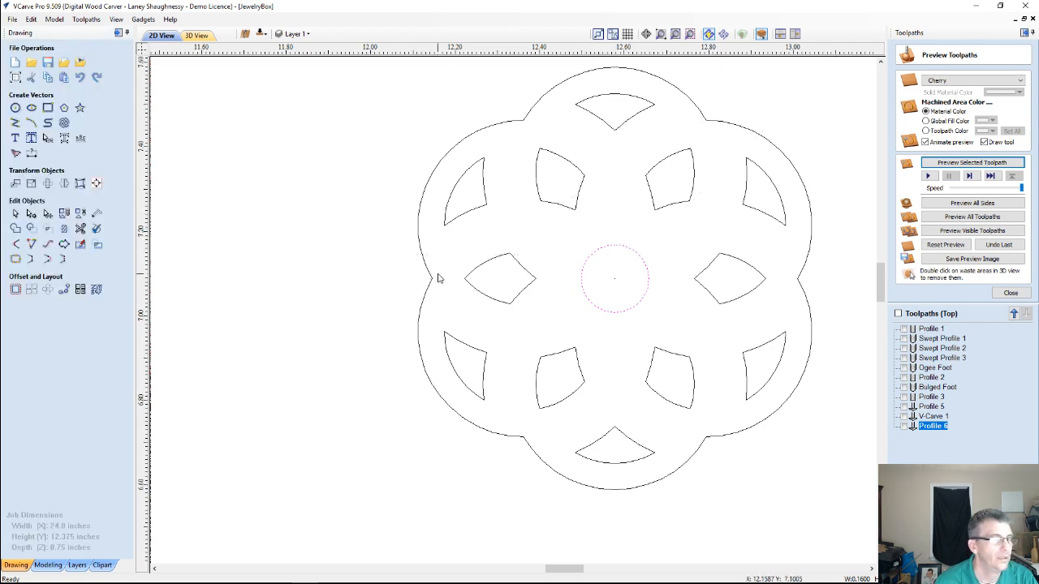
pyautogui.scroll(-4, 439, 279)
pyautogui.scroll(-1, 439, 279)
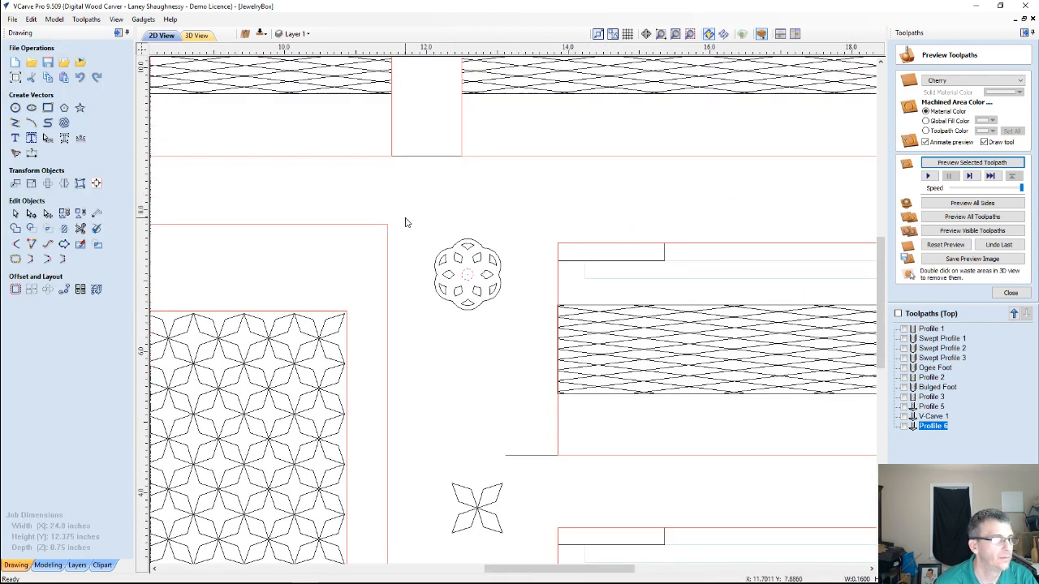
pyautogui.moveTo(405, 218); pyautogui.dragTo(514, 300)
pyautogui.scroll(3, 487, 320)
pyautogui.scroll(2, 470, 305)
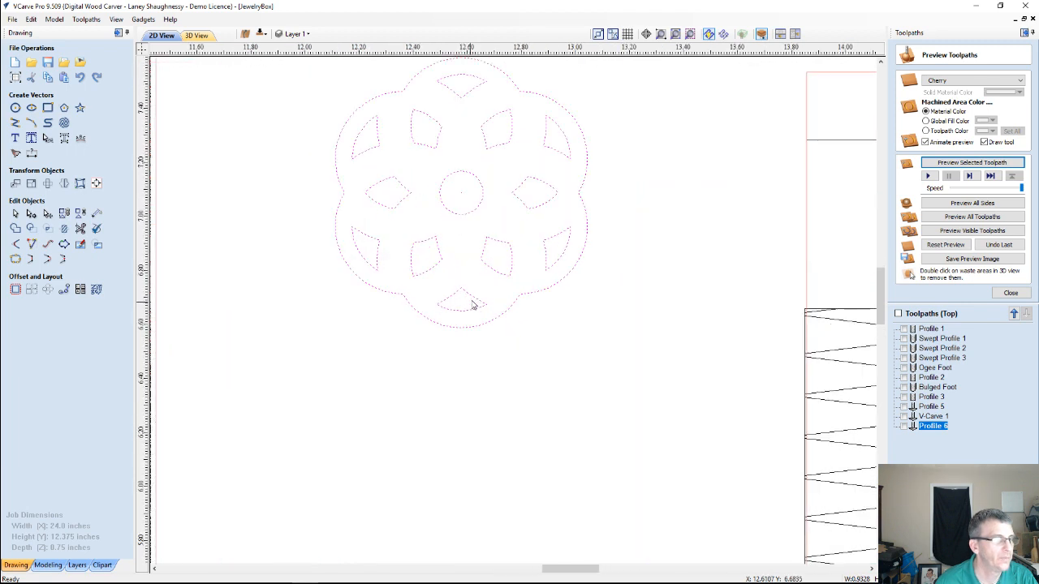
# Offset the scalloped outline outwards by 0.0625 inches, keeping the original
pyautogui.scroll(-2, 472, 298)
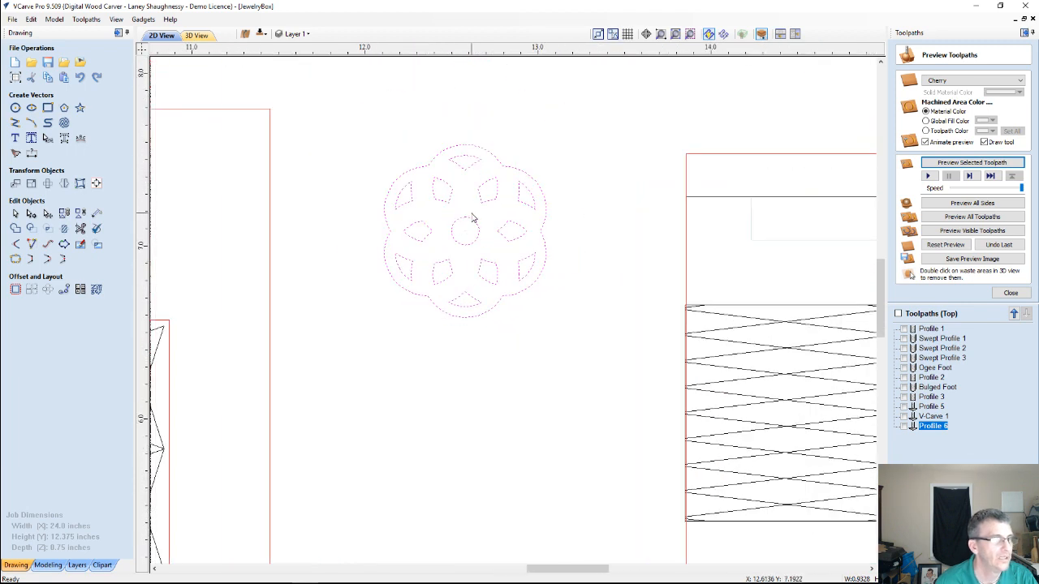
pyautogui.click(436, 172)
pyautogui.click(433, 165)
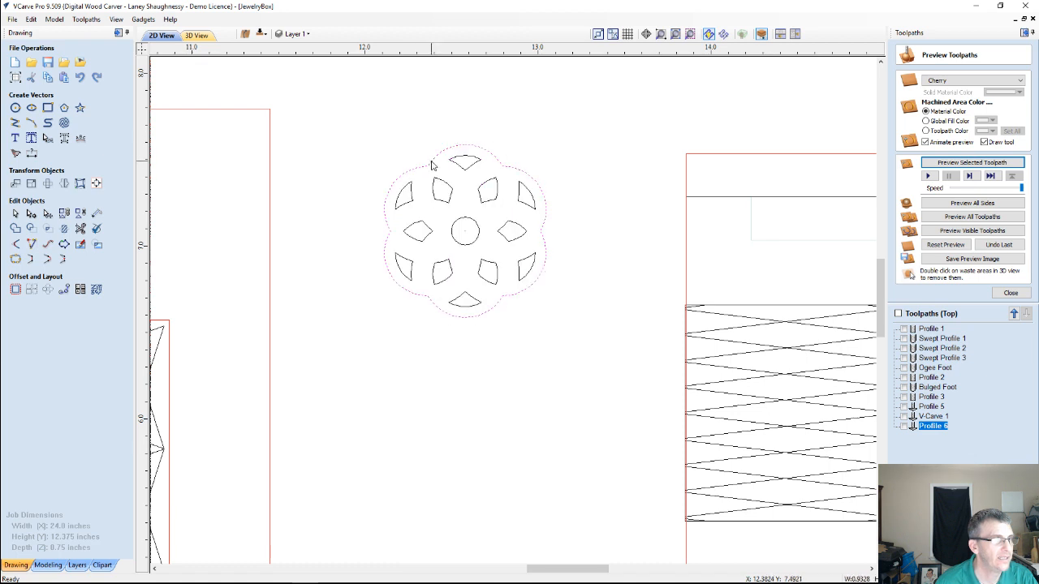
pyautogui.click(15, 289)
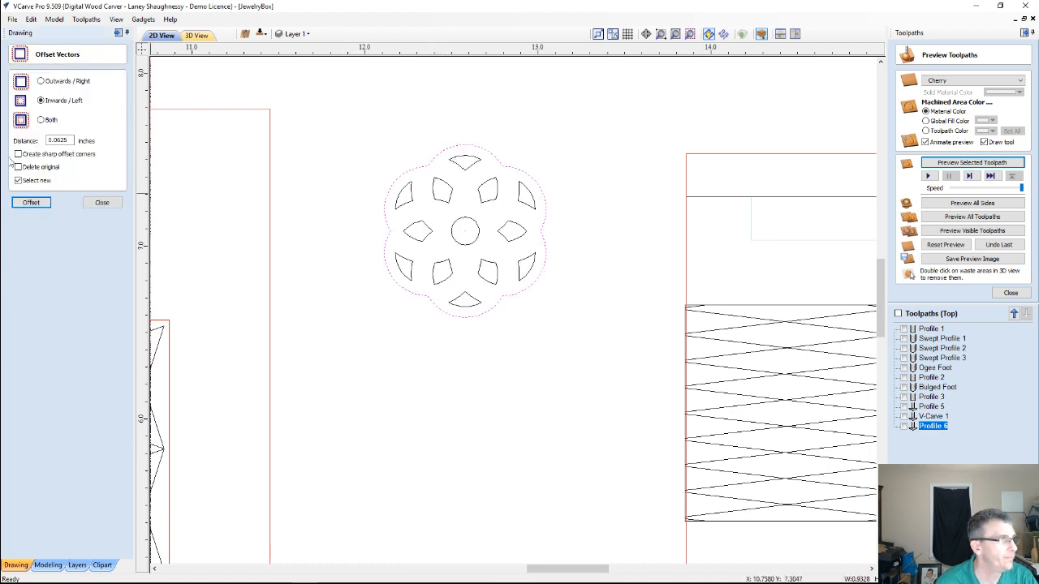
pyautogui.click(42, 82)
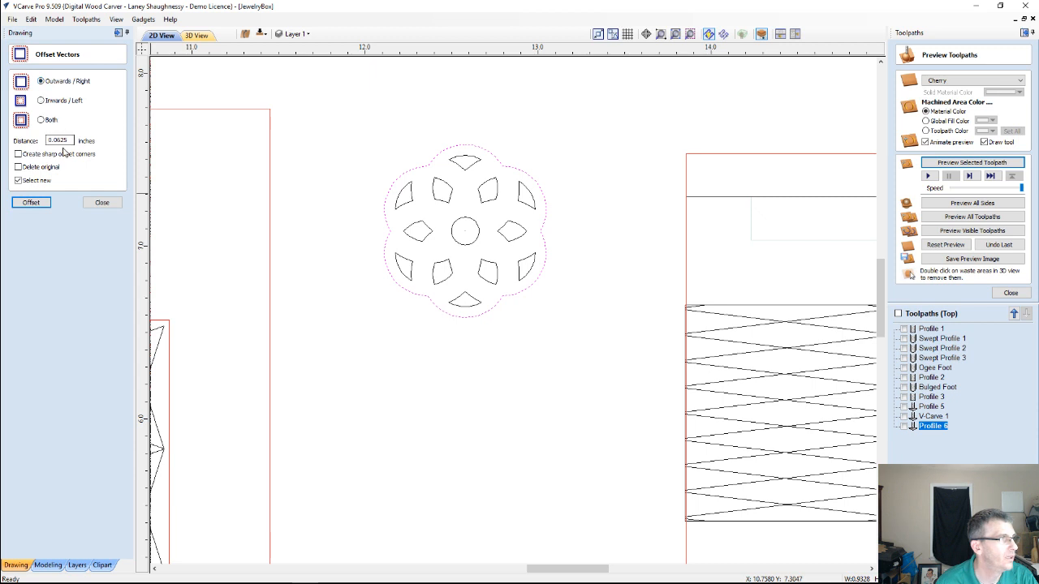
pyautogui.click(33, 203)
pyautogui.click(102, 202)
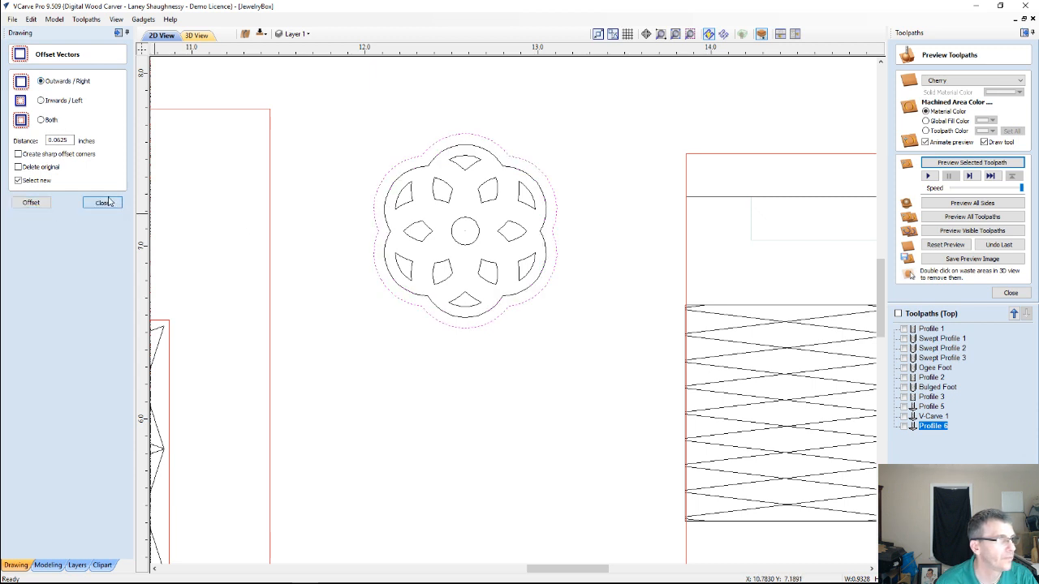
# Calculate a V-carve toolpath at start depth 0.0 with the 60-degree 0.25-inch V-bit for all flower vectors except the outermost outline
pyautogui.scroll(2, 422, 135)
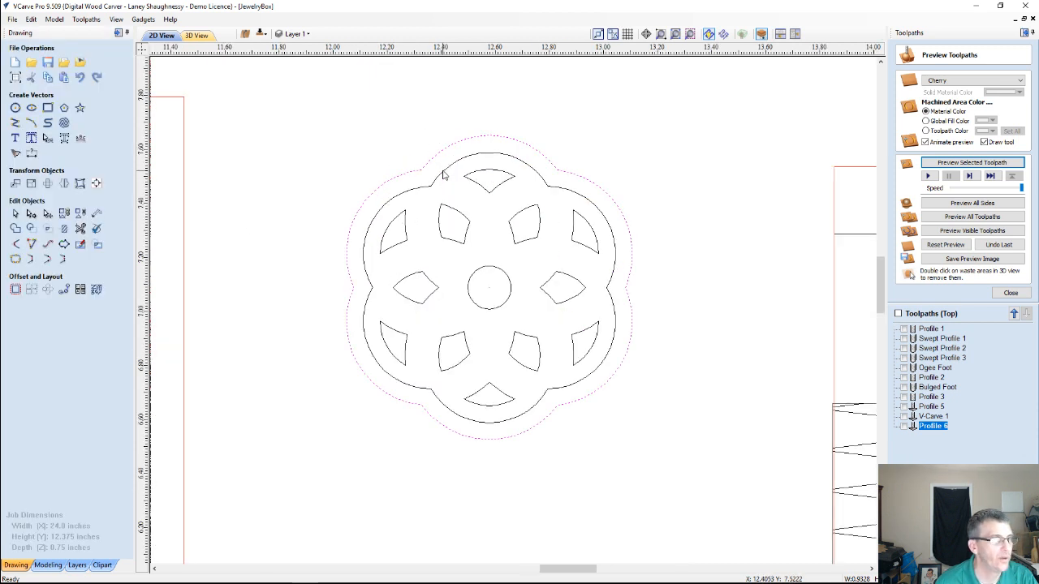
pyautogui.moveTo(302, 112); pyautogui.dragTo(650, 466)
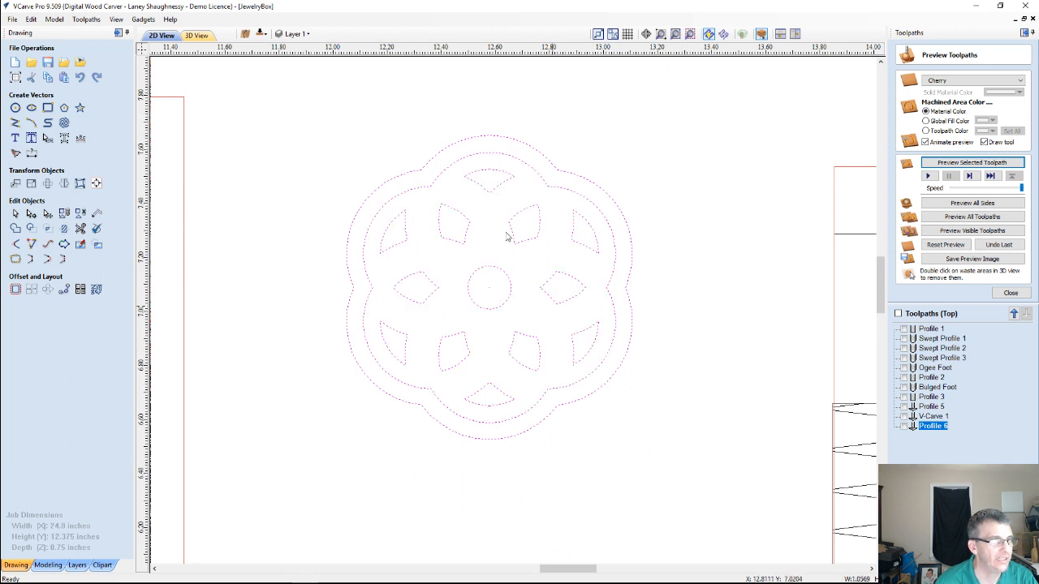
pyautogui.click(513, 139)
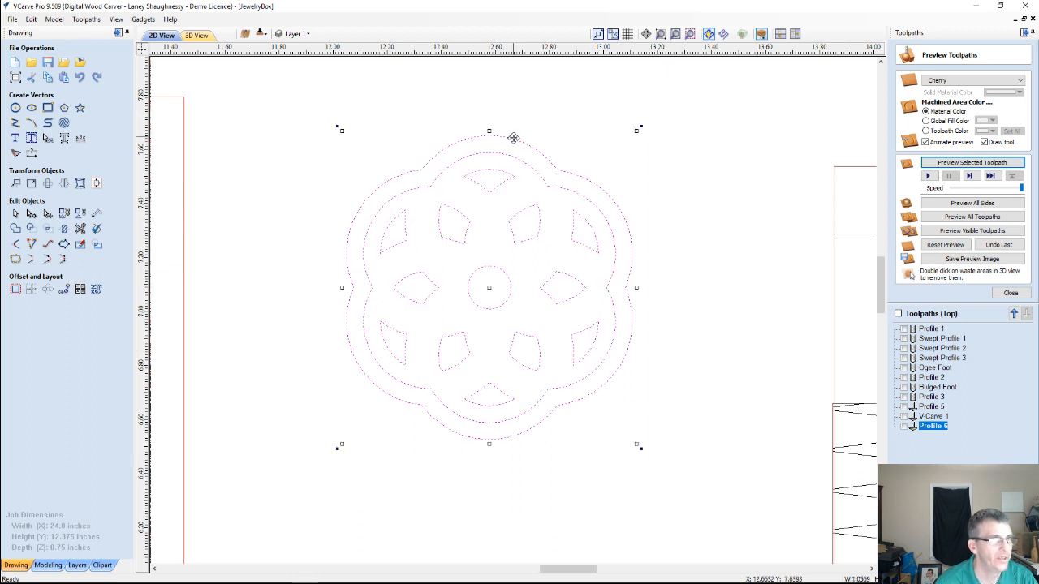
pyautogui.keyDown('shift'); pyautogui.click(513, 139); pyautogui.keyUp('shift')
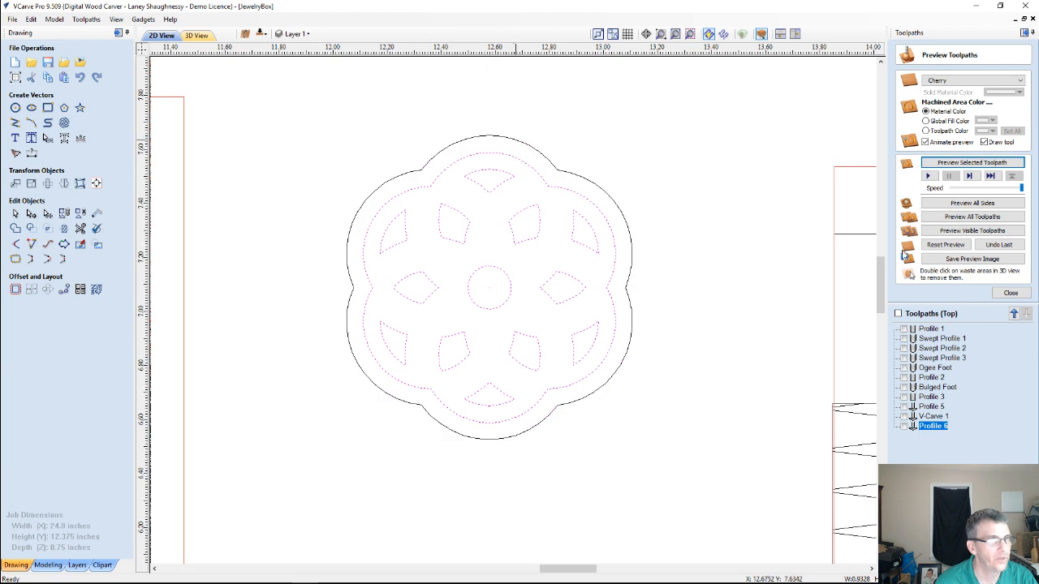
pyautogui.click(1019, 297)
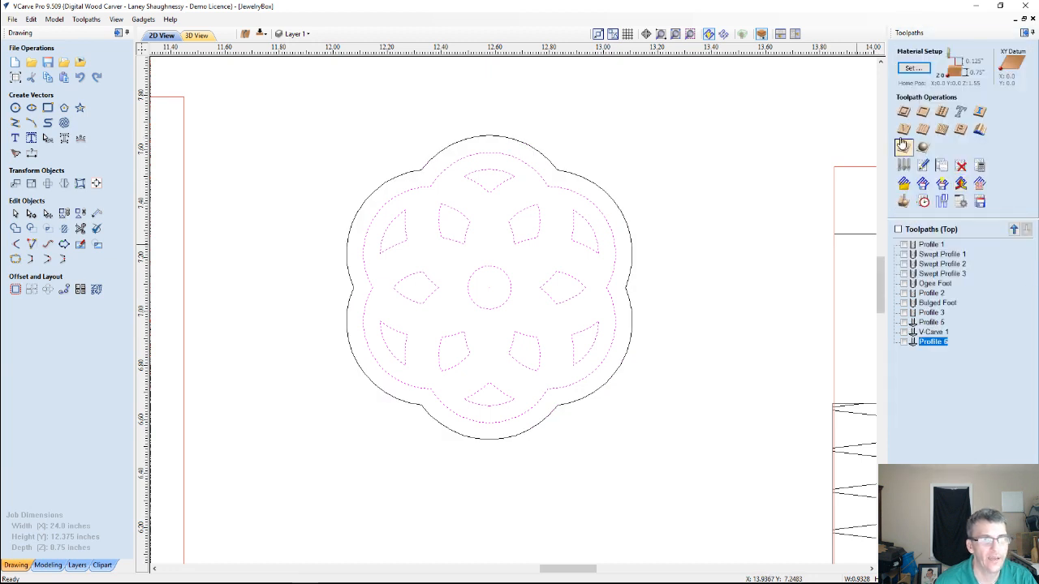
pyautogui.click(903, 129)
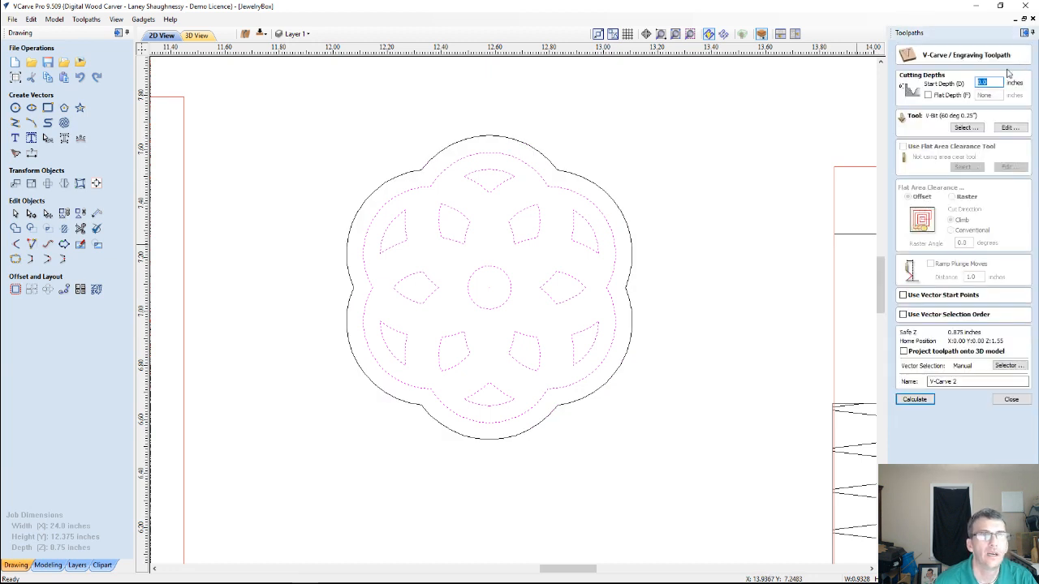
pyautogui.click(915, 399)
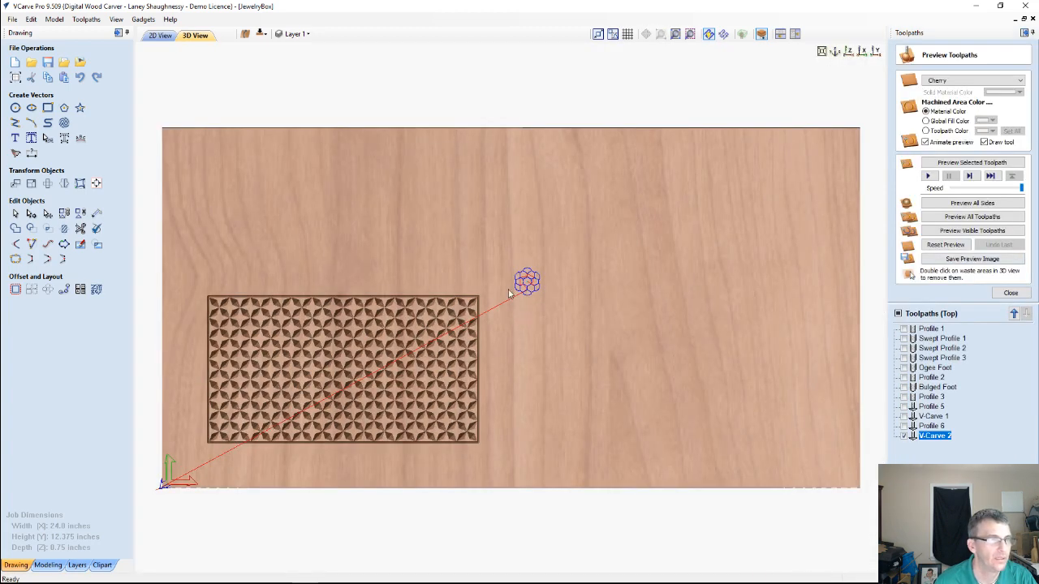
# Preview the flower's V-carve toolpath on the cherry material and examine the carved tile in 3D
pyautogui.scroll(5, 558, 271)
pyautogui.scroll(3, 558, 271)
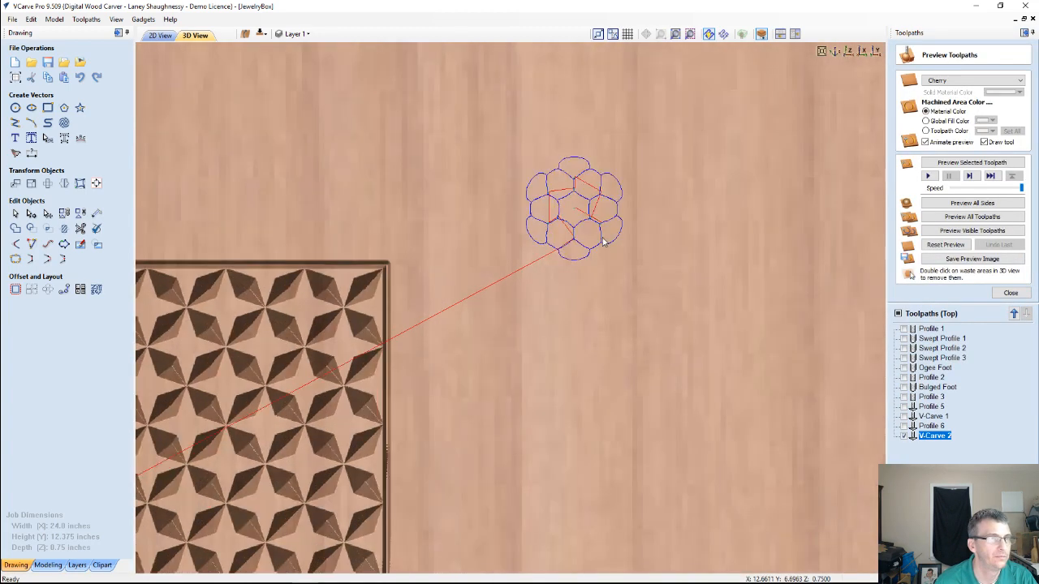
pyautogui.click(939, 166)
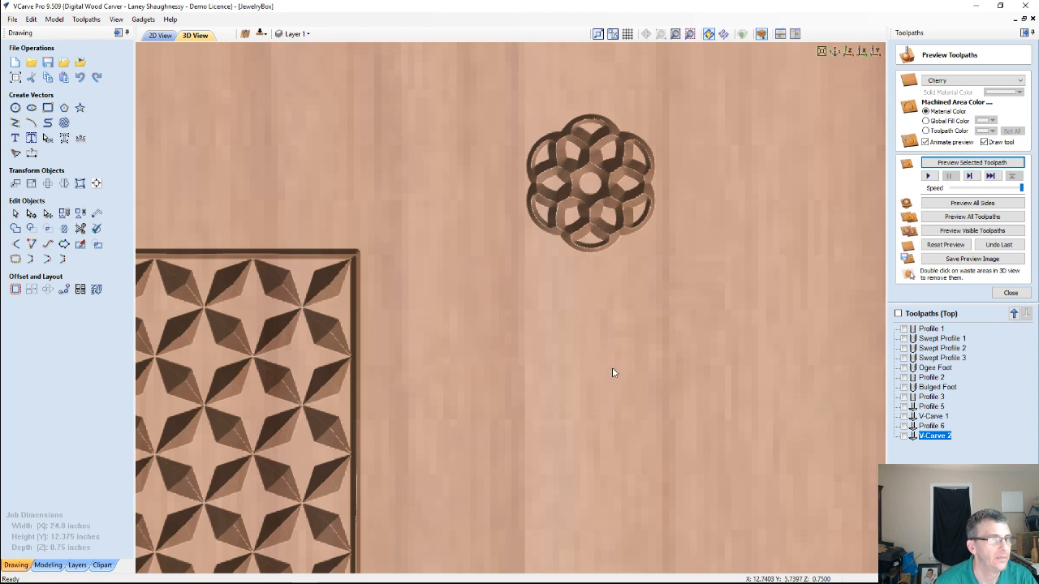
pyautogui.moveTo(612, 372); pyautogui.dragTo(602, 302)
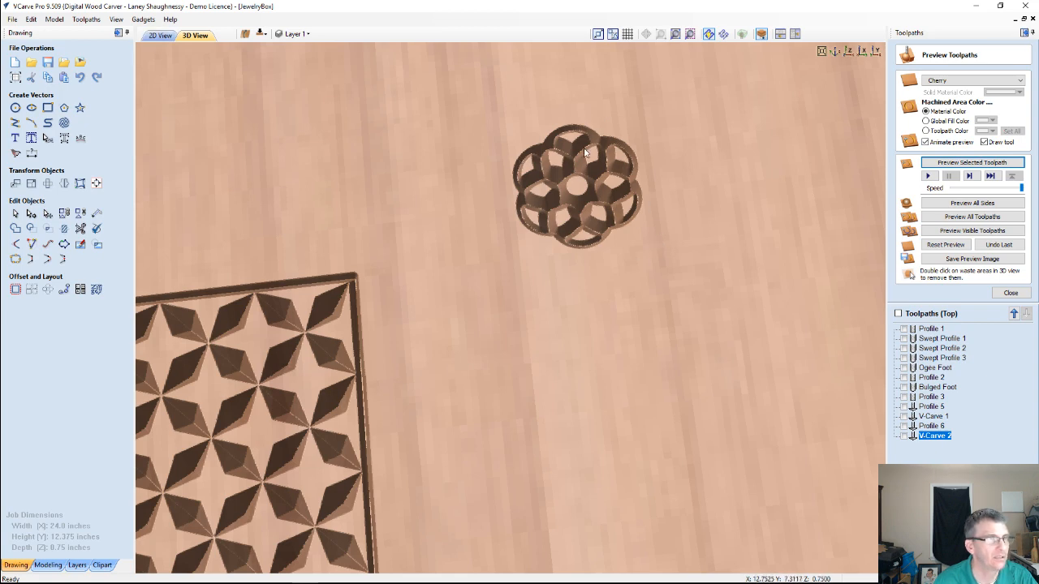
# Calculate a second V-carve toolpath for all flower vectors including the outermost outline, at start depth 0.0 with the 60-degree 0.25-inch V-bit
pyautogui.click(160, 35)
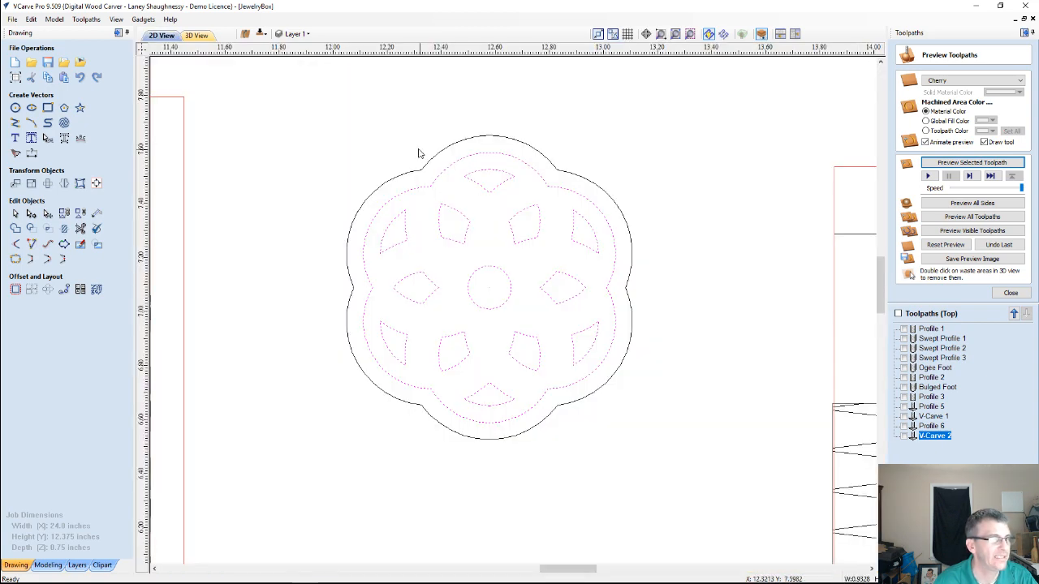
pyautogui.click(422, 173)
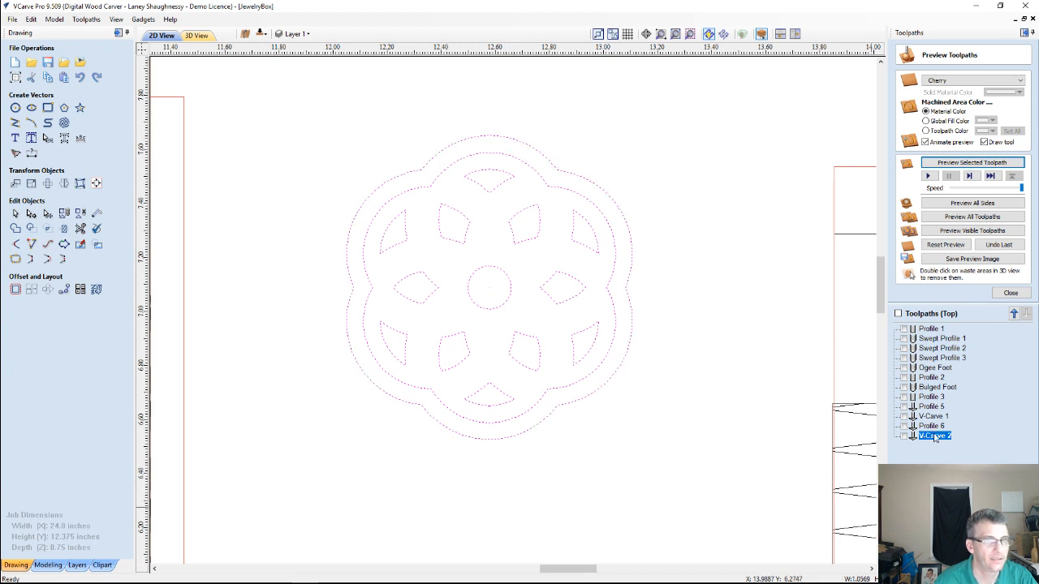
pyautogui.click(1010, 292)
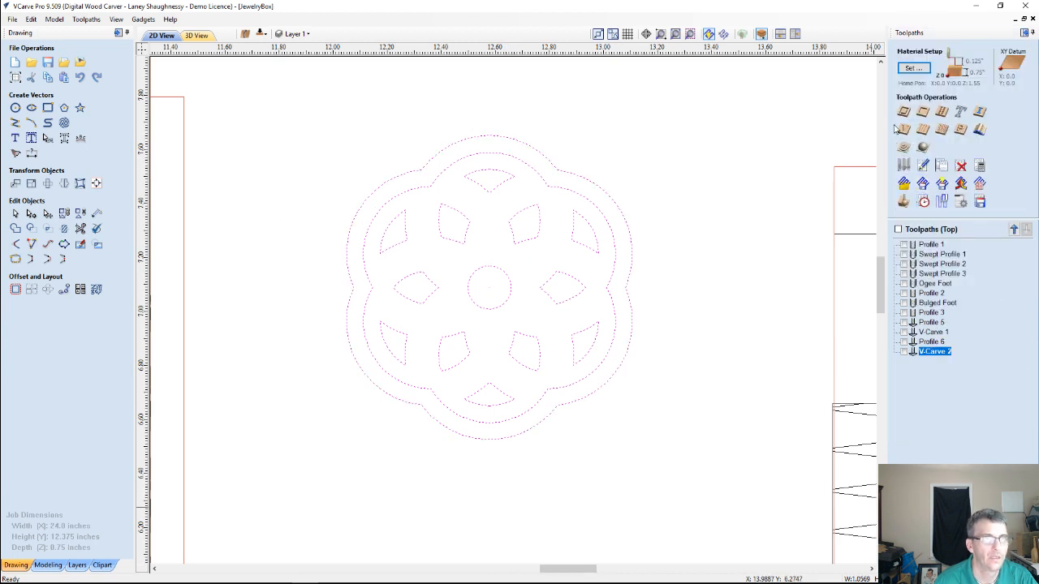
pyautogui.click(902, 129)
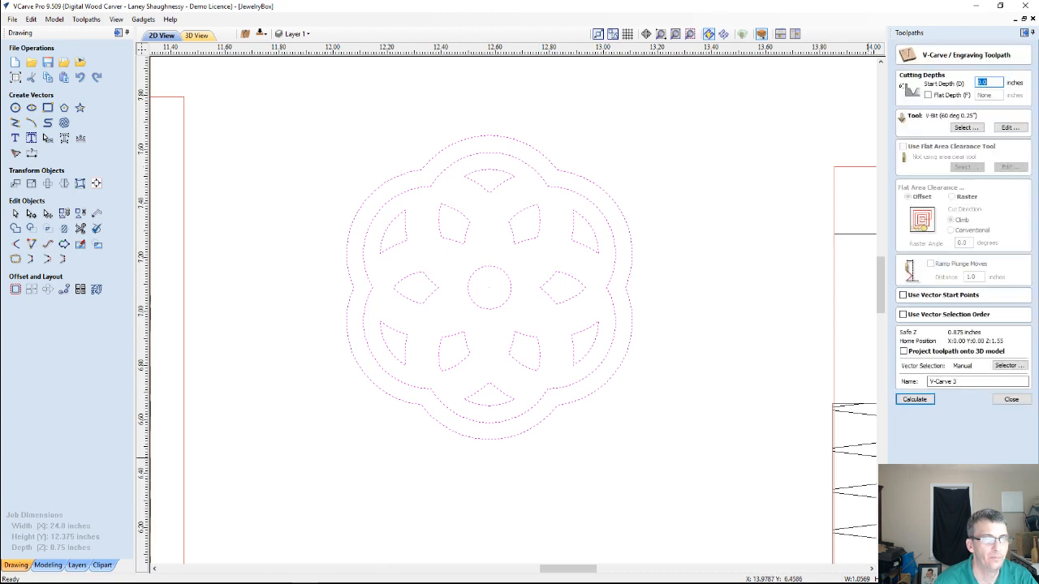
pyautogui.click(910, 399)
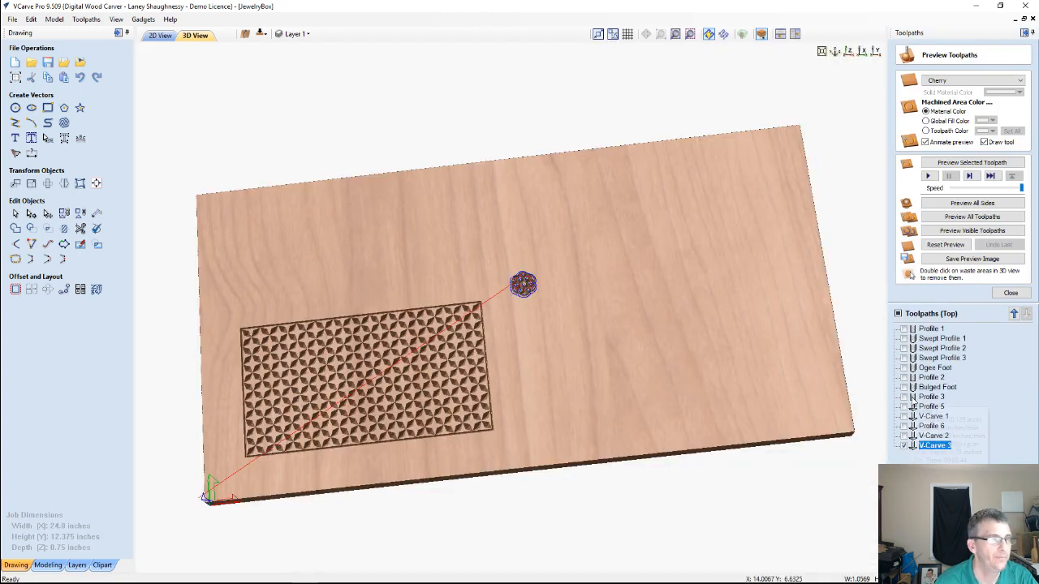
# Reset the material preview, simulate only the new flower V-carve toolpath, and examine the carved tile from several 3D angles
pyautogui.scroll(5, 525, 236)
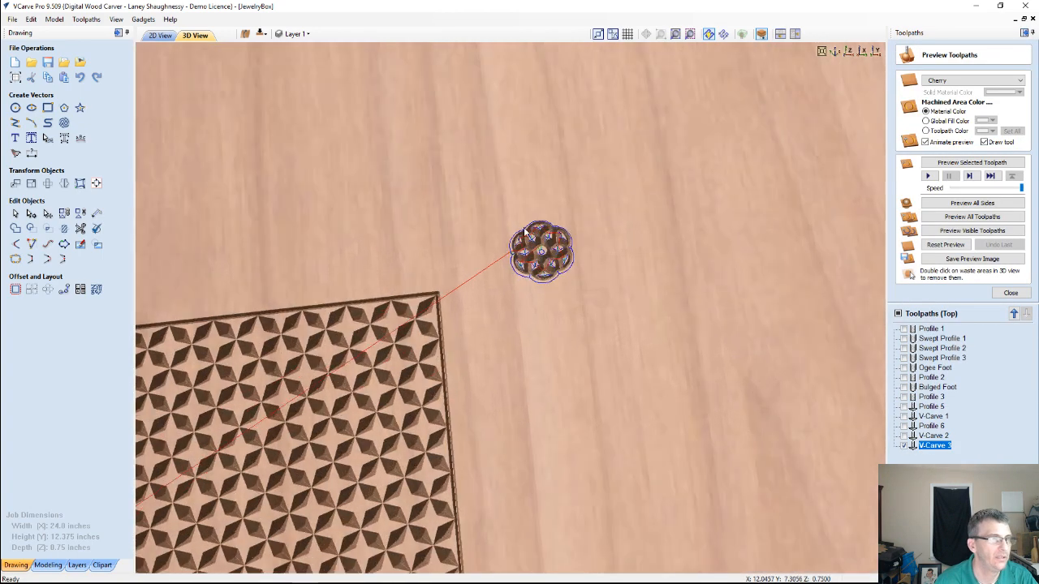
pyautogui.scroll(4, 529, 232)
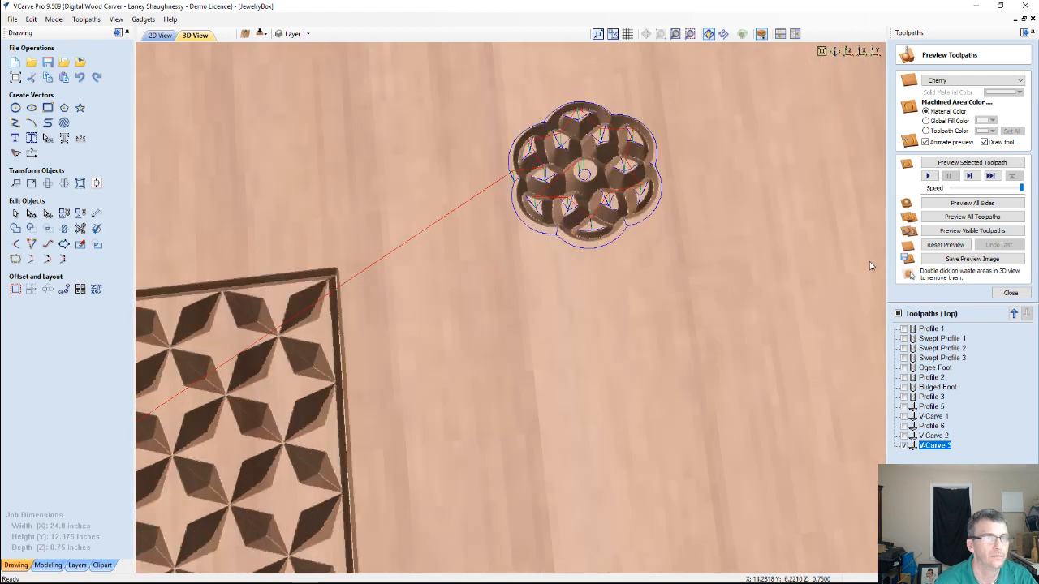
pyautogui.click(939, 242)
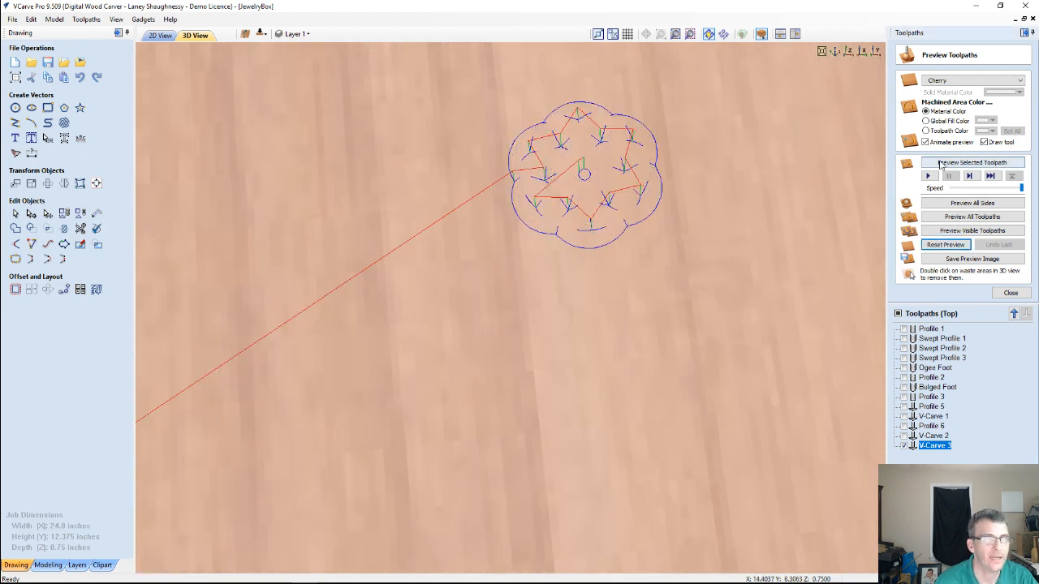
pyautogui.click(942, 162)
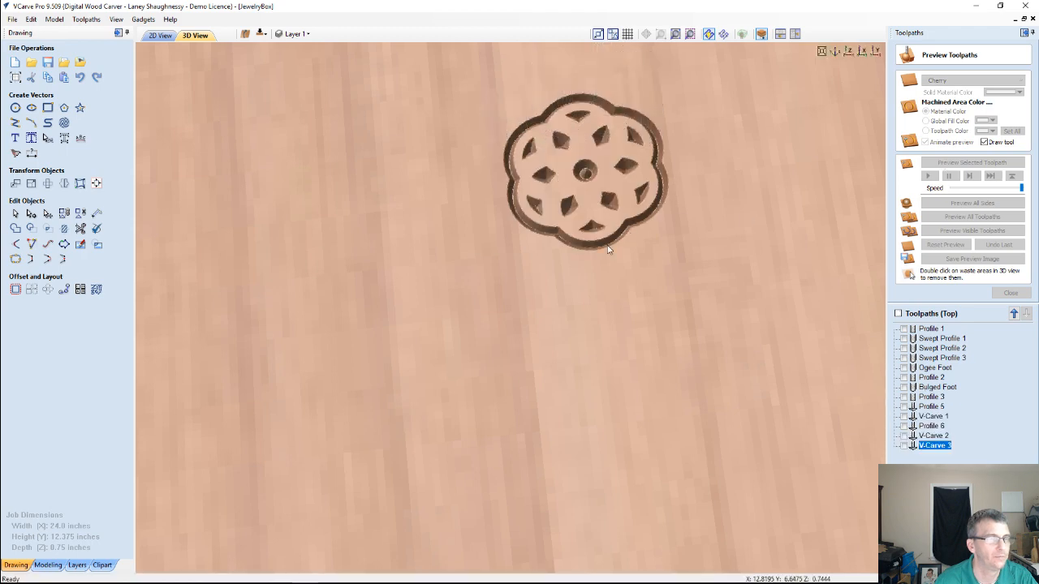
pyautogui.moveTo(560, 322); pyautogui.dragTo(551, 202)
pyautogui.scroll(2, 554, 117)
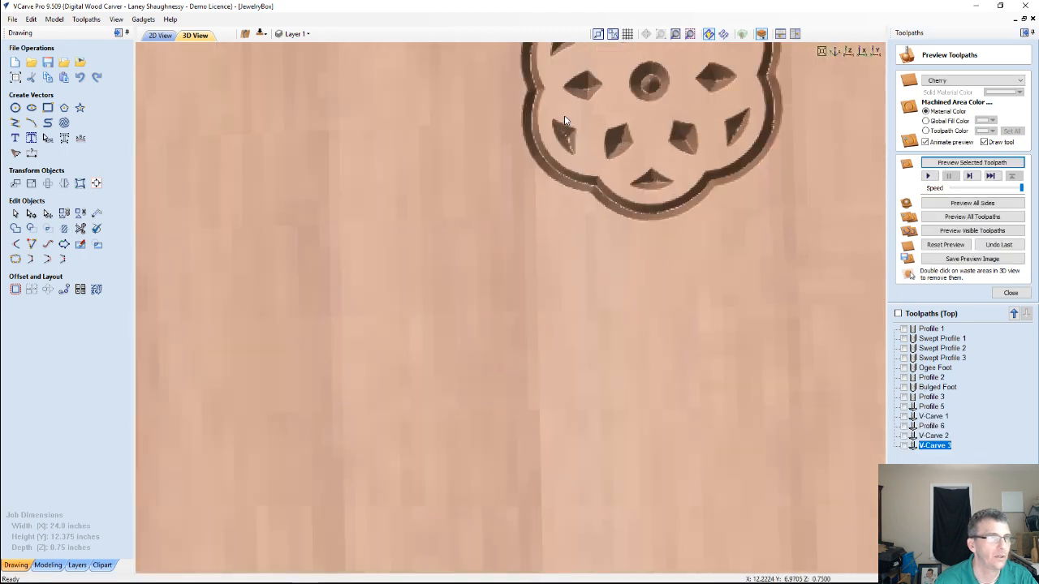
pyautogui.scroll(-2, 565, 120)
pyautogui.scroll(-2, 592, 74)
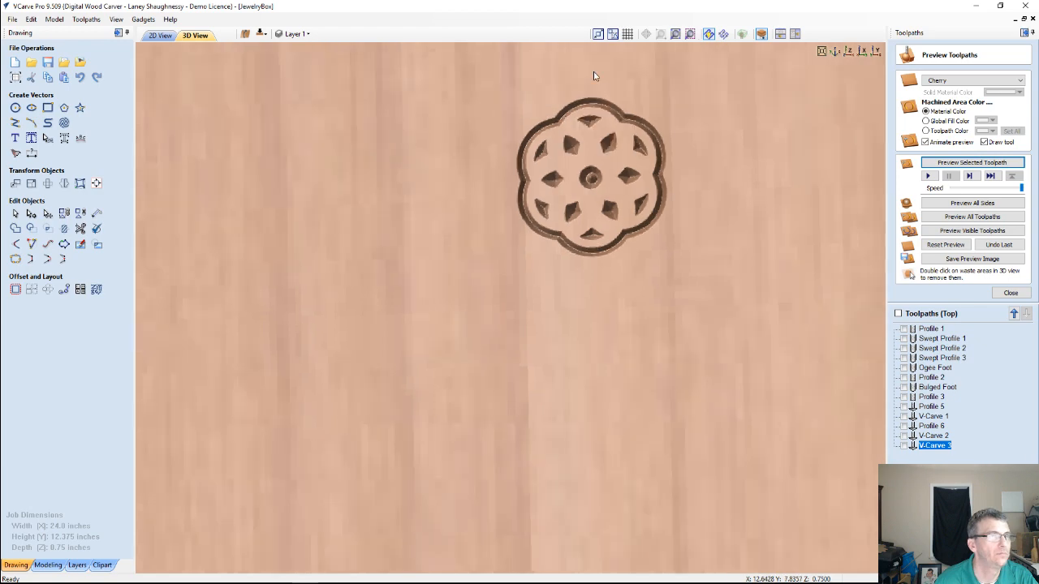
pyautogui.scroll(2, 589, 76)
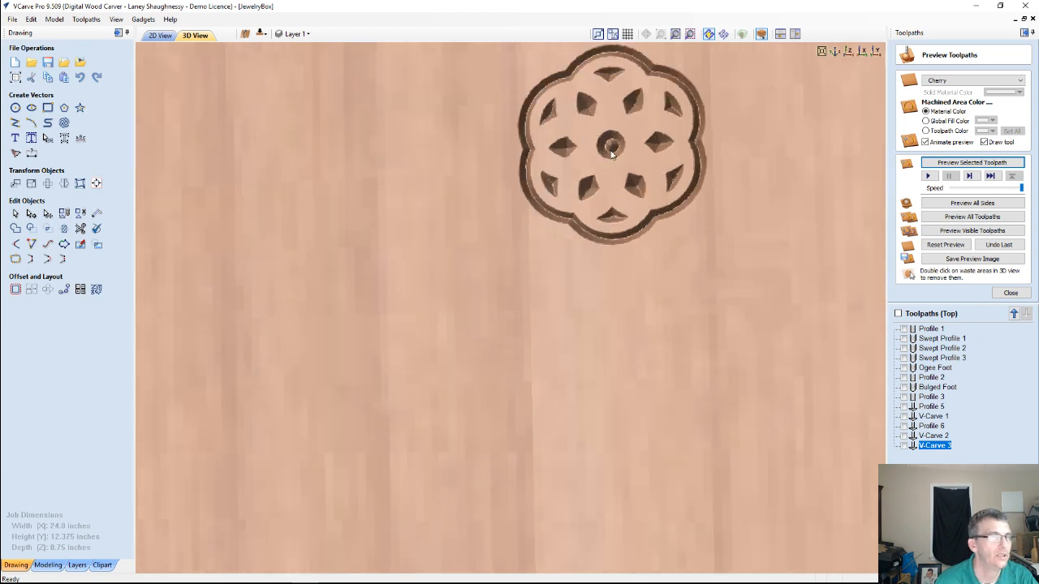
pyautogui.moveTo(610, 200); pyautogui.dragTo(642, 92)
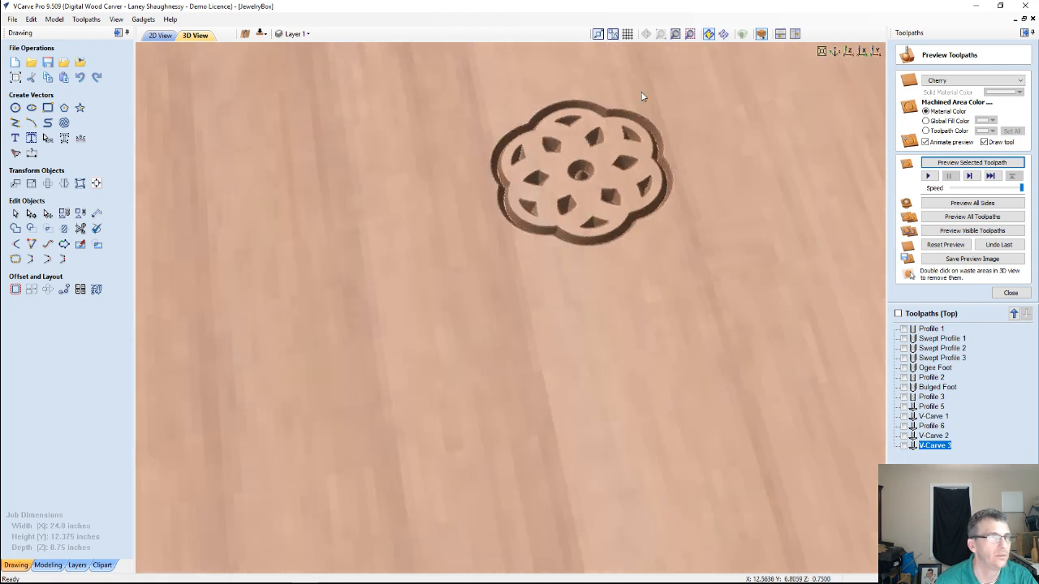
# Show the machined areas in a global fill color instead of the material color, and change that fill to dark red
pyautogui.click(925, 120)
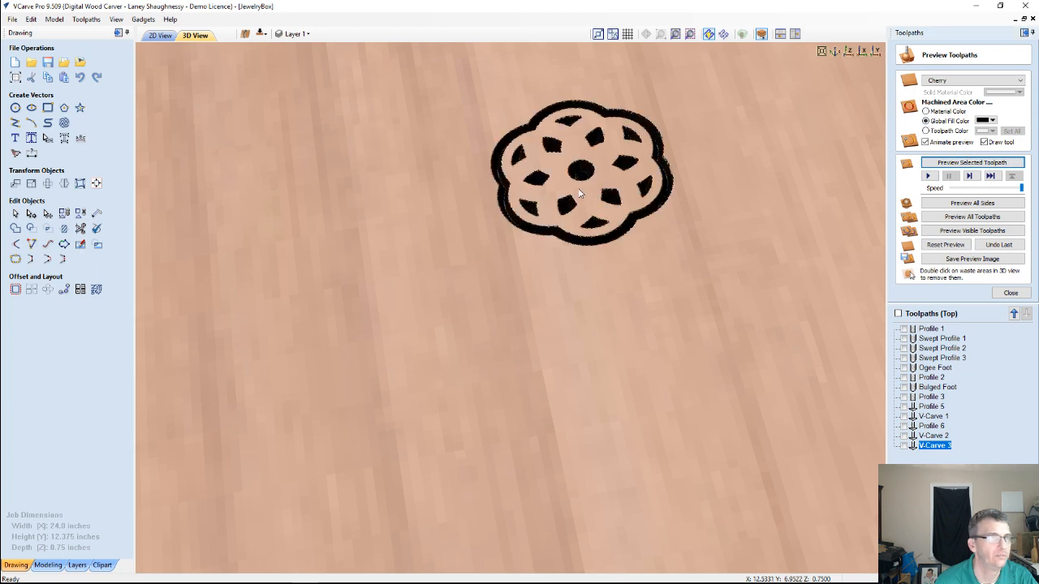
pyautogui.moveTo(579, 193); pyautogui.dragTo(578, 304)
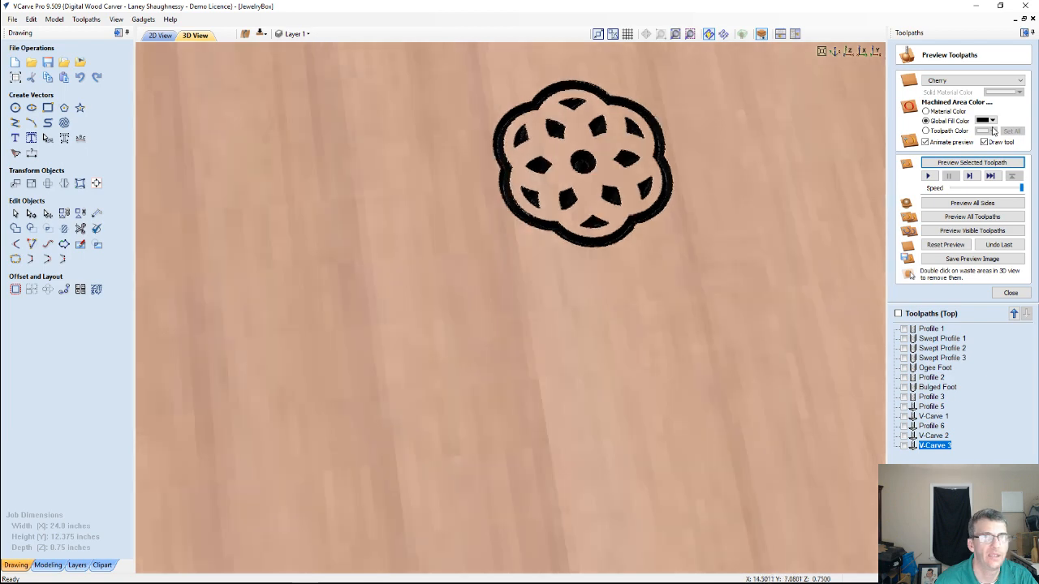
pyautogui.click(987, 120)
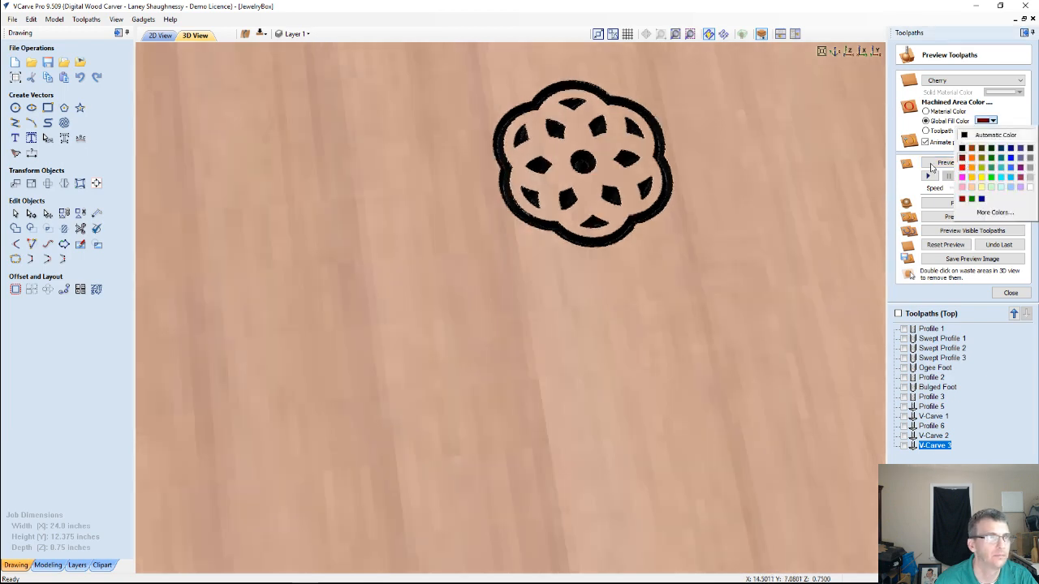
pyautogui.click(963, 162)
pyautogui.moveTo(511, 239)
pyautogui.mouseDown()
pyautogui.moveTo(463, 224)
pyautogui.moveTo(436, 248)
pyautogui.moveTo(734, 287)
pyautogui.moveTo(707, 280)
pyautogui.mouseUp()
# Delete all of the selected flower tile's vectors from the 2D drawing
pyautogui.click(161, 35)
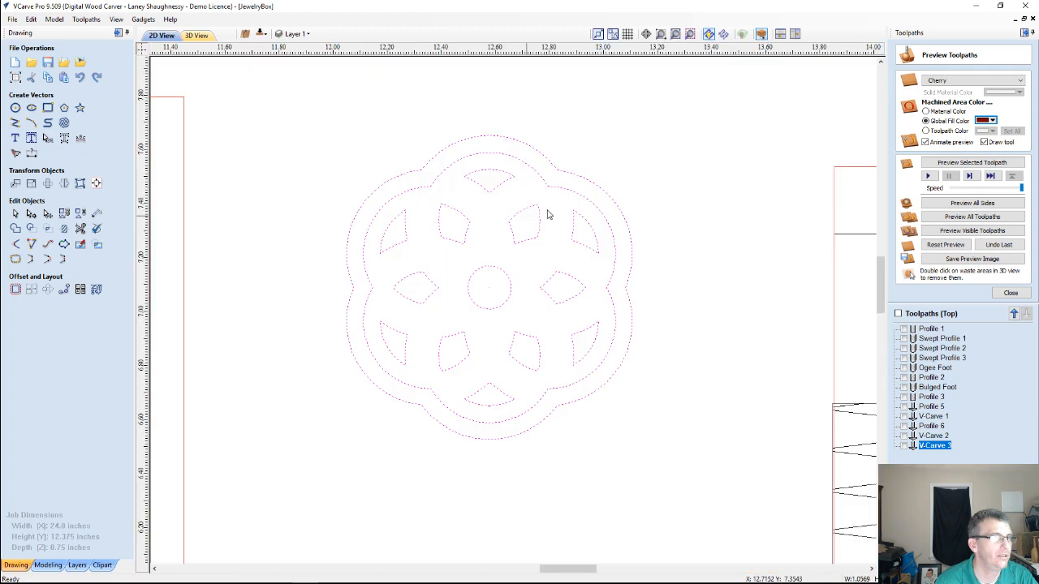
pyautogui.scroll(-4, 512, 365)
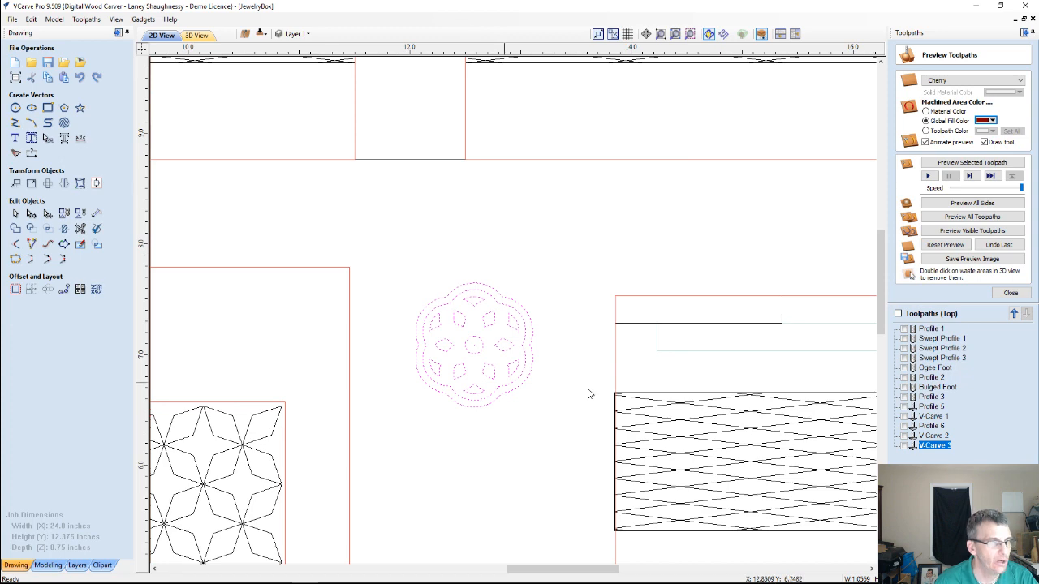
pyautogui.scroll(-2, 692, 220)
pyautogui.scroll(-2, 692, 220)
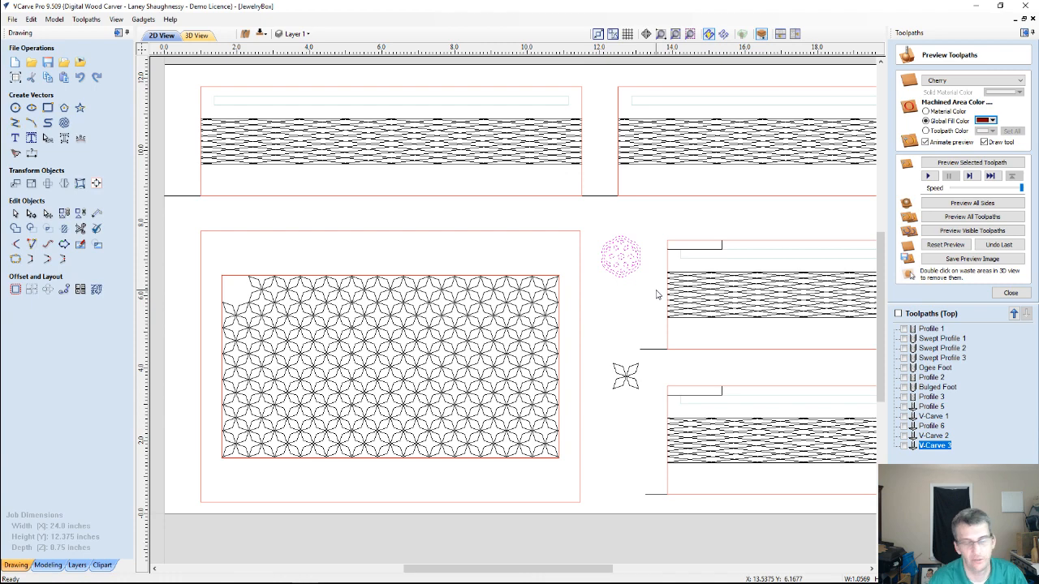
pyautogui.press('Delete')
# Move the loose four-petal star motif into the empty upper-left corner of the lid's star pattern, aligned with its neighbors
pyautogui.scroll(1, 597, 359)
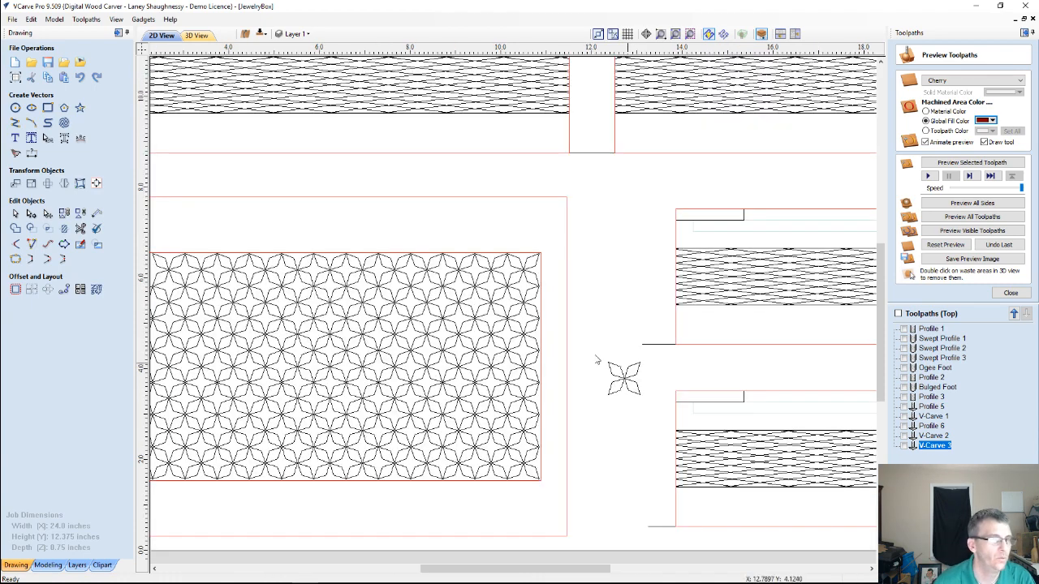
pyautogui.scroll(1, 604, 375)
pyautogui.scroll(-2, 607, 373)
pyautogui.scroll(-1, 605, 375)
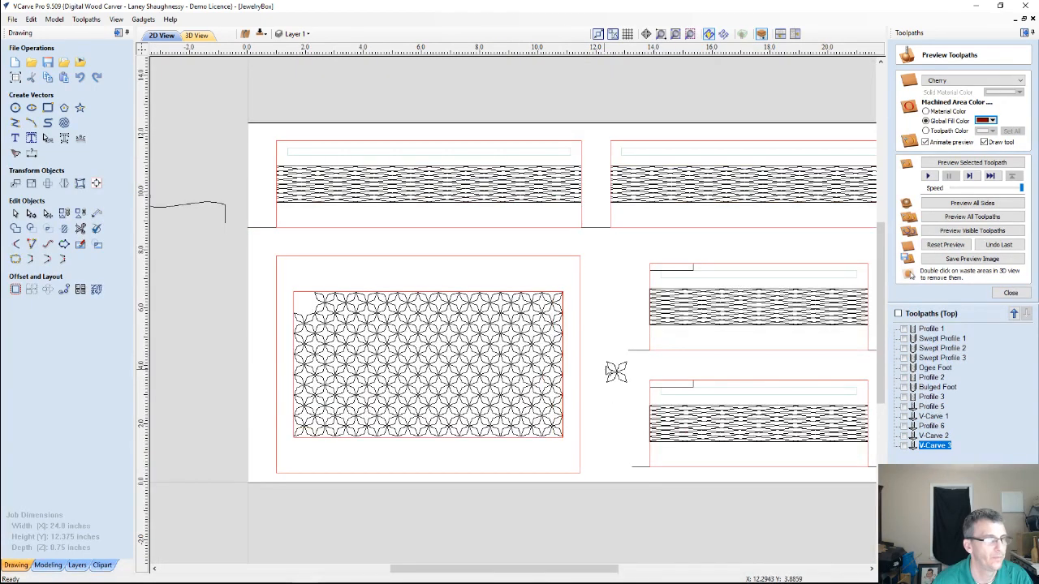
pyautogui.click(618, 374)
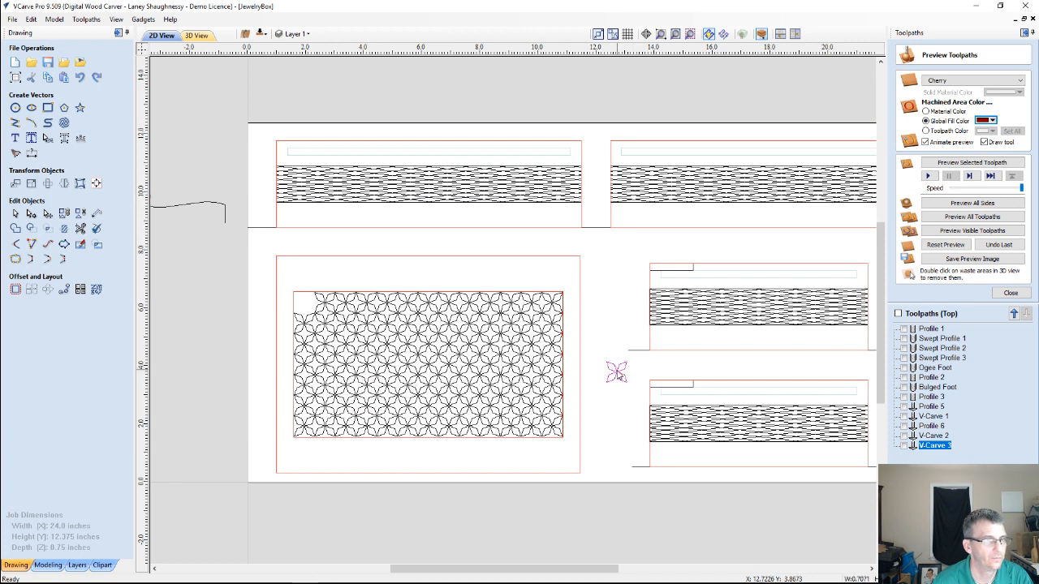
pyautogui.click(616, 373)
pyautogui.moveTo(618, 371); pyautogui.dragTo(304, 303)
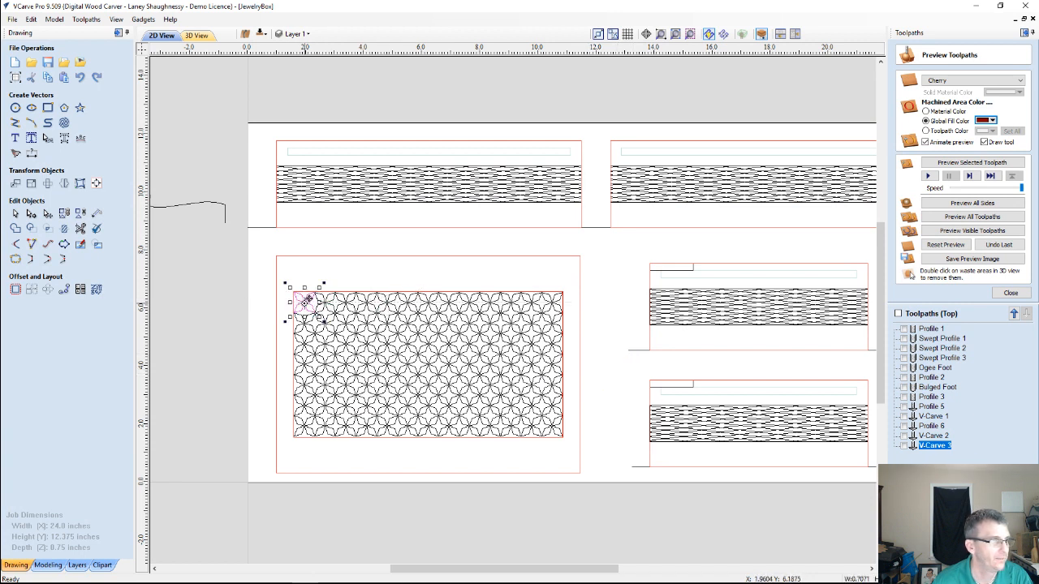
pyautogui.scroll(5, 304, 302)
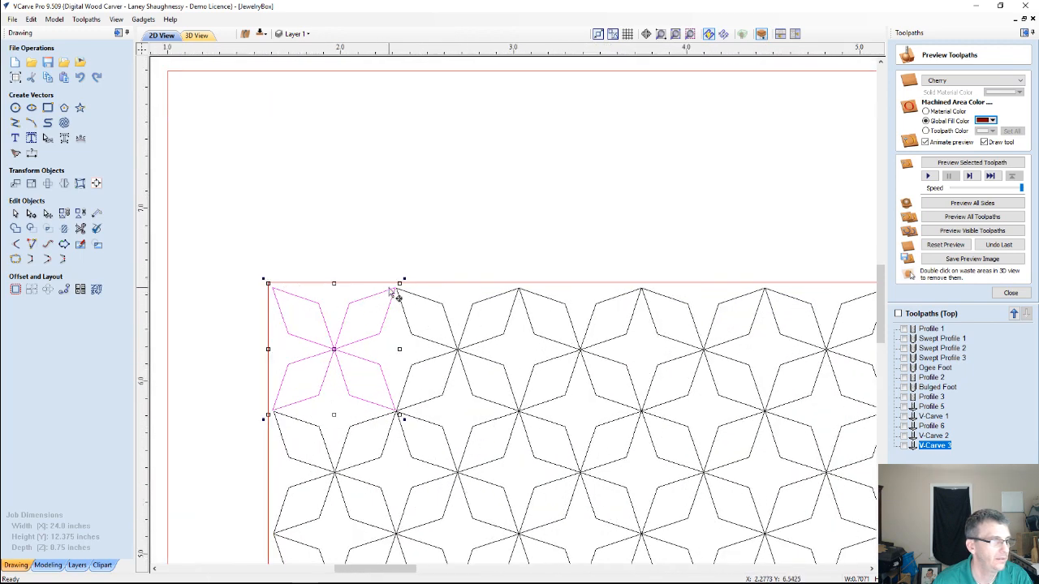
pyautogui.moveTo(395, 410)
pyautogui.mouseDown()
pyautogui.moveTo(382, 395)
pyautogui.moveTo(398, 411)
pyautogui.mouseUp()
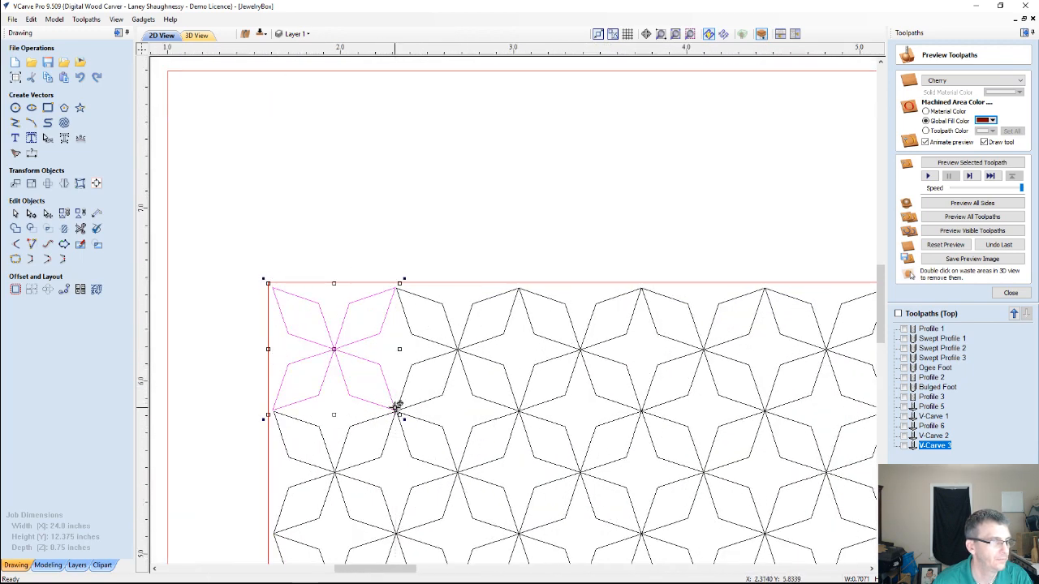
pyautogui.click(544, 202)
pyautogui.scroll(-5, 533, 181)
pyautogui.scroll(-3, 467, 195)
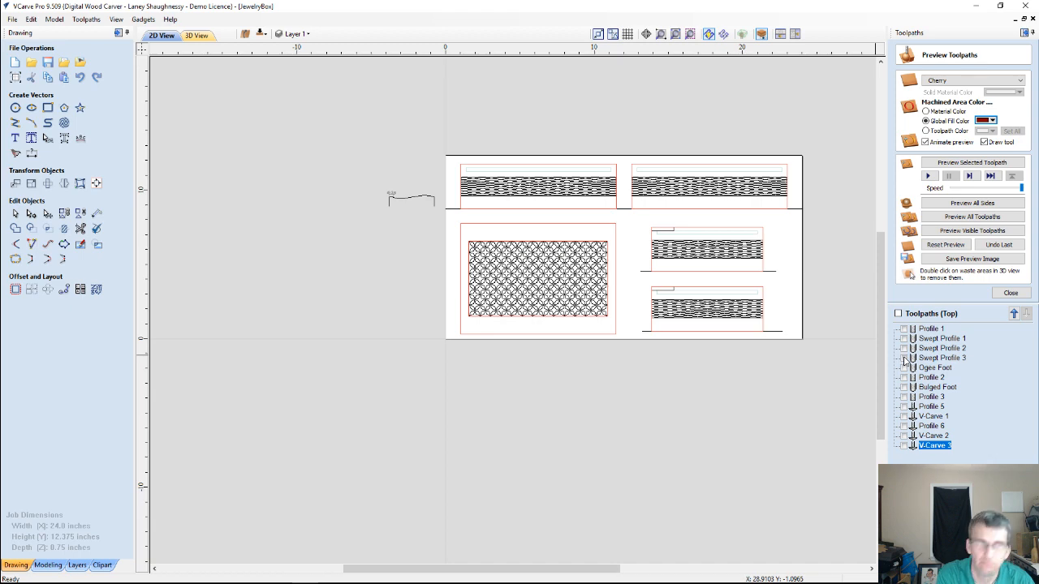
# Undo the vector edits back to the flower's overlapping circles, and select only the six small curved pieces inside them
pyautogui.scroll(2, 674, 296)
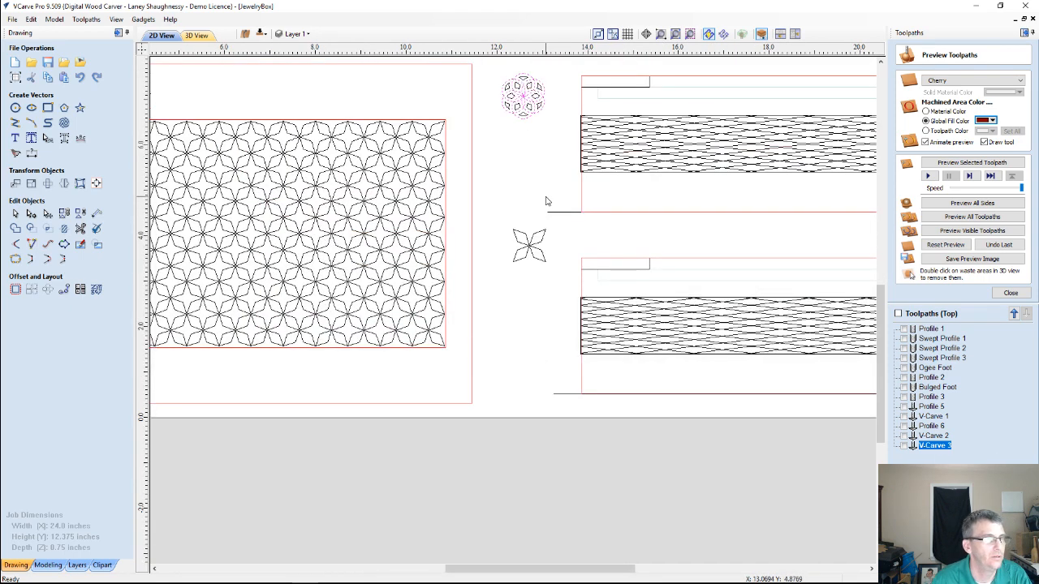
pyautogui.scroll(3, 521, 84)
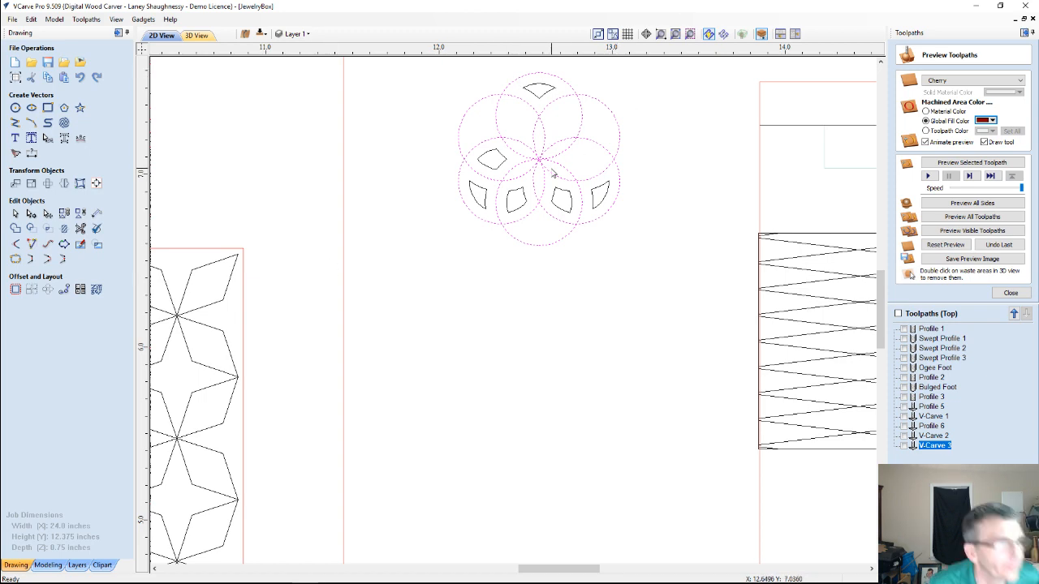
pyautogui.scroll(2, 557, 169)
pyautogui.scroll(-2, 530, 221)
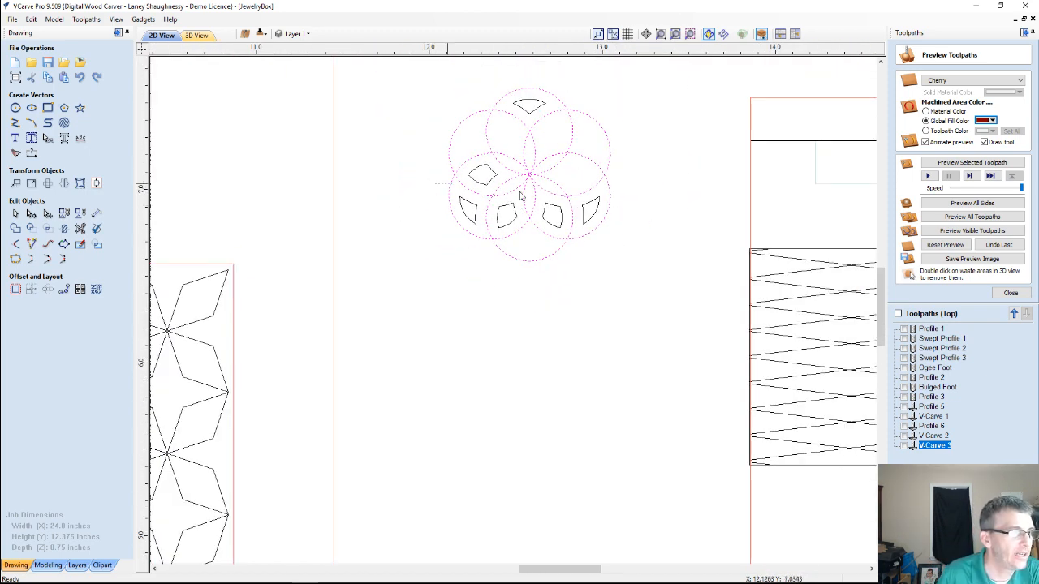
pyautogui.moveTo(608, 220); pyautogui.dragTo(616, 240)
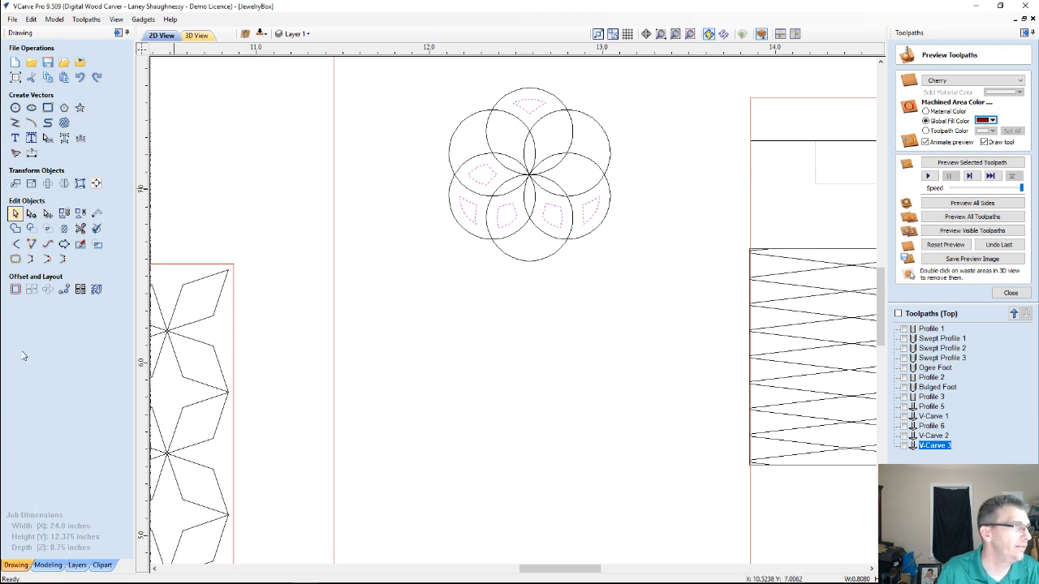
# Try a circular copy of the six selected curved pieces around the flower's center with 3 items
pyautogui.click(48, 290)
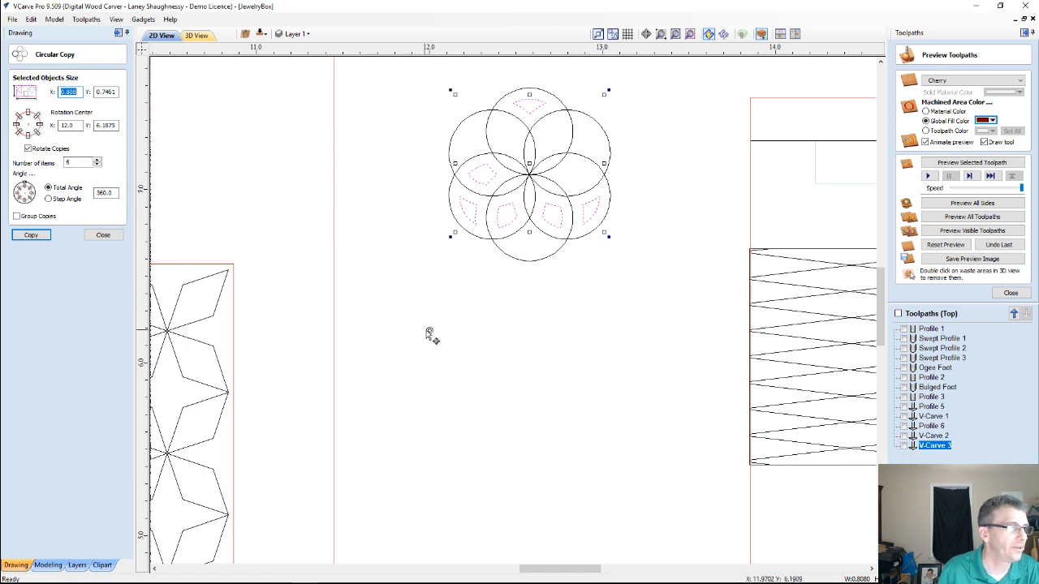
pyautogui.moveTo(429, 330); pyautogui.dragTo(529, 174)
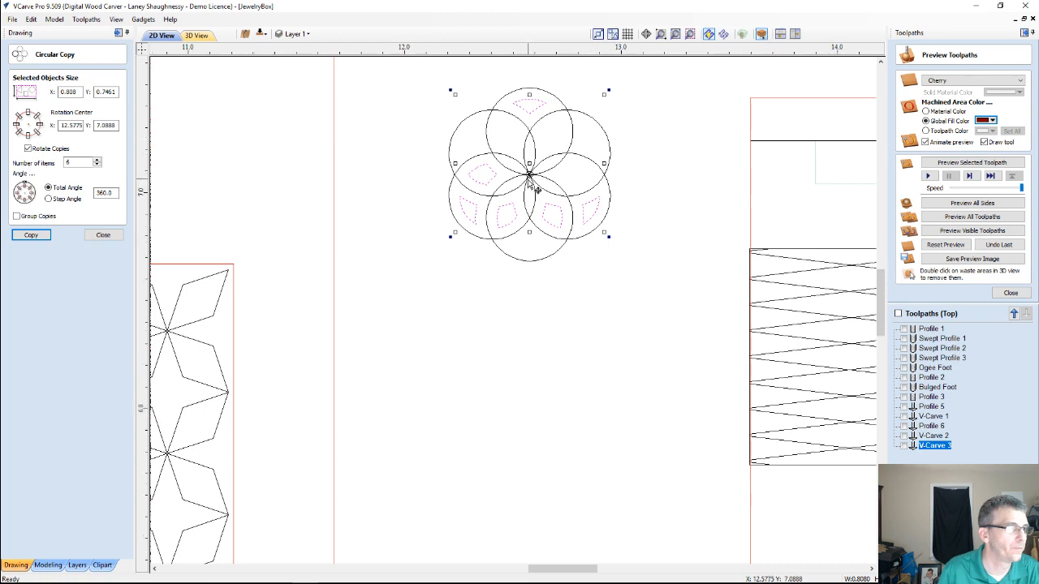
pyautogui.scroll(10, 530, 172)
pyautogui.scroll(-10, 527, 173)
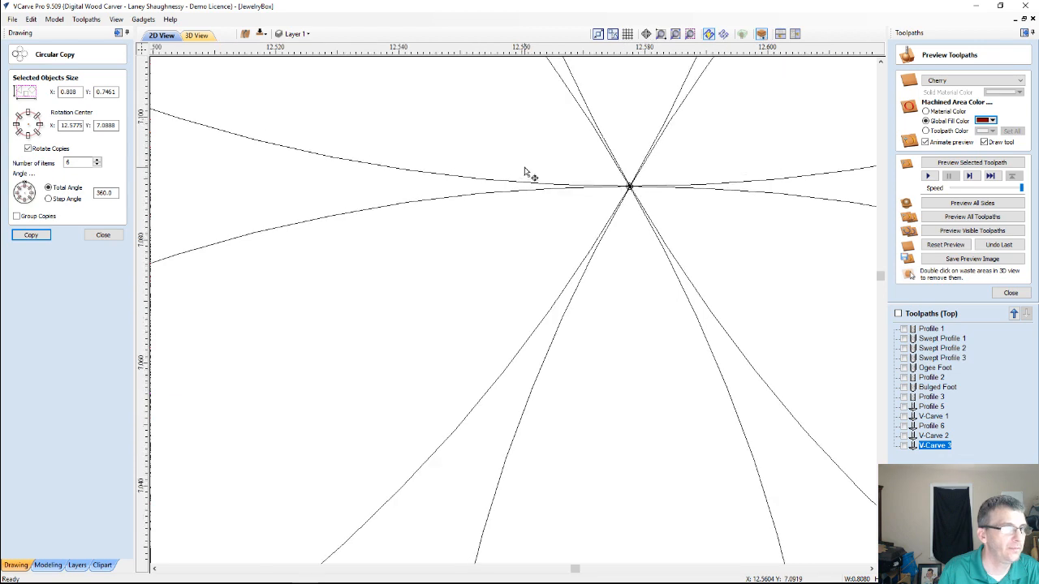
pyautogui.scroll(-5, 529, 172)
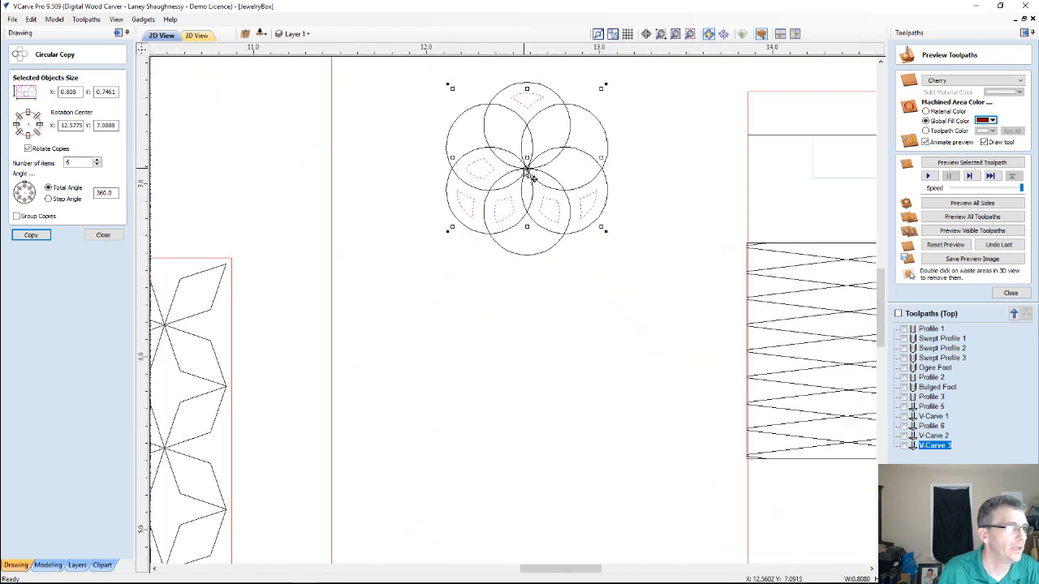
pyautogui.click(69, 162)
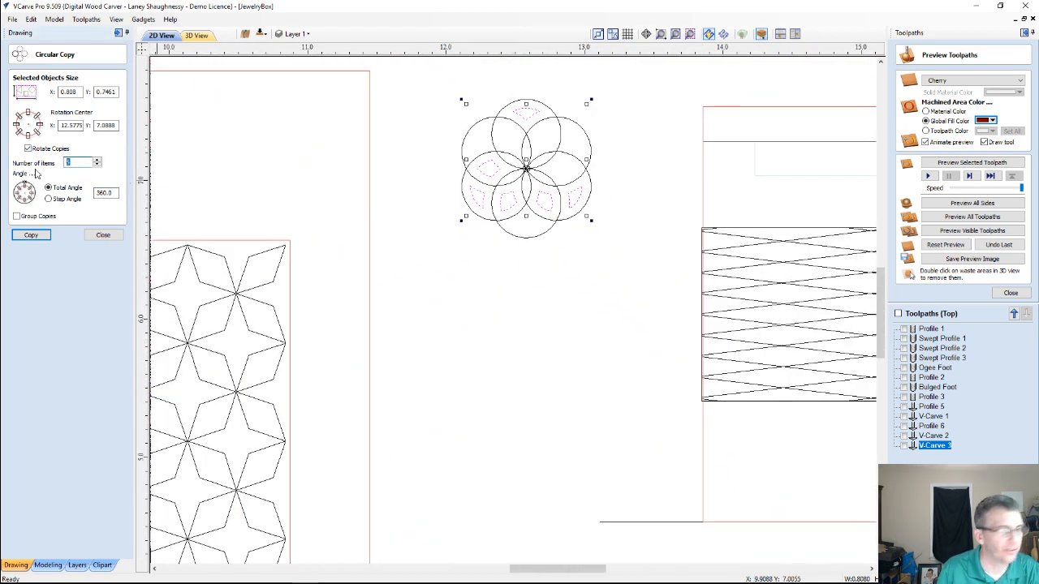
pyautogui.write('3')
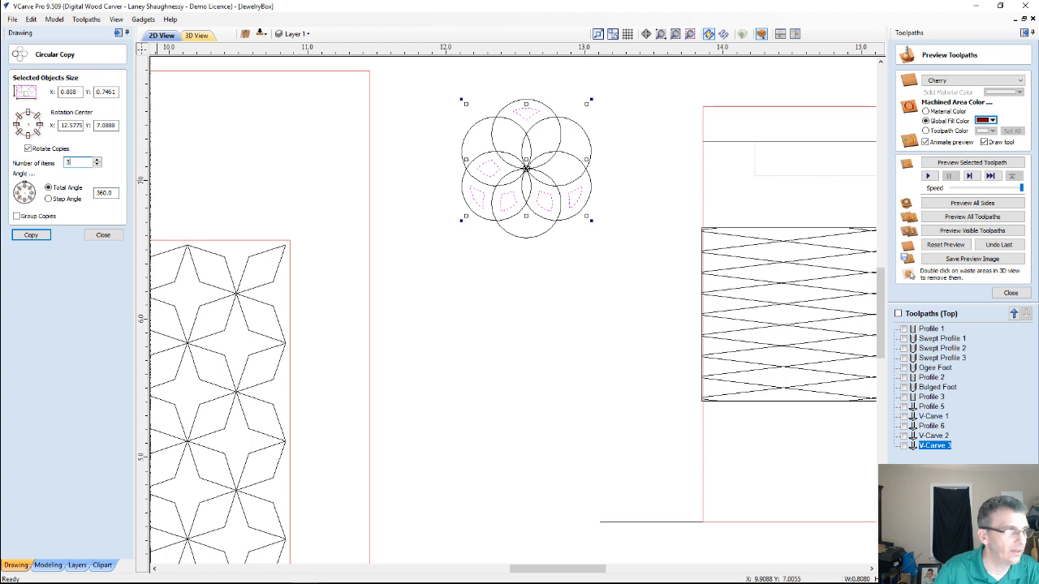
pyautogui.click(33, 235)
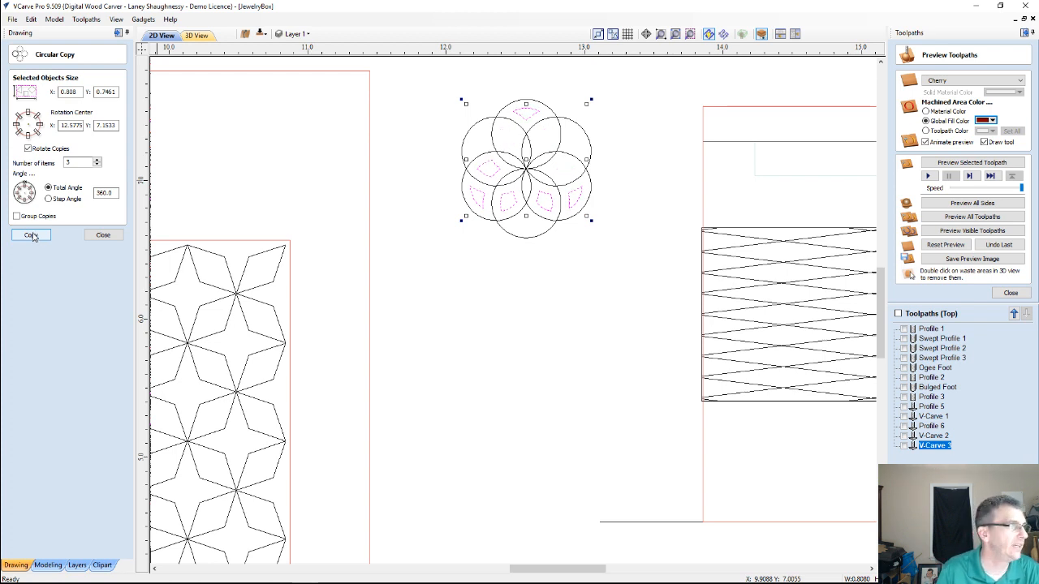
# Try the circular copy again with 6 items, and undo it
pyautogui.doubleClick(78, 162)
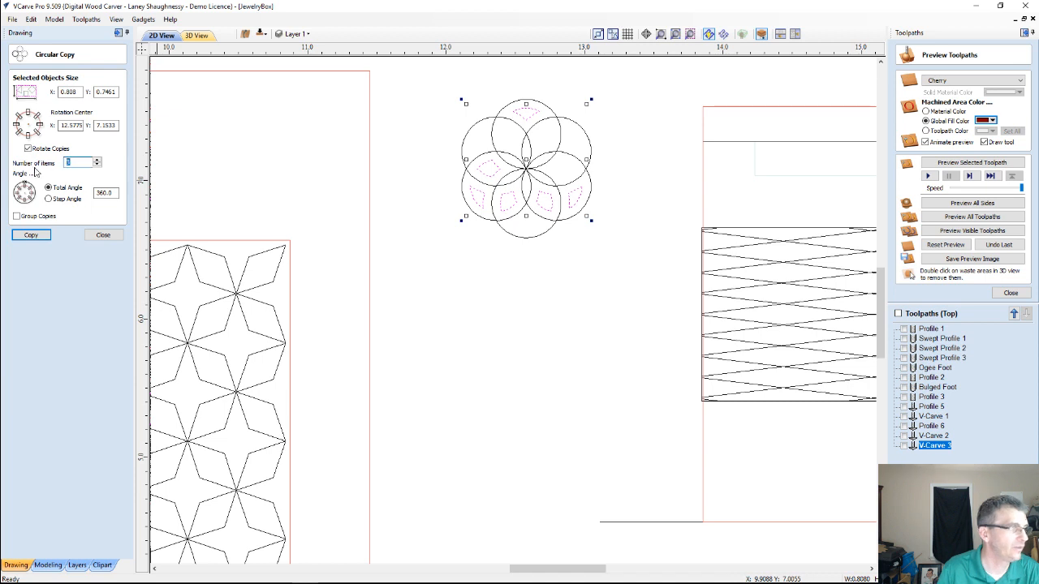
pyautogui.click(43, 234)
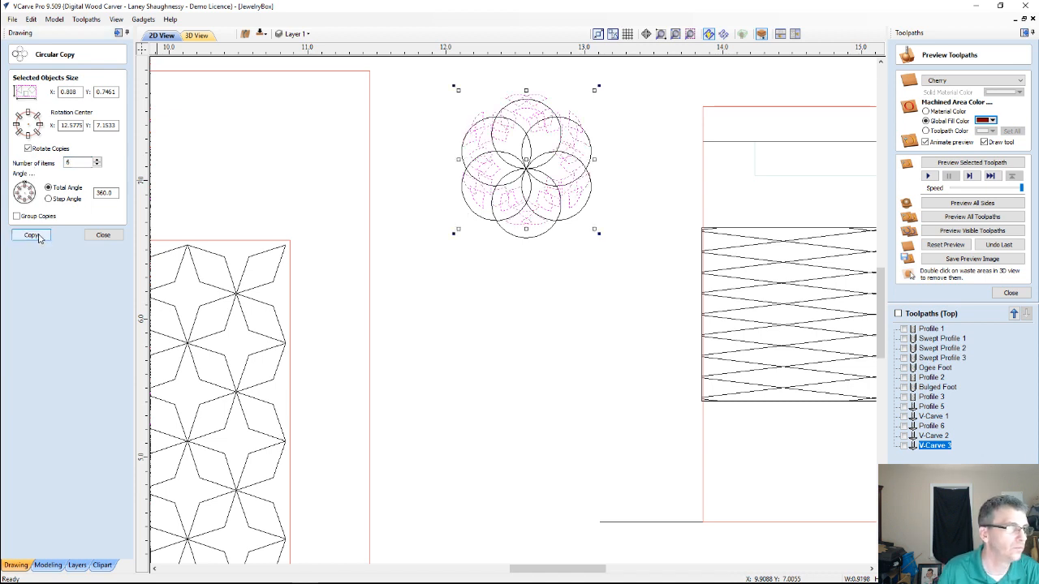
pyautogui.hotkey('ctrl', 'z')
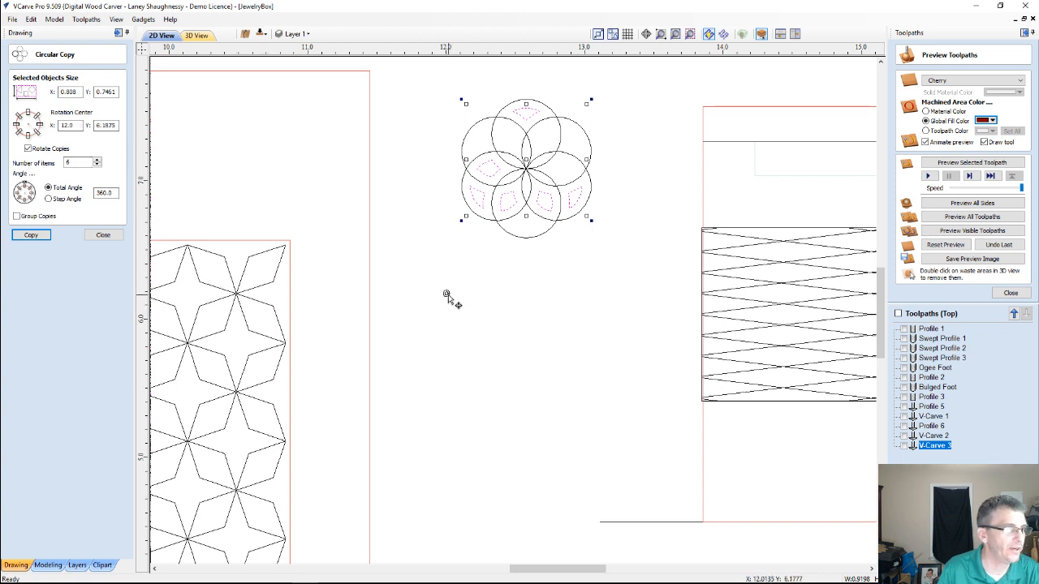
# Make a circular copy of the six curved pieces with the rotation center snapped to the flower's center, using 6 items over 360 degrees
pyautogui.moveTo(448, 290)
pyautogui.mouseDown()
pyautogui.moveTo(492, 175)
pyautogui.moveTo(526, 168)
pyautogui.mouseUp()
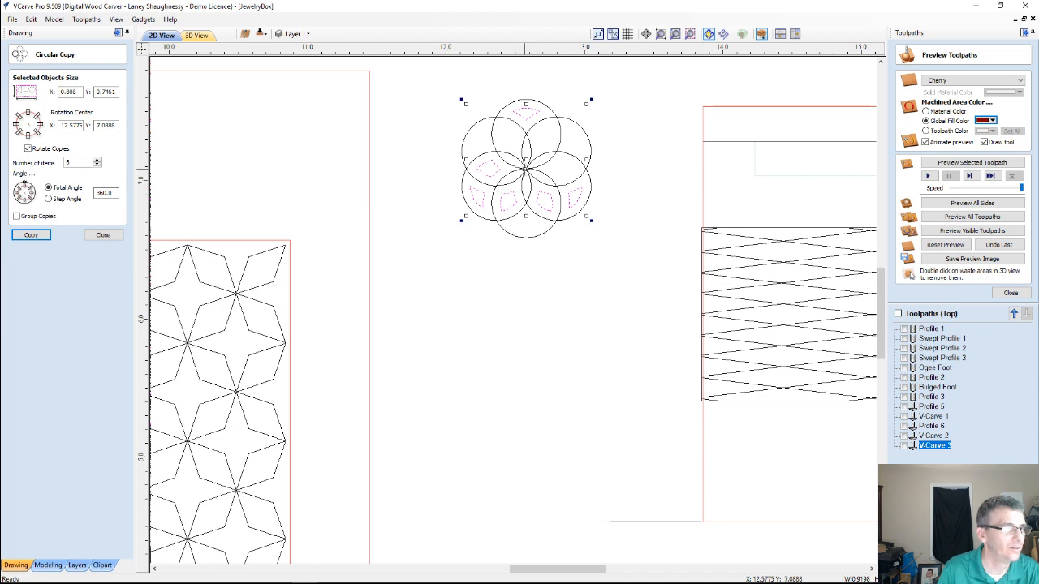
pyautogui.scroll(5, 531, 166)
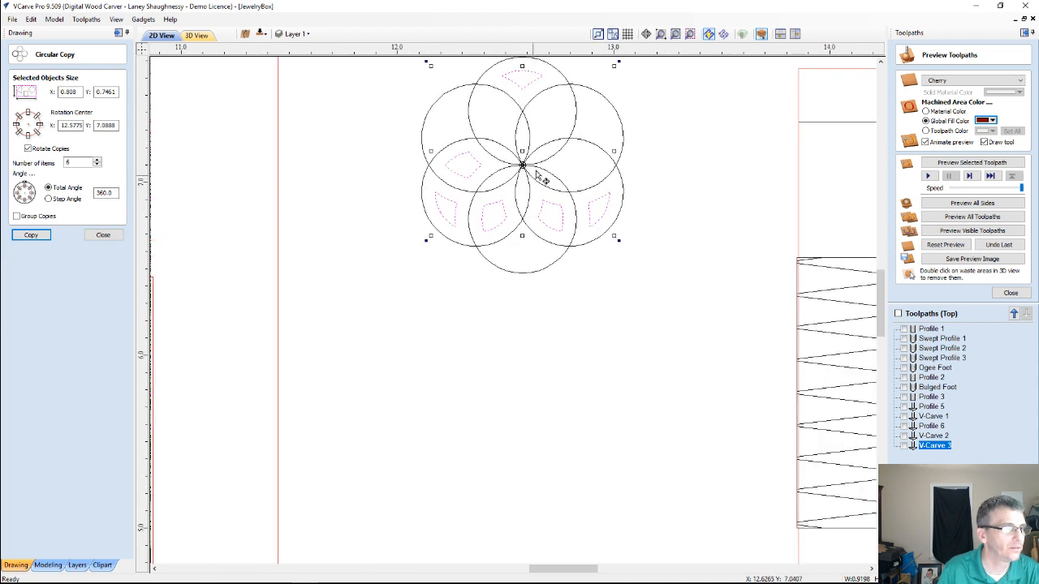
pyautogui.scroll(2, 477, 168)
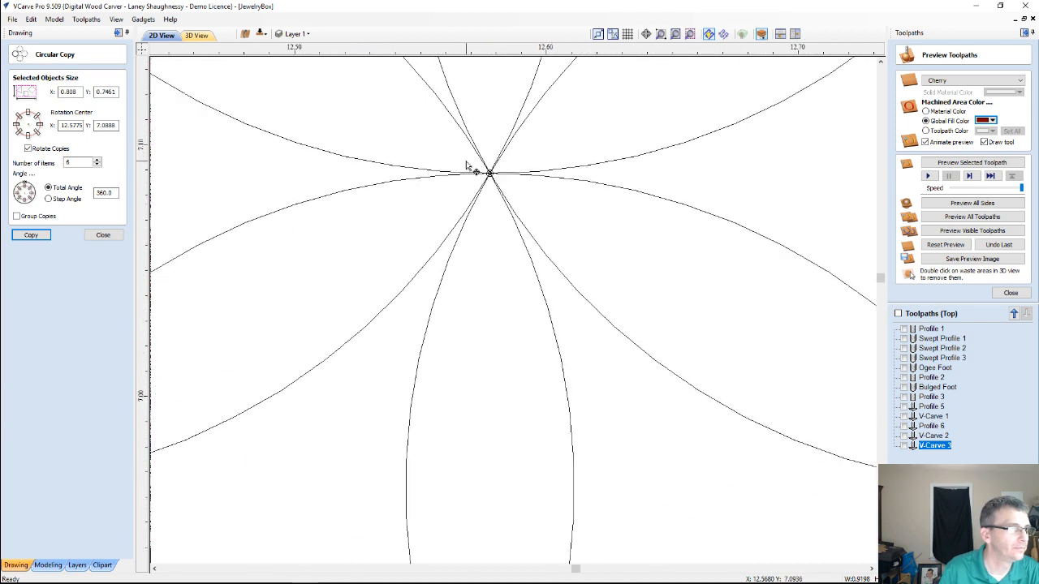
pyautogui.scroll(-5, 477, 168)
pyautogui.scroll(-4, 477, 168)
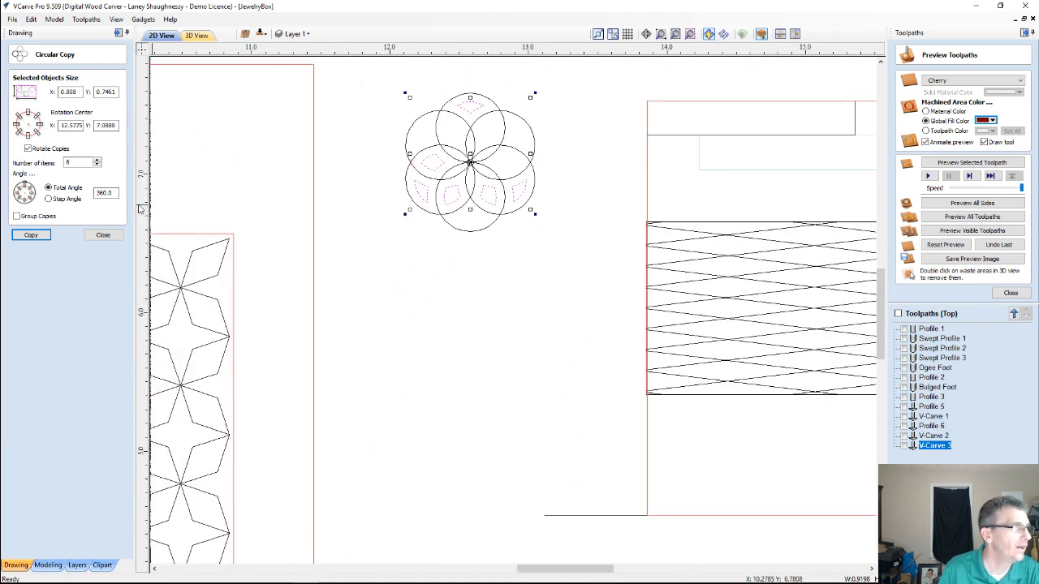
pyautogui.click(31, 235)
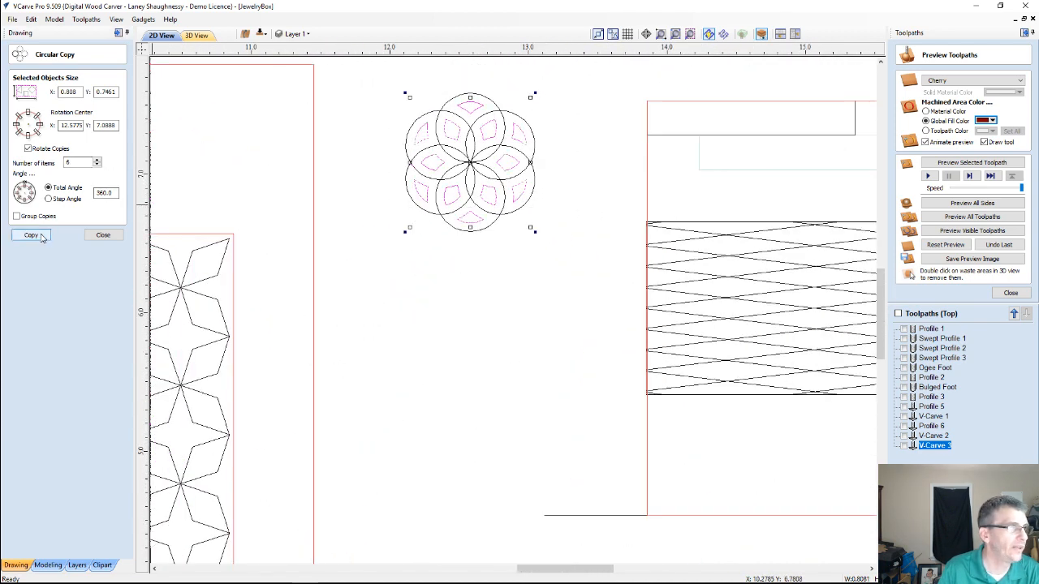
# Select all duplicate vectors in the drawing and delete them
pyautogui.scroll(3, 418, 114)
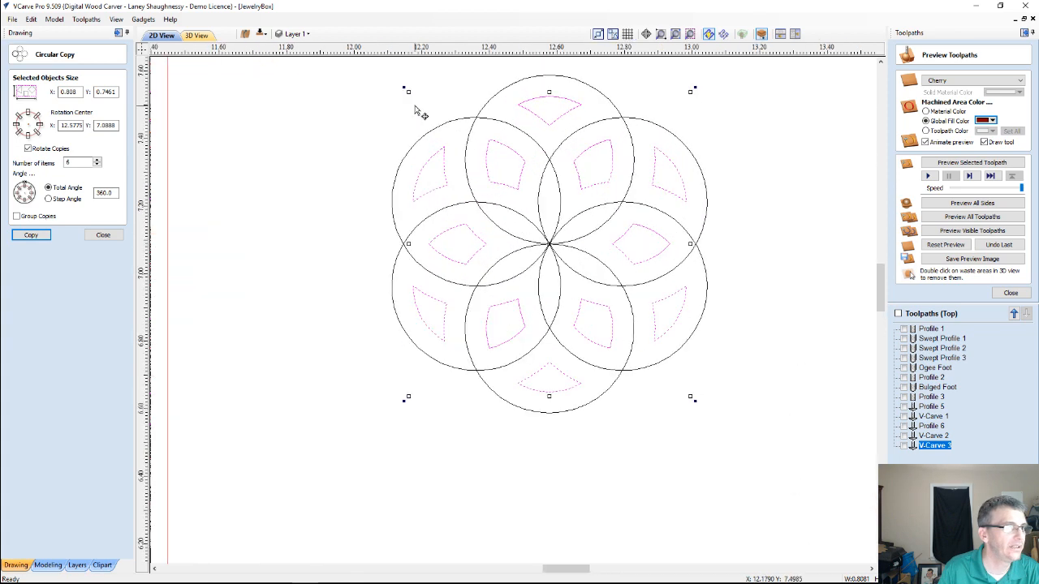
pyautogui.click(378, 128)
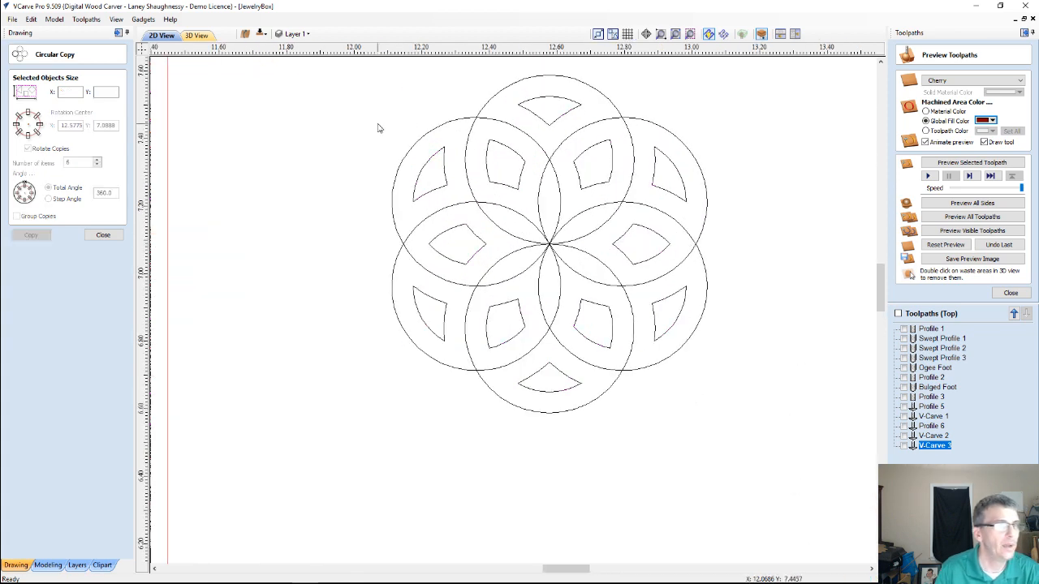
pyautogui.click(488, 163)
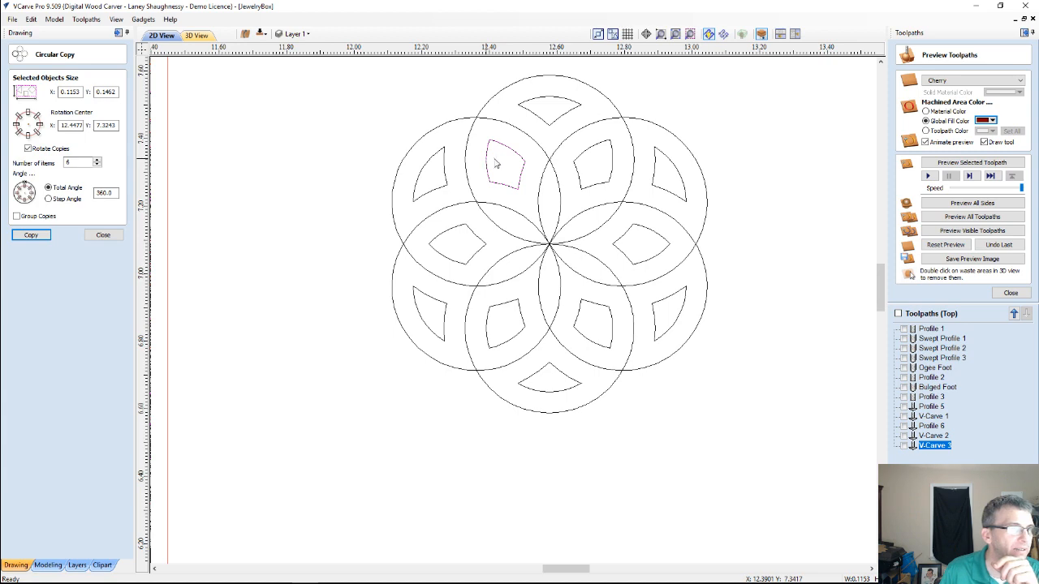
pyautogui.scroll(-2, 557, 177)
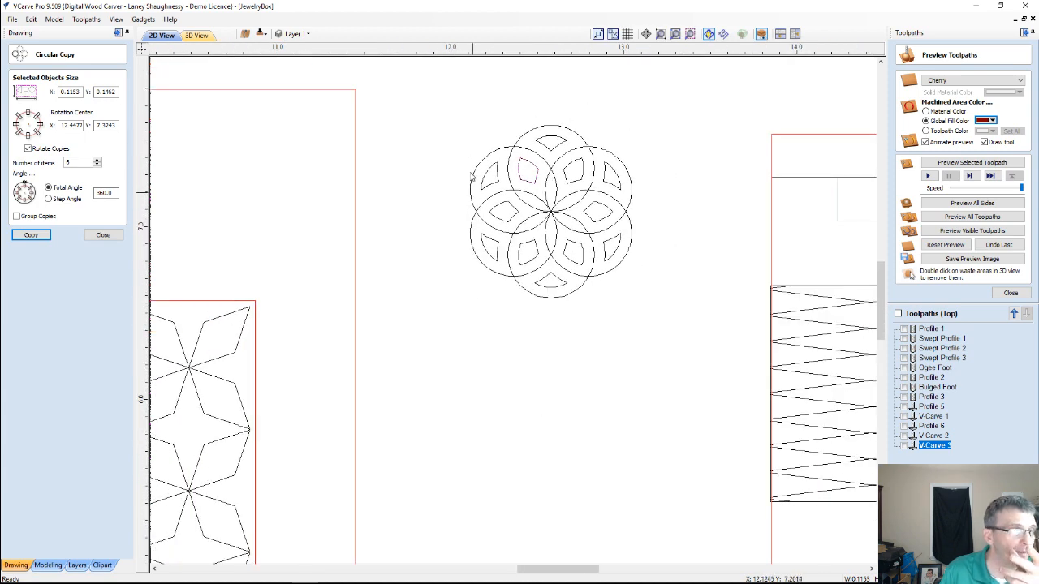
pyautogui.rightClick(469, 139)
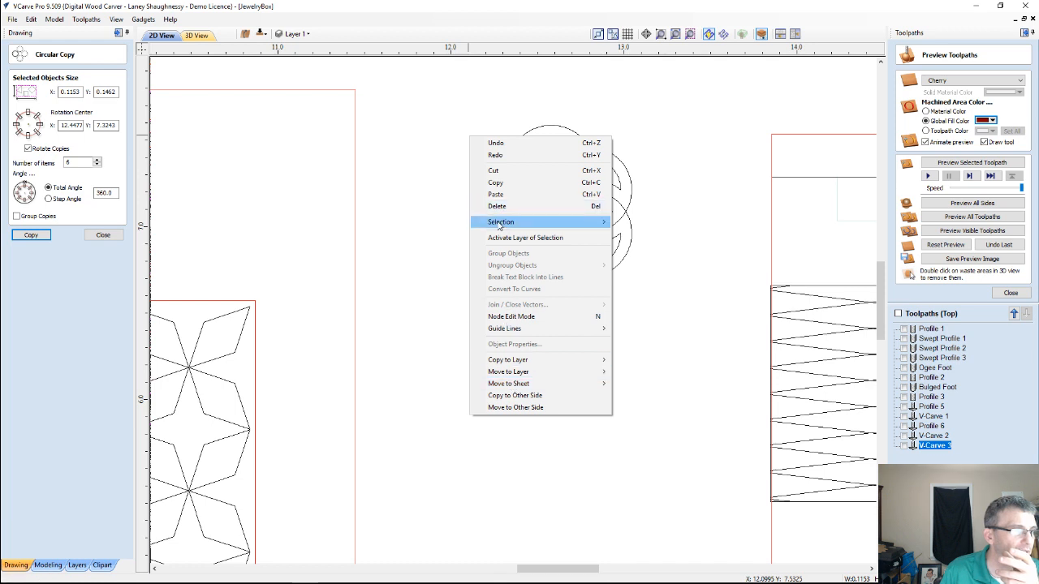
pyautogui.moveTo(500, 222)
pyautogui.click(635, 246)
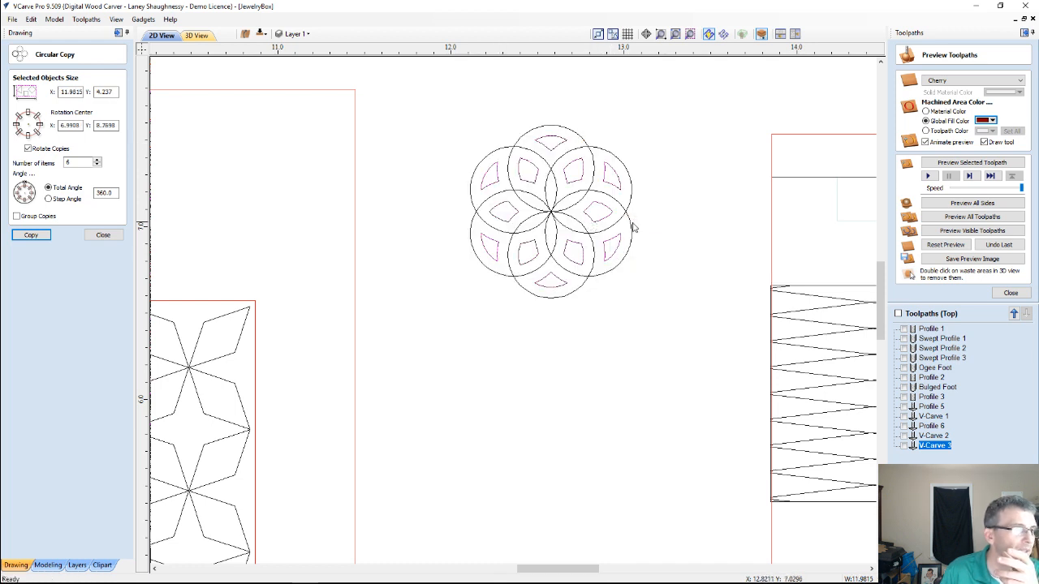
pyautogui.rightClick(633, 228)
pyautogui.click(661, 277)
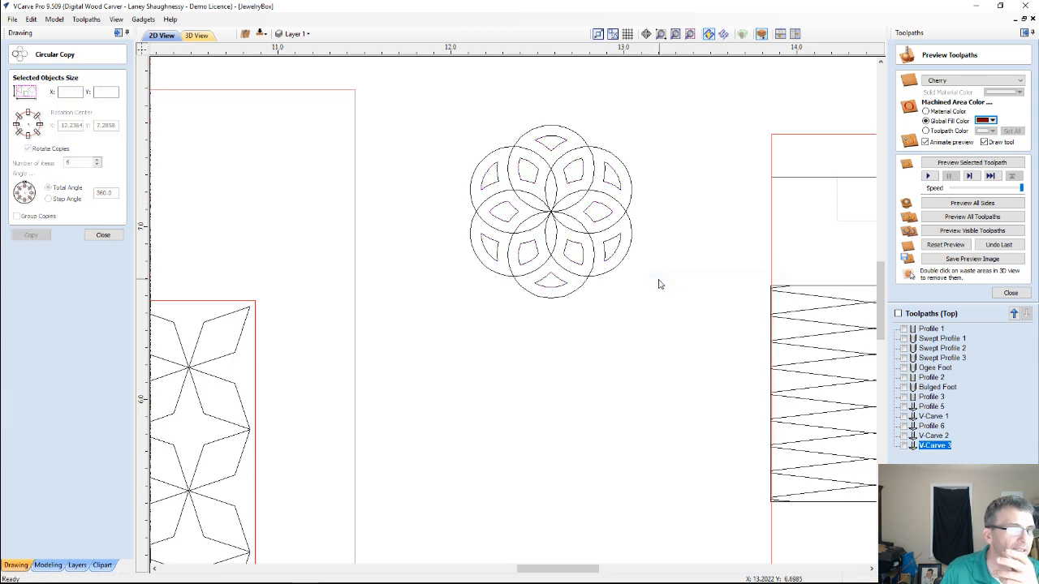
pyautogui.scroll(2, 538, 268)
pyautogui.scroll(-2, 536, 270)
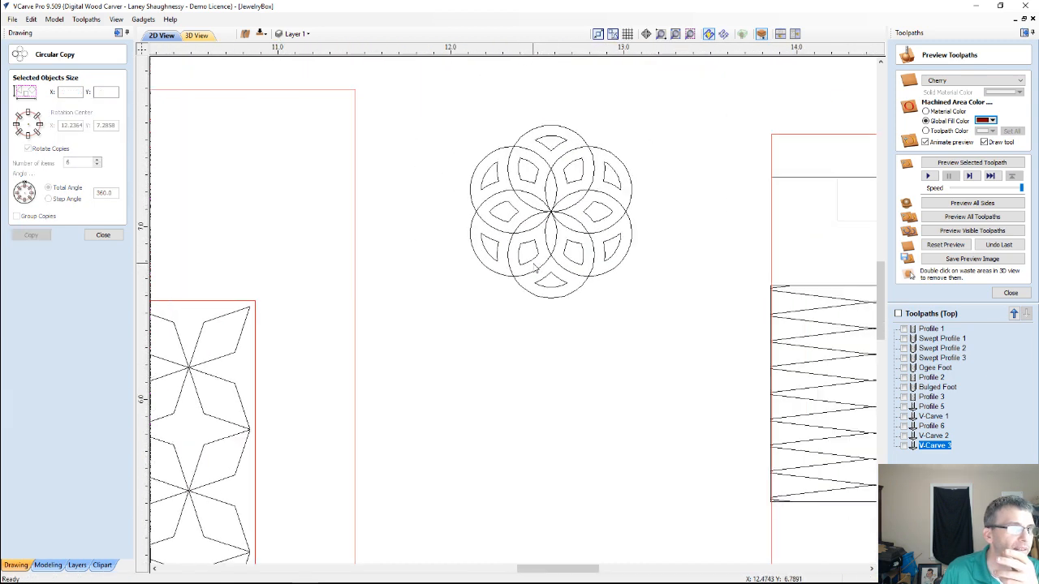
pyautogui.scroll(2, 519, 101)
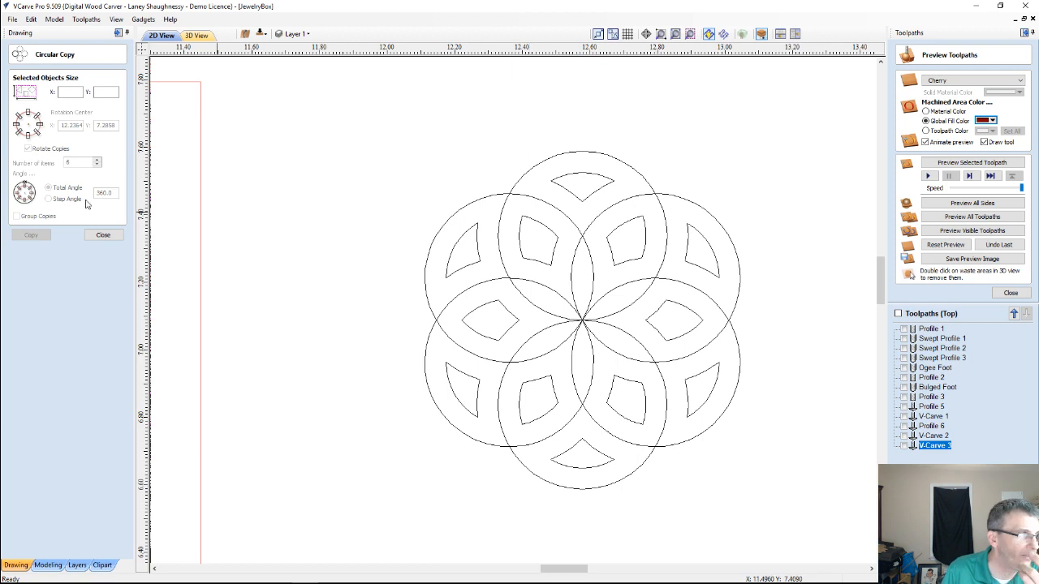
pyautogui.click(103, 235)
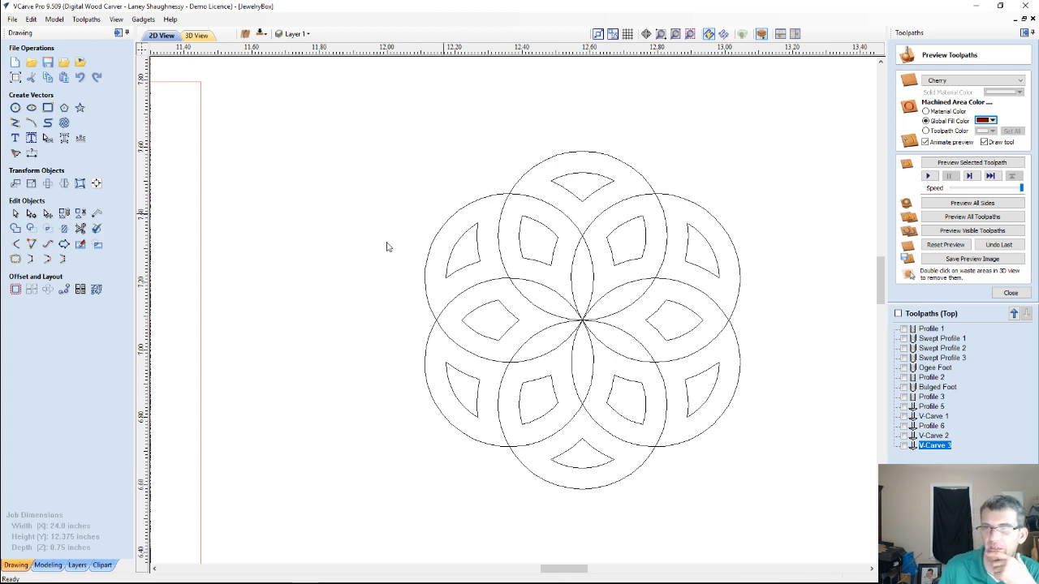
# Examine the flower tile up close and against the lid panel and the rest of the sheet layout
pyautogui.scroll(-5, 350, 234)
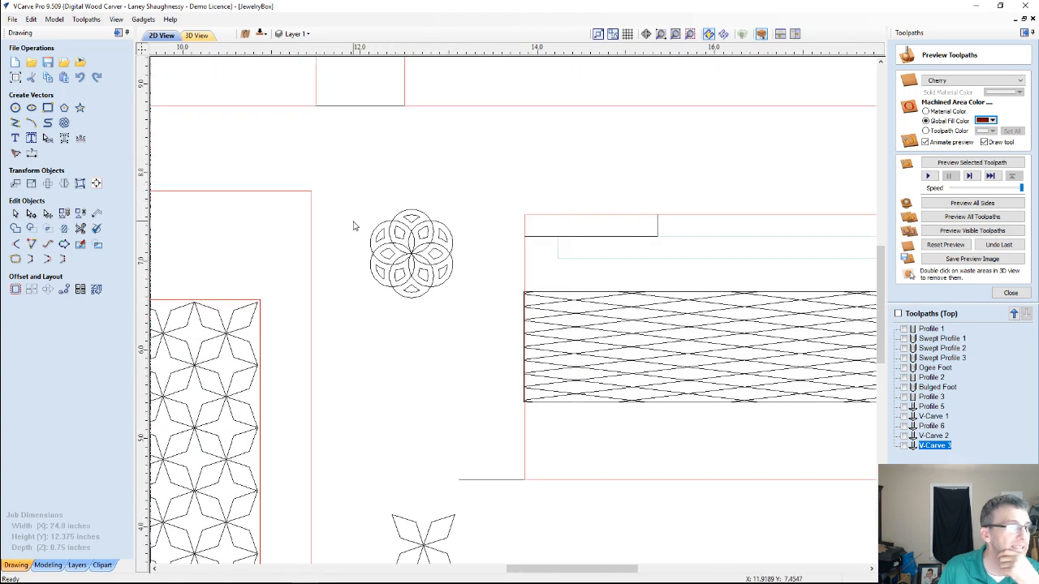
pyautogui.scroll(5, 402, 225)
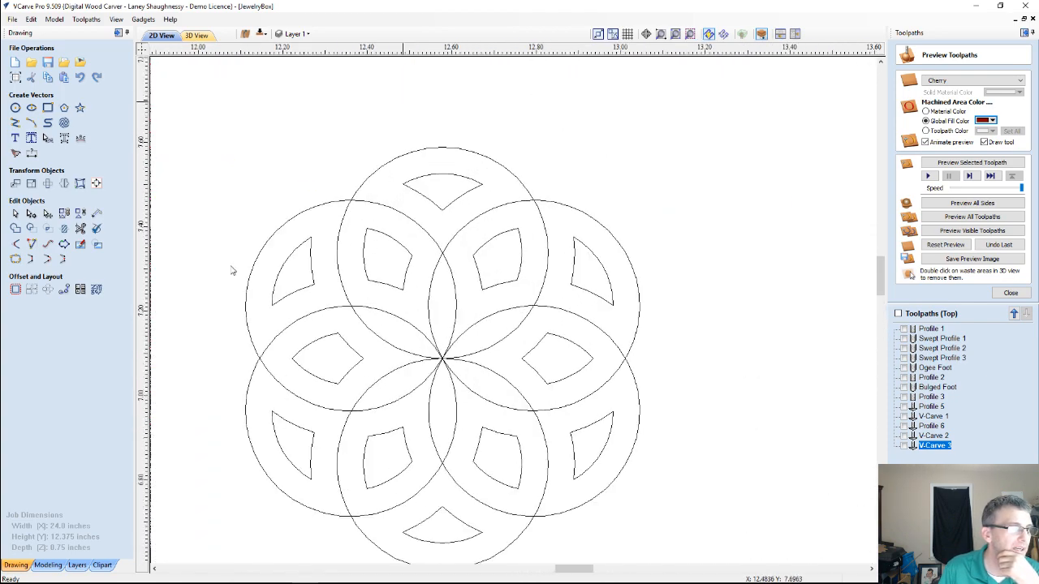
pyautogui.scroll(-6, 343, 394)
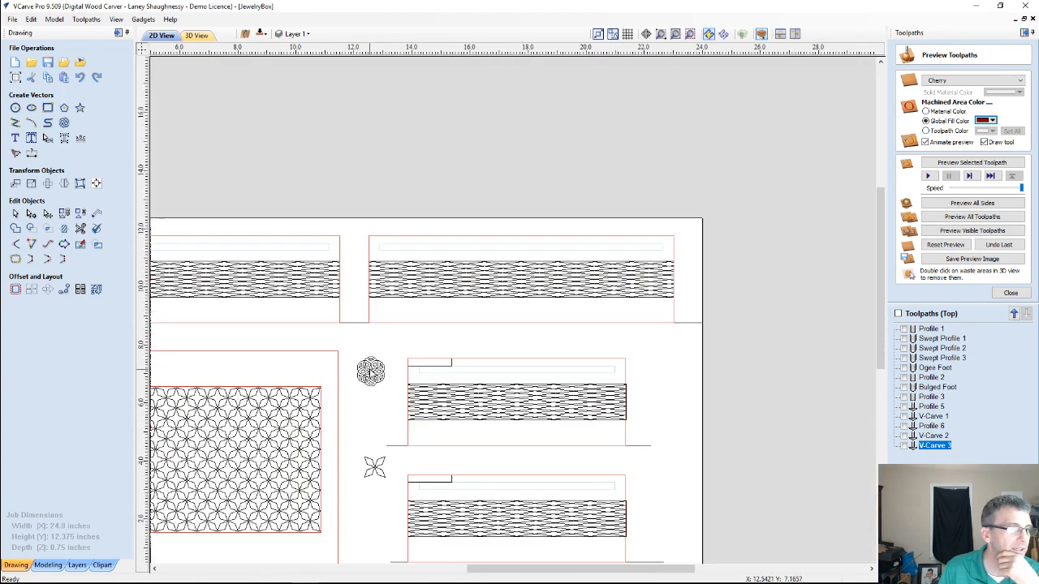
pyautogui.scroll(-2, 370, 372)
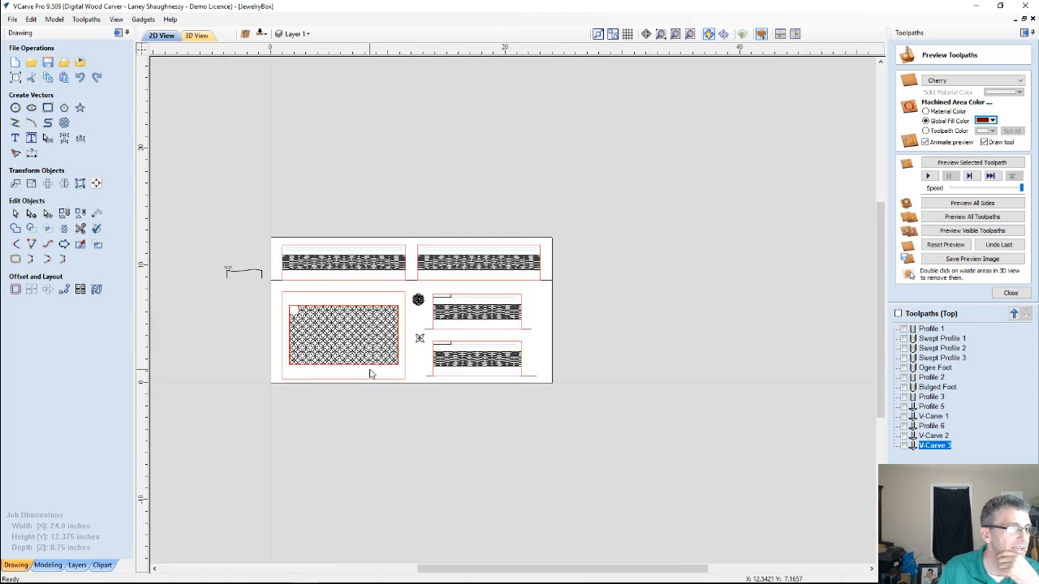
pyautogui.click(417, 300)
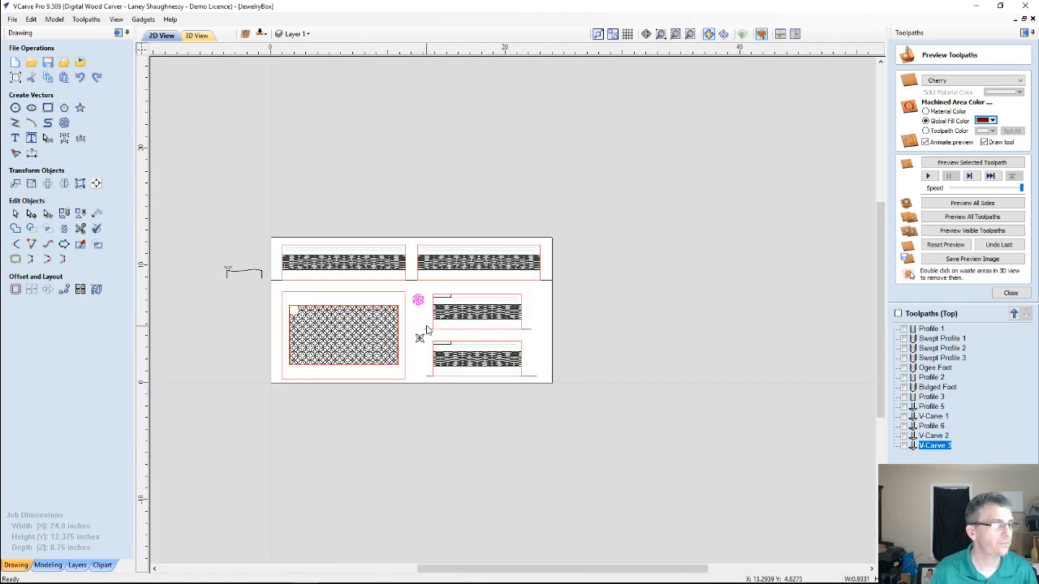
pyautogui.scroll(2, 417, 302)
pyautogui.click(452, 345)
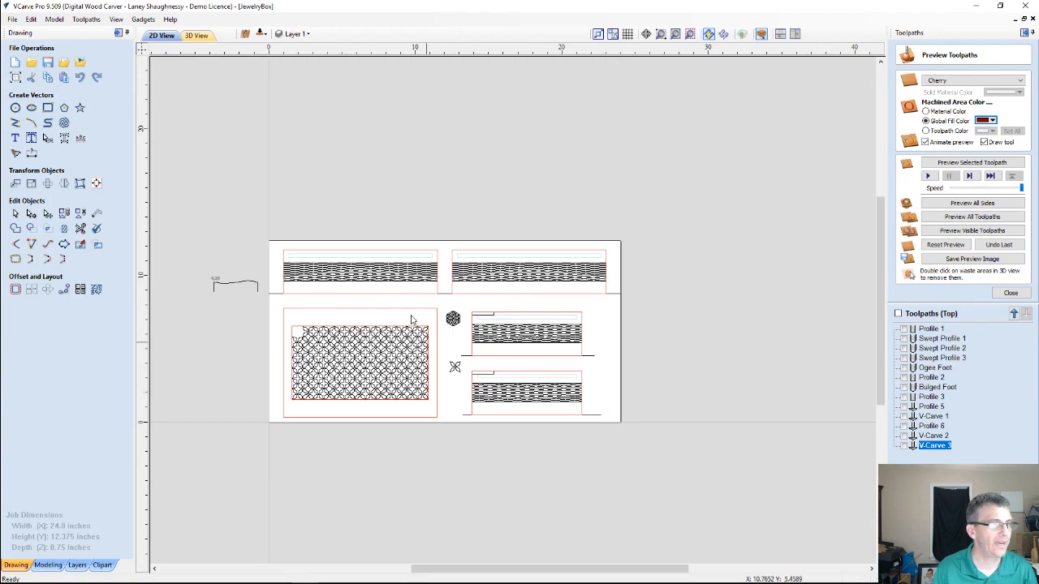
pyautogui.scroll(3, 452, 345)
pyautogui.scroll(3, 540, 434)
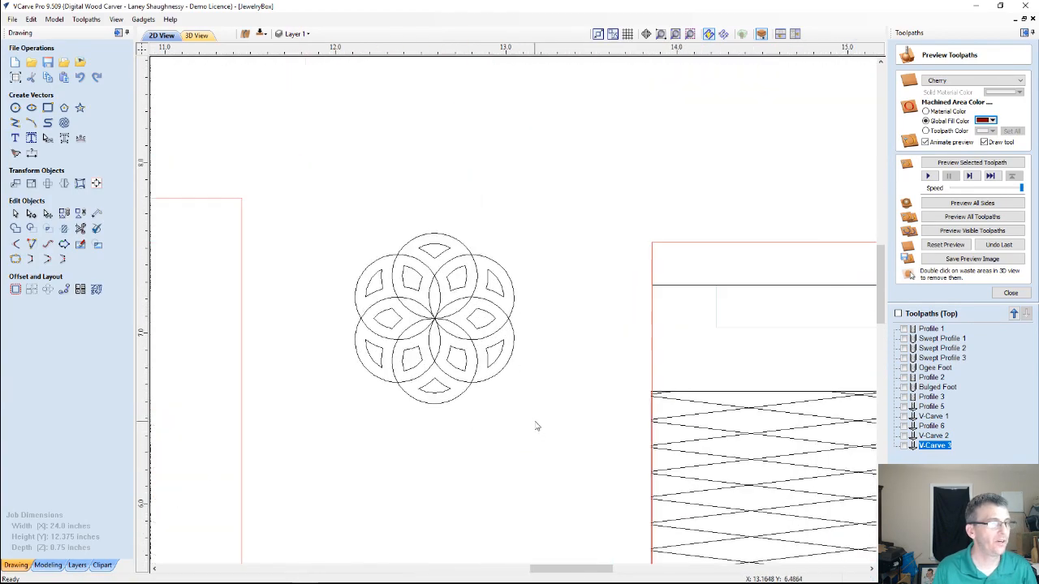
pyautogui.scroll(-1, 531, 413)
pyautogui.scroll(-4, 532, 408)
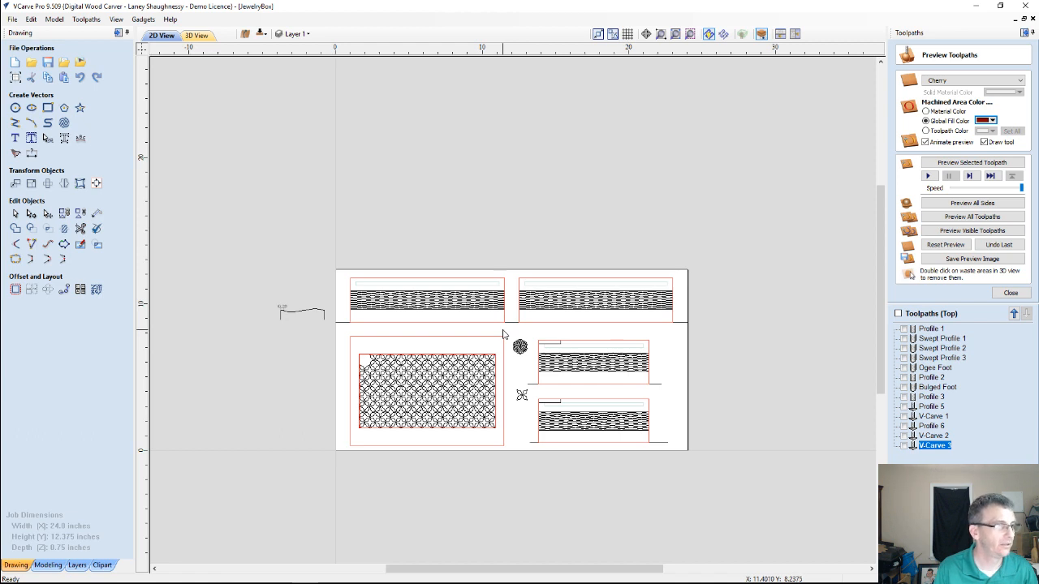
# Move the flower tile so its center anchor sits at the absolute position X 0, Y 0
pyautogui.click(522, 350)
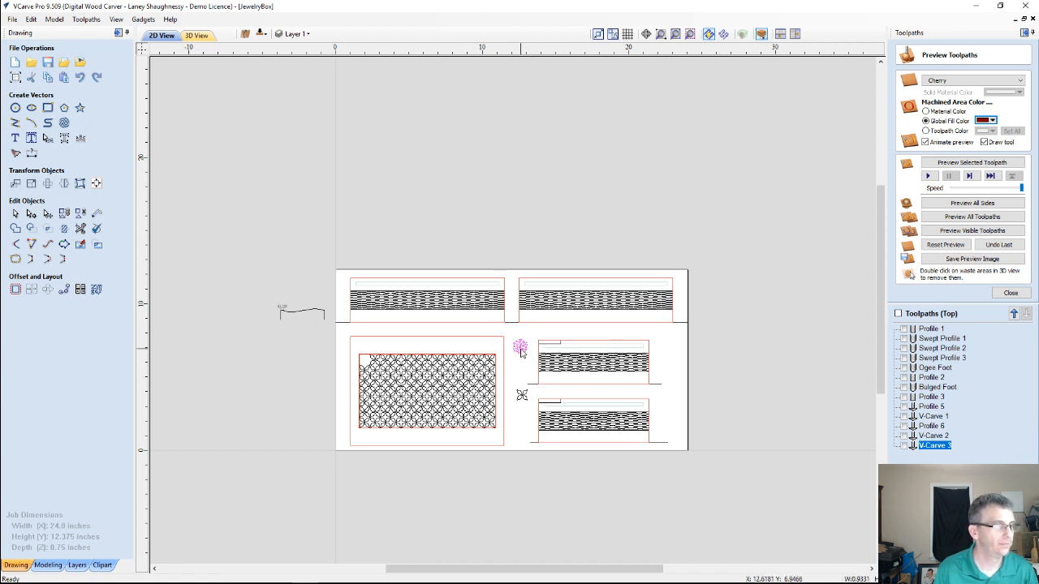
pyautogui.click(16, 185)
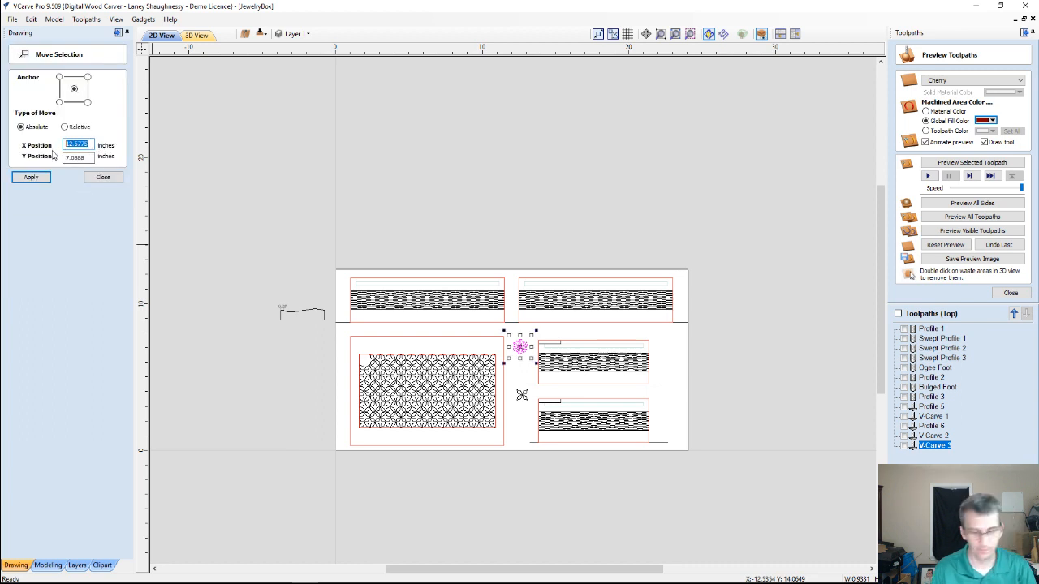
pyautogui.write('0')
pyautogui.press('Tab')
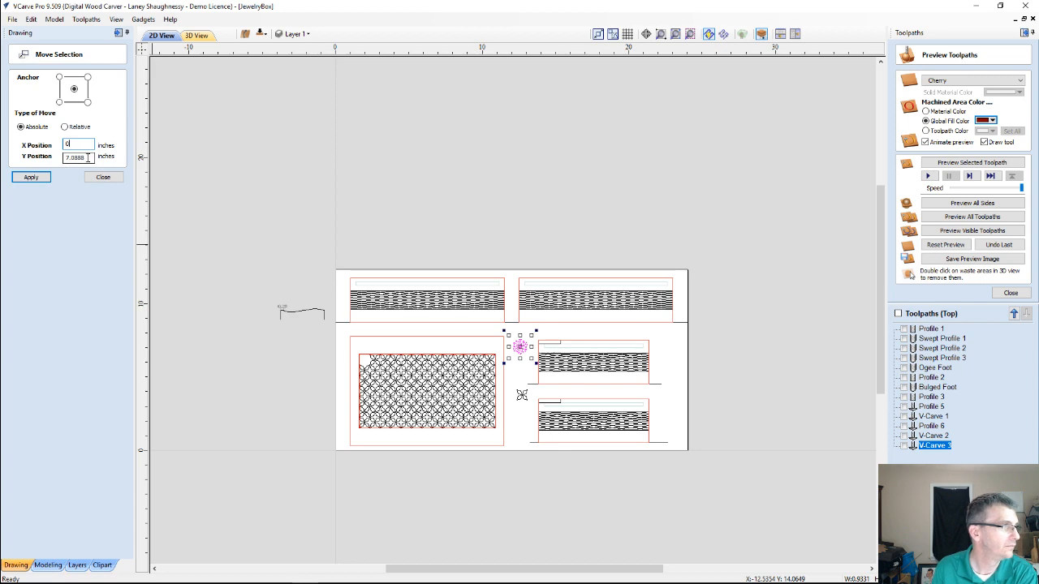
pyautogui.write('0')
pyautogui.click(31, 177)
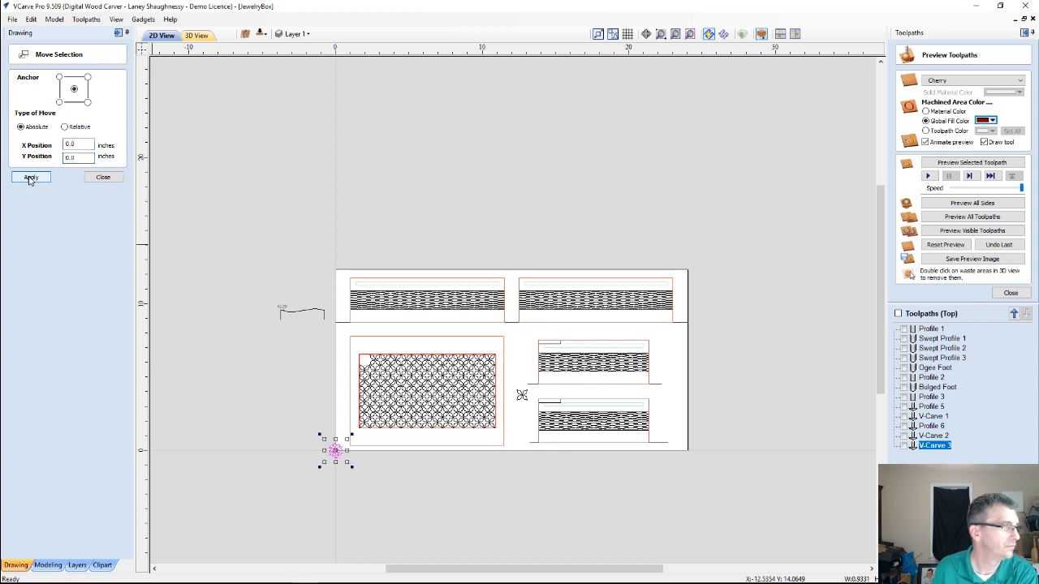
pyautogui.scroll(6, 394, 424)
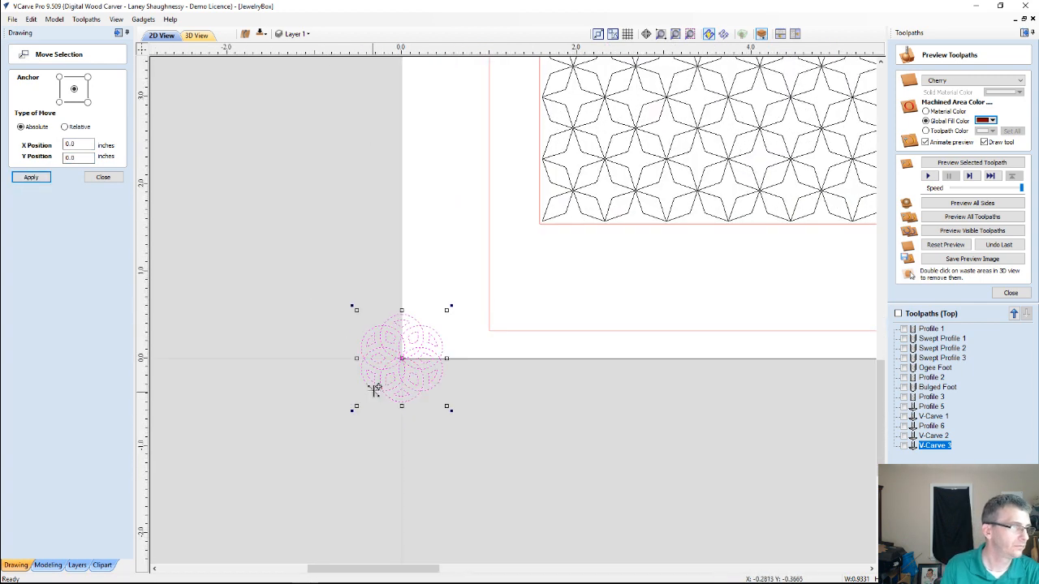
pyautogui.click(97, 179)
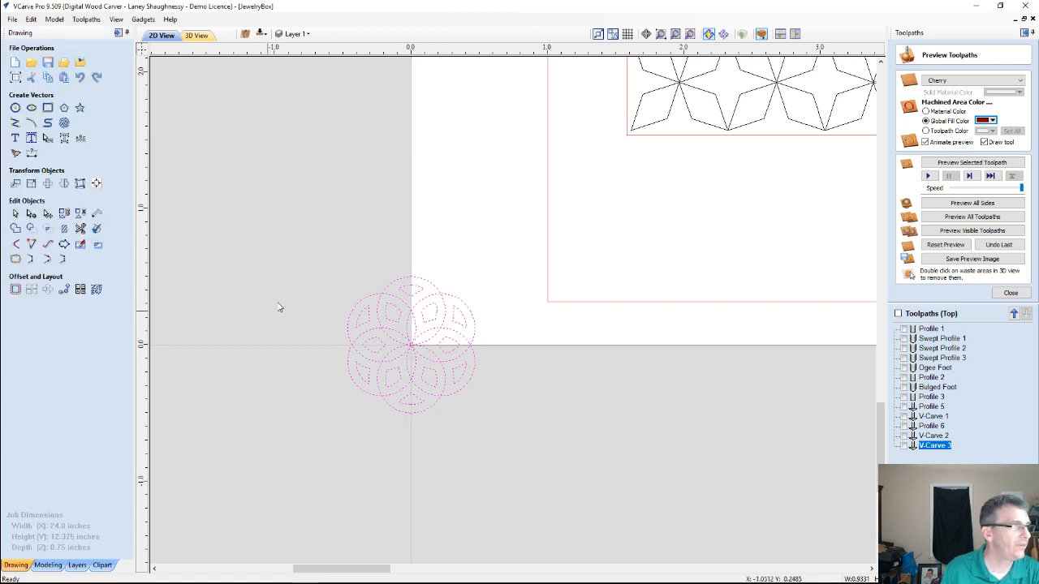
# Check the flower tile's size and move it by a relative offset of X 0, Y 0.5 inches
pyautogui.click(33, 185)
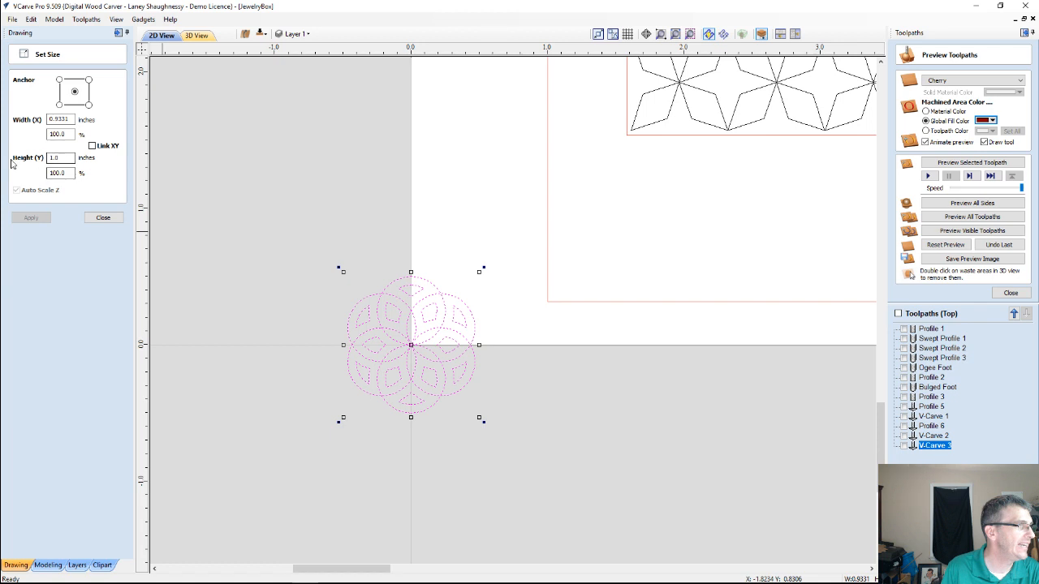
pyautogui.click(103, 218)
pyautogui.click(15, 184)
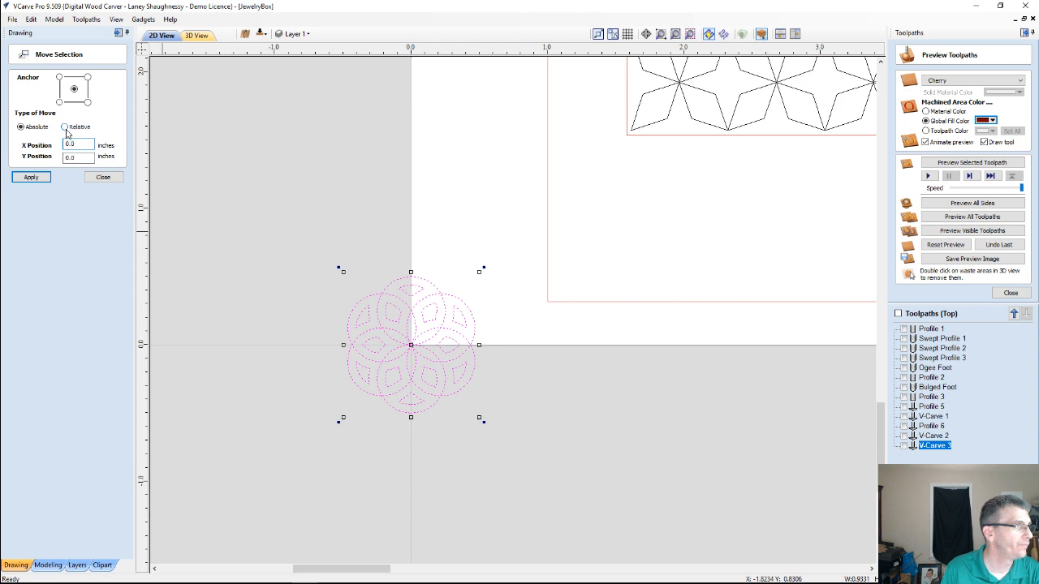
pyautogui.click(65, 127)
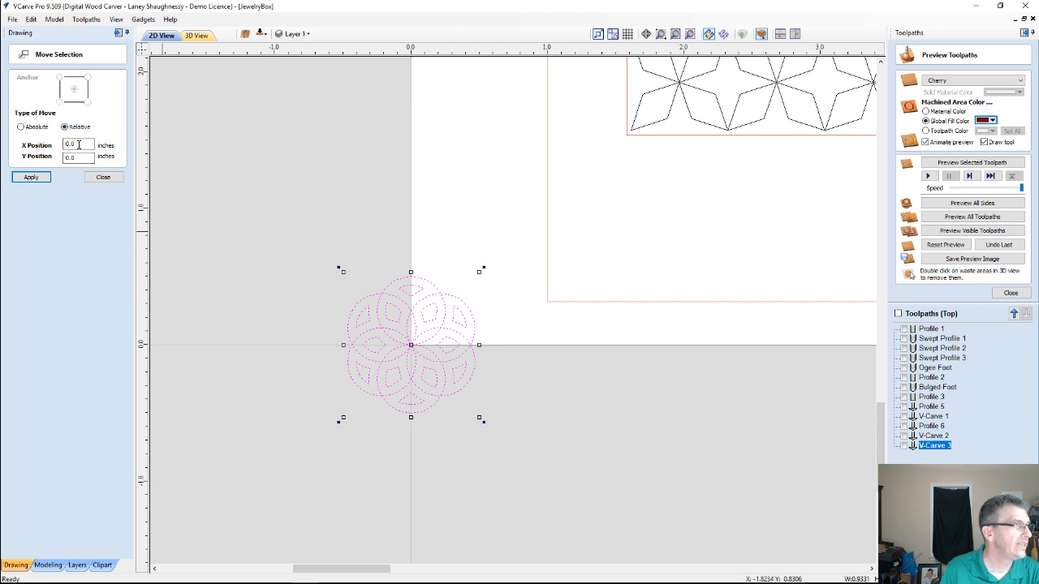
pyautogui.press('Tab')
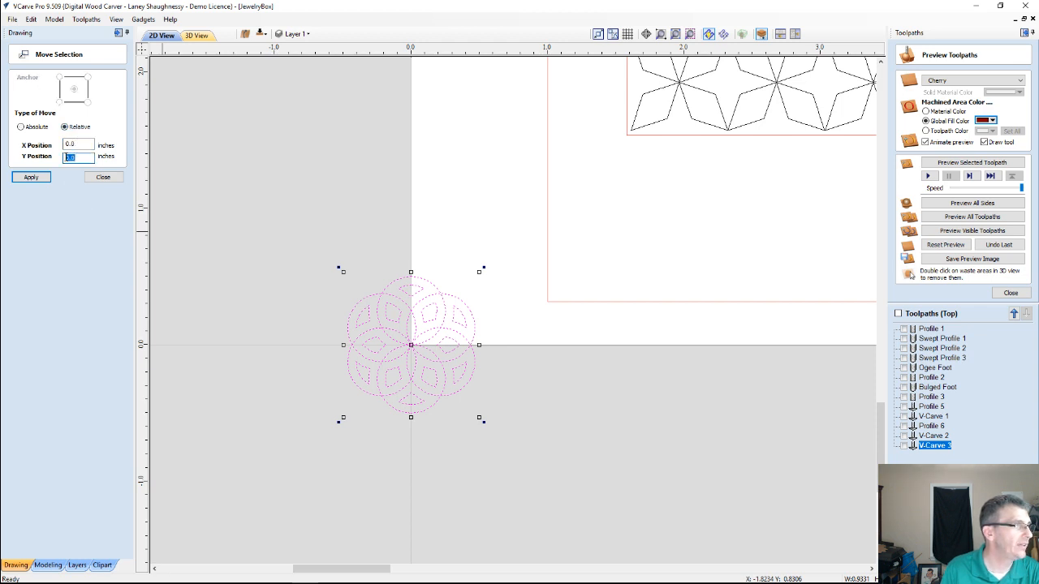
pyautogui.write('0.5')
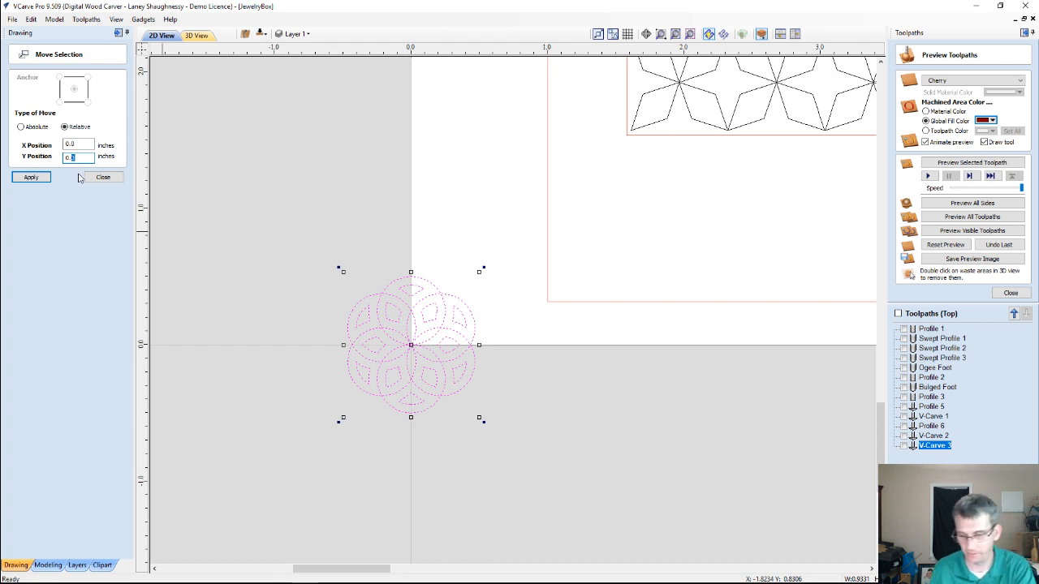
pyautogui.click(31, 177)
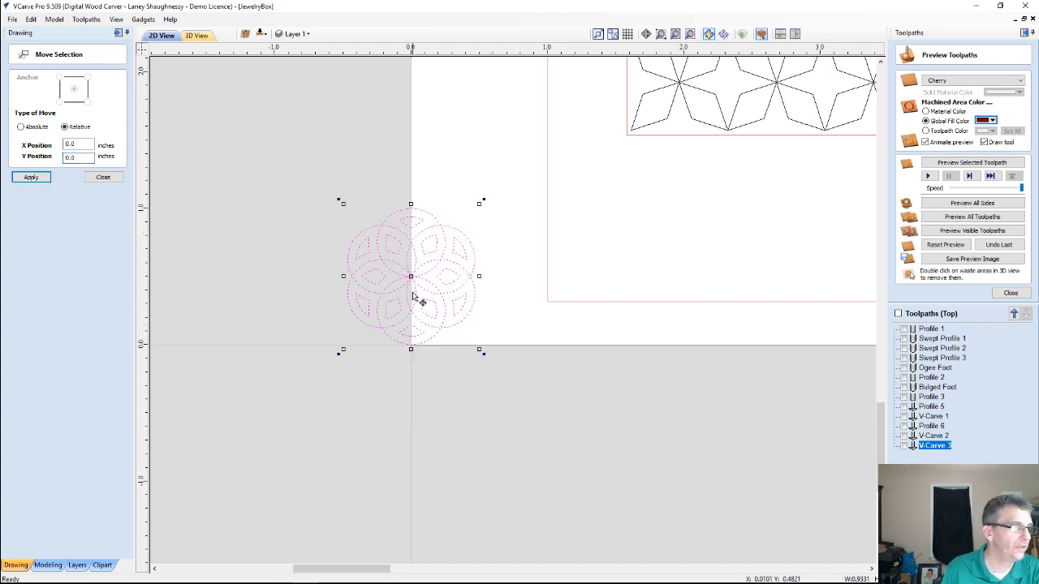
pyautogui.click(103, 178)
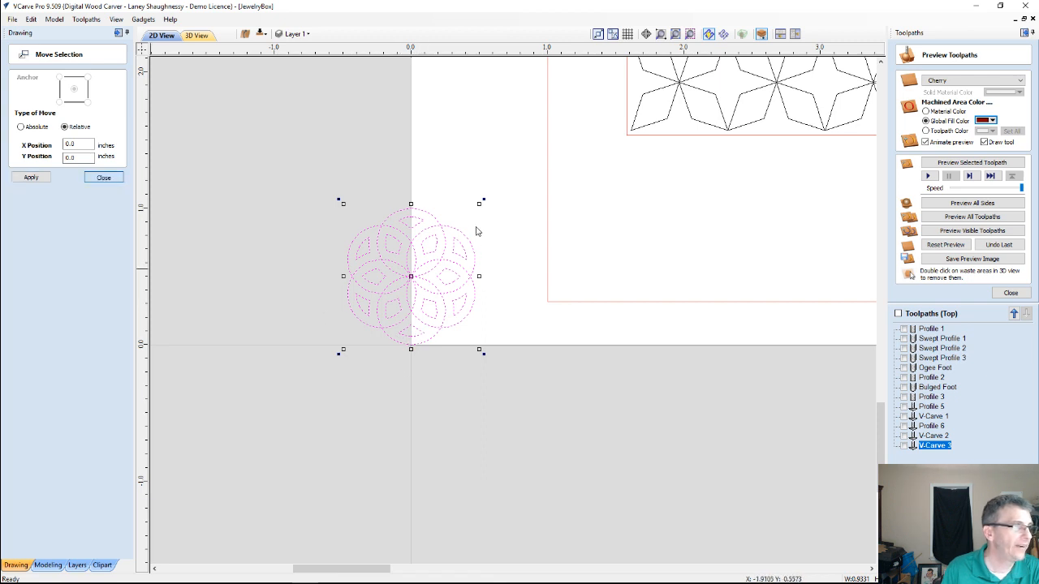
# Make a circular copy of the flower tile around rotation center X 0, Y 0, using 6 items over a total angle of 360 degrees
pyautogui.click(360, 300)
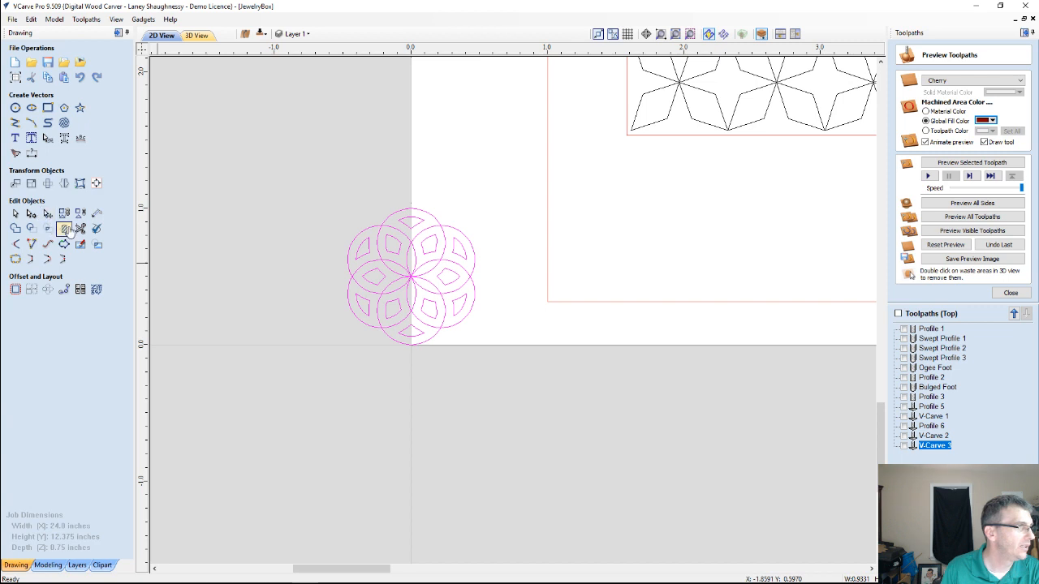
pyautogui.click(47, 289)
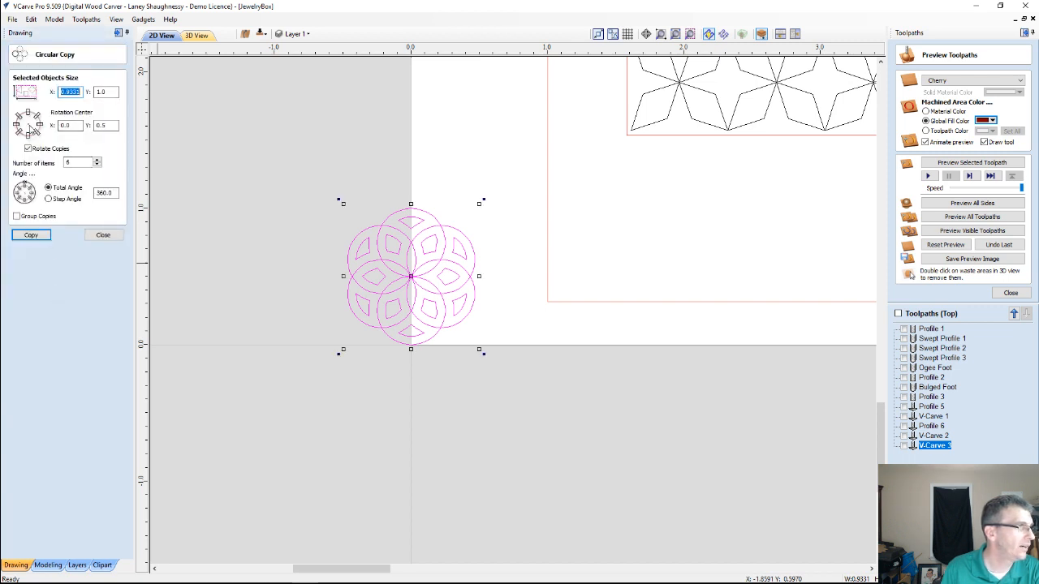
pyautogui.click(103, 125)
pyautogui.write('0')
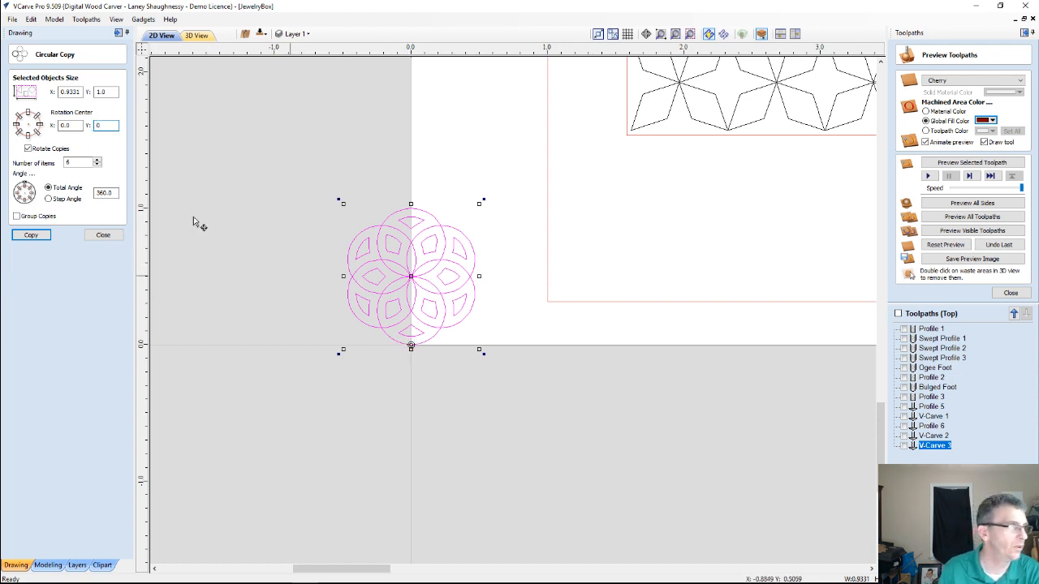
pyautogui.click(41, 237)
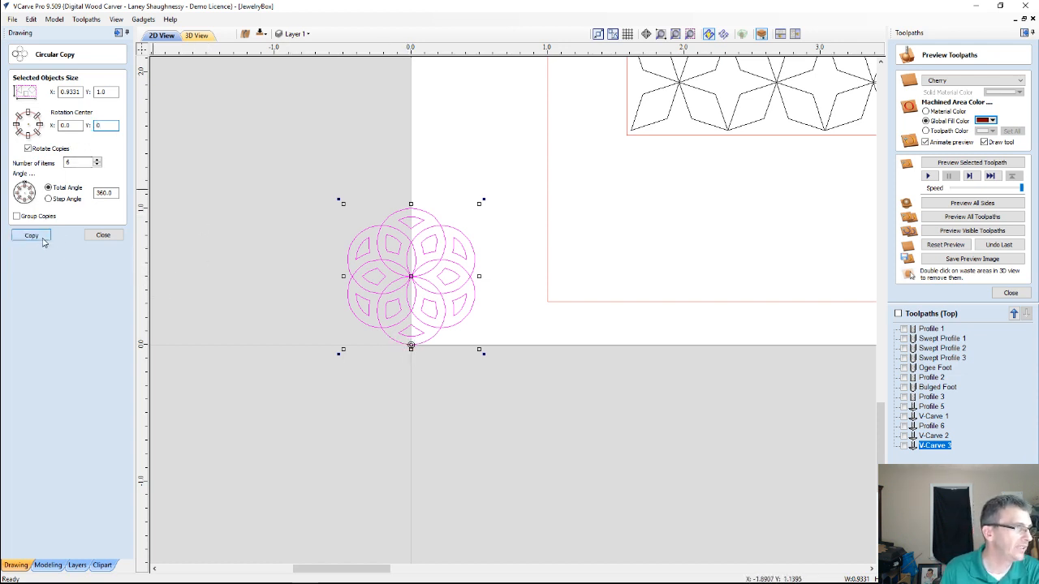
pyautogui.click(96, 235)
# Examine how the six flower copies overlap around the origin, singling out individual flowers to inspect their intersecting lines
pyautogui.scroll(4, 376, 283)
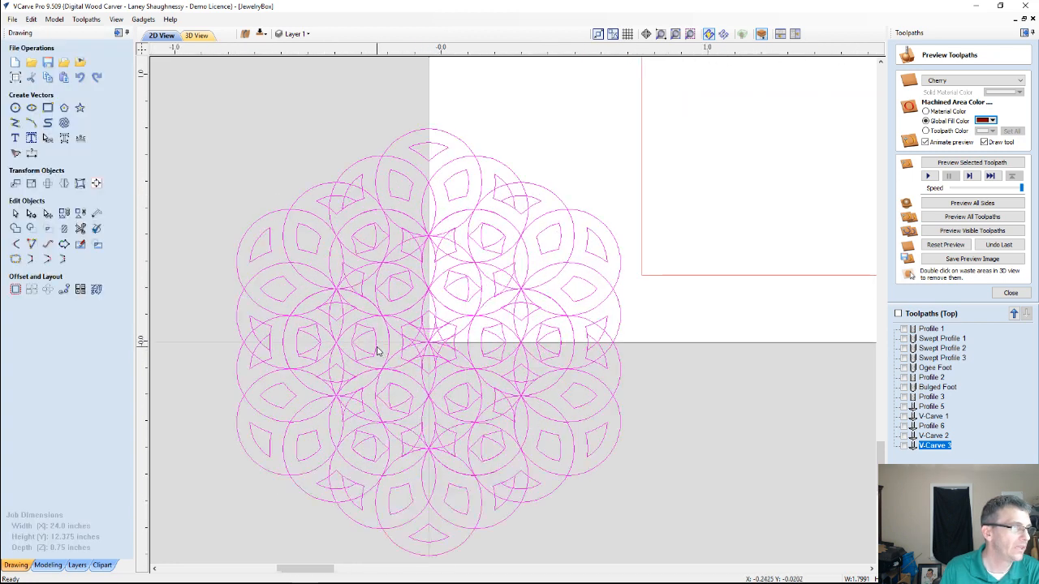
pyautogui.scroll(-2, 377, 351)
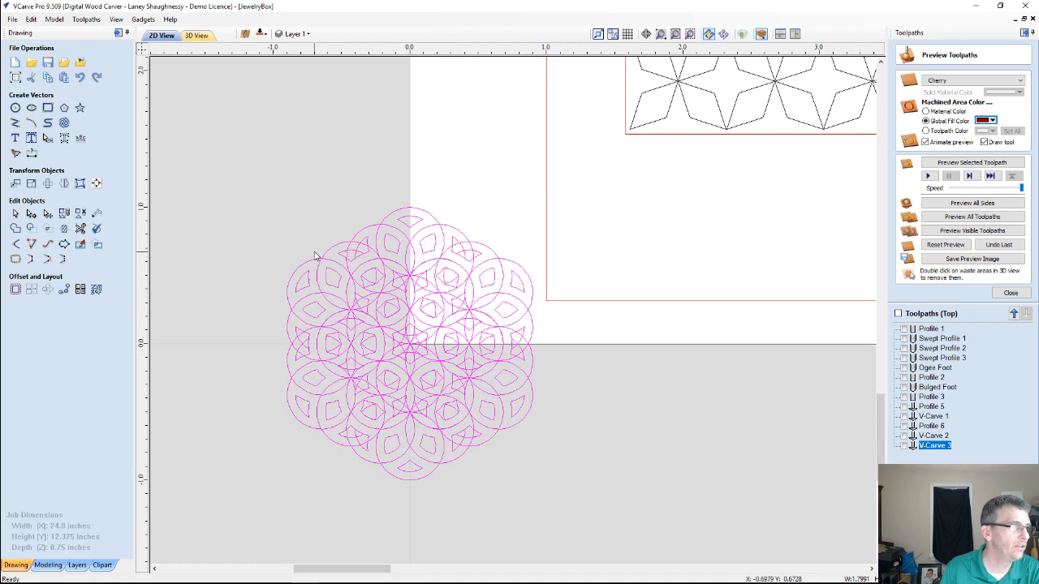
pyautogui.scroll(2, 317, 255)
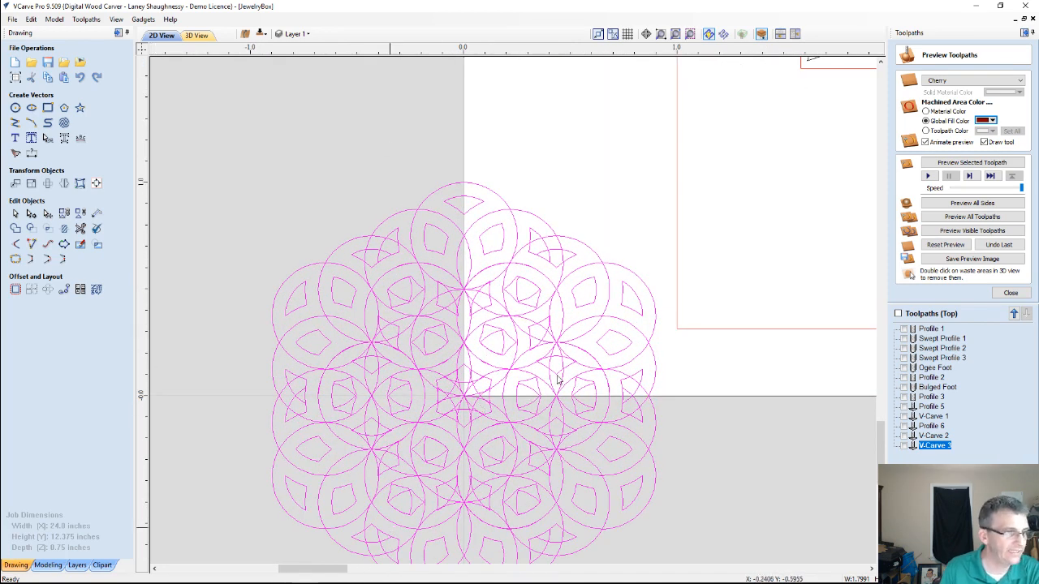
pyautogui.scroll(-1, 503, 239)
pyautogui.scroll(-1, 478, 332)
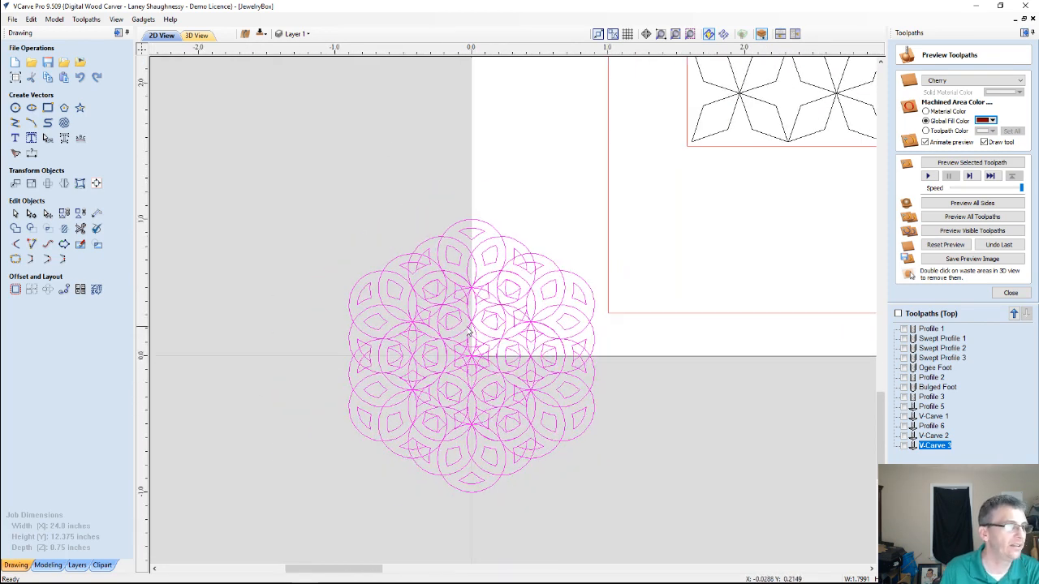
pyautogui.click(399, 285)
pyautogui.scroll(1, 396, 284)
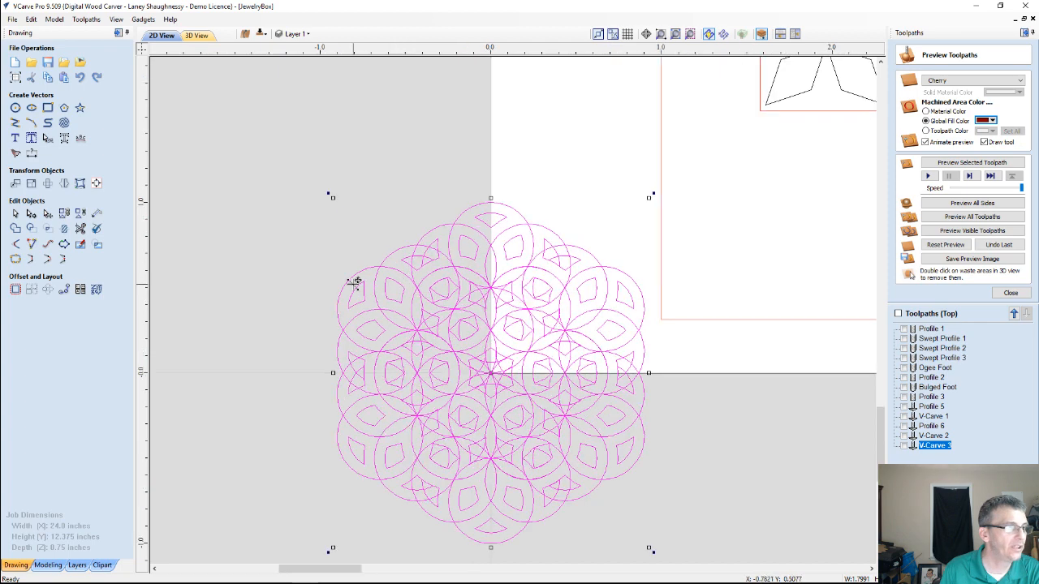
pyautogui.click(269, 241)
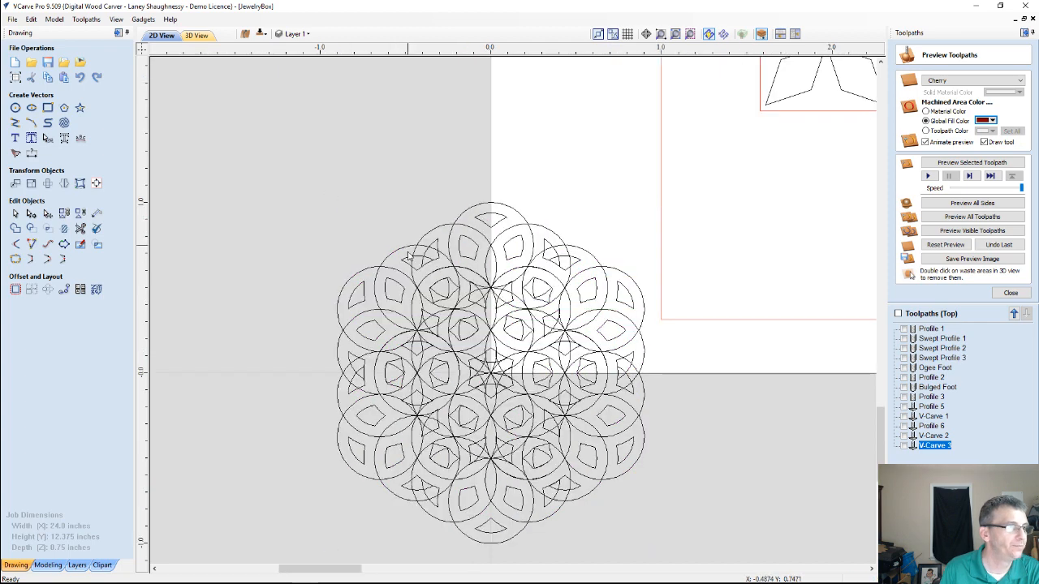
pyautogui.click(399, 255)
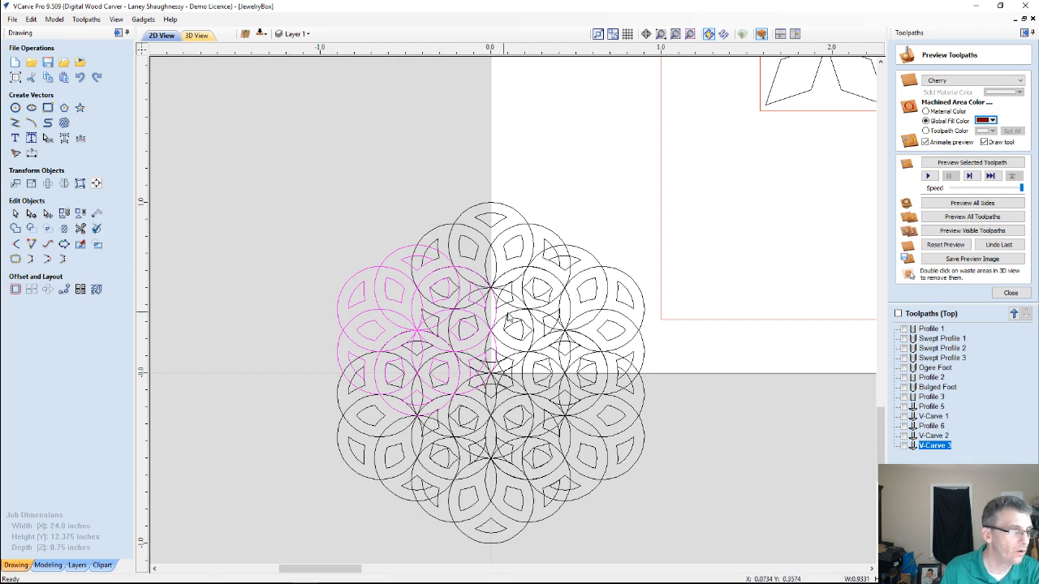
pyautogui.scroll(5, 559, 470)
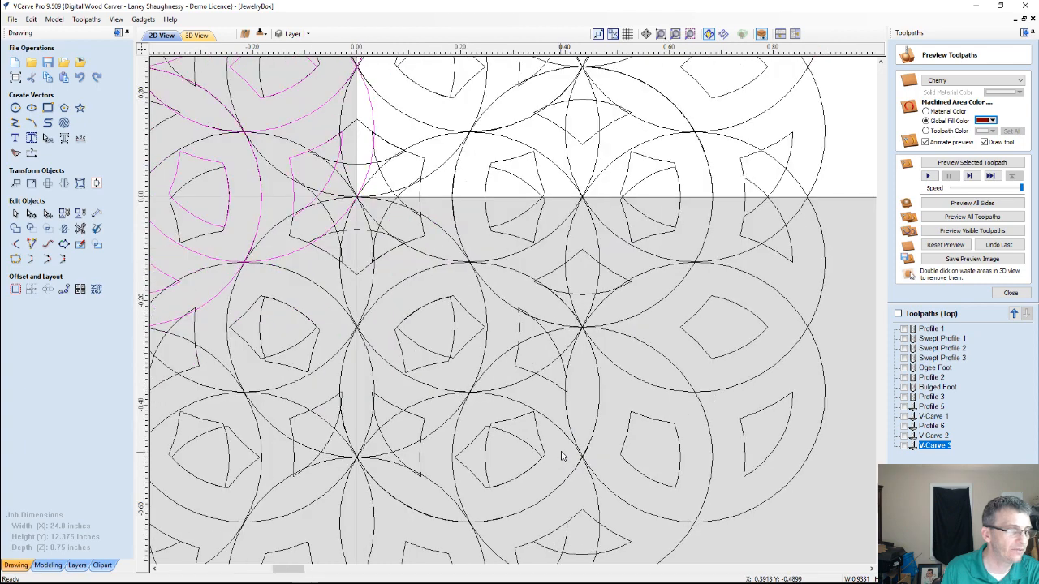
pyautogui.scroll(-3, 560, 456)
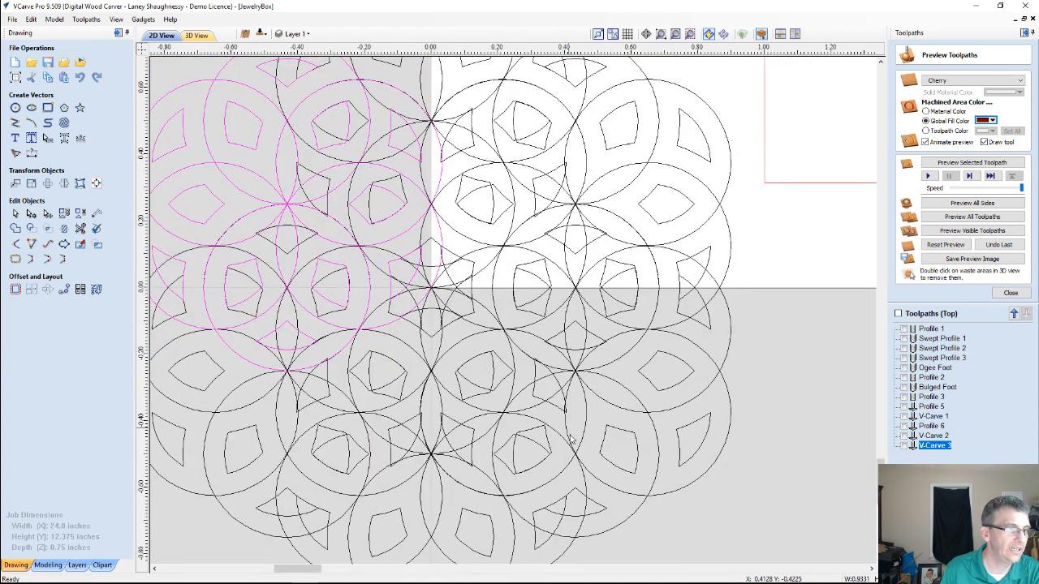
pyautogui.scroll(3, 532, 445)
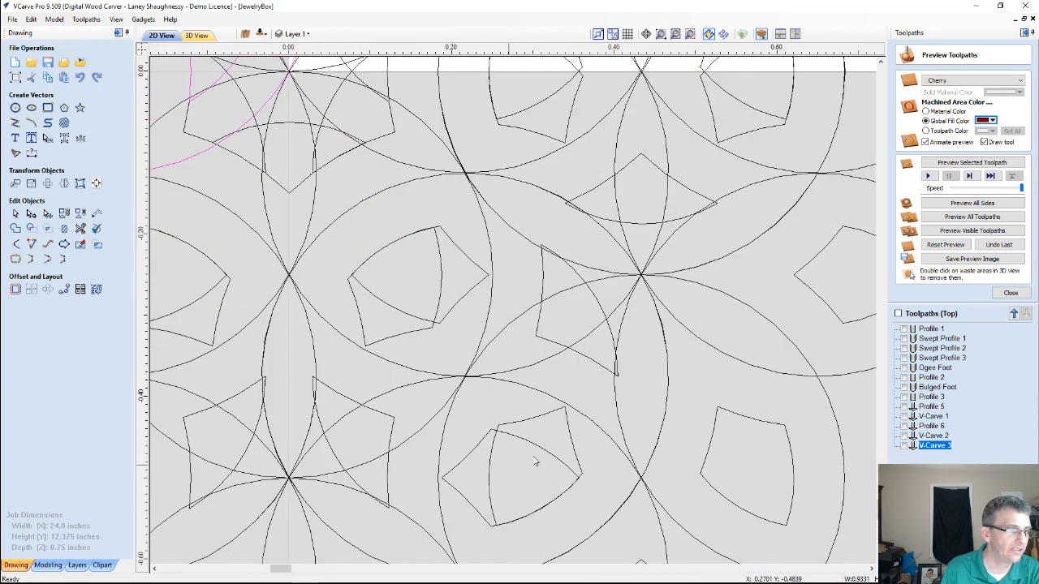
pyautogui.scroll(-10, 490, 464)
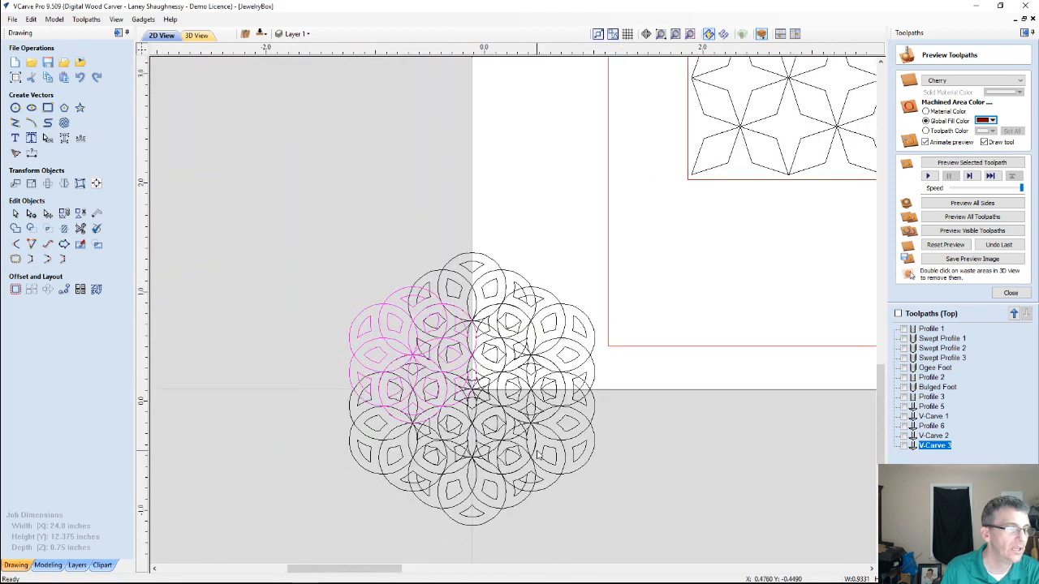
pyautogui.scroll(-1, 536, 444)
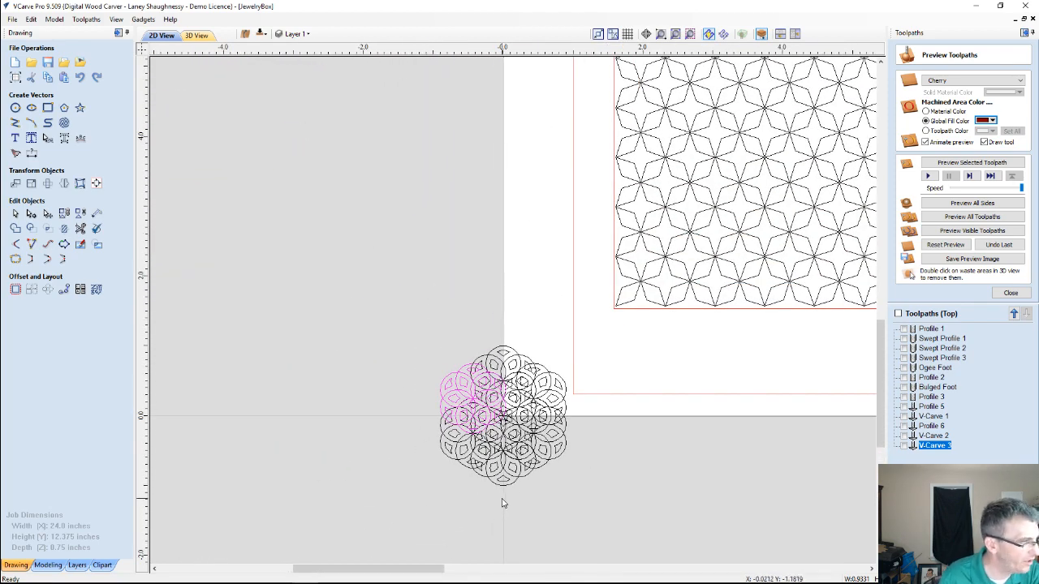
pyautogui.scroll(4, 509, 489)
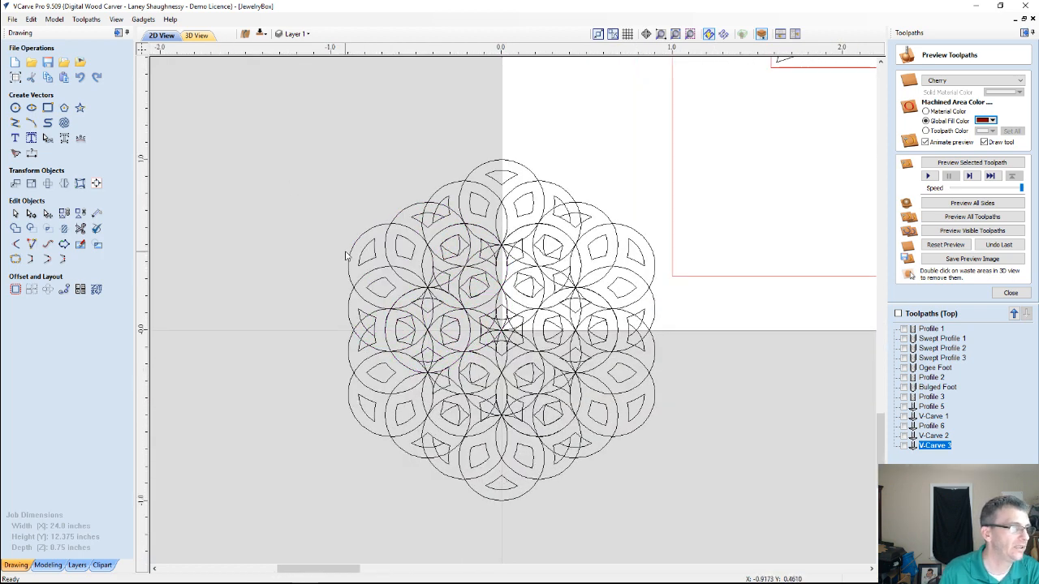
# Select all six overlapping flower copies around the origin and weld them together
pyautogui.click(479, 169)
pyautogui.moveTo(254, 137); pyautogui.dragTo(443, 192)
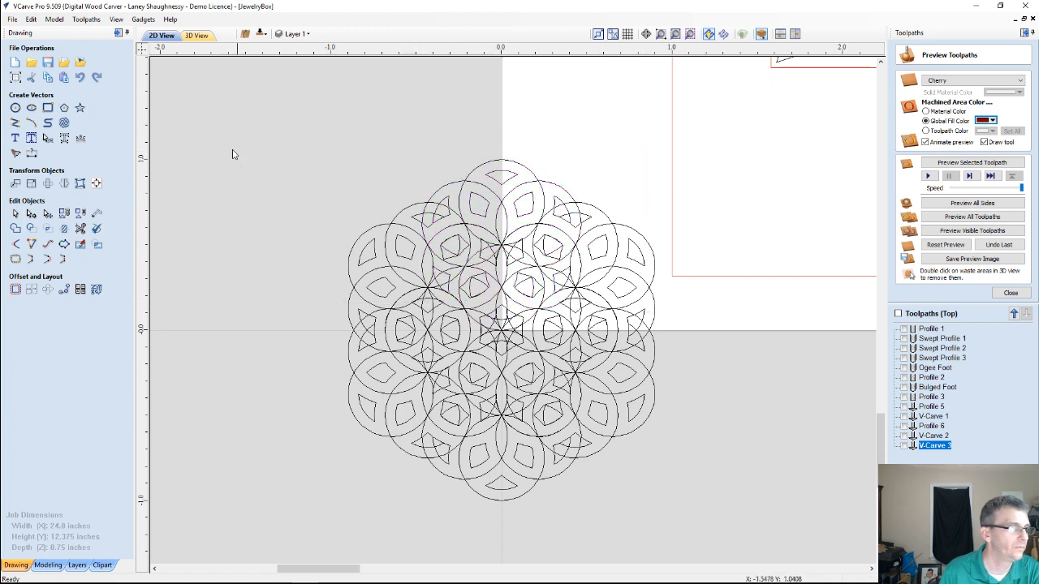
pyautogui.moveTo(232, 154); pyautogui.dragTo(732, 532)
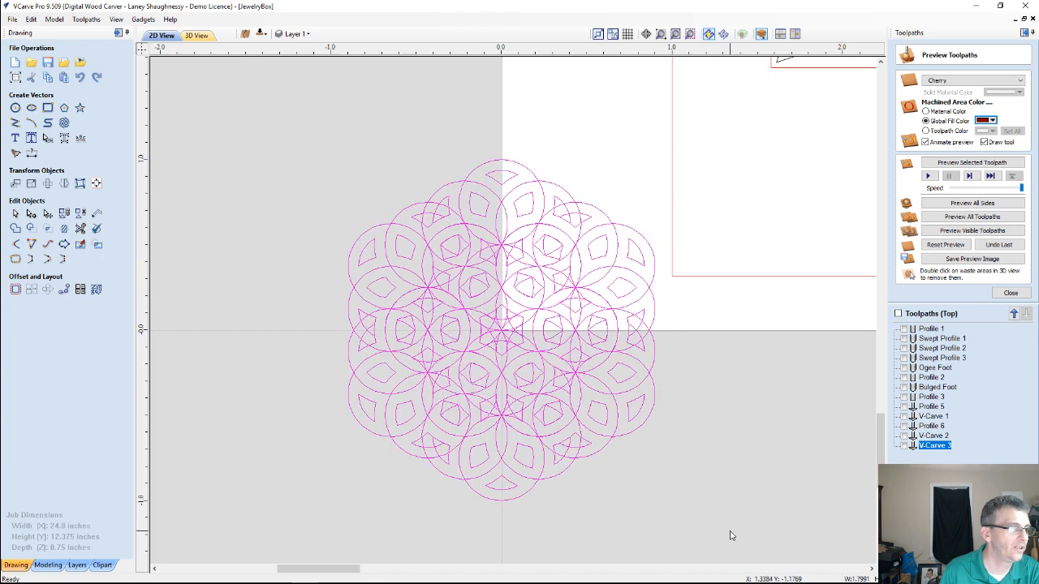
pyautogui.click(15, 229)
pyautogui.click(257, 343)
pyautogui.scroll(3, 485, 448)
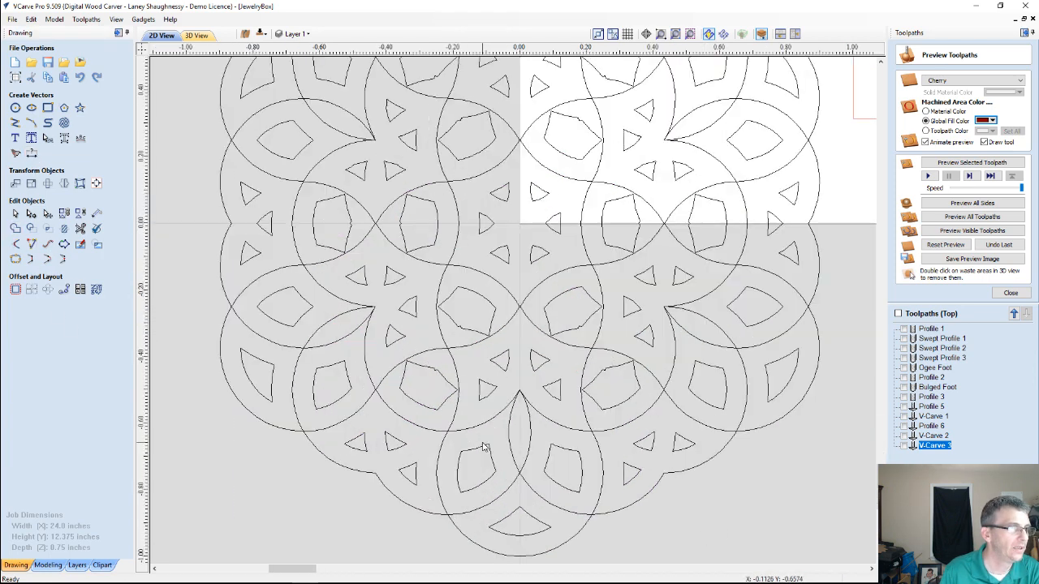
pyautogui.scroll(-2, 485, 447)
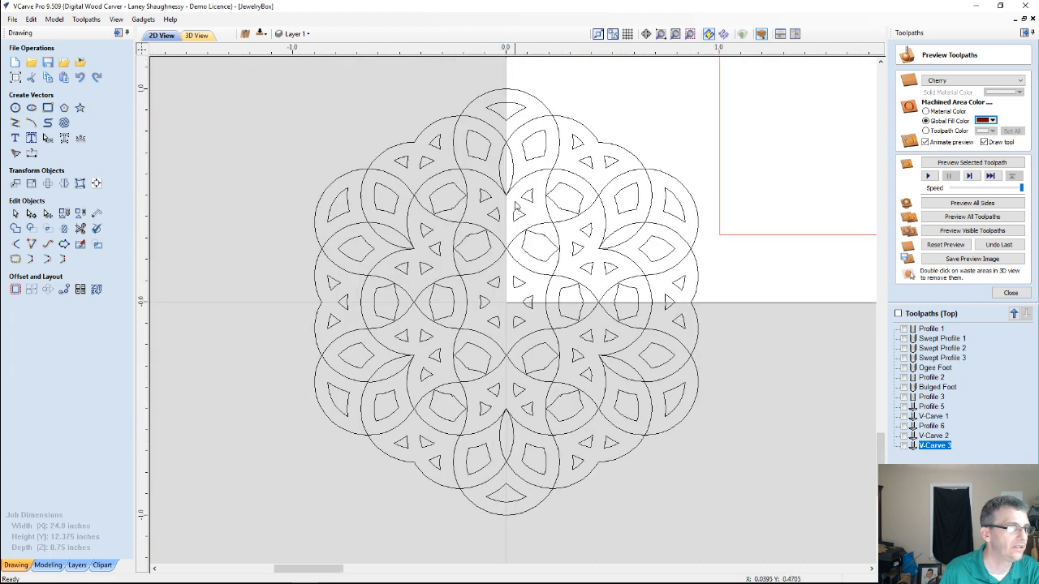
pyautogui.scroll(-1, 510, 483)
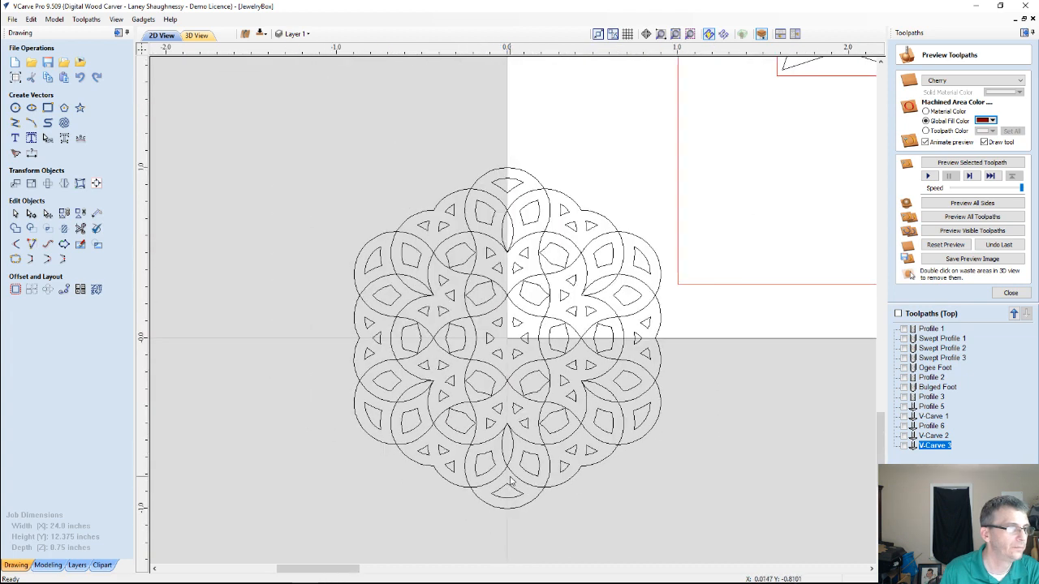
# Select only the outer scalloped outline of the welded rosette around the origin
pyautogui.scroll(1, 509, 481)
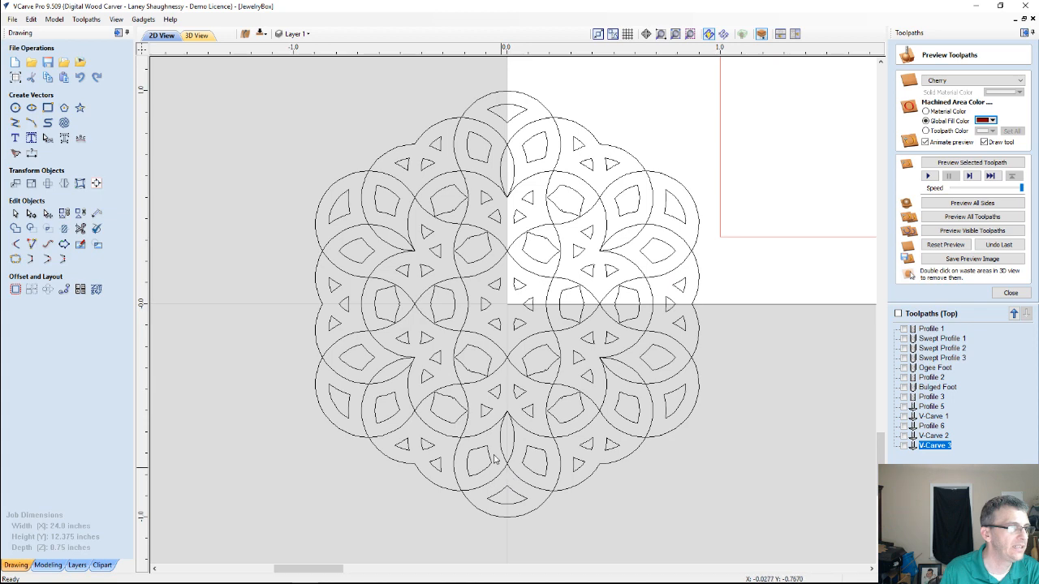
pyautogui.scroll(-1, 505, 453)
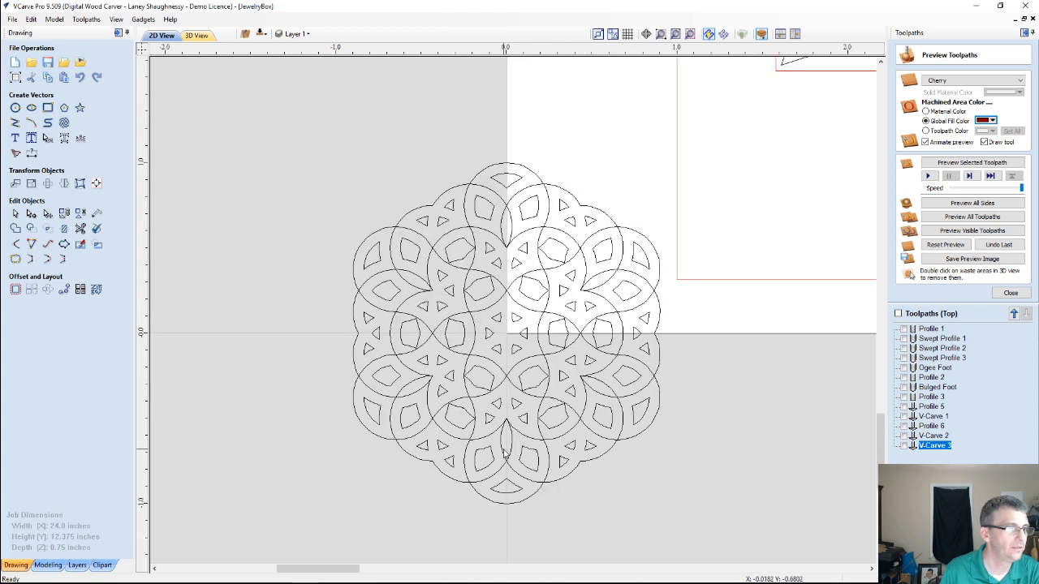
pyautogui.scroll(2, 505, 421)
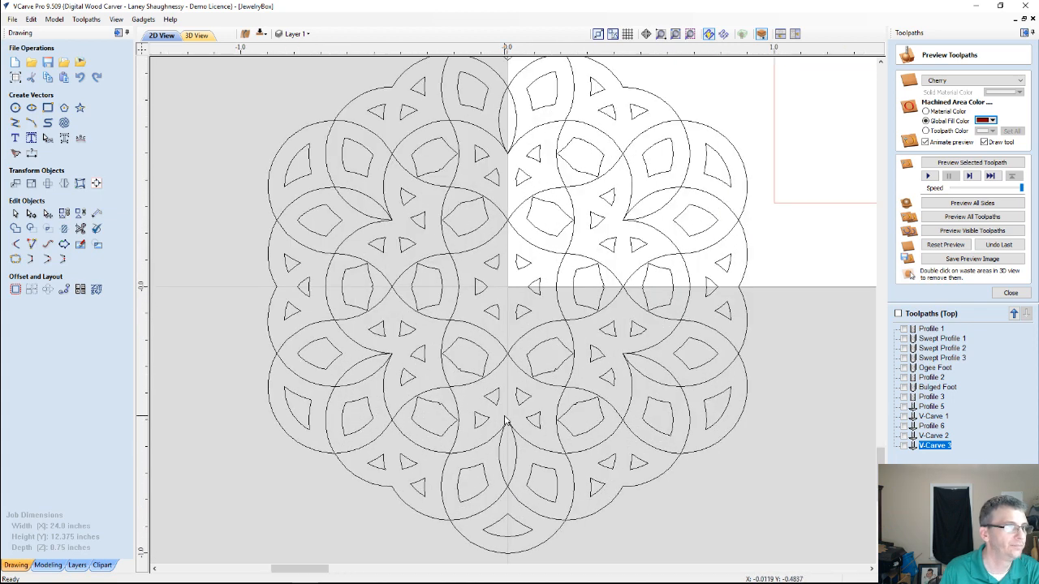
pyautogui.scroll(-1, 505, 421)
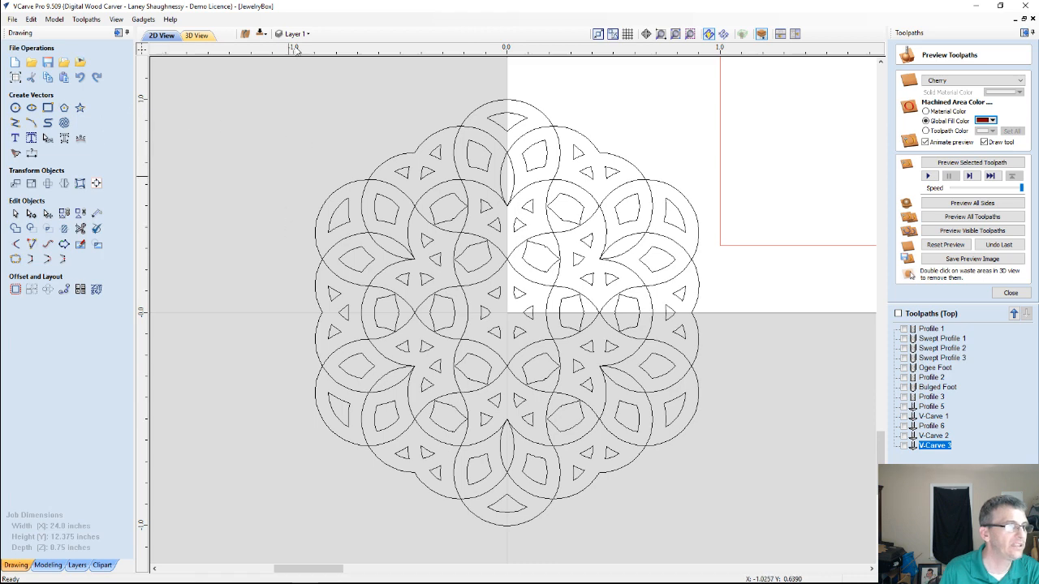
pyautogui.moveTo(612, 158); pyautogui.dragTo(756, 544)
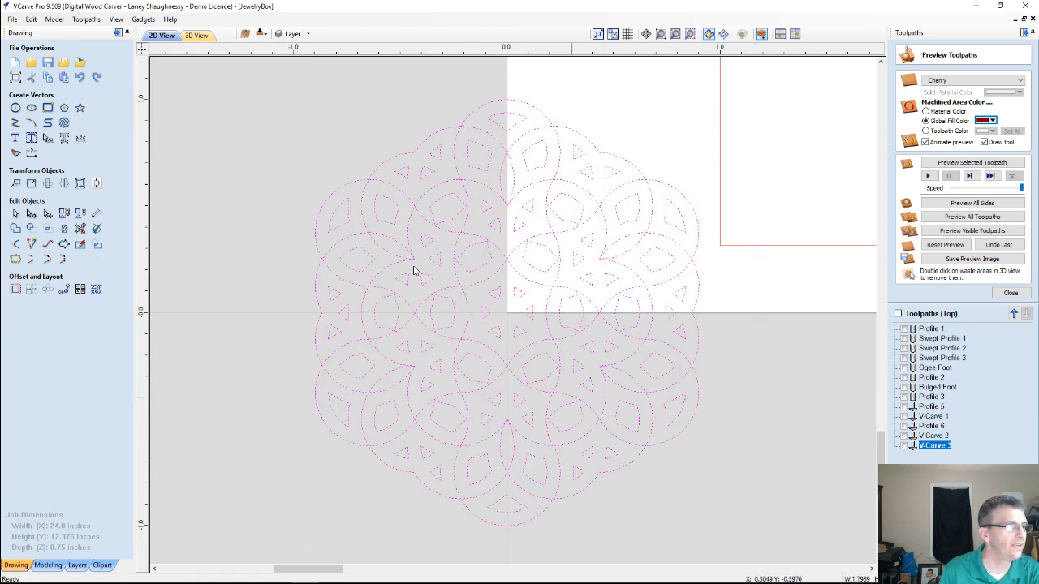
pyautogui.click(329, 170)
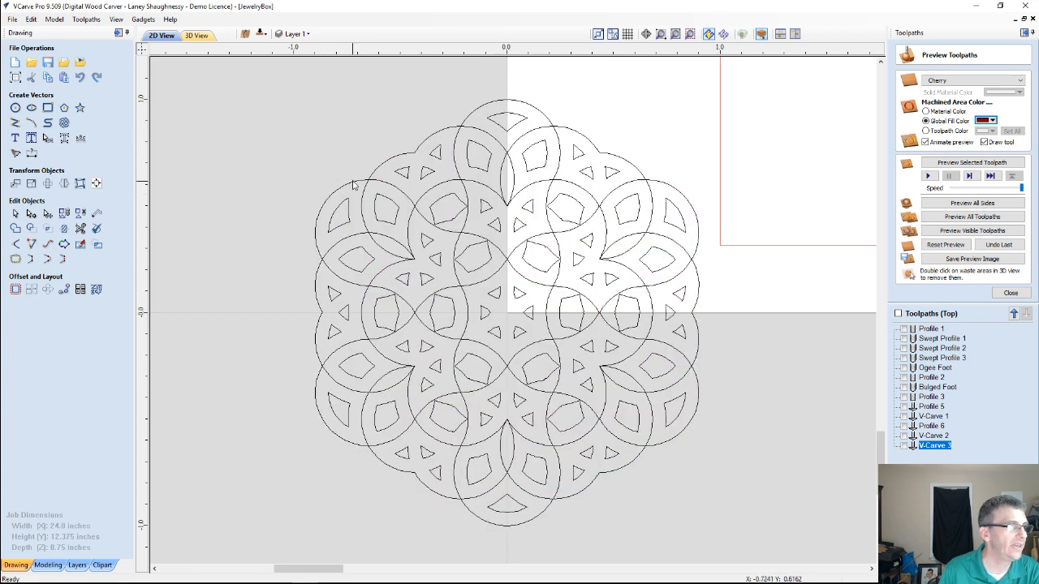
pyautogui.click(352, 182)
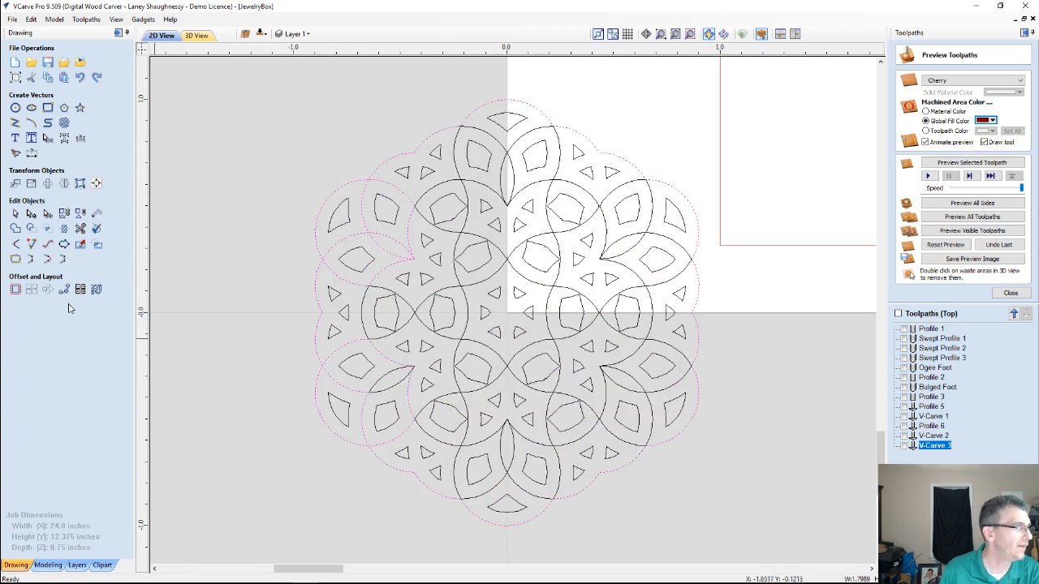
# Try to offset the rosette's outer outline outwards by 0.0625 inches
pyautogui.click(16, 289)
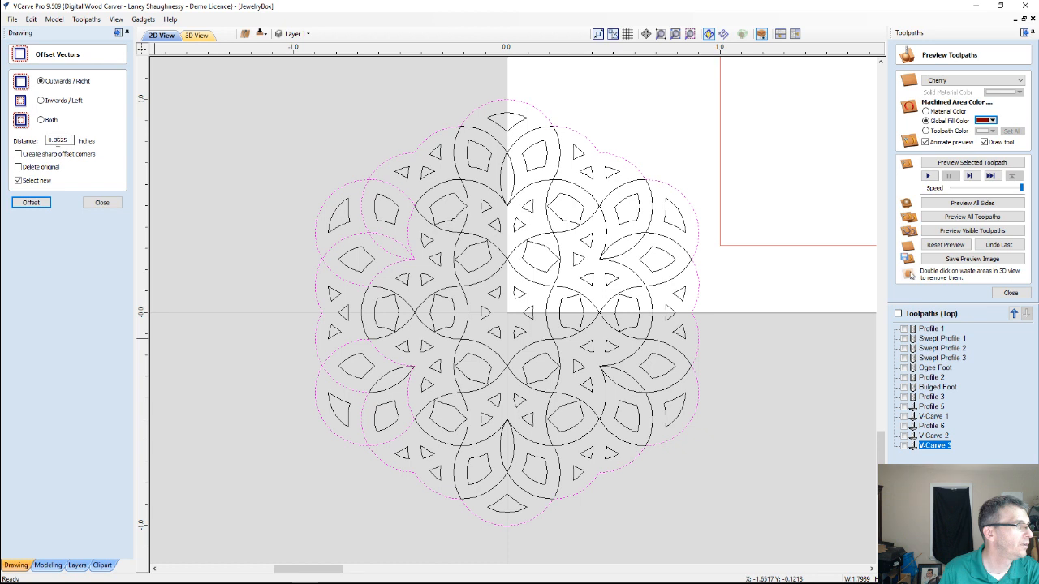
pyautogui.click(31, 203)
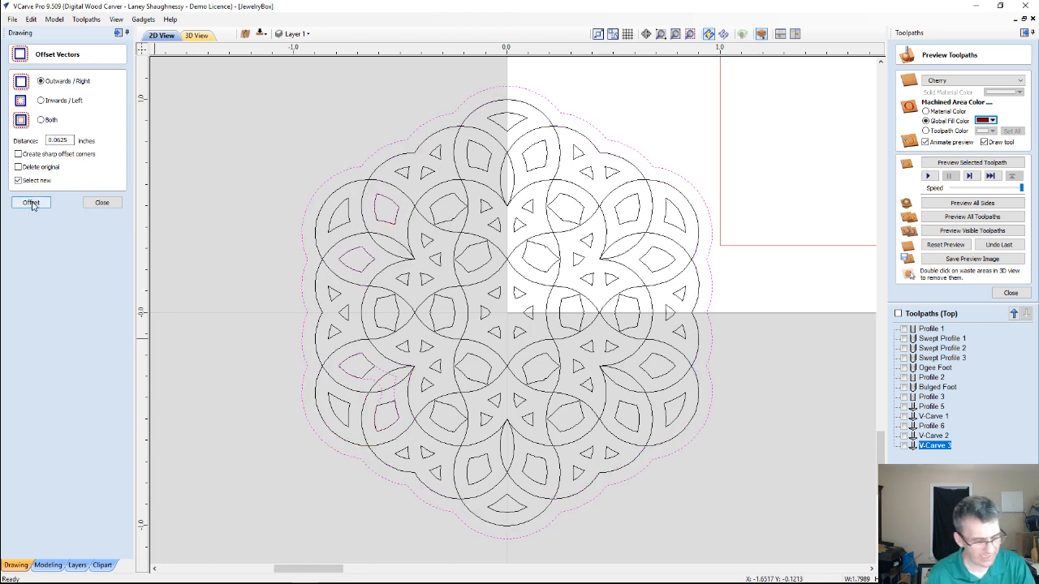
pyautogui.click(31, 203)
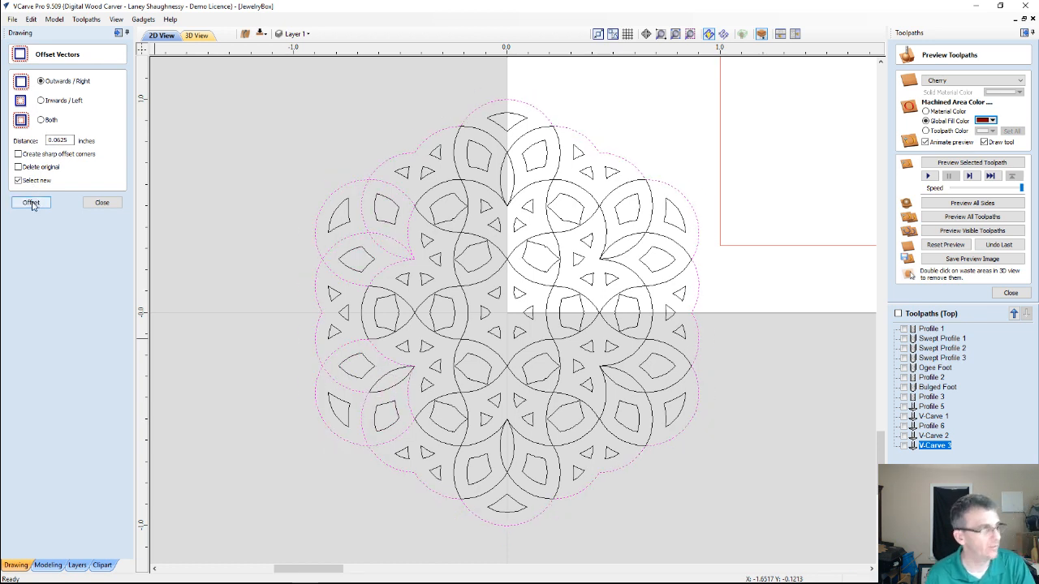
# Offset the rosette's outer outline outwards by 0.03125 inches, keeping the original vectors
pyautogui.doubleClick(61, 140)
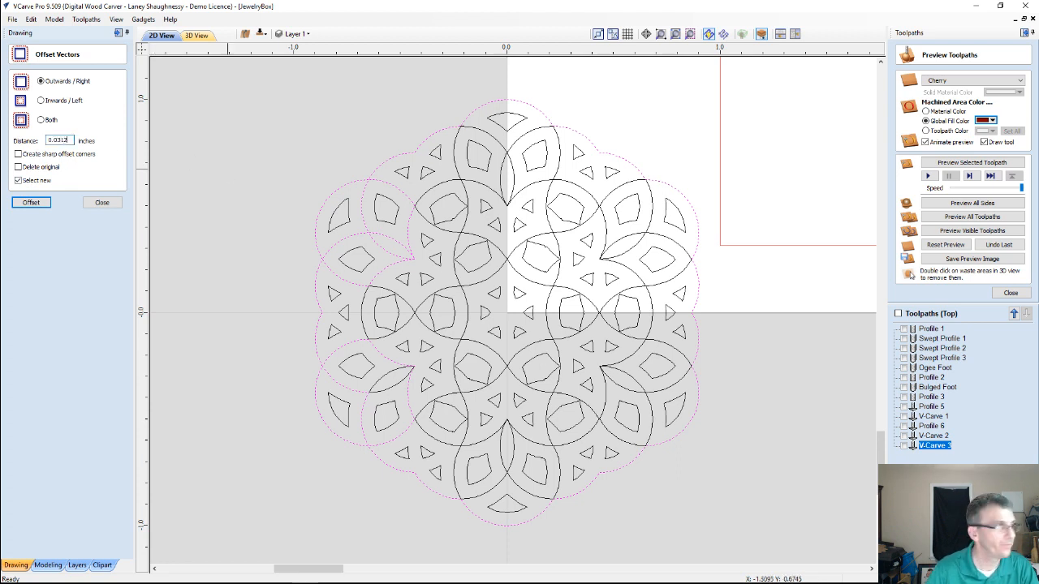
pyautogui.click(30, 202)
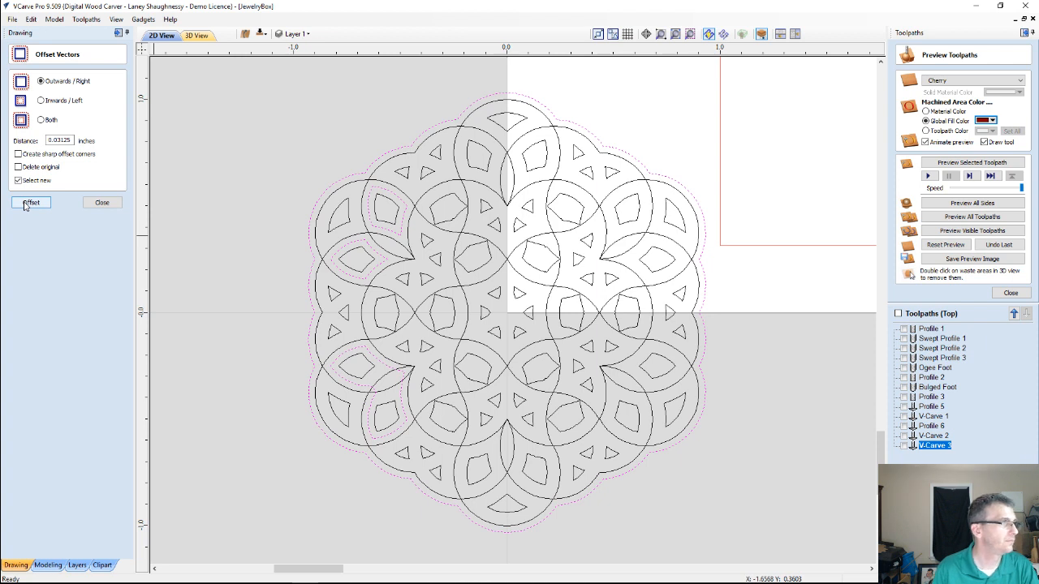
pyautogui.click(103, 203)
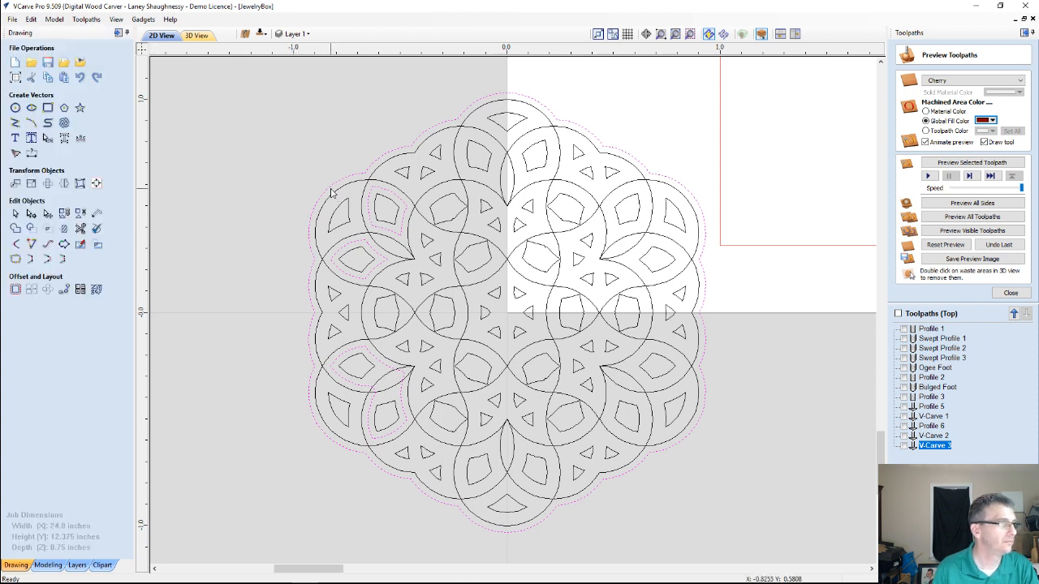
# Delete the stray inner offset loops inside the rosette's petals, keeping the new outer border
pyautogui.click(330, 189)
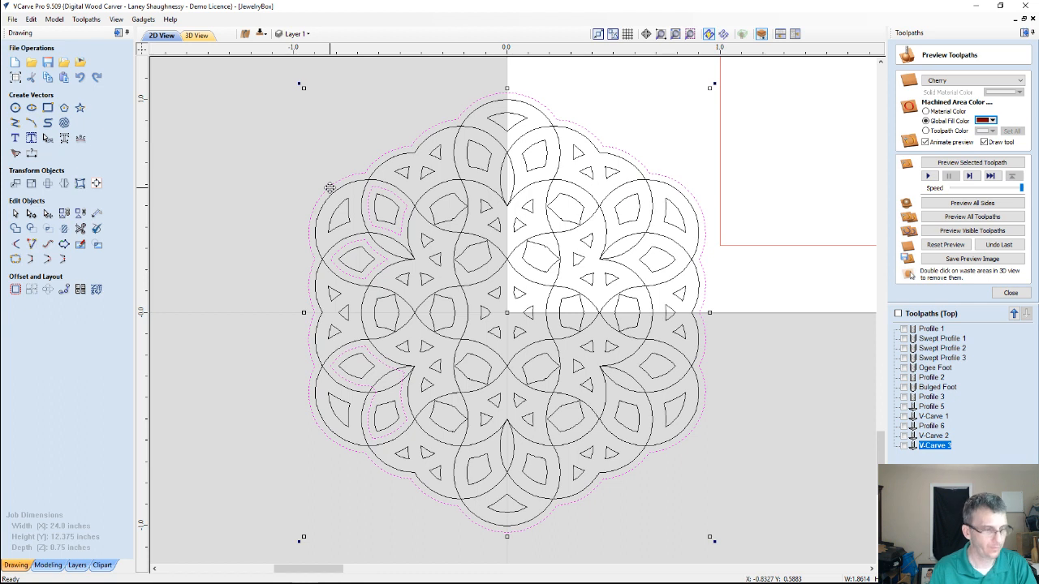
pyautogui.keyDown('shift'); pyautogui.click(330, 186); pyautogui.keyUp('shift')
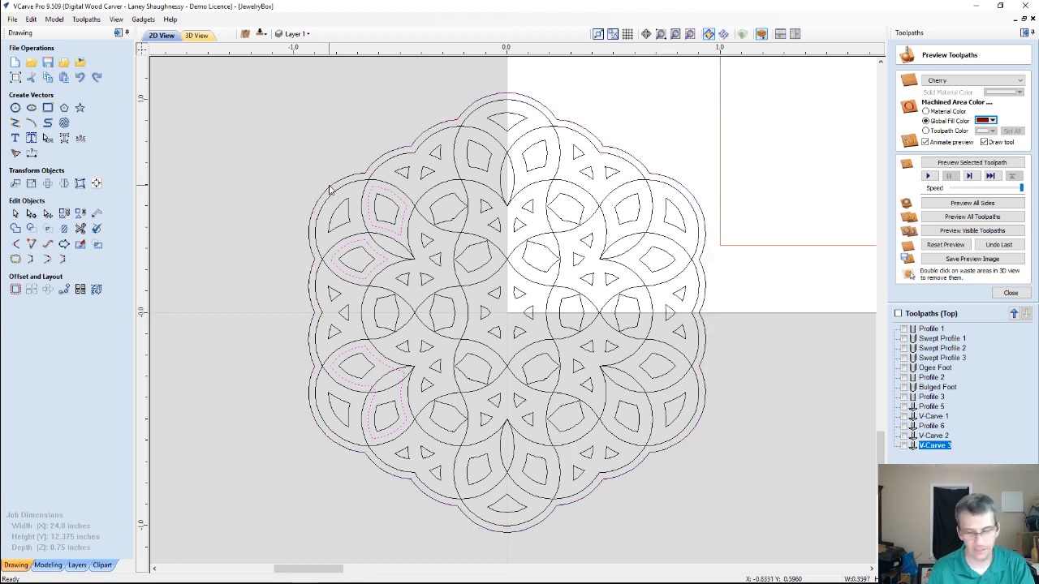
pyautogui.press('Escape')
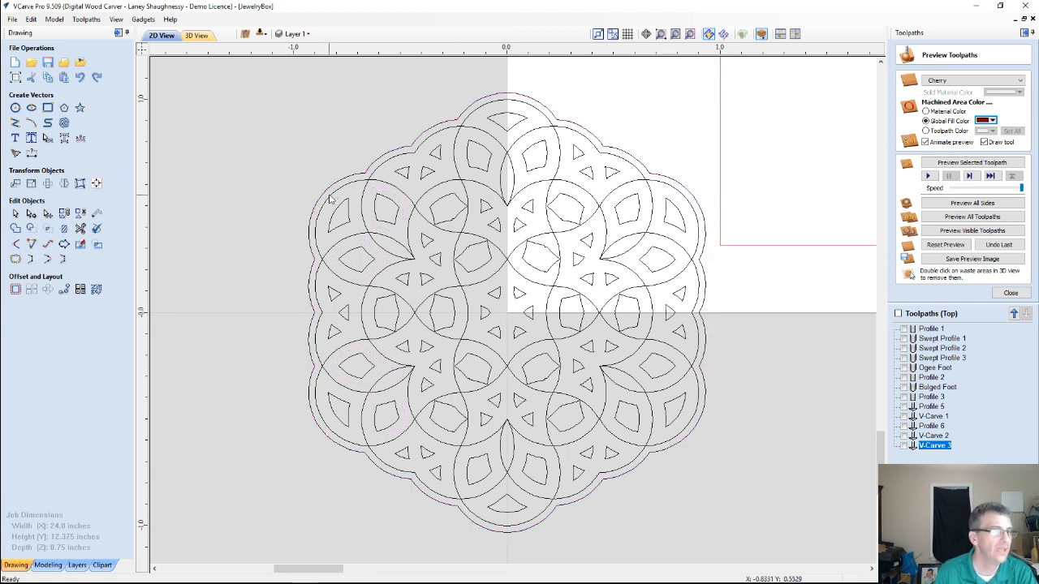
# Select all rosette vectors including the offset border and move them to a new visible layer named Layer 2
pyautogui.click(428, 144)
pyautogui.moveTo(236, 97); pyautogui.dragTo(643, 359)
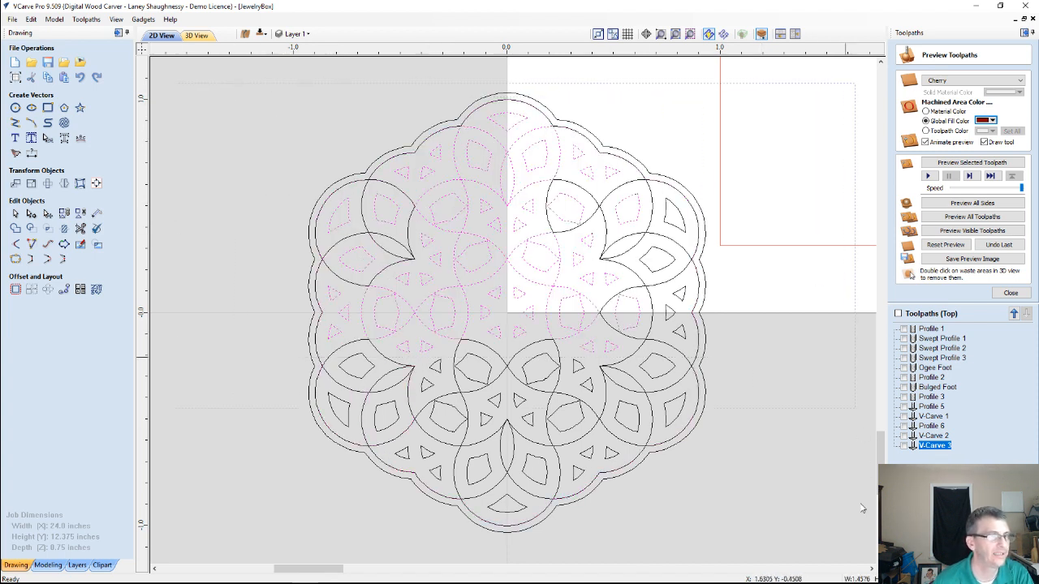
pyautogui.hotkey('ctrl', 'a')
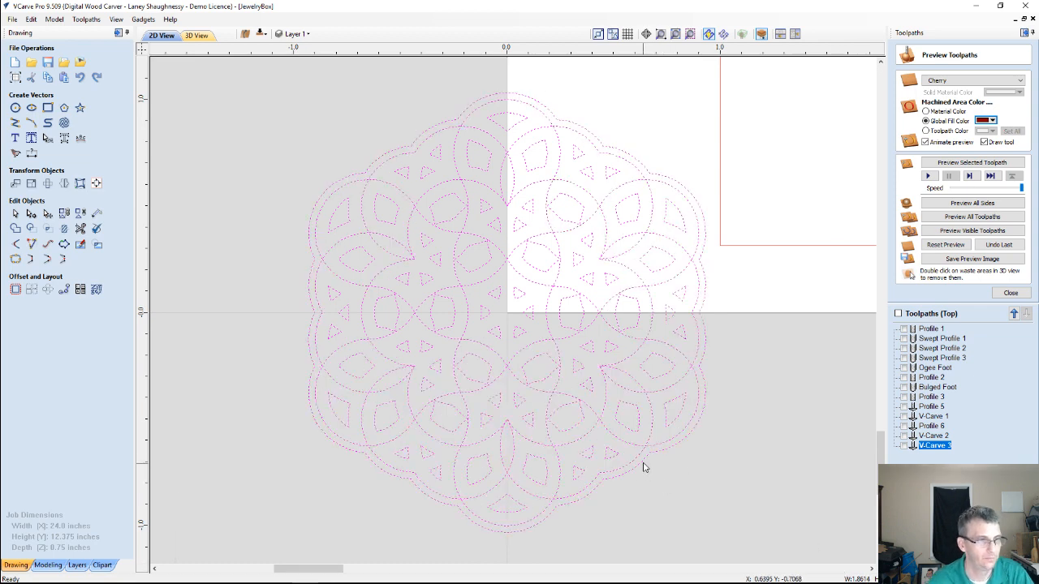
pyautogui.keyDown('ctrl'); pyautogui.click(642, 466); pyautogui.keyUp('ctrl')
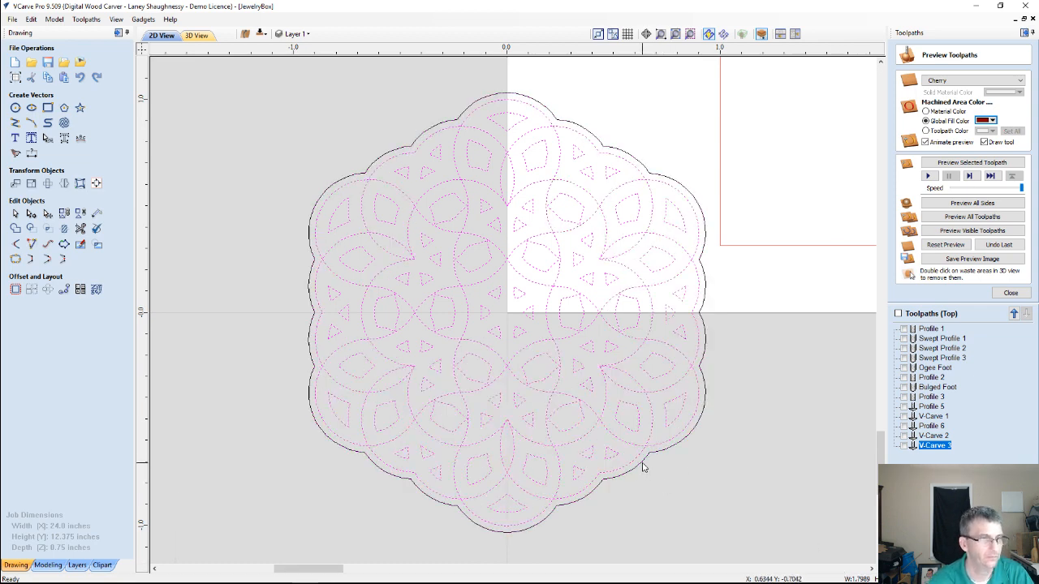
pyautogui.scroll(-6, 642, 467)
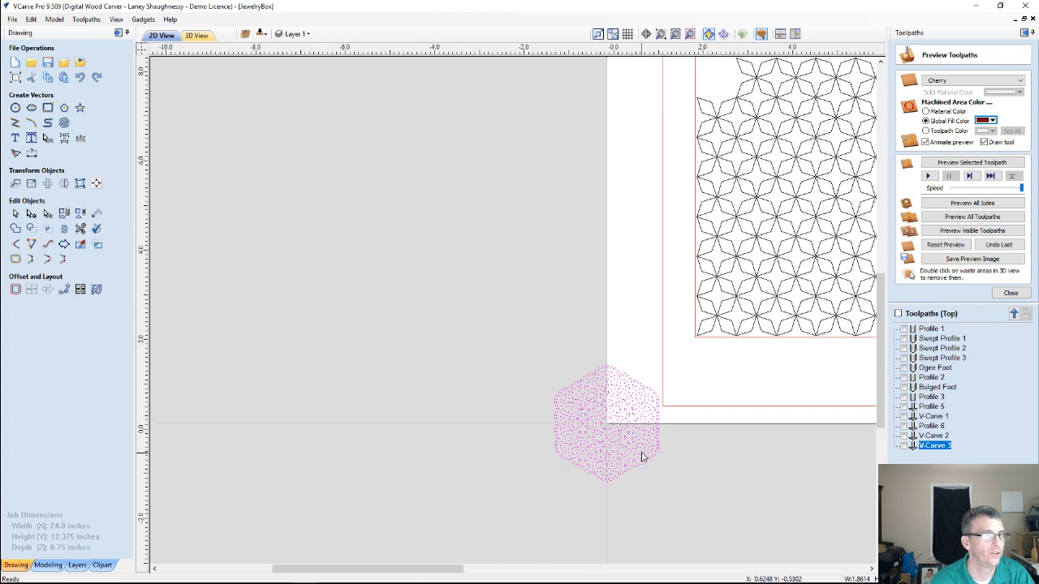
pyautogui.scroll(-1, 546, 384)
pyautogui.rightClick(551, 394)
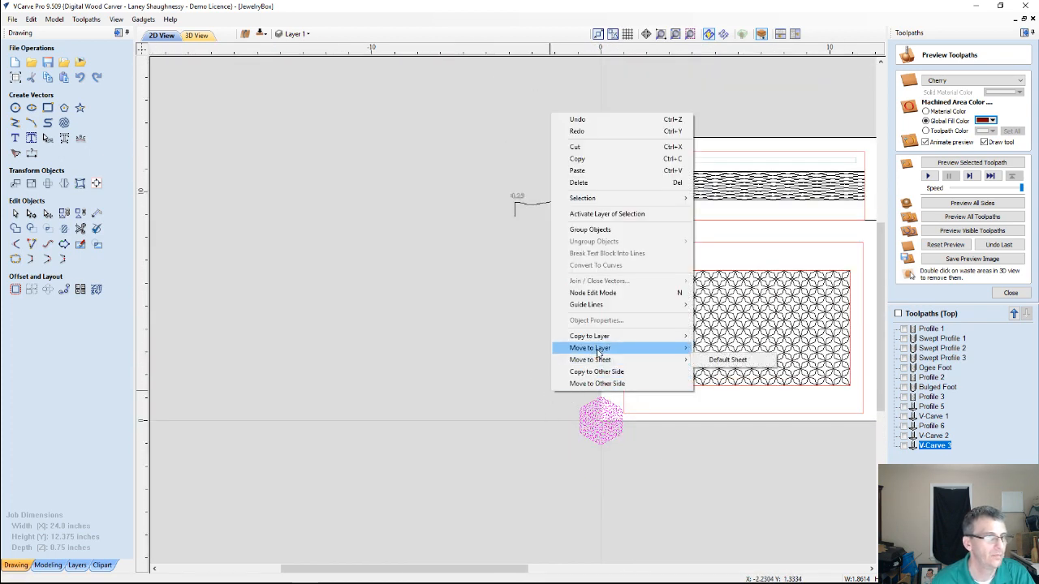
pyautogui.moveTo(603, 350)
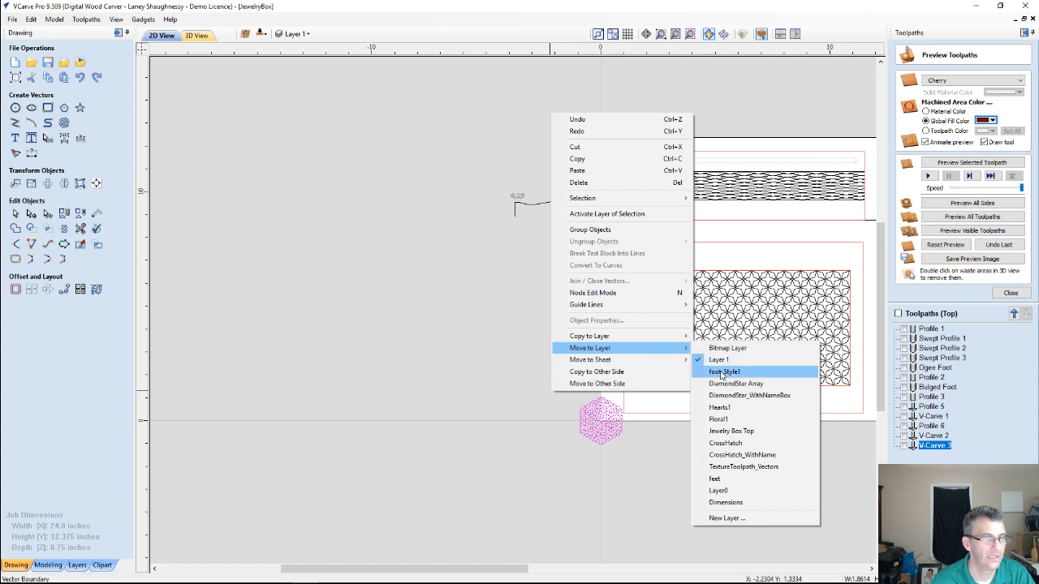
pyautogui.click(726, 517)
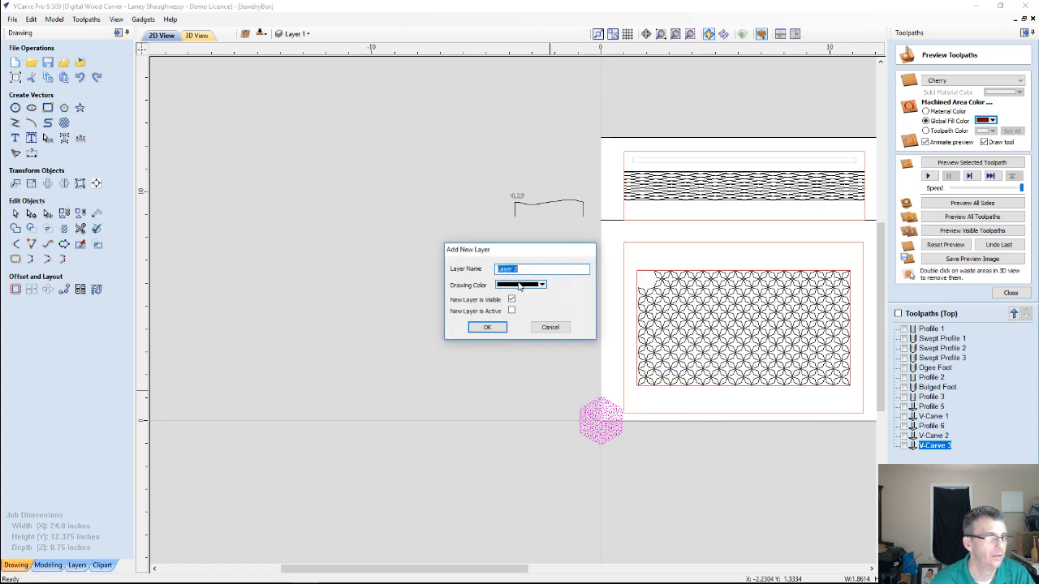
pyautogui.click(487, 326)
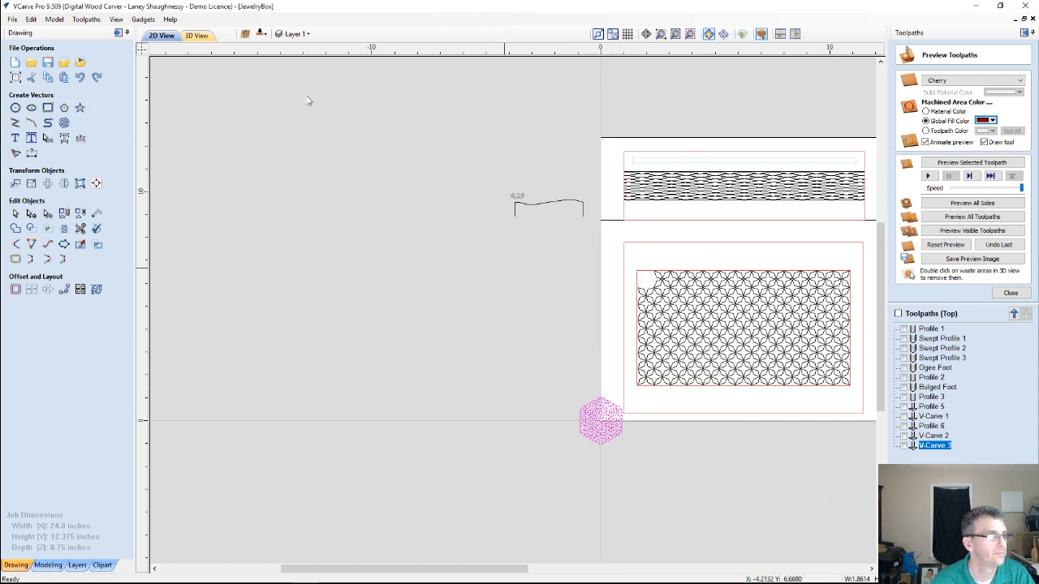
# Hide Layer 1 and the other visible pattern and box layers, leaving only Layer 2 shown
pyautogui.click(295, 33)
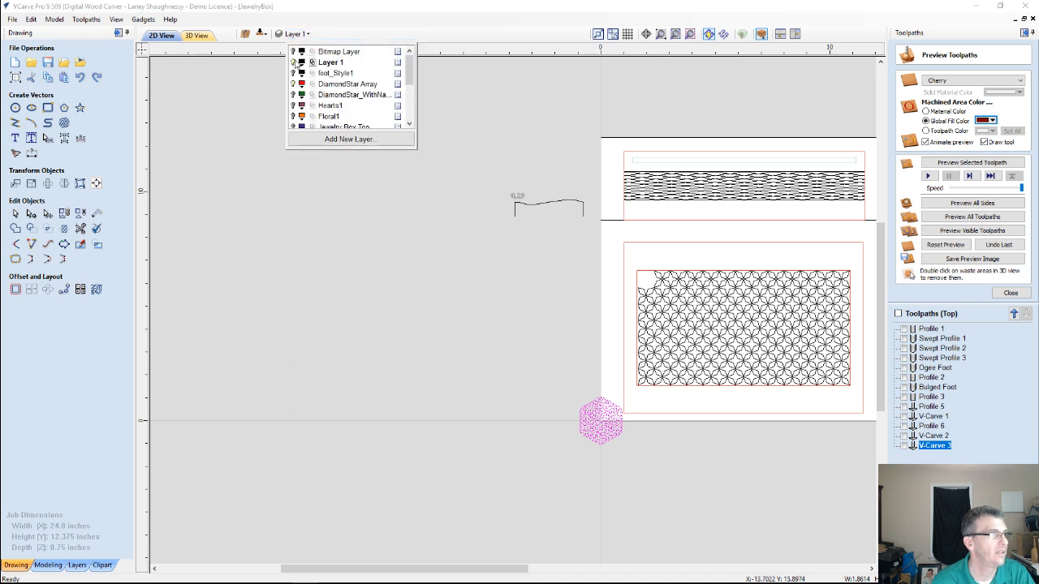
pyautogui.click(294, 63)
pyautogui.click(293, 84)
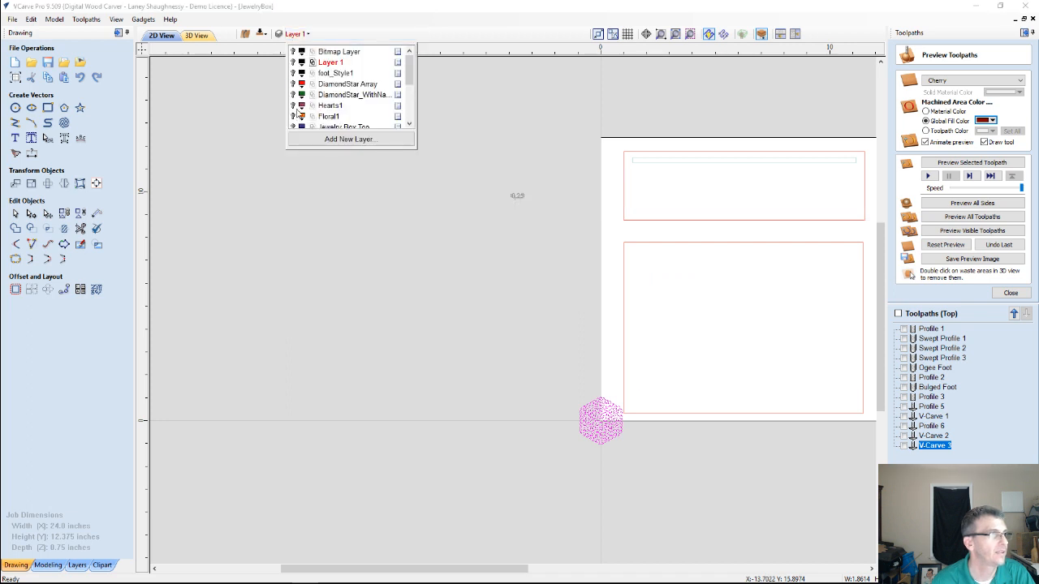
pyautogui.scroll(-3, 297, 111)
pyautogui.click(294, 105)
pyautogui.click(293, 95)
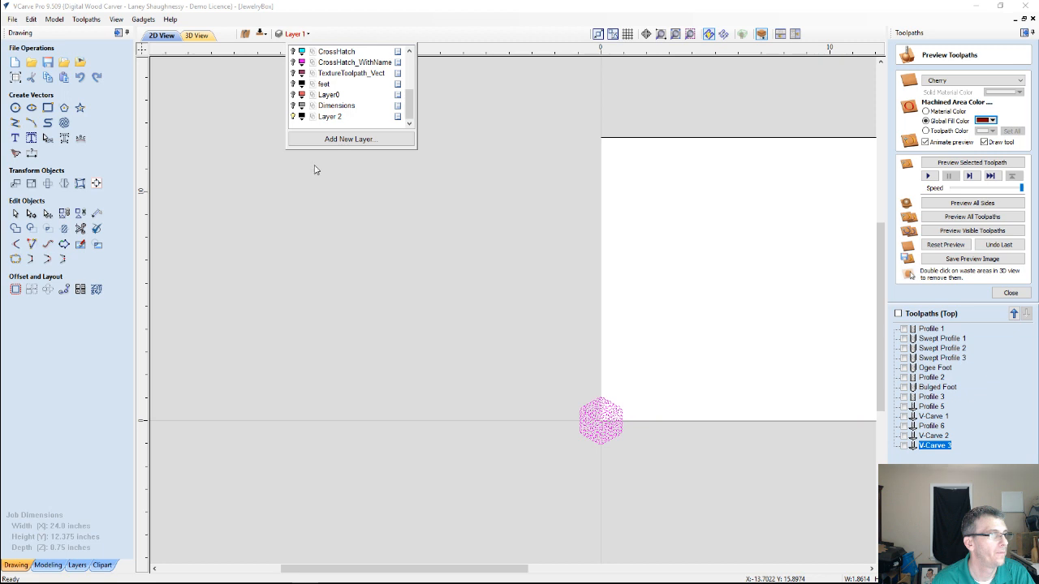
# Move the complete rosette from the origin onto the board, centered at about X 8, Y 5.8 inches
pyautogui.moveTo(535, 394); pyautogui.dragTo(664, 472)
pyautogui.click(601, 425)
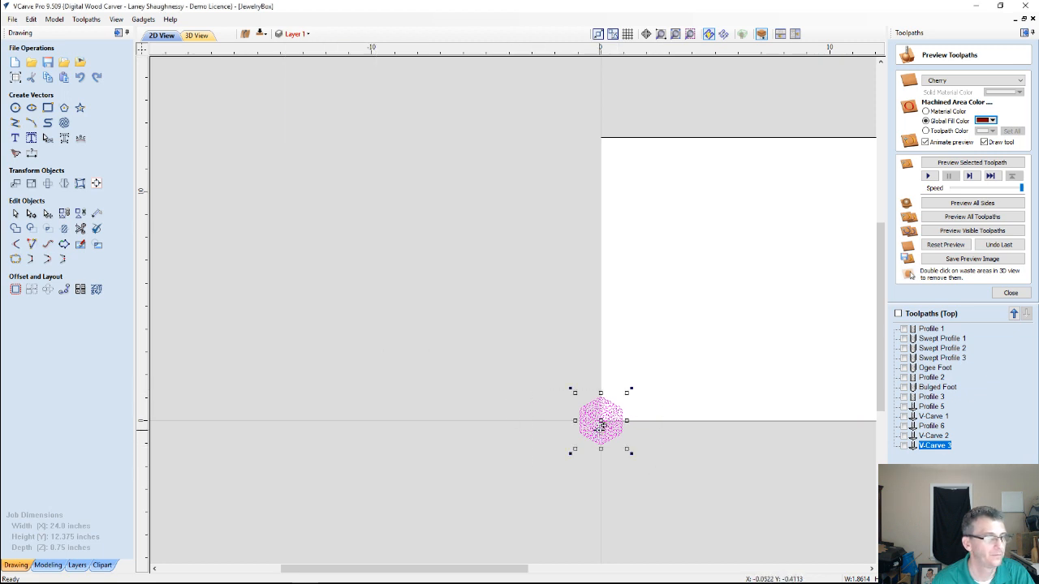
pyautogui.moveTo(601, 425); pyautogui.dragTo(783, 286)
pyautogui.scroll(6, 784, 280)
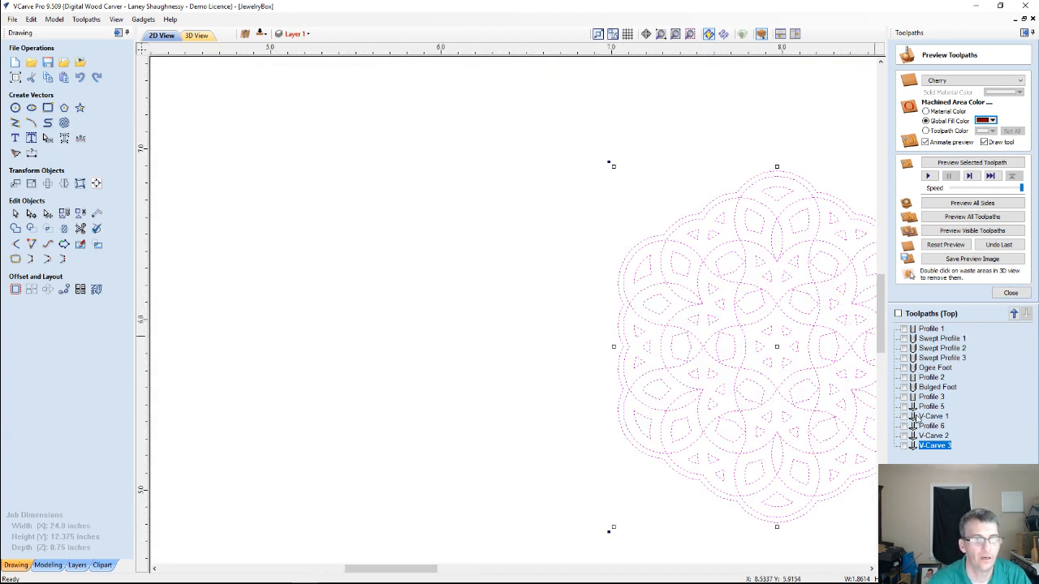
# Edit the V-Carve 3 toolpath to use the rosette vectors and recalculate it with the 60-degree 0.25-inch V-bit
pyautogui.doubleClick(941, 447)
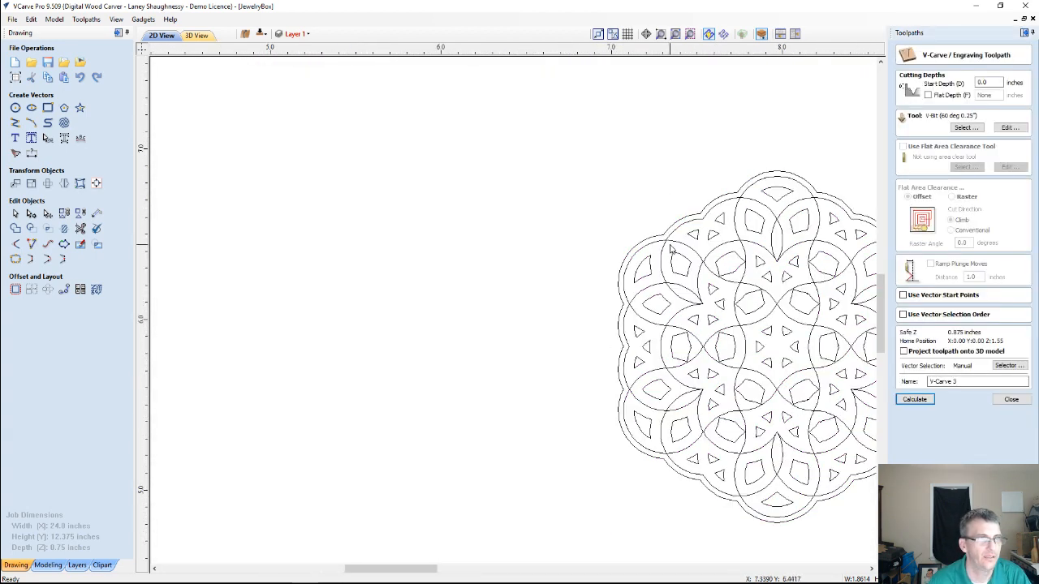
pyautogui.scroll(-5, 670, 243)
pyautogui.moveTo(514, 152); pyautogui.dragTo(785, 360)
pyautogui.click(915, 399)
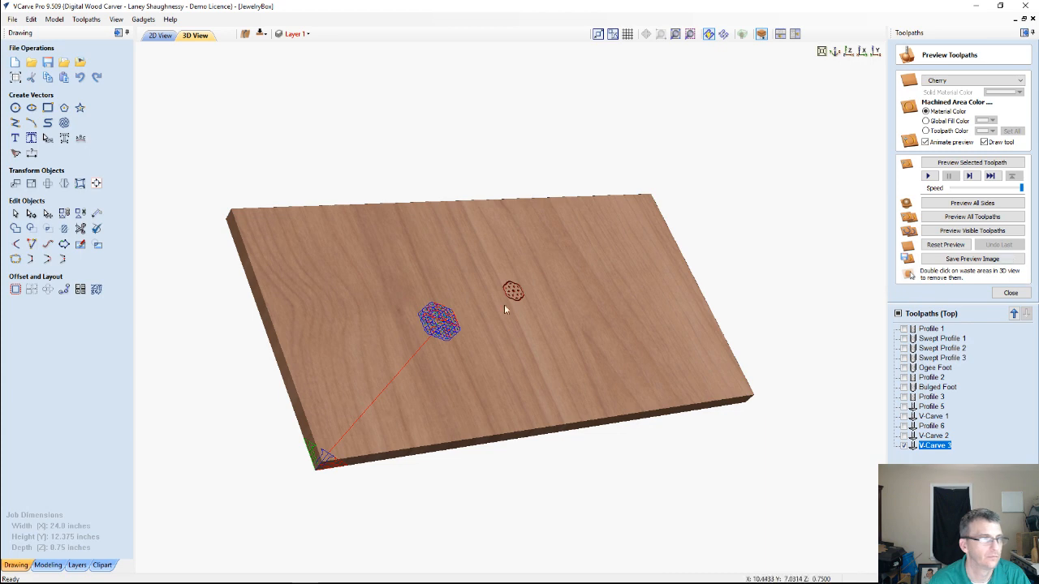
# Examine the recalculated rosette toolpath close up on the board in 3D
pyautogui.moveTo(440, 365); pyautogui.dragTo(384, 380)
pyautogui.scroll(5, 396, 273)
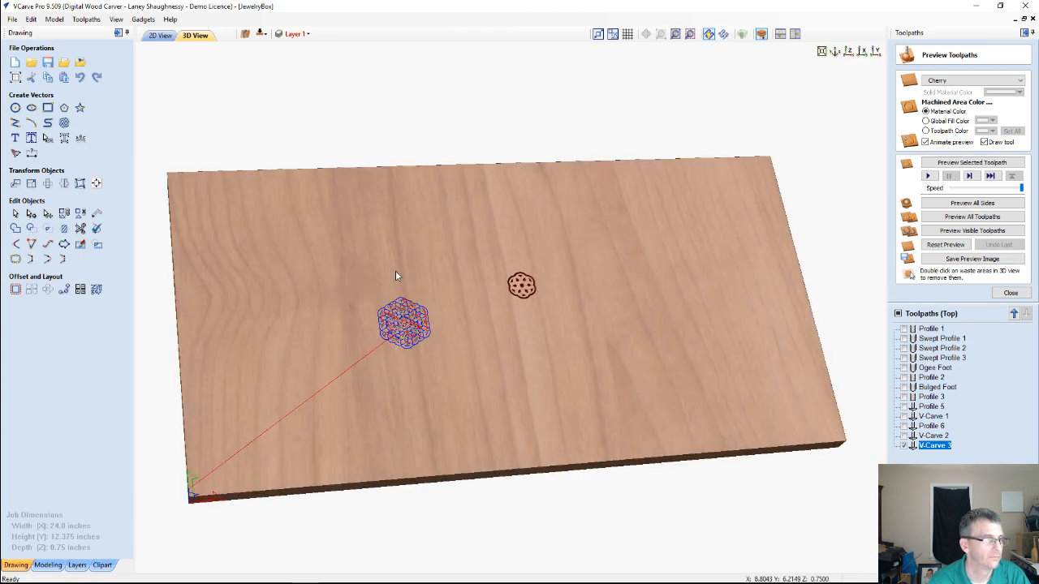
pyautogui.scroll(2, 492, 357)
pyautogui.moveTo(492, 357); pyautogui.dragTo(575, 361, button='middle')
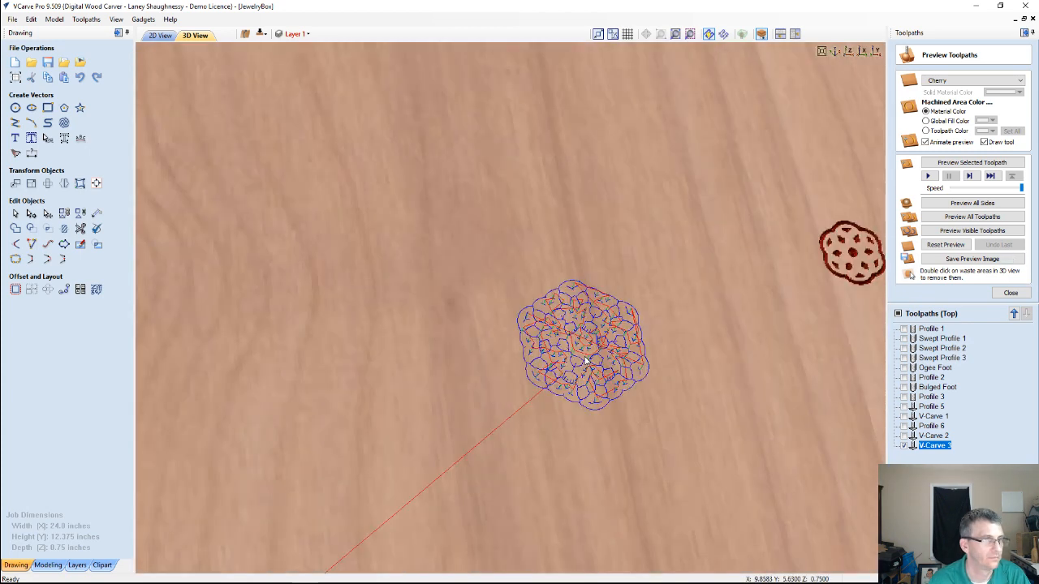
pyautogui.scroll(3, 578, 362)
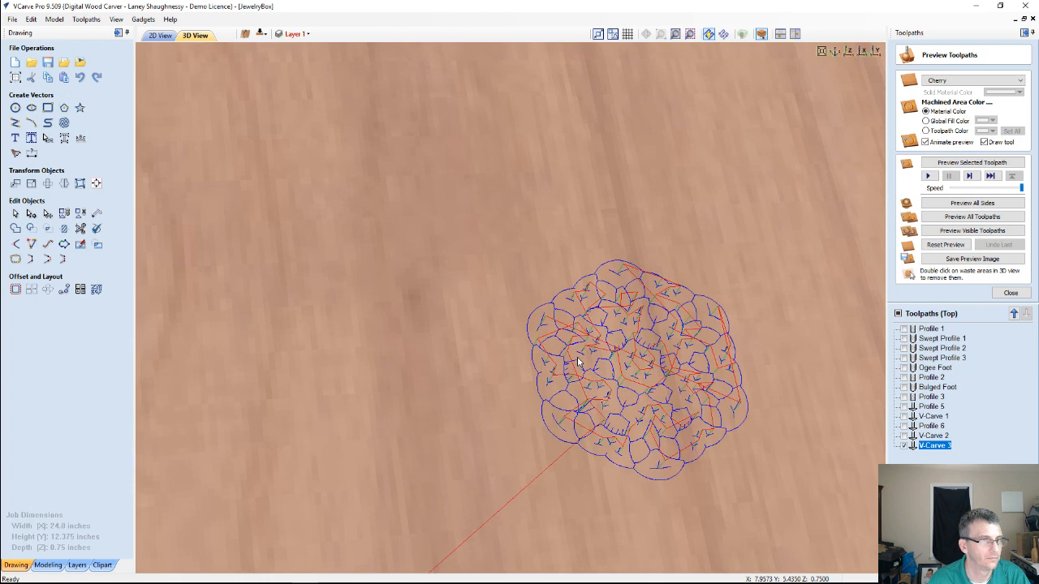
pyautogui.moveTo(578, 362); pyautogui.dragTo(371, 277, button='middle')
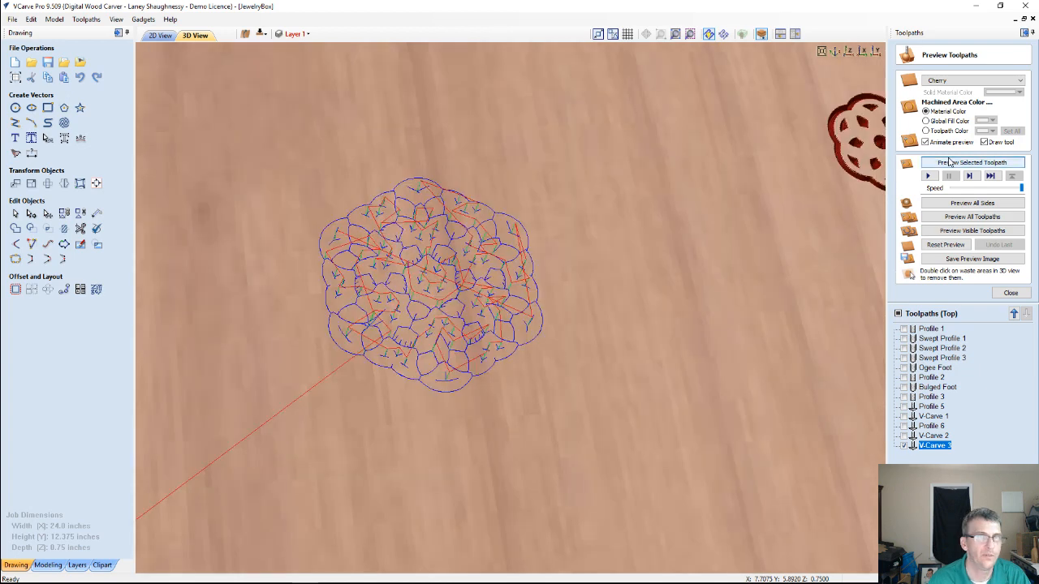
# Preview the V-Carve 3 rosette toolpath on the cherry board and inspect the simulated cut
pyautogui.click(949, 163)
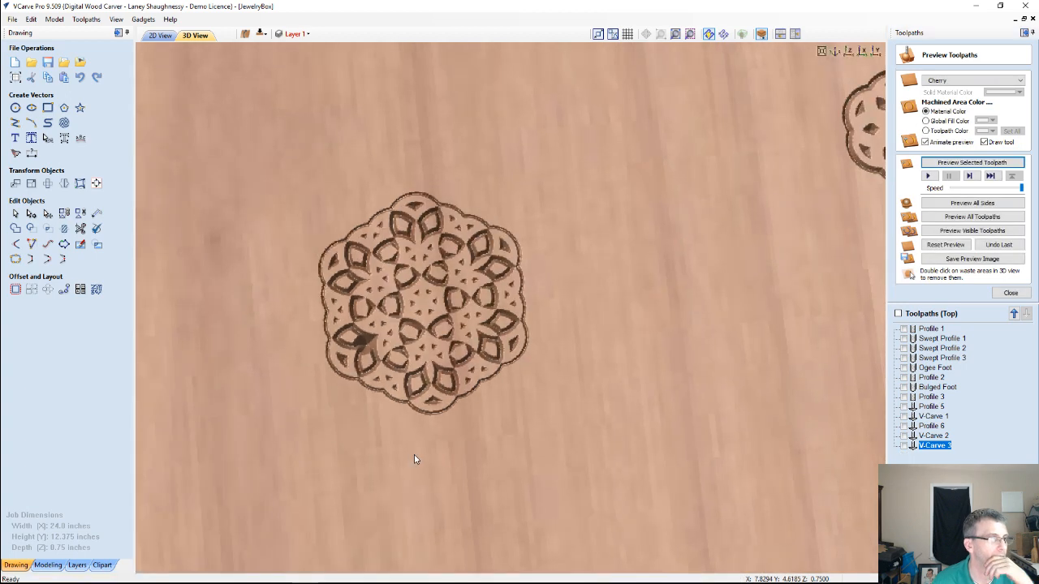
pyautogui.moveTo(414, 455); pyautogui.dragTo(424, 440)
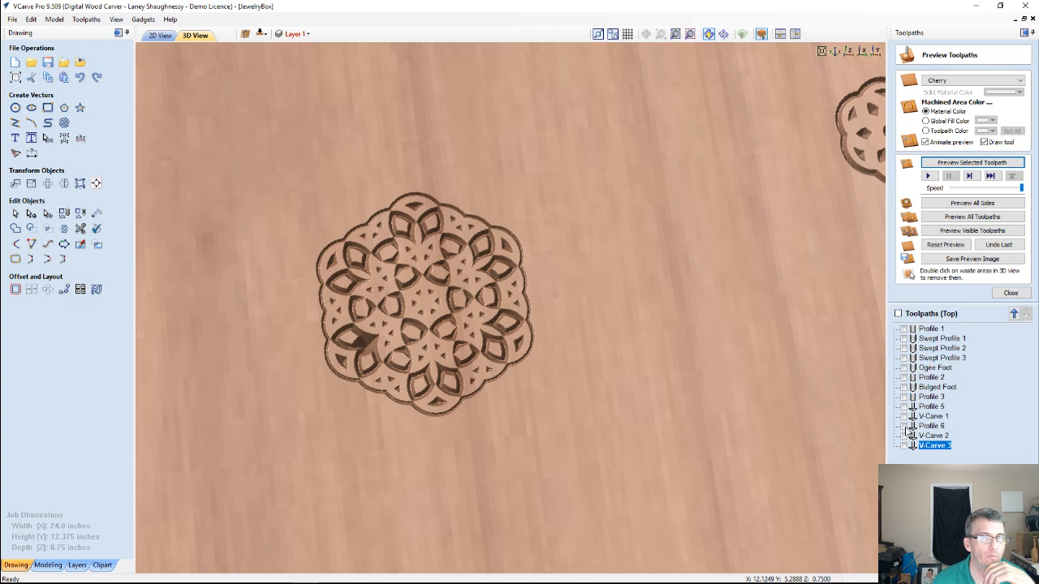
# Set the V-Carve 3 toolpath's start depth to 0.02 inches, recalculate it and preview the deeper rosette cut
pyautogui.doubleClick(933, 446)
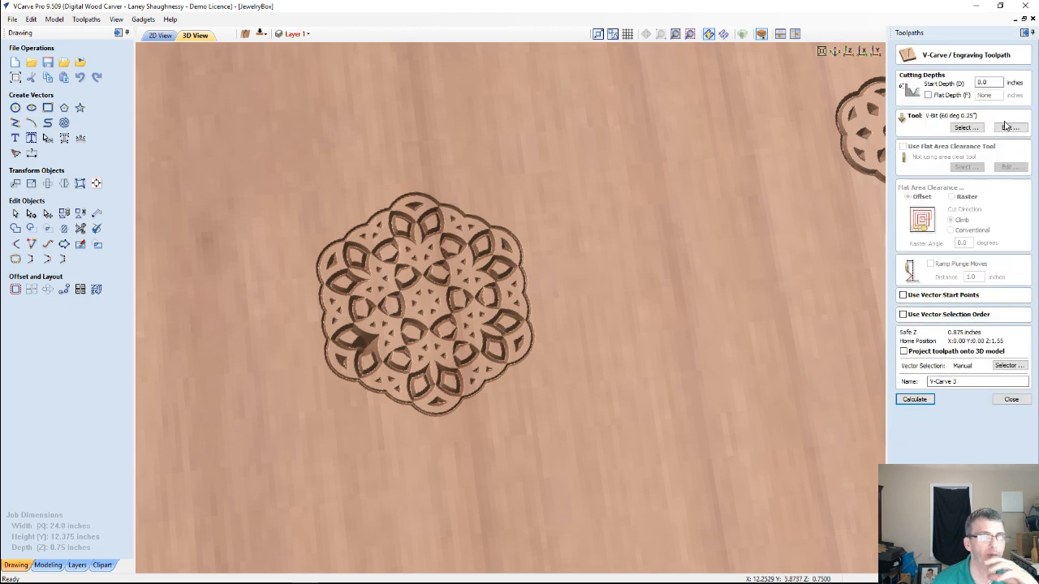
pyautogui.click(991, 82)
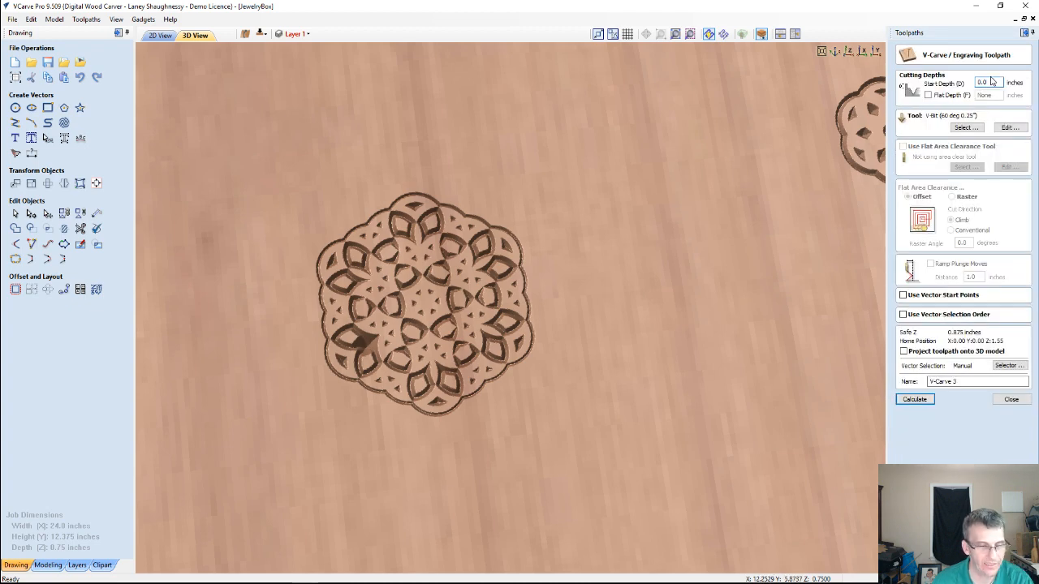
pyautogui.click(914, 400)
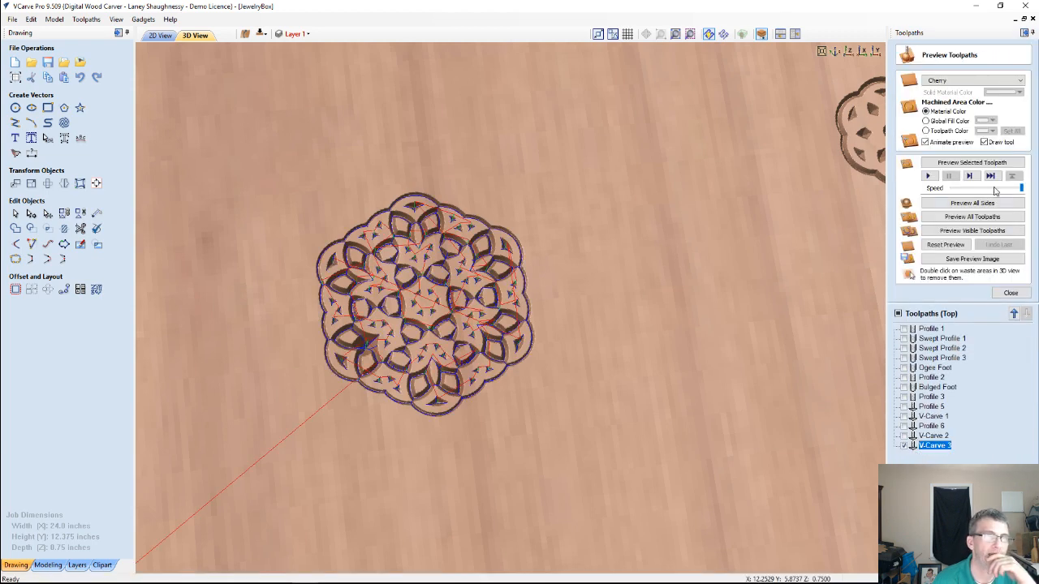
pyautogui.click(952, 164)
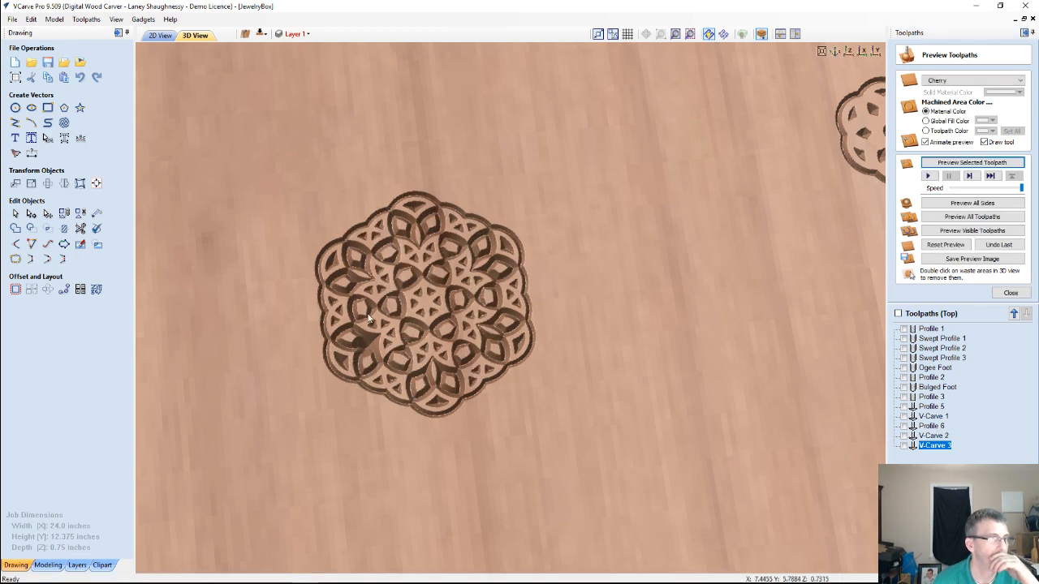
# Show the machined areas of the rosette preview in a dark red global fill color
pyautogui.scroll(2, 367, 319)
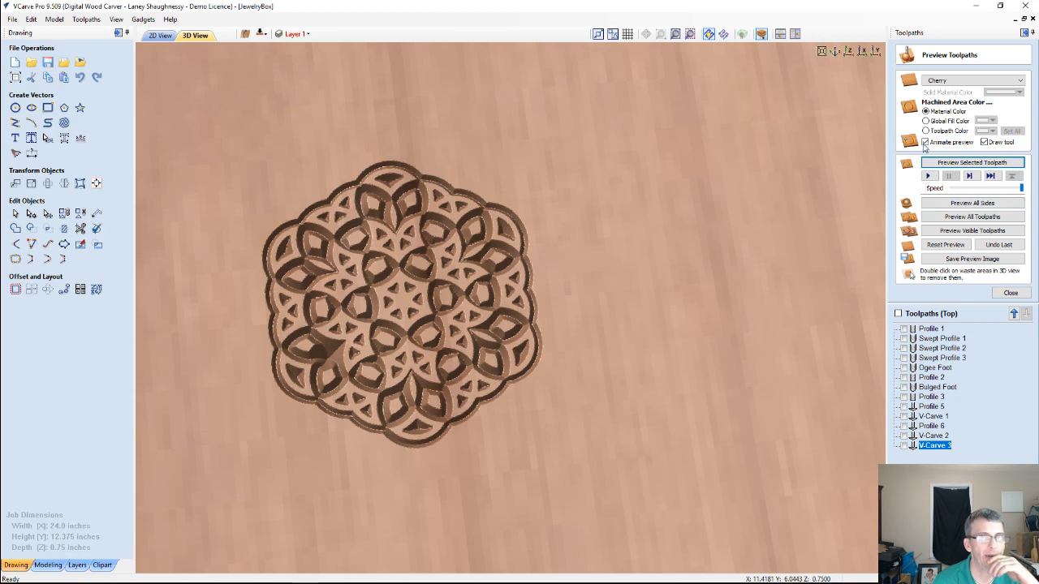
pyautogui.click(991, 121)
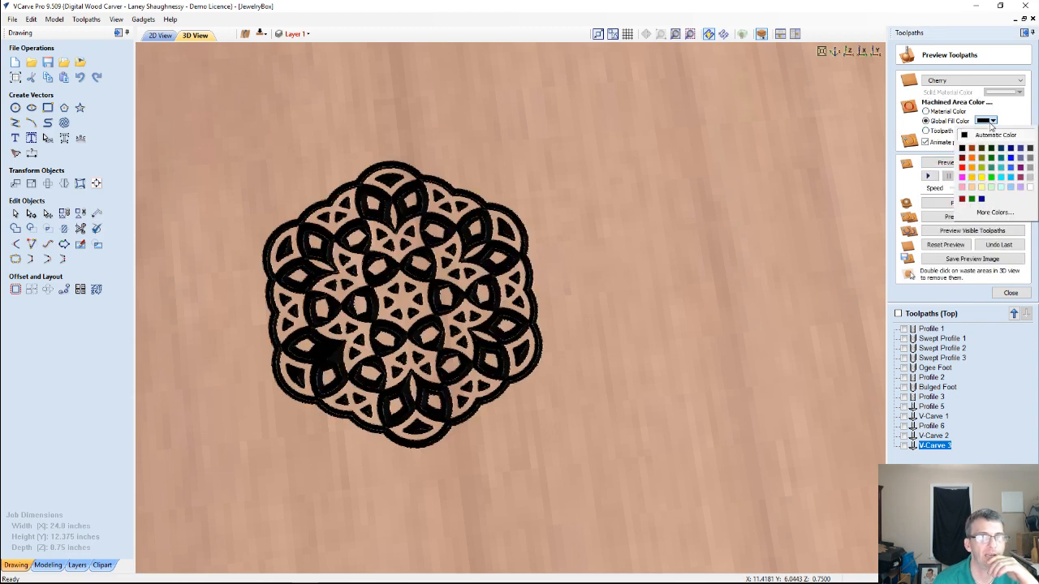
pyautogui.click(962, 158)
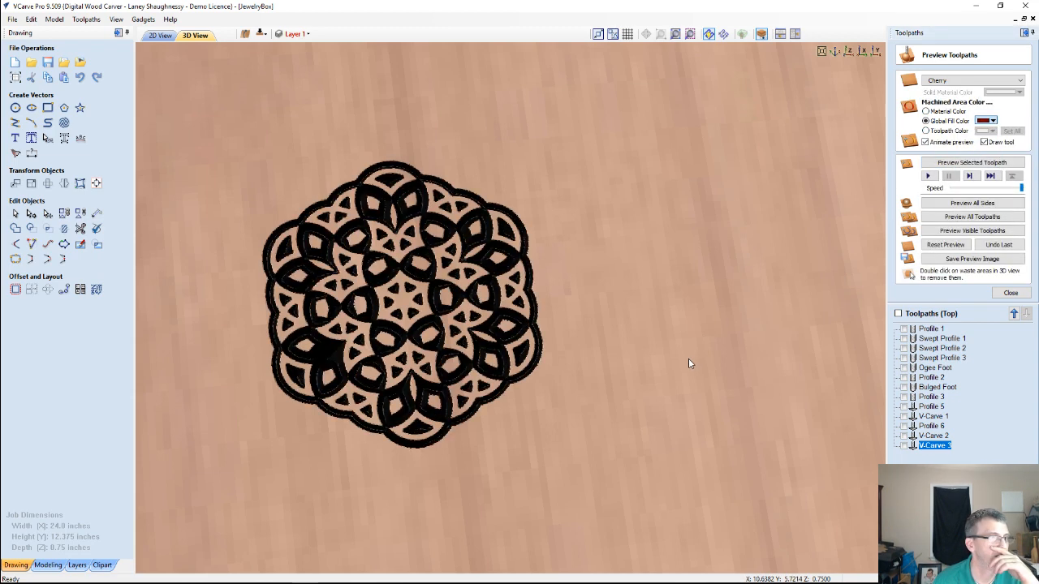
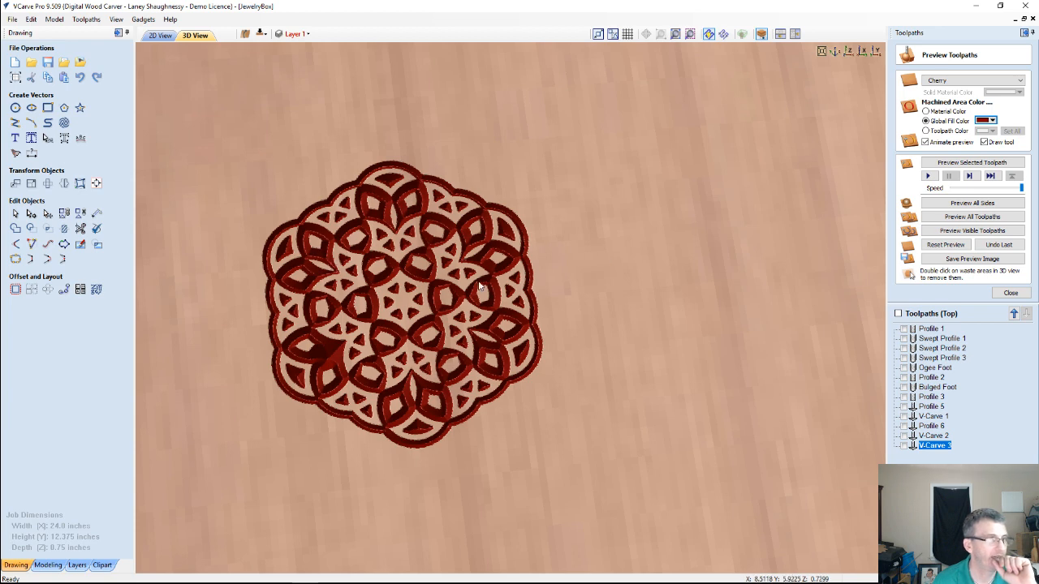
# Remove the rosette's outermost outline from the V-Carve 3 vector selection and recalculate the toolpath
pyautogui.click(160, 35)
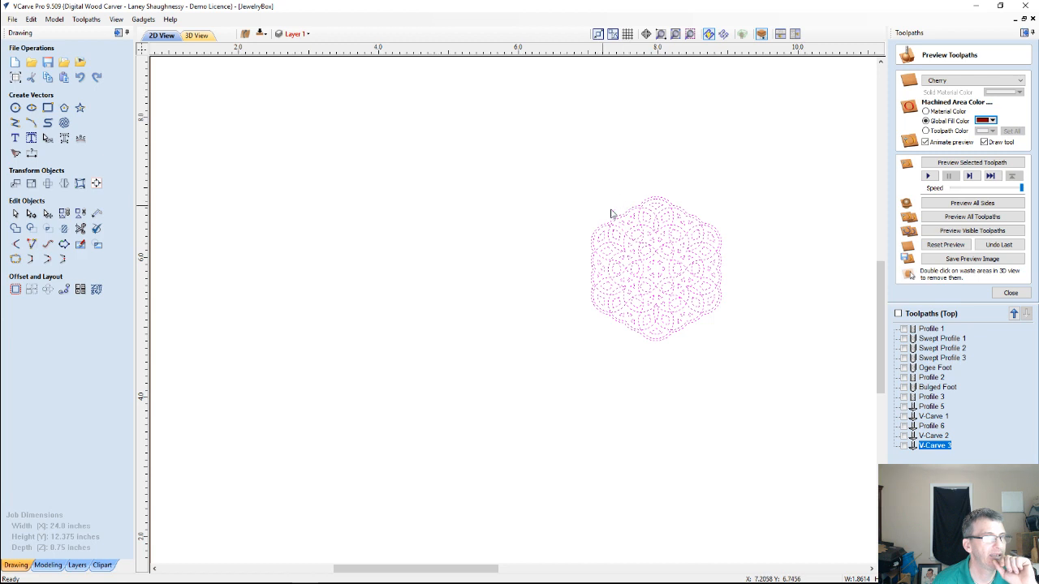
pyautogui.scroll(2, 723, 284)
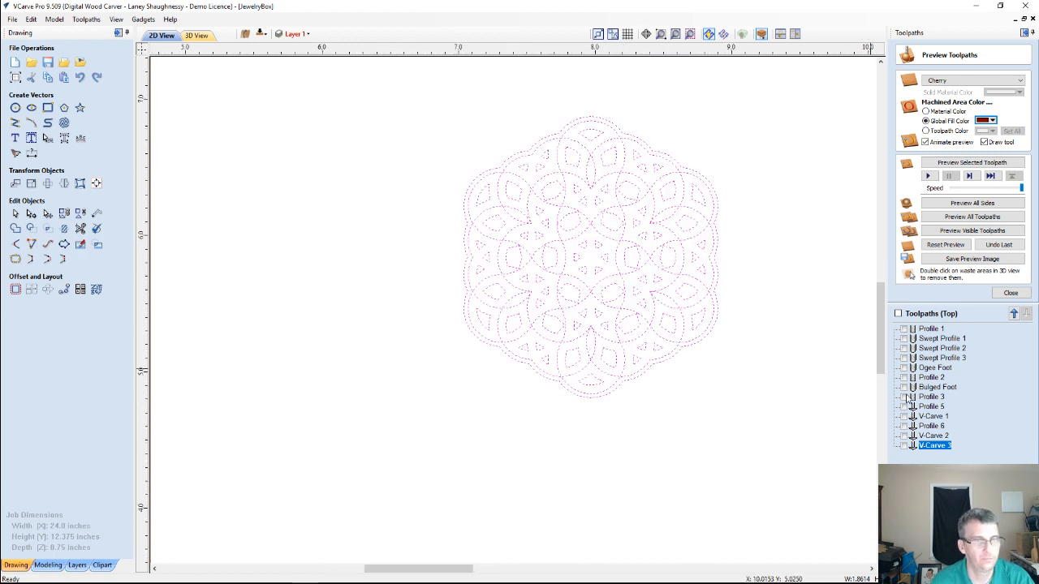
pyautogui.doubleClick(932, 447)
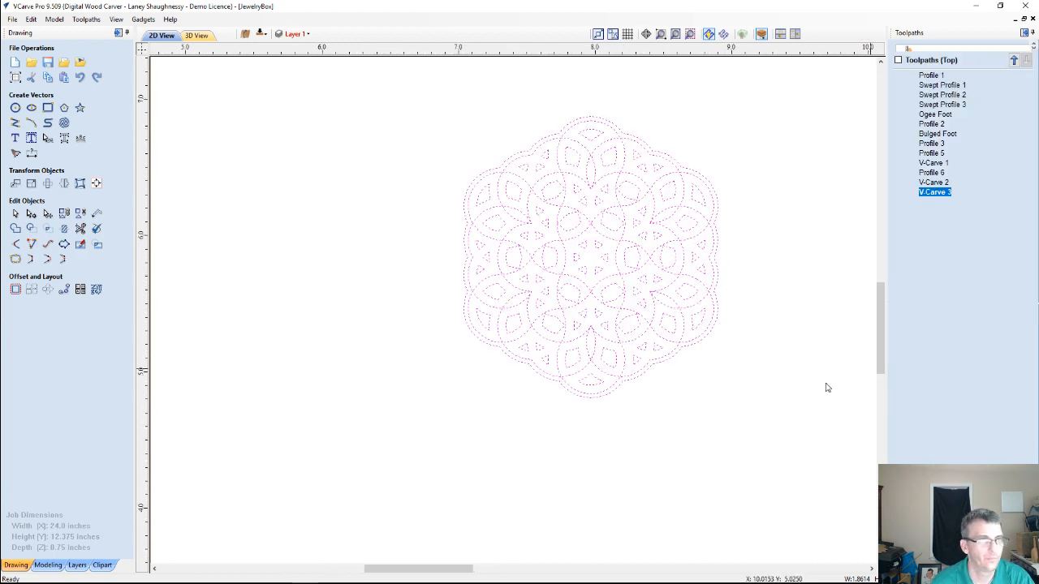
pyautogui.click(719, 275)
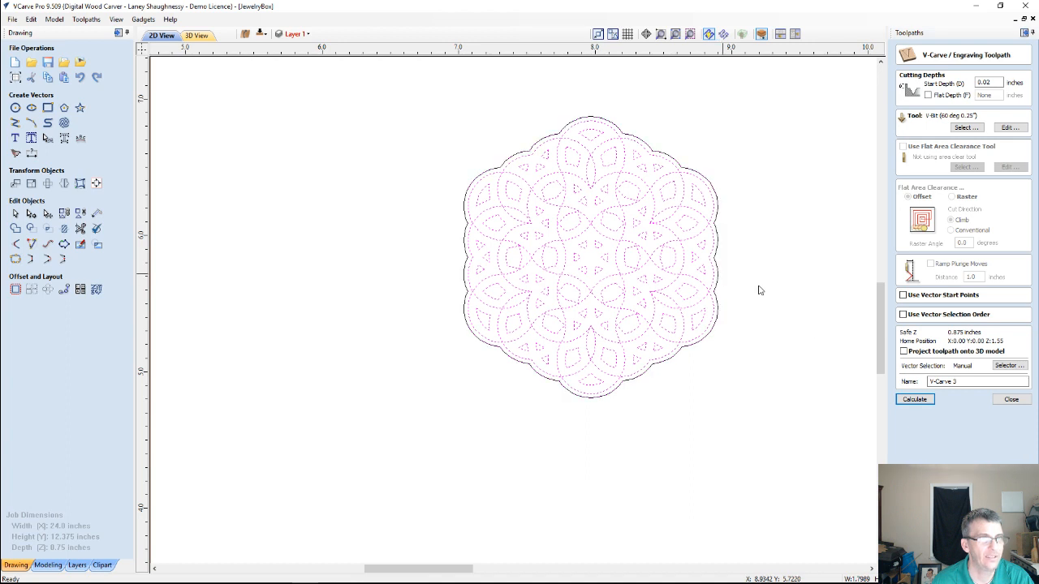
pyautogui.click(914, 400)
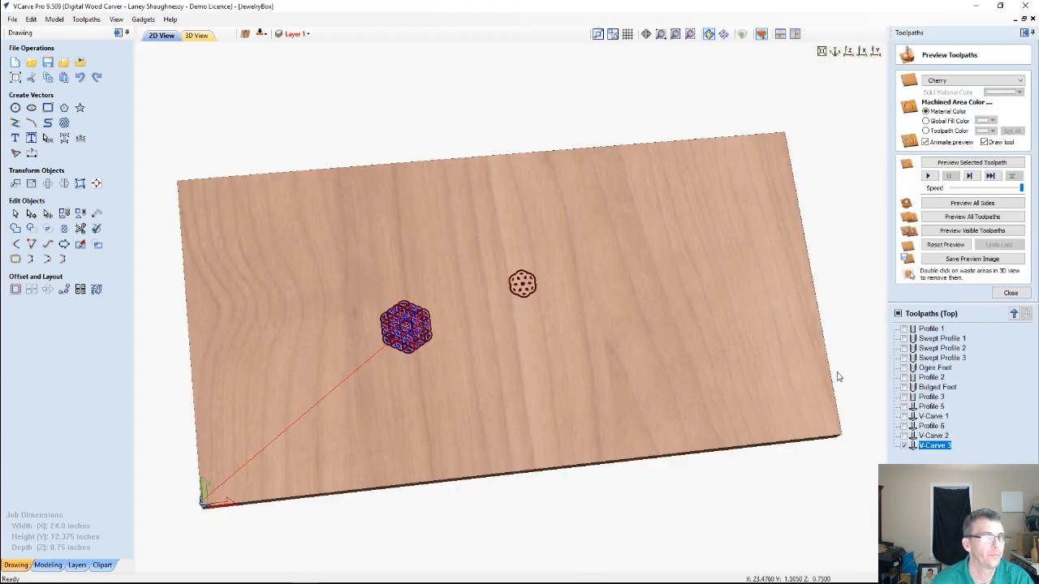
# Reset the preview, simulate the recalculated V-Carve 3 toolpath and inspect the rosette cut without its outer outline
pyautogui.click(946, 244)
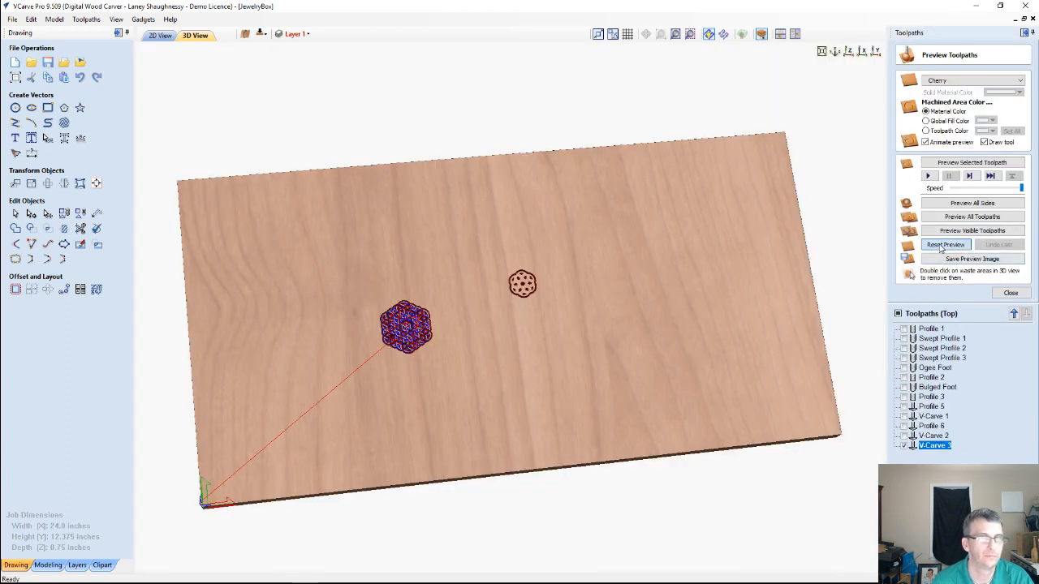
pyautogui.scroll(5, 381, 370)
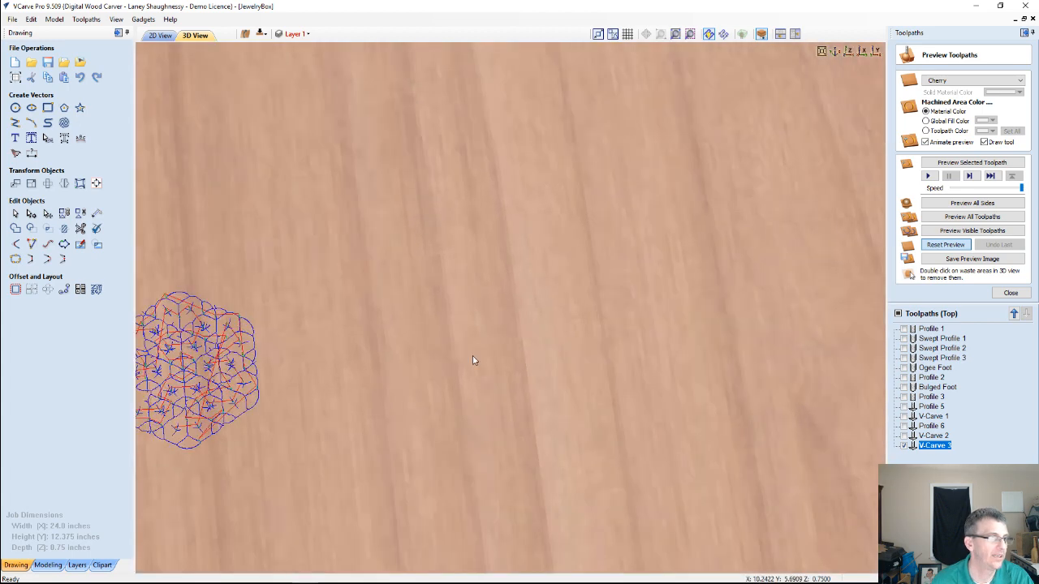
pyautogui.scroll(3, 553, 314)
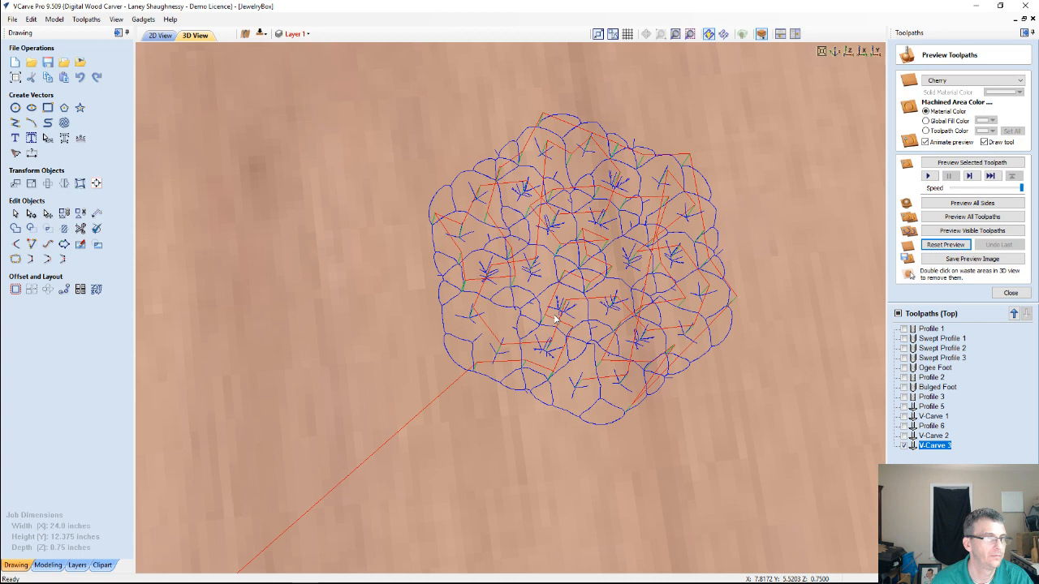
pyautogui.click(933, 163)
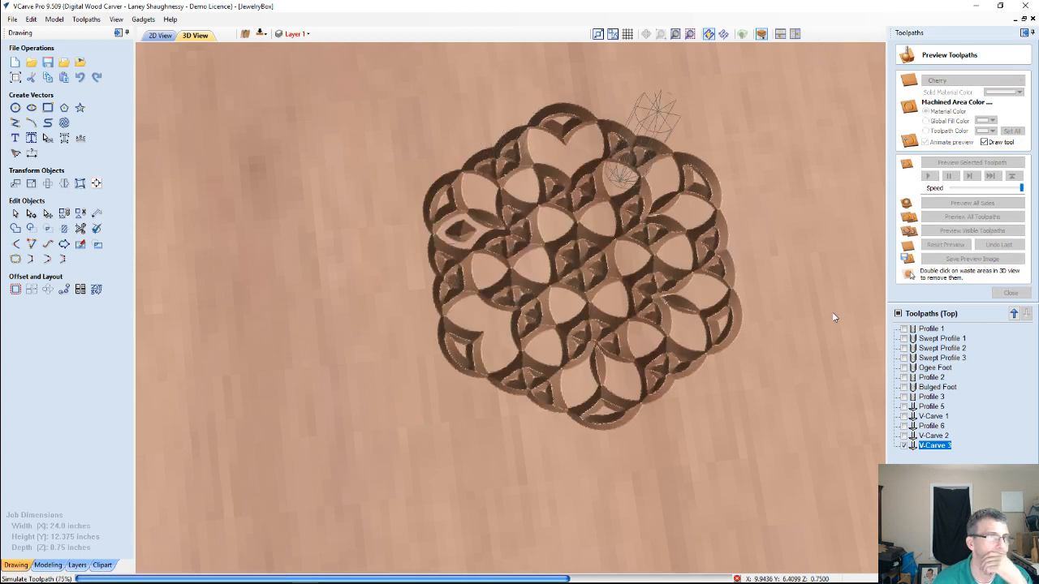
pyautogui.moveTo(704, 417); pyautogui.dragTo(615, 394)
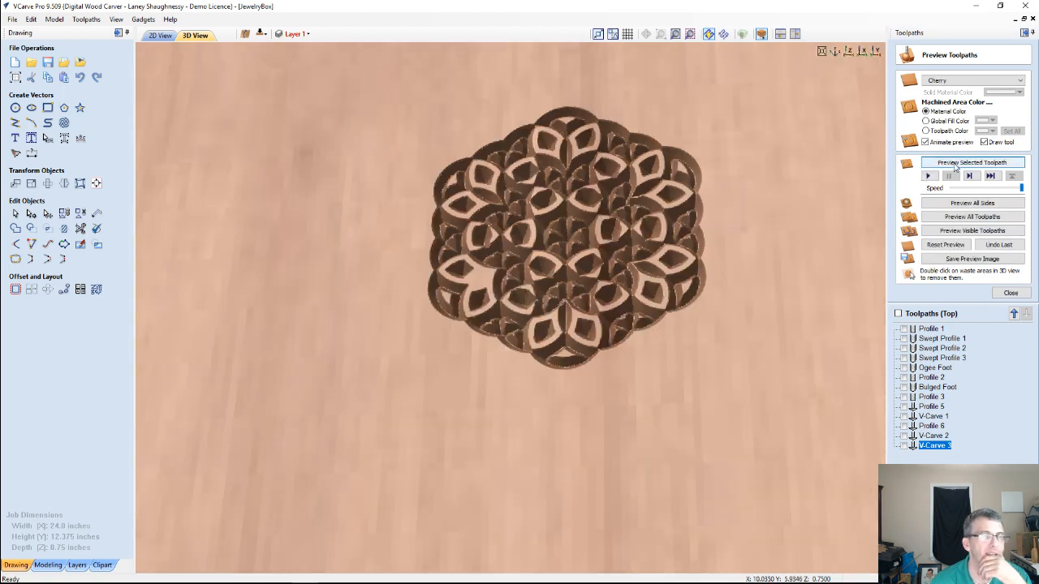
# Set the V-Carve 3 toolpath's start depth to 0 inches, recalculate it and preview the rosette cut on a reset board
pyautogui.doubleClick(937, 447)
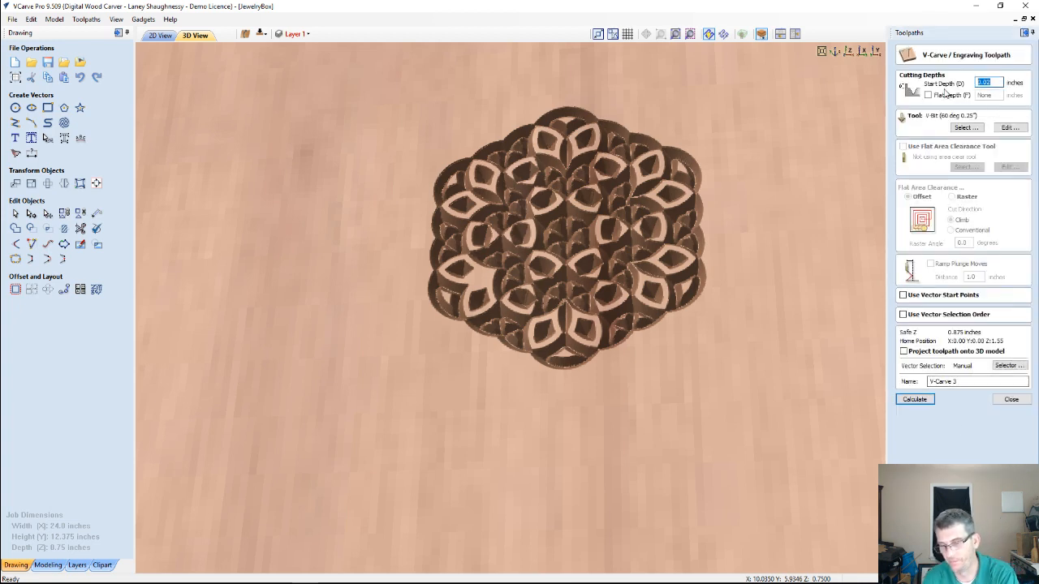
pyautogui.write('0')
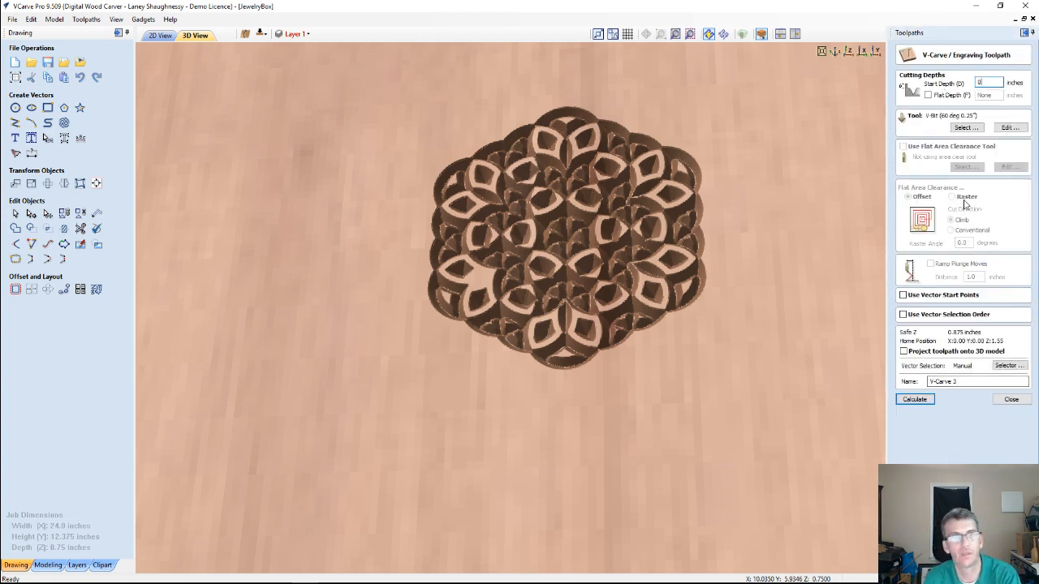
pyautogui.click(915, 400)
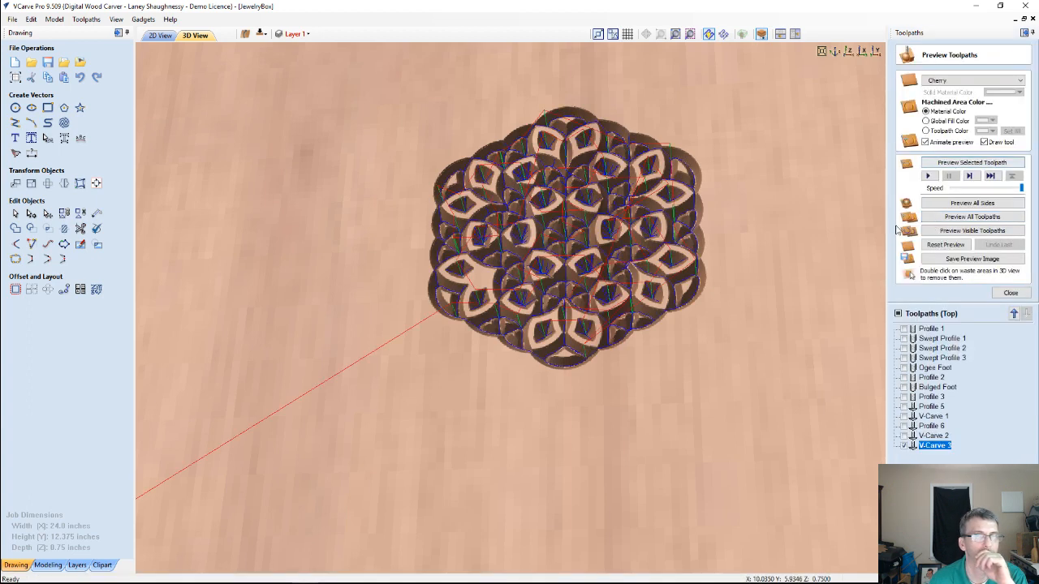
pyautogui.click(959, 242)
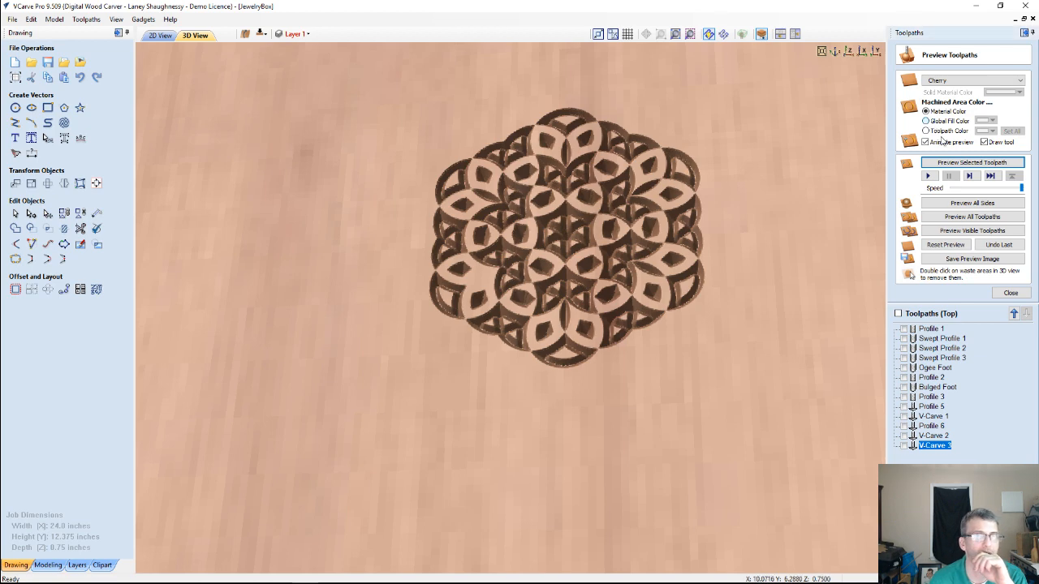
# Show the preview's machined areas in a dark red global fill color and inspect the rosette close up in 3D
pyautogui.click(925, 121)
pyautogui.click(991, 121)
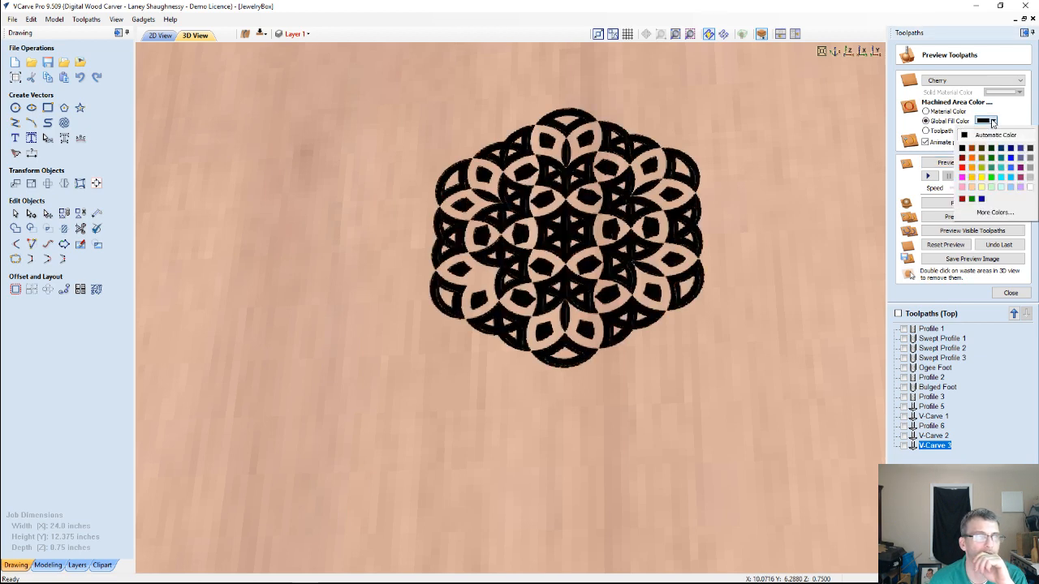
pyautogui.click(962, 158)
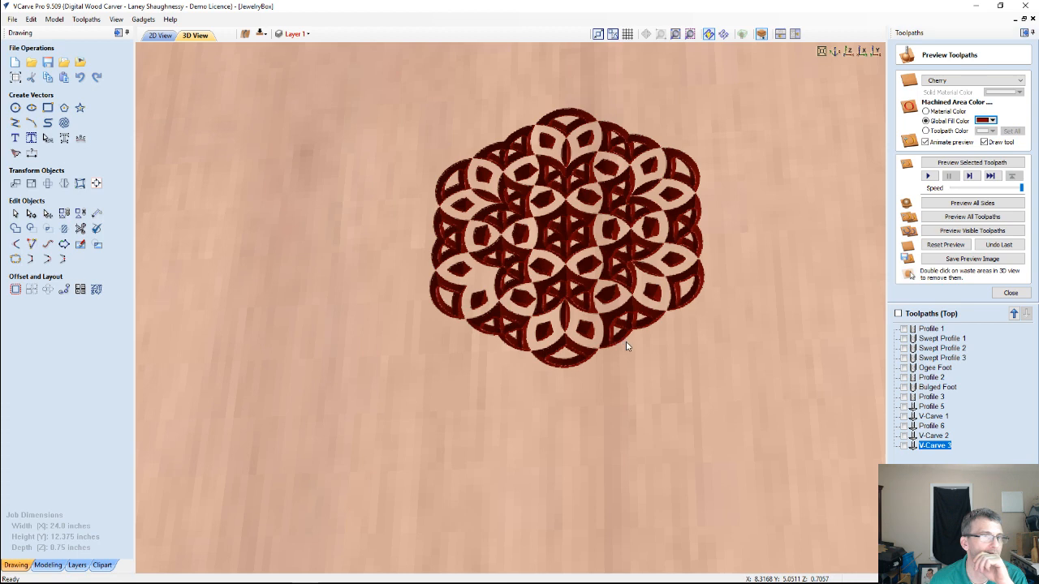
pyautogui.moveTo(627, 346); pyautogui.dragTo(771, 344)
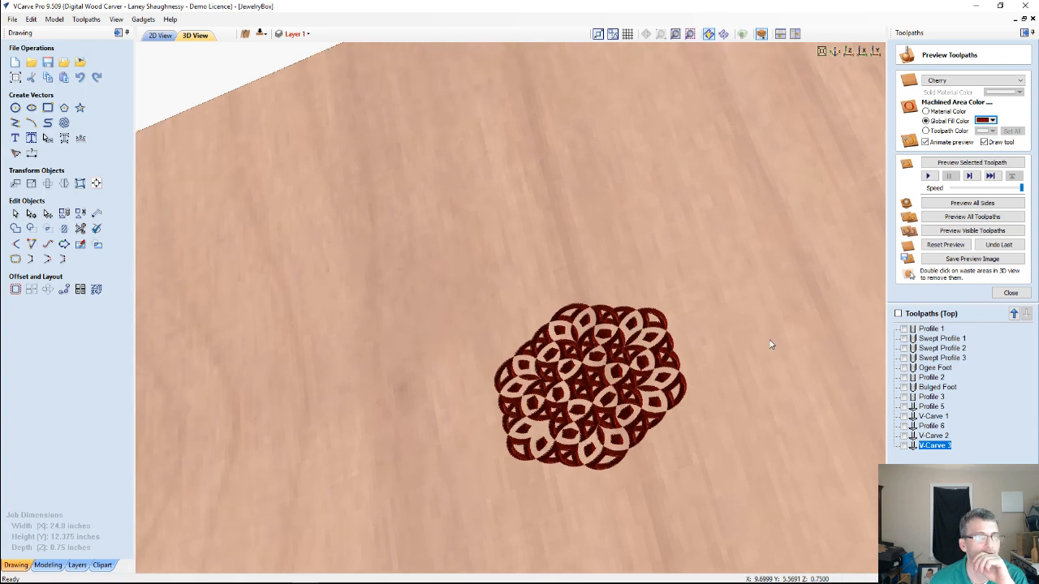
pyautogui.click(1010, 294)
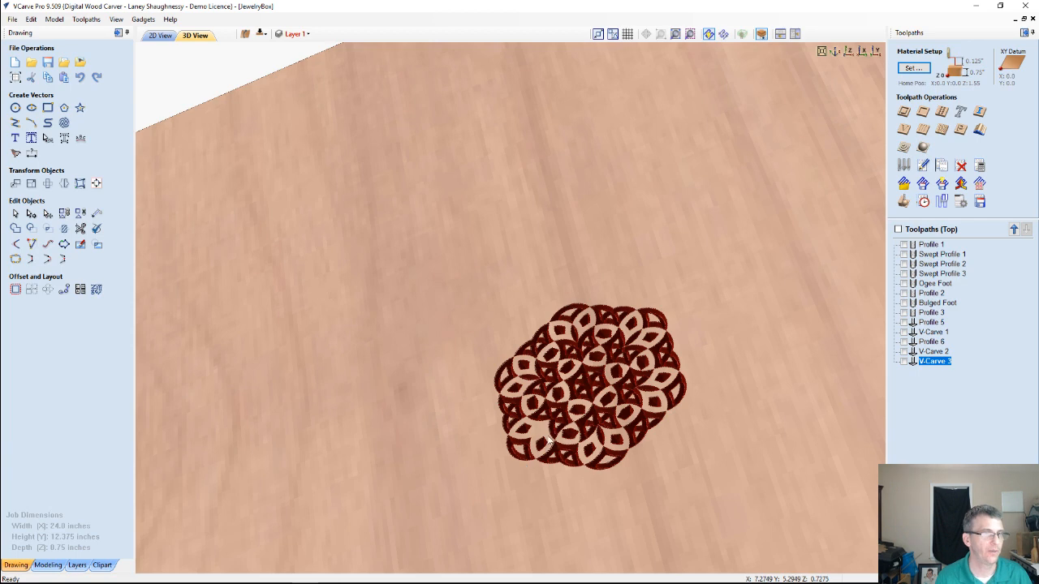
pyautogui.scroll(2, 556, 442)
pyautogui.moveTo(576, 418); pyautogui.dragTo(575, 290)
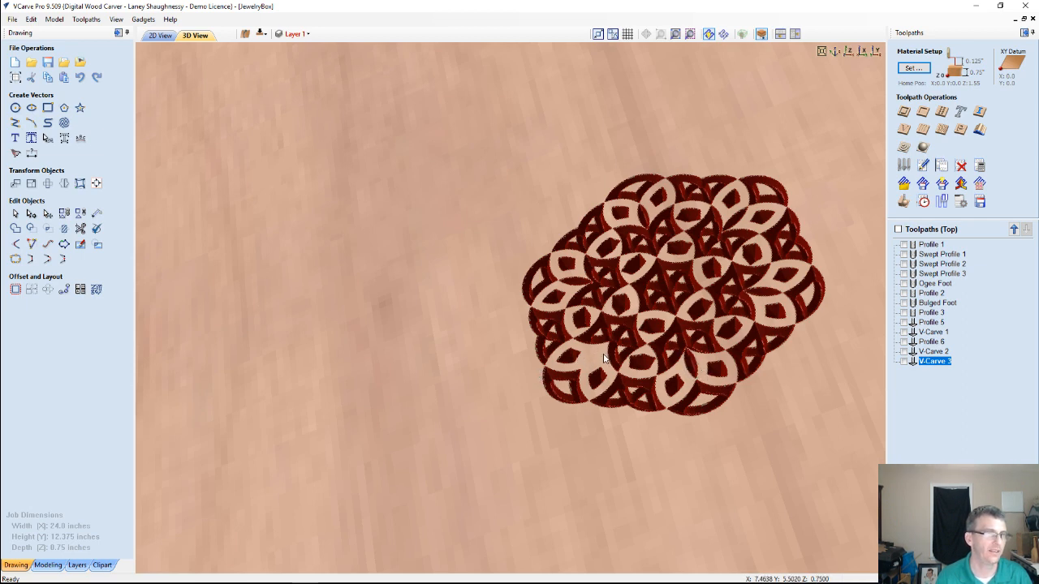
# Examine how the rosette's petals are built in 2D by selecting individual petal and loop vectors
pyautogui.click(151, 36)
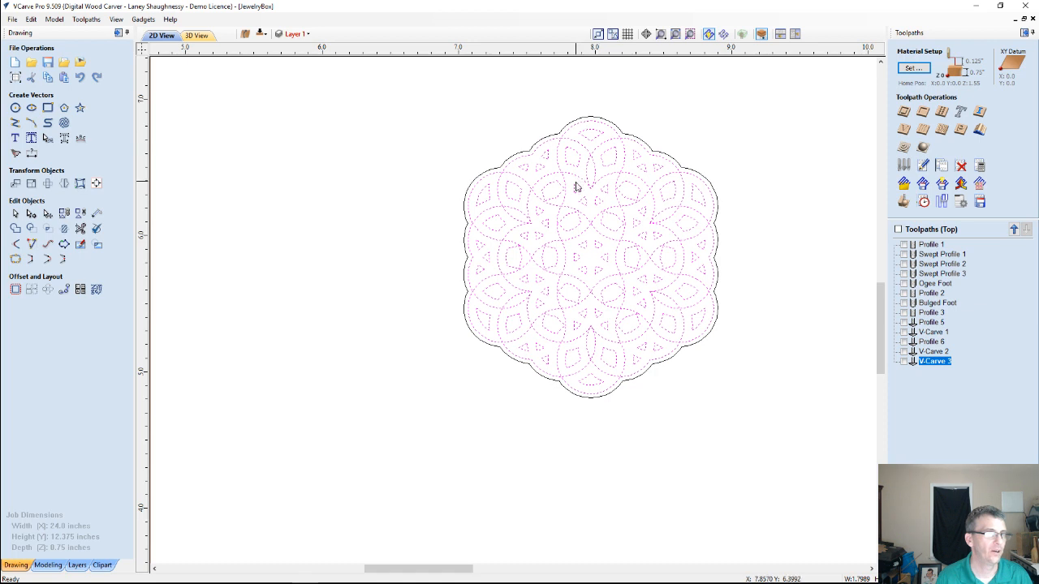
pyautogui.click(417, 181)
pyautogui.click(590, 182)
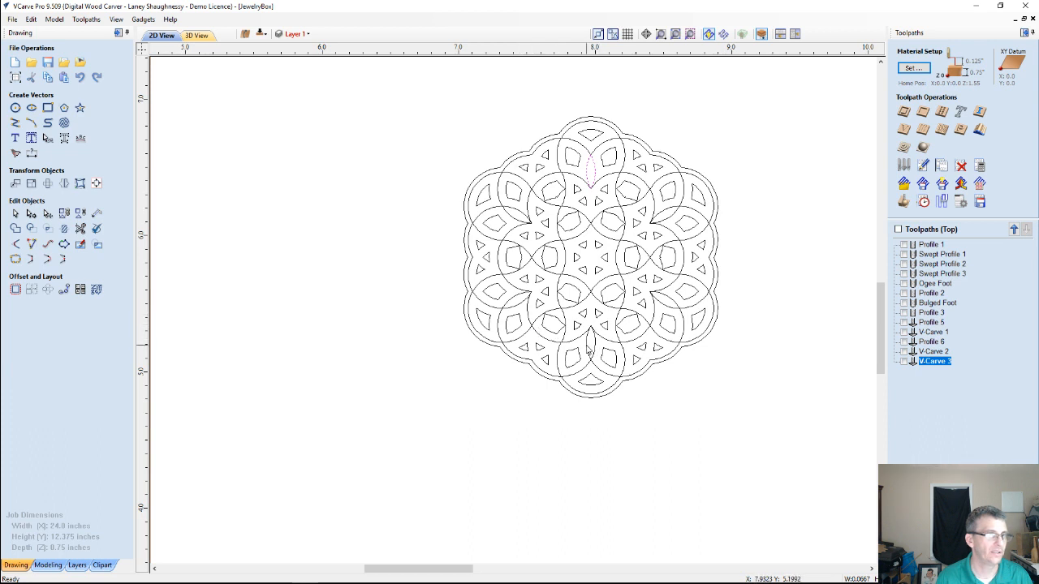
pyautogui.click(614, 351)
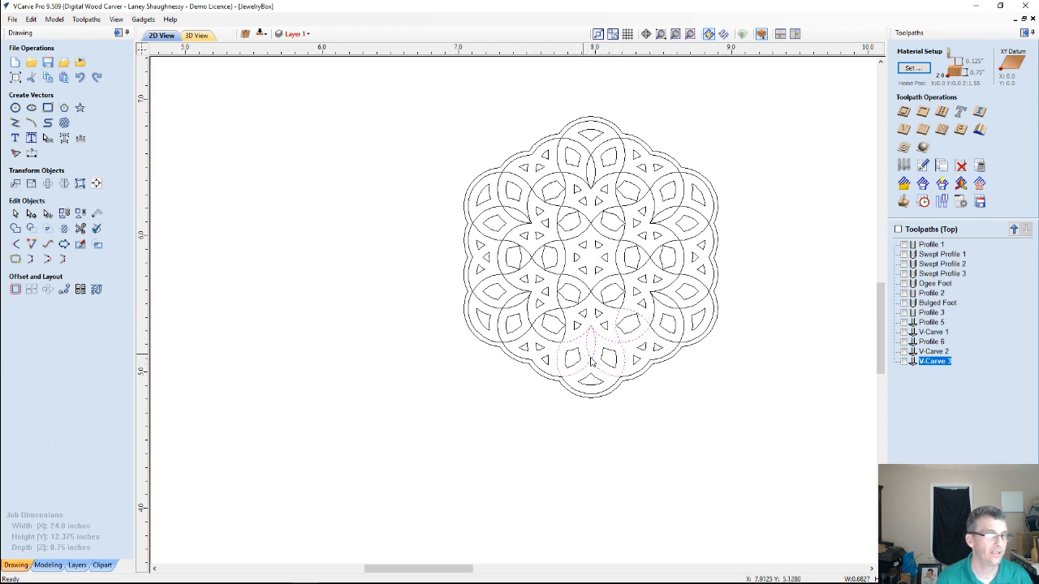
pyautogui.scroll(1, 659, 338)
pyautogui.click(675, 302)
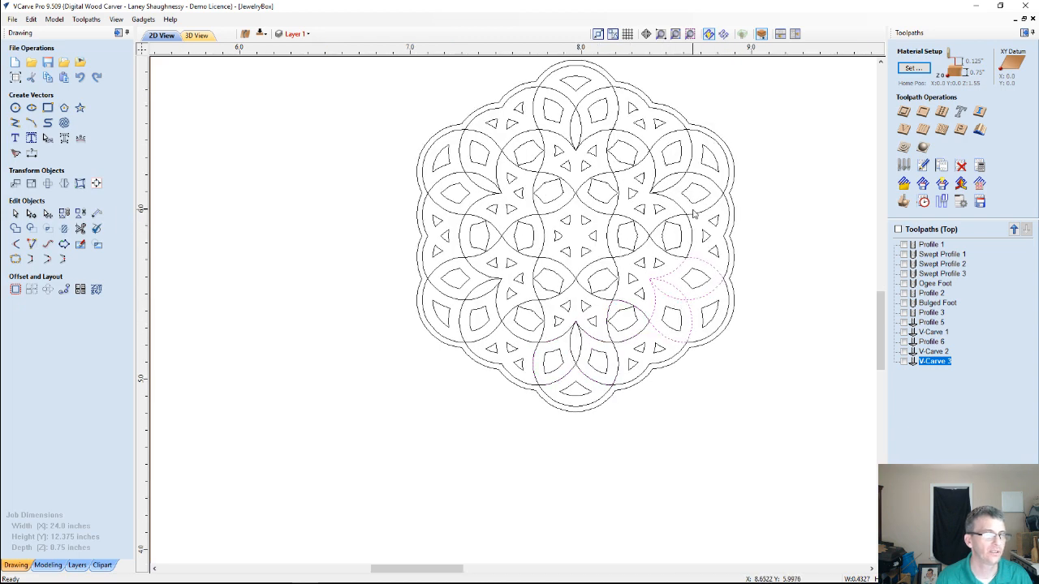
pyautogui.scroll(1, 486, 328)
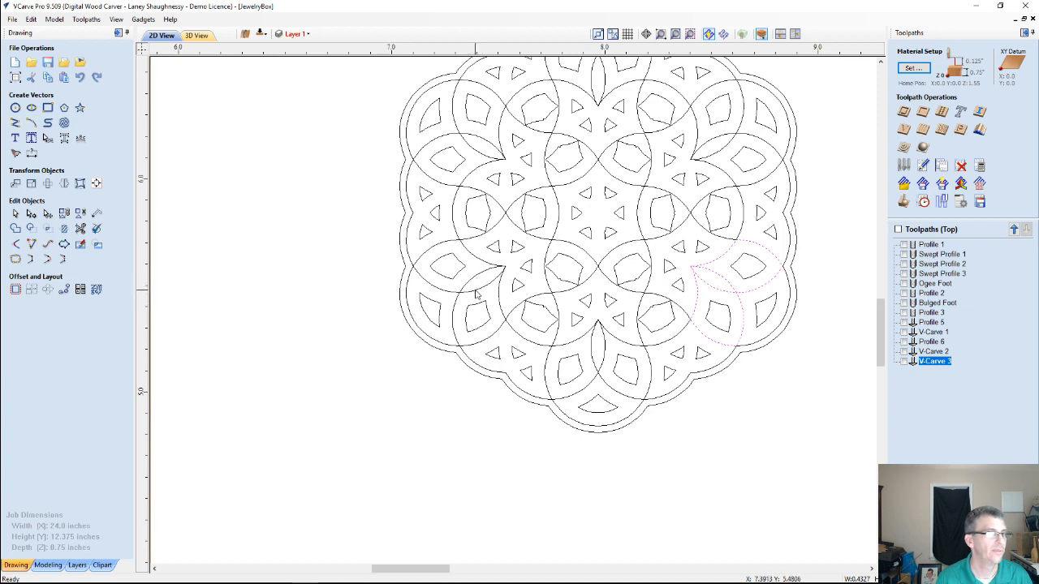
pyautogui.click(476, 295)
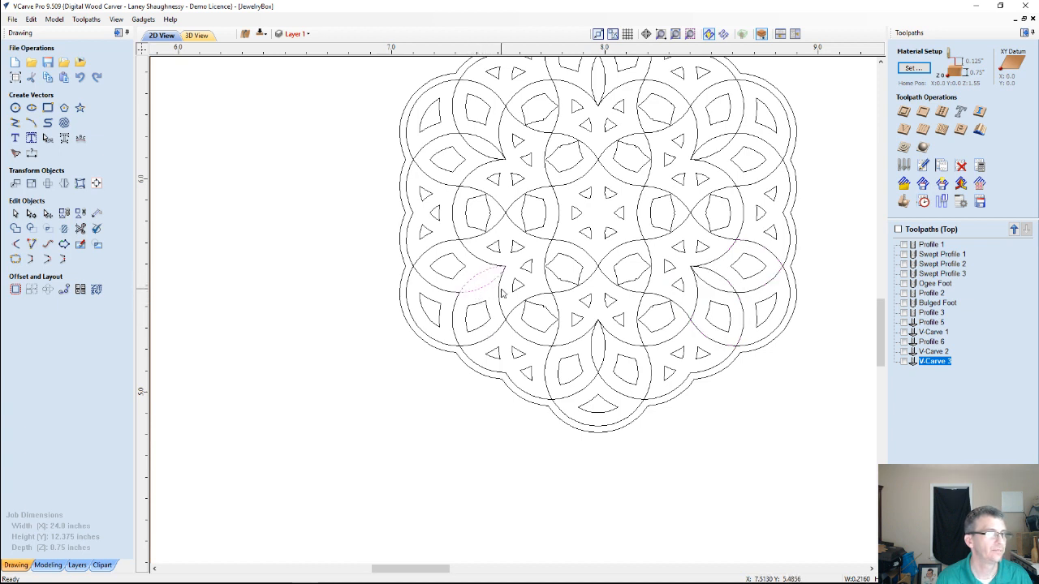
# Inspect the small pointed petal shape and the interlaced loops around it against the whole rosette in 2D
pyautogui.scroll(2, 491, 292)
pyautogui.scroll(-1, 482, 292)
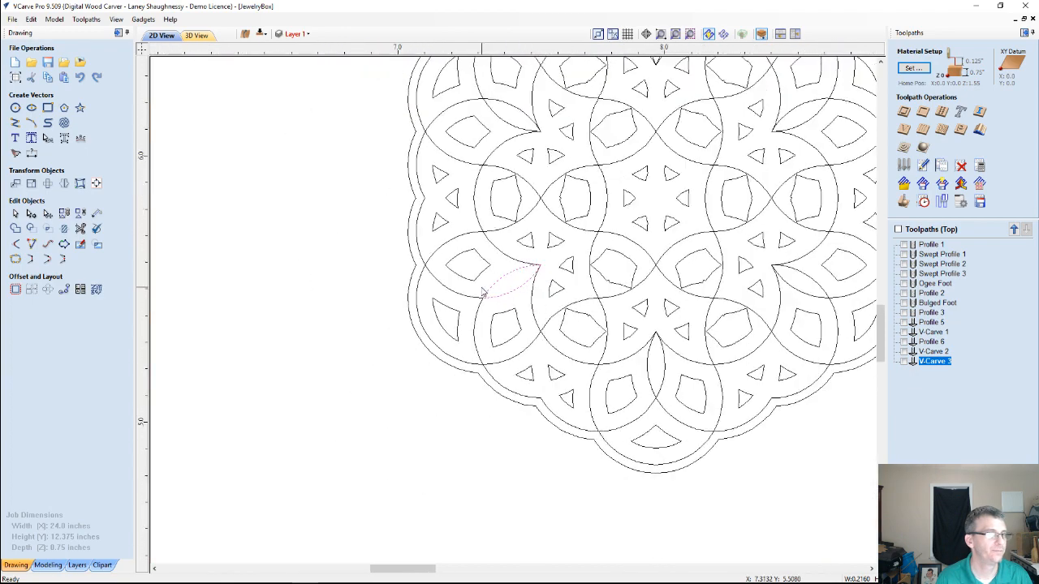
pyautogui.scroll(-2, 482, 292)
pyautogui.scroll(1, 482, 292)
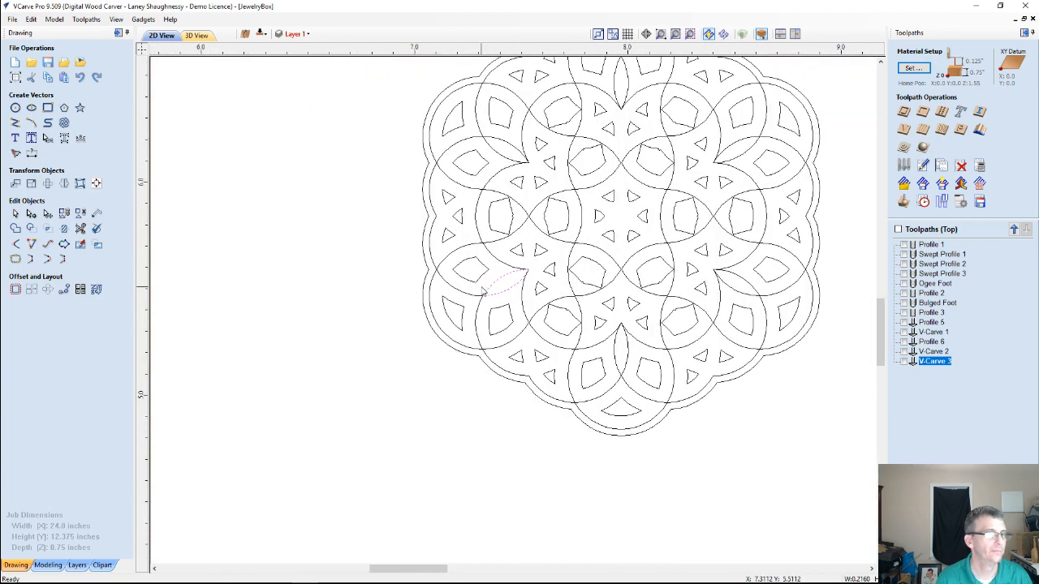
pyautogui.scroll(-2, 482, 292)
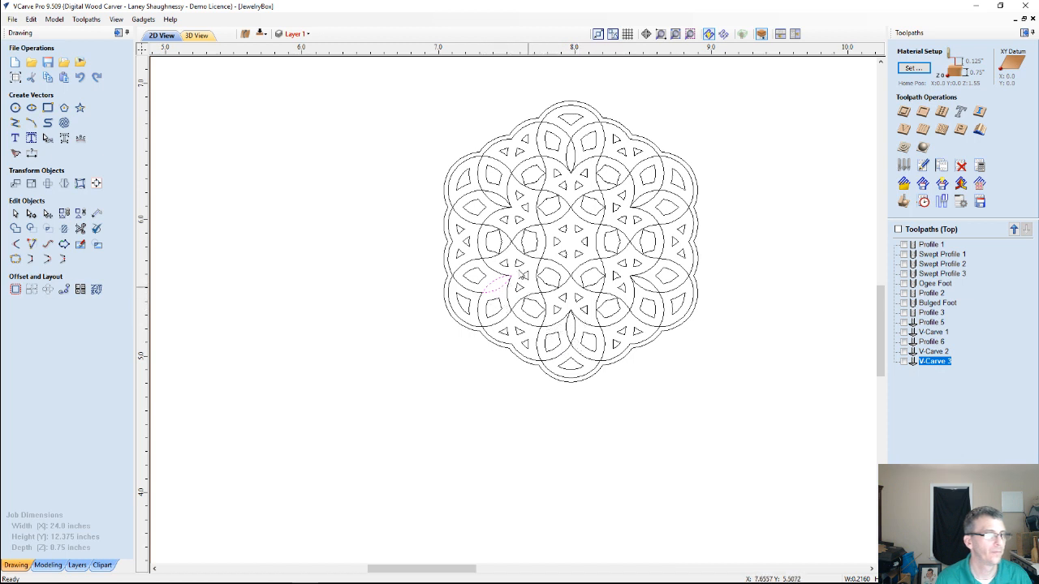
pyautogui.scroll(4, 486, 211)
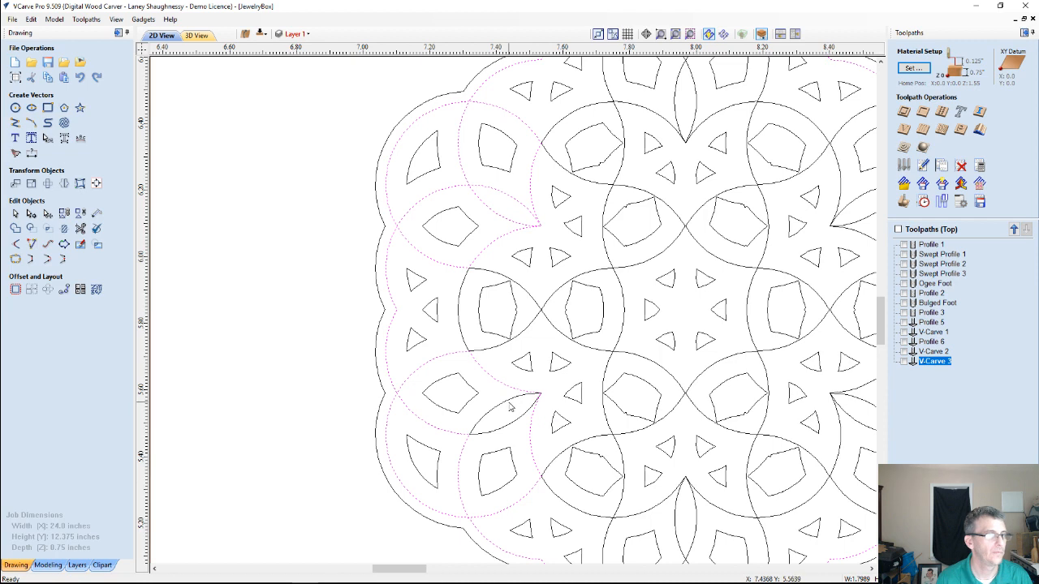
pyautogui.press('Escape')
pyautogui.scroll(-6, 506, 357)
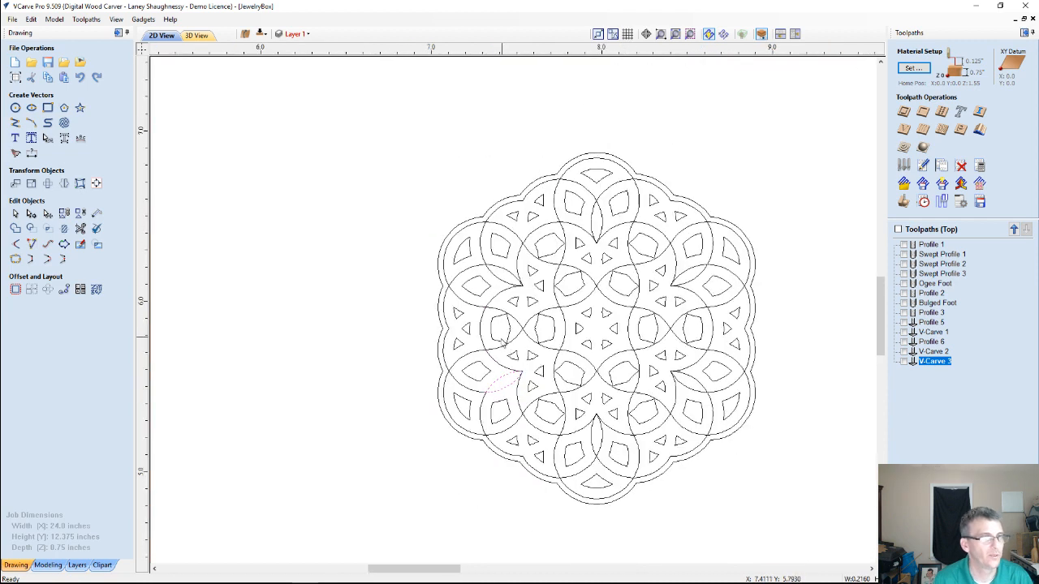
pyautogui.scroll(-1, 524, 259)
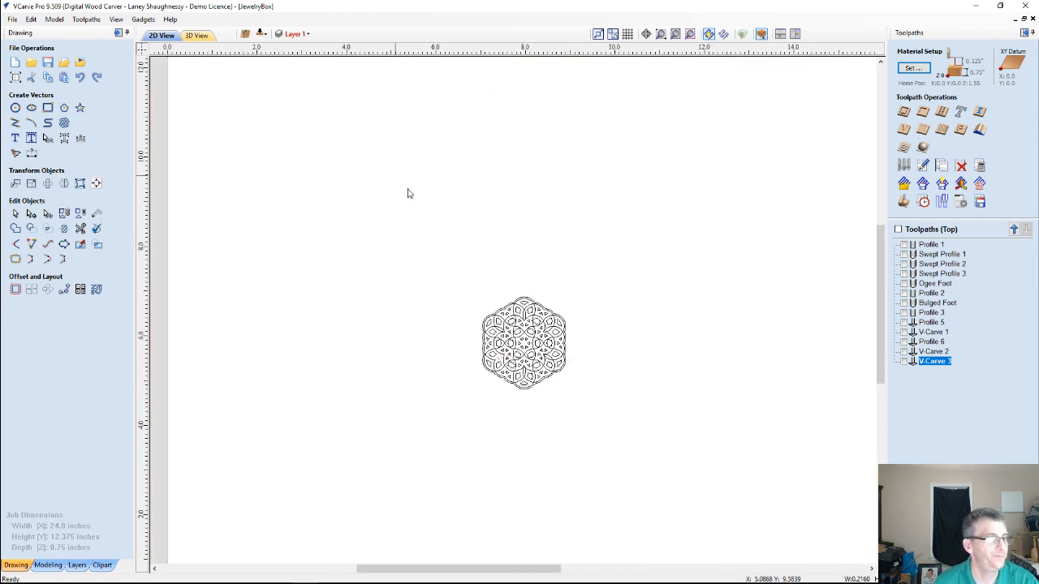
pyautogui.scroll(4, 557, 423)
pyautogui.scroll(-2, 559, 414)
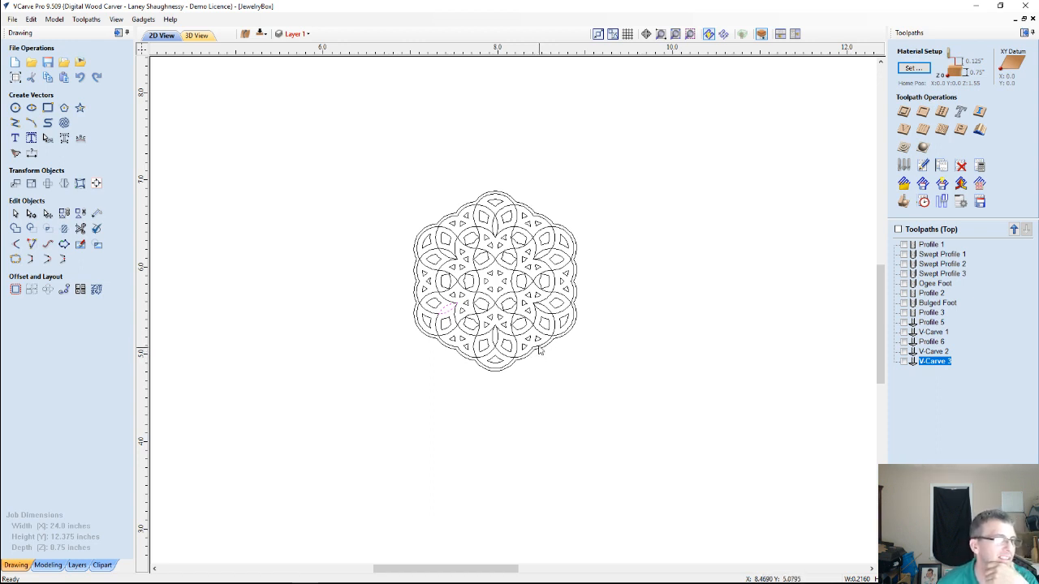
# Select the whole rosette and place a copy about 1 inch to the right and 1.7 inches above the original
pyautogui.moveTo(544, 187); pyautogui.dragTo(641, 408)
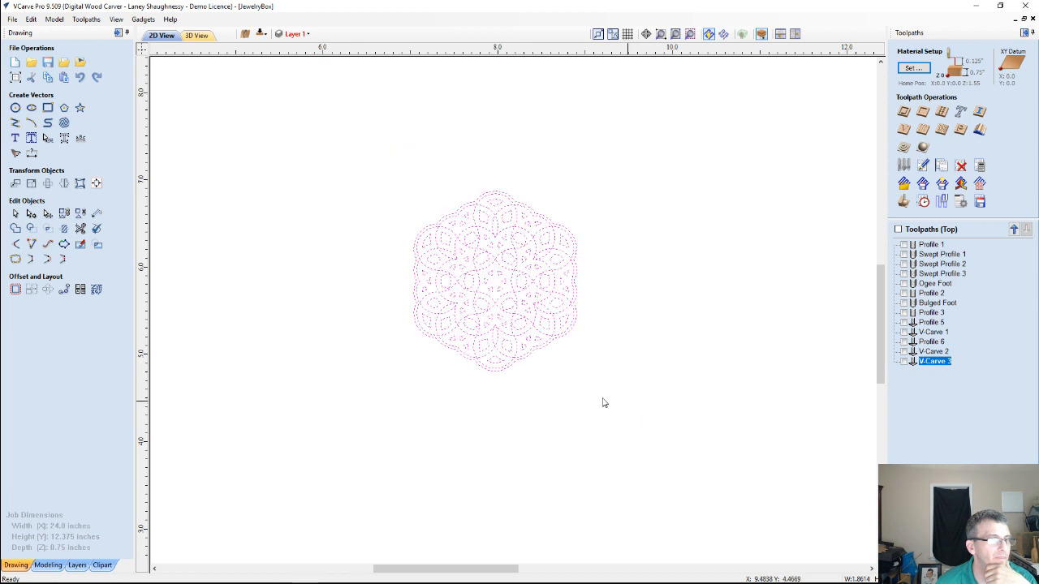
pyautogui.click(494, 289)
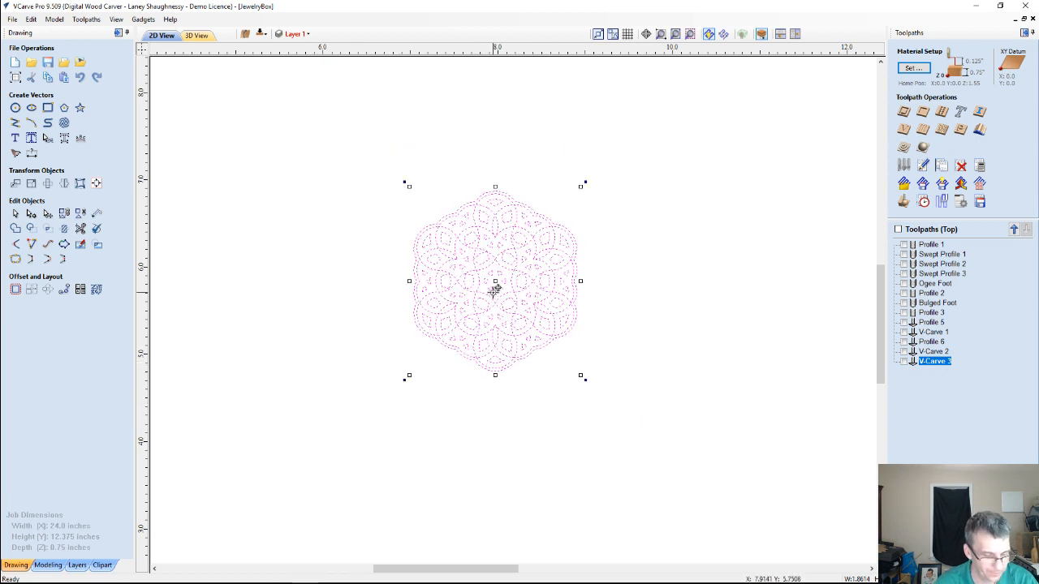
pyautogui.moveTo(498, 277); pyautogui.dragTo(579, 136)
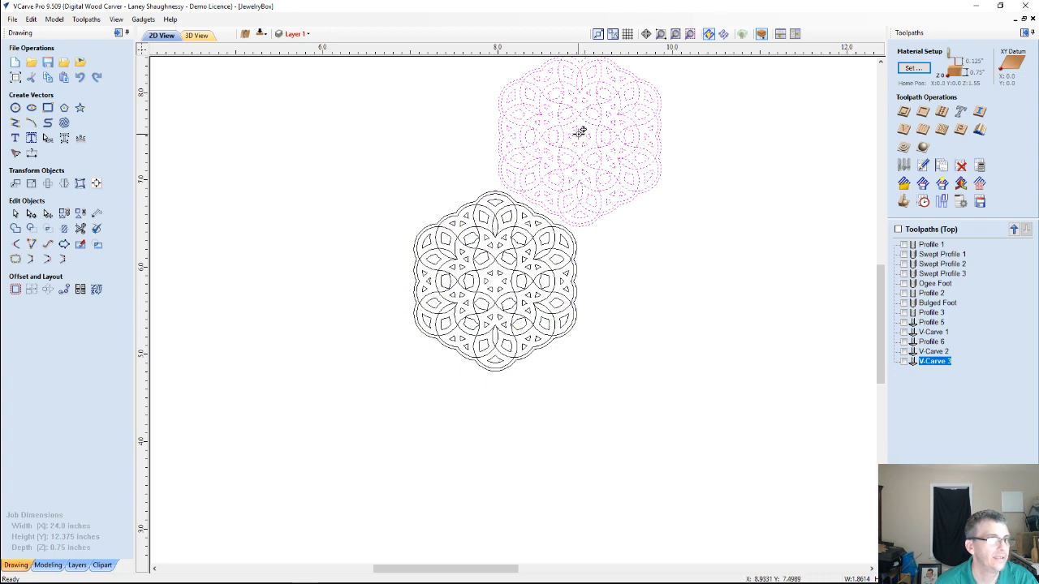
# Copy the rosette around the original in staggered rows to build a honeycomb cluster of seven rosettes
pyautogui.moveTo(618, 228); pyautogui.dragTo(578, 424)
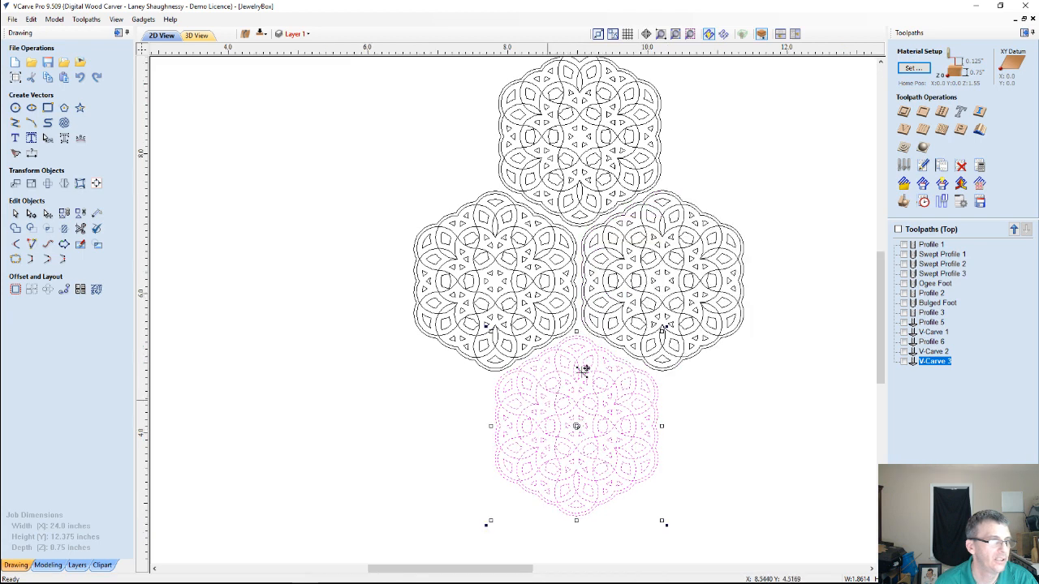
pyautogui.scroll(-3, 540, 433)
pyautogui.scroll(2, 560, 430)
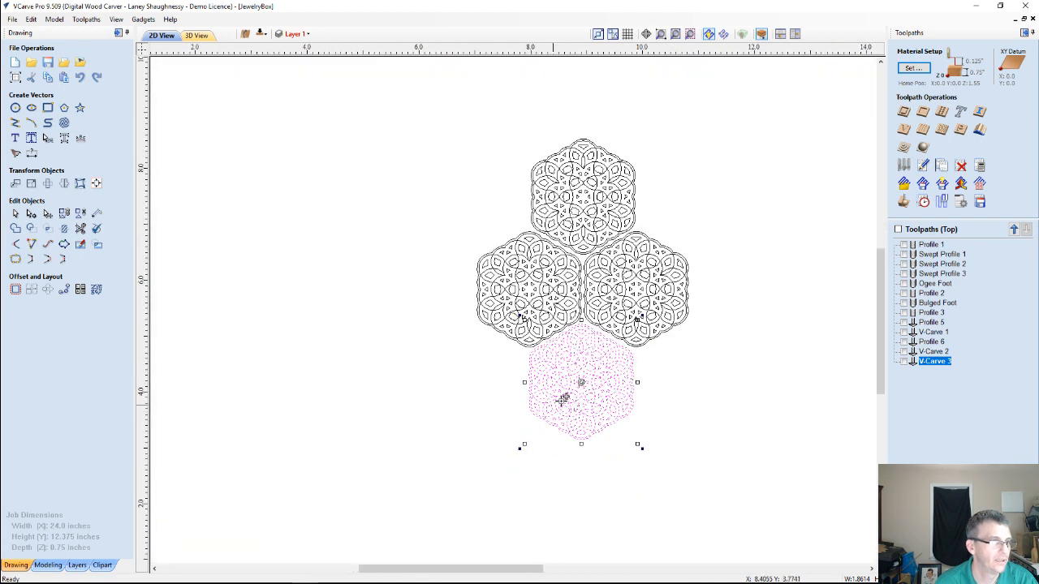
pyautogui.moveTo(581, 393); pyautogui.dragTo(476, 391)
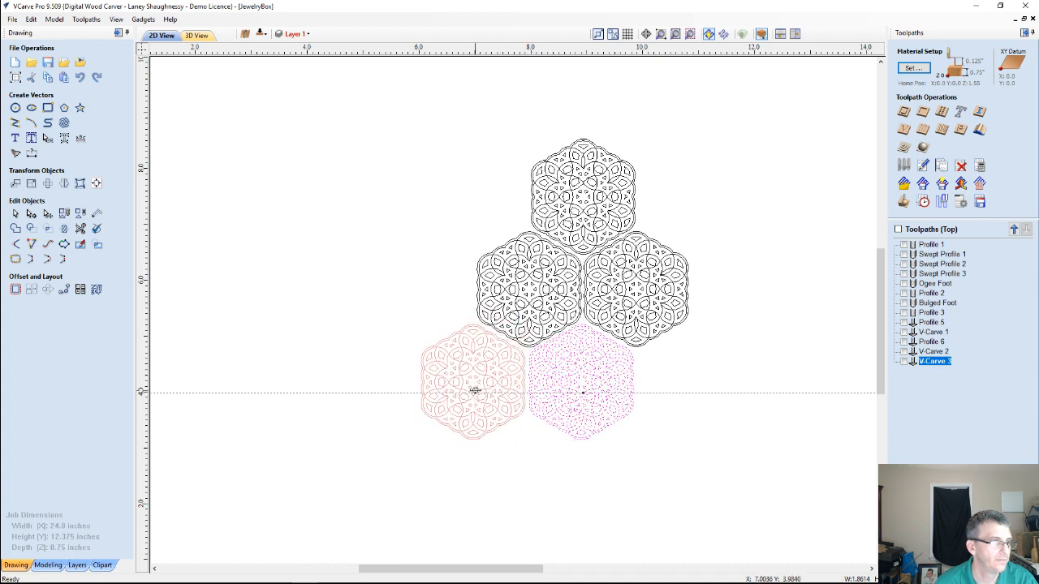
pyautogui.moveTo(474, 389); pyautogui.dragTo(427, 288)
pyautogui.moveTo(431, 235); pyautogui.dragTo(481, 202)
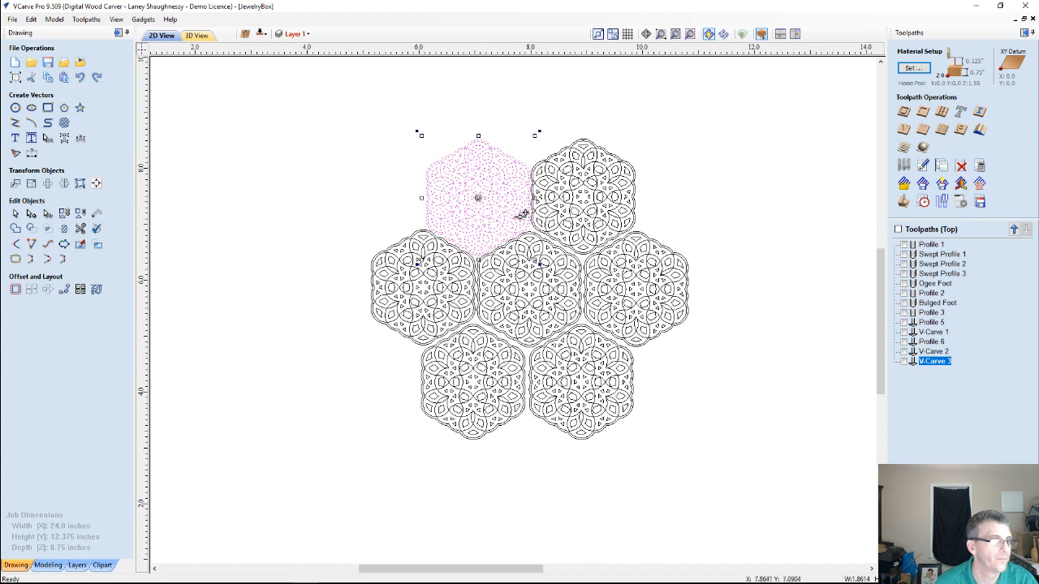
# Deselect the last copy and examine the spacing and fit between the seven rosettes in 2D
pyautogui.scroll(3, 556, 225)
pyautogui.scroll(-3, 558, 227)
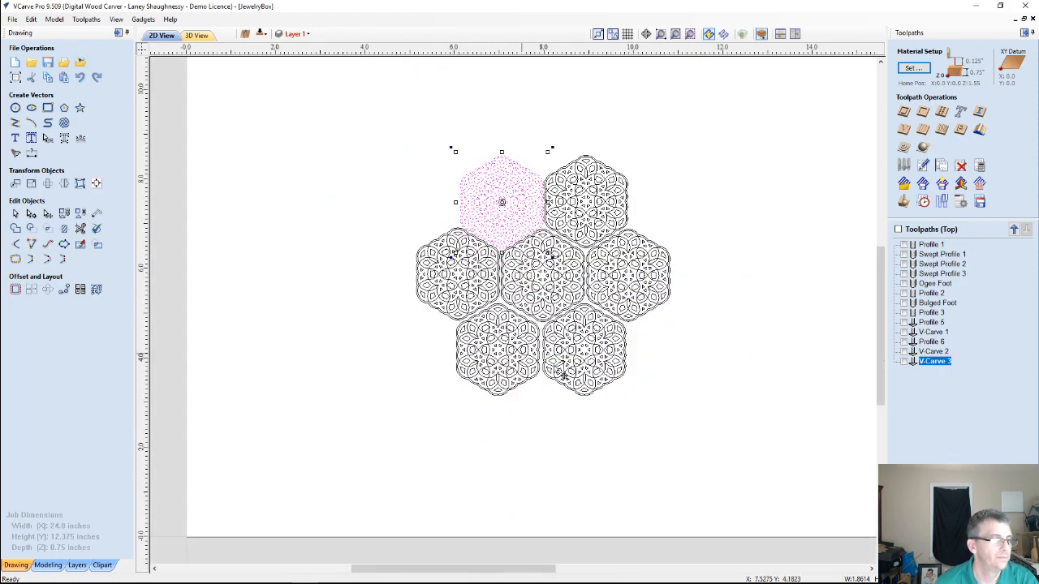
pyautogui.scroll(2, 443, 232)
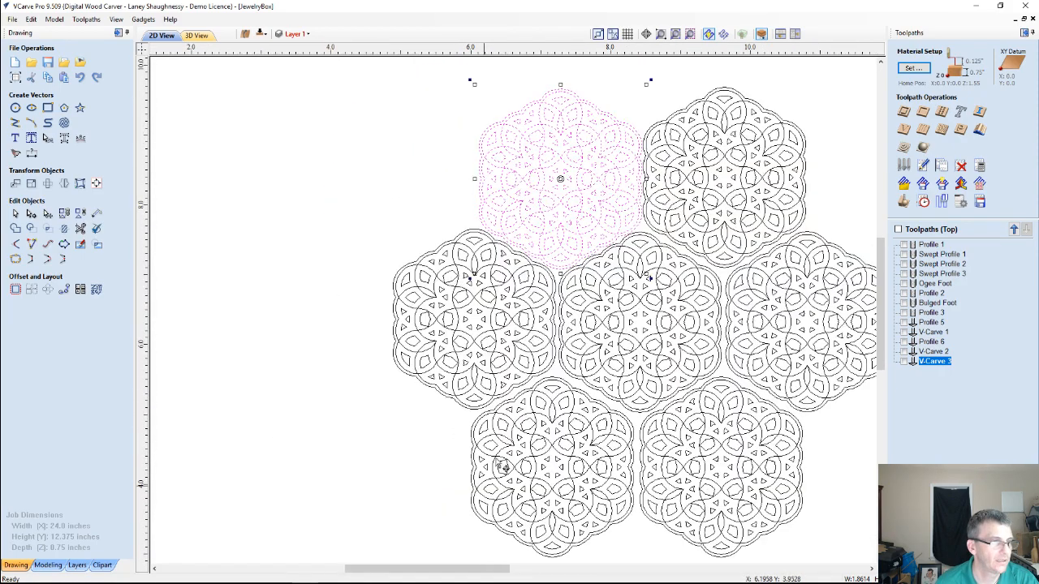
pyautogui.scroll(-2, 498, 463)
pyautogui.press('Escape')
pyautogui.scroll(-2, 520, 436)
pyautogui.scroll(5, 571, 483)
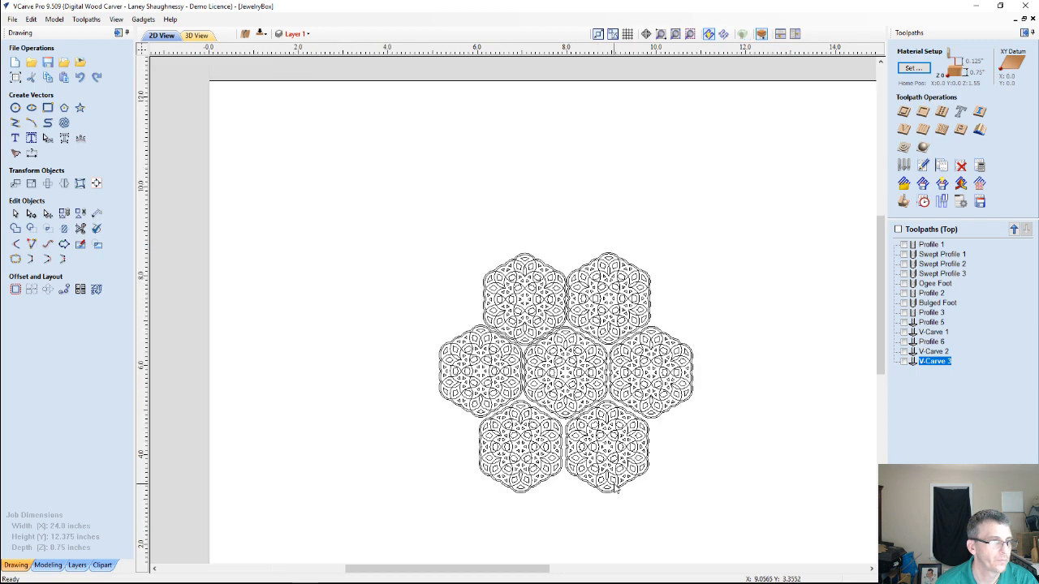
pyautogui.scroll(-1, 616, 478)
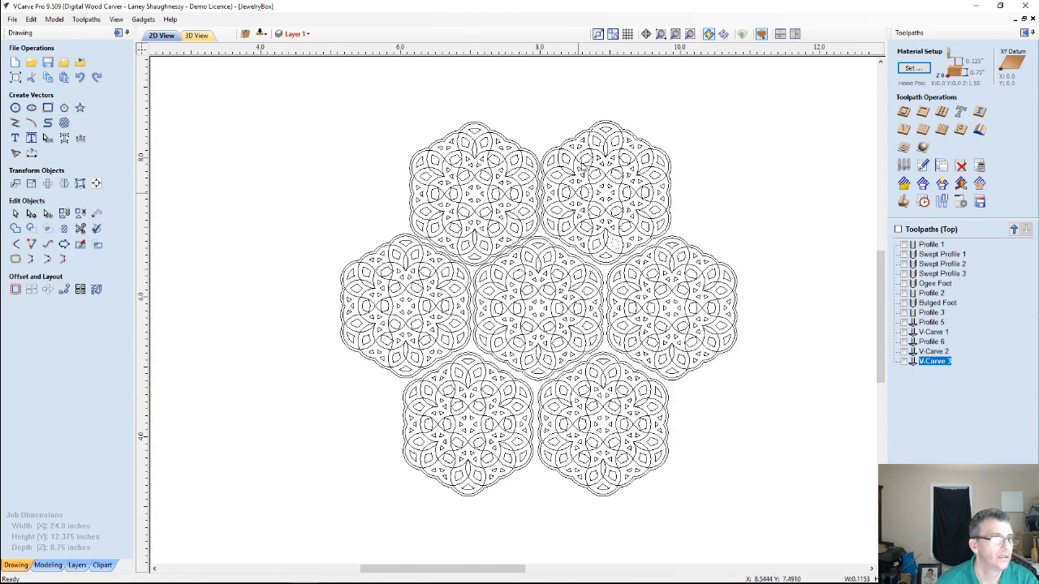
# Examine the vectors making up the cluster's upper-right rosette by selecting all of it and different portions of it
pyautogui.moveTo(518, 83); pyautogui.dragTo(690, 271)
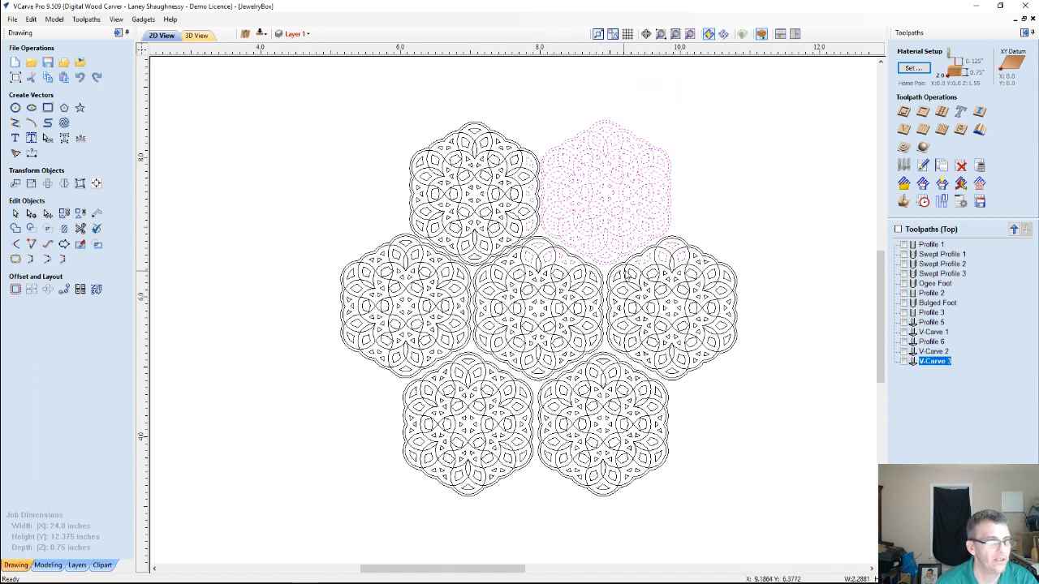
pyautogui.click(646, 264)
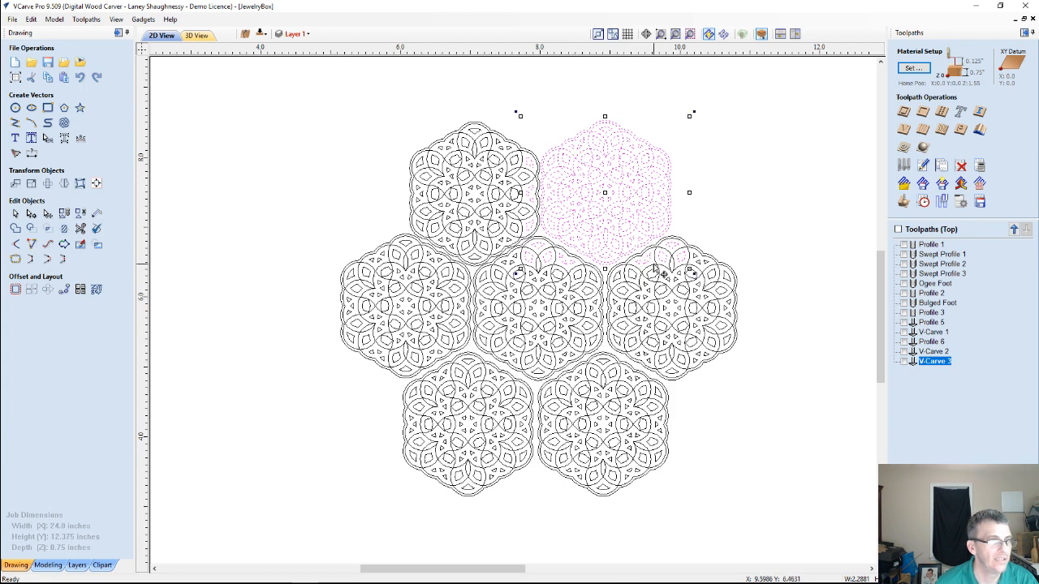
pyautogui.click(544, 148)
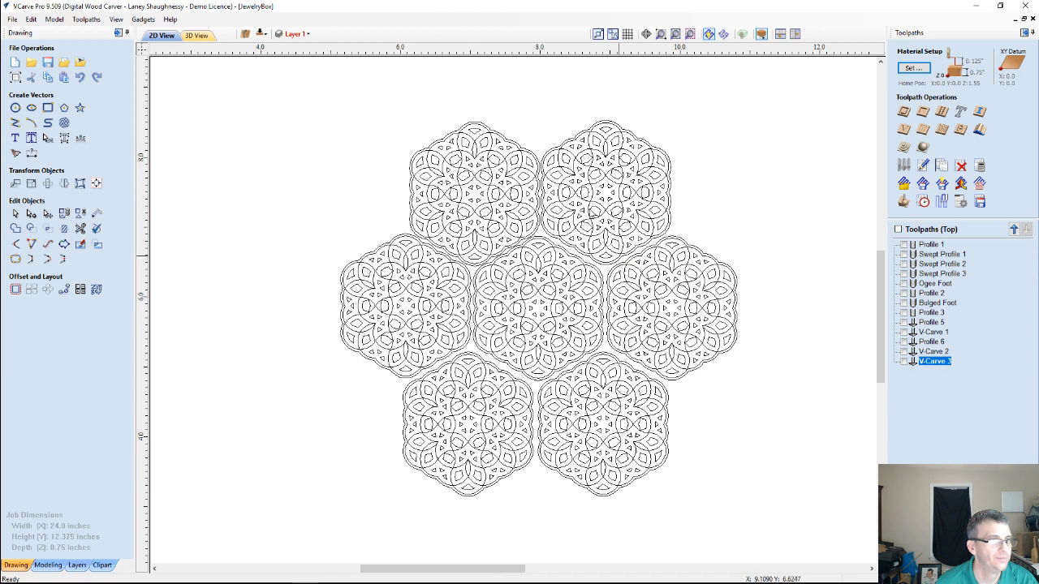
pyautogui.click(596, 154)
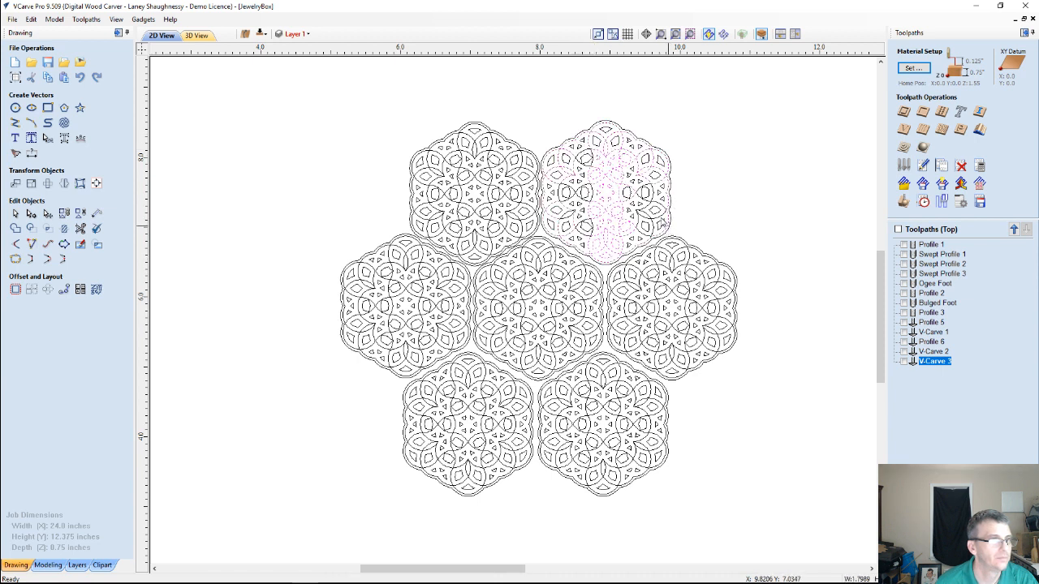
pyautogui.moveTo(586, 132); pyautogui.dragTo(581, 119)
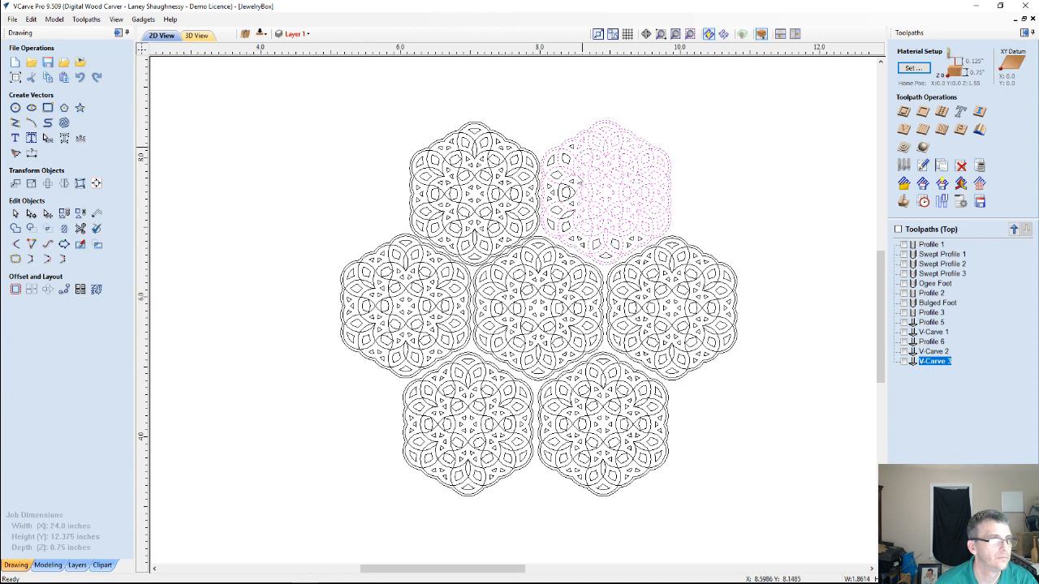
pyautogui.keyDown('shift'); pyautogui.moveTo(589, 239); pyautogui.dragTo(549, 141); pyautogui.keyUp('shift')
pyautogui.click(619, 155)
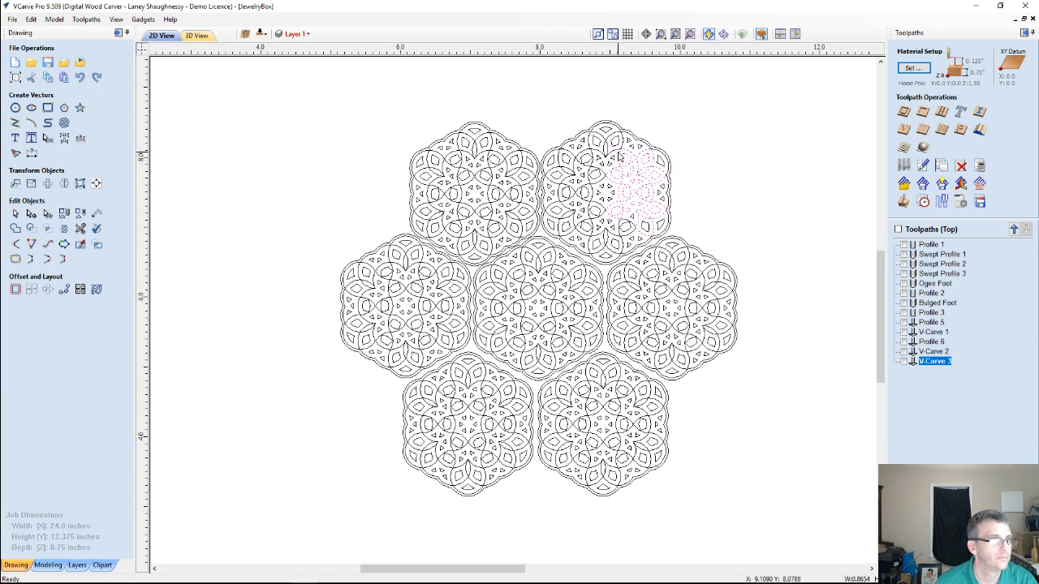
pyautogui.scroll(-3, 605, 192)
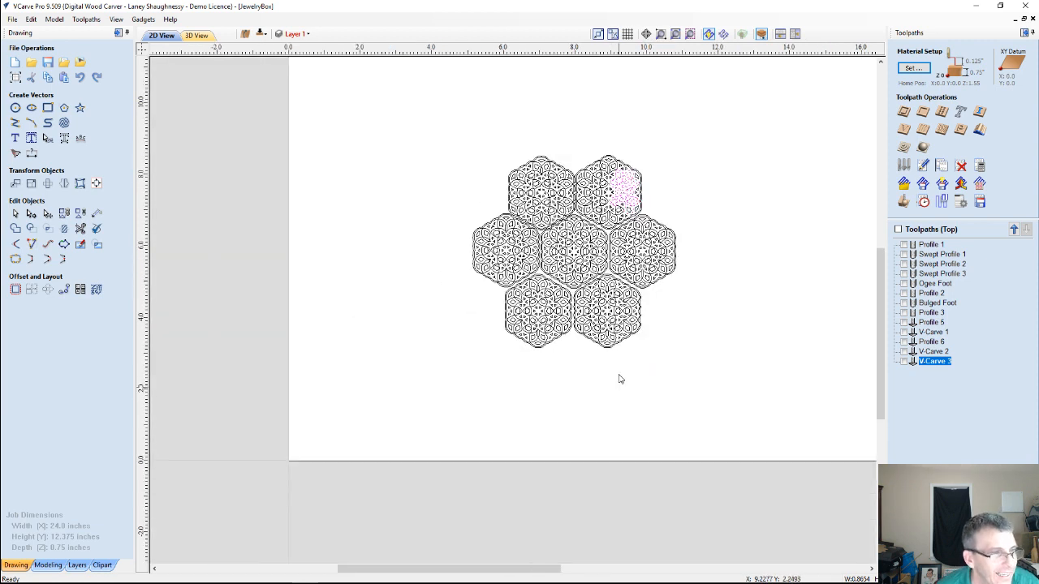
pyautogui.click(619, 378)
pyautogui.scroll(1, 466, 233)
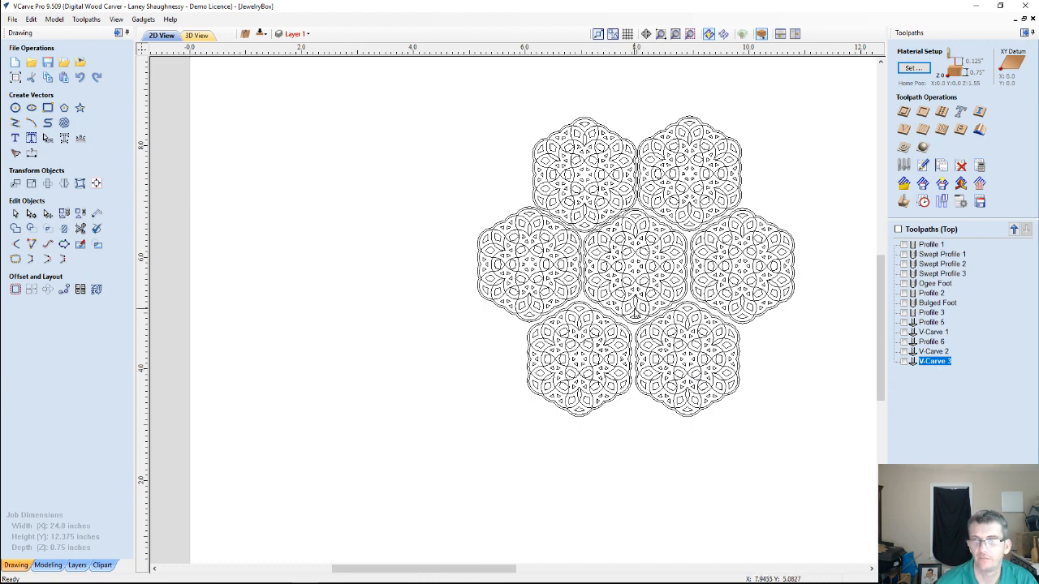
# Select the entire cluster and individual vectors in the neighbouring rosettes to examine how their edges meet
pyautogui.scroll(-2, 633, 310)
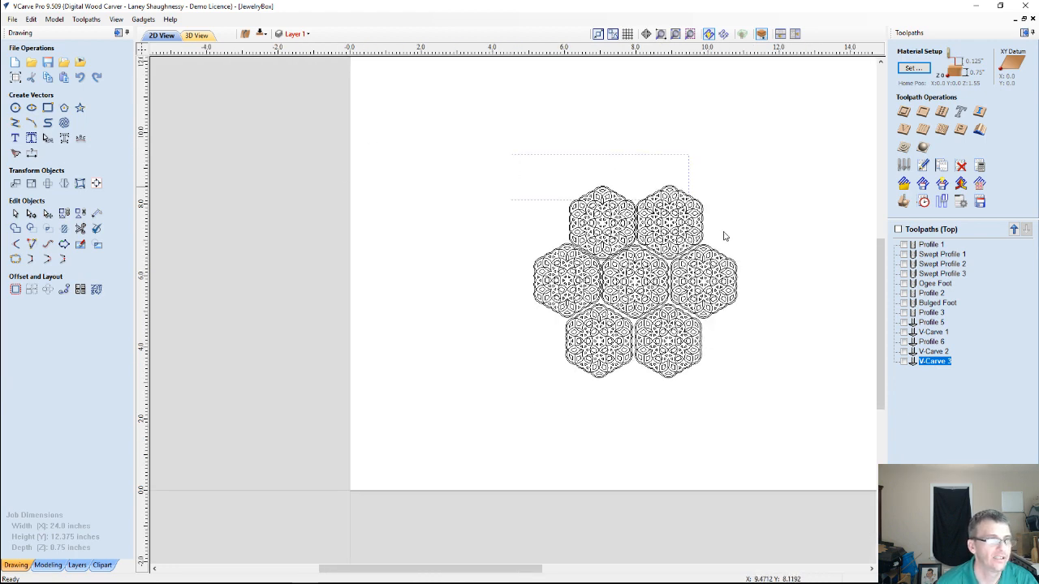
pyautogui.moveTo(725, 235); pyautogui.dragTo(755, 415)
pyautogui.scroll(3, 657, 330)
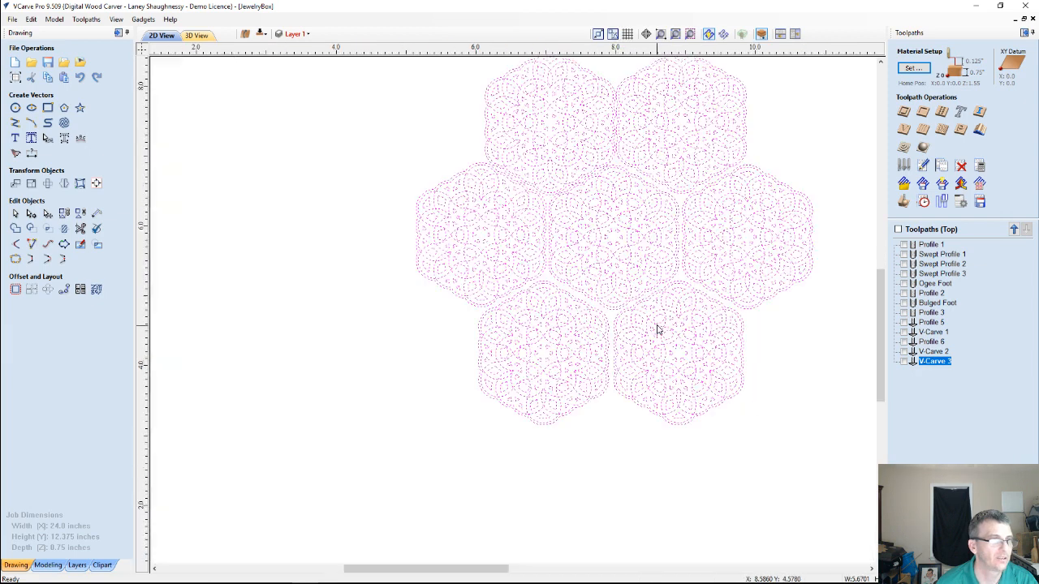
pyautogui.click(692, 239)
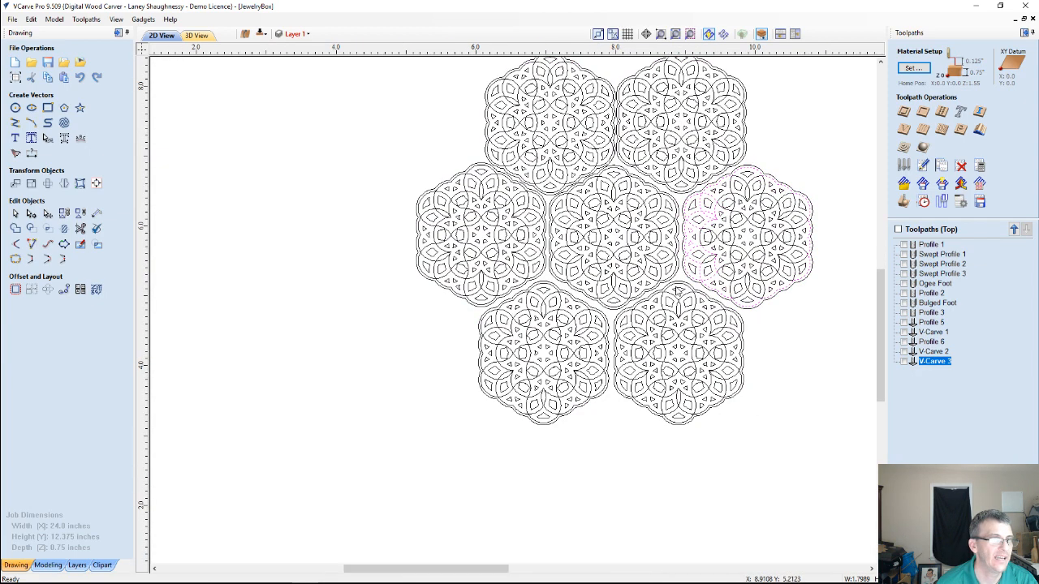
pyautogui.click(568, 185)
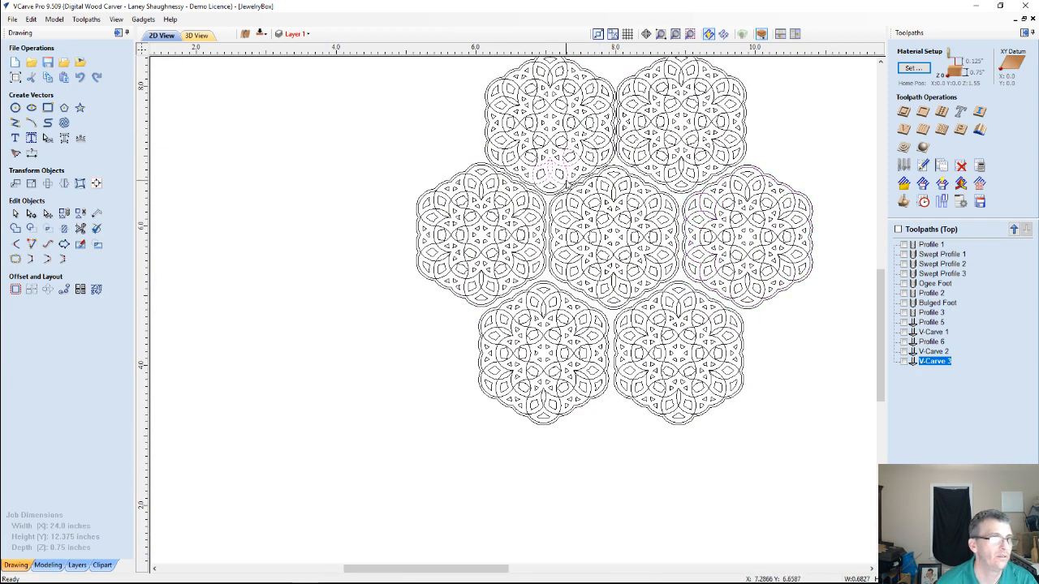
pyautogui.click(564, 192)
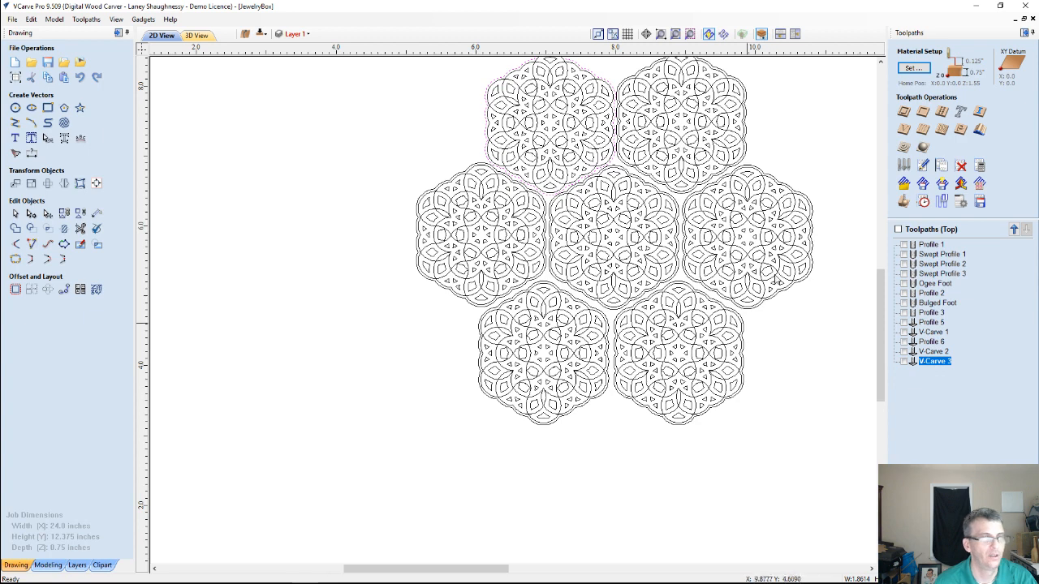
# Select all seven rosettes and calculate a V-carve toolpath with the 60-degree 0.25-inch V-bit at a start depth of 0.0
pyautogui.scroll(-2, 691, 256)
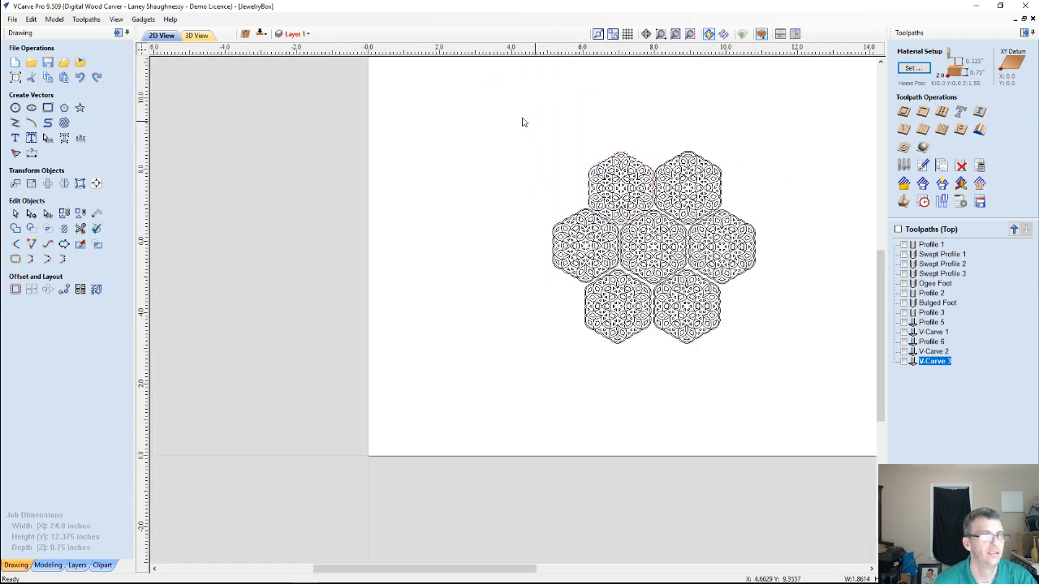
pyautogui.moveTo(522, 122); pyautogui.dragTo(782, 379)
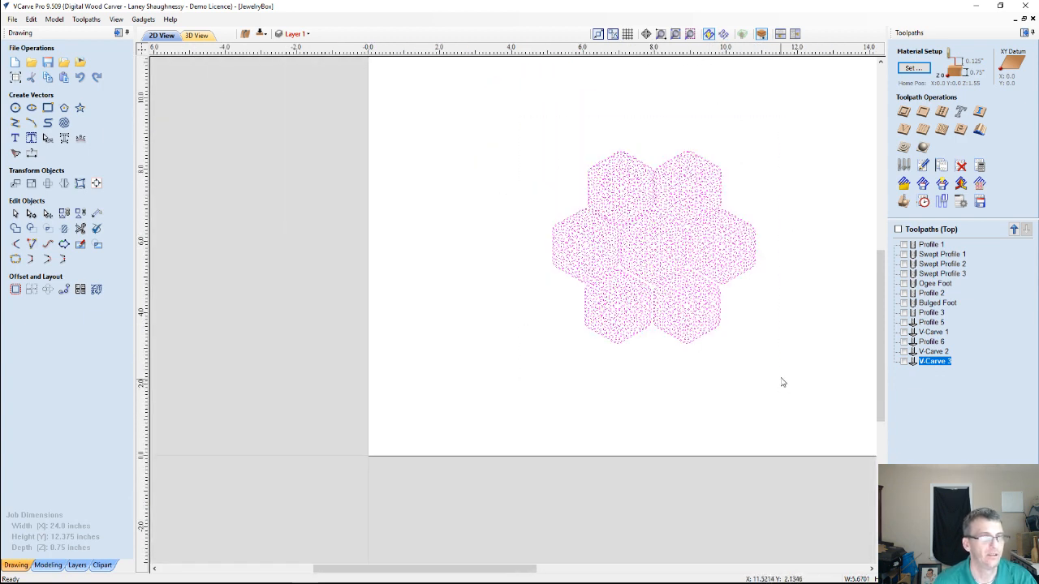
pyautogui.click(904, 129)
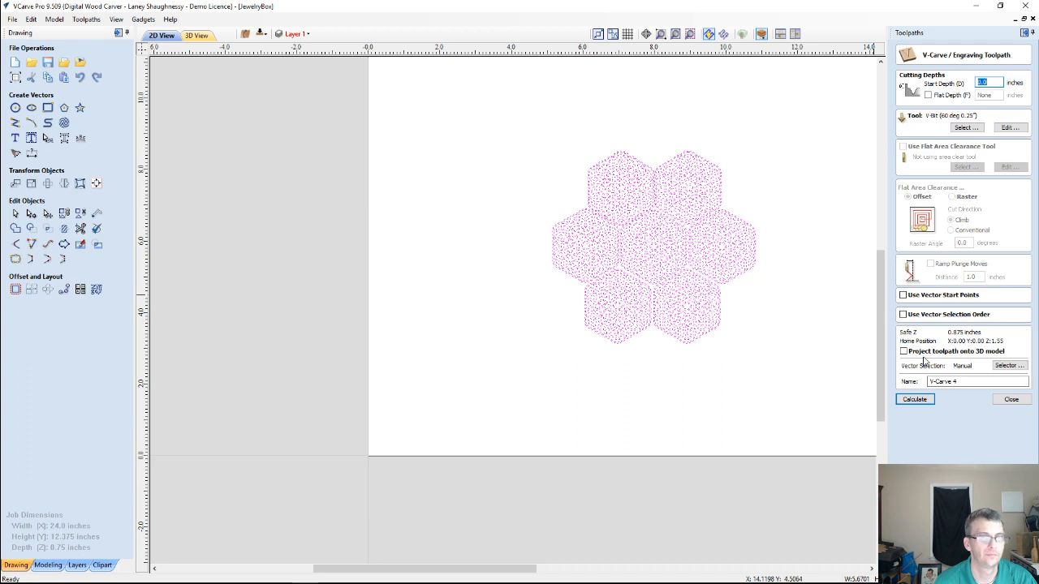
pyautogui.click(914, 399)
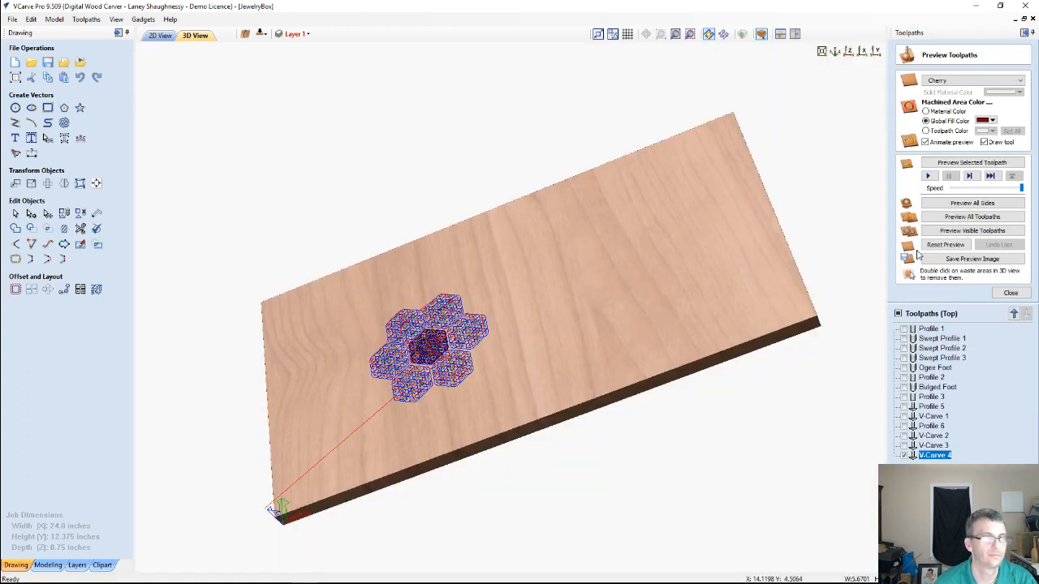
# Reset the preview, simulate the cluster's V-carve toolpath on the cherry board, and inspect the carved rosettes close up in 3D
pyautogui.click(944, 244)
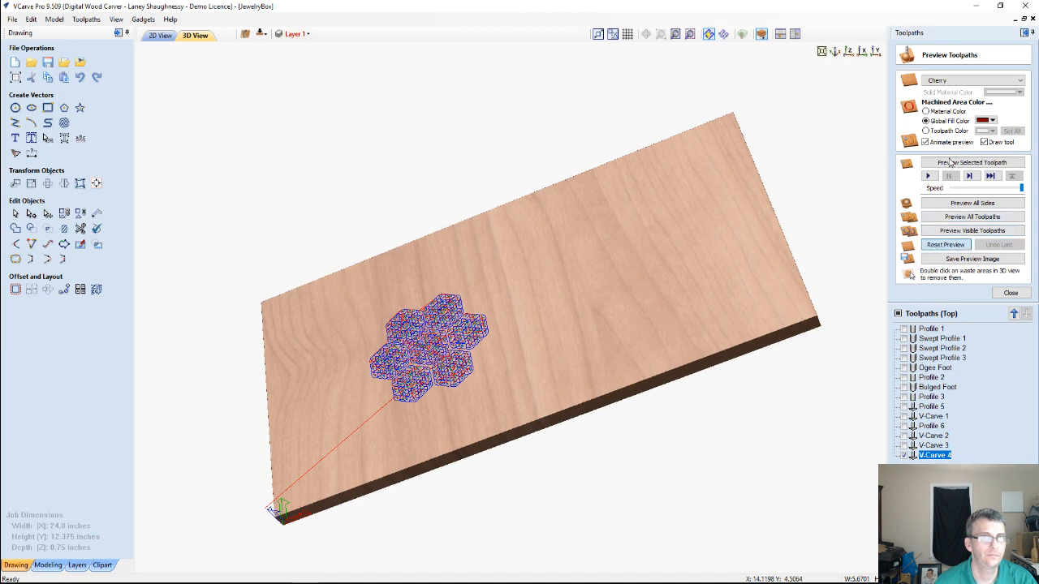
pyautogui.click(949, 162)
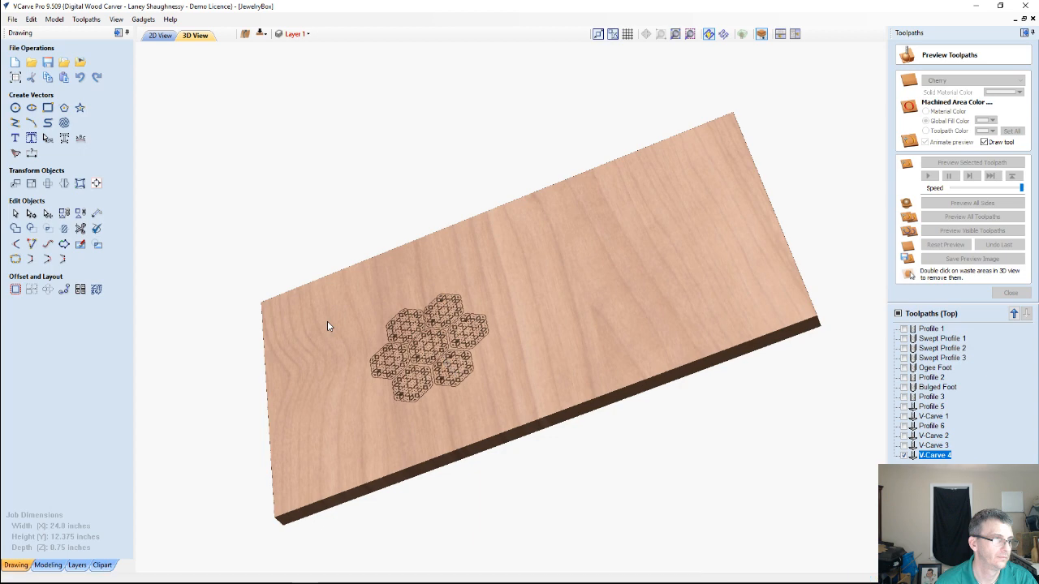
pyautogui.scroll(4, 327, 321)
pyautogui.moveTo(384, 328); pyautogui.dragTo(563, 280, button='middle')
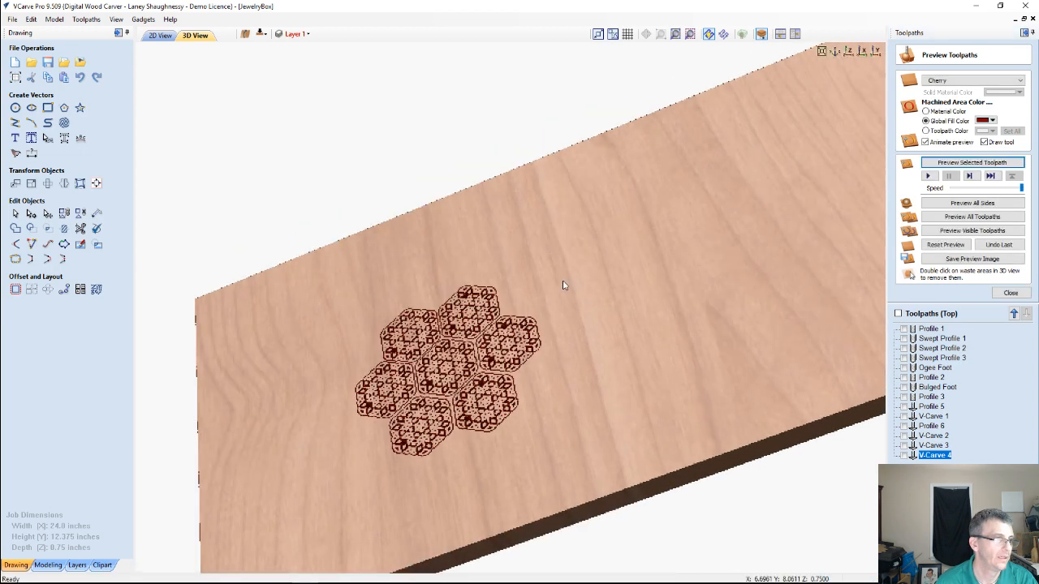
pyautogui.scroll(3, 556, 282)
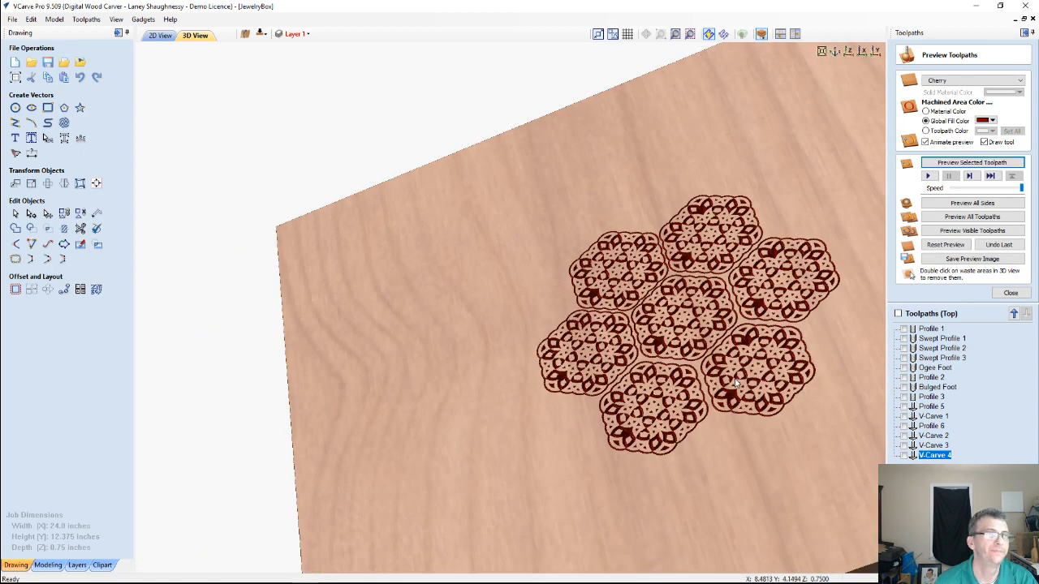
pyautogui.scroll(2, 729, 369)
pyautogui.scroll(-5, 714, 368)
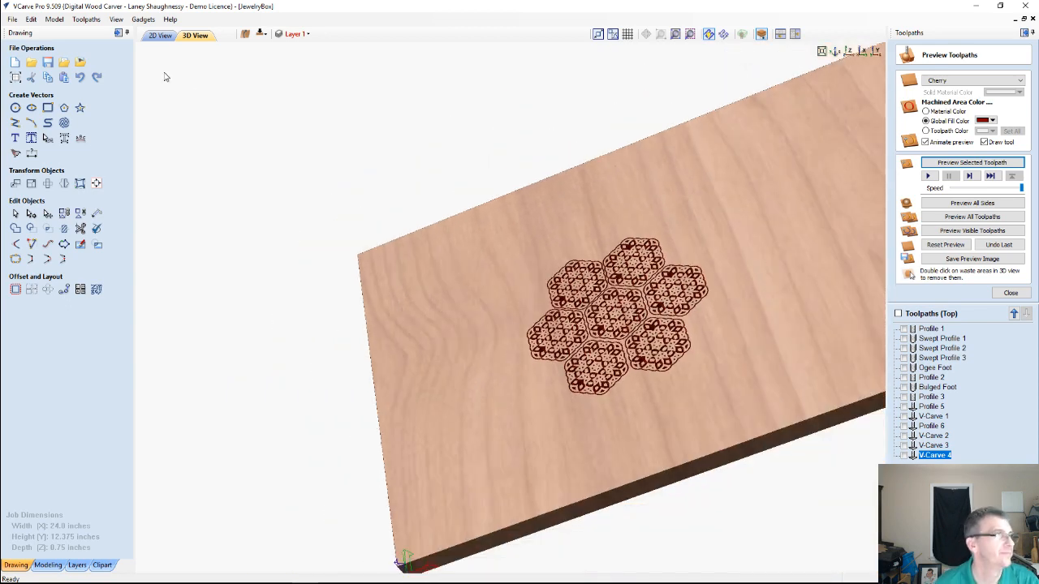
# Delete the selected seven-rosette cluster from the 2D drawing and show the whole empty sheet
pyautogui.click(160, 35)
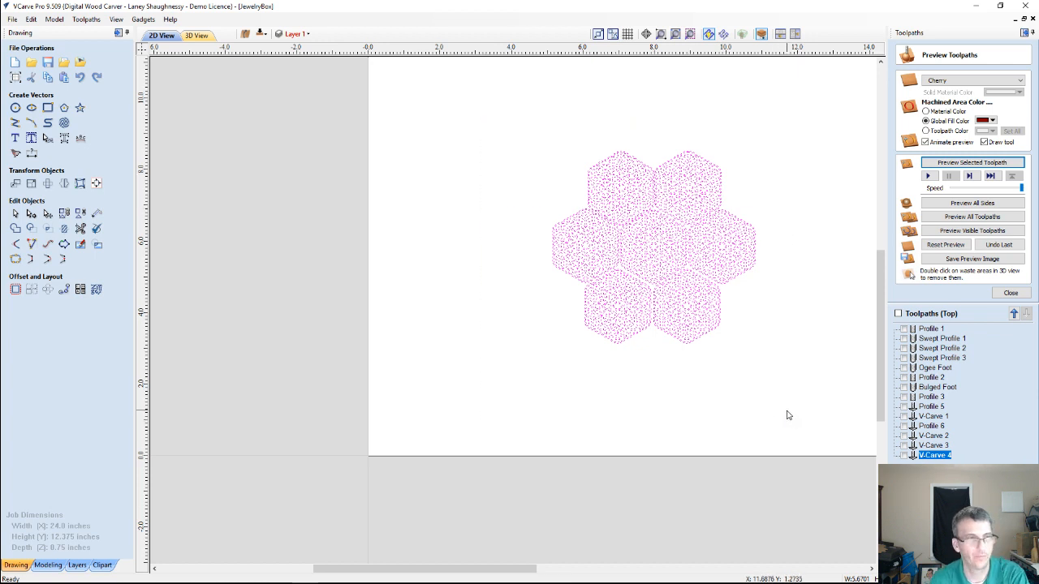
pyautogui.press('Delete')
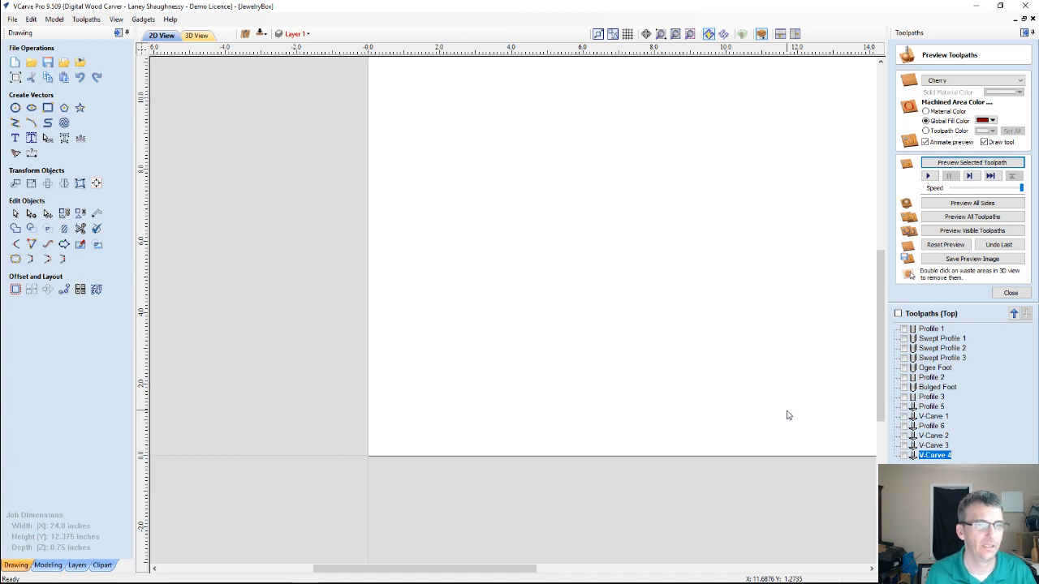
pyautogui.scroll(-3, 477, 301)
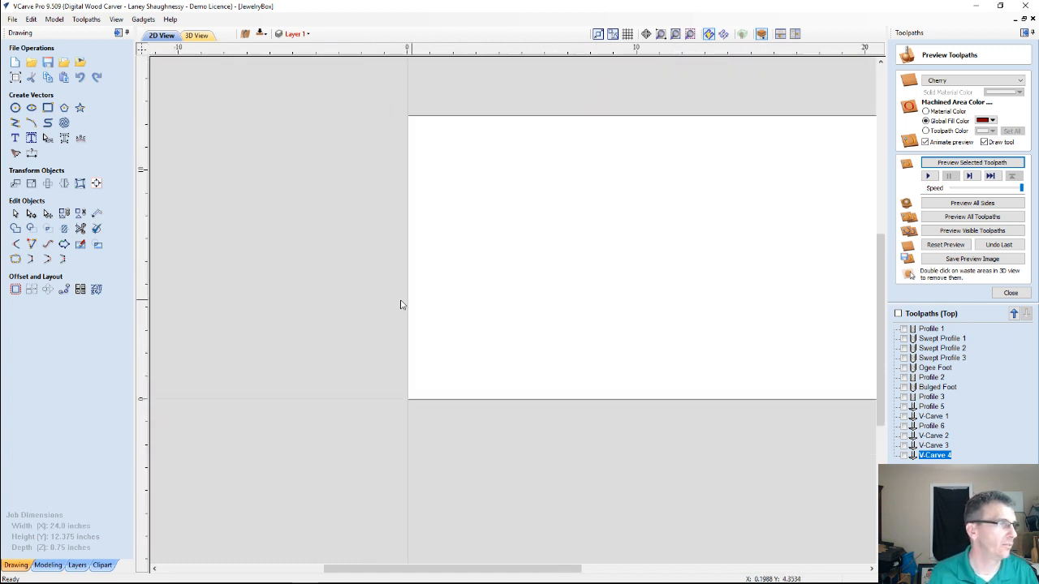
pyautogui.scroll(-2, 402, 300)
pyautogui.scroll(1, 464, 376)
pyautogui.scroll(-1, 447, 366)
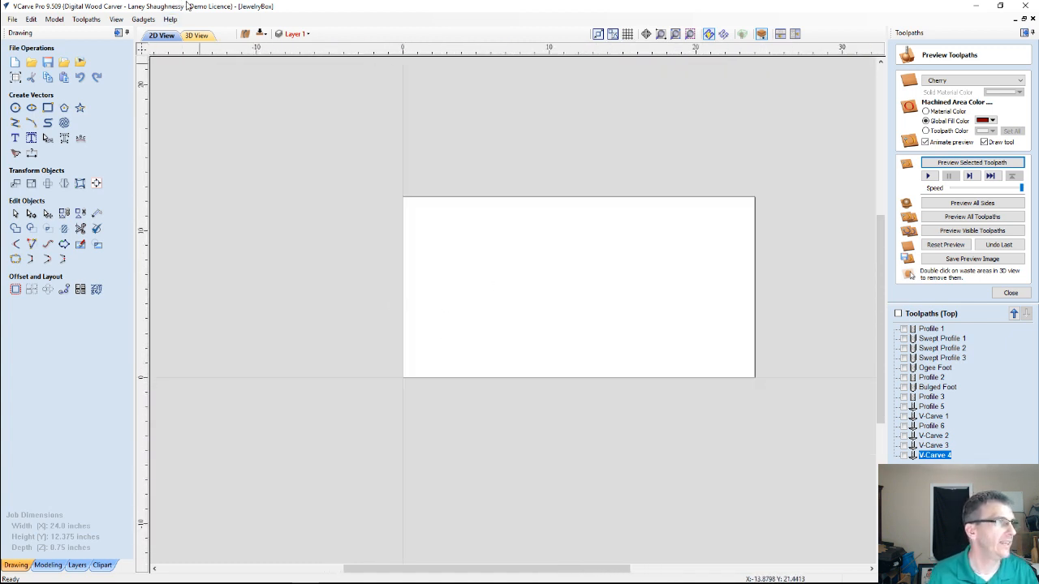
# Turn on the visibility of Layer 1 and Layer0 to show the textures and the box panel outlines
pyautogui.click(297, 33)
pyautogui.scroll(-2, 306, 128)
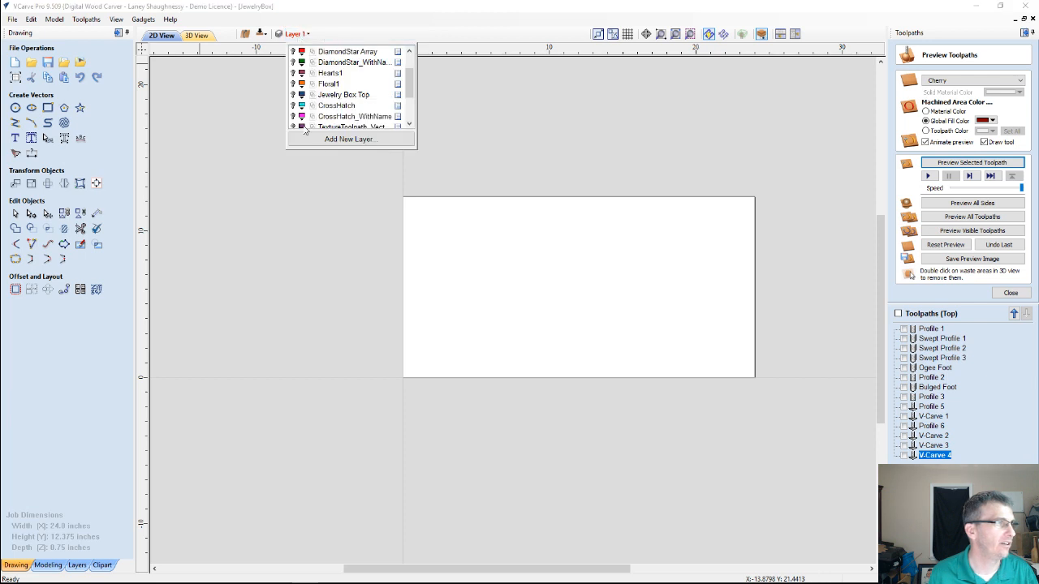
pyautogui.scroll(-1, 306, 126)
pyautogui.scroll(5, 302, 106)
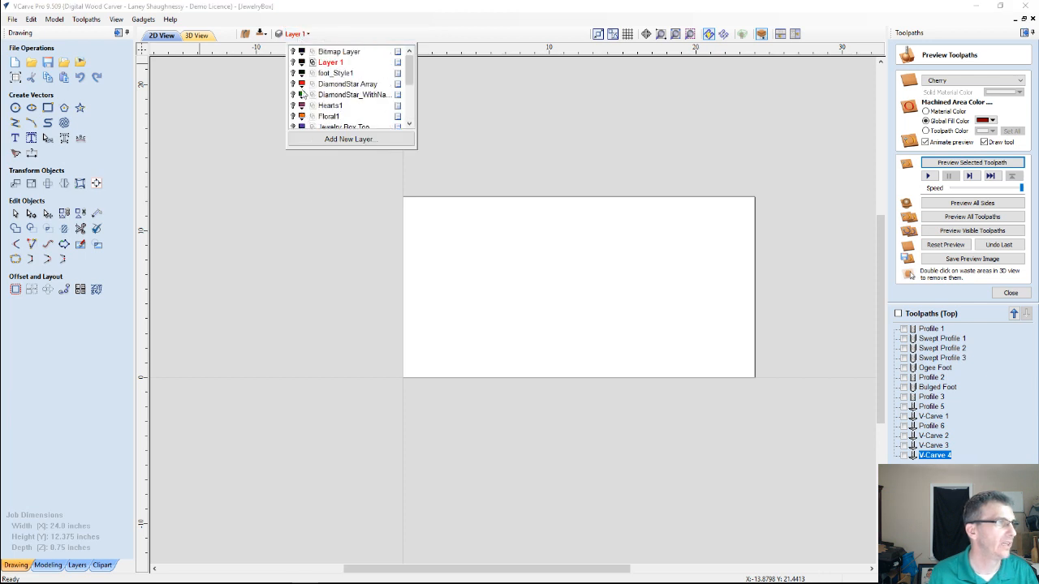
pyautogui.click(300, 62)
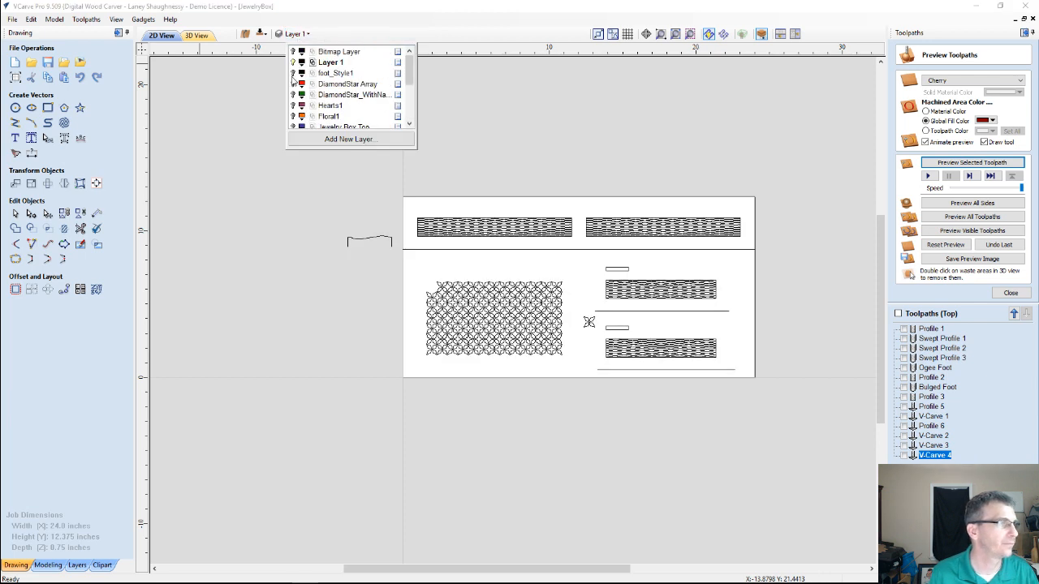
pyautogui.scroll(-4, 294, 81)
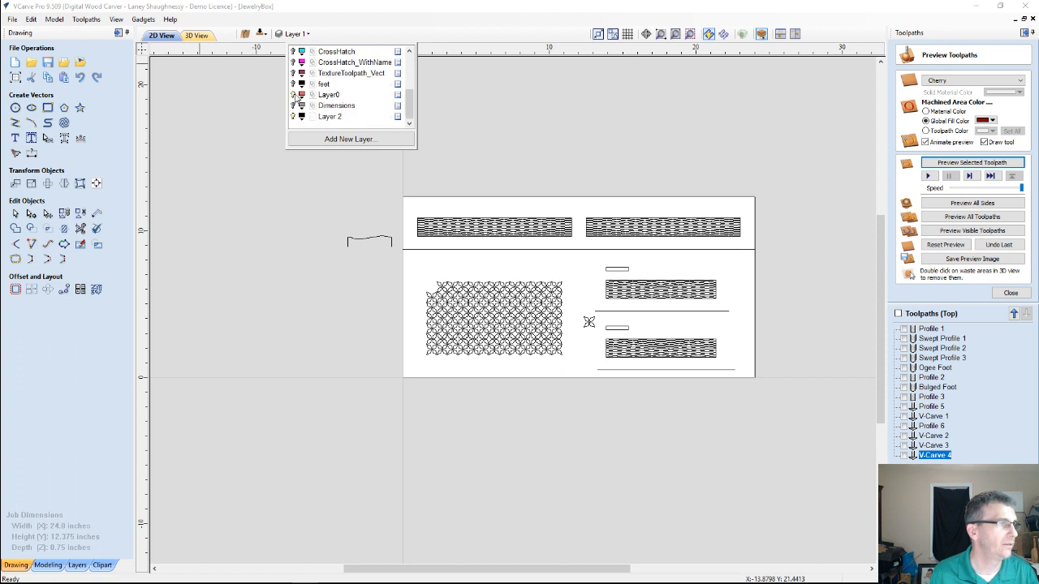
pyautogui.click(294, 95)
pyautogui.scroll(1, 459, 296)
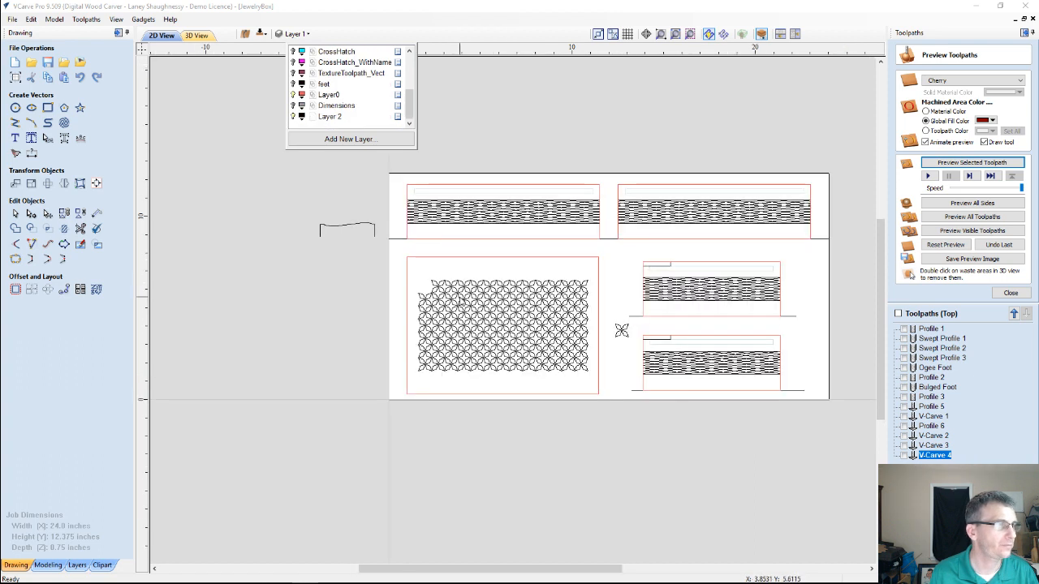
# Move the loose four-petal star into the gap at the upper-left corner of the star array on the large panel
pyautogui.click(621, 330)
pyautogui.click(623, 330)
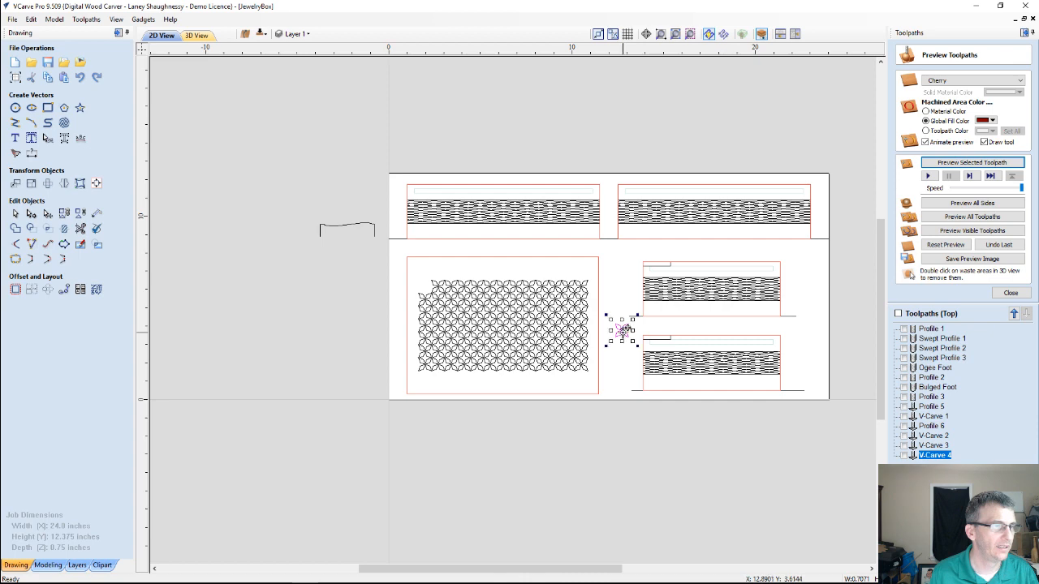
pyautogui.moveTo(623, 329); pyautogui.dragTo(423, 284)
pyautogui.scroll(3, 425, 283)
pyautogui.scroll(2, 424, 282)
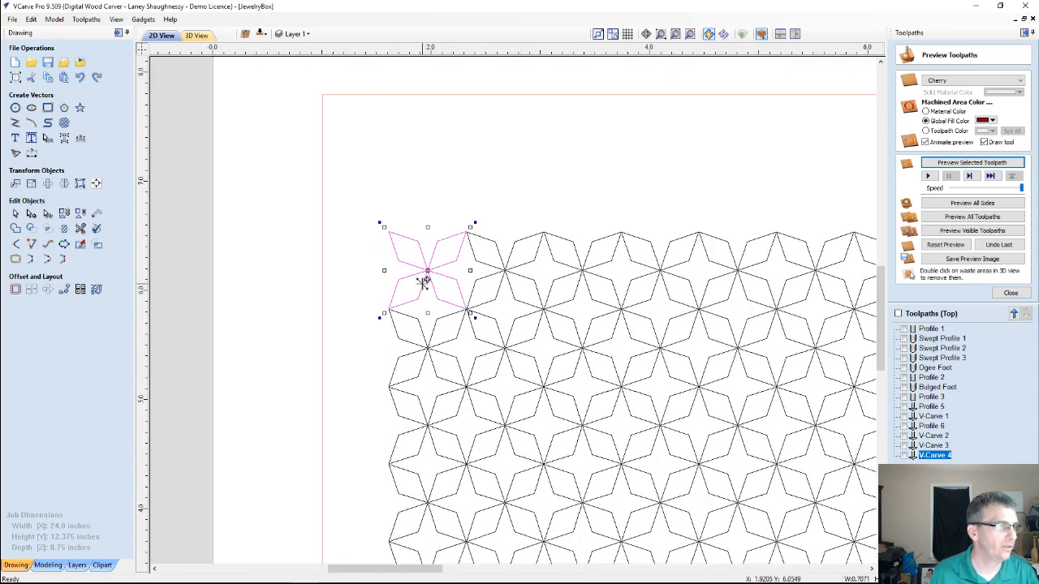
pyautogui.scroll(1, 423, 282)
pyautogui.scroll(-5, 422, 280)
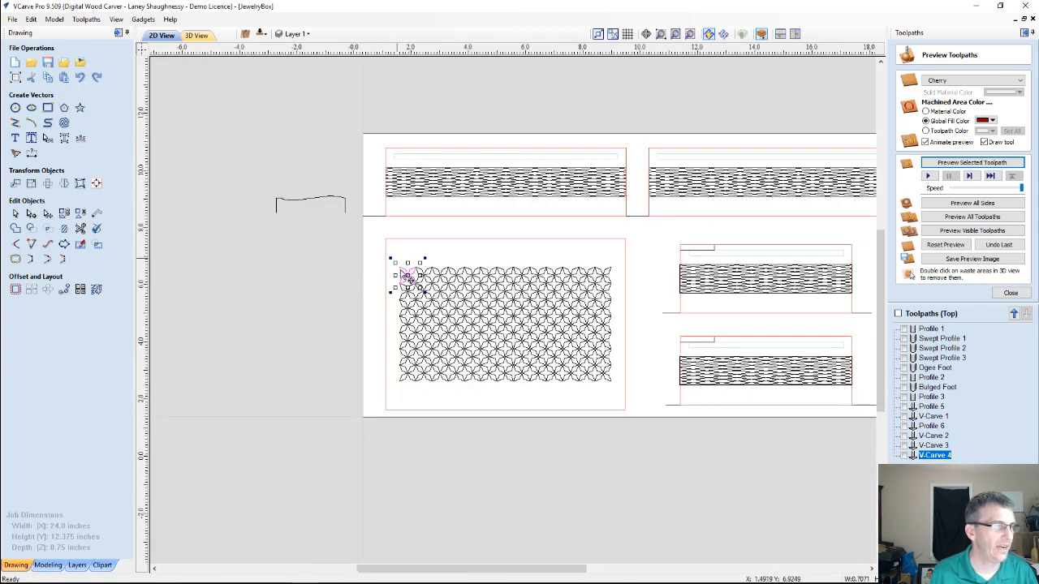
pyautogui.scroll(3, 414, 272)
pyautogui.scroll(-3, 389, 349)
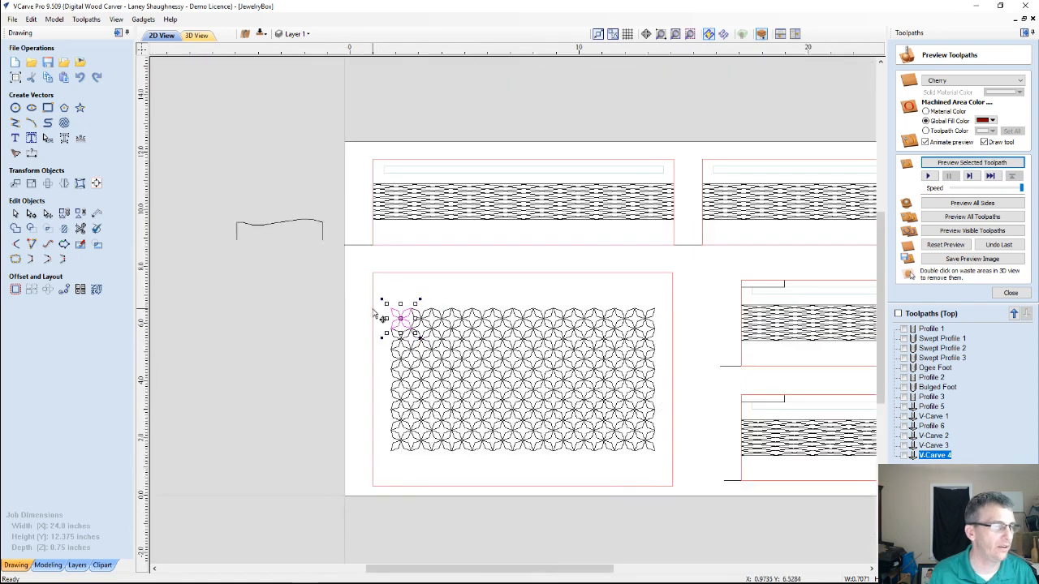
pyautogui.click(349, 306)
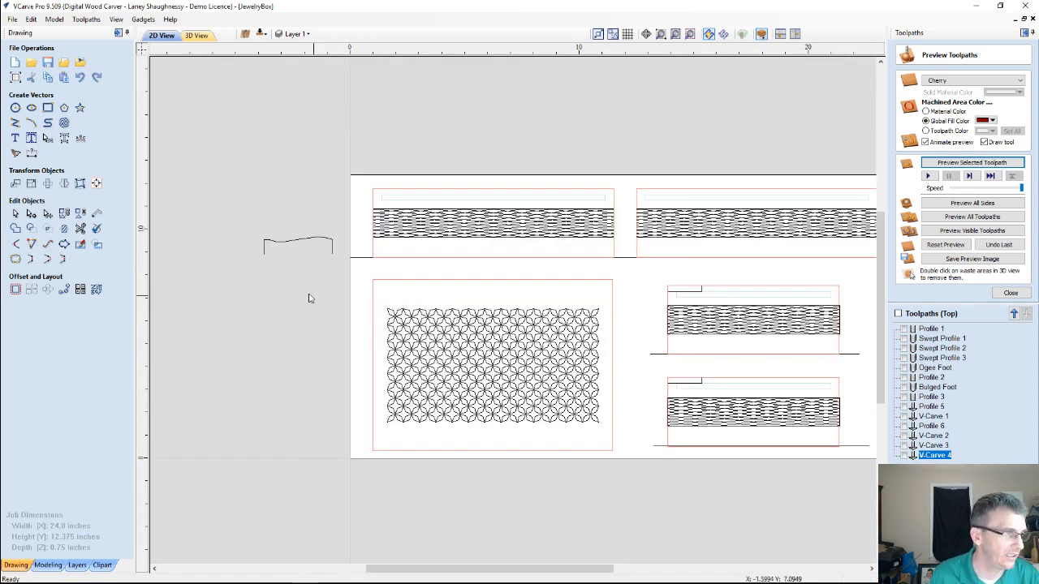
# Select the complete star array on the large panel and move it to the DiamondStar Array layer
pyautogui.moveTo(327, 285); pyautogui.dragTo(618, 439)
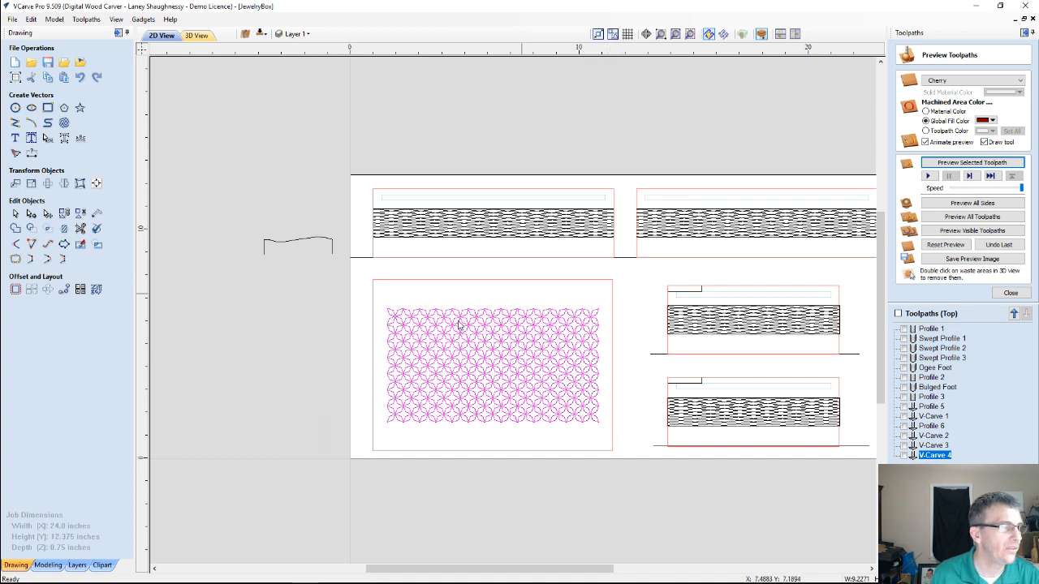
pyautogui.click(296, 35)
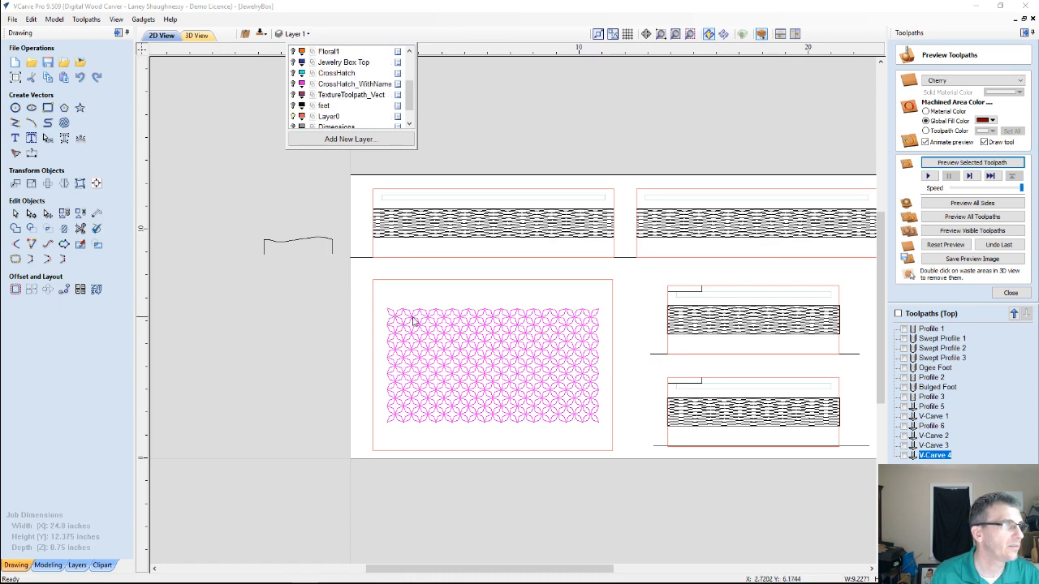
pyautogui.scroll(4, 412, 322)
pyautogui.scroll(-2, 412, 321)
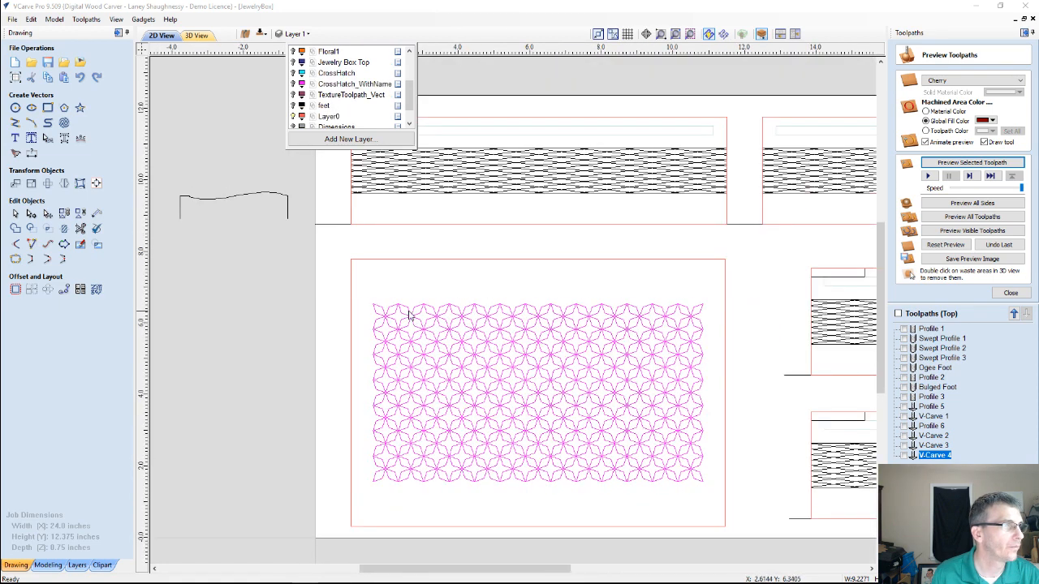
pyautogui.rightClick(410, 314)
pyautogui.moveTo(435, 281)
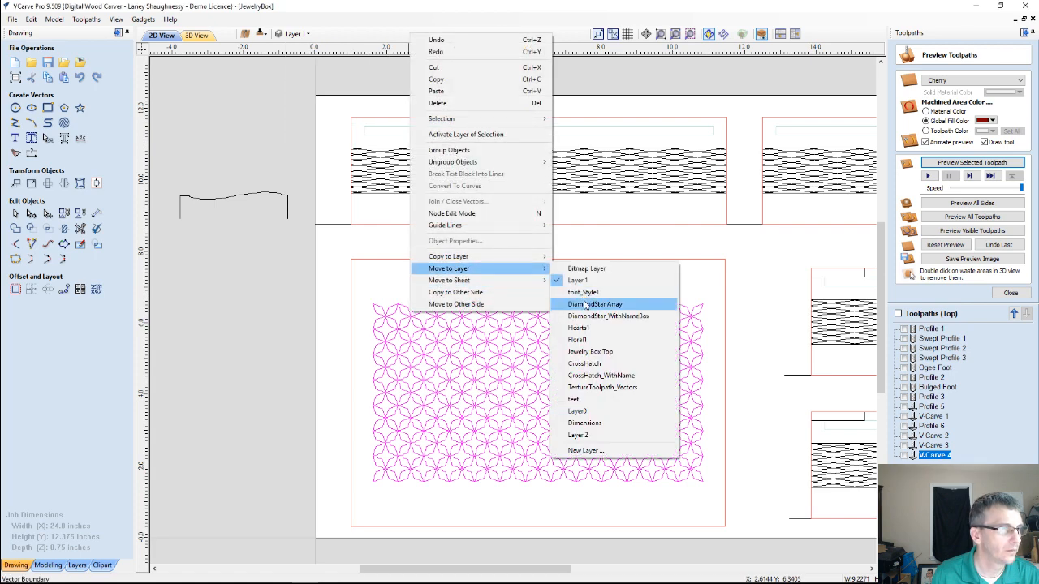
pyautogui.click(585, 304)
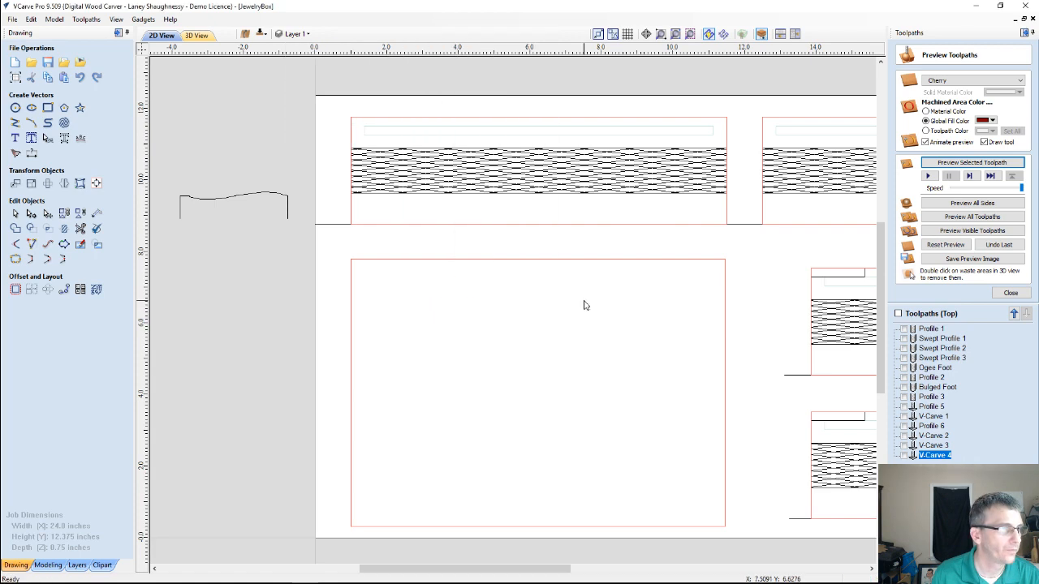
# Show the DiamondStar_WithNameBox layer and select its entire star pattern together with the name box
pyautogui.click(297, 34)
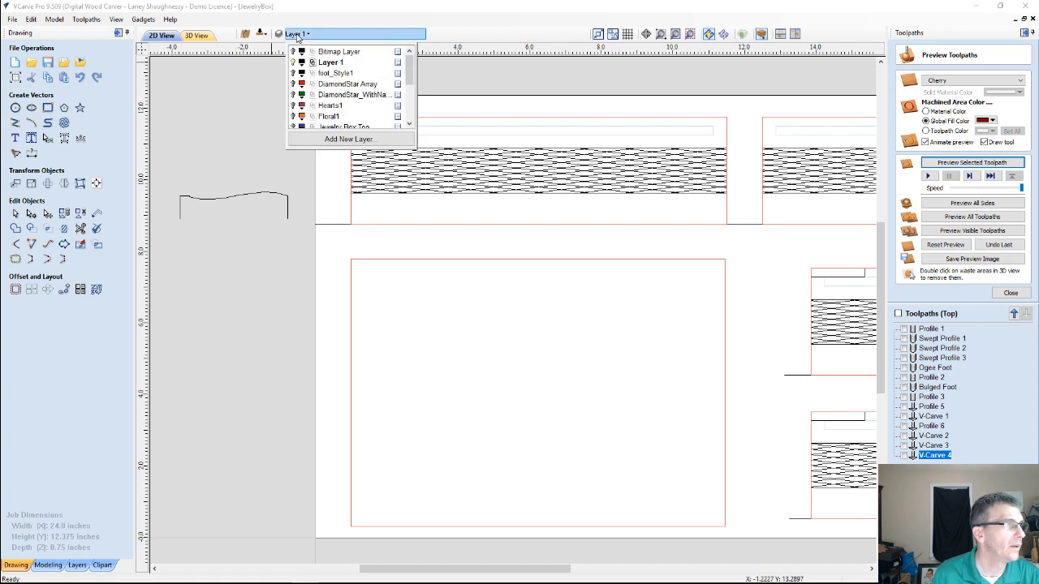
pyautogui.click(293, 94)
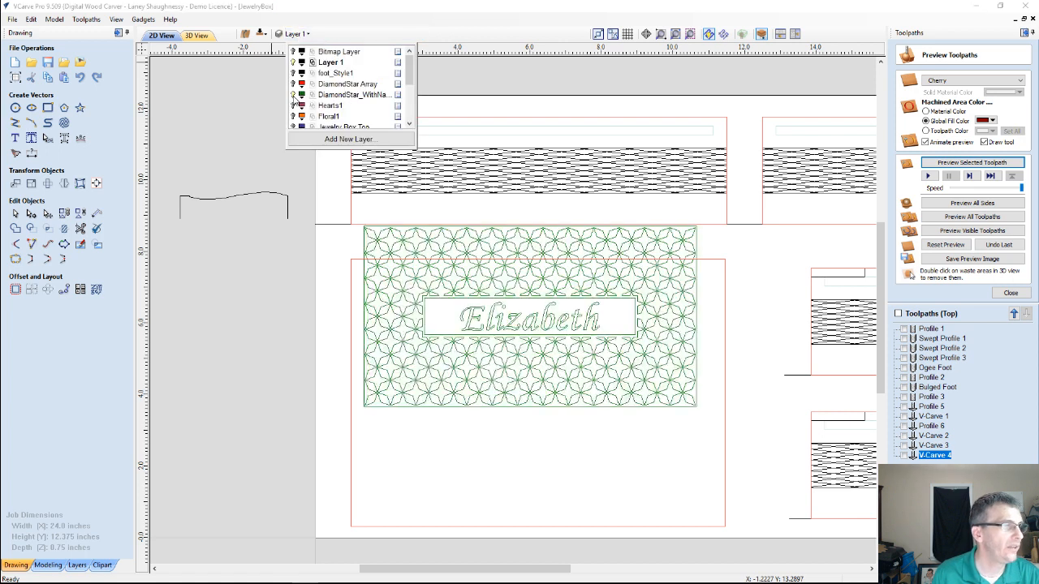
pyautogui.click(365, 241)
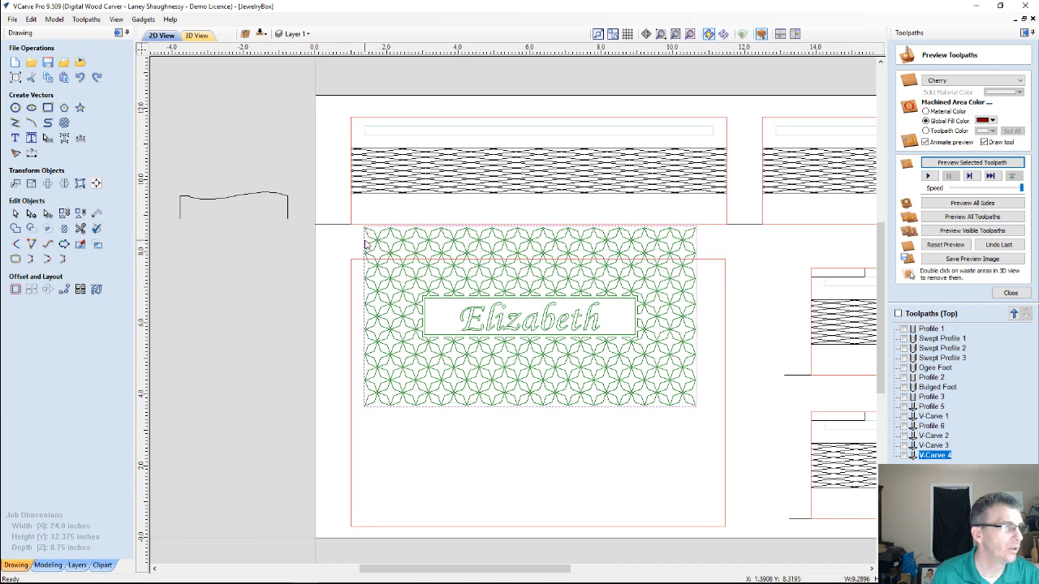
pyautogui.moveTo(339, 219); pyautogui.dragTo(707, 422)
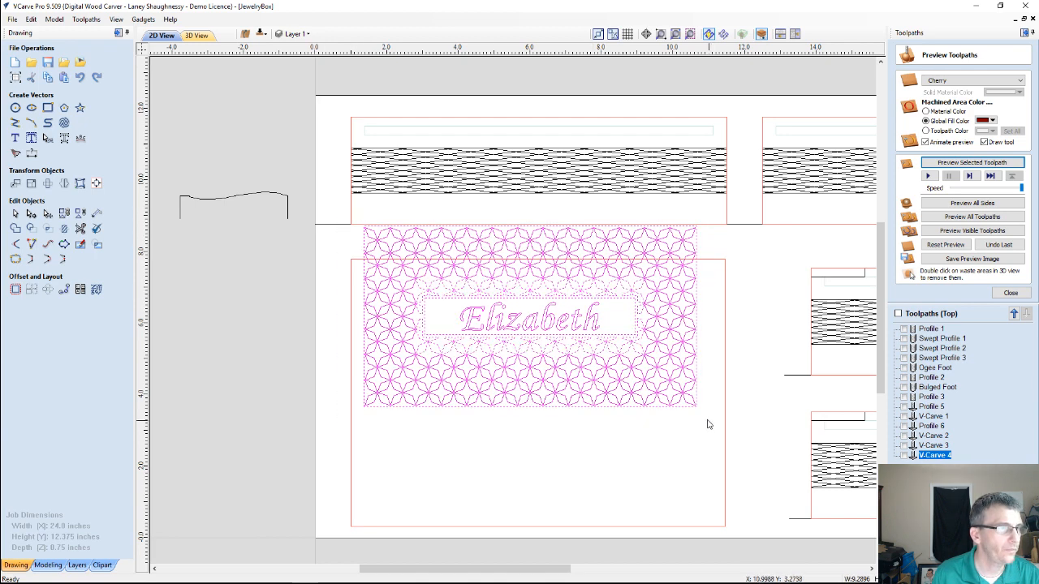
# Try to center the ungrouped star pattern and name box inside the large panel outline, and undo the alignment
pyautogui.click(351, 433)
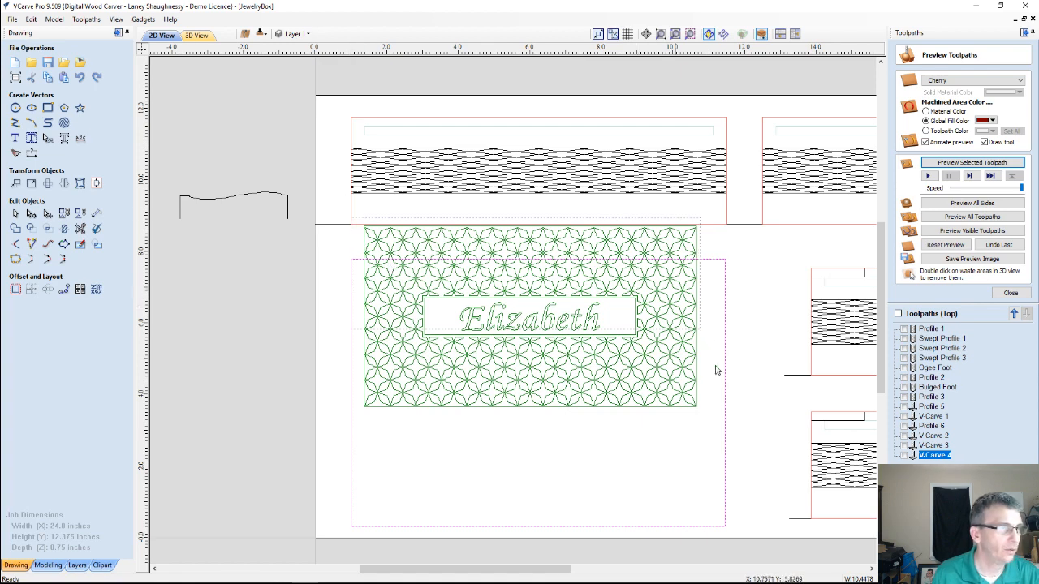
pyautogui.click(693, 405)
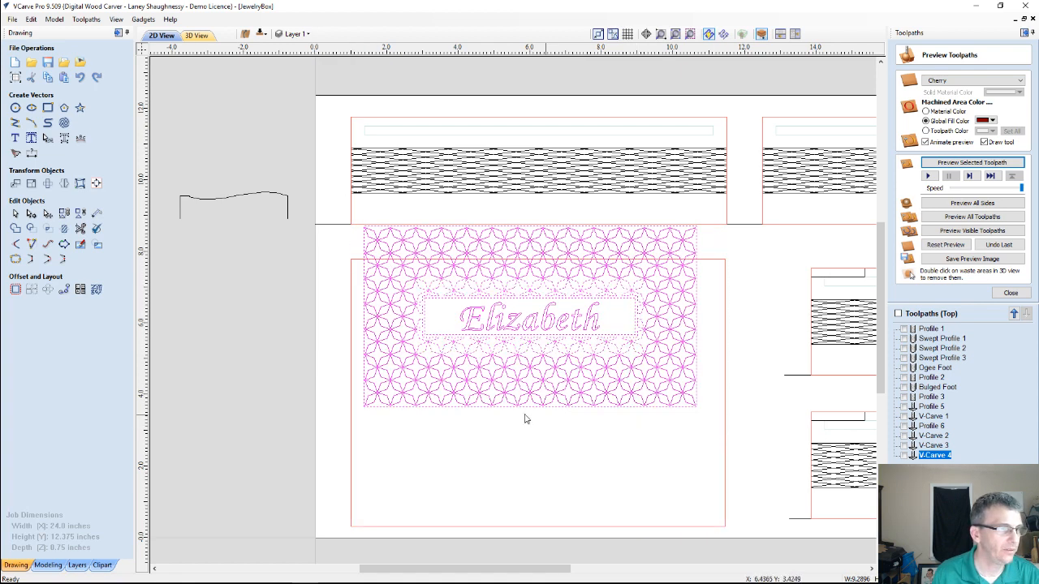
pyautogui.keyDown('shift'); pyautogui.click(351, 407); pyautogui.keyUp('shift')
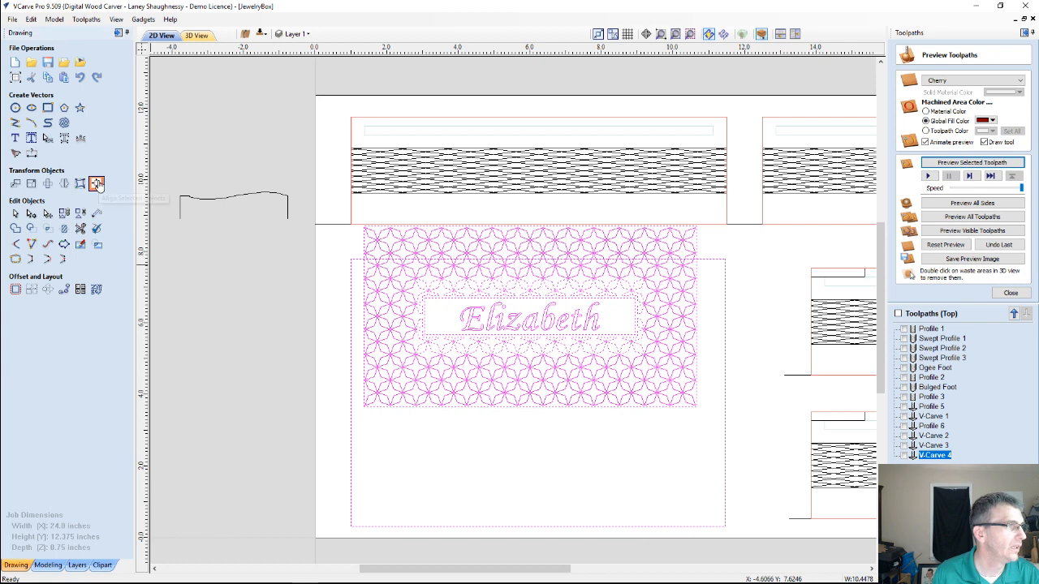
pyautogui.click(98, 183)
pyautogui.click(79, 146)
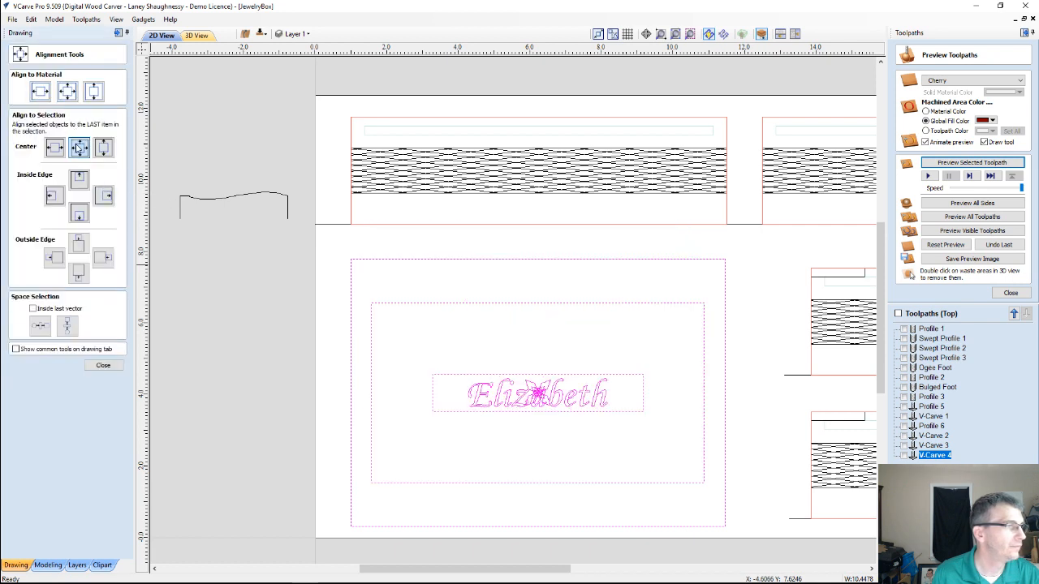
pyautogui.hotkey('ctrl', 'z')
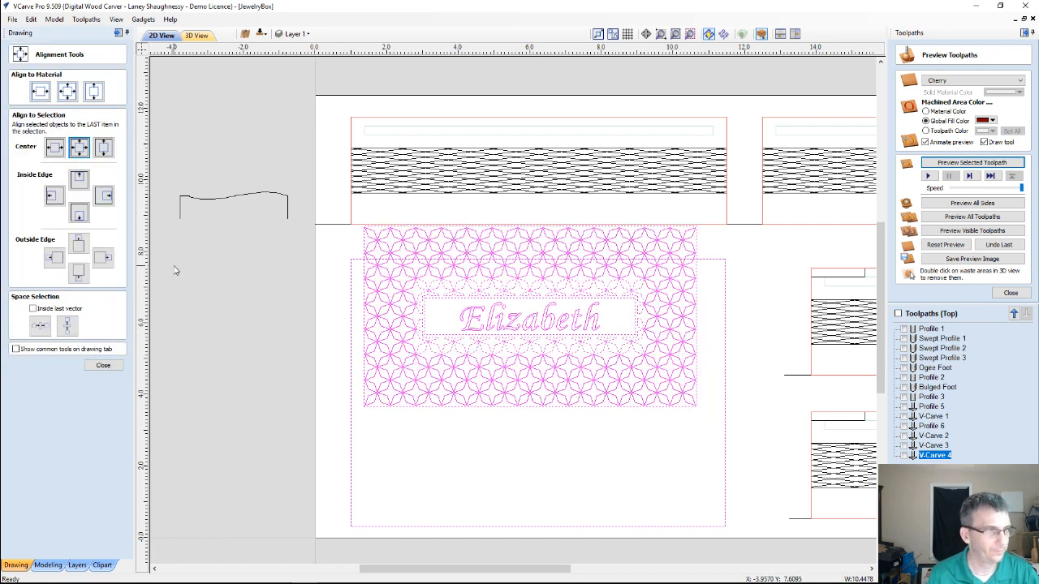
# Group the star pattern with its name box and center the group inside the large panel outline
pyautogui.keyDown('ctrl'); pyautogui.click(351, 328); pyautogui.keyUp('ctrl')
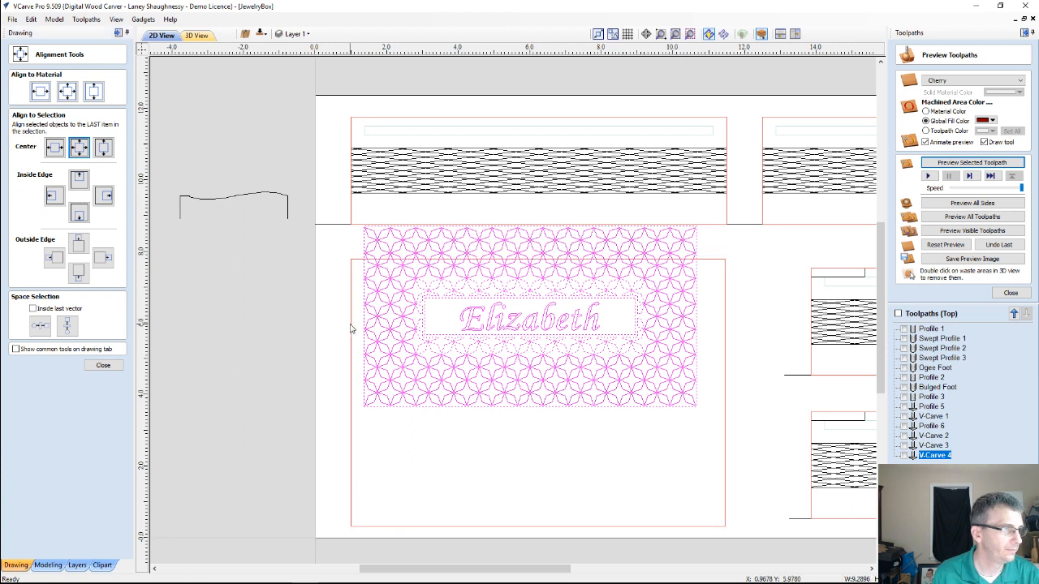
pyautogui.press('Escape')
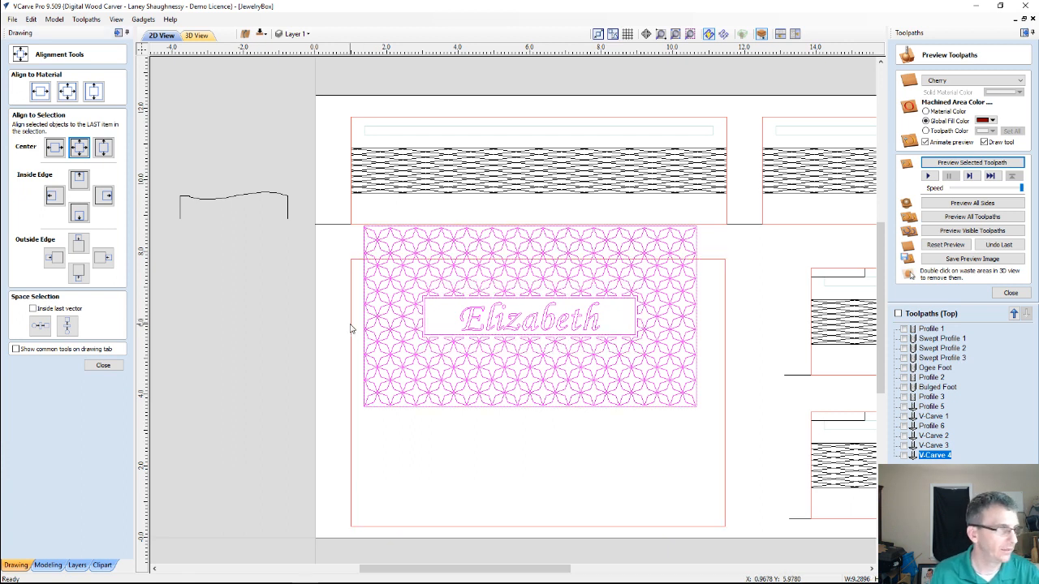
pyautogui.click(350, 328)
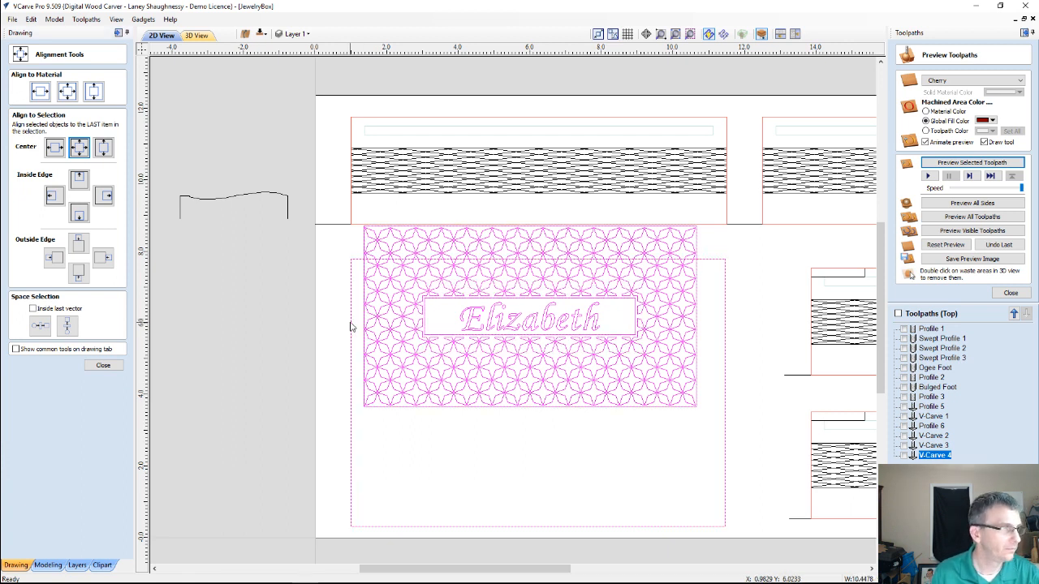
pyautogui.click(79, 146)
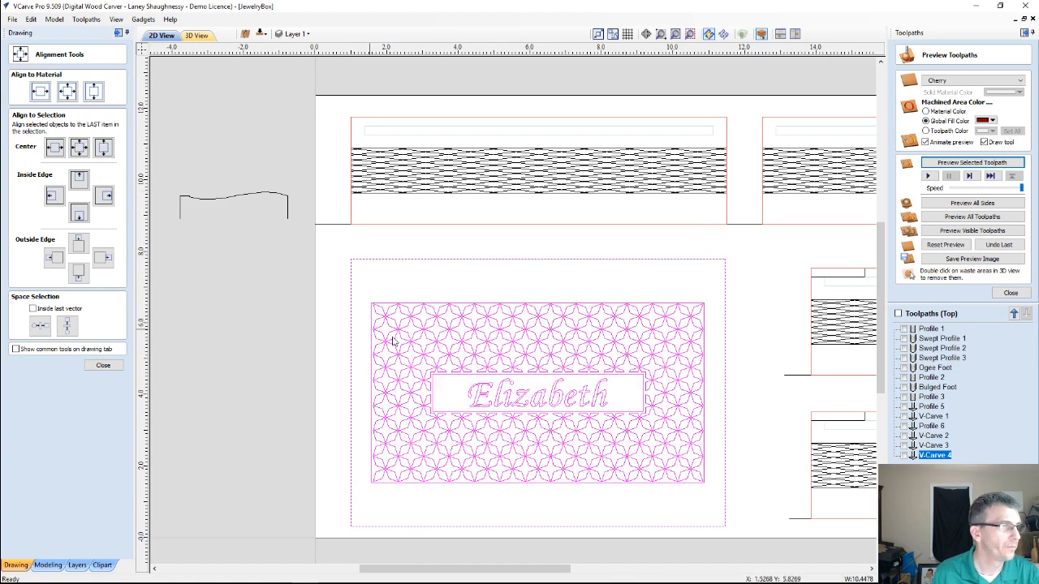
# Deselect the centered pattern and examine up close how the stars are trimmed around the name box and outer border
pyautogui.scroll(2, 434, 329)
pyautogui.scroll(-2, 436, 331)
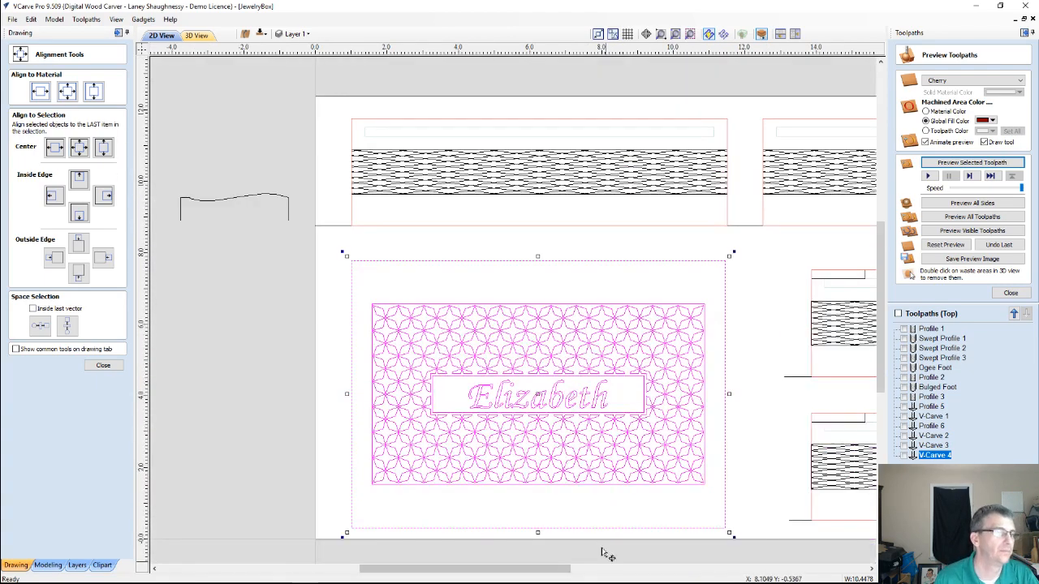
pyautogui.scroll(4, 599, 524)
pyautogui.scroll(-1, 592, 496)
pyautogui.scroll(-2, 311, 408)
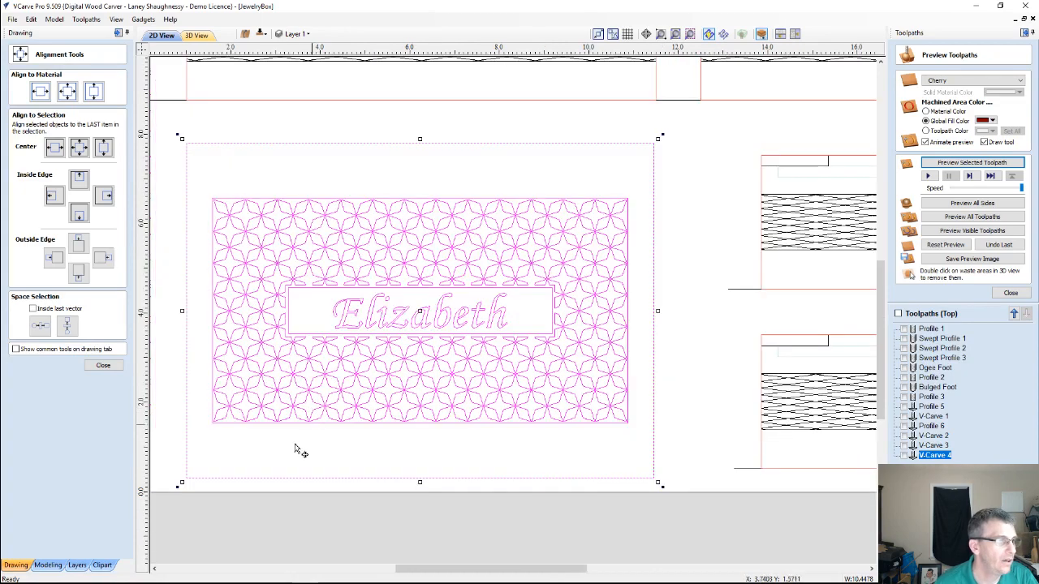
pyautogui.click(293, 451)
pyautogui.scroll(-1, 306, 444)
pyautogui.scroll(3, 272, 349)
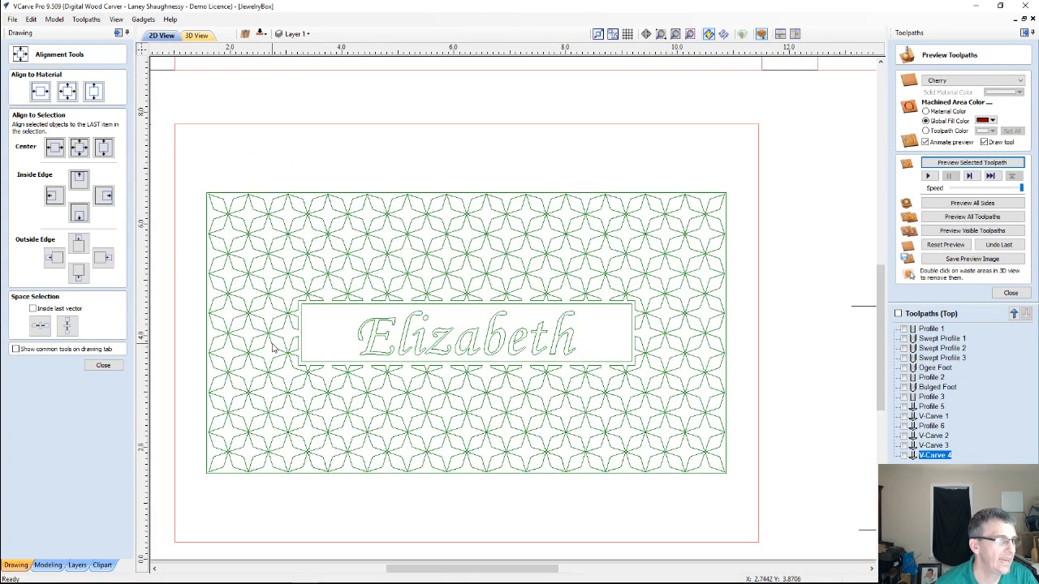
pyautogui.scroll(1, 346, 371)
pyautogui.scroll(-1, 347, 371)
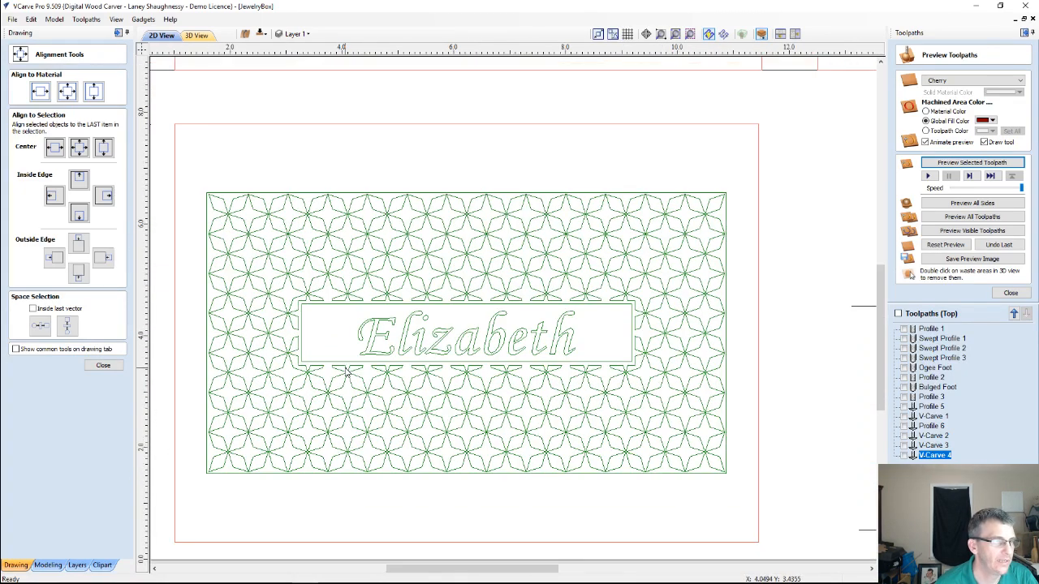
pyautogui.scroll(-2, 346, 370)
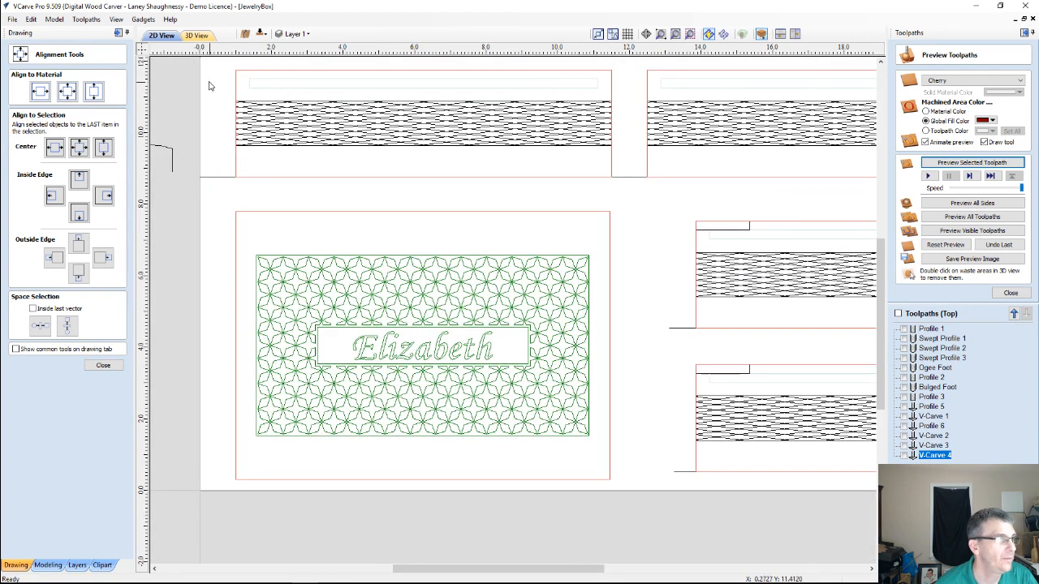
# Hide the DiamondStar_WithNameBox layer and show the Hearts1 layer
pyautogui.click(300, 34)
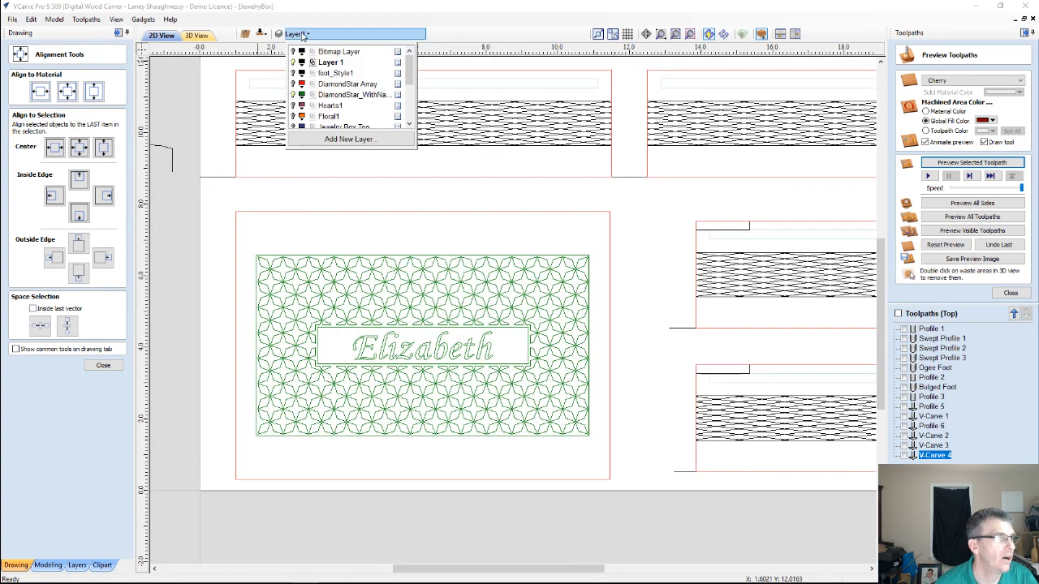
pyautogui.click(293, 95)
pyautogui.click(293, 105)
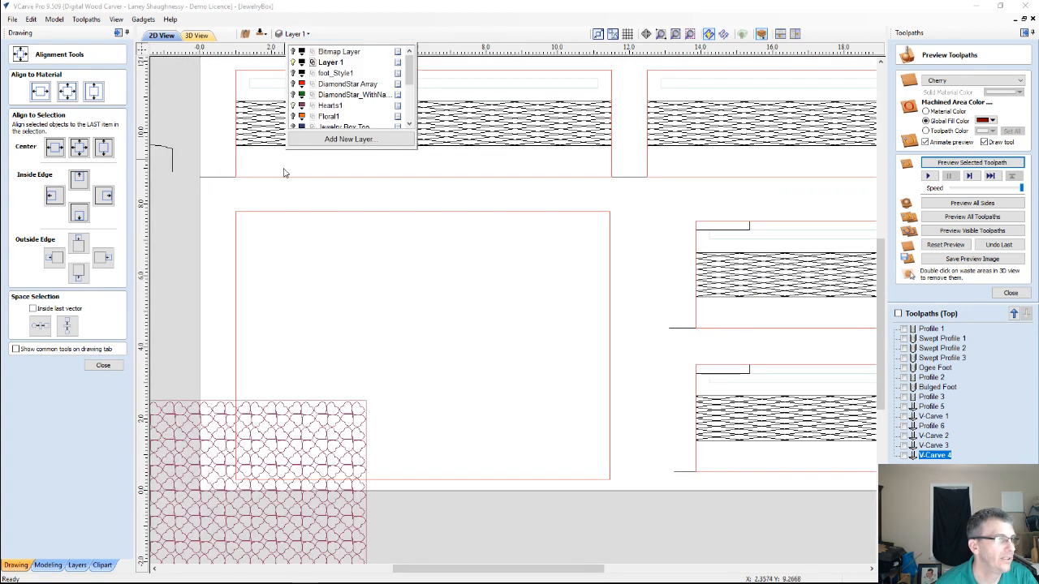
# Group the hearts pattern with its border and move the group inside the large panel outline
pyautogui.scroll(-3, 343, 379)
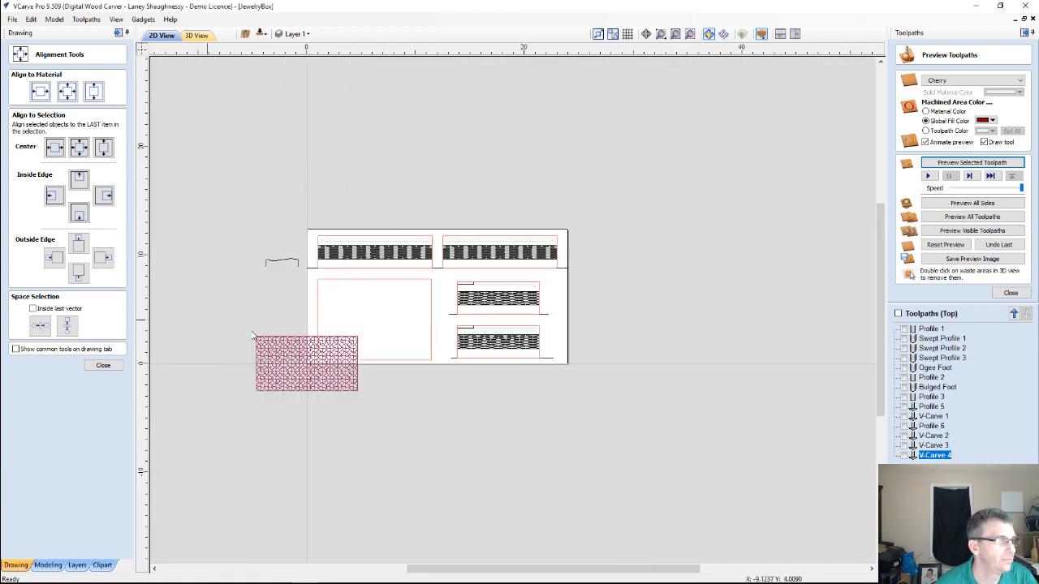
pyautogui.click(282, 376)
pyautogui.scroll(3, 282, 376)
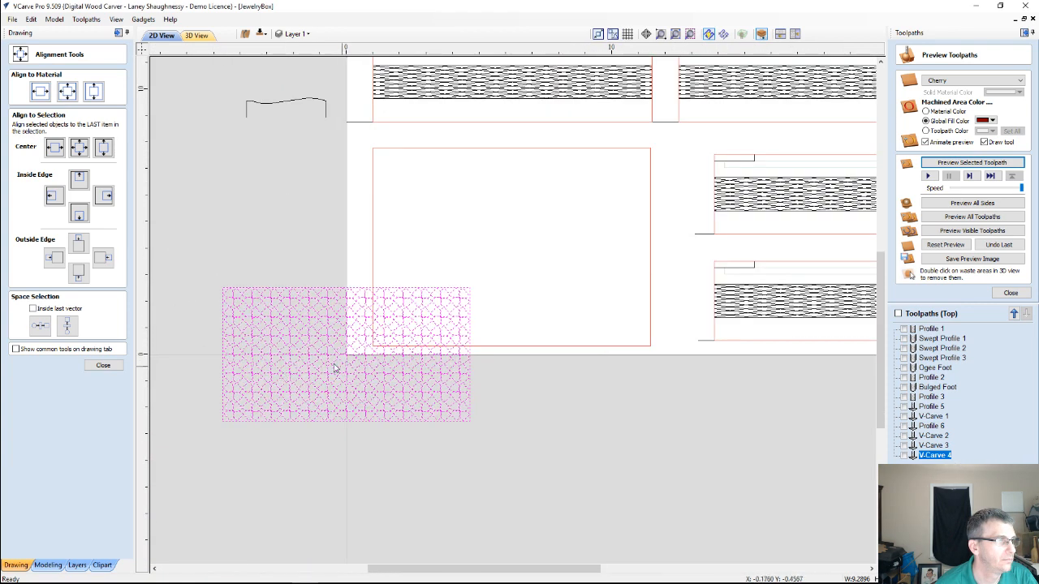
pyautogui.press('g')
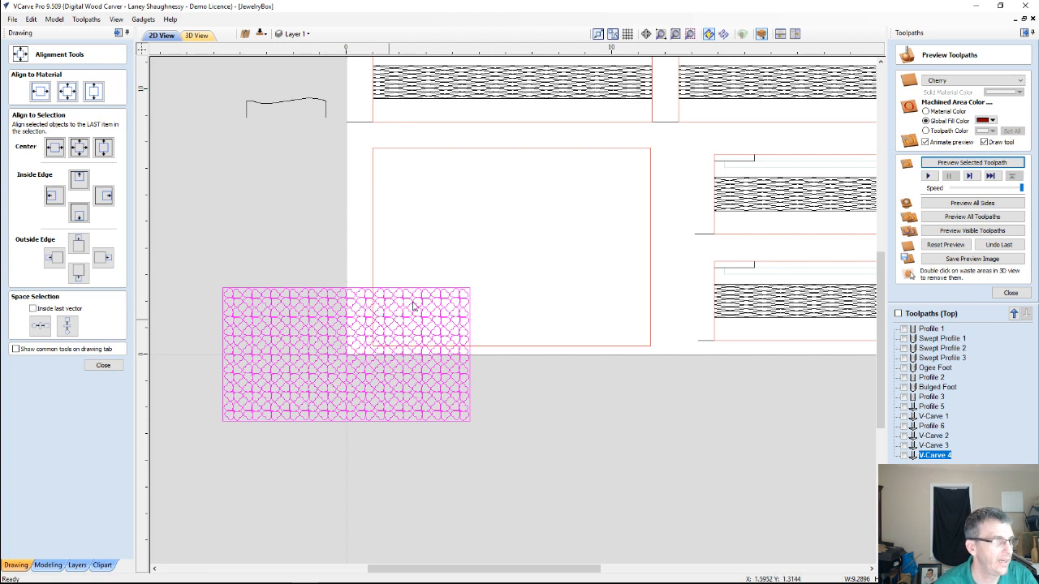
pyautogui.moveTo(343, 355); pyautogui.dragTo(514, 248)
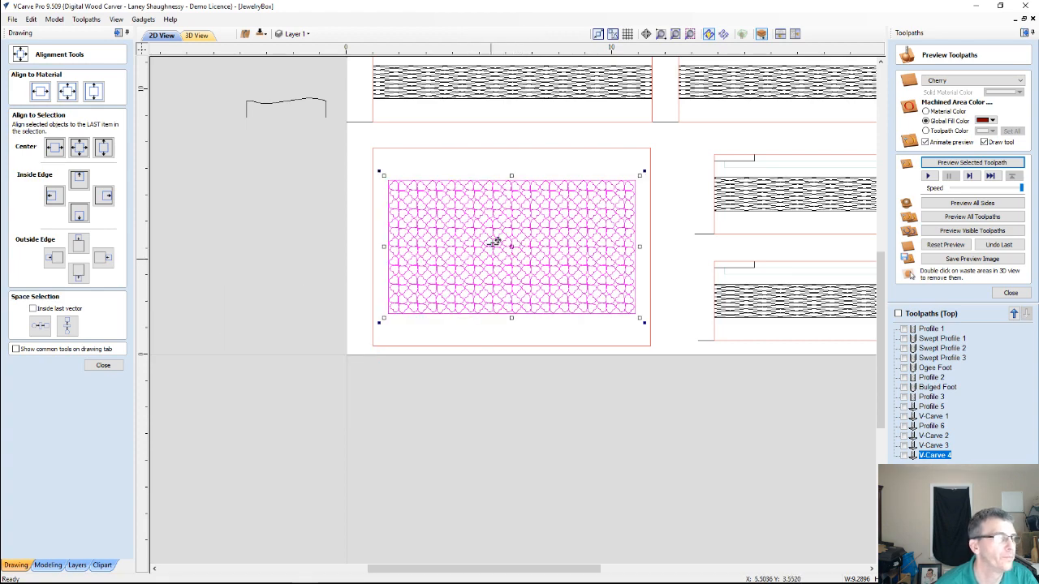
# Select the hearts pattern with its rectangular border and recalculate the V-Carve 4 toolpath from it
pyautogui.scroll(3, 494, 239)
pyautogui.scroll(1, 496, 232)
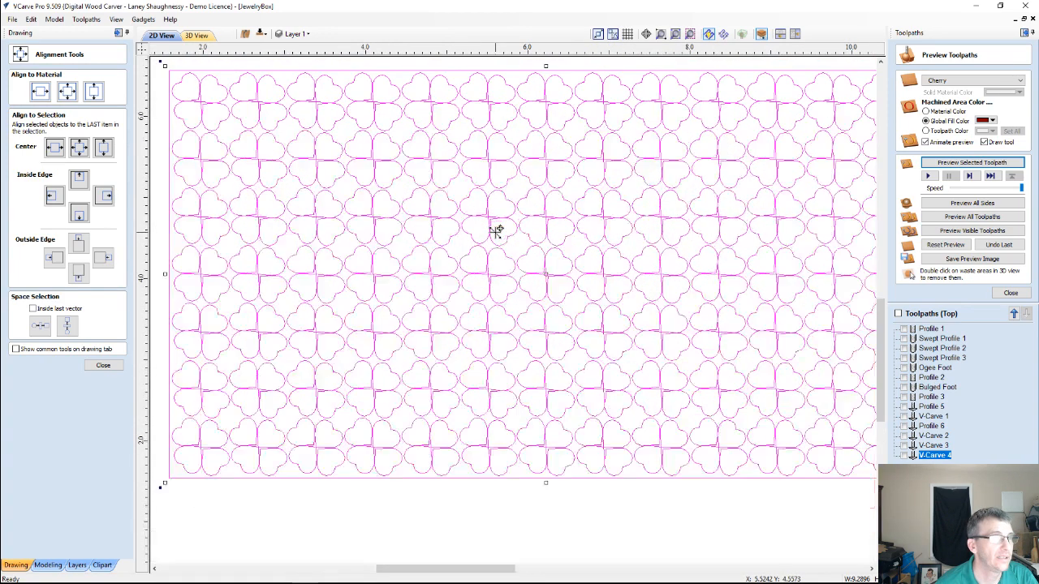
pyautogui.scroll(3, 495, 231)
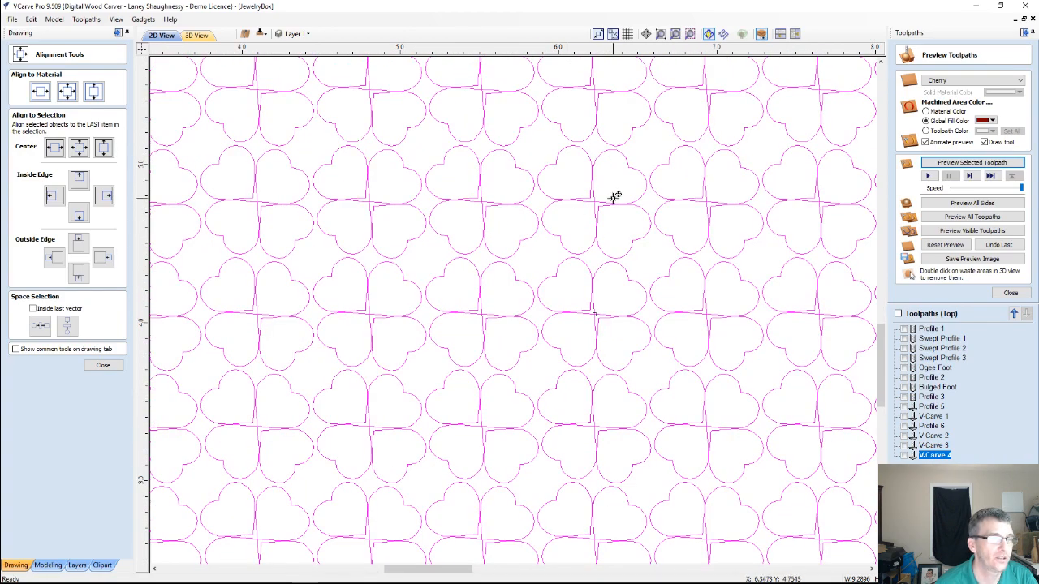
pyautogui.scroll(-3, 572, 200)
pyautogui.scroll(-4, 572, 200)
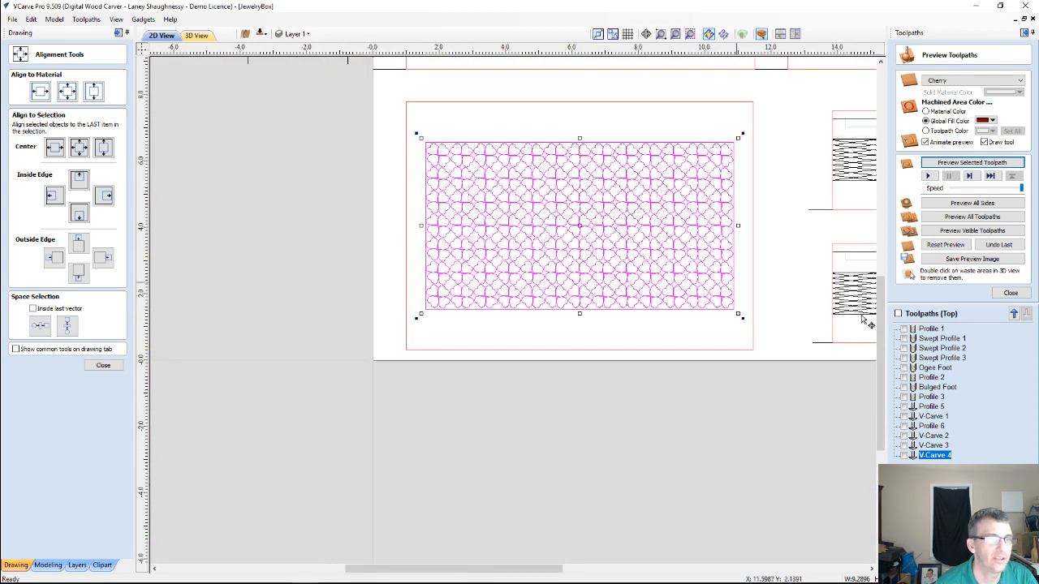
pyautogui.click(948, 454)
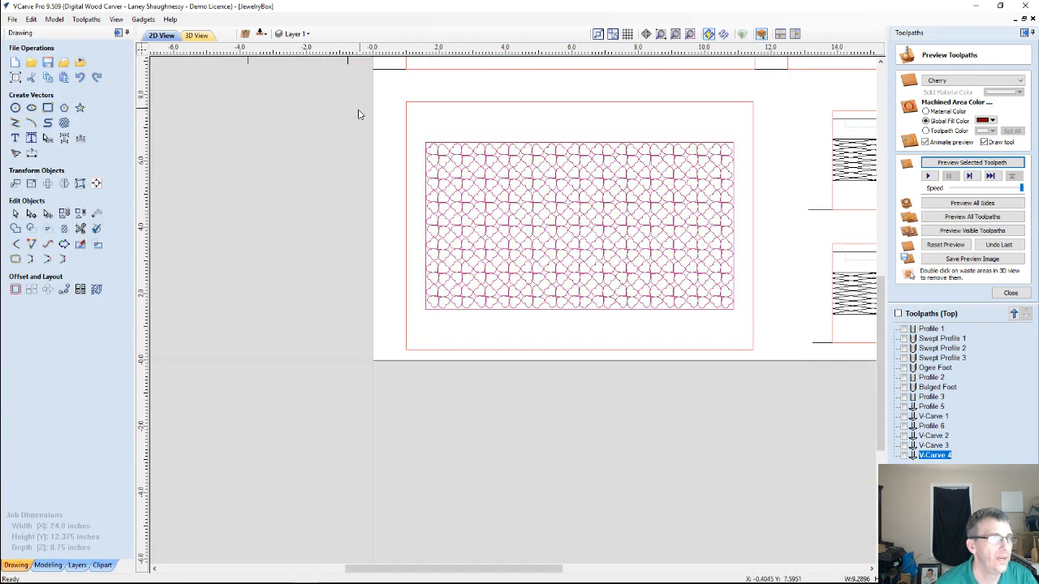
pyautogui.moveTo(359, 110)
pyautogui.mouseDown()
pyautogui.moveTo(802, 361)
pyautogui.moveTo(807, 380)
pyautogui.mouseUp()
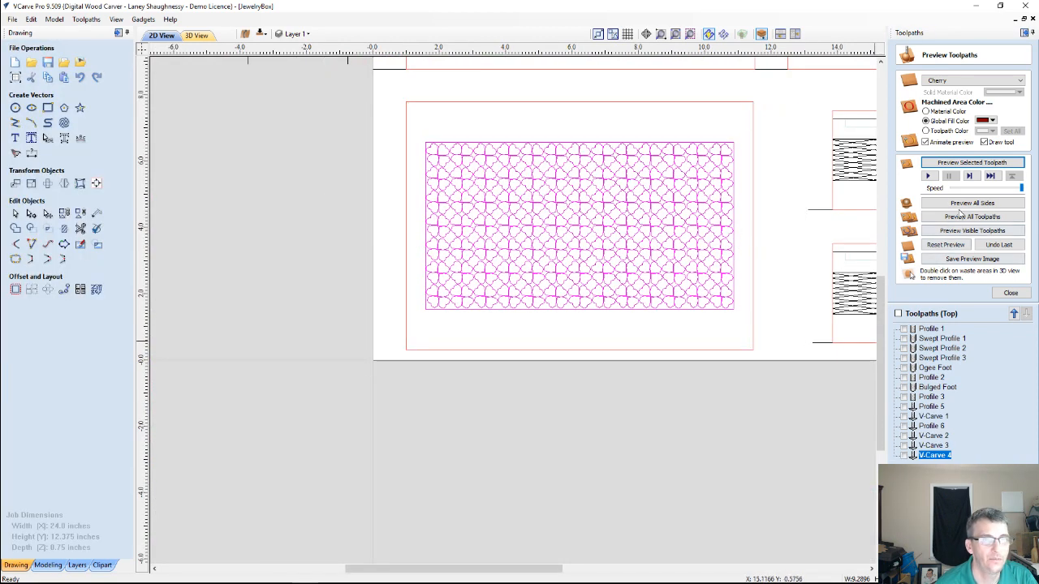
pyautogui.click(1010, 292)
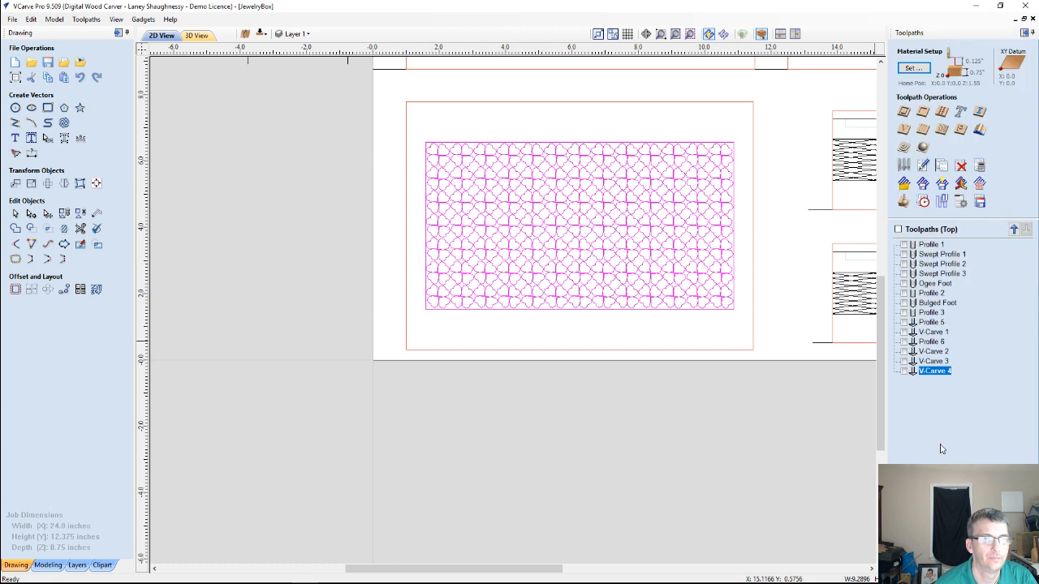
pyautogui.click(925, 363)
pyautogui.doubleClick(933, 370)
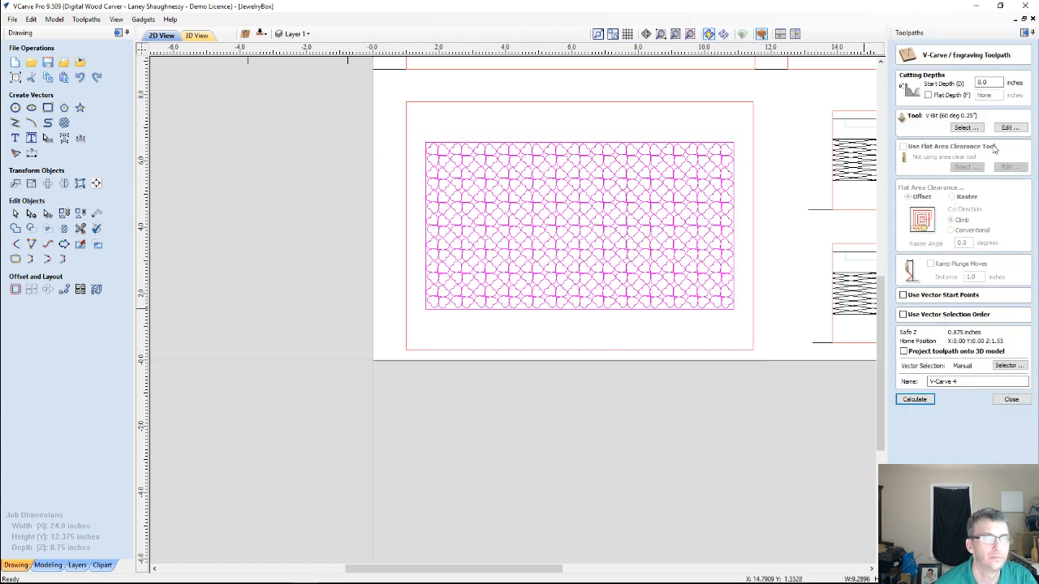
pyautogui.click(915, 399)
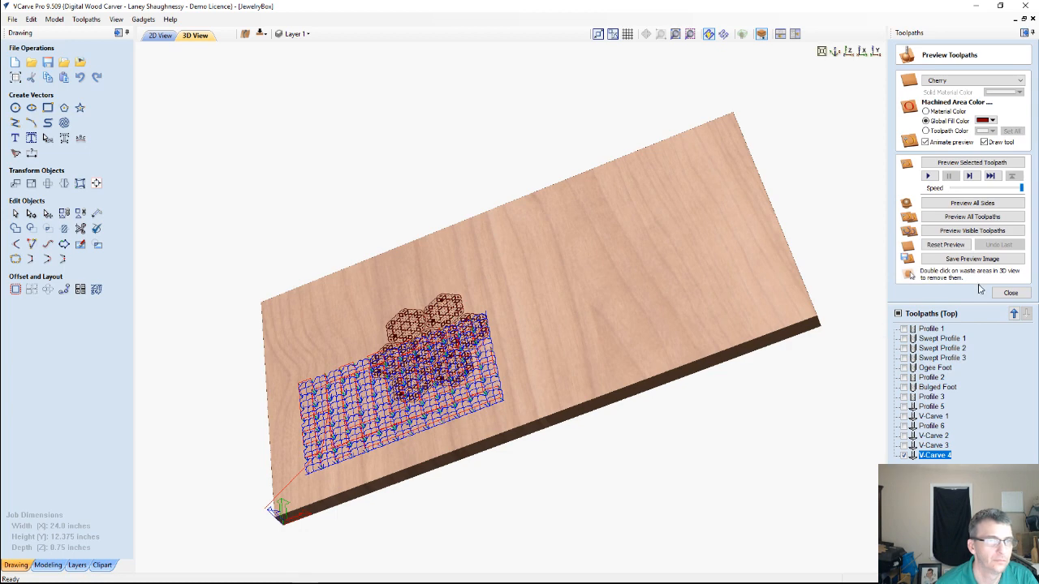
# Reset the preview, simulate V-Carve 4 from above, and examine the raised hearts up close and at an angle
pyautogui.click(946, 244)
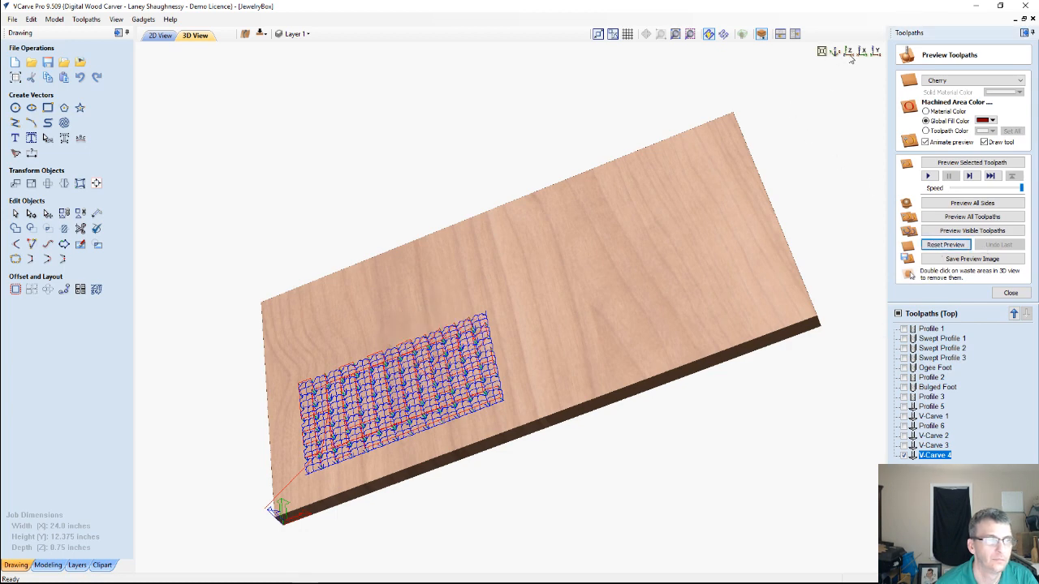
pyautogui.click(849, 53)
pyautogui.click(963, 164)
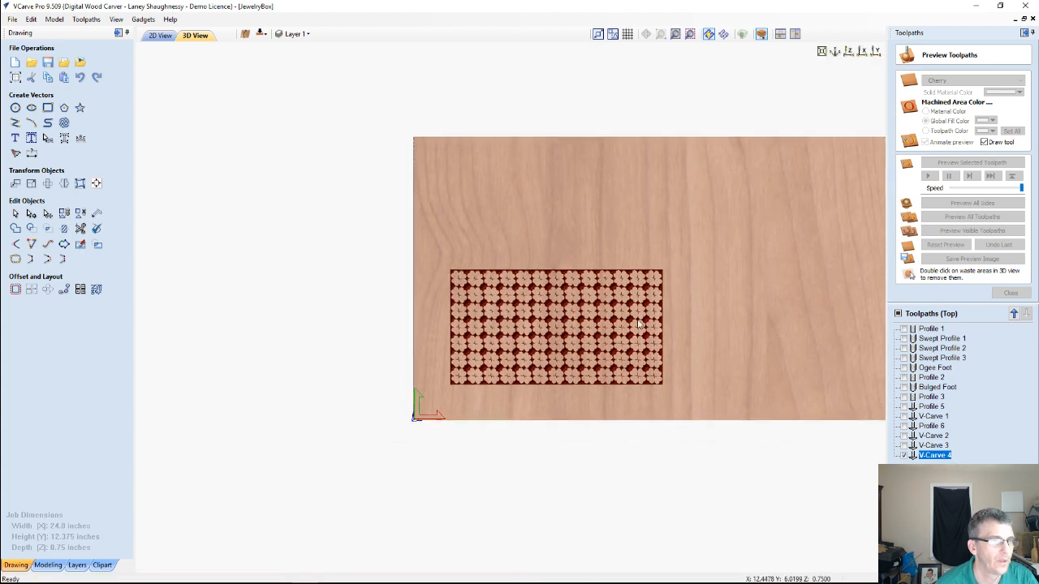
pyautogui.scroll(3, 589, 331)
pyautogui.scroll(3, 591, 326)
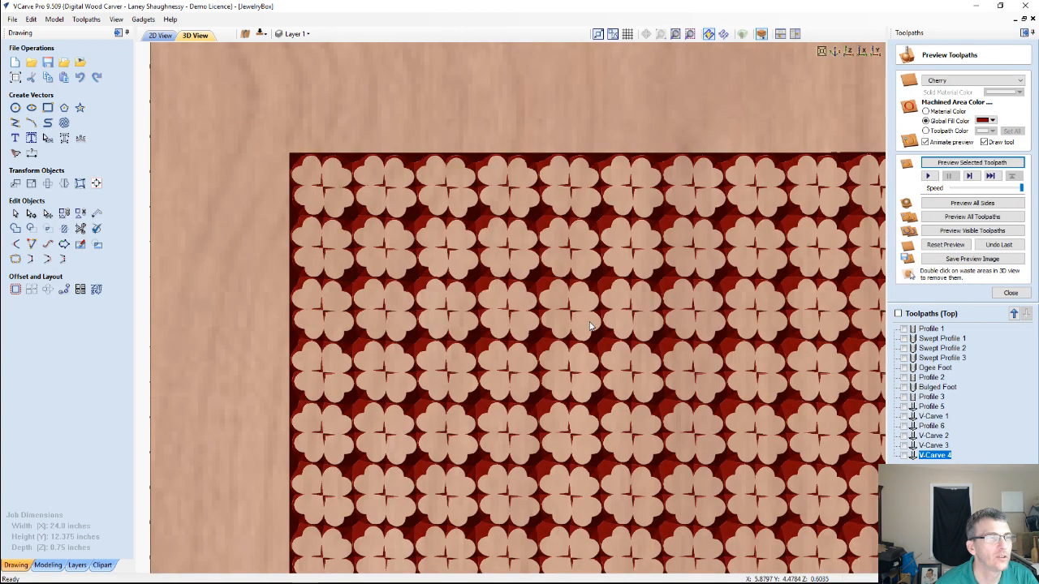
pyautogui.moveTo(590, 326); pyautogui.dragTo(477, 341, button='middle')
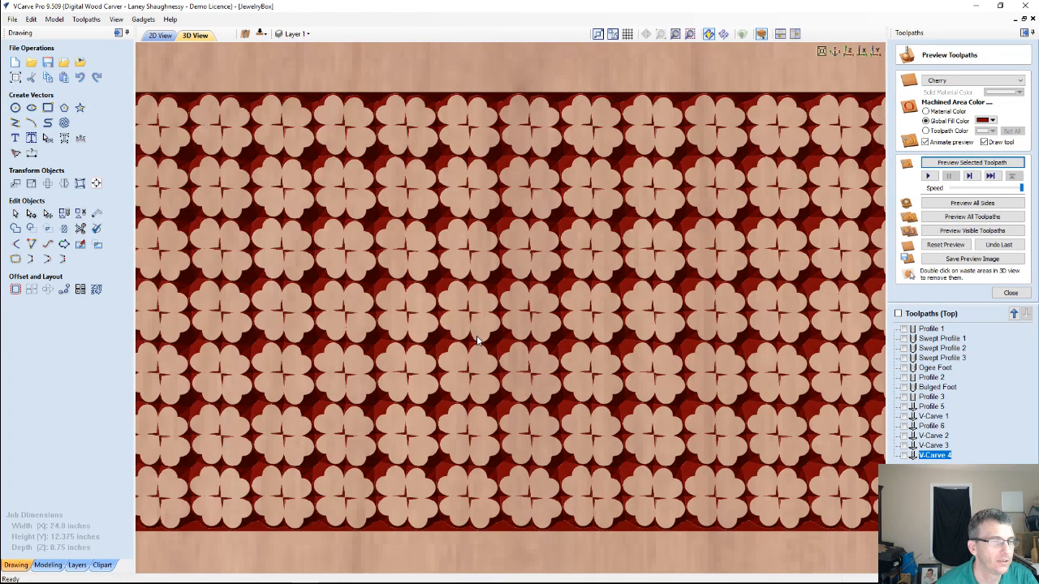
pyautogui.scroll(-2, 577, 478)
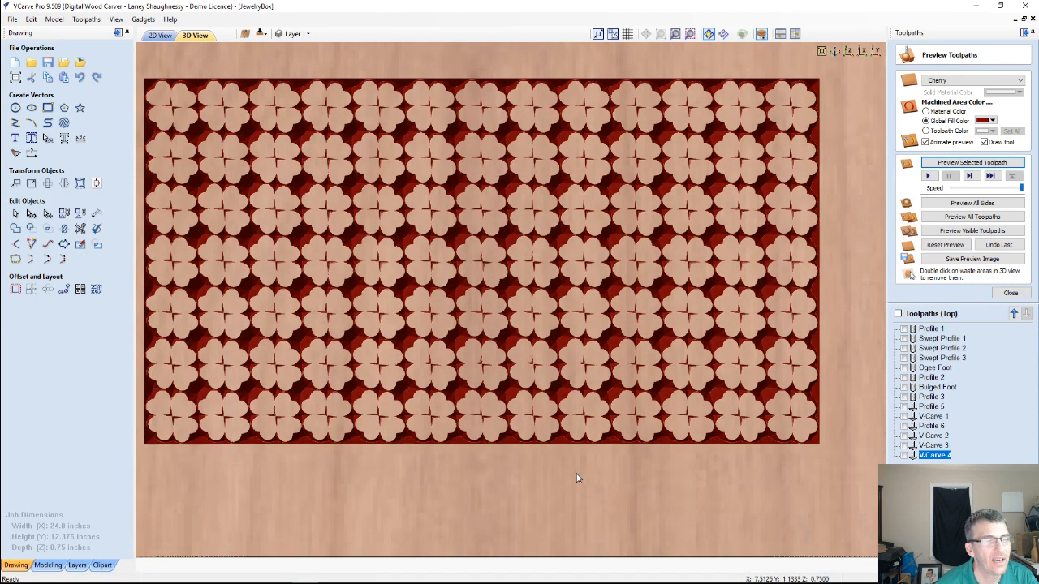
pyautogui.moveTo(577, 479); pyautogui.dragTo(577, 373)
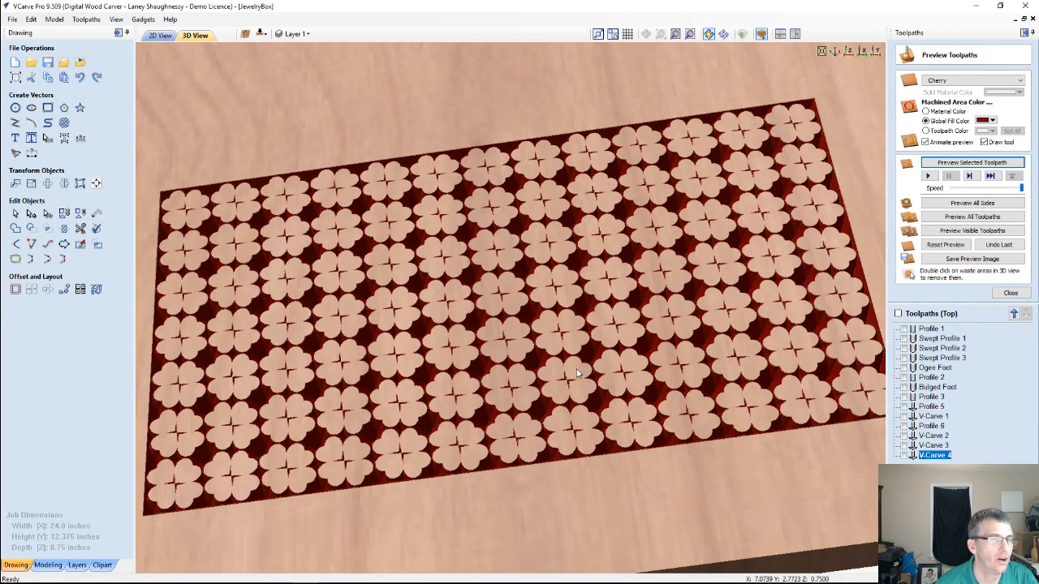
# Ungroup the hearts pattern, drop its rectangular border from the selection, and recalculate V-Carve 4 with only the hearts
pyautogui.click(161, 36)
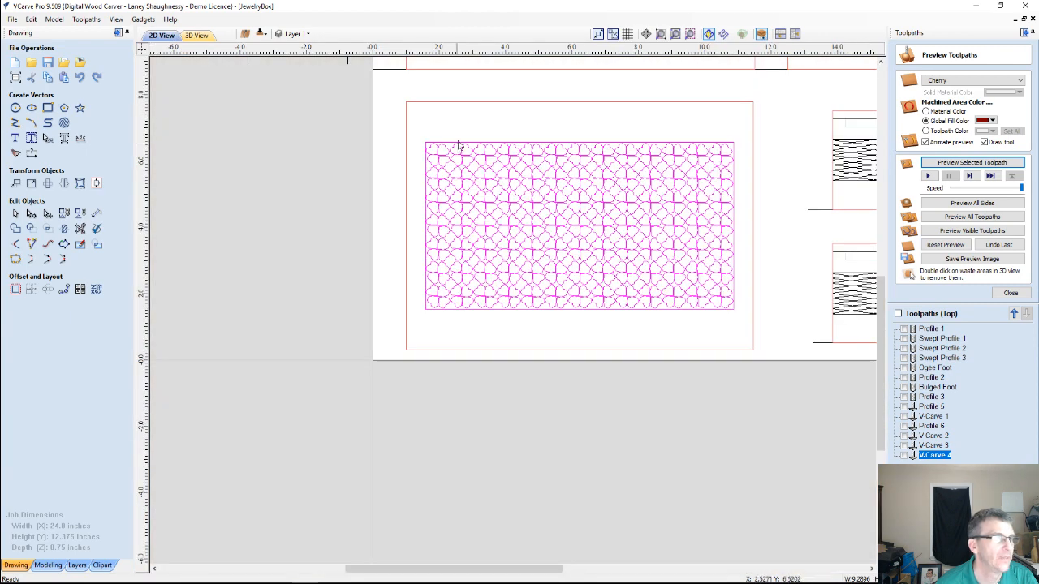
pyautogui.doubleClick(933, 456)
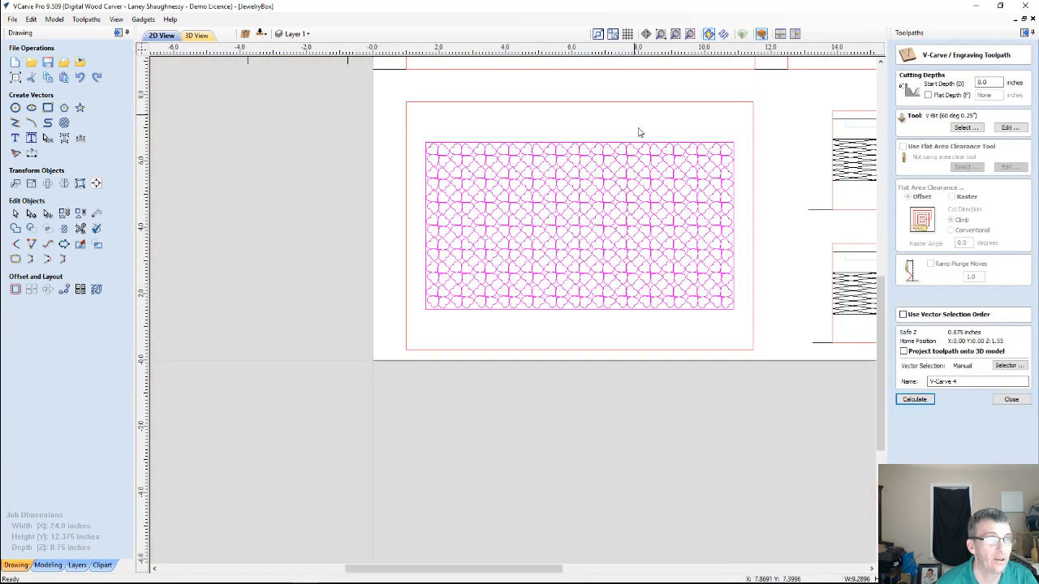
pyautogui.click(634, 171)
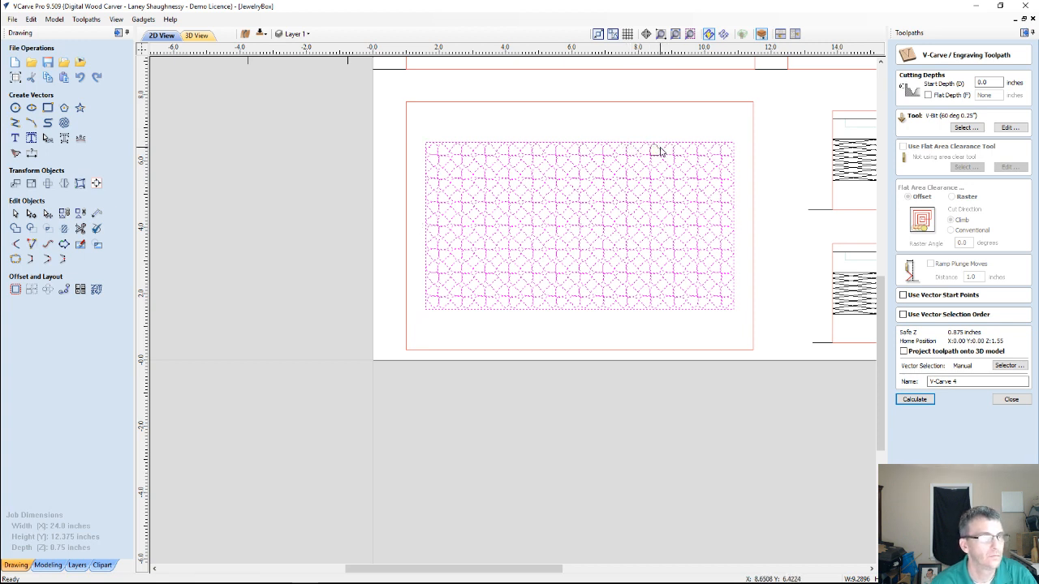
pyautogui.keyDown('shift'); pyautogui.click(662, 143); pyautogui.keyUp('shift')
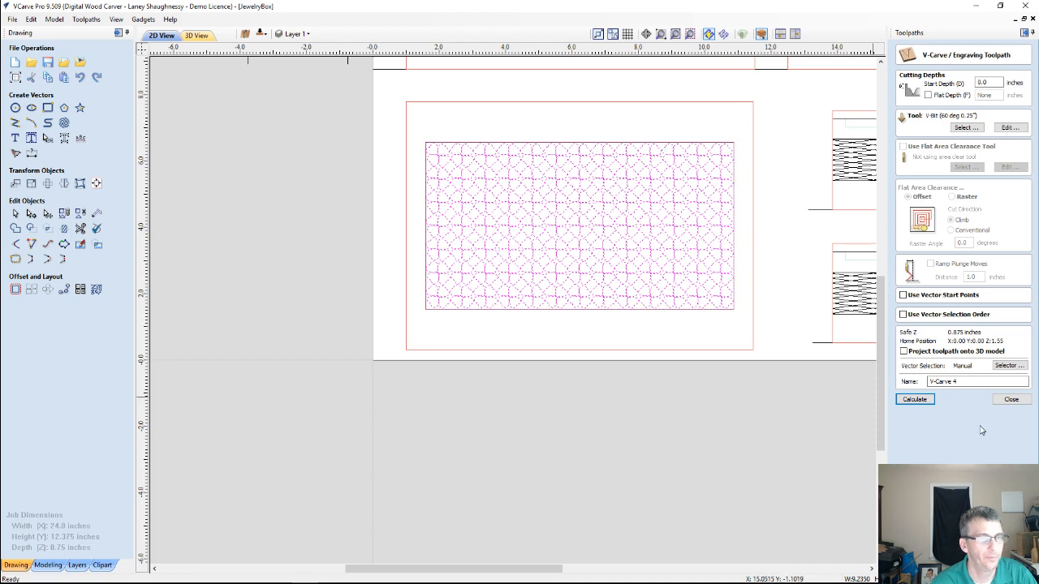
pyautogui.click(927, 401)
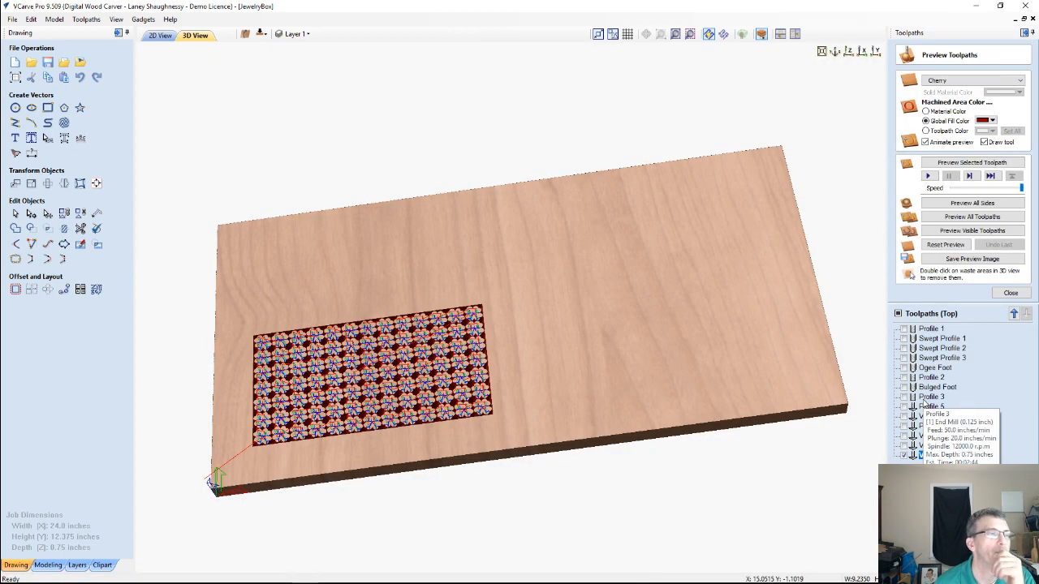
# Clear the previous carving from the preview and simulate the hearts-only V-Carve 4 toolpath from above
pyautogui.click(945, 246)
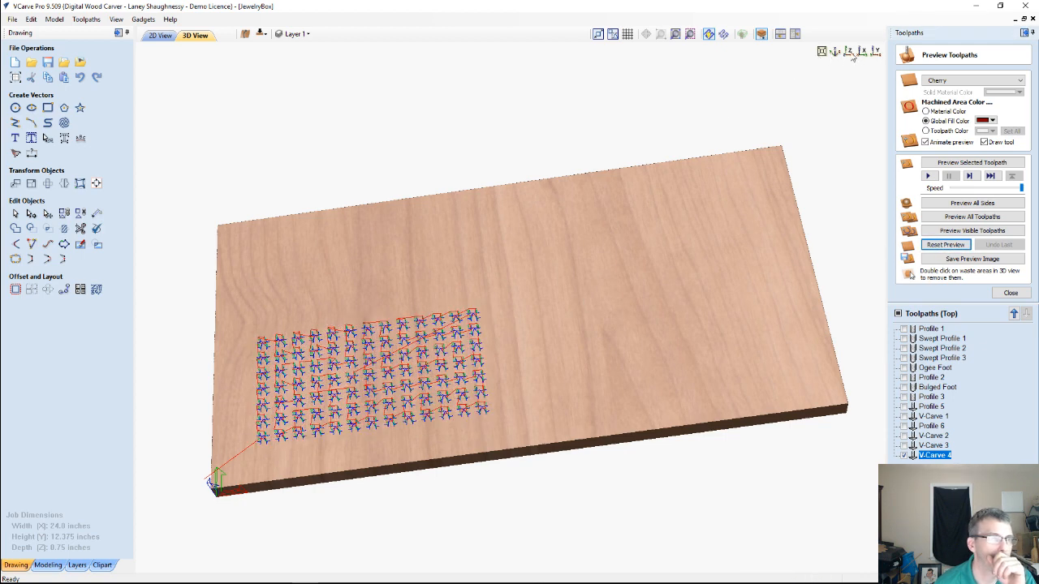
pyautogui.click(849, 52)
pyautogui.scroll(5, 753, 231)
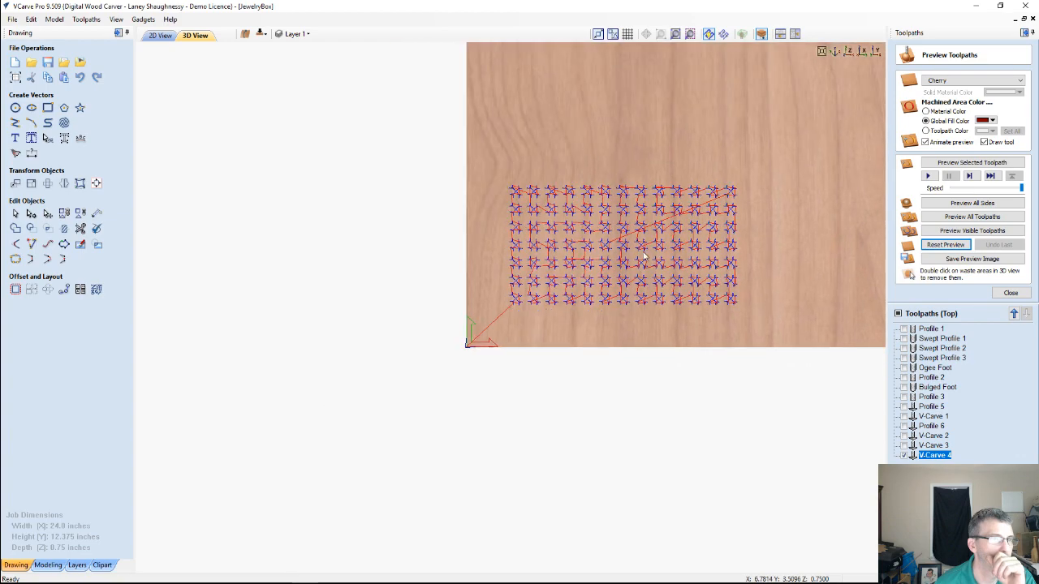
pyautogui.scroll(1, 645, 252)
pyautogui.moveTo(607, 261); pyautogui.dragTo(370, 350, button='middle')
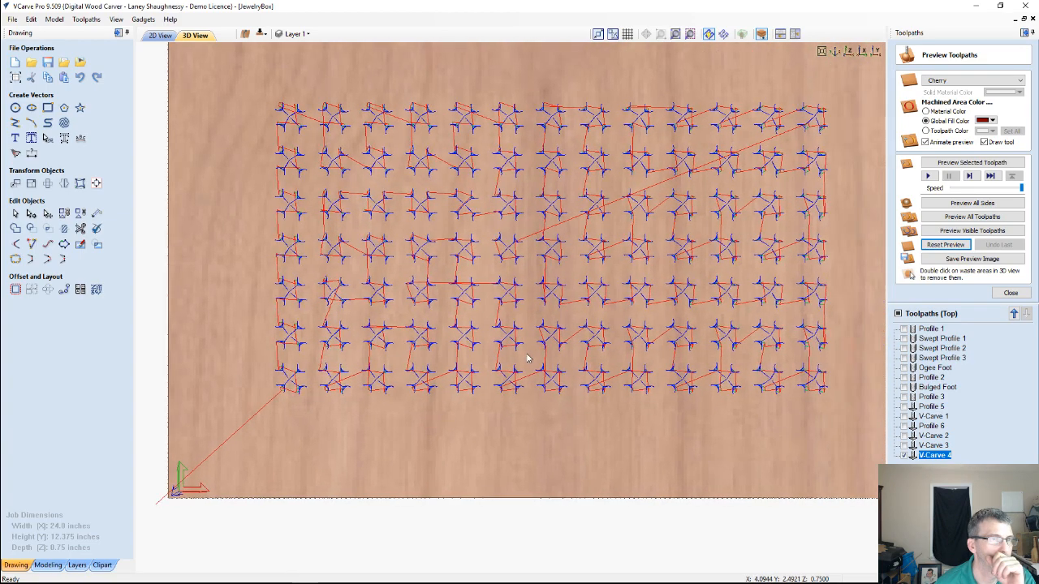
pyautogui.click(955, 166)
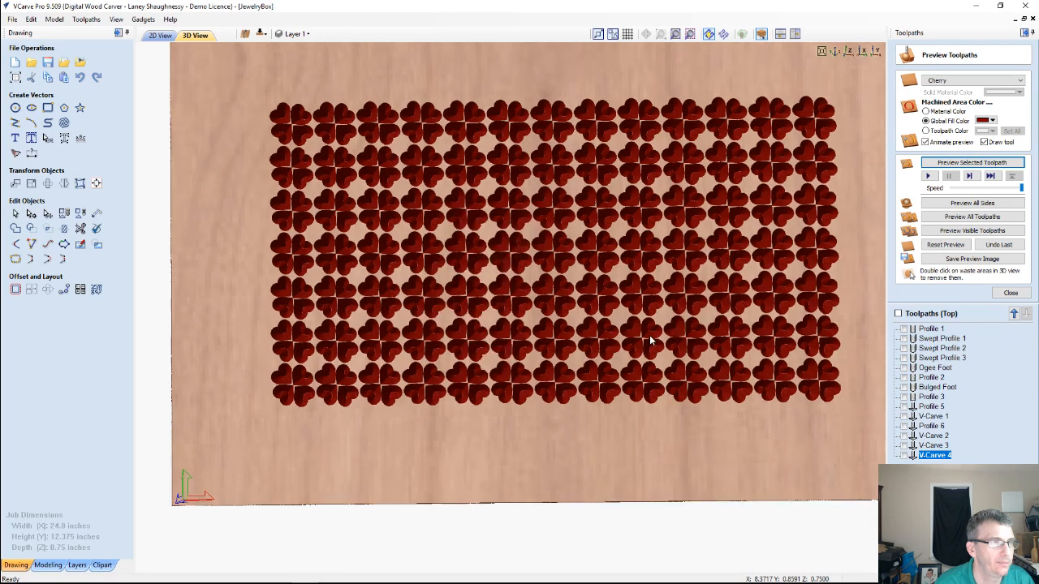
# Change the global fill color of the machined hearts to dark green
pyautogui.moveTo(684, 448); pyautogui.dragTo(590, 405)
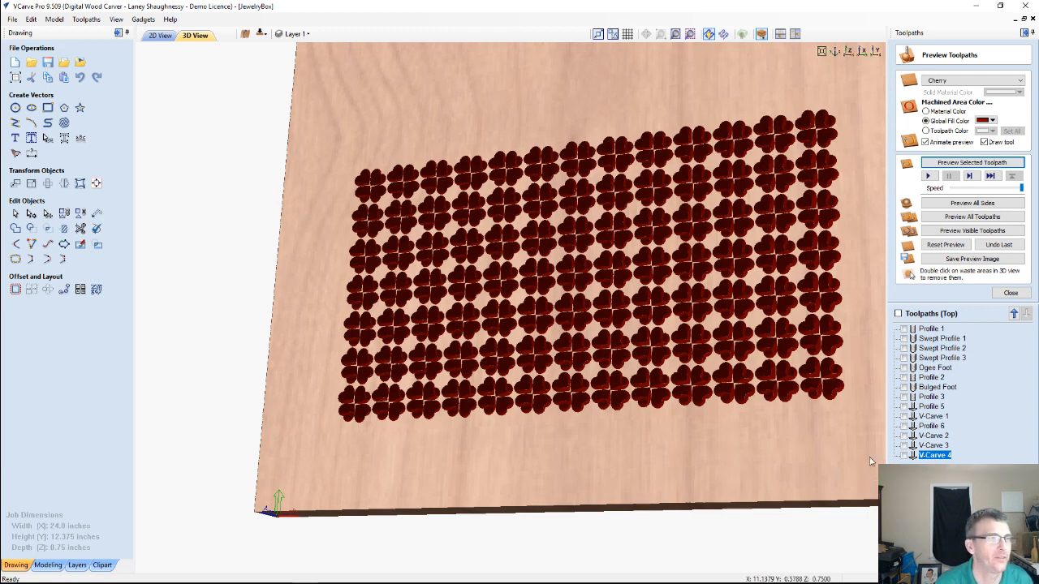
pyautogui.click(992, 121)
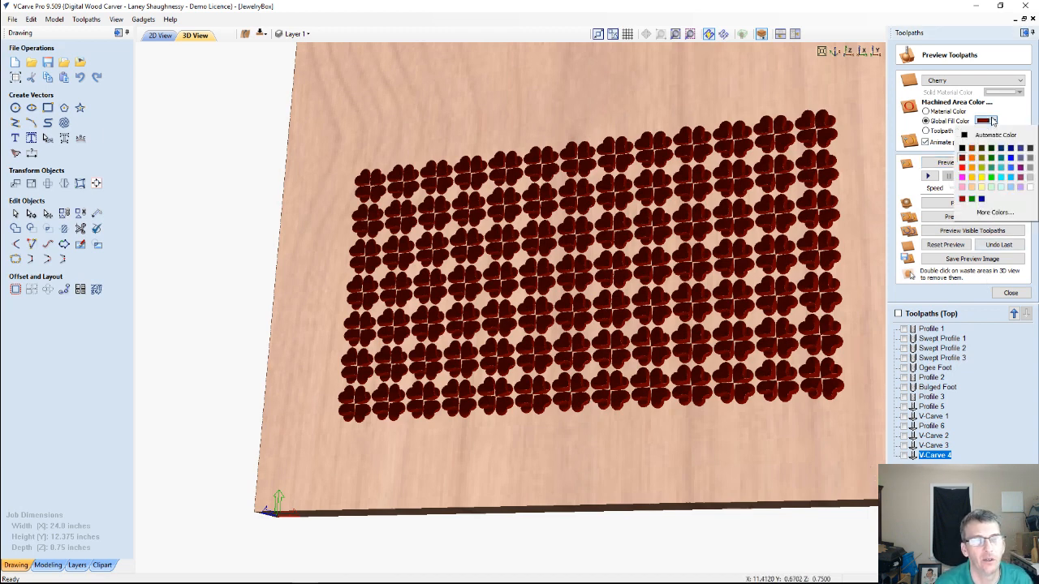
pyautogui.click(990, 154)
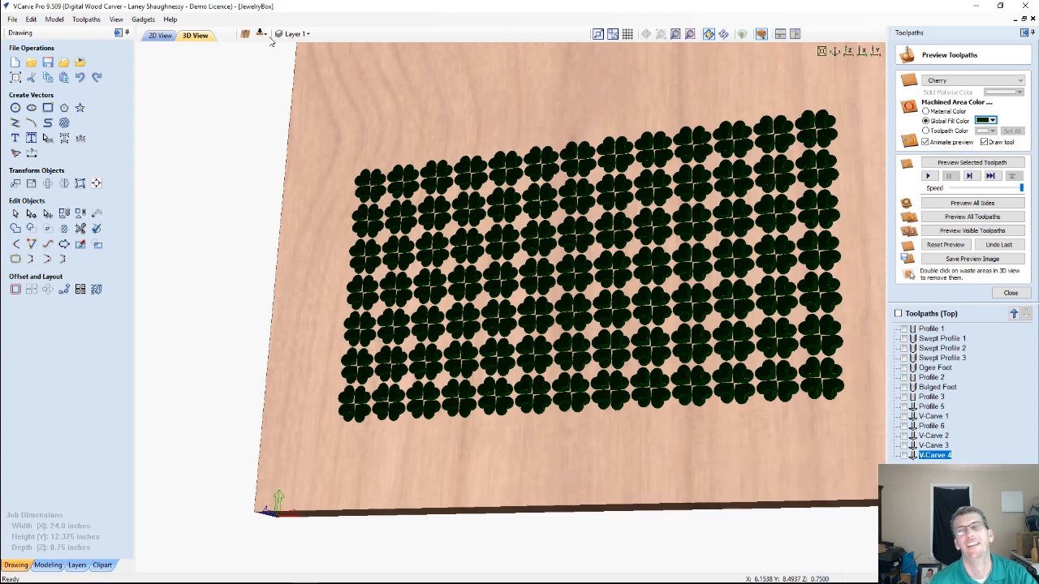
# Hide the Hearts1 layer and show the Floral1 layer in the 2D drawing
pyautogui.click(294, 34)
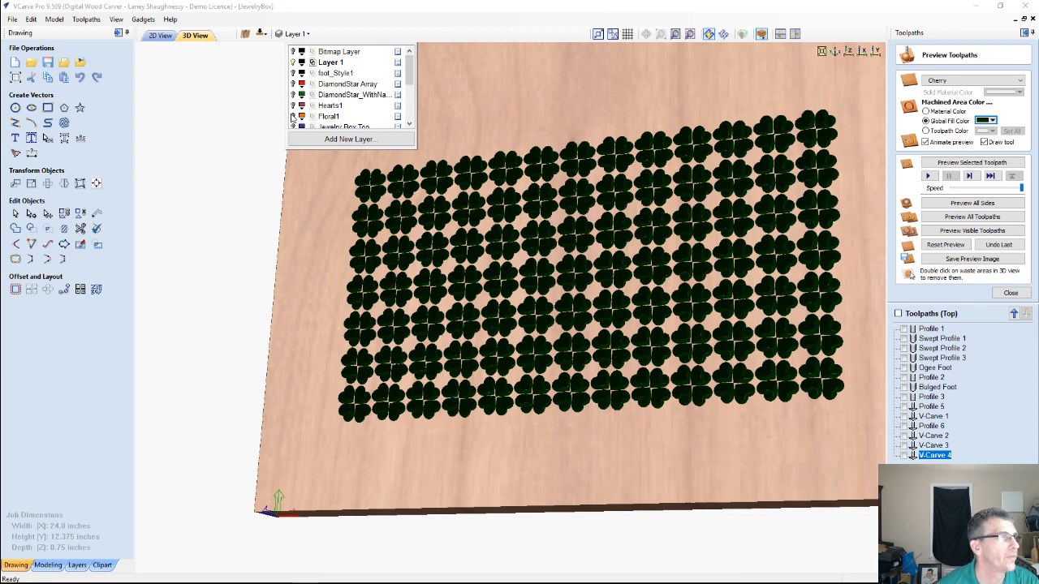
pyautogui.click(154, 37)
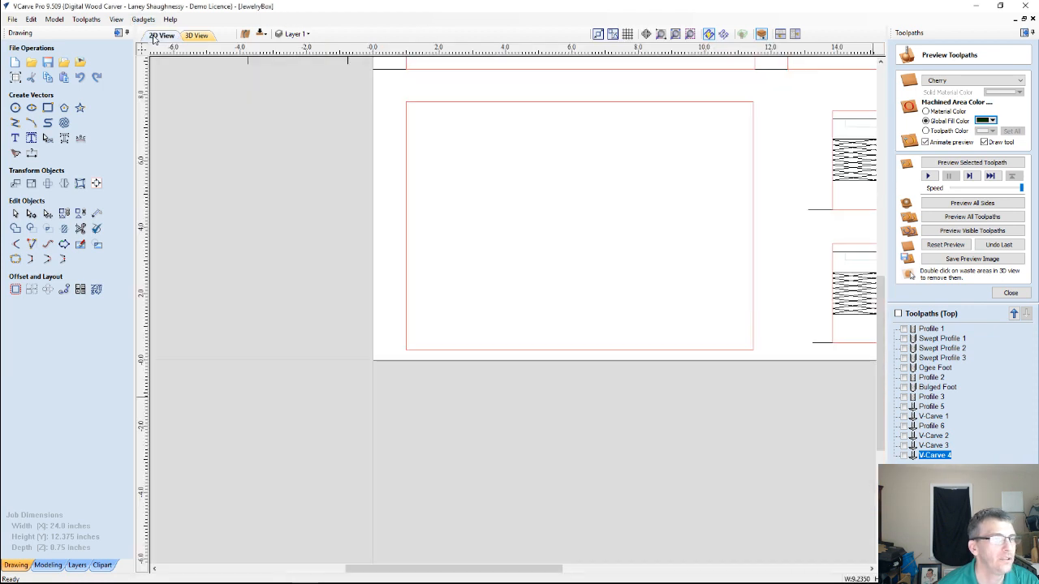
pyautogui.click(295, 33)
pyautogui.scroll(-2, 297, 110)
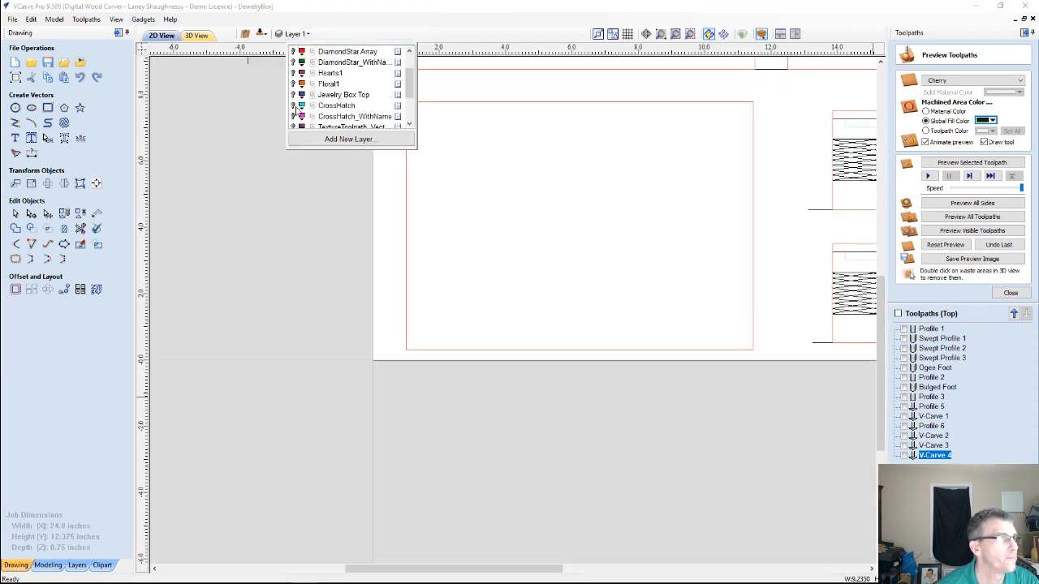
pyautogui.click(293, 84)
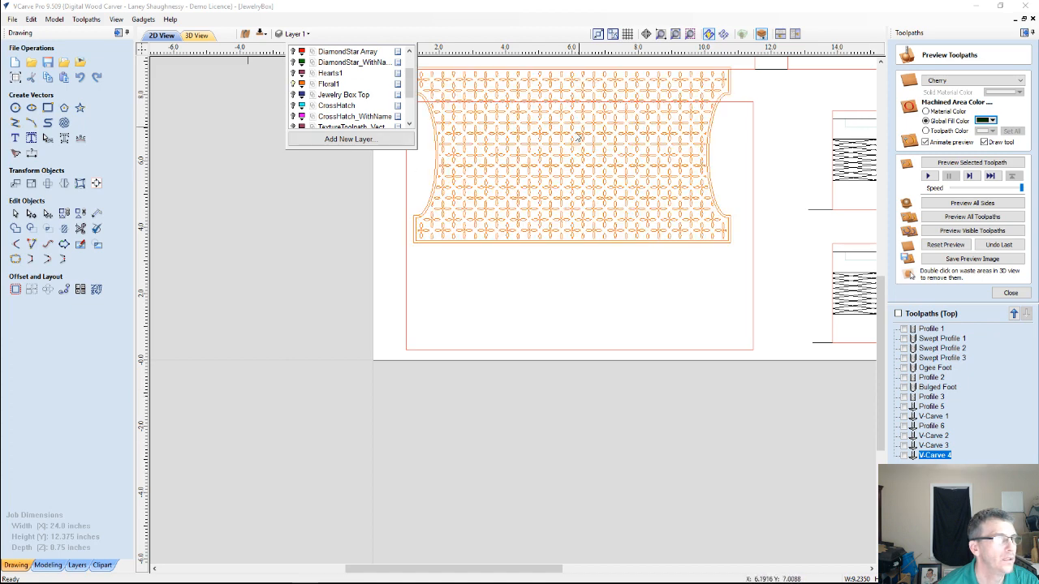
# Select the whole floral pattern and move it down to the middle of the jewelry box lid panel
pyautogui.scroll(-2, 568, 138)
pyautogui.click(654, 138)
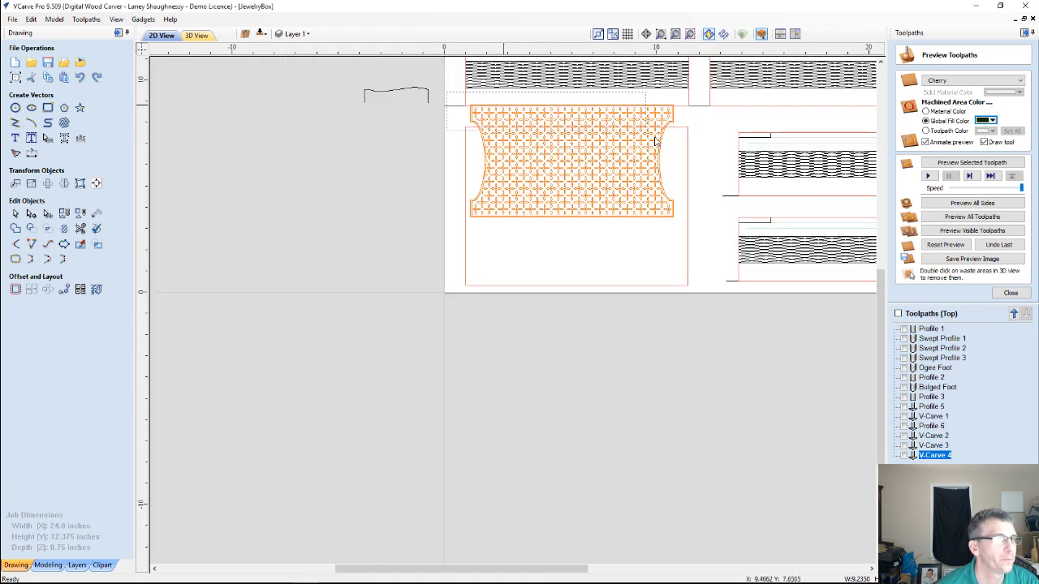
pyautogui.moveTo(677, 227)
pyautogui.mouseDown()
pyautogui.moveTo(447, 92)
pyautogui.moveTo(677, 232)
pyautogui.mouseUp()
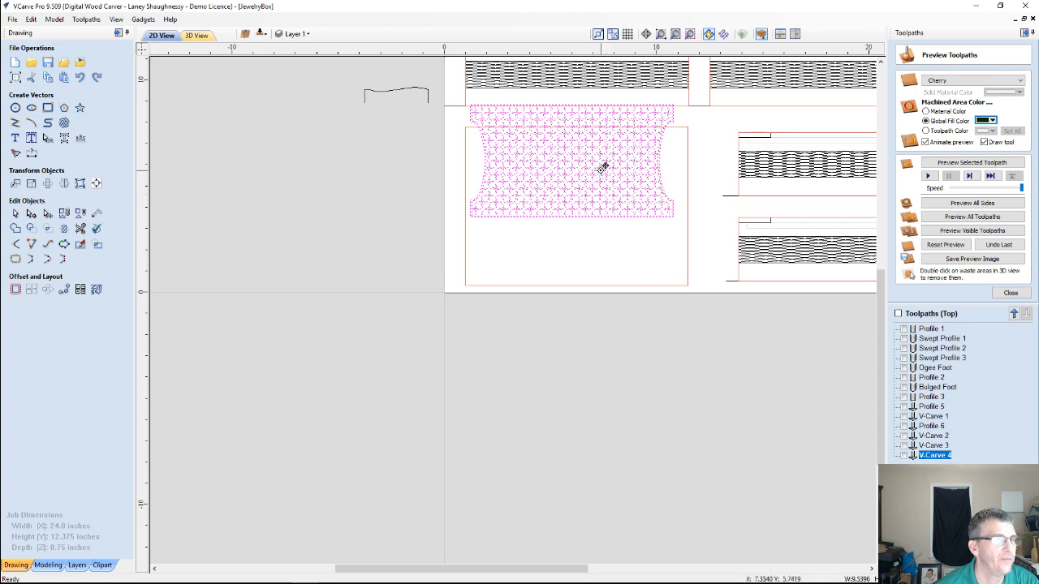
pyautogui.moveTo(574, 158); pyautogui.dragTo(577, 204)
pyautogui.scroll(8, 576, 204)
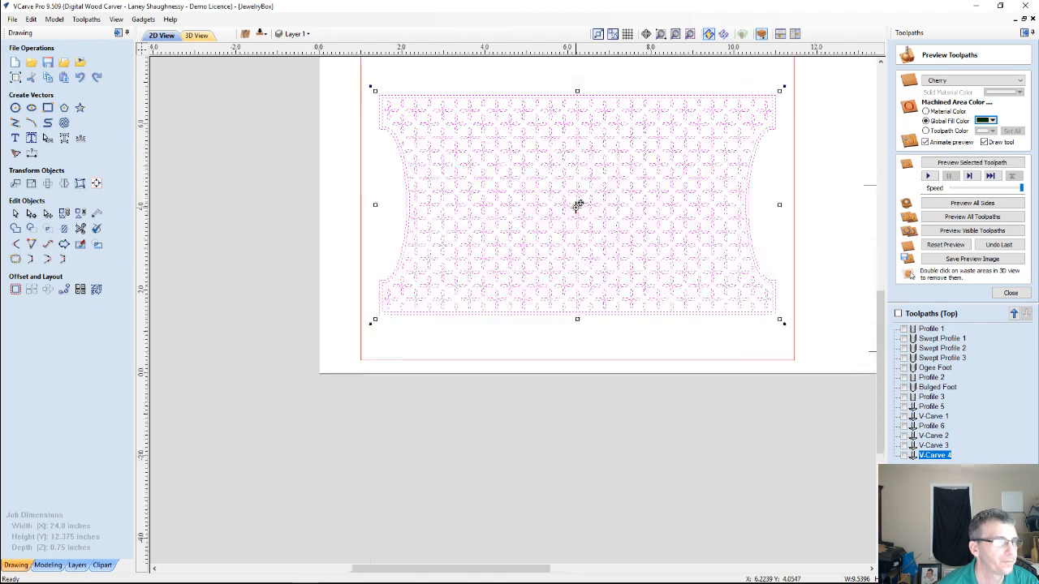
# Examine the individual petals and center diamonds of the floral pattern, selecting a single petal to check how it is built
pyautogui.click(567, 180)
pyautogui.scroll(5, 572, 170)
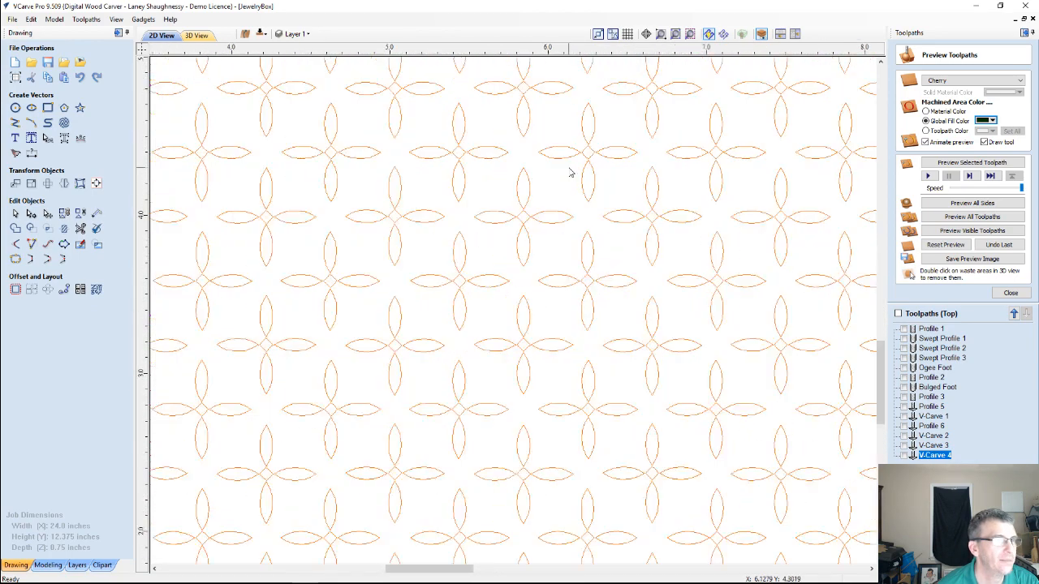
pyautogui.scroll(2, 605, 155)
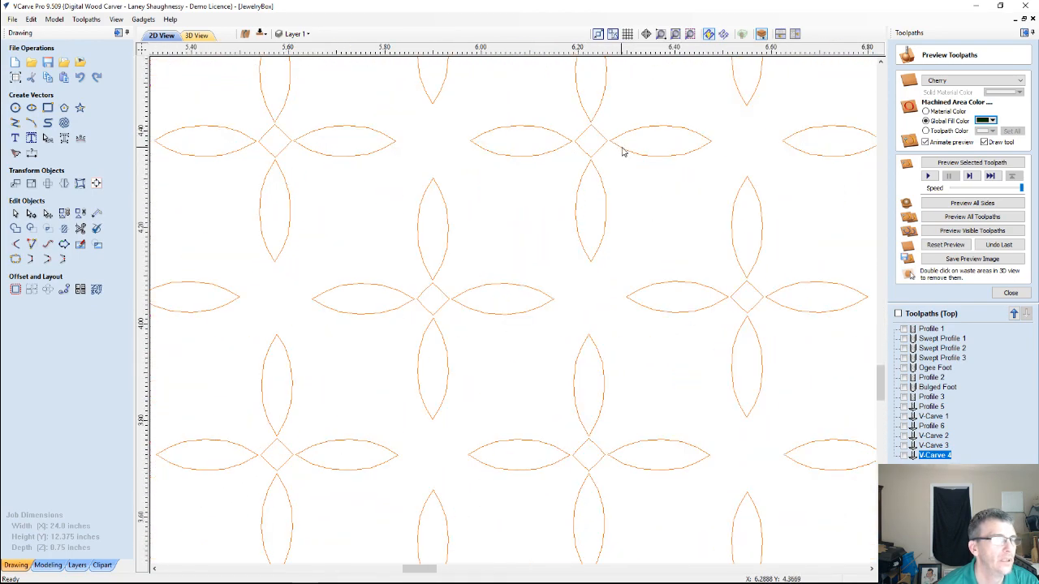
pyautogui.click(548, 135)
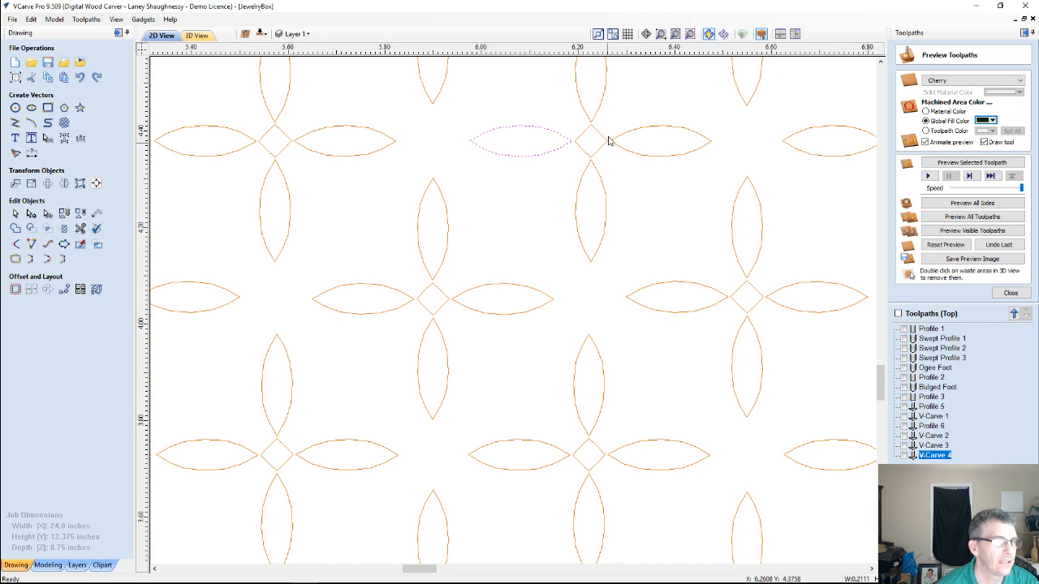
pyautogui.scroll(-8, 583, 139)
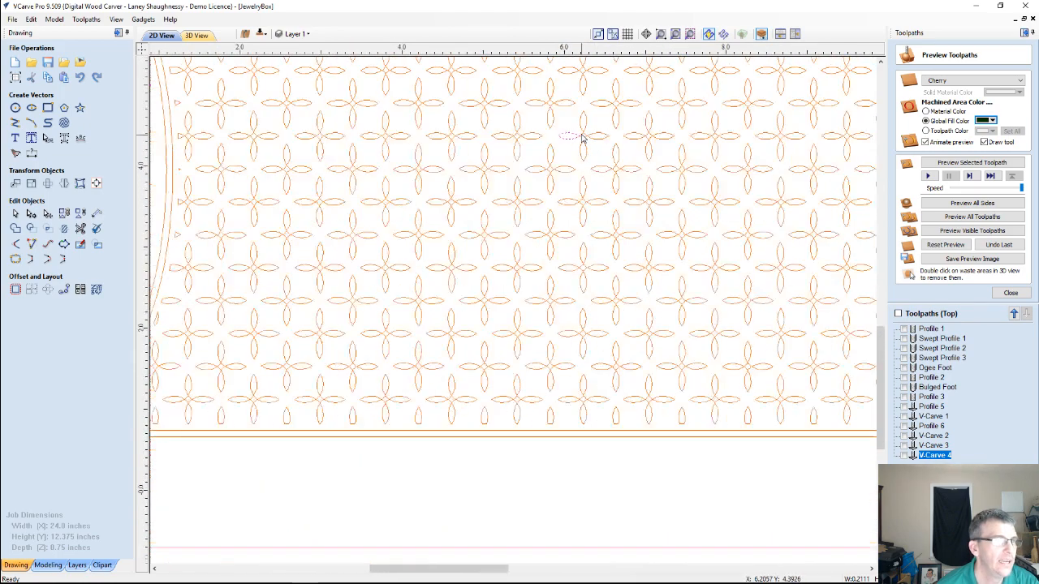
pyautogui.scroll(-4, 581, 138)
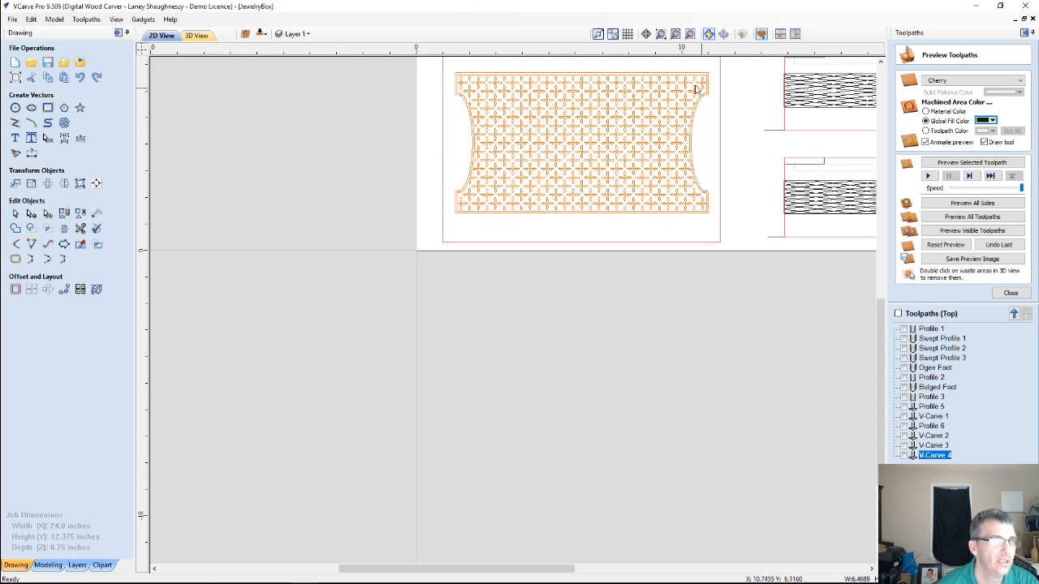
pyautogui.scroll(-2, 570, 161)
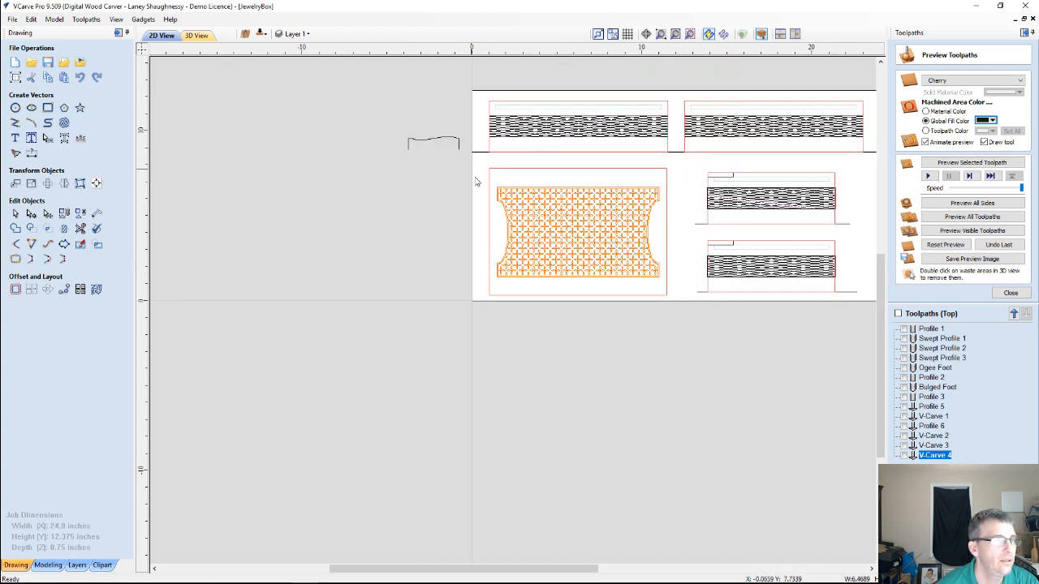
# Select the whole floral pattern with both borders and recalculate V-Carve 4
pyautogui.click(726, 293)
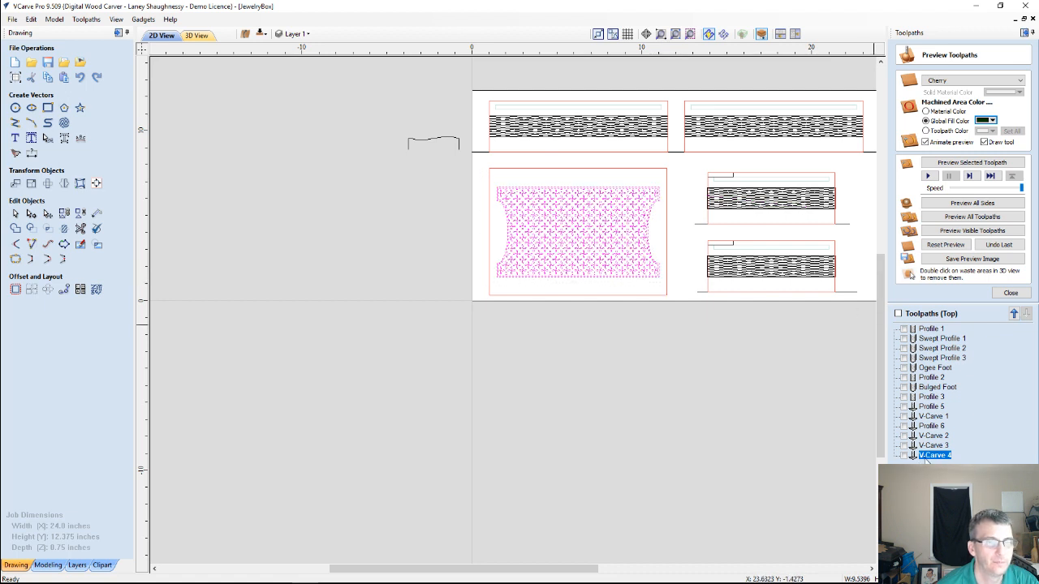
pyautogui.doubleClick(933, 456)
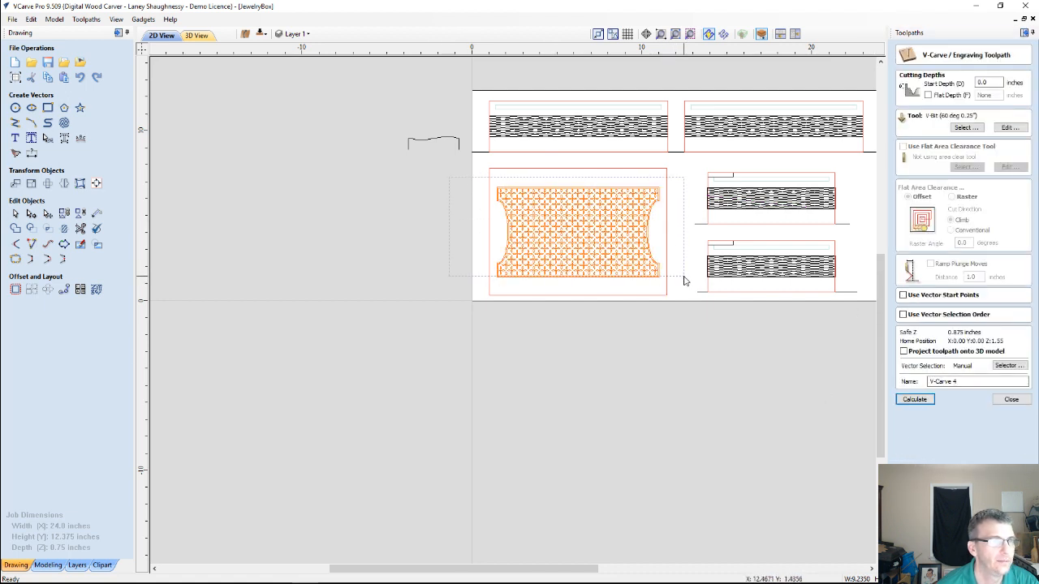
pyautogui.click(914, 398)
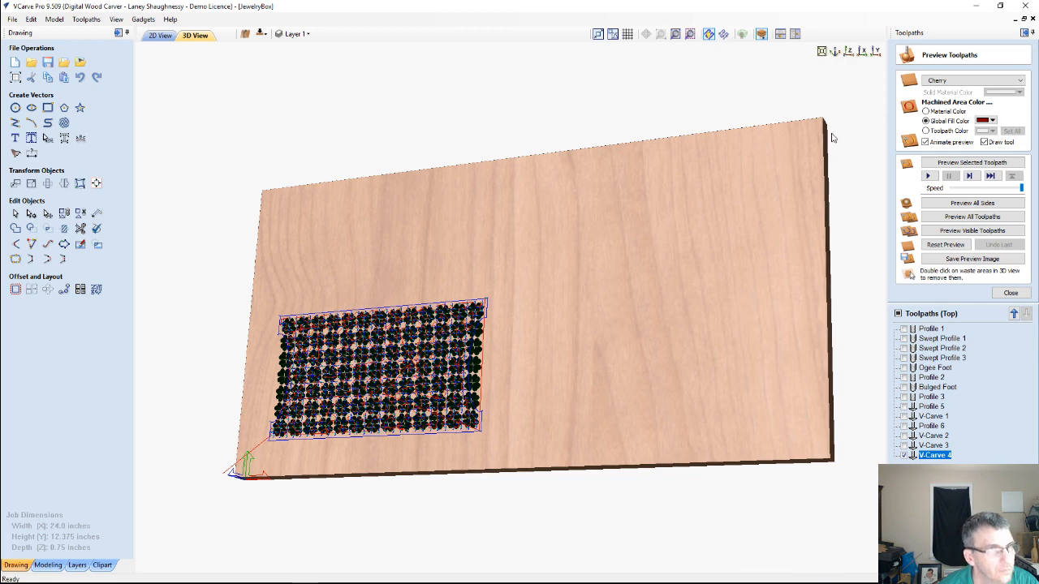
# Clear the previous carving from the preview and simulate the floral V-Carve 4 toolpath from above
pyautogui.click(954, 247)
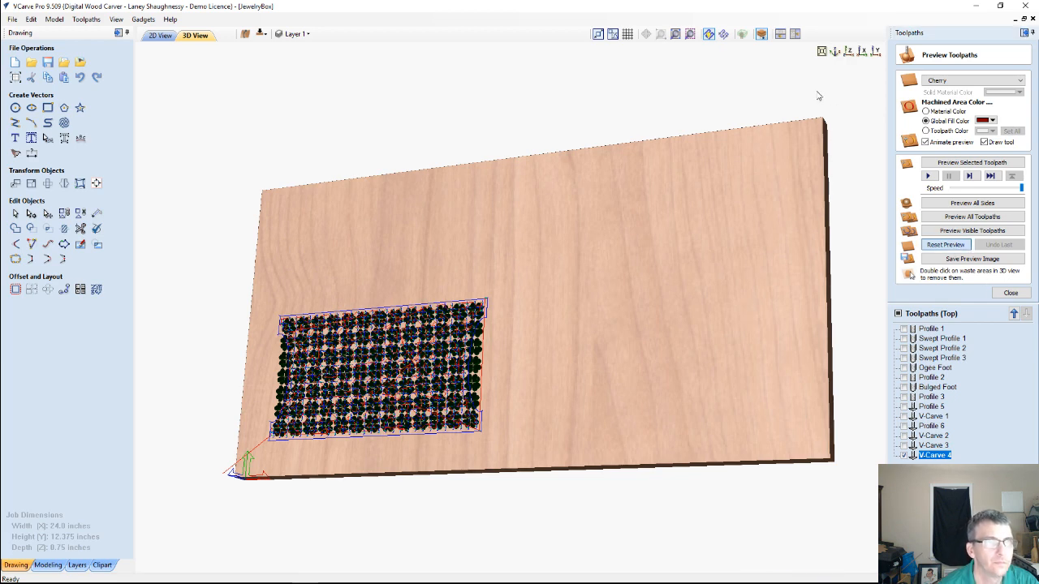
pyautogui.click(848, 51)
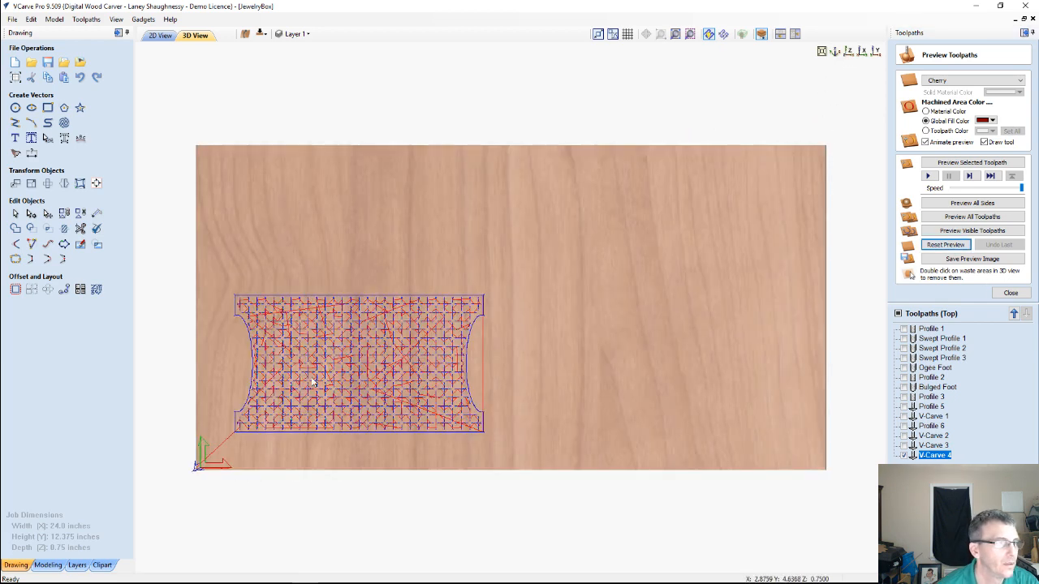
pyautogui.scroll(3, 323, 357)
pyautogui.moveTo(324, 357); pyautogui.dragTo(605, 236, button='middle')
pyautogui.click(971, 163)
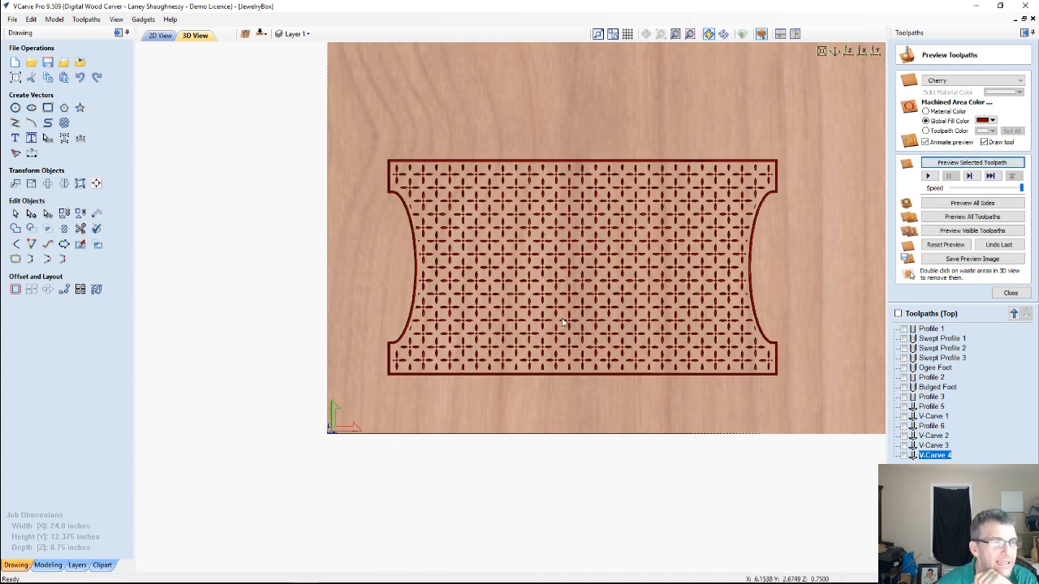
pyautogui.moveTo(641, 320); pyautogui.dragTo(548, 245)
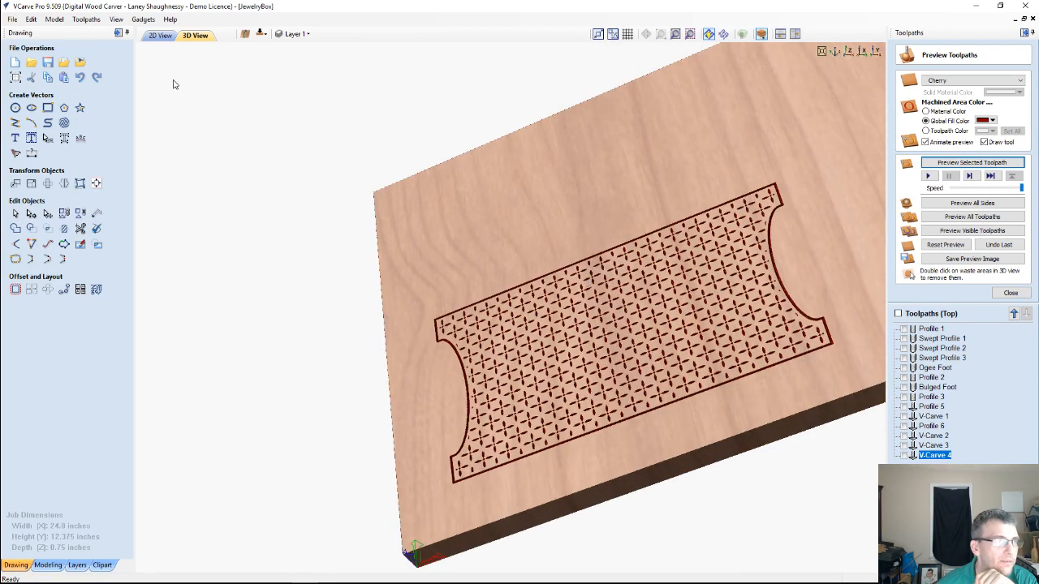
# Drop the outer border from the floral selection and recalculate V-Carve 4 with the inner border and petals
pyautogui.click(160, 35)
pyautogui.scroll(3, 592, 200)
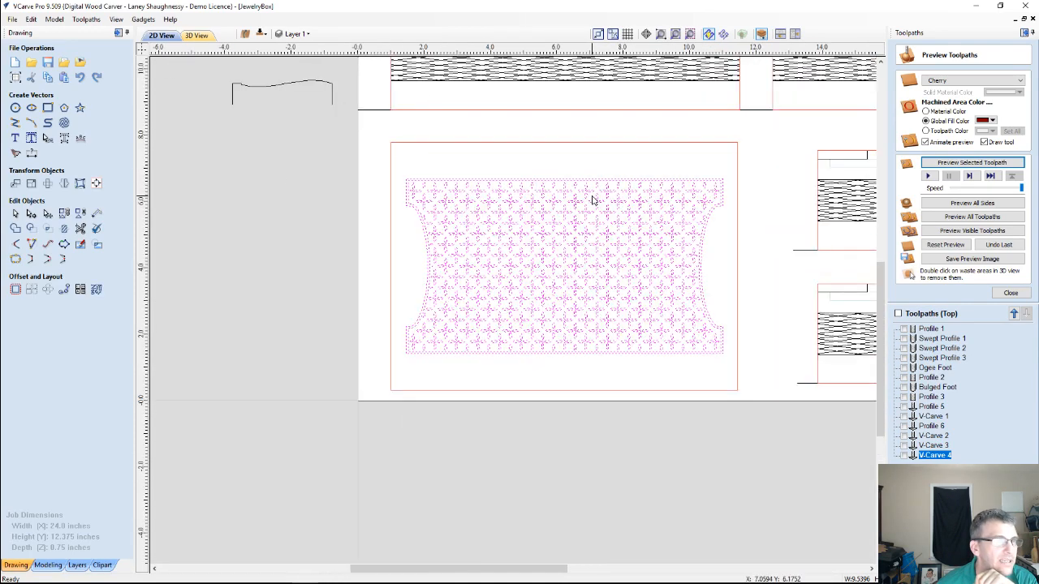
pyautogui.scroll(3, 592, 198)
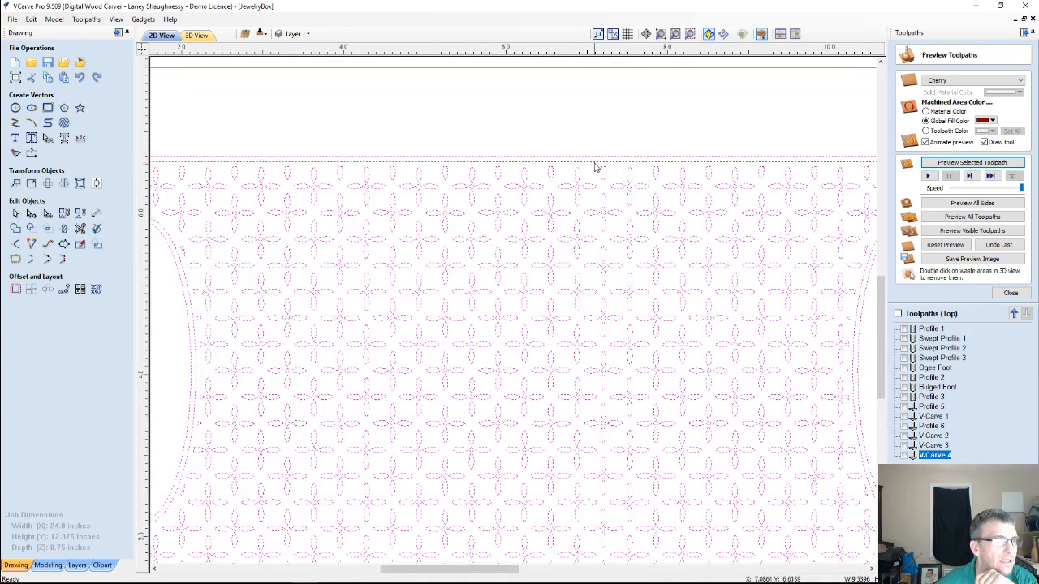
pyautogui.doubleClick(922, 457)
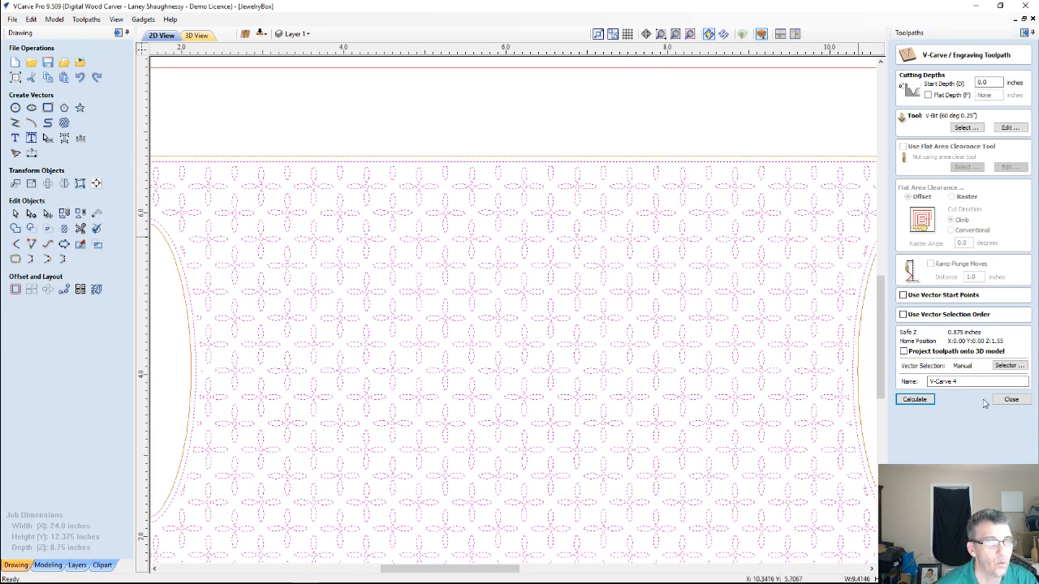
pyautogui.click(914, 399)
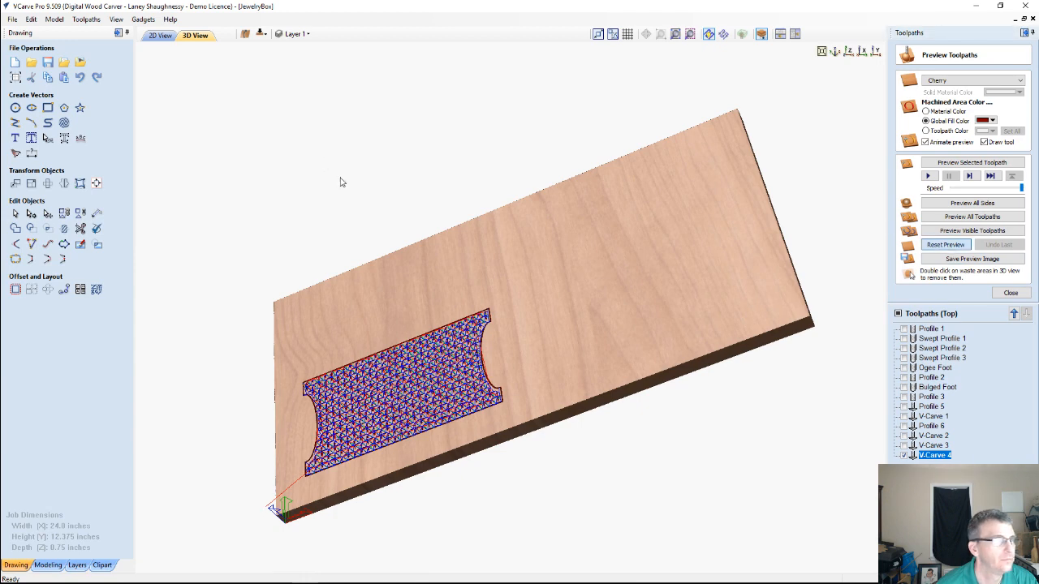
# Simulate the raised-petal V-Carve 4 toolpath in material color and inspect the carved texture up close
pyautogui.click(849, 52)
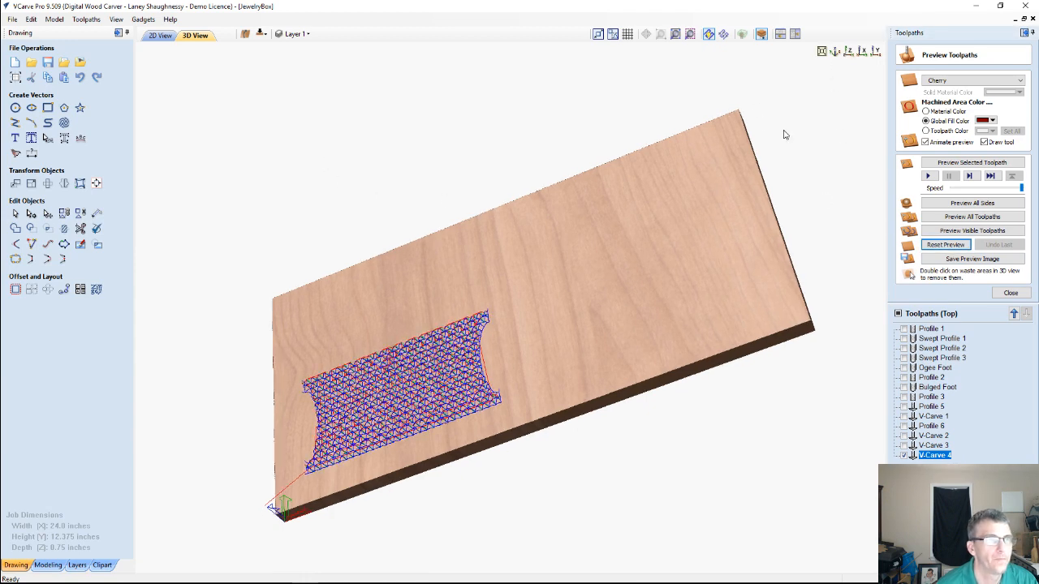
pyautogui.moveTo(426, 274); pyautogui.dragTo(591, 254, button='middle')
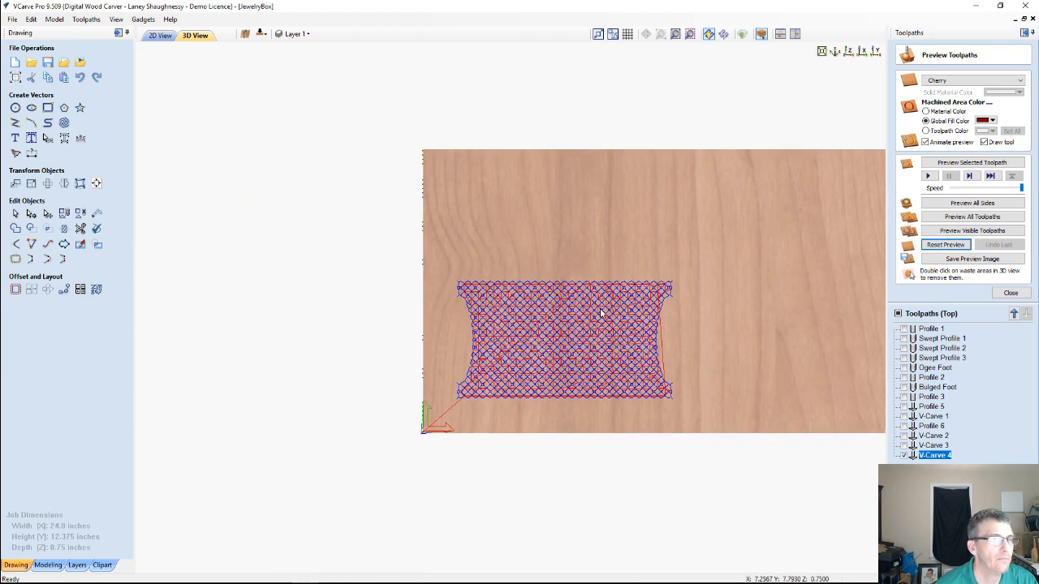
pyautogui.scroll(2, 598, 312)
pyautogui.scroll(3, 598, 326)
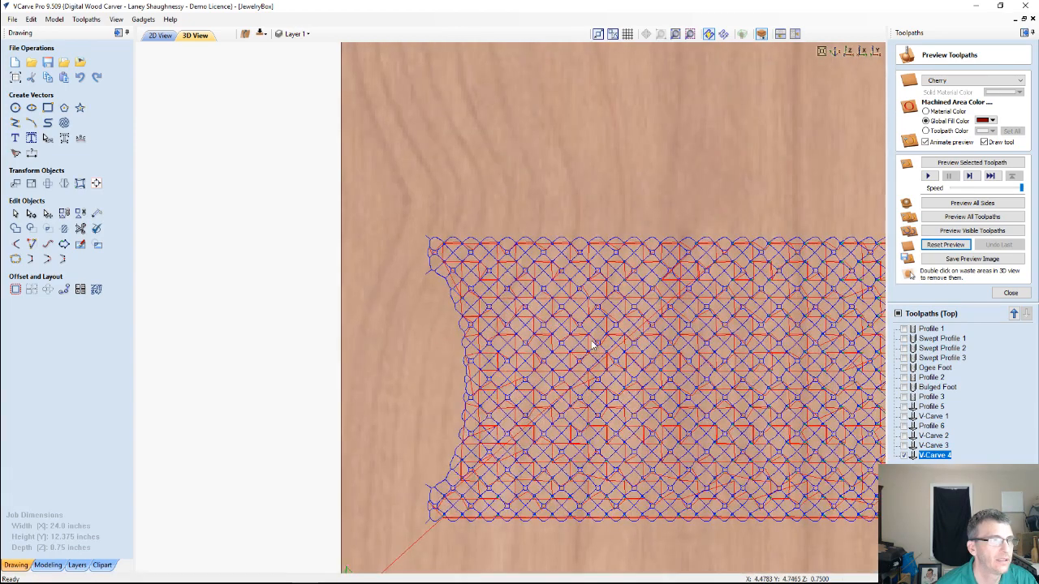
pyautogui.moveTo(591, 344); pyautogui.dragTo(452, 271, button='middle')
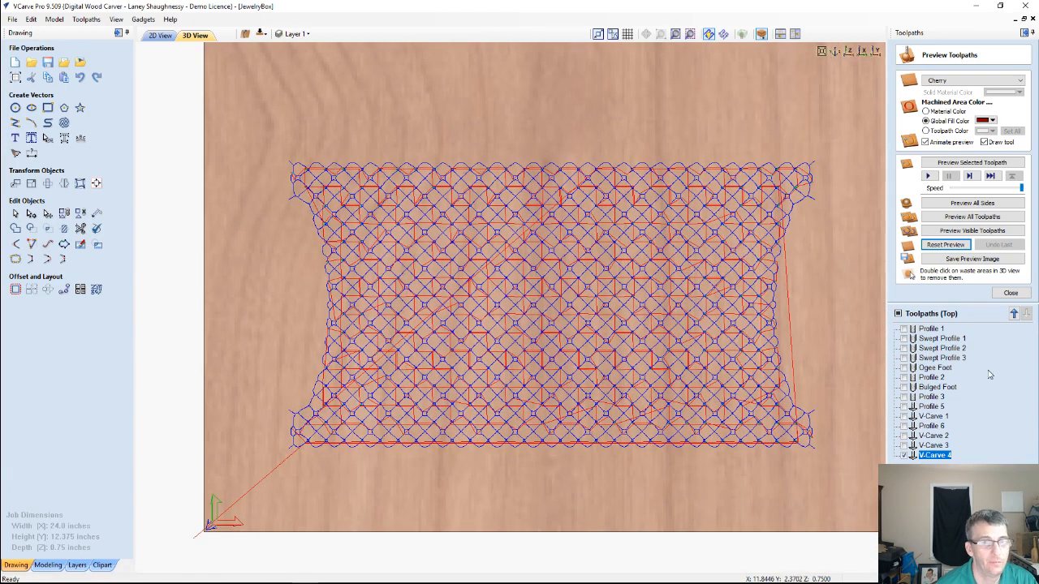
pyautogui.click(963, 163)
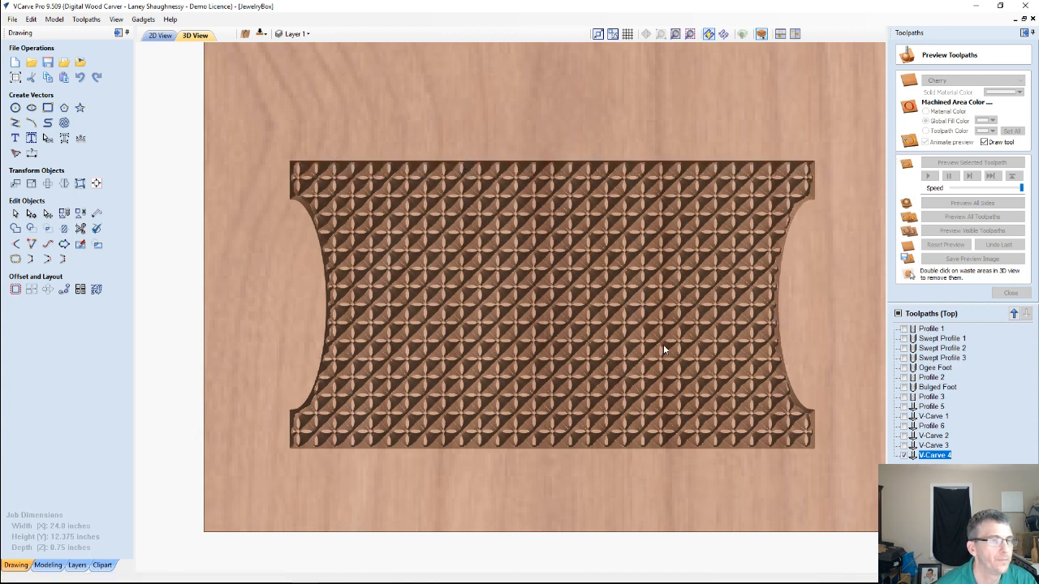
pyautogui.moveTo(649, 421); pyautogui.dragTo(730, 341)
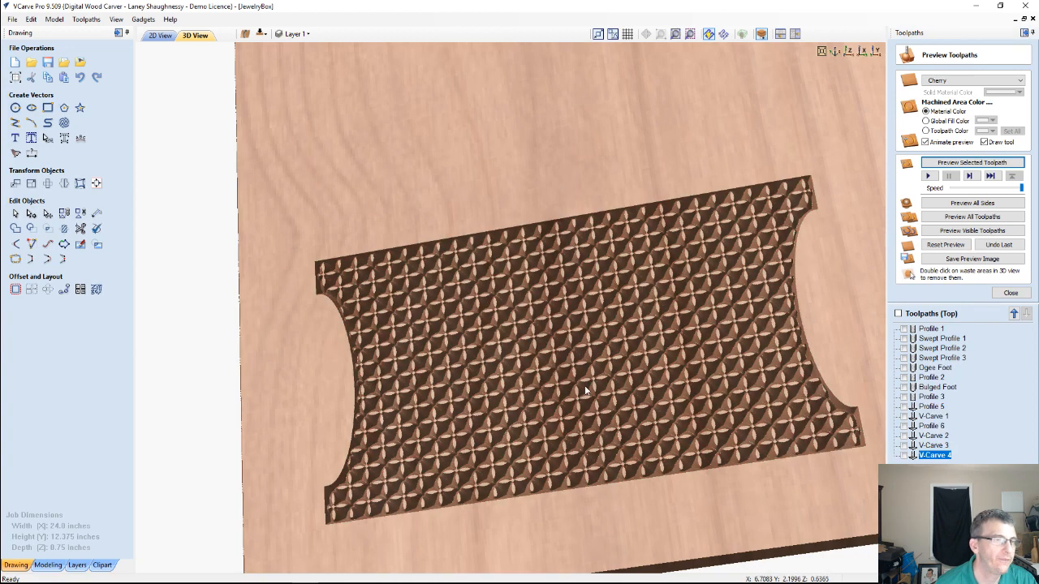
pyautogui.moveTo(618, 450); pyautogui.dragTo(574, 379)
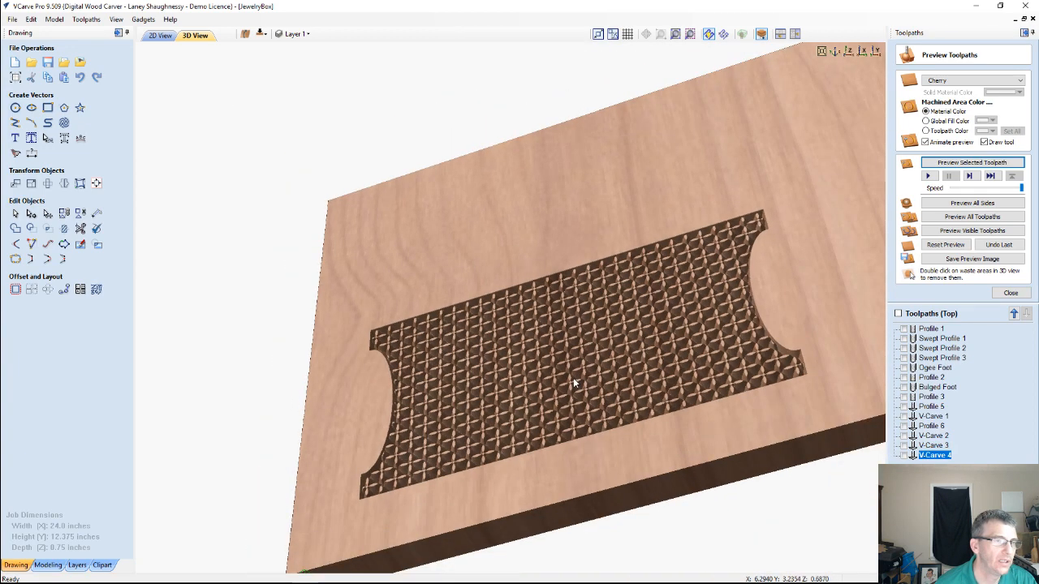
pyautogui.scroll(3, 573, 378)
pyautogui.moveTo(629, 445); pyautogui.dragTo(650, 331)
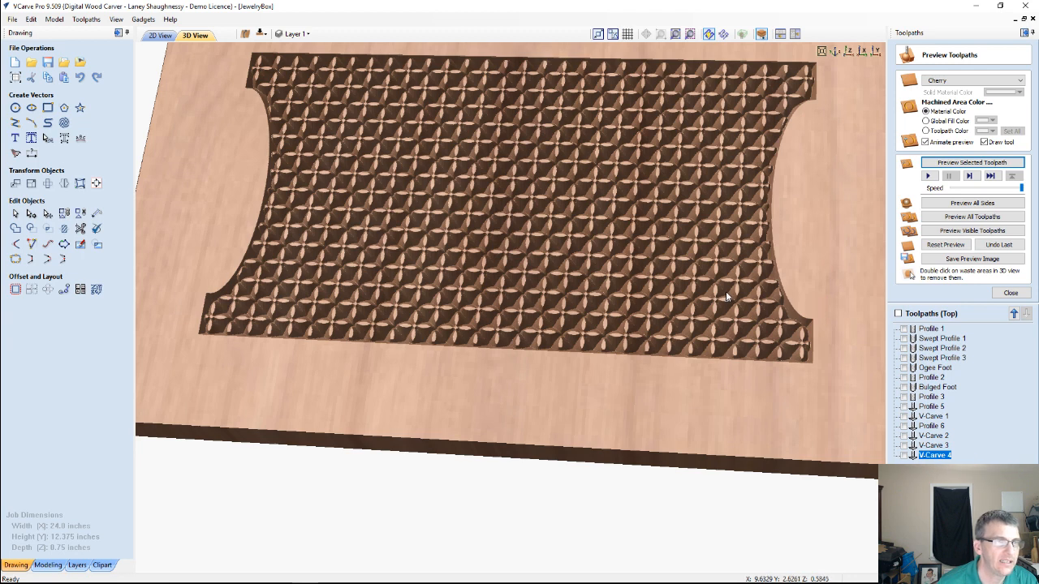
# Recalculate V-Carve 4 with a flat depth of 0.125 inches and simulate it on a reset preview
pyautogui.doubleClick(941, 456)
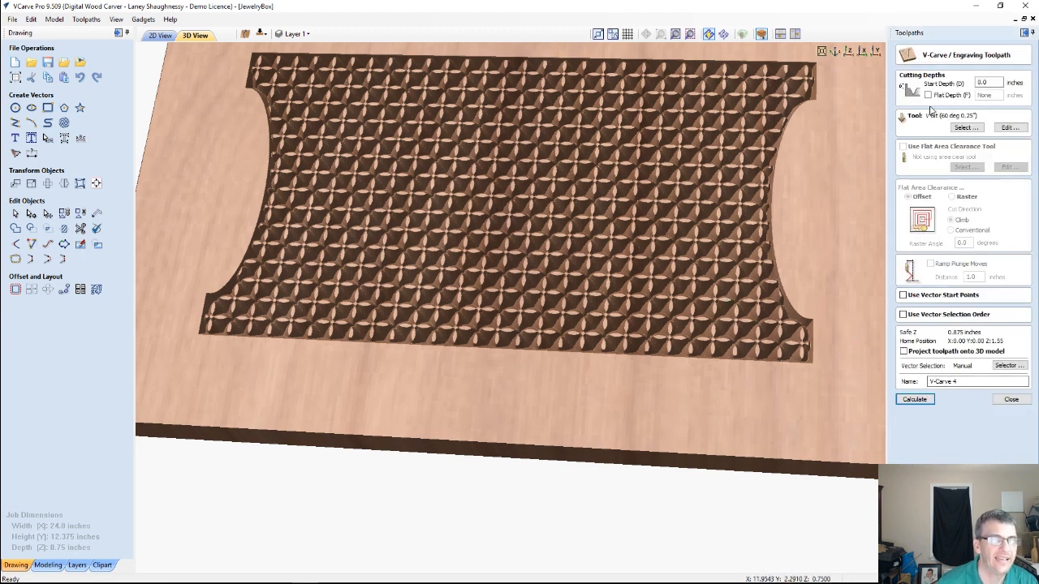
pyautogui.click(928, 95)
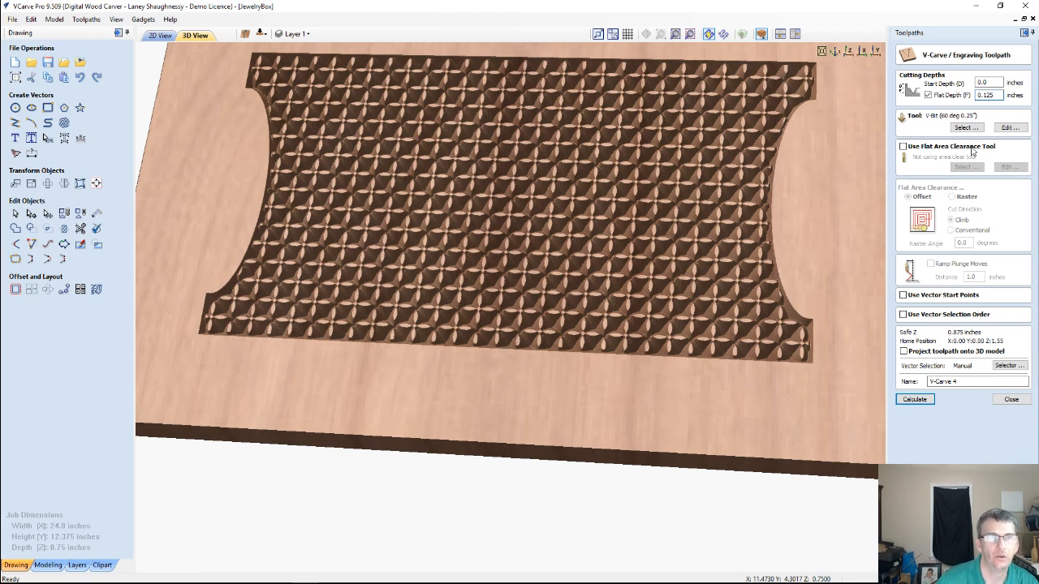
pyautogui.click(918, 401)
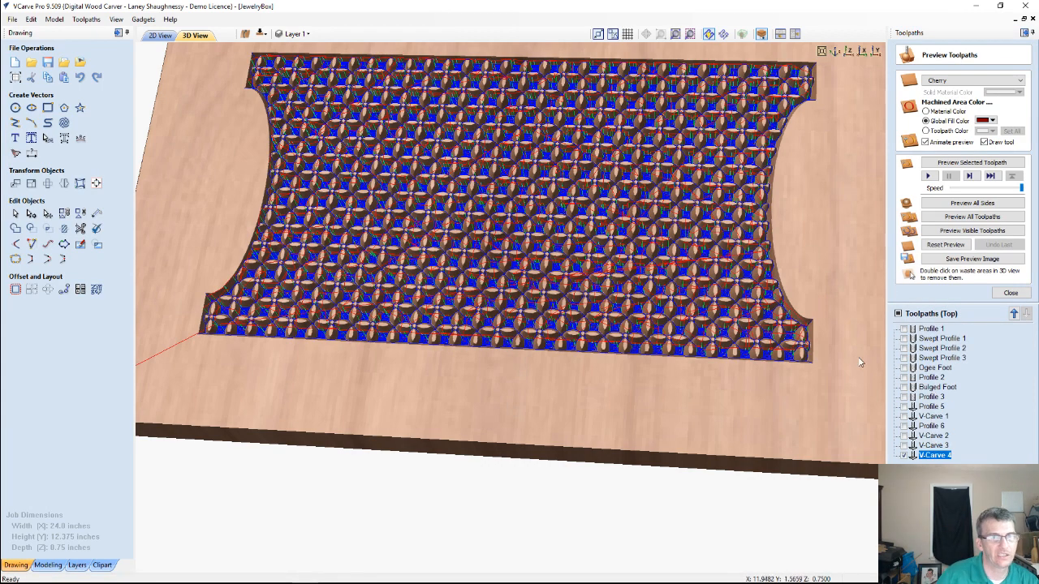
pyautogui.click(945, 245)
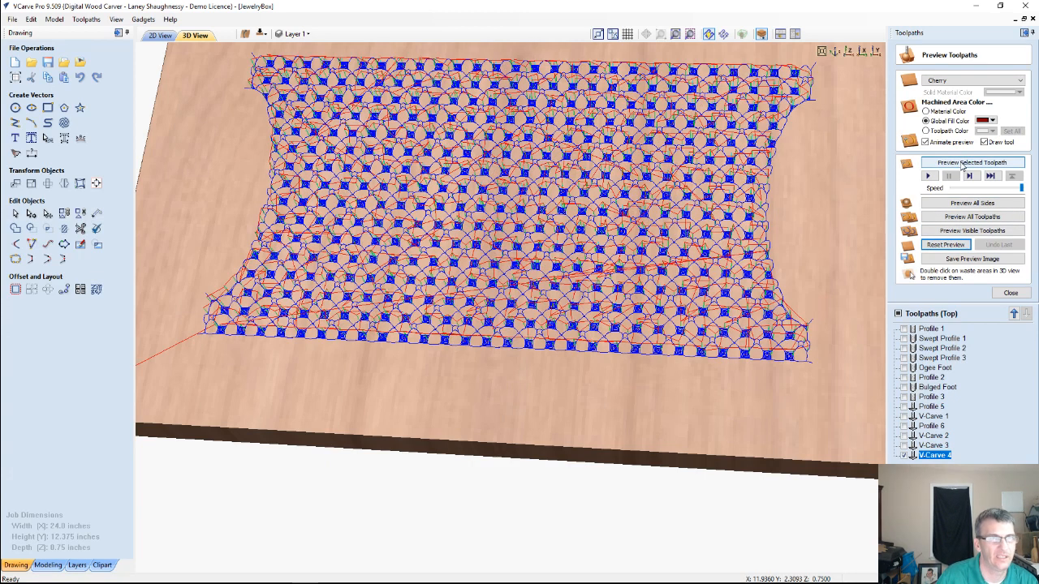
pyautogui.click(963, 163)
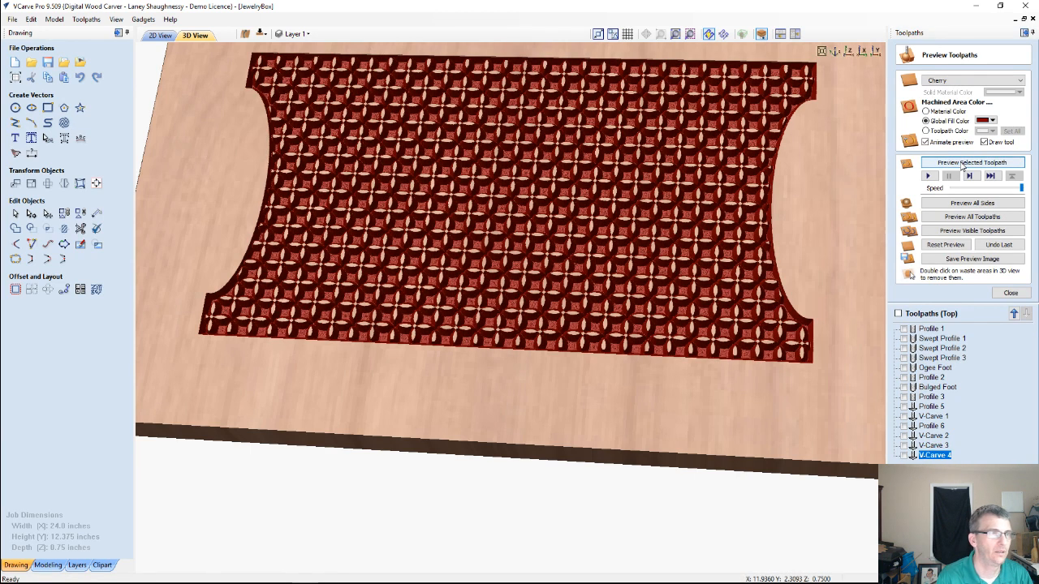
# Select the whole floral pattern with its borders in the 2D view and assign it to the Floral1 layer
pyautogui.click(294, 33)
pyautogui.scroll(-1, 311, 81)
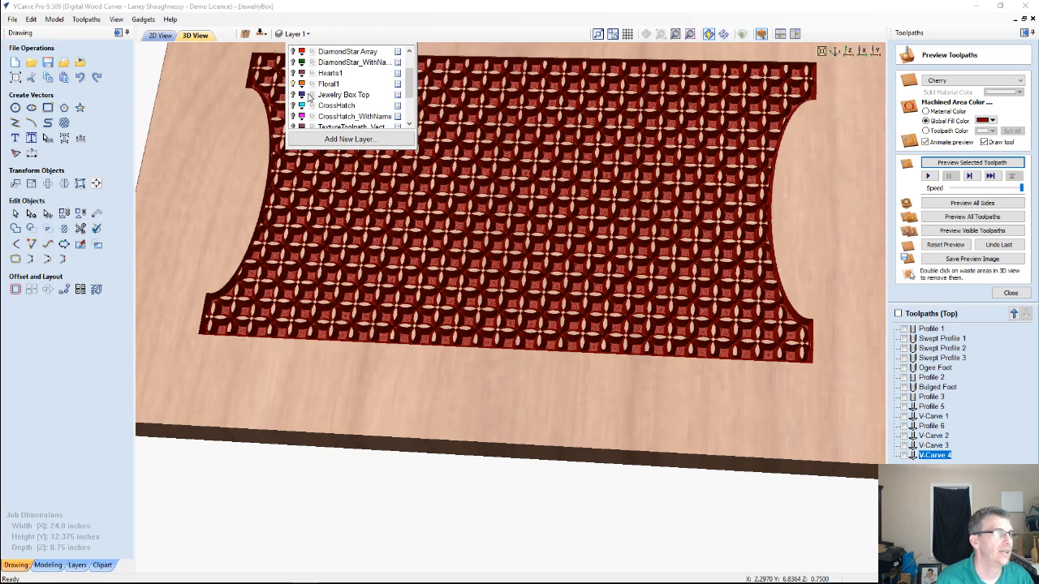
pyautogui.click(159, 35)
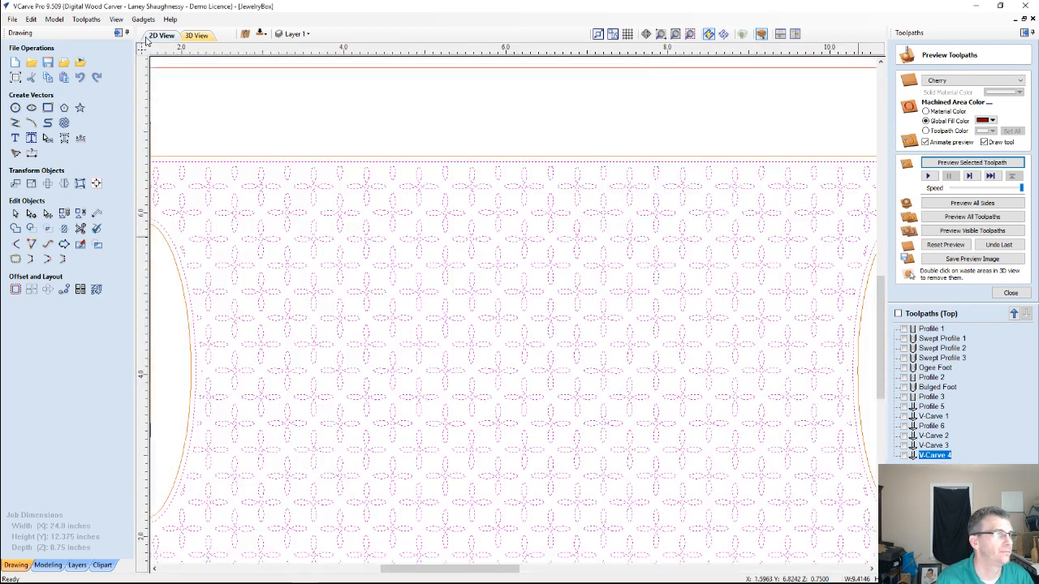
pyautogui.scroll(-4, 447, 202)
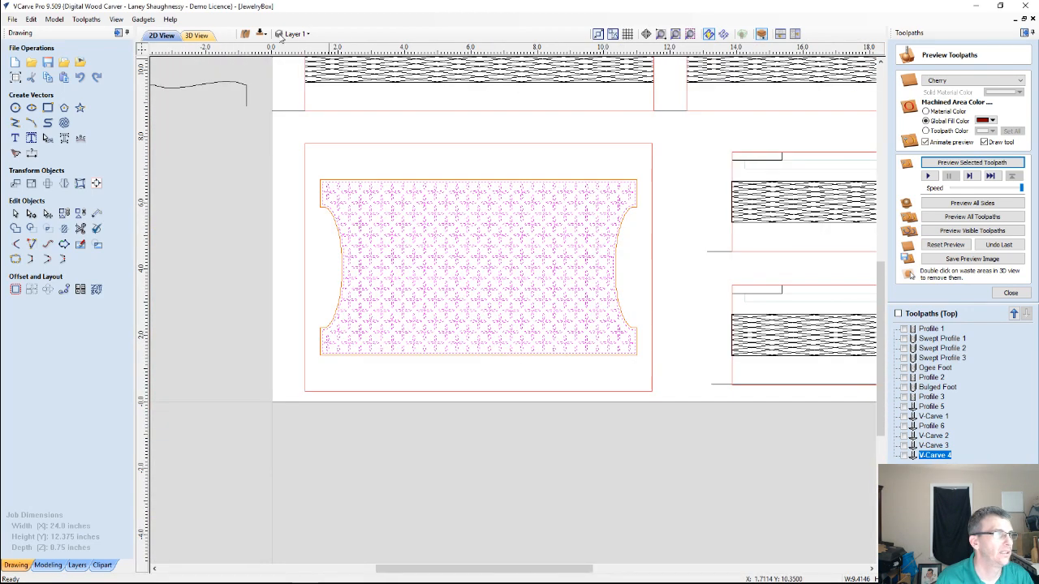
pyautogui.click(304, 34)
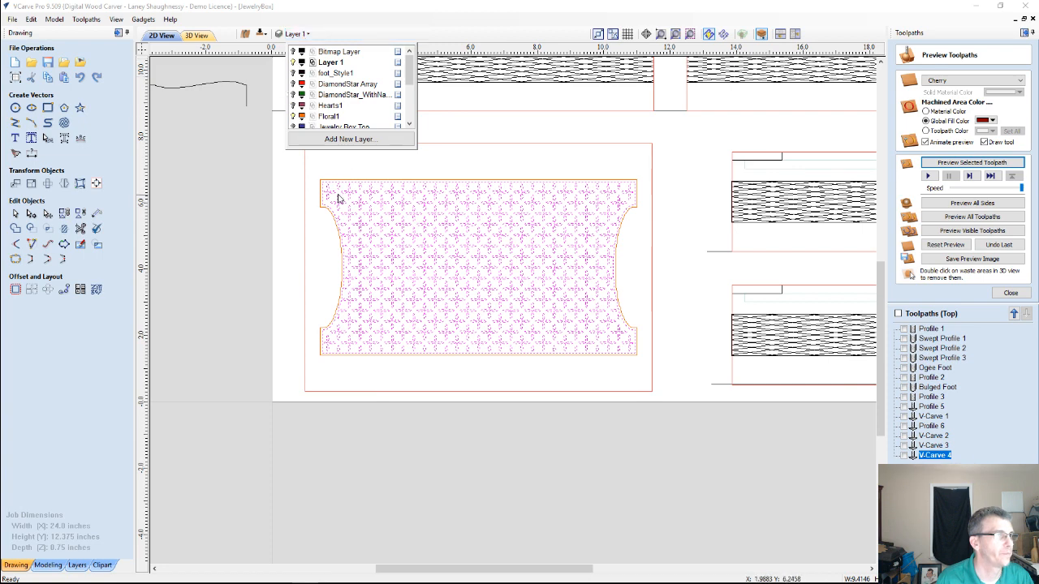
pyautogui.moveTo(290, 158); pyautogui.dragTo(610, 348)
pyautogui.rightClick(568, 301)
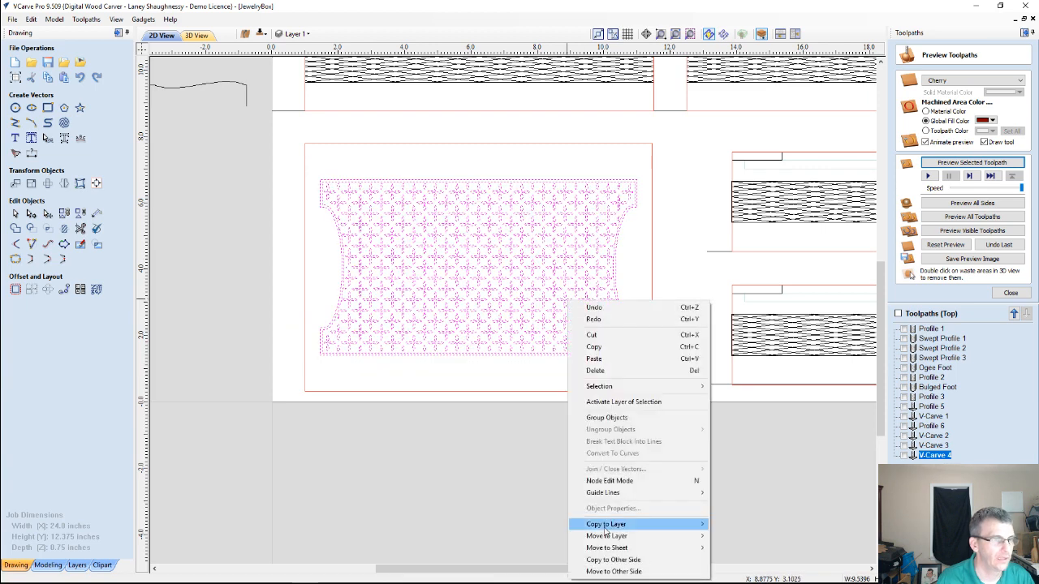
pyautogui.moveTo(649, 535)
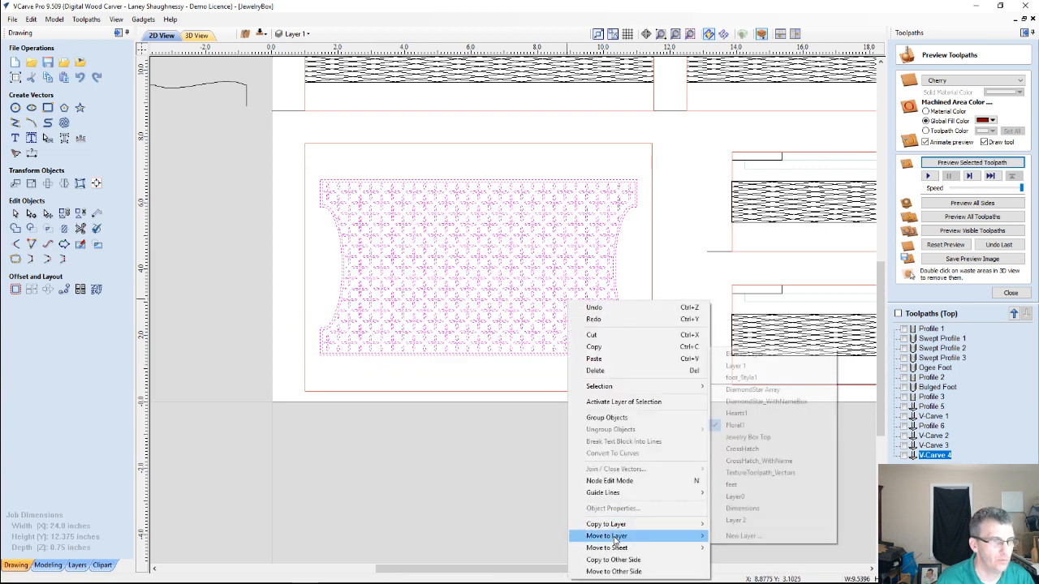
pyautogui.click(735, 425)
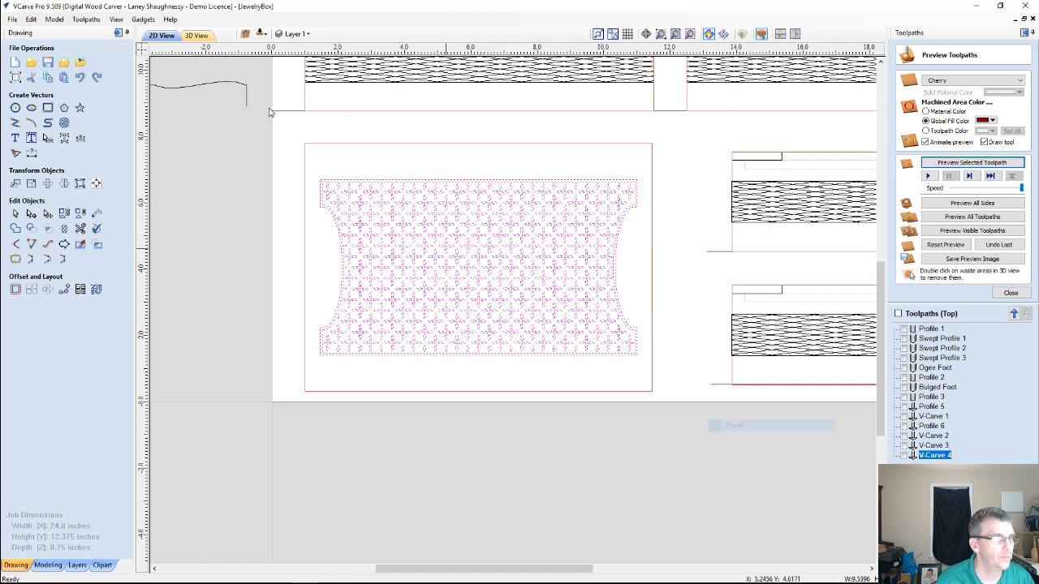
# Hide the Floral1 layer and show the Jewelry Box Top layer
pyautogui.click(295, 34)
pyautogui.click(293, 116)
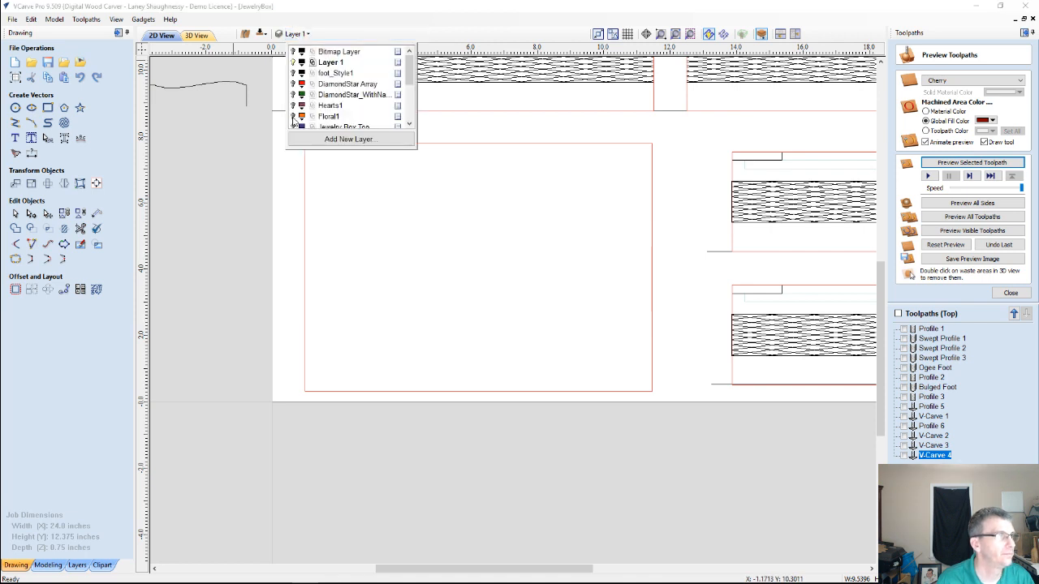
pyautogui.scroll(-2, 294, 120)
pyautogui.scroll(1, 293, 120)
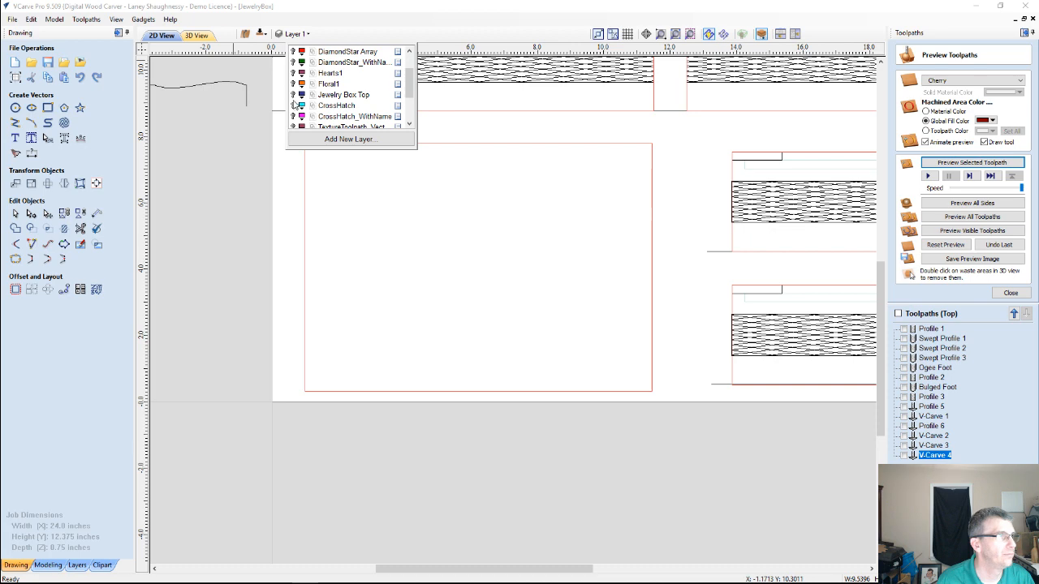
pyautogui.click(294, 96)
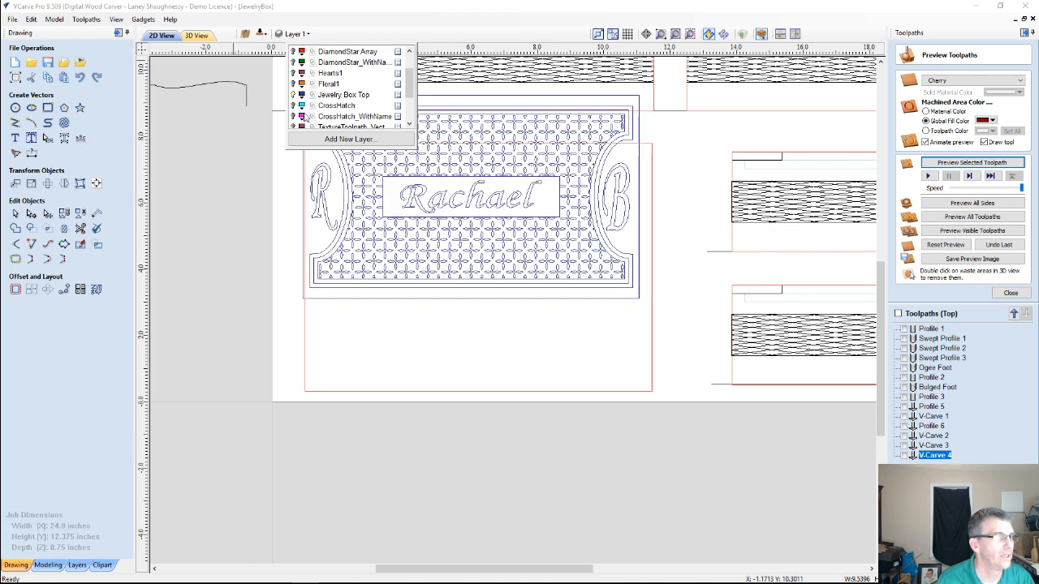
# Select all vectors of the personalized jewelry box top design and group them
pyautogui.scroll(-3, 420, 221)
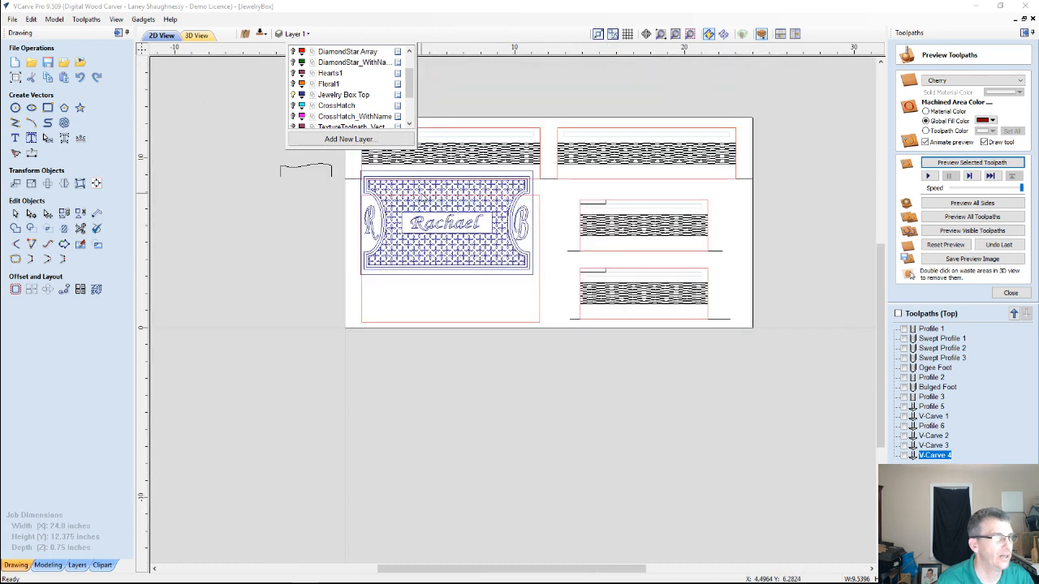
pyautogui.click(428, 180)
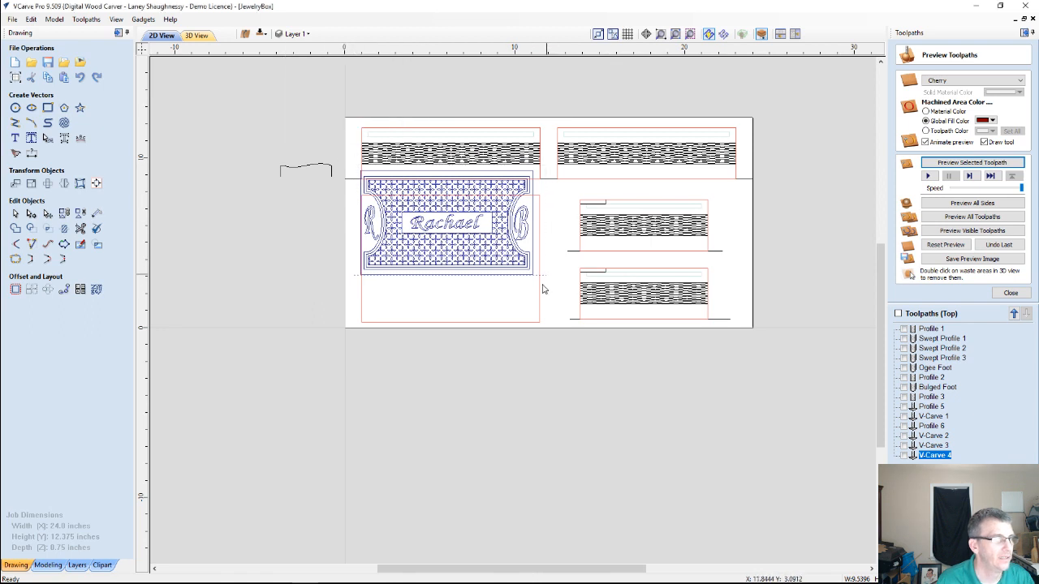
pyautogui.moveTo(542, 285); pyautogui.dragTo(542, 286)
pyautogui.press('g')
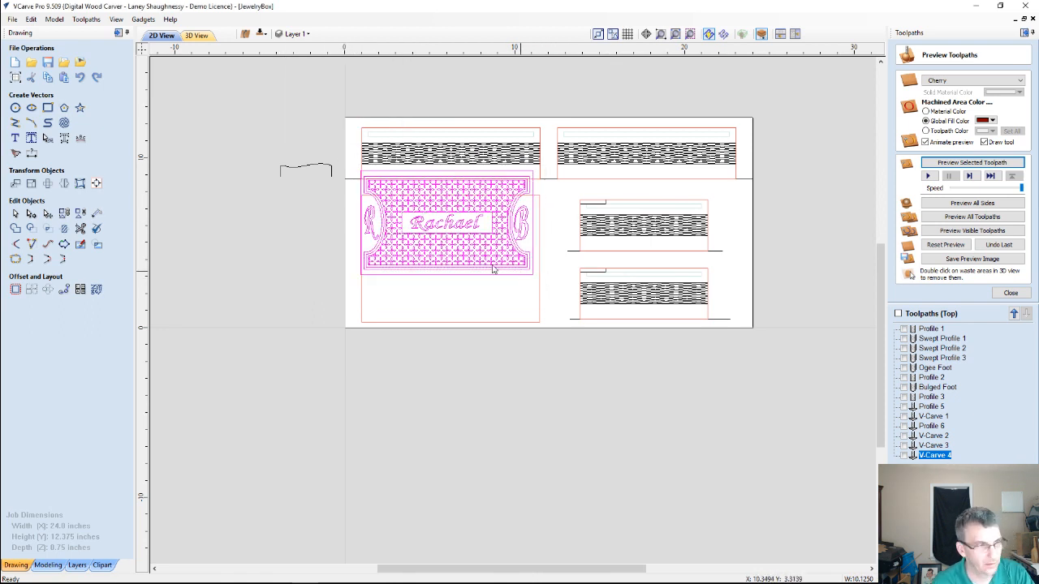
# Center the grouped jewelry box top design inside the red lid panel rectangle, both horizontally and vertically
pyautogui.click(417, 324)
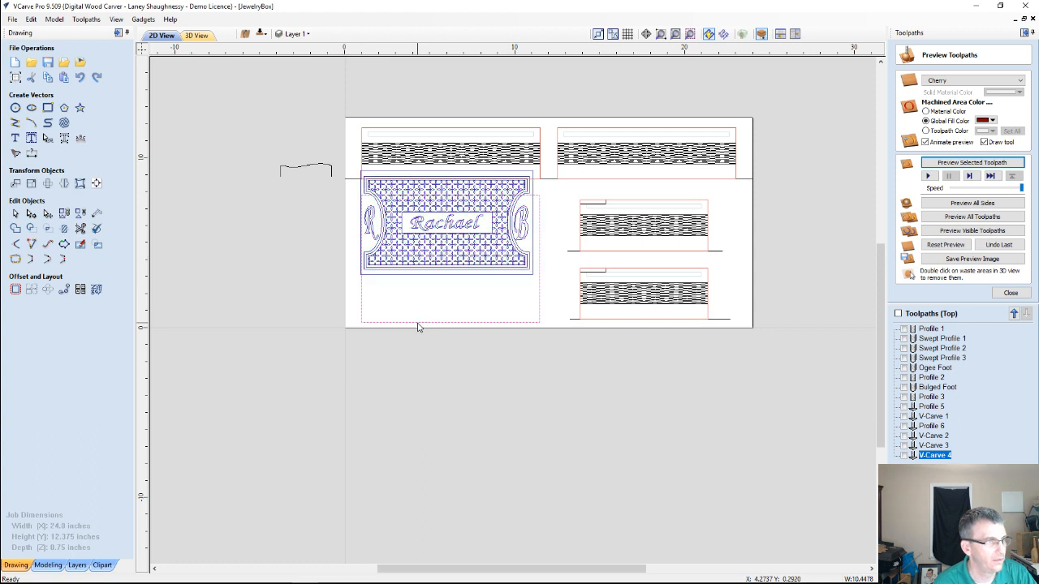
pyautogui.click(96, 184)
pyautogui.click(411, 261)
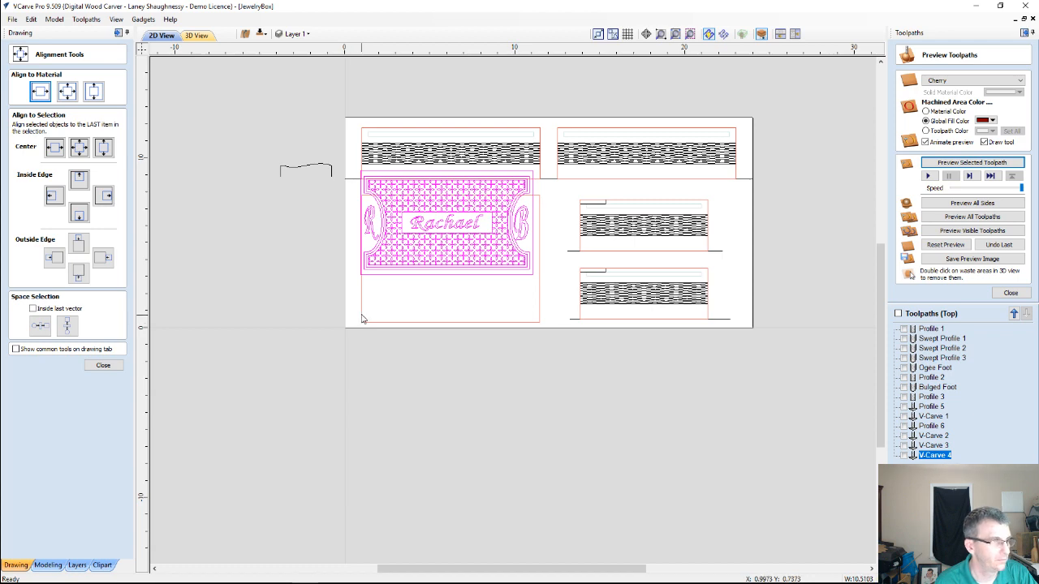
pyautogui.click(78, 147)
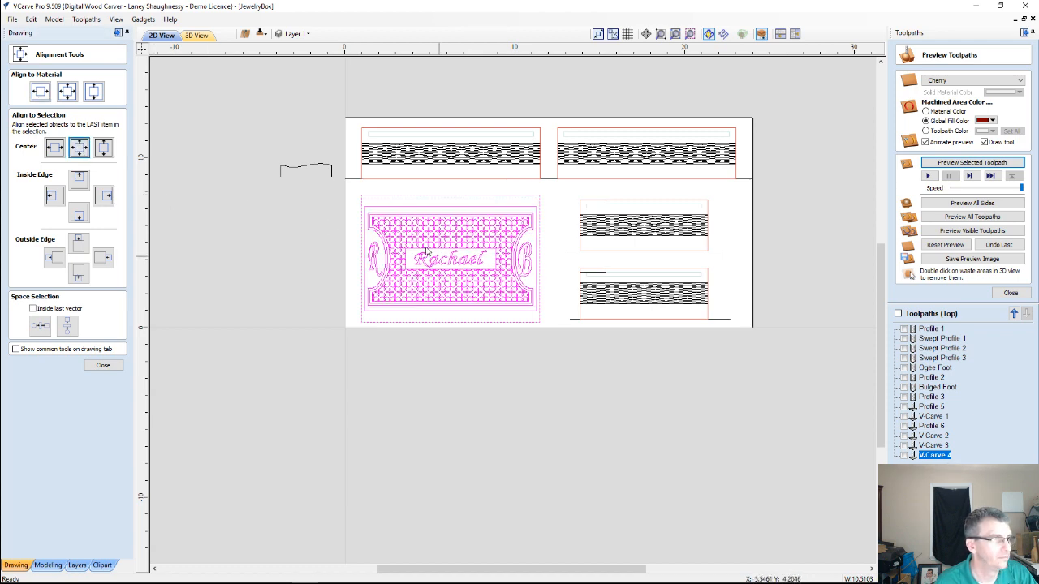
pyautogui.scroll(3, 425, 252)
pyautogui.scroll(1, 422, 248)
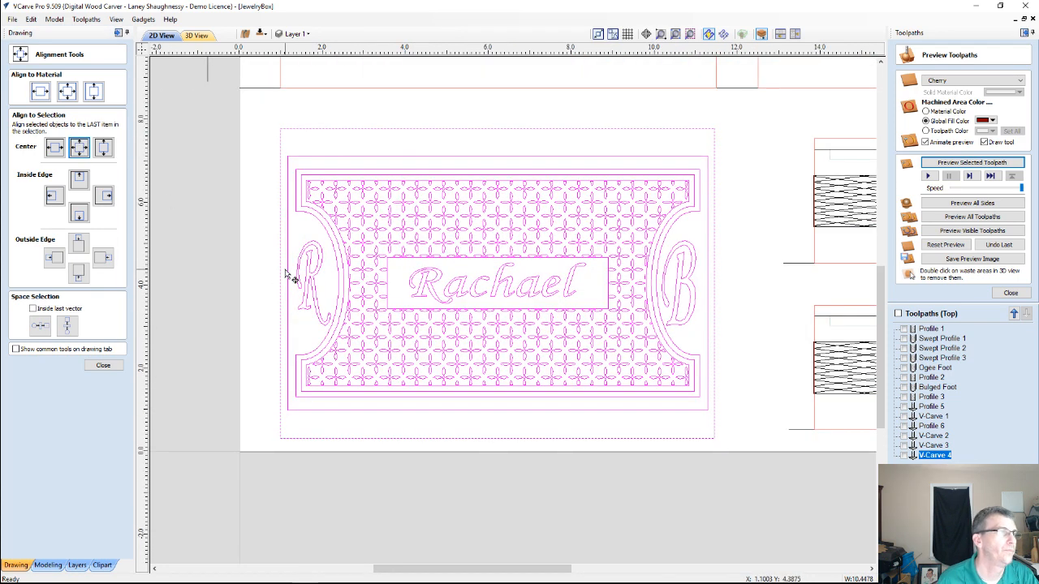
pyautogui.click(286, 271)
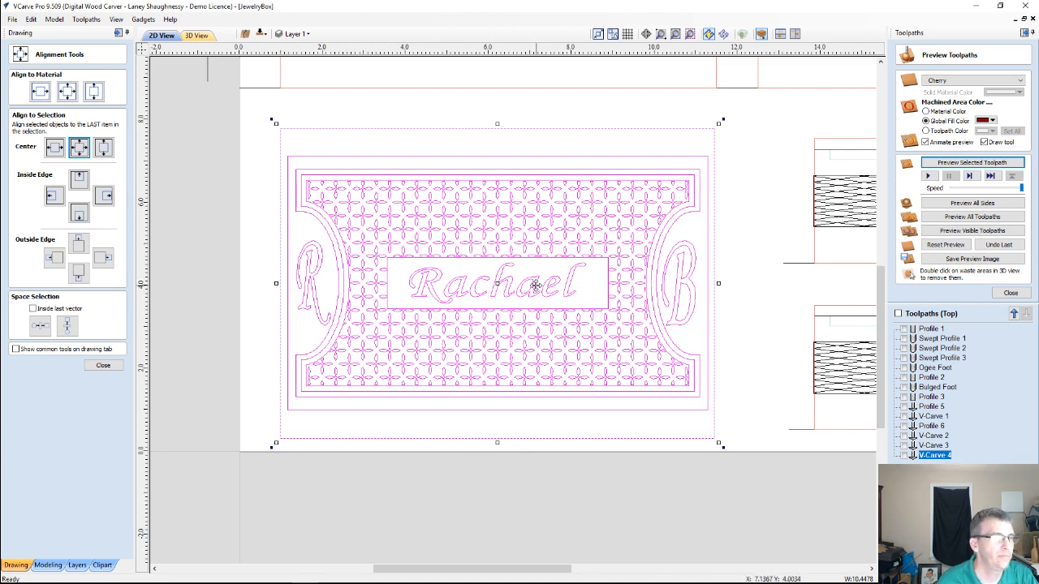
pyautogui.scroll(-1, 535, 286)
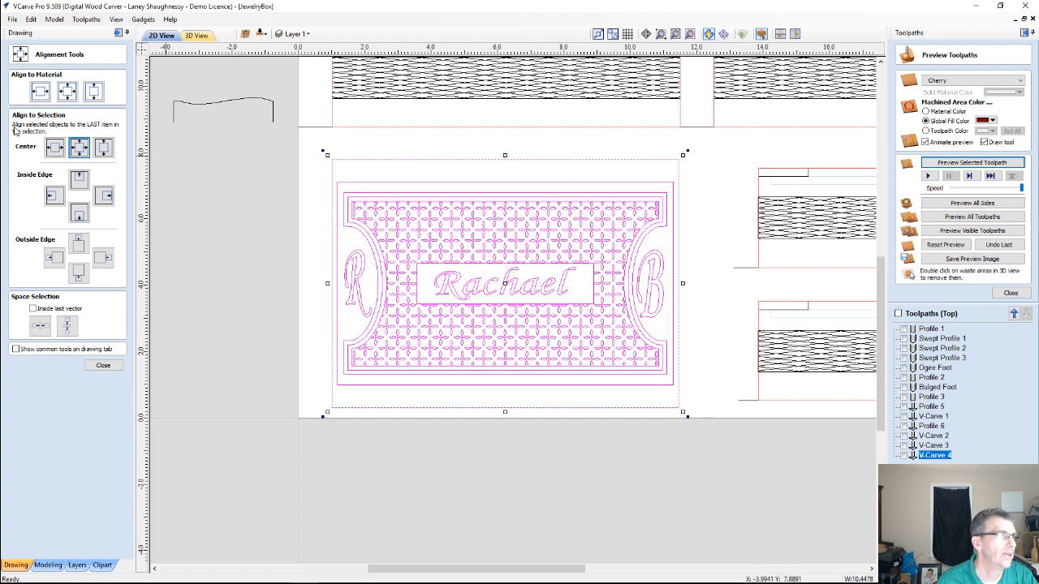
# Hide the Jewelry Box Top layer and show the CrossHatch layer
pyautogui.click(296, 33)
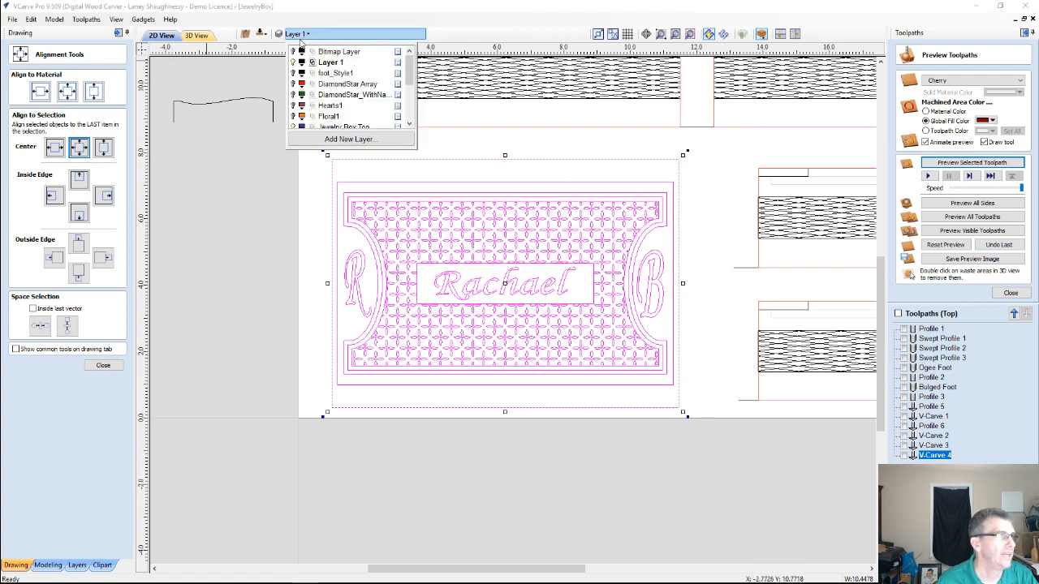
pyautogui.scroll(-1, 294, 109)
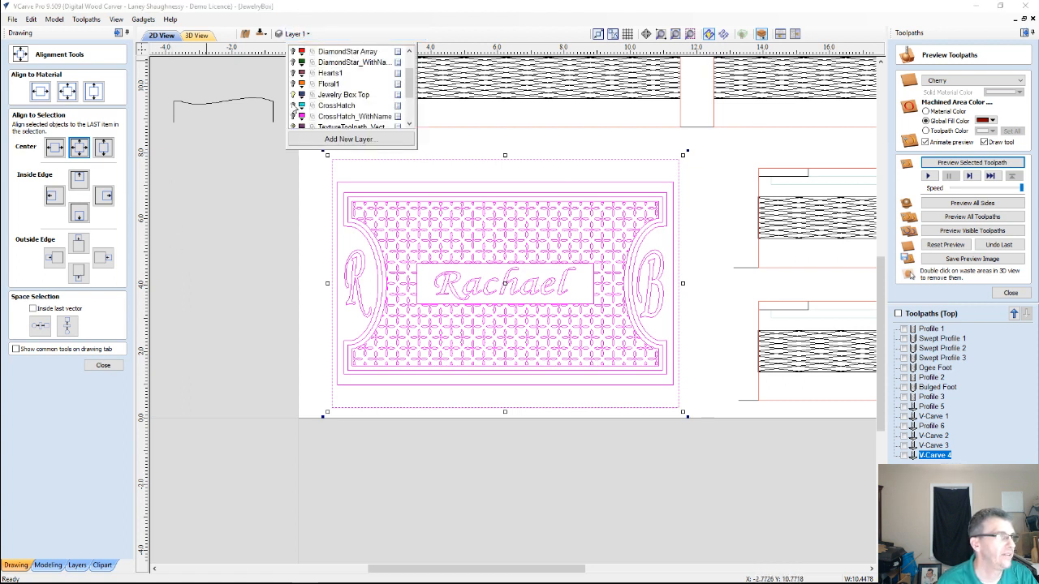
pyautogui.click(293, 94)
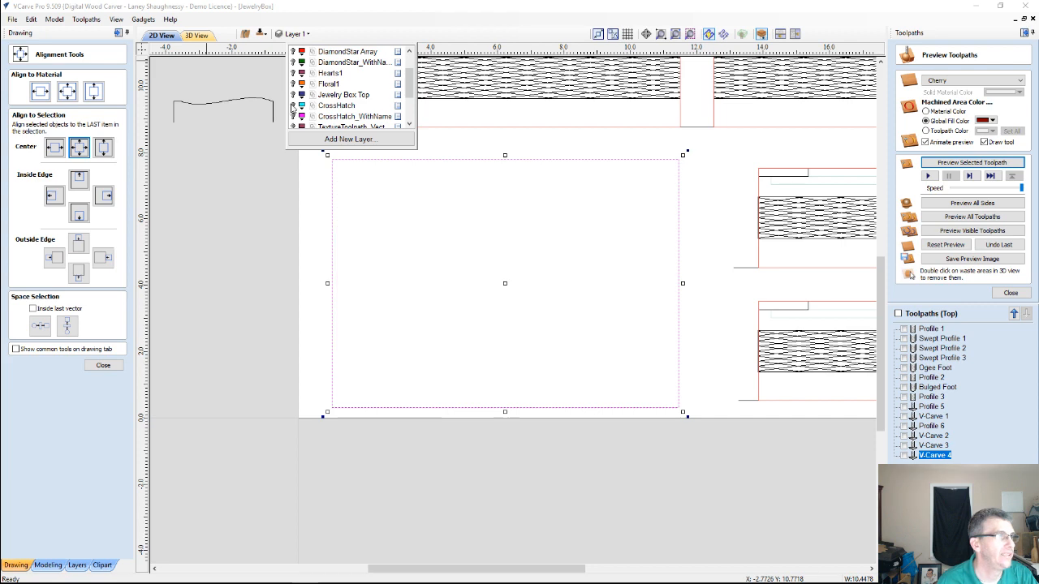
pyautogui.click(293, 106)
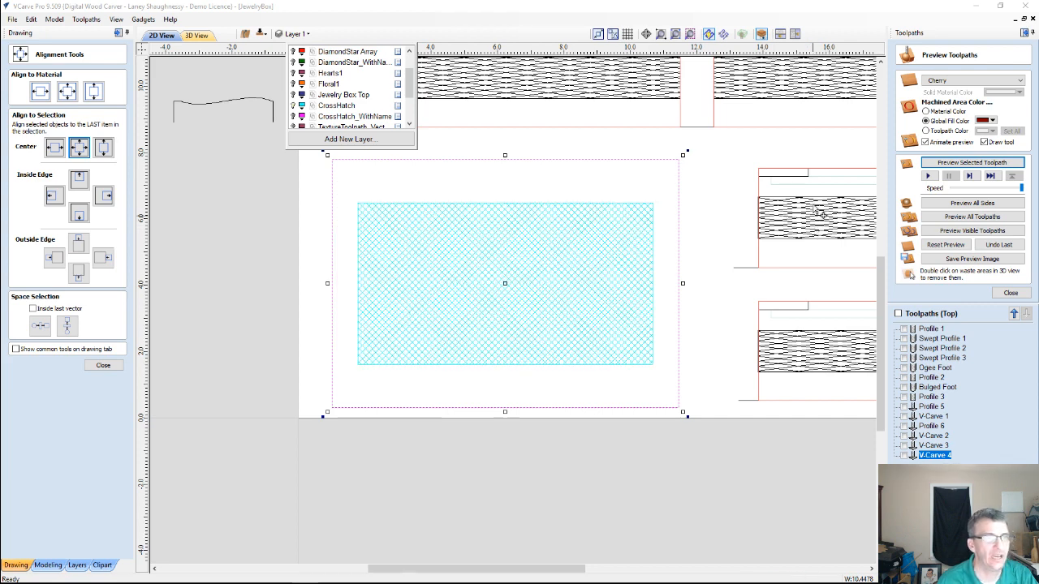
# Examine the crosshatch line pattern on the lid panel up close and as a whole
pyautogui.scroll(1, 818, 211)
pyautogui.scroll(1, 748, 220)
pyautogui.scroll(-1, 587, 248)
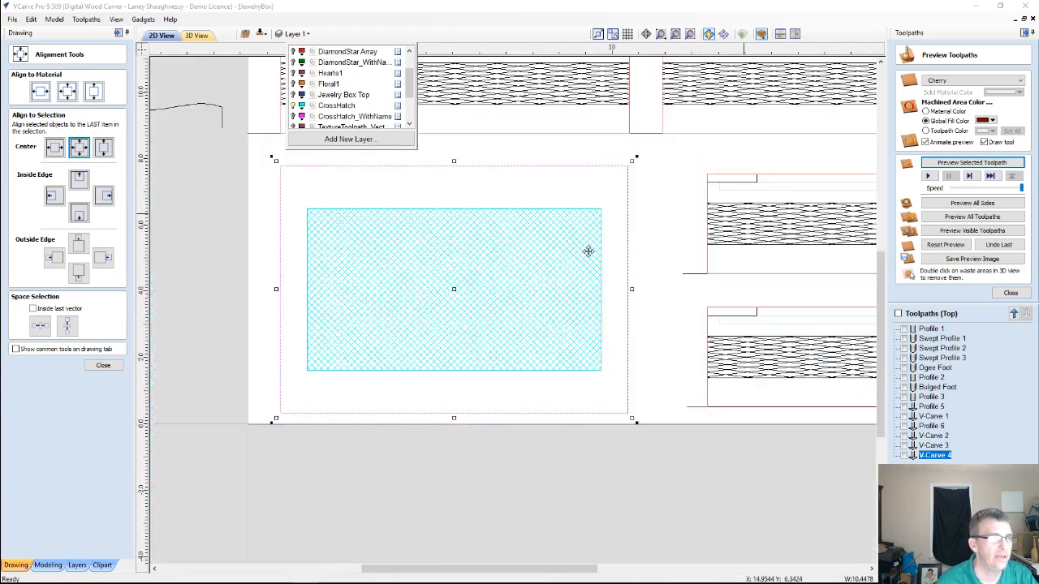
pyautogui.scroll(4, 457, 248)
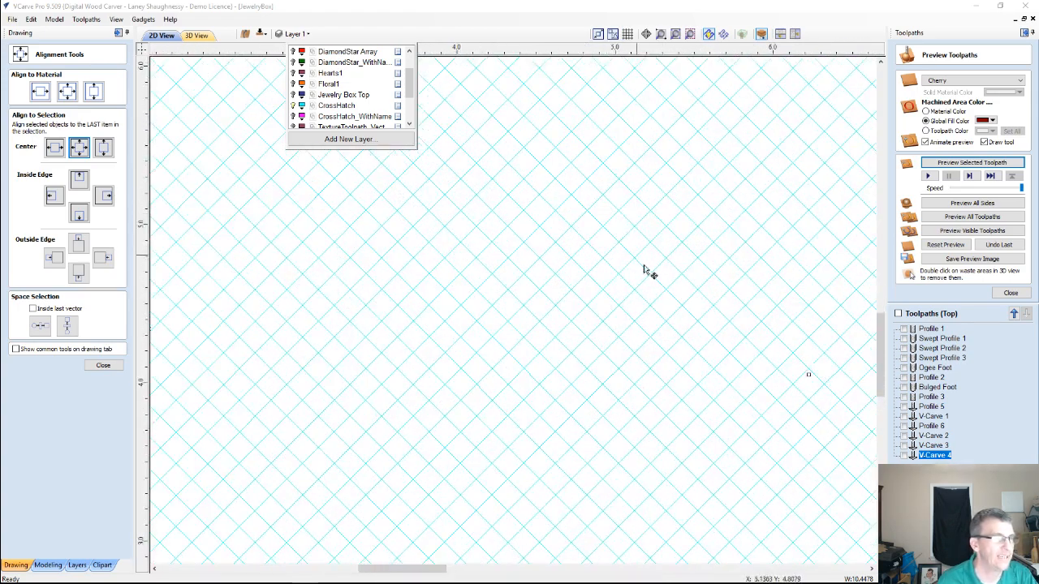
pyautogui.scroll(-2, 457, 274)
pyautogui.scroll(-2, 450, 271)
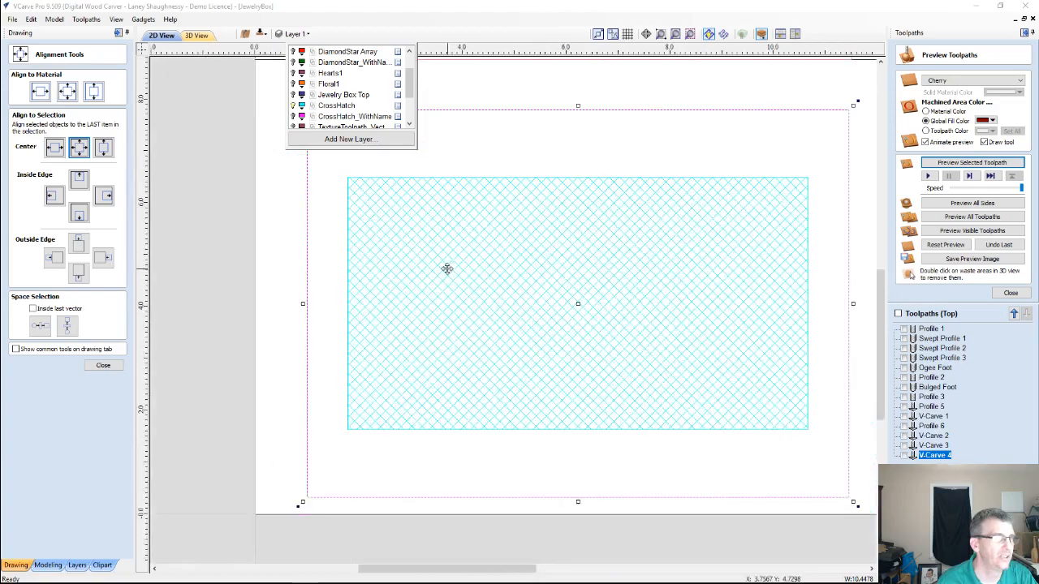
pyautogui.scroll(-1, 443, 263)
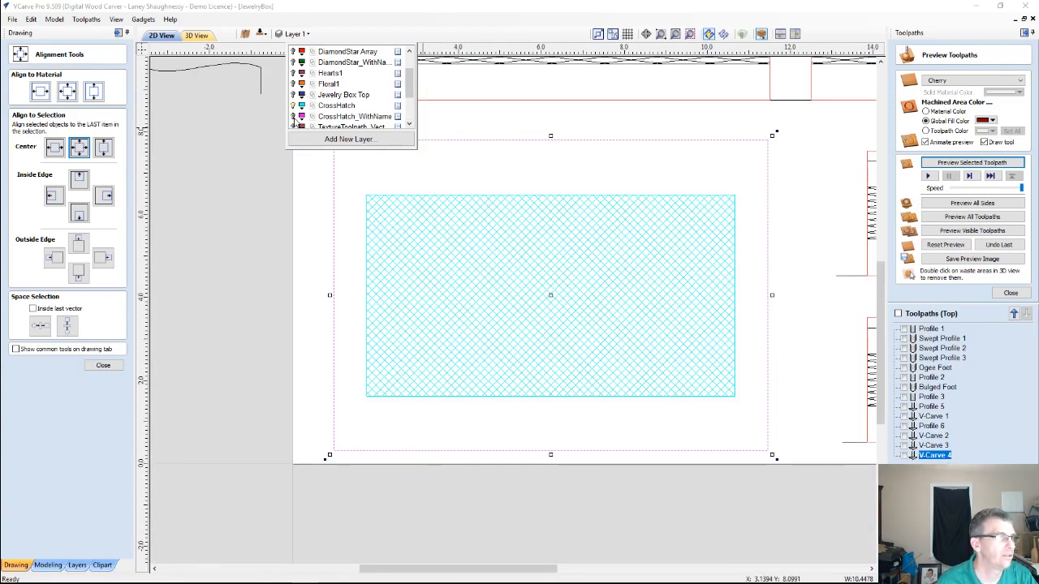
# Hide the CrossHatch layer and show the CrossHatch_WithName layer
pyautogui.click(294, 105)
pyautogui.click(294, 116)
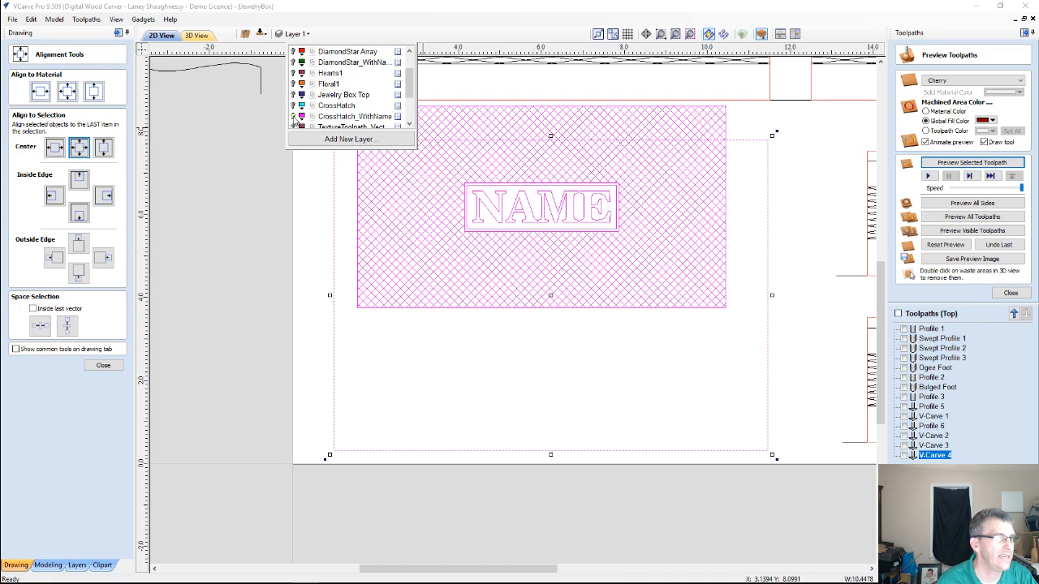
pyautogui.scroll(-3, 512, 243)
pyautogui.scroll(2, 452, 185)
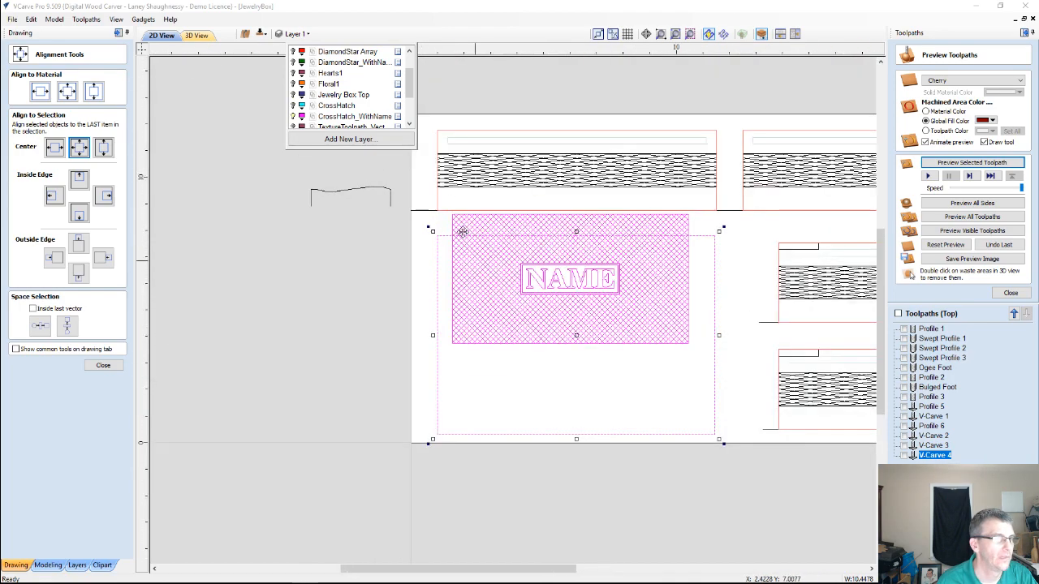
# Group the crosshatch design with its NAME box and center it inside the lid panel rectangle
pyautogui.click(103, 381)
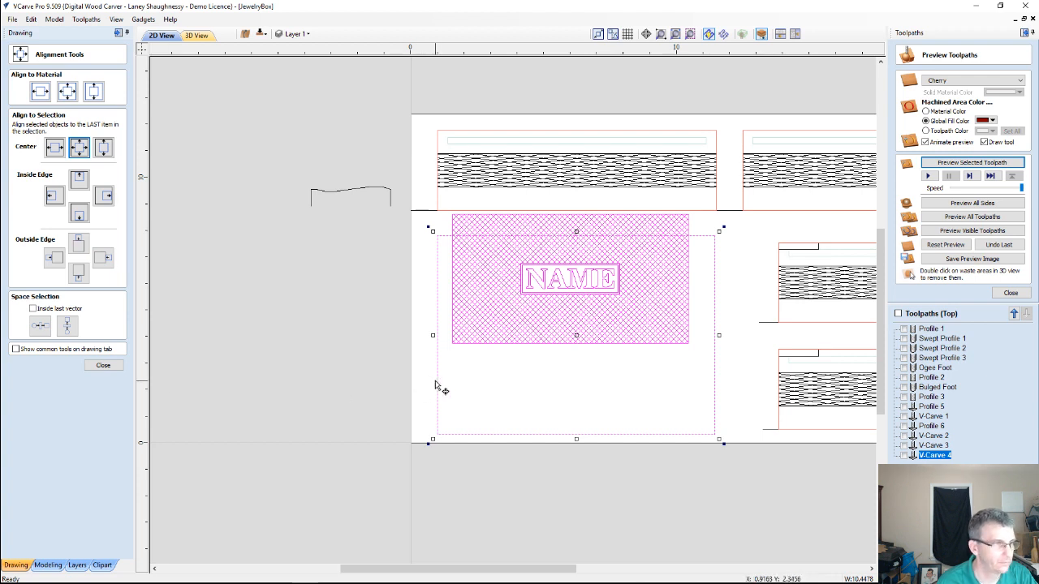
pyautogui.press('Escape')
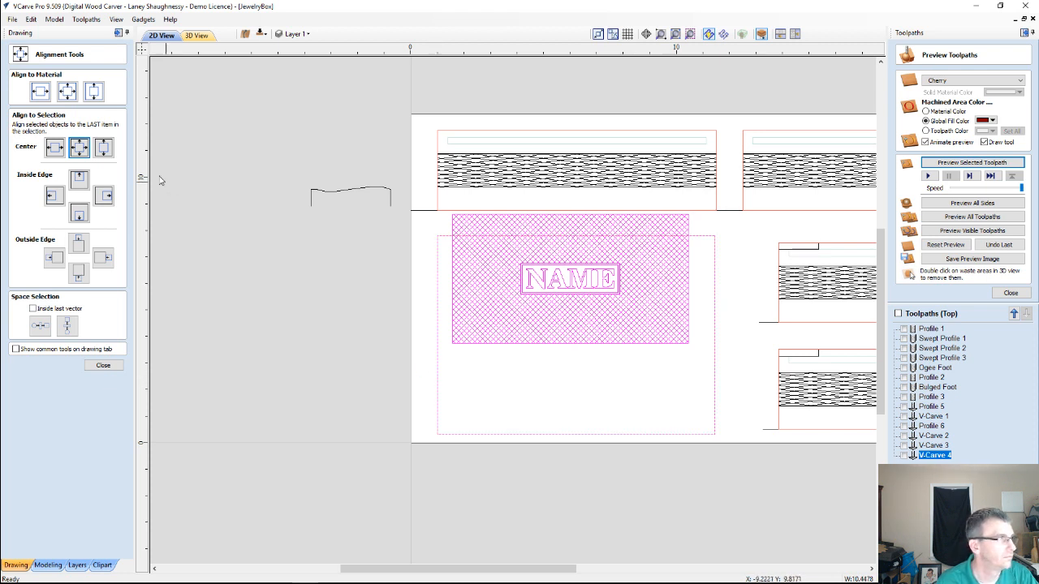
pyautogui.click(80, 151)
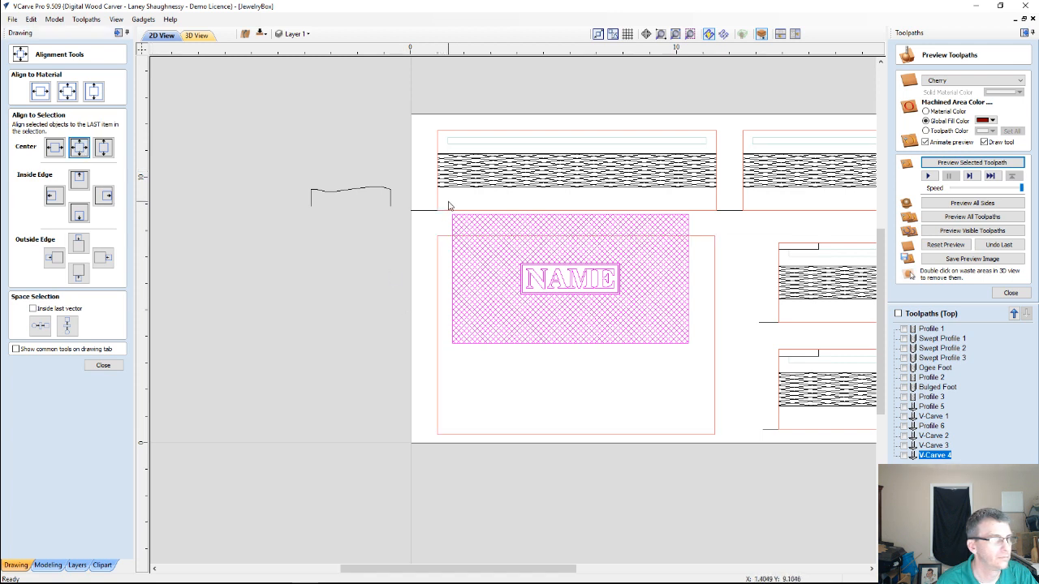
pyautogui.moveTo(447, 203); pyautogui.dragTo(696, 365)
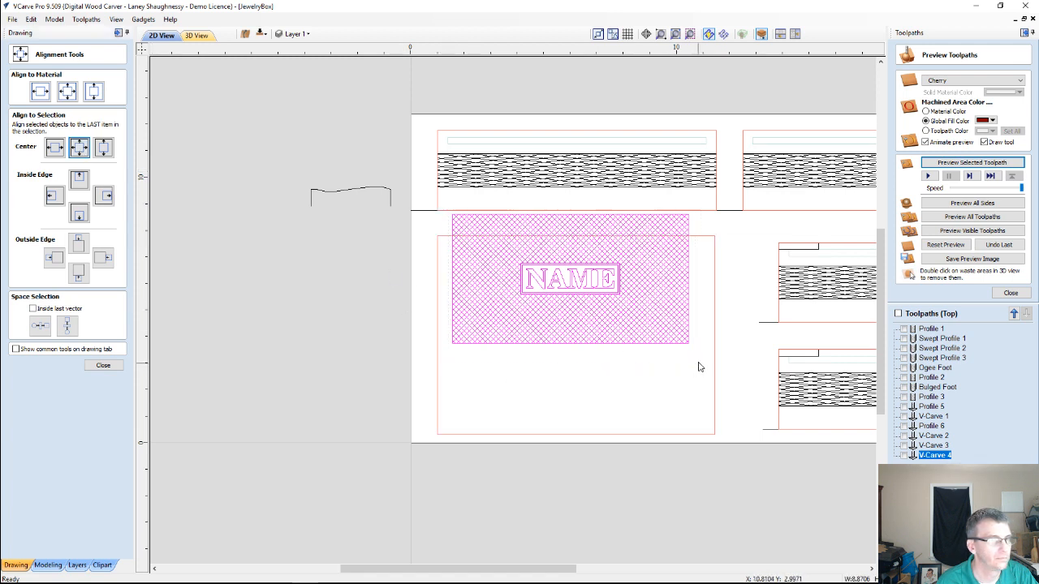
pyautogui.click(84, 154)
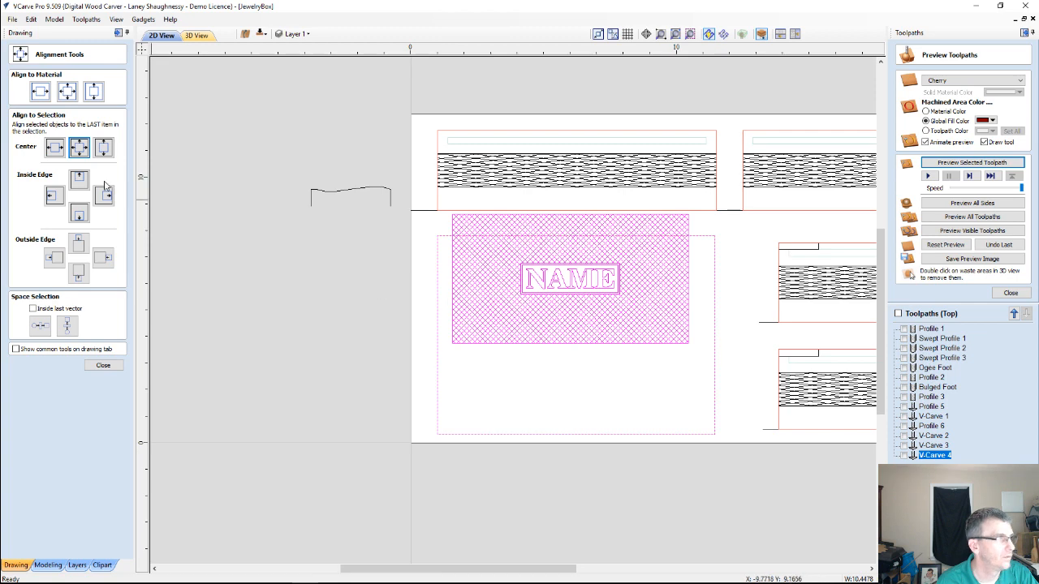
pyautogui.click(81, 149)
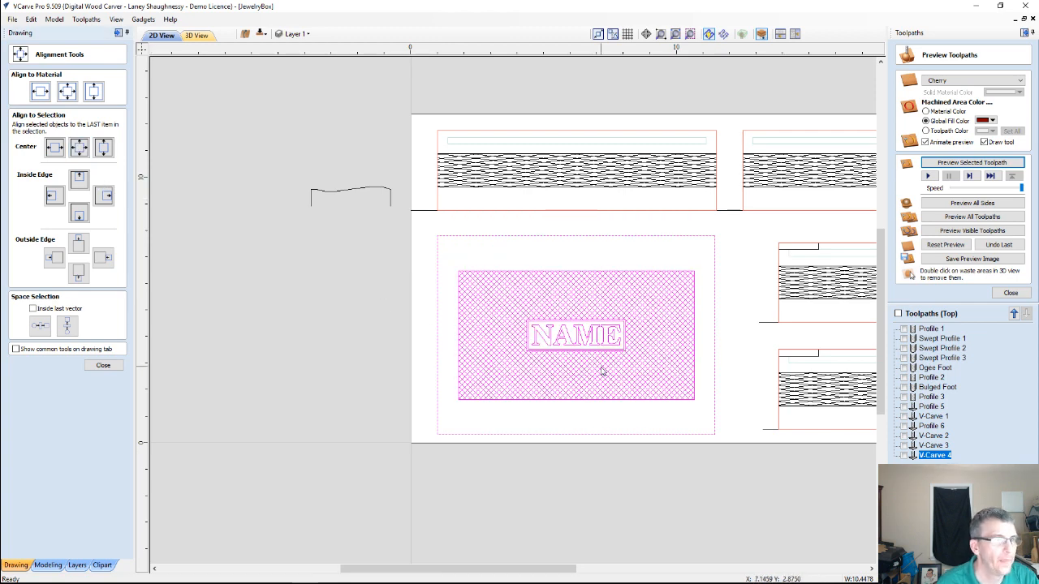
# Try to recalculate the V-Carve 3 toolpath for the crosshatch and NAME design with nothing selected
pyautogui.scroll(1, 600, 367)
pyautogui.click(676, 162)
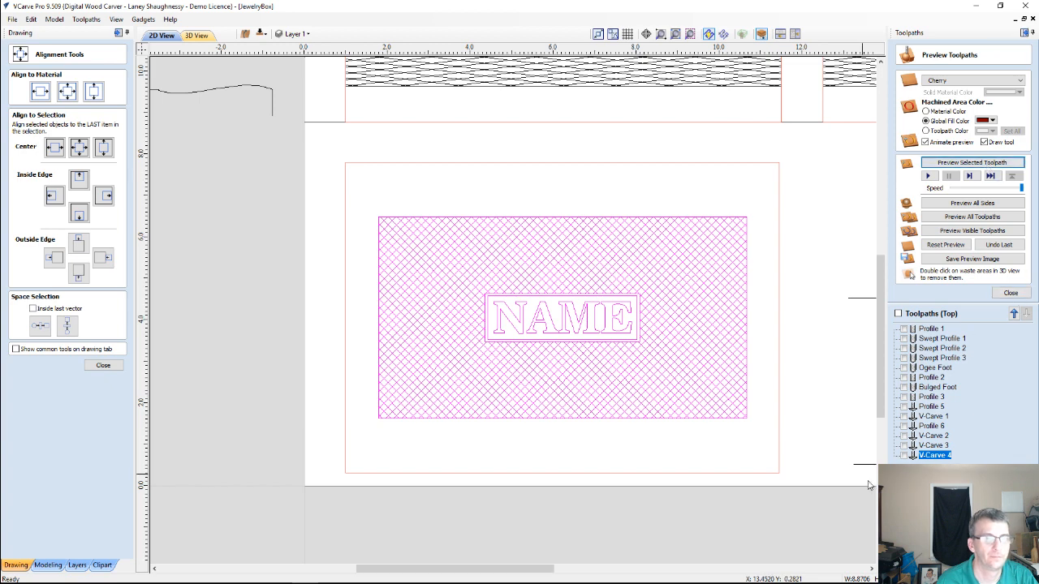
pyautogui.doubleClick(933, 455)
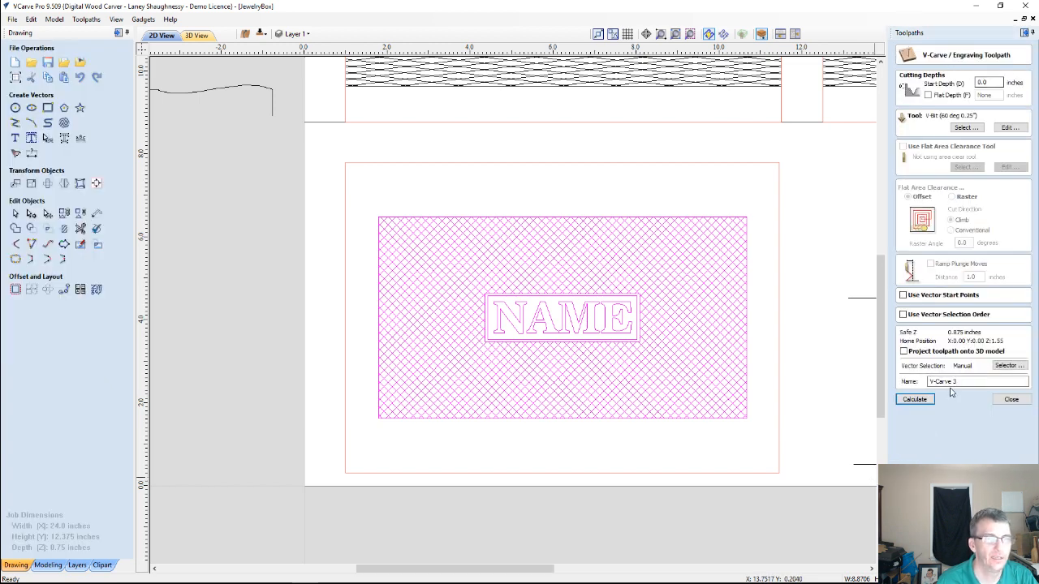
pyautogui.click(914, 399)
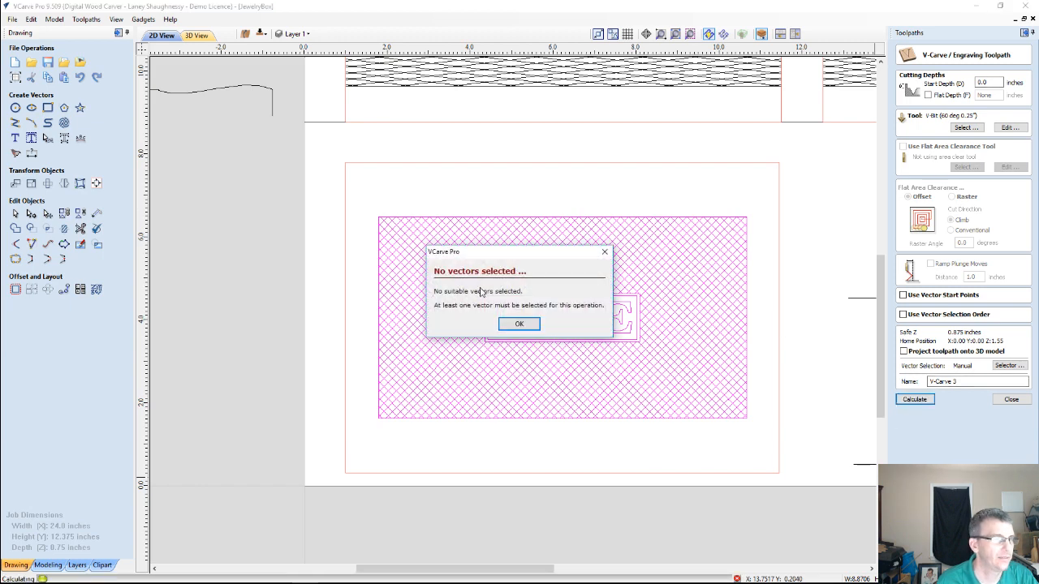
pyautogui.click(518, 324)
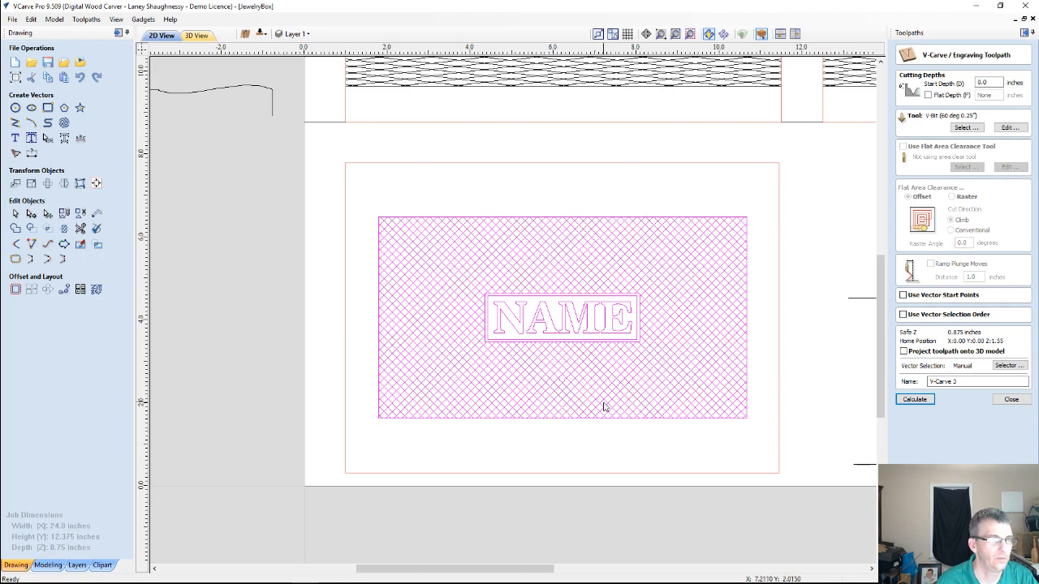
# Ungroup the crosshatch and NAME design on the lid panel and clear the selection
pyautogui.scroll(3, 636, 404)
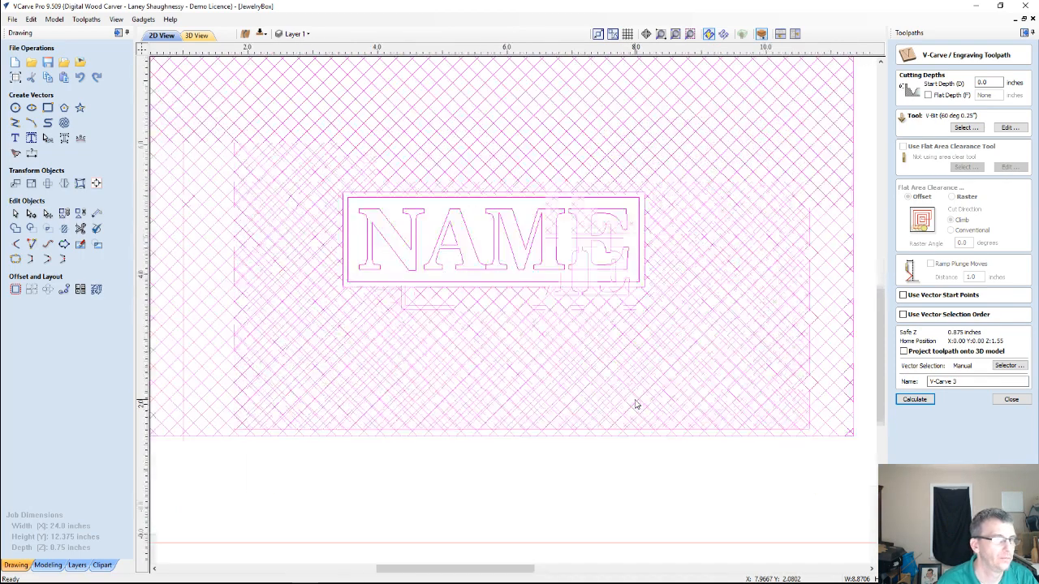
pyautogui.scroll(-4, 633, 401)
pyautogui.click(430, 253)
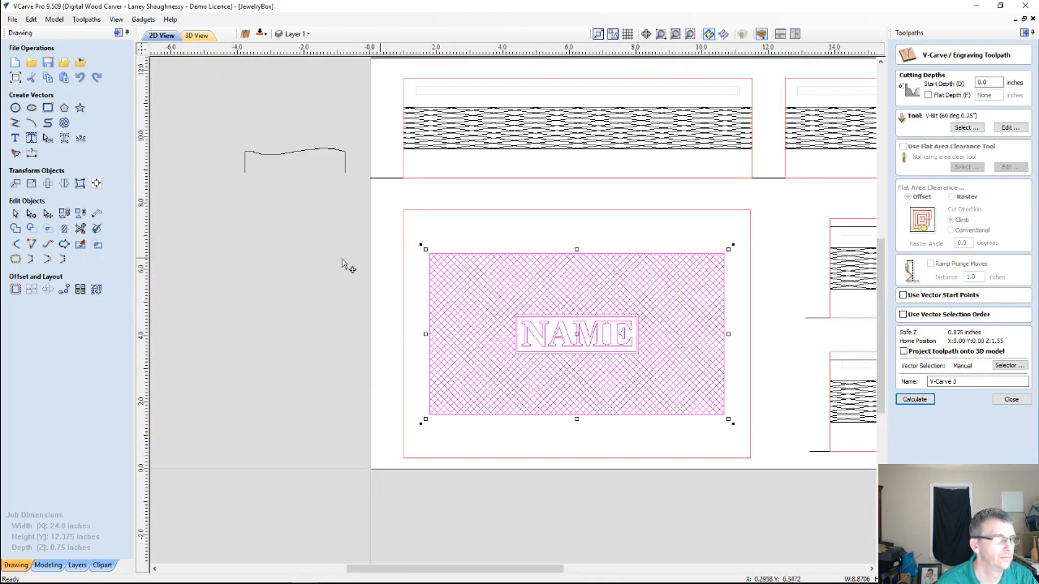
pyautogui.click(314, 261)
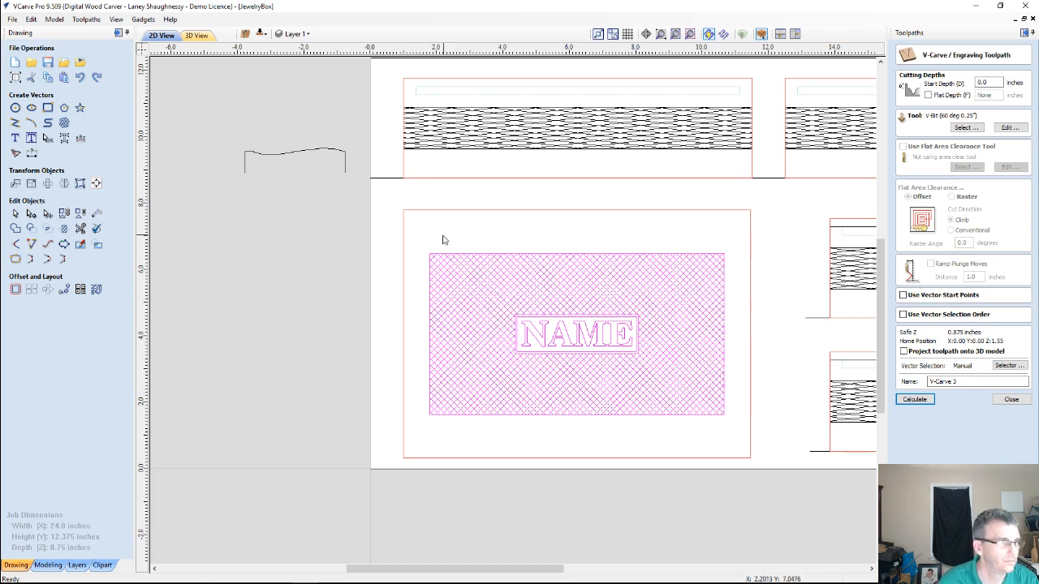
# Try to calculate the V-Carve 3 toolpath from all crosshatch and NAME vectors, and close the toolpath form
pyautogui.moveTo(416, 235)
pyautogui.mouseDown()
pyautogui.moveTo(655, 389)
pyautogui.moveTo(759, 431)
pyautogui.moveTo(739, 431)
pyautogui.mouseUp()
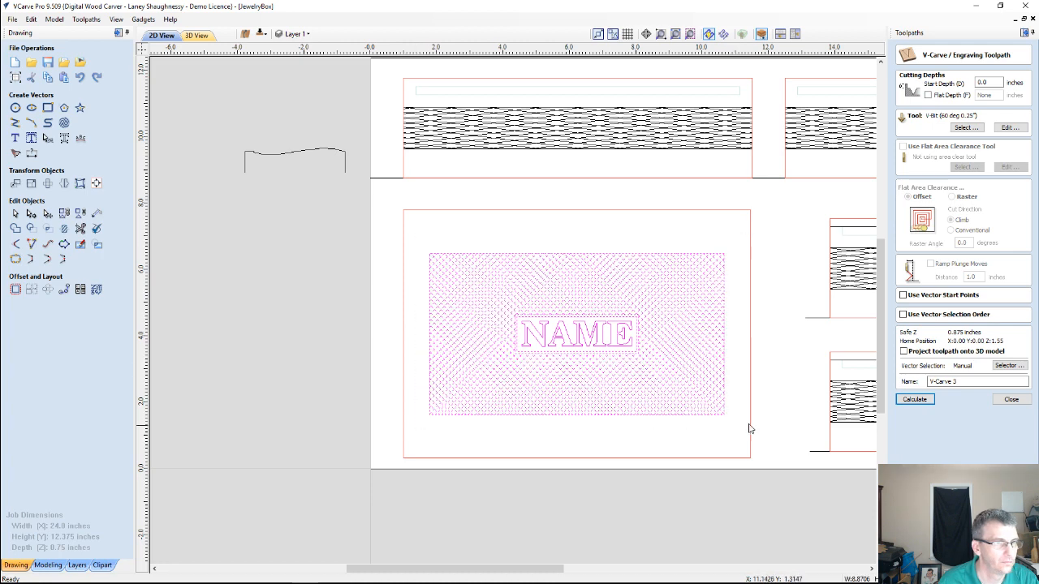
pyautogui.click(916, 400)
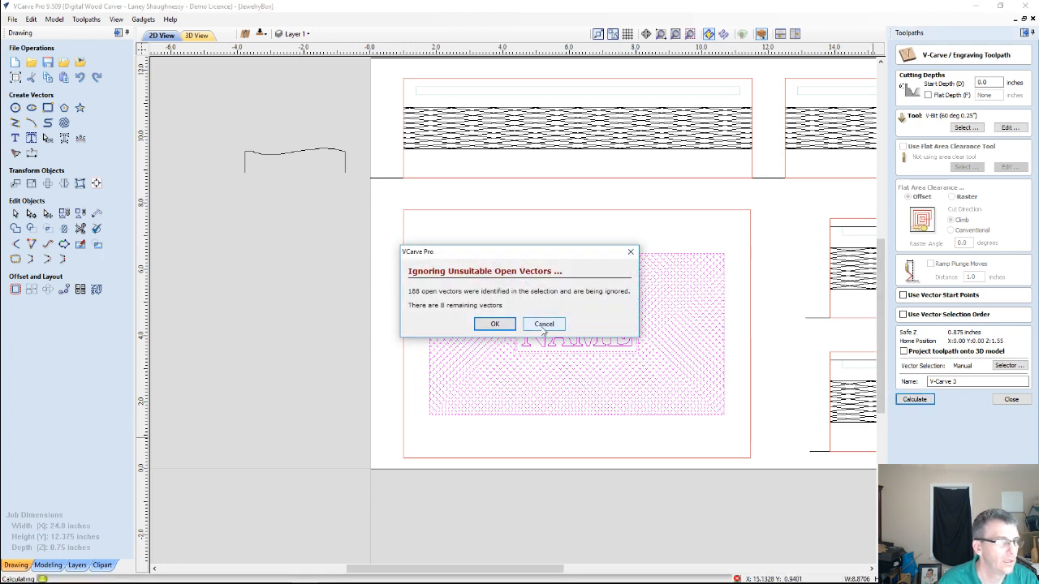
pyautogui.click(494, 323)
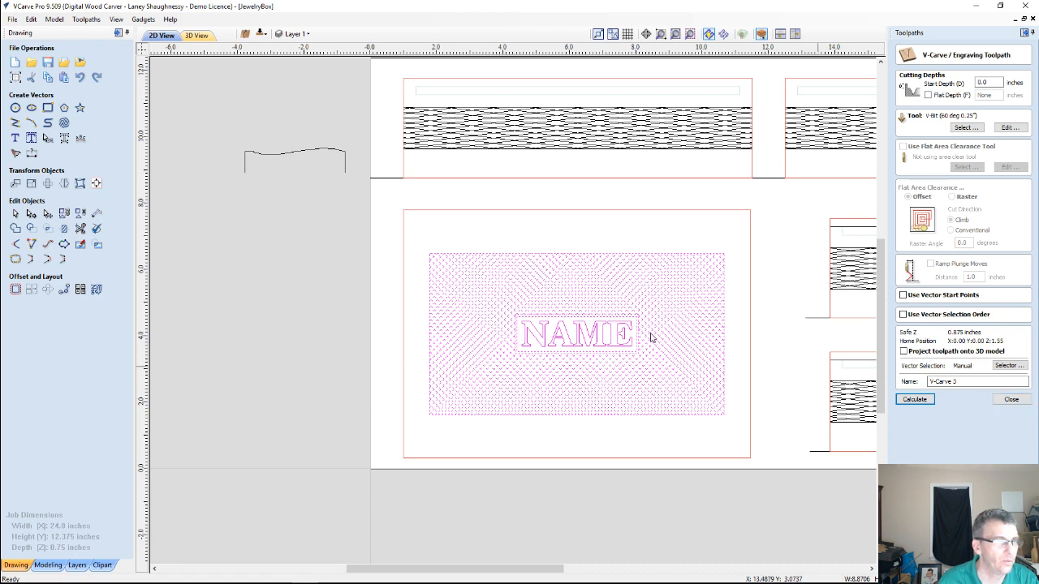
pyautogui.scroll(2, 692, 333)
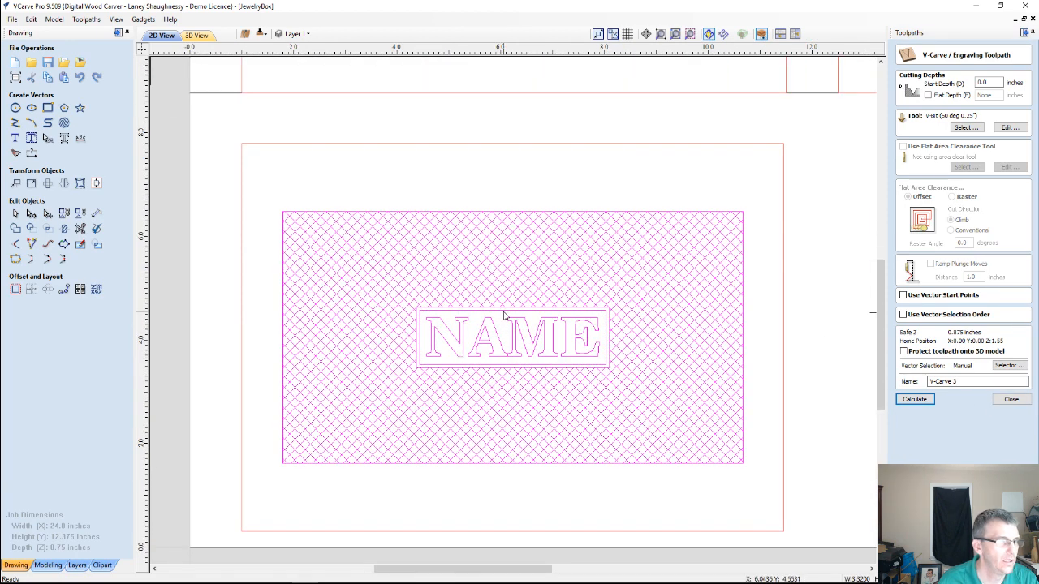
pyautogui.click(503, 315)
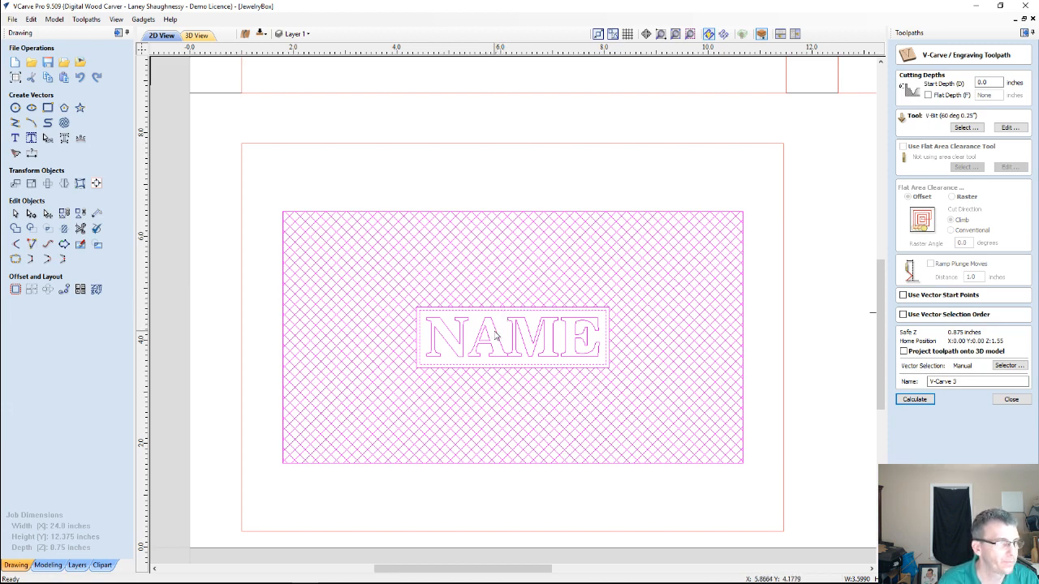
pyautogui.click(666, 175)
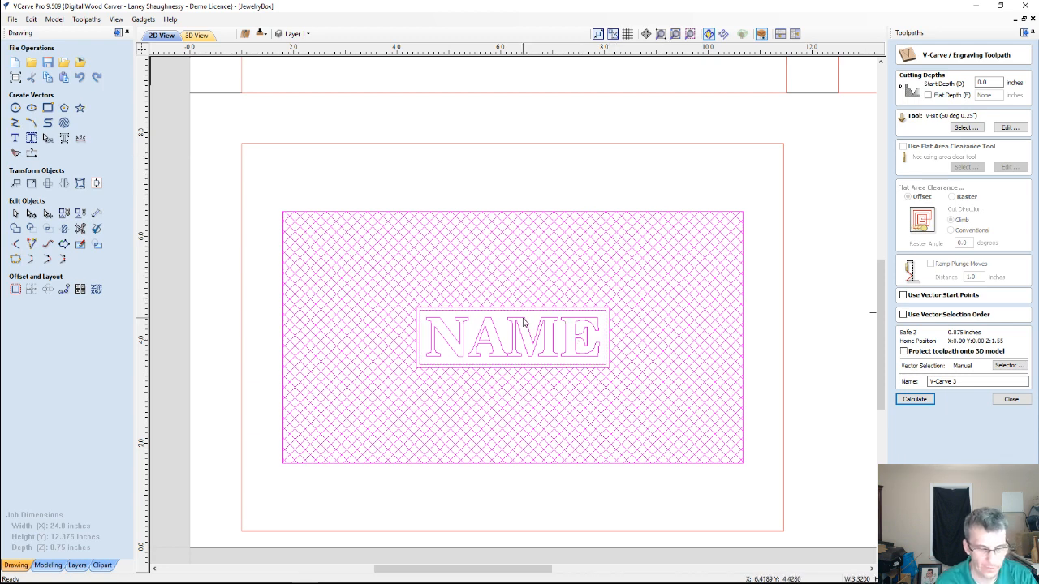
pyautogui.click(1011, 399)
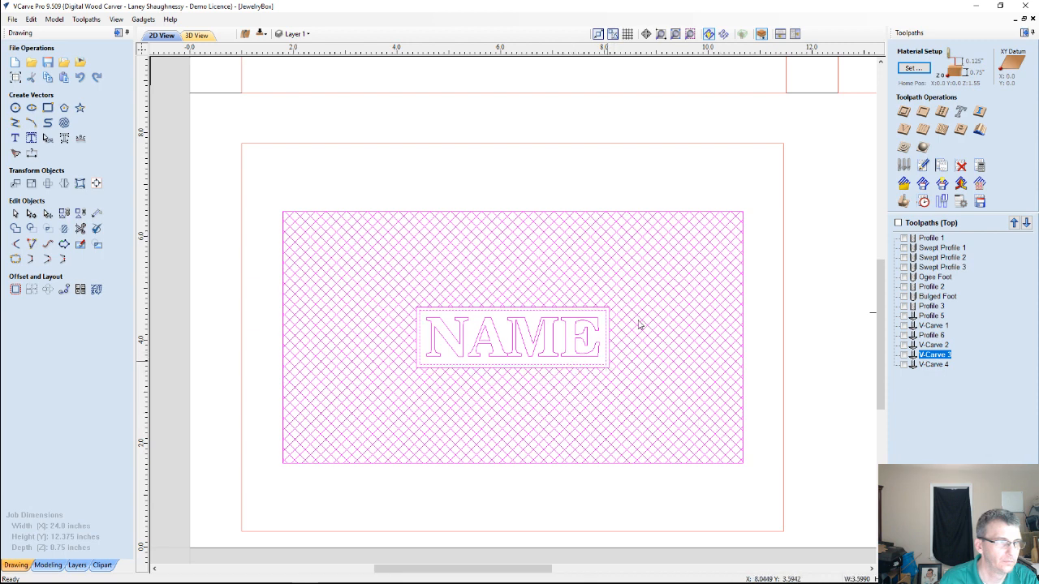
# Change the colour of the CrossHatch_WithName layer to brown
pyautogui.rightClick(835, 212)
pyautogui.click(284, 155)
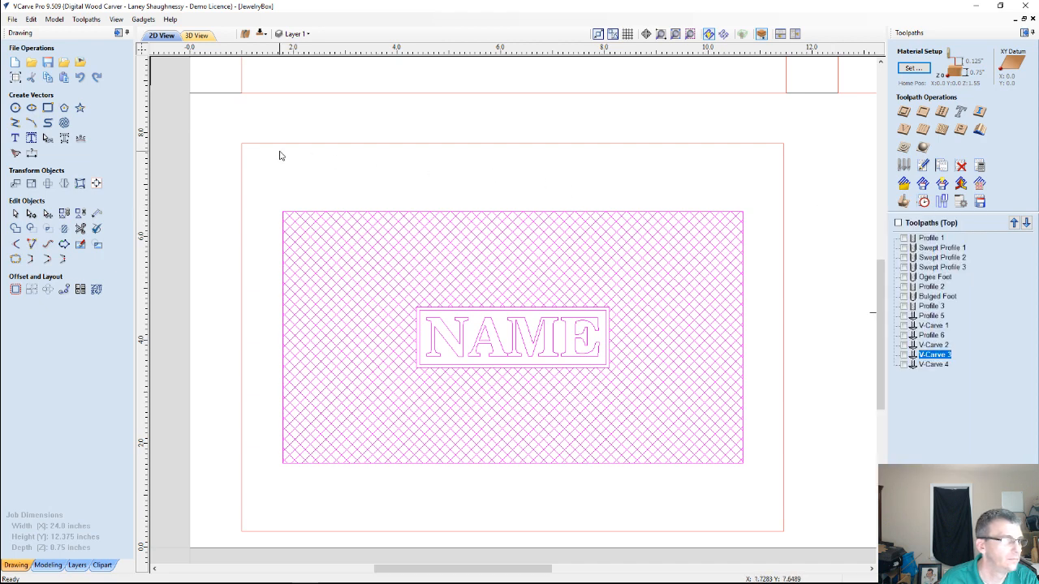
pyautogui.click(312, 37)
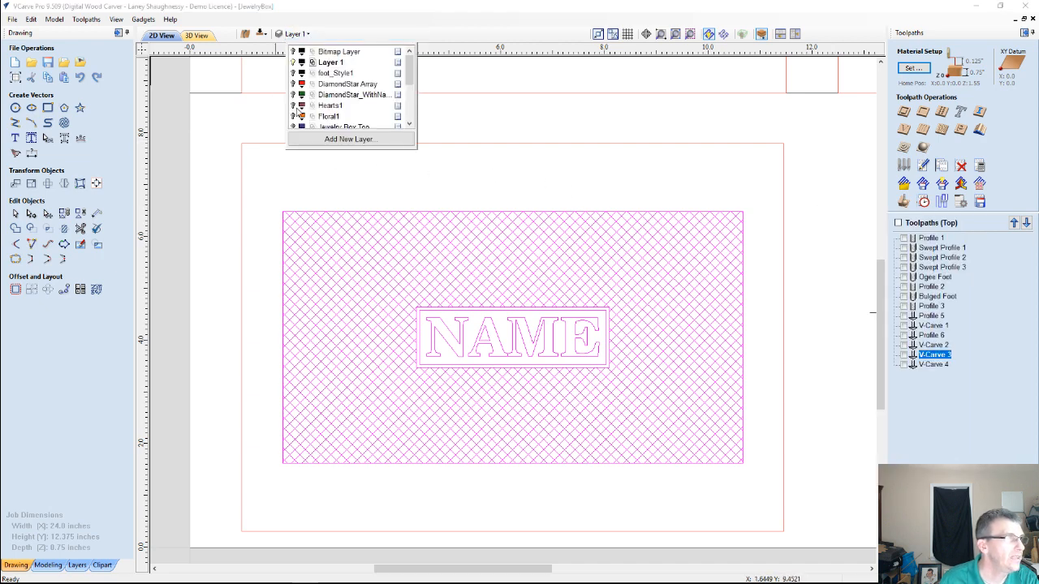
pyautogui.scroll(-2, 298, 112)
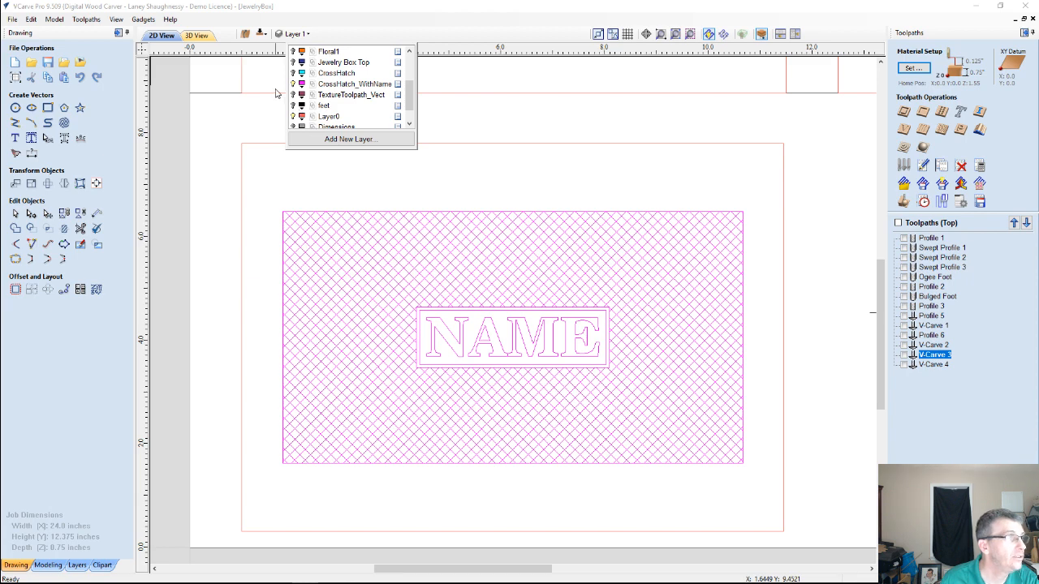
pyautogui.click(301, 84)
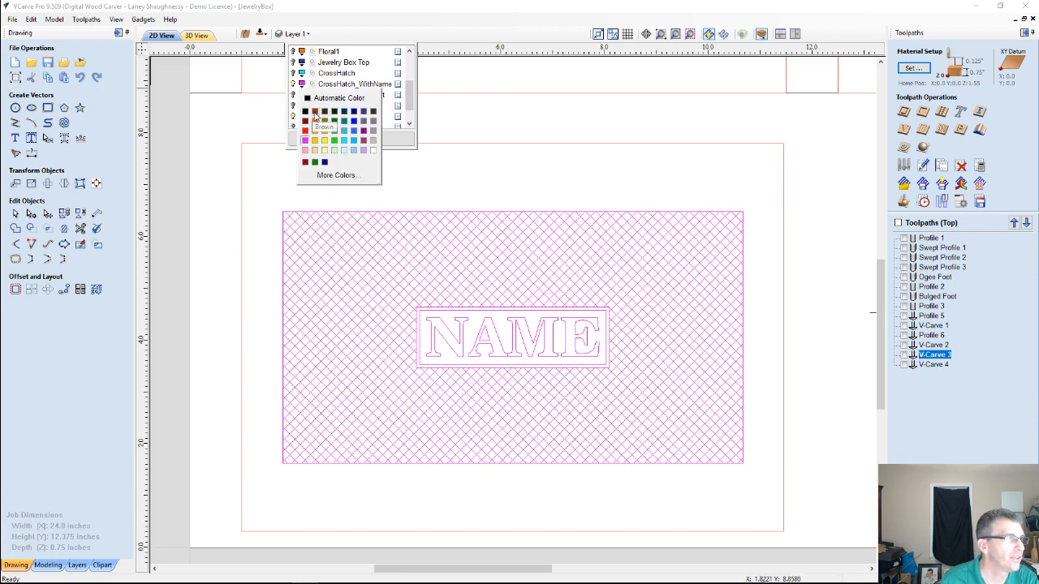
pyautogui.click(315, 116)
pyautogui.click(281, 192)
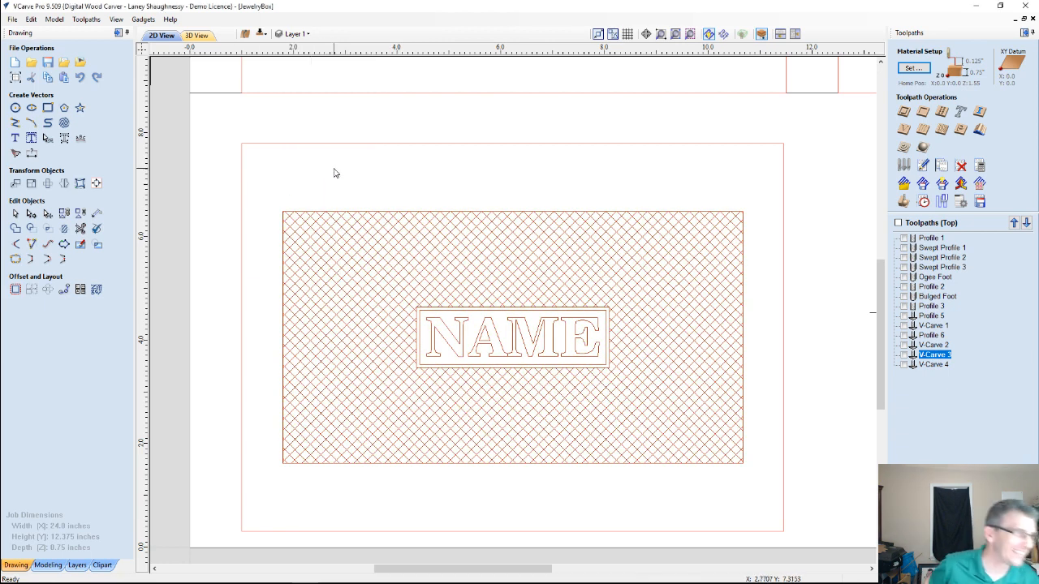
# Select the NAME lettering with its inner box and give the V-Carve 3 toolpath a flat depth of 0.125 inches
pyautogui.click(446, 316)
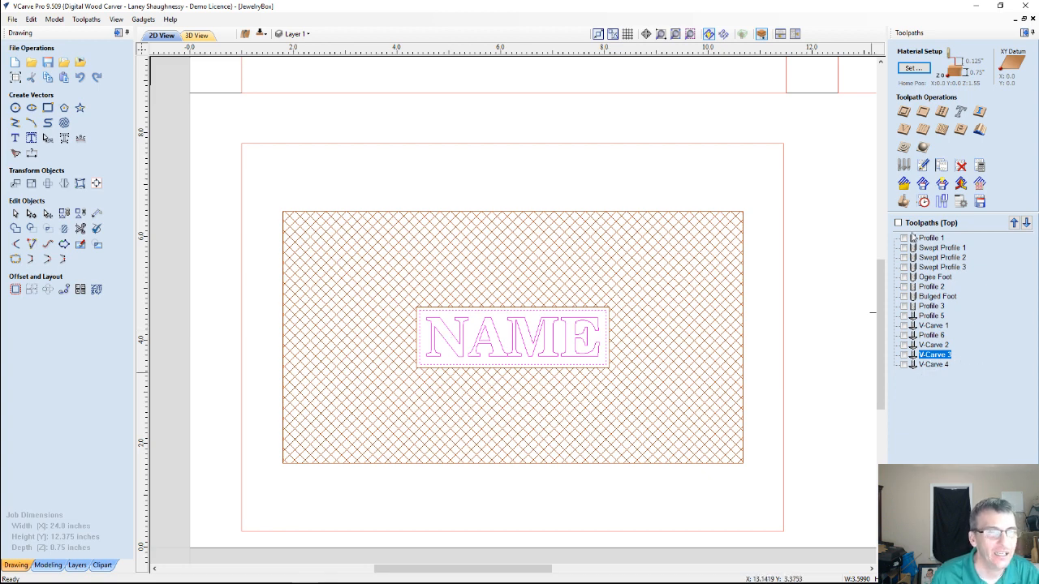
pyautogui.doubleClick(933, 356)
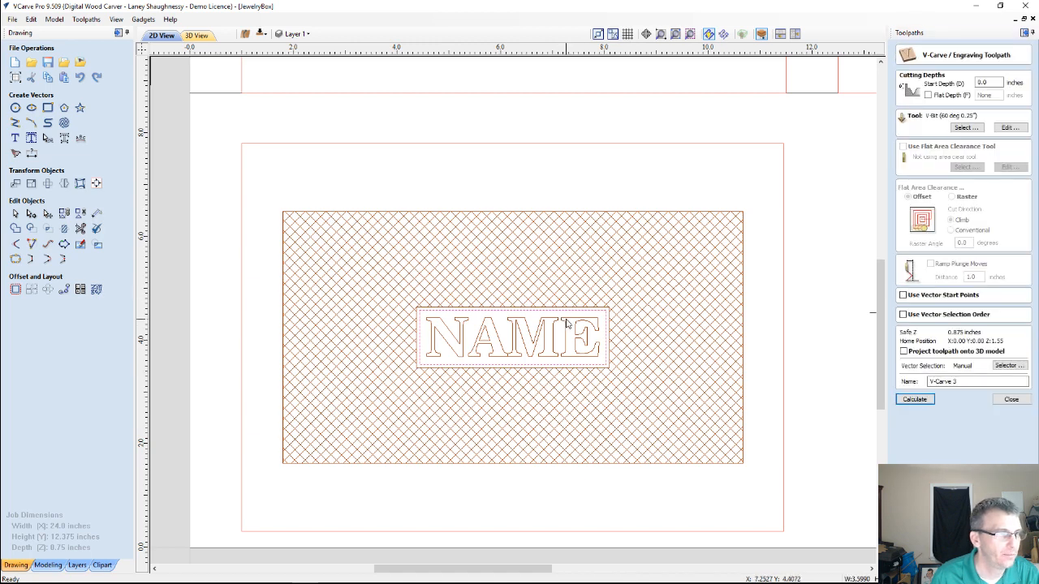
pyautogui.click(927, 96)
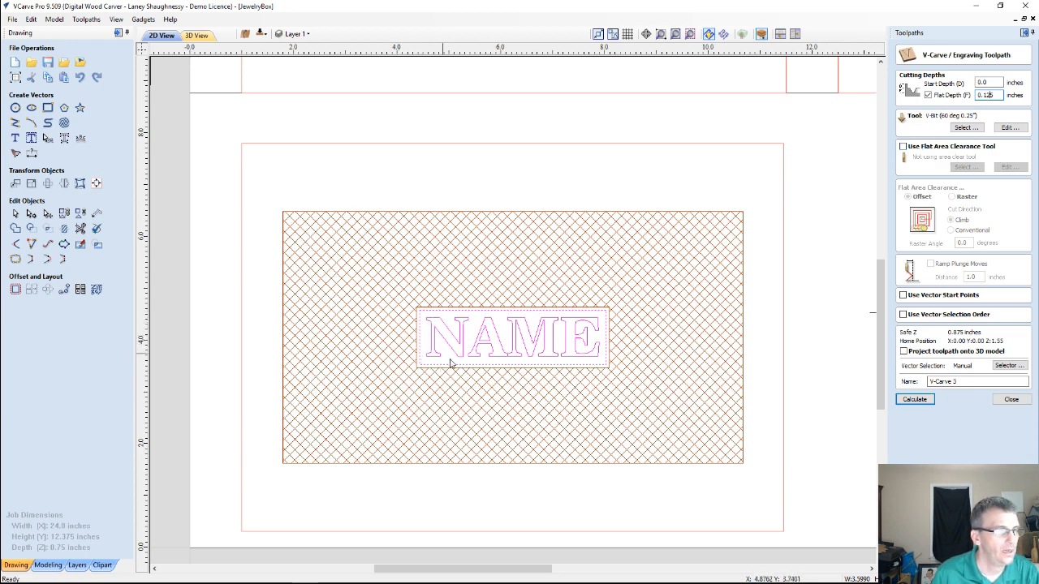
# Add the End Mill (0.125 inch) as flat area clearance tool and calculate the V-Carve 3 toolpath
pyautogui.click(902, 146)
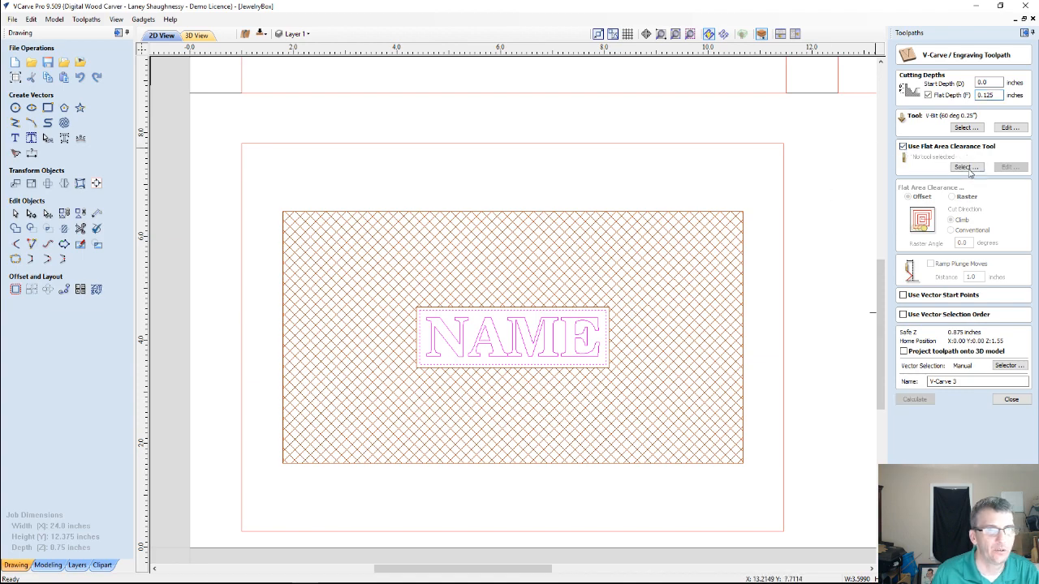
pyautogui.click(967, 168)
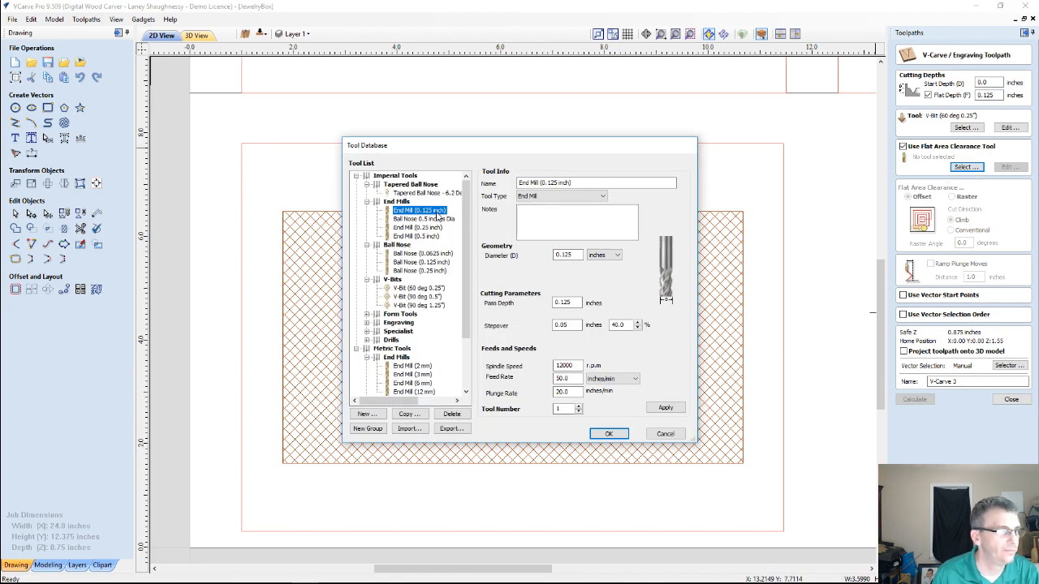
pyautogui.click(608, 433)
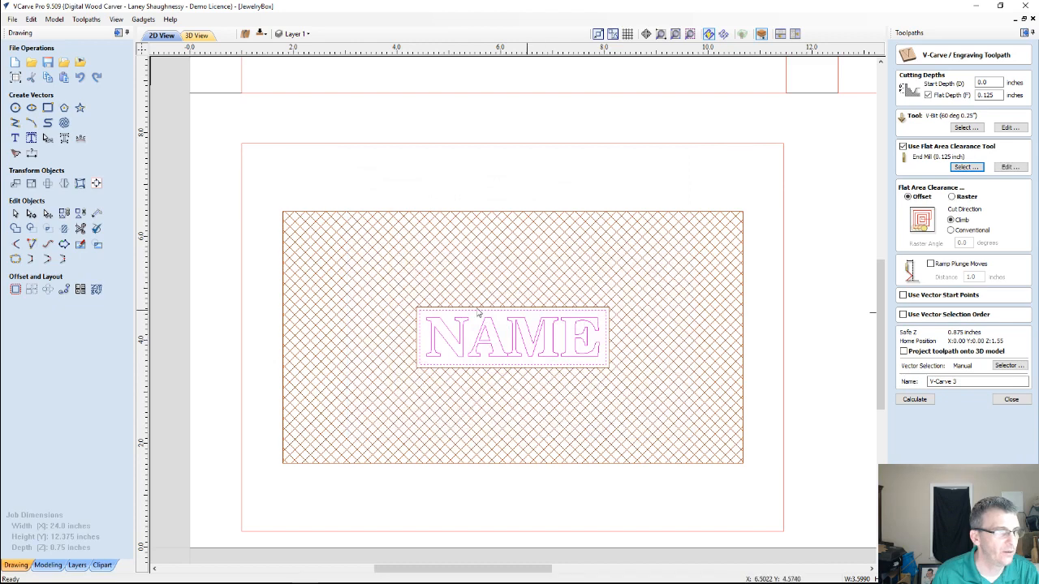
pyautogui.click(915, 400)
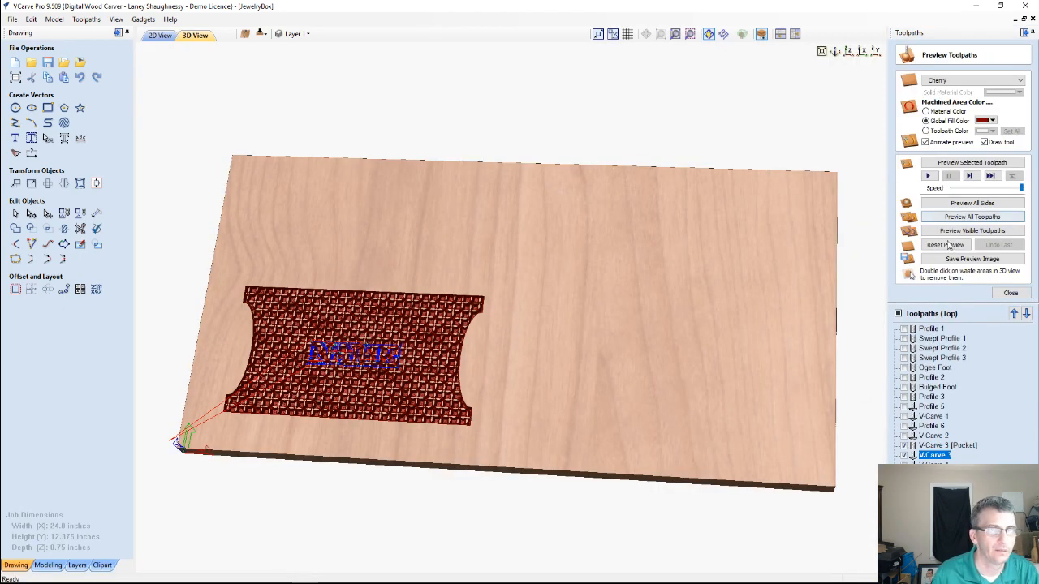
# Reset the 3D preview, view the board from above and preview the V-Carve 3 toolpath on the name plate
pyautogui.click(945, 246)
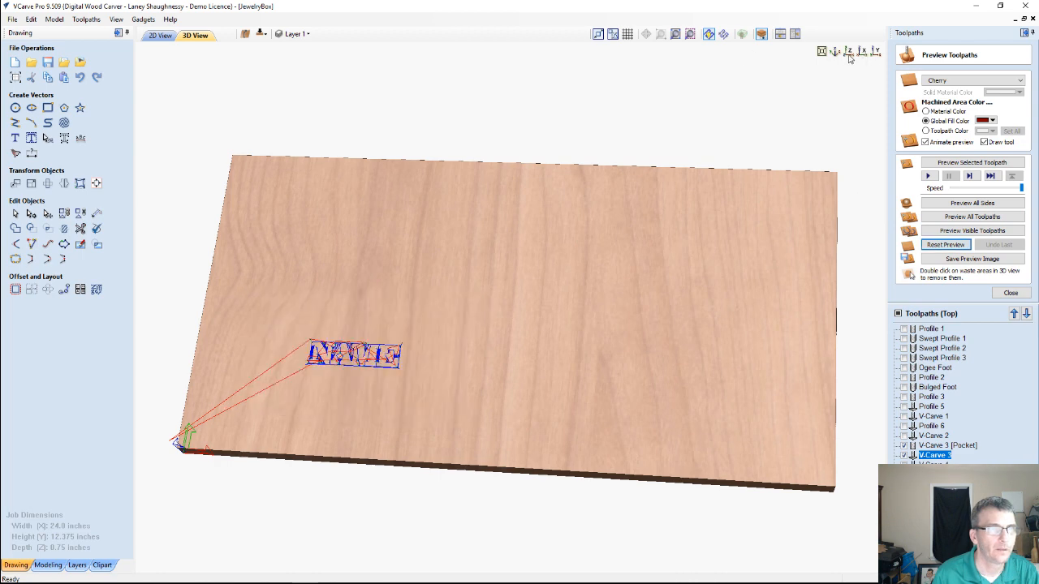
pyautogui.click(848, 52)
pyautogui.scroll(3, 251, 381)
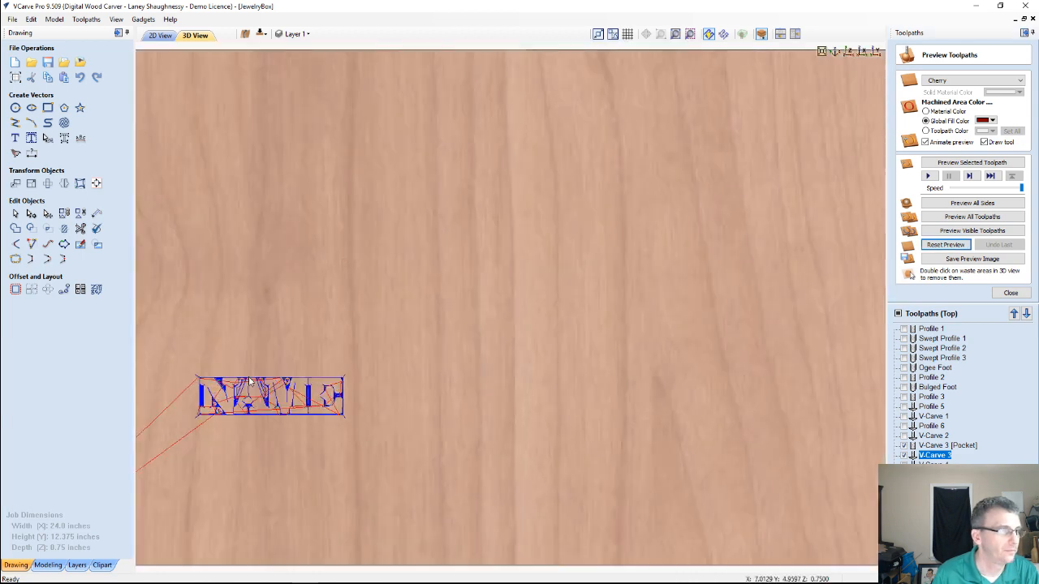
pyautogui.scroll(2, 250, 380)
pyautogui.moveTo(256, 376); pyautogui.dragTo(735, 290, button='middle')
pyautogui.scroll(-1, 734, 290)
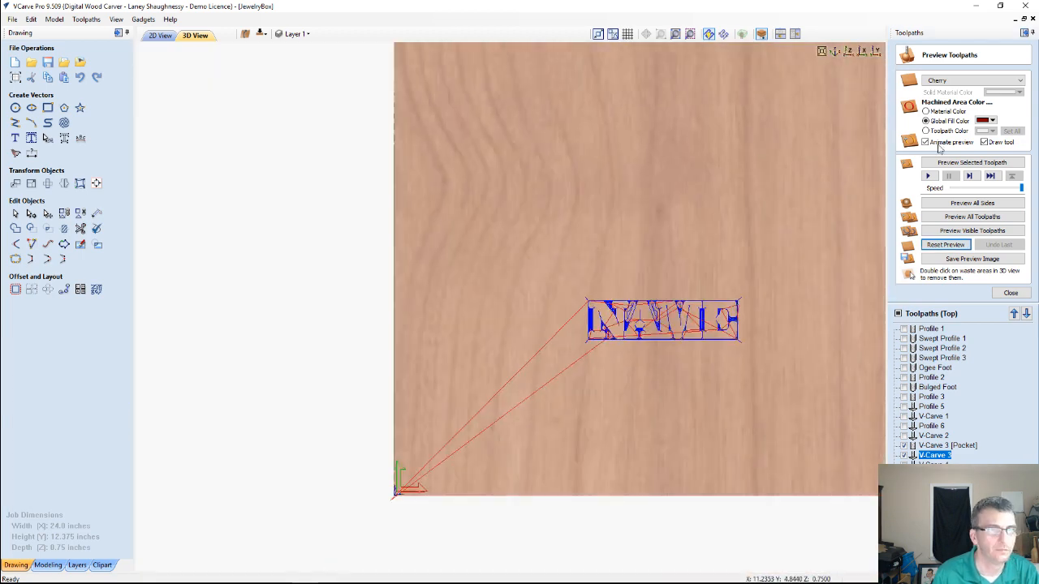
pyautogui.click(959, 163)
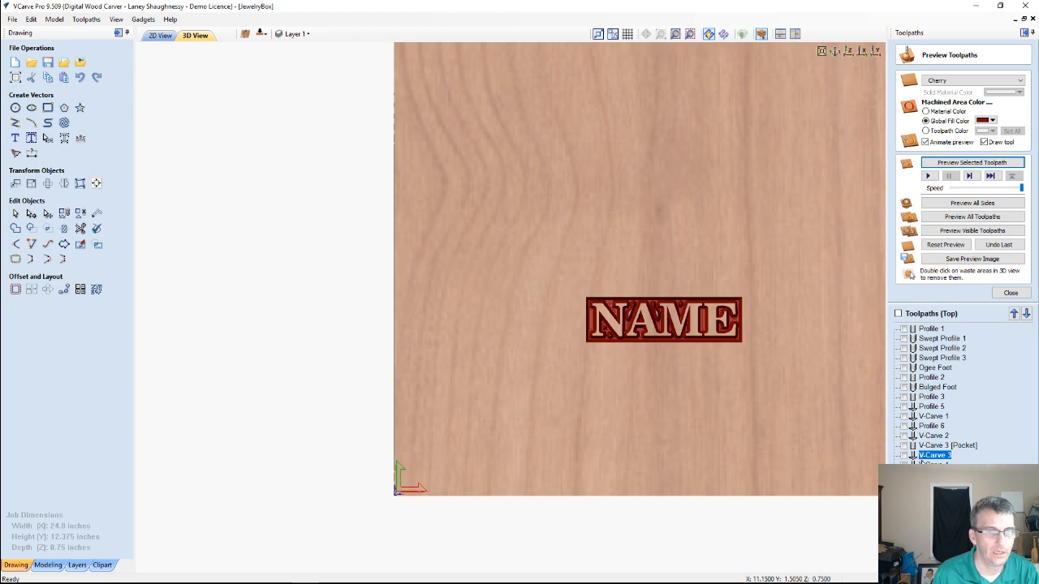
# Preview the V-Carve 3 [Pocket] clearance toolpath and inspect the carved NAME plate up close
pyautogui.click(945, 446)
pyautogui.click(986, 165)
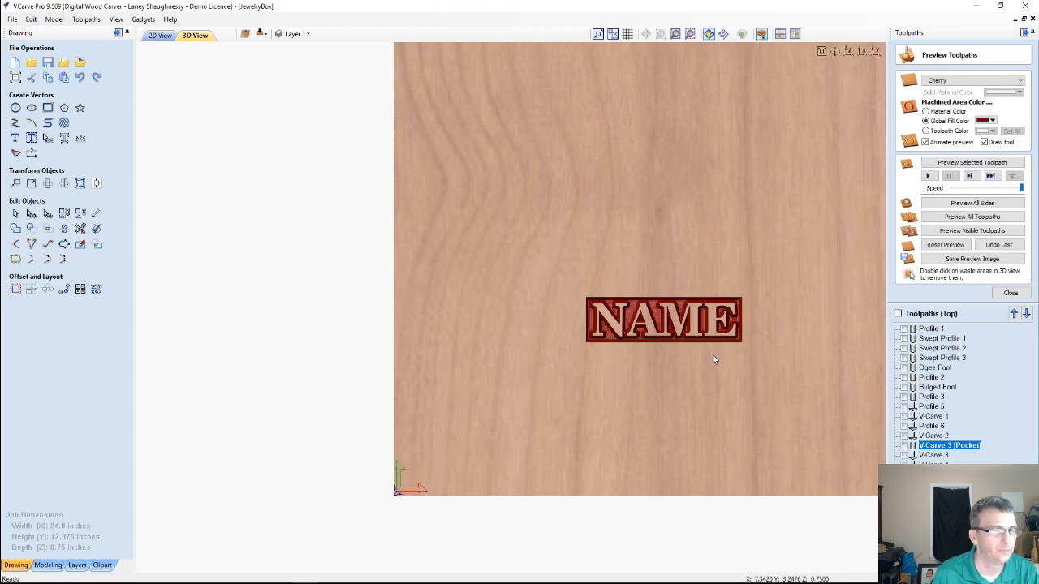
pyautogui.scroll(1, 701, 355)
pyautogui.moveTo(701, 355); pyautogui.dragTo(503, 238, button='middle')
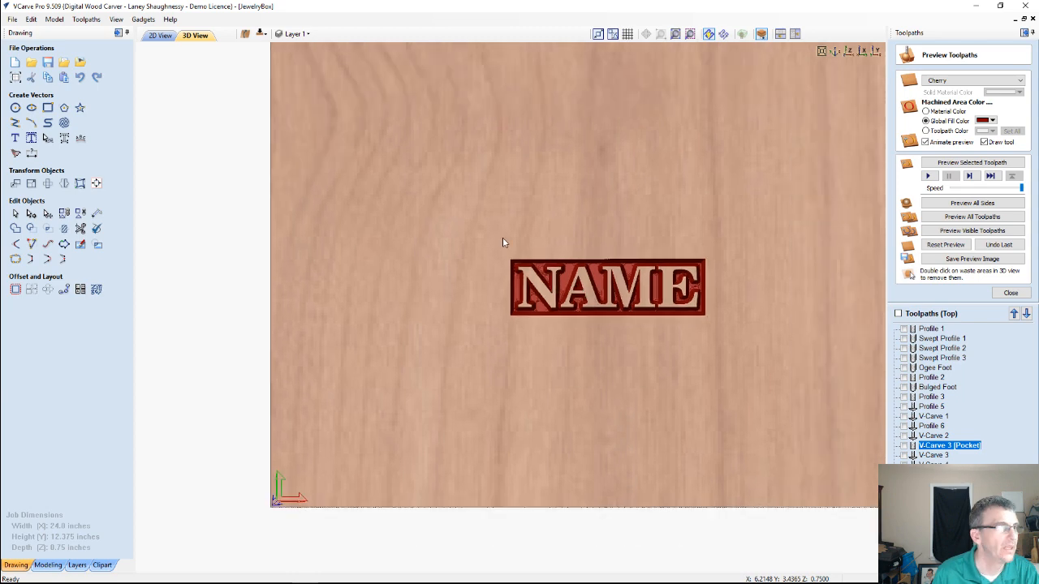
# Select the crosshatch pattern with its borders on the lid, leaving out the NAME lettering and its inner box
pyautogui.click(160, 35)
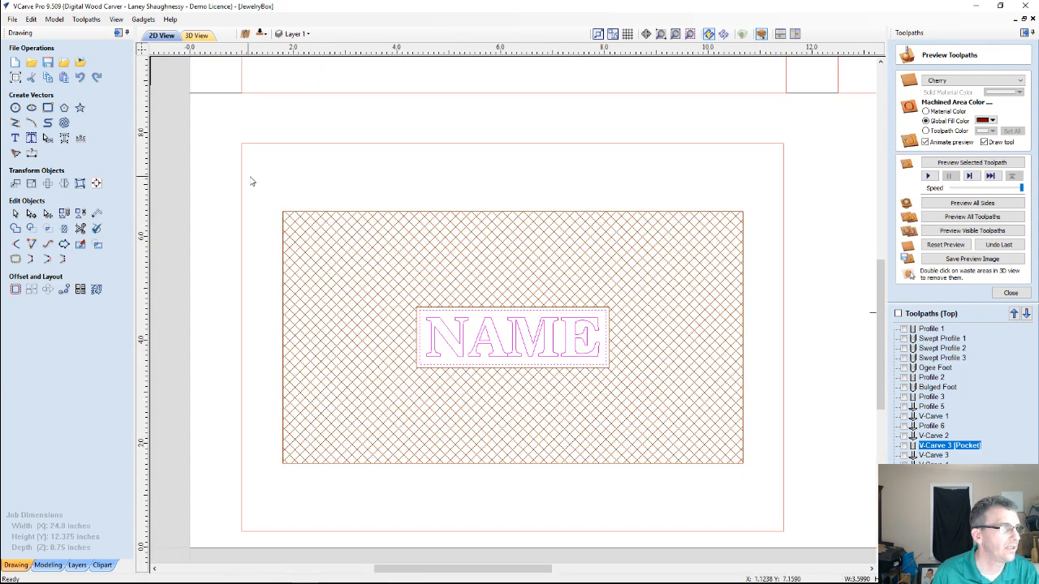
pyautogui.moveTo(251, 177); pyautogui.dragTo(751, 487)
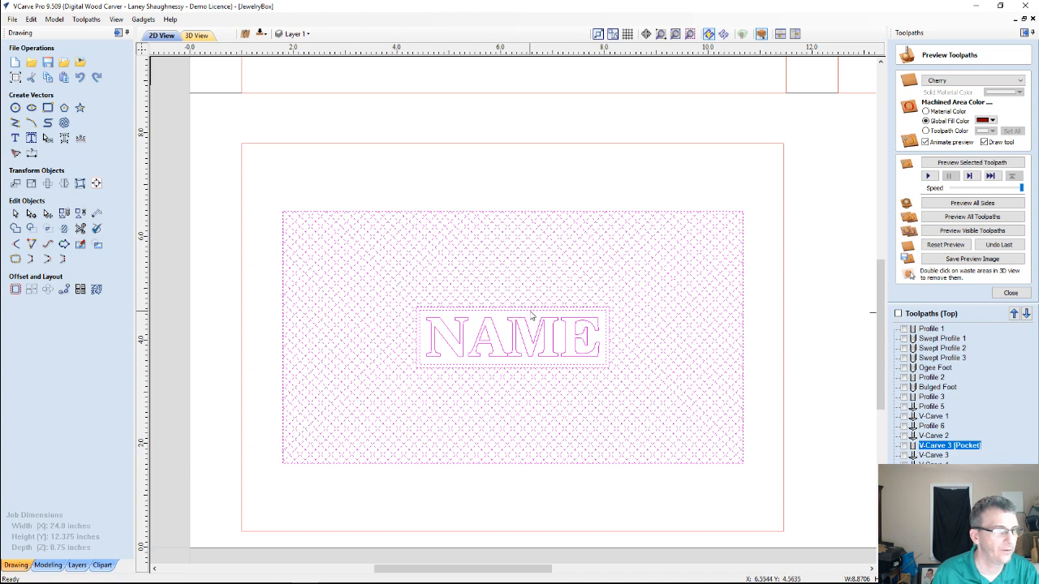
pyautogui.click(522, 327)
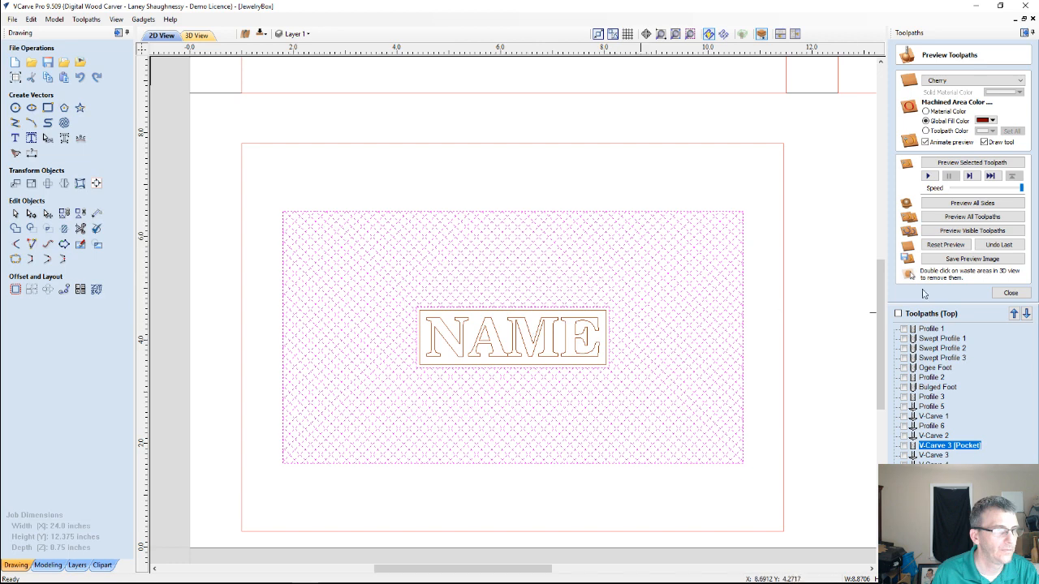
pyautogui.click(1010, 293)
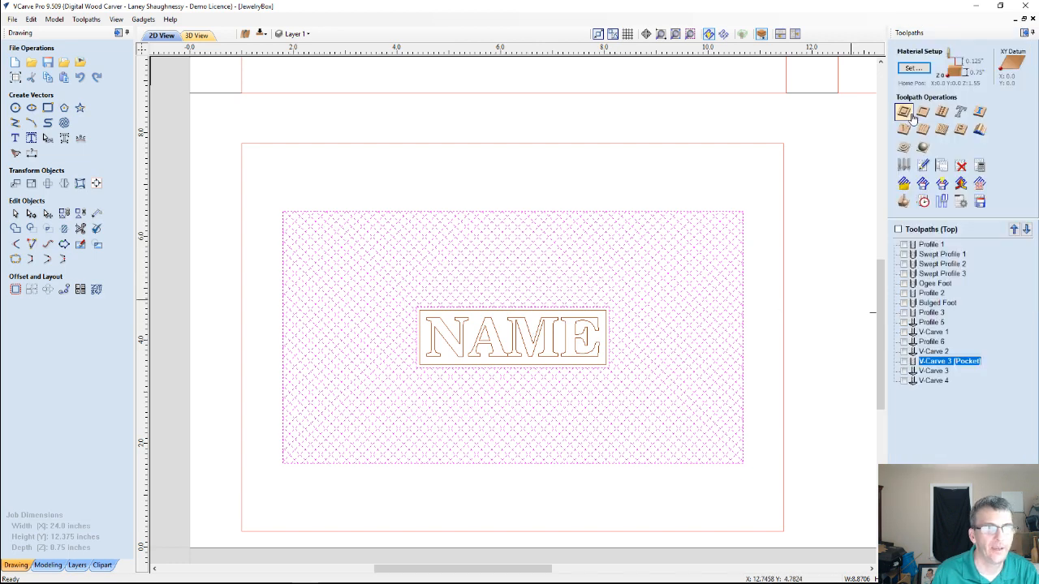
# Calculate a profile toolpath running on the crosshatch vectors, 0.0625 inches deep with the V-Bit (60 deg 0.25")
pyautogui.click(905, 113)
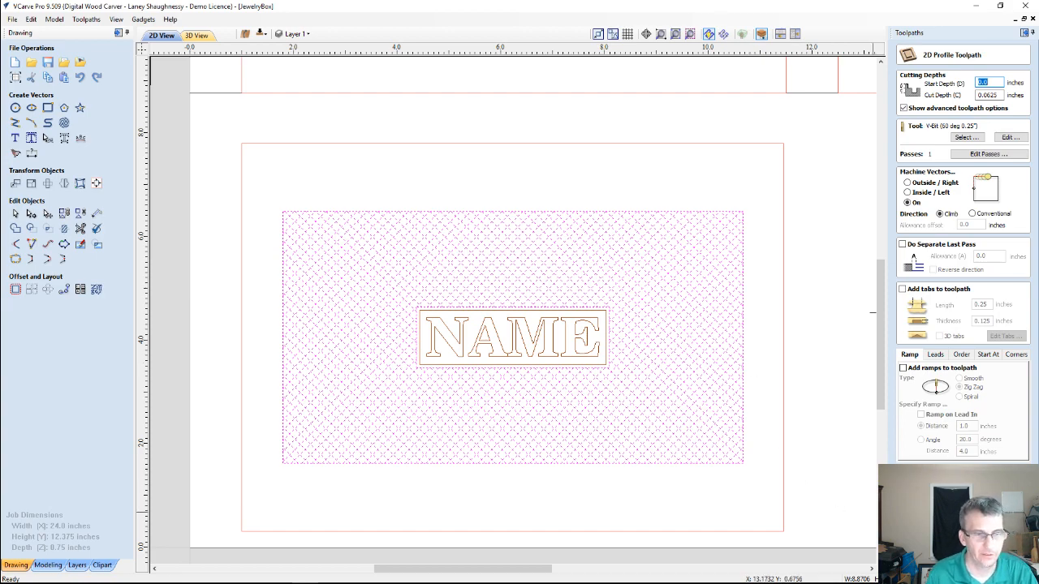
pyautogui.scroll(5, 723, 215)
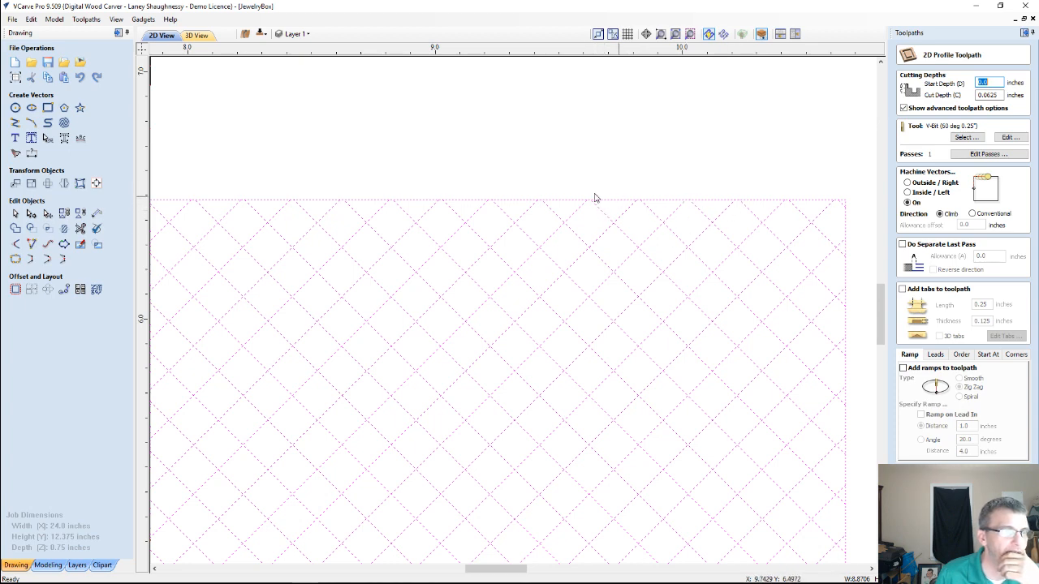
pyautogui.scroll(-2, 613, 244)
pyautogui.scroll(-4, 609, 240)
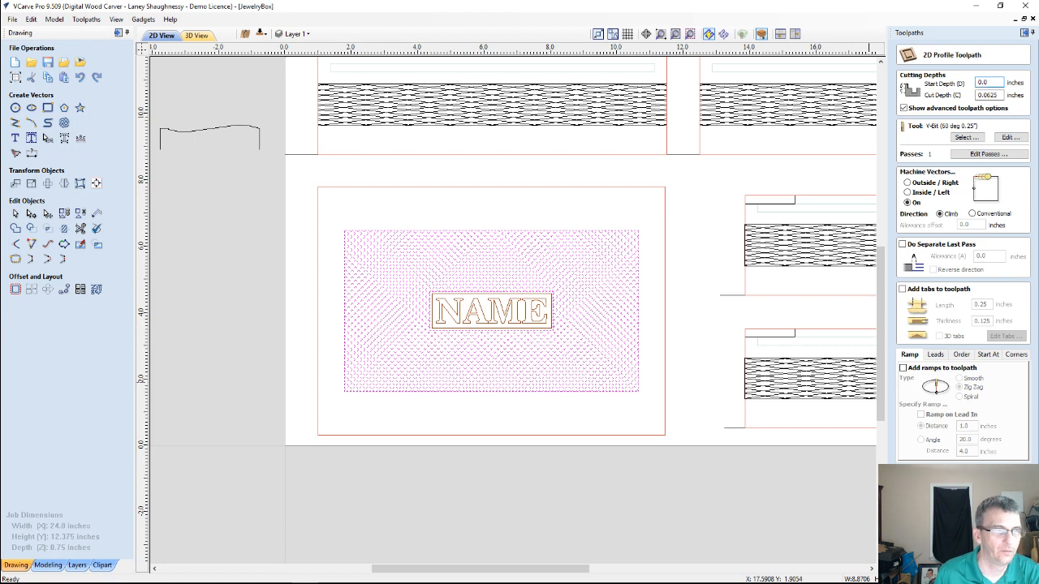
pyautogui.click(946, 560)
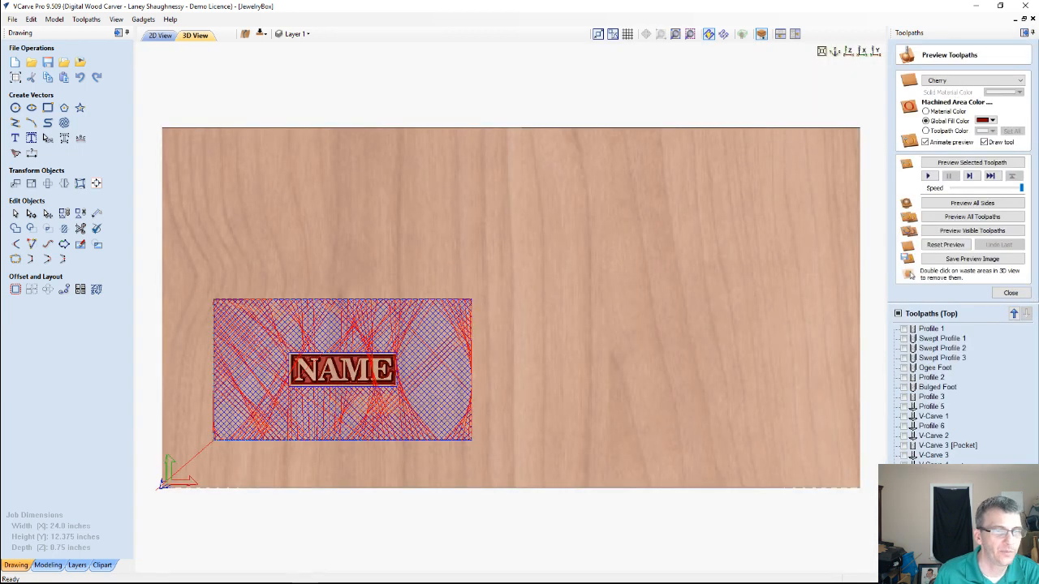
pyautogui.doubleClick(933, 484)
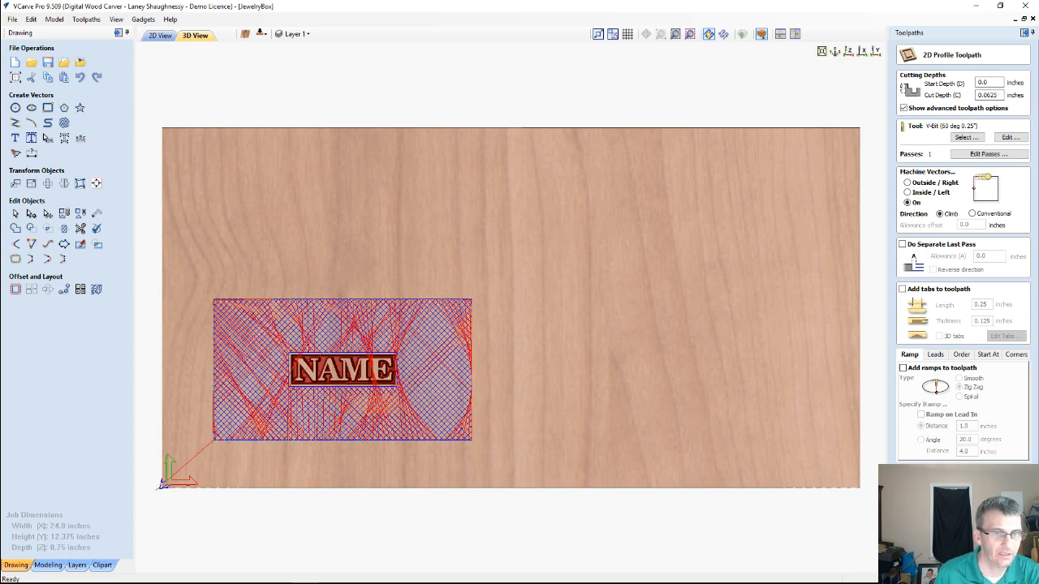
pyautogui.click(945, 560)
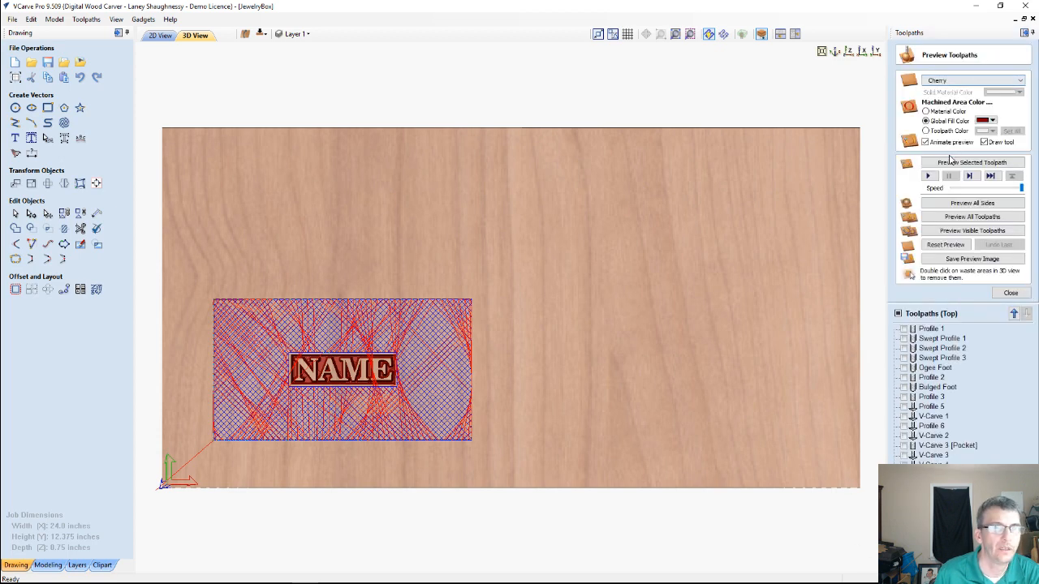
# Preview the crosshatch profile toolpath in material color and inspect the texture around the NAME plate from several angles
pyautogui.click(947, 164)
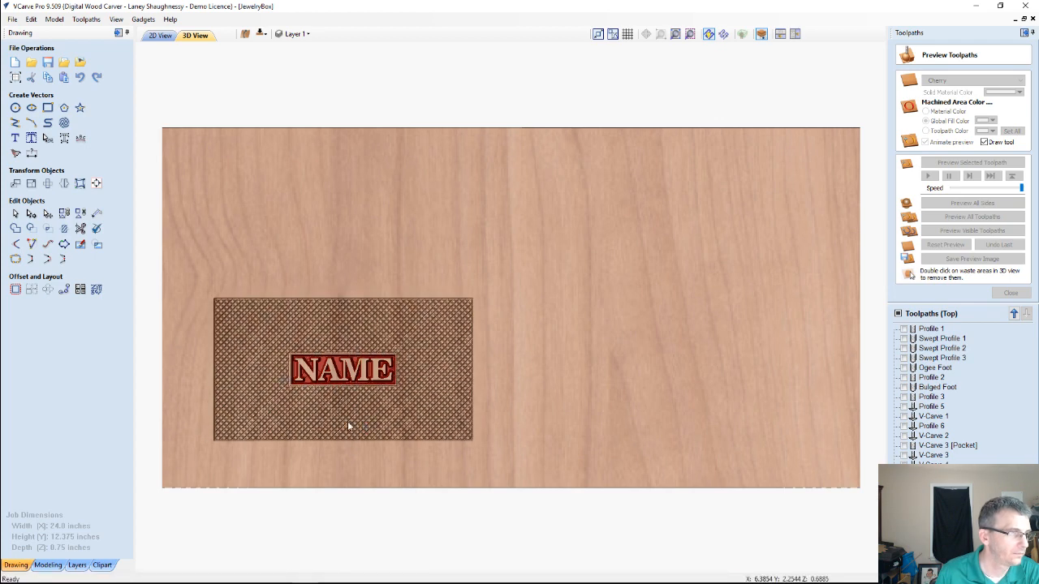
pyautogui.moveTo(474, 418); pyautogui.dragTo(768, 236, button='middle')
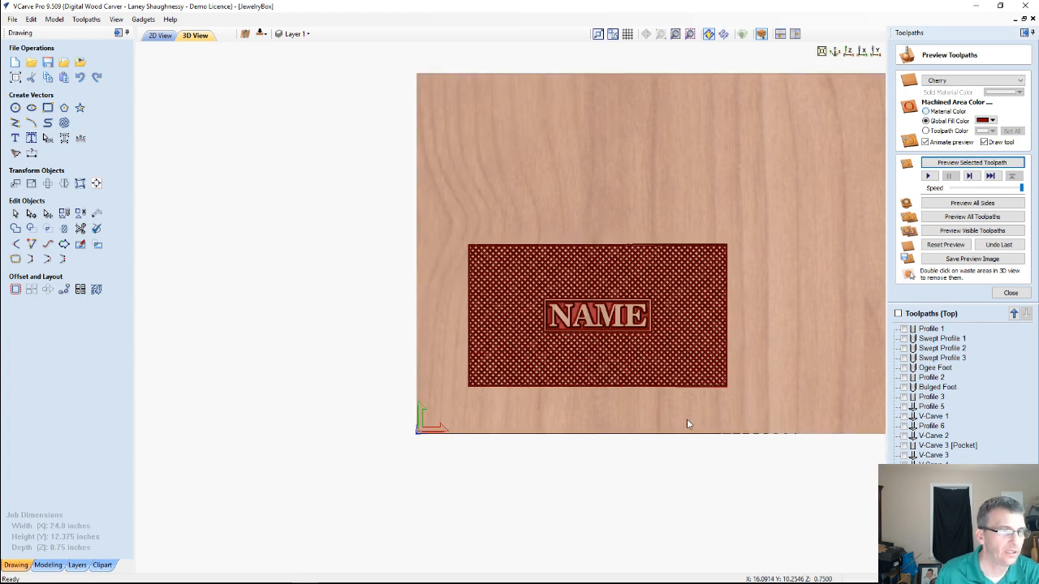
pyautogui.moveTo(686, 418); pyautogui.dragTo(614, 372)
pyautogui.scroll(4, 684, 394)
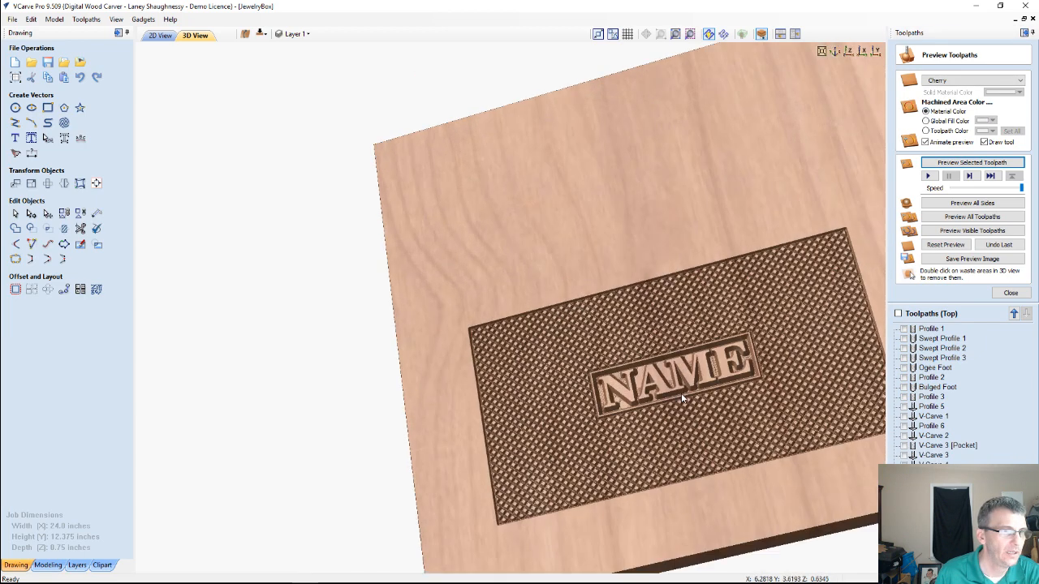
pyautogui.scroll(1, 691, 395)
pyautogui.moveTo(691, 395); pyautogui.dragTo(604, 335, button='middle')
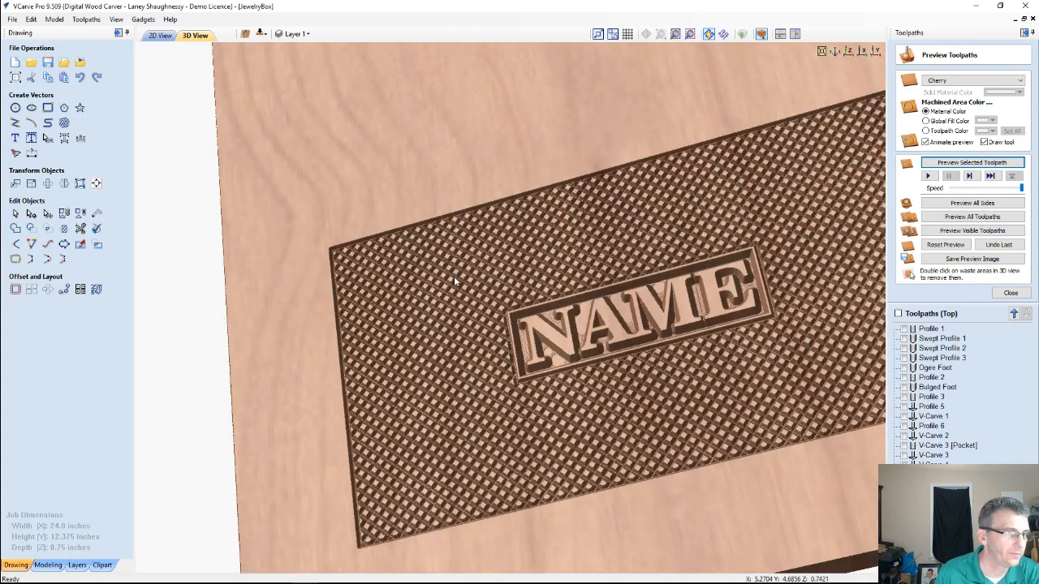
pyautogui.moveTo(756, 410); pyautogui.dragTo(648, 398, button='middle')
pyautogui.moveTo(648, 396); pyautogui.dragTo(635, 331)
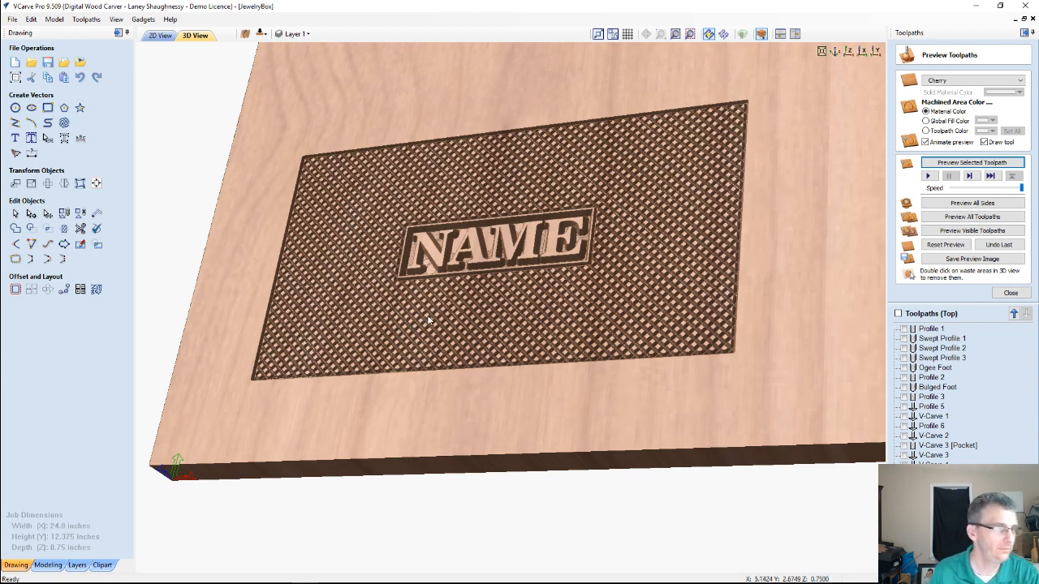
pyautogui.moveTo(510, 301); pyautogui.dragTo(511, 372, button='middle')
pyautogui.moveTo(512, 376); pyautogui.dragTo(542, 351)
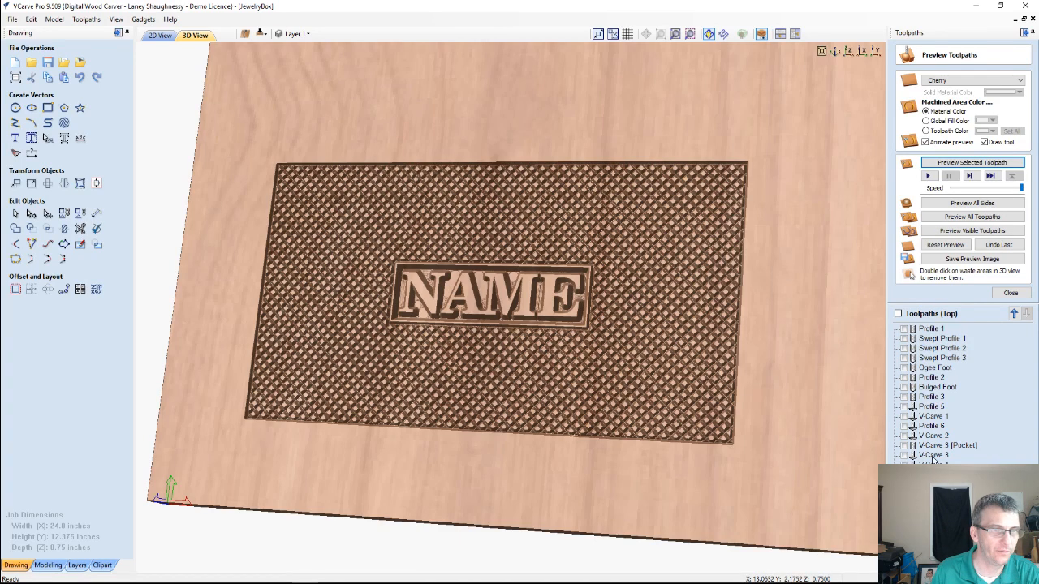
# Recalculate the V-Carve 3 toolpath on only the NAME lettering, keeping the flat depth of 0.125 inches
pyautogui.click(931, 459)
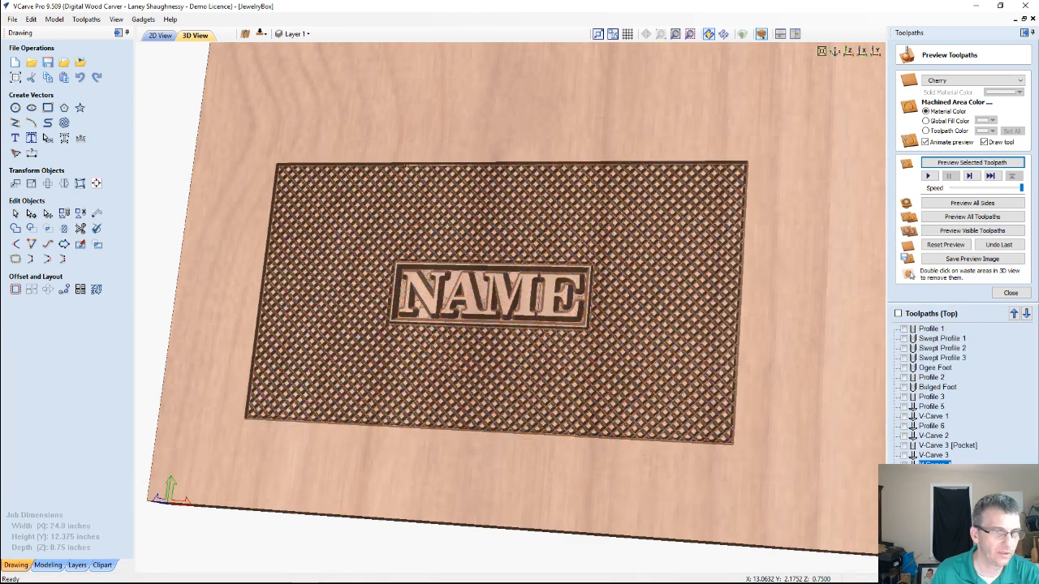
pyautogui.click(906, 458)
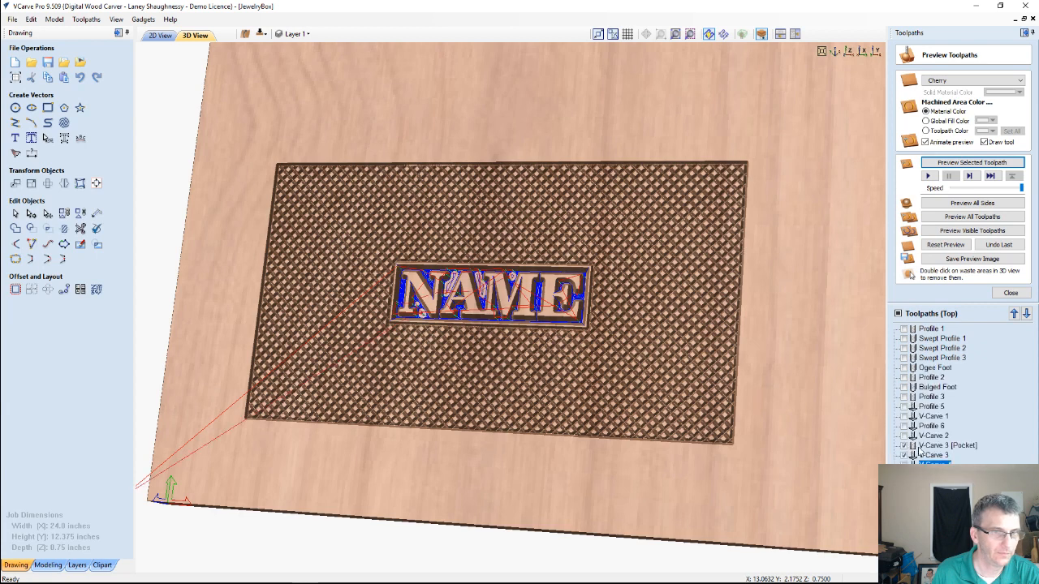
pyautogui.doubleClick(929, 455)
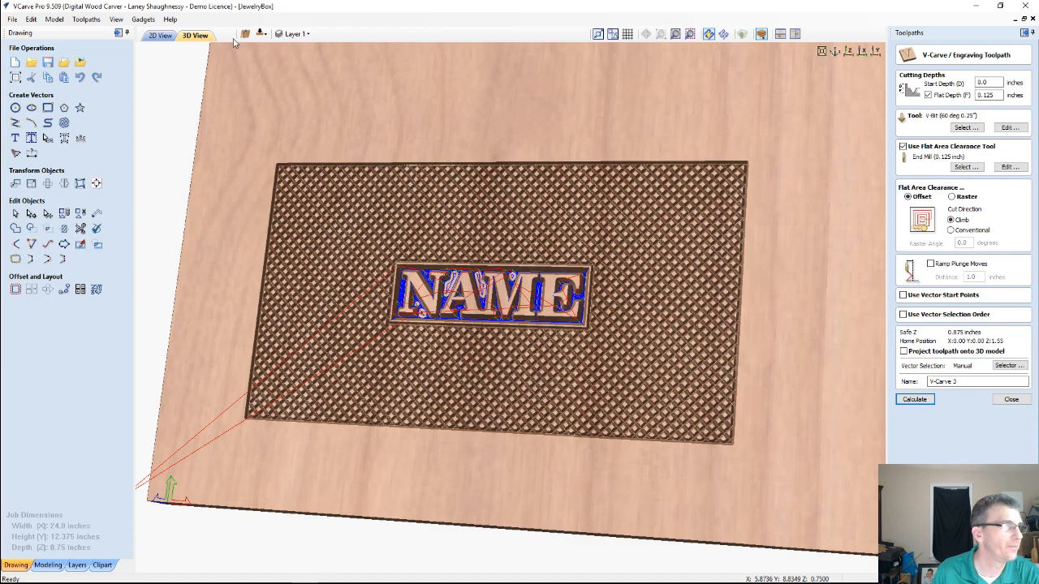
pyautogui.click(161, 35)
pyautogui.scroll(4, 511, 318)
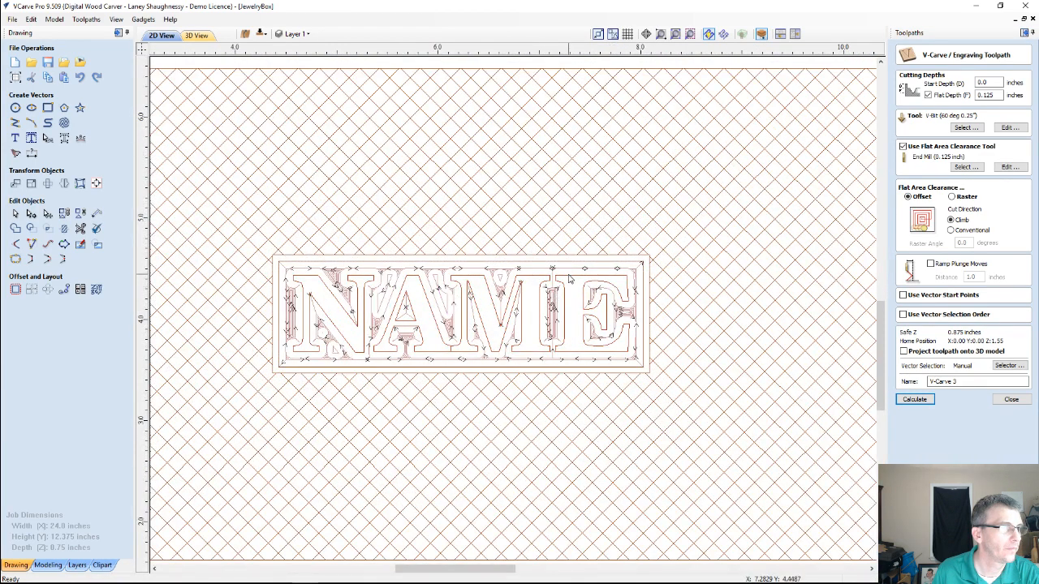
pyautogui.click(915, 399)
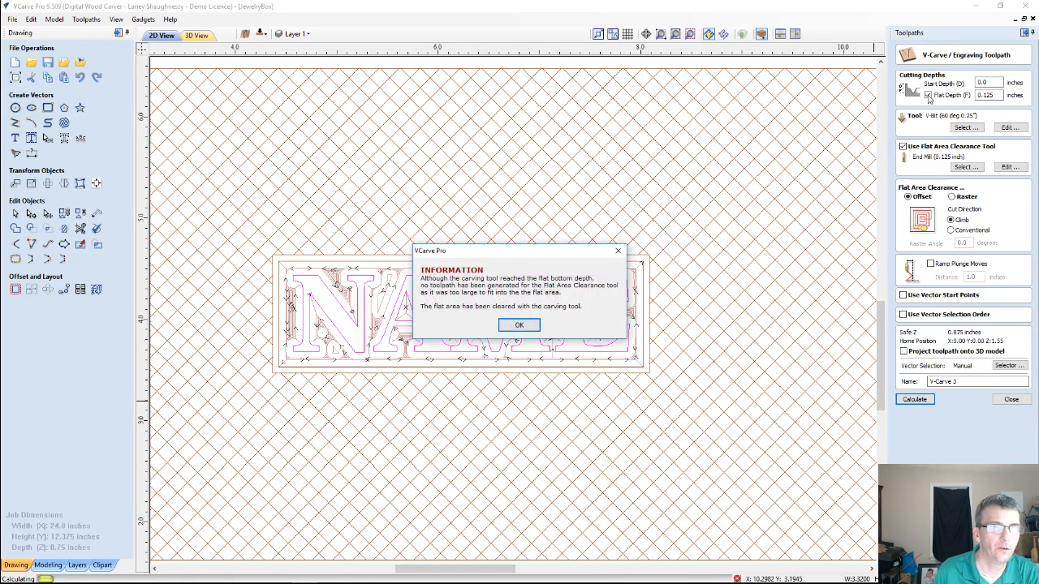
pyautogui.press('Return')
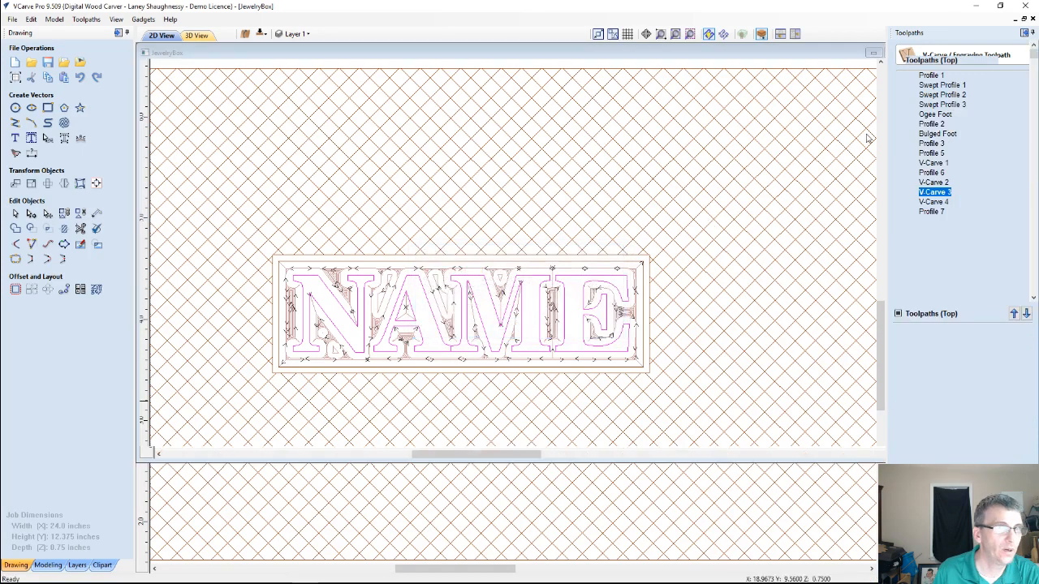
# Reset the 3D preview and preview the V-Carve 3 toolpath for the engraved NAME lettering
pyautogui.scroll(2, 858, 296)
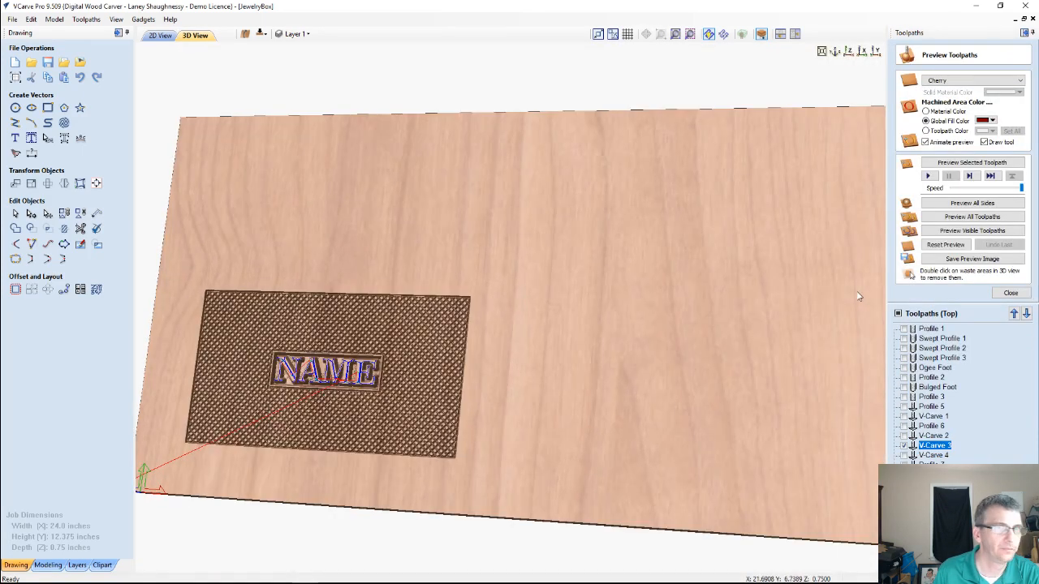
pyautogui.moveTo(508, 379); pyautogui.dragTo(680, 332, button='middle')
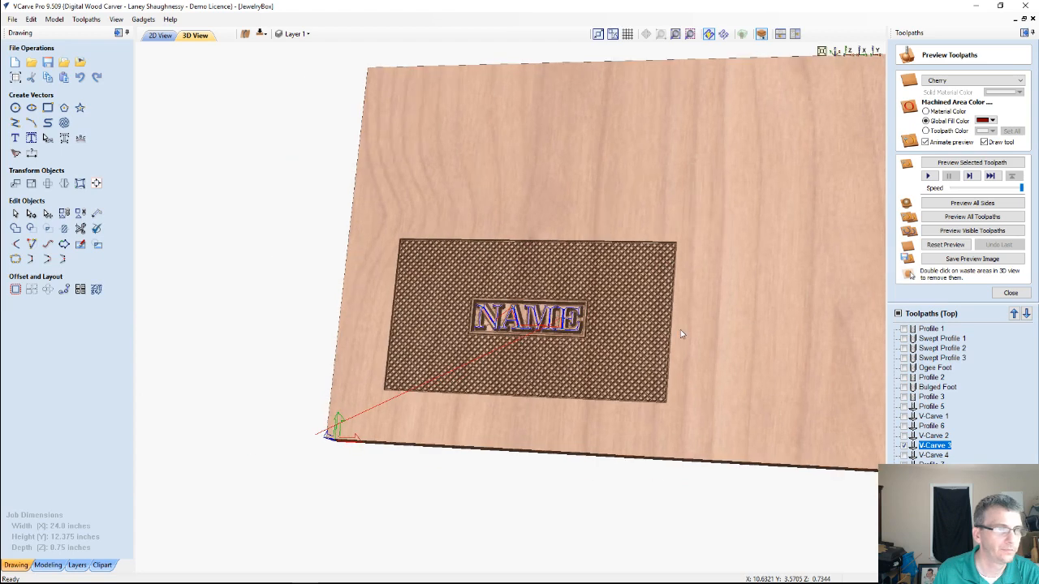
pyautogui.click(946, 244)
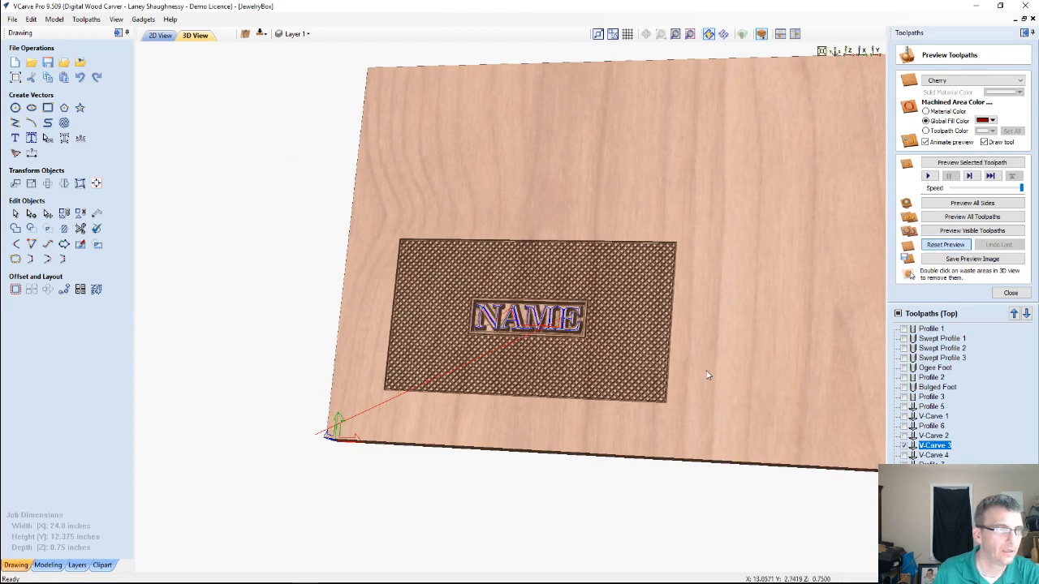
pyautogui.scroll(4, 551, 344)
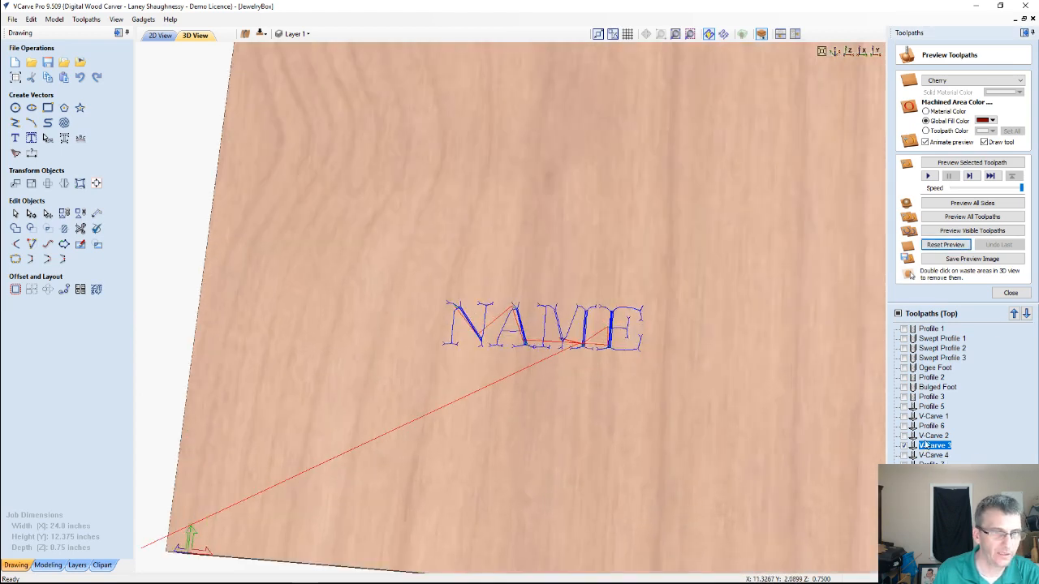
pyautogui.click(946, 164)
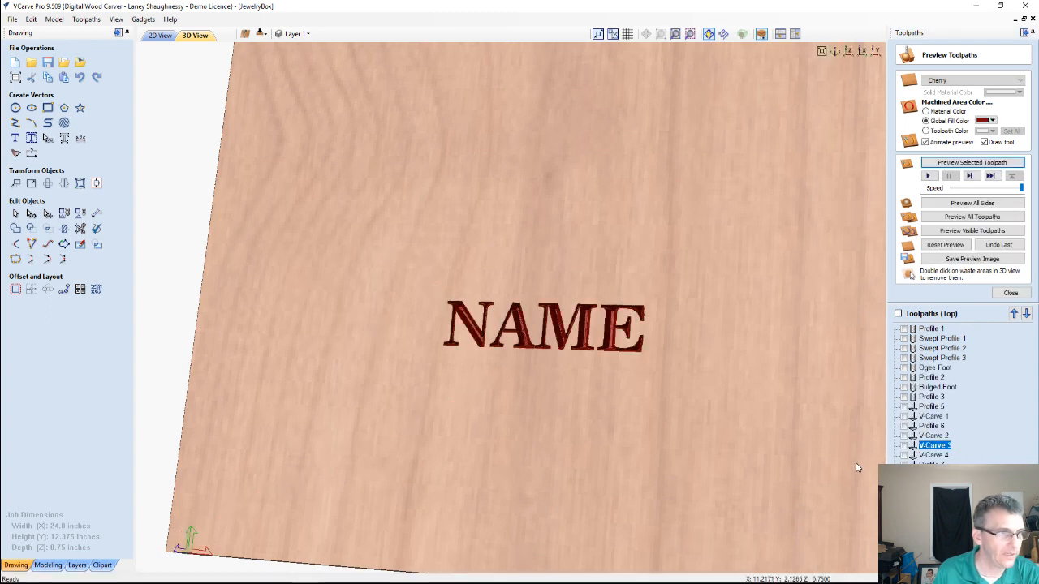
# Preview the Profile 7 crosshatch toolpath around the engraved lettering and view the finished lid texture
pyautogui.click(933, 463)
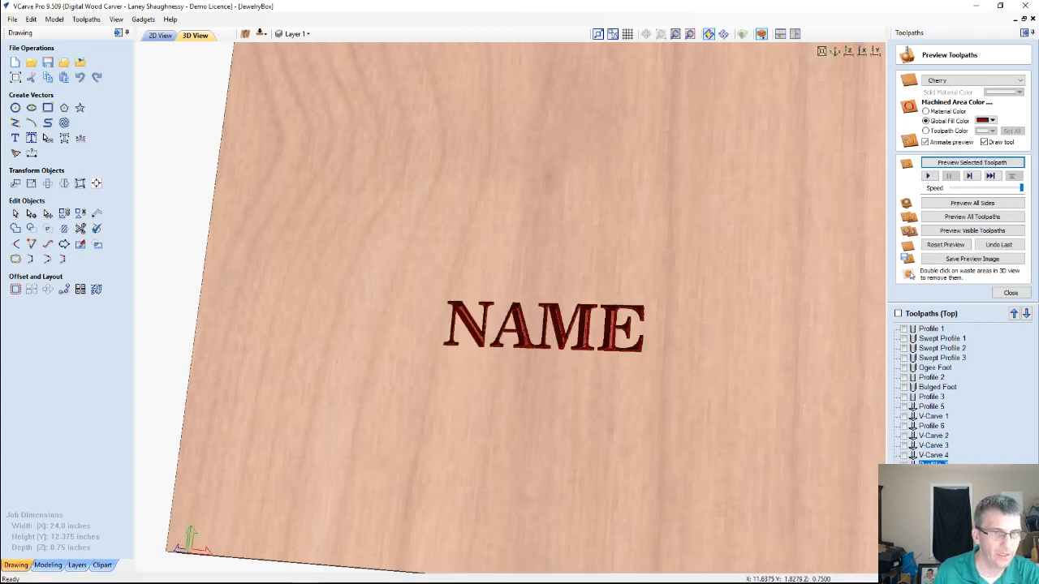
pyautogui.click(950, 162)
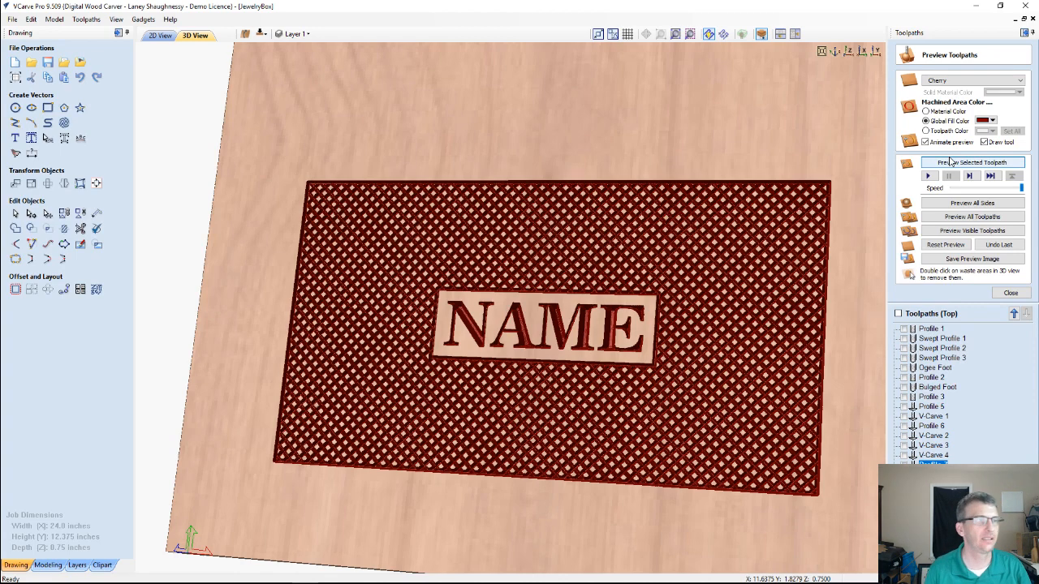
pyautogui.scroll(-5, 498, 244)
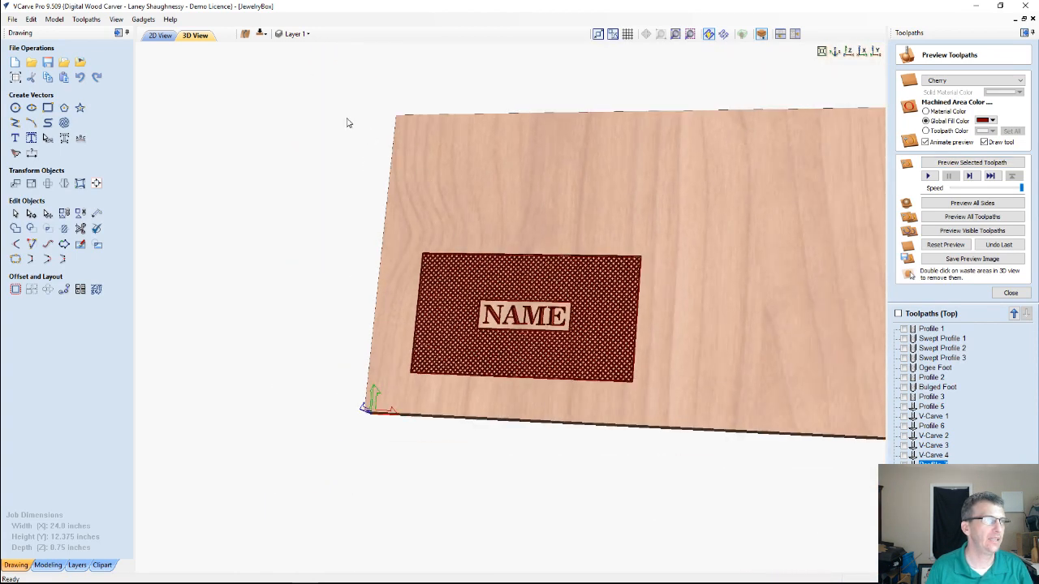
# Start a 2D profile toolpath for the selected lid outline with a cut depth of 0.75 inches
pyautogui.click(160, 34)
pyautogui.scroll(-5, 409, 239)
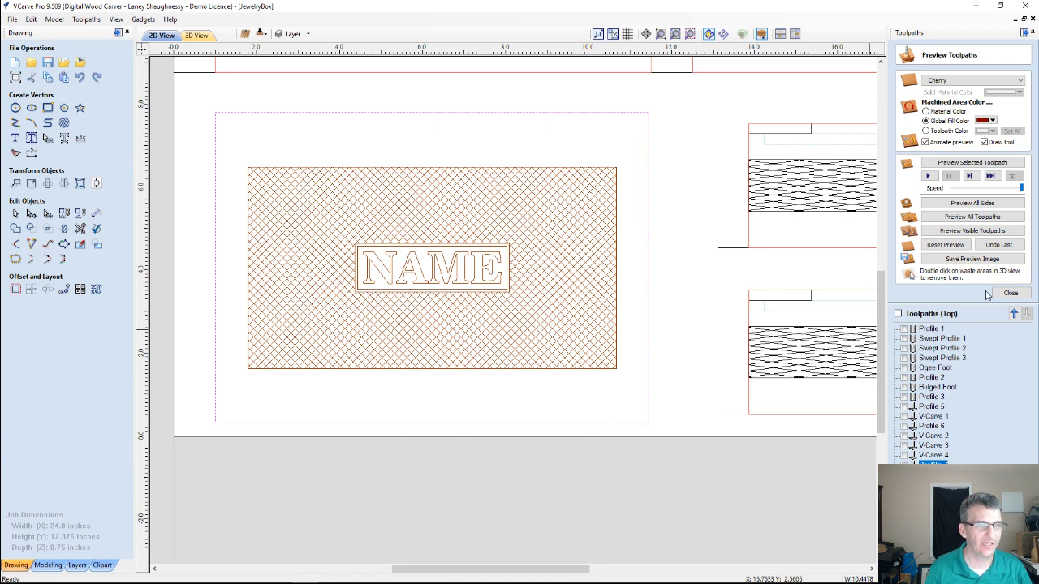
pyautogui.click(1010, 293)
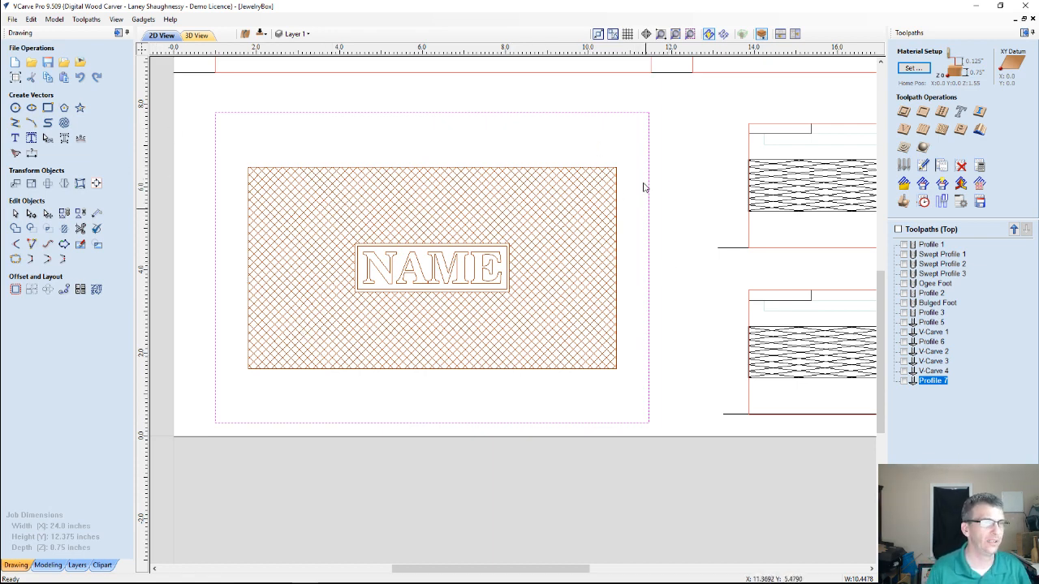
pyautogui.click(904, 112)
pyautogui.press('Tab')
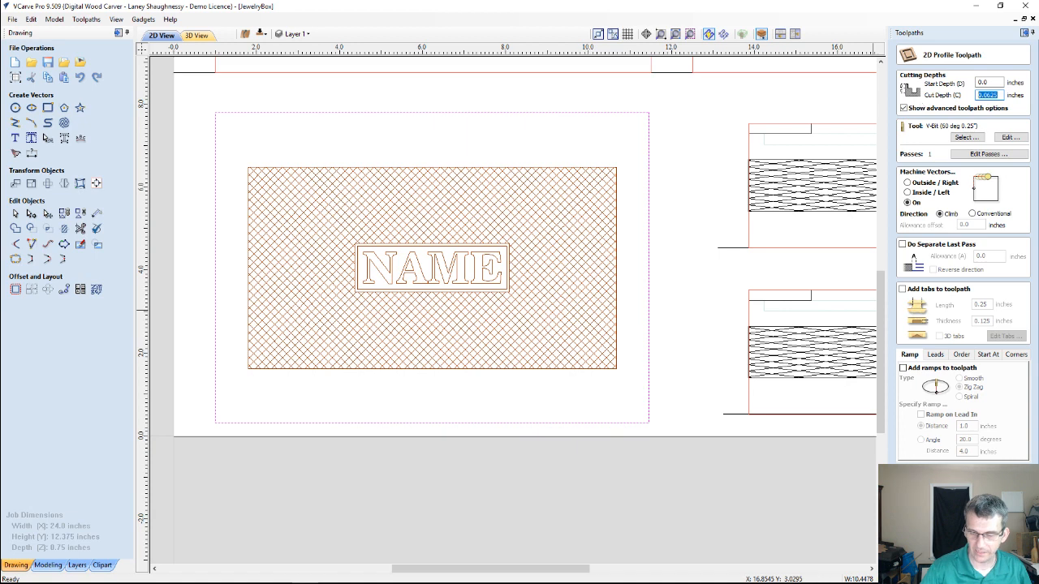
pyautogui.write('.2')
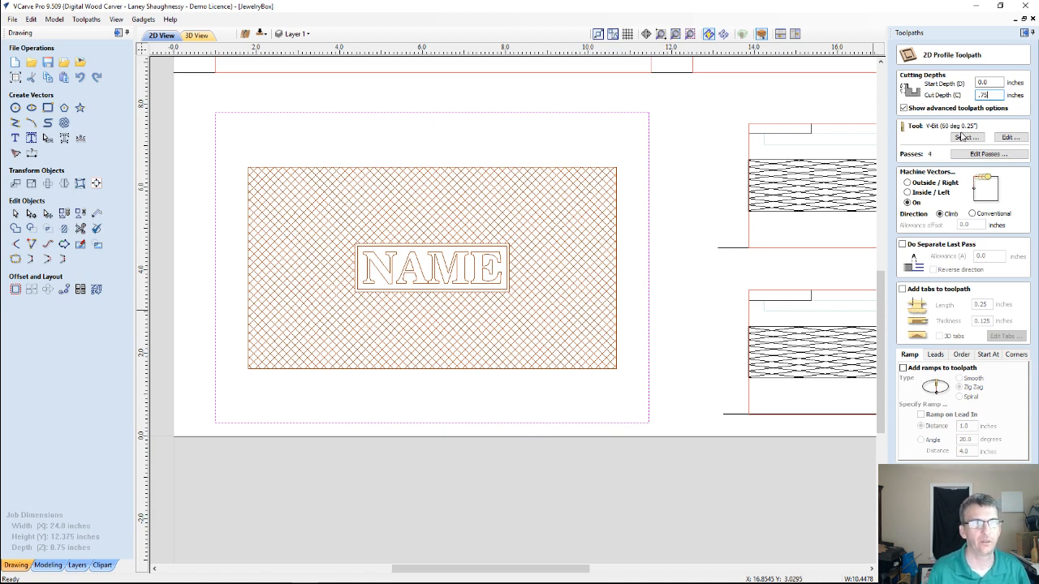
# Assign the End Mill (0.25 inch), machine outside the lid outline and calculate the profile toolpath
pyautogui.click(961, 137)
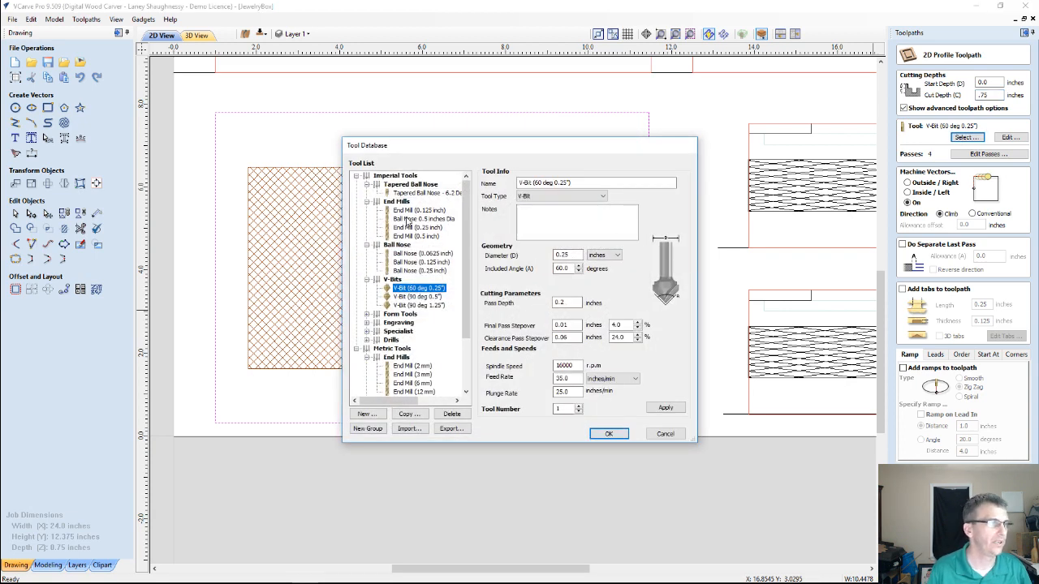
pyautogui.click(416, 227)
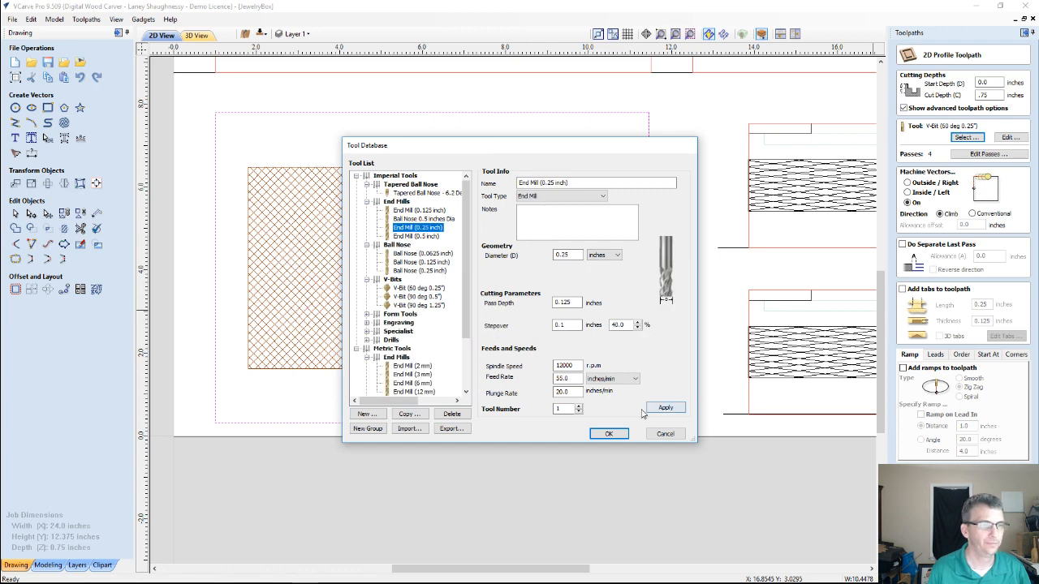
pyautogui.click(610, 433)
pyautogui.click(912, 185)
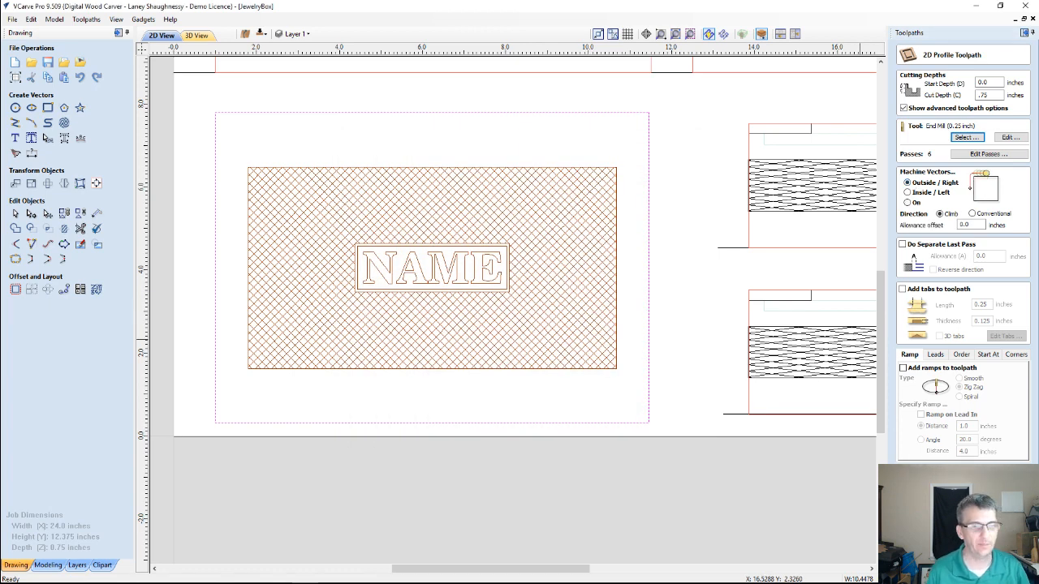
pyautogui.click(927, 529)
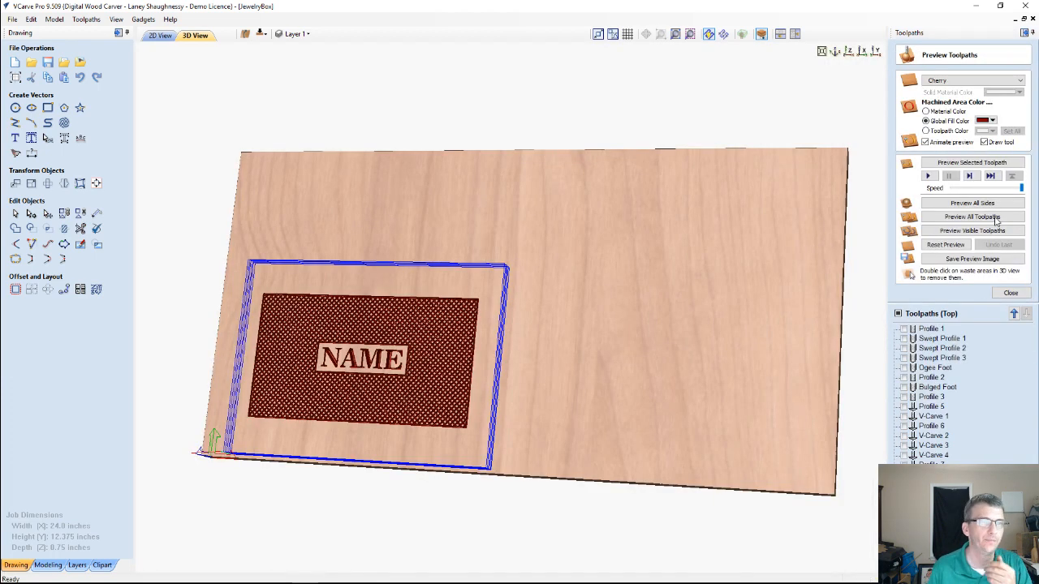
# Preview the lid's cutout toolpath in 3D and remove the waste material around the panel
pyautogui.click(954, 164)
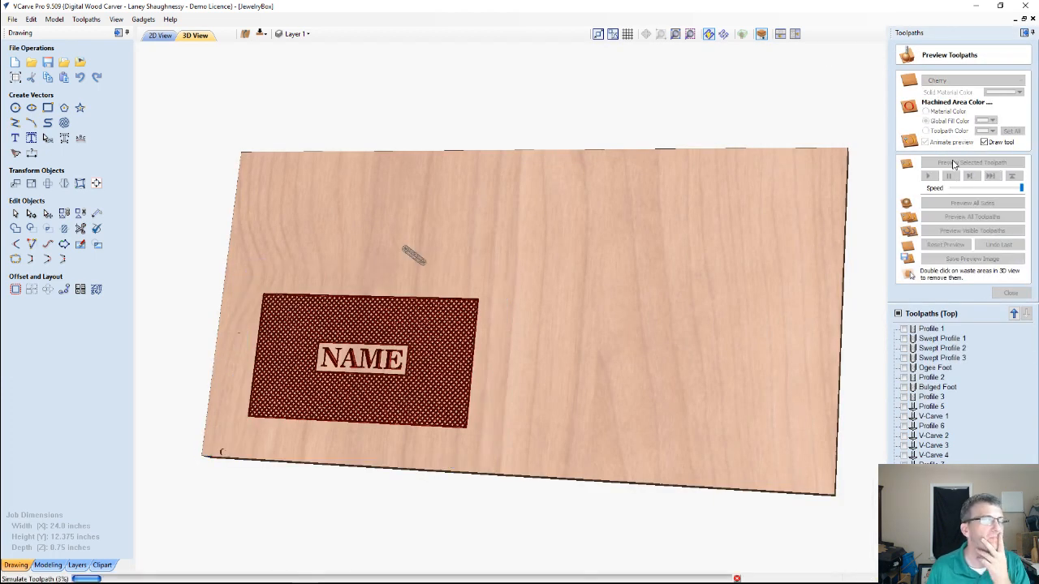
pyautogui.doubleClick(597, 307)
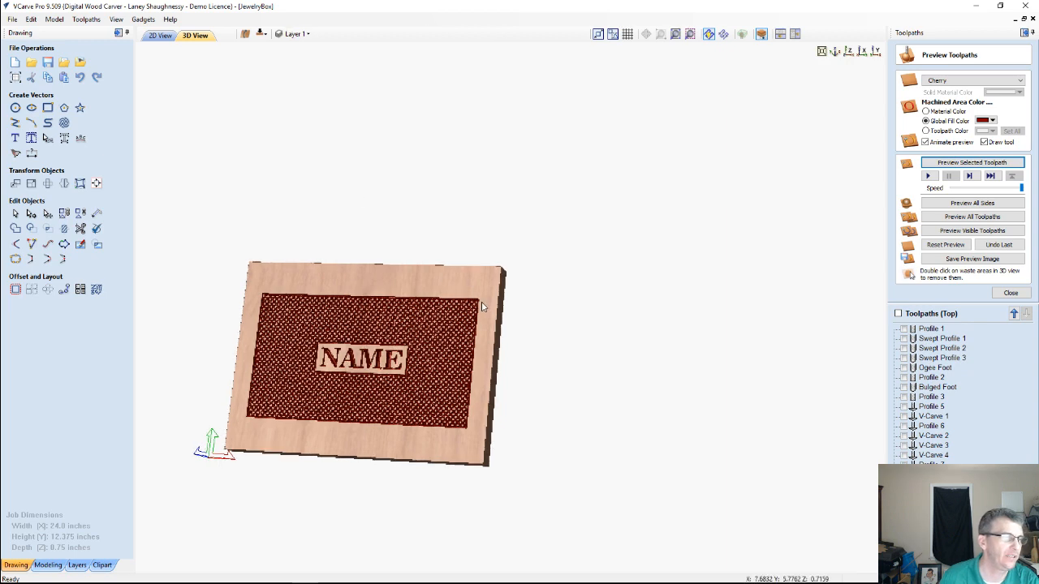
# Inspect the cut-out lid's crosshatch texture, NAME lettering and edges close up and from several angles
pyautogui.moveTo(482, 307); pyautogui.dragTo(419, 334)
pyautogui.scroll(3, 301, 384)
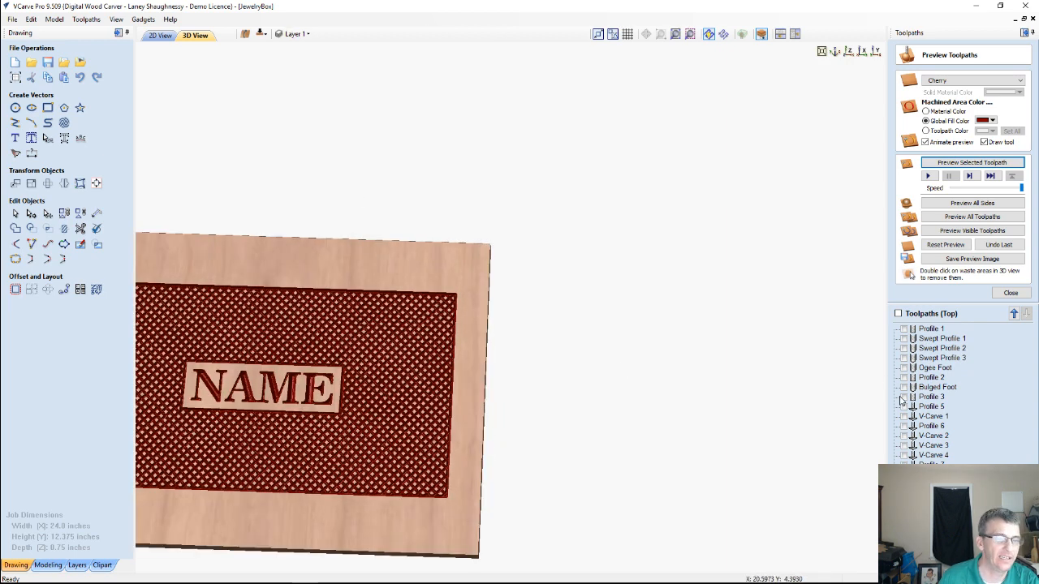
pyautogui.moveTo(434, 305); pyautogui.dragTo(638, 207, button='middle')
pyautogui.scroll(3, 611, 271)
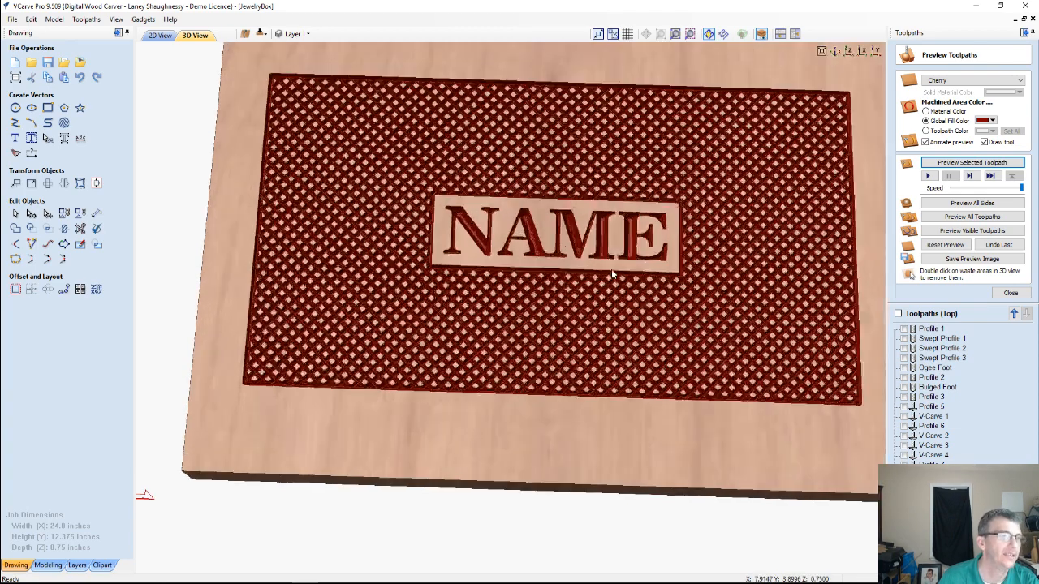
pyautogui.scroll(-5, 490, 376)
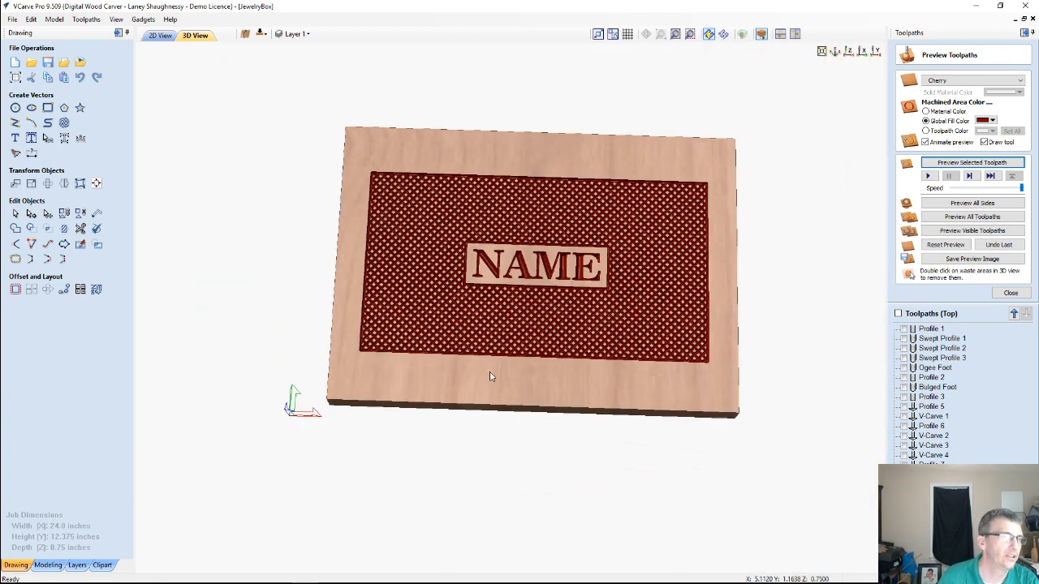
pyautogui.moveTo(489, 376); pyautogui.dragTo(622, 273)
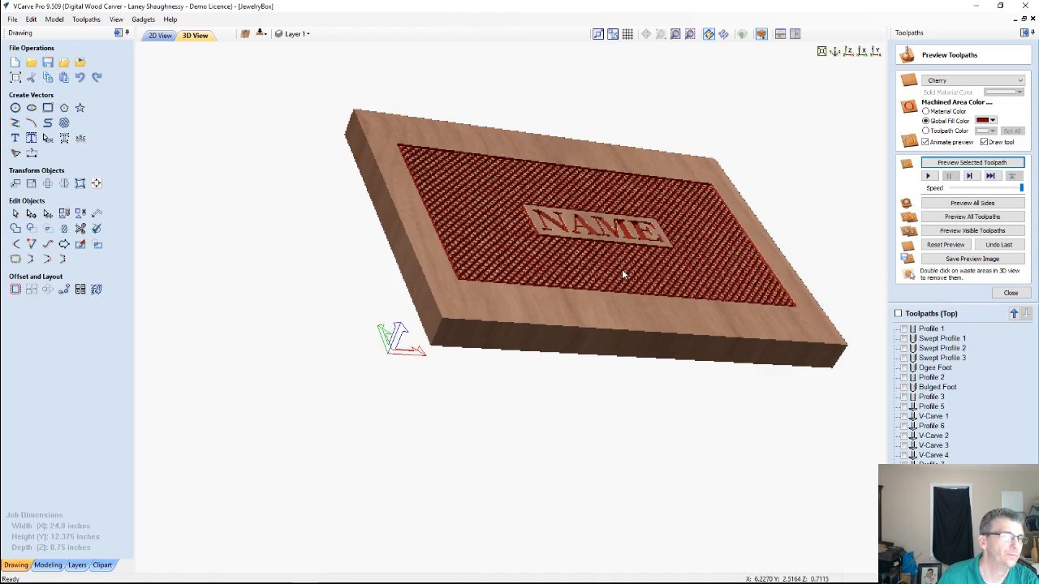
pyautogui.moveTo(537, 291); pyautogui.dragTo(500, 284)
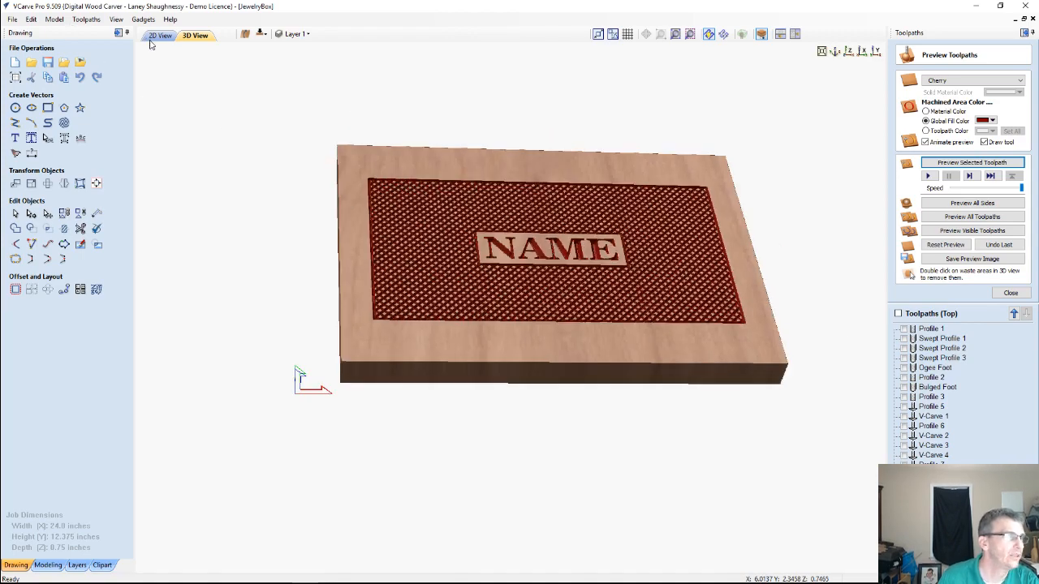
# Return to the 2D layout, deselect the lid outline and examine the box side panel above the lid
pyautogui.click(160, 36)
pyautogui.scroll(-2, 384, 265)
pyautogui.scroll(-1, 384, 267)
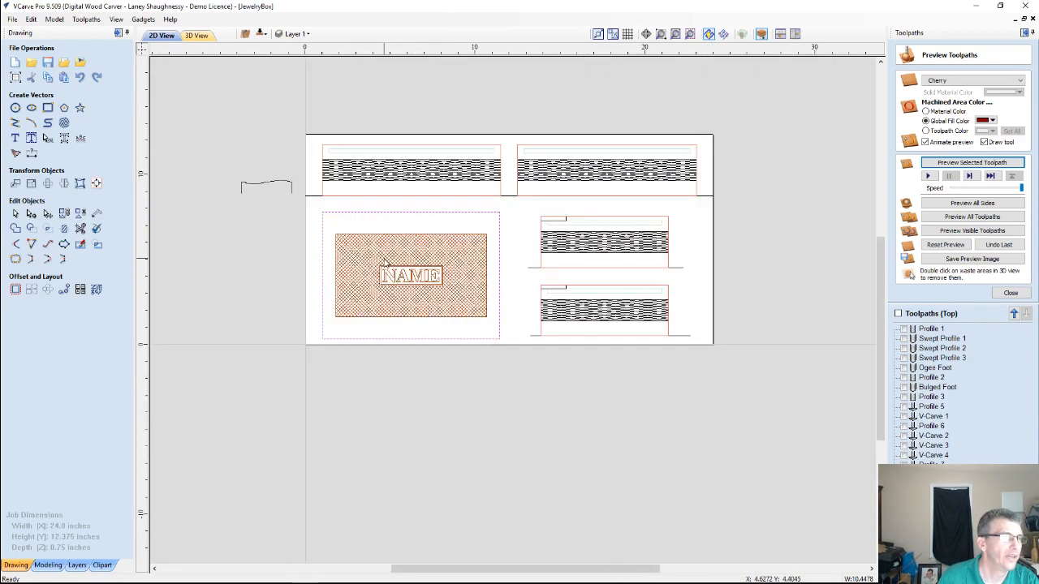
pyautogui.scroll(1, 457, 143)
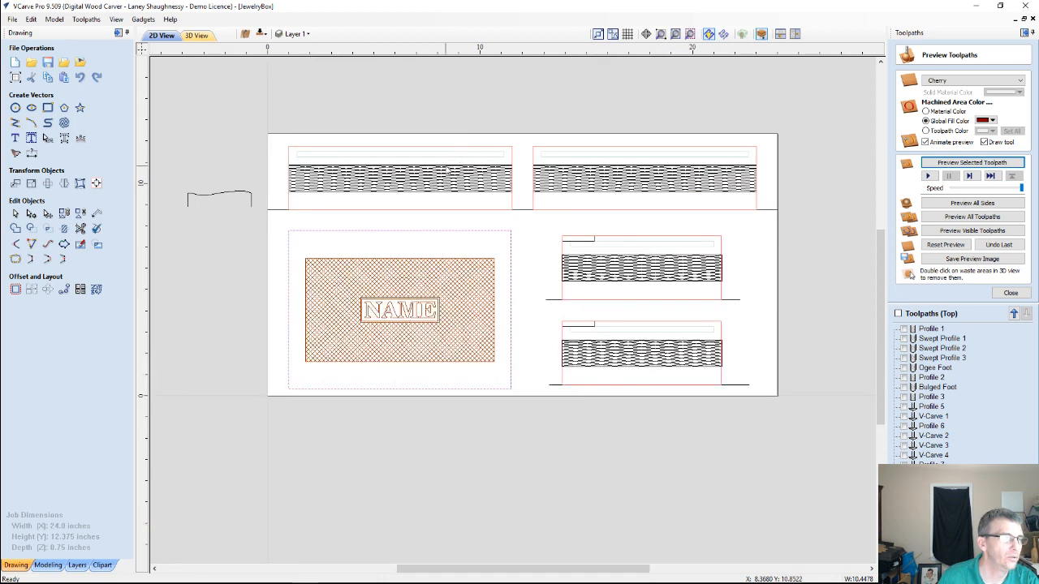
pyautogui.click(334, 154)
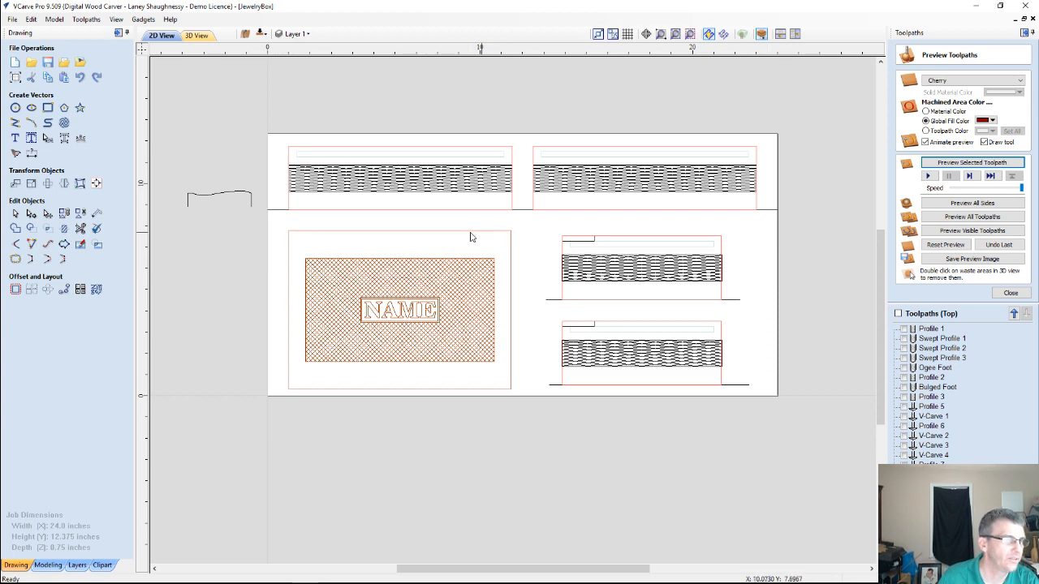
pyautogui.scroll(2, 359, 149)
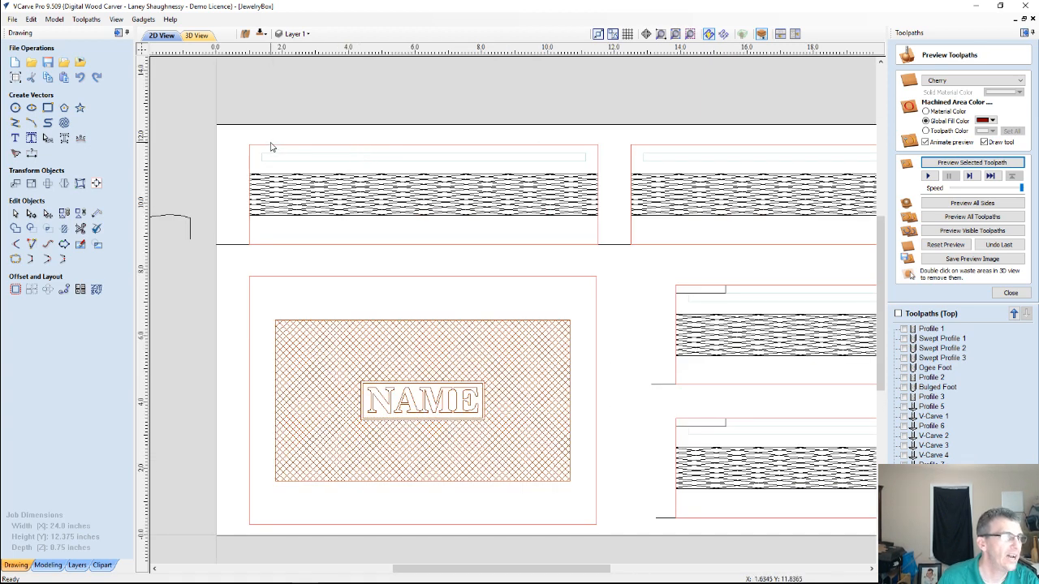
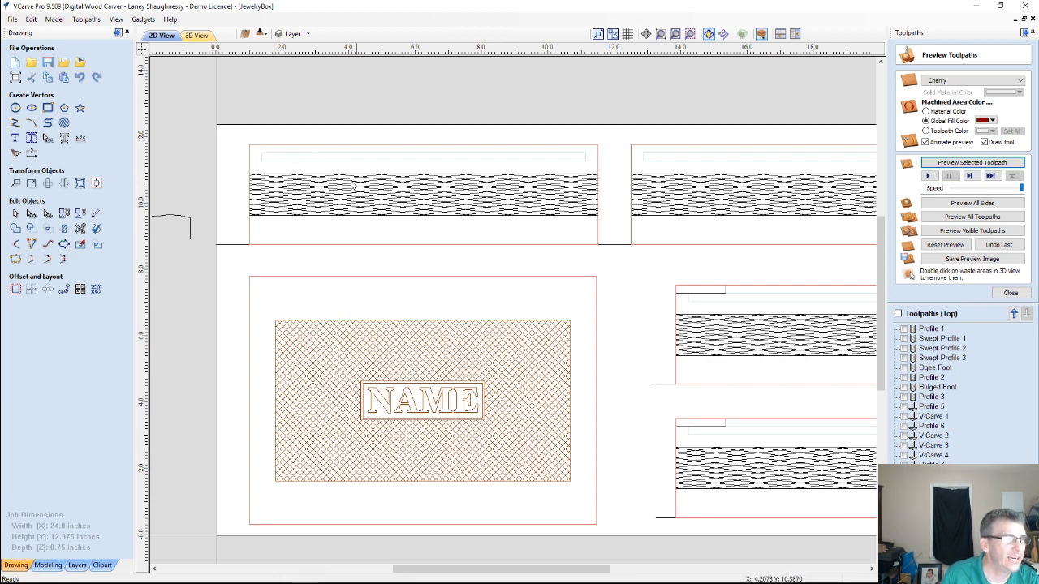
# Inspect the bottom side of the job in 2D and 3D, and return to the top side in 2D
pyautogui.click(261, 34)
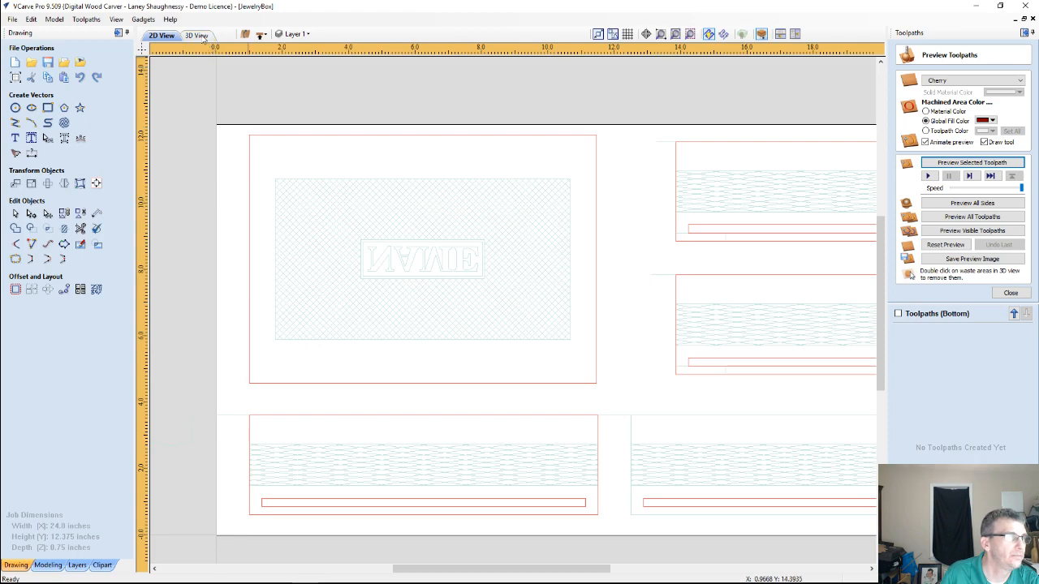
pyautogui.click(196, 36)
pyautogui.click(162, 37)
pyautogui.click(259, 36)
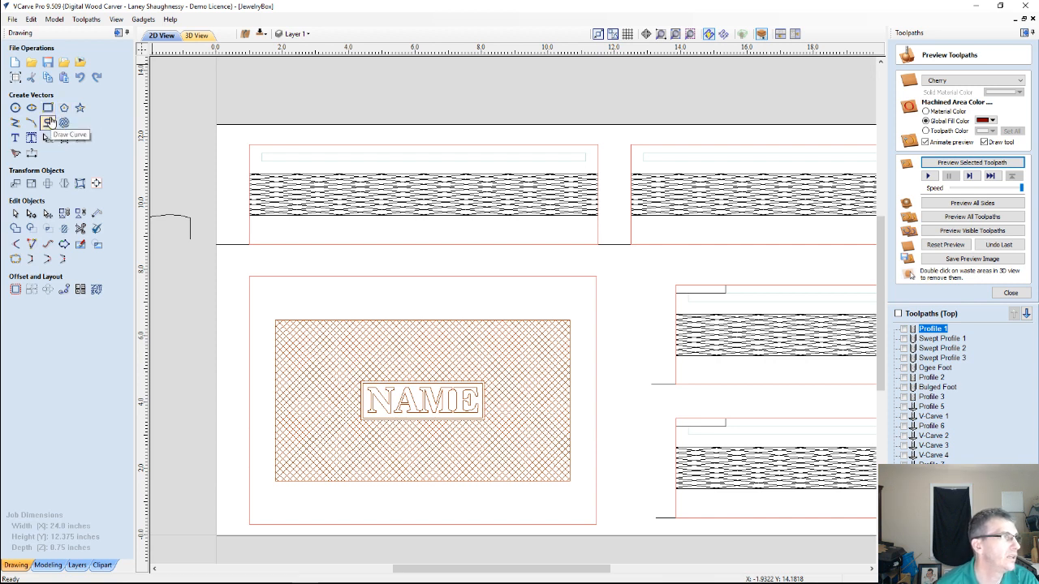
pyautogui.click(47, 107)
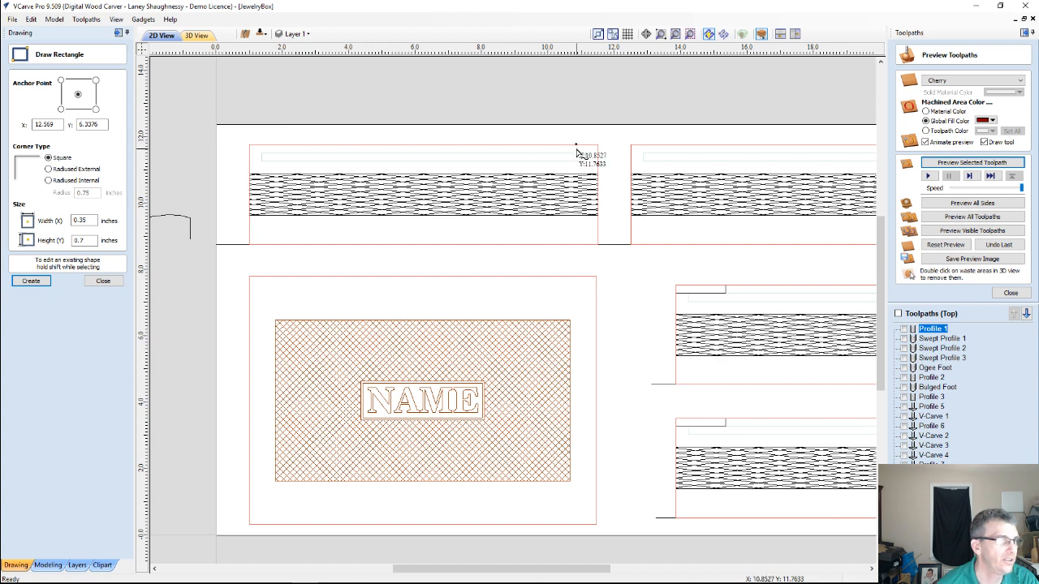
pyautogui.click(103, 281)
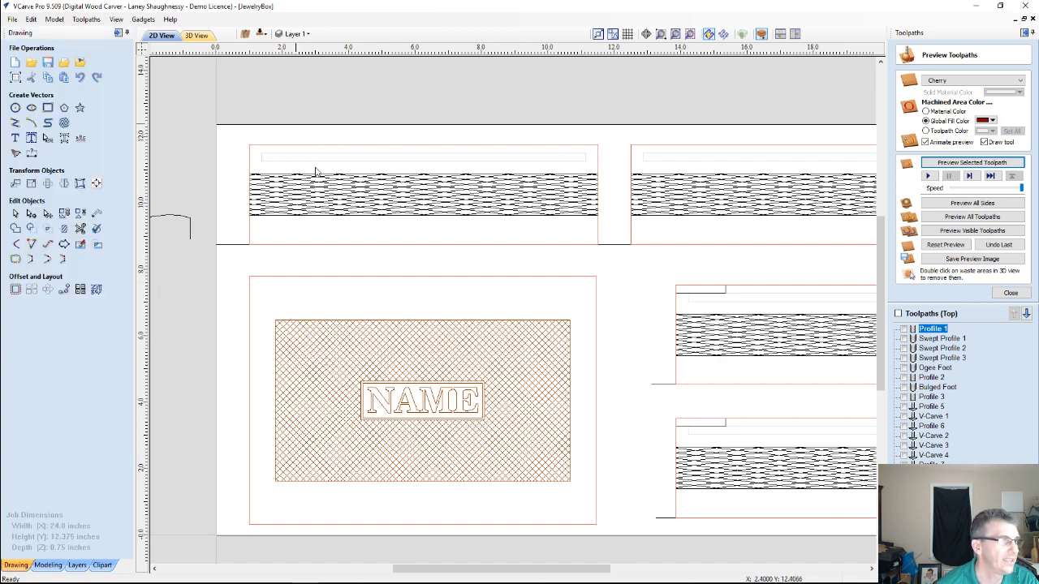
# Place a vertical guide along the left edge of the upper-left box panel, at 1.0 inches
pyautogui.scroll(-2, 338, 185)
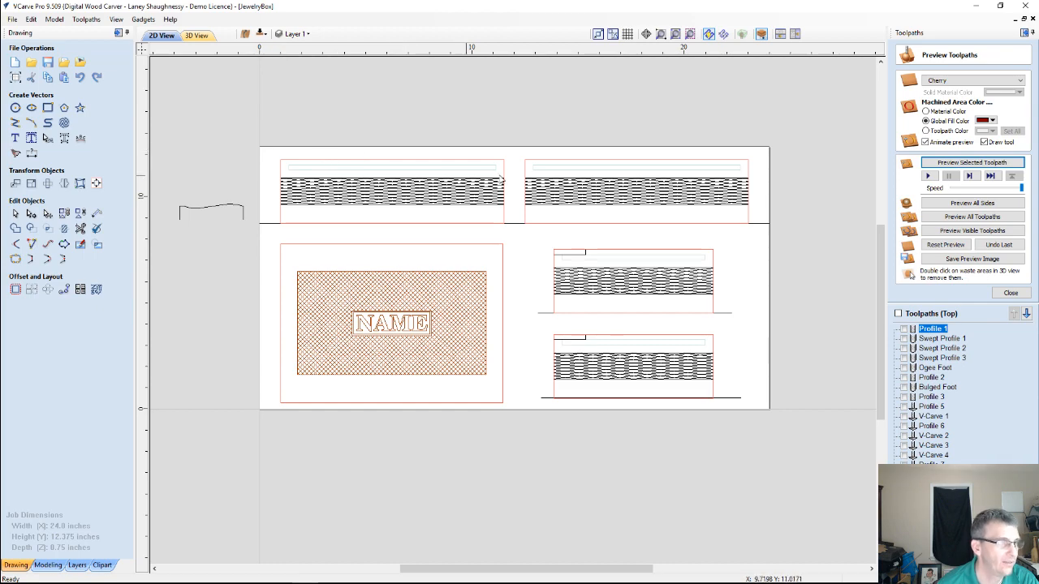
pyautogui.scroll(2, 401, 179)
pyautogui.scroll(-3, 330, 157)
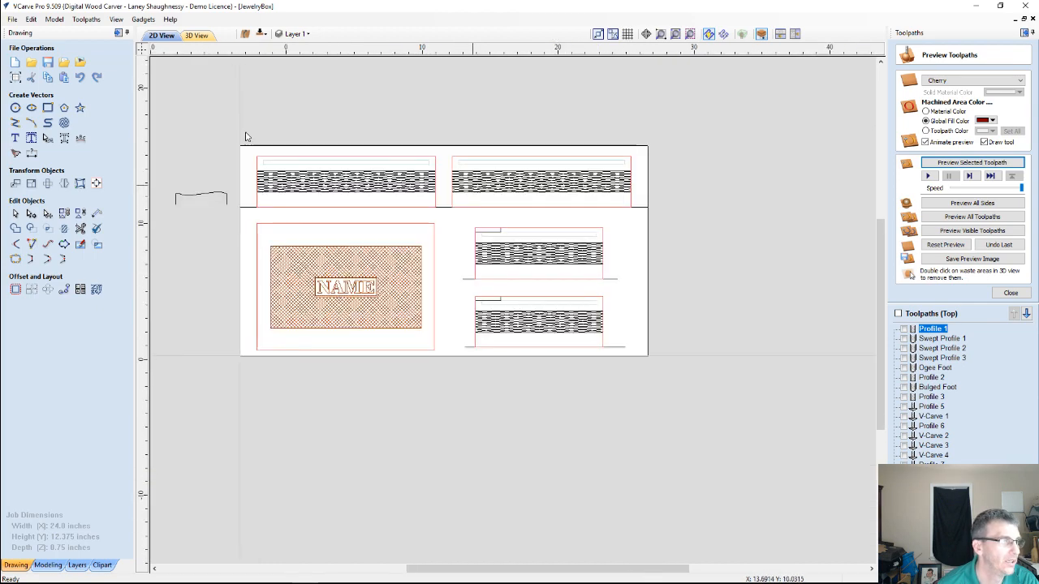
pyautogui.scroll(-1, 243, 130)
pyautogui.scroll(3, 397, 229)
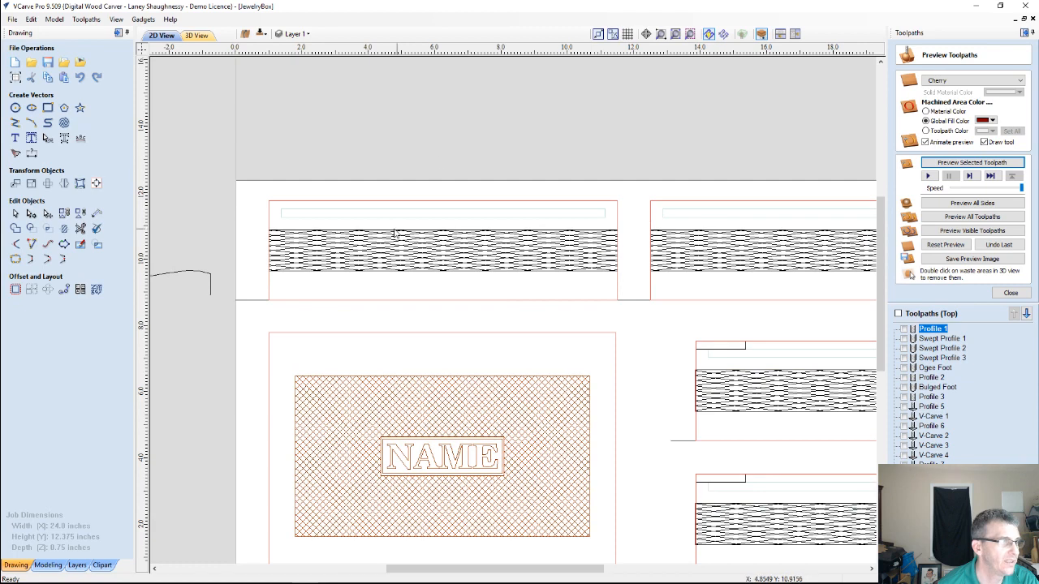
pyautogui.scroll(1, 343, 225)
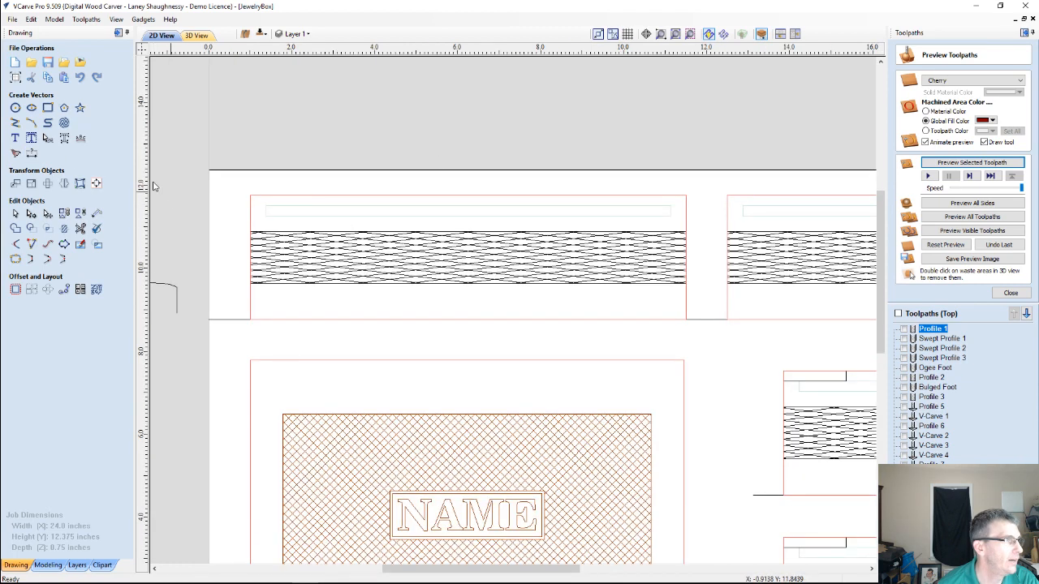
pyautogui.moveTo(141, 214); pyautogui.dragTo(250, 195)
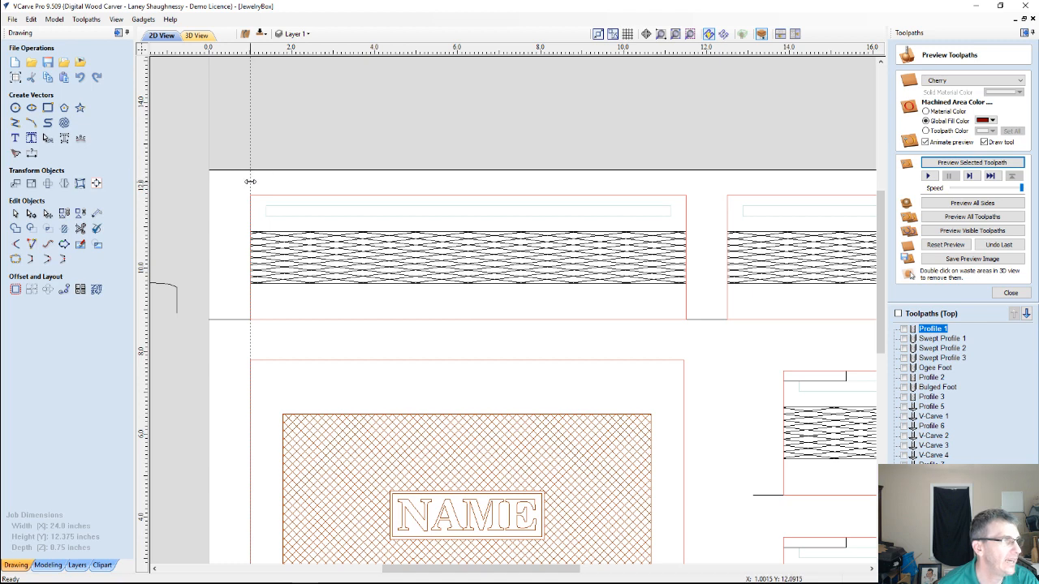
# Create one parallel guide offset 2.125 inches relative to the guide on the upper-left panel's left edge
pyautogui.doubleClick(249, 181)
pyautogui.click(456, 329)
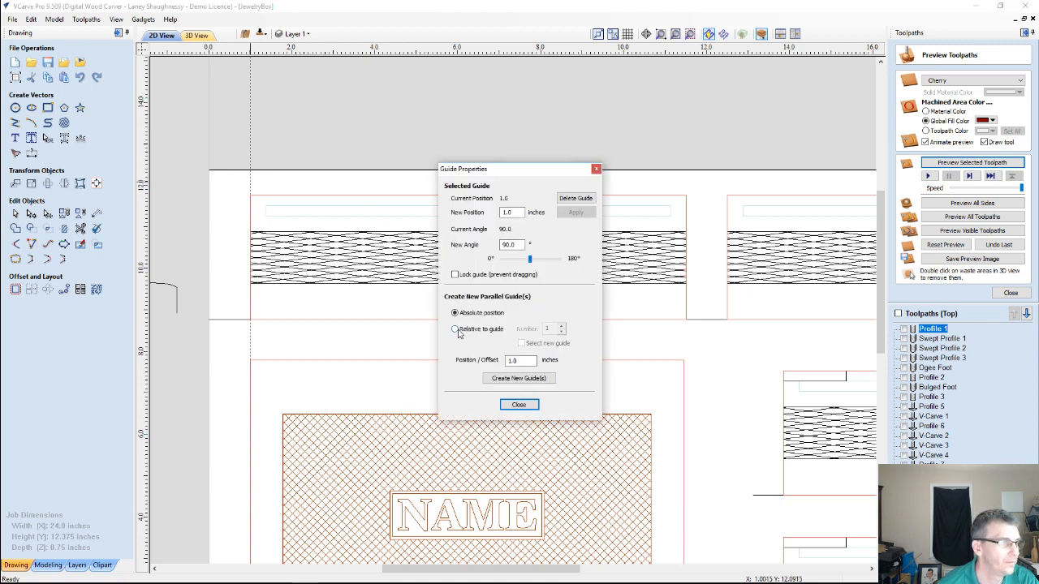
pyautogui.moveTo(527, 361); pyautogui.dragTo(468, 357)
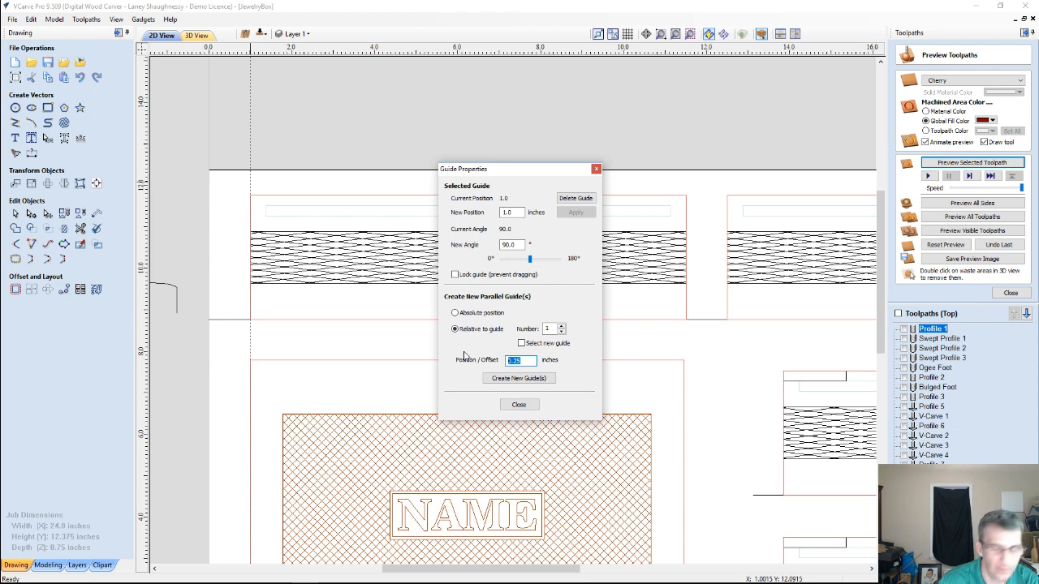
pyautogui.write('2.')
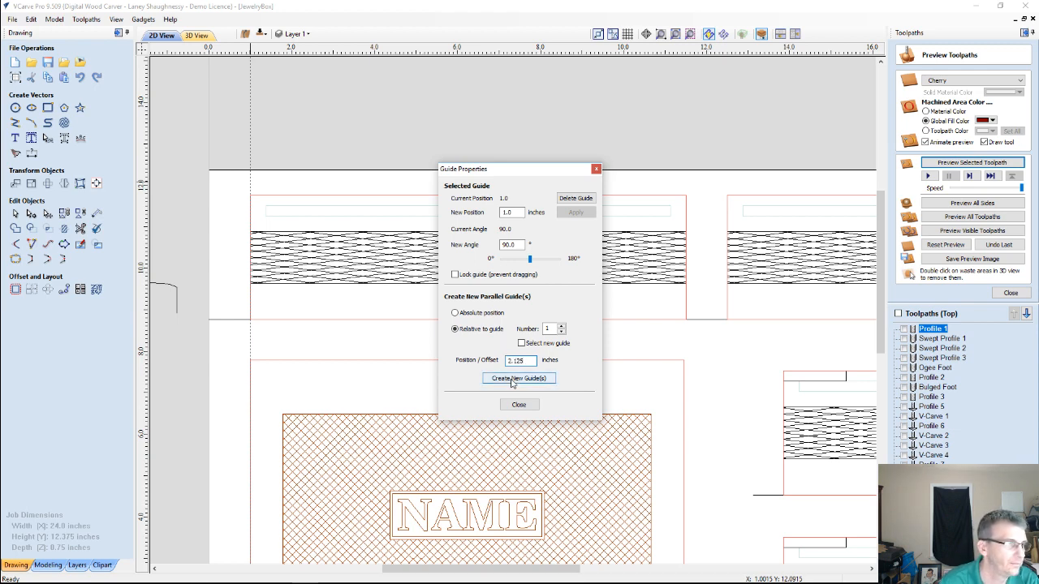
pyautogui.click(512, 378)
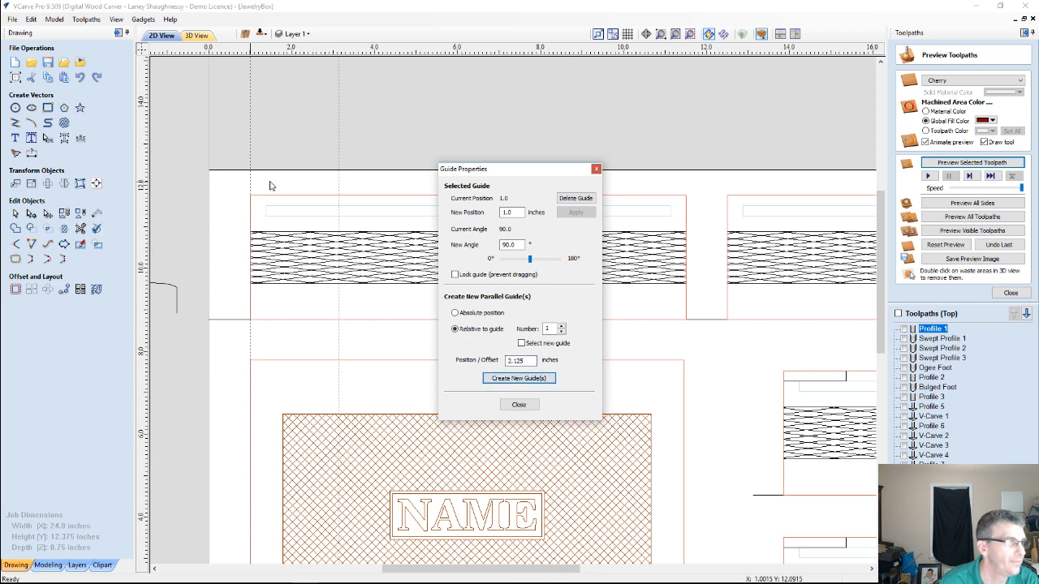
pyautogui.click(519, 404)
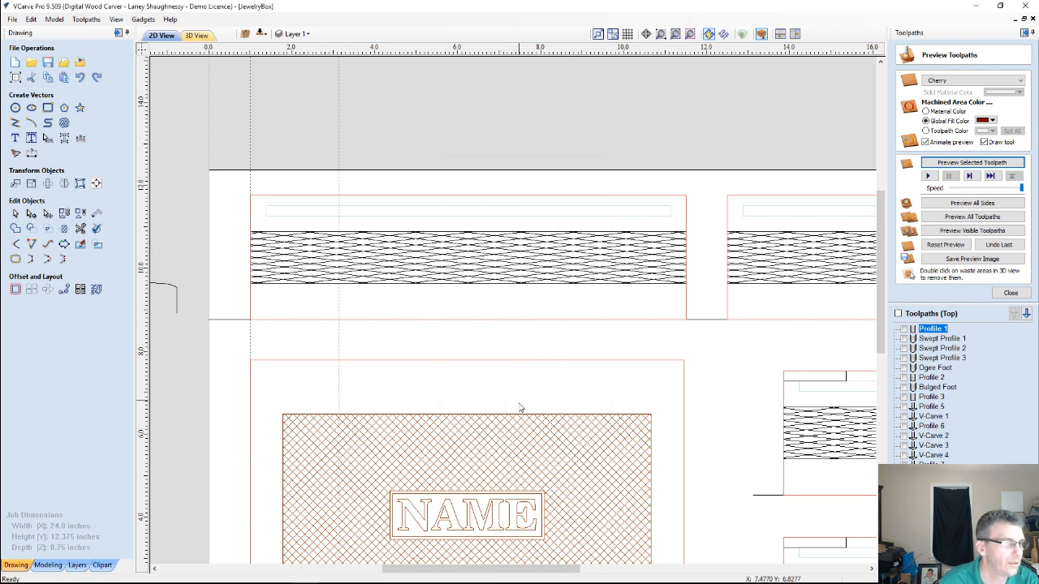
# Move the left-edge guide to the panel's right edge at 11.5 inches and create a parallel guide offset -2.125 inches relative to it
pyautogui.moveTo(293, 180); pyautogui.dragTo(683, 198)
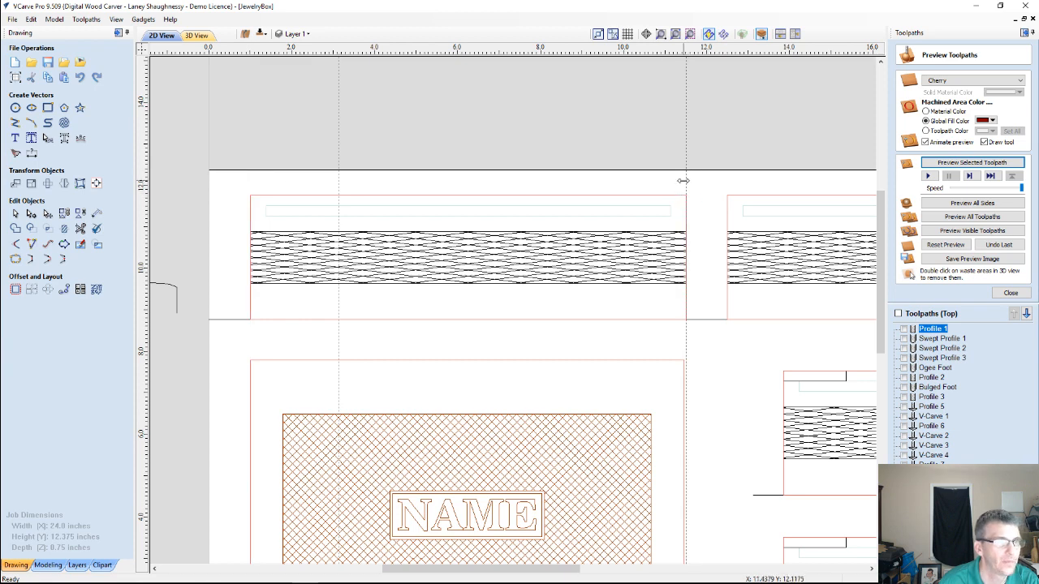
pyautogui.doubleClick(685, 178)
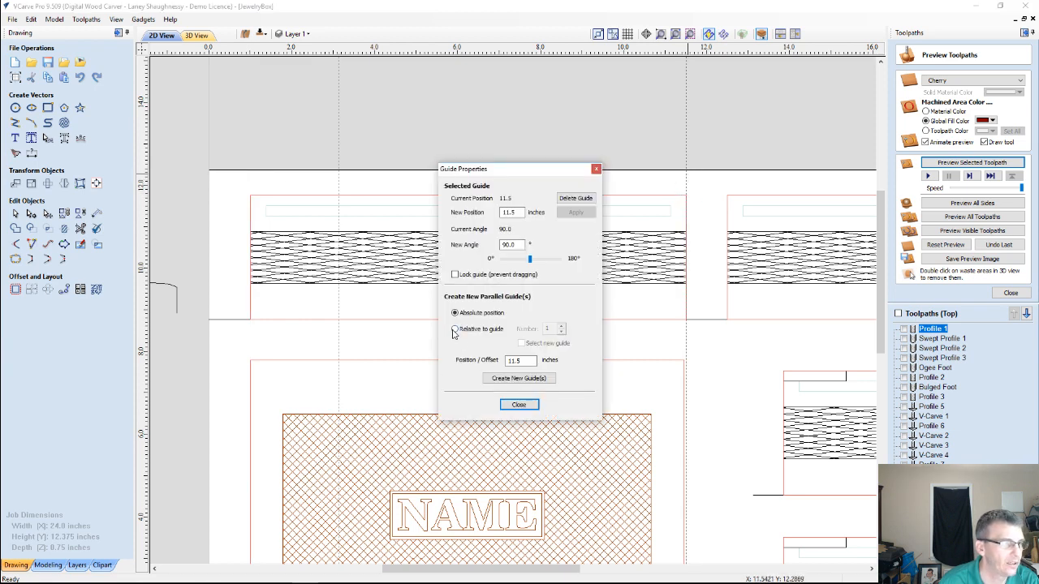
pyautogui.click(454, 329)
pyautogui.doubleClick(520, 360)
pyautogui.write('1.125')
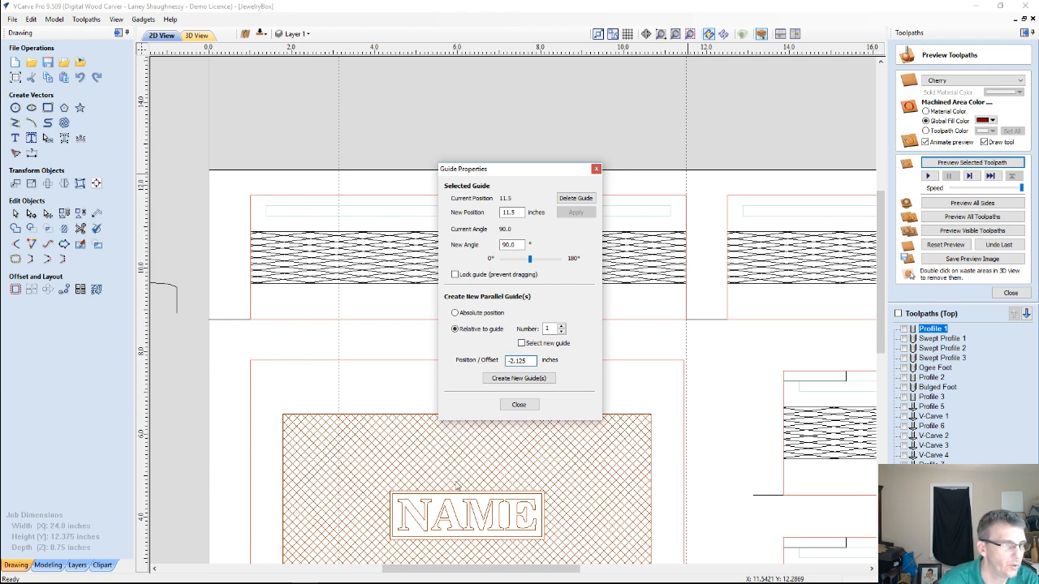
pyautogui.click(508, 379)
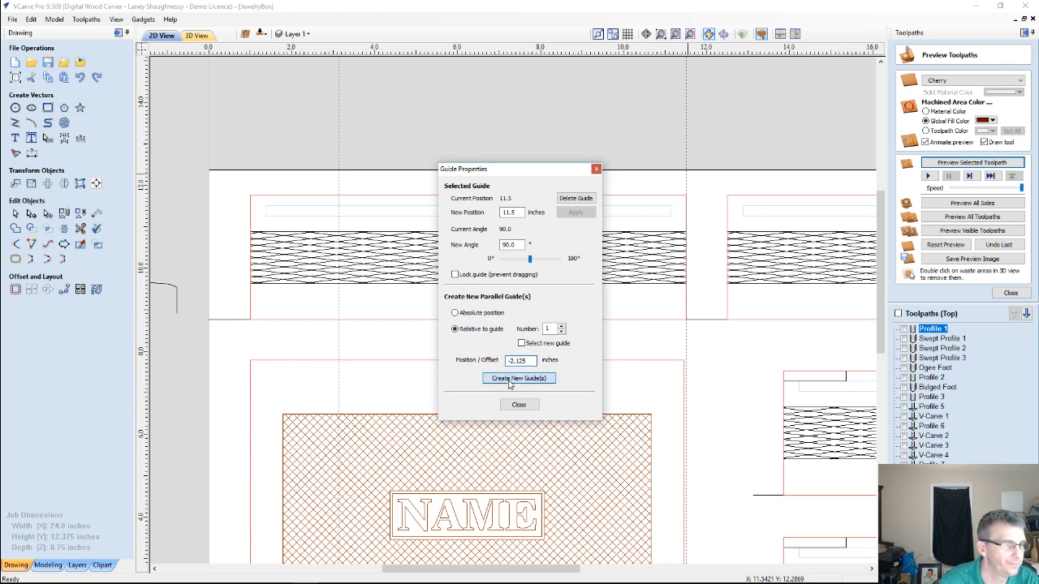
pyautogui.click(518, 404)
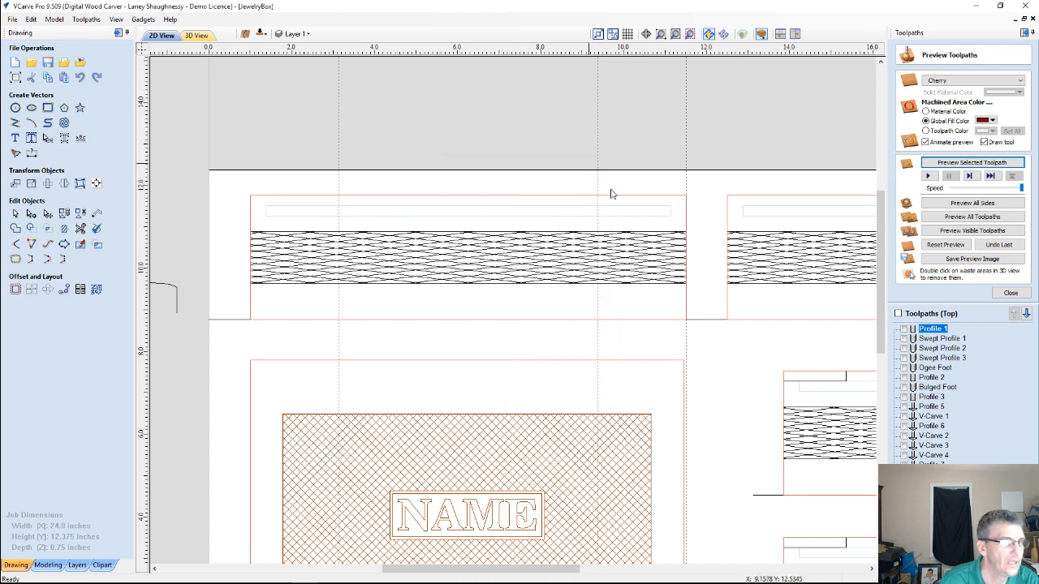
# Sketch a rectangle about 0.7 by 0.15 inches on the upper-left panel's top edge, across the left vertical guide
pyautogui.scroll(3, 612, 199)
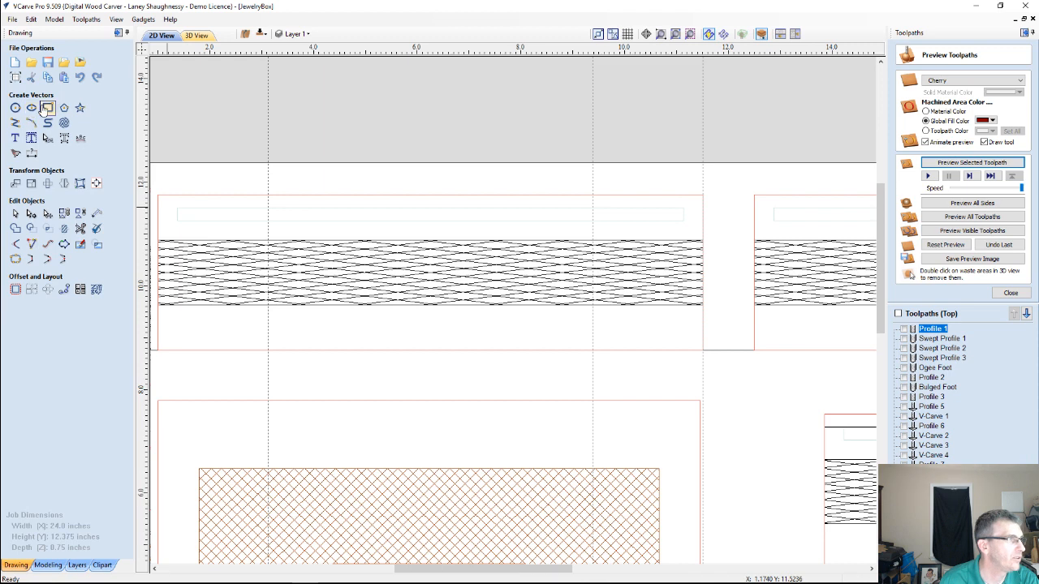
pyautogui.click(47, 107)
pyautogui.moveTo(261, 198); pyautogui.dragTo(283, 194)
# Resize the rectangle on the panel's top edge to 1.25 inches wide and 0.3 inches high
pyautogui.scroll(2, 283, 195)
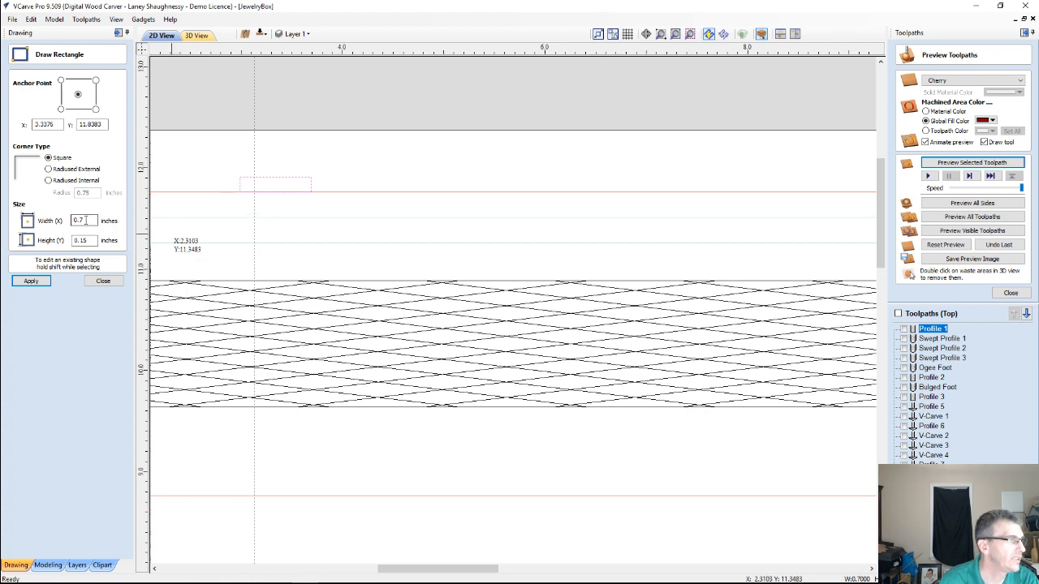
pyautogui.moveTo(86, 220); pyautogui.dragTo(38, 219)
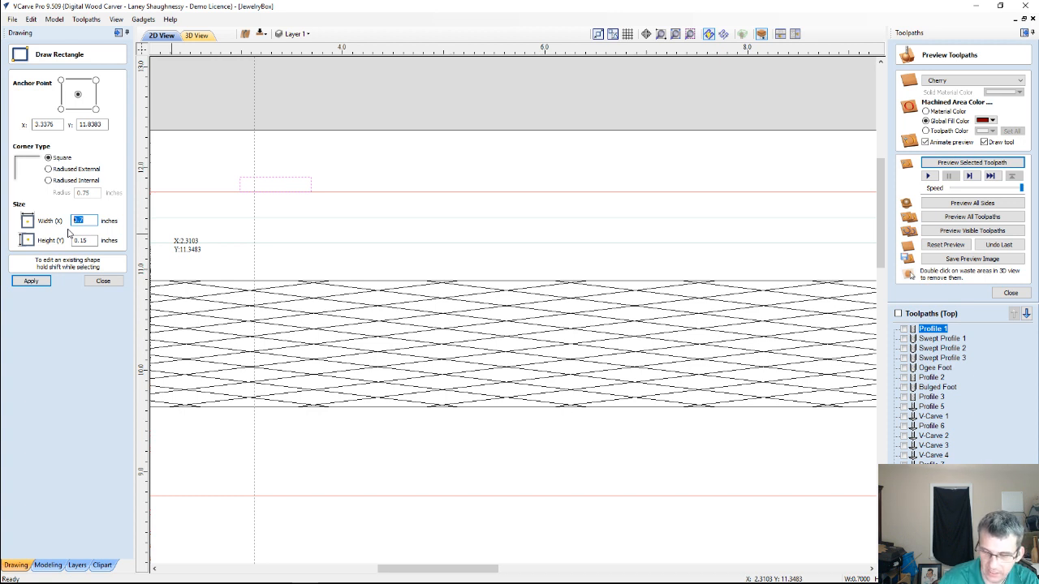
pyautogui.write('1.25')
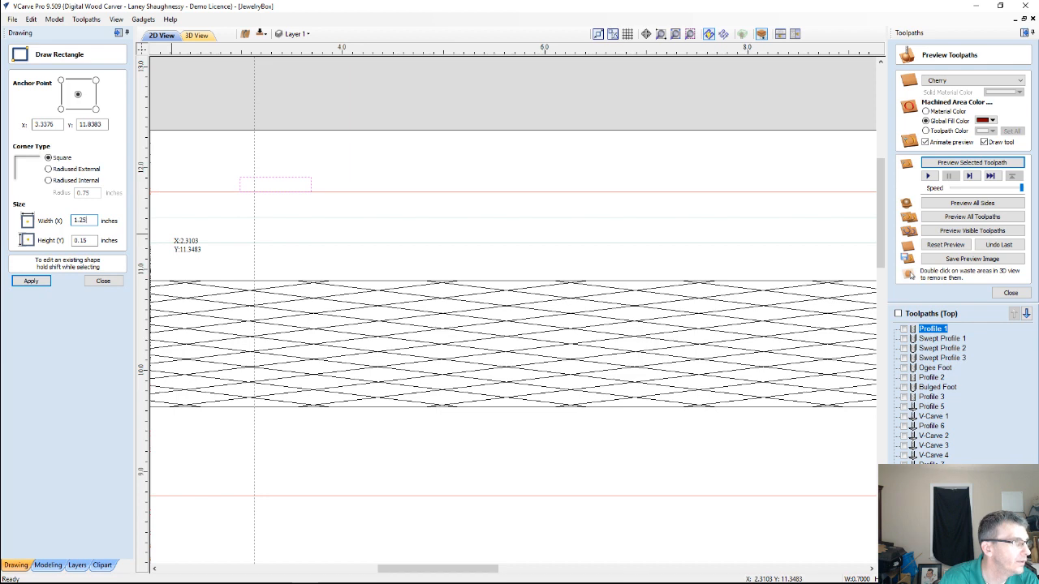
pyautogui.click(92, 240)
pyautogui.moveTo(92, 240); pyautogui.dragTo(69, 244)
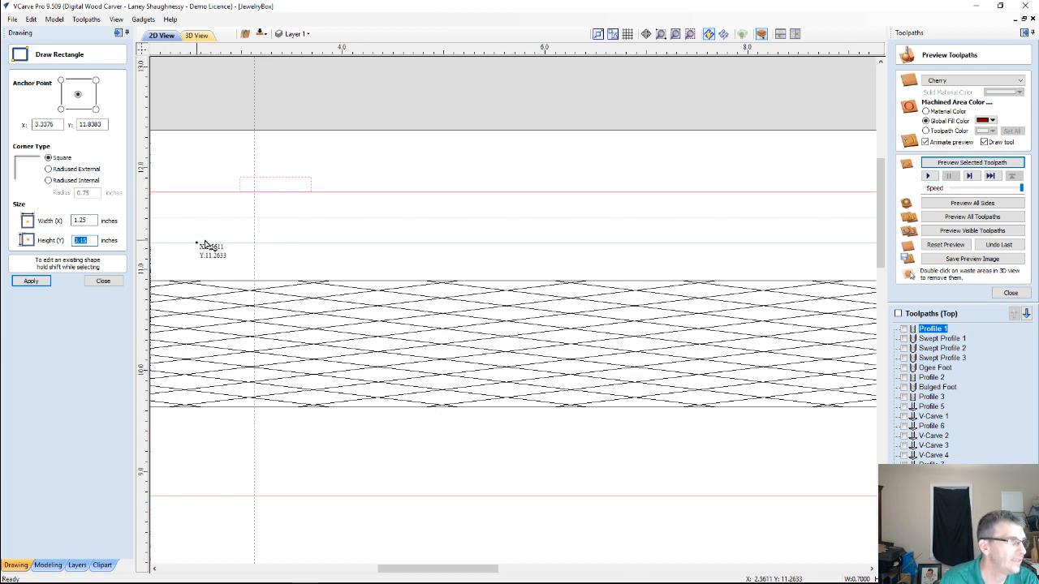
pyautogui.scroll(-5, 219, 243)
pyautogui.scroll(3, 199, 219)
pyautogui.scroll(4, 309, 267)
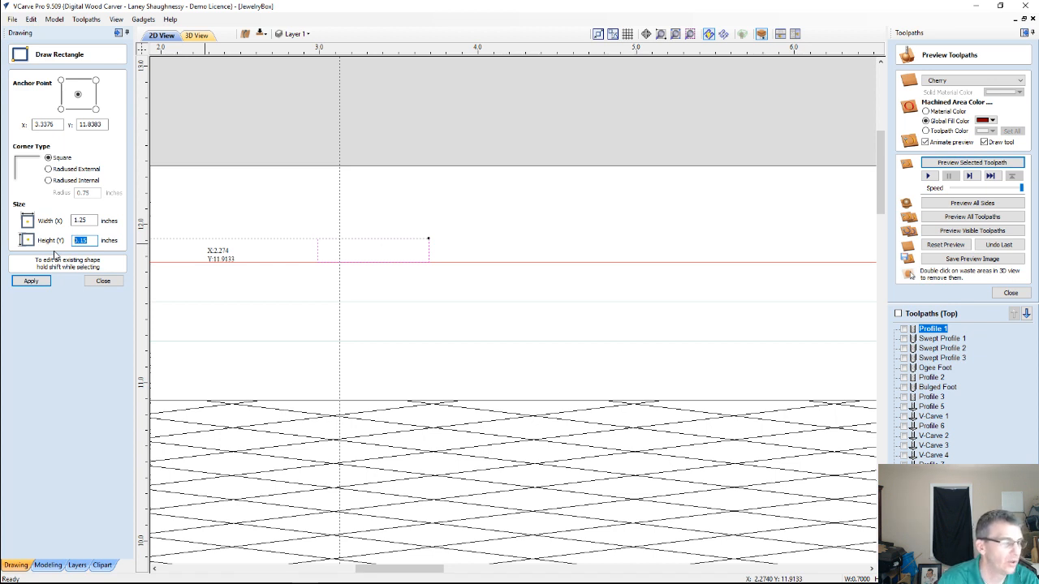
pyautogui.write('.3')
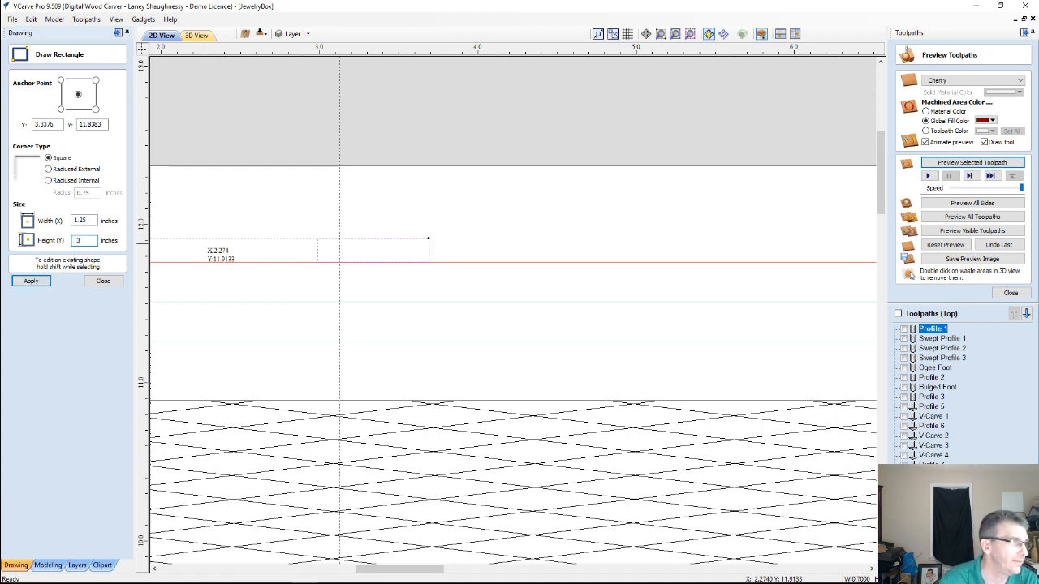
pyautogui.click(26, 283)
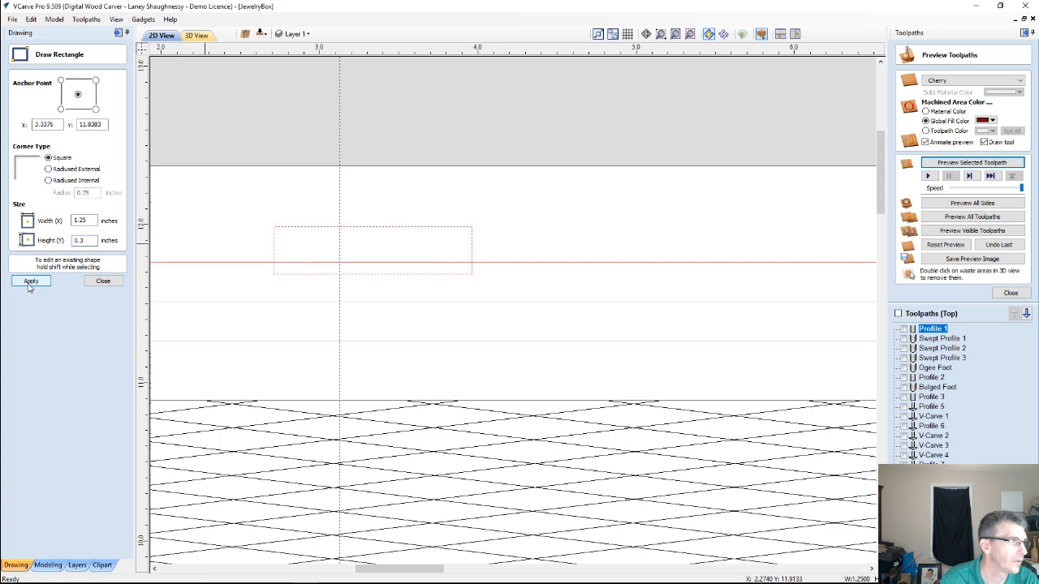
pyautogui.click(103, 281)
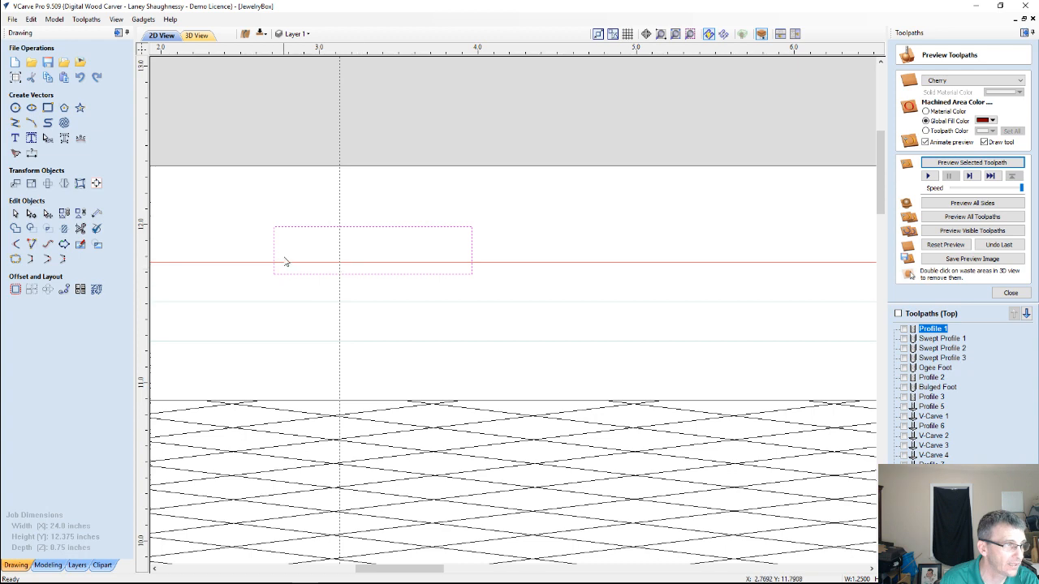
# Draw a circle near the rectangle's upper-left corner and set its diameter to 0.25 inches
pyautogui.scroll(-3, 471, 268)
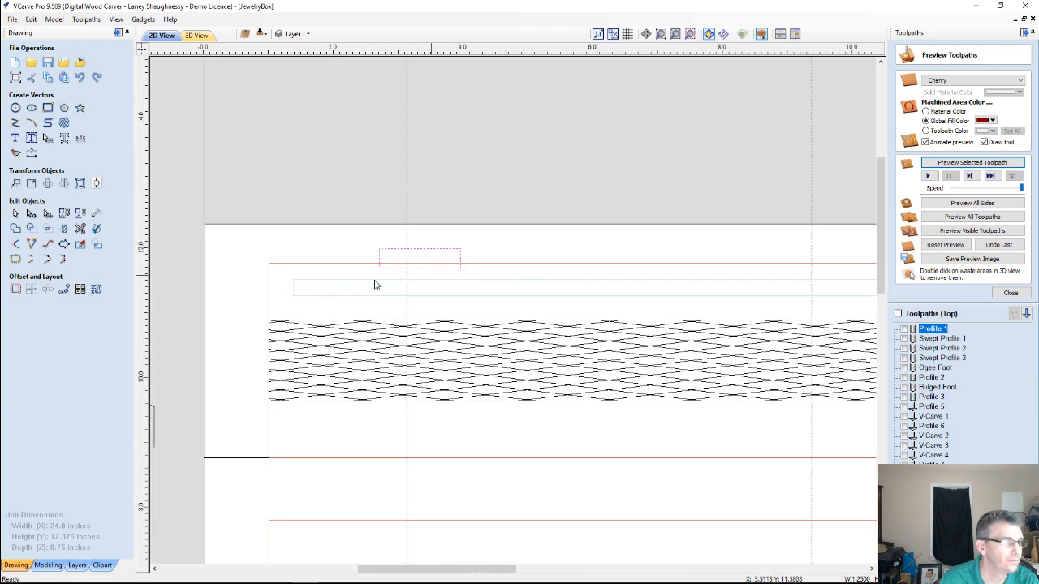
pyautogui.scroll(3, 385, 267)
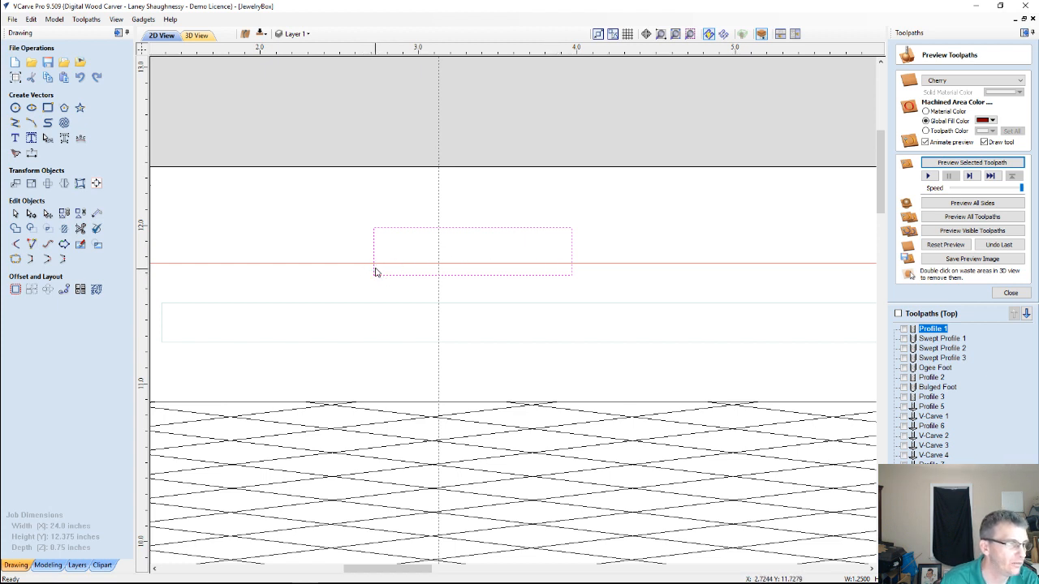
pyautogui.scroll(2, 375, 271)
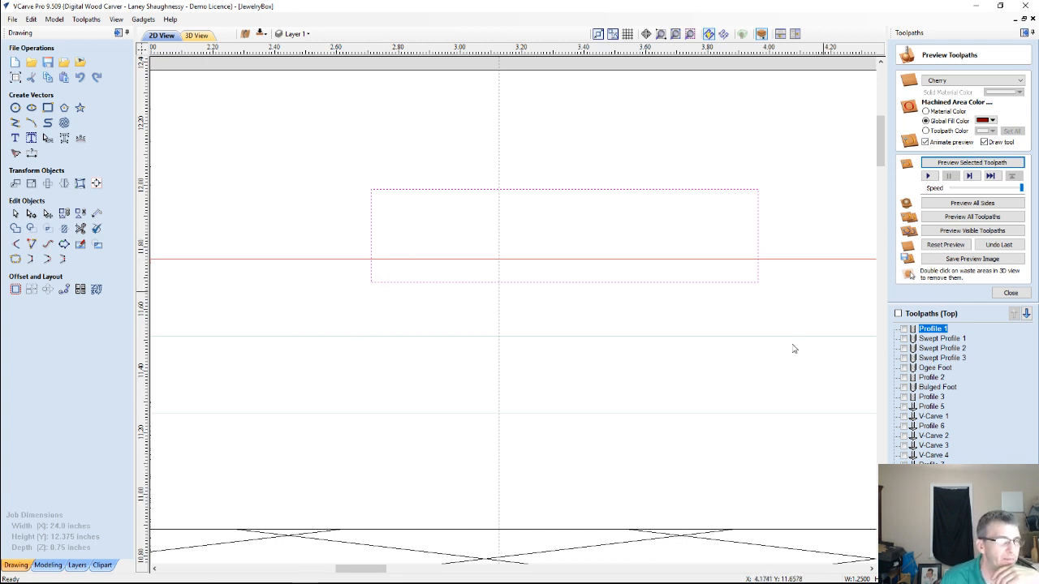
pyautogui.click(15, 108)
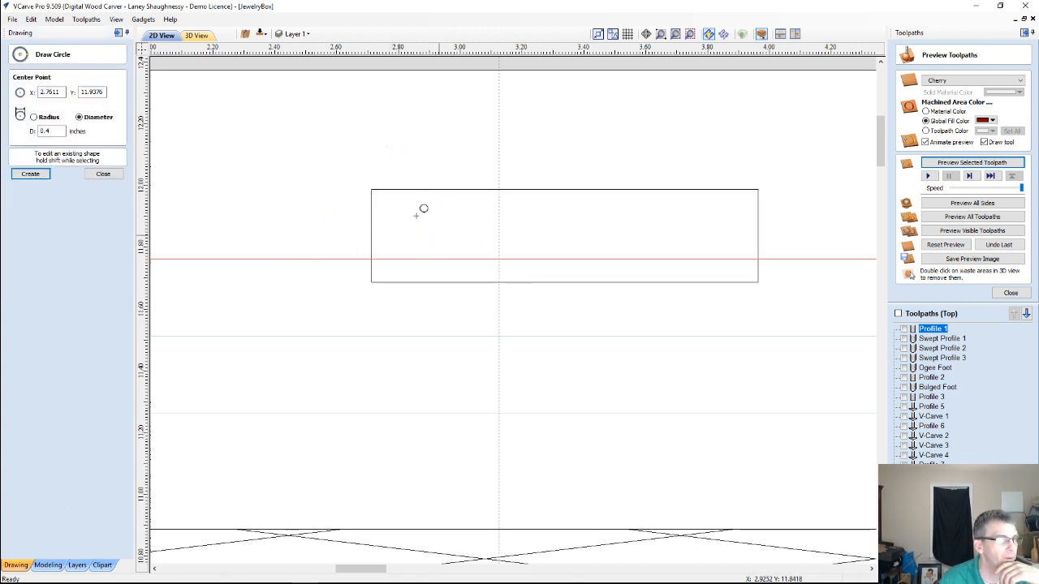
pyautogui.moveTo(416, 215)
pyautogui.mouseDown()
pyautogui.moveTo(401, 204)
pyautogui.moveTo(419, 226)
pyautogui.mouseUp()
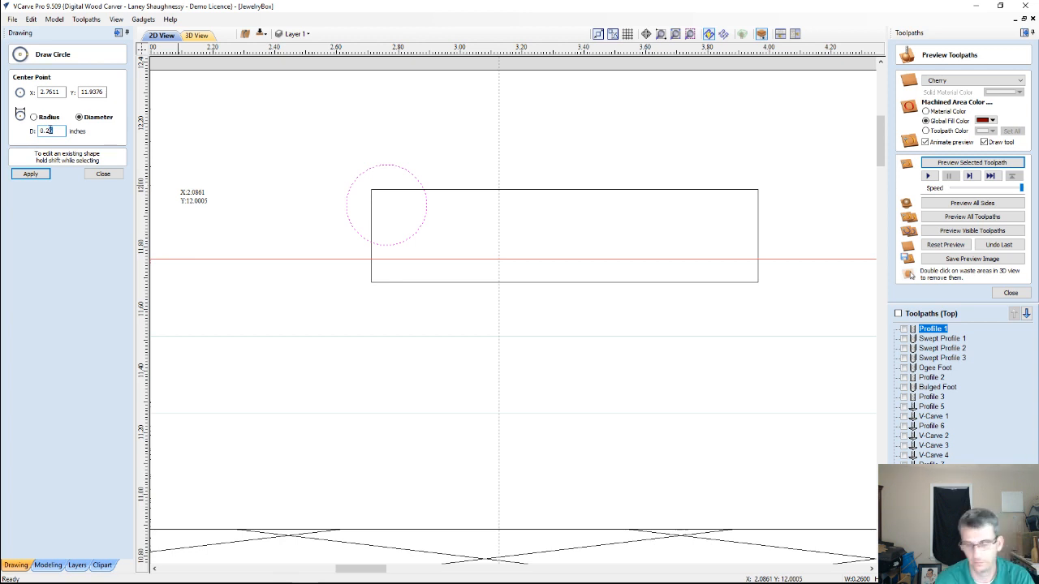
pyautogui.click(30, 174)
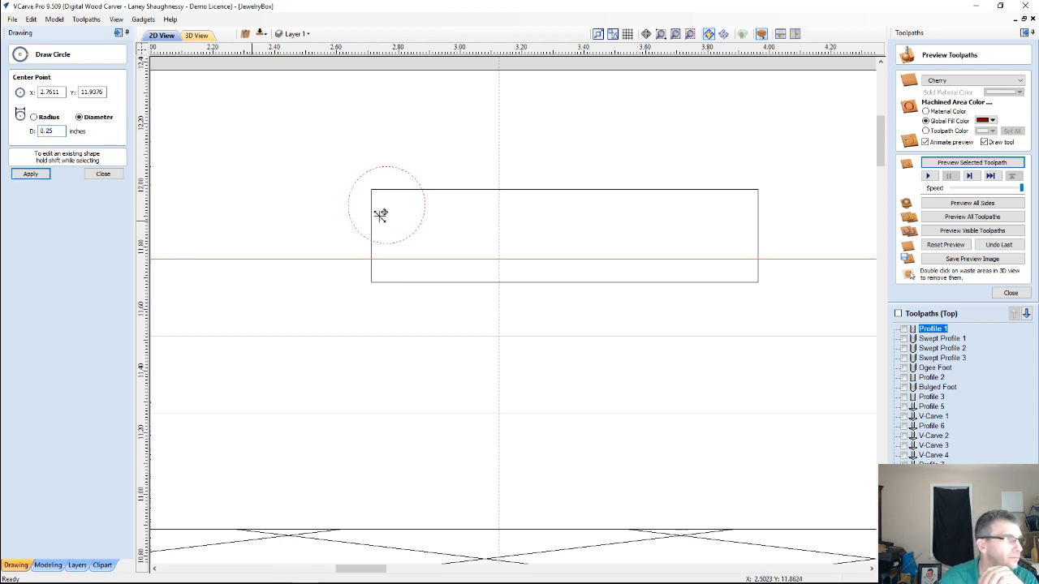
pyautogui.click(103, 174)
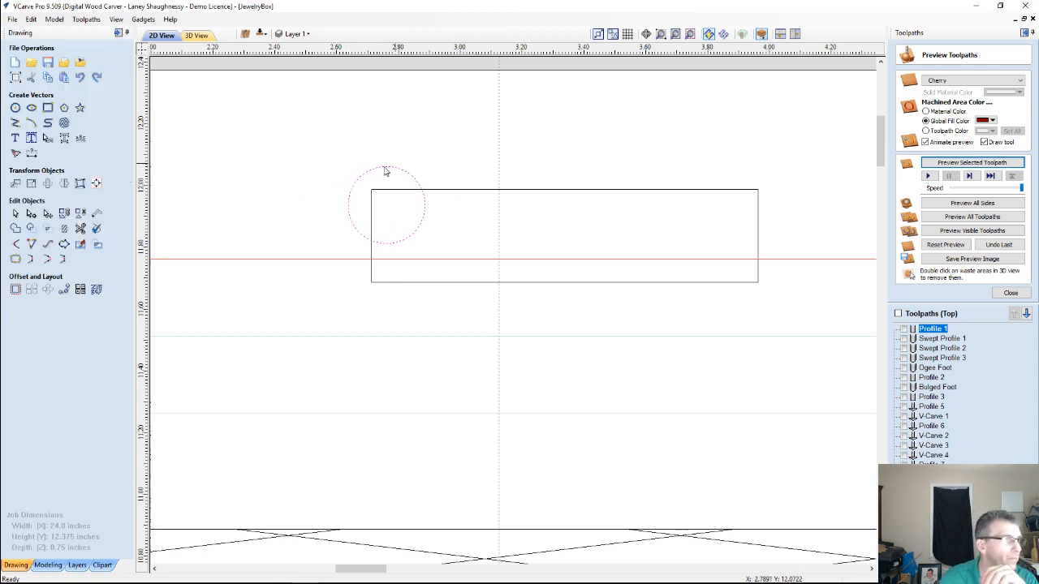
# Move the 0.25-inch circle inside the rectangle to compare their sizes, and delete the circle
pyautogui.click(387, 166)
pyautogui.moveTo(389, 200); pyautogui.dragTo(625, 240)
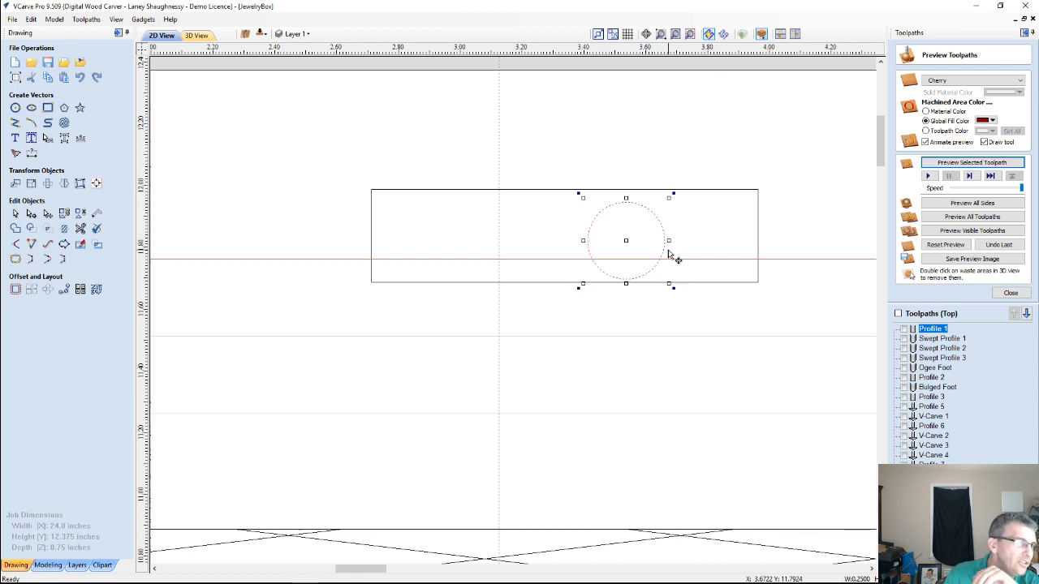
pyautogui.click(217, 252)
pyautogui.scroll(-2, 219, 256)
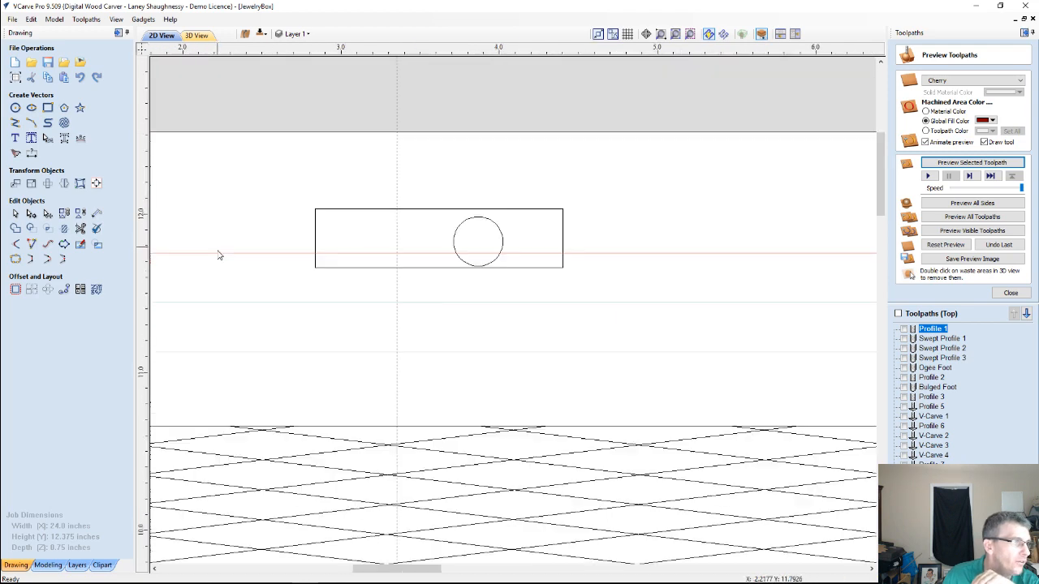
pyautogui.scroll(-5, 219, 258)
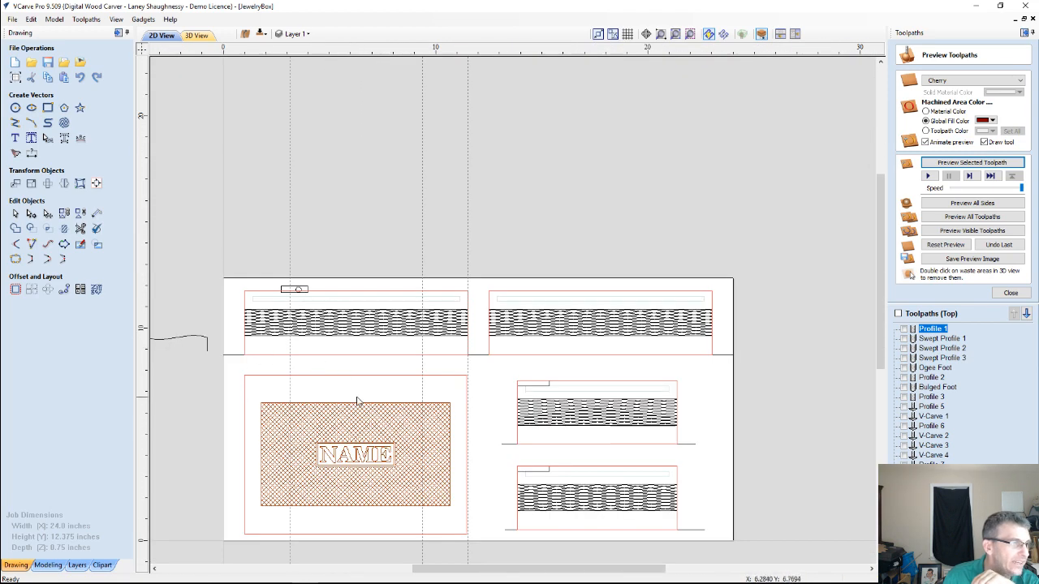
pyautogui.scroll(5, 234, 192)
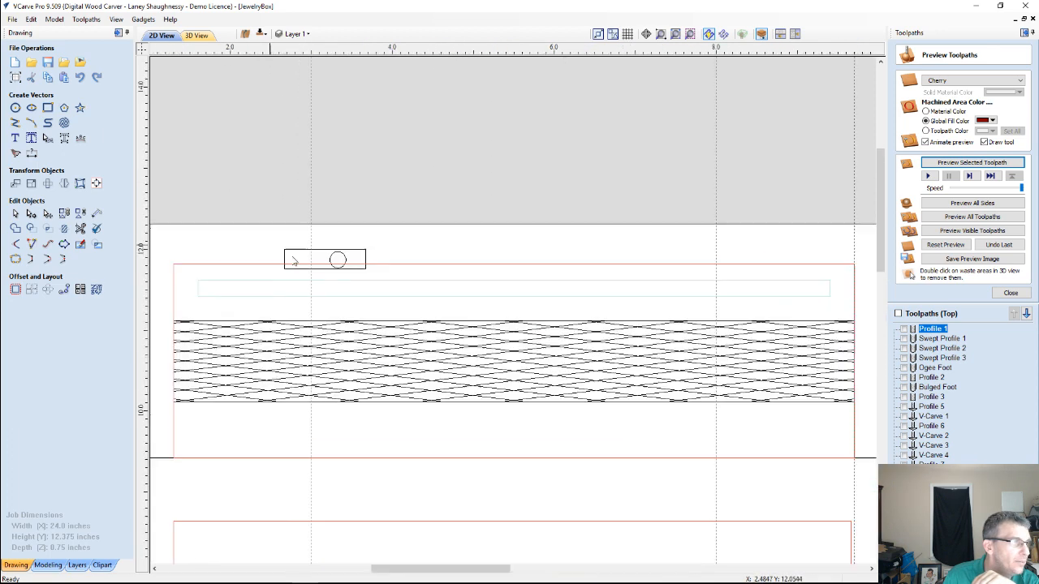
pyautogui.scroll(3, 292, 261)
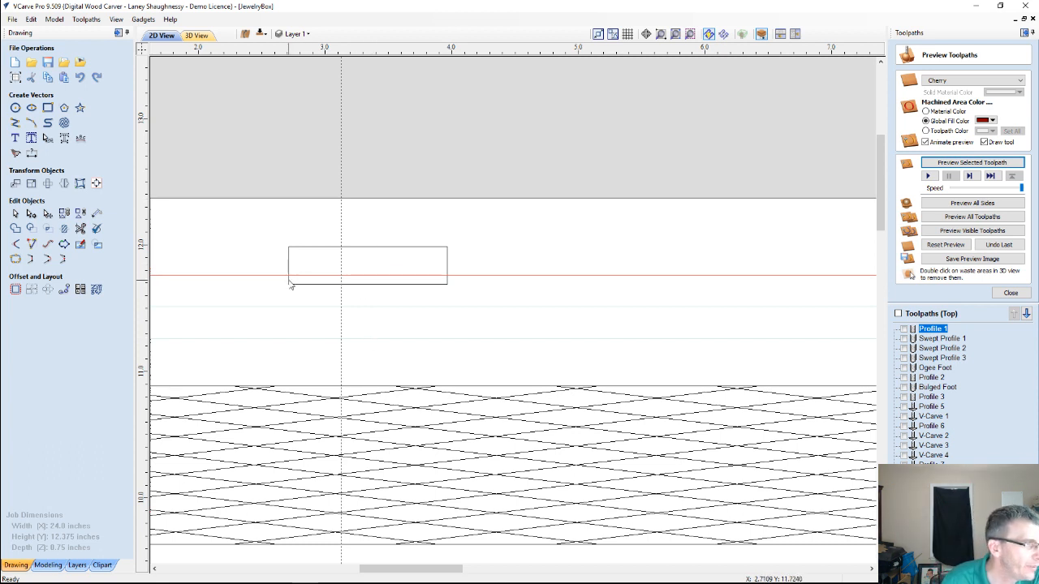
# Place a horizontal guide along the upper-left panel's top edge at 11.7633 inches
pyautogui.scroll(2, 291, 287)
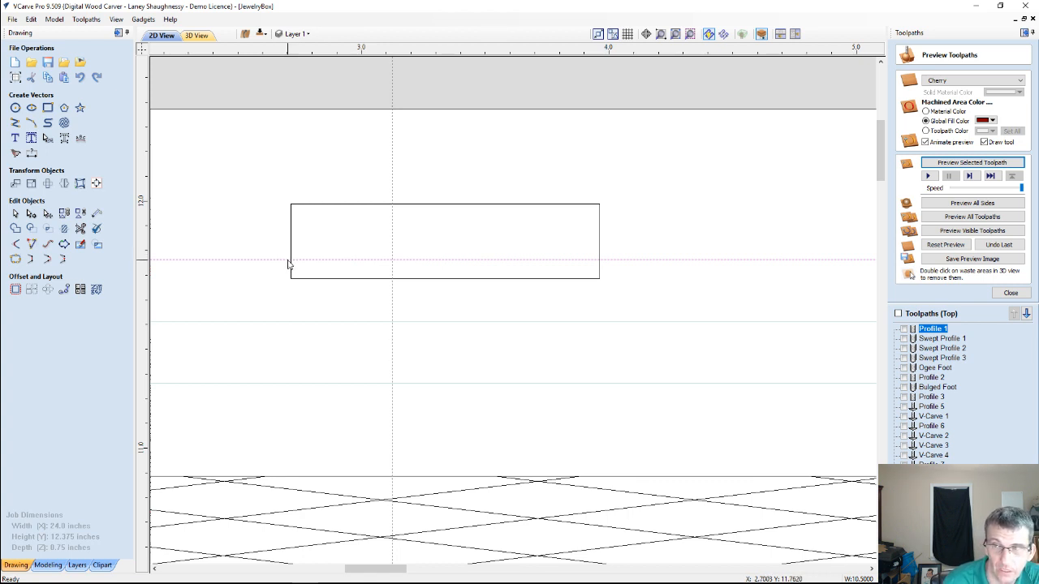
pyautogui.click(374, 281)
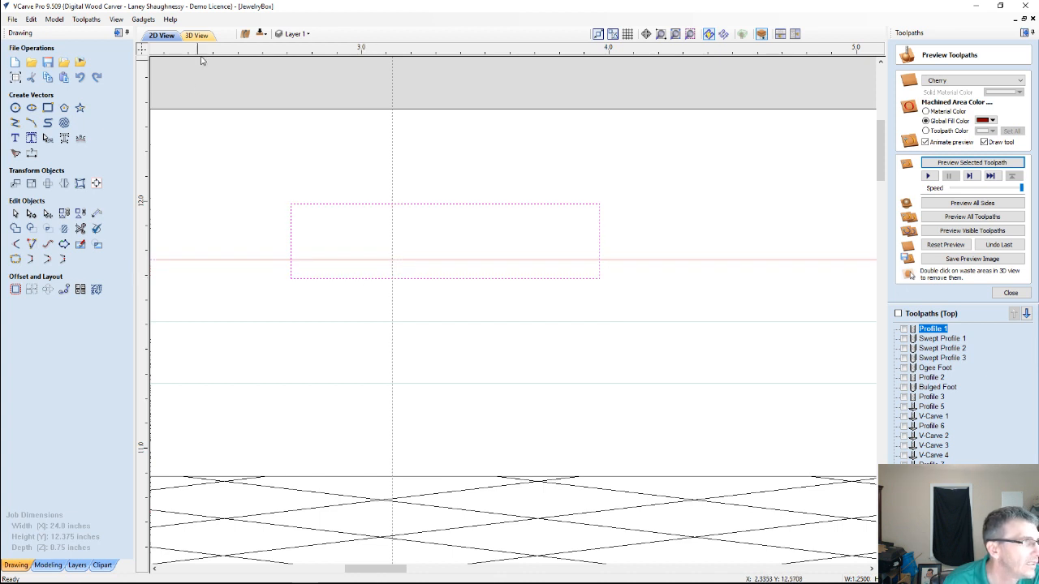
pyautogui.moveTo(281, 51); pyautogui.dragTo(271, 257)
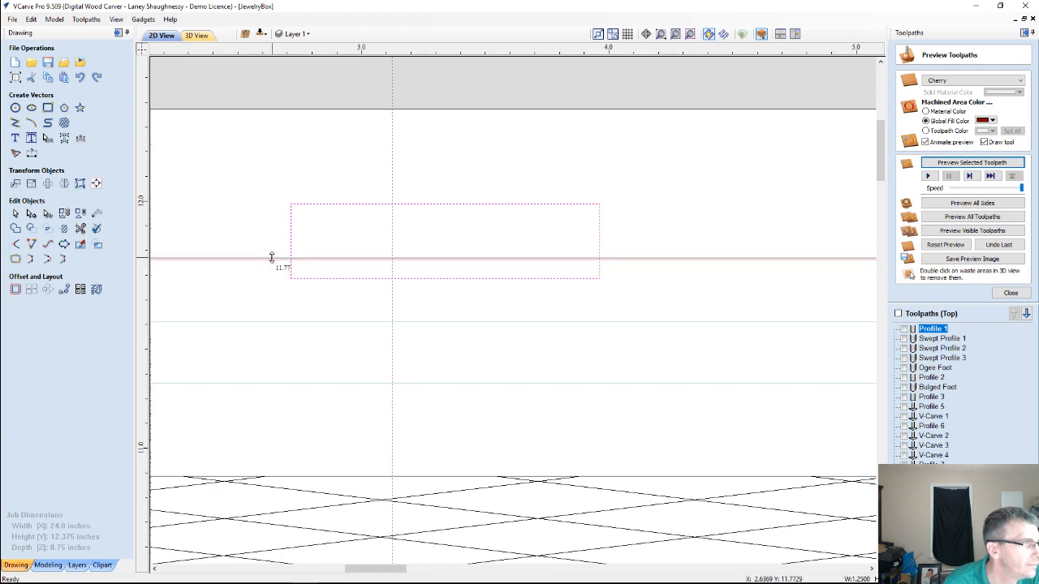
pyautogui.scroll(-5, 271, 257)
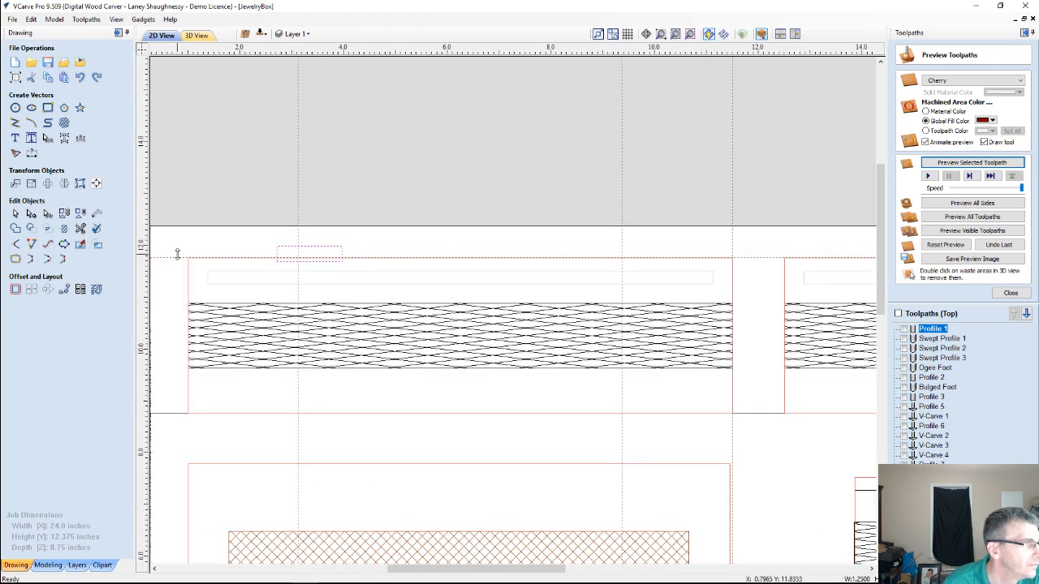
pyautogui.moveTo(191, 258); pyautogui.dragTo(190, 257)
pyautogui.scroll(3, 190, 256)
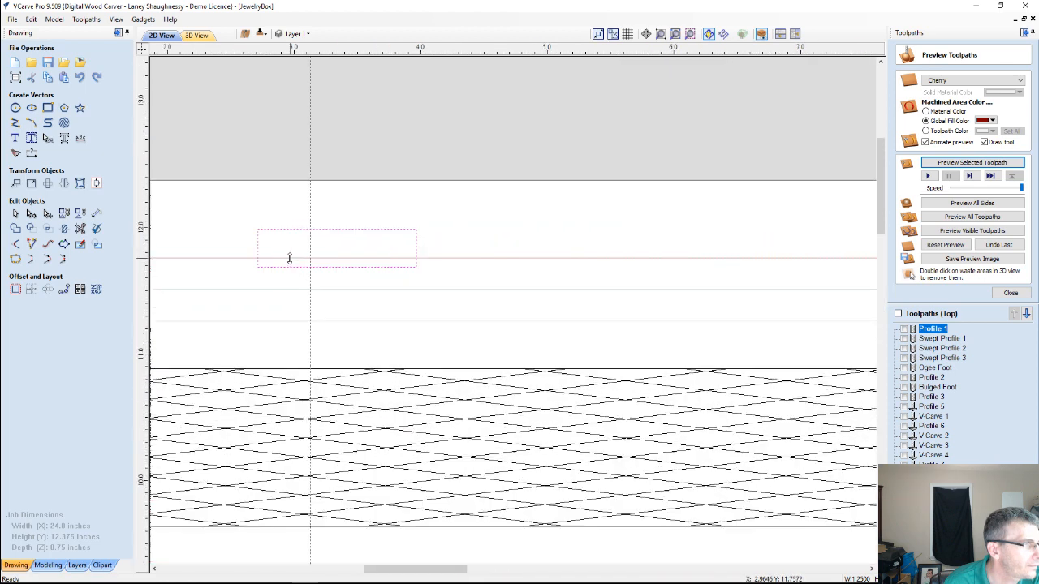
pyautogui.scroll(3, 216, 259)
# Create two parallel guides relative to the top-edge guide, offset 0.0625 and -0.0625 inches
pyautogui.doubleClick(230, 255)
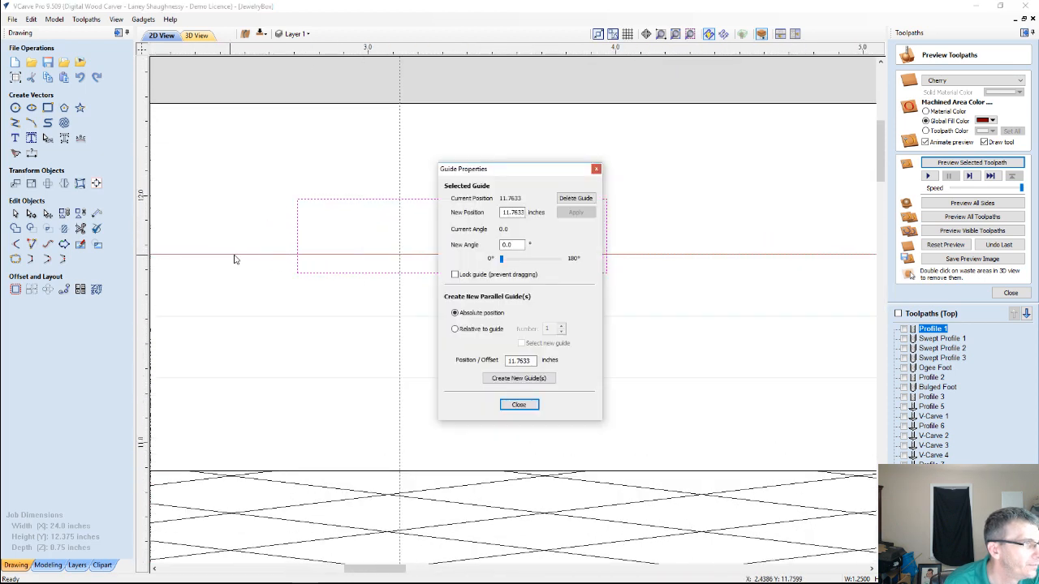
pyautogui.click(455, 329)
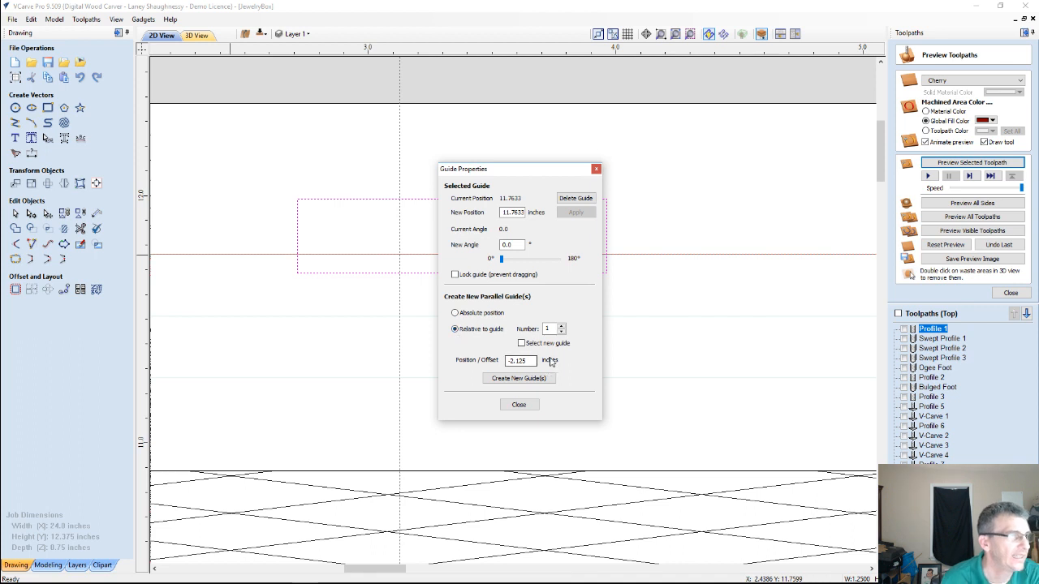
pyautogui.moveTo(532, 362); pyautogui.dragTo(489, 367)
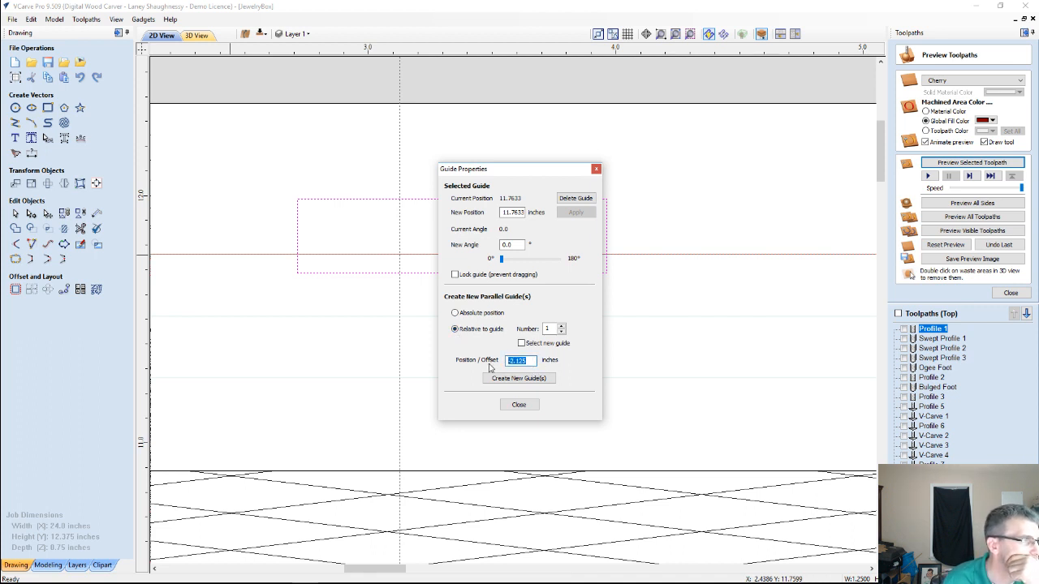
pyautogui.write('.')
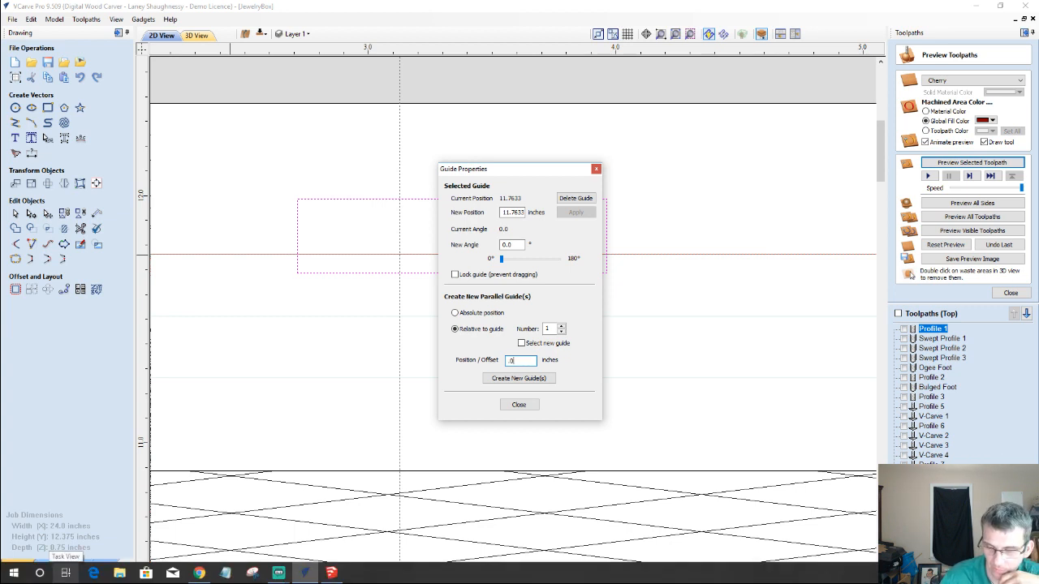
pyautogui.write('0625')
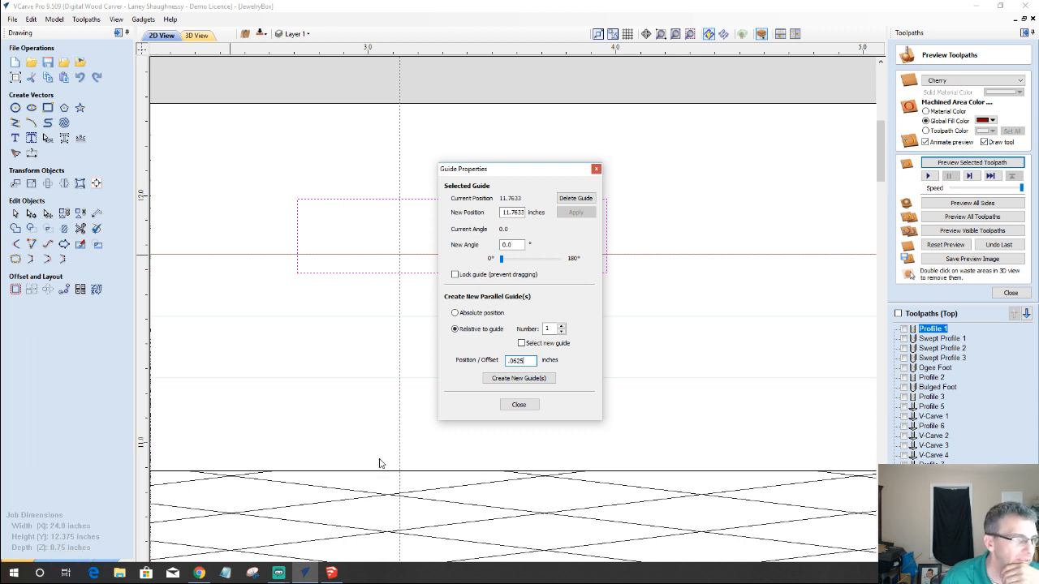
pyautogui.click(531, 378)
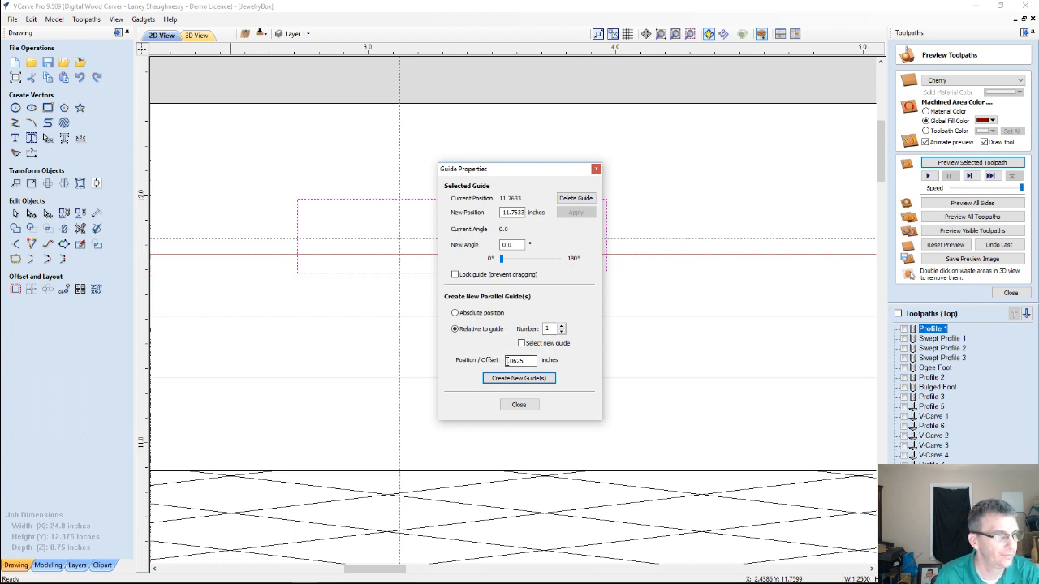
pyautogui.click(507, 361)
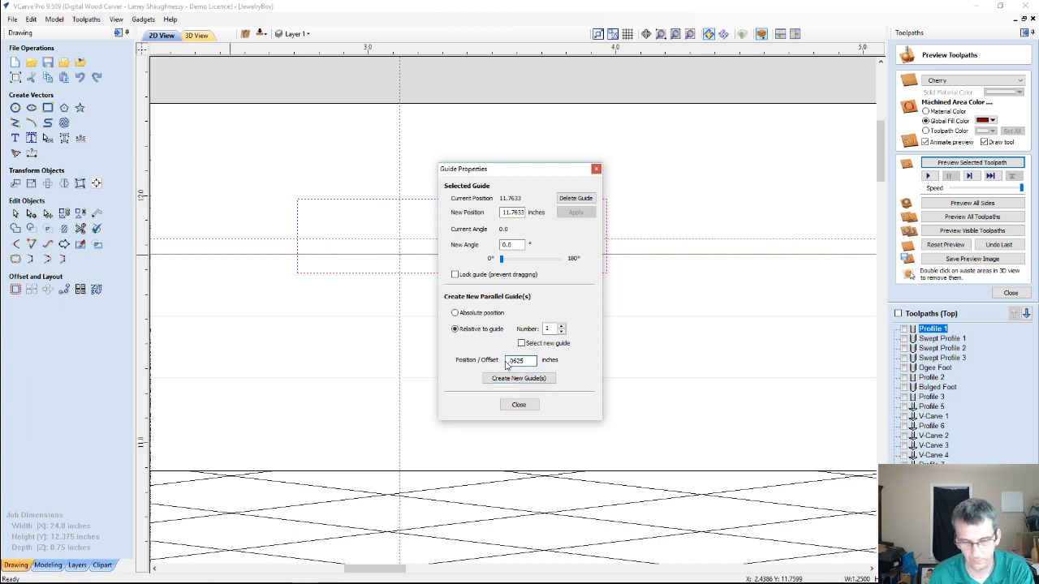
pyautogui.click(511, 379)
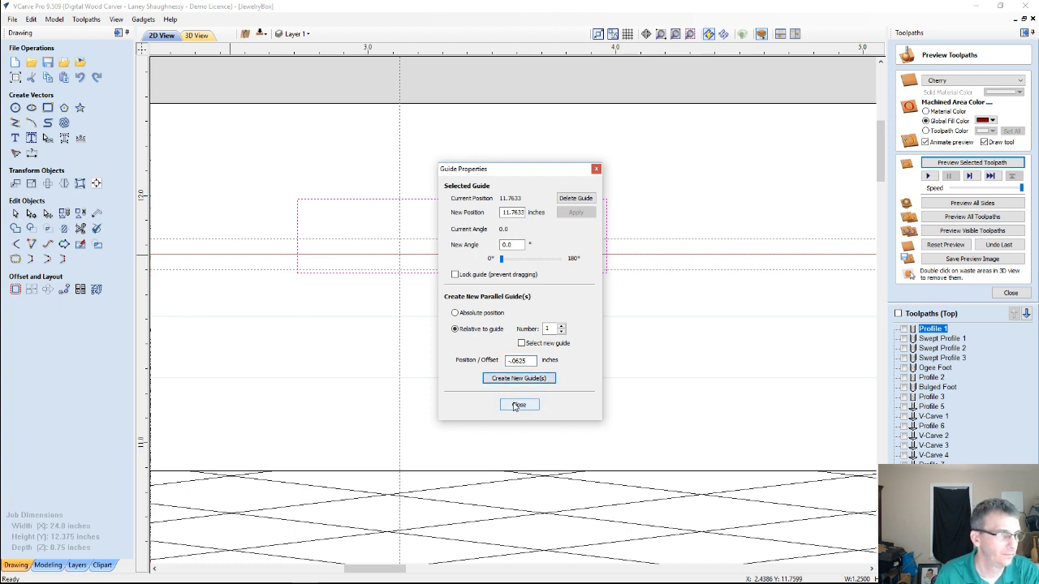
pyautogui.click(518, 405)
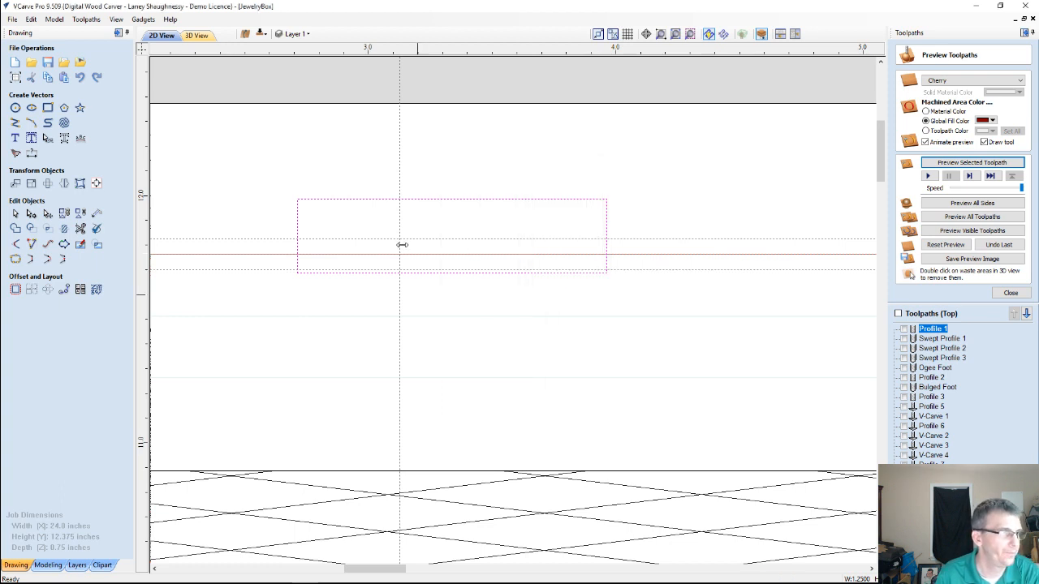
# Delete the horizontal guide 0.0625 inches above the panel's top edge
pyautogui.doubleClick(353, 242)
pyautogui.click(593, 199)
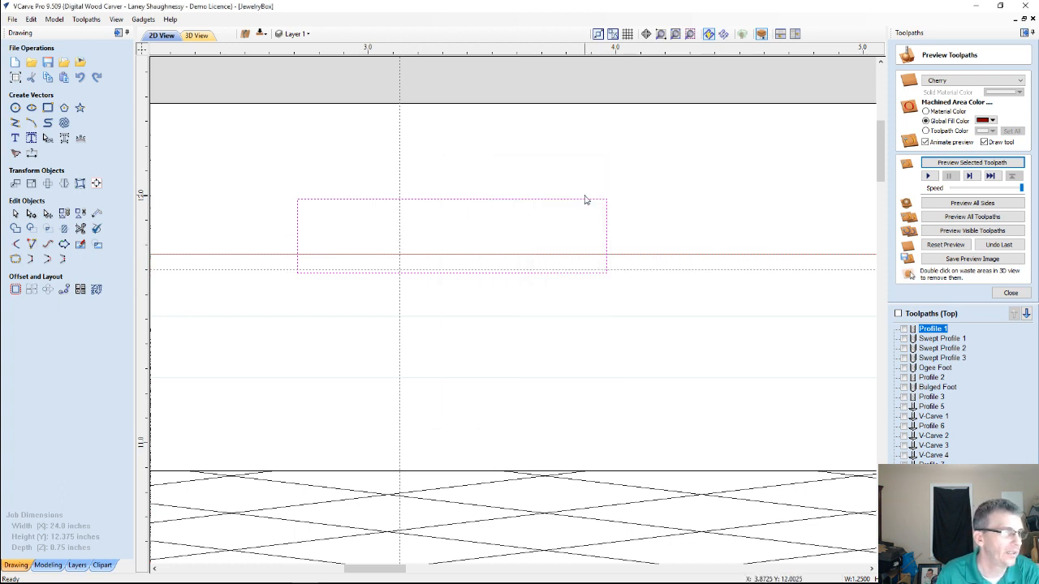
pyautogui.doubleClick(404, 224)
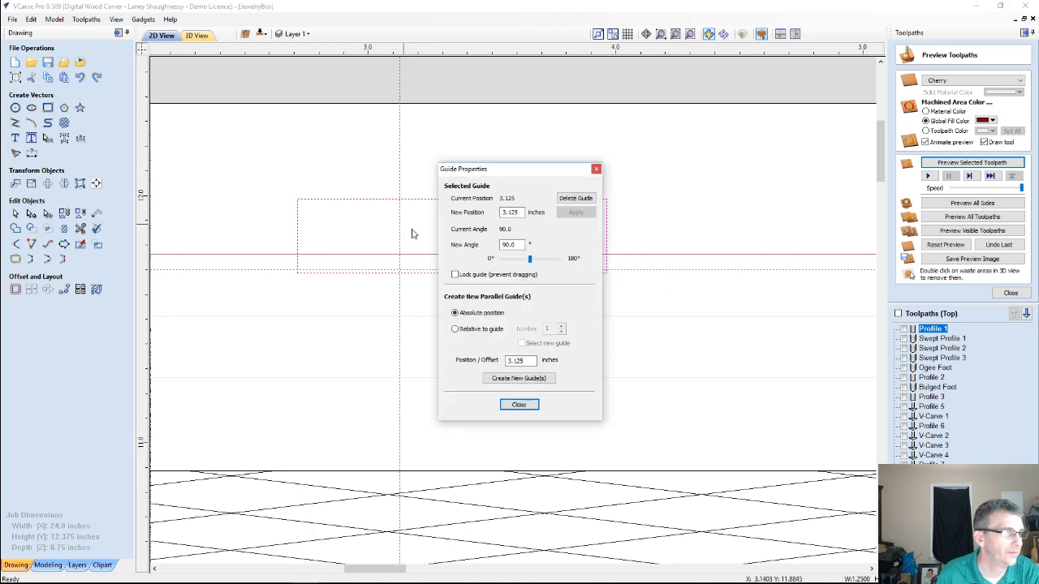
pyautogui.click(518, 405)
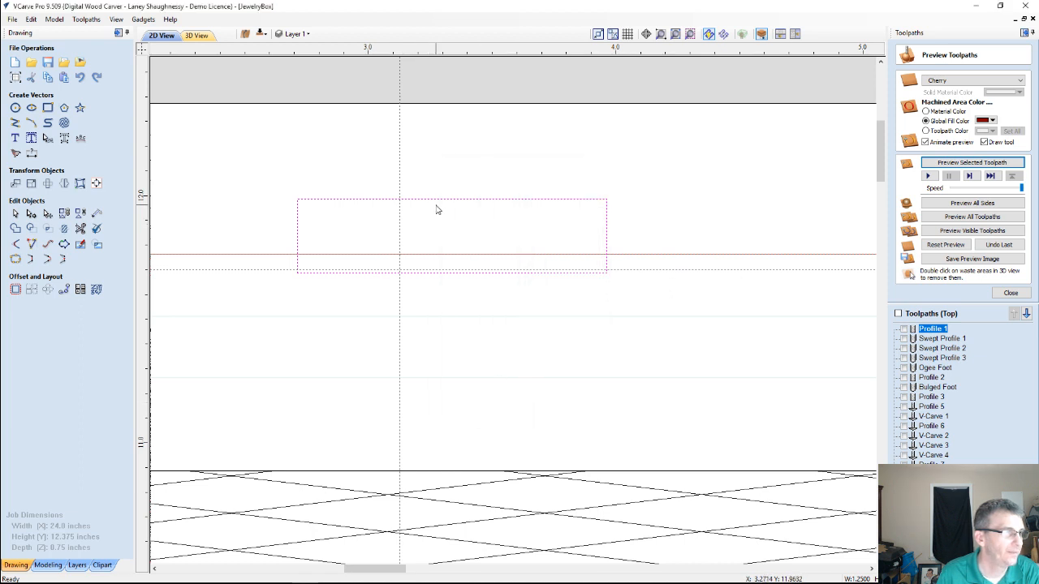
# Move the rectangle so its bottom edge sits on the lower horizontal guide and its center on the 3.125-inch vertical guide
pyautogui.scroll(4, 308, 306)
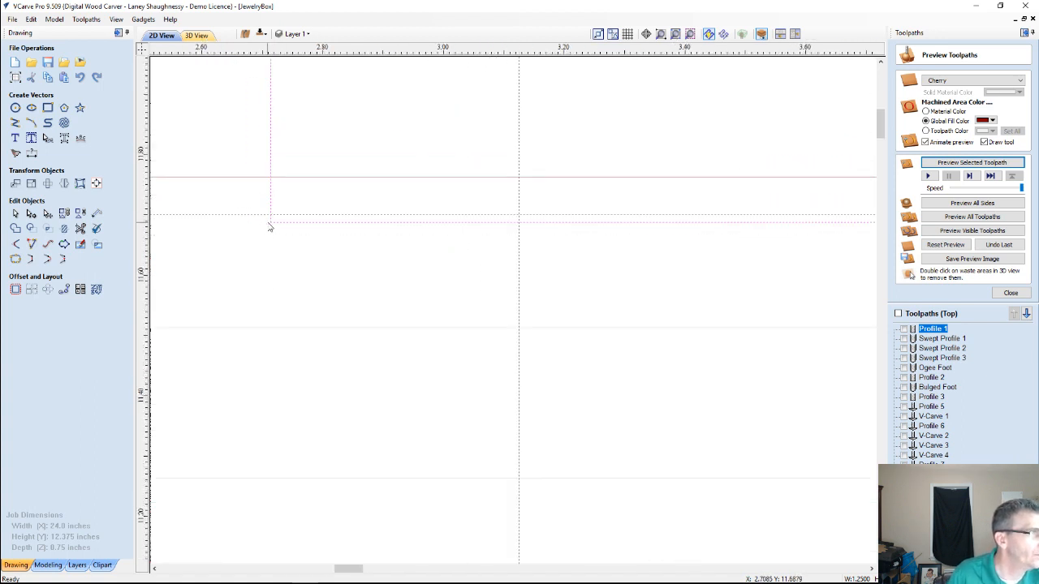
pyautogui.click(274, 221)
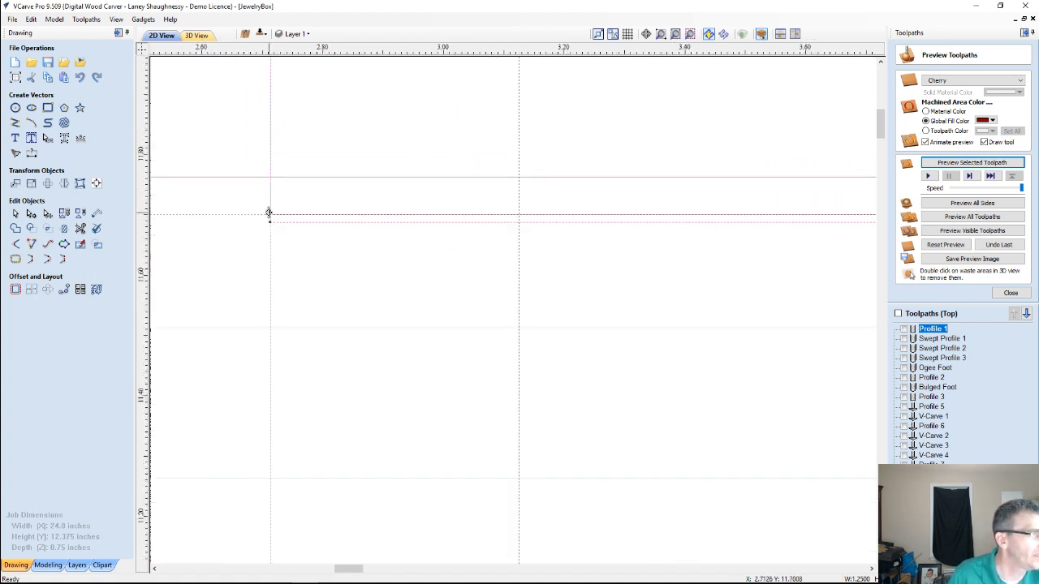
pyautogui.click(272, 220)
pyautogui.scroll(-2, 334, 274)
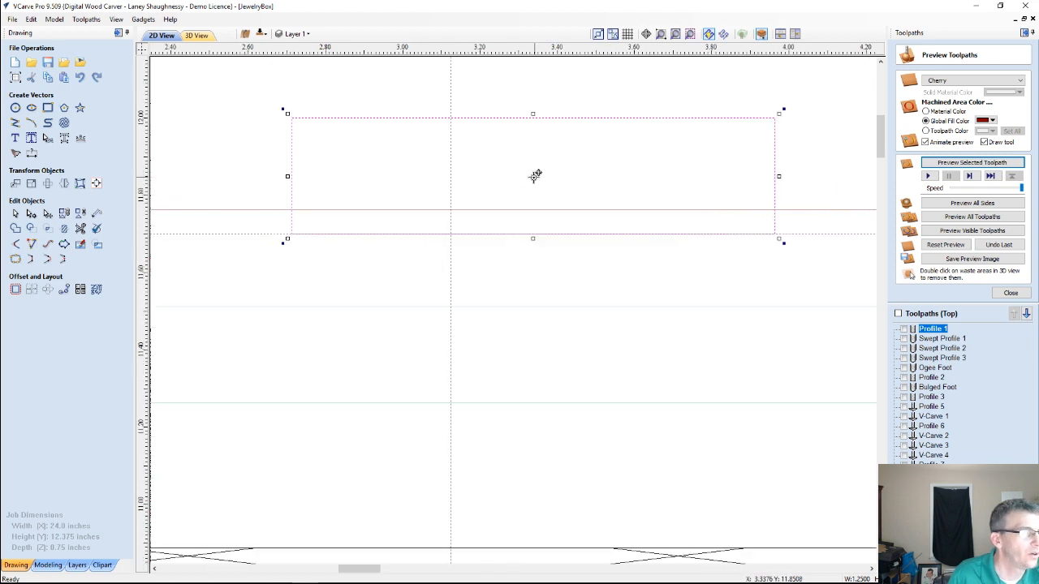
pyautogui.moveTo(533, 176); pyautogui.dragTo(452, 174)
pyautogui.scroll(-3, 422, 250)
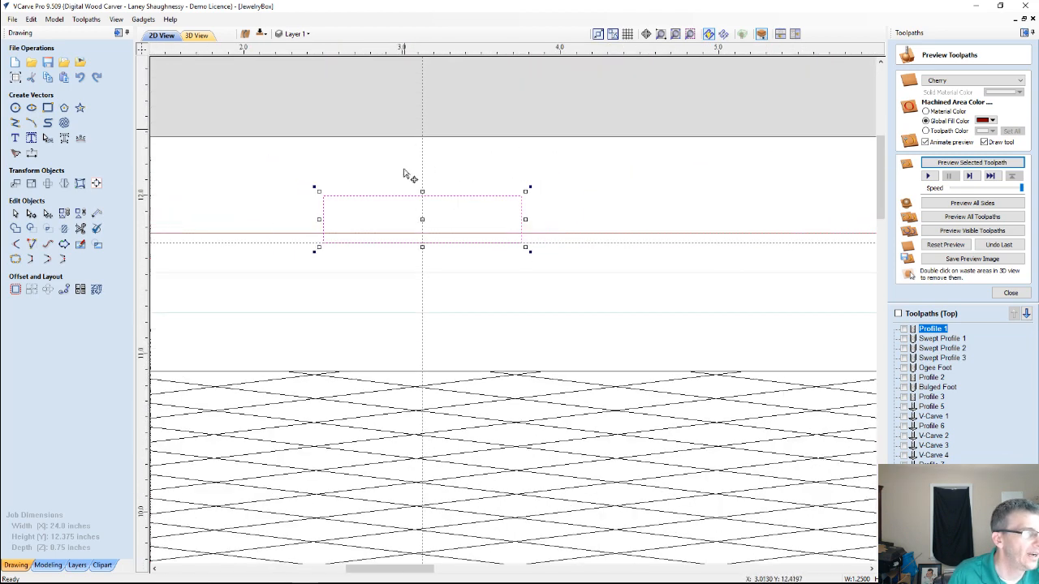
# Copy the rectangle along the panel's top edge, centering the copy on the vertical guide at 9.375 inches
pyautogui.scroll(-3, 407, 293)
pyautogui.scroll(-1, 408, 297)
pyautogui.scroll(1, 407, 318)
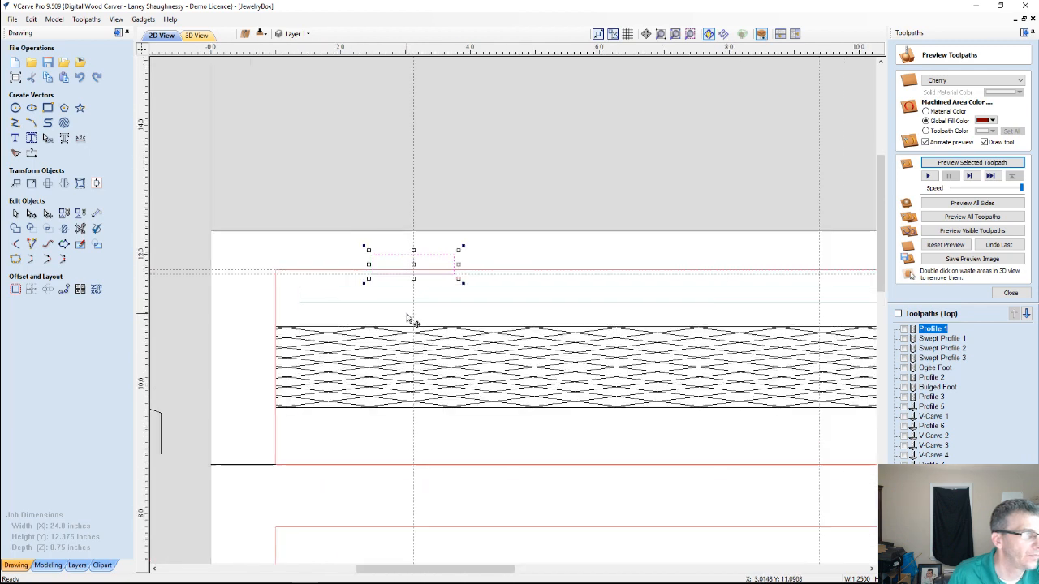
pyautogui.scroll(-2, 406, 316)
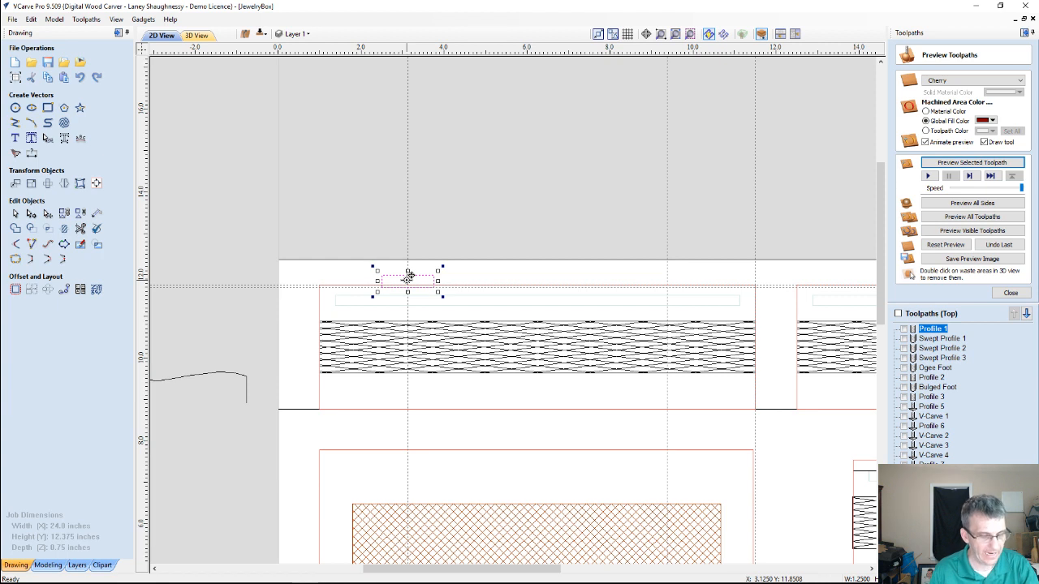
pyautogui.moveTo(410, 278); pyautogui.dragTo(667, 280)
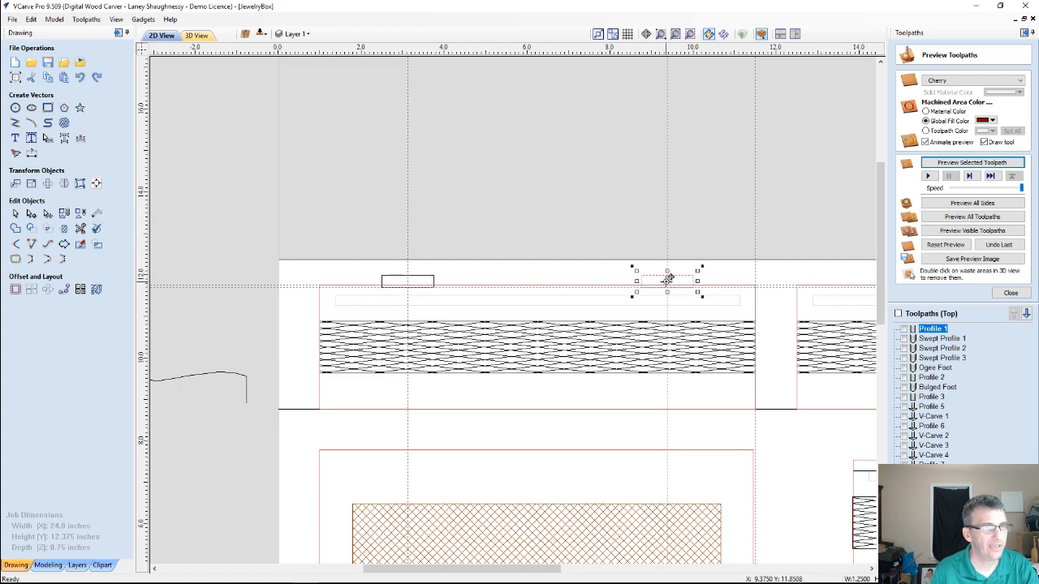
pyautogui.scroll(3, 618, 310)
pyautogui.click(616, 306)
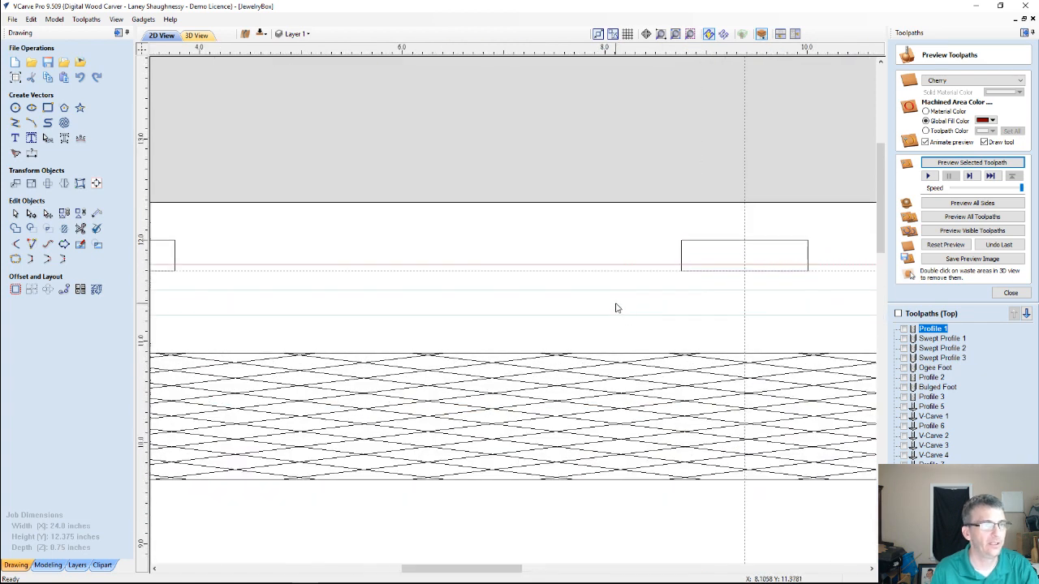
pyautogui.scroll(-4, 617, 306)
pyautogui.scroll(1, 309, 306)
pyautogui.scroll(2, 271, 300)
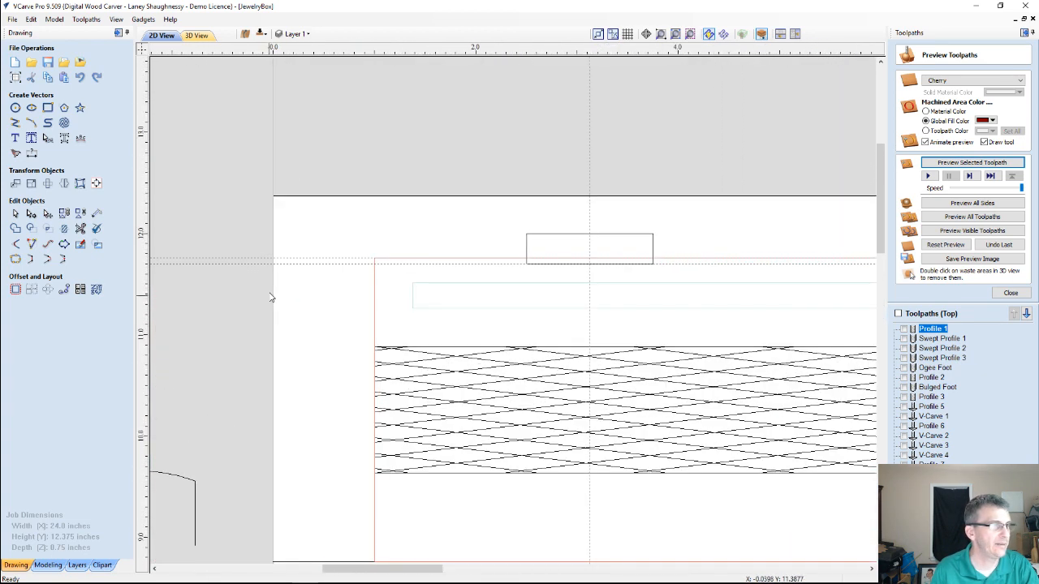
pyautogui.scroll(-3, 267, 287)
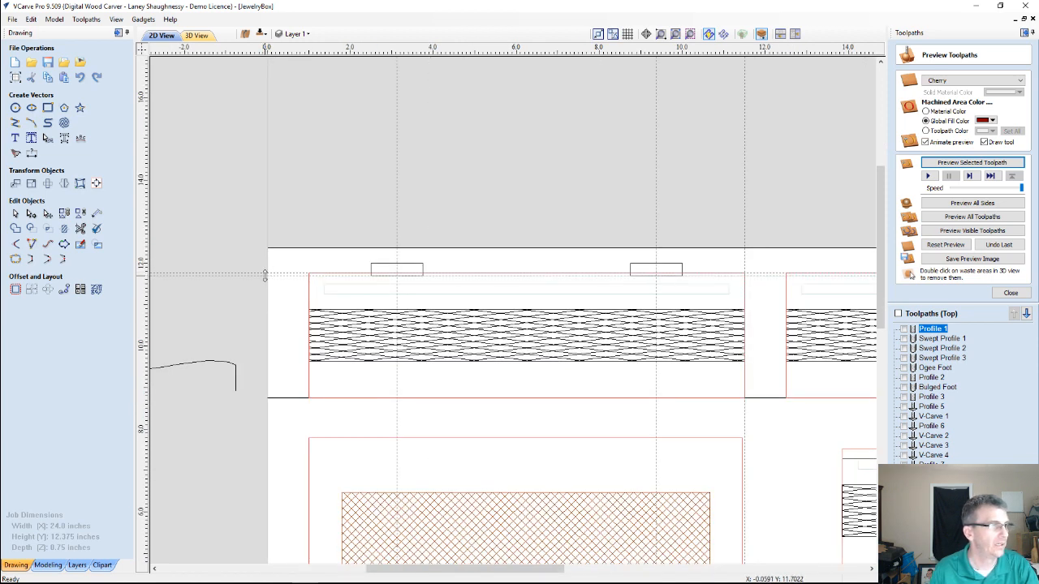
# Hide all guide lines in the 2D drawing
pyautogui.click(116, 19)
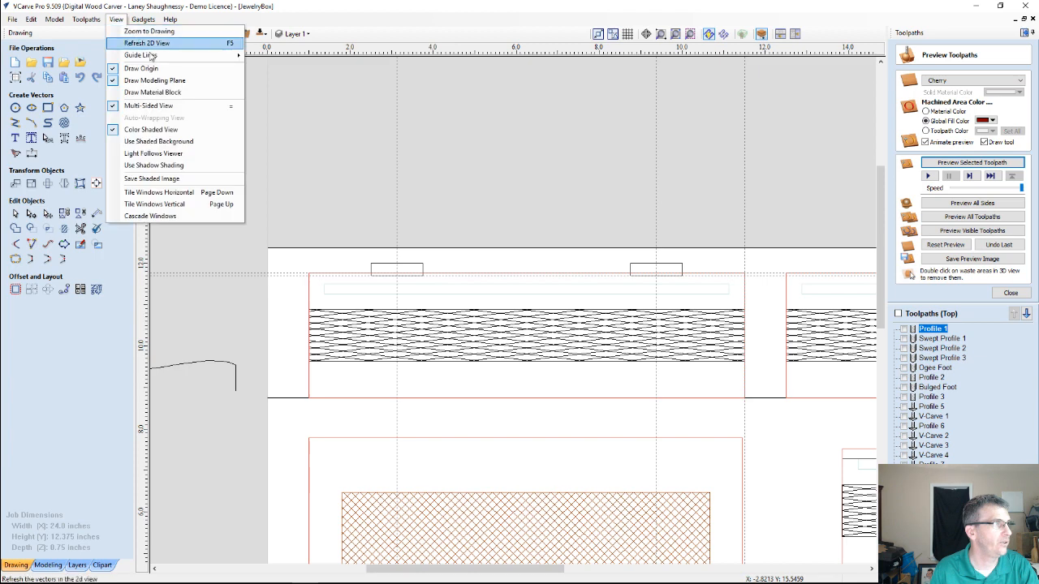
pyautogui.moveTo(150, 55)
pyautogui.click(277, 66)
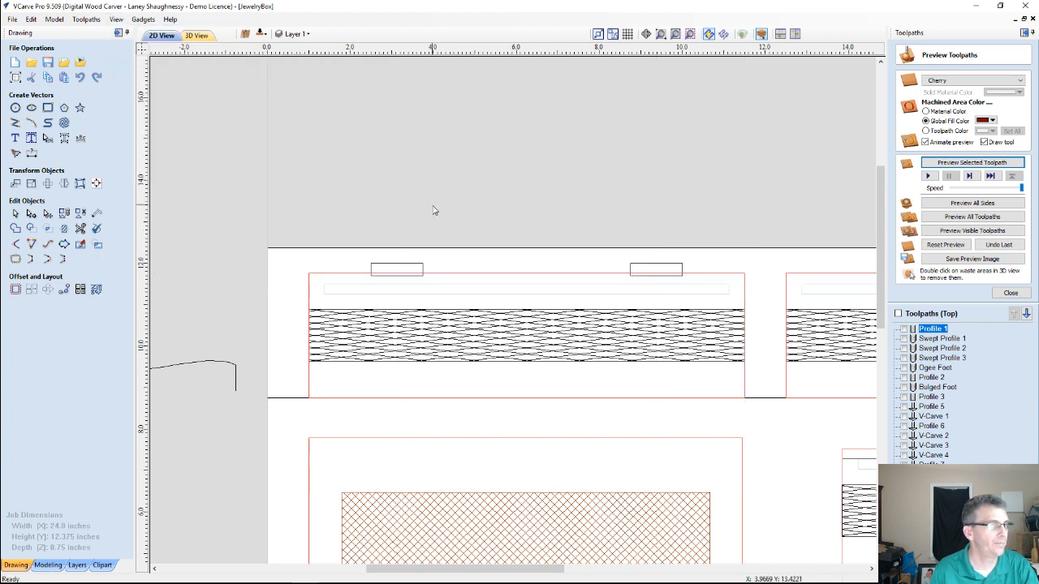
pyautogui.scroll(5, 457, 262)
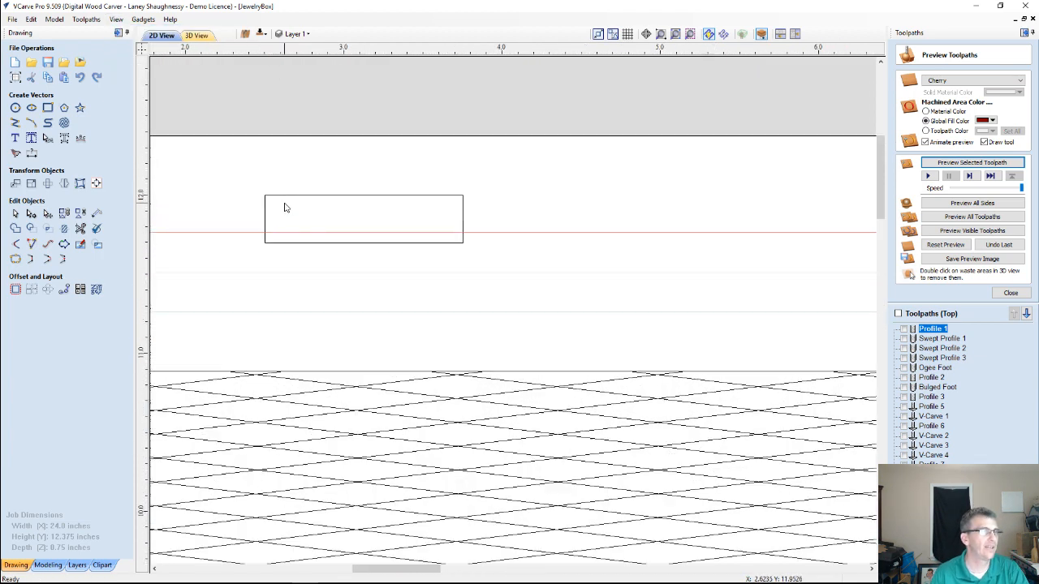
# Stretch the left hinge rectangle's top edge upward by about half its height, keeping its bottom edge and width fixed
pyautogui.scroll(-2, 284, 208)
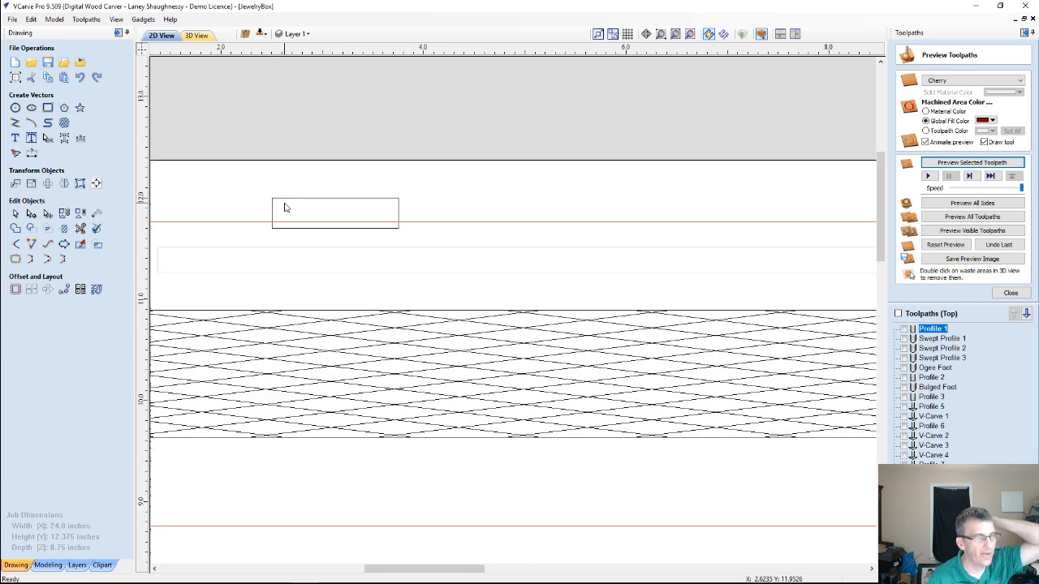
pyautogui.scroll(-1, 284, 208)
pyautogui.click(307, 206)
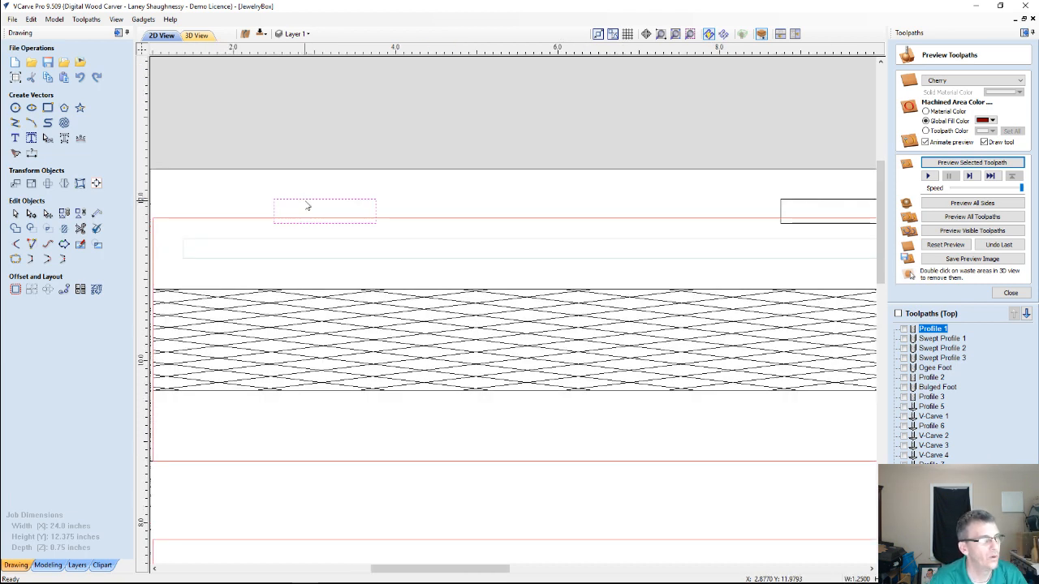
pyautogui.click(309, 203)
pyautogui.moveTo(330, 197); pyautogui.dragTo(324, 187)
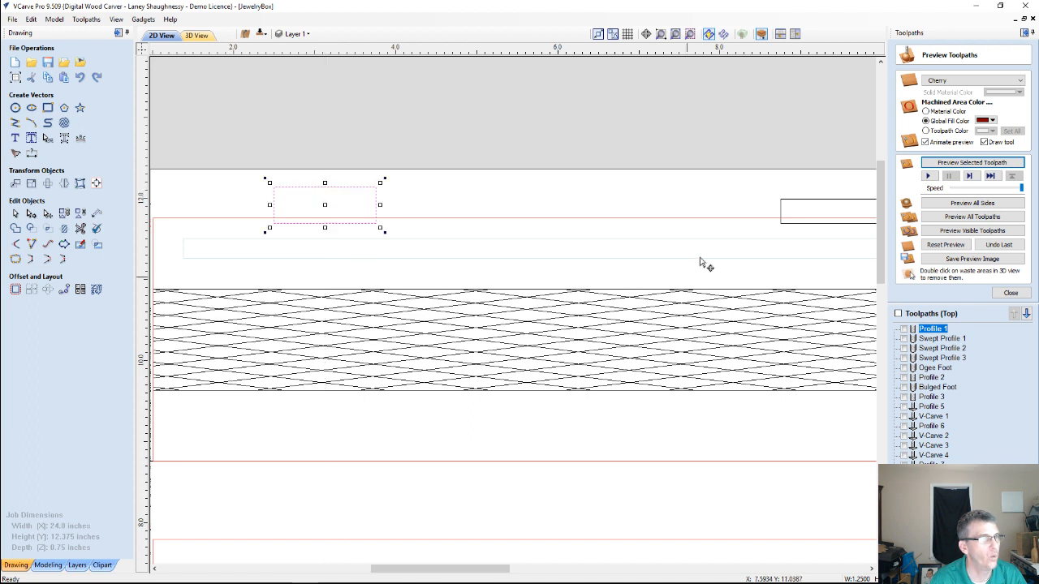
# Stretch the right hinge rectangle's top edge upward until it matches the height of the left rectangle
pyautogui.scroll(-1, 658, 243)
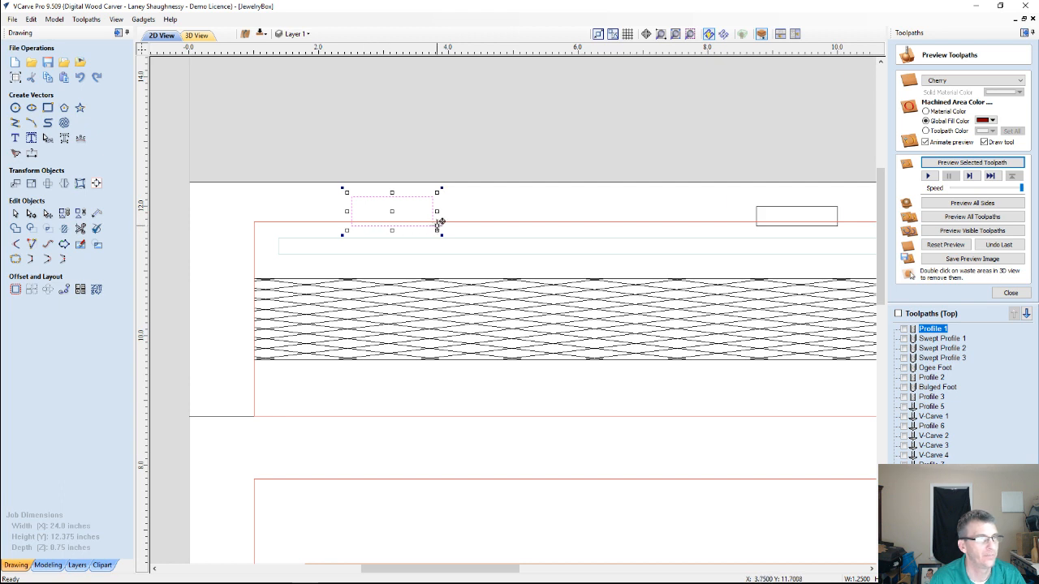
pyautogui.click(789, 211)
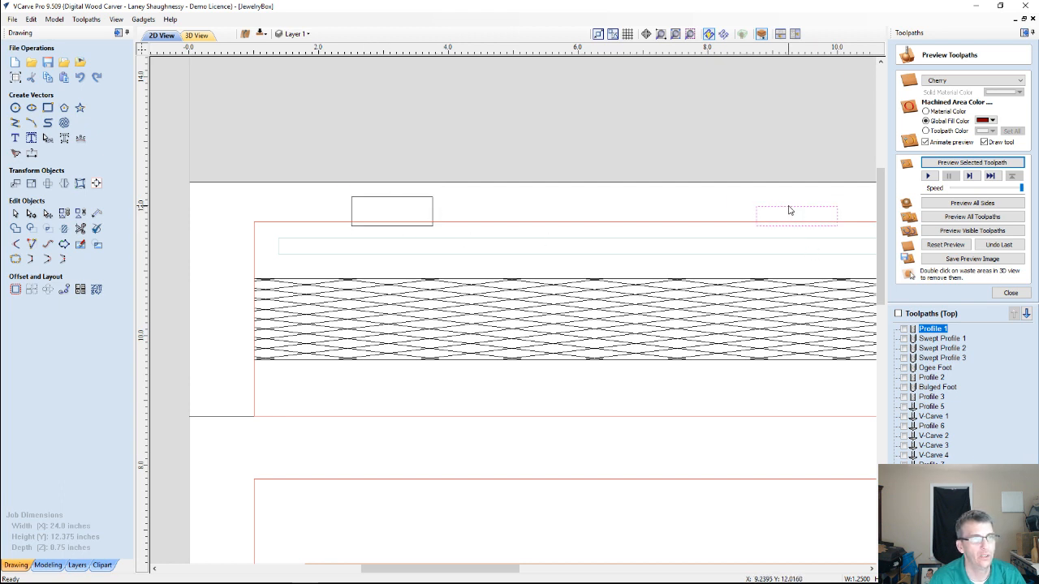
pyautogui.moveTo(795, 203); pyautogui.dragTo(795, 195)
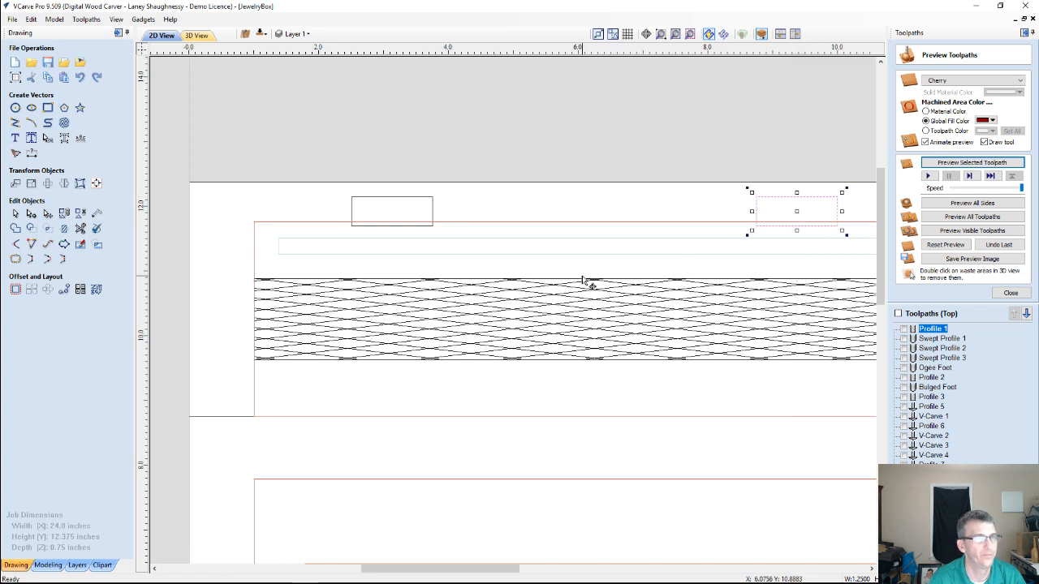
# Set up a Pocket toolpath for both hinge rectangles with a cut depth of 0.5 inches
pyautogui.scroll(-3, 625, 324)
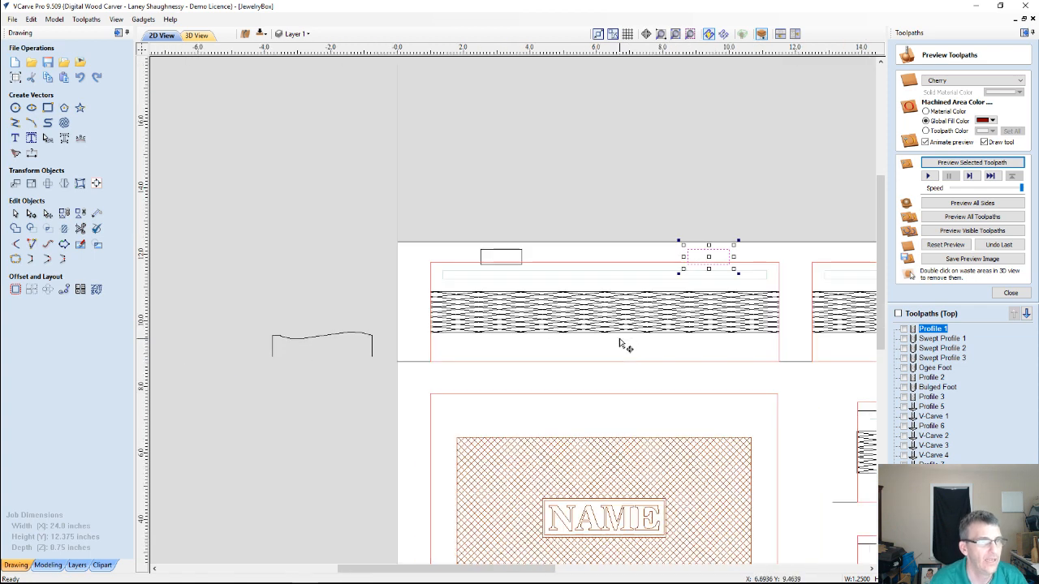
pyautogui.keyDown('shift'); pyautogui.click(492, 252); pyautogui.keyUp('shift')
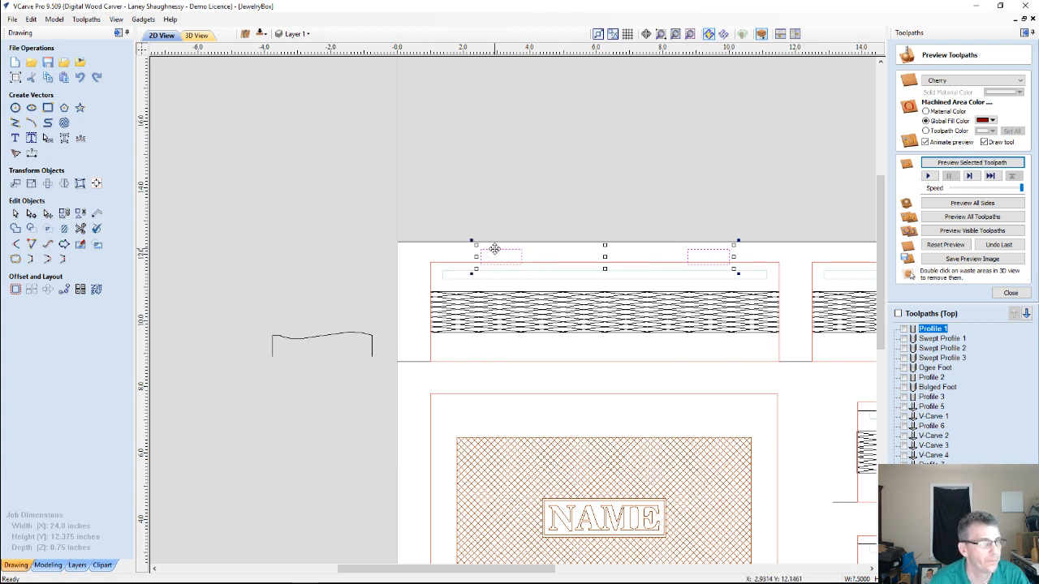
pyautogui.click(1011, 293)
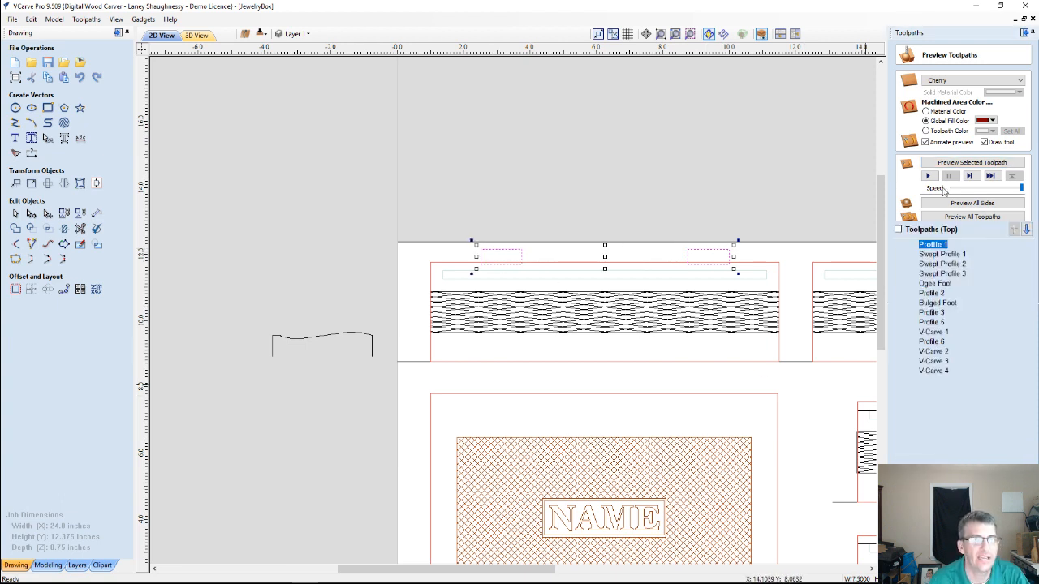
pyautogui.click(923, 113)
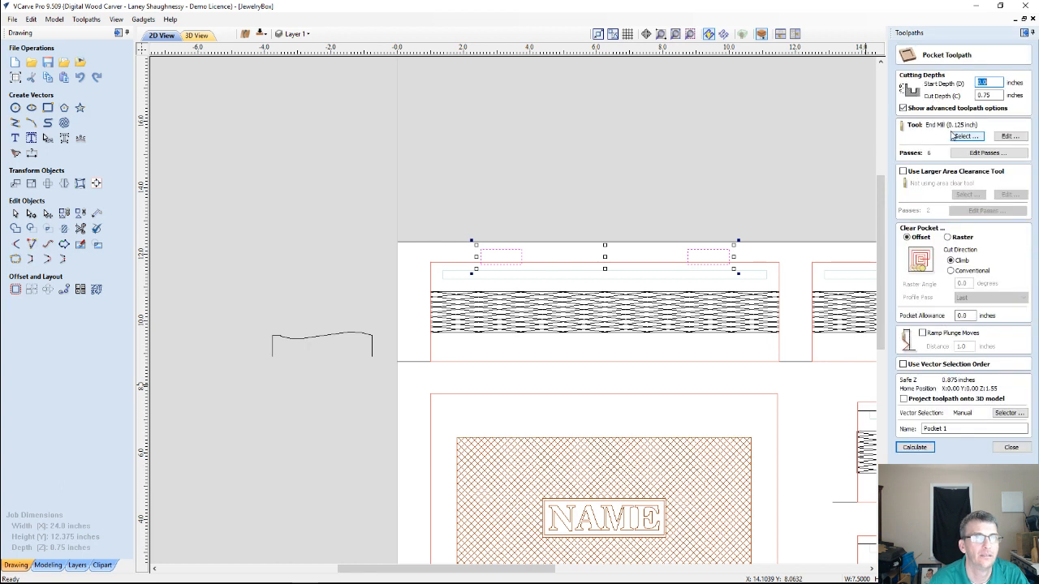
pyautogui.click(985, 96)
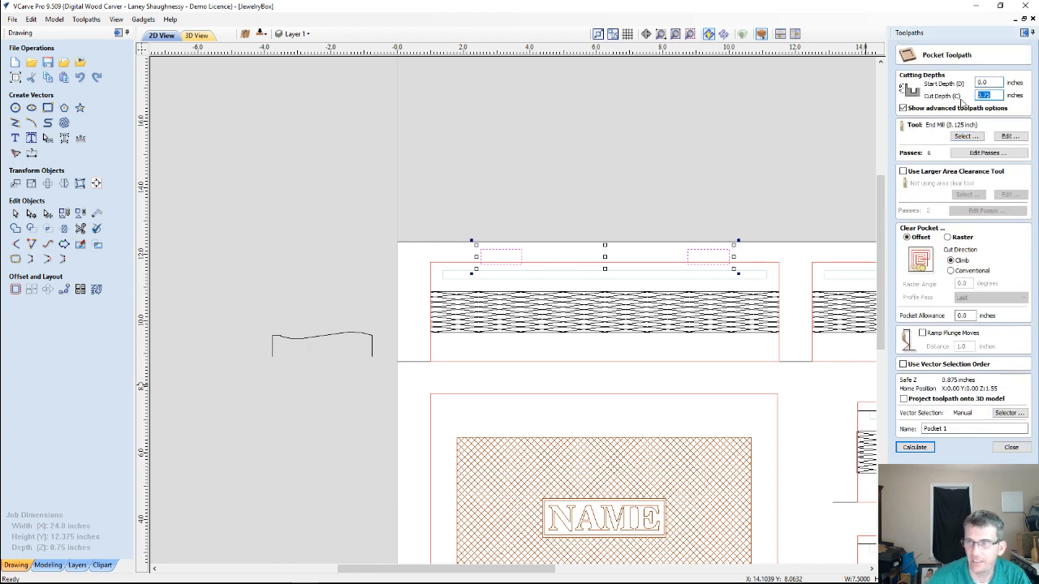
pyautogui.write('.5')
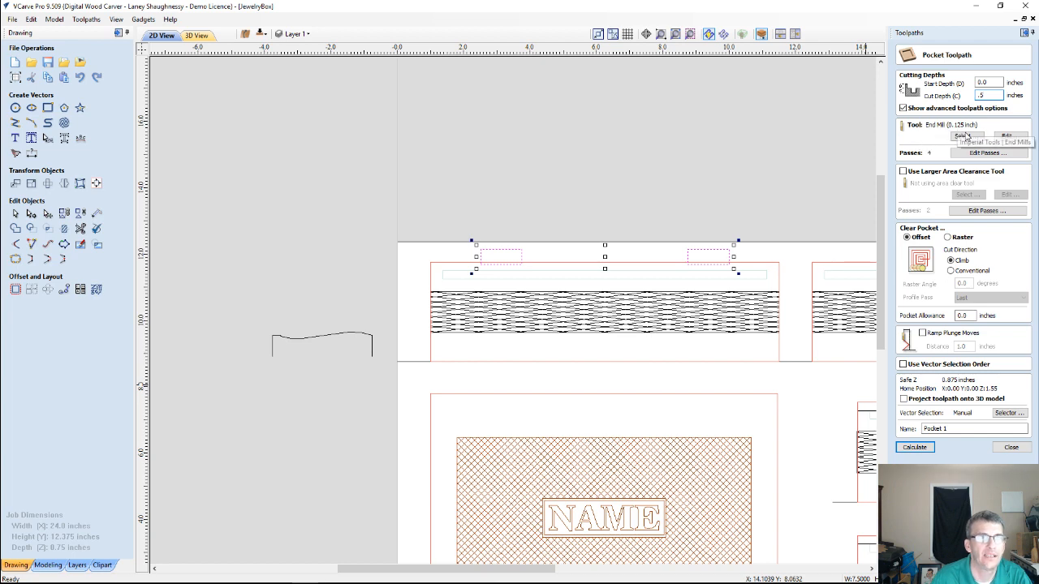
# Assign the End Mill (0.25 inch) to the pocket and calculate the toolpath under the name Hinge Mortise 1
pyautogui.click(965, 135)
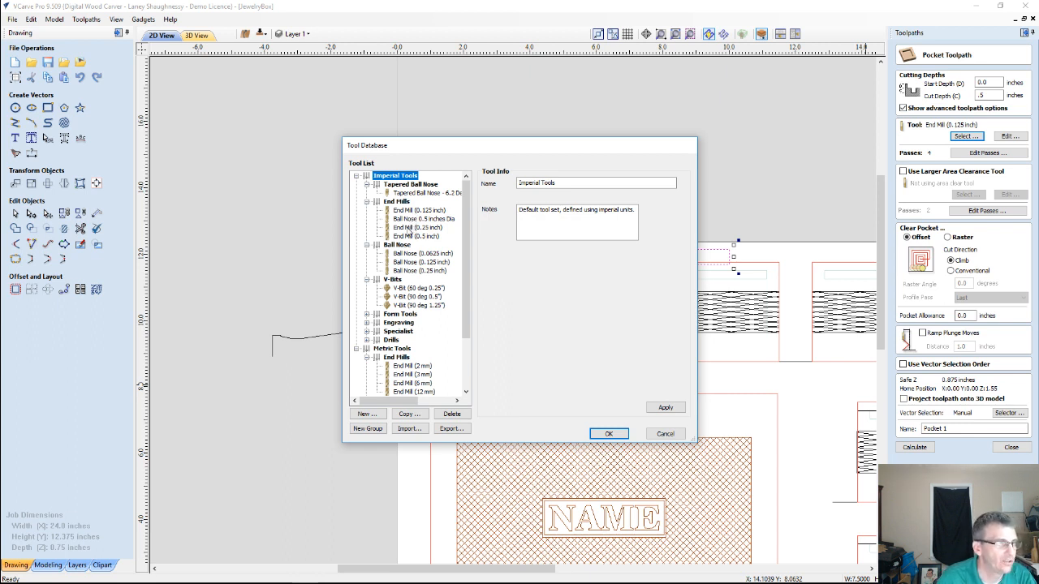
pyautogui.click(409, 229)
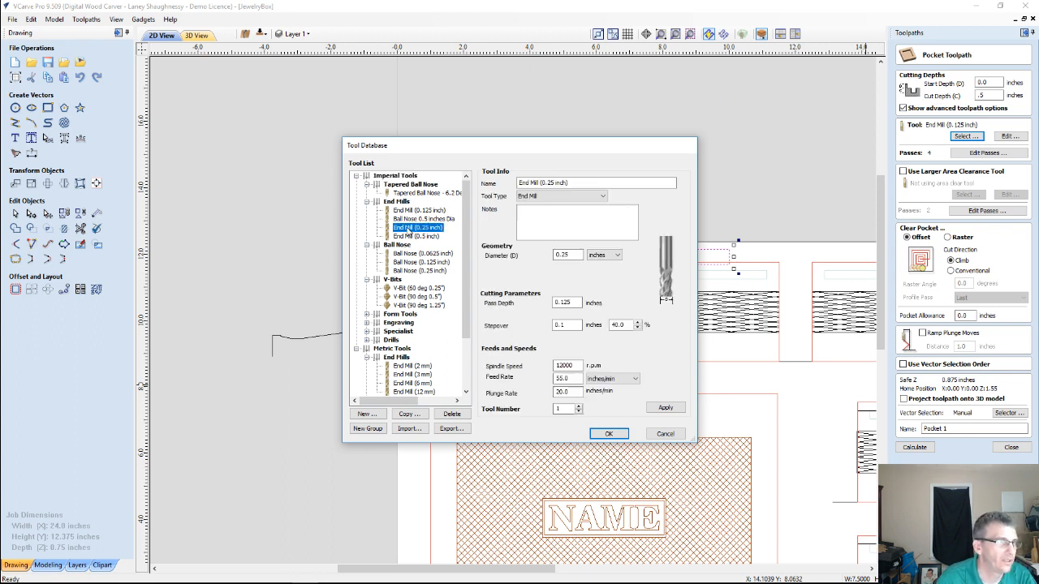
pyautogui.click(609, 435)
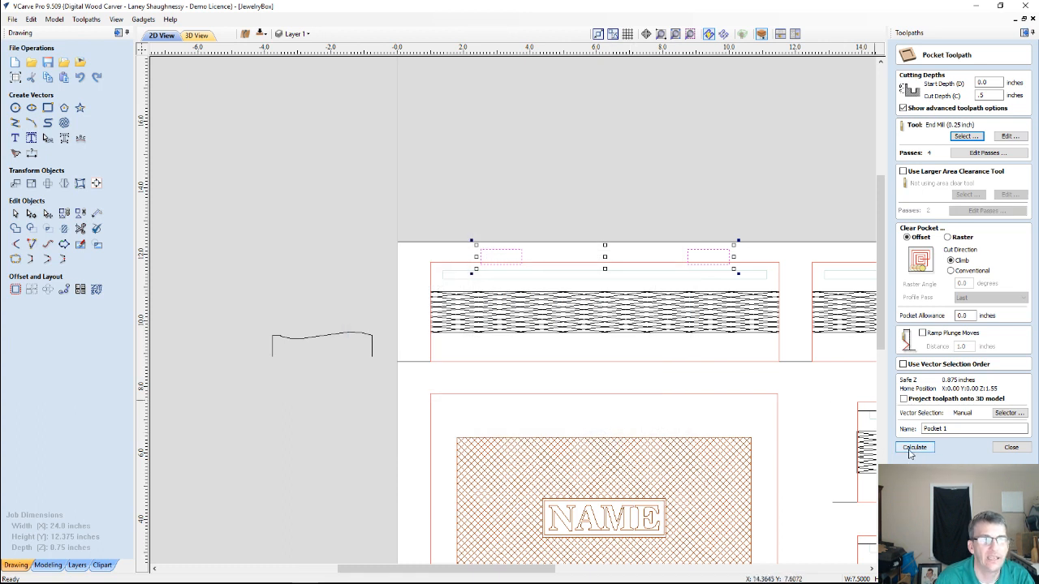
pyautogui.click(949, 431)
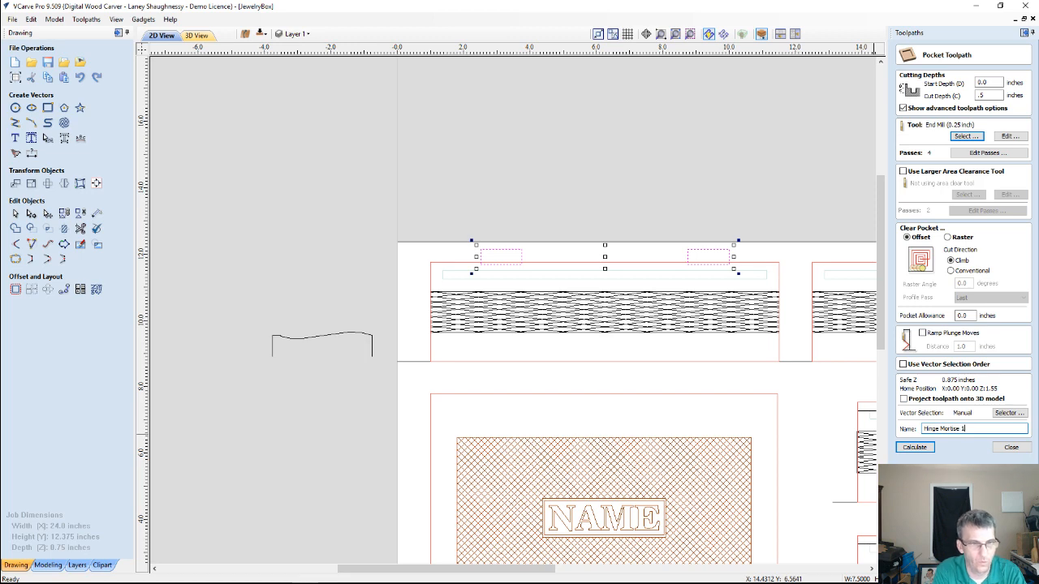
pyautogui.press('Return')
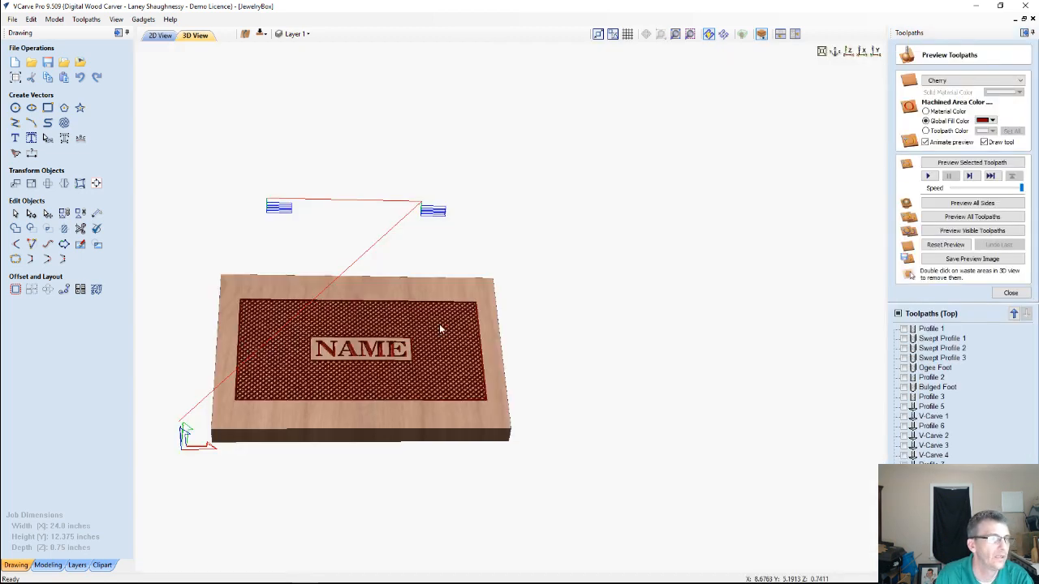
# Reset the 3D preview and simulate the hinge mortise toolpath together with Profile 1
pyautogui.click(935, 249)
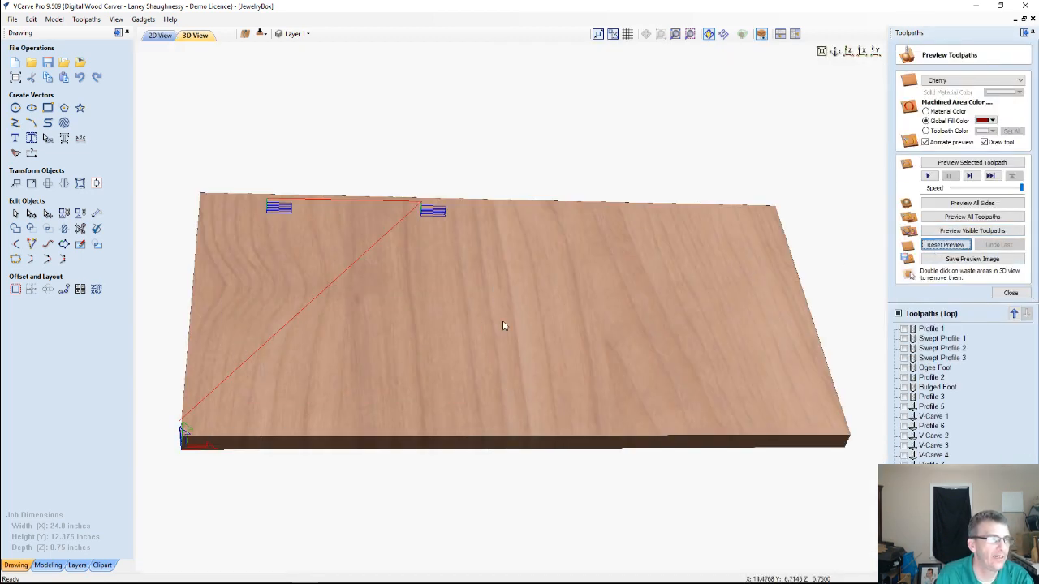
pyautogui.moveTo(347, 361); pyautogui.dragTo(699, 315)
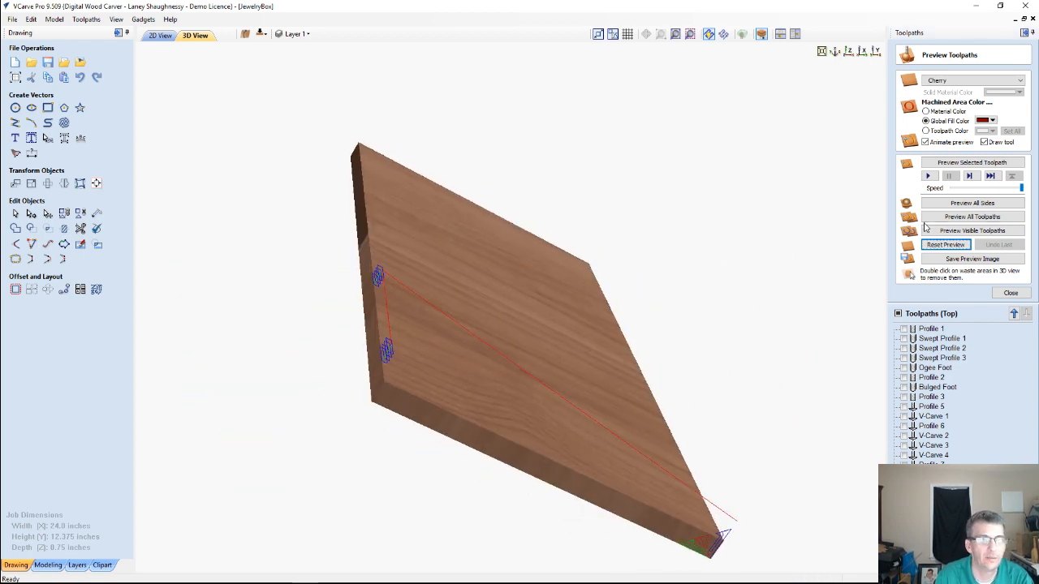
pyautogui.click(903, 329)
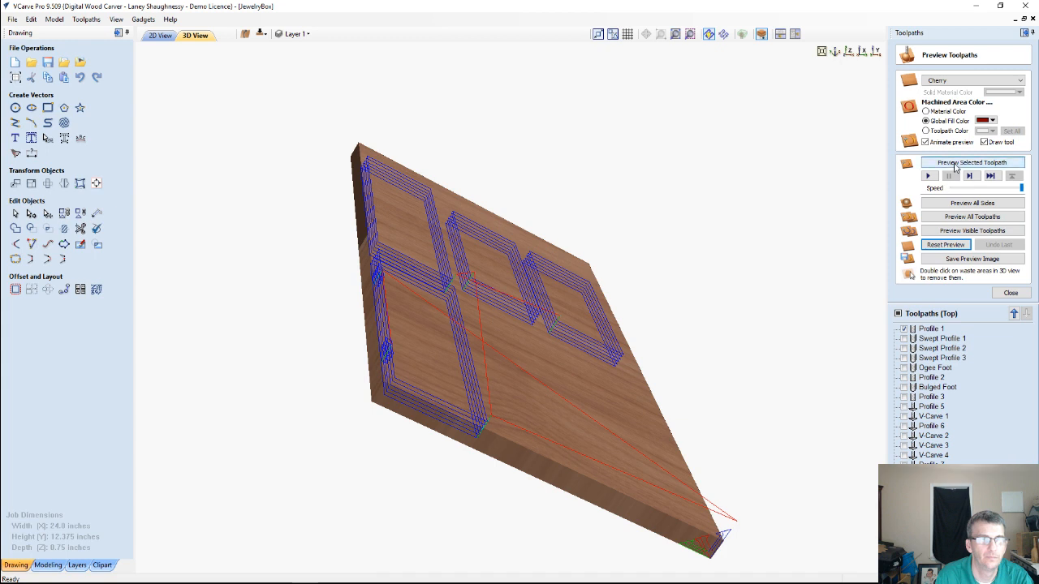
pyautogui.click(926, 232)
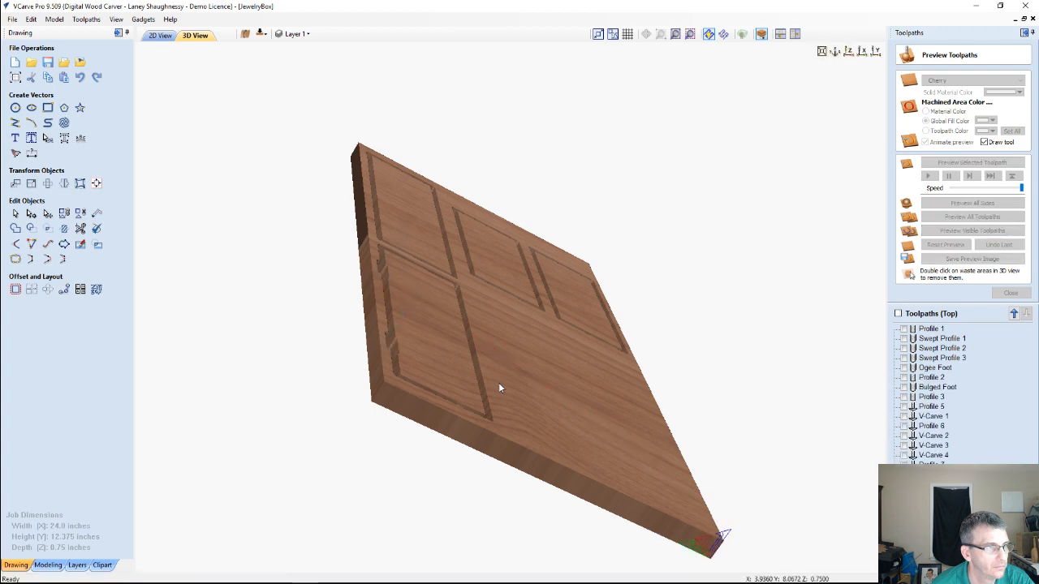
# Remove the waste material around the cut parts and set the machined area color to Material Color
pyautogui.doubleClick(500, 385)
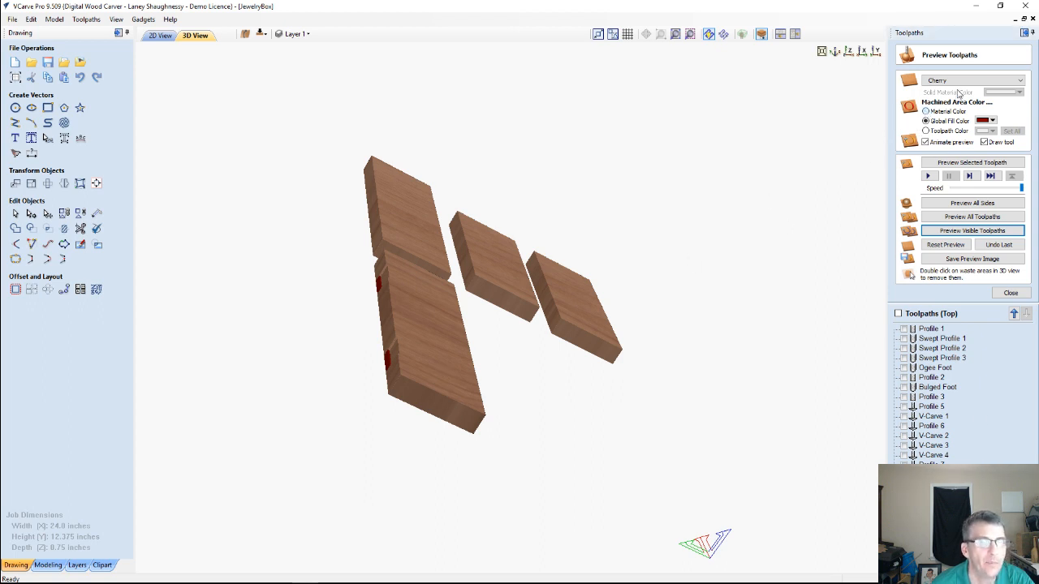
pyautogui.click(925, 112)
# Examine the two hinge mortises along the panel's edge in the 3D preview, up close and from several angles, and return to the 2D view
pyautogui.moveTo(445, 342); pyautogui.dragTo(771, 378)
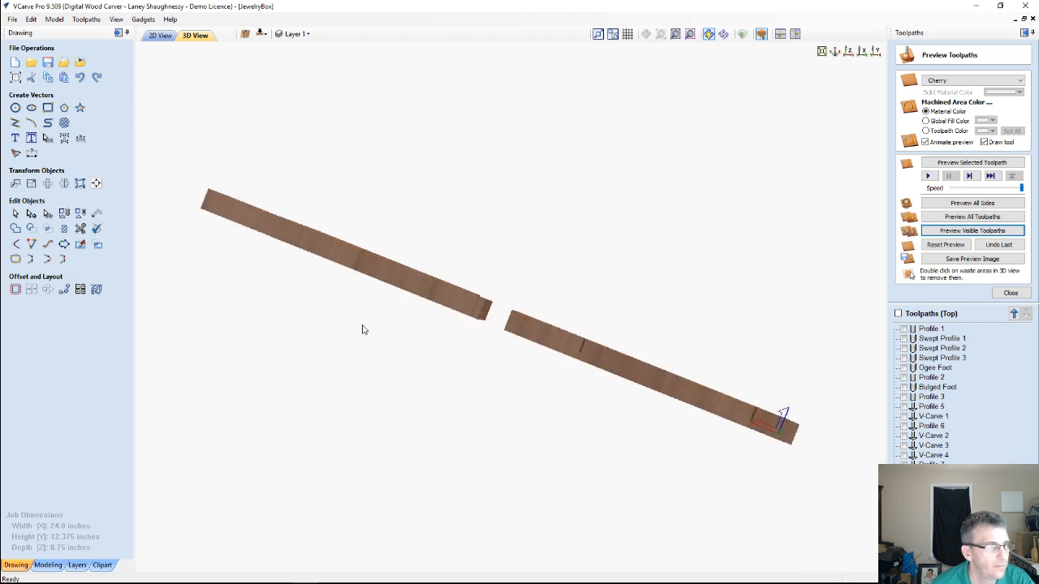
pyautogui.moveTo(359, 339); pyautogui.dragTo(599, 433)
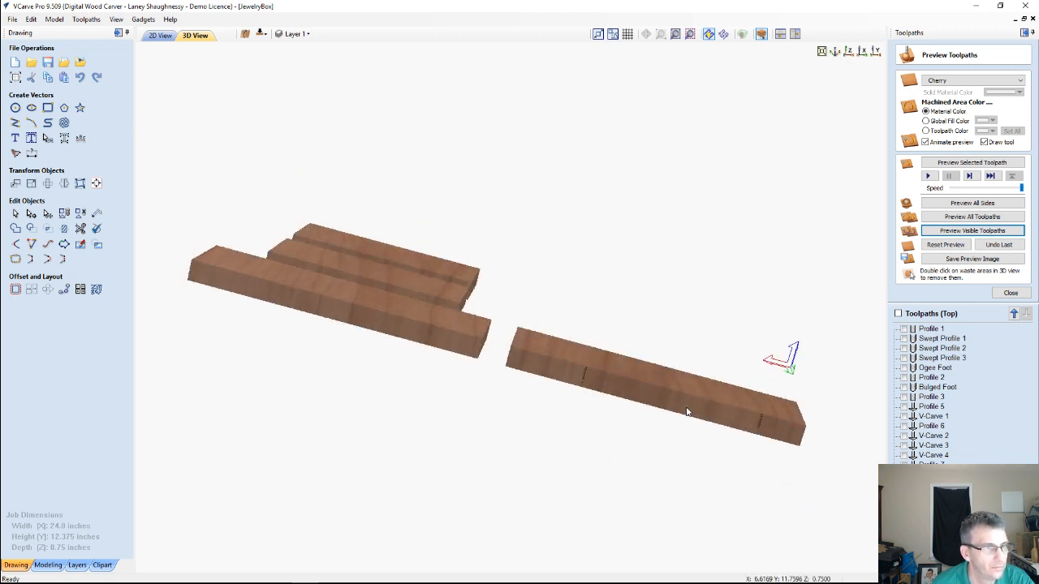
pyautogui.scroll(2, 685, 411)
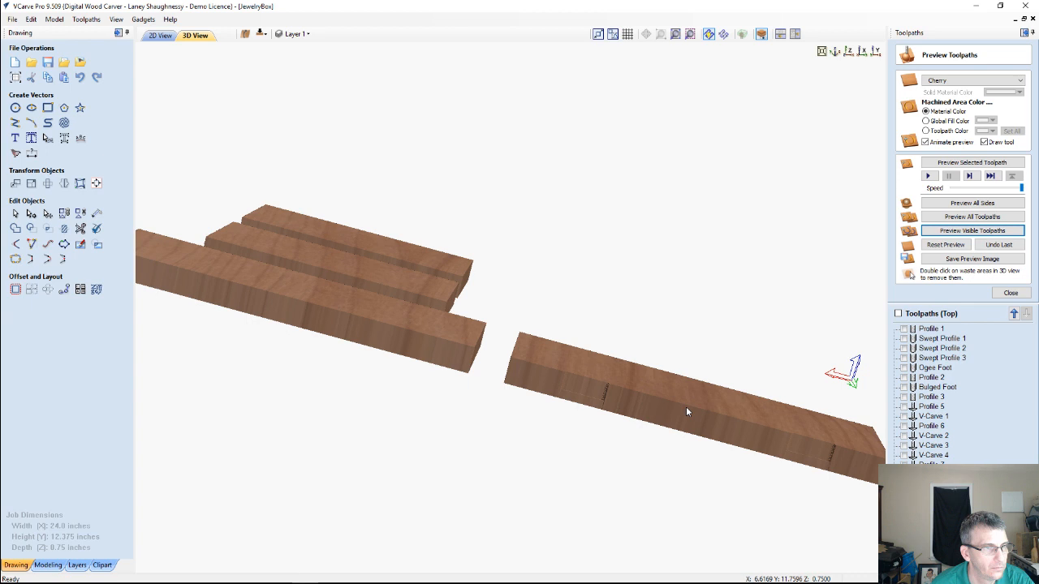
pyautogui.scroll(1, 700, 443)
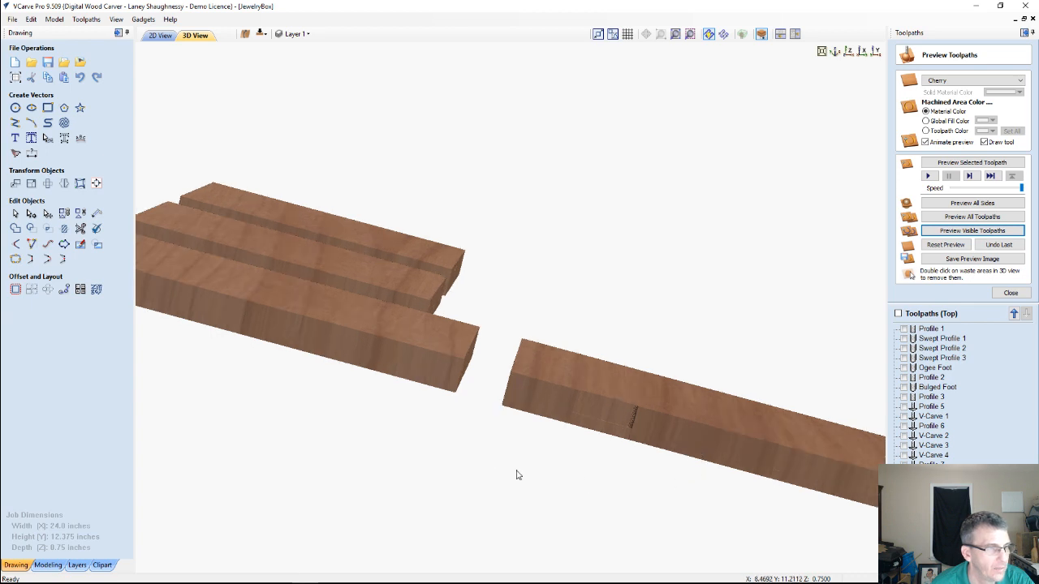
pyautogui.moveTo(258, 457); pyautogui.dragTo(291, 426)
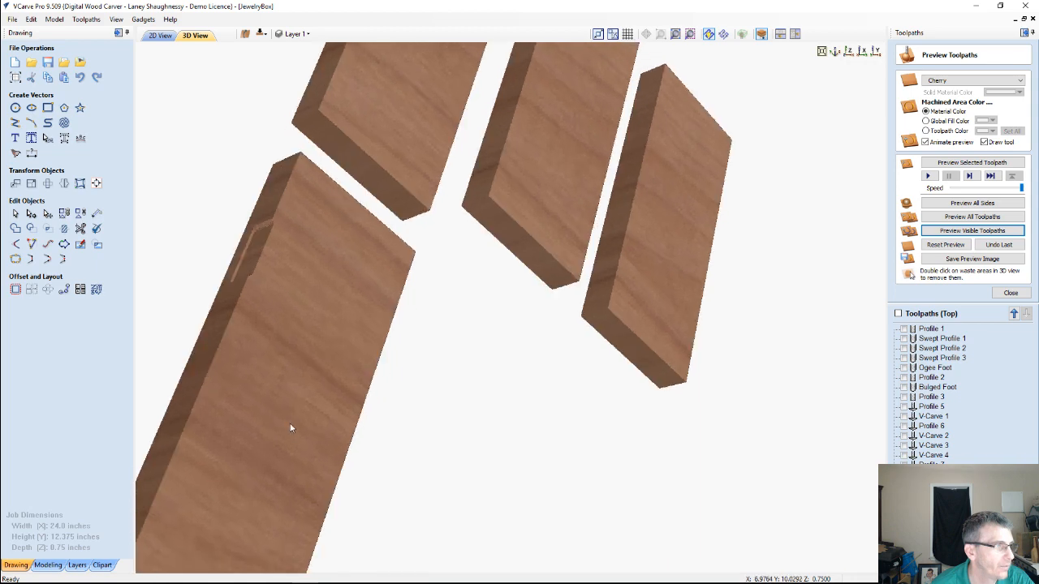
pyautogui.moveTo(319, 327); pyautogui.dragTo(484, 317)
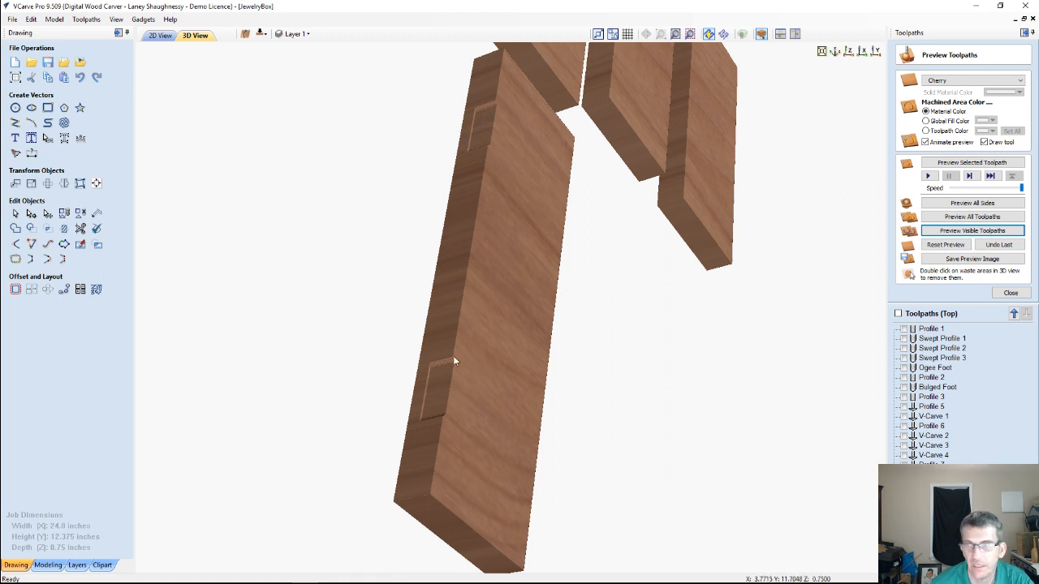
pyautogui.scroll(2, 453, 361)
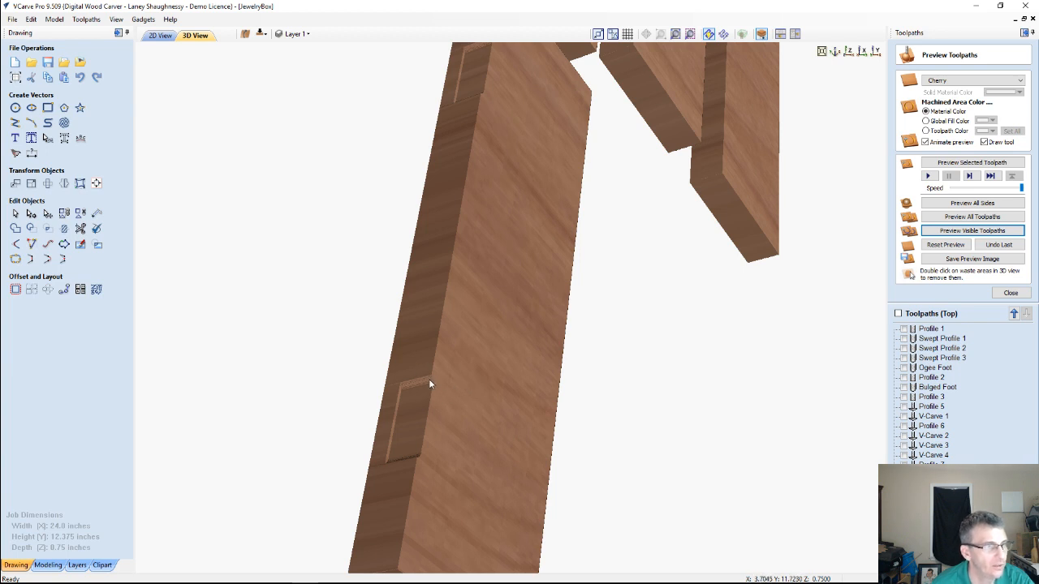
pyautogui.moveTo(446, 393); pyautogui.dragTo(492, 331)
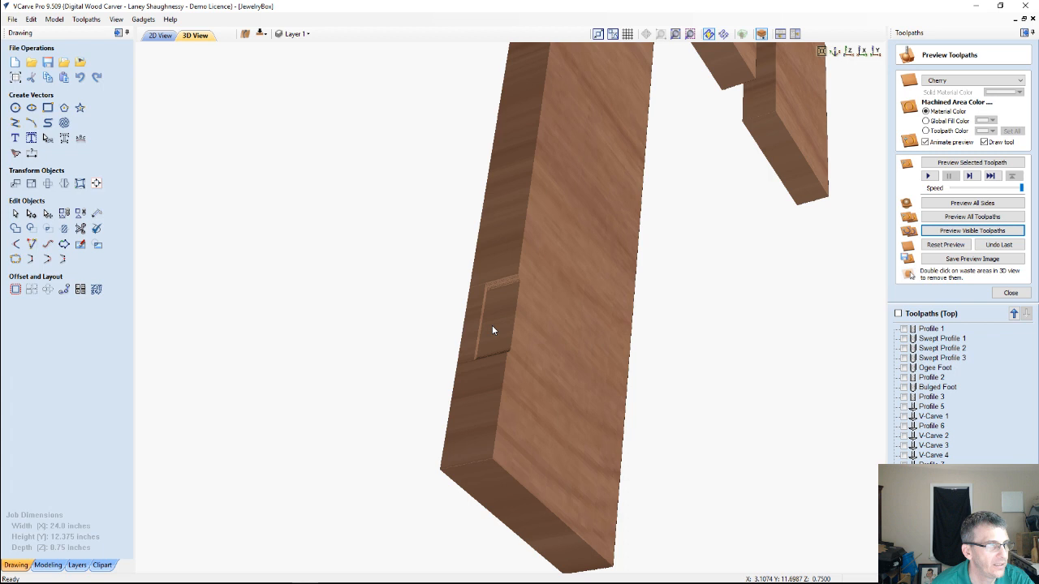
pyautogui.scroll(3, 491, 328)
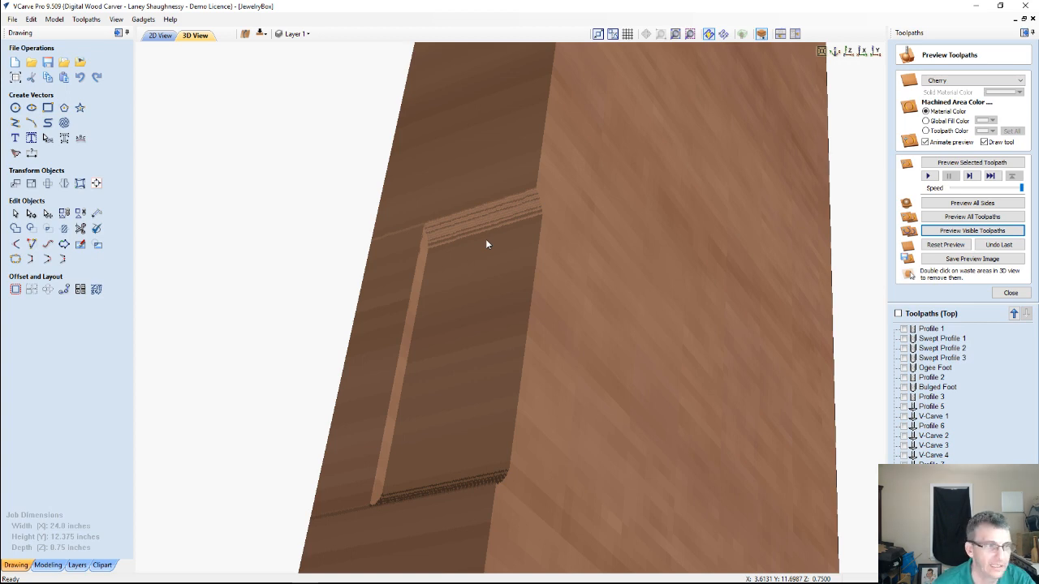
pyautogui.scroll(-2, 444, 279)
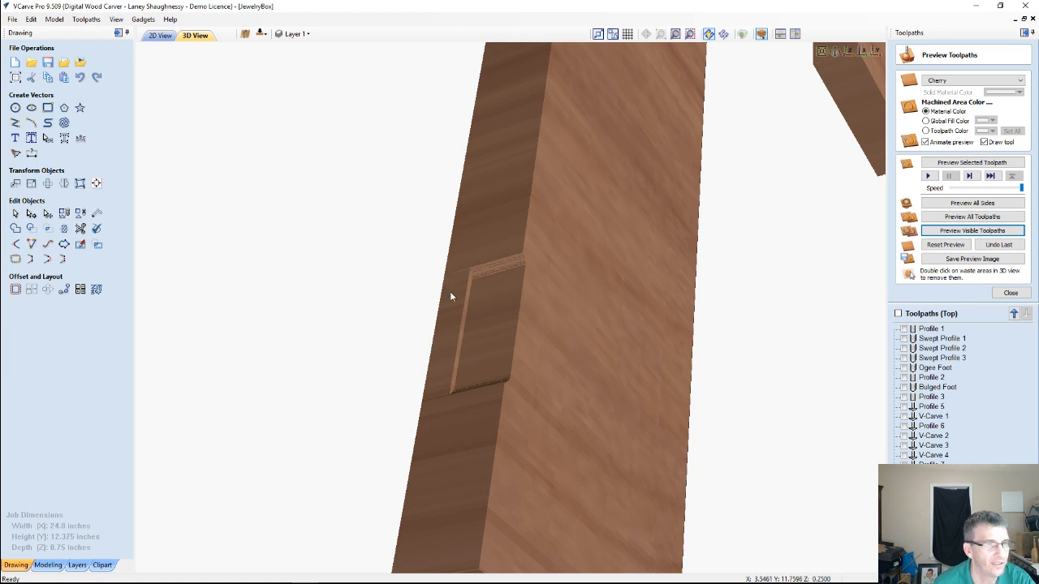
pyautogui.scroll(1, 469, 350)
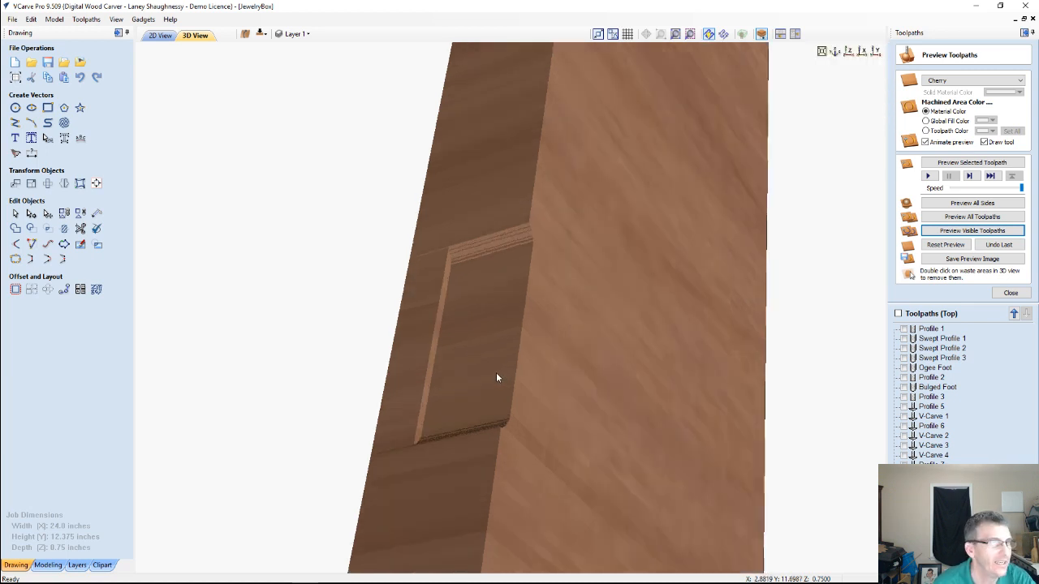
pyautogui.scroll(-1, 496, 377)
pyautogui.scroll(-2, 497, 378)
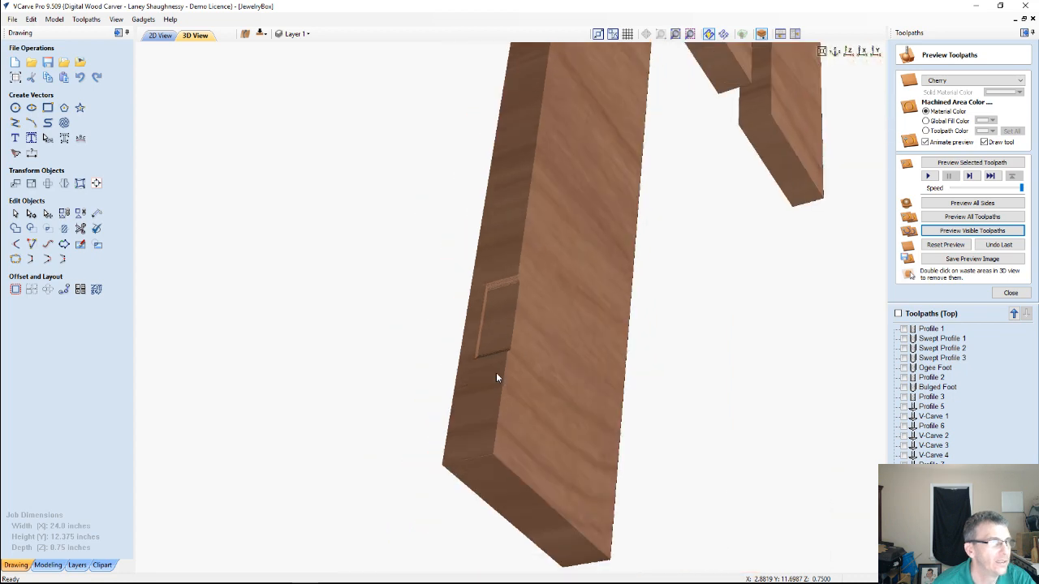
pyautogui.click(161, 35)
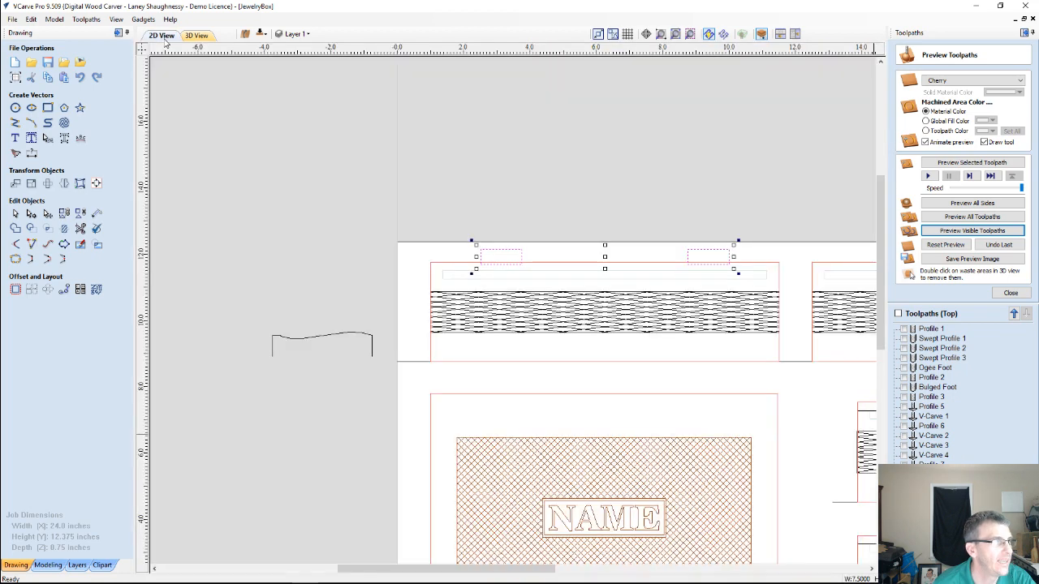
# Switch to the bottom side and stretch the left long panel's groove rectangle symmetrically past both panel ends, to about 11.17 inches wide
pyautogui.click(260, 33)
pyautogui.scroll(3, 484, 366)
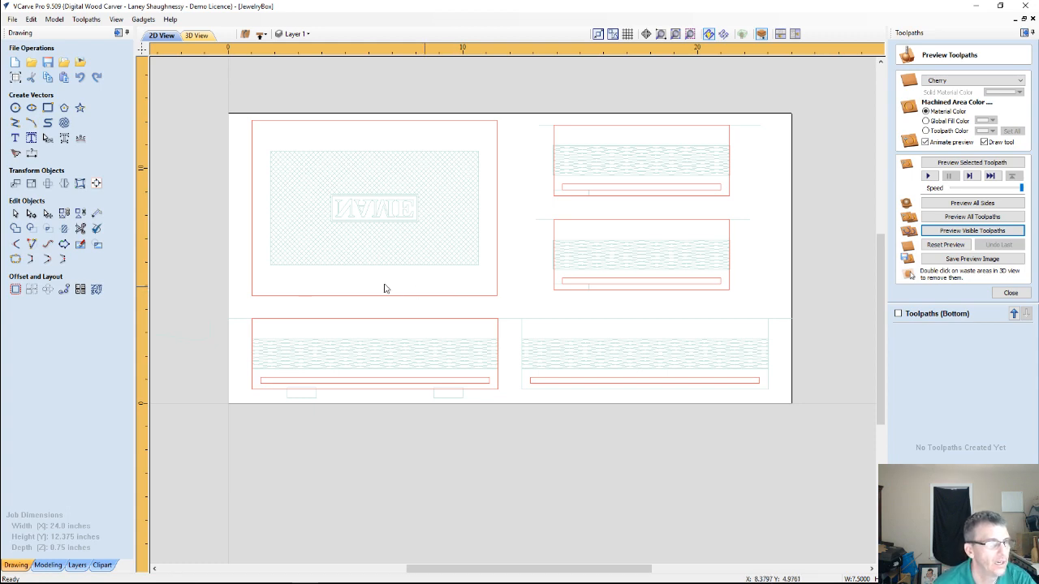
pyautogui.click(461, 380)
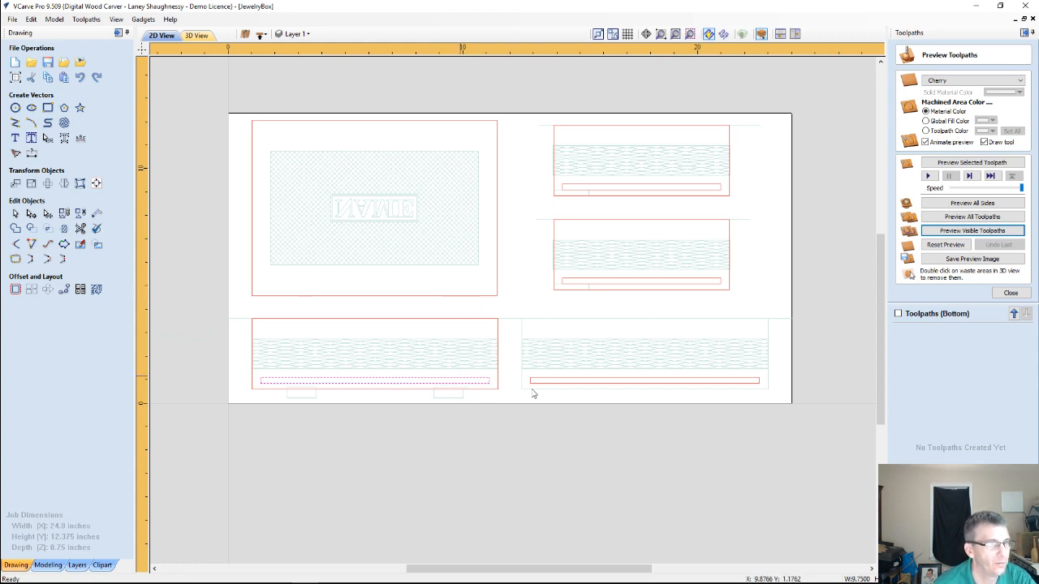
pyautogui.scroll(2, 327, 430)
pyautogui.scroll(-2, 360, 406)
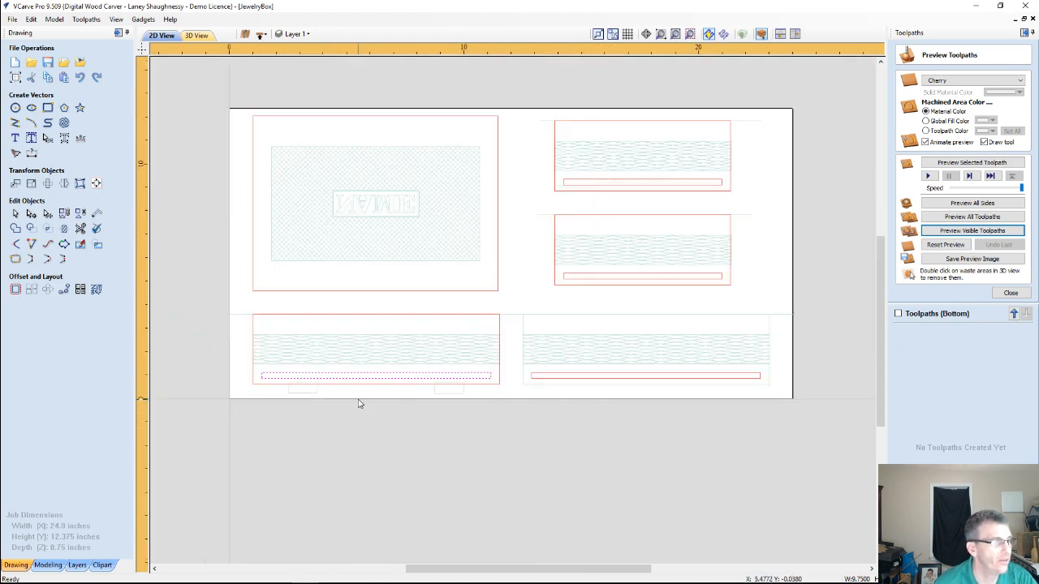
pyautogui.scroll(3, 234, 389)
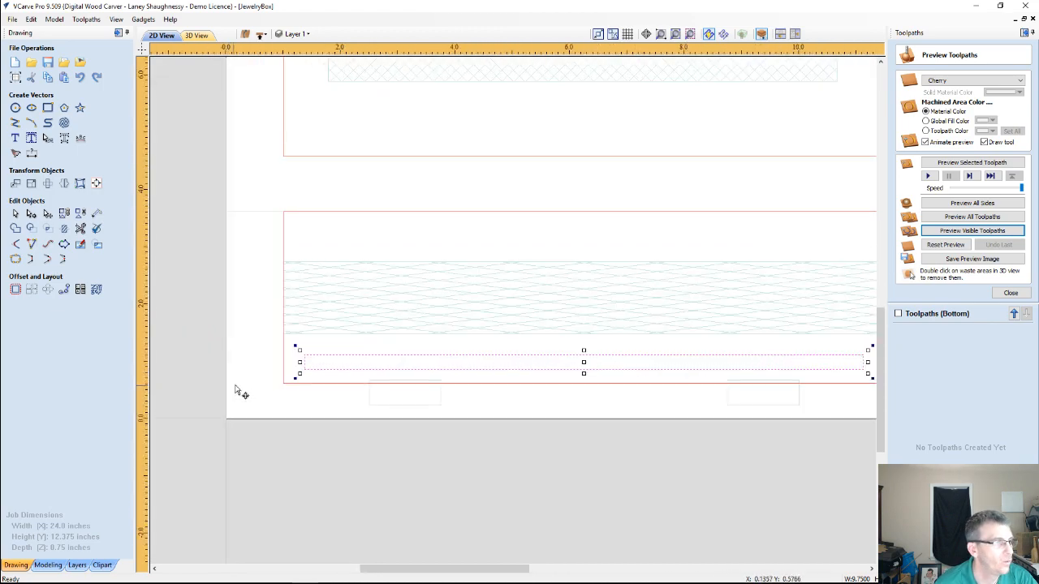
pyautogui.scroll(-1, 282, 369)
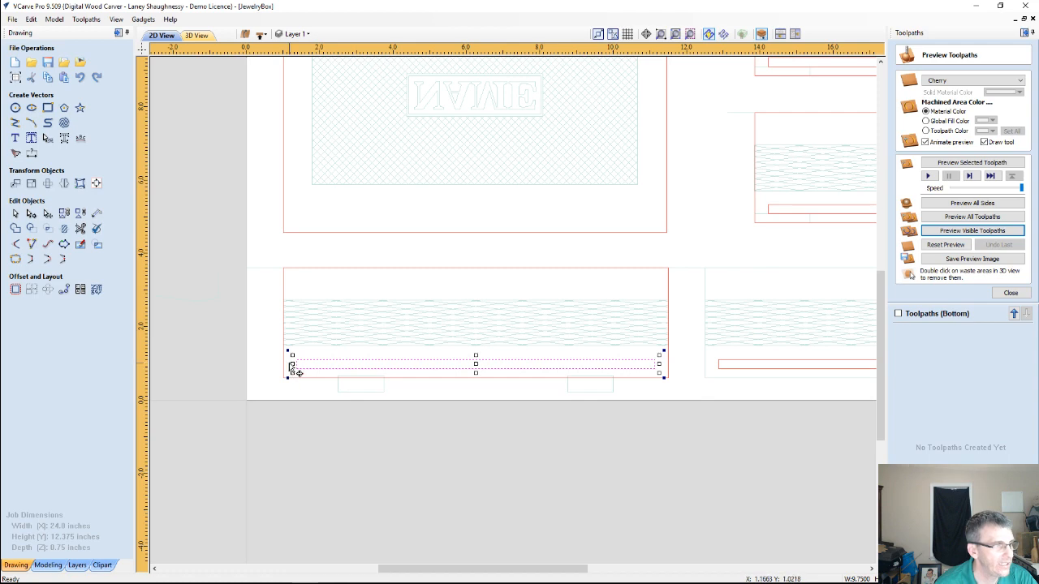
pyautogui.keyDown('alt'); pyautogui.moveTo(293, 363); pyautogui.dragTo(268, 364); pyautogui.keyUp('alt')
pyautogui.scroll(-2, 336, 413)
pyautogui.scroll(3, 535, 369)
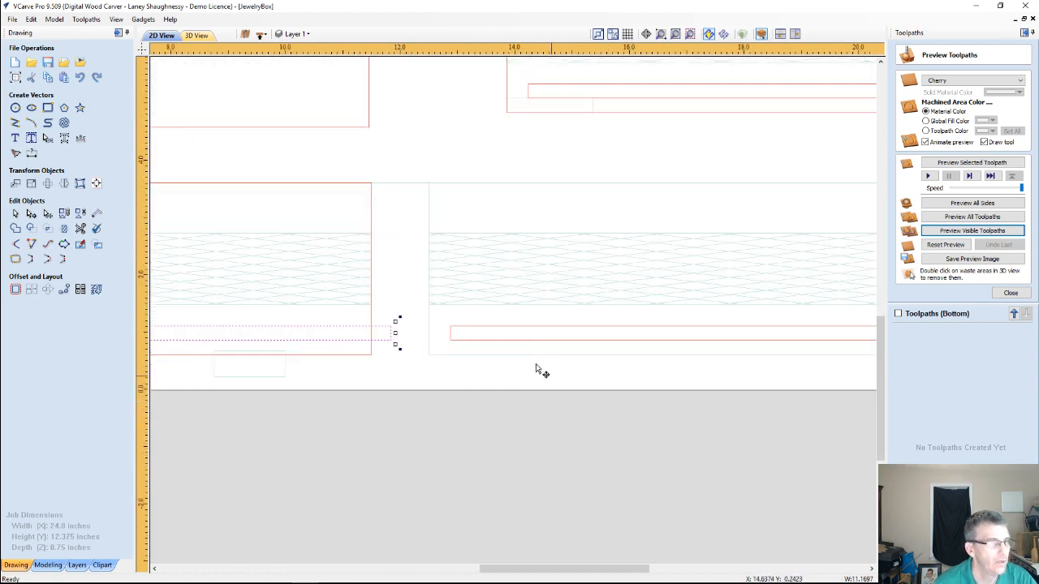
# Stretch the right long panel's groove rectangle symmetrically past both panel ends, to about 10.81 inches wide
pyautogui.click(510, 339)
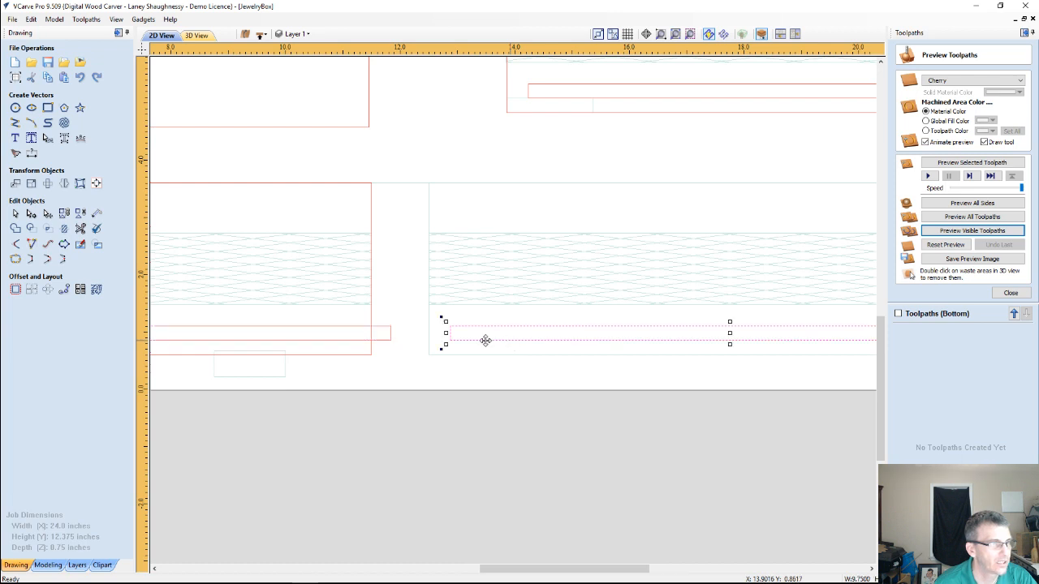
pyautogui.moveTo(444, 333); pyautogui.dragTo(414, 334)
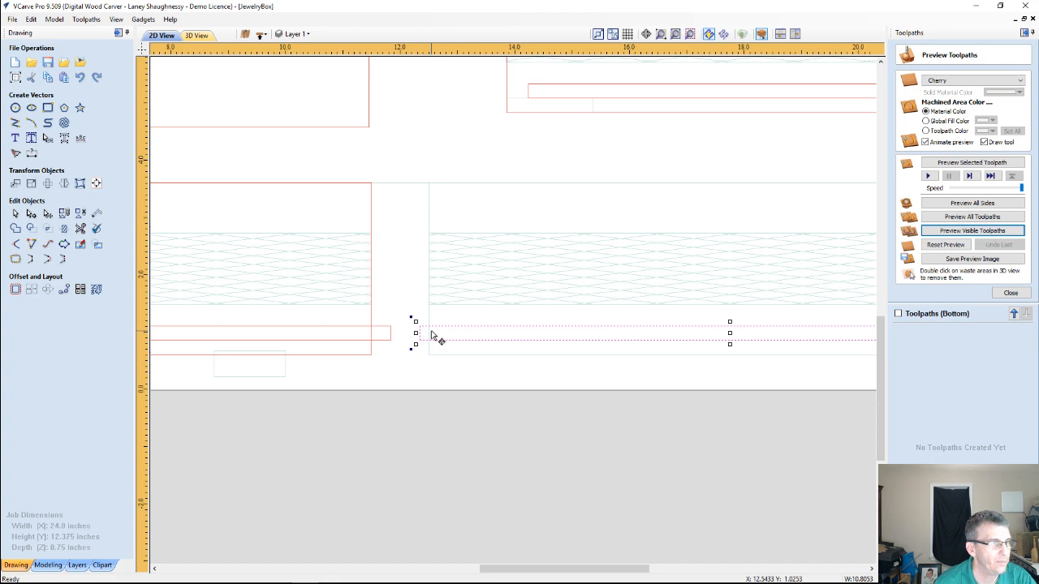
pyautogui.scroll(-3, 430, 334)
pyautogui.scroll(2, 419, 327)
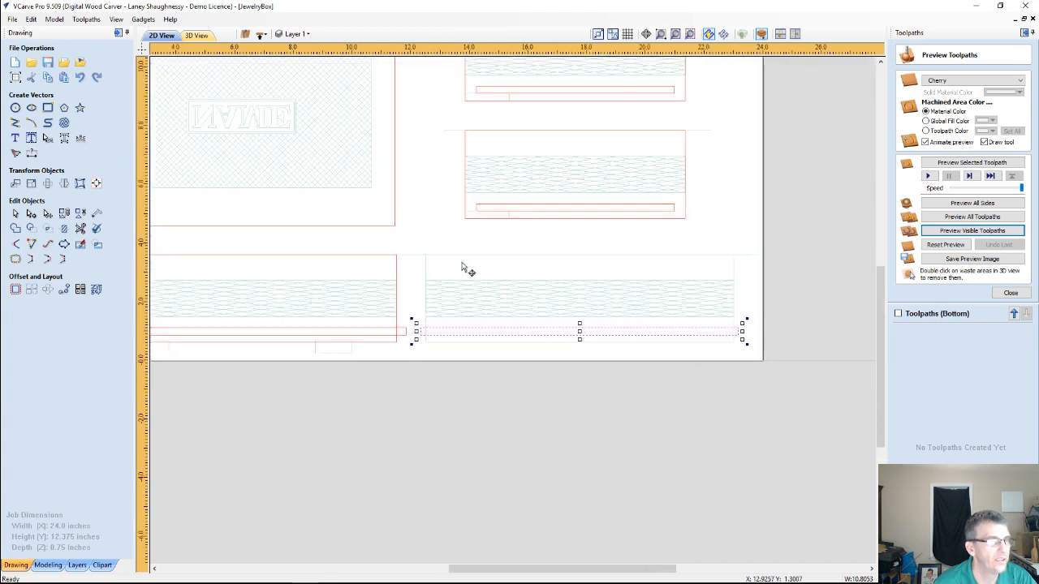
# Stretch the lower short panel's groove rectangle symmetrically past both panel ends, to about 8.03 inches wide
pyautogui.click(495, 209)
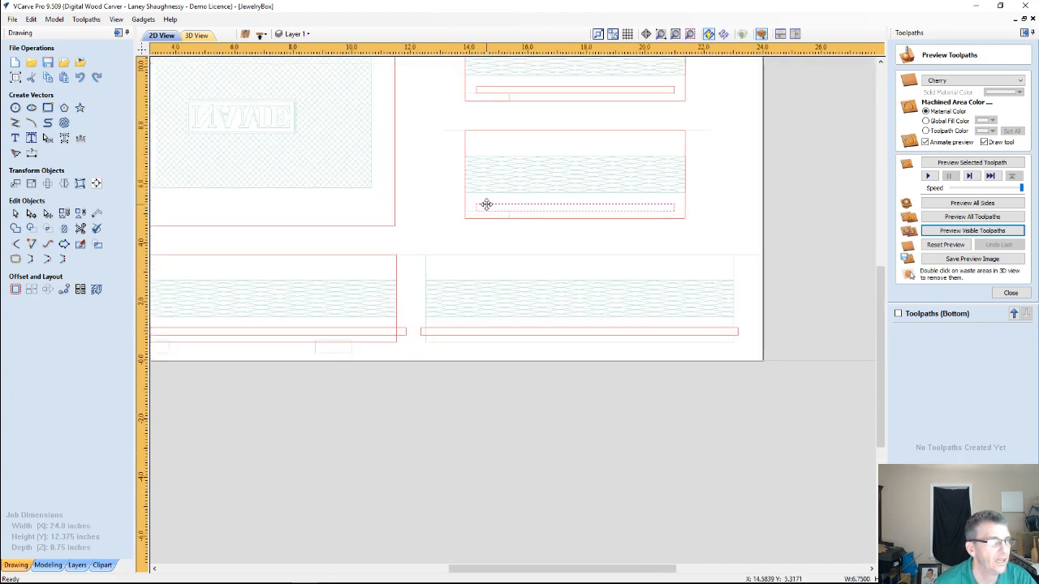
pyautogui.click(485, 203)
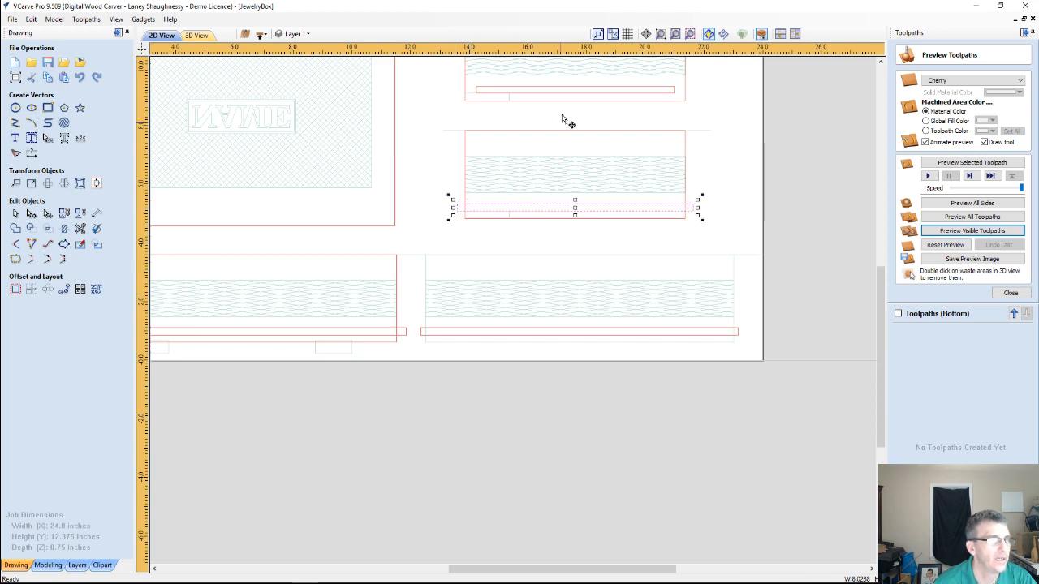
pyautogui.scroll(-3, 568, 122)
pyautogui.scroll(3, 568, 182)
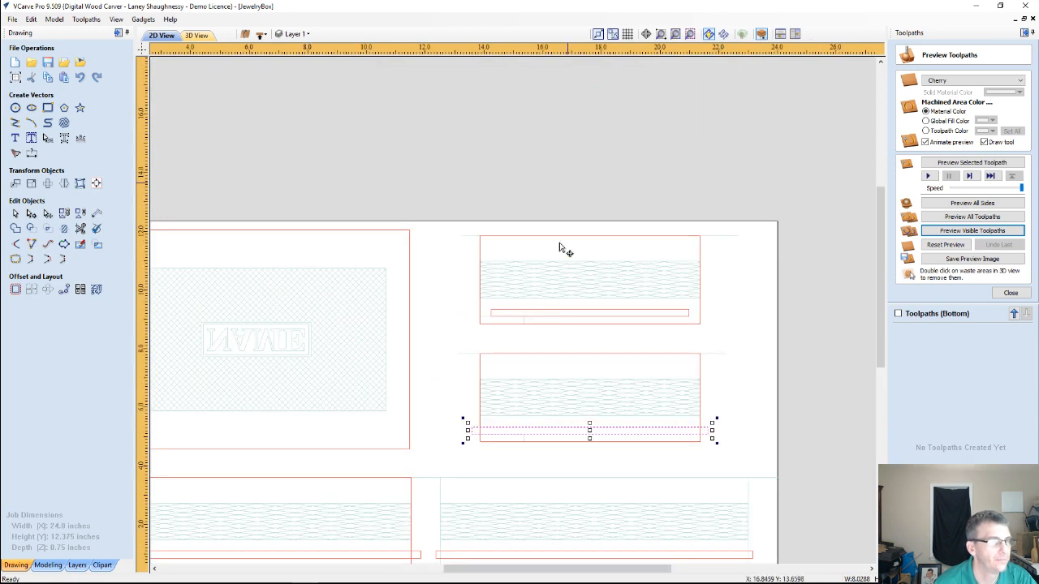
# Stretch the upper short panel's groove rectangle symmetrically past both panel ends, to about 8.11 inches wide
pyautogui.click(583, 313)
pyautogui.click(583, 312)
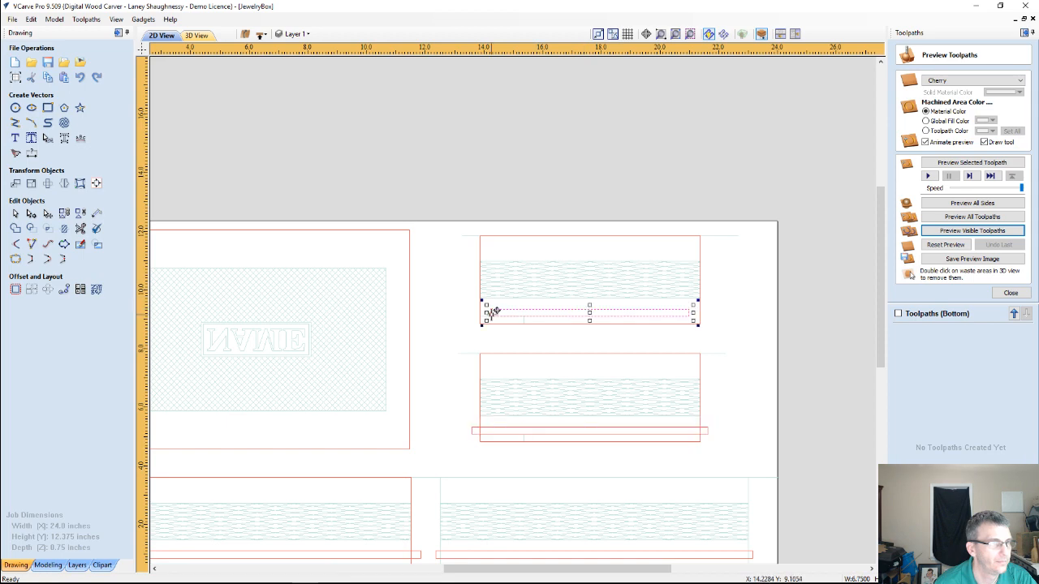
pyautogui.moveTo(486, 312); pyautogui.dragTo(469, 311)
pyautogui.scroll(-2, 474, 317)
pyautogui.scroll(1, 468, 336)
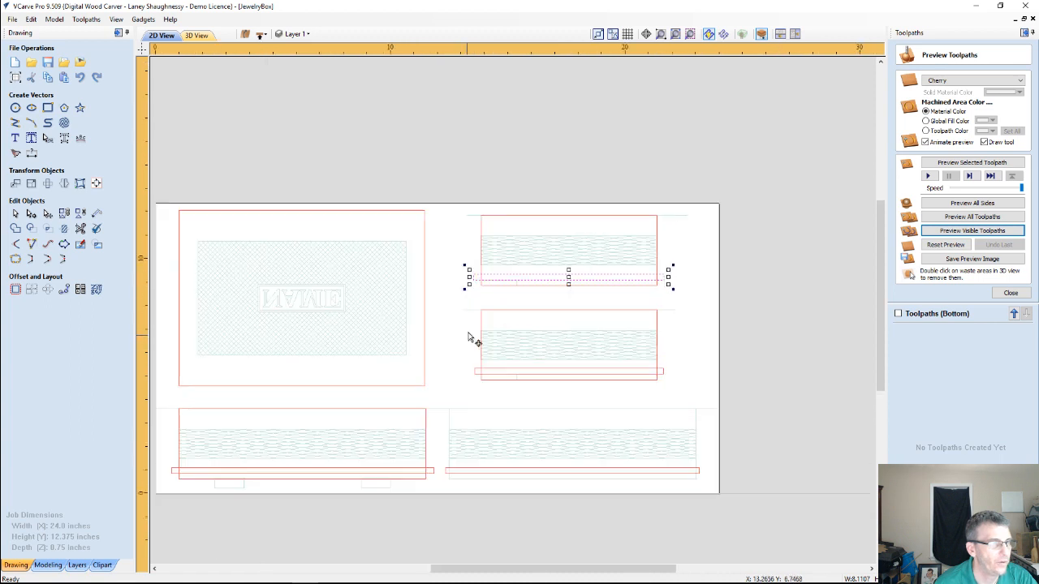
# Calculate a pocket toolpath for all four groove rectangles with a cut depth of .375 inches, named Pocket 1
pyautogui.click(458, 323)
pyautogui.click(476, 278)
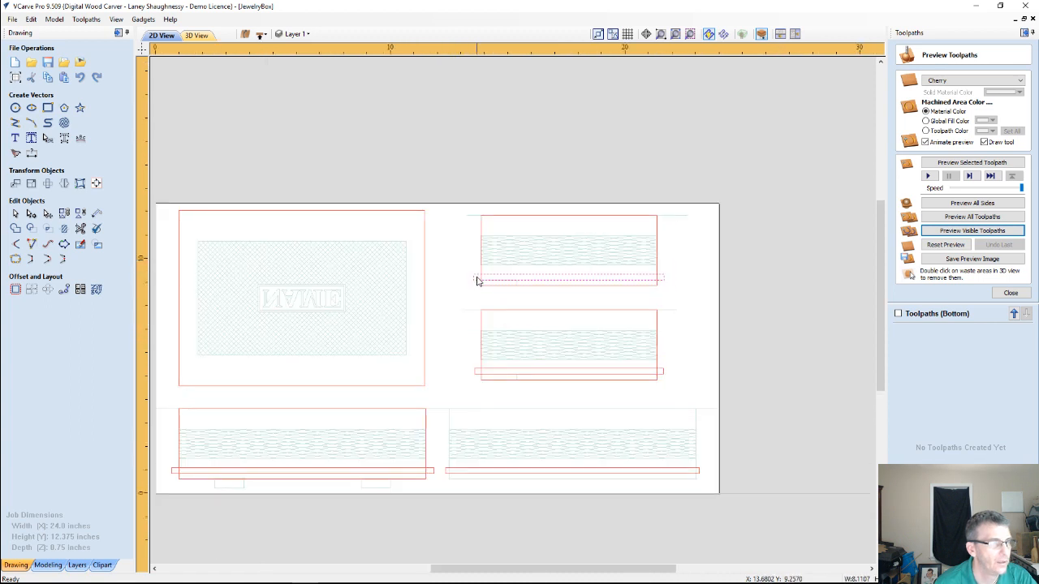
pyautogui.keyDown('shift'); pyautogui.click(479, 371); pyautogui.keyUp('shift')
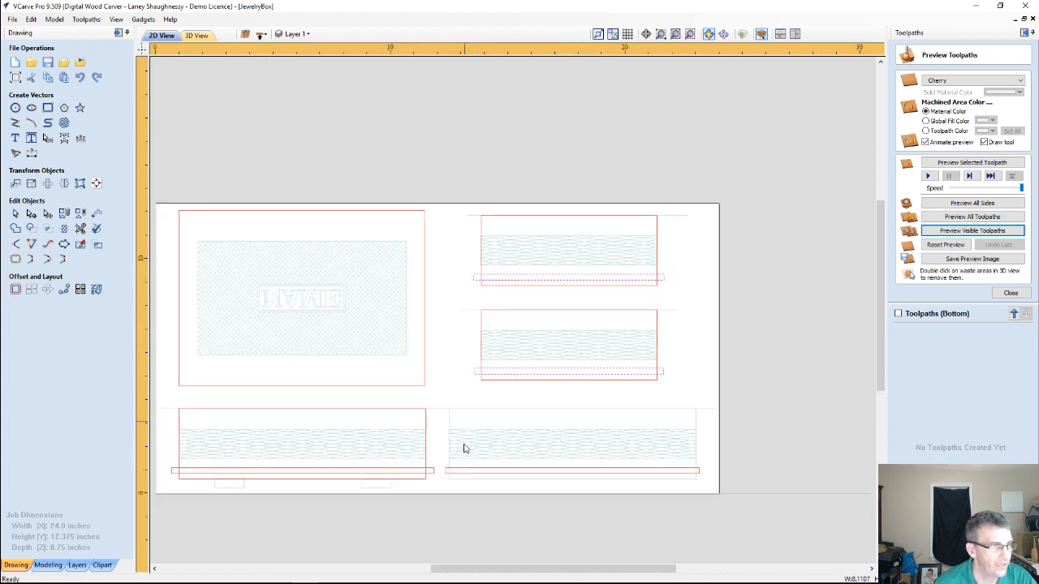
pyautogui.keyDown('shift'); pyautogui.click(466, 471); pyautogui.keyUp('shift')
pyautogui.keyDown('shift'); pyautogui.click(432, 471); pyautogui.keyUp('shift')
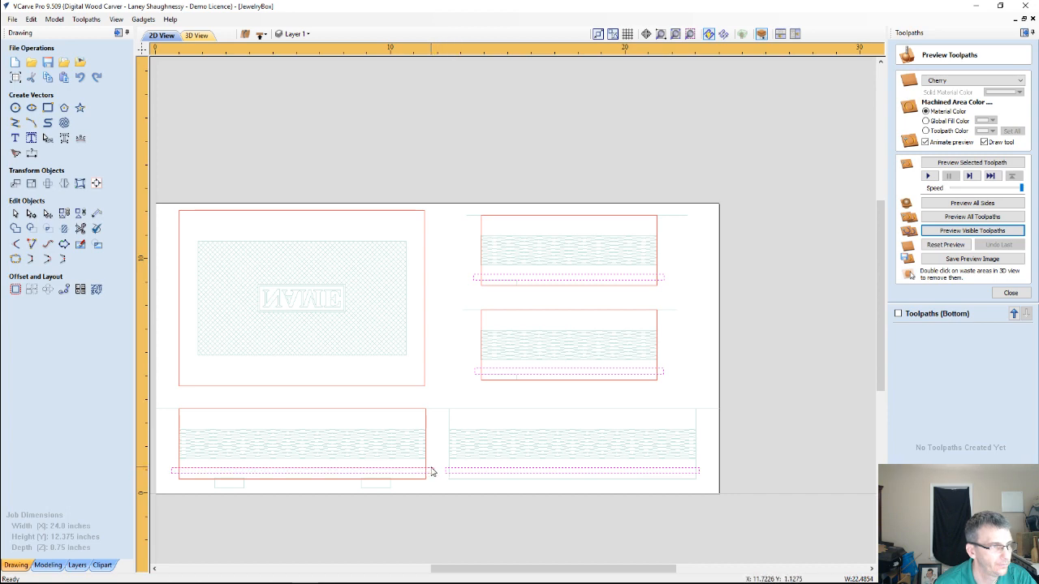
pyautogui.click(1007, 293)
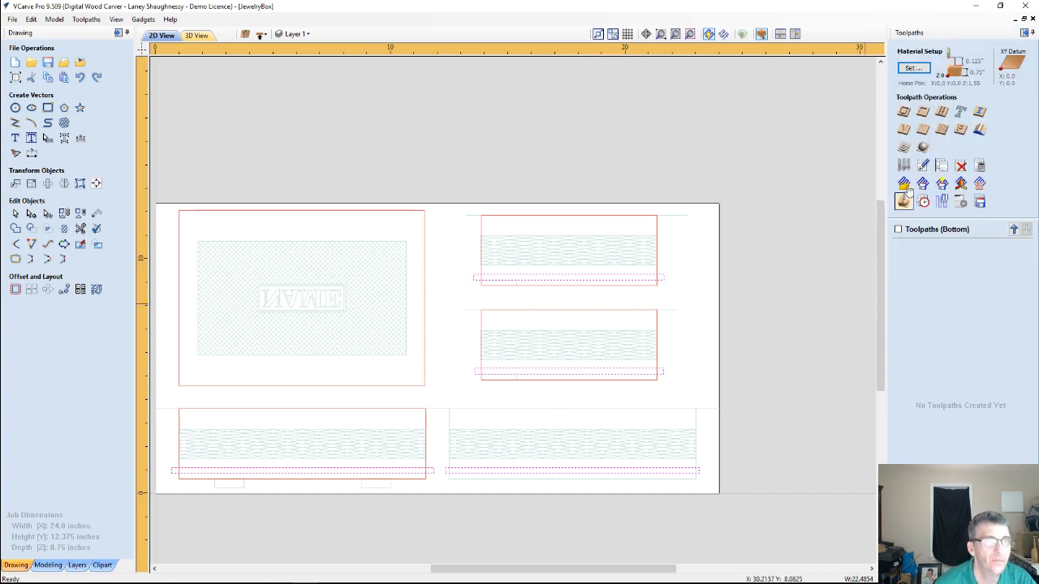
pyautogui.click(922, 111)
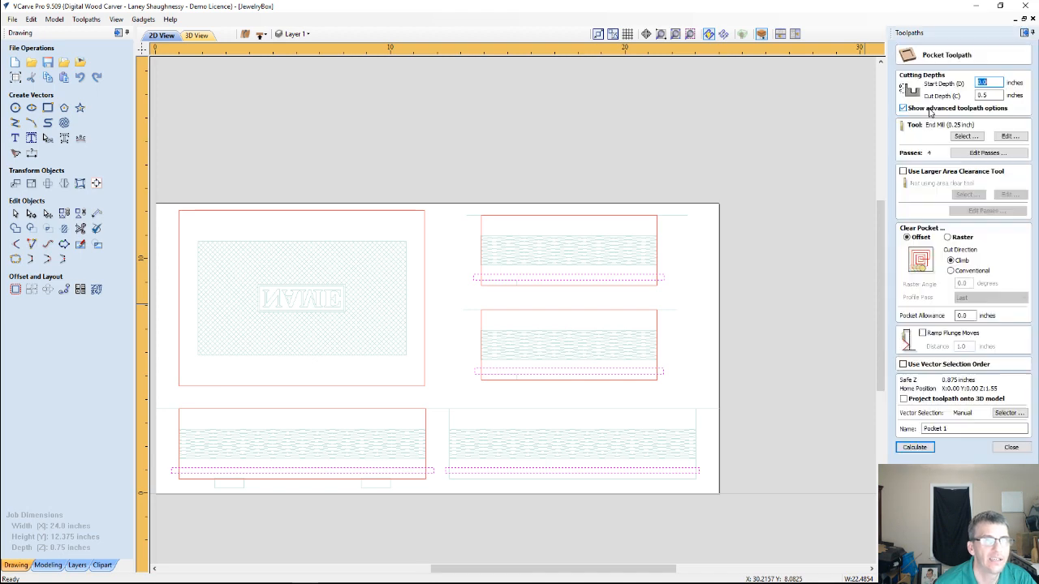
pyautogui.doubleClick(992, 98)
pyautogui.write('.37')
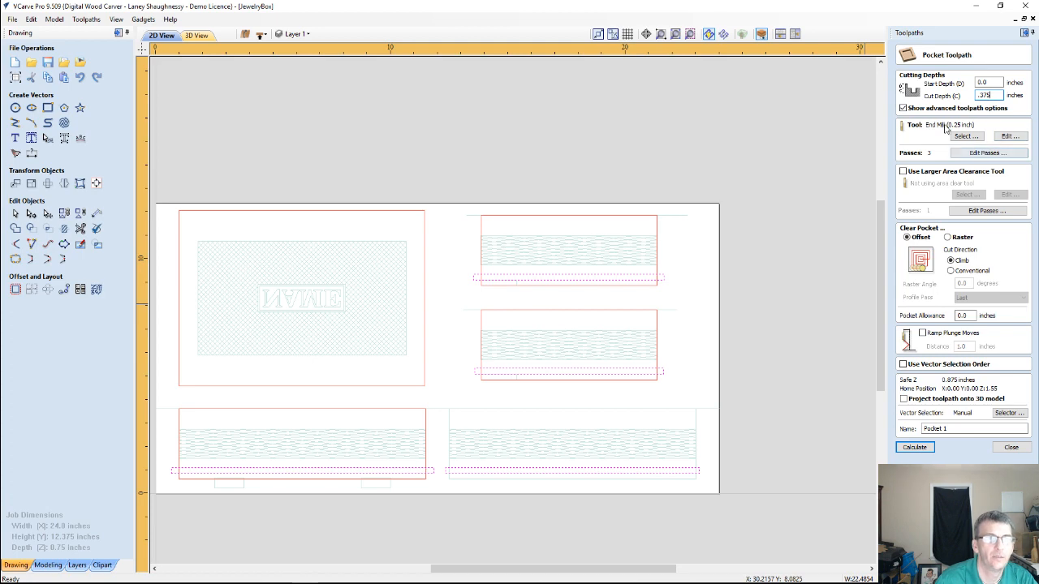
pyautogui.click(914, 448)
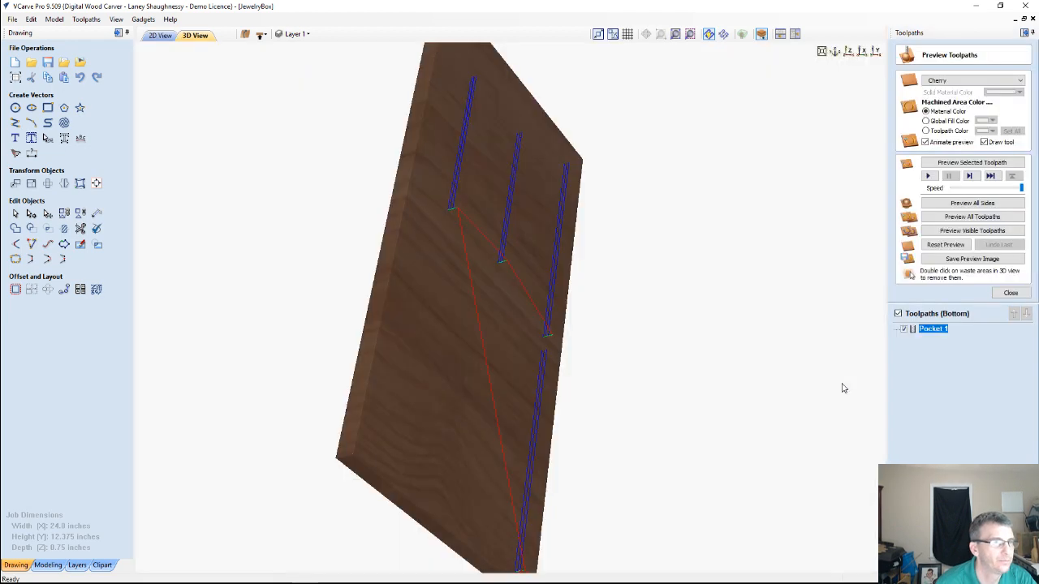
# Simulate the Pocket 1 toolpath on the bottom side in the 3D preview
pyautogui.moveTo(312, 369); pyautogui.dragTo(260, 362)
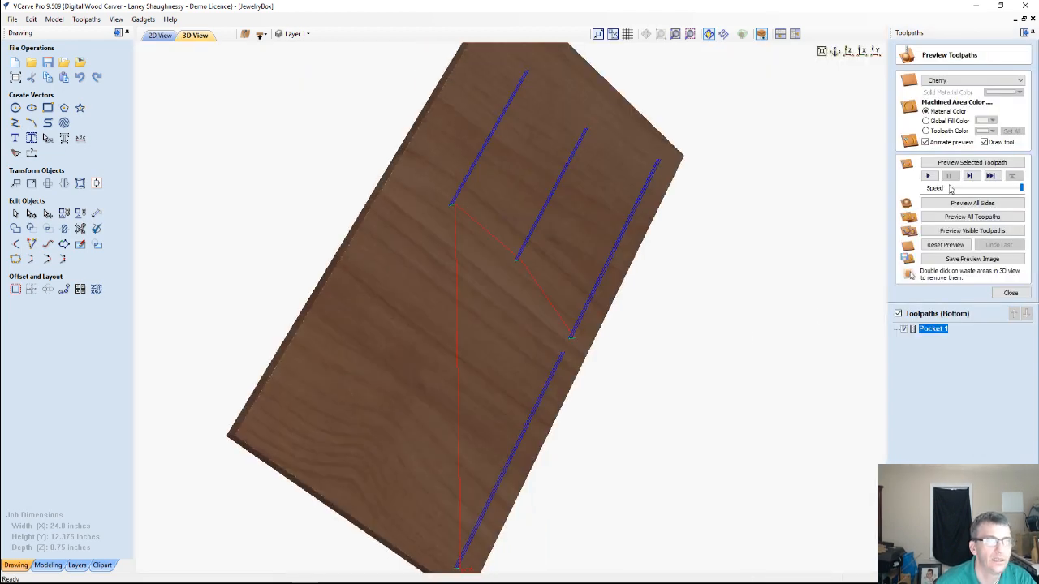
pyautogui.click(959, 165)
pyautogui.click(950, 217)
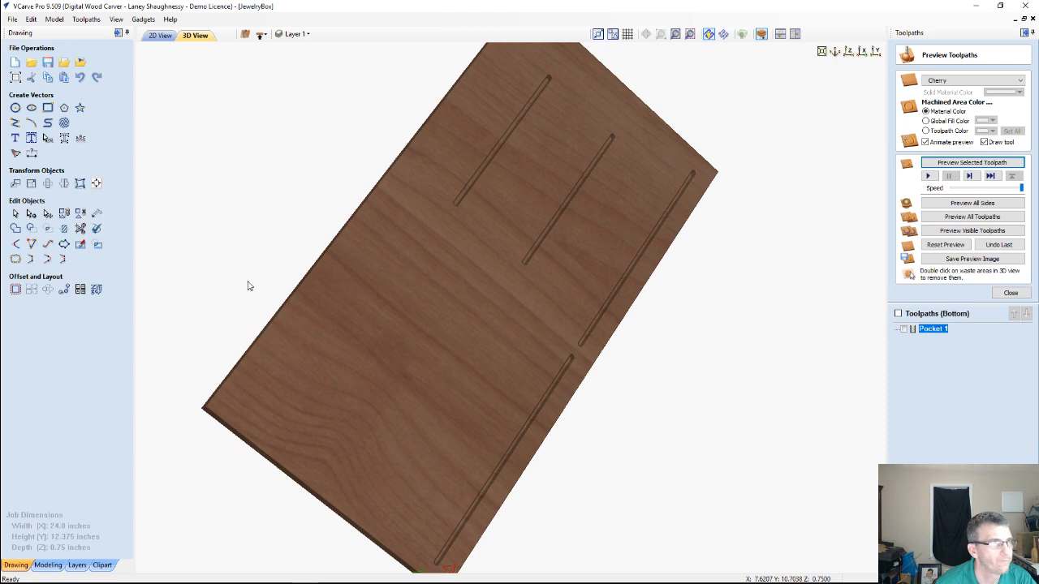
# Return to the 2D view, switch to the top side and examine the hinge rectangles and groove ends at the first long panel
pyautogui.click(153, 37)
pyautogui.scroll(-2, 355, 366)
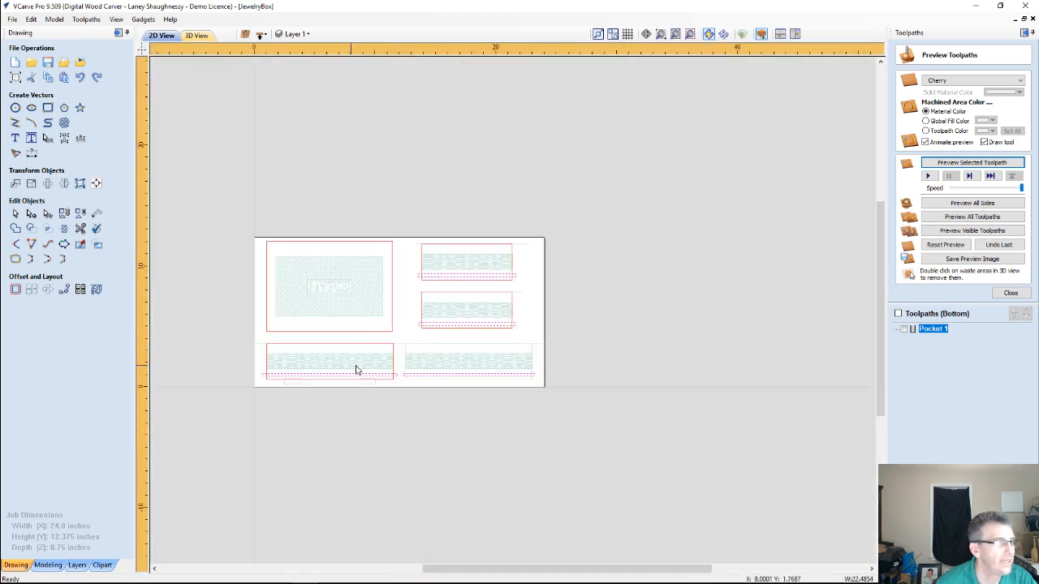
pyautogui.scroll(3, 237, 369)
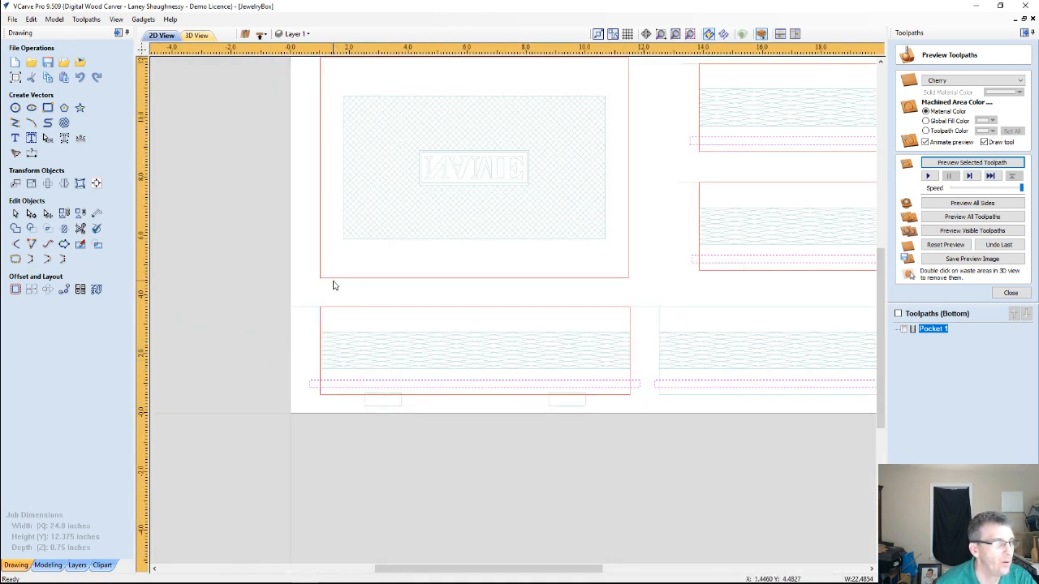
pyautogui.click(261, 33)
pyautogui.scroll(-2, 317, 186)
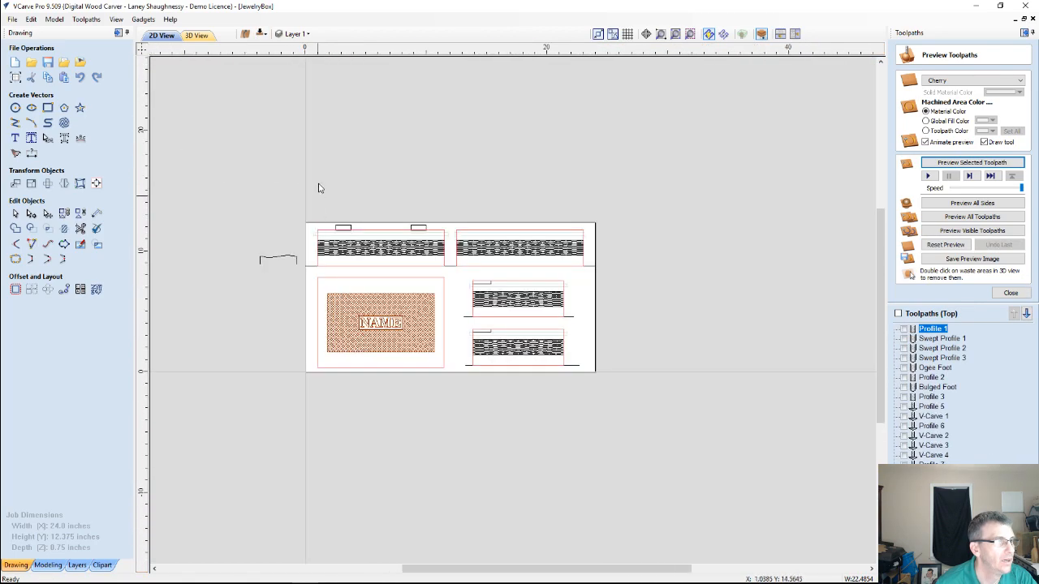
pyautogui.scroll(5, 327, 220)
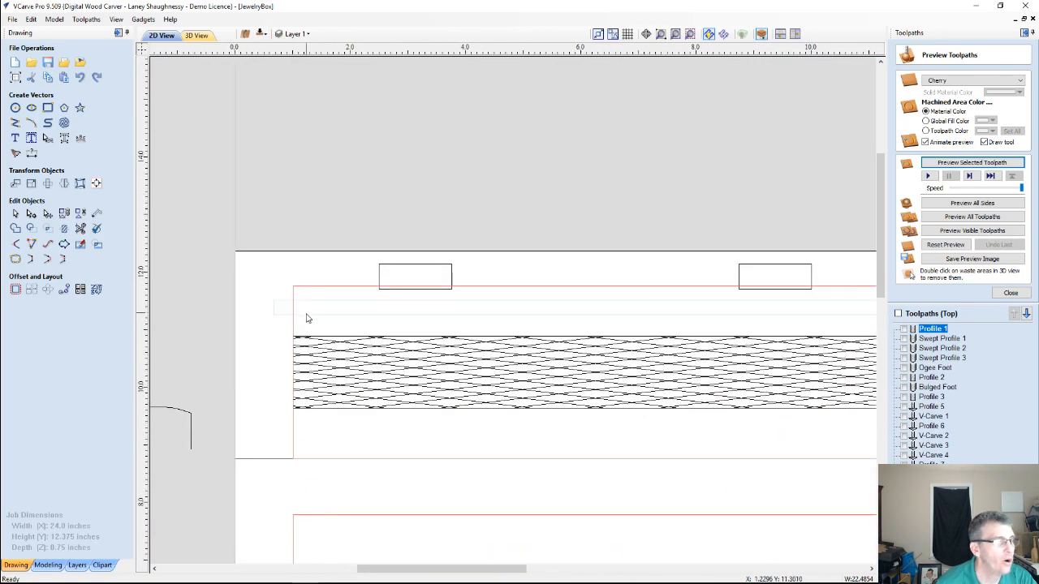
pyautogui.scroll(2, 310, 308)
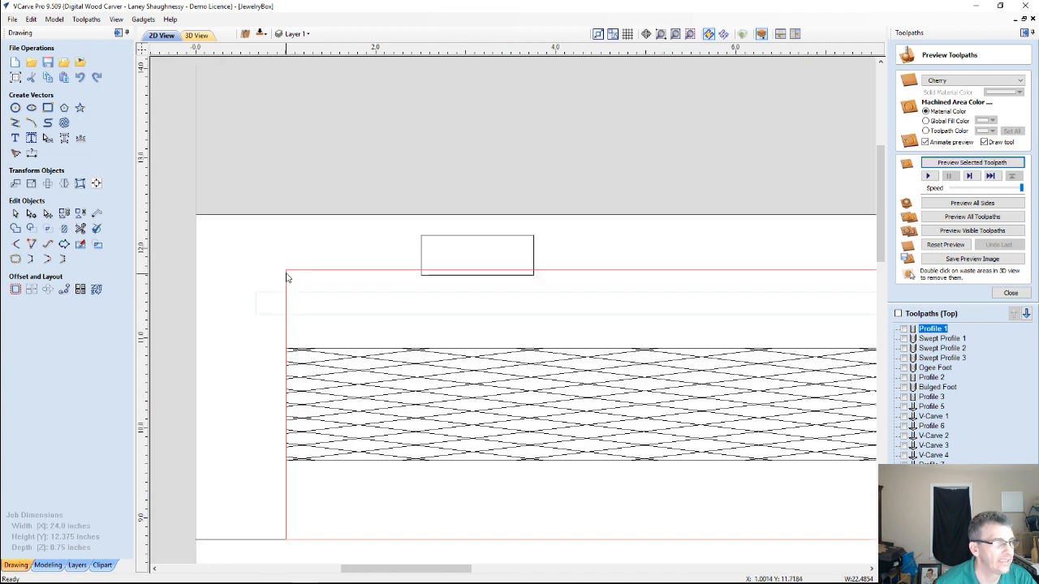
pyautogui.scroll(-3, 285, 277)
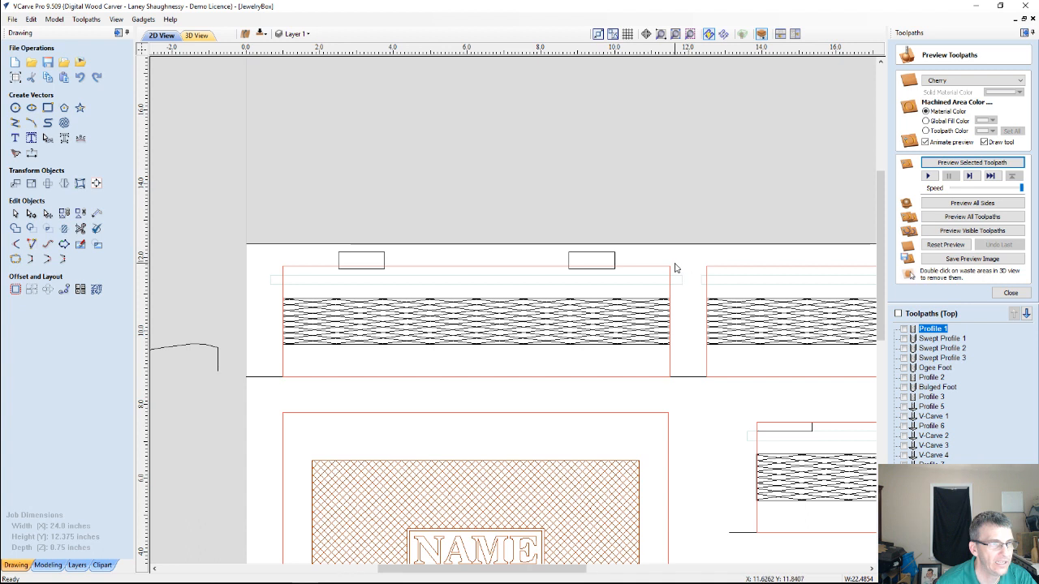
# Compare the hinge rectangles above the first long panel with the lid outline and its edges
pyautogui.click(599, 256)
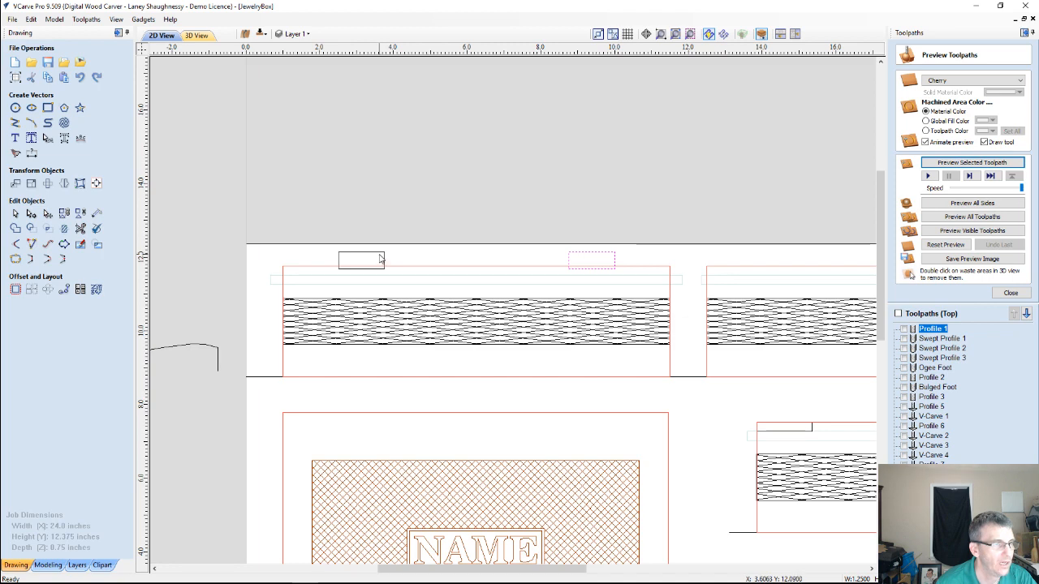
pyautogui.scroll(-3, 431, 376)
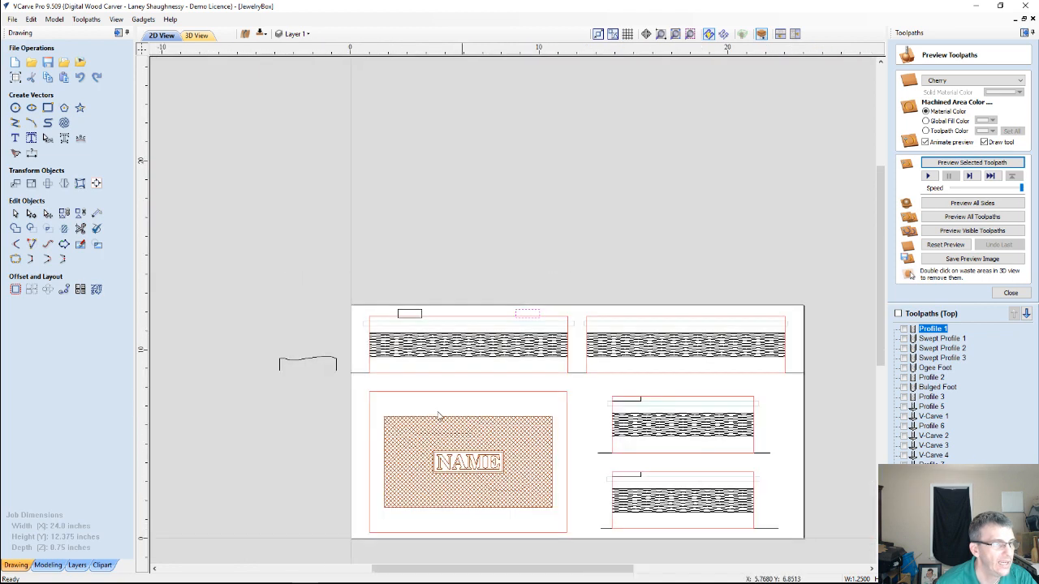
pyautogui.click(367, 358)
pyautogui.click(372, 394)
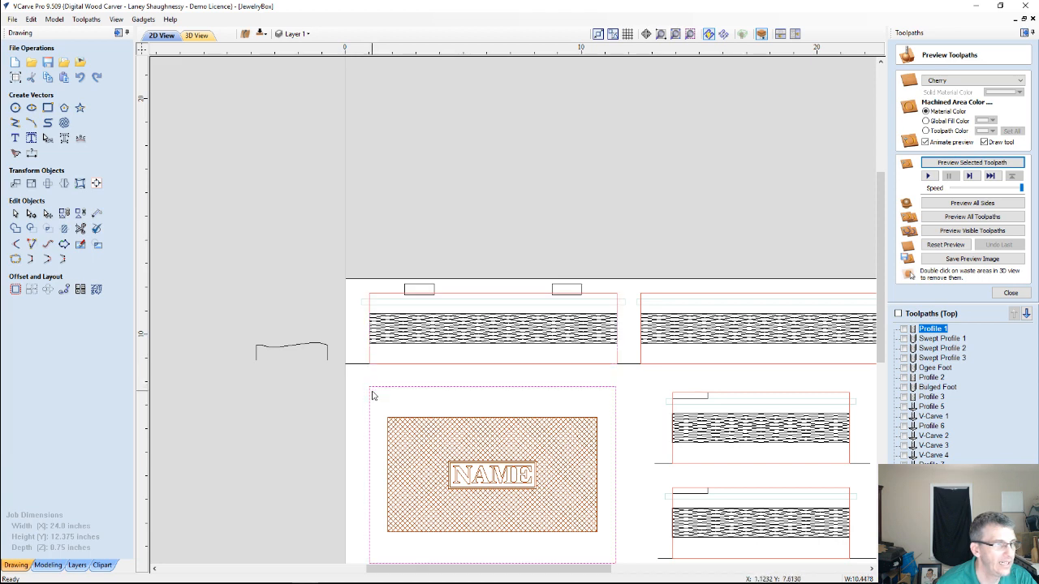
pyautogui.scroll(2, 375, 395)
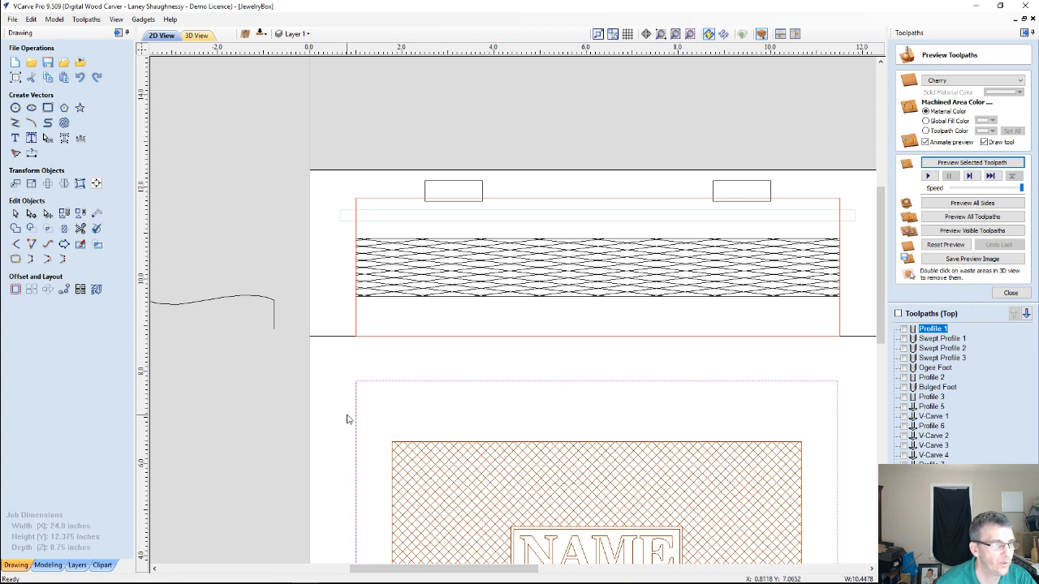
pyautogui.scroll(-1, 349, 414)
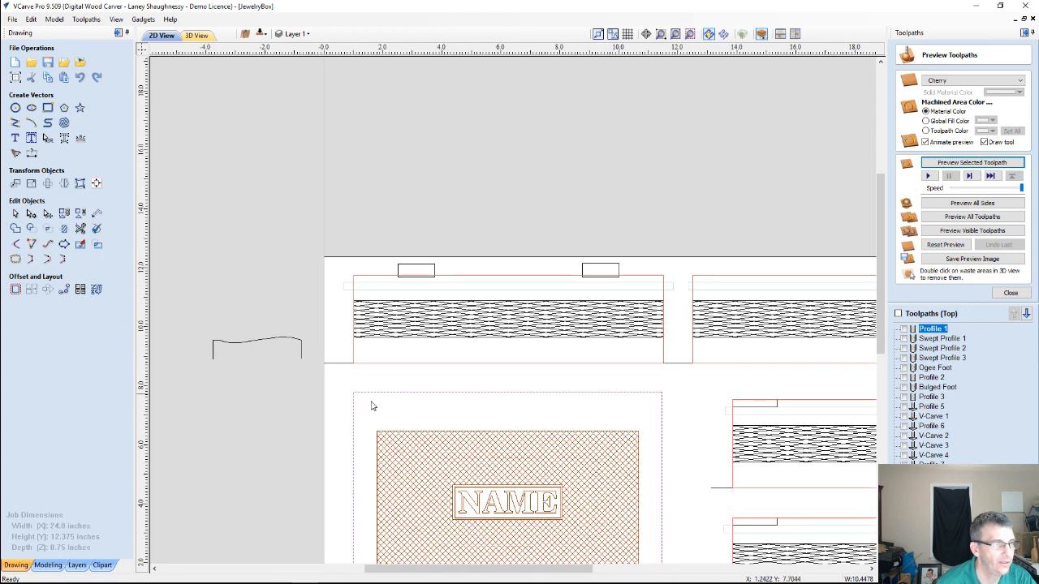
pyautogui.scroll(-1, 419, 268)
# Copy both hinge rectangles straight down onto the lid, seated against the inside of its lower edge
pyautogui.click(419, 268)
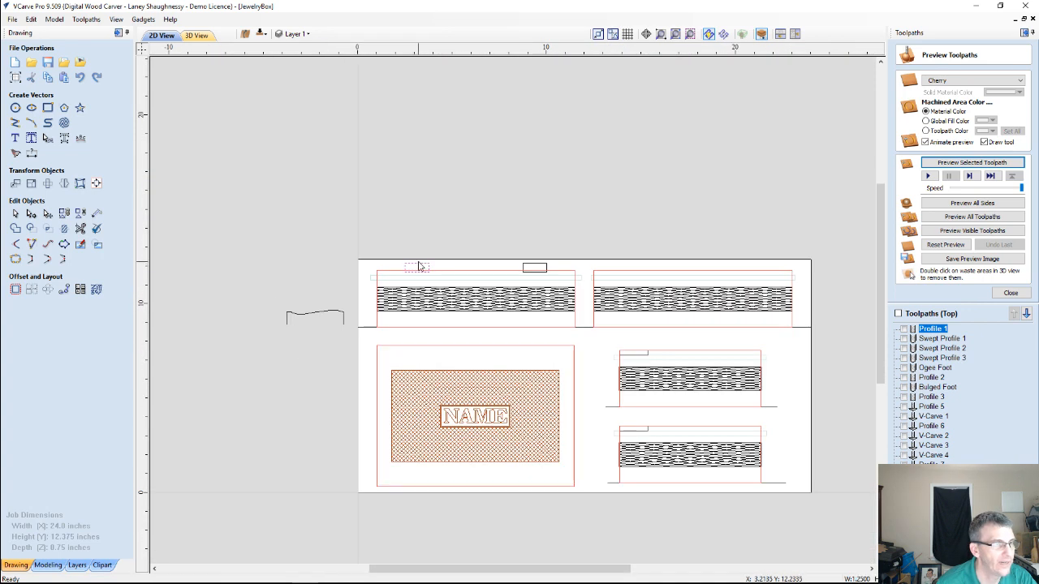
pyautogui.click(532, 267)
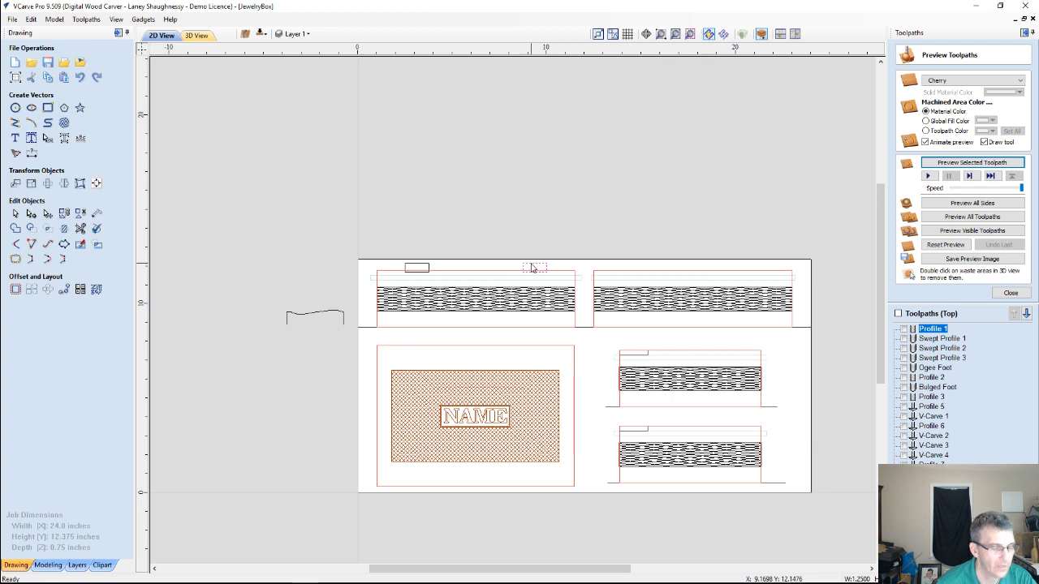
pyautogui.keyDown('shift'); pyautogui.click(420, 268); pyautogui.keyUp('shift')
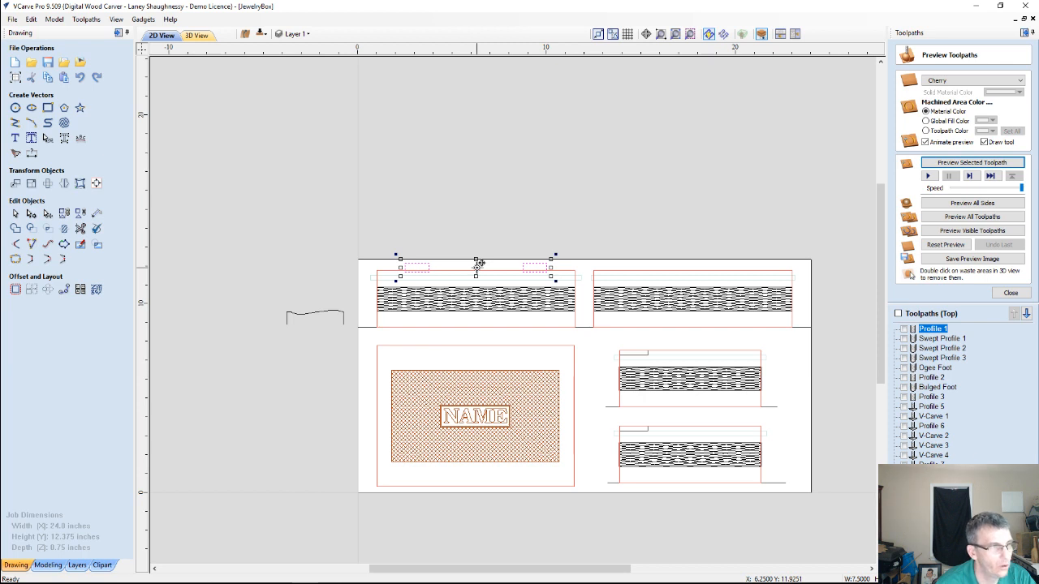
pyautogui.moveTo(479, 264)
pyautogui.mouseDown()
pyautogui.moveTo(476, 357)
pyautogui.moveTo(568, 332)
pyautogui.moveTo(491, 347)
pyautogui.moveTo(507, 351)
pyautogui.moveTo(504, 422)
pyautogui.moveTo(529, 432)
pyautogui.moveTo(478, 379)
pyautogui.moveTo(488, 383)
pyautogui.moveTo(486, 280)
pyautogui.moveTo(723, 282)
pyautogui.moveTo(285, 239)
pyautogui.moveTo(343, 250)
pyautogui.moveTo(301, 164)
pyautogui.moveTo(327, 132)
pyautogui.moveTo(464, 146)
pyautogui.moveTo(355, 148)
pyautogui.moveTo(388, 177)
pyautogui.moveTo(490, 154)
pyautogui.moveTo(505, 171)
pyautogui.moveTo(510, 257)
pyautogui.moveTo(486, 267)
pyautogui.moveTo(324, 262)
pyautogui.moveTo(481, 268)
pyautogui.moveTo(464, 487)
pyautogui.moveTo(460, 478)
pyautogui.mouseUp()
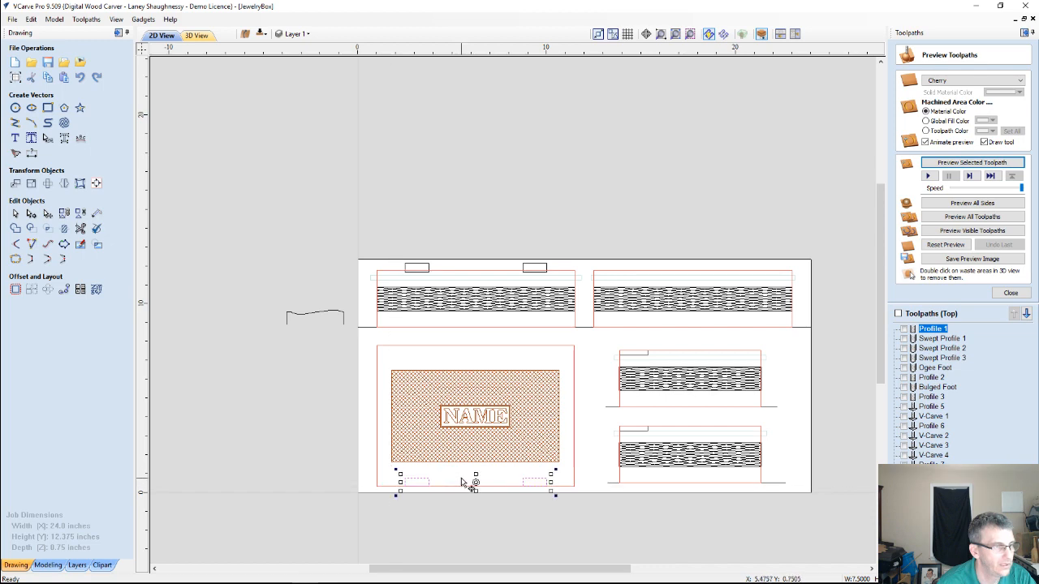
pyautogui.scroll(3, 460, 478)
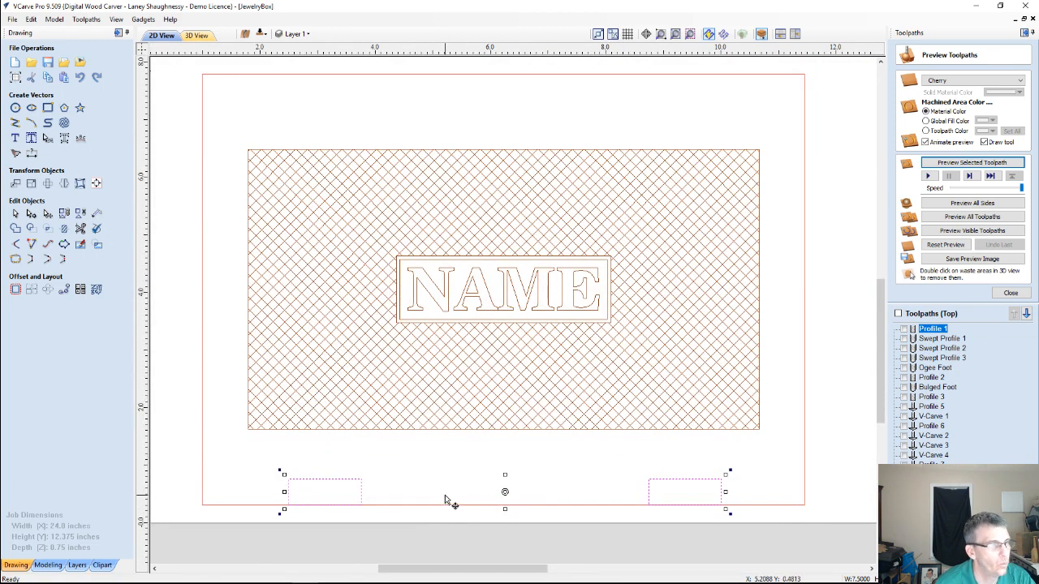
pyautogui.scroll(-3, 447, 498)
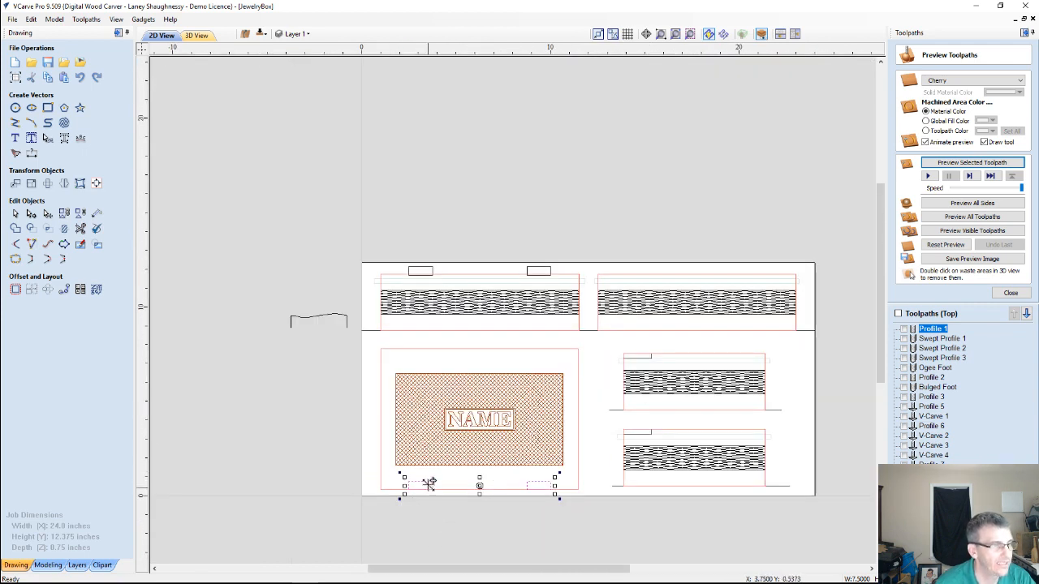
# Move the copied lid hinge rectangles to the other side and switch to the bottom side
pyautogui.rightClick(431, 481)
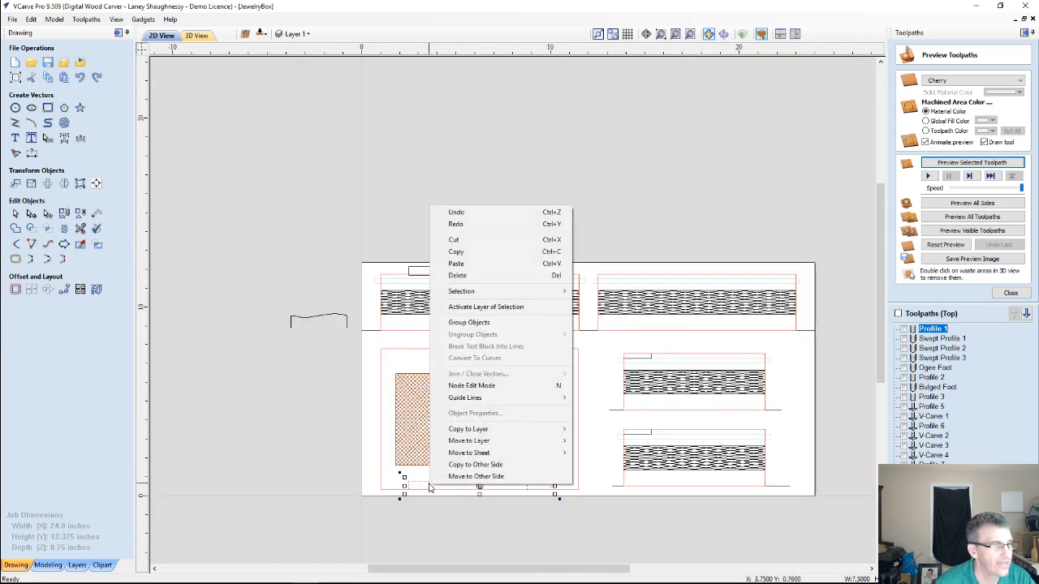
pyautogui.click(500, 478)
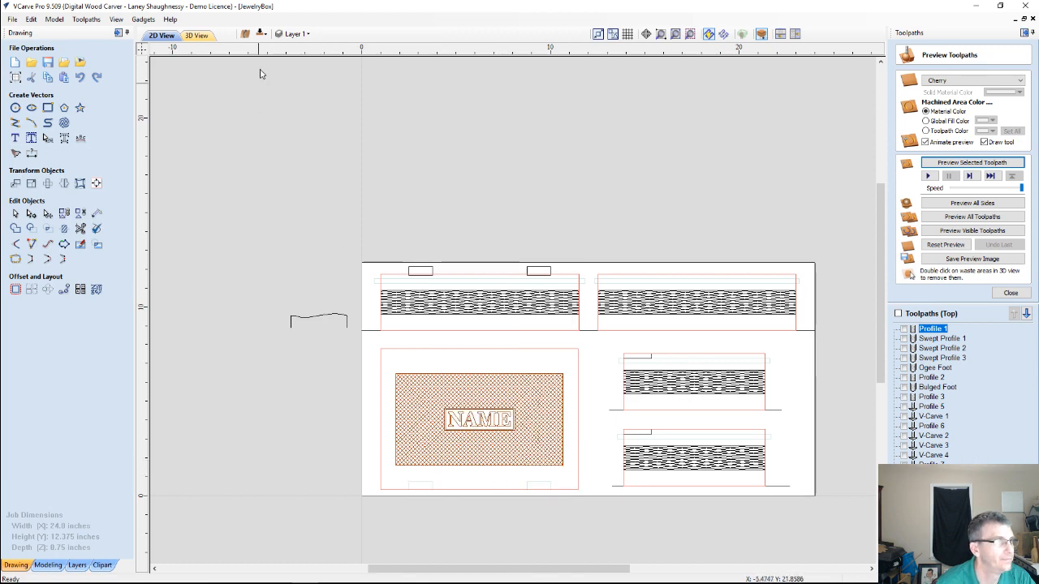
pyautogui.click(262, 32)
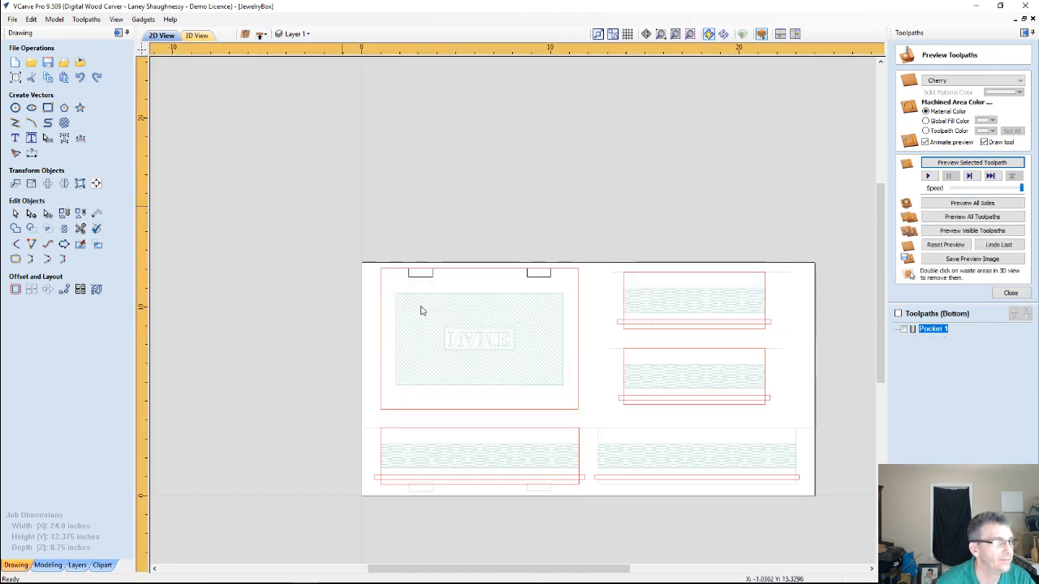
# Stretch the lid's left hinge rectangle upward so it extends past the lid's upper edge
pyautogui.scroll(5, 509, 284)
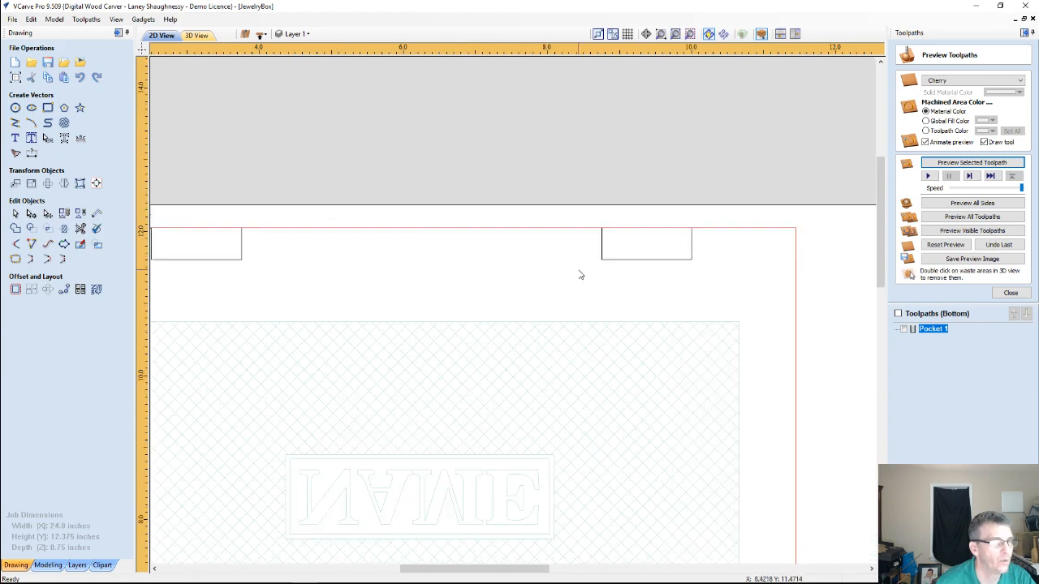
pyautogui.moveTo(580, 275); pyautogui.dragTo(744, 276, button='middle')
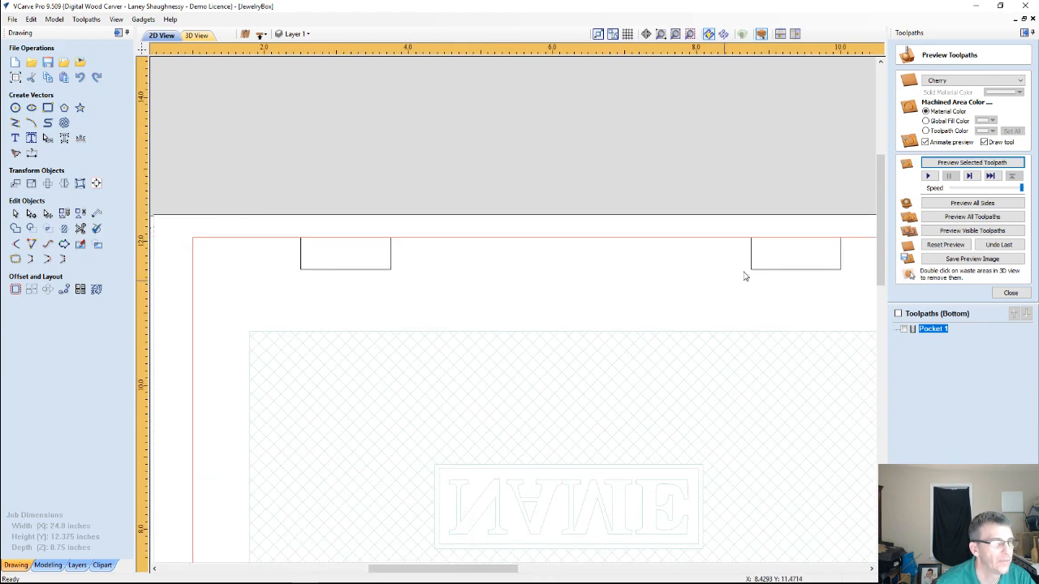
pyautogui.scroll(1, 319, 270)
pyautogui.click(316, 271)
pyautogui.scroll(-1, 328, 280)
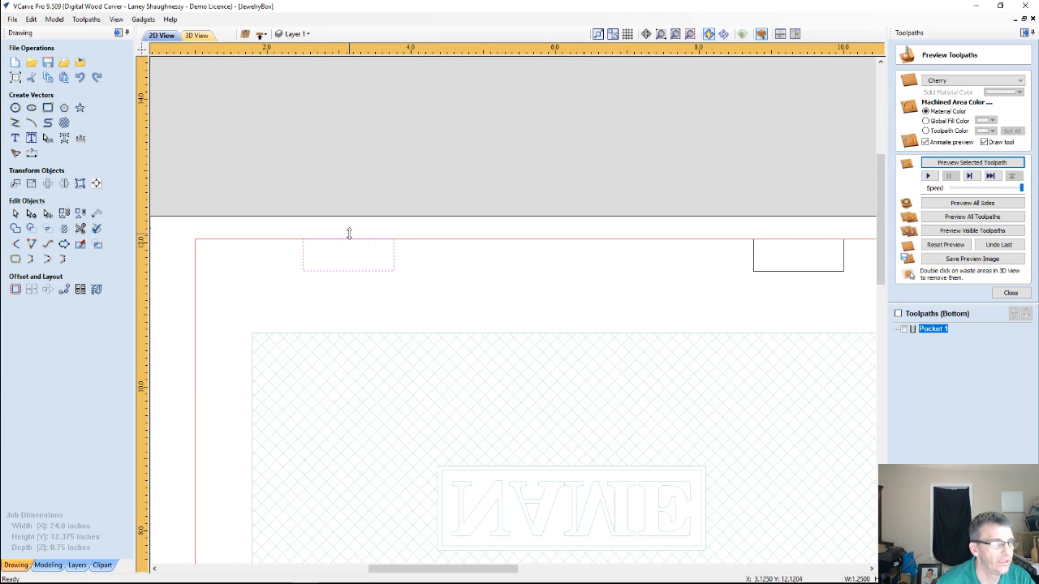
pyautogui.moveTo(349, 234); pyautogui.dragTo(349, 233)
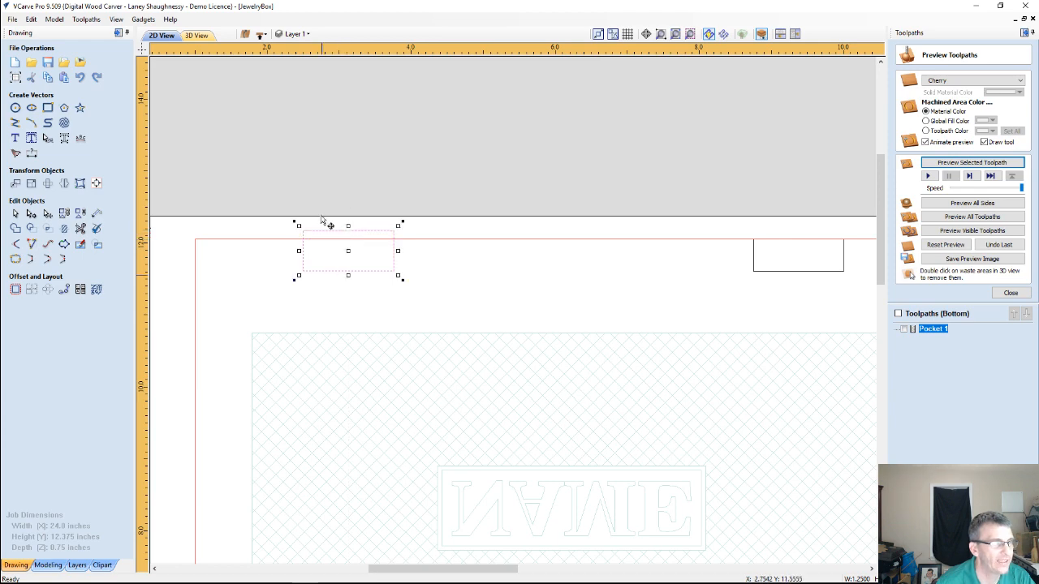
# Stretch the lid's right hinge rectangle upward past the lid's upper edge to match the left one
pyautogui.scroll(-2, 454, 288)
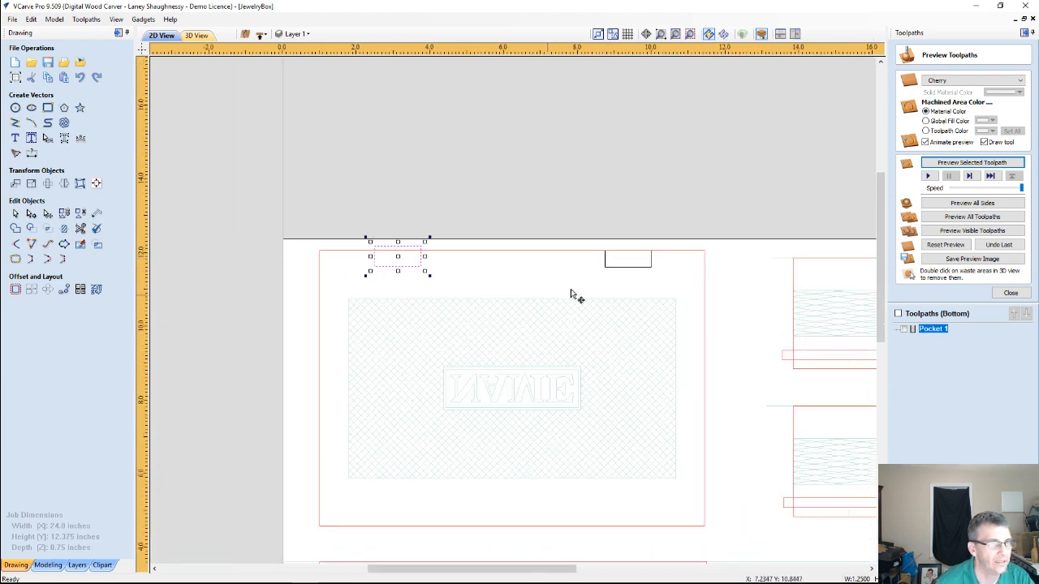
pyautogui.click(624, 269)
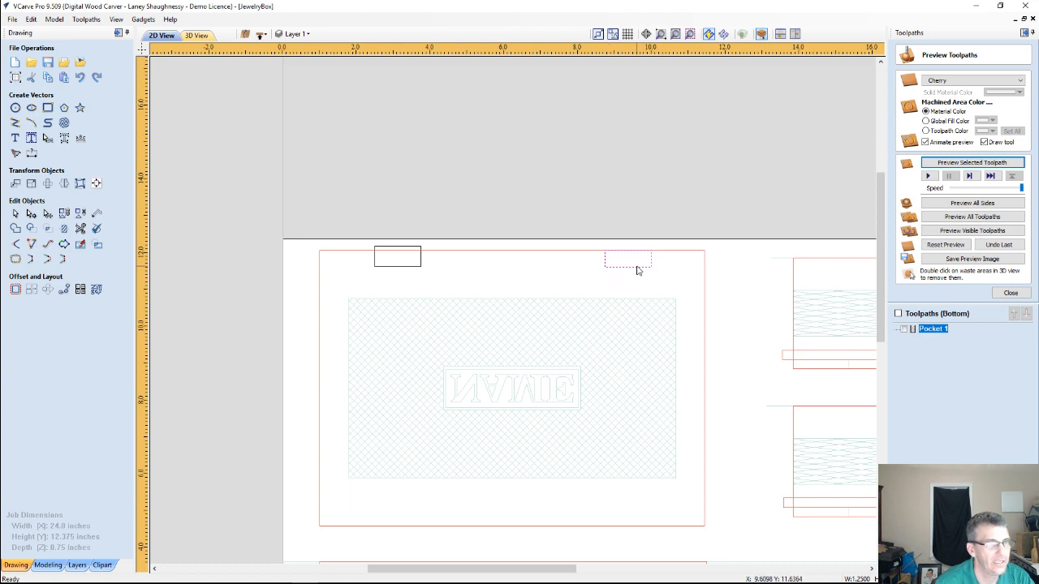
pyautogui.click(632, 251)
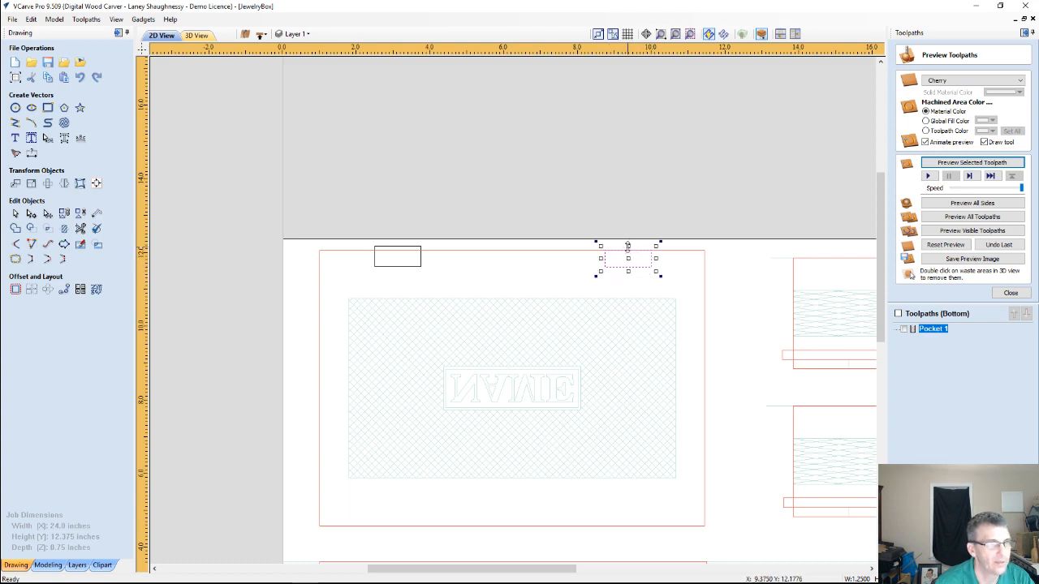
pyautogui.moveTo(628, 245); pyautogui.dragTo(627, 244)
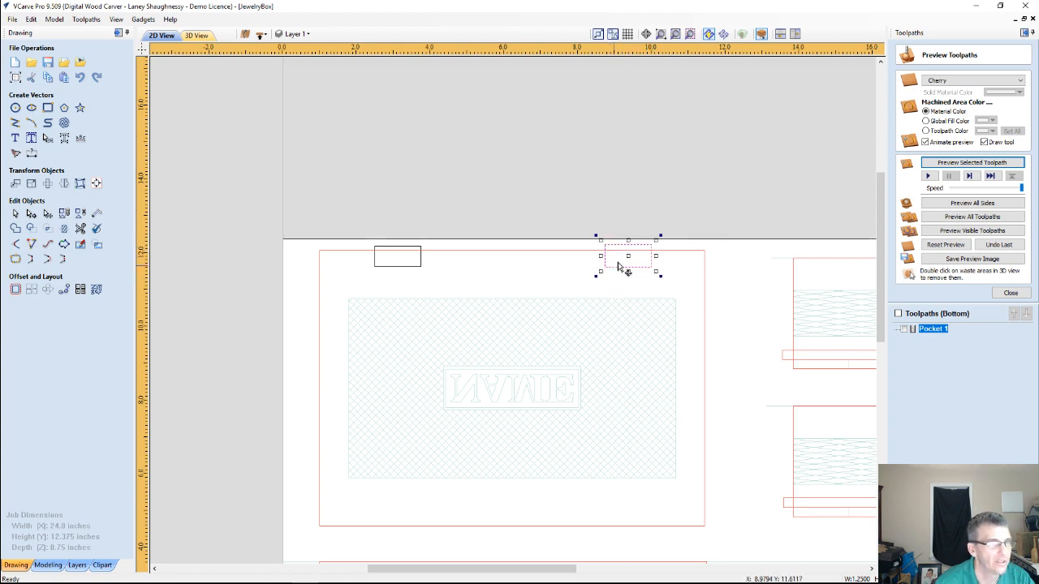
pyautogui.scroll(3, 603, 265)
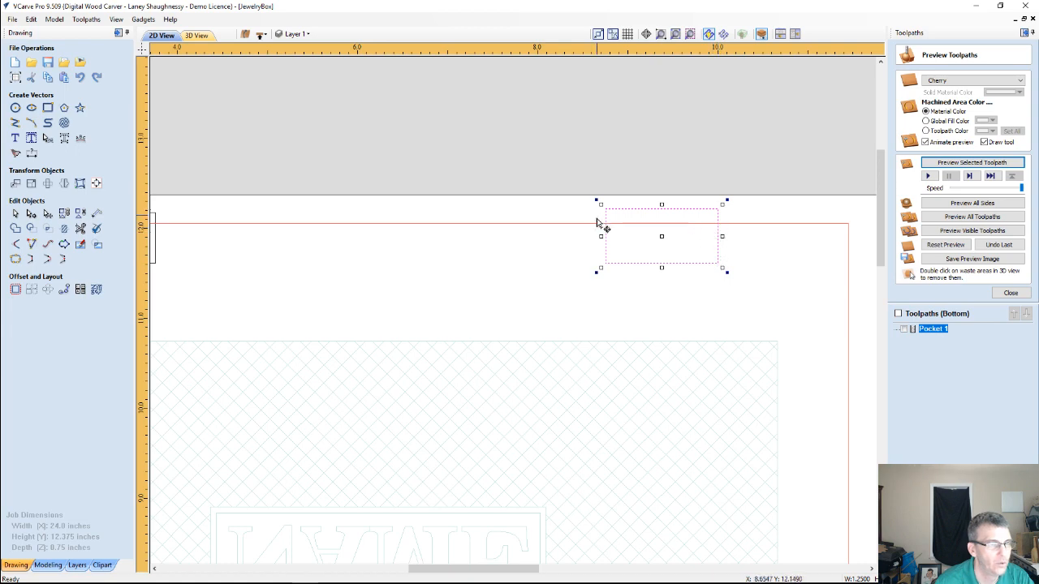
pyautogui.scroll(-3, 629, 258)
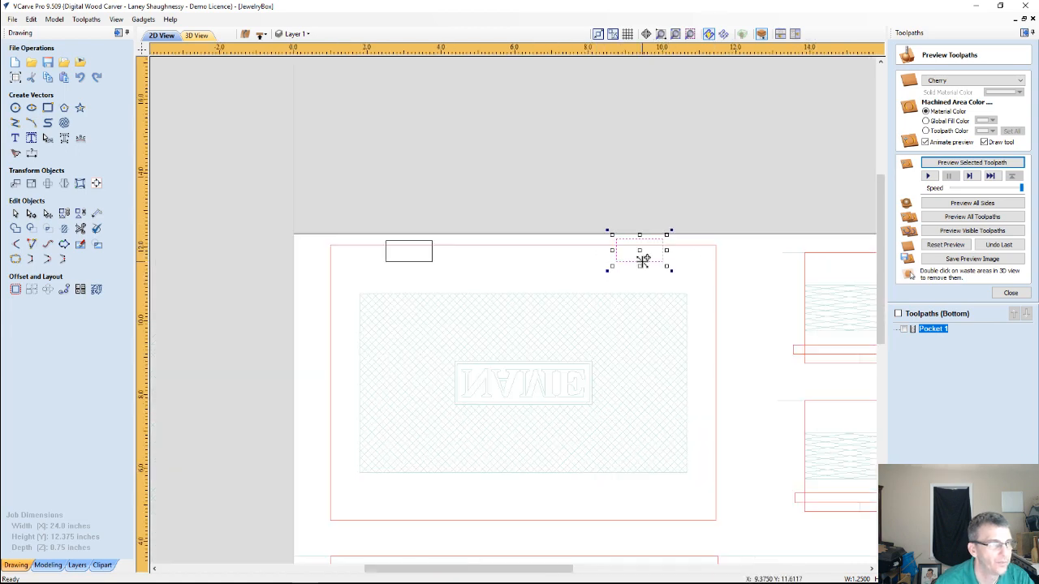
# Calculate a pocket toolpath named Pocket 2 for both lid hinge rectangles, .0625 inches deep, and simulate it in the 3D preview
pyautogui.keyDown('shift'); pyautogui.click(432, 258); pyautogui.keyUp('shift')
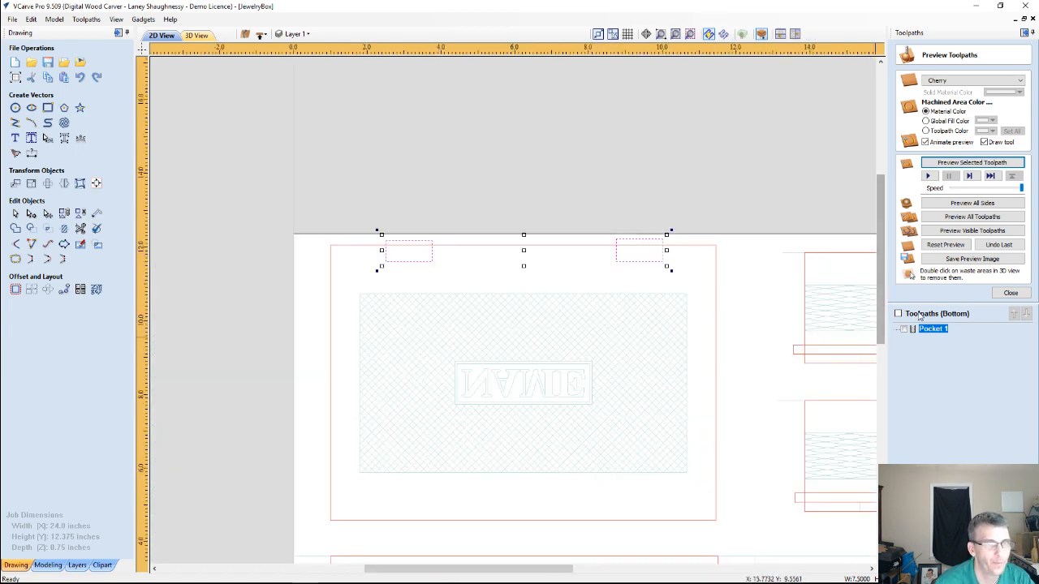
pyautogui.click(1010, 293)
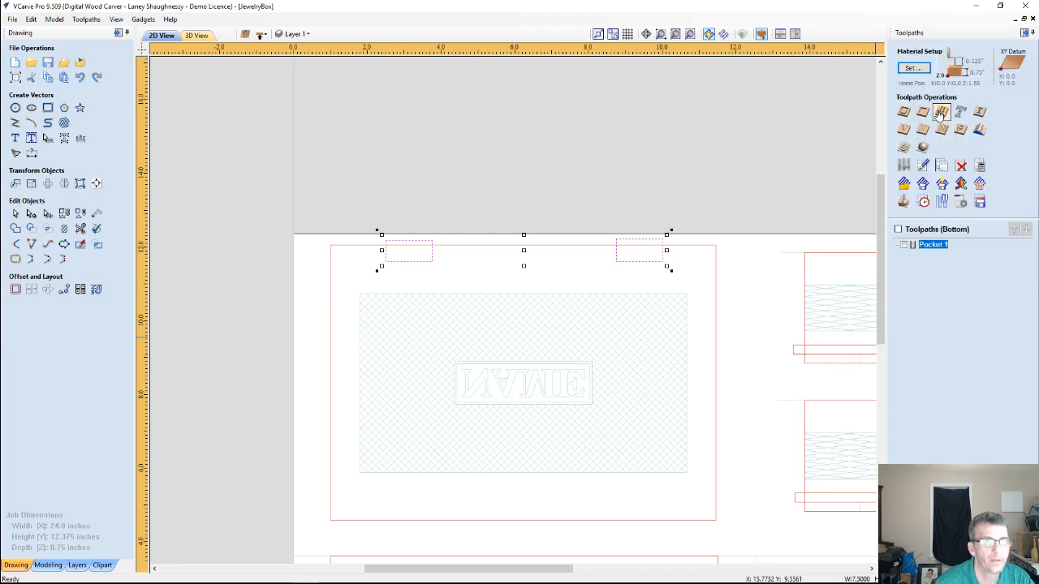
pyautogui.click(923, 111)
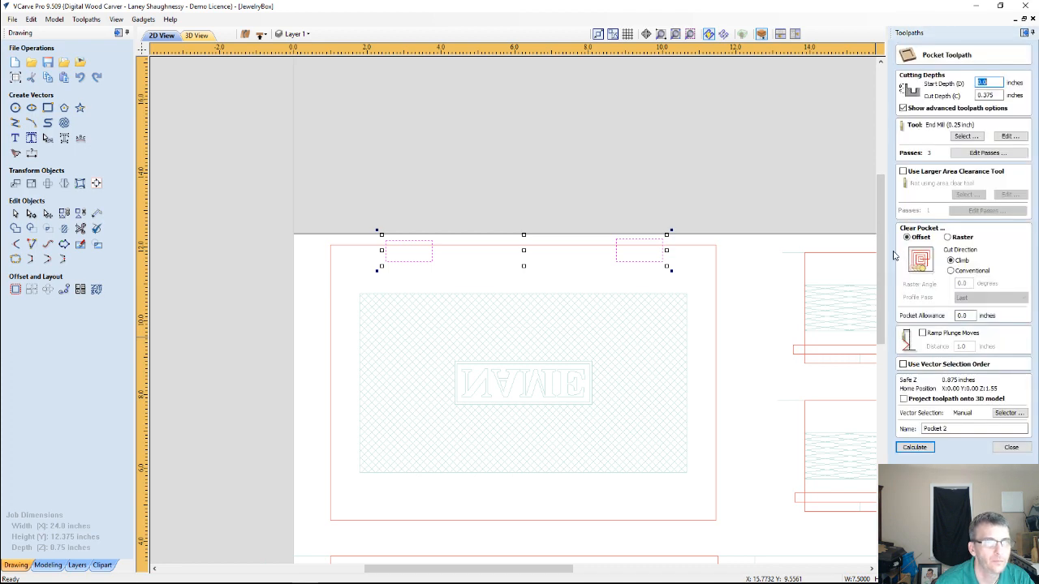
pyautogui.press('Tab')
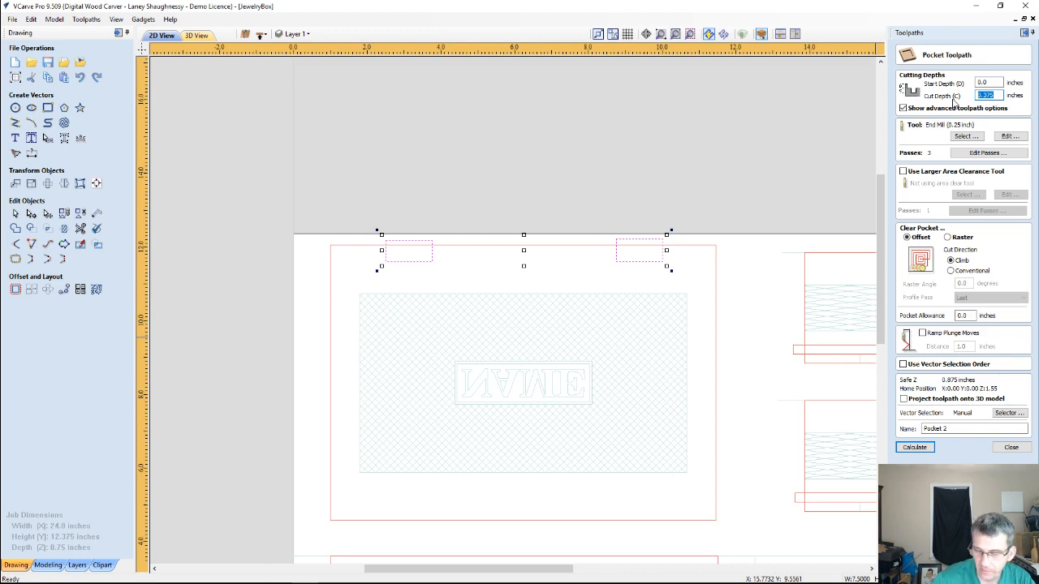
pyautogui.write('.0625')
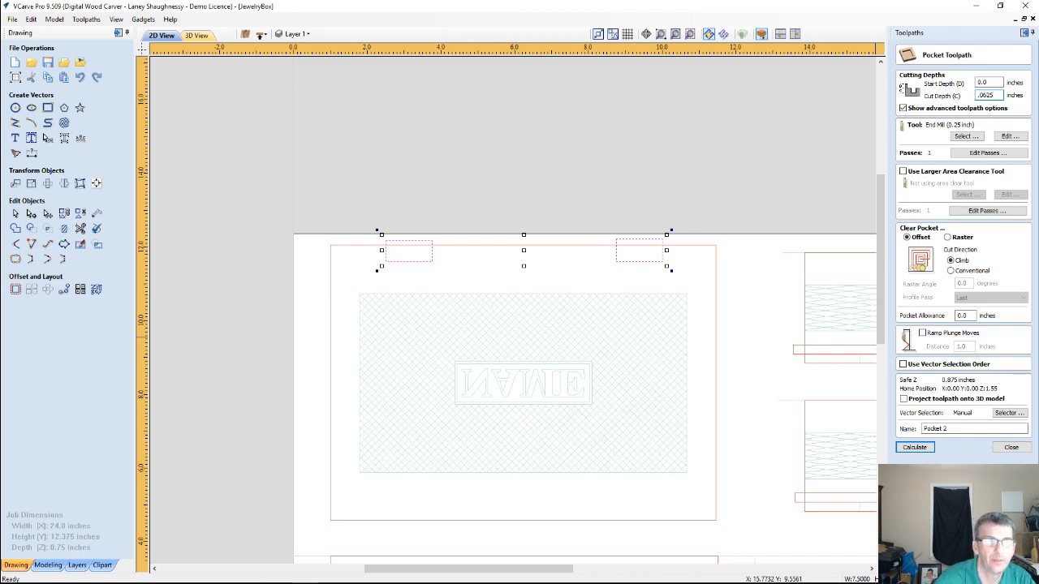
pyautogui.click(914, 448)
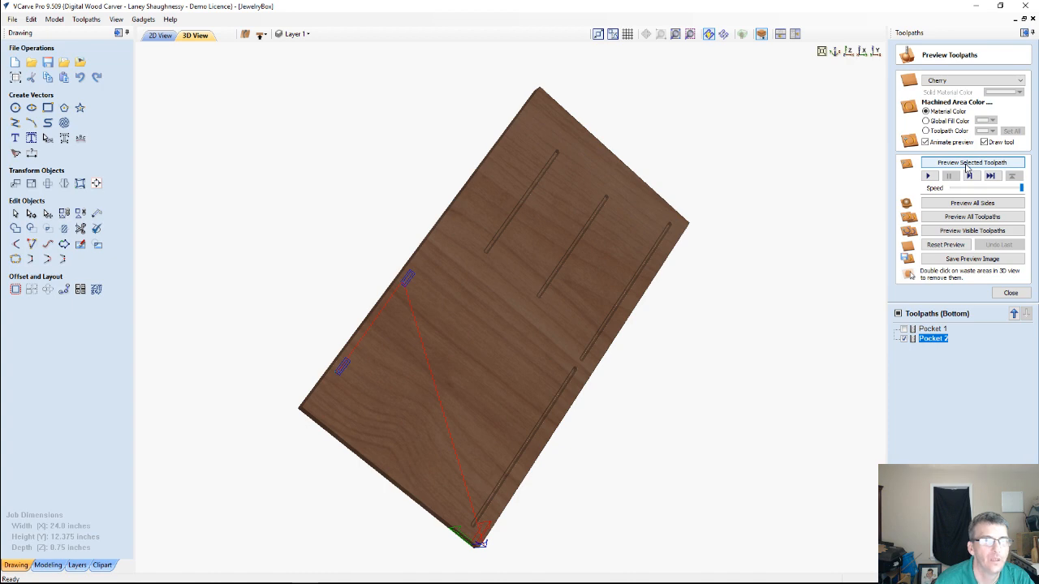
pyautogui.click(966, 163)
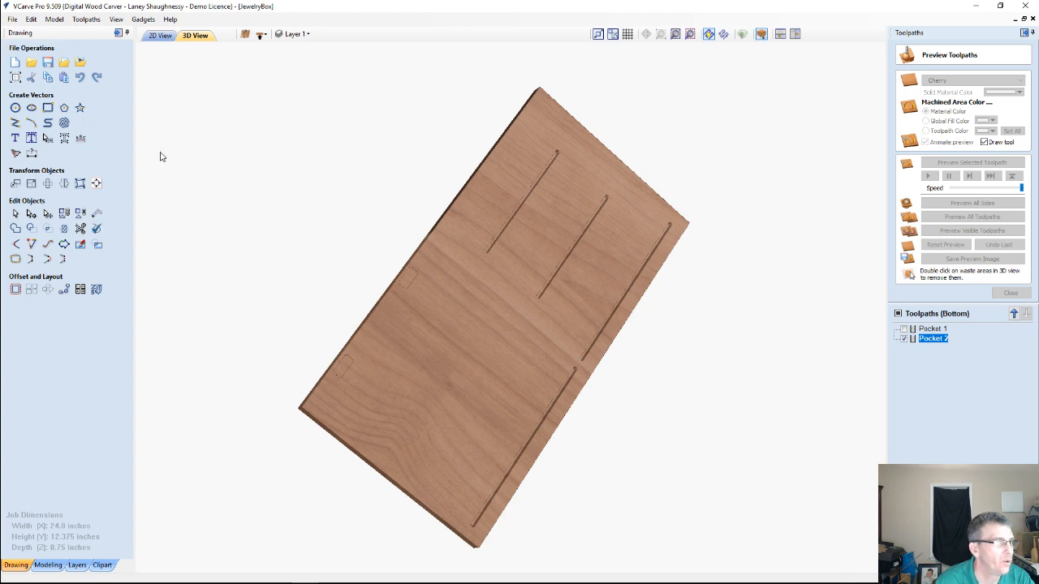
# Switch to the top side and recalculate the Profile 1 toolpath with a cut depth of .375 inches
pyautogui.click(261, 40)
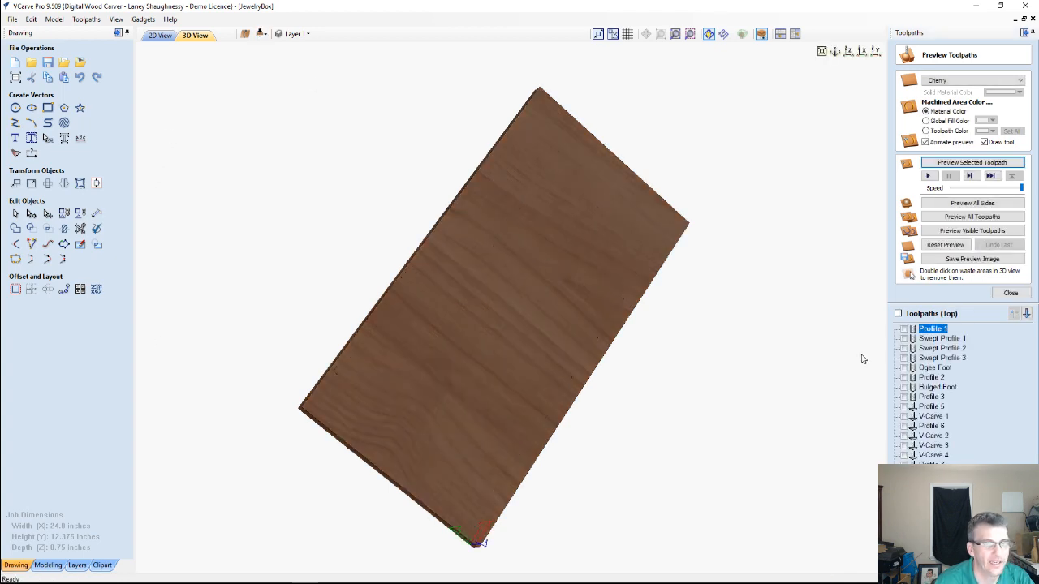
pyautogui.click(160, 36)
pyautogui.scroll(-2, 568, 260)
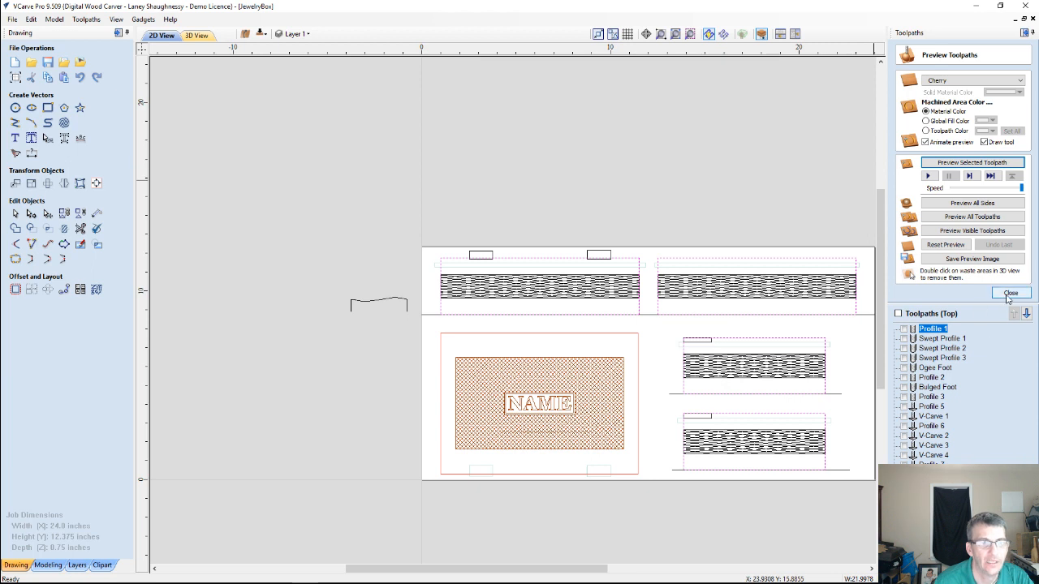
pyautogui.doubleClick(923, 331)
pyautogui.moveTo(991, 97); pyautogui.dragTo(916, 106)
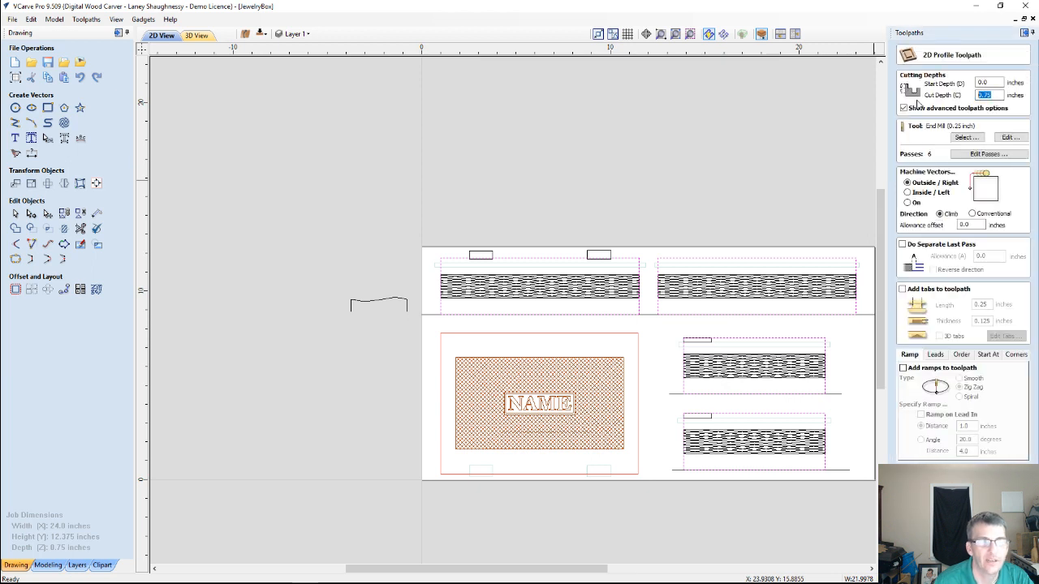
pyautogui.write('.375')
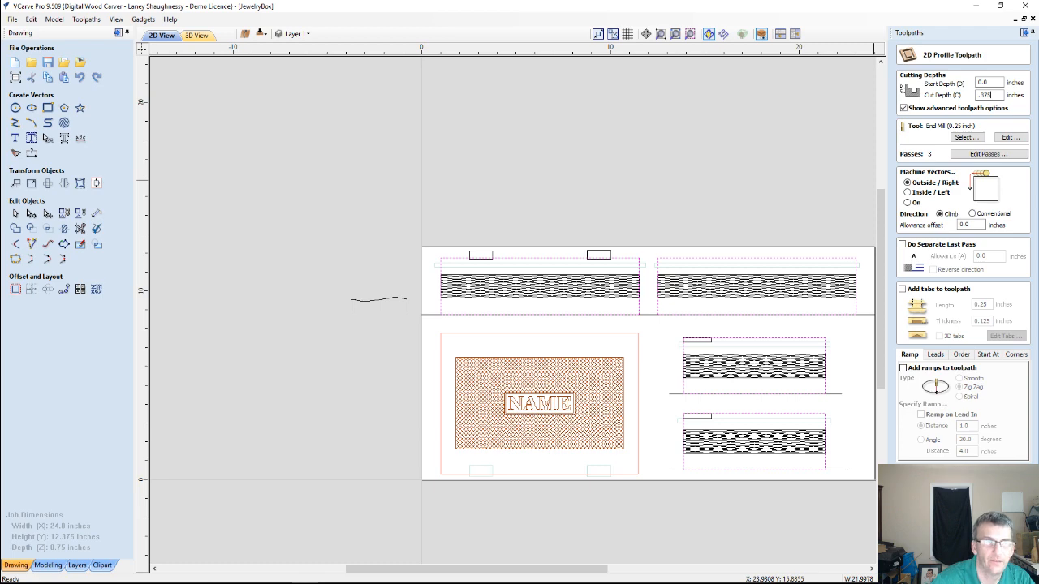
pyautogui.click(929, 521)
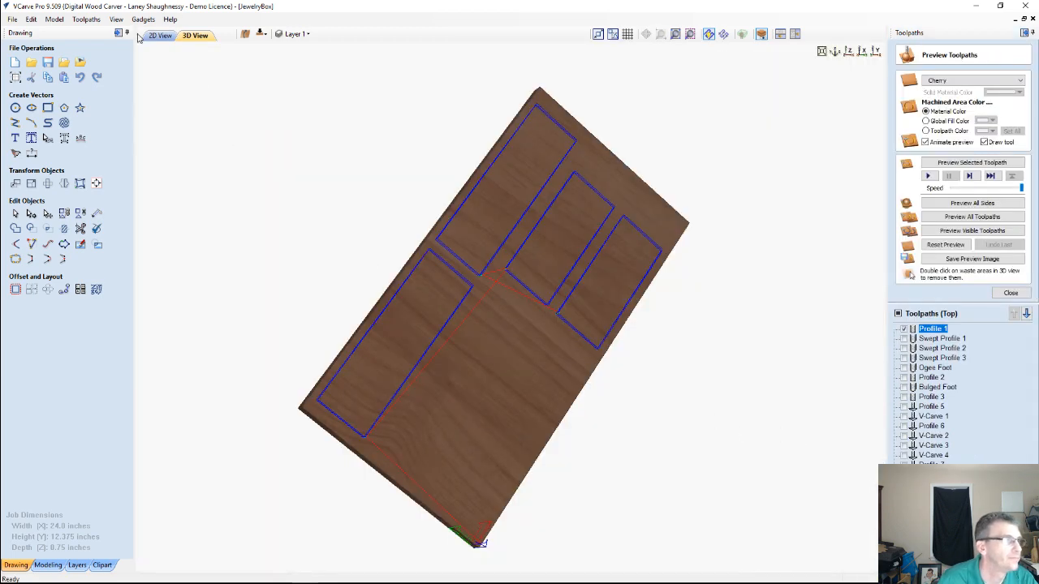
pyautogui.click(153, 36)
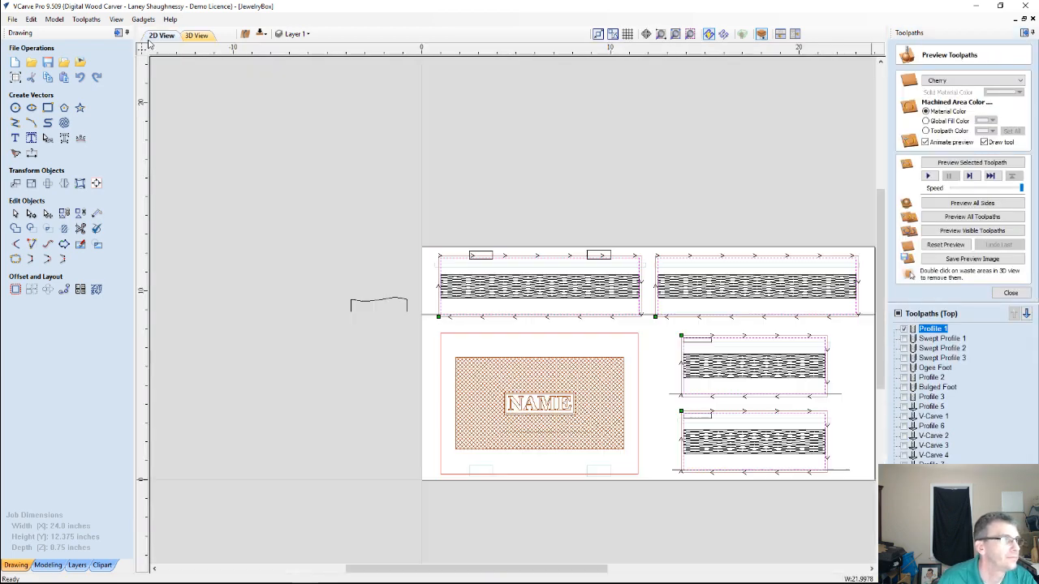
pyautogui.click(261, 33)
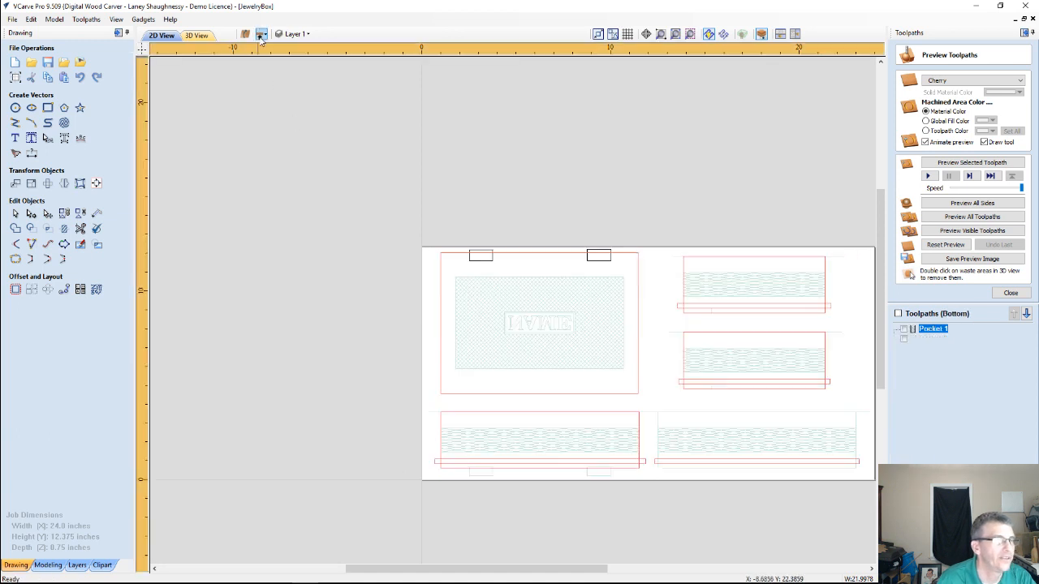
pyautogui.click(705, 258)
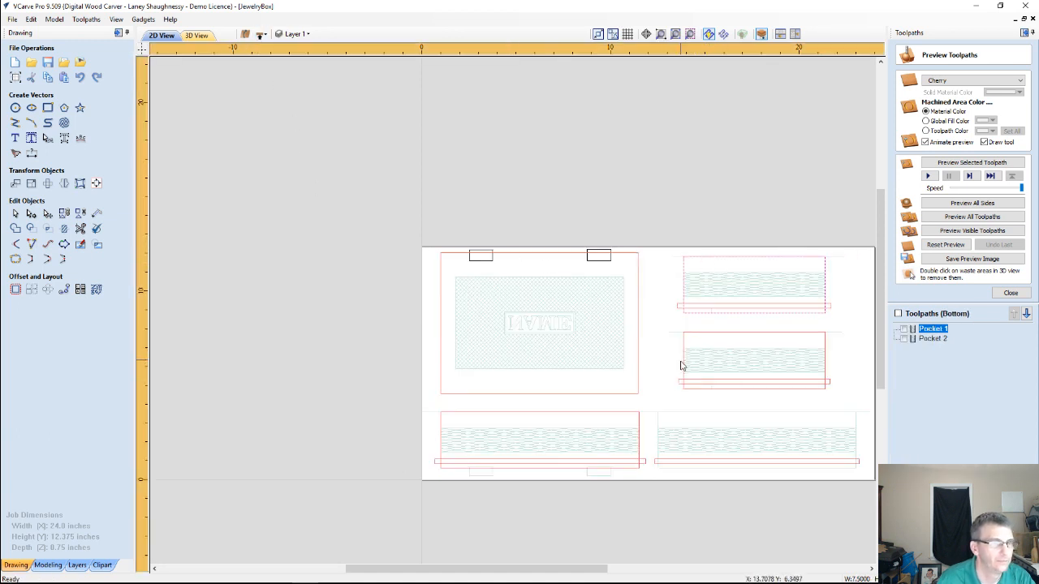
pyautogui.keyDown('shift'); pyautogui.click(683, 370); pyautogui.keyUp('shift')
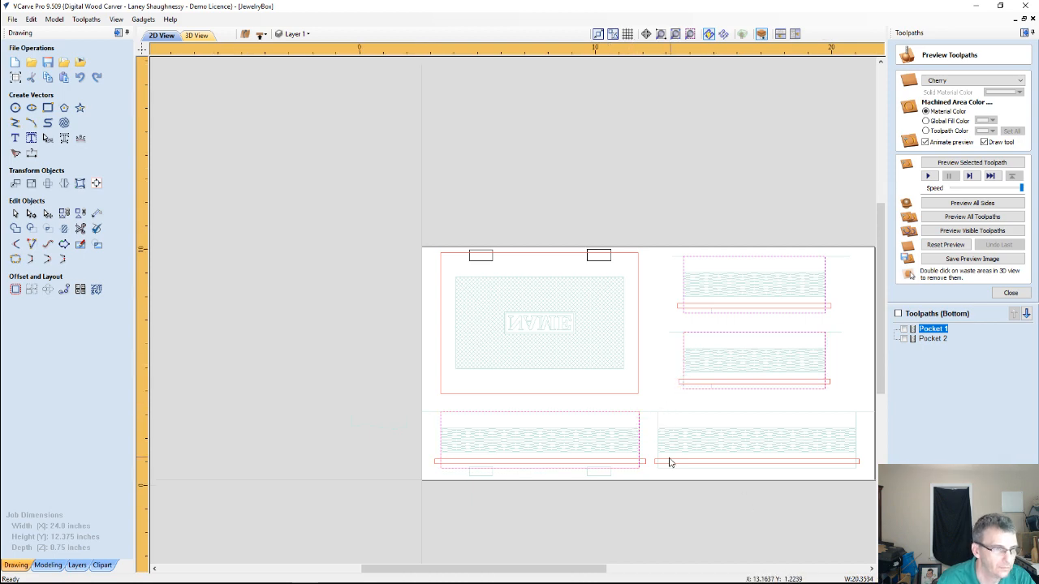
pyautogui.scroll(4, 670, 460)
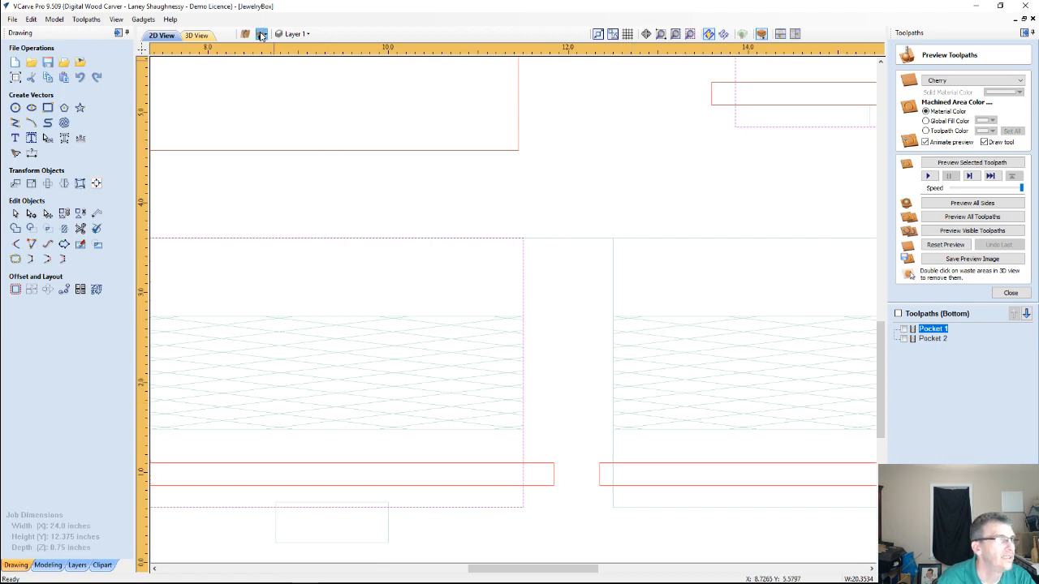
# From the top side, copy the lower short side panel's outline to the other side and check the bottom-side drawing
pyautogui.click(260, 33)
pyautogui.scroll(-5, 495, 279)
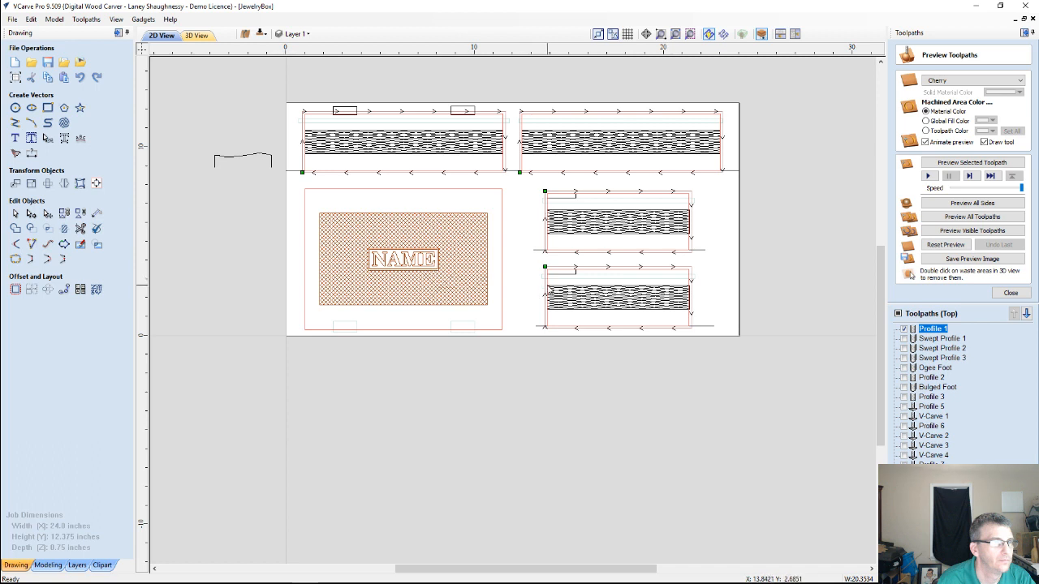
pyautogui.rightClick(547, 285)
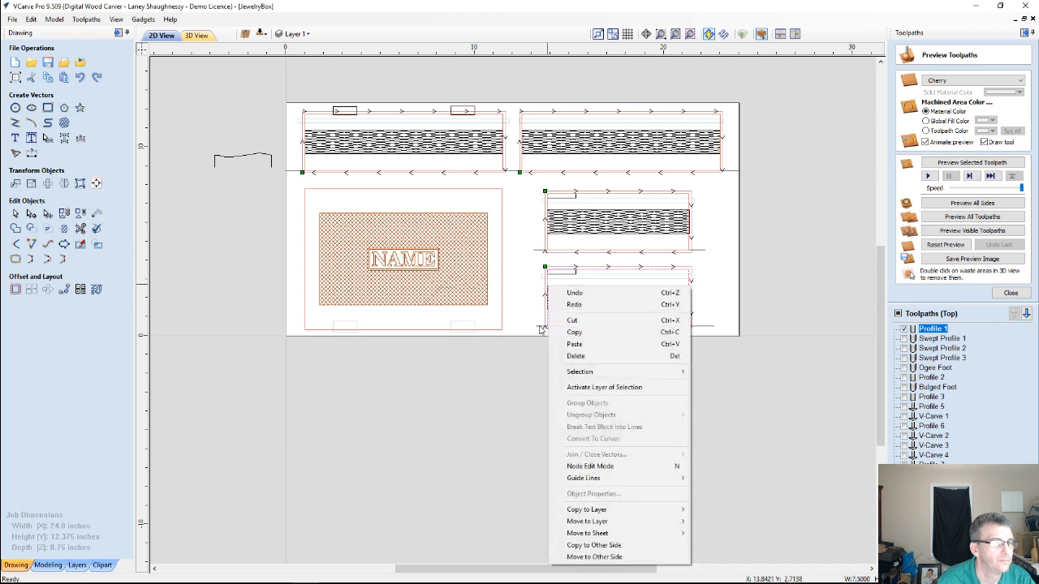
pyautogui.click(604, 544)
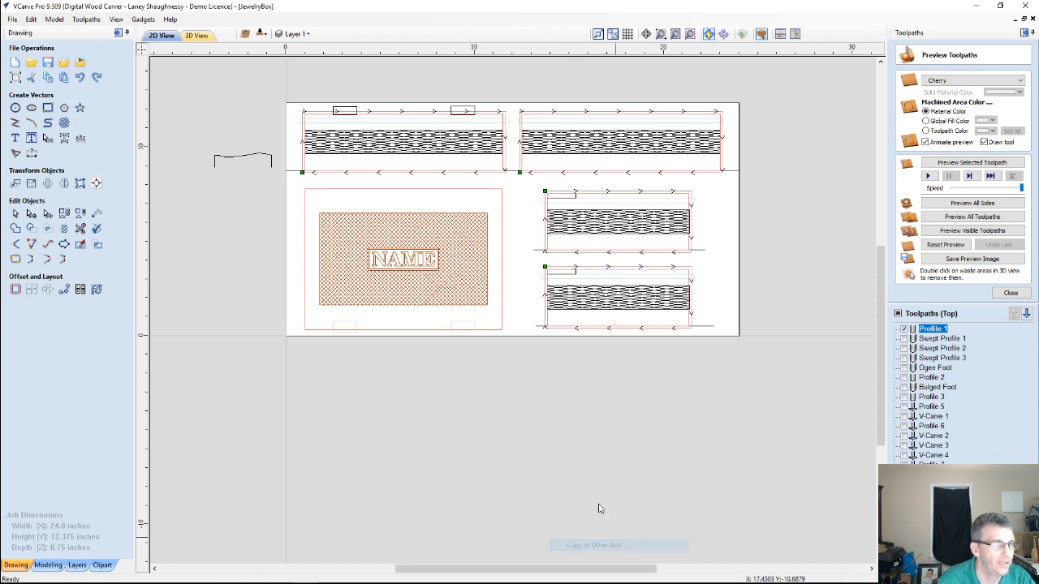
pyautogui.click(262, 34)
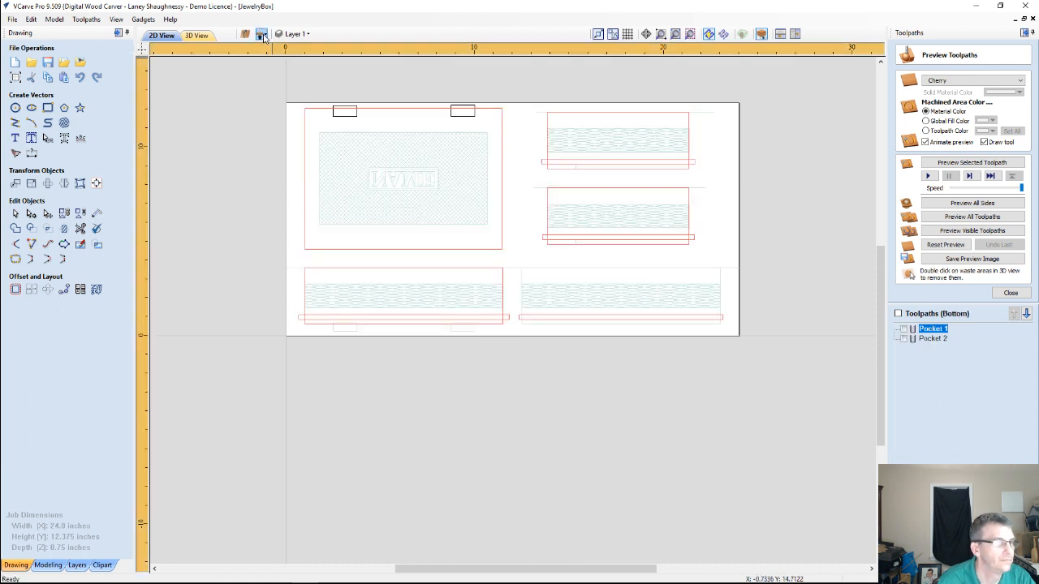
# Copy the right-hand long panel's outline from the top side to the other side and switch to the bottom side
pyautogui.click(261, 34)
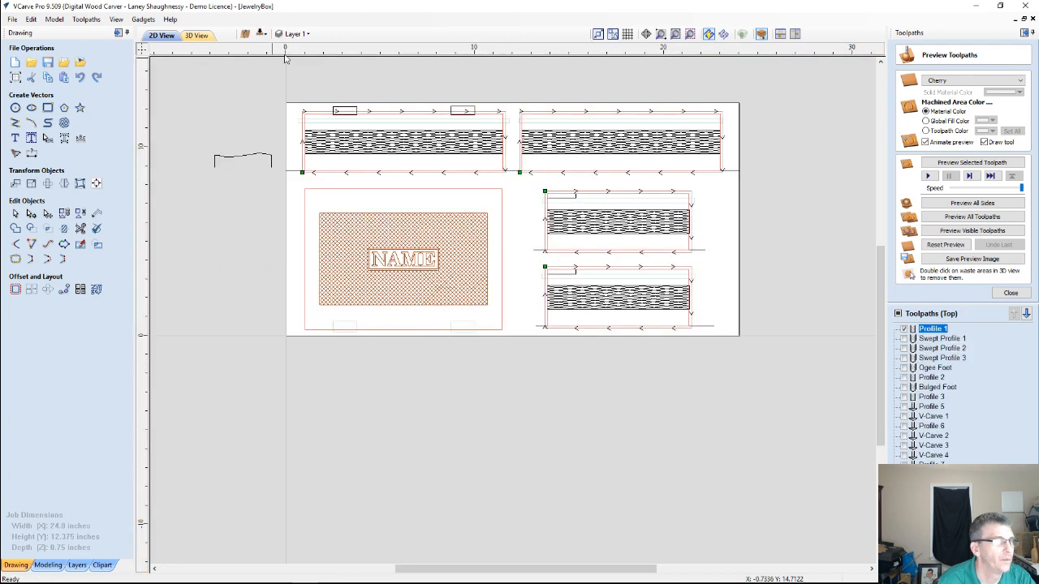
pyautogui.click(547, 119)
pyautogui.rightClick(548, 119)
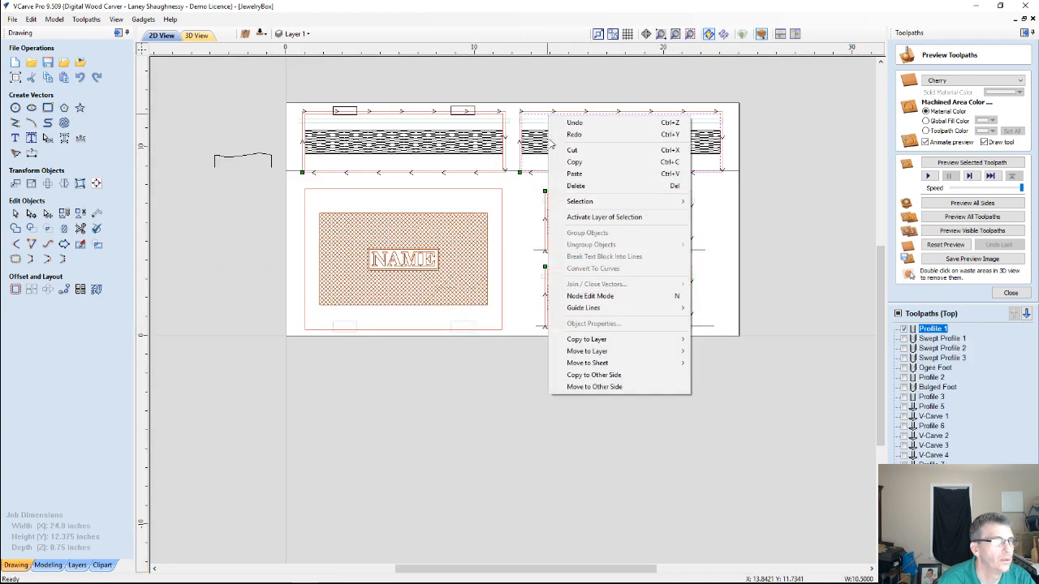
pyautogui.click(586, 375)
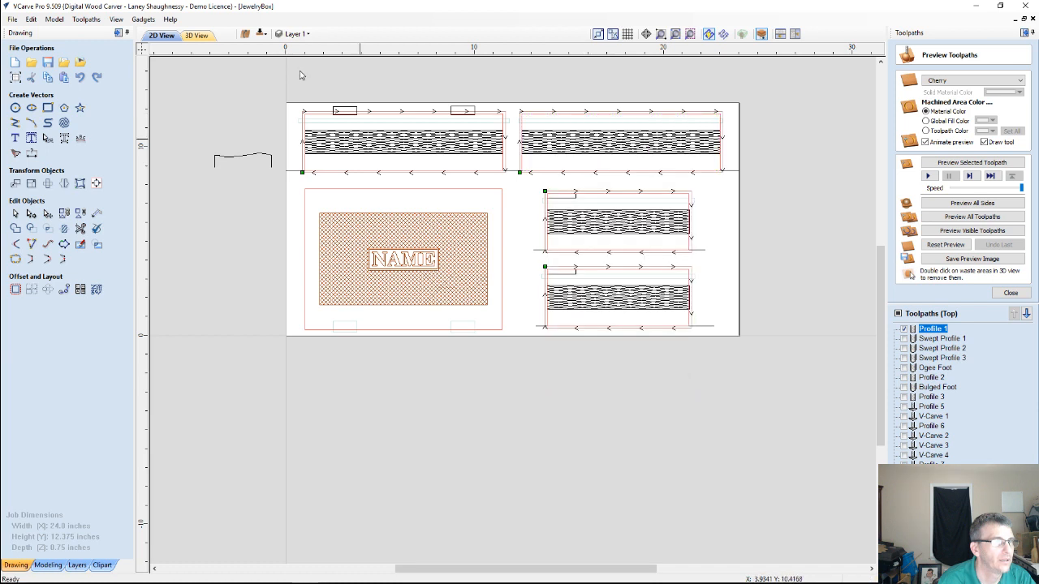
pyautogui.click(261, 35)
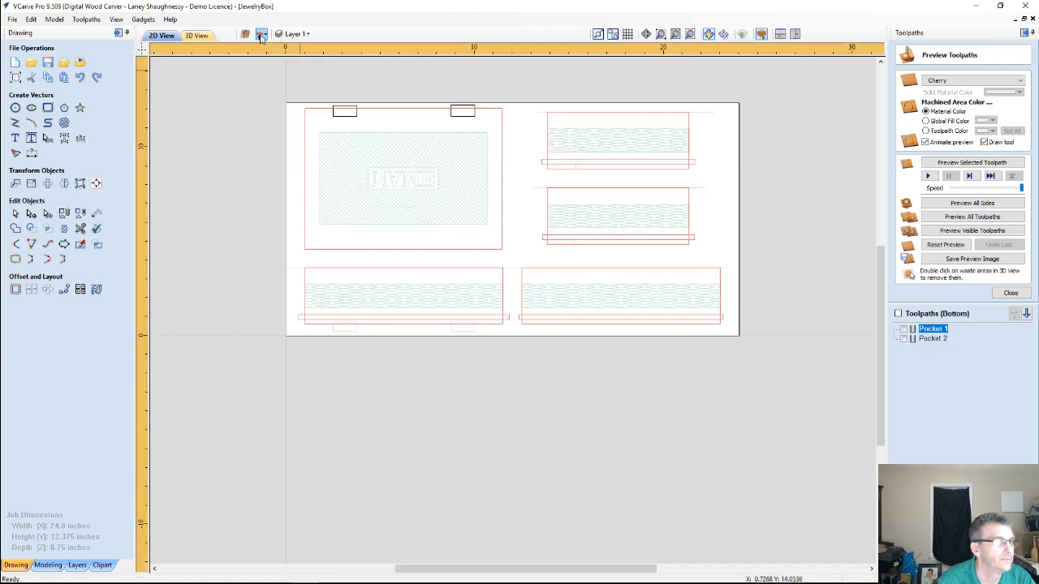
# Select the lid and panel outlines on the bottom side and calculate an outside profile toolpath named Profile 9, 0.375 inches deep
pyautogui.click(572, 268)
pyautogui.keyDown('shift'); pyautogui.click(566, 188); pyautogui.keyUp('shift')
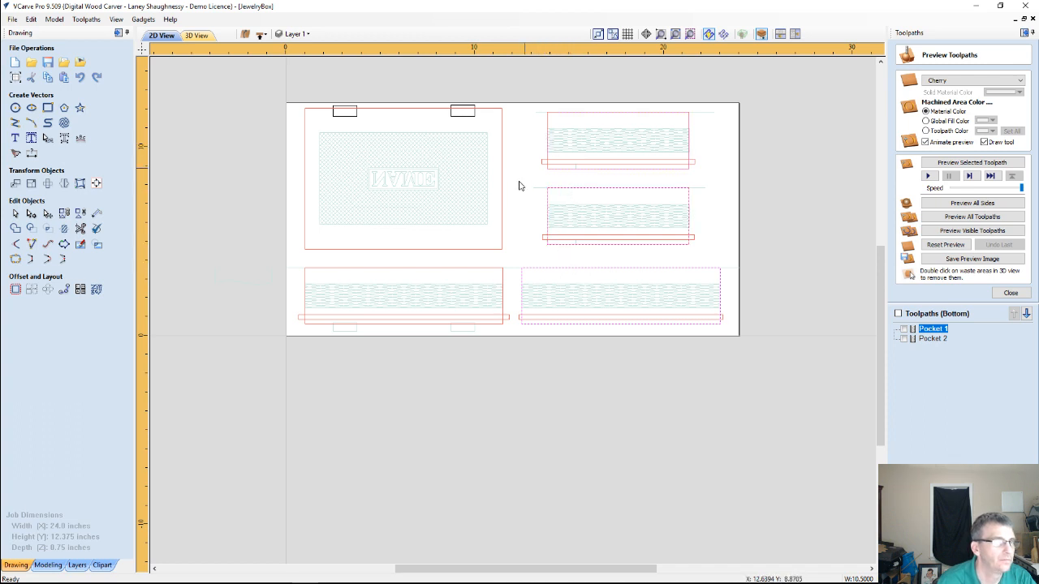
pyautogui.keyDown('shift'); pyautogui.click(503, 215); pyautogui.keyUp('shift')
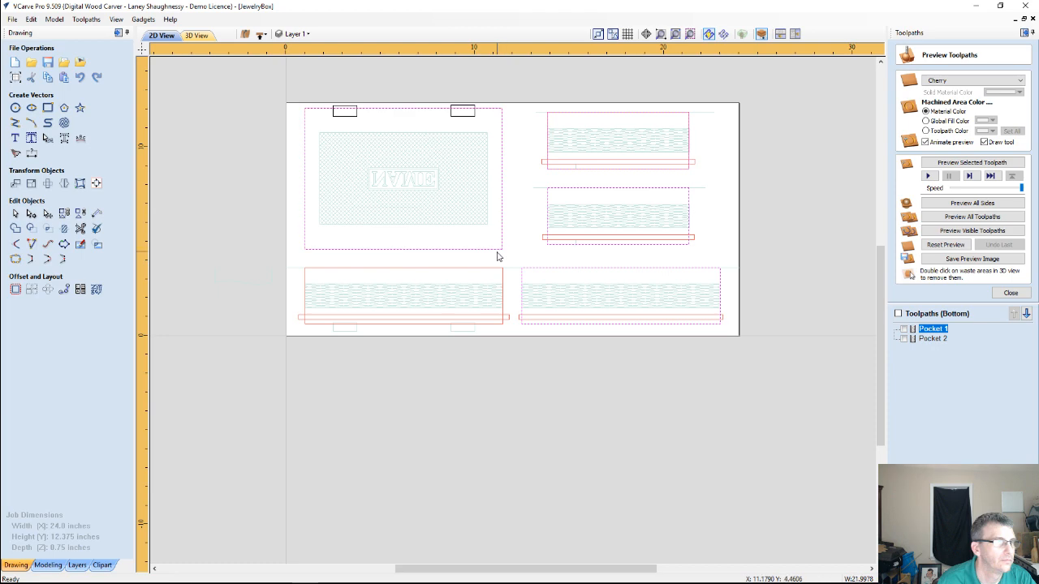
pyautogui.keyDown('shift'); pyautogui.click(493, 268); pyautogui.keyUp('shift')
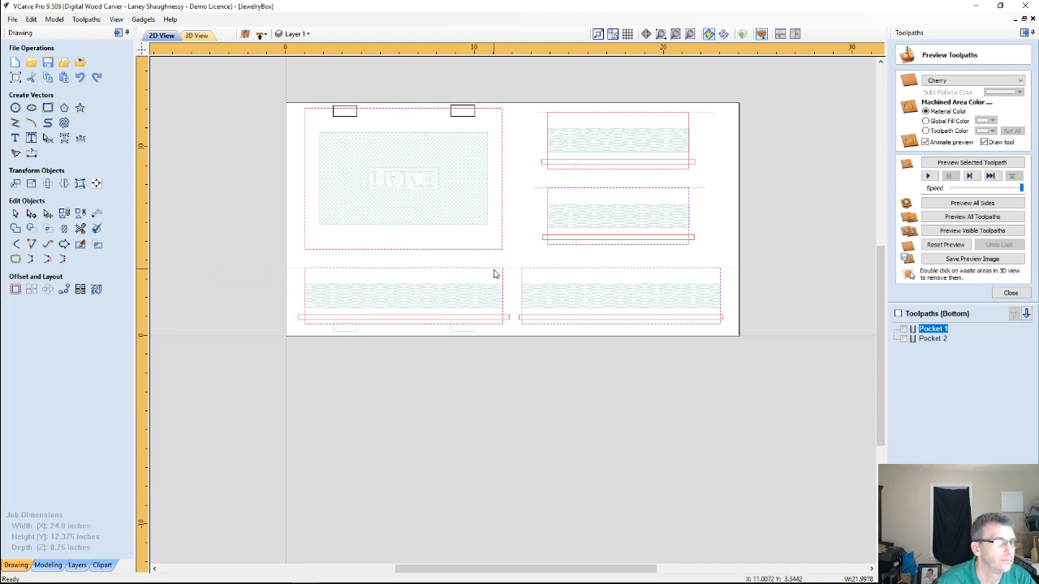
pyautogui.click(1010, 293)
pyautogui.click(903, 111)
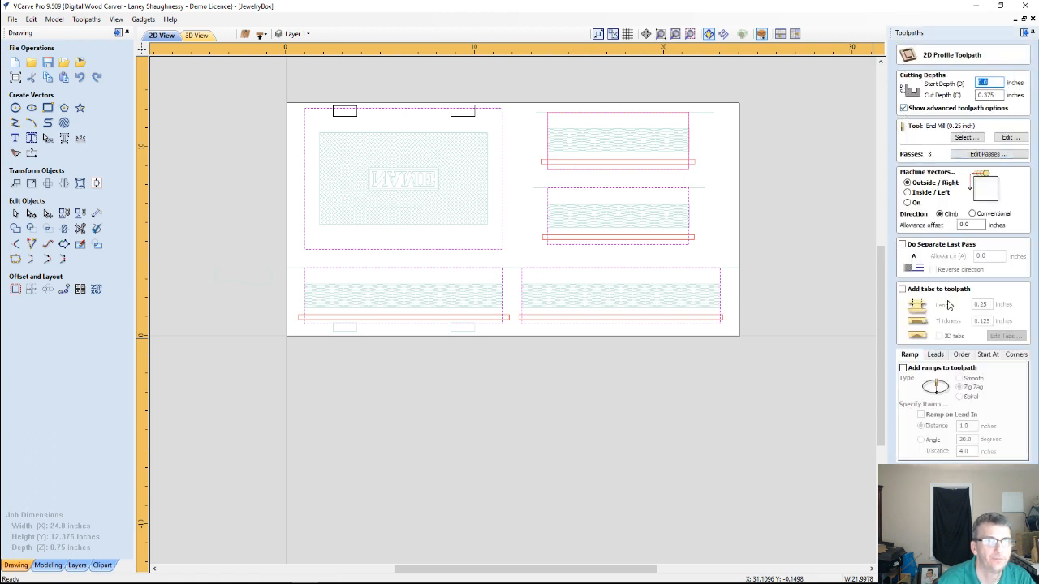
pyautogui.click(929, 550)
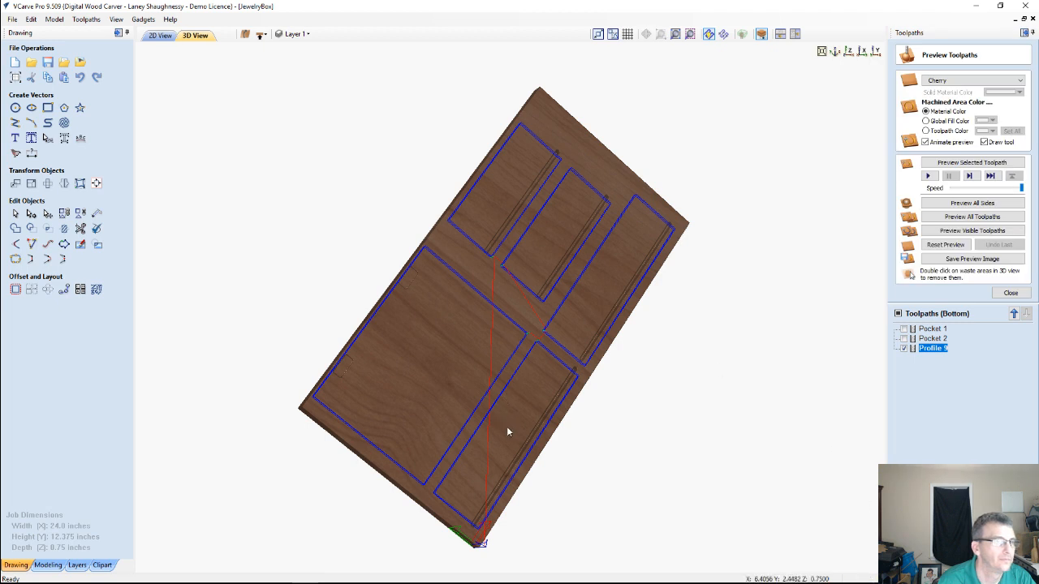
pyautogui.scroll(2, 506, 426)
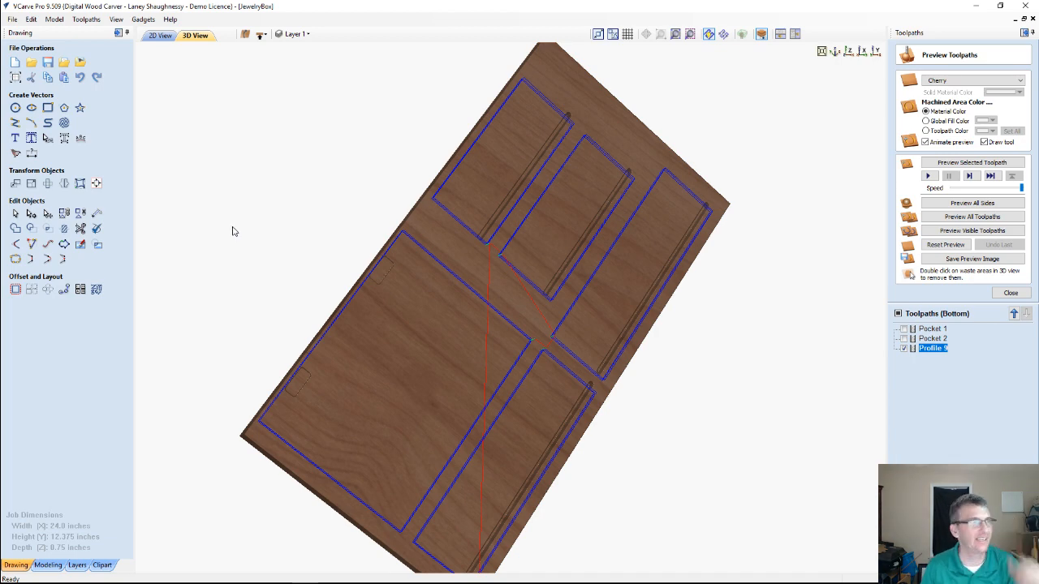
# Return to the top side's 2D drawing and hide the toolpath previews
pyautogui.click(162, 35)
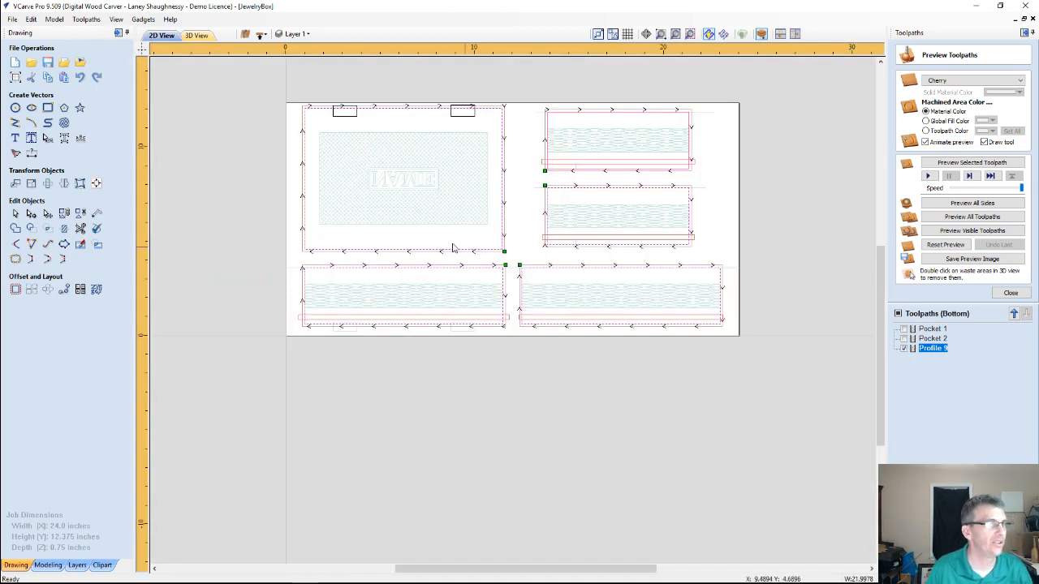
pyautogui.click(261, 34)
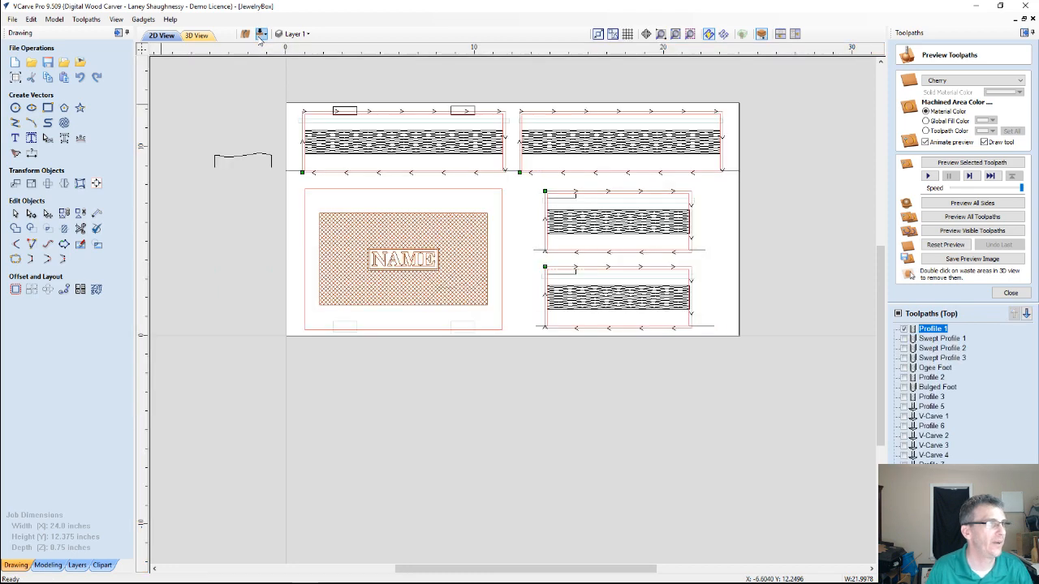
pyautogui.doubleClick(933, 329)
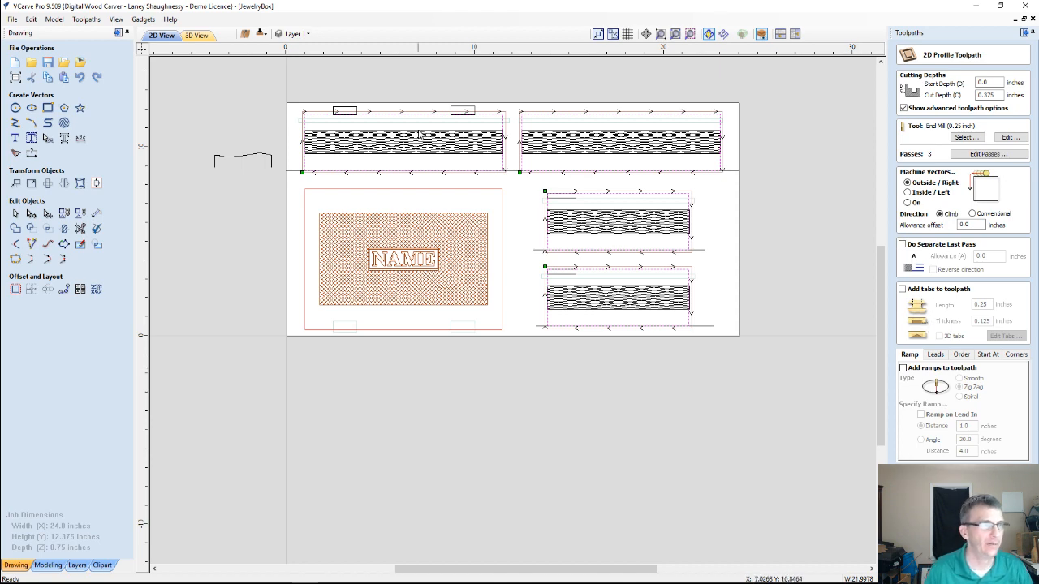
pyautogui.scroll(1, 421, 130)
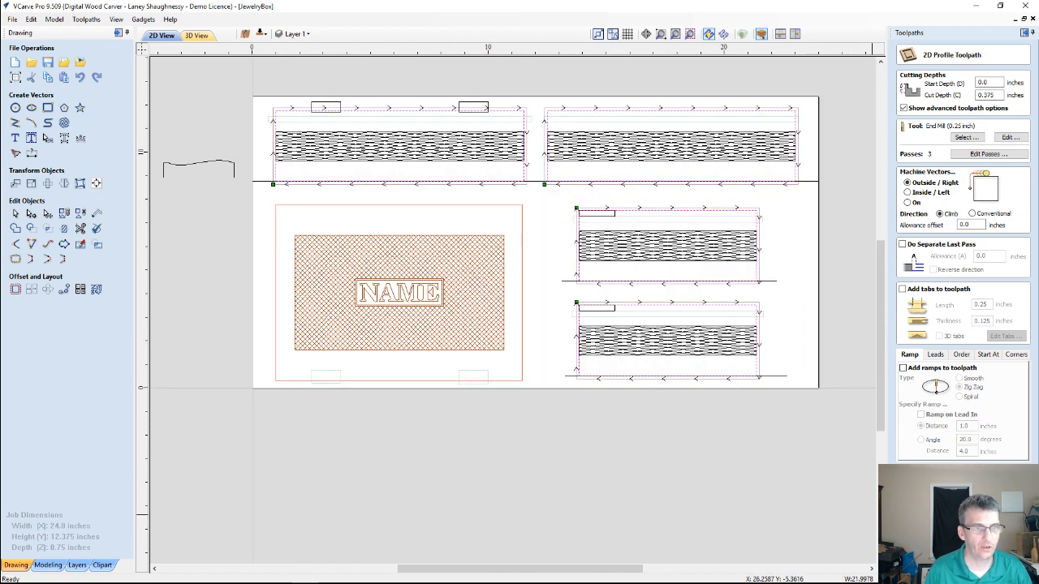
pyautogui.click(989, 542)
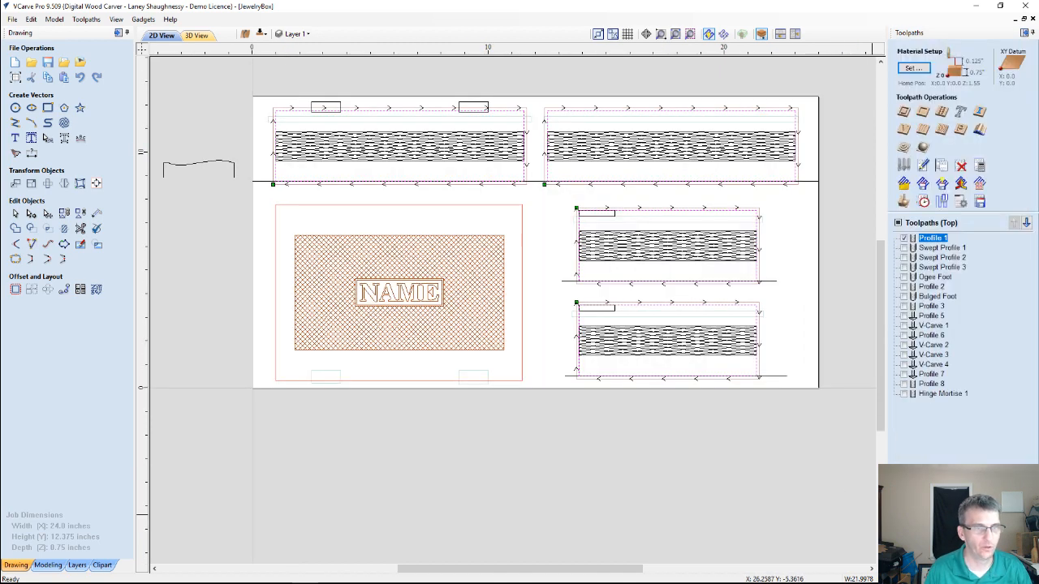
pyautogui.click(709, 34)
# Edit the top side's Profile 1 toolpath to include tabs with a thickness of 0.0625 inches
pyautogui.click(930, 239)
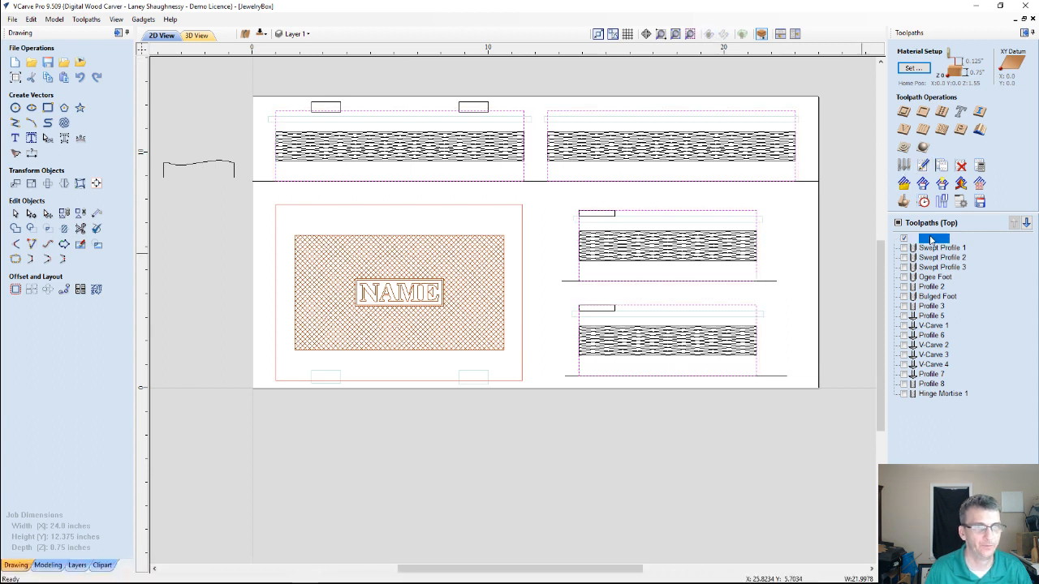
pyautogui.doubleClick(931, 238)
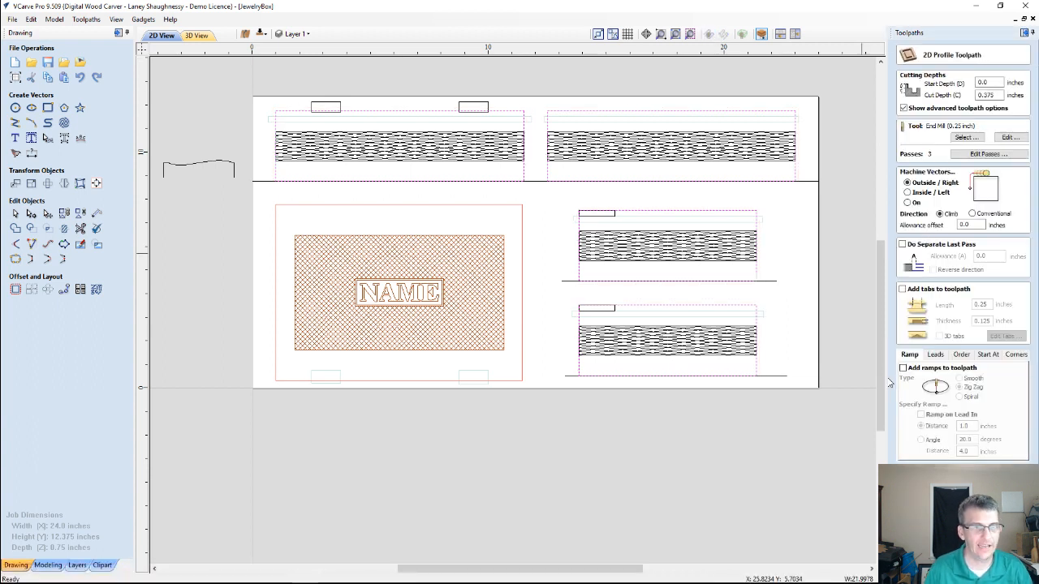
pyautogui.click(902, 289)
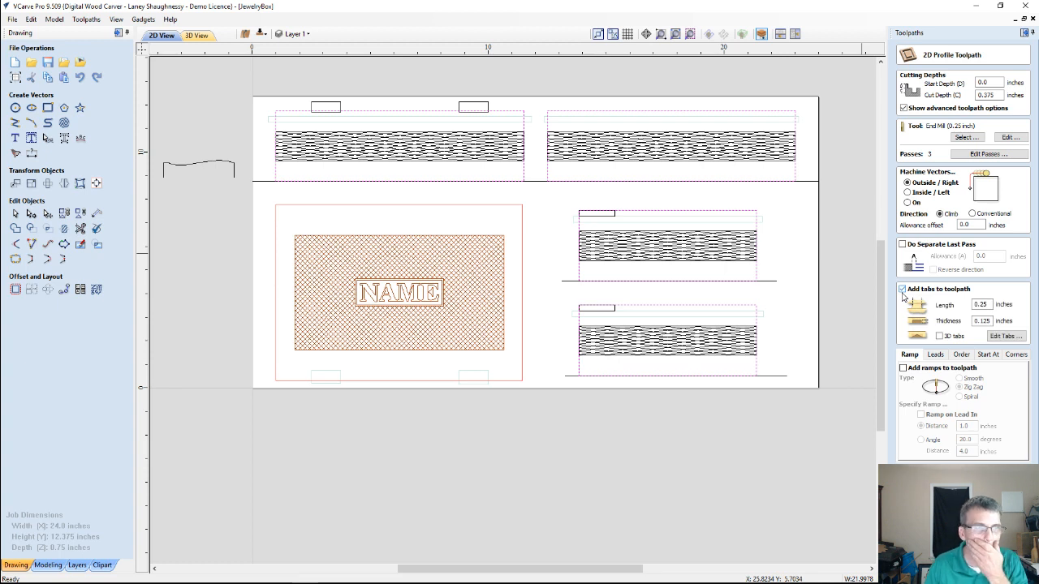
pyautogui.click(991, 321)
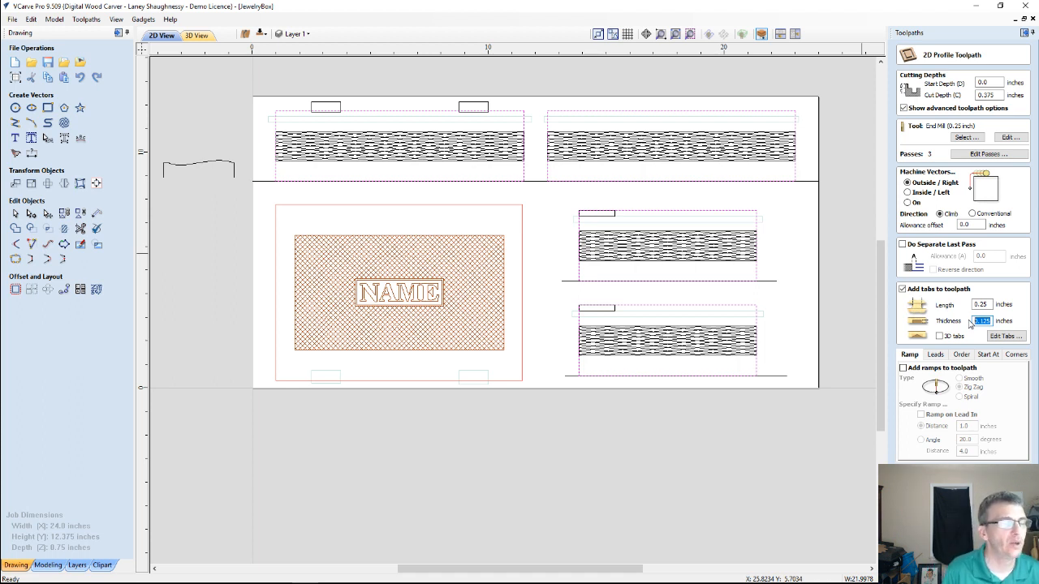
pyautogui.write('.06')
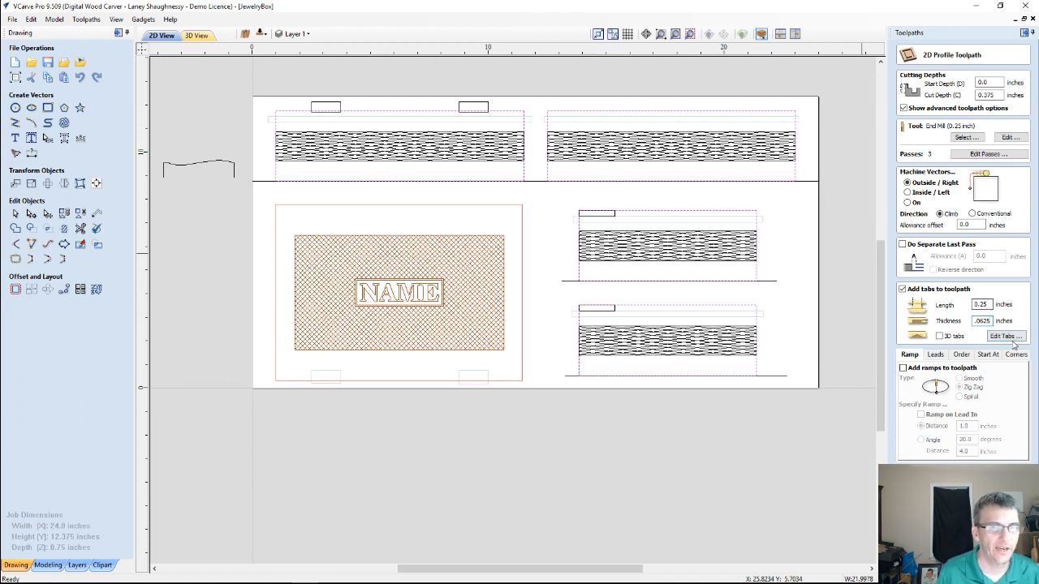
# Place two tabs on each end of both short side panels' outlines
pyautogui.click(1005, 336)
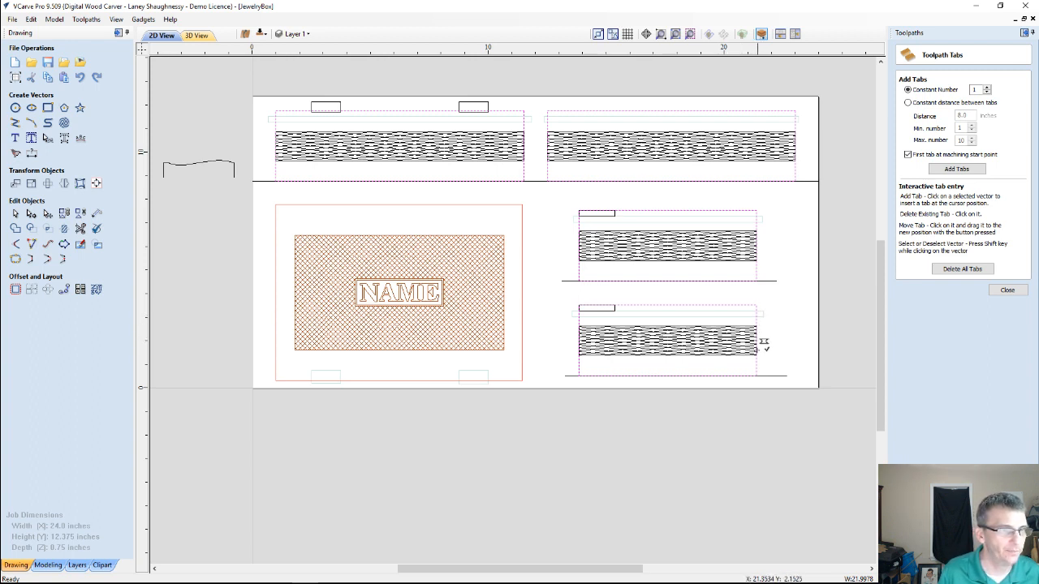
pyautogui.click(756, 366)
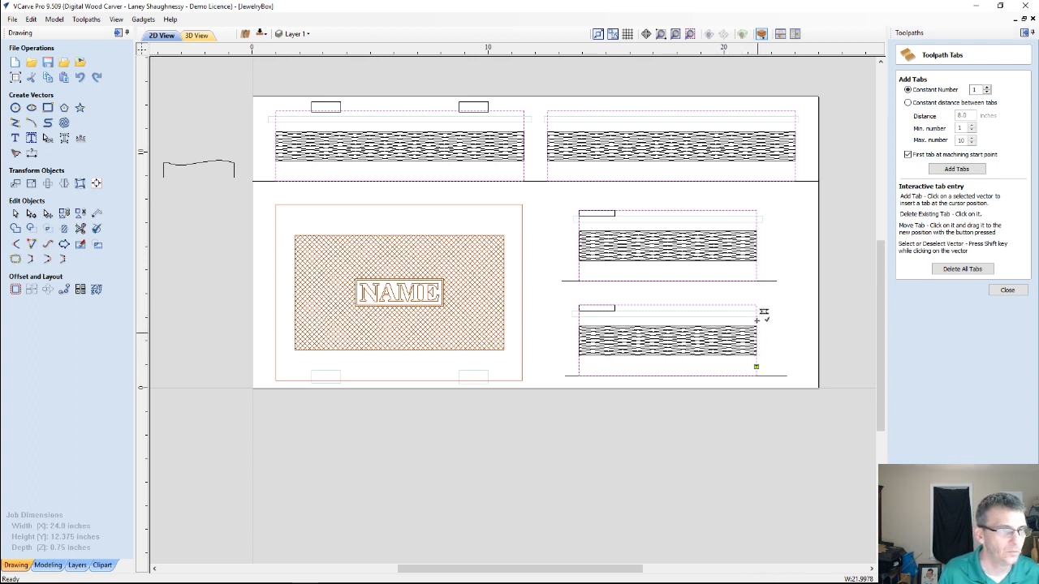
pyautogui.click(756, 316)
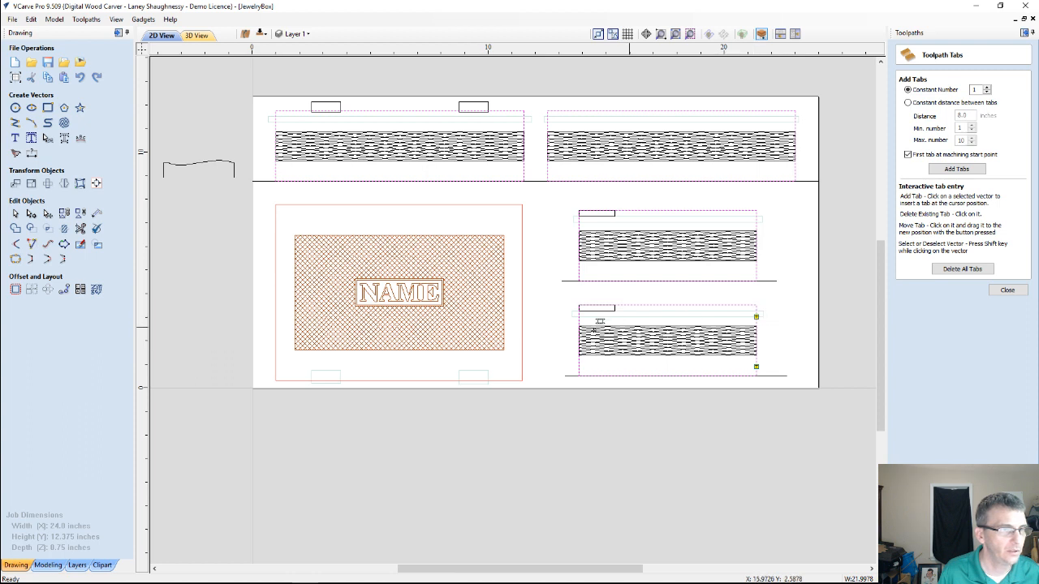
pyautogui.click(578, 315)
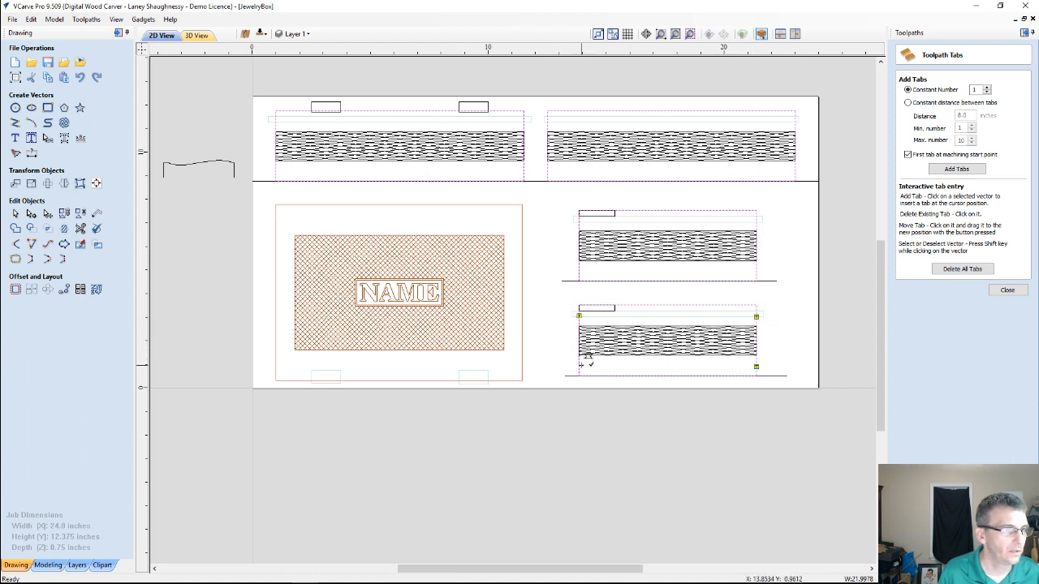
pyautogui.click(578, 364)
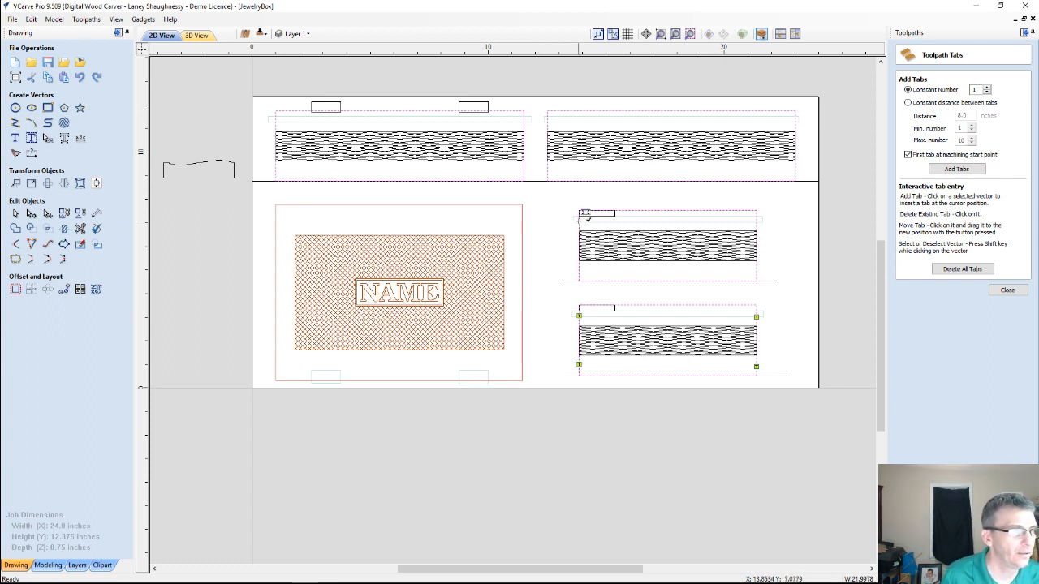
pyautogui.click(579, 271)
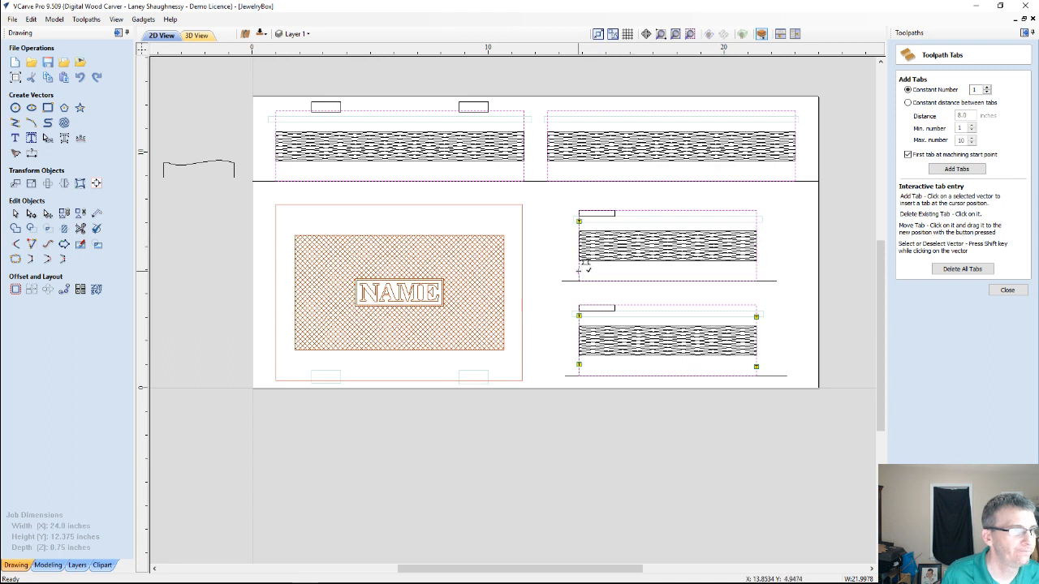
pyautogui.click(755, 218)
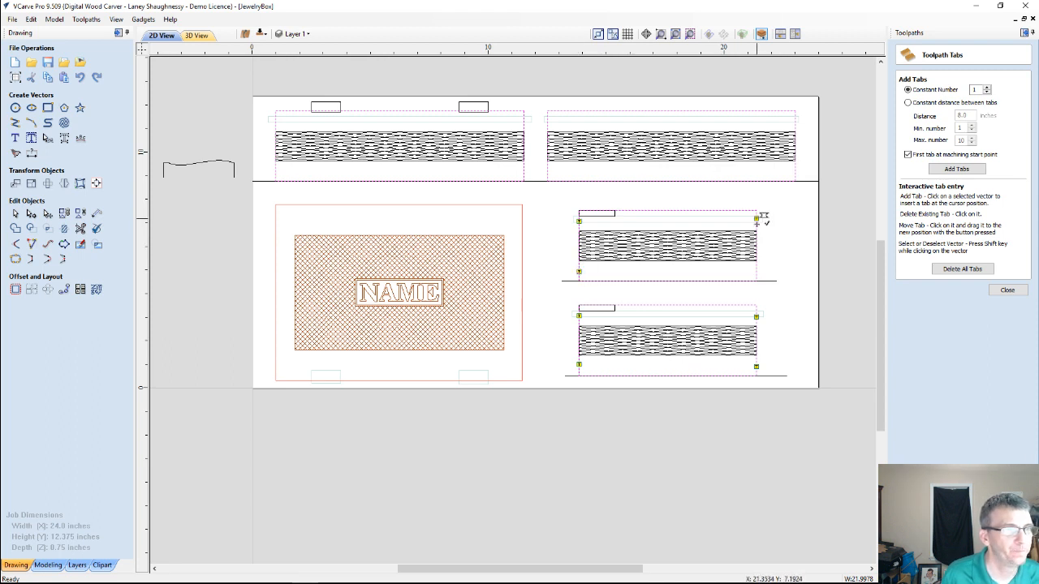
pyautogui.click(756, 271)
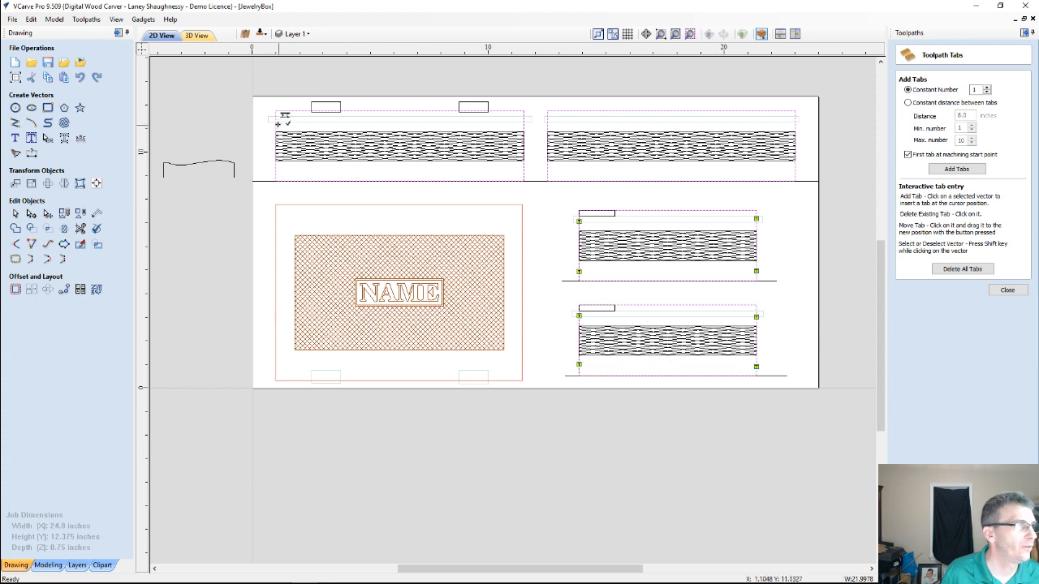
# Place two tabs on each end of both long panels' outlines and finish the tab editing
pyautogui.click(275, 123)
pyautogui.click(275, 170)
pyautogui.click(522, 121)
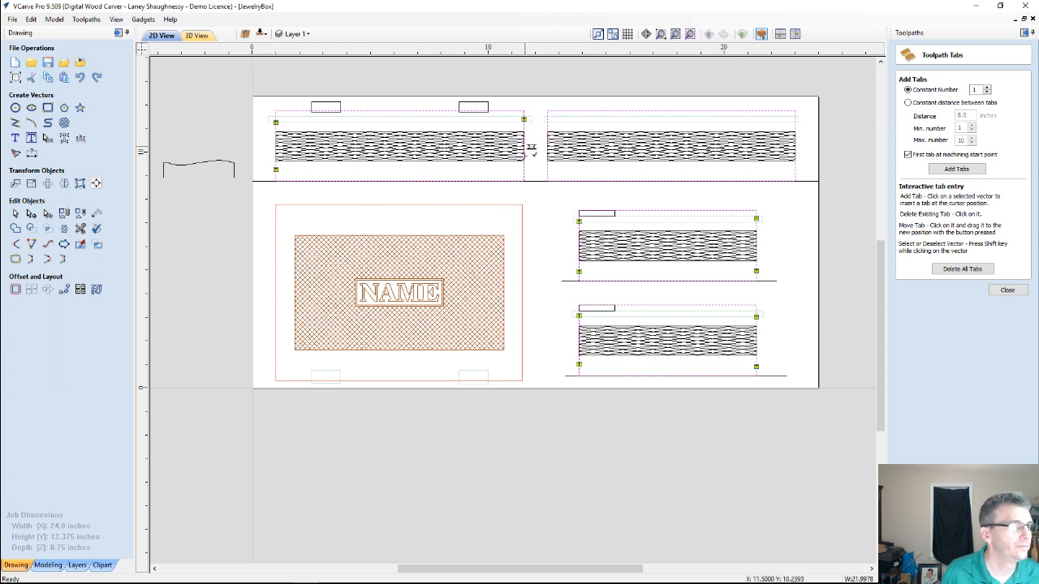
pyautogui.click(524, 169)
pyautogui.click(547, 172)
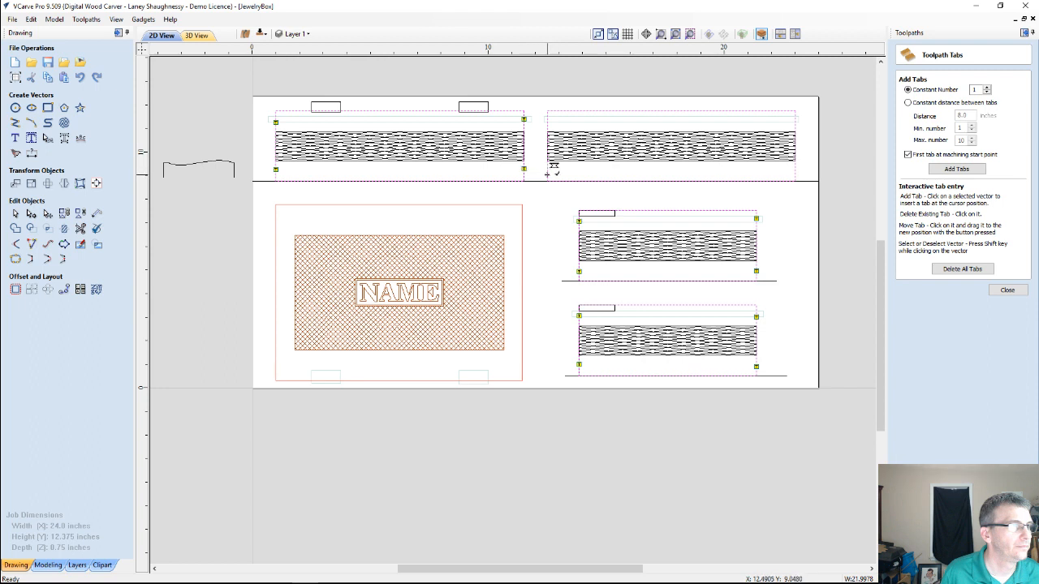
pyautogui.click(549, 119)
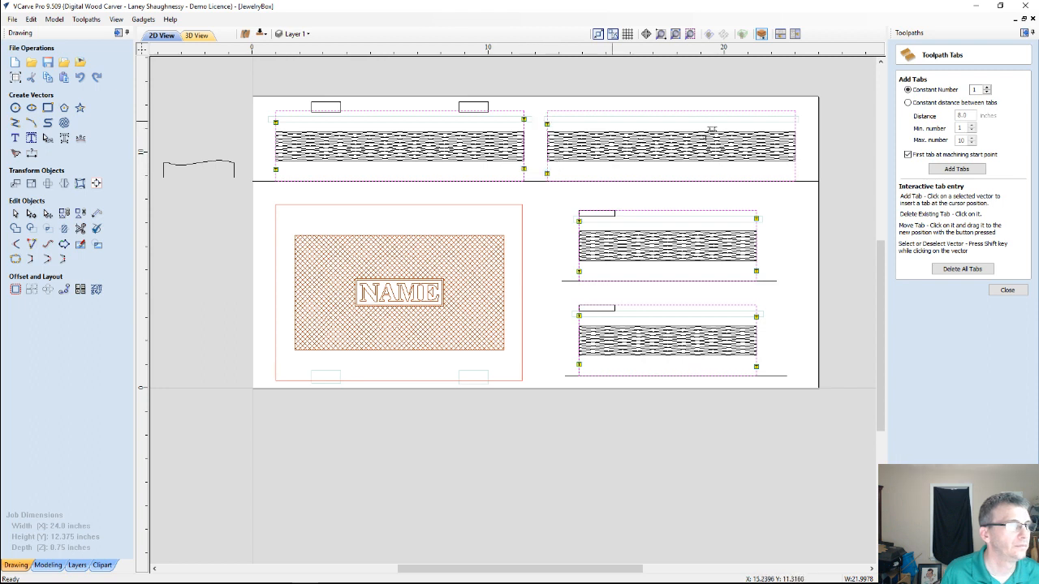
pyautogui.click(796, 113)
pyautogui.click(796, 169)
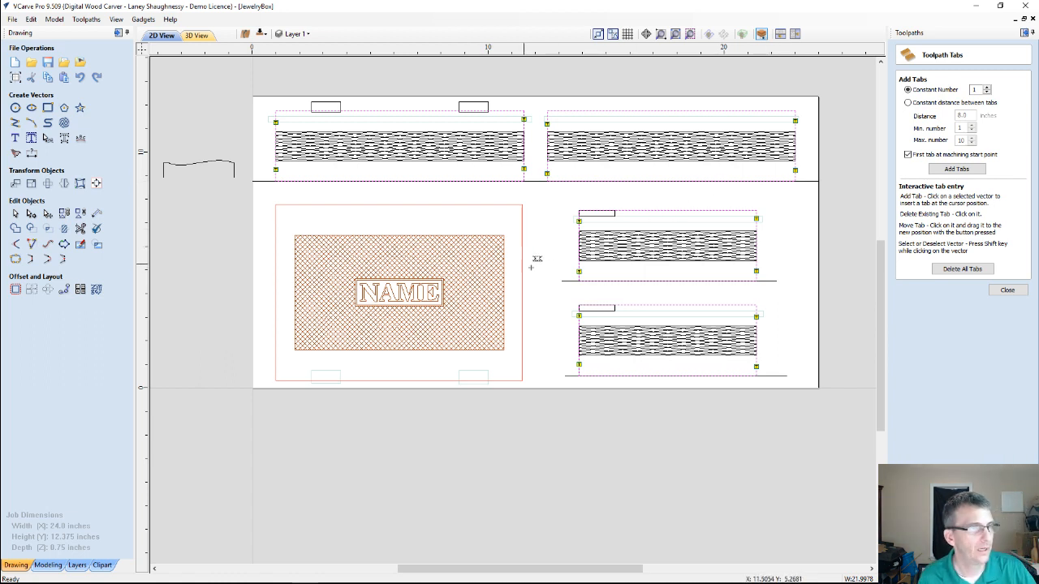
pyautogui.click(1007, 289)
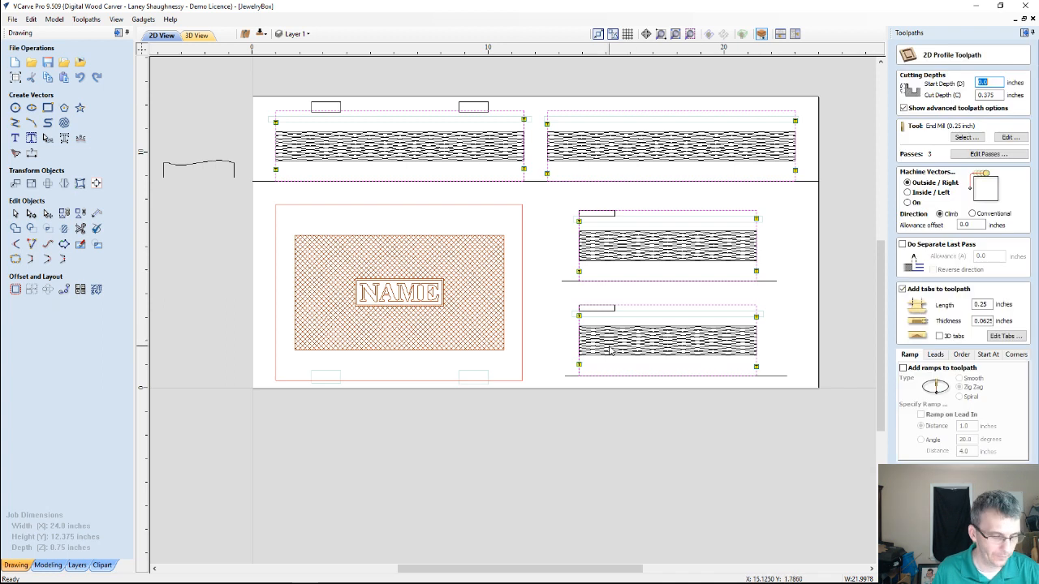
# Include the lid outline with two tabs on each short edge, and calculate the toolpath as Final Profile_Side1_.25EM
pyautogui.click(522, 312)
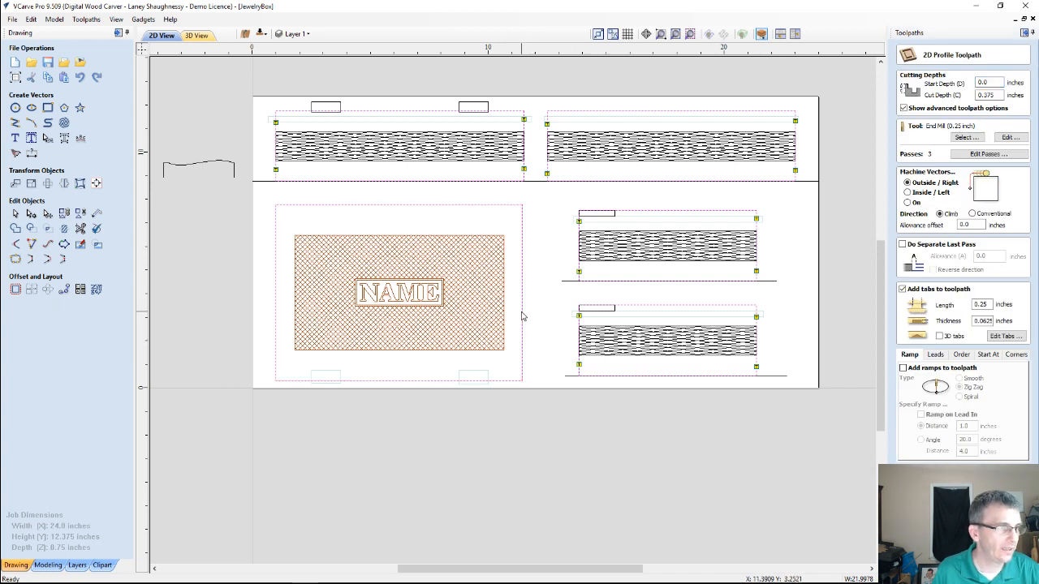
pyautogui.click(1004, 336)
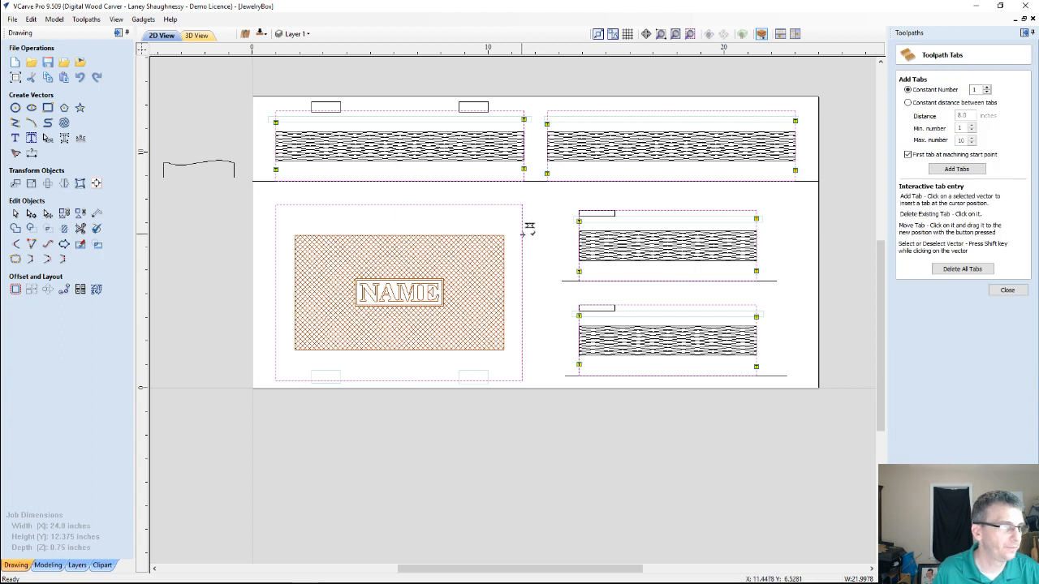
pyautogui.click(524, 235)
pyautogui.click(523, 354)
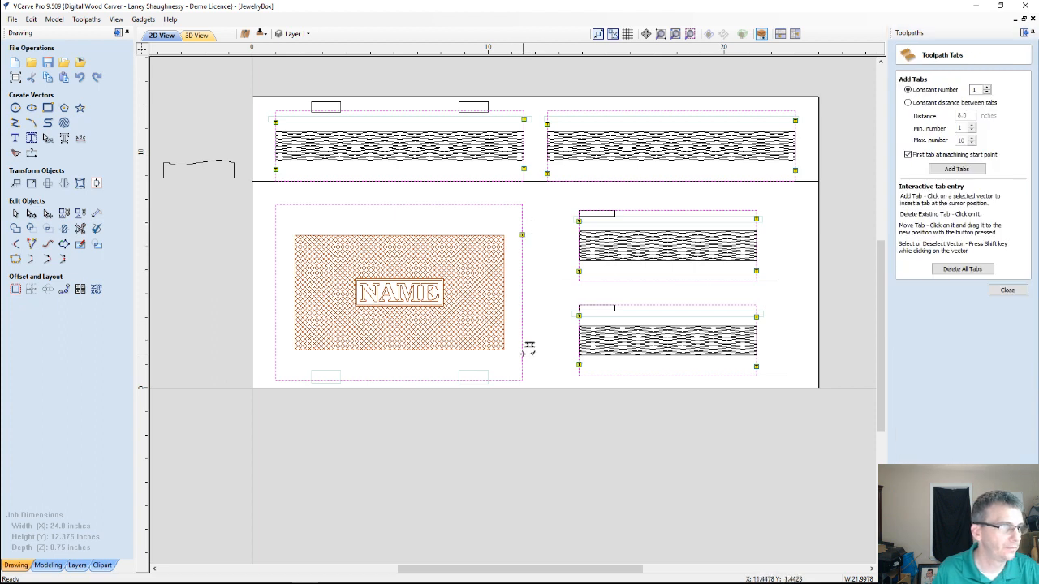
pyautogui.click(277, 242)
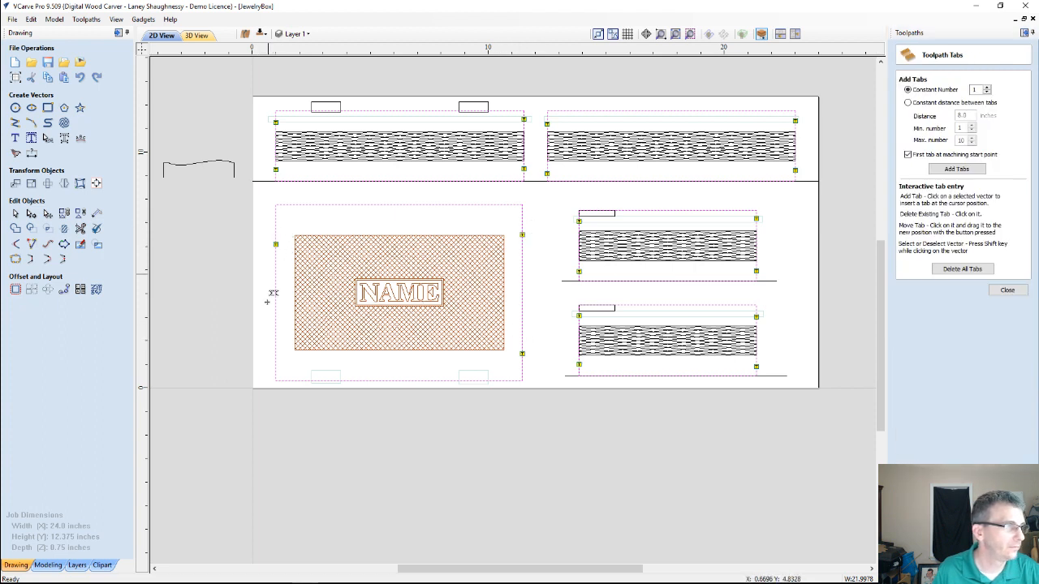
pyautogui.click(277, 347)
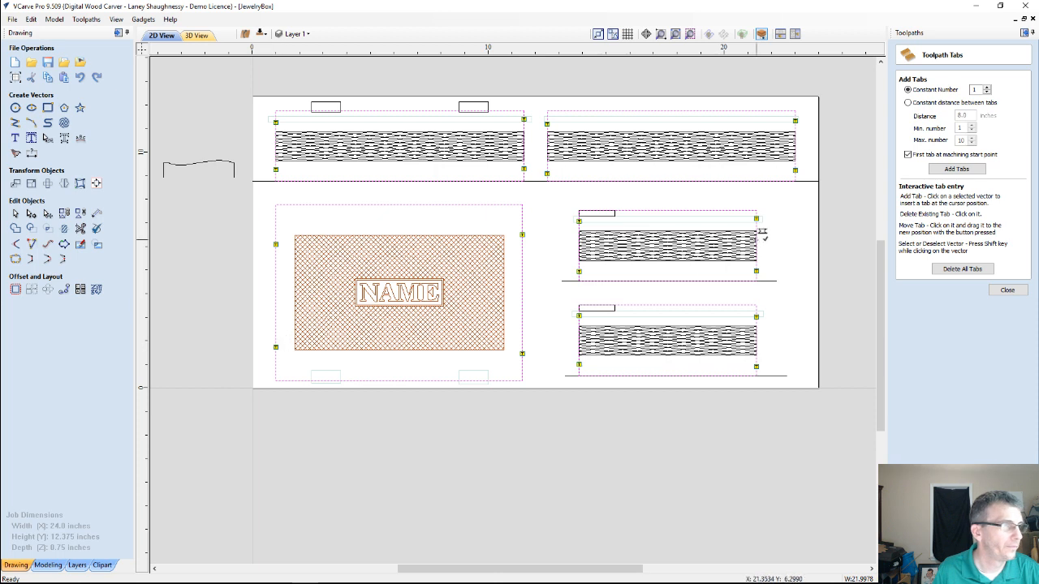
pyautogui.click(1006, 290)
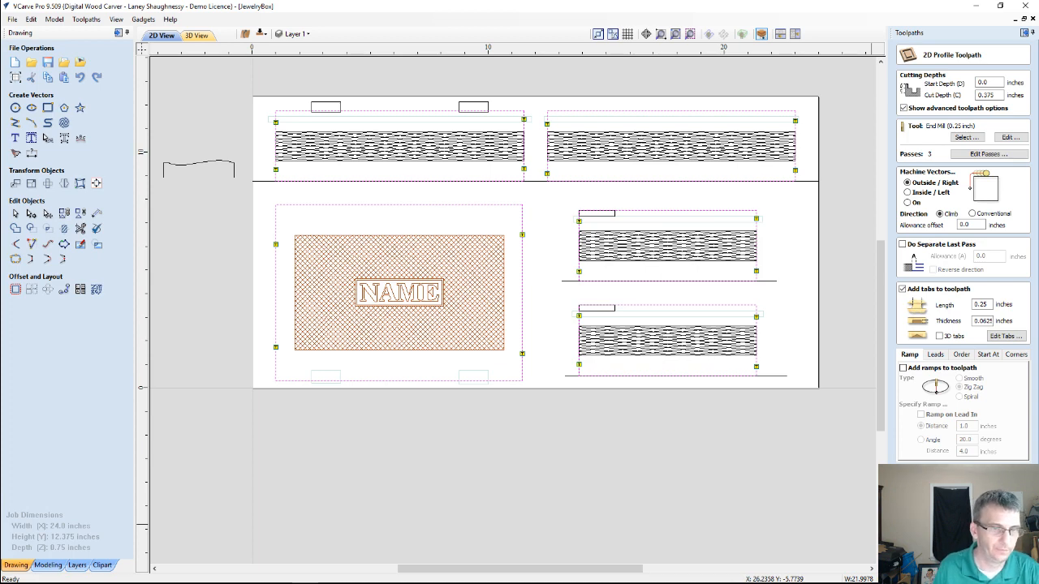
pyautogui.click(927, 558)
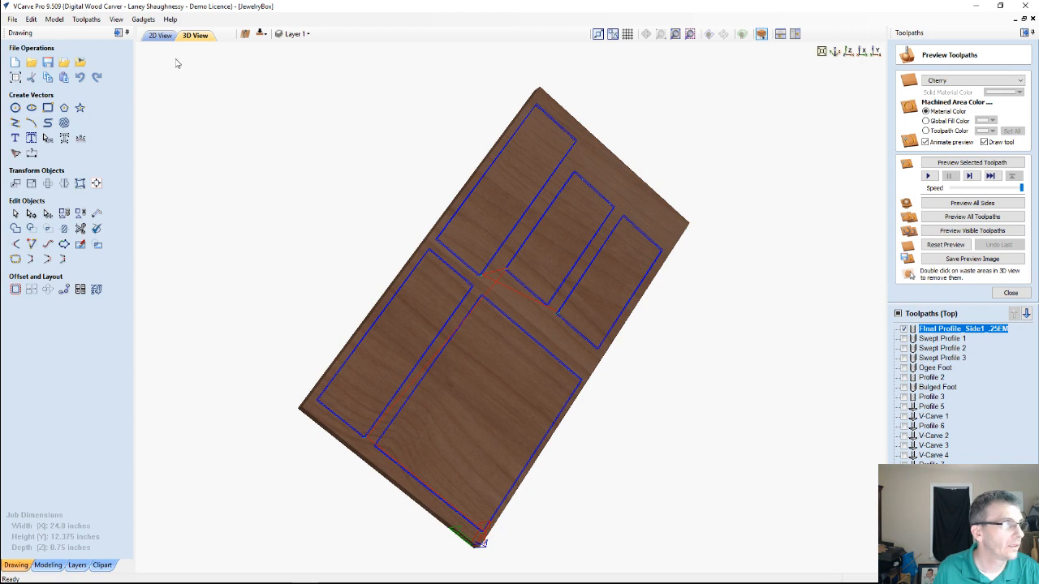
# On the bottom side's 2D drawing, select the lid, long panel and short panel outlines and delete them
pyautogui.click(159, 36)
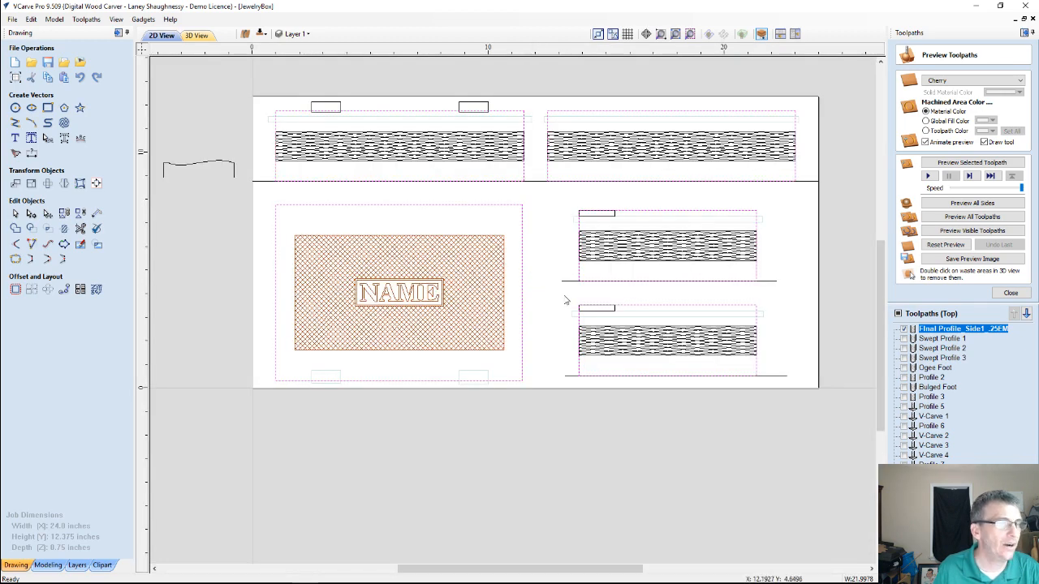
pyautogui.click(261, 36)
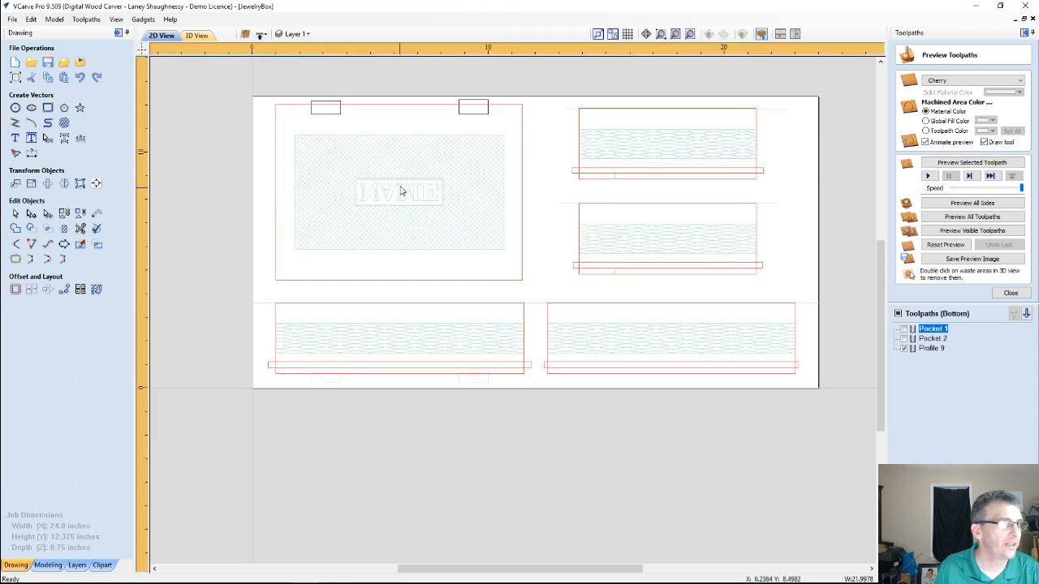
pyautogui.click(522, 120)
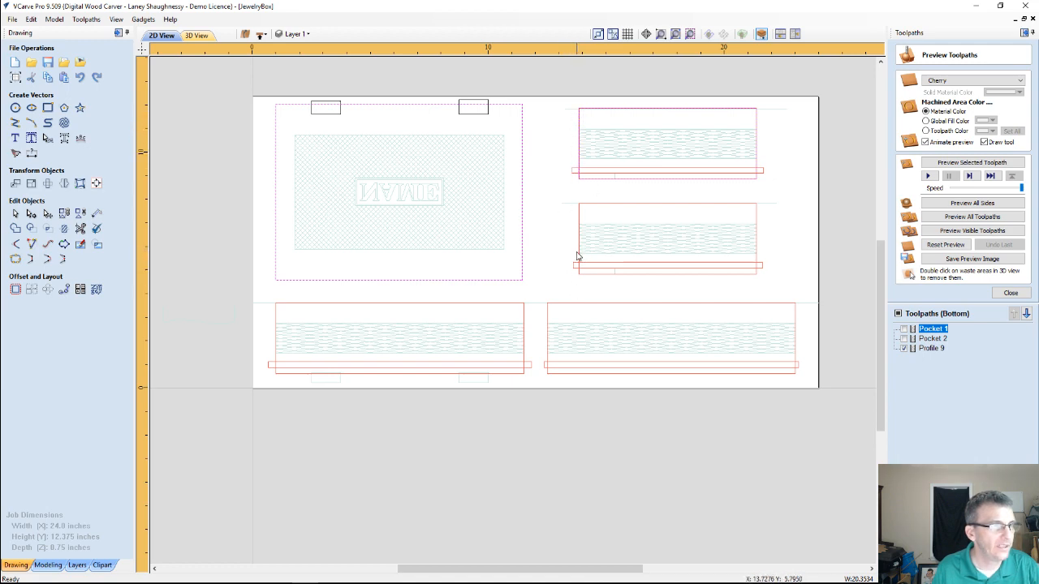
pyautogui.keyDown('shift'); pyautogui.click(547, 309); pyautogui.keyUp('shift')
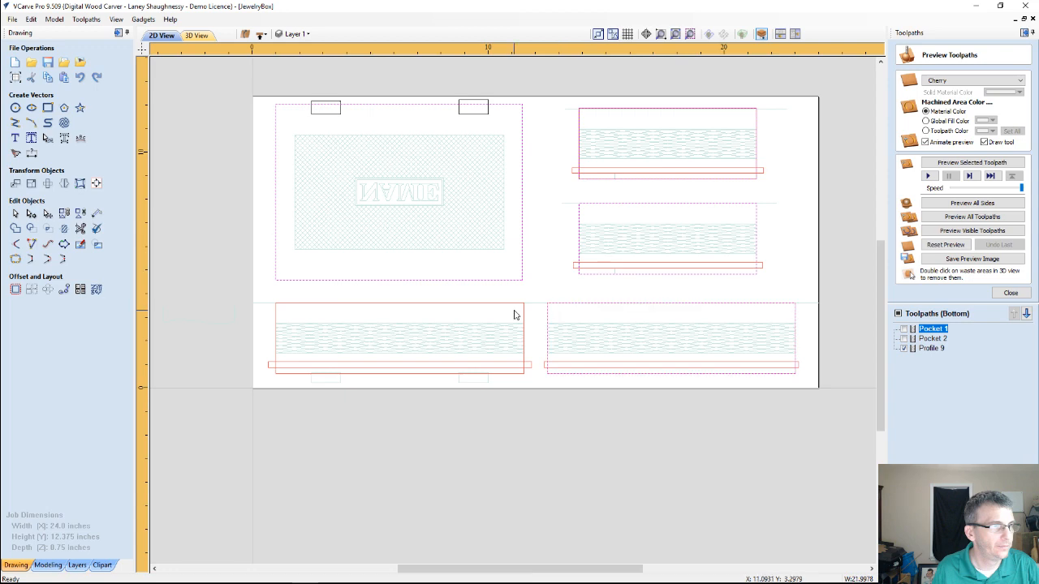
pyautogui.keyDown('shift'); pyautogui.click(507, 305); pyautogui.keyUp('shift')
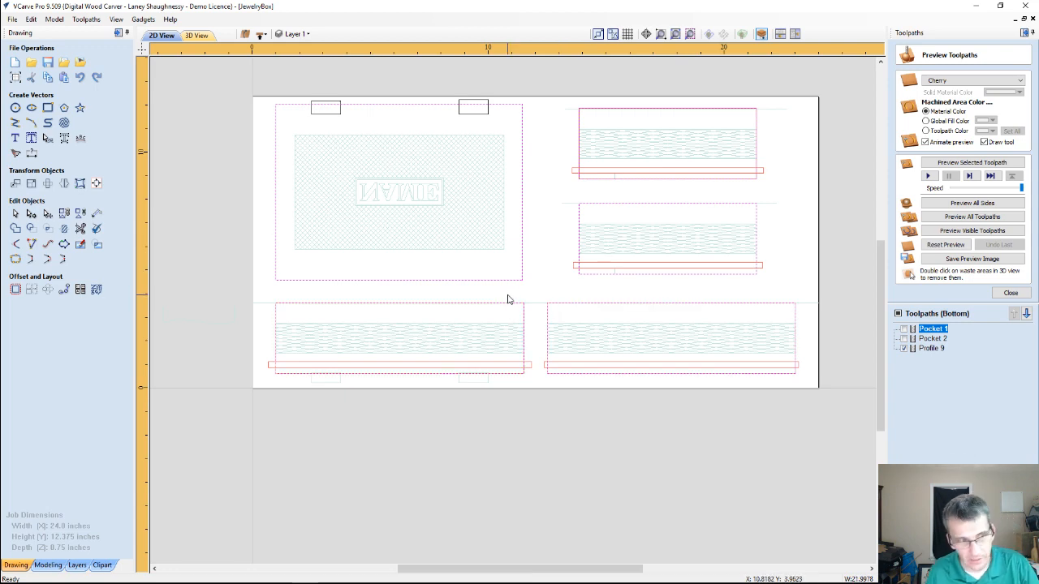
pyautogui.rightClick(507, 297)
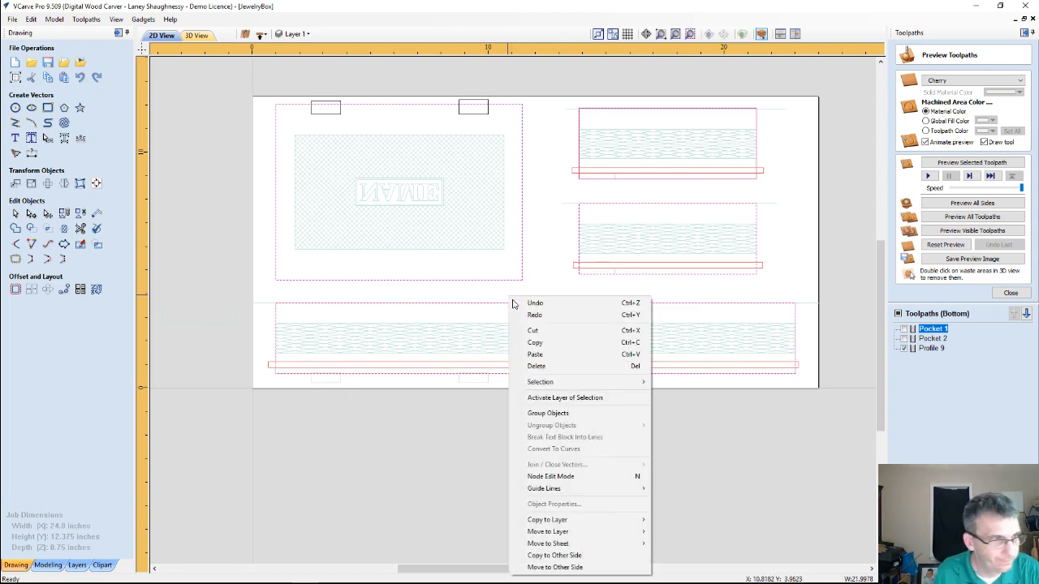
pyautogui.click(536, 365)
# Delete the remaining outline around the upper short side panel on the bottom side
pyautogui.click(581, 124)
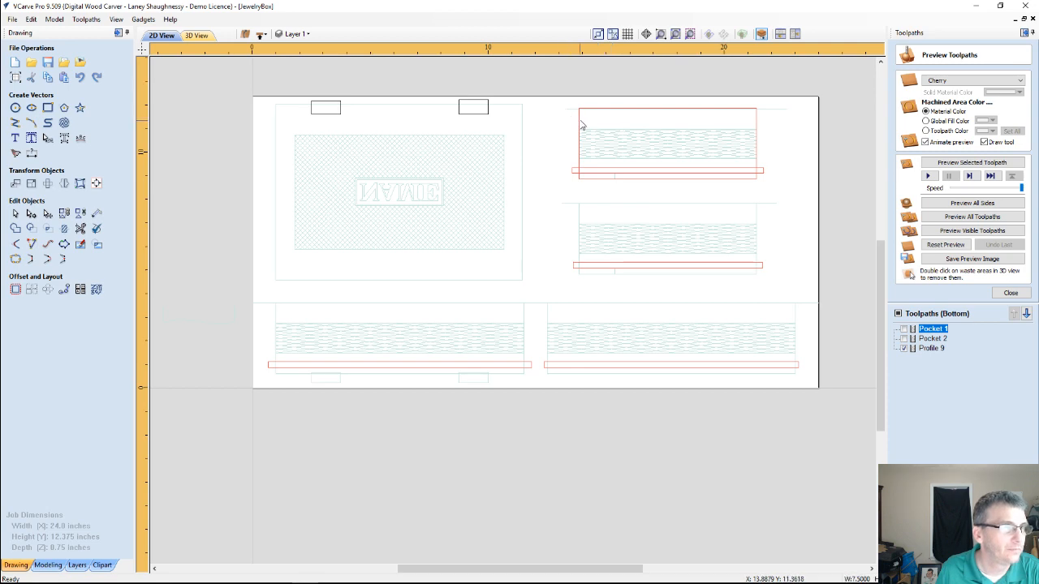
pyautogui.rightClick(582, 124)
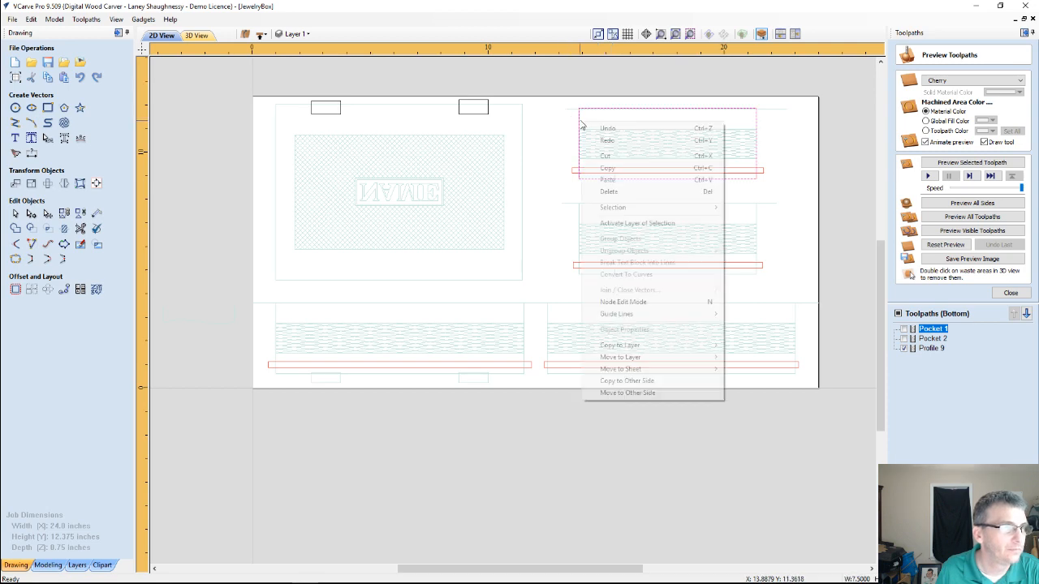
pyautogui.click(600, 192)
# On the top side's 2D drawing, select the lid, both long panel and both short panel outlines and copy them to the other side
pyautogui.click(261, 34)
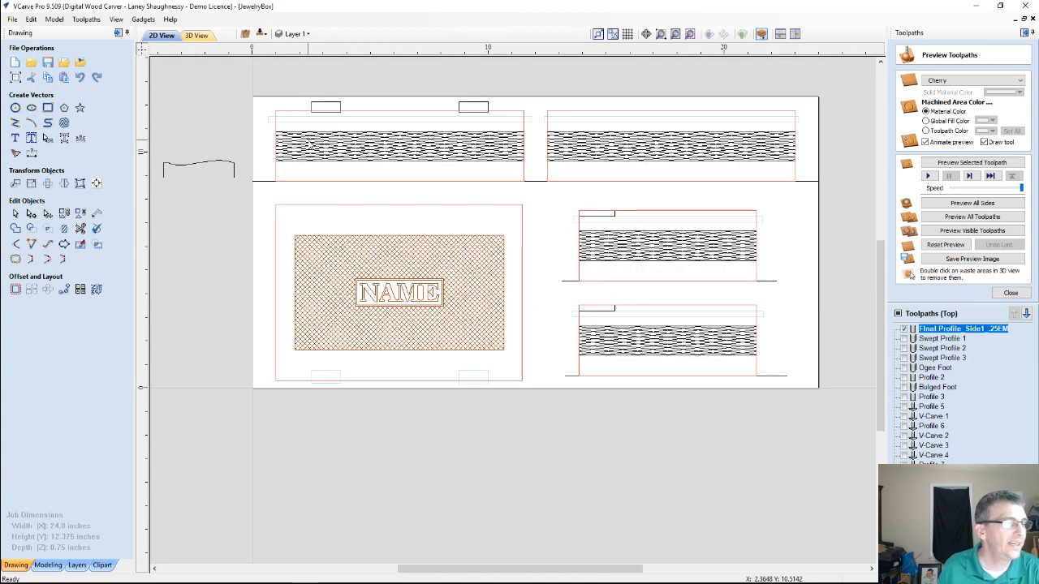
pyautogui.click(276, 179)
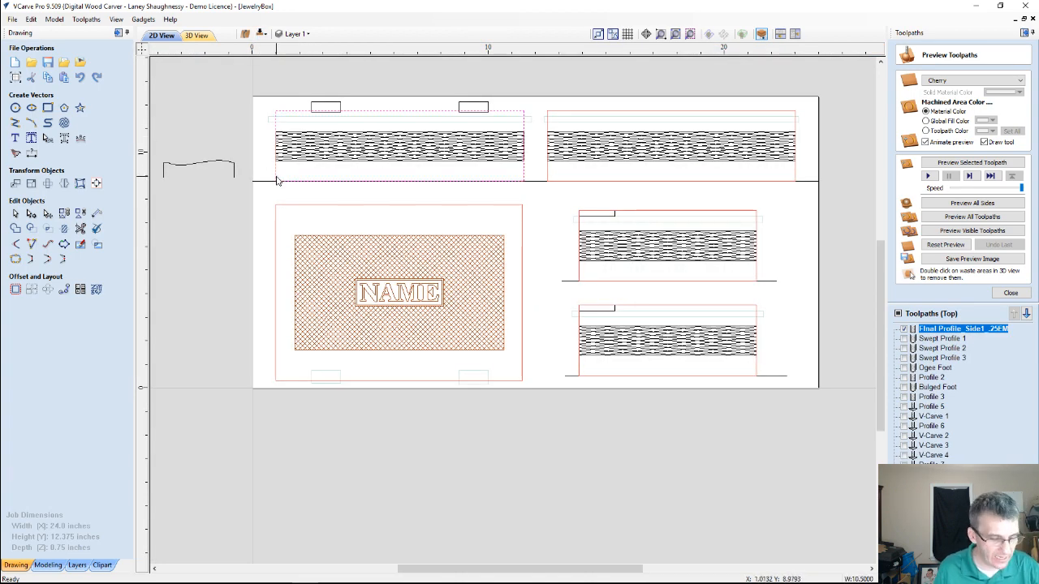
pyautogui.keyDown('shift'); pyautogui.click(276, 206); pyautogui.keyUp('shift')
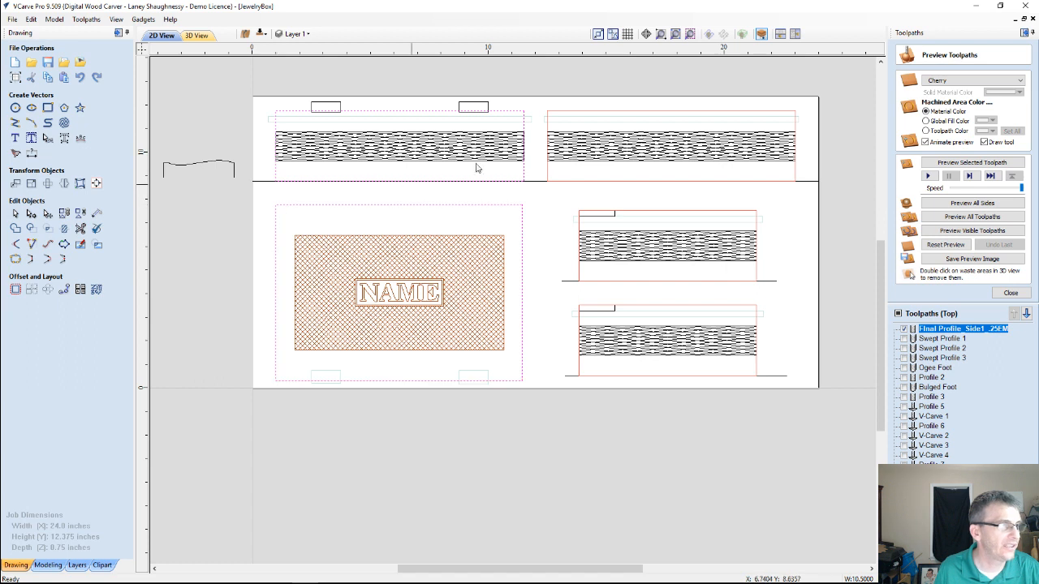
pyautogui.keyDown('shift'); pyautogui.click(555, 112); pyautogui.keyUp('shift')
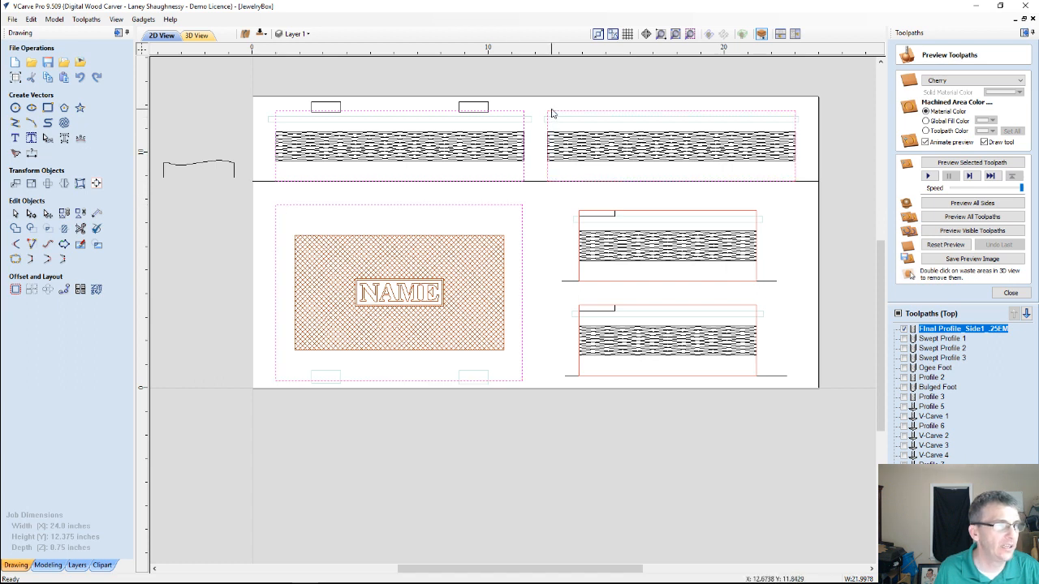
pyautogui.keyDown('shift'); pyautogui.click(626, 211); pyautogui.keyUp('shift')
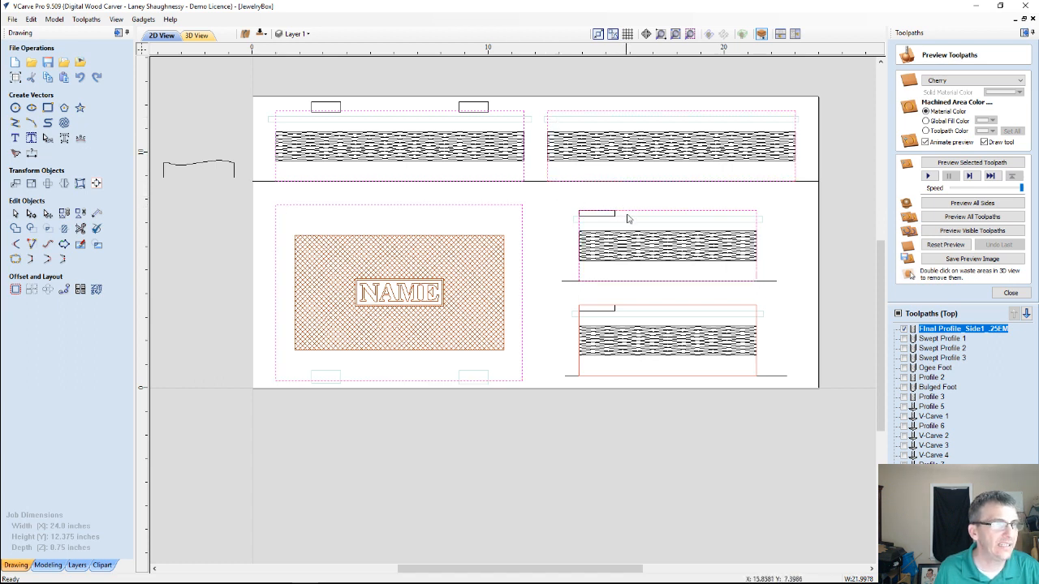
pyautogui.keyDown('shift'); pyautogui.click(674, 308); pyautogui.keyUp('shift')
pyautogui.rightClick(674, 307)
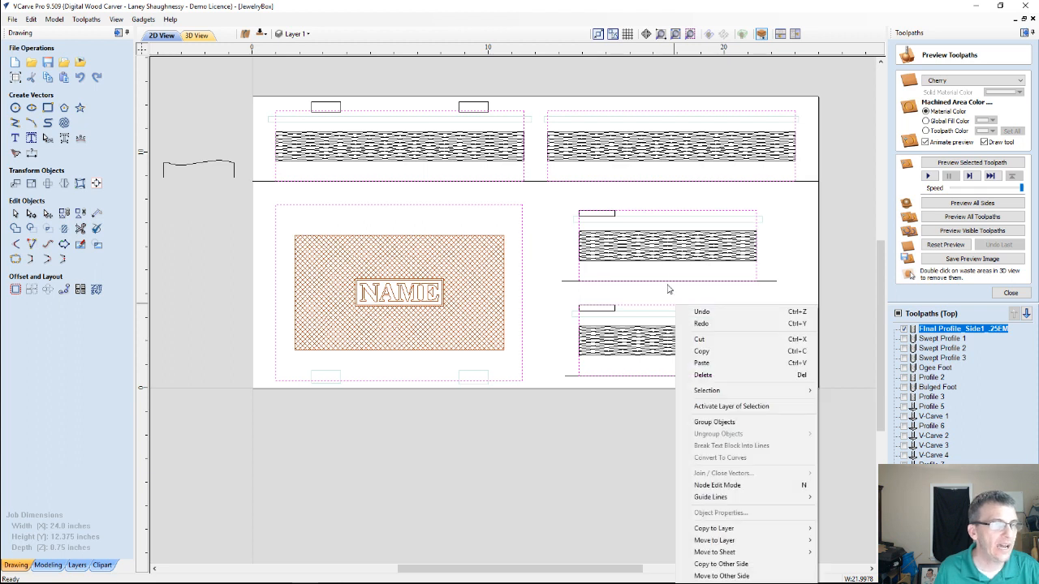
pyautogui.click(712, 564)
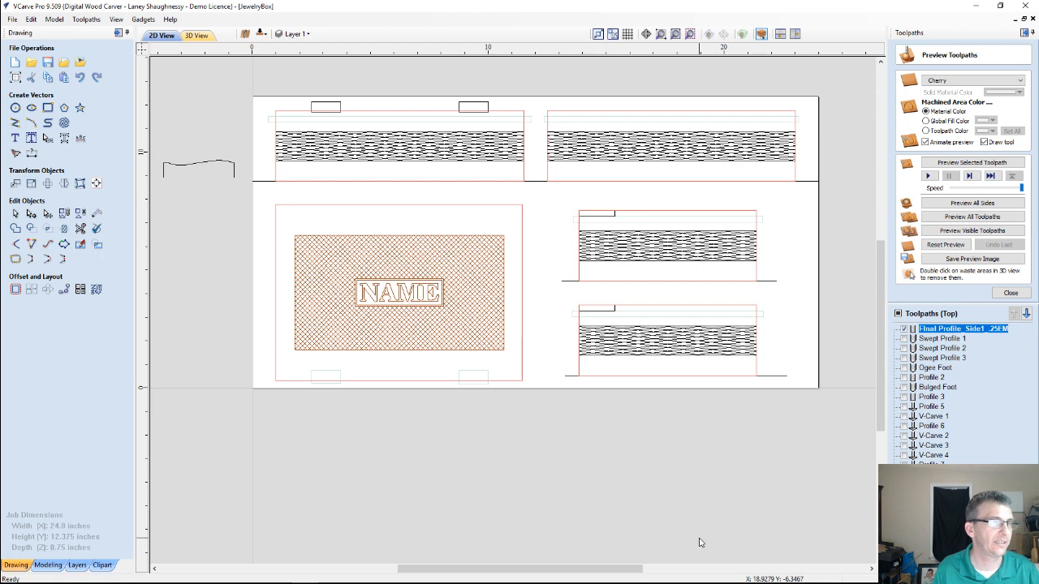
# On the bottom side, reopen the Profile 9 toolpath and select the lid, both short panel and both long panel outlines for it
pyautogui.click(261, 35)
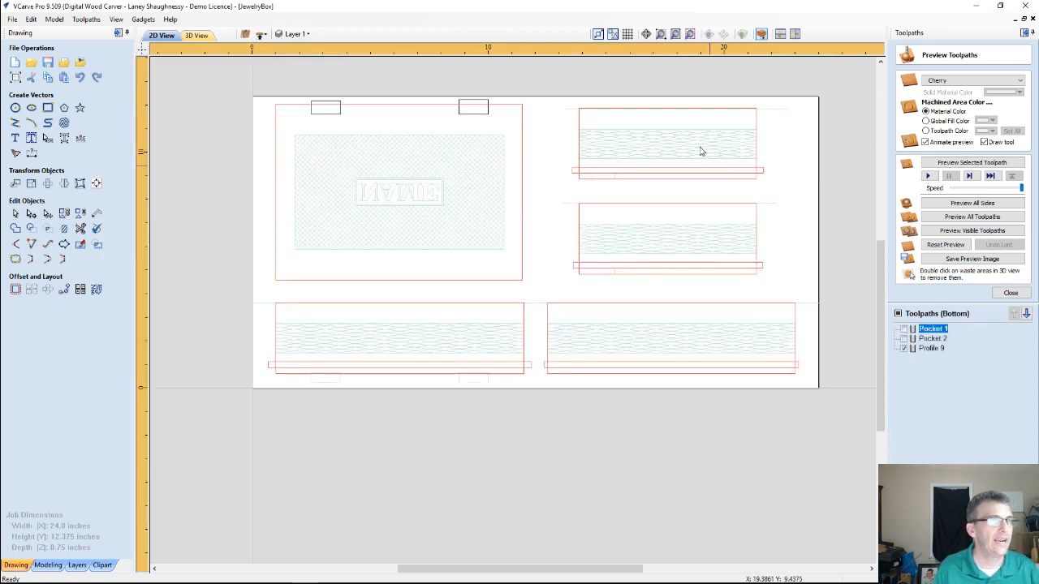
pyautogui.click(931, 349)
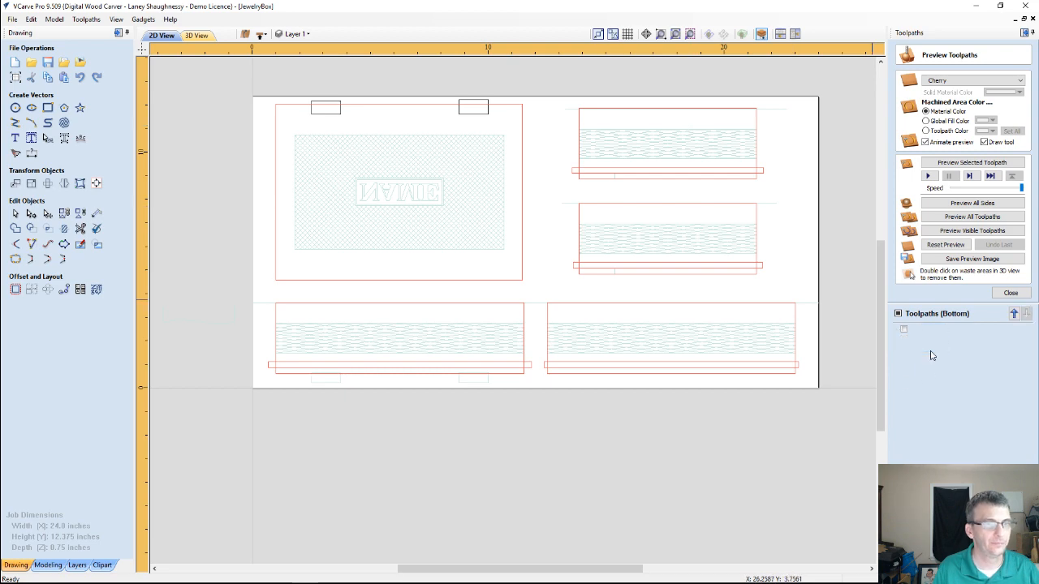
pyautogui.doubleClick(931, 350)
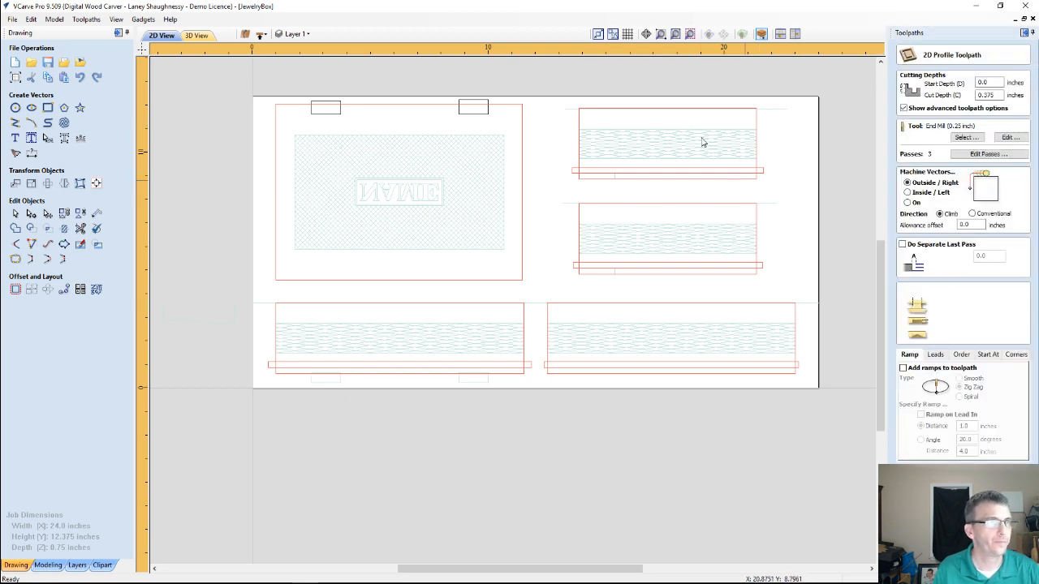
pyautogui.click(597, 209)
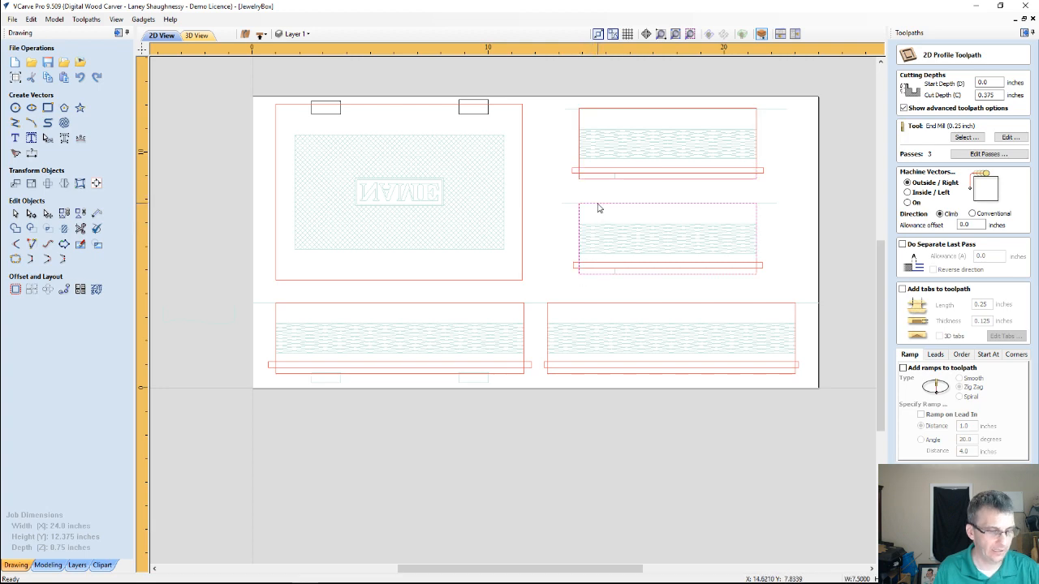
pyautogui.keyDown('shift'); pyautogui.click(587, 109); pyautogui.keyUp('shift')
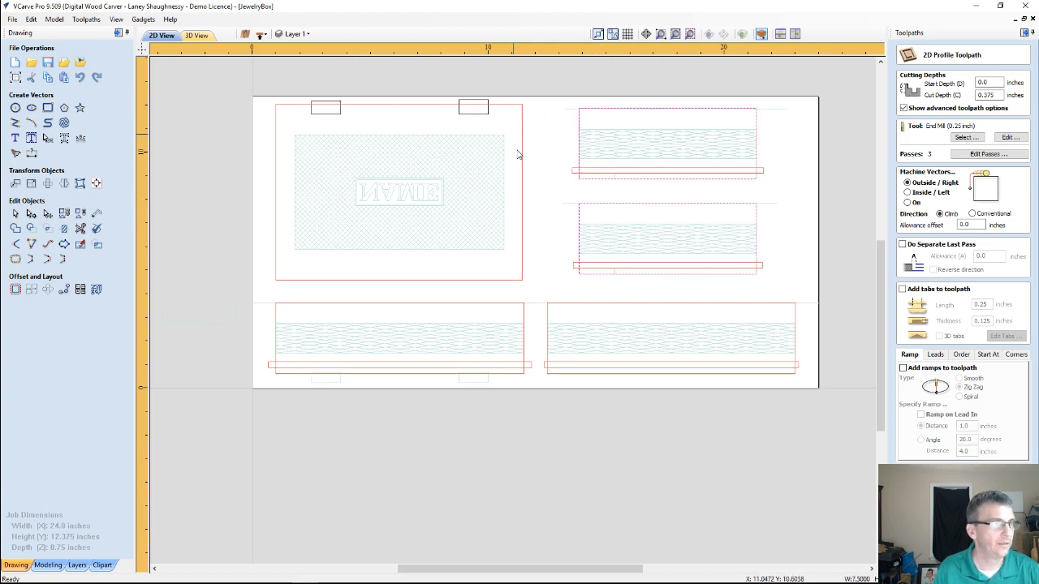
pyautogui.keyDown('shift'); pyautogui.click(522, 154); pyautogui.keyUp('shift')
pyautogui.keyDown('shift'); pyautogui.click(549, 307); pyautogui.keyUp('shift')
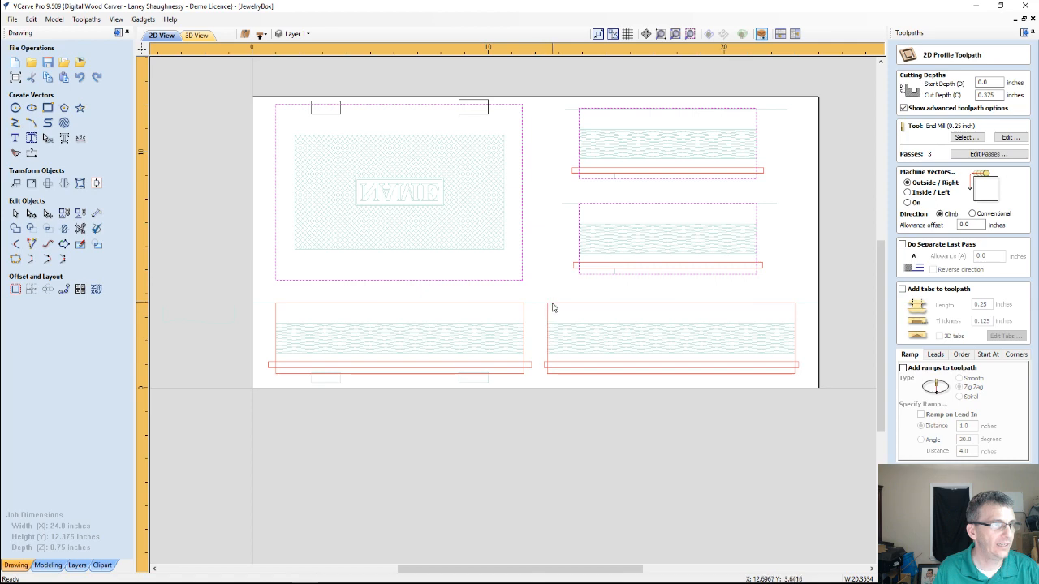
pyautogui.keyDown('shift'); pyautogui.click(501, 304); pyautogui.keyUp('shift')
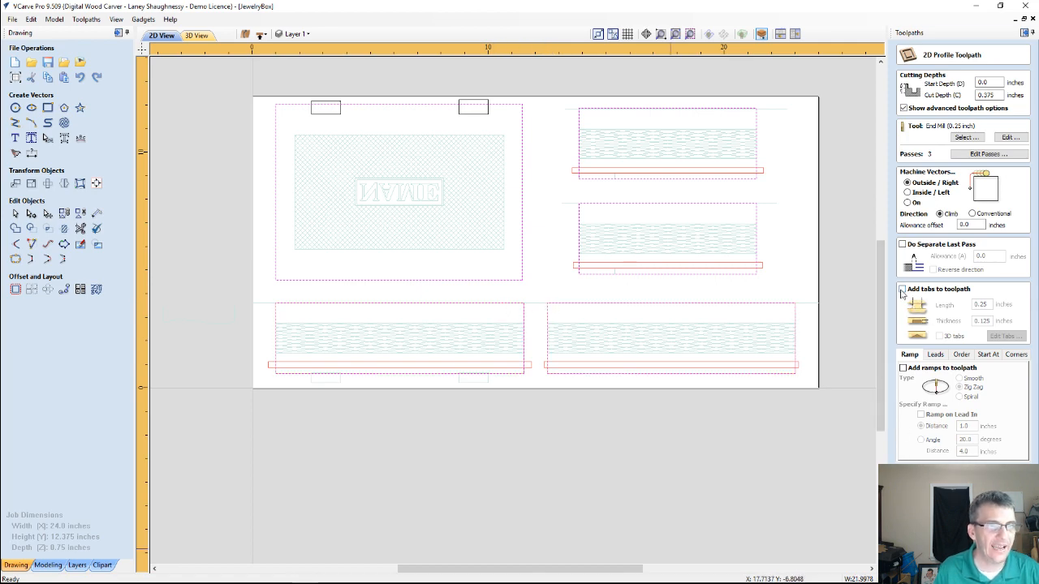
# Add tabs to the bottom profile with a reduced tab thickness, and calculate the toolpath as Final Profile_Side2_.25EM
pyautogui.click(902, 290)
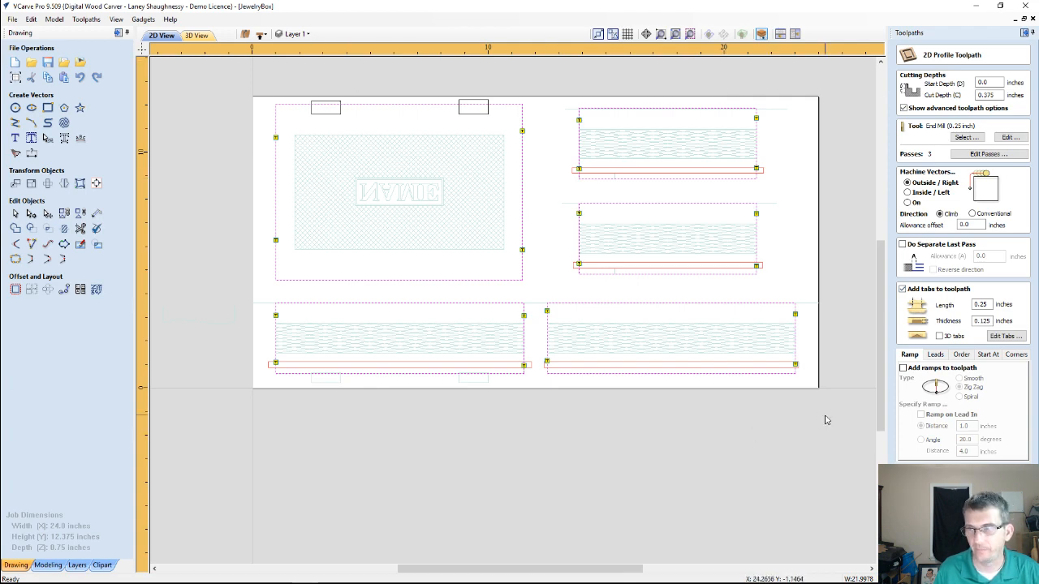
pyautogui.doubleClick(983, 321)
pyautogui.write('.0')
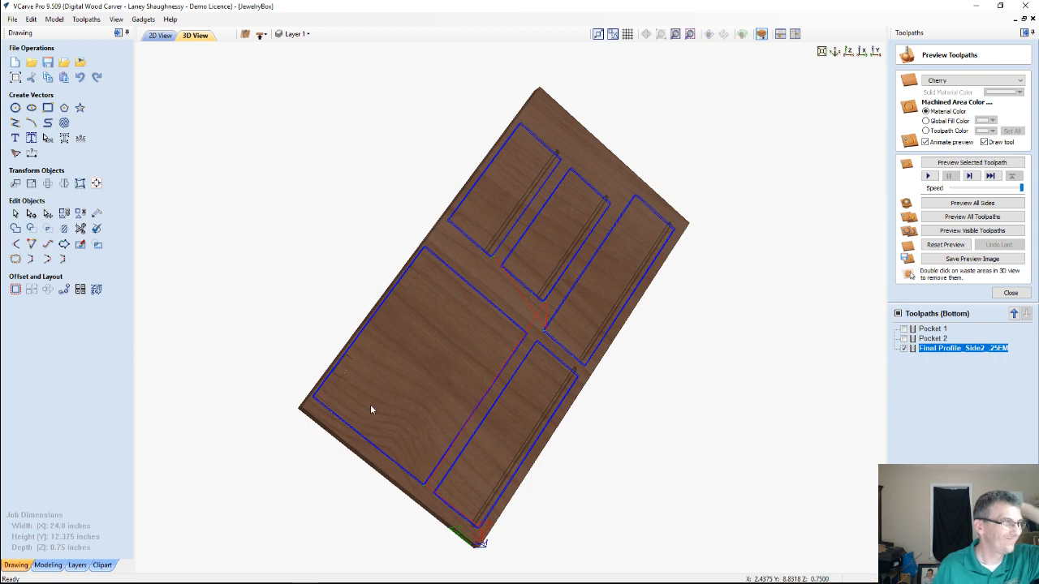
# Simulate all bottom-side toolpaths on the 3D material
pyautogui.click(964, 219)
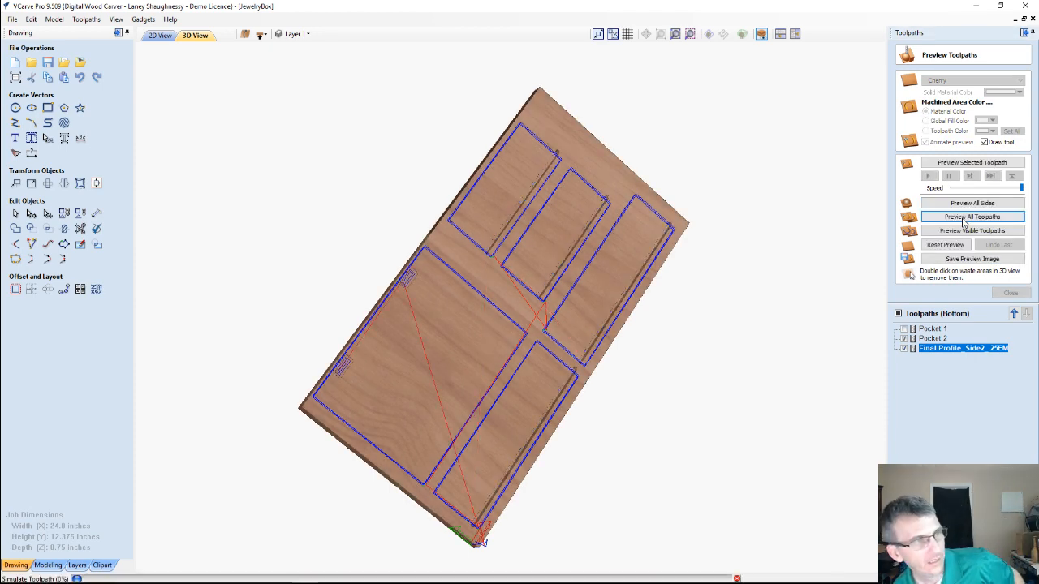
pyautogui.click(963, 218)
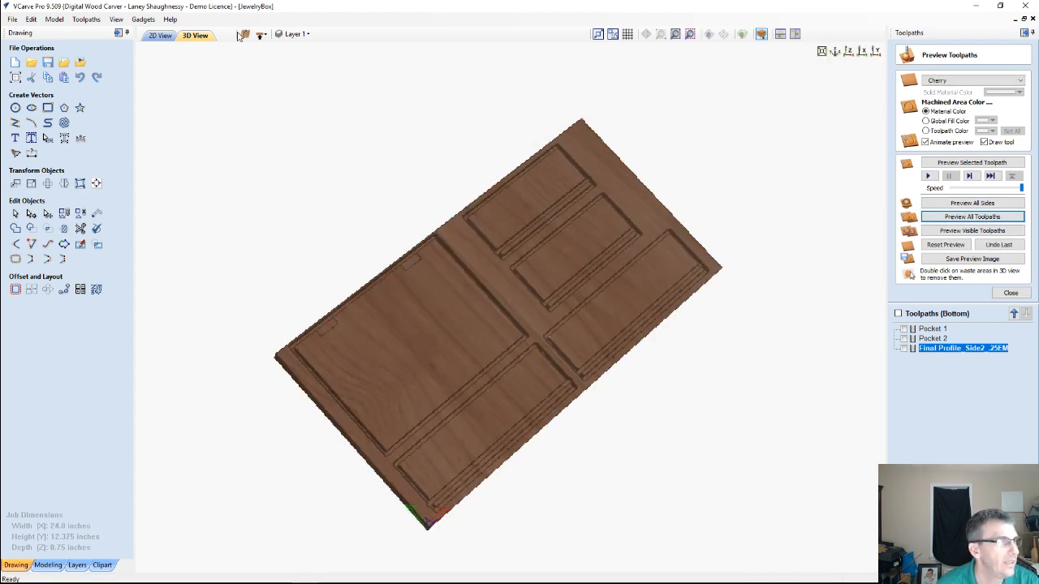
# On the top side, show Final Profile_Side1_.25EM and Swept Profile 1 to 3, and simulate only these visible toolpaths
pyautogui.click(261, 35)
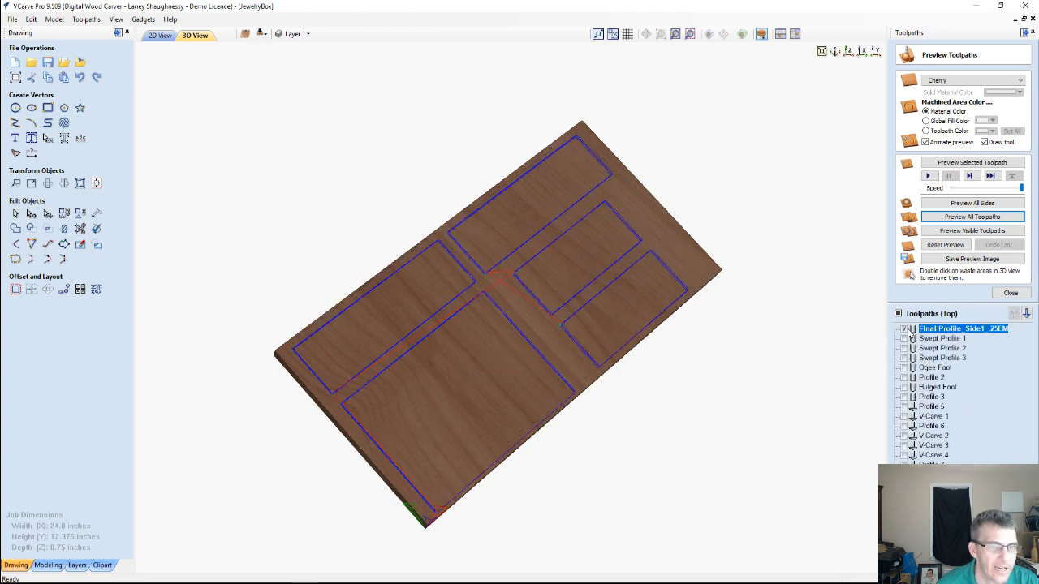
pyautogui.click(904, 329)
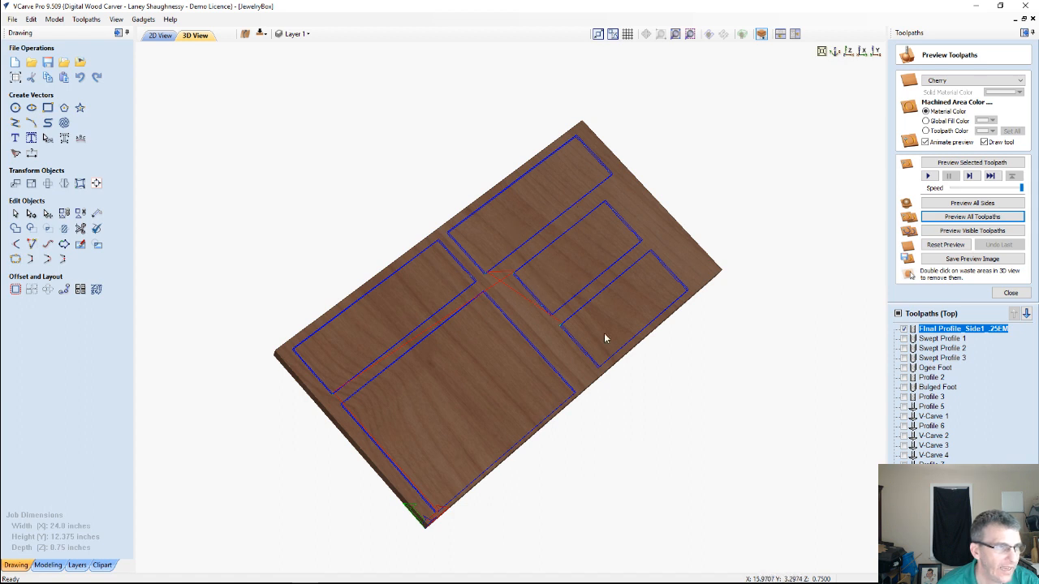
pyautogui.click(904, 338)
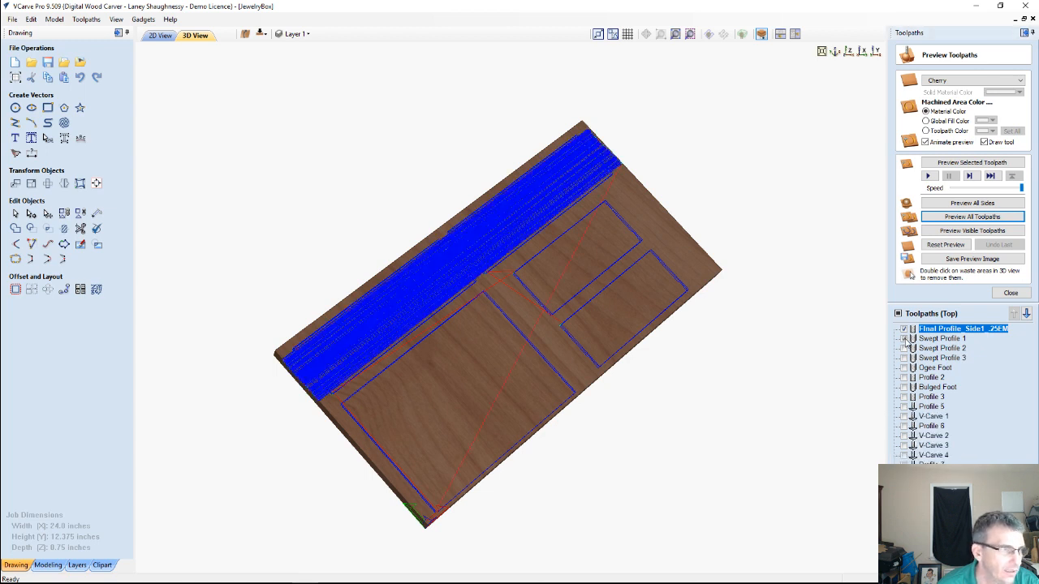
pyautogui.click(904, 348)
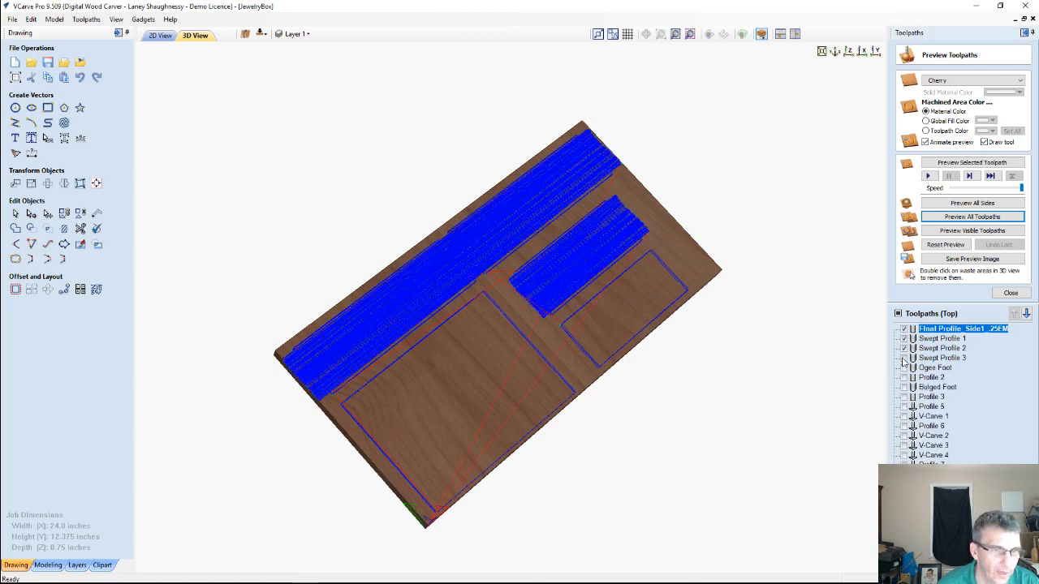
pyautogui.click(904, 358)
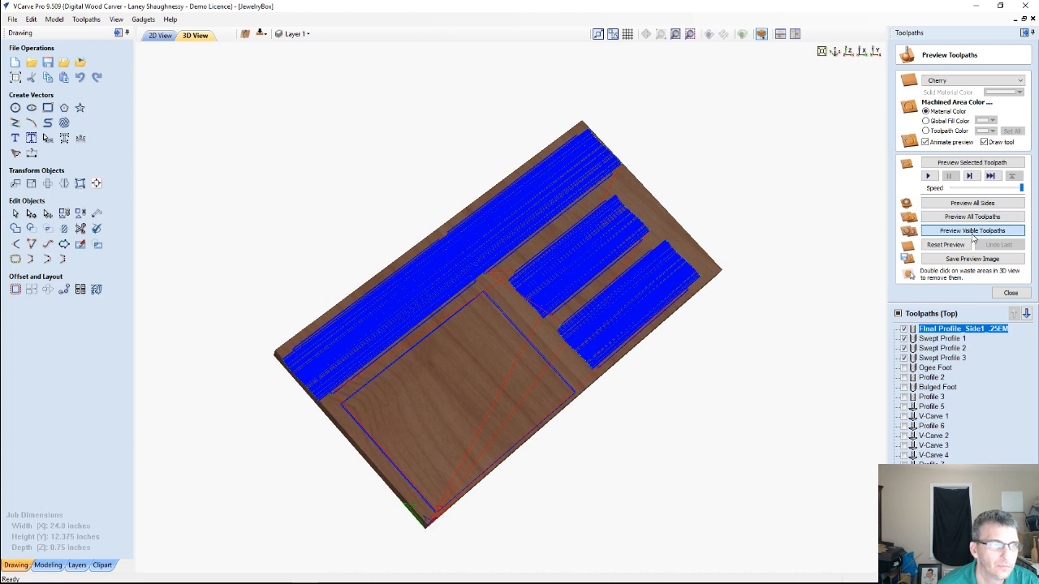
pyautogui.click(973, 234)
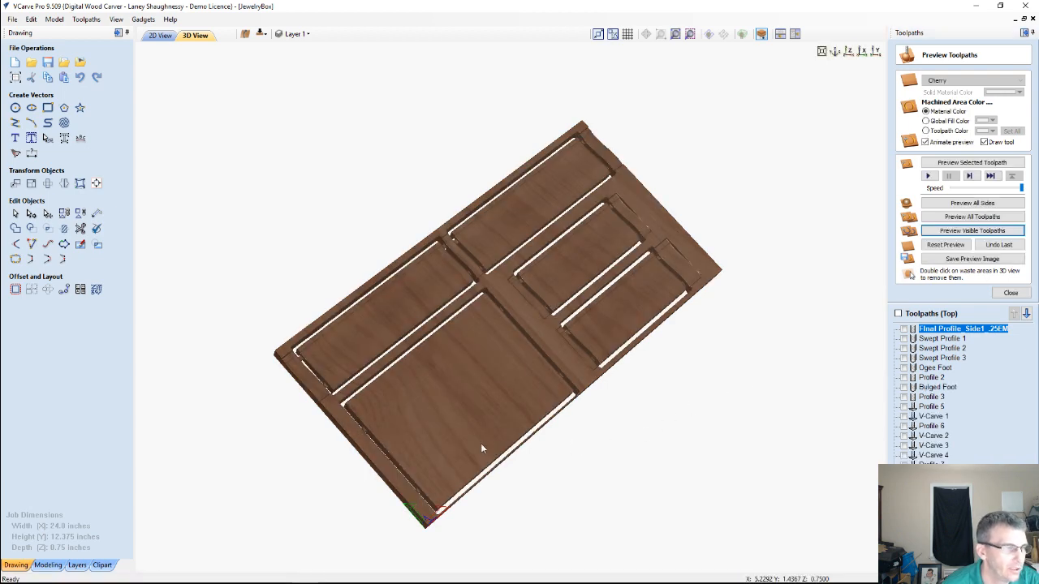
# Examine the top face of the simulated board, checking the swept panels, the through cutouts and their holding tabs
pyautogui.moveTo(396, 399); pyautogui.dragTo(386, 354)
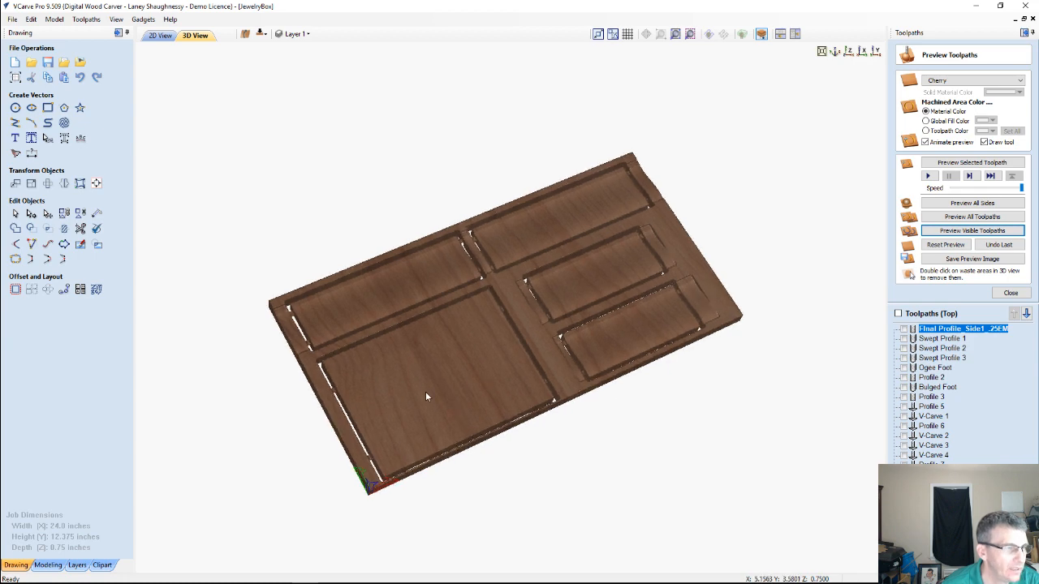
pyautogui.moveTo(369, 410); pyautogui.dragTo(484, 281)
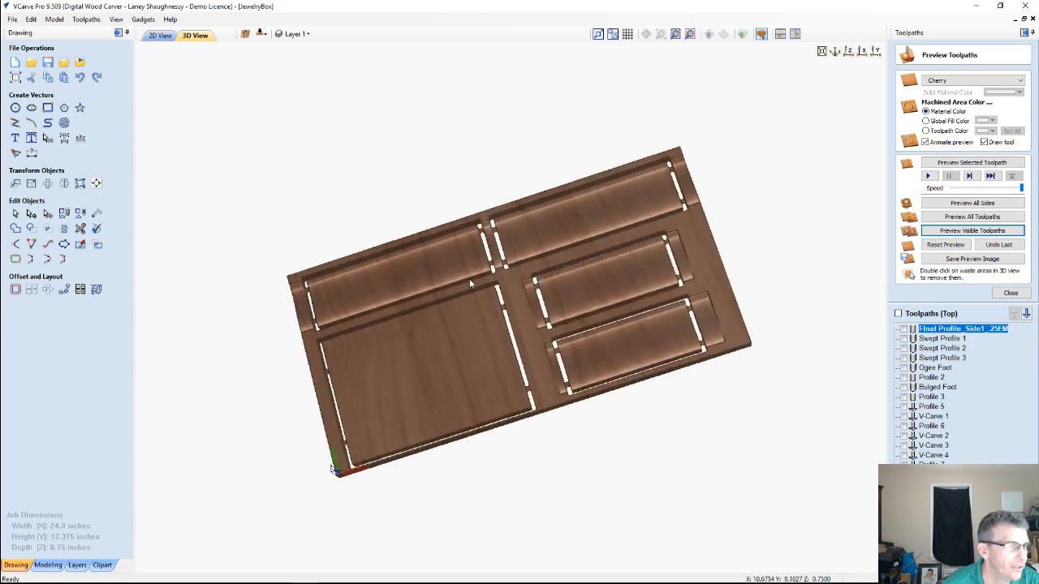
pyautogui.scroll(1, 468, 280)
pyautogui.scroll(1, 467, 280)
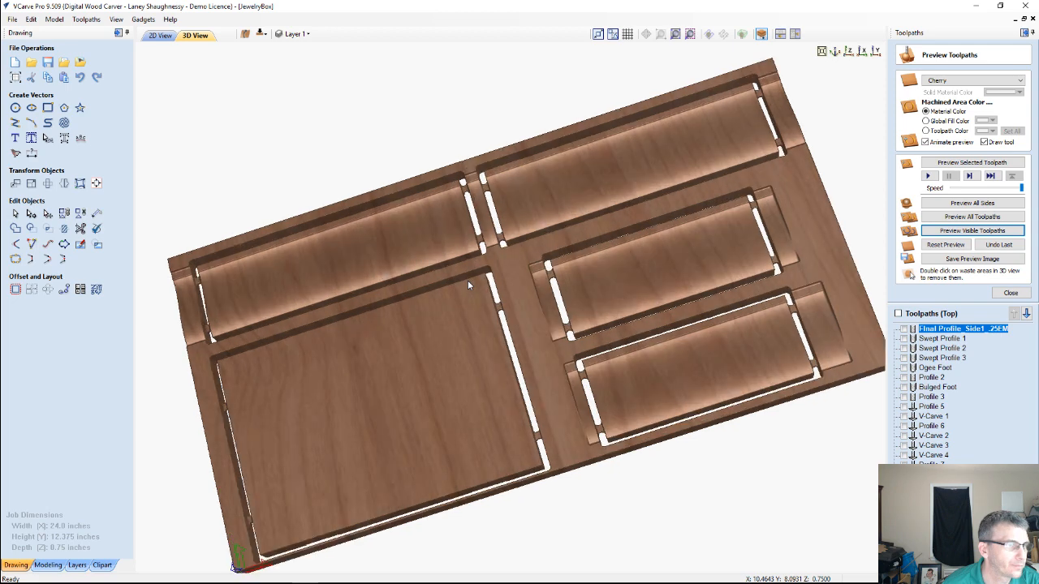
pyautogui.scroll(1, 467, 281)
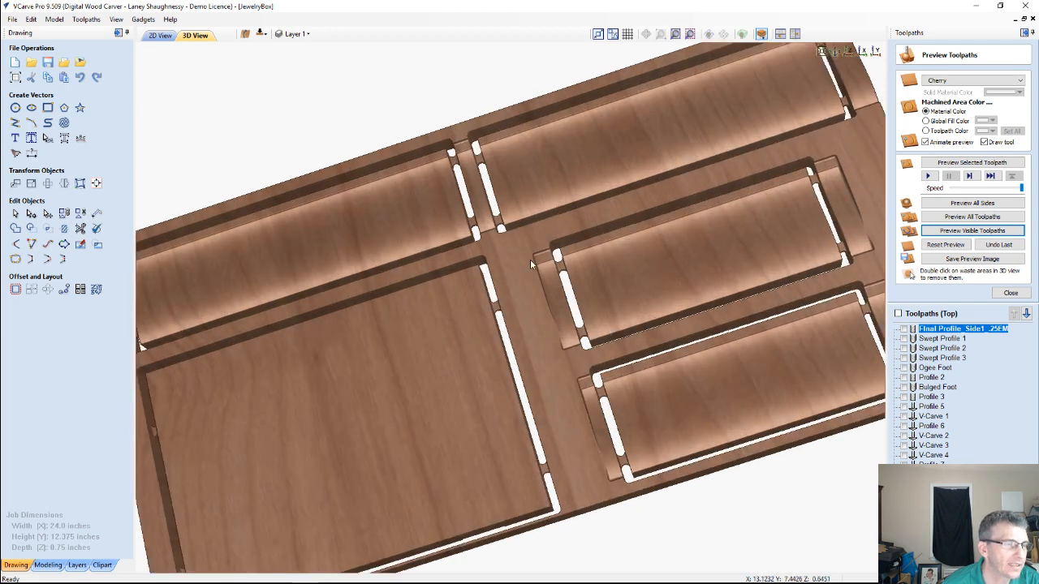
pyautogui.moveTo(461, 320); pyautogui.dragTo(432, 325)
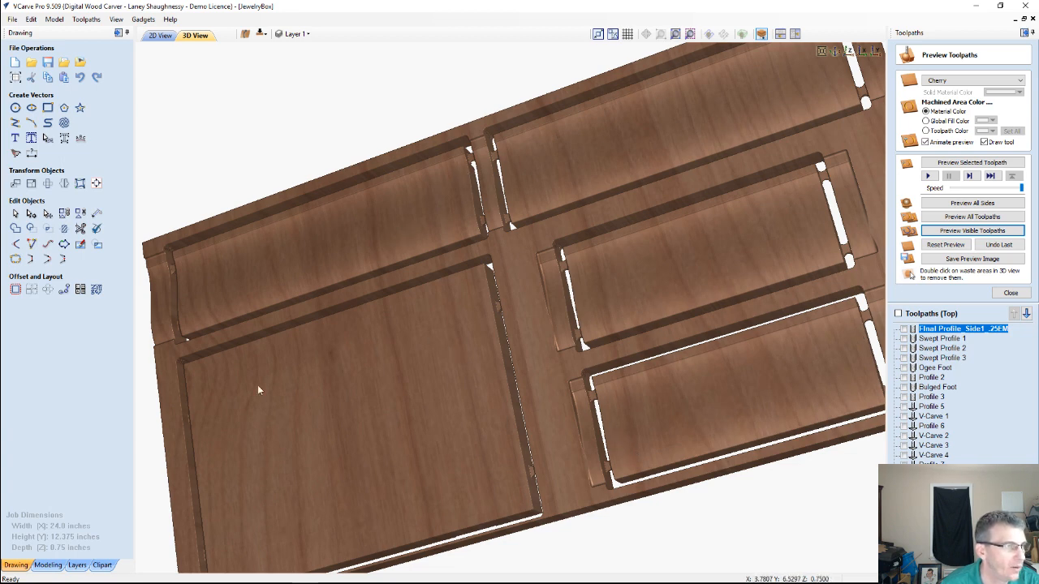
# Examine the underside of the simulated board, checking the lid's hinge mortises, the panel grooves and the tabs
pyautogui.moveTo(534, 357); pyautogui.dragTo(454, 135)
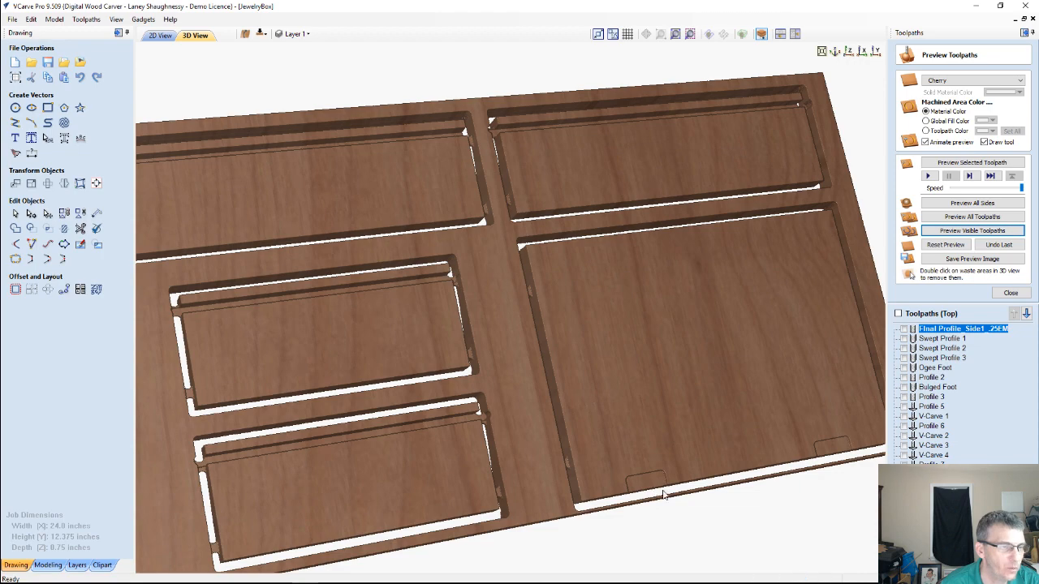
pyautogui.scroll(5, 769, 481)
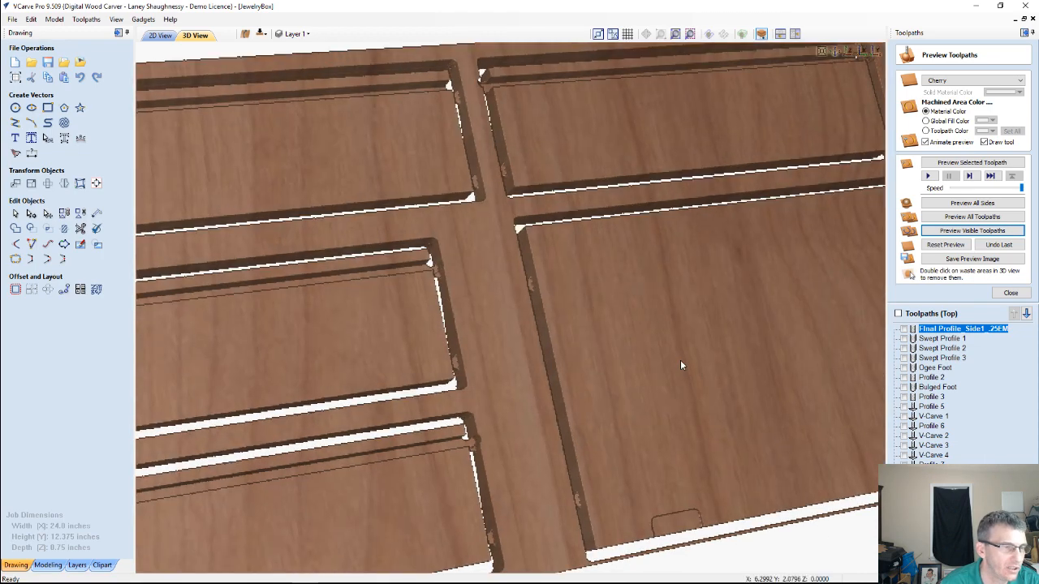
pyautogui.scroll(2, 586, 377)
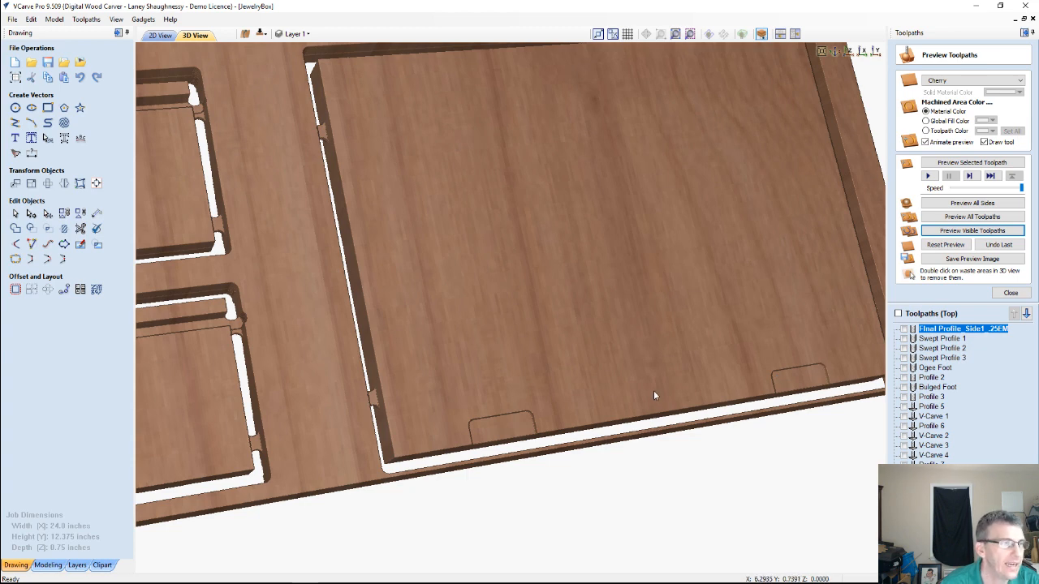
pyautogui.scroll(-5, 653, 395)
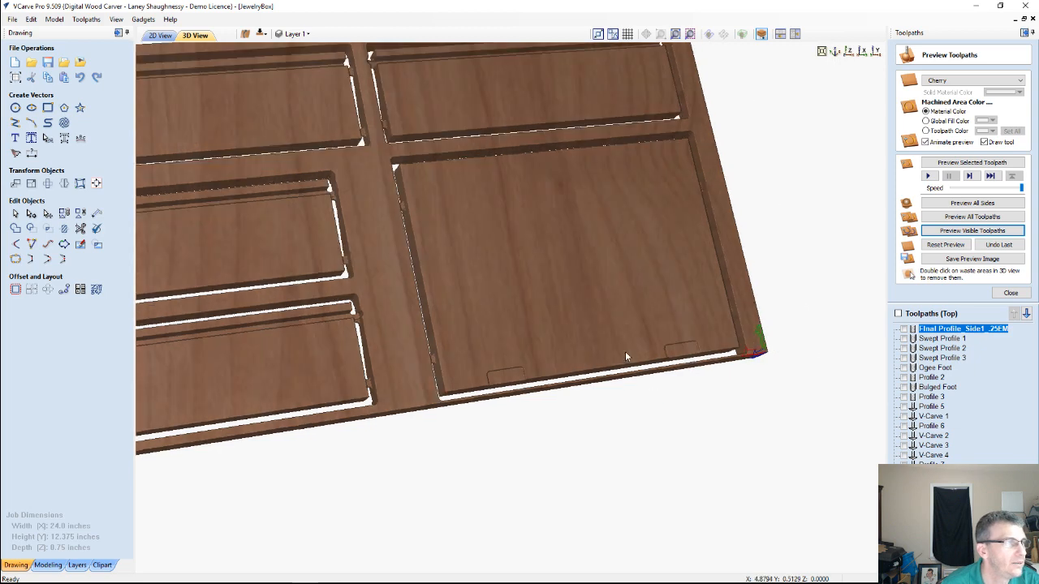
pyautogui.scroll(5, 641, 369)
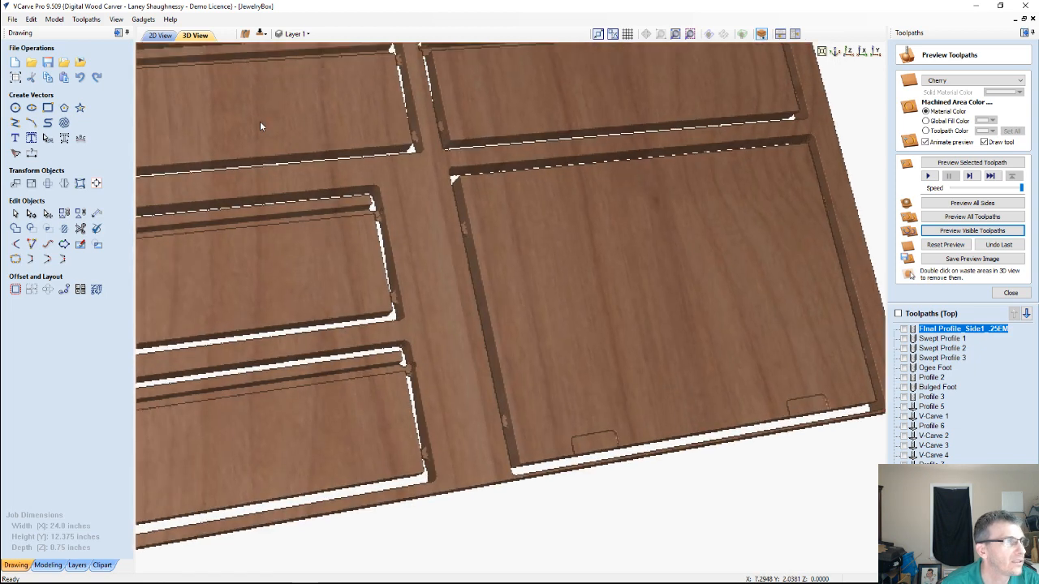
pyautogui.moveTo(316, 185); pyautogui.dragTo(396, 318, button='middle')
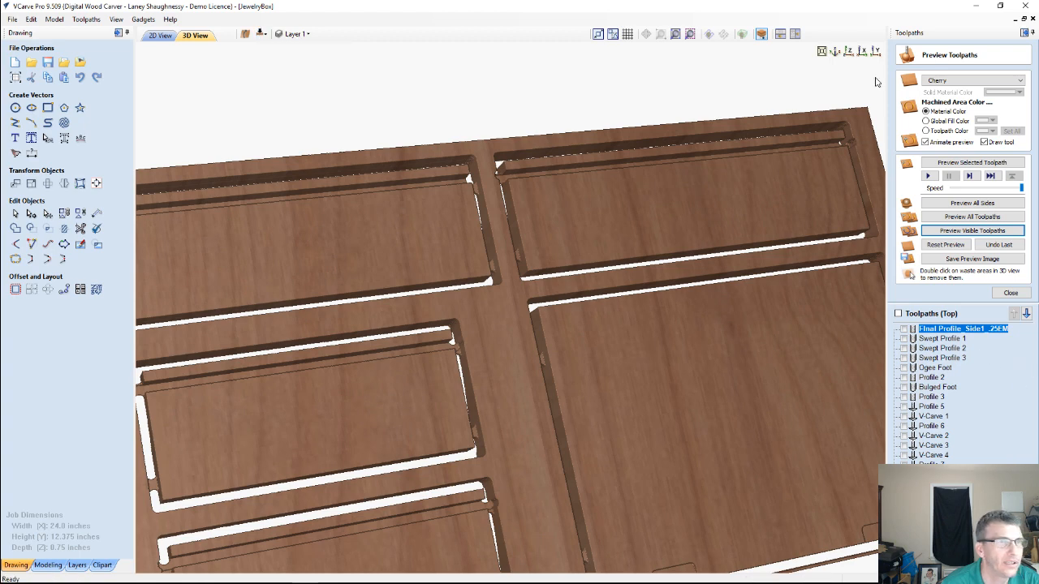
# Simulate the selected Hinge Mortise 1 toolpath along the upper edge of the back panel on the simulated board
pyautogui.click(850, 58)
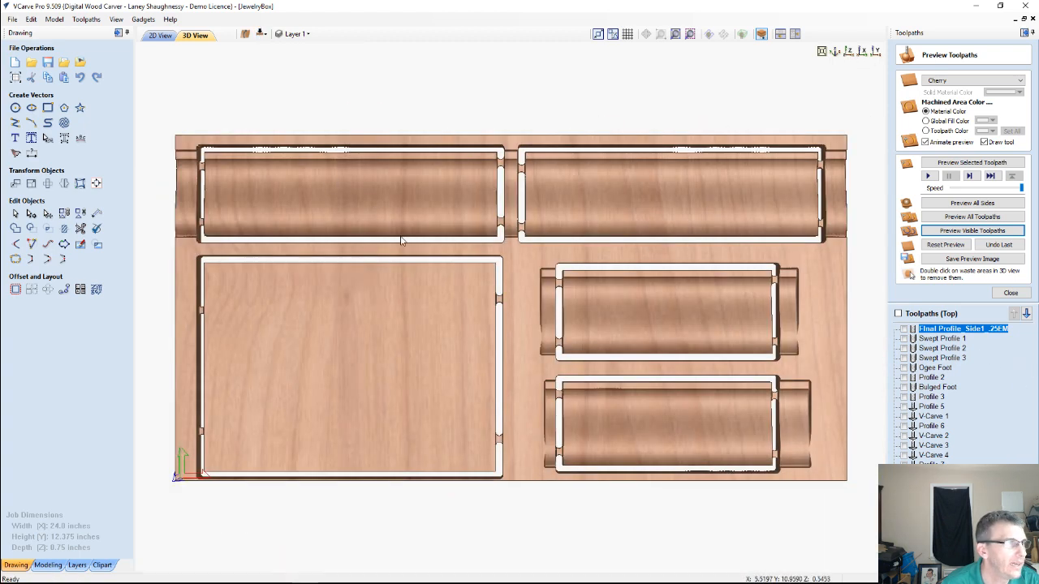
pyautogui.moveTo(407, 205); pyautogui.dragTo(499, 278, button='middle')
pyautogui.moveTo(499, 282); pyautogui.dragTo(466, 358)
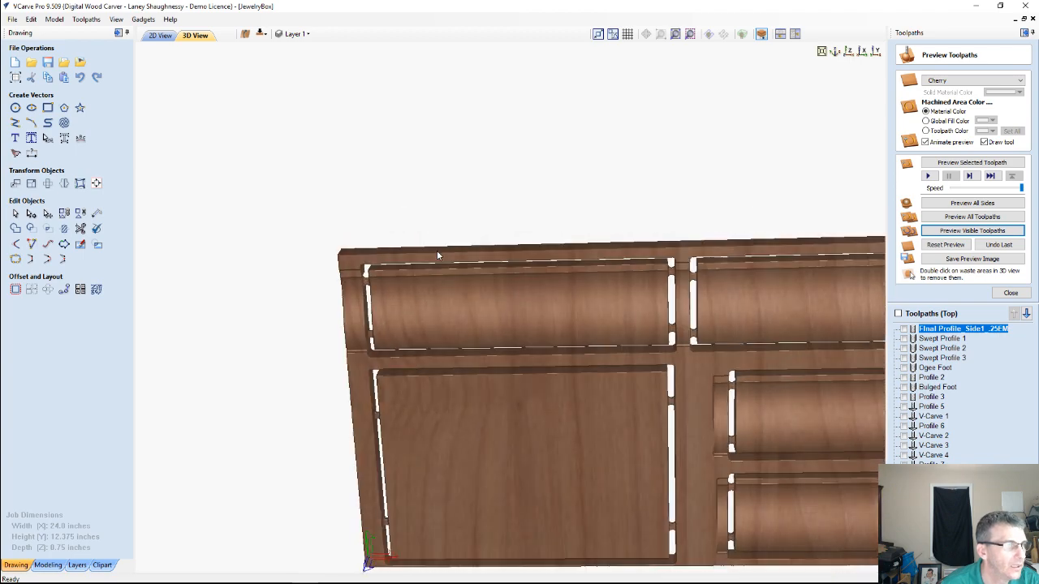
pyautogui.scroll(4, 440, 267)
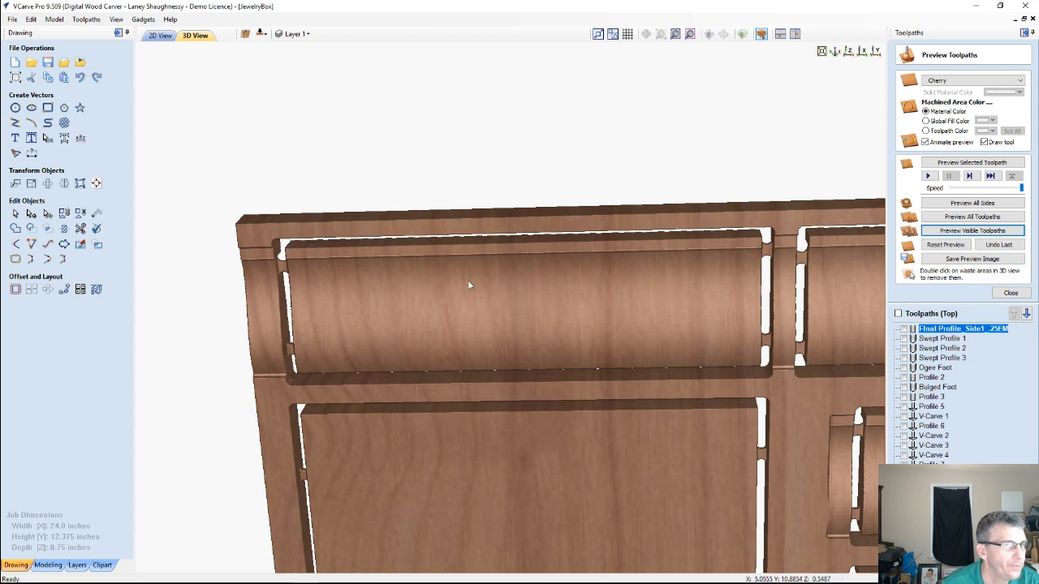
pyautogui.scroll(2, 487, 316)
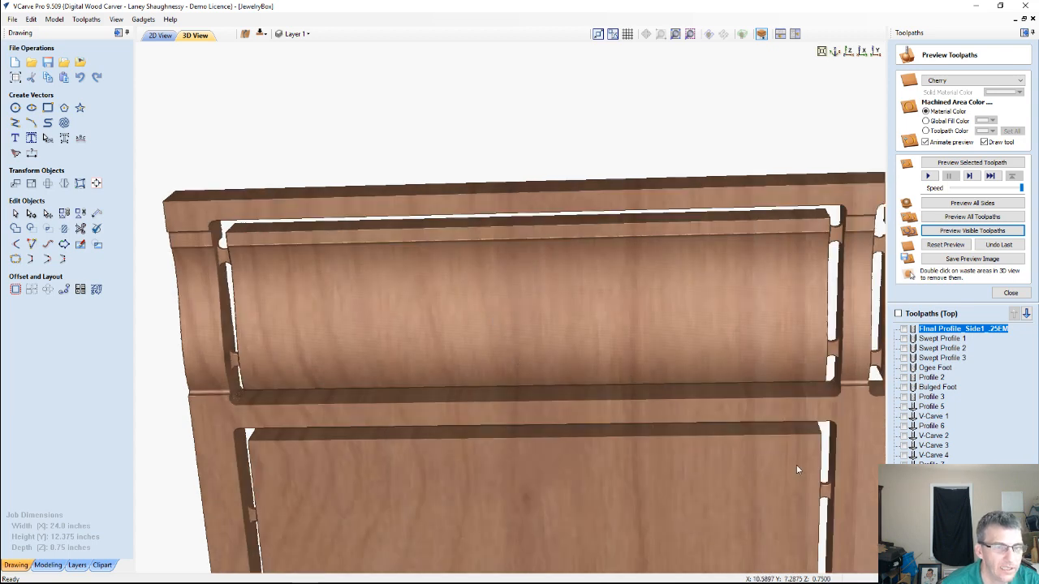
pyautogui.click(974, 164)
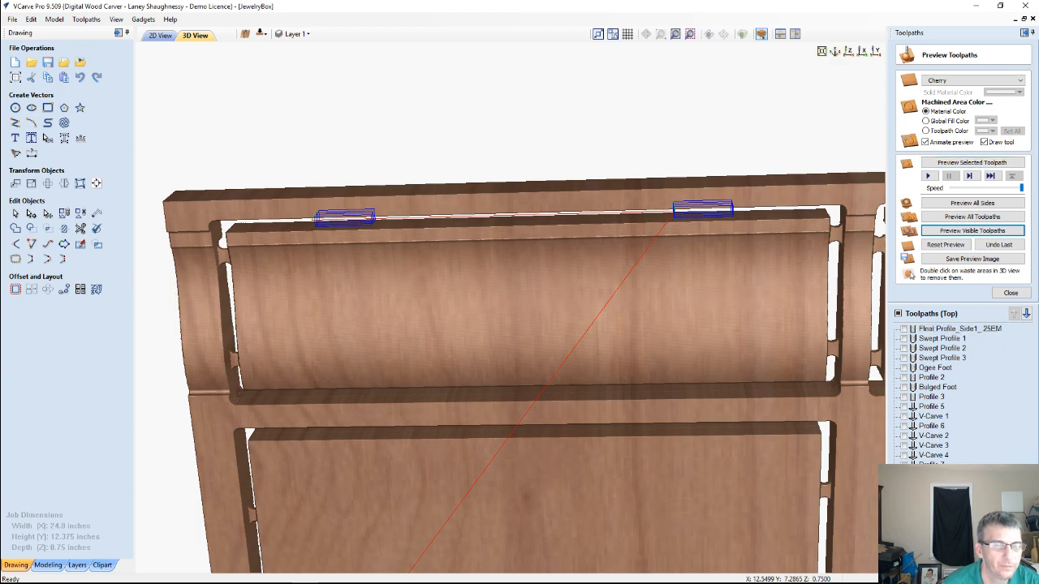
pyautogui.click(967, 163)
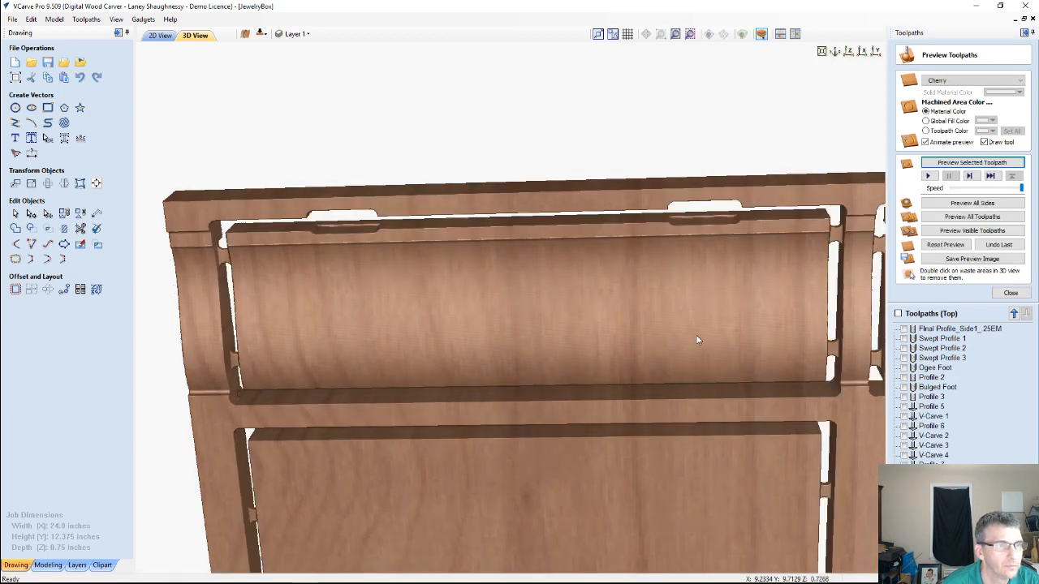
# Examine the simulated board from several angles, checking the hinge mortises on the back panel and the through cutouts
pyautogui.moveTo(696, 340); pyautogui.dragTo(510, 323)
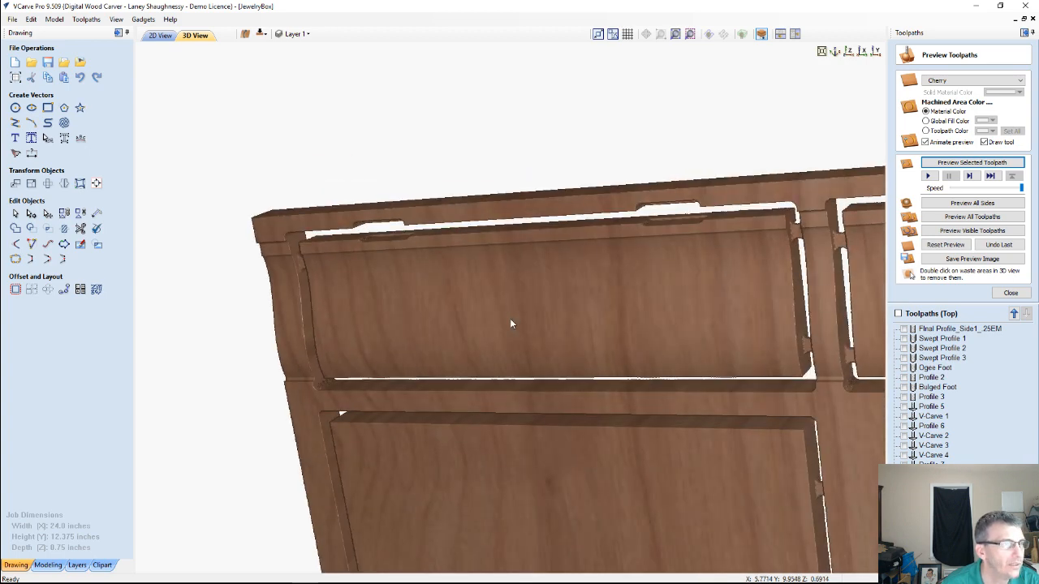
pyautogui.scroll(-2, 509, 321)
pyautogui.scroll(-5, 510, 321)
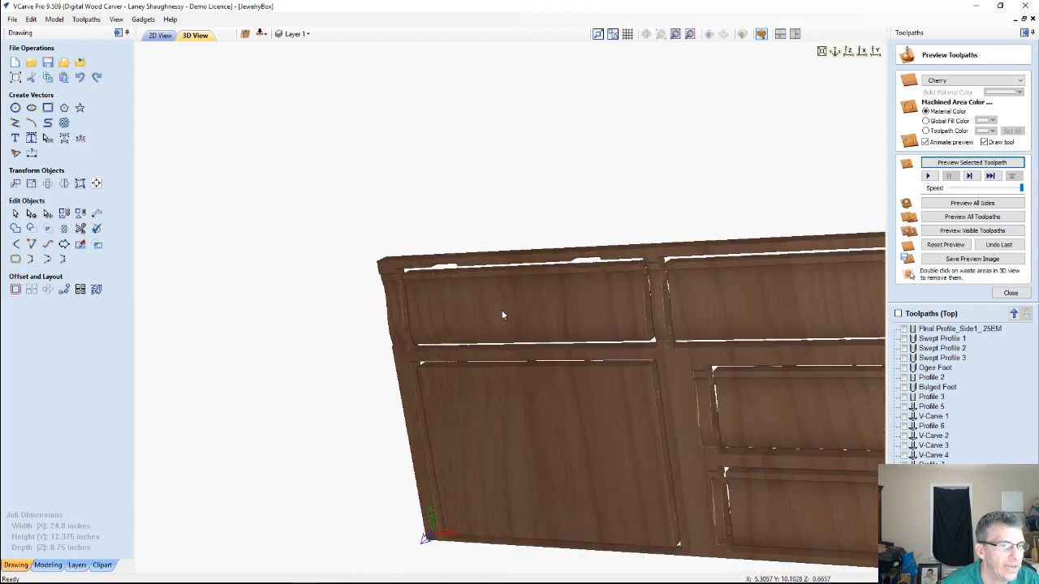
pyautogui.moveTo(672, 335); pyautogui.dragTo(665, 381)
pyautogui.moveTo(665, 382); pyautogui.dragTo(534, 314, button='middle')
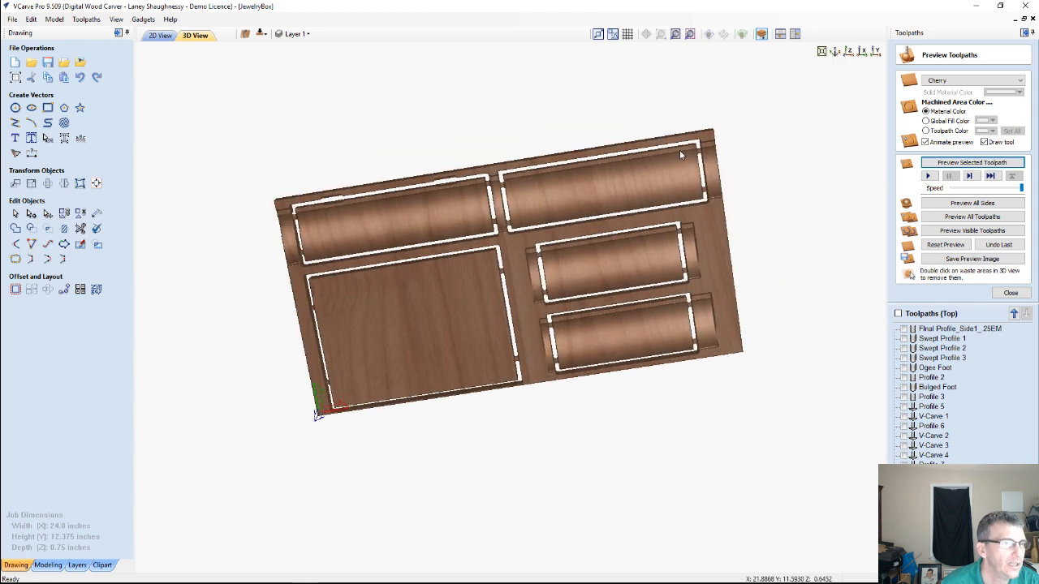
pyautogui.moveTo(679, 150); pyautogui.dragTo(670, 293)
pyautogui.moveTo(557, 290); pyautogui.dragTo(630, 232)
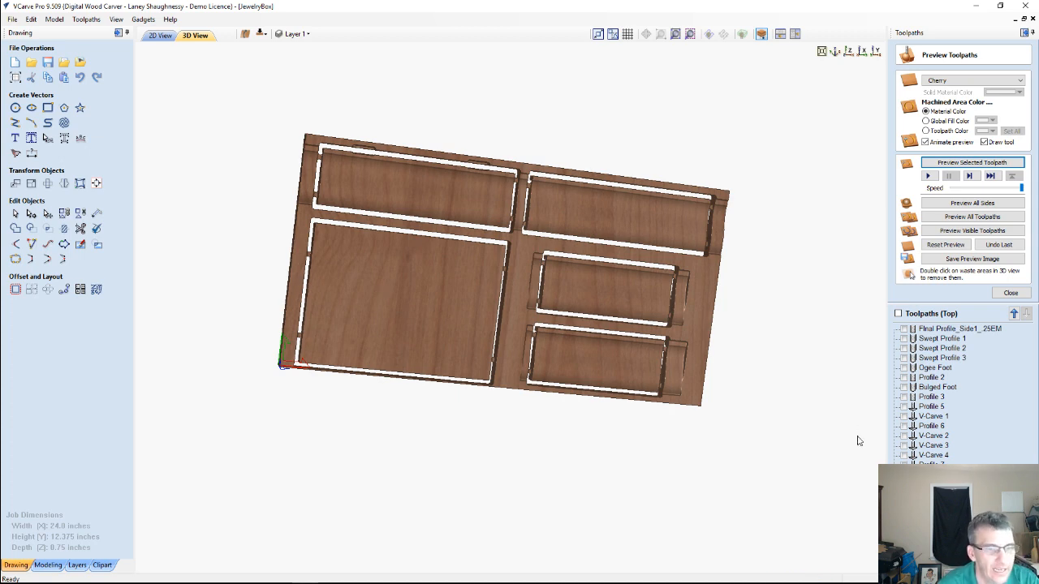
# Show the V-Carve 4, V-Carve 3 and V-Carve 2 toolpaths briefly to check what each one carves, and leave them hidden
pyautogui.click(903, 456)
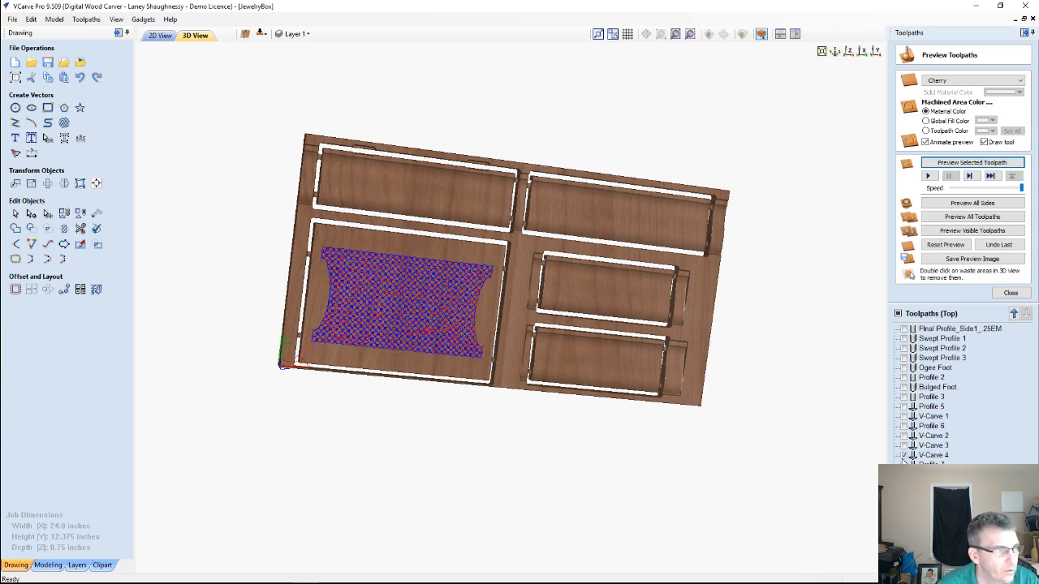
pyautogui.click(903, 446)
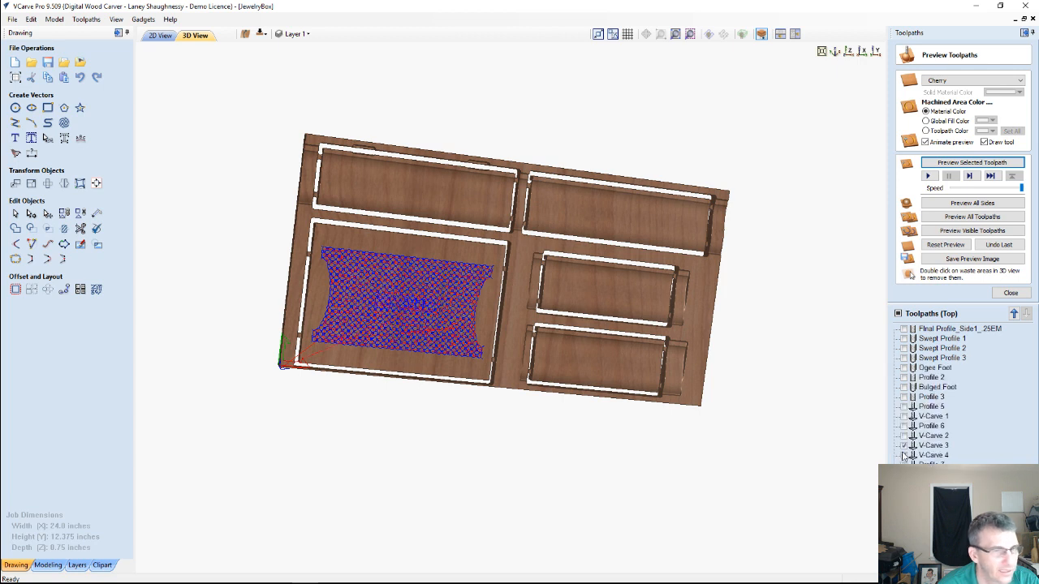
pyautogui.click(903, 455)
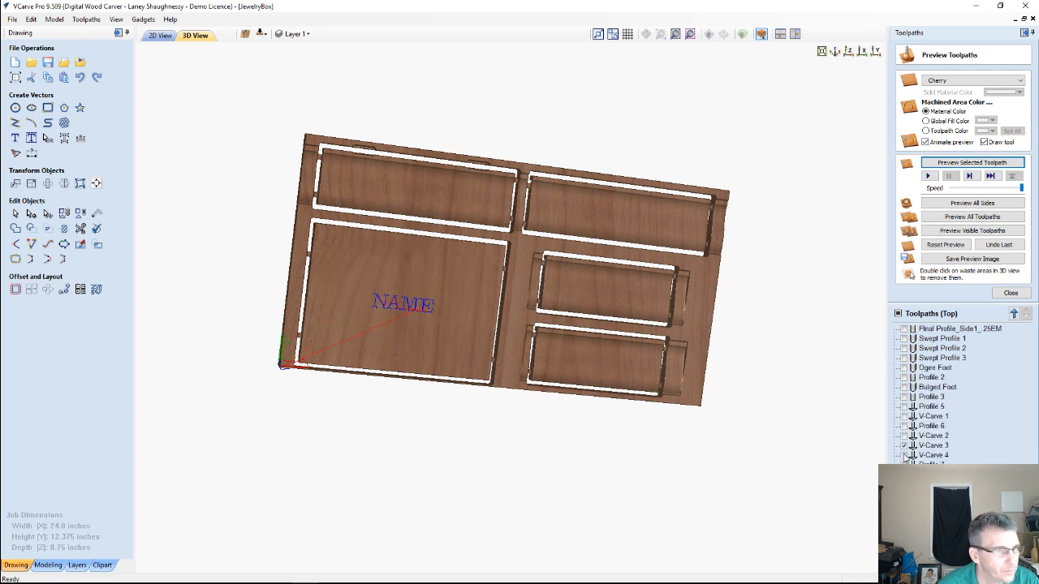
pyautogui.click(904, 437)
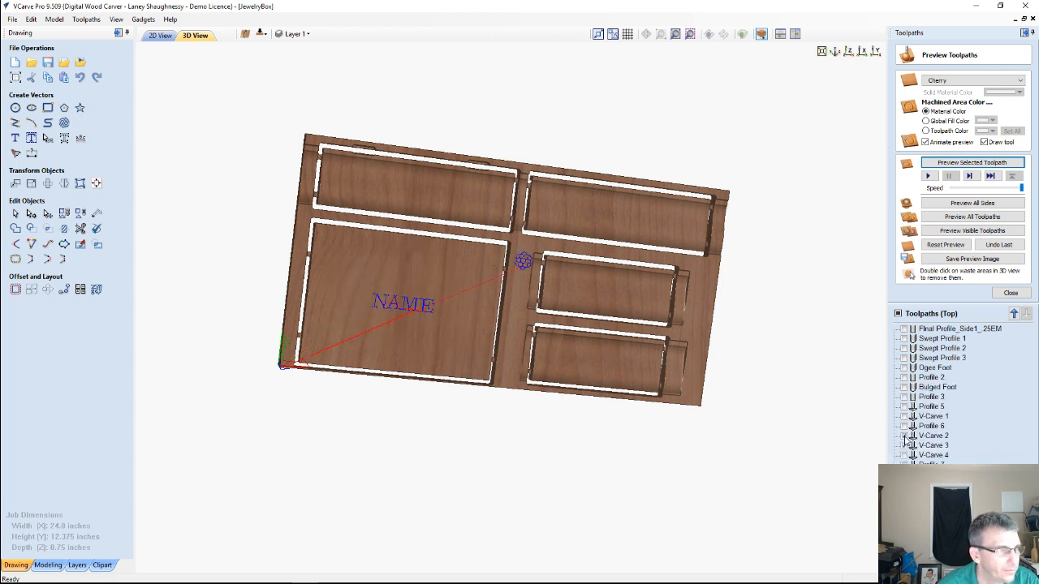
pyautogui.click(904, 439)
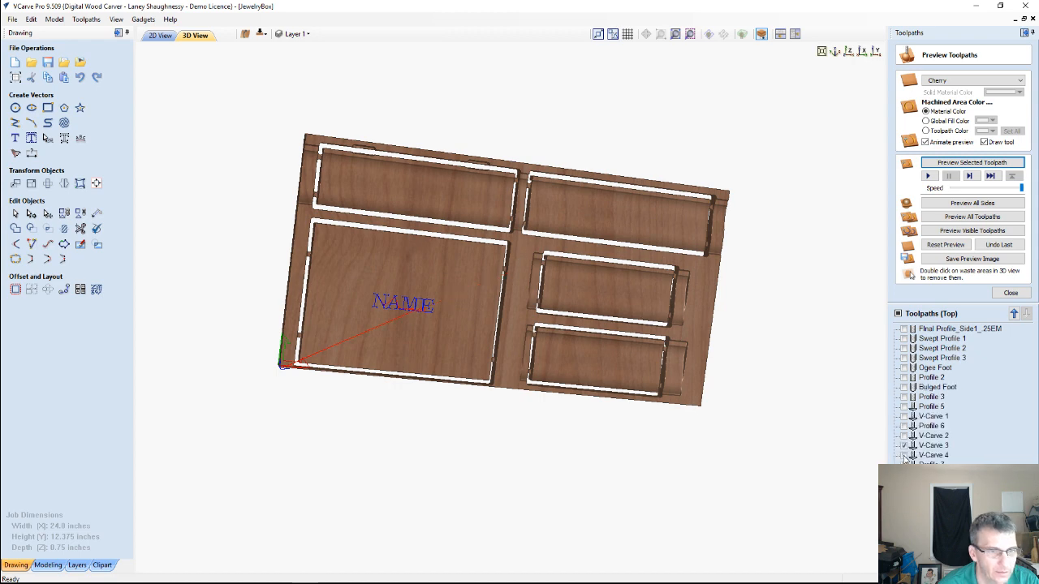
pyautogui.click(903, 455)
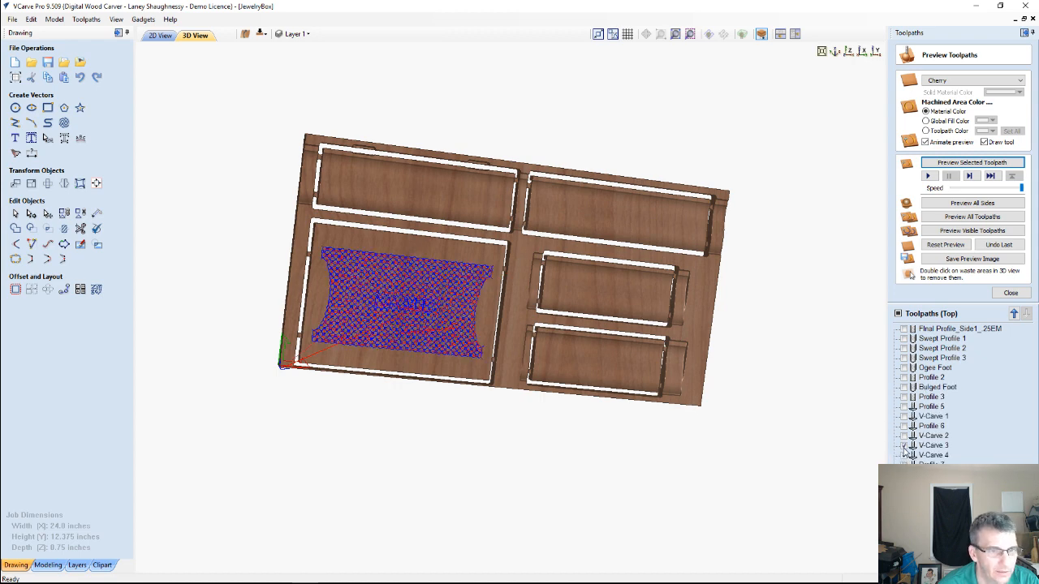
pyautogui.click(903, 454)
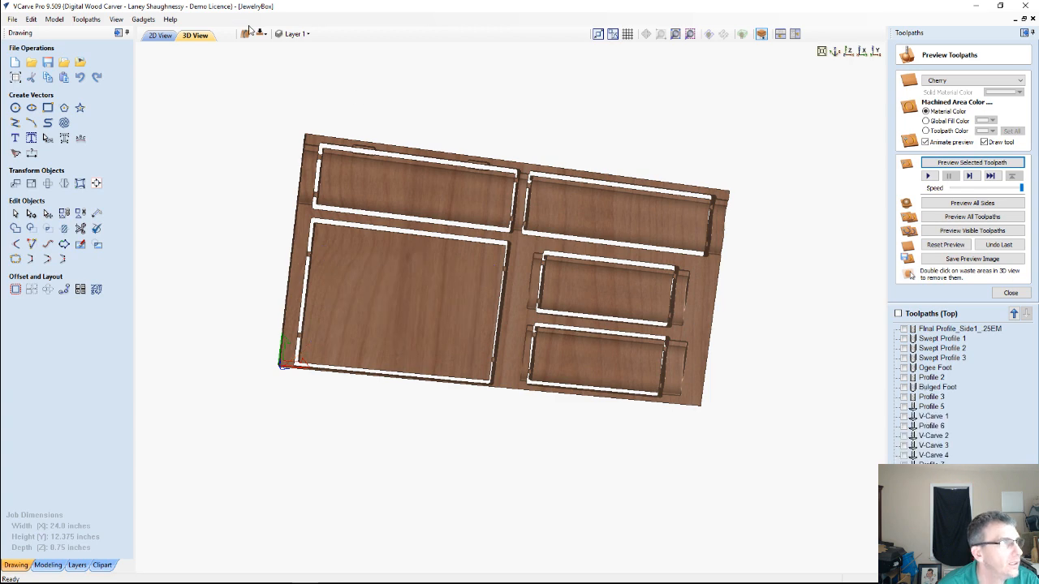
# In the 2D drawing, hide the CrossHatch_WithName layer, keep TextureToolpath_Vect hidden and show the Jewelry Box Top layer
pyautogui.click(155, 36)
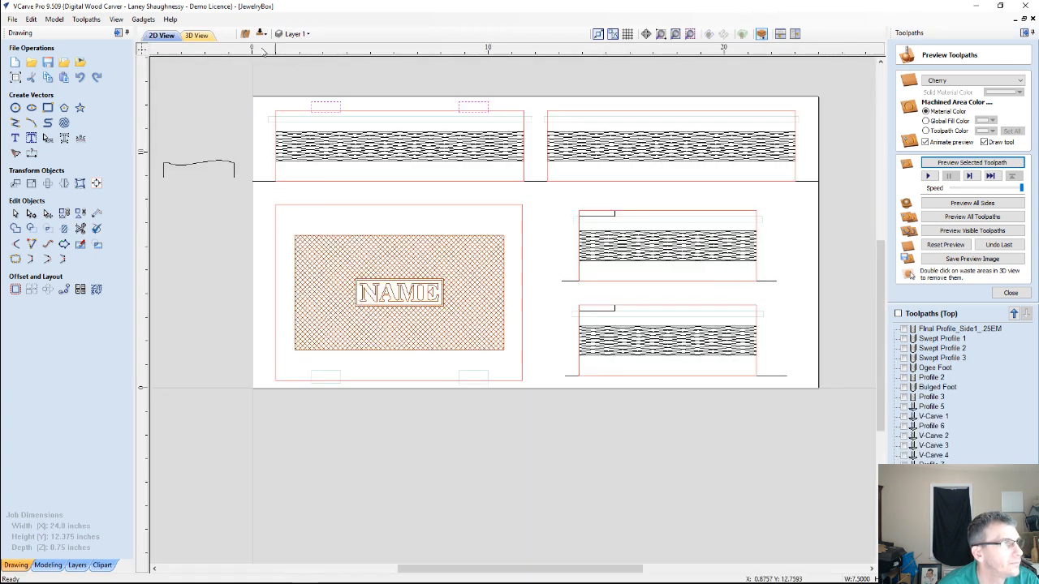
pyautogui.click(294, 34)
pyautogui.scroll(-3, 295, 110)
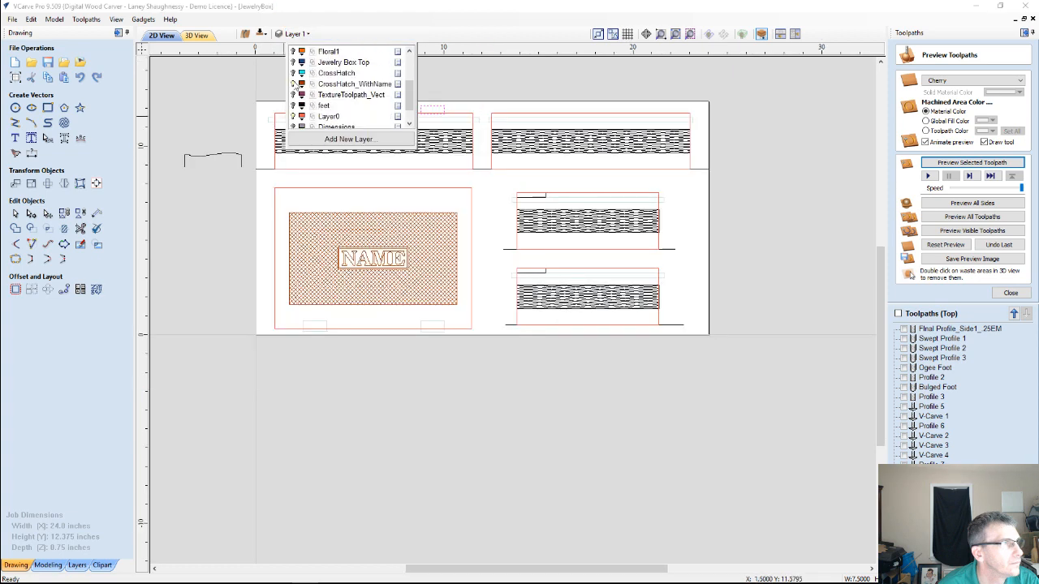
pyautogui.click(293, 84)
pyautogui.click(293, 95)
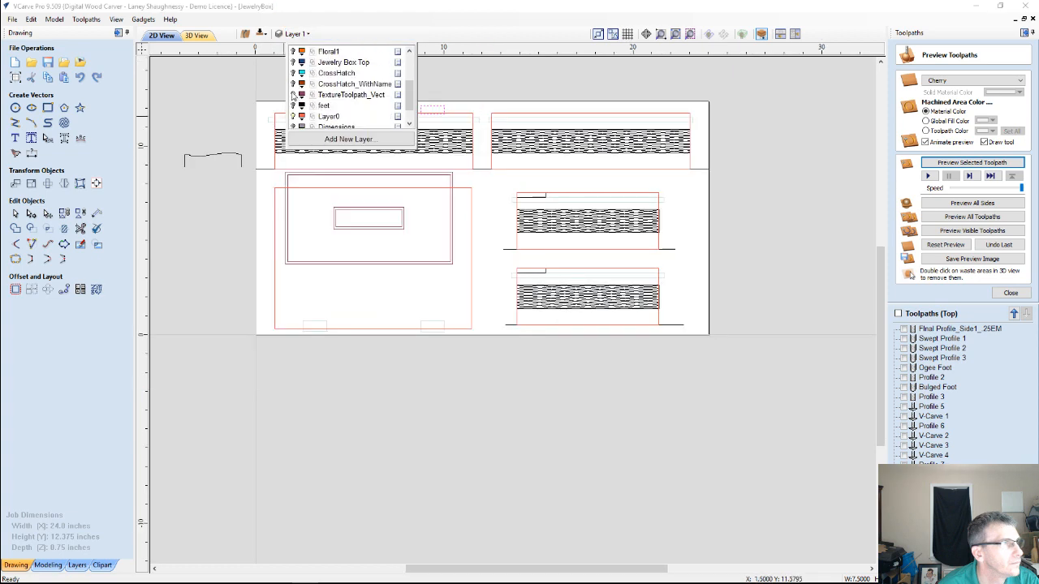
pyautogui.click(294, 95)
pyautogui.scroll(2, 293, 91)
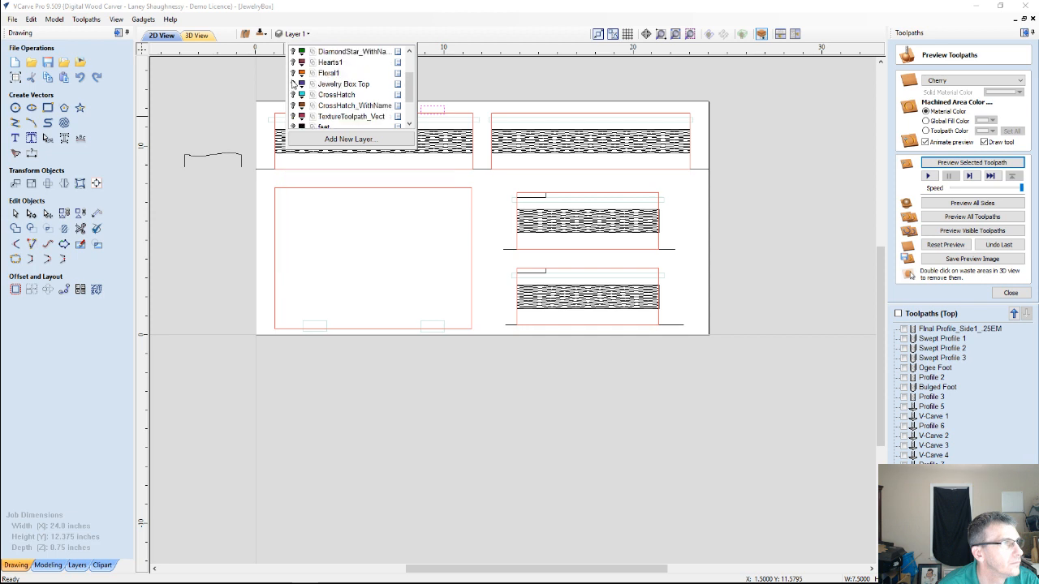
pyautogui.click(294, 94)
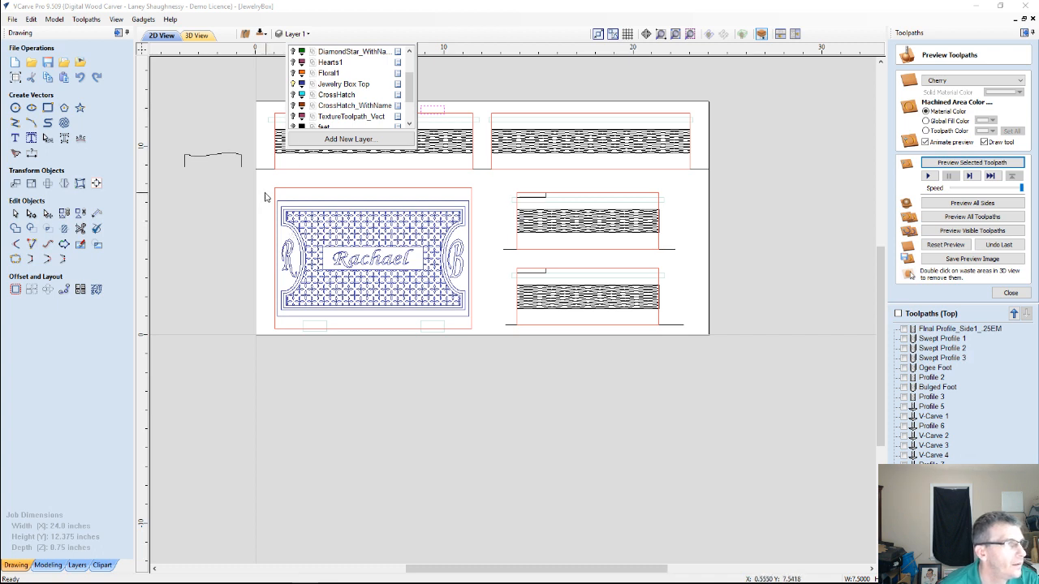
pyautogui.moveTo(267, 195); pyautogui.dragTo(468, 318)
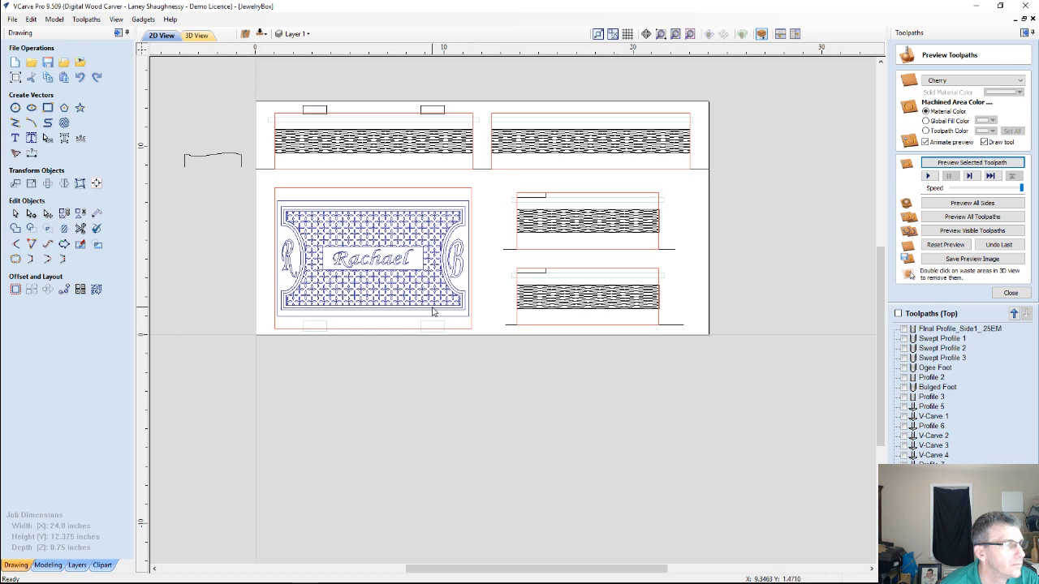
# Calculate the V-Carve 5 toolpath for the lid artwork with 0.125-inch flat depth, the 60-degree 0.25-inch V-bit and 0.125-inch end mill clearance
pyautogui.scroll(1, 433, 312)
pyautogui.scroll(1, 433, 313)
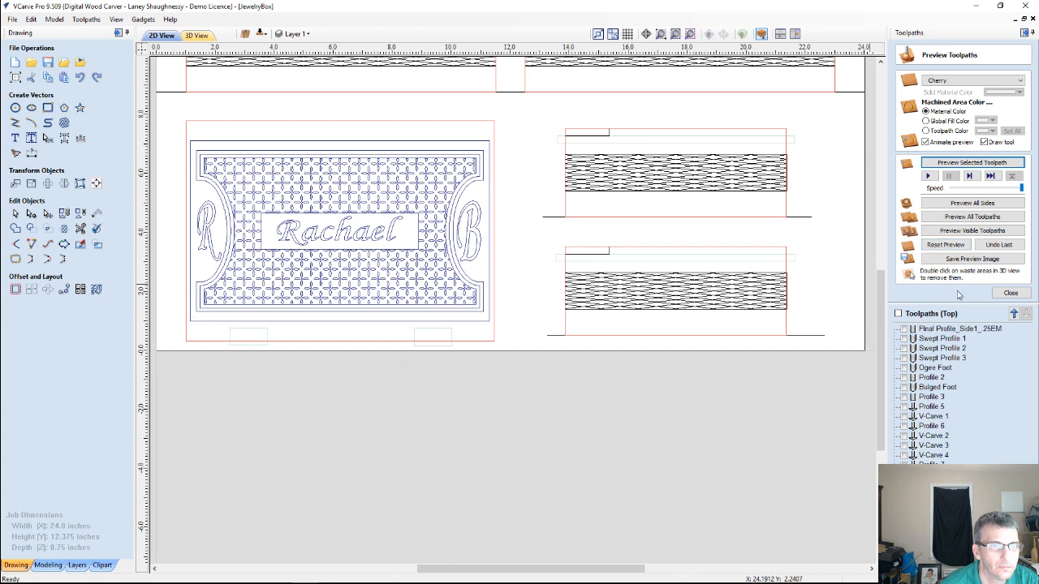
pyautogui.click(1010, 293)
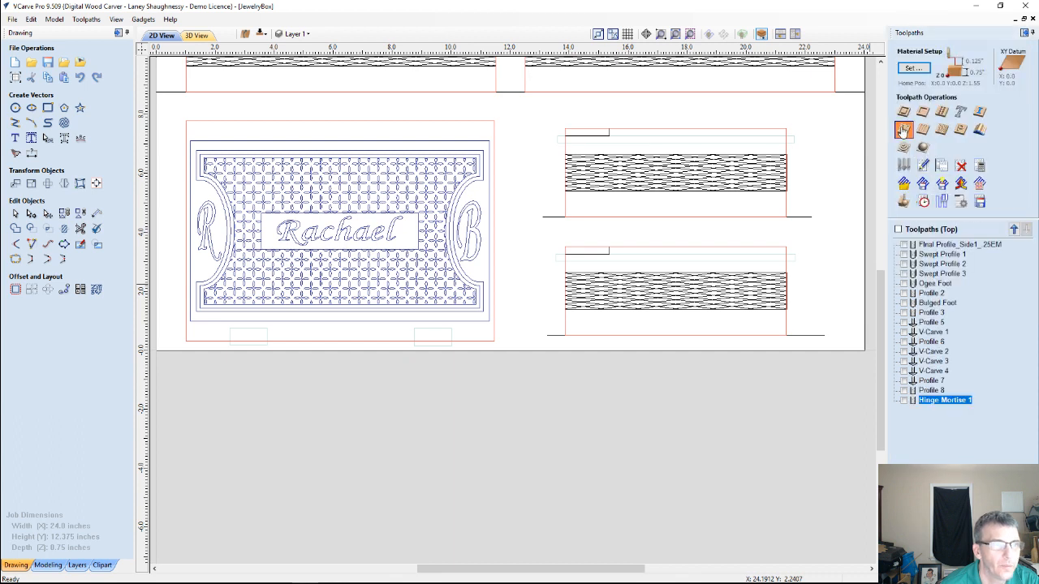
pyautogui.click(903, 130)
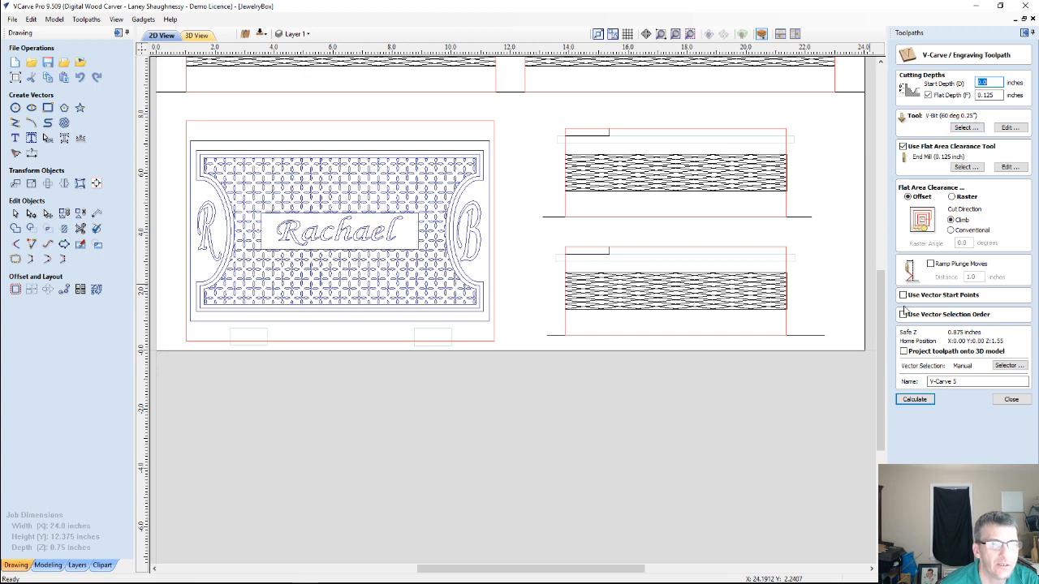
pyautogui.click(915, 400)
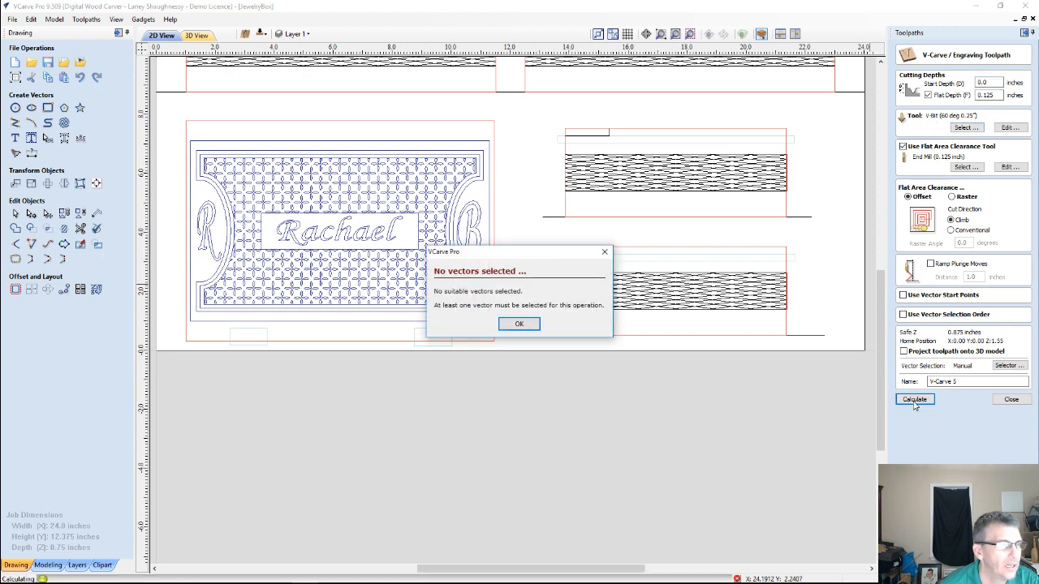
pyautogui.click(512, 323)
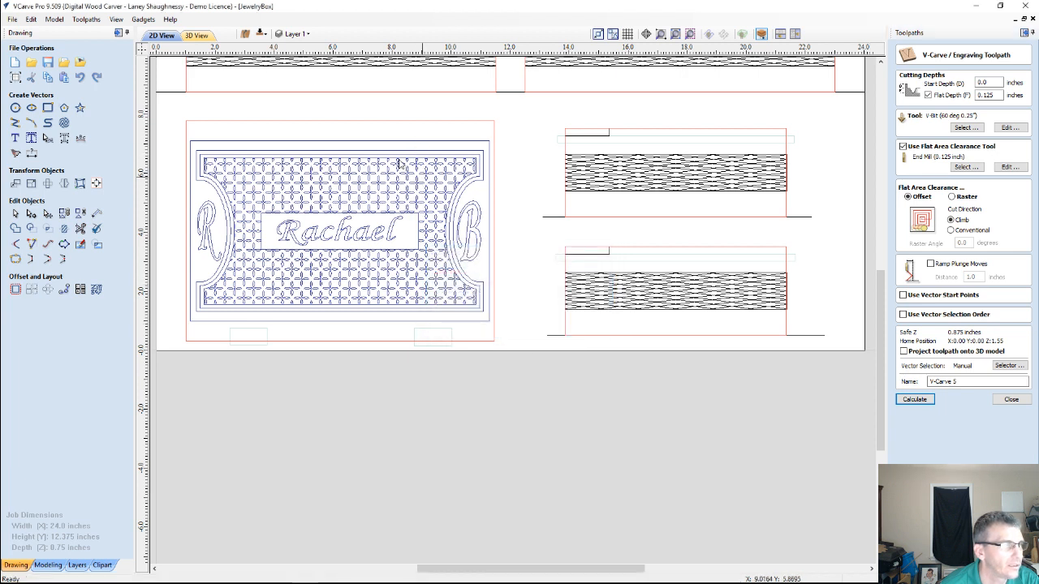
pyautogui.click(368, 139)
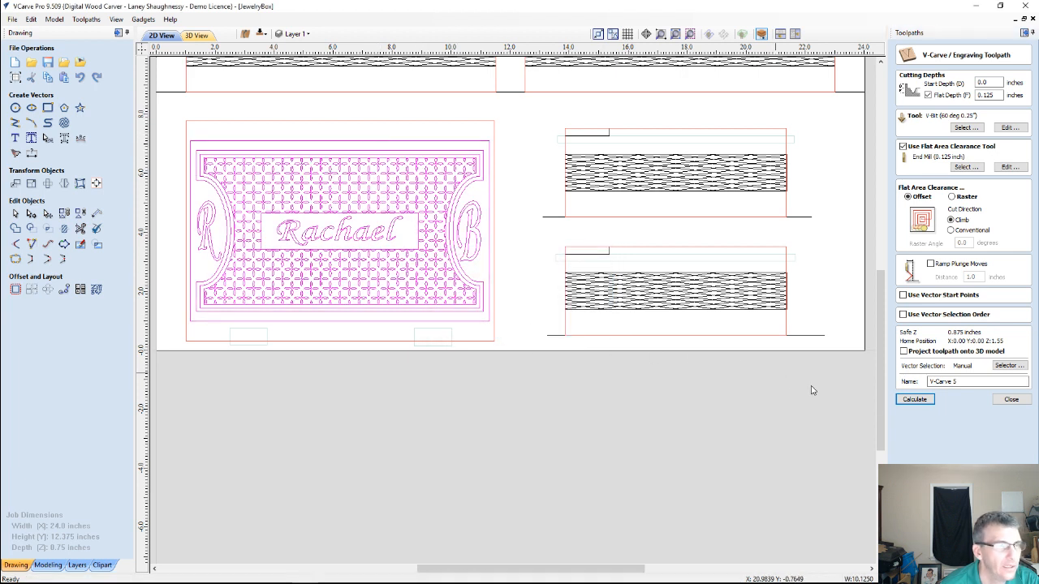
pyautogui.click(907, 402)
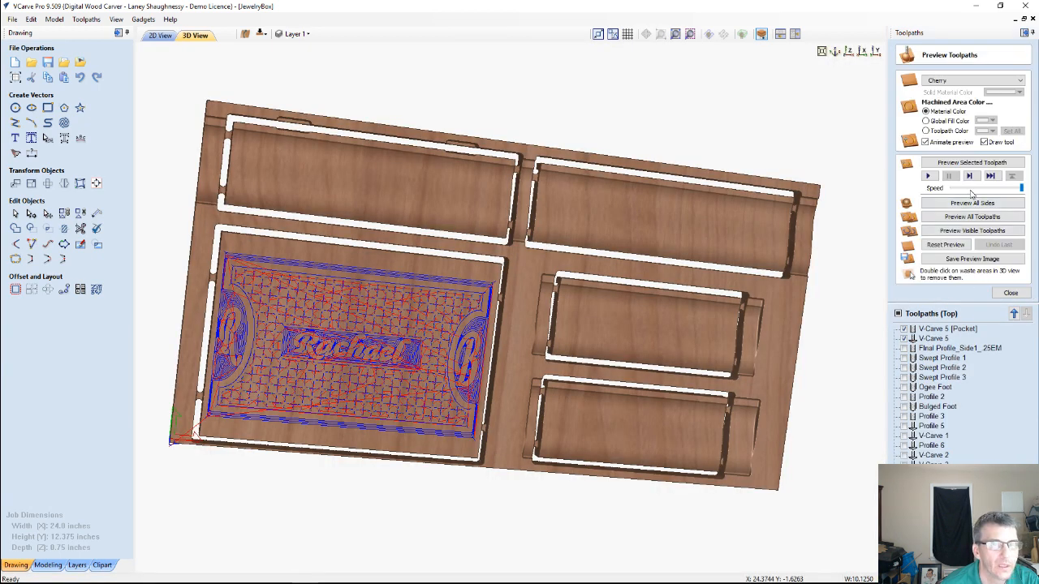
# Simulate the visible V-Carve 5 pocket and engraving toolpaths, inspect the carved lid up close, and close the toolpath preview
pyautogui.click(971, 231)
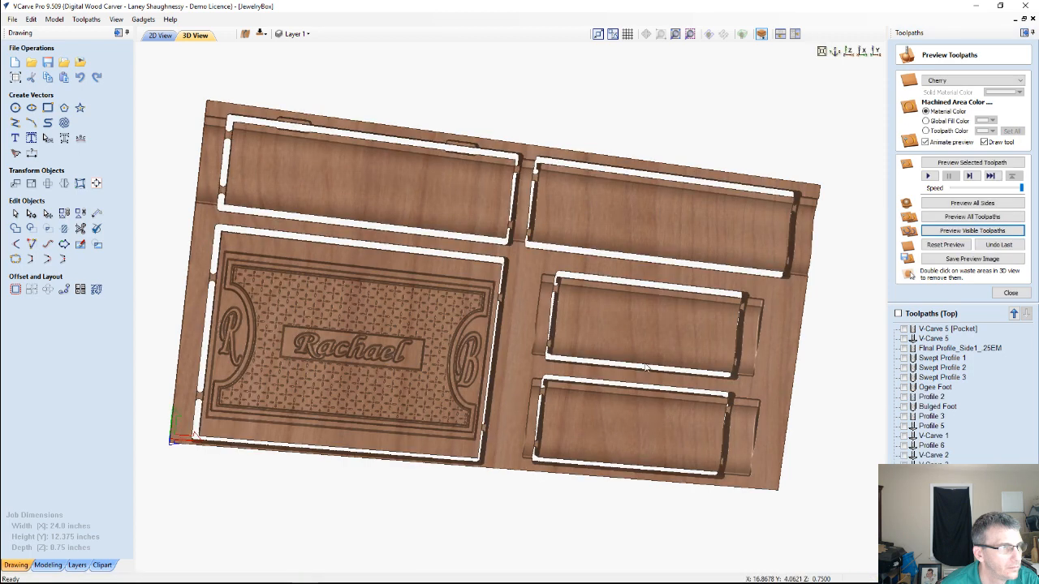
pyautogui.moveTo(716, 220); pyautogui.dragTo(709, 161)
pyautogui.scroll(2, 392, 389)
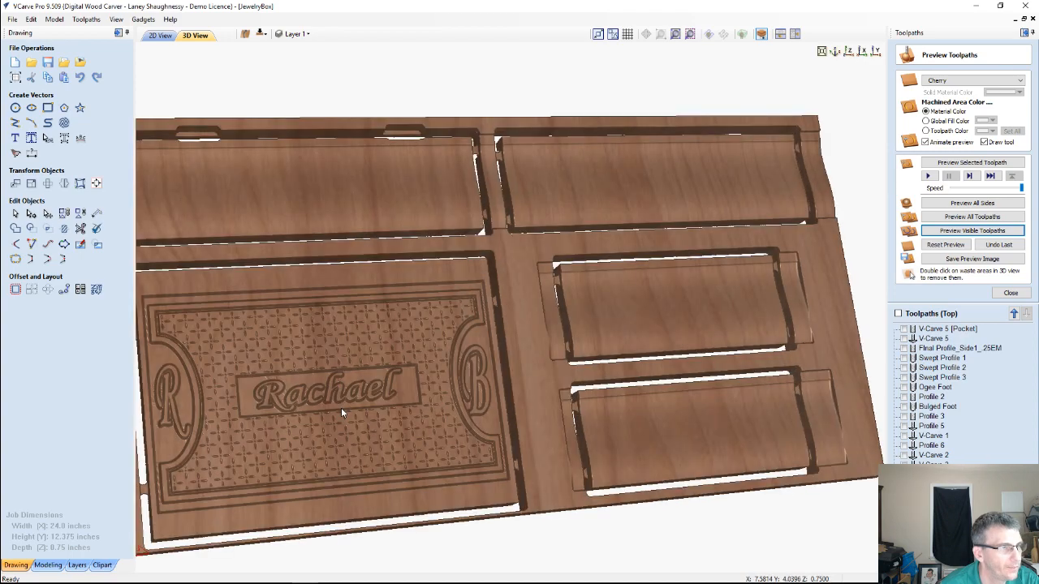
pyautogui.scroll(2, 443, 358)
pyautogui.moveTo(466, 345); pyautogui.dragTo(497, 334, button='middle')
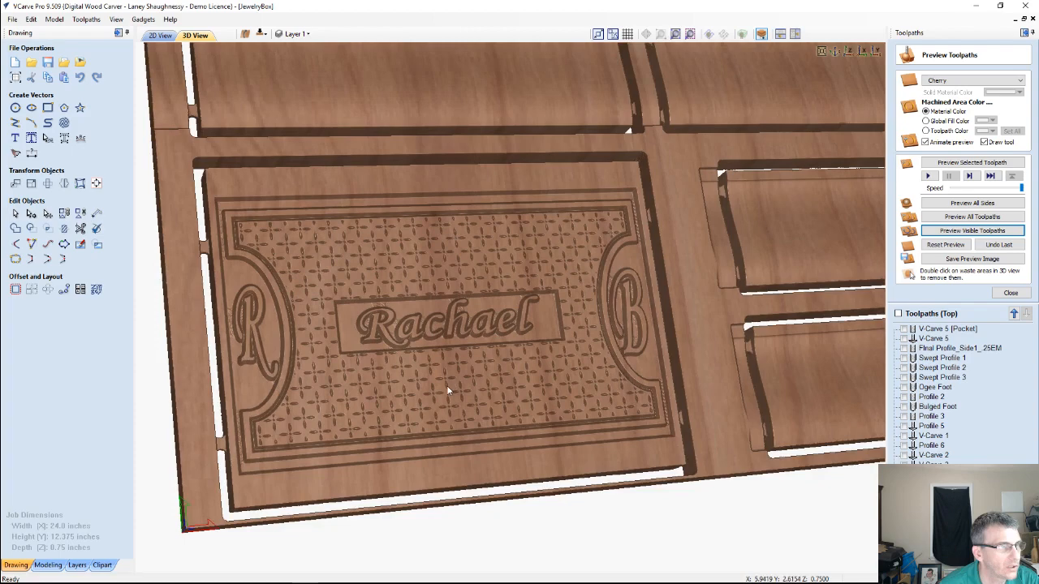
pyautogui.moveTo(447, 390); pyautogui.dragTo(489, 387)
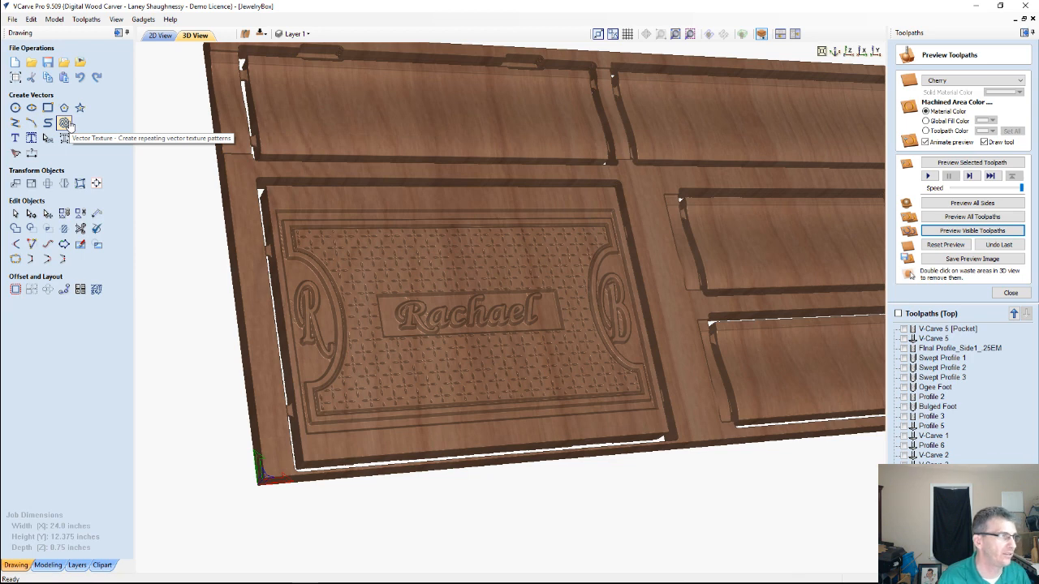
pyautogui.click(1010, 293)
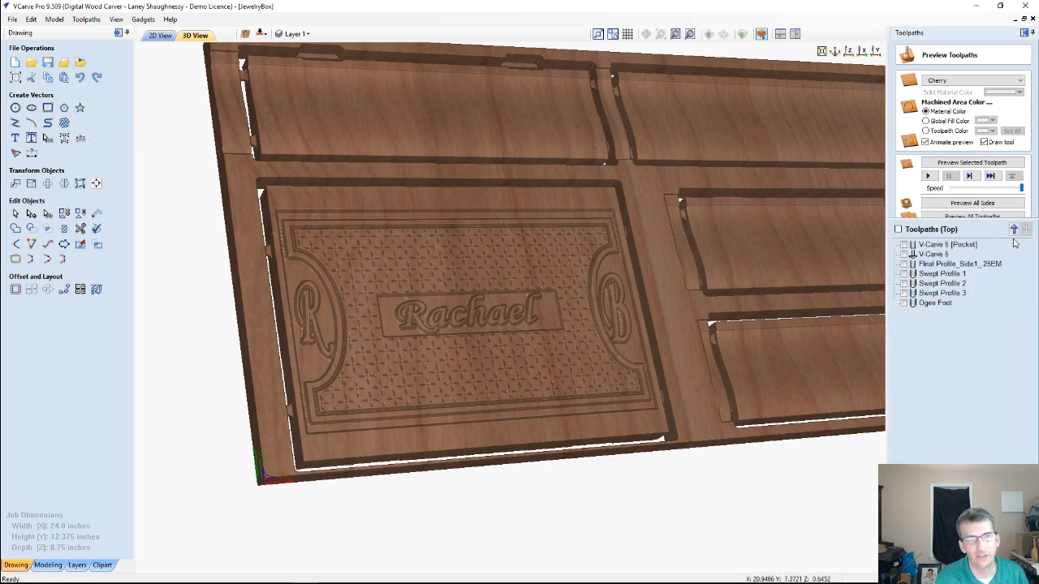
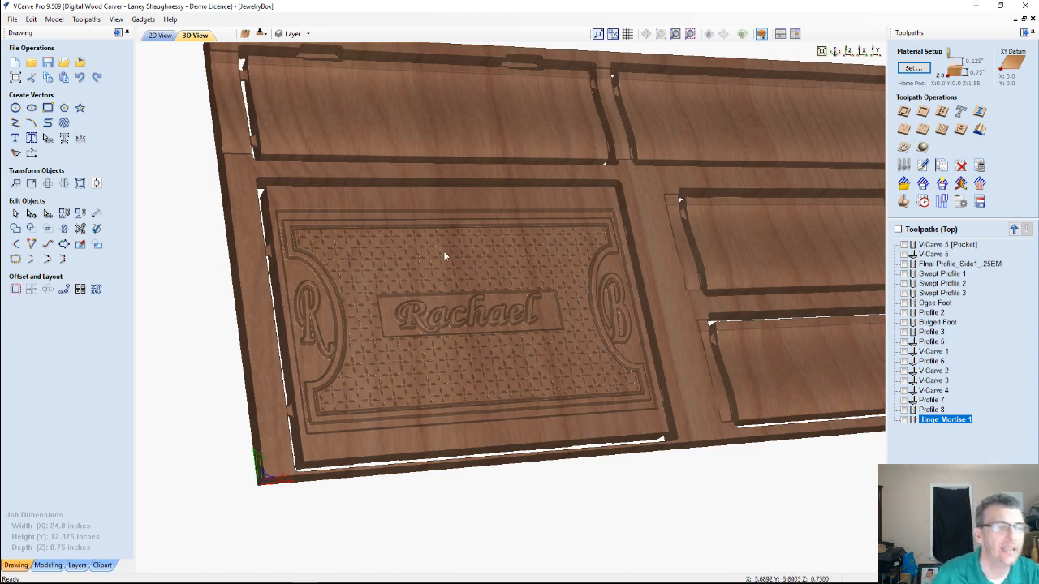
# Show the V-Carve 4 toolpath on the lid in 3D and compare it with the lid artwork in the 2D drawing
pyautogui.click(162, 36)
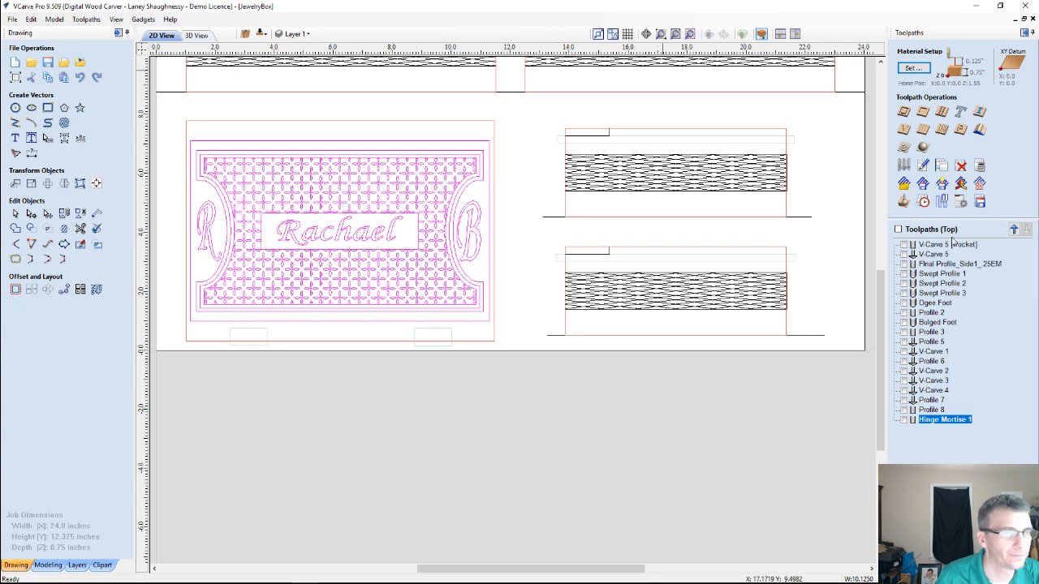
pyautogui.press('F3')
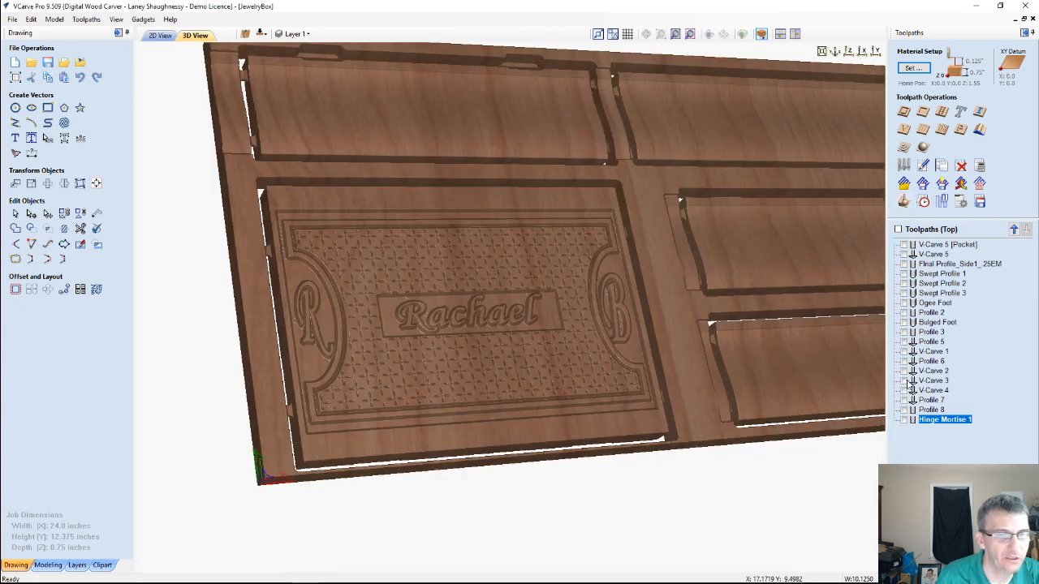
pyautogui.click(903, 391)
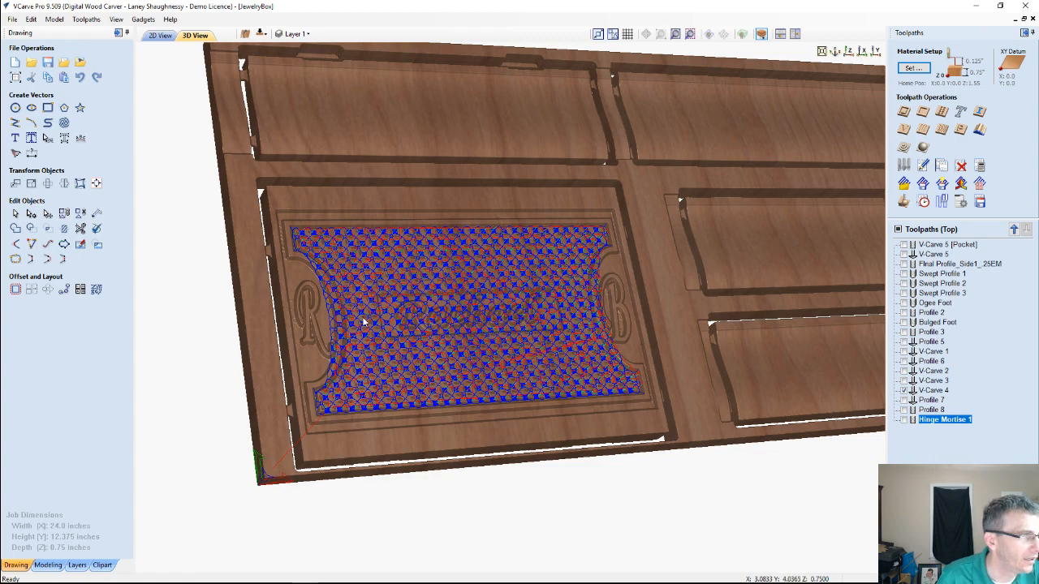
pyautogui.scroll(2, 364, 323)
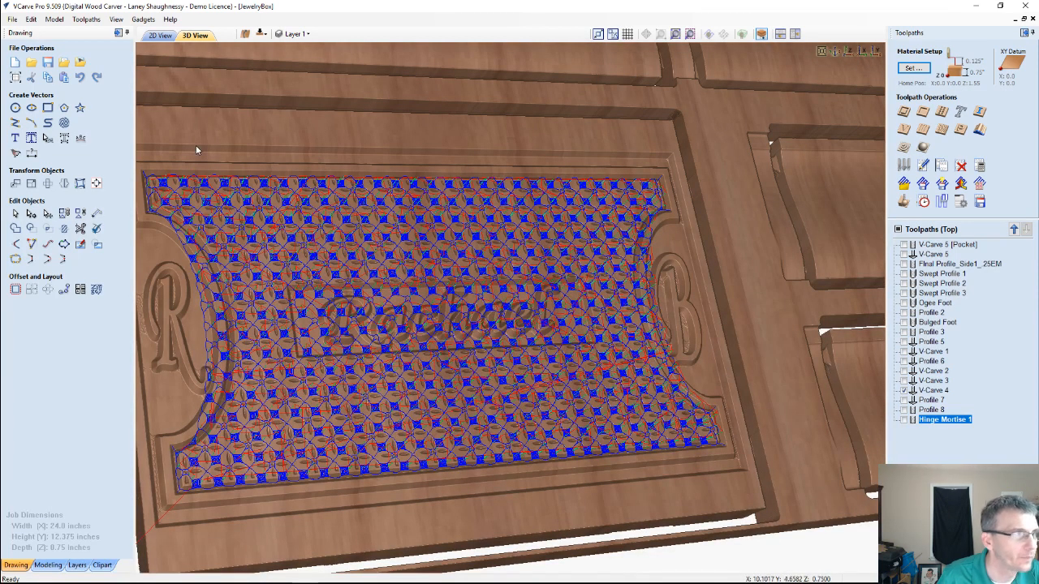
pyautogui.click(156, 36)
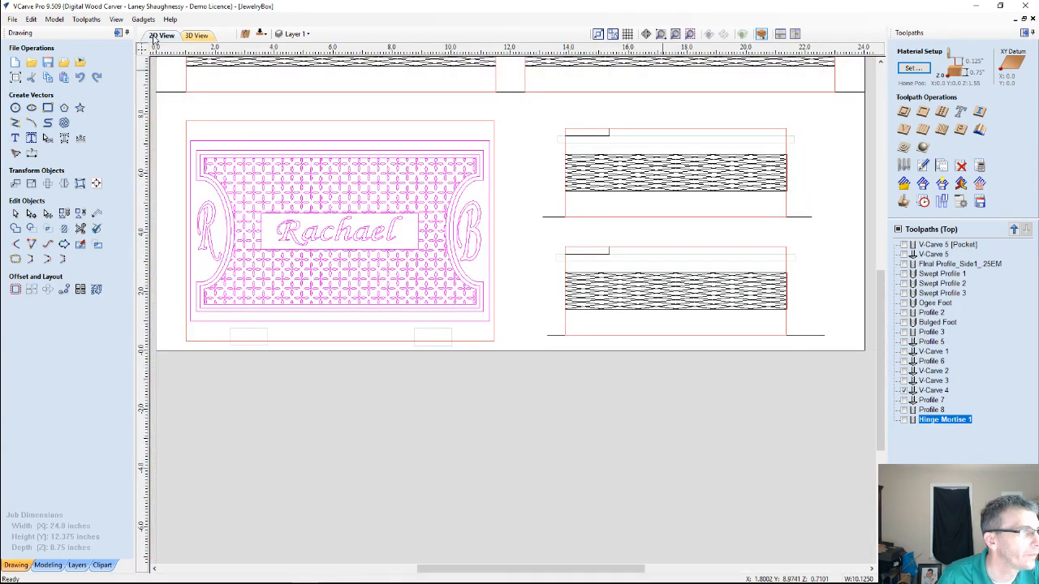
pyautogui.click(195, 37)
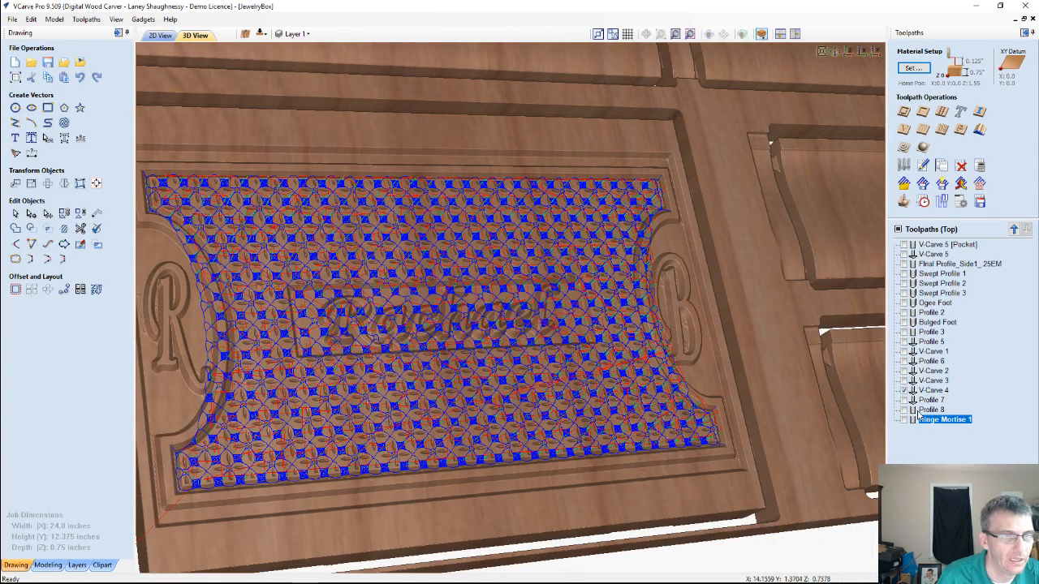
# Turn off the flat depth limit of the V-Carve 4 toolpath and recalculate it with the 60-degree 0.25-inch V-bit
pyautogui.click(902, 202)
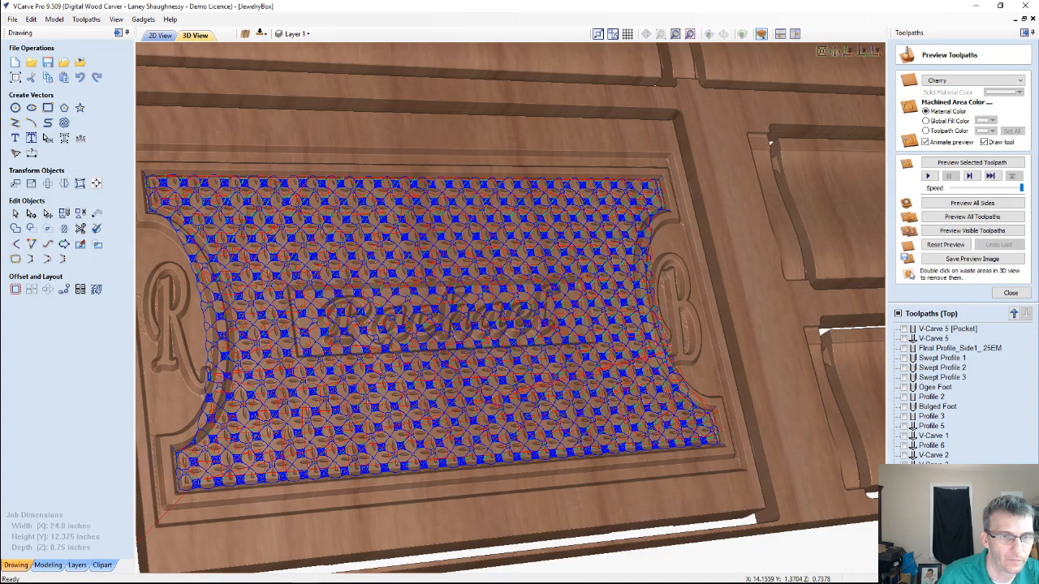
pyautogui.doubleClick(933, 475)
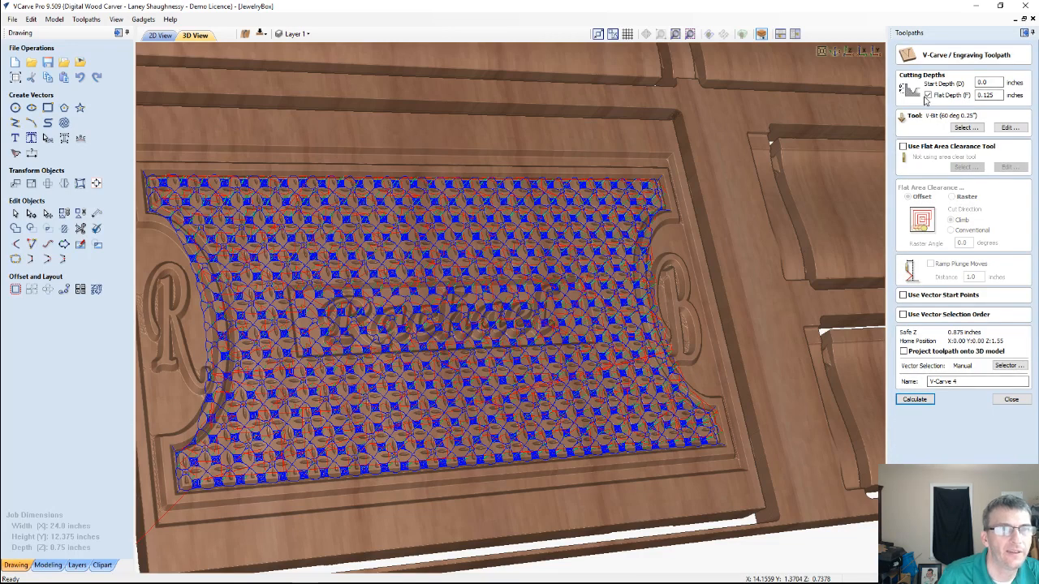
pyautogui.click(927, 95)
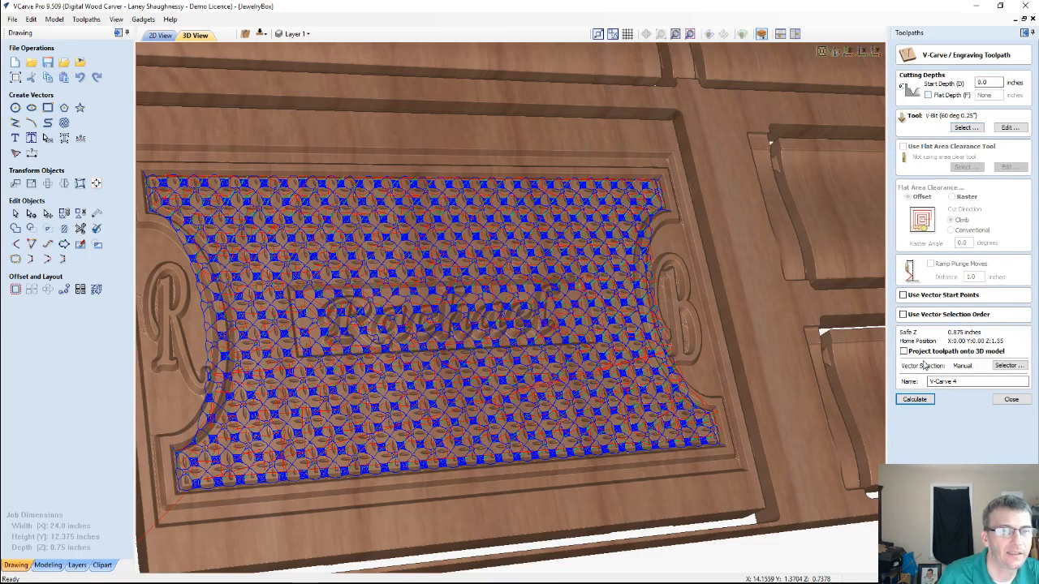
pyautogui.click(907, 401)
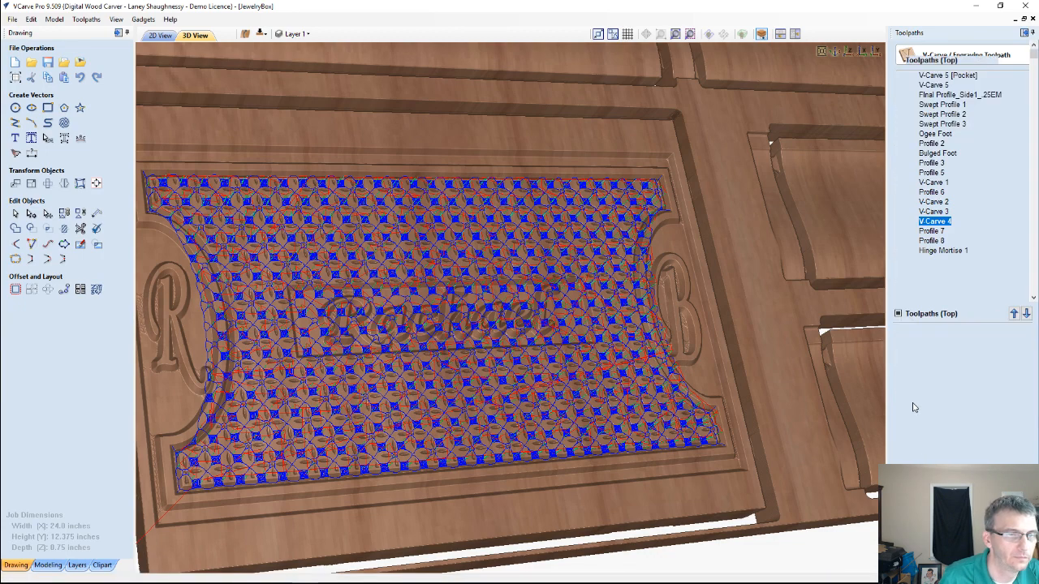
pyautogui.doubleClick(933, 475)
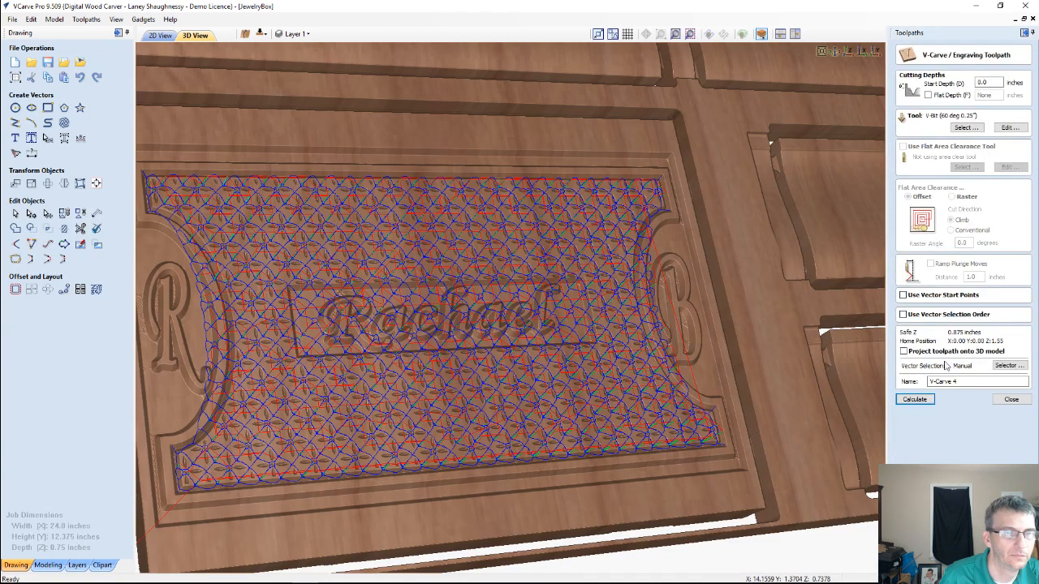
pyautogui.click(1011, 399)
# Reset the toolpath preview to blank material and simulate only the V-Carve 4 toolpath without its flat depth limit
pyautogui.click(900, 207)
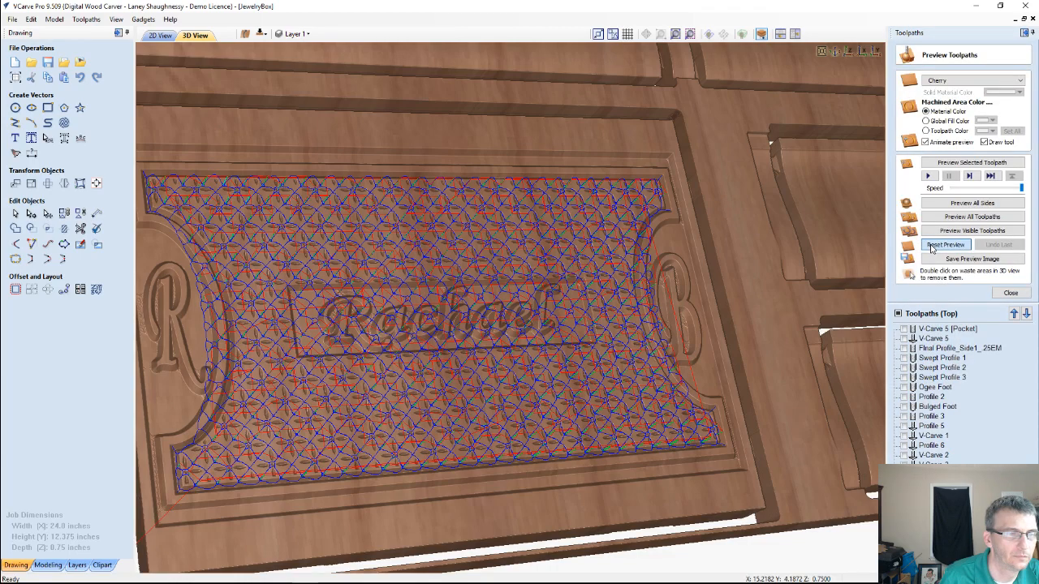
pyautogui.click(931, 246)
pyautogui.click(962, 163)
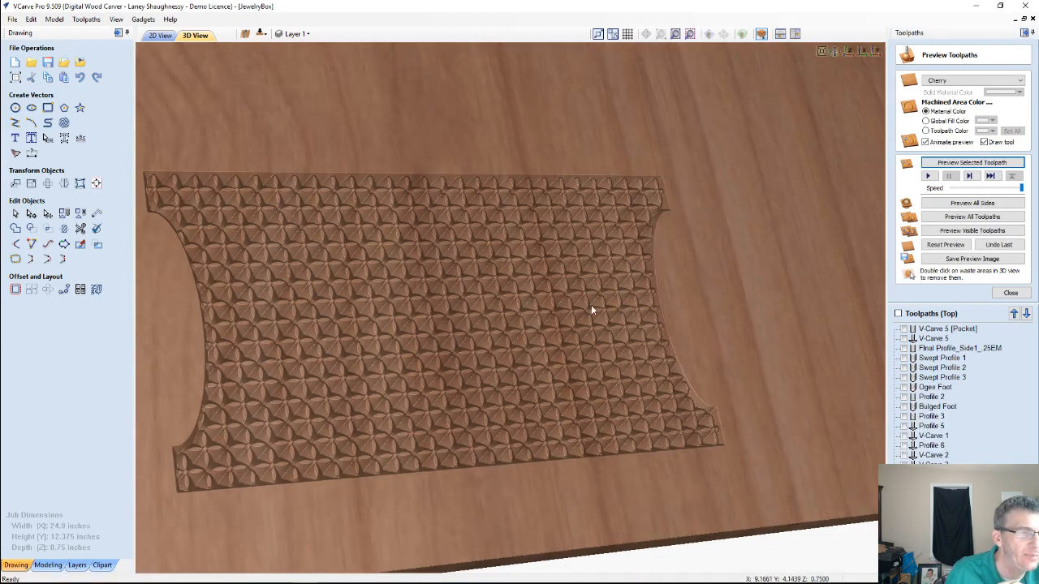
# Examine the full-depth V-Carve 4 background pattern up close and from several viewing angles
pyautogui.moveTo(590, 306); pyautogui.dragTo(504, 314)
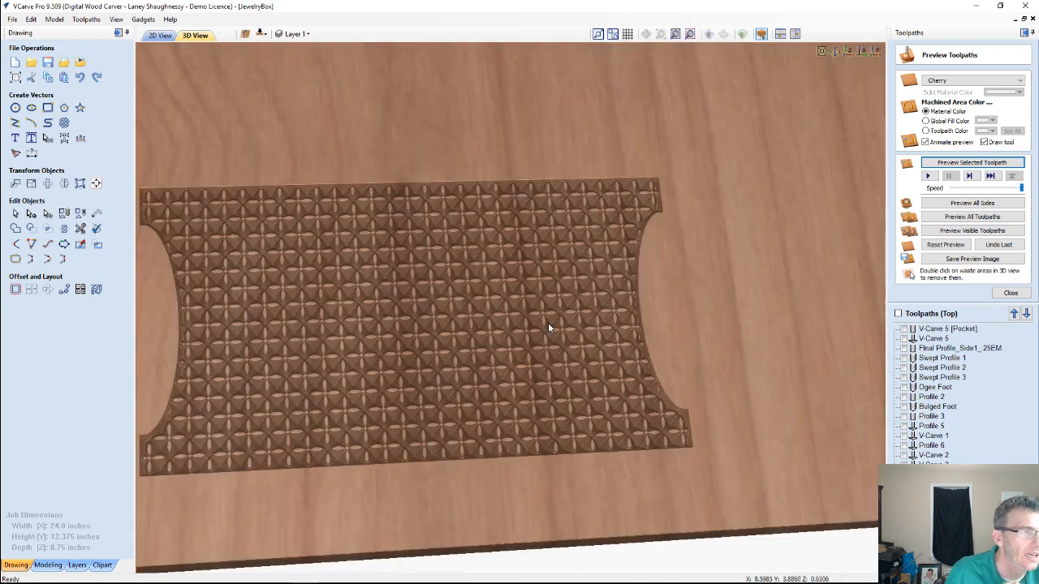
pyautogui.scroll(5, 548, 323)
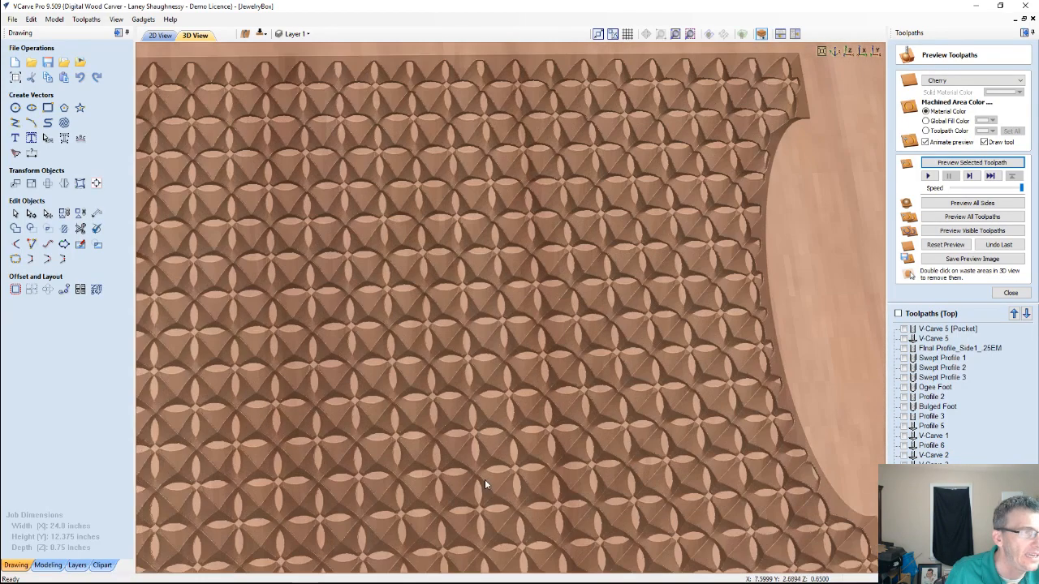
pyautogui.moveTo(484, 478); pyautogui.dragTo(490, 341)
pyautogui.scroll(2, 490, 340)
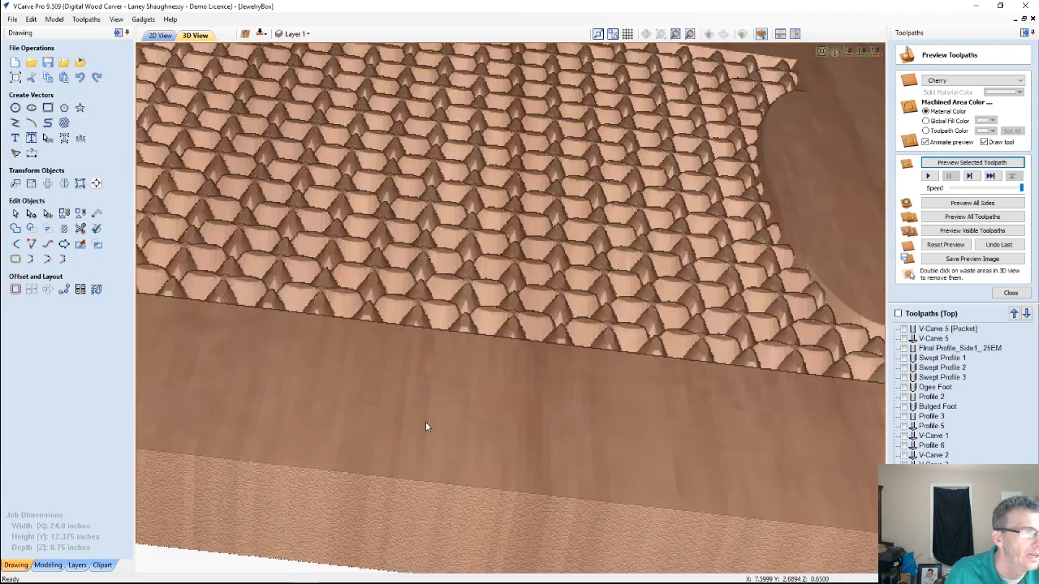
pyautogui.moveTo(424, 425); pyautogui.dragTo(423, 423)
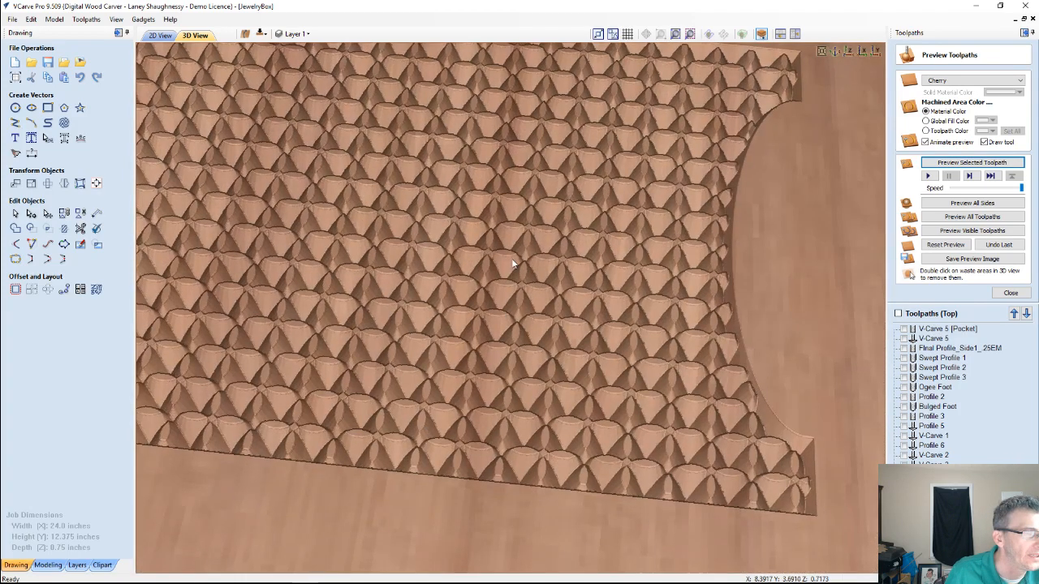
pyautogui.moveTo(492, 314); pyautogui.dragTo(487, 327)
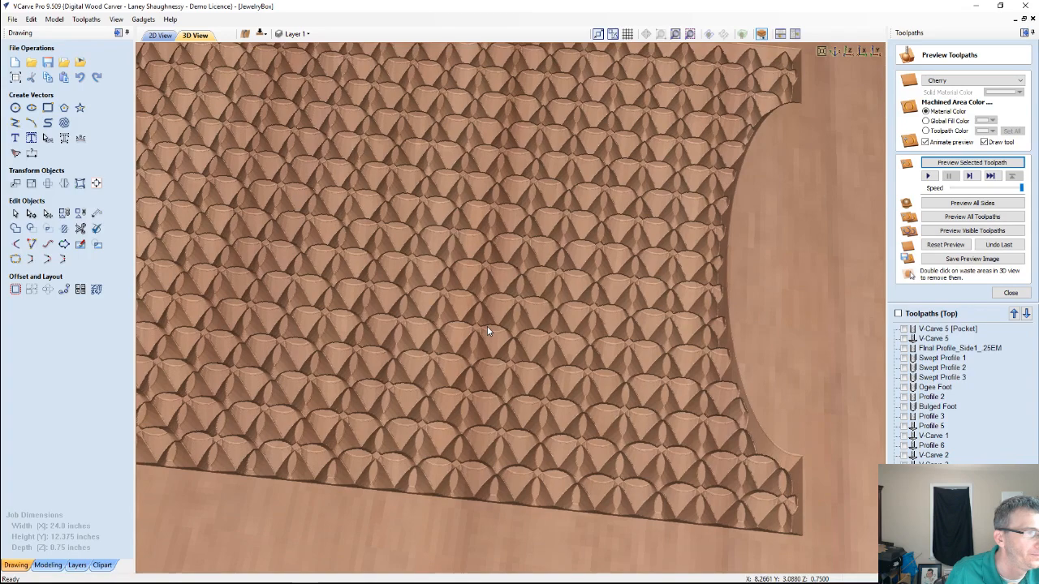
pyautogui.moveTo(486, 338); pyautogui.dragTo(510, 329)
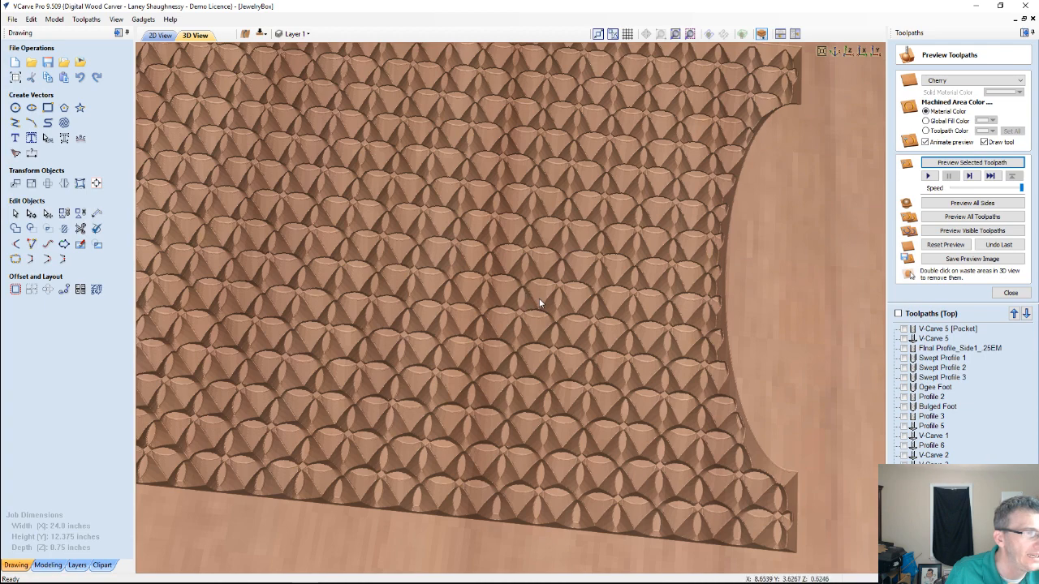
pyautogui.moveTo(542, 380)
pyautogui.mouseDown()
pyautogui.moveTo(542, 390)
pyautogui.moveTo(538, 369)
pyautogui.mouseUp()
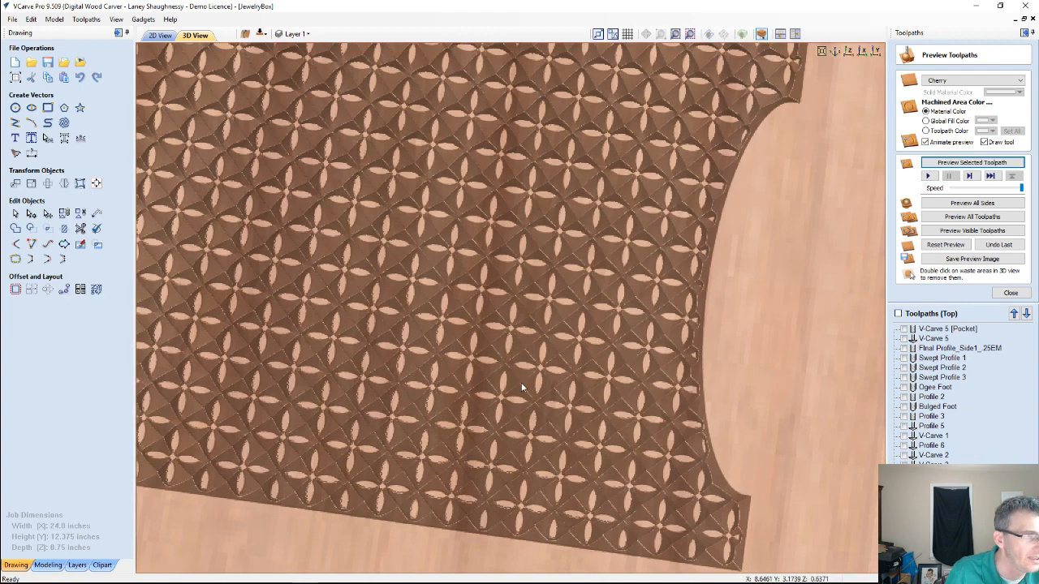
pyautogui.moveTo(528, 389); pyautogui.dragTo(533, 360)
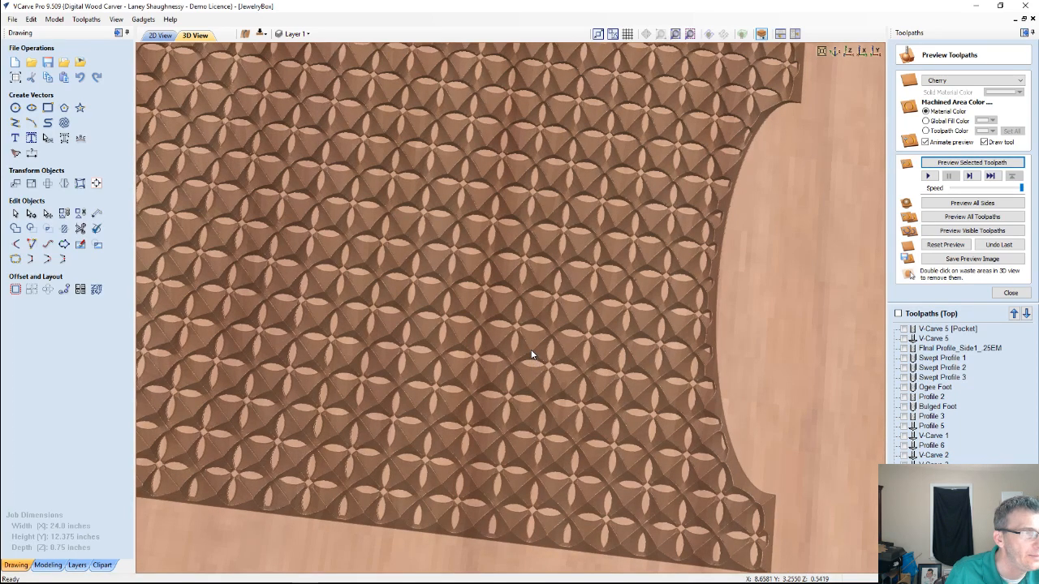
pyautogui.scroll(-5, 532, 355)
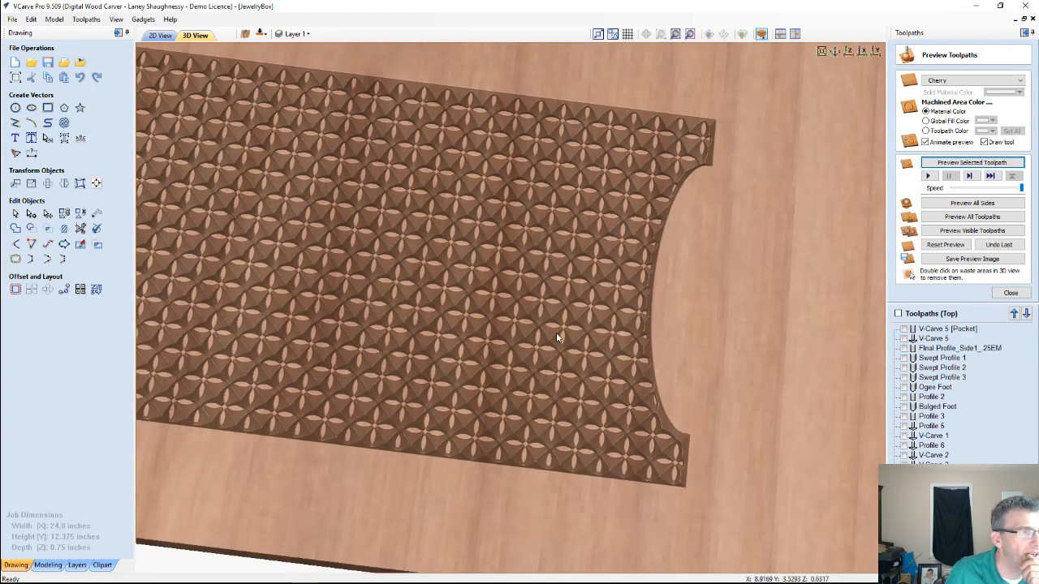
pyautogui.moveTo(527, 418); pyautogui.dragTo(582, 330)
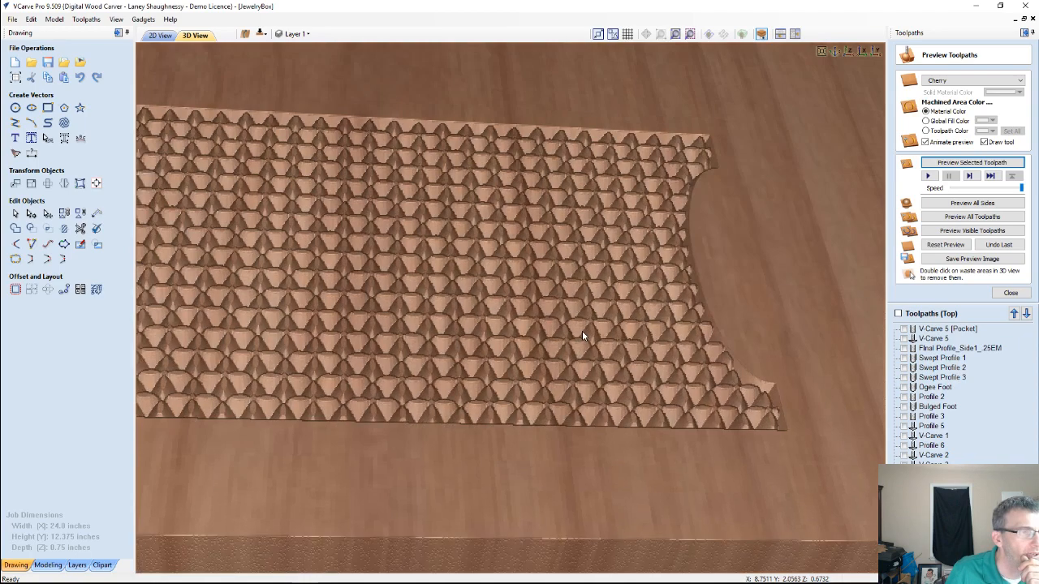
pyautogui.scroll(-2, 582, 330)
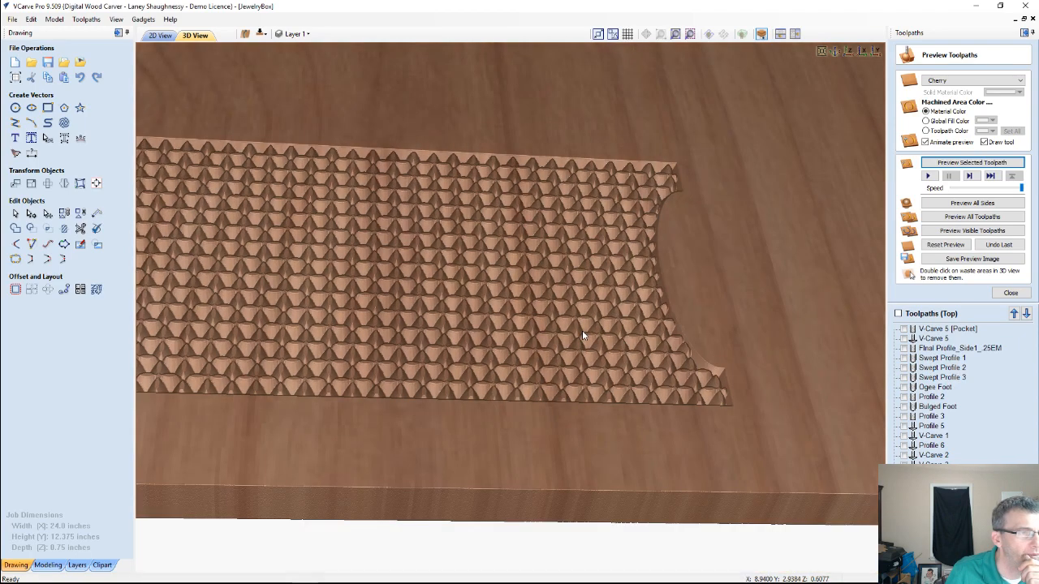
pyautogui.moveTo(420, 362); pyautogui.dragTo(408, 372)
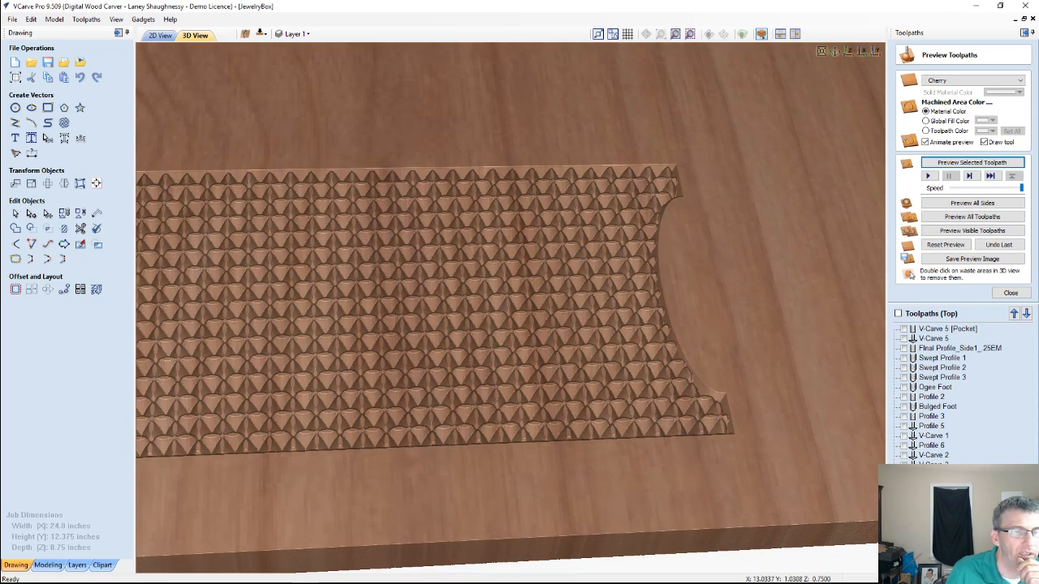
# Restore the 0.125-inch flat depth on V-Carve 4, recalculate it, and simulate it alone on a reset preview
pyautogui.doubleClick(933, 475)
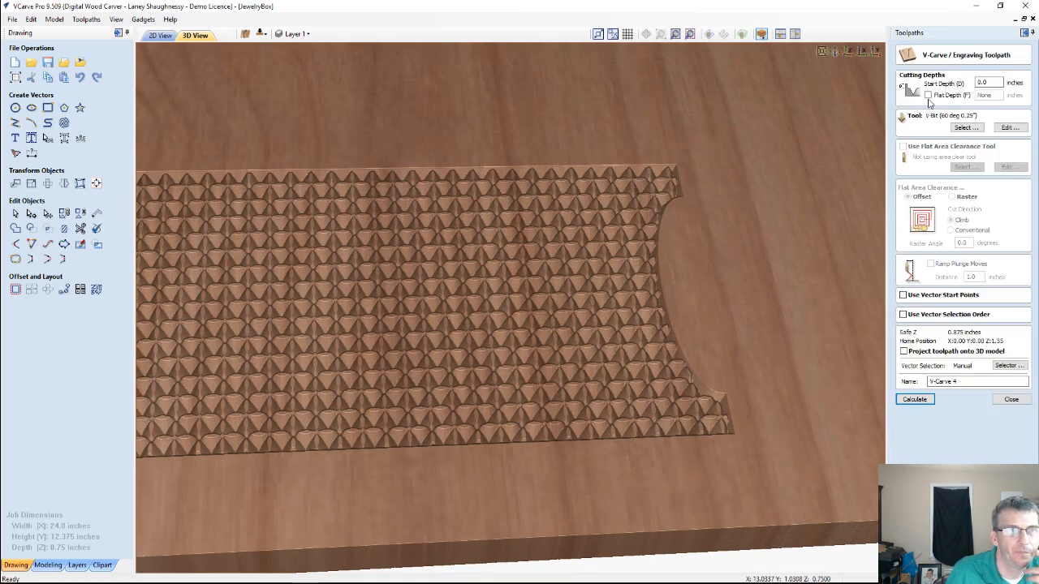
pyautogui.click(927, 94)
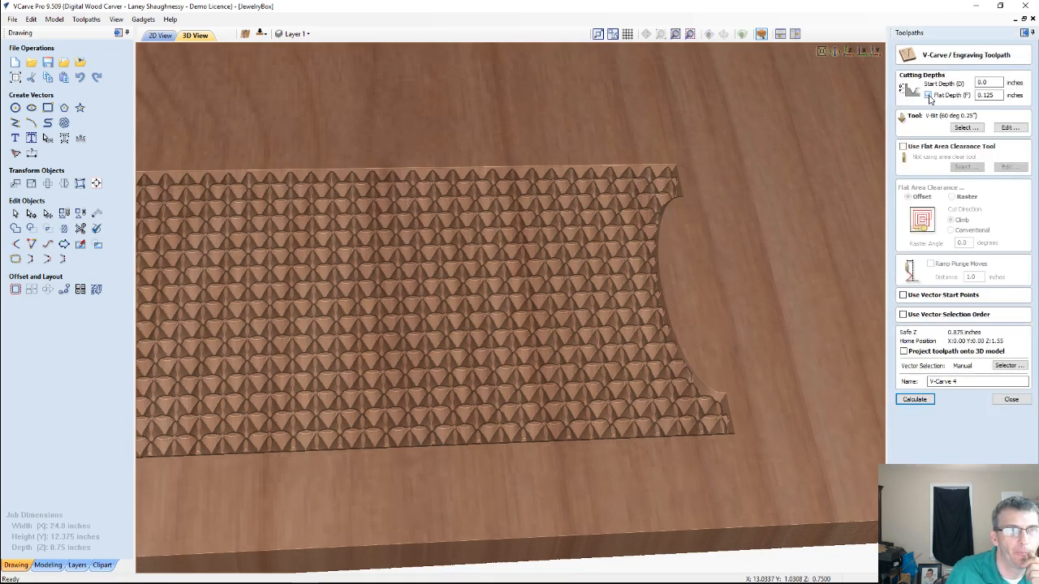
pyautogui.click(923, 401)
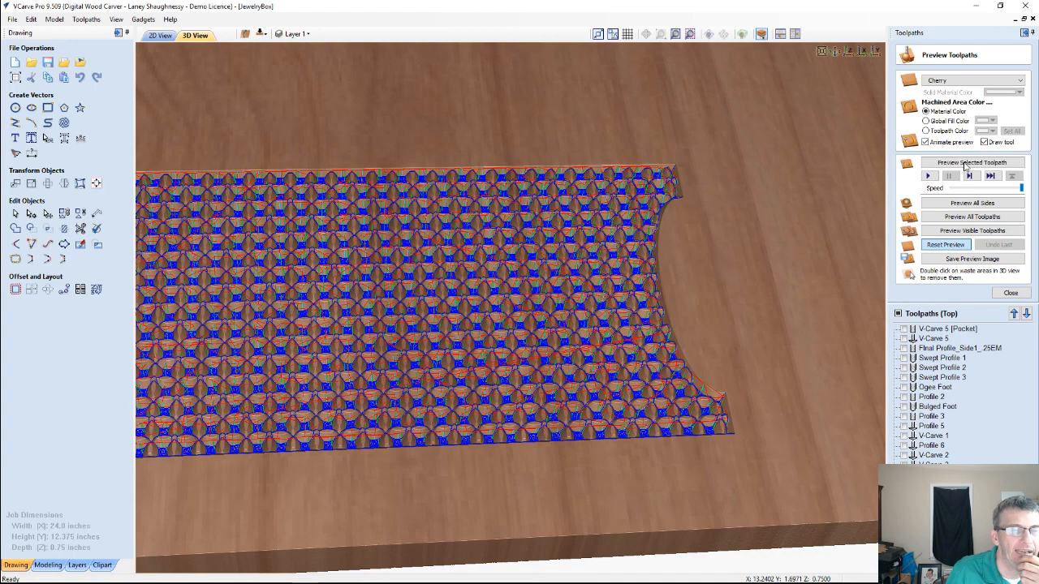
pyautogui.click(964, 163)
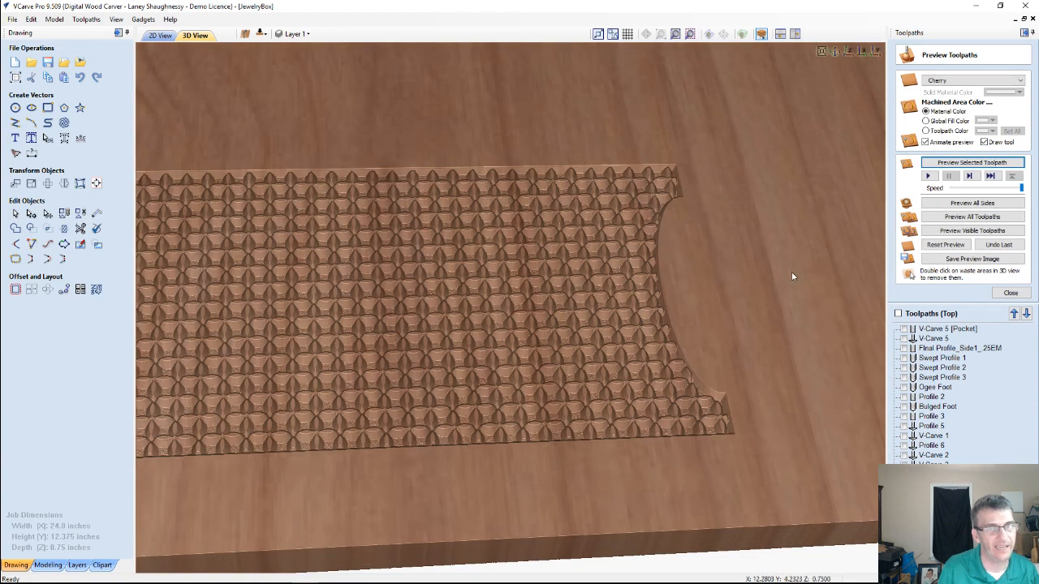
# Set the preview material to Maple and inspect the flat-depth V-Carve 4 pattern both close up and as a whole
pyautogui.click(983, 81)
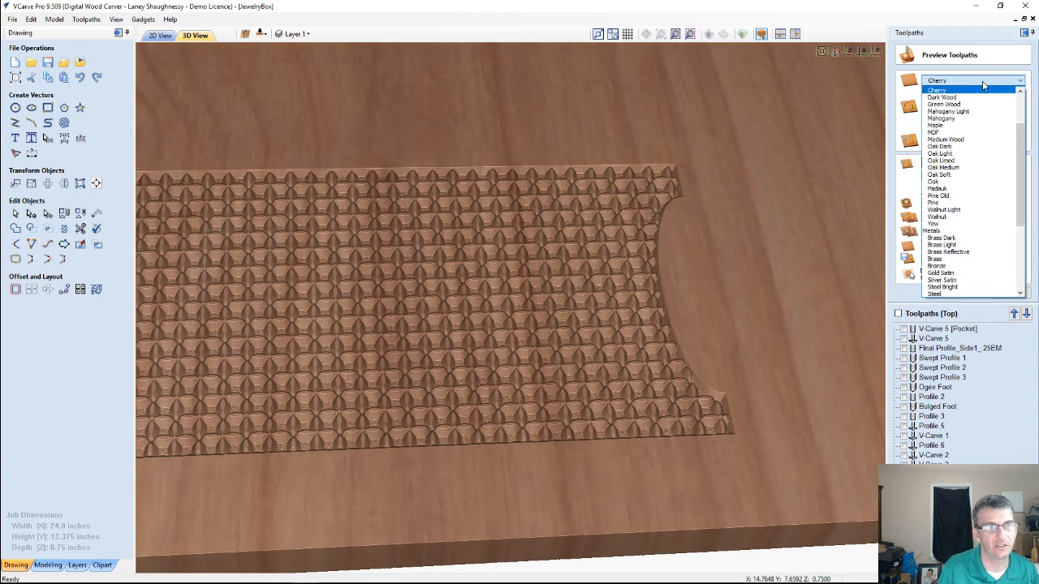
pyautogui.click(950, 125)
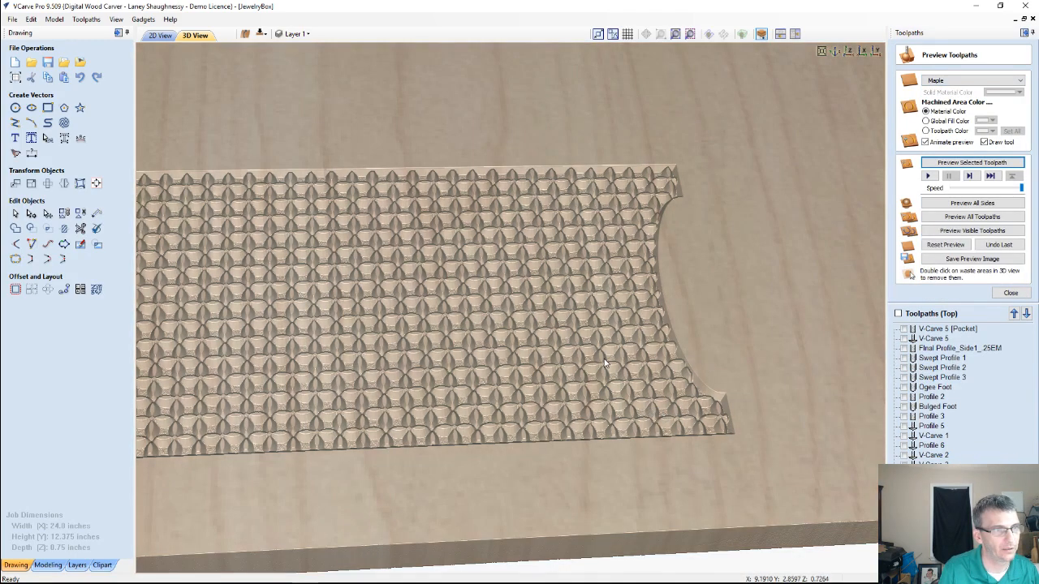
pyautogui.scroll(2, 611, 365)
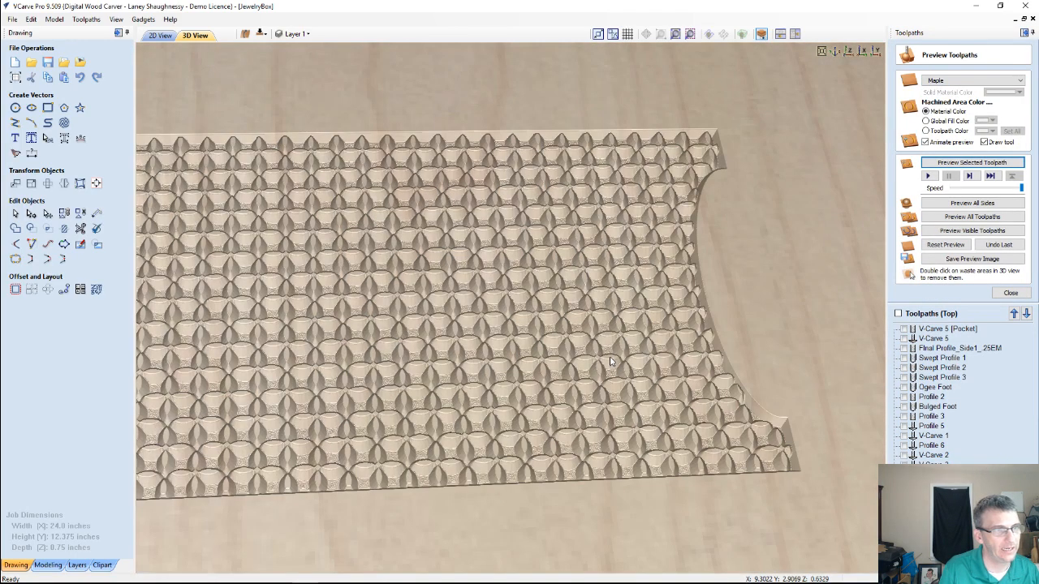
pyautogui.scroll(2, 611, 362)
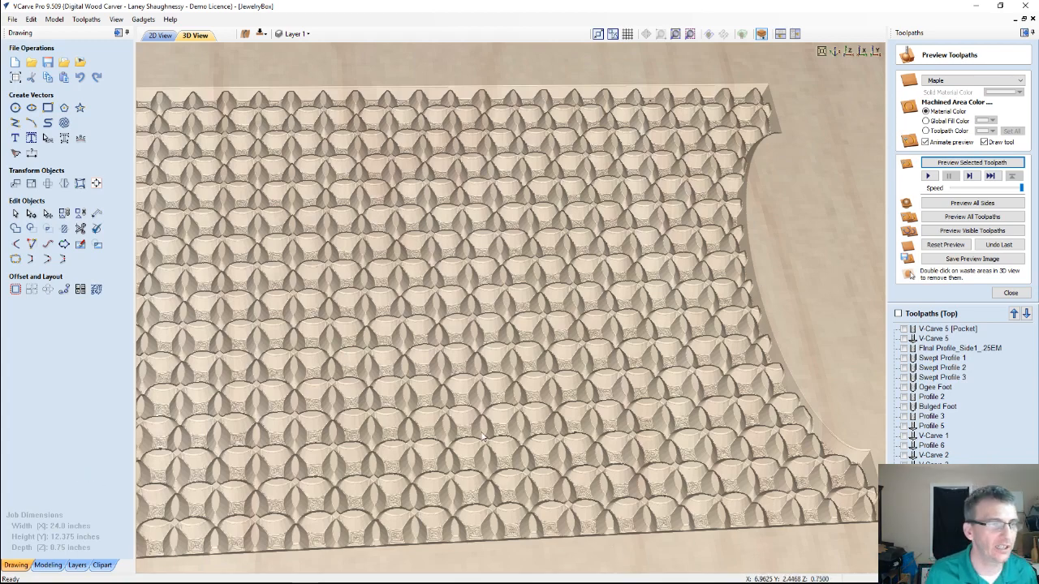
pyautogui.scroll(-3, 481, 435)
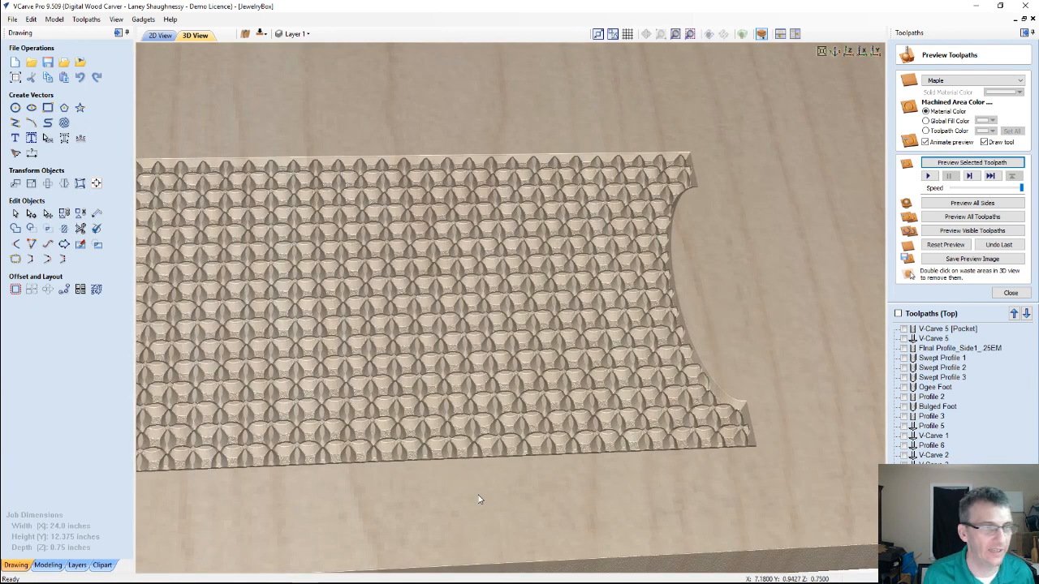
pyautogui.scroll(-3, 503, 482)
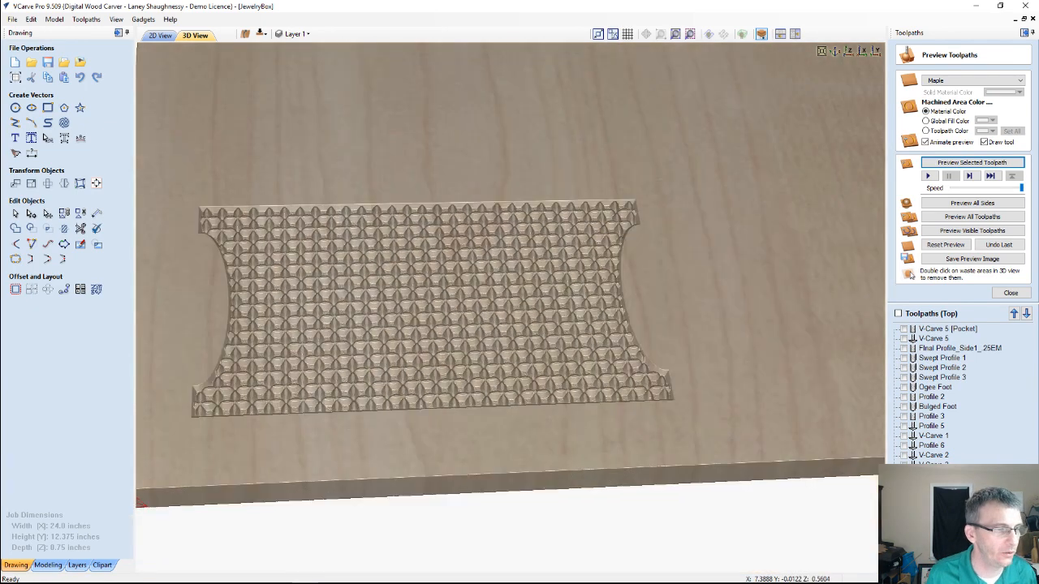
# Switch to the jewelry box model in SketchUp and examine the detached panel's groove and mitered end from below
pyautogui.click(331, 572)
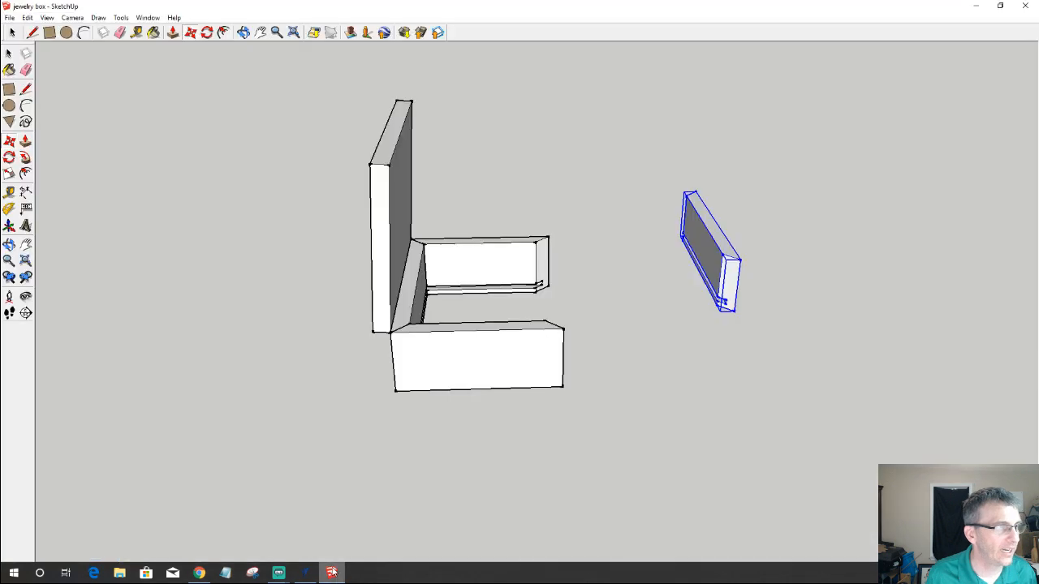
pyautogui.scroll(5, 739, 293)
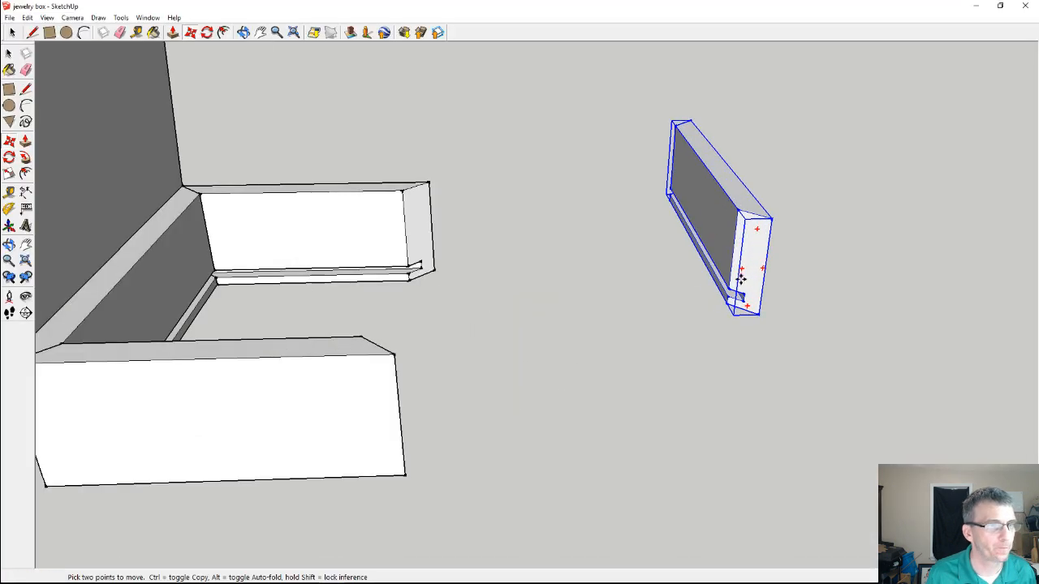
pyautogui.moveTo(738, 293)
pyautogui.mouseDown(button='middle')
pyautogui.moveTo(714, 305)
pyautogui.moveTo(1000, 274)
pyautogui.moveTo(718, 352)
pyautogui.mouseUp(button='middle')
pyautogui.scroll(2, 427, 165)
pyautogui.scroll(2, 526, 246)
pyautogui.moveTo(526, 246); pyautogui.dragTo(417, 470, button='middle')
pyautogui.scroll(-3, 357, 304)
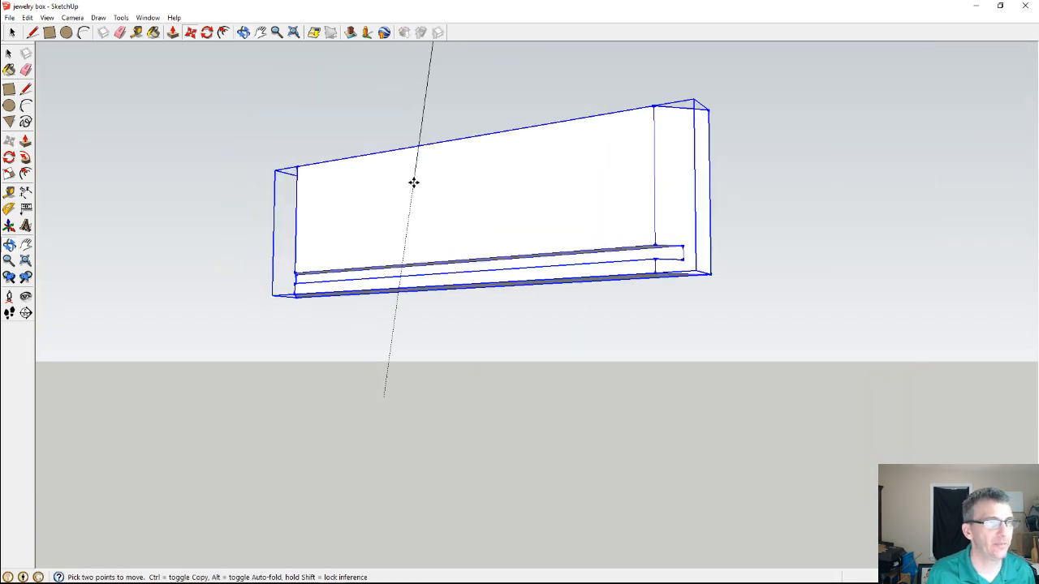
pyautogui.scroll(2, 556, 186)
pyautogui.scroll(2, 576, 211)
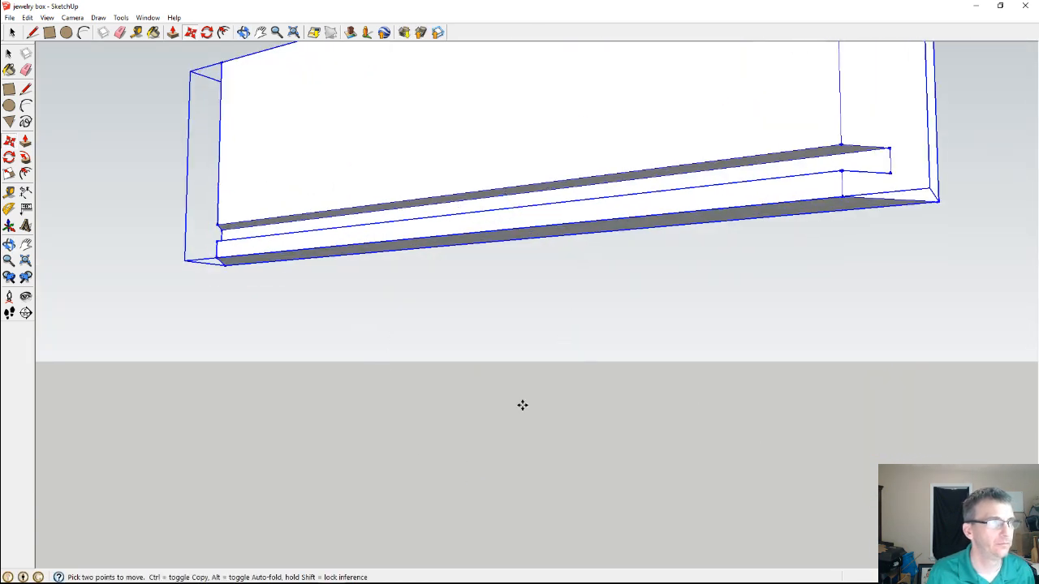
pyautogui.click(243, 33)
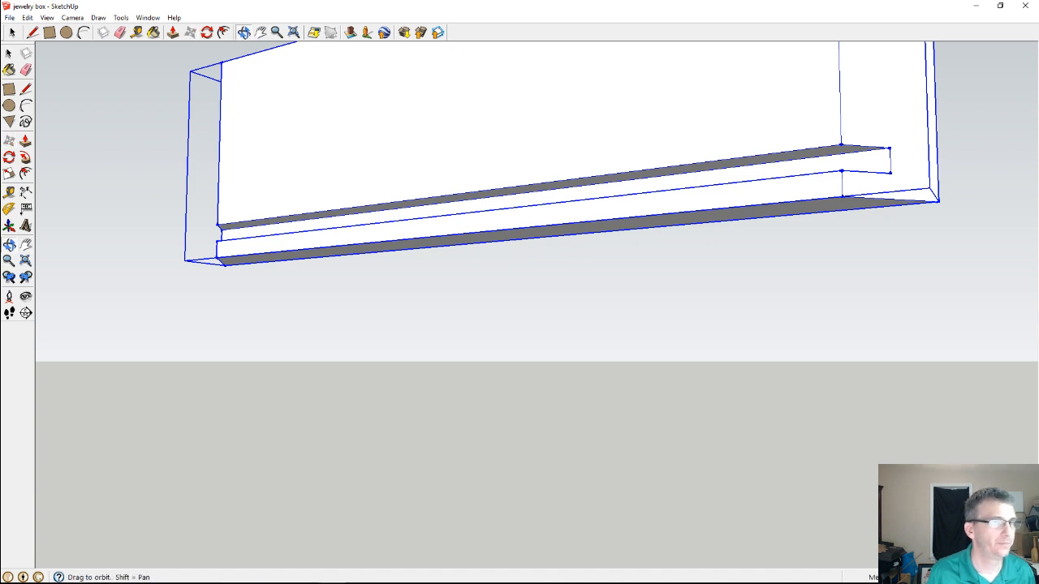
pyautogui.moveTo(1018, 296); pyautogui.dragTo(619, 211)
pyautogui.moveTo(426, 51); pyautogui.dragTo(517, 98)
pyautogui.moveTo(138, 215); pyautogui.dragTo(160, 134)
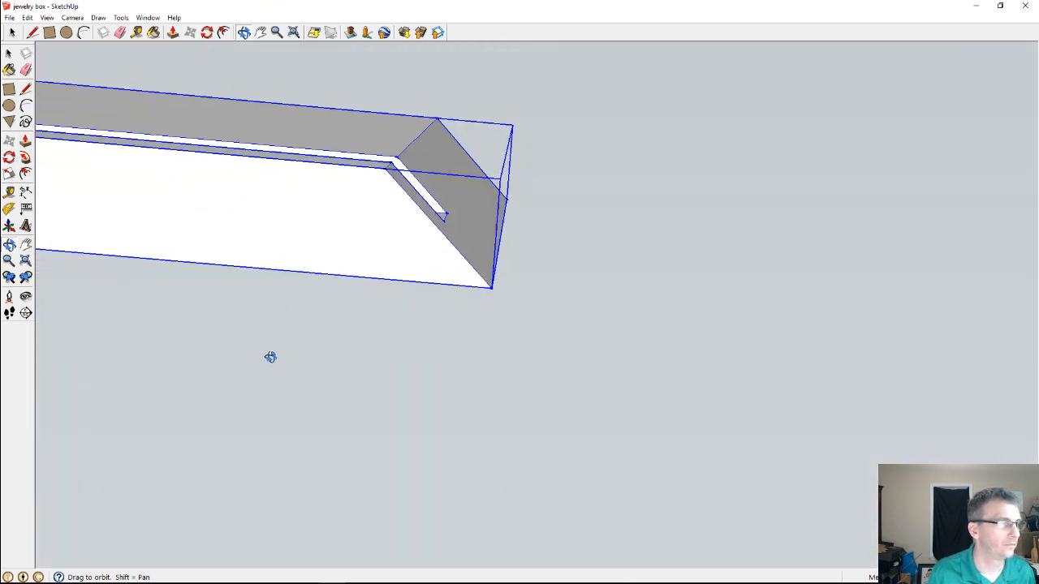
# Open the detached panel for editing and square off the underside of its mitered end with lines to the outer bottom corner
pyautogui.press('space')
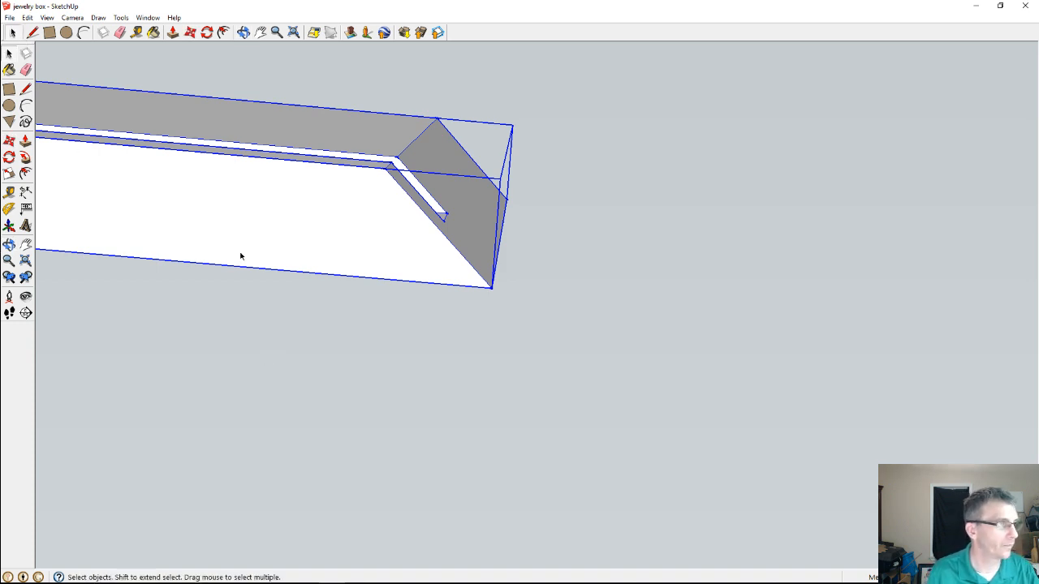
pyautogui.doubleClick(319, 220)
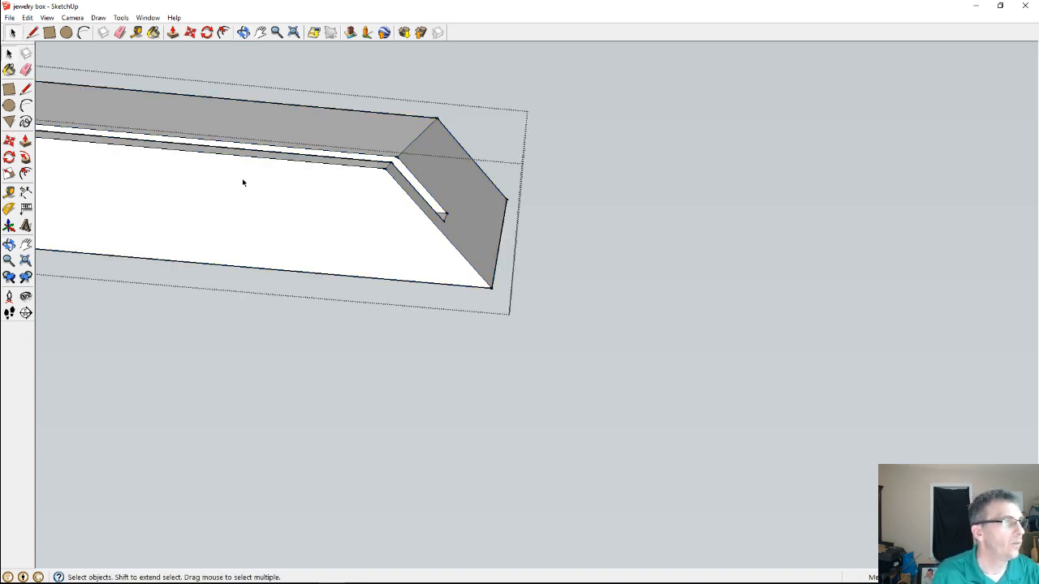
pyautogui.click(30, 32)
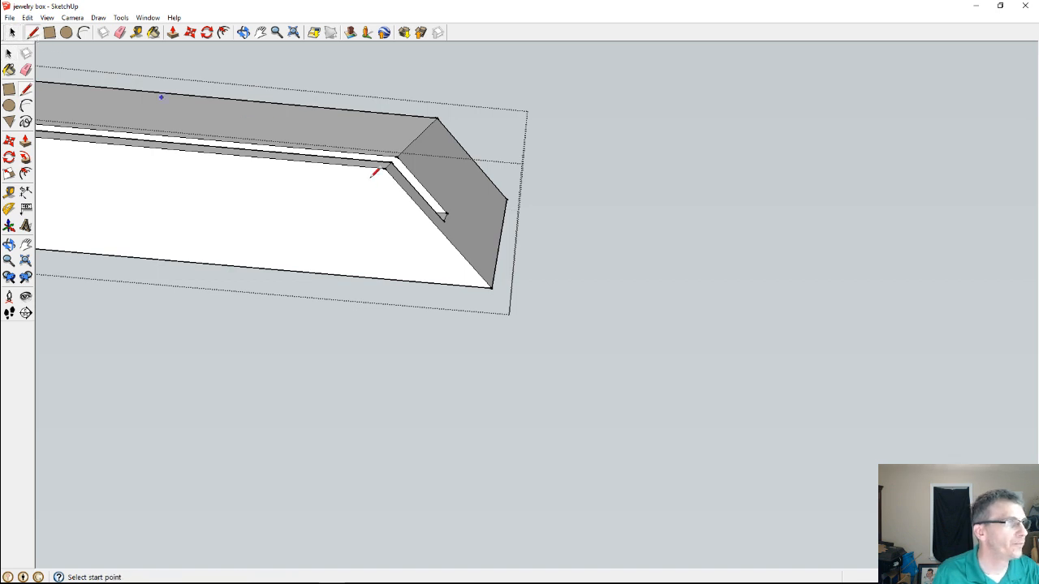
pyautogui.click(386, 167)
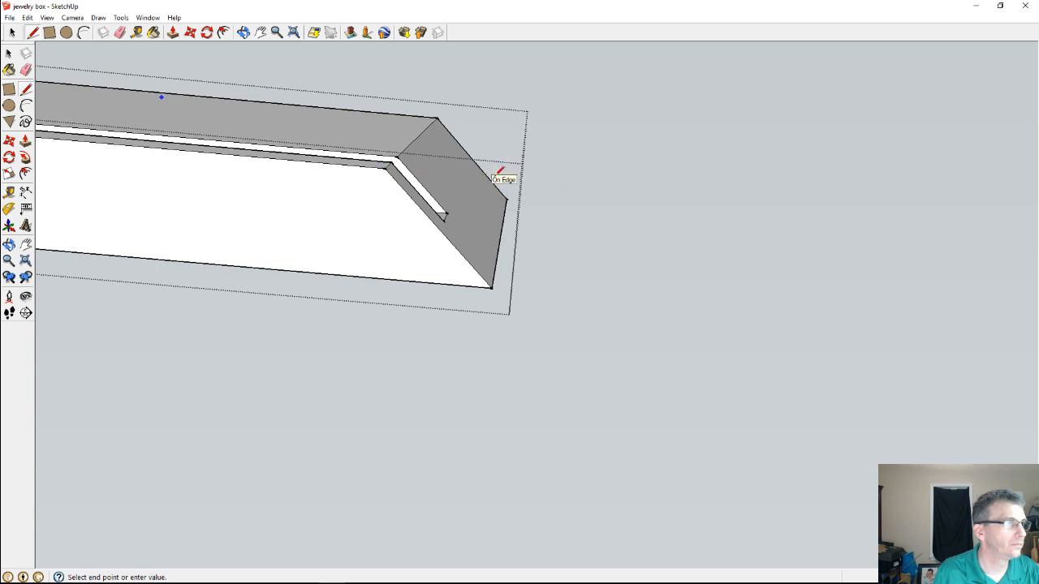
pyautogui.click(491, 287)
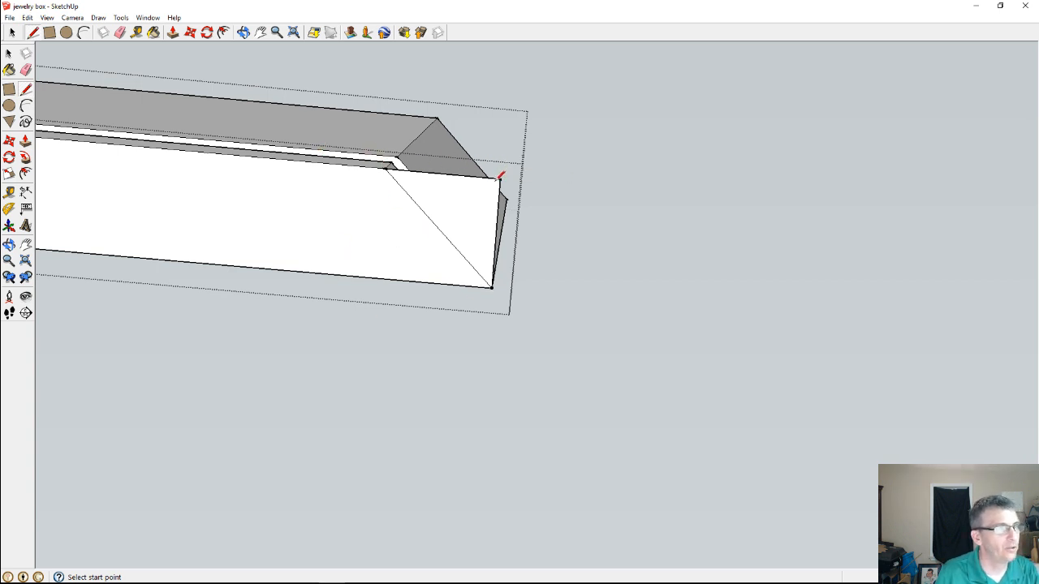
# Extend the panel's inner top edge to a square corner and connect it down to the extended bottom corner
pyautogui.click(437, 119)
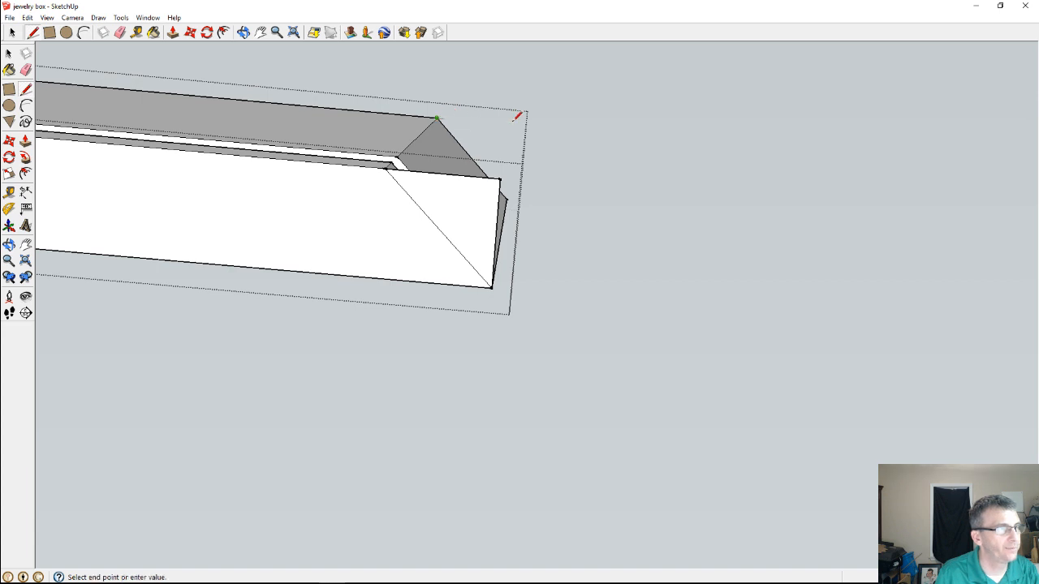
pyautogui.click(511, 124)
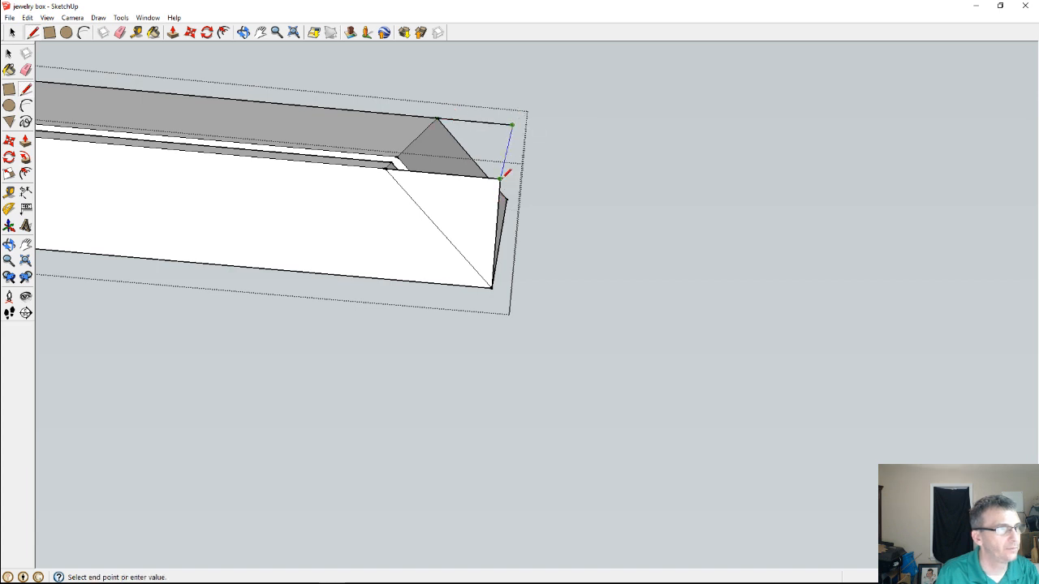
pyautogui.click(500, 178)
# Trace line segments from the inner bottom corner along the groove's profile at the mitered end
pyautogui.click(386, 169)
pyautogui.click(390, 165)
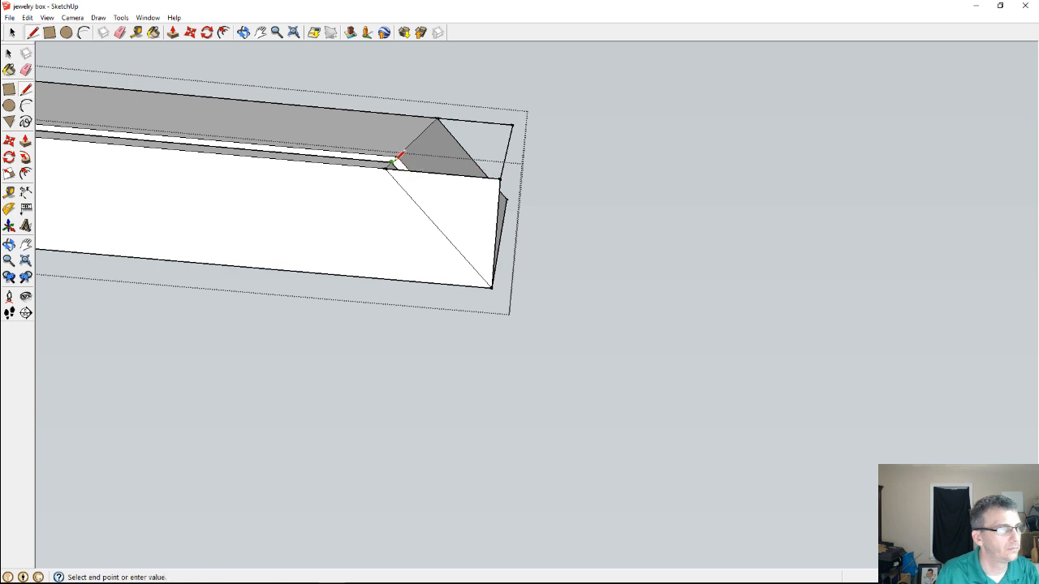
pyautogui.moveTo(392, 161)
pyautogui.mouseDown(button='middle')
pyautogui.moveTo(394, 271)
pyautogui.moveTo(371, 429)
pyautogui.moveTo(381, 365)
pyautogui.mouseUp(button='middle')
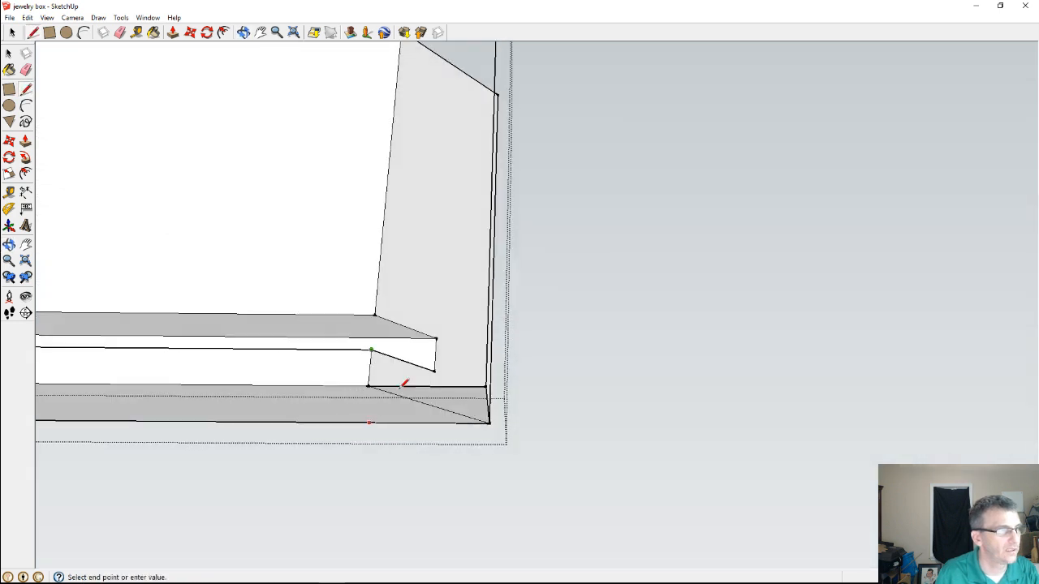
pyautogui.click(435, 370)
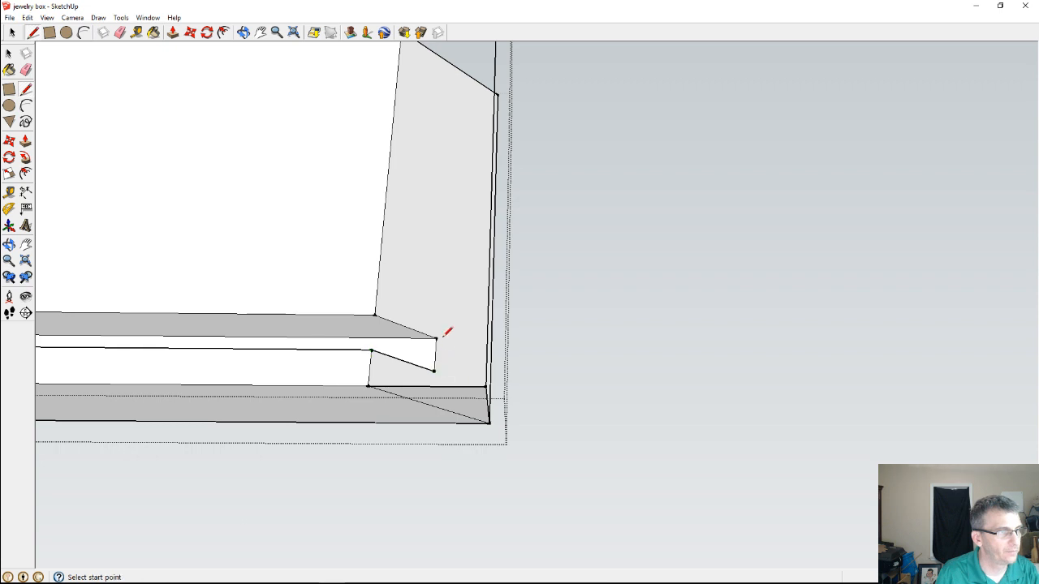
pyautogui.click(436, 336)
pyautogui.click(374, 314)
pyautogui.scroll(-2, 388, 128)
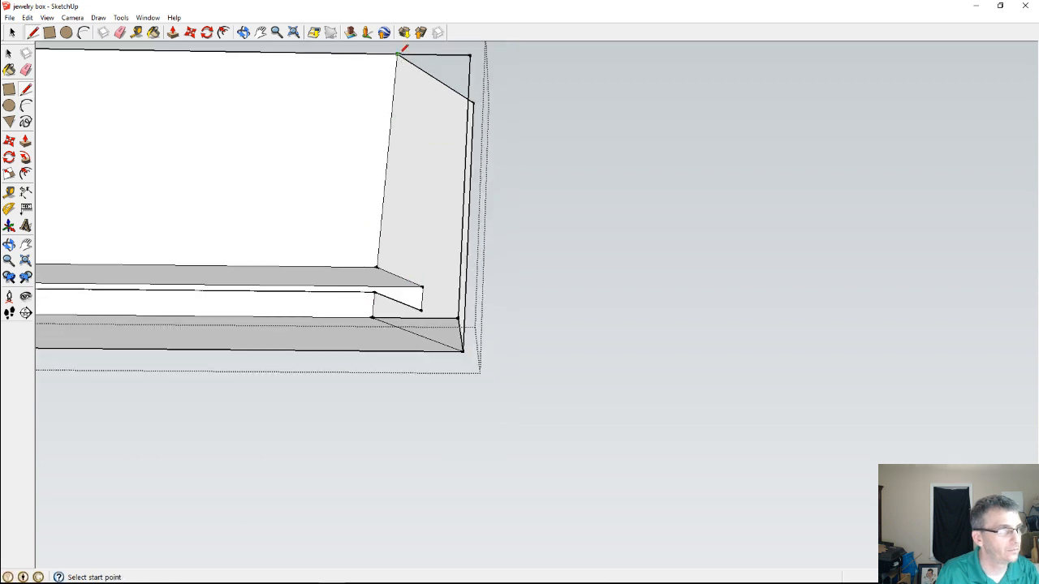
# Try to fill the squared-off inner end by retracing its top, upright, miter and groove edges
pyautogui.click(397, 53)
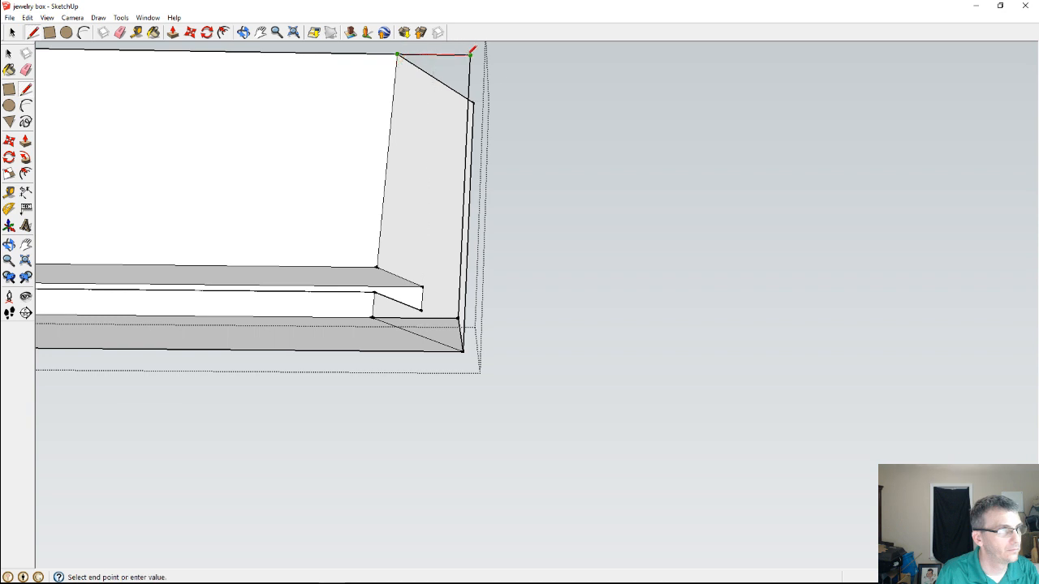
pyautogui.click(470, 55)
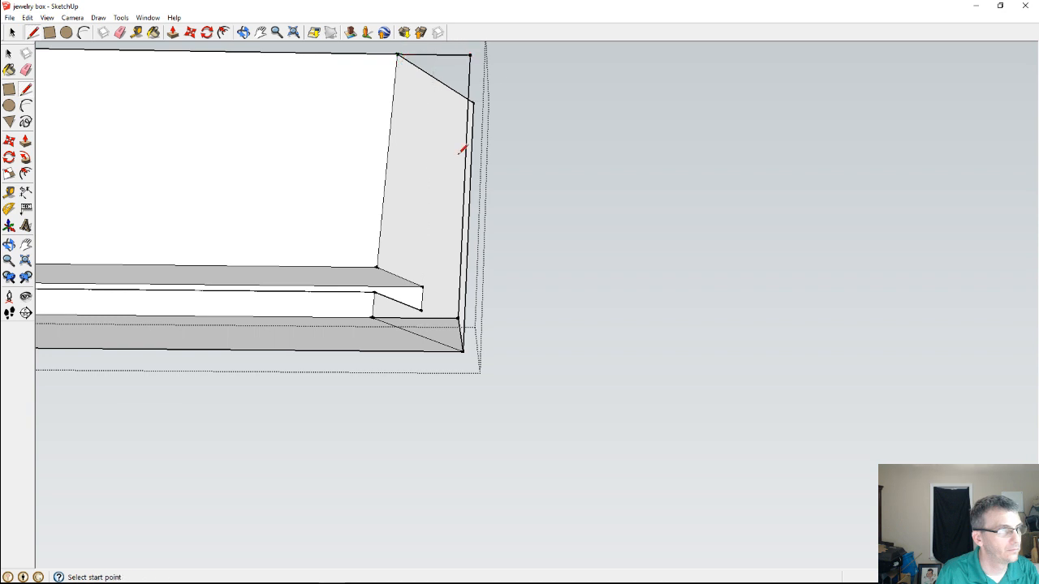
pyautogui.click(458, 317)
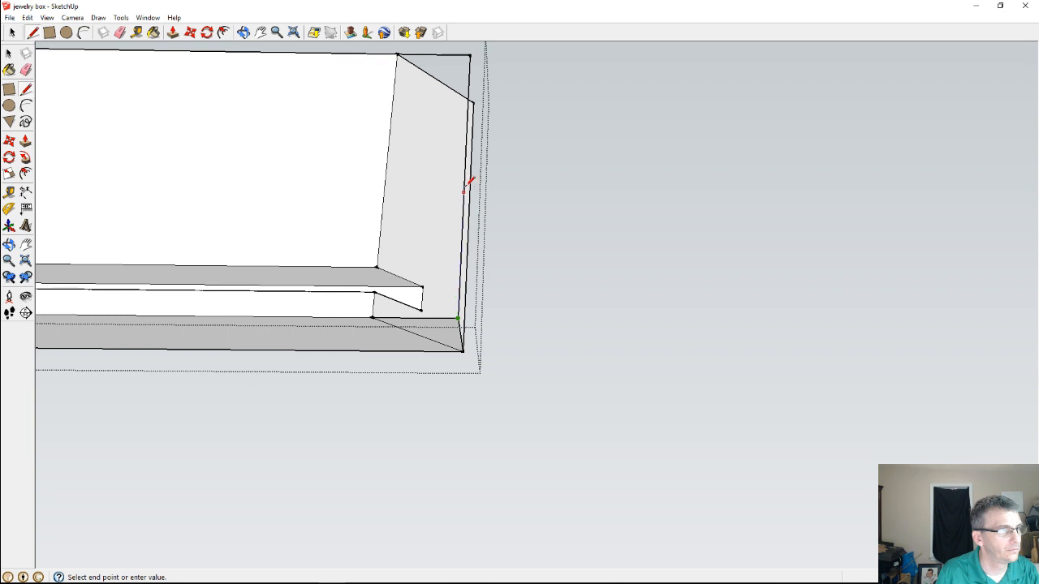
pyautogui.click(469, 54)
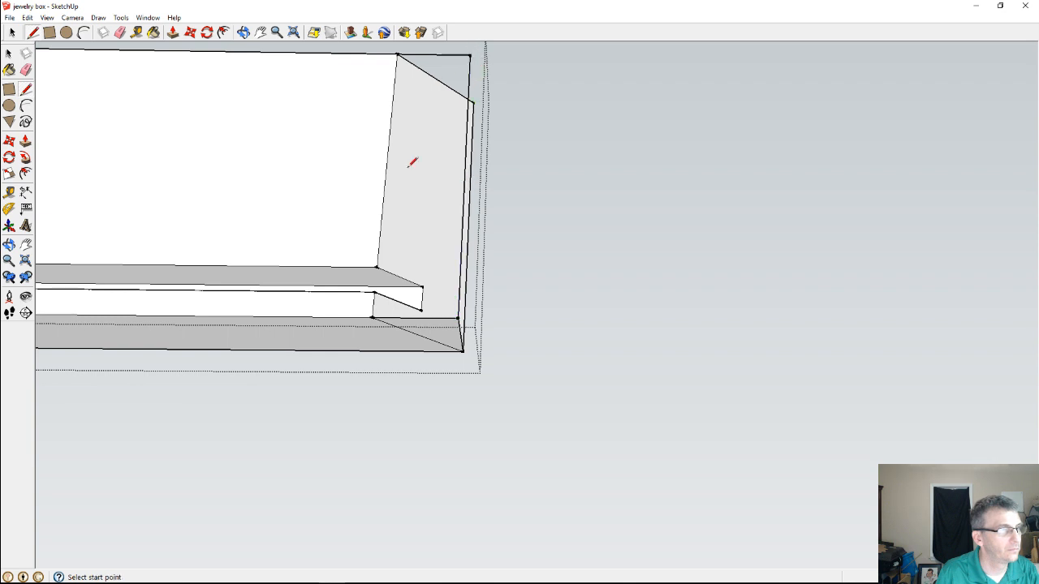
pyautogui.click(378, 266)
pyautogui.click(423, 285)
pyautogui.click(423, 286)
pyautogui.click(421, 310)
pyautogui.click(421, 309)
pyautogui.click(374, 292)
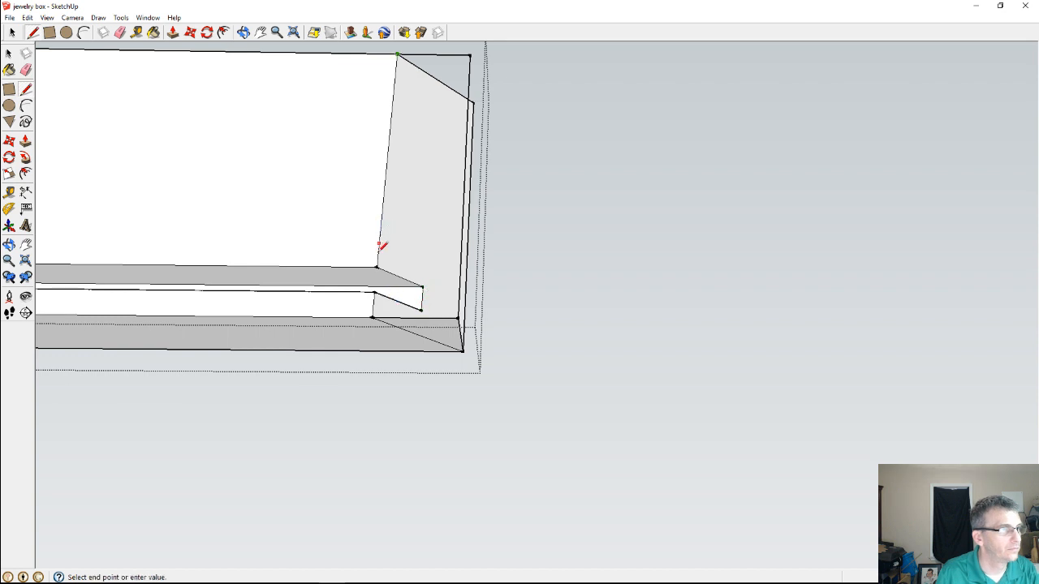
pyautogui.click(378, 266)
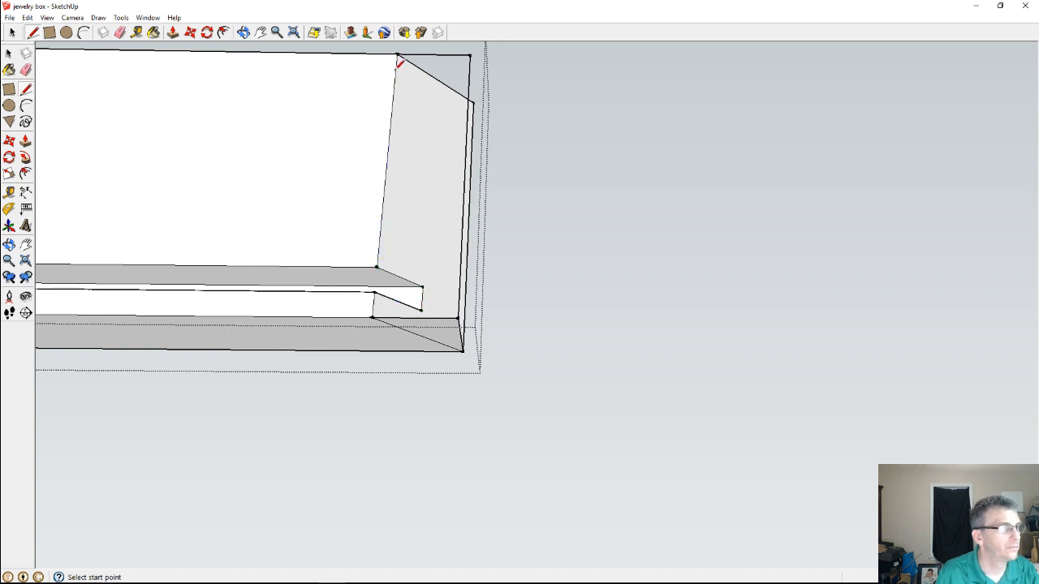
# Draw a diagonal line across the open end from the inner top miter corner to the extended bottom corner
pyautogui.click(398, 54)
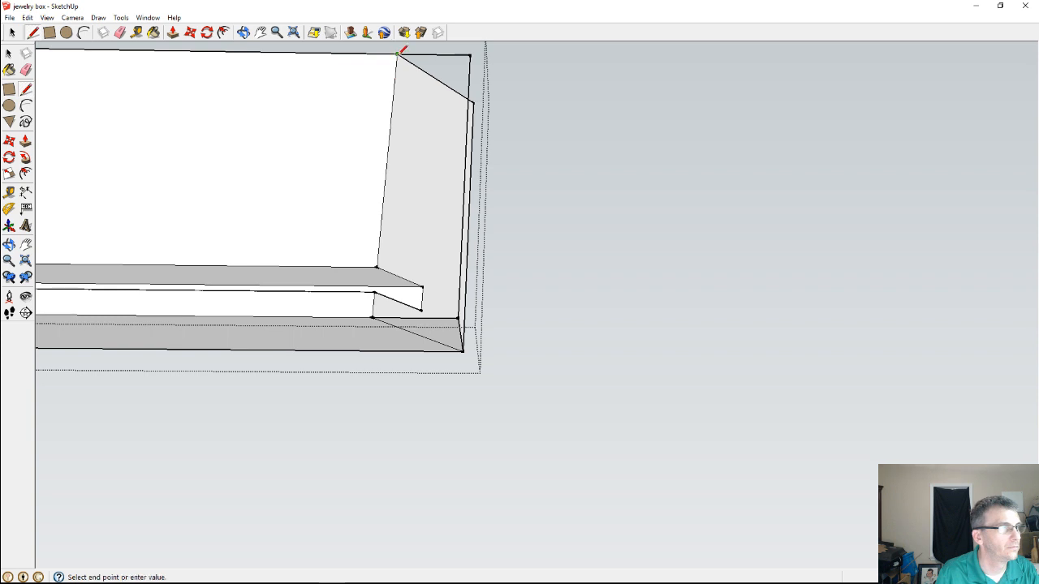
pyautogui.click(459, 318)
pyautogui.scroll(-3, 448, 303)
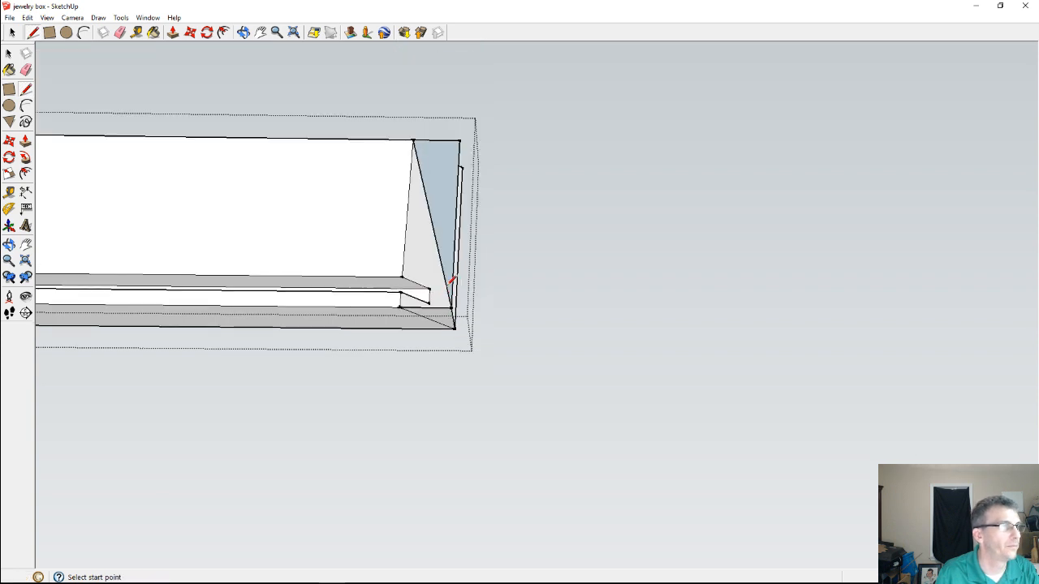
# Draw a short line across the groove's opening where it meets the mitered end
pyautogui.moveTo(322, 378)
pyautogui.mouseDown(button='middle')
pyautogui.moveTo(345, 146)
pyautogui.moveTo(290, 297)
pyautogui.moveTo(349, 280)
pyautogui.mouseUp(button='middle')
pyautogui.scroll(4, 398, 287)
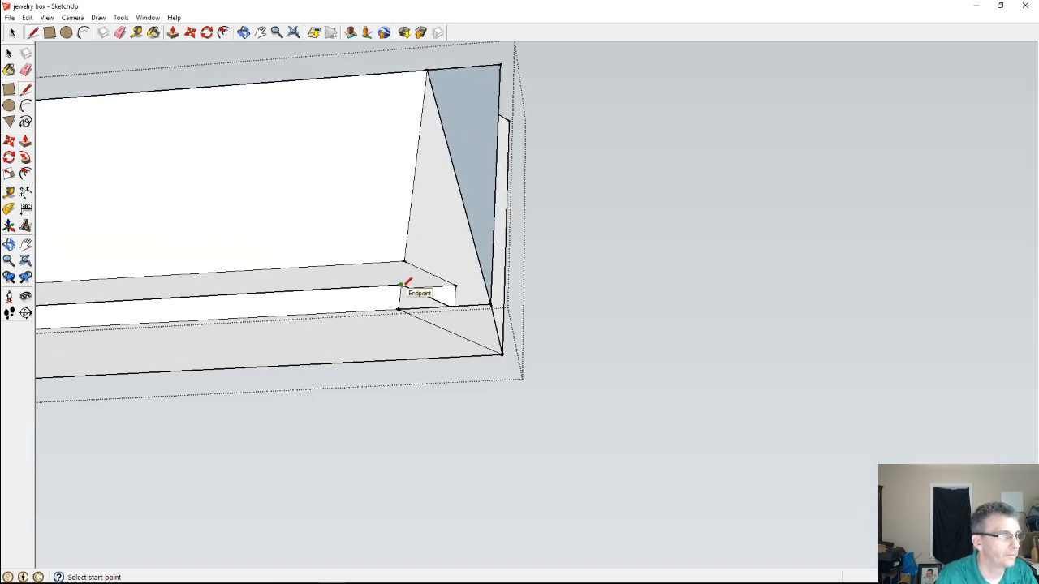
pyautogui.click(400, 284)
pyautogui.click(403, 262)
# Delete the extended inner bottom edge between the miter corner and the squared end corner
pyautogui.moveTo(403, 262)
pyautogui.mouseDown(button='middle')
pyautogui.moveTo(443, 149)
pyautogui.moveTo(439, 116)
pyautogui.mouseUp(button='middle')
pyautogui.scroll(-1, 456, 145)
pyautogui.scroll(3, 346, 219)
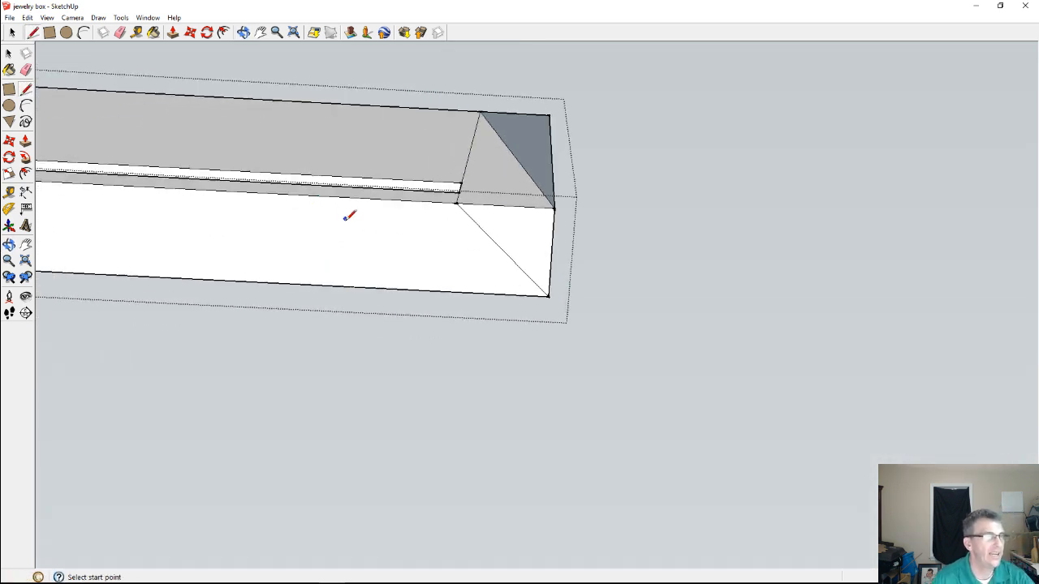
pyautogui.scroll(1, 399, 246)
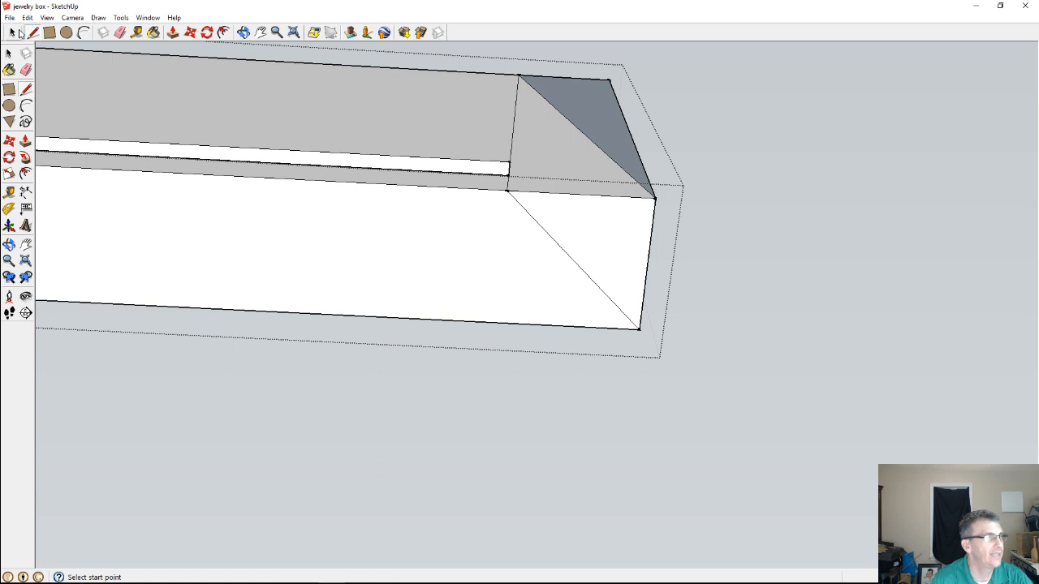
pyautogui.click(14, 33)
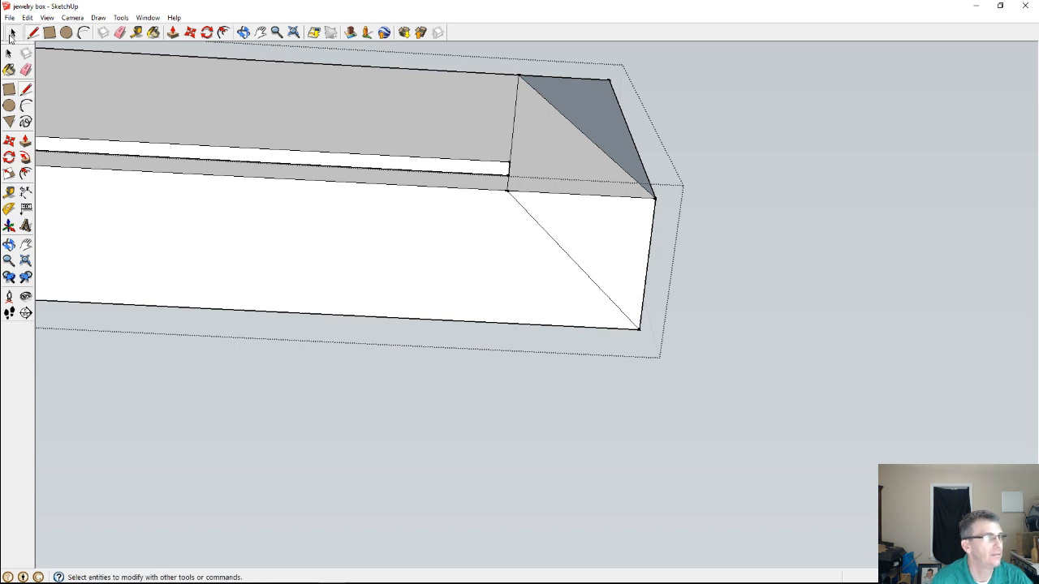
pyautogui.click(564, 196)
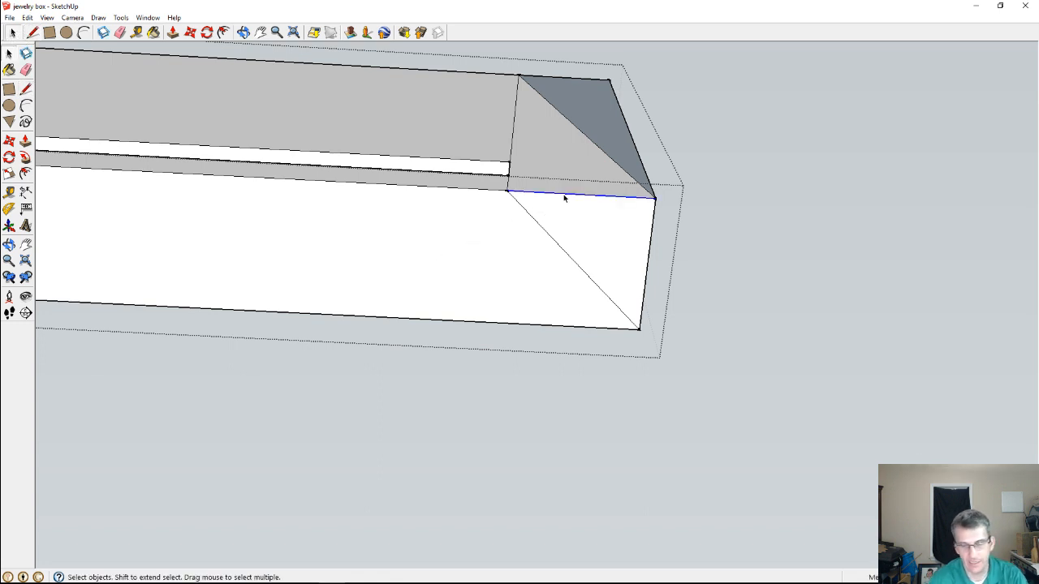
pyautogui.press('Delete')
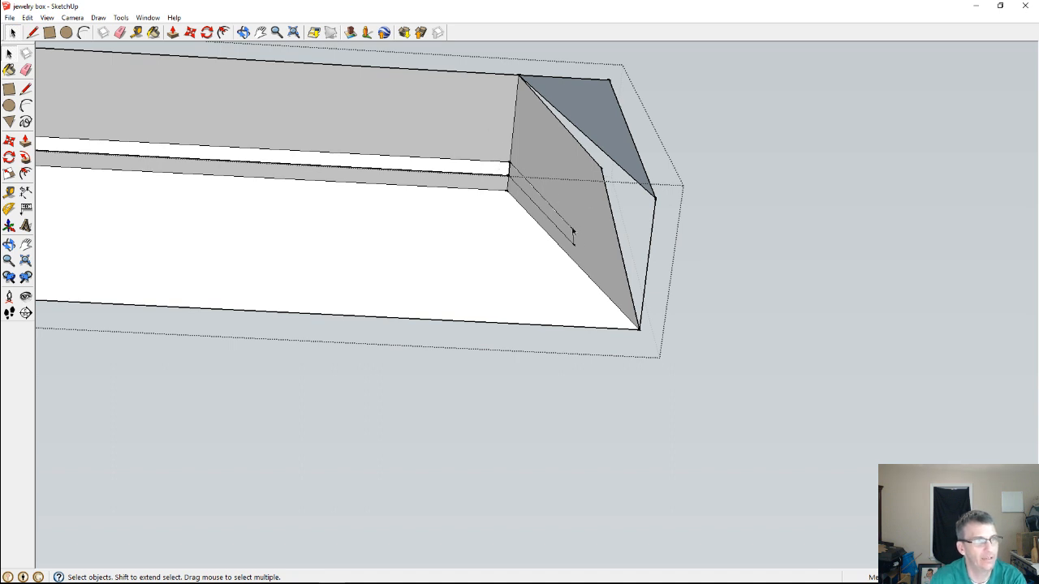
# Delete the short line closing the groove's opening at the mitered end
pyautogui.moveTo(487, 299); pyautogui.dragTo(487, 299)
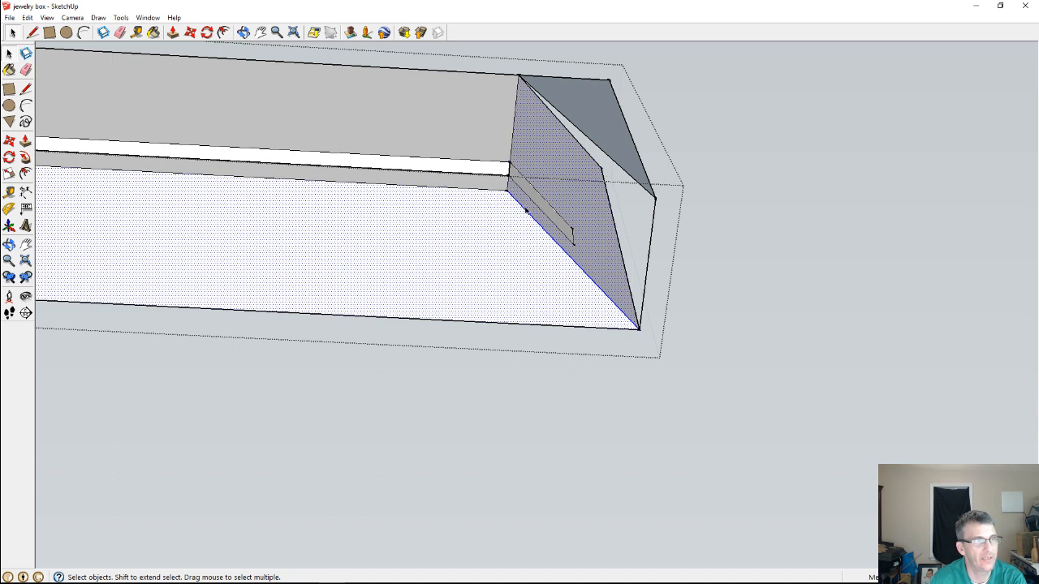
pyautogui.click(571, 236)
pyautogui.scroll(5, 571, 233)
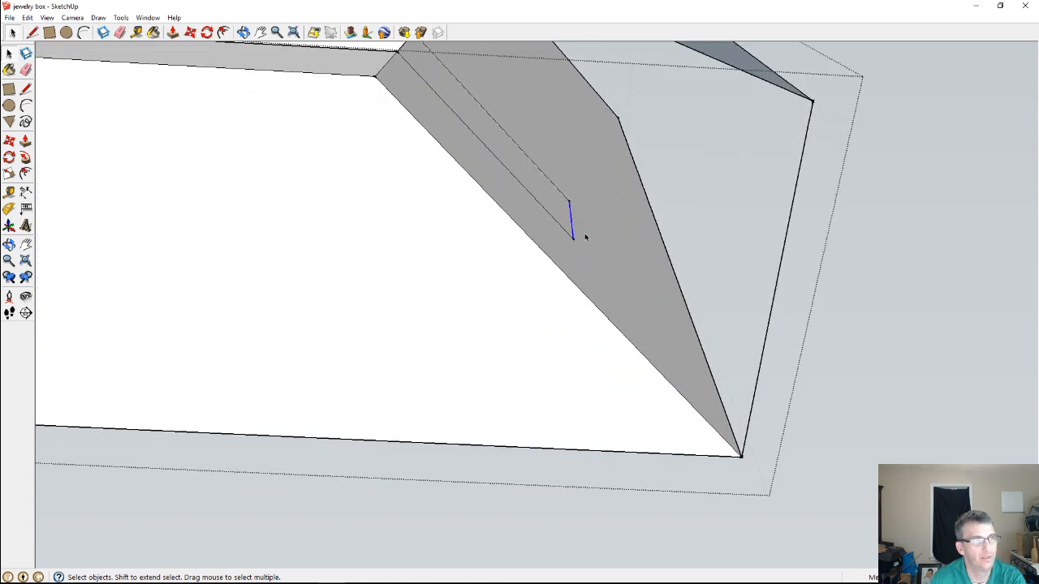
pyautogui.moveTo(584, 235); pyautogui.dragTo(365, 61, button='middle')
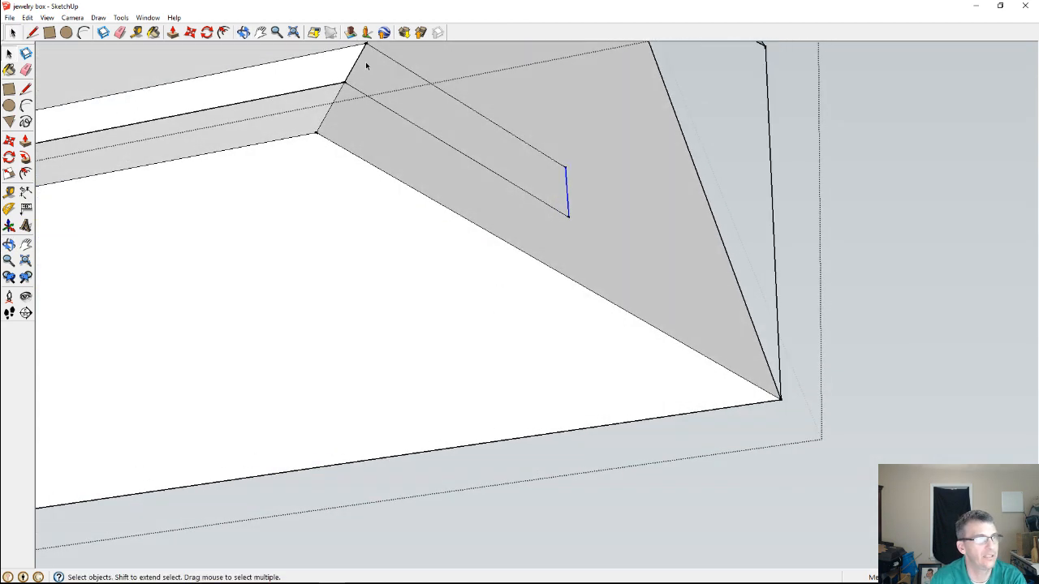
pyautogui.click(352, 68)
pyautogui.press('Delete')
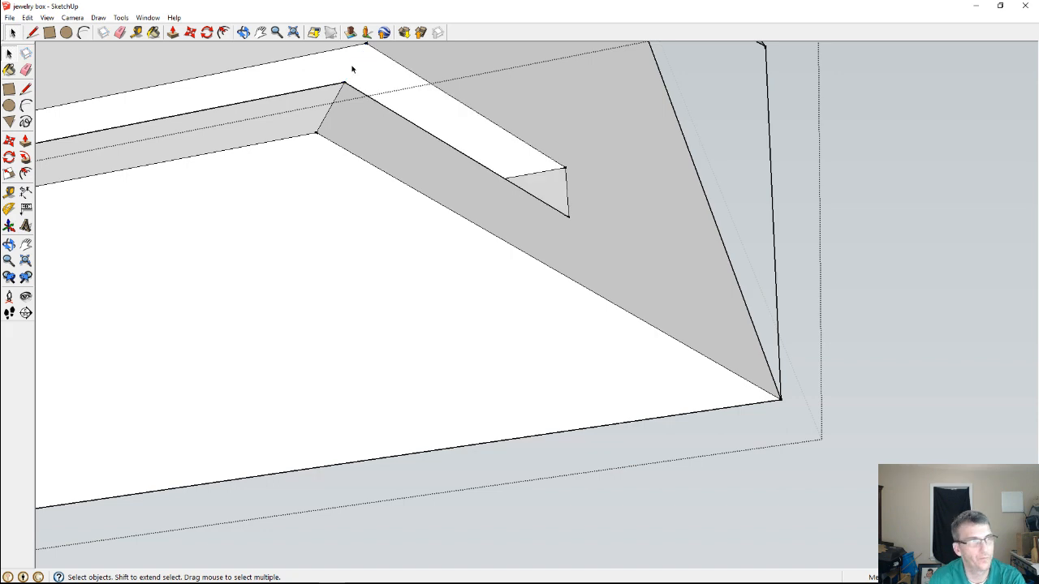
# Examine the detached panel's reworked end and compare it with the mitered corners and grooves of the assembled box
pyautogui.moveTo(428, 237); pyautogui.dragTo(38, 193, button='middle')
pyautogui.scroll(-9, 427, 273)
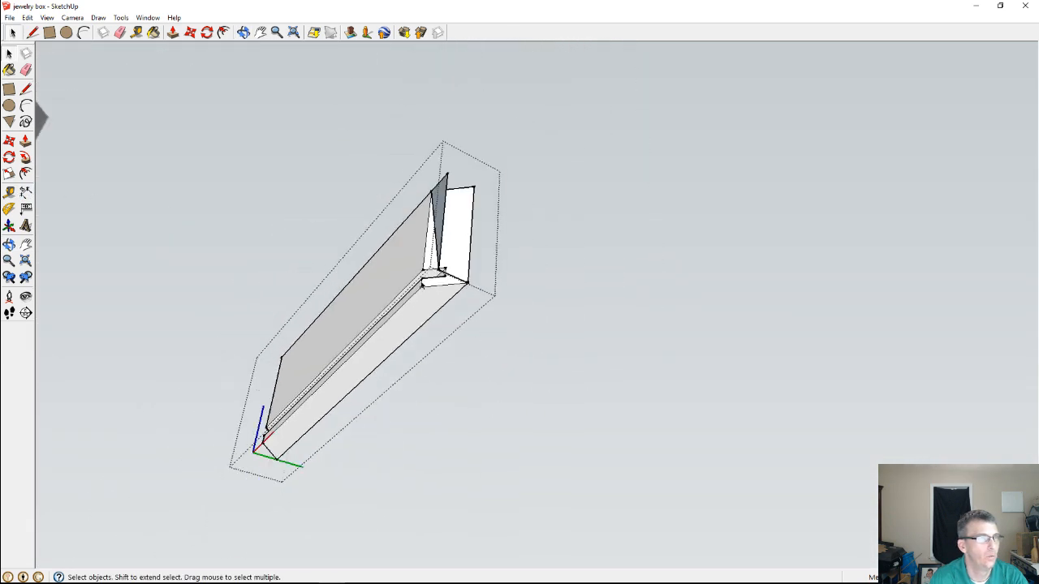
pyautogui.scroll(-1, 423, 282)
pyautogui.scroll(10, 272, 178)
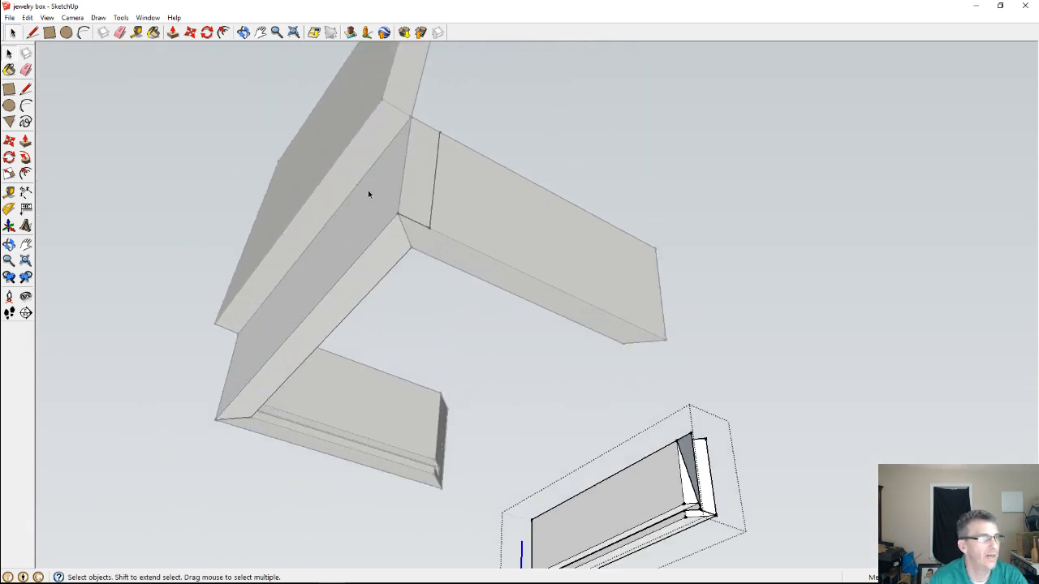
pyautogui.scroll(3, 418, 187)
pyautogui.moveTo(714, 312); pyautogui.dragTo(162, 195, button='middle')
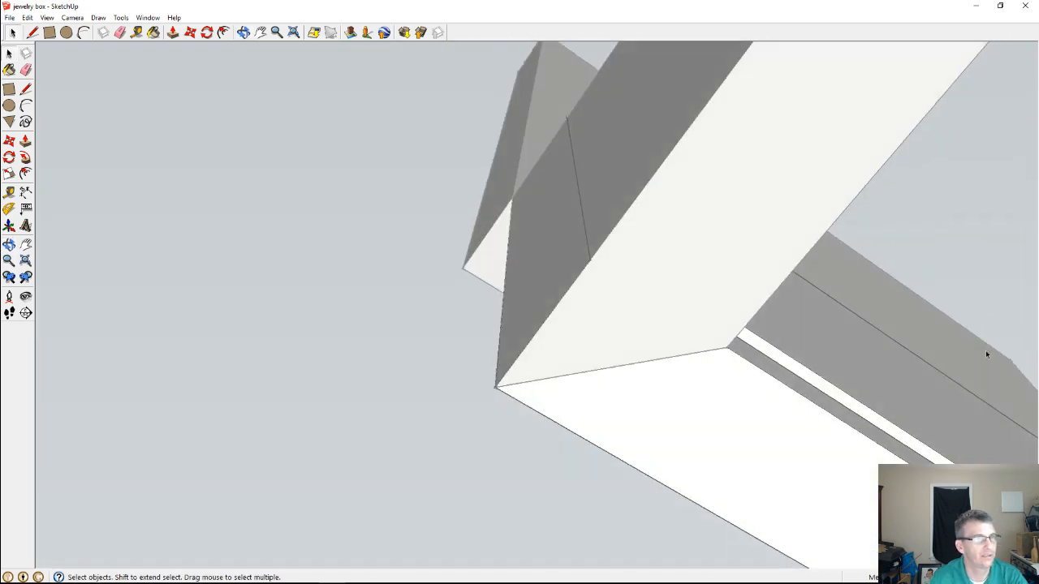
pyautogui.moveTo(981, 351); pyautogui.dragTo(550, 462, button='middle')
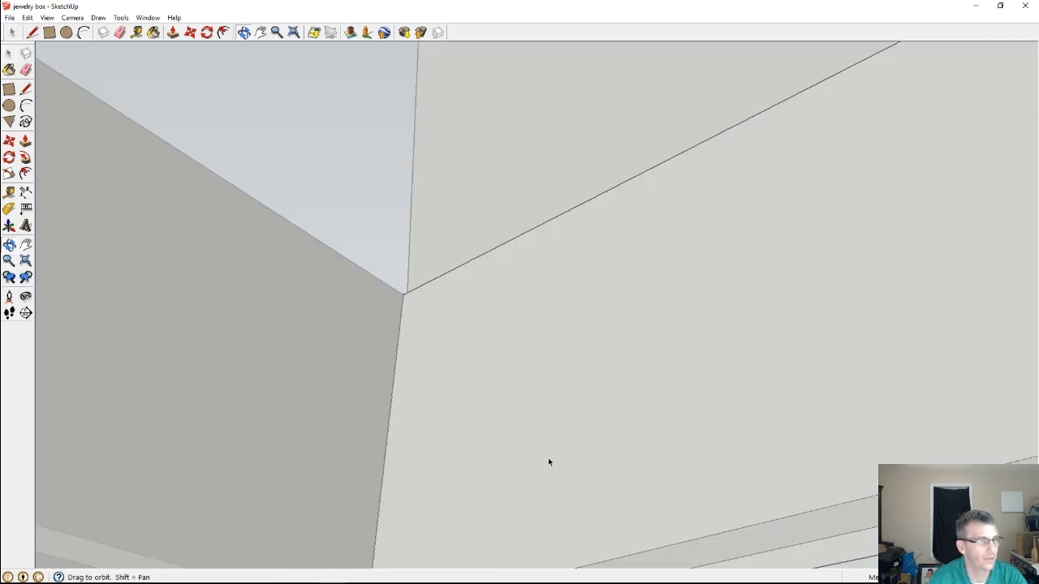
pyautogui.scroll(-2, 535, 422)
pyautogui.moveTo(485, 512); pyautogui.dragTo(515, 581, button='middle')
pyautogui.scroll(5, 475, 489)
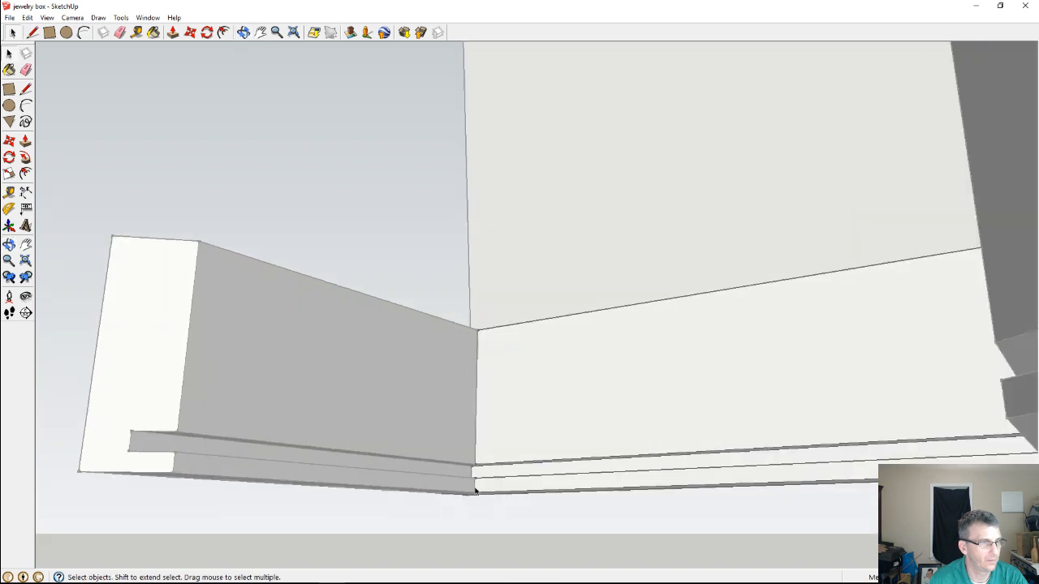
pyautogui.scroll(4, 476, 473)
pyautogui.moveTo(477, 464)
pyautogui.mouseDown(button='middle')
pyautogui.moveTo(360, 436)
pyautogui.moveTo(421, 400)
pyautogui.moveTo(443, 425)
pyautogui.moveTo(871, 456)
pyautogui.mouseUp(button='middle')
pyautogui.scroll(-10, 558, 390)
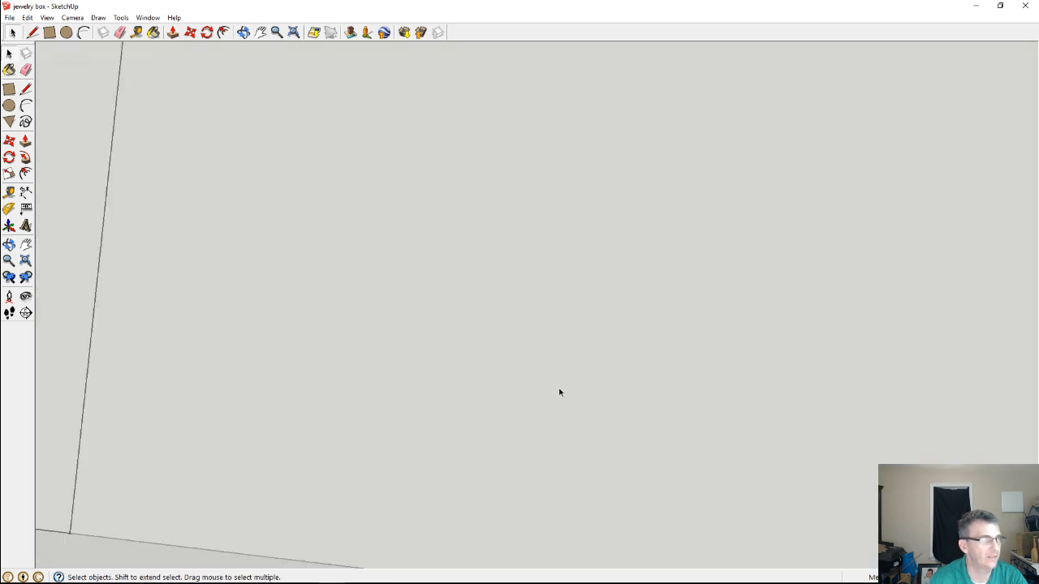
# Open the grooved panel between the two side panels for editing, delete its vertical edge near the outer corner, and close the panel
pyautogui.scroll(-3, 535, 362)
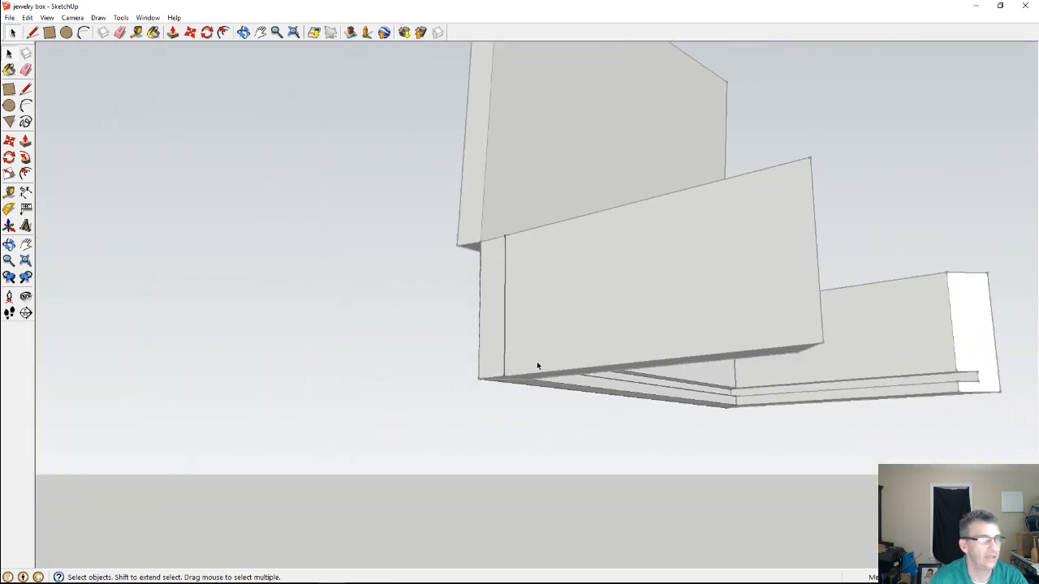
pyautogui.scroll(2, 317, 317)
pyautogui.moveTo(485, 359)
pyautogui.mouseDown(button='middle')
pyautogui.moveTo(900, 380)
pyautogui.moveTo(666, 306)
pyautogui.moveTo(411, 249)
pyautogui.moveTo(605, 322)
pyautogui.moveTo(646, 368)
pyautogui.moveTo(581, 409)
pyautogui.mouseUp(button='middle')
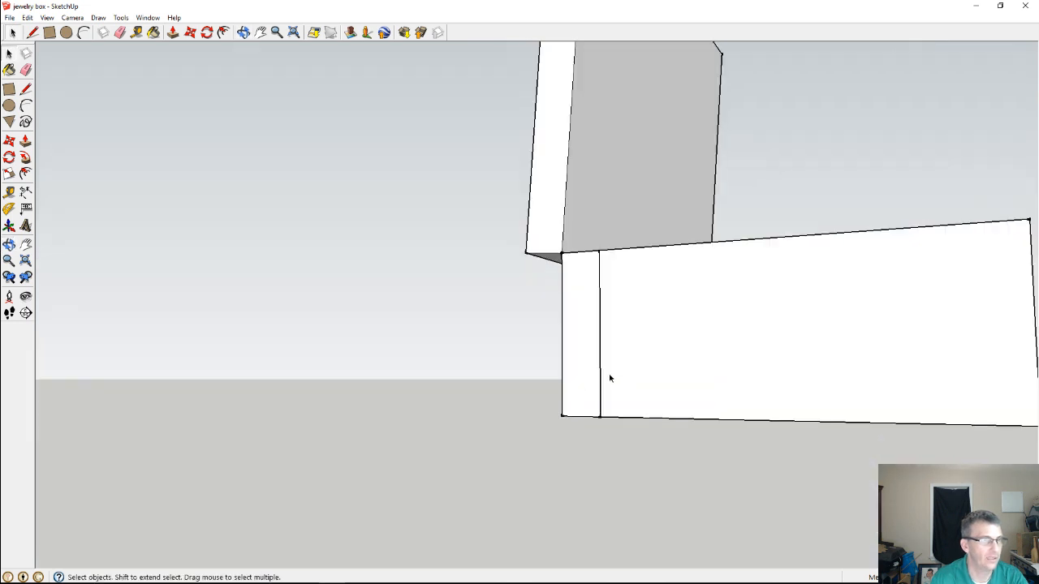
pyautogui.click(601, 374)
pyautogui.doubleClick(601, 374)
pyautogui.doubleClick(601, 374)
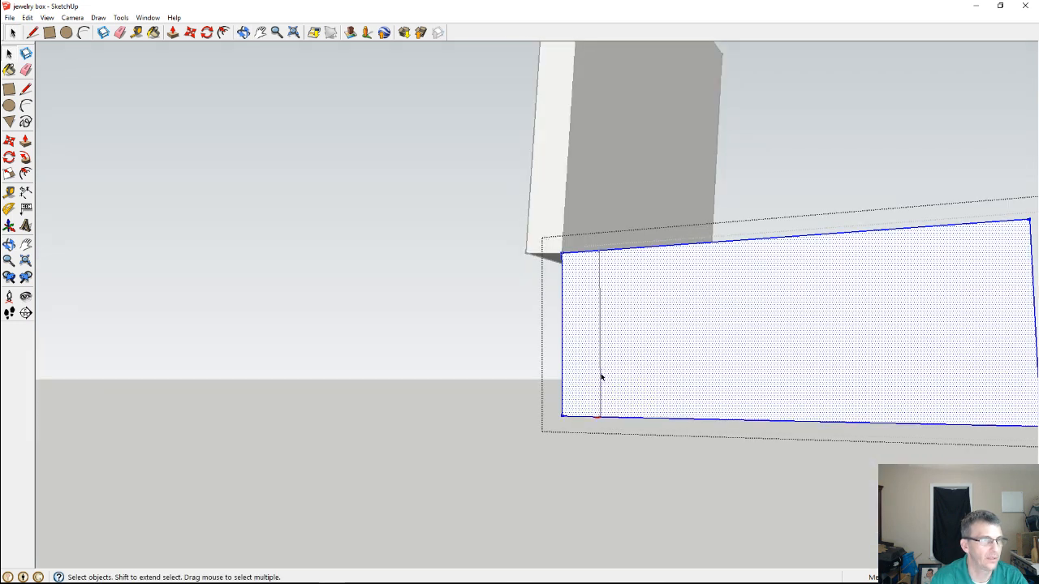
pyautogui.doubleClick(601, 374)
pyautogui.click(602, 376)
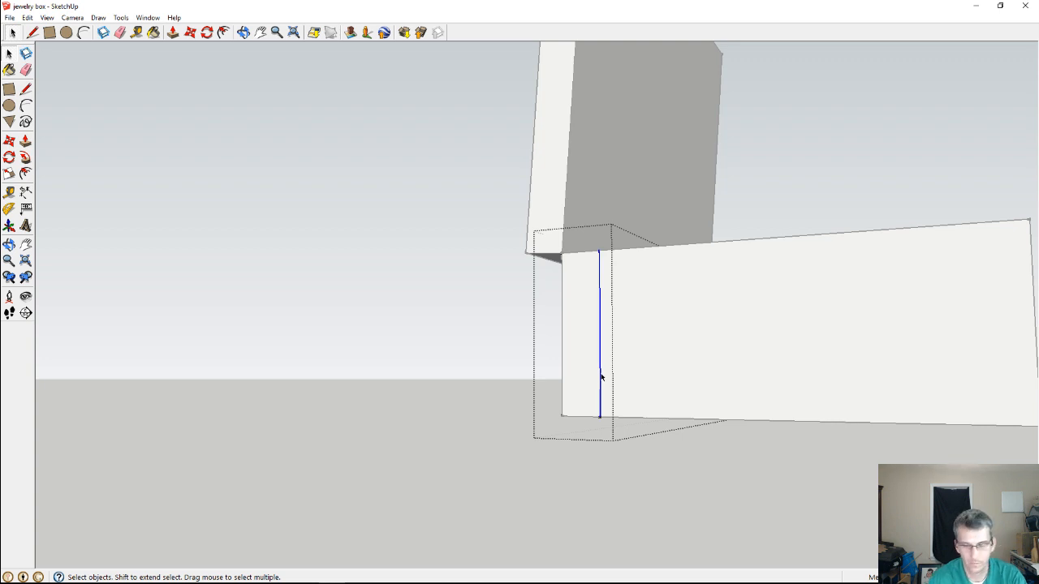
pyautogui.press('Delete')
pyautogui.scroll(-2, 601, 376)
pyautogui.scroll(4, 601, 376)
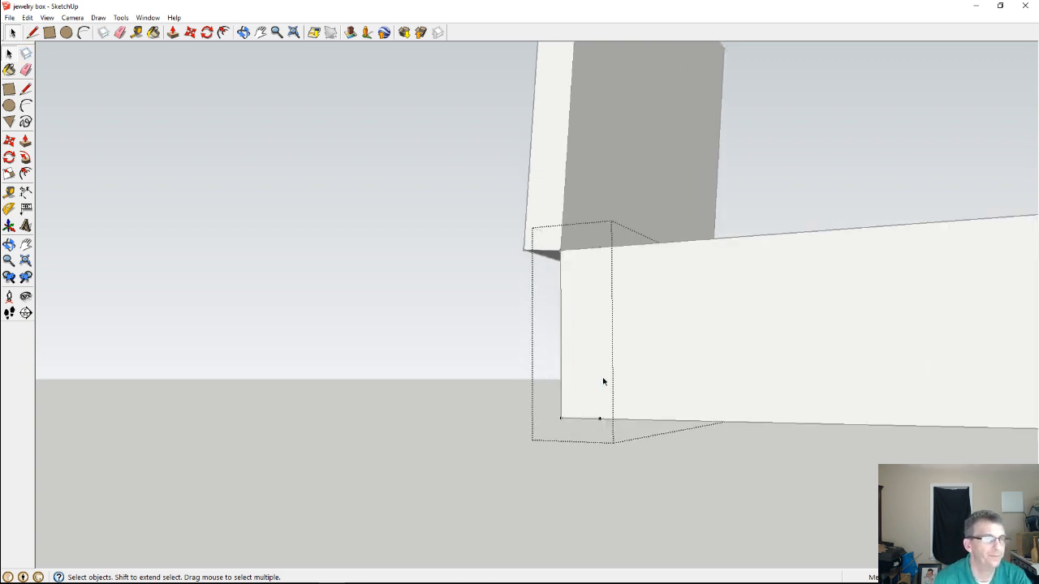
pyautogui.moveTo(617, 384); pyautogui.dragTo(360, 208, button='middle')
pyautogui.scroll(-6, 359, 209)
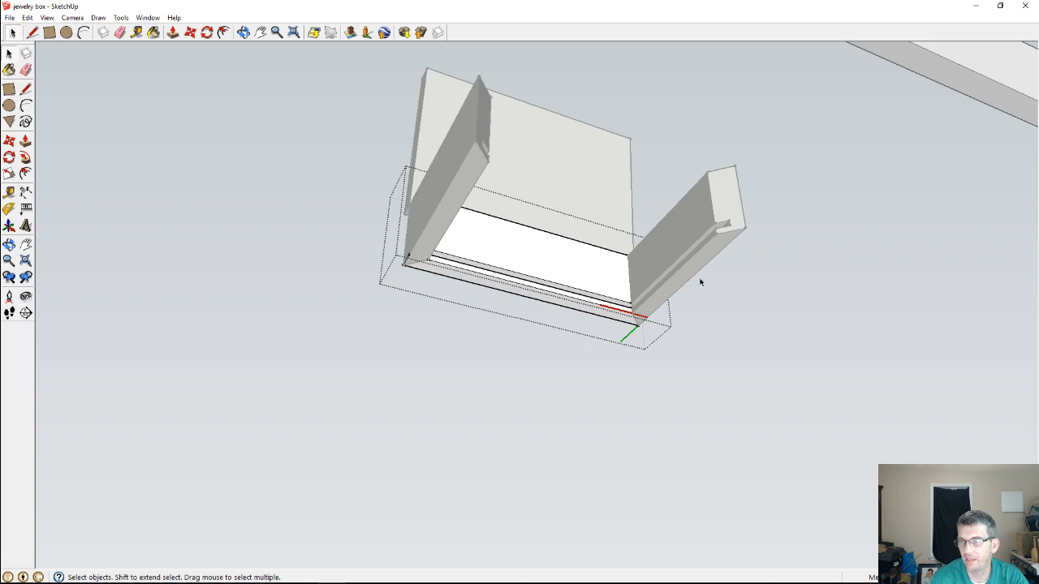
pyautogui.scroll(1, 779, 320)
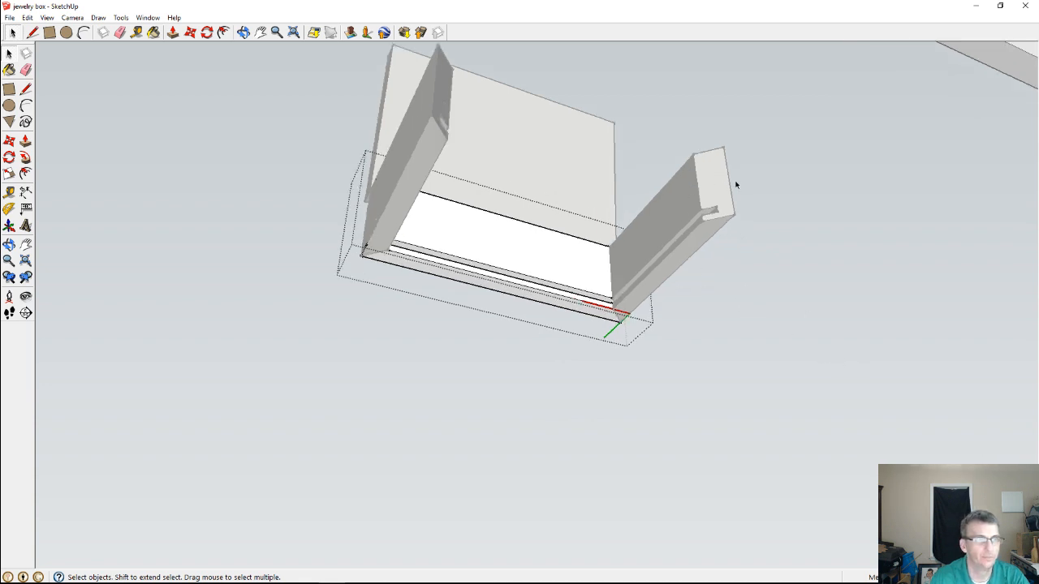
pyautogui.scroll(5, 736, 185)
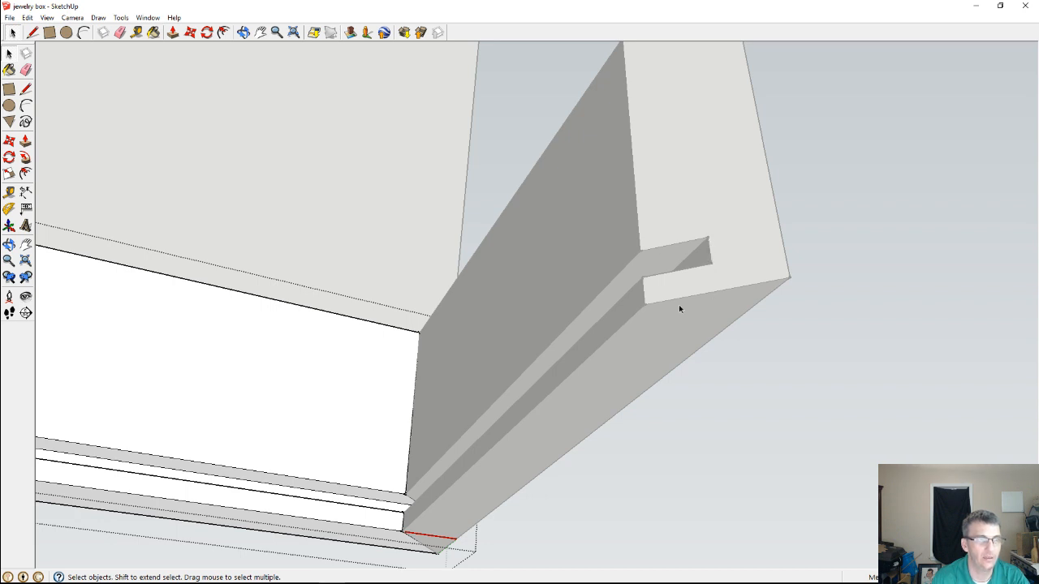
pyautogui.click(709, 257)
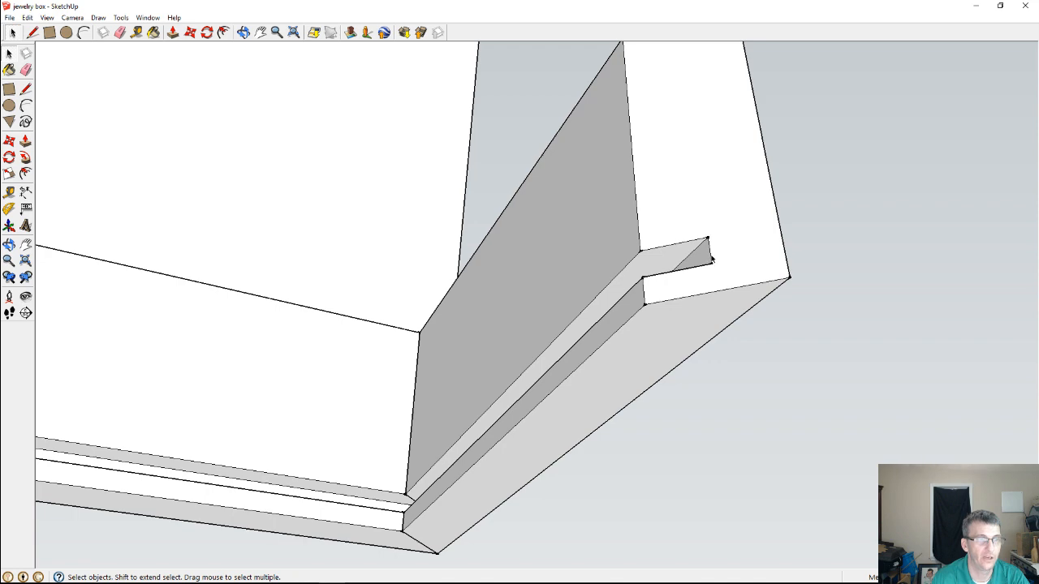
# Try to move the grooved side panel away from the adjoining panel at the mitered corner
pyautogui.moveTo(710, 258); pyautogui.dragTo(325, 366, button='middle')
pyautogui.scroll(5, 447, 425)
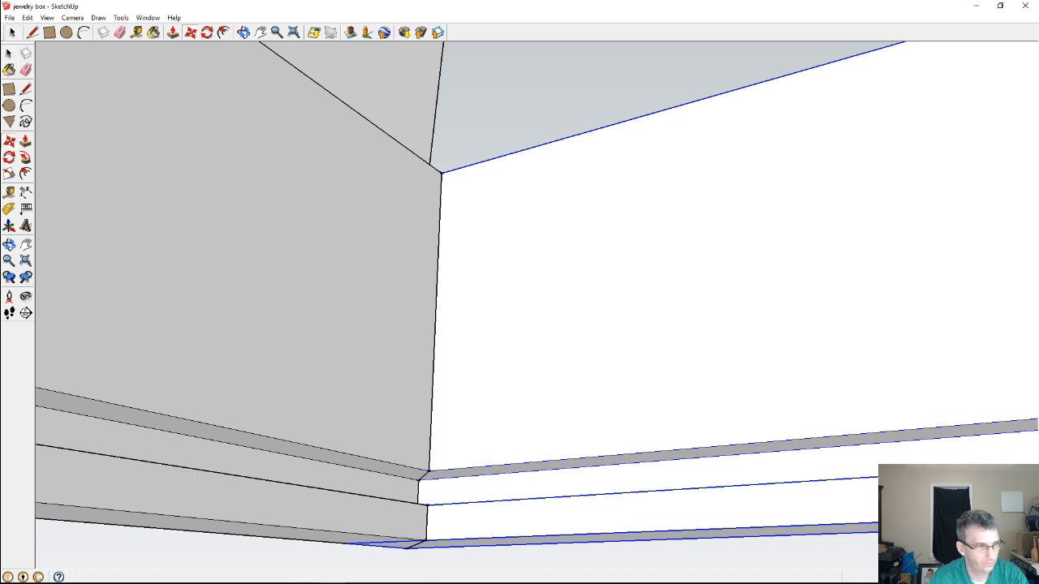
pyautogui.press('m')
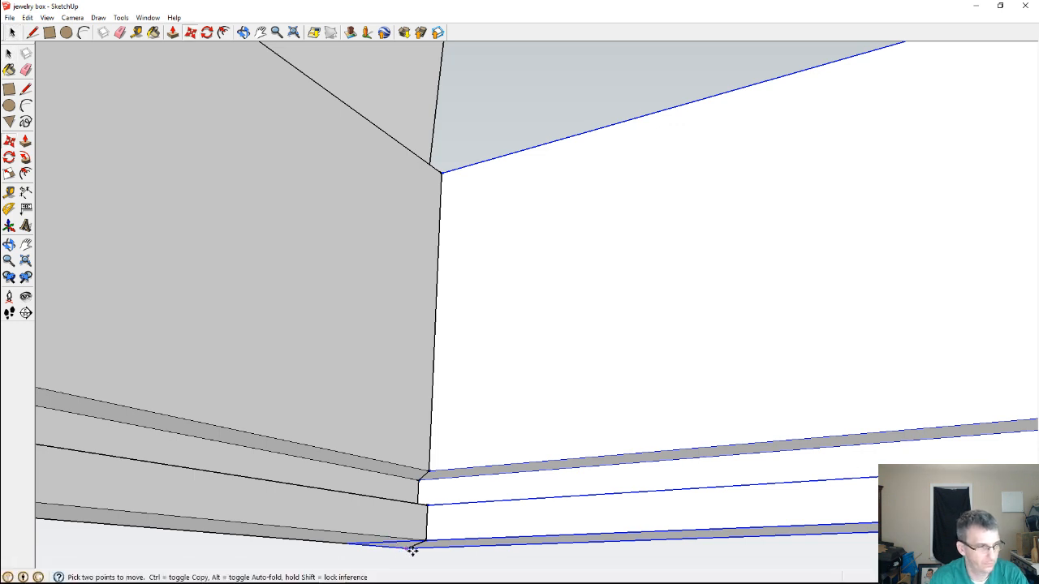
pyautogui.click(412, 551)
pyautogui.click(466, 549)
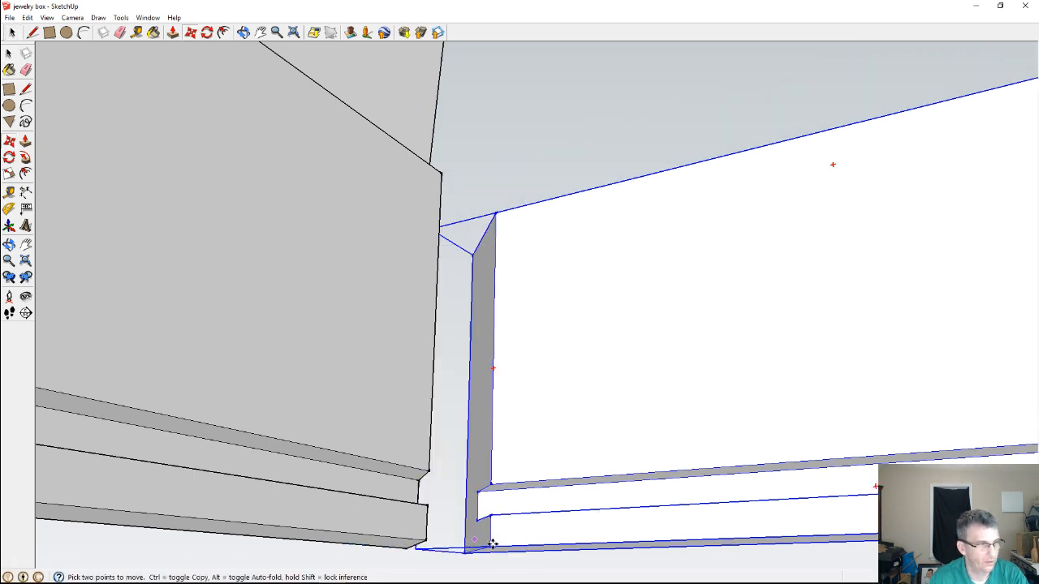
pyautogui.click(466, 552)
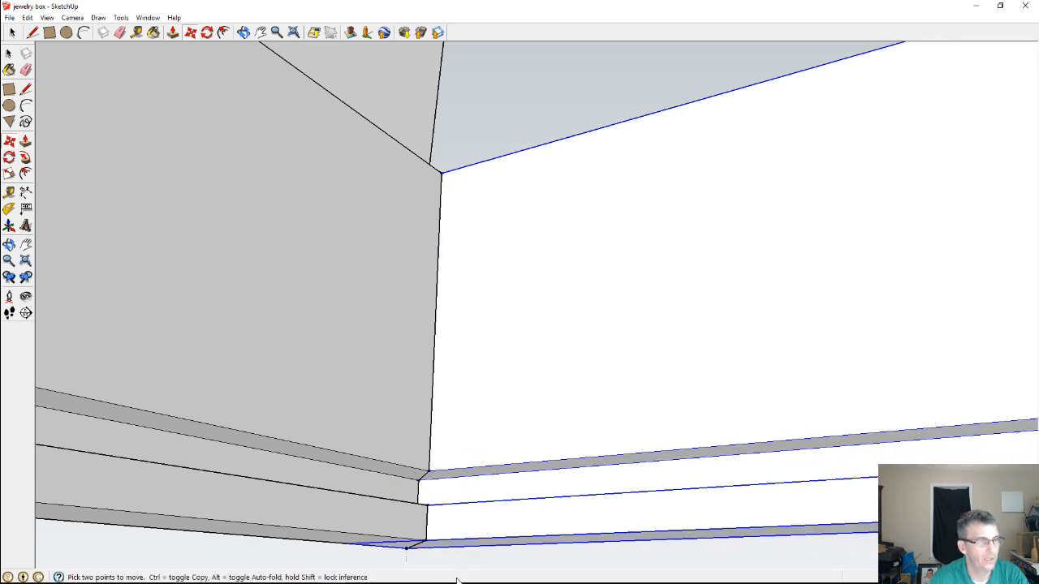
pyautogui.scroll(-1, 432, 398)
pyautogui.scroll(-2, 432, 397)
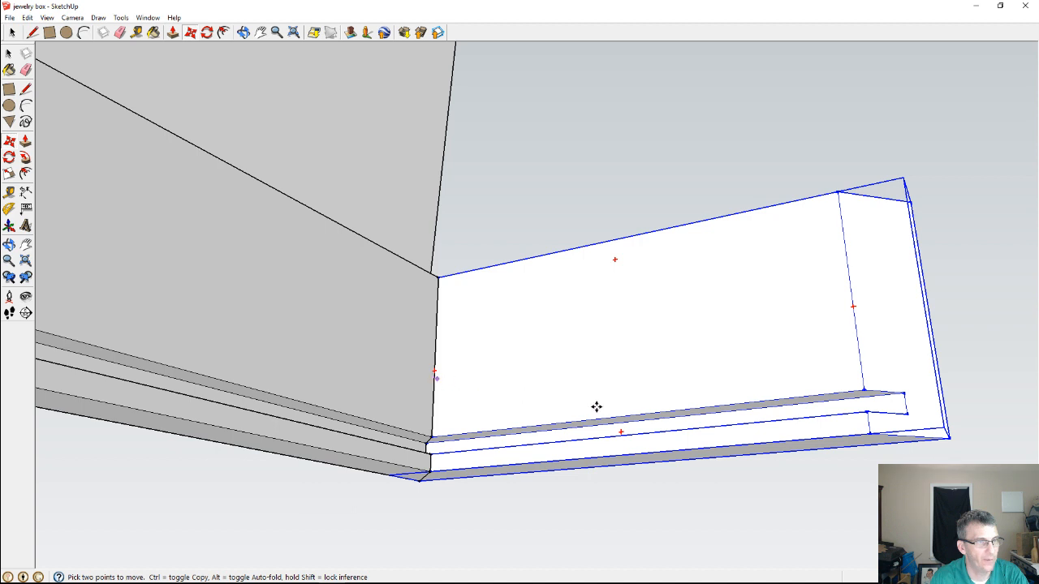
pyautogui.moveTo(573, 432); pyautogui.dragTo(461, 476, button='middle')
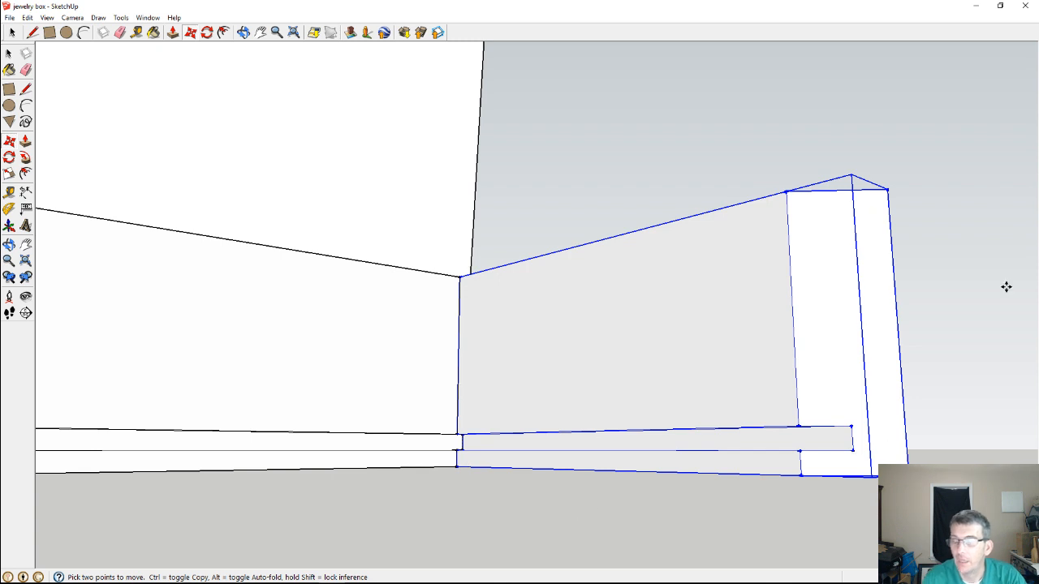
# Switch to VCarve Pro and recalculate the V-Carve 4 toolpath with flat depth off and the V-Bit (90 deg 0.5")
pyautogui.click(979, 8)
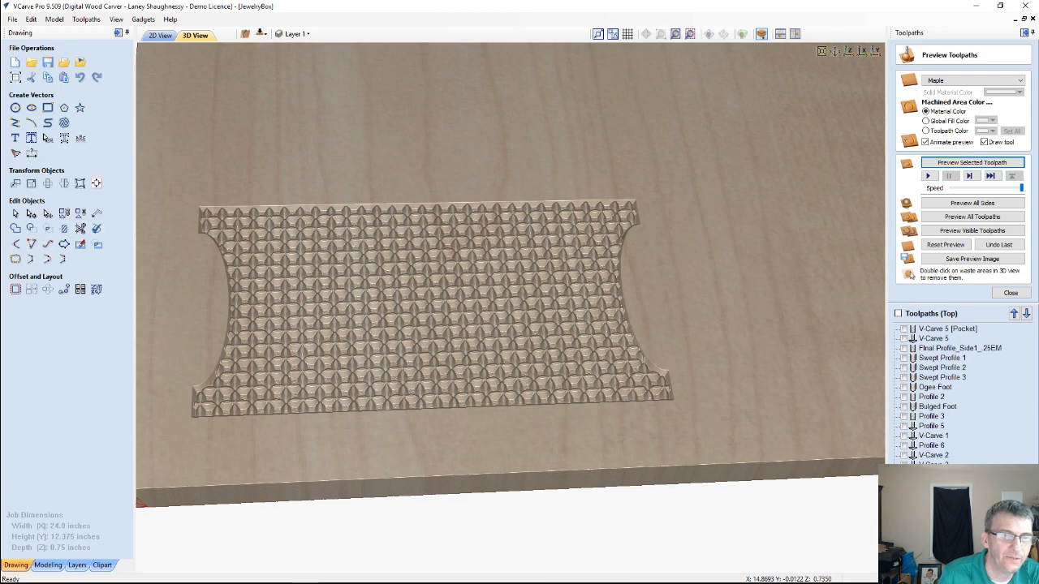
pyautogui.doubleClick(933, 475)
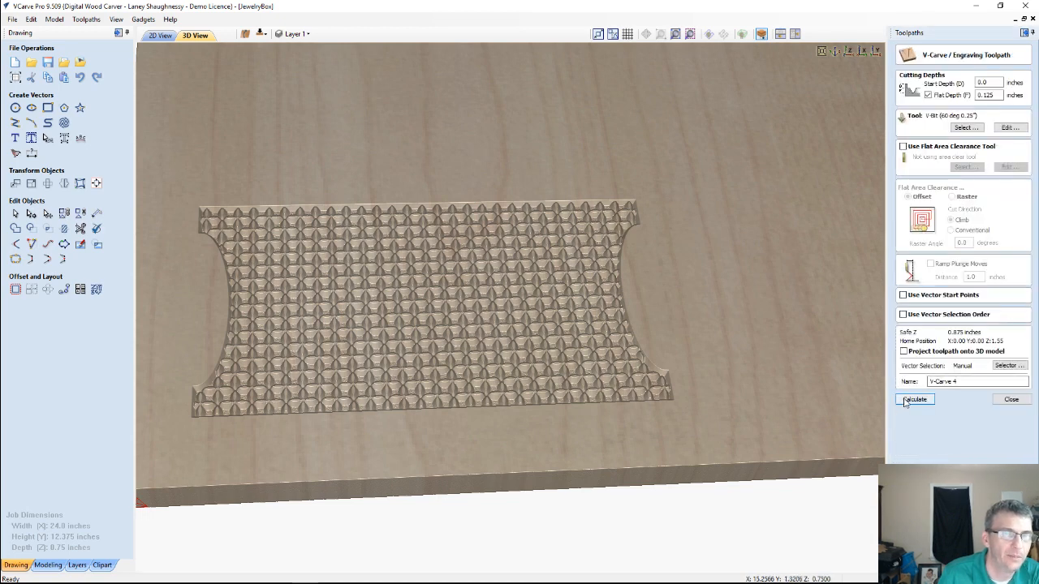
pyautogui.click(927, 95)
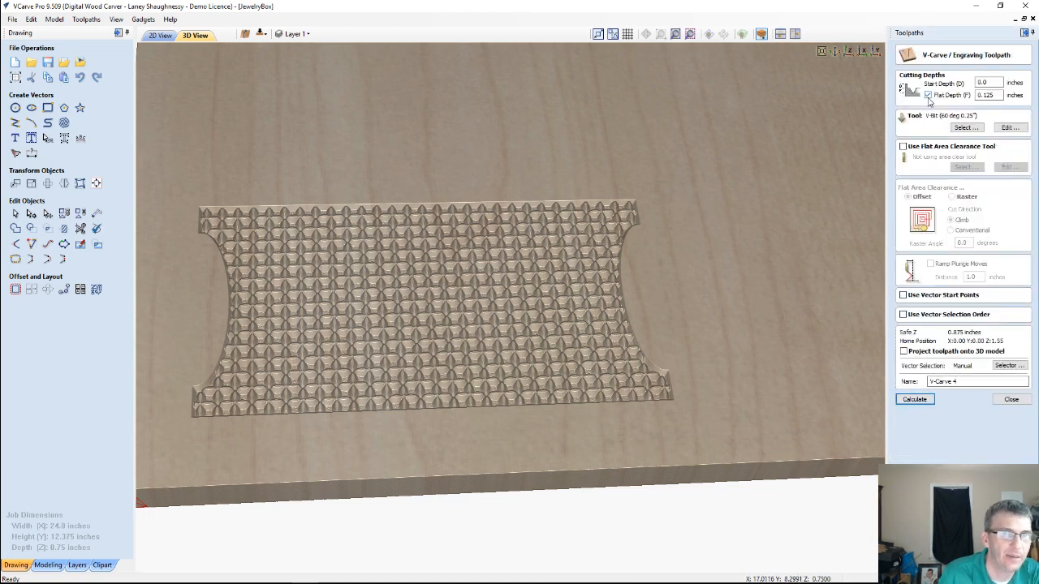
pyautogui.click(970, 129)
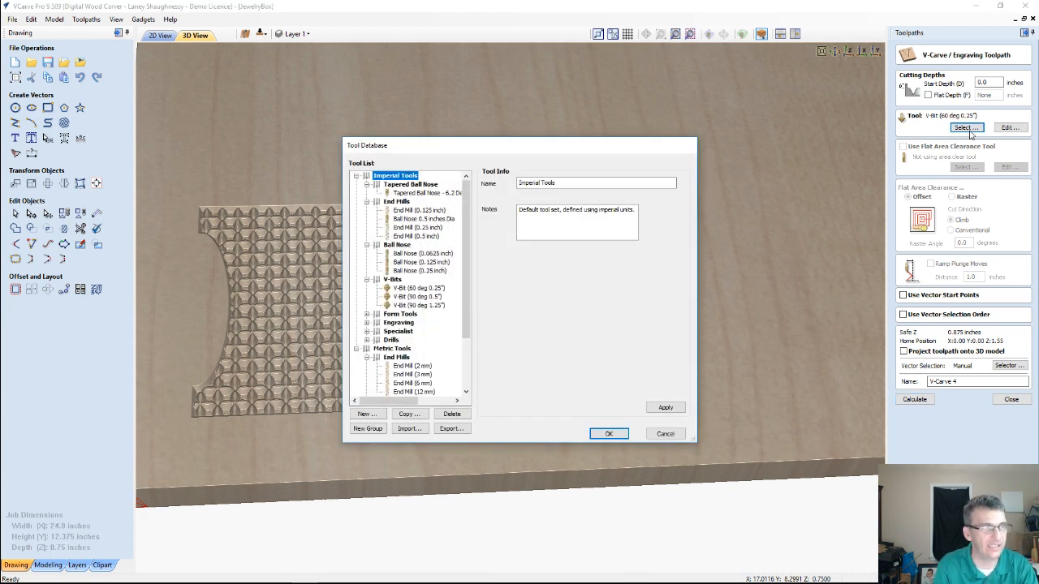
pyautogui.click(408, 296)
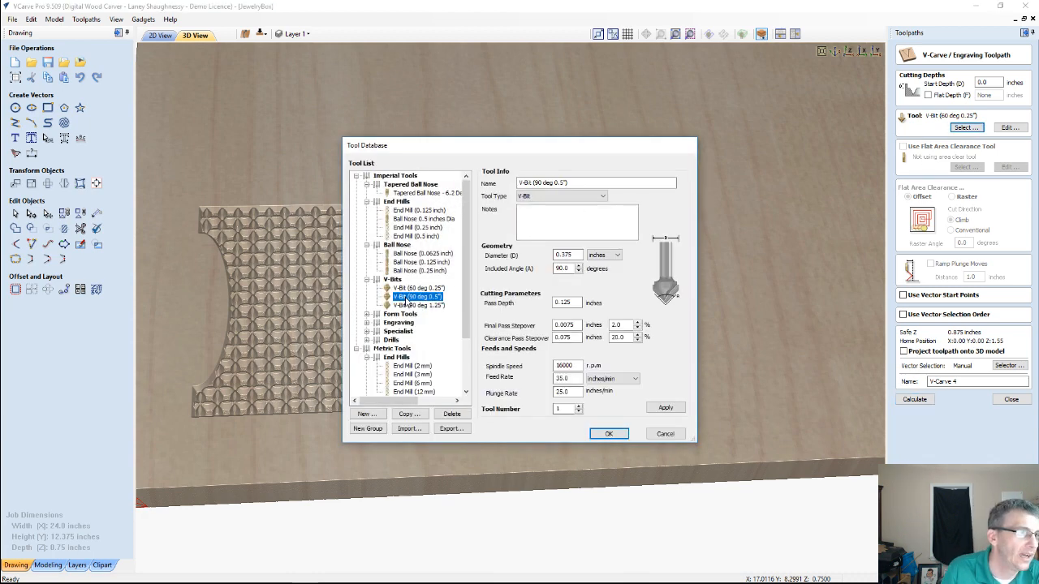
pyautogui.click(608, 434)
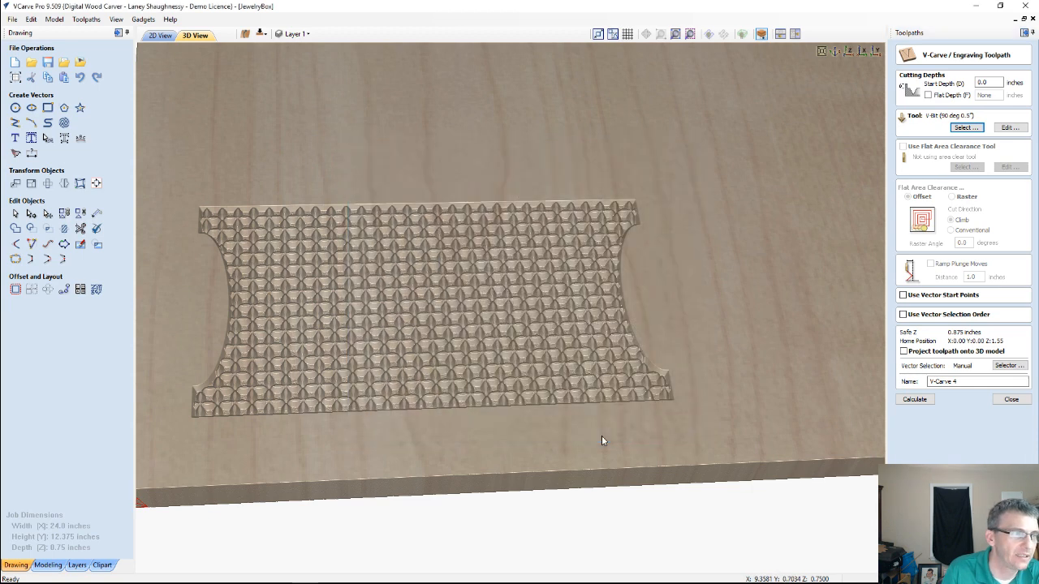
pyautogui.click(922, 399)
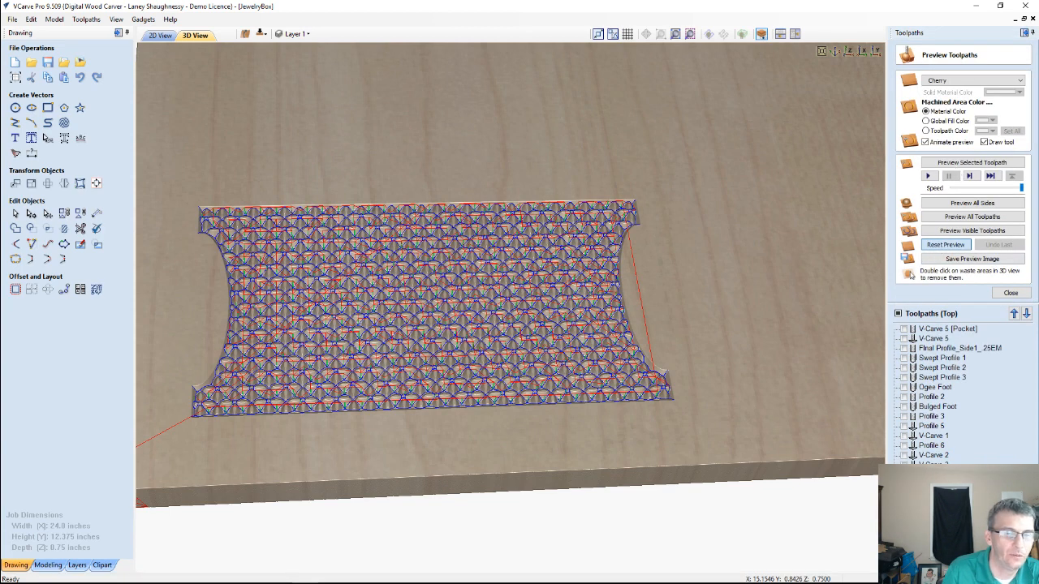
# Reset the preview with Cherry as the material, then recalculate V-Carve 4 and simulate its textured panel
pyautogui.click(946, 245)
pyautogui.doubleClick(933, 474)
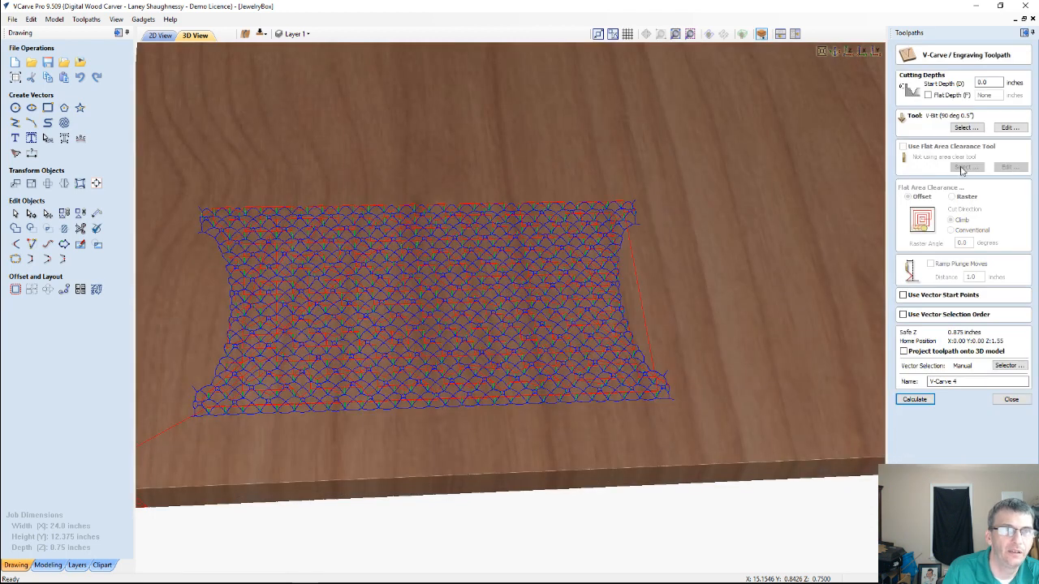
pyautogui.click(914, 400)
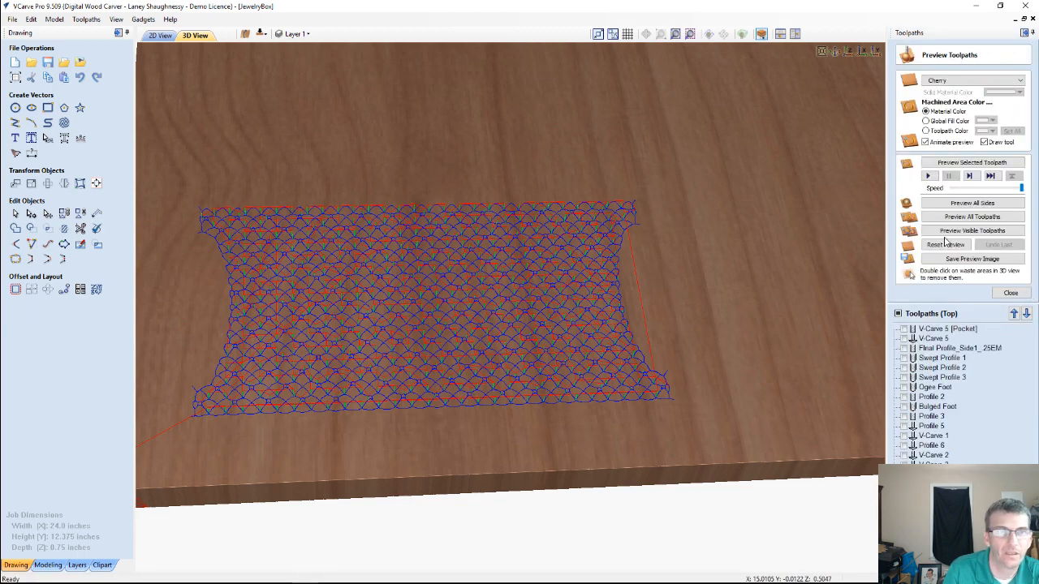
pyautogui.click(962, 163)
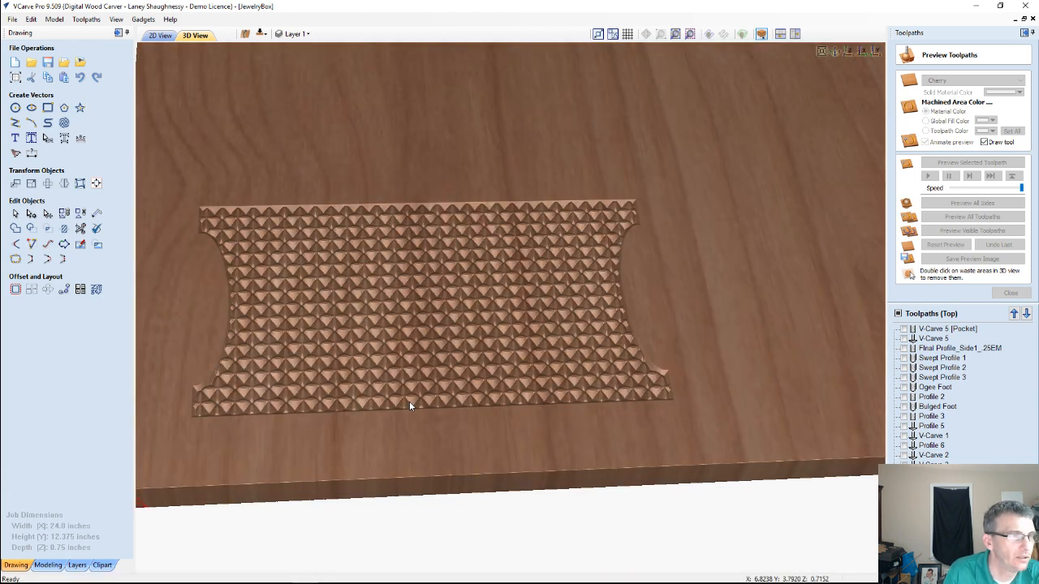
pyautogui.moveTo(409, 400); pyautogui.dragTo(686, 193)
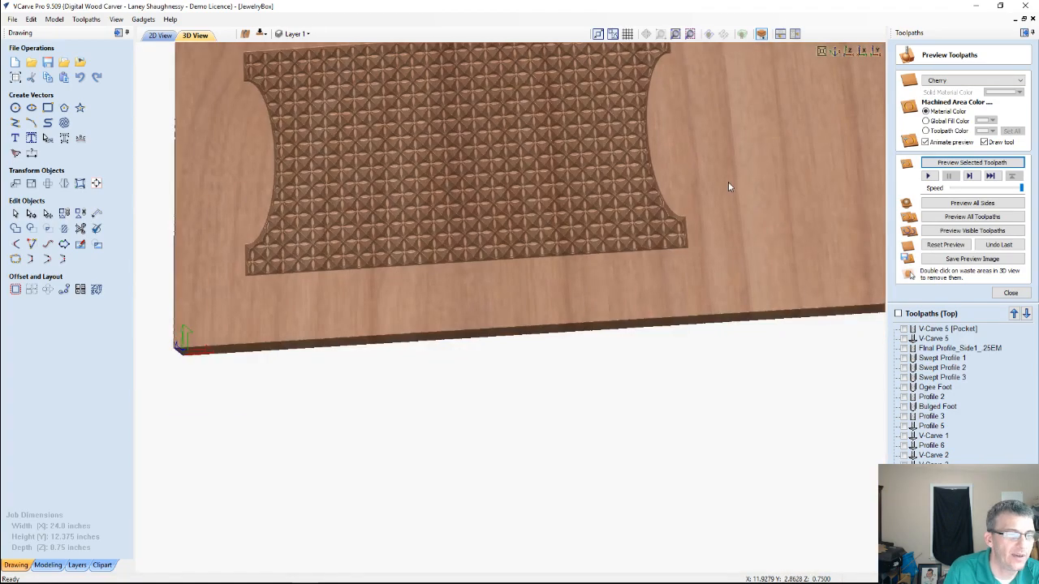
pyautogui.moveTo(754, 578)
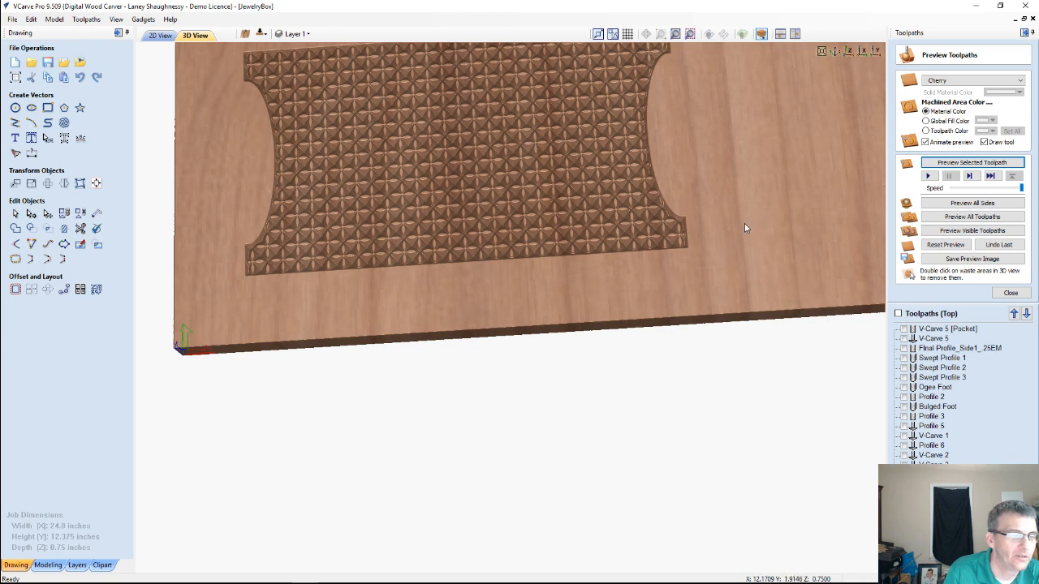
pyautogui.moveTo(723, 279); pyautogui.dragTo(805, 154)
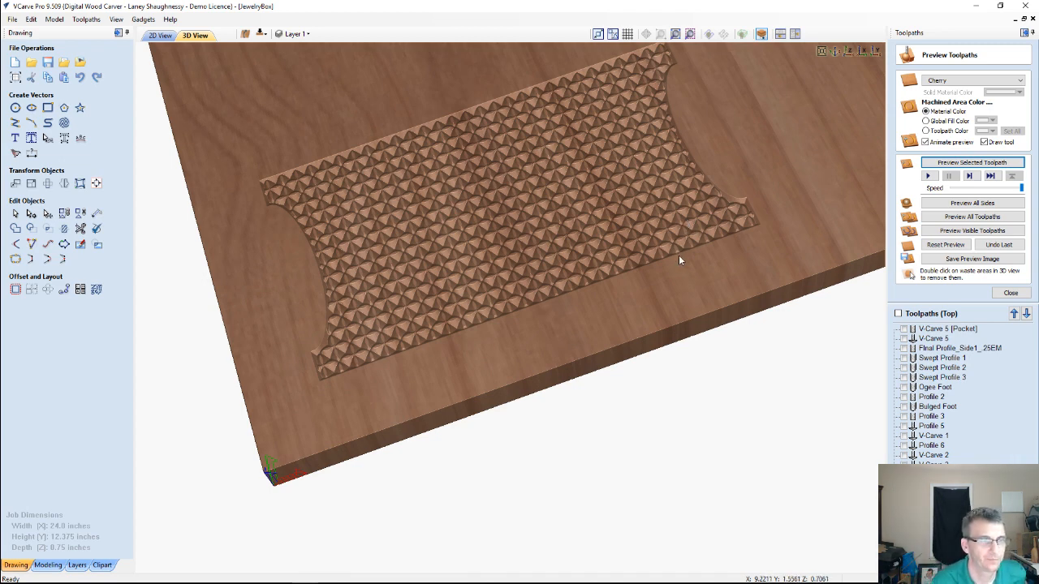
pyautogui.scroll(-1, 678, 255)
pyautogui.scroll(-1, 679, 258)
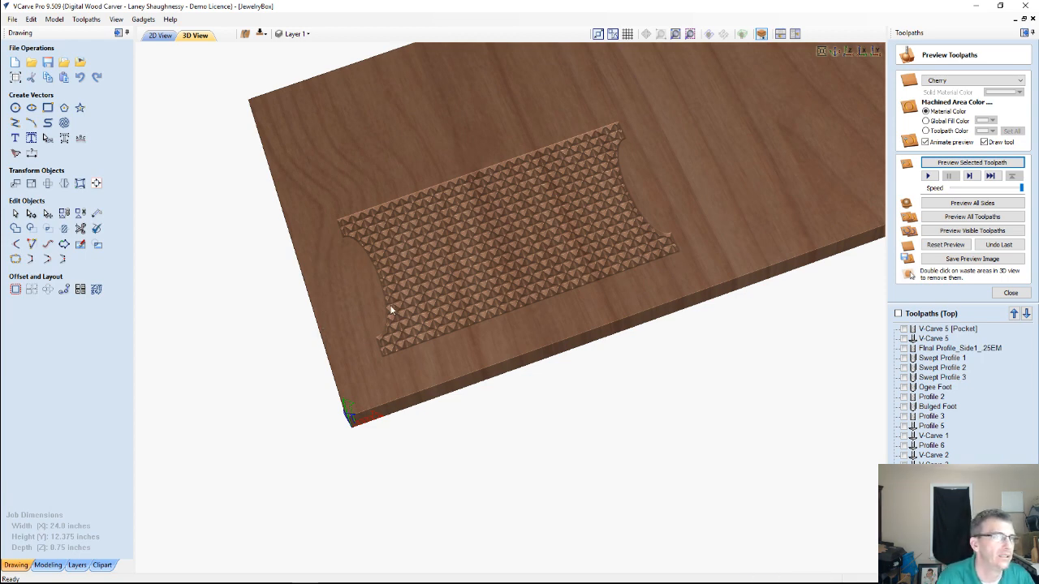
# Inspect the simulated texture against the 2D panel layout, and reset the toolpath preview
pyautogui.scroll(-2, 392, 307)
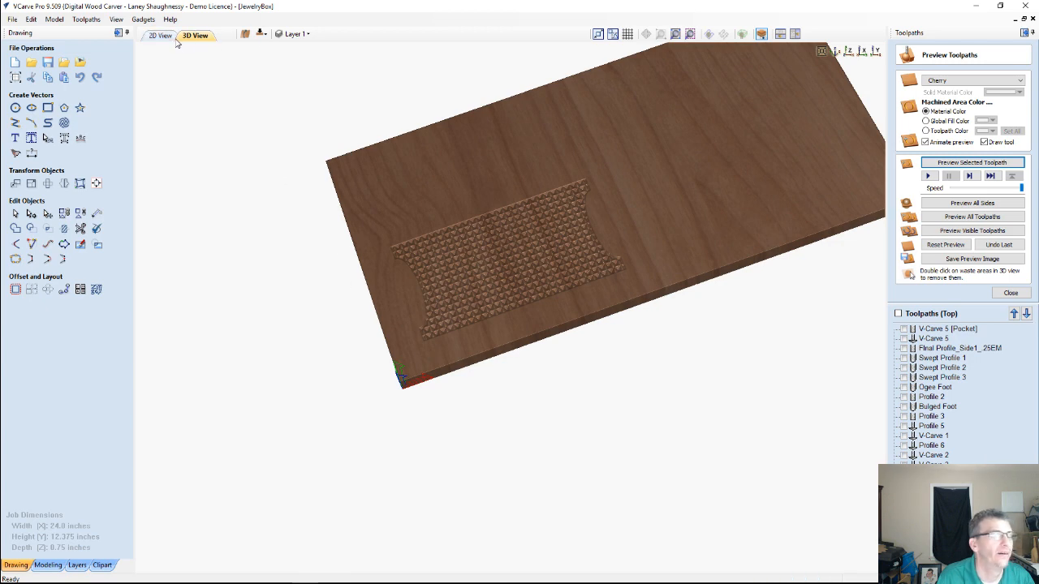
pyautogui.moveTo(616, 241); pyautogui.dragTo(646, 213)
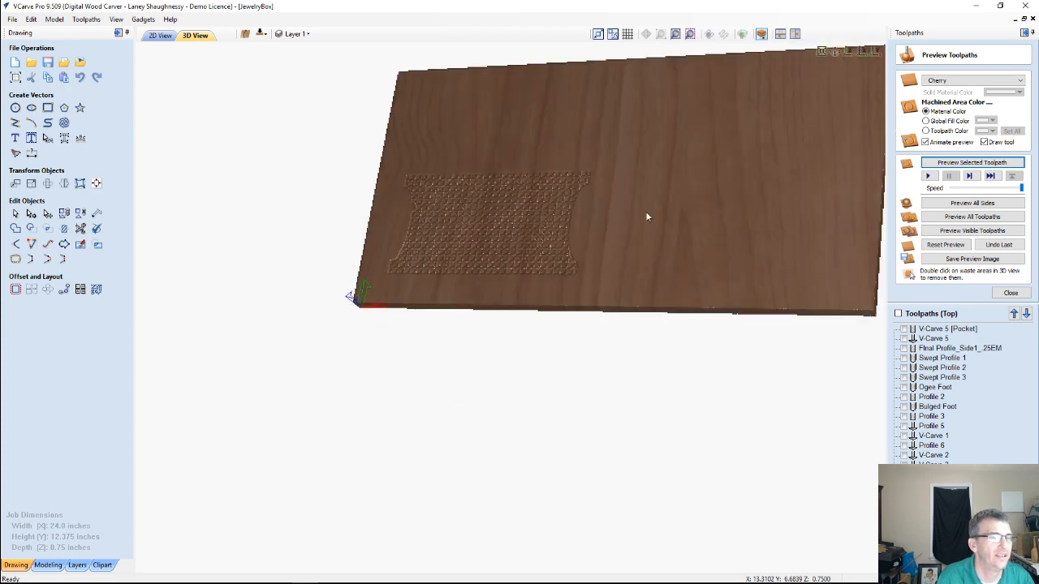
pyautogui.click(144, 36)
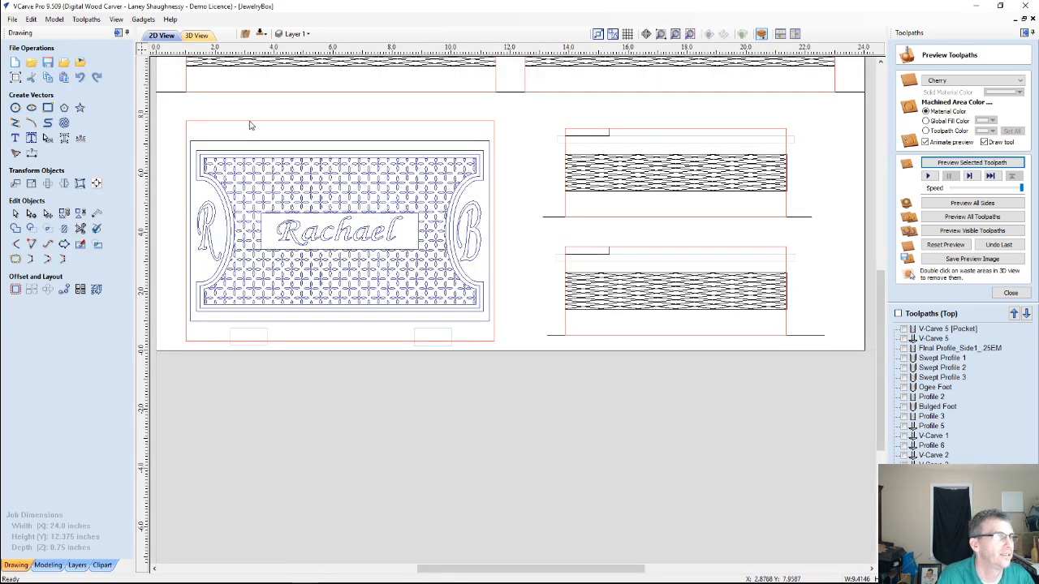
pyautogui.scroll(-3, 276, 142)
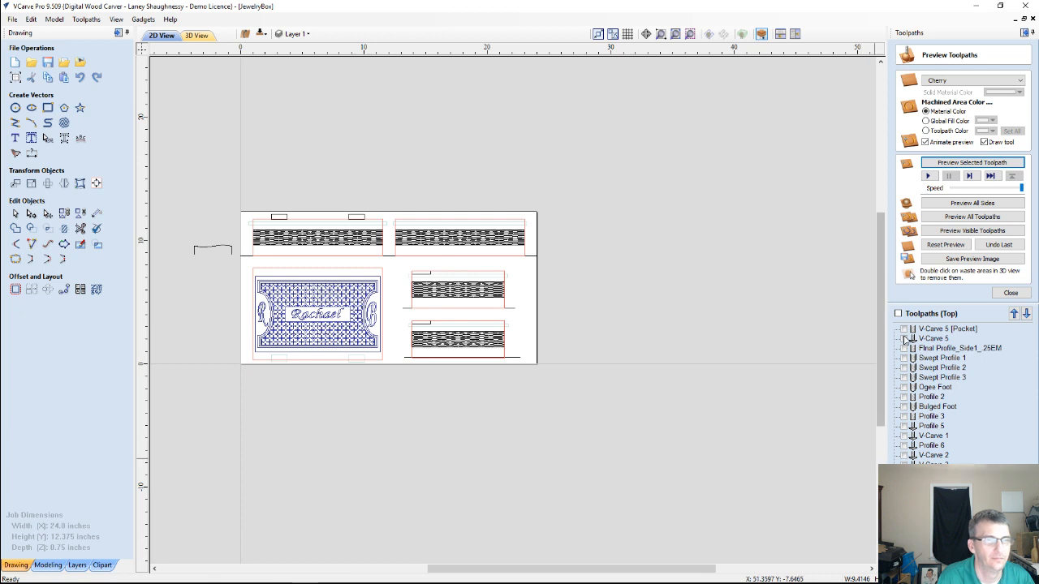
pyautogui.scroll(1, 271, 115)
pyautogui.click(195, 36)
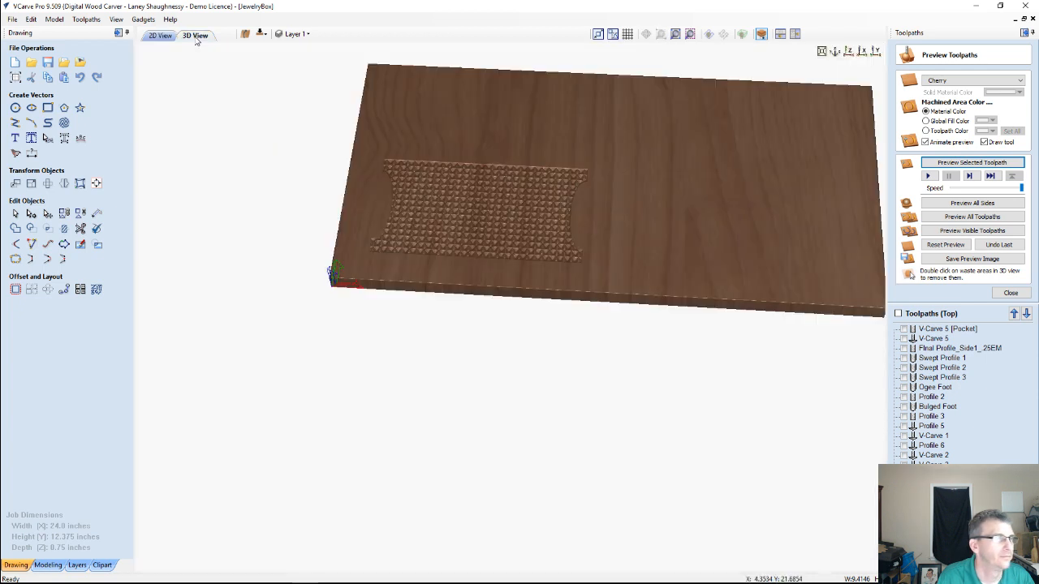
pyautogui.click(940, 245)
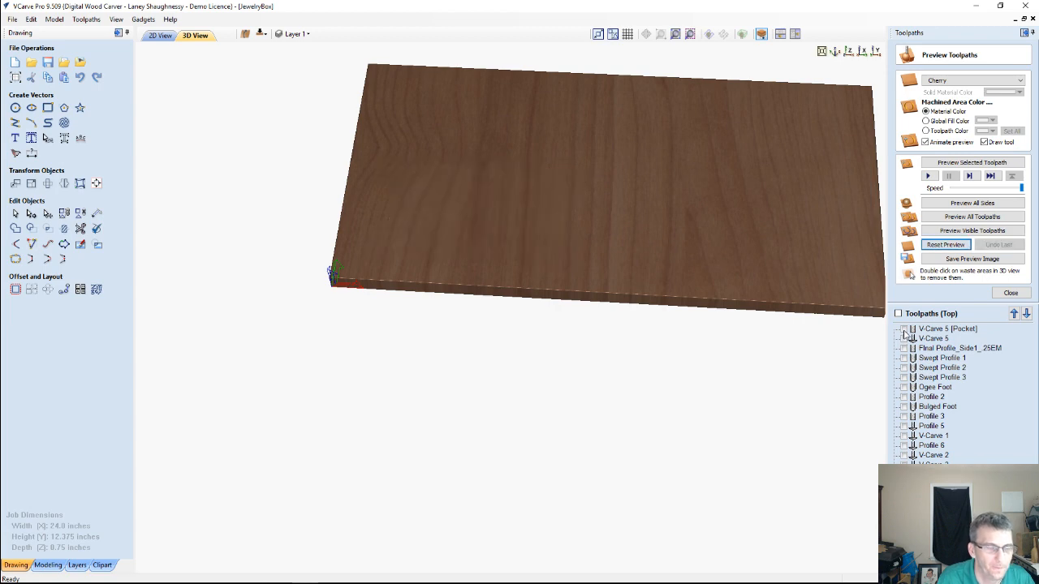
# Simulate only Final Profile_Side1_.25EM and Swept Profile 1, 2 and 3 on the top side
pyautogui.click(904, 330)
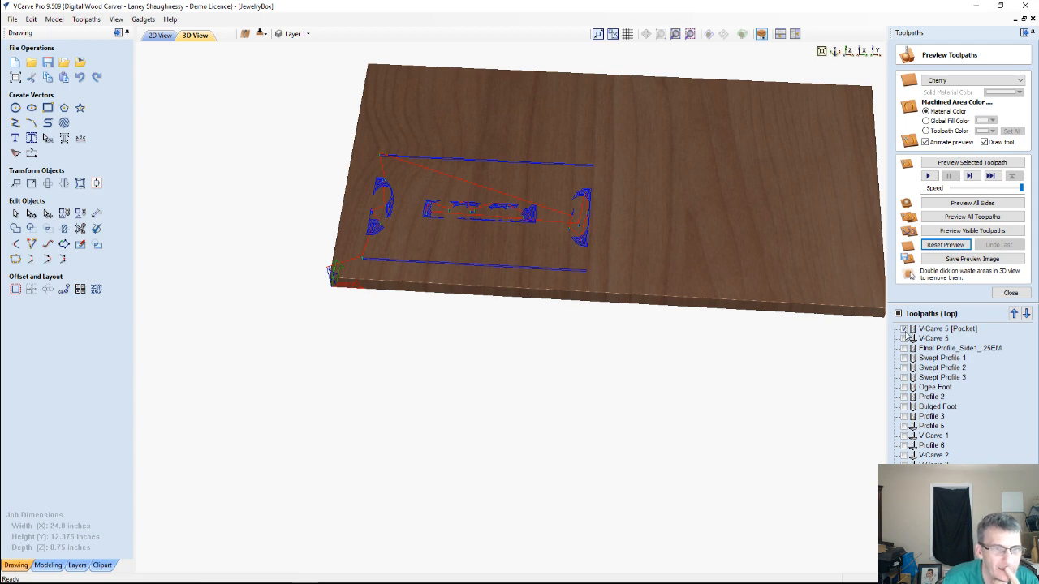
pyautogui.click(904, 330)
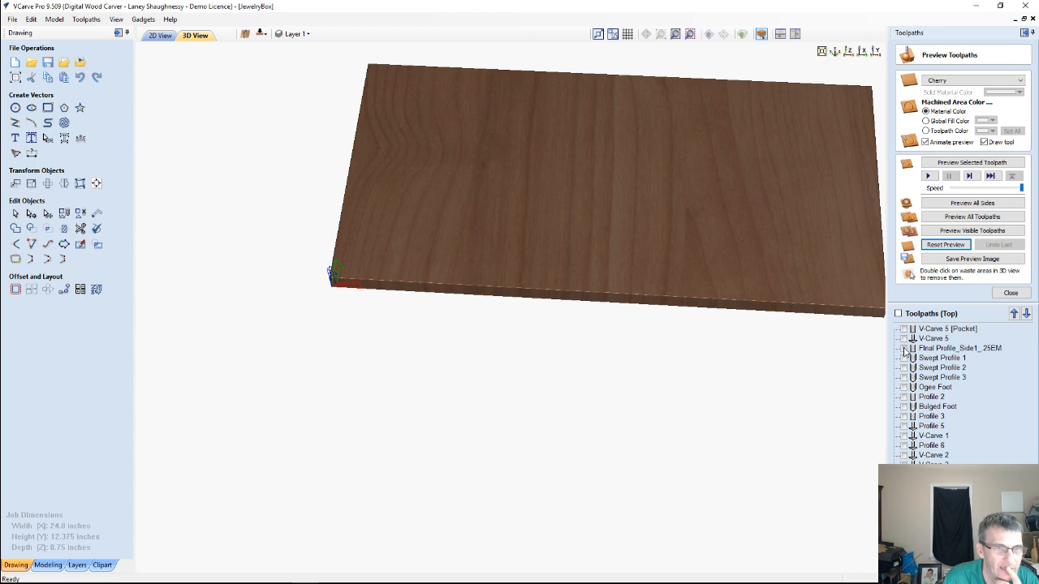
pyautogui.click(903, 349)
pyautogui.click(904, 358)
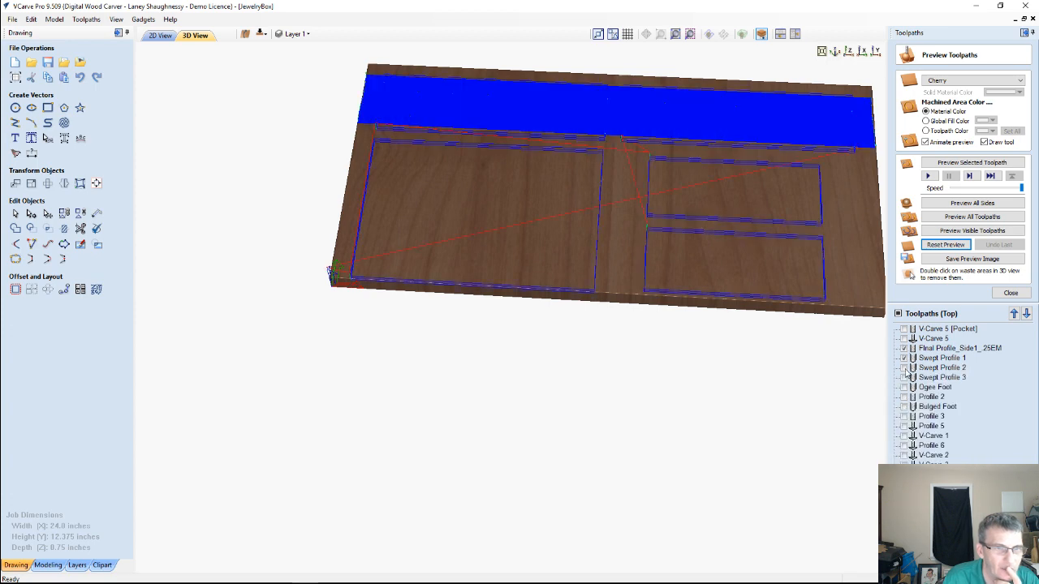
pyautogui.click(904, 368)
pyautogui.click(904, 377)
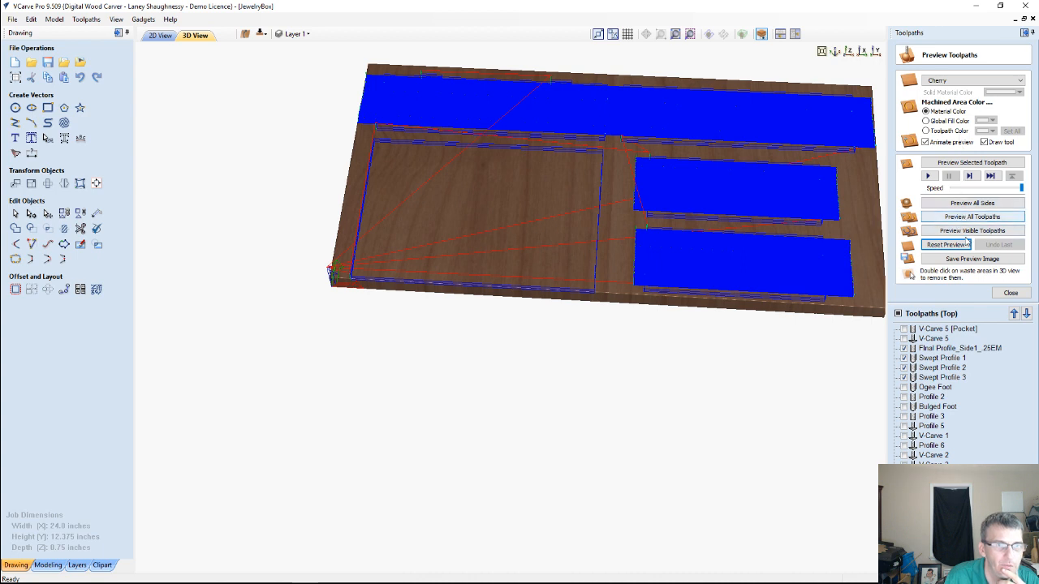
pyautogui.click(964, 232)
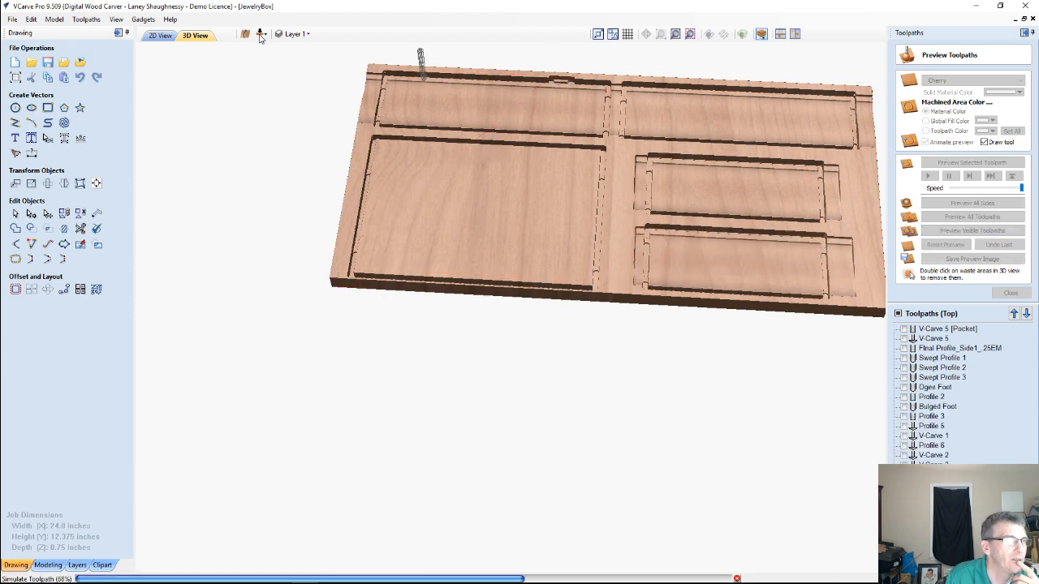
# Switch to the bottom side and simulate Pocket 1, Pocket 2 and Final Profile_Side2_.25EM together
pyautogui.click(260, 35)
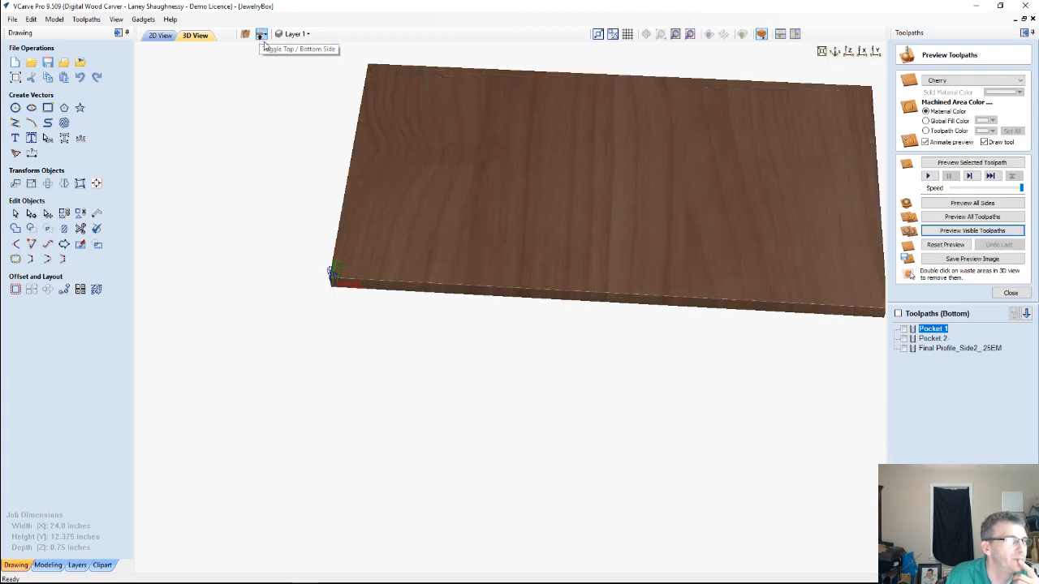
pyautogui.click(905, 329)
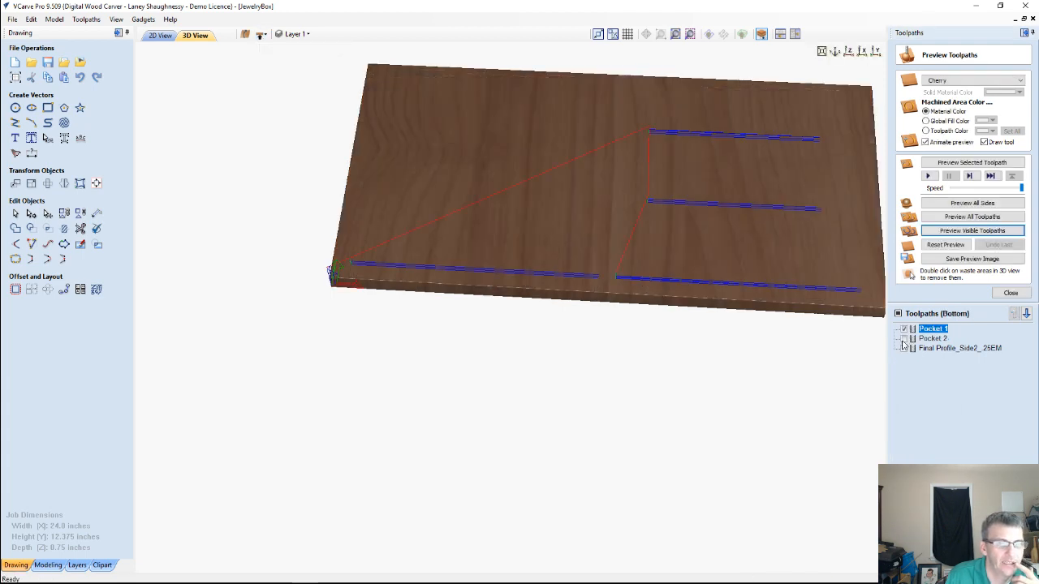
pyautogui.click(904, 339)
pyautogui.click(905, 349)
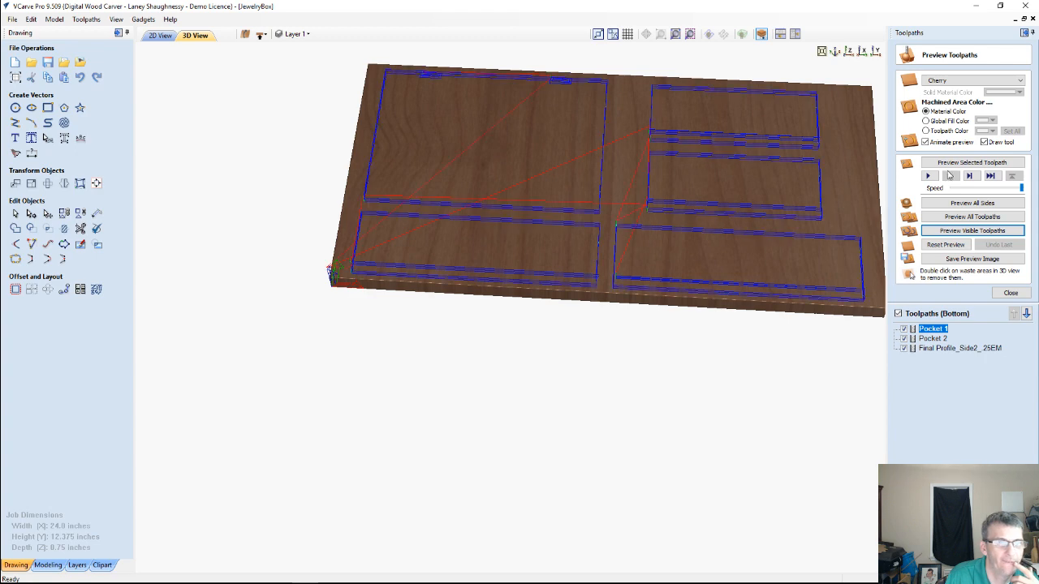
pyautogui.click(951, 231)
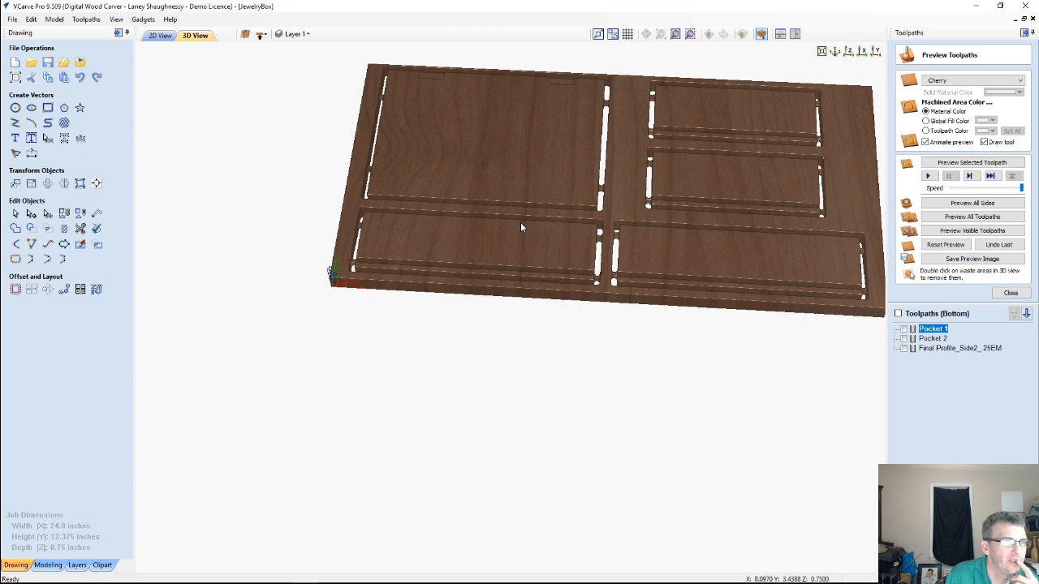
# In the 2D layout, move the groove rectangle of the lower-left long panel up to the panel's upper edge
pyautogui.click(159, 36)
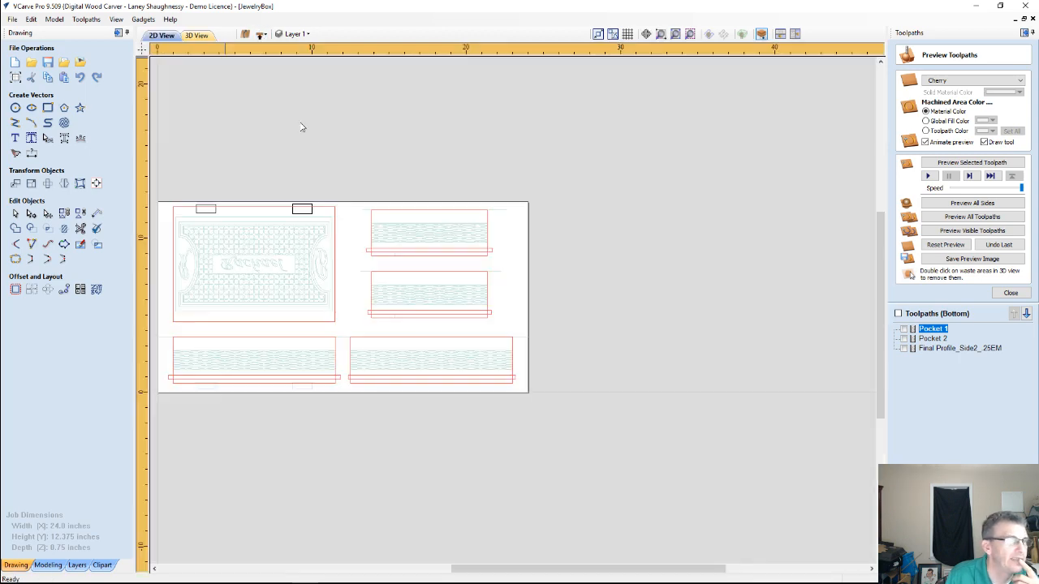
pyautogui.scroll(-1, 359, 259)
pyautogui.scroll(4, 372, 398)
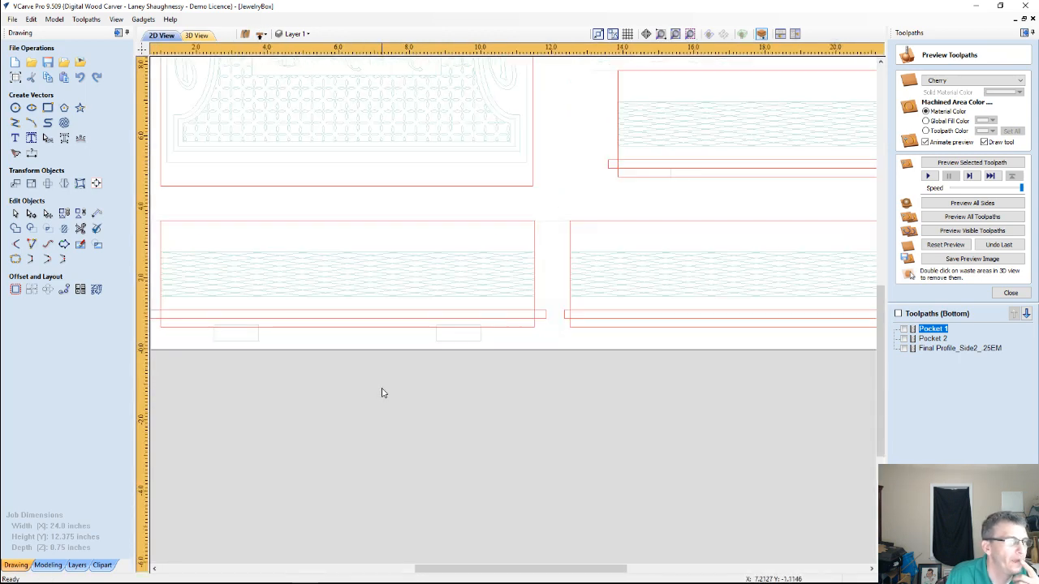
pyautogui.scroll(2, 406, 386)
pyautogui.scroll(-3, 378, 328)
pyautogui.scroll(-1, 283, 325)
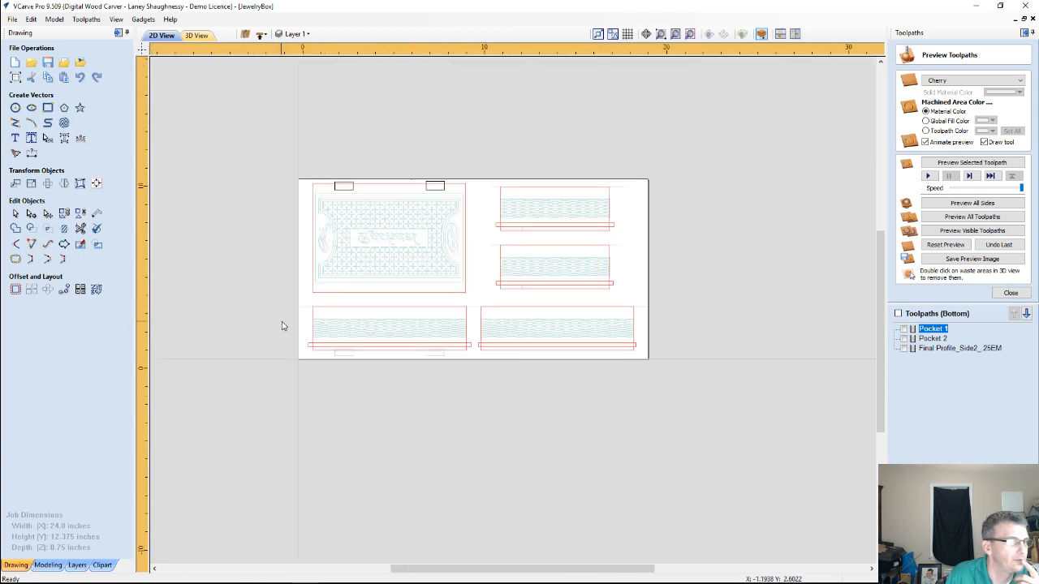
pyautogui.scroll(4, 371, 382)
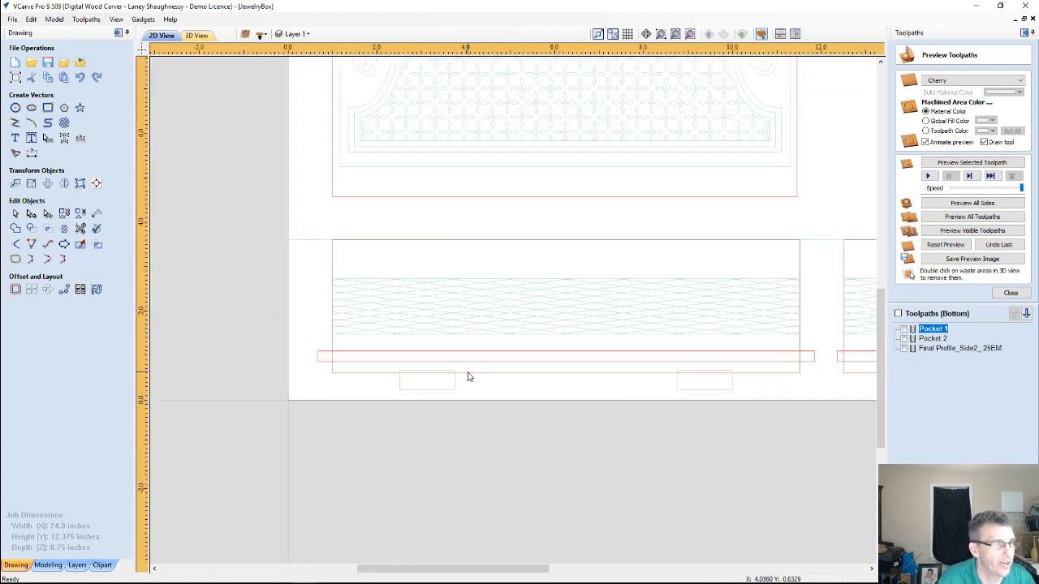
pyautogui.click(332, 356)
pyautogui.click(327, 355)
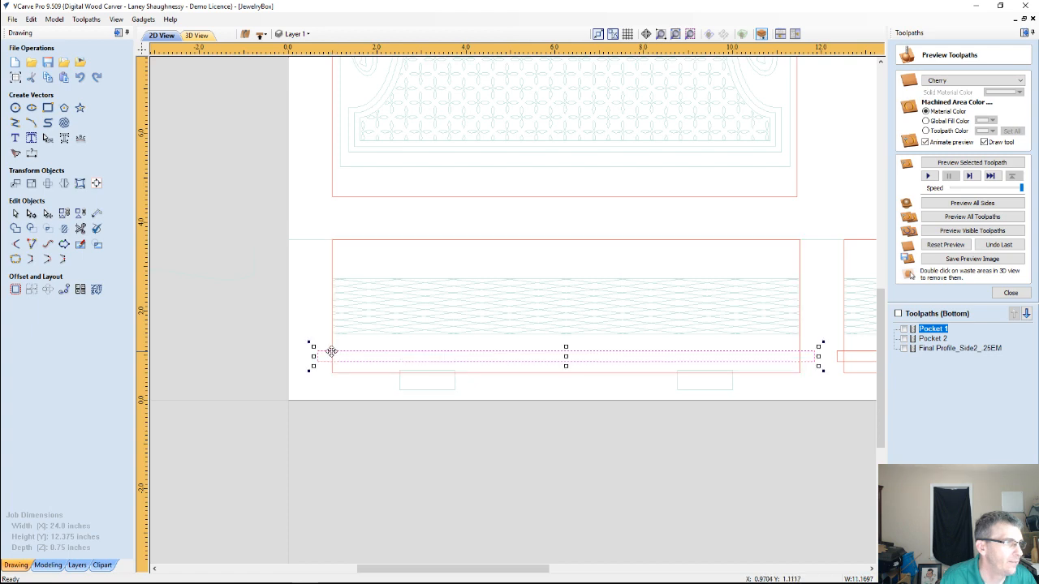
pyautogui.moveTo(332, 351); pyautogui.dragTo(337, 240)
pyautogui.scroll(-3, 343, 293)
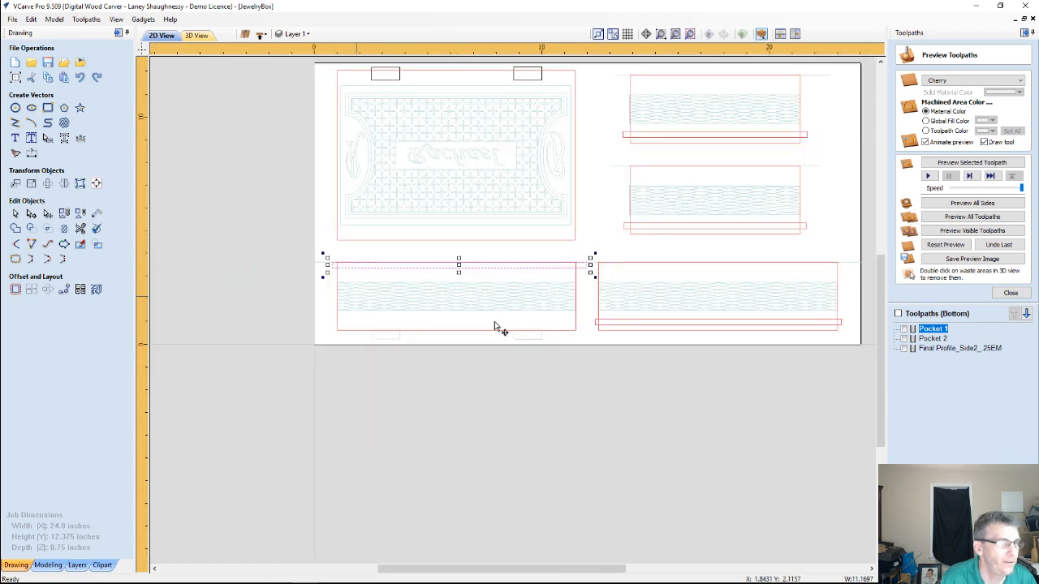
# Move the groove rectangle of the lower-right long panel straight up to that panel's upper edge
pyautogui.click(597, 327)
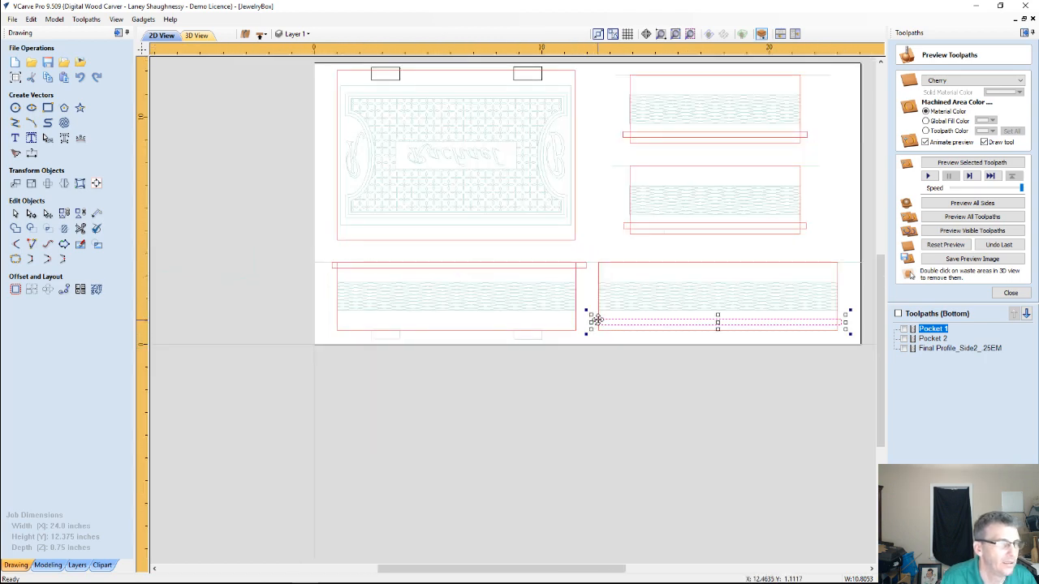
pyautogui.scroll(4, 597, 319)
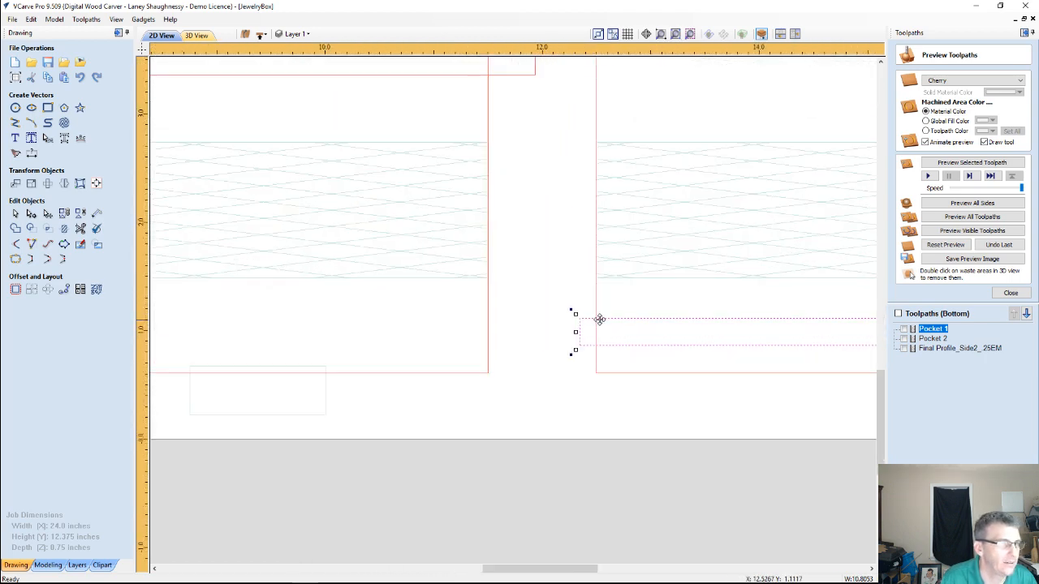
pyautogui.scroll(-2, 596, 318)
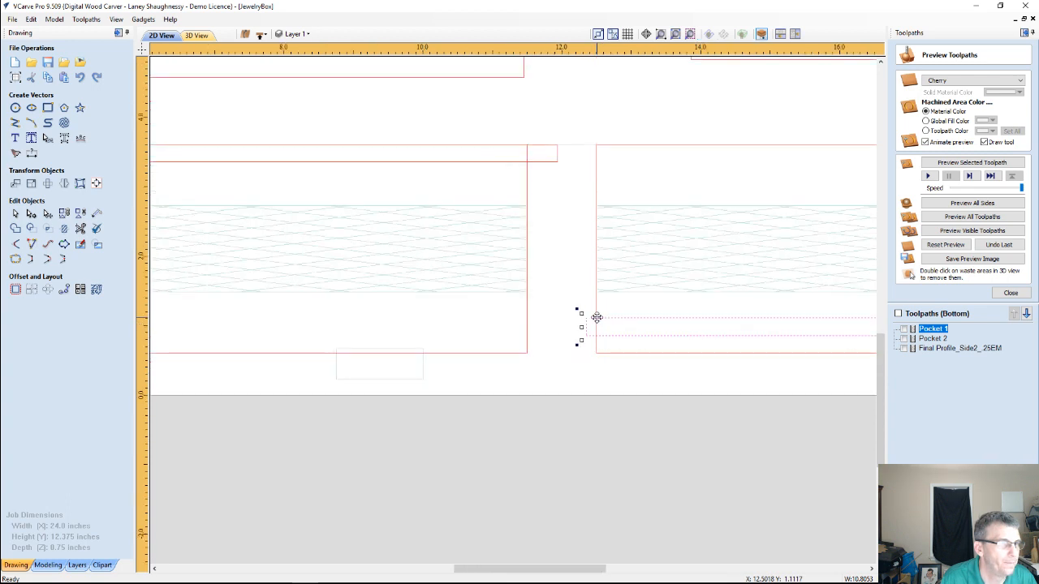
pyautogui.moveTo(596, 317); pyautogui.dragTo(596, 145)
pyautogui.scroll(-3, 597, 172)
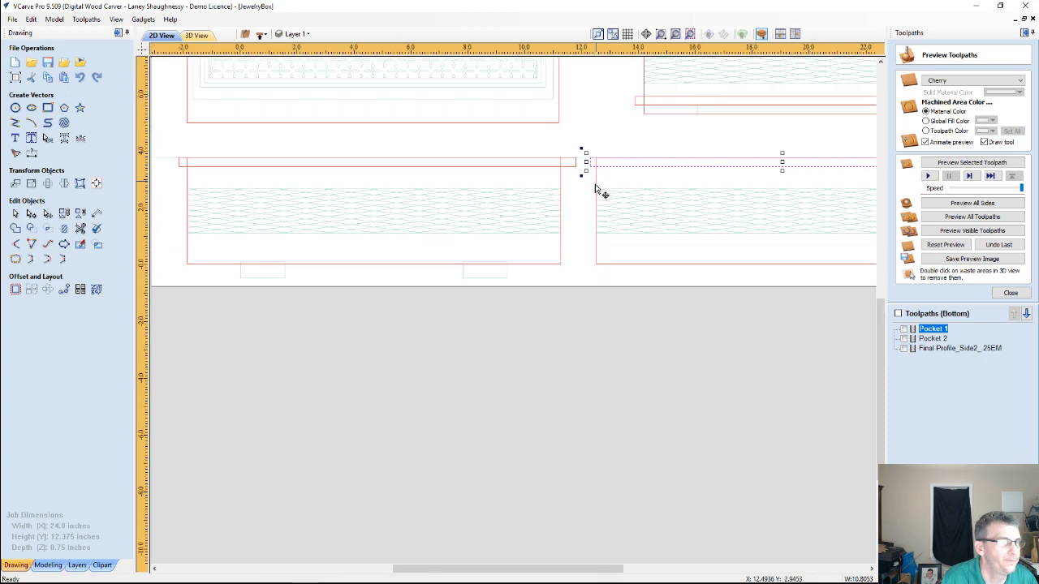
pyautogui.scroll(-2, 595, 189)
# Select the groove rectangles of both long panels and move them by a relative Y of -0.25 inches
pyautogui.scroll(5, 524, 215)
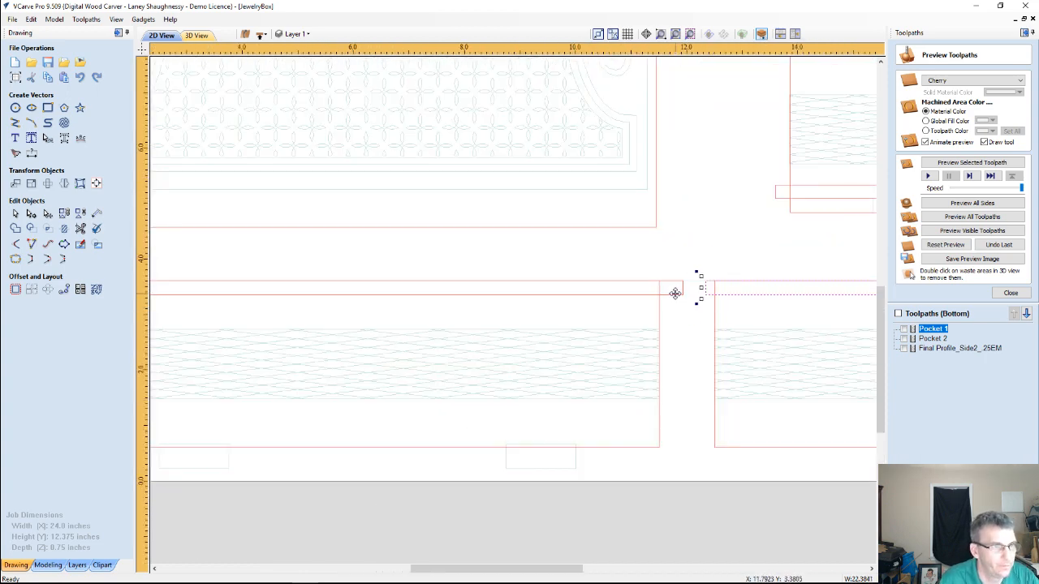
pyautogui.click(675, 292)
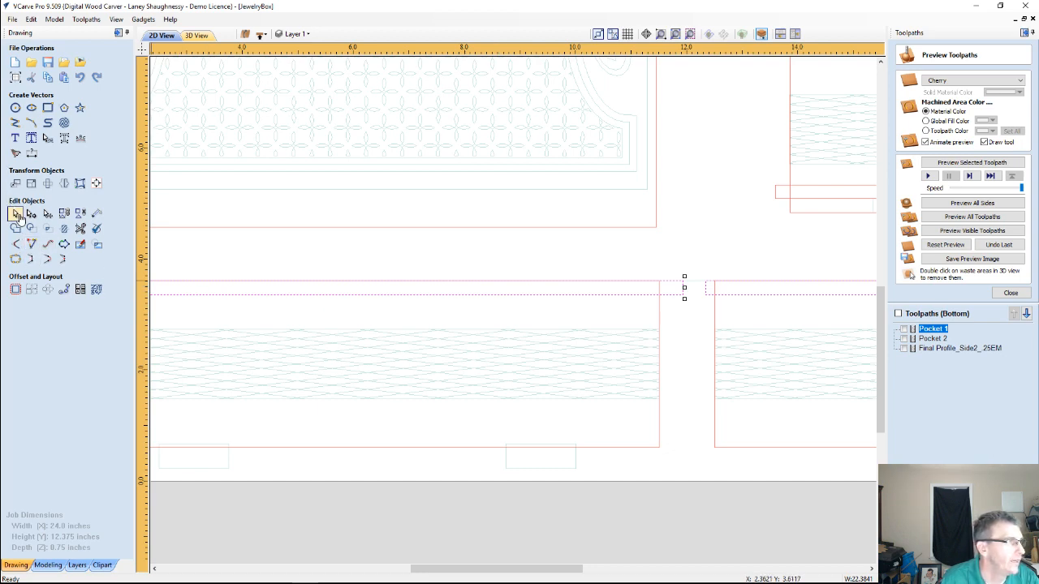
pyautogui.click(15, 183)
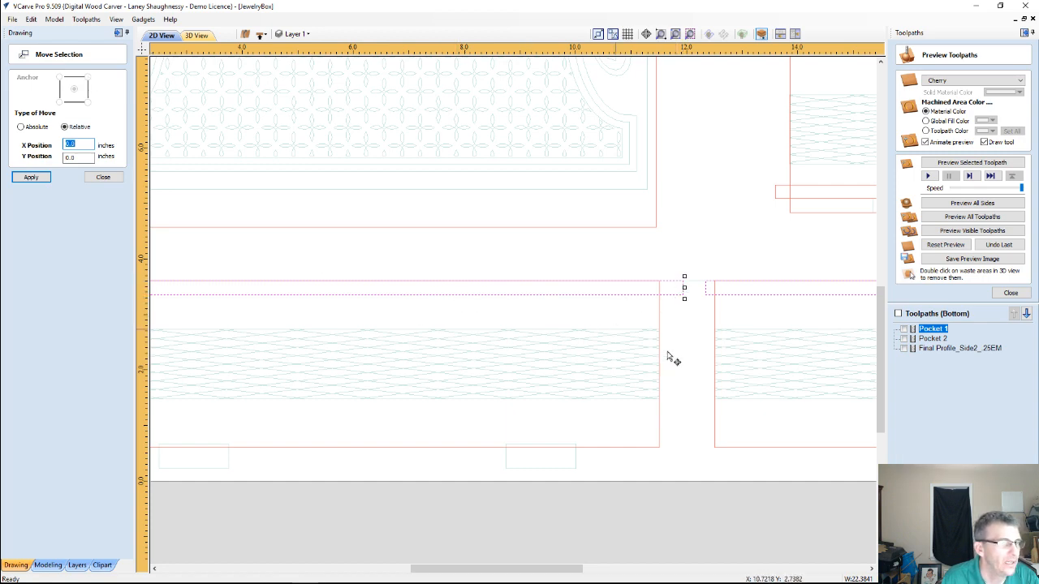
pyautogui.click(685, 327)
pyautogui.click(674, 293)
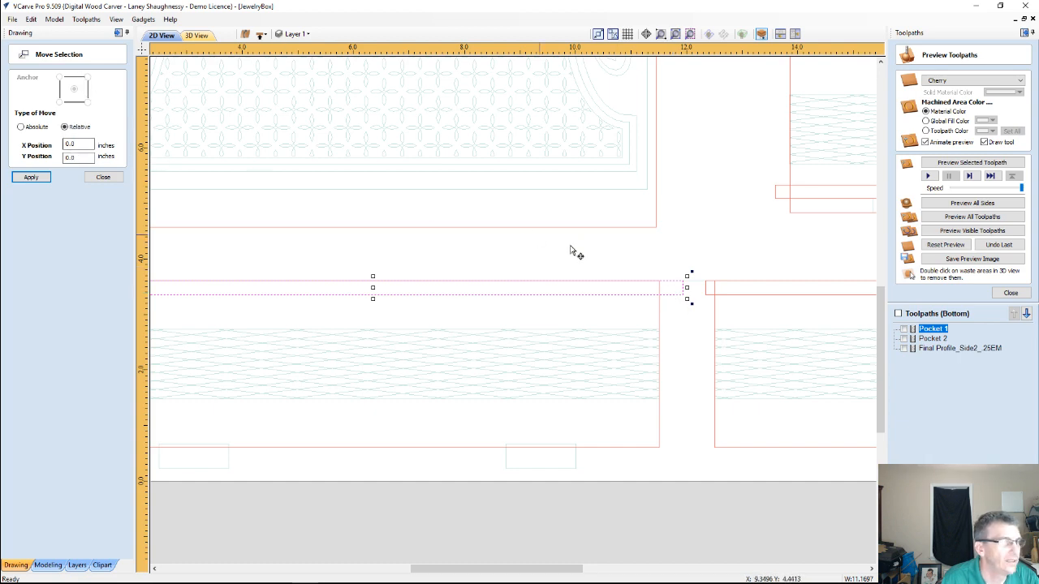
pyautogui.keyDown('shift'); pyautogui.click(707, 292); pyautogui.keyUp('shift')
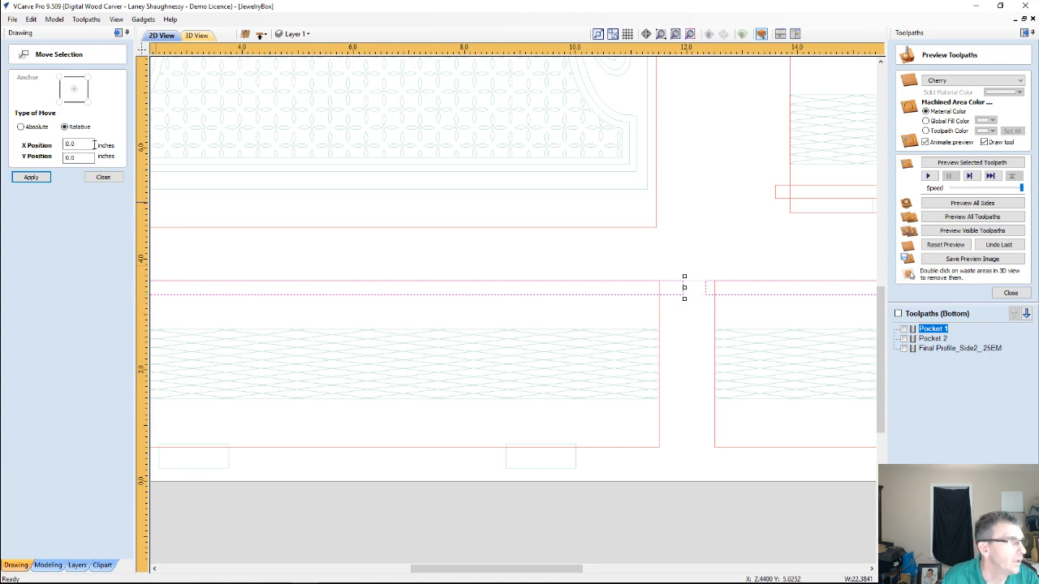
pyautogui.press('Tab')
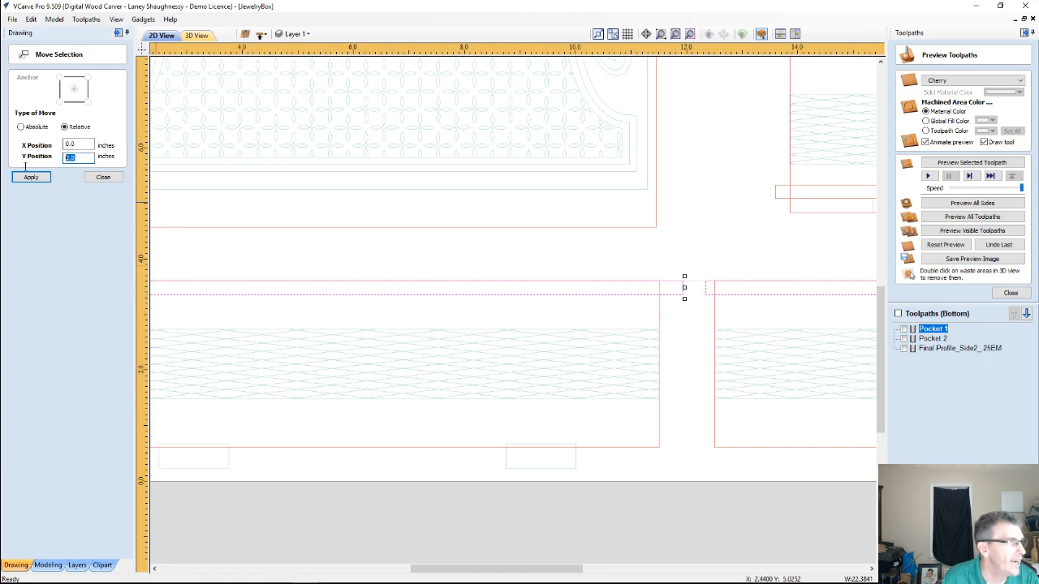
pyautogui.press('BackSpace')
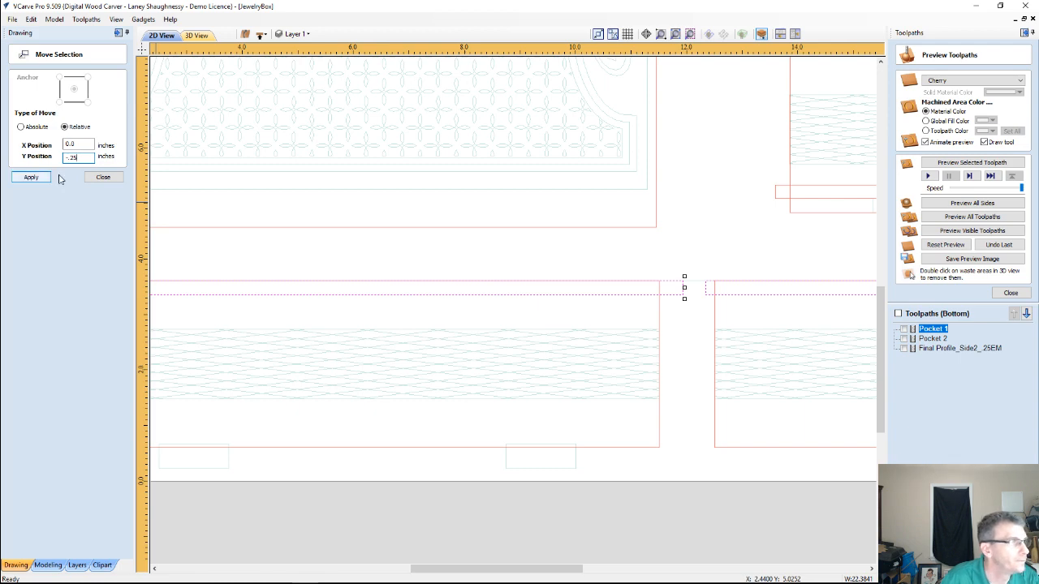
pyautogui.click(30, 177)
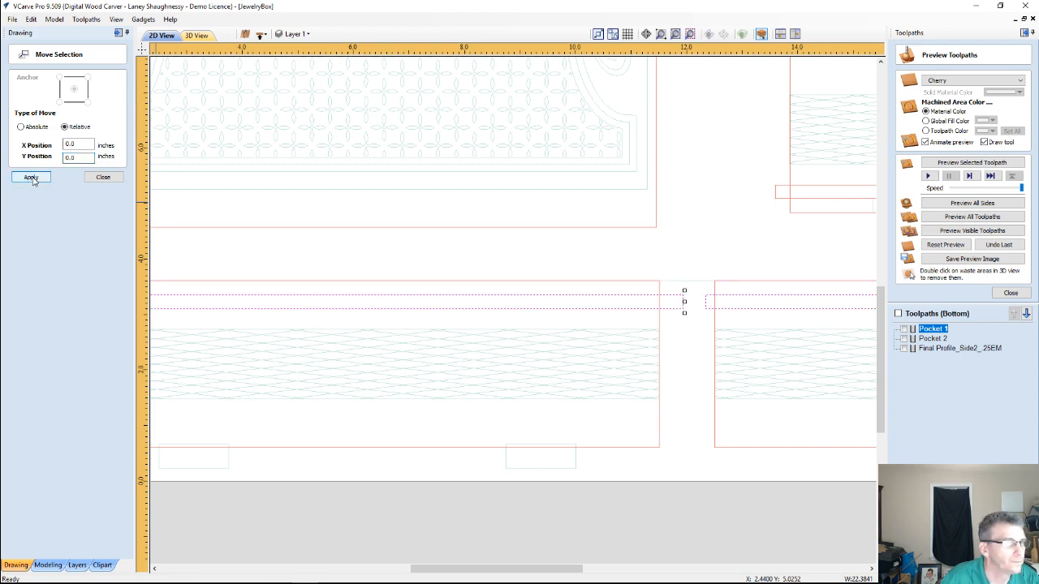
pyautogui.click(103, 177)
# Recalculate the Pocket 1 toolpath with the moved grooves and simulate all bottom-side toolpaths on a reset preview
pyautogui.scroll(-3, 625, 350)
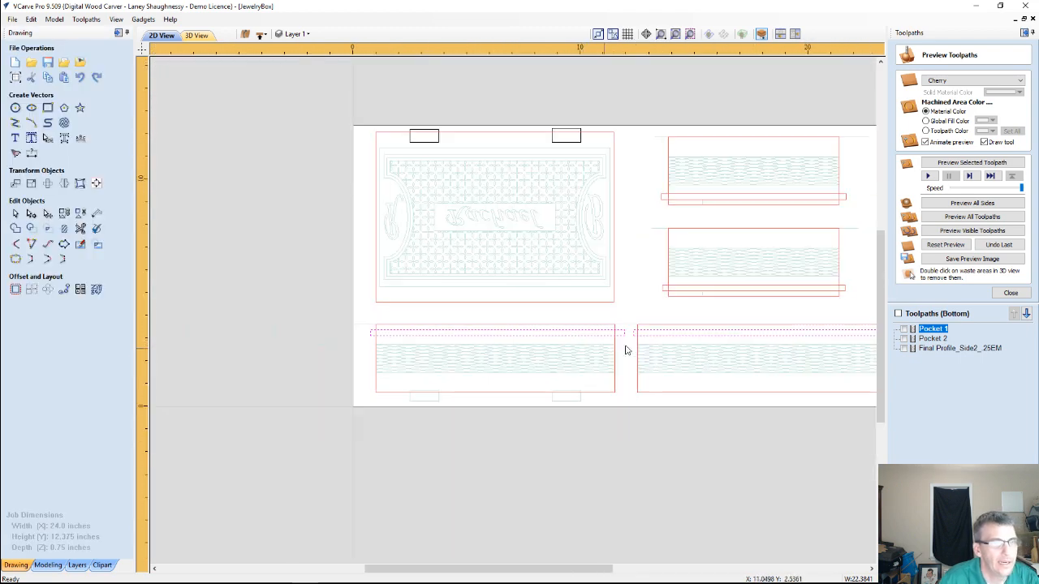
pyautogui.click(931, 339)
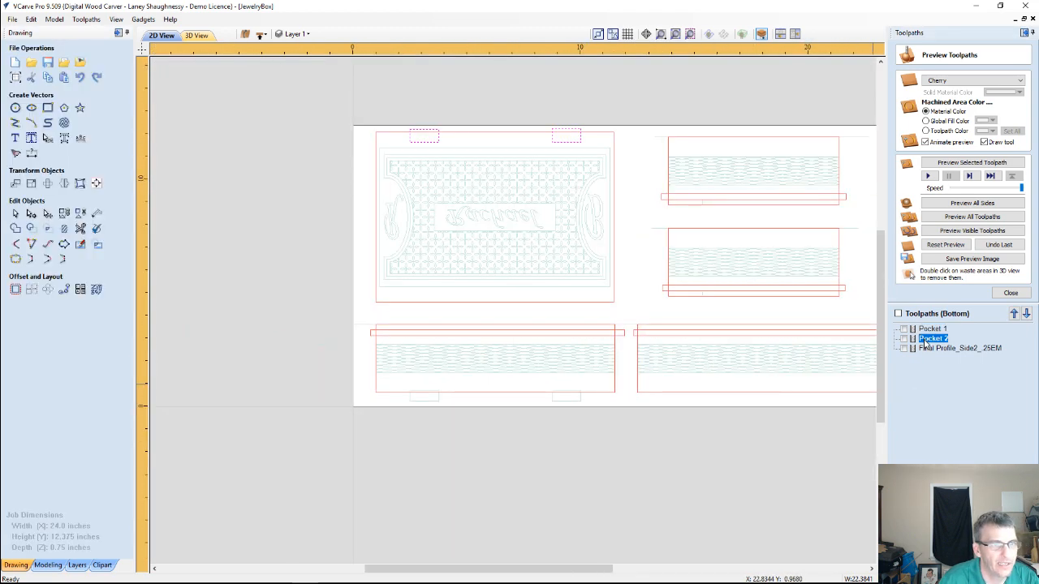
pyautogui.click(925, 330)
pyautogui.doubleClick(929, 329)
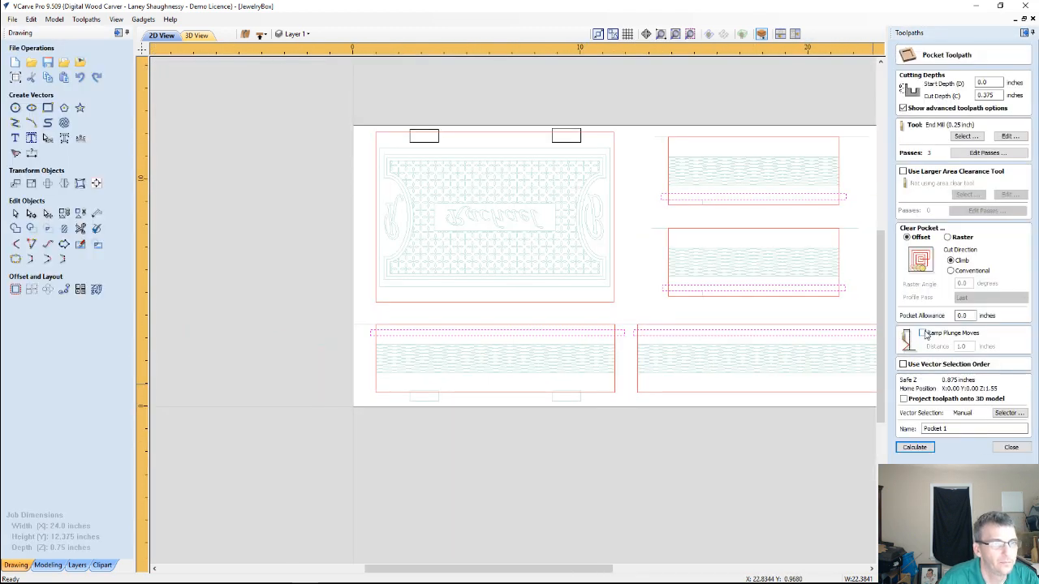
pyautogui.click(914, 447)
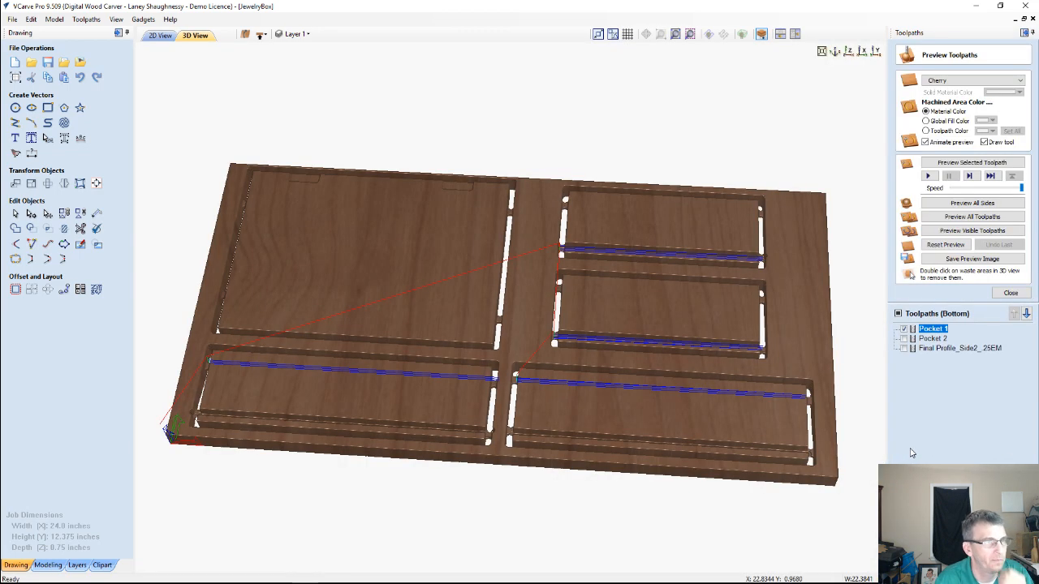
pyautogui.click(934, 245)
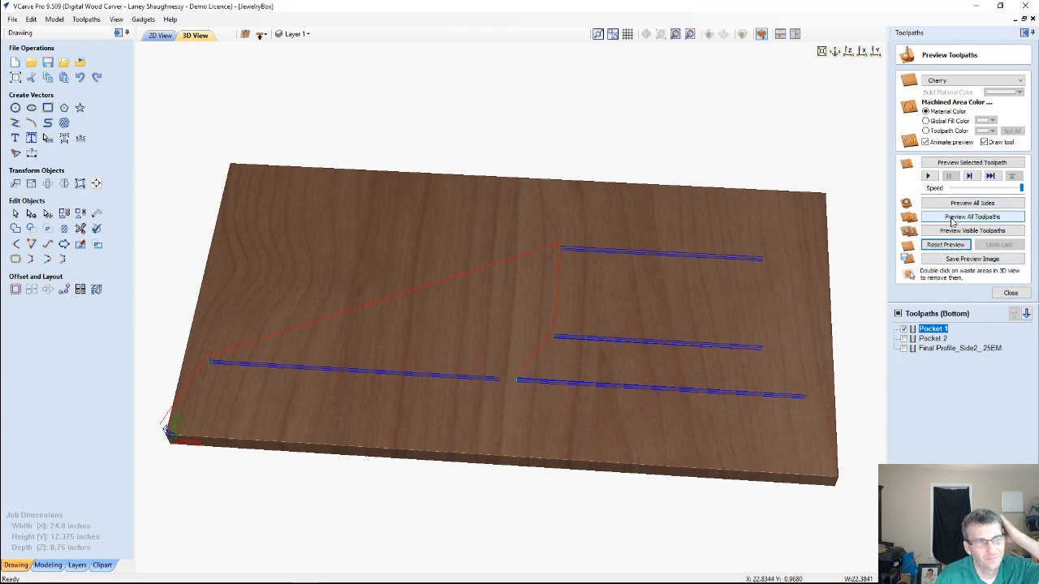
pyautogui.click(953, 218)
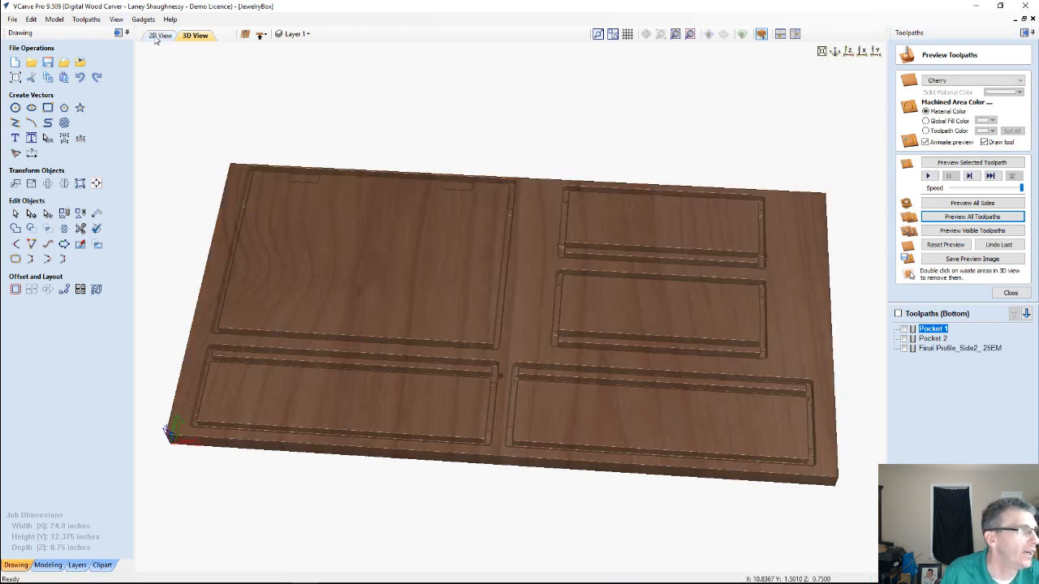
# Switch to the top side and make Final Profile_Side1_.25EM and Swept Profile 1, 2 and 3 visible
pyautogui.click(260, 35)
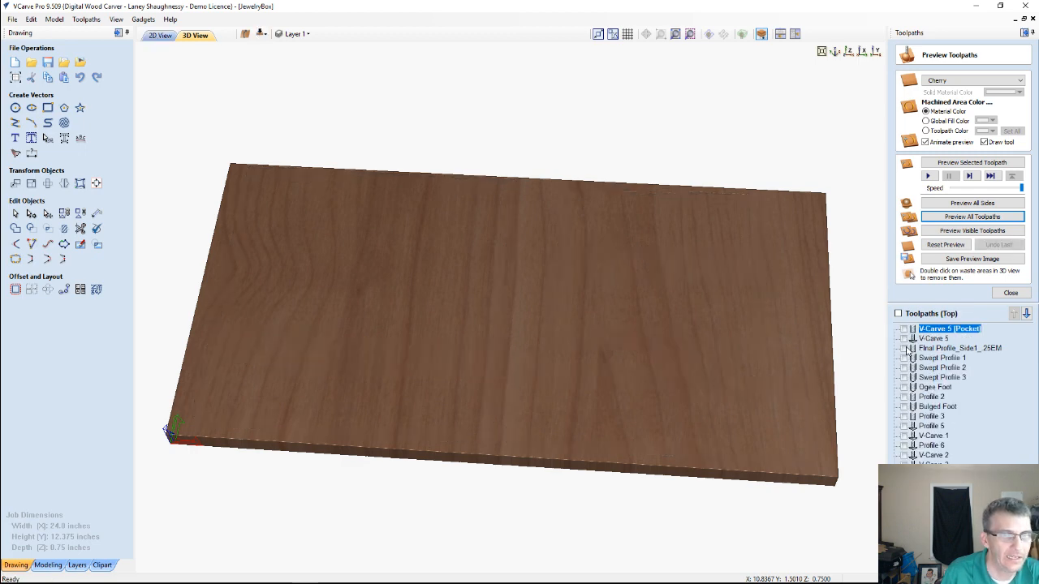
pyautogui.click(904, 348)
pyautogui.click(904, 357)
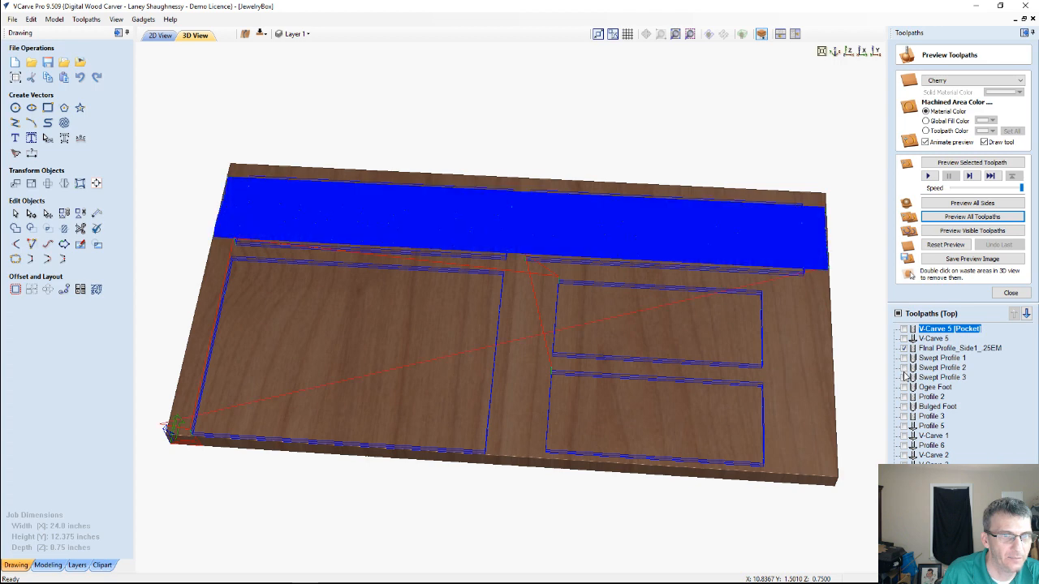
pyautogui.click(904, 368)
pyautogui.click(904, 378)
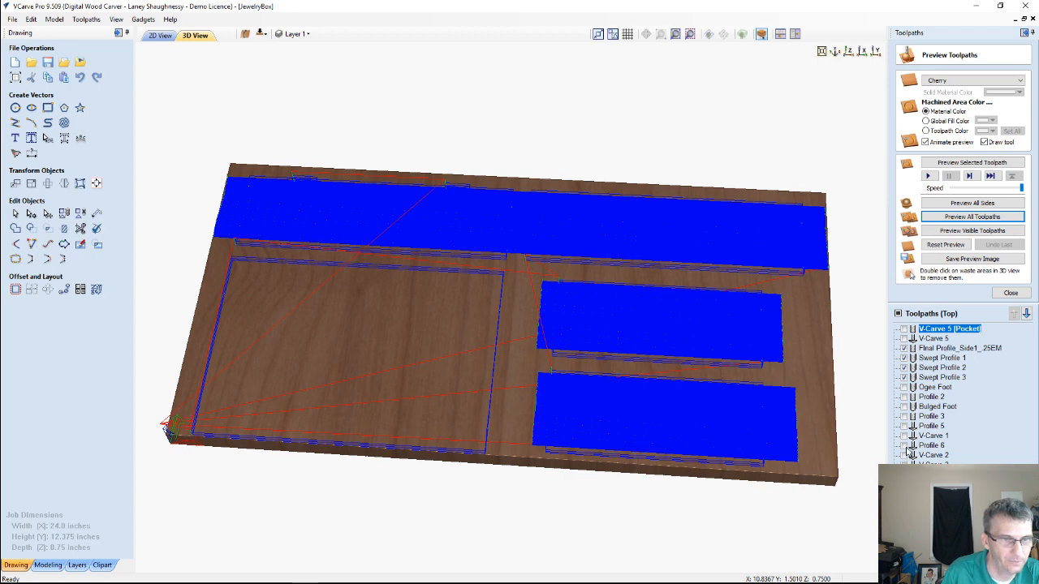
# Check Profile 6, V-Carve 2 and Profile 5 in turn, hide them again, and show the lid's lattice carving toolpath
pyautogui.click(904, 445)
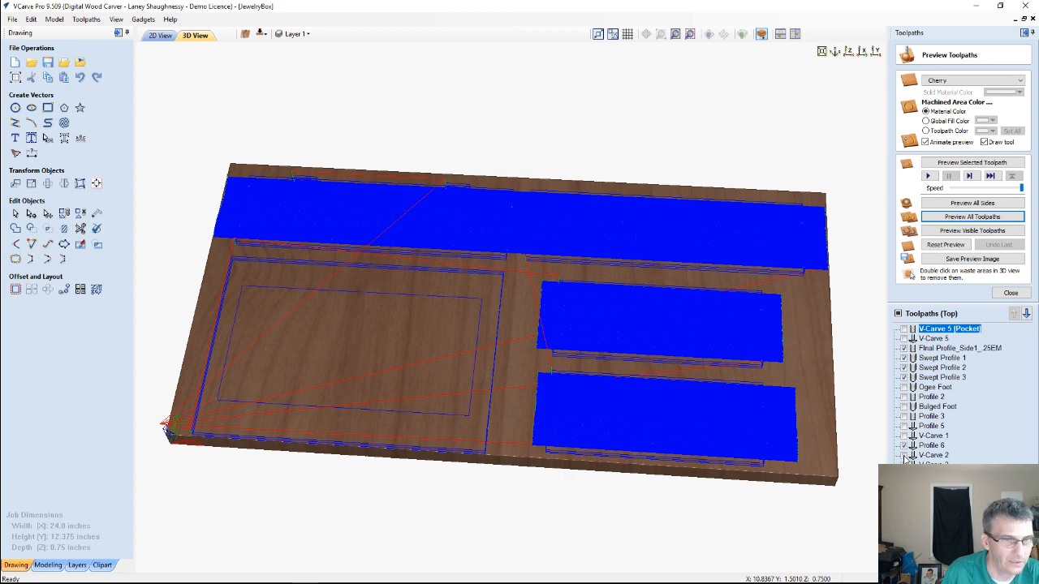
pyautogui.click(904, 447)
pyautogui.click(905, 457)
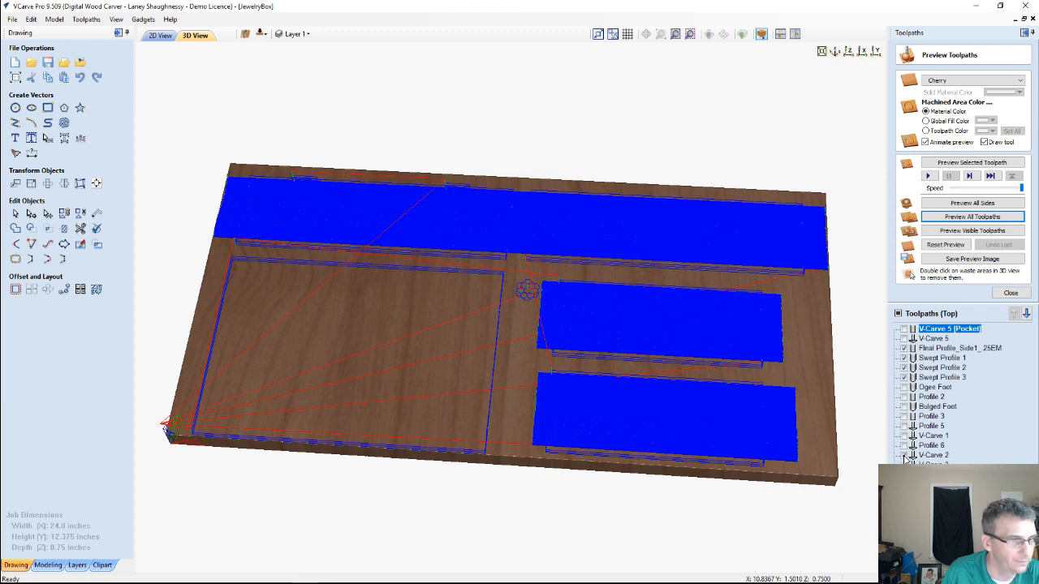
pyautogui.click(903, 455)
pyautogui.click(904, 427)
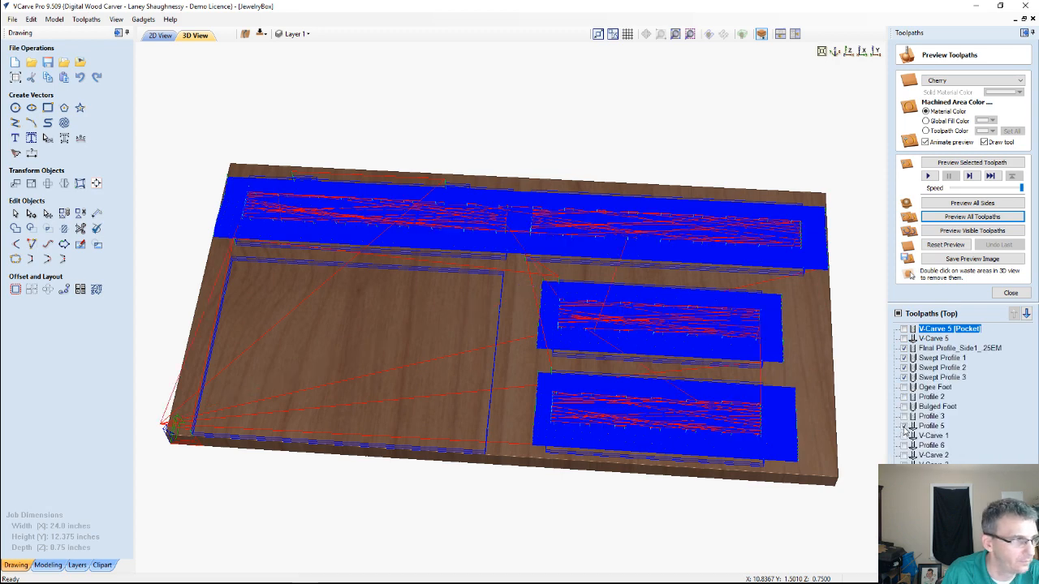
pyautogui.click(904, 427)
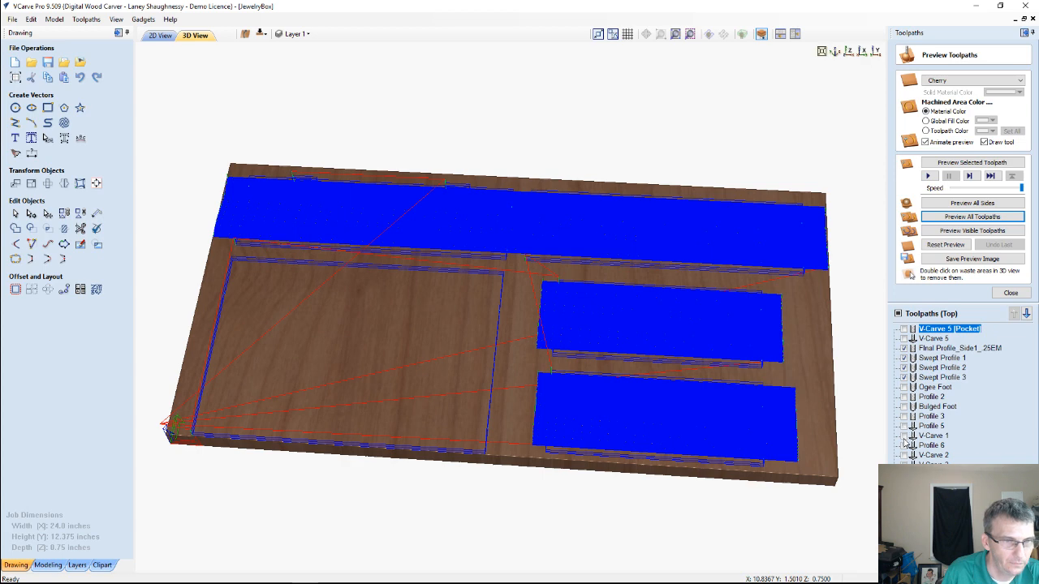
pyautogui.click(904, 445)
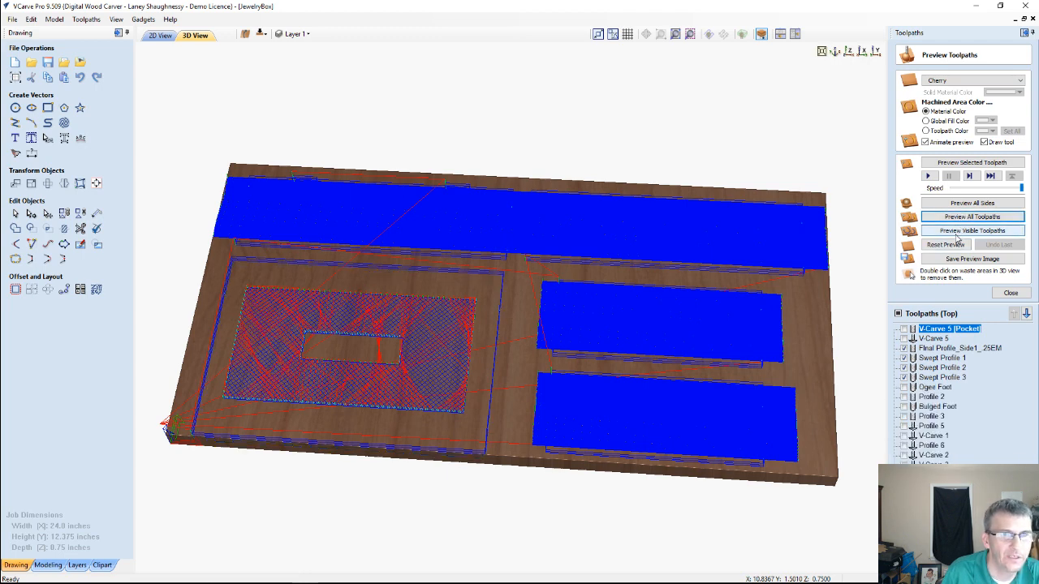
# Simulate the visible top-side toolpaths, including the final profile, the three swept profiles and the lid's lattice carving
pyautogui.click(957, 232)
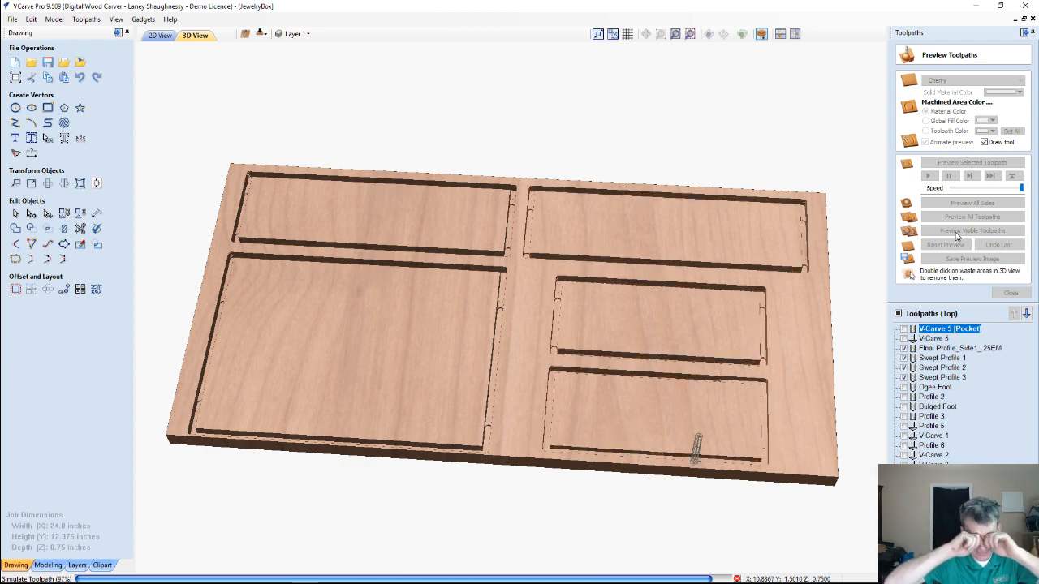
pyautogui.click(958, 234)
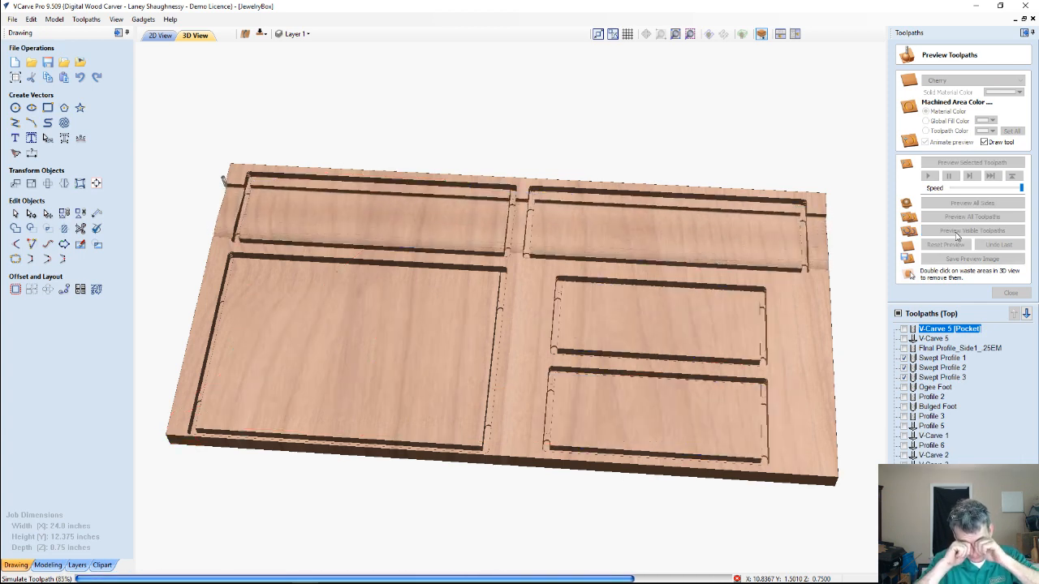
pyautogui.click(957, 235)
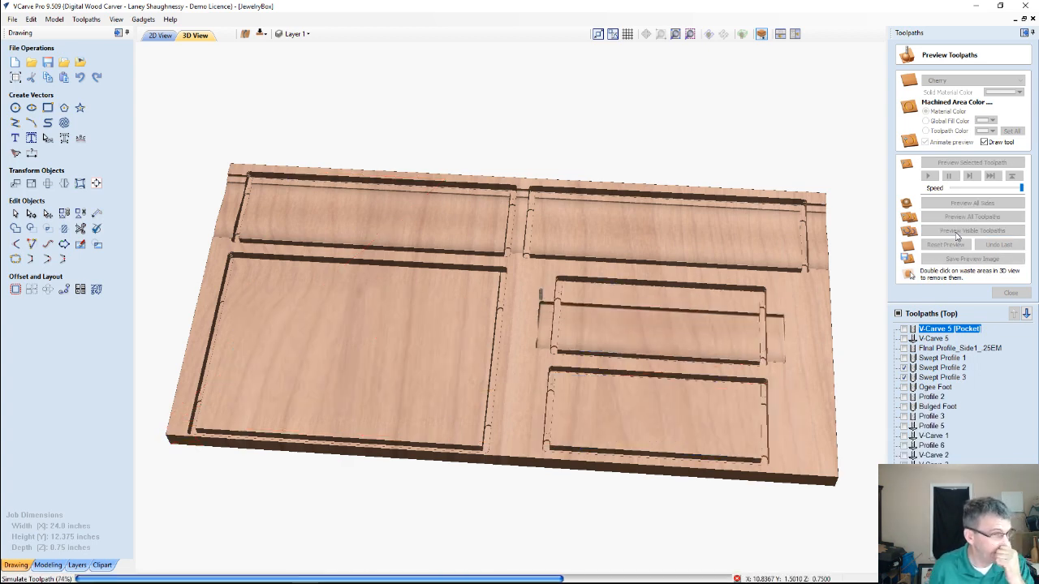
pyautogui.click(958, 235)
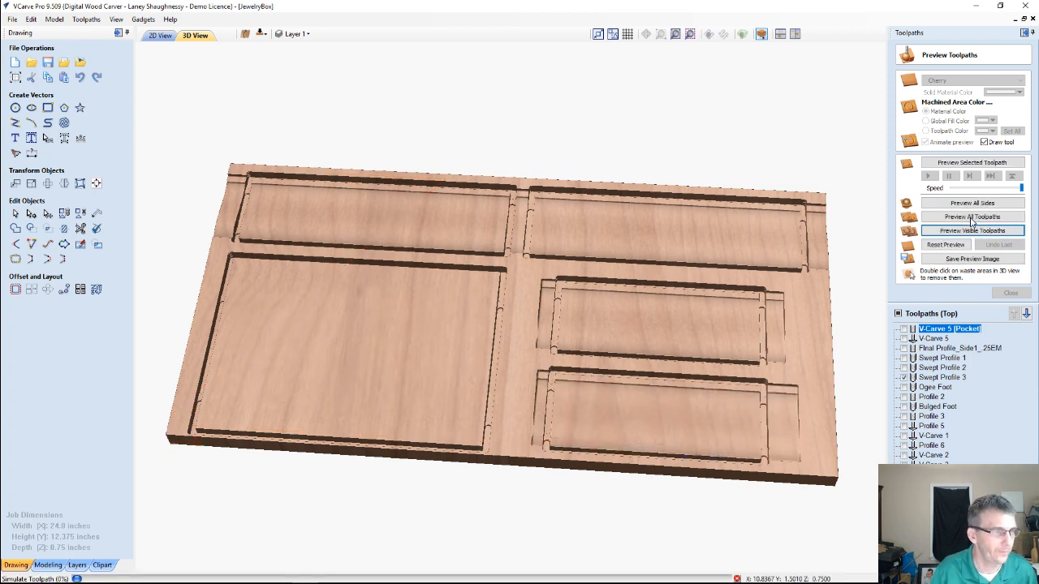
pyautogui.click(971, 218)
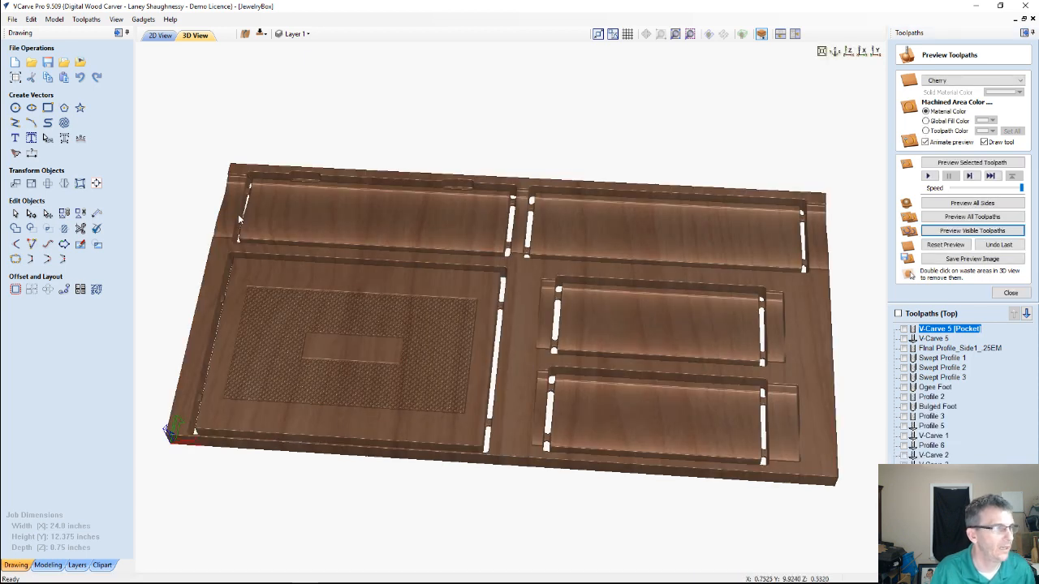
# Examine both faces and the edges of the simulated board to compare the bottom grooves and hinge pockets with the top-side profiles
pyautogui.moveTo(434, 276); pyautogui.dragTo(533, 310)
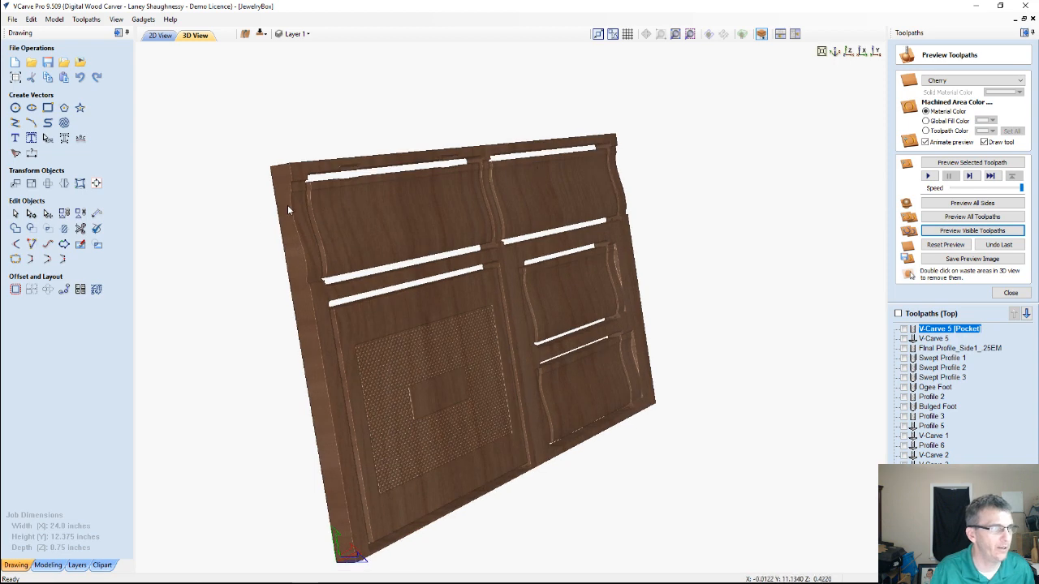
pyautogui.moveTo(287, 205); pyautogui.dragTo(322, 295)
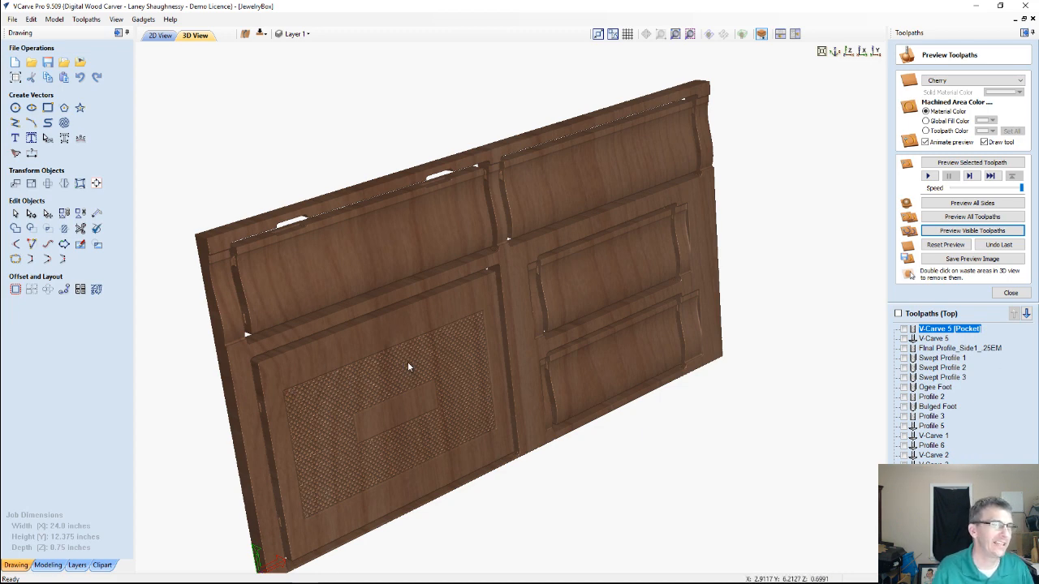
pyautogui.moveTo(408, 367); pyautogui.dragTo(395, 343)
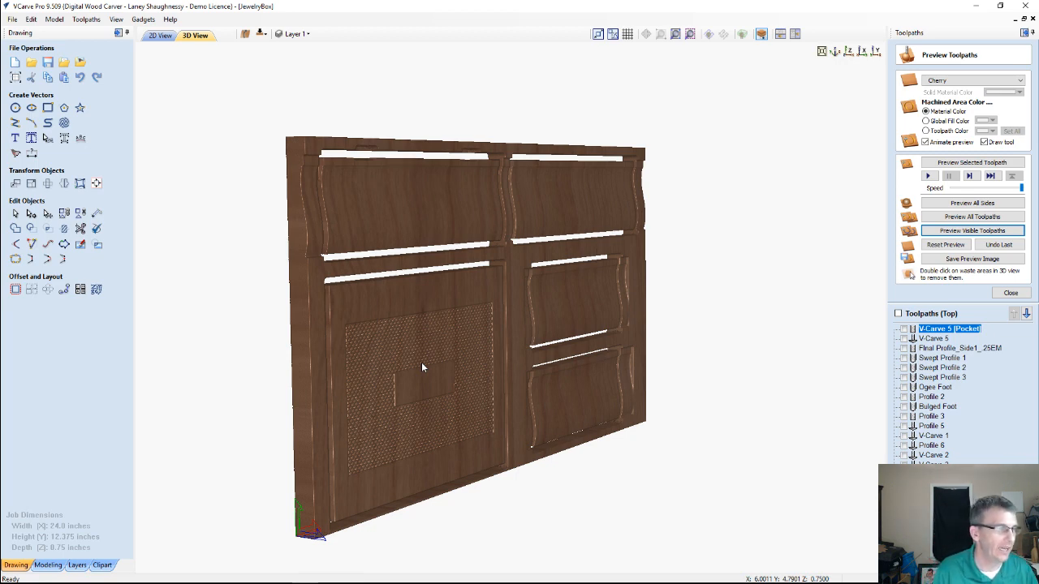
pyautogui.moveTo(407, 369); pyautogui.dragTo(273, 333)
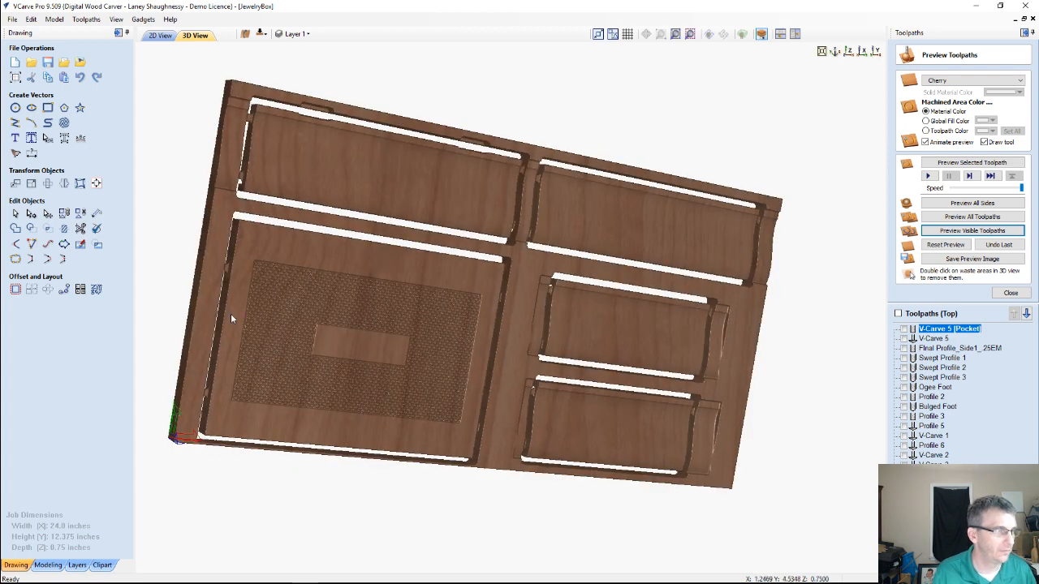
pyautogui.moveTo(436, 330); pyautogui.dragTo(722, 352)
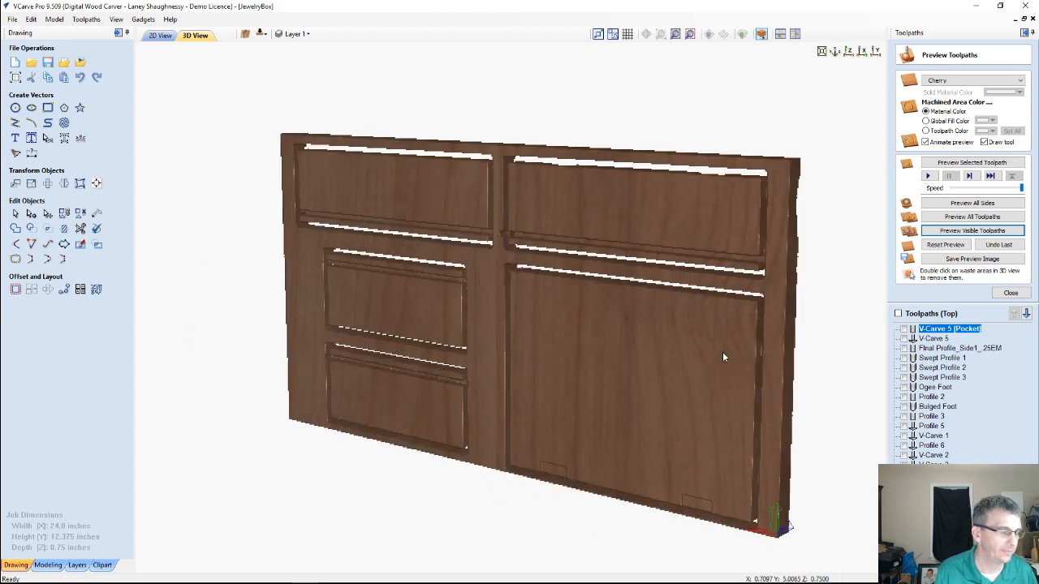
pyautogui.moveTo(401, 353); pyautogui.dragTo(316, 372)
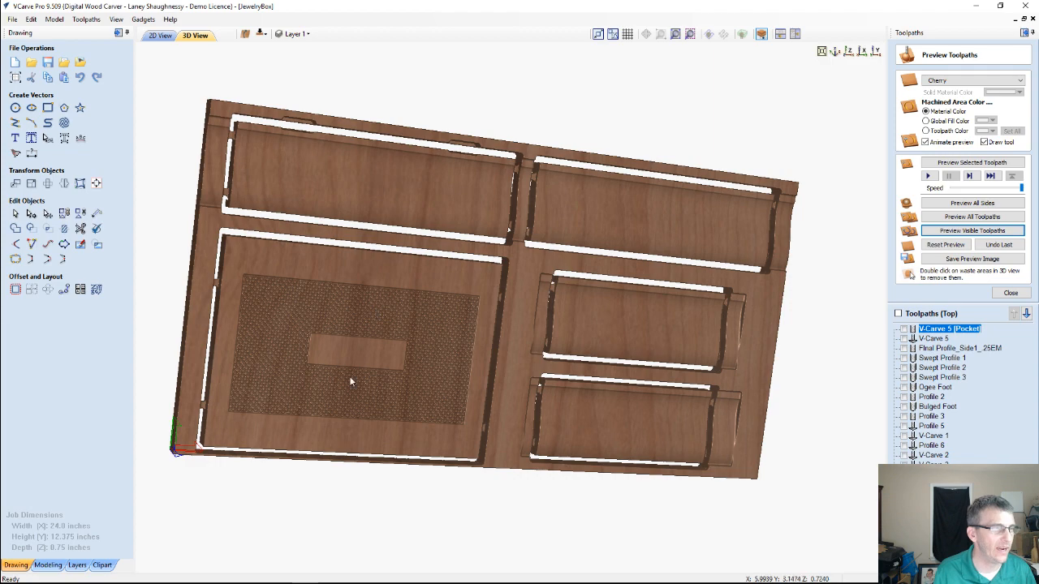
pyautogui.scroll(4, 365, 373)
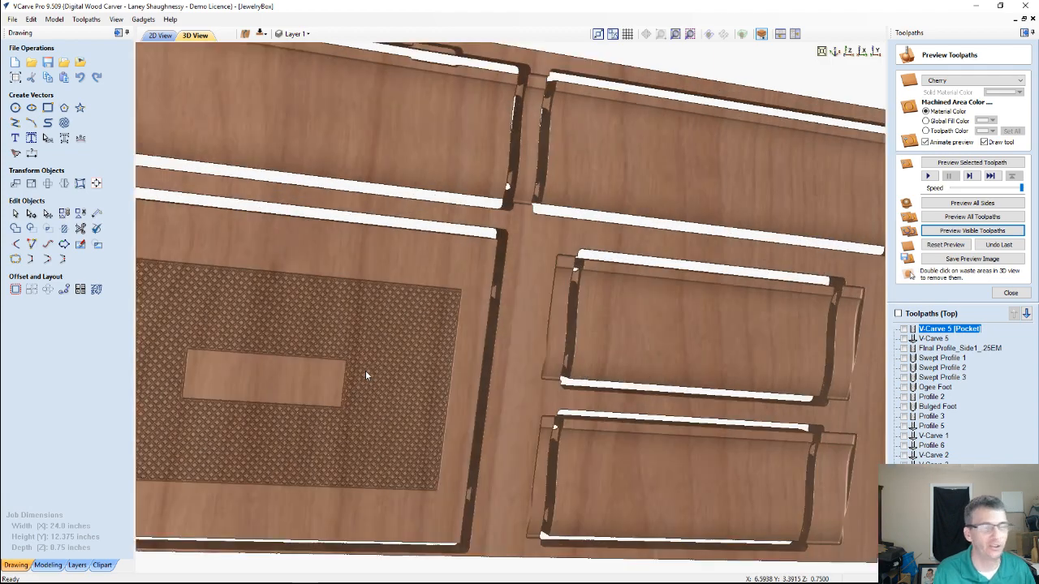
pyautogui.scroll(-2, 365, 375)
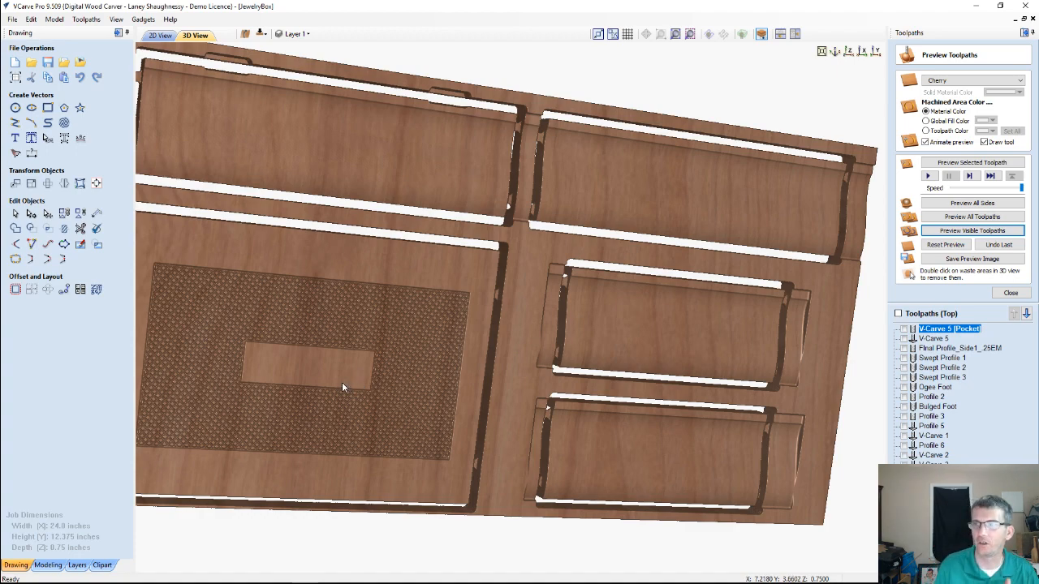
pyautogui.moveTo(348, 326); pyautogui.dragTo(754, 329)
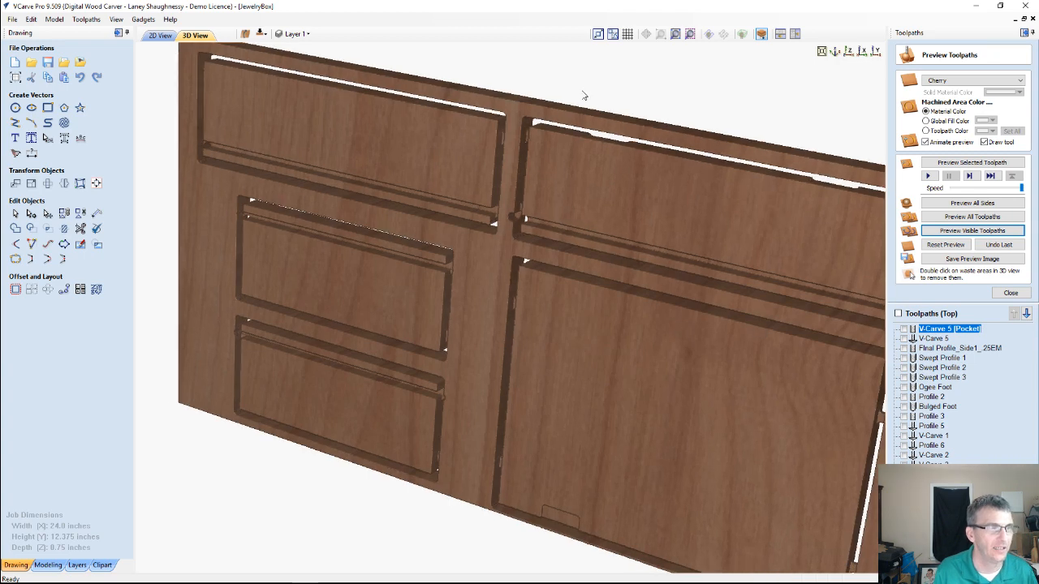
pyautogui.moveTo(583, 95); pyautogui.dragTo(475, 416)
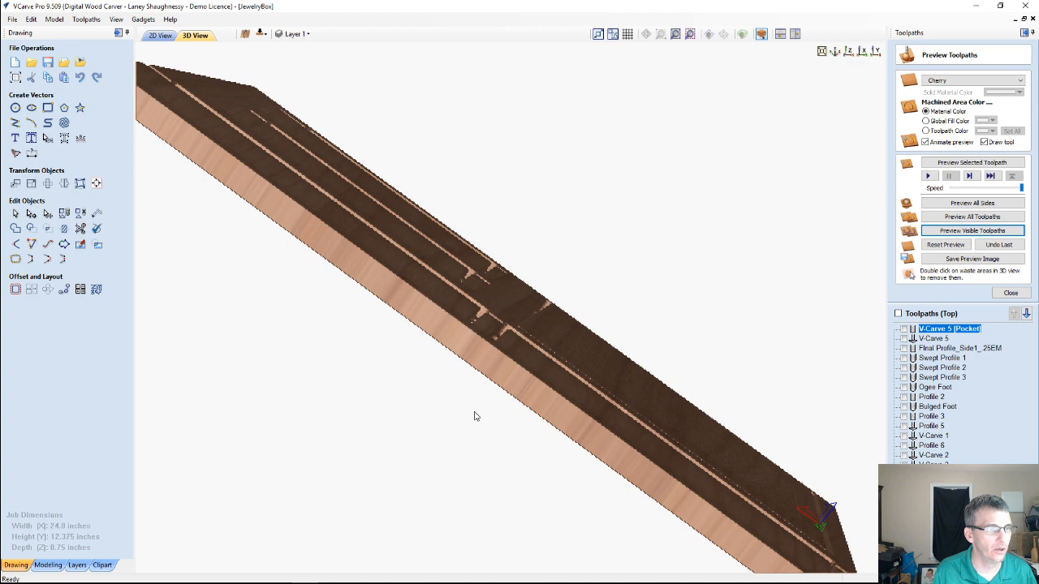
pyautogui.moveTo(475, 417); pyautogui.dragTo(582, 119)
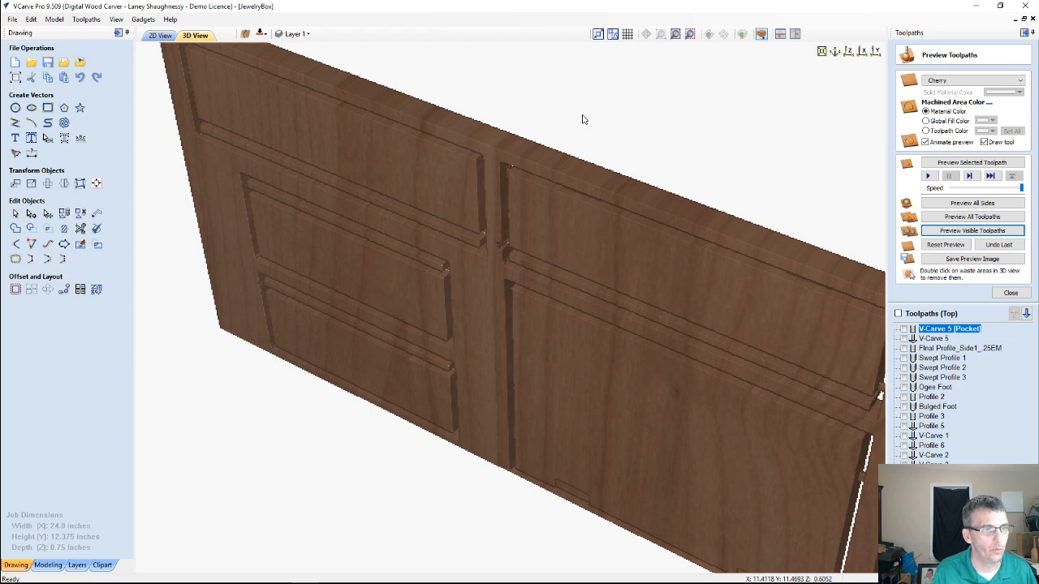
pyautogui.moveTo(582, 119); pyautogui.dragTo(708, 181)
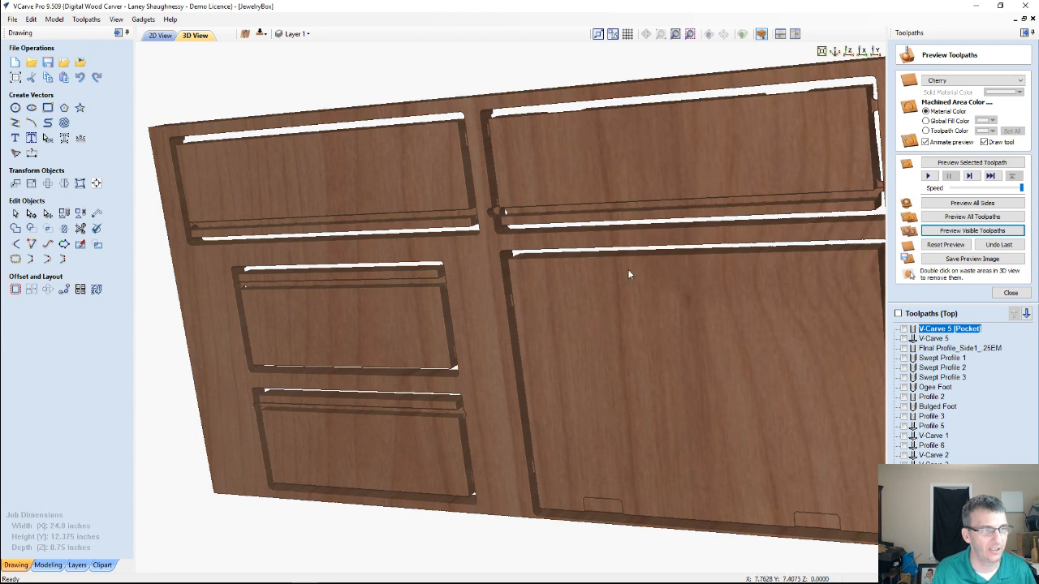
pyautogui.moveTo(629, 274); pyautogui.dragTo(562, 376)
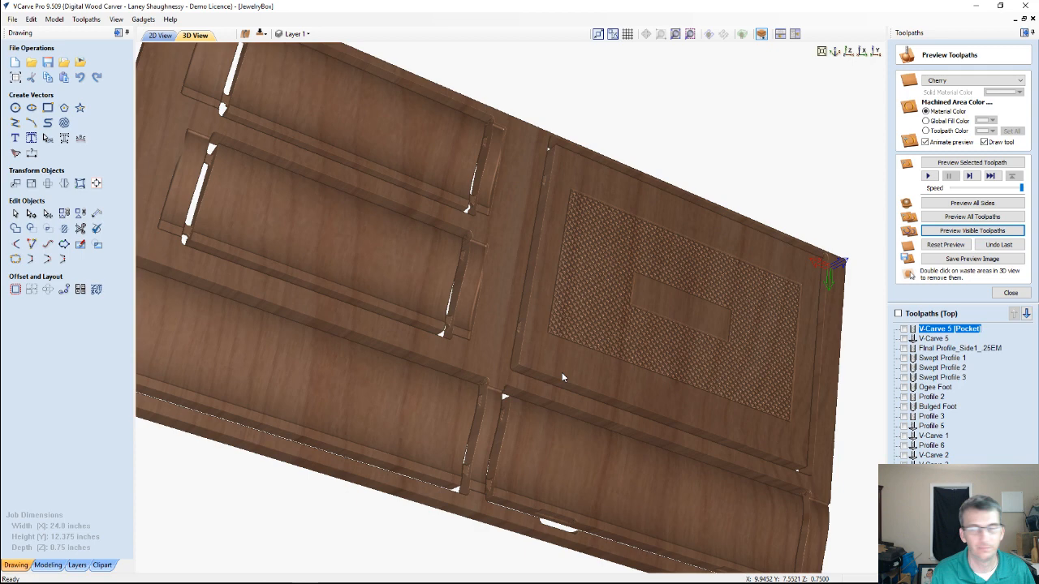